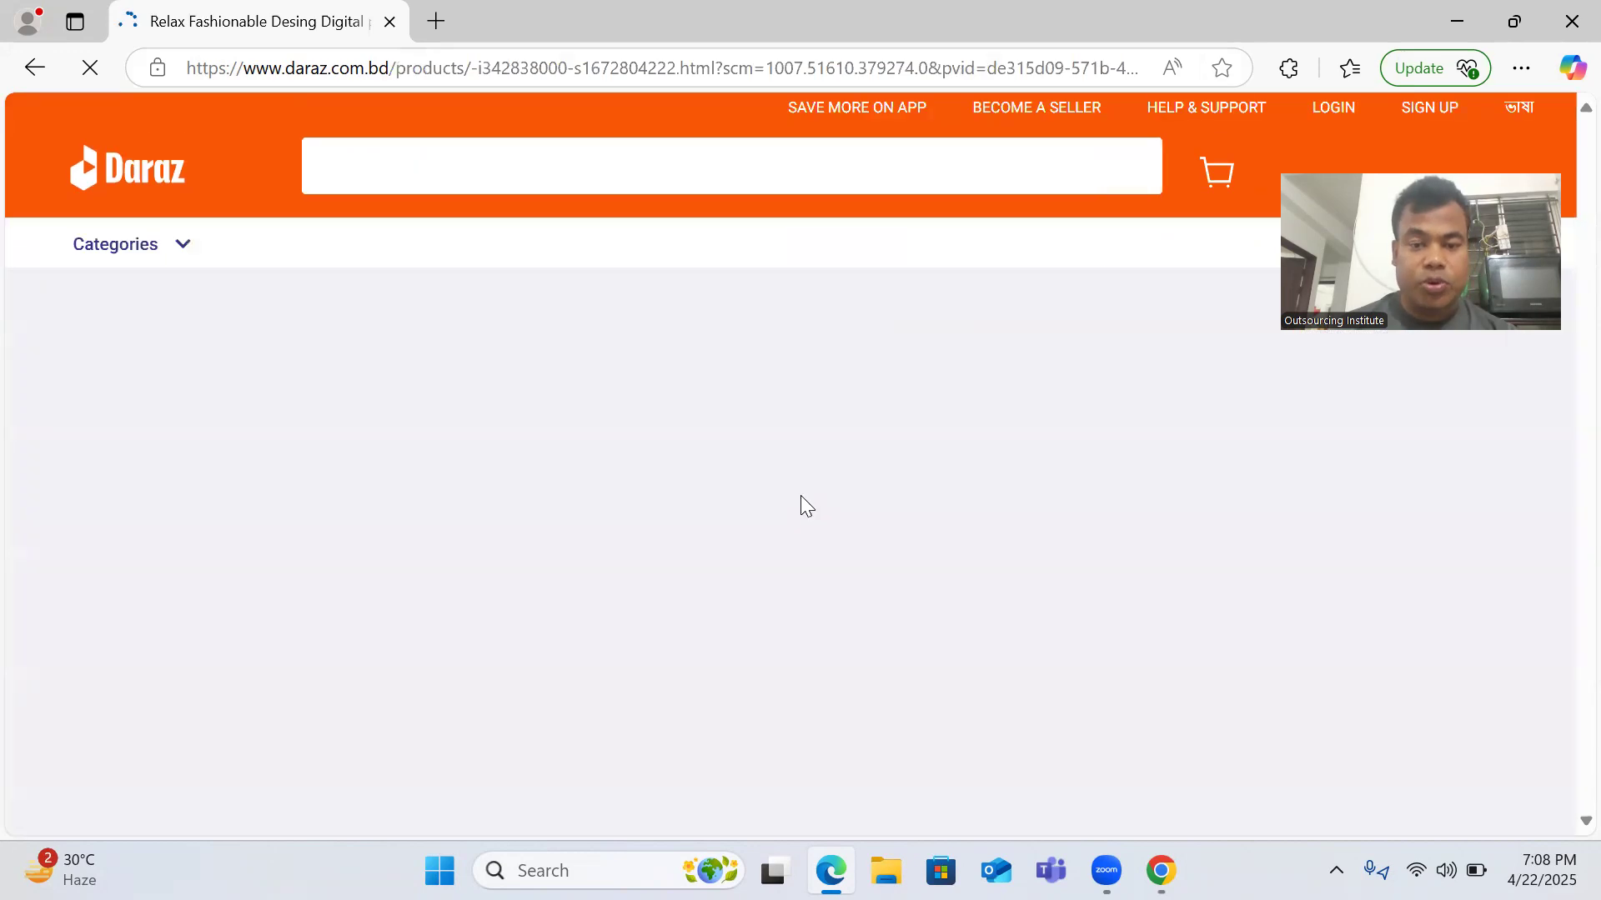
scroll(781, 513, "down", 3)
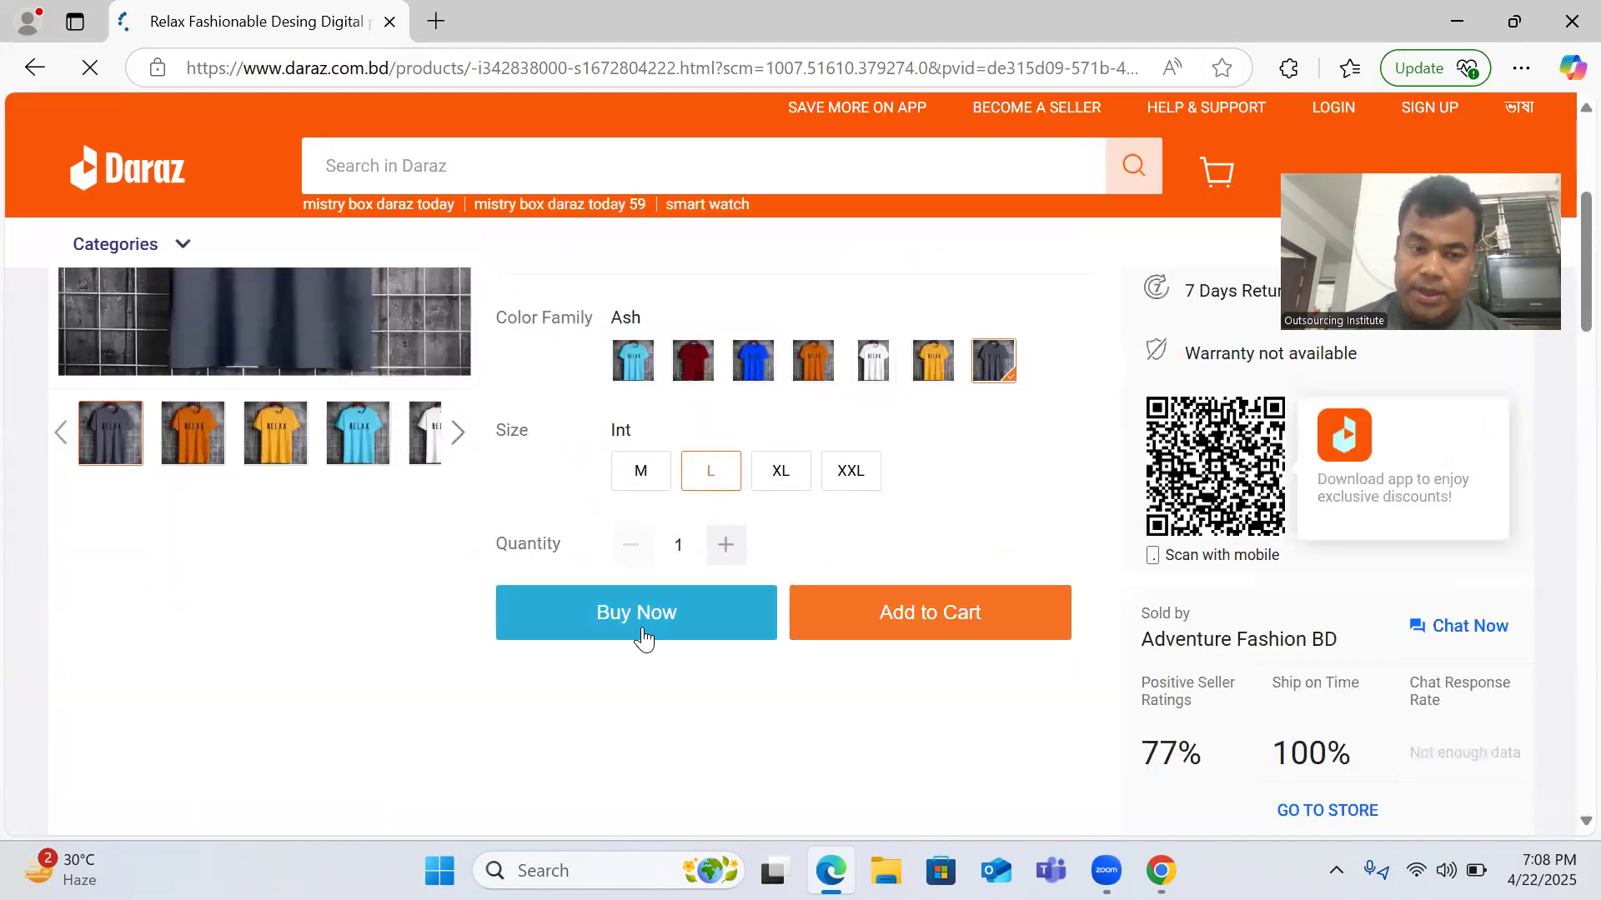
scroll(655, 563, "up", 5)
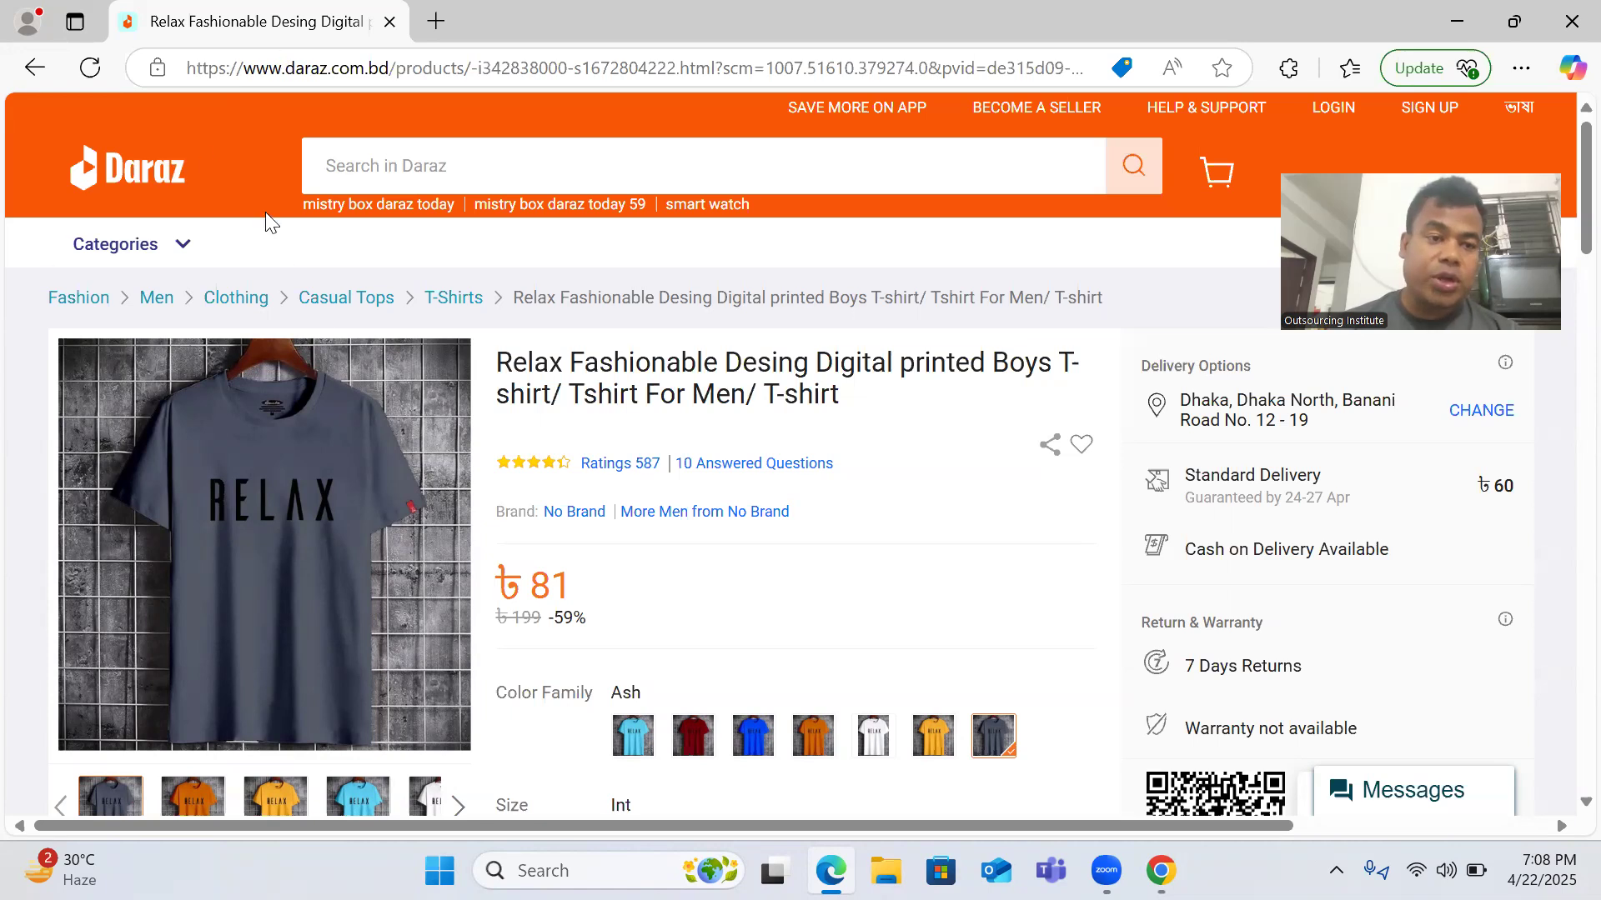
left_click(219, 73)
left_click_drag(244, 70, 394, 69)
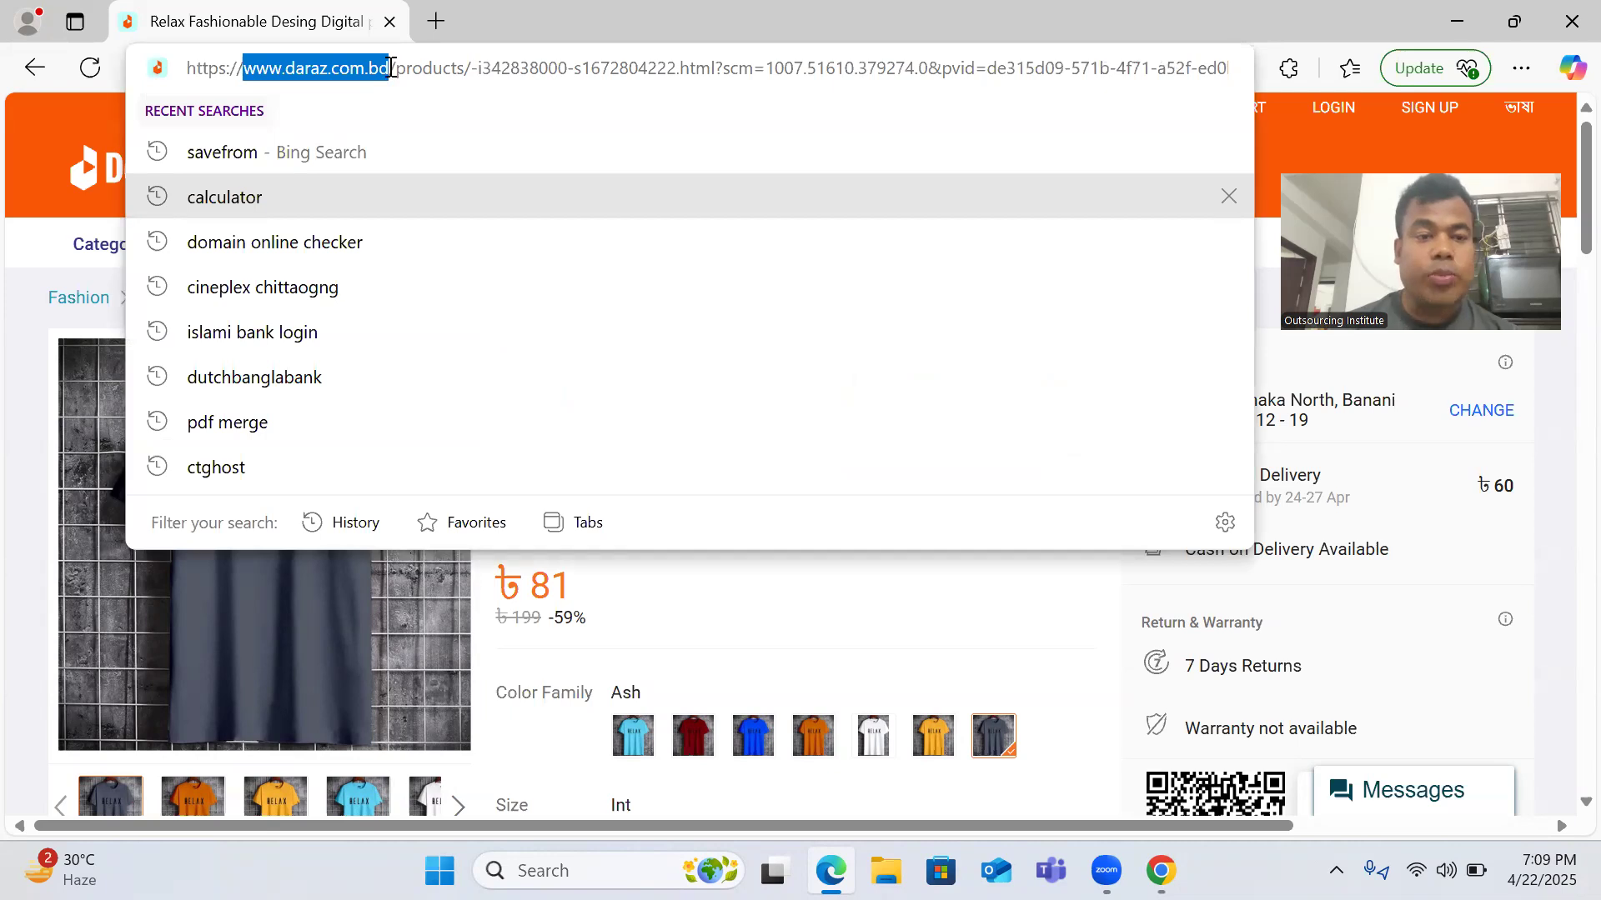
left_click(18, 436)
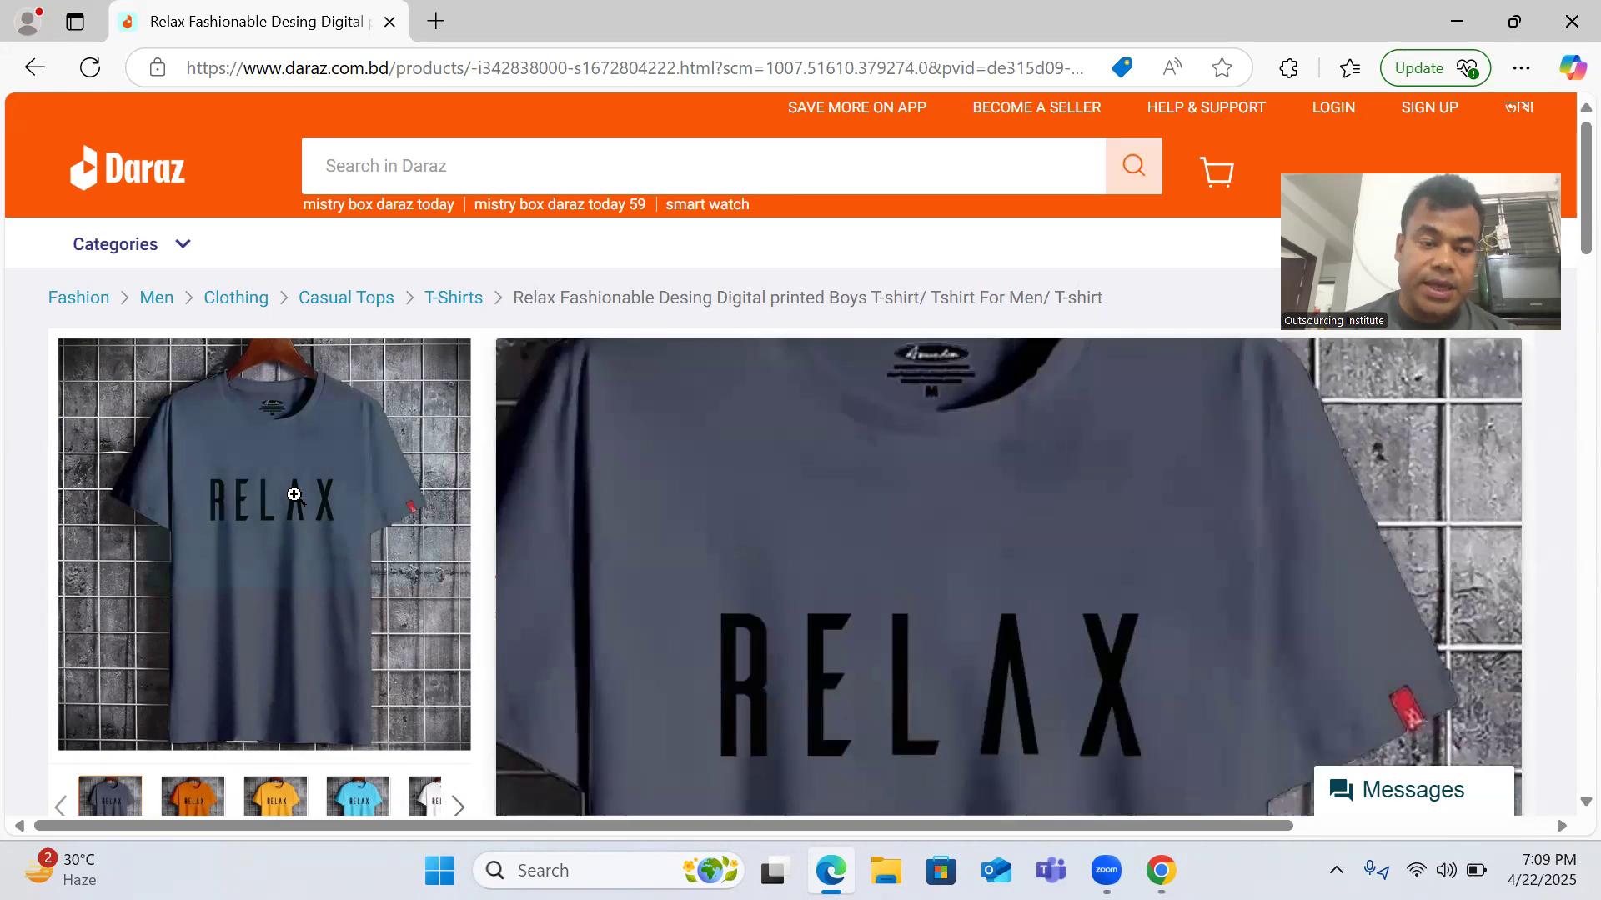
scroll(679, 565, "down", 2)
scroll(679, 565, "down", 20)
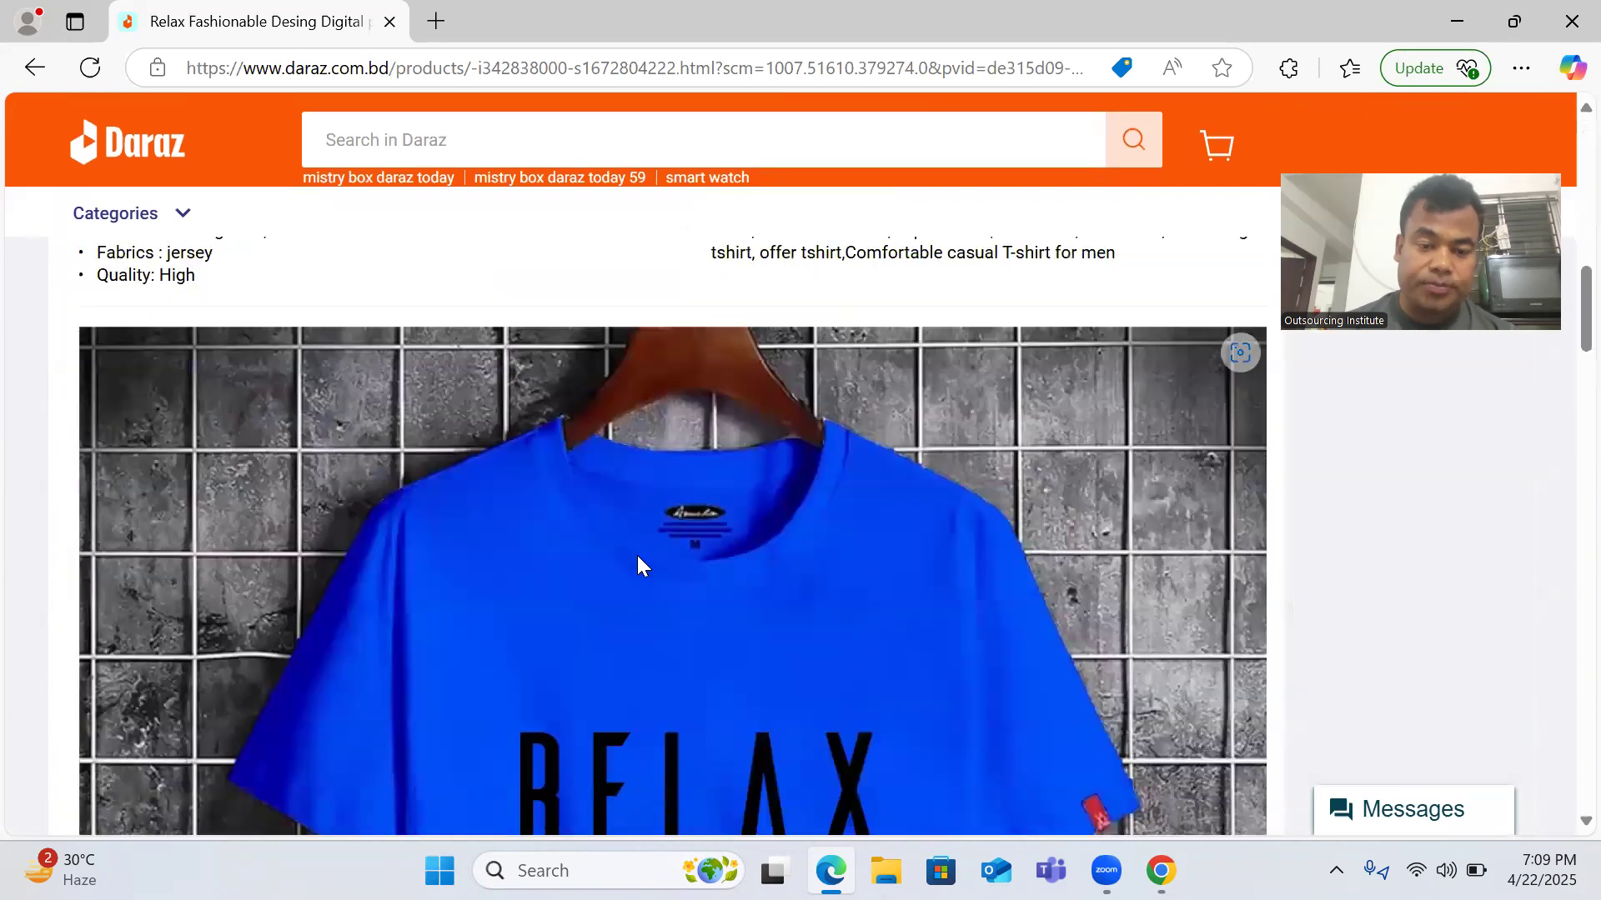
scroll(356, 328, "up", 20)
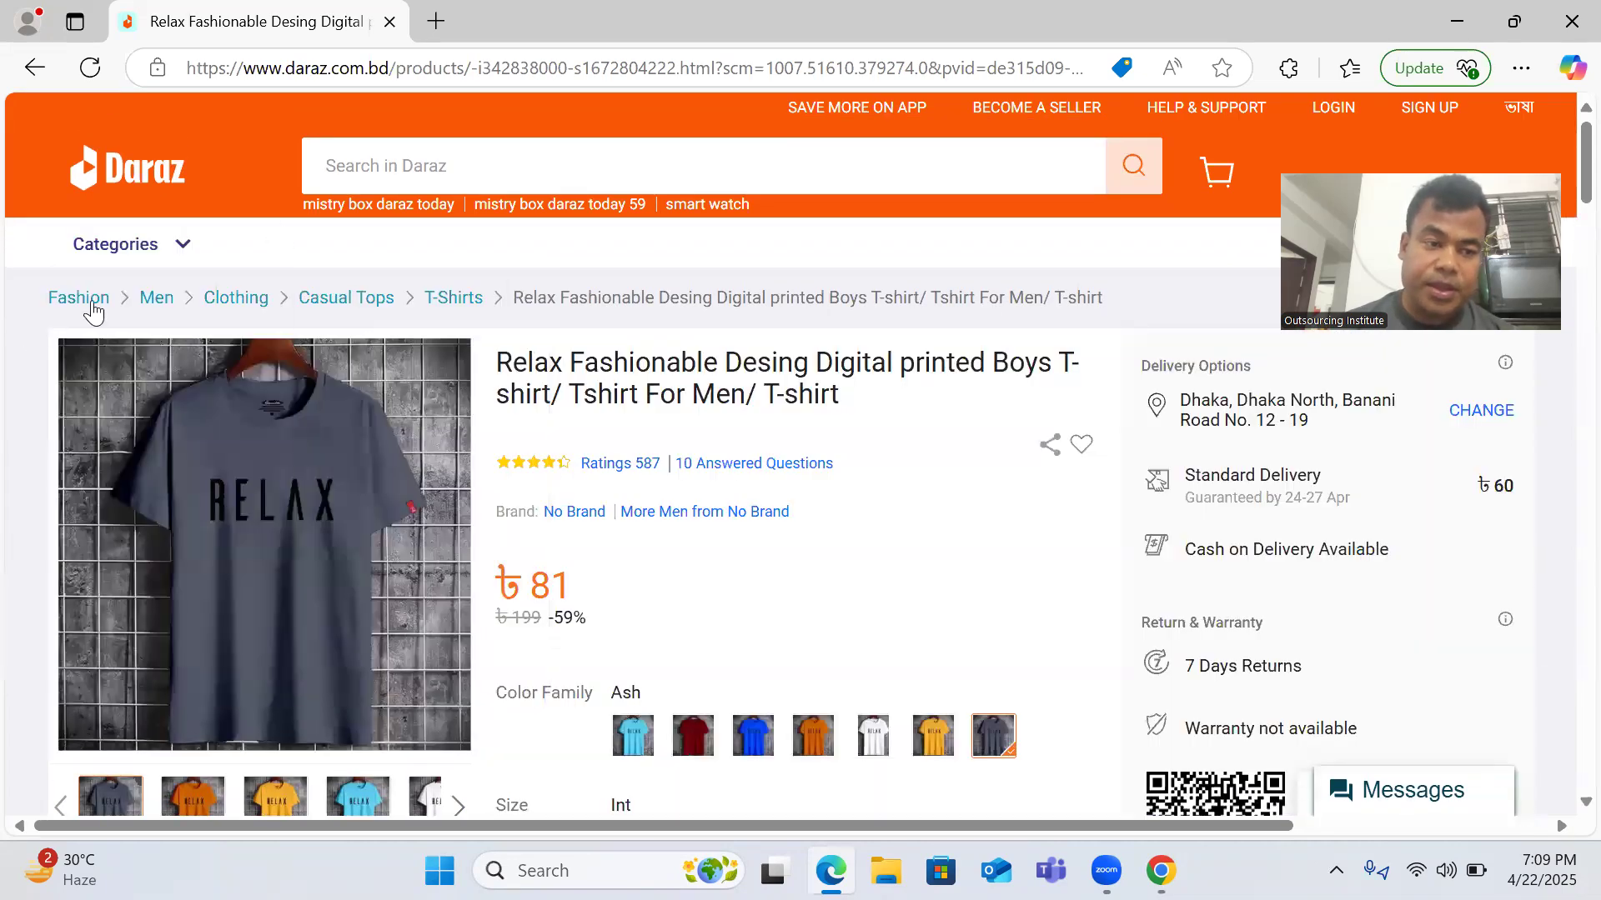
Open the Fashion category and scroll through its item listings
left_click(78, 307)
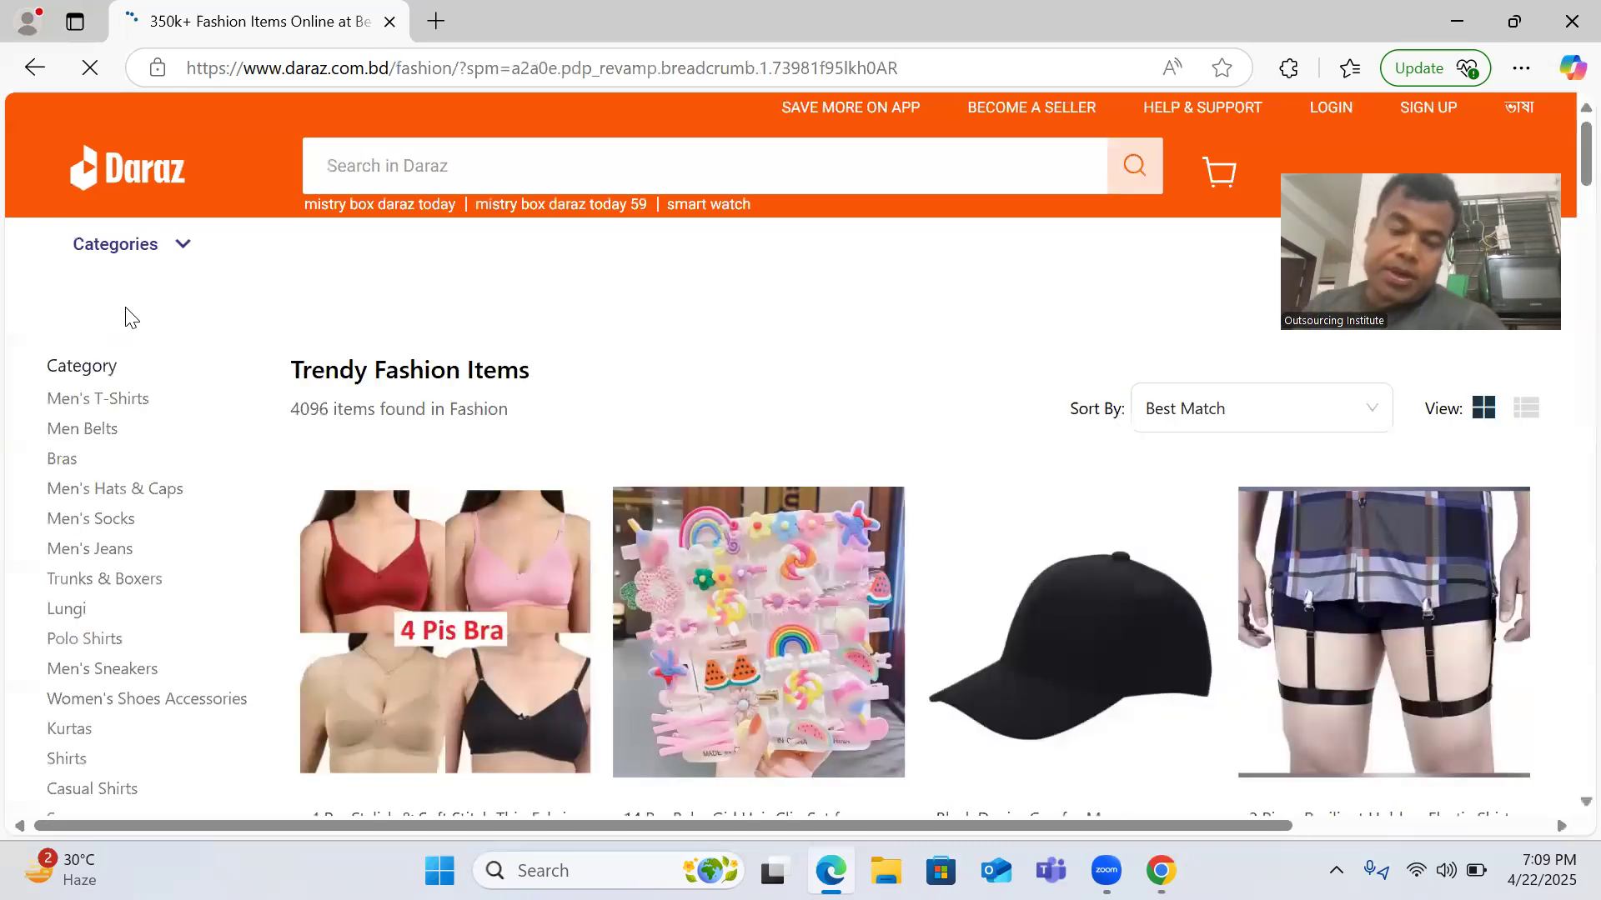
scroll(589, 473, "down", 6)
scroll(589, 473, "down", 3)
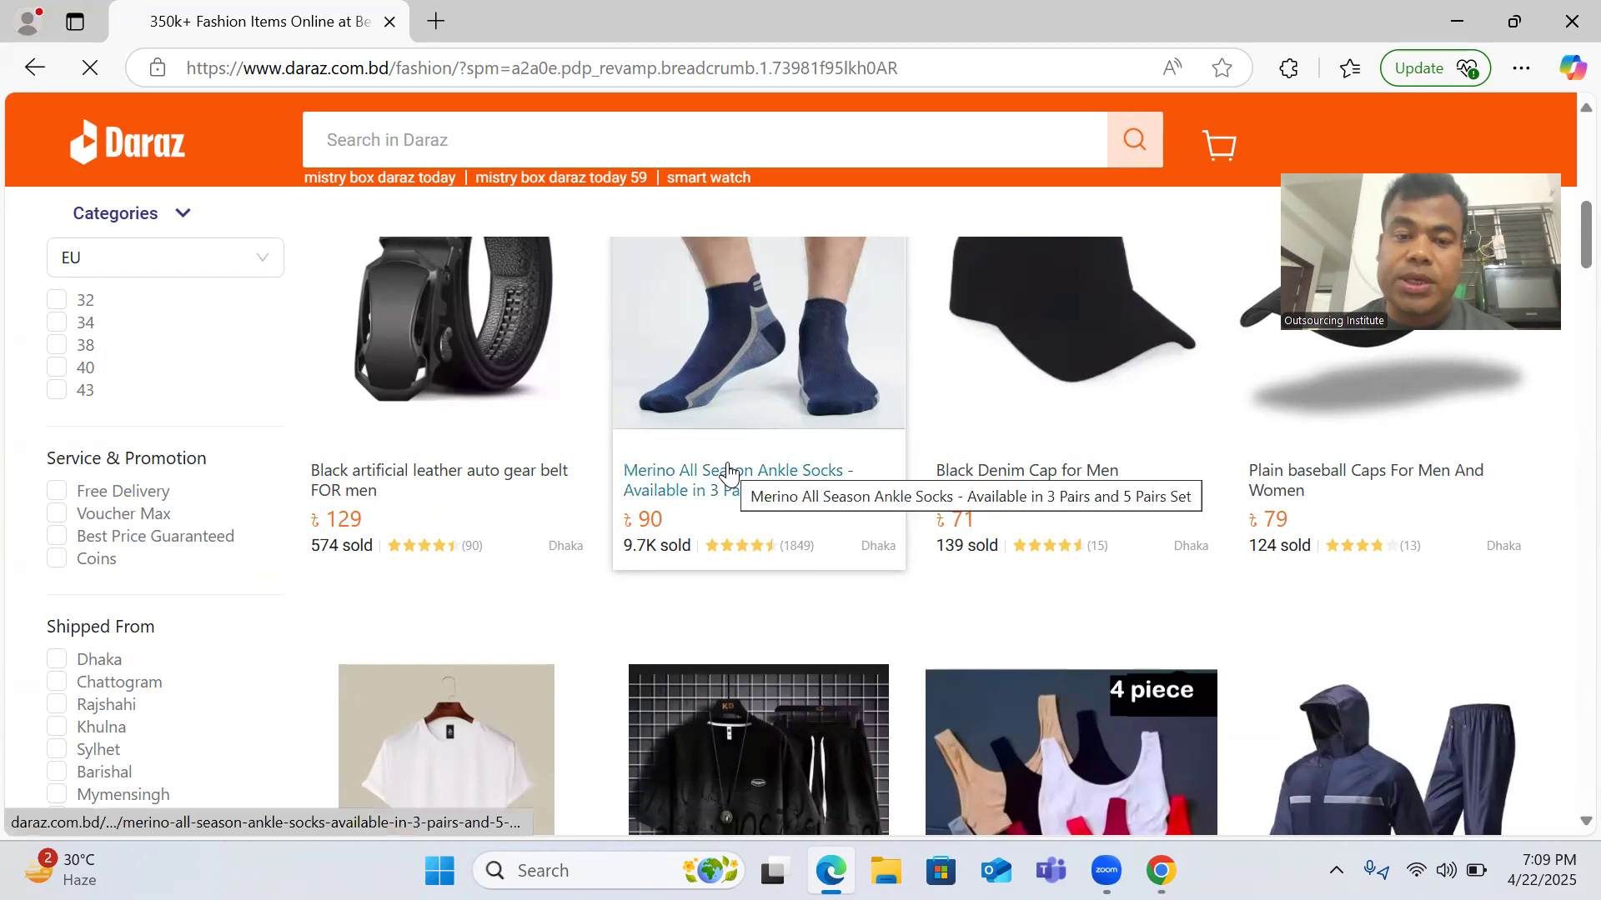
scroll(728, 473, "up", 1)
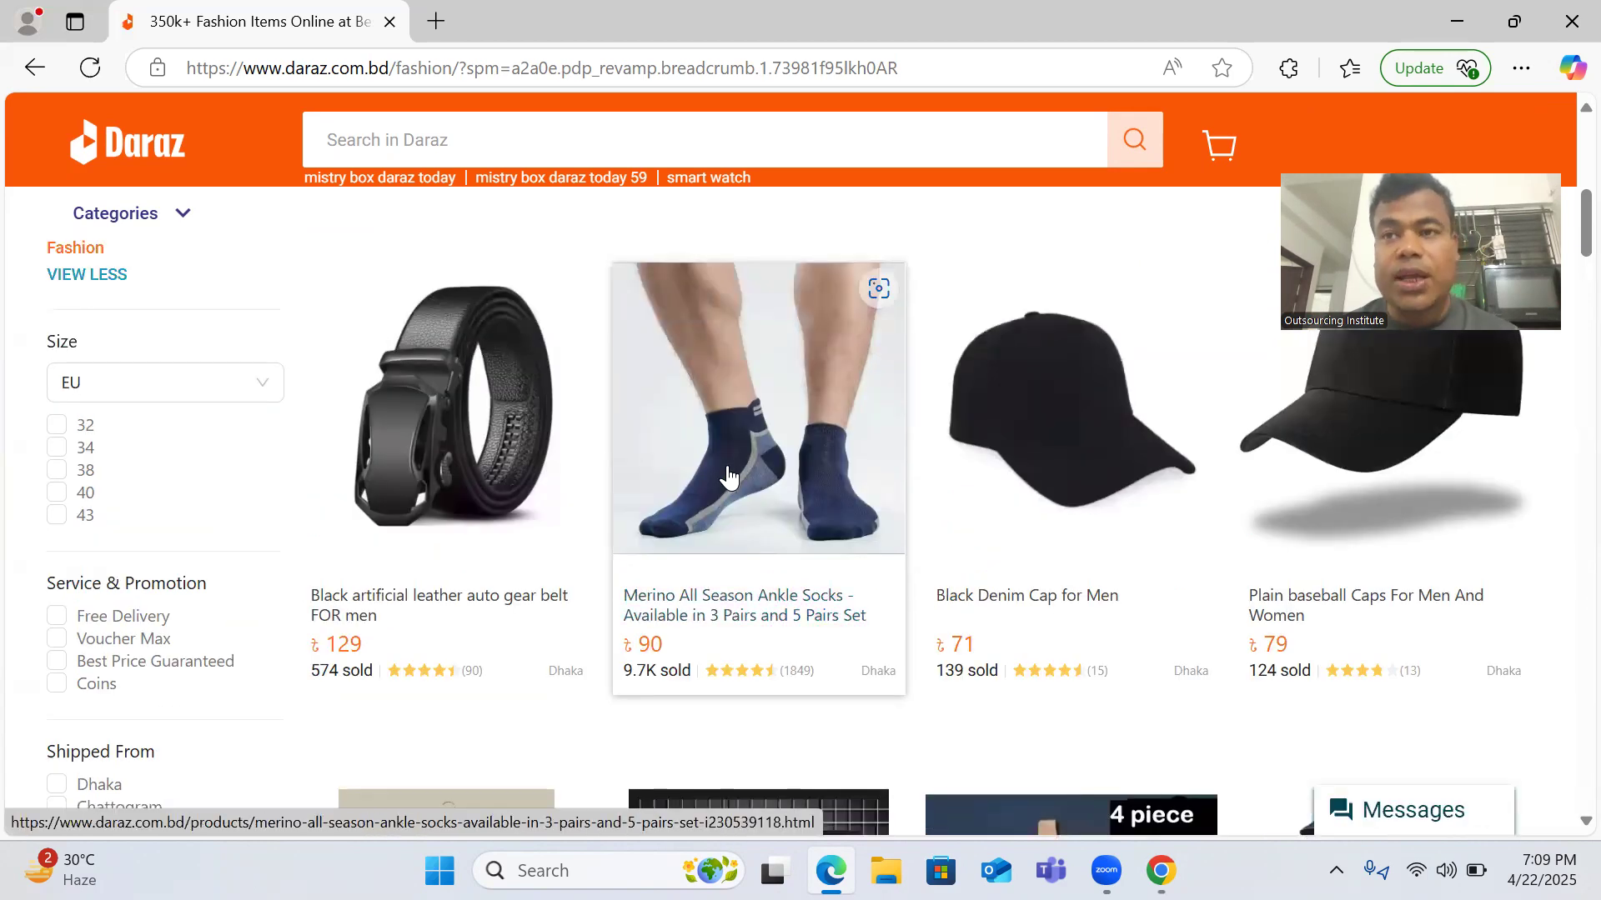
scroll(728, 475, "up", 4)
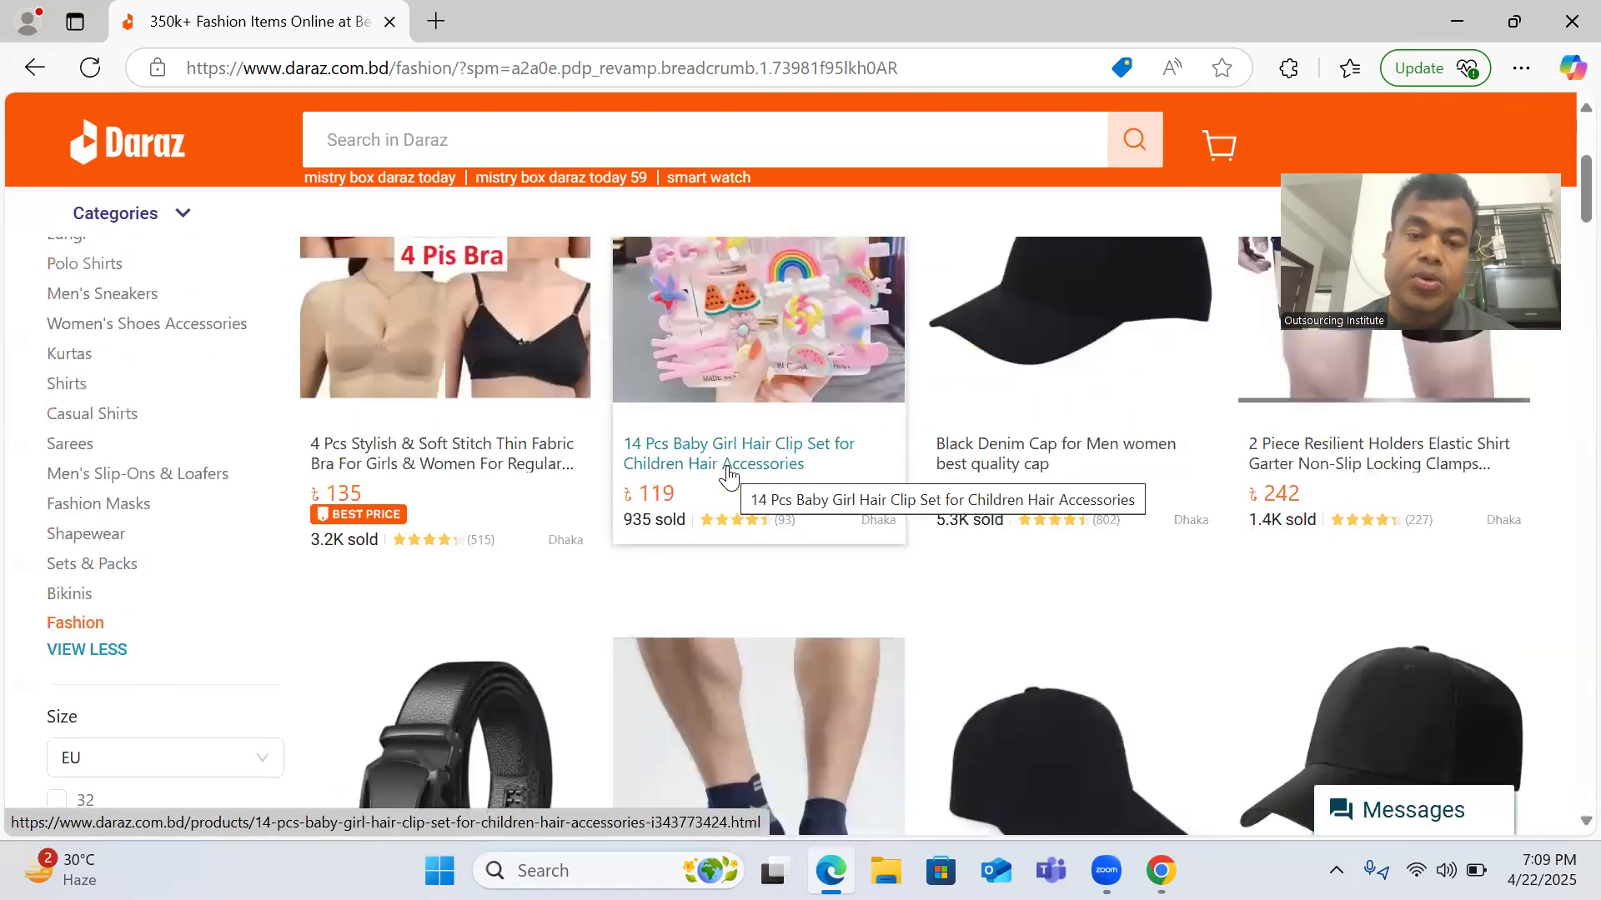
scroll(728, 475, "down", 5)
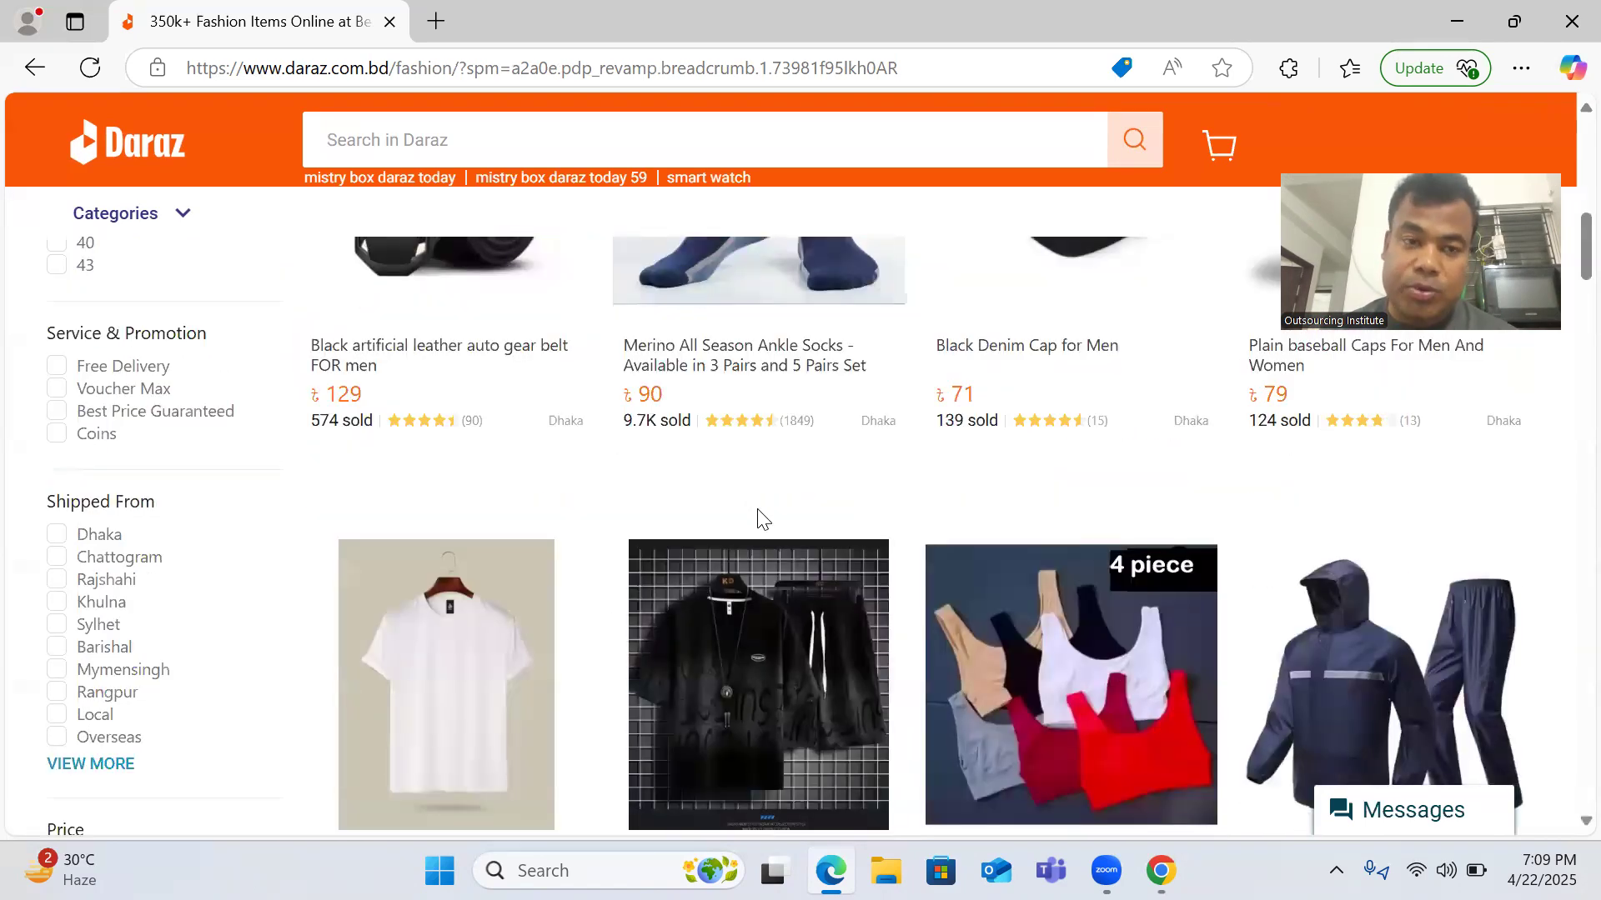
View the white T-shirt product page, return to the Daraz home page, and start a new tab
left_click_drag(243, 68, 390, 69)
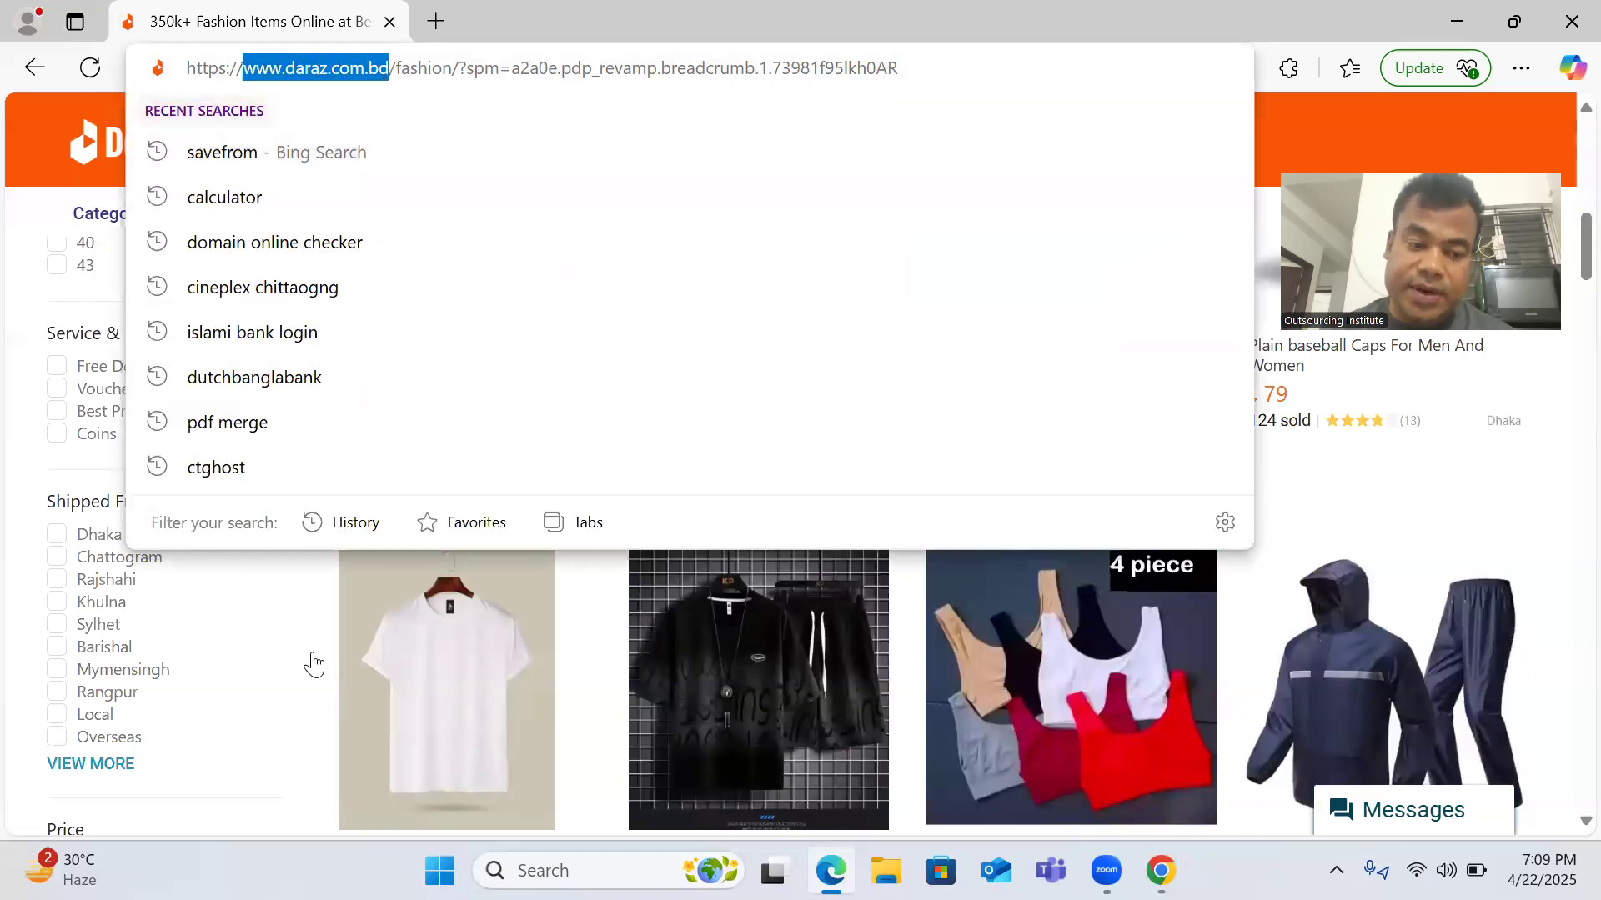
left_click(303, 663)
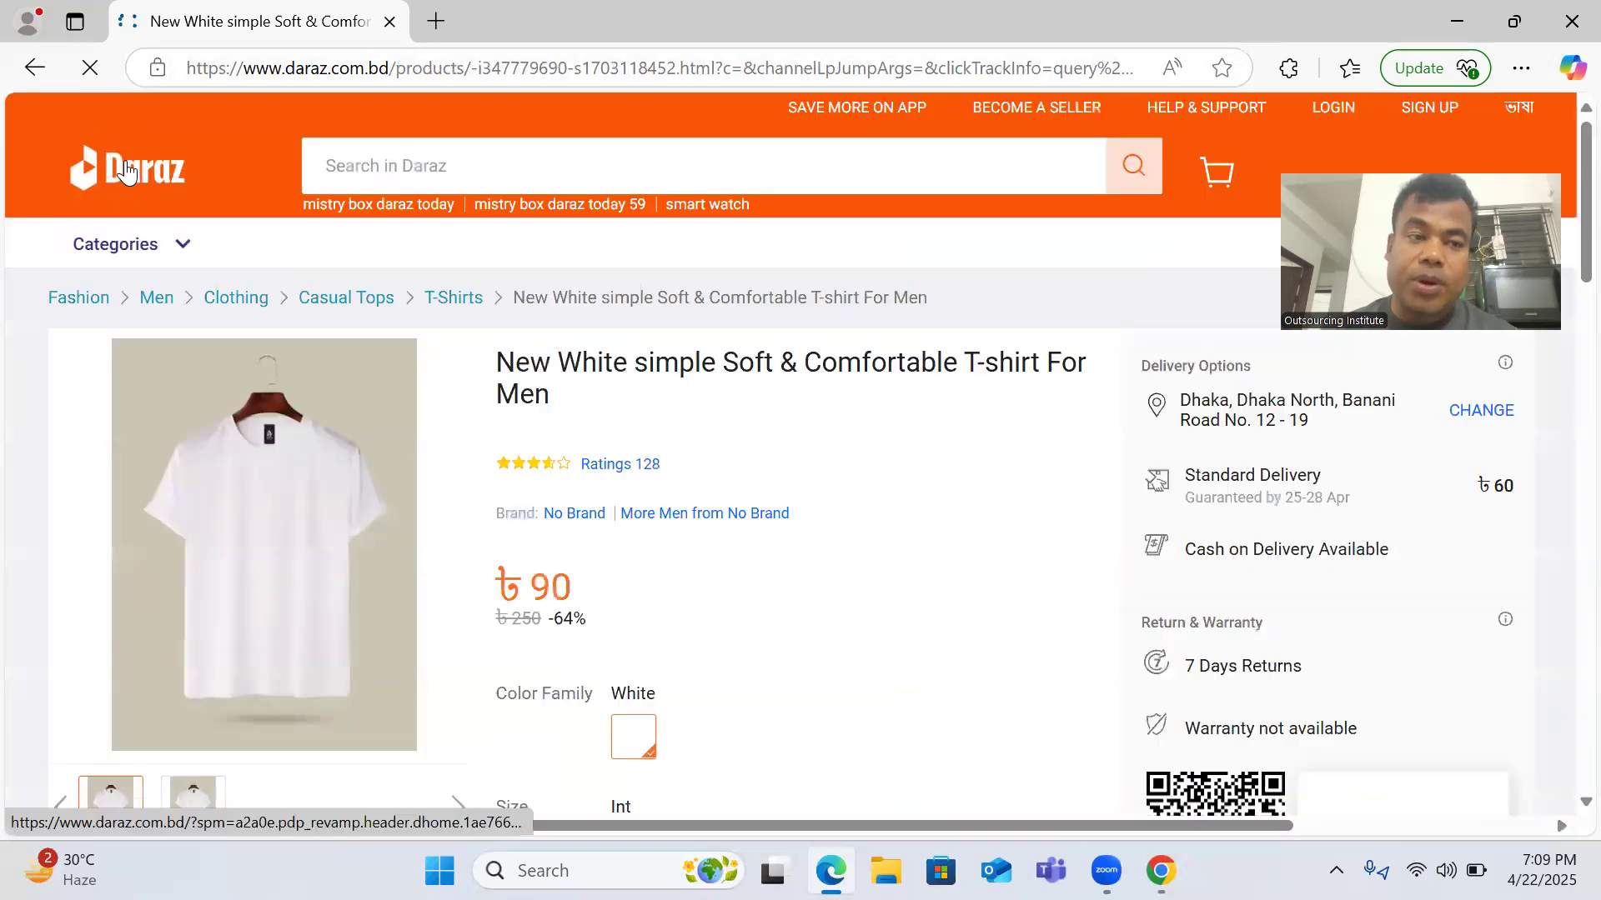
left_click(127, 171)
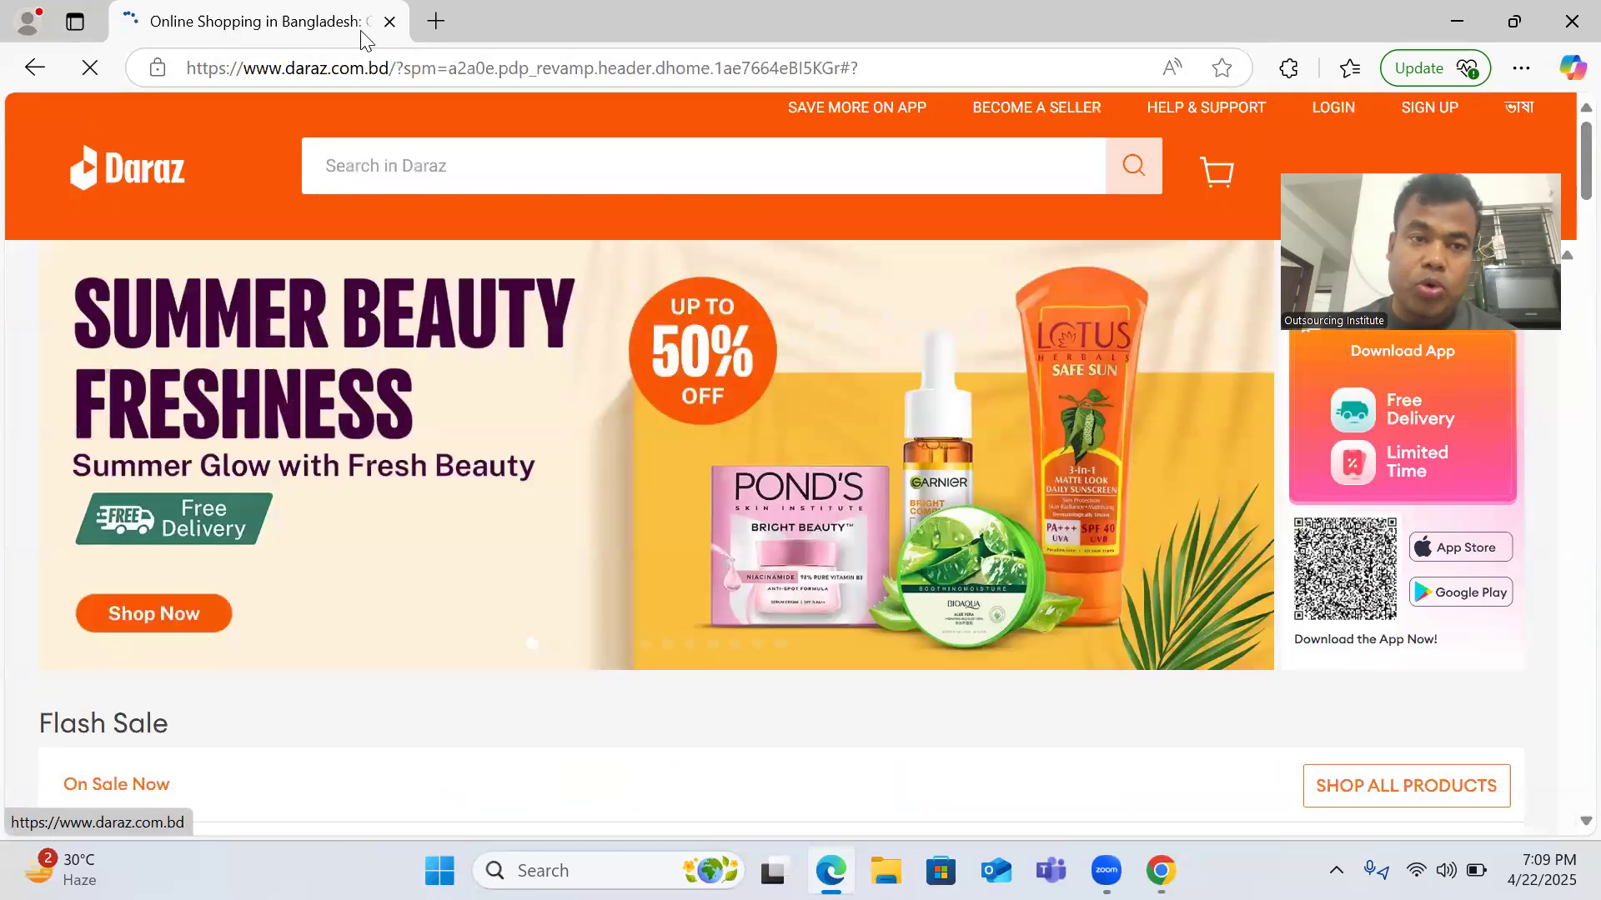
left_click(436, 21)
Load google.com, search 'domain hosting seller in dhaka', and scroll through the hosting results
type("goo")
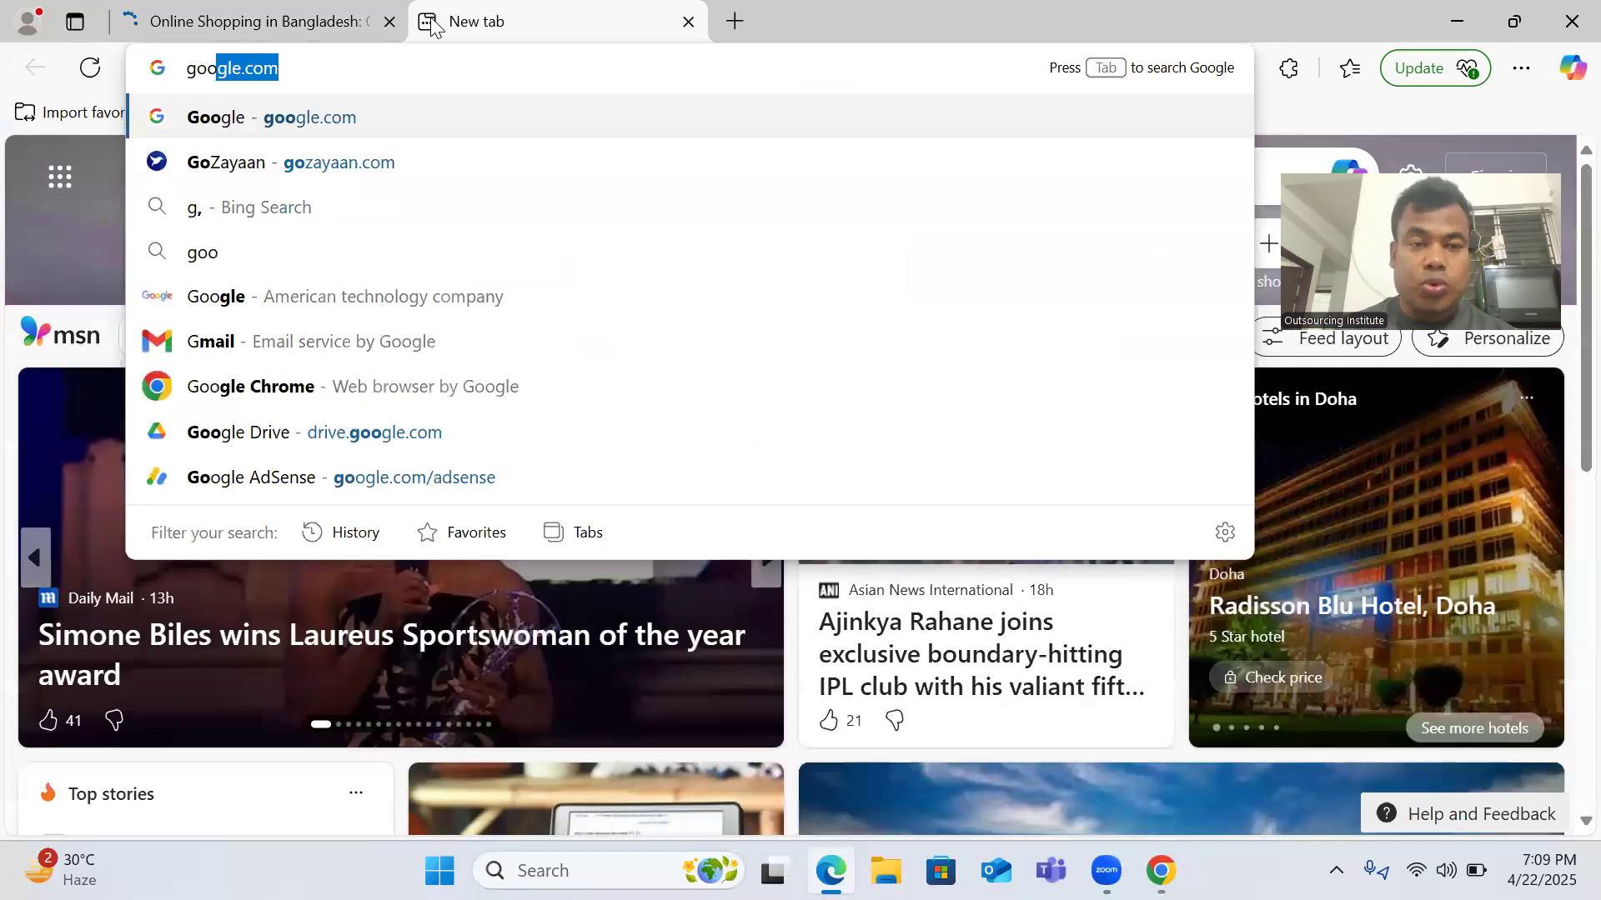
key("Return")
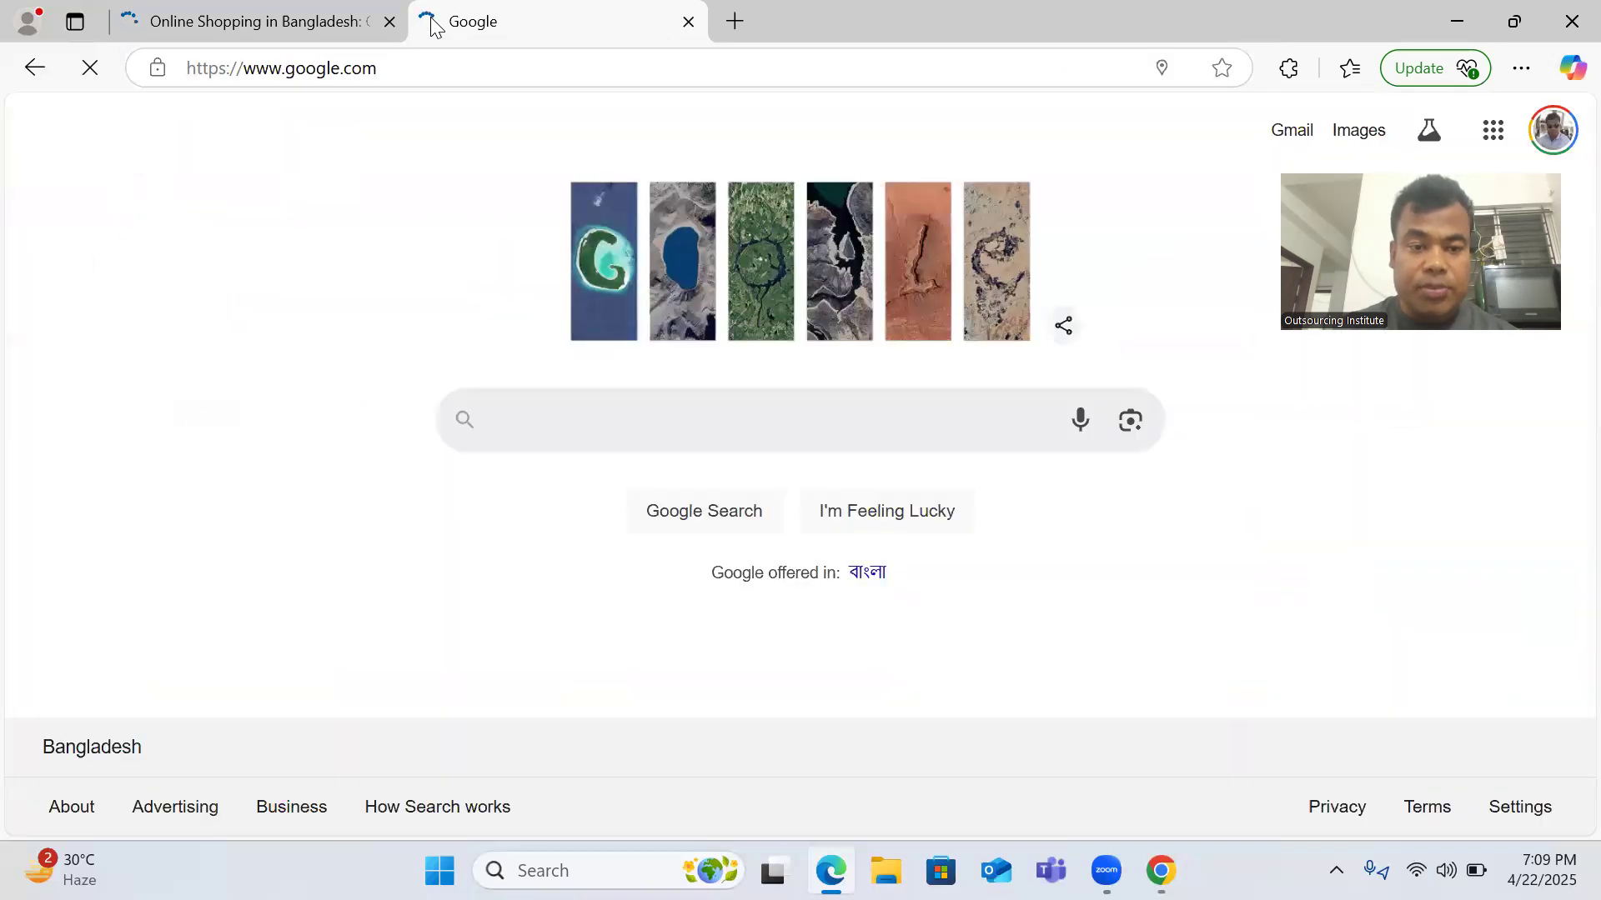
type("domain hosting ")
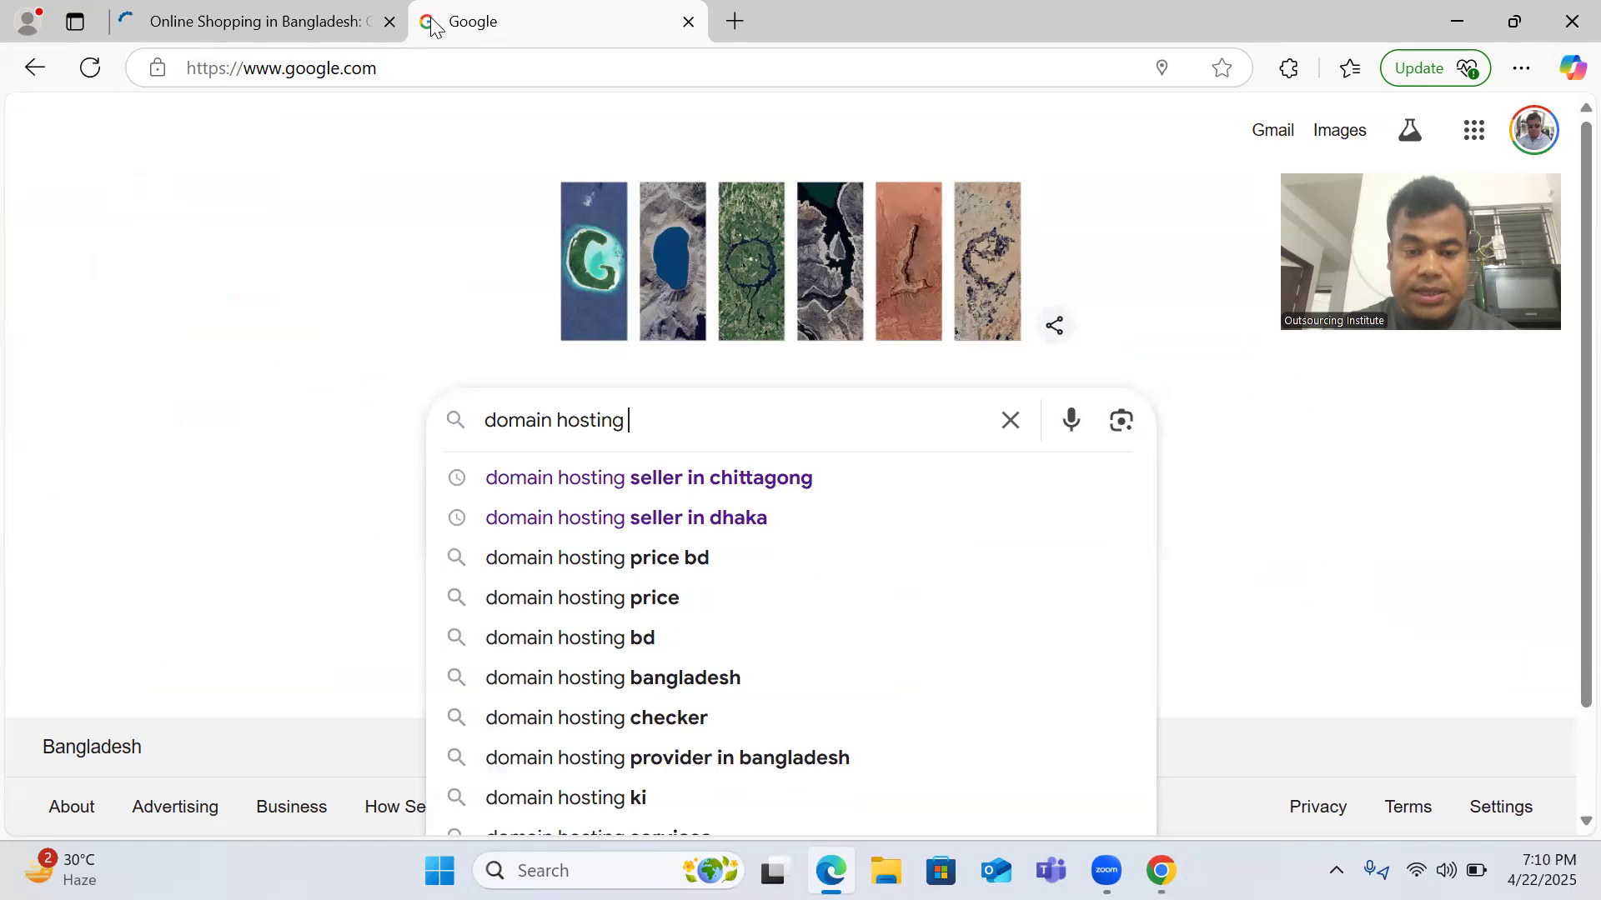
type("seller in ")
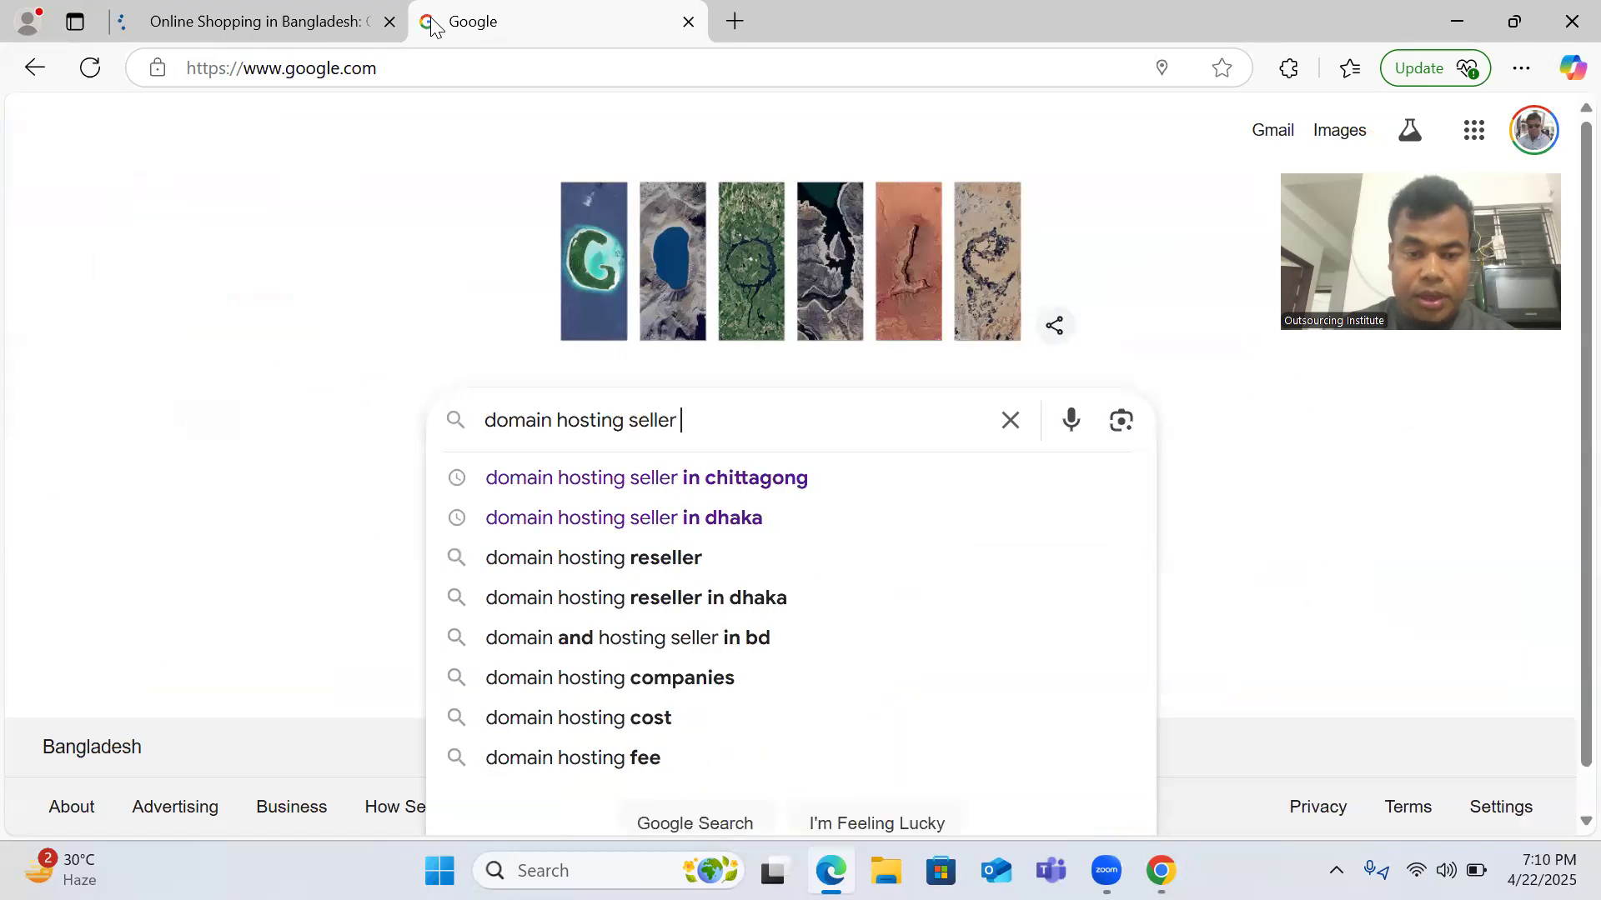
type("dhaka")
key("Return")
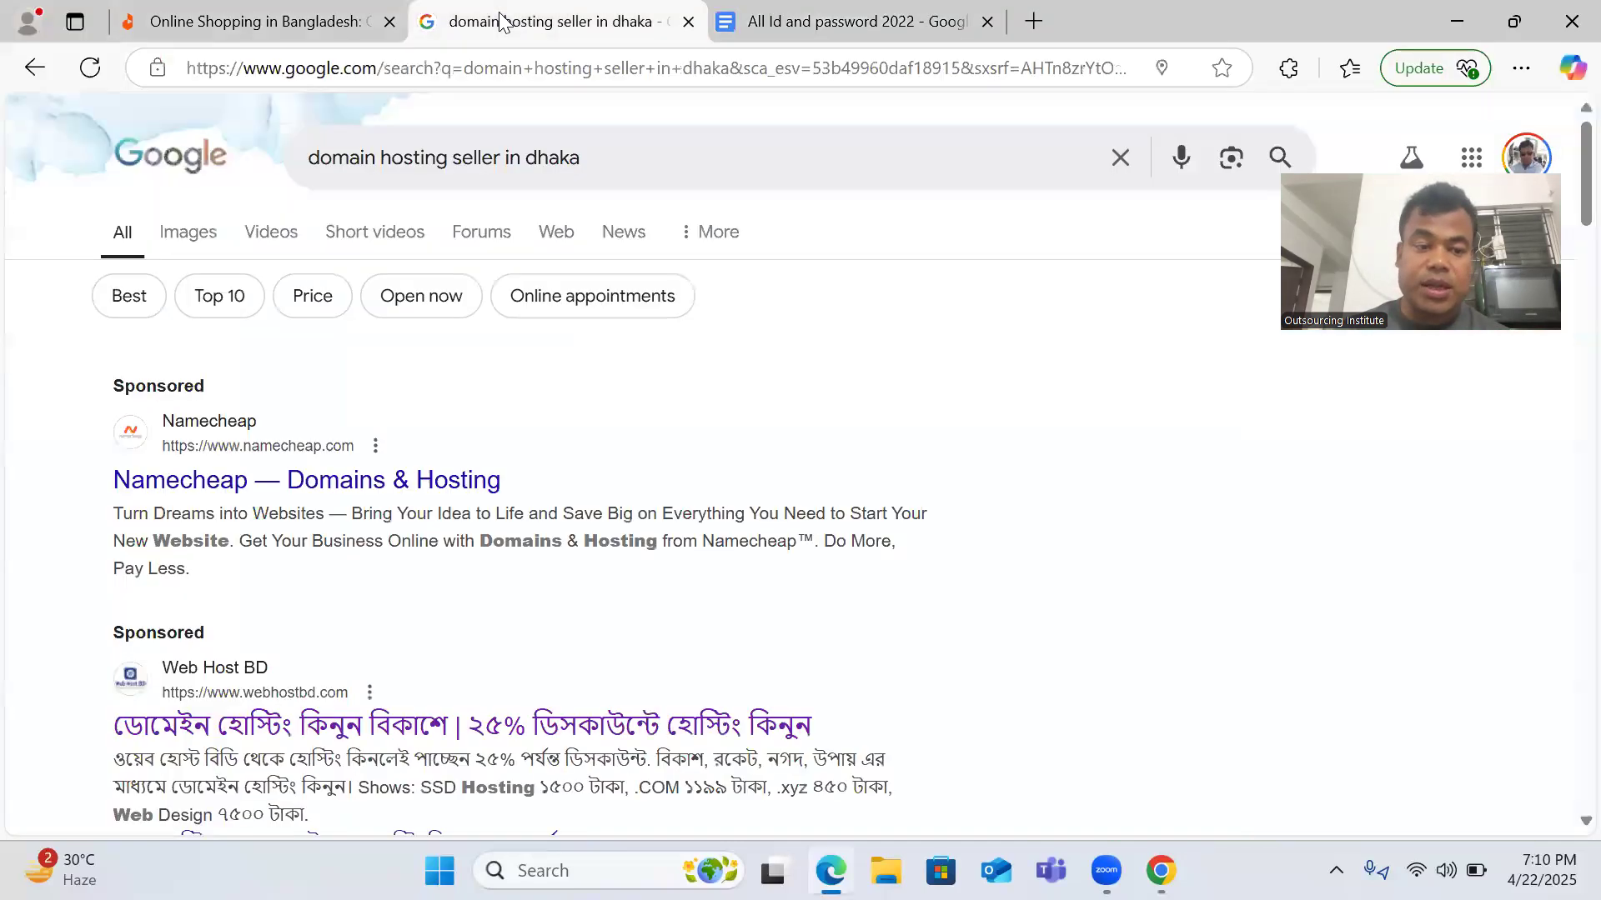
scroll(367, 533, "down", 4)
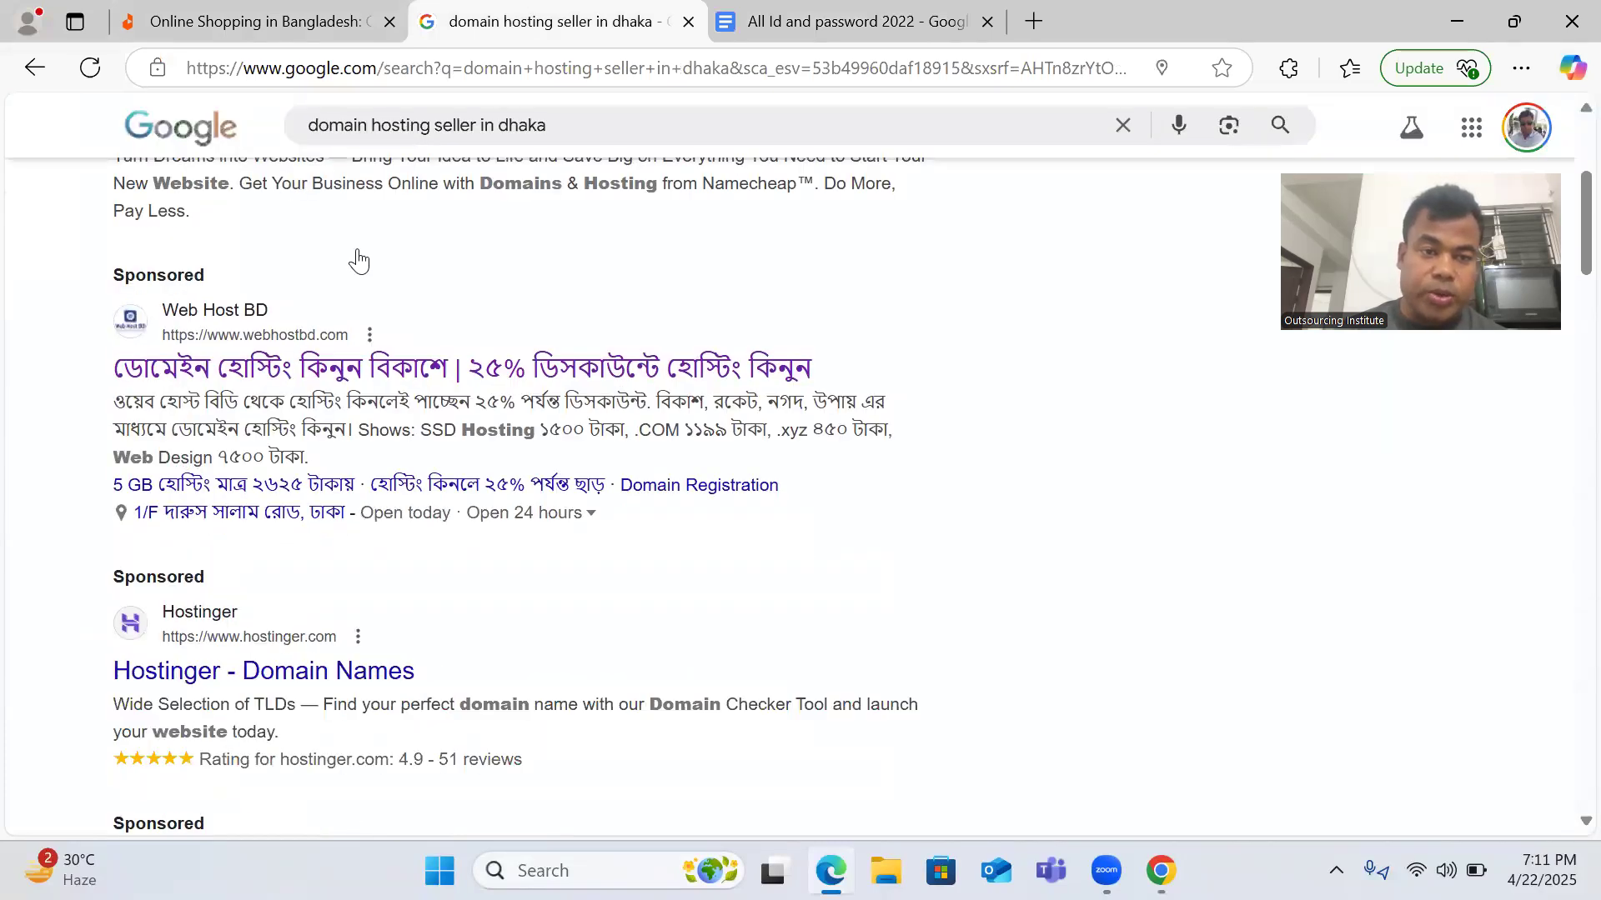
scroll(500, 176, "up", 5)
scroll(750, 375, "down", 6)
scroll(435, 546, "down", 6)
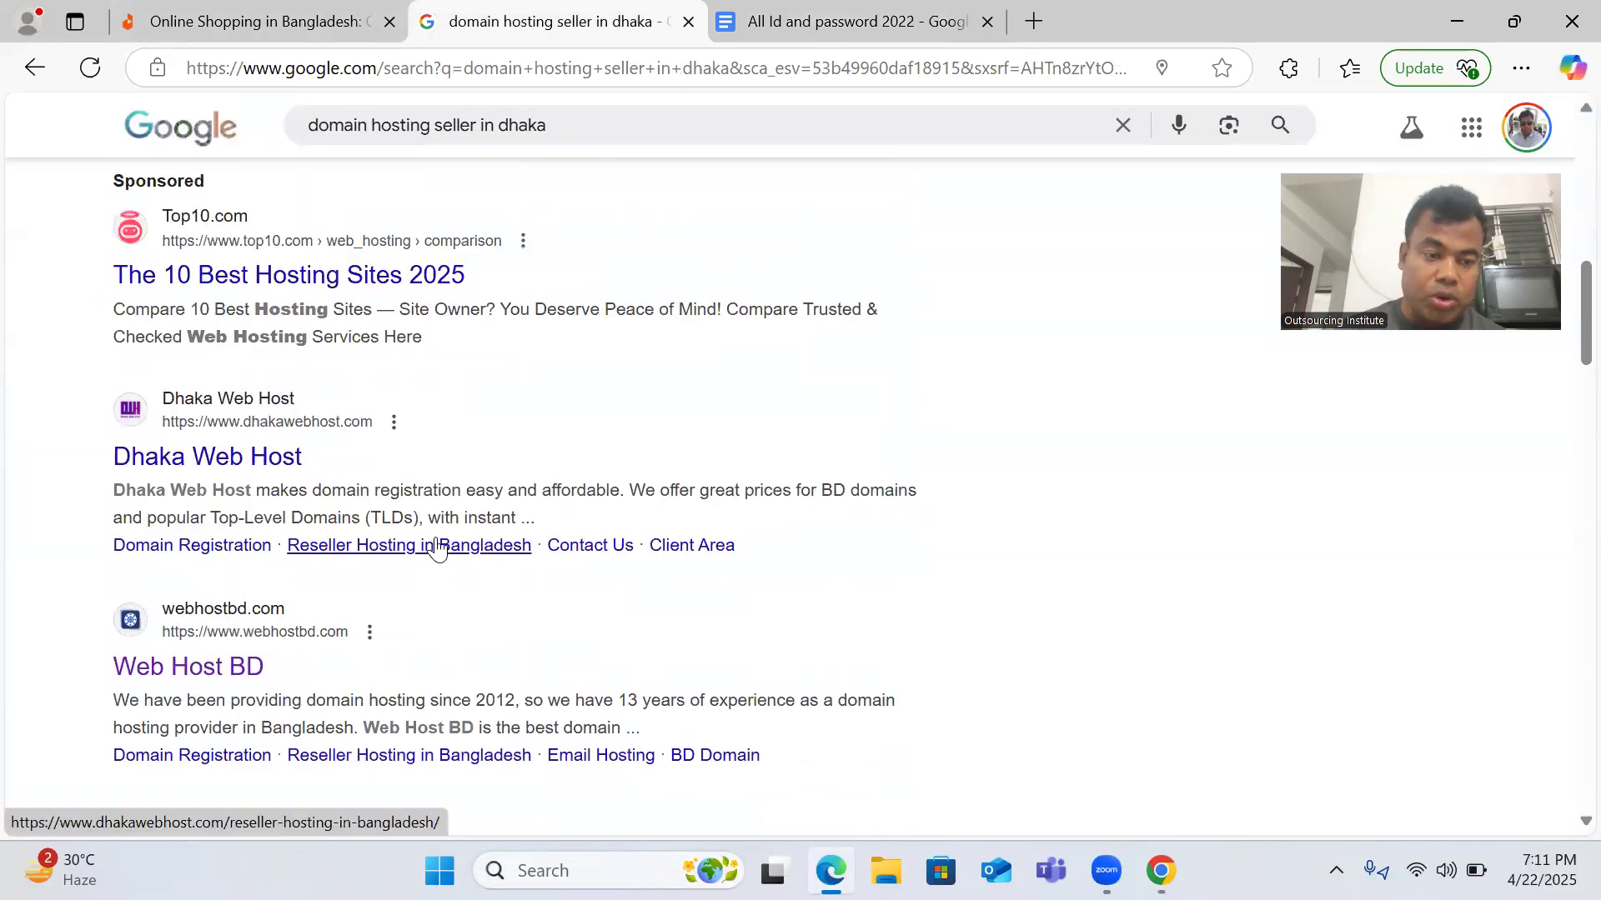
scroll(437, 549, "down", 3)
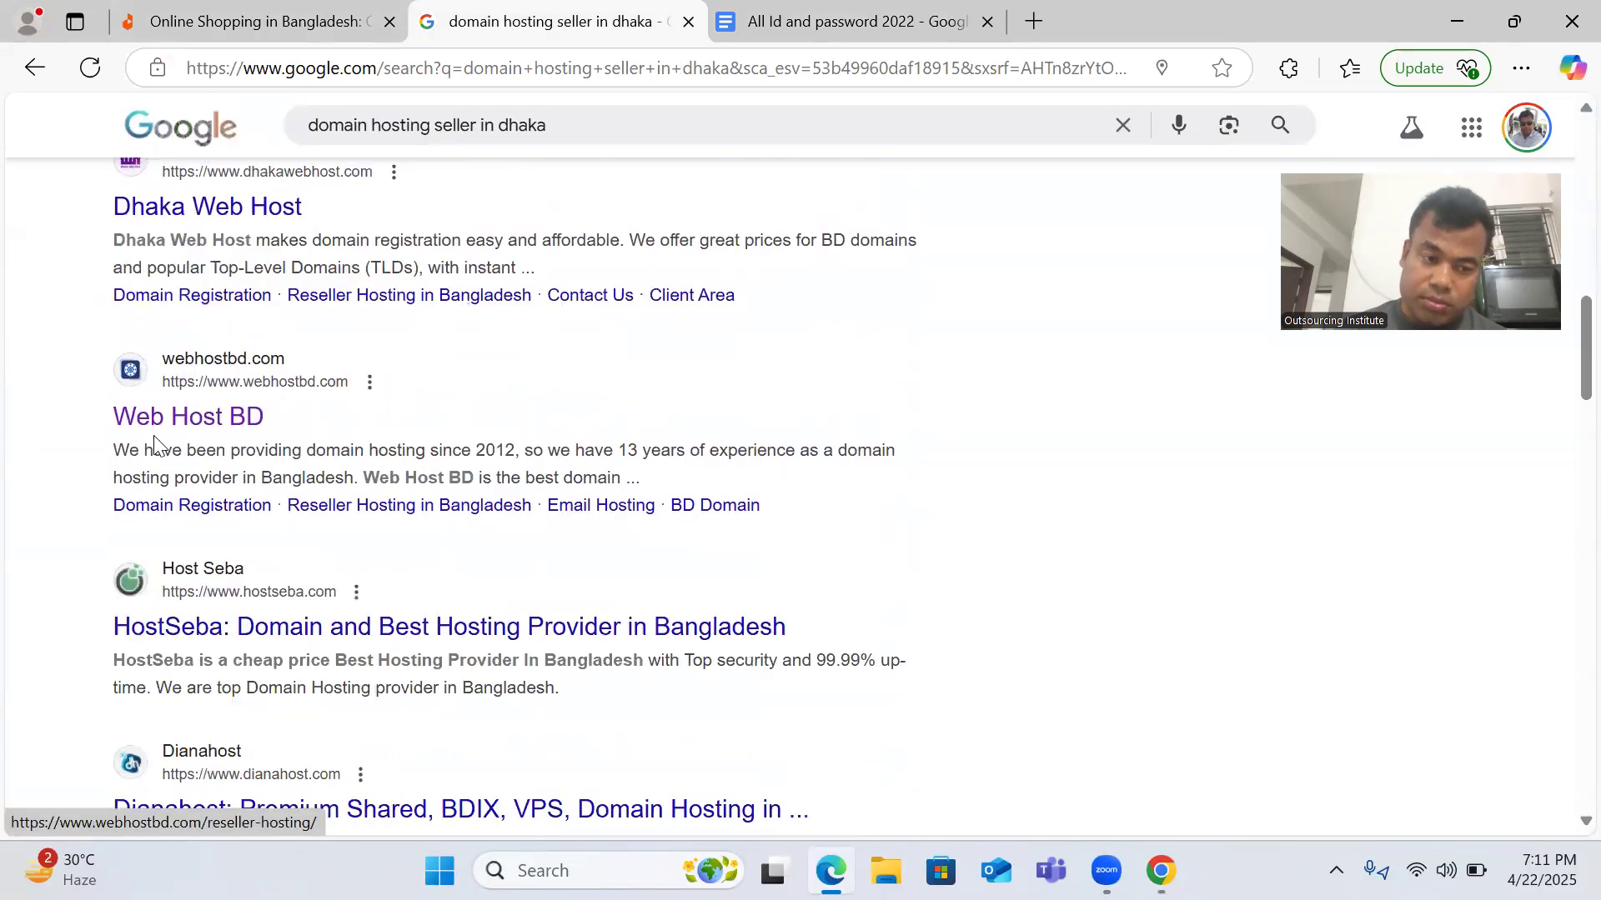
Open the Web Host BD and HostSeba results in new tabs and view Web Host BD
right_click(210, 431)
left_click(297, 454)
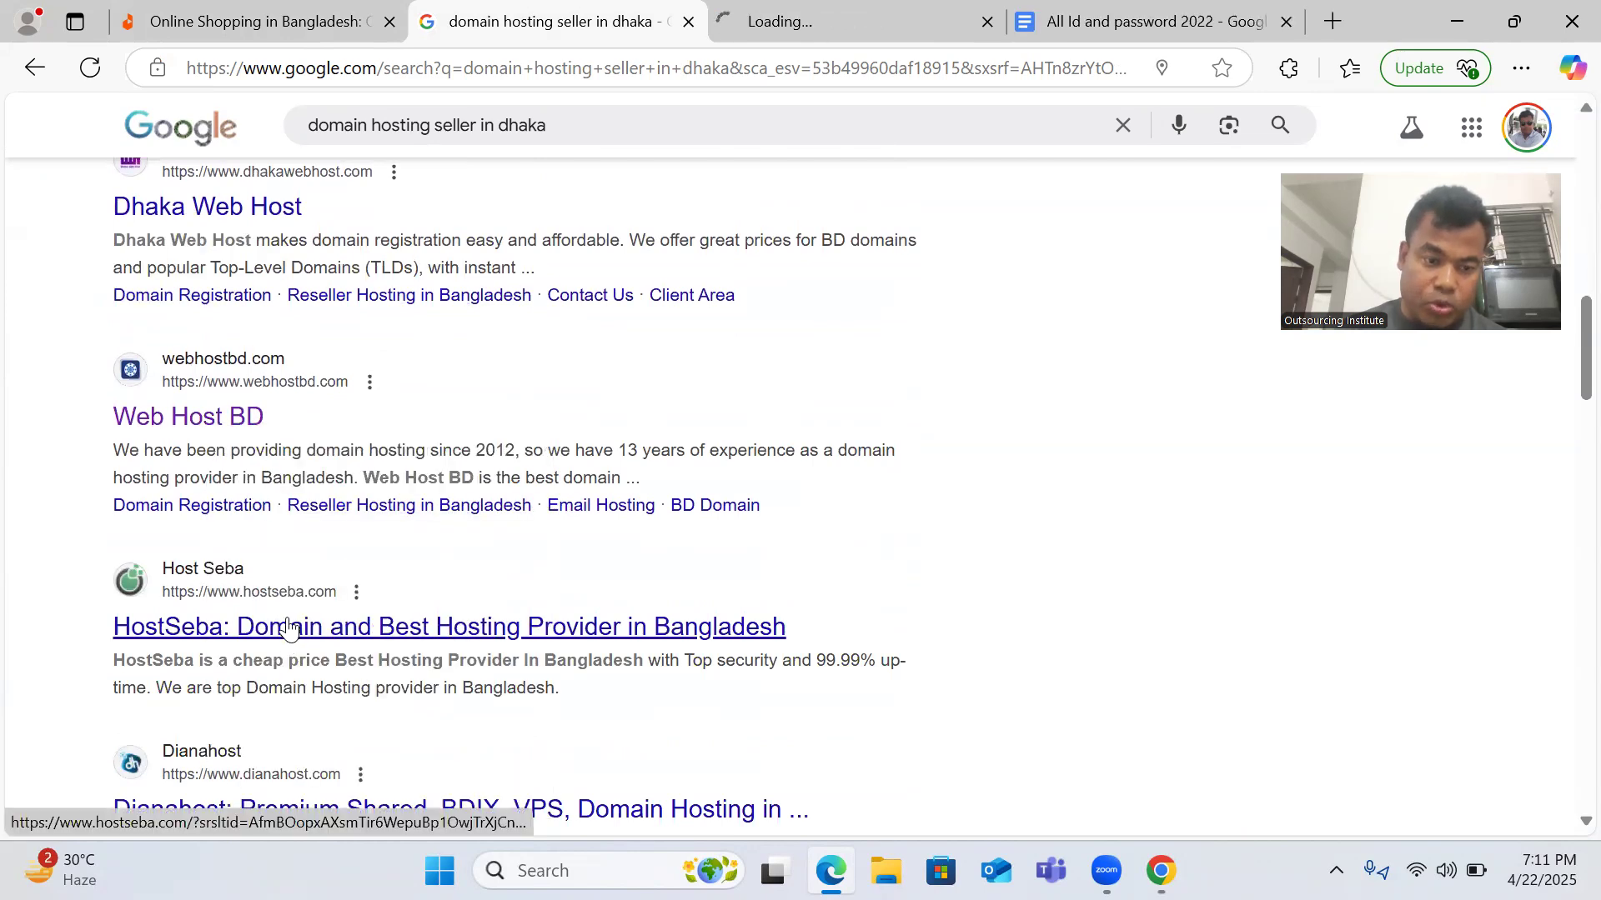
right_click(297, 632)
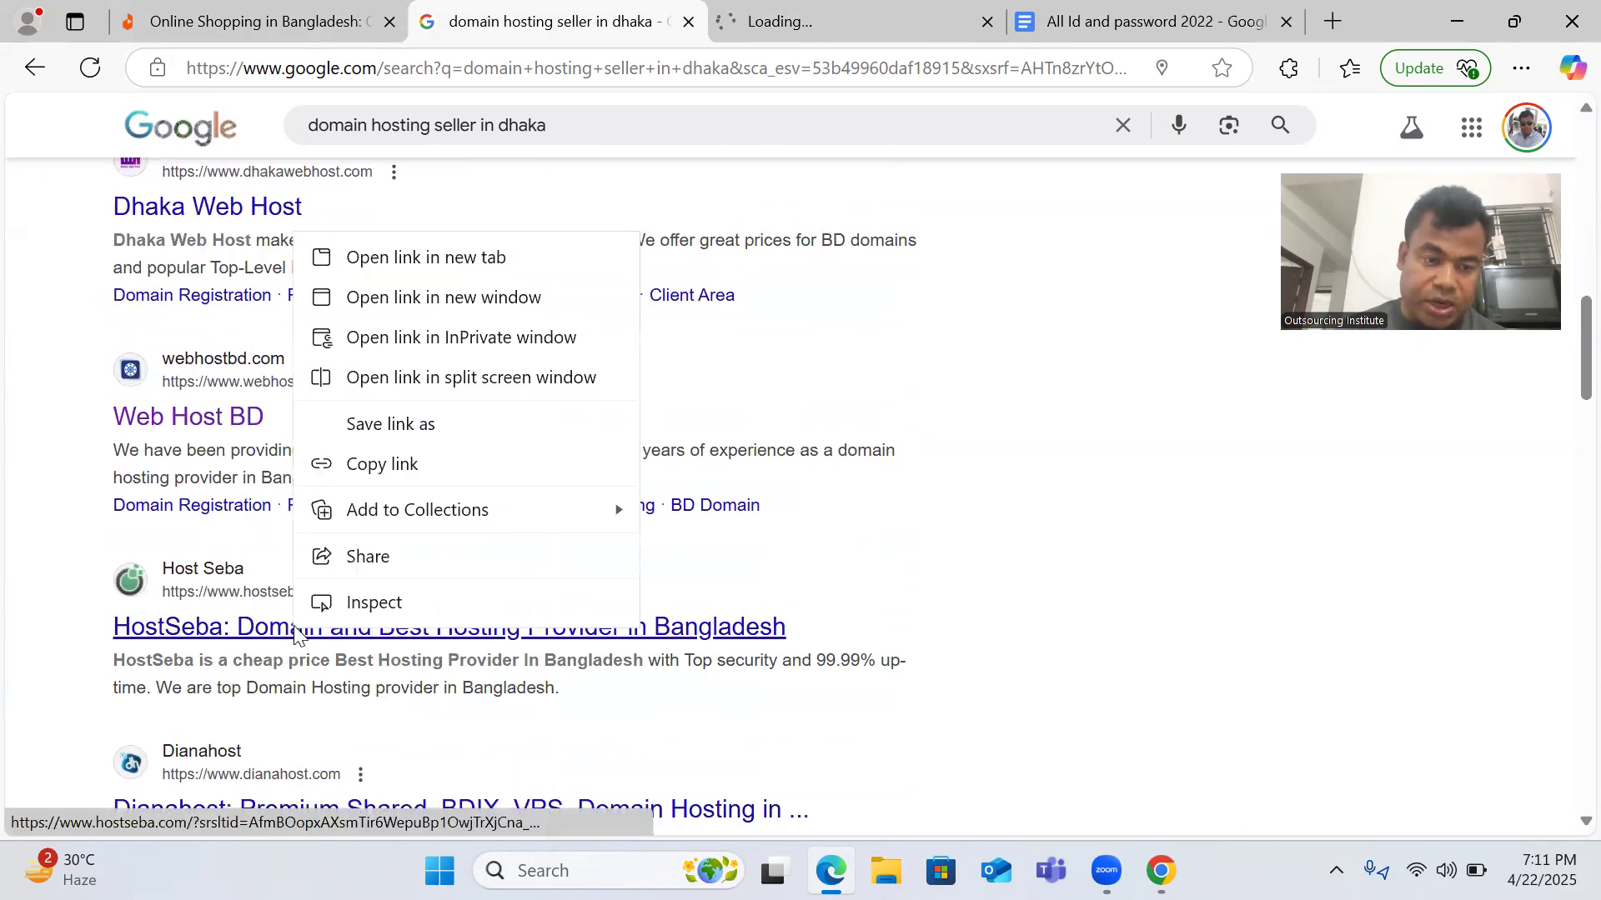
left_click(365, 258)
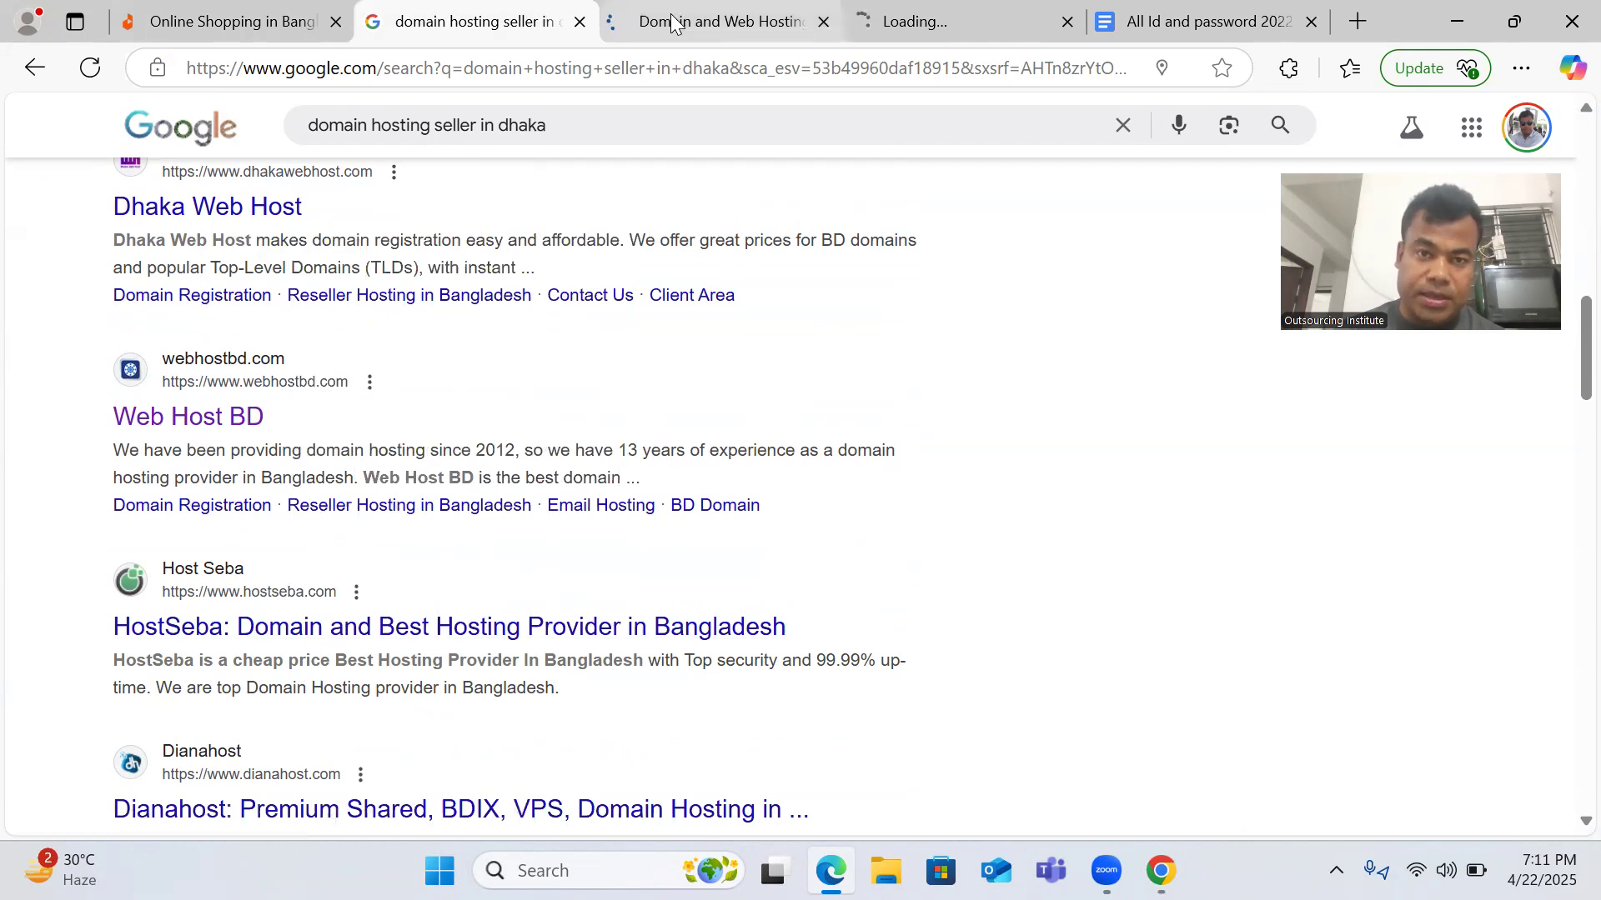
left_click(676, 22)
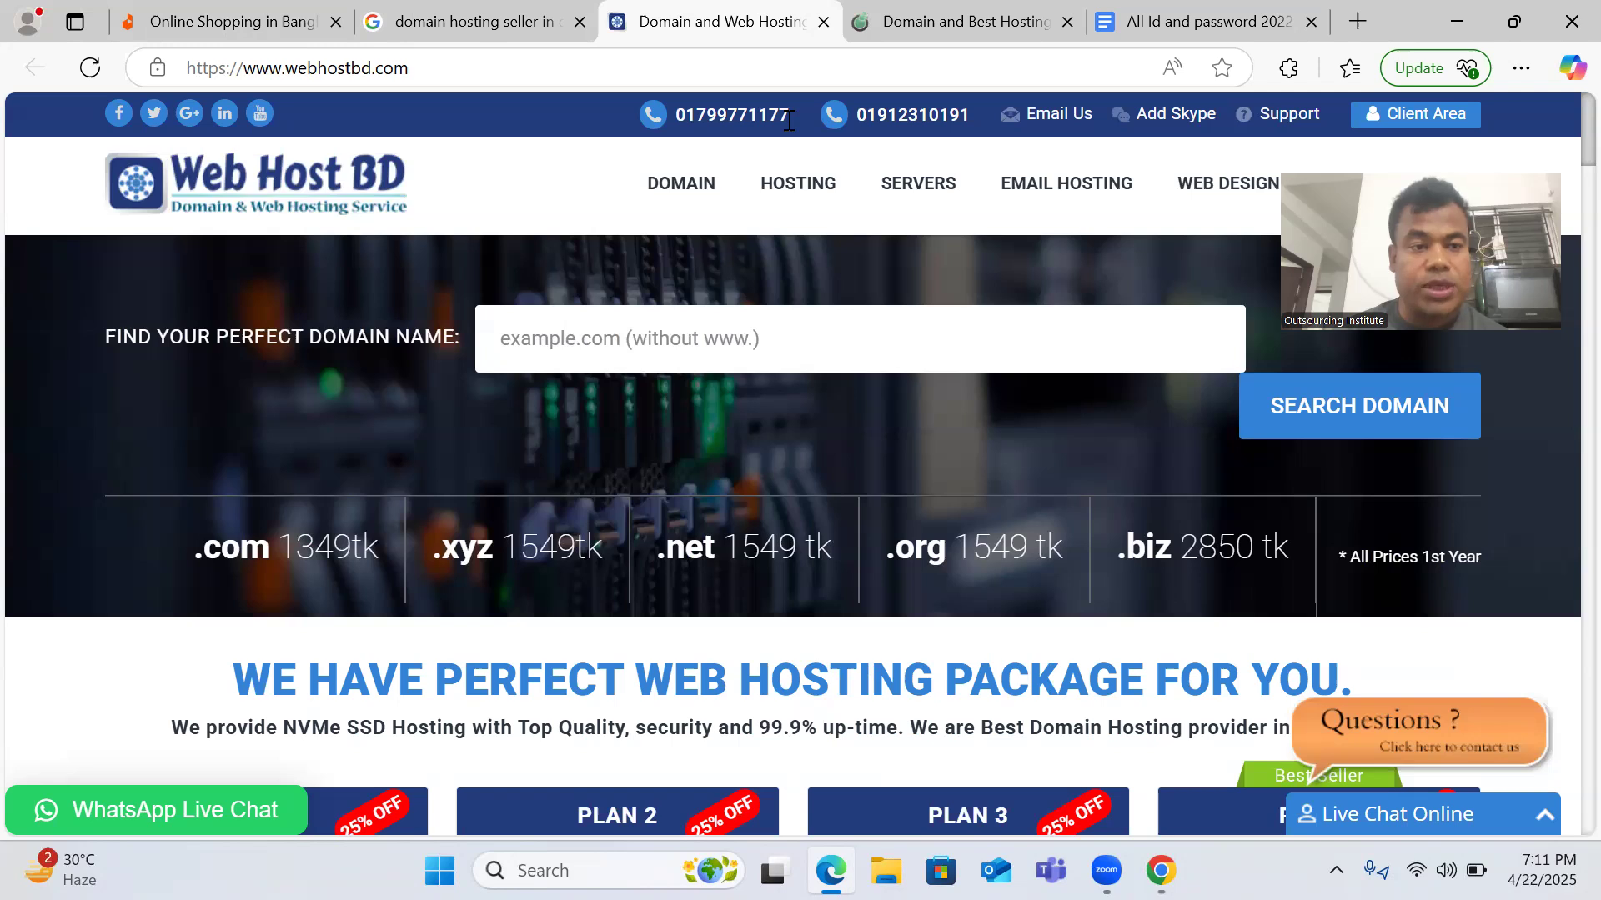
Check the HostSeba tab and its address, then go back to the Web Host BD homepage
left_click(967, 11)
key("ctrl+shift+Tab")
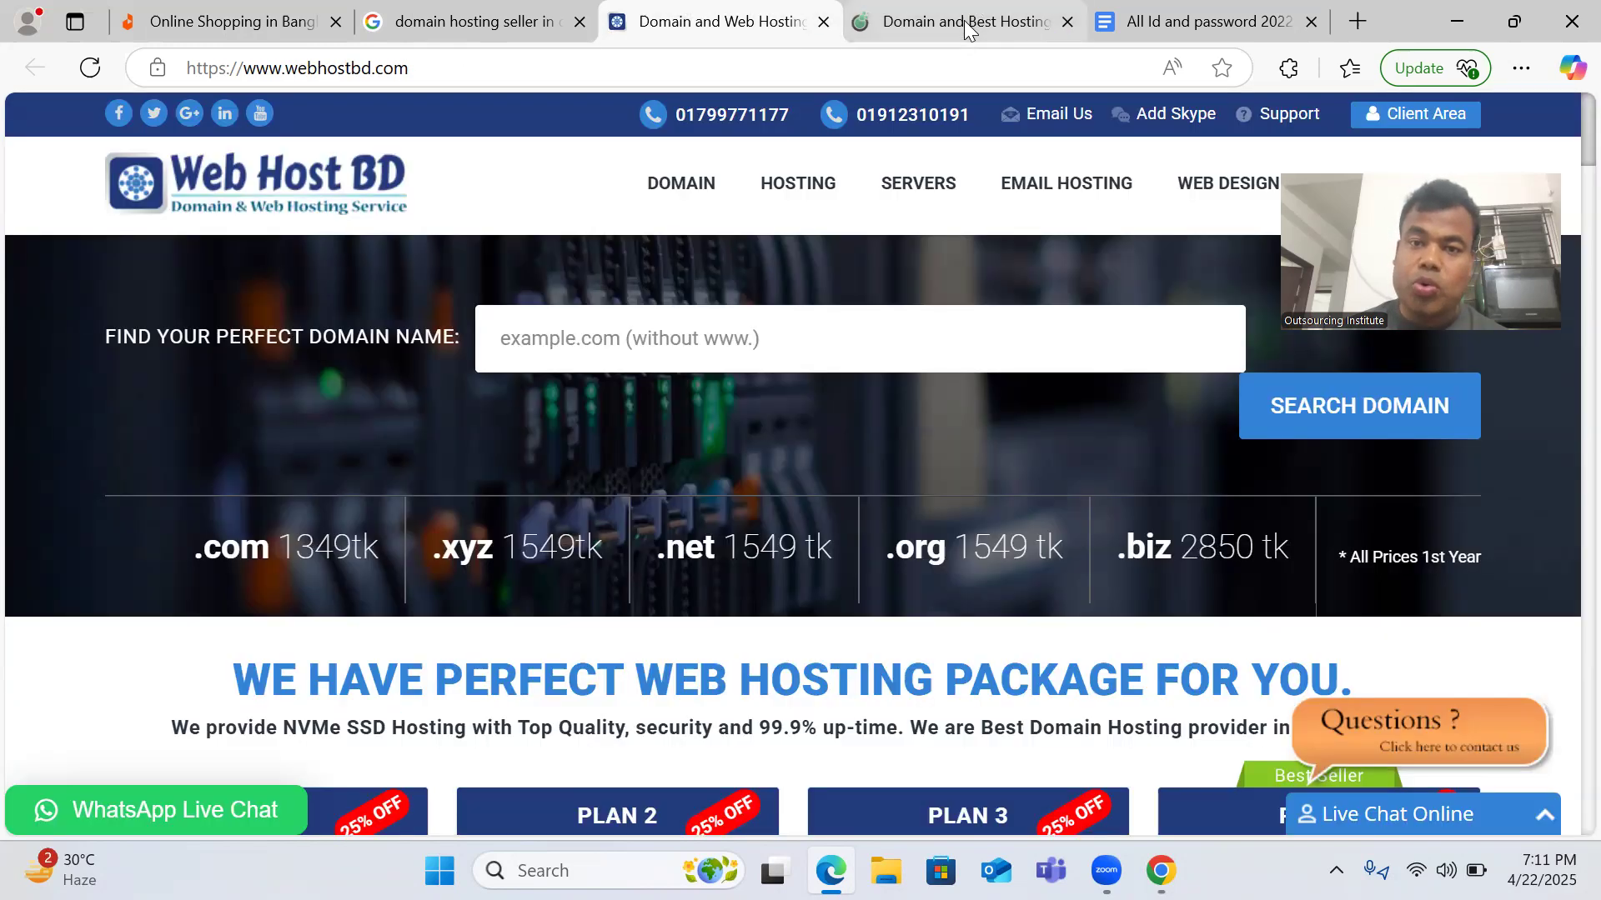
left_click(964, 20)
left_click(1068, 67)
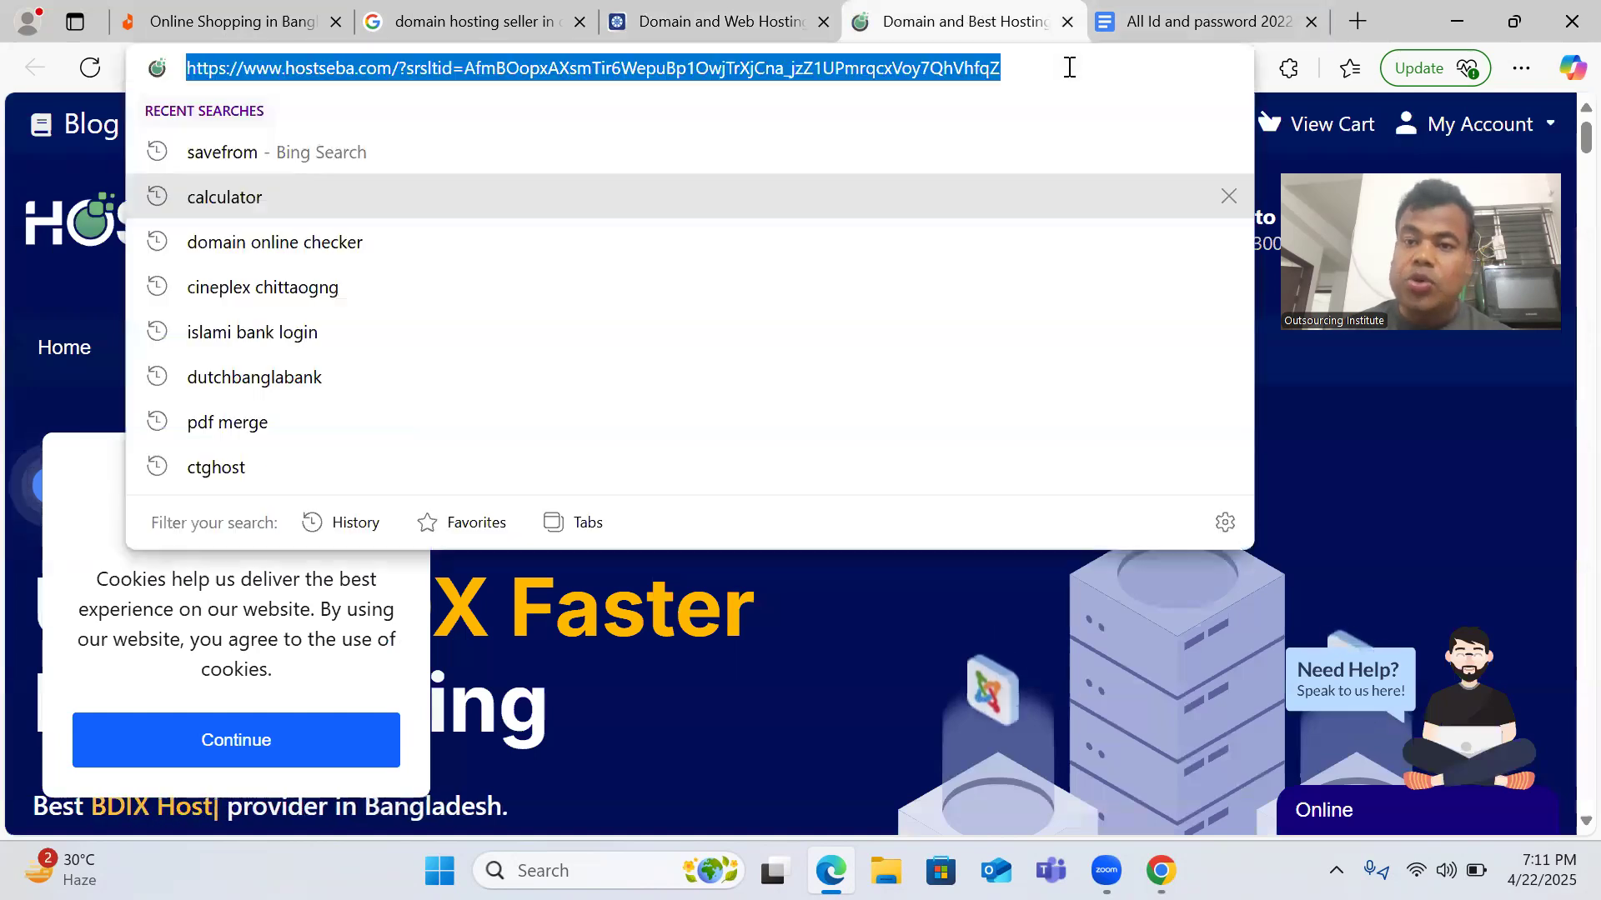
left_click(771, 25)
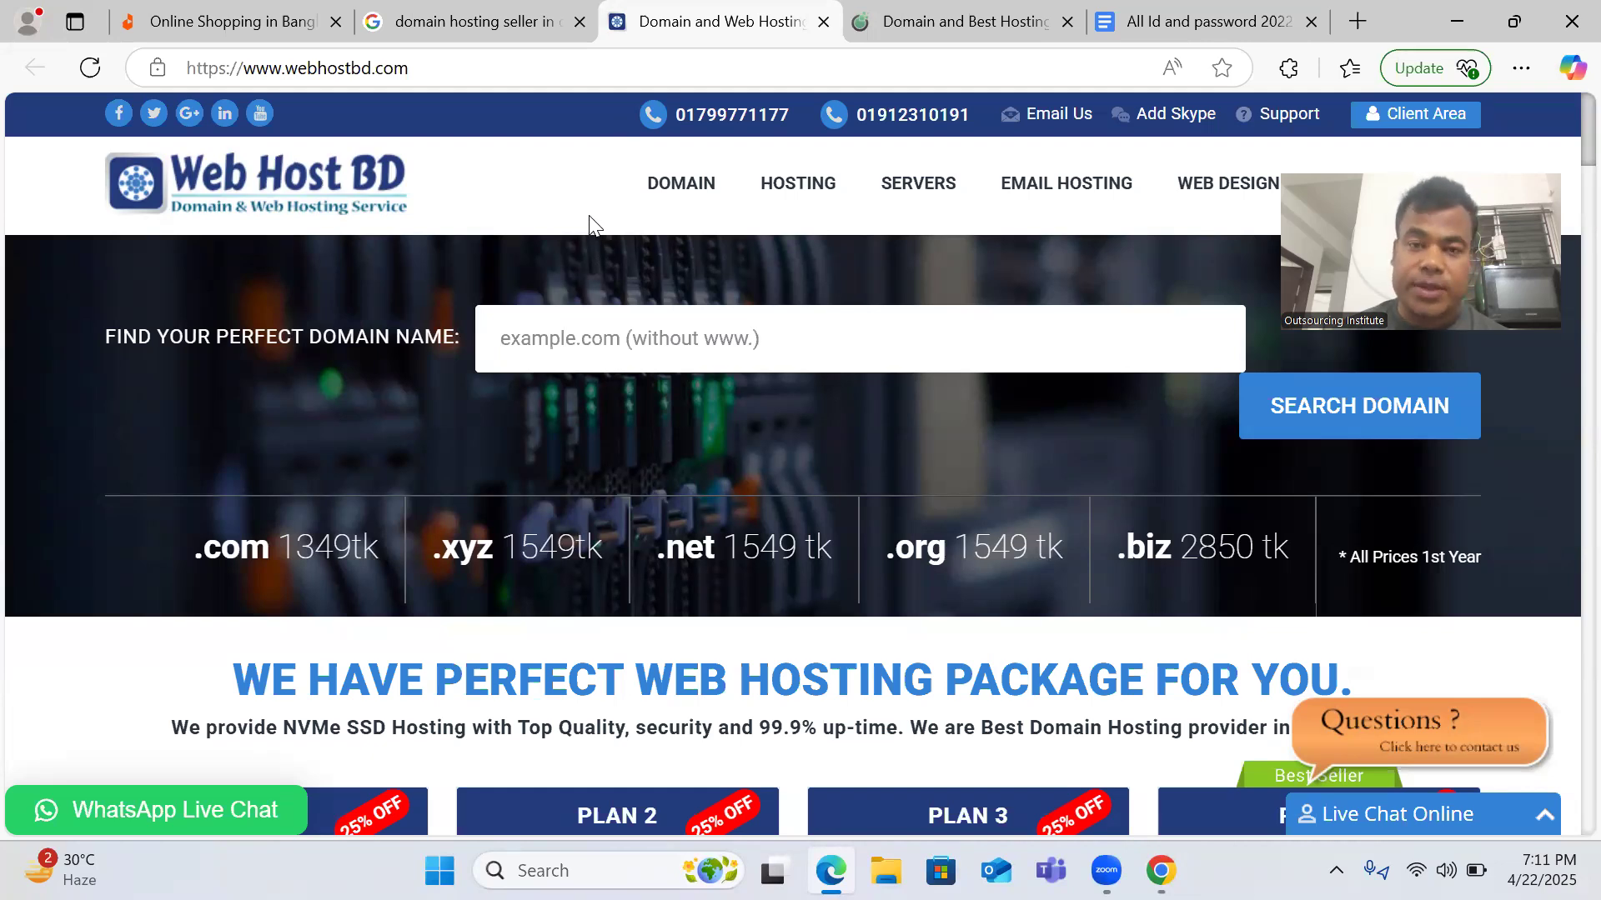
In a new tab, try loading ctghost.com, then go to google.com instead
left_click(1350, 23)
type("ctghost")
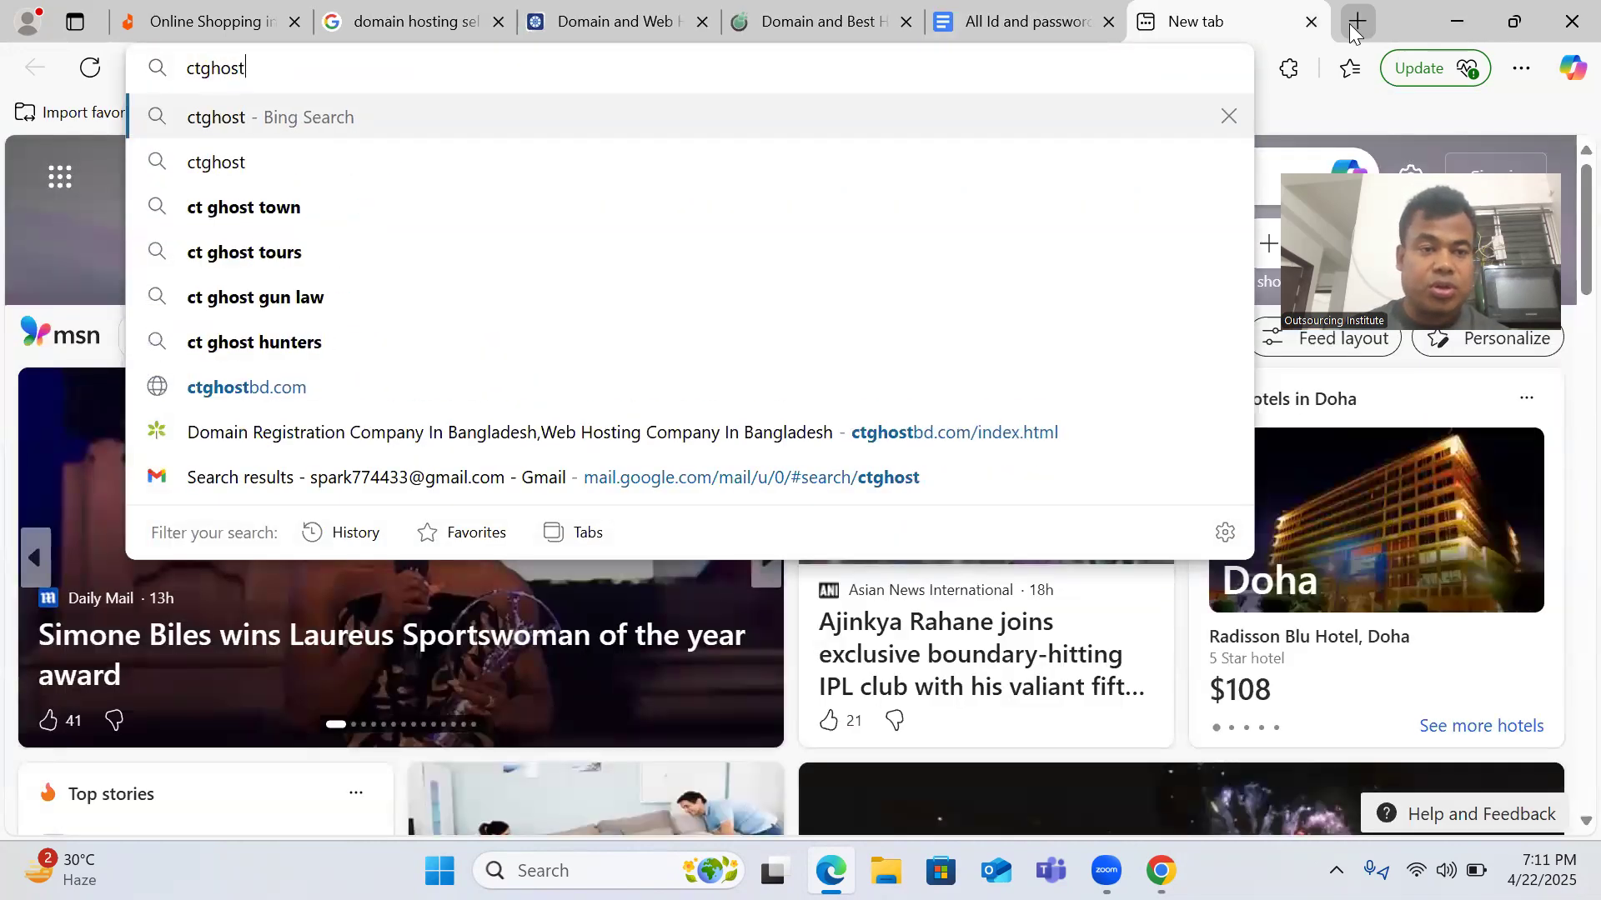
type(".com")
key("Return")
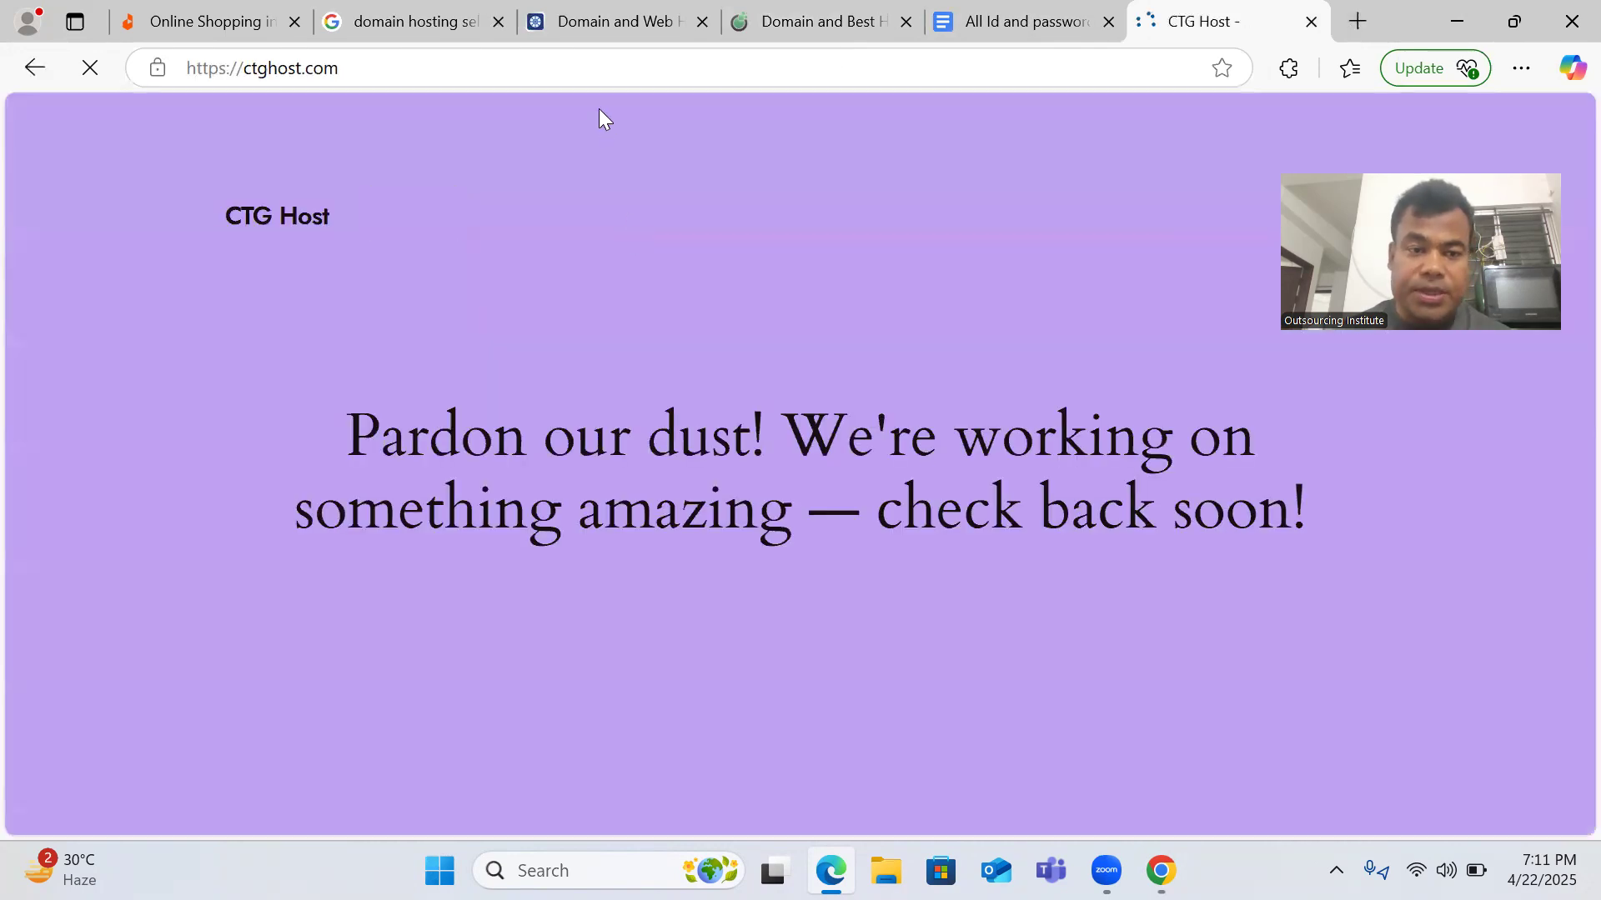
left_click(596, 66)
key("ctrl+a")
type("goo")
key("Return")
Search Google for 'ctghost', browse the ctghostbd.com homepage, and return to the credentials document
type("ctghost")
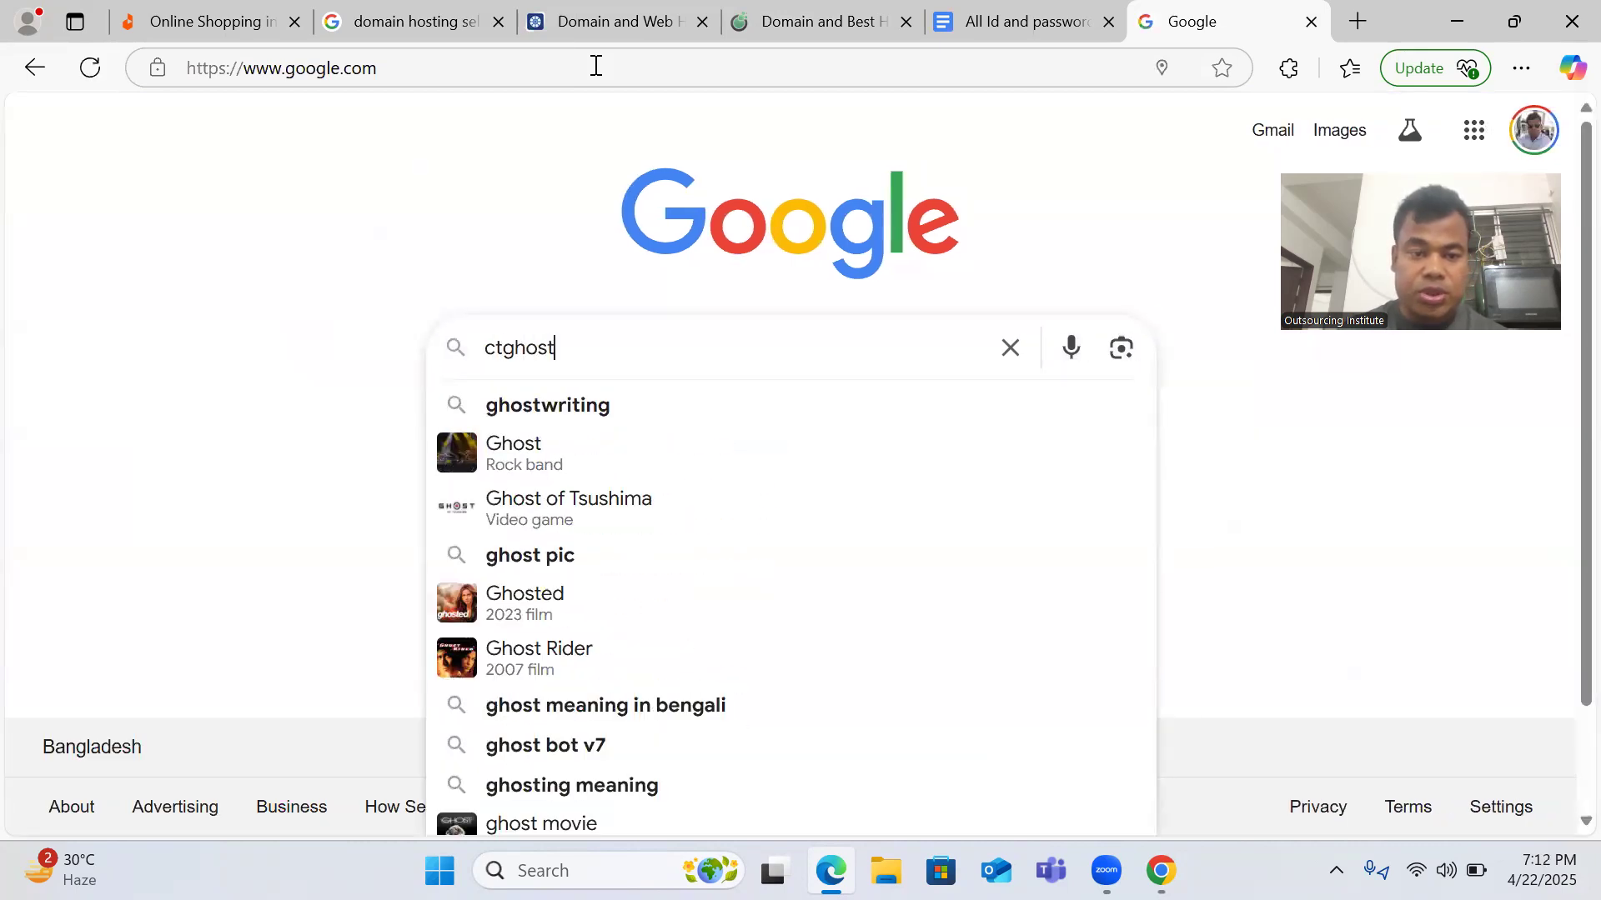
key("Return")
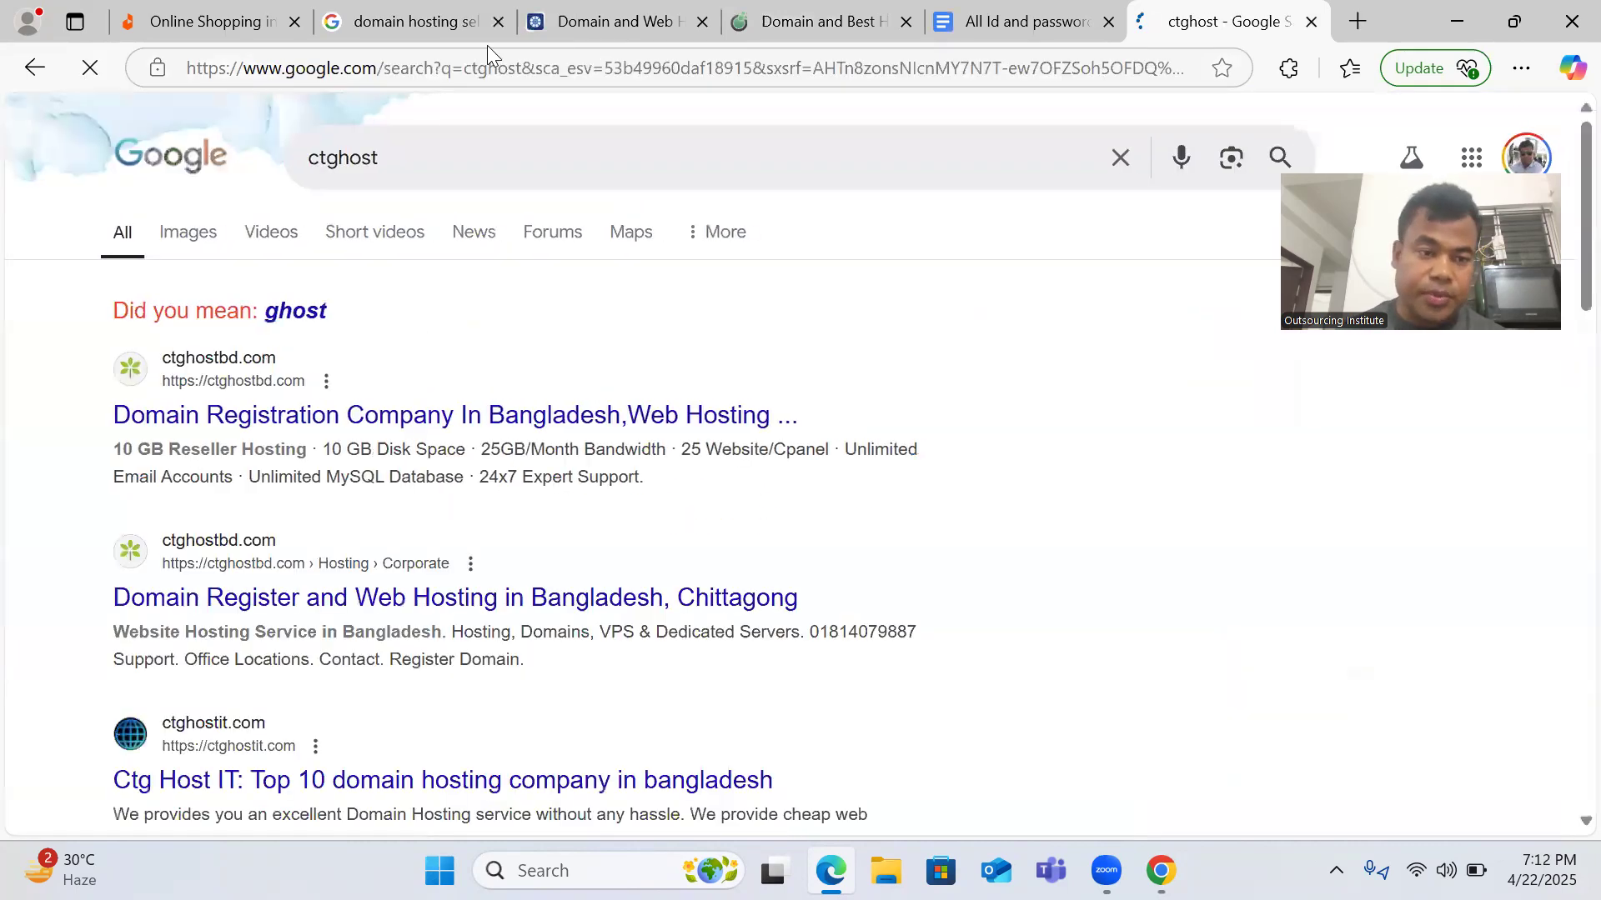
left_click(245, 421)
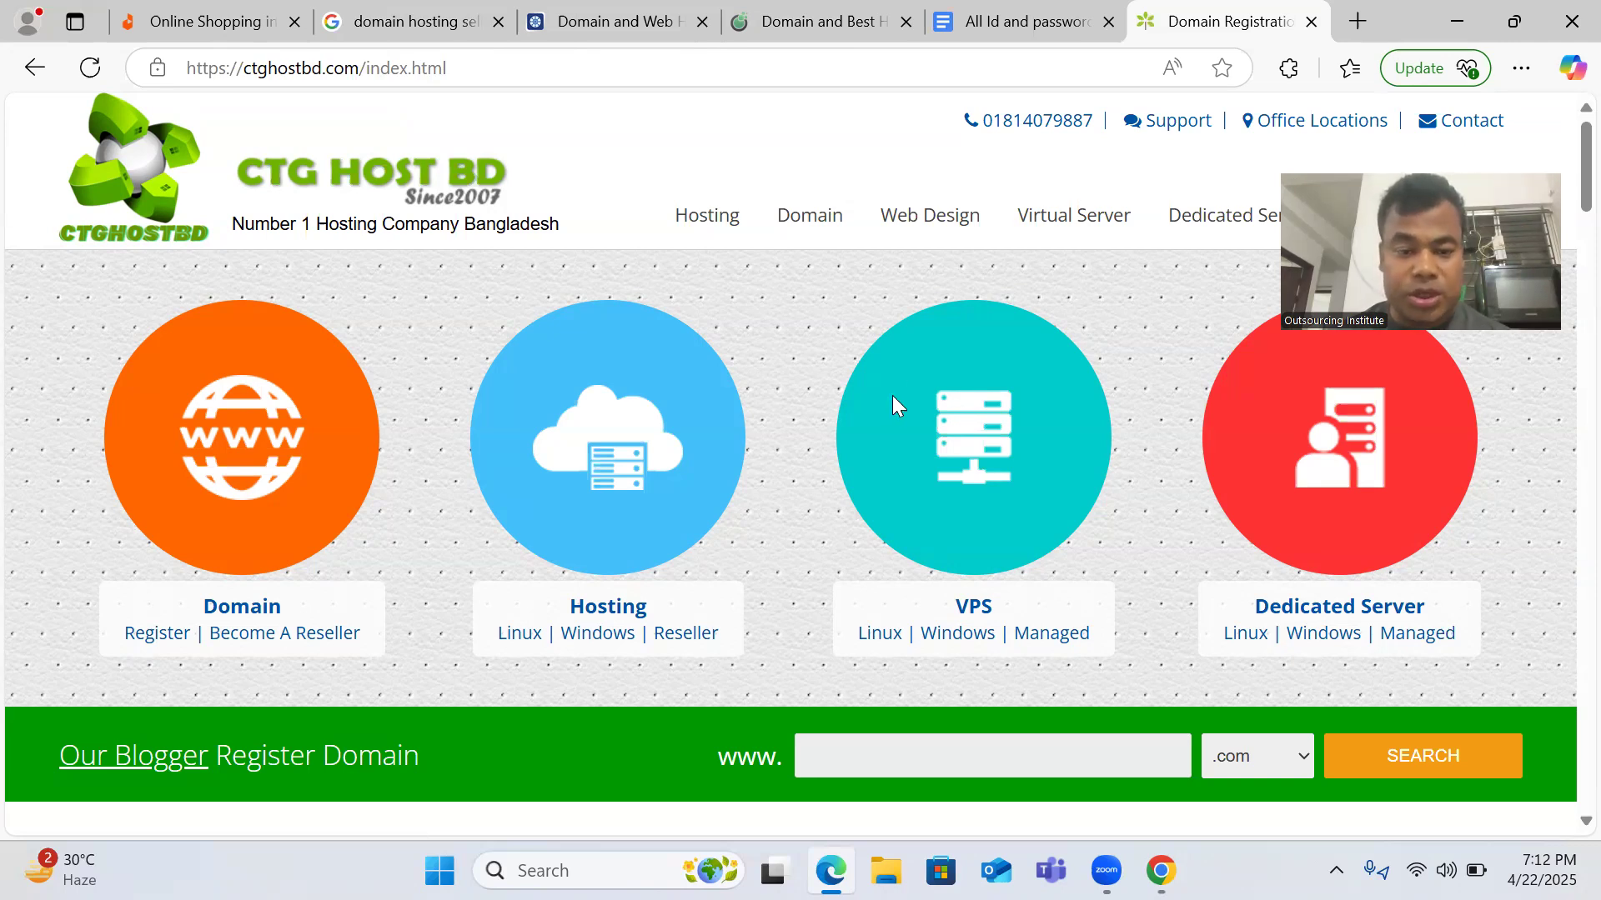
scroll(730, 490, "down", 5)
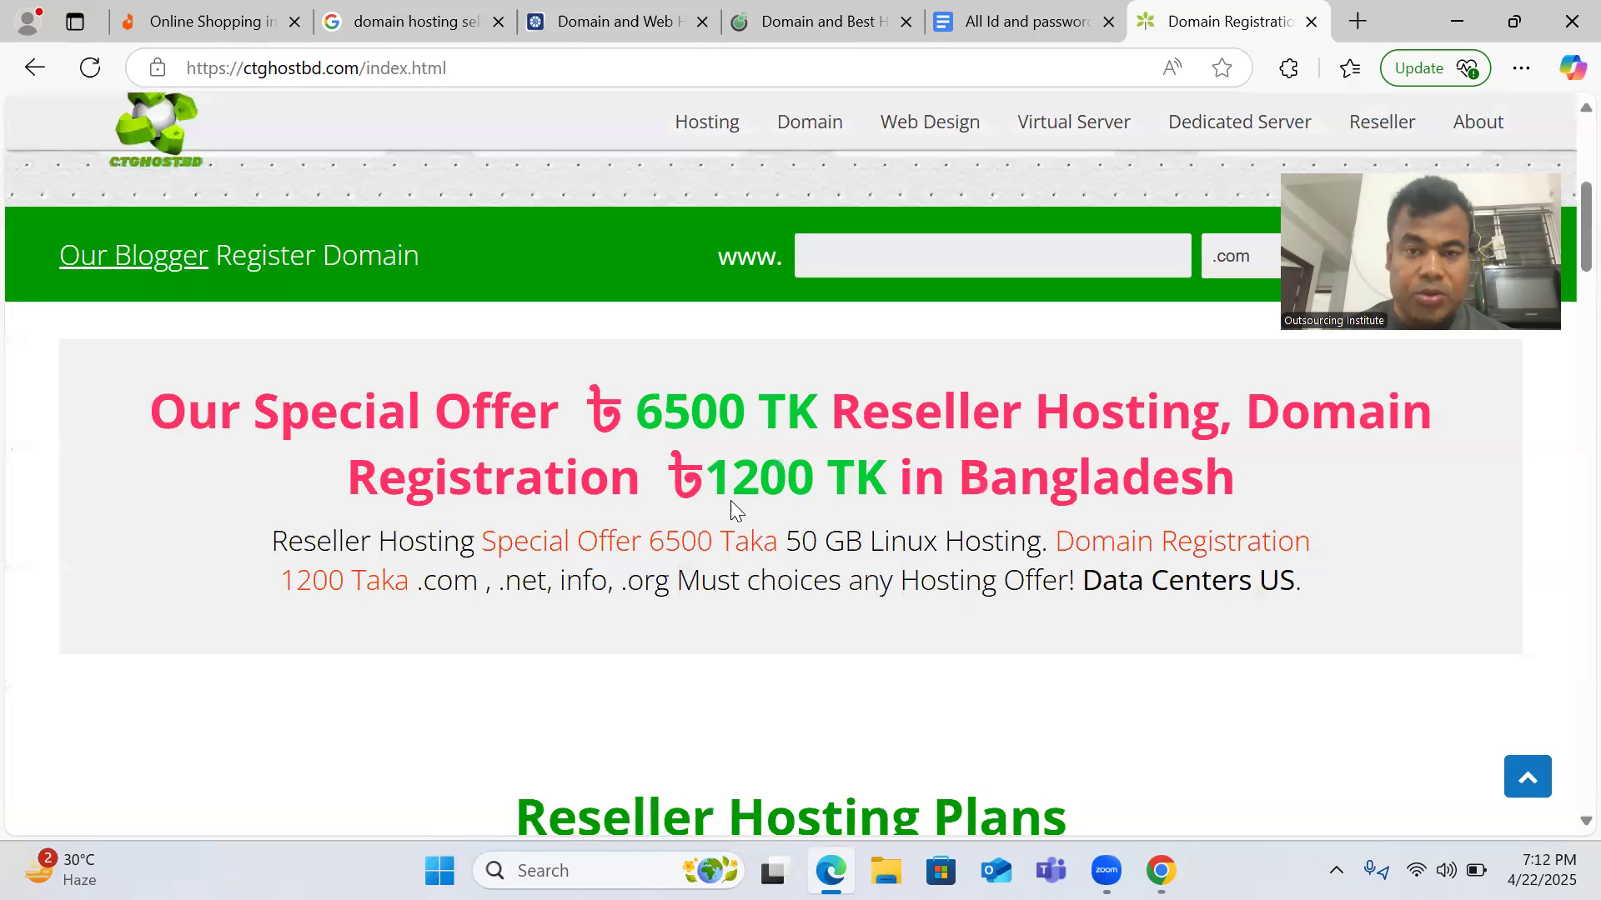
scroll(730, 500, "up", 5)
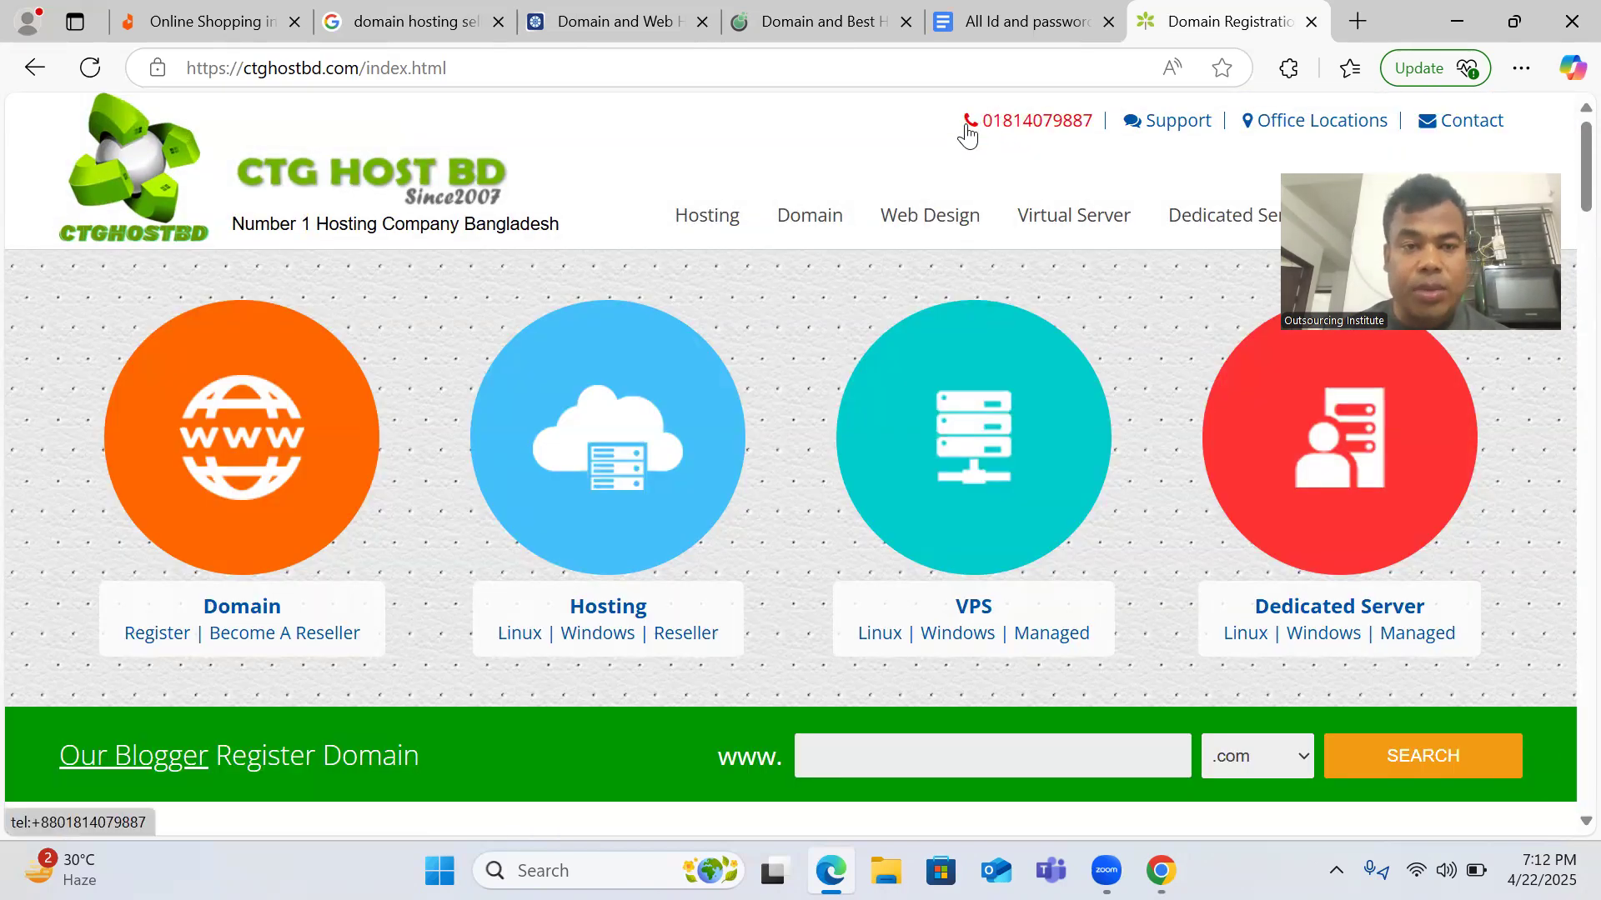
left_click(975, 19)
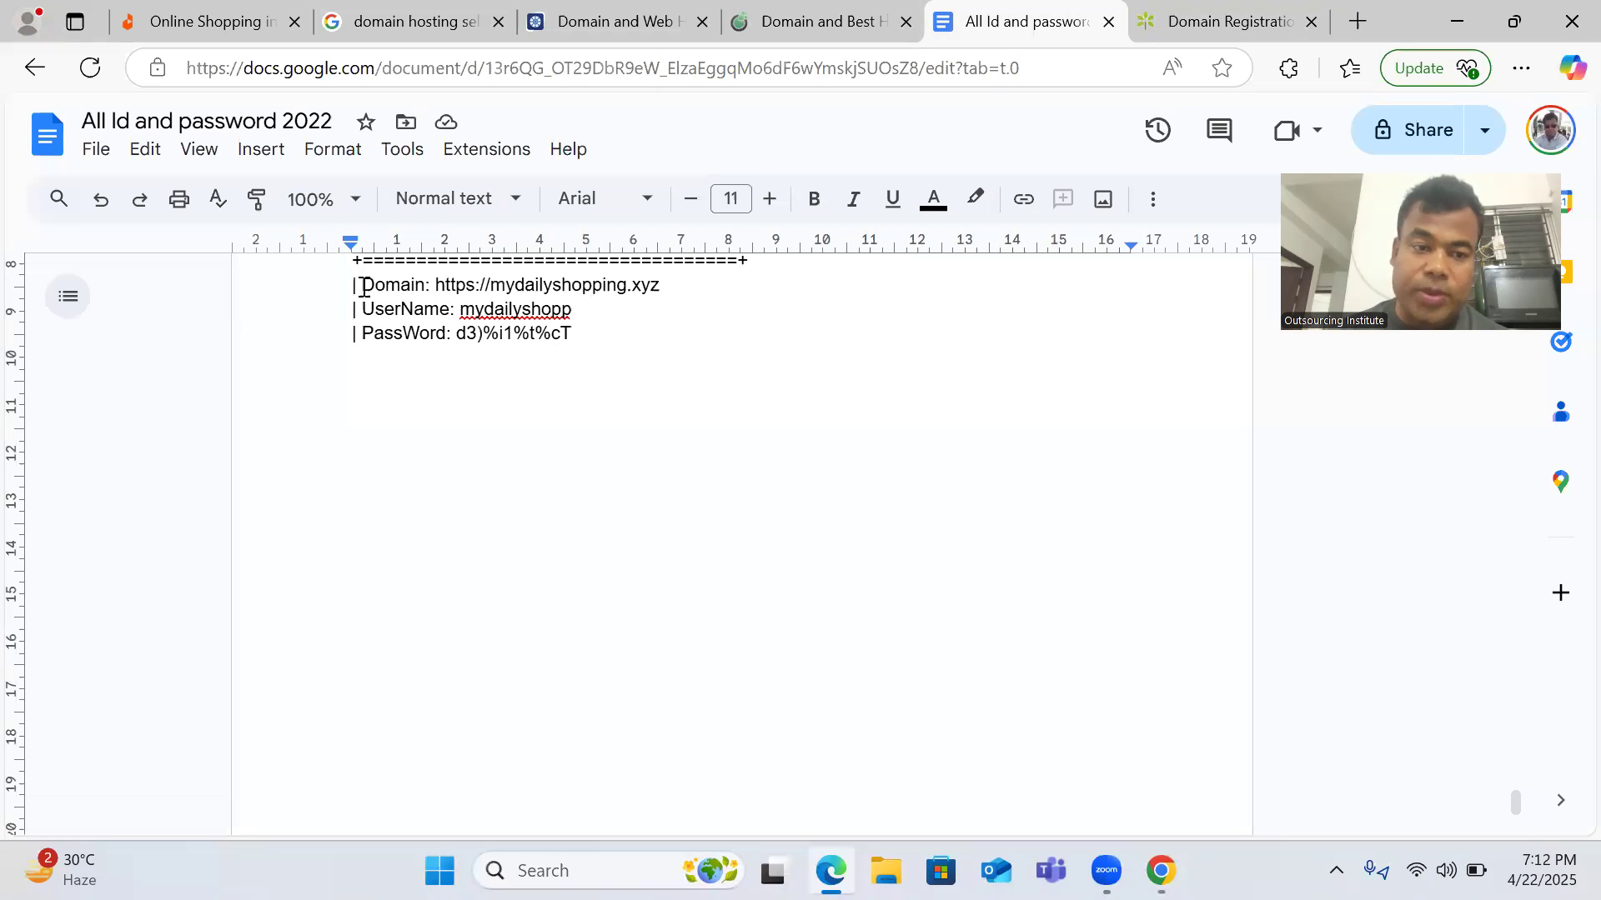
left_click_drag(361, 285, 486, 286)
left_click(581, 332, "shift")
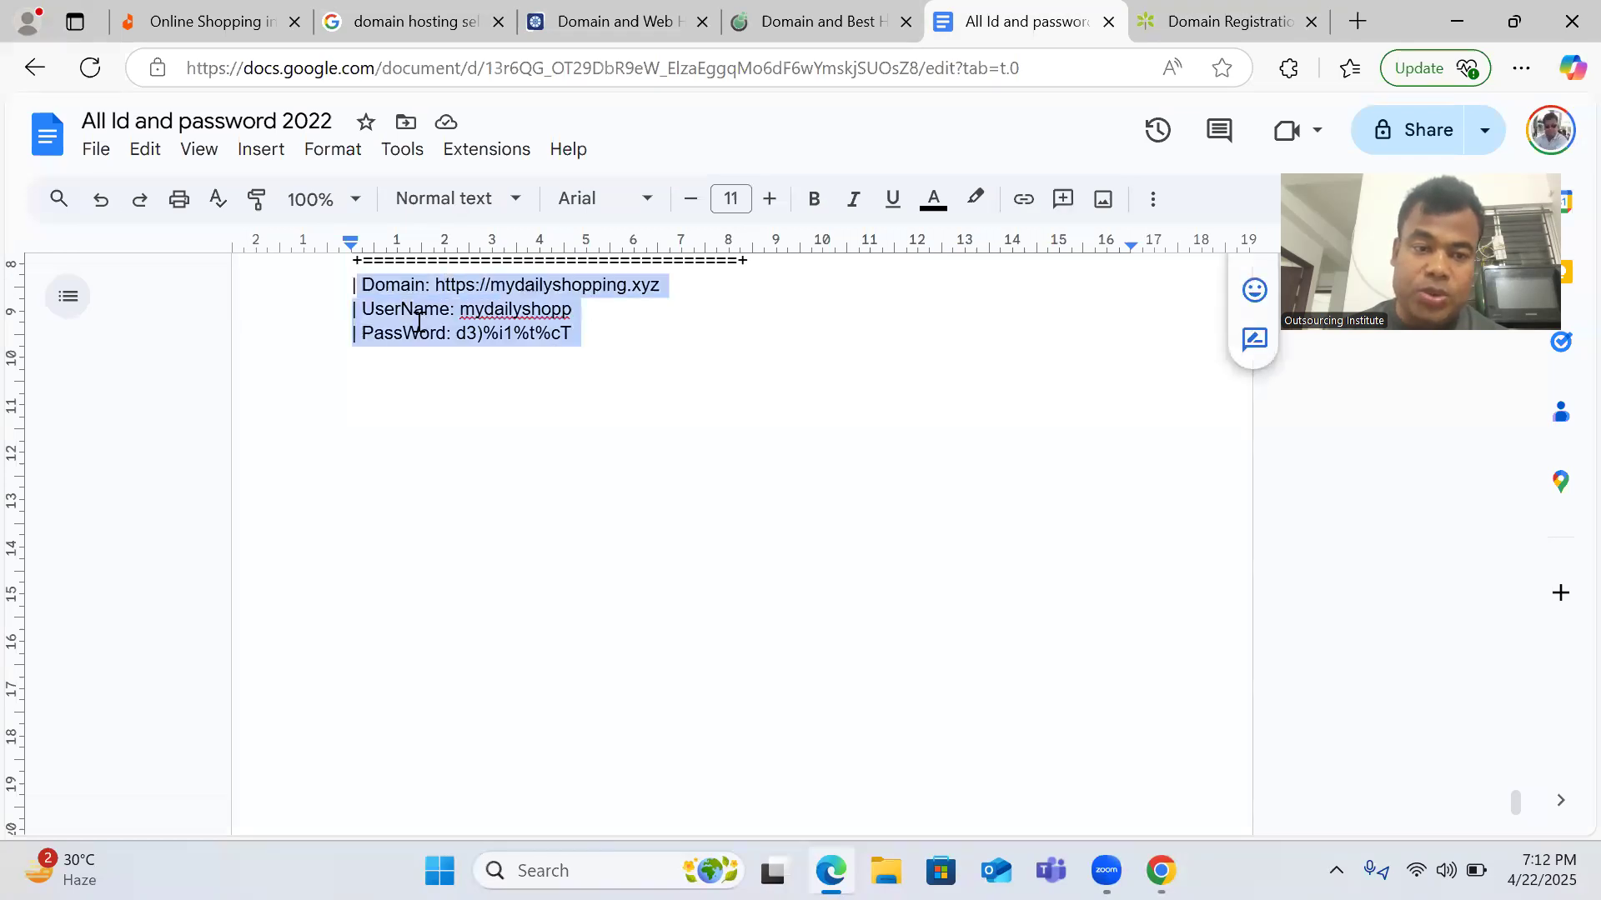
left_click(503, 413)
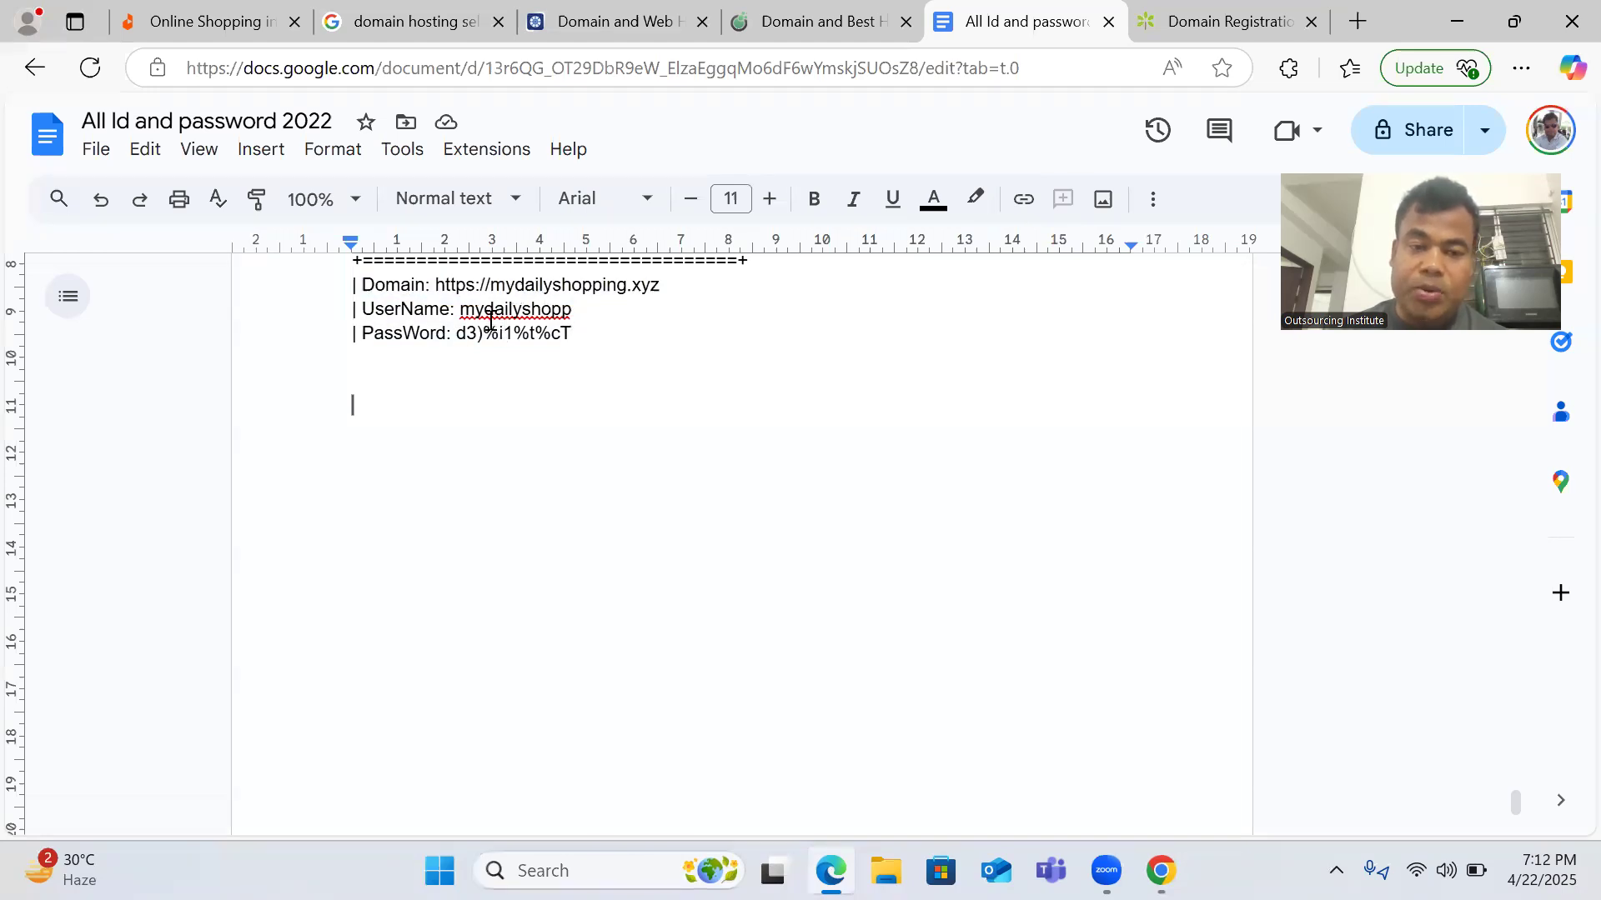
left_click_drag(362, 288, 635, 340)
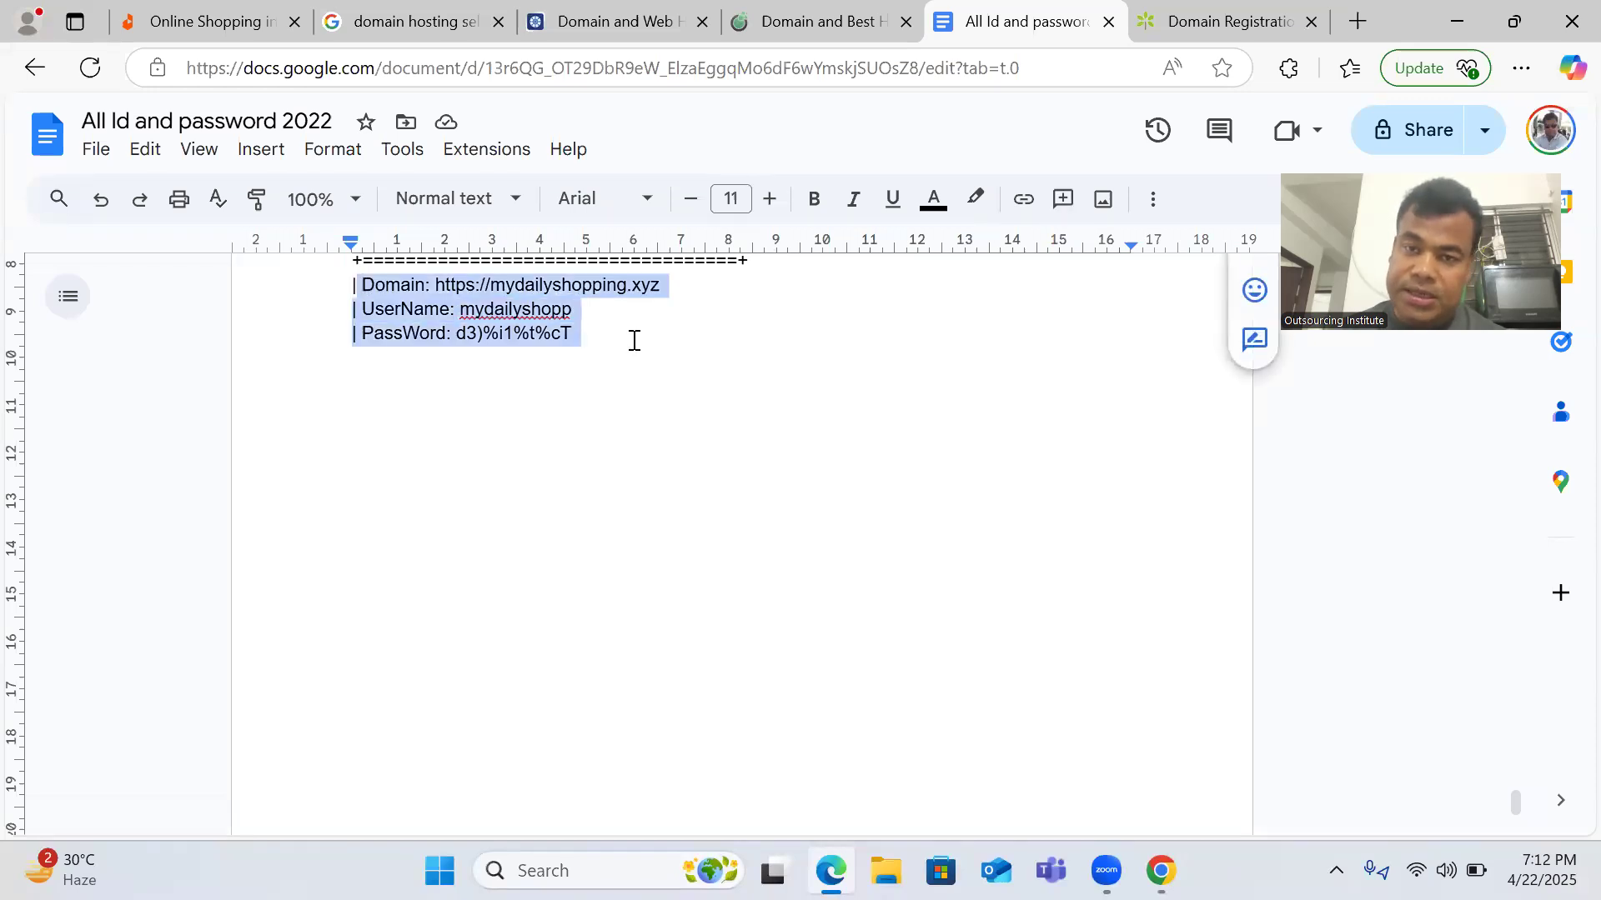
left_click(634, 340)
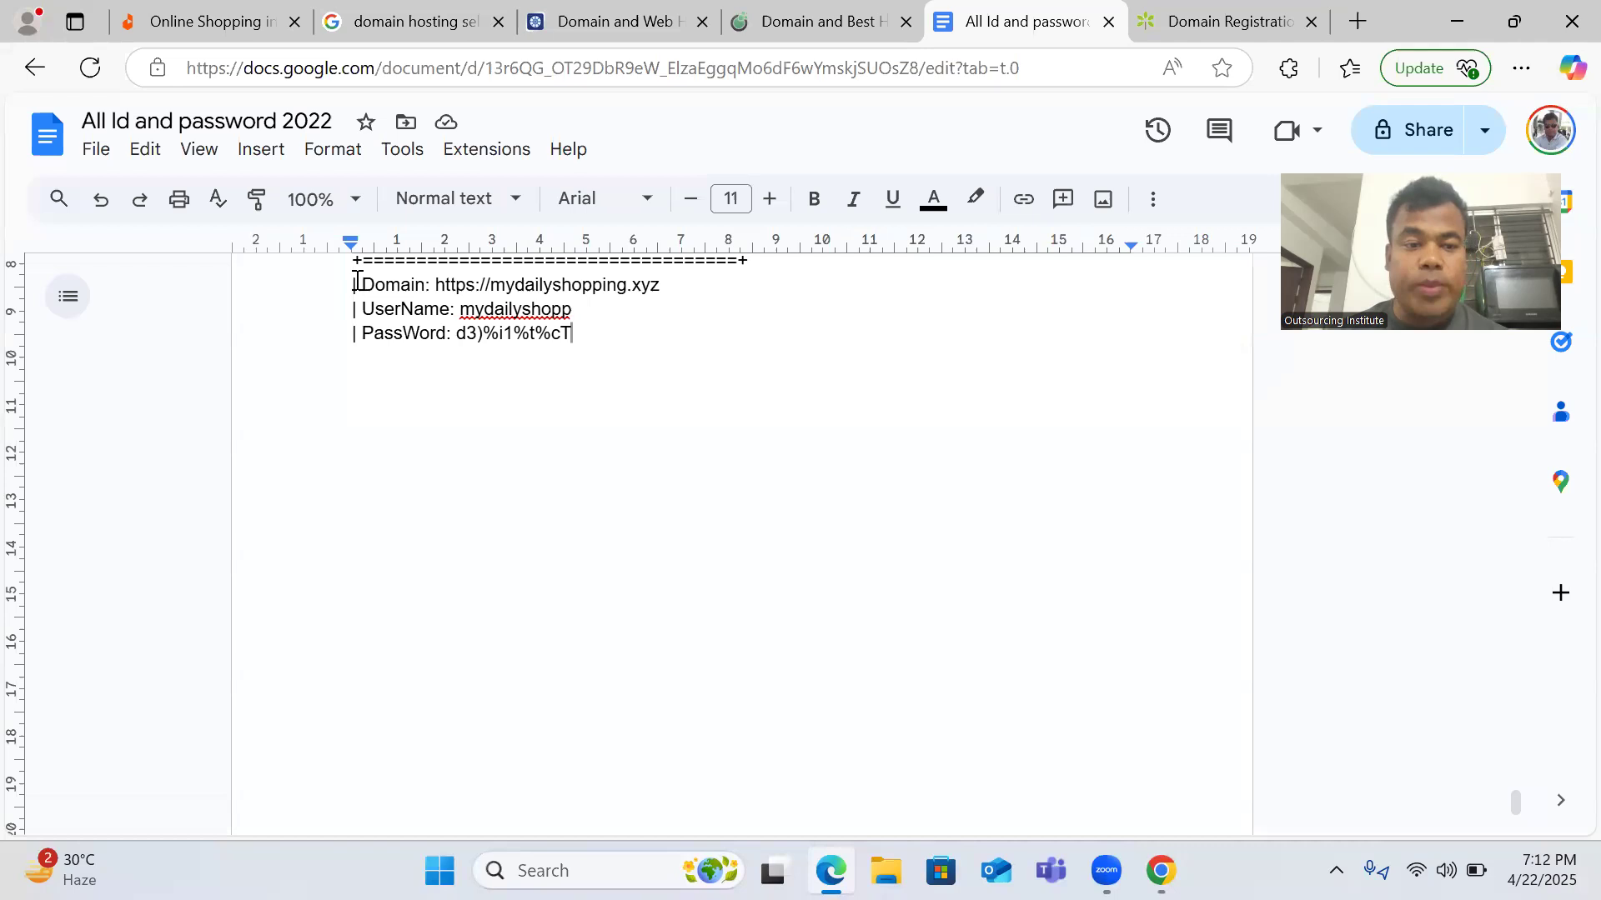
left_click_drag(489, 288, 676, 288)
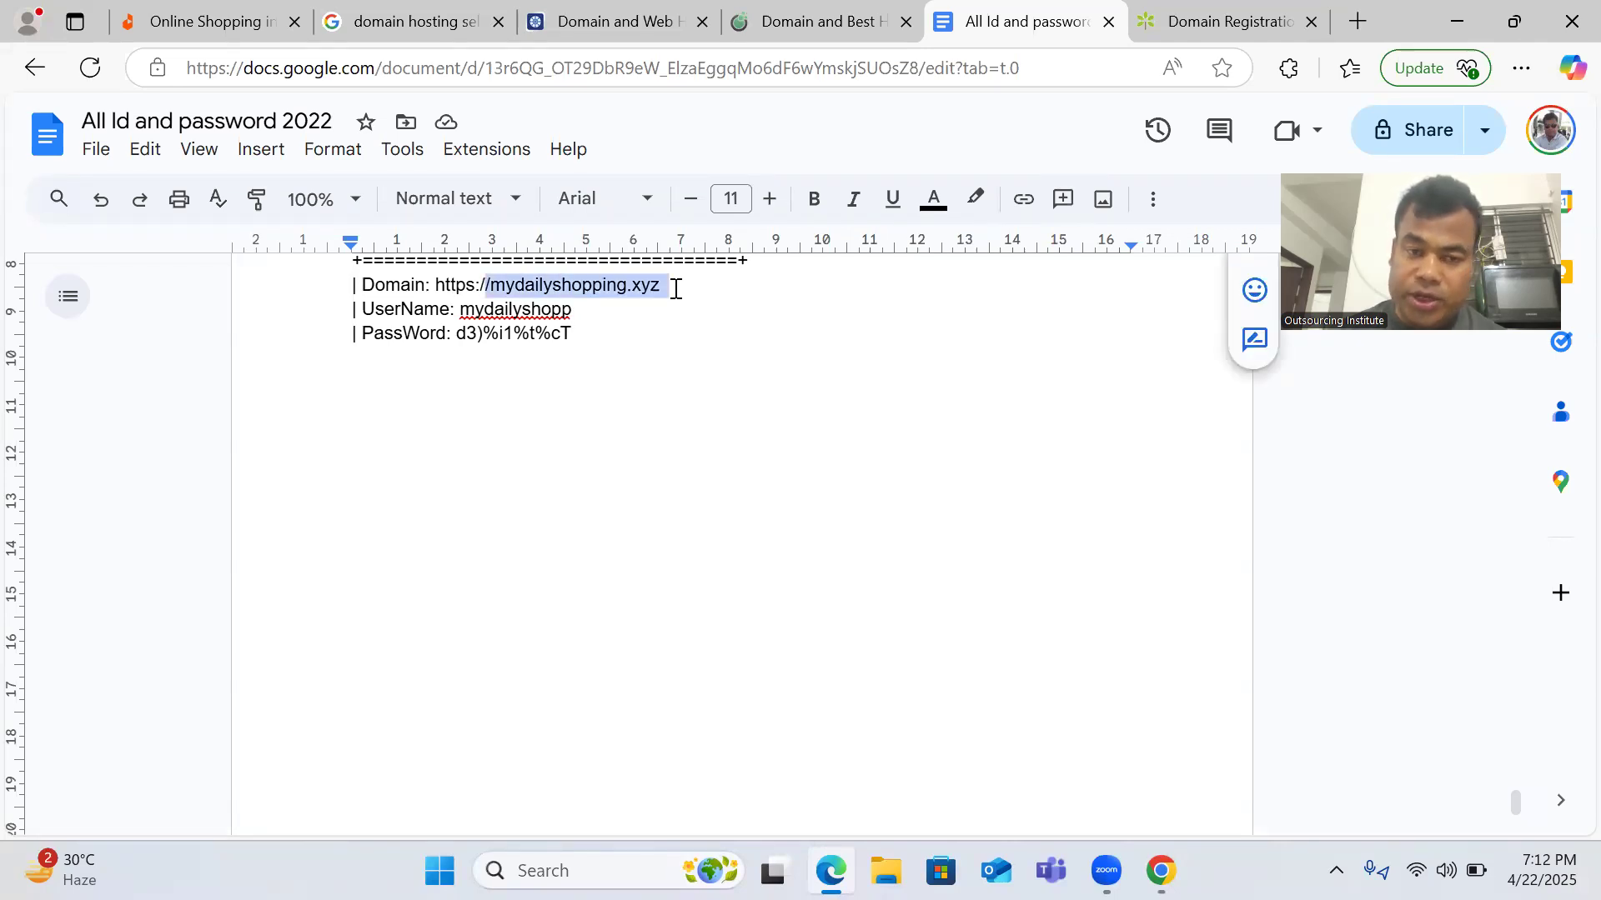
left_click(674, 288)
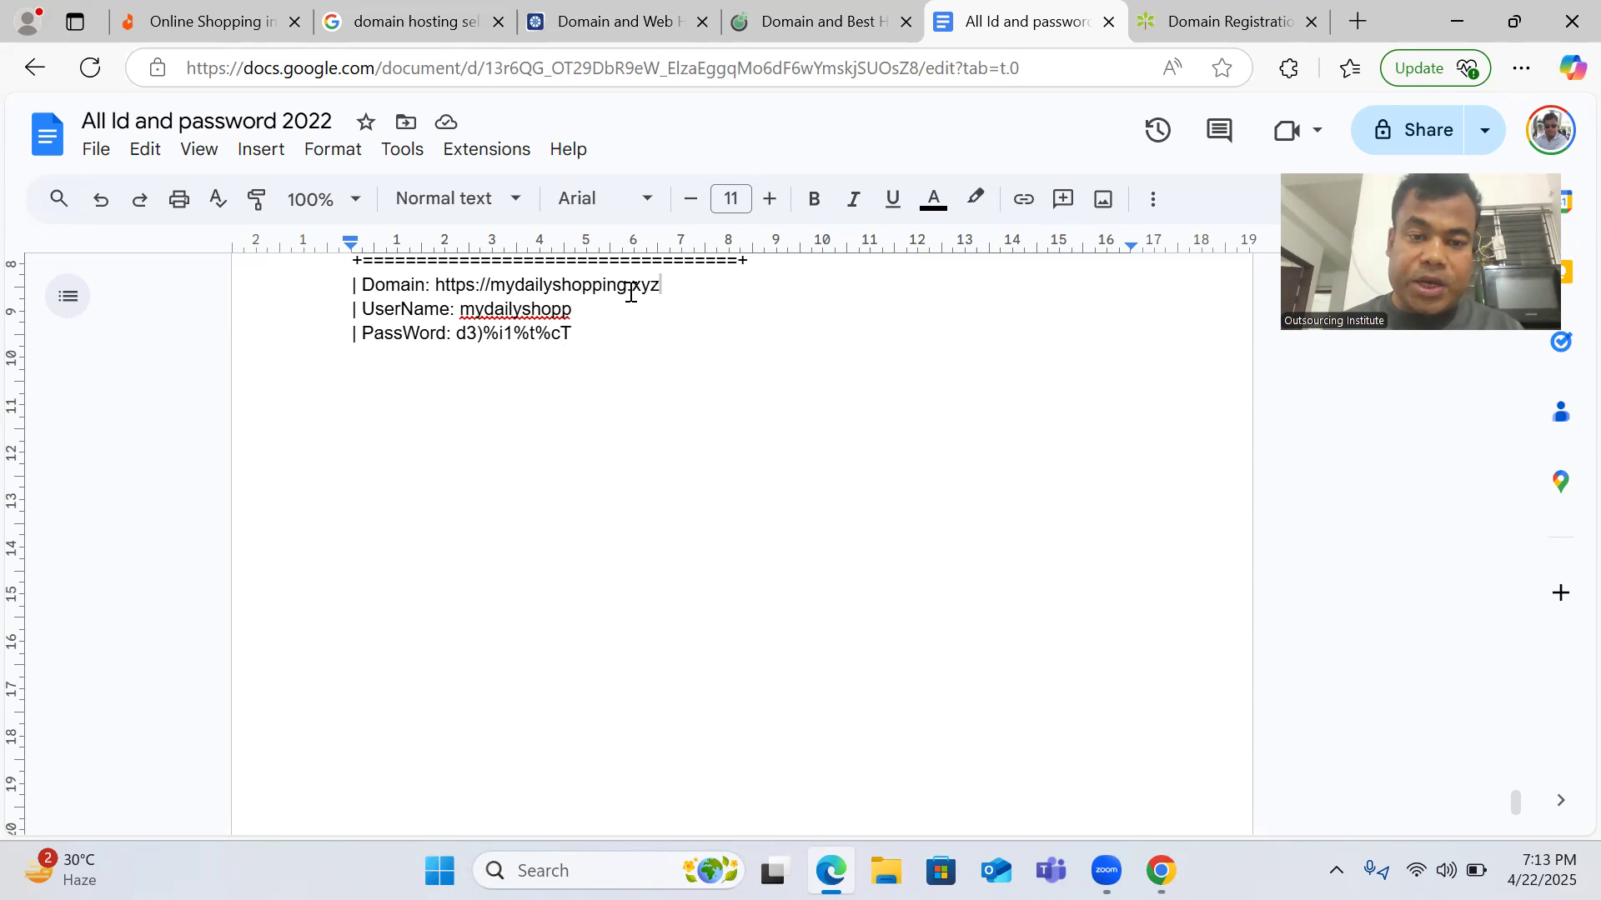
In a new tab, go to google.com and search 'domain hosting checker'
left_click(1357, 23)
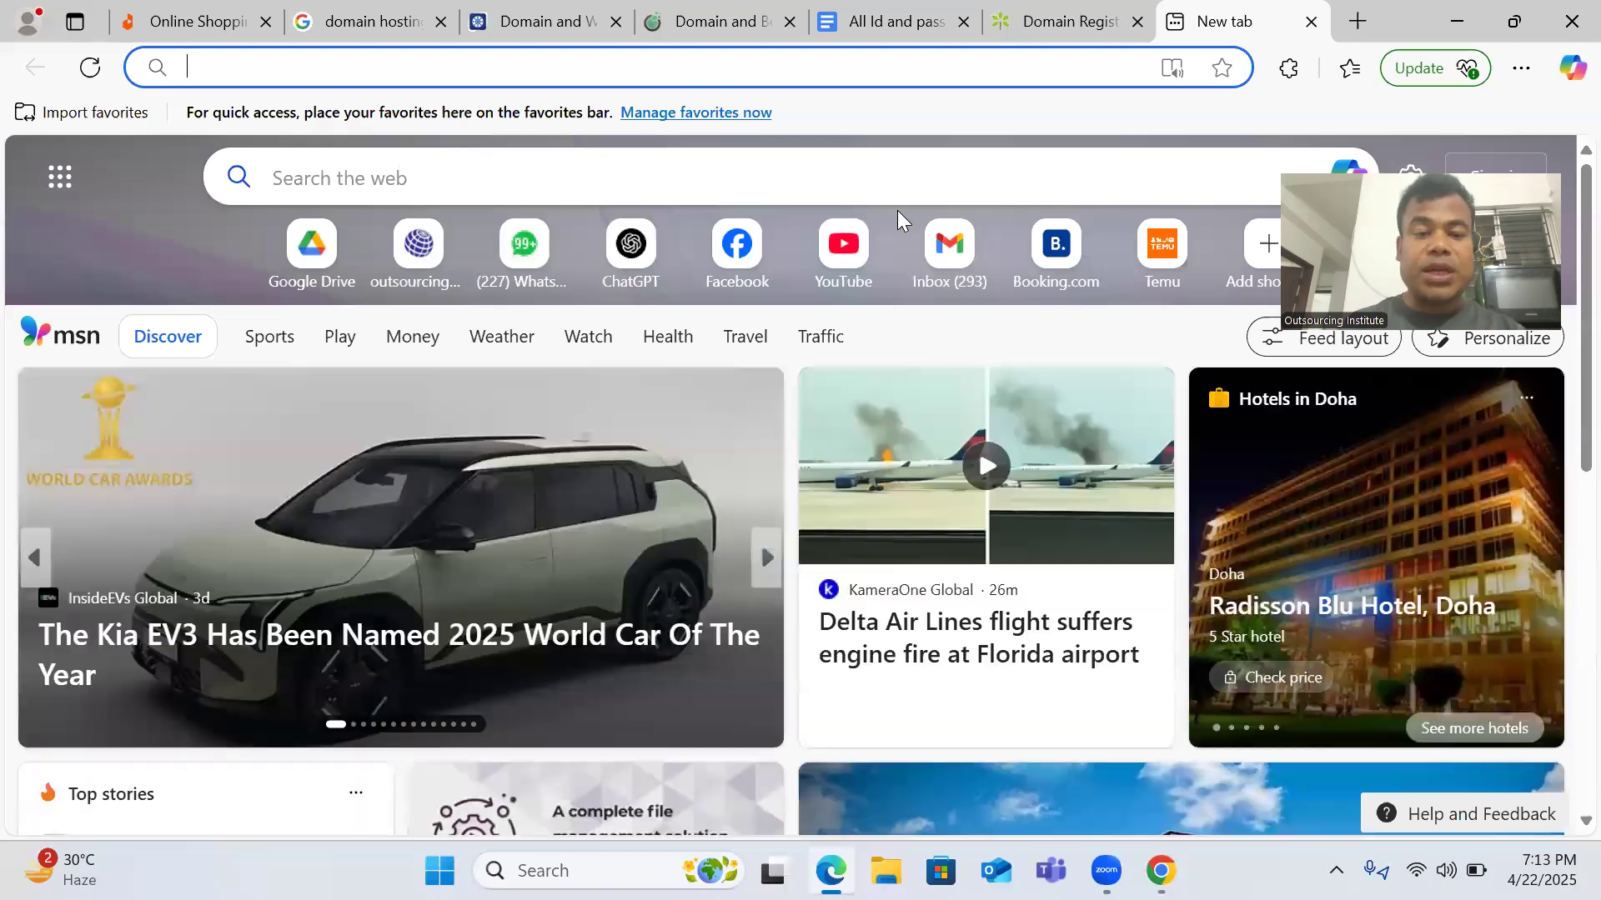
type("kashem")
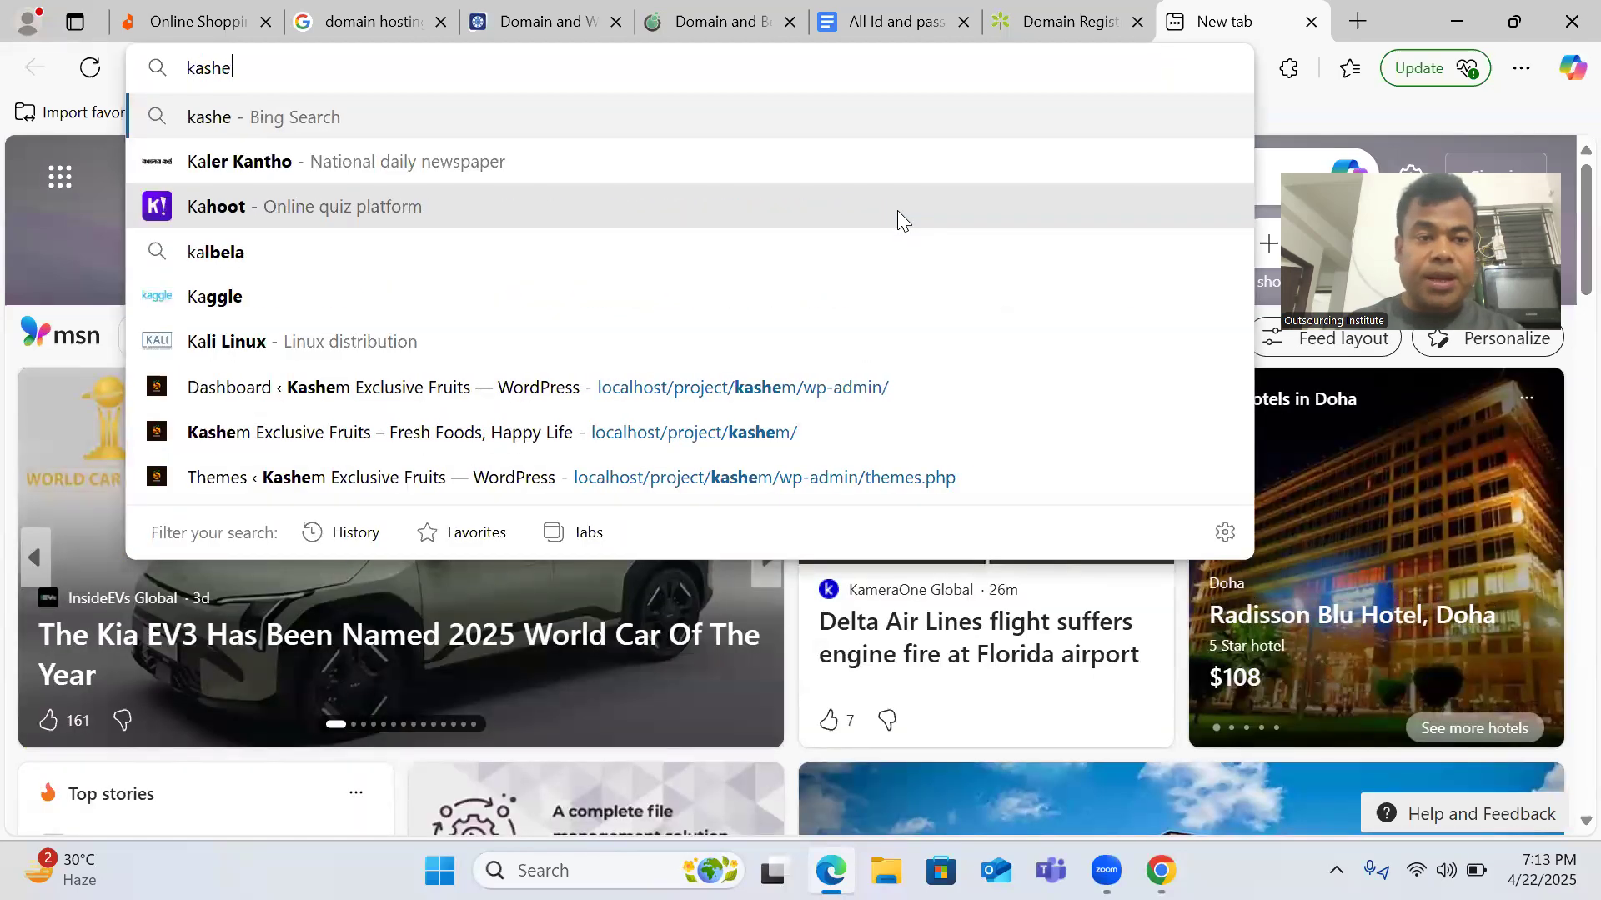
key("BackSpace")
key("BackSpace")
key("BackSpace")
key("BackSpace")
key("BackSpace")
key("BackSpace")
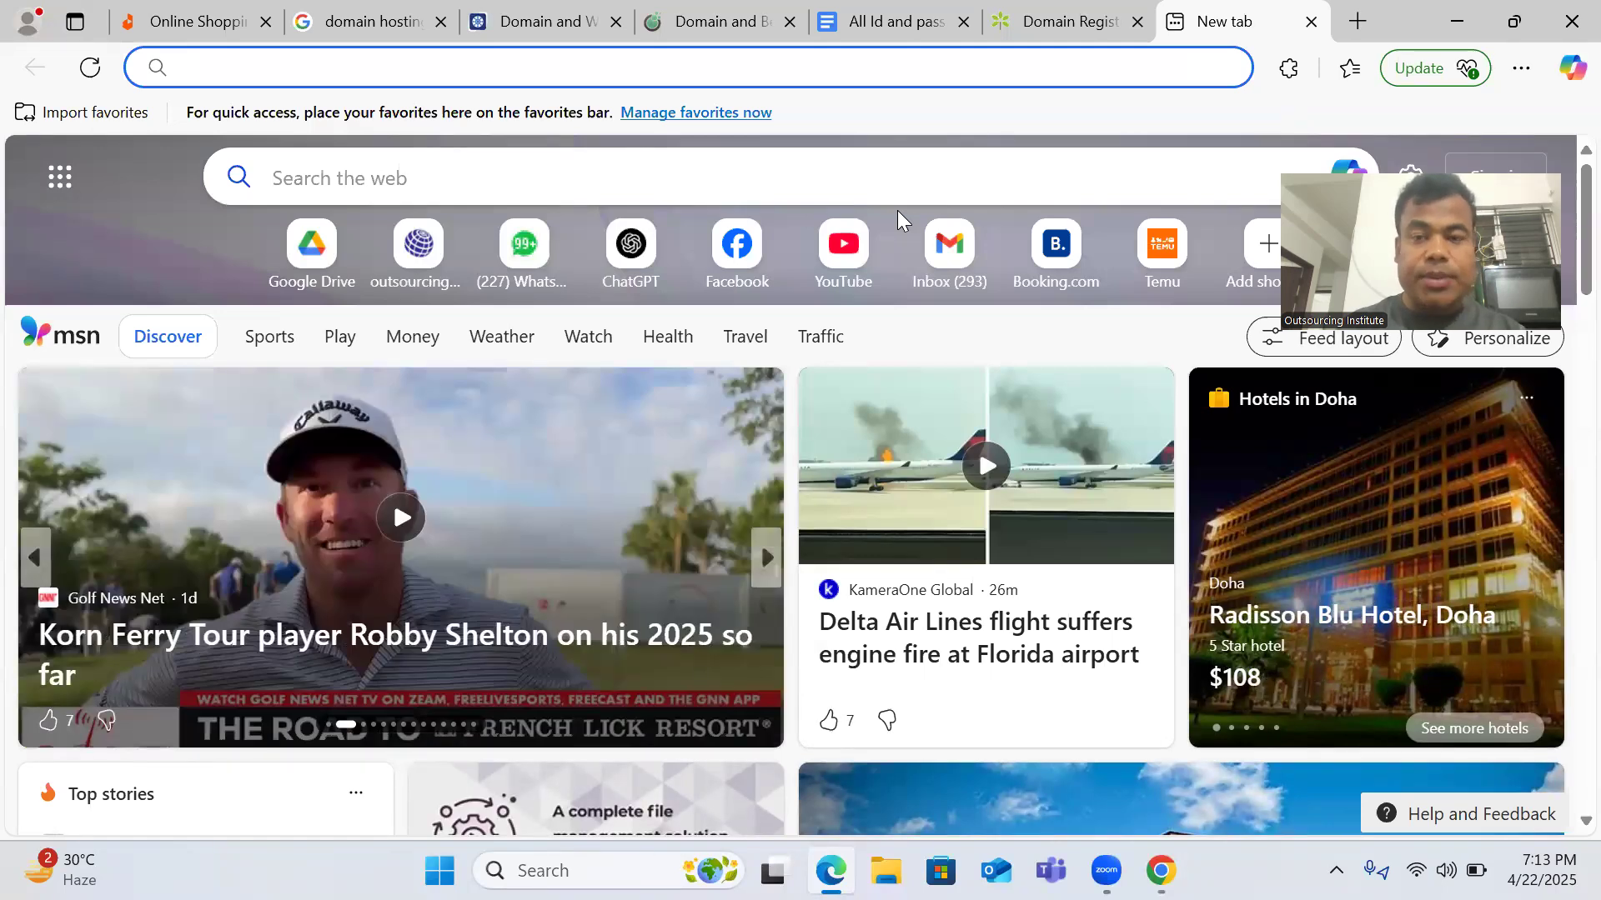
type("google.com")
key("Return")
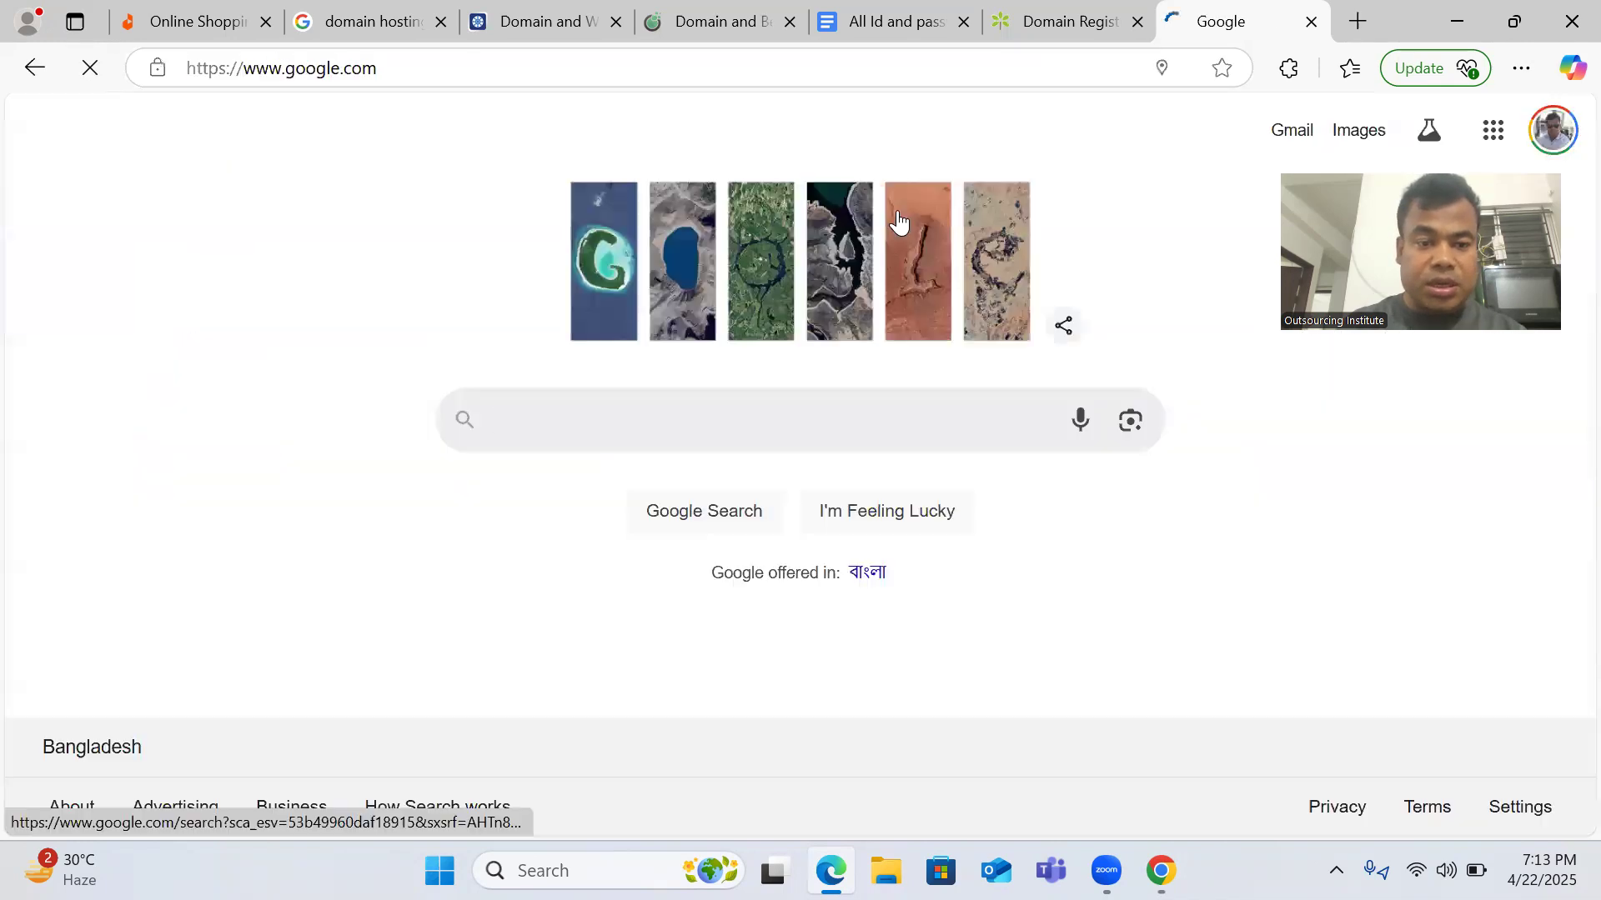
type("domain hosting")
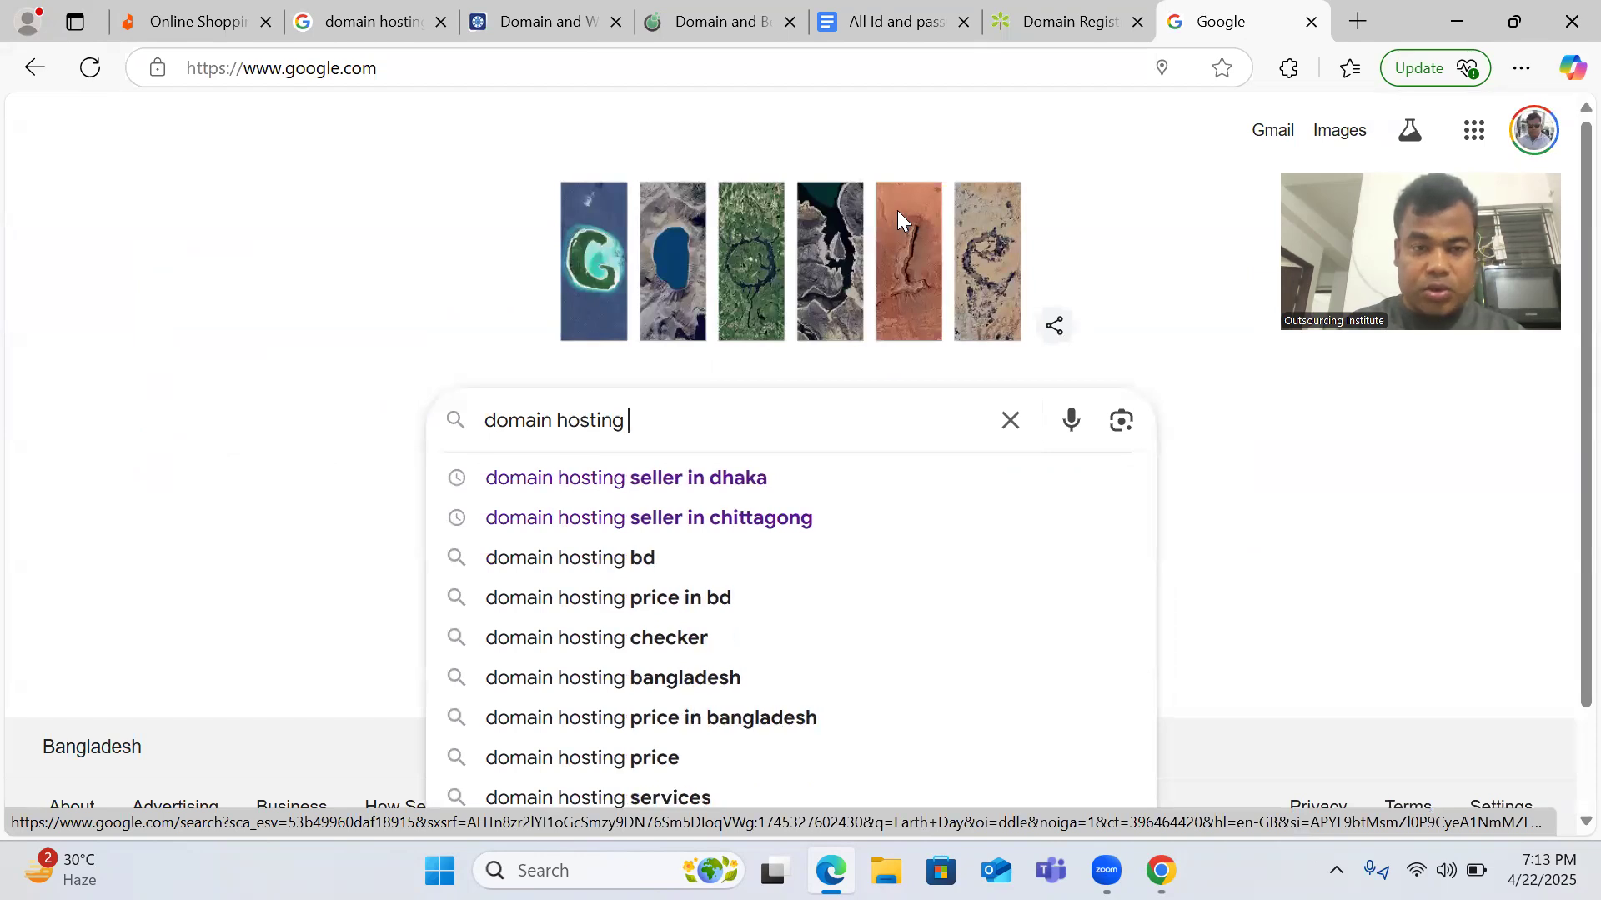
type(" checker")
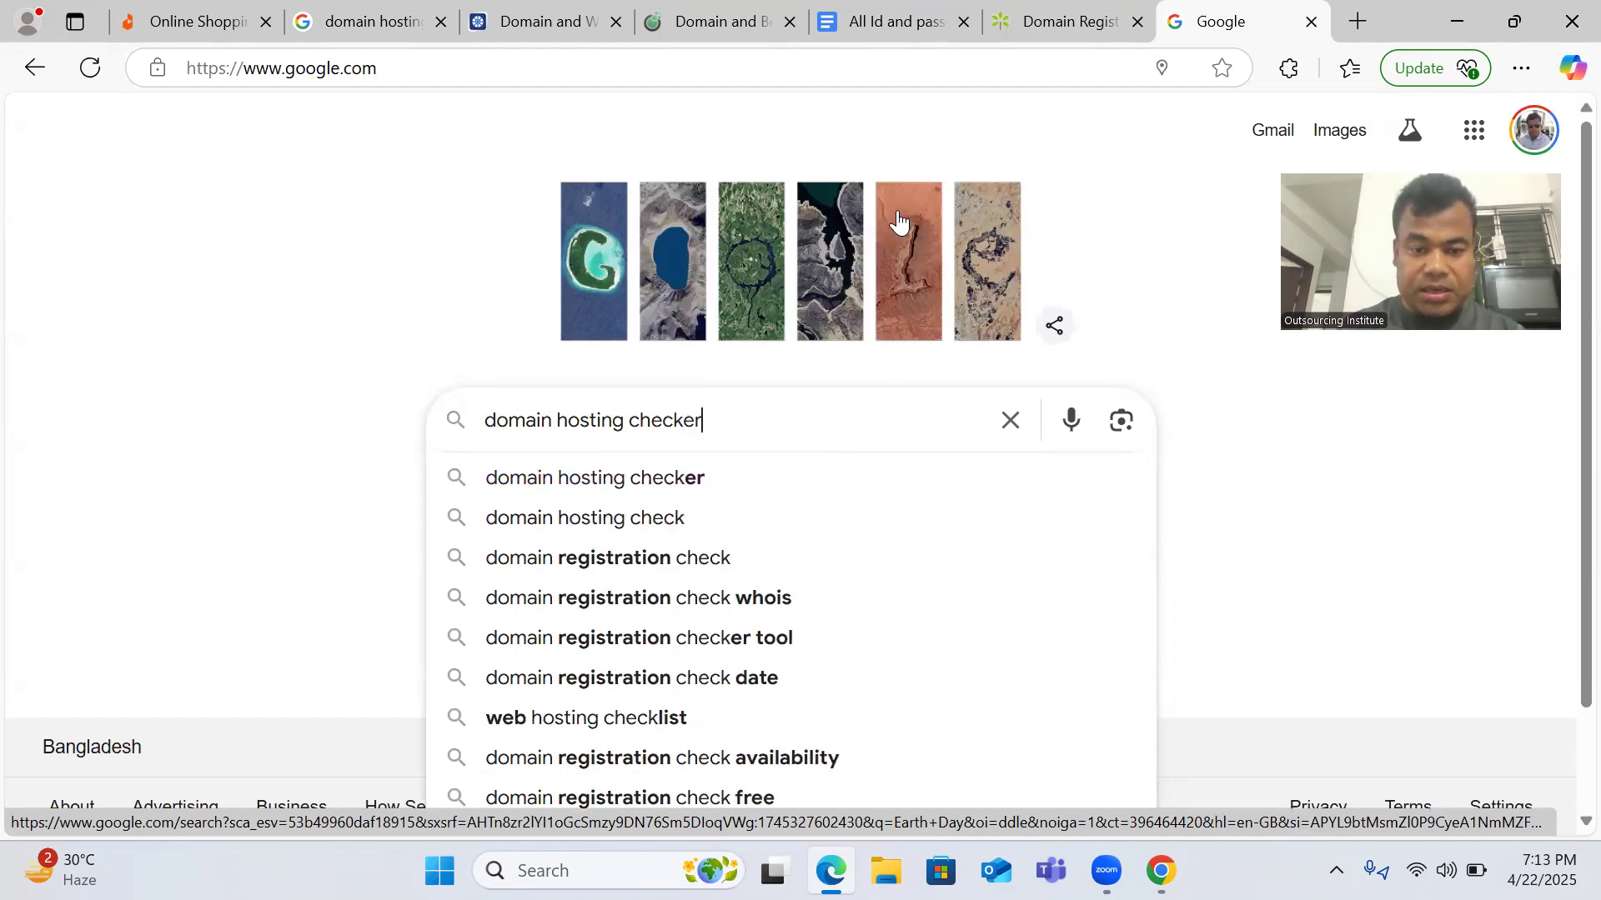
key("Return")
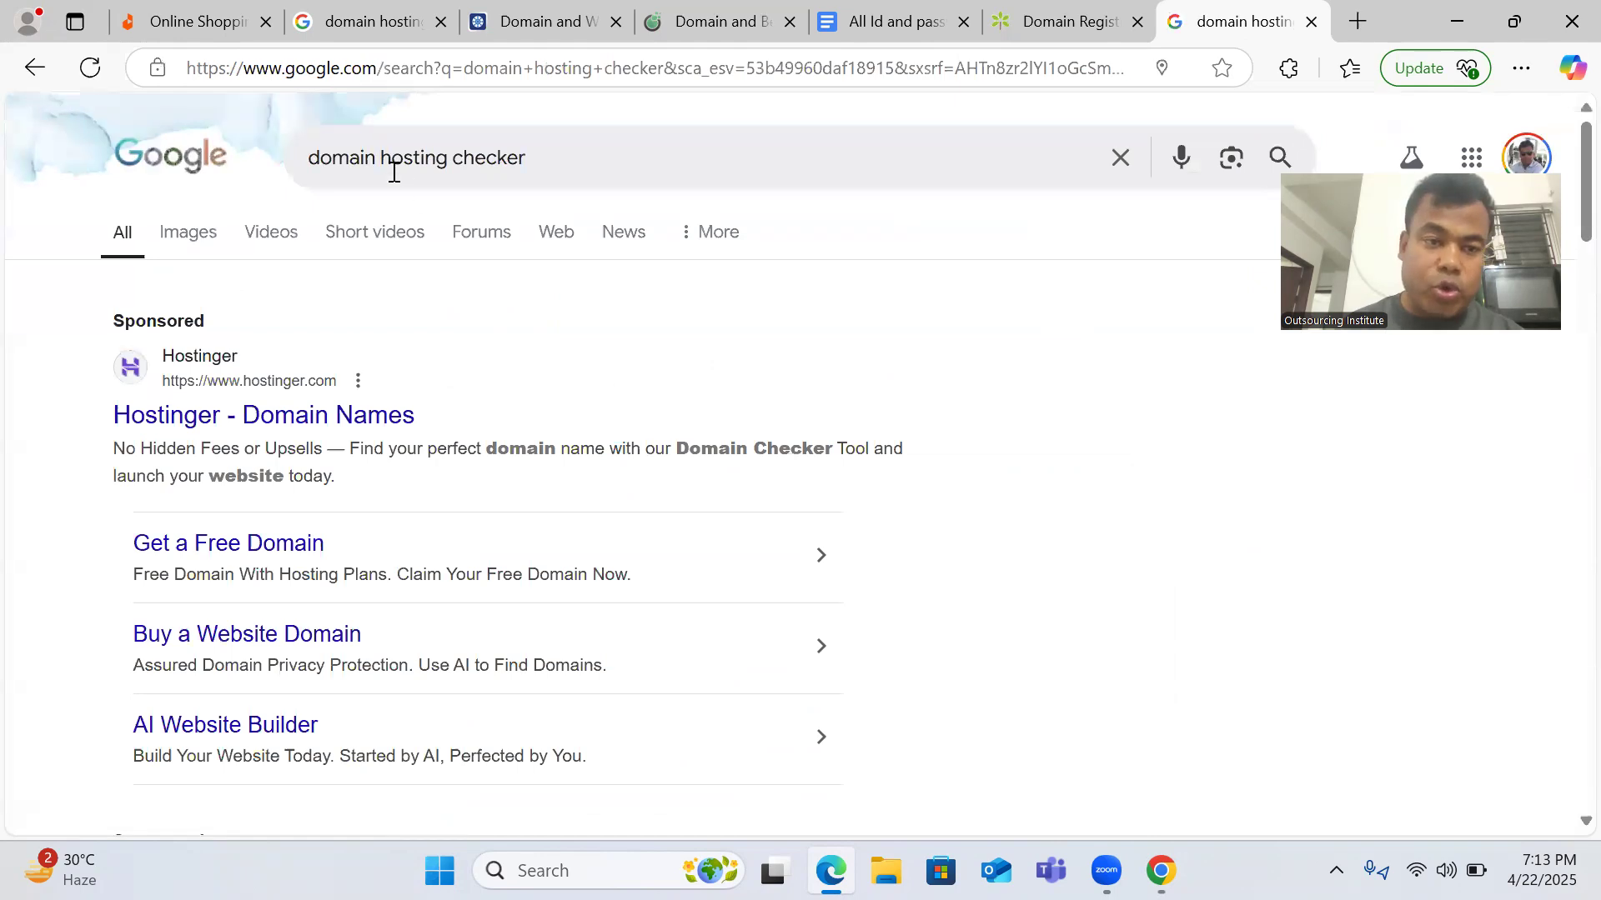
Remove 'hosting' from the query to search 'domainchecker' and scan the results
left_click_drag(382, 158, 450, 161)
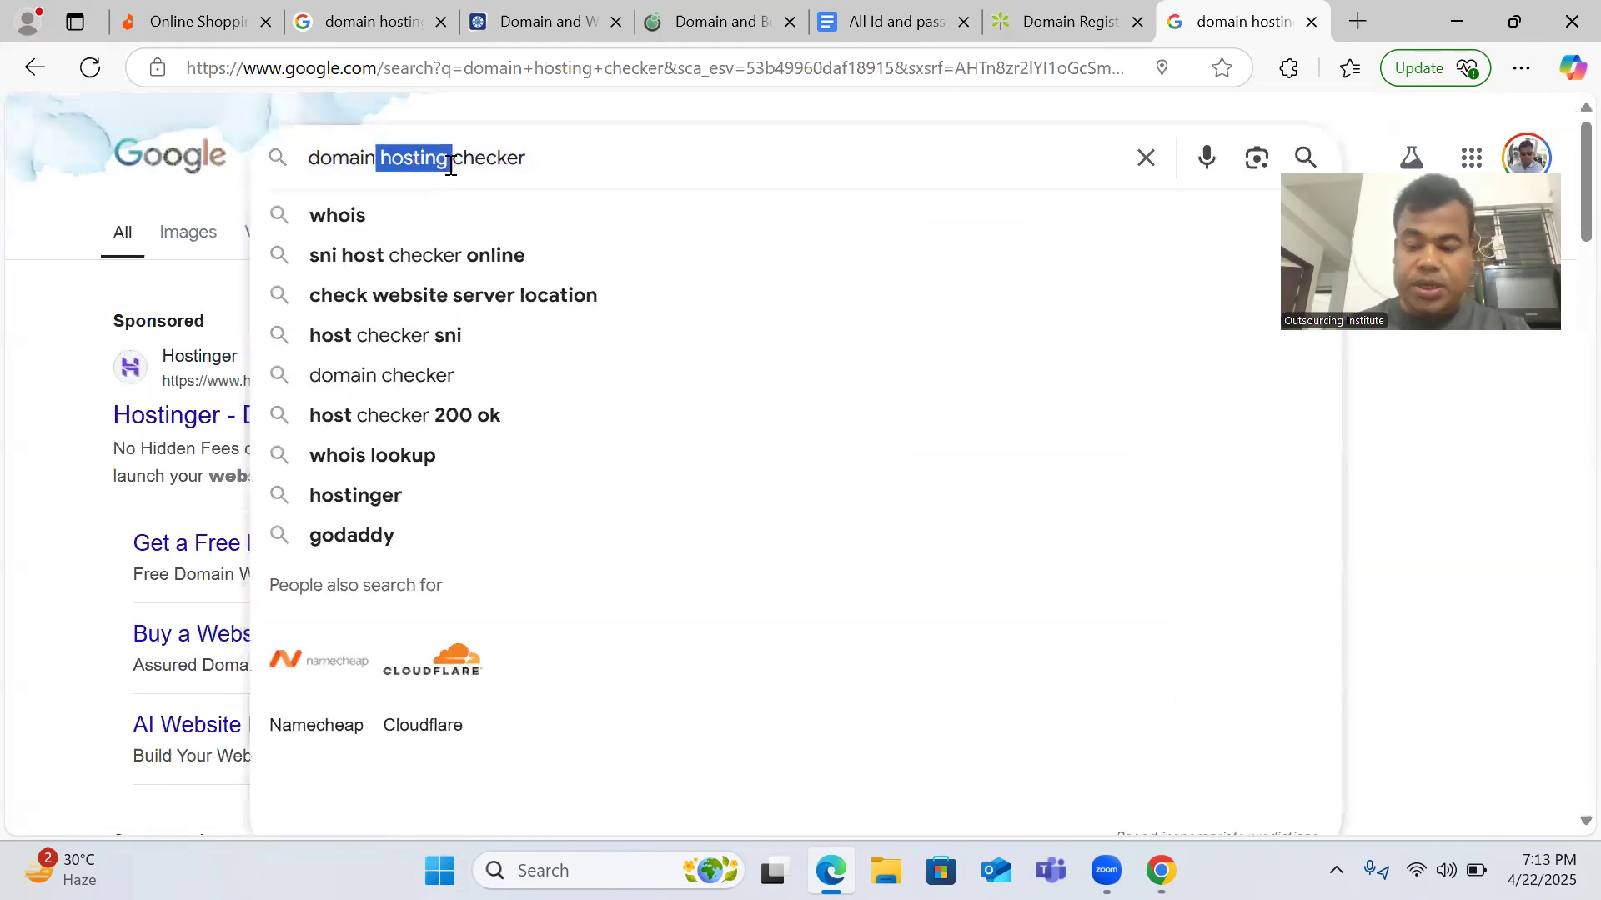
key("BackSpace")
key("Return")
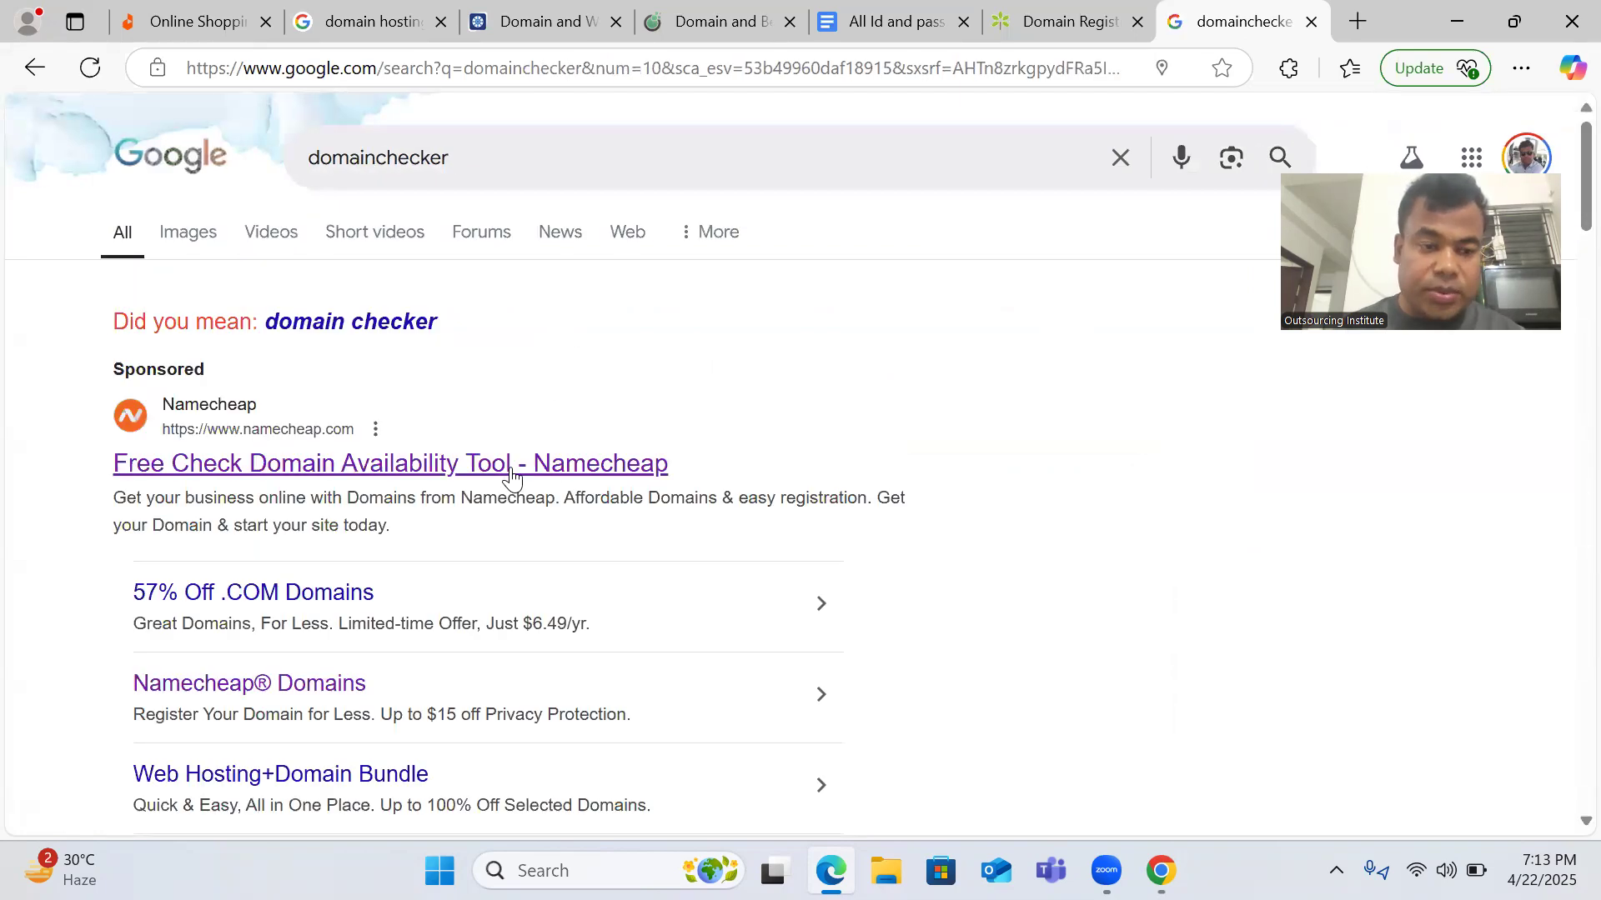
scroll(499, 458, "down", 6)
scroll(495, 458, "up", 5)
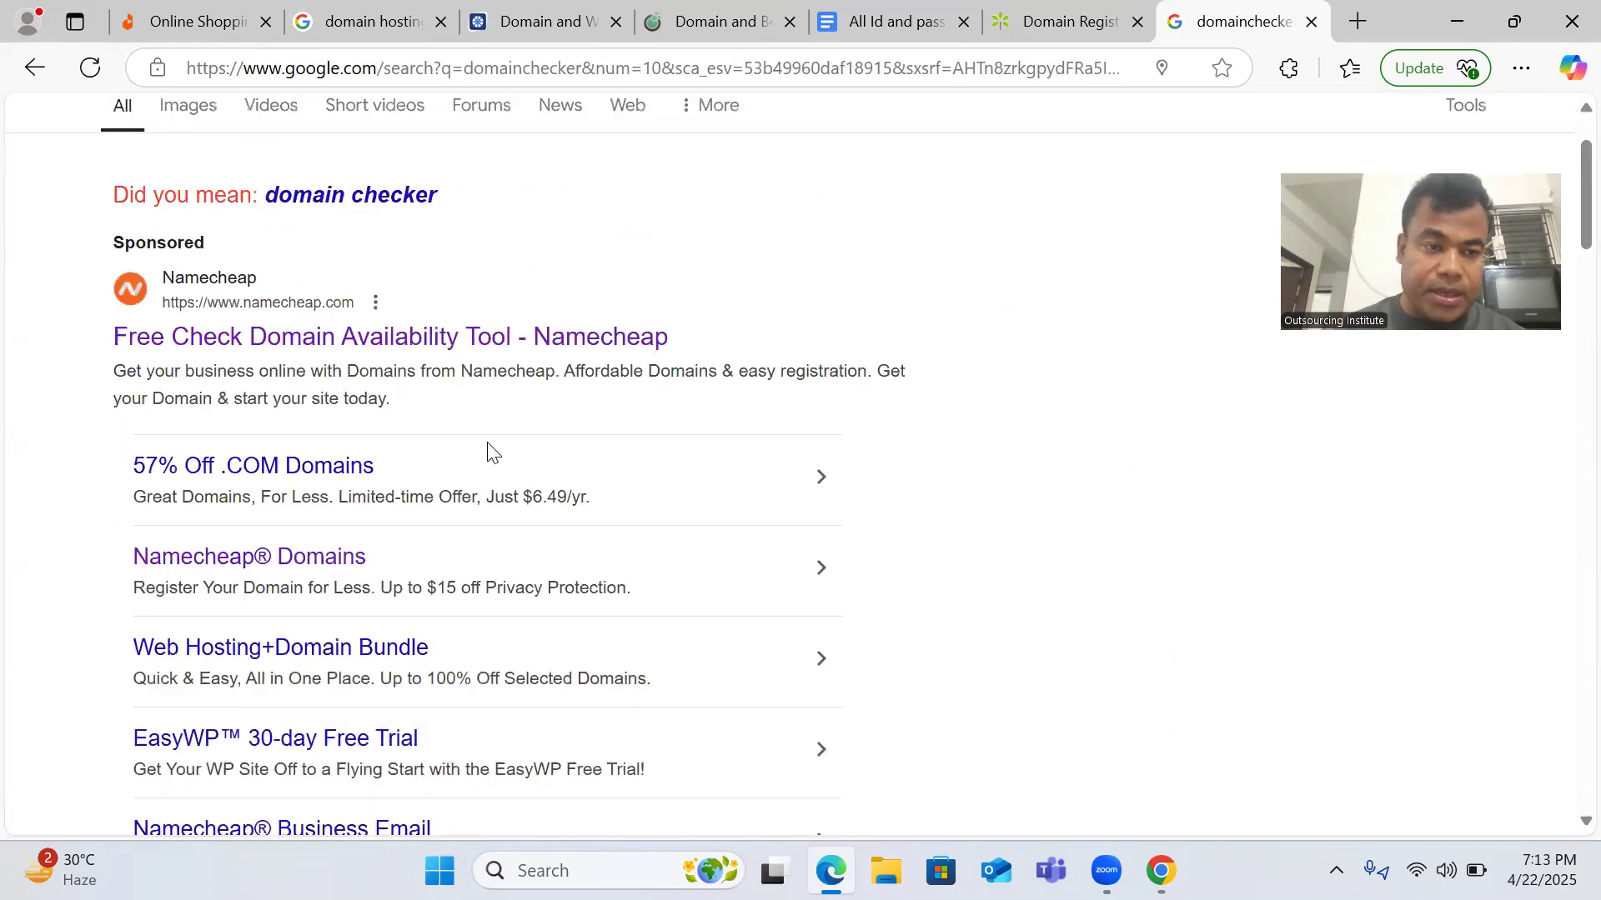
Open Namecheap's domain availability tool and check kashemmart.xyz
left_click(318, 338)
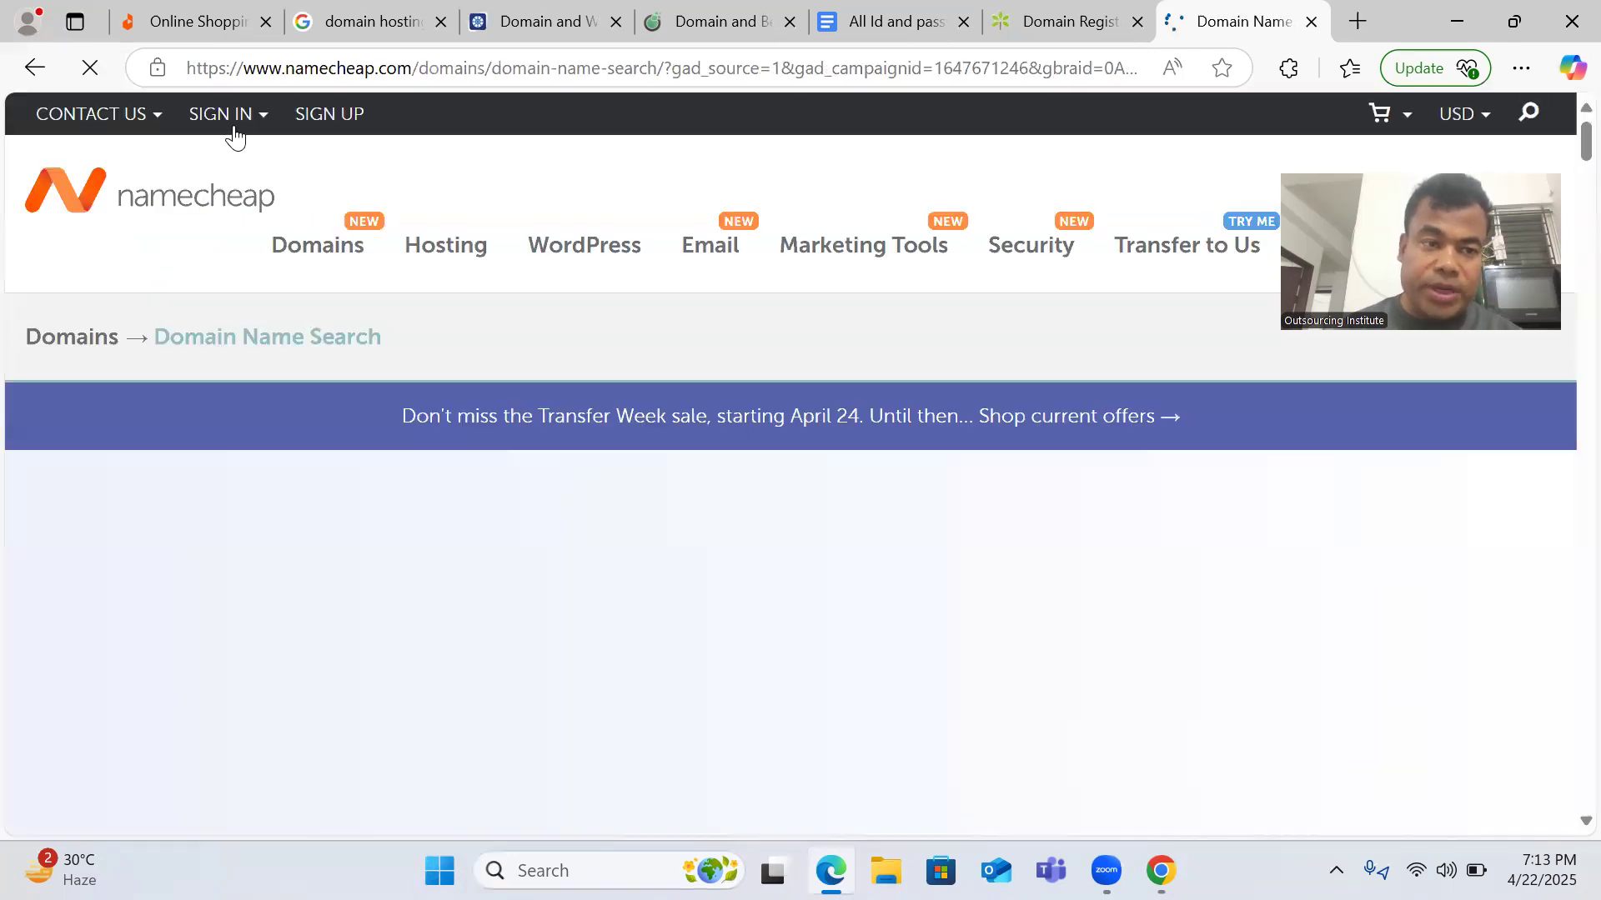
left_click(222, 115)
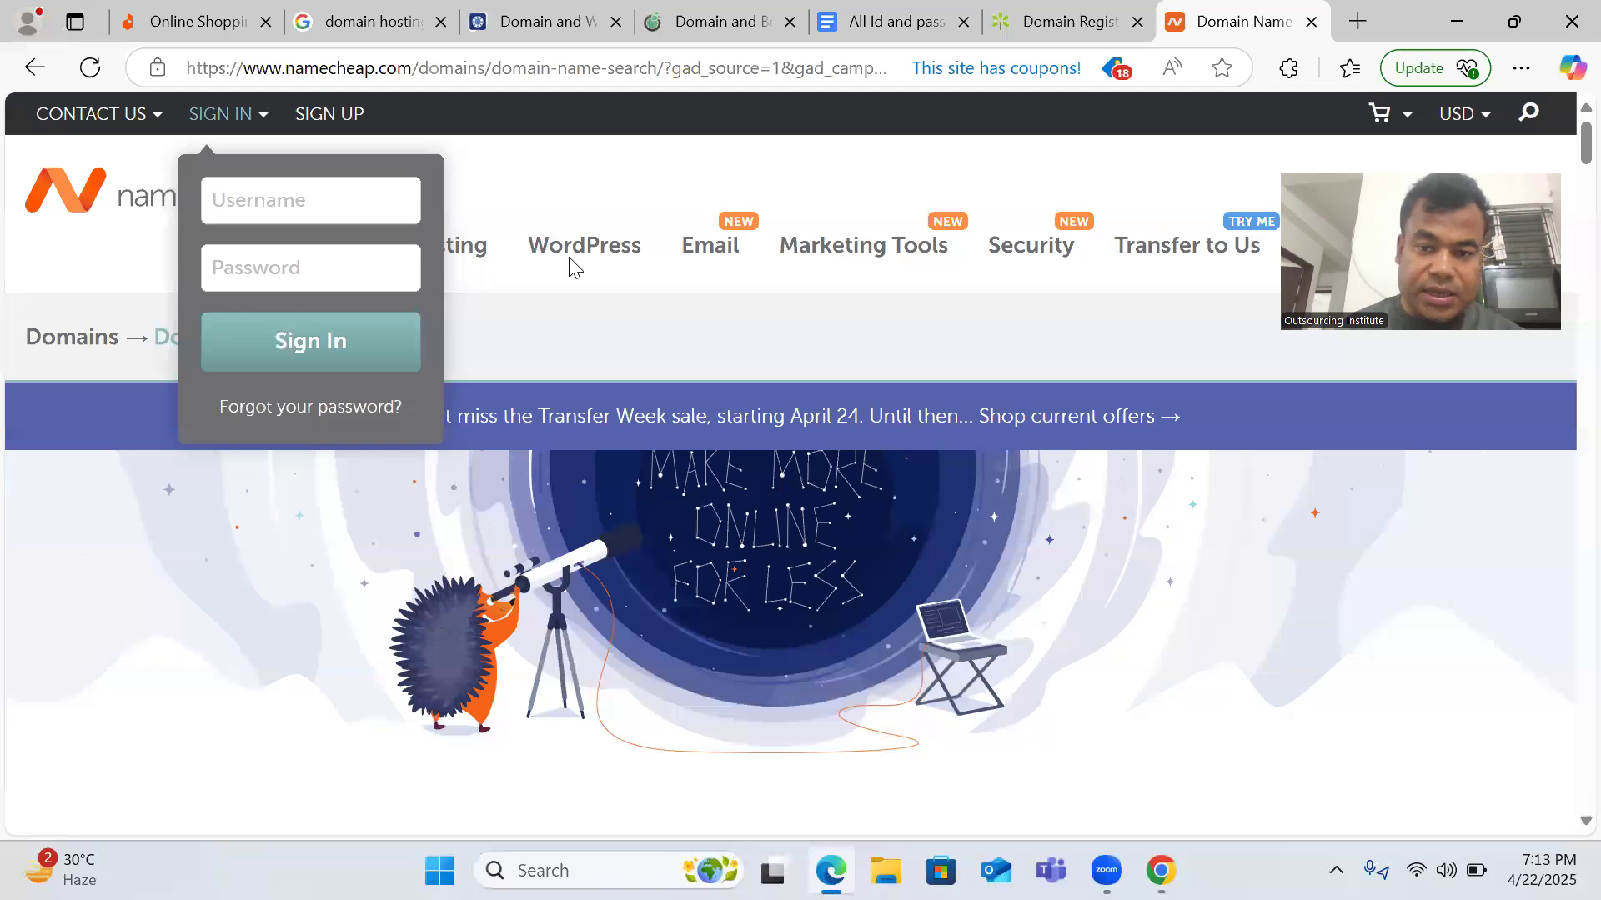
scroll(797, 563, "down", 6)
left_click(682, 491)
key("Return")
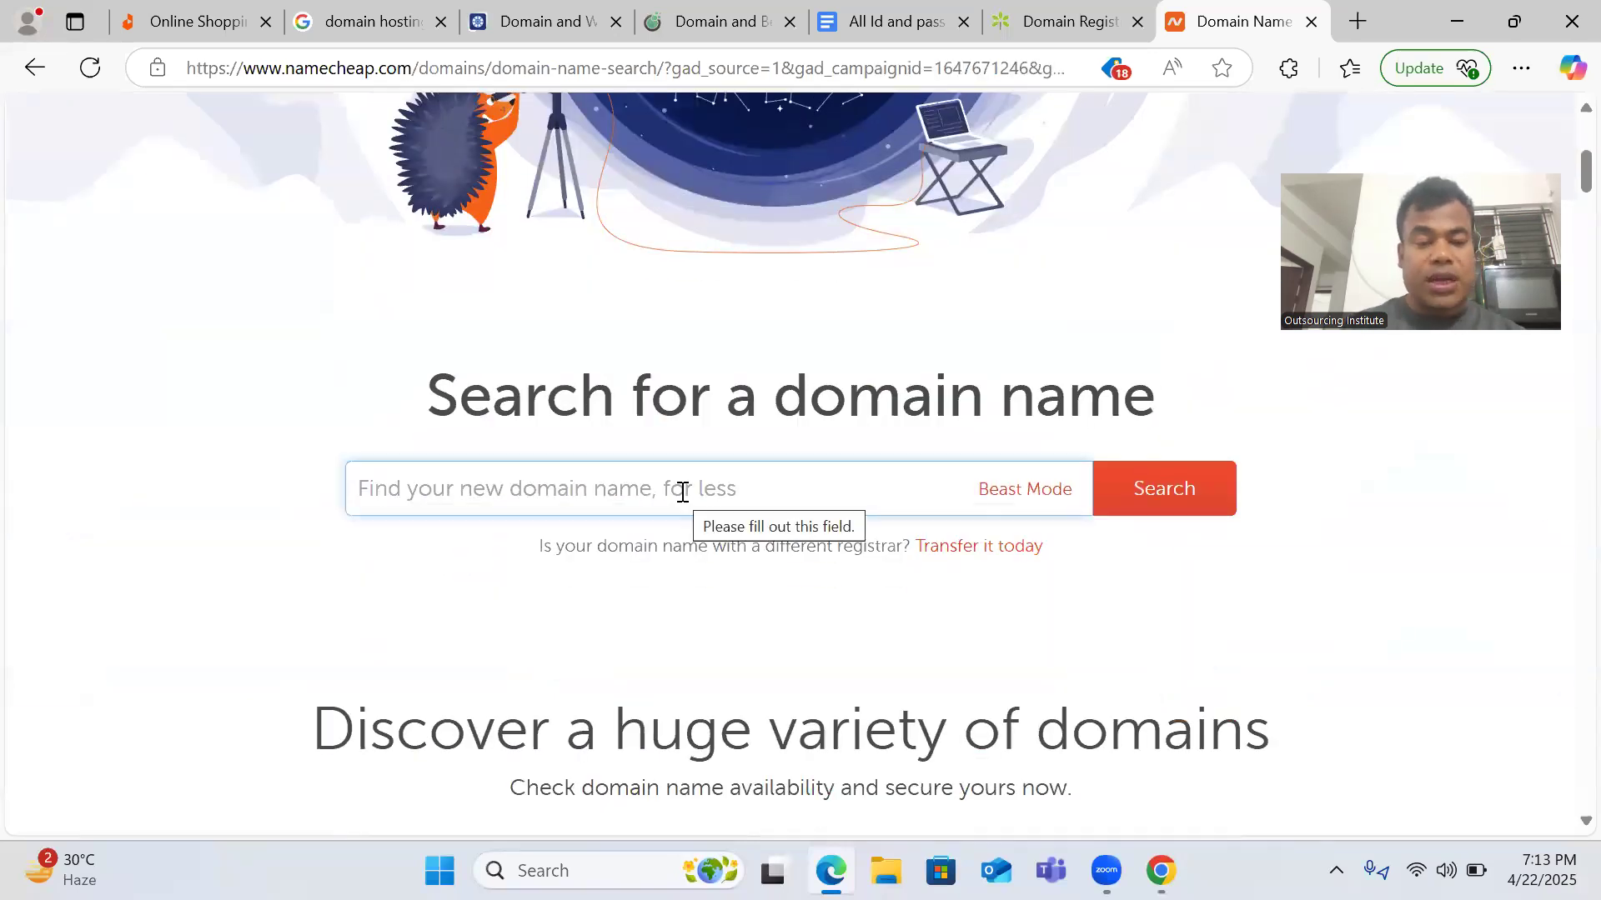
type("kashemmart.xyz")
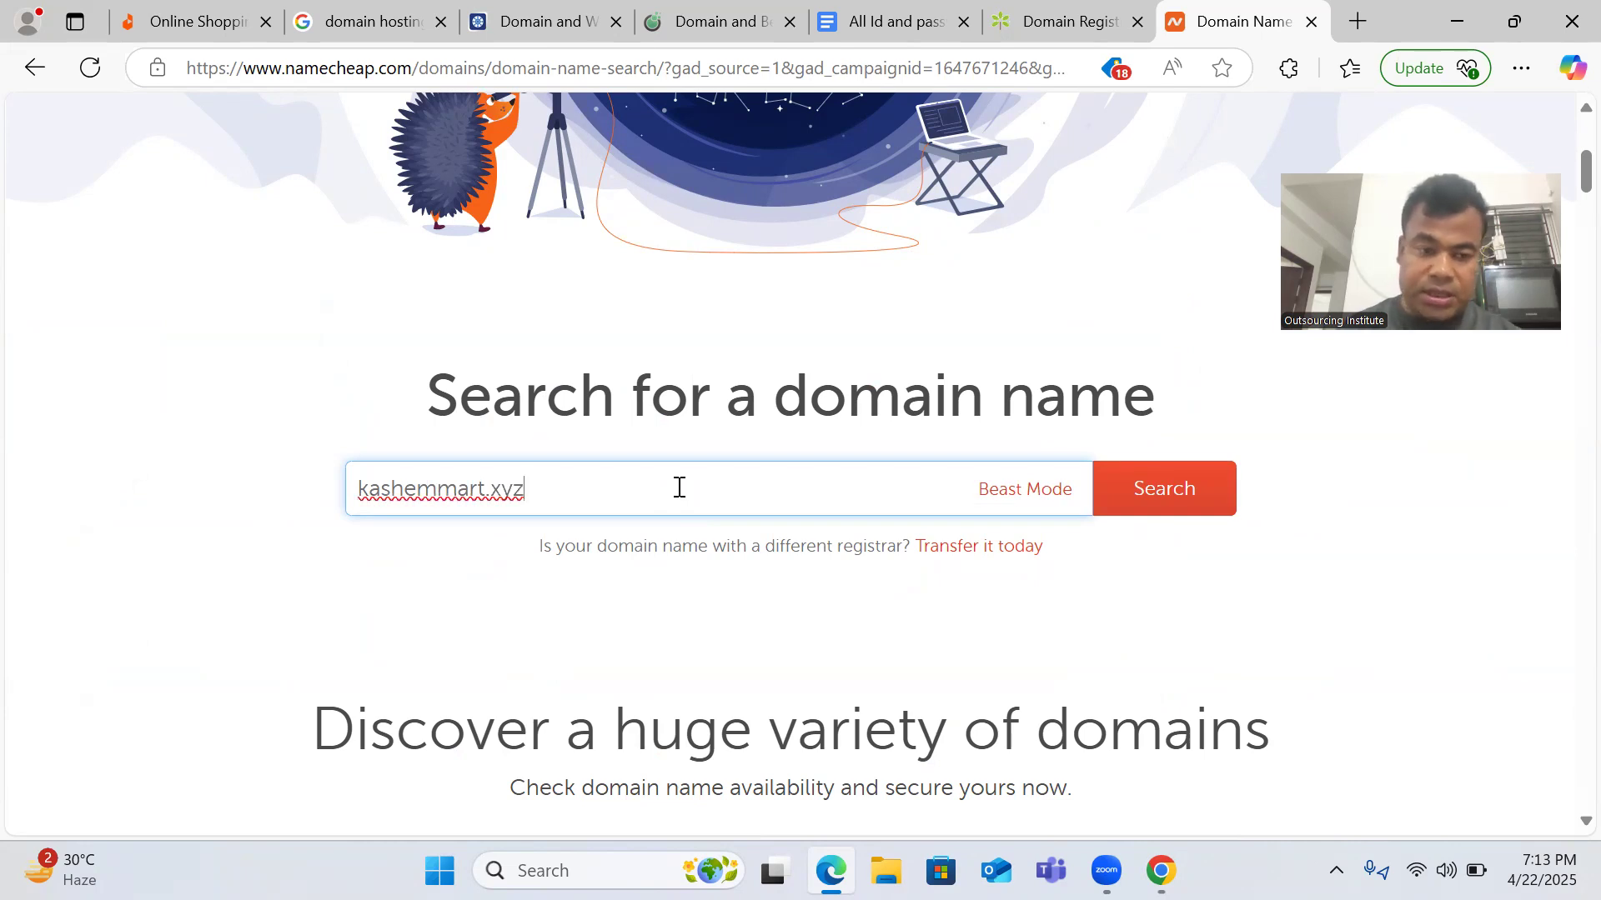
left_click(1132, 483)
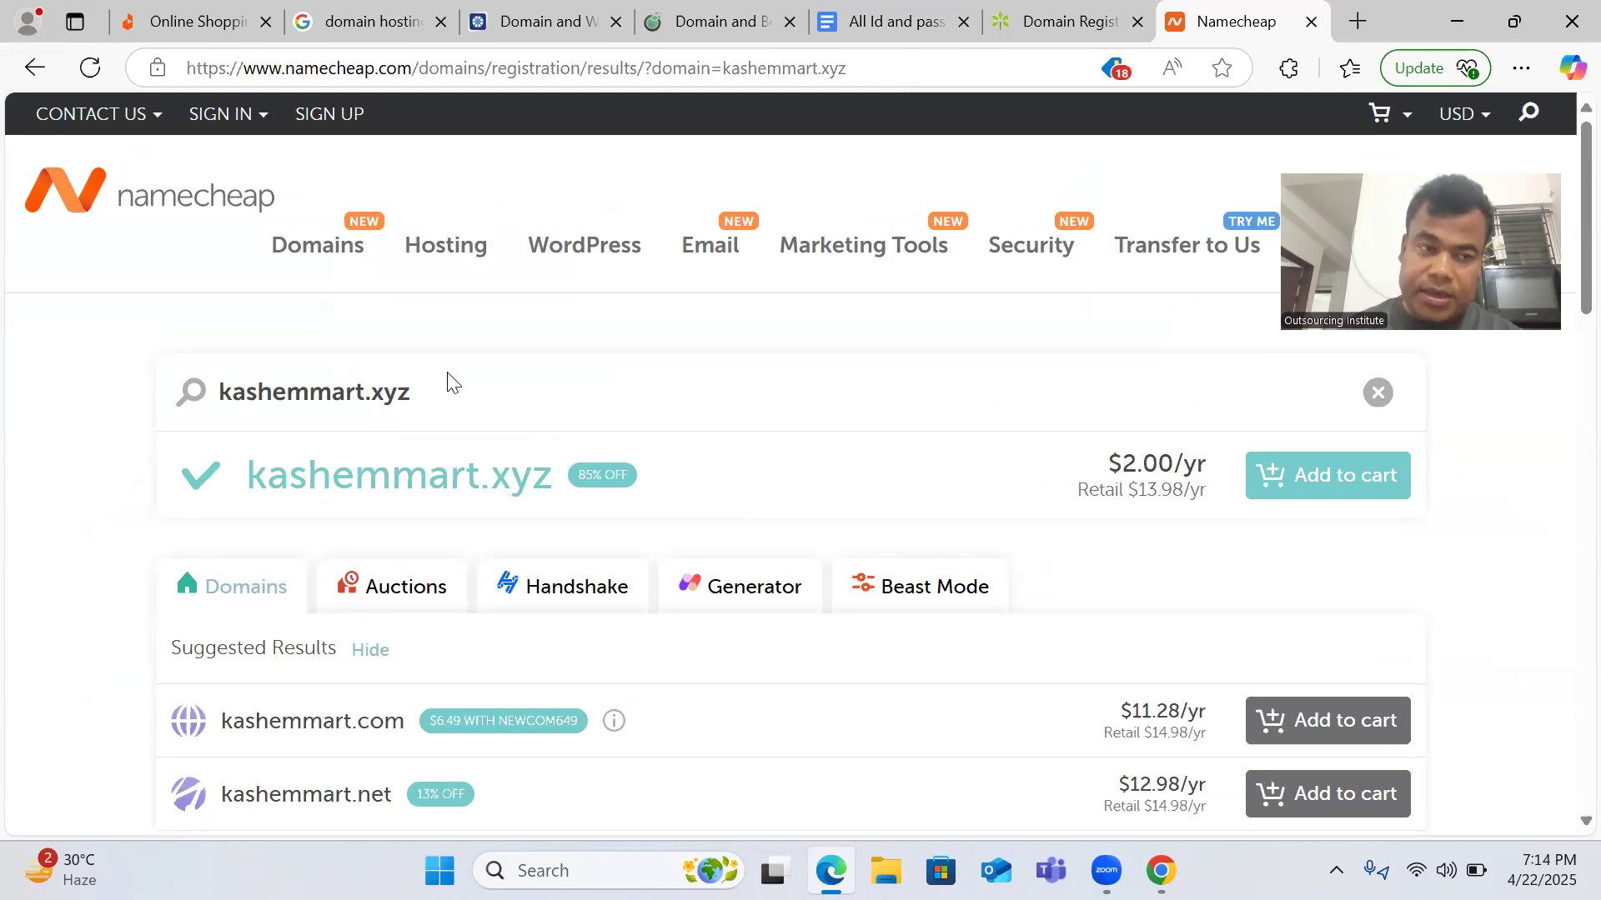
Go back and search Namecheap for kashemshop.xyz
left_click(36, 68)
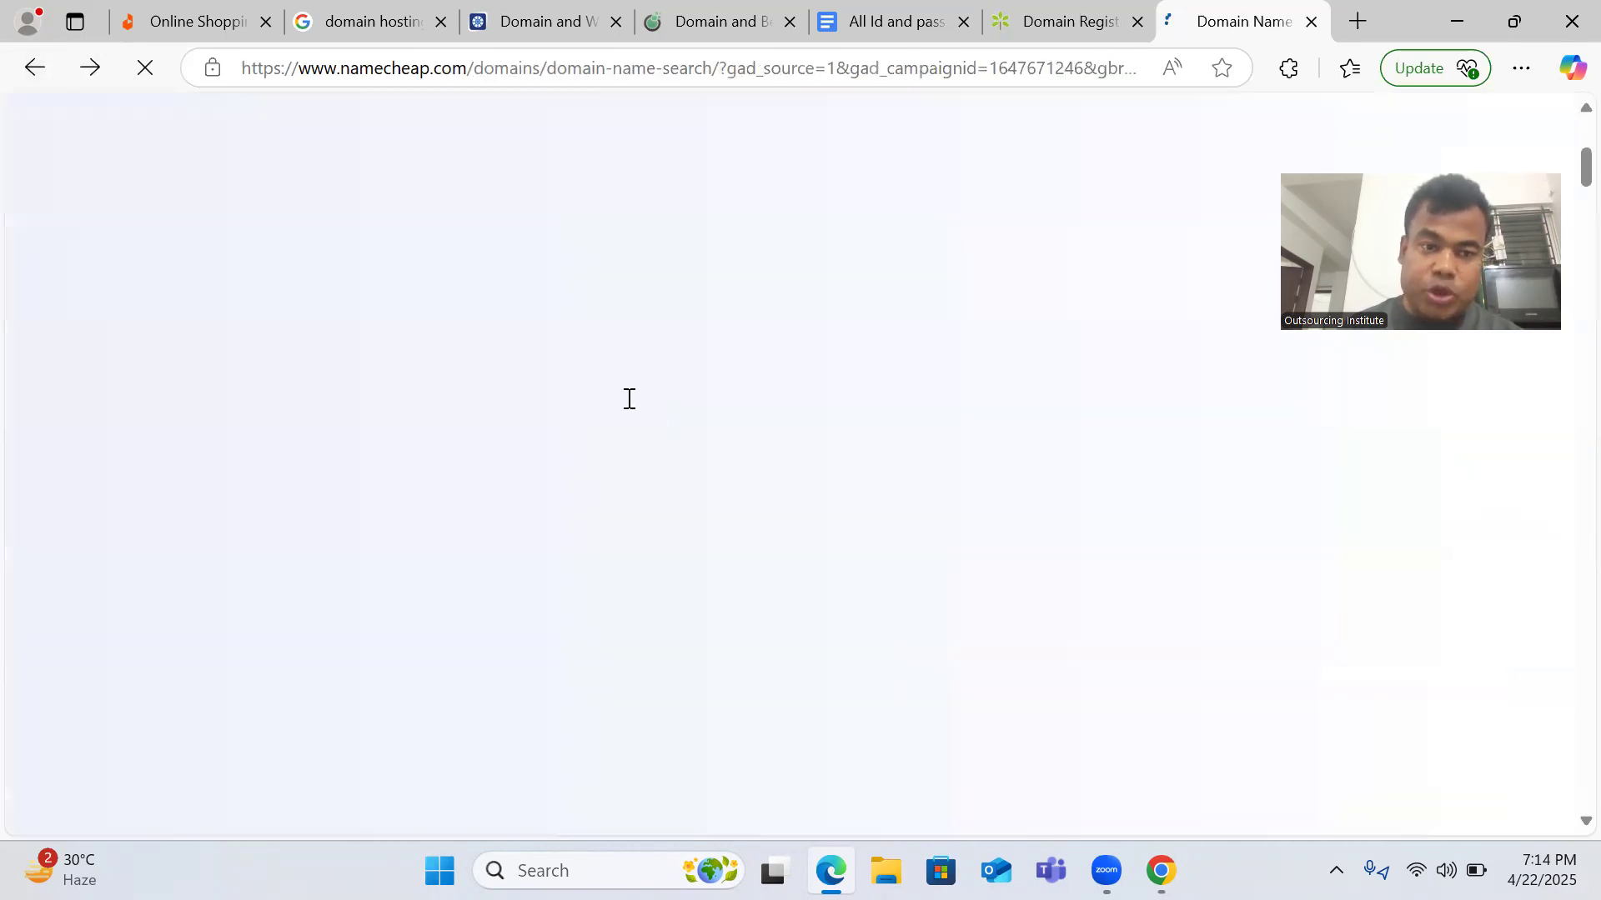
left_click(624, 493)
type("k")
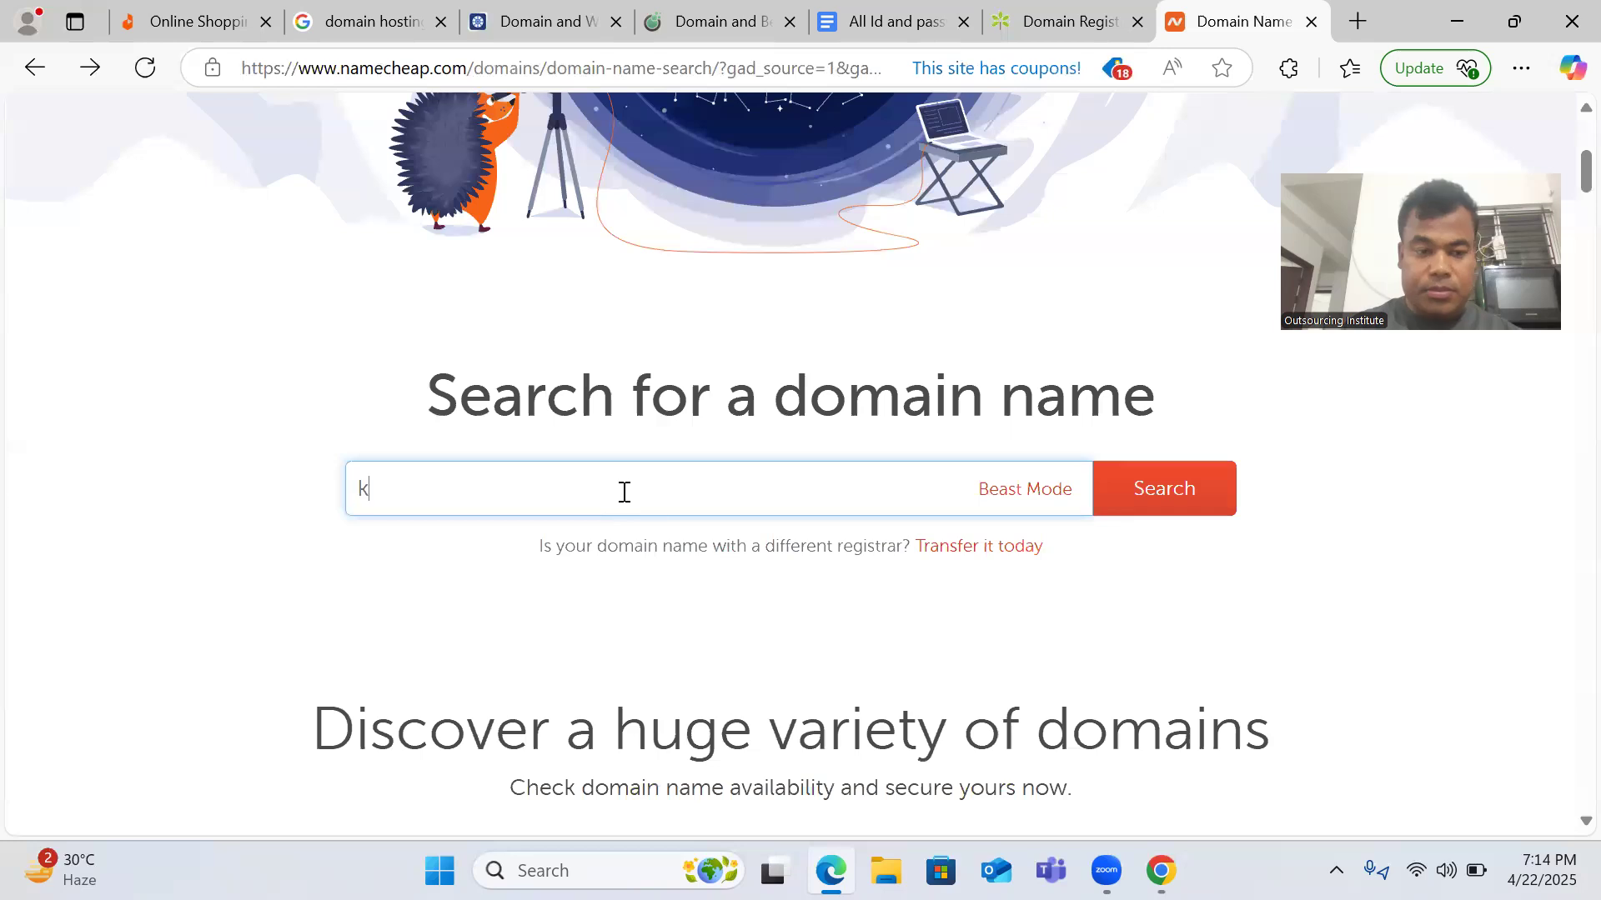
type("ashemshop")
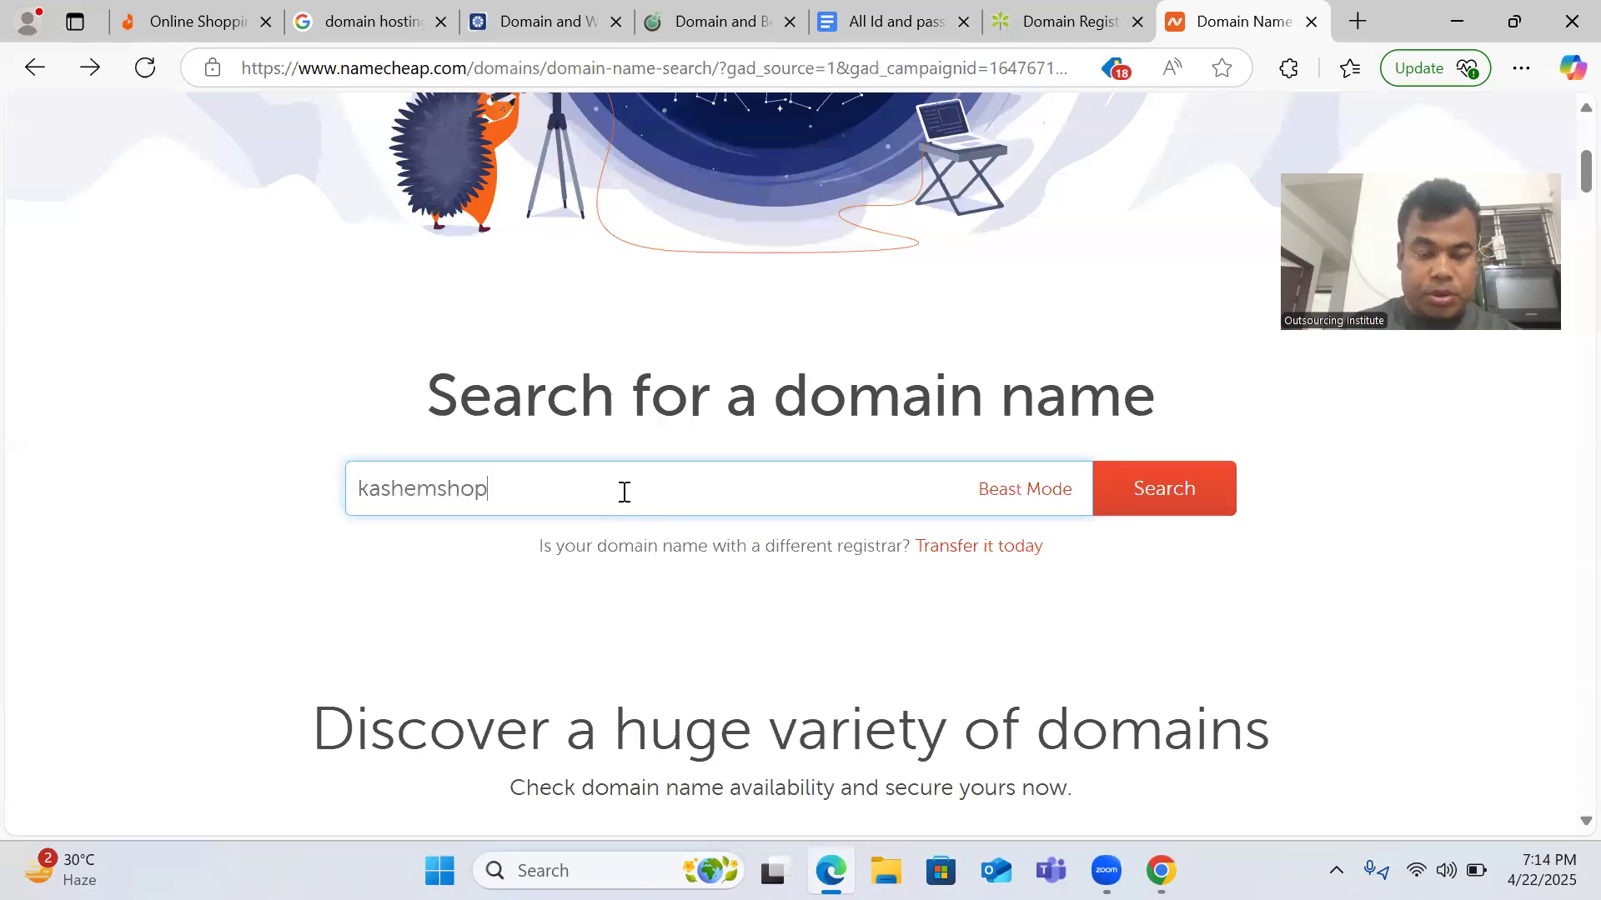
type(".xyz")
key("Return")
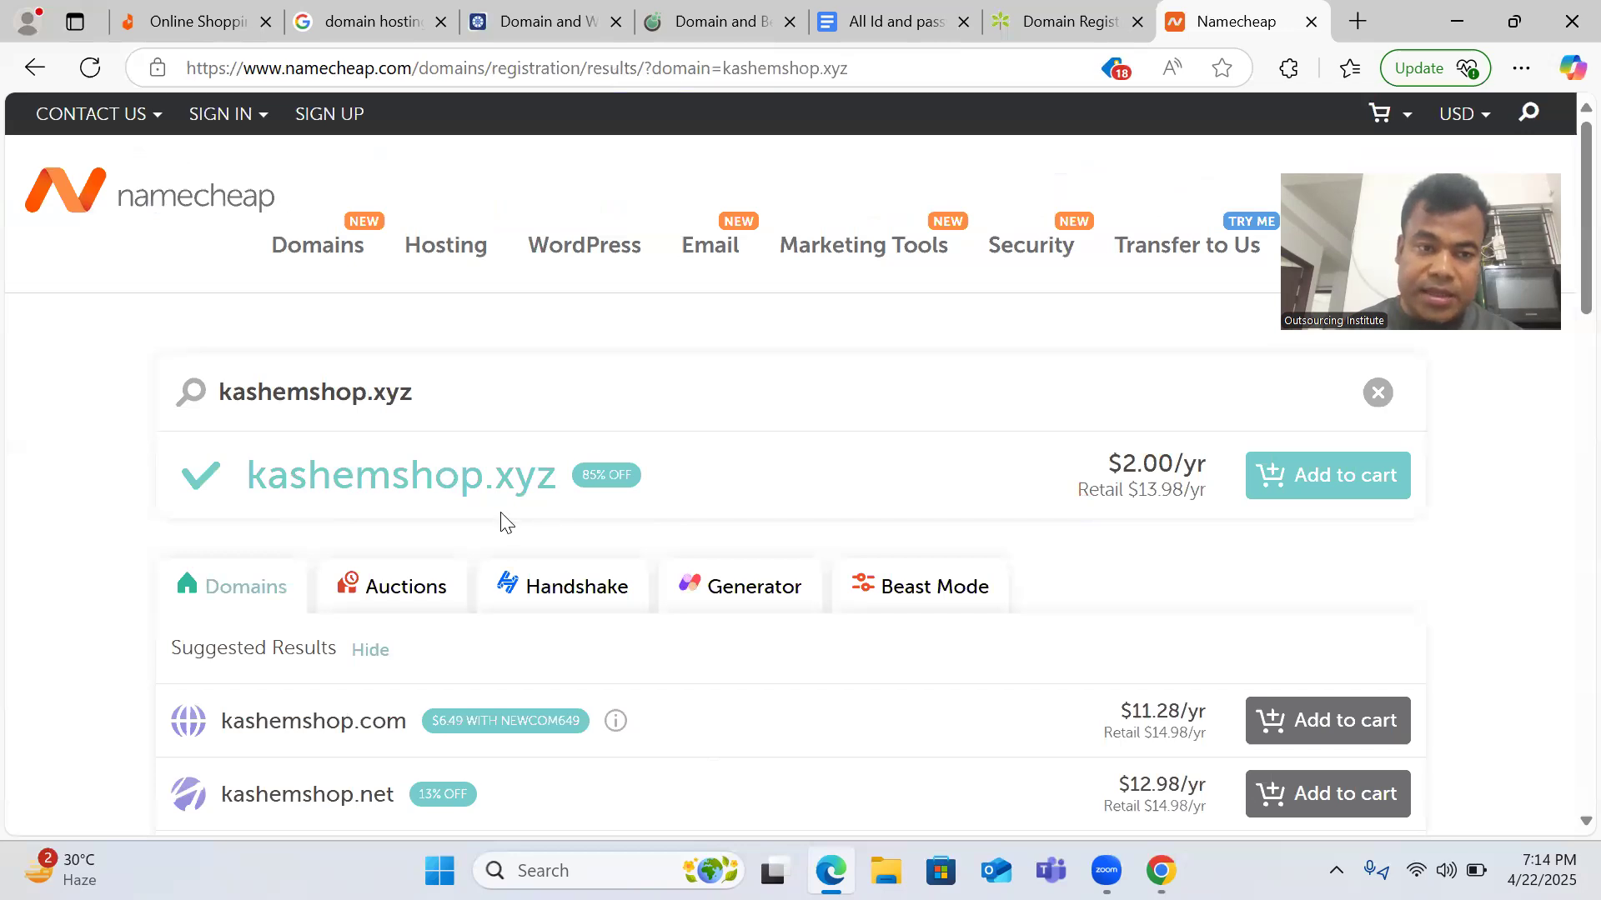
Go back and look up kashemmart.com on Namecheap
left_click(37, 69)
left_click(764, 491)
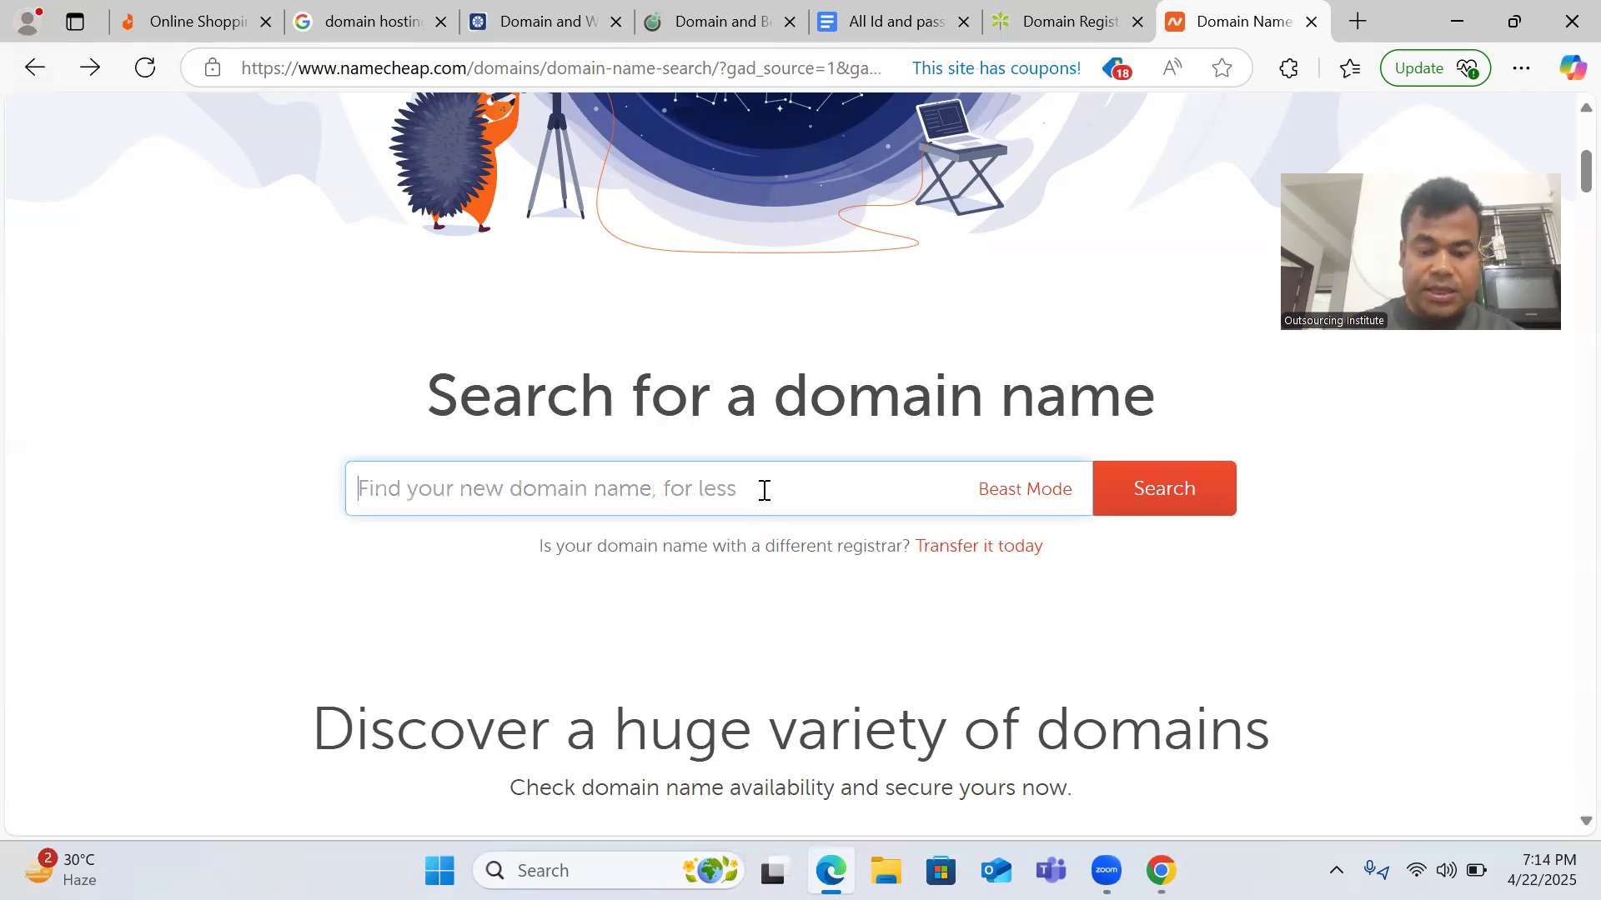
type("kashe")
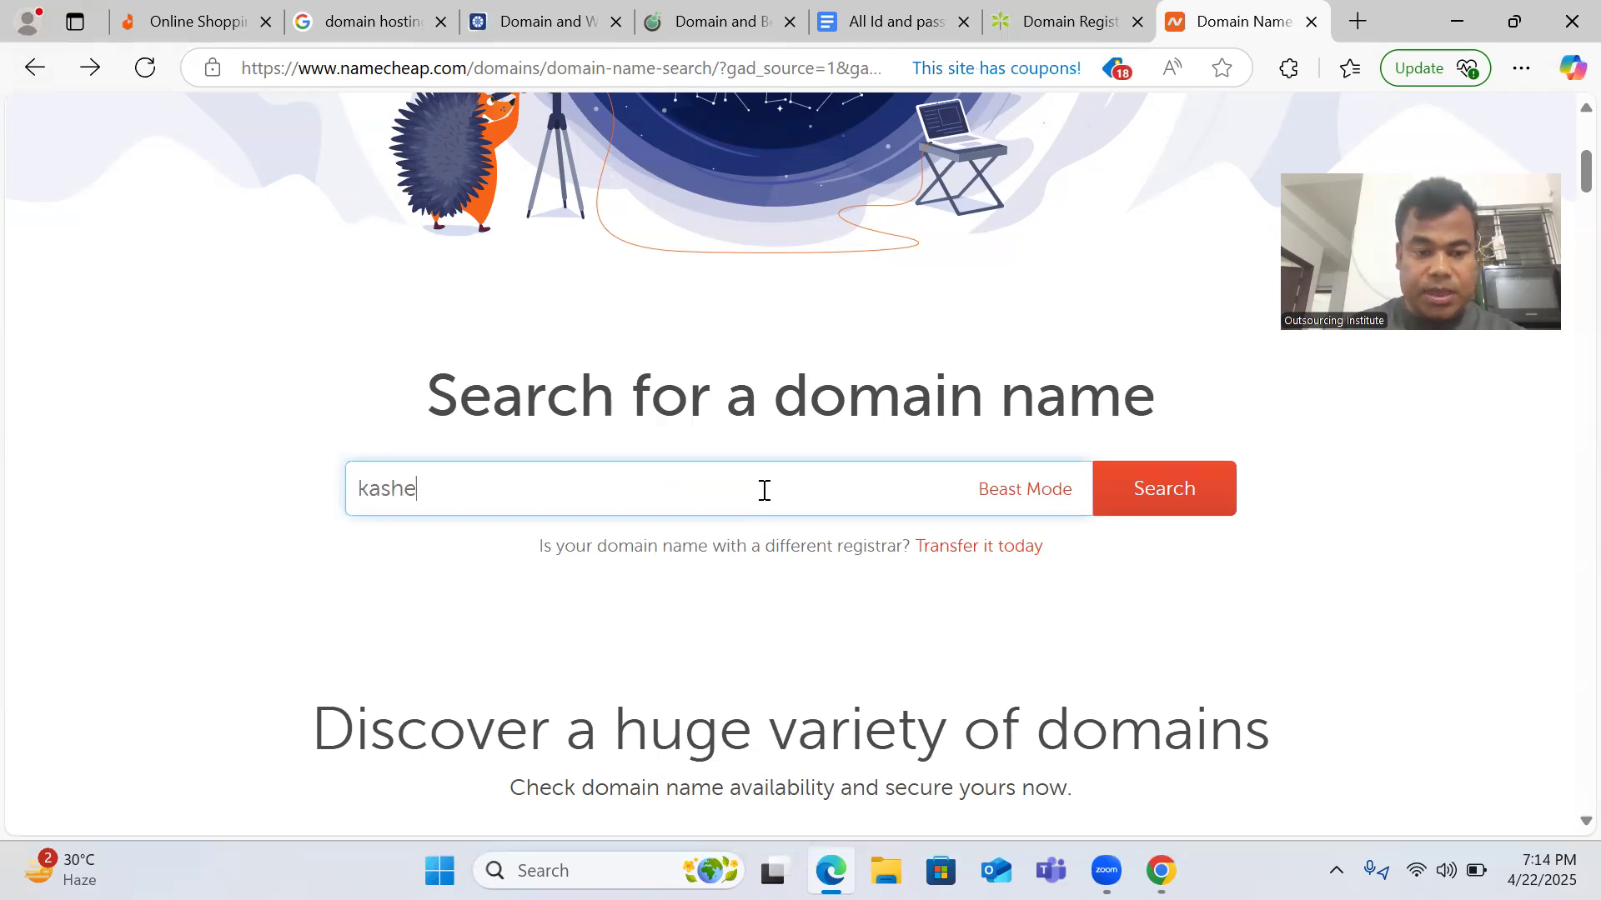
type("mmart.com")
key("Return")
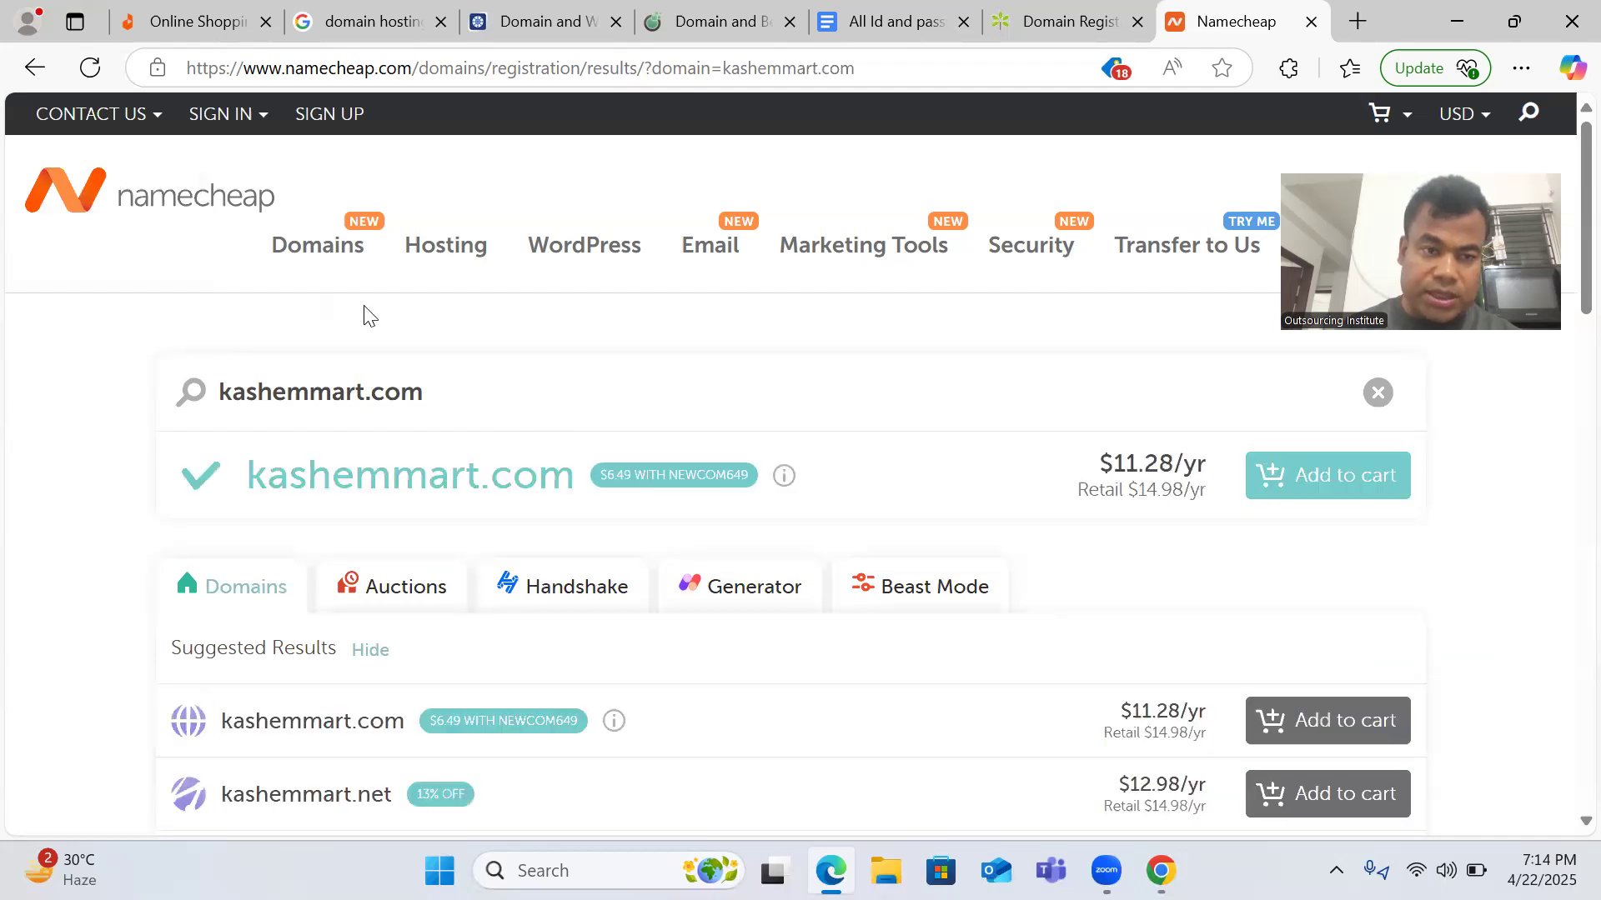
Search kashem.com and review its $4,499.00 premium listing and alternatives
left_click(35, 70)
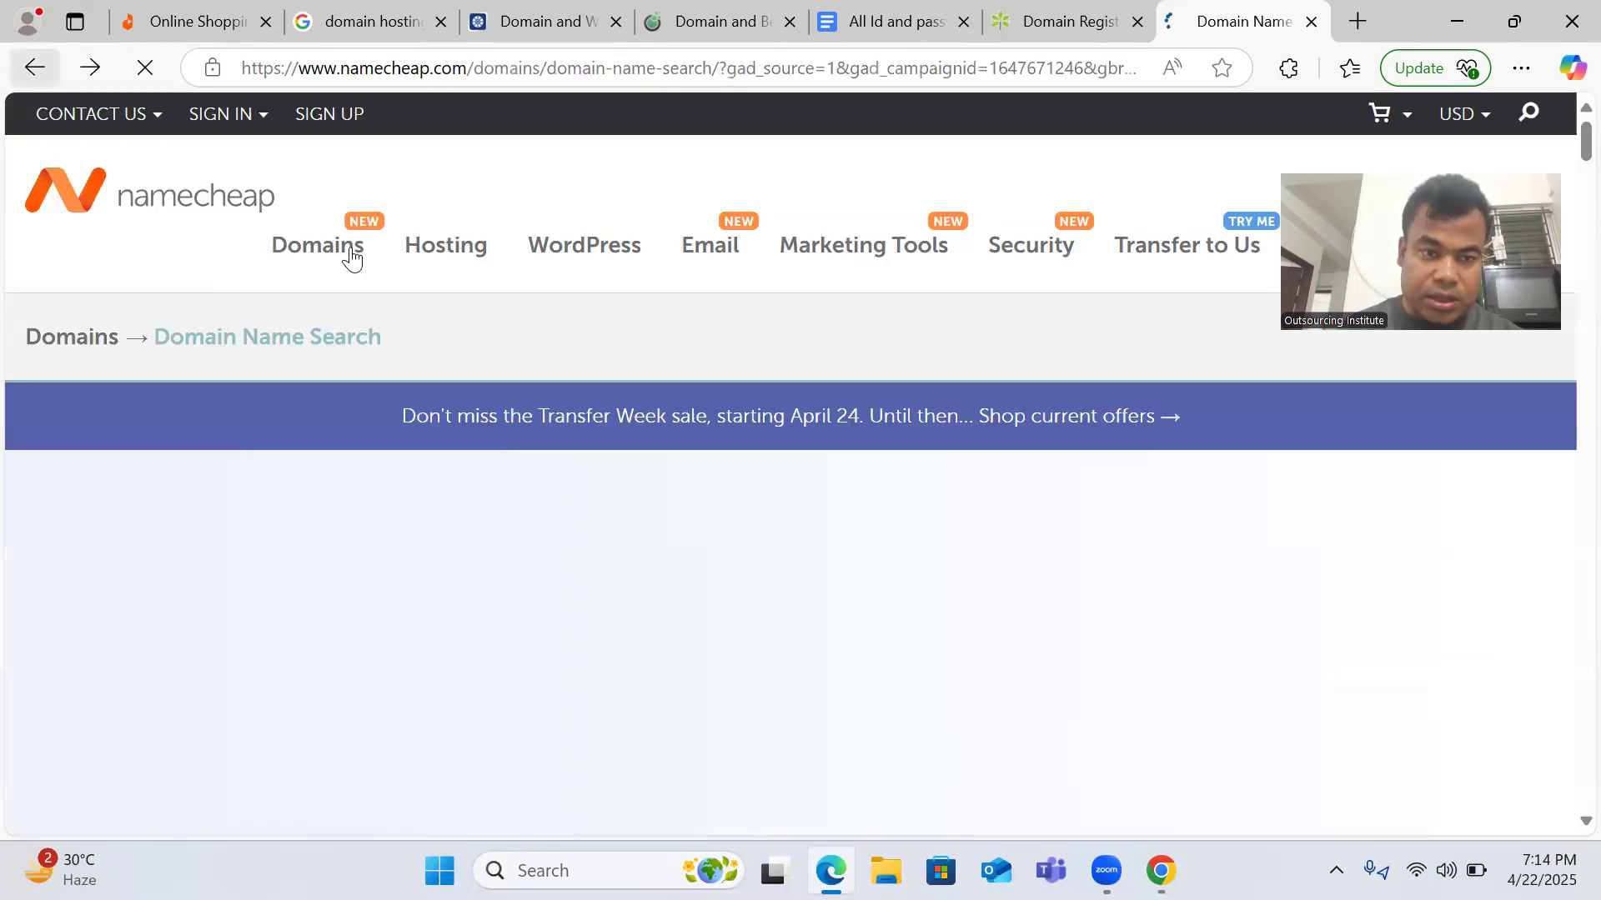
left_click(681, 503)
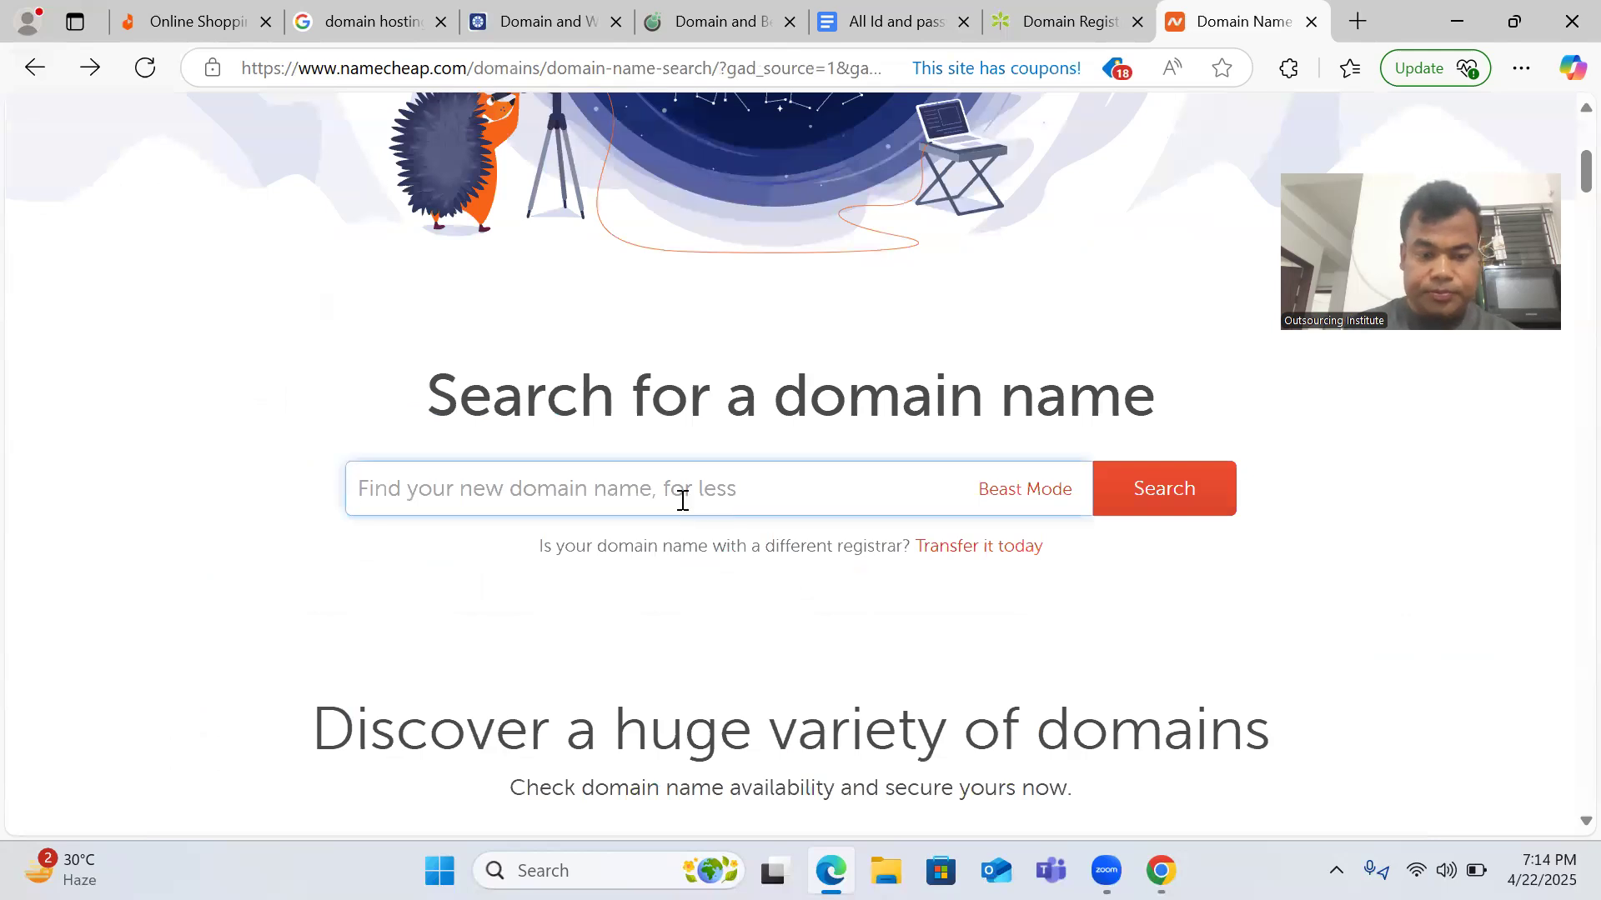
type("kashem.com")
left_click(1201, 504)
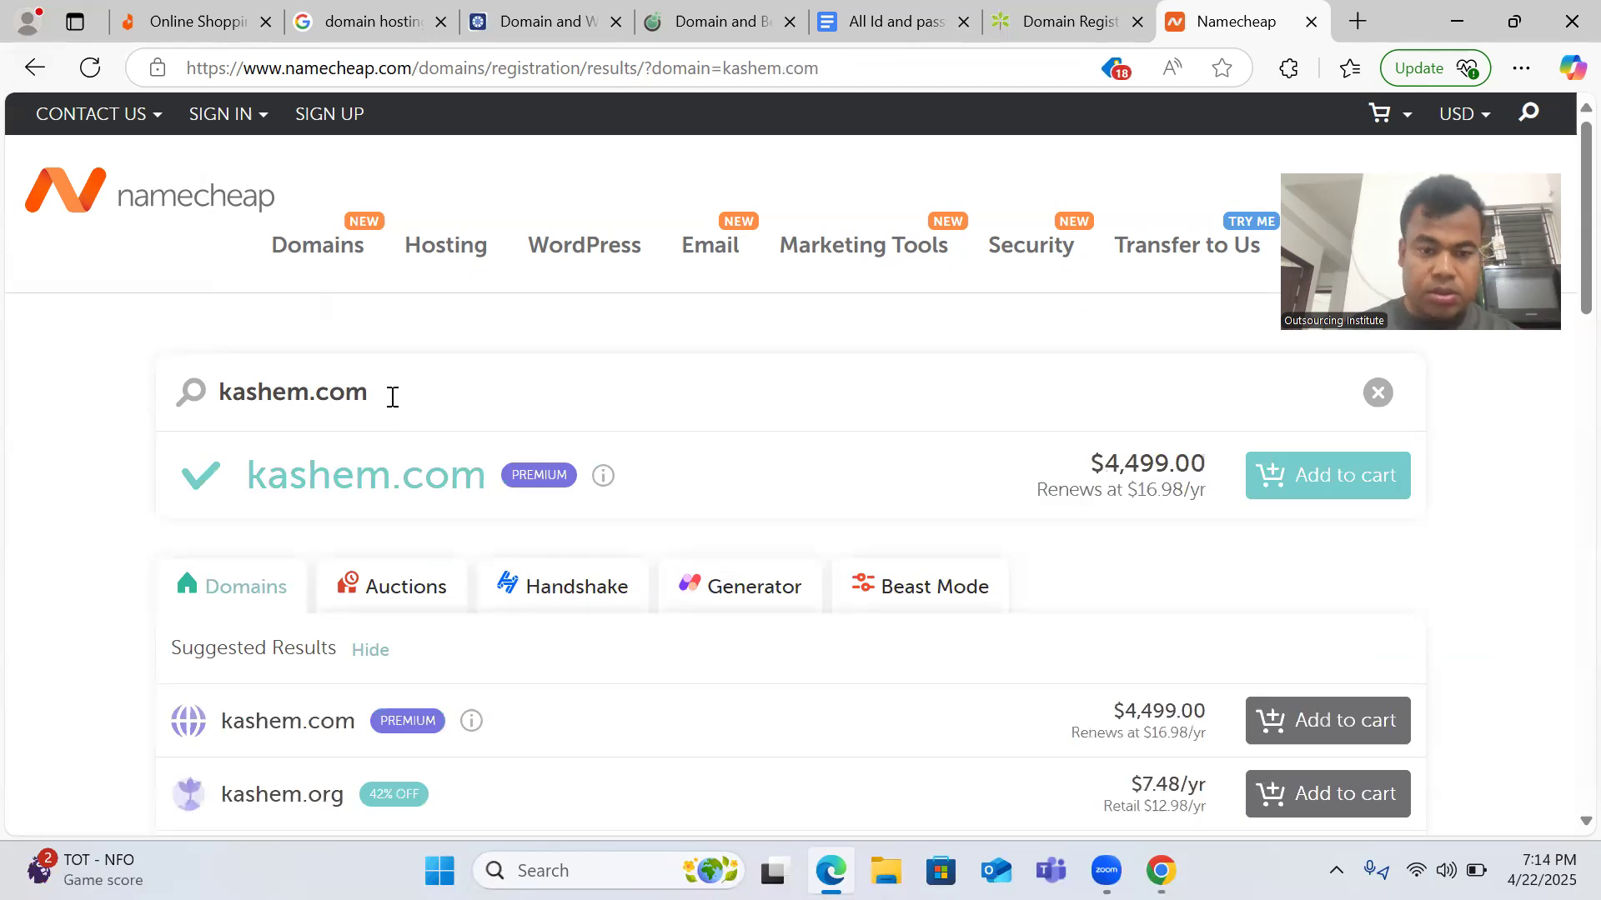
mouse_move(551, 486)
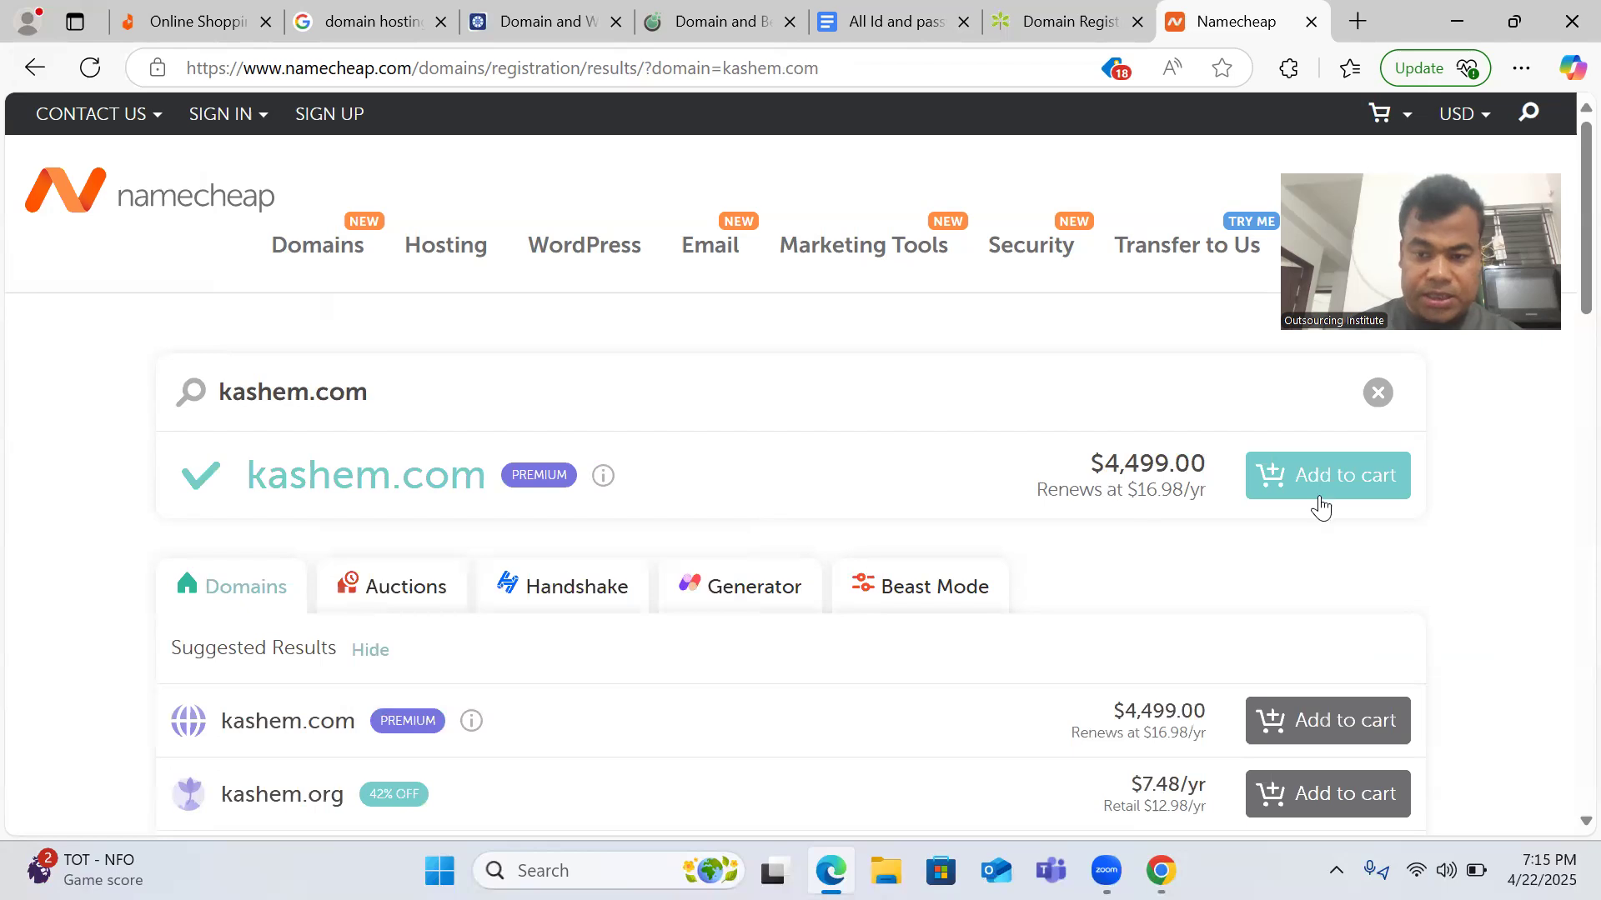
scroll(658, 497, "down", 3)
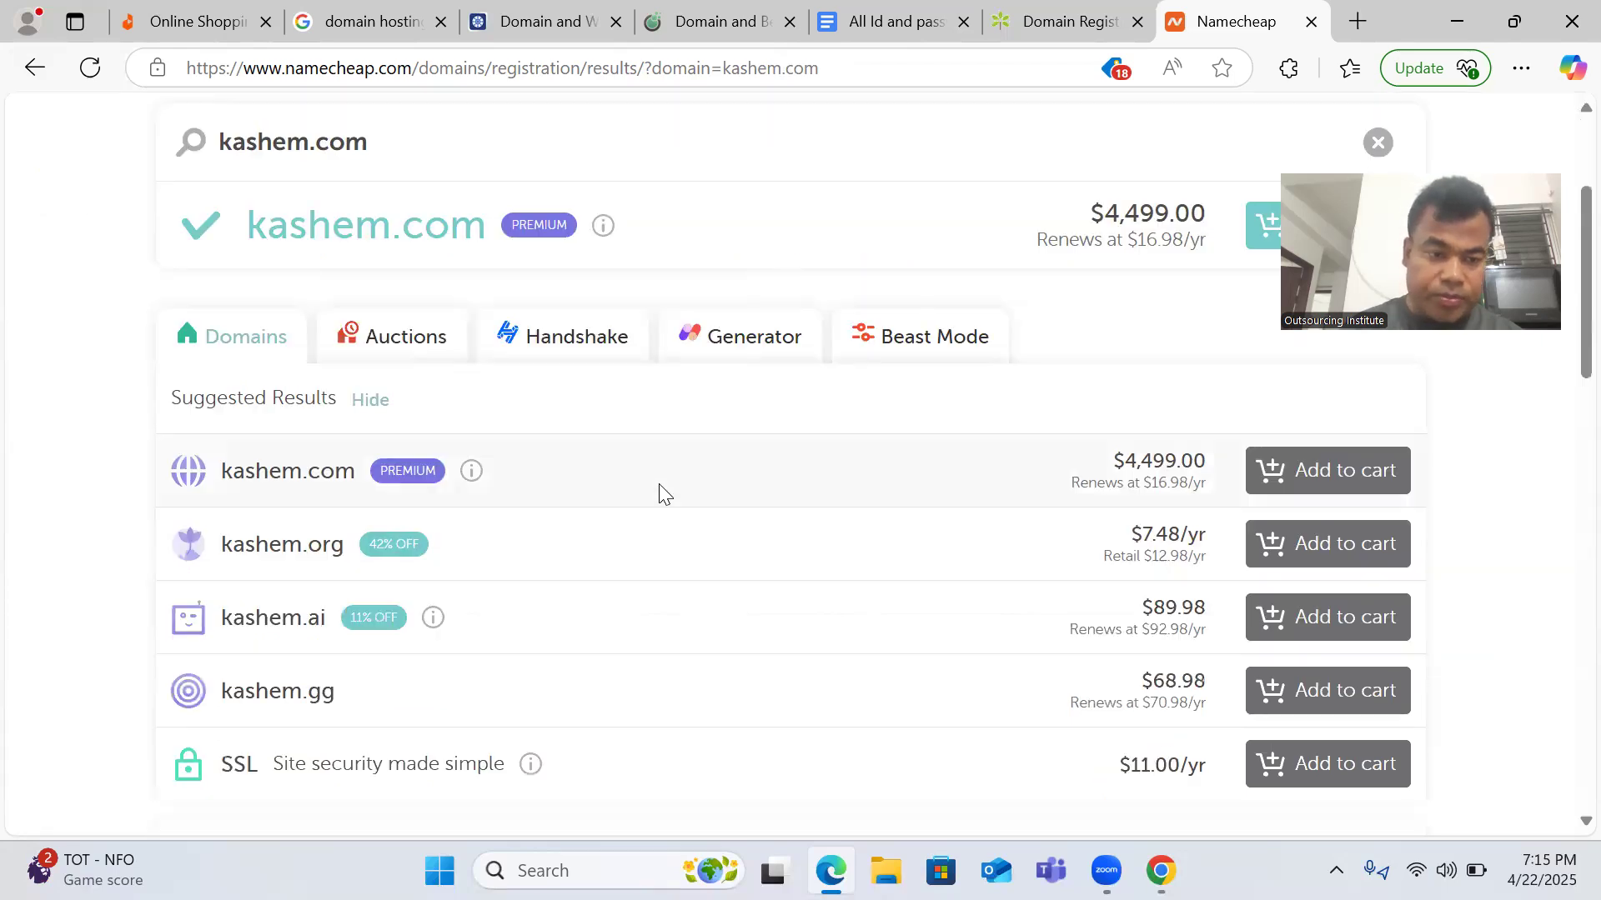
scroll(658, 510, "down", 3)
scroll(650, 532, "up", 6)
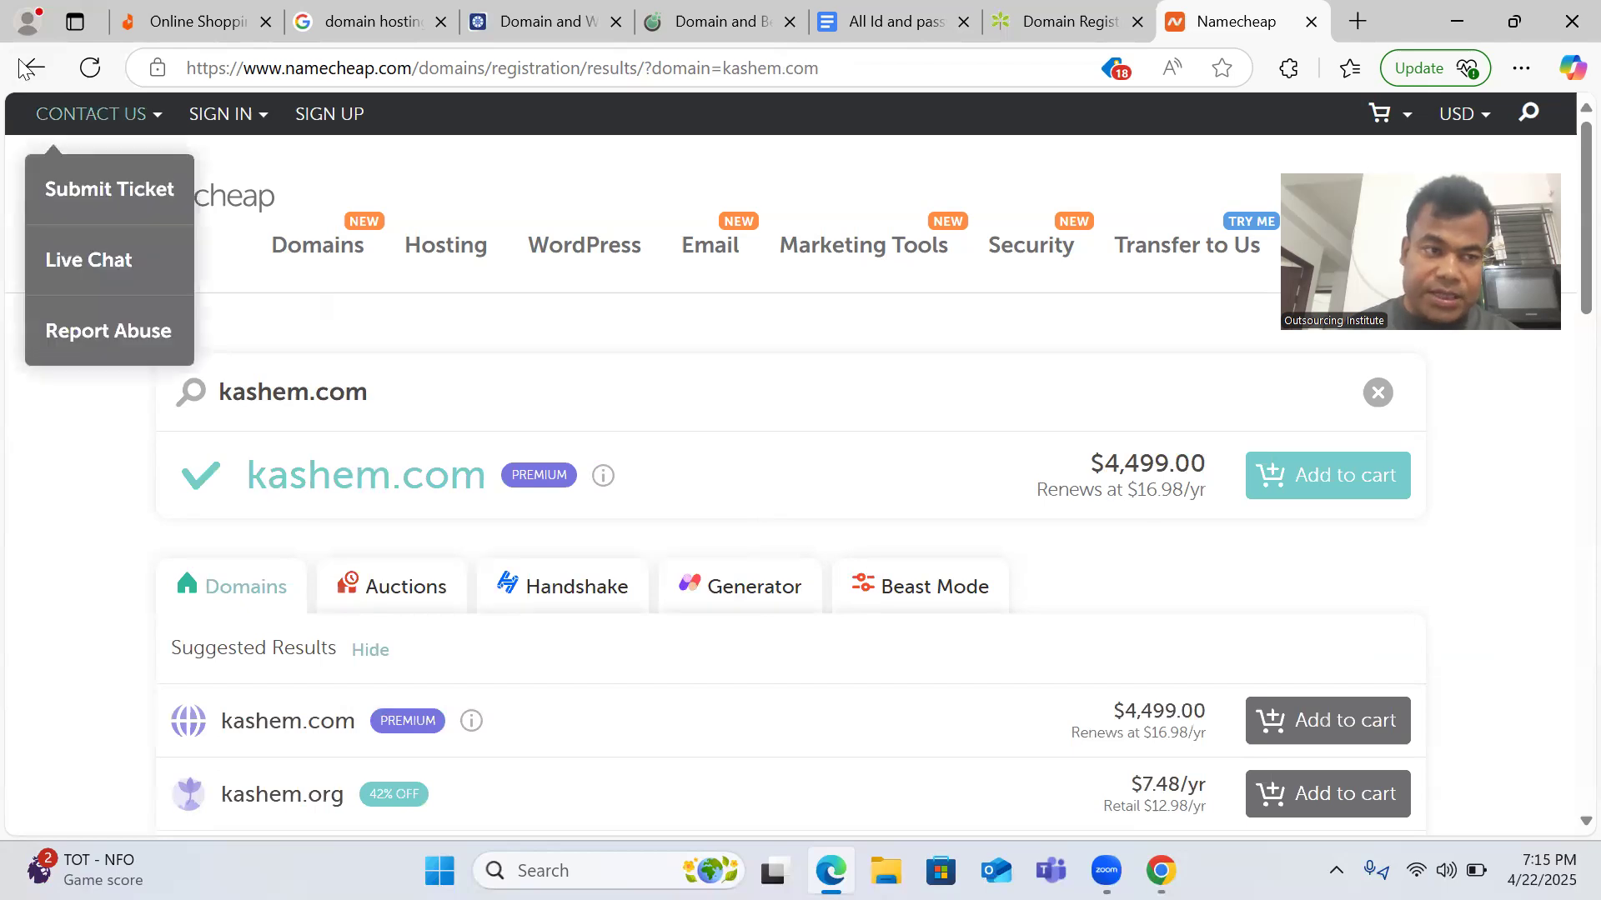
Search kashemmart.xyz ($2.00/yr), copy the domain name, and switch to the CTG Host BD tab
left_click(55, 73)
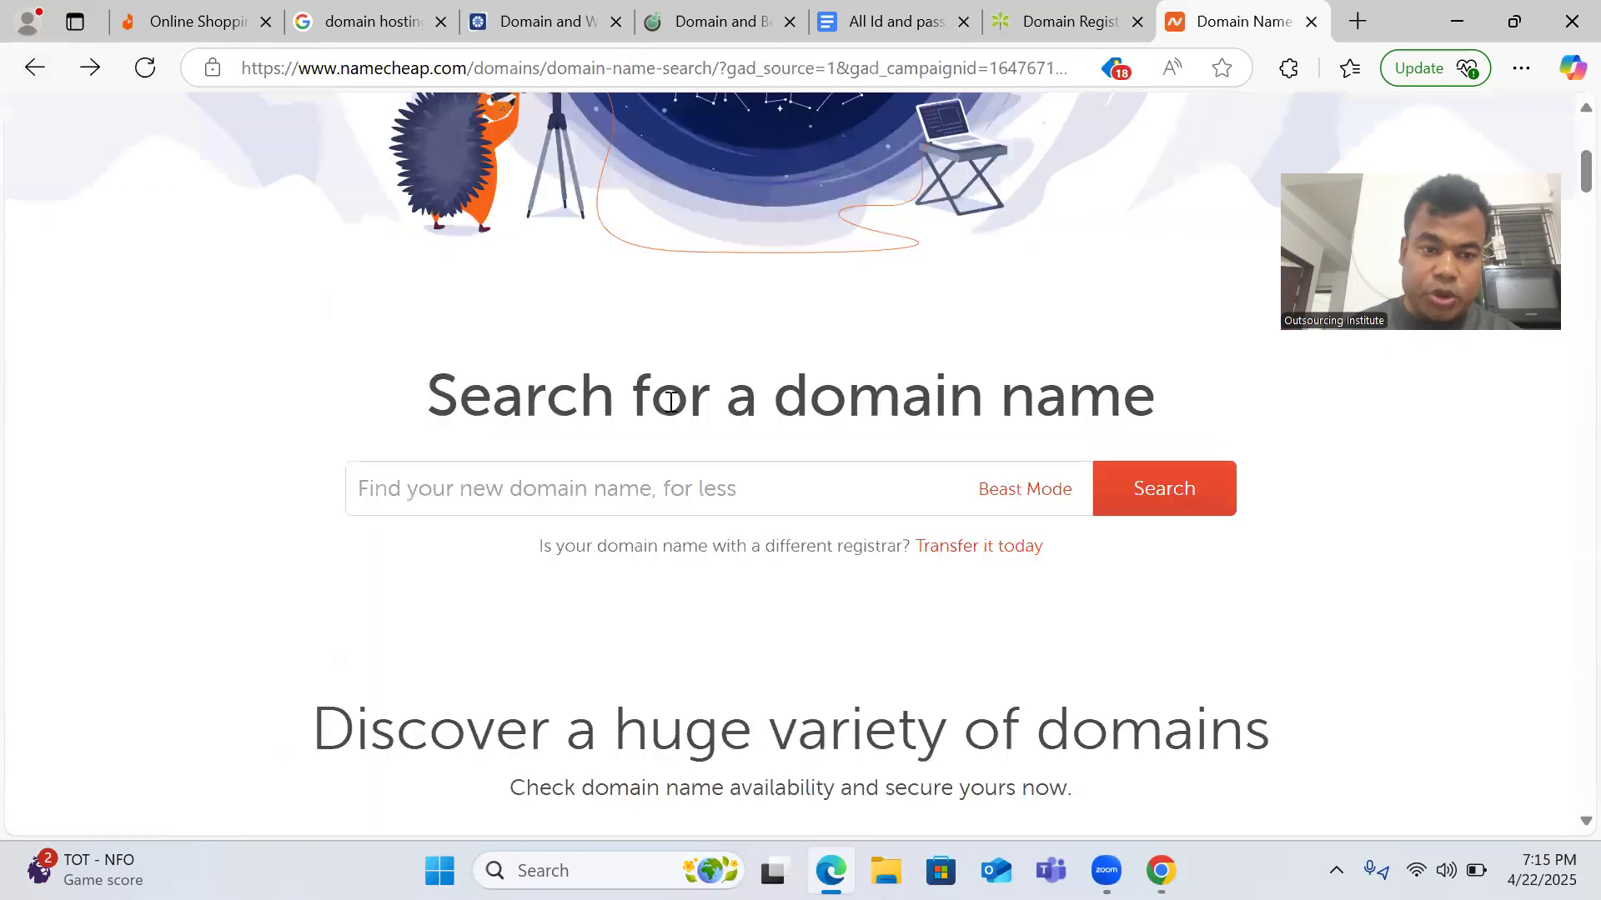
left_click(671, 494)
type("kashemmart")
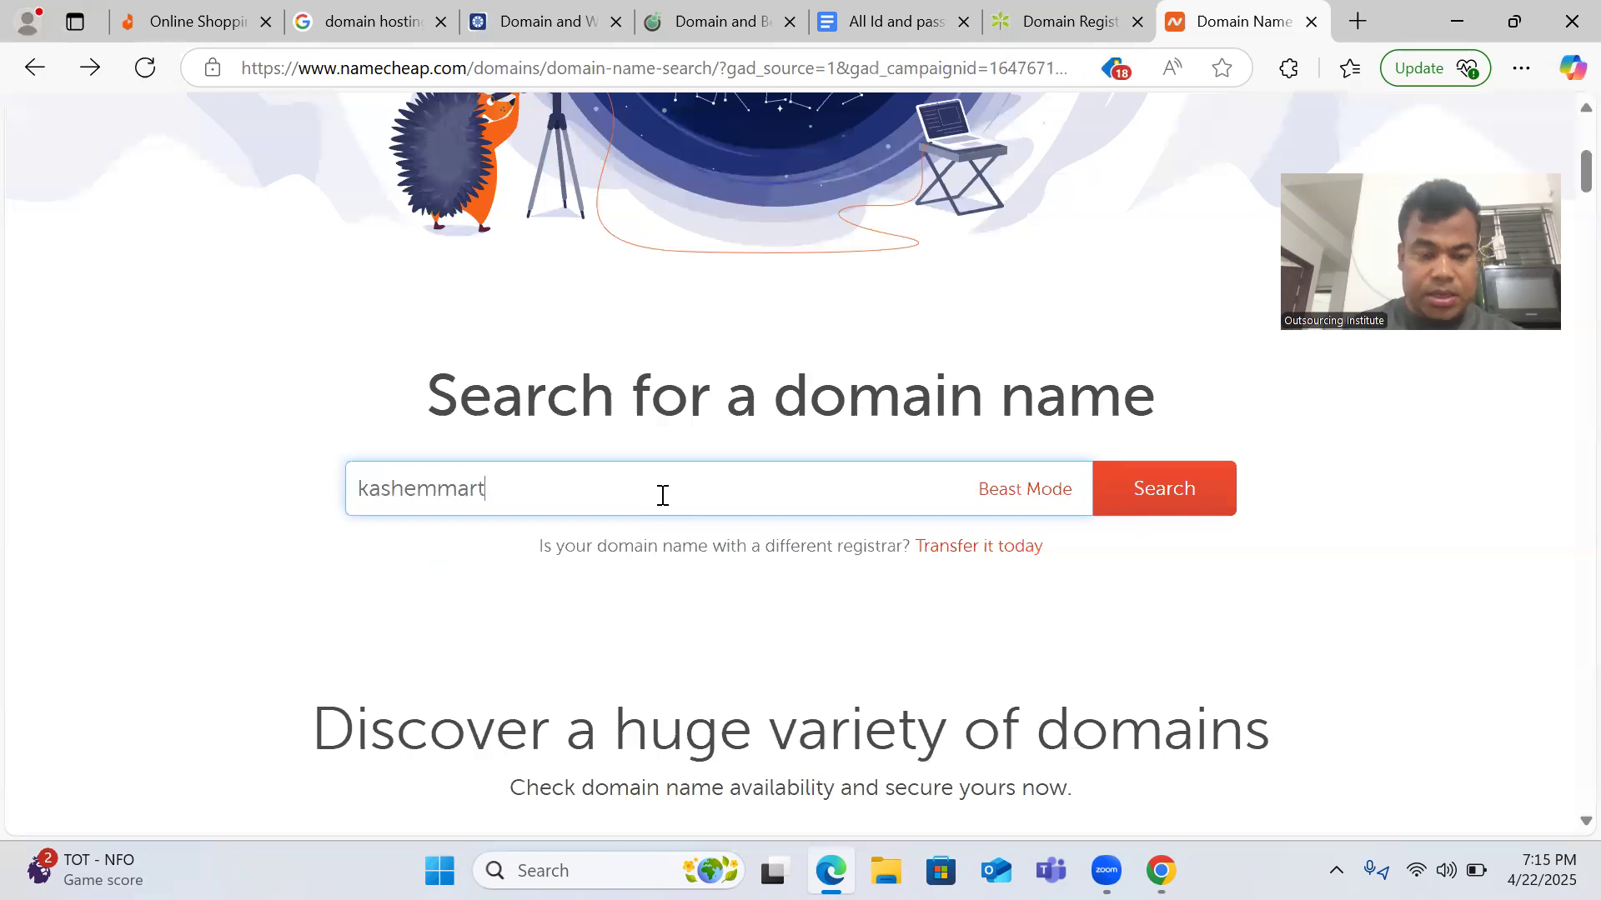
type(".xyz")
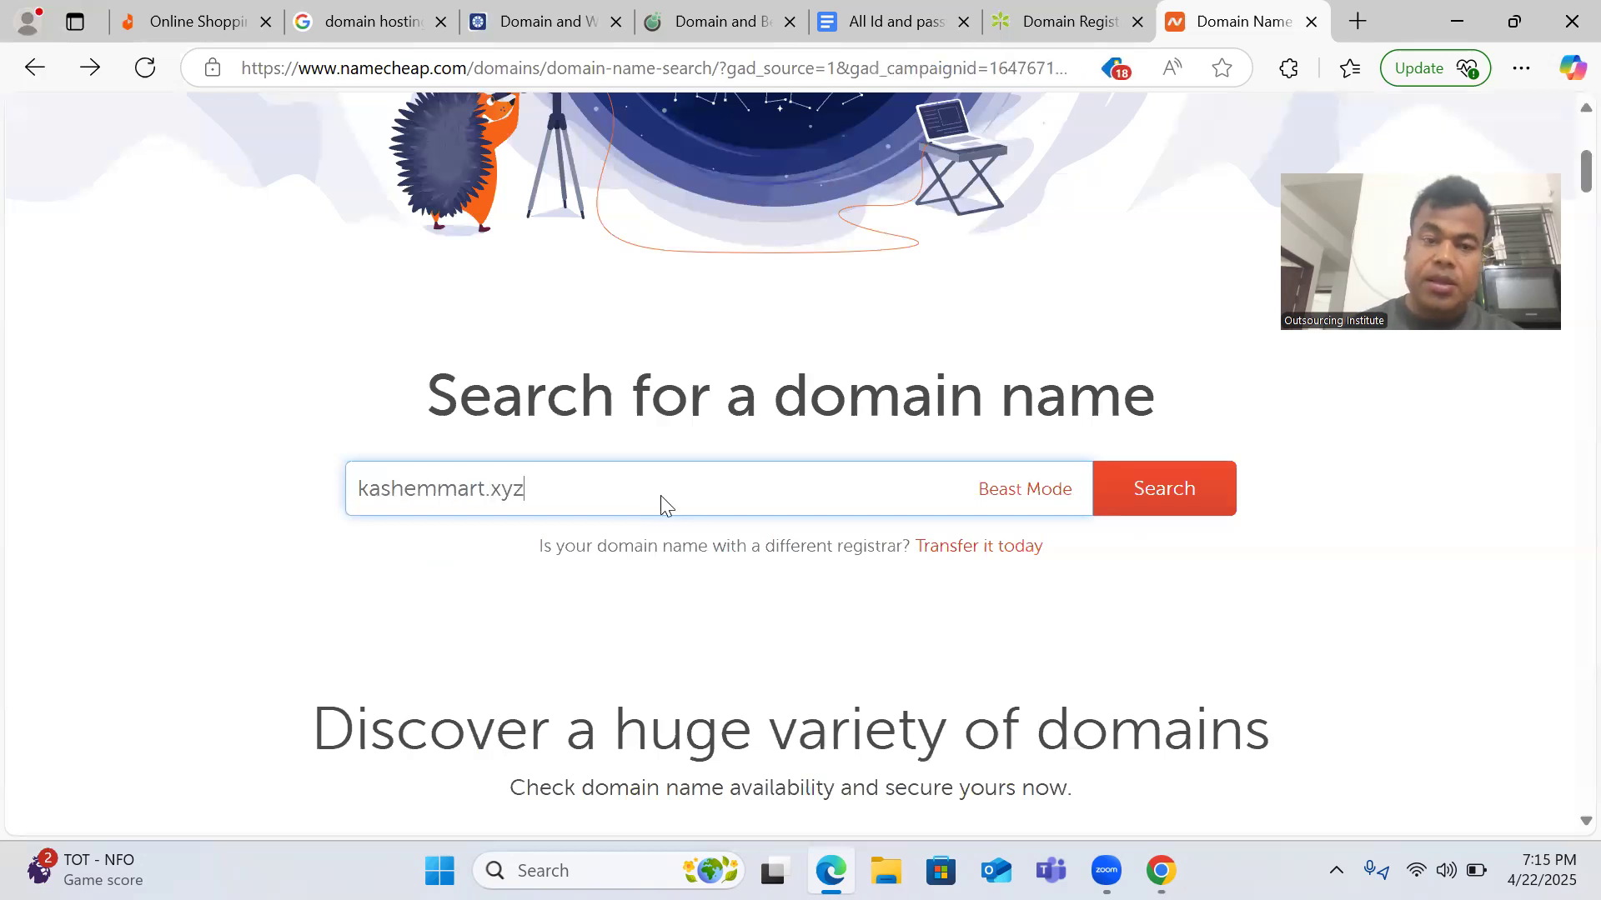
key("Return")
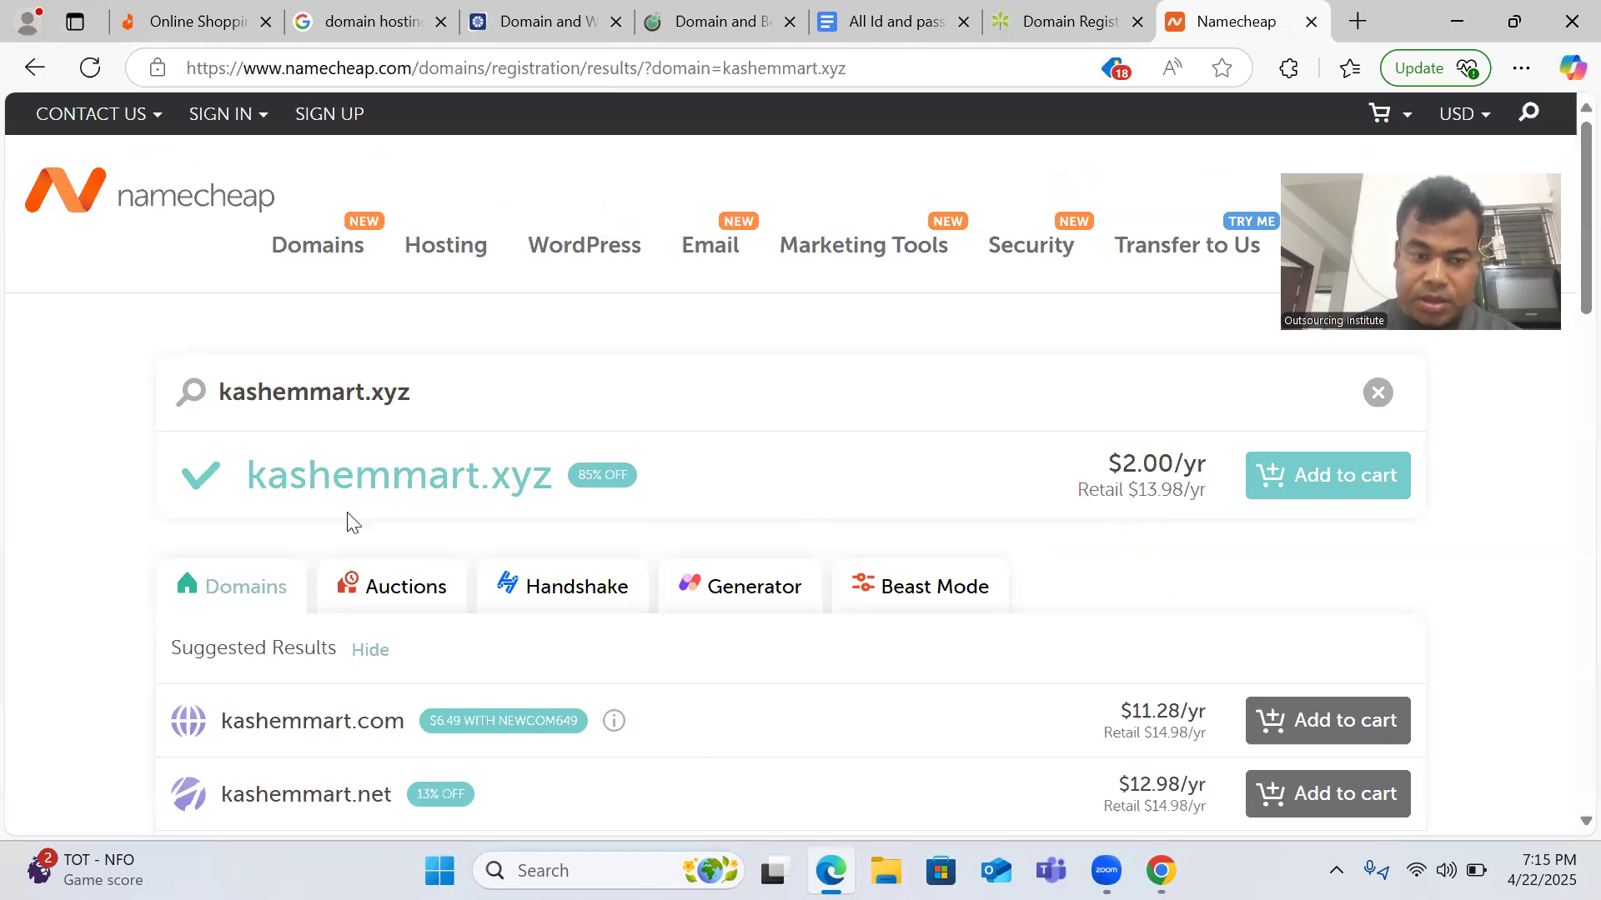
left_click_drag(248, 474, 547, 493)
key("ctrl+c")
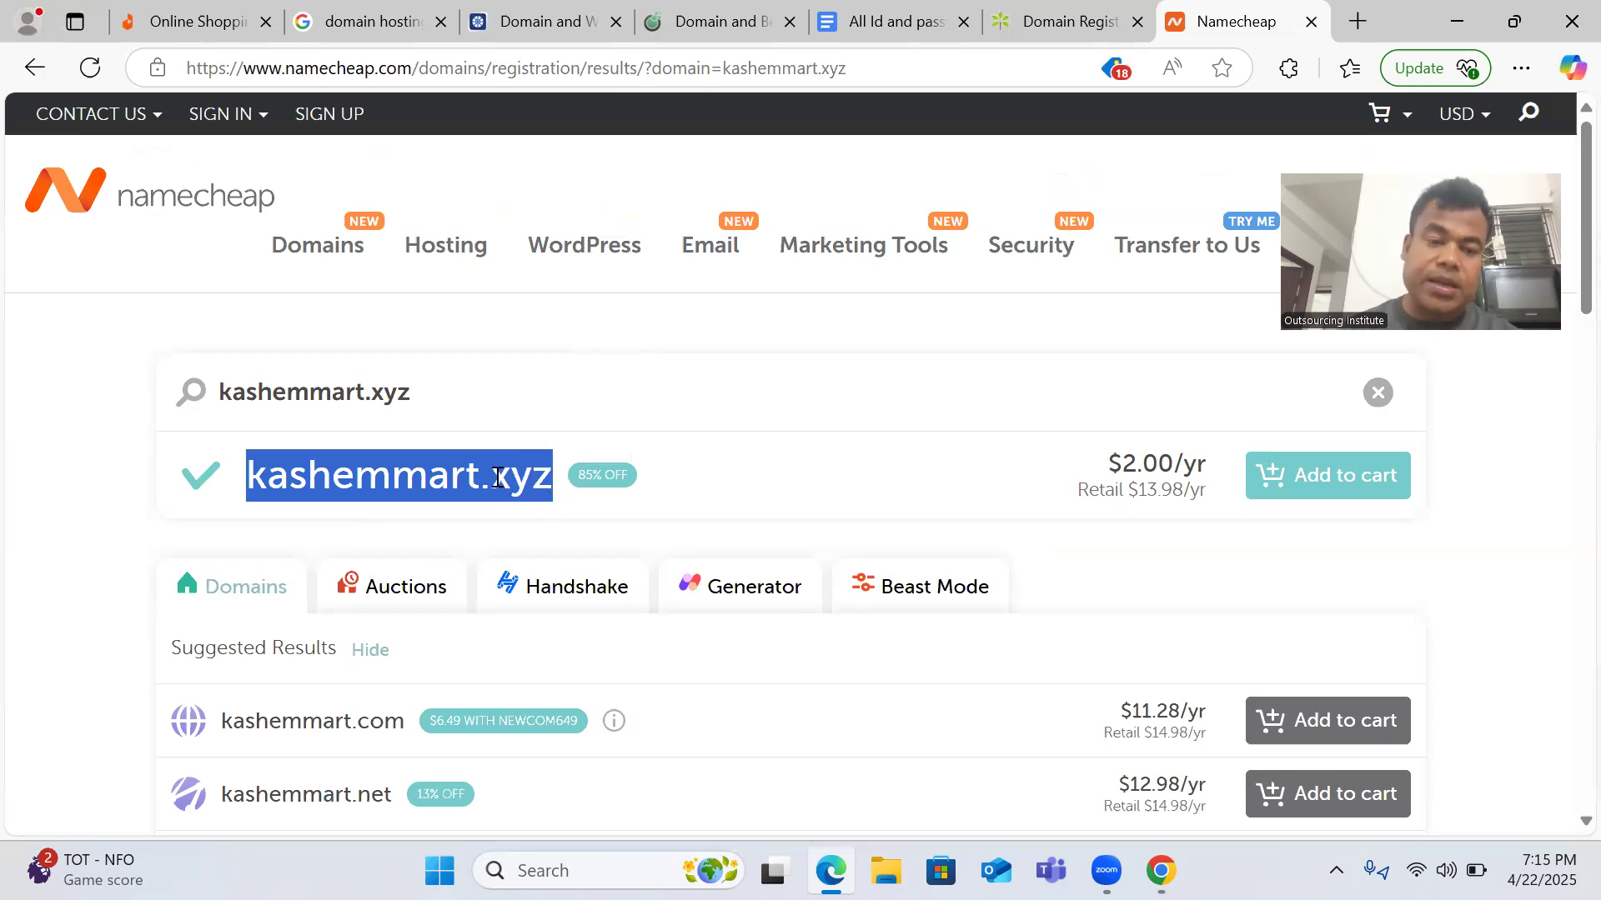
left_click(1051, 15)
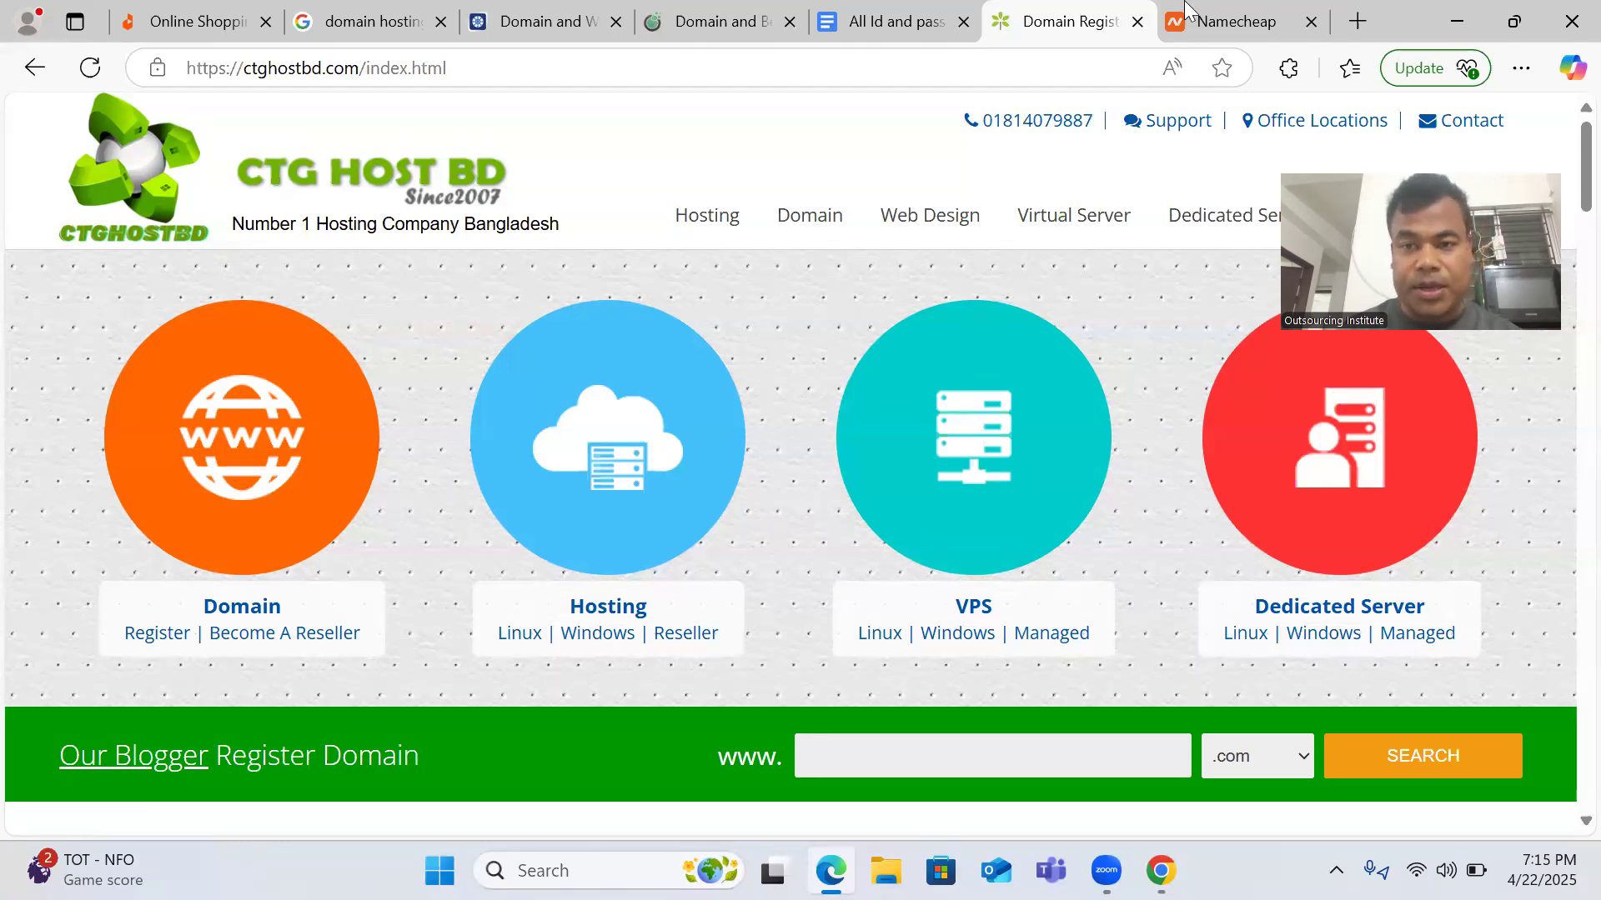
Recheck the Namecheap results and CTG Host BD tab, then show the 'All Id and password 2022' doc
left_click(1217, 18)
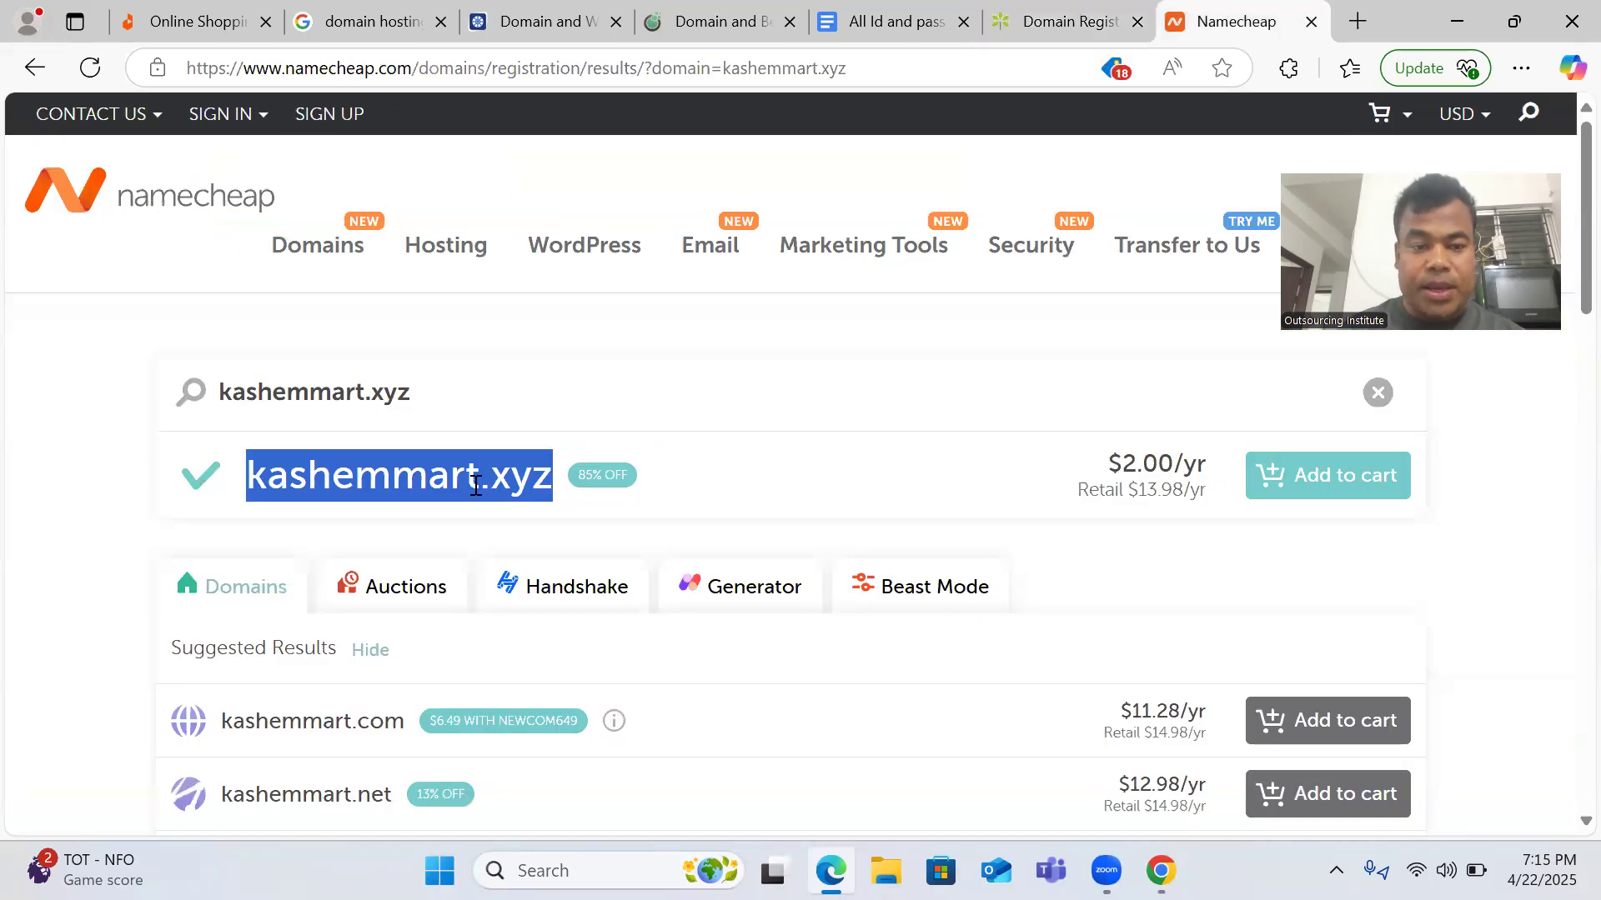
left_click(617, 432)
left_click(1063, 21)
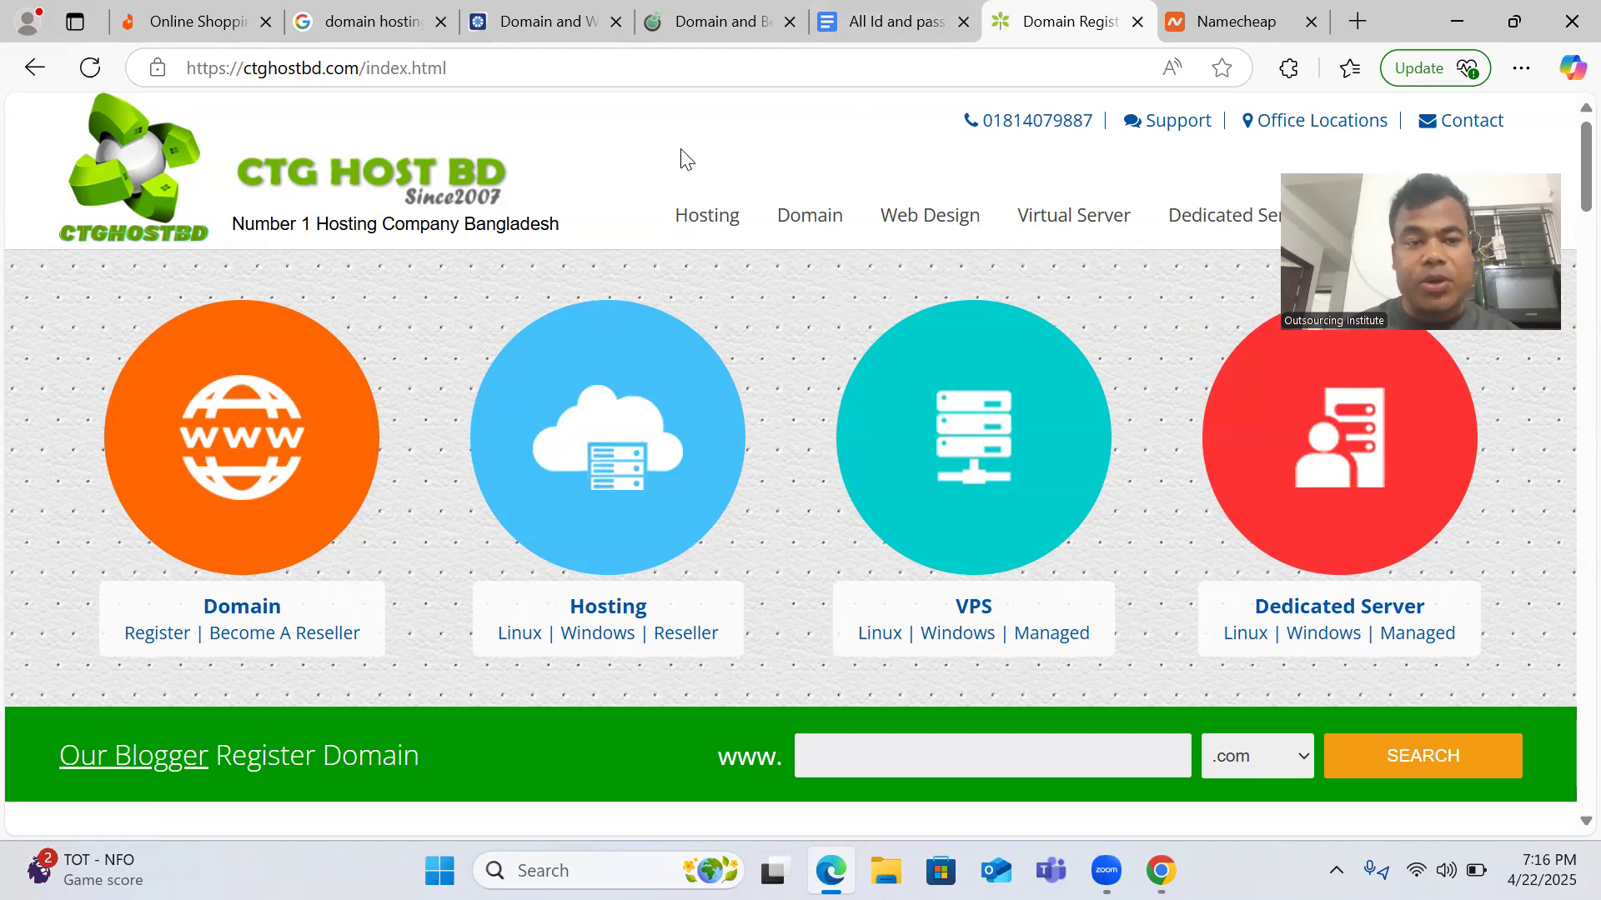
left_click(913, 11)
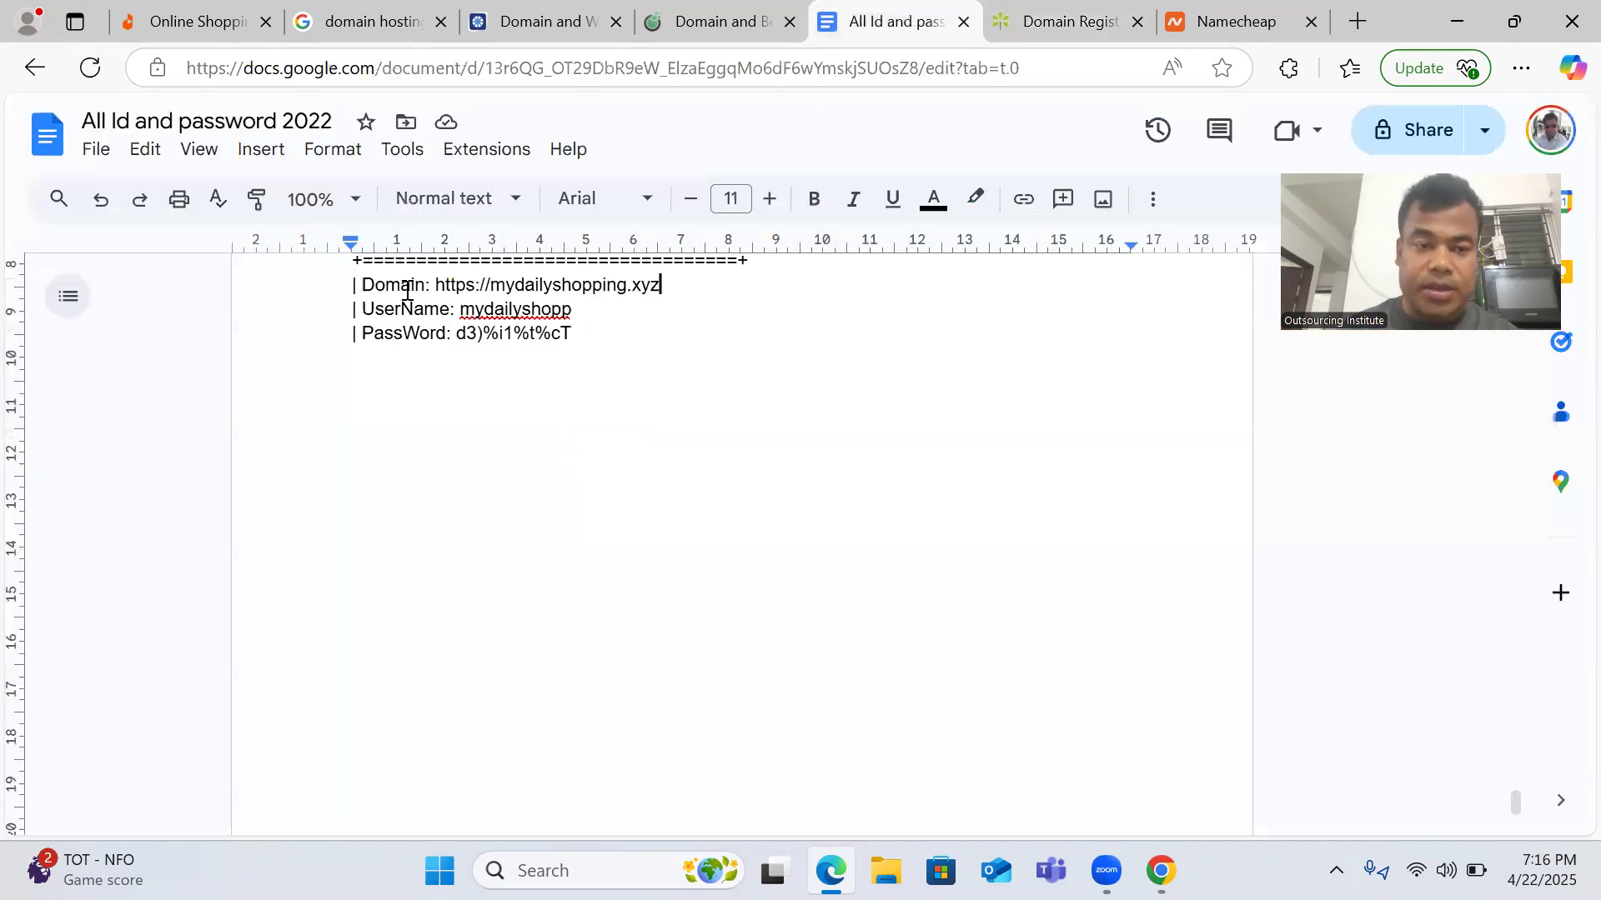
Review the mydailyshopping.xyz domain and login lines in the document, then start a new tab
left_click_drag(491, 285, 686, 275)
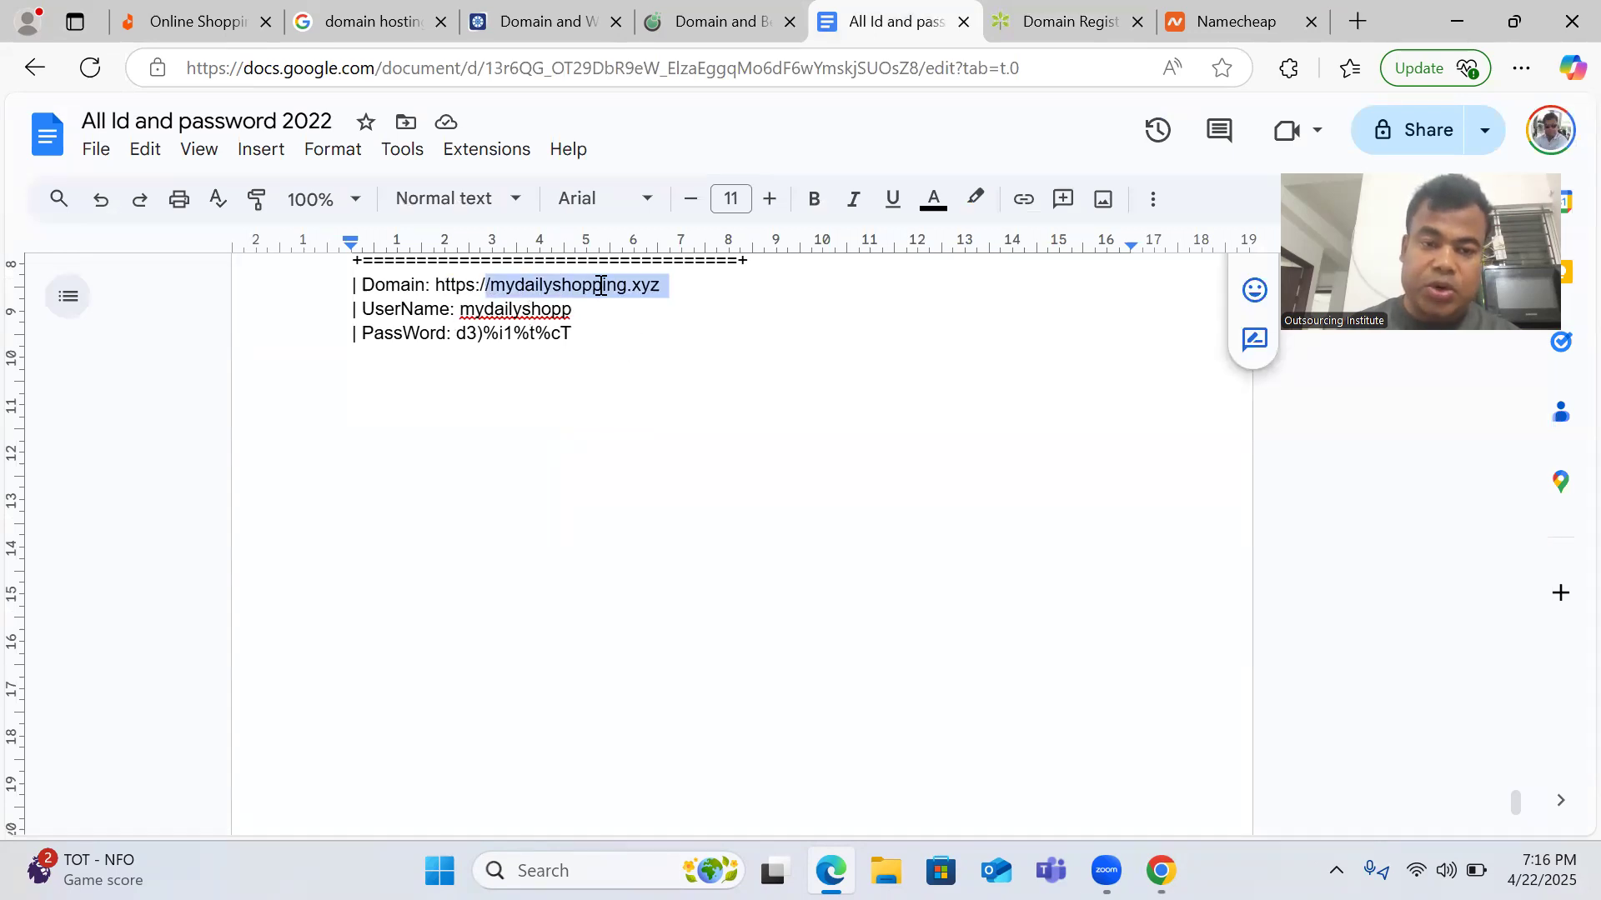
left_click(577, 311)
left_click(576, 339)
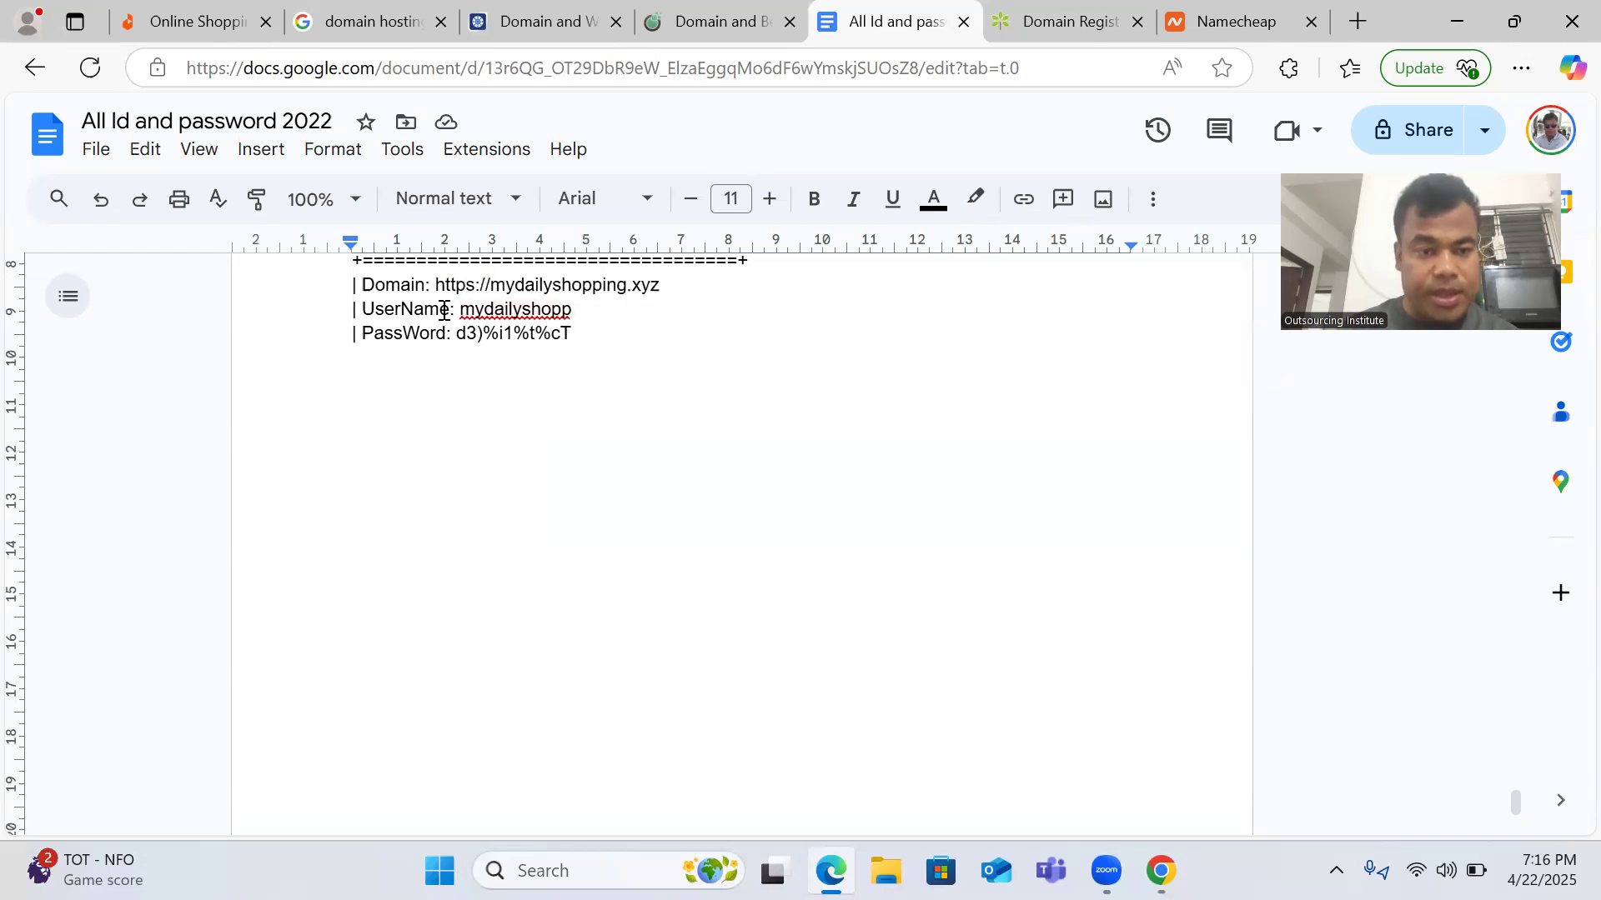
double_click(515, 389)
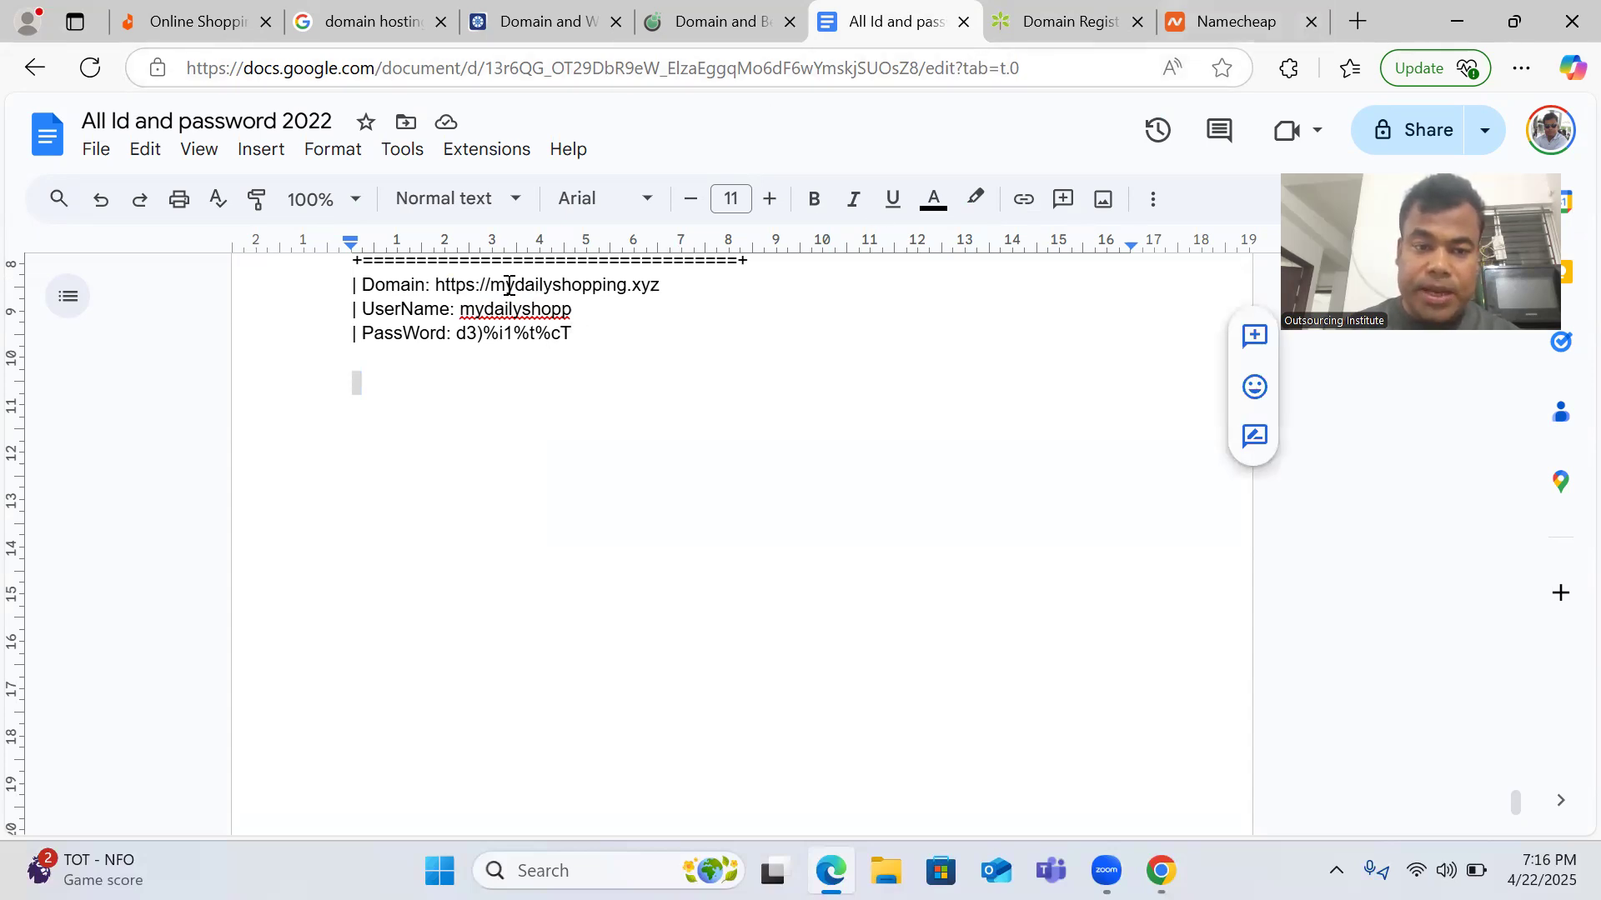
left_click(1357, 20)
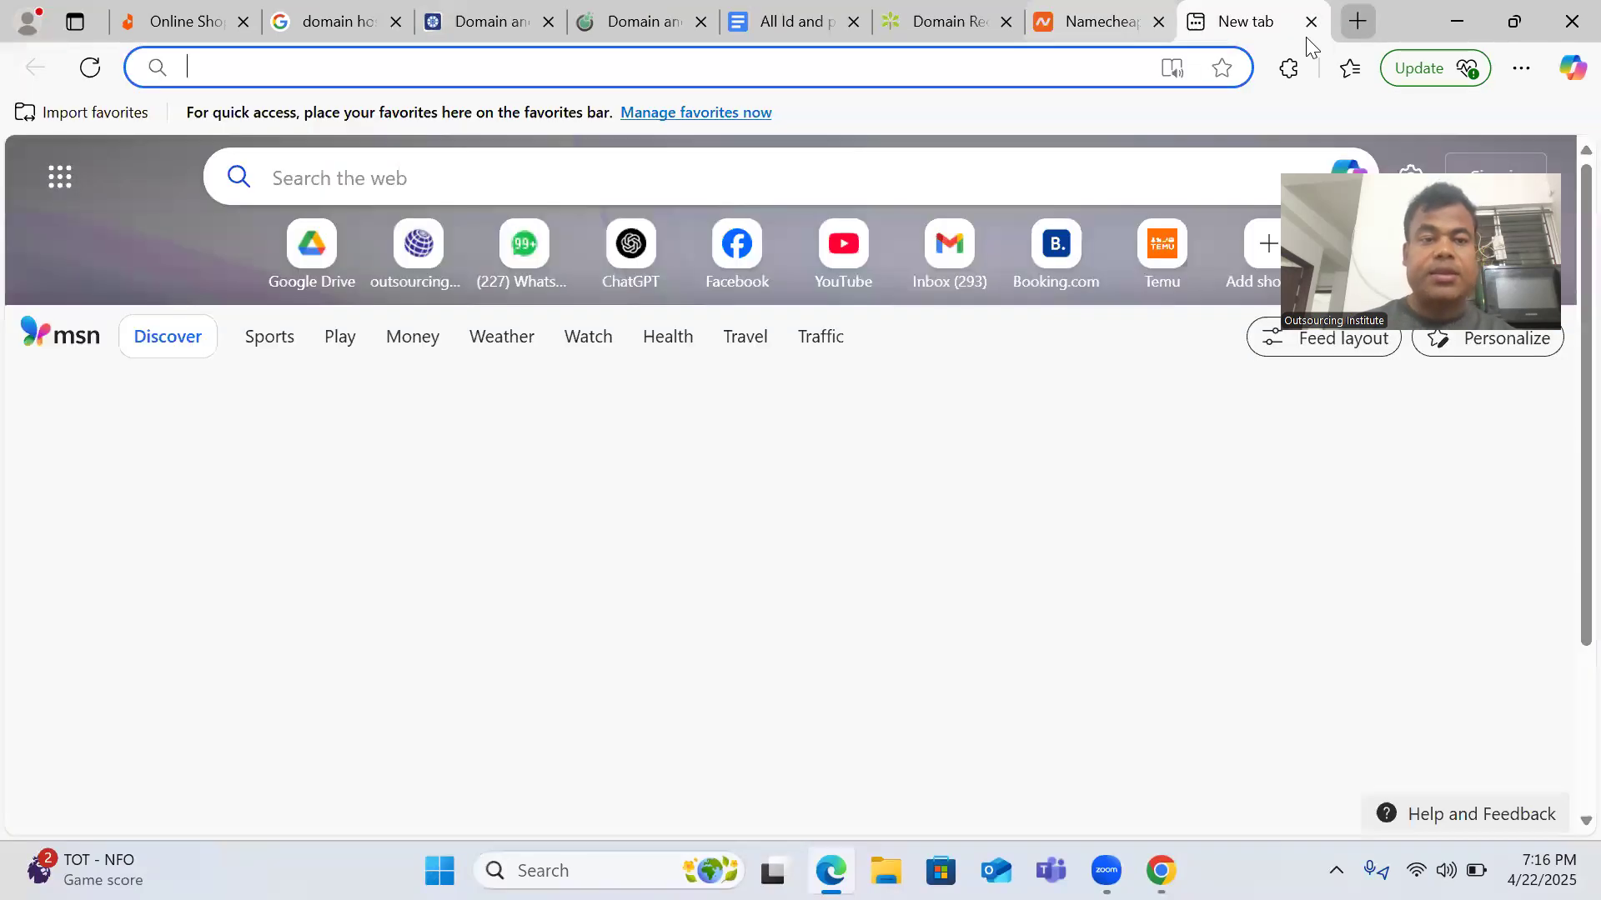
type("m")
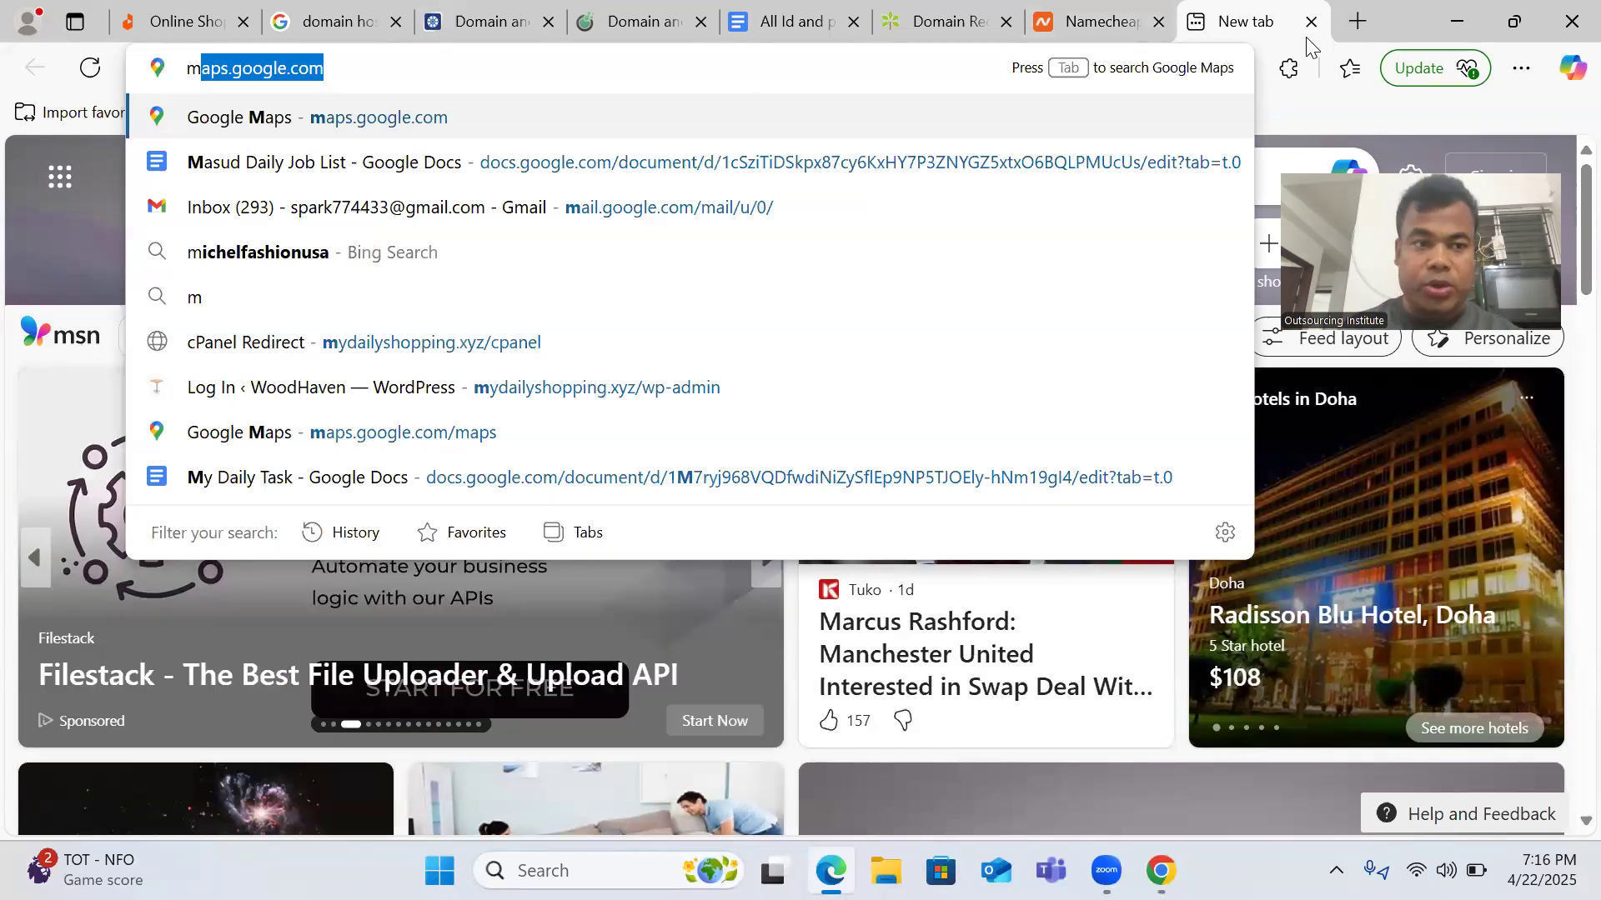
key("BackSpace")
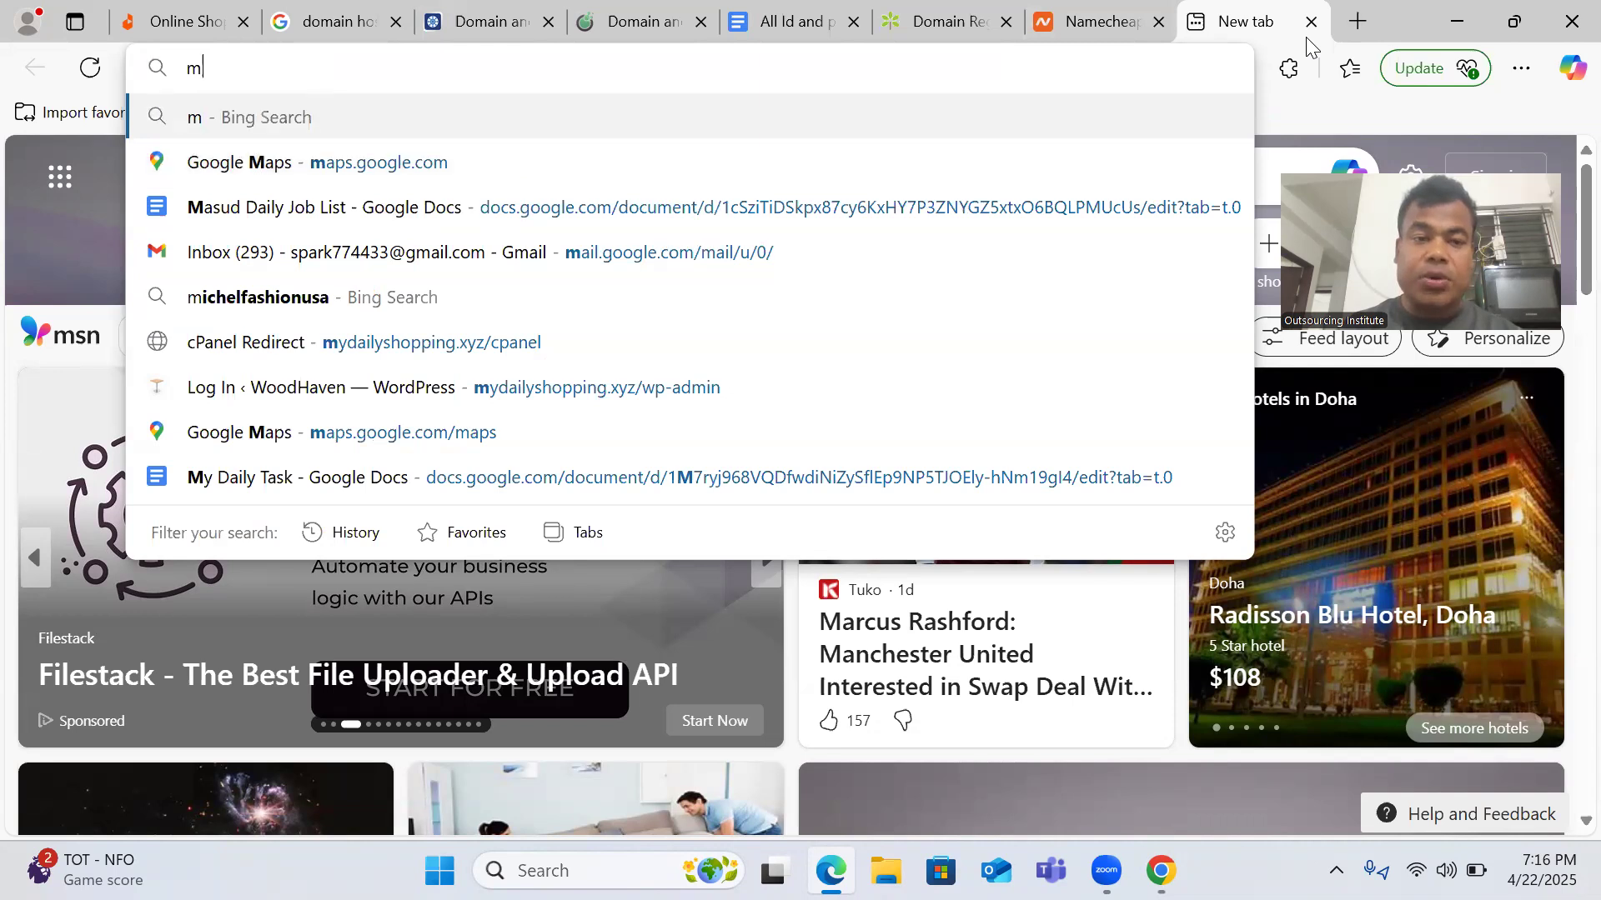
key("BackSpace")
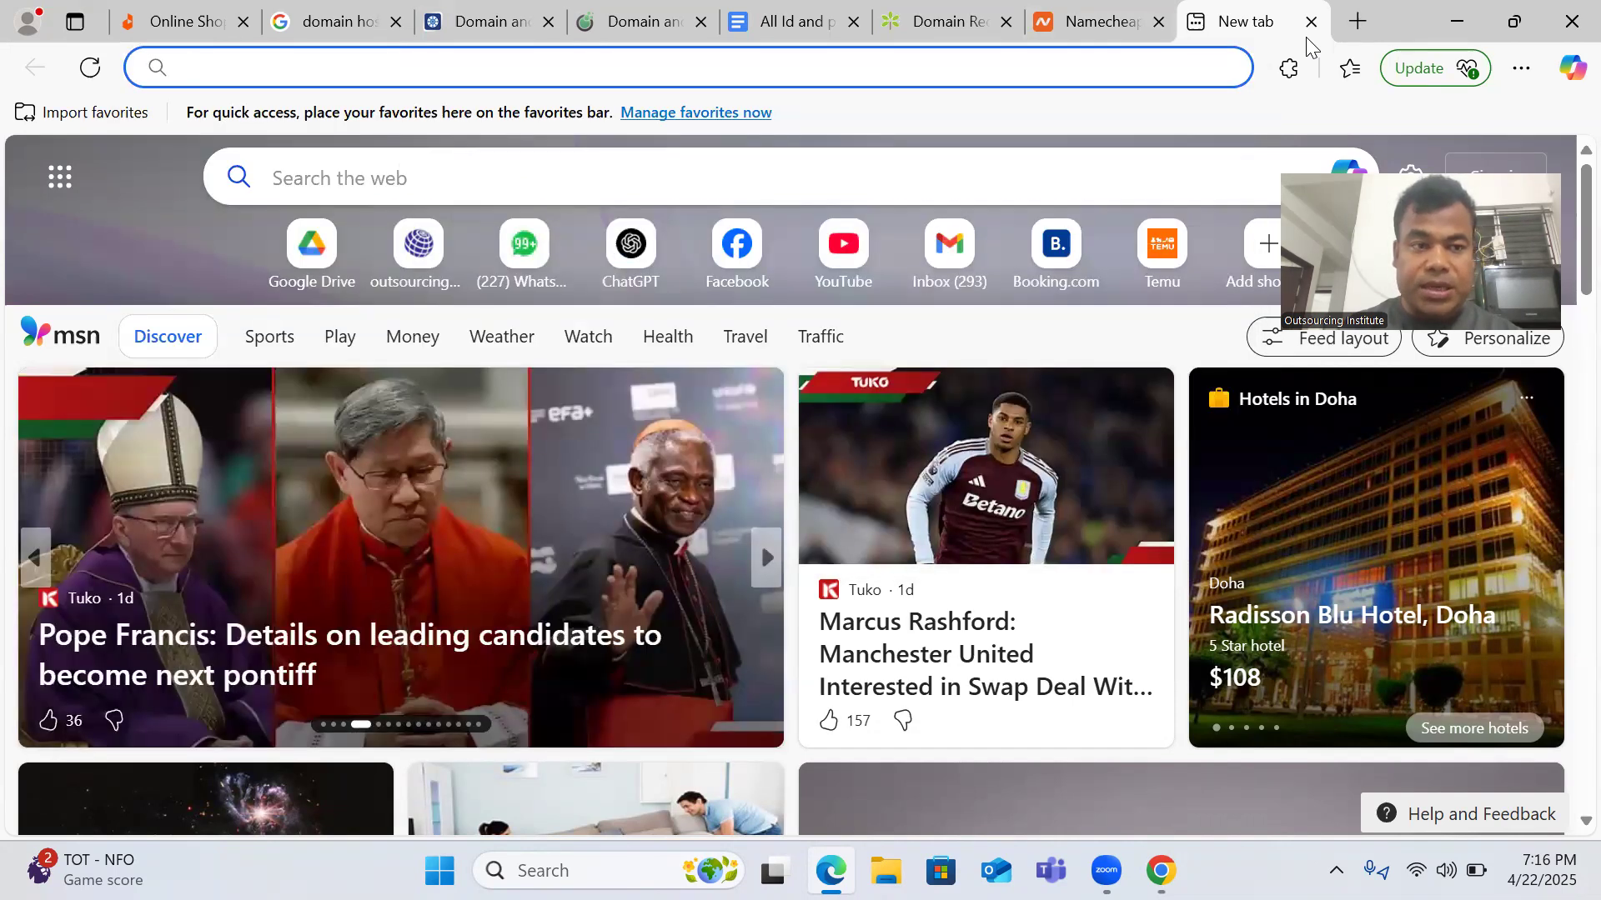
type("www.my")
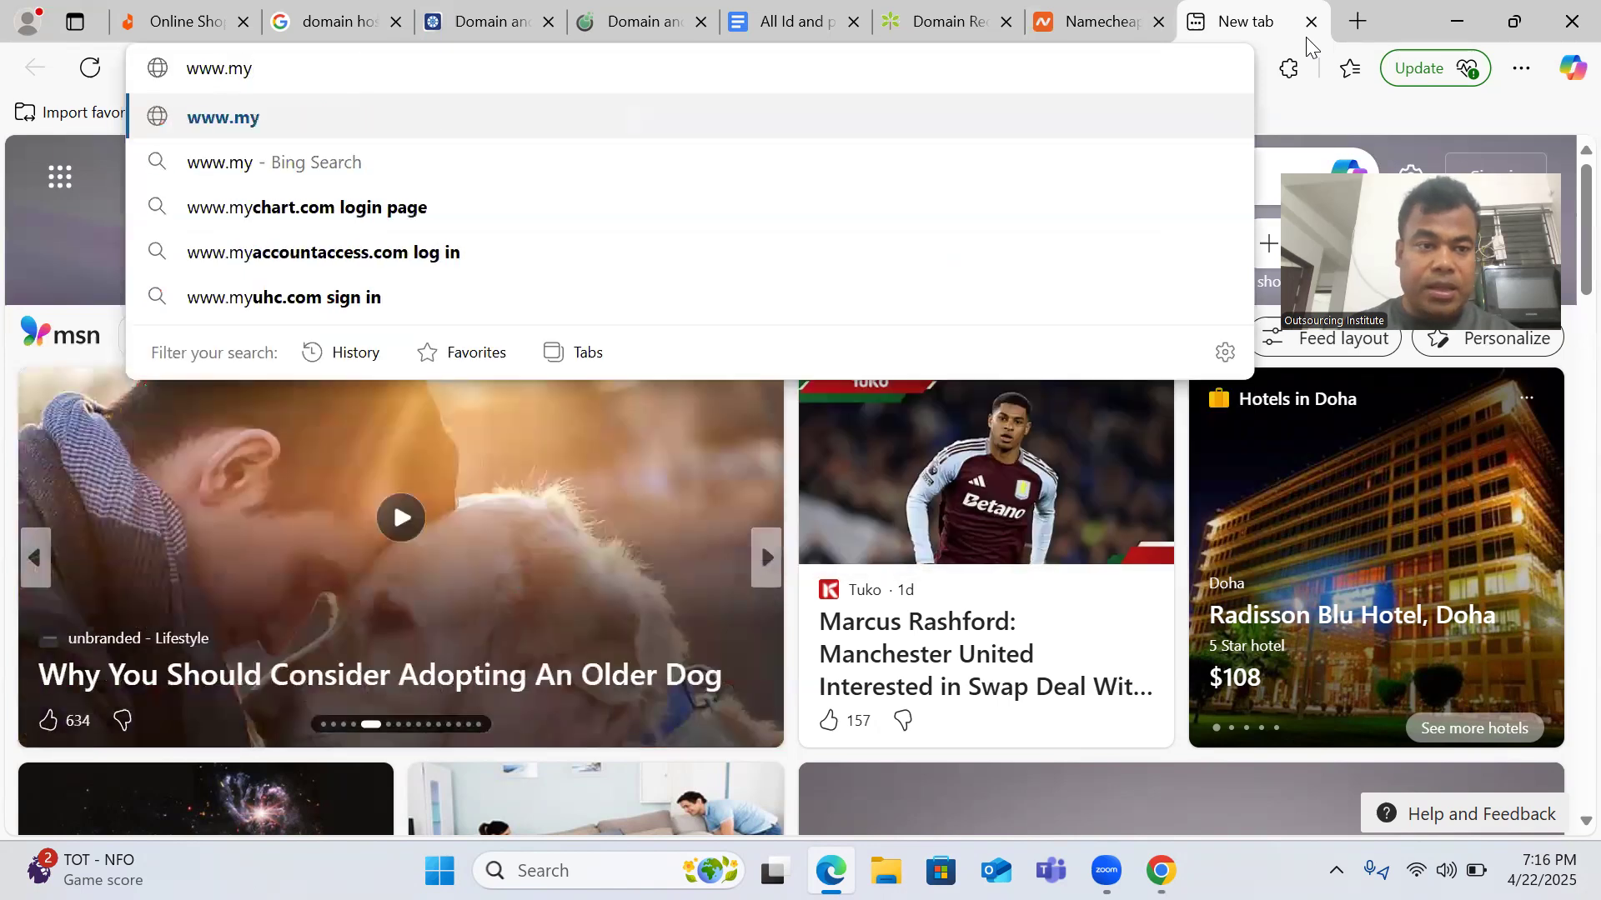
type("dailyshop")
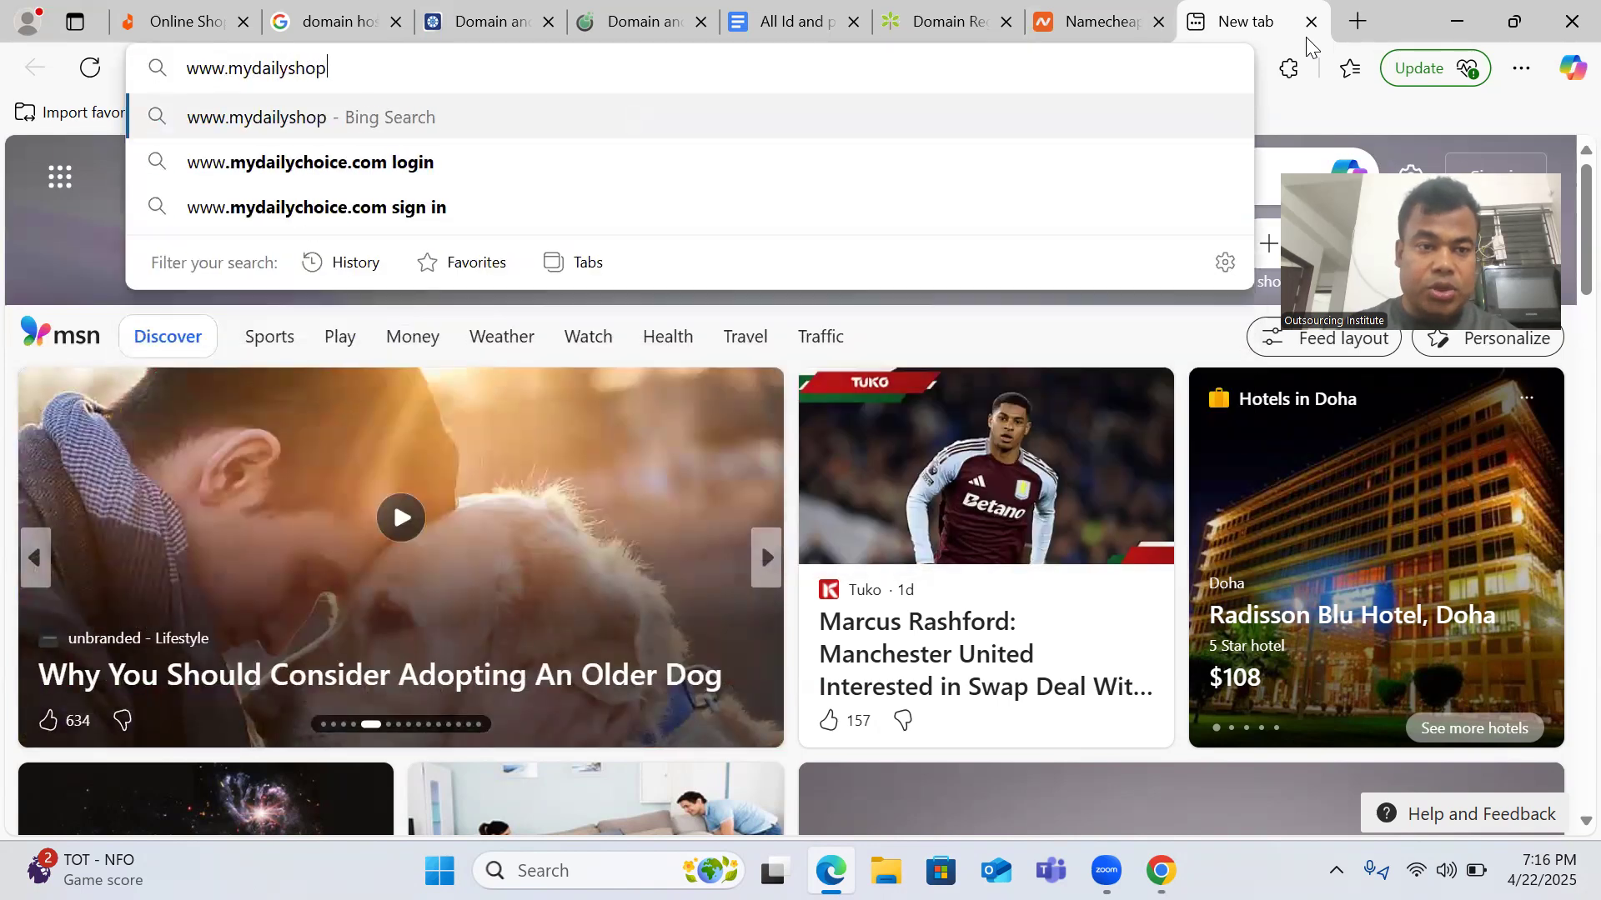
type("ping.xyz")
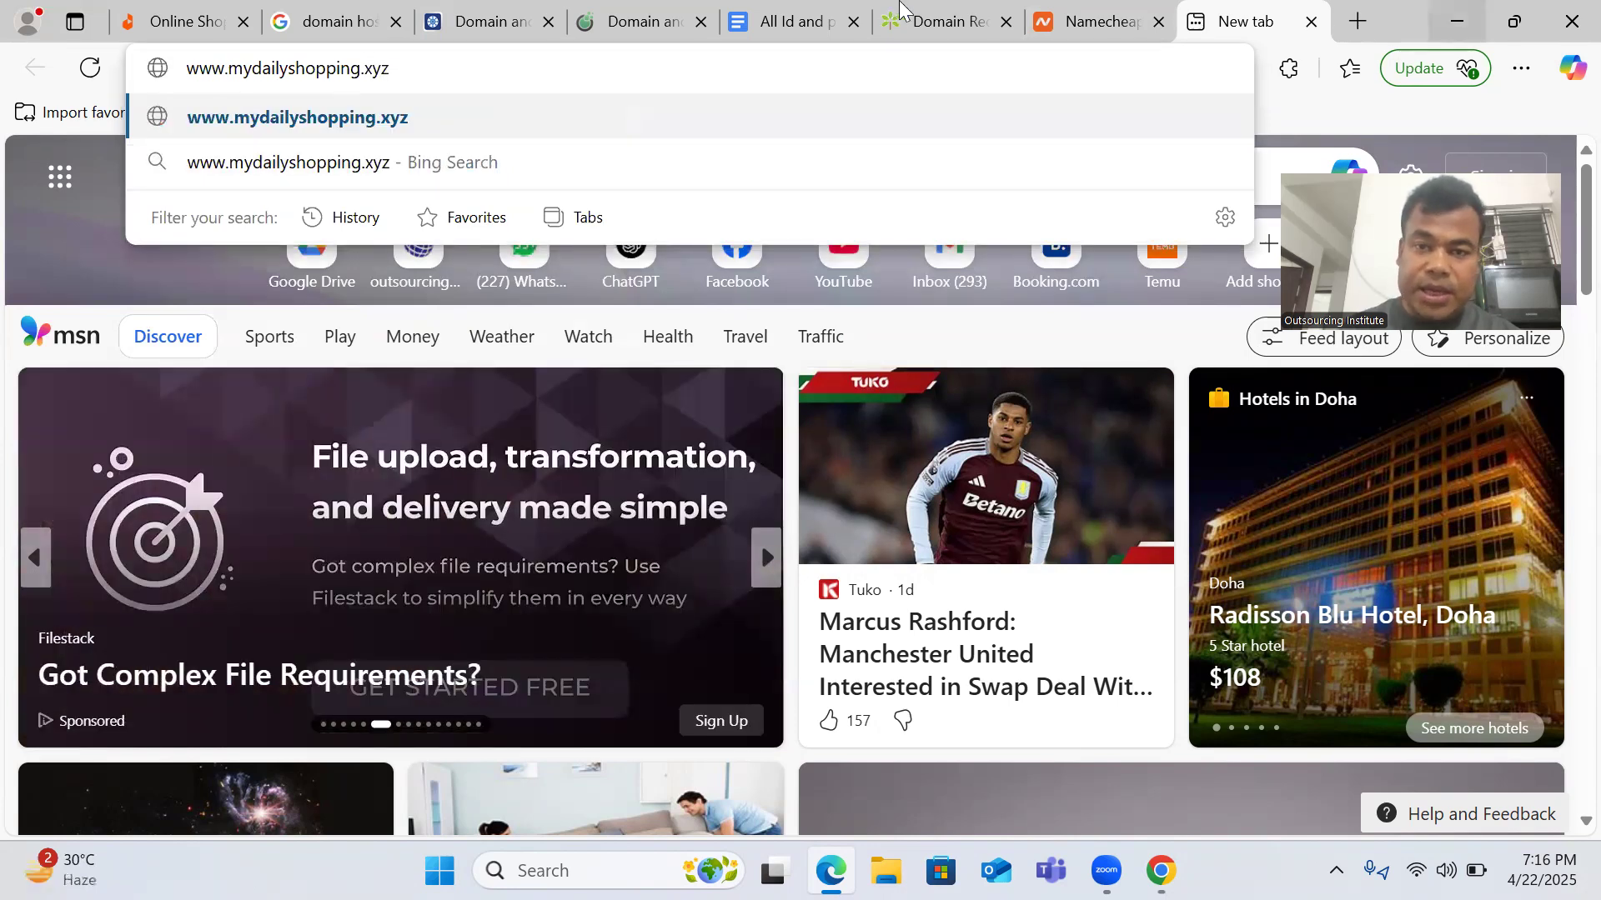
left_click(941, 21)
left_click(807, 15)
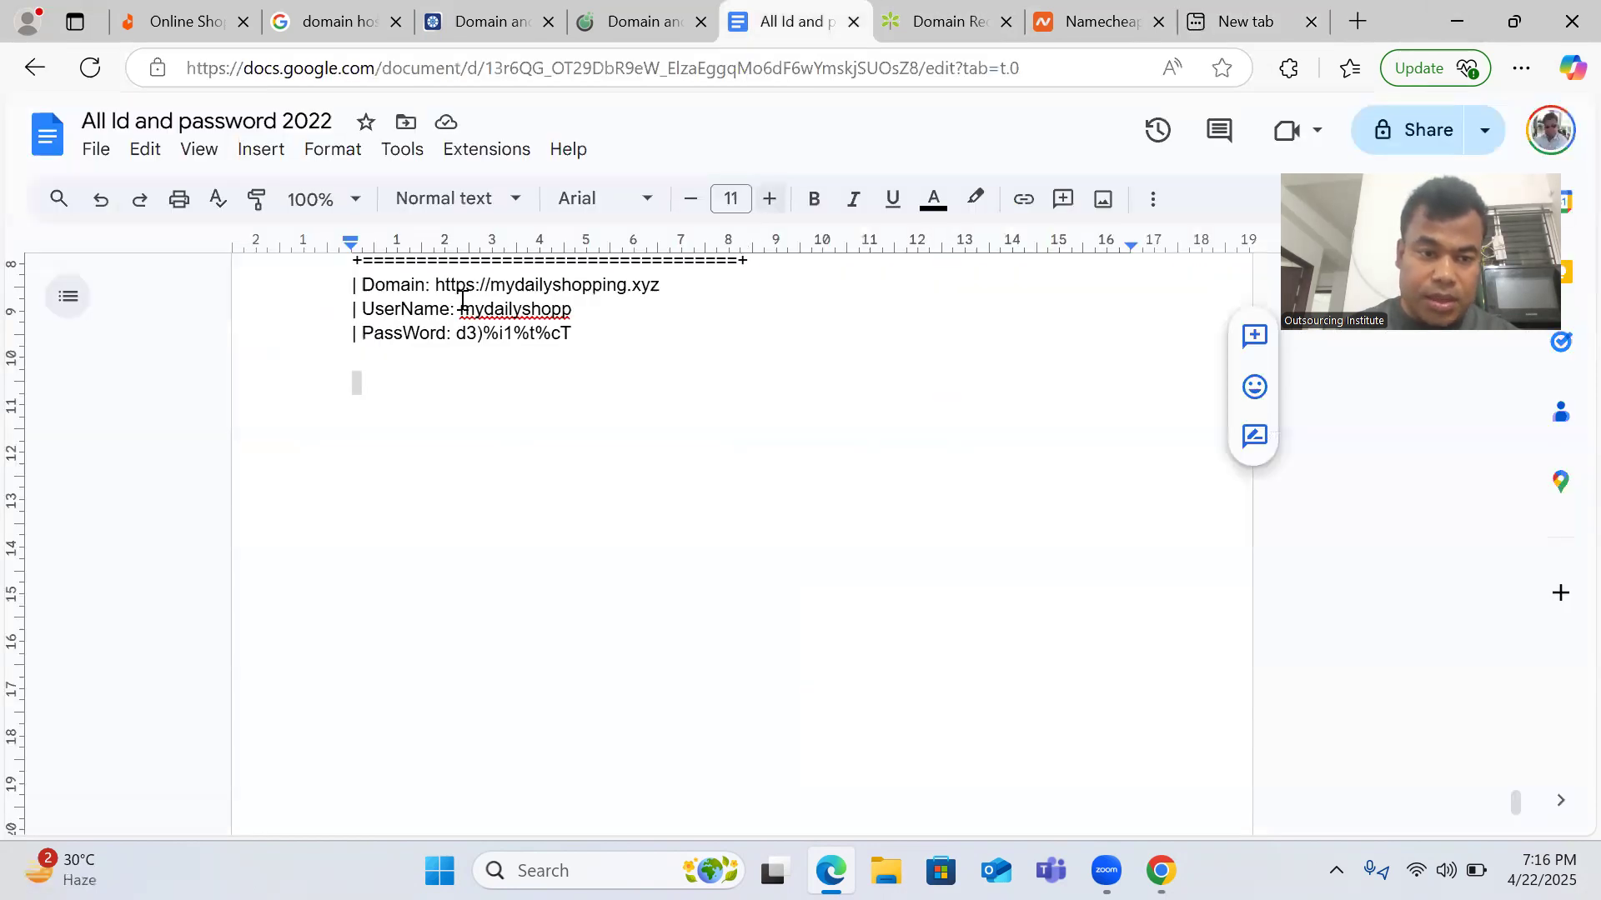
left_click_drag(435, 285, 653, 287)
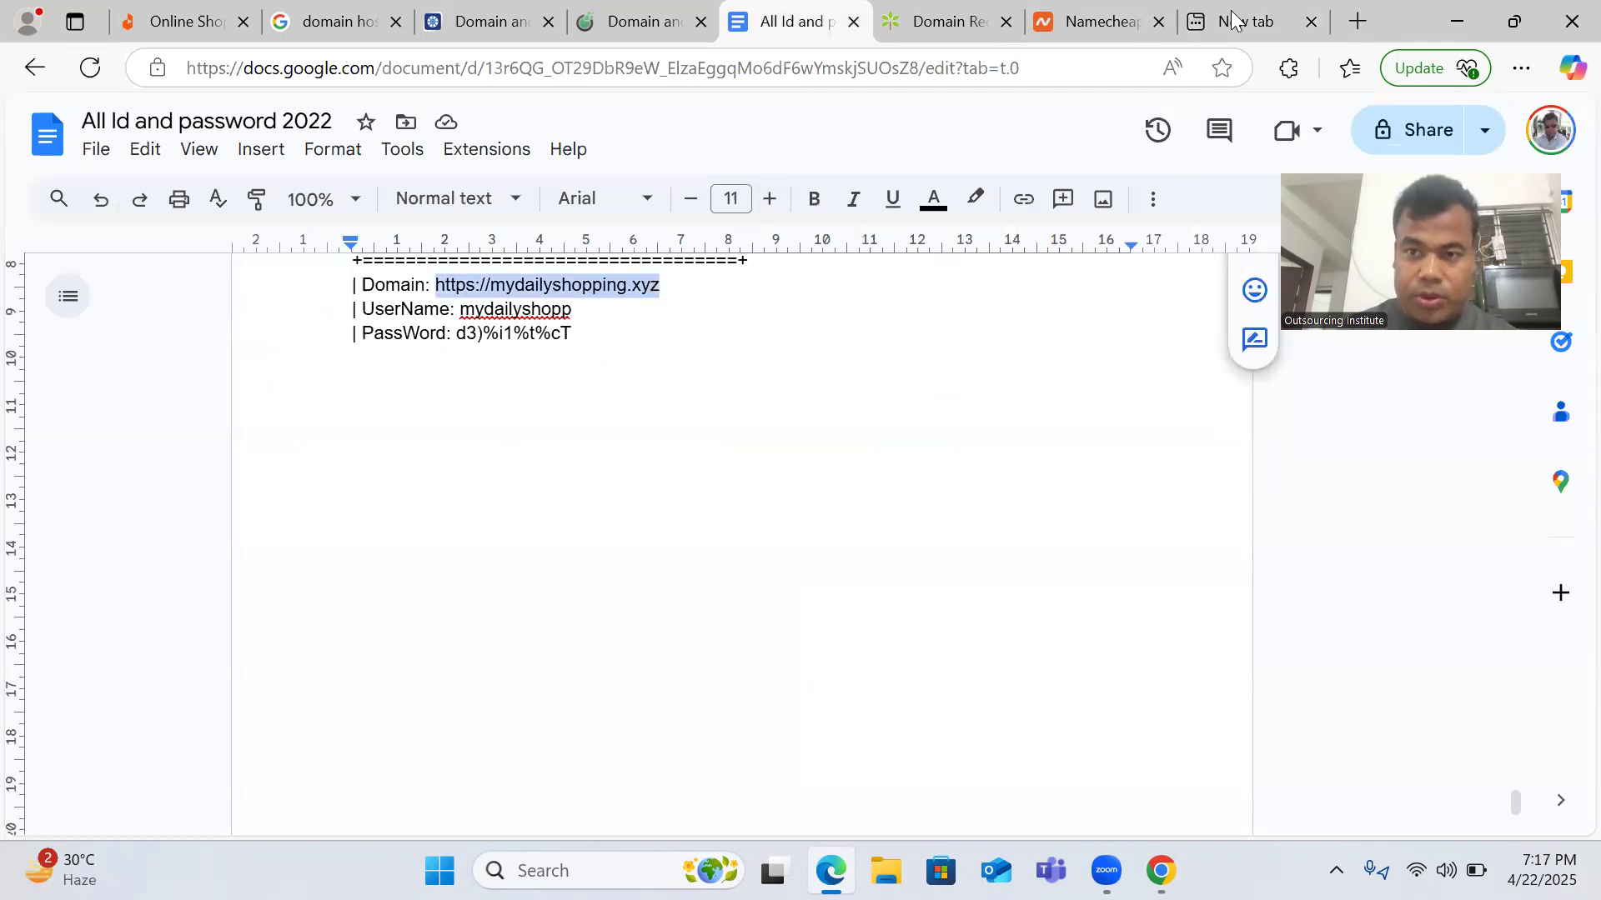
left_click(1238, 21)
left_click(978, 69)
key("ctrl+v")
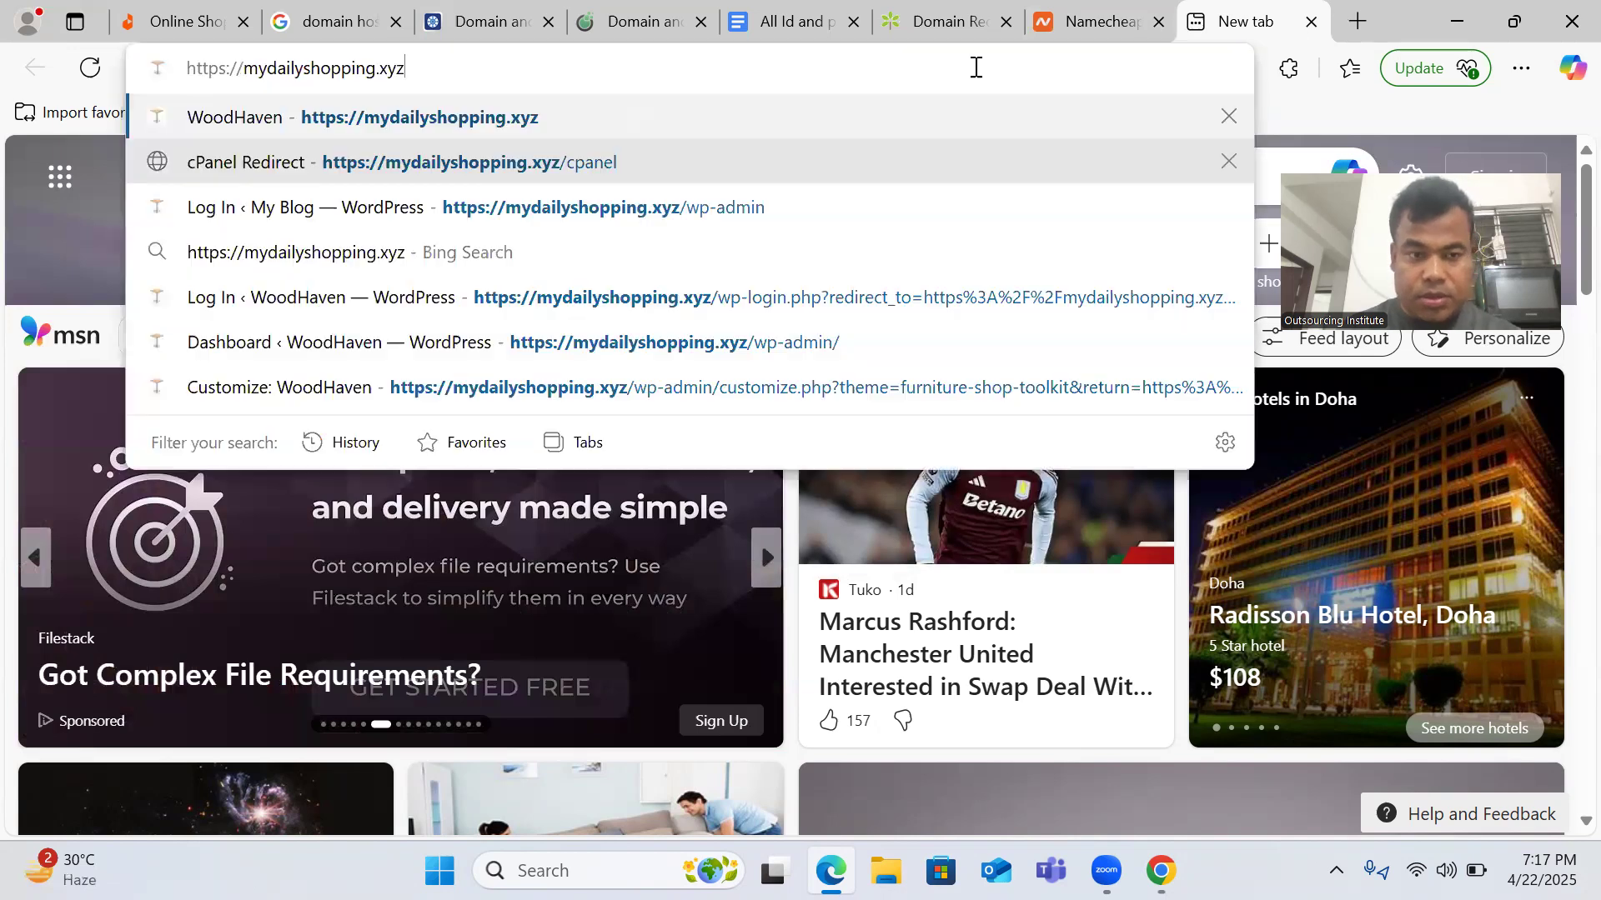
key("Return")
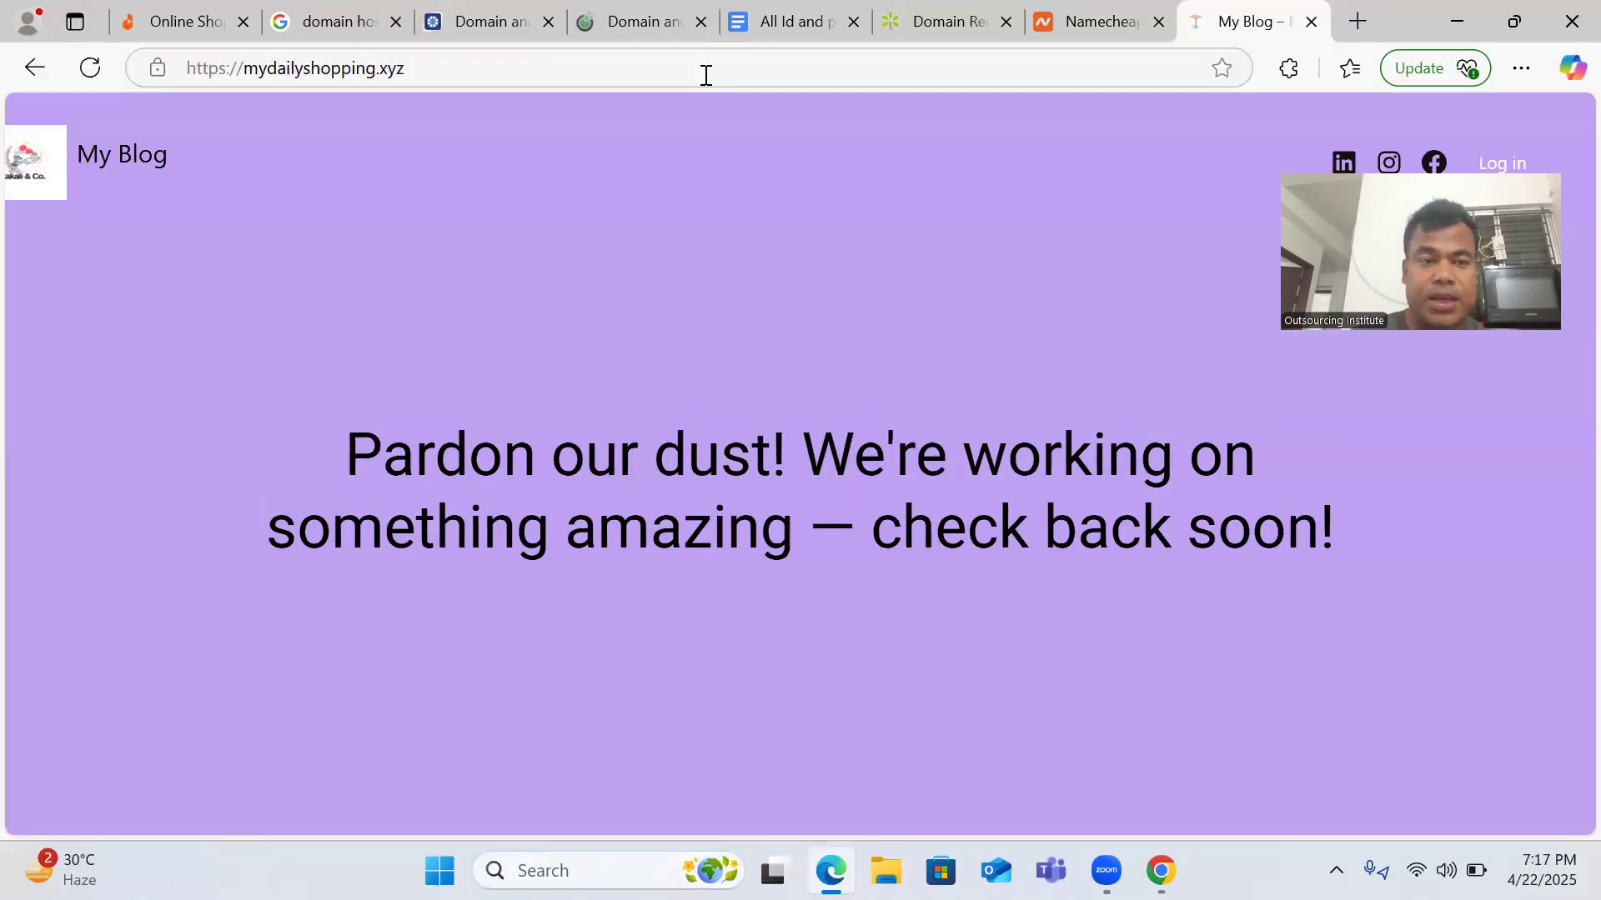
Append /cpanel to the site address to reach its cPanel login
left_click(705, 75)
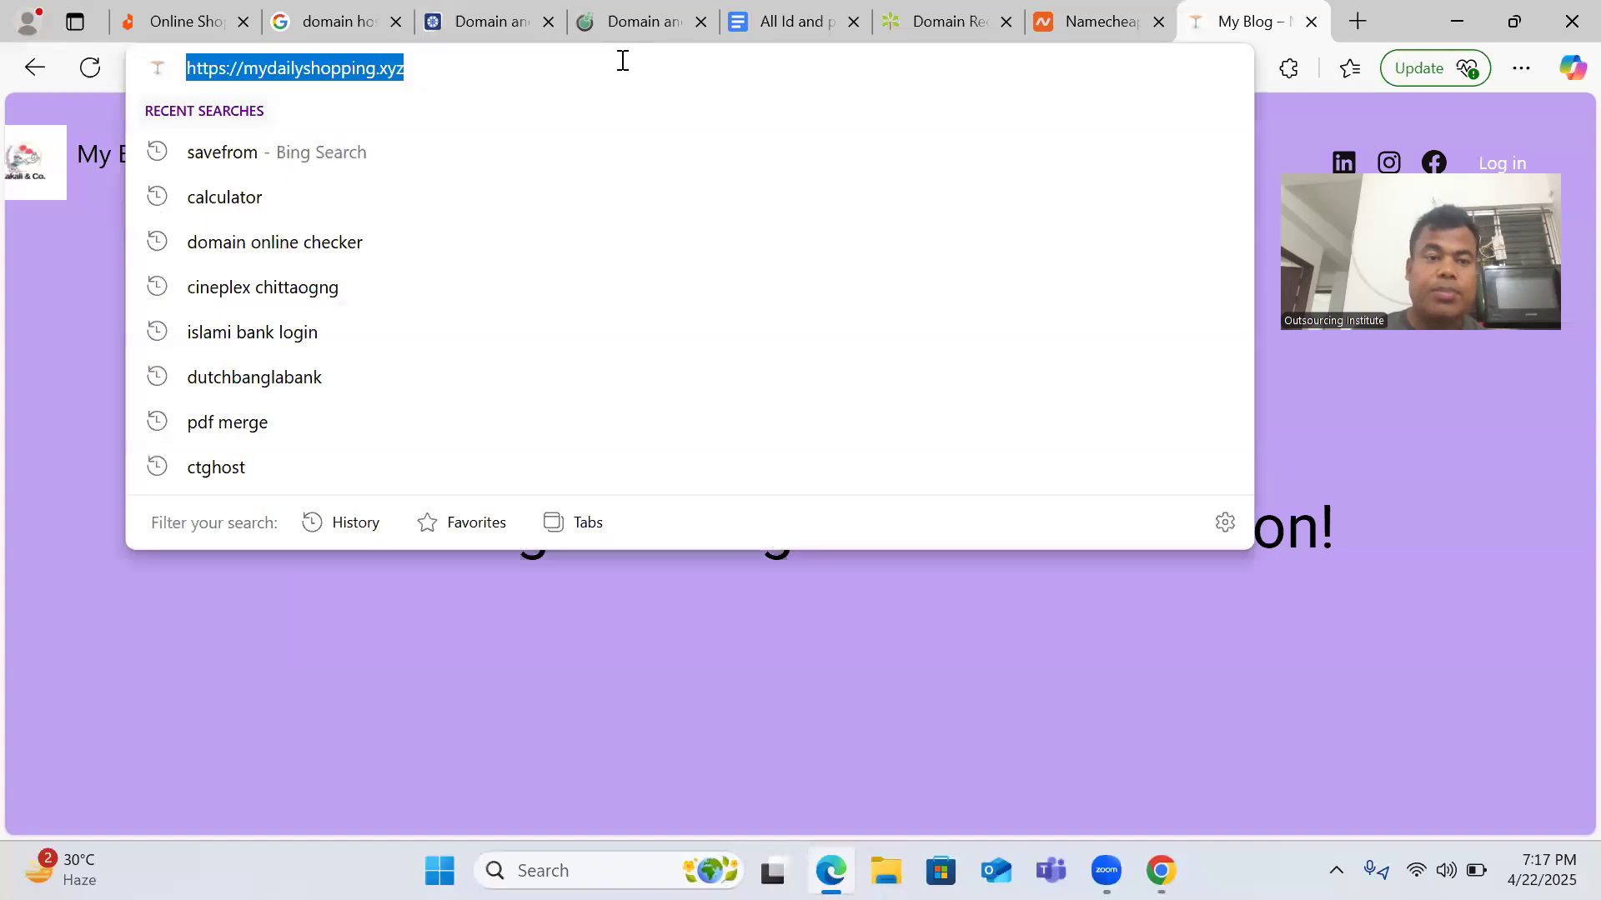
left_click(622, 62)
type("/")
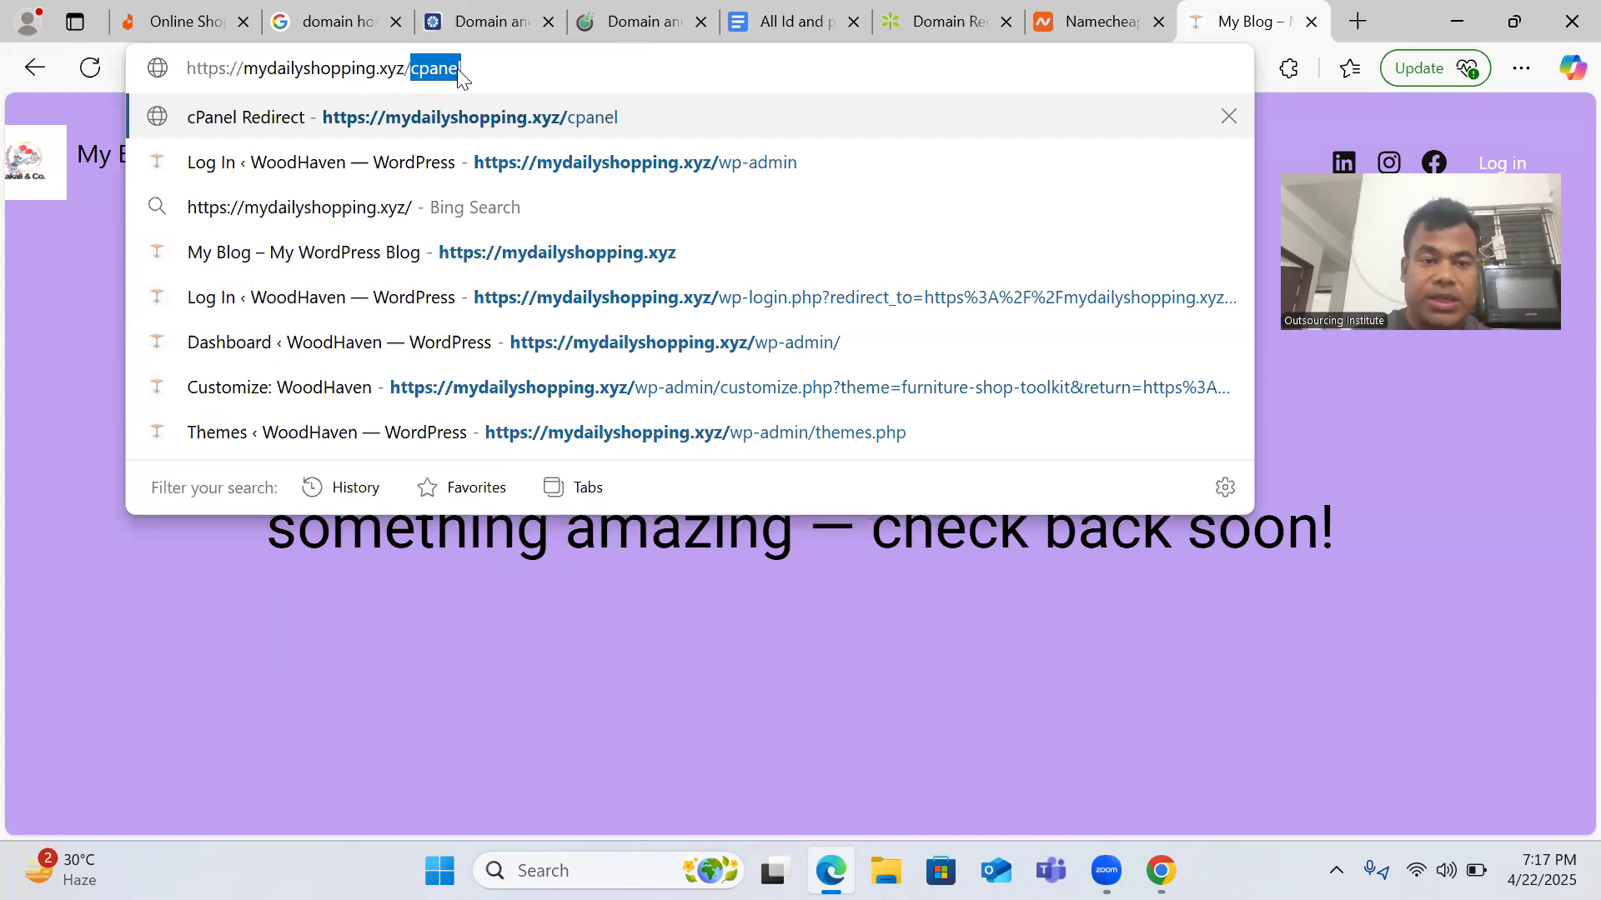
key("Return")
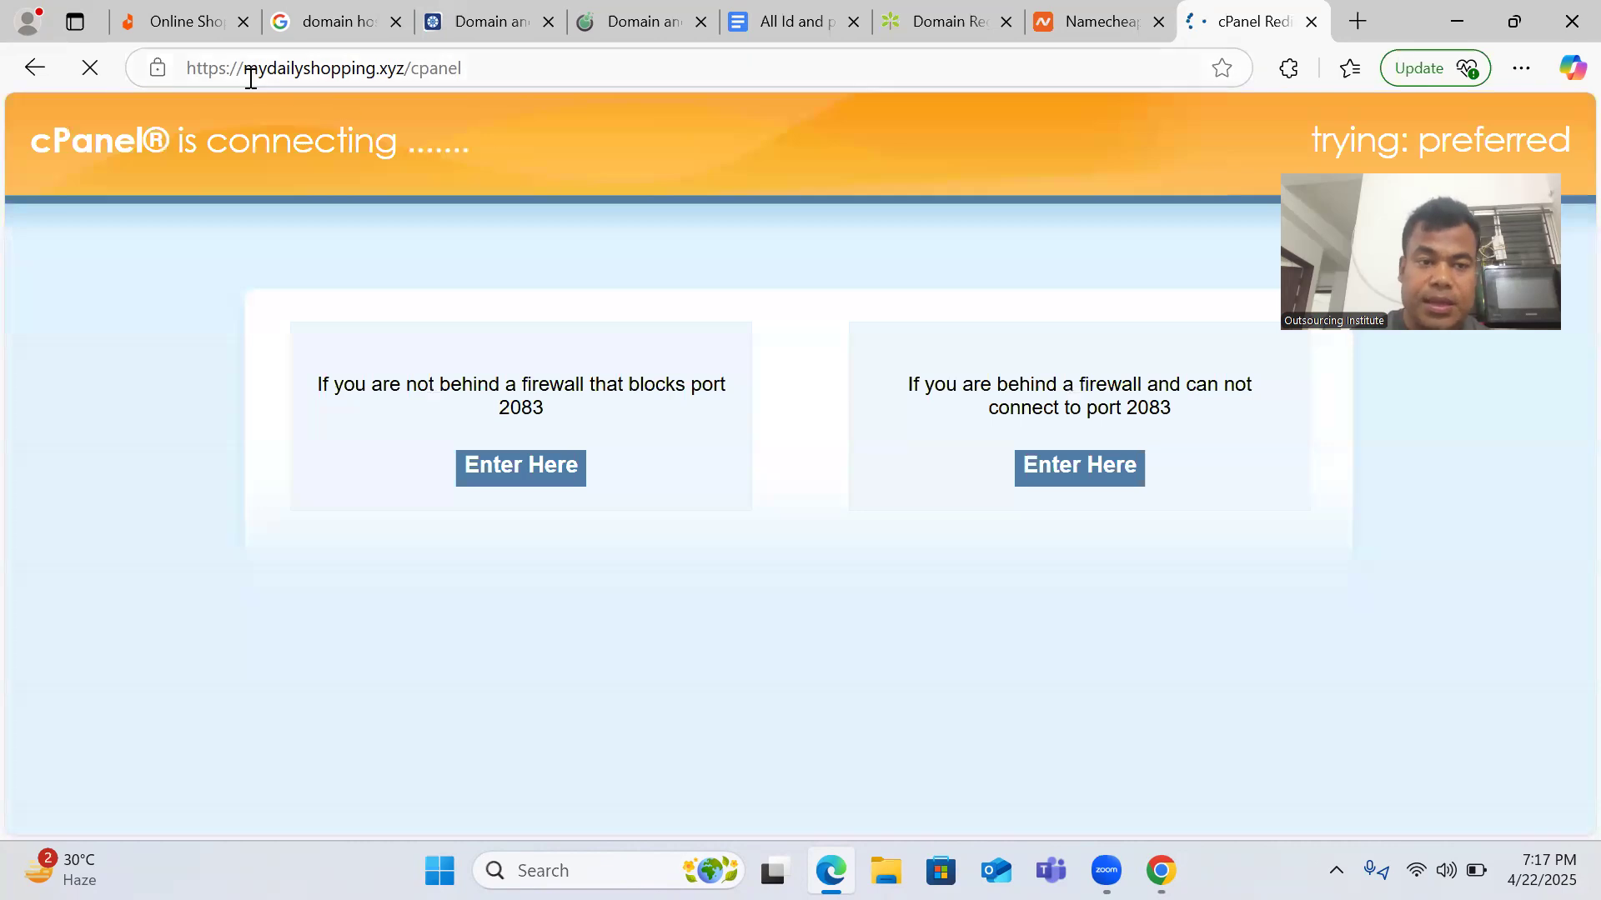
Add '/cpanel' after the domain URL in the credentials document and adjust the login page address
left_click(774, 18)
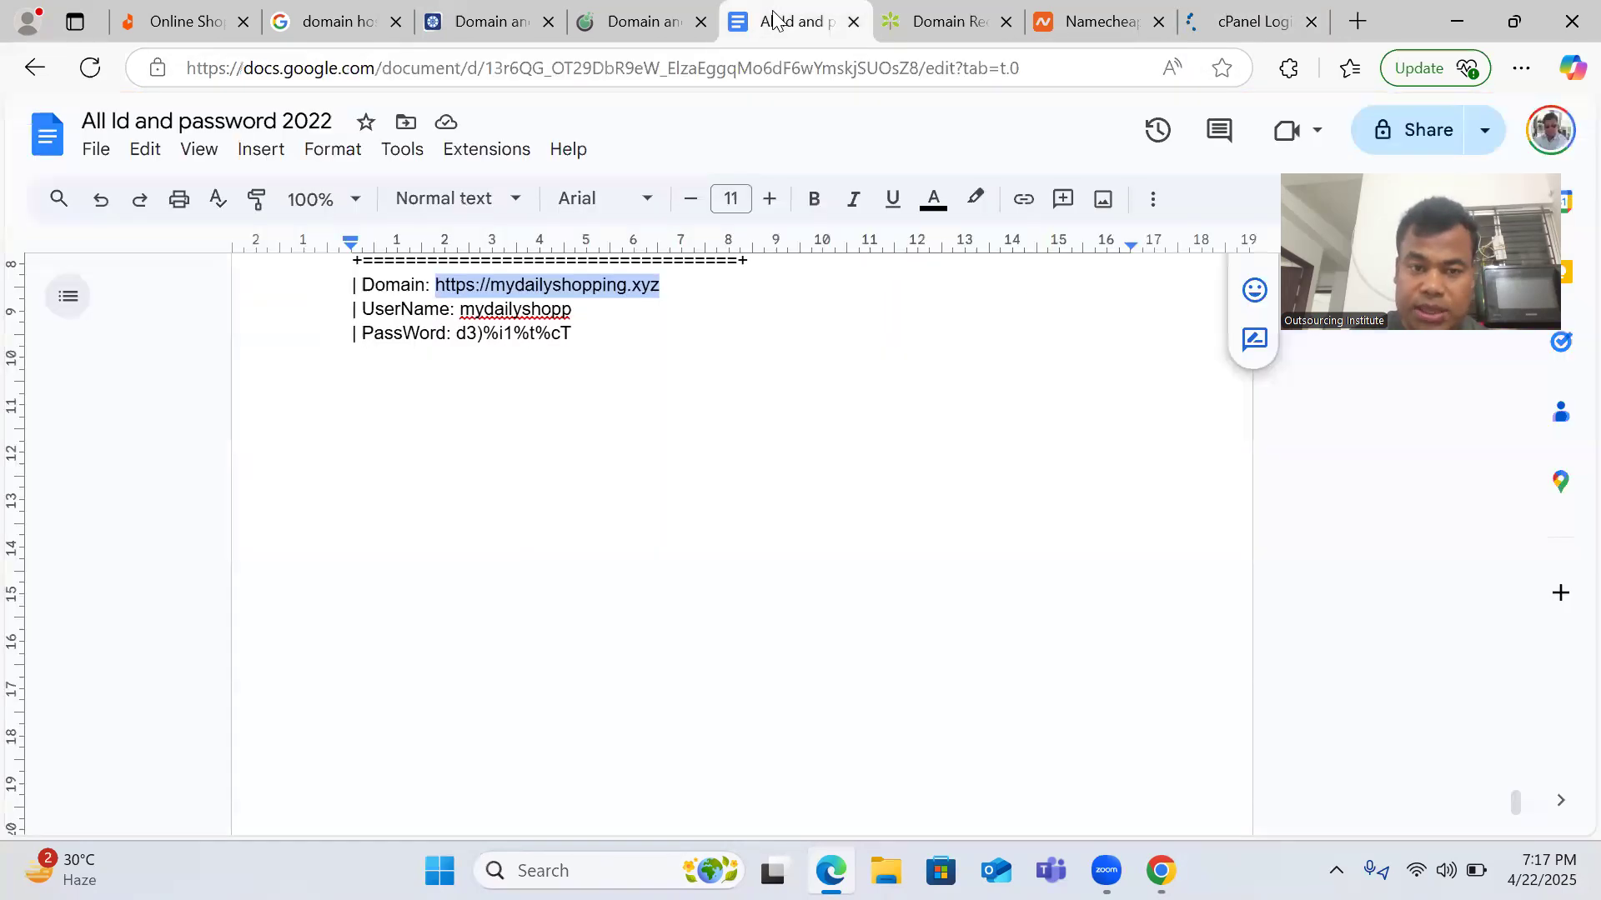
left_click(518, 284)
left_click(666, 284)
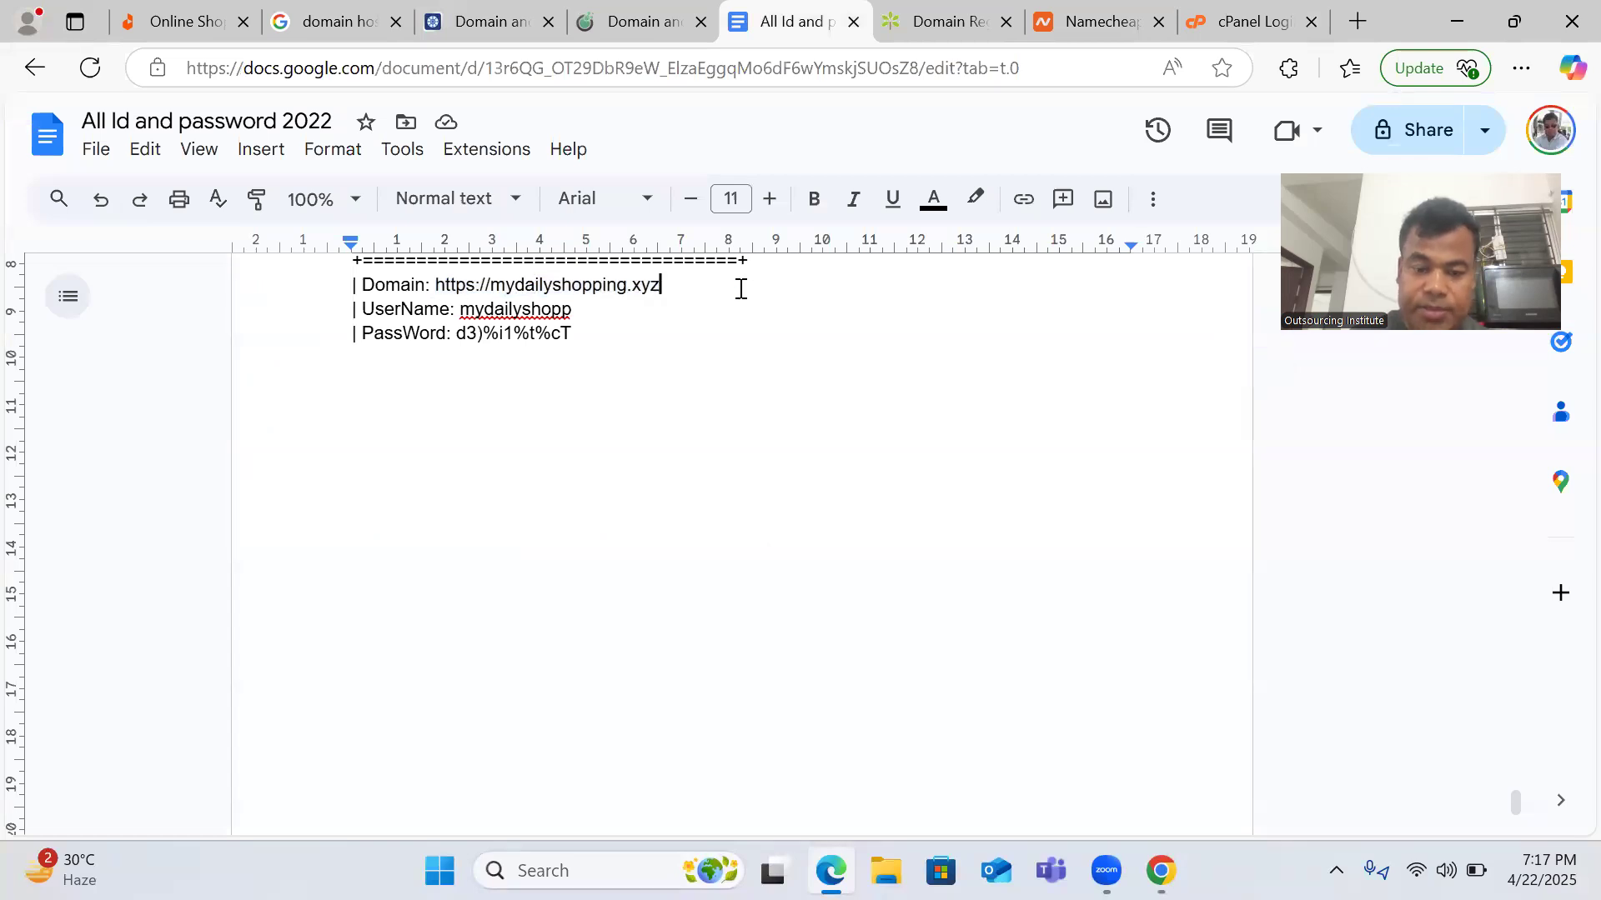
type("/cpanel")
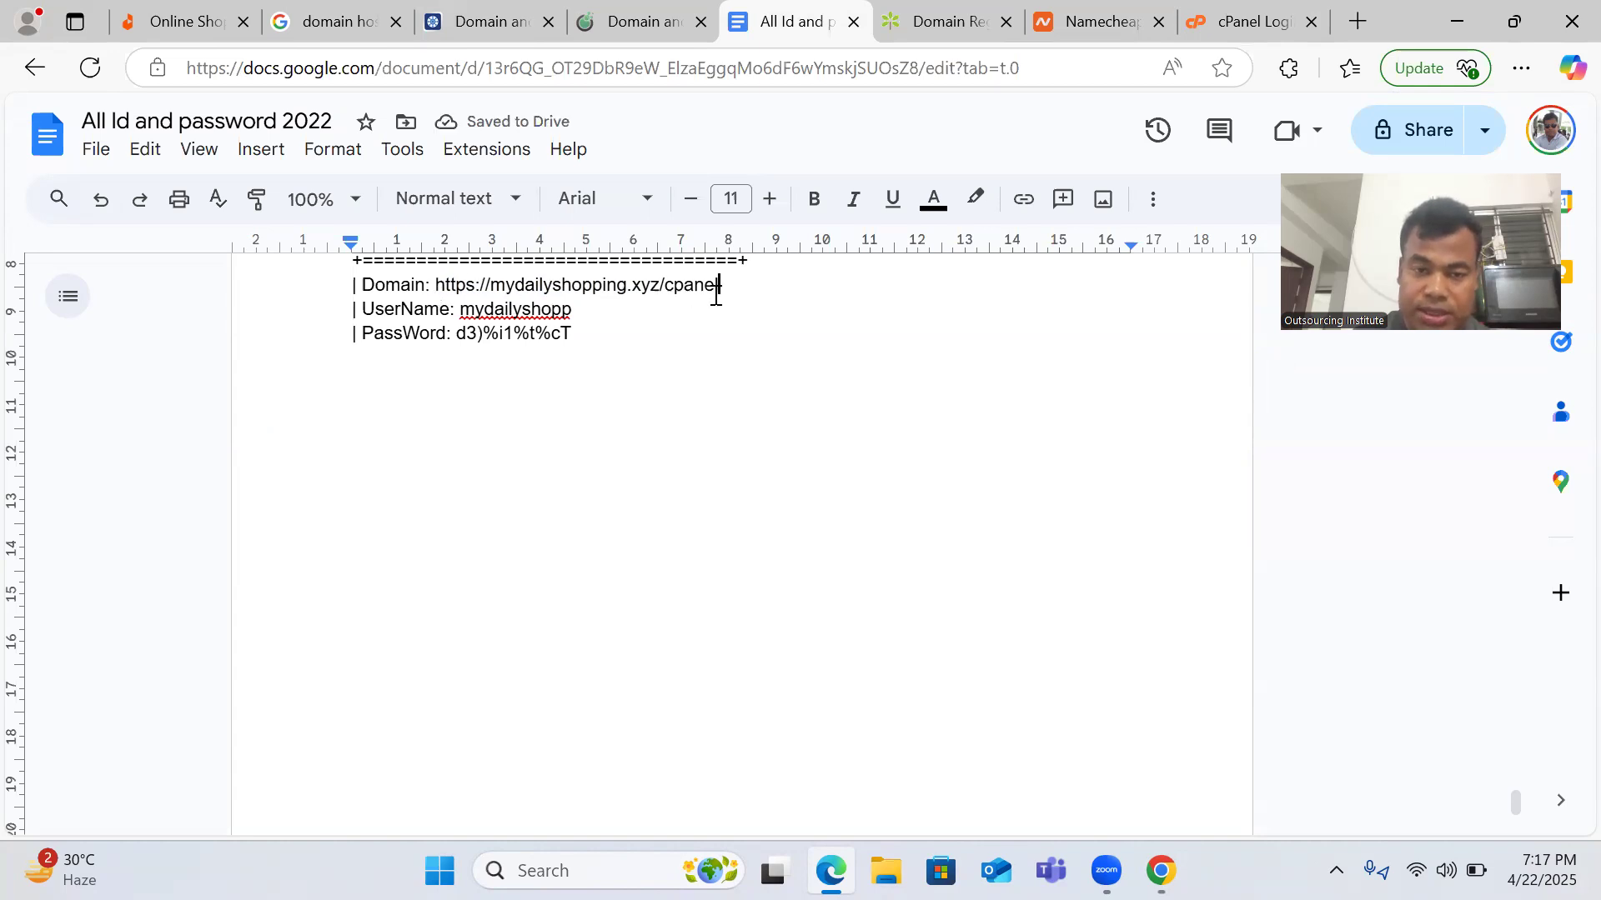
left_click(1246, 24)
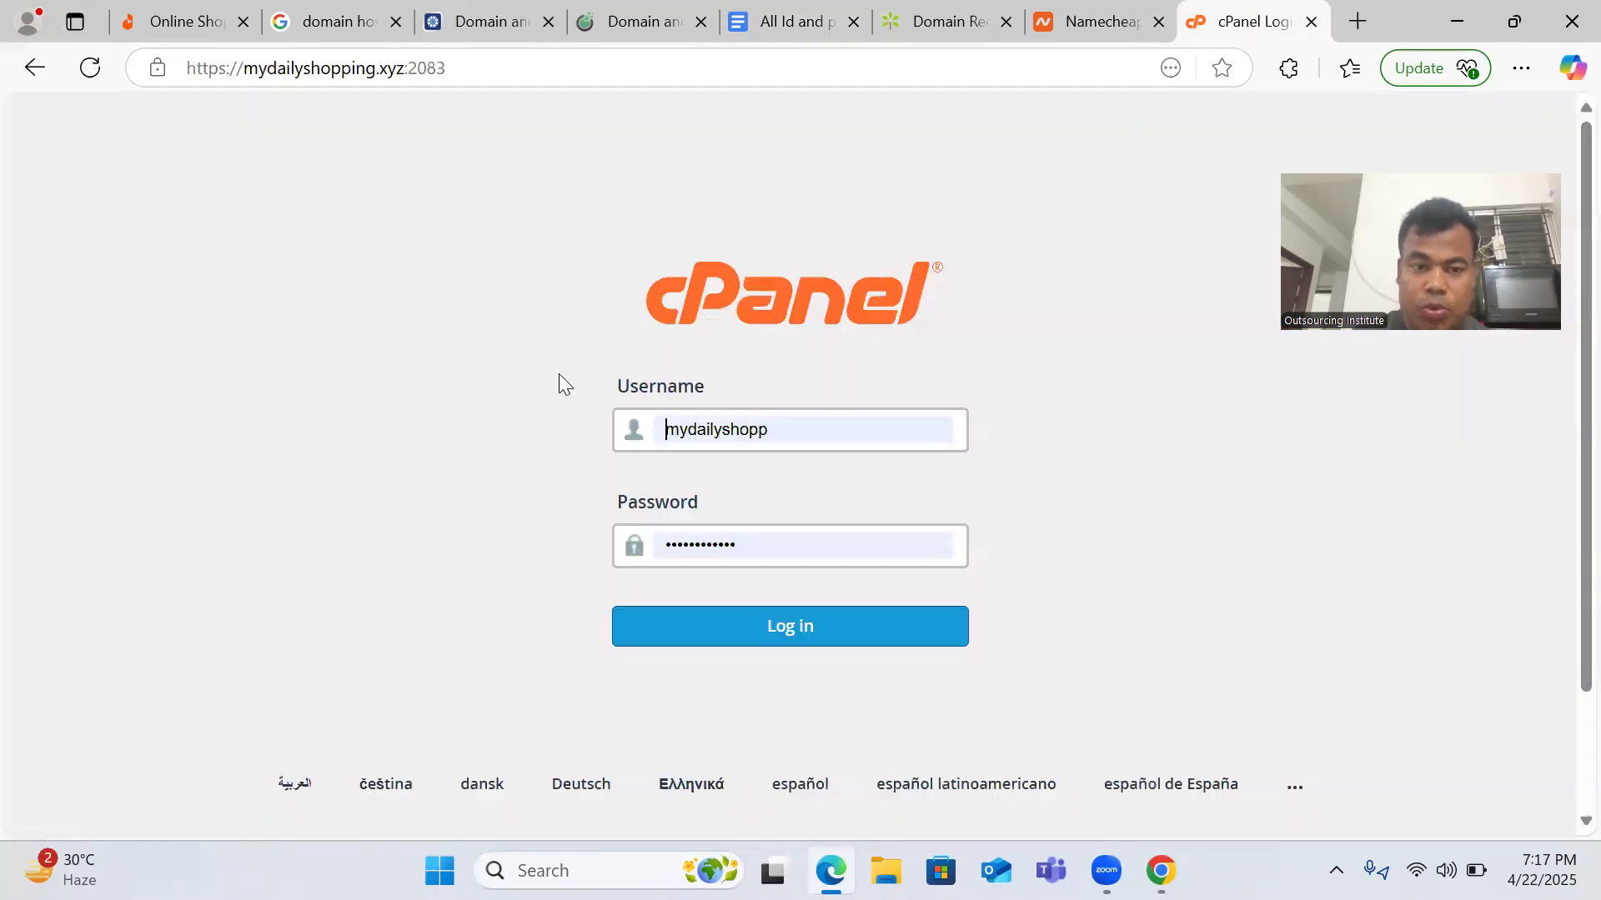
left_click(482, 74)
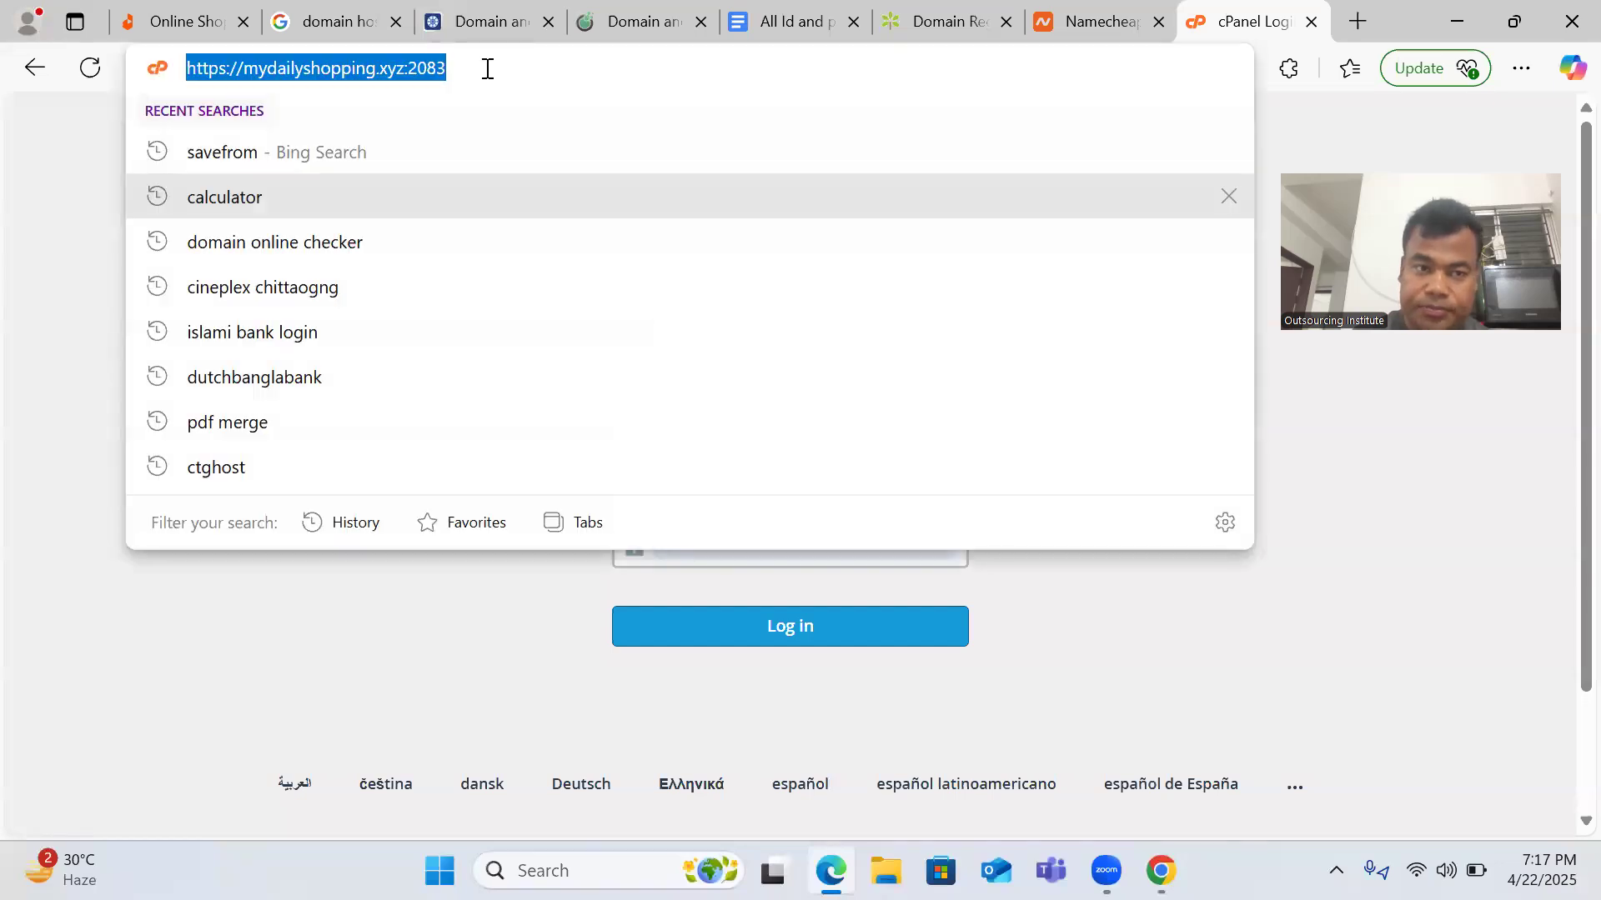
left_click(482, 73)
key("BackSpace")
key("BackSpace")
key("BackSpace")
key("BackSpace")
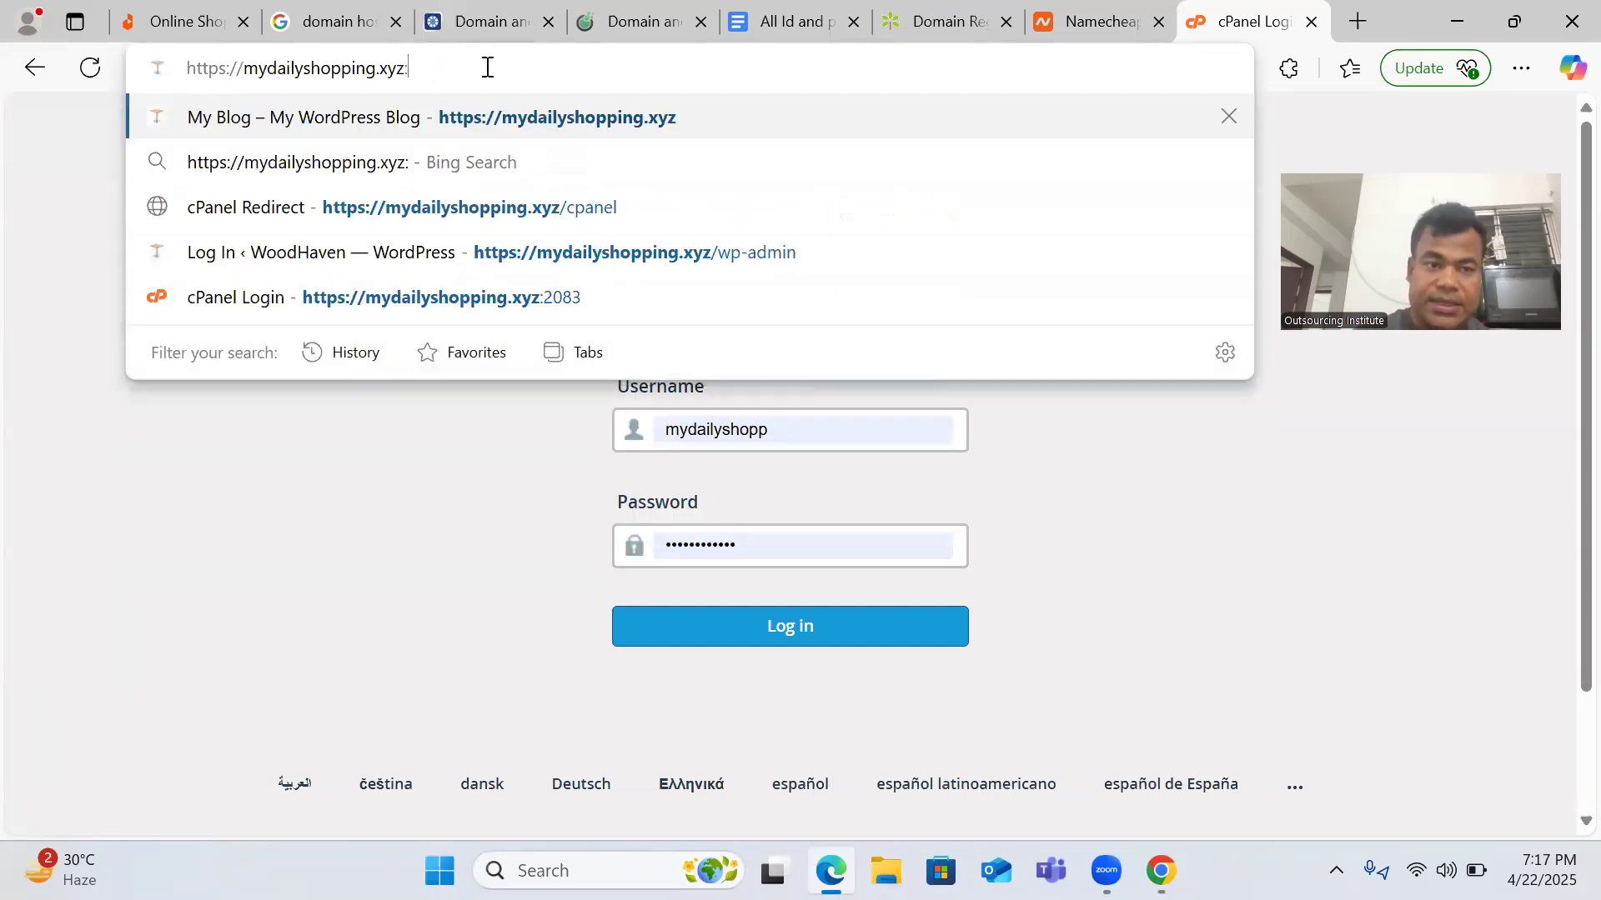
type("cpanel")
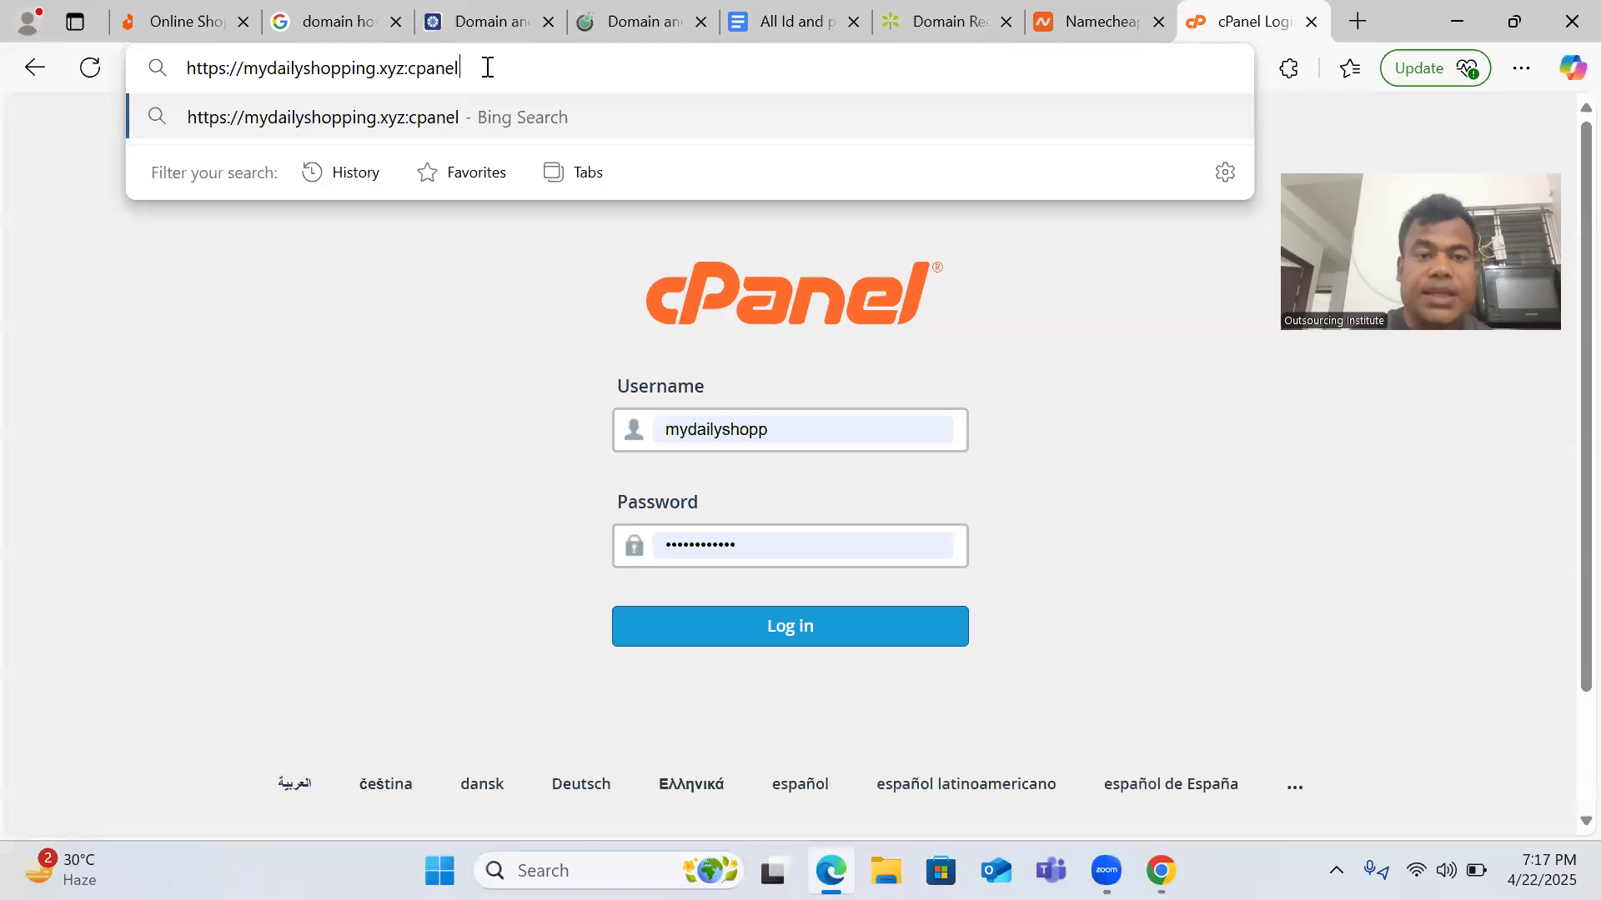
left_click(490, 319)
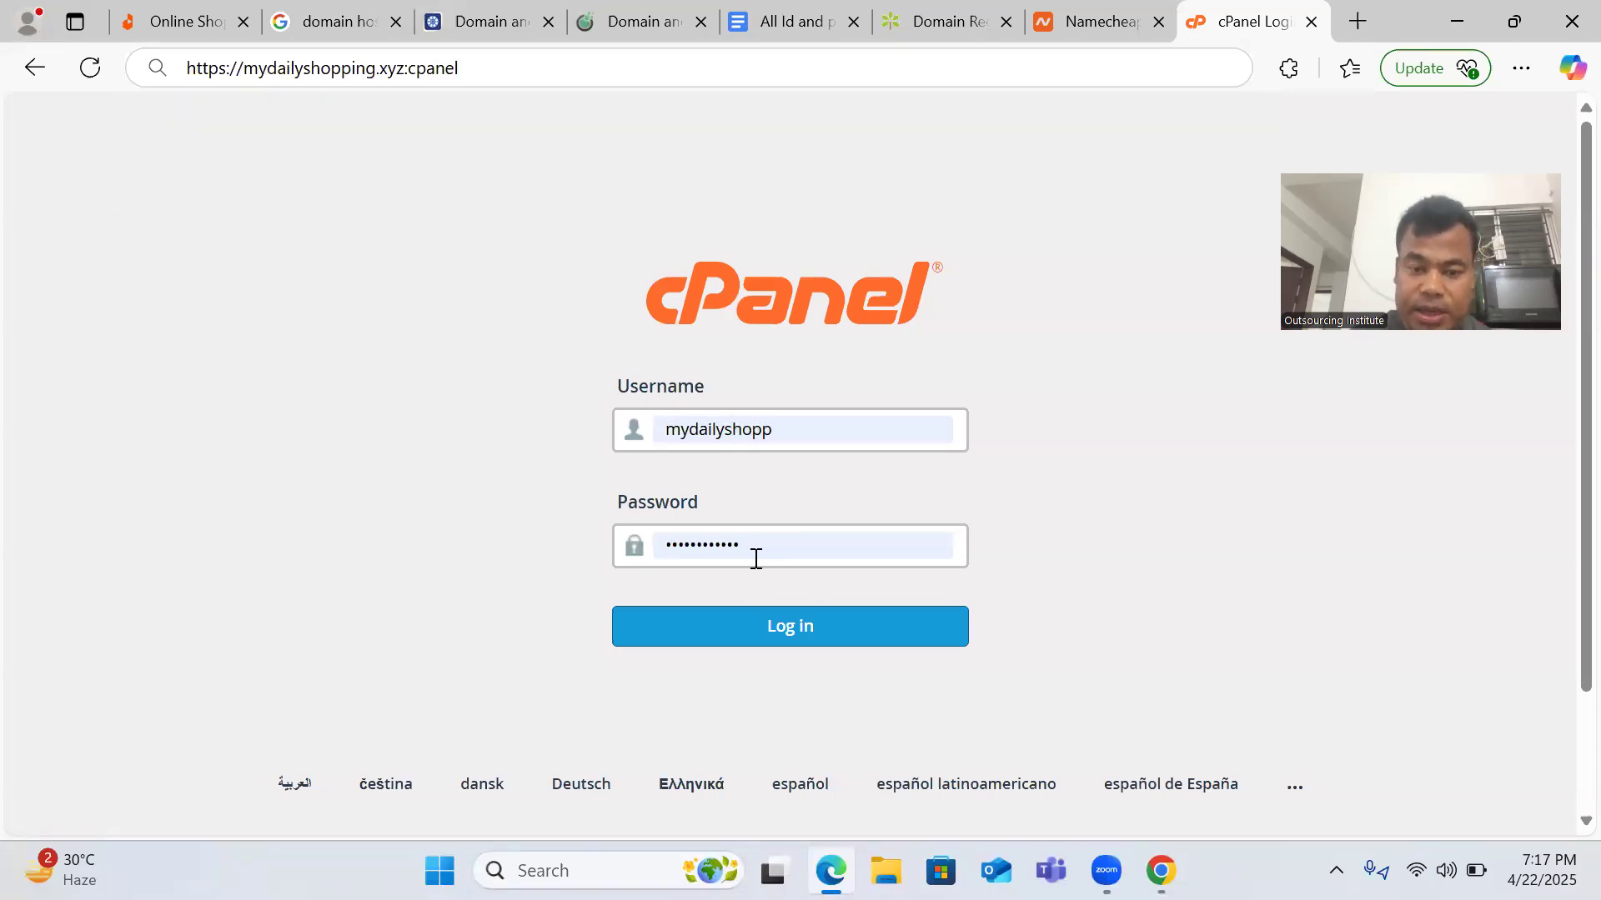
Log in to cPanel with the saved username and password
left_click(786, 22)
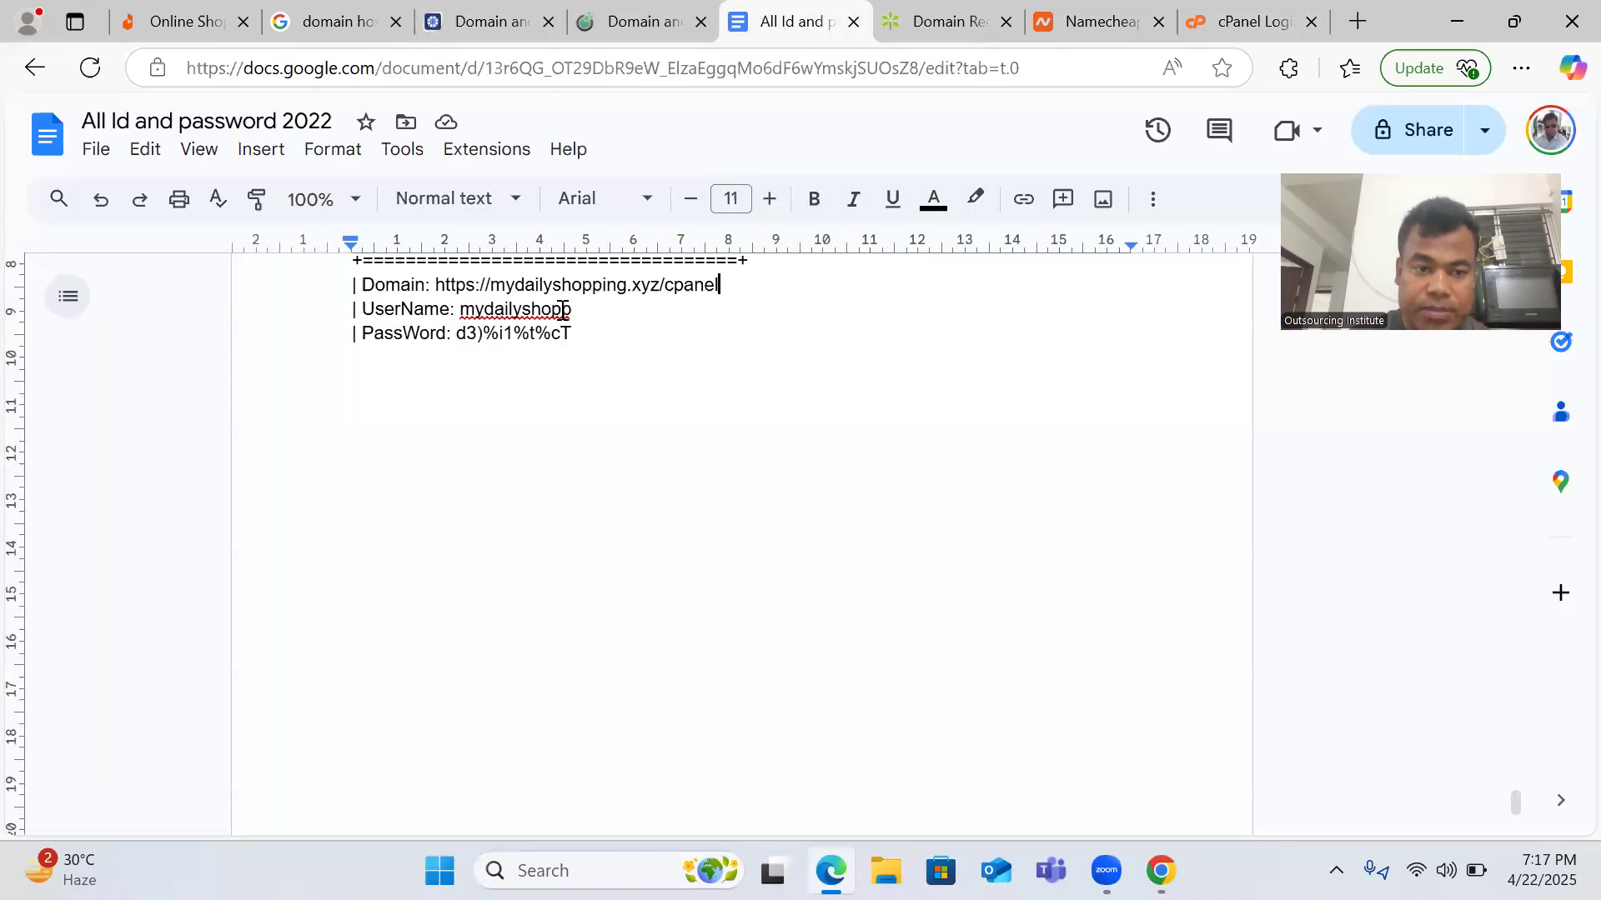
left_click(1223, 16)
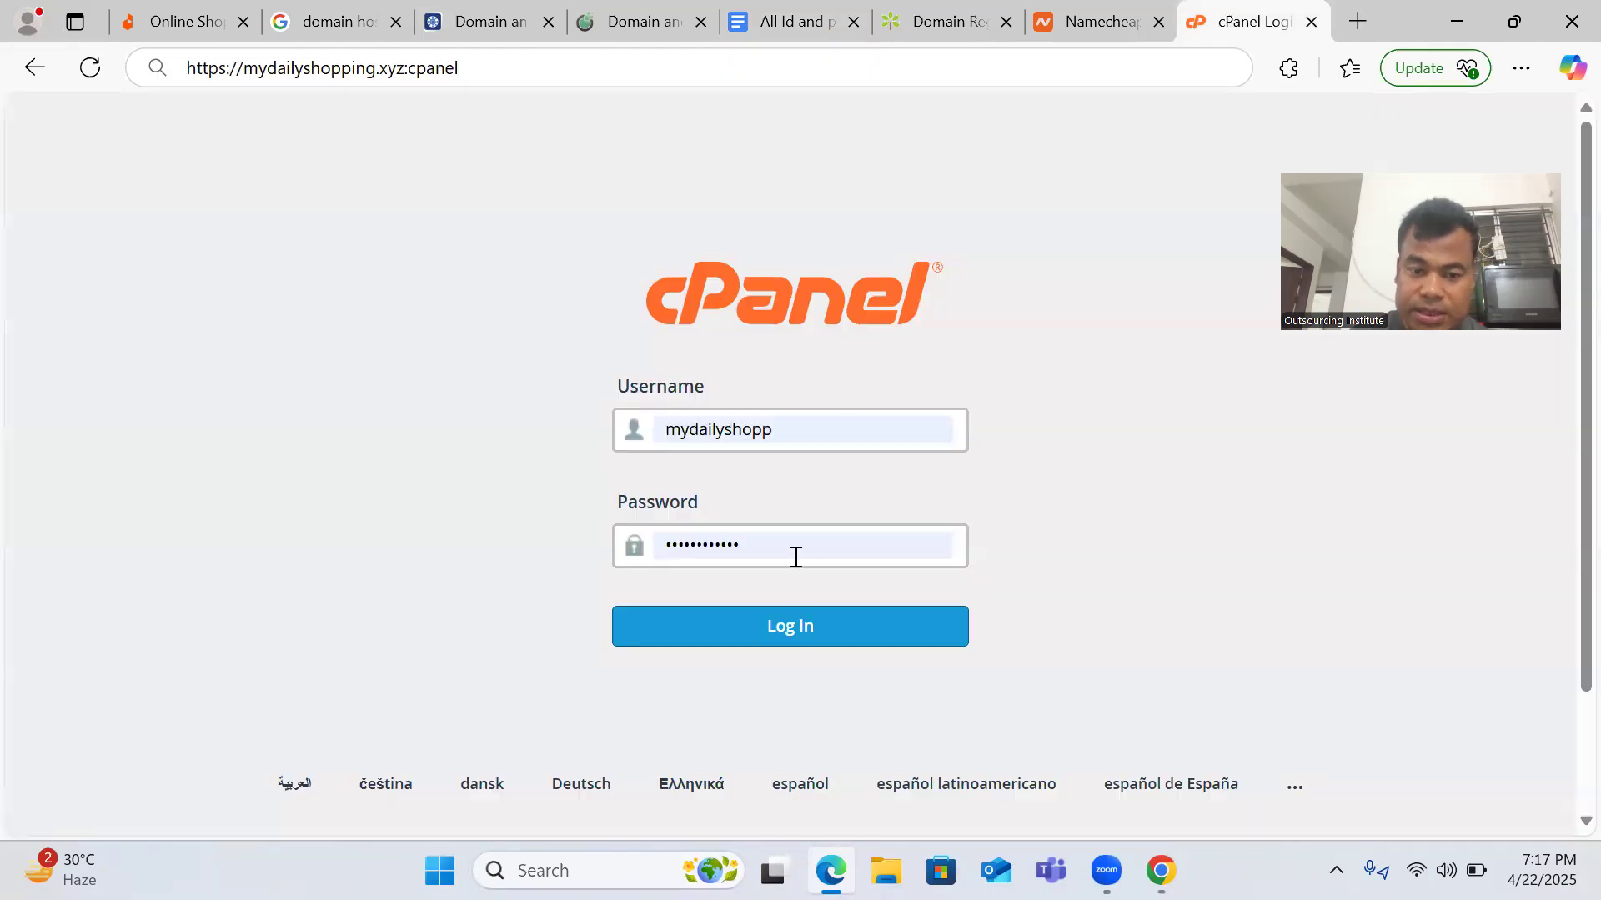
left_click(814, 627)
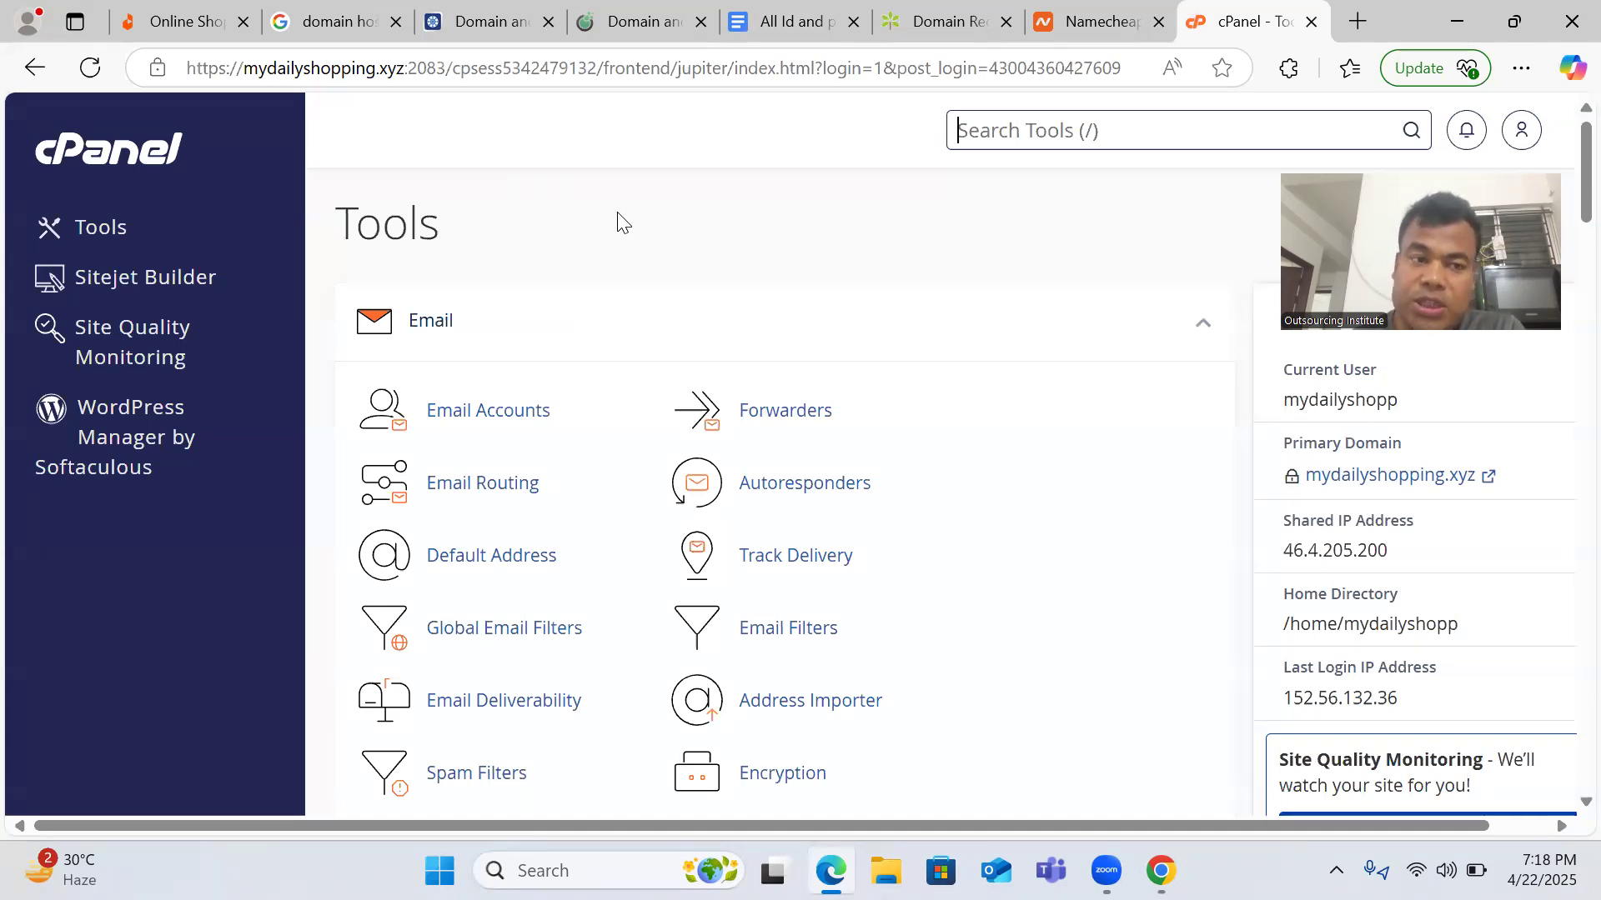
Enlarge the Domain, UserName and PassWord lines in the credentials document to 16 pt
left_click(776, 18)
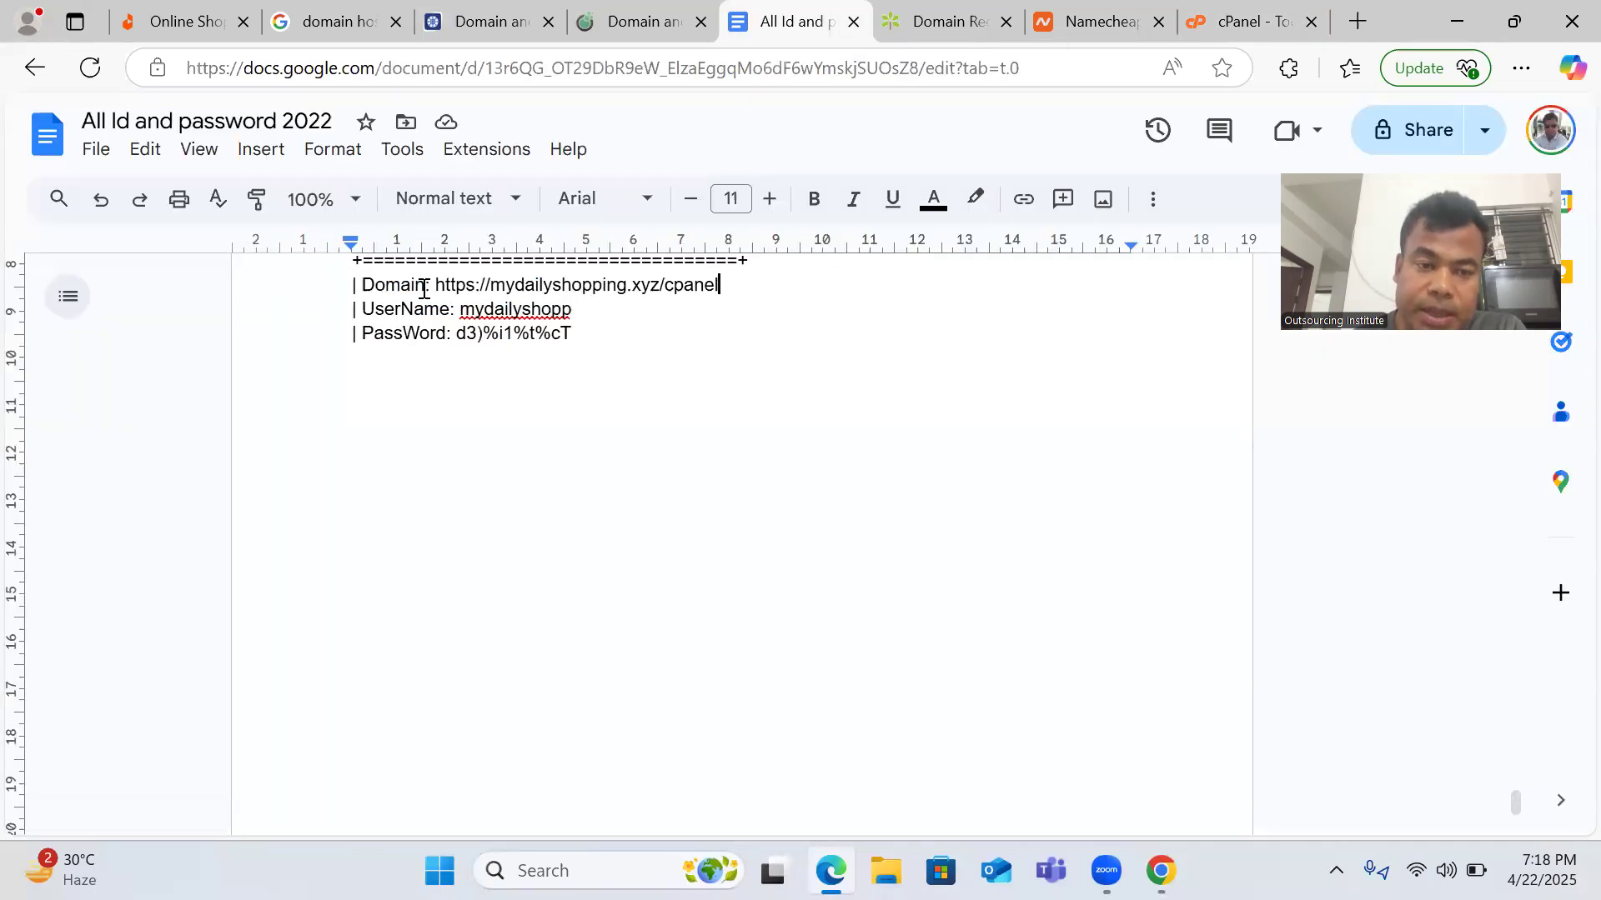
left_click_drag(436, 284, 664, 291)
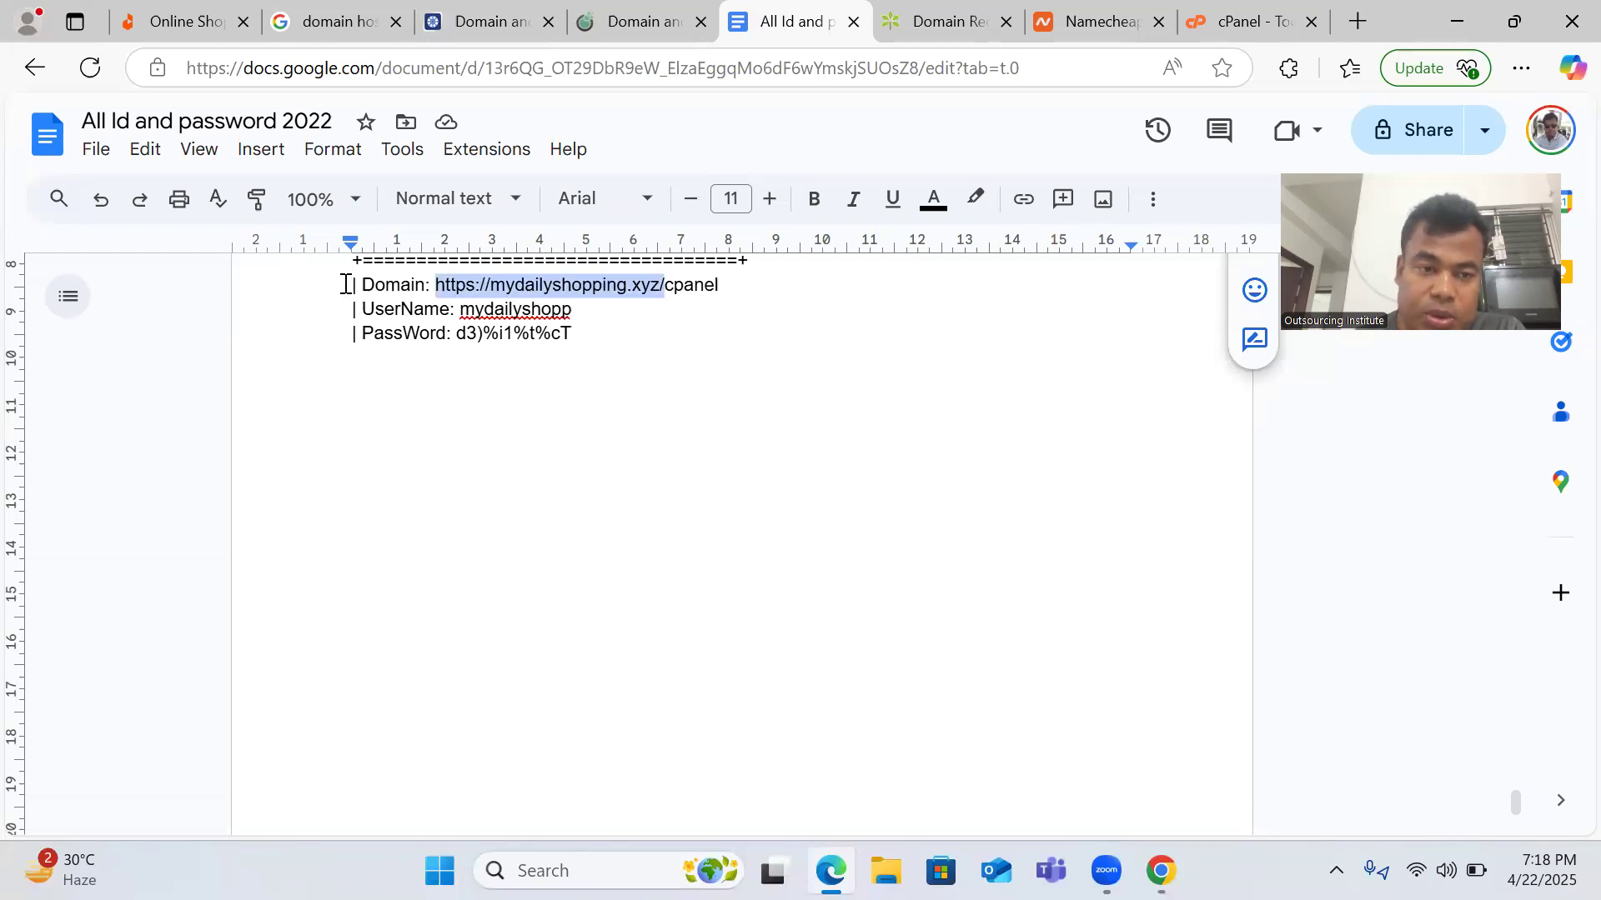
left_click_drag(351, 285, 606, 331)
left_click(770, 198)
left_click(770, 198)
left_click(771, 198)
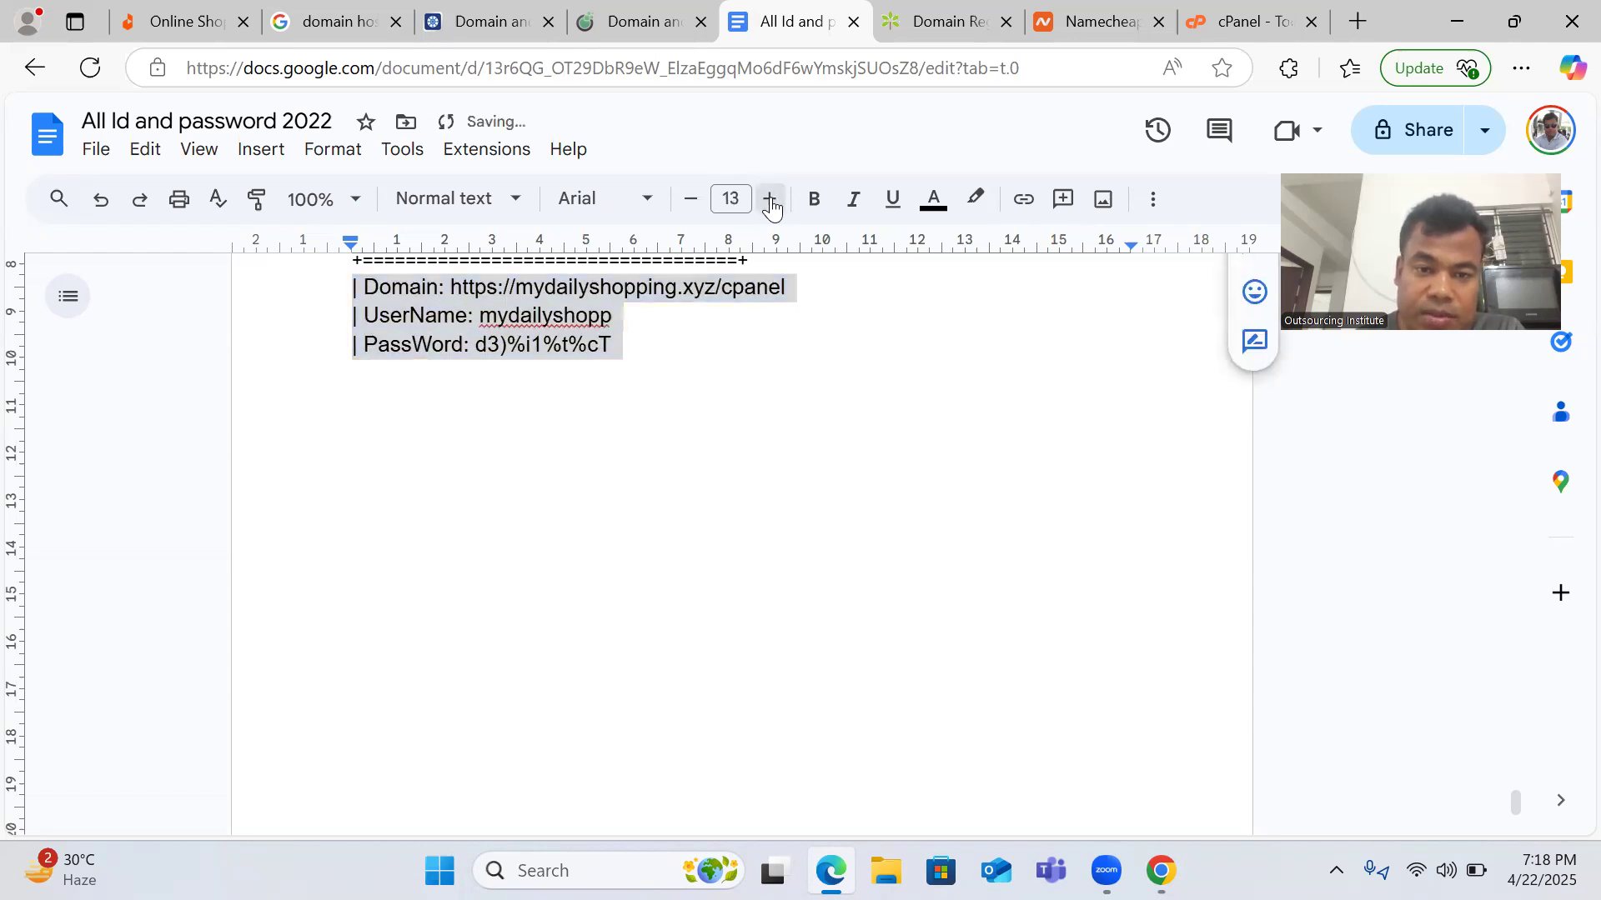
left_click(770, 199)
left_click(770, 198)
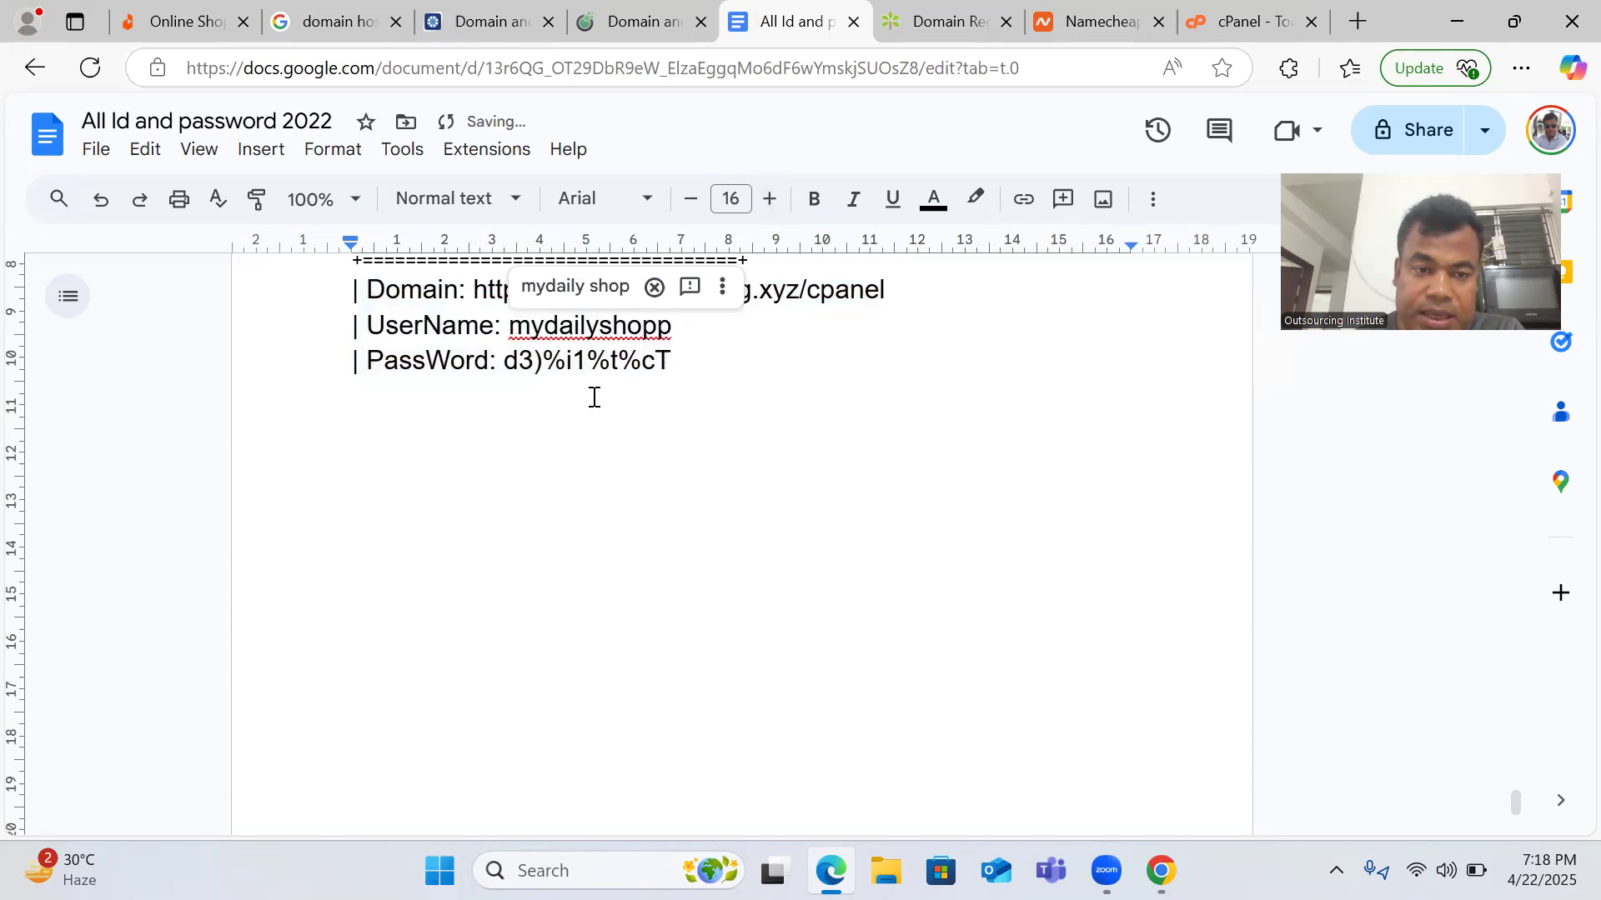
left_click(615, 458)
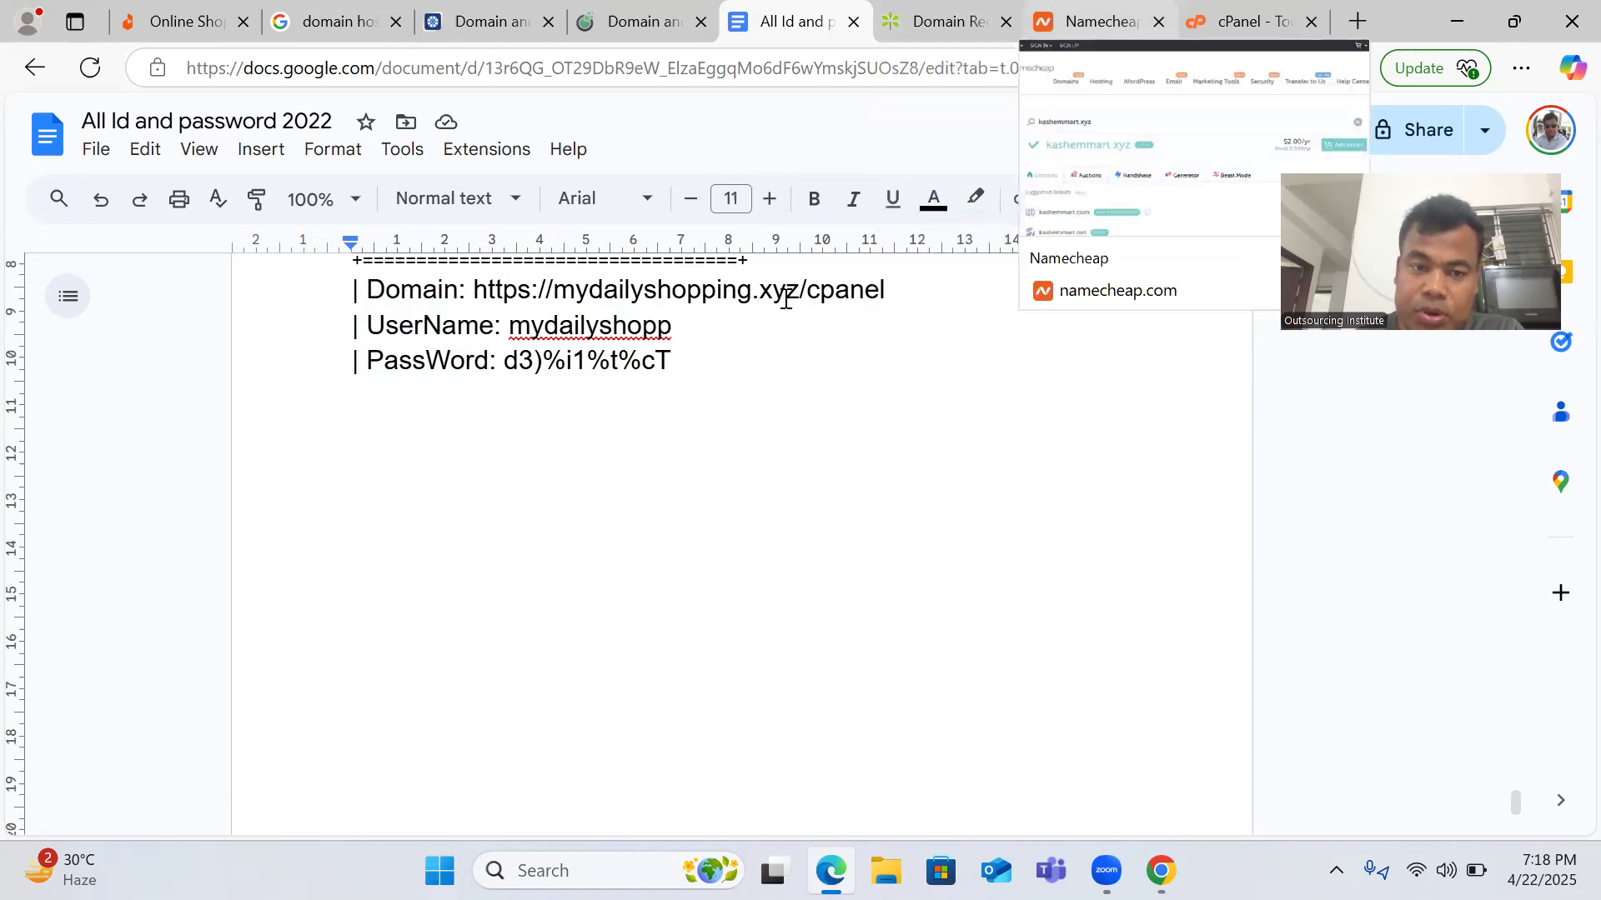
Glance back at the document, then settle on the cPanel Tools page
left_click(1246, 15)
left_click(792, 21)
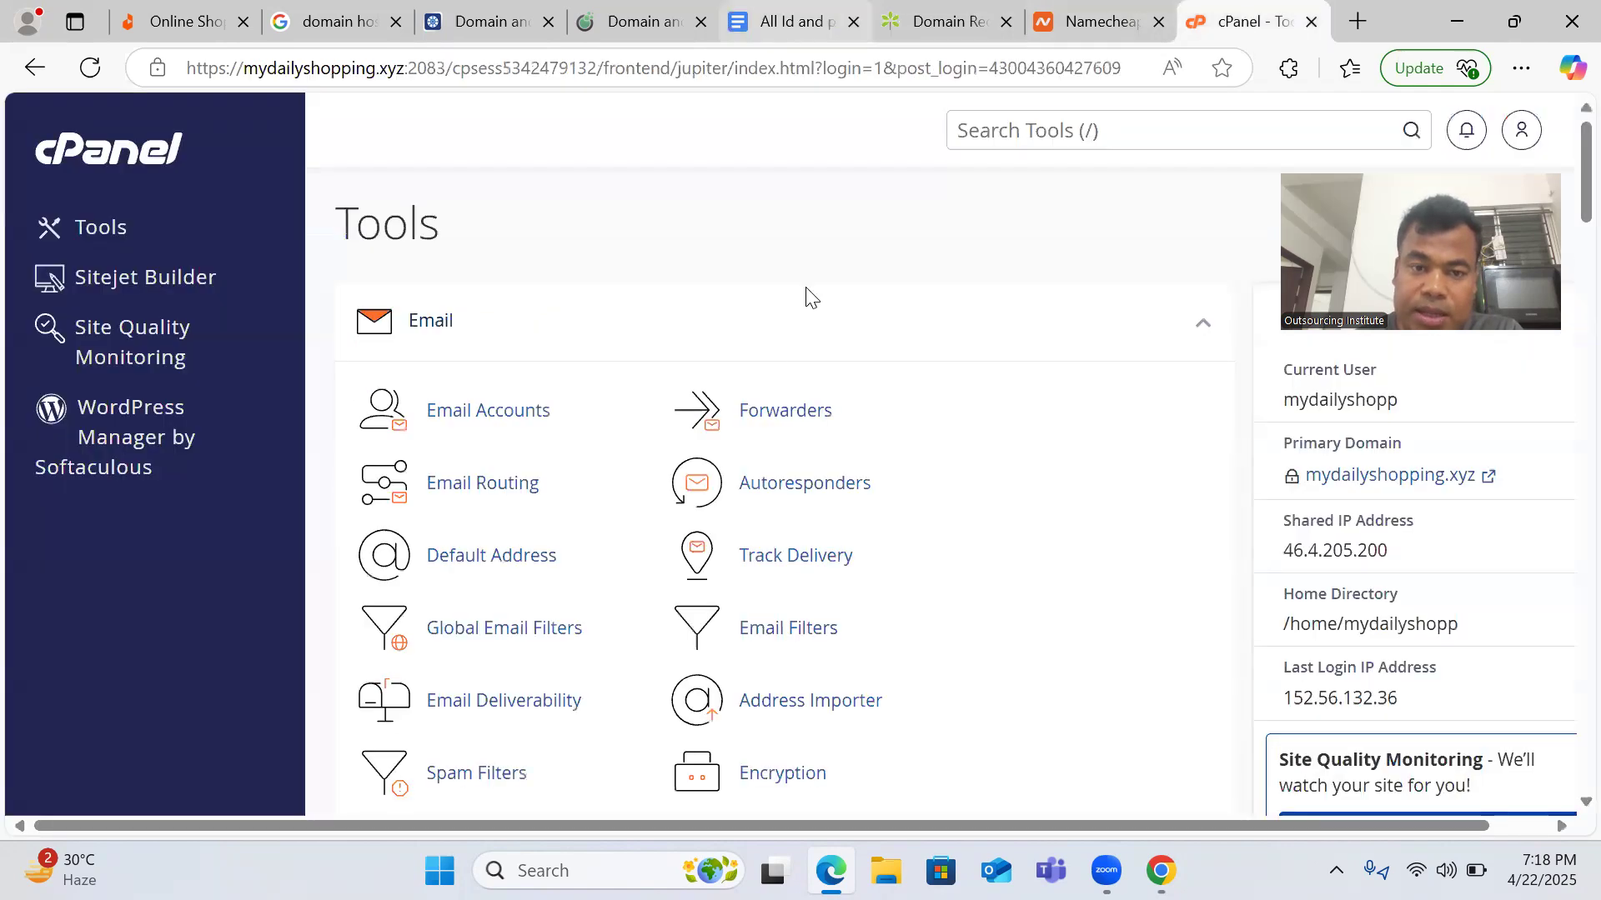
left_click(1260, 18)
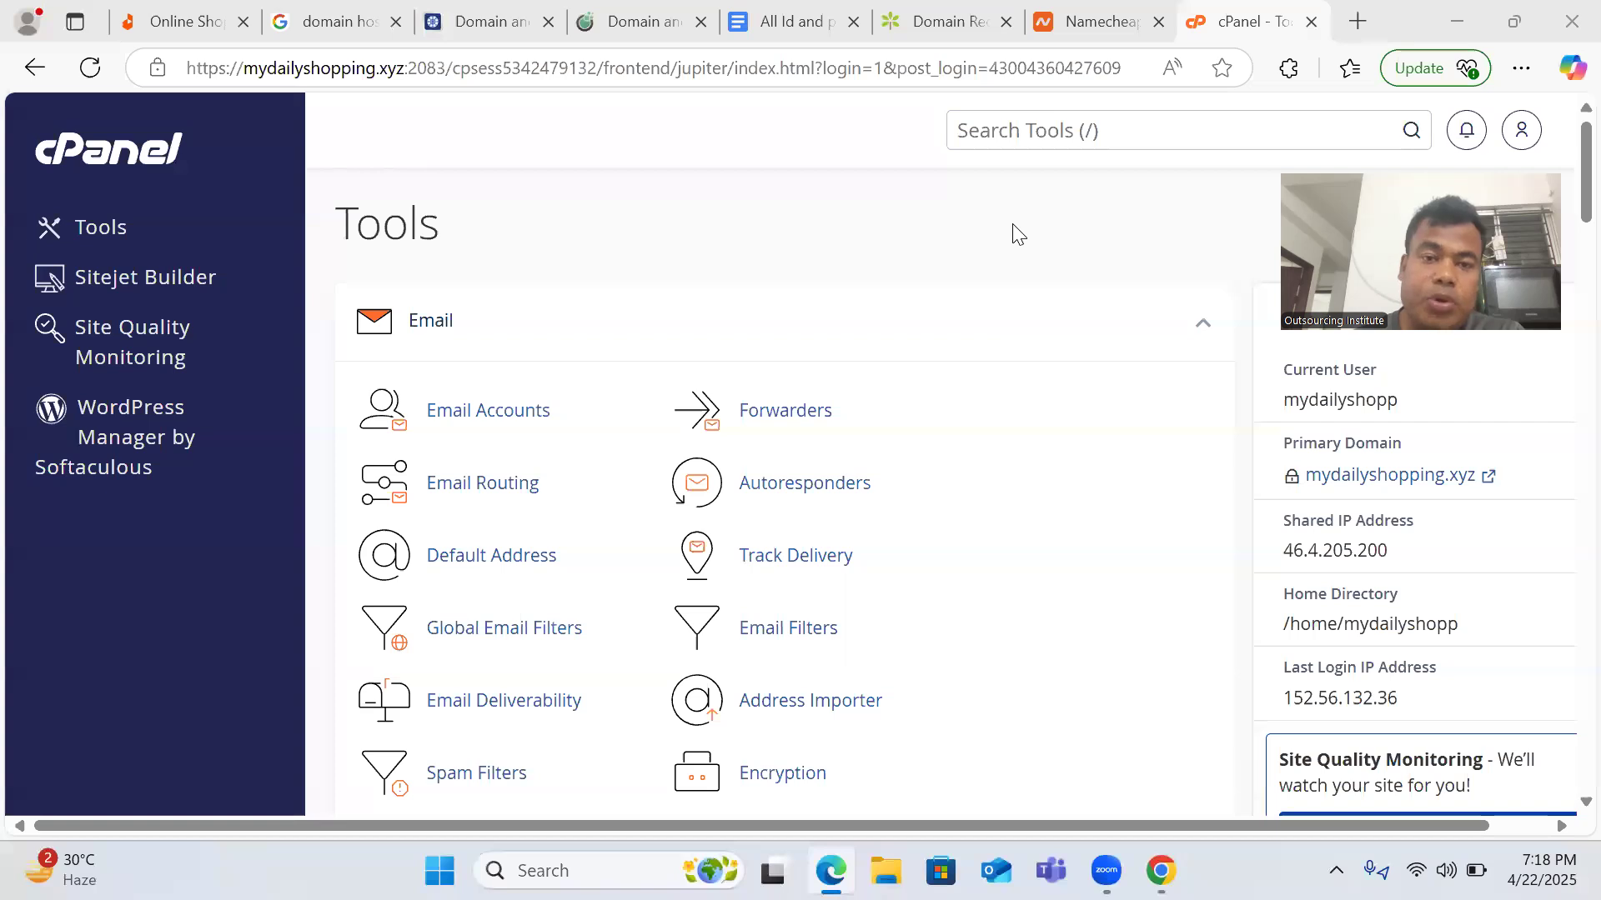
Browse the Web Host BD, HostSeba and CTG Host BD tabs, then open a new blank tab
left_click(472, 20)
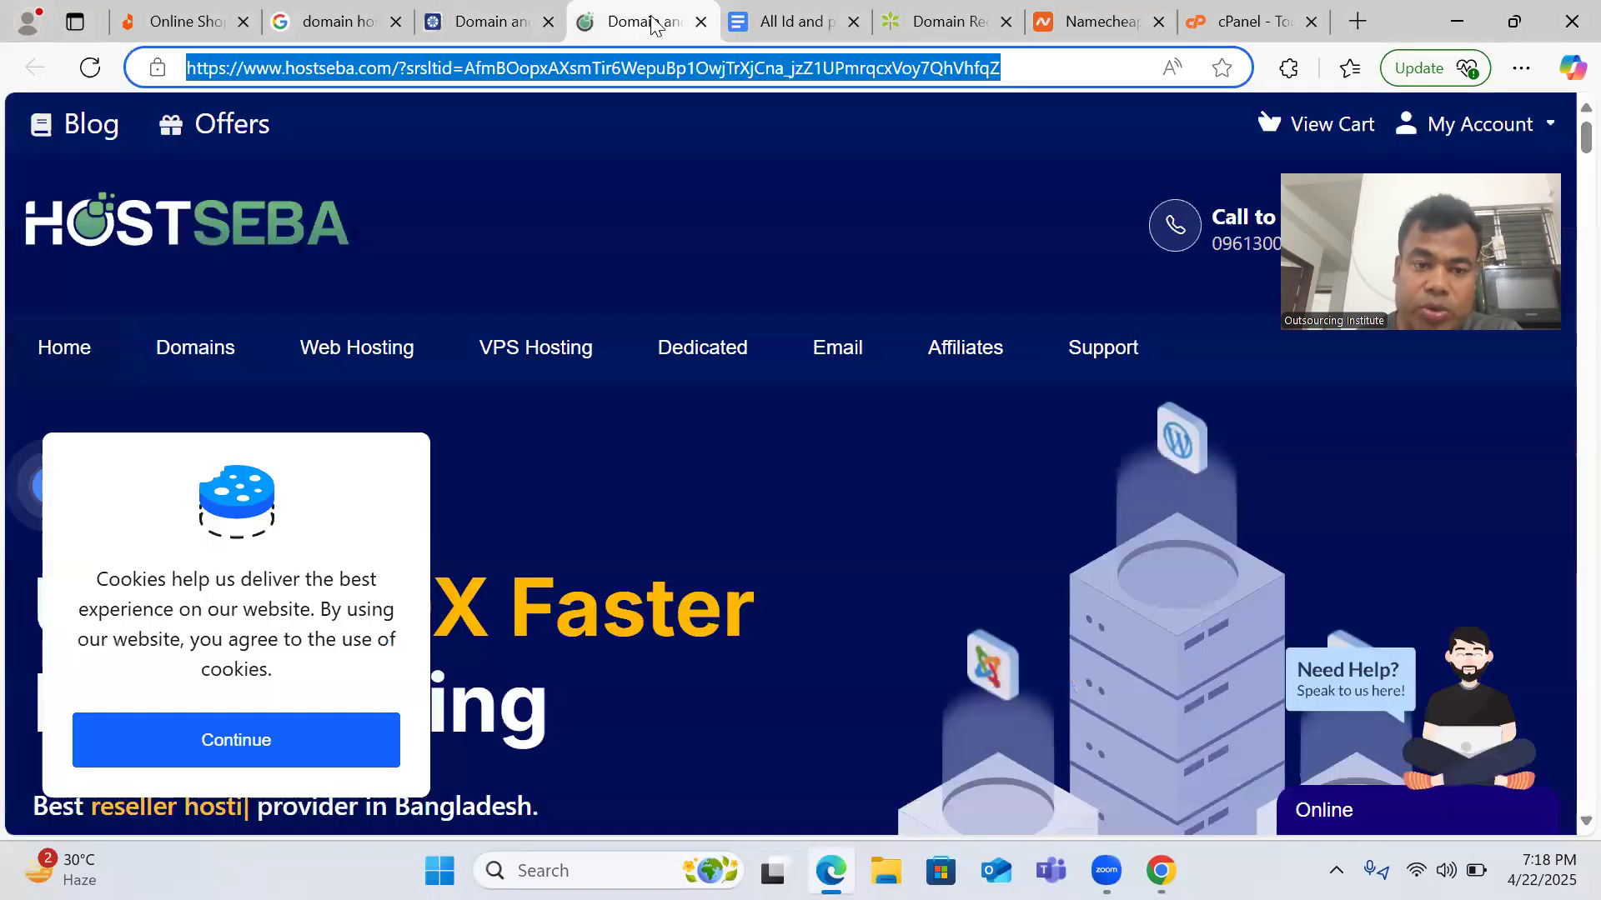
left_click(651, 23)
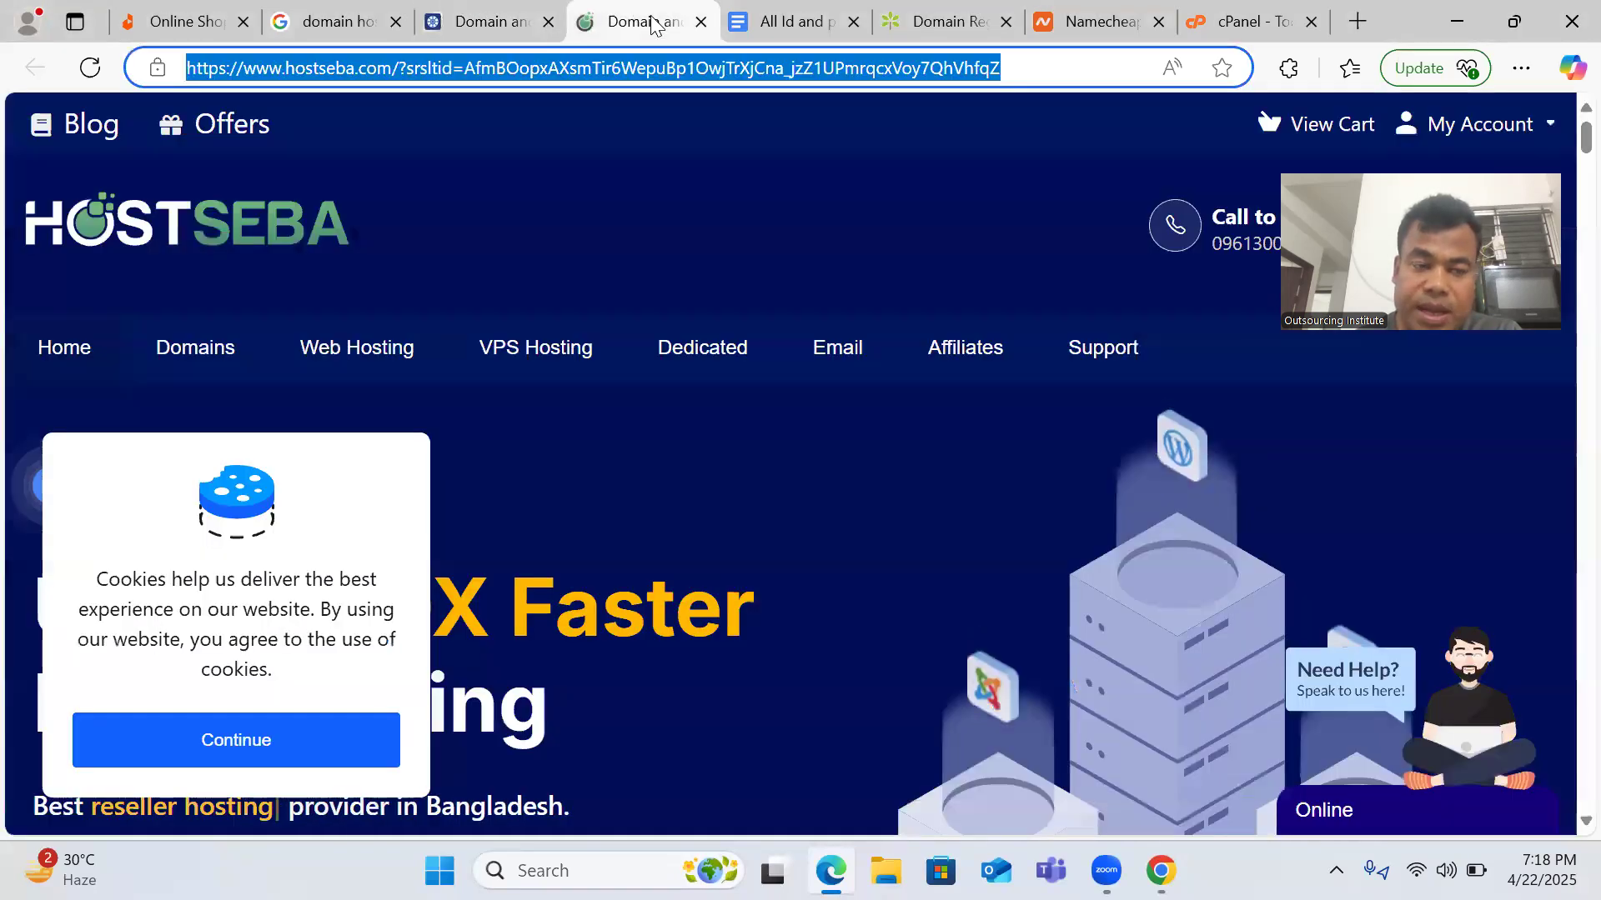
left_click(677, 159)
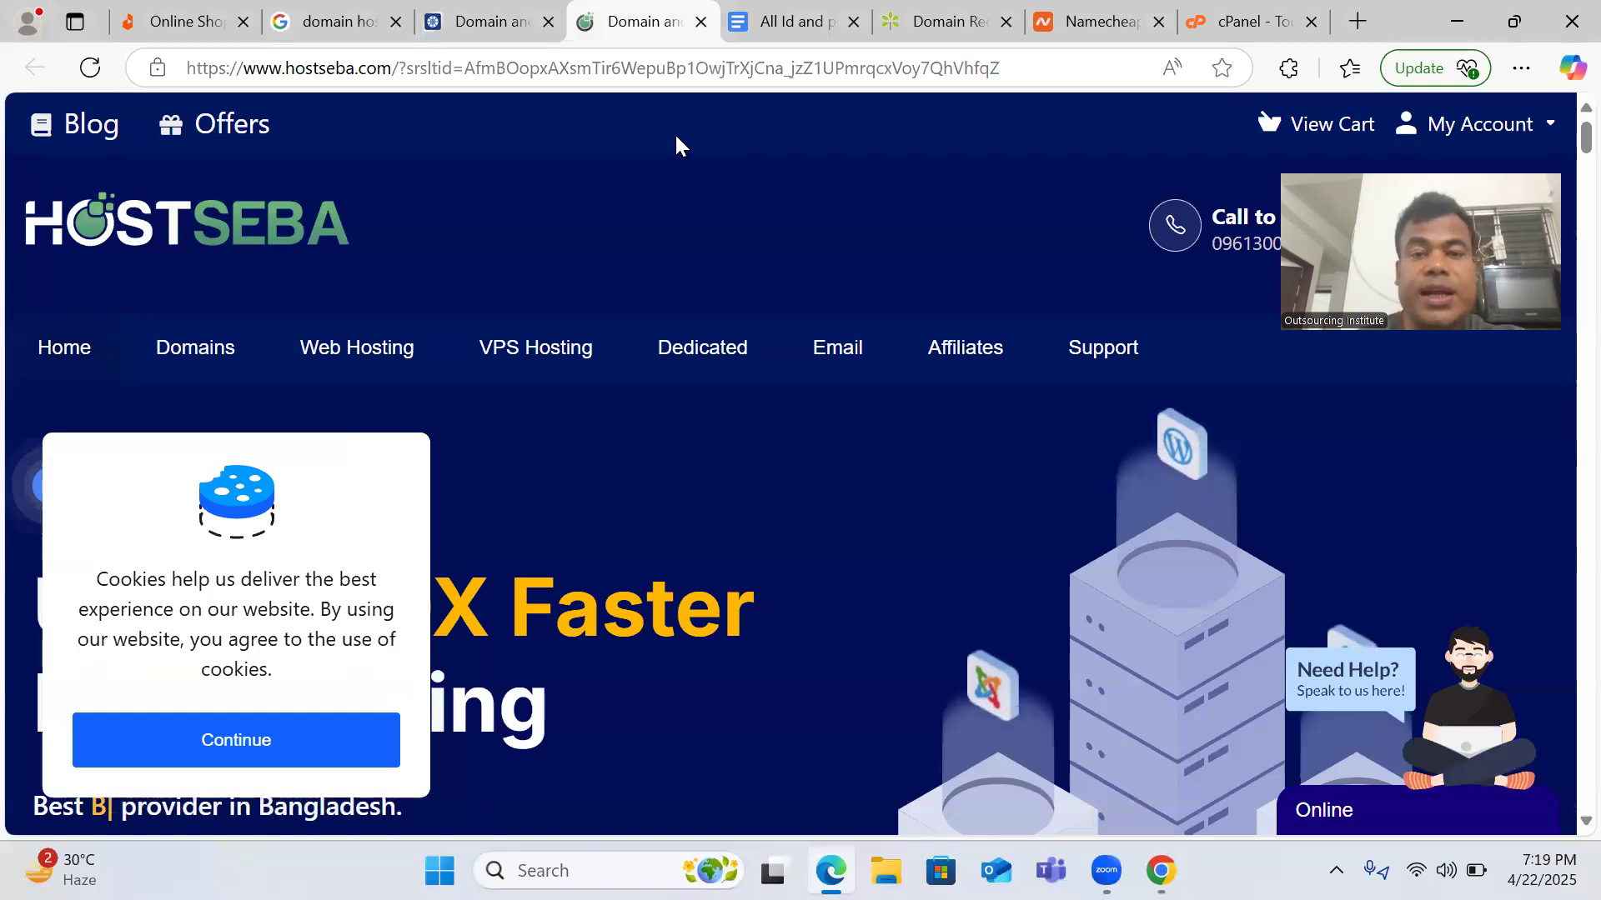
left_click(934, 21)
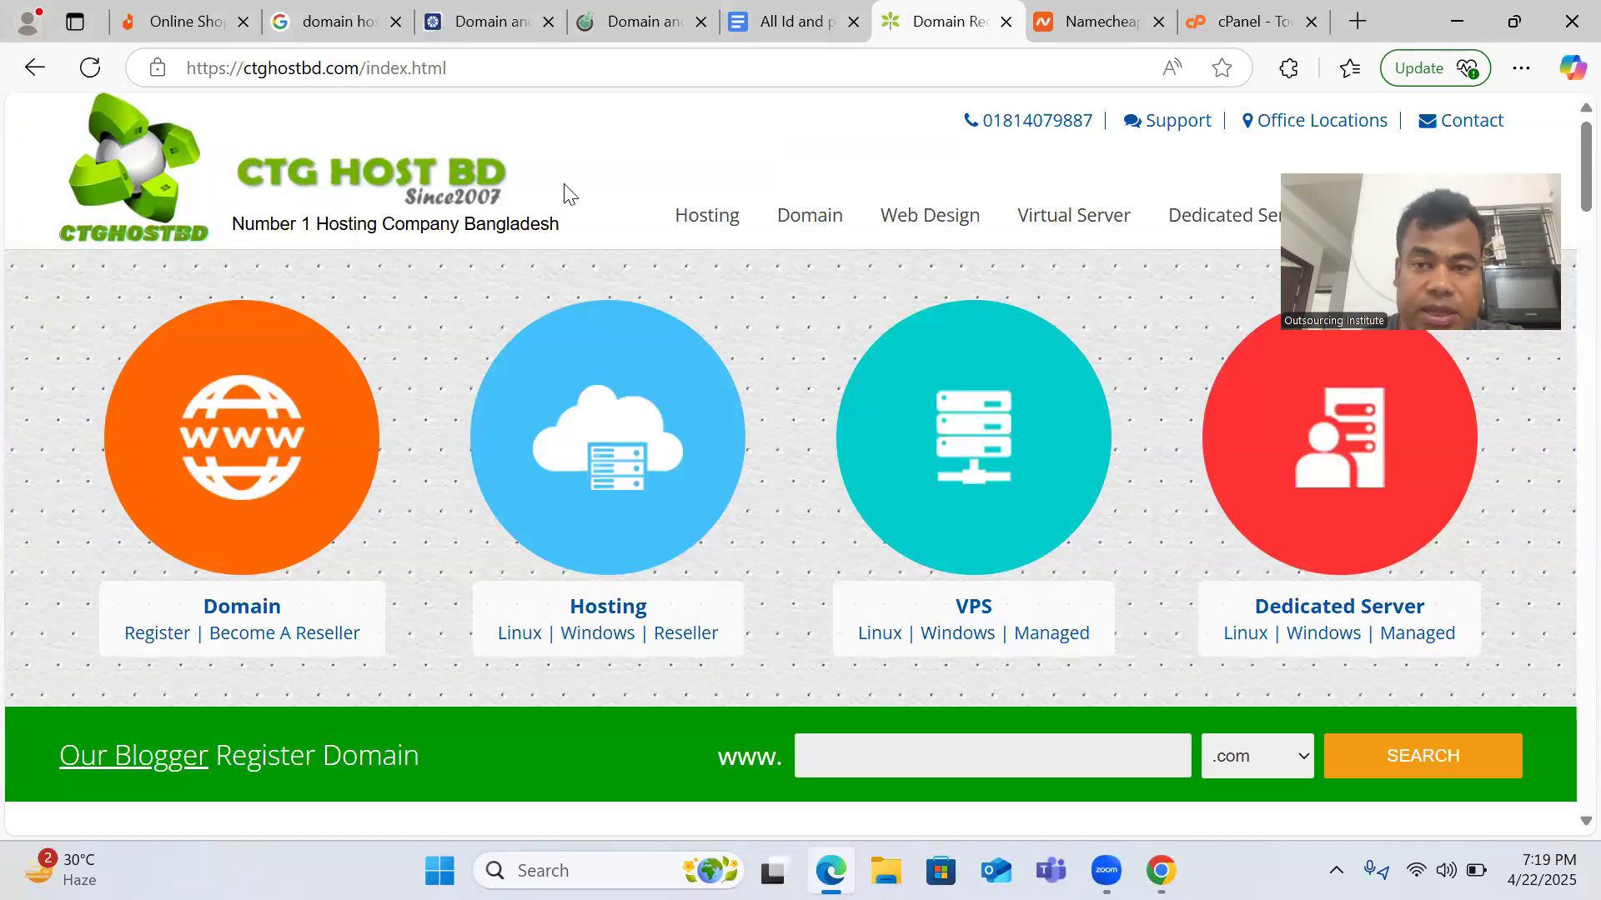
left_click(1357, 22)
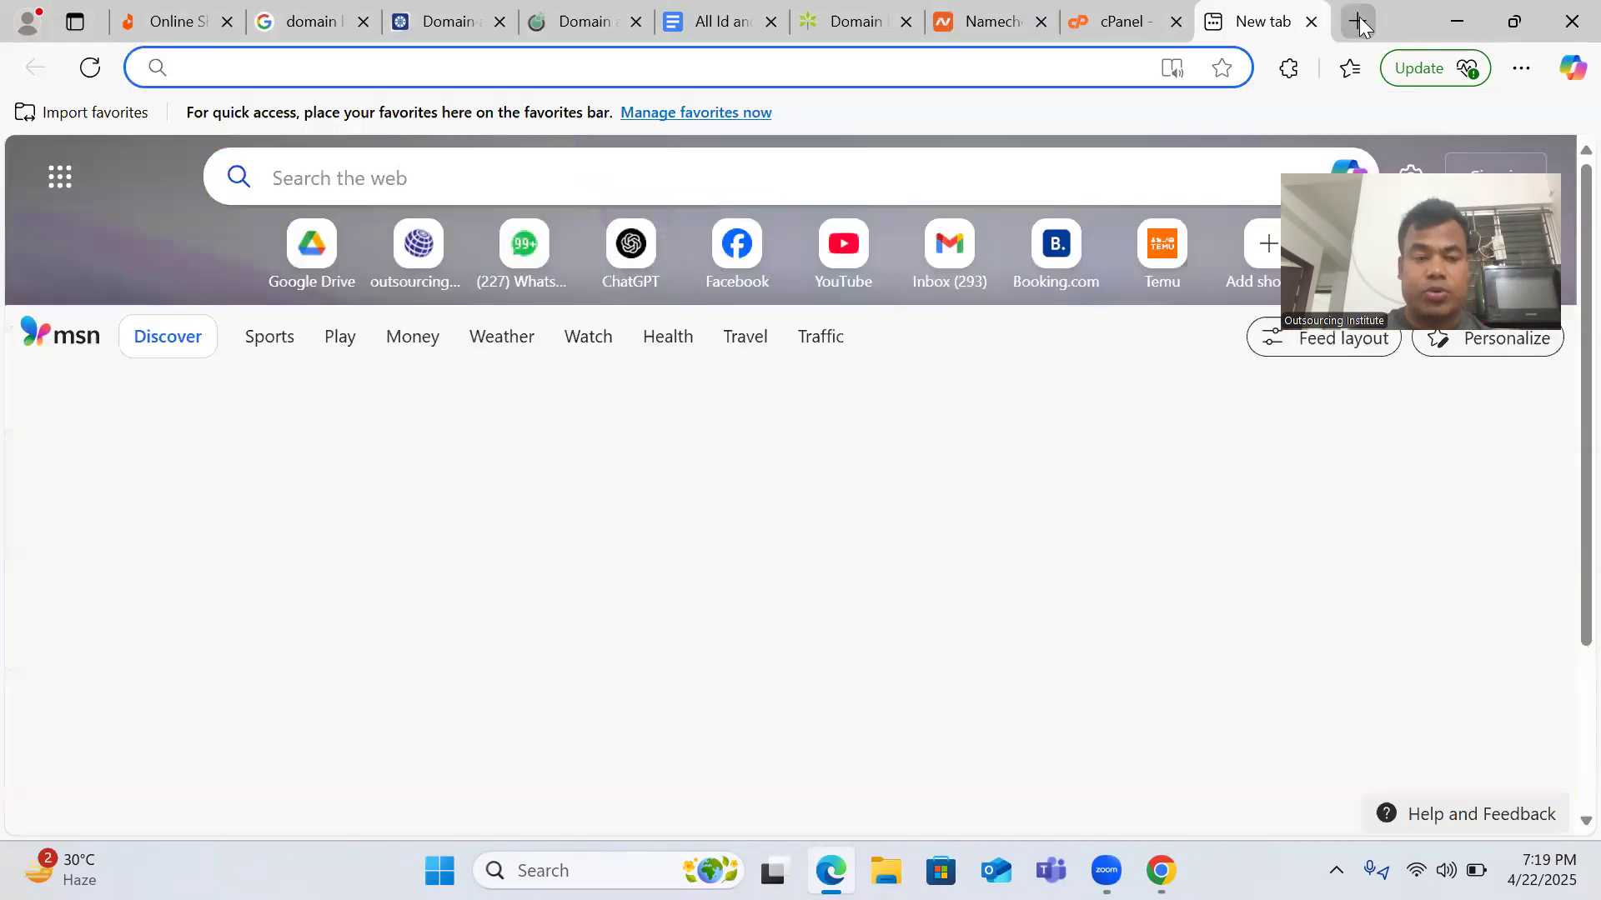
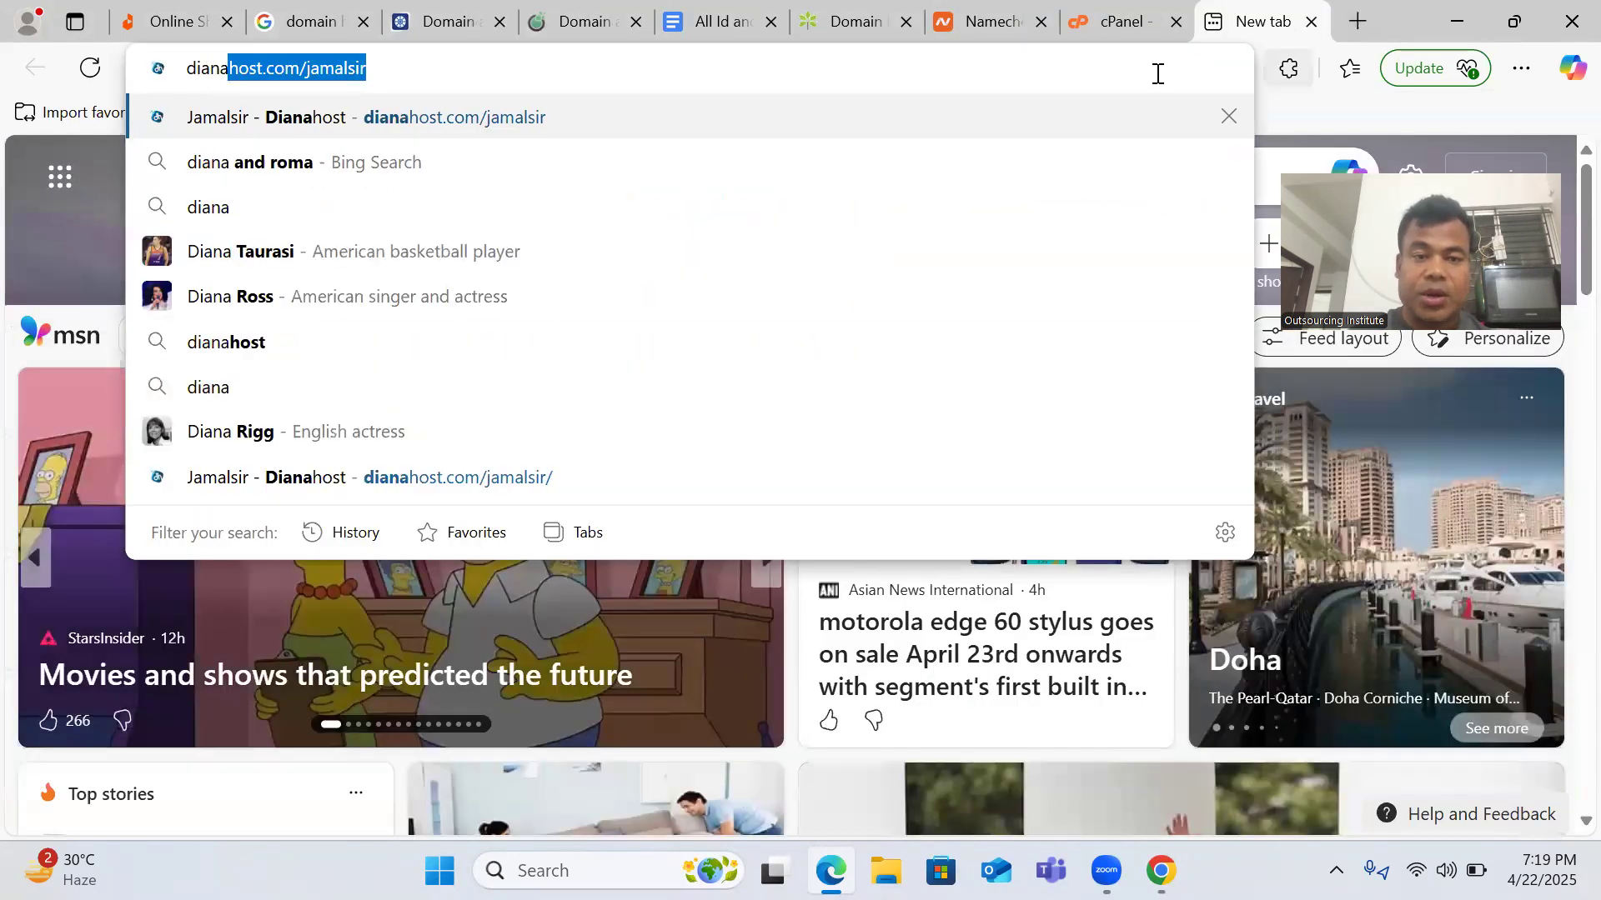
Visit the dianahost.com/jamalsir student offer, then close it and return to the CTG Host BD tab
key("Right")
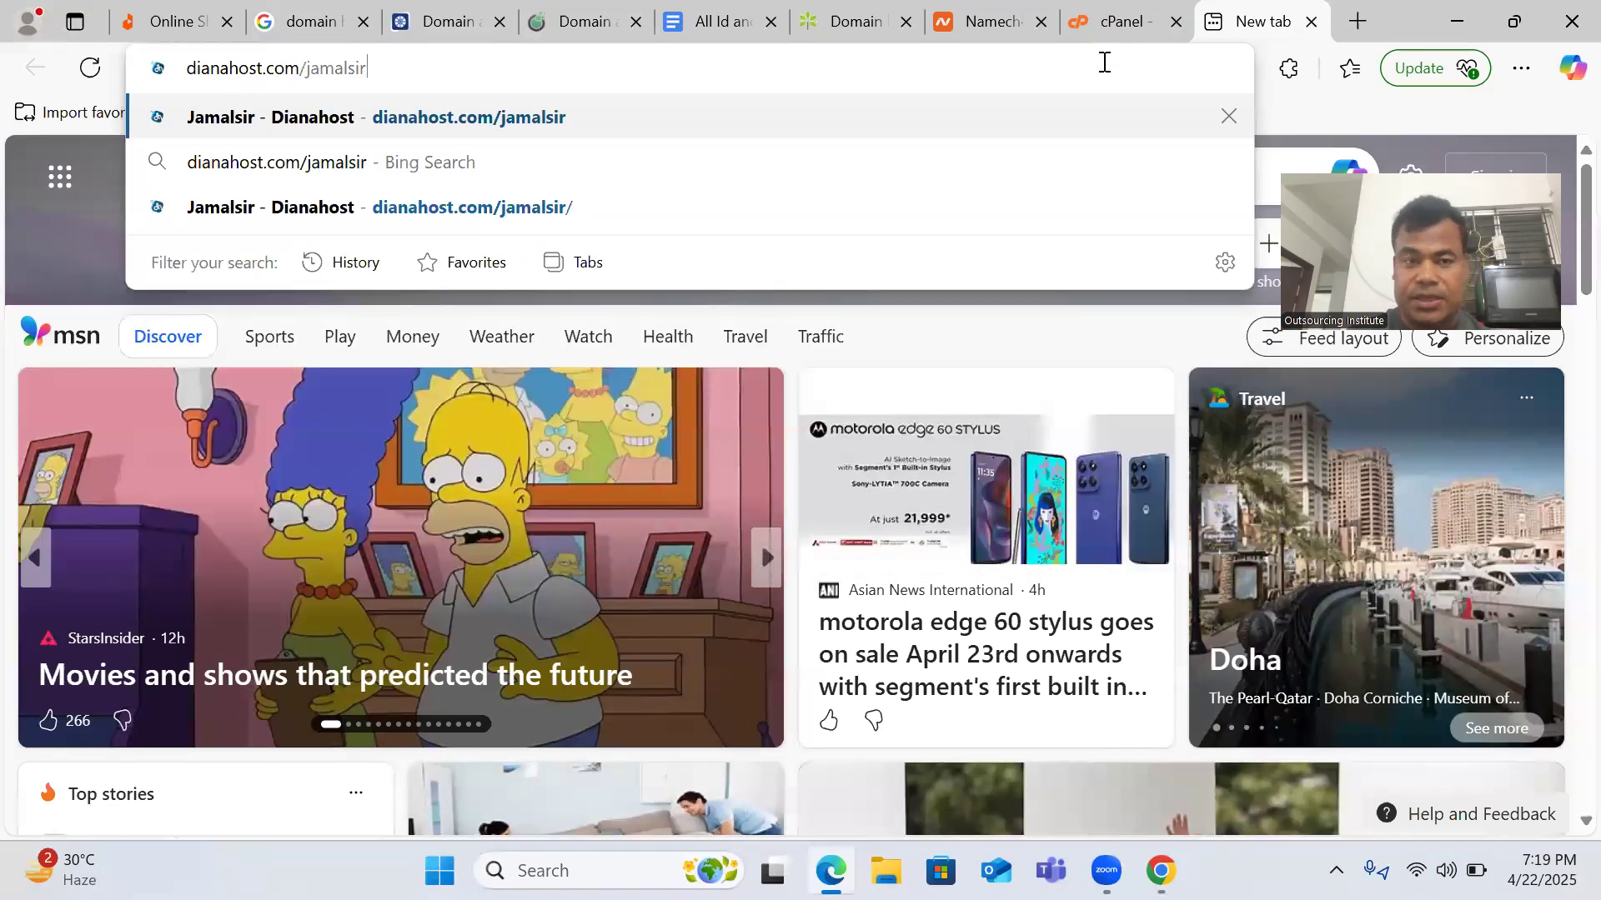
key("Return")
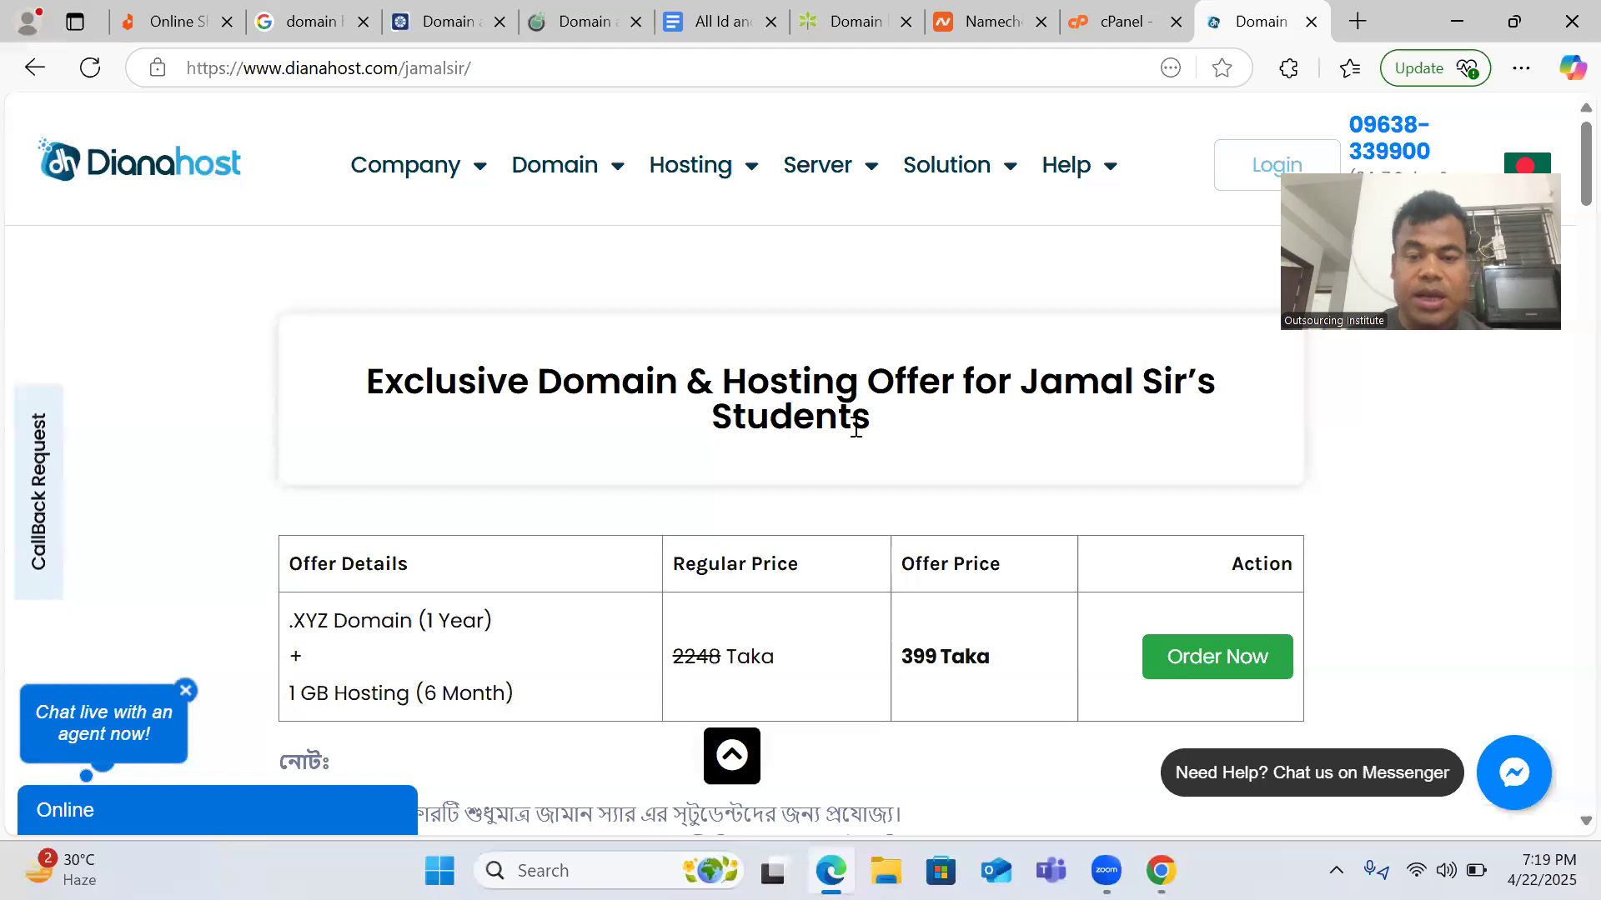
left_click(859, 23)
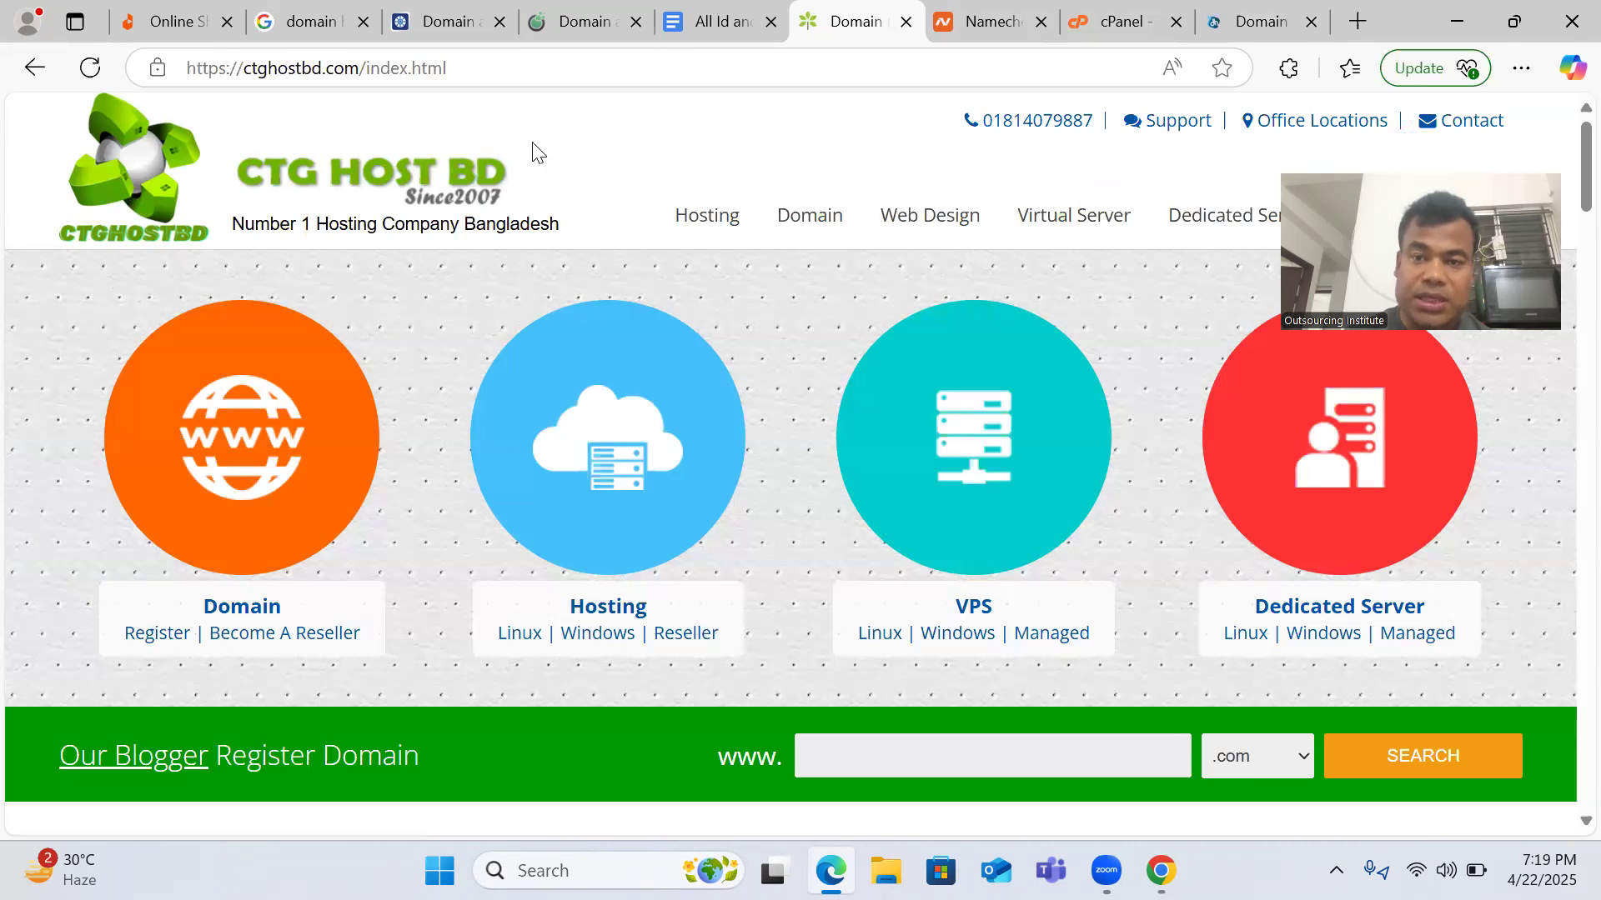
left_click(1312, 23)
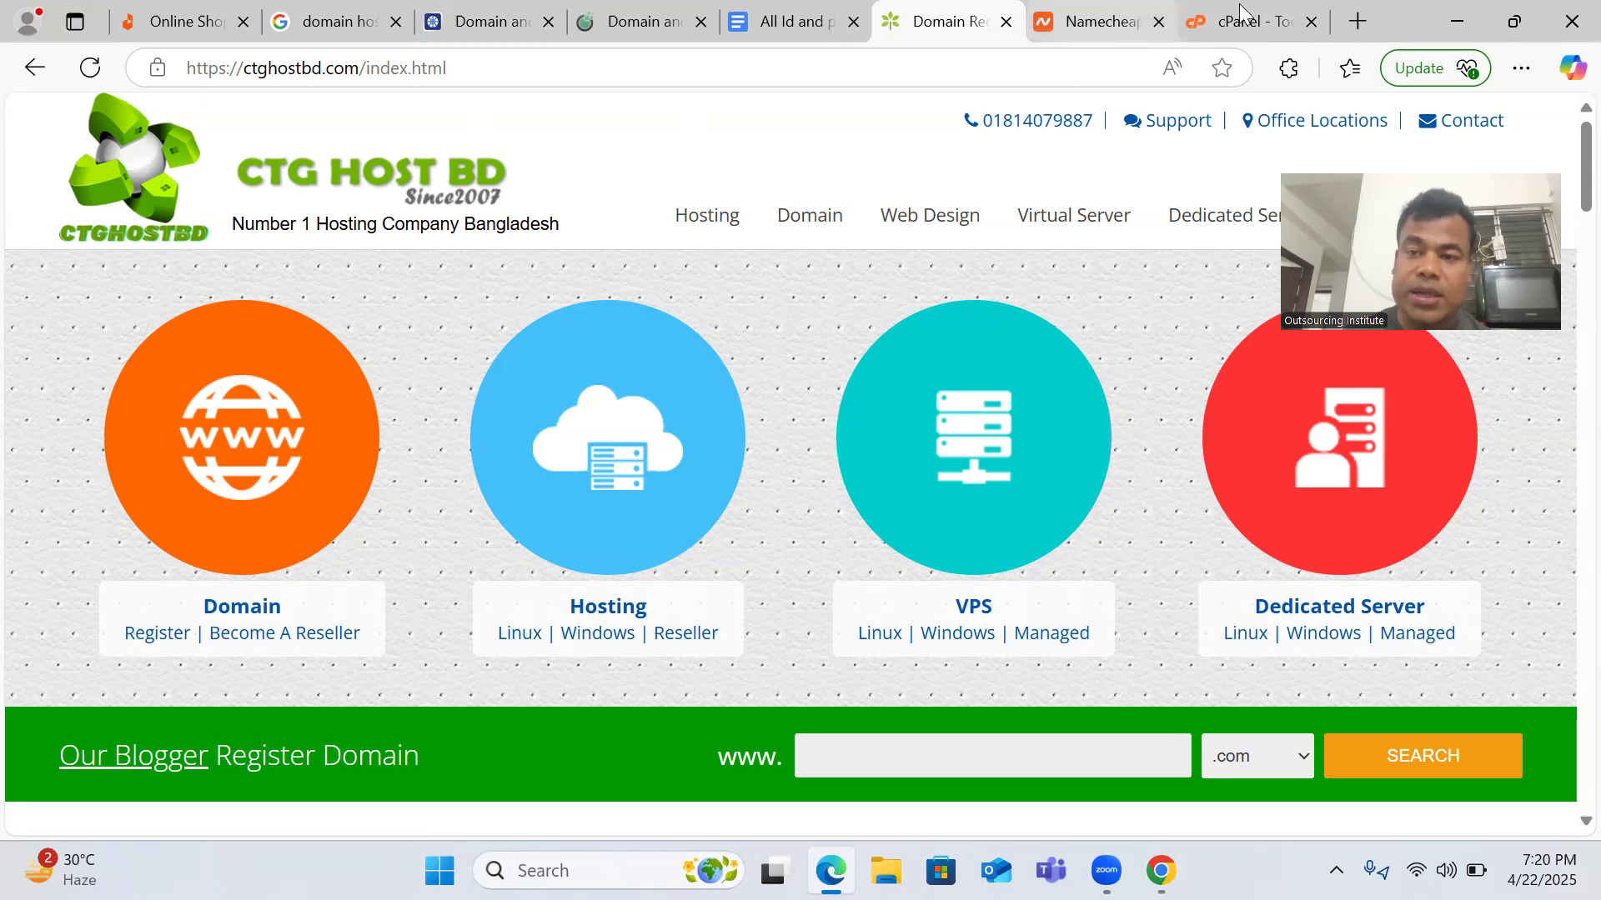
From cPanel's tools page, open WordPress in Softaculous Apps Installer, then its home page showing 1 installation
left_click(1105, 22)
left_click(1239, 18)
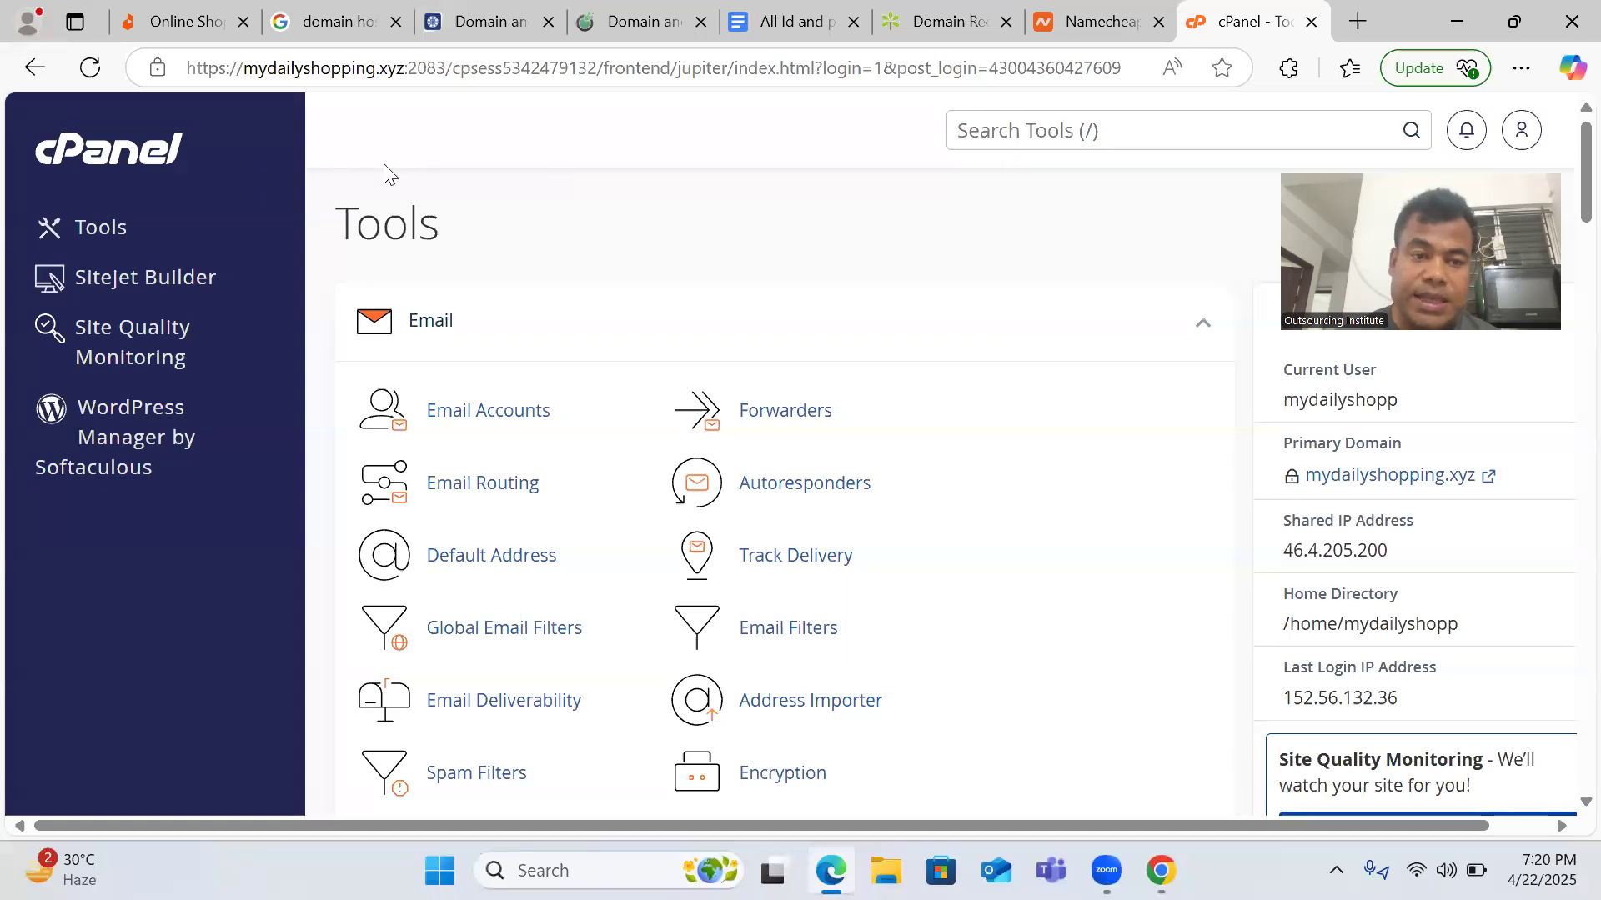
scroll(772, 361, "down", 10)
scroll(790, 421, "down", 20)
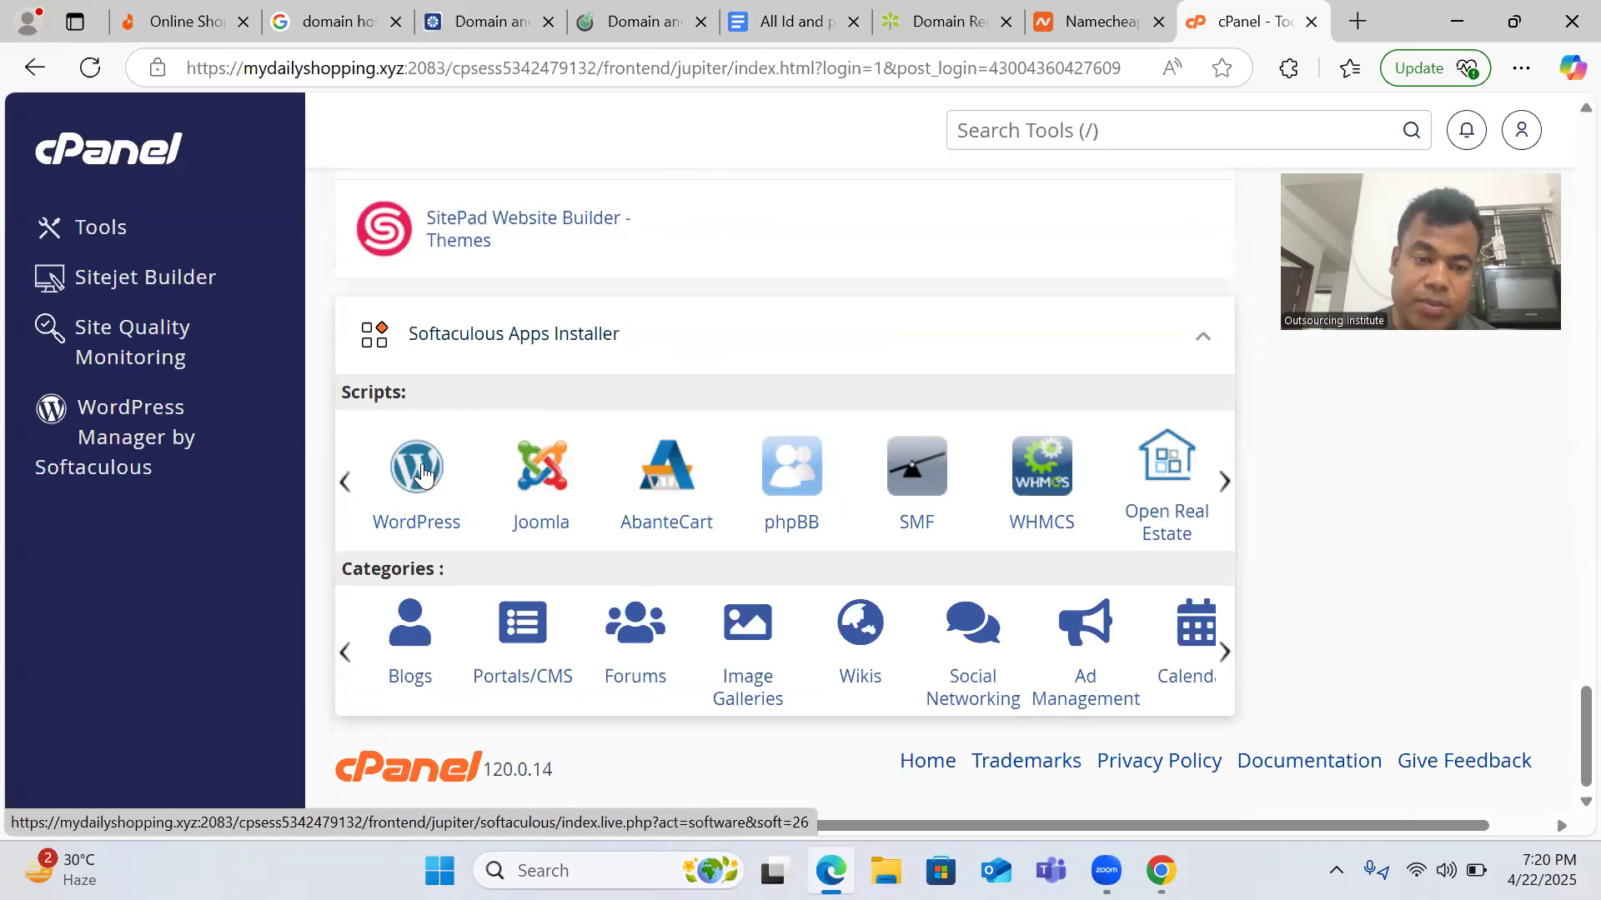
left_click(423, 473)
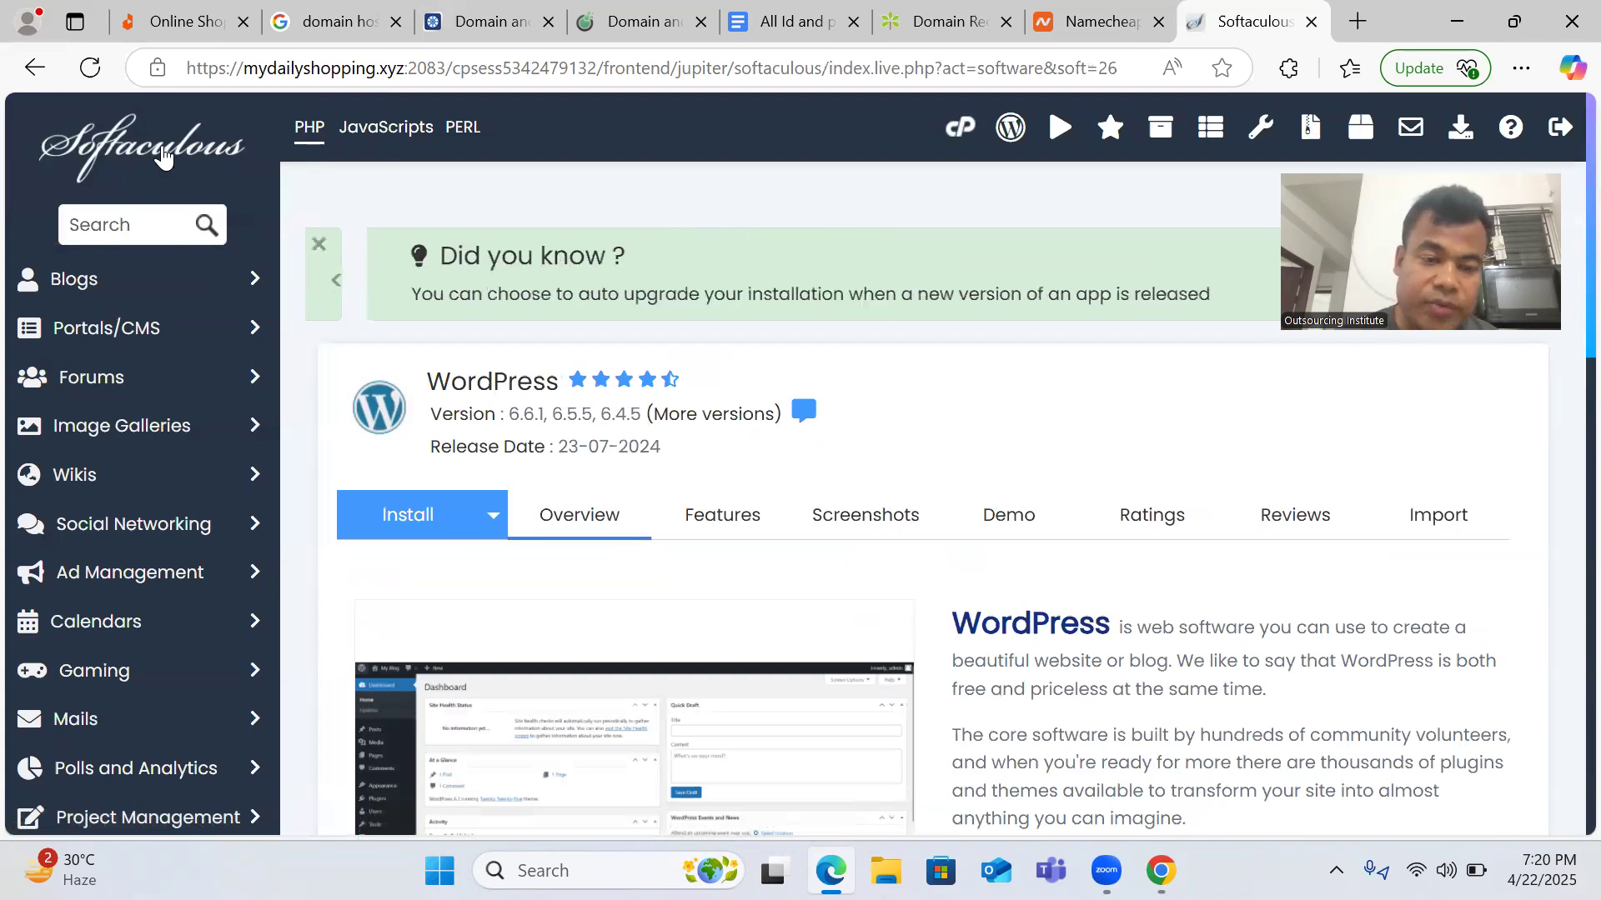
left_click(163, 156)
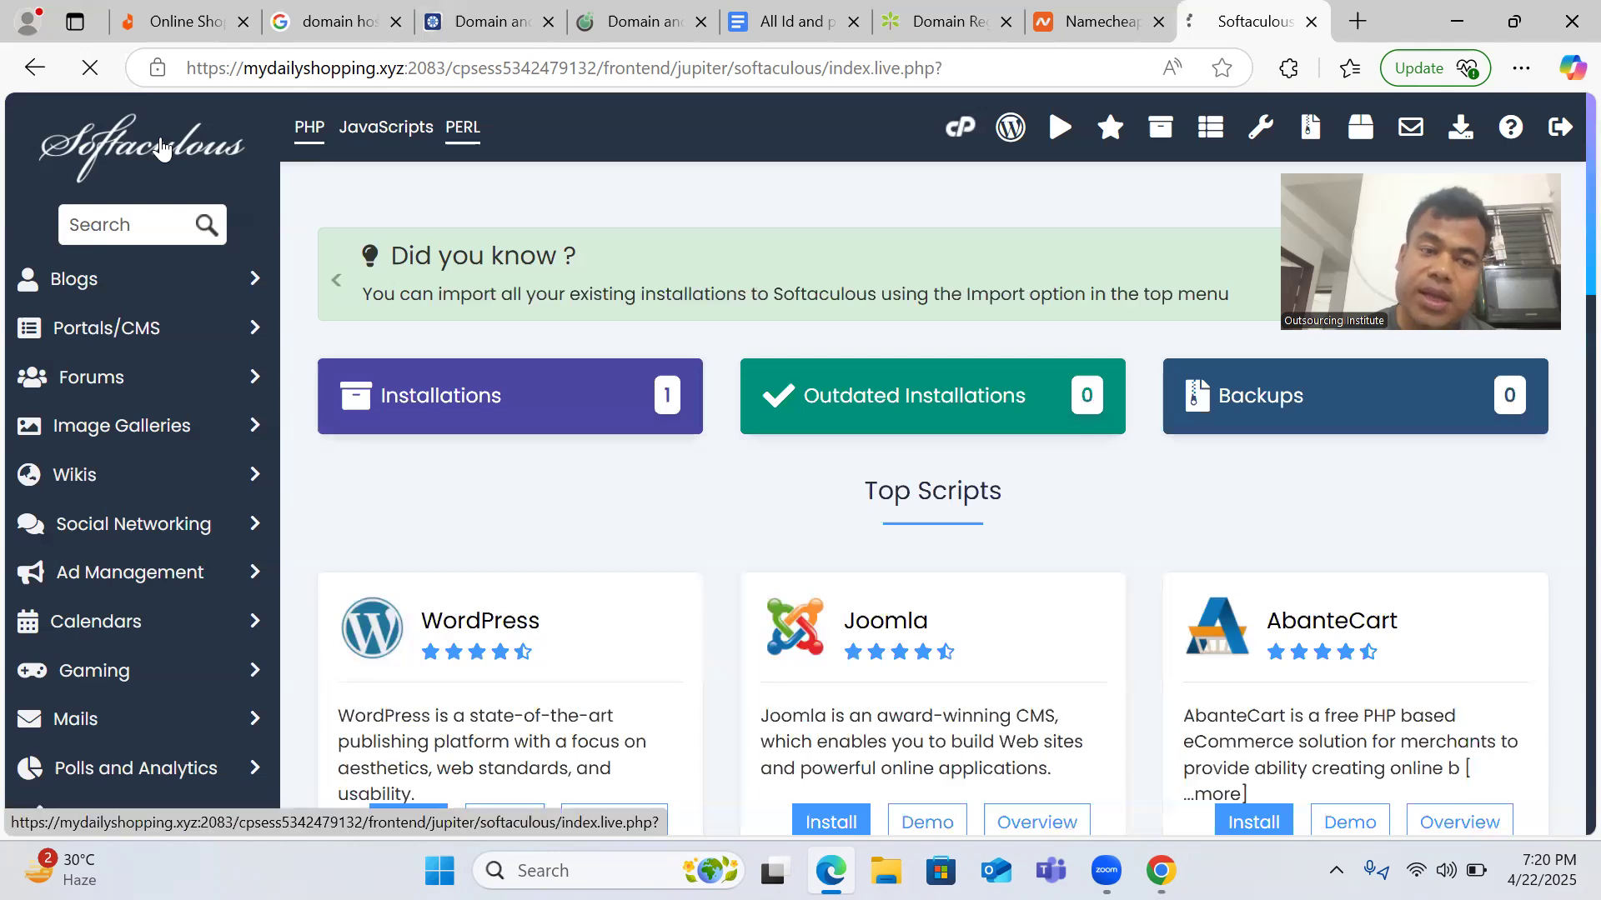
left_click(162, 150)
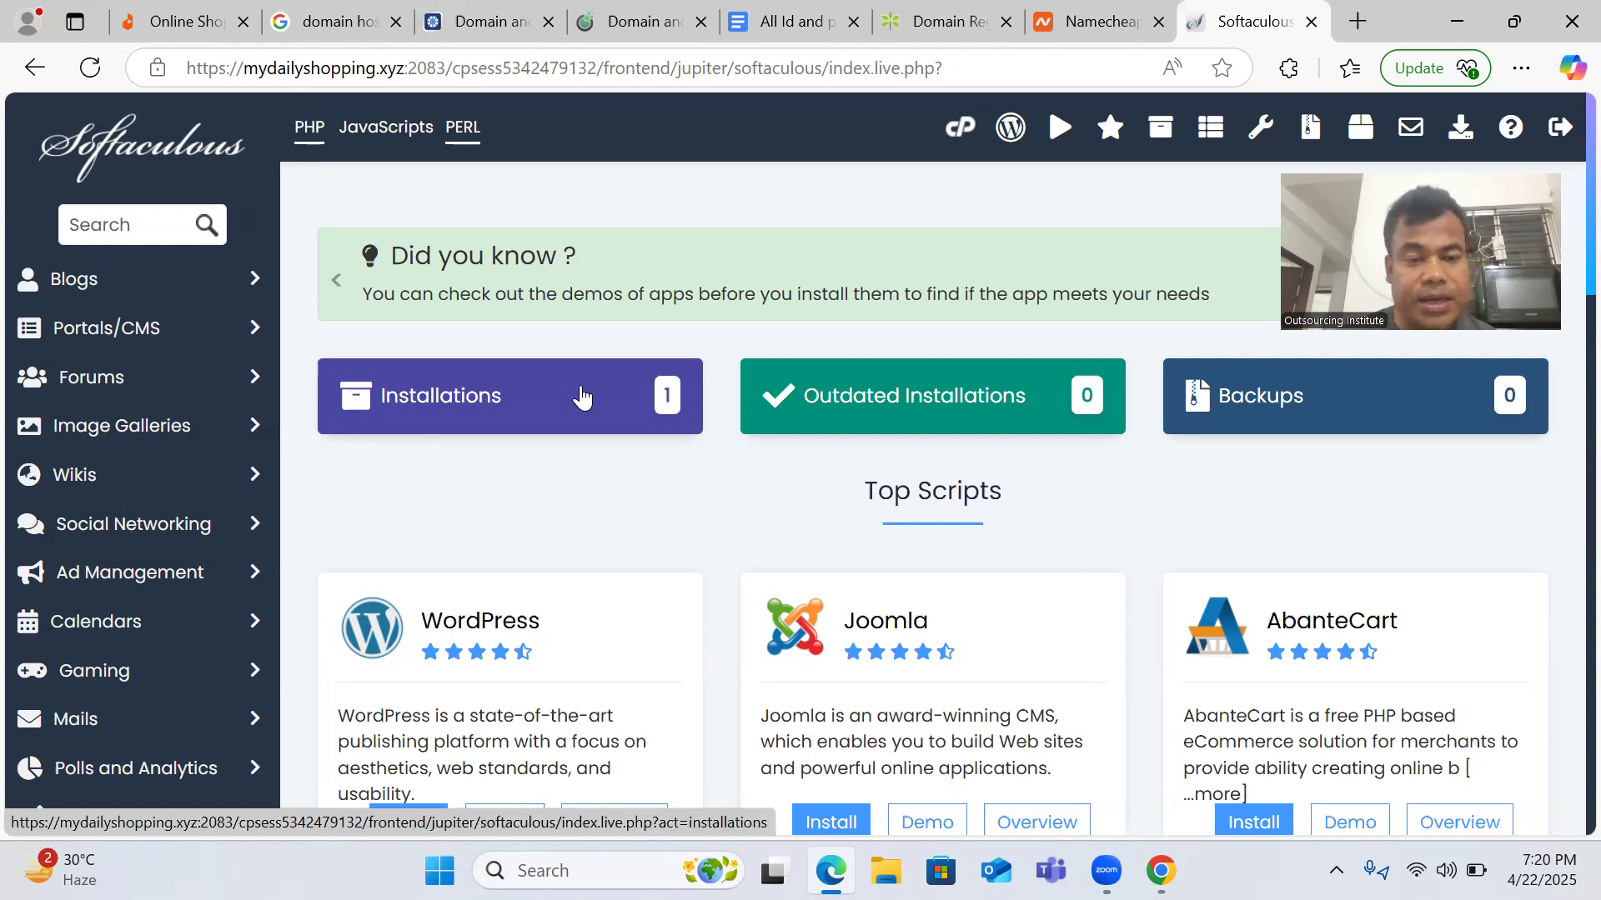
Remove the mydailyshopping.xyz WordPress installation from the Installations list, confirming with OK
left_click(500, 399)
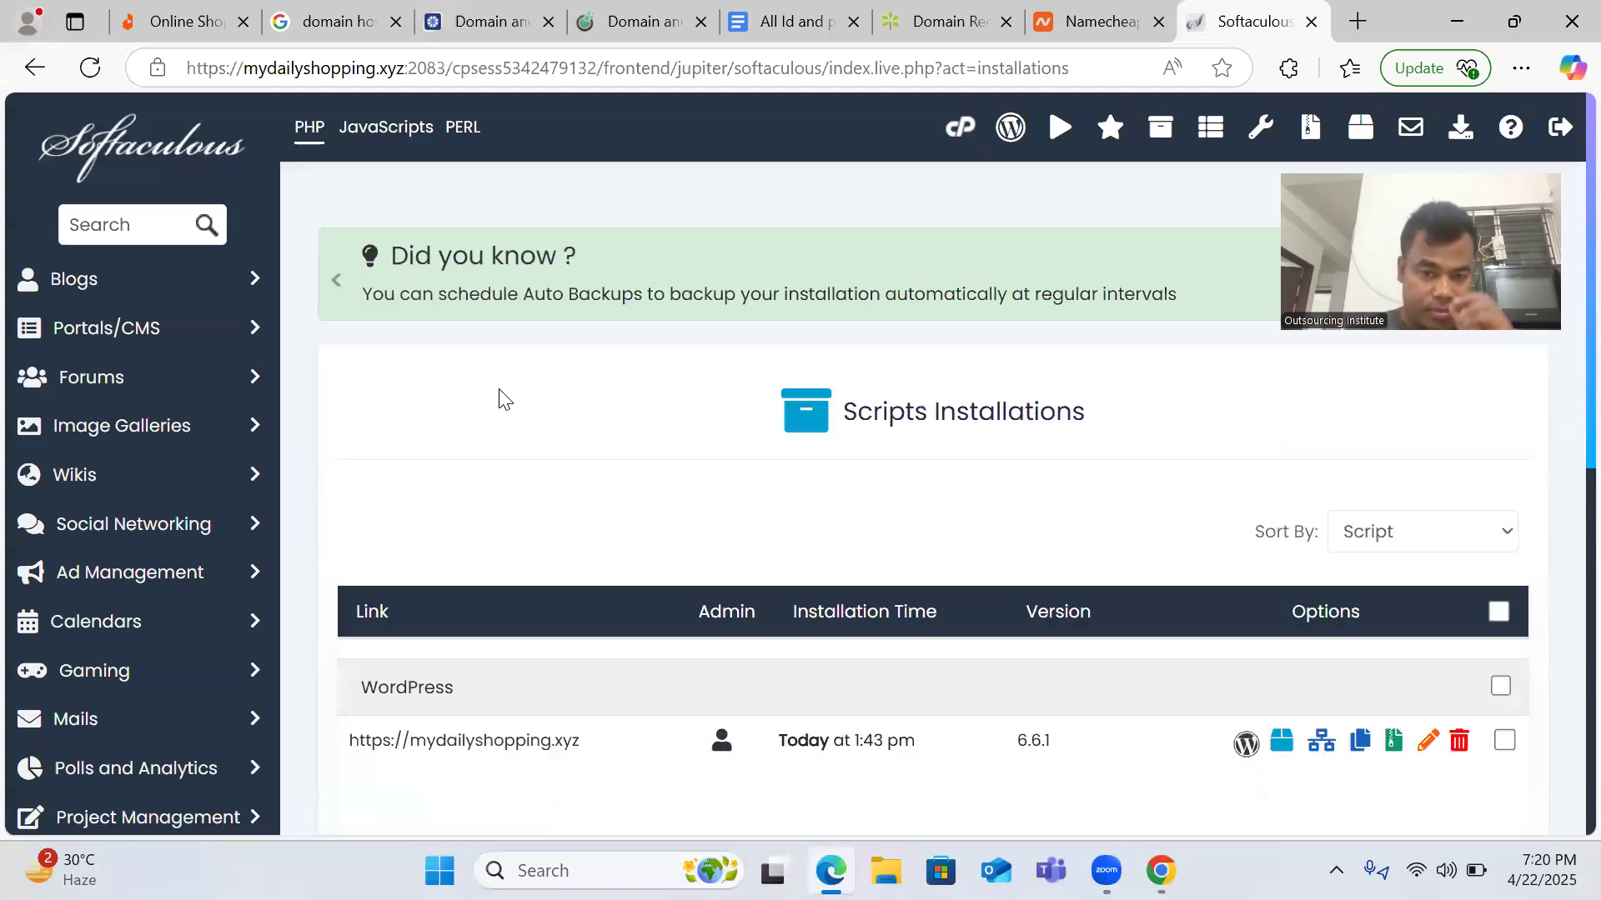
scroll(811, 525, "down", 2)
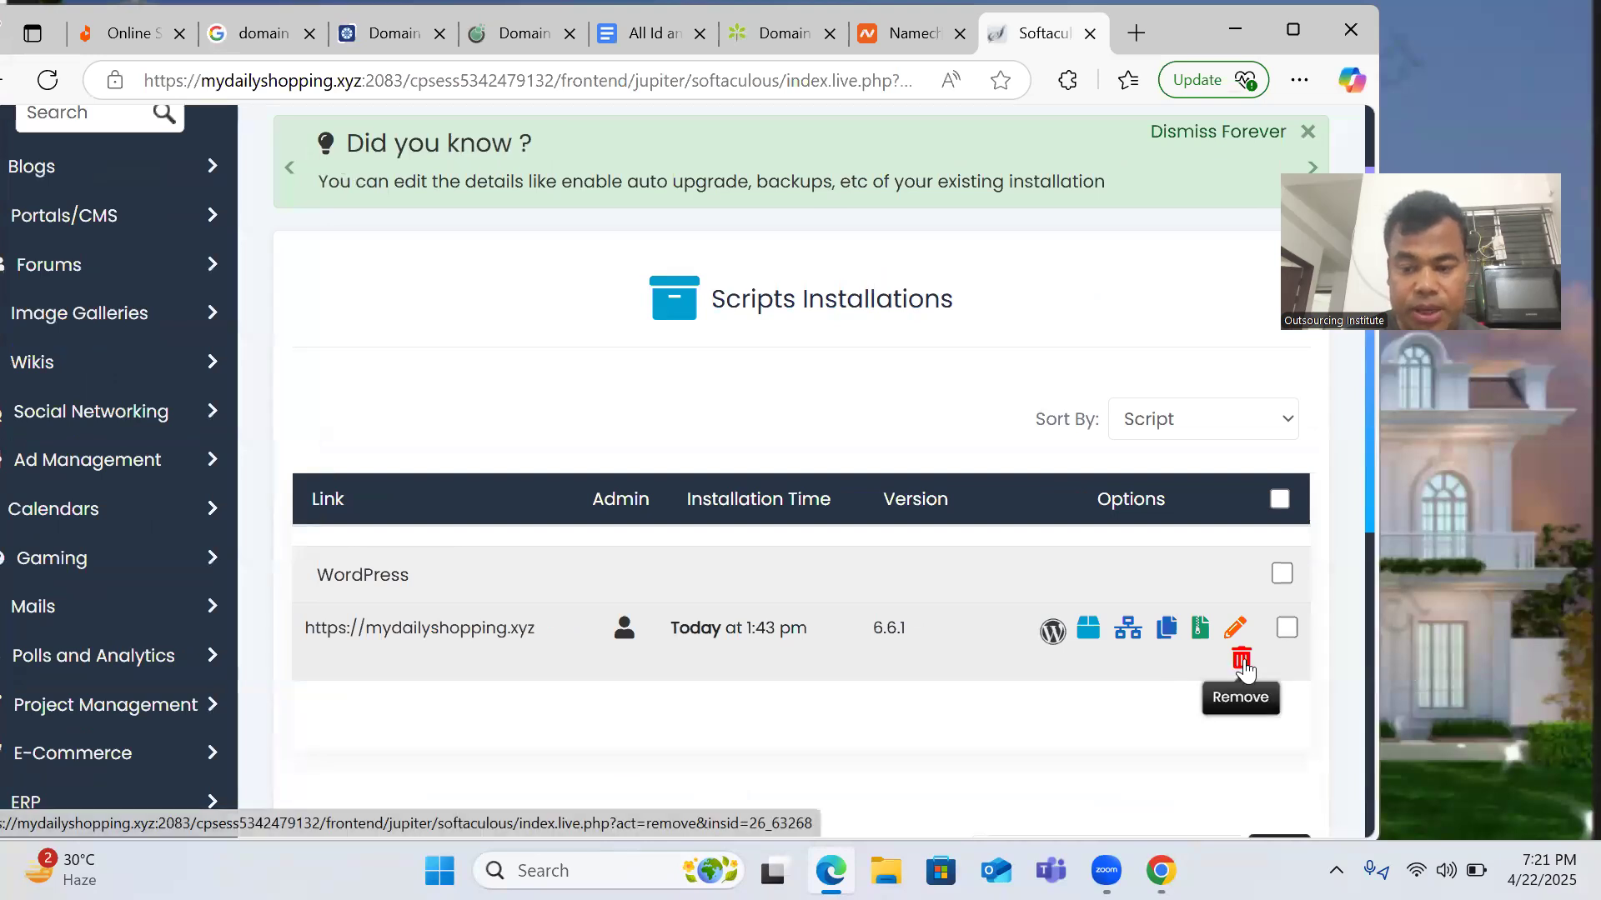
left_click(1242, 663)
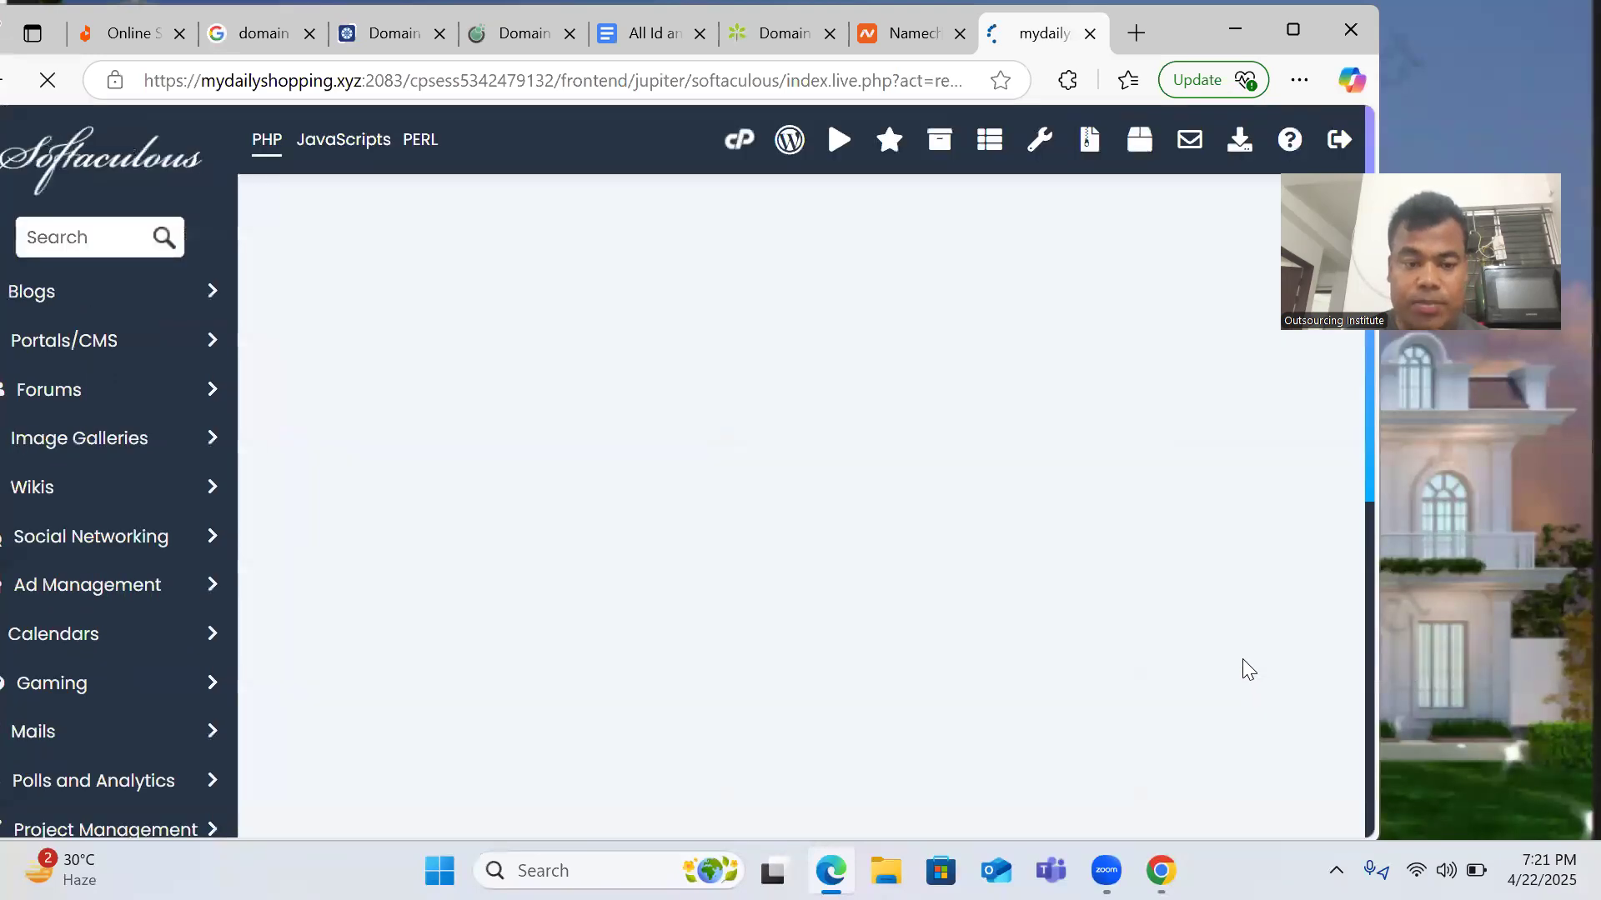
scroll(957, 473, "down", 10)
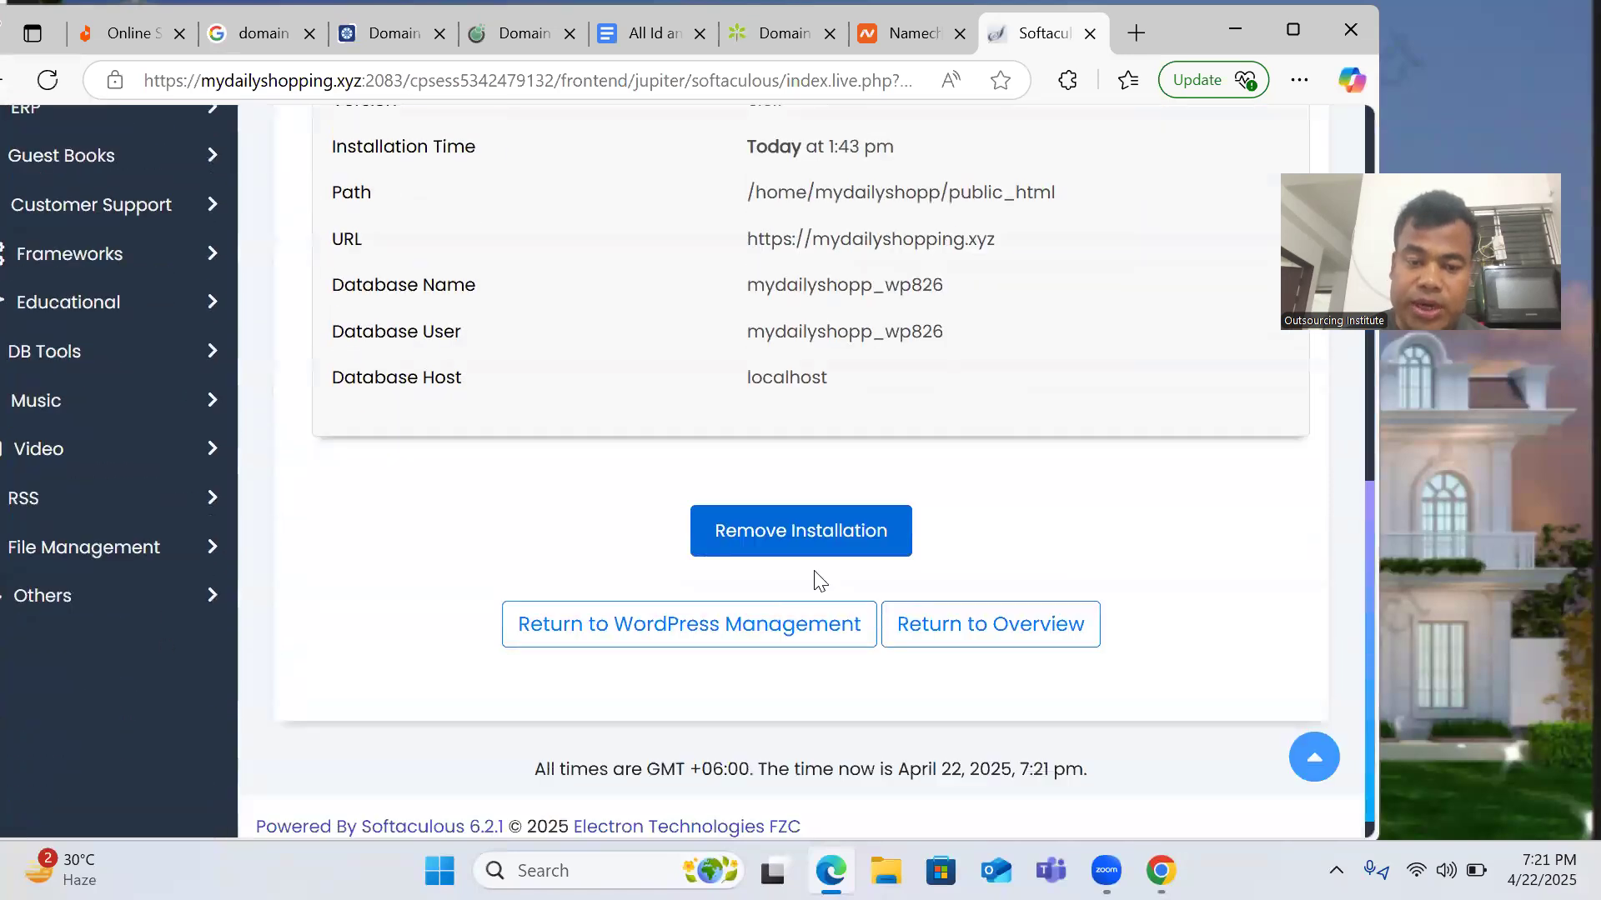
left_click(785, 516)
left_click(784, 225)
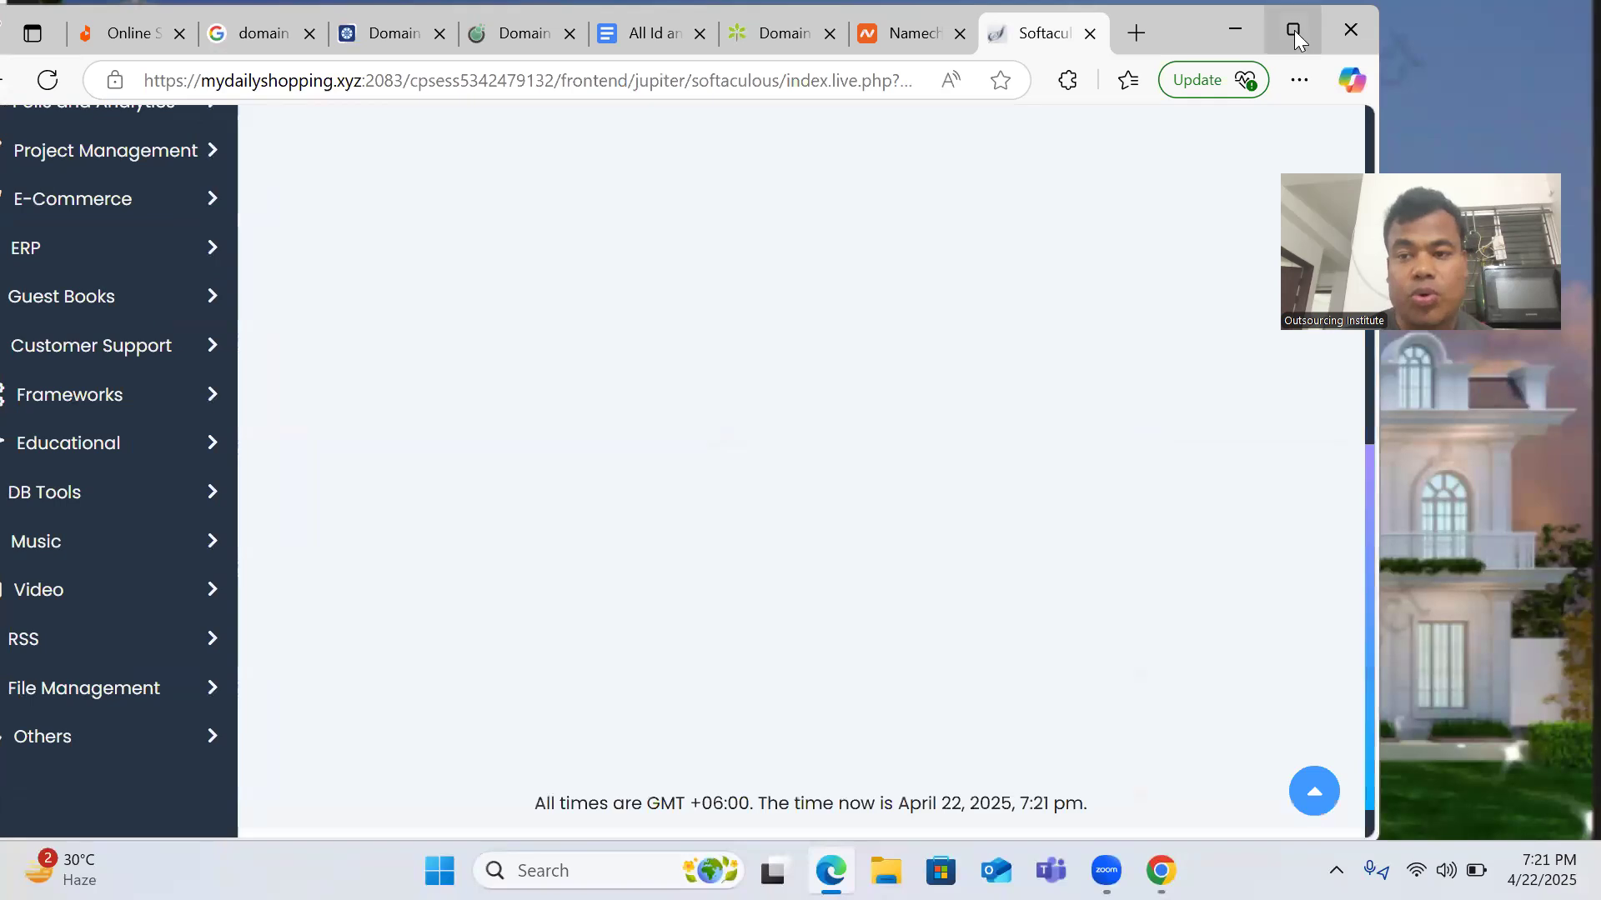
left_click(1293, 30)
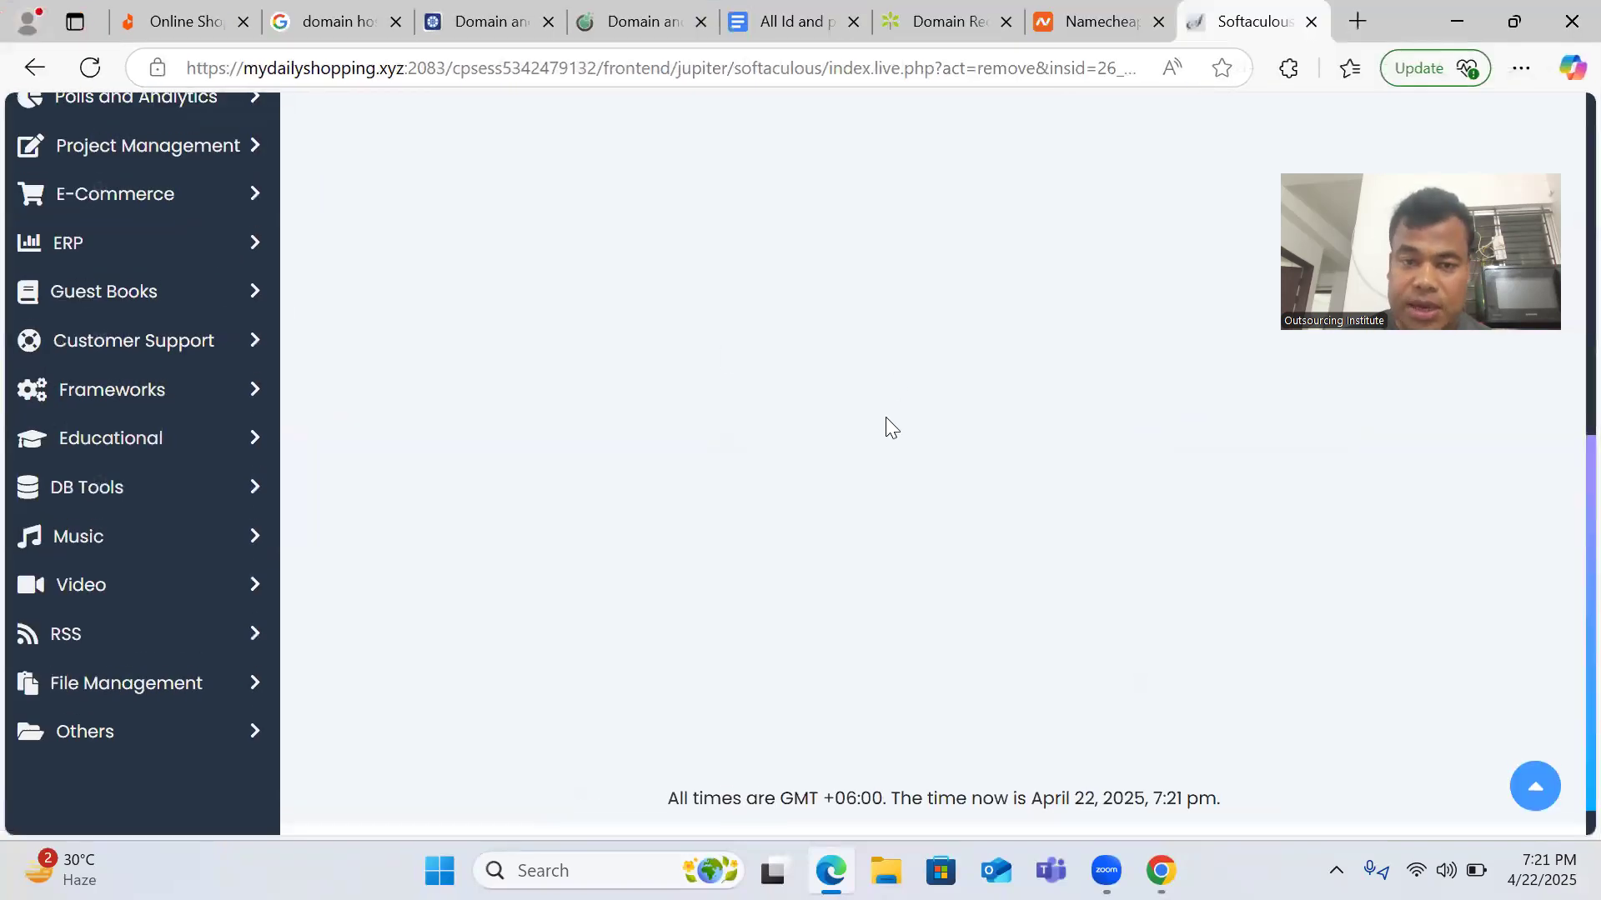
scroll(885, 417, "up", 10)
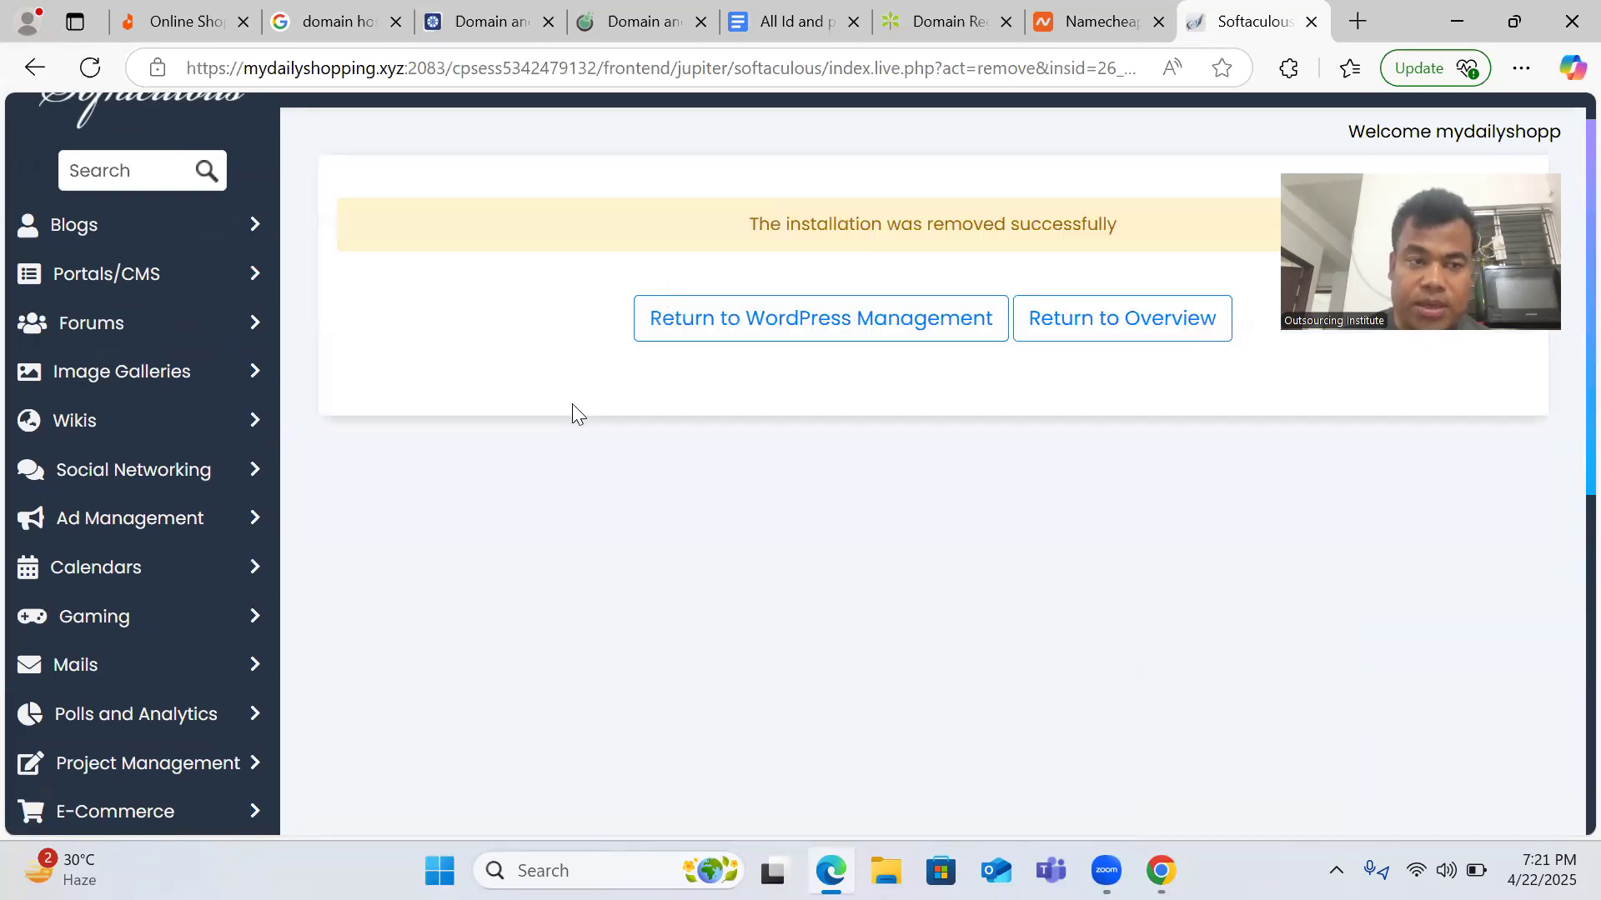
scroll(572, 409, "up", 1)
Start a new WordPress installation from the Softaculous home page
left_click(207, 156)
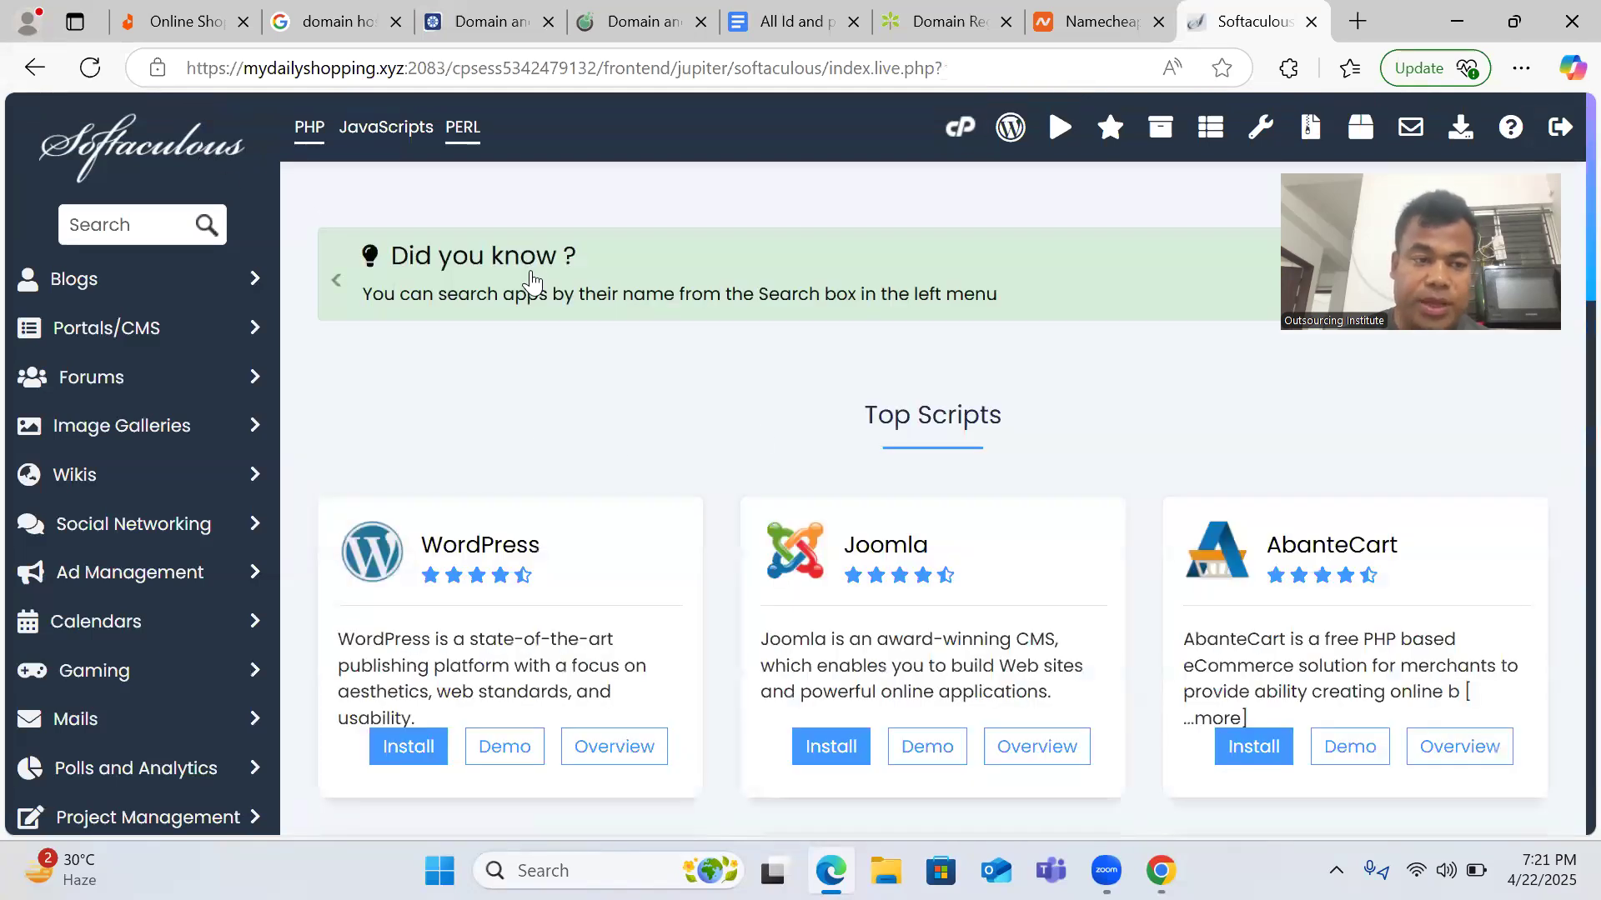
scroll(587, 388, "down", 1)
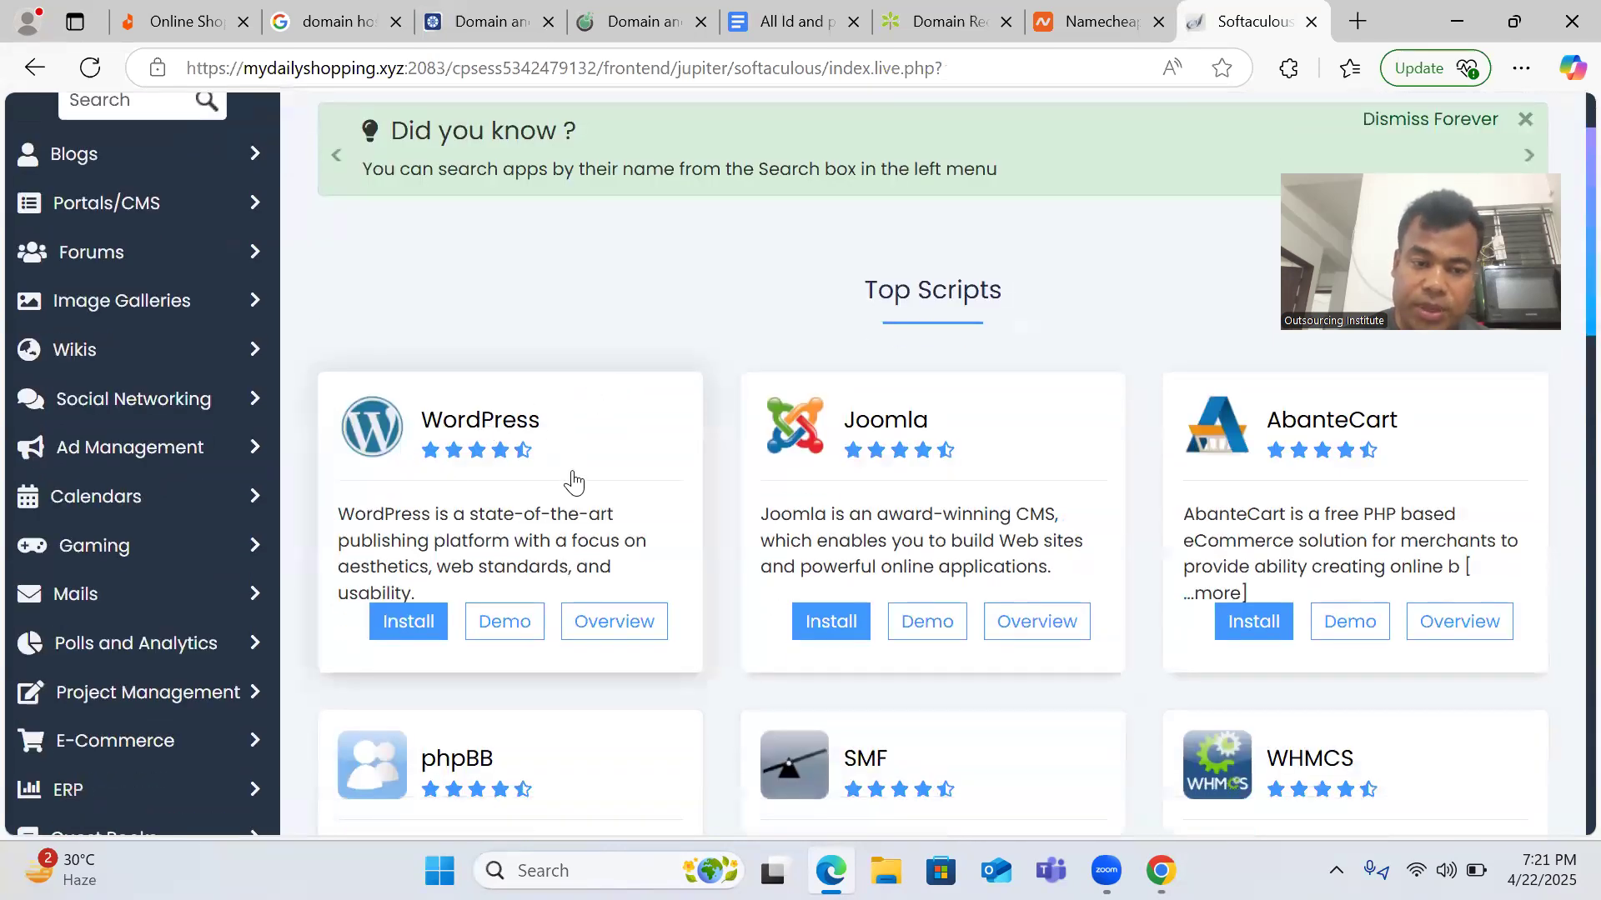
left_click(409, 622)
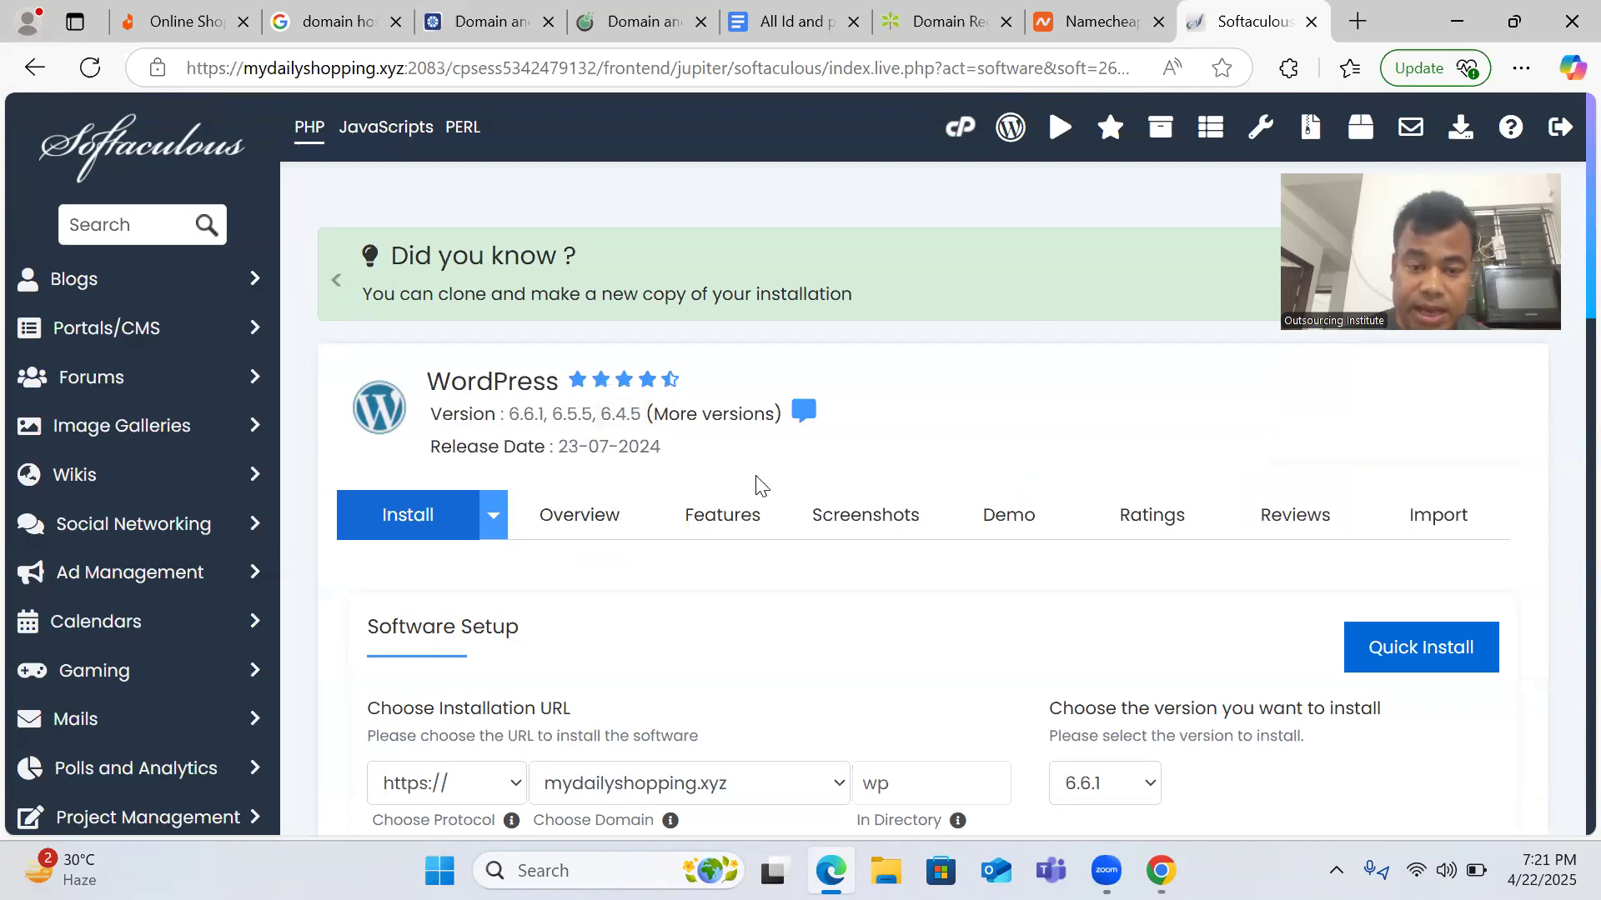
scroll(789, 658, "down", 3)
scroll(790, 664, "up", 2)
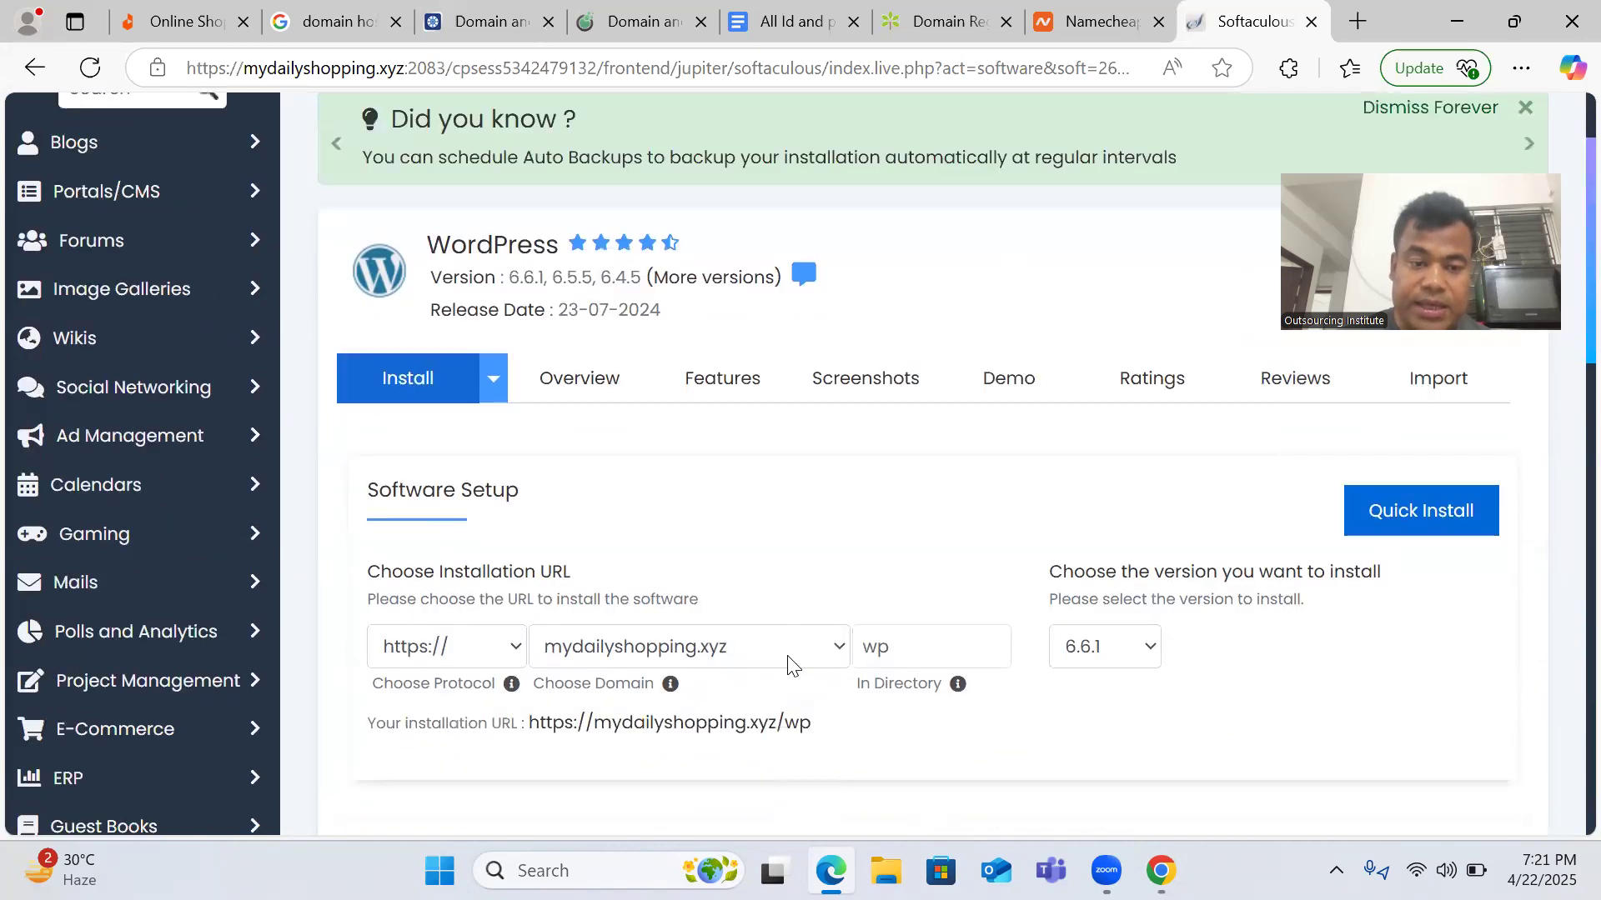
scroll(740, 521, "down", 3)
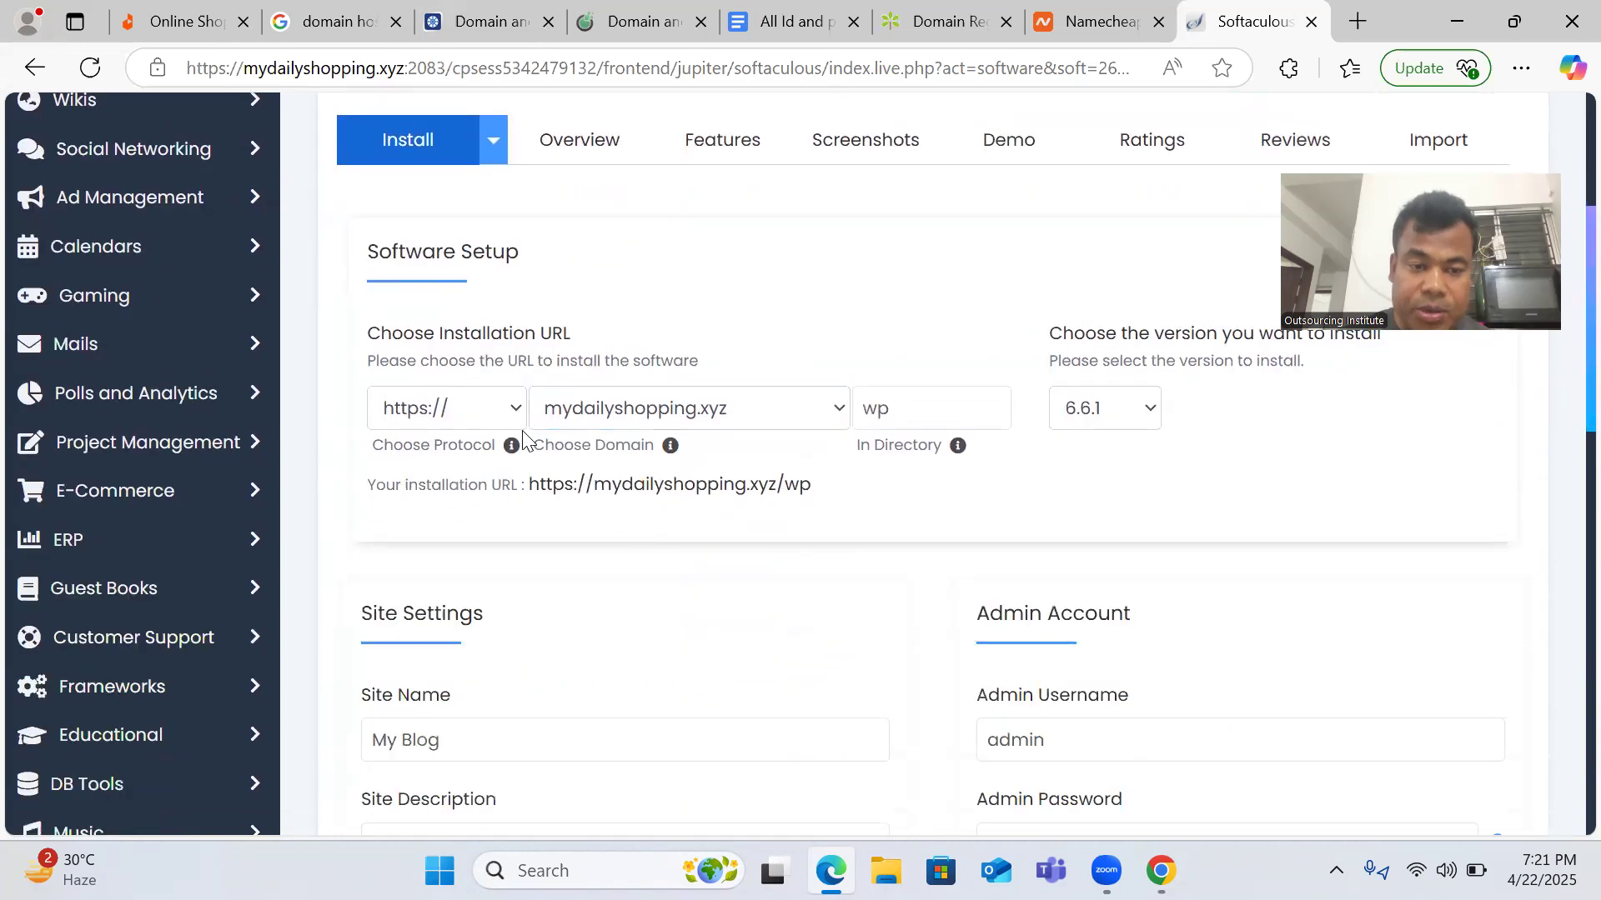
left_click(893, 419)
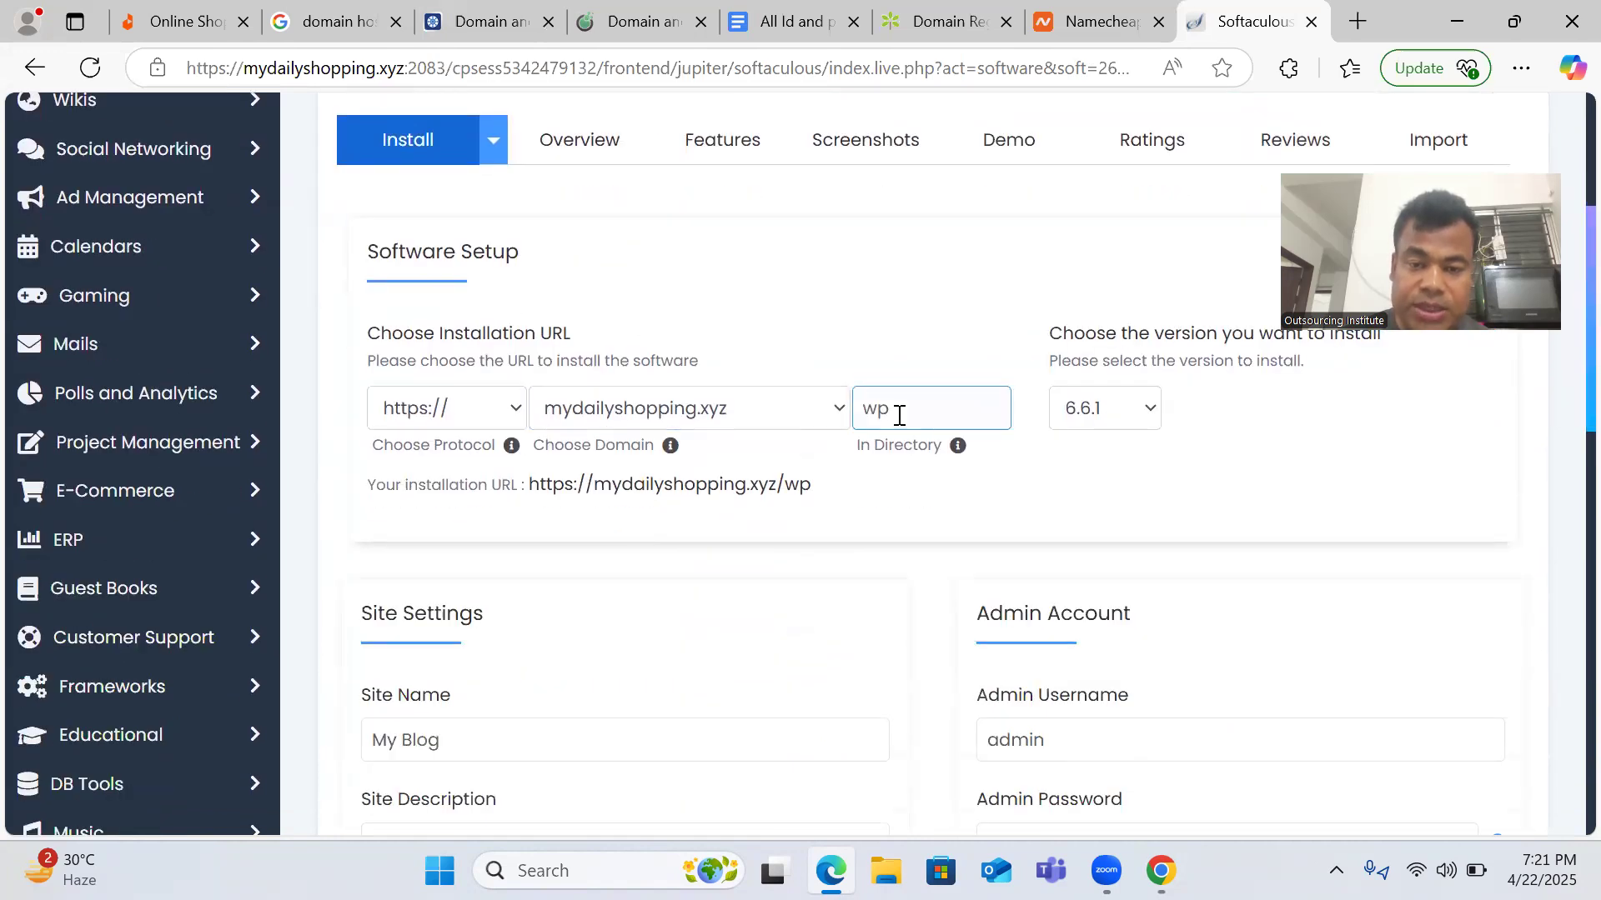
key("BackSpace")
left_click(898, 297)
left_click(936, 406)
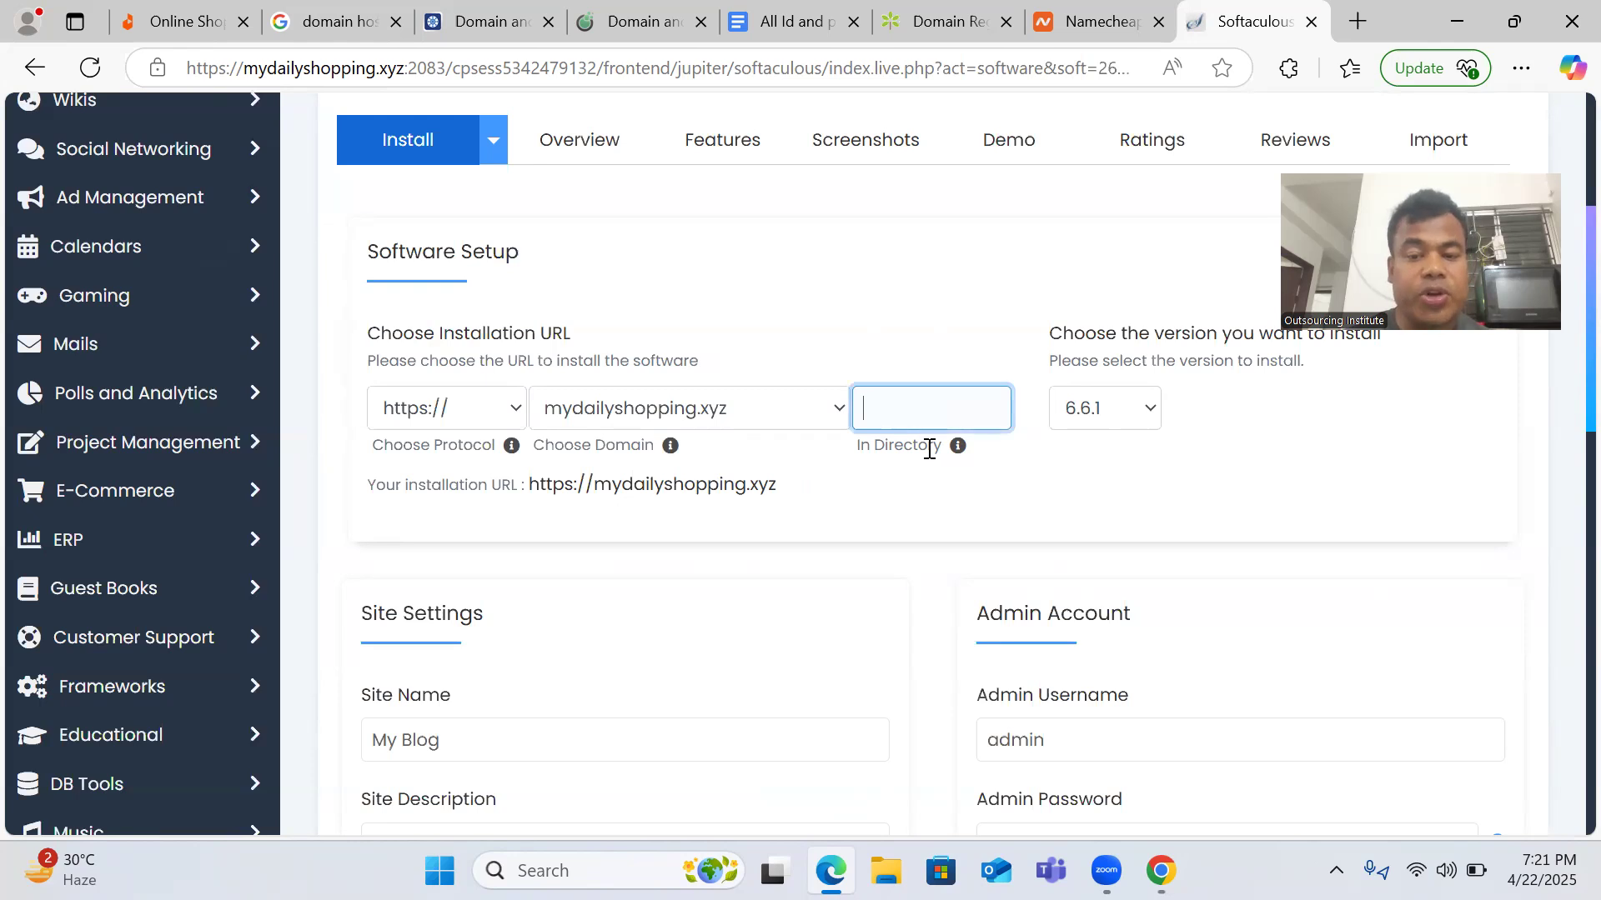
left_click(942, 326)
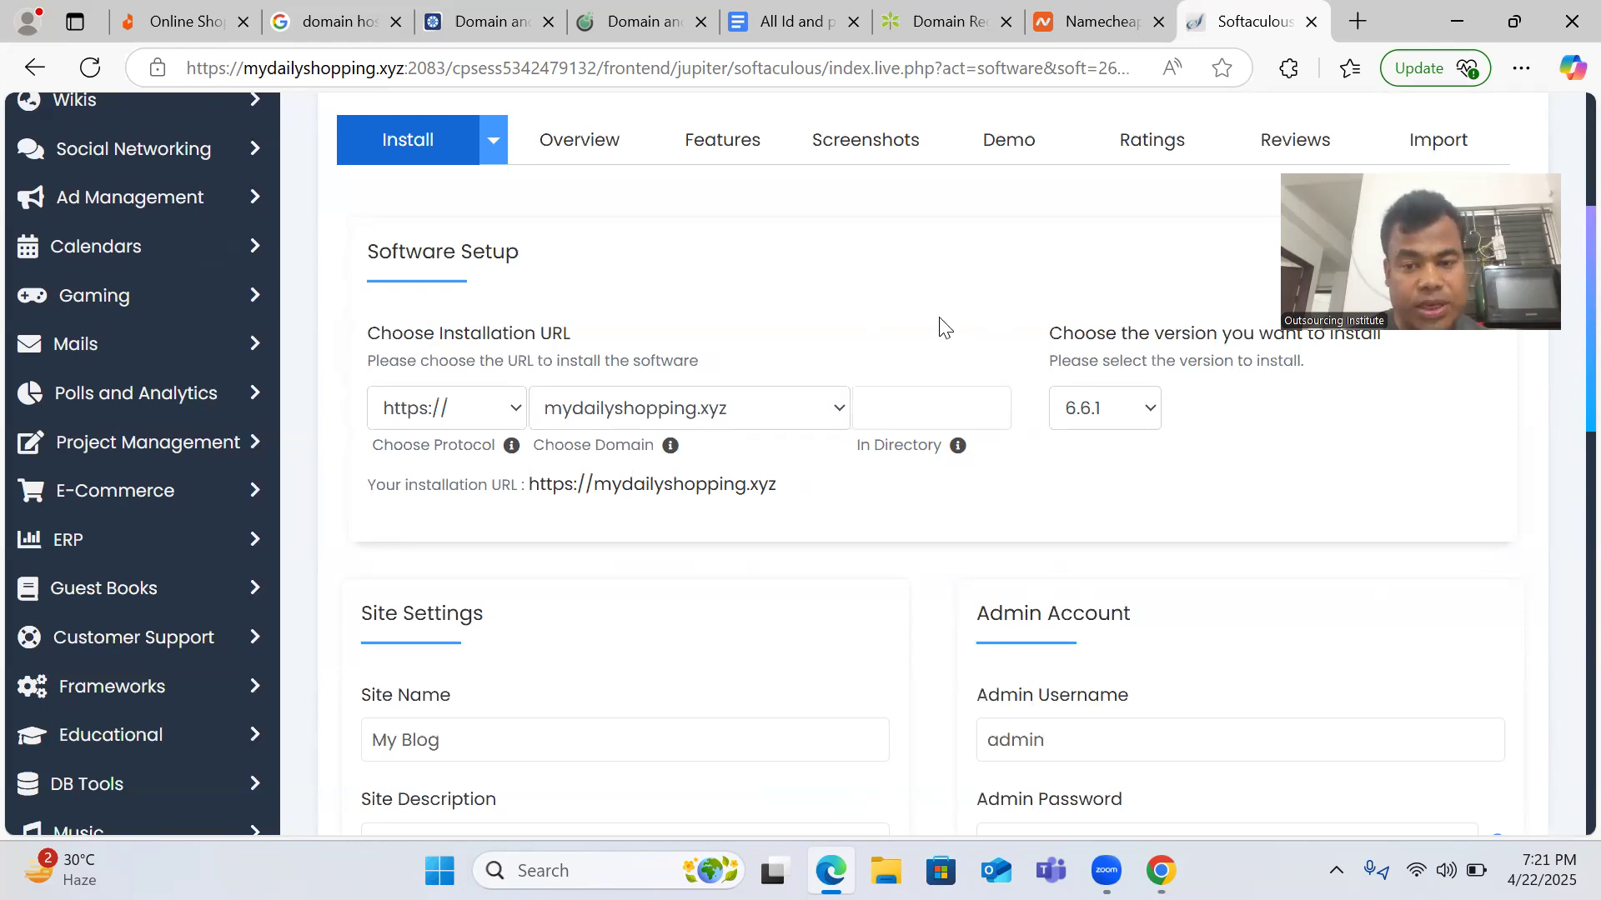
left_click(897, 415)
left_click(1062, 519)
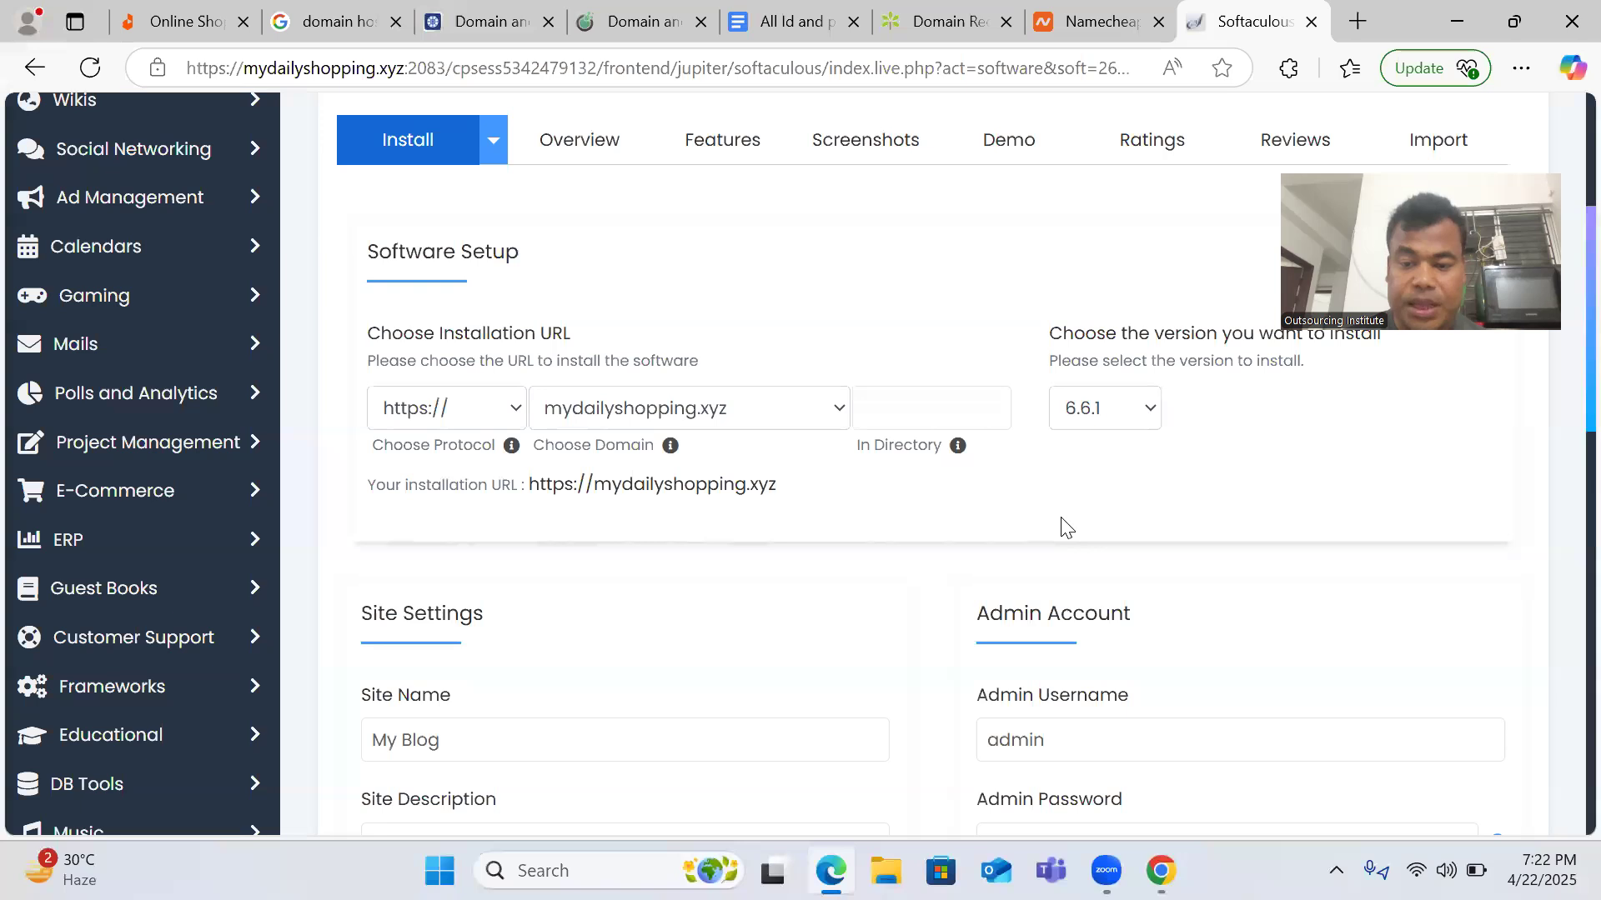
scroll(1063, 521, "down", 3)
left_click(1049, 470)
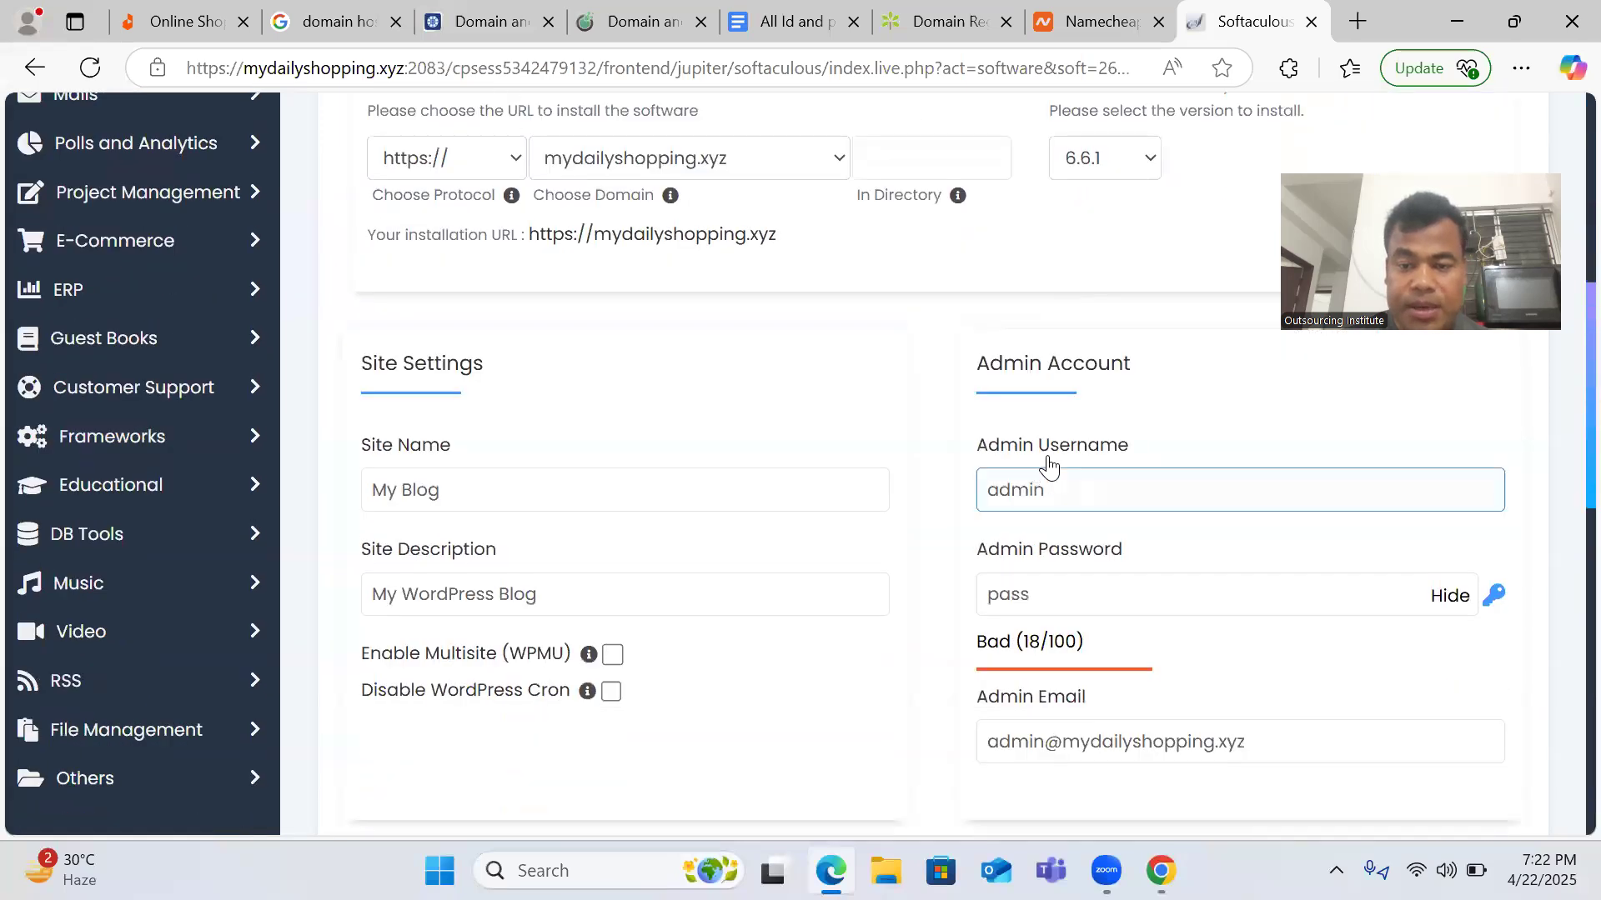
double_click(1081, 486)
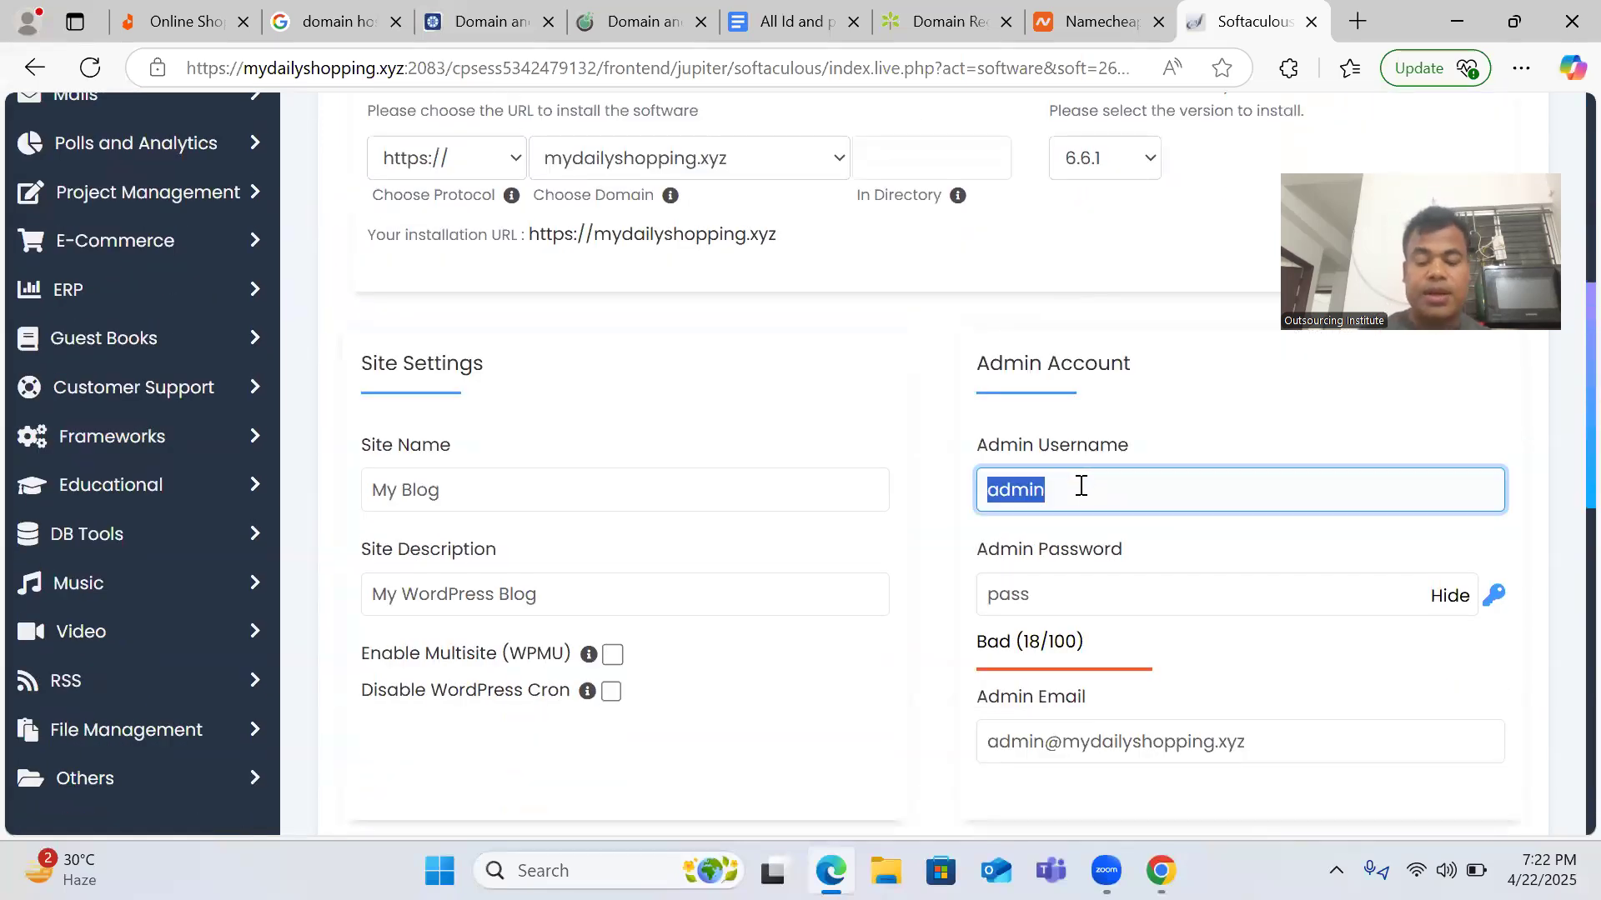
type("kash")
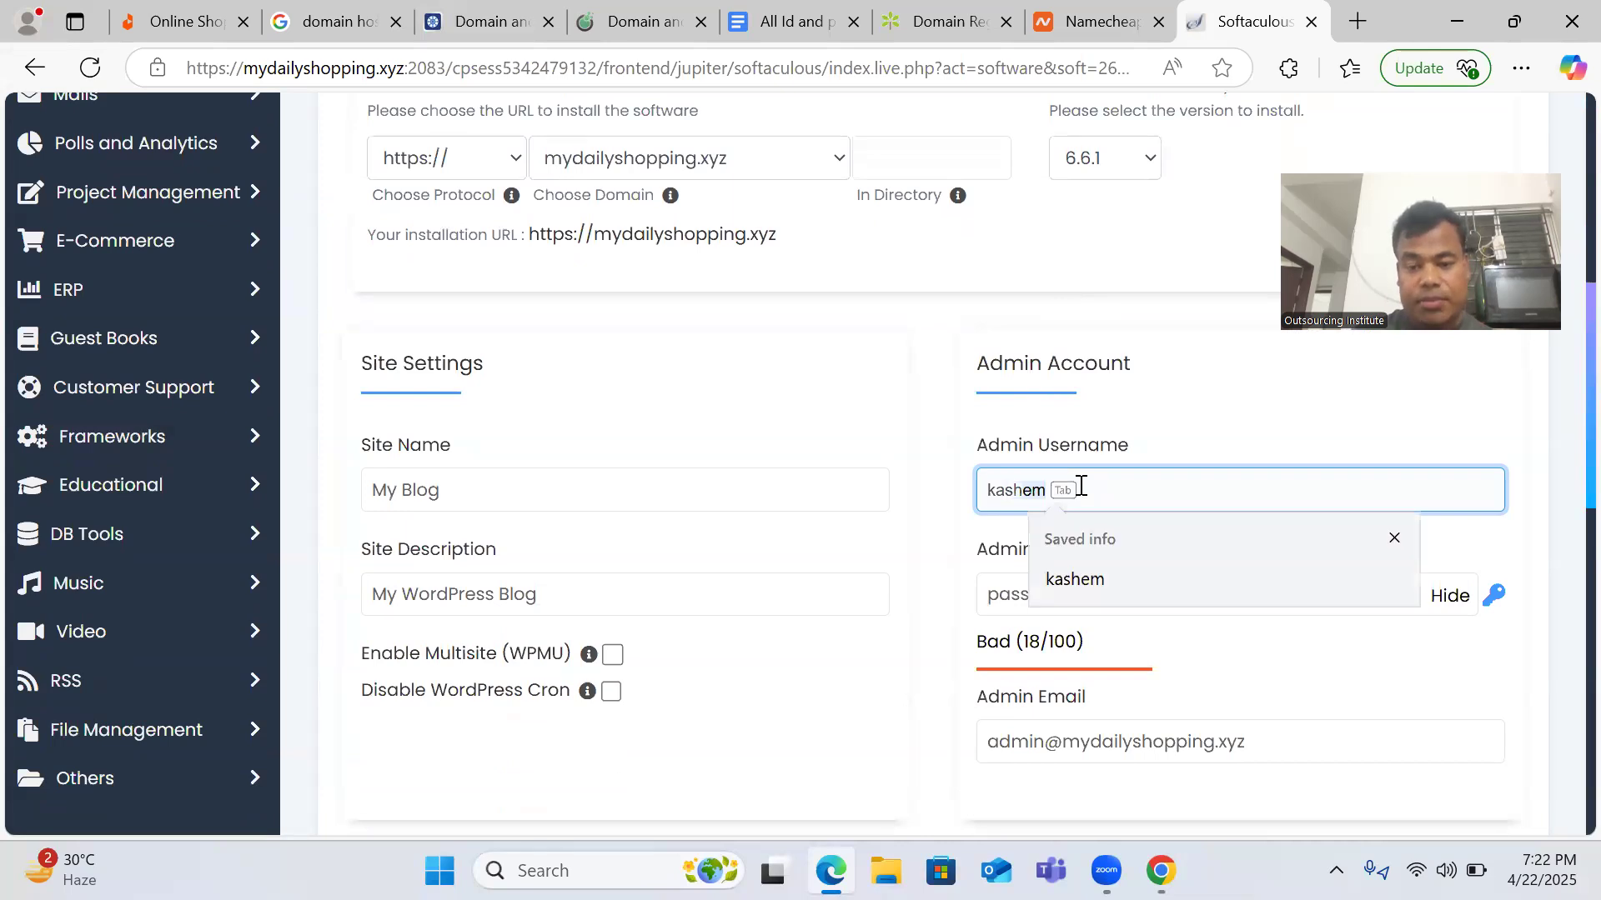
key("Tab")
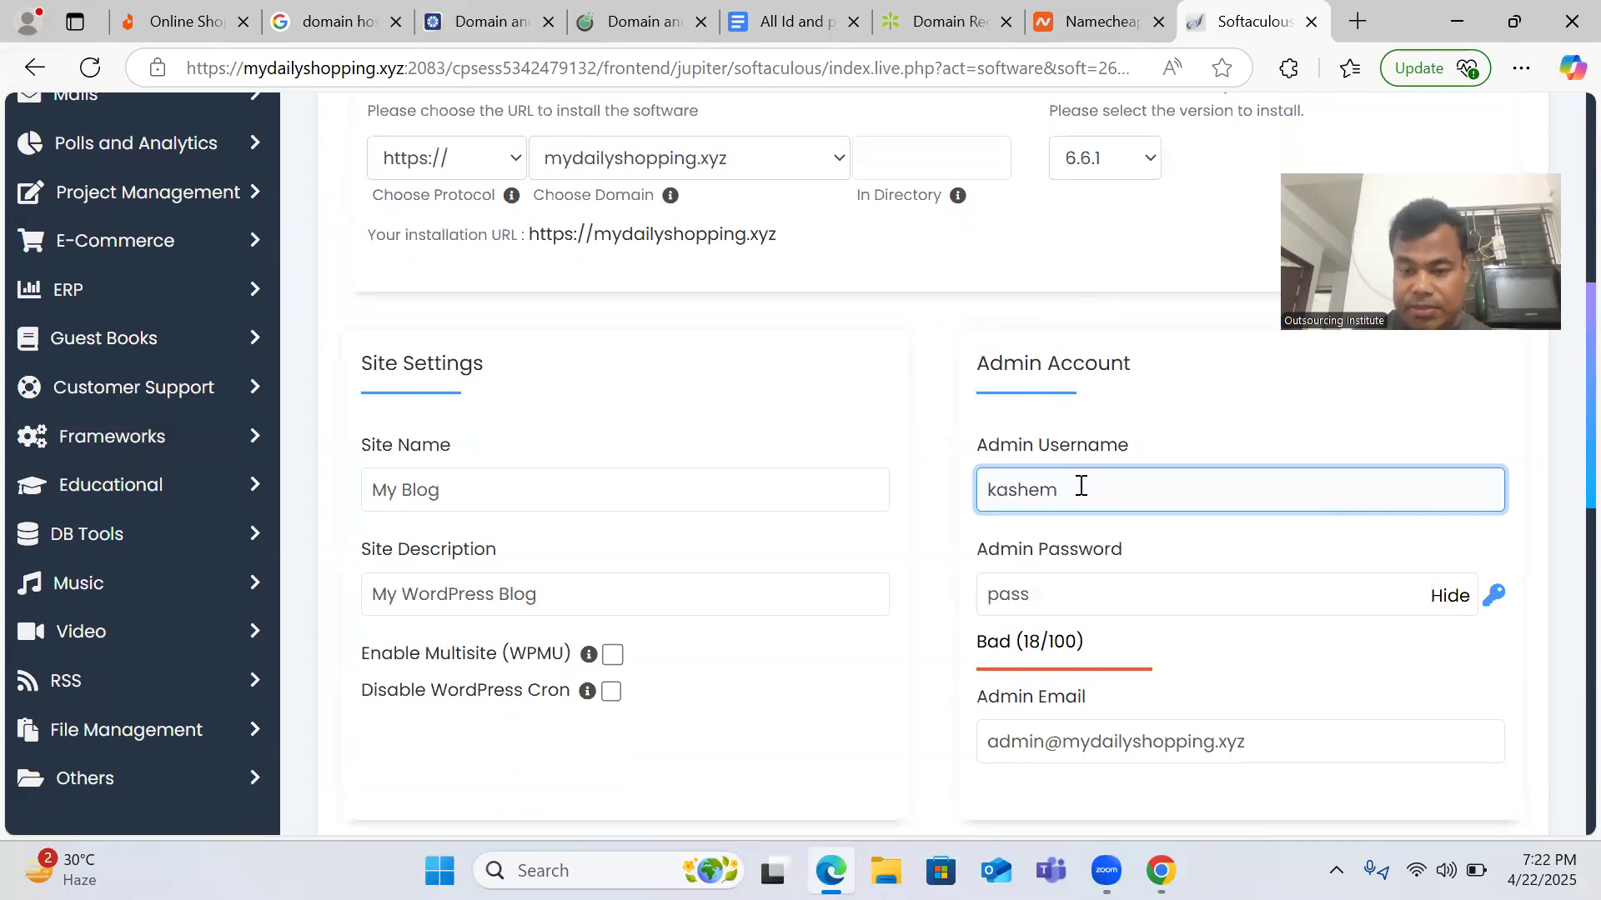
key("BackSpace")
key("BackSpace")
key("BackSpace")
key("BackSpace")
key("BackSpace")
key("BackSpace")
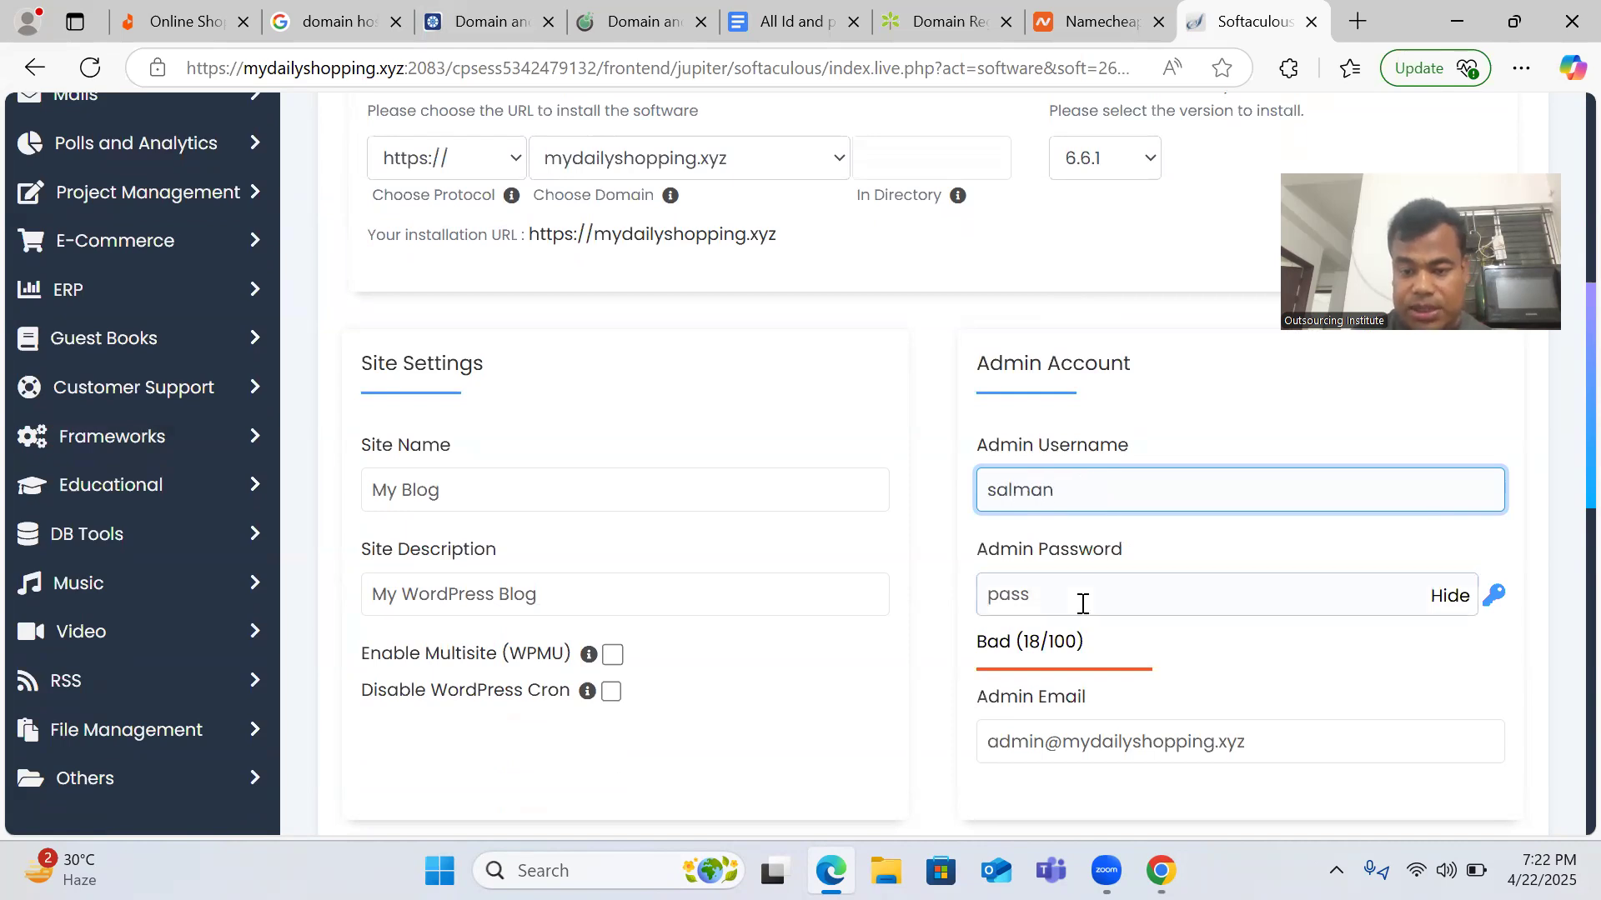
left_click(1083, 603)
key("BackSpace")
key("BackSpace")
key("BackSpace")
key("BackSpace")
double_click(1082, 604)
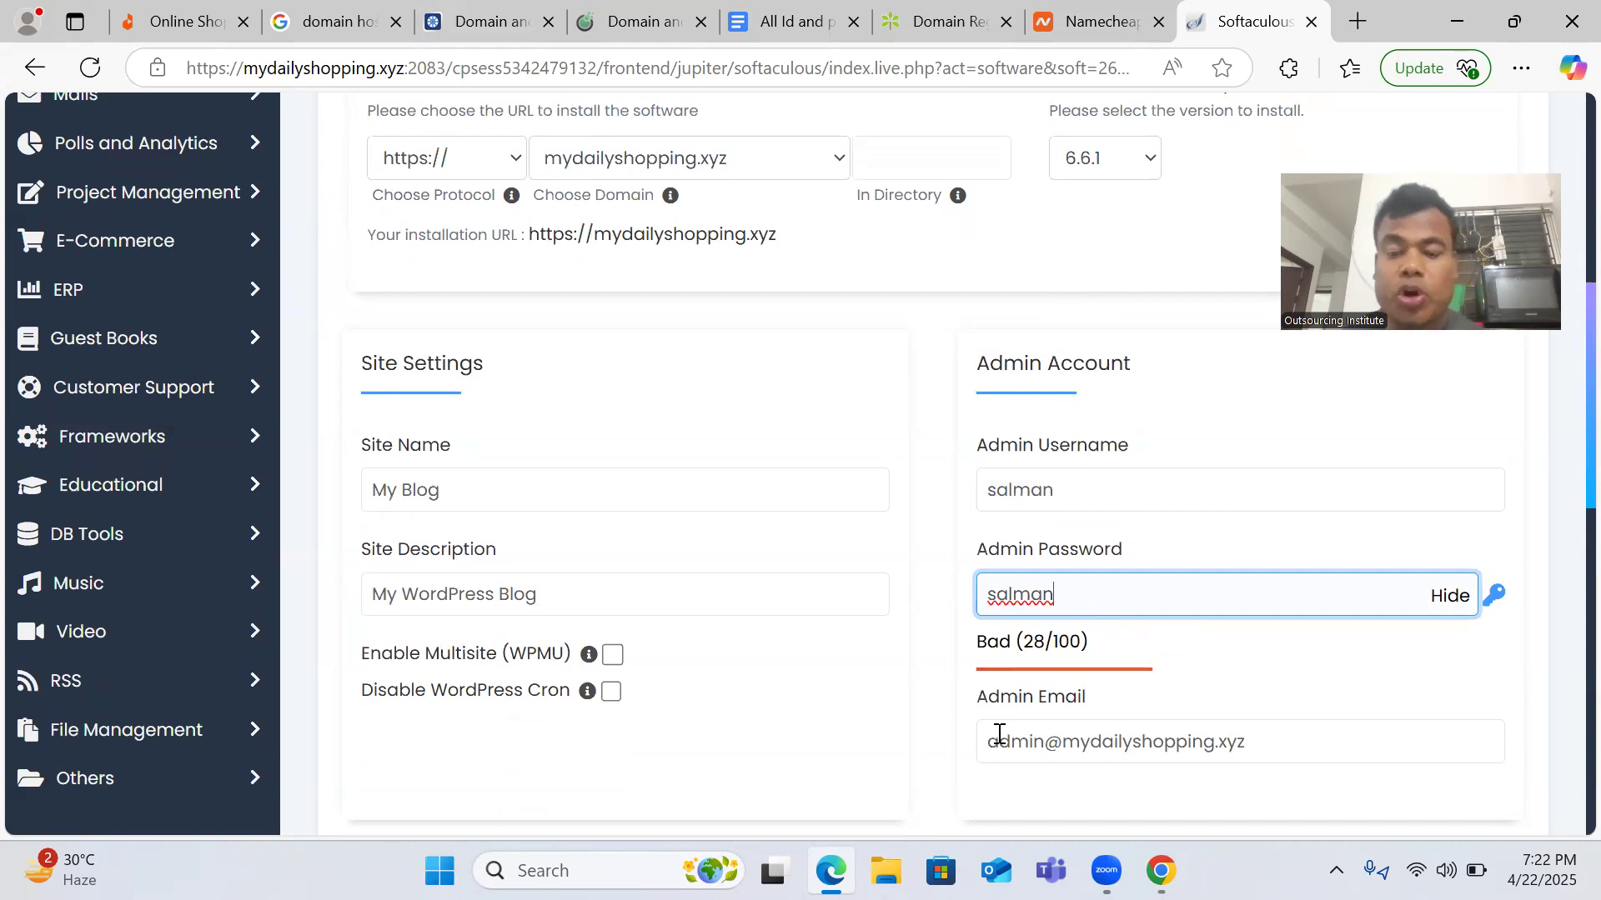
left_click(938, 580)
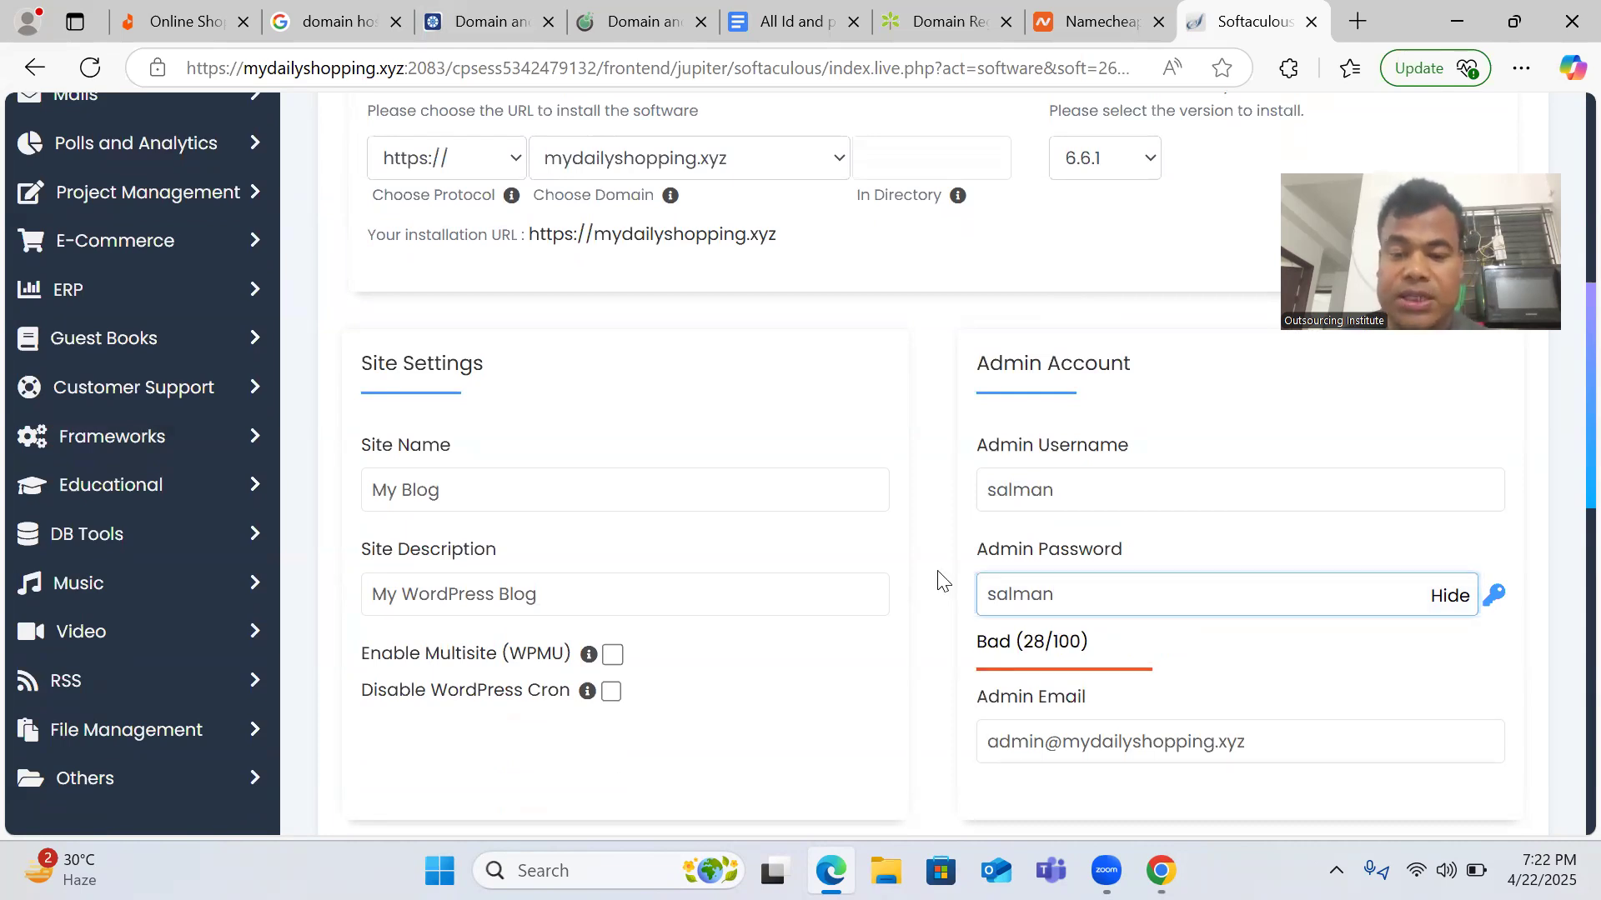
Point out the admin username and password fields and their Bad (28/100) strength rating
left_click(1114, 484)
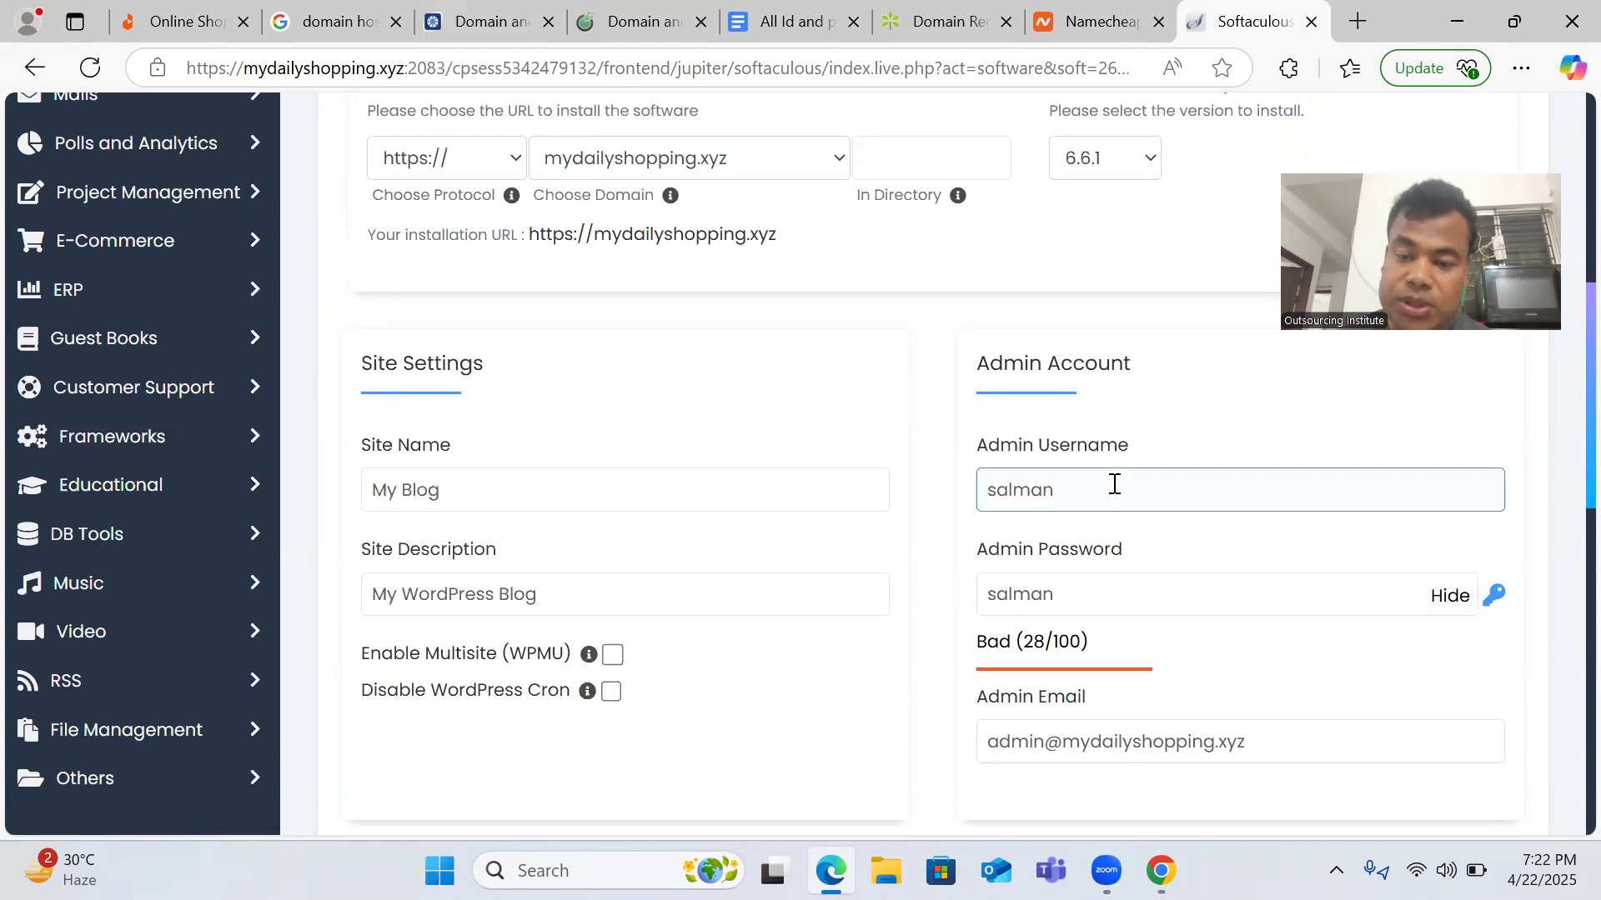
left_click(1104, 600)
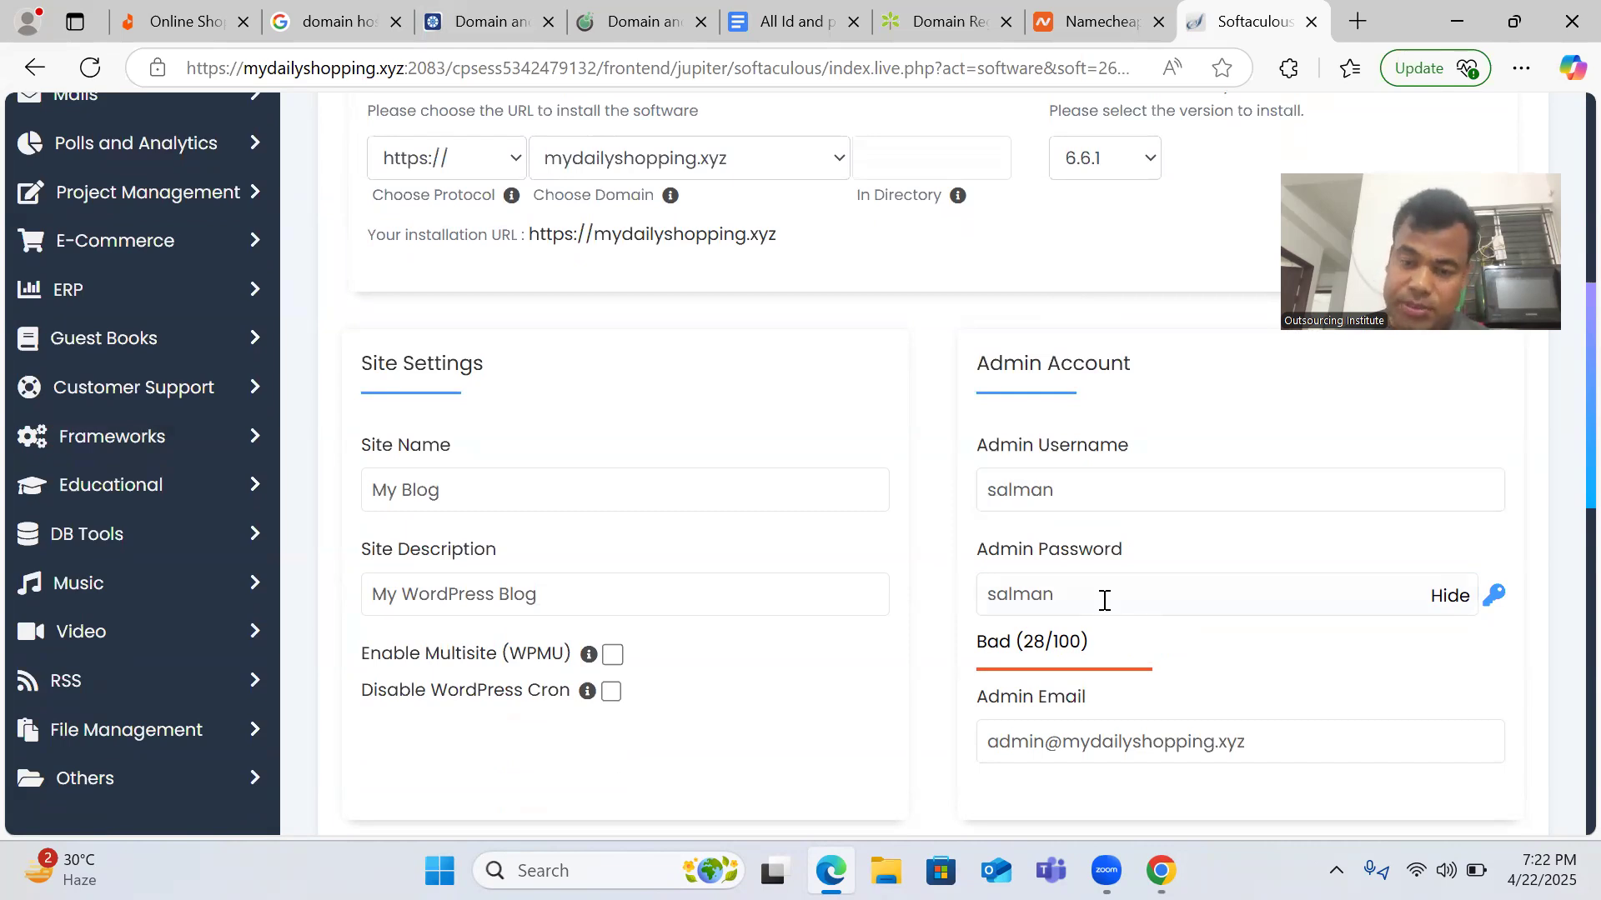
left_click(1079, 472)
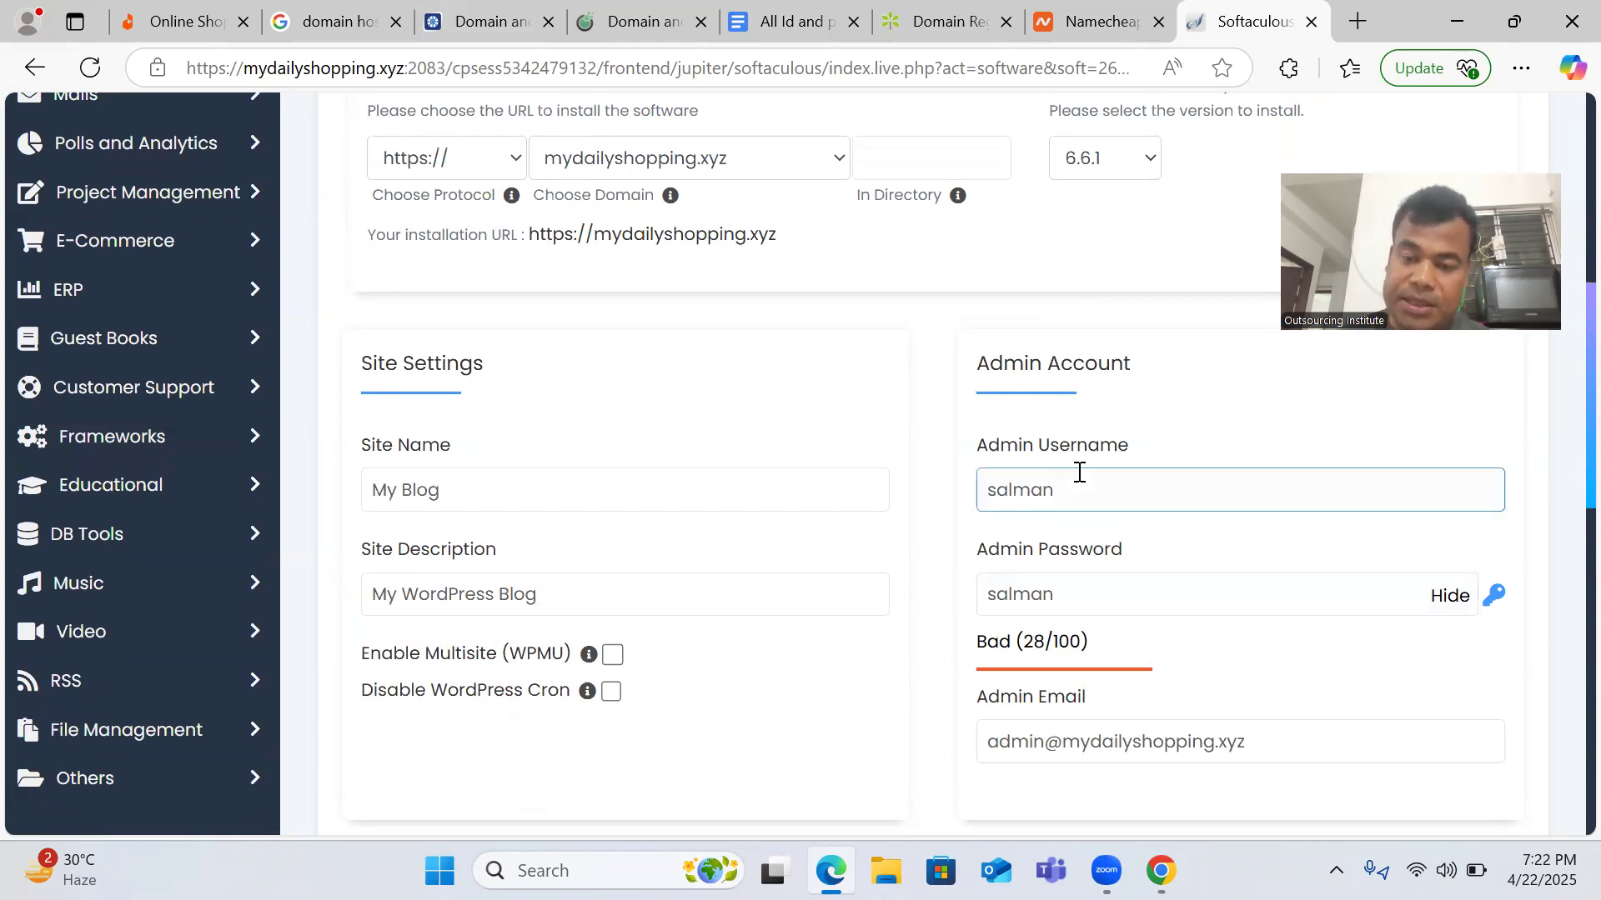
left_click(1079, 584)
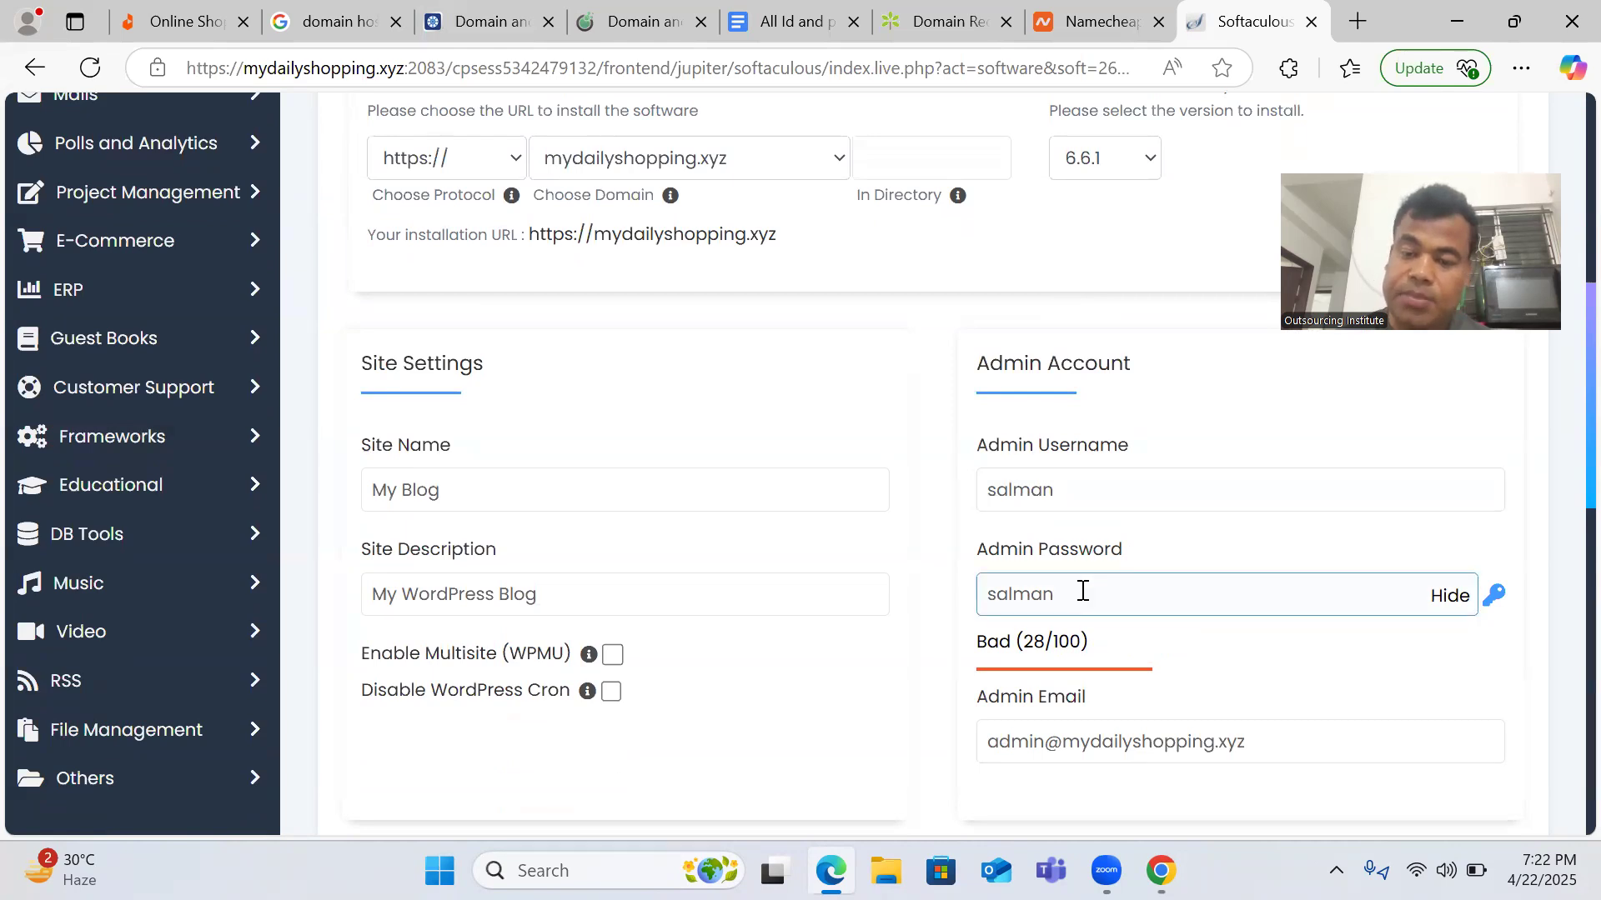
left_click(946, 572)
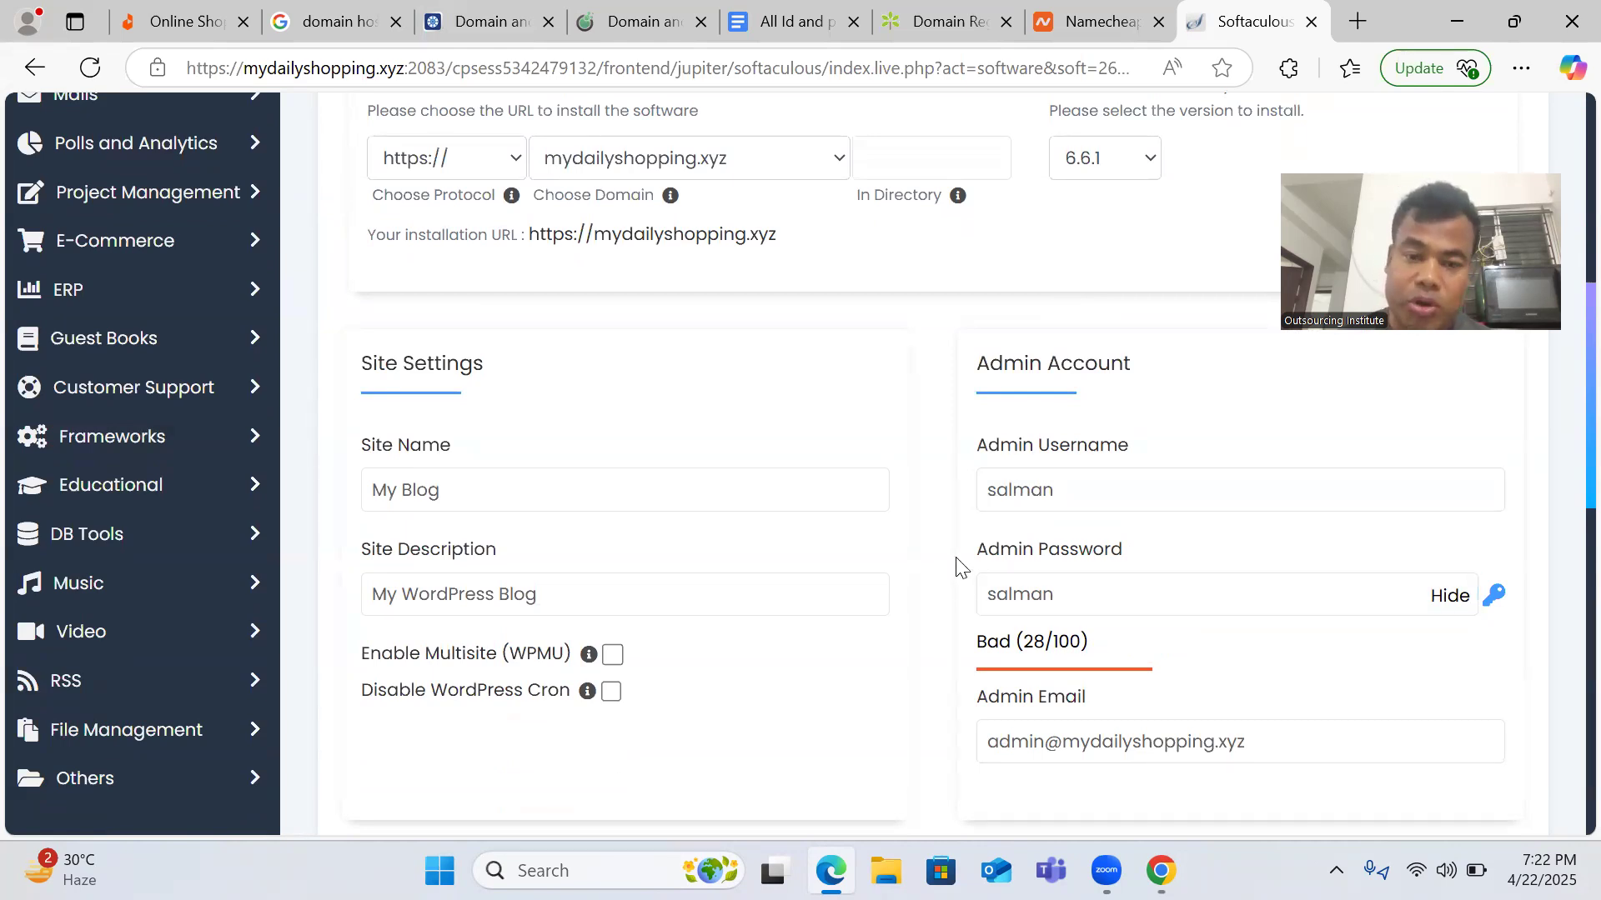
left_click(1025, 503)
left_click(1100, 609)
left_click(1012, 487)
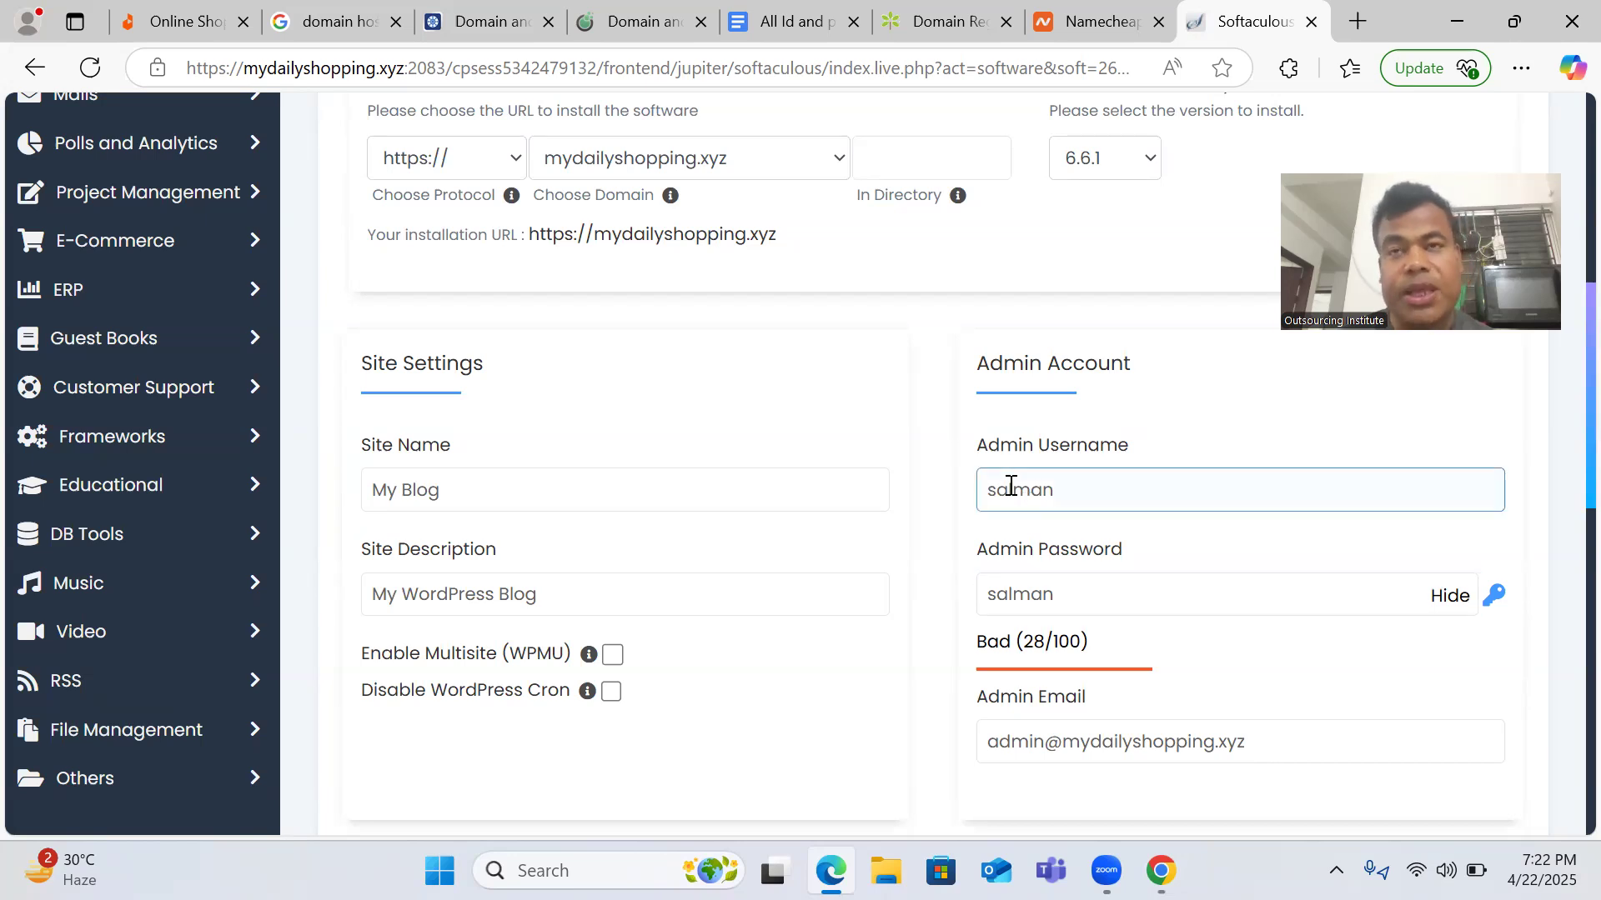
left_click(1146, 592)
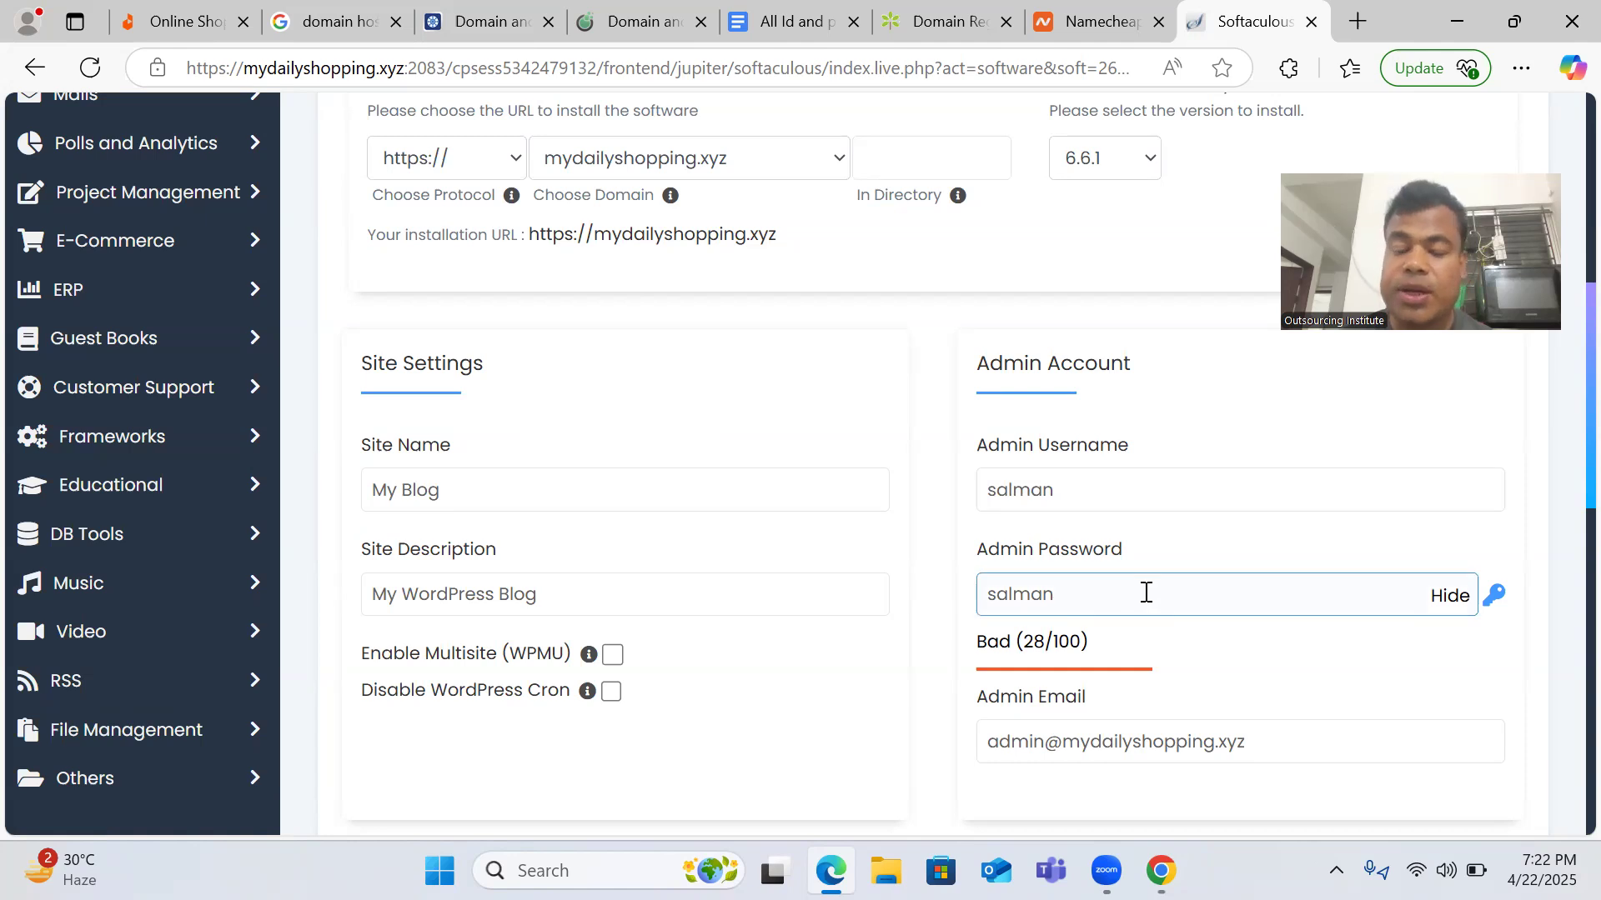
left_click(1165, 546)
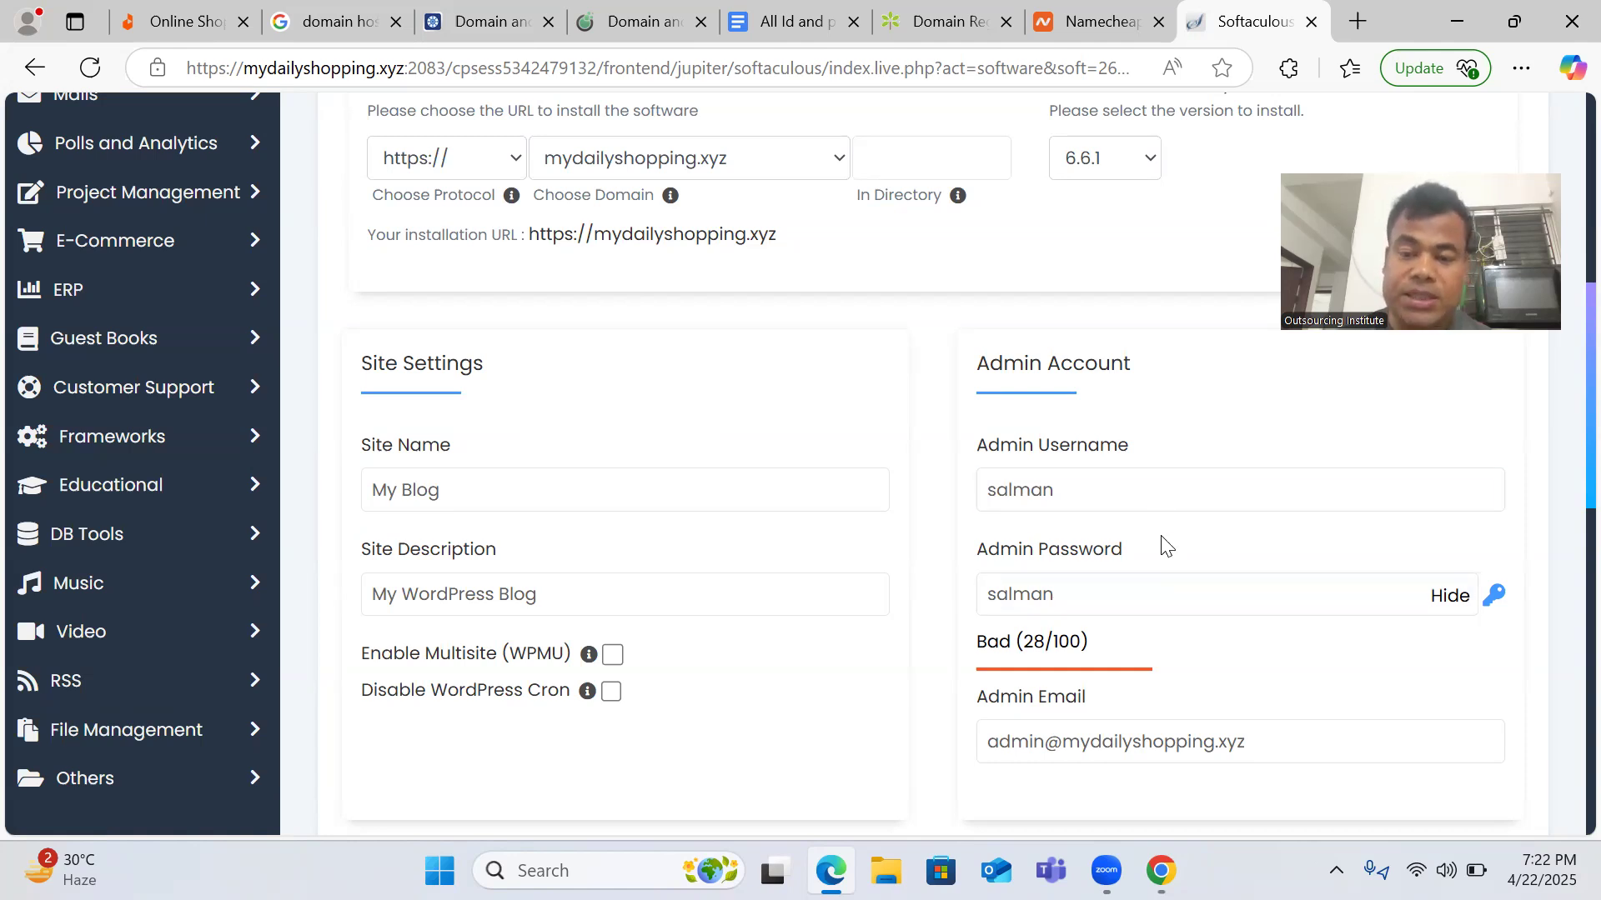
left_click(978, 483)
left_click(1171, 518)
left_click(1013, 491)
left_click(958, 411)
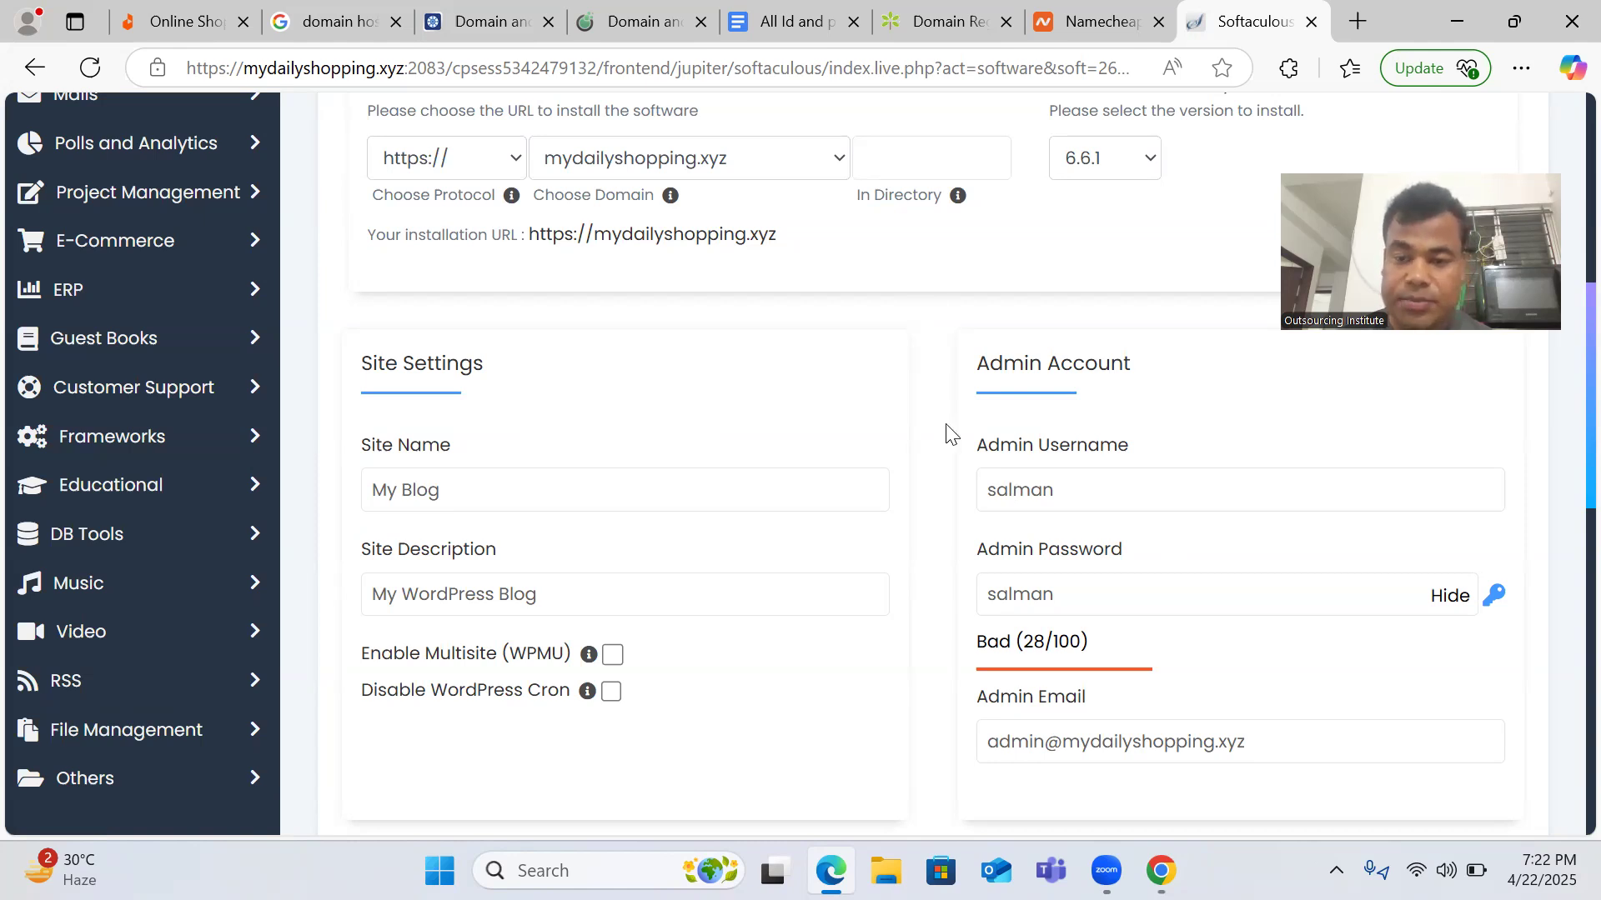
left_click(991, 492)
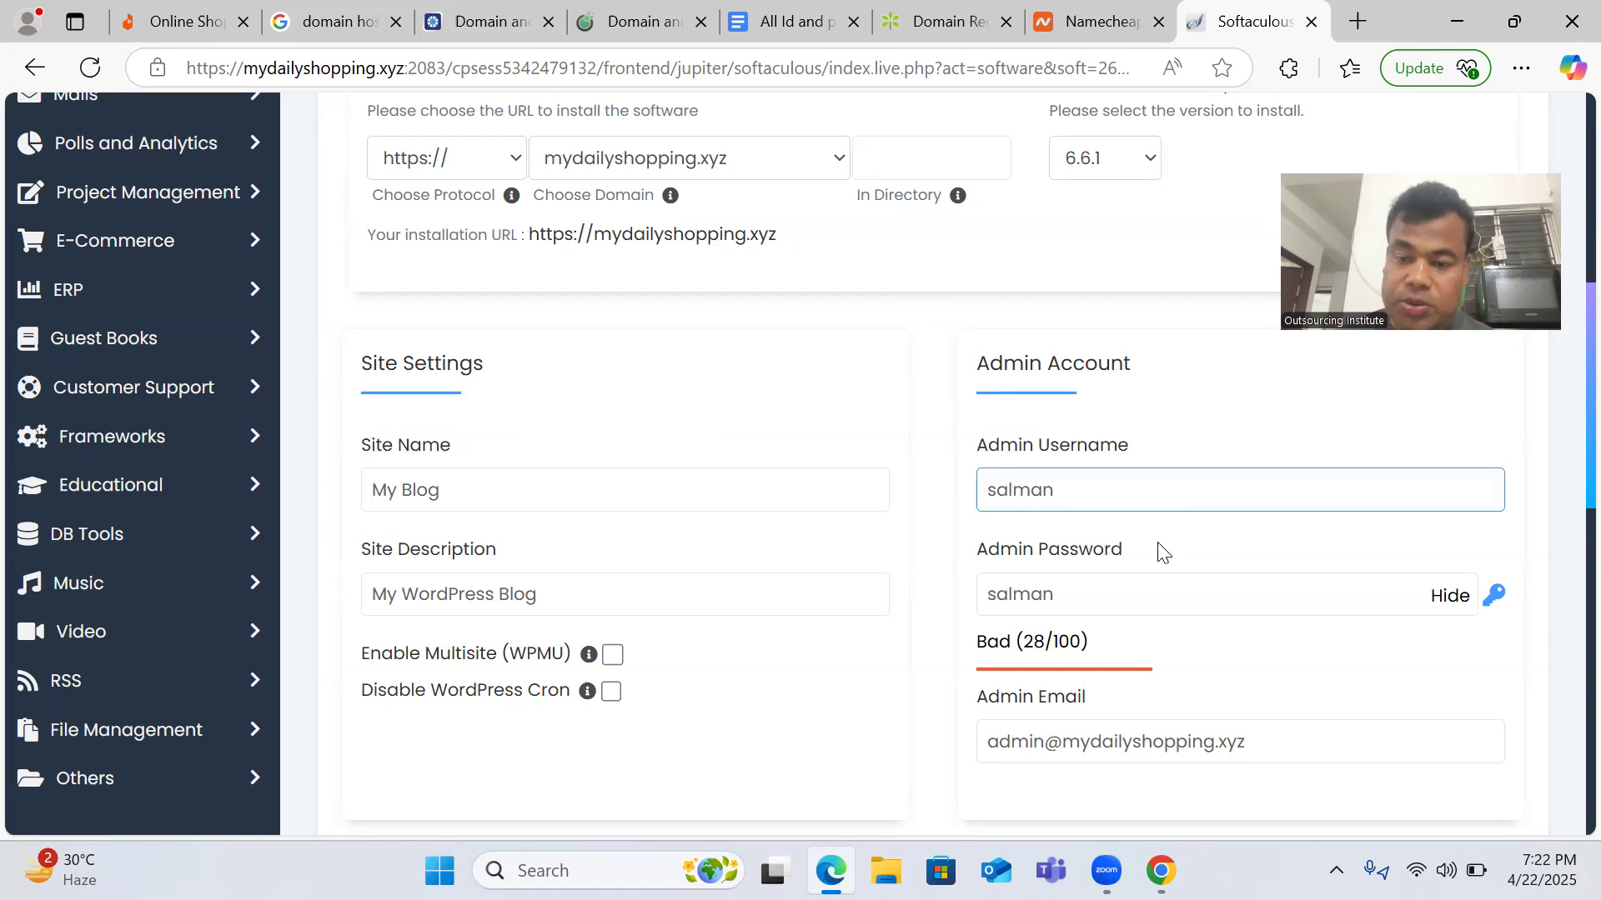
left_click(1109, 412)
left_click(997, 456)
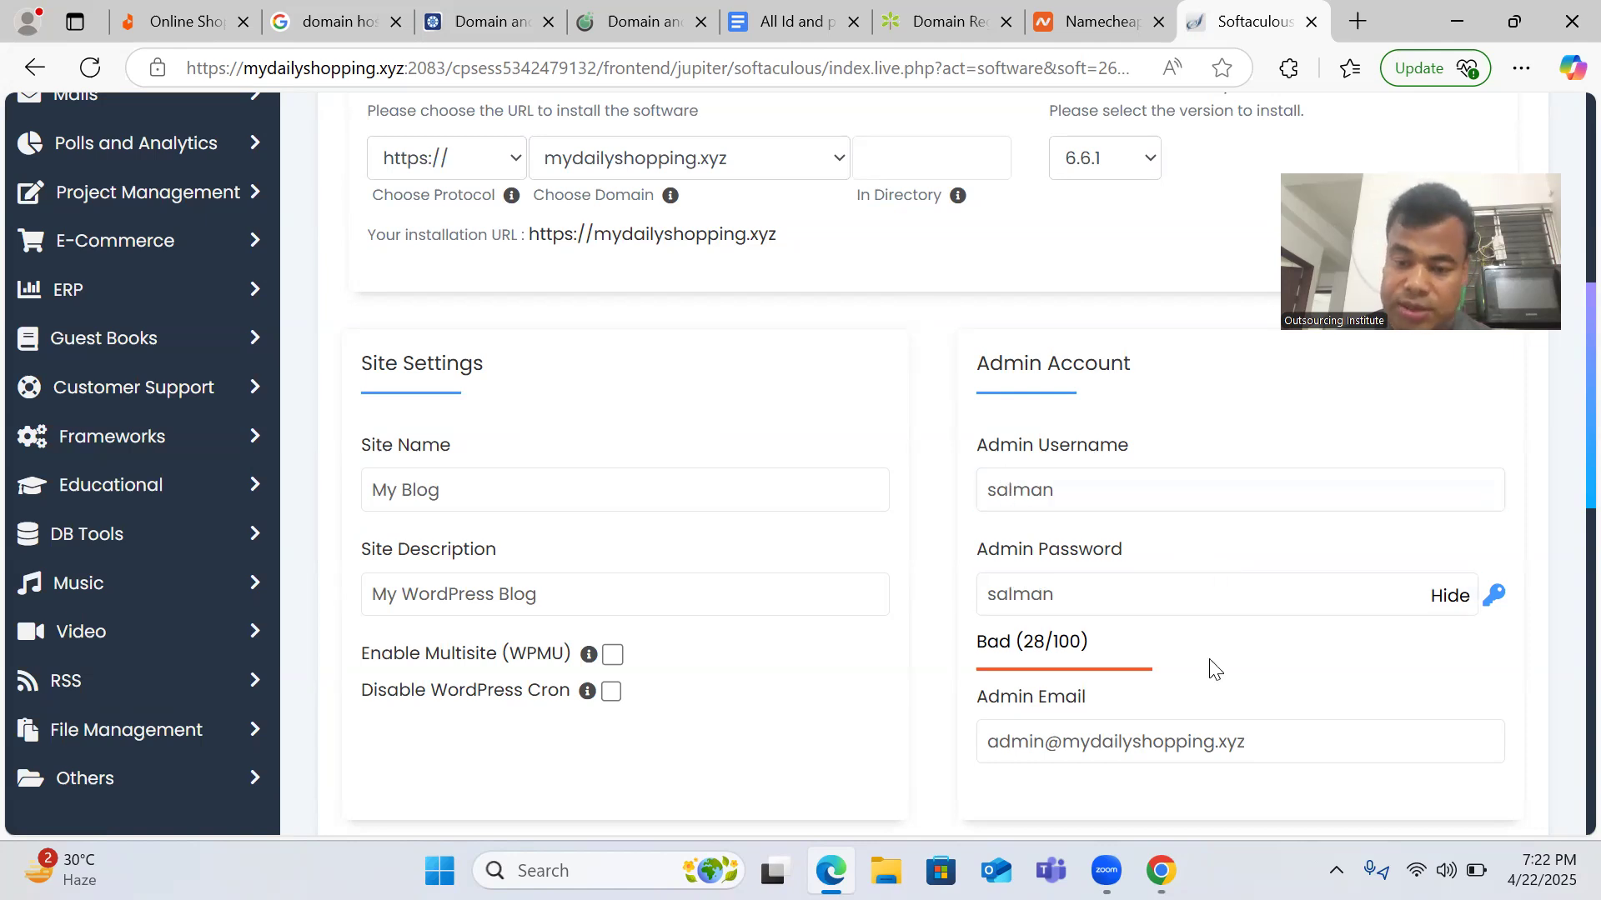
scroll(583, 550, "up", 1)
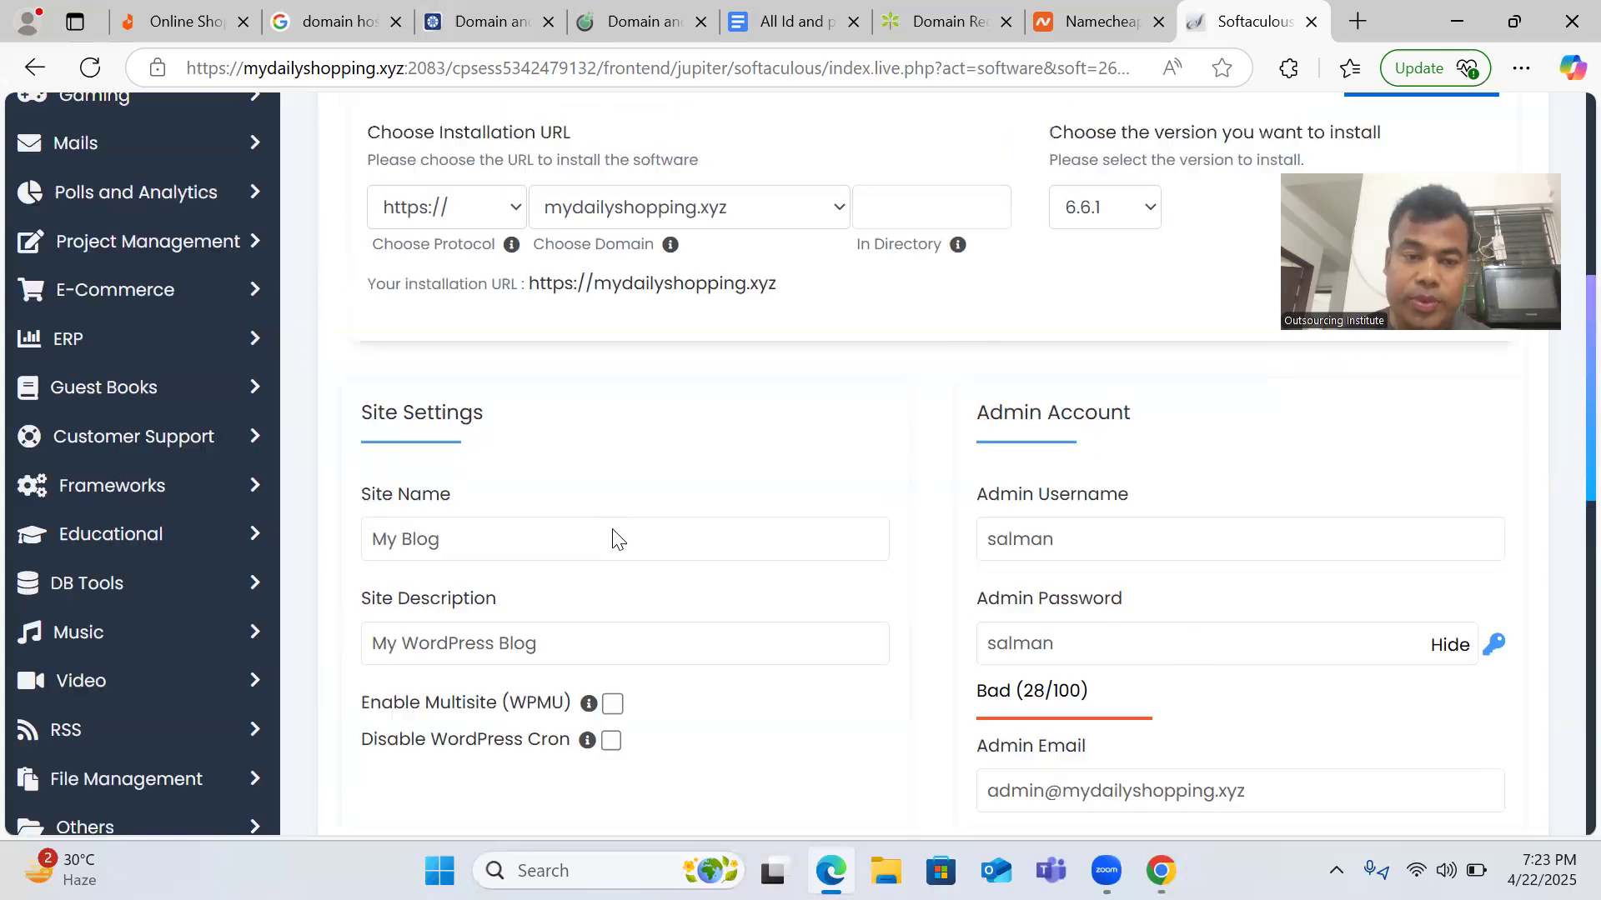
Verify the empty install directory and admin credentials, then launch the WordPress installation
scroll(617, 541, "up", 4)
left_click(923, 530)
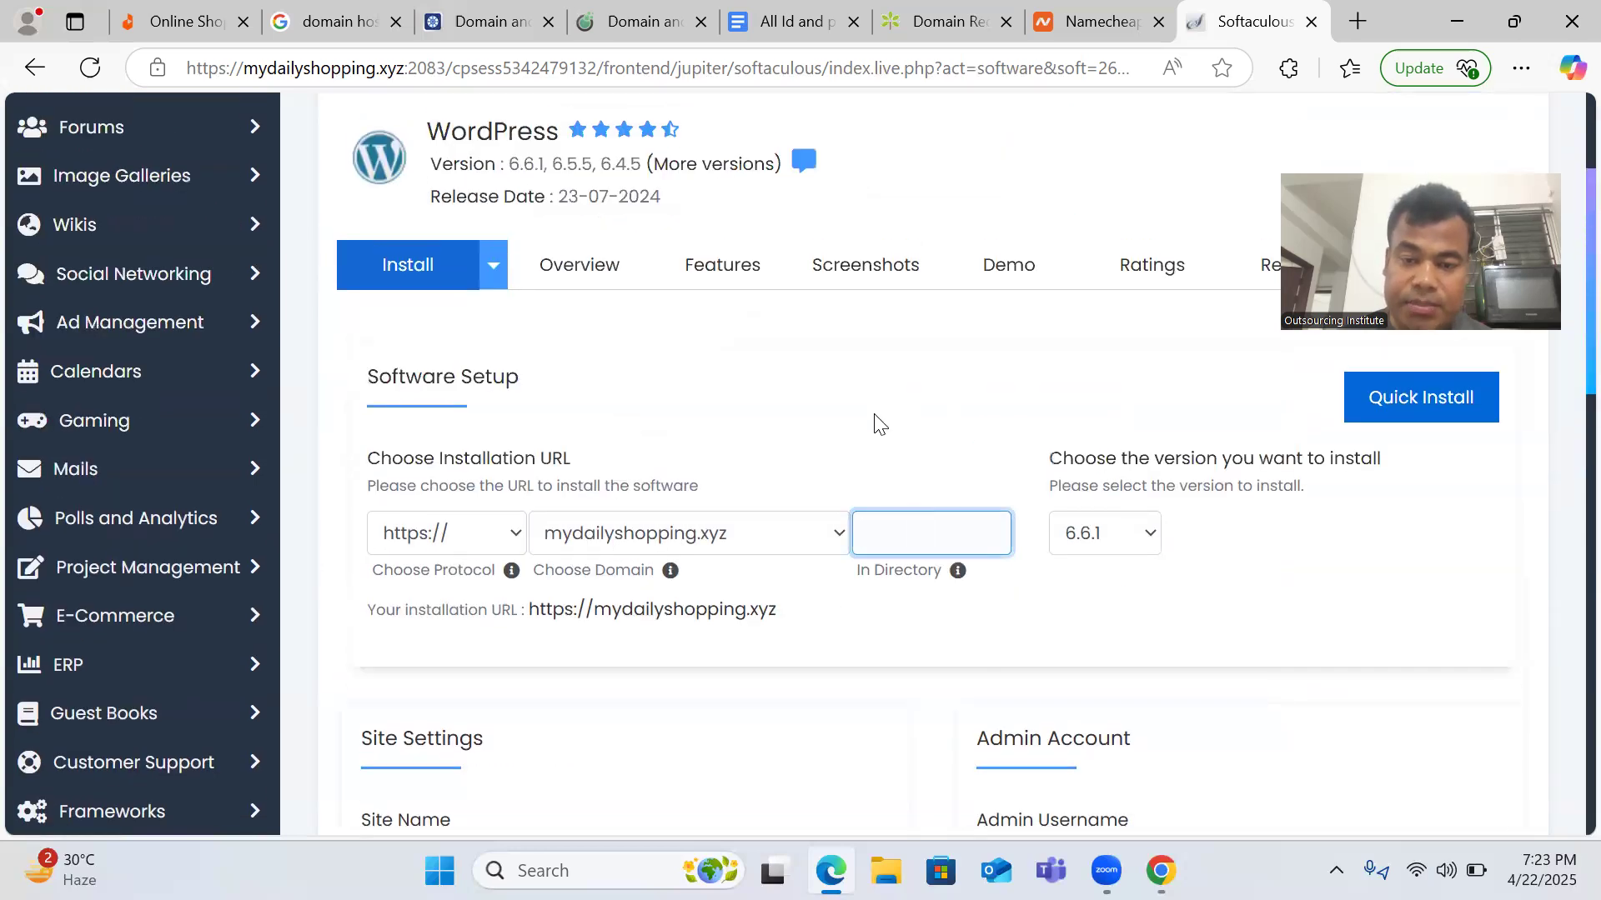
scroll(990, 543, "down", 6)
left_click(1037, 356)
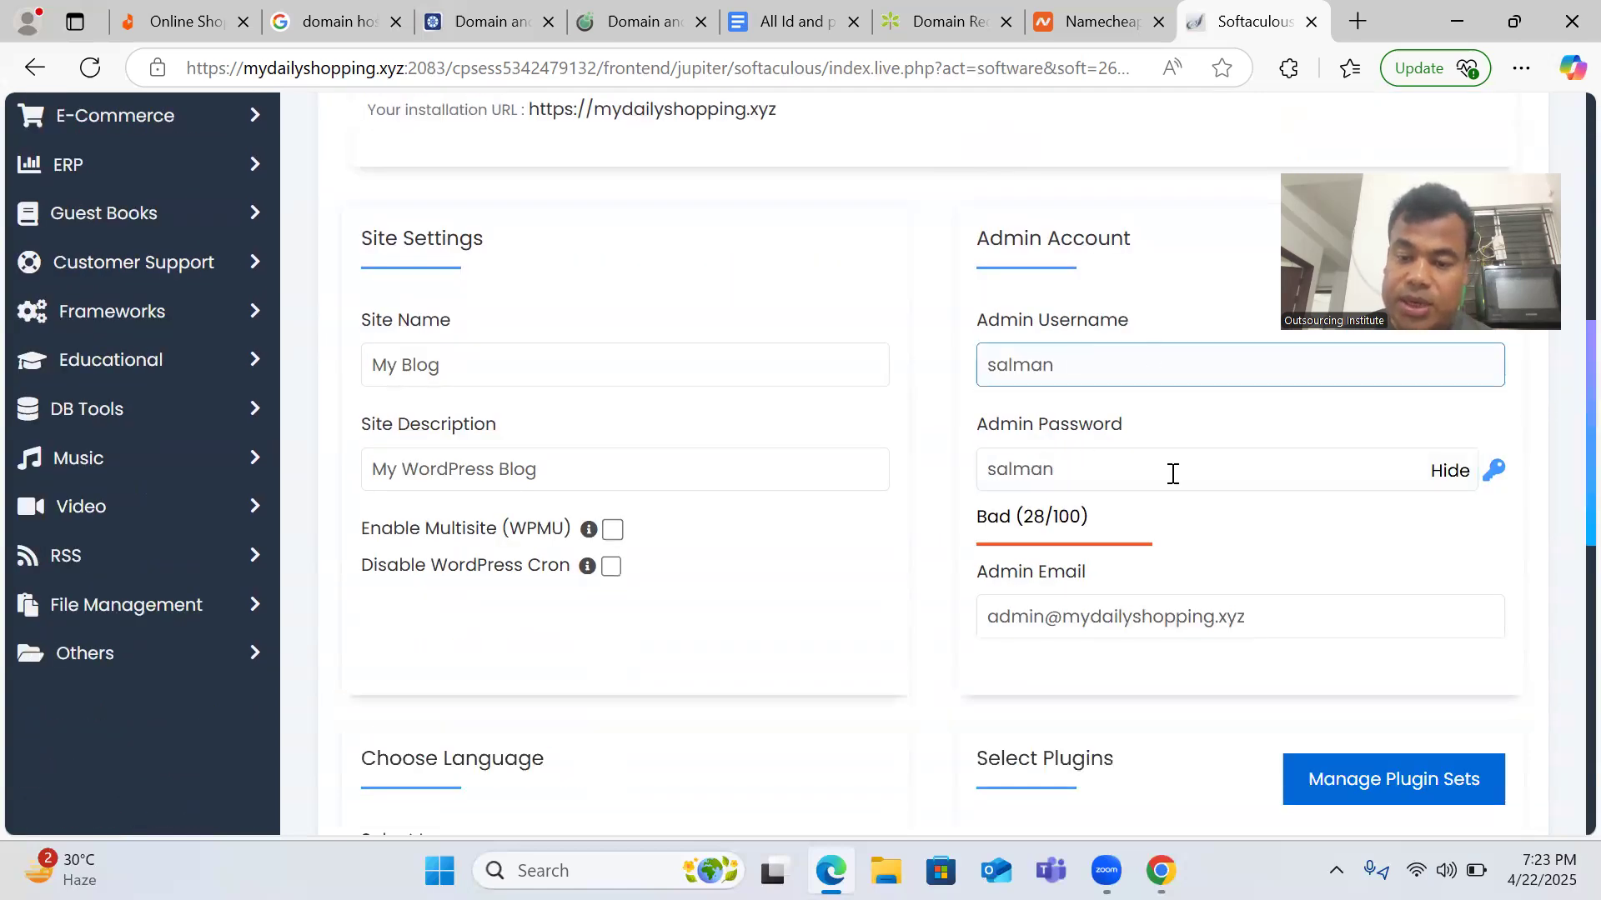
left_click(1138, 479)
scroll(868, 522, "down", 4)
scroll(874, 510, "down", 7)
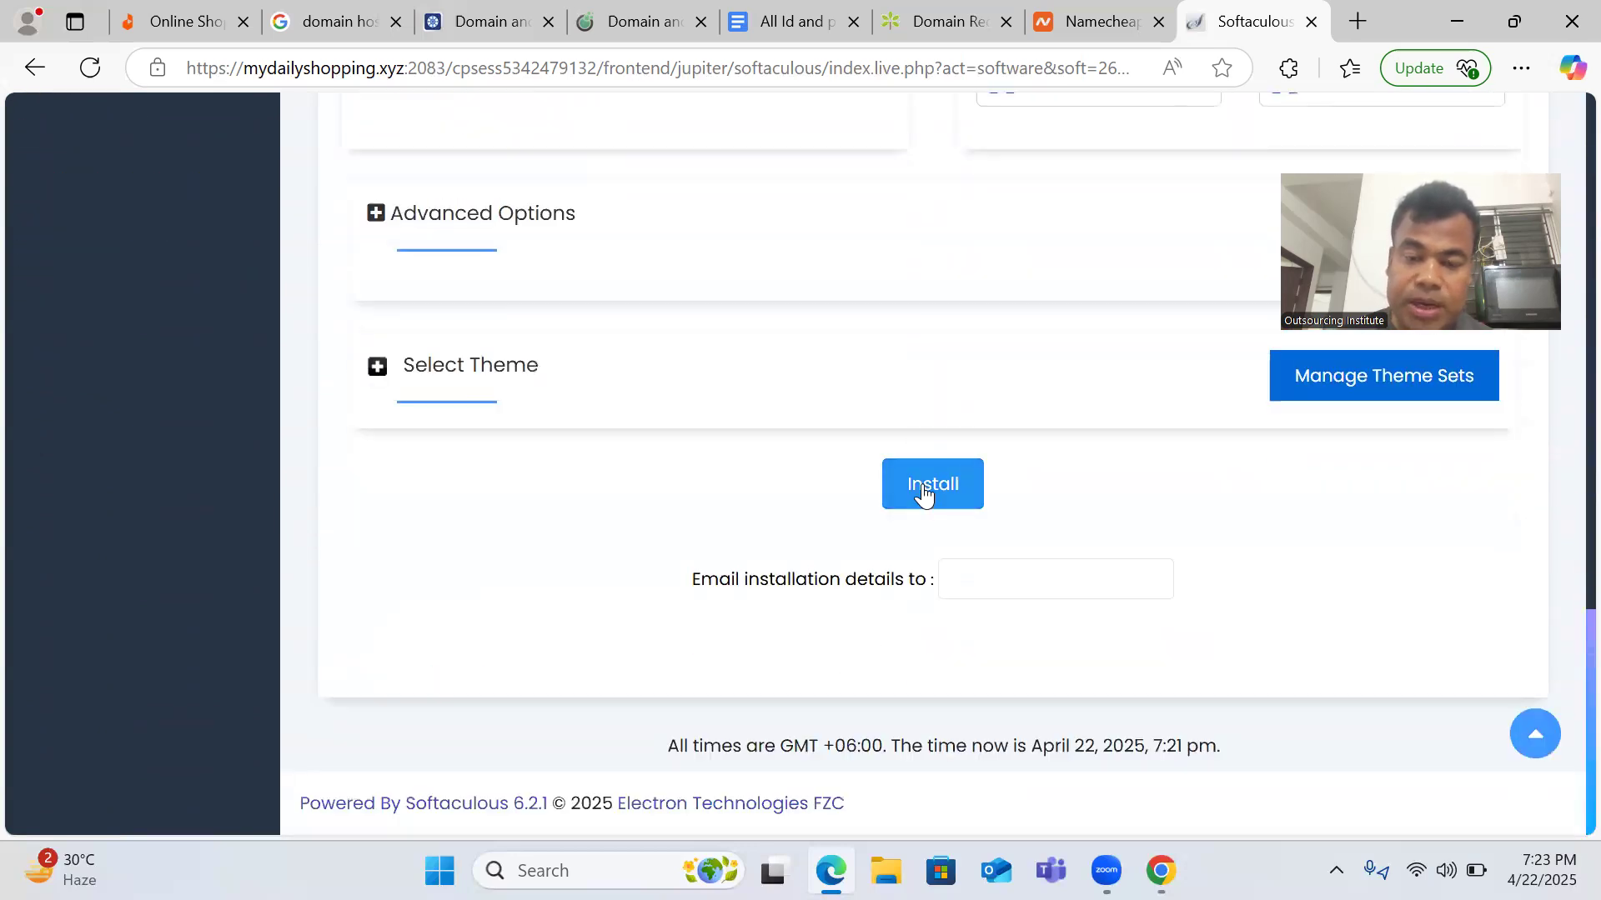
left_click(924, 492)
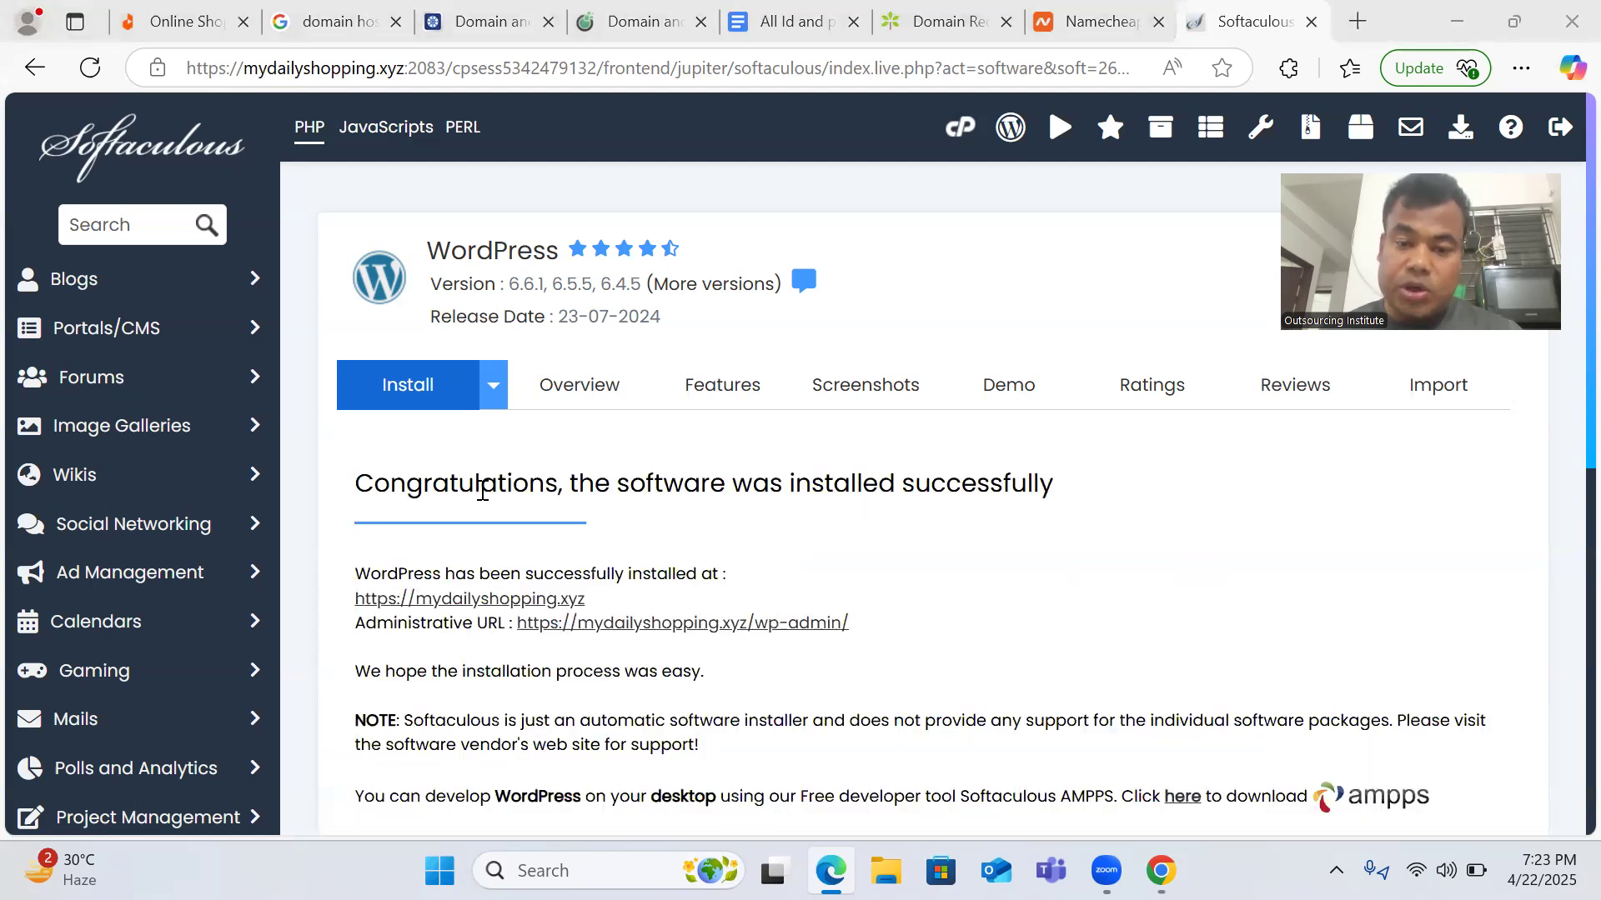
scroll(879, 485, "down", 5)
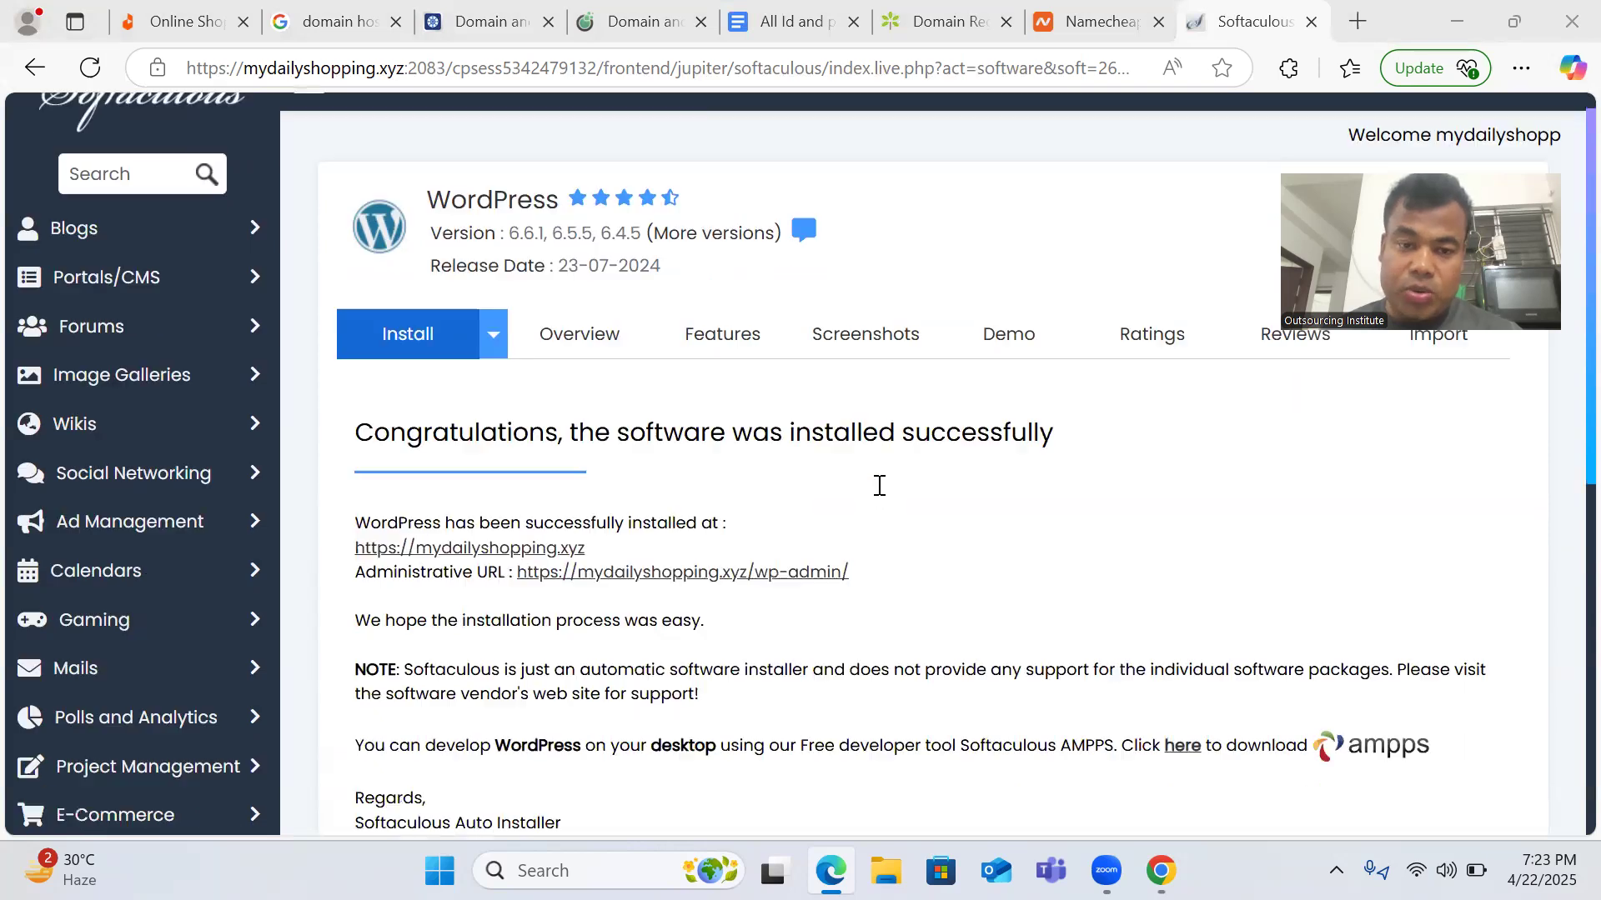
scroll(879, 490, "down", 4)
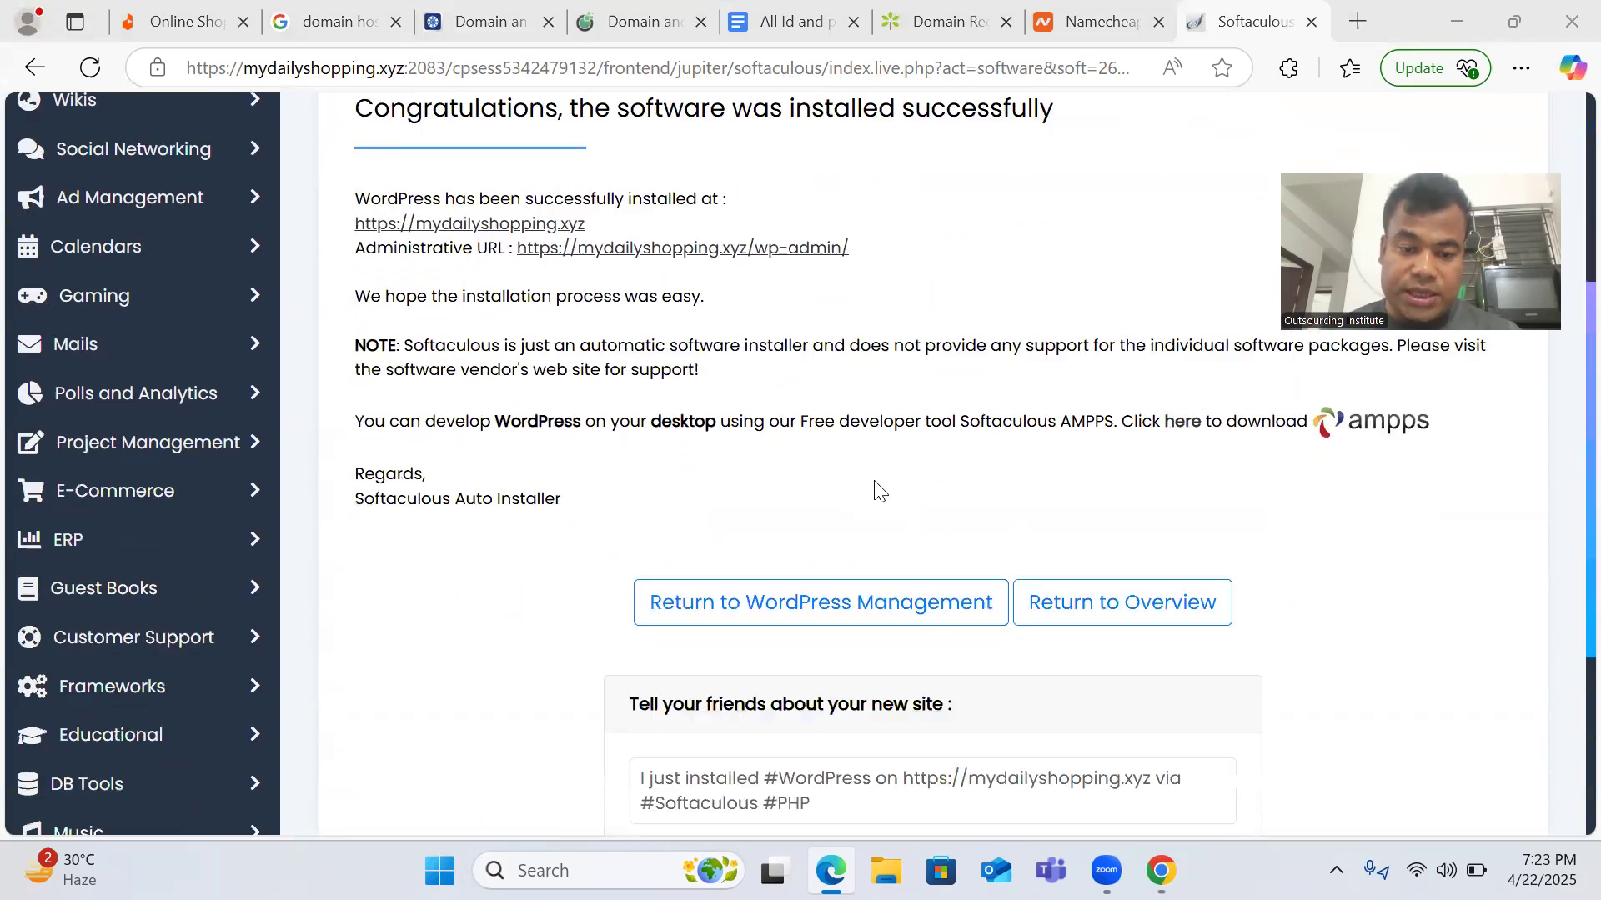
scroll(879, 490, "up", 5)
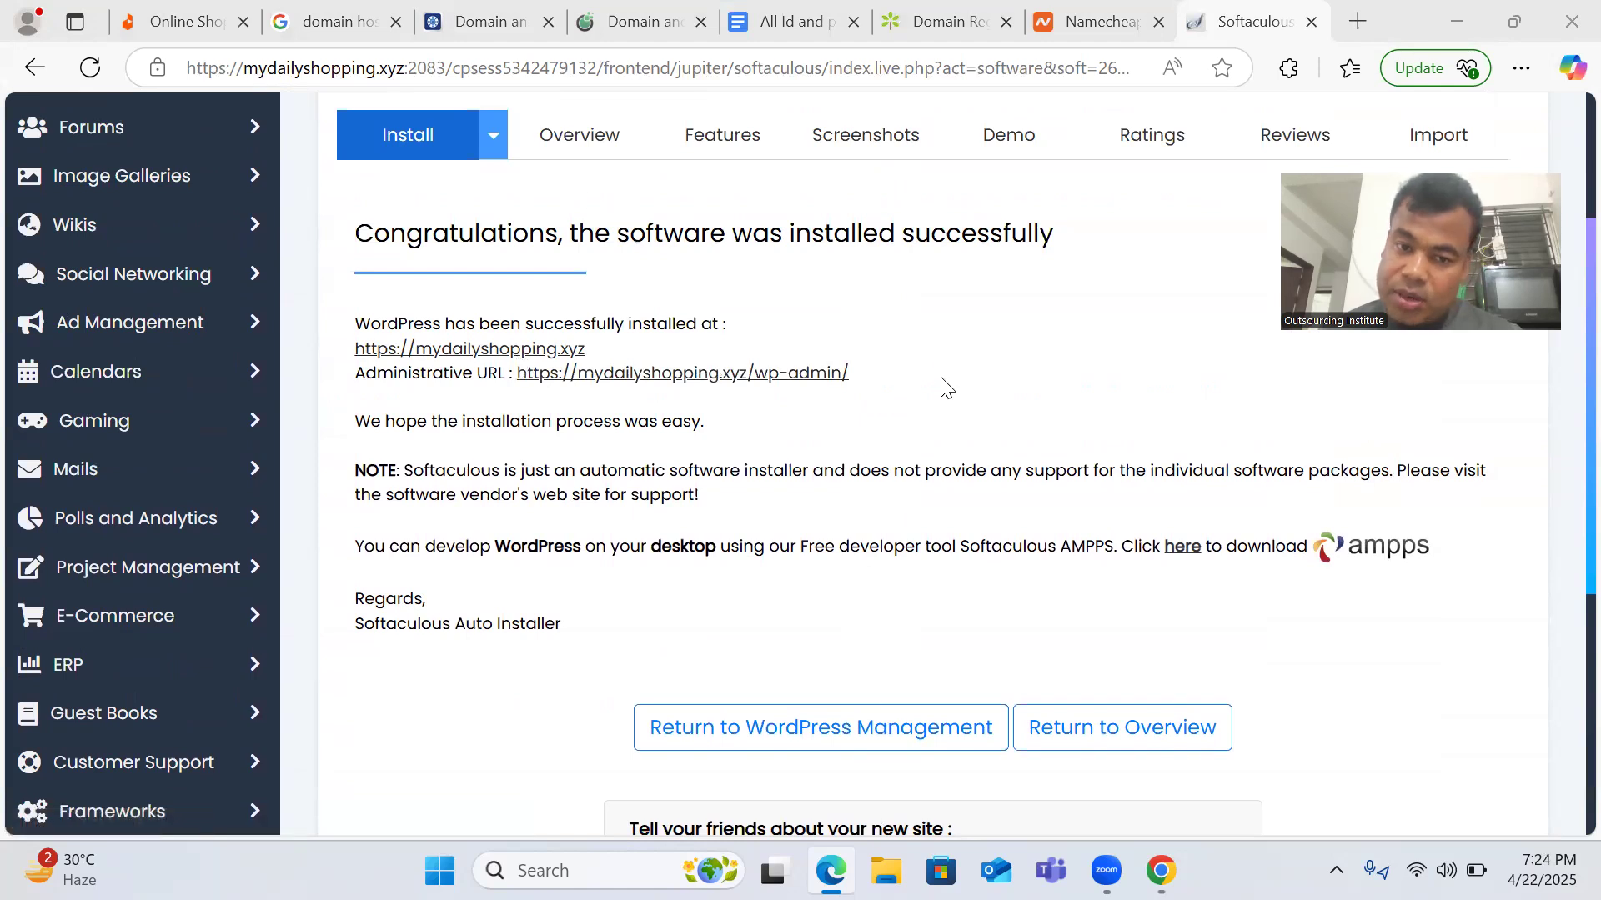
left_click(961, 350)
scroll(724, 540, "down", 5)
scroll(722, 526, "up", 7)
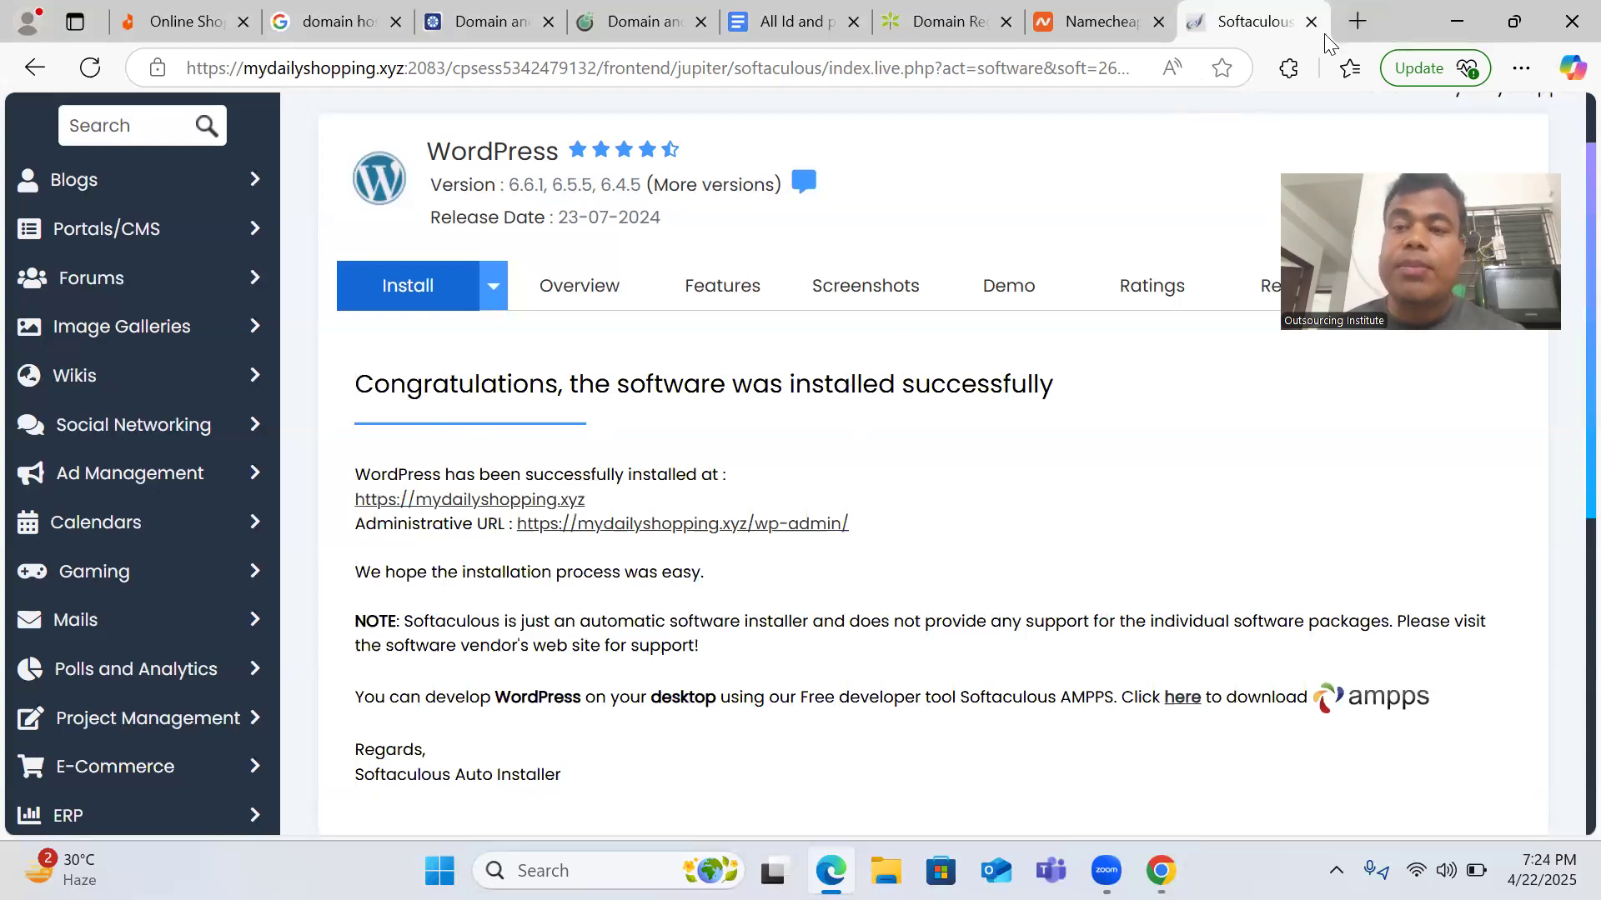
Load the freshly installed mydailyshopping.xyz site in a new tab and scroll through it
left_click(1360, 22)
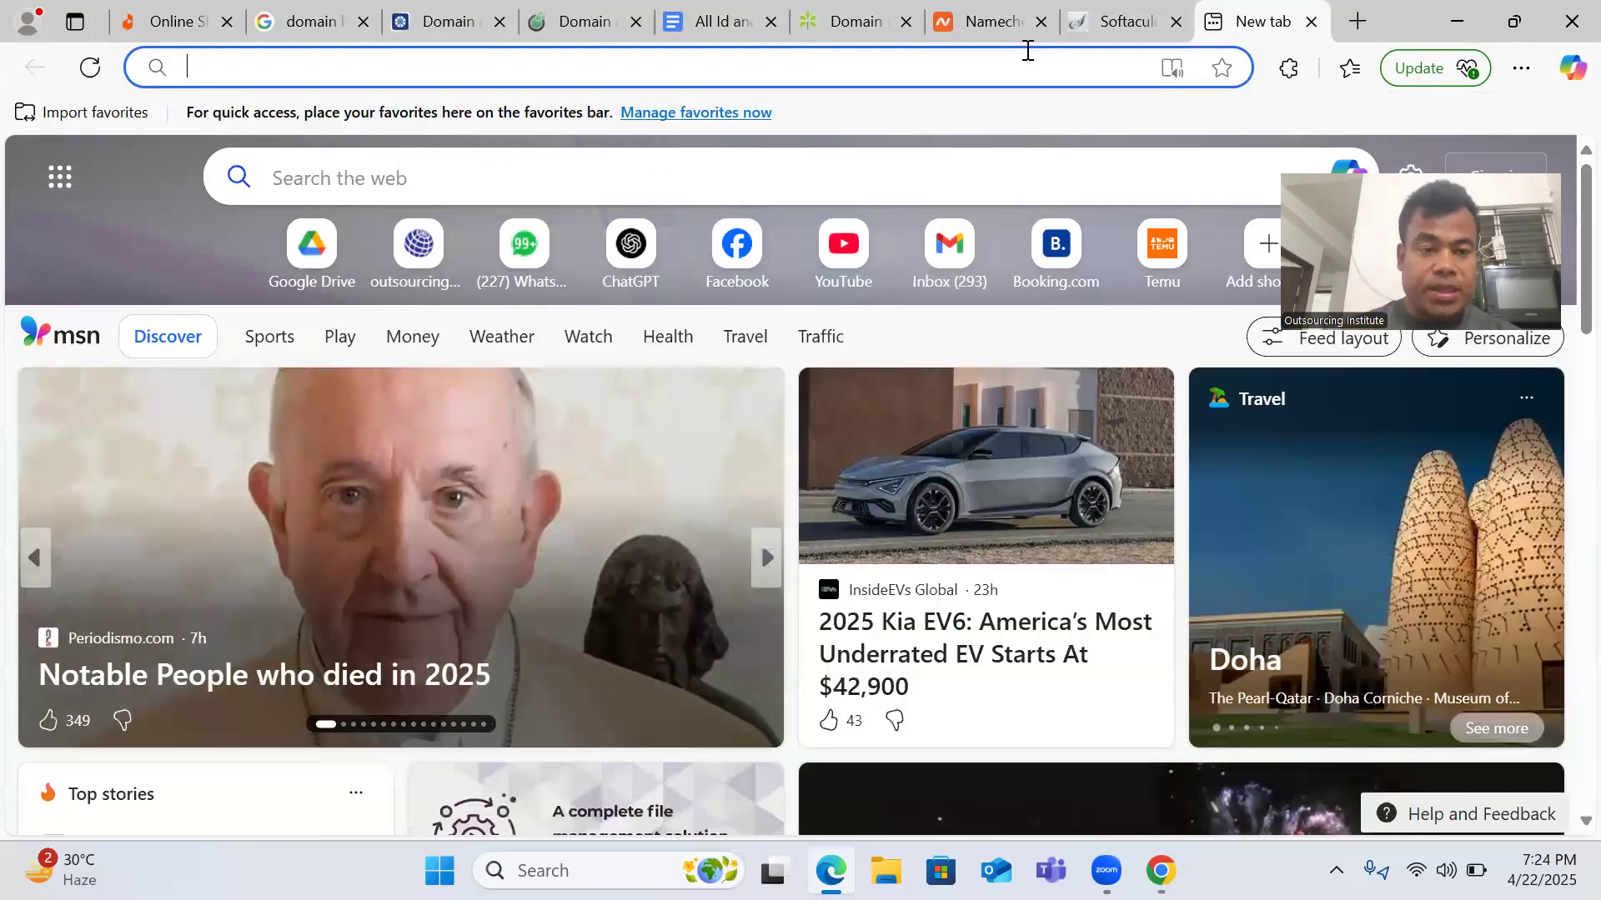
type("myd")
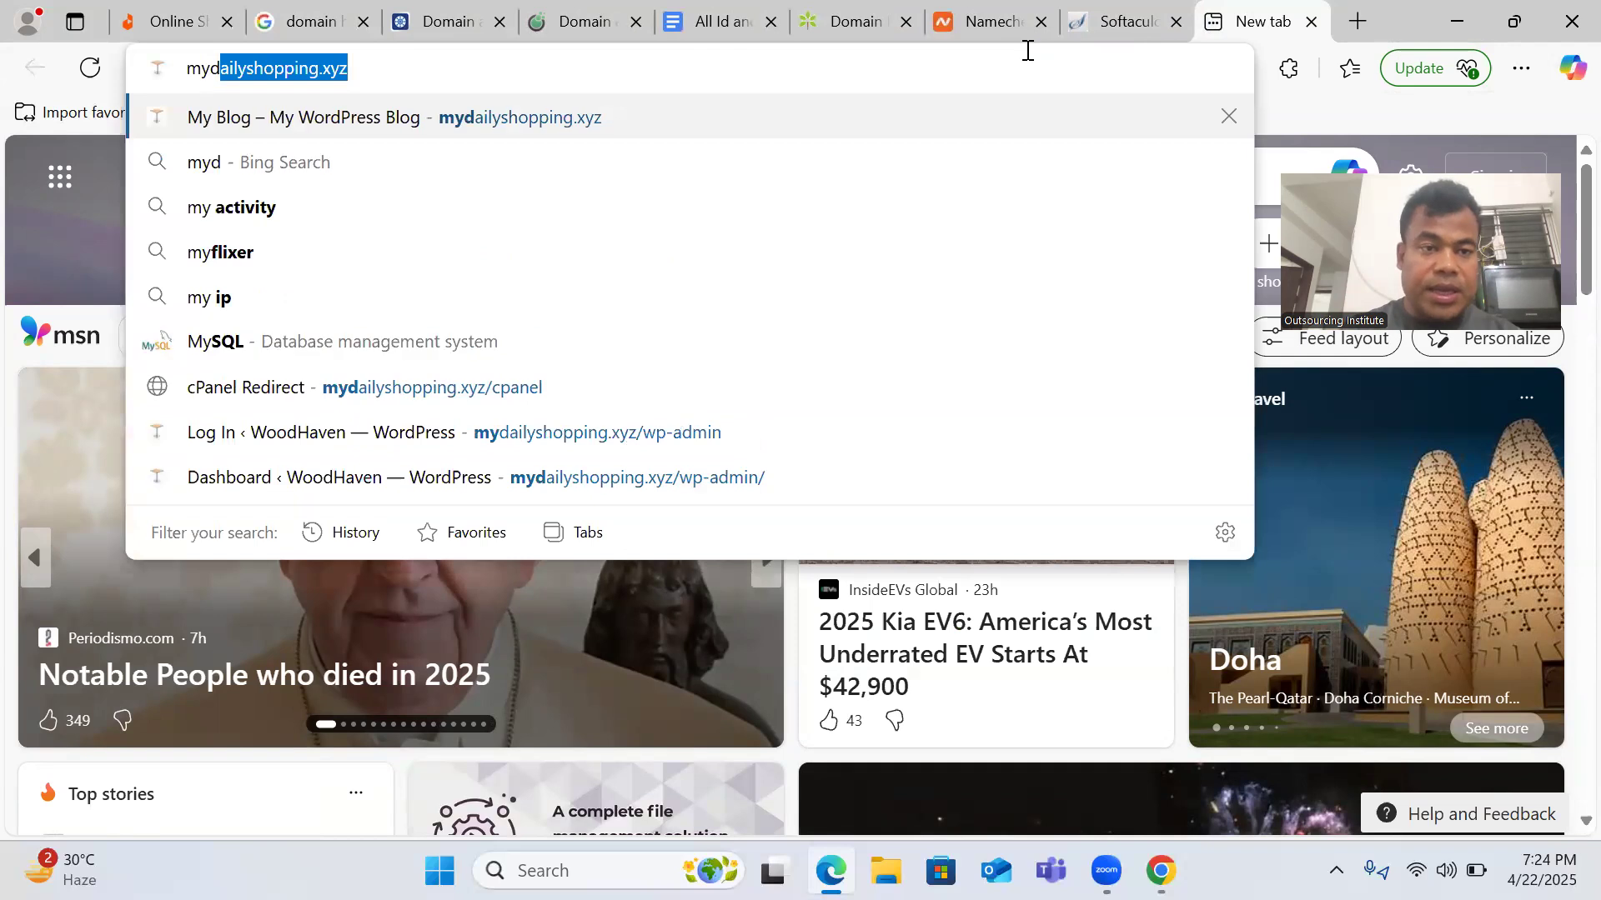
key("Right")
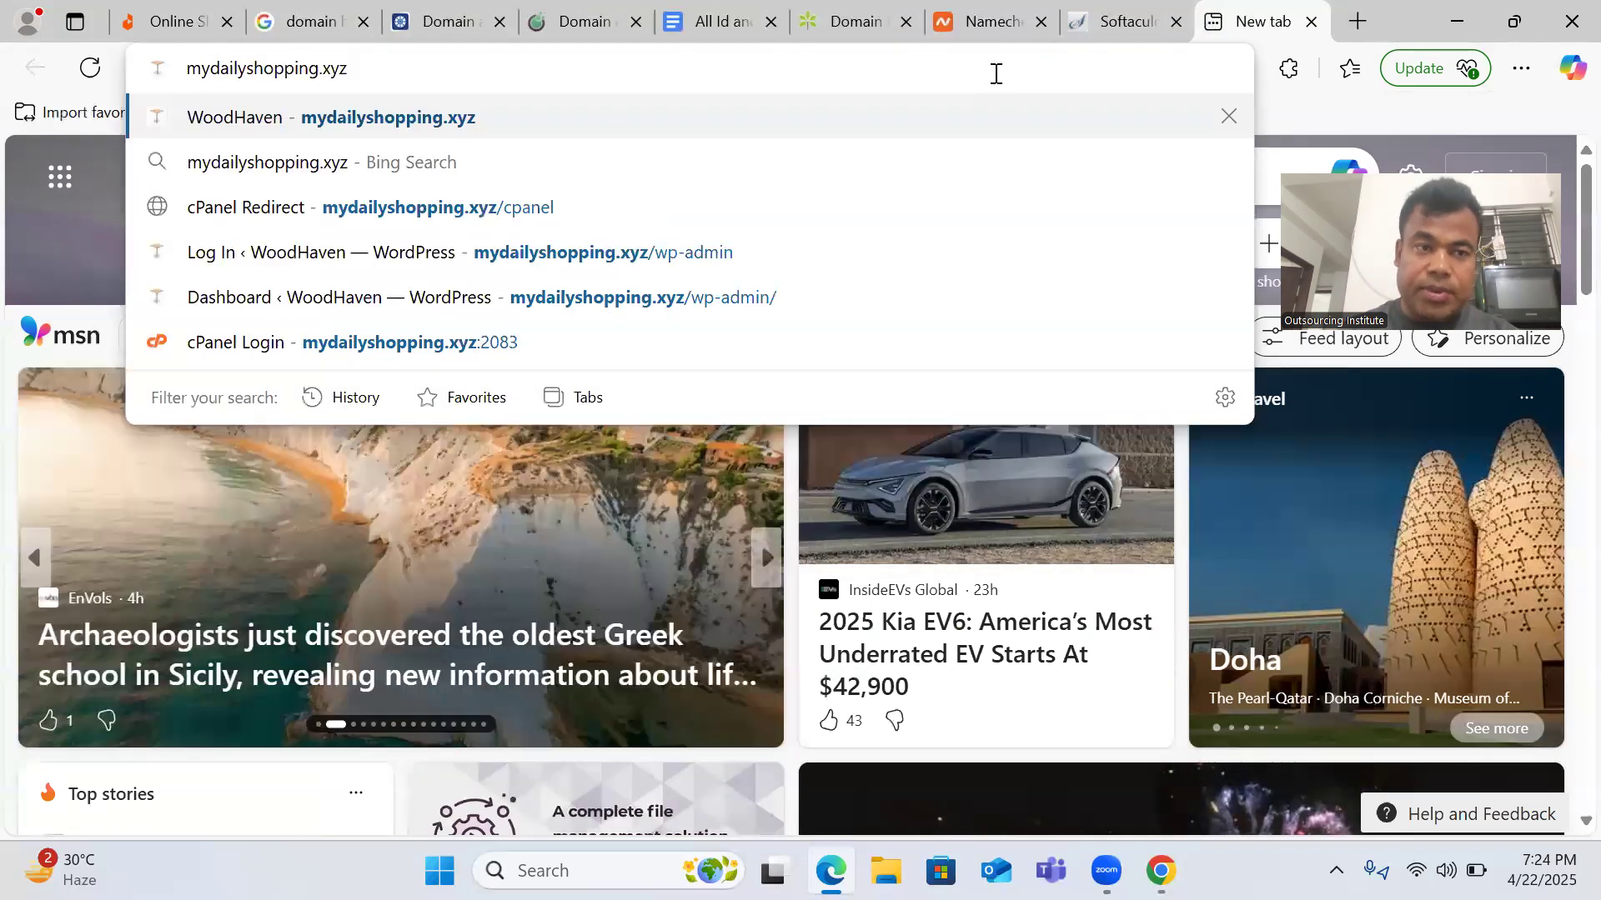
key("Return")
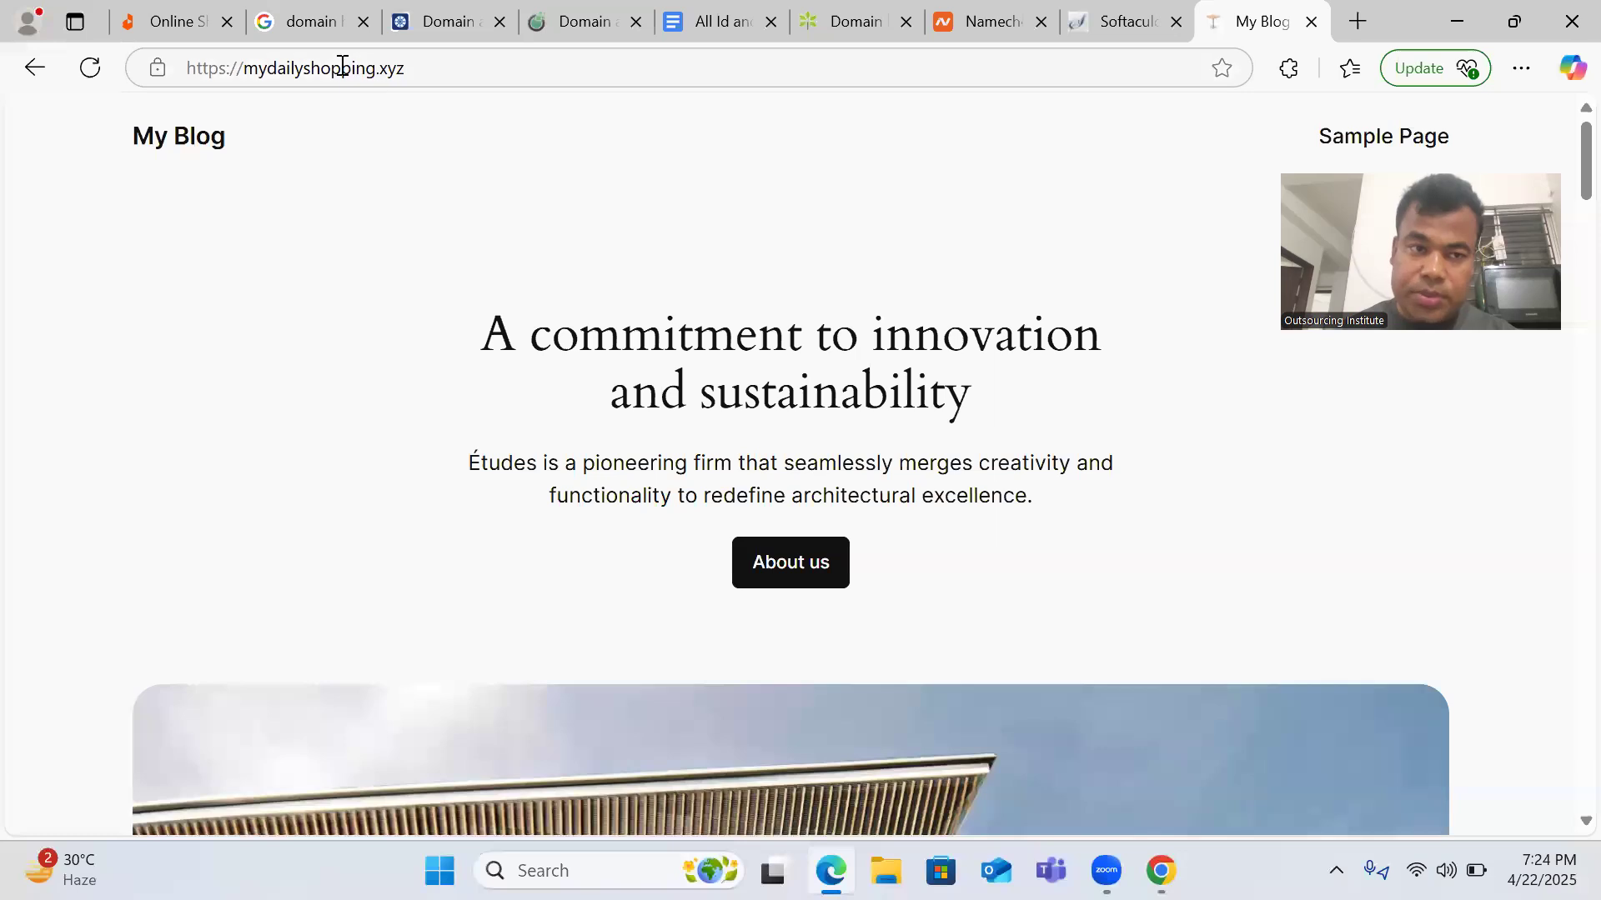
scroll(900, 574, "down", 1)
scroll(897, 566, "down", 5)
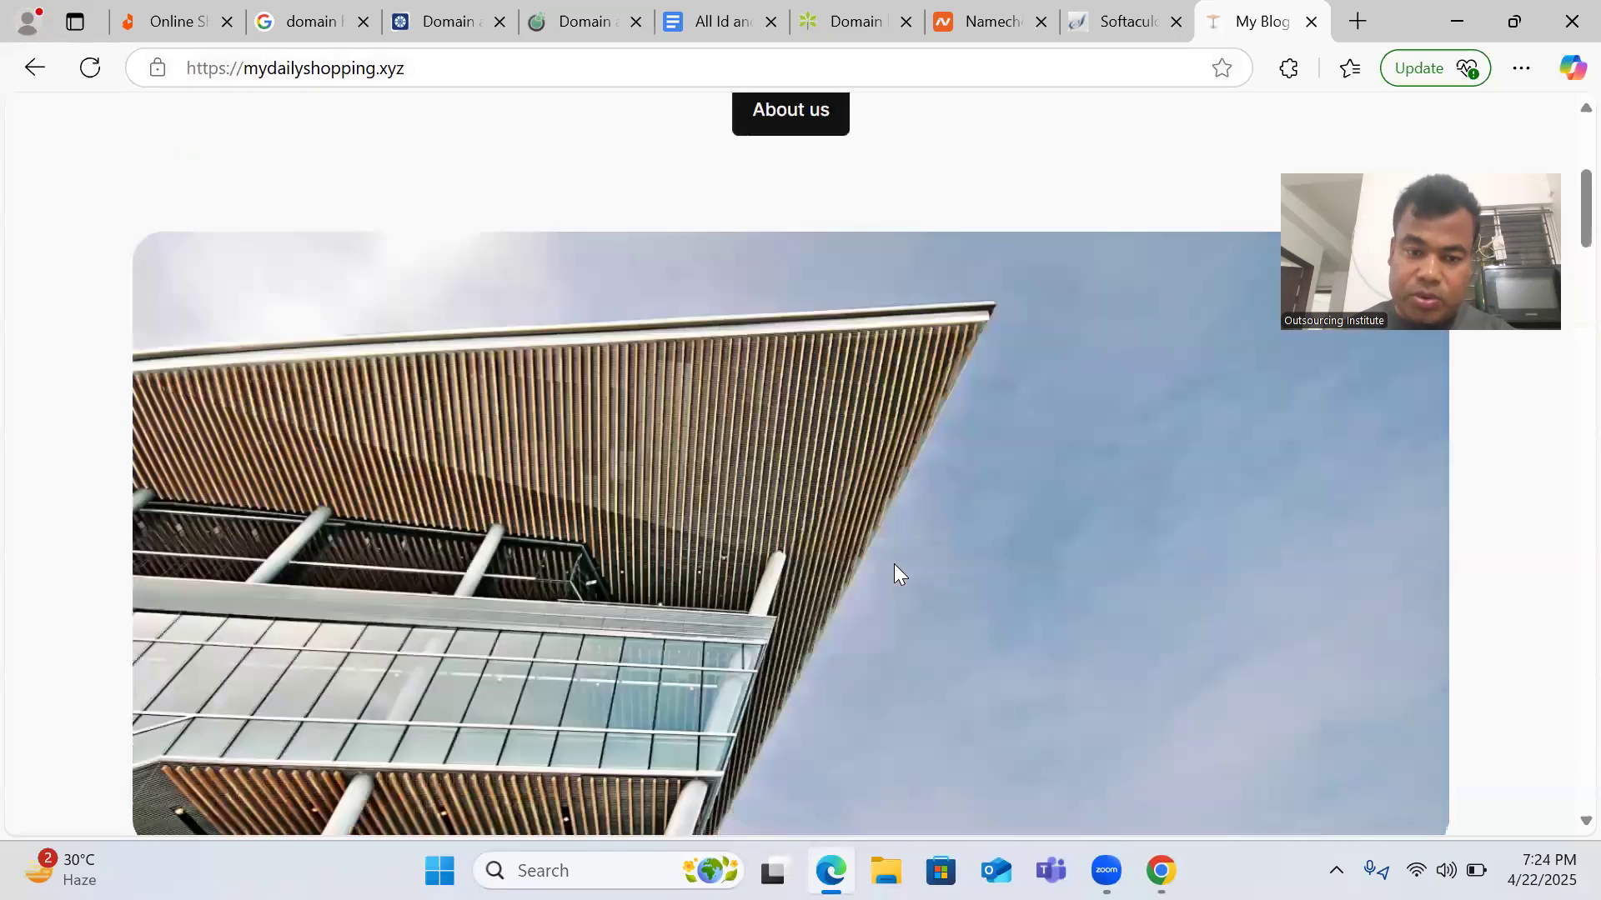
scroll(884, 551, "up", 1)
scroll(267, 143, "up", 5)
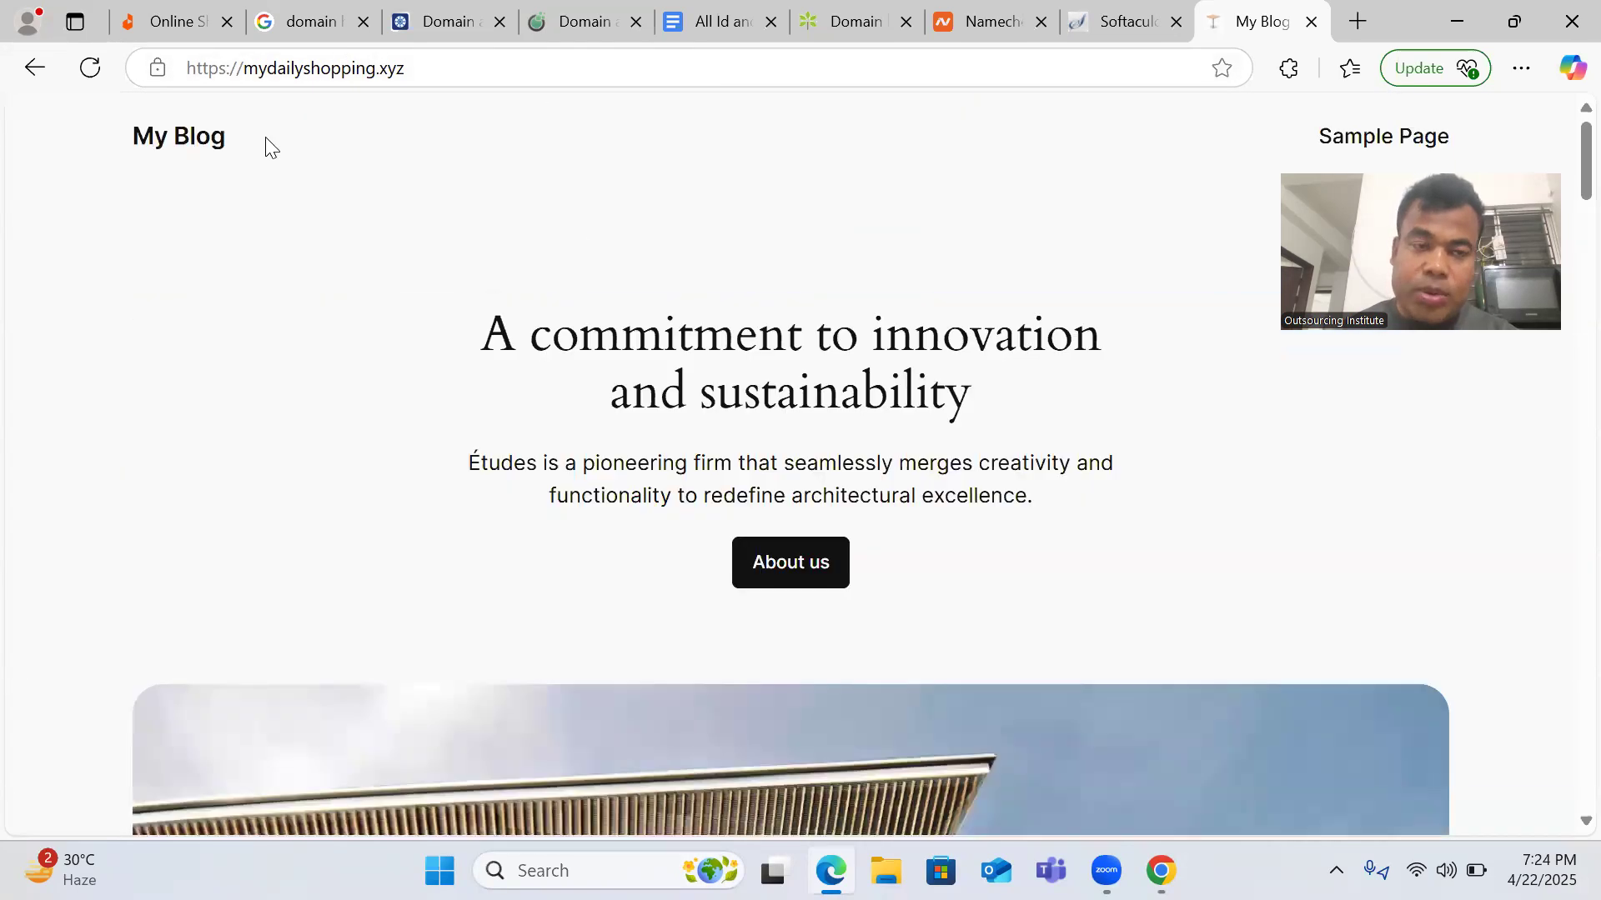
Open the site's /wp-admin login page, then close that tab
left_click(495, 65)
type("/")
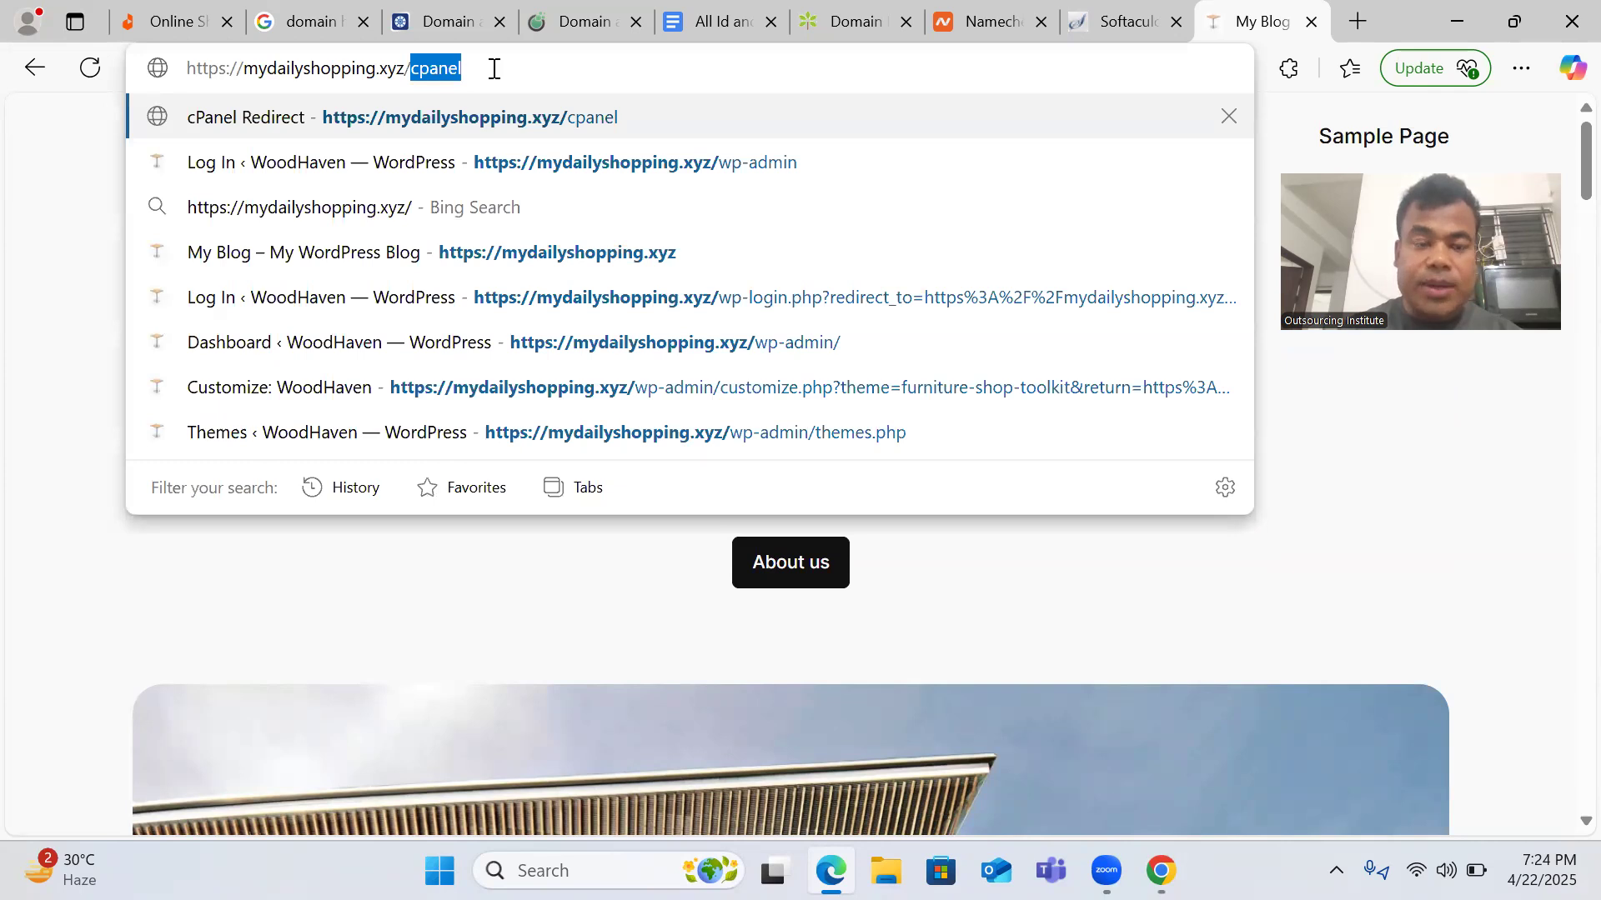
type("w")
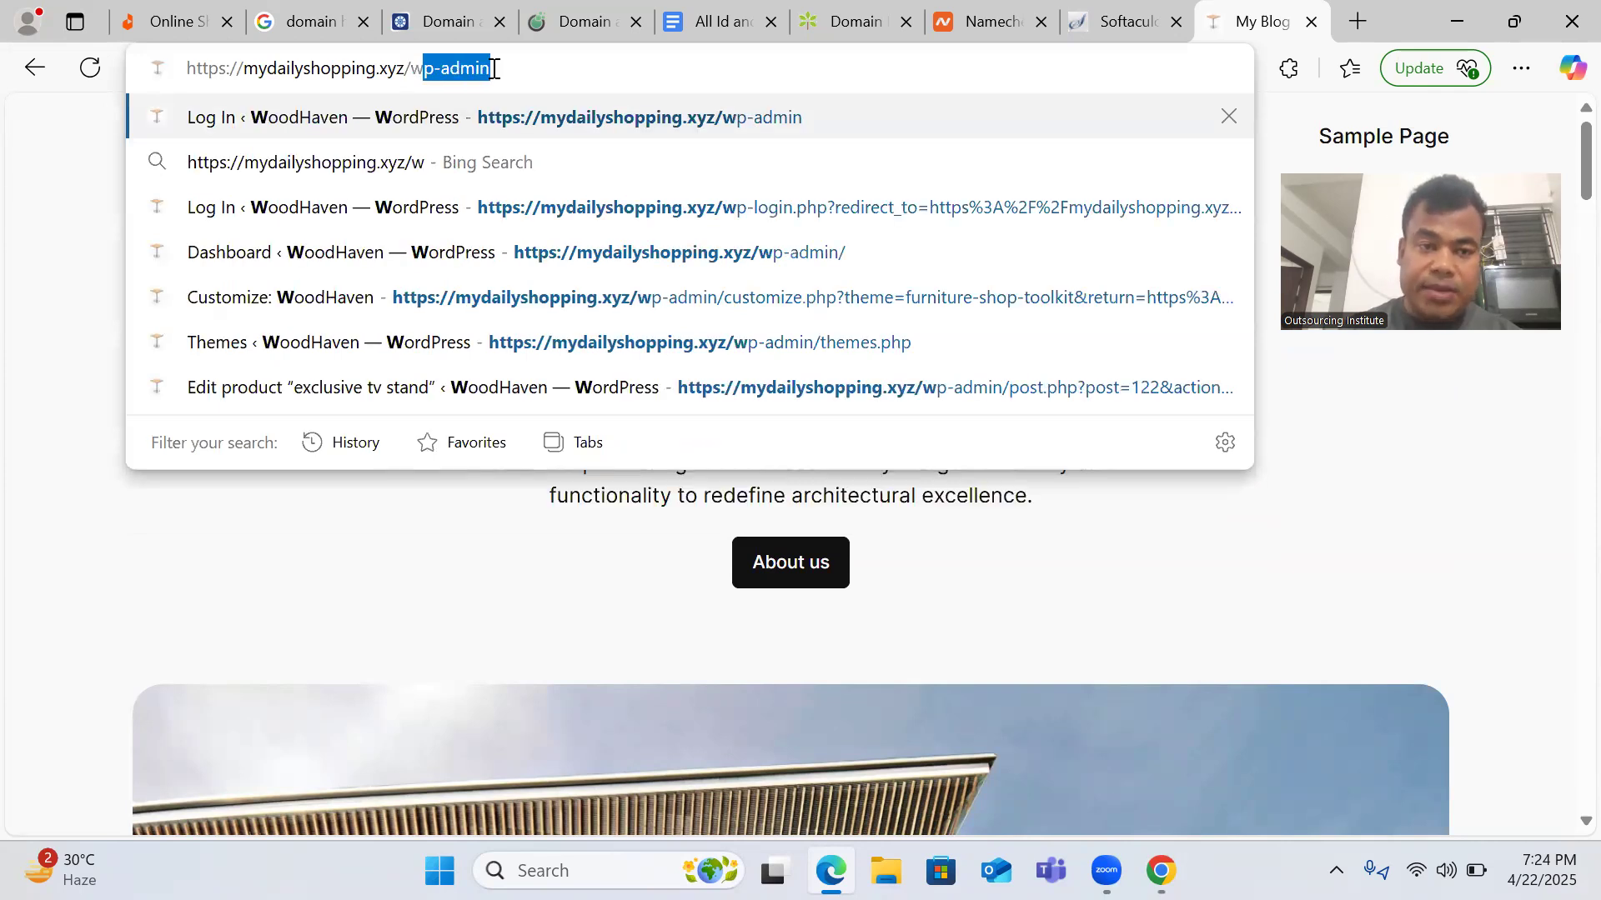
key("Return")
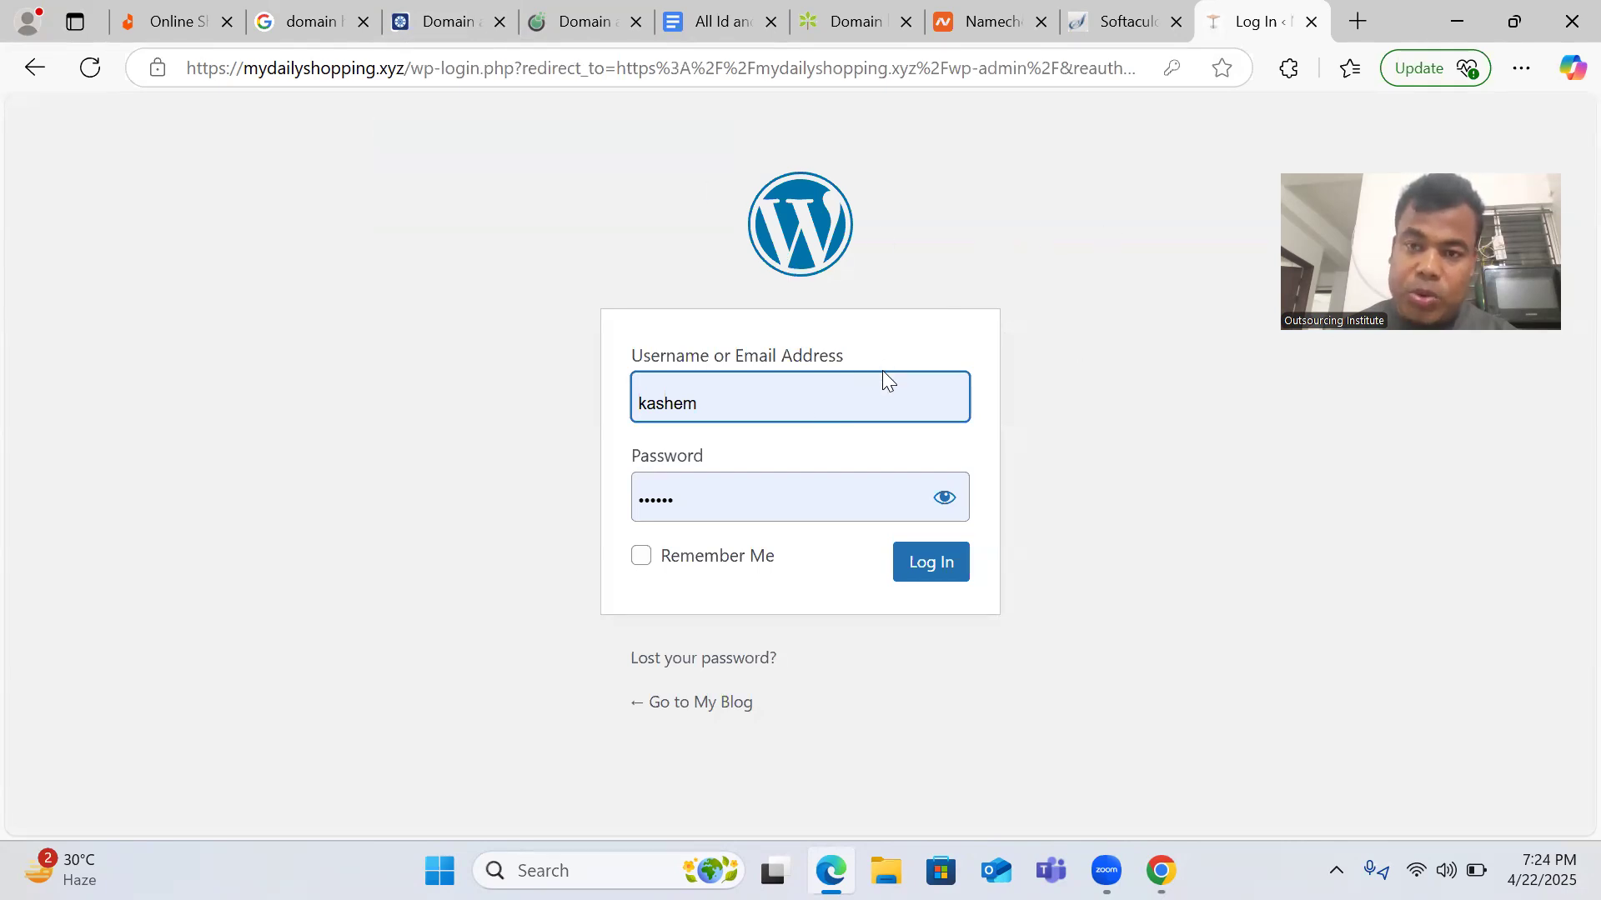
left_click(1311, 22)
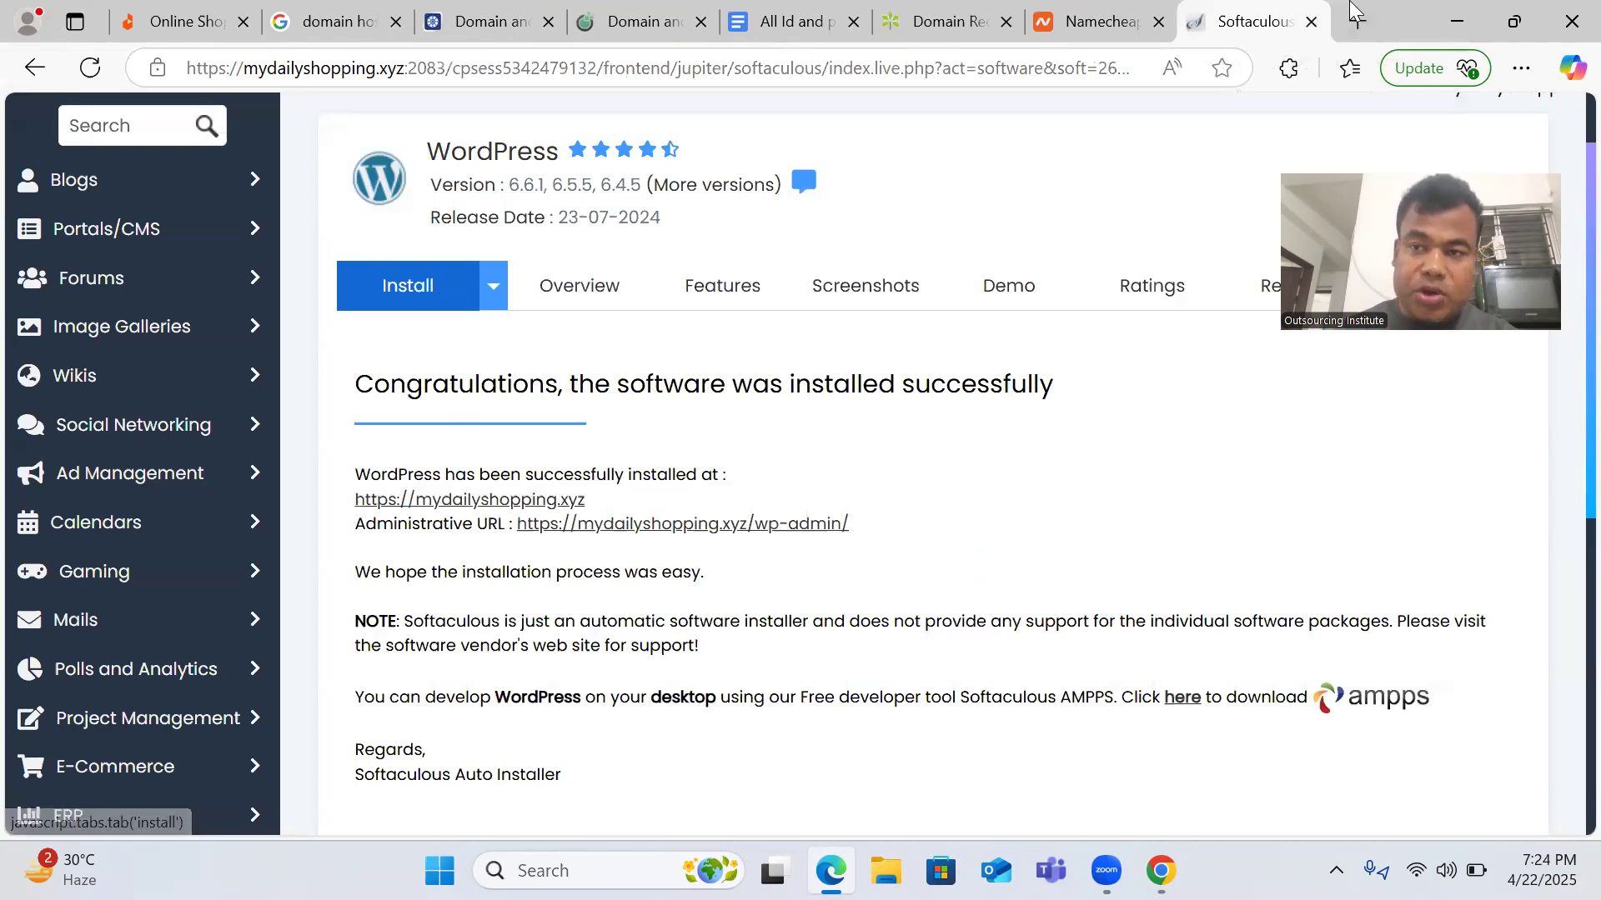
Load mydailyshopping.xyz/cpanel in a new tab, close it, then start a fresh blank tab
left_click(1357, 23)
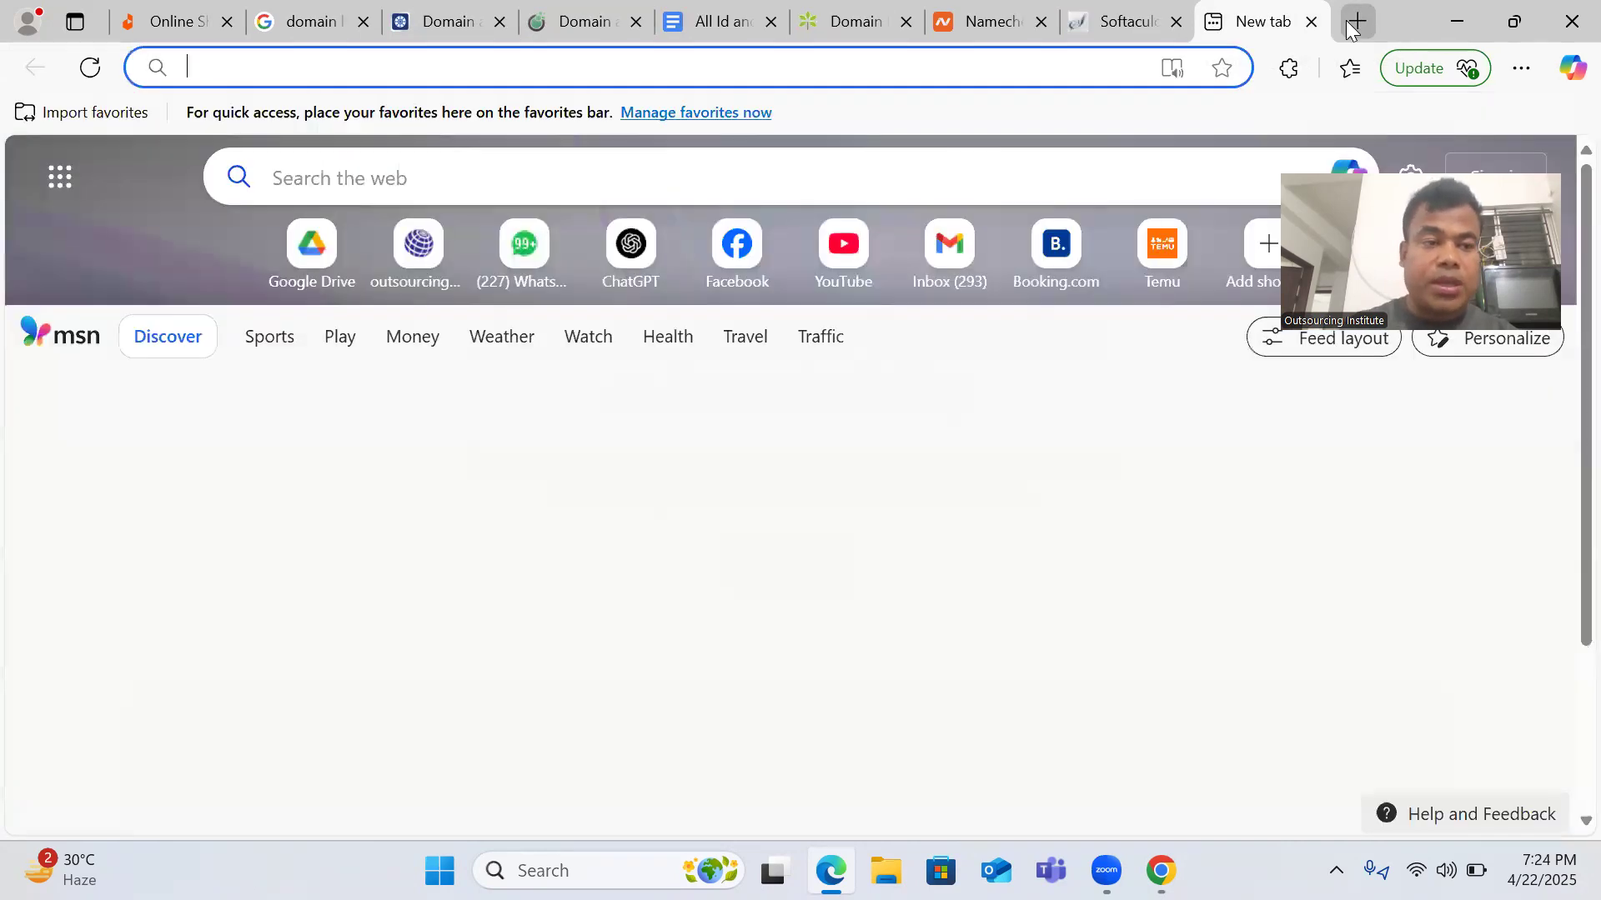
type("m")
key("BackSpace")
type("d")
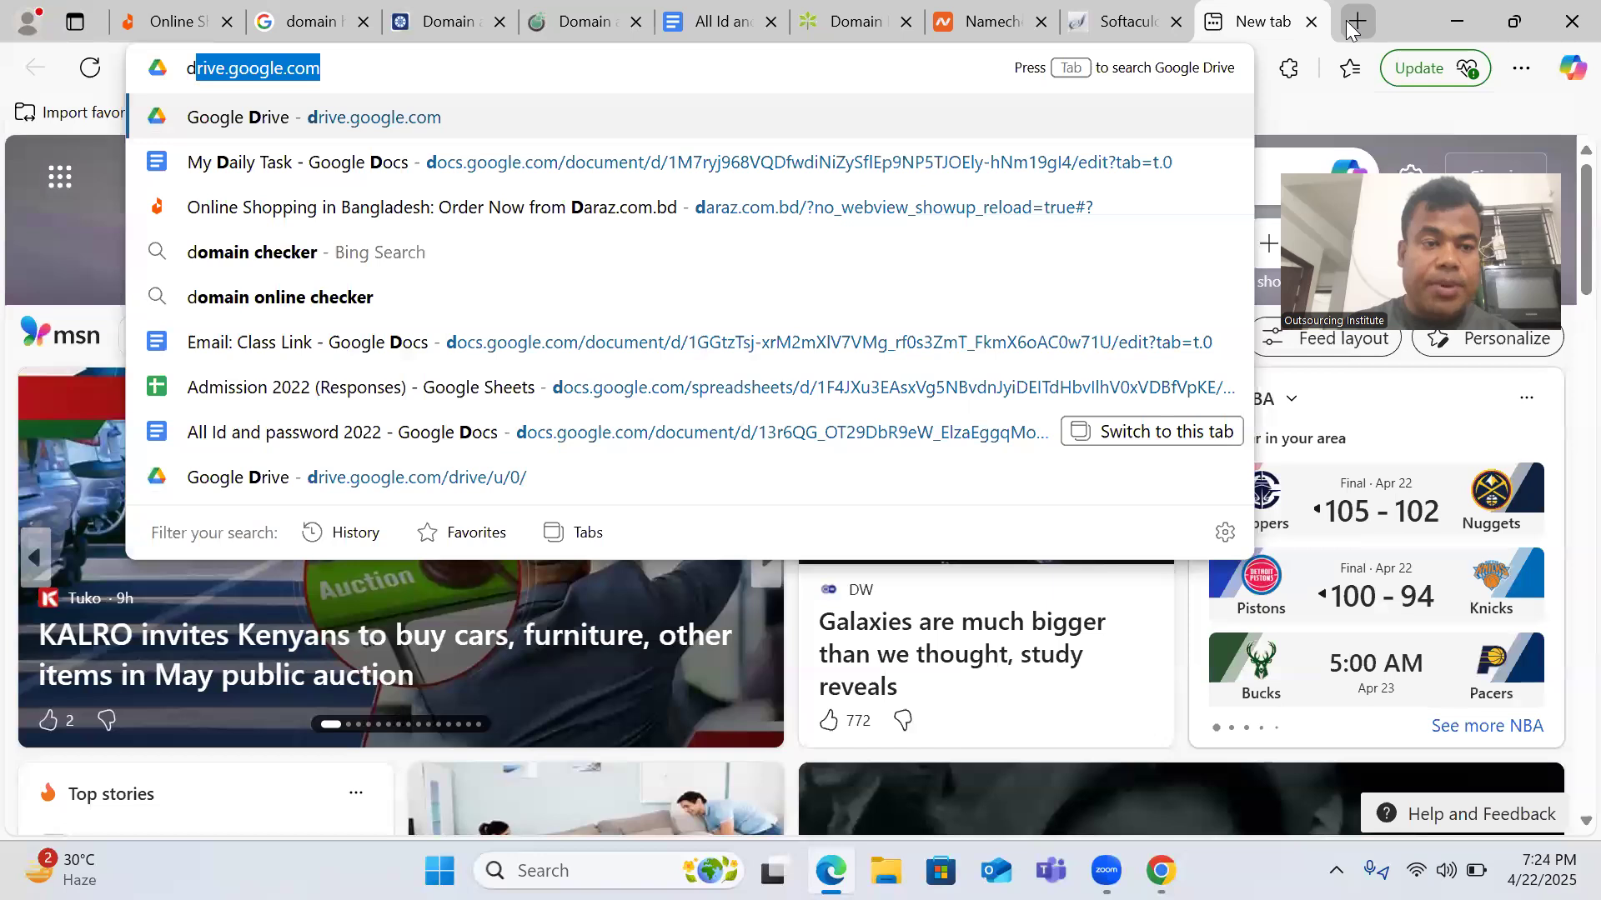
type("a")
key("BackSpace")
key("BackSpace")
key("BackSpace")
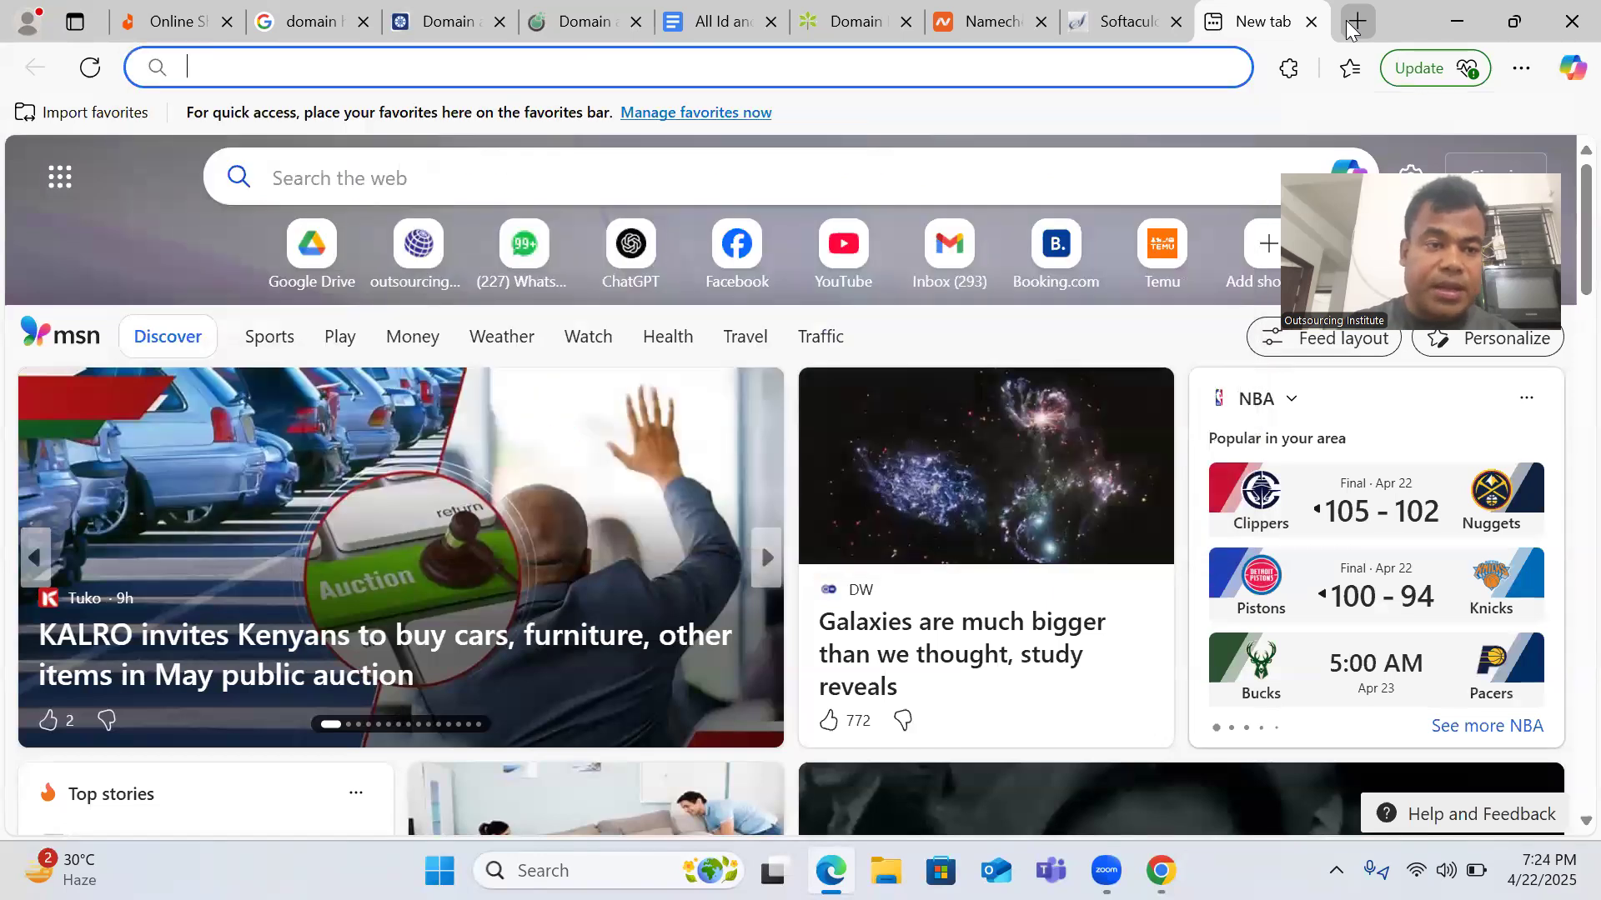
type("myu")
key("BackSpace")
type("da")
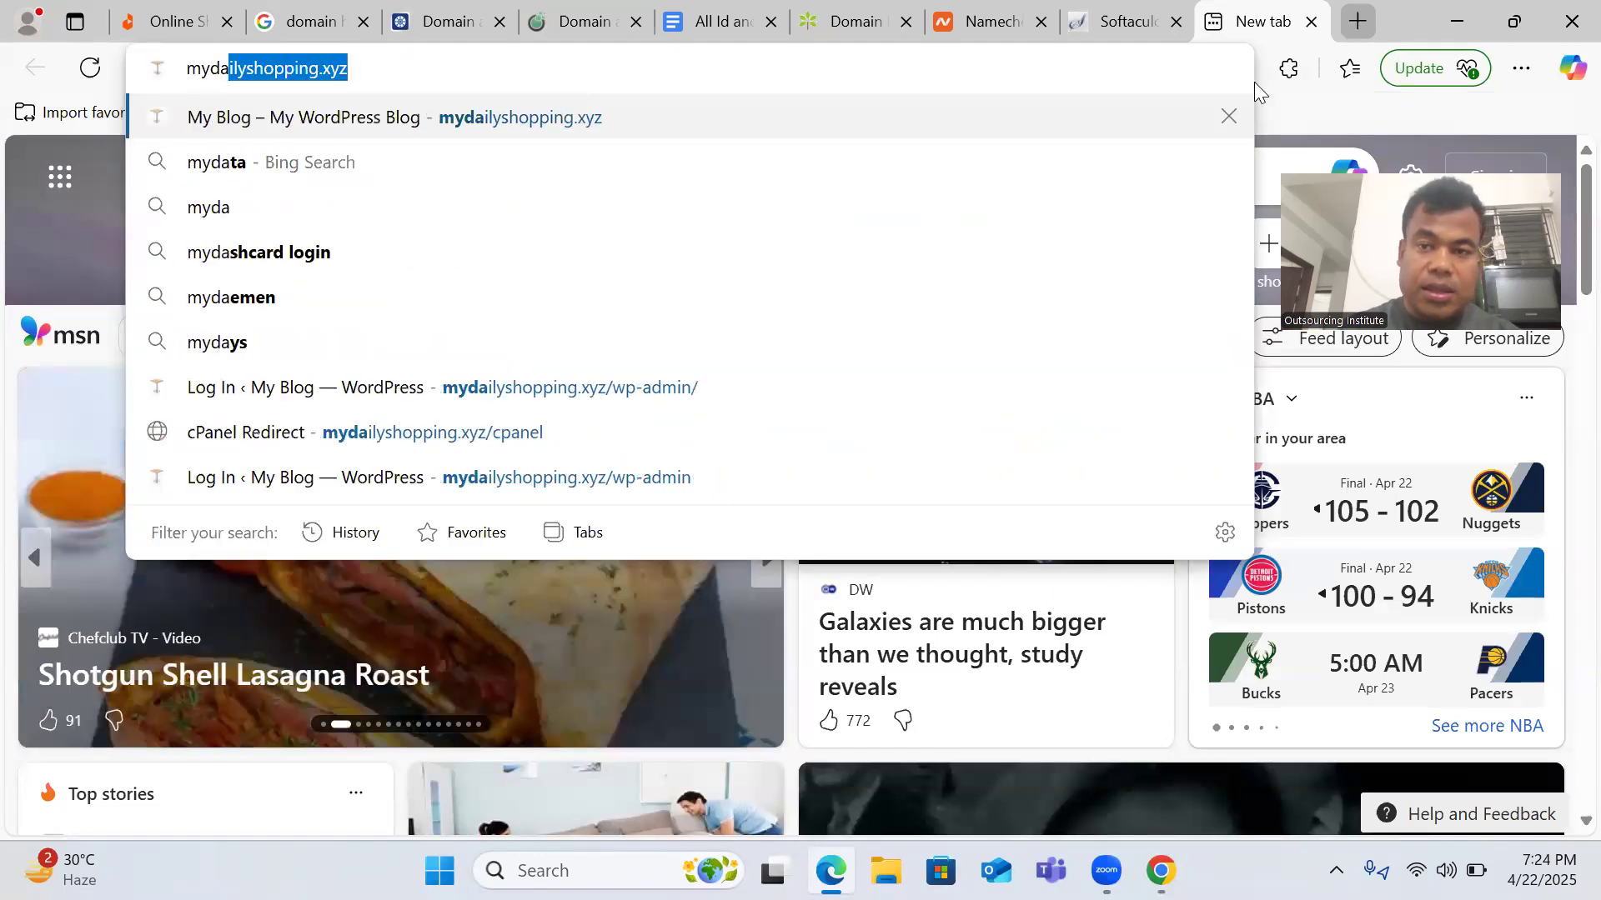
key("Right")
type("/cpane")
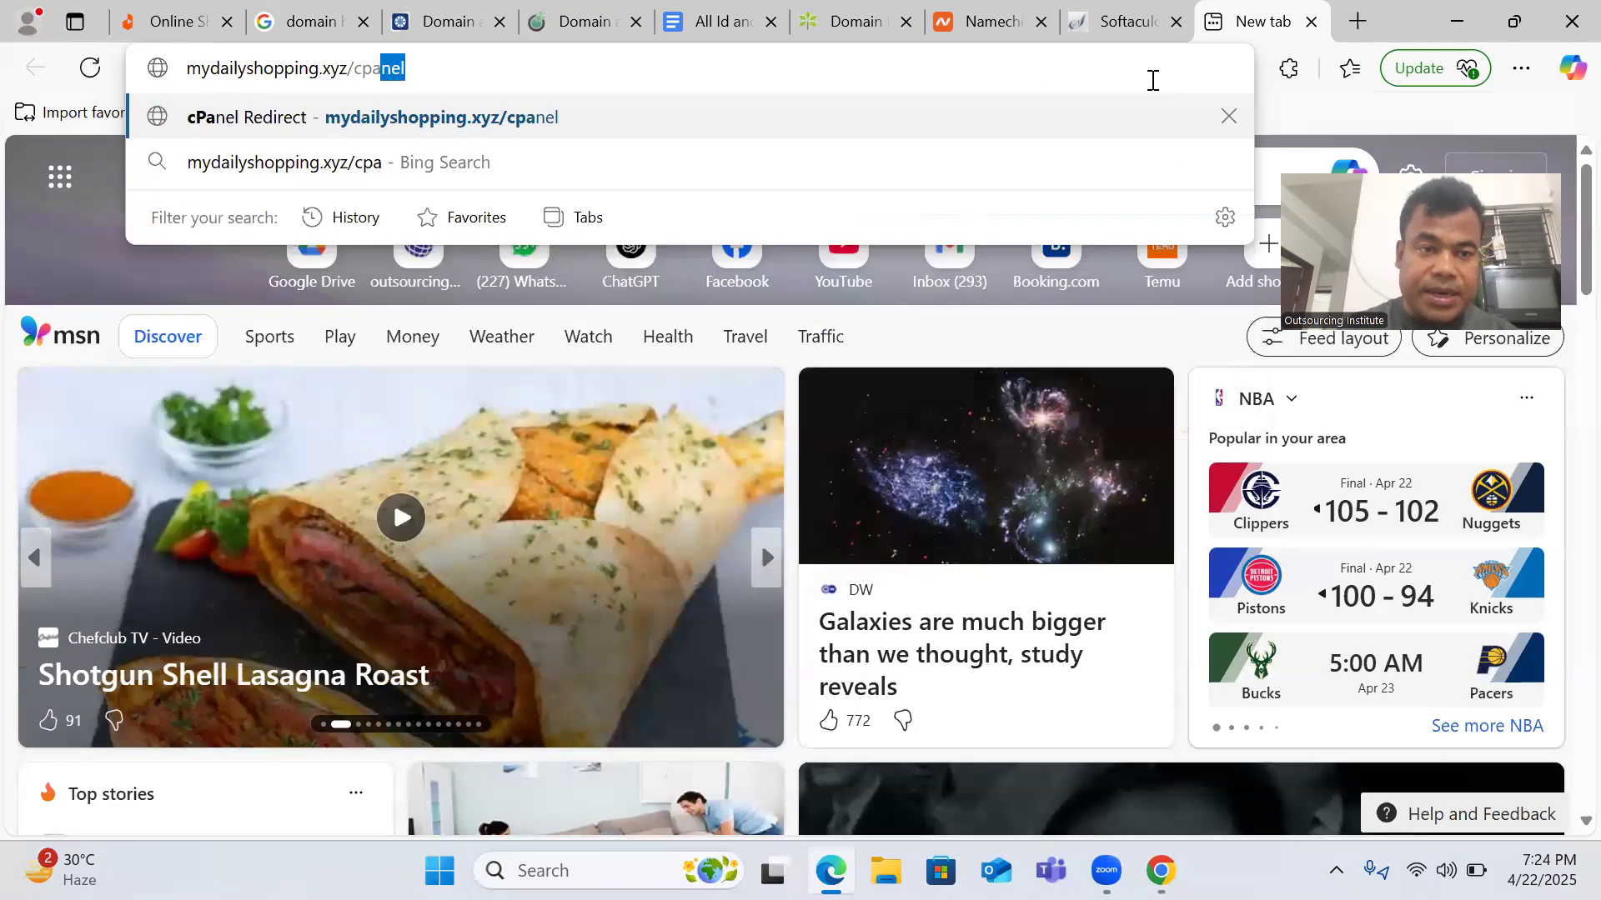
key("Return")
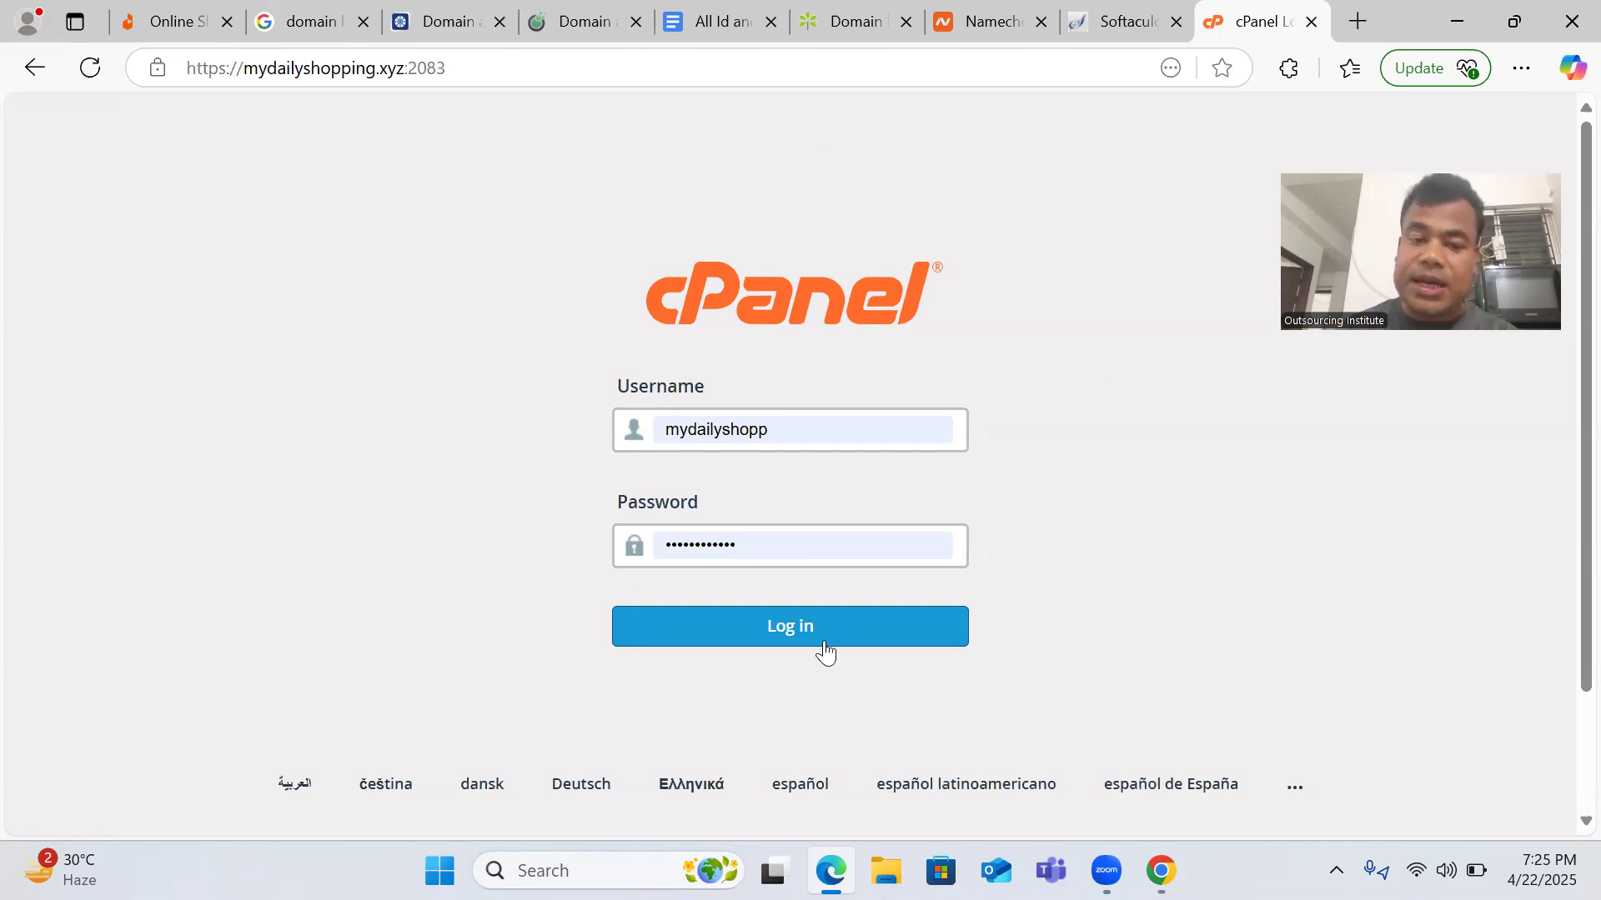
left_click(1311, 22)
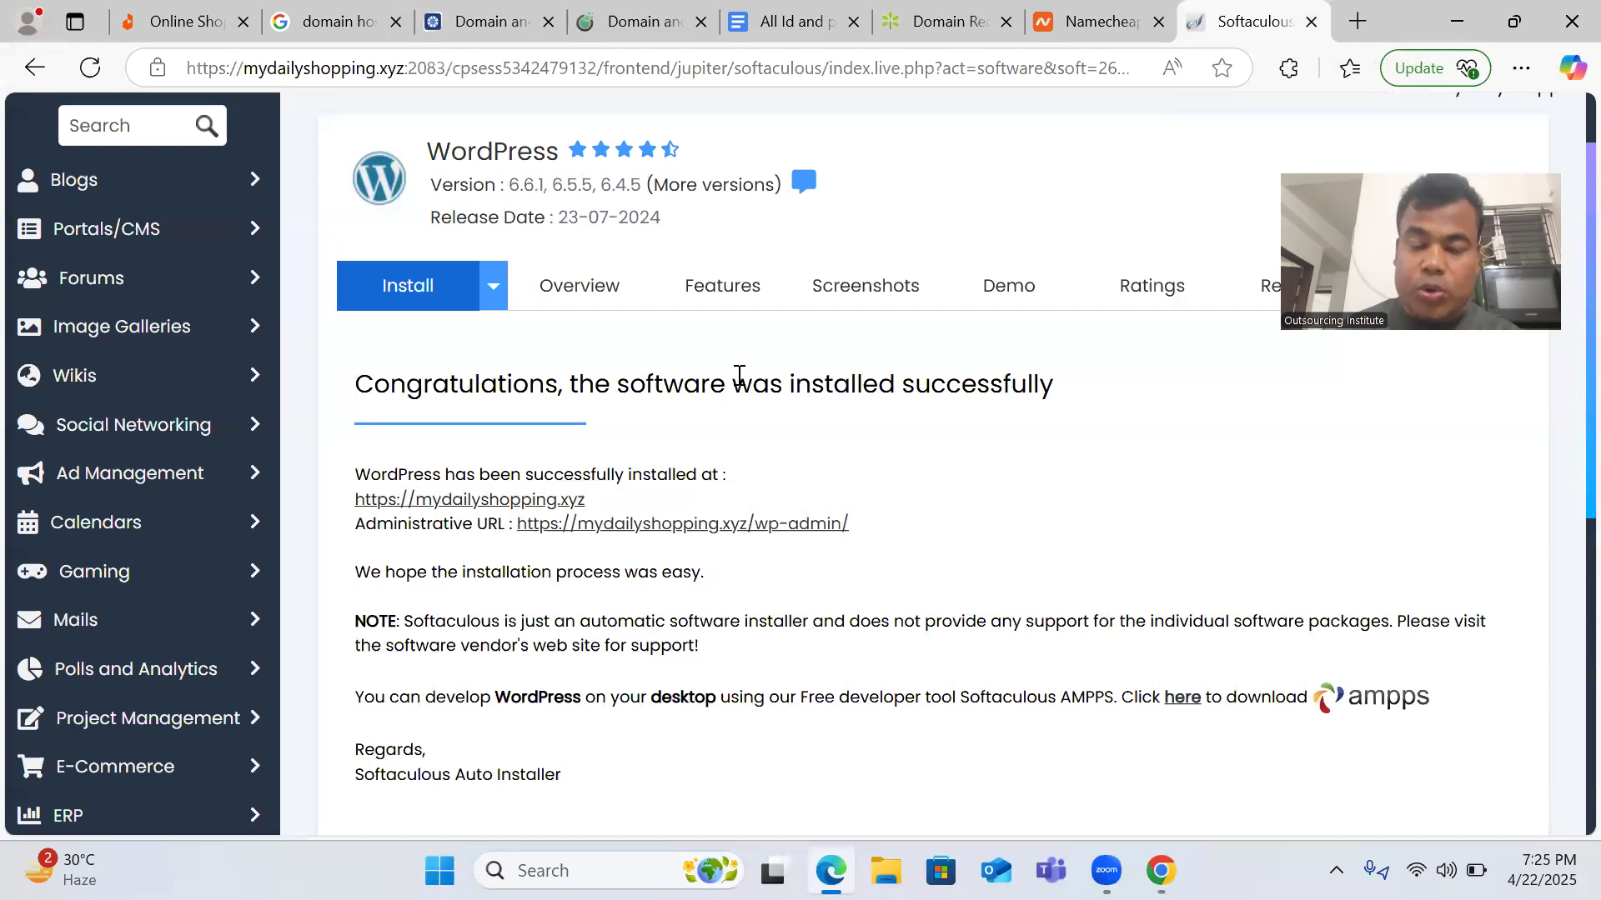
left_click(1357, 21)
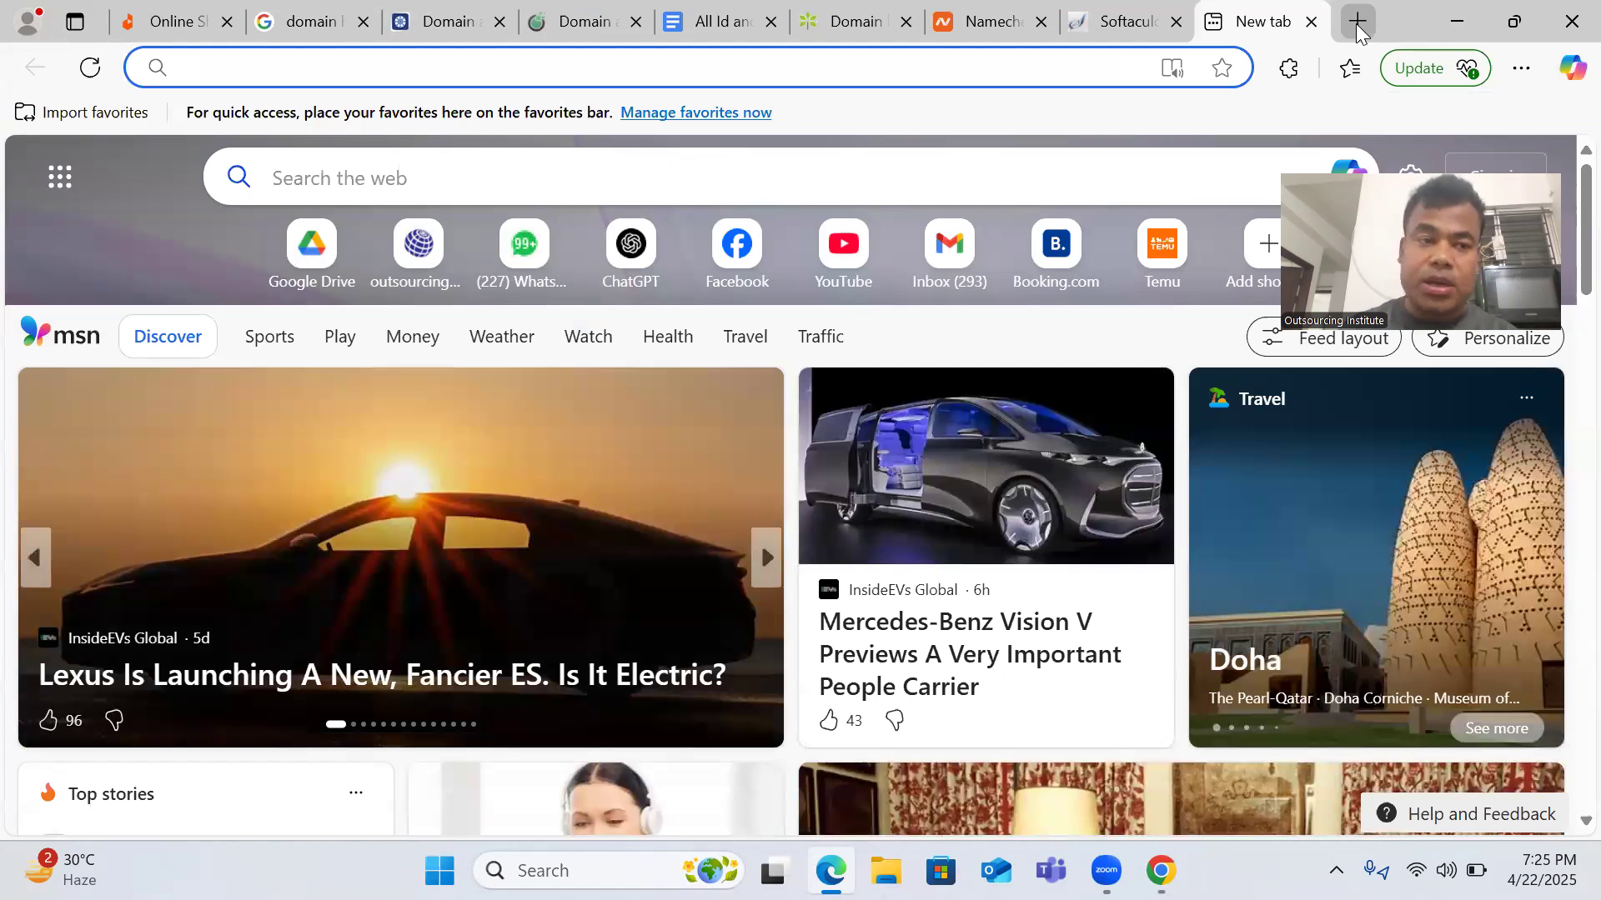
Enter mydailyshopping.xyz/wp-admin as the new tab's address and dismiss the suggestion list
type("m")
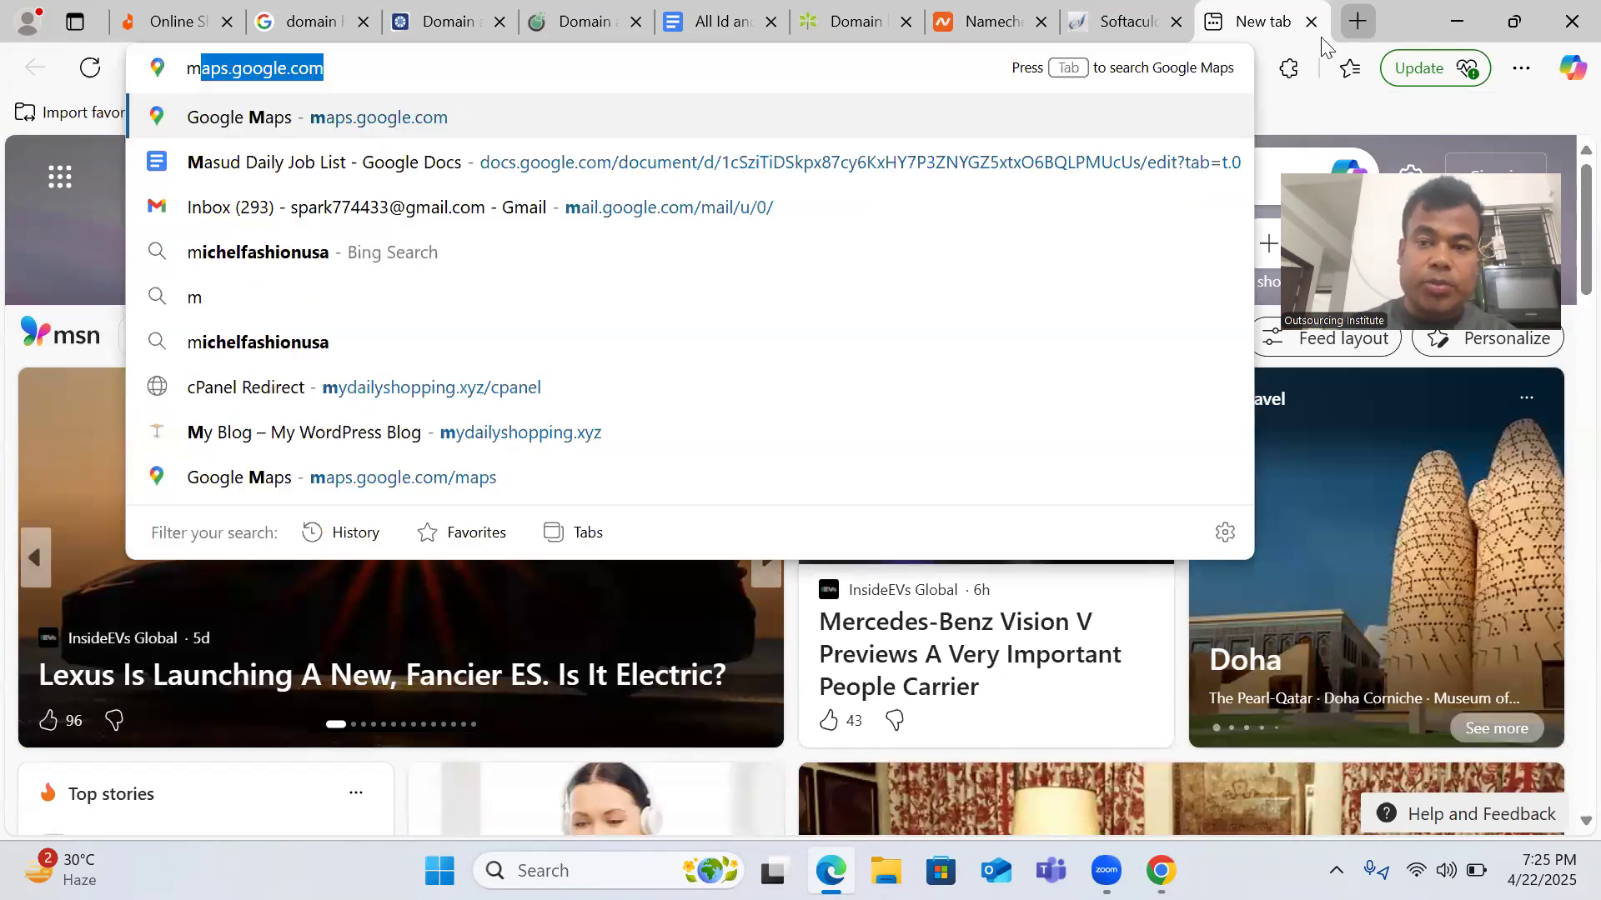
type("y")
key("Right")
type("/")
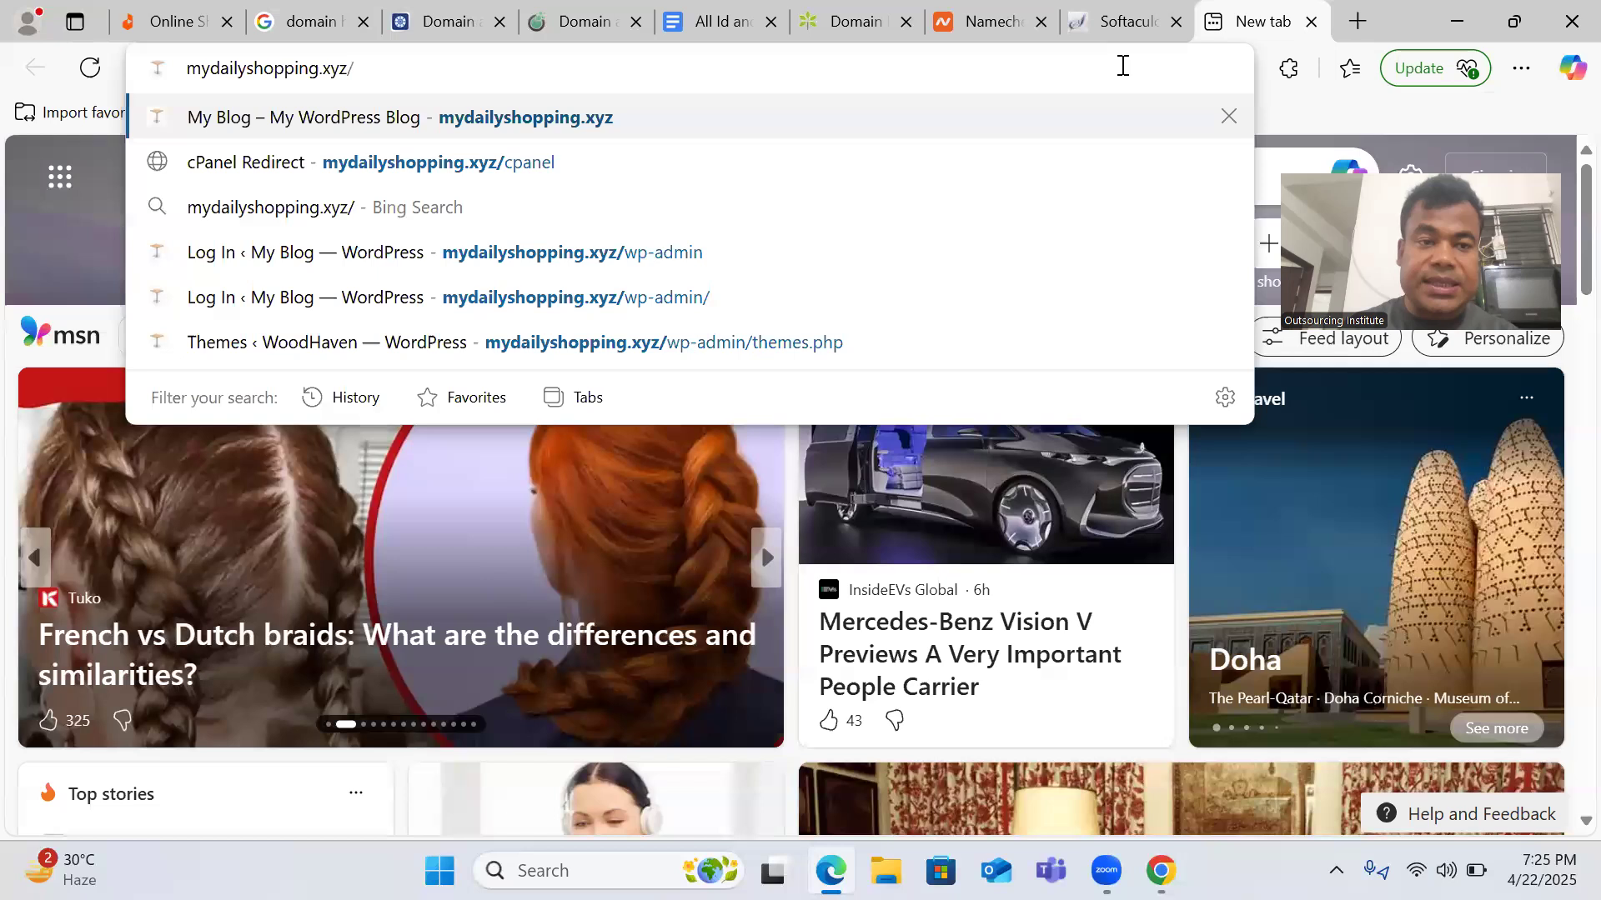
type("wp")
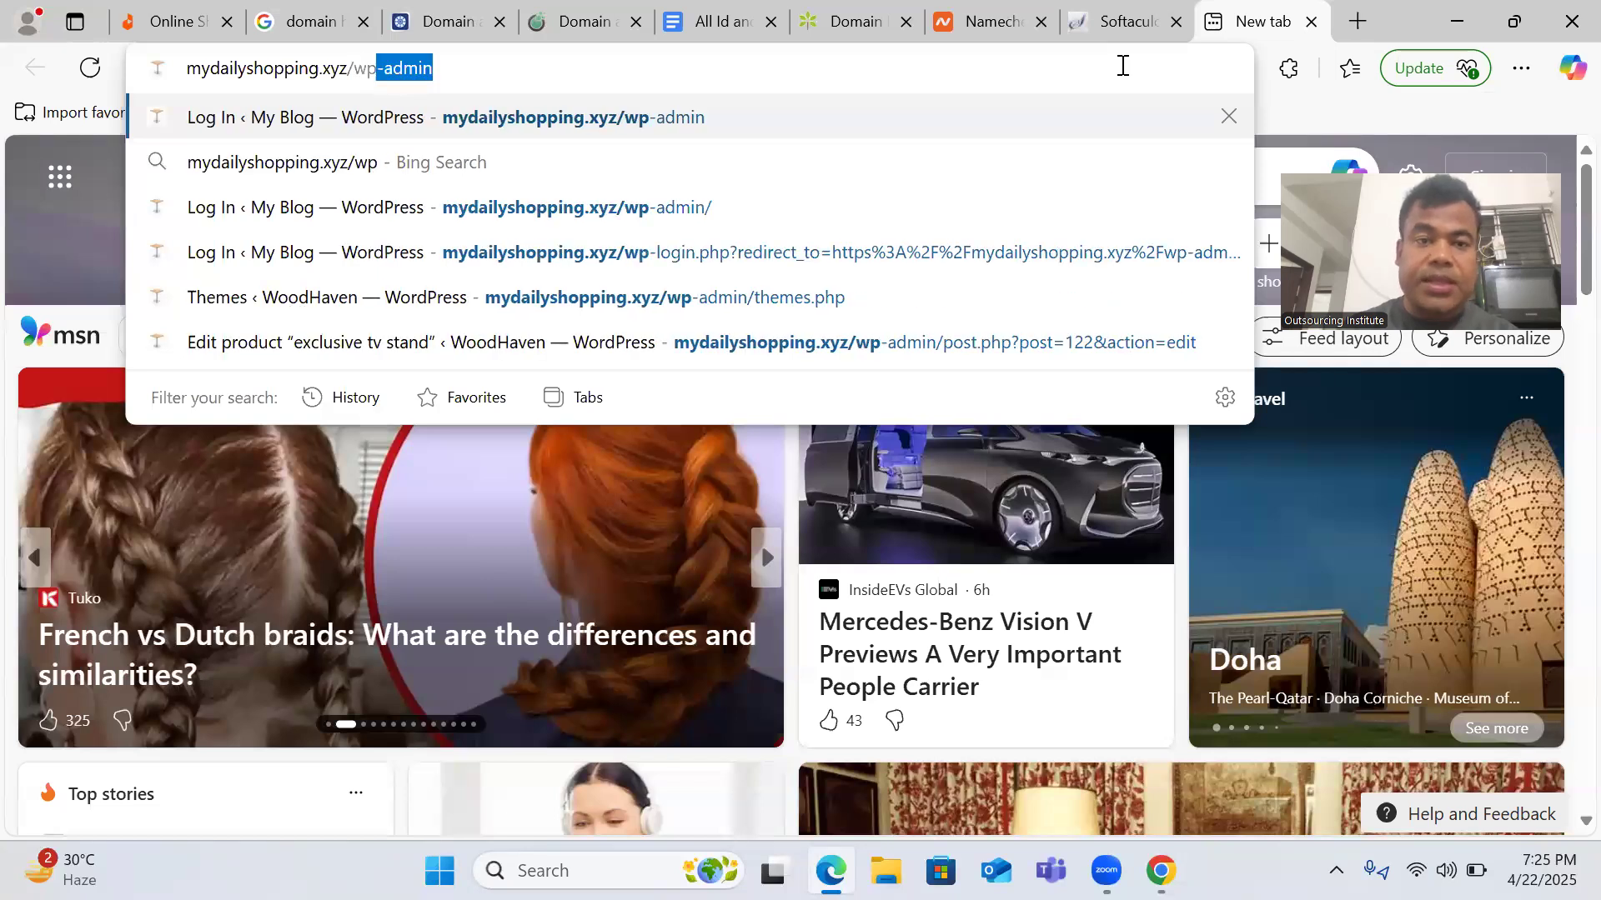
key("Right")
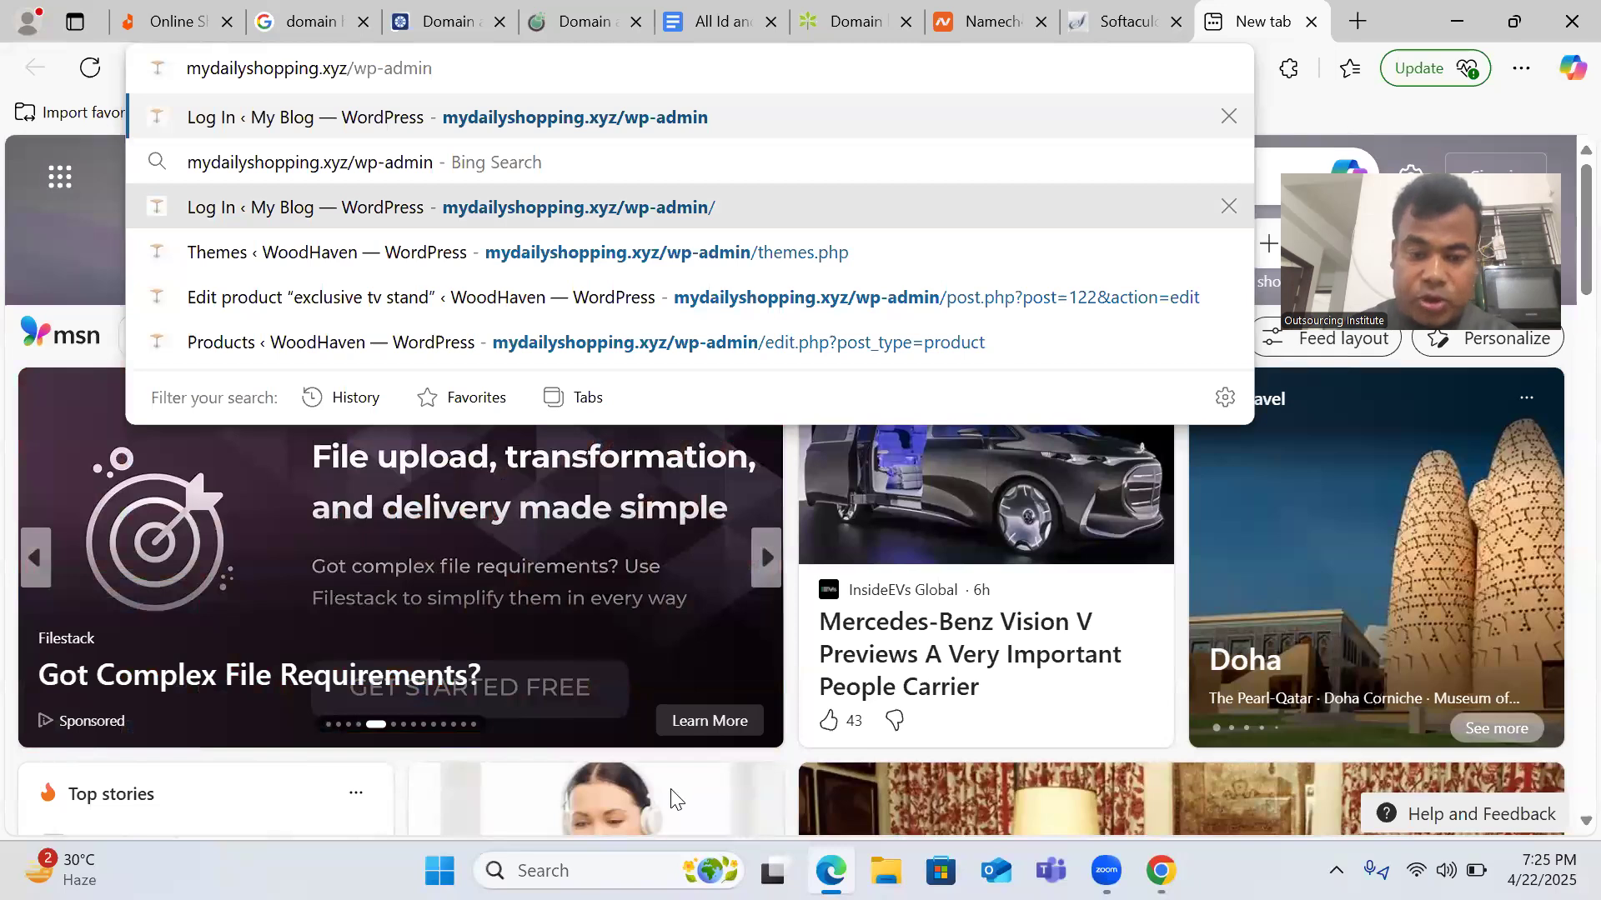
left_click(823, 610)
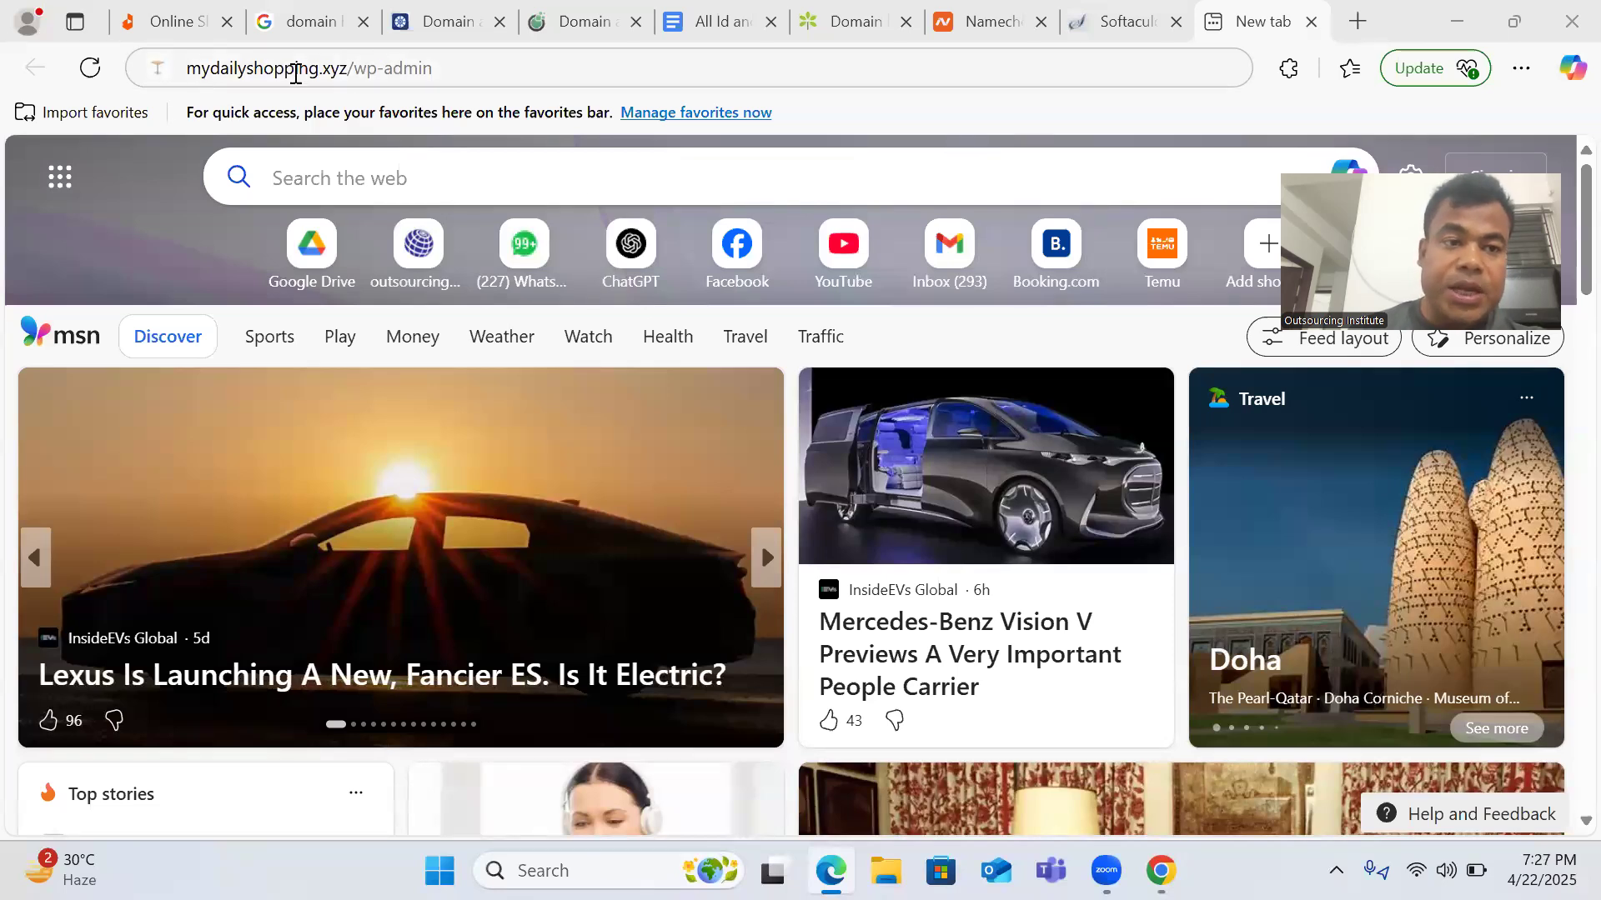
Load the wp-admin login page and replace the autofilled username and password with the new administrator credentials
left_click(519, 70)
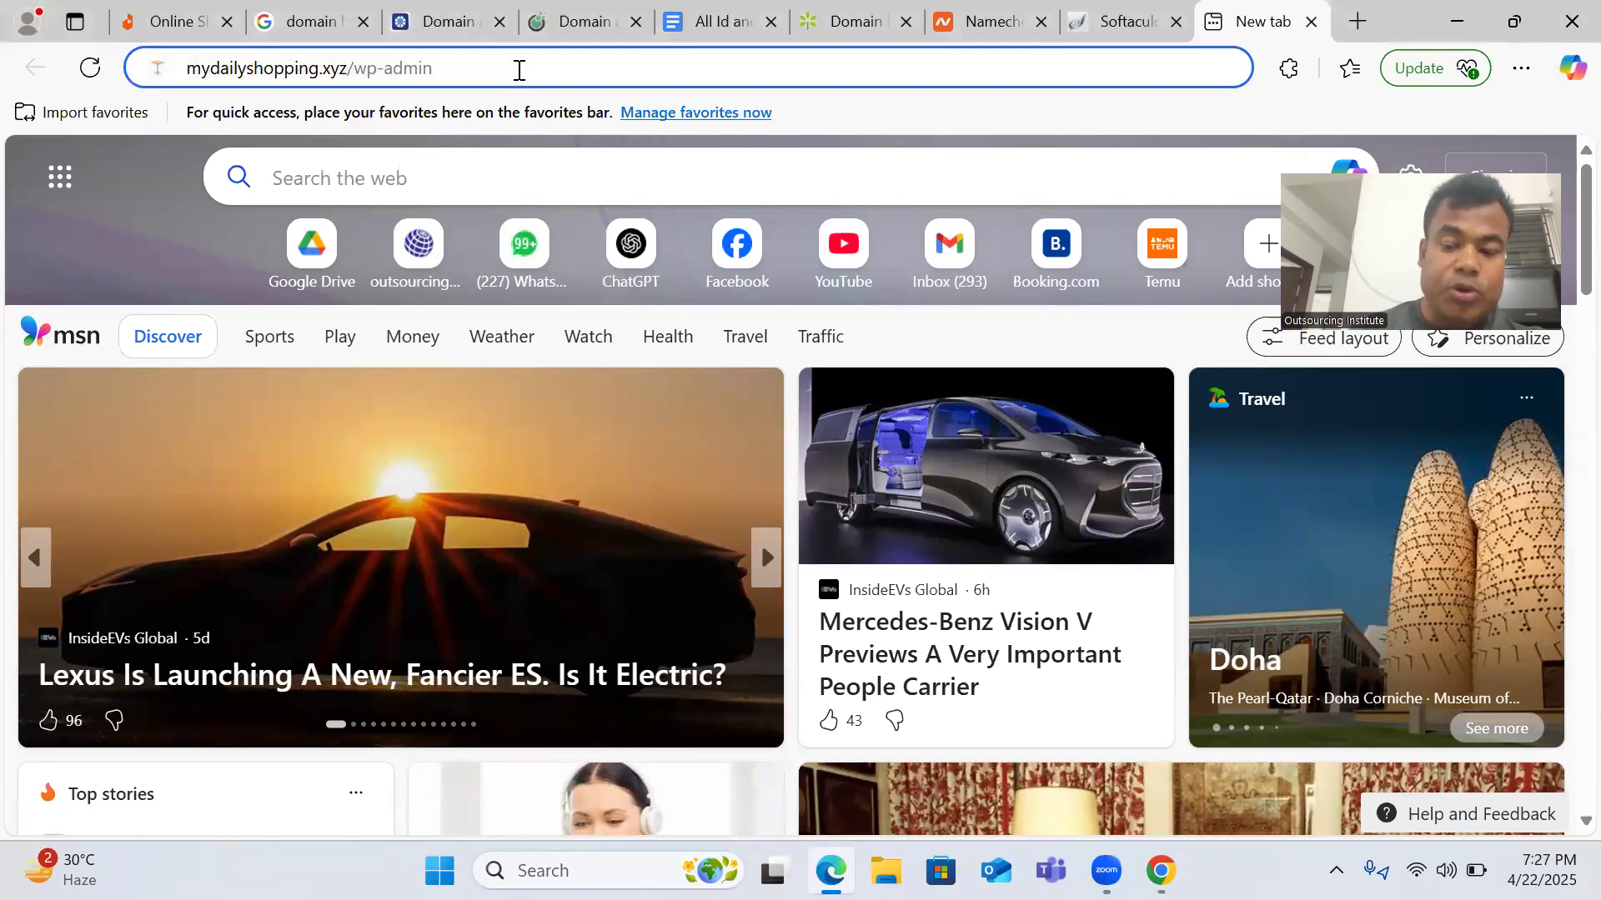
key("Return")
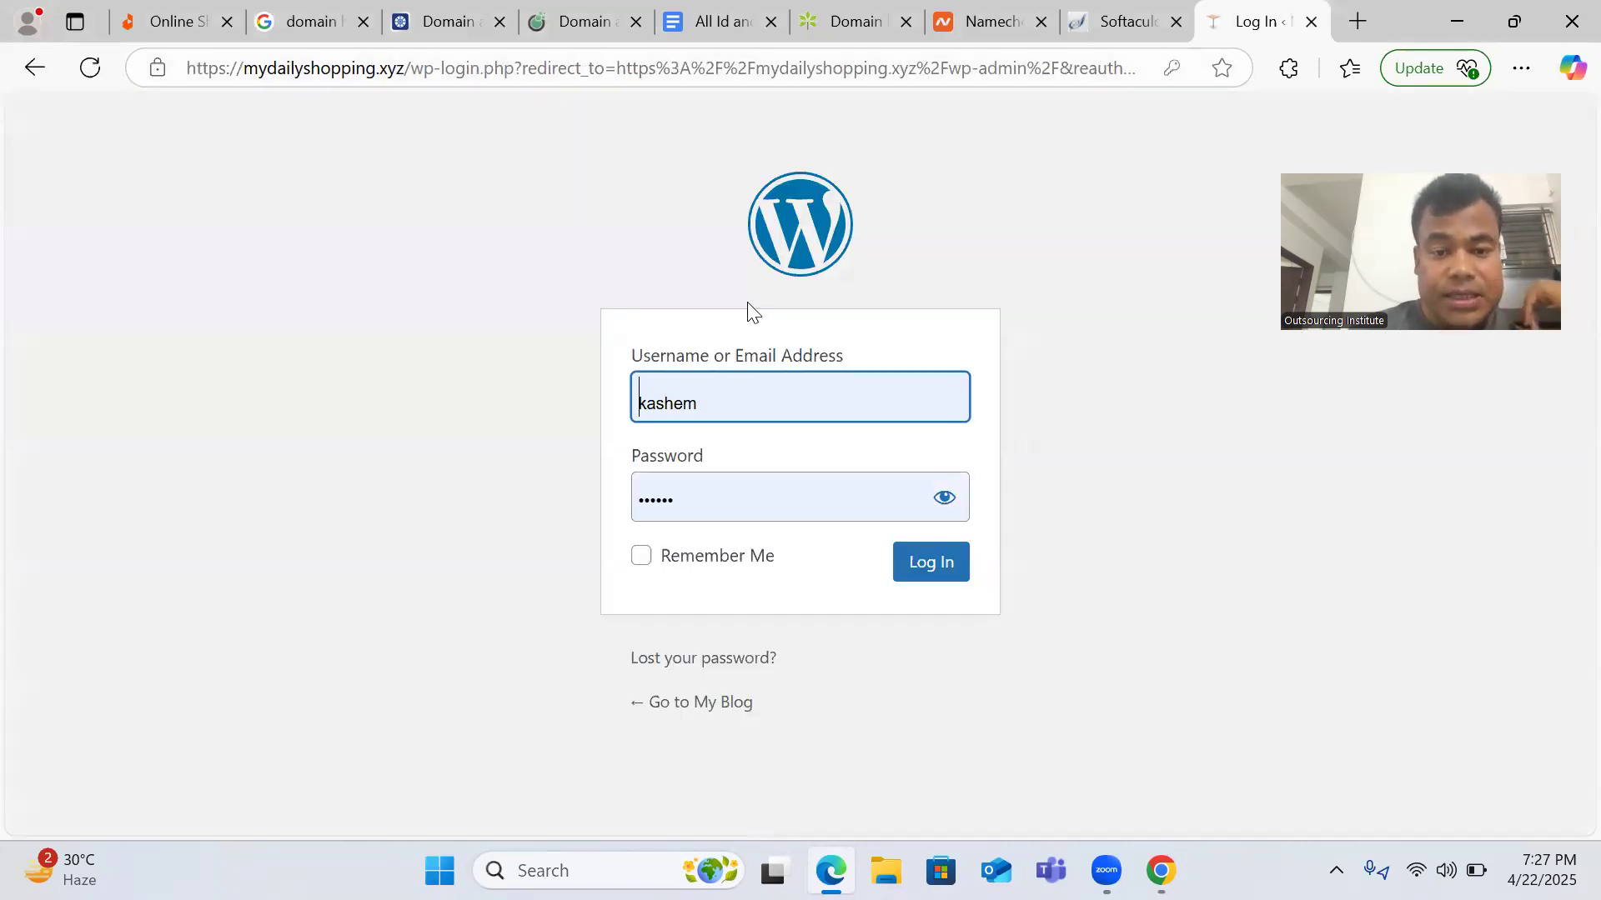
left_click(717, 406)
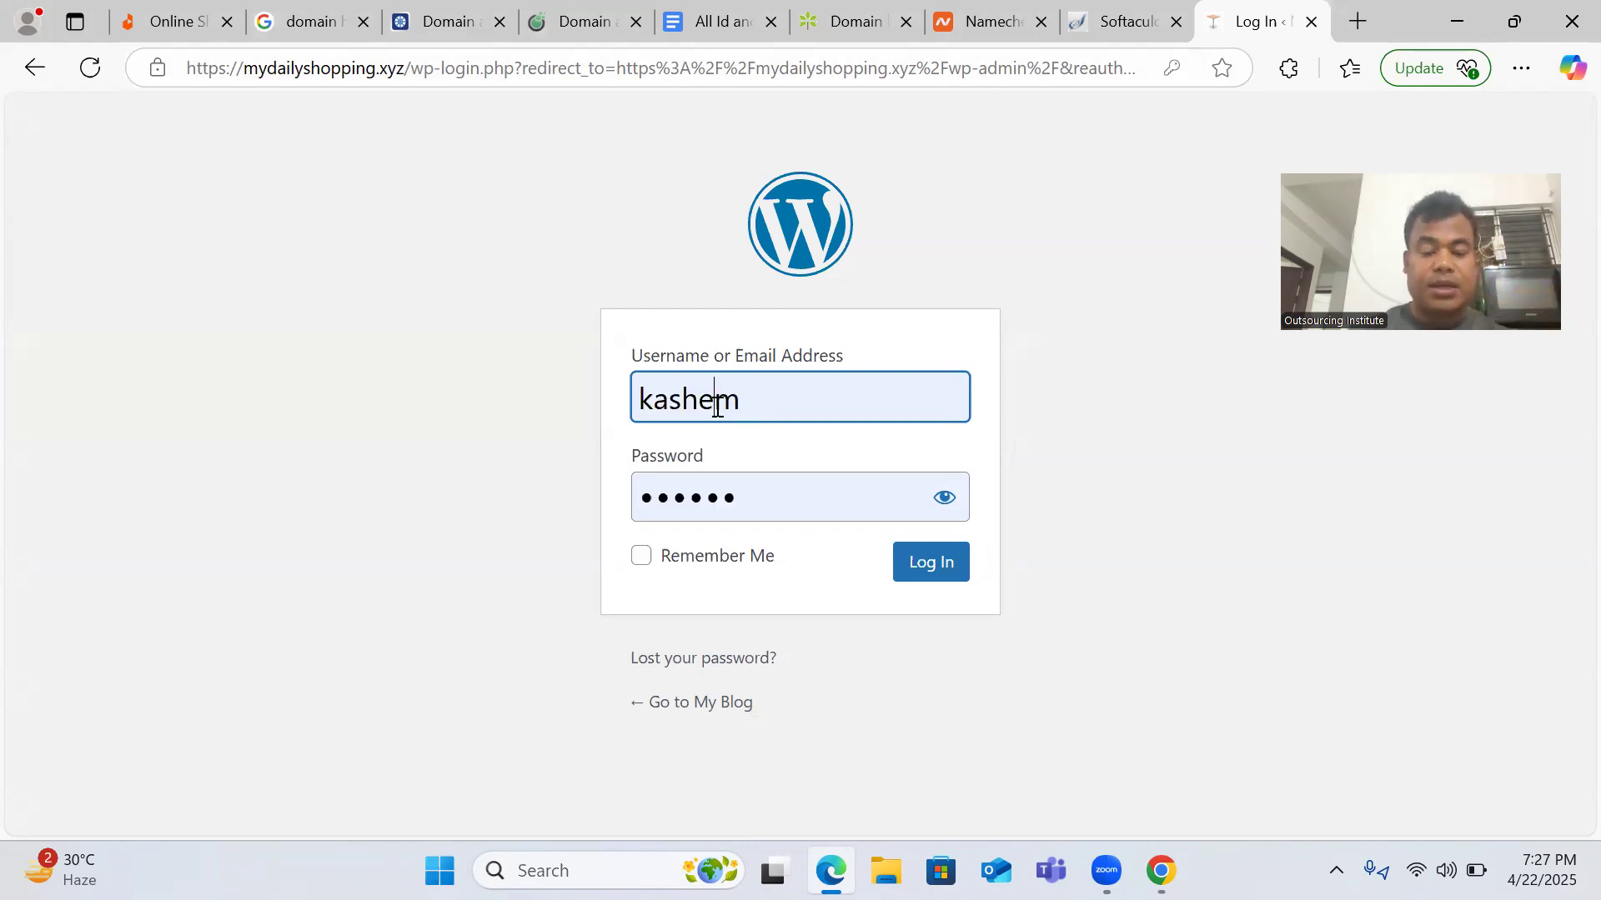
double_click(717, 407)
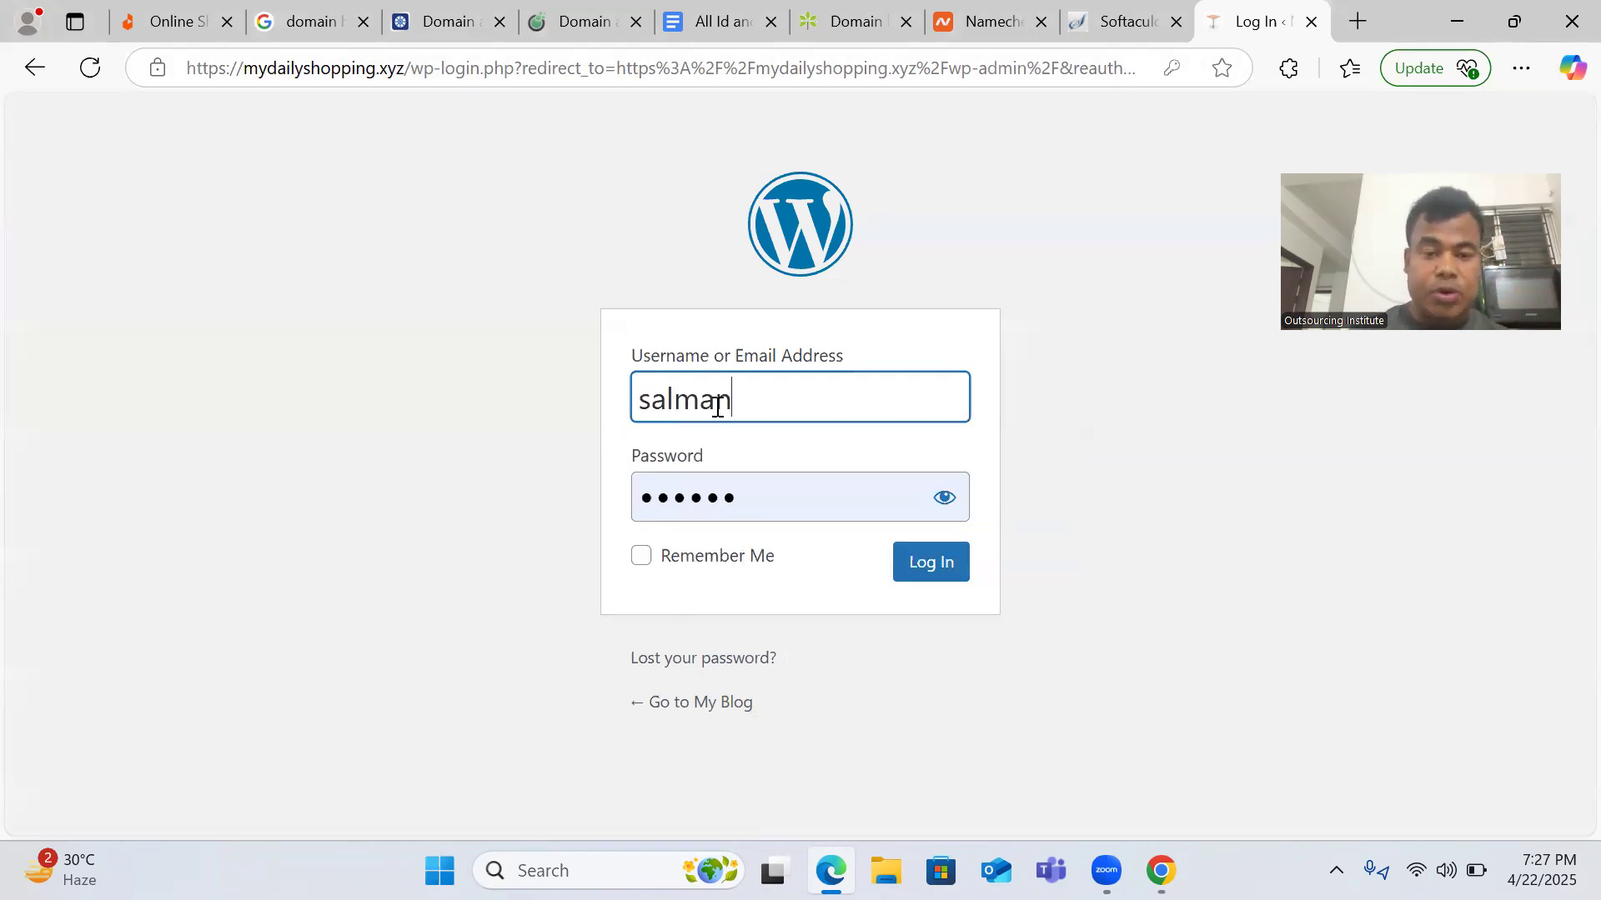
double_click(792, 508)
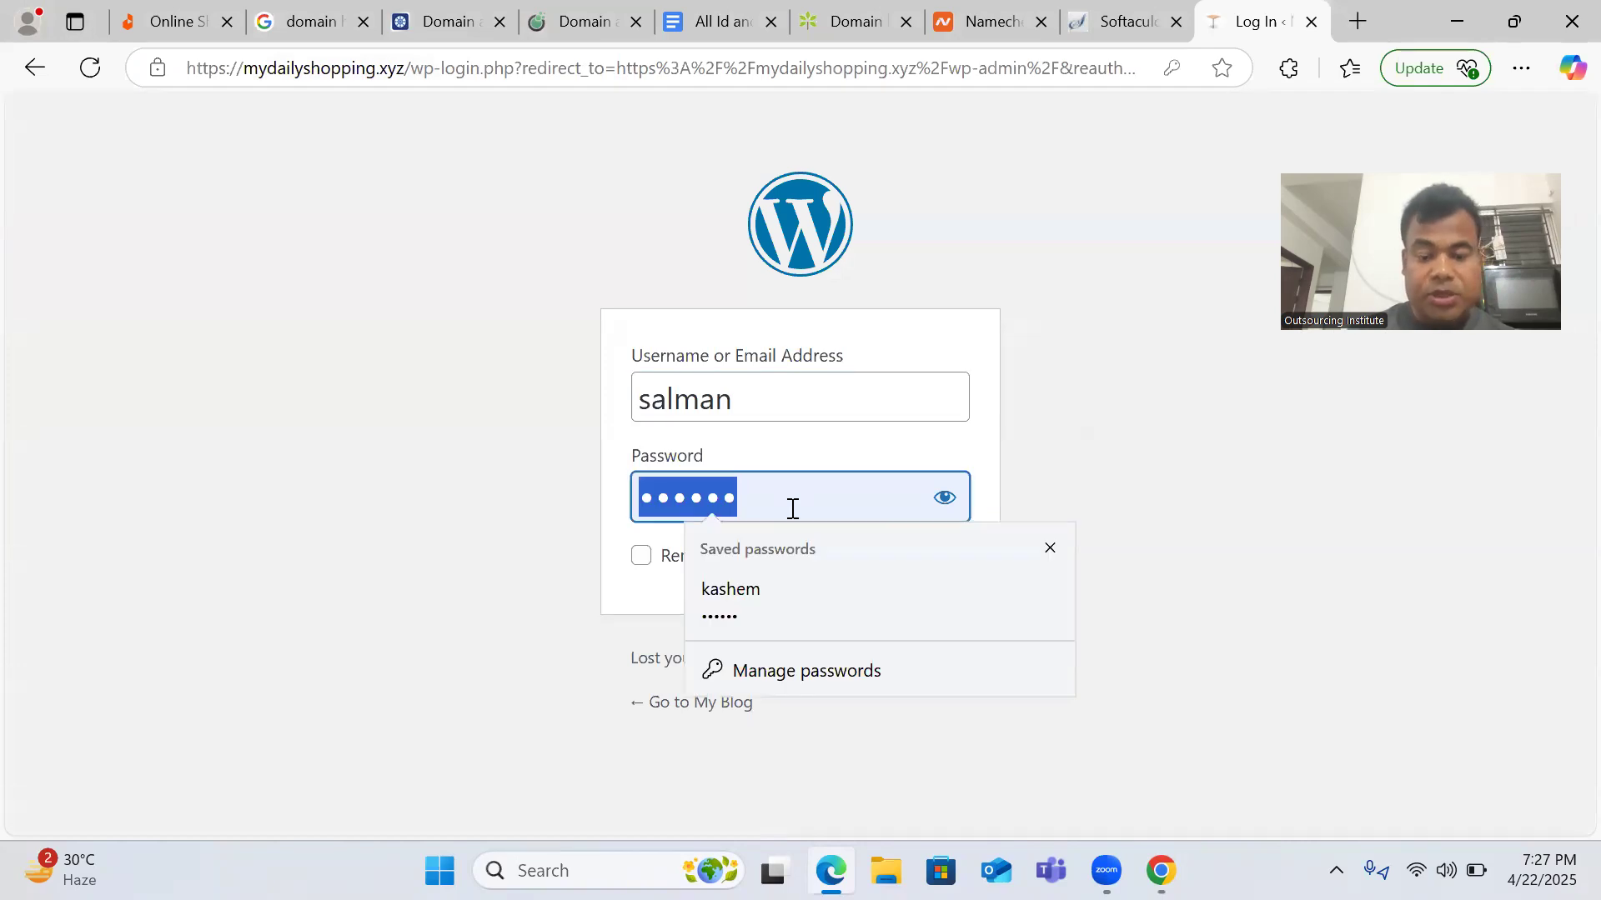
type("•••••")
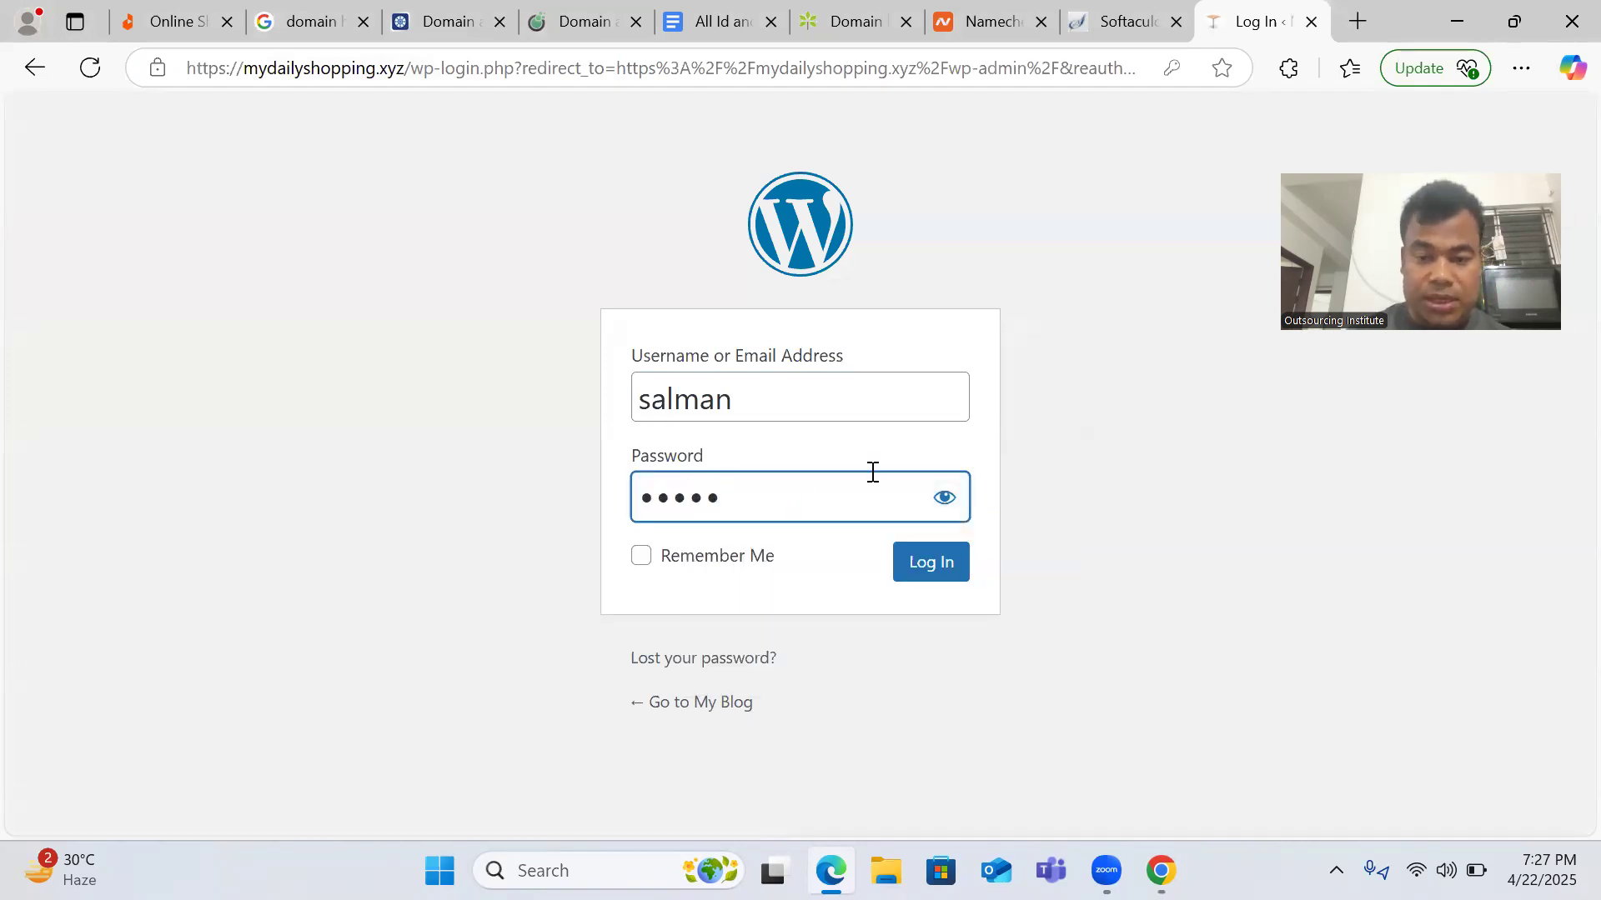
left_click(950, 501)
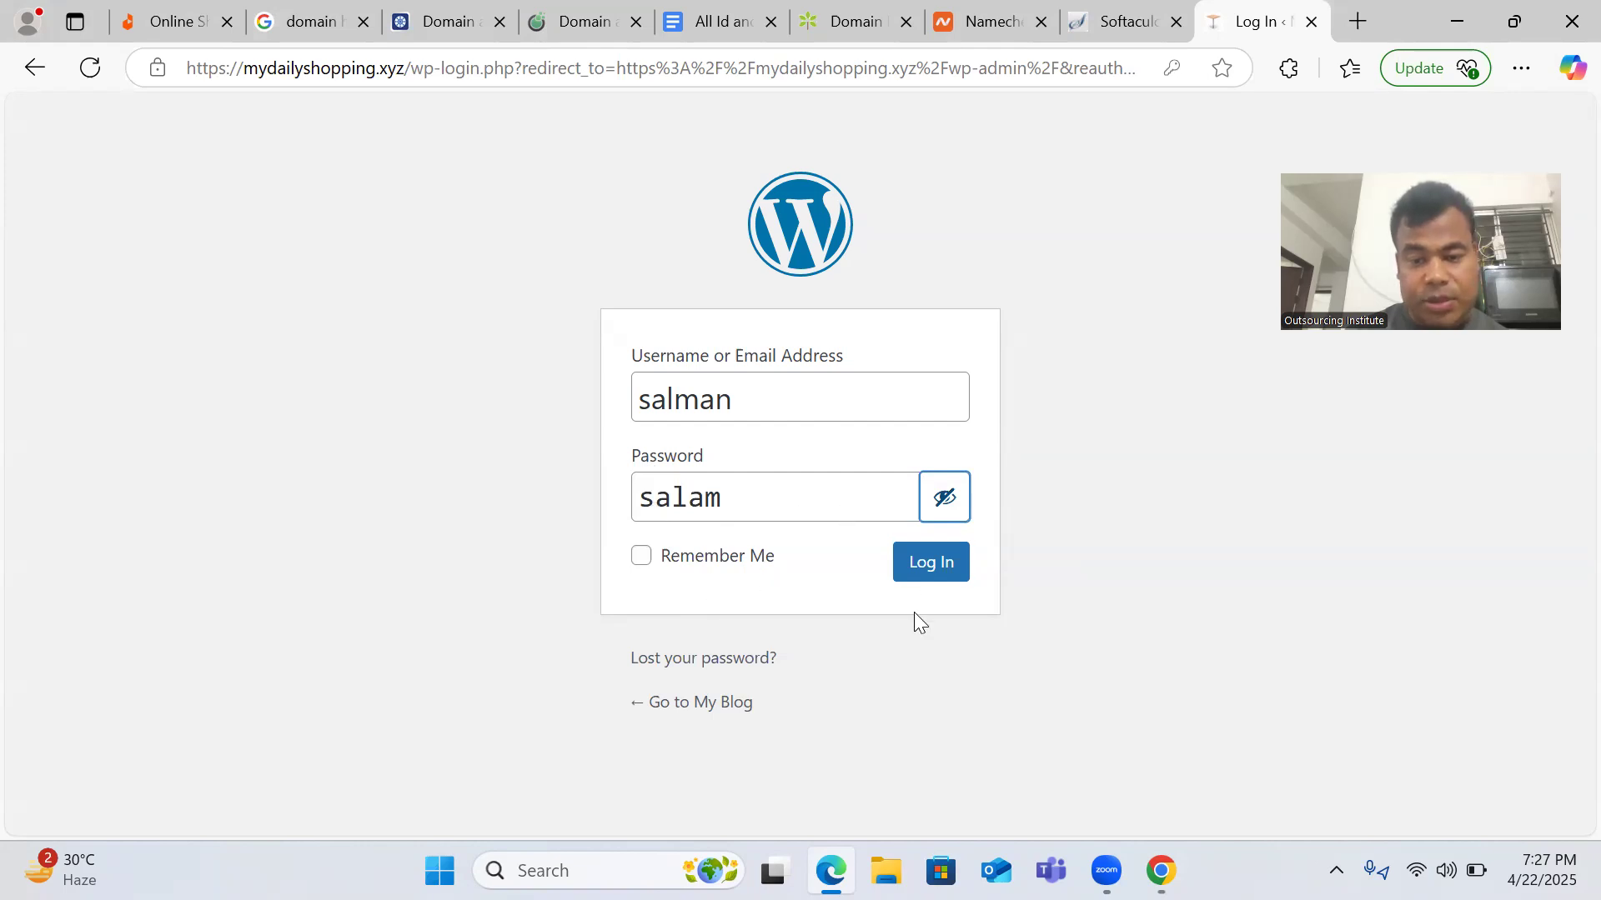
Tick Remember Me, submit the login, and retype the password after the incorrect-password error
left_click(644, 567)
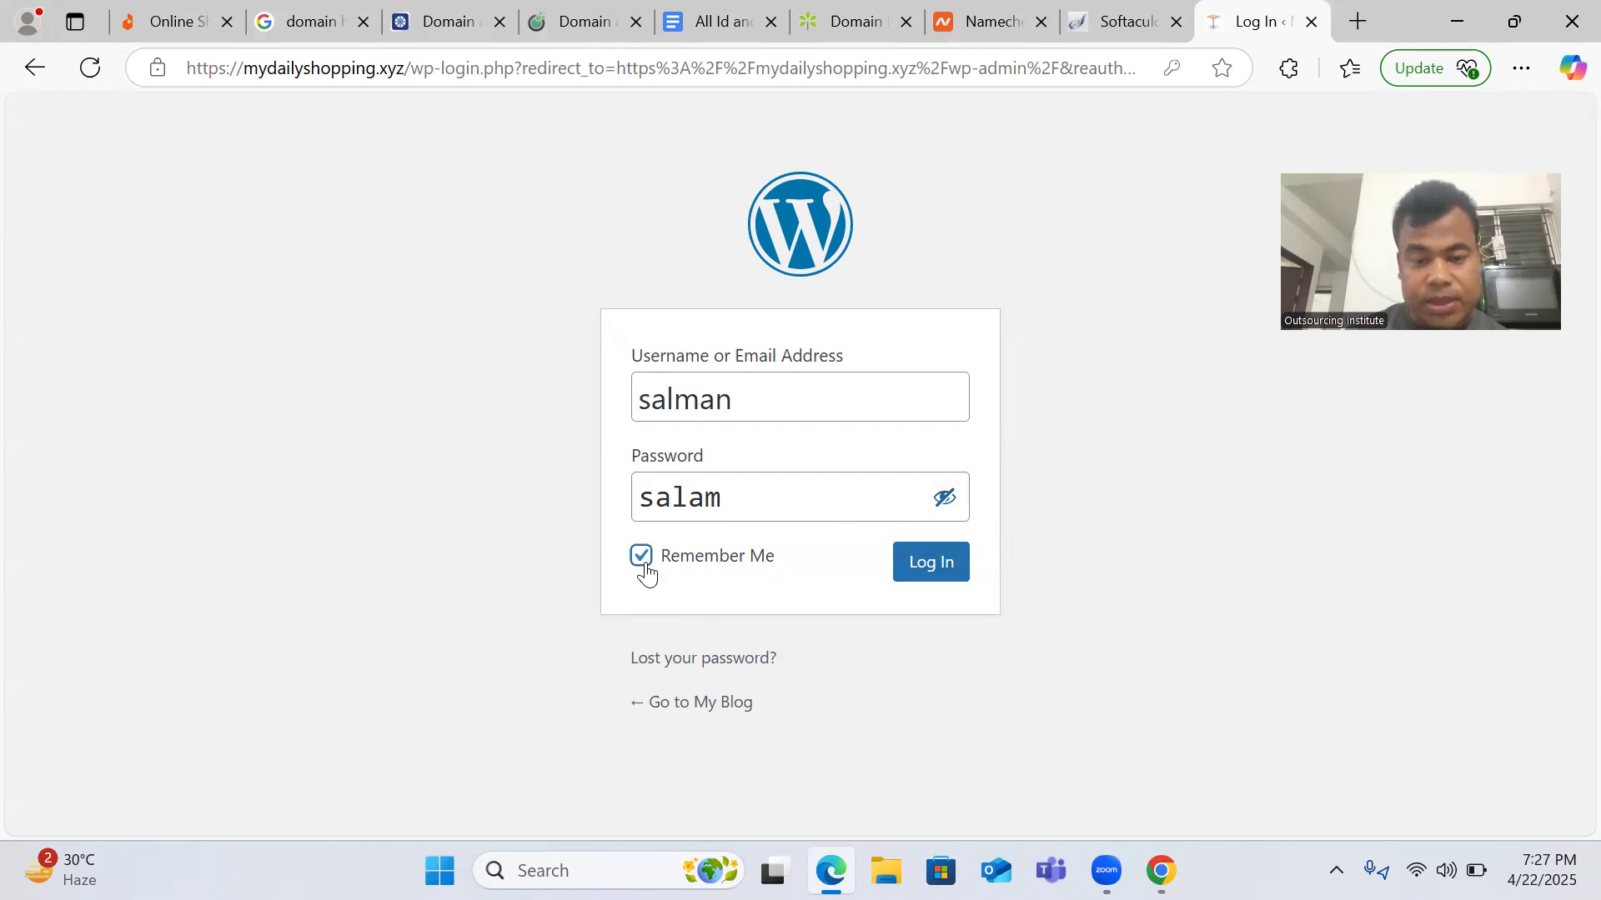
left_click(945, 574)
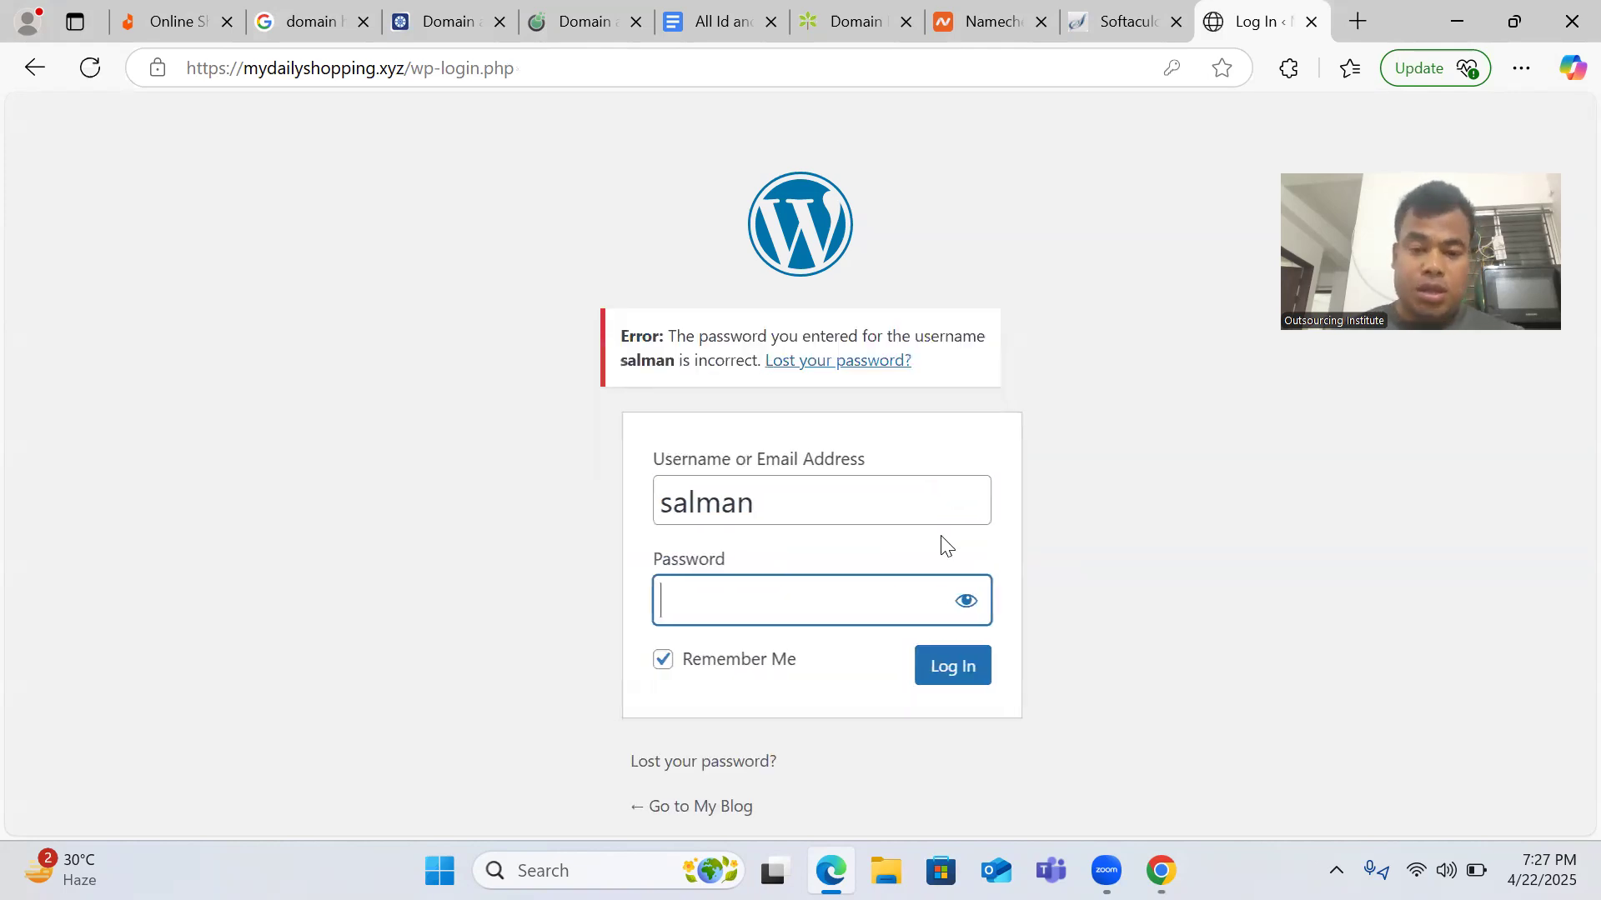
left_click(816, 601)
type("**")
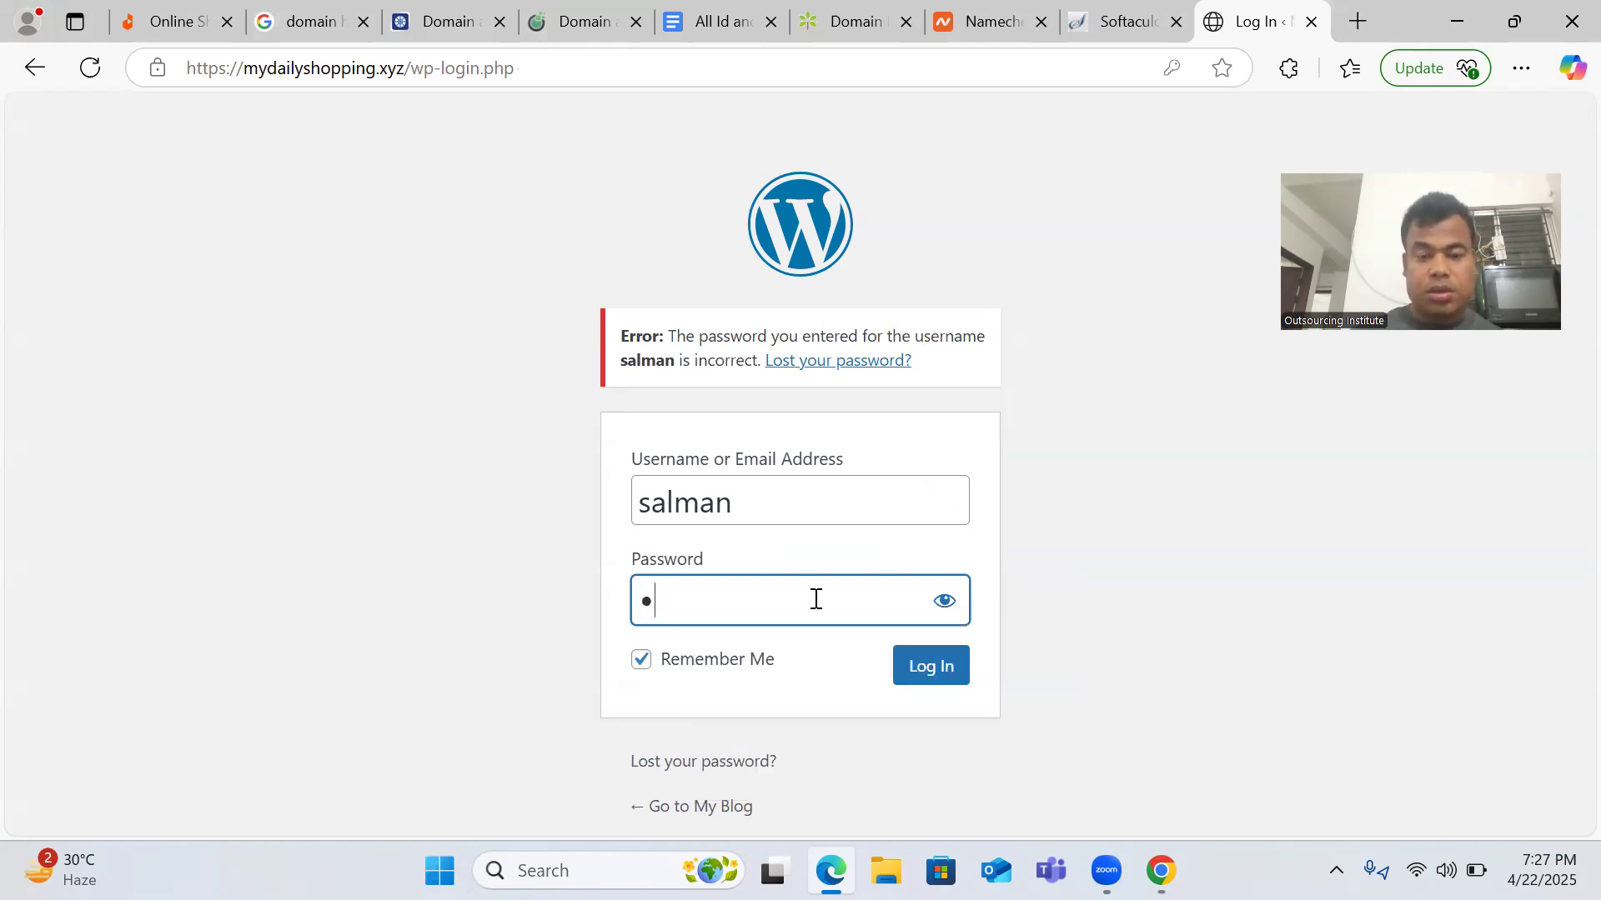
key("BackSpace")
key("BackSpace")
type("******")
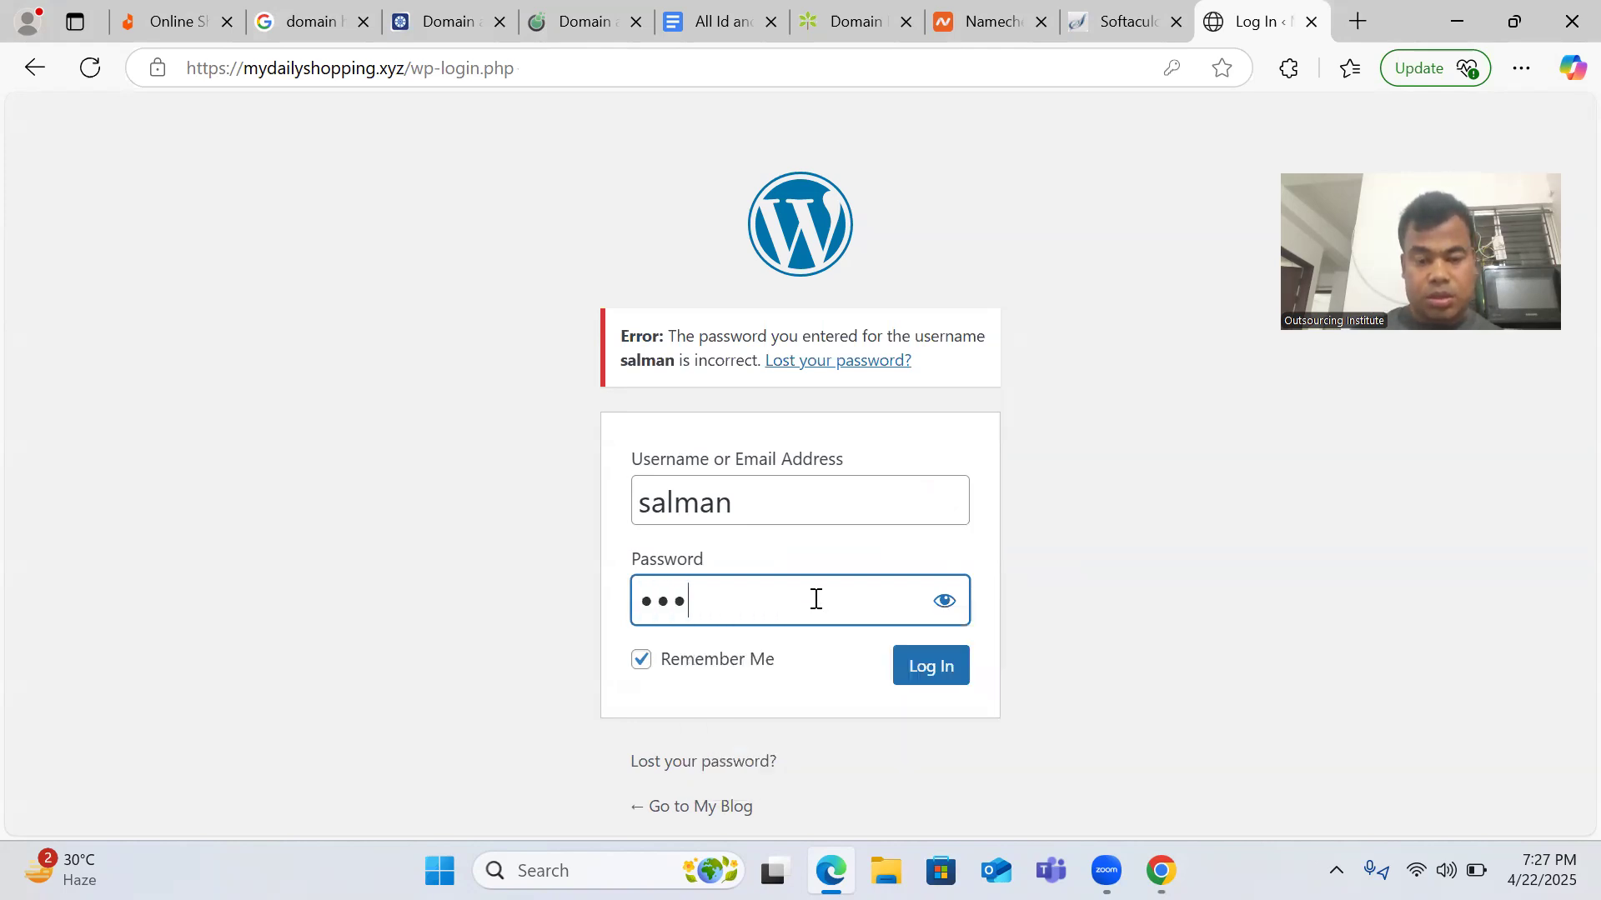
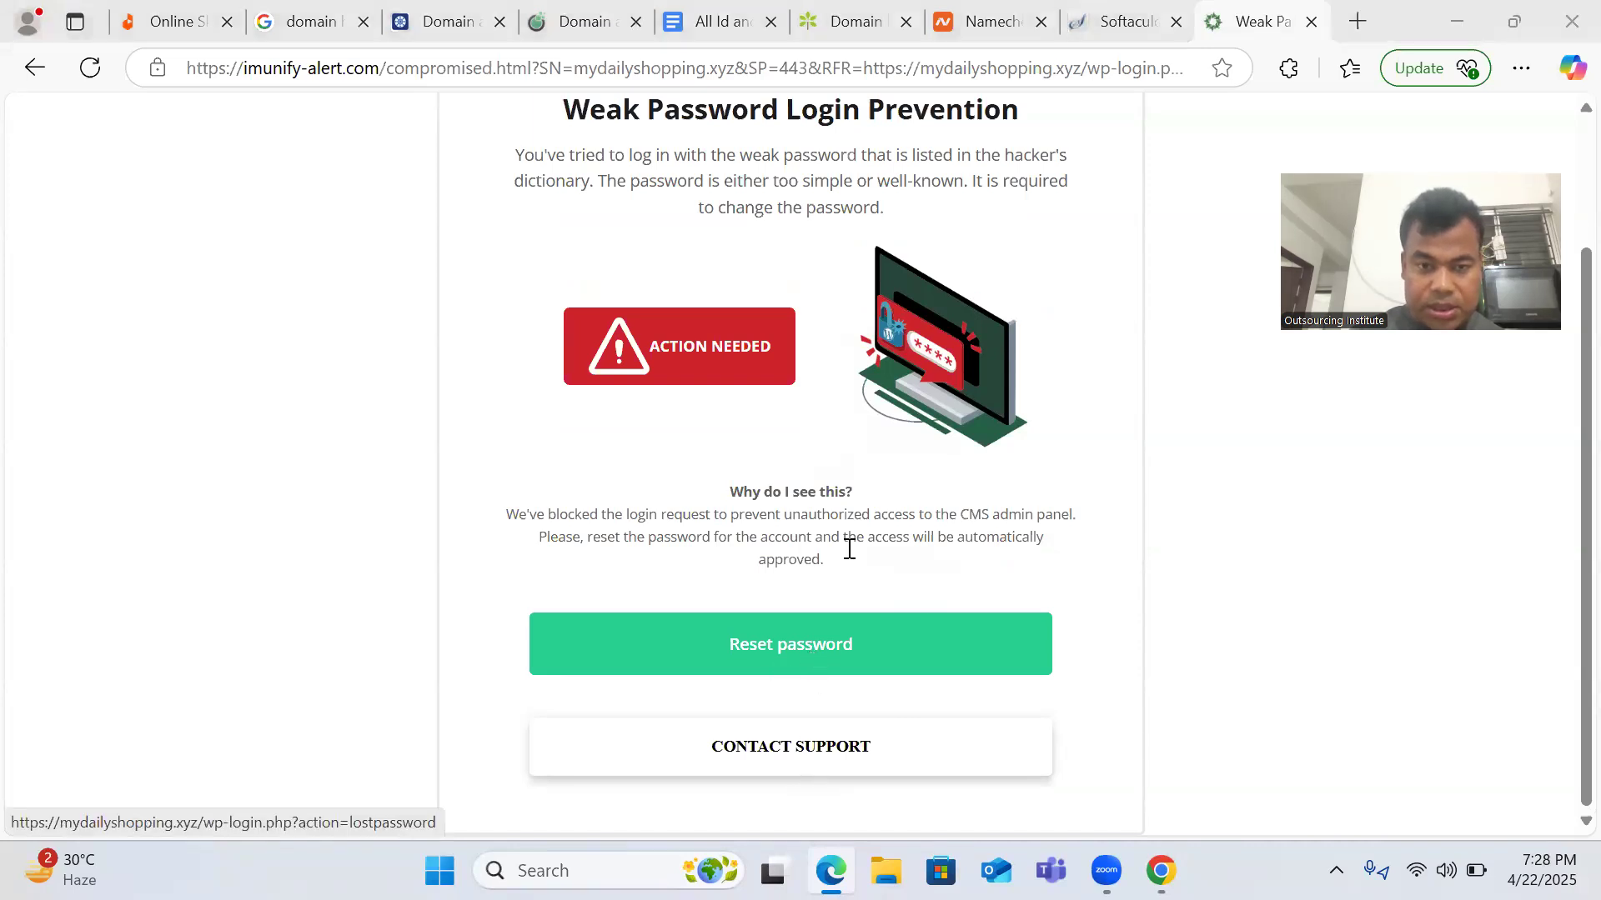
Go to the lost-password page, close it, and start a blank new tab
scroll(836, 584, "up", 1)
scroll(825, 634, "down", 1)
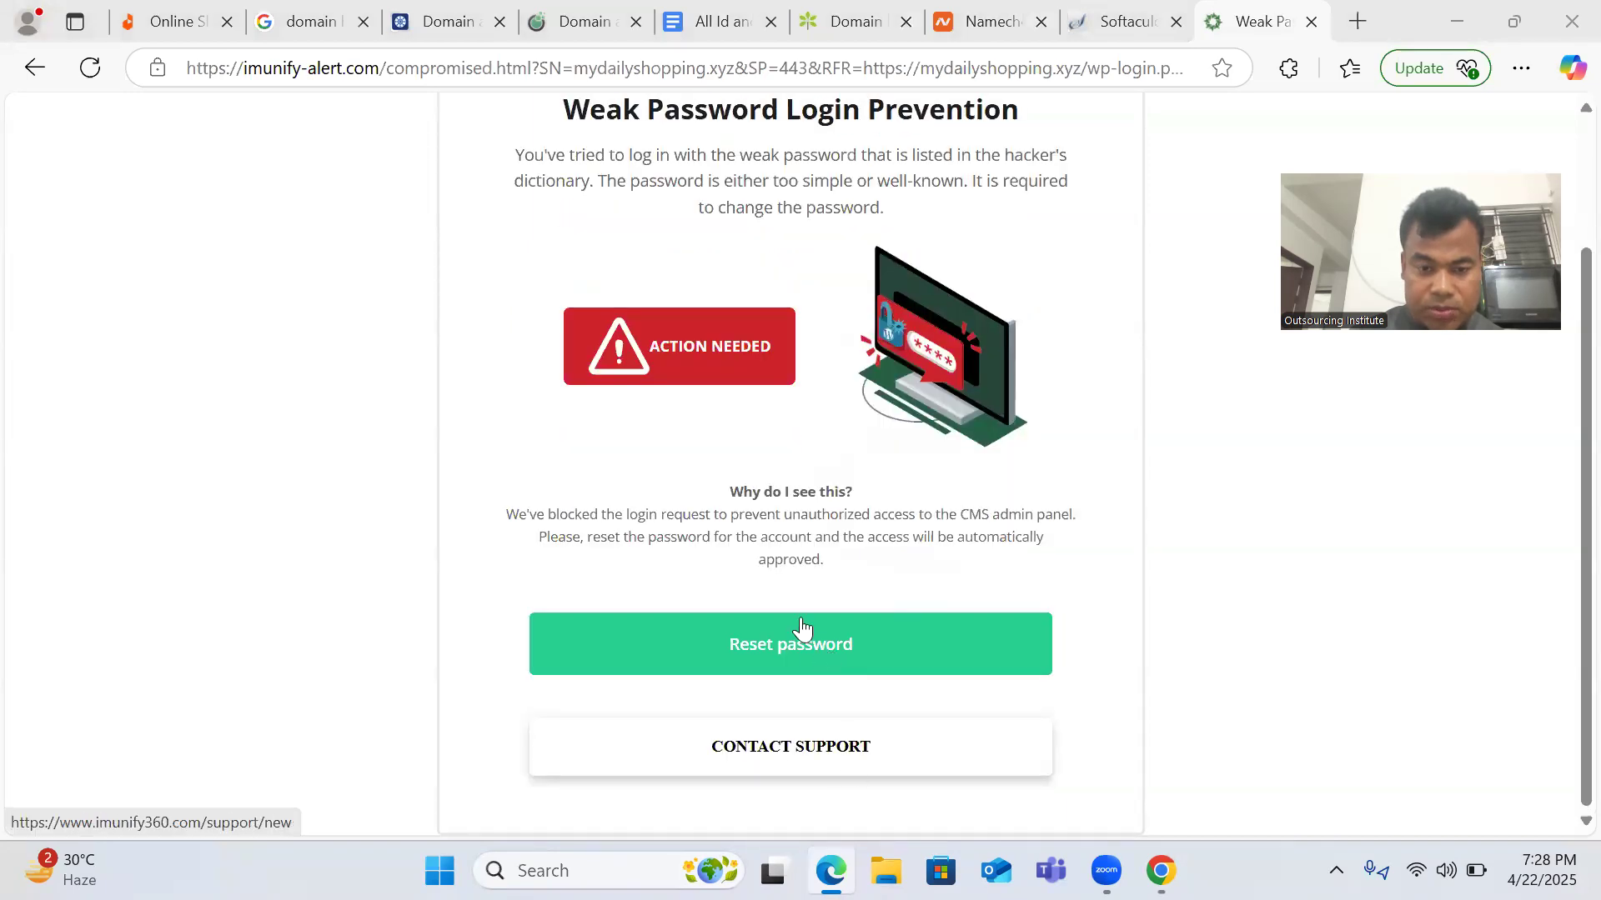
left_click(807, 627)
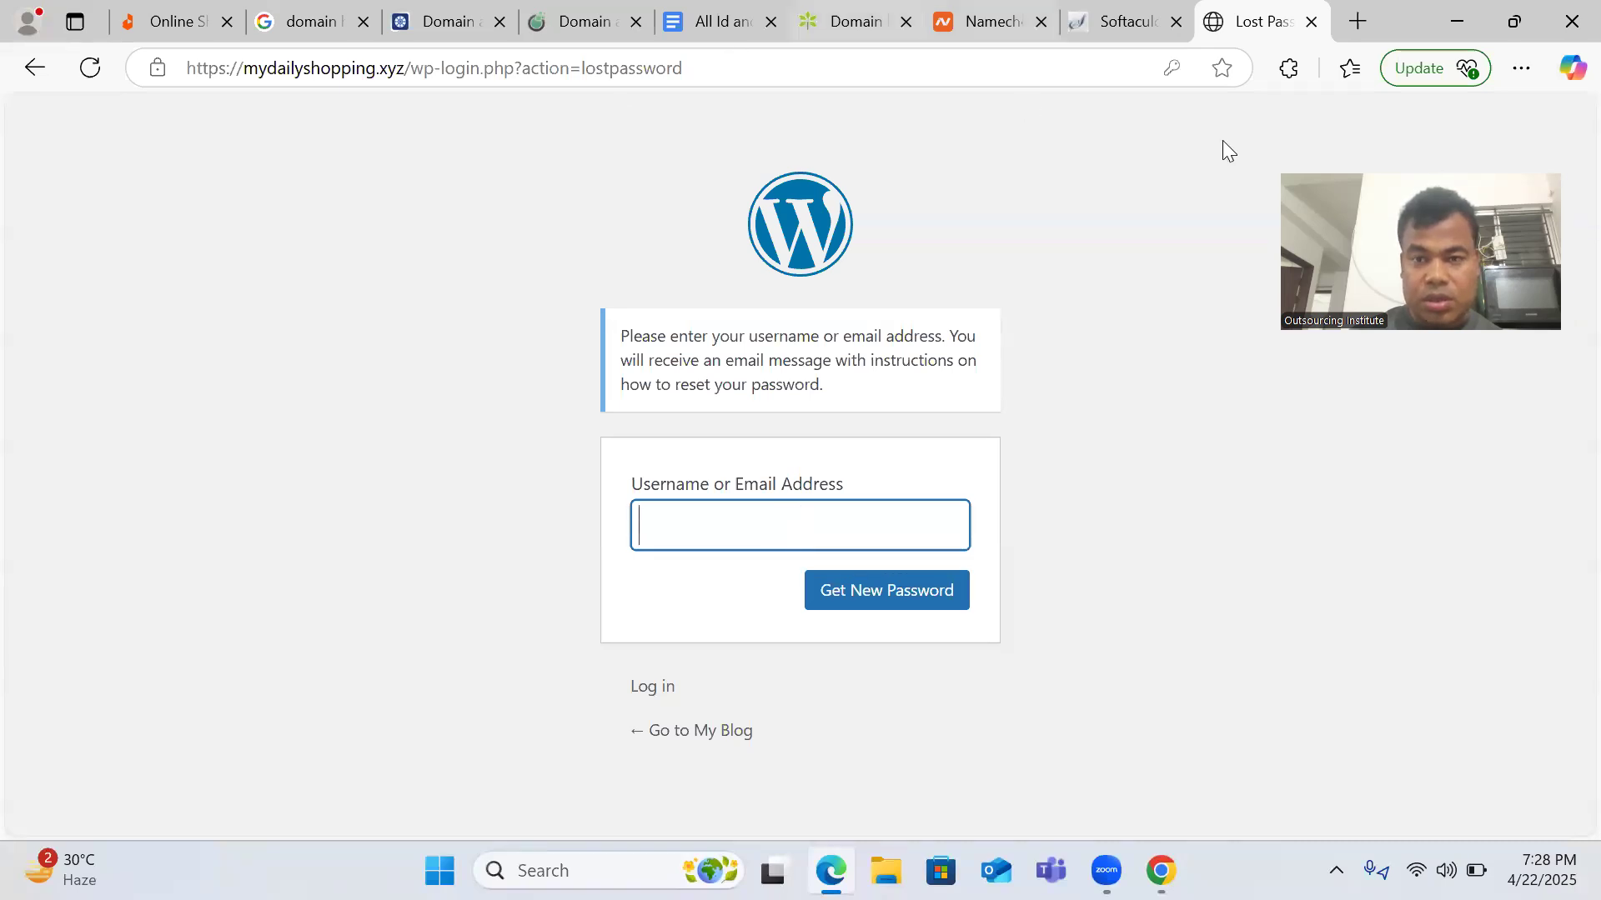
left_click(1312, 22)
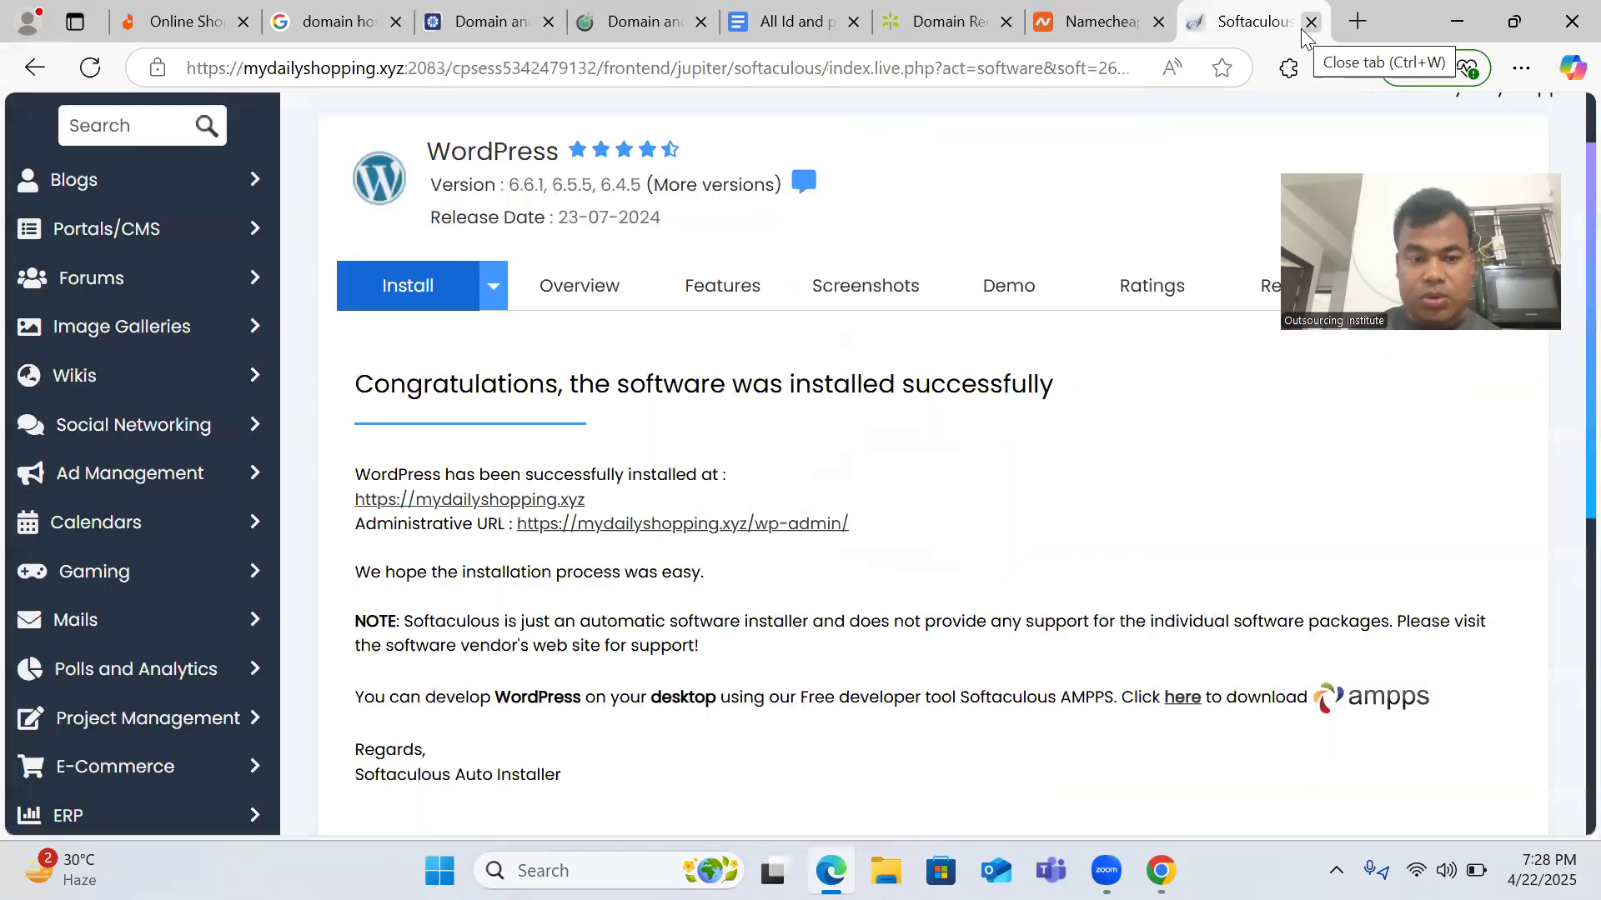
left_click(1359, 21)
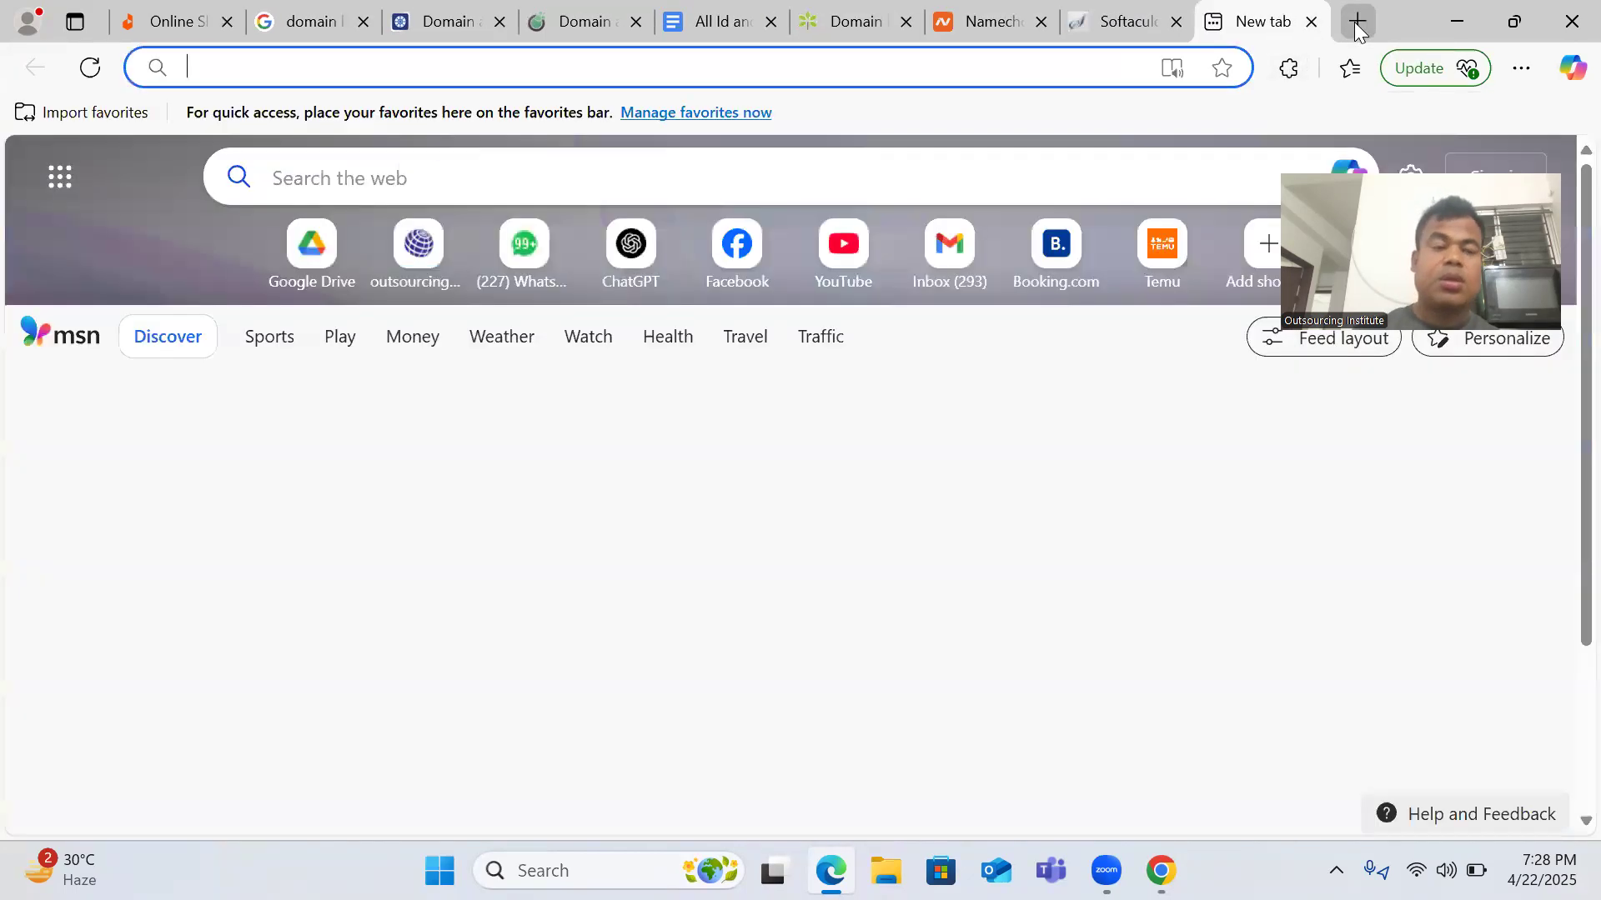
Enter mydailyshopping.xyz/wp-admin using the autocompleted address to load the WordPress admin
type("my")
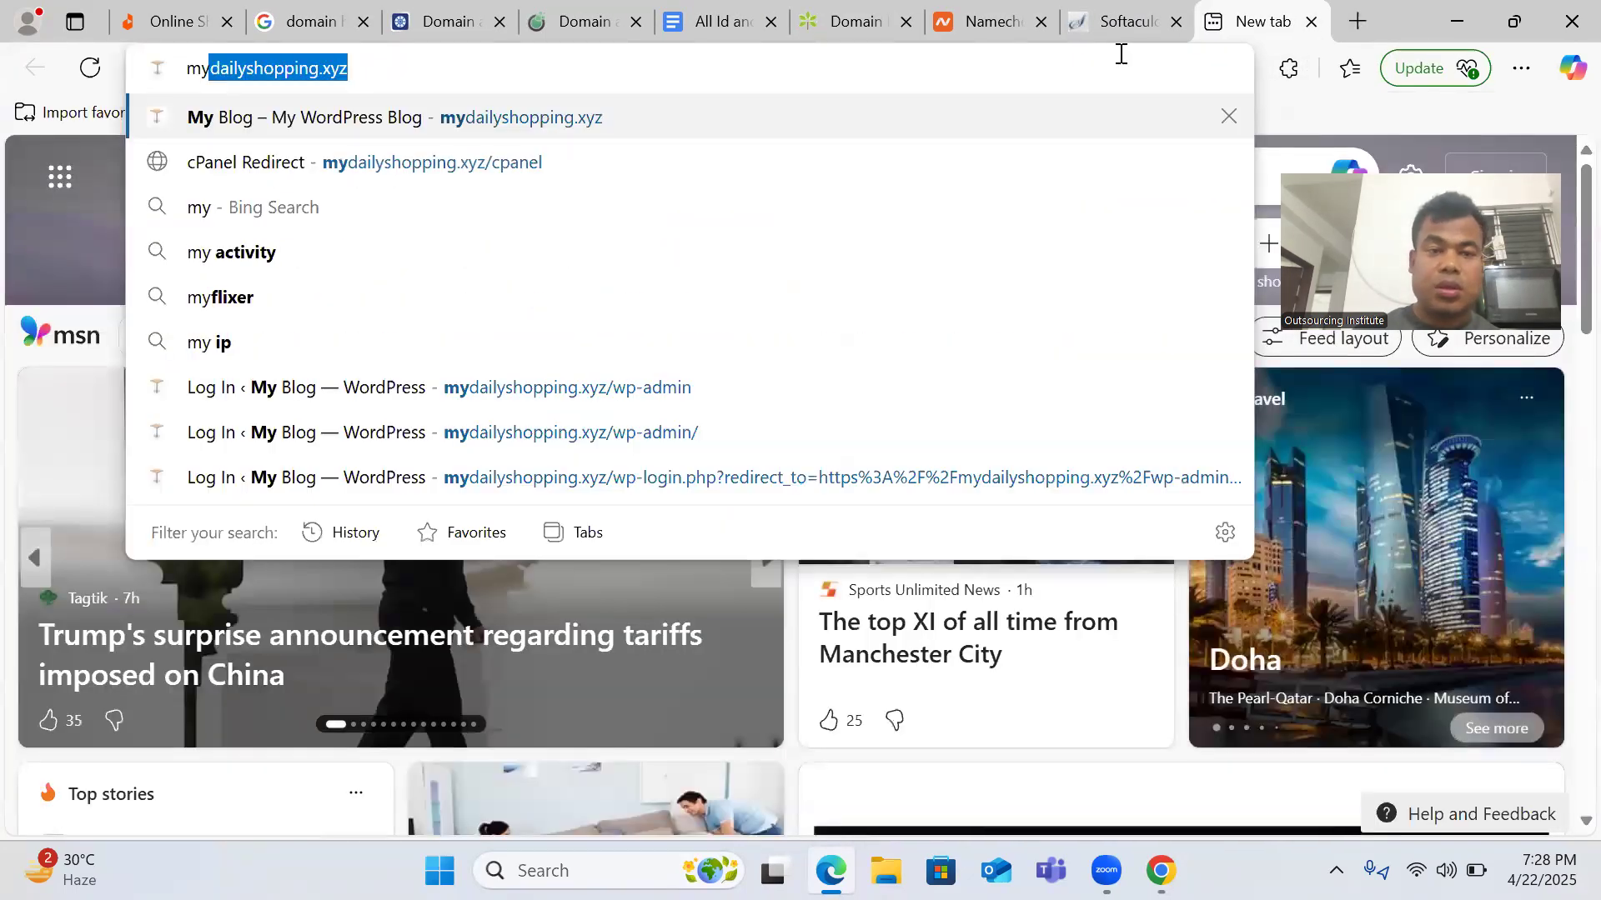
key("Right")
type("/")
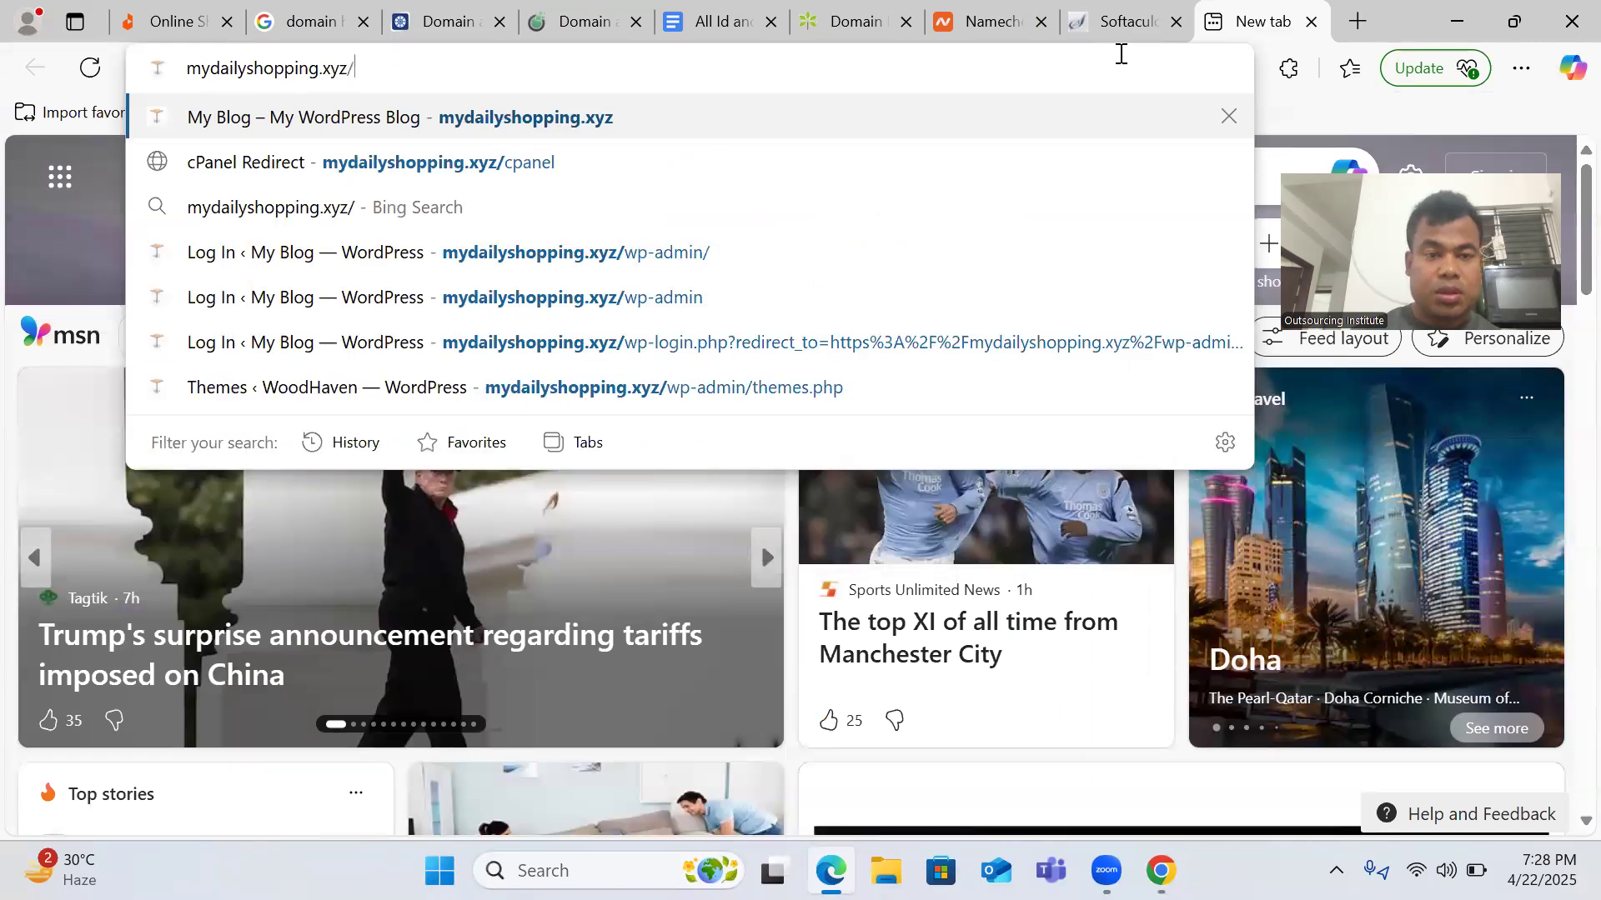
type("s")
key("BackSpace")
key("BackSpace")
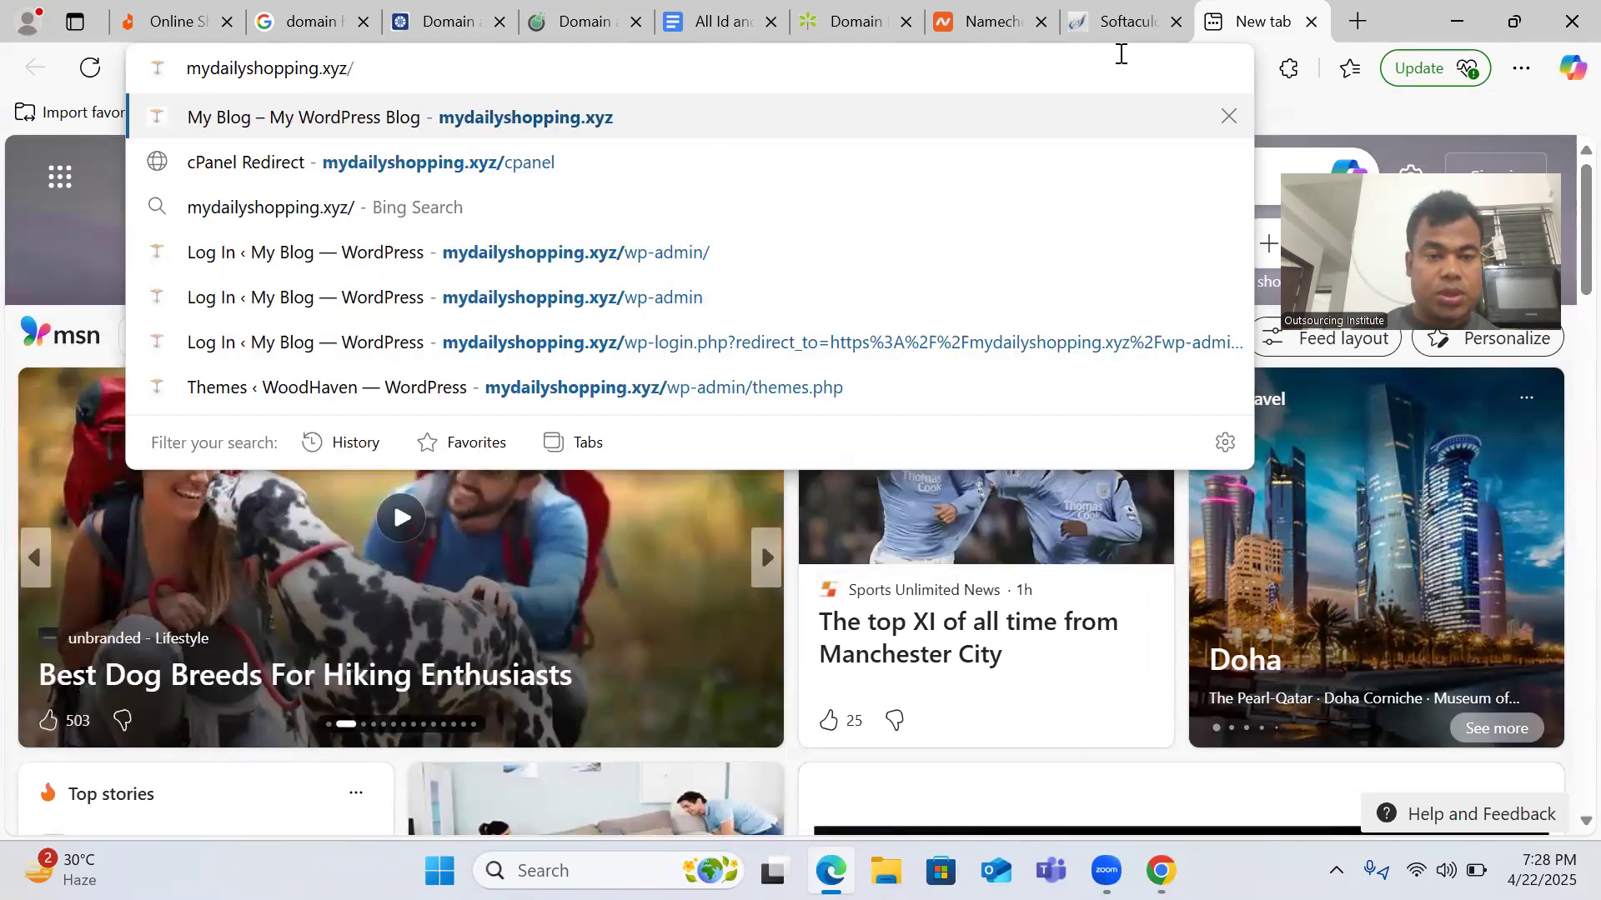
type("wp-")
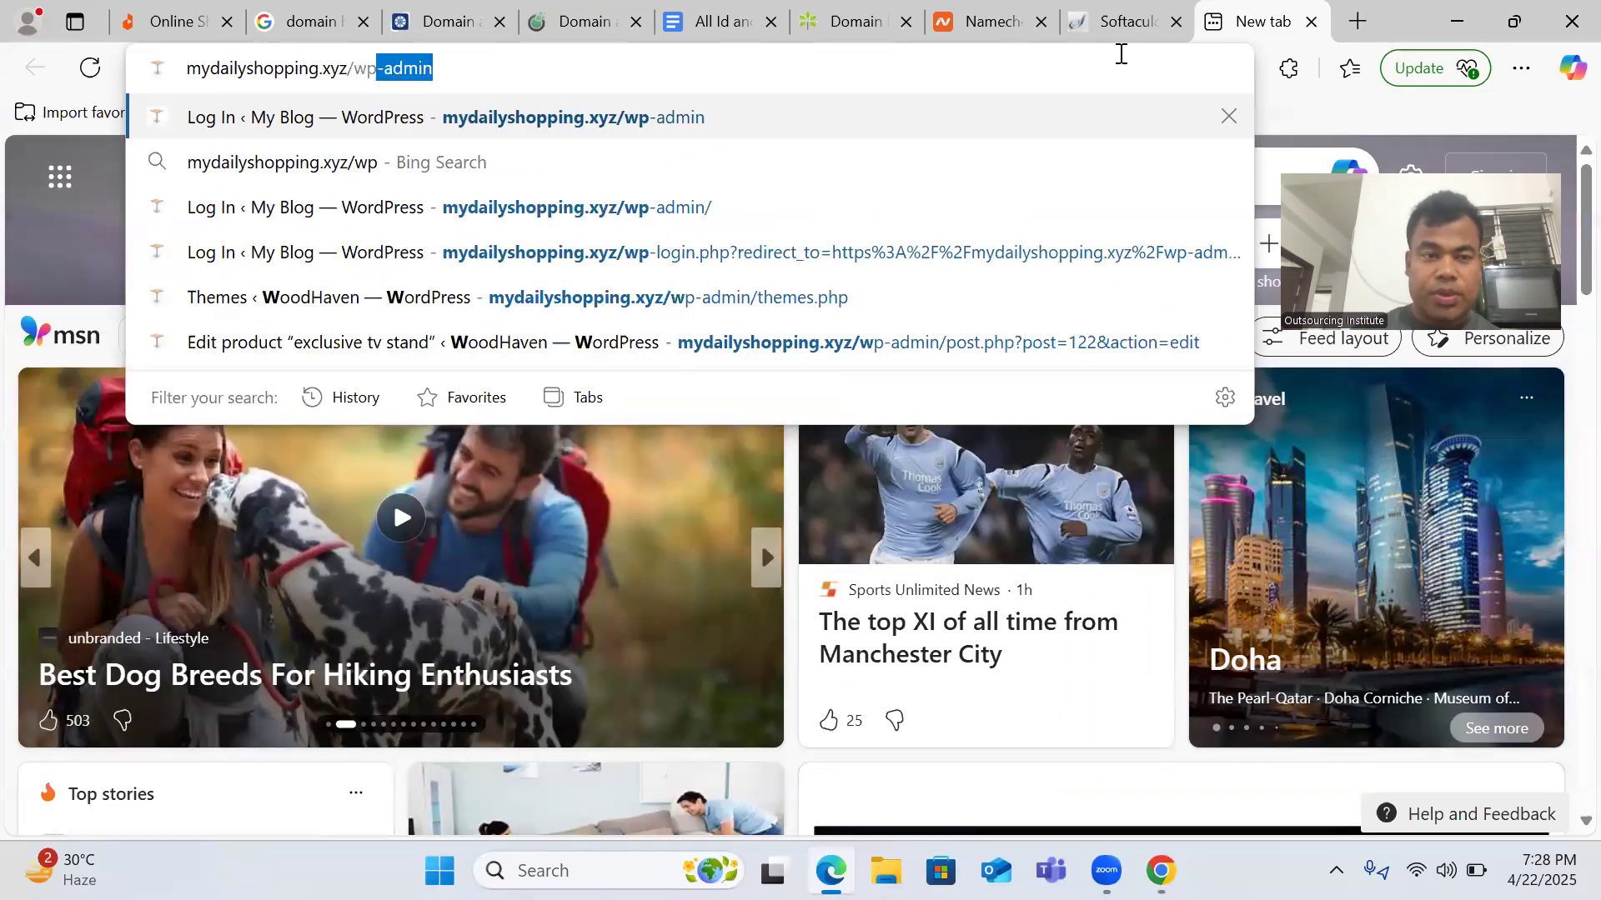
key("Return")
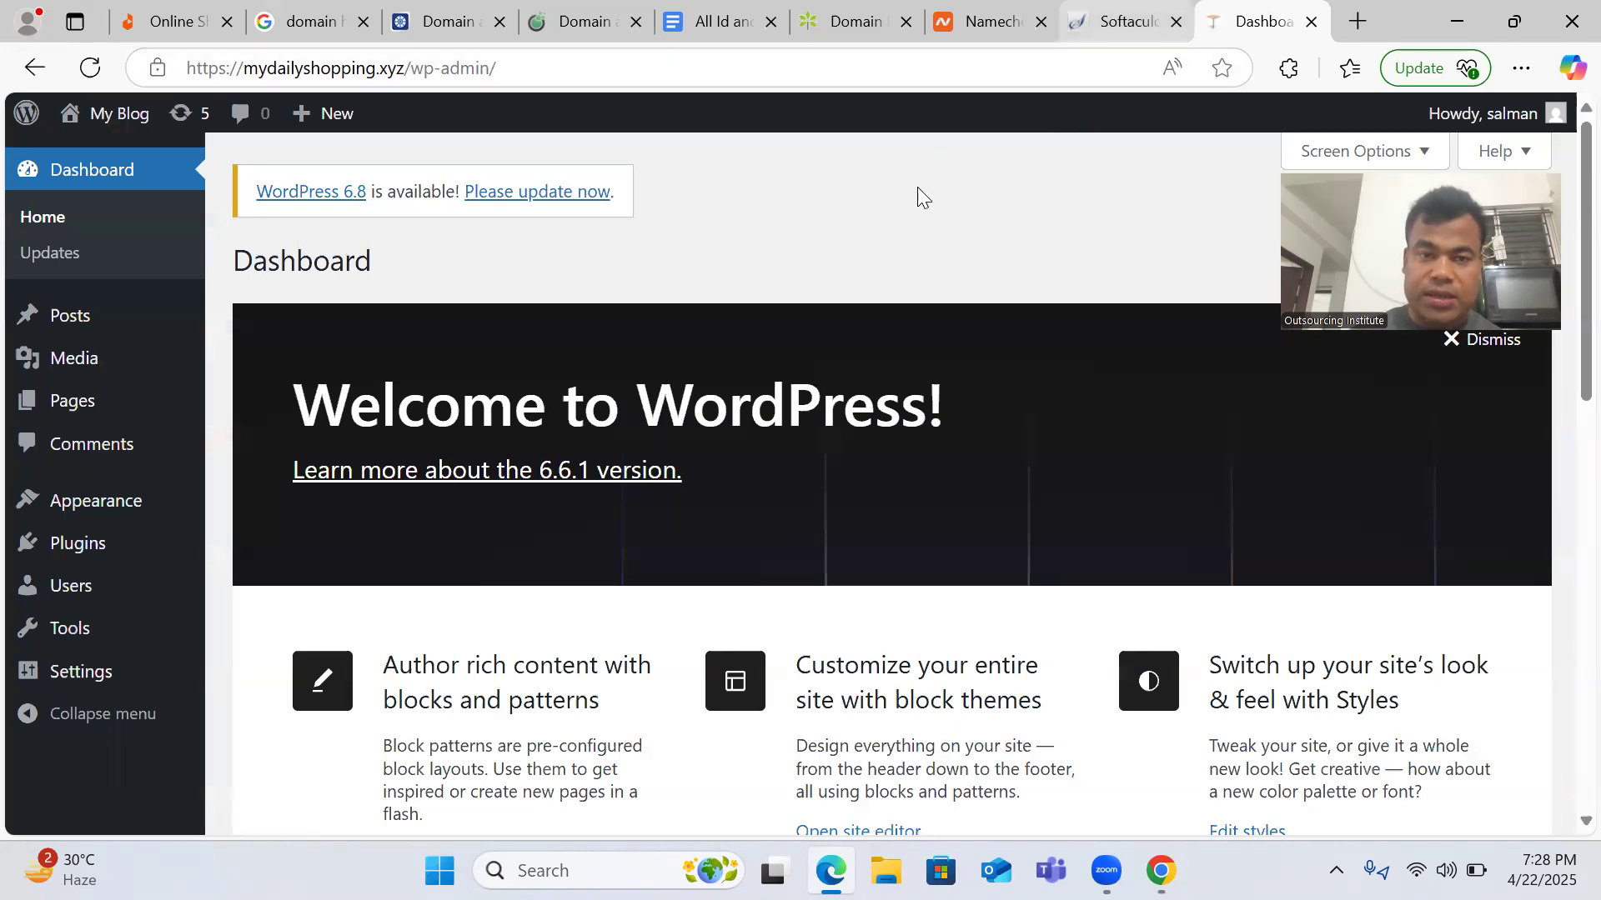
scroll(842, 410, "down", 5)
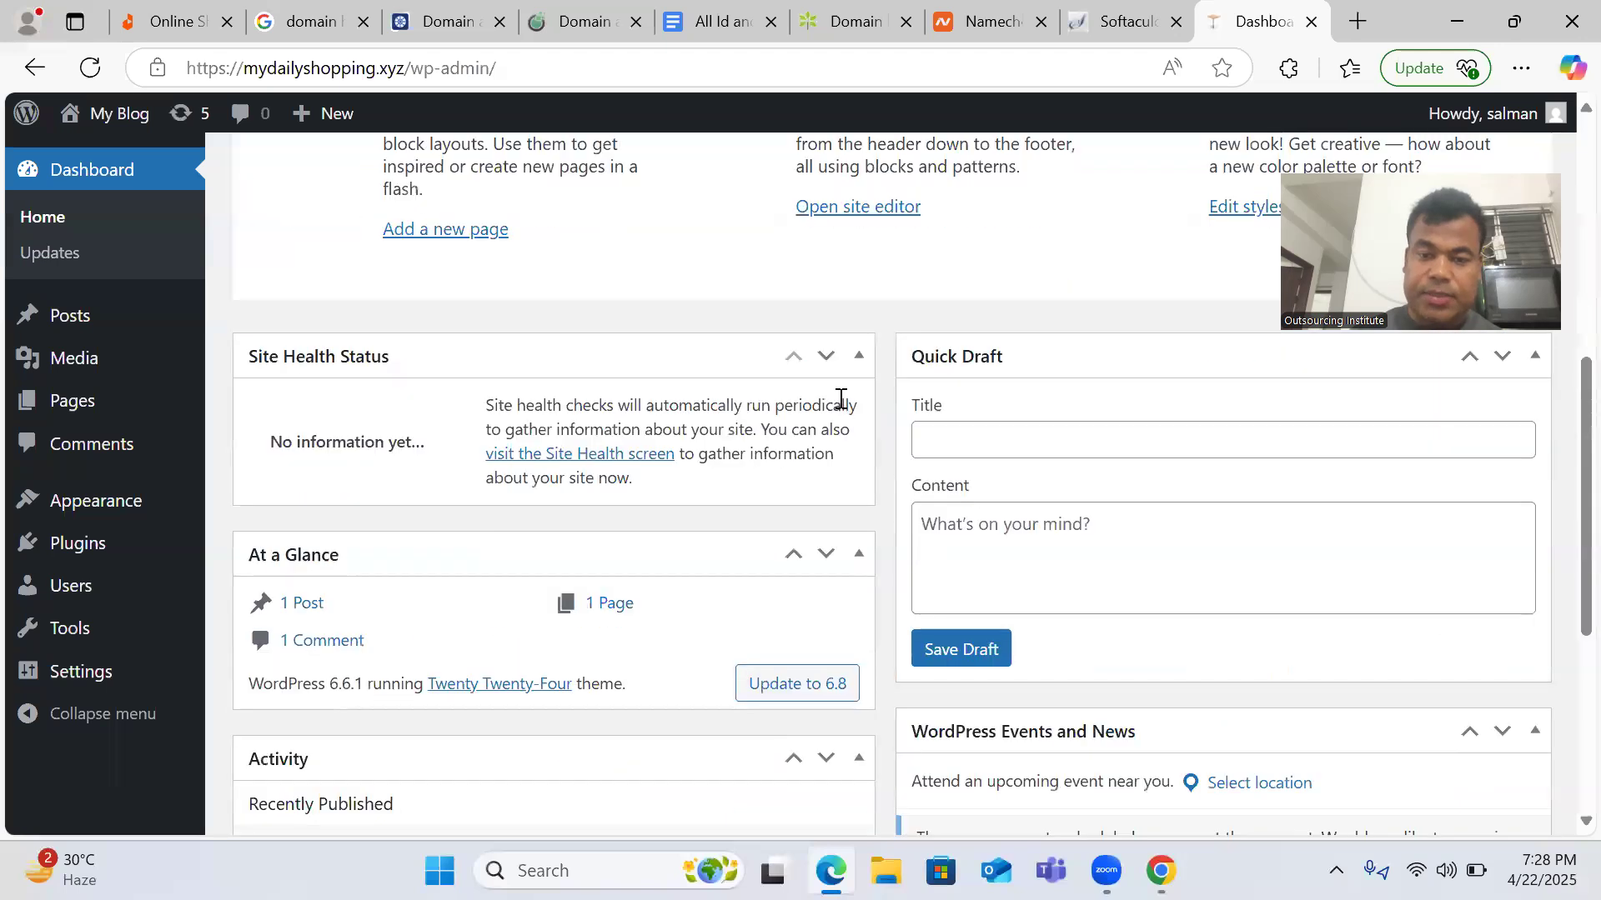
scroll(840, 400, "up", 7)
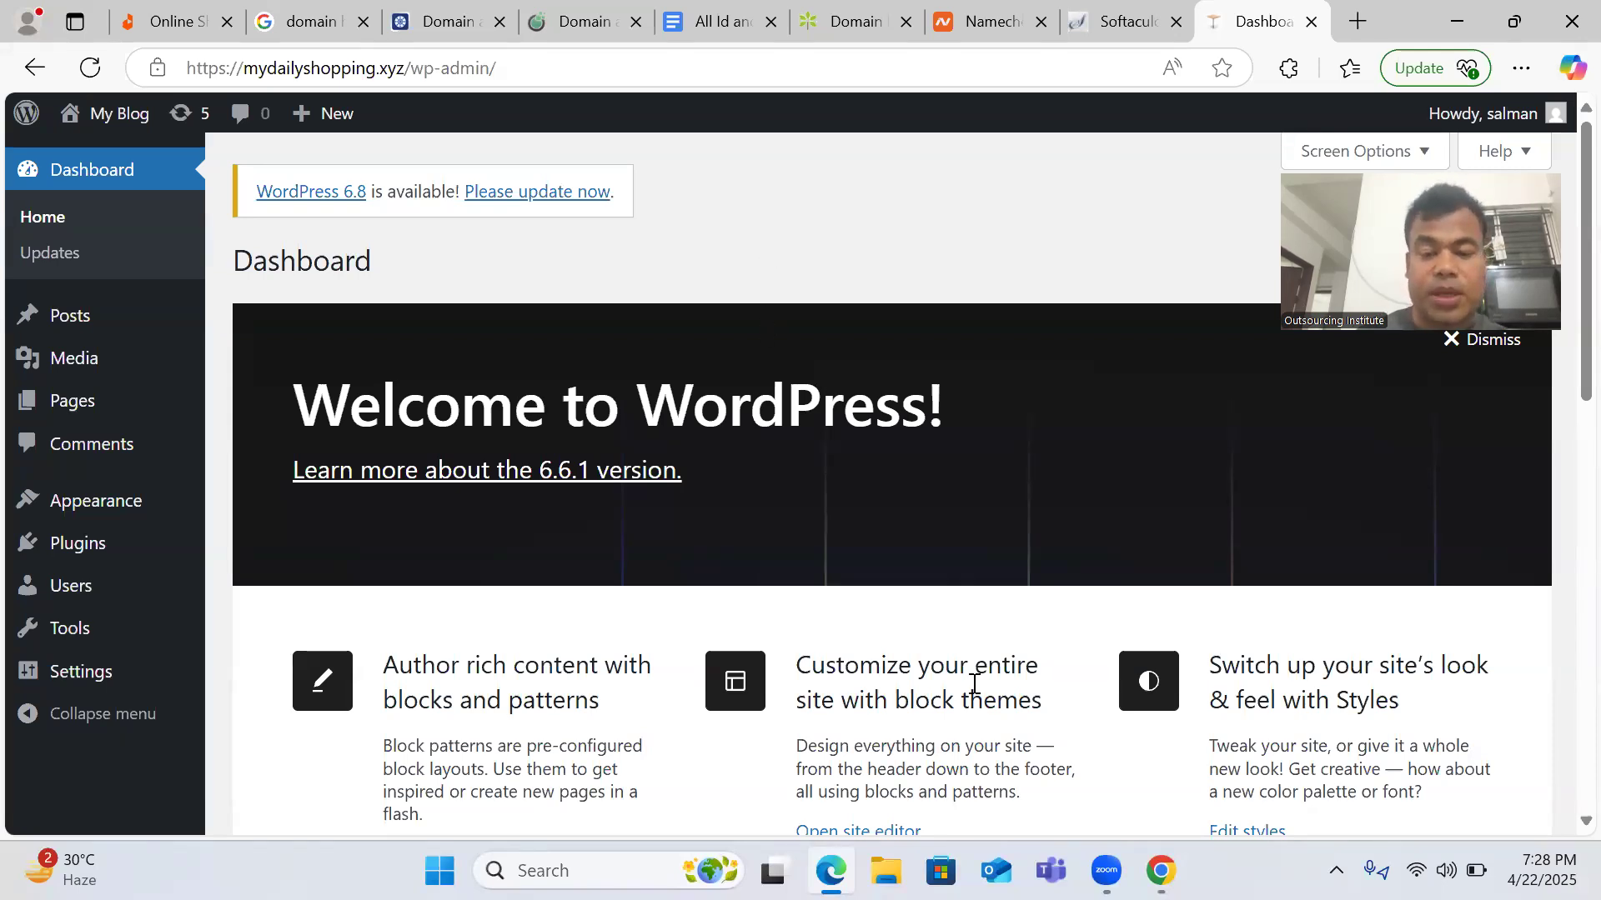
scroll(854, 491, "down", 4)
scroll(852, 498, "down", 4)
scroll(850, 504, "up", 8)
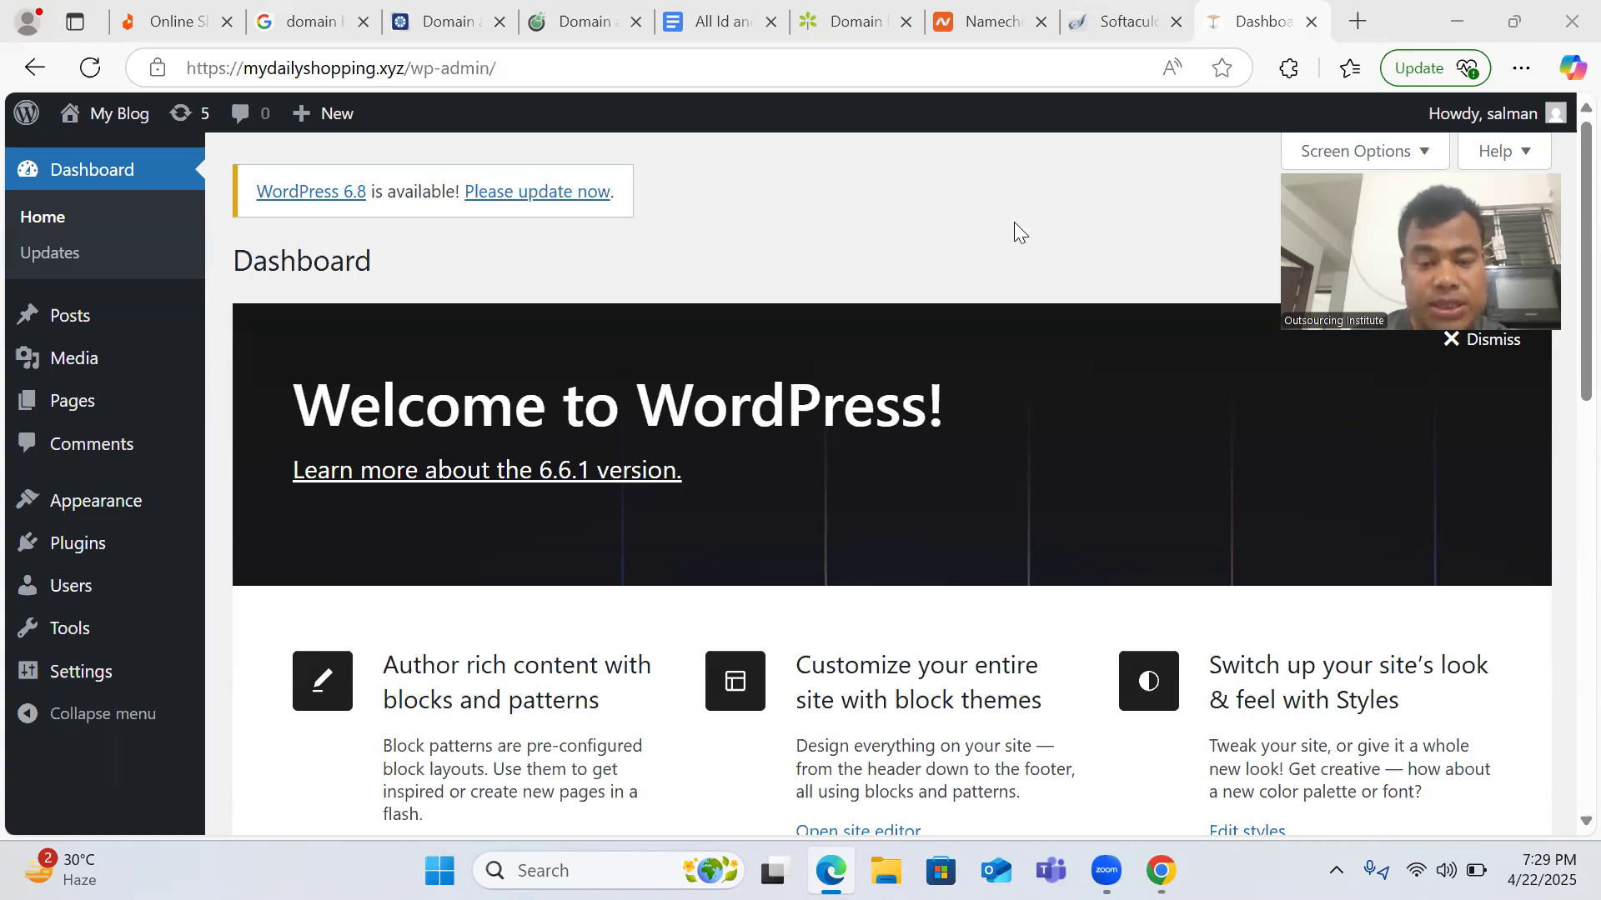
left_click(970, 211)
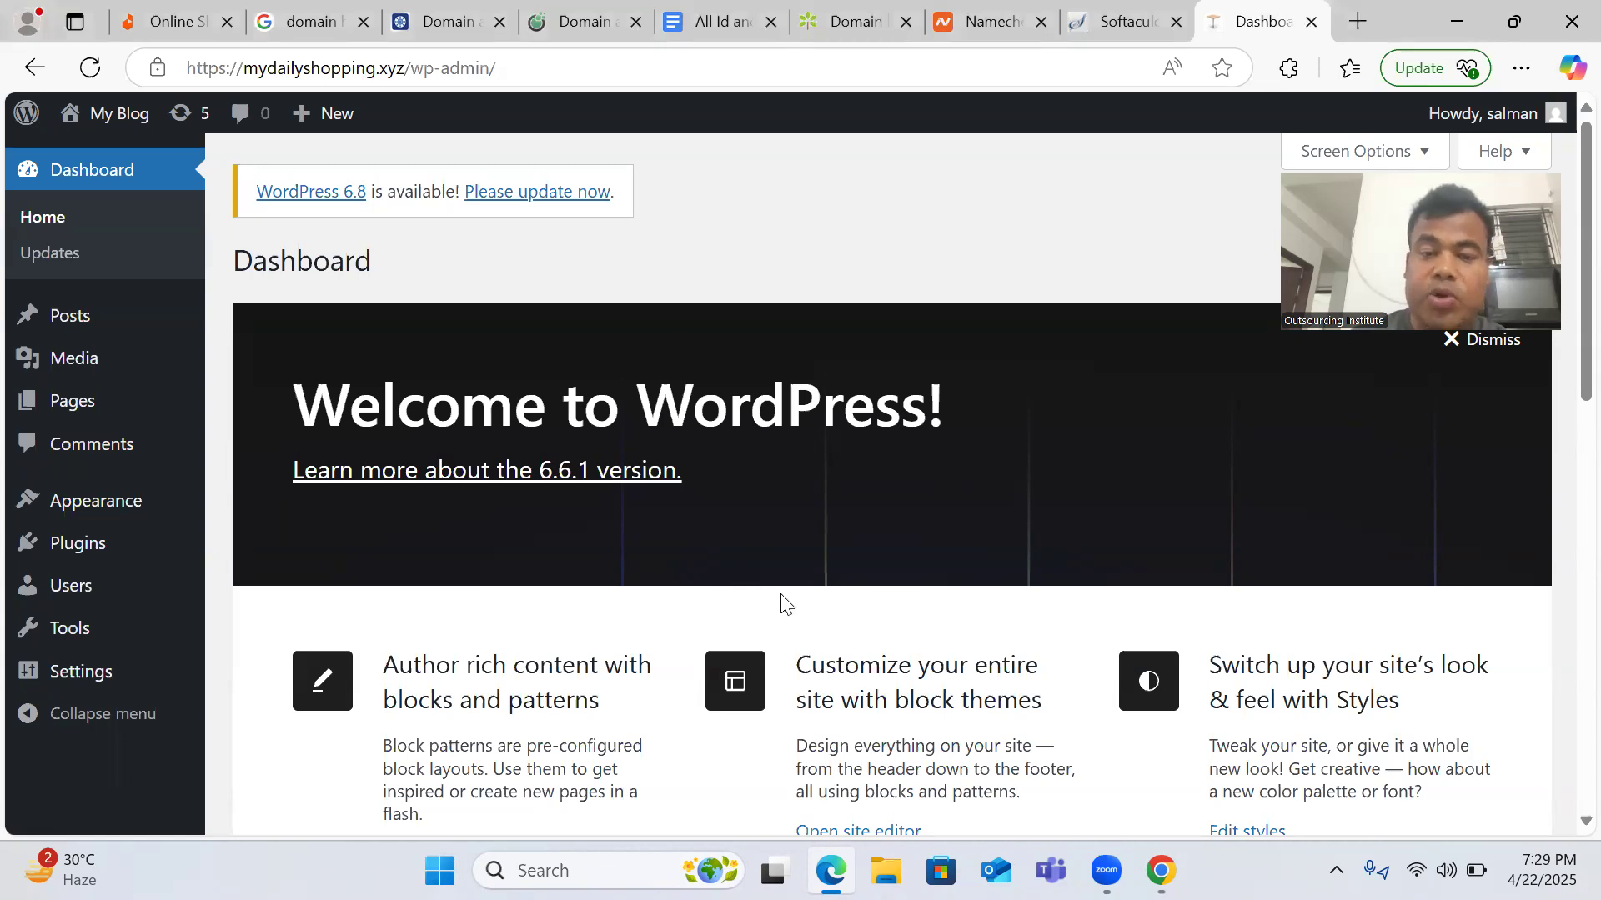
scroll(803, 547, "down", 7)
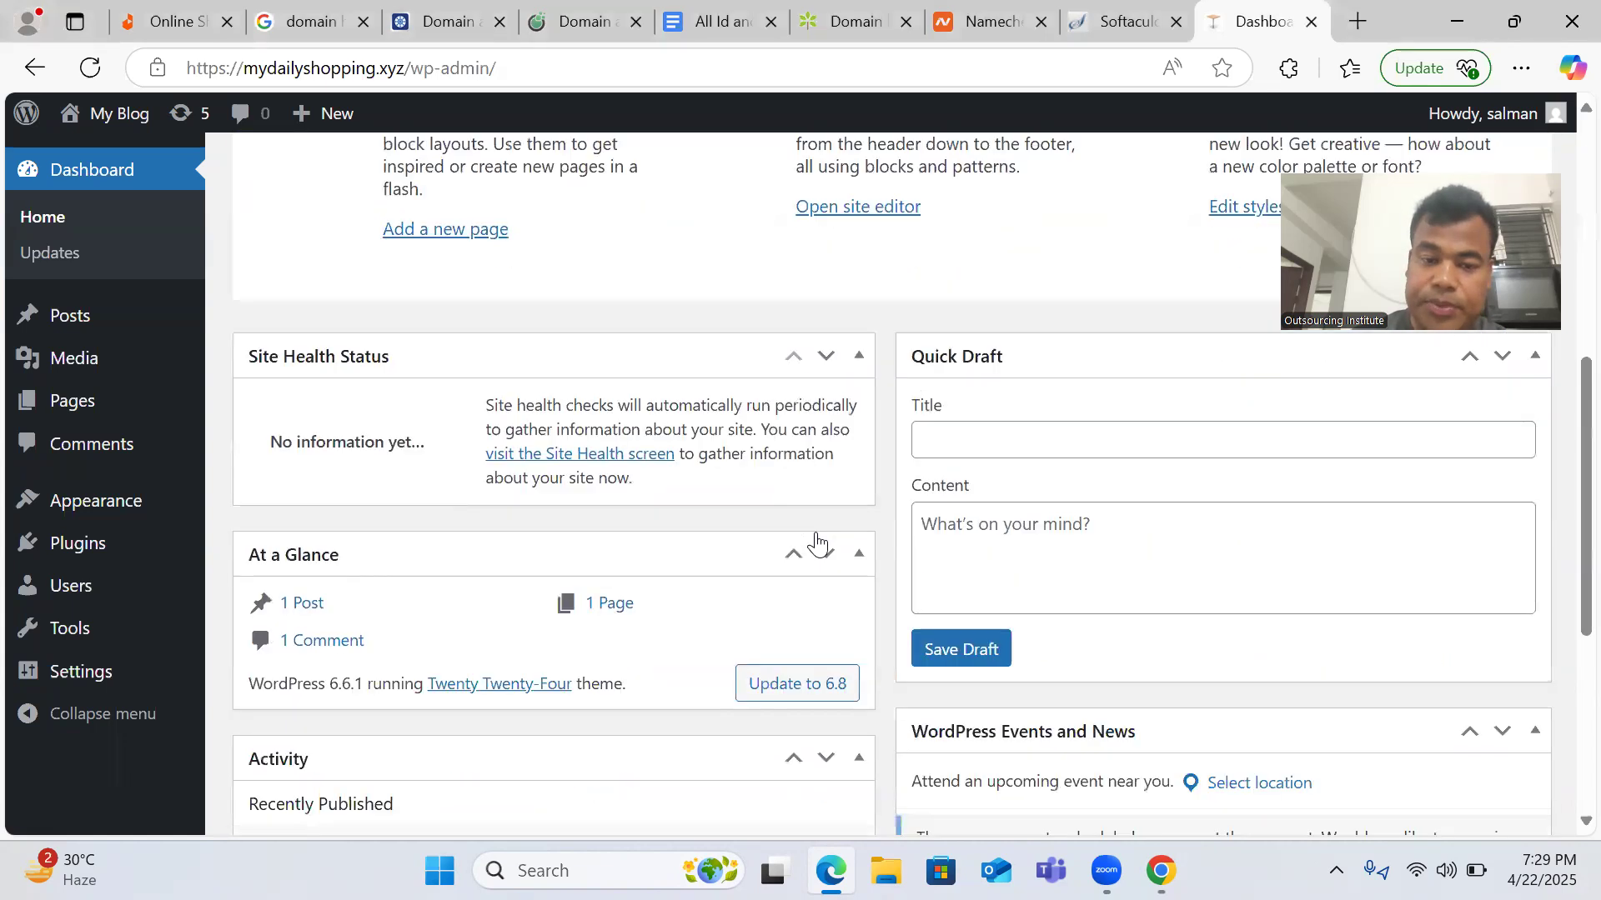
scroll(824, 530, "up", 7)
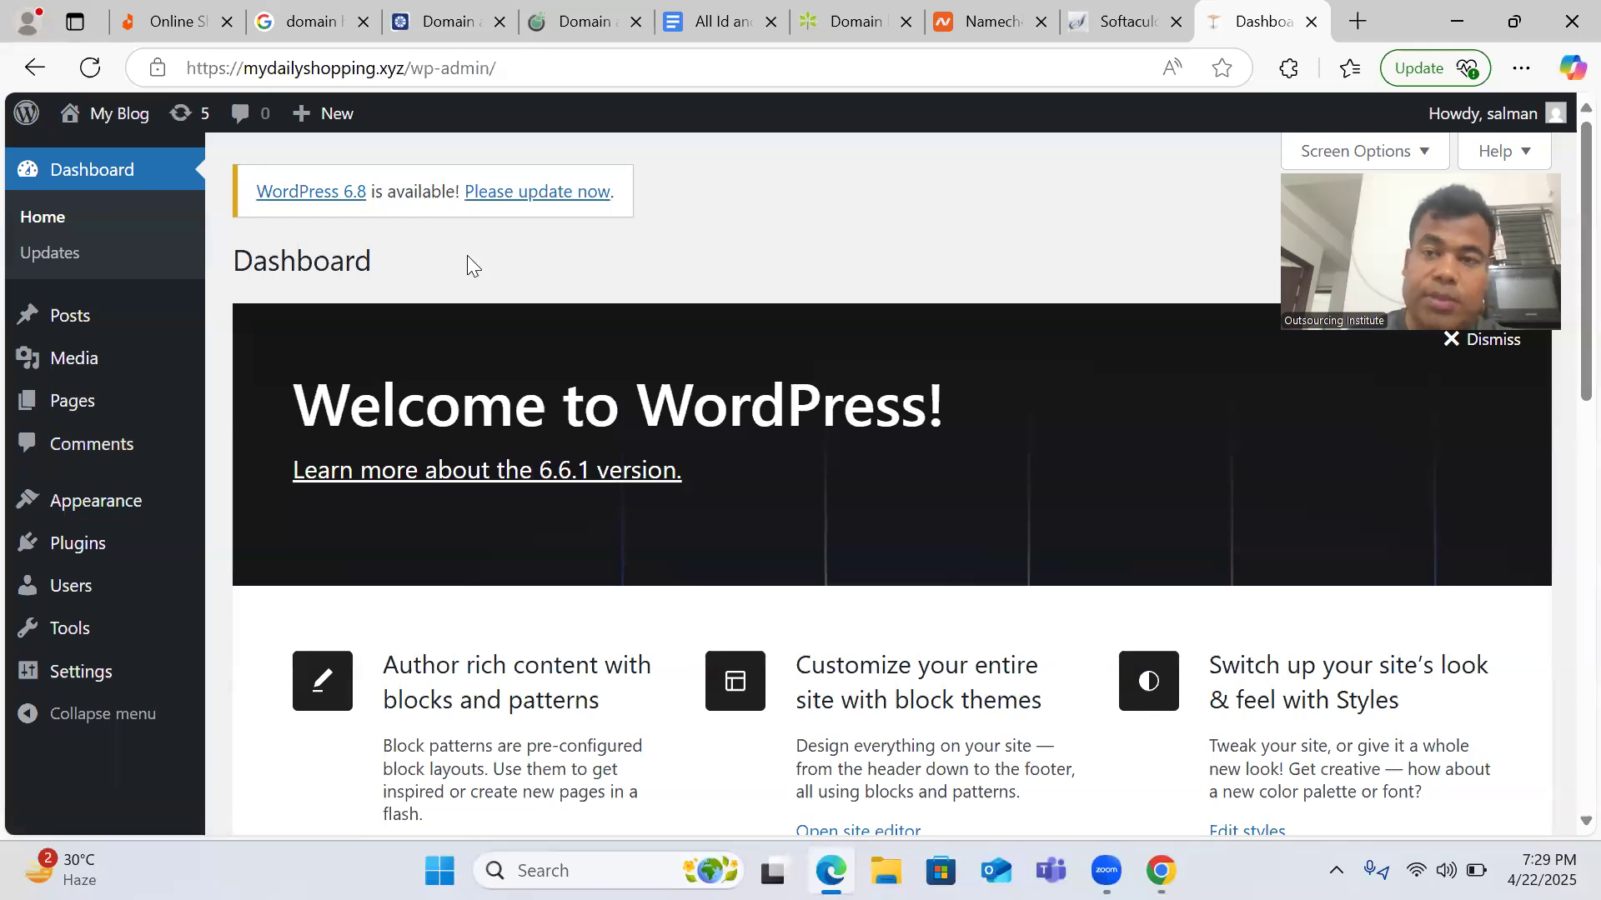
mouse_move(117, 111)
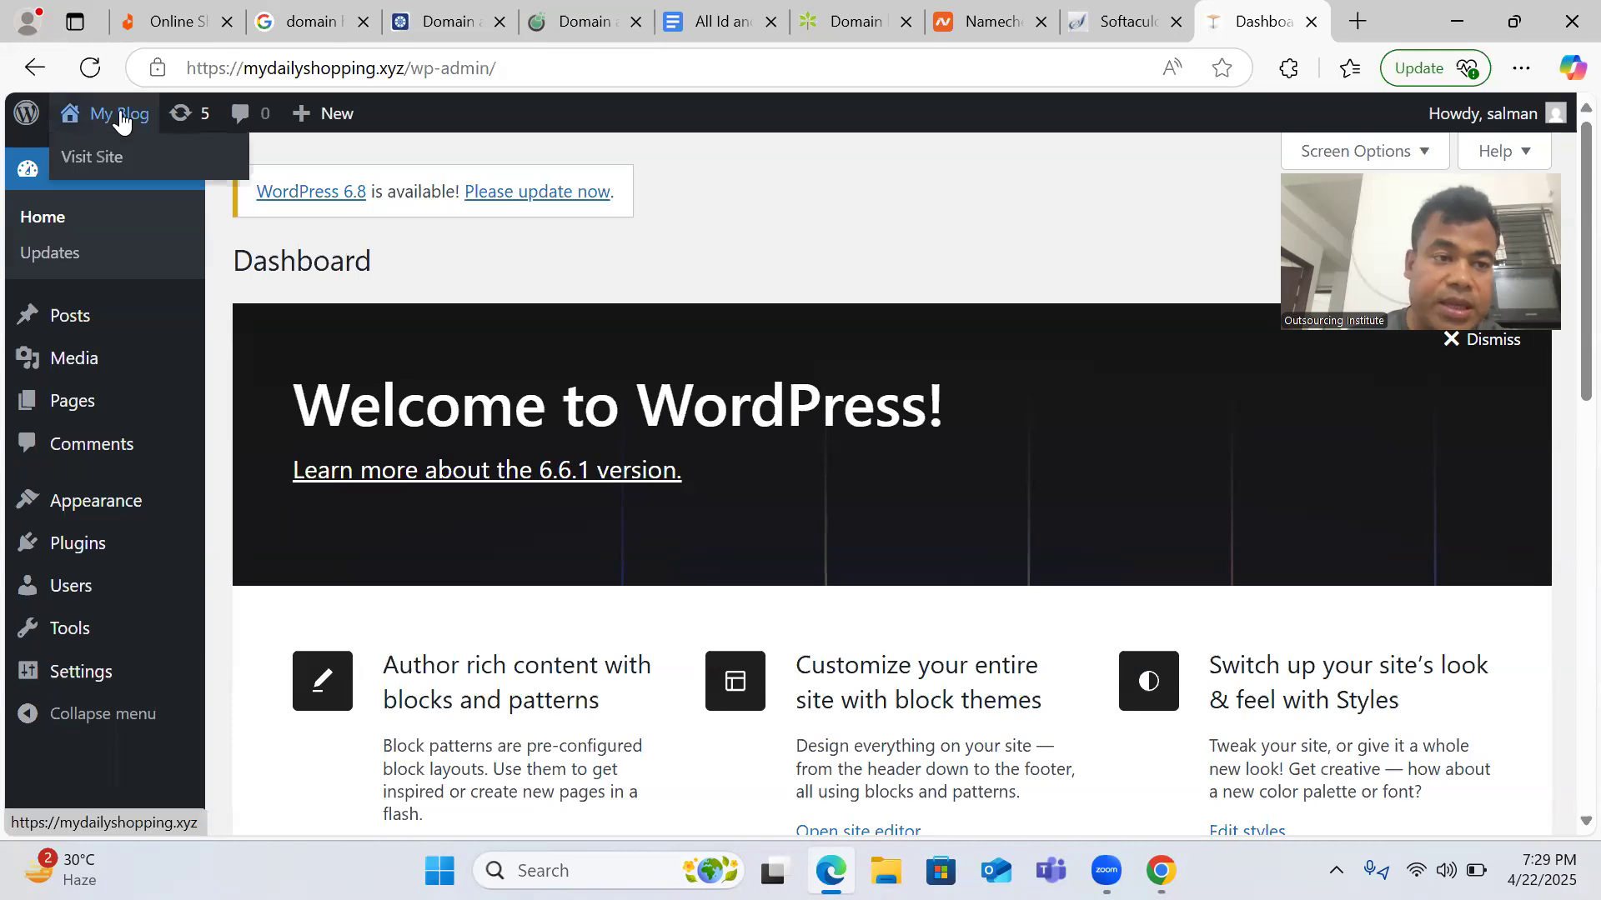
Open the live site homepage in a new tab via Visit Site and browse it beside the dashboard
right_click(92, 161)
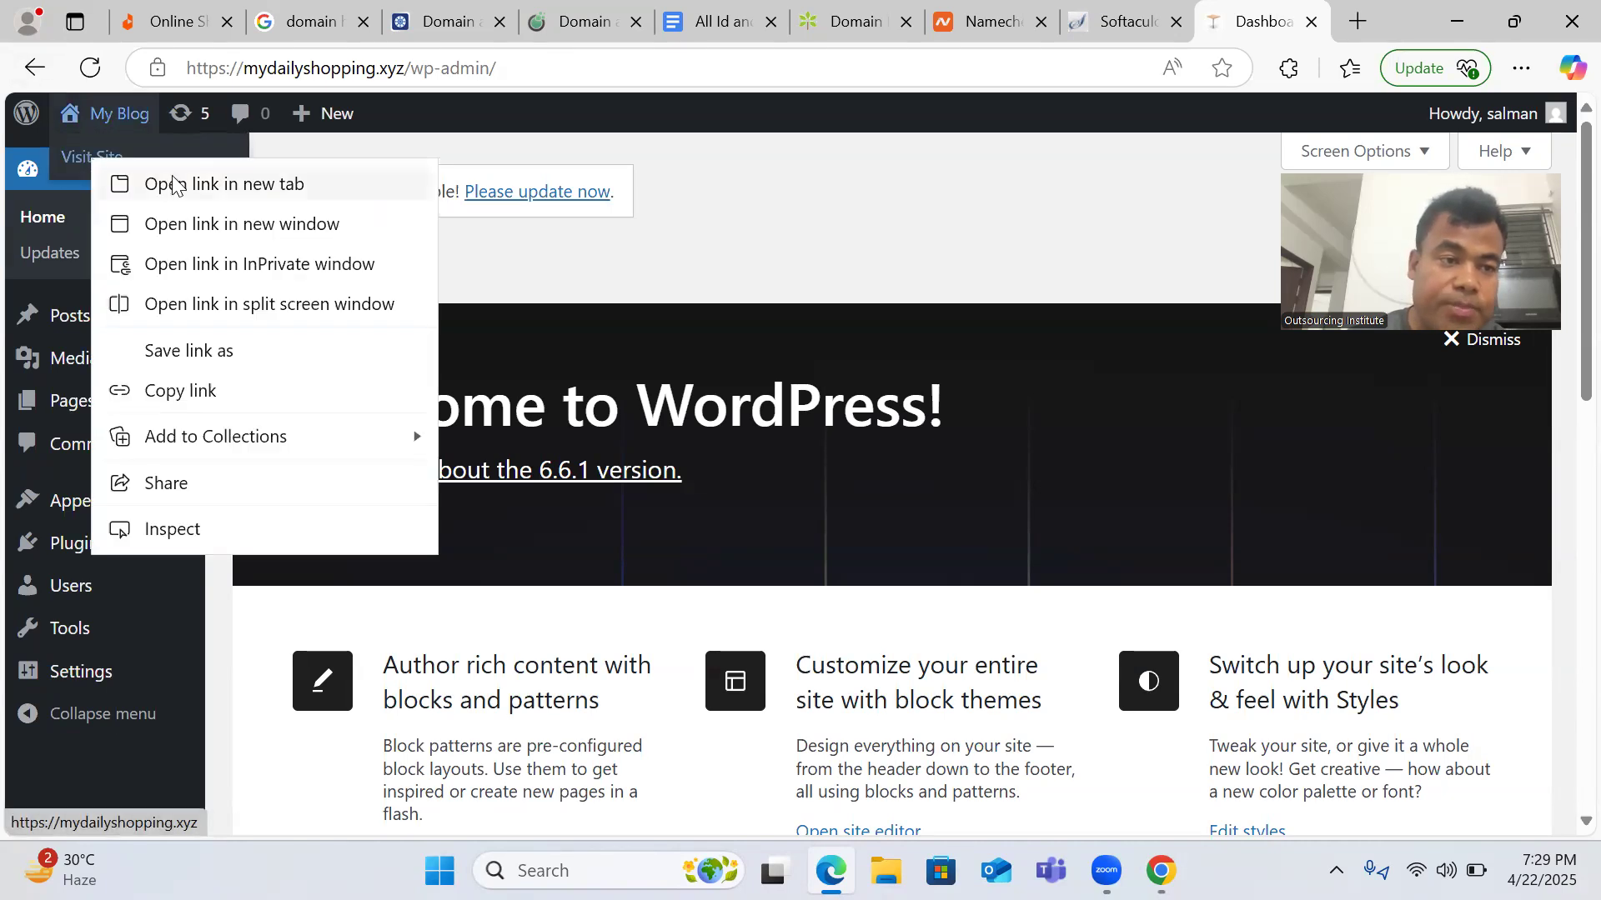
left_click(173, 184)
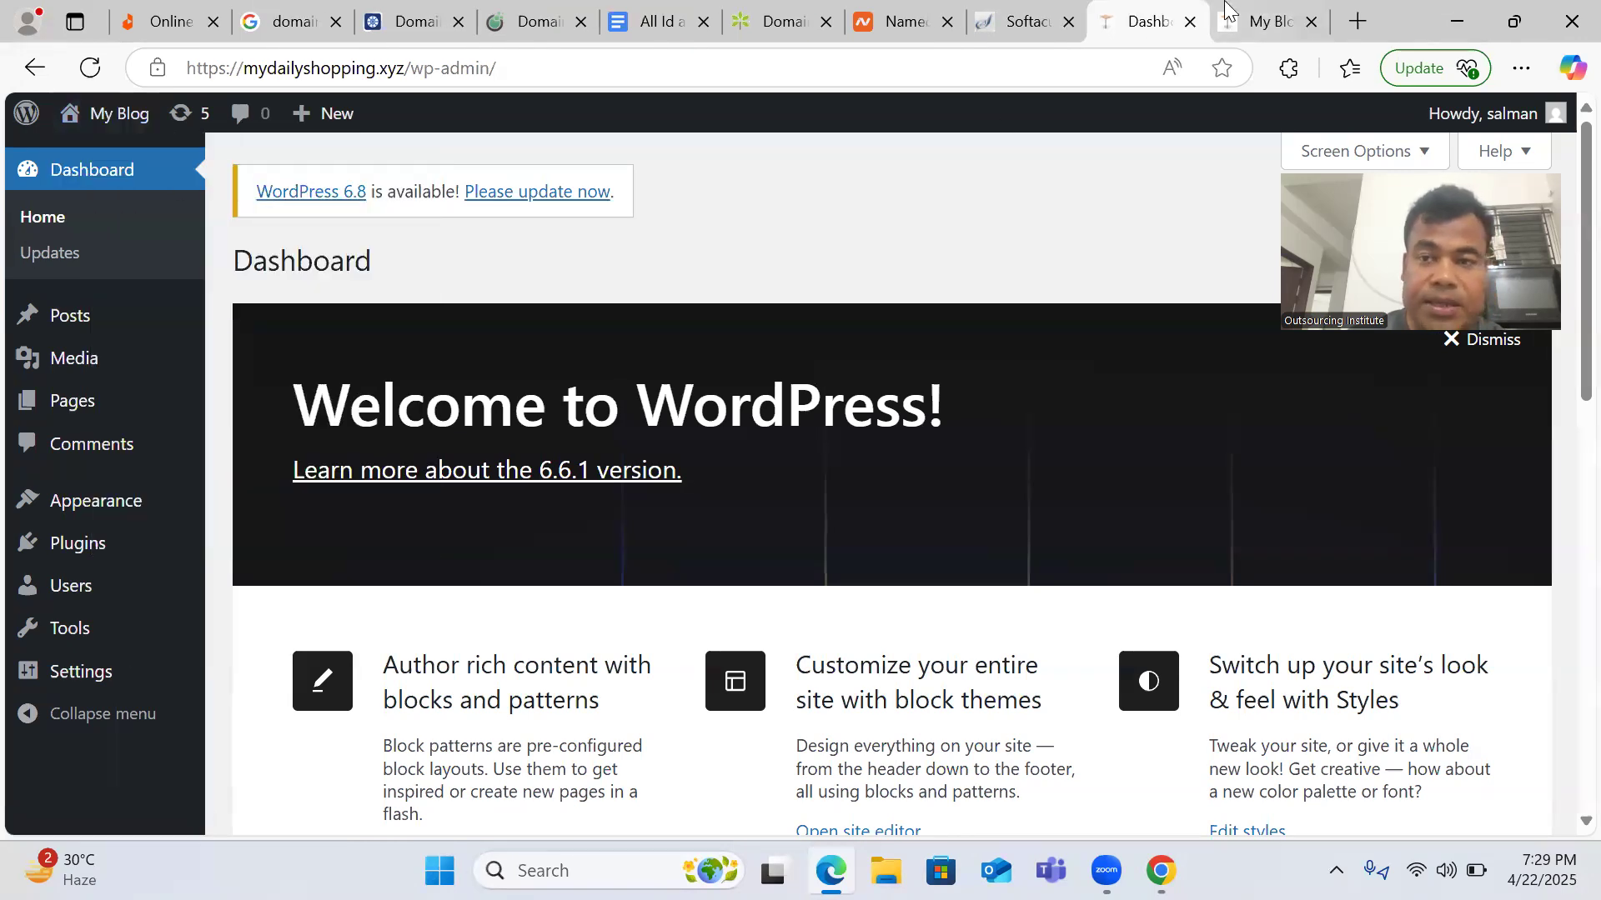
left_click(1259, 22)
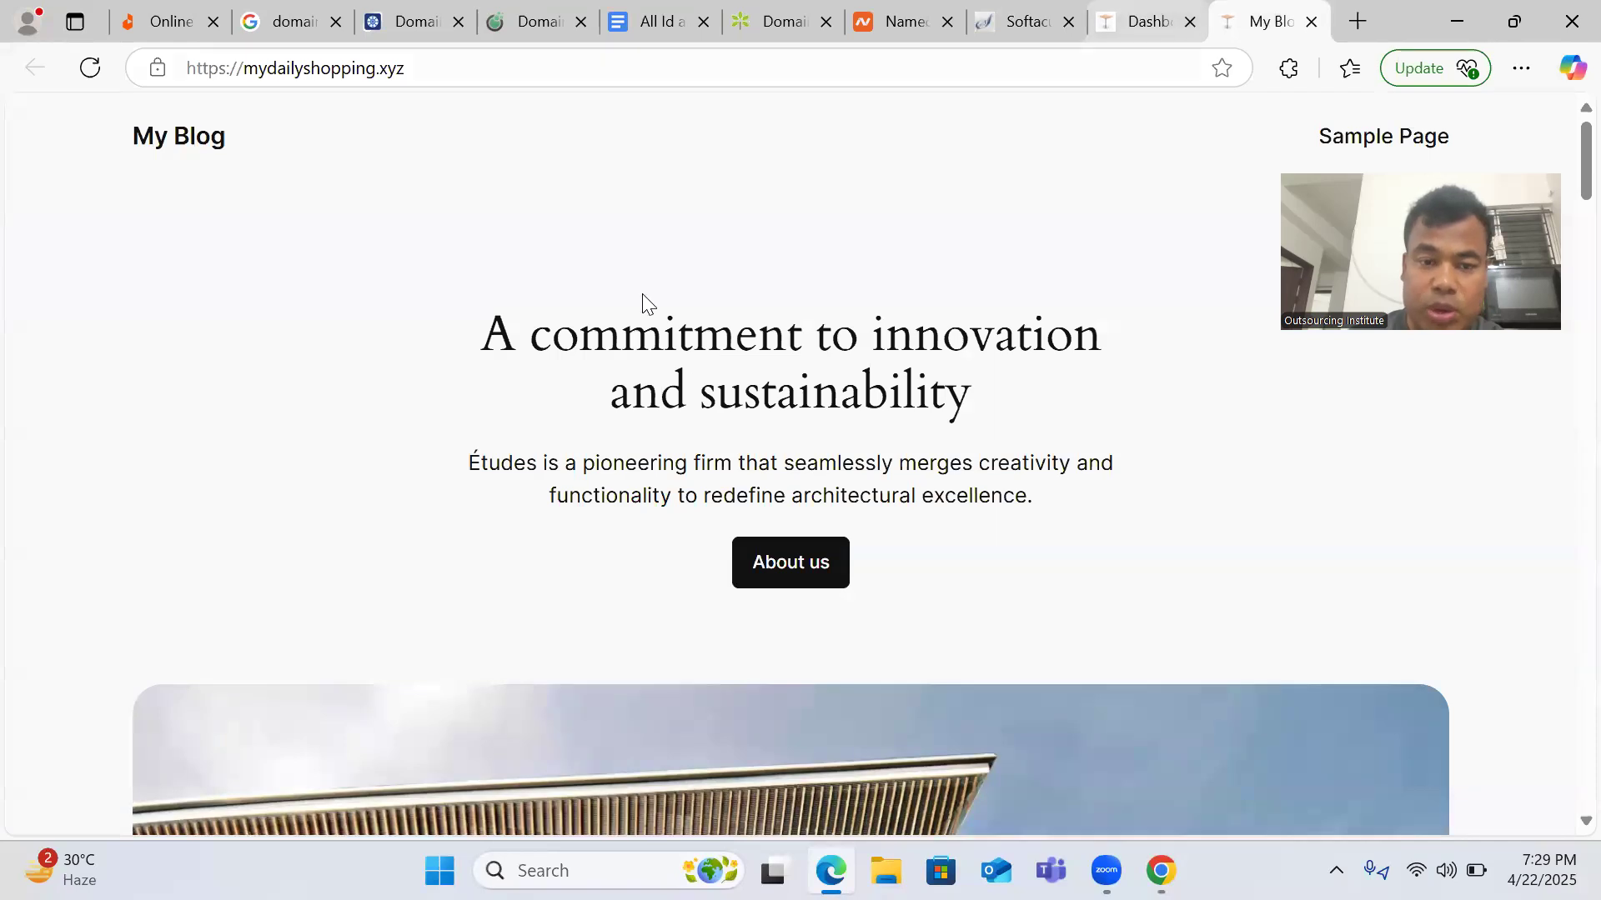
scroll(887, 402, "down", 7)
scroll(887, 402, "up", 7)
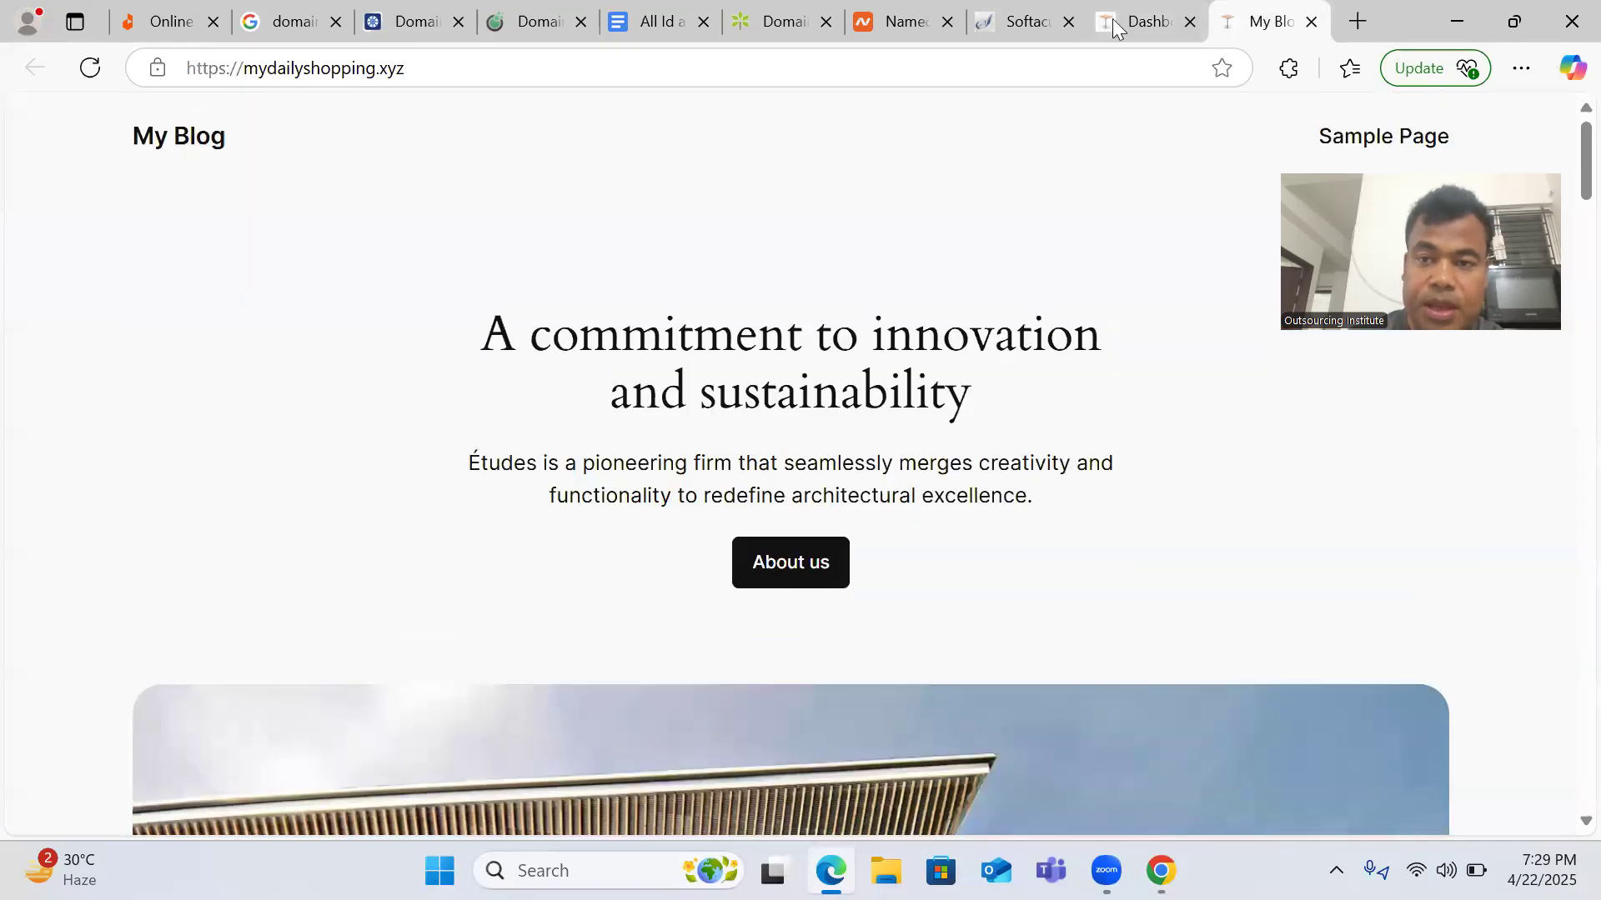
left_click(1147, 22)
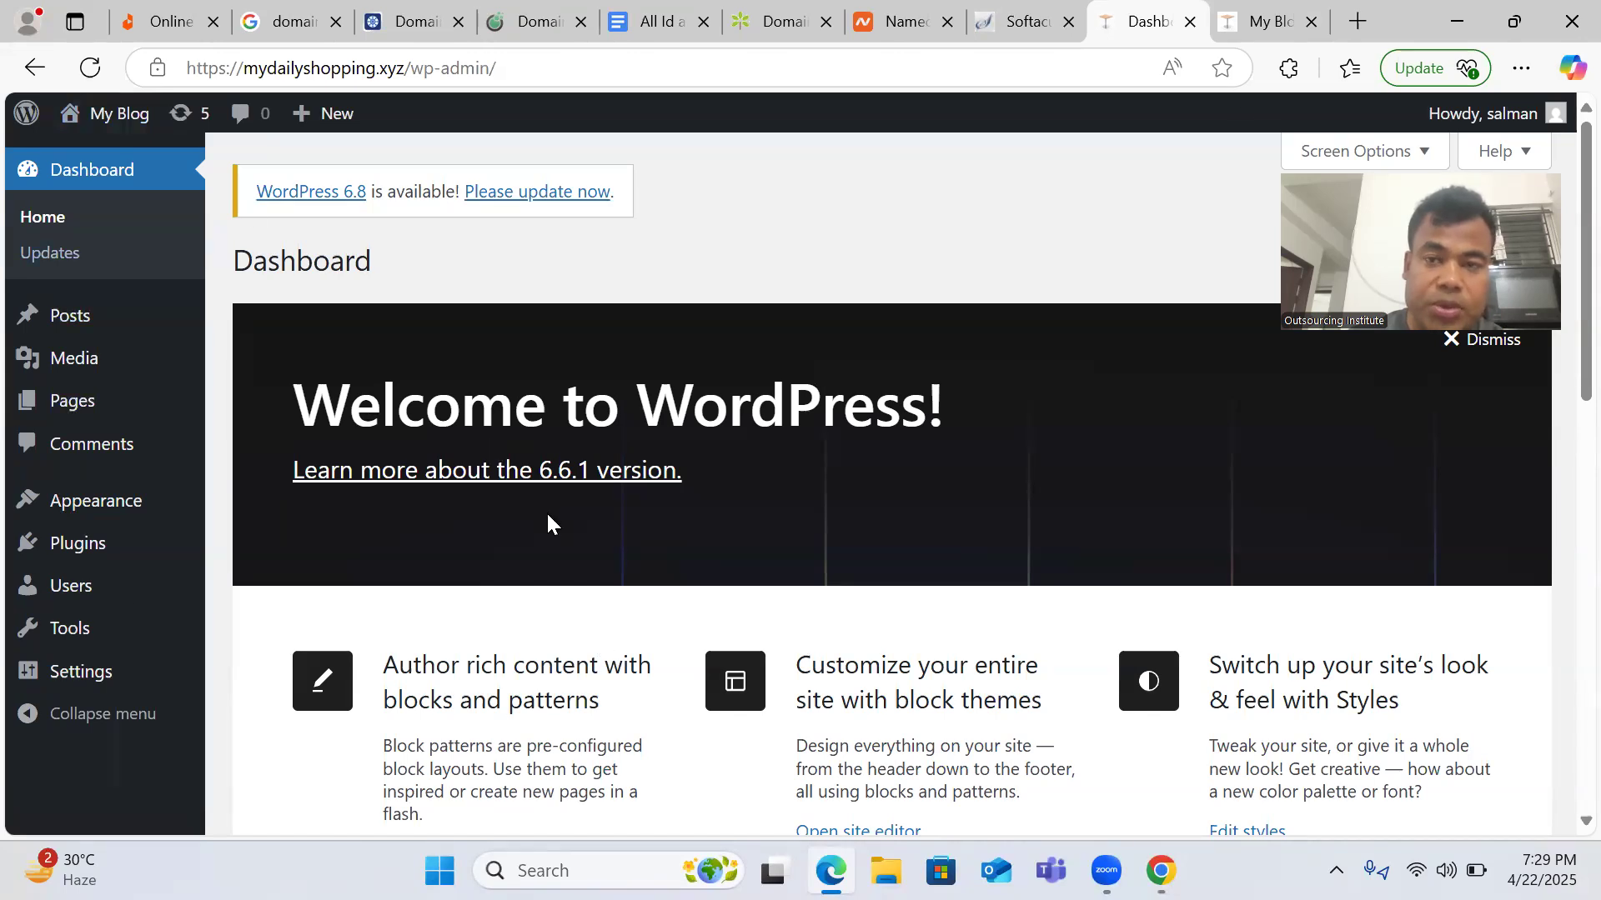
left_click(1273, 16)
scroll(973, 467, "down", 10)
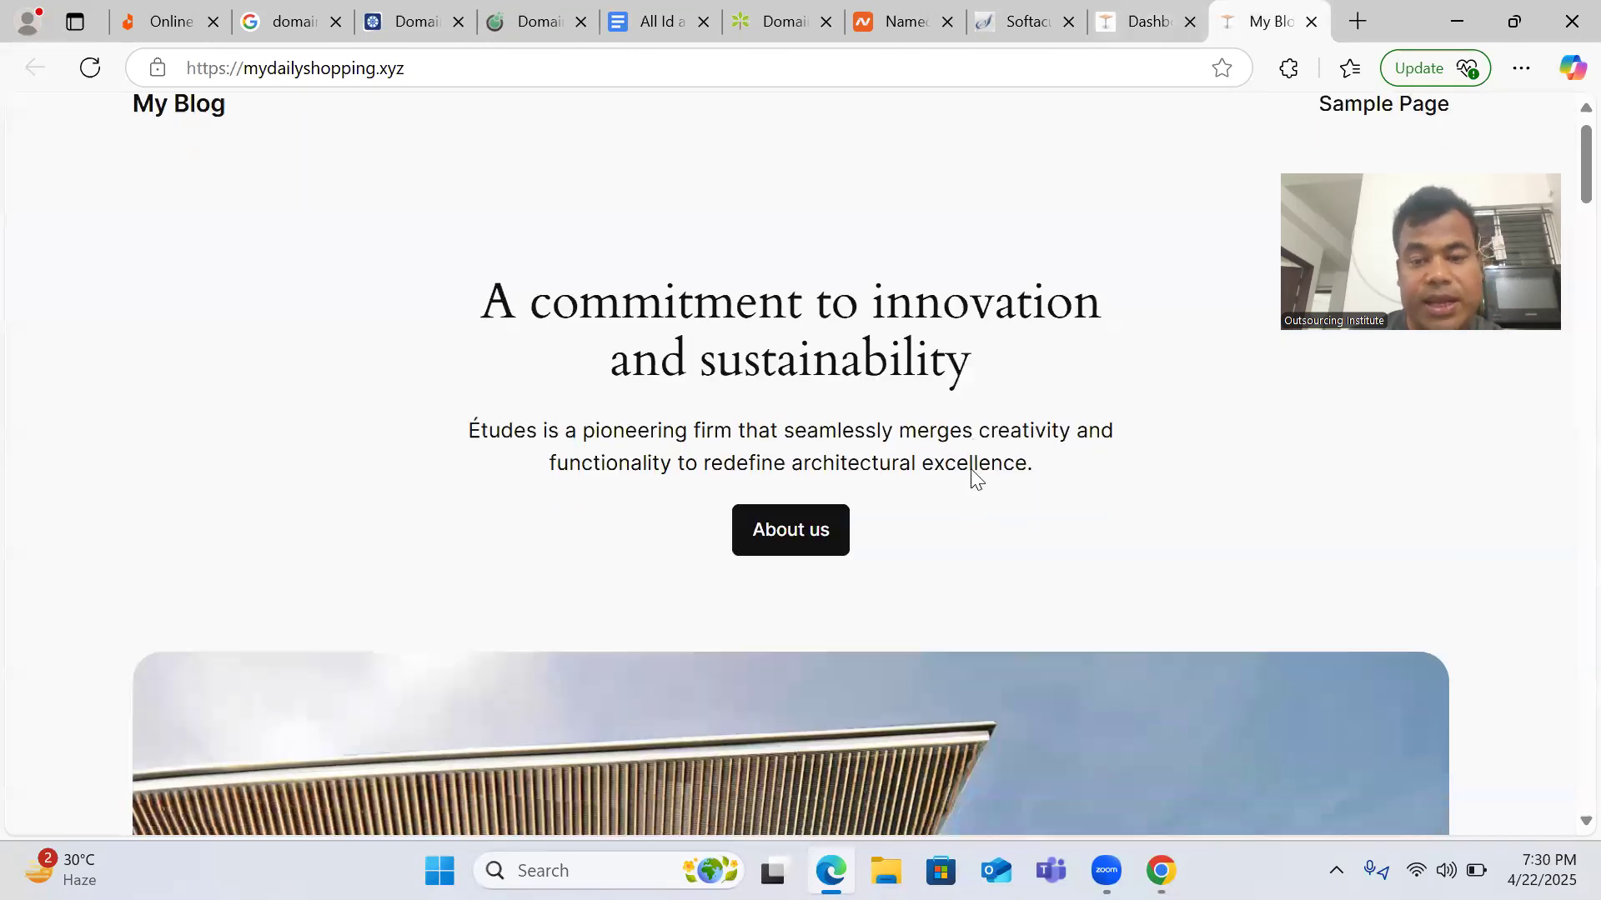
scroll(968, 467, "down", 5)
scroll(975, 417, "up", 20)
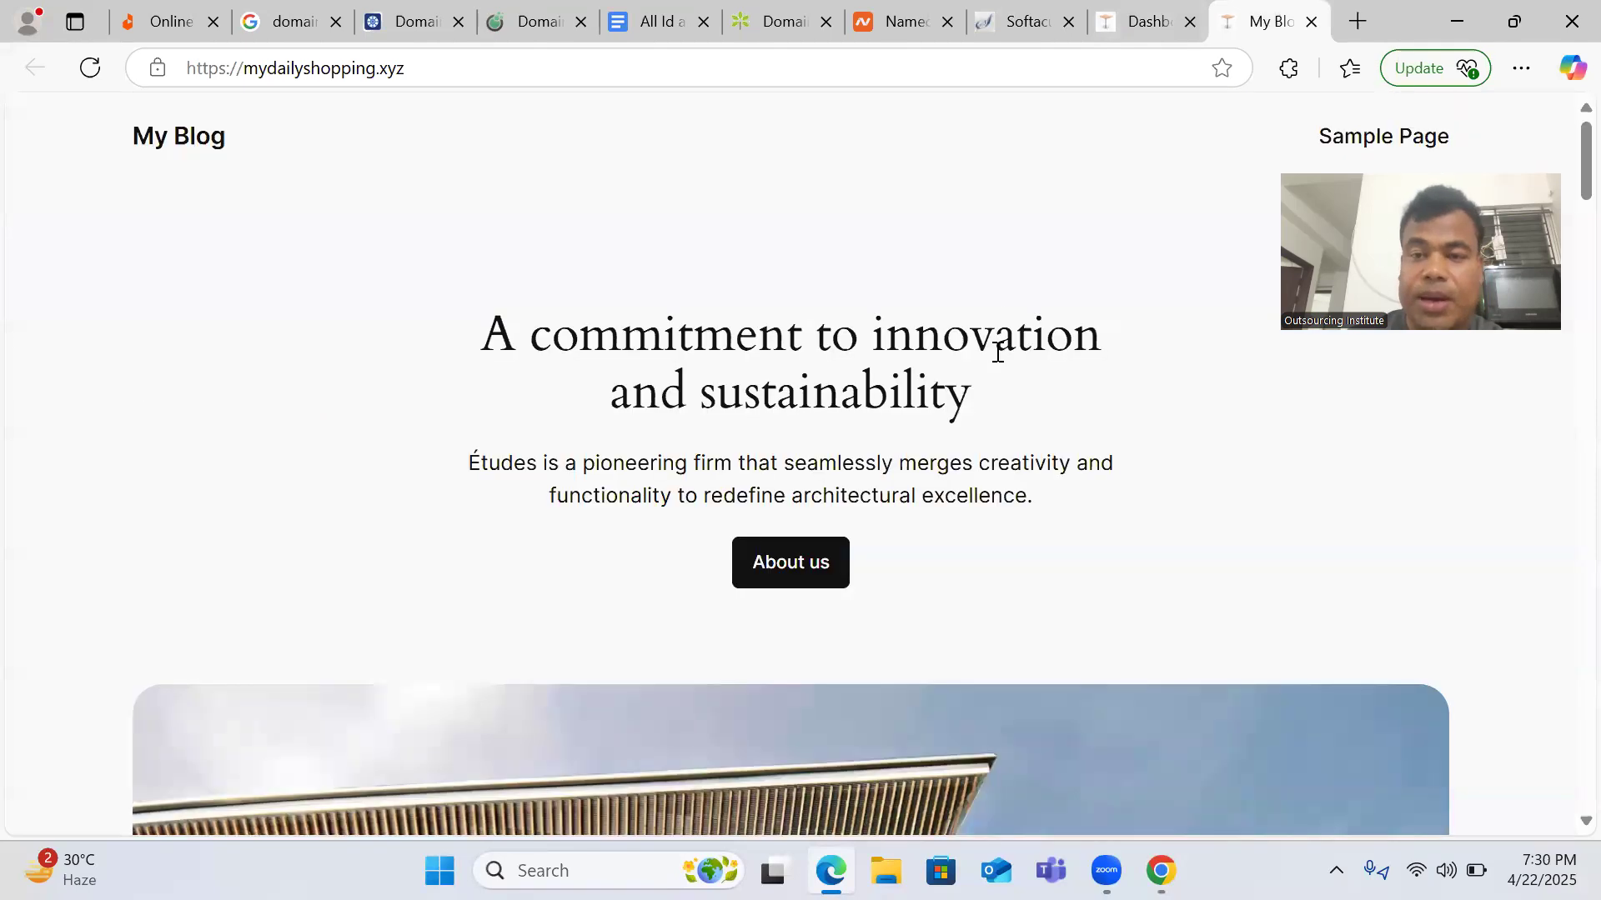
left_click(1119, 25)
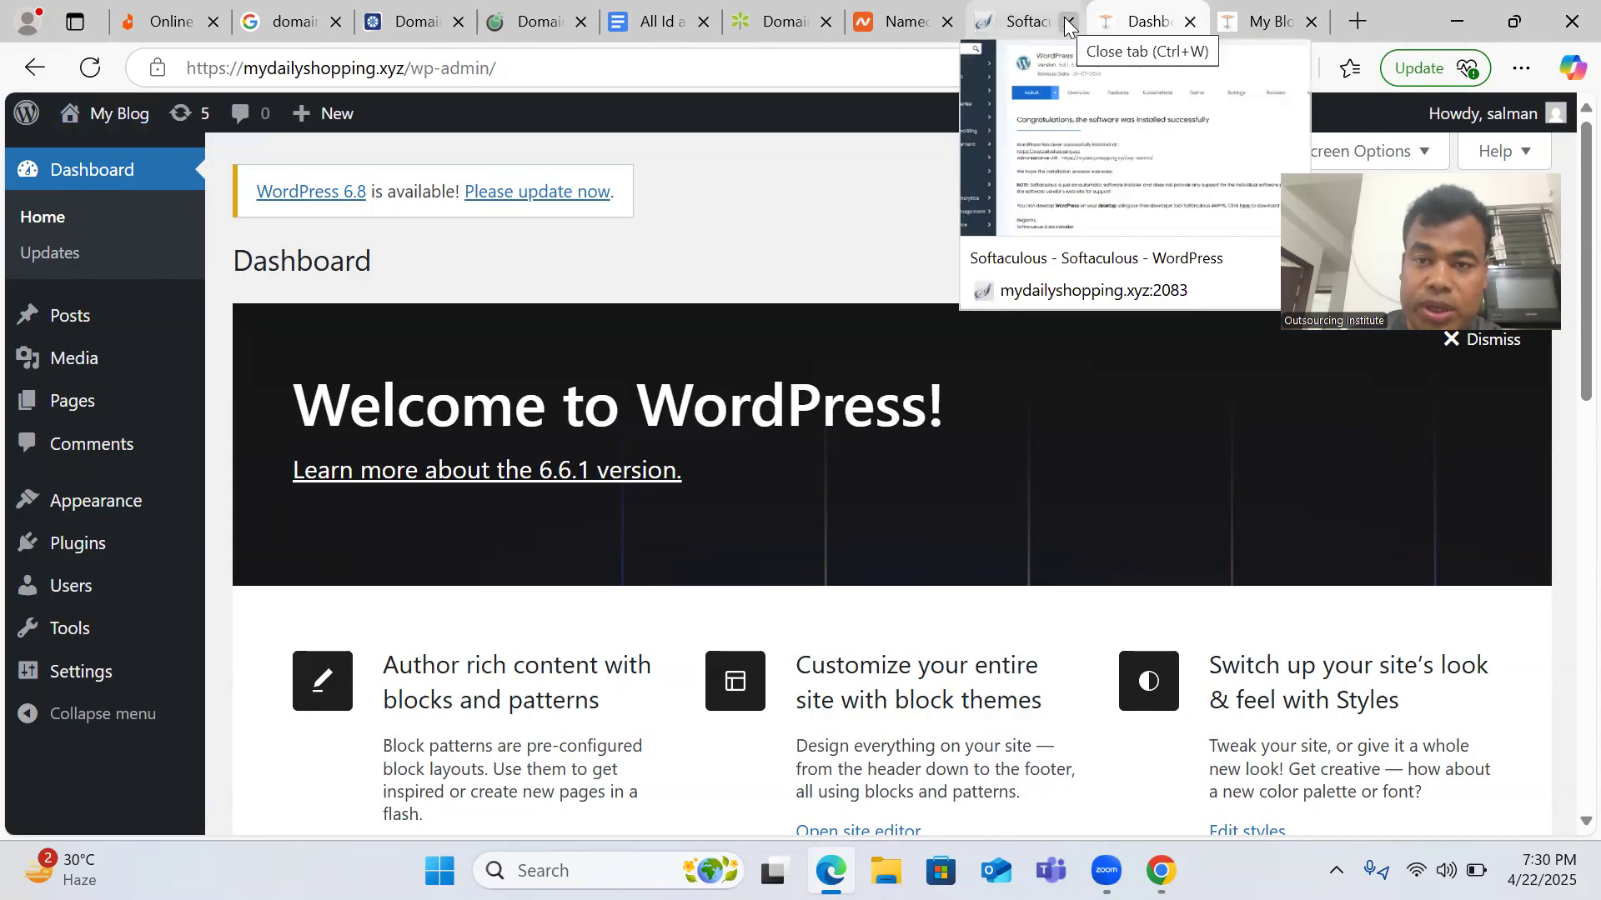
Close the Softaculous installer tab and look over the WordPress 6.6.1 dashboard
left_click(1067, 23)
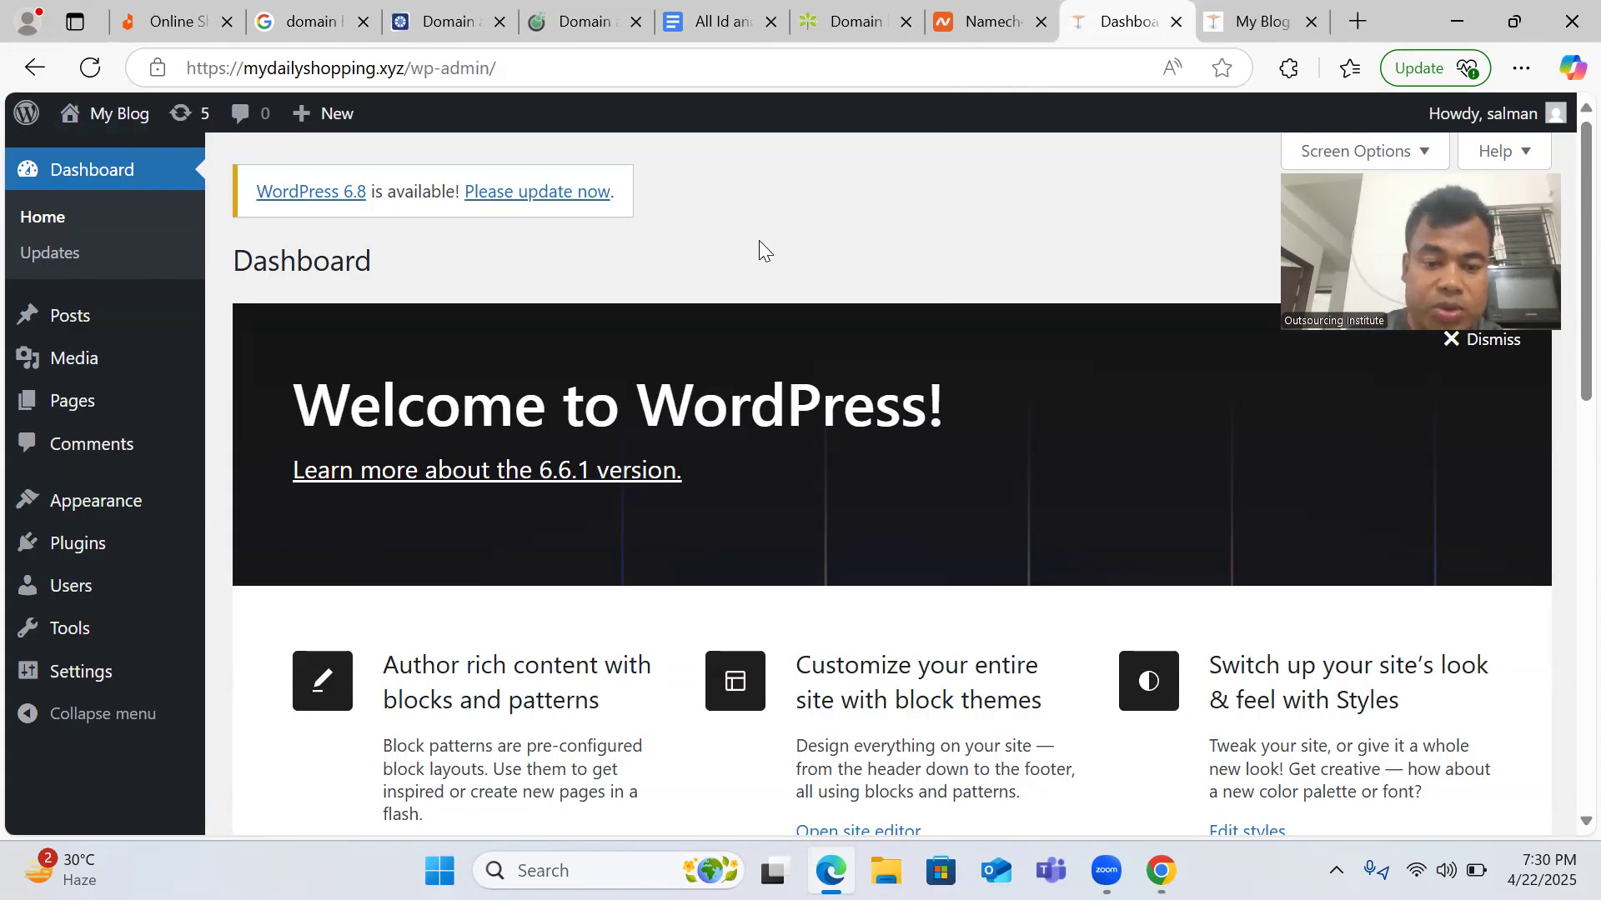
scroll(861, 621, "down", 2)
scroll(859, 624, "down", 5)
scroll(847, 667, "up", 1)
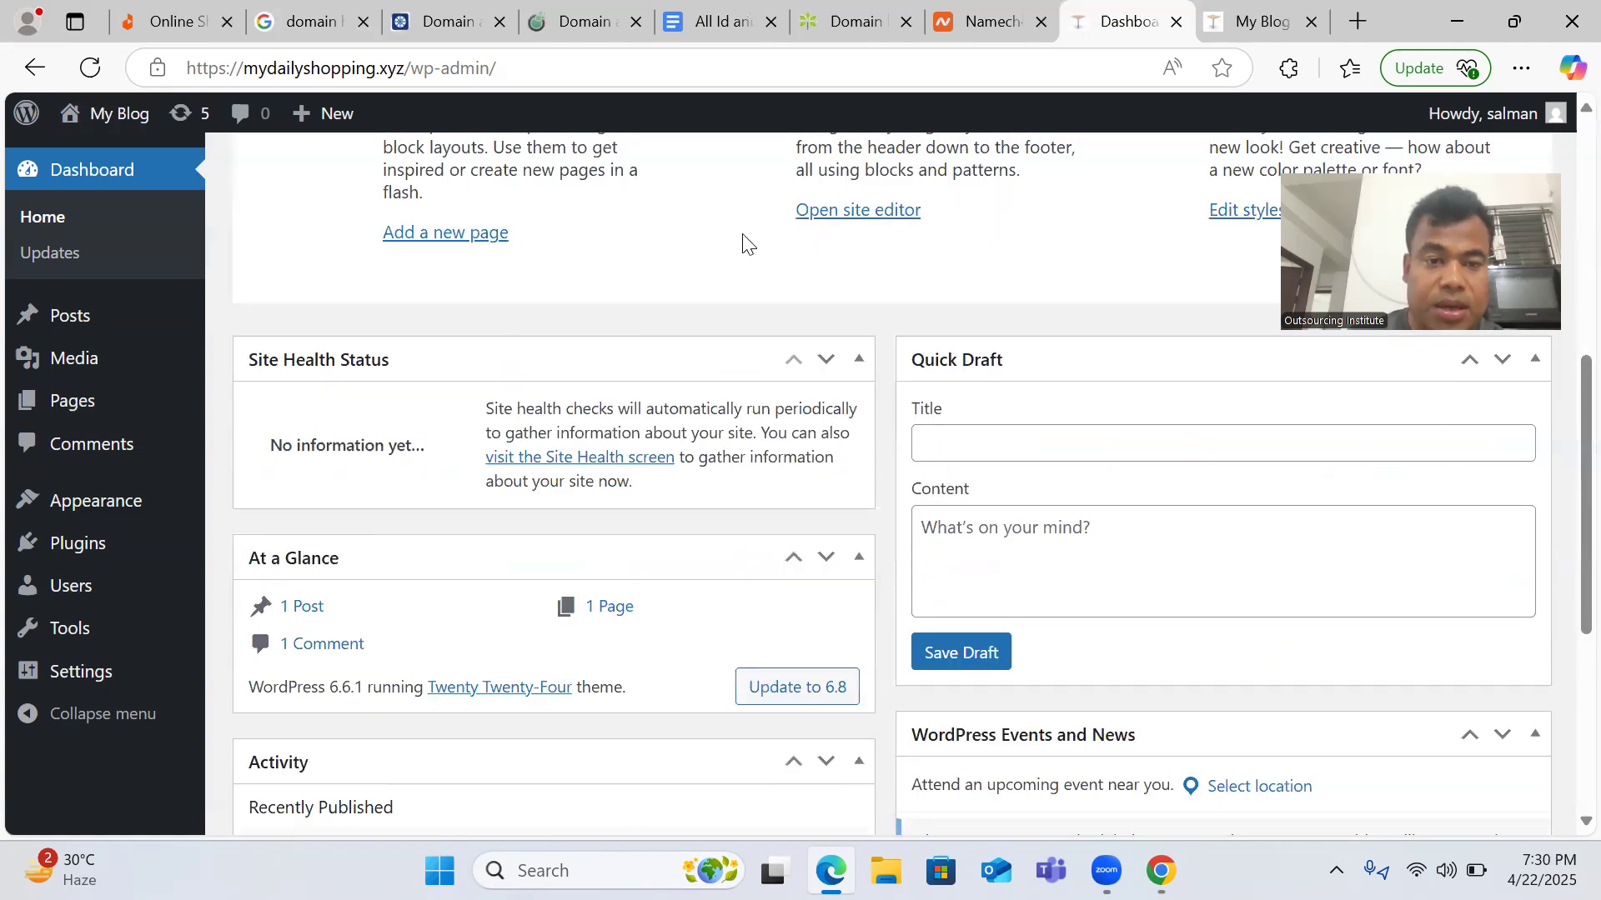
scroll(775, 267, "up", 6)
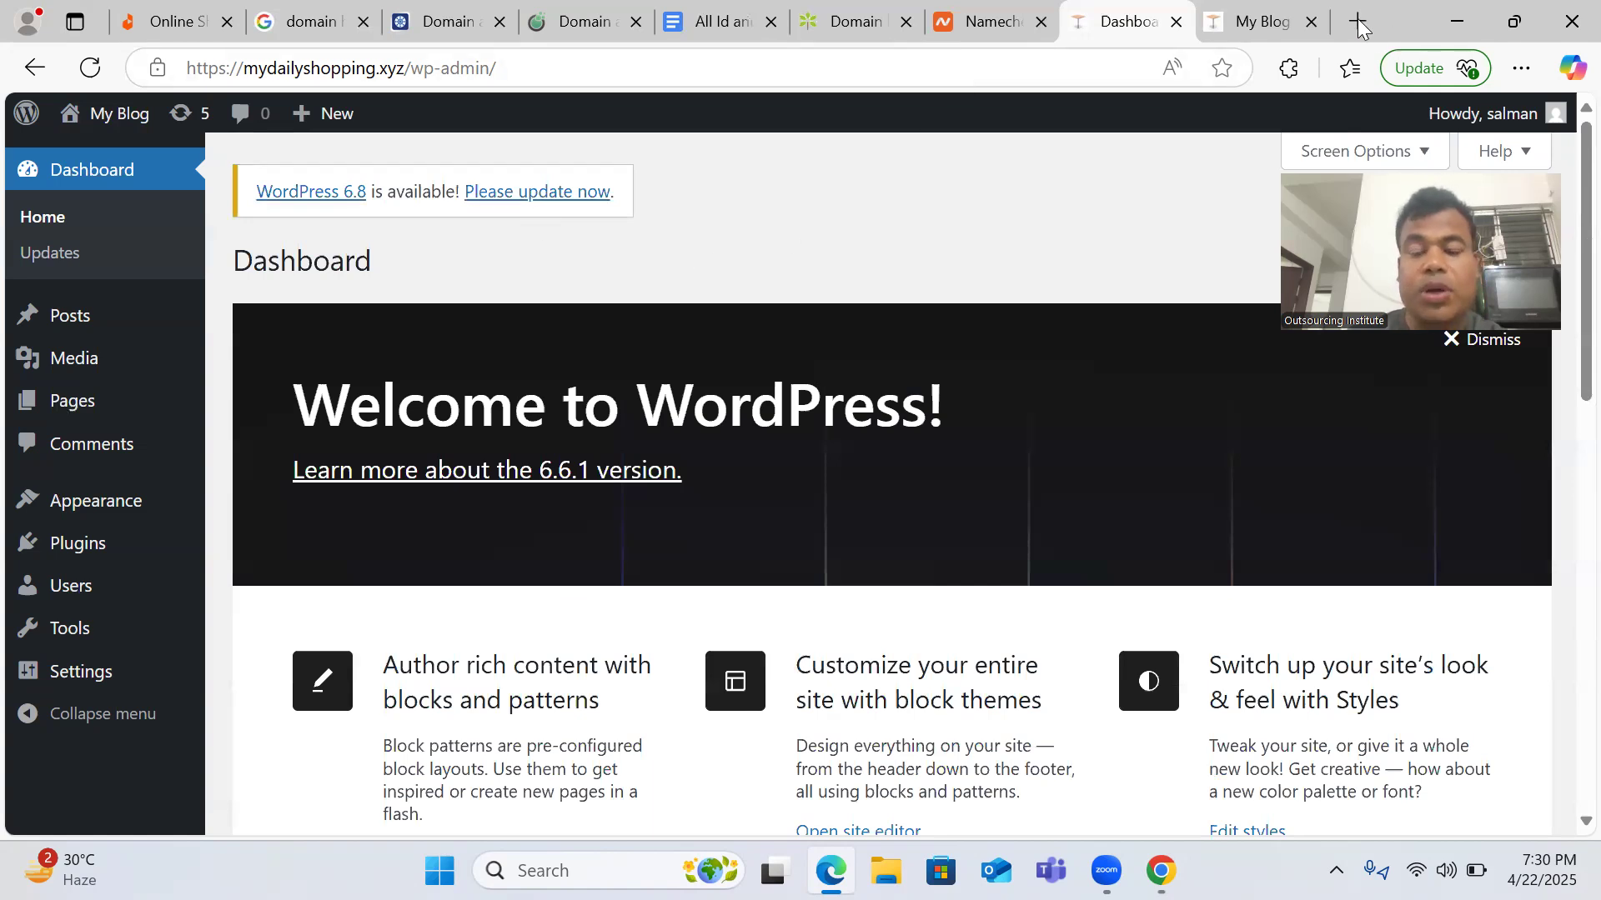
left_click(1242, 4)
left_click(1119, 12)
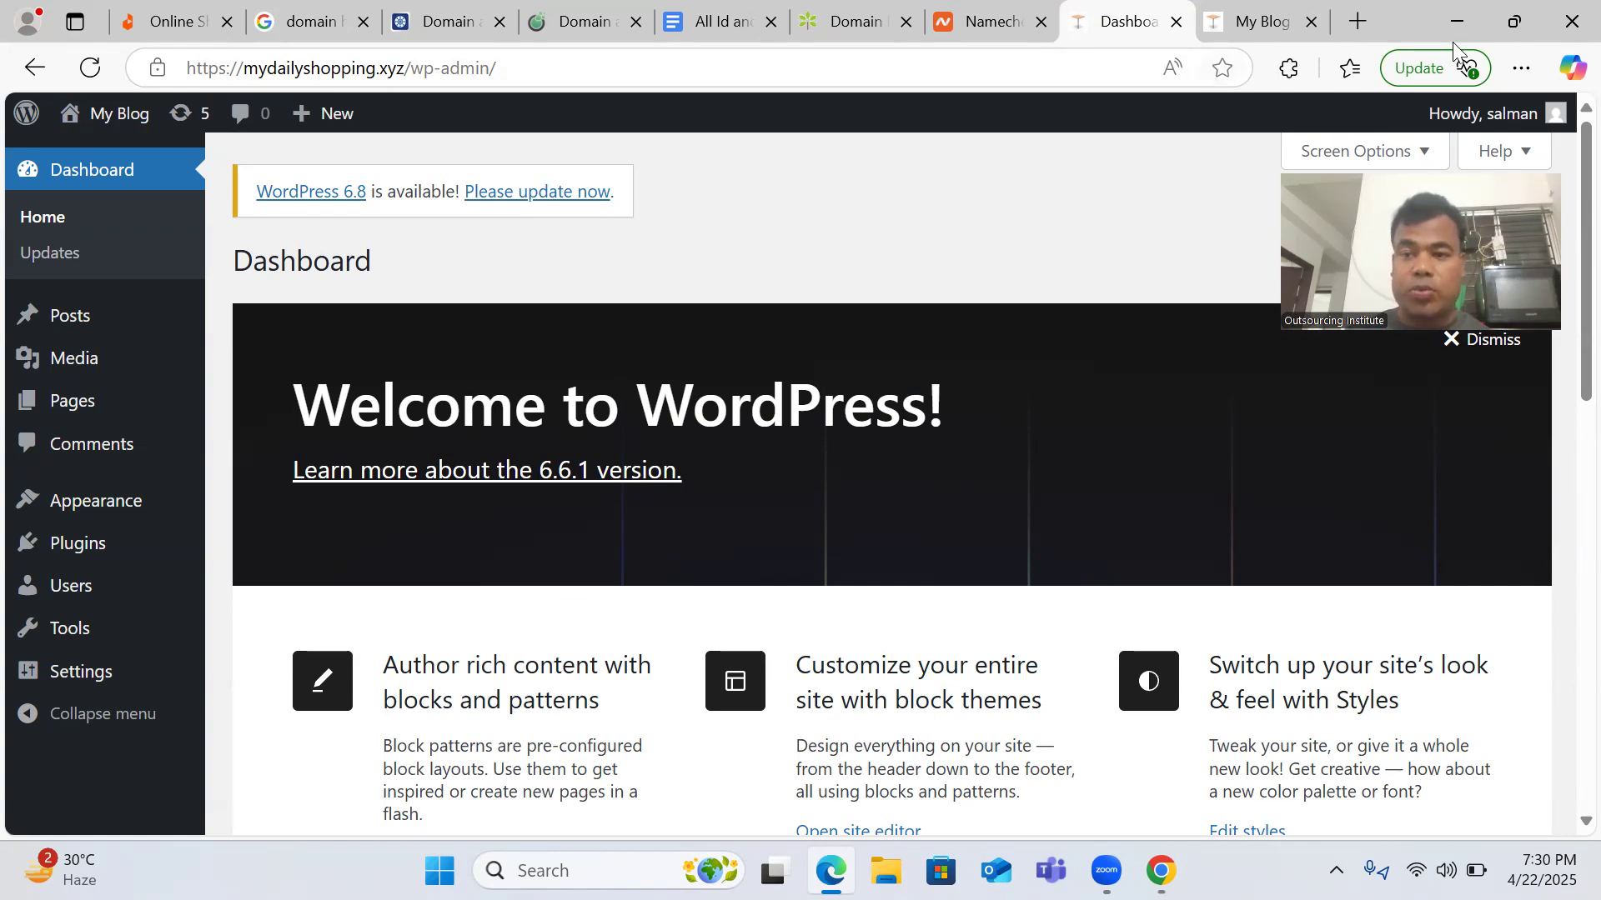
In a new tab, load the mydailyshopping.xyz/cpanel address
left_click(1357, 25)
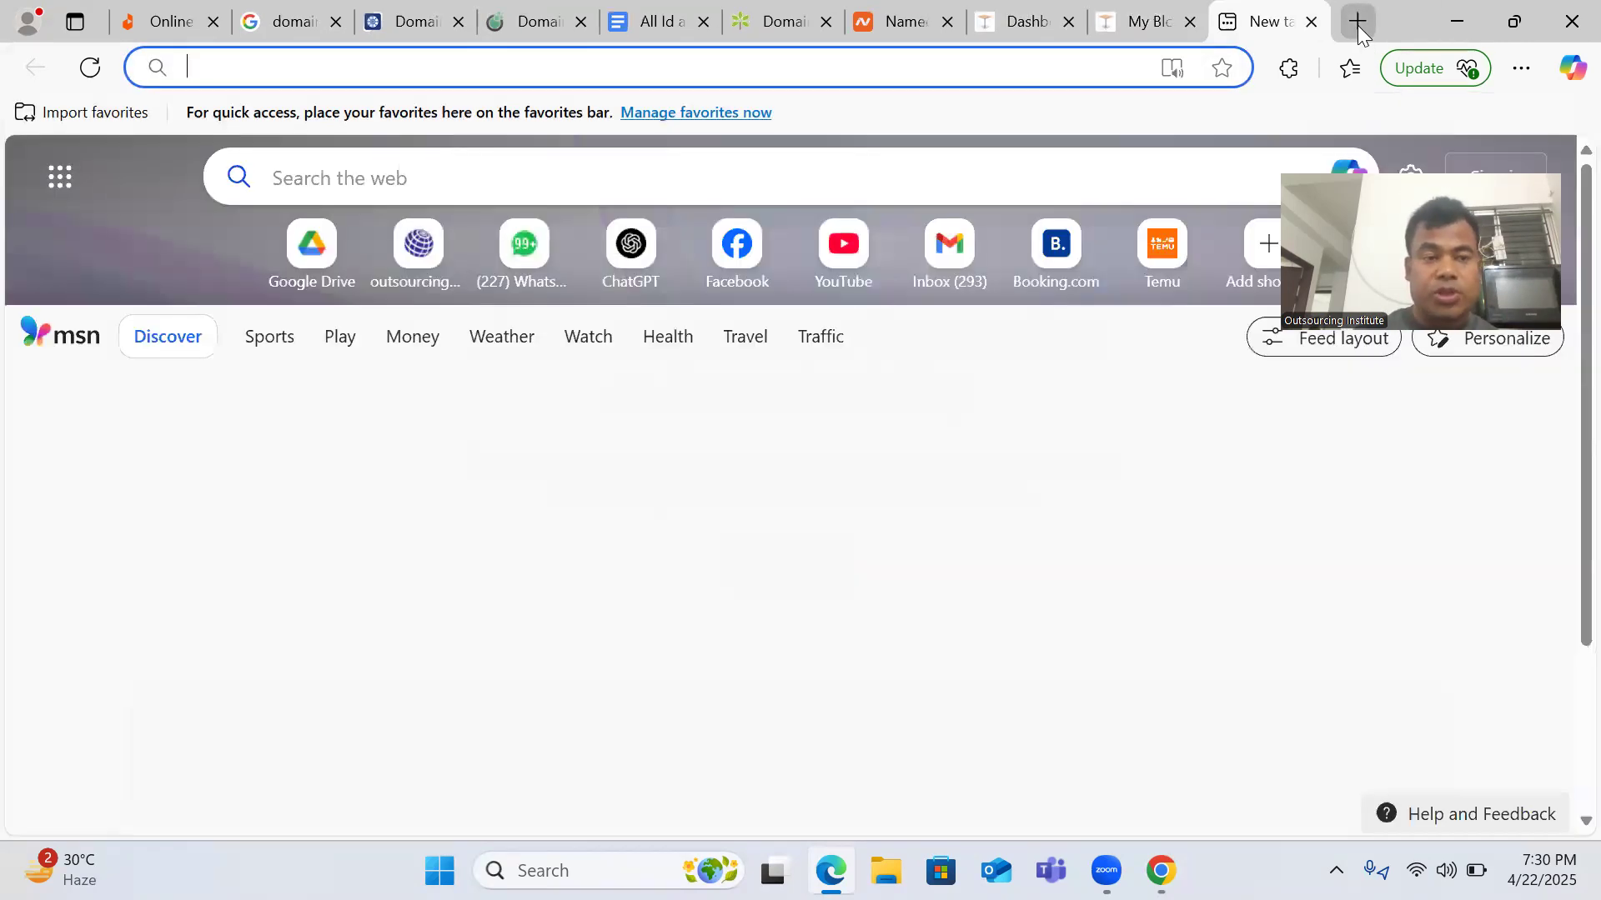
type("w")
key("BackSpace")
key("BackSpace")
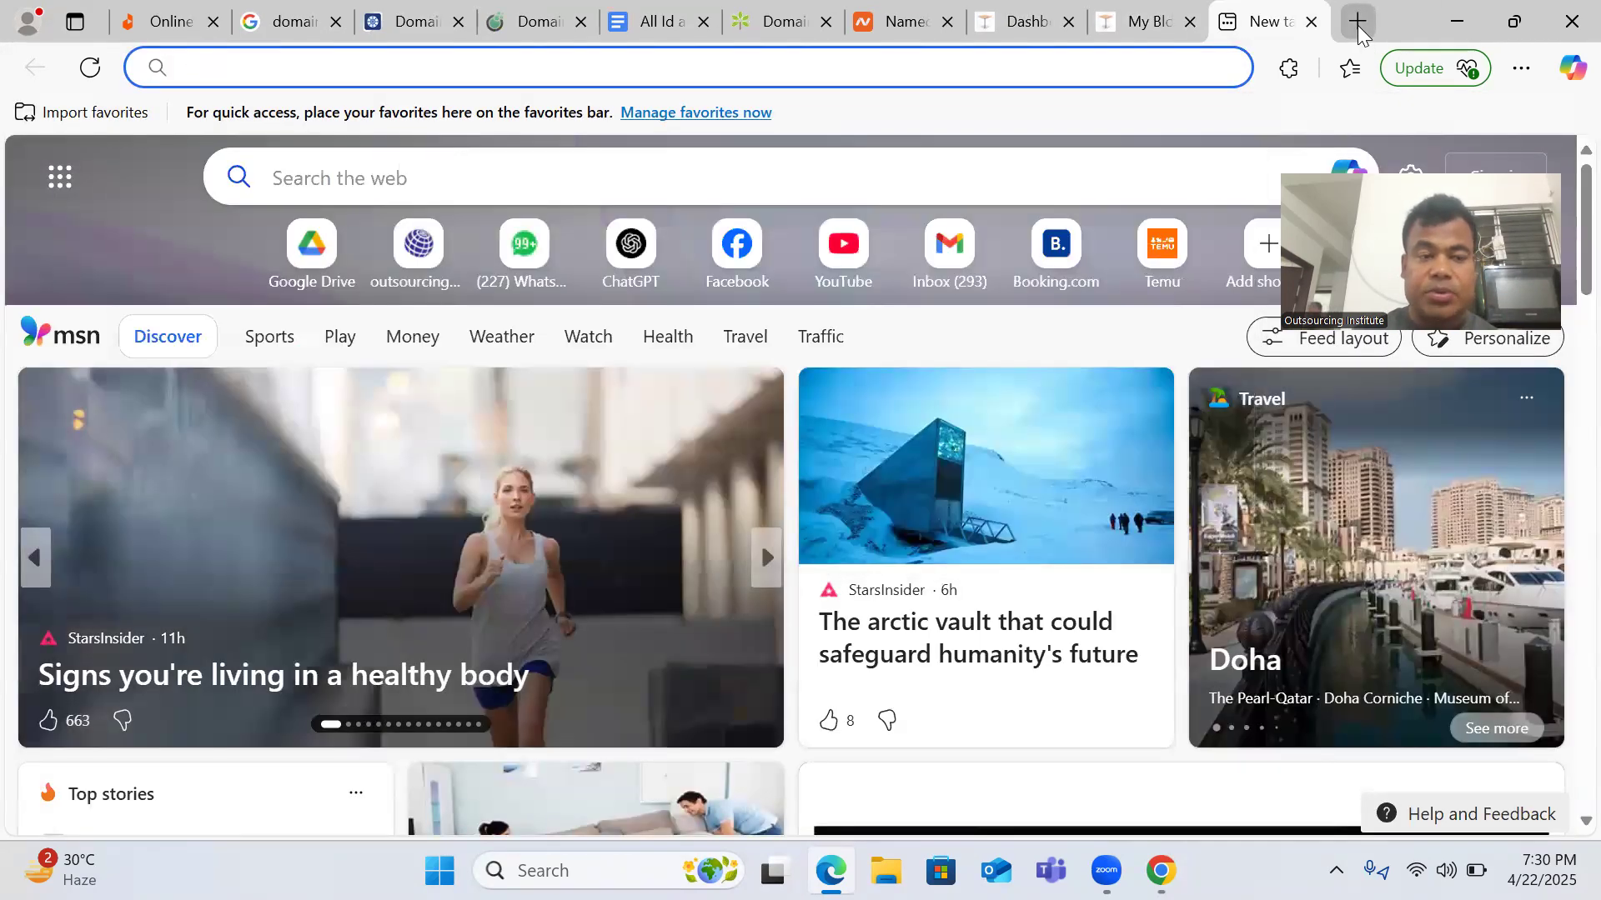
type("c")
key("BackSpace")
key("BackSpace")
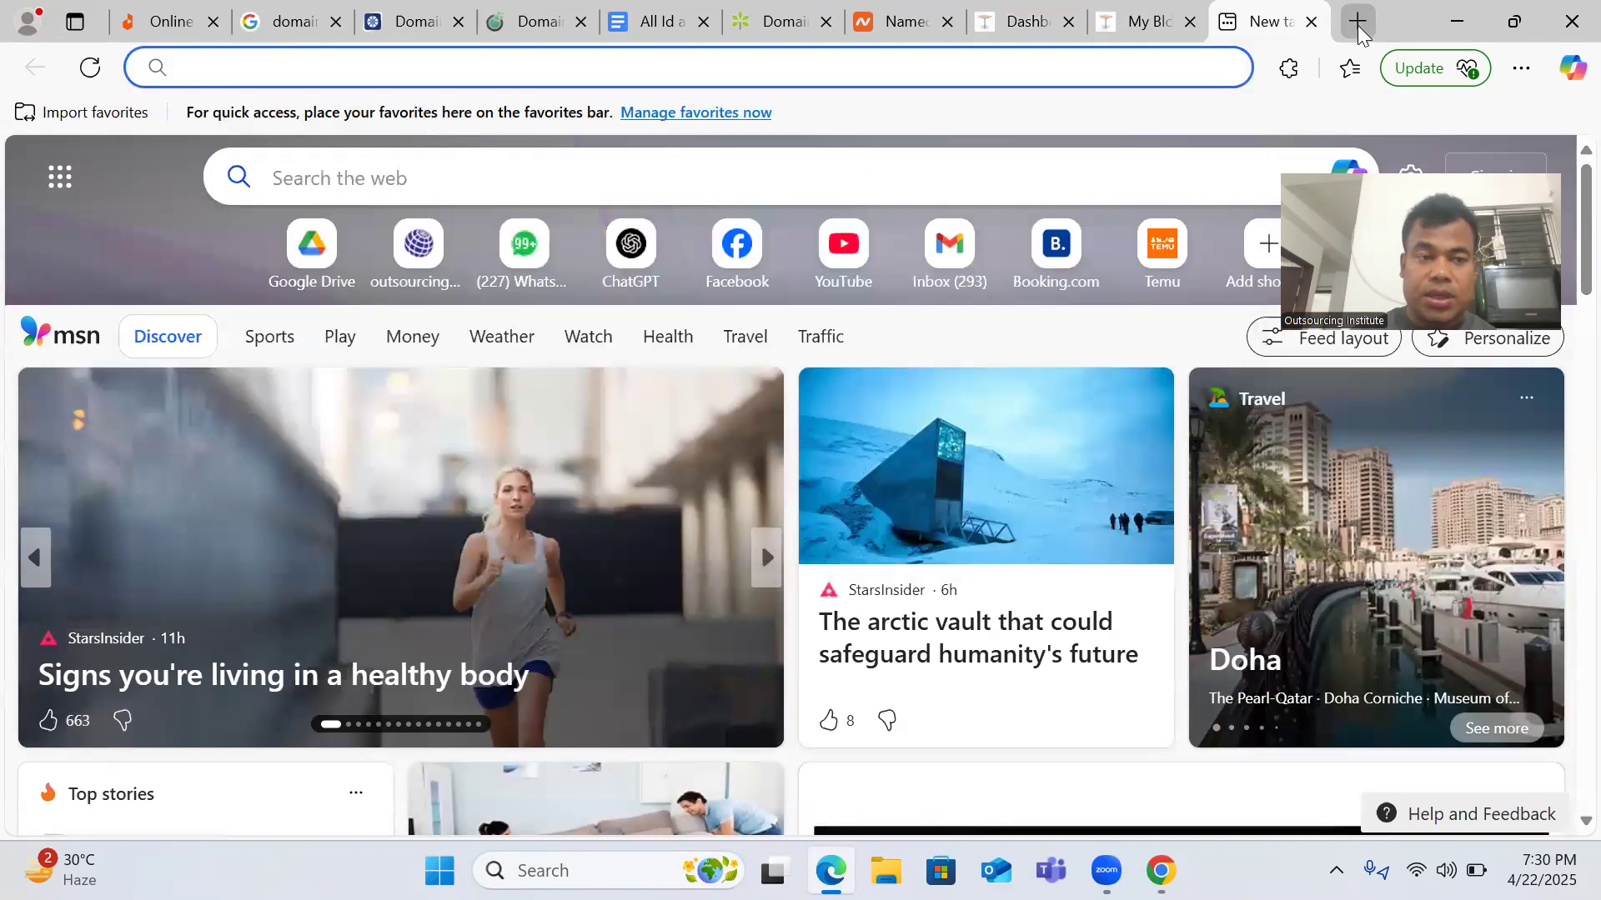
type("mydailyshopping.xyz/c")
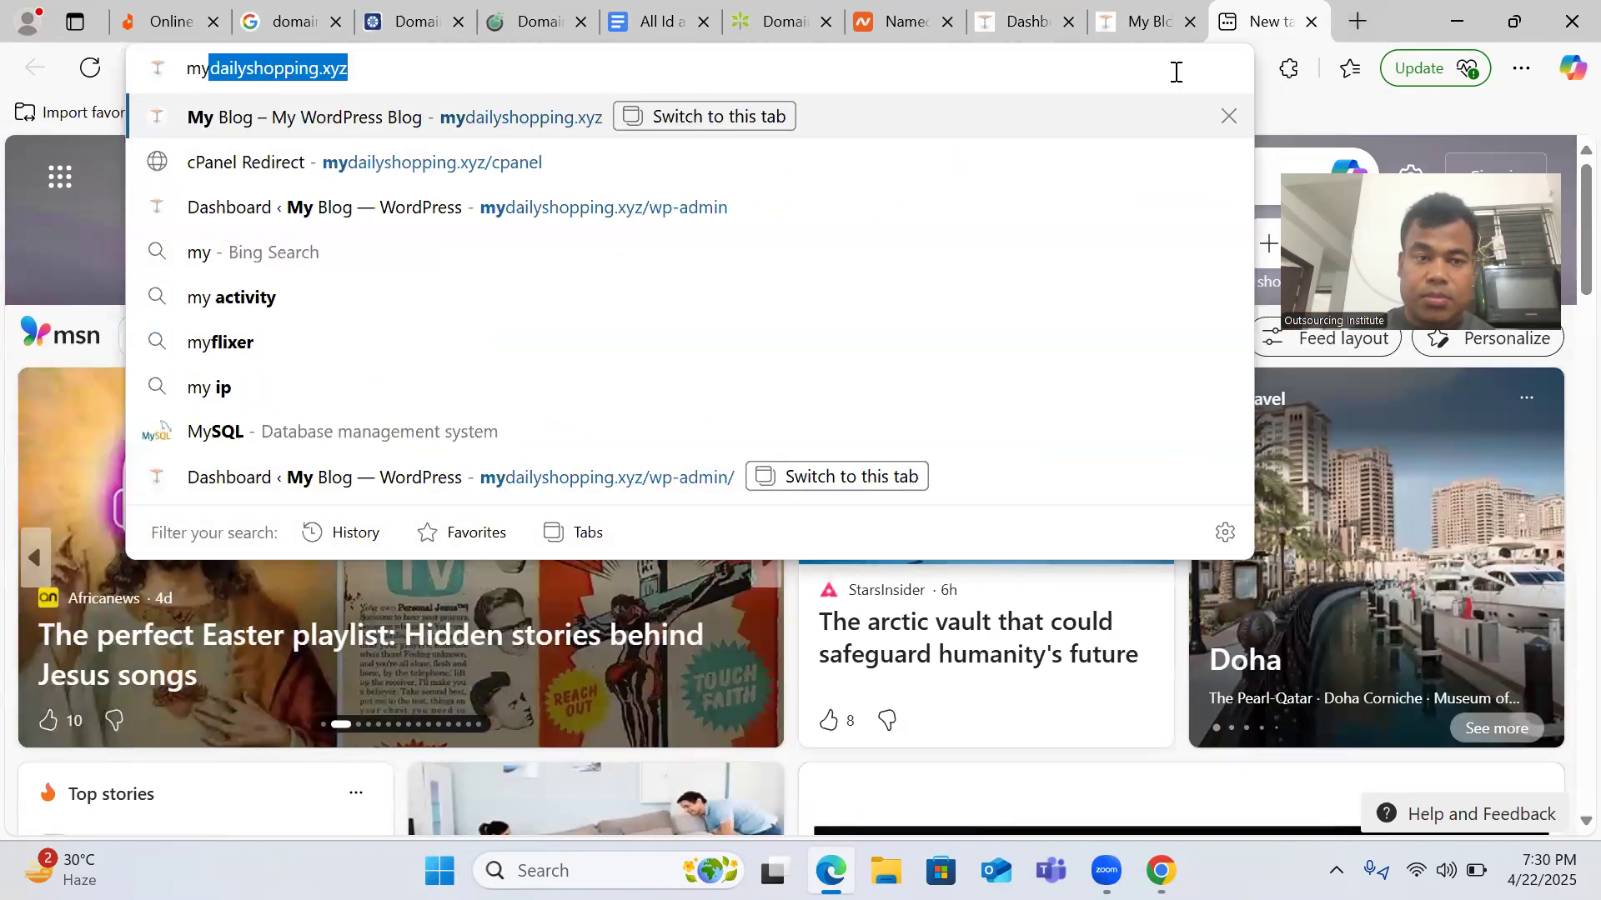
key("Right")
type("/c")
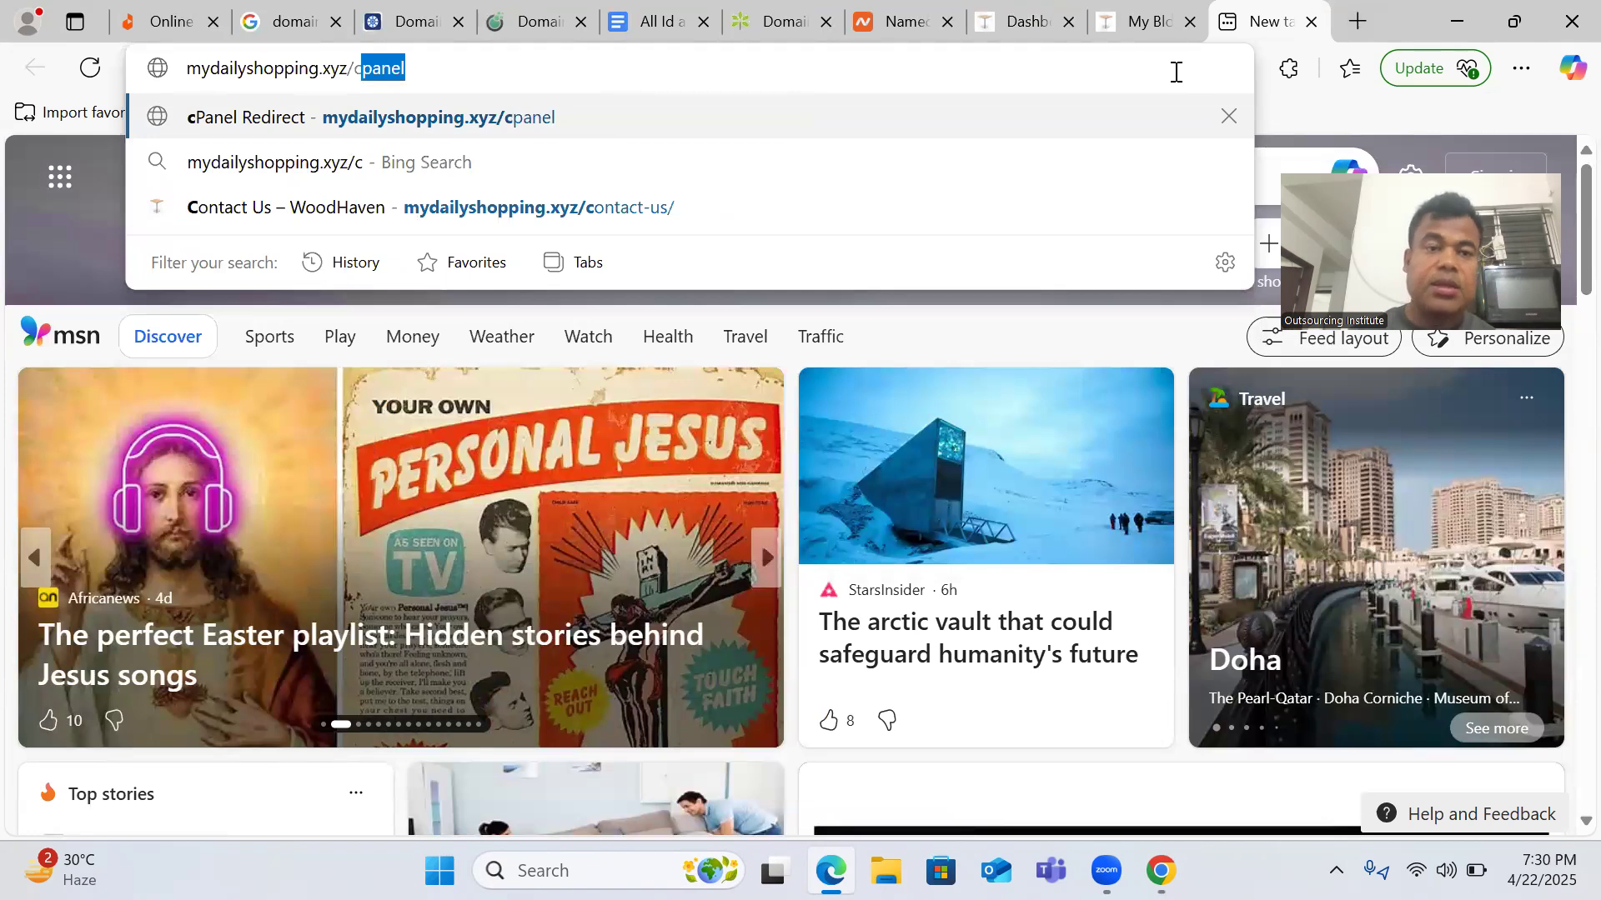
key("Return")
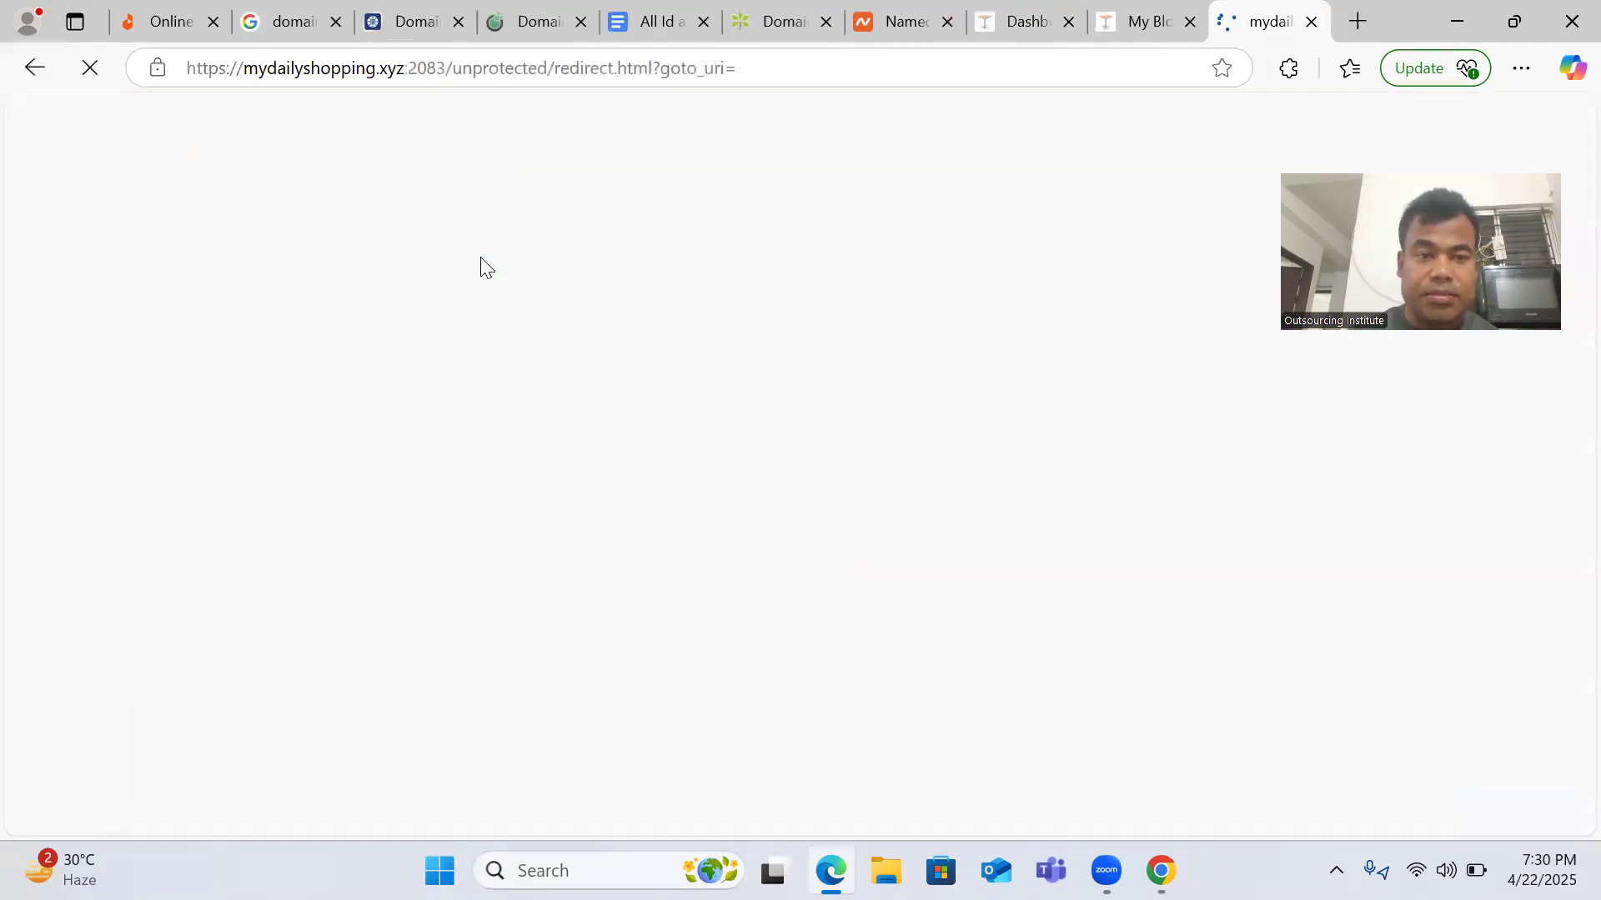
Log in to cPanel and open WordPress under Softaculous Apps Installer
left_click(774, 632)
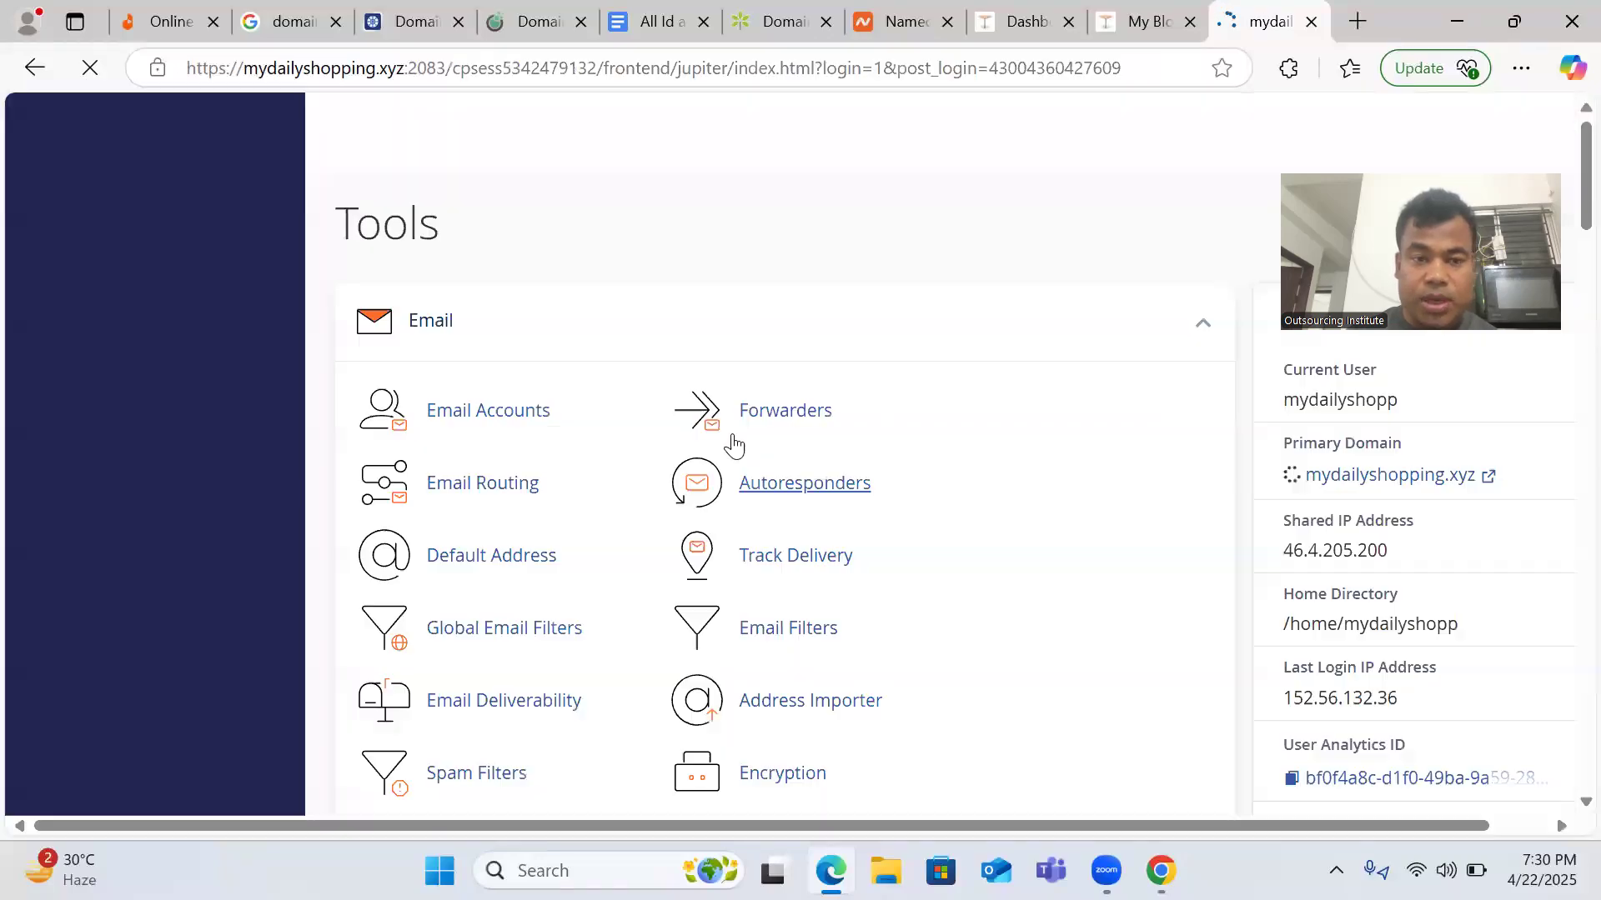
scroll(726, 459, "down", 15)
scroll(713, 475, "down", 10)
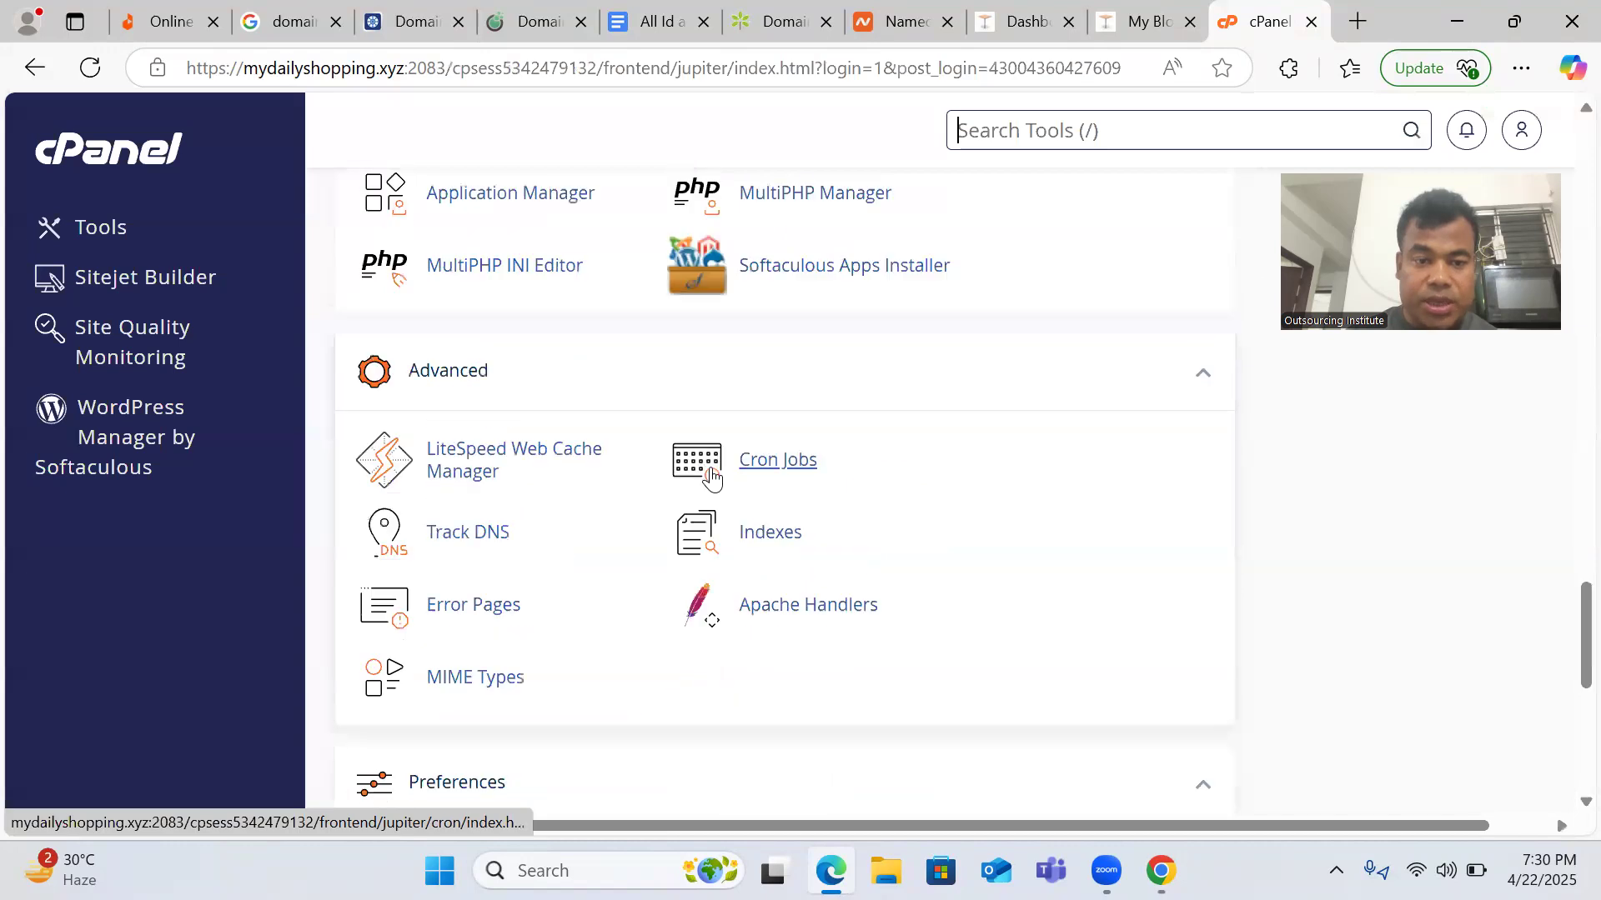
left_click(407, 471)
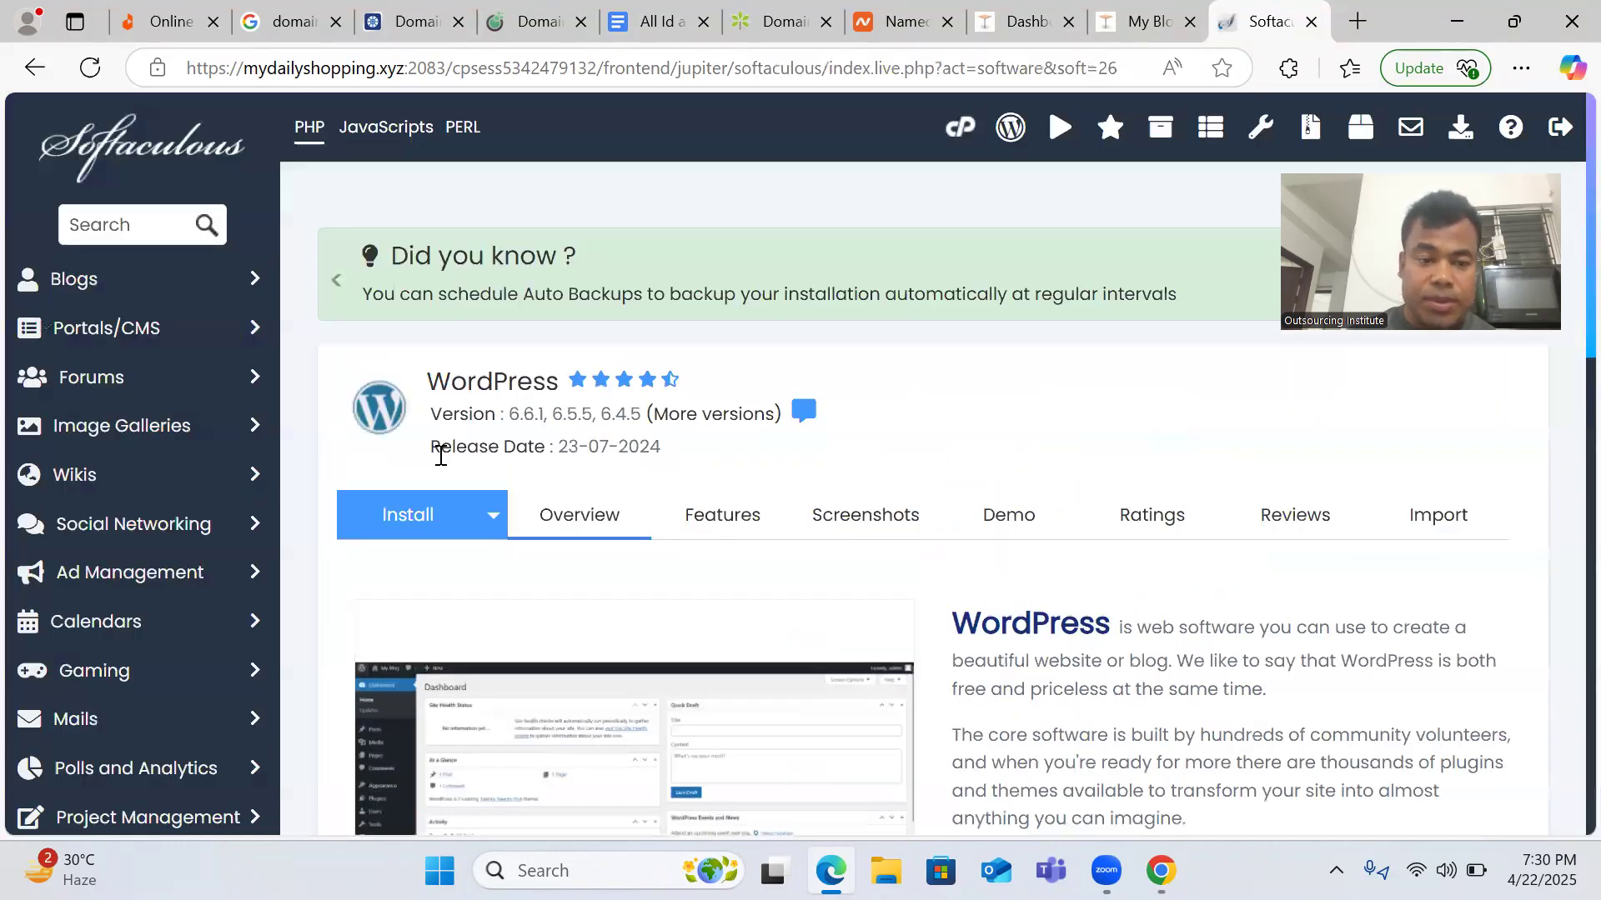
Check the single WordPress install in Softaculous's Installations list, then close the Softaculous tab
left_click(140, 159)
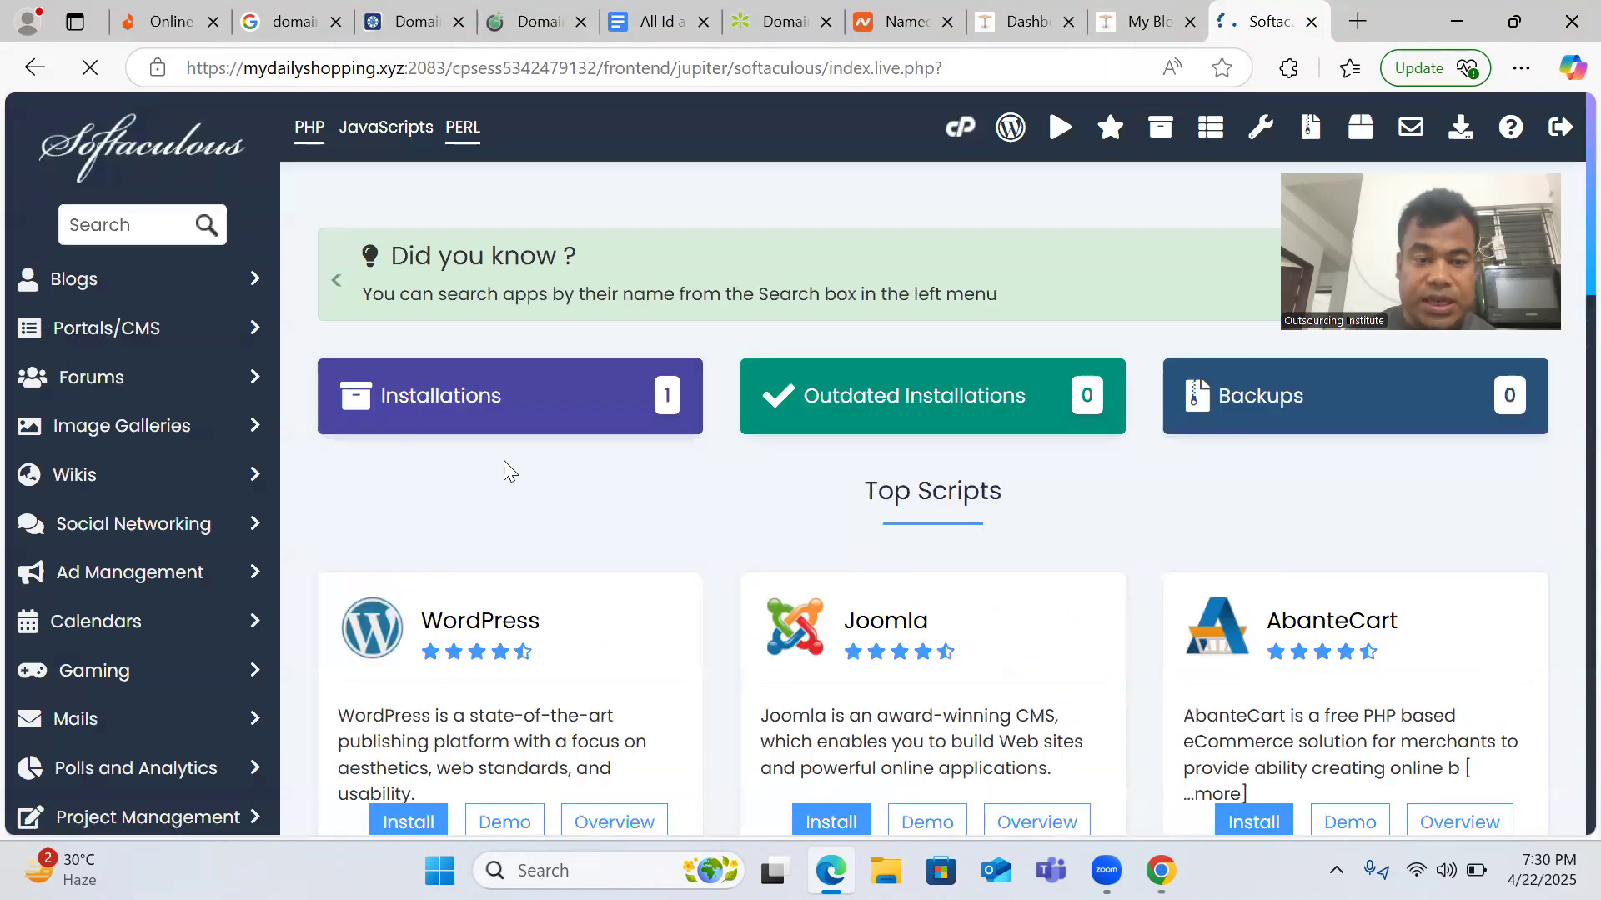
left_click(512, 409)
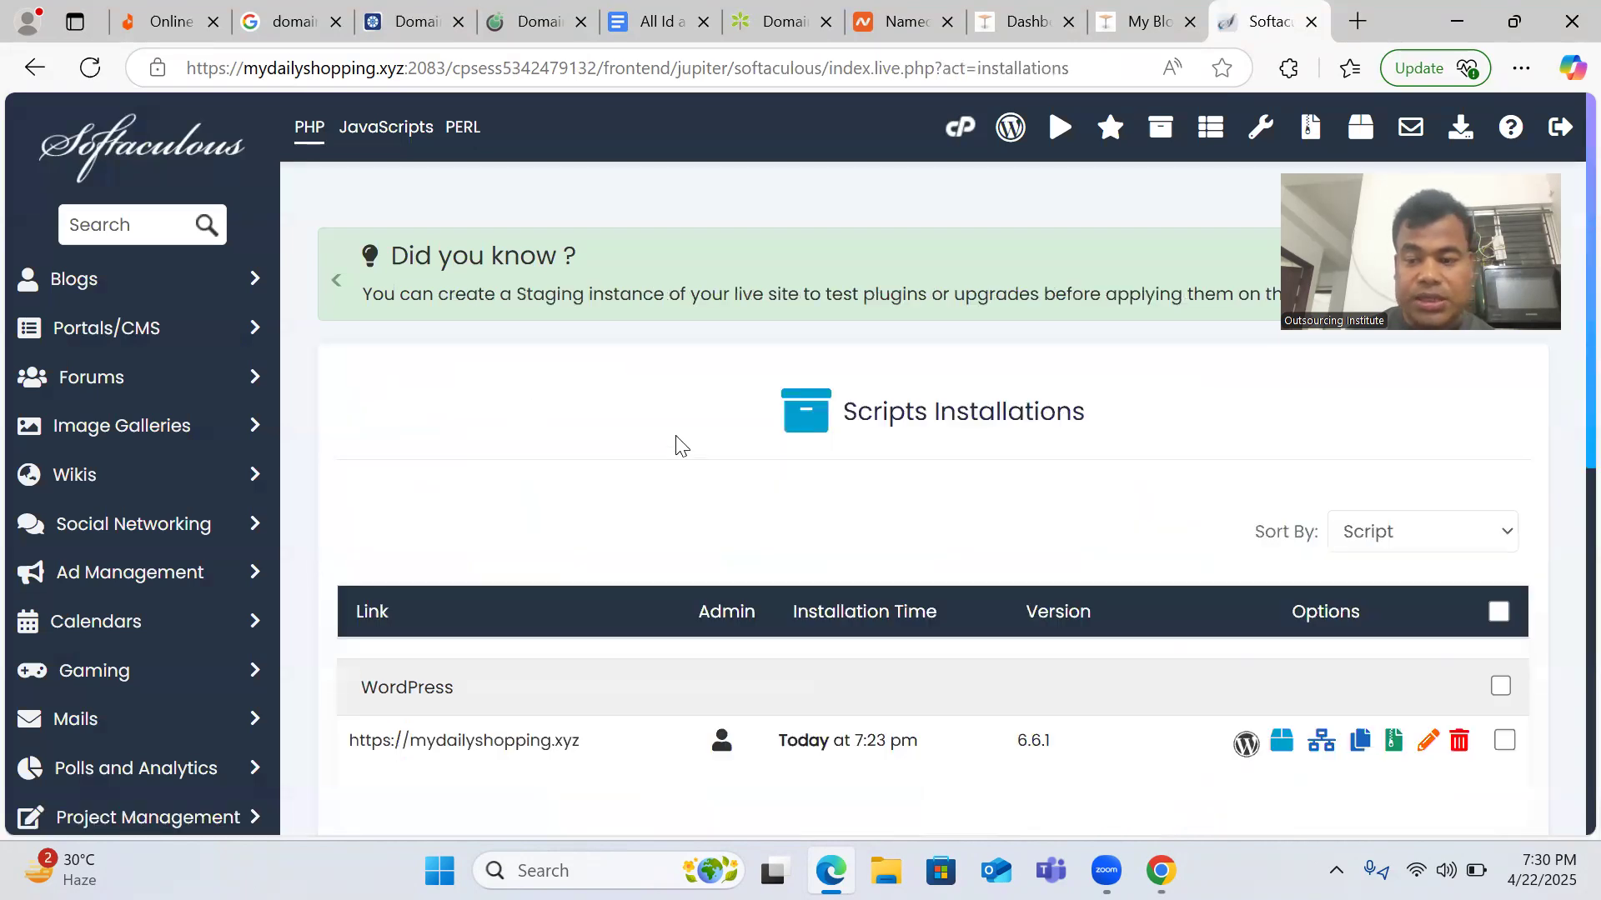
scroll(1565, 651, "down", 2)
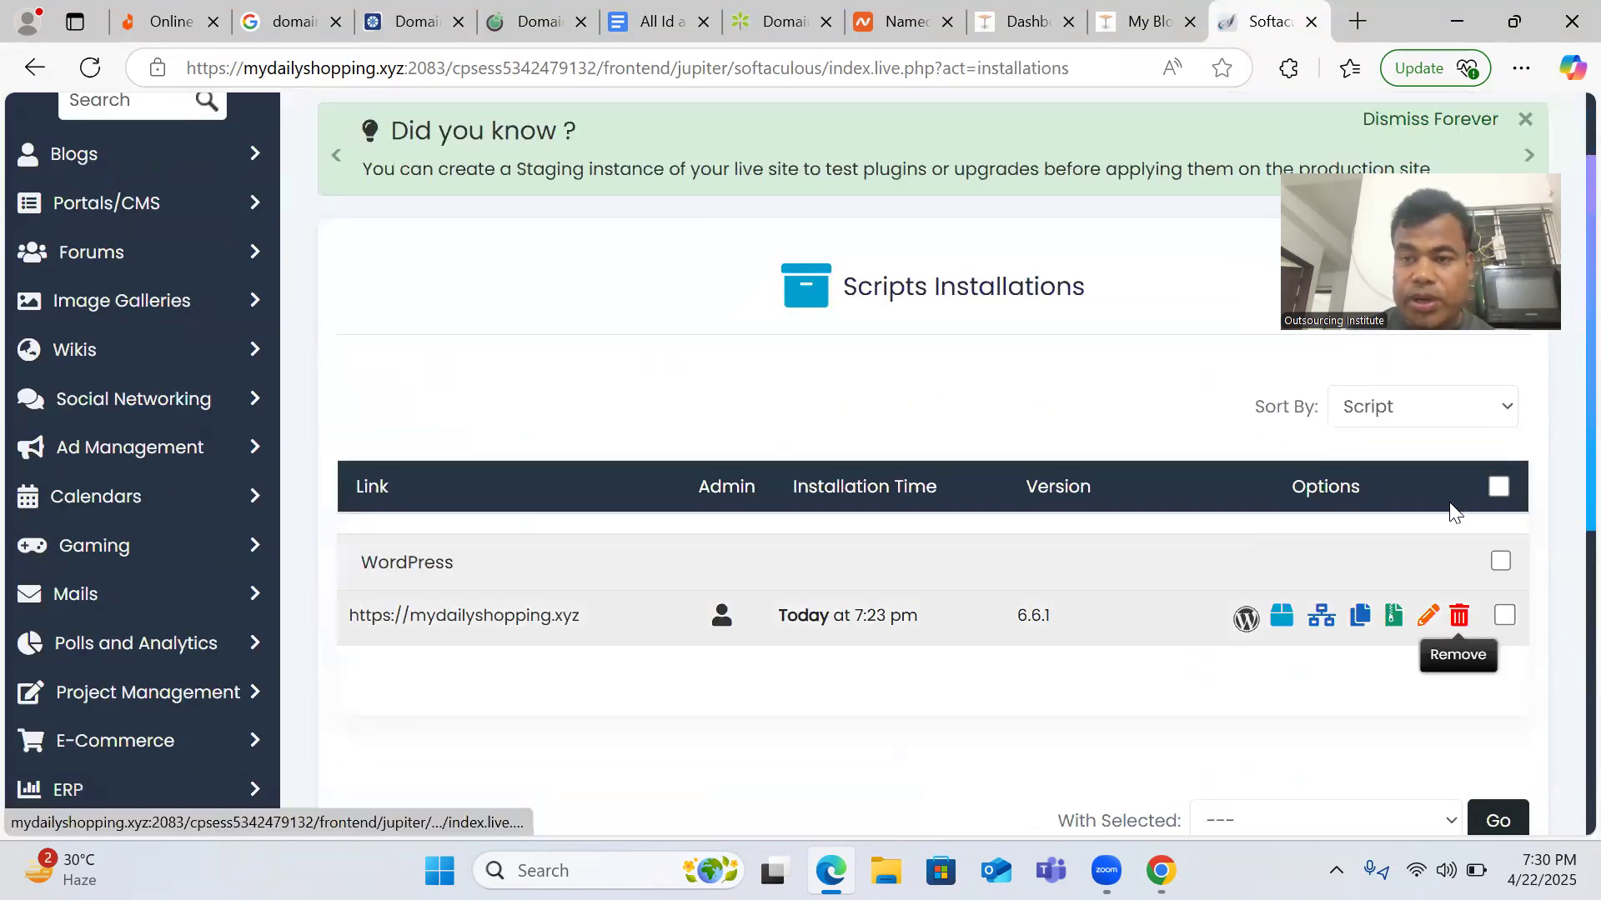
left_click(1514, 21)
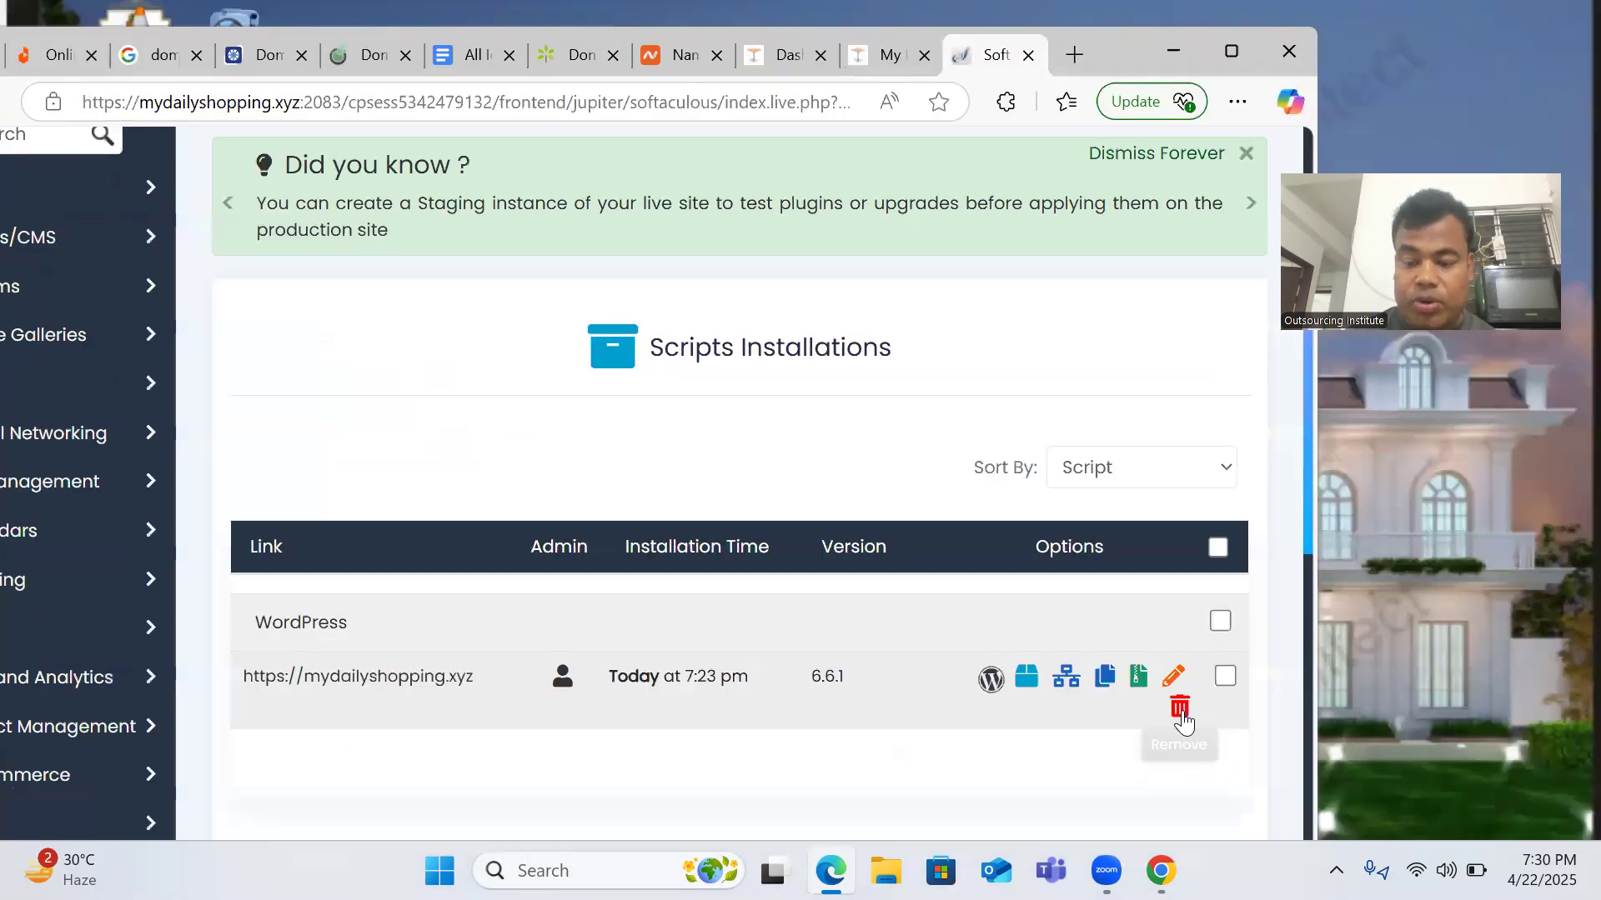
left_click(1232, 52)
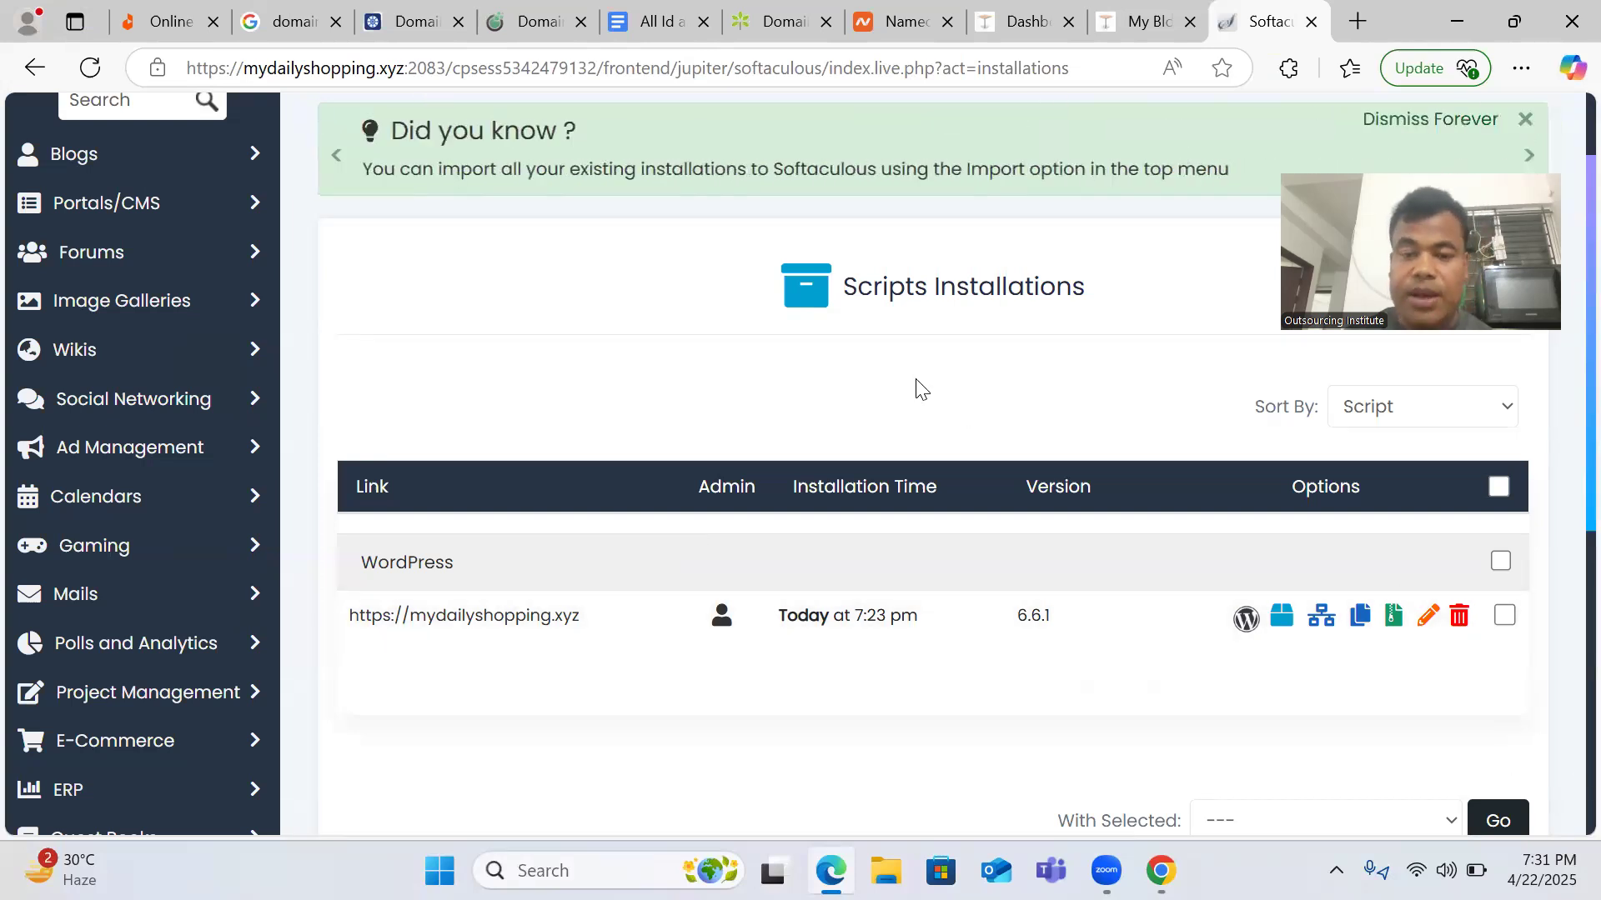
scroll(634, 455, "up", 1)
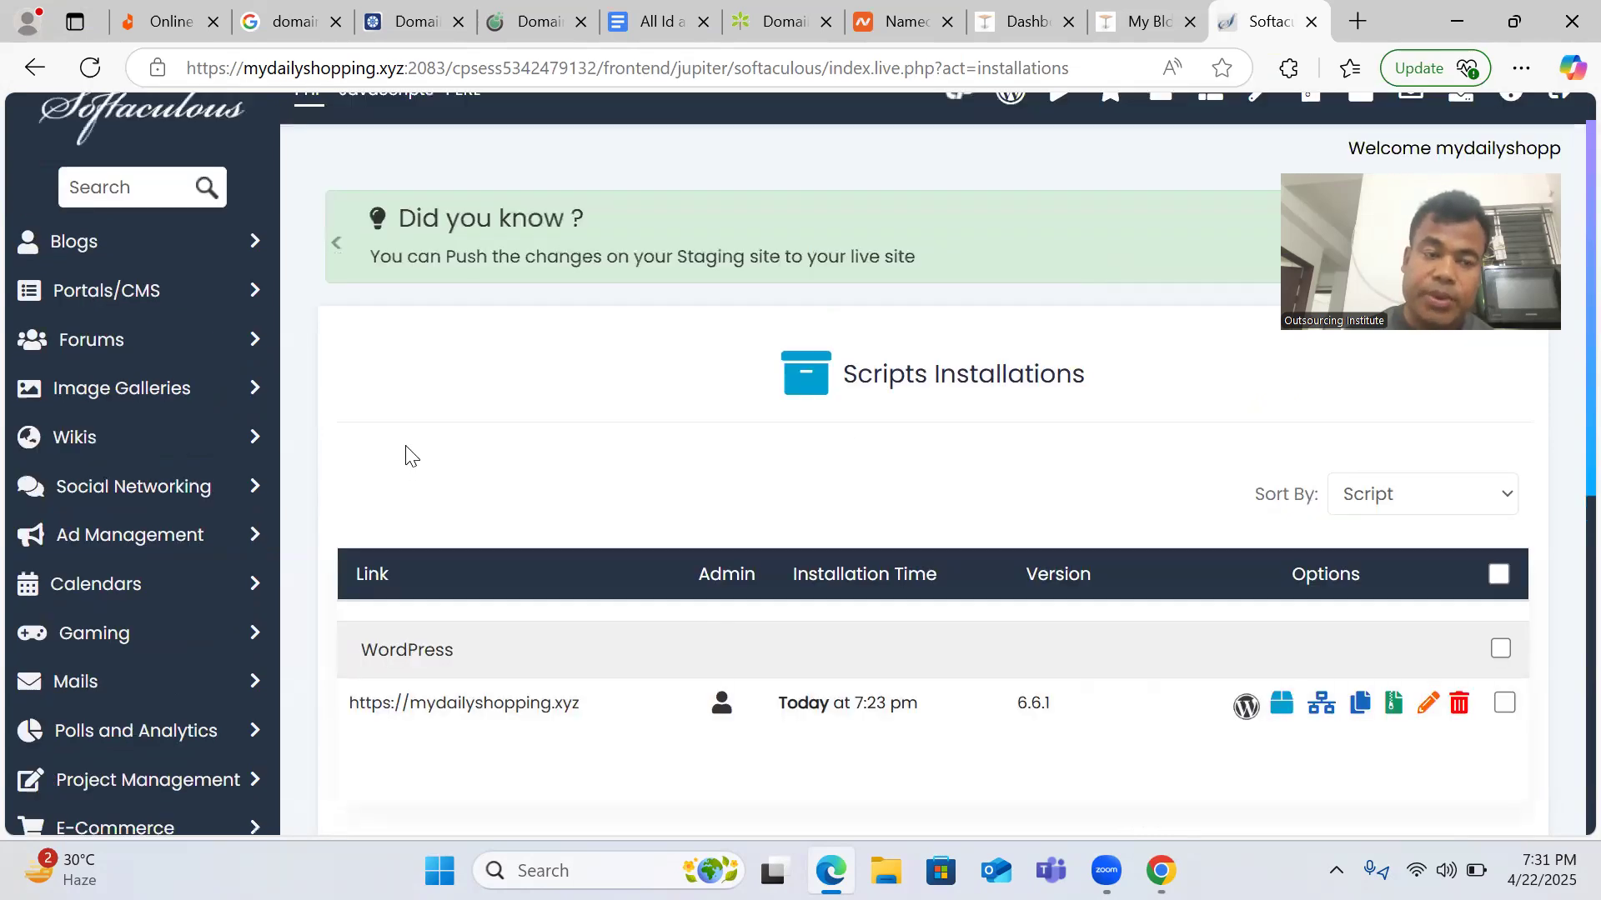
scroll(136, 150, "up", 1)
left_click(136, 150)
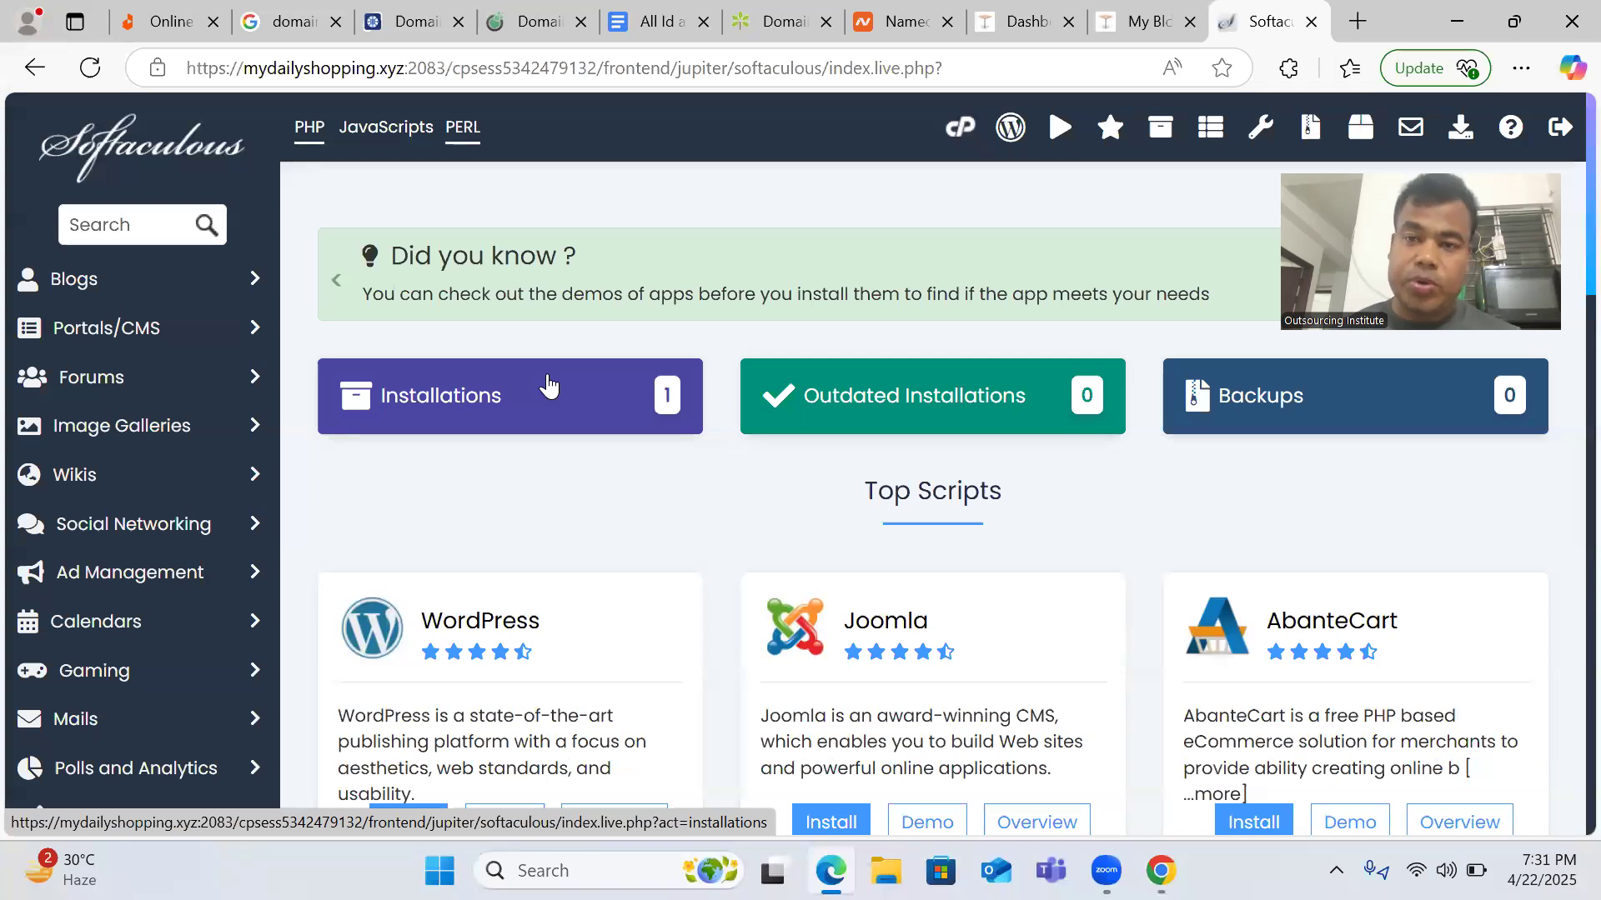
left_click(1311, 21)
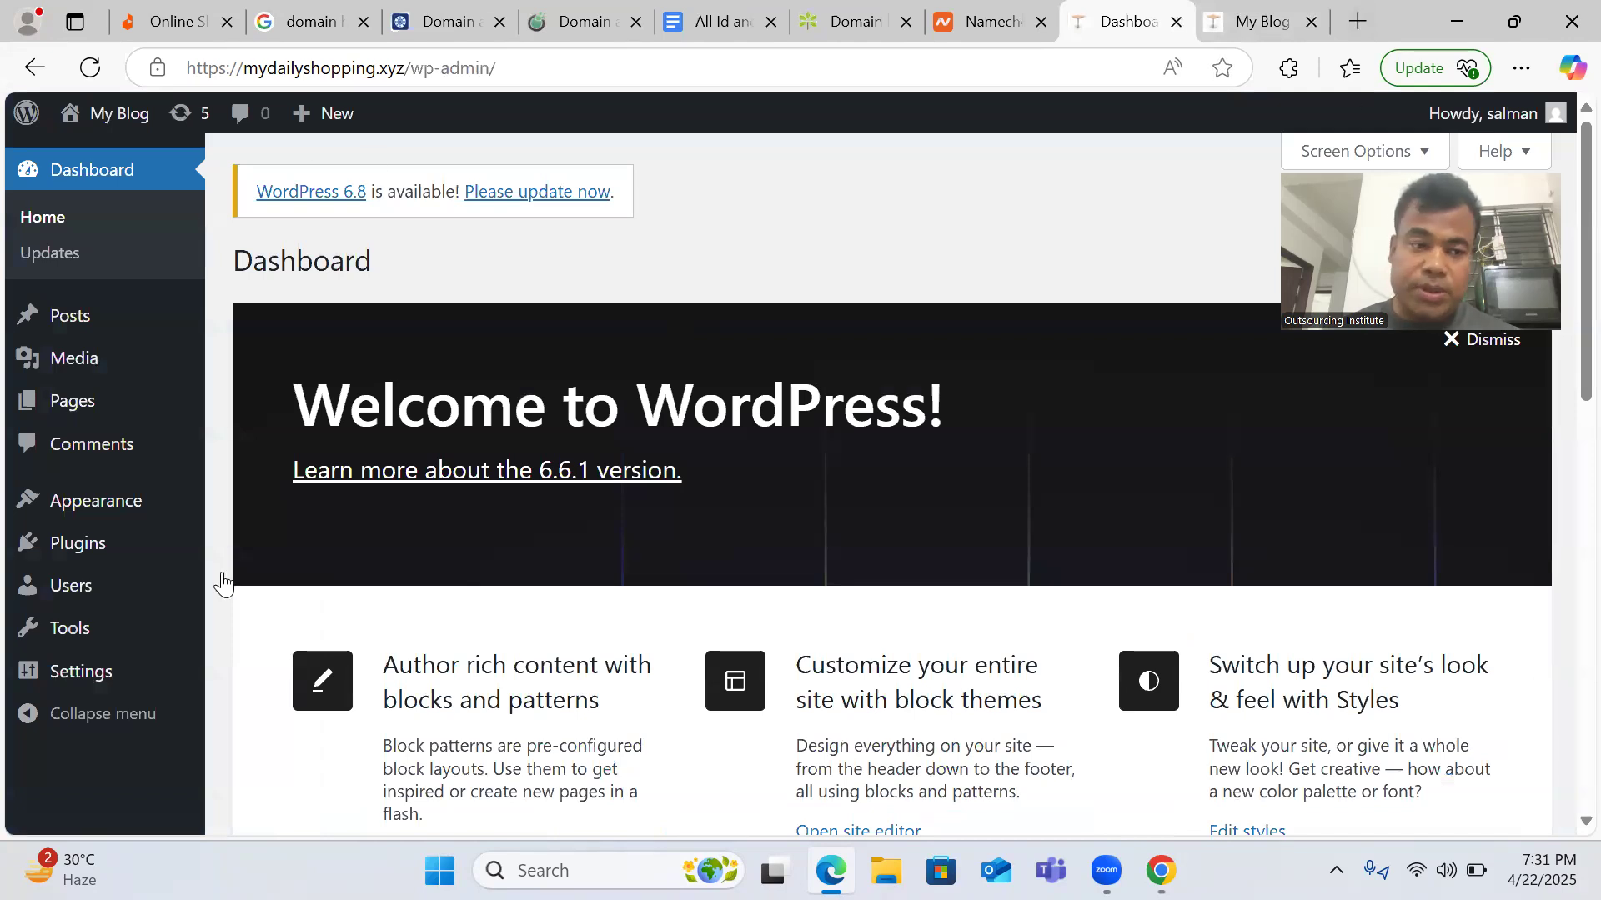
Glance over the live homepage tab and return to the dashboard
scroll(704, 508, "down", 3)
scroll(1095, 203, "up", 3)
left_click(1259, 22)
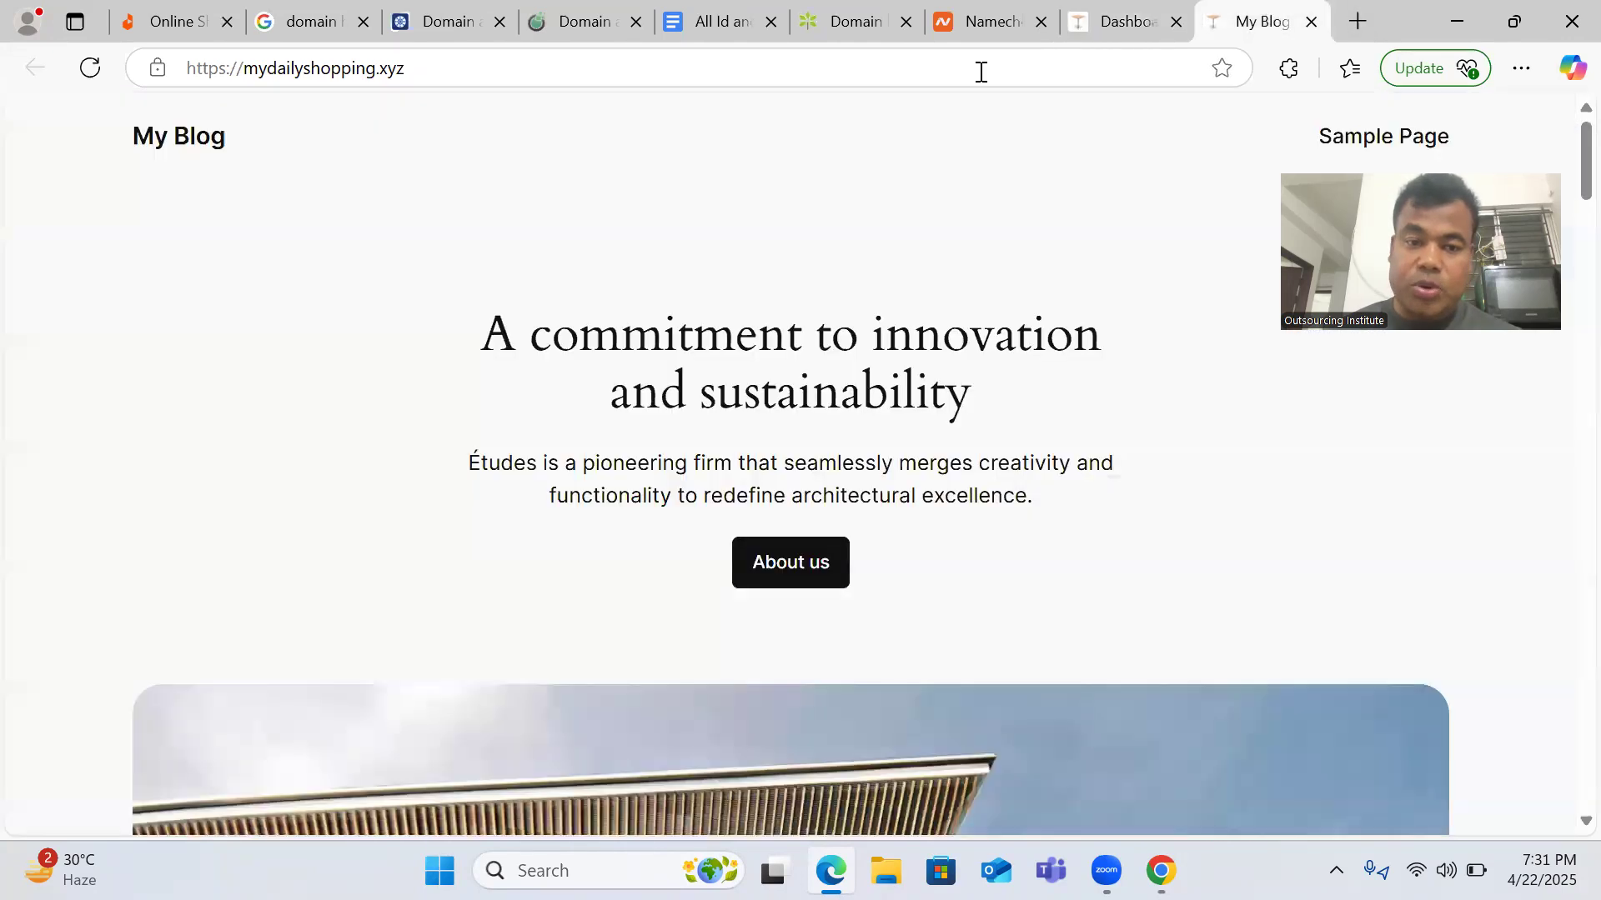
scroll(902, 437, "down", 1)
scroll(909, 429, "down", 5)
scroll(917, 418, "up", 6)
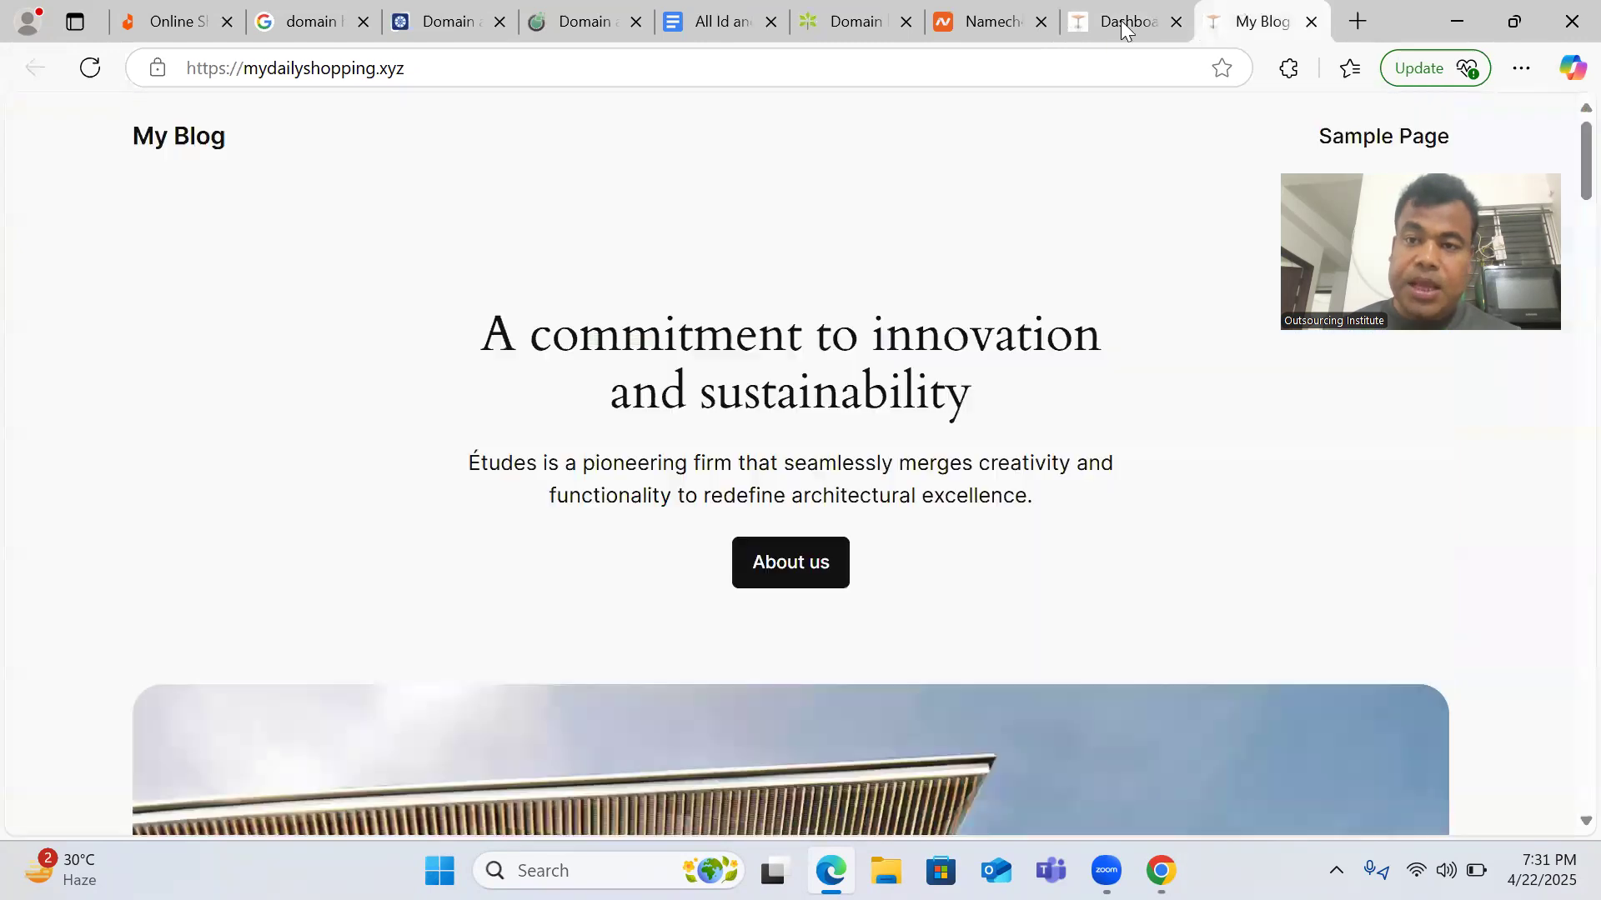
left_click(1117, 22)
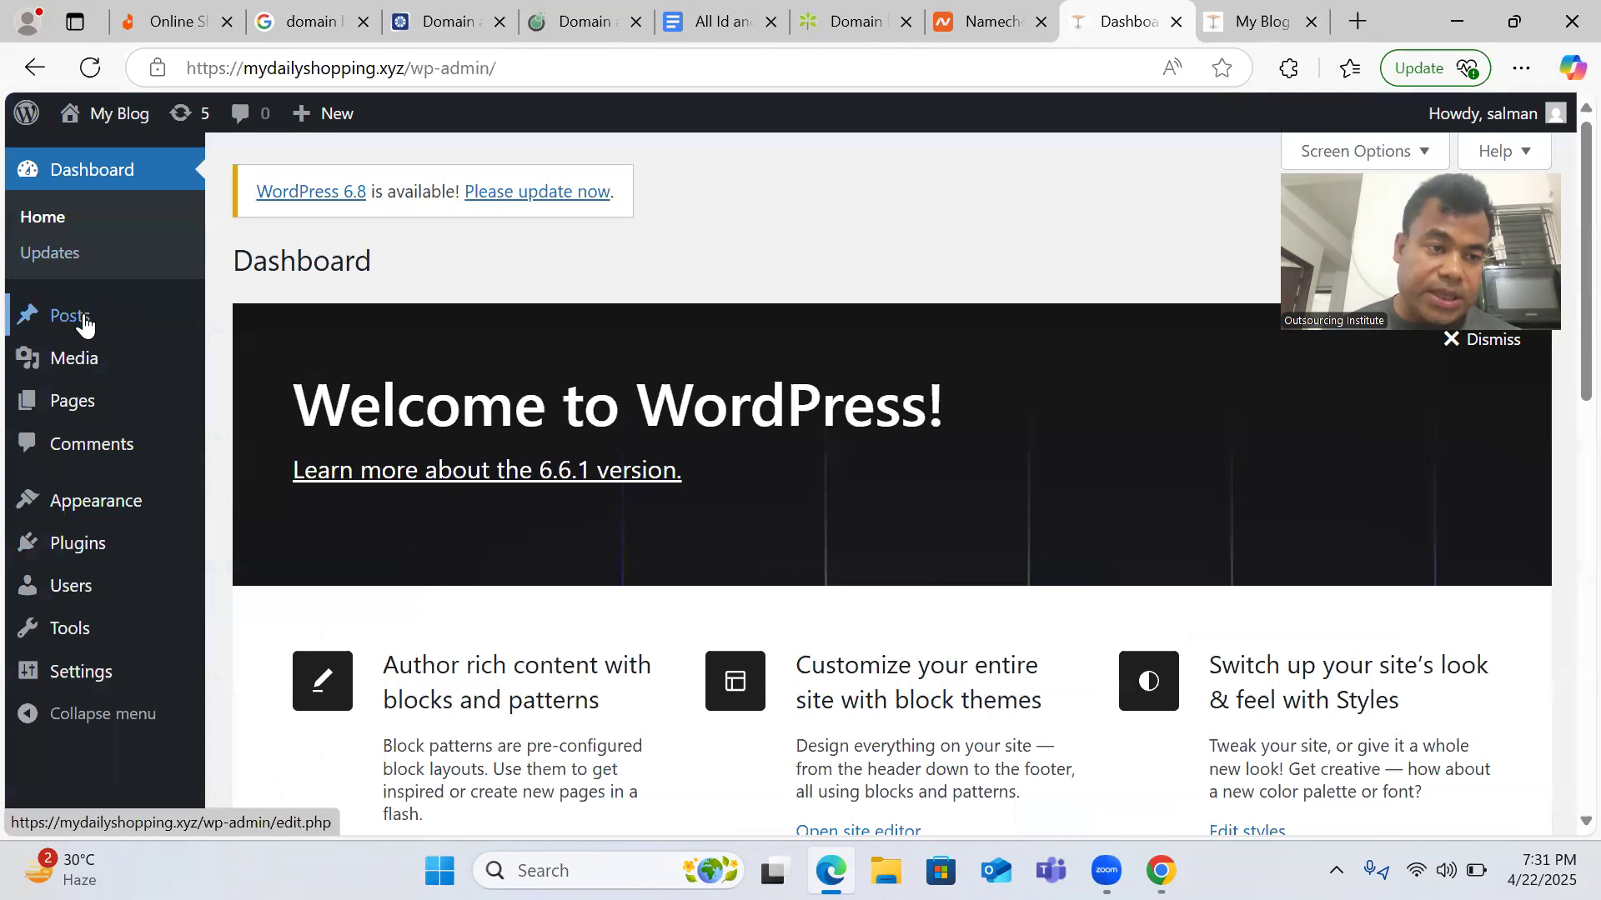
Open the Plugins page listing inactive Akismet Anti-spam and Hello Dolly
mouse_move(79, 321)
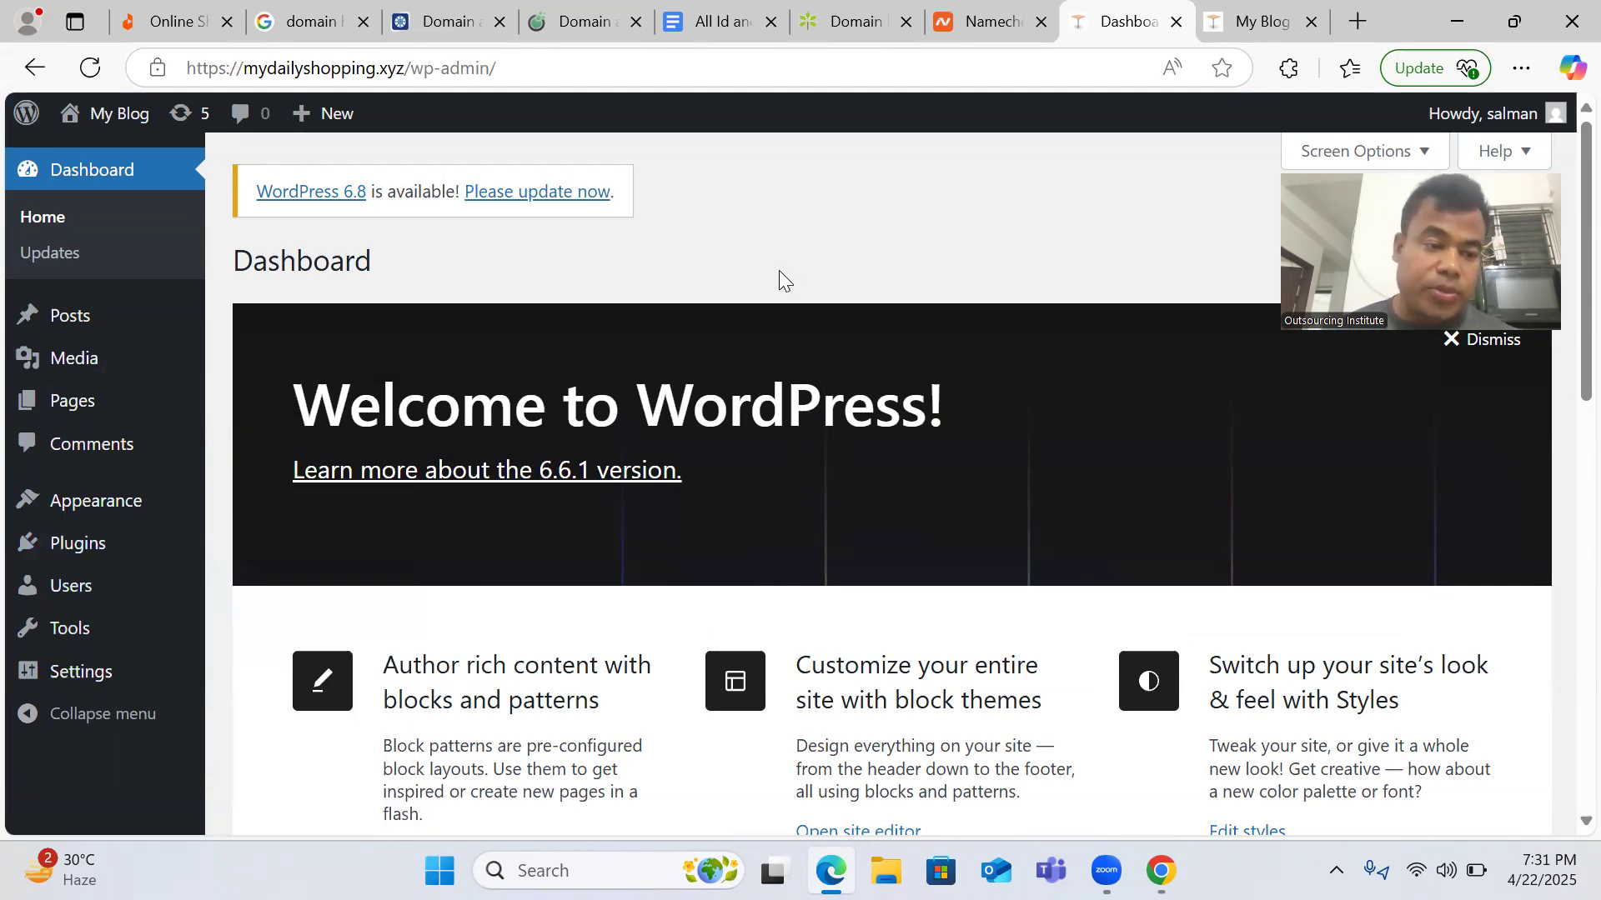
scroll(777, 273, "down", 1)
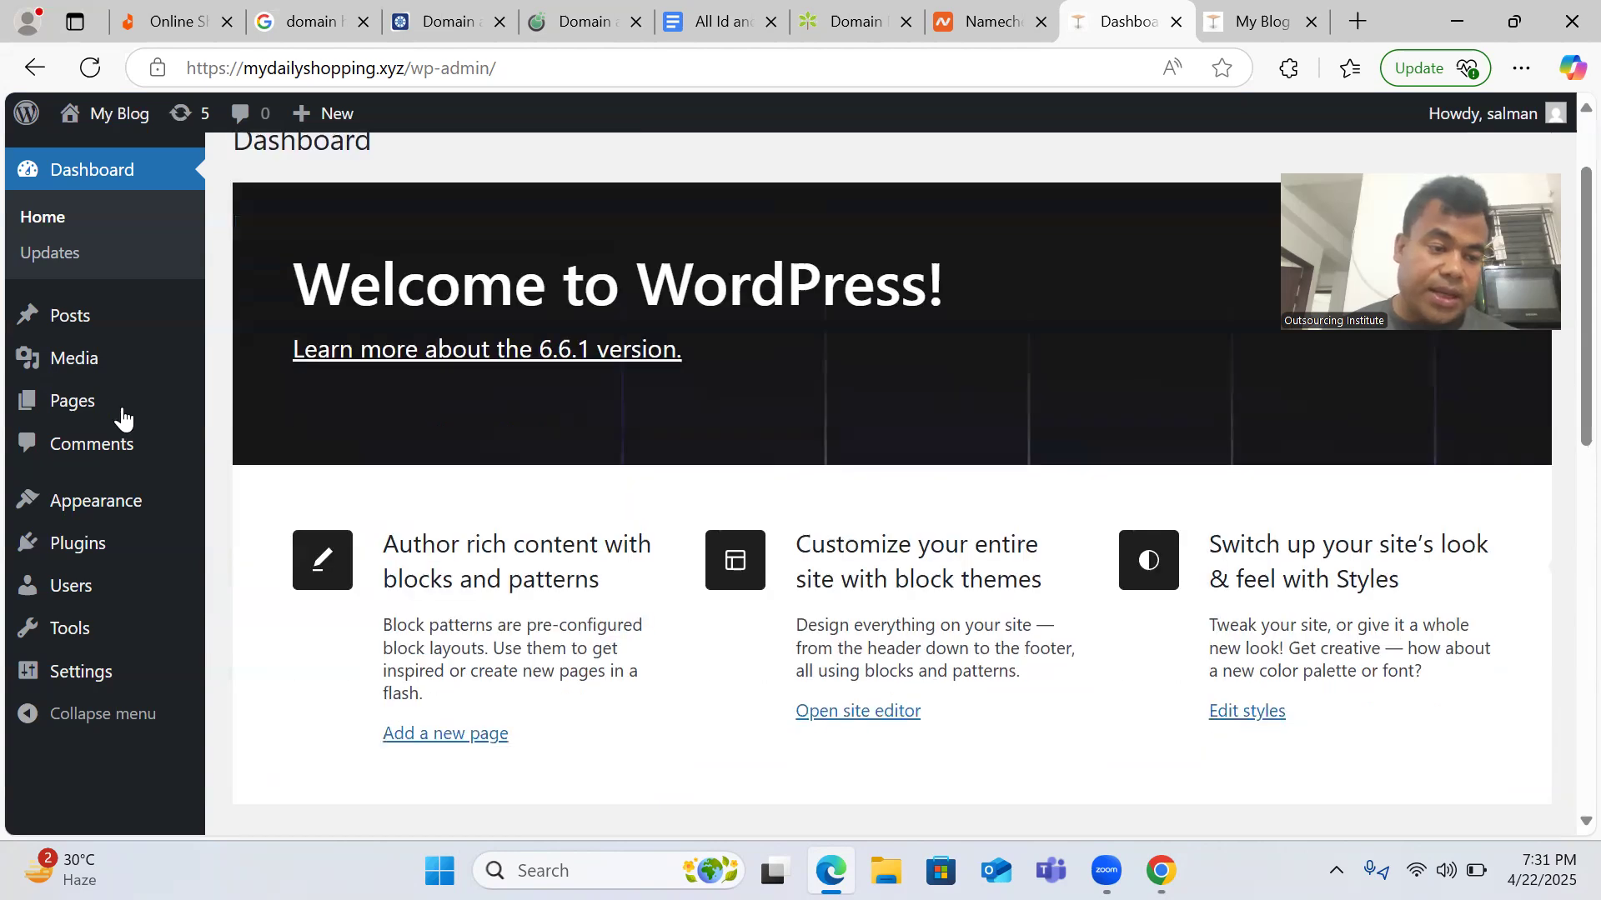
left_click(81, 555)
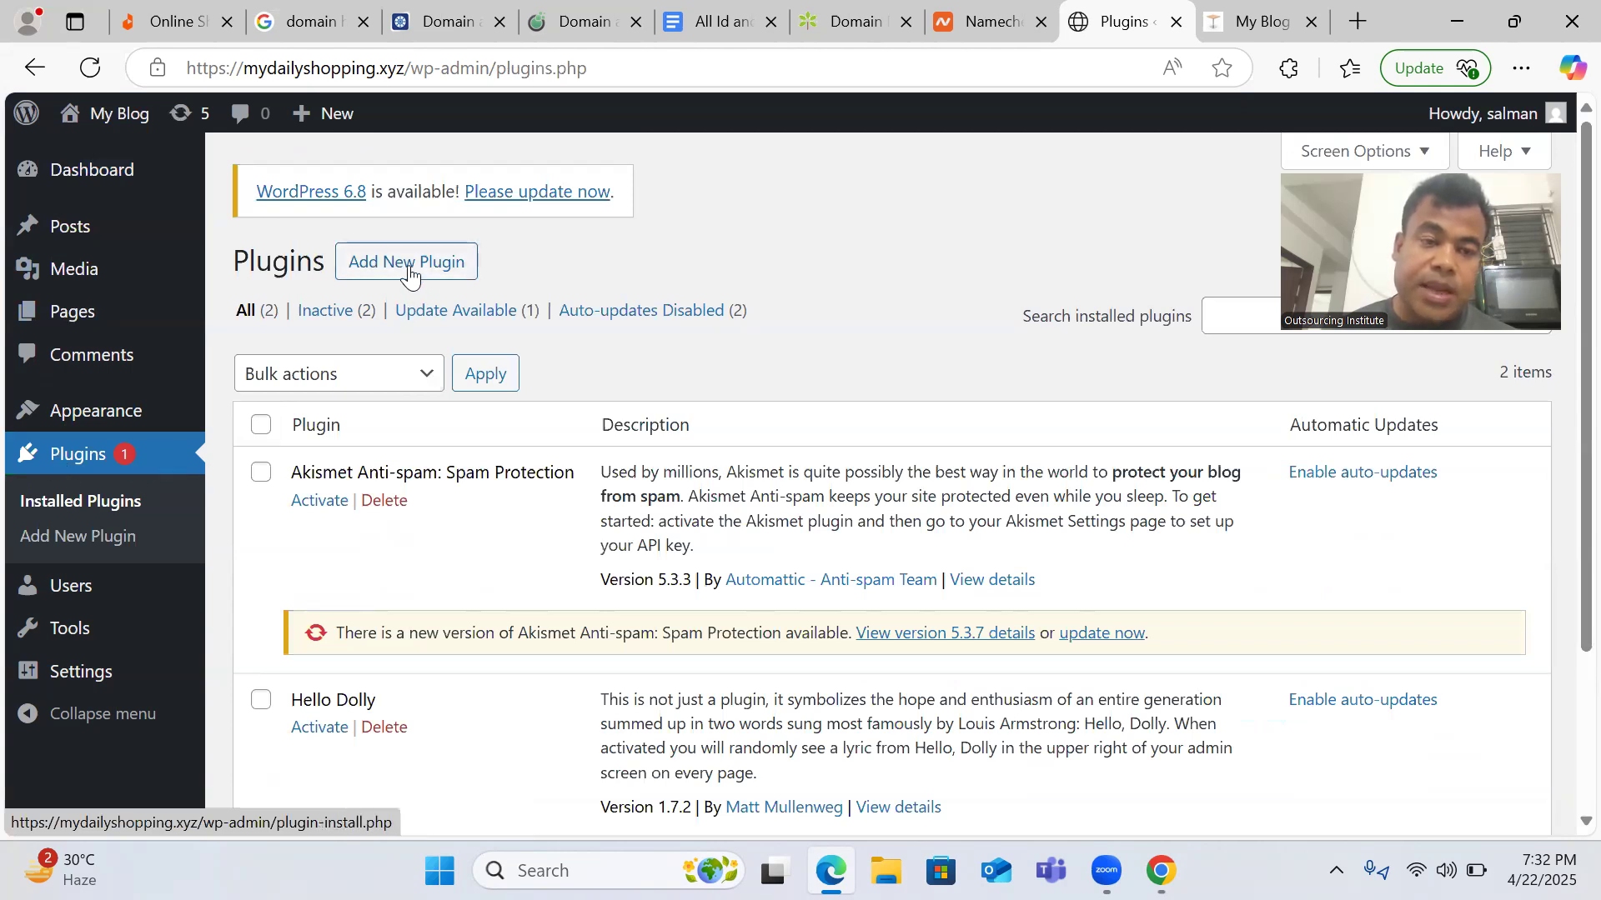
Search Add Plugins for 'woocommerce', checking the homepage tab before returning to results
left_click(451, 262)
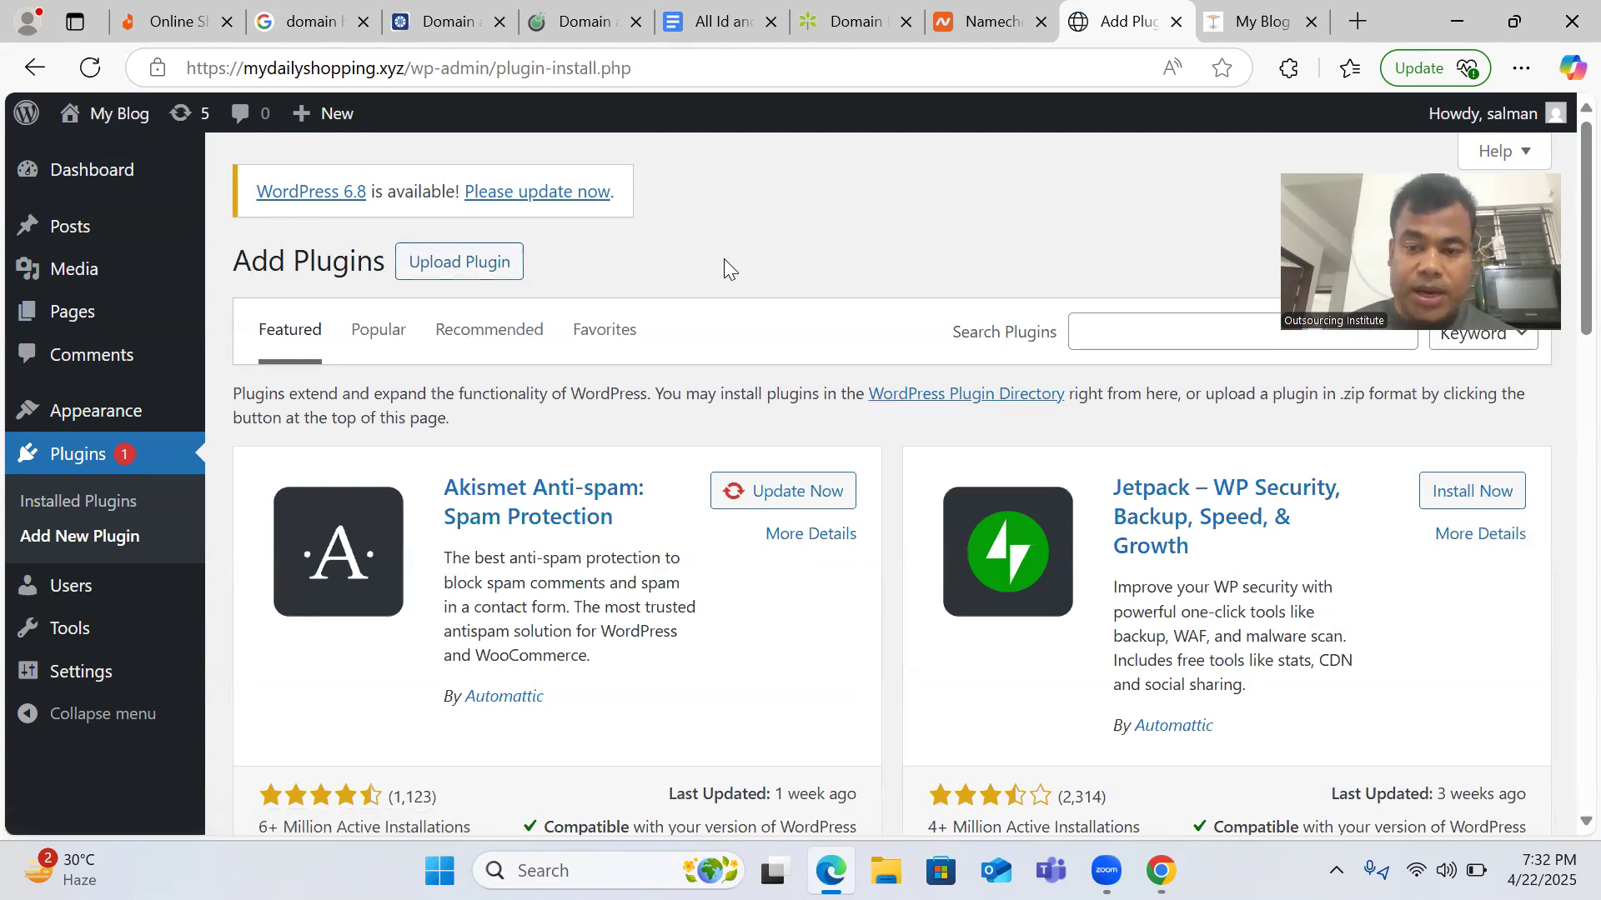
left_click(1140, 329)
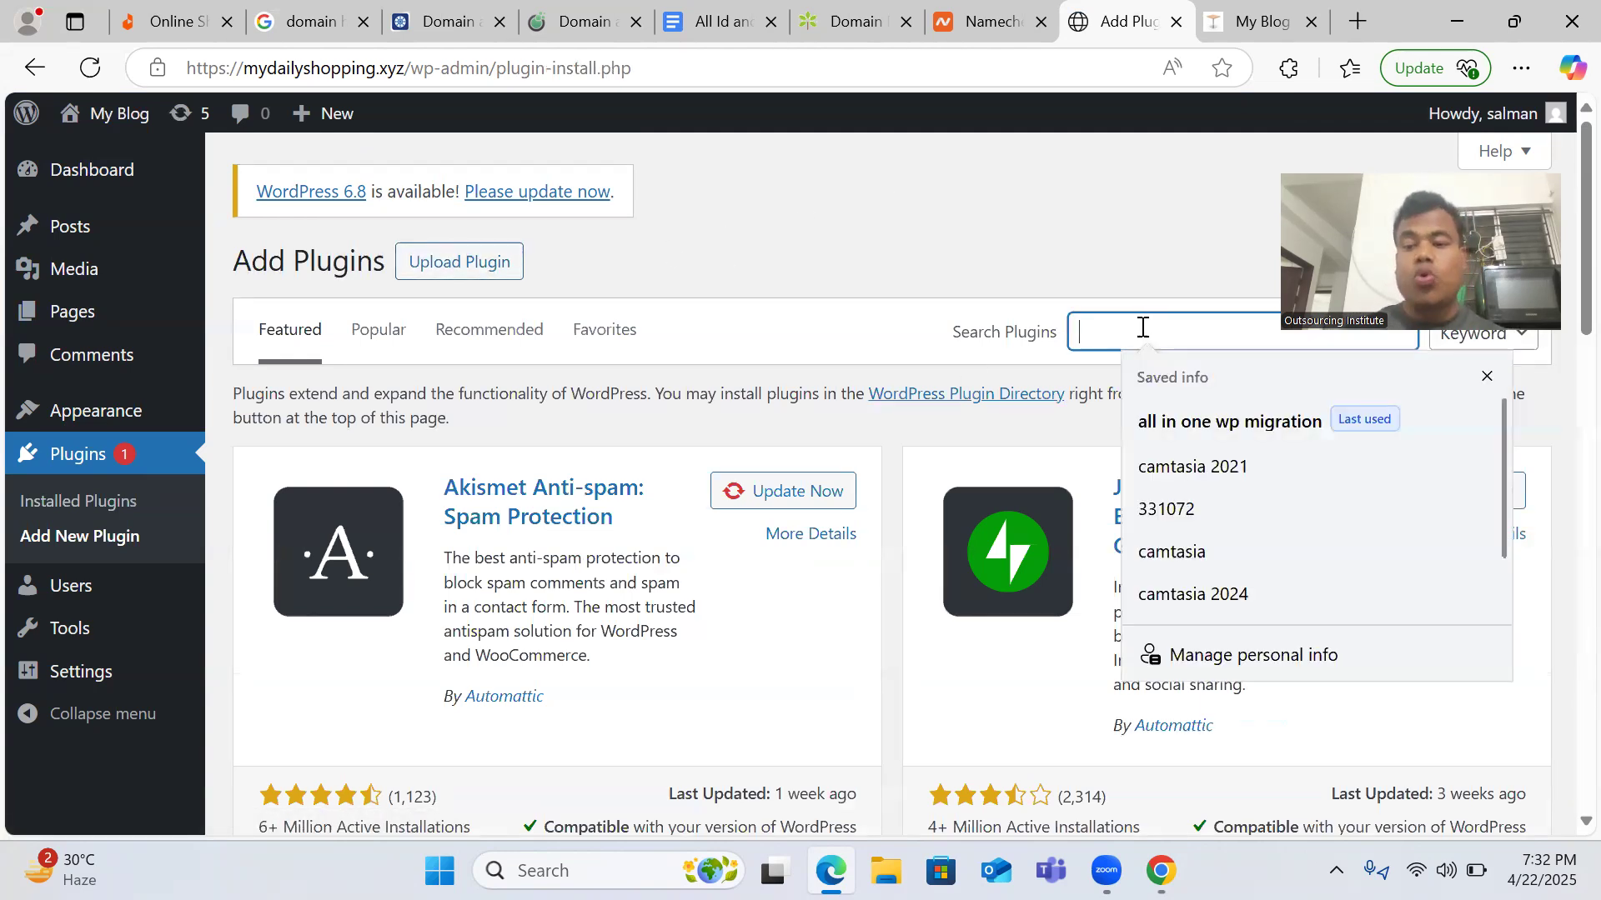
type("woo")
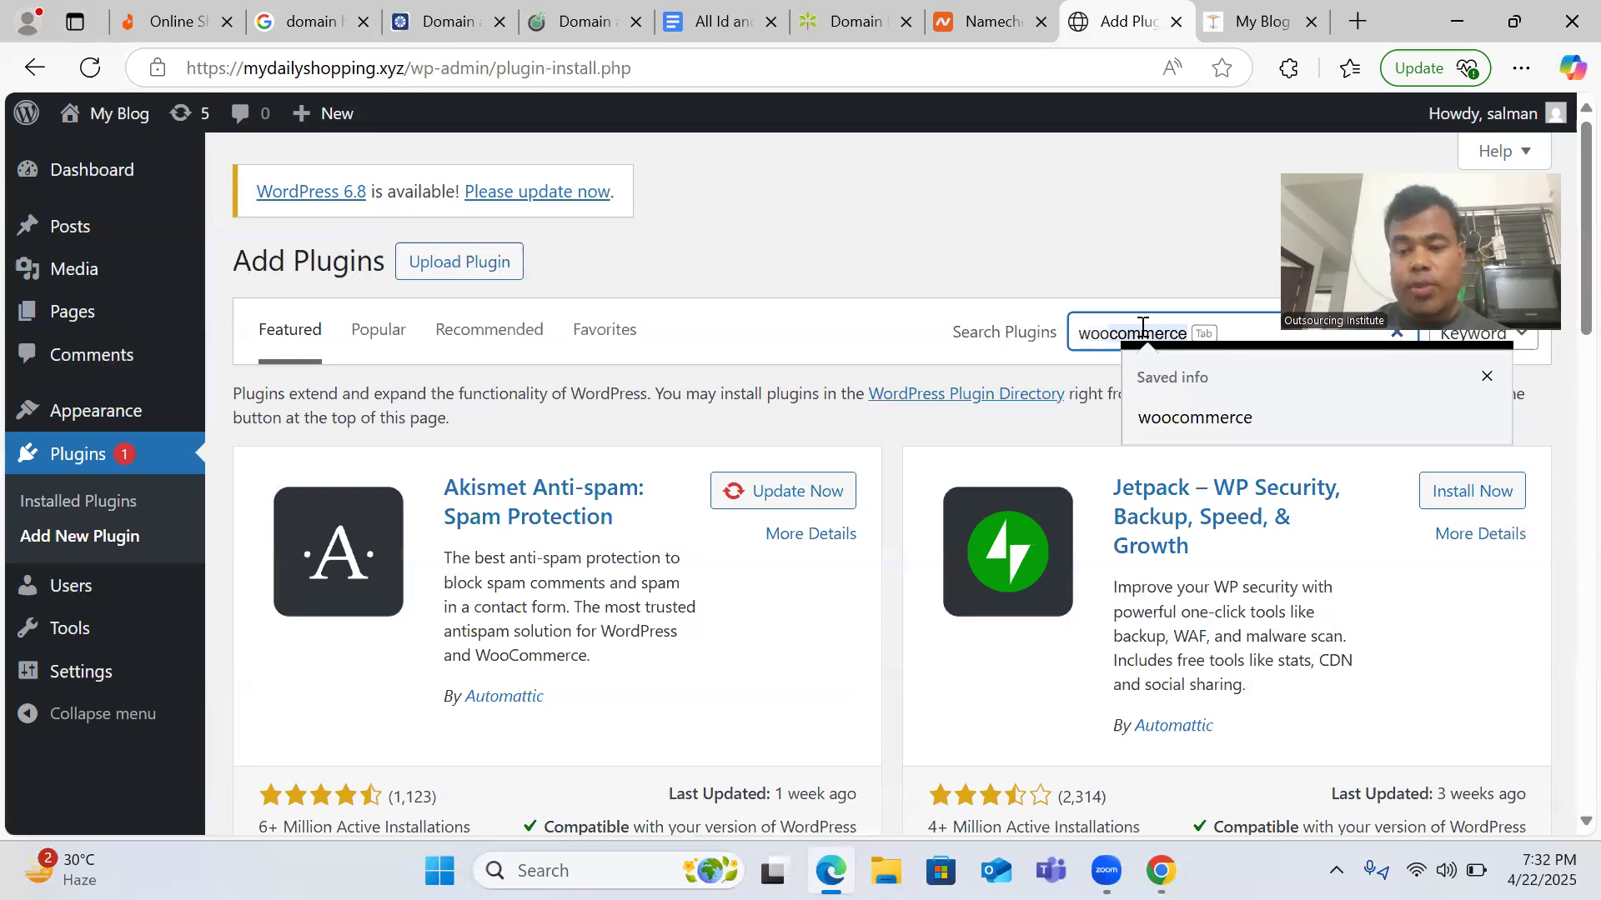
type("commerce")
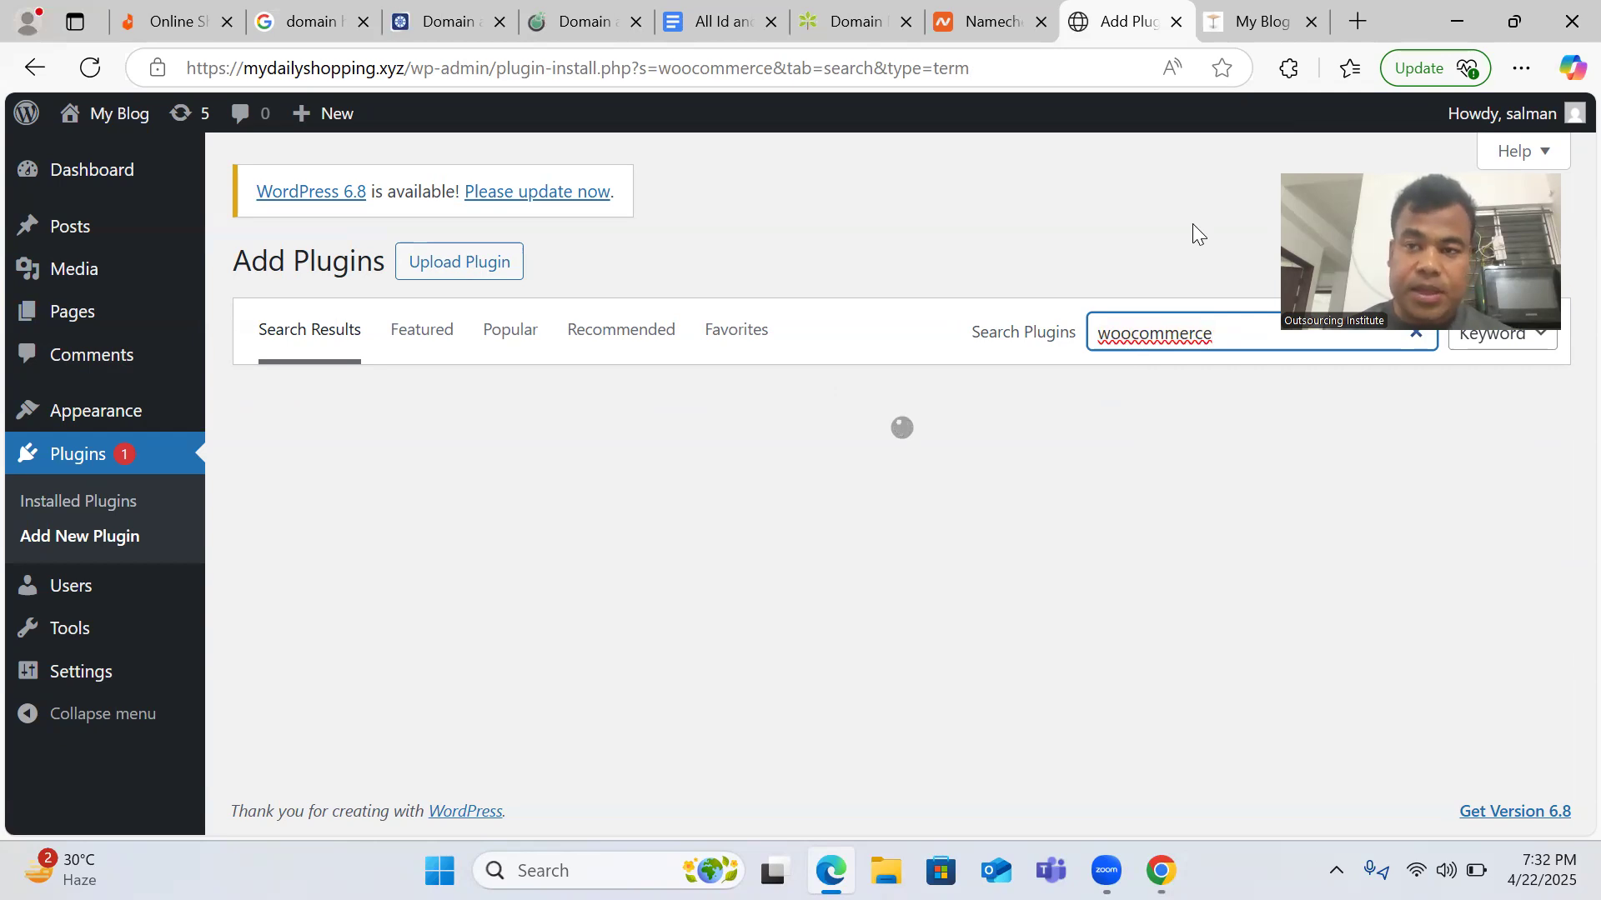
left_click(1240, 20)
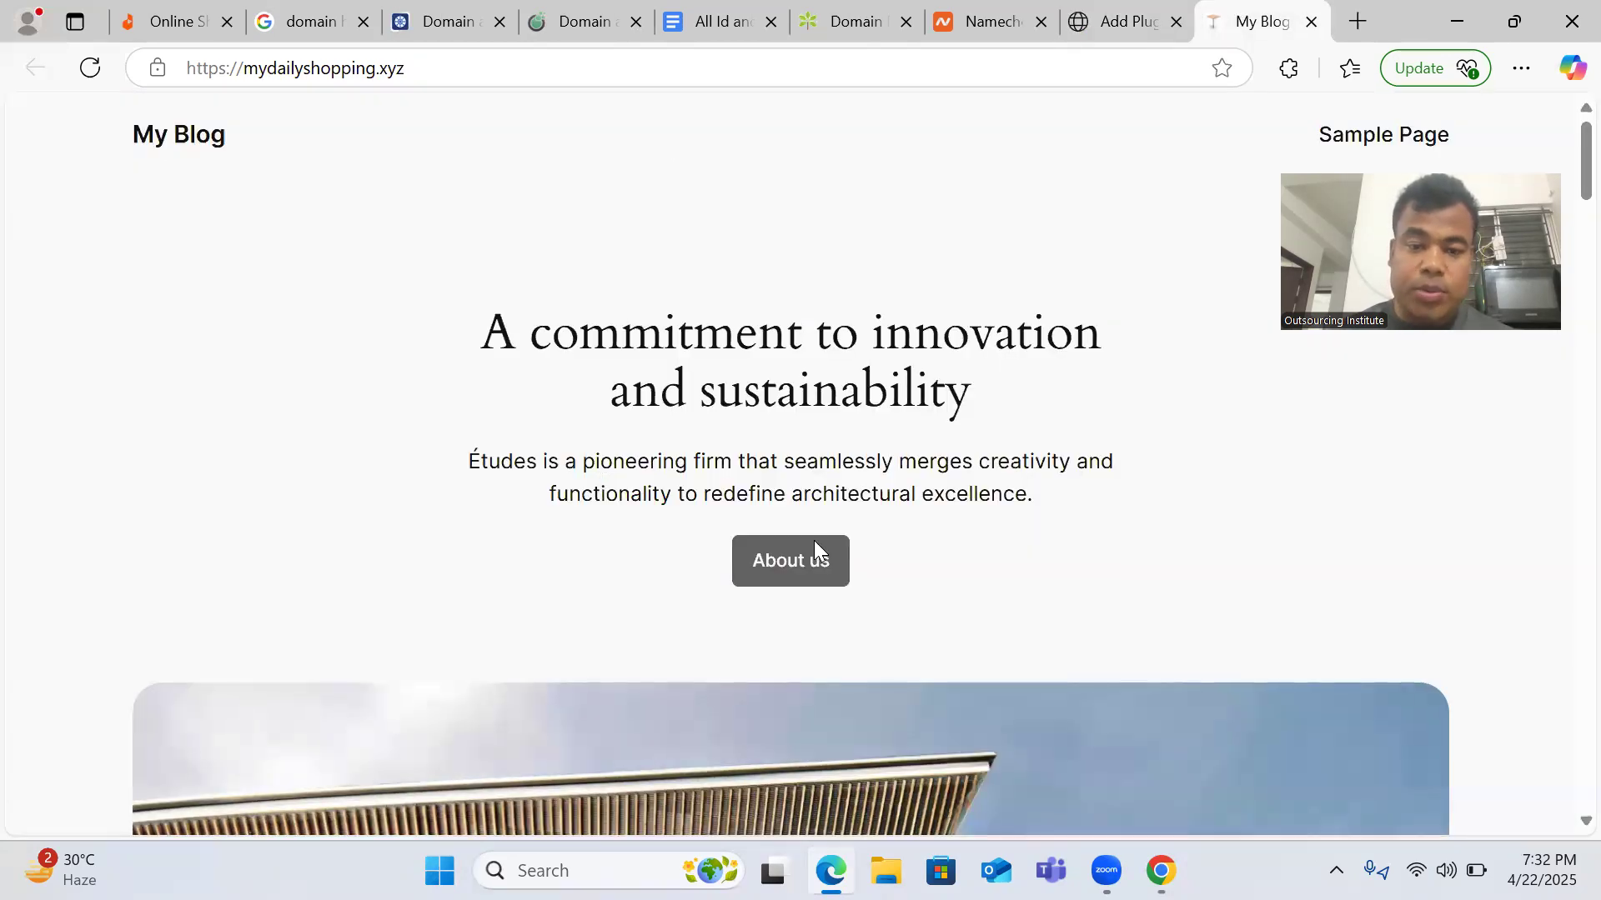
scroll(805, 542, "down", 8)
scroll(820, 488, "up", 6)
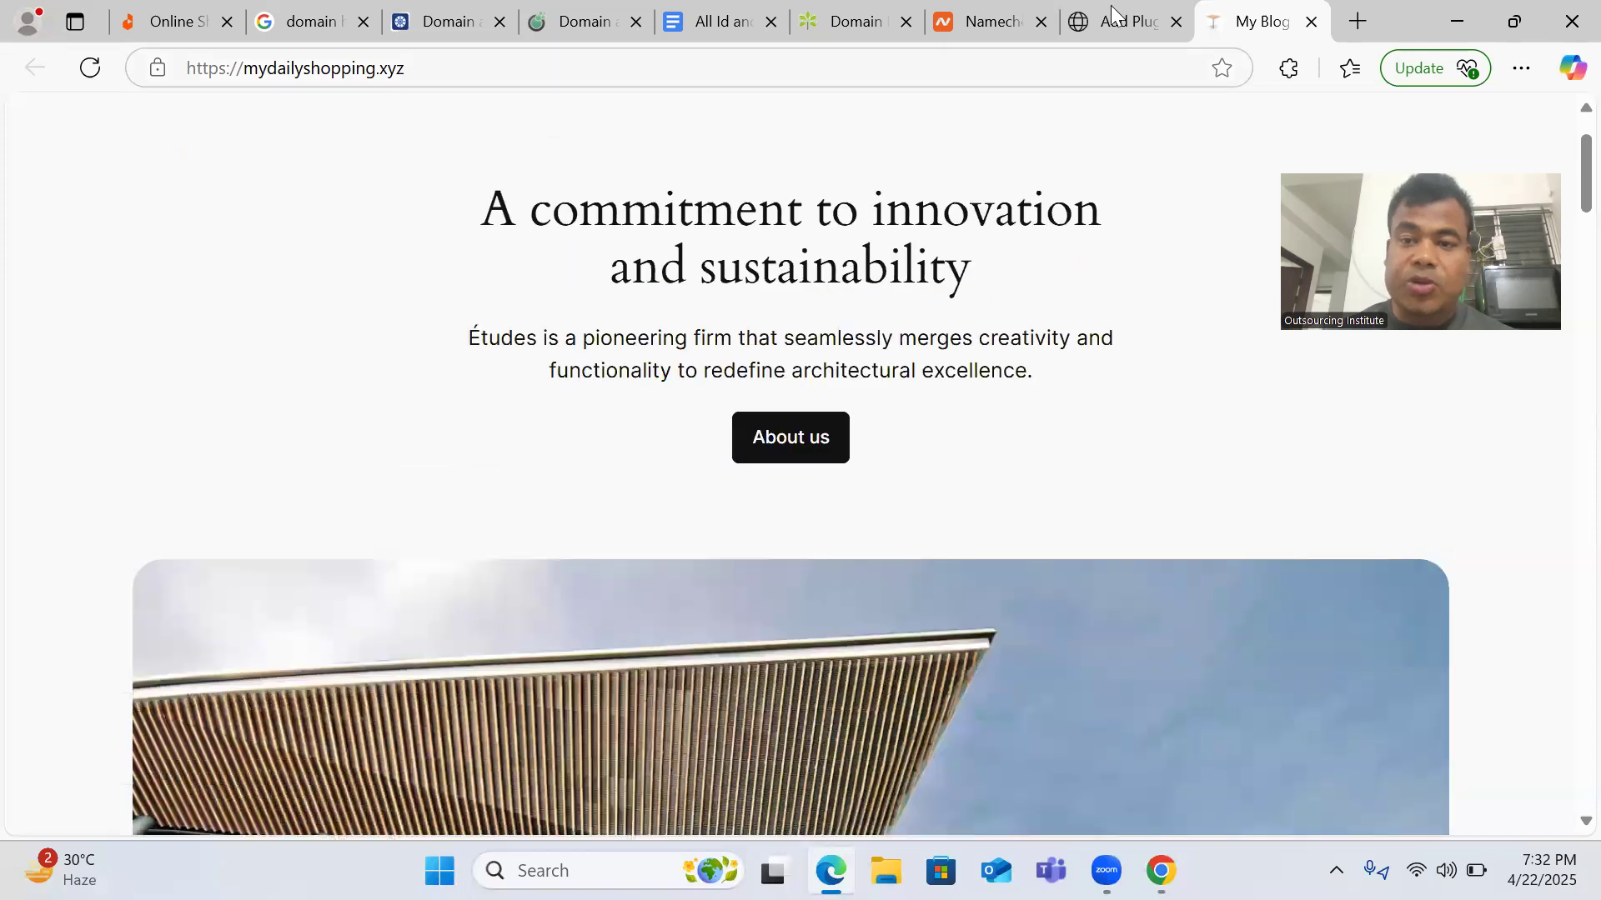
left_click(1115, 17)
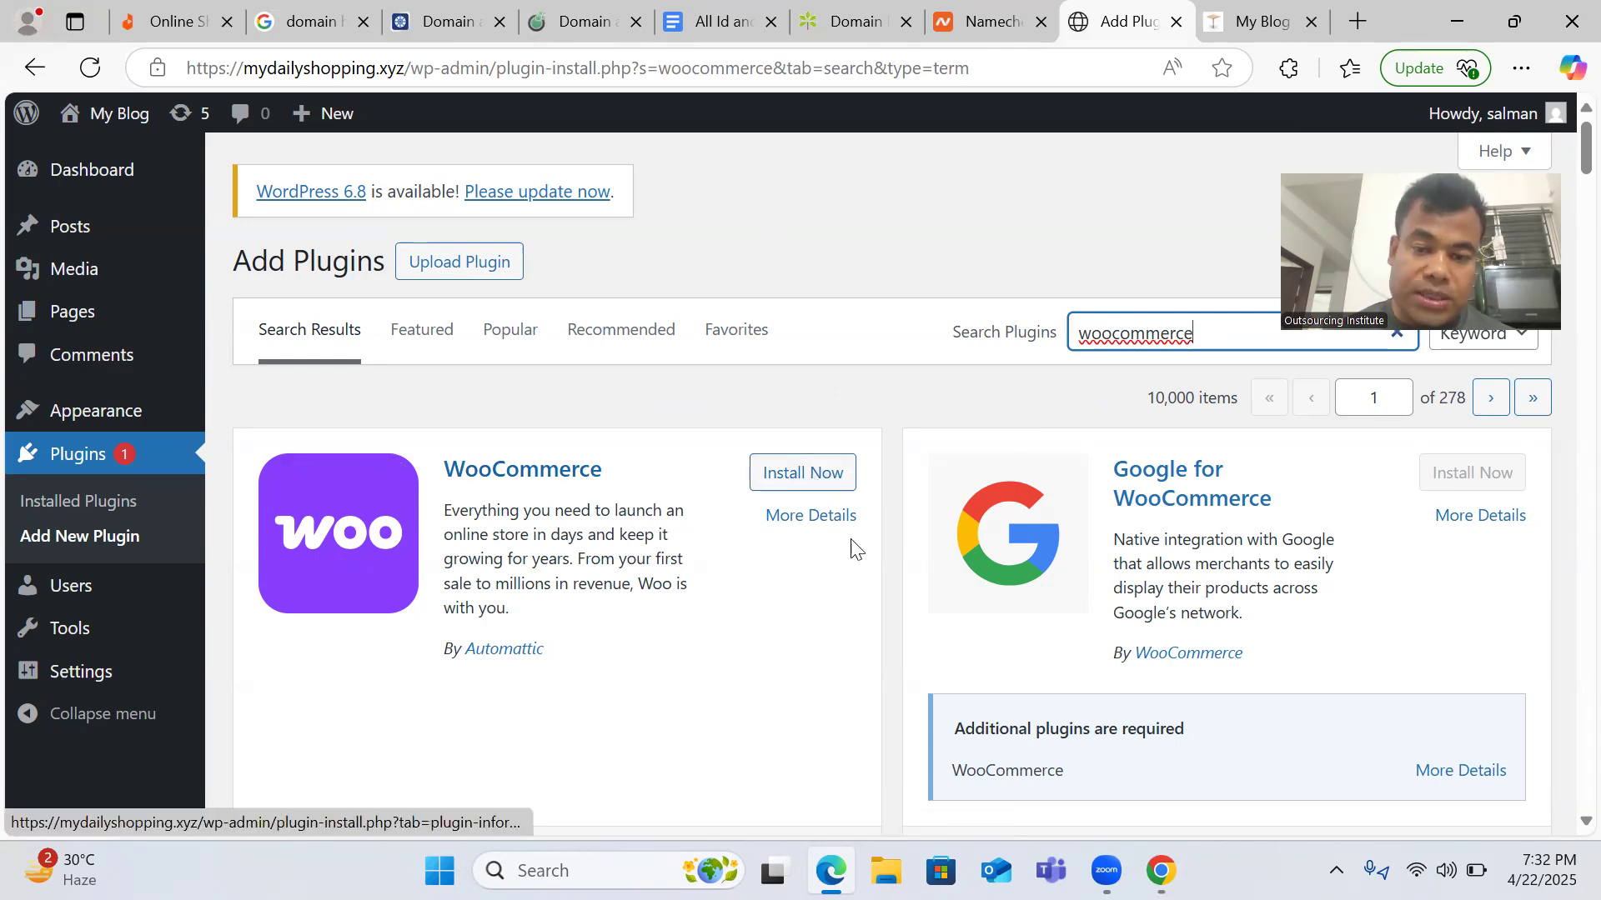
Install WooCommerce from its search result card and activate it
left_click(793, 475)
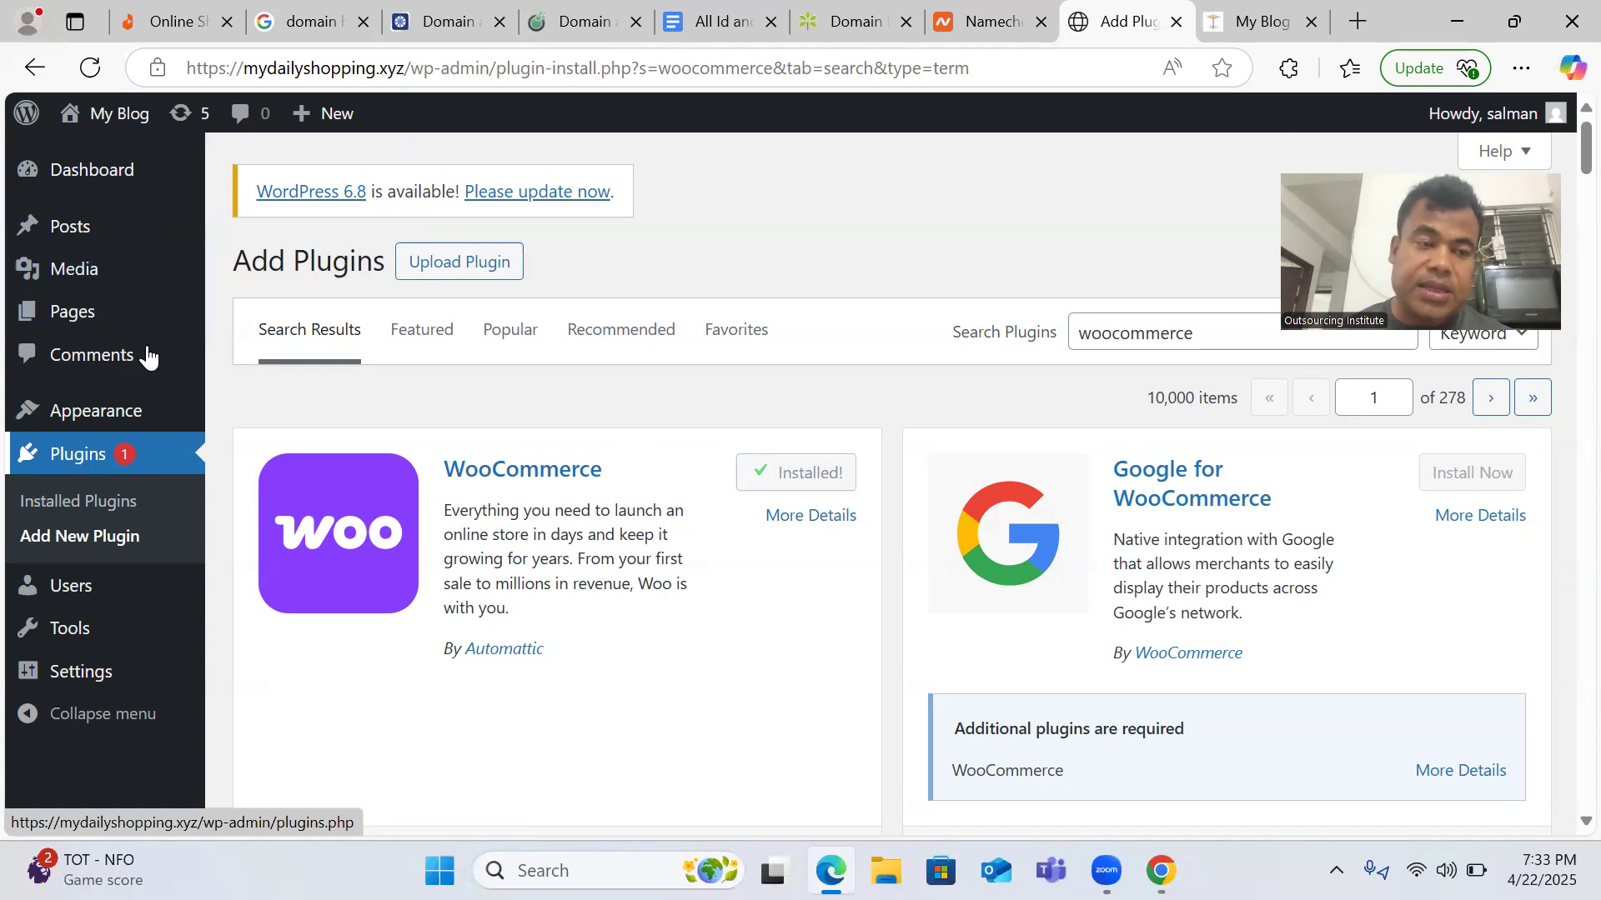
mouse_move(123, 158)
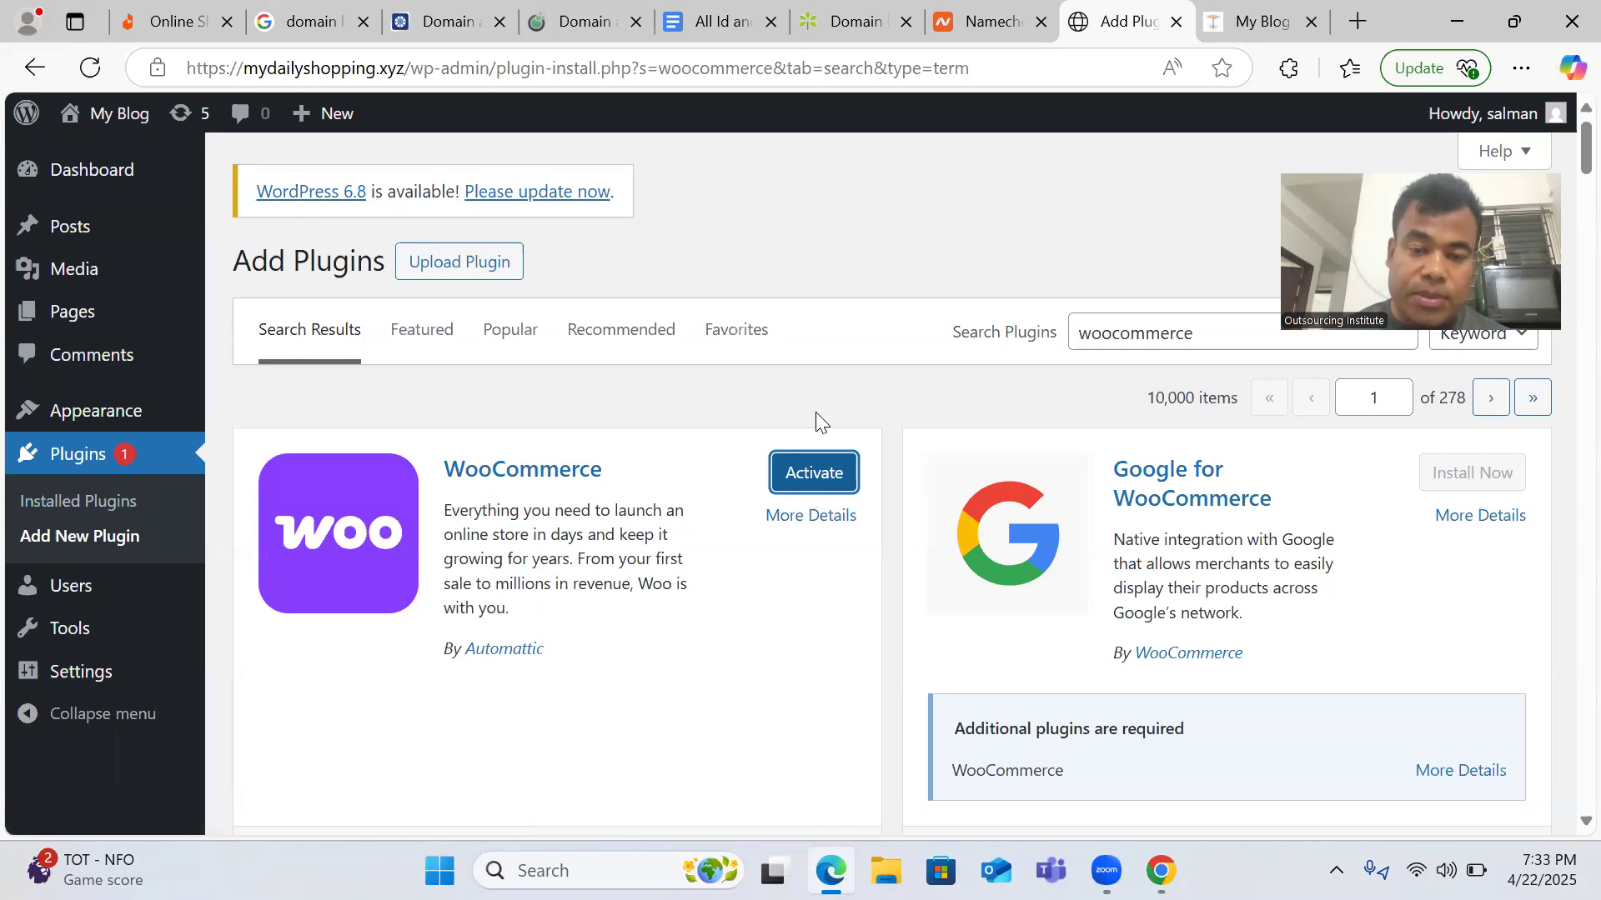
left_click(832, 484)
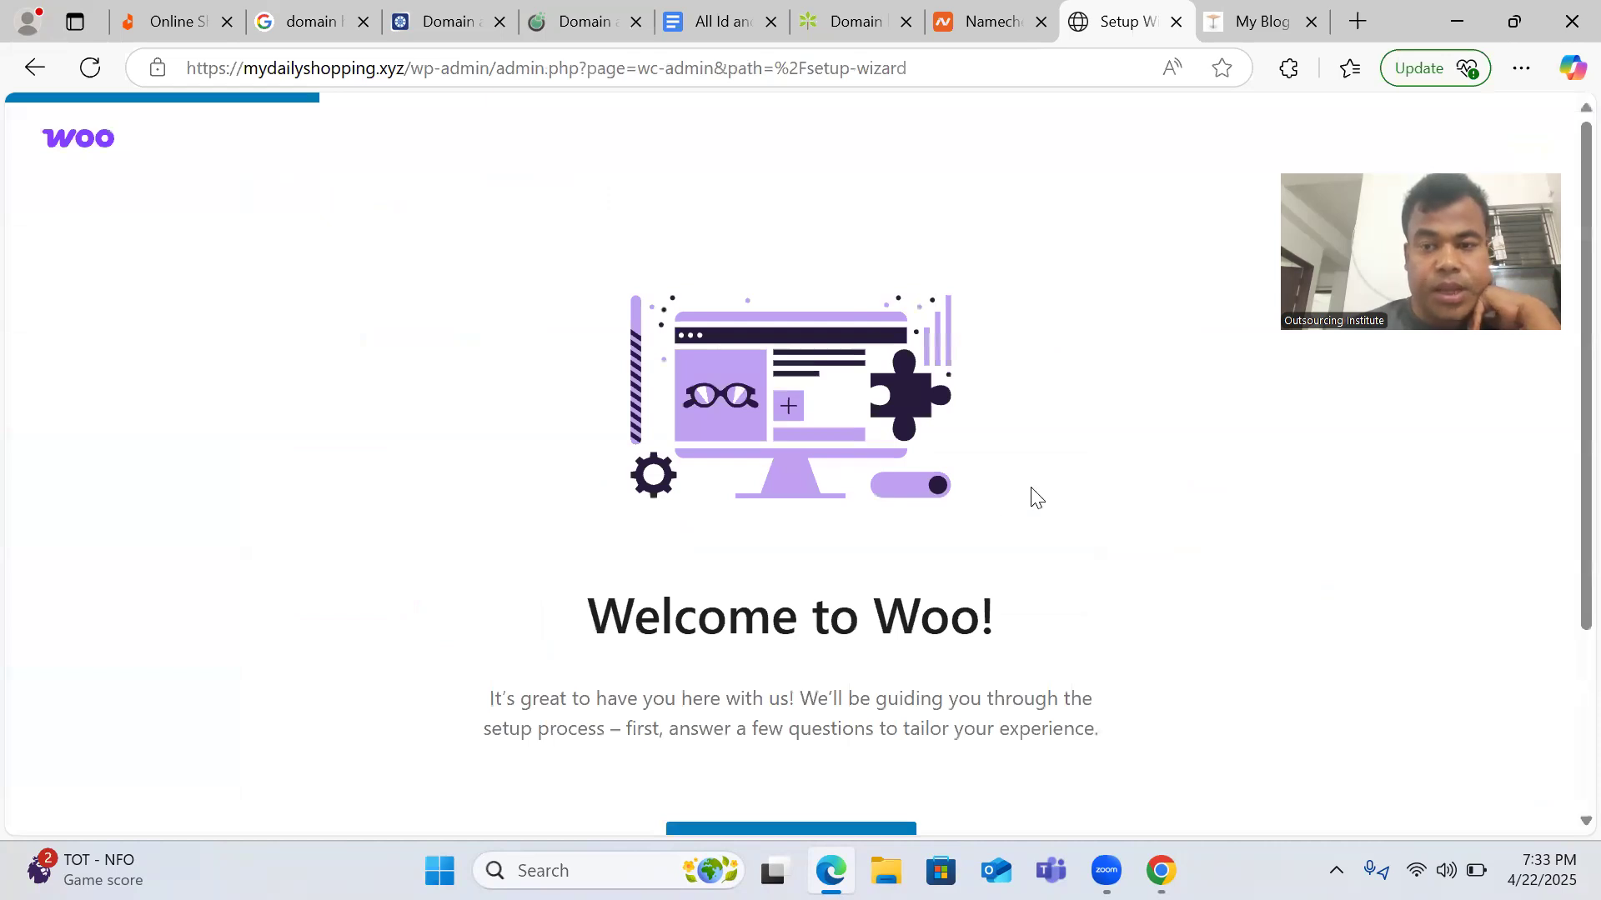
Skip the guided WooCommerce store setup
scroll(1034, 467, "down", 3)
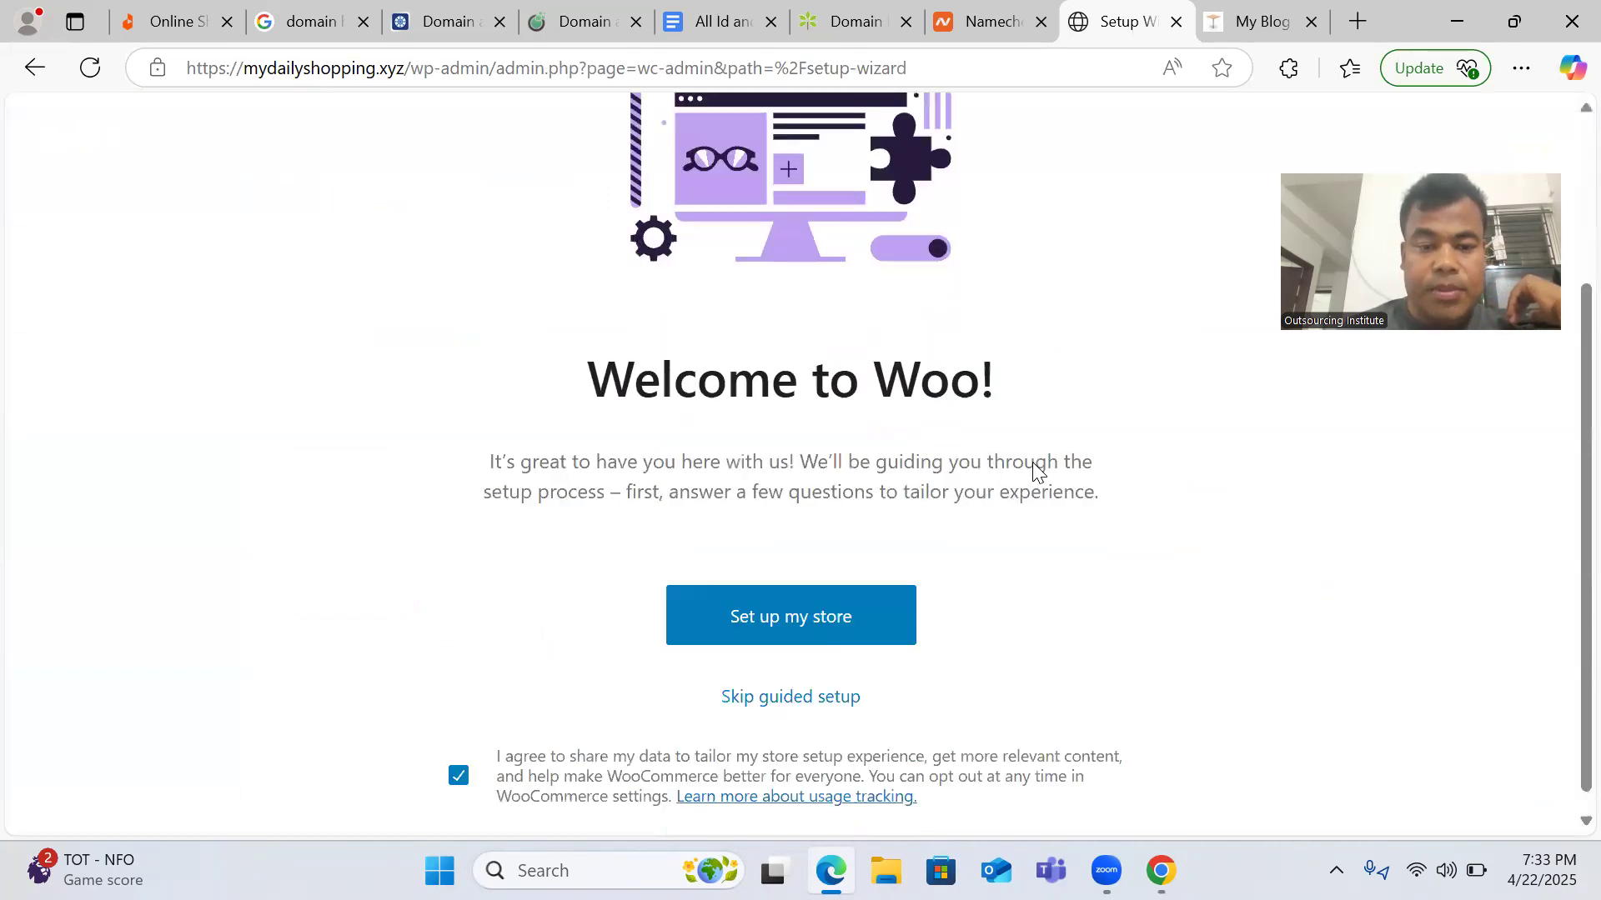
scroll(1155, 525, "up", 2)
scroll(990, 531, "down", 2)
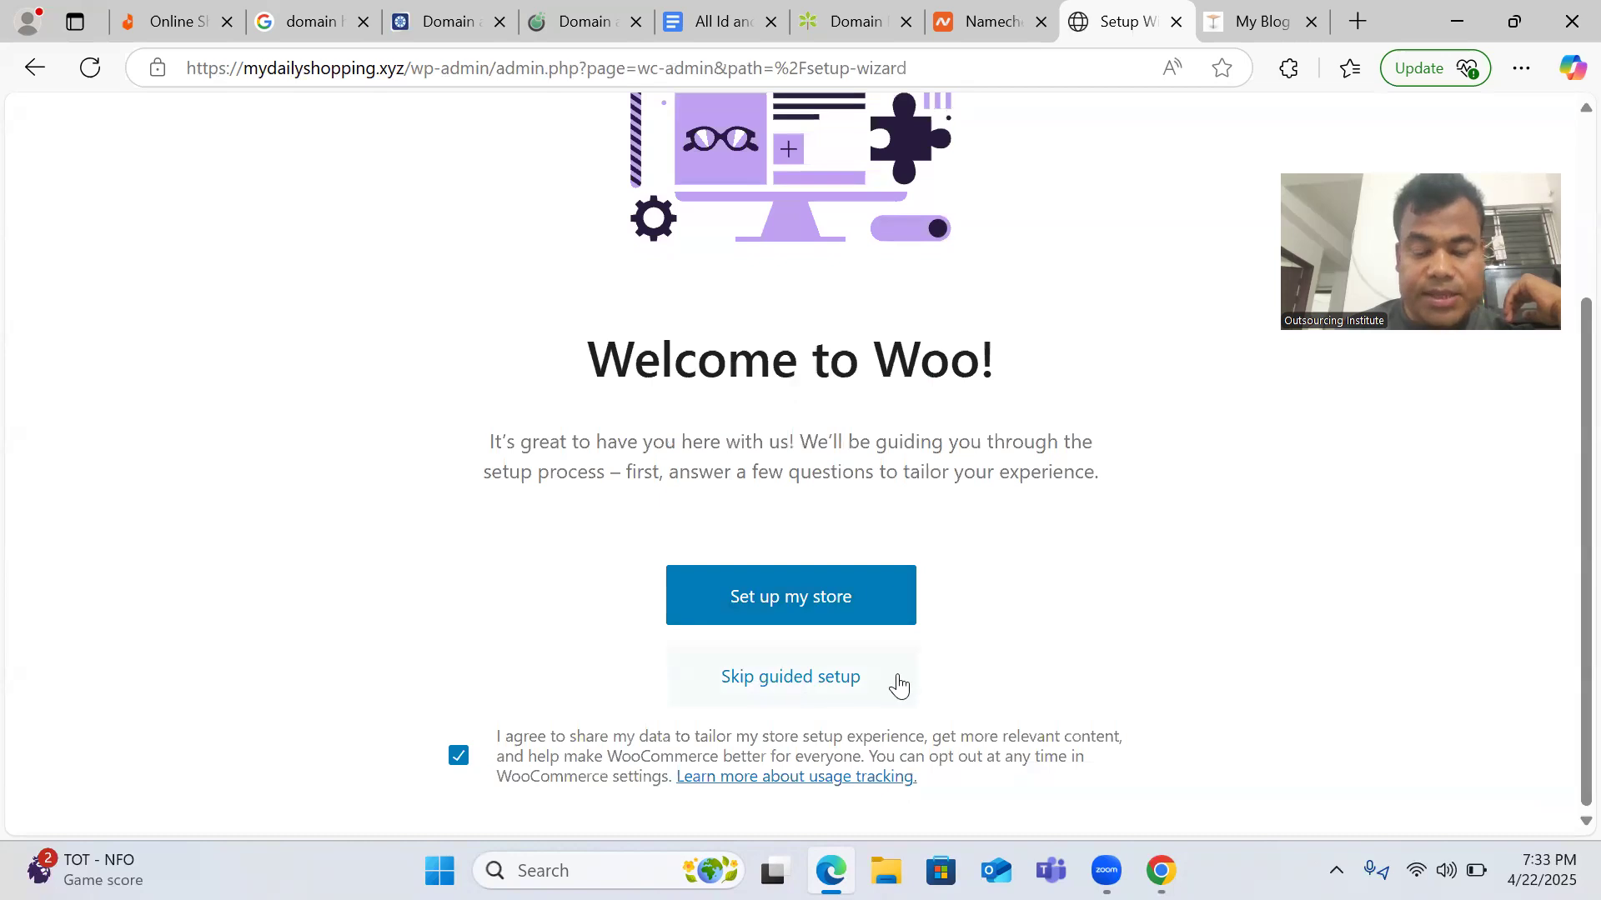
left_click(813, 688)
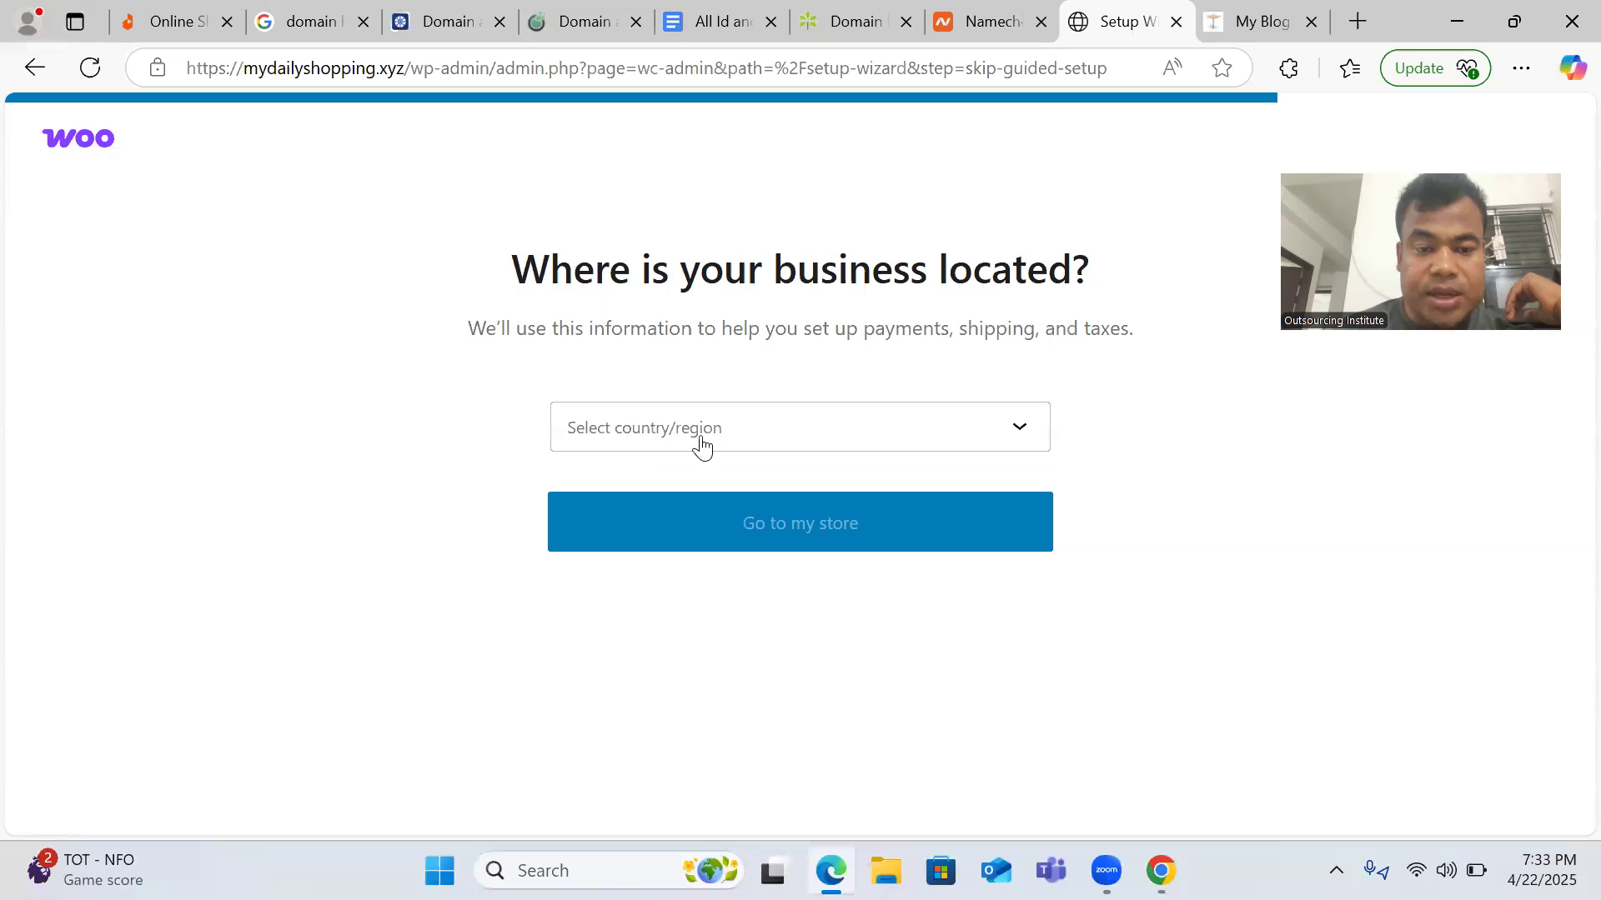
Search the country/region list for Bangladesh, clearing the misspelled entry
left_click(982, 429)
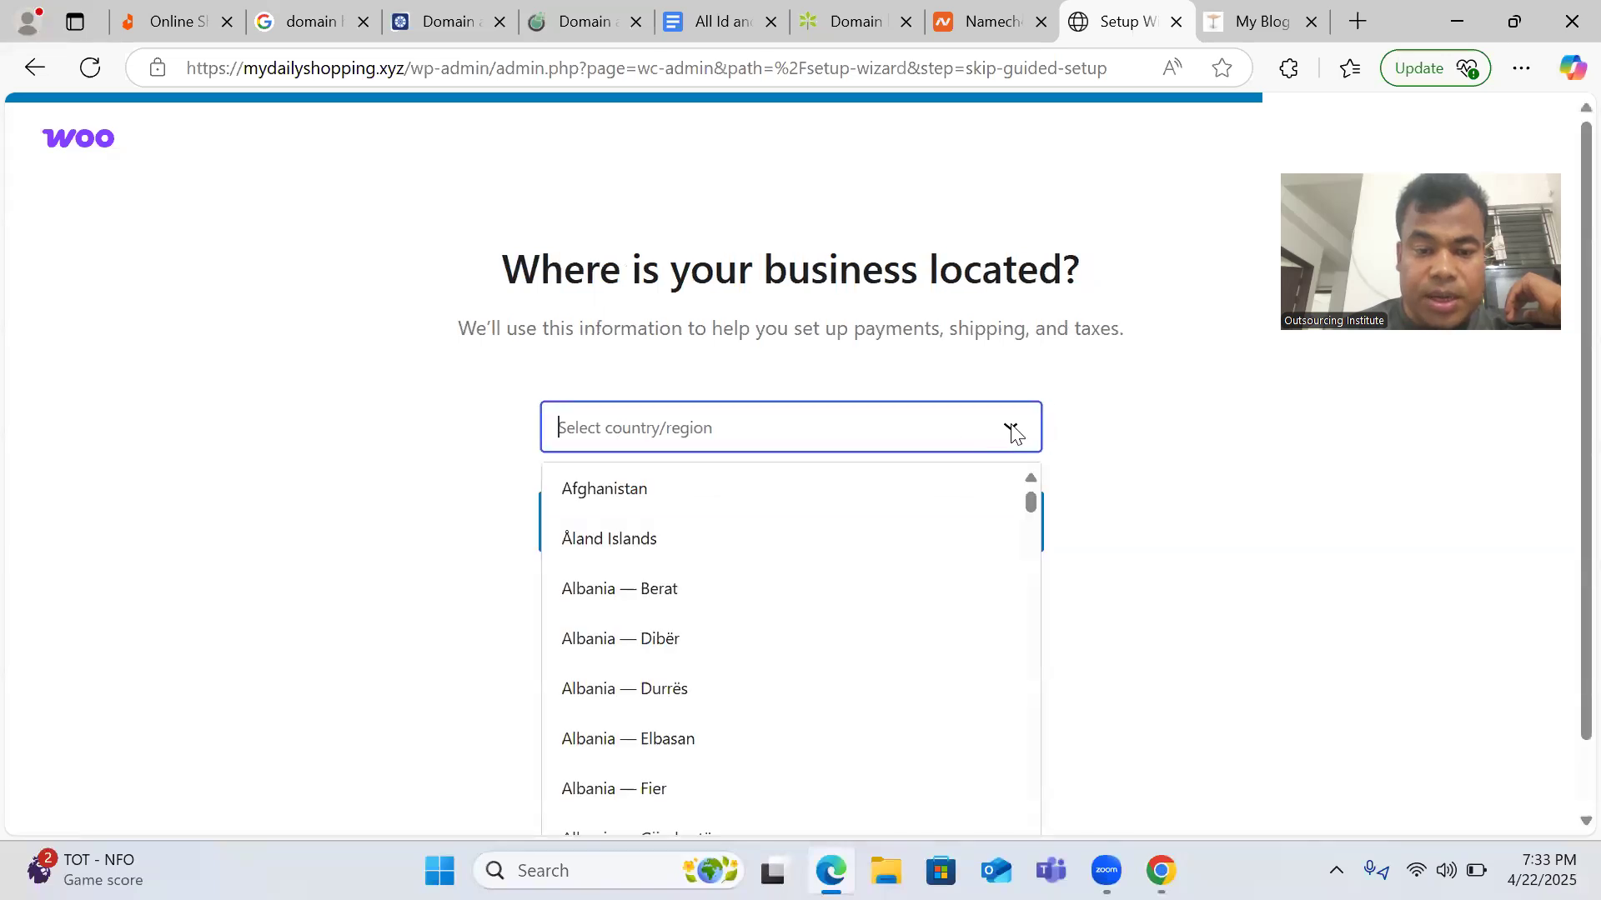
scroll(801, 575, "down", 3)
scroll(797, 578, "down", 10)
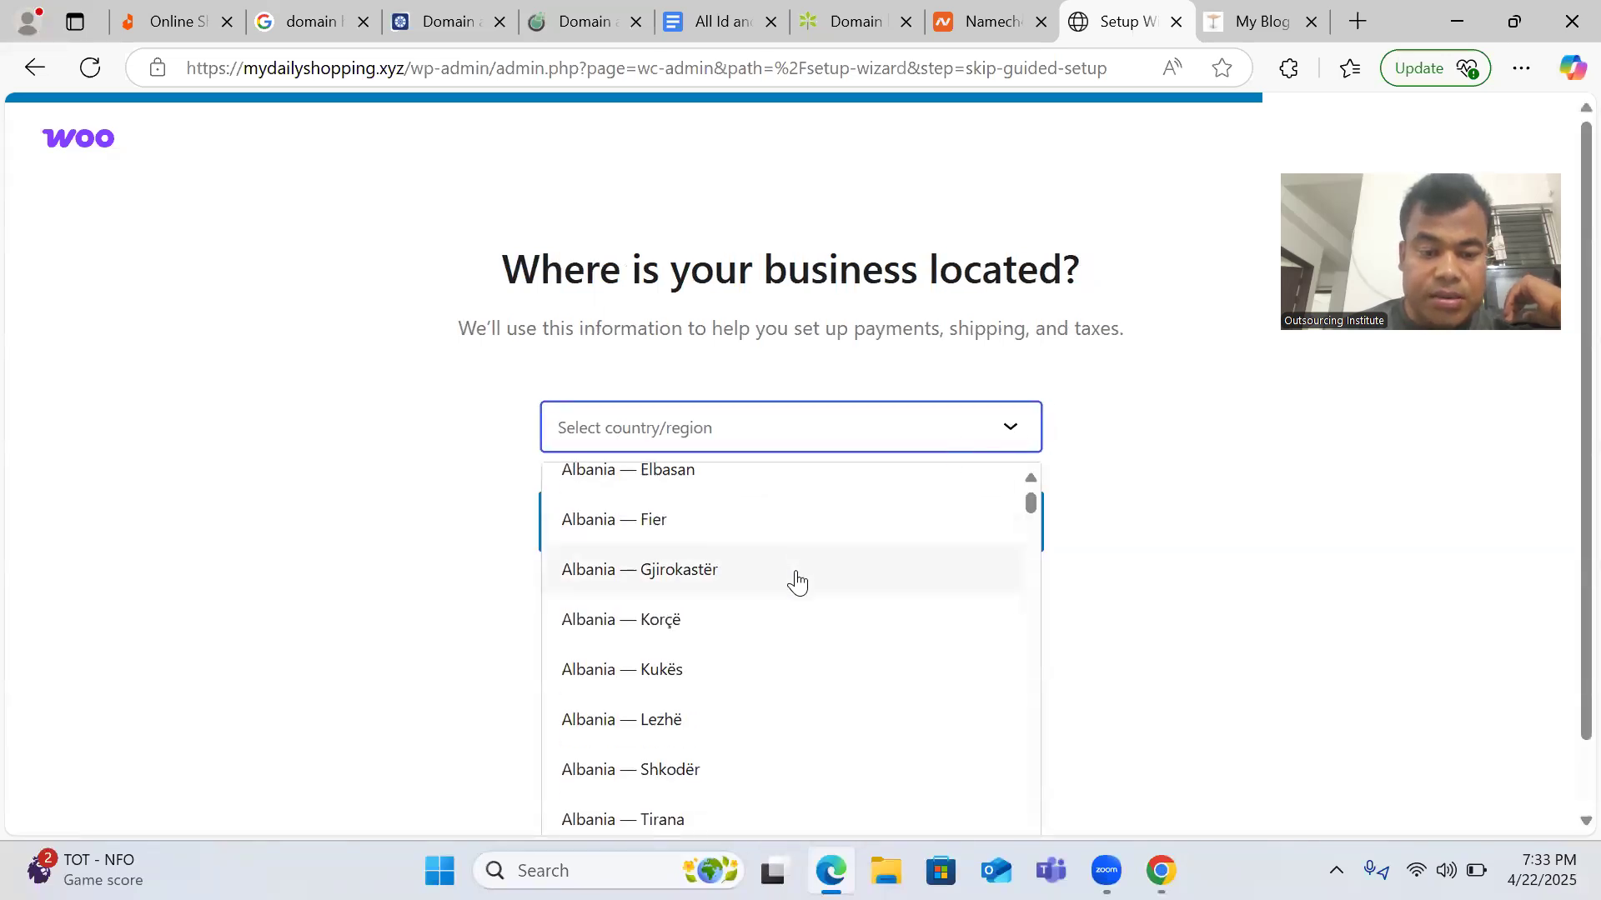
scroll(790, 590, "down", 6)
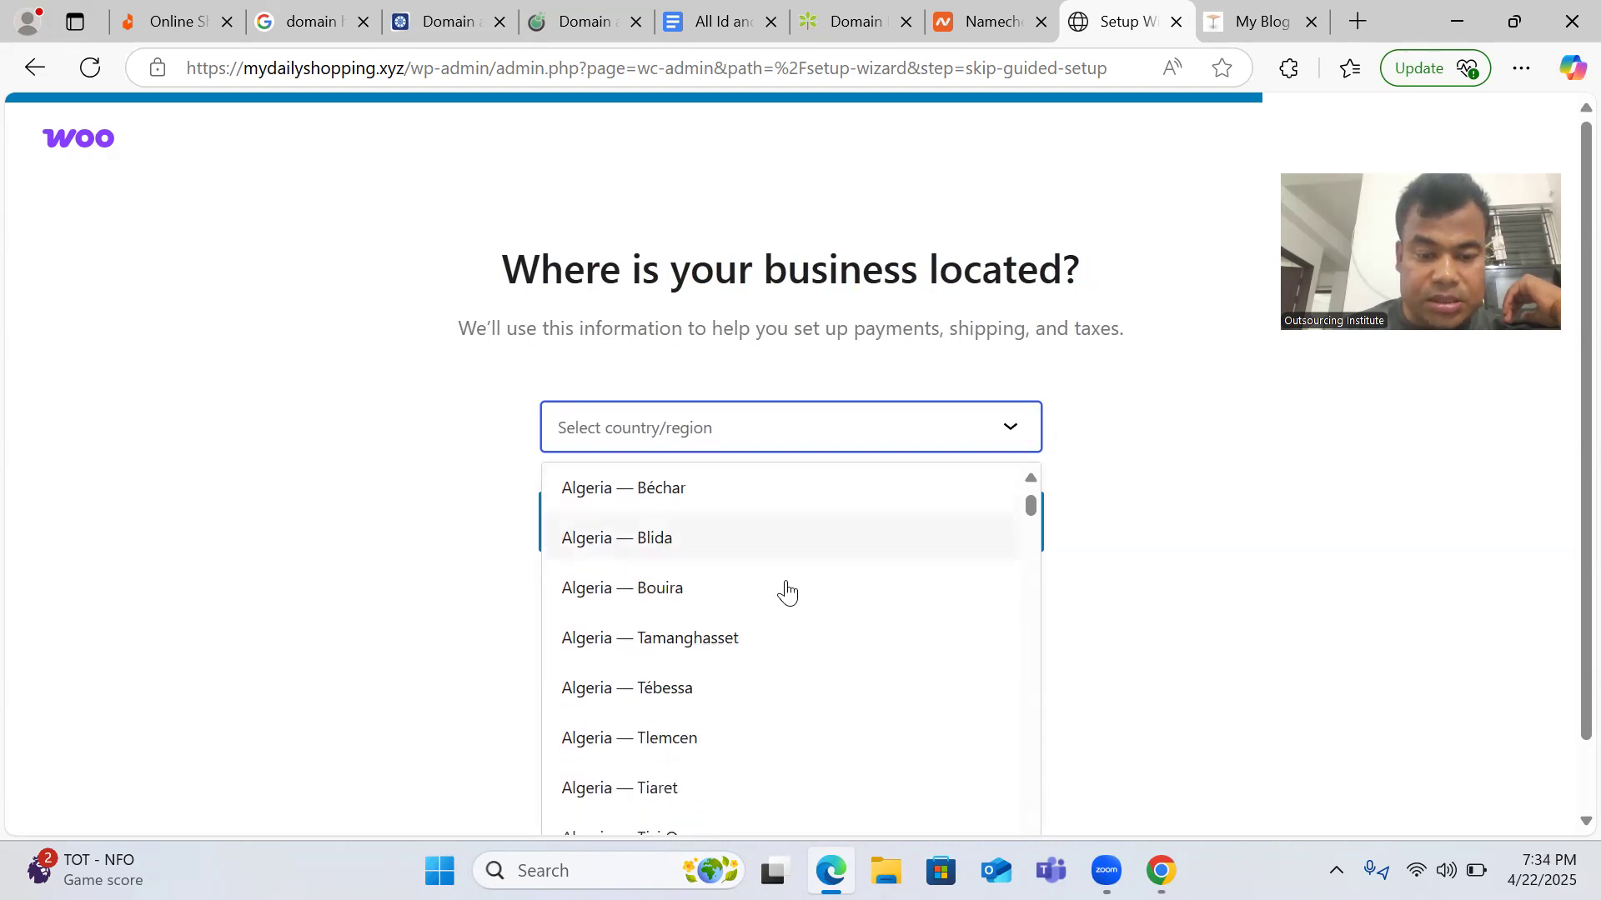
scroll(783, 594, "down", 8)
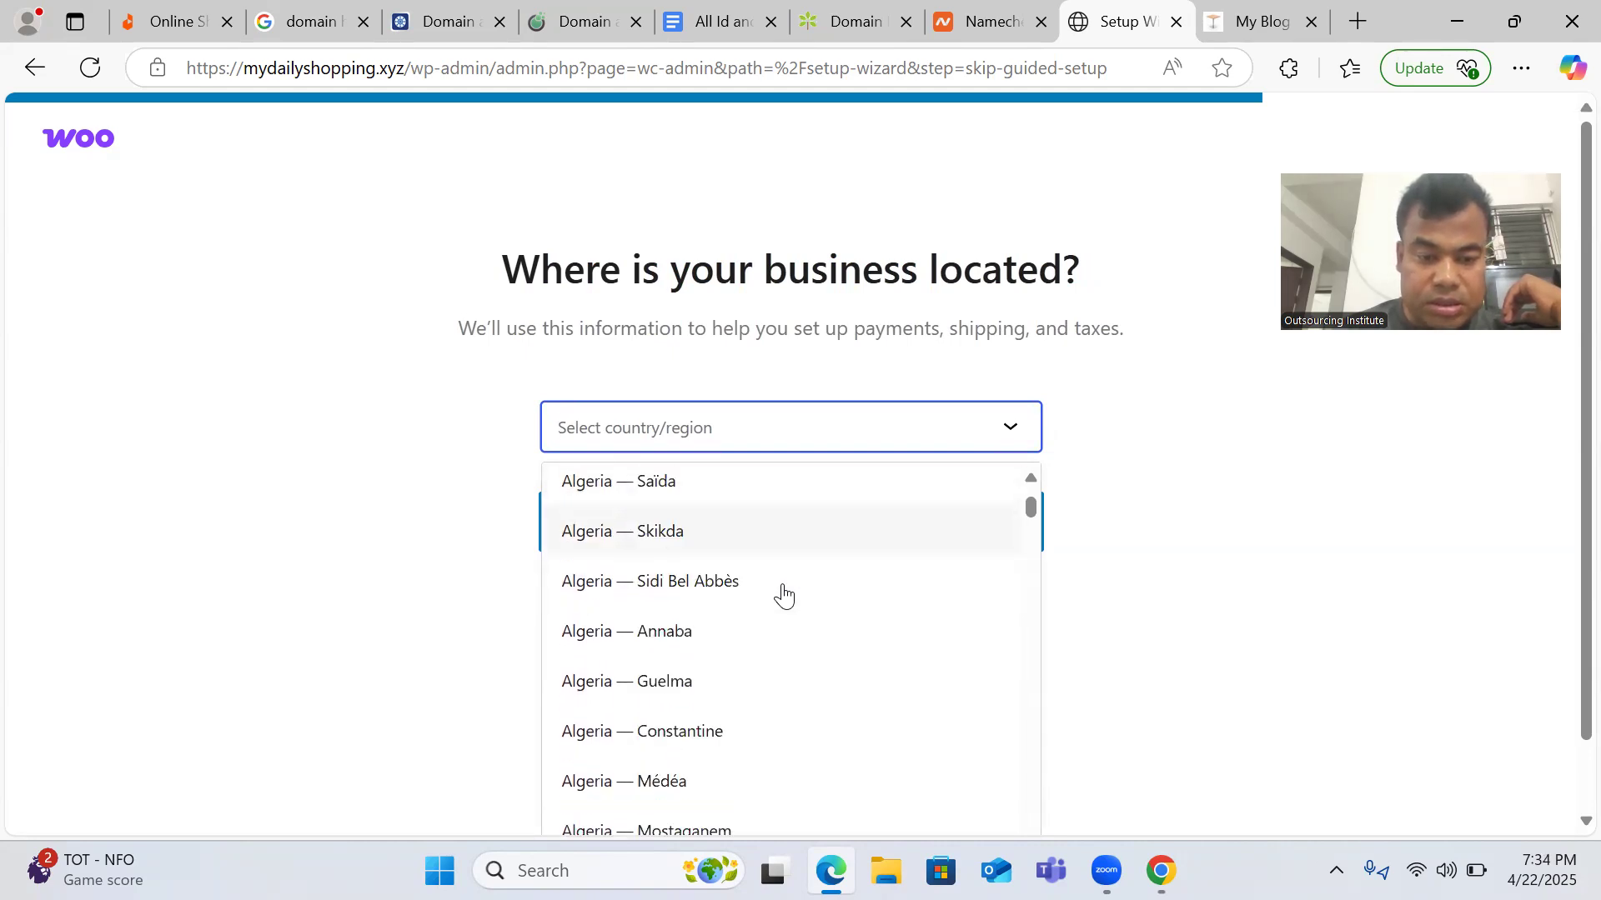
scroll(750, 595, "down", 12)
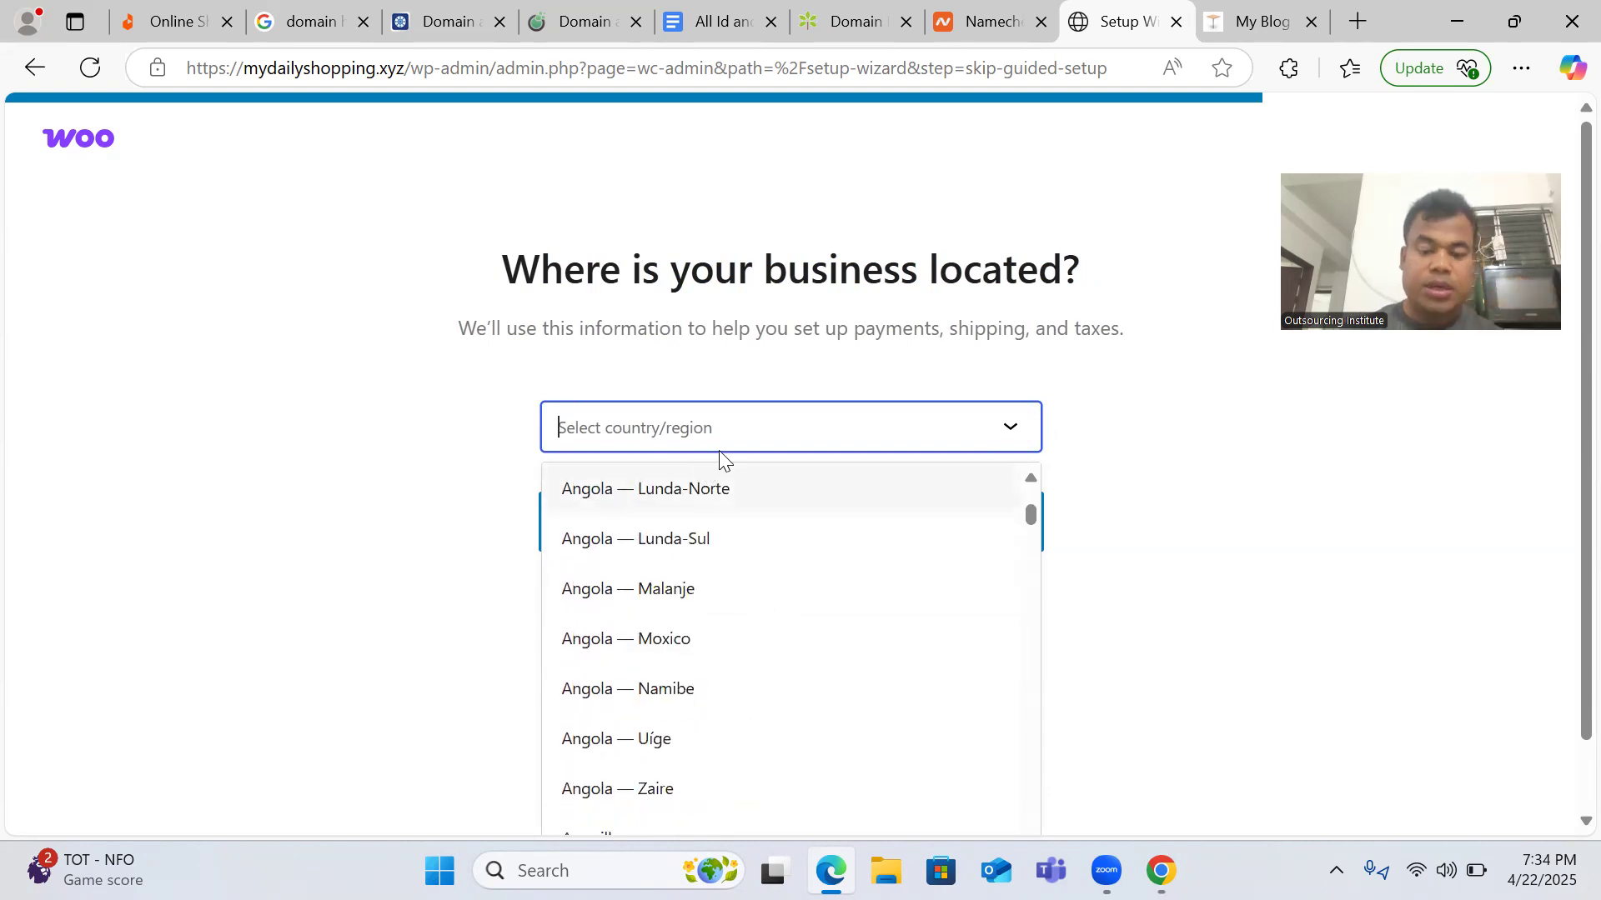
type("ba")
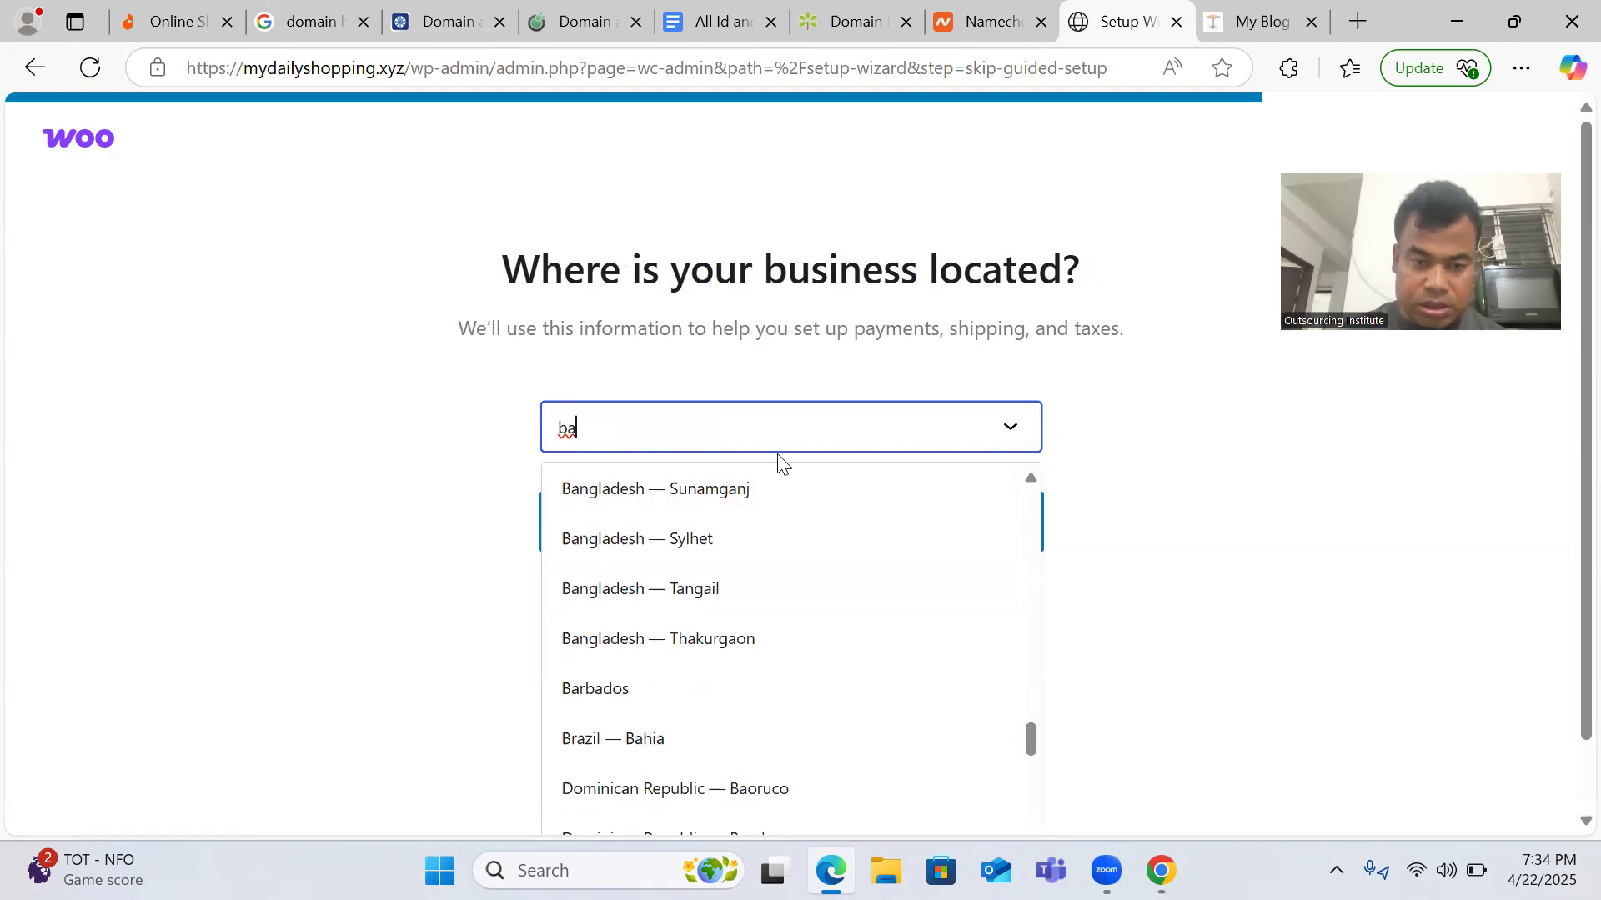
scroll(757, 603, "up", 5)
scroll(757, 603, "up", 3)
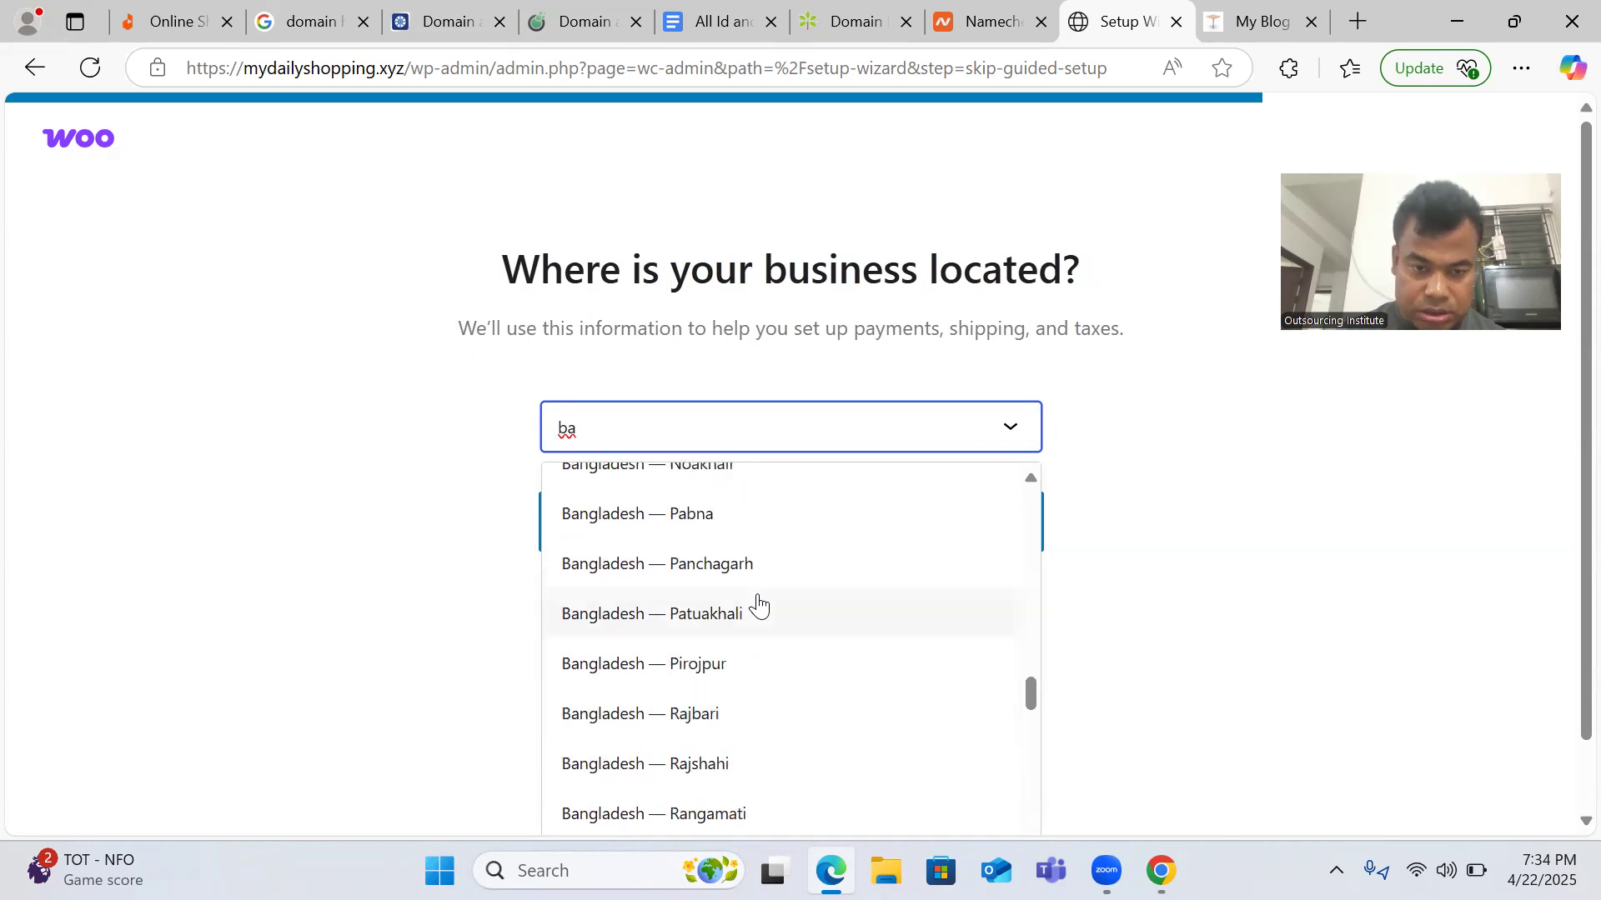
scroll(757, 603, "up", 2)
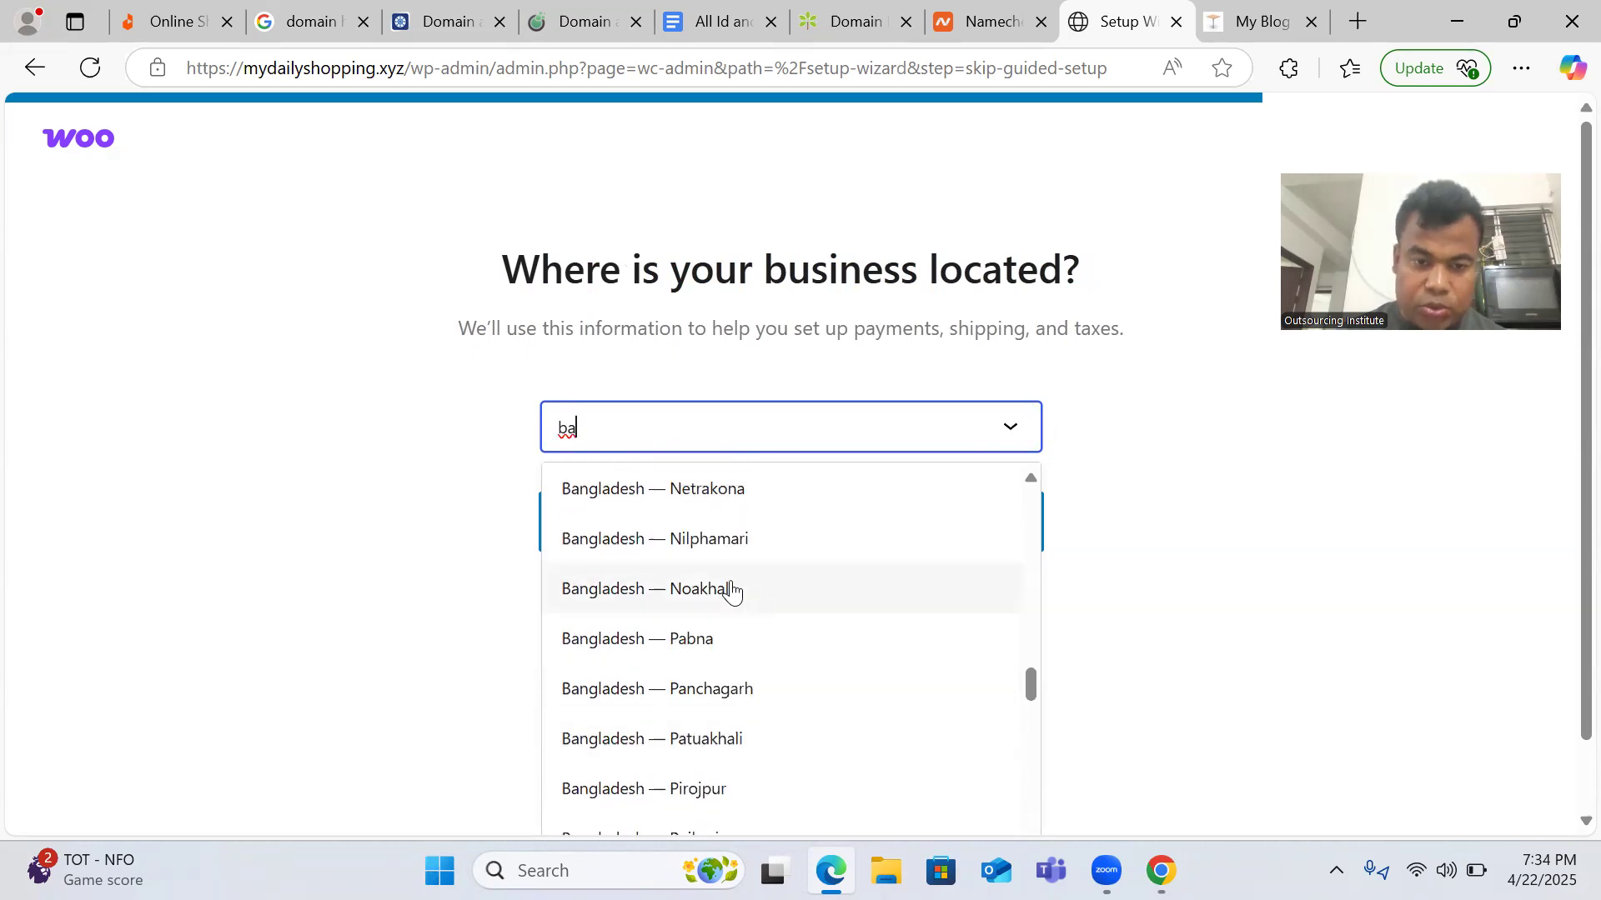
scroll(732, 533, "up", 5)
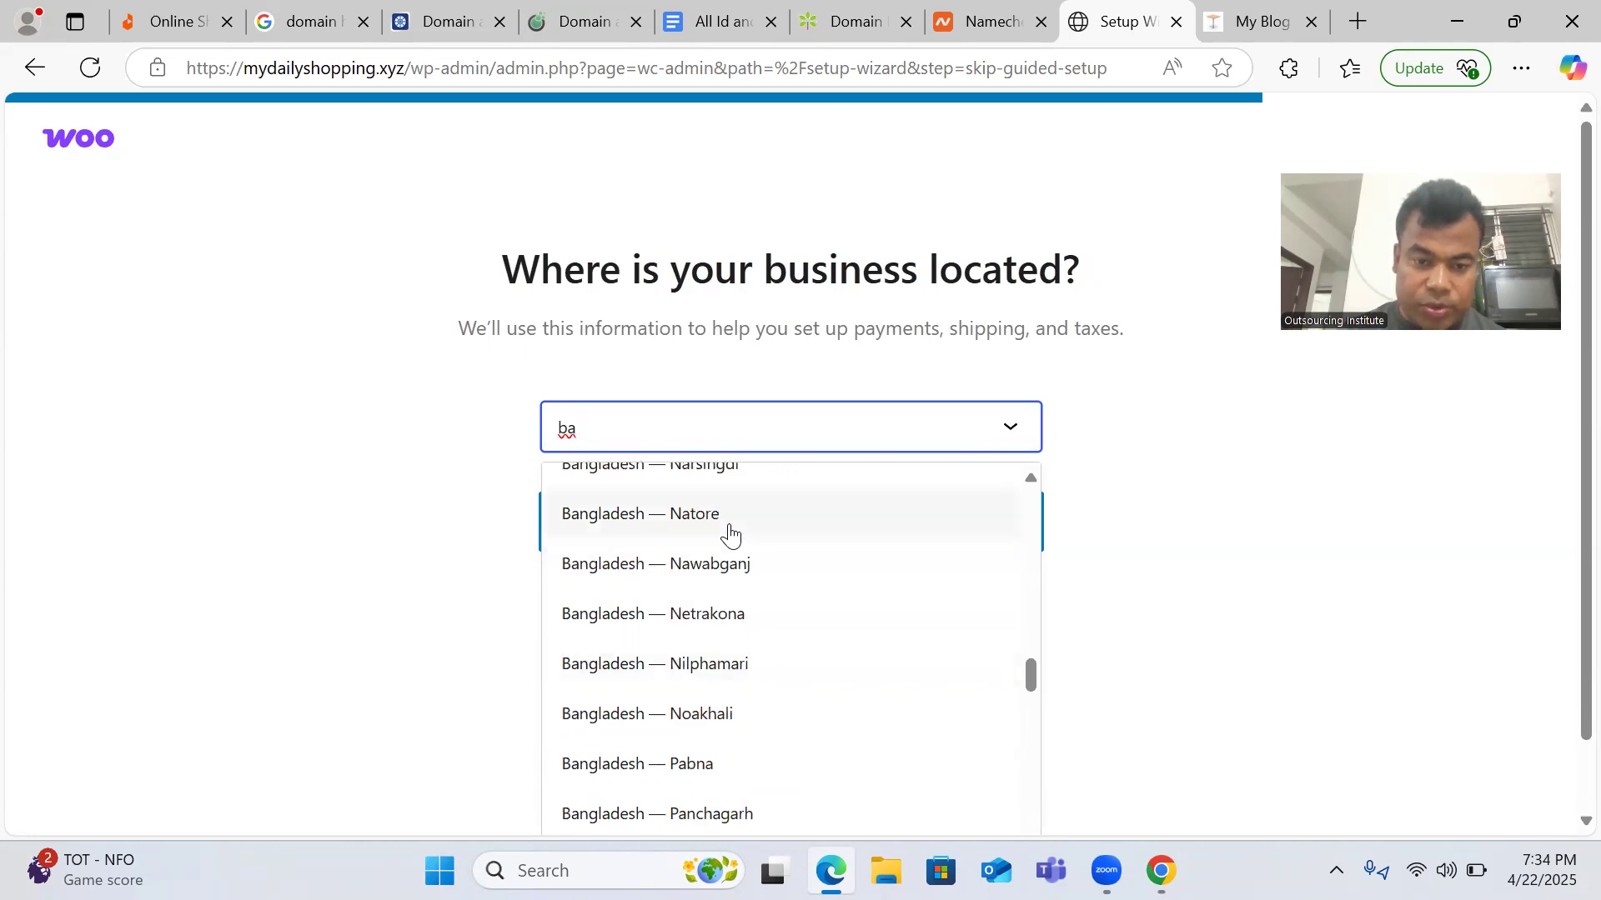
type("gladesh")
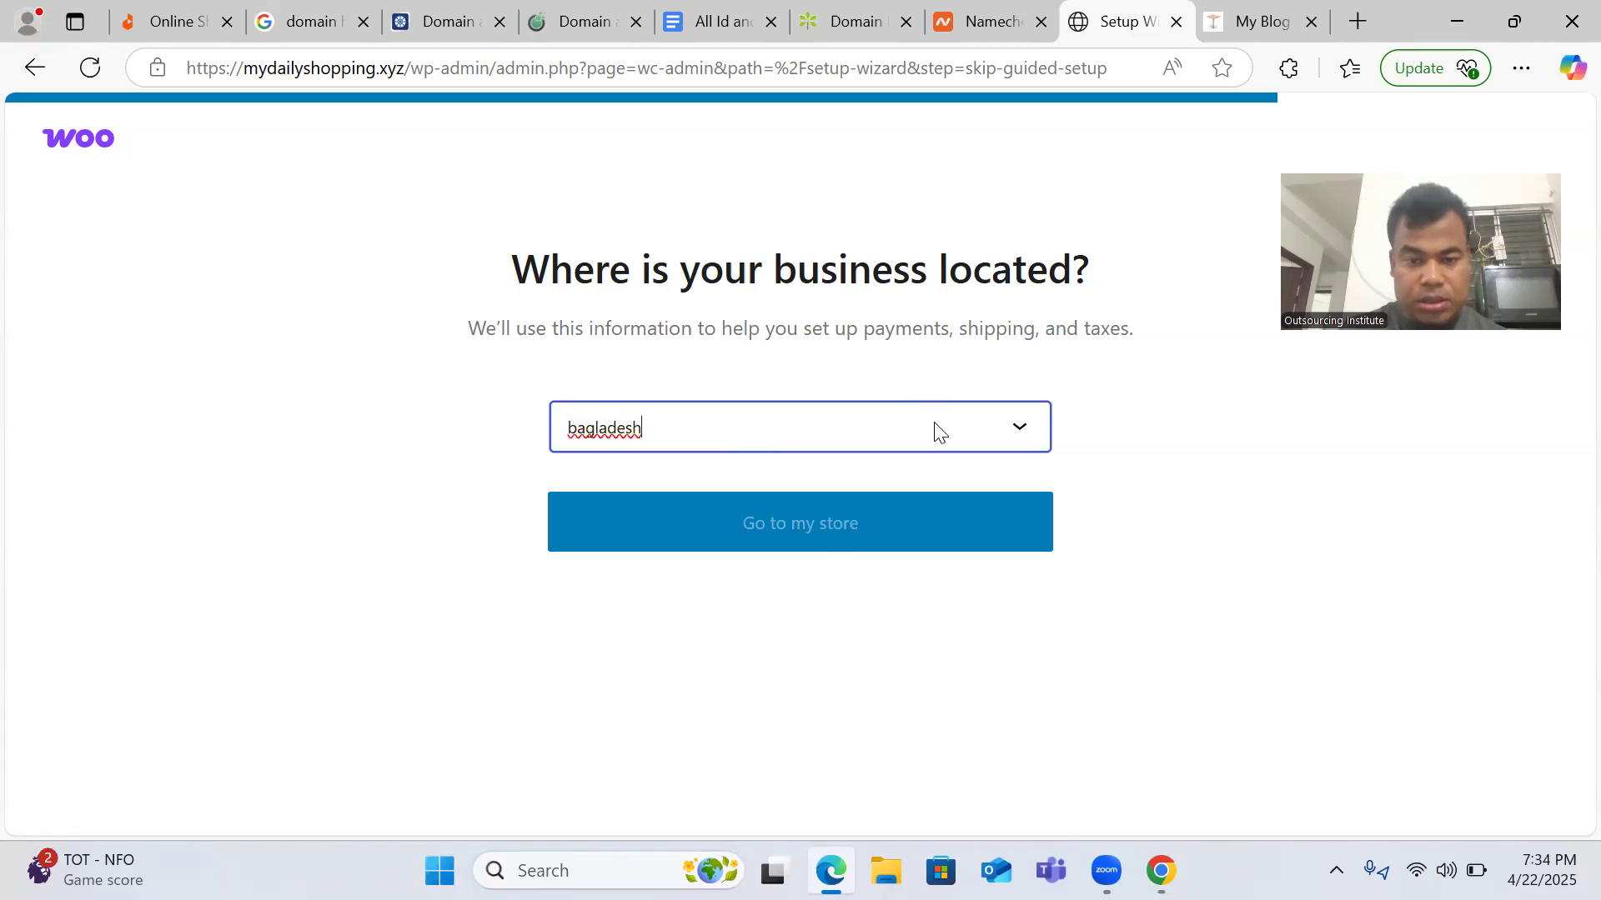
left_click(886, 440)
left_click(885, 440)
Choose Bangladesh — Chattogram as the business location and go to the store
type("bangl")
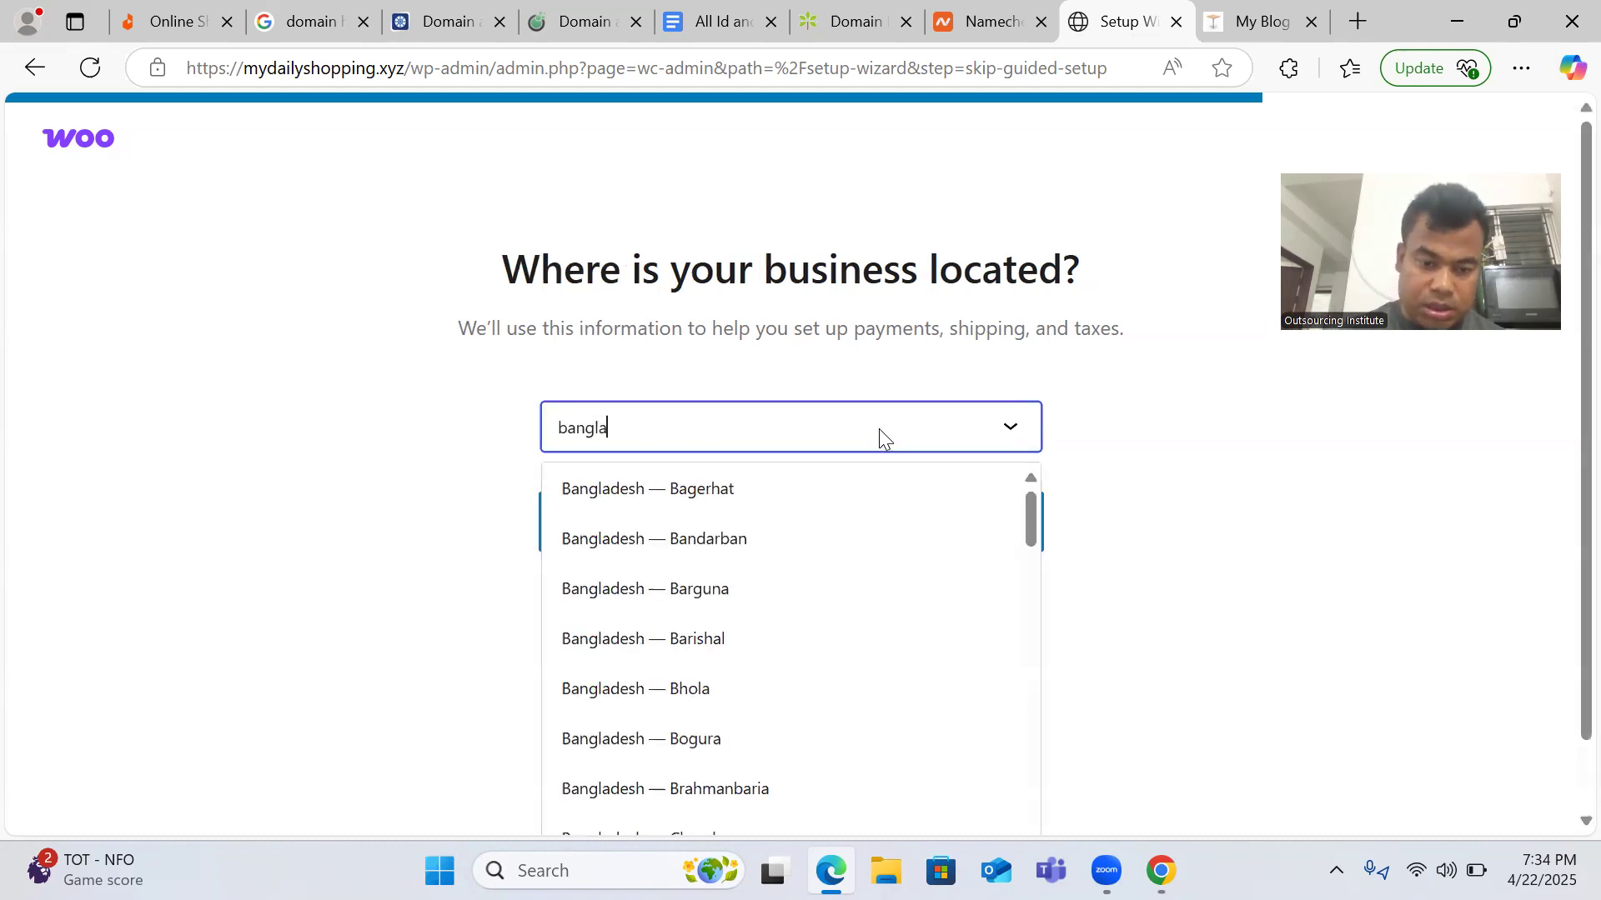
scroll(687, 608, "down", 2)
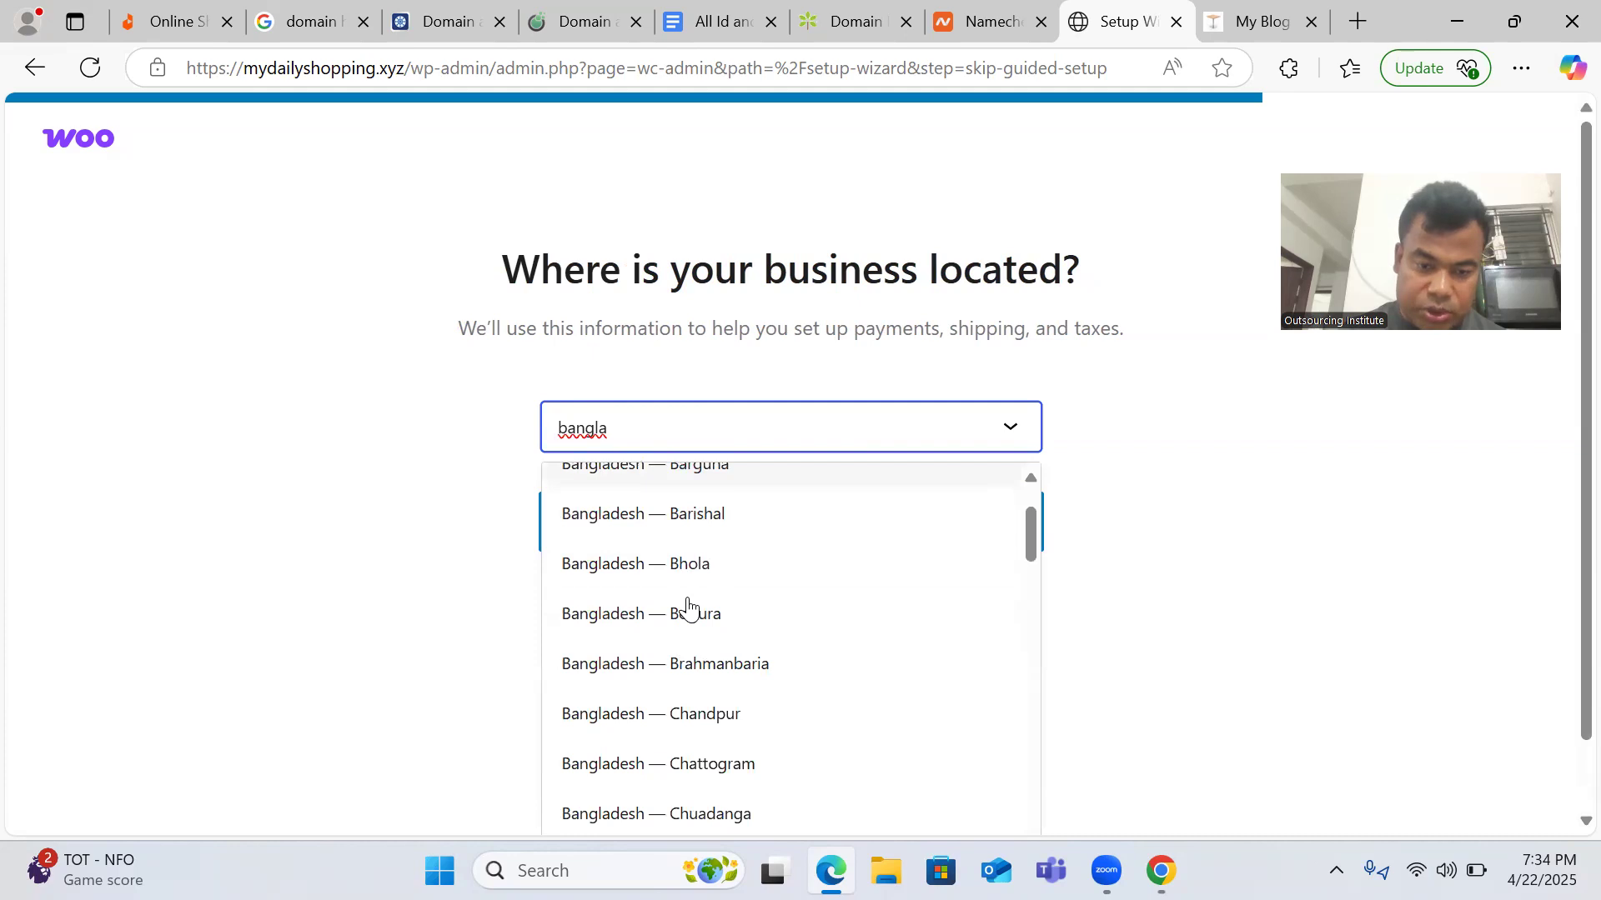
scroll(701, 605, "down", 2)
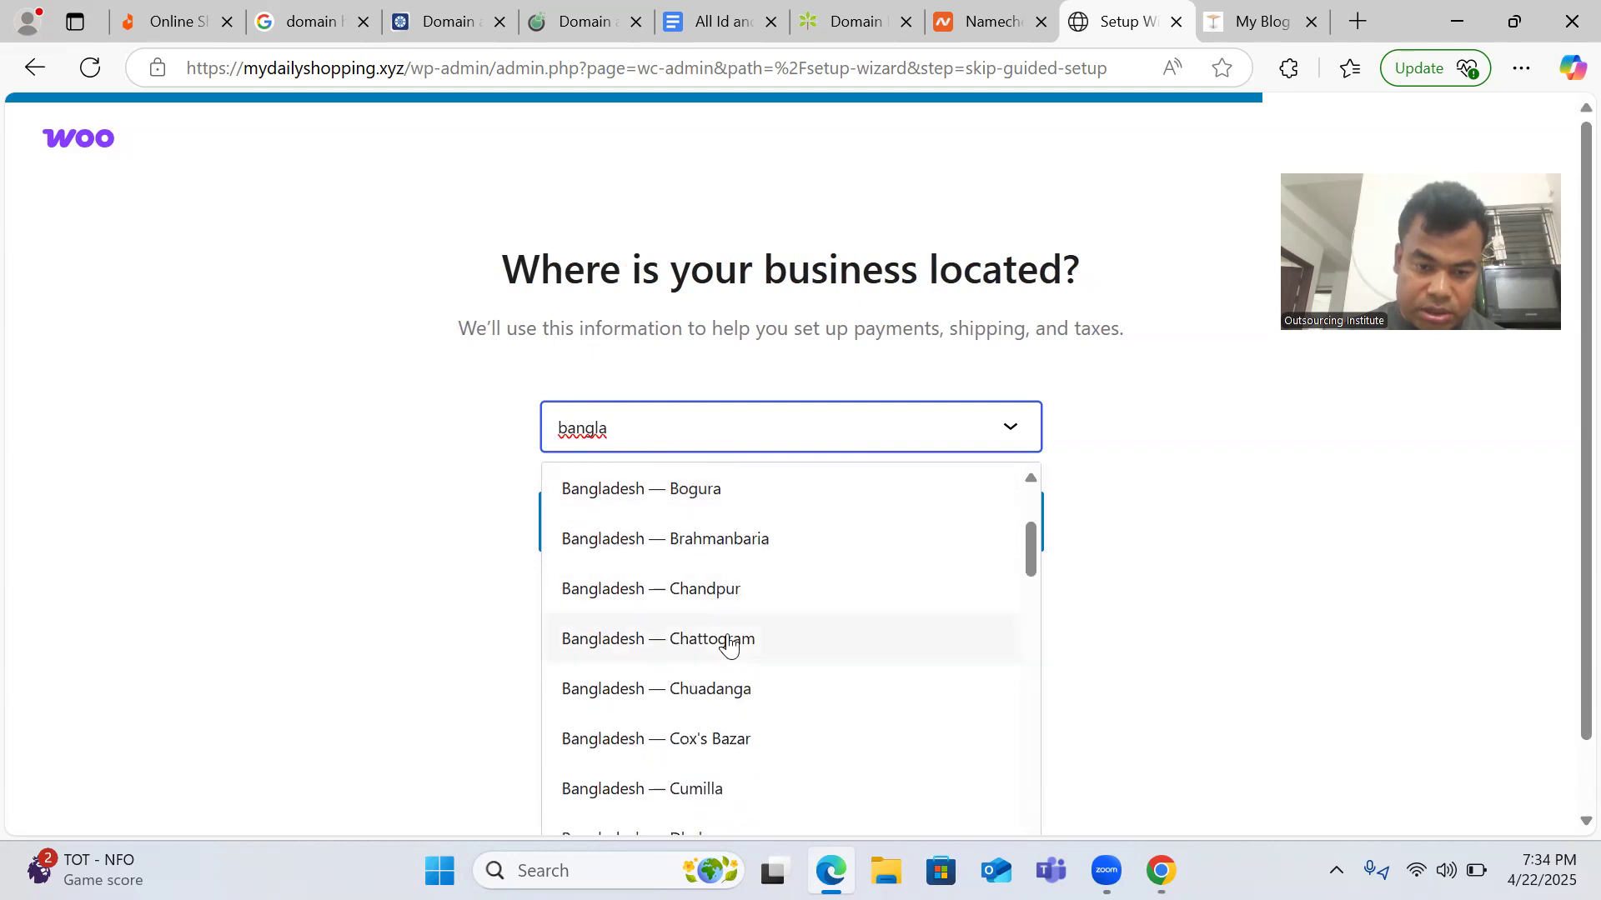
key("Return")
left_click(819, 532)
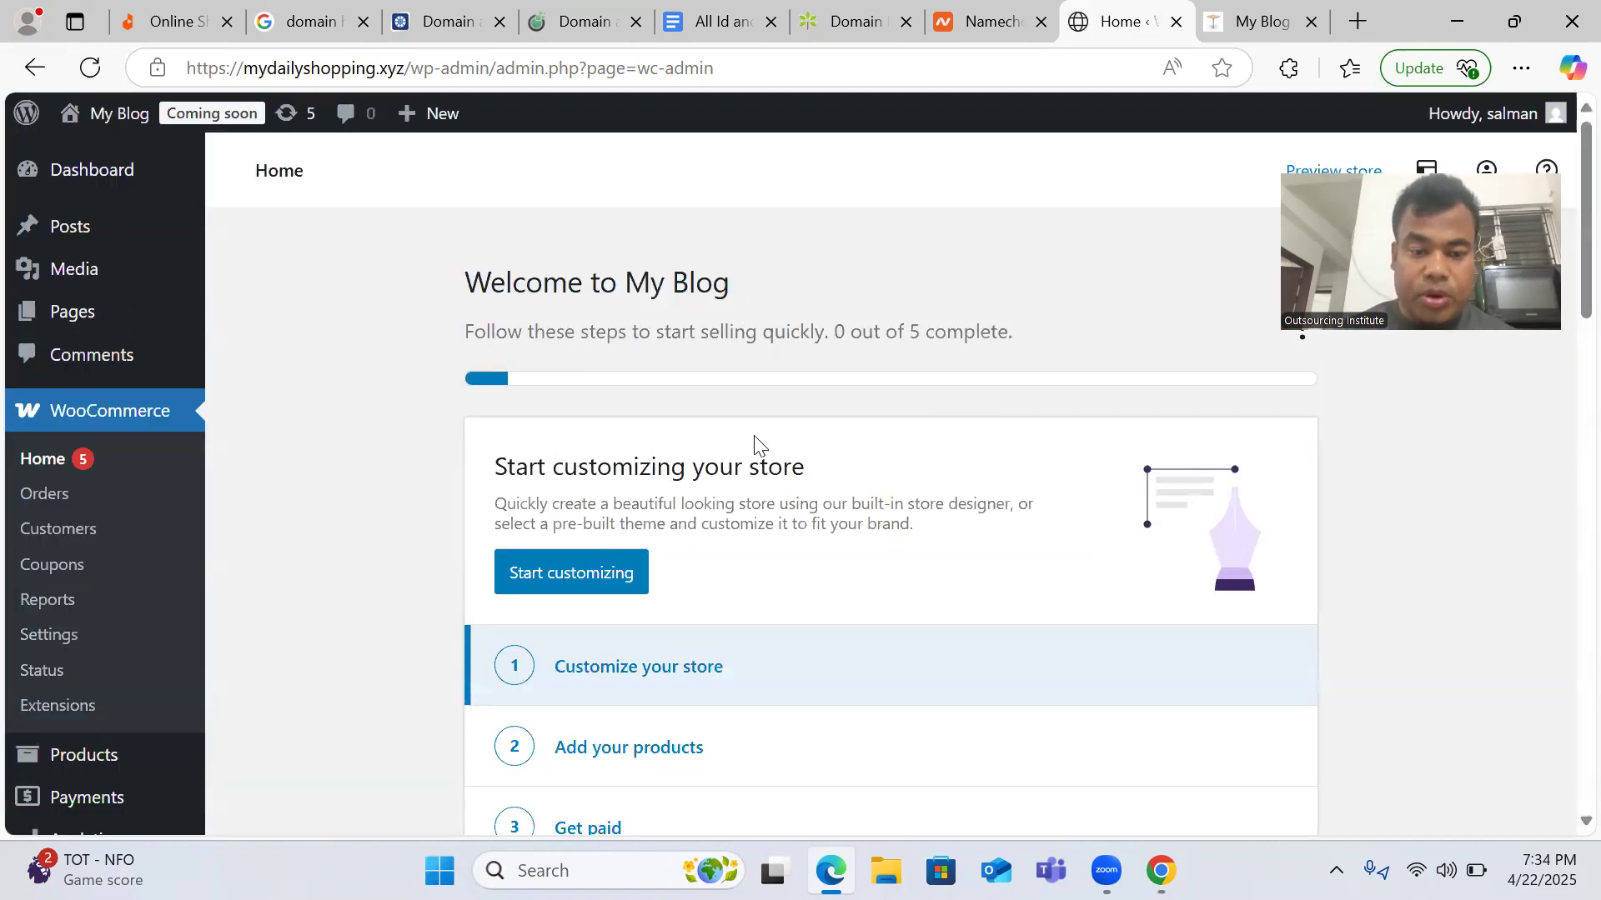
Review the 0-of-5 WooCommerce setup task list, then return to the main Dashboard
scroll(754, 443, "down", 3)
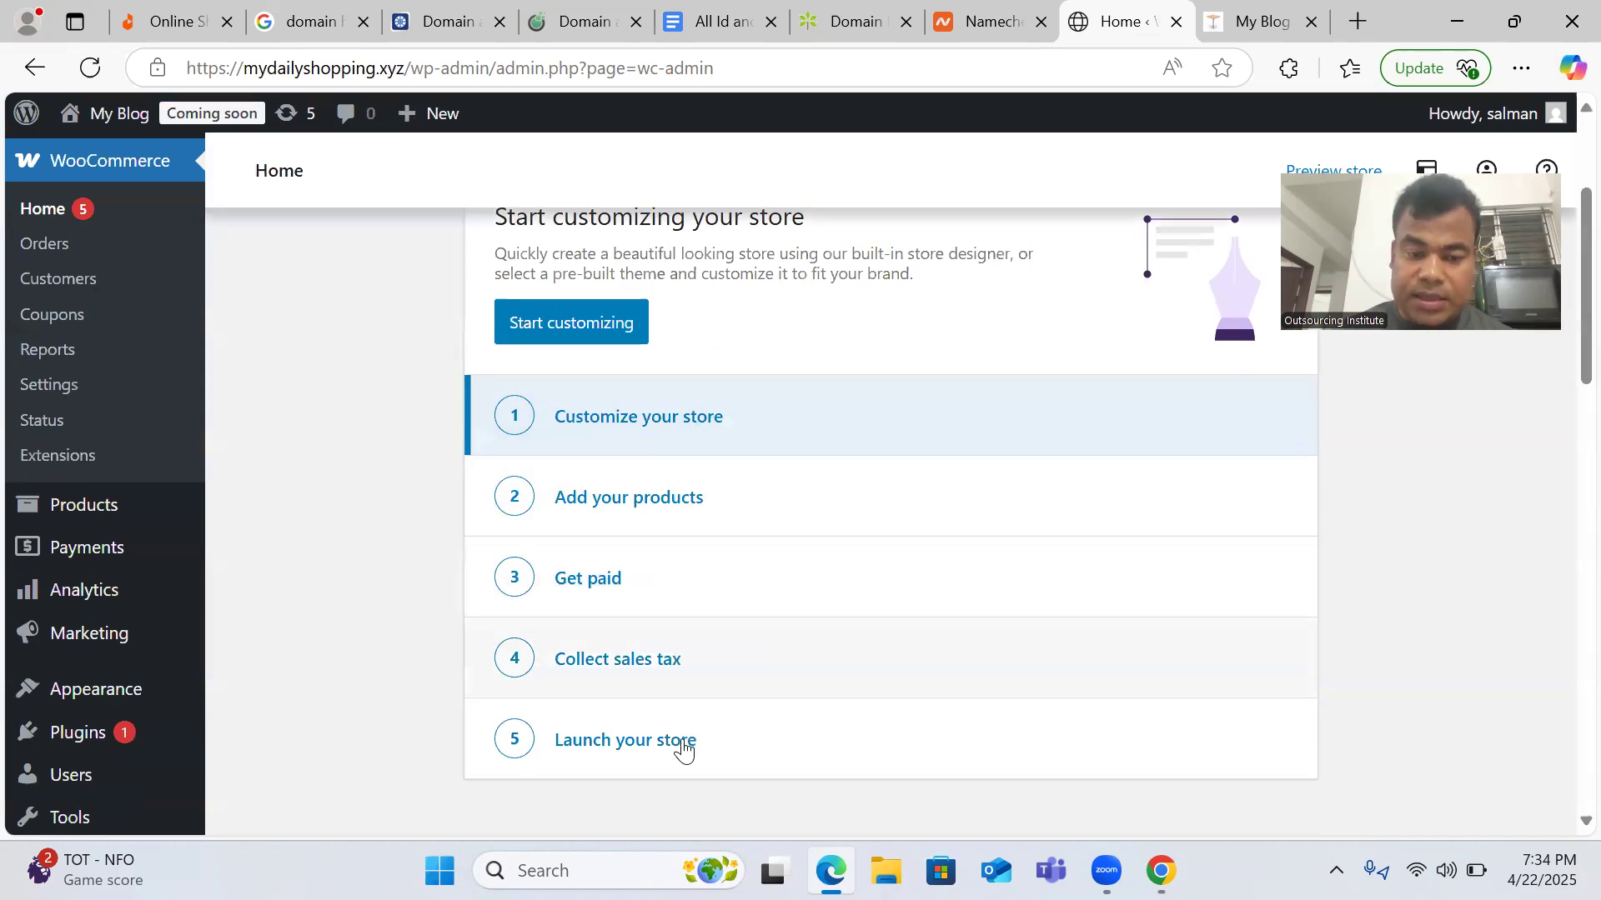
scroll(673, 613, "down", 8)
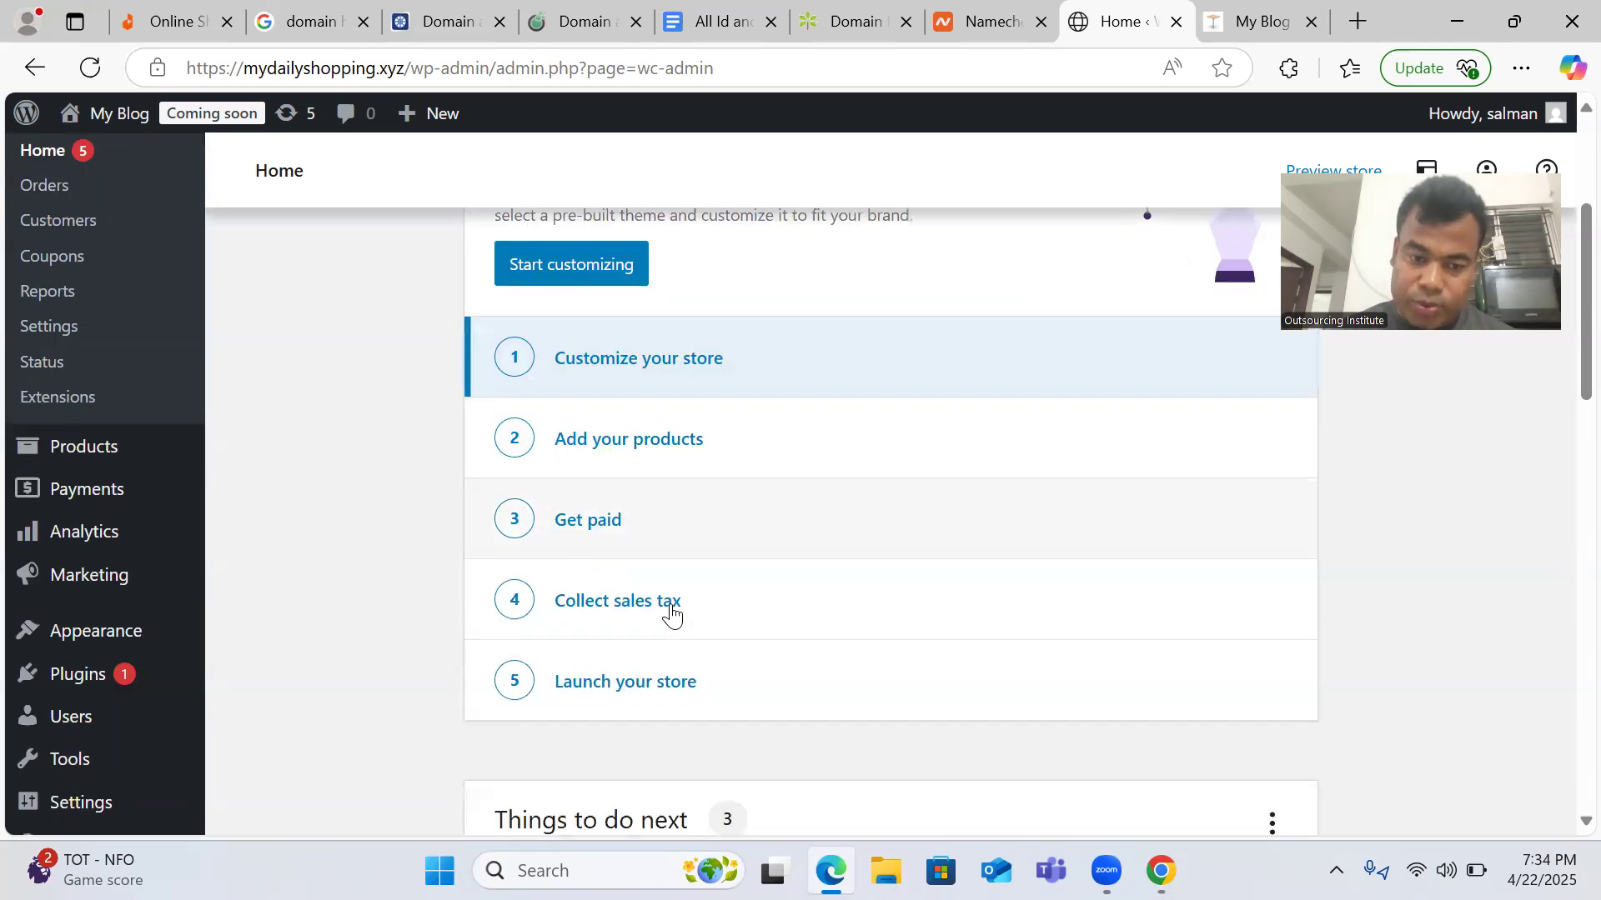
scroll(673, 612, "up", 8)
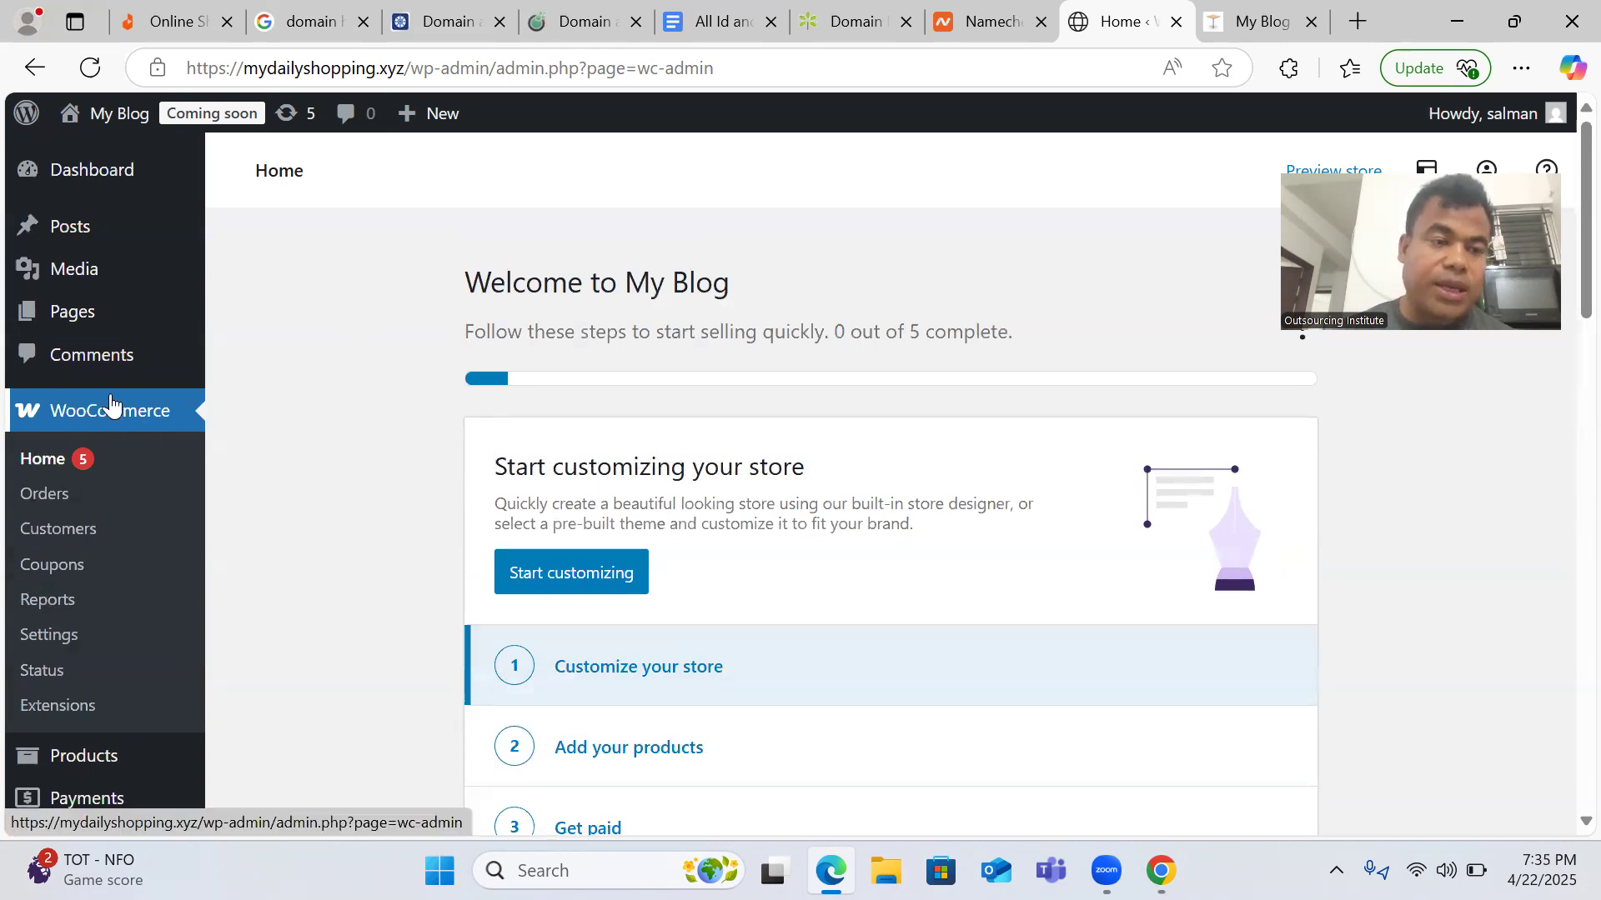
left_click(110, 182)
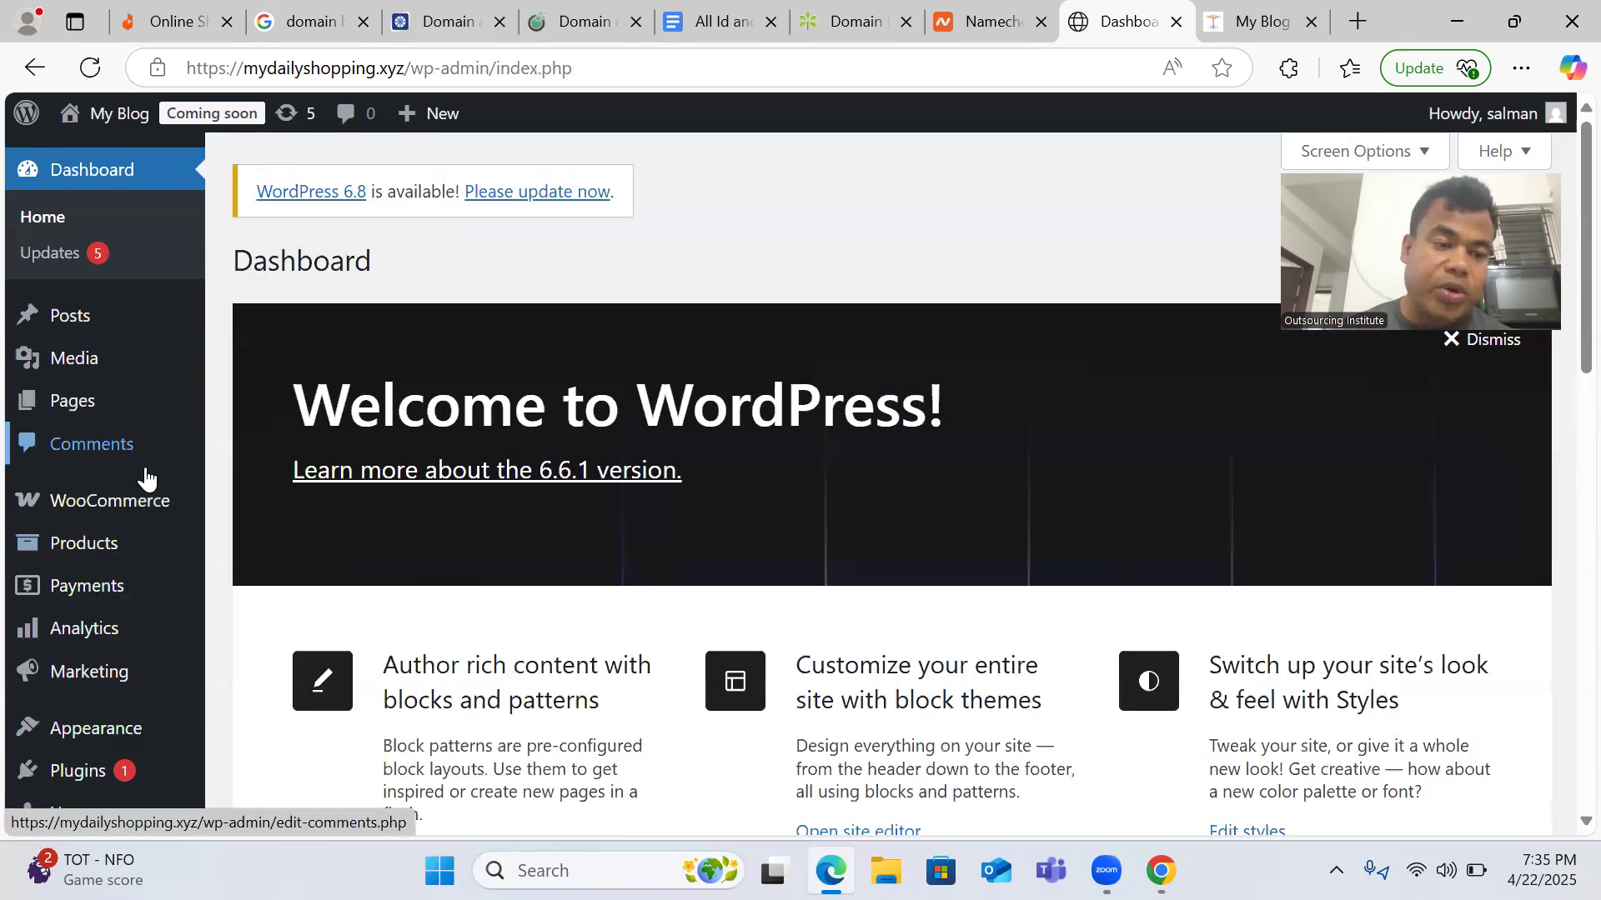
scroll(55, 386, "down", 2)
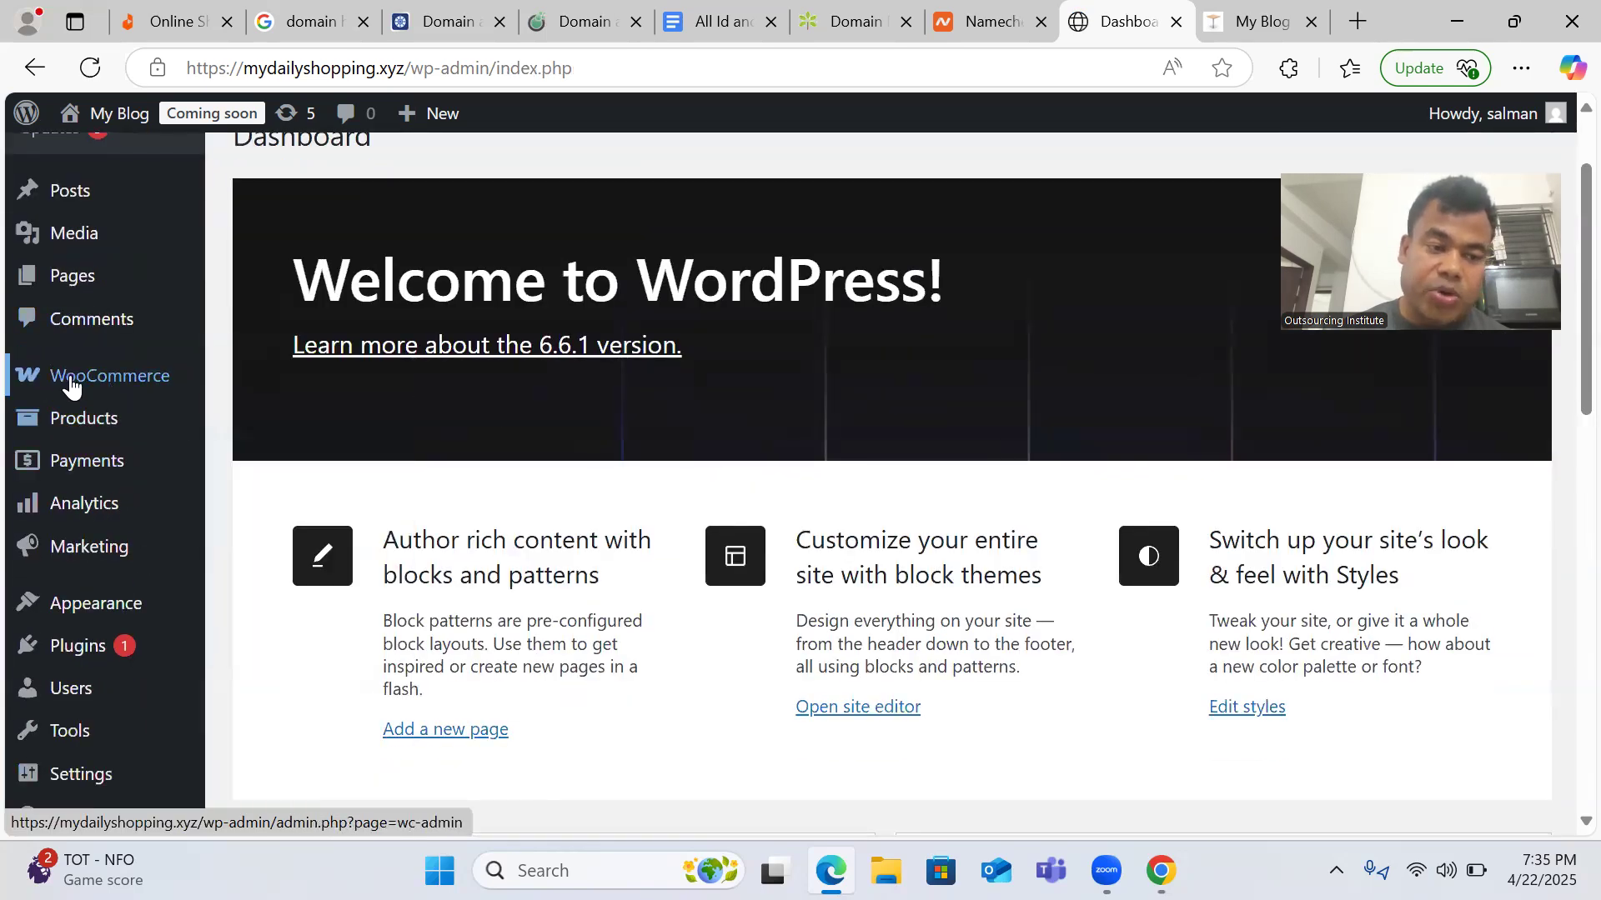
mouse_move(63, 380)
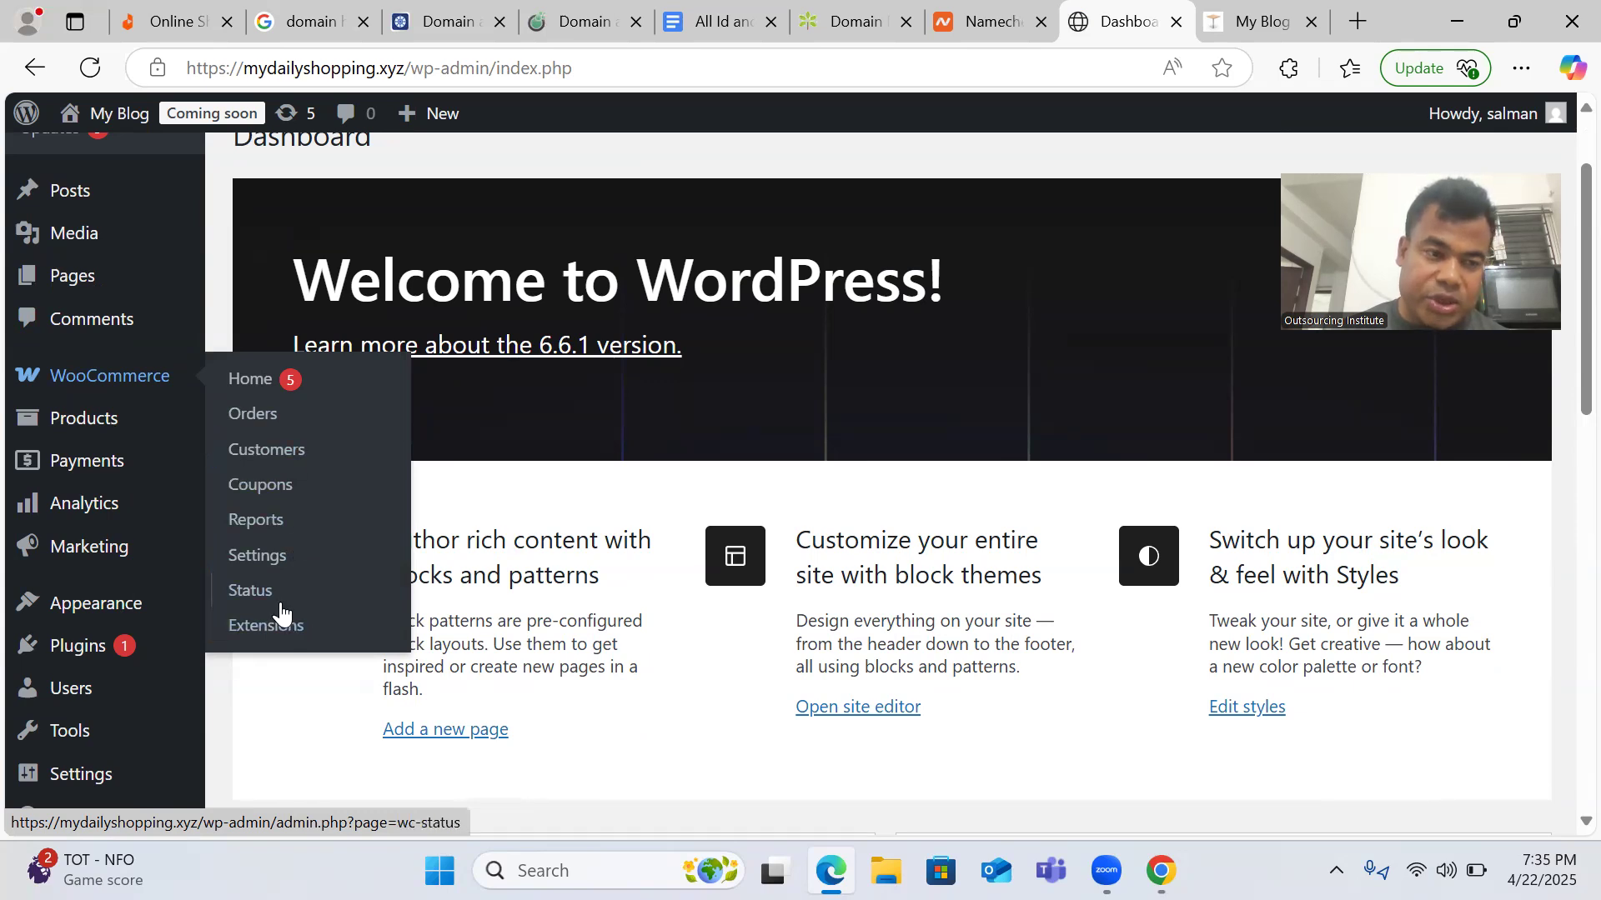
mouse_move(98, 428)
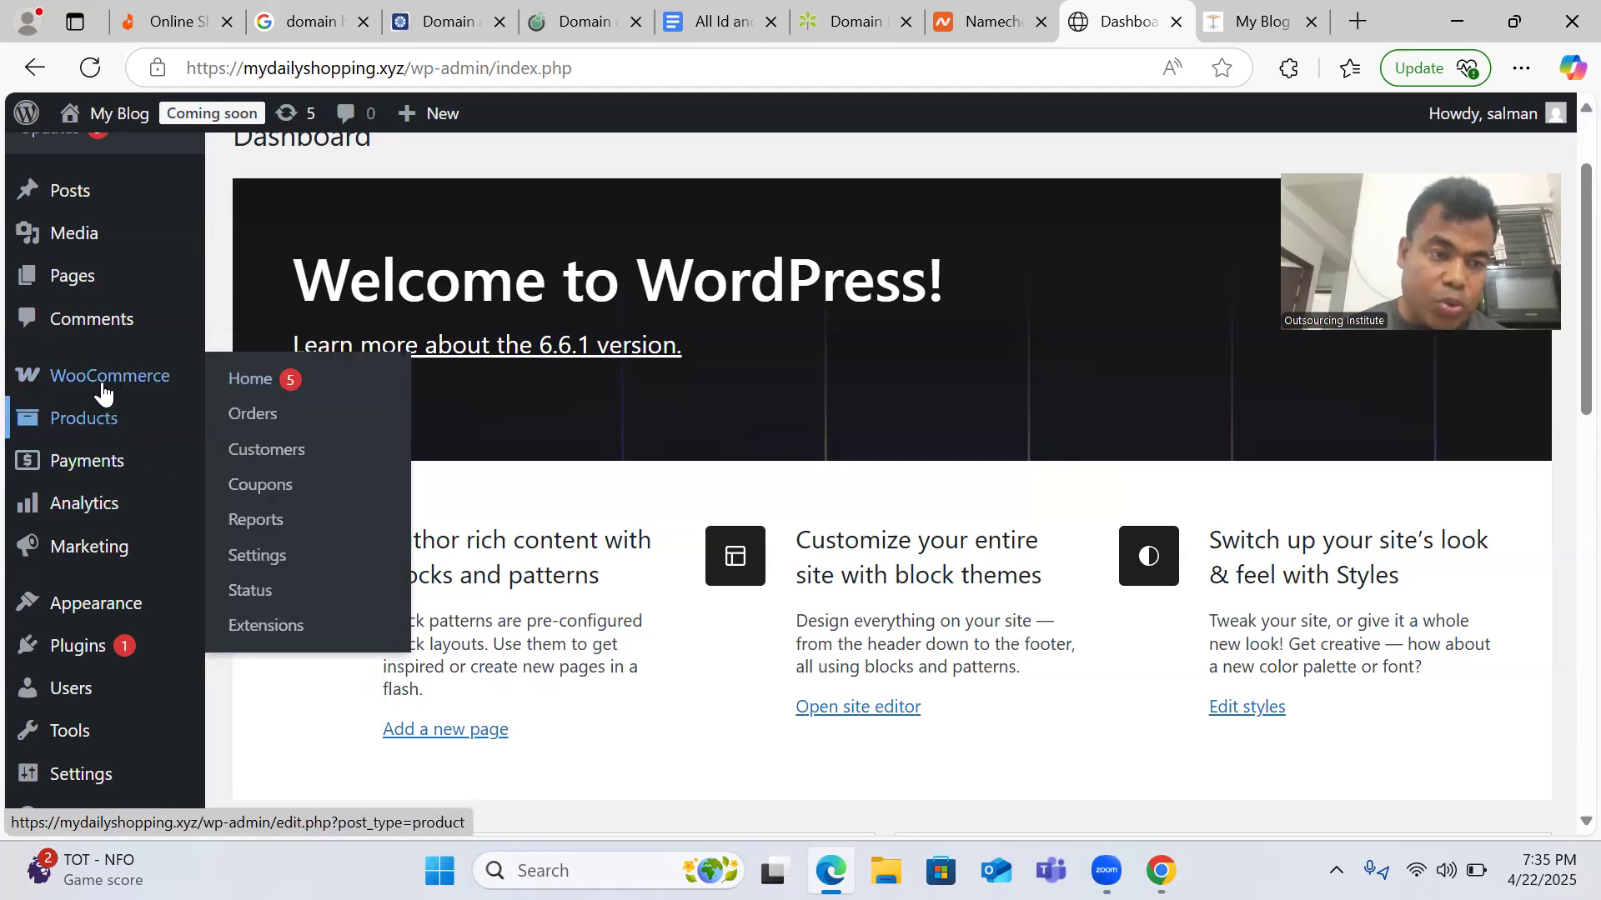
mouse_move(104, 515)
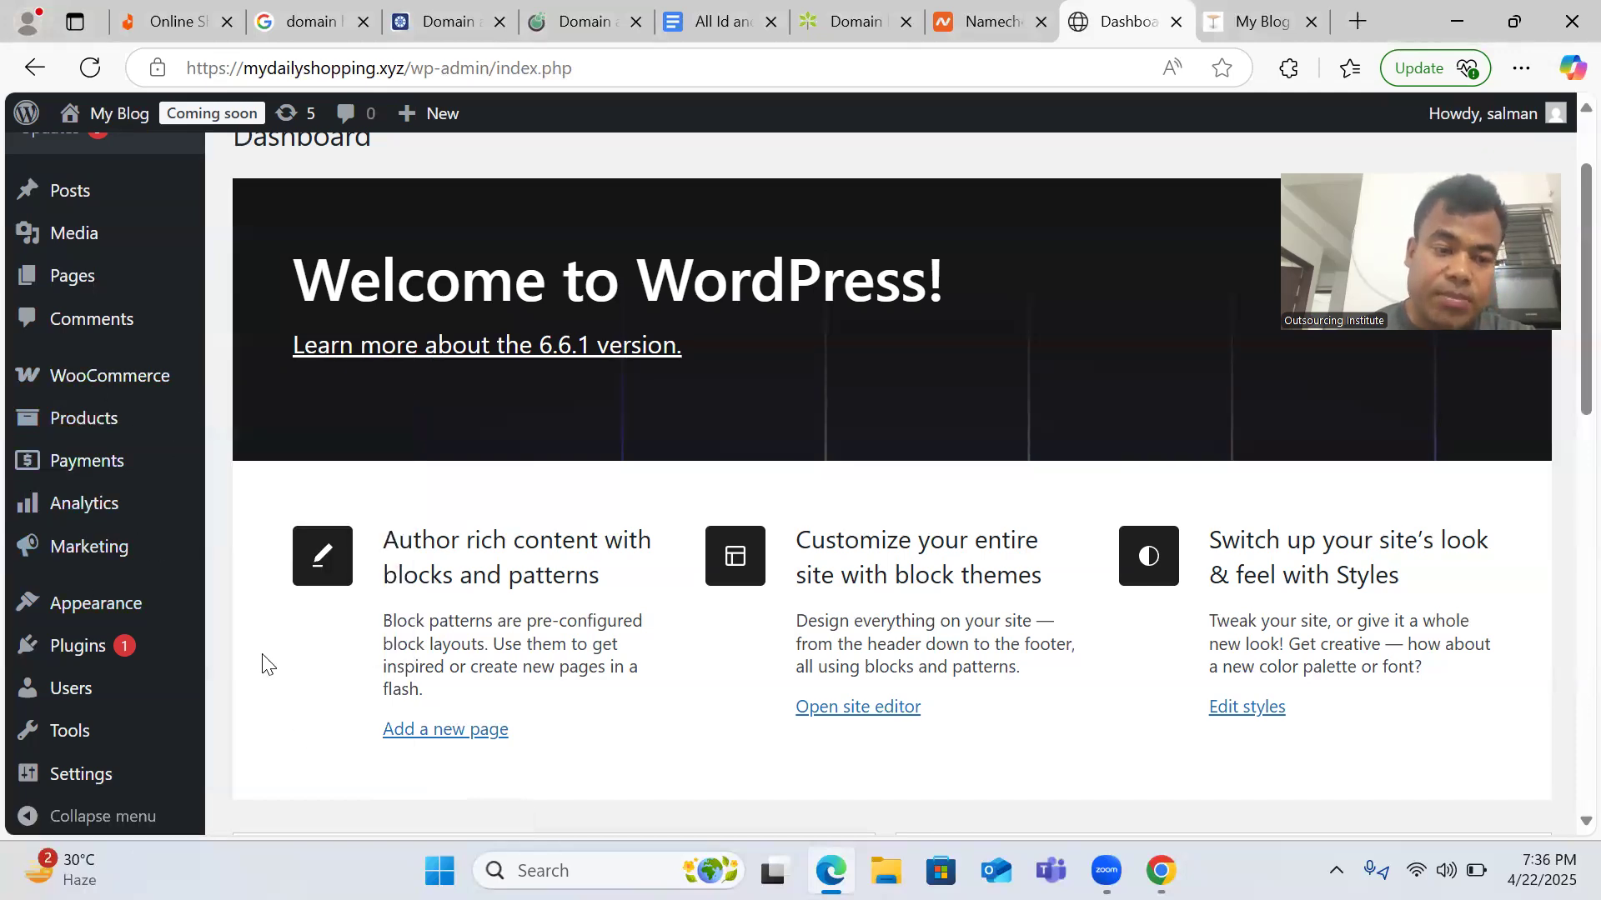
scroll(262, 642, "up", 2)
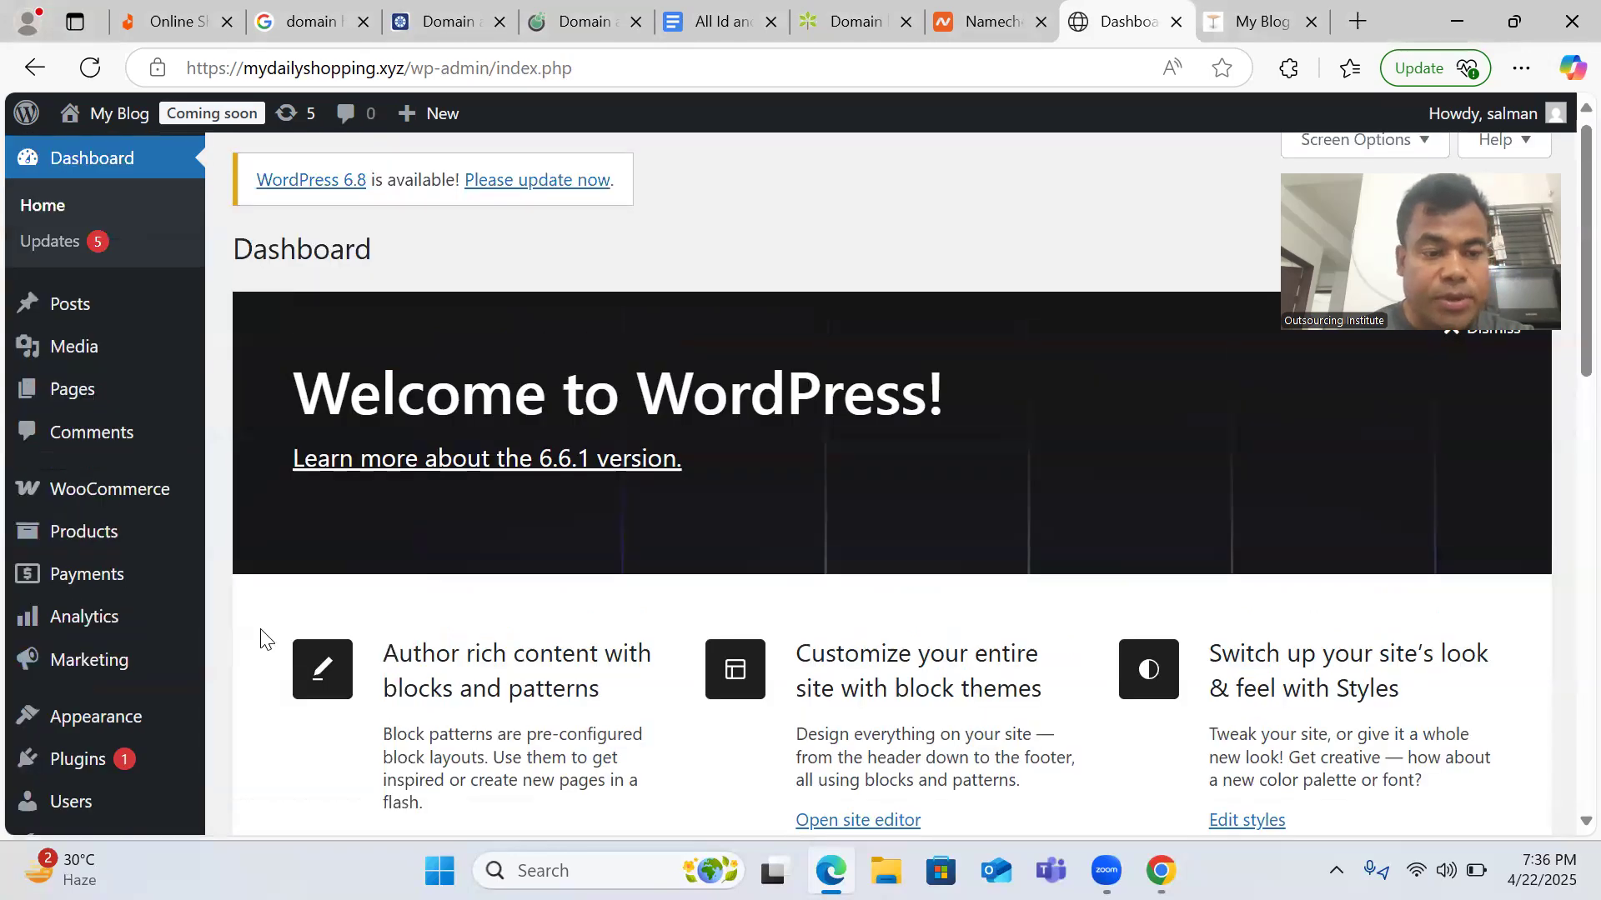
scroll(263, 638, "up", 1)
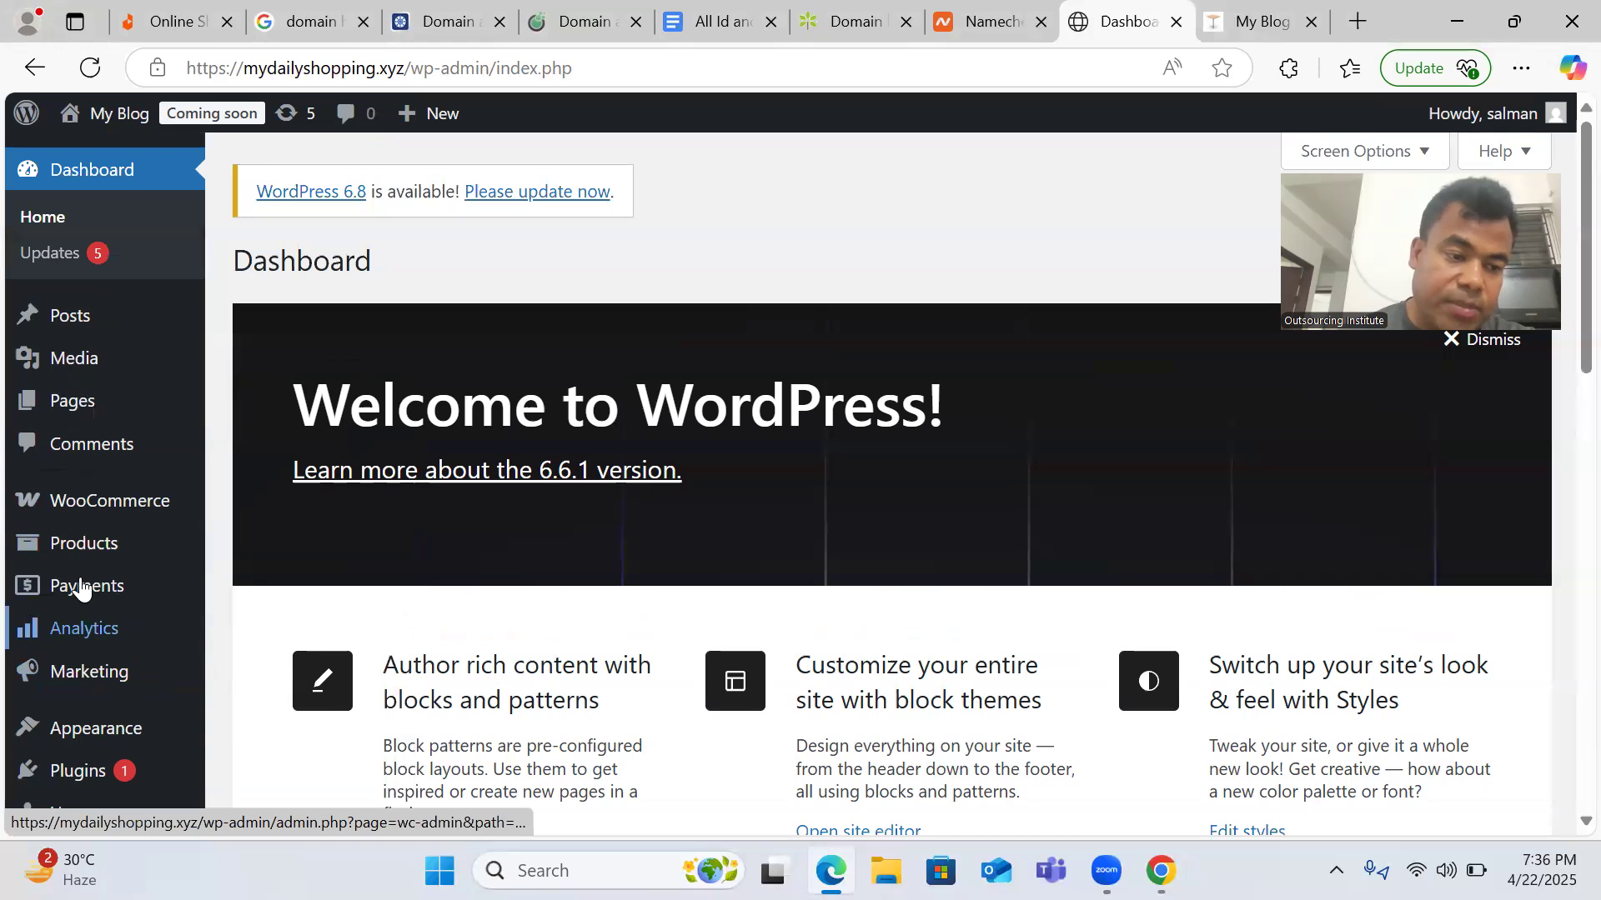
scroll(81, 584, "down", 1)
mouse_move(80, 652)
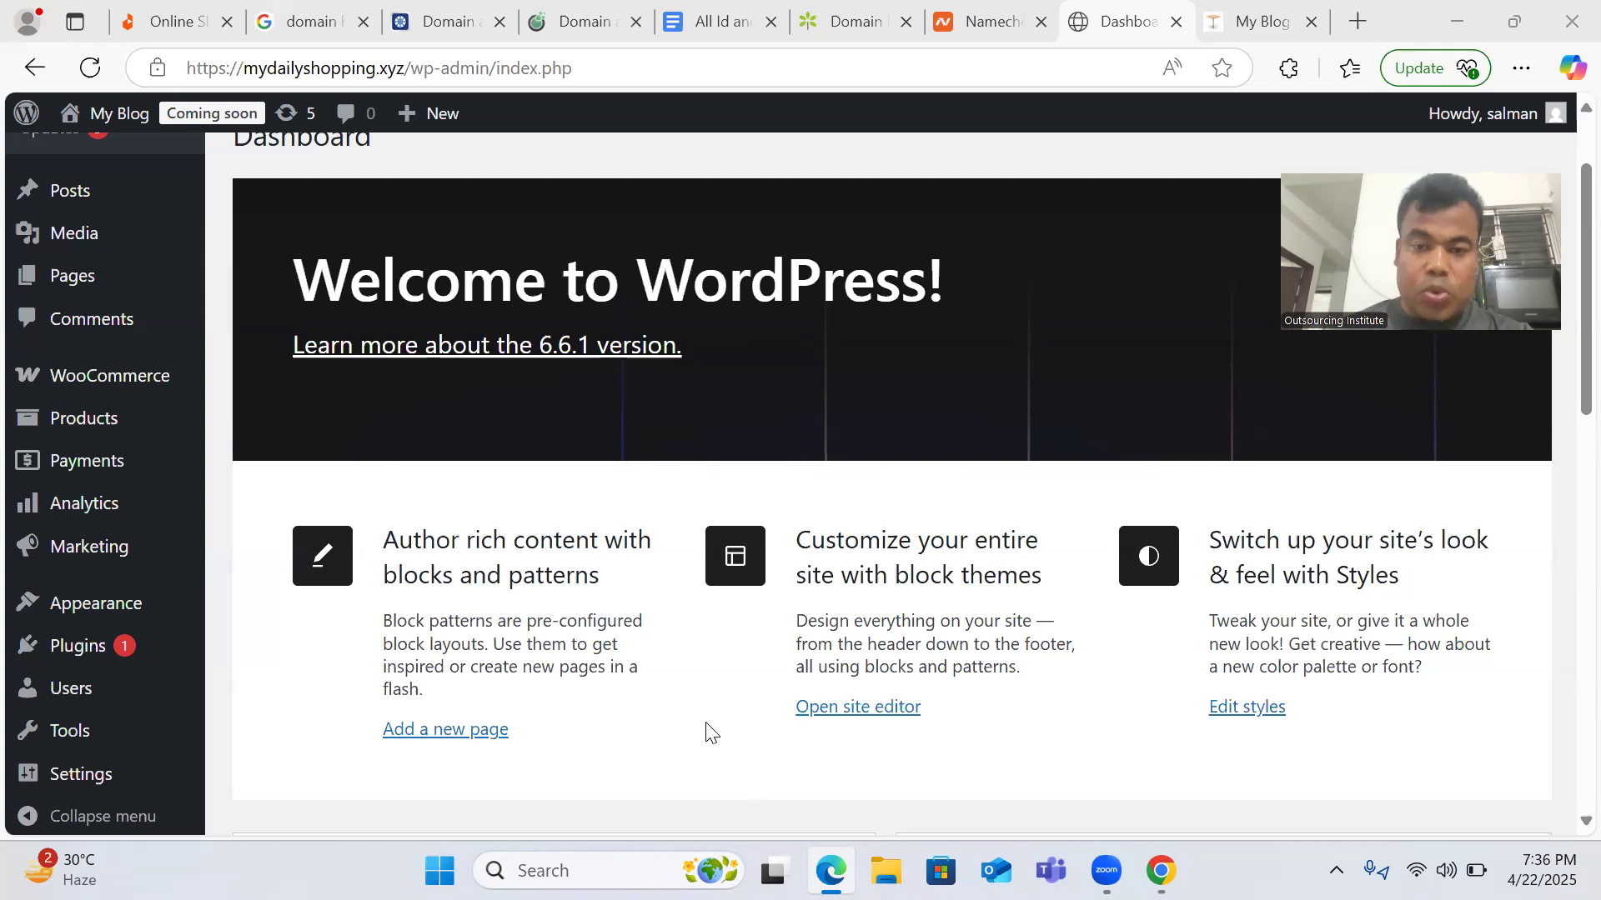
left_click_drag(945, 541, 958, 541)
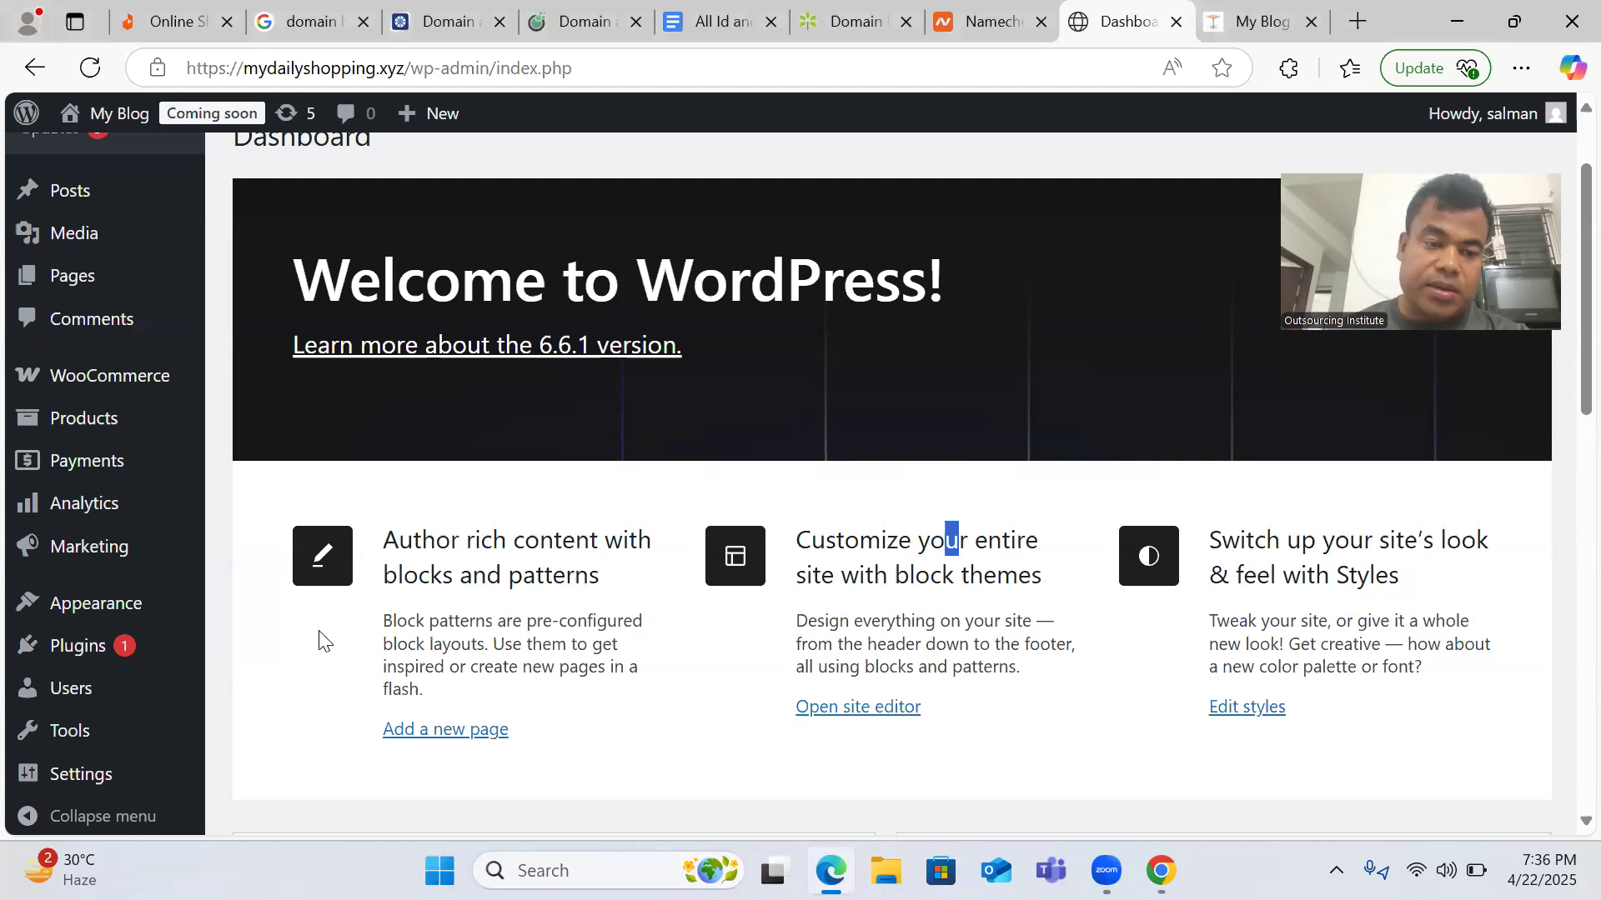
left_click(407, 529)
scroll(565, 579, "down", 4)
scroll(539, 554, "up", 6)
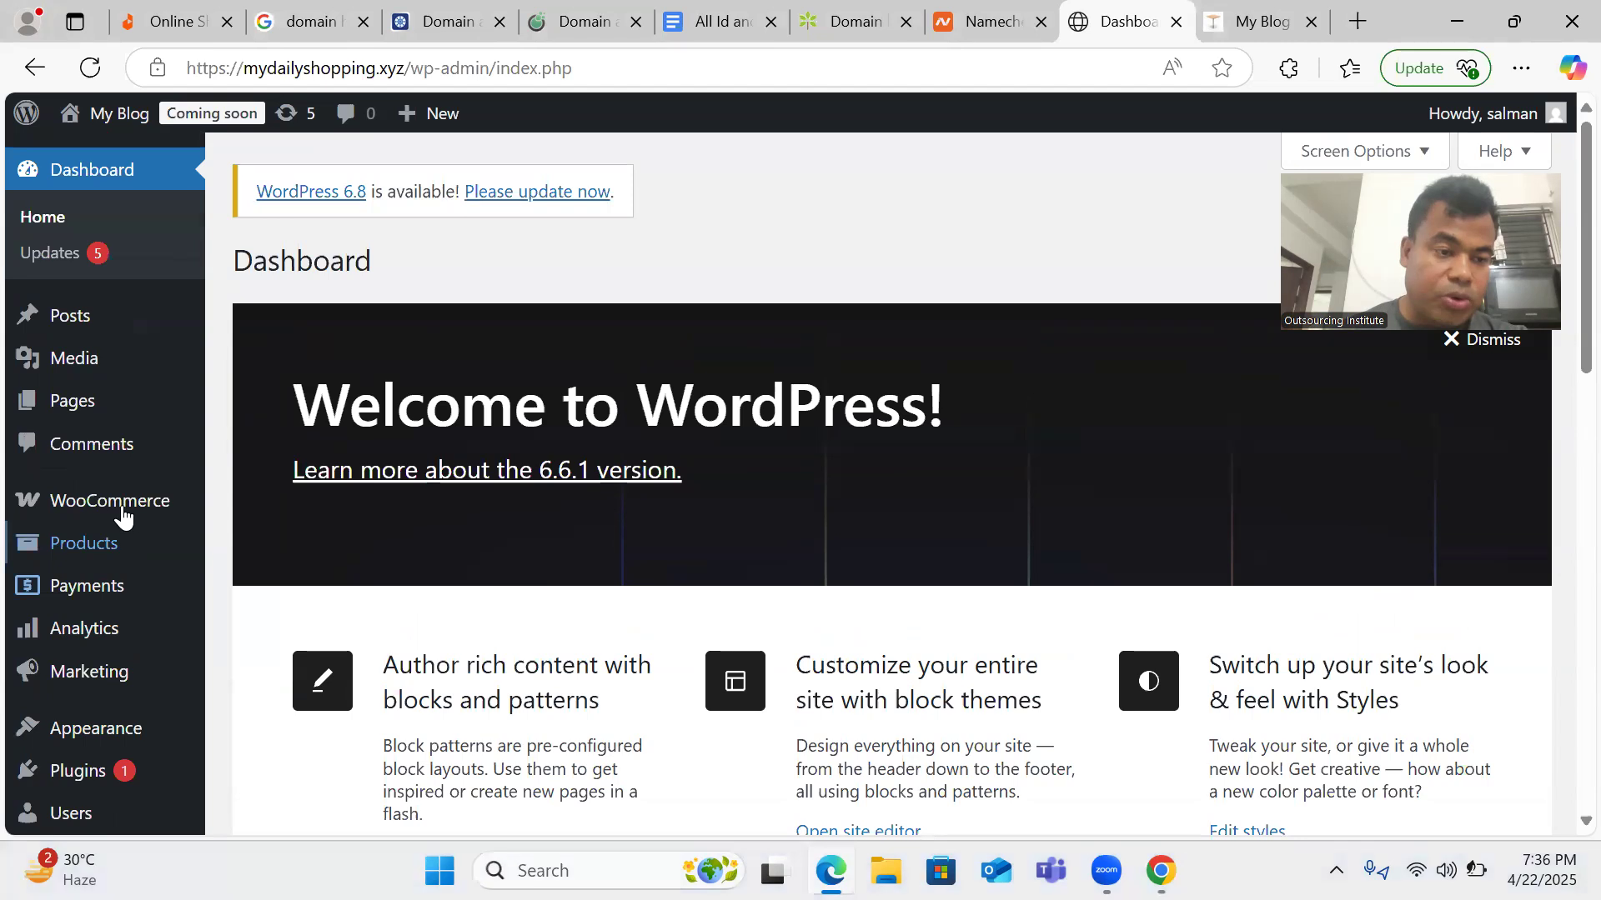
mouse_move(121, 511)
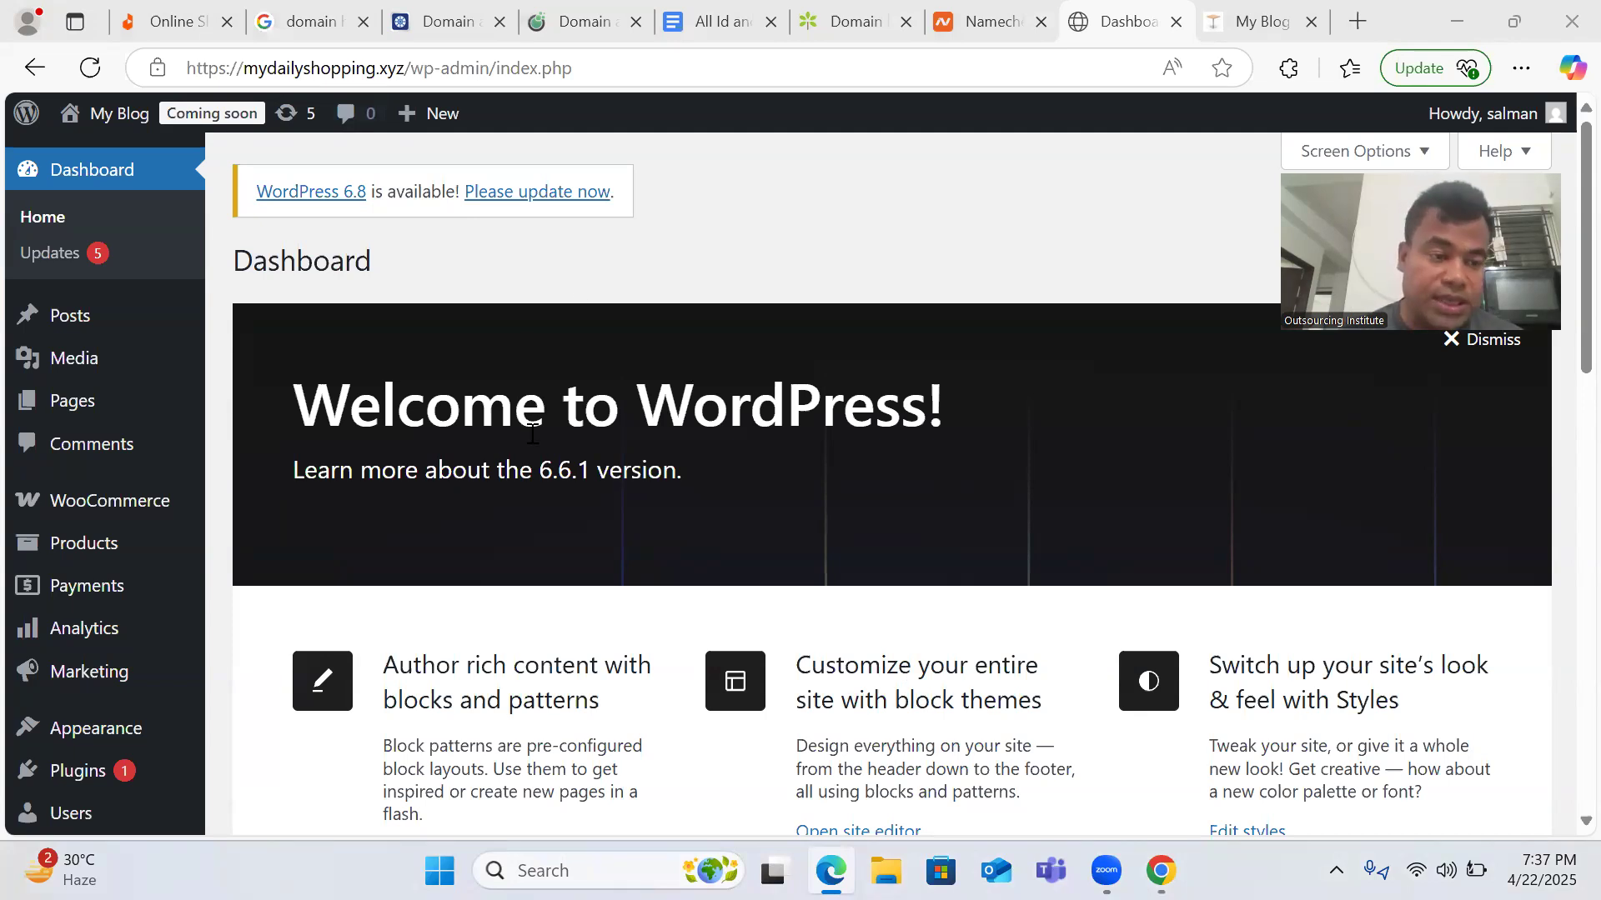
Open WooCommerce Home and go into the Customize Store themes list
left_click(103, 510)
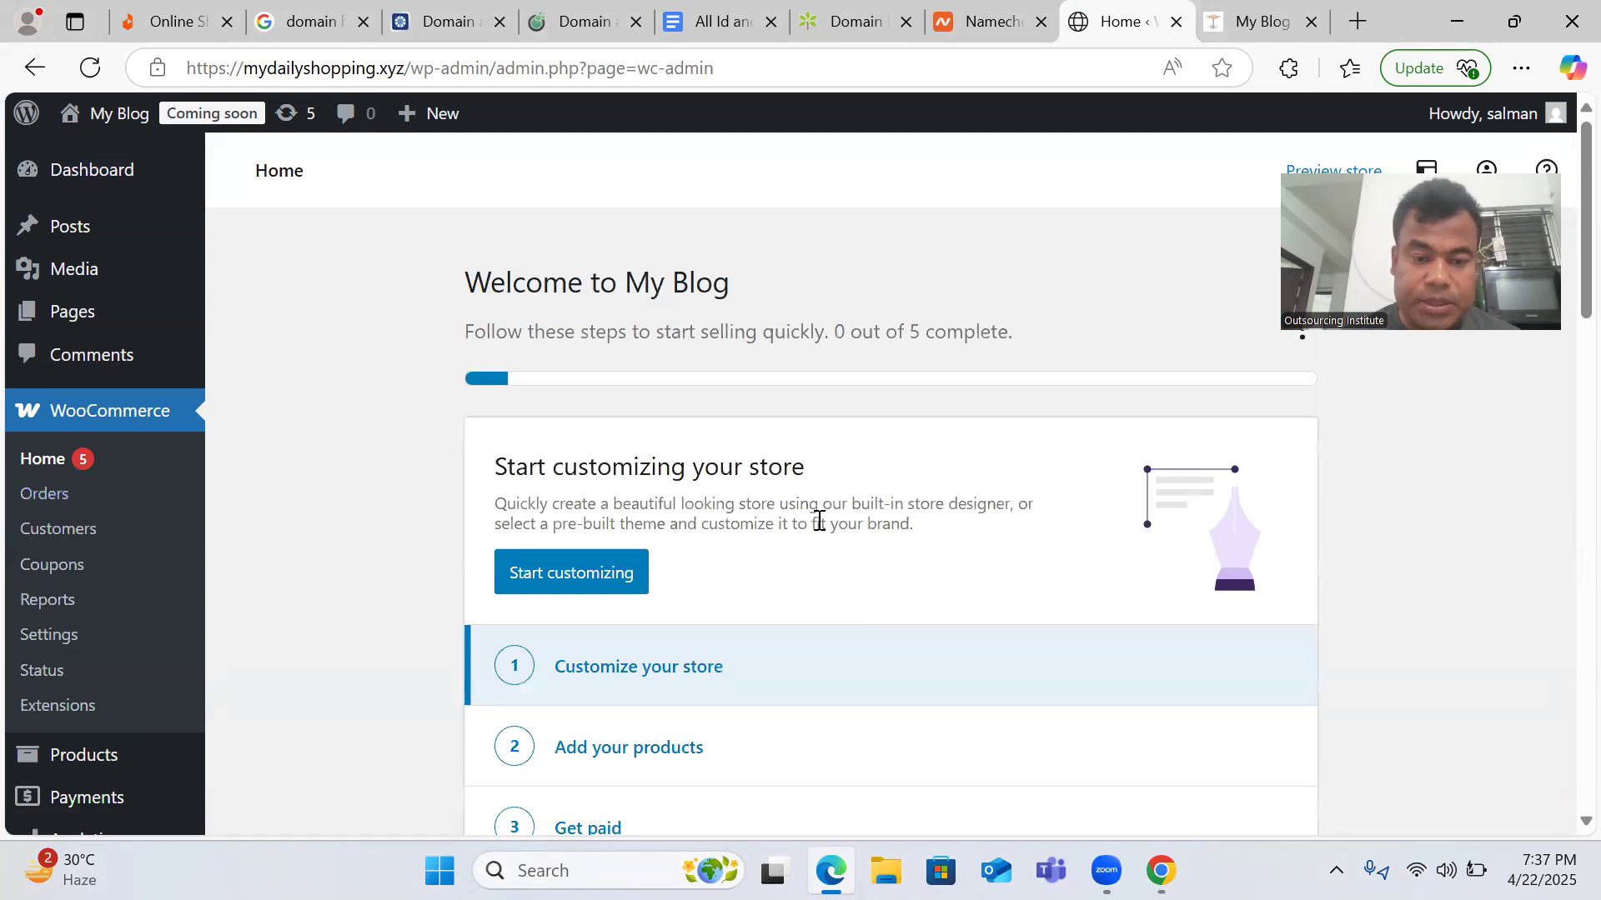
scroll(814, 528, "down", 3)
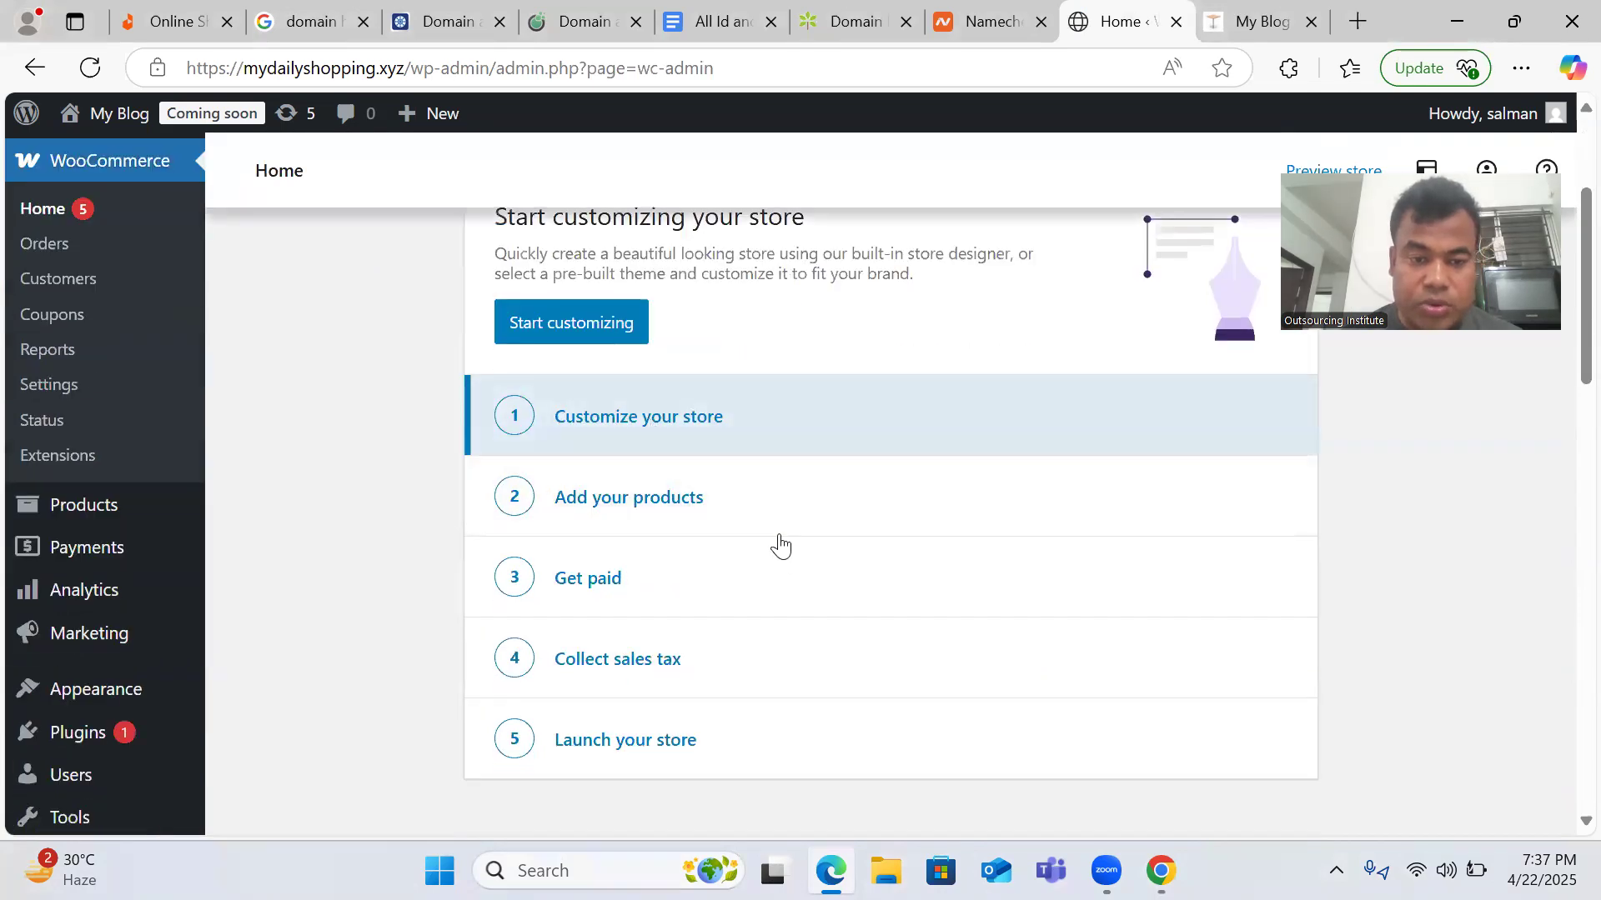
left_click(685, 422)
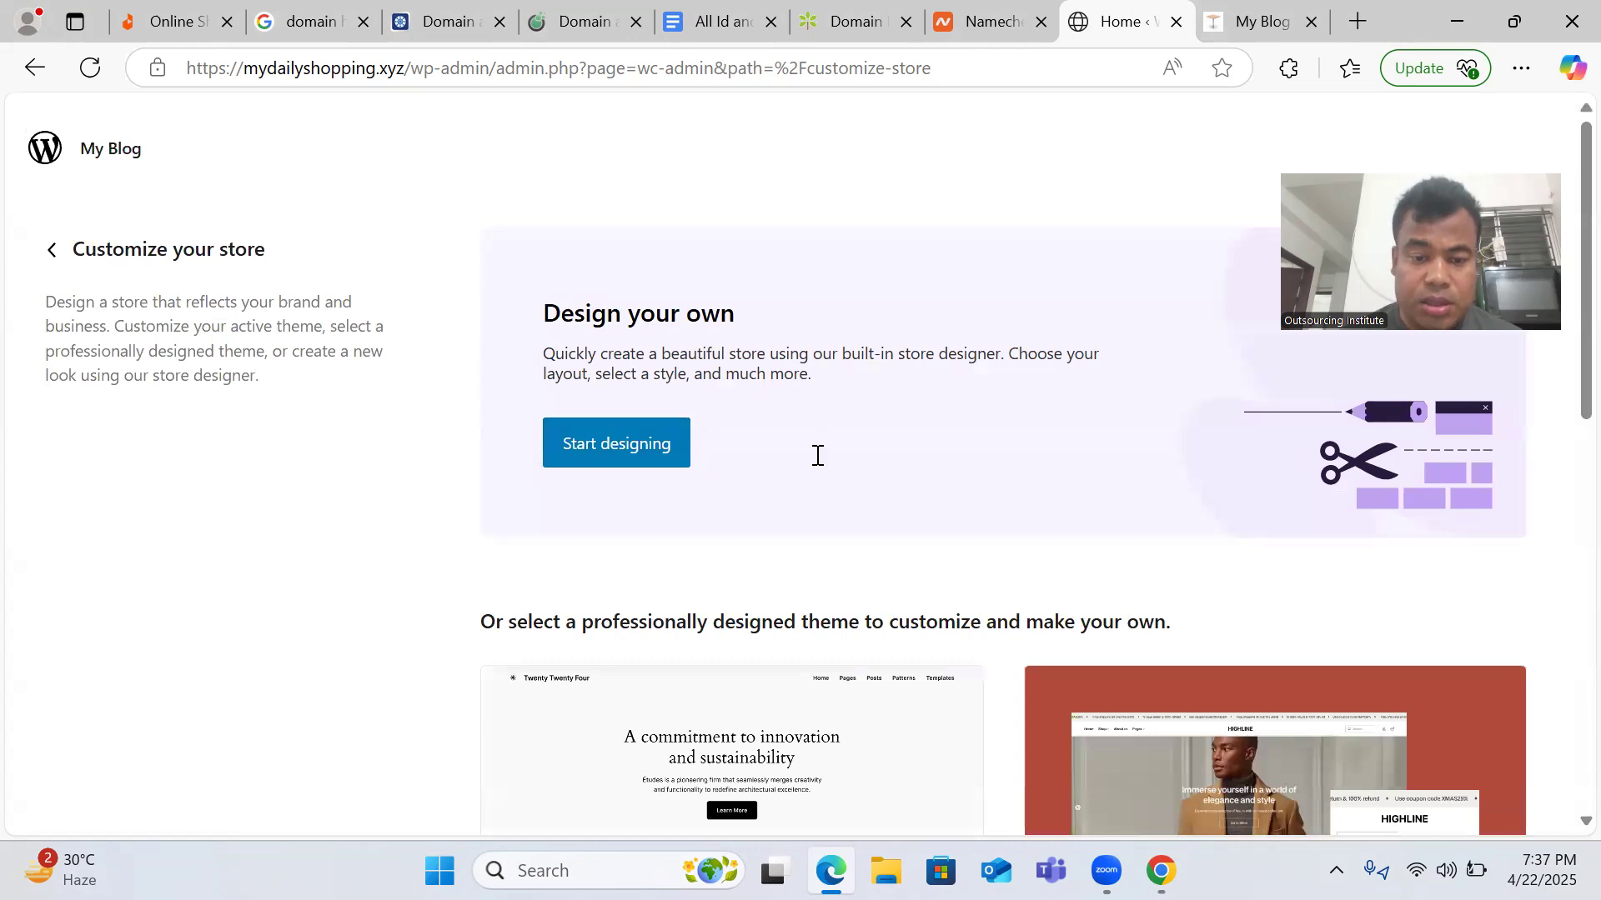
scroll(817, 456, "down", 10)
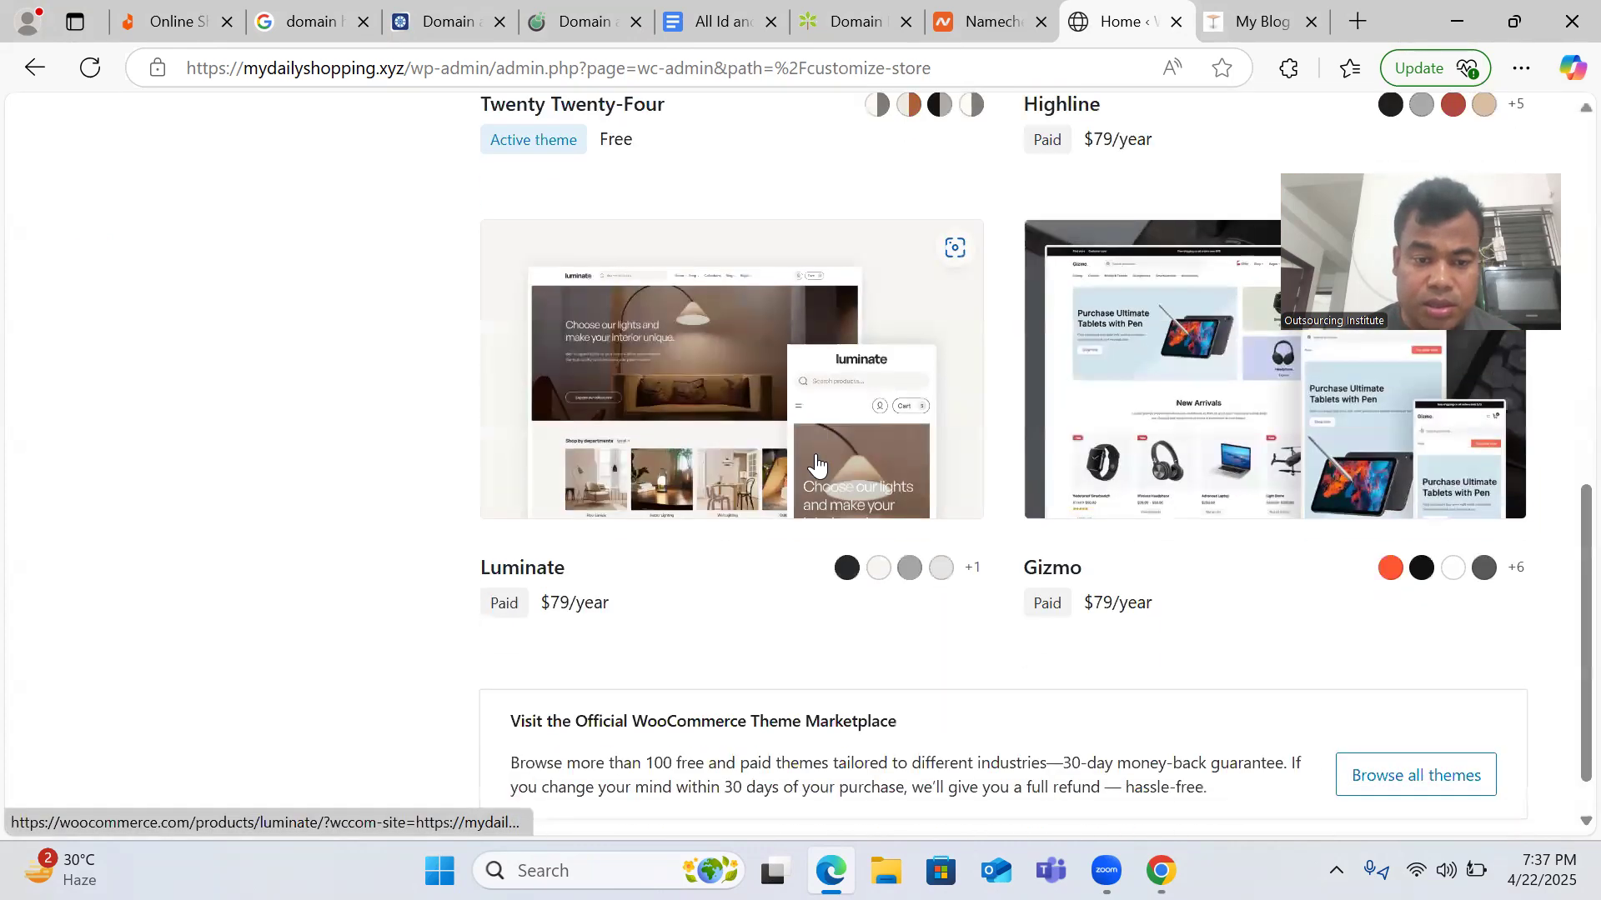
scroll(816, 463, "up", 10)
Go back to WooCommerce Home and review its 0-of-5 setup checklist
left_click(35, 68)
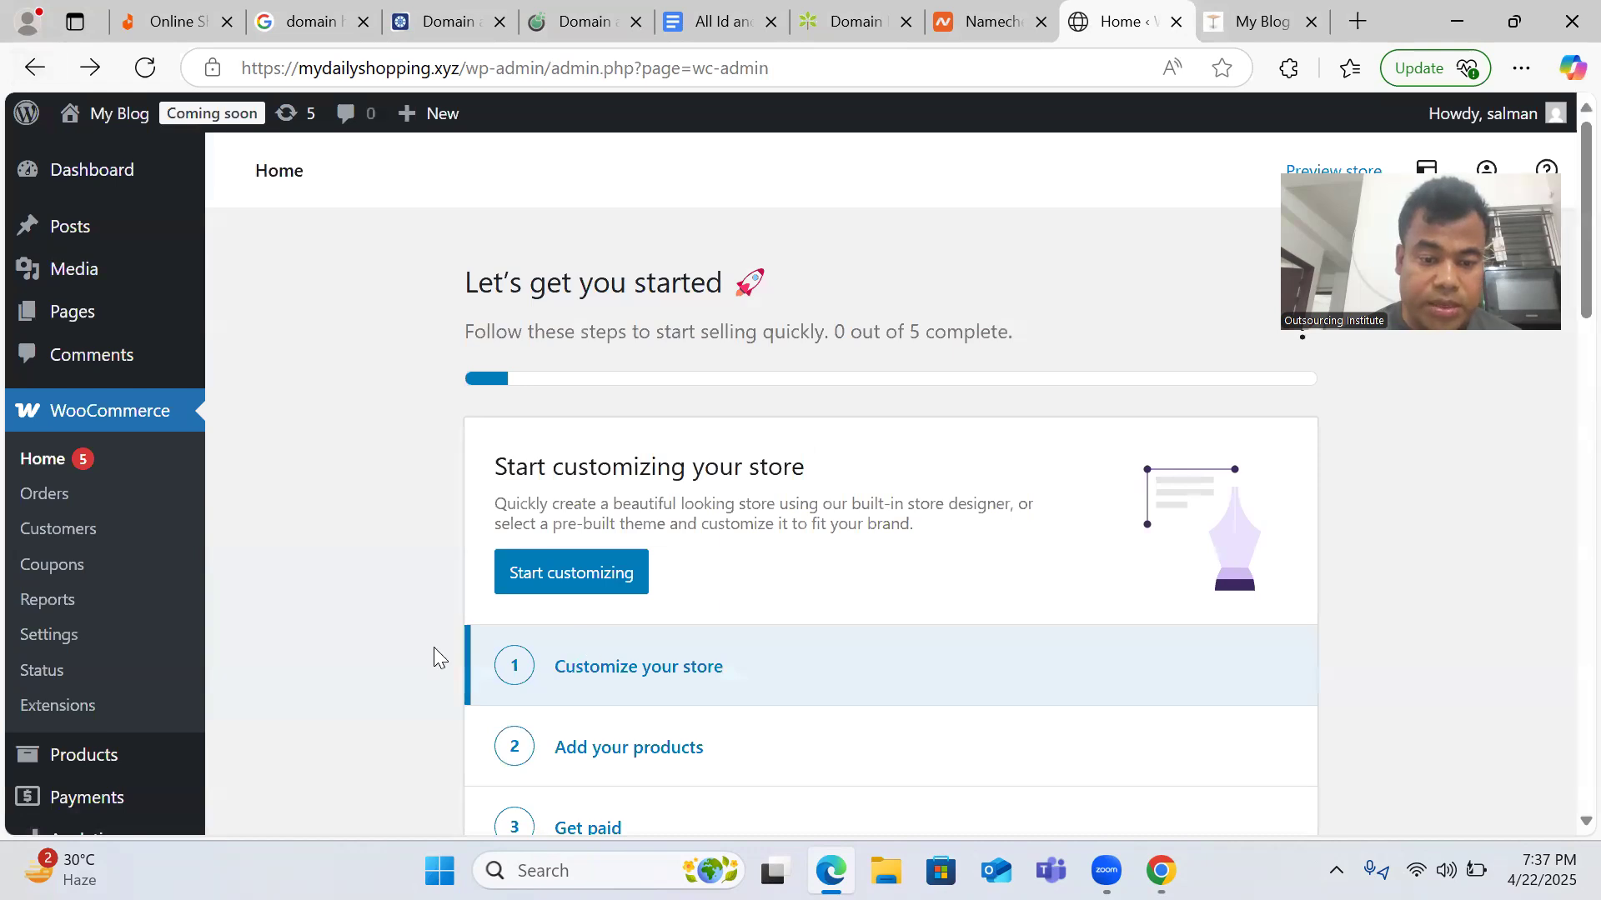
scroll(434, 647, "down", 7)
scroll(434, 614, "up", 5)
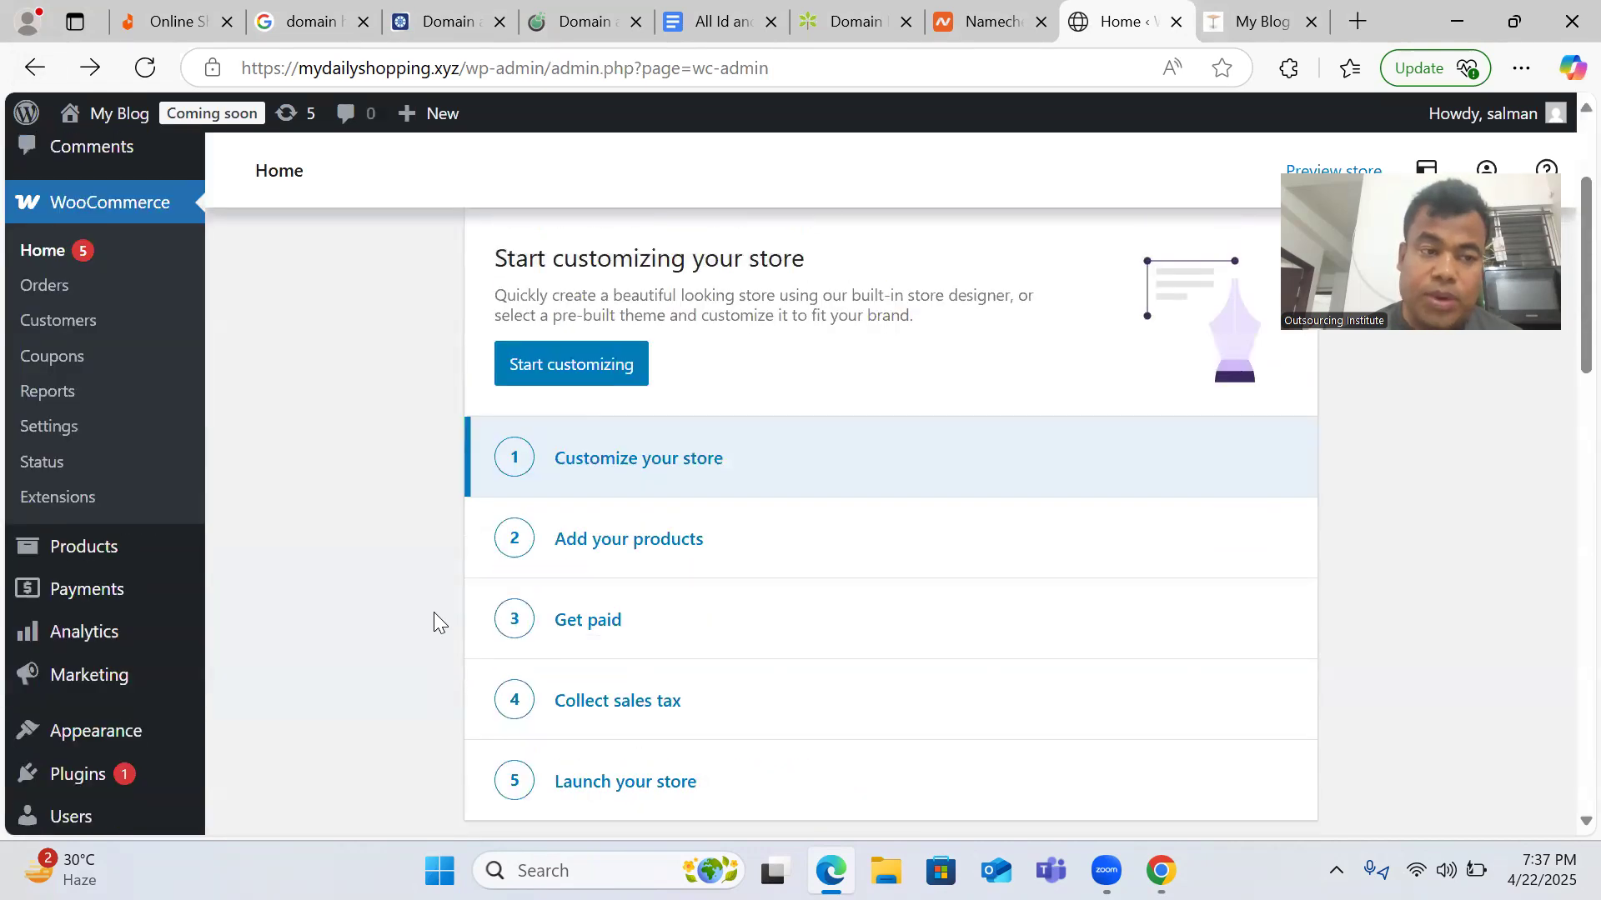
scroll(432, 608, "up", 3)
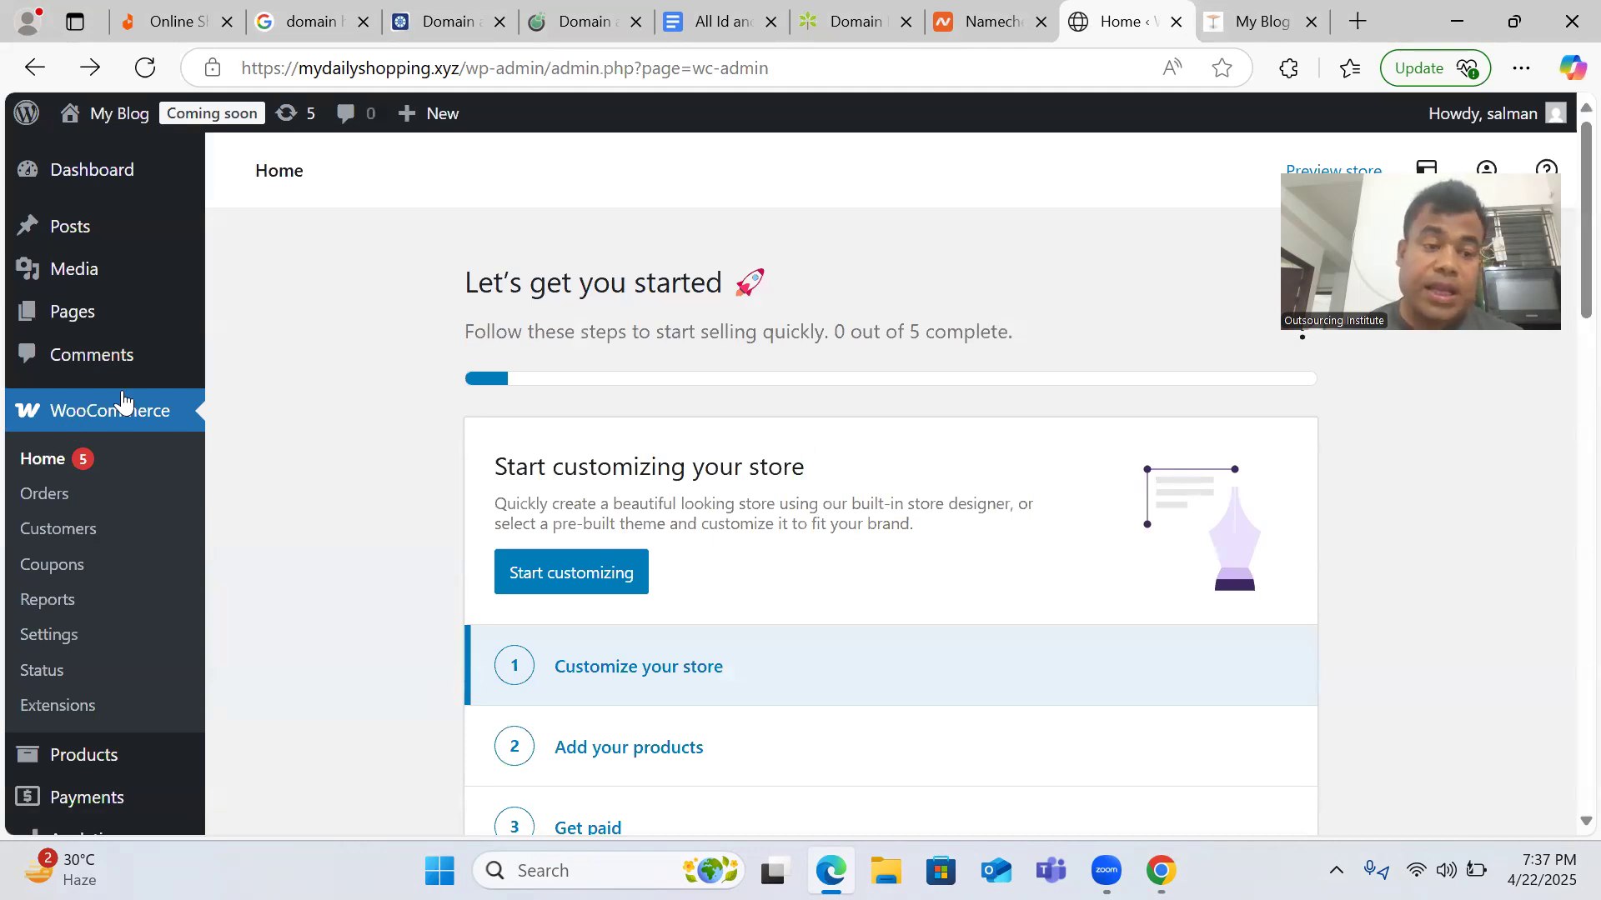
scroll(138, 515, "down", 2)
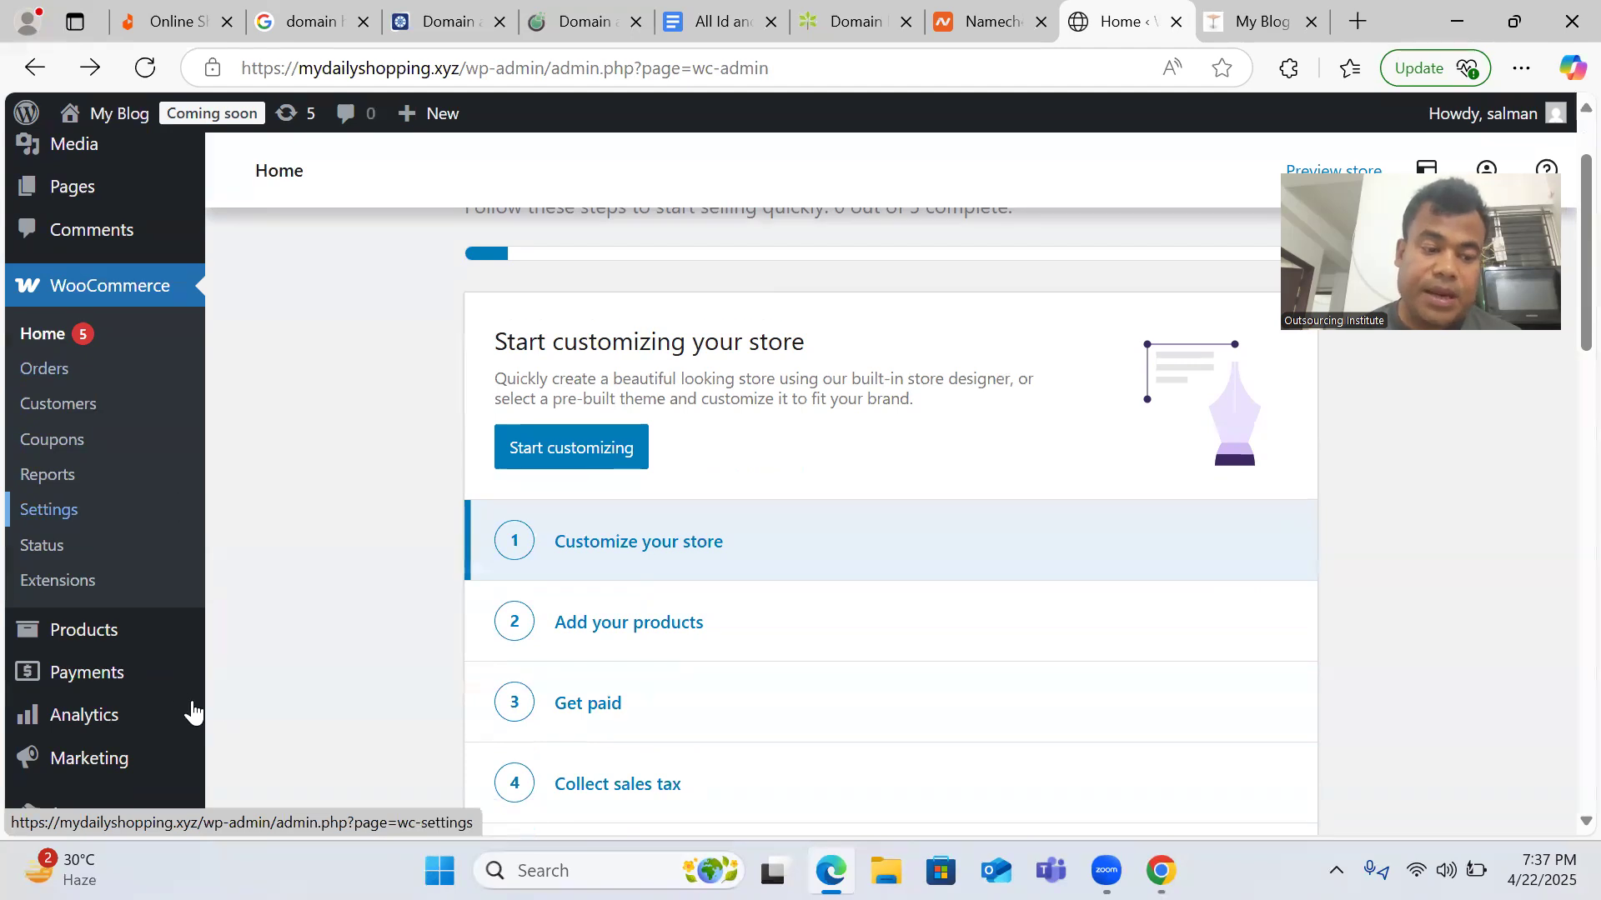
Reload the My Blog live-site tab to check its current state, then return to admin
left_click(1263, 25)
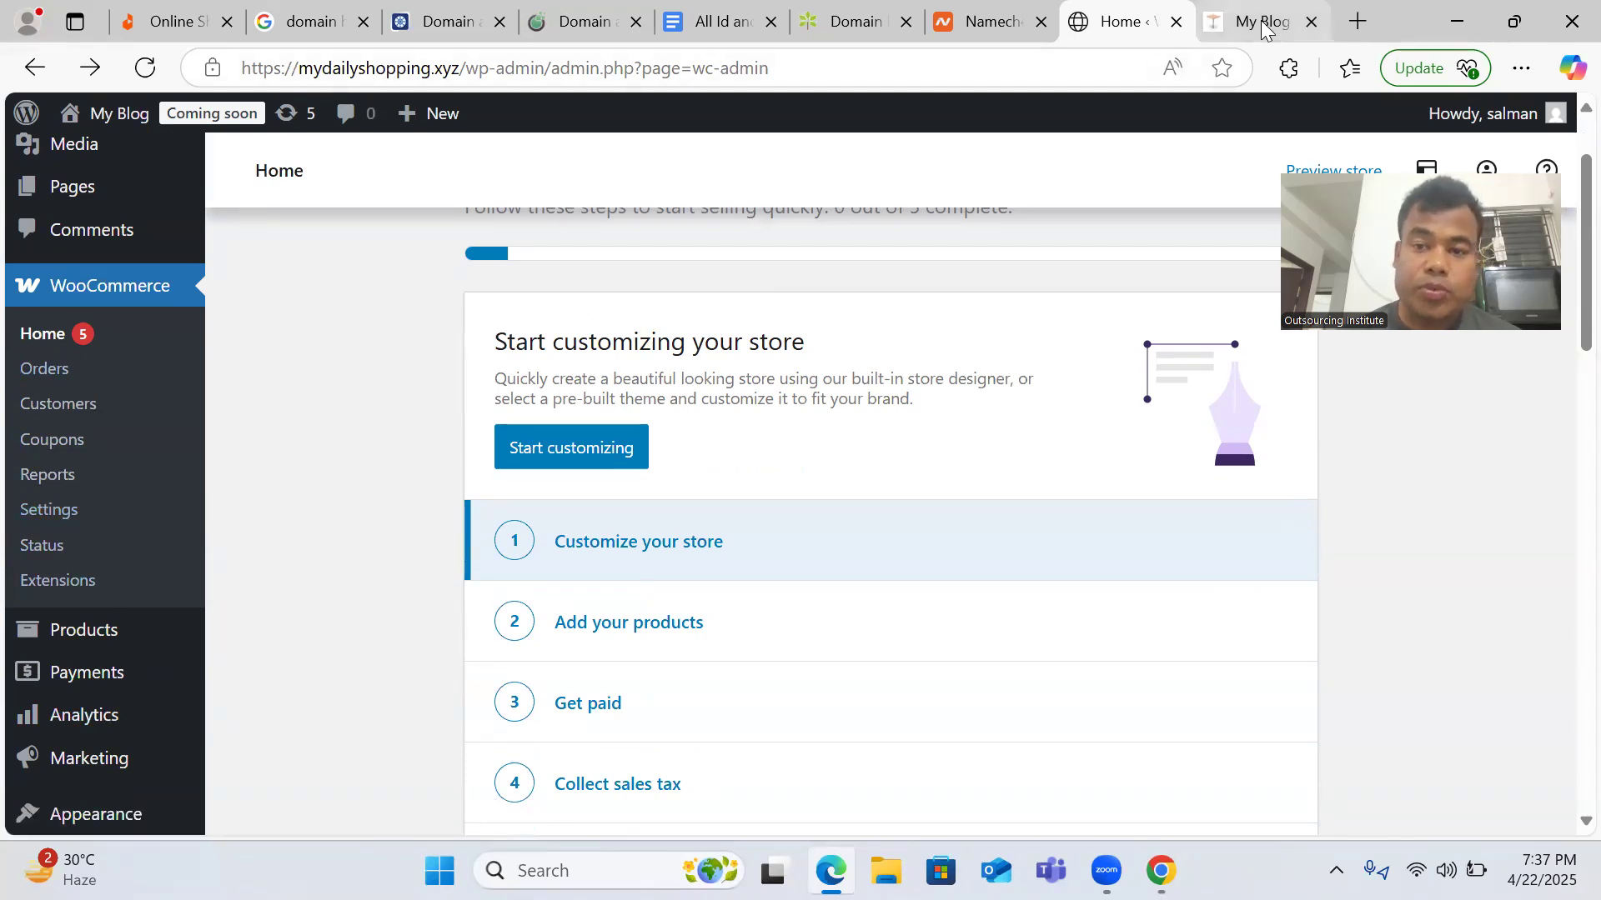
left_click(91, 68)
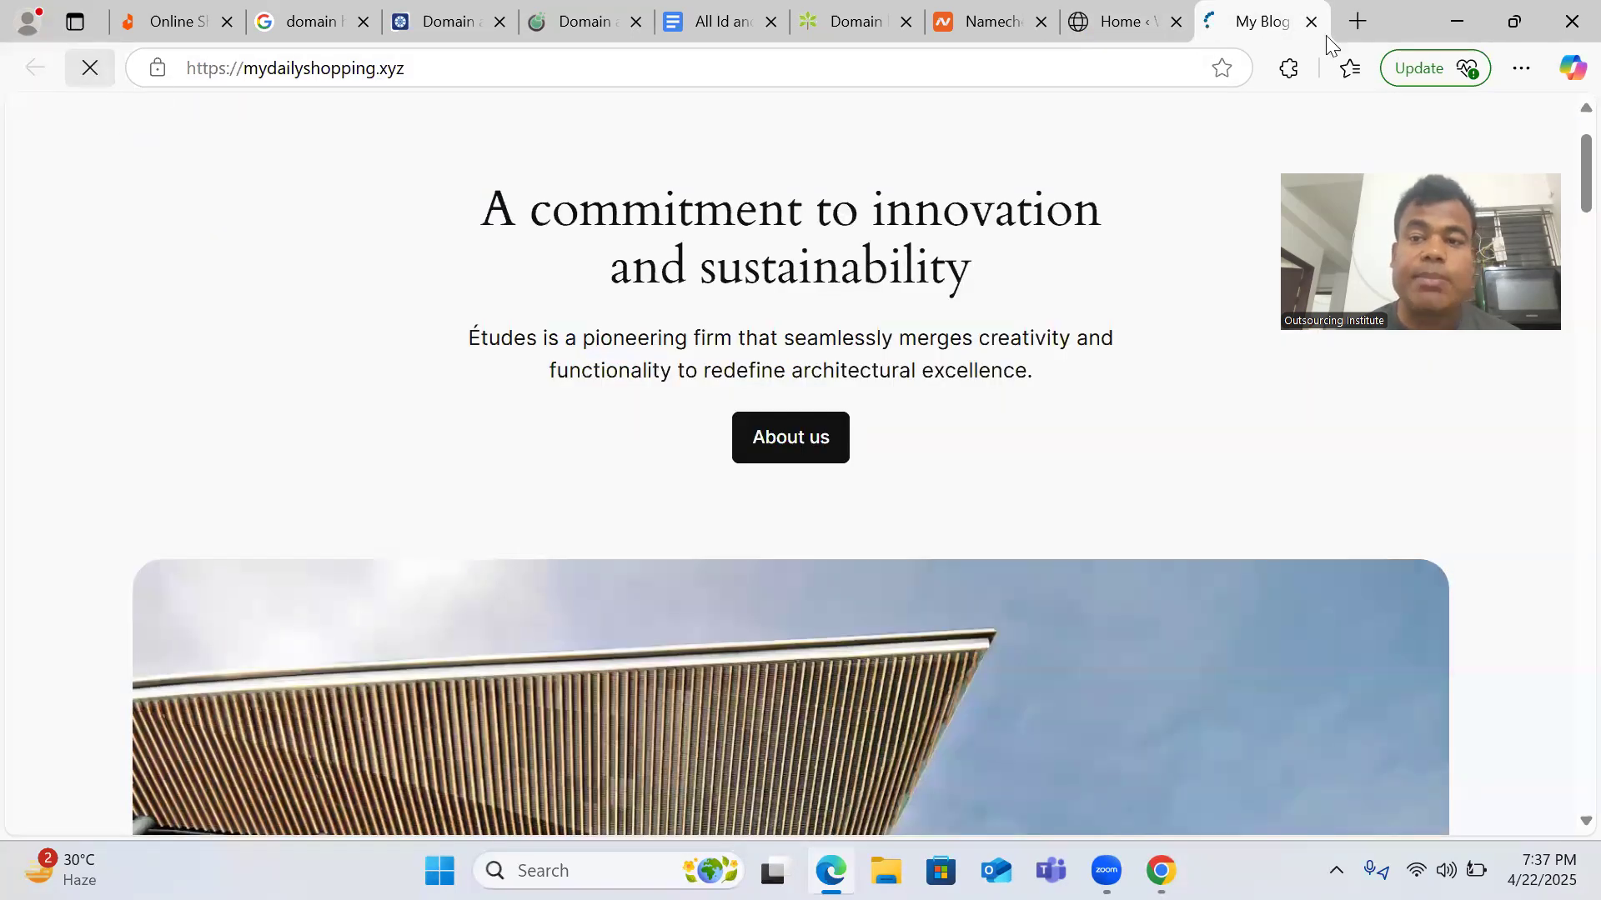
left_click(1114, 21)
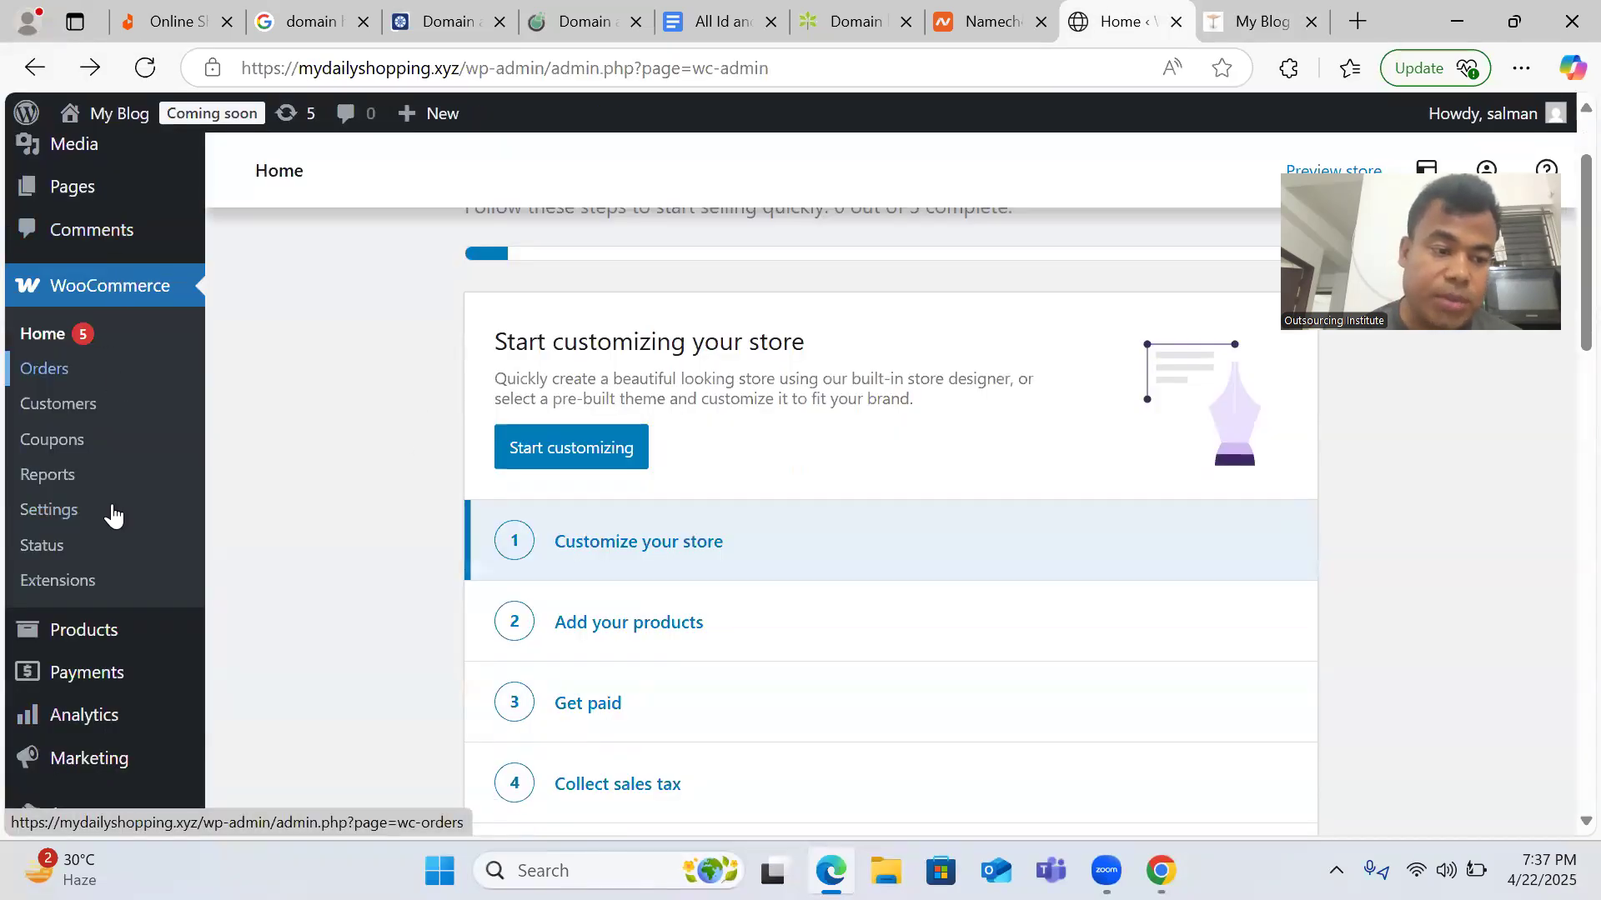
Go to Appearance > Themes, showing three installed themes with Twenty Twenty-Four active
scroll(107, 507, "down", 2)
mouse_move(106, 500)
scroll(107, 533, "down", 2)
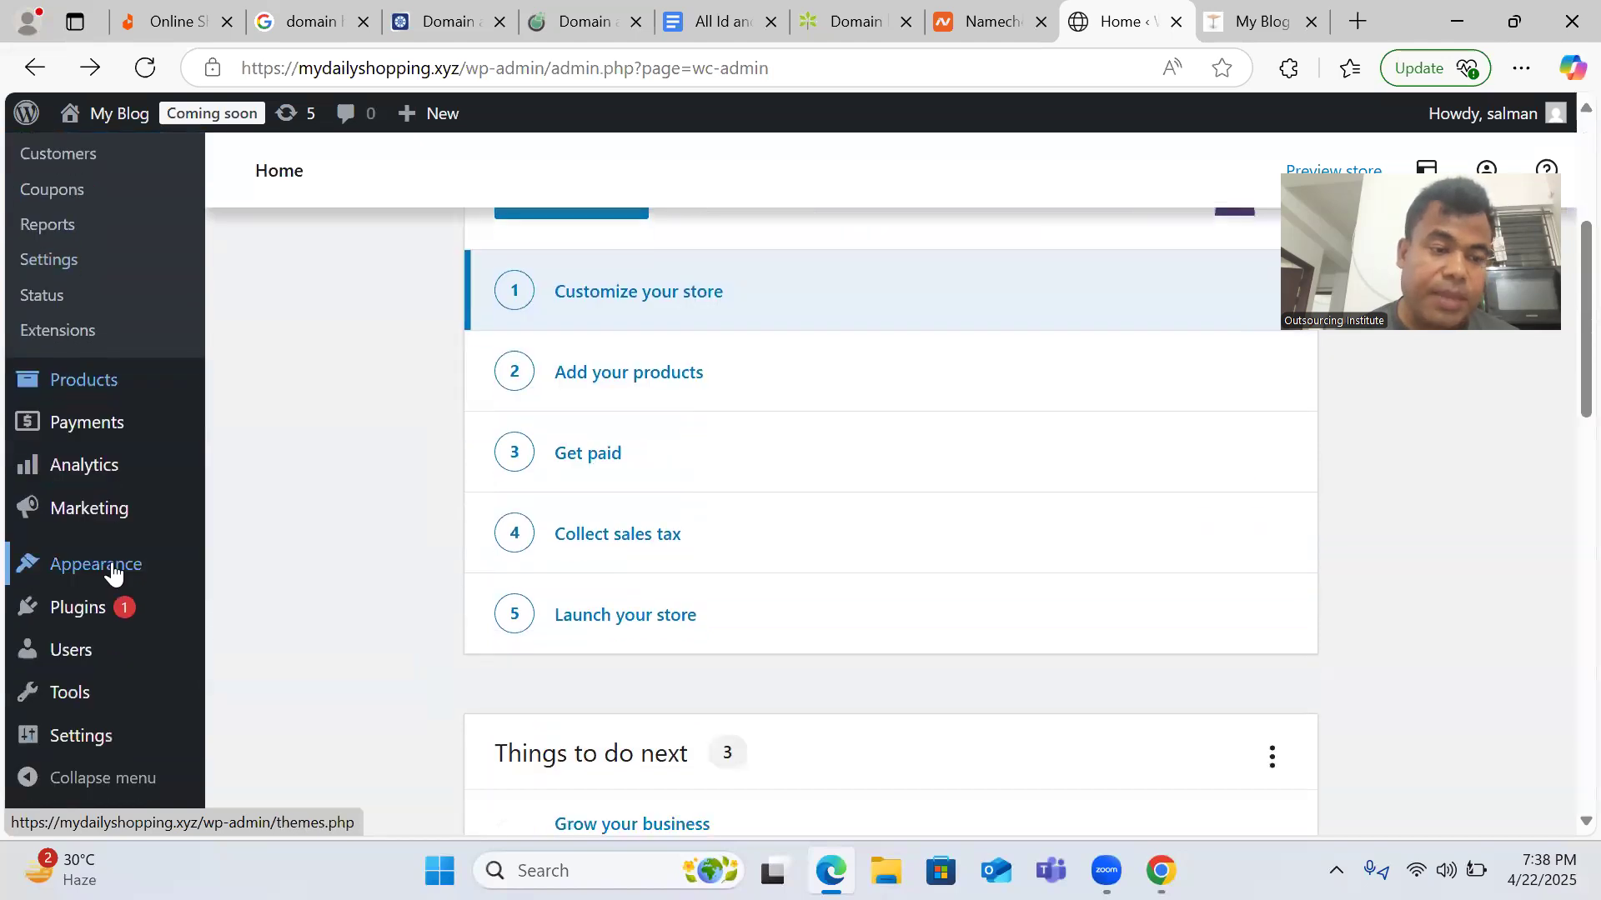
scroll(89, 172, "up", 5)
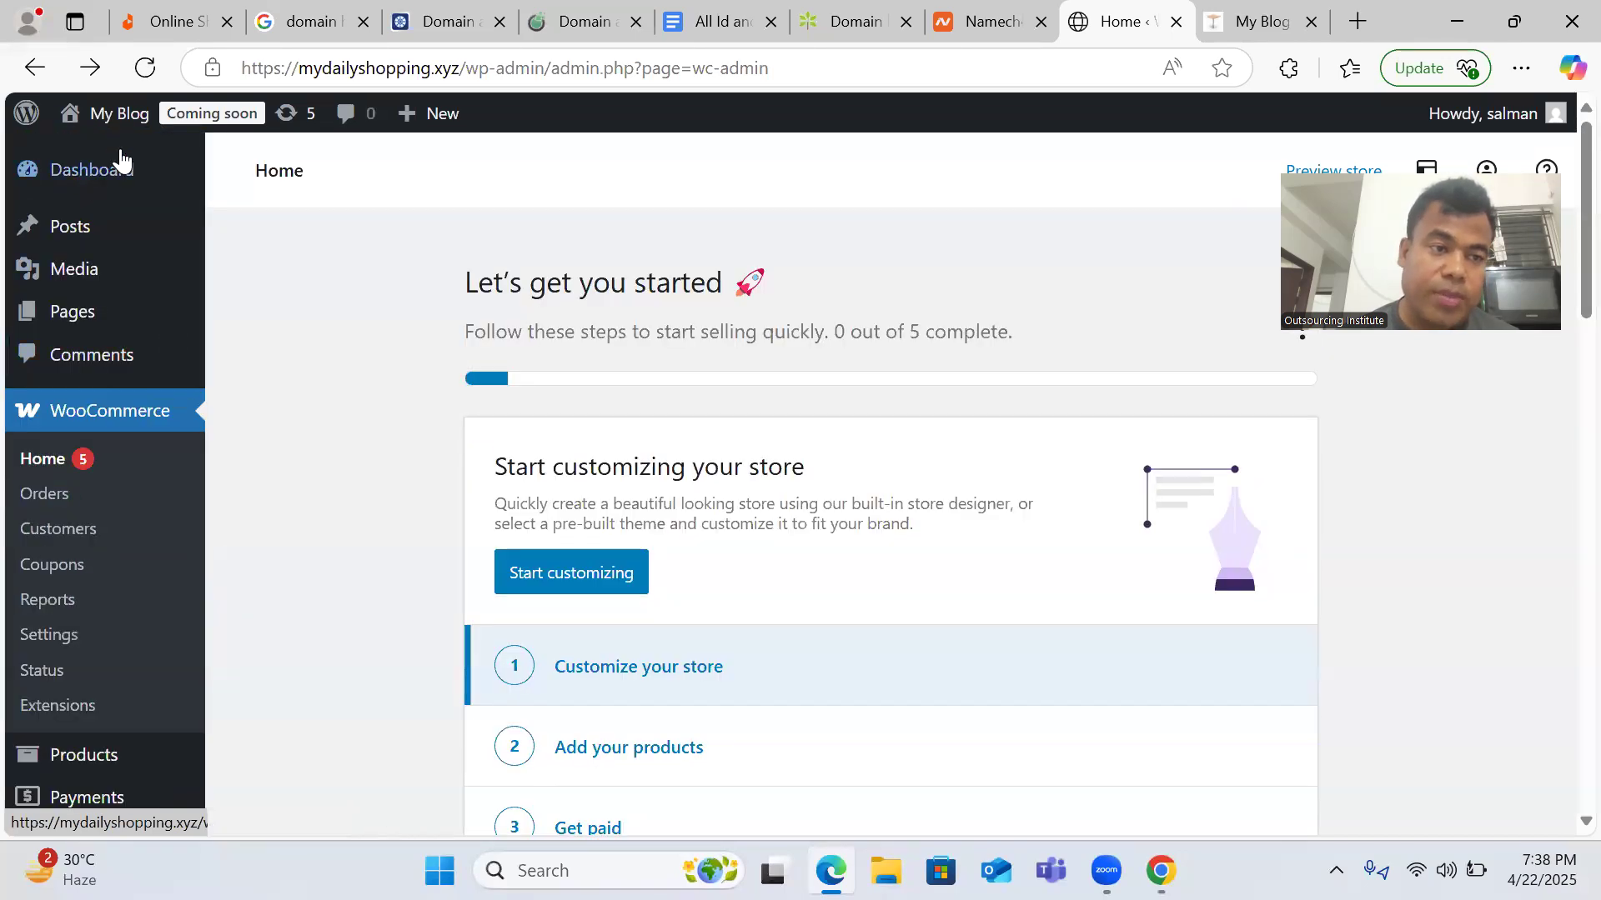
scroll(117, 414, "down", 5)
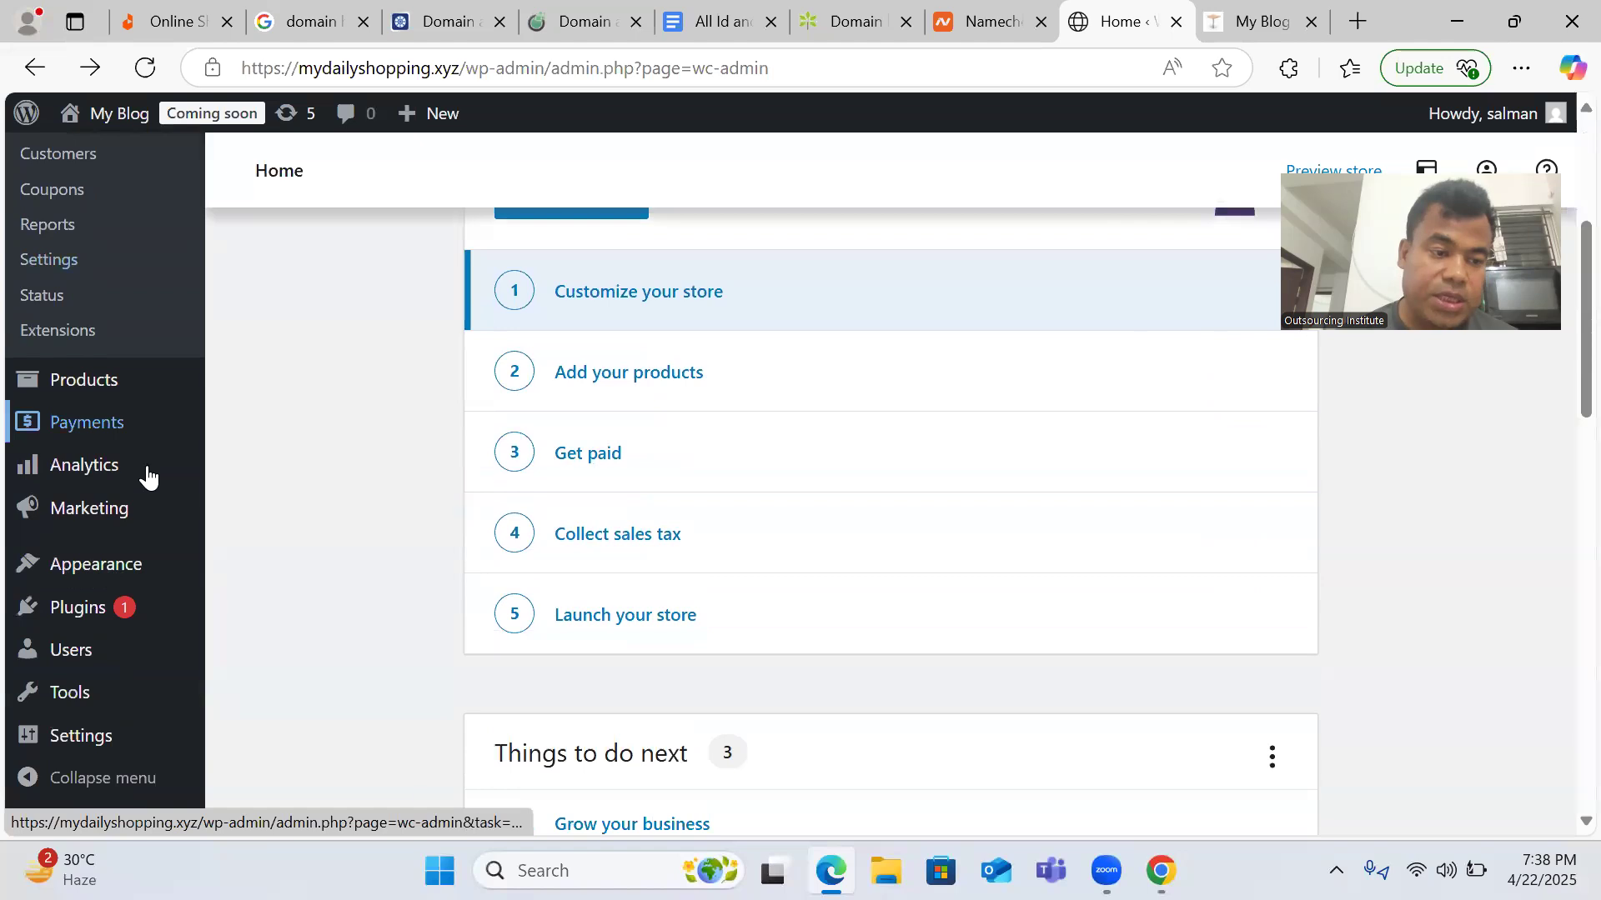
scroll(146, 467, "down", 2)
mouse_move(114, 454)
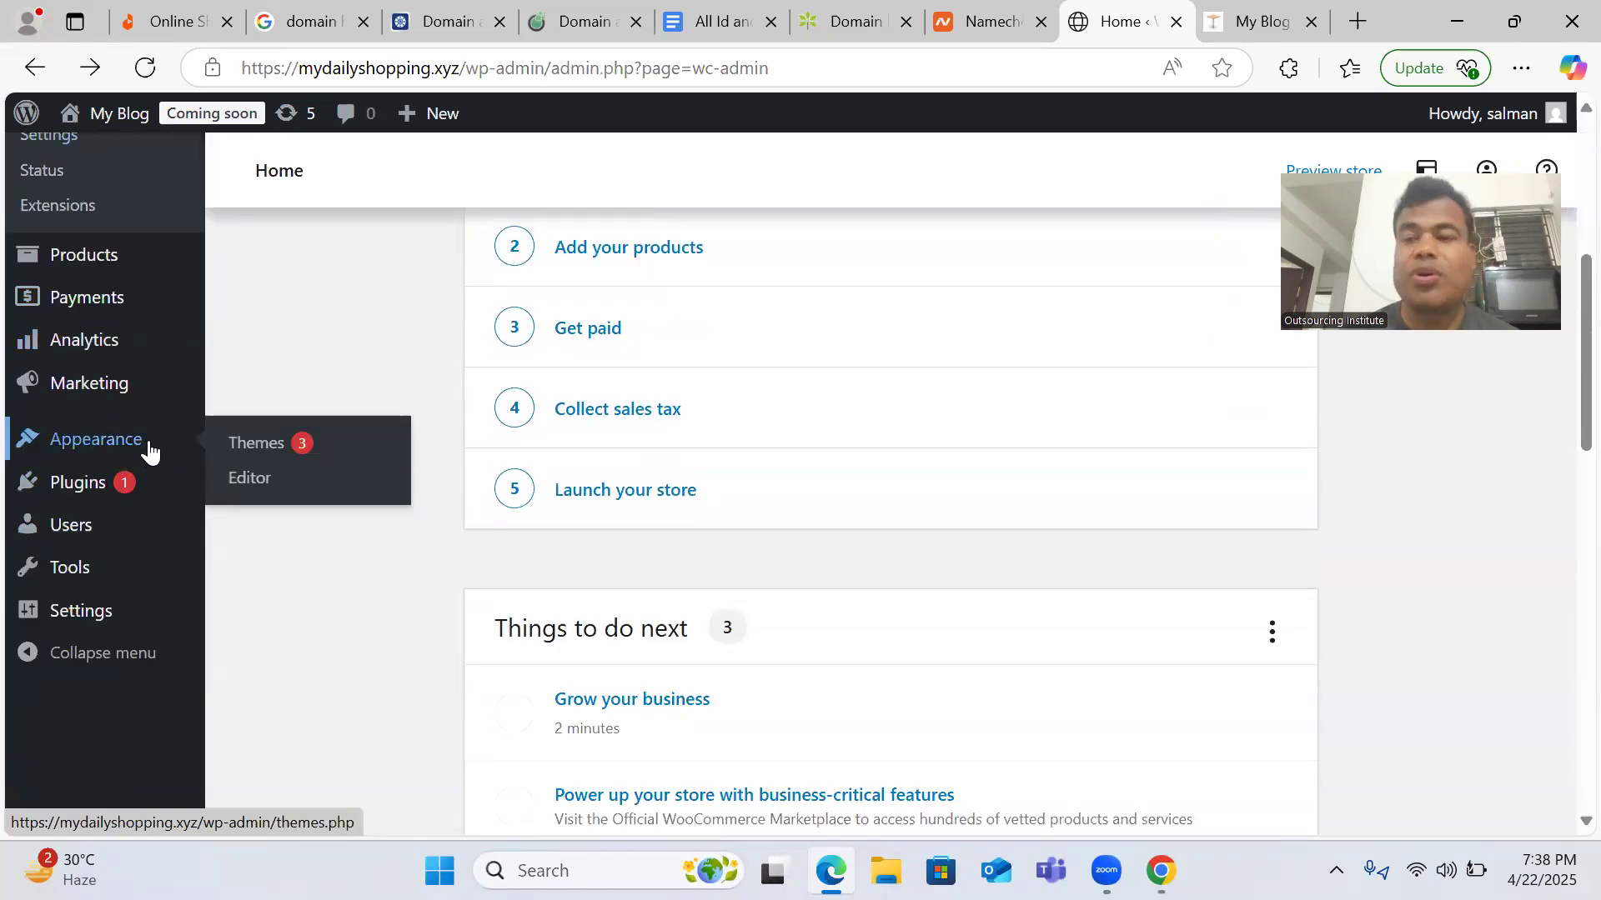
left_click(129, 437)
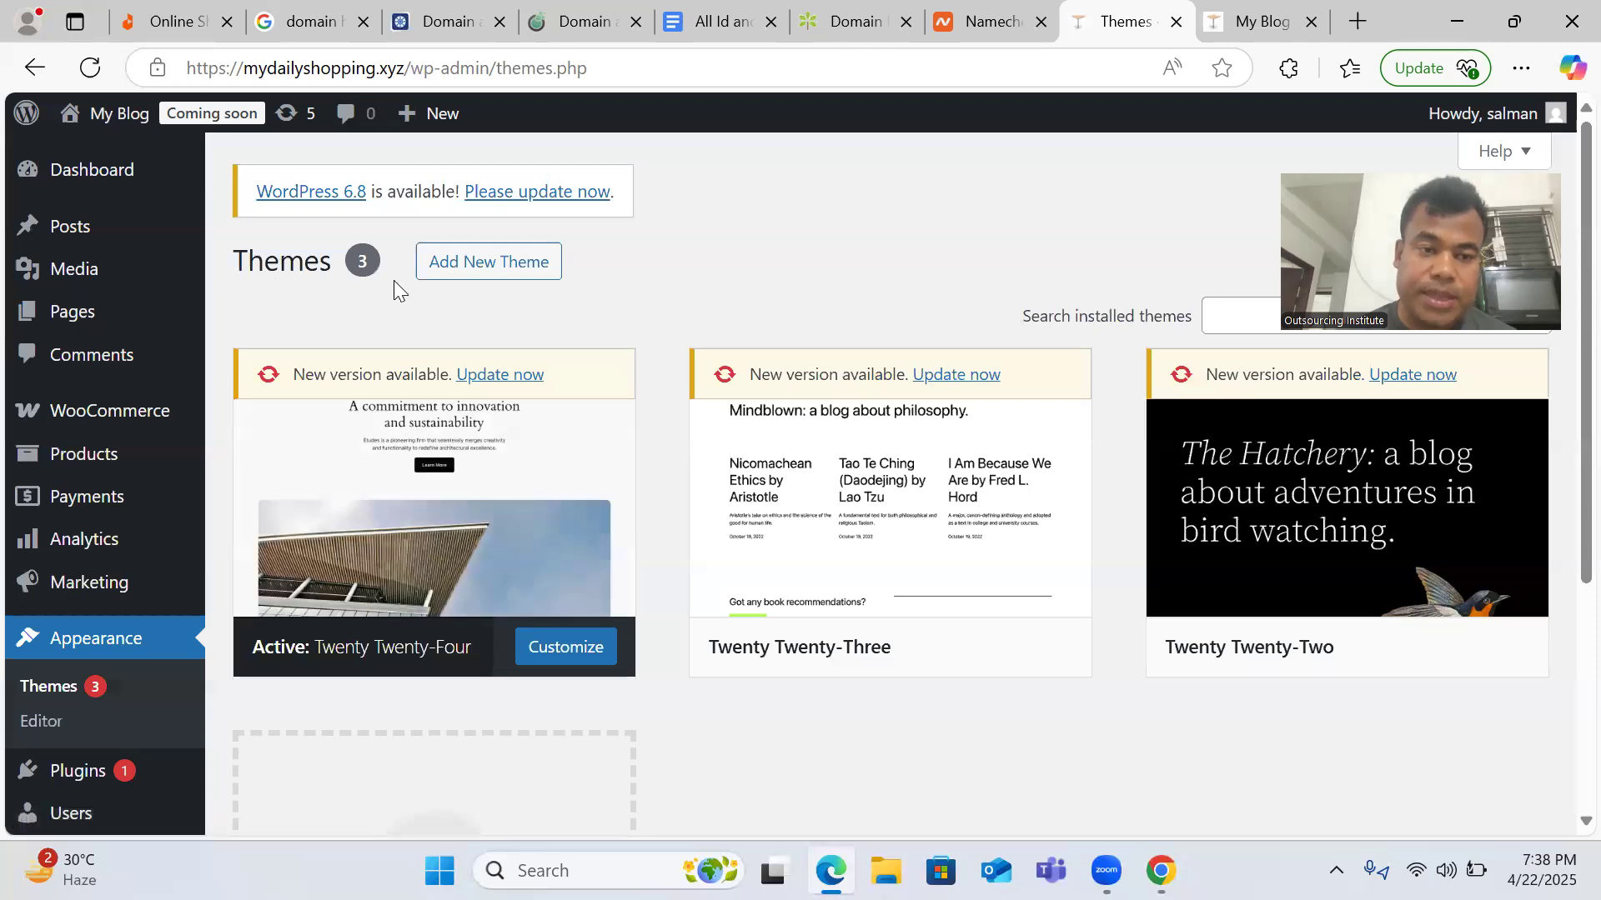
Open the Add New Theme page of the theme directory
left_click(513, 273)
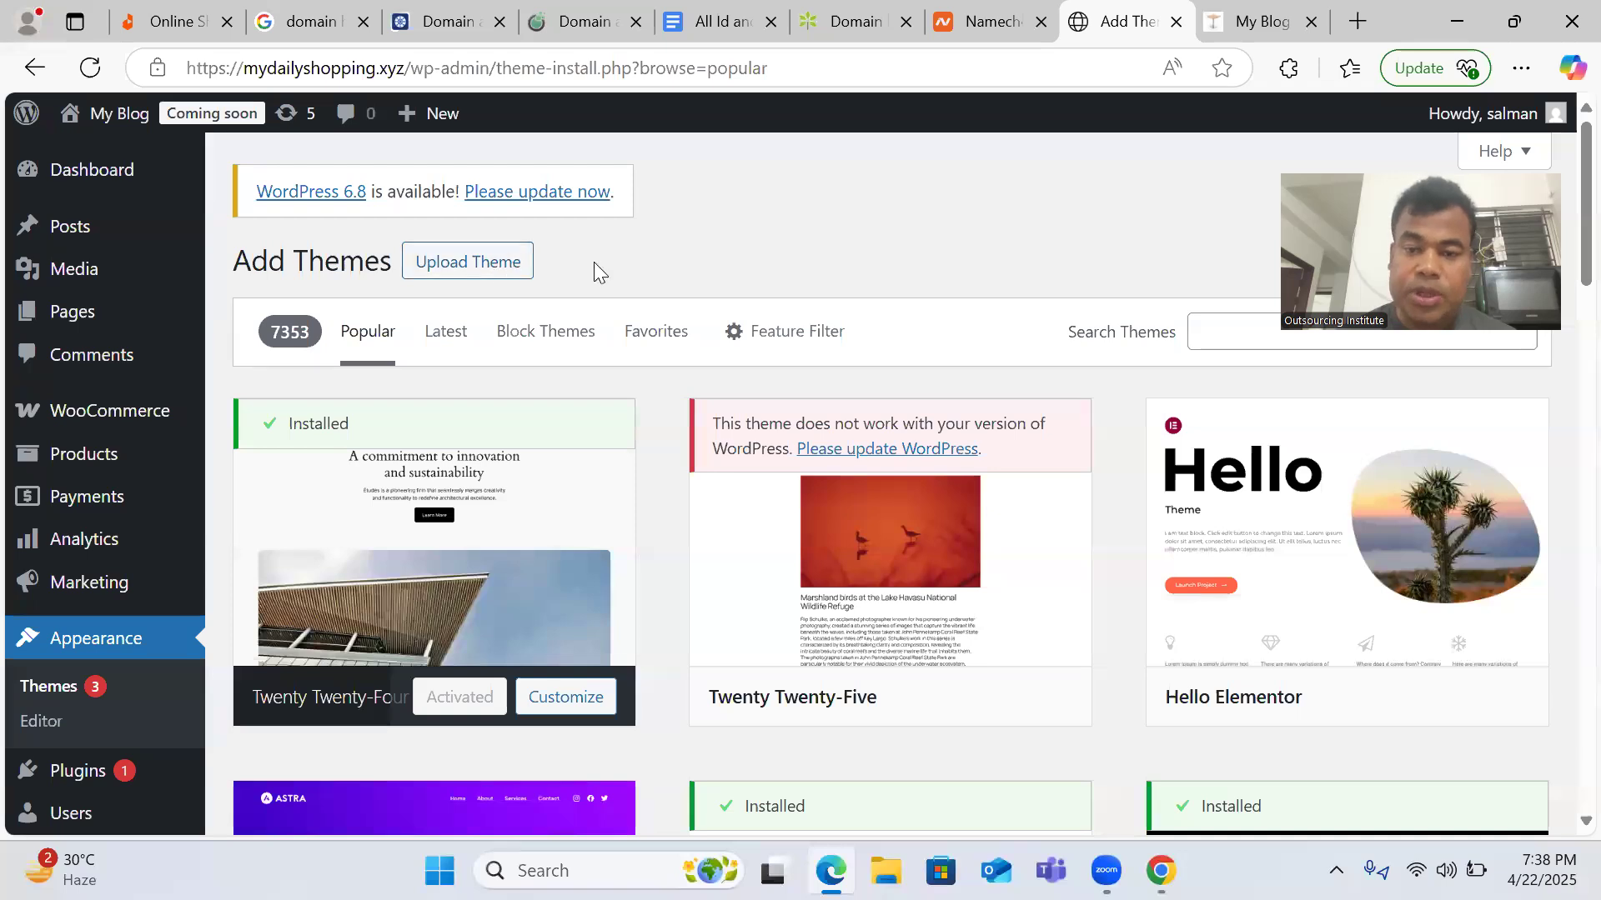
mouse_move(477, 582)
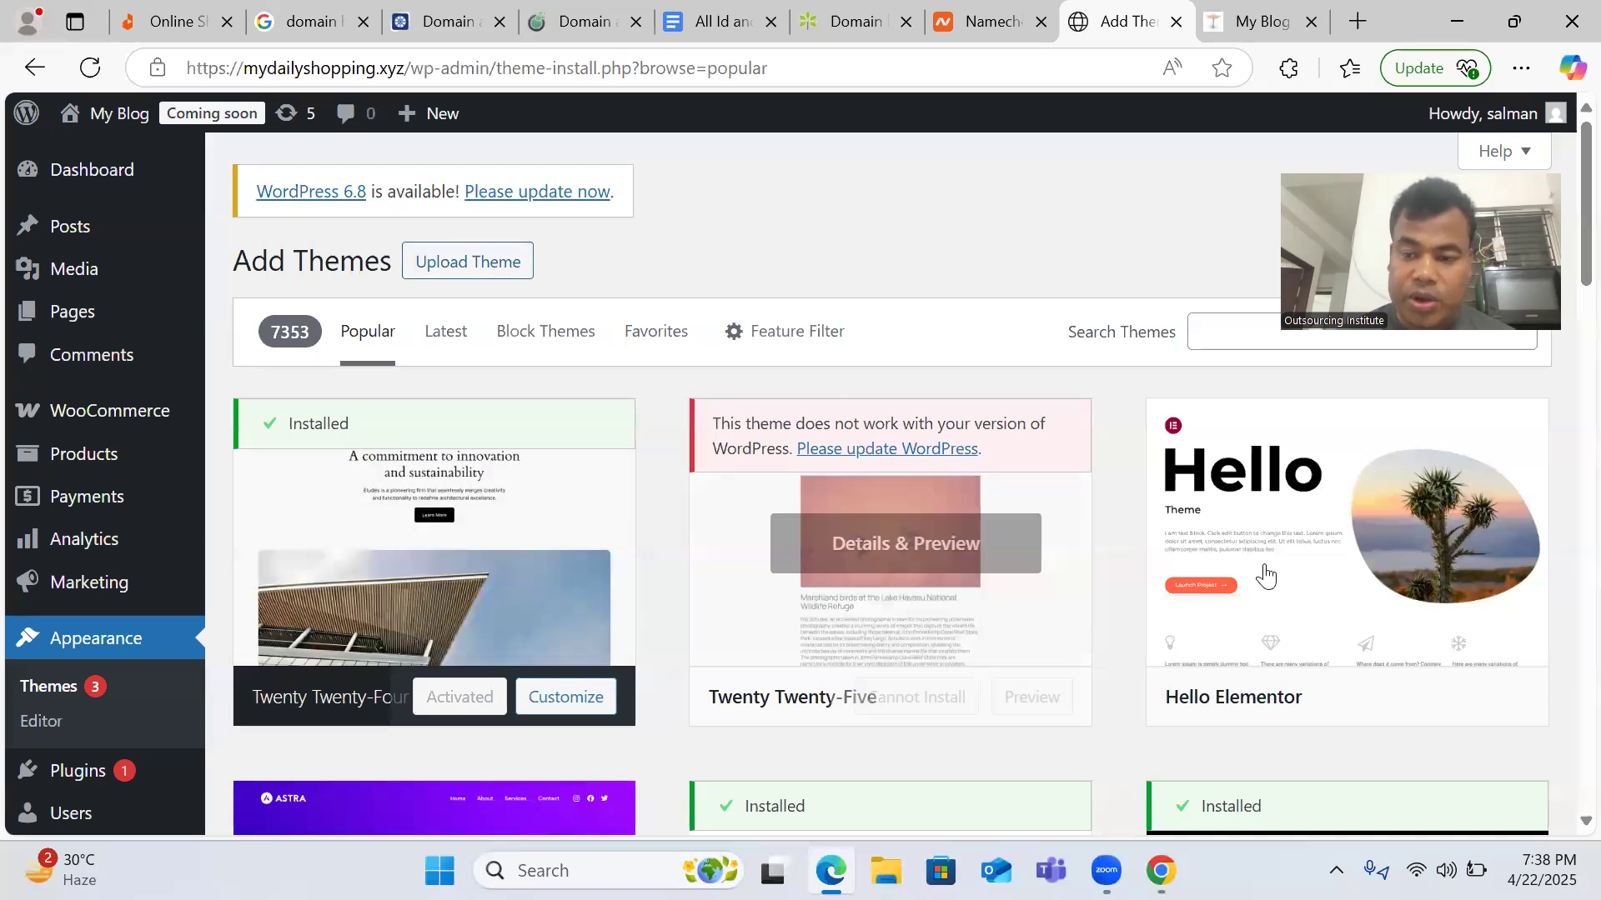
scroll(1277, 593, "down", 4)
scroll(1280, 599, "up", 5)
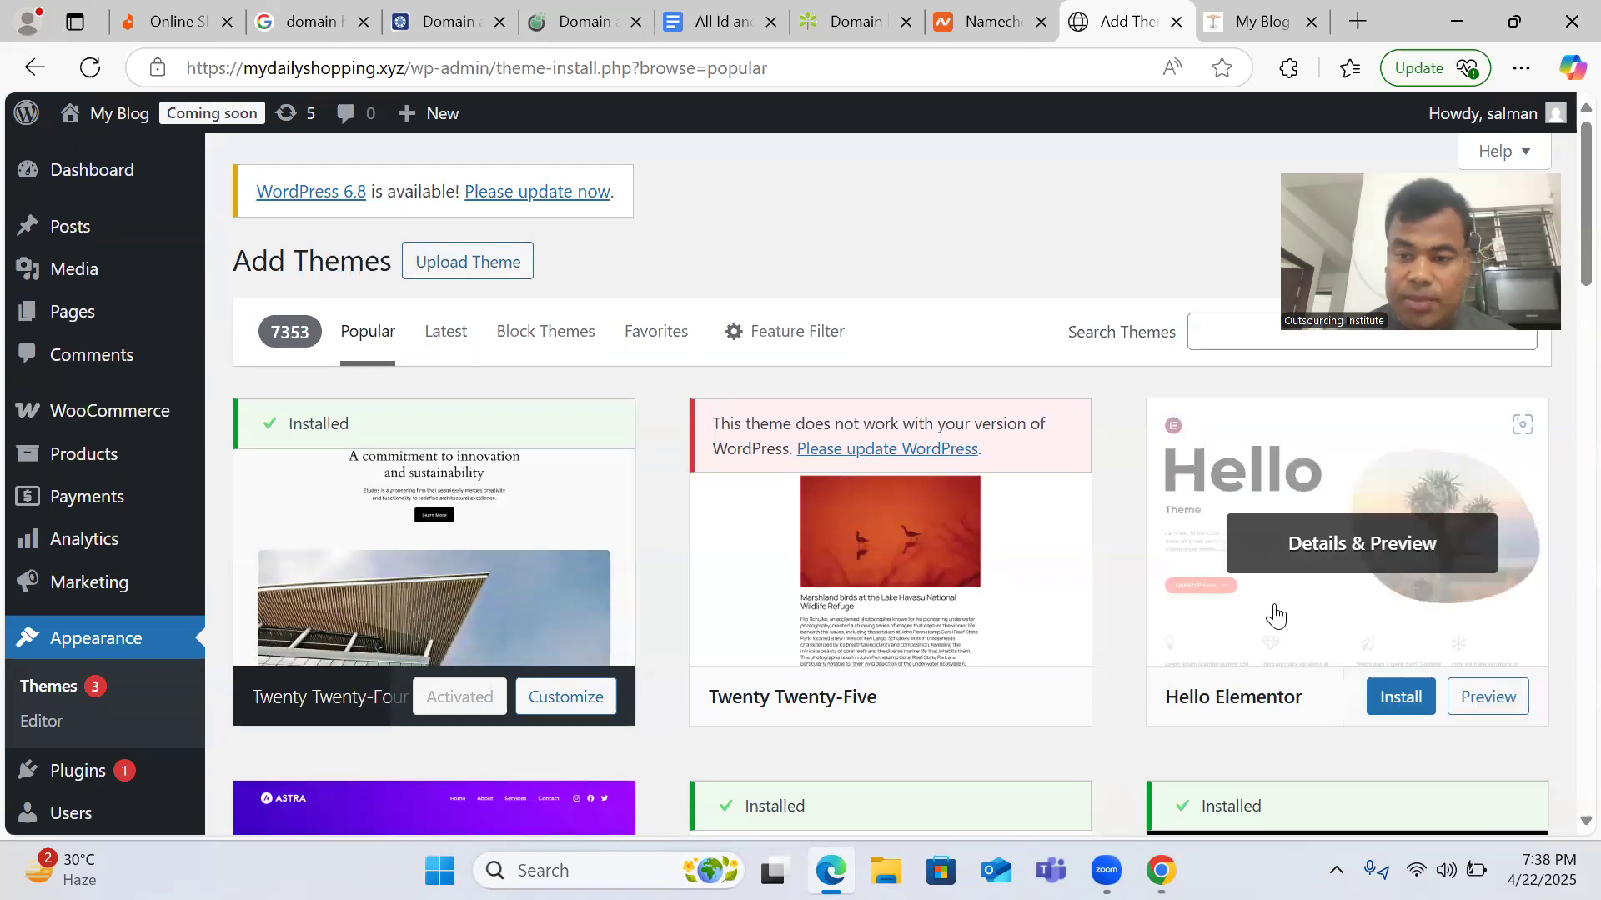
Search the theme directory for 'ecommer' and scroll through the results
left_click(1222, 337)
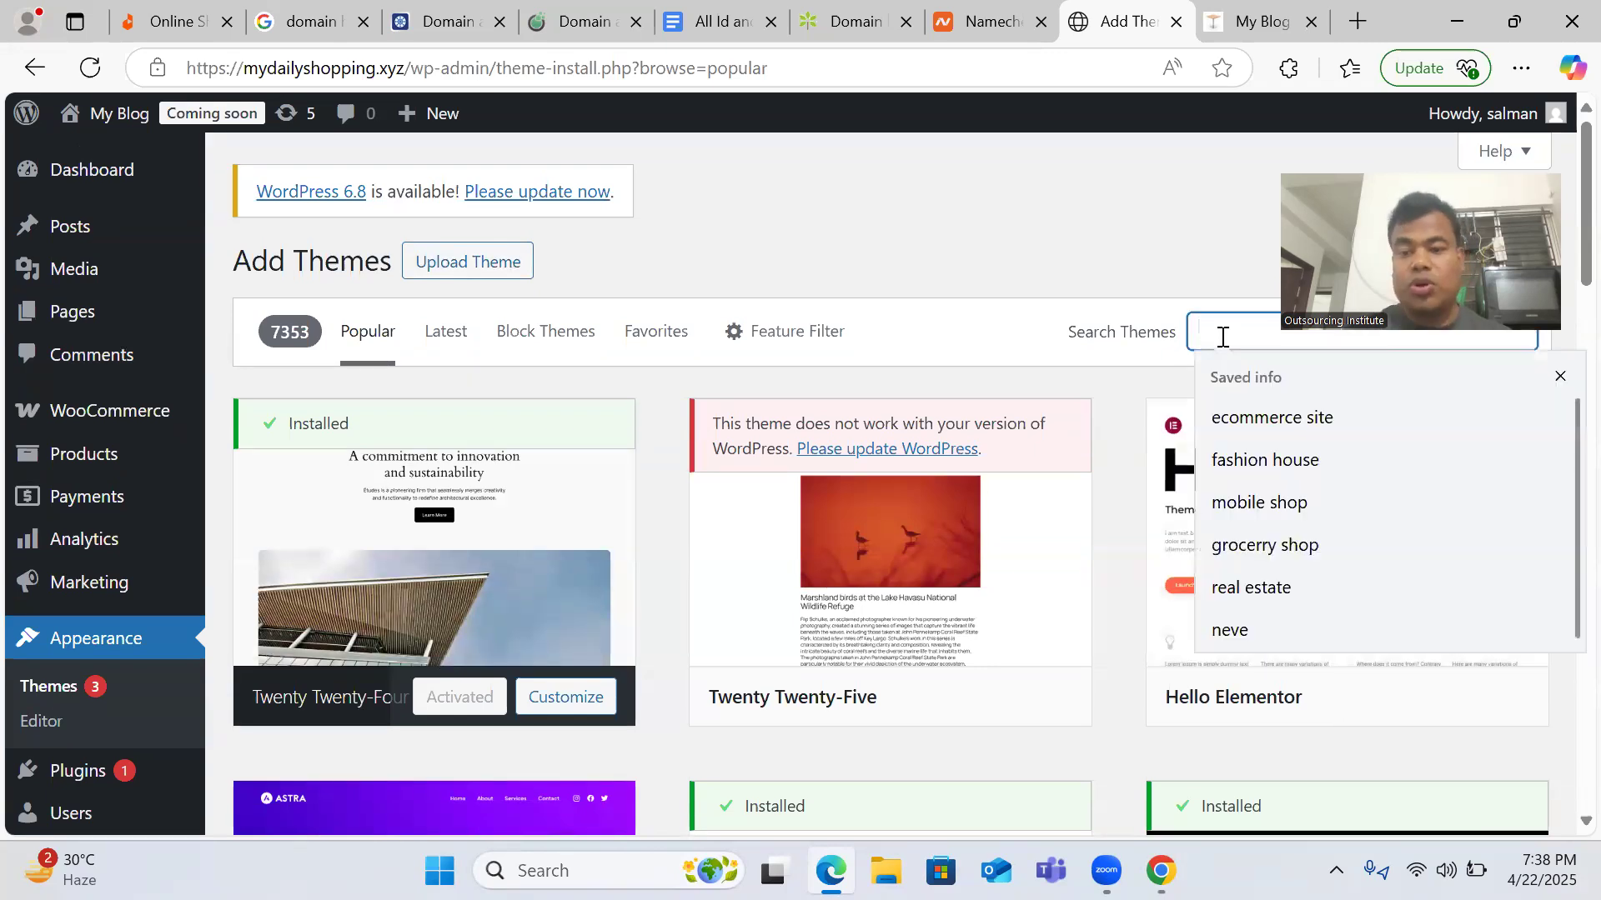
type("ecommerce")
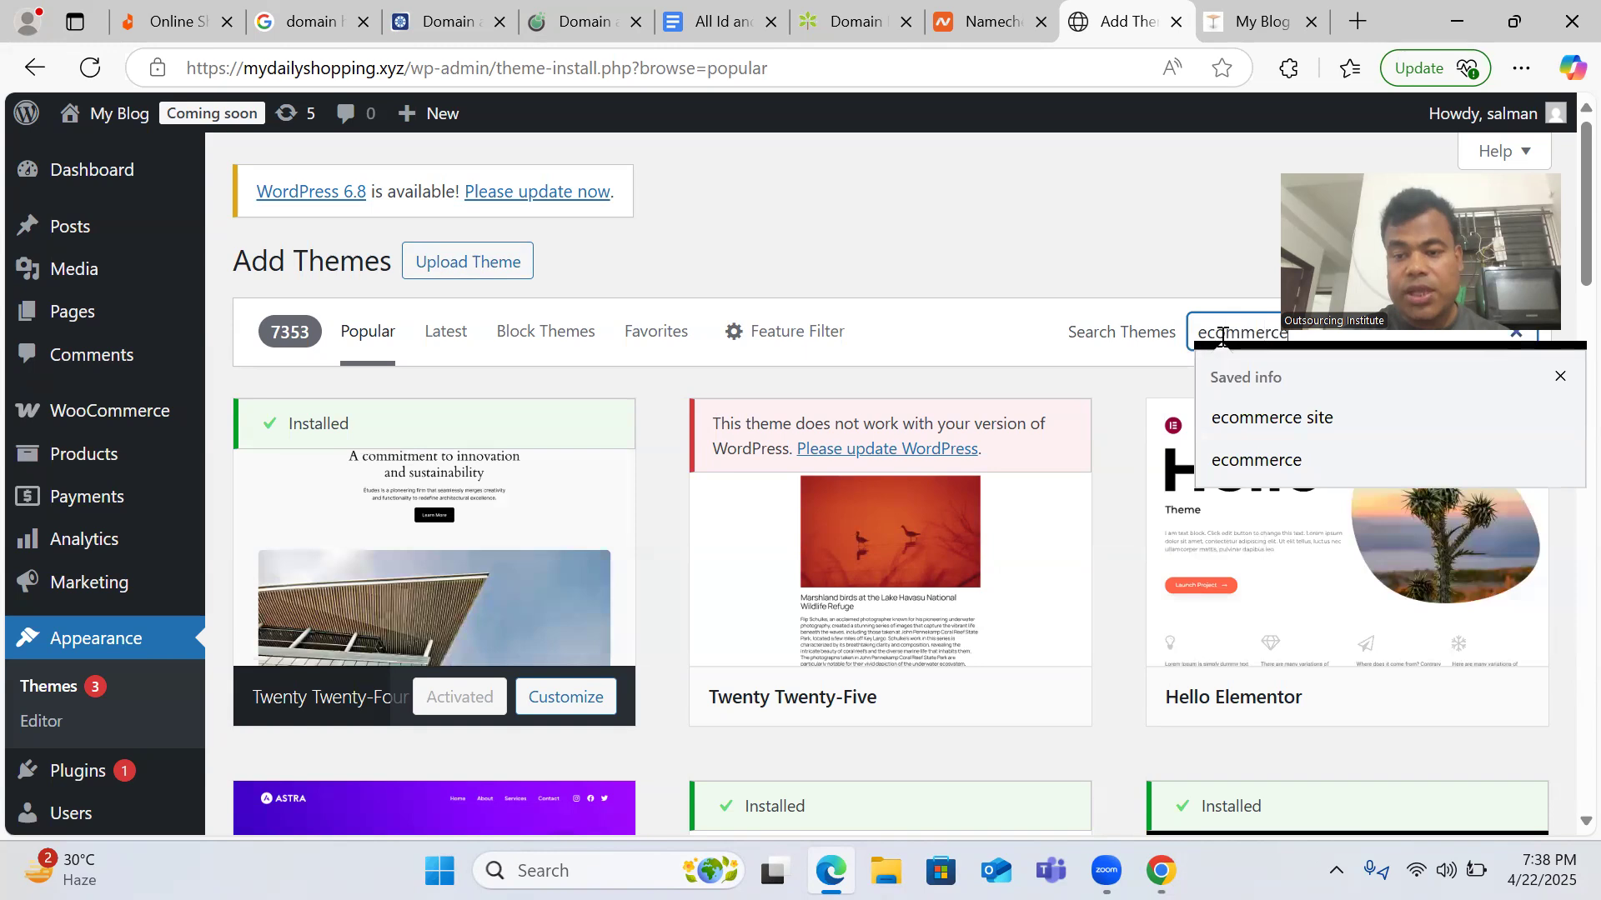
key("Return")
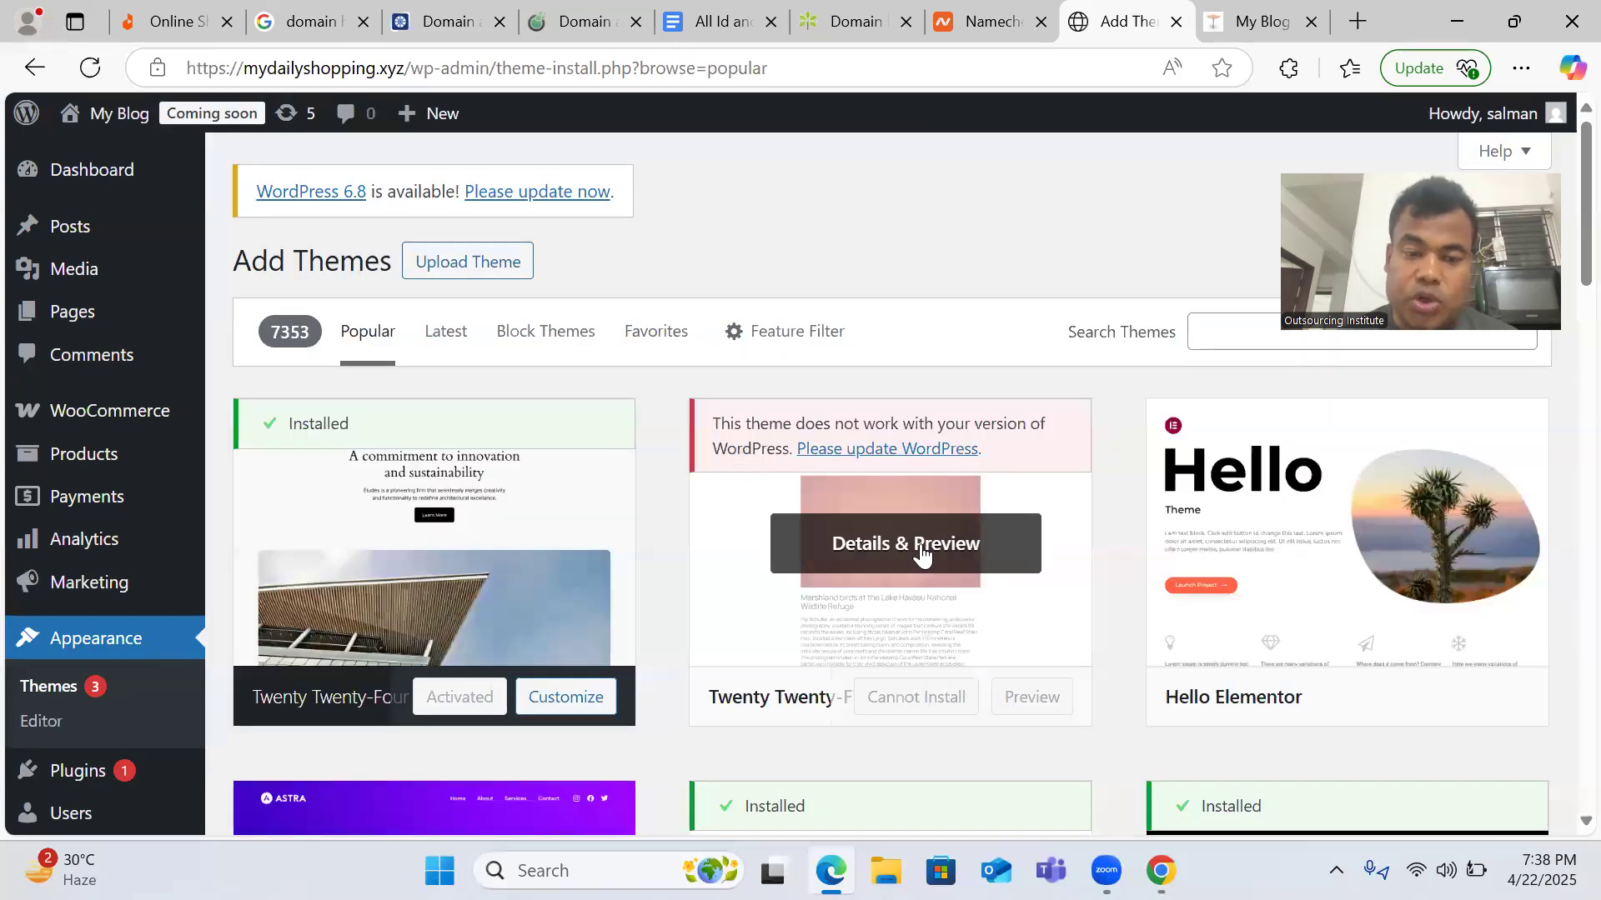
scroll(528, 553, "down", 4)
scroll(535, 551, "down", 5)
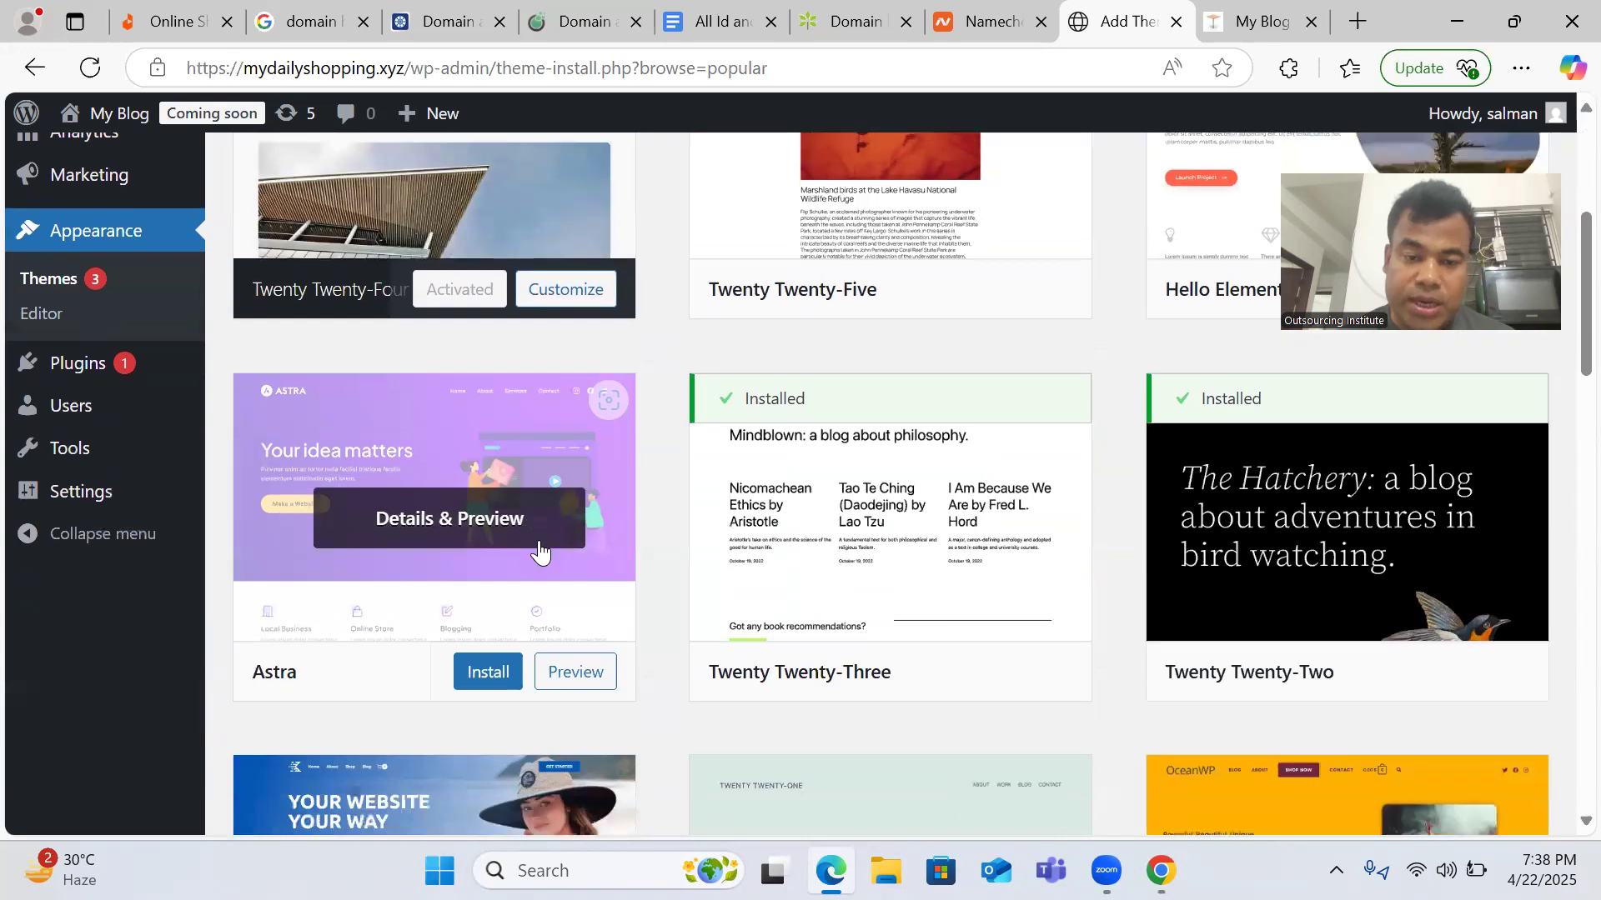
scroll(1382, 547, "down", 1)
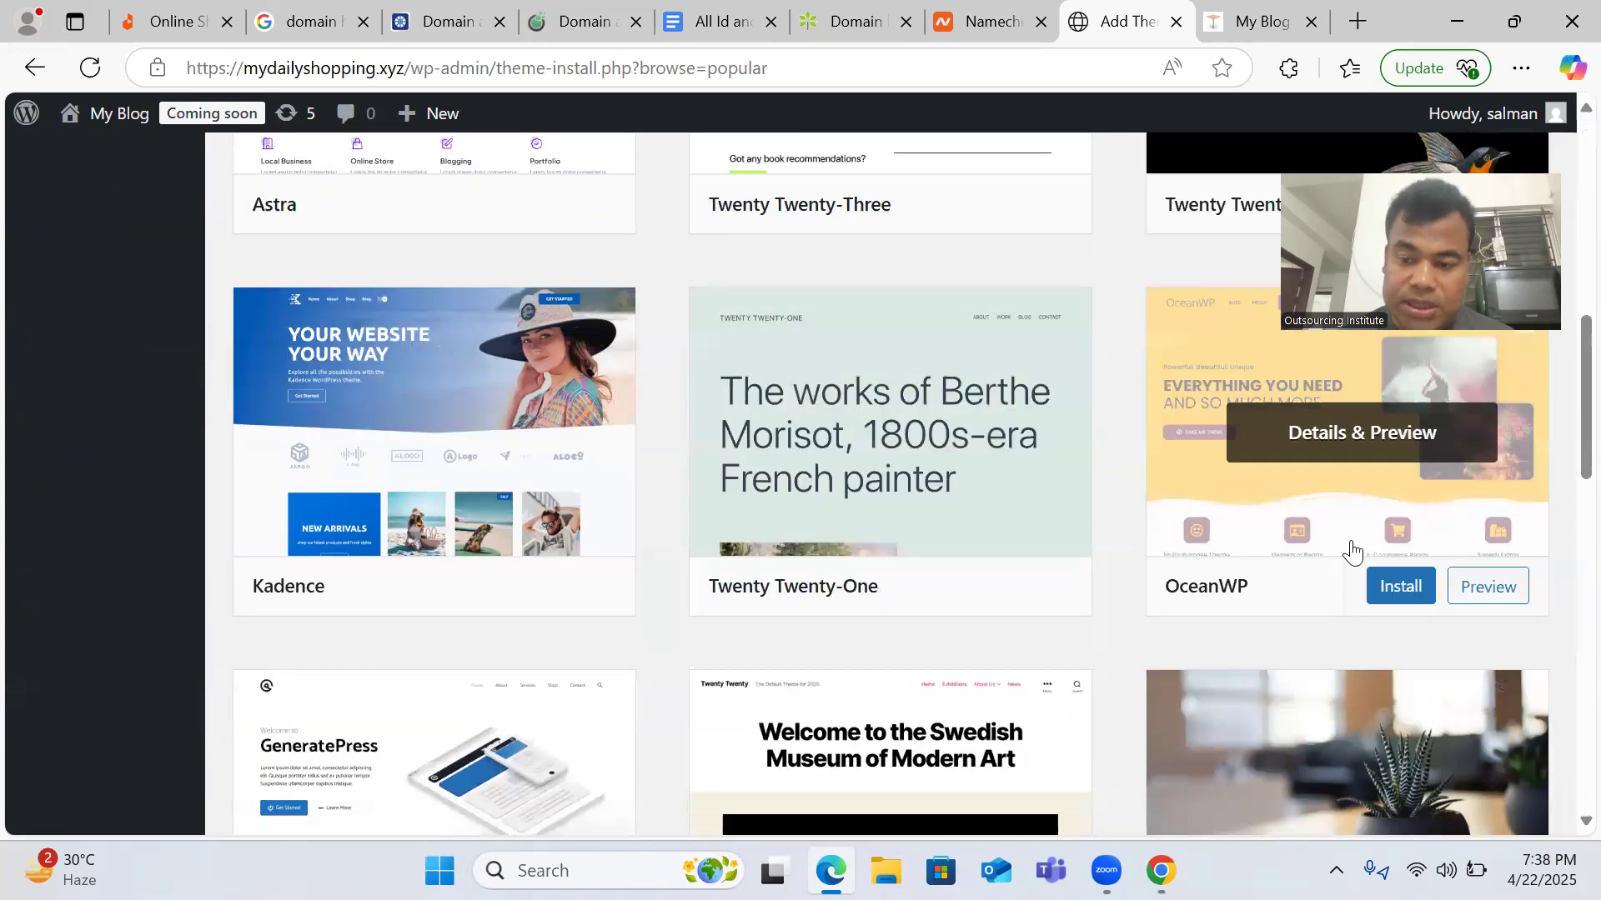
scroll(1351, 543, "down", 3)
scroll(484, 534, "down", 4)
scroll(972, 529, "down", 3)
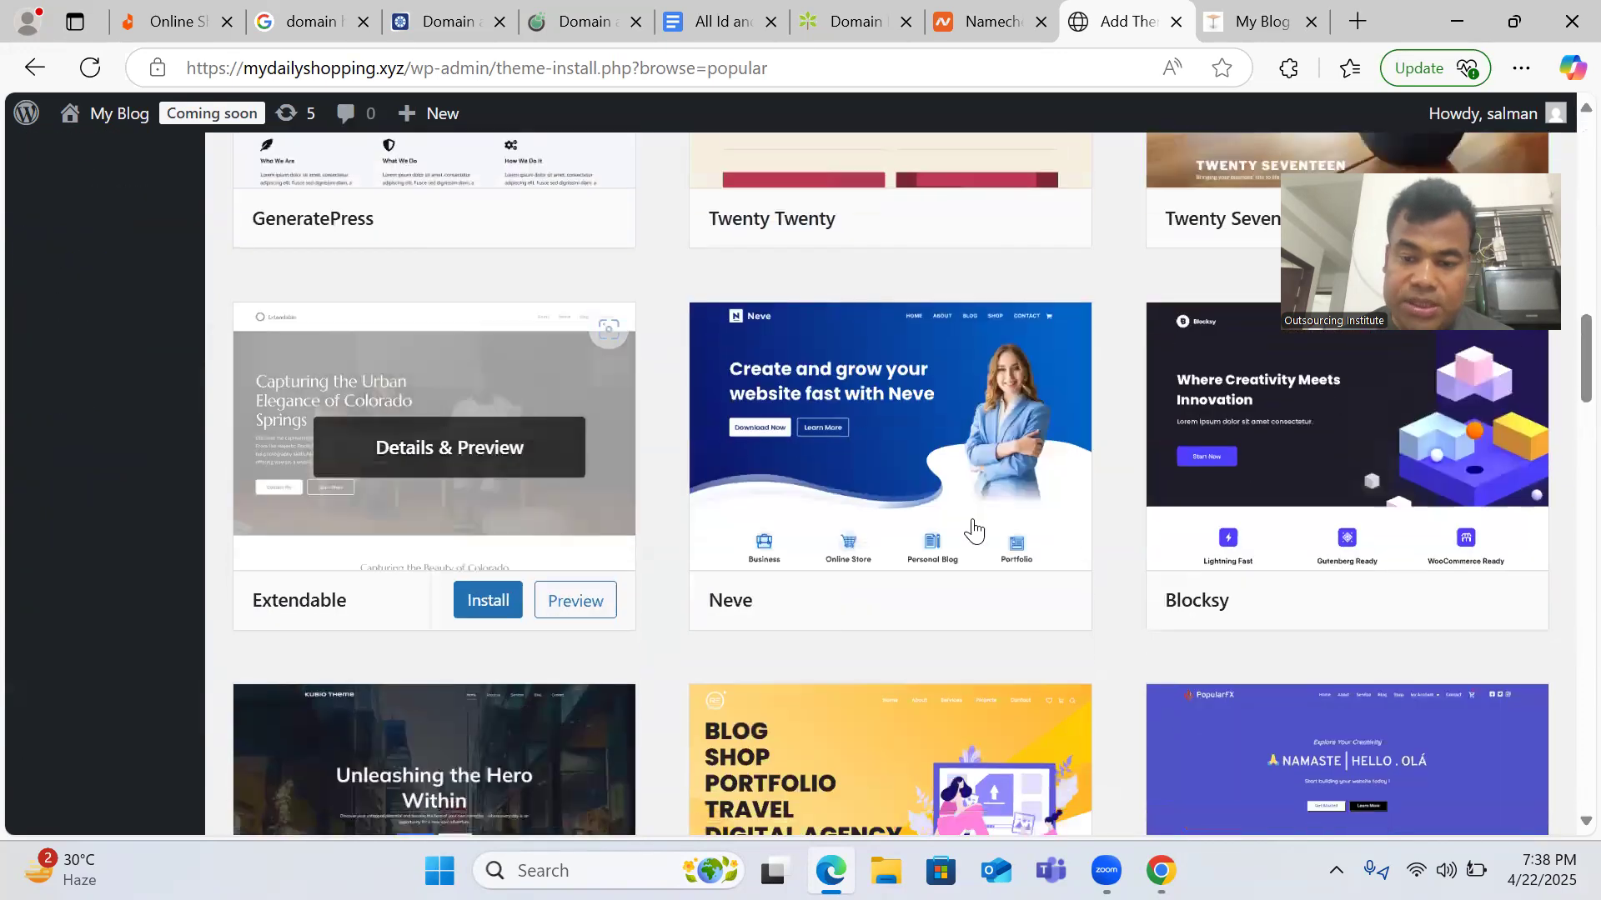
scroll(895, 547, "down", 7)
scroll(896, 547, "down", 3)
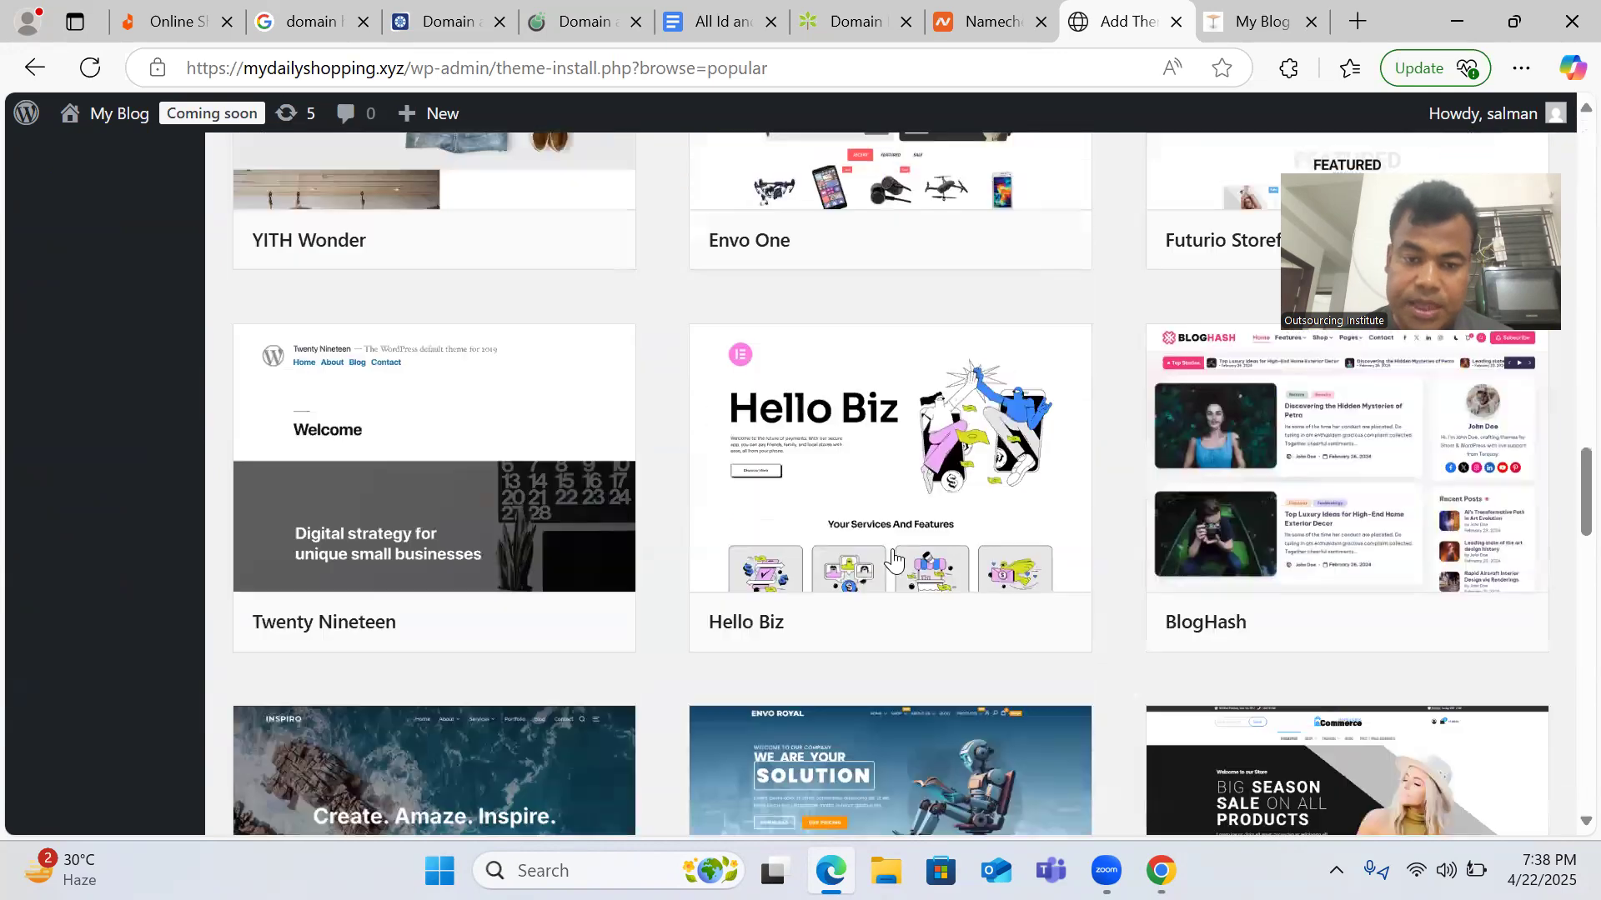
scroll(883, 547, "down", 6)
scroll(884, 554, "down", 4)
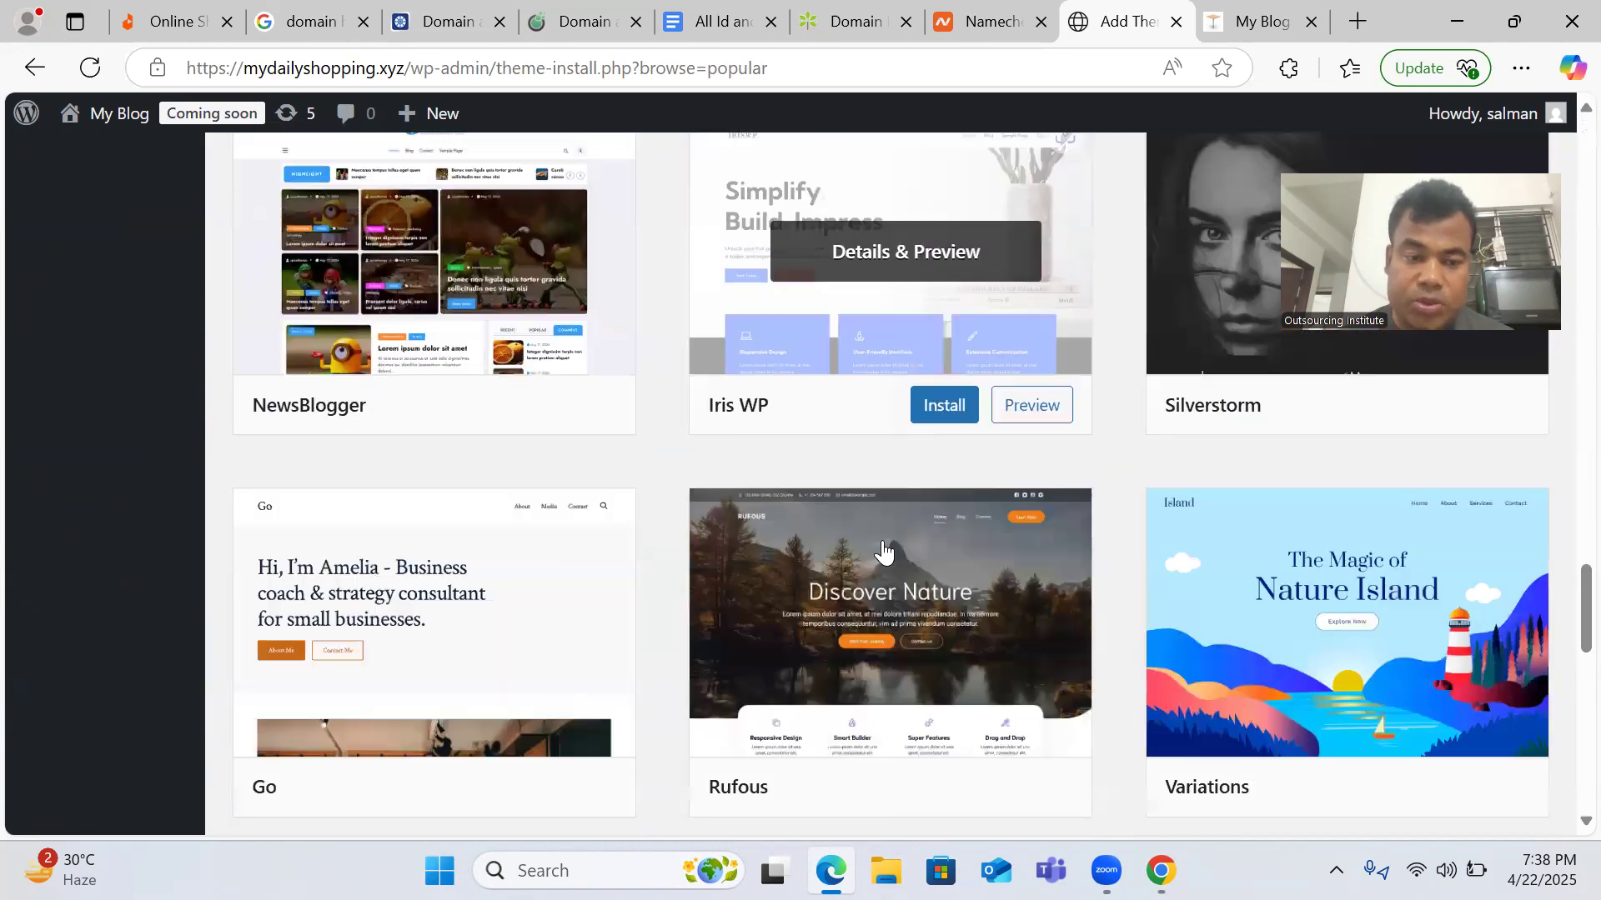
scroll(992, 528, "up", 20)
scroll(992, 527, "up", 5)
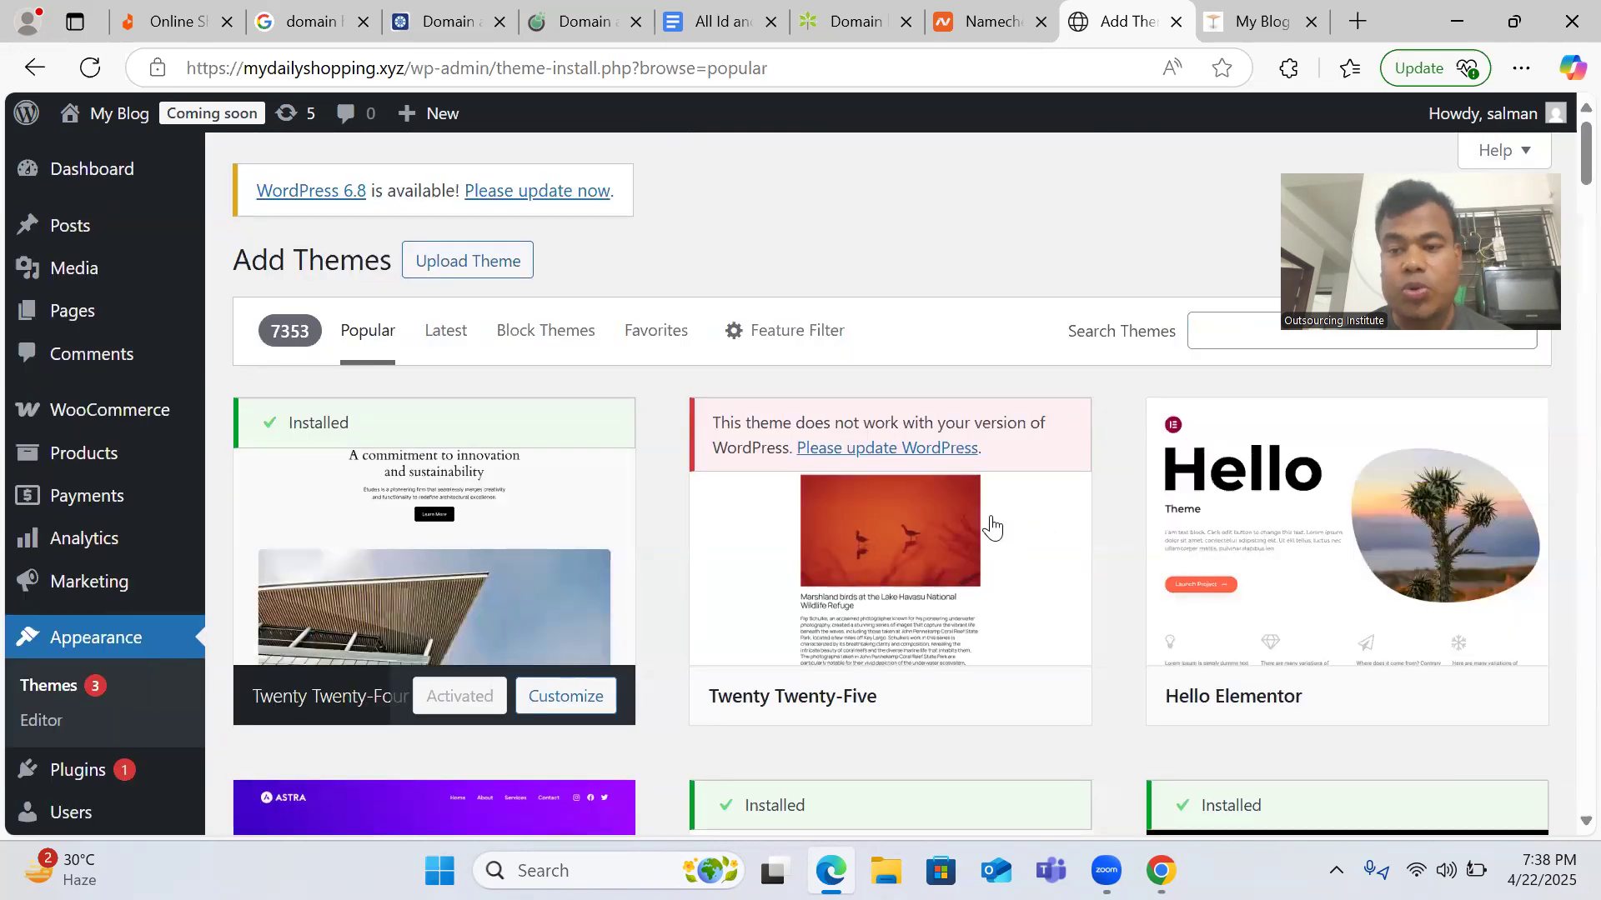
Search for 'mobile shop' themes and browse the results
left_click(1252, 340)
type("mobu")
key("BackSpace")
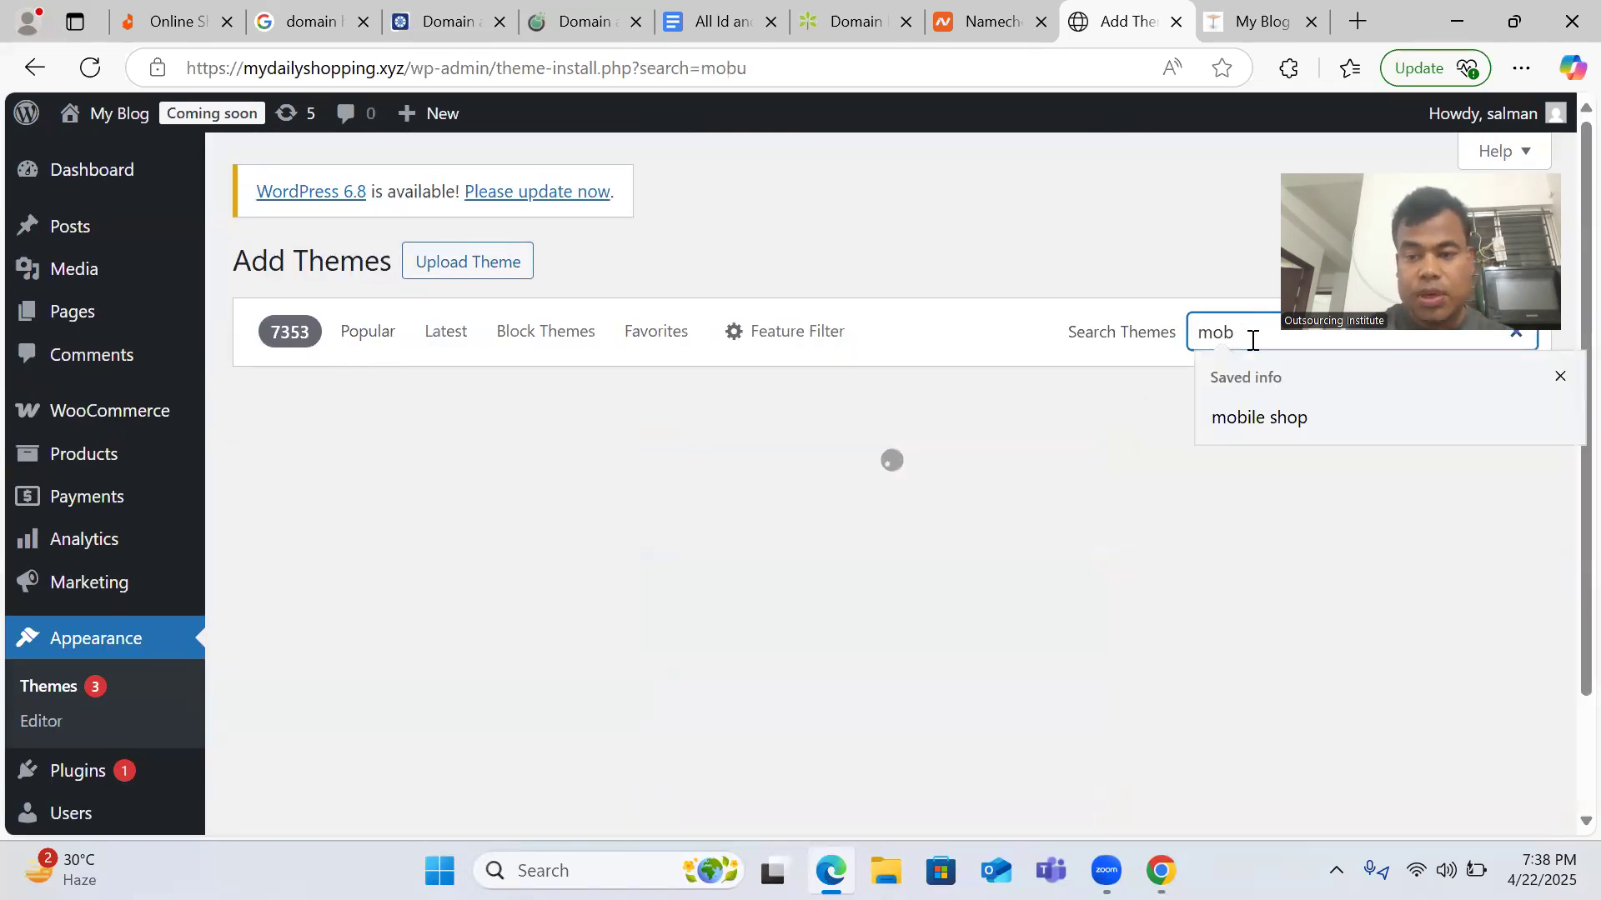
type("ile shop")
key("Return")
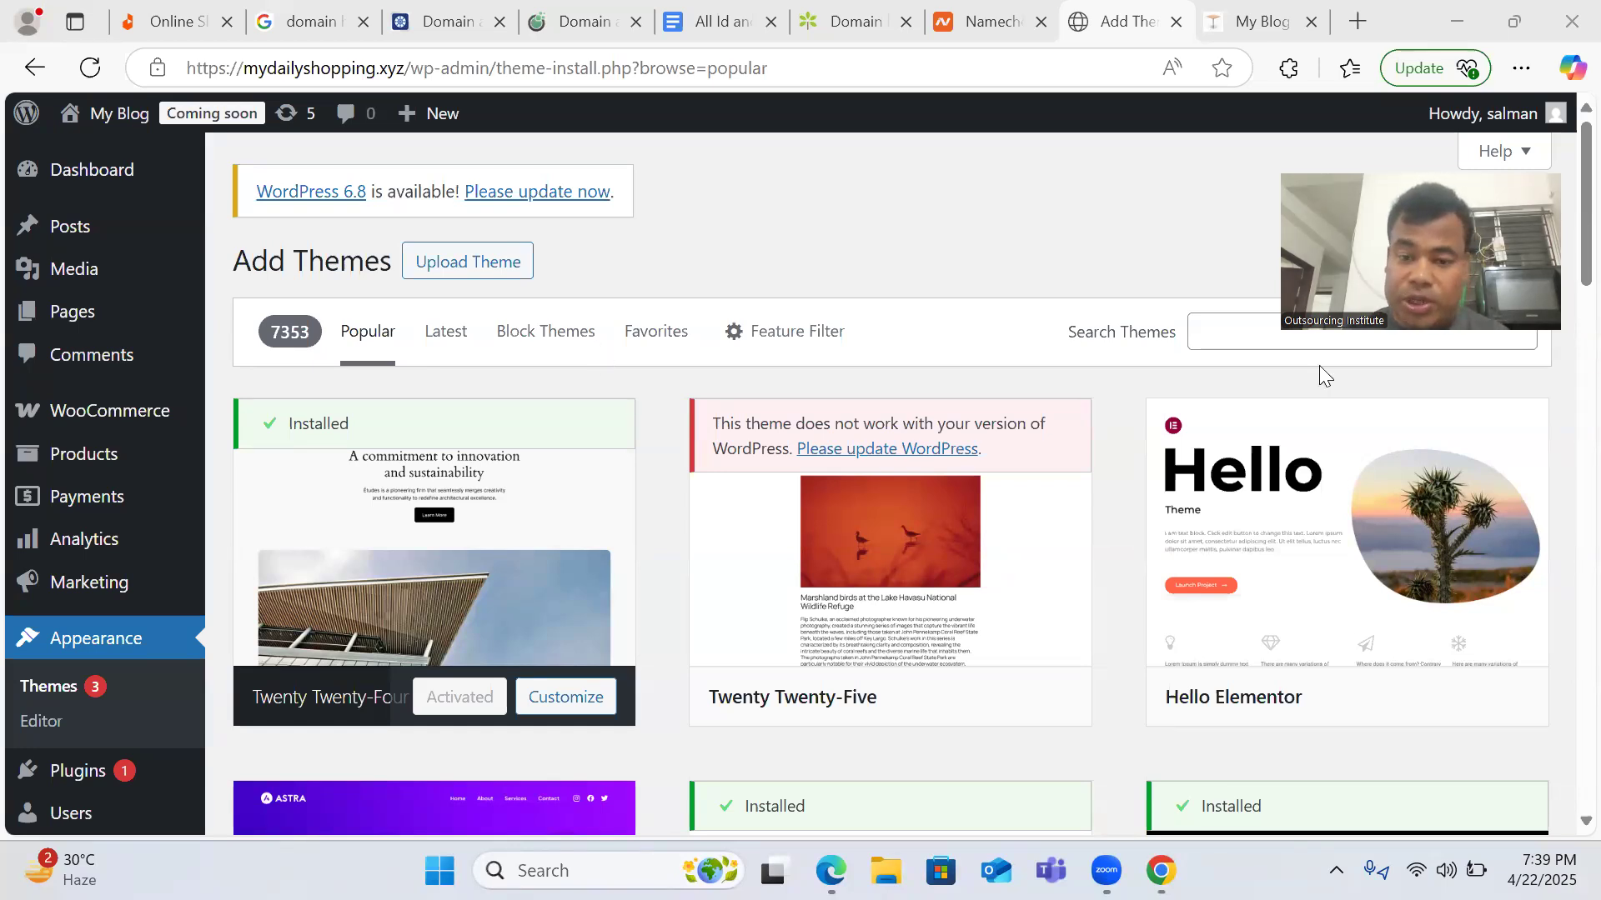
scroll(797, 596, "down", 6)
scroll(796, 599, "down", 10)
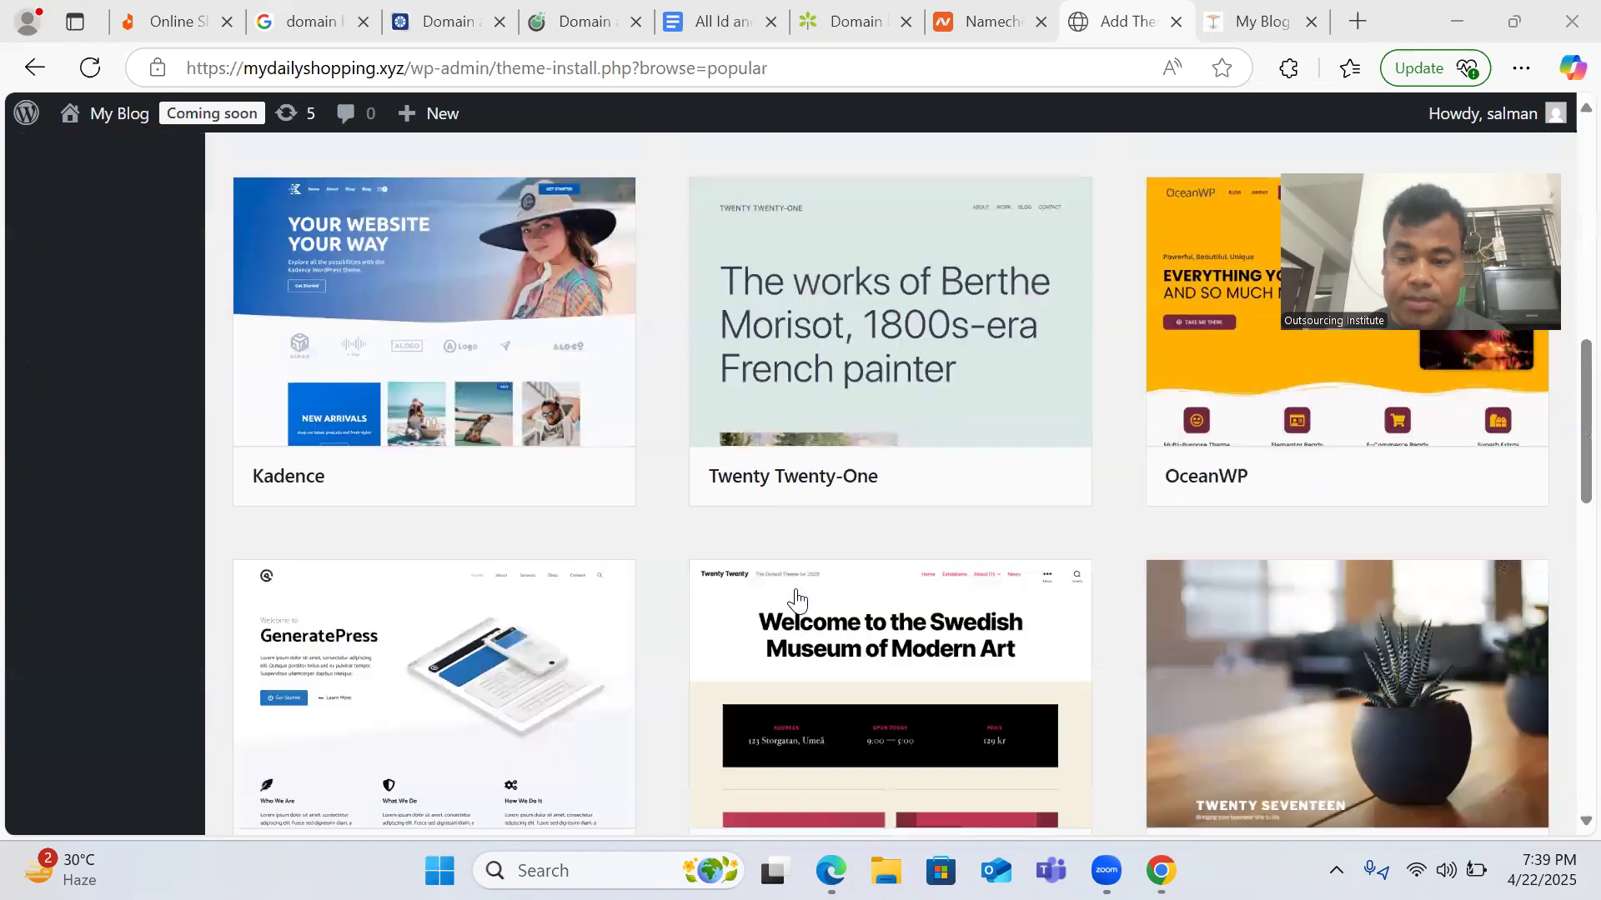
scroll(796, 598, "down", 6)
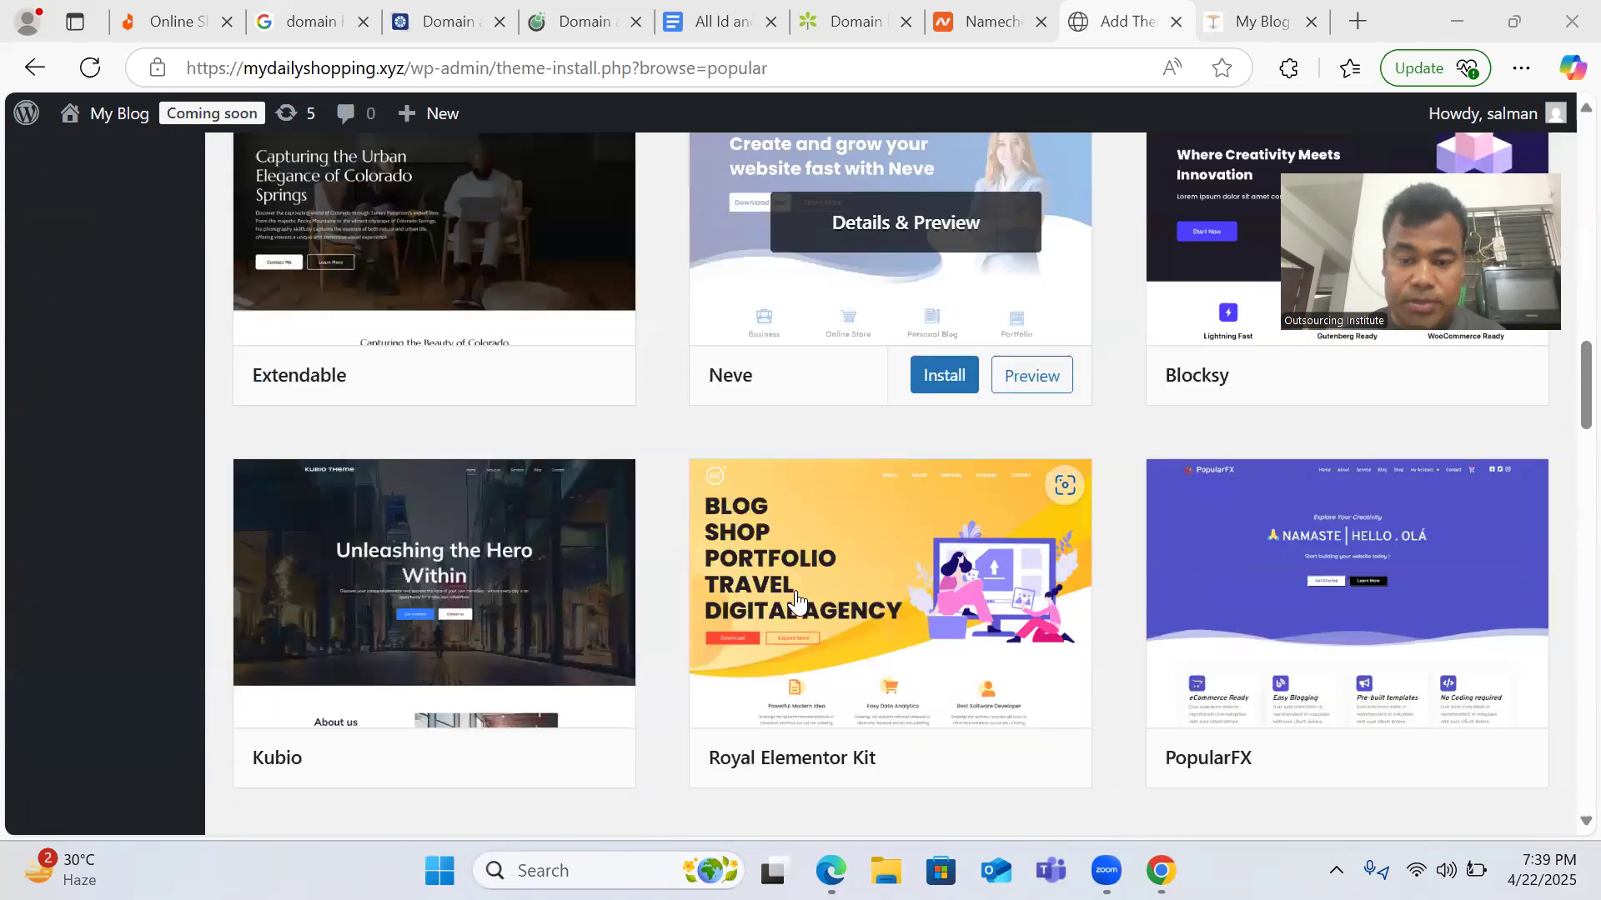
scroll(793, 598, "up", 9)
scroll(805, 558, "up", 10)
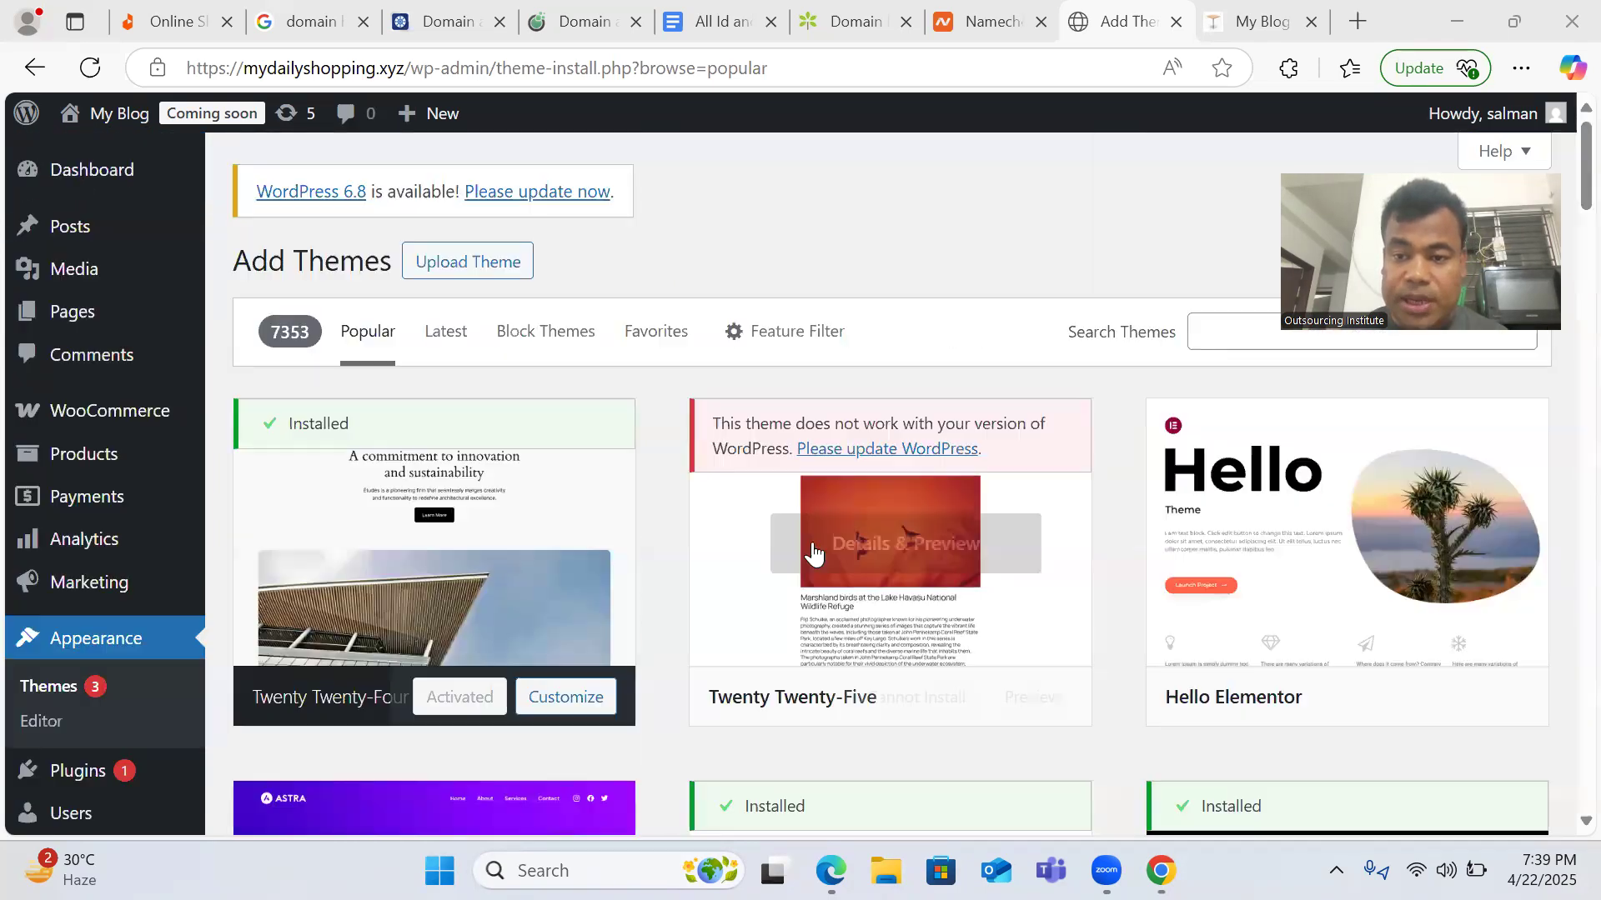
Search the theme directory for fruits themes and look over the results
left_click(1247, 328)
type("fr")
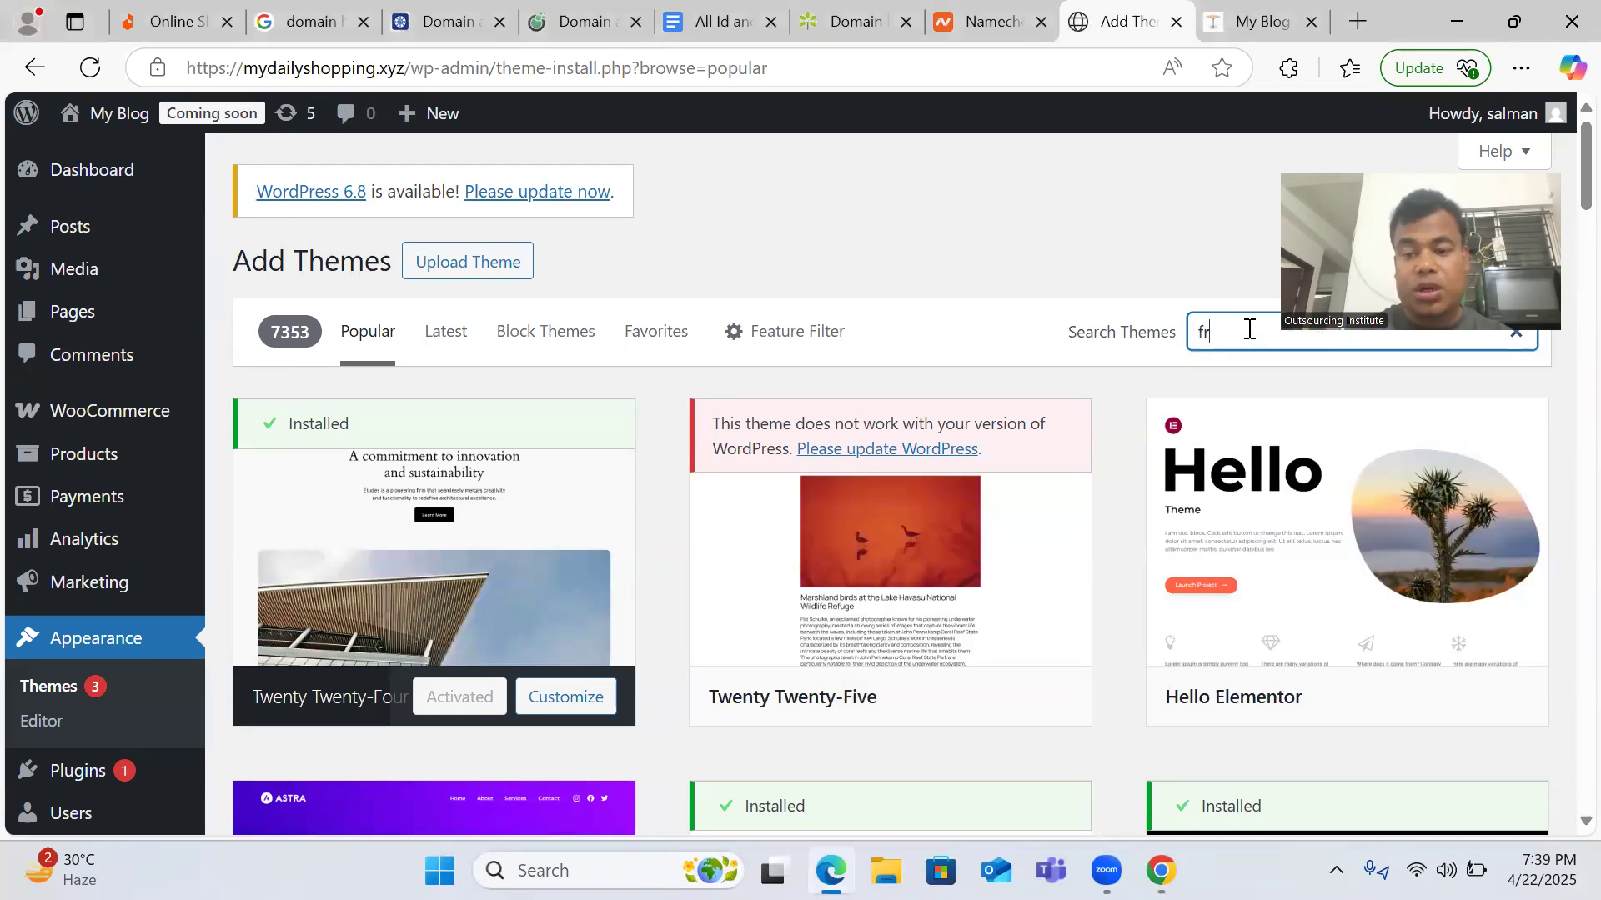
type("uits sh")
key("BackSpace")
key("BackSpace")
key("BackSpace")
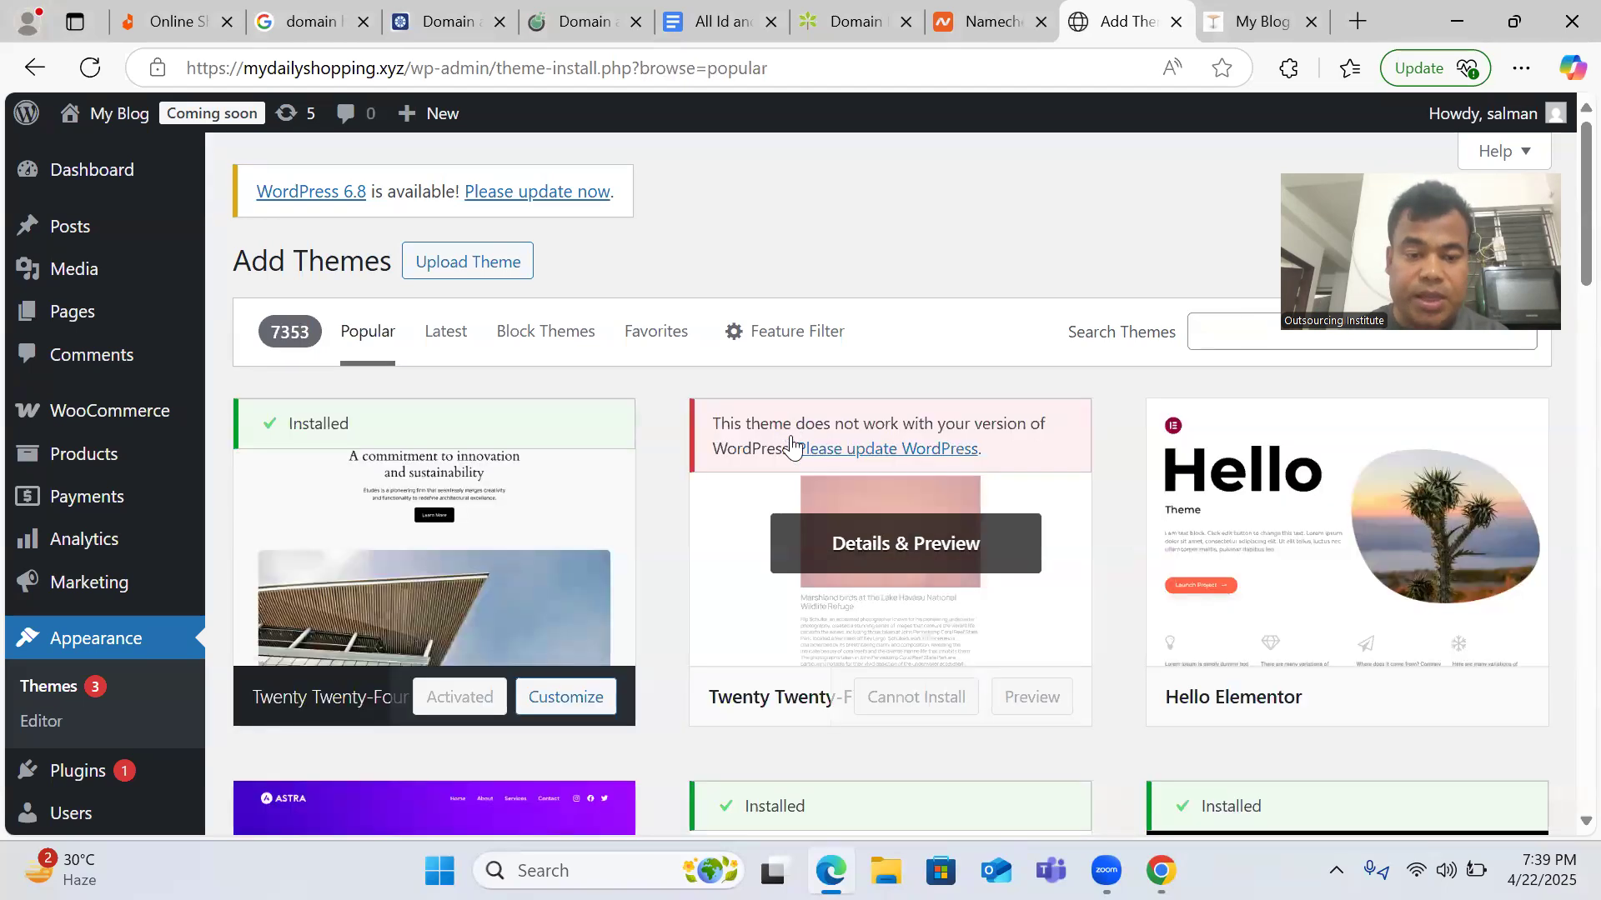
scroll(807, 589, "down", 5)
scroll(807, 597, "up", 5)
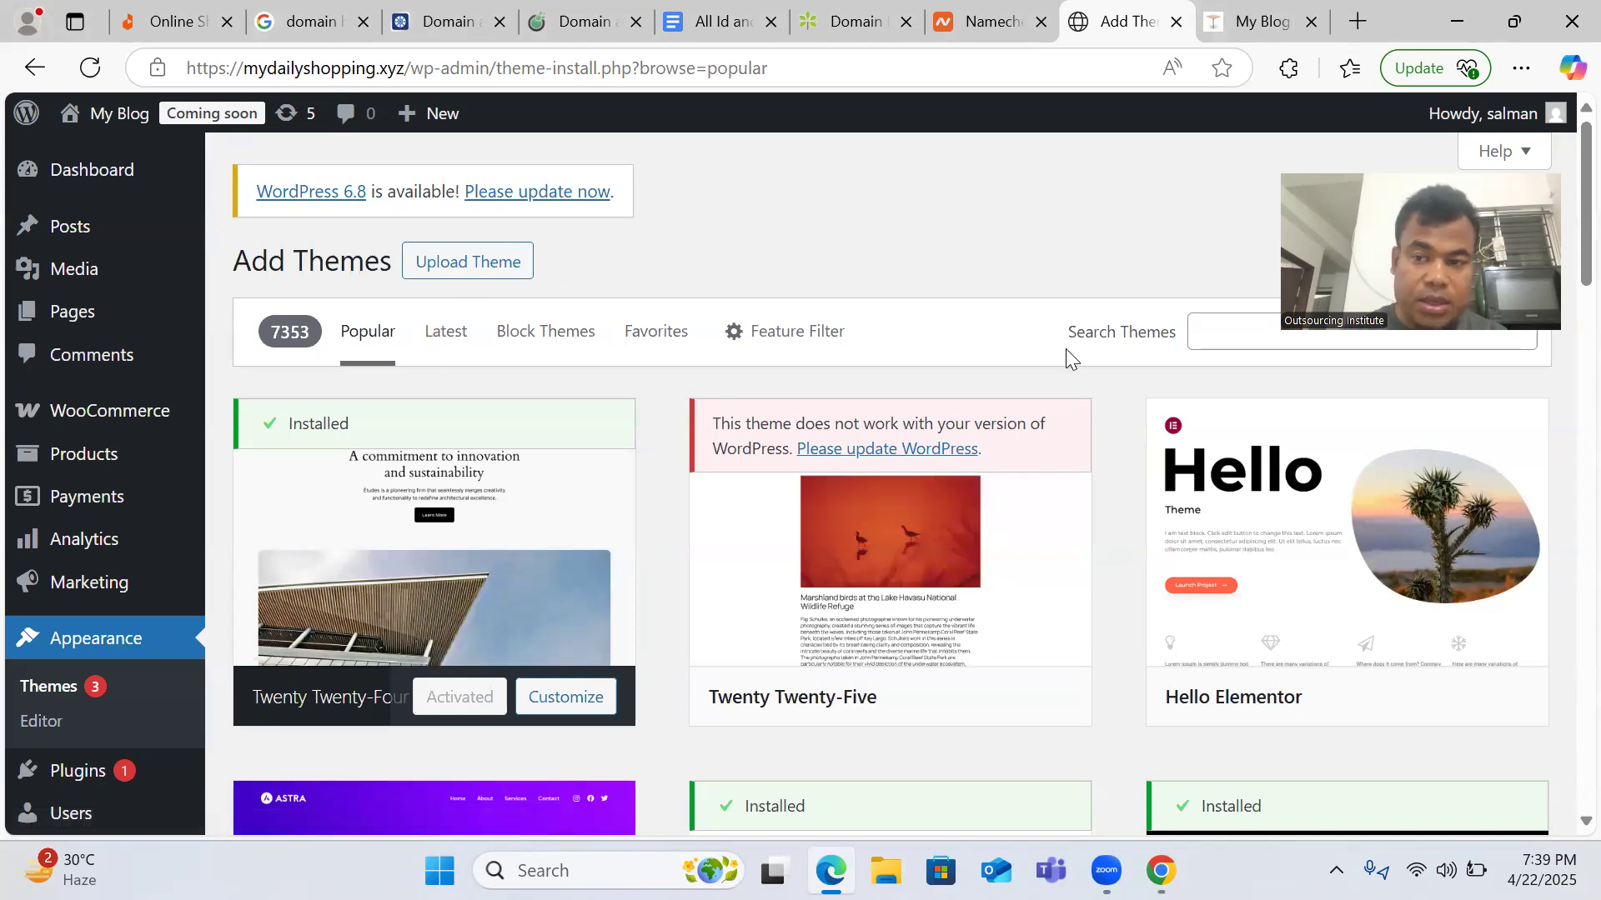
Return to Themes, reopen Add Themes, and search for 'foods' themes
left_click(117, 651)
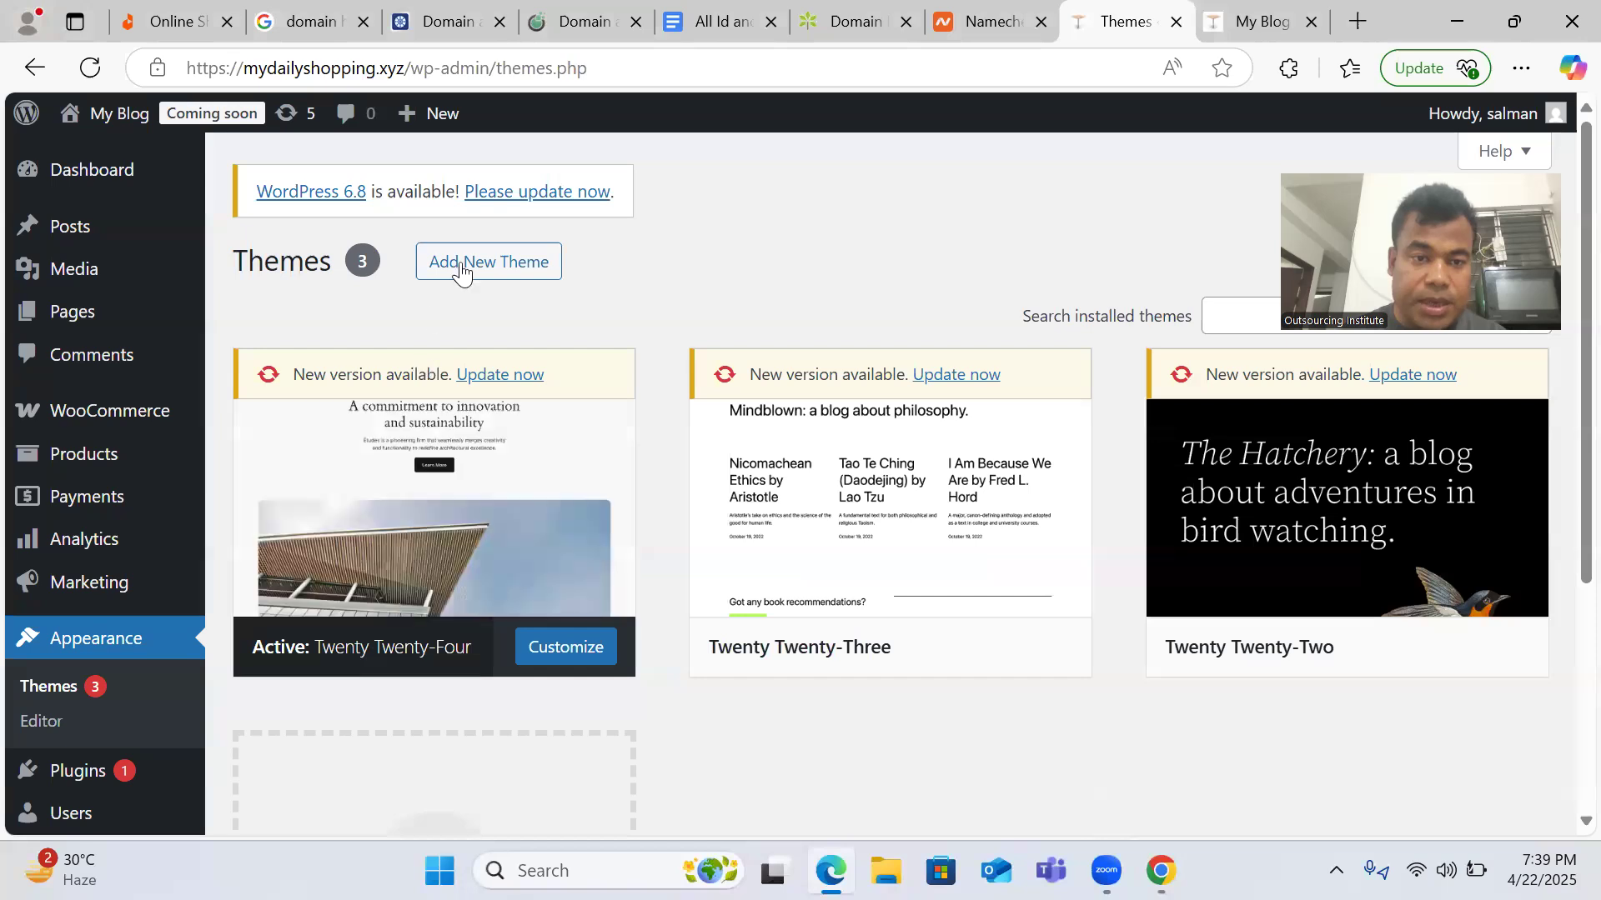
left_click(463, 266)
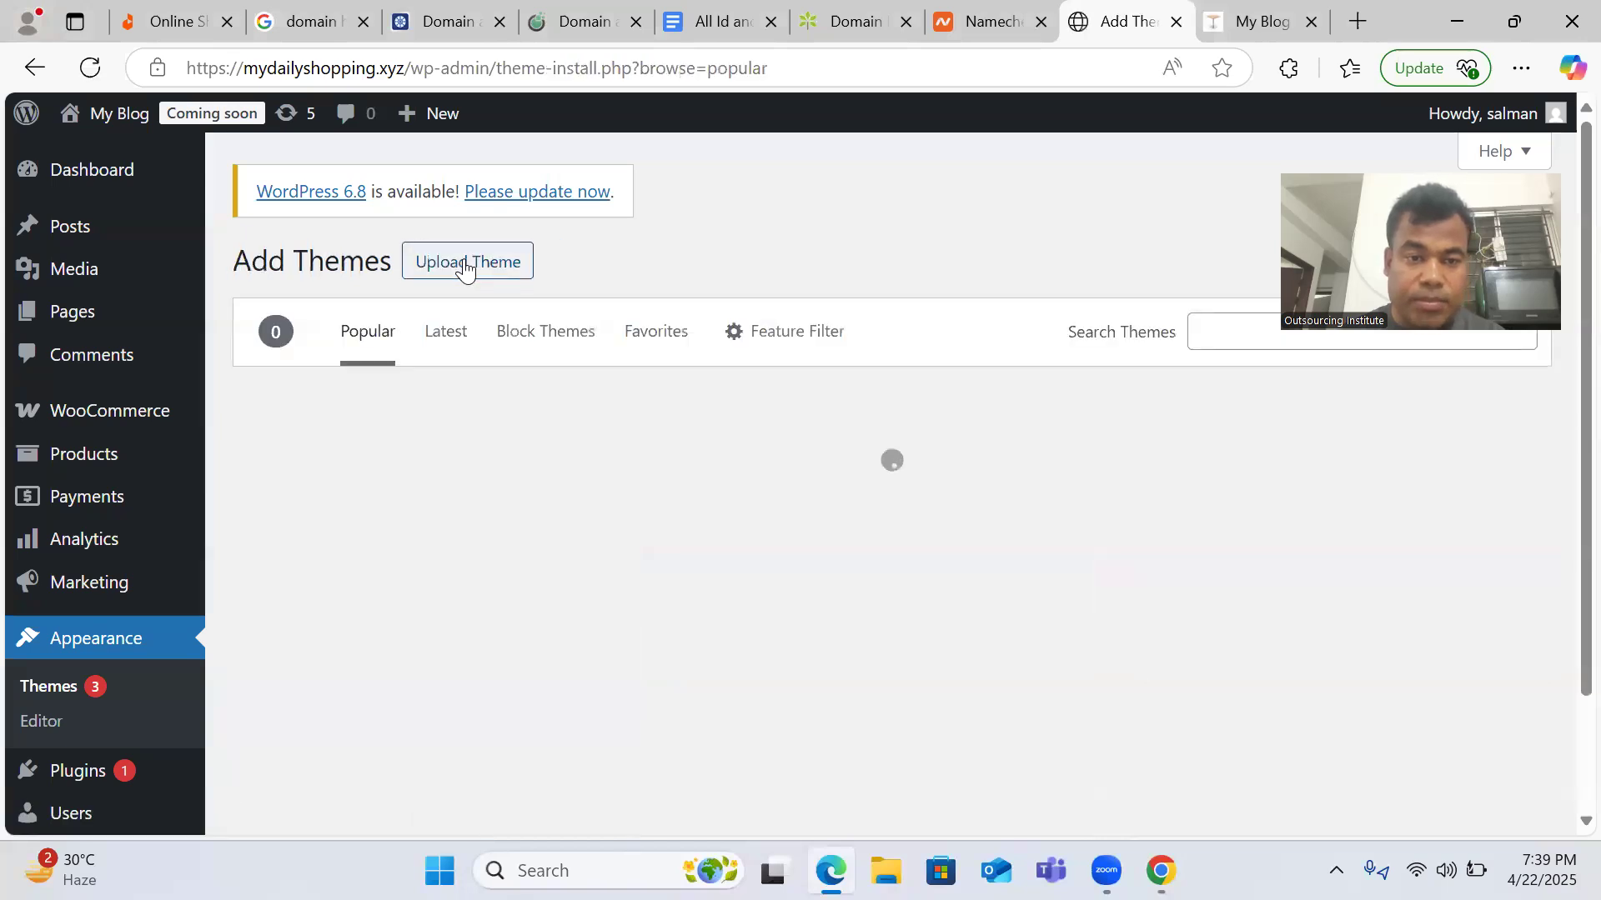
left_click(1228, 337)
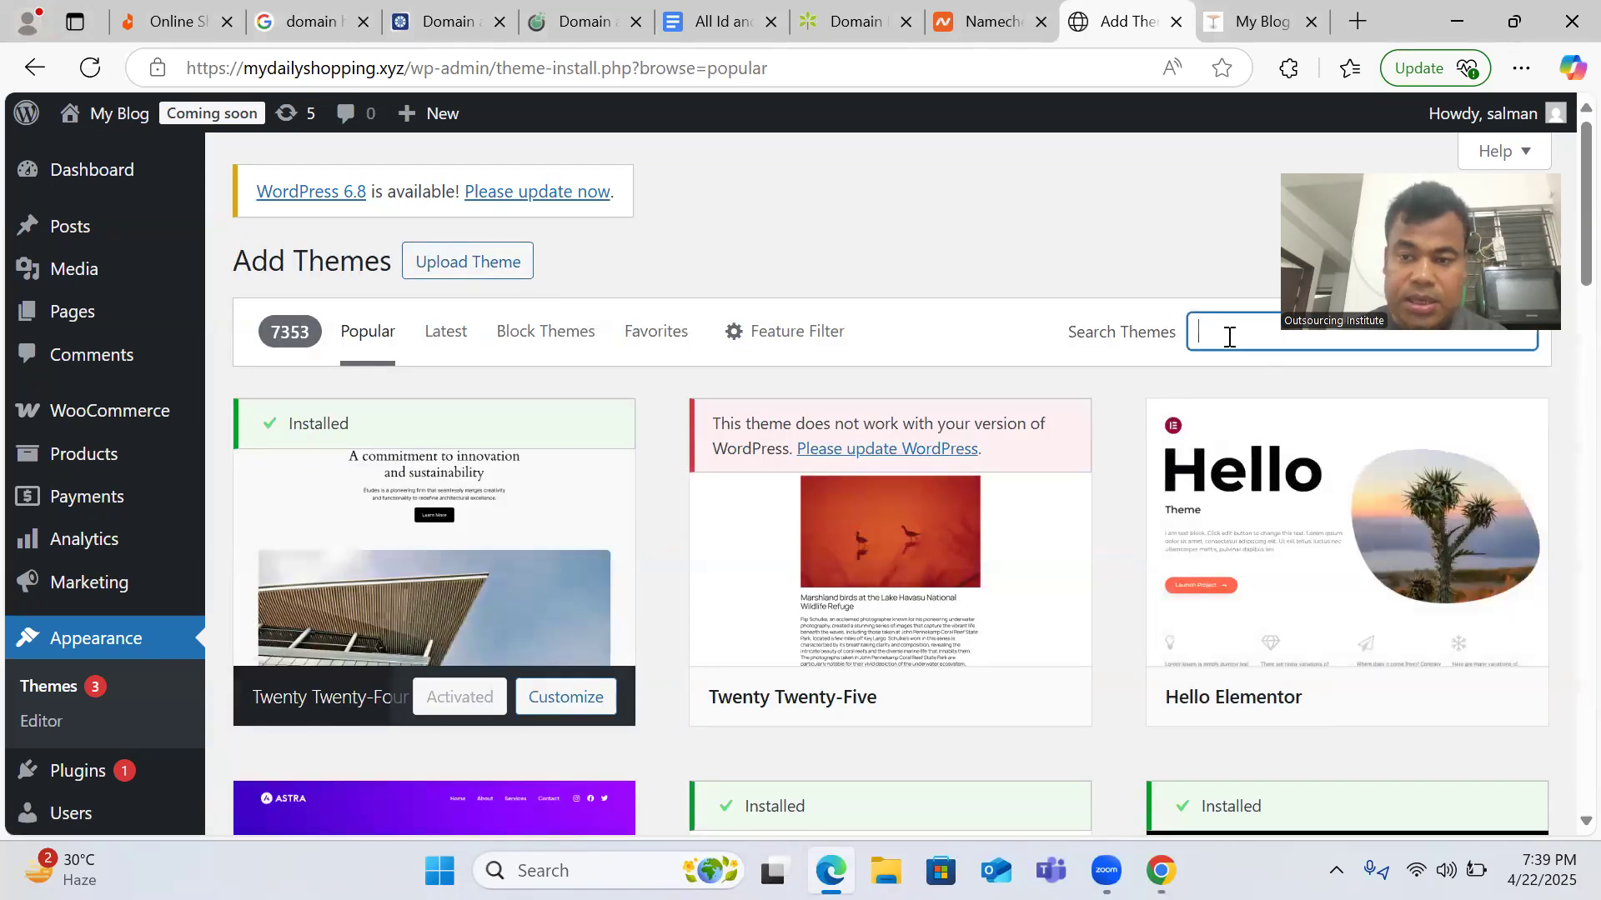
left_click(1229, 337)
type("foods")
key("Return")
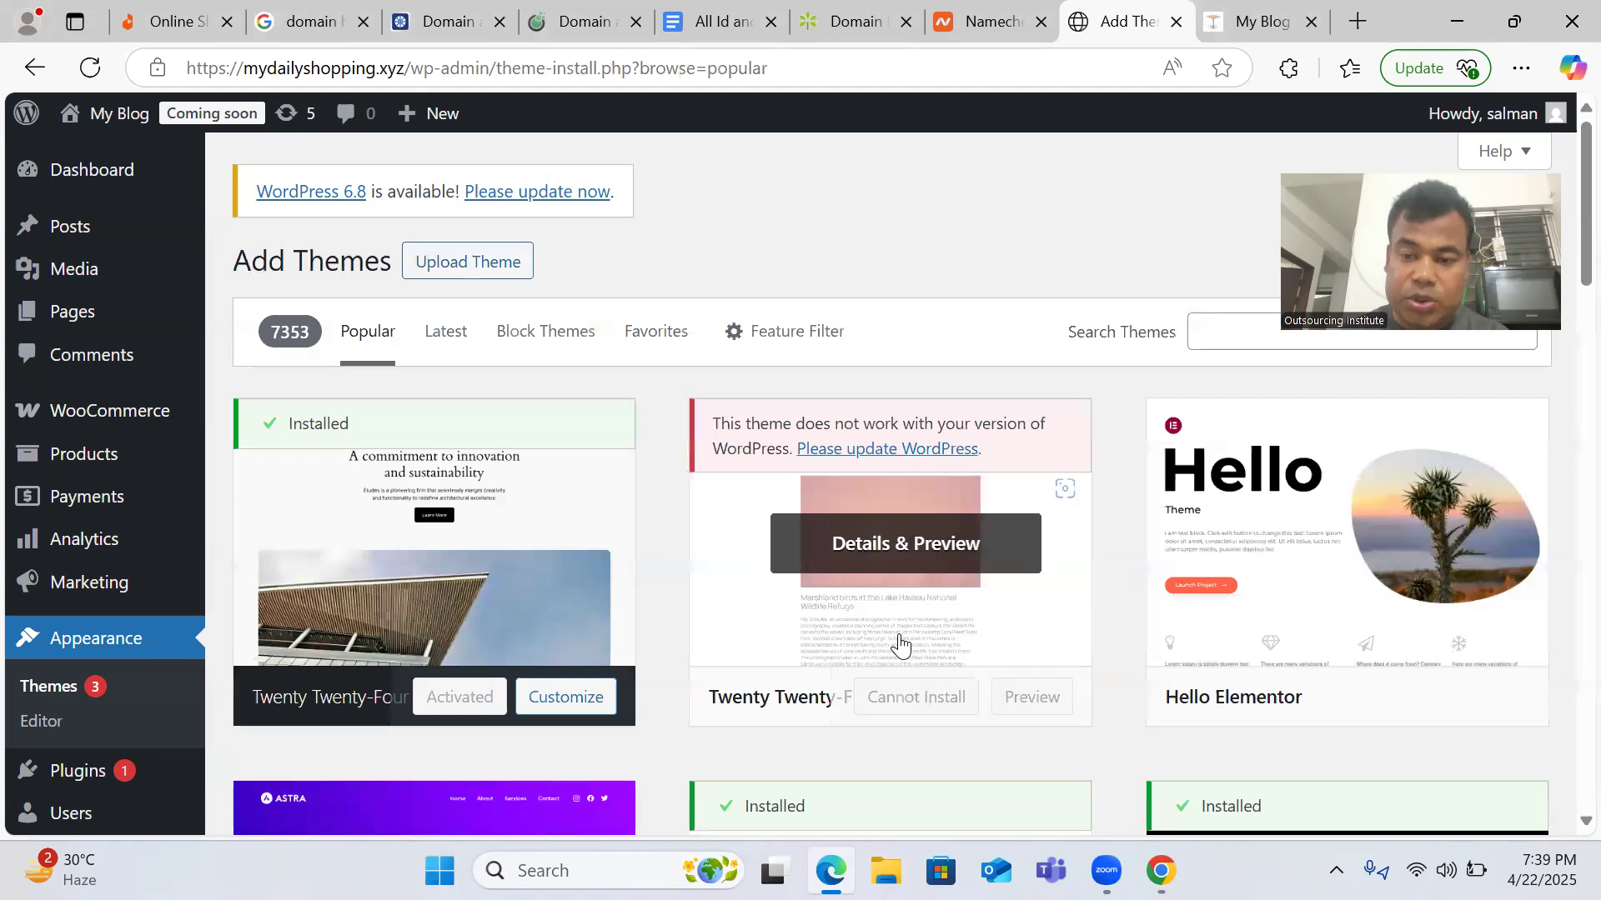
Scroll through the foods theme results
scroll(897, 642, "down", 7)
scroll(897, 638, "down", 15)
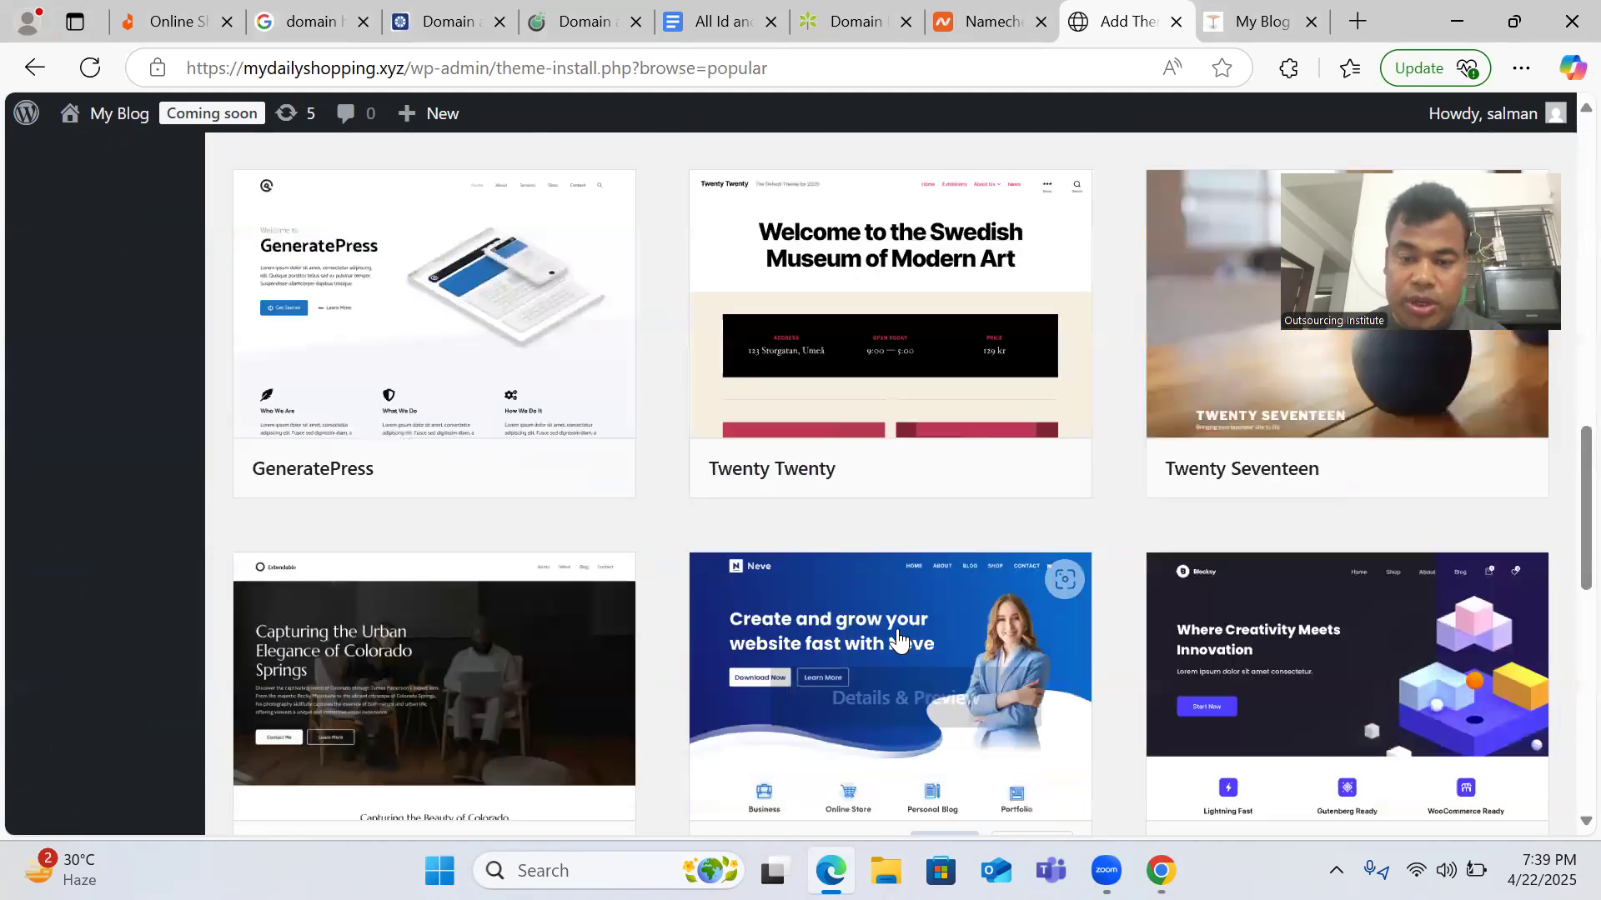
scroll(898, 643, "down", 15)
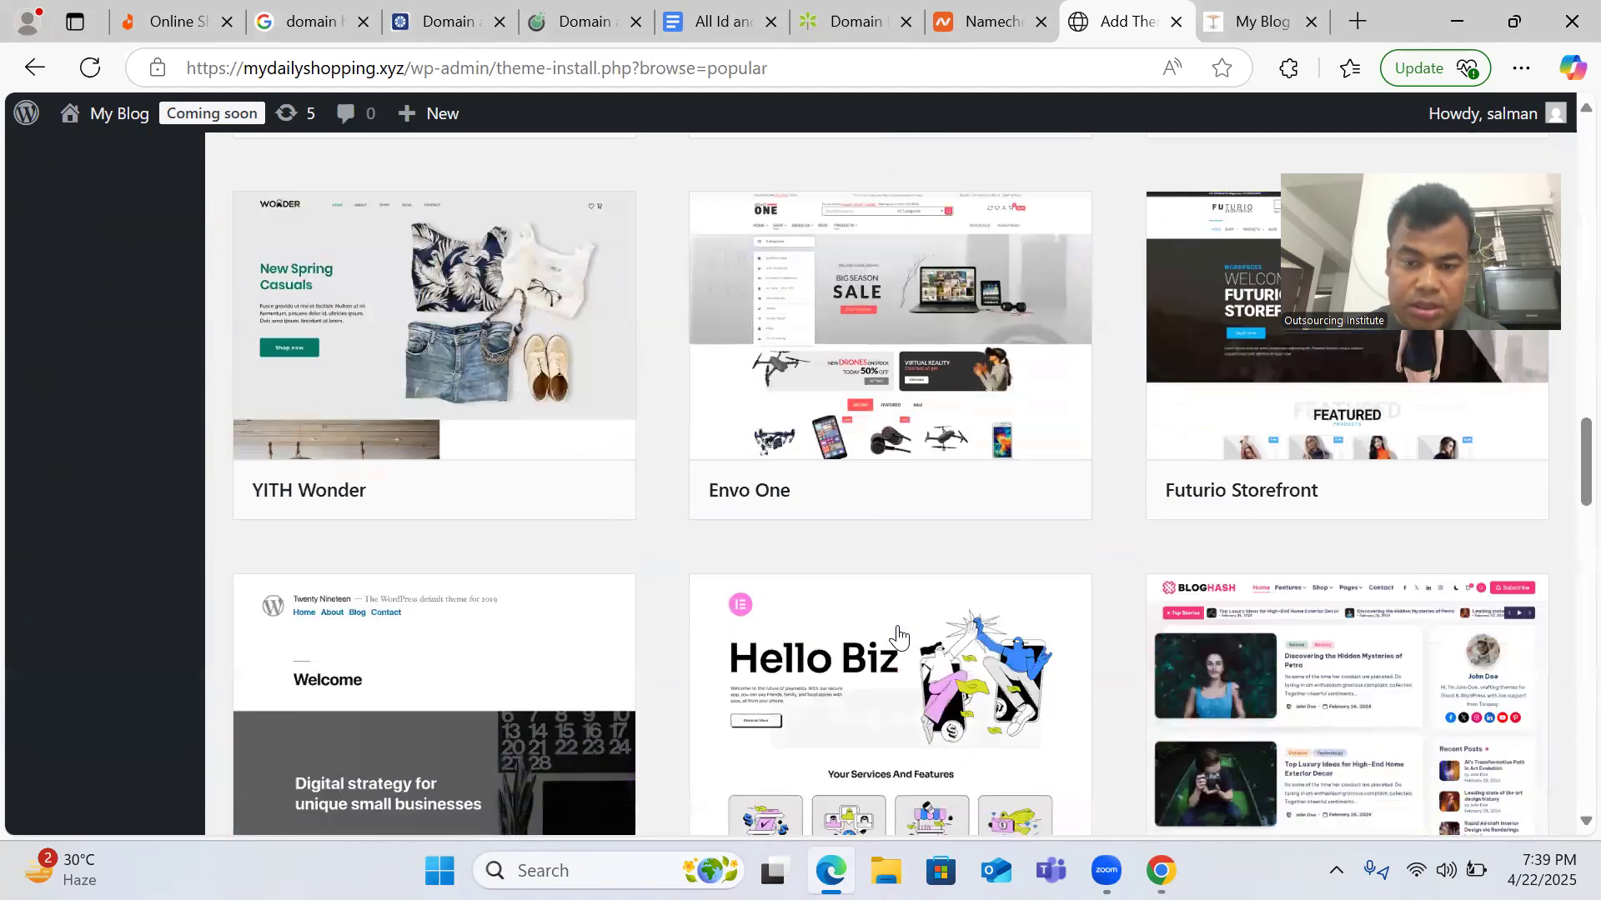
scroll(900, 642, "down", 9)
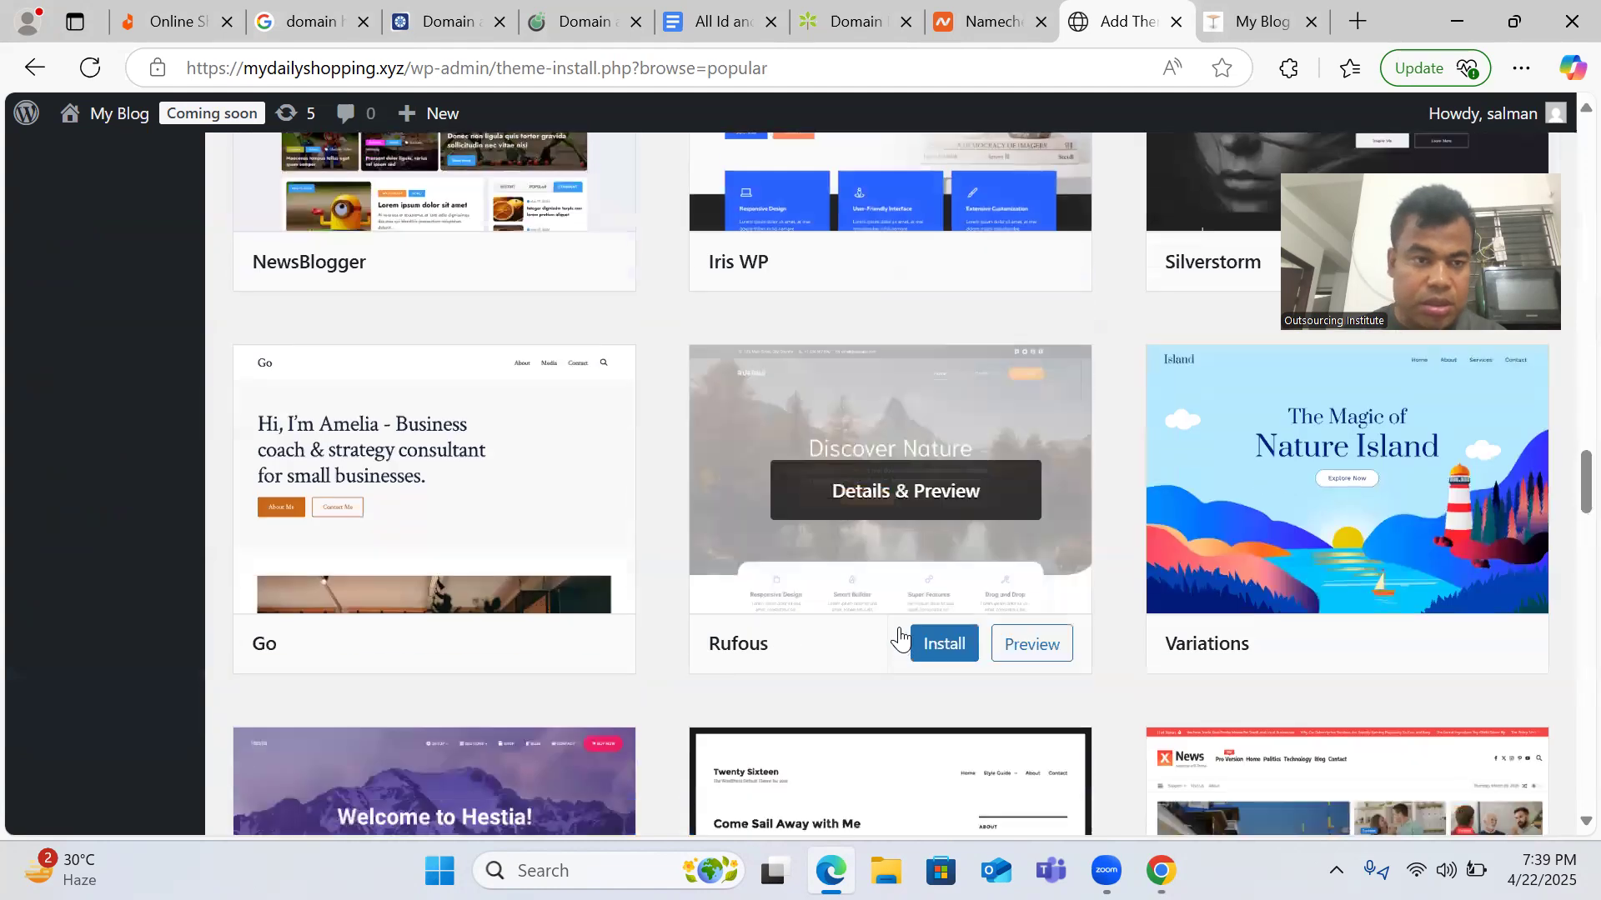
scroll(883, 634, "up", 13)
scroll(867, 624, "up", 20)
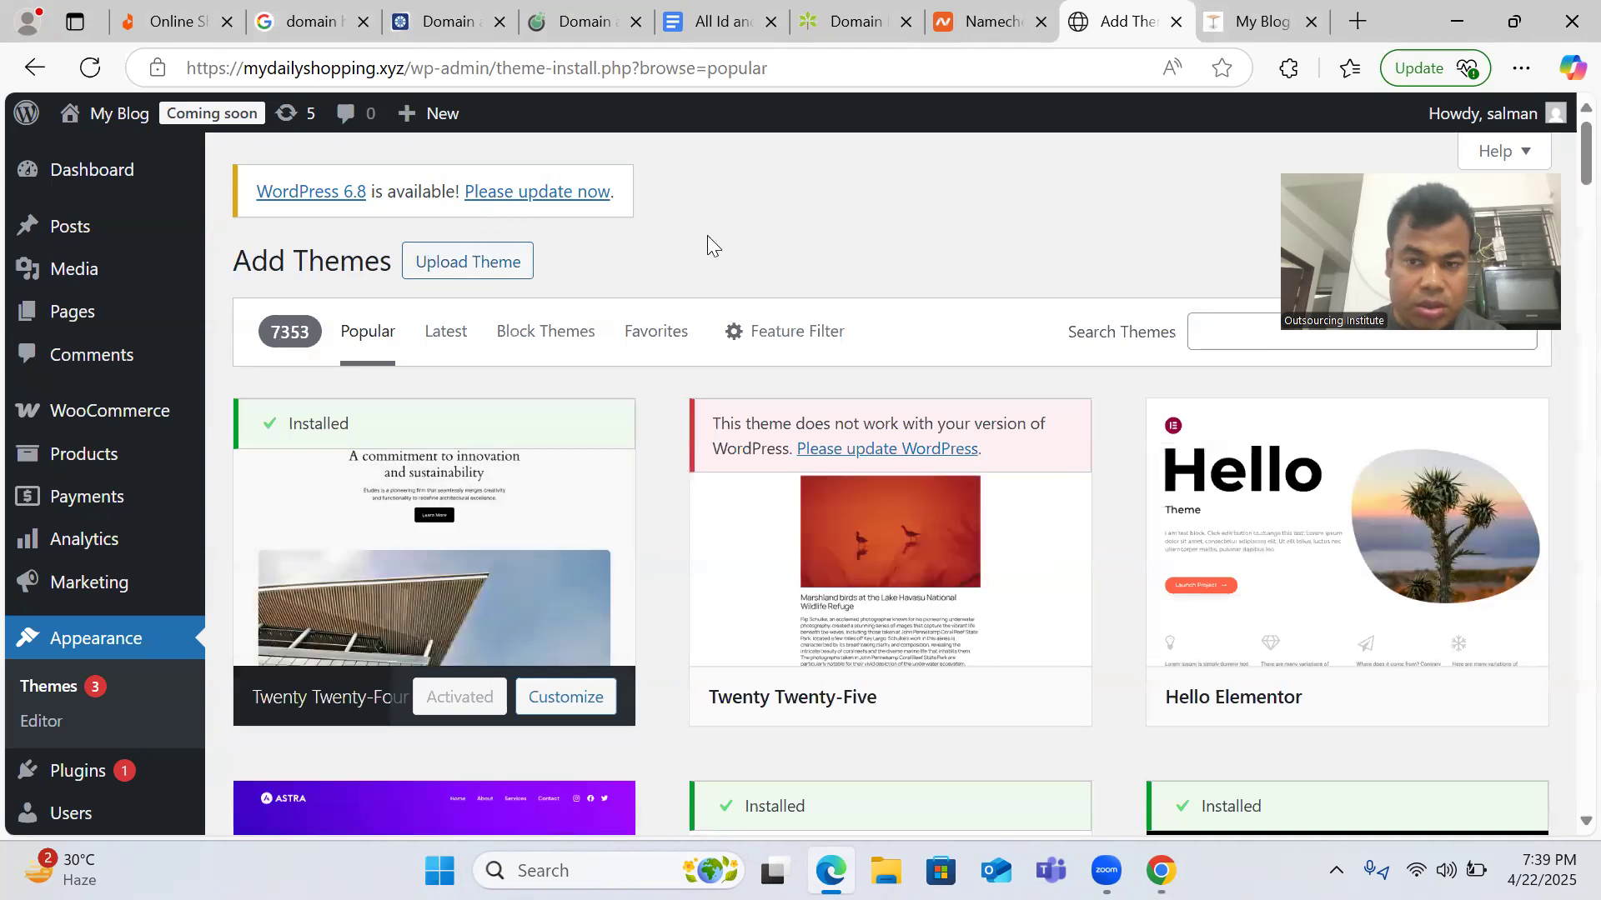
left_click(1261, 327)
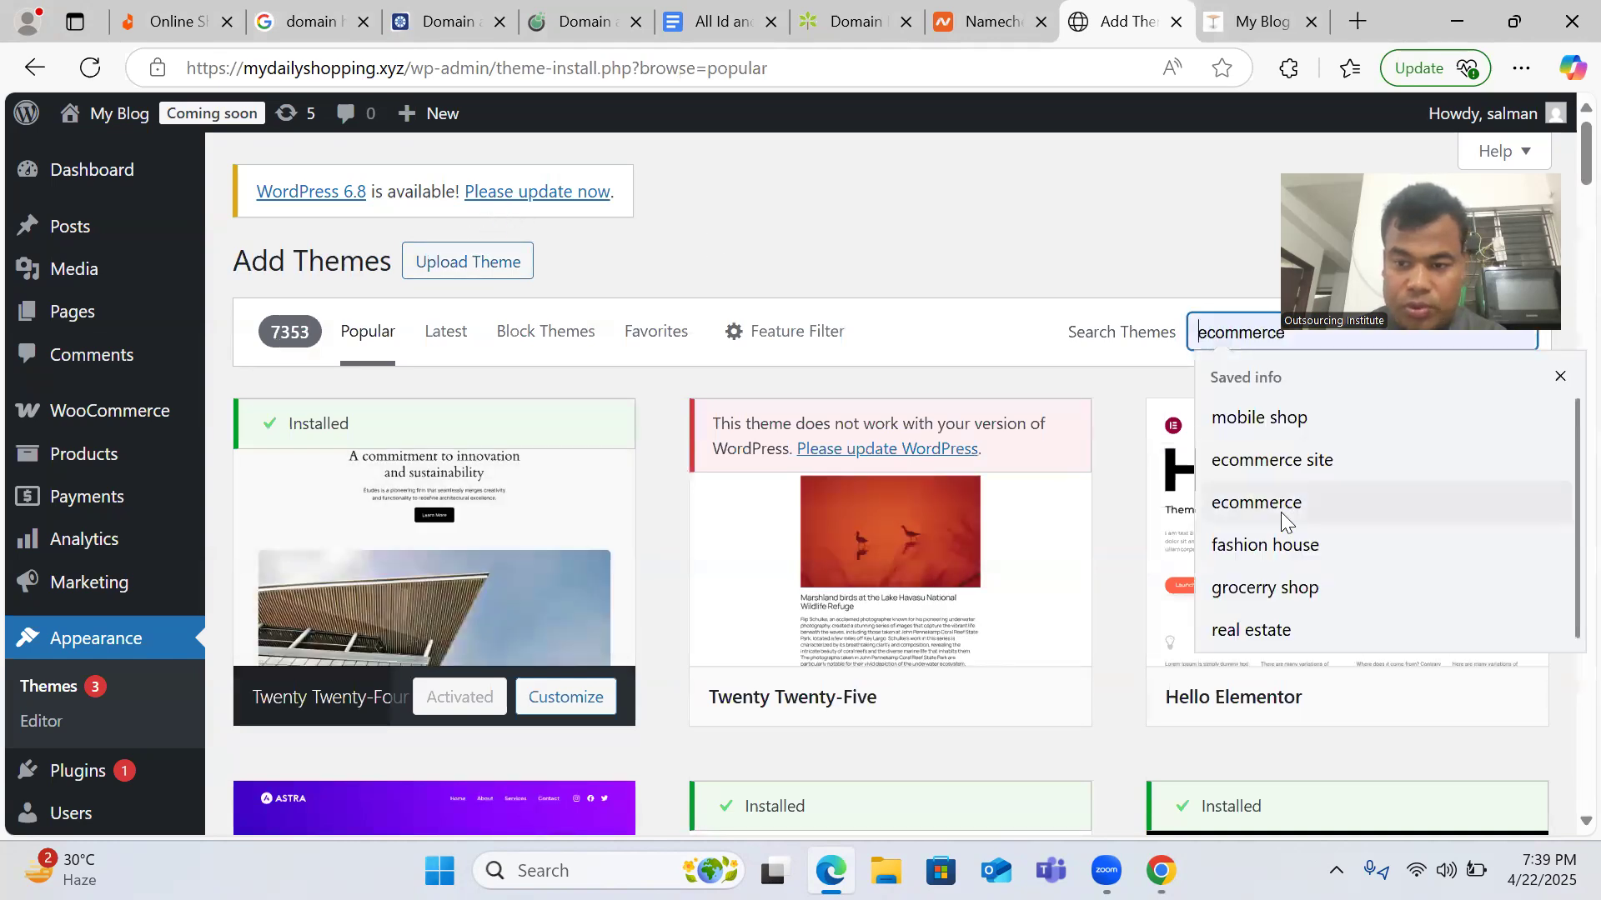
Search themes for 'fashion house' and browse the 7 results like FSE Fashion Designer
left_click(1287, 552)
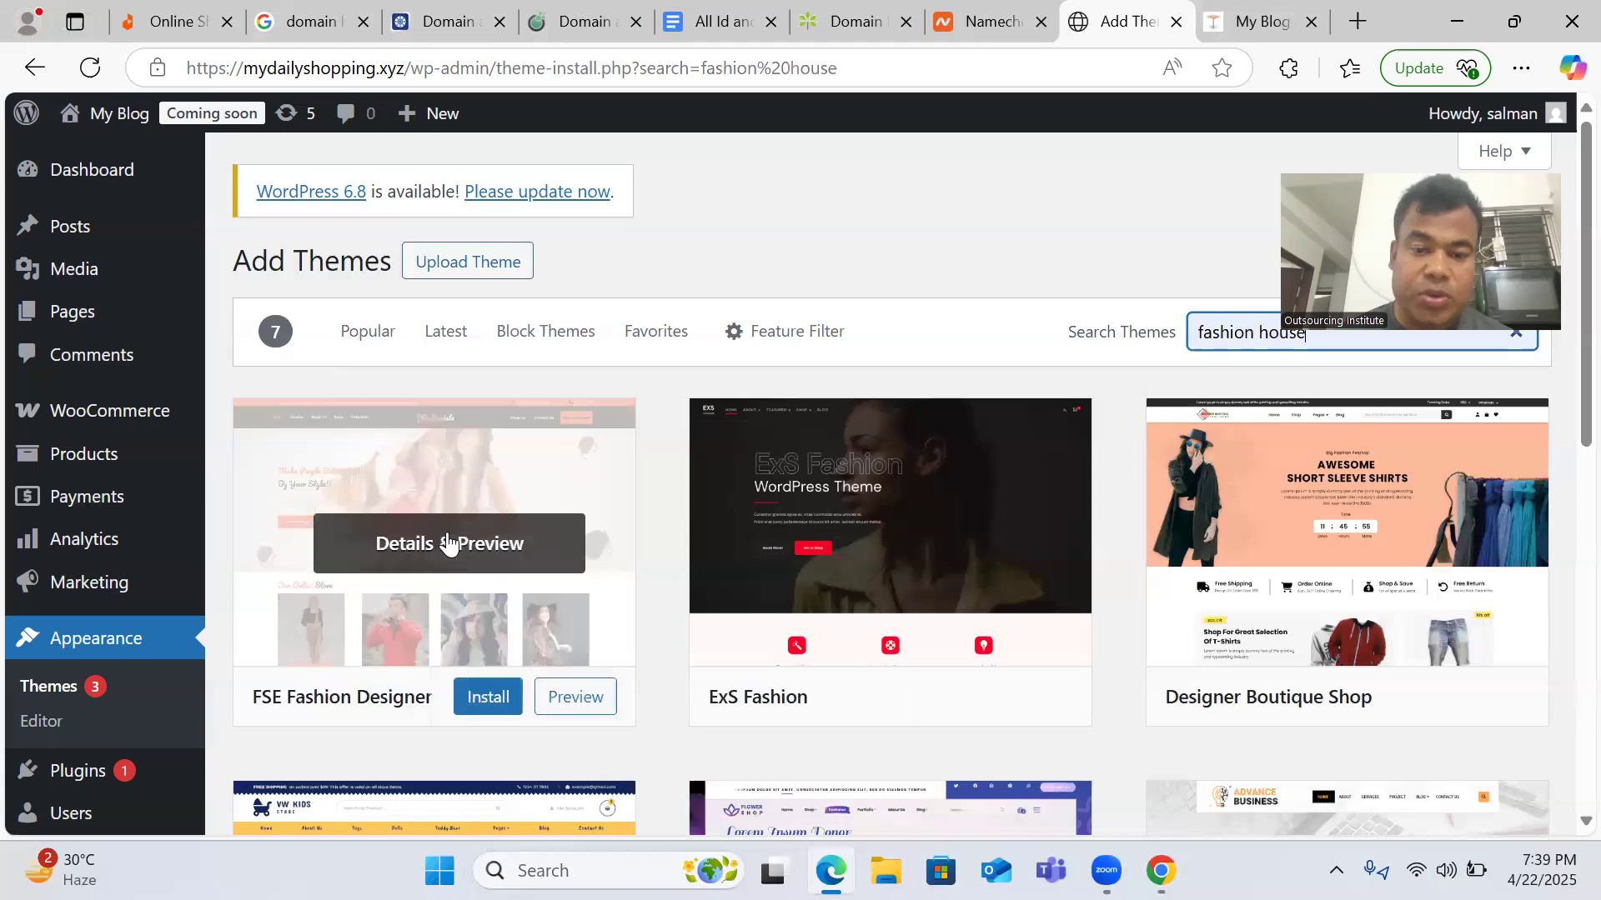
scroll(459, 525, "down", 3)
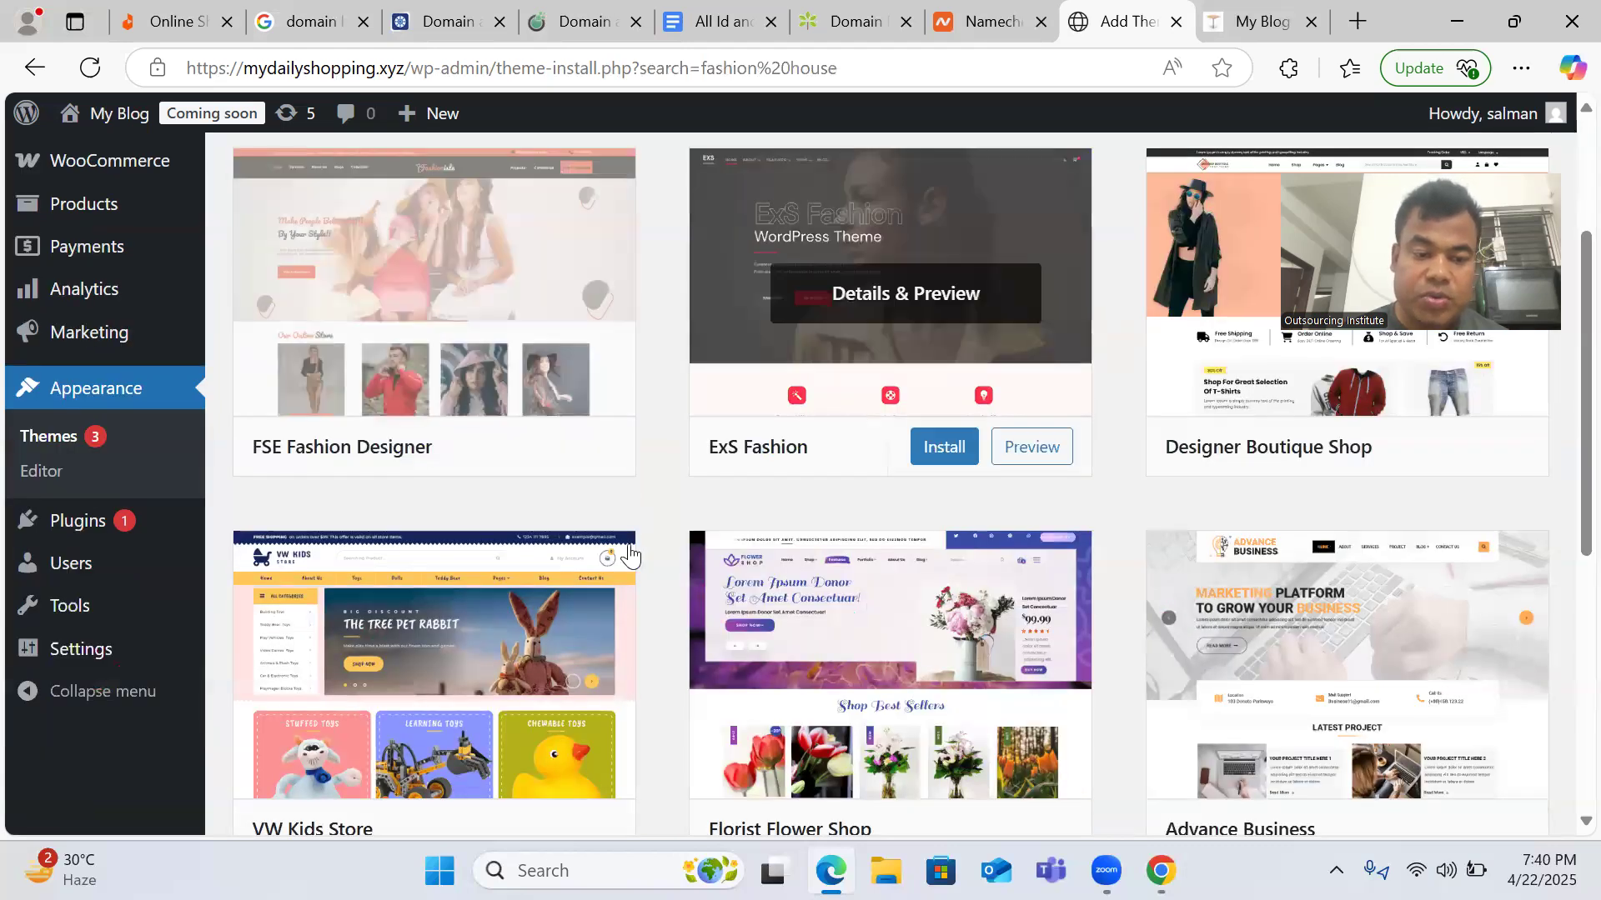
scroll(892, 375, "down", 6)
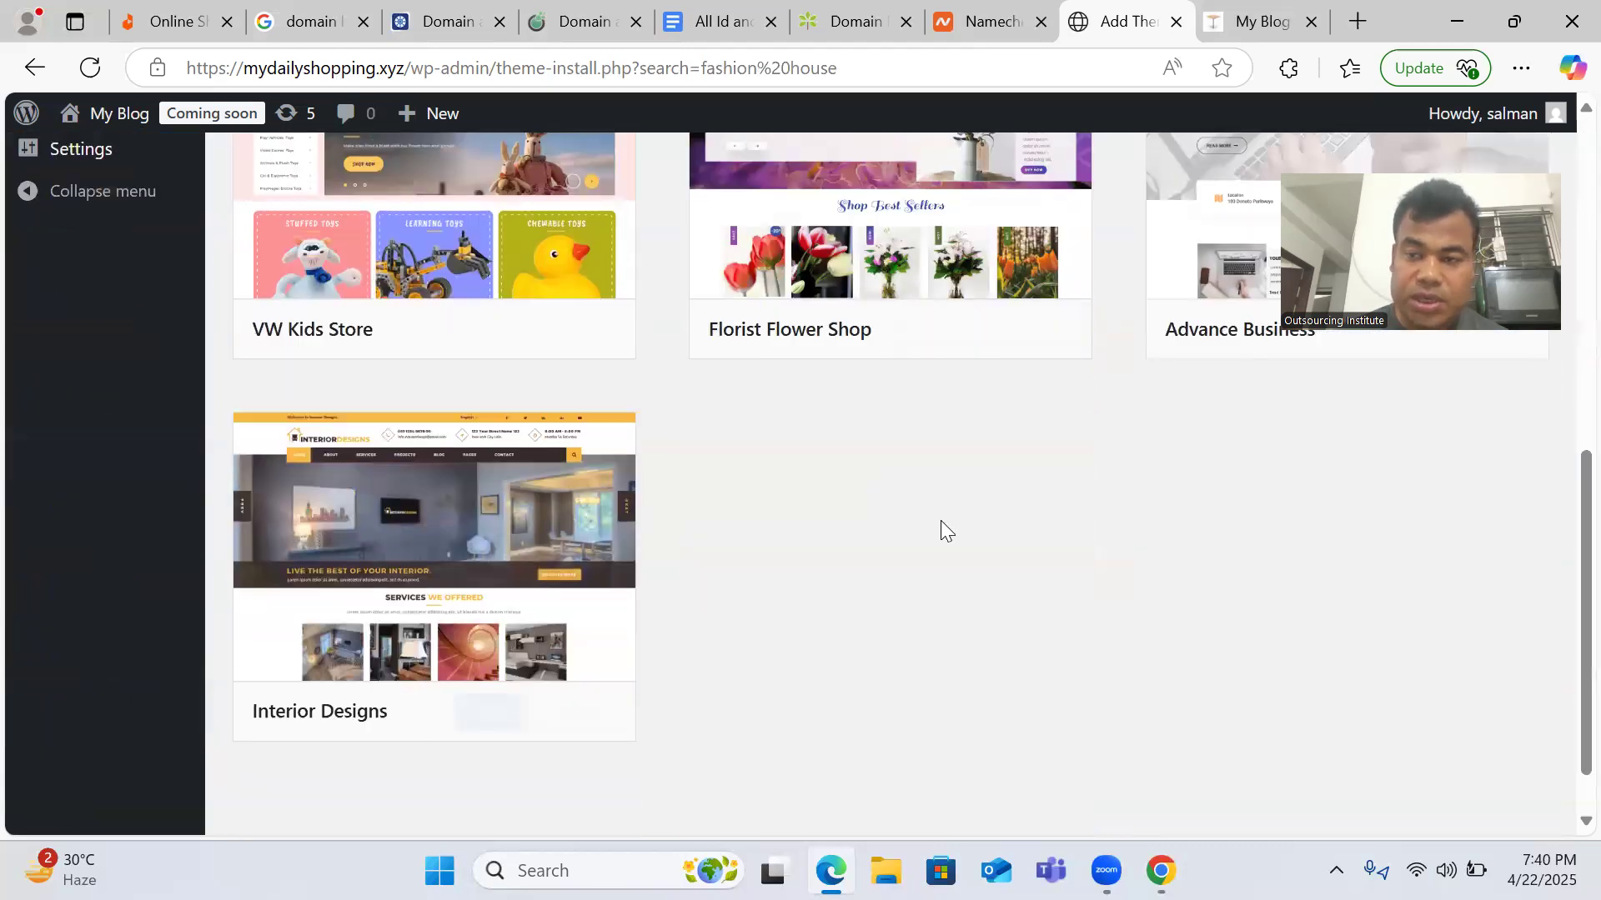
scroll(951, 543, "up", 10)
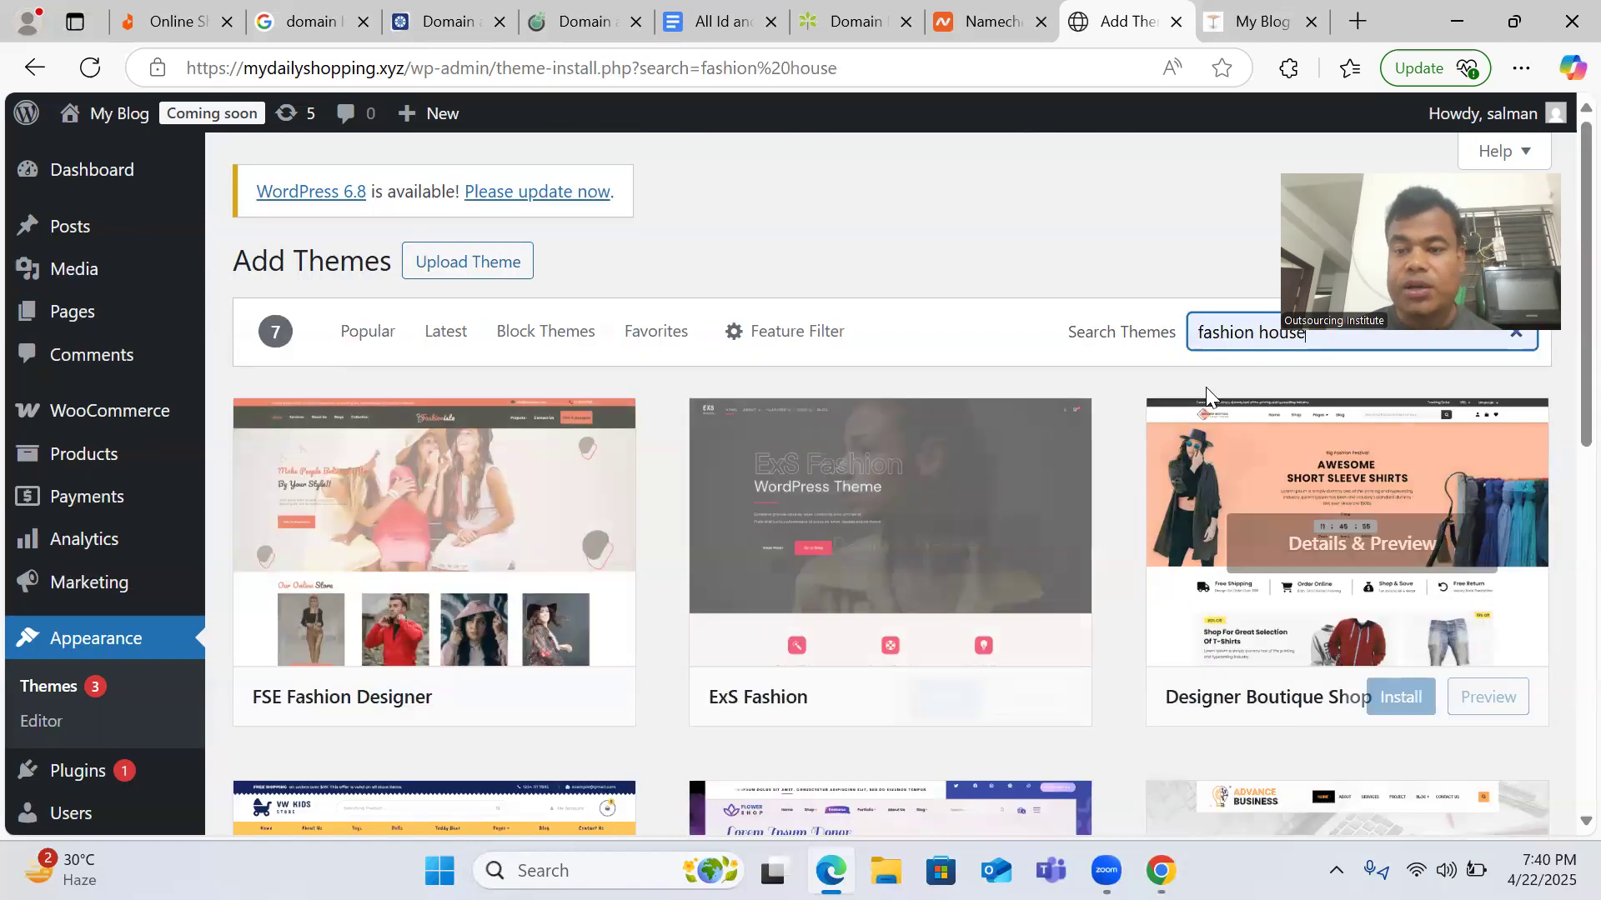
triple_click(1275, 338)
key("ctrl+c")
Search the theme directory for 'restaurent' and scroll the results
type("resta")
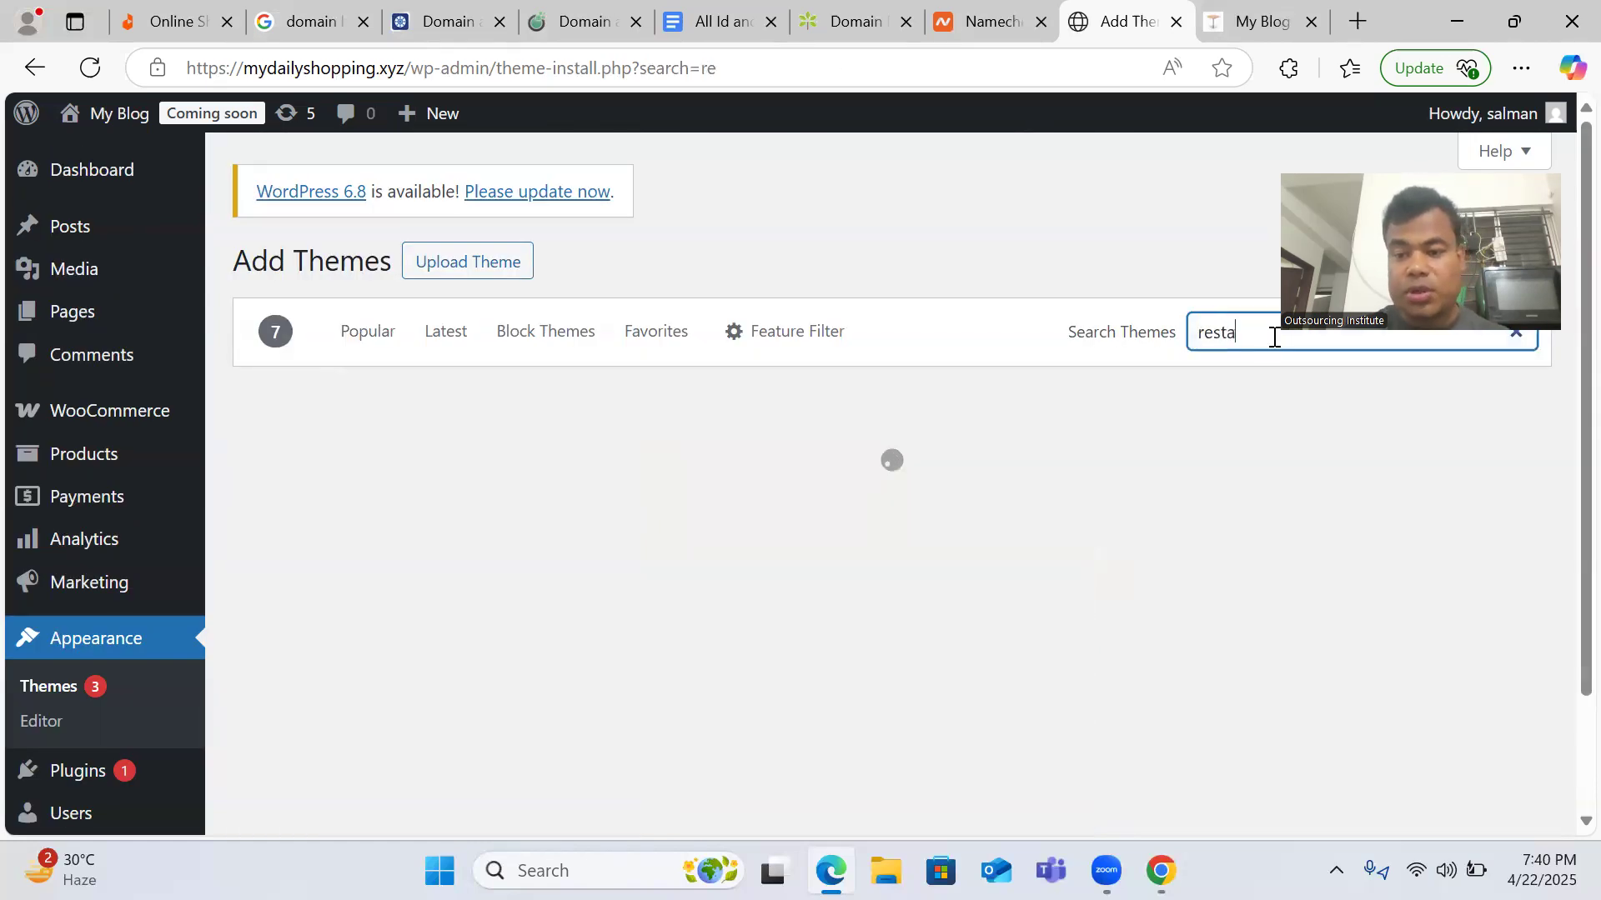
type("urant")
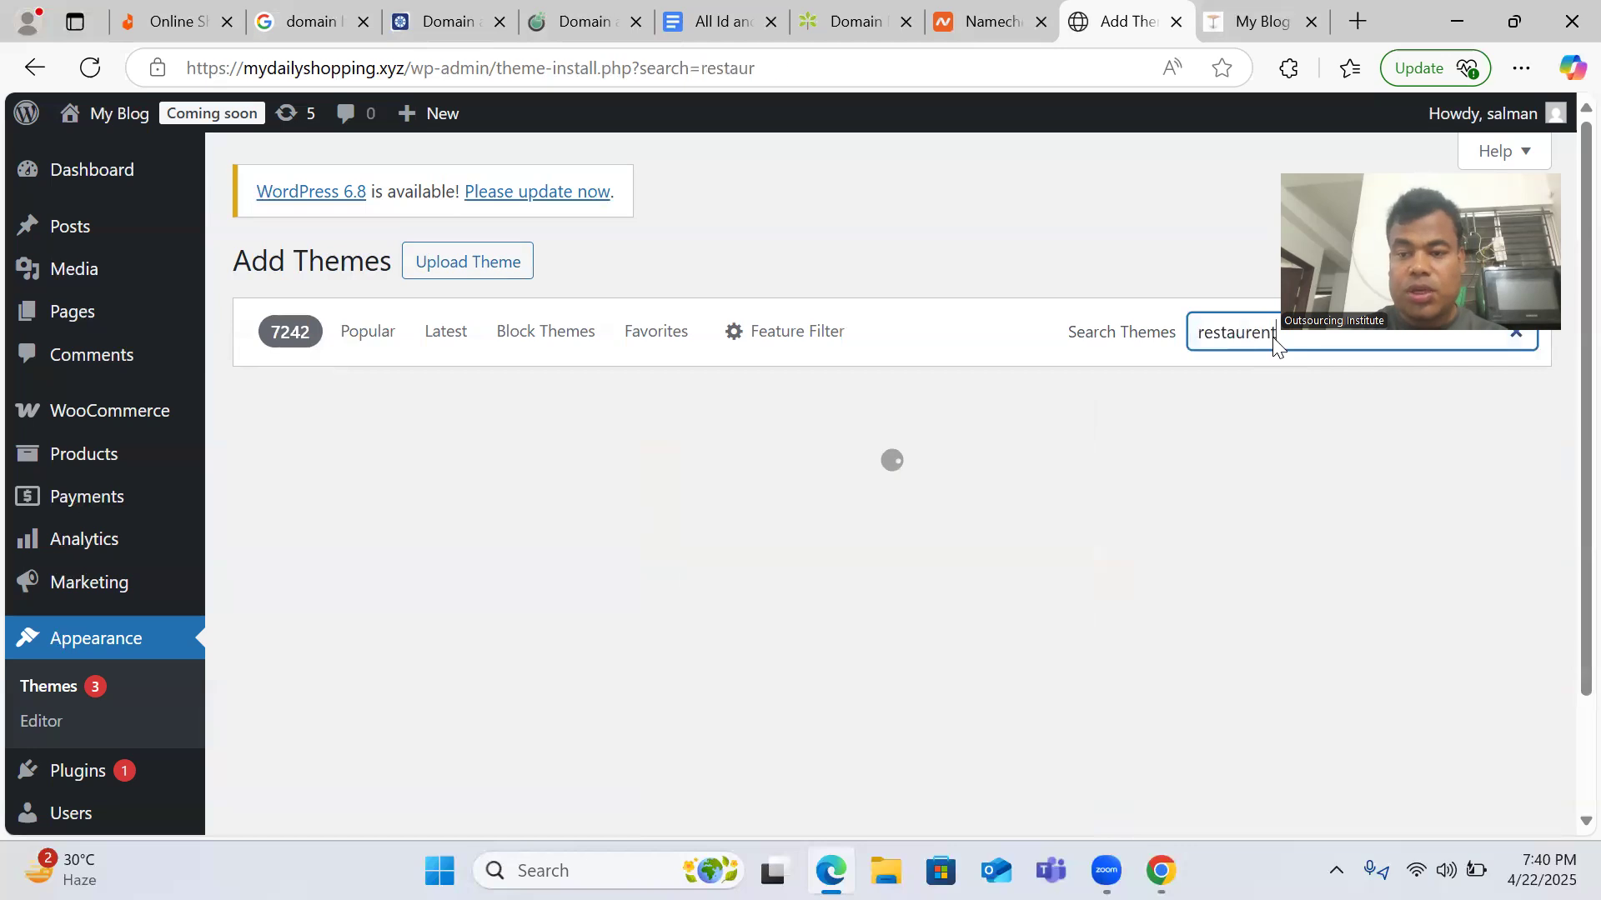
key("ctrl+a")
key("BackSpace")
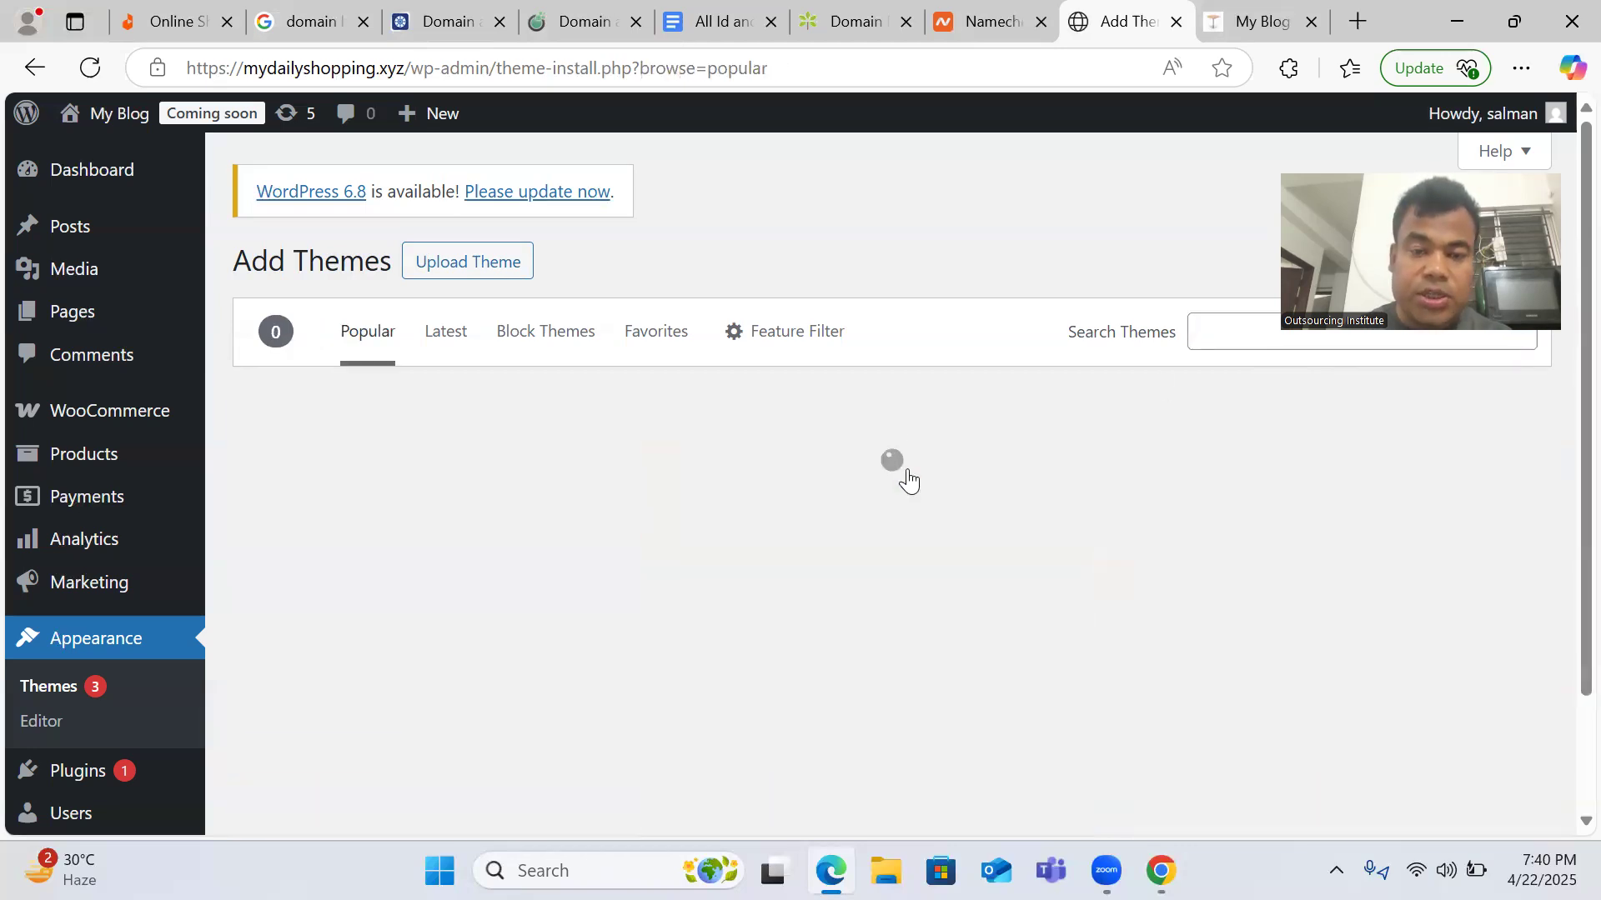
left_click(1233, 330)
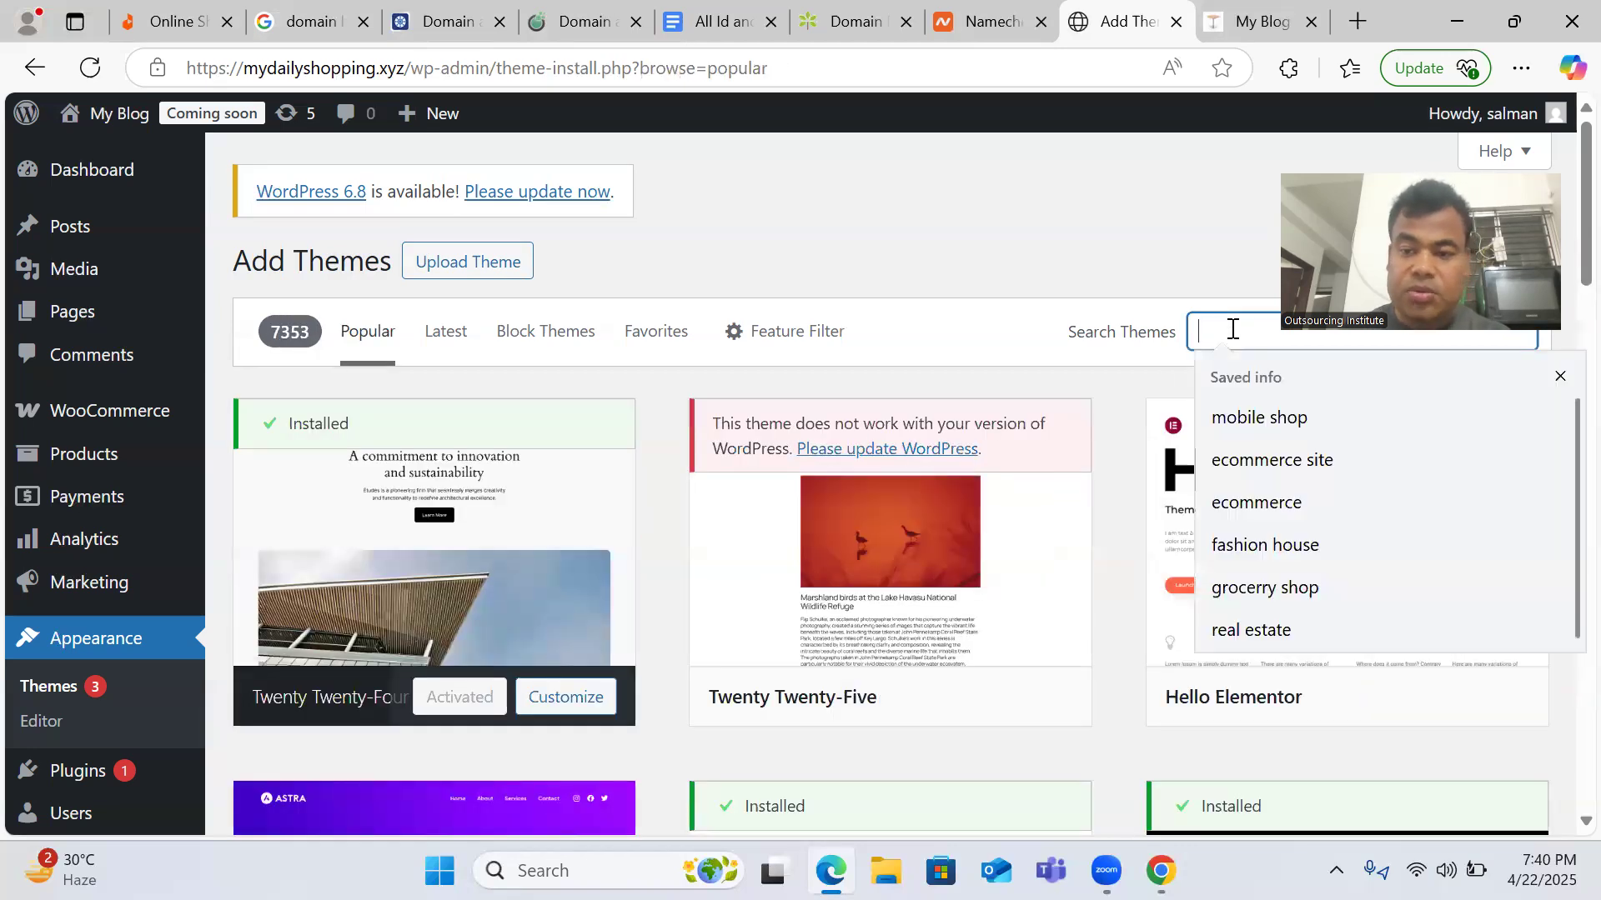
type("re")
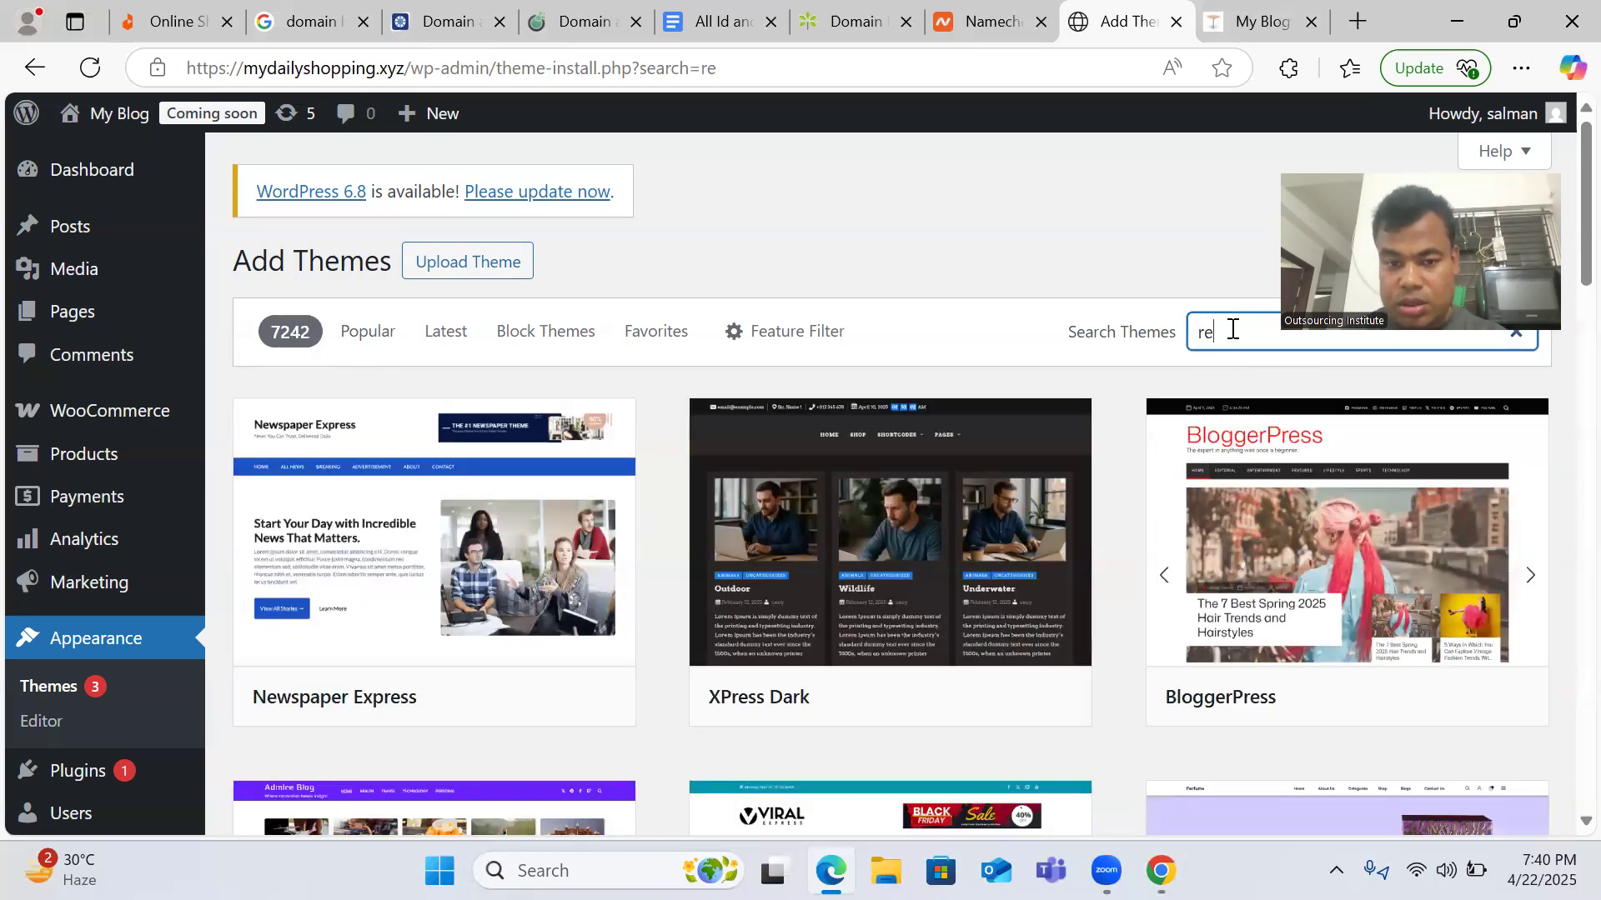
type("sta")
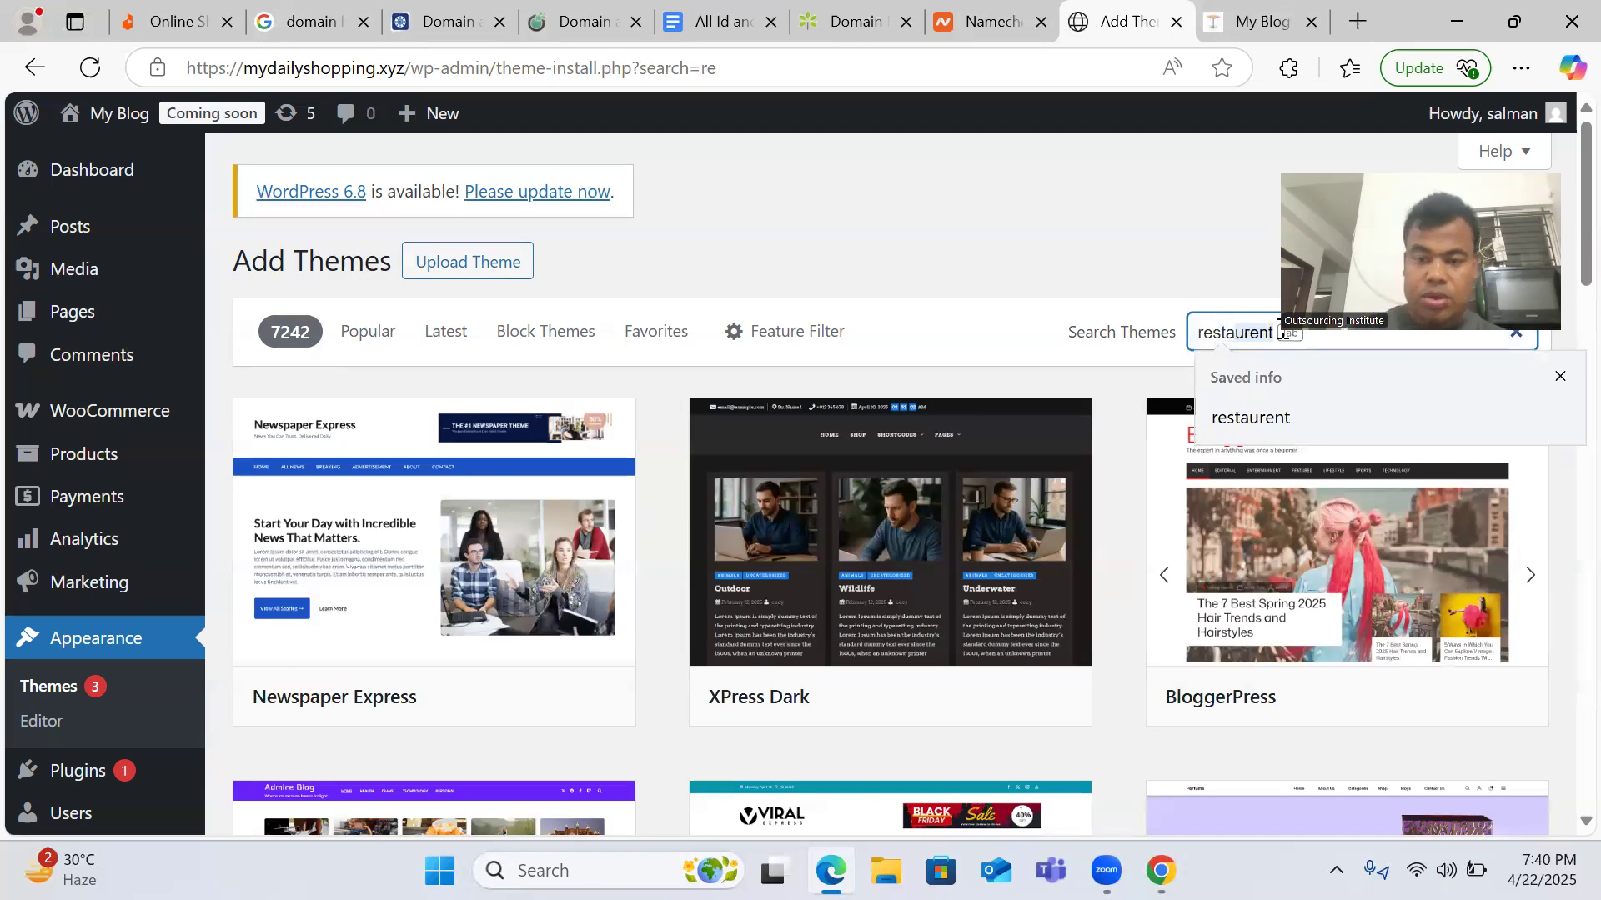
type("u")
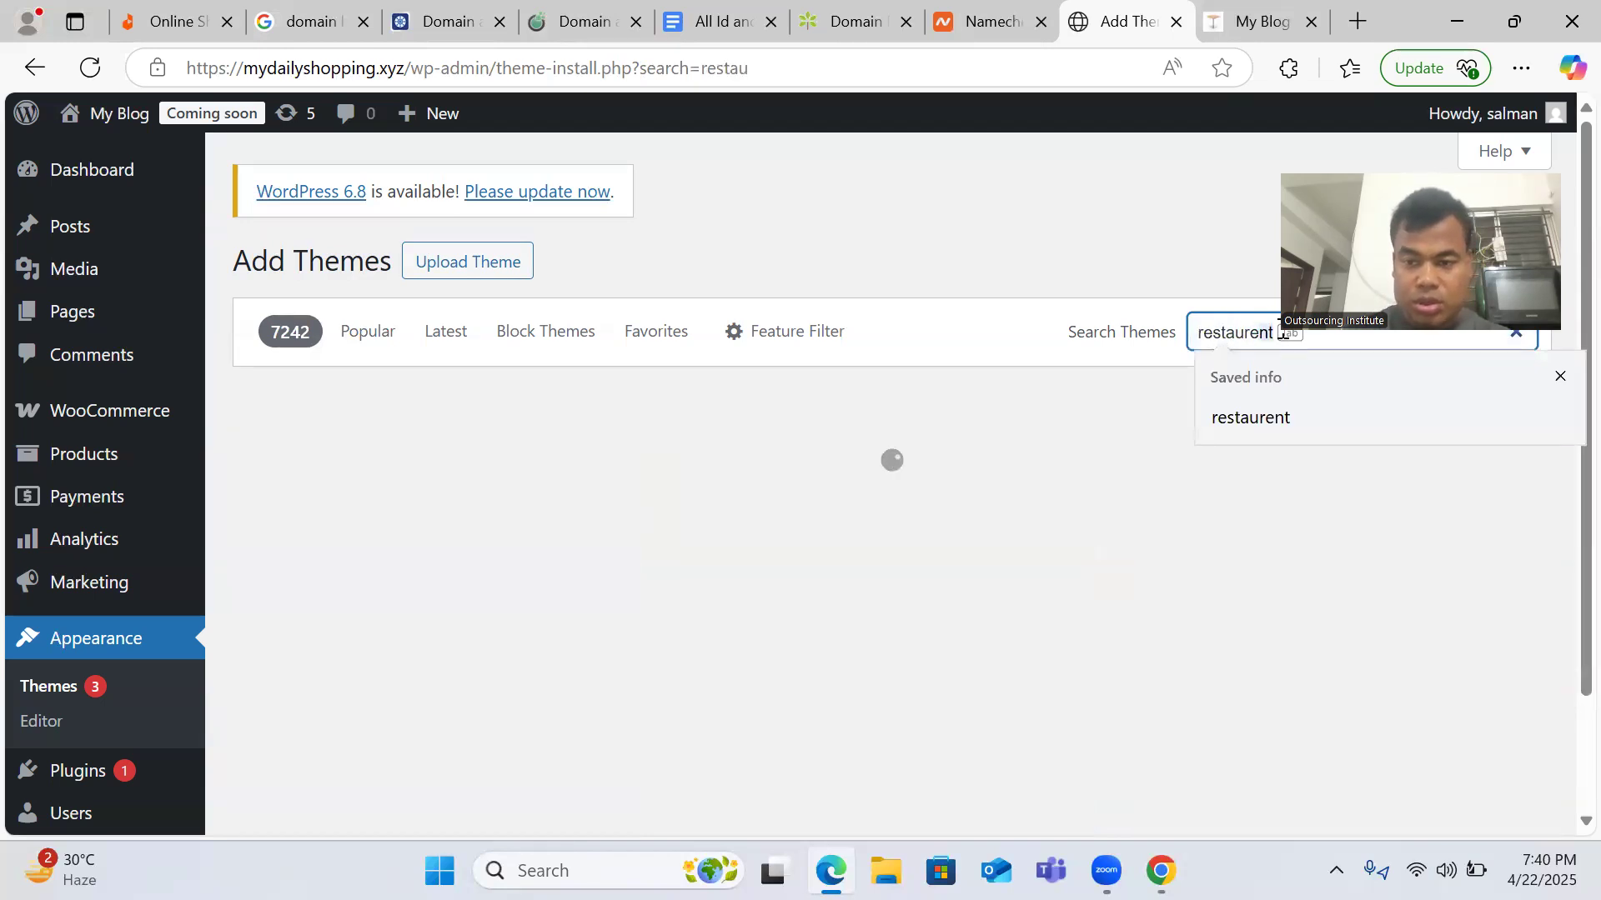
type("rent")
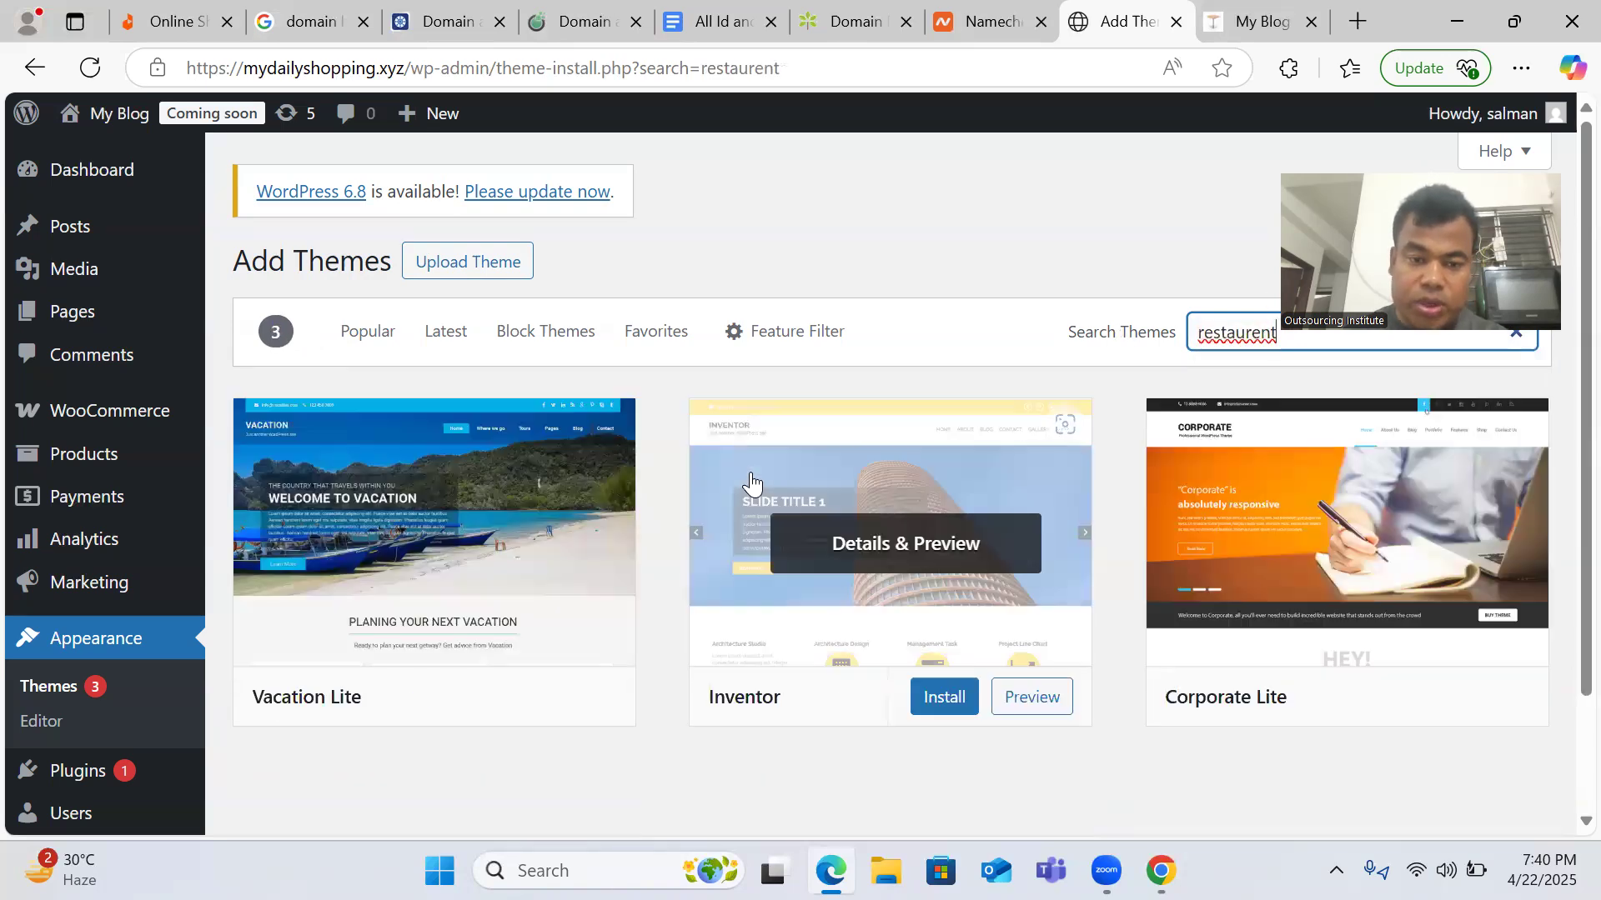
scroll(981, 590, "down", 2)
scroll(1231, 358, "up", 3)
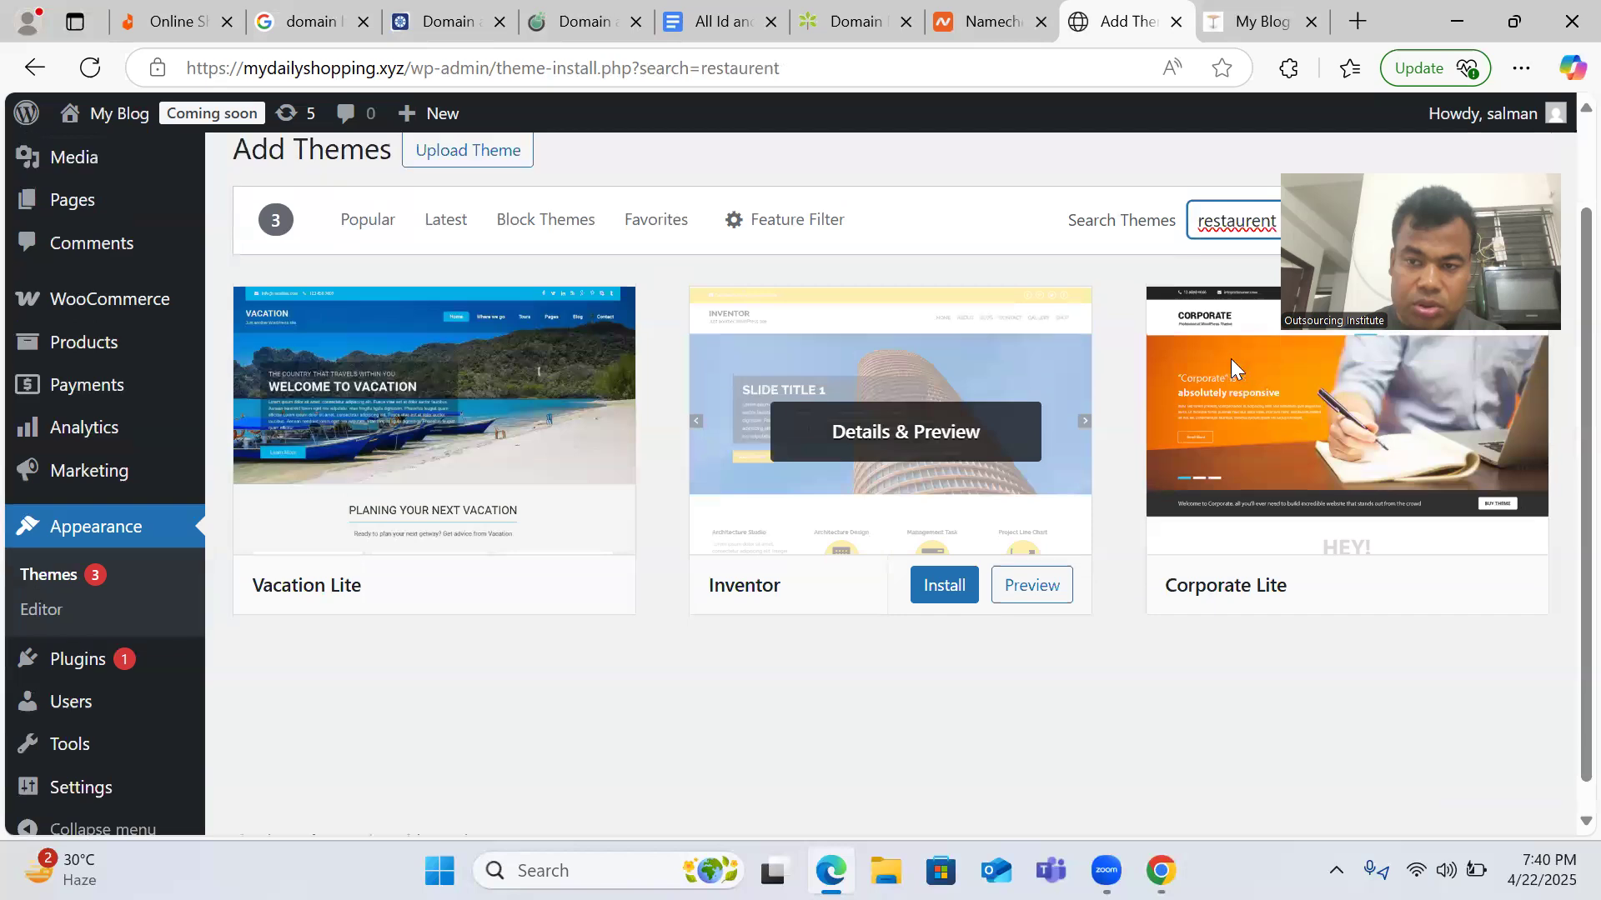
key("BackSpace")
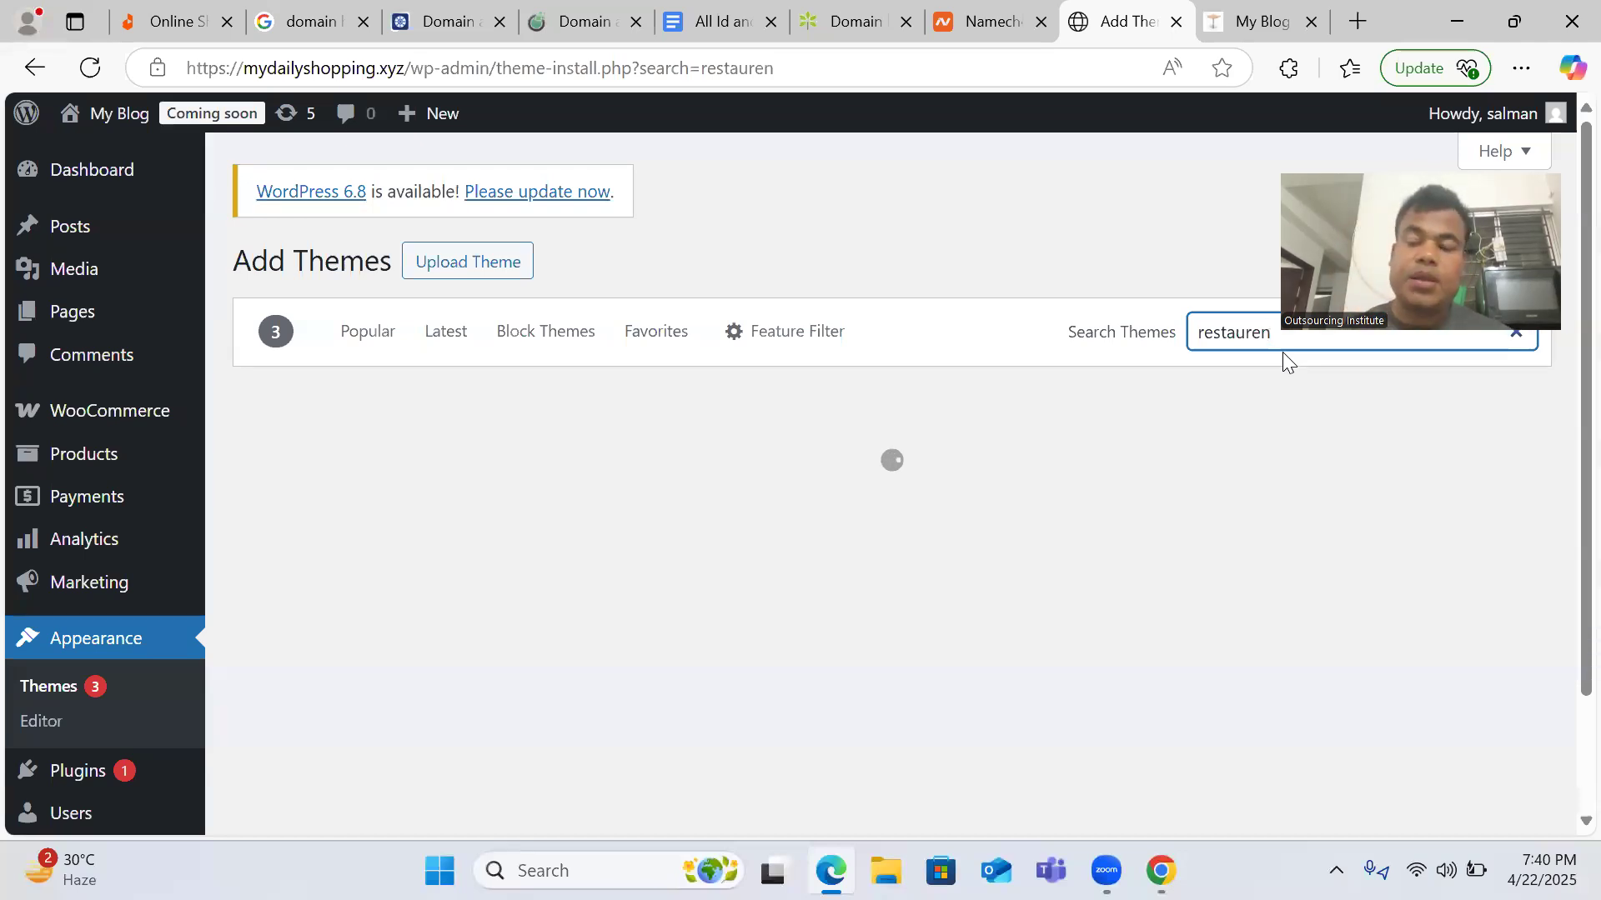
scroll(1072, 542, "down", 1)
scroll(1073, 533, "down", 1)
scroll(1075, 525, "up", 2)
Delete the 'restaurent' search term so all 7415 themes are listed
left_click(1276, 338)
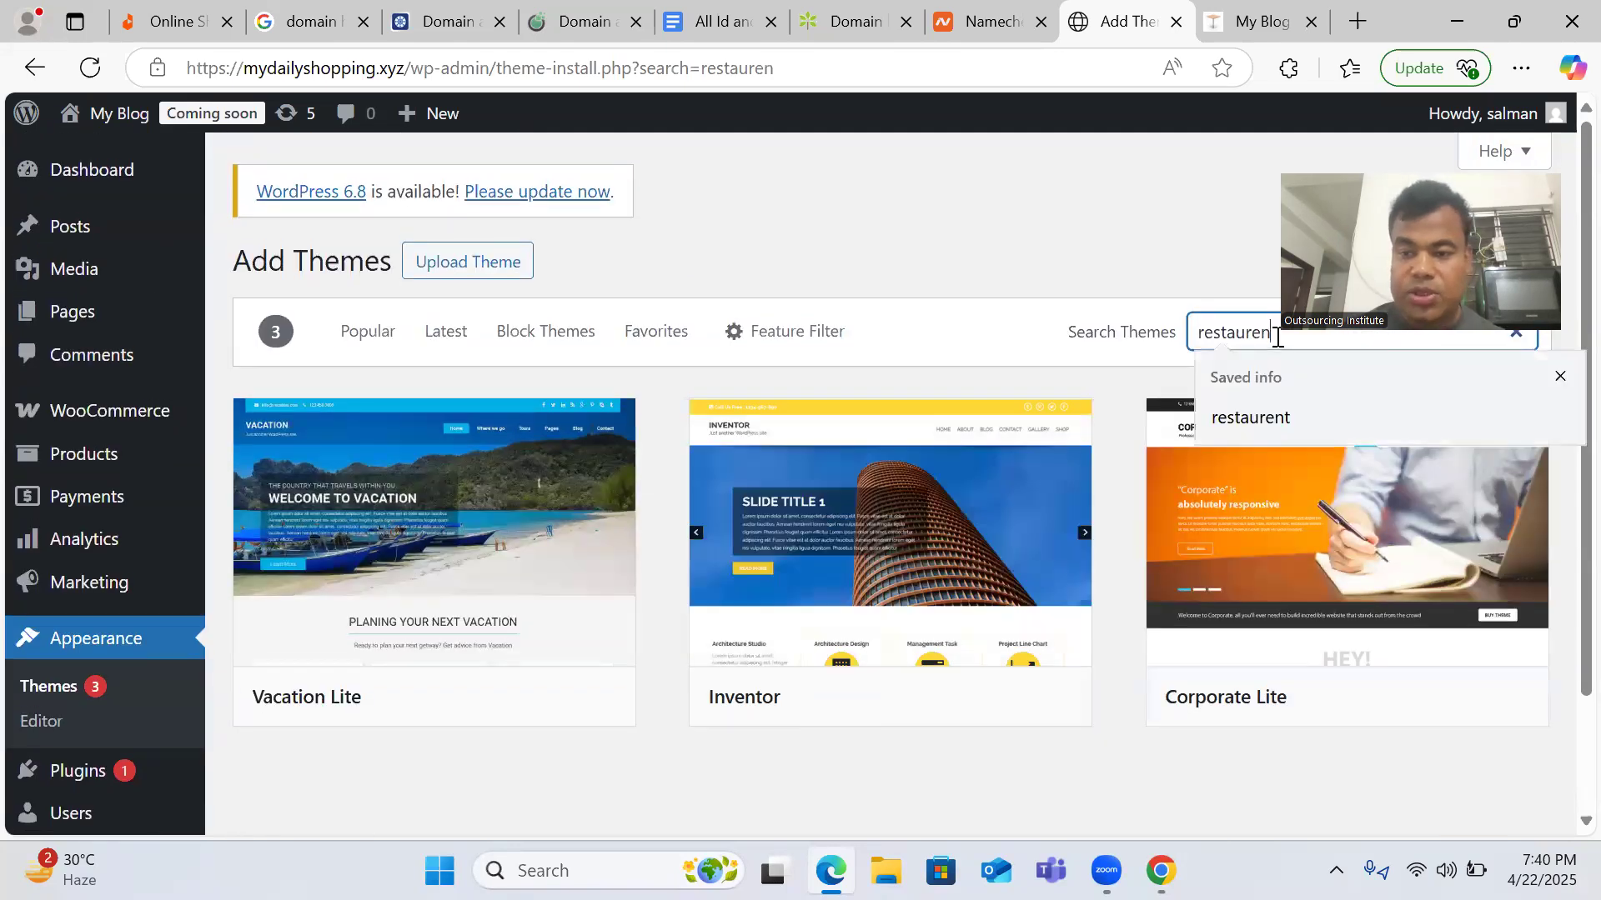
key("BackSpace")
key("BackSpace")
key("BackSpace")
key("BackSpace")
key("BackSpace")
key("BackSpace")
key("BackSpace")
key("BackSpace")
key("BackSpace")
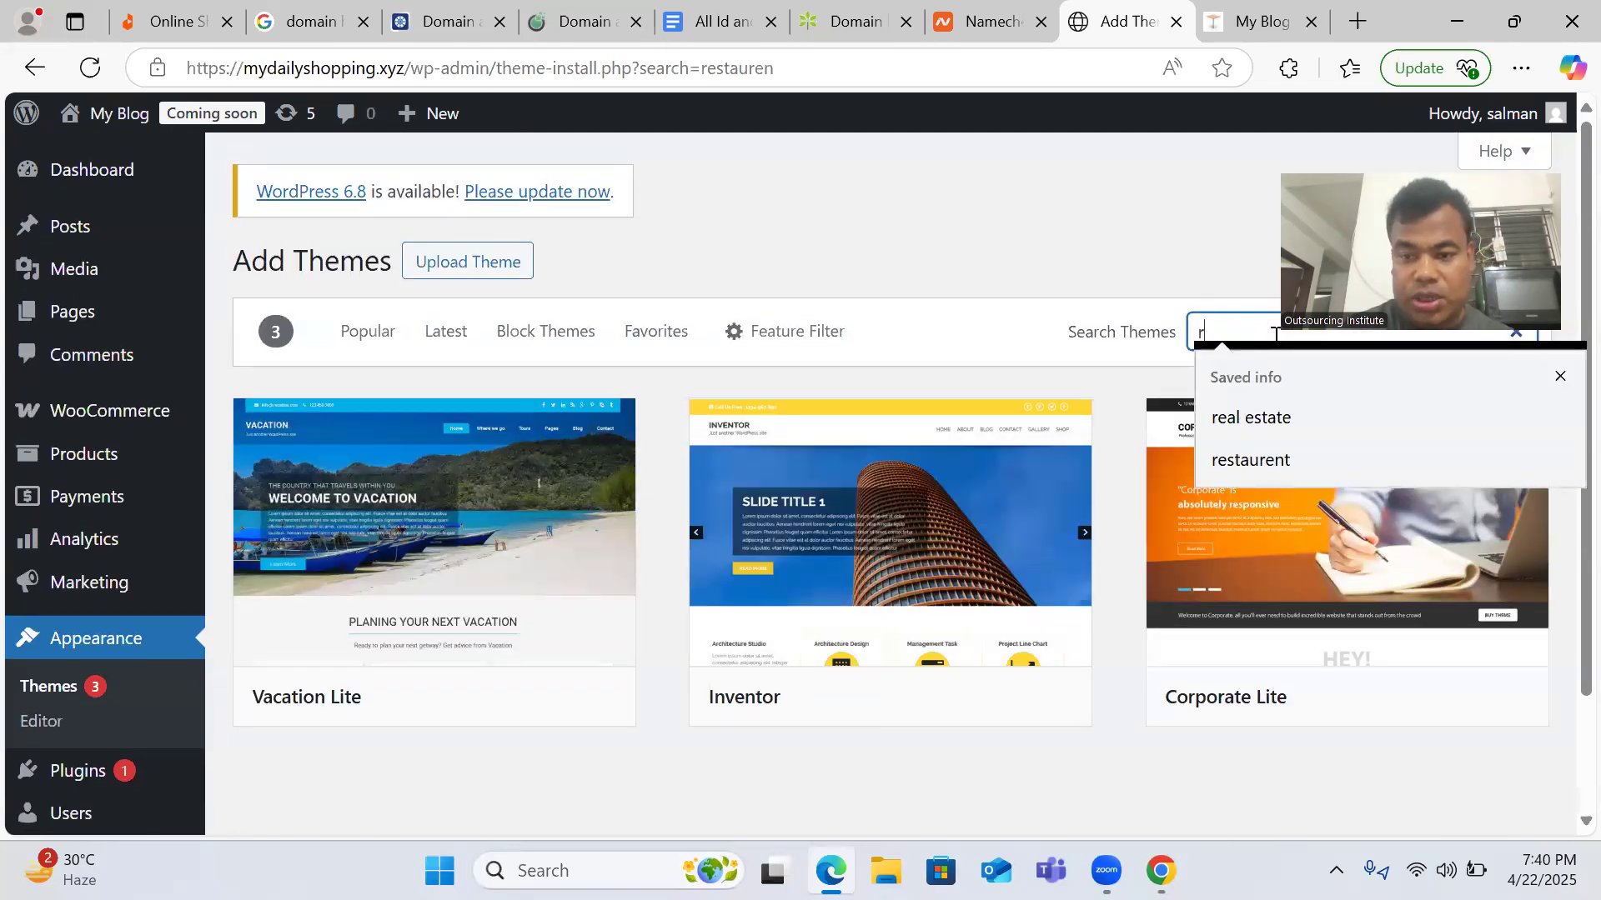
type("resta")
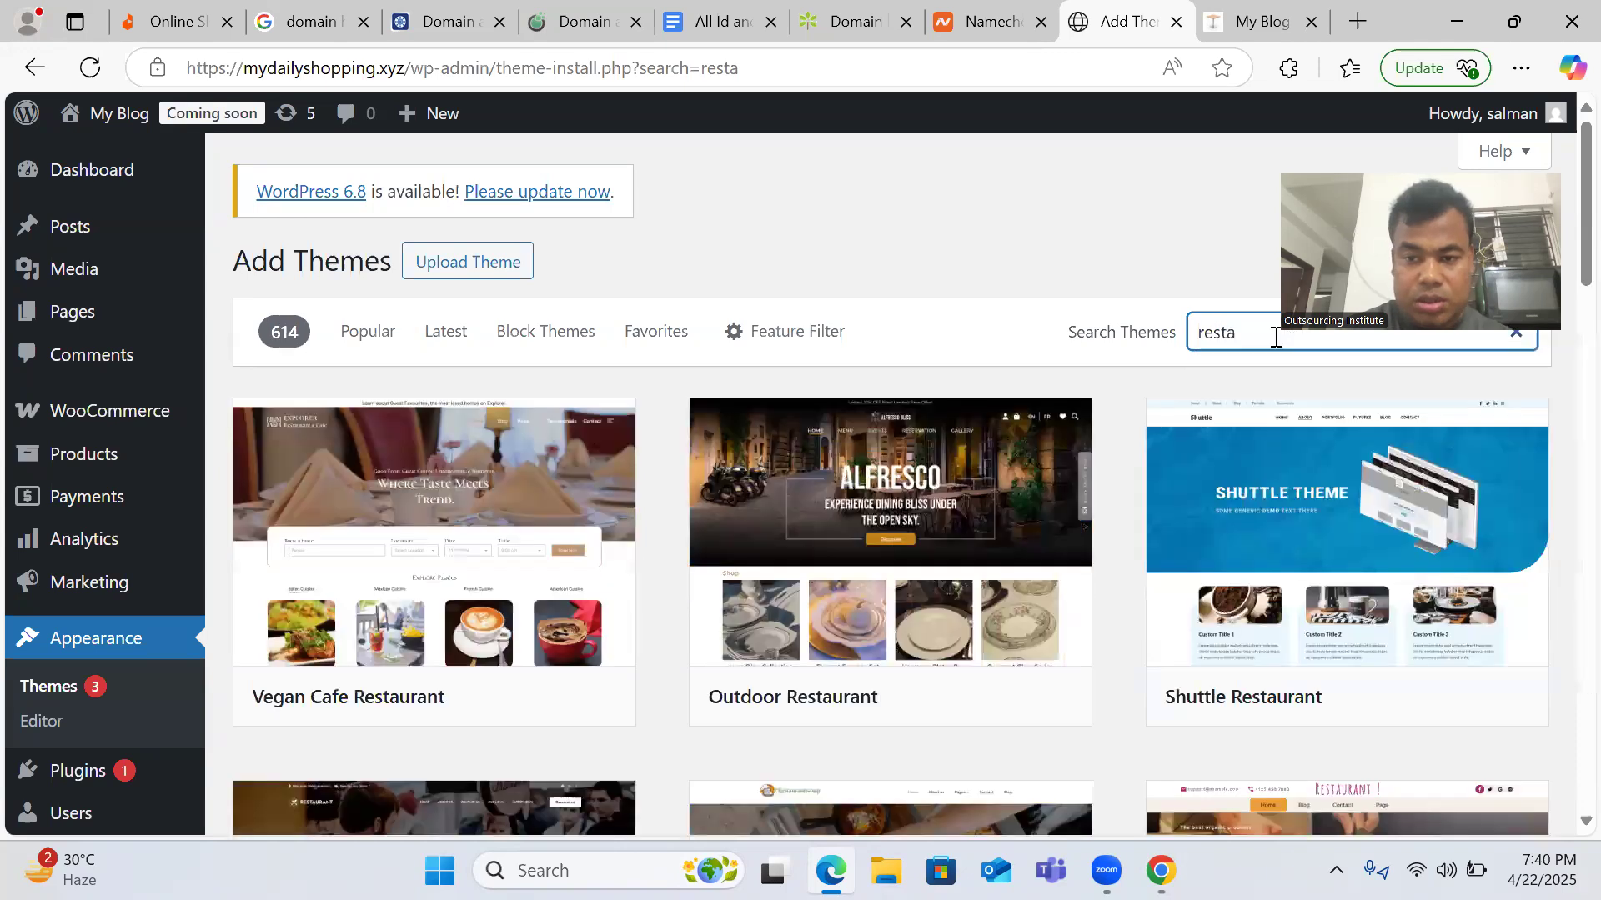
mouse_move(503, 579)
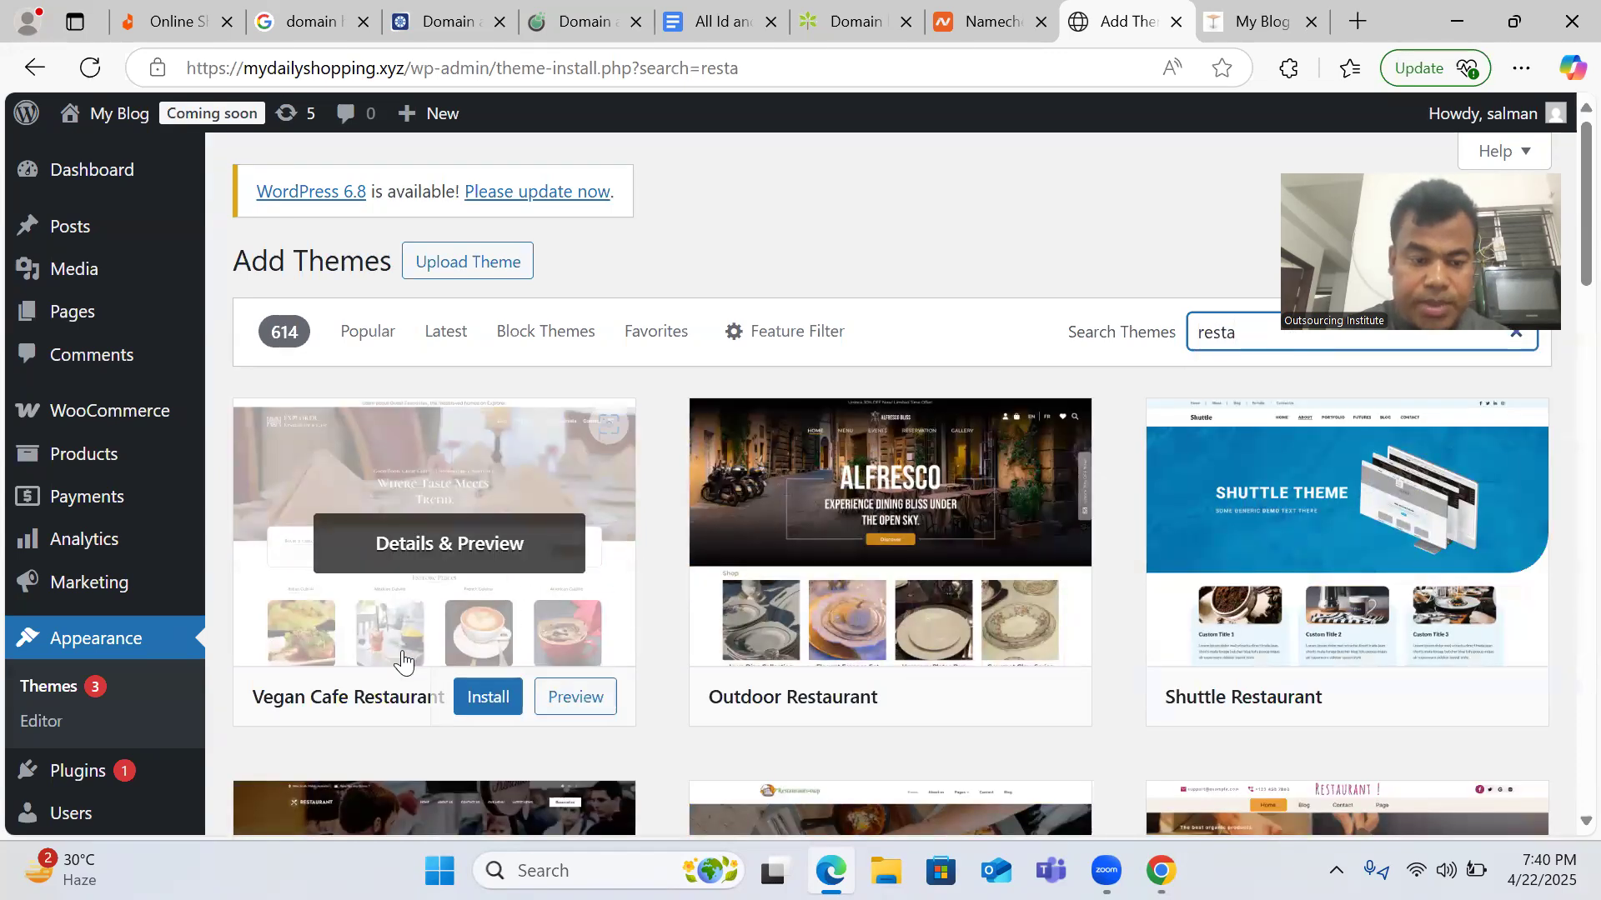
mouse_move(1305, 596)
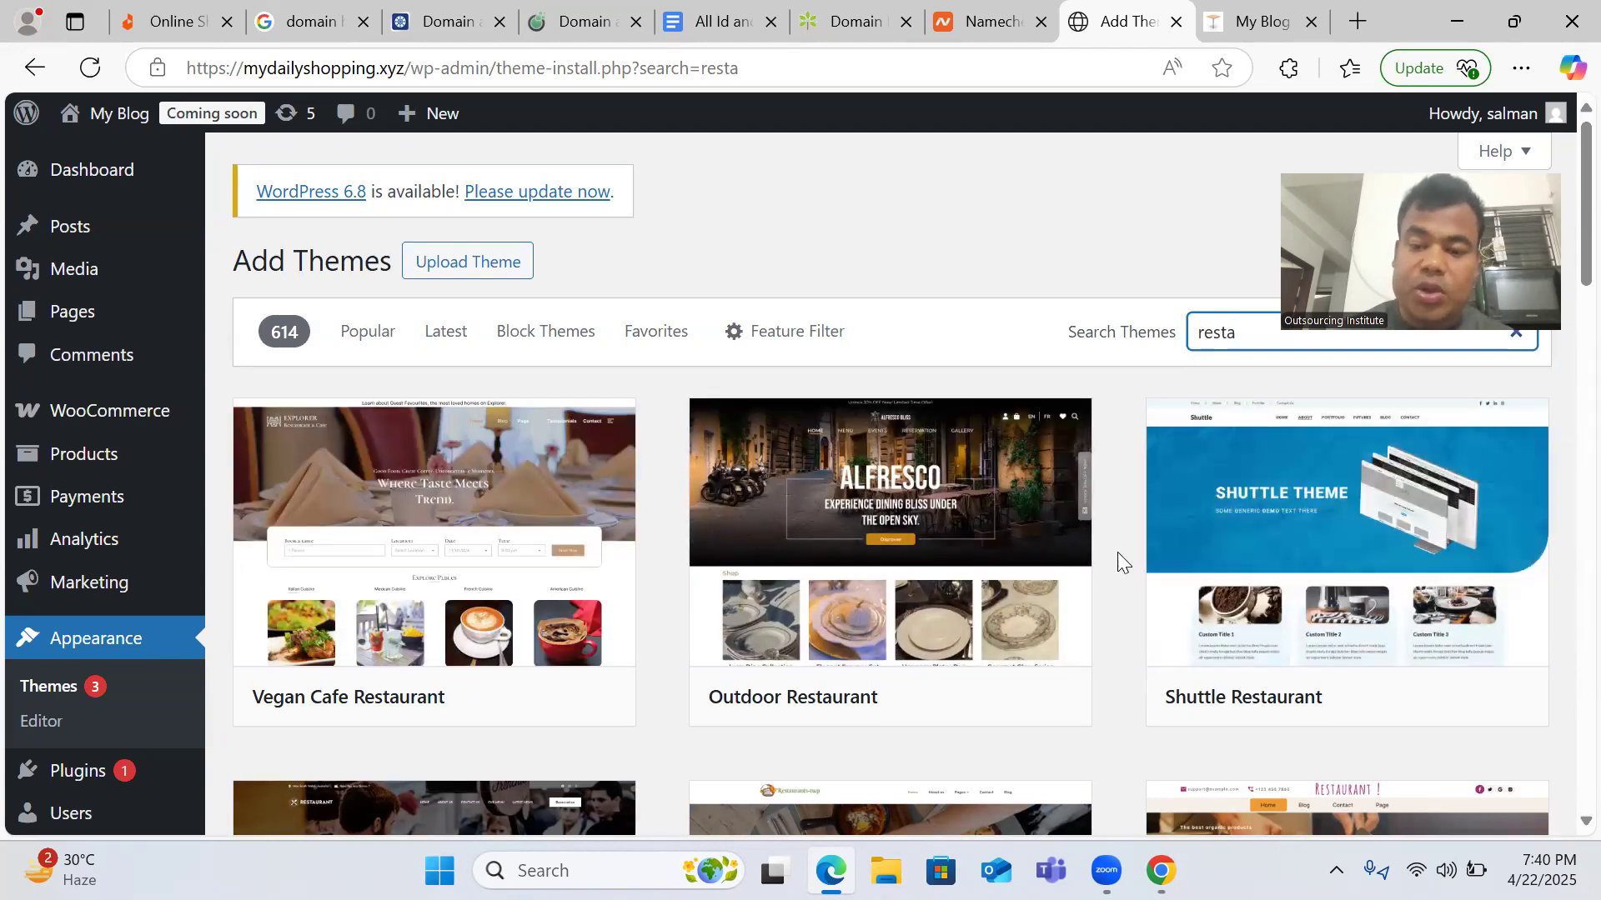
scroll(1117, 544, "down", 3)
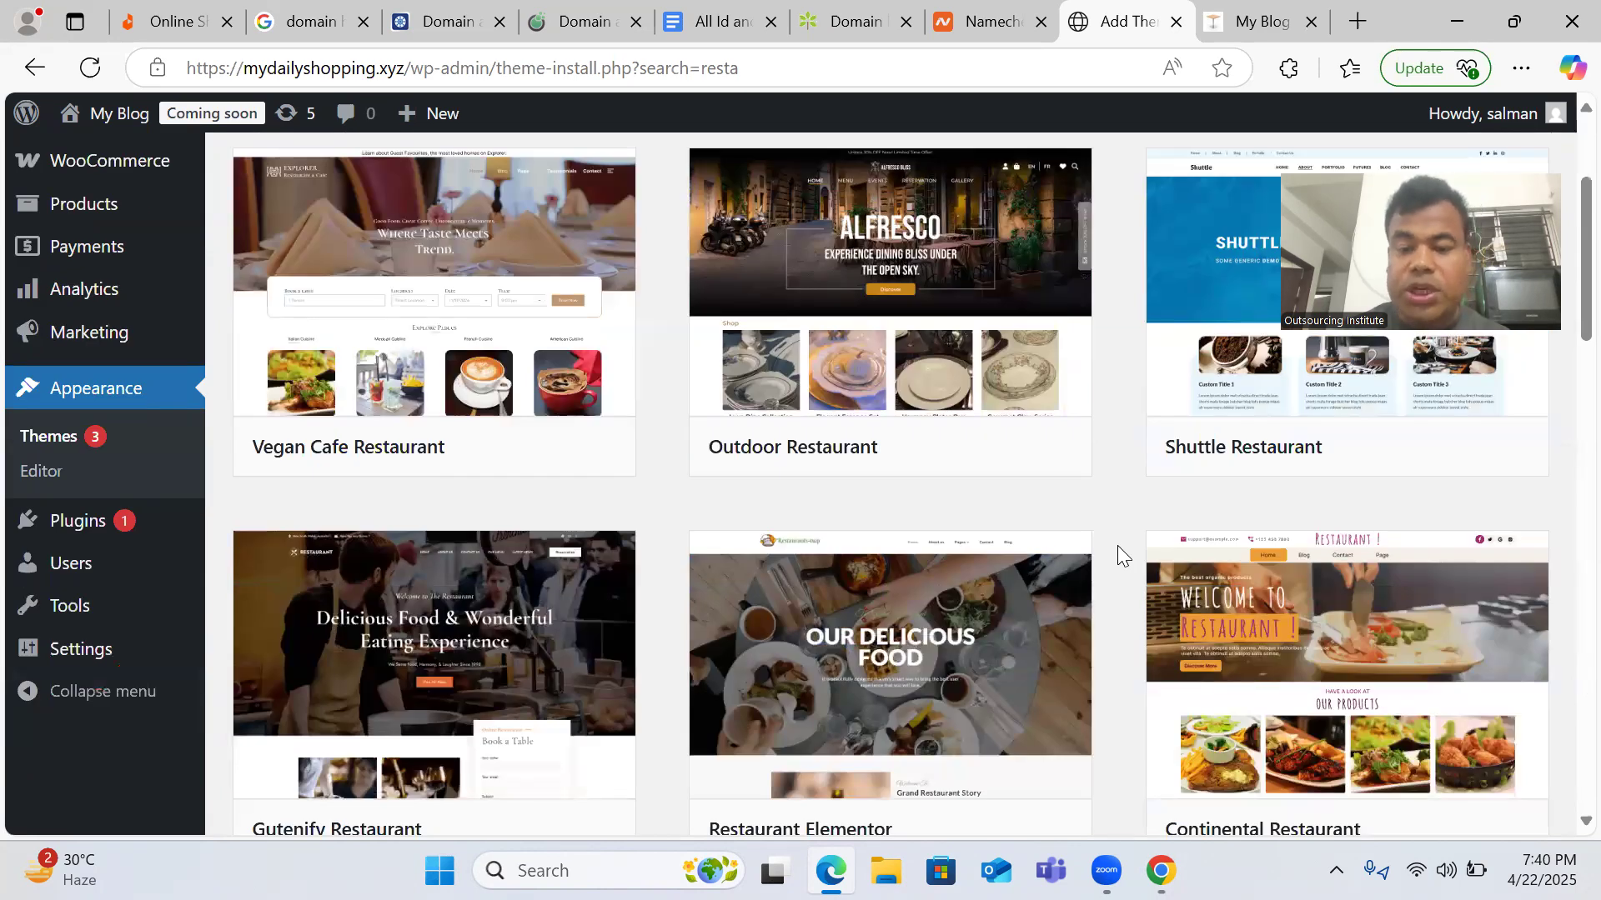
scroll(1121, 514, "up", 3)
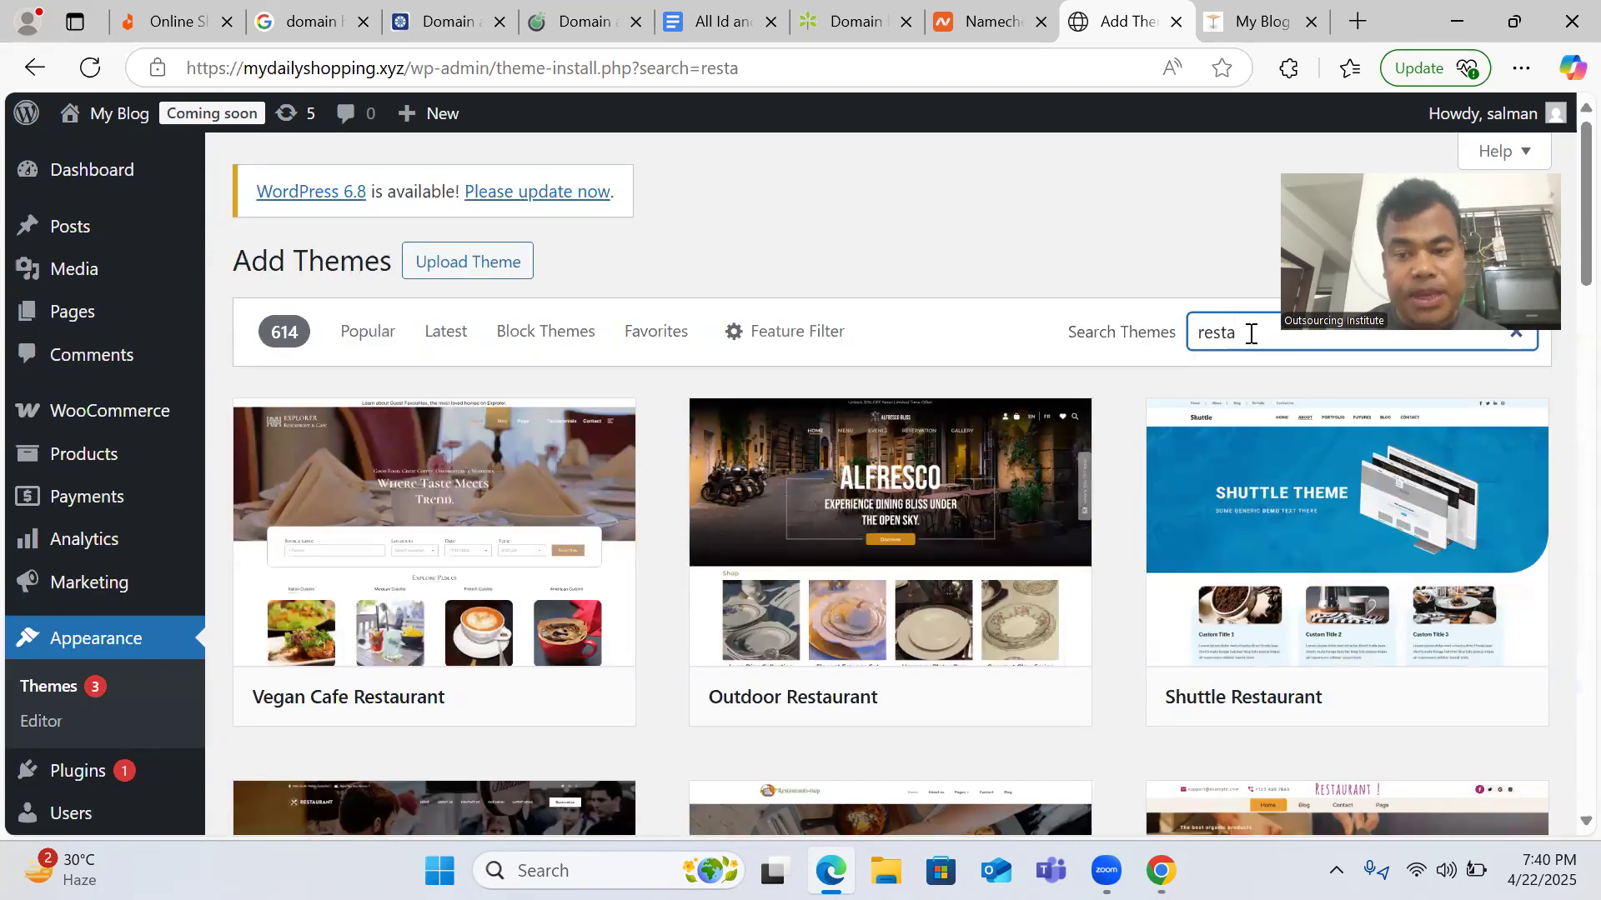
type("urent")
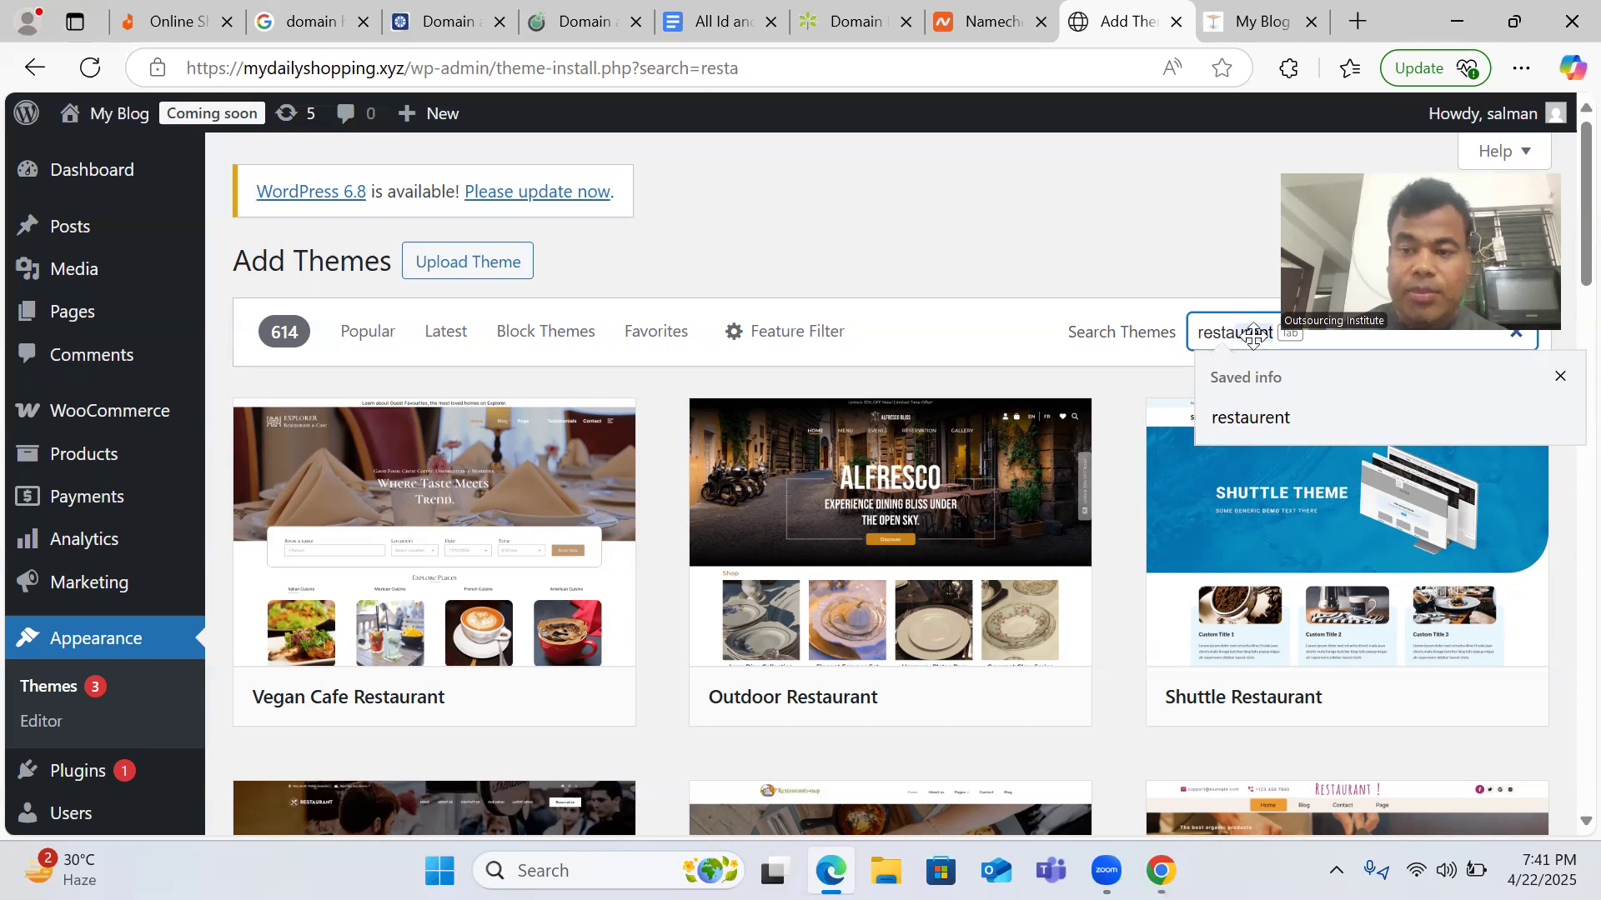
left_click(1253, 337)
left_click(1246, 331)
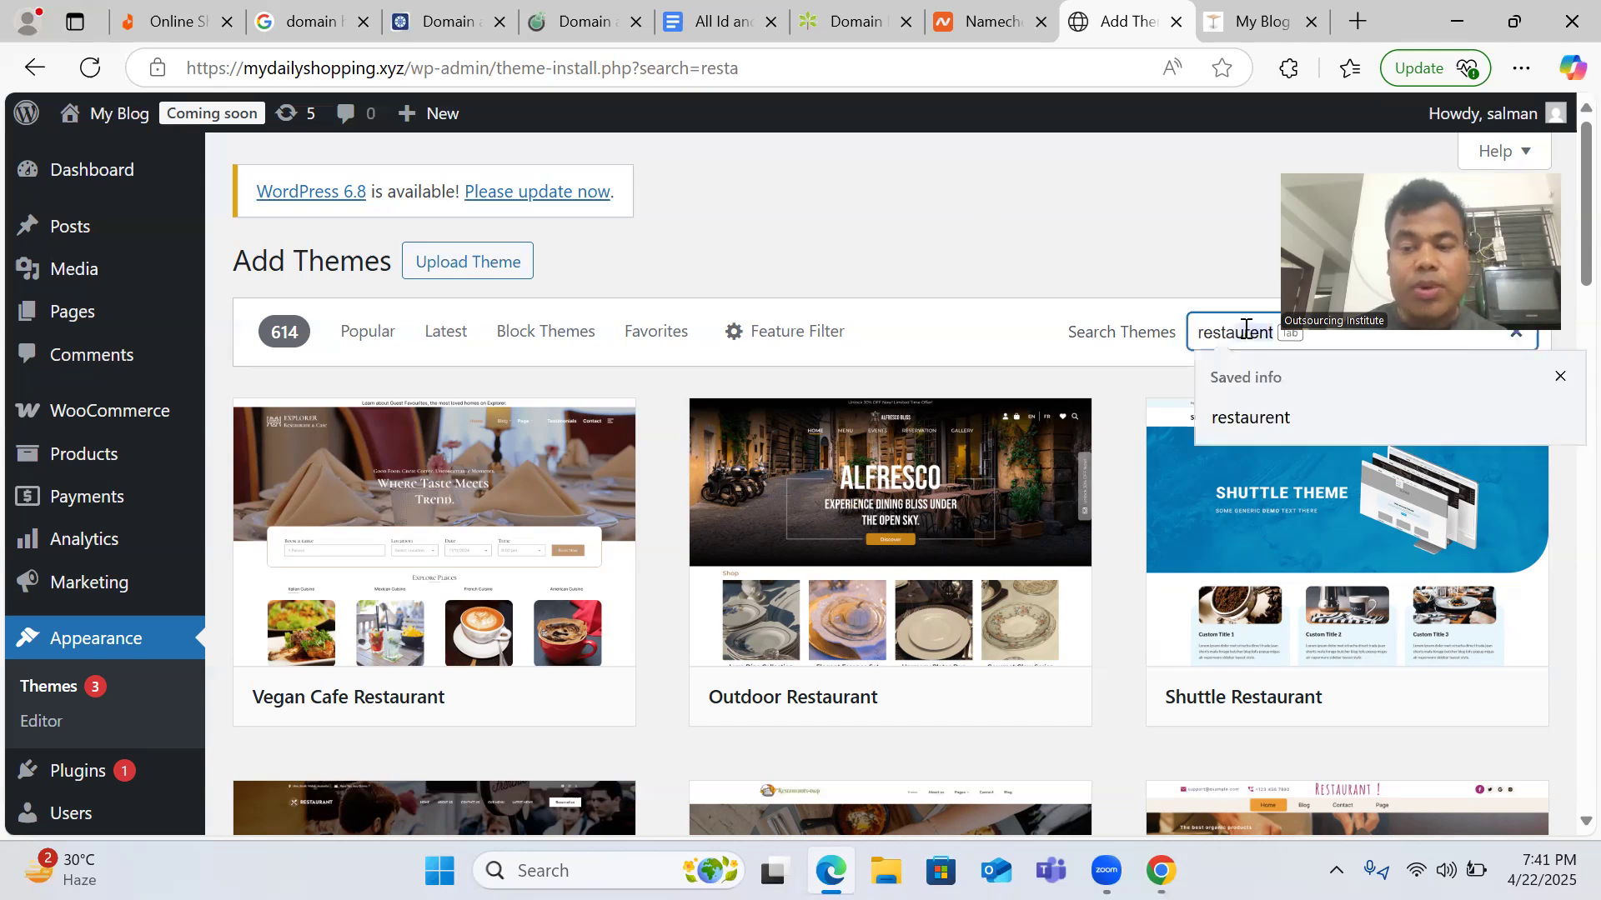
key("BackSpace")
key("BackSpace")
key("BackSpace")
key("BackSpace")
key("BackSpace")
key("BackSpace")
key("BackSpace")
key("BackSpace")
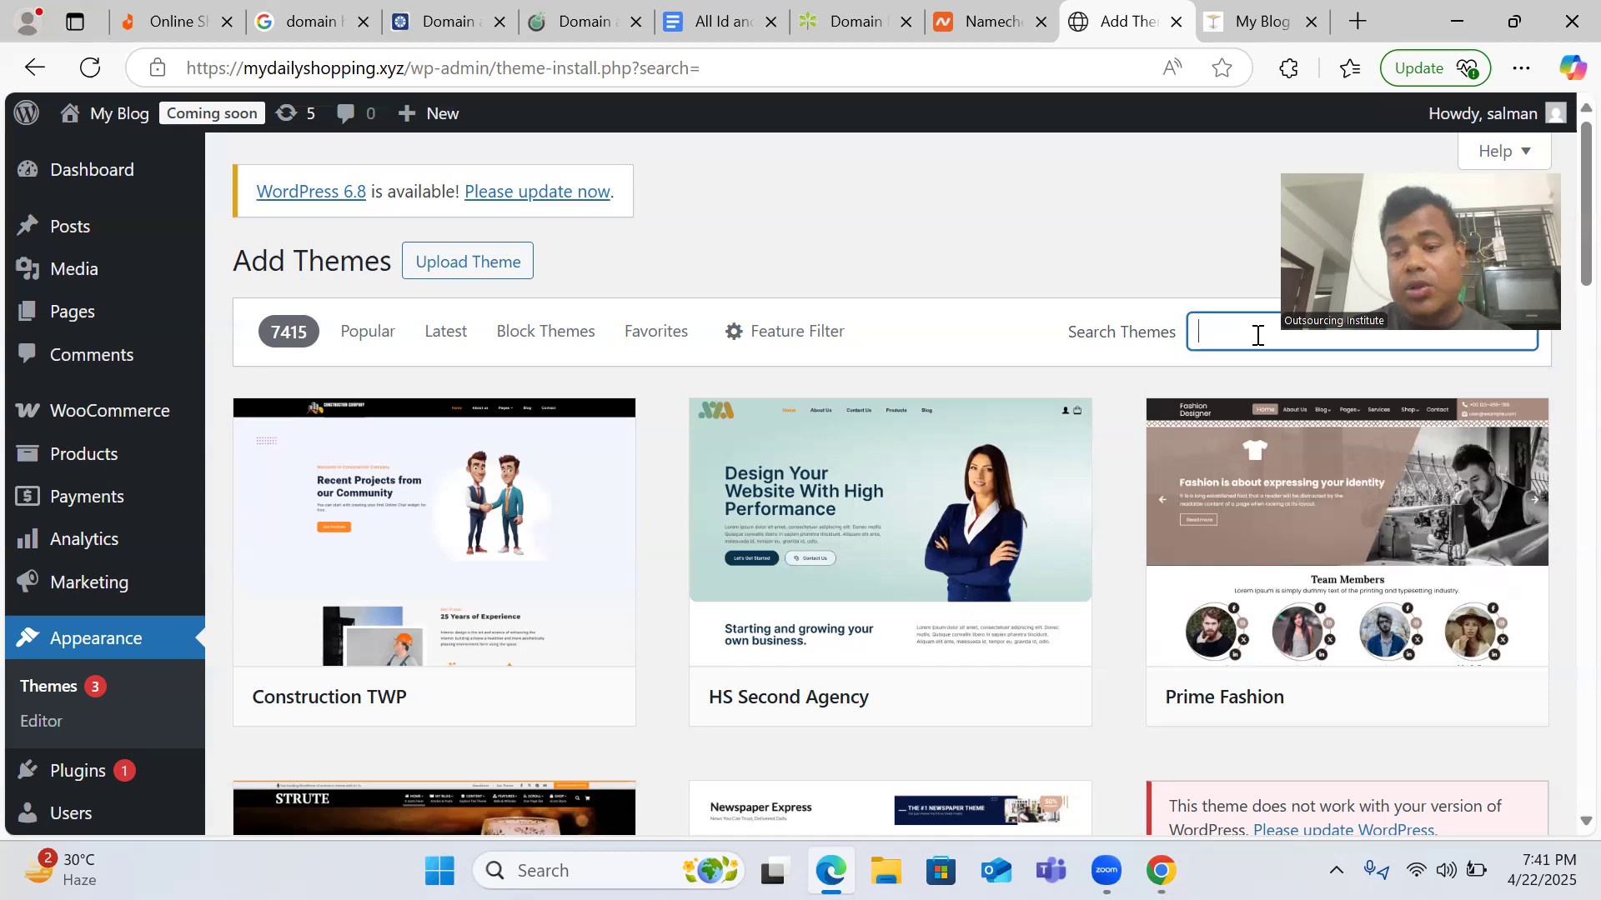
Search themes for 'fashion' and scroll through results like Prime Fashion Magazine and FashionGrove
key("ctrl+v")
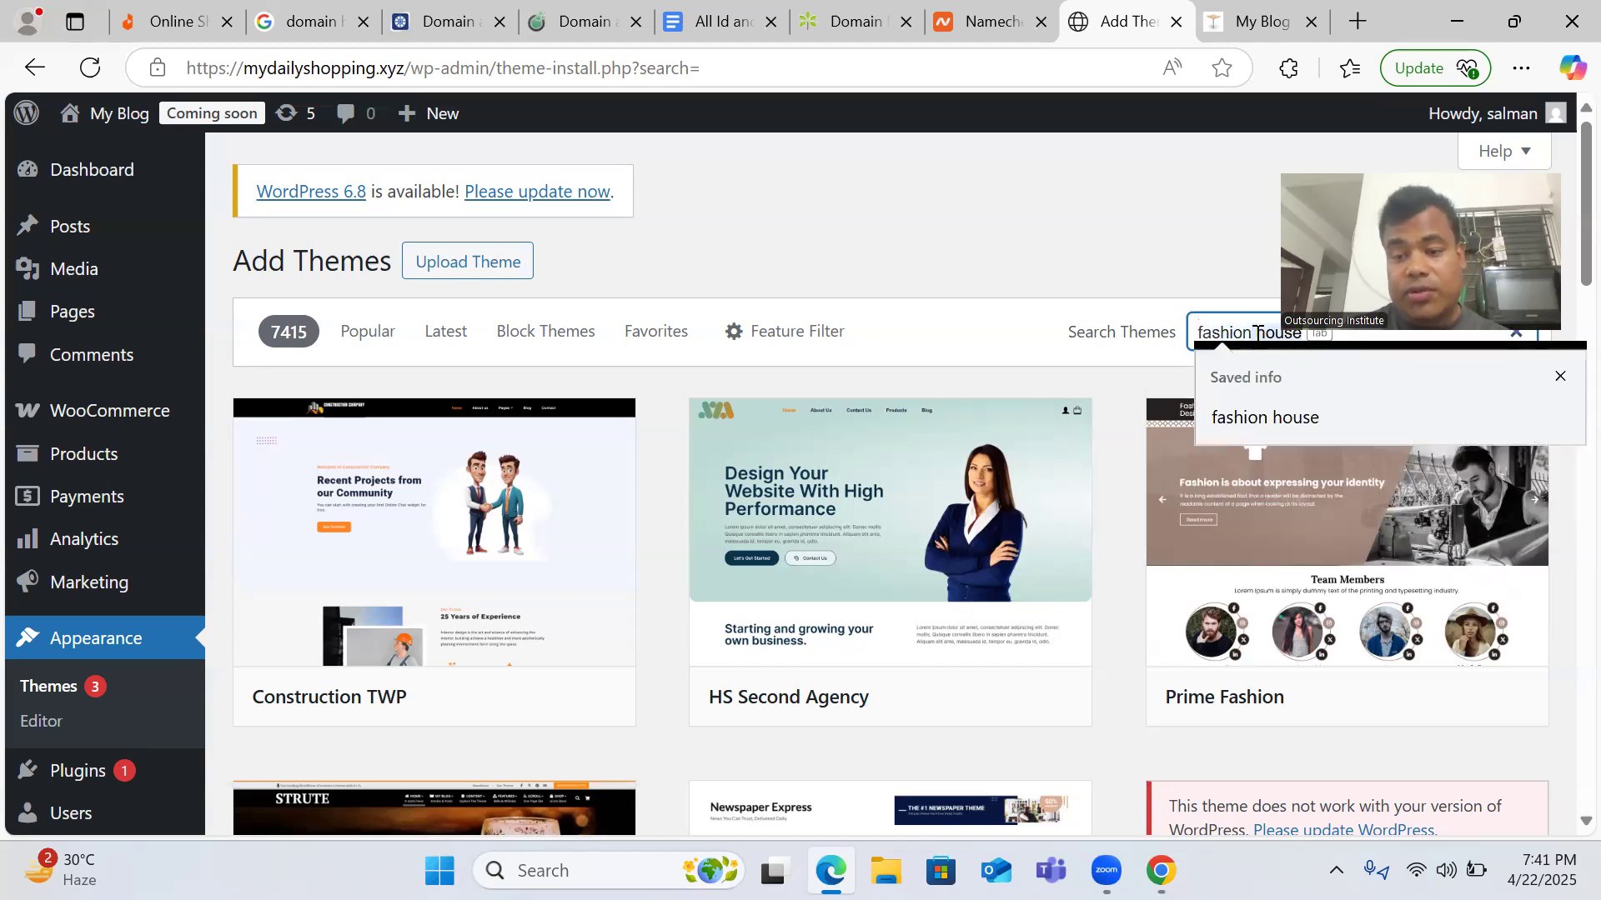
key("BackSpace")
key("BackSpace")
key("BackSpace")
key("BackSpace")
key("BackSpace")
key("BackSpace")
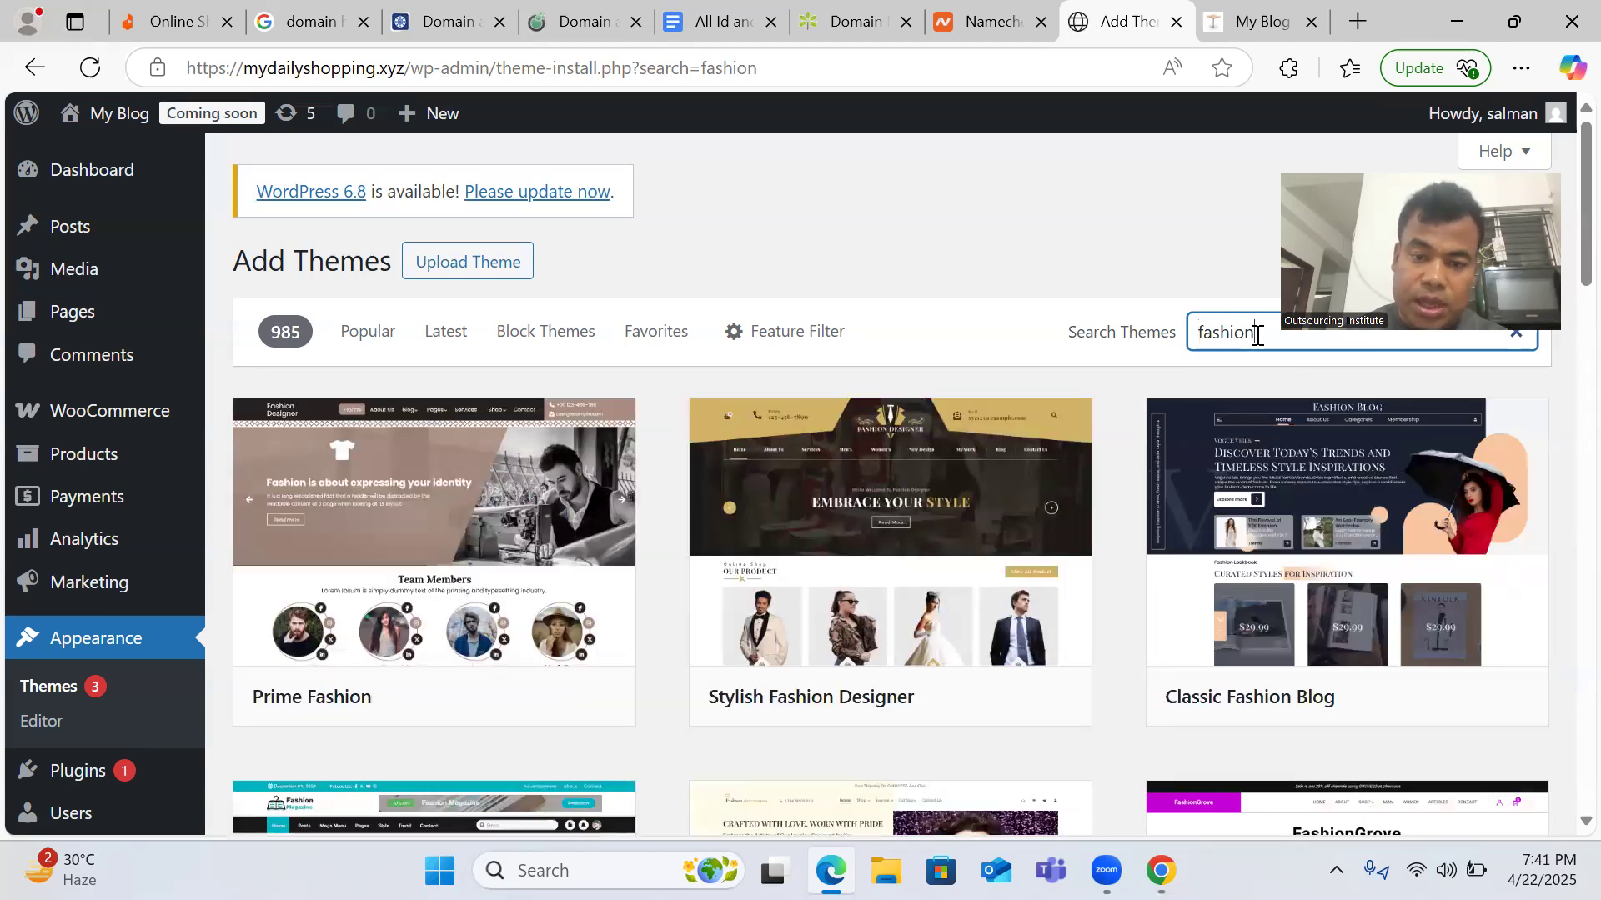
scroll(936, 643, "down", 3)
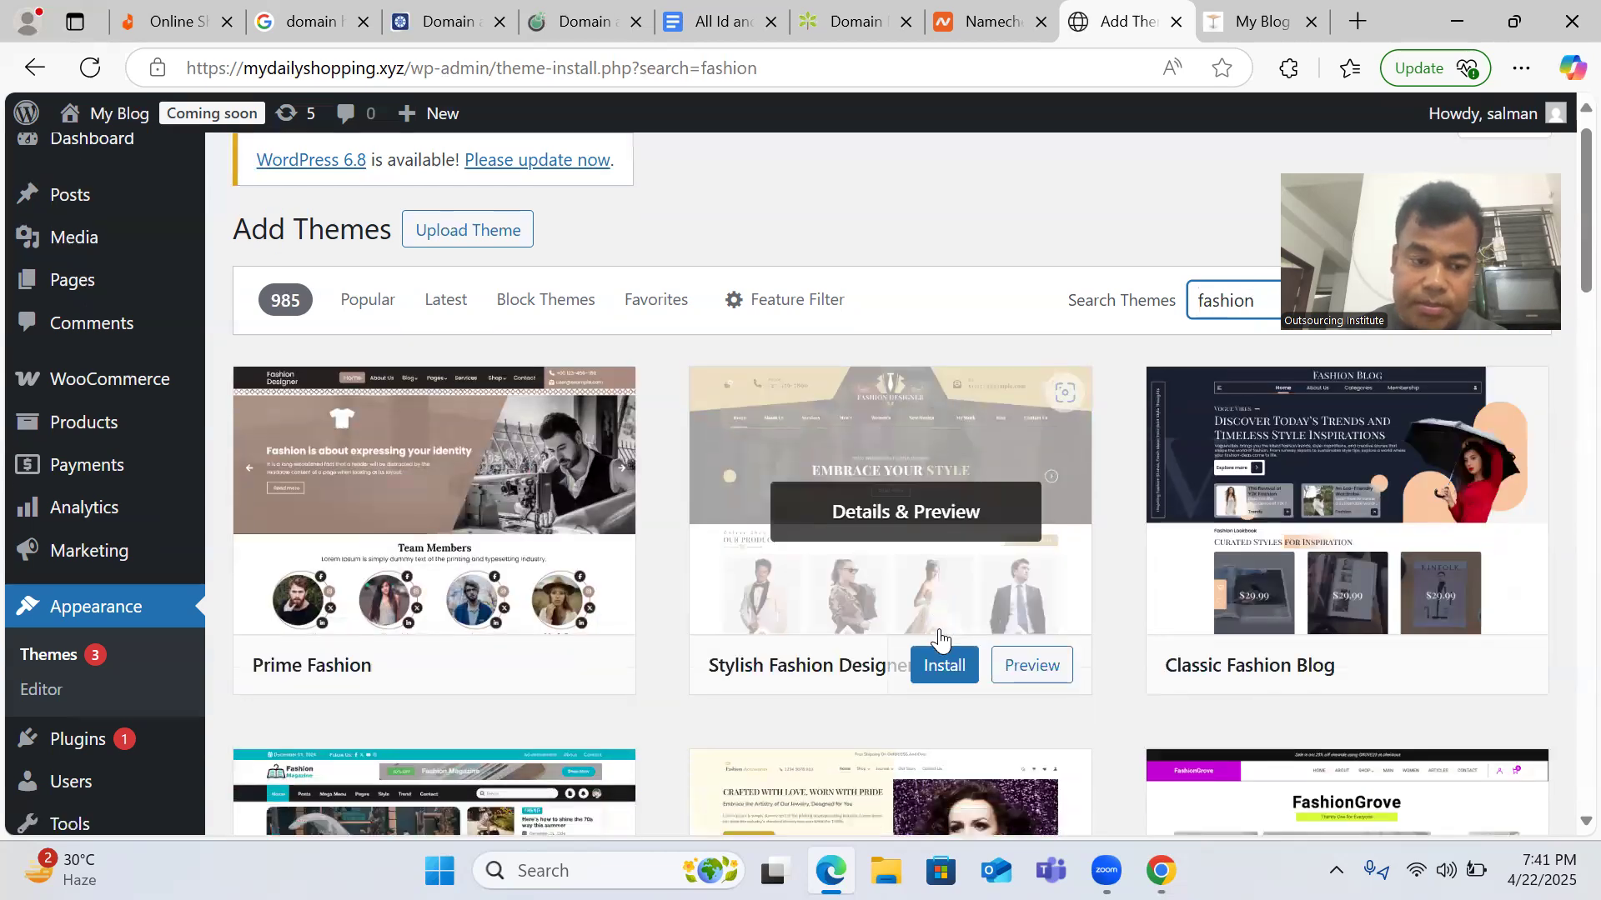
scroll(517, 425, "up", 3)
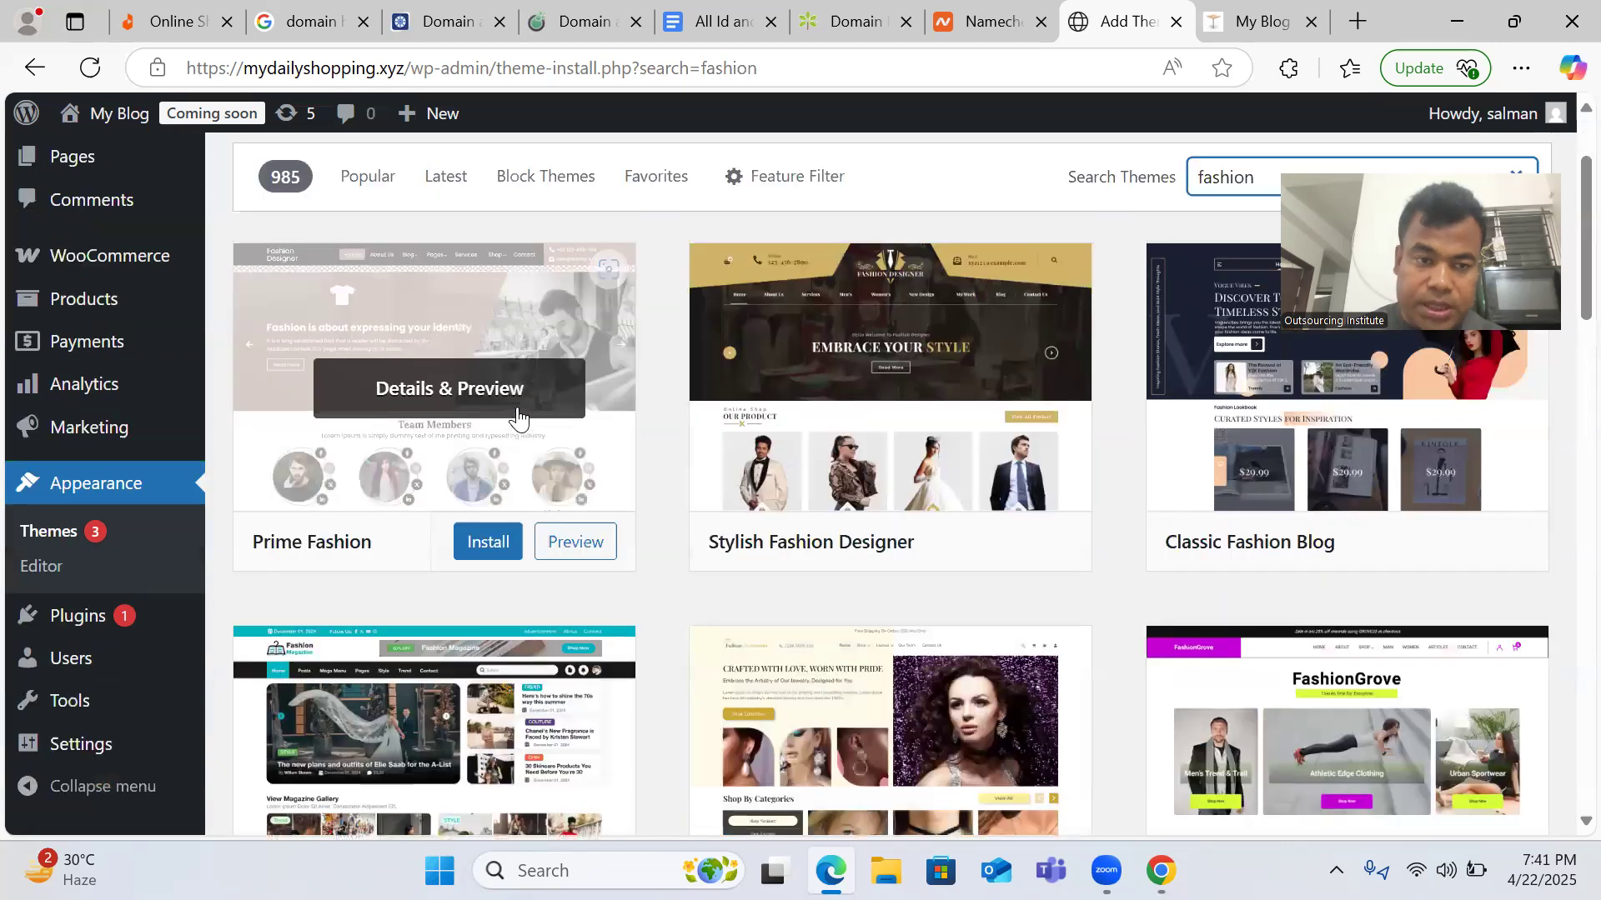
scroll(1037, 525, "down", 4)
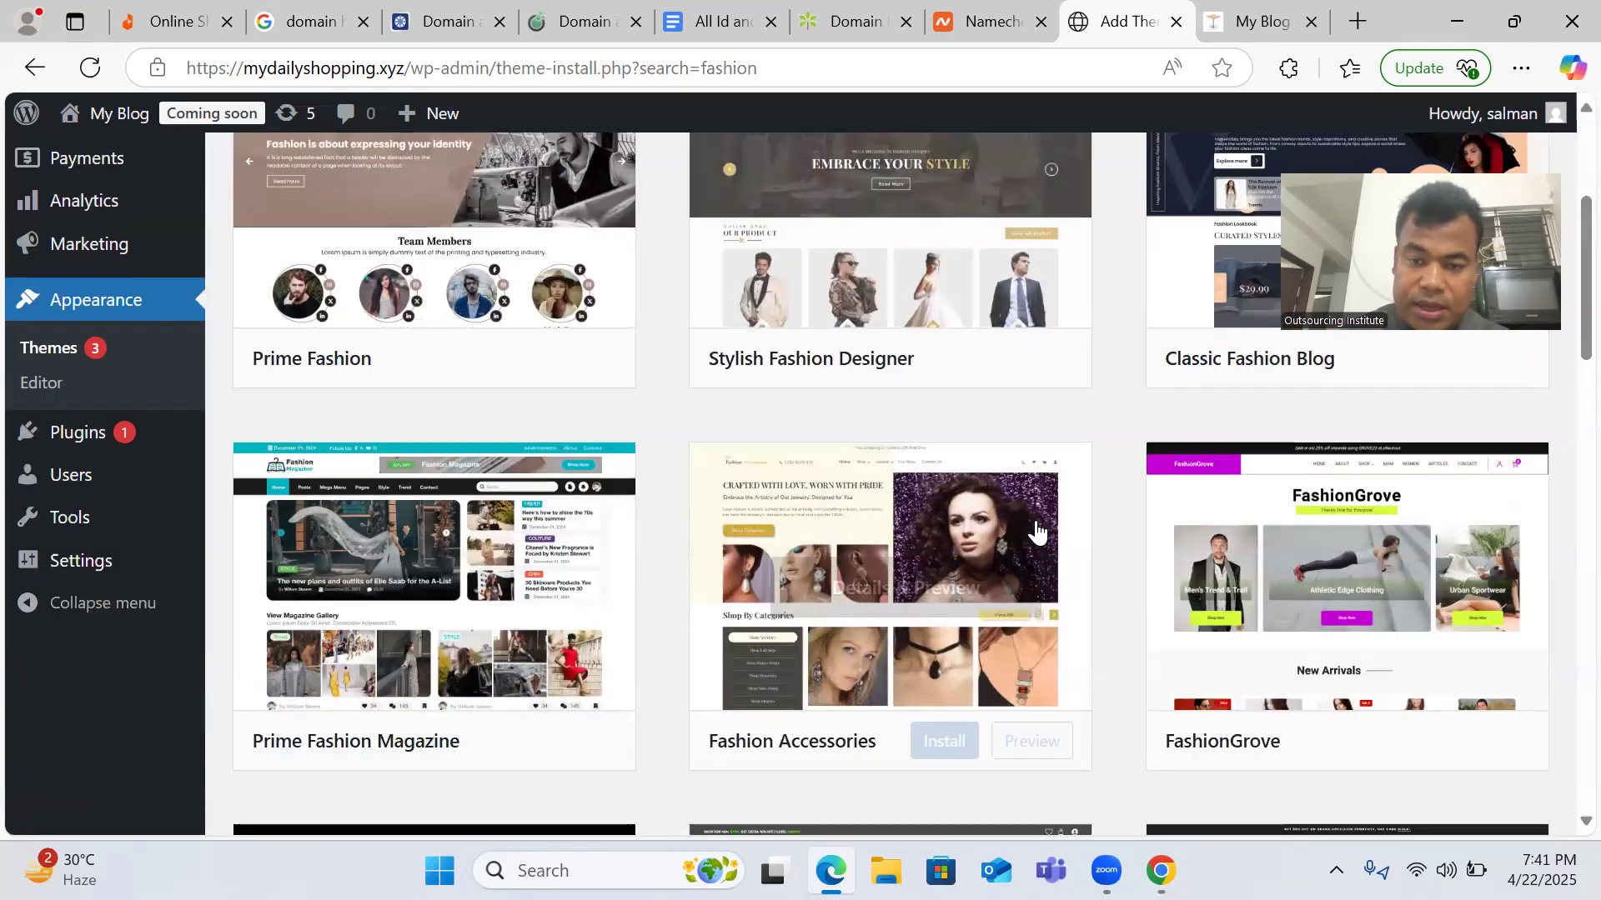
scroll(1036, 532, "down", 2)
scroll(850, 442, "down", 3)
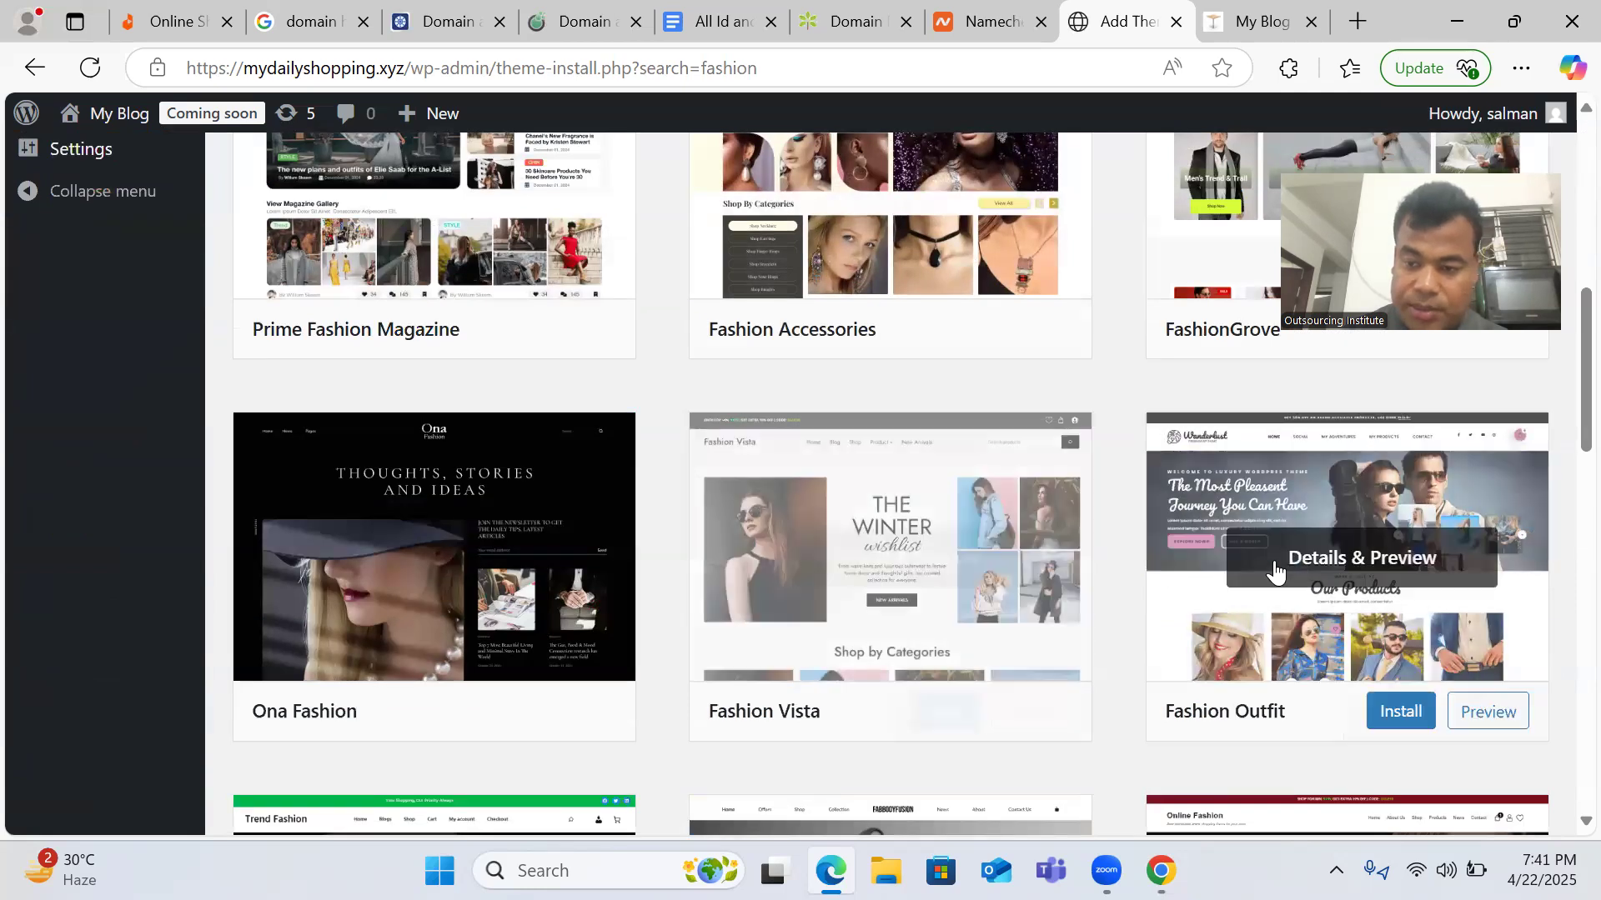
scroll(1135, 526, "down", 6)
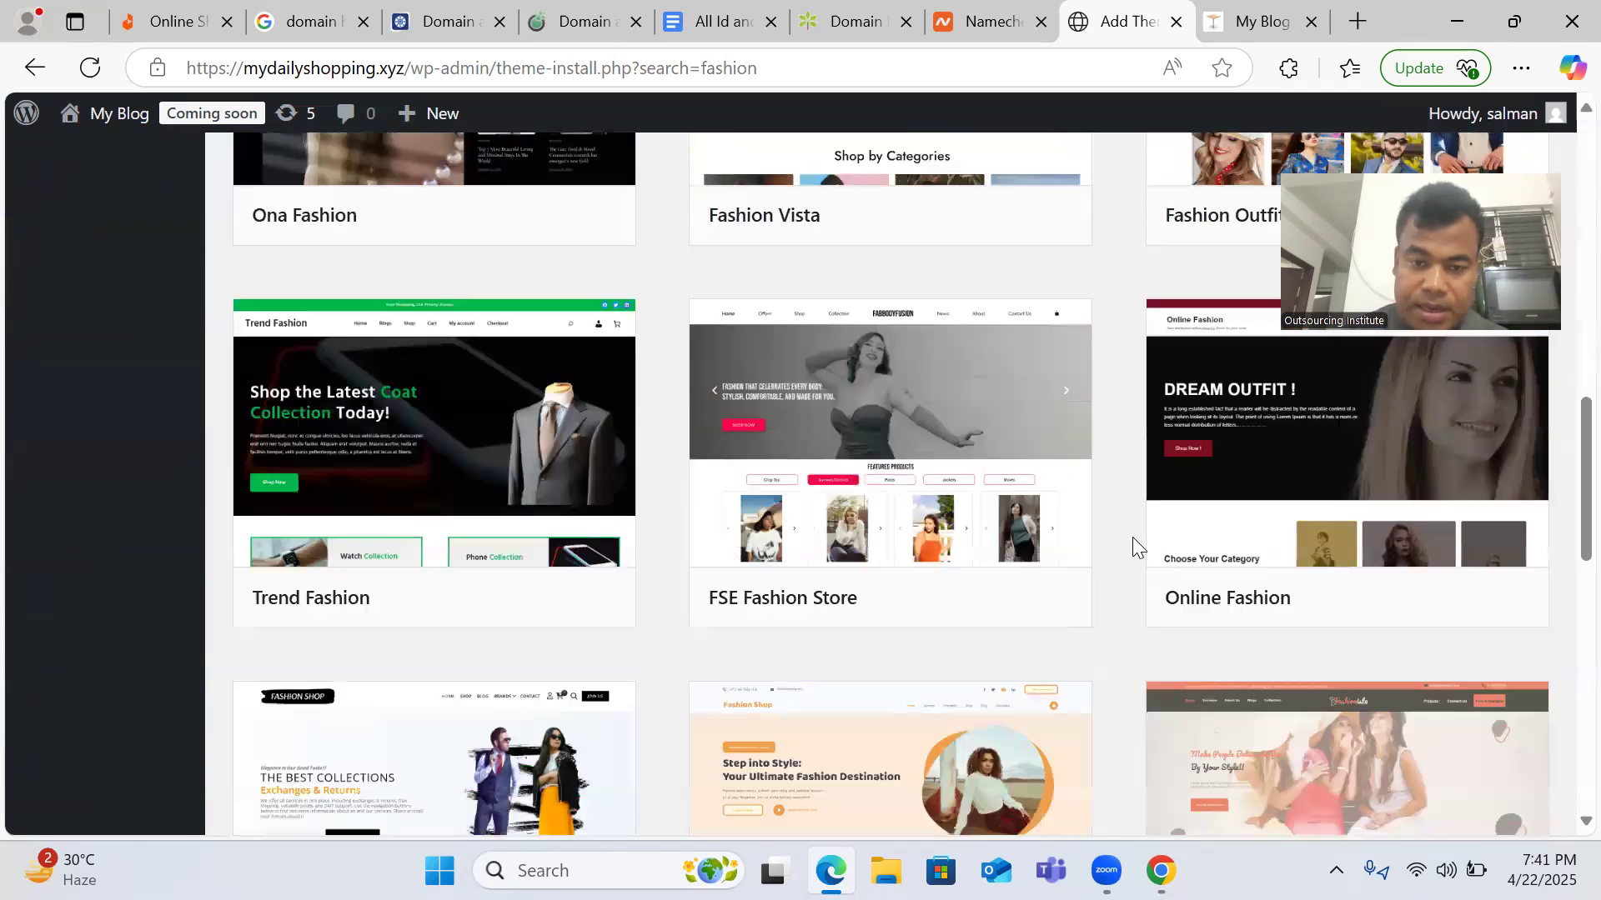
scroll(1068, 632, "down", 3)
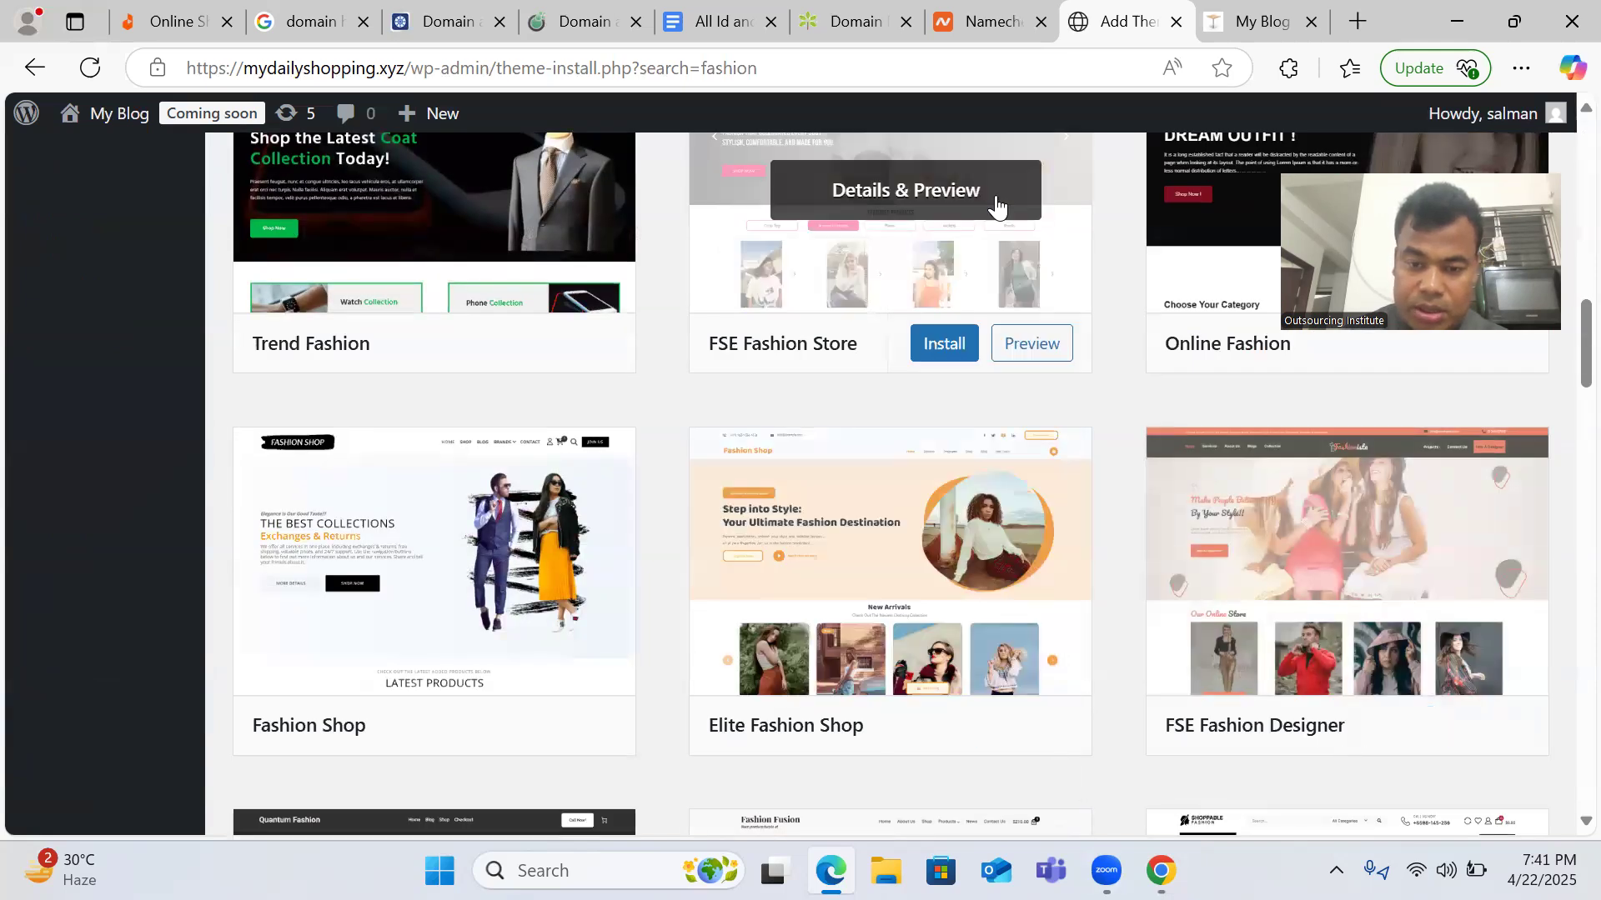
scroll(1042, 583, "down", 4)
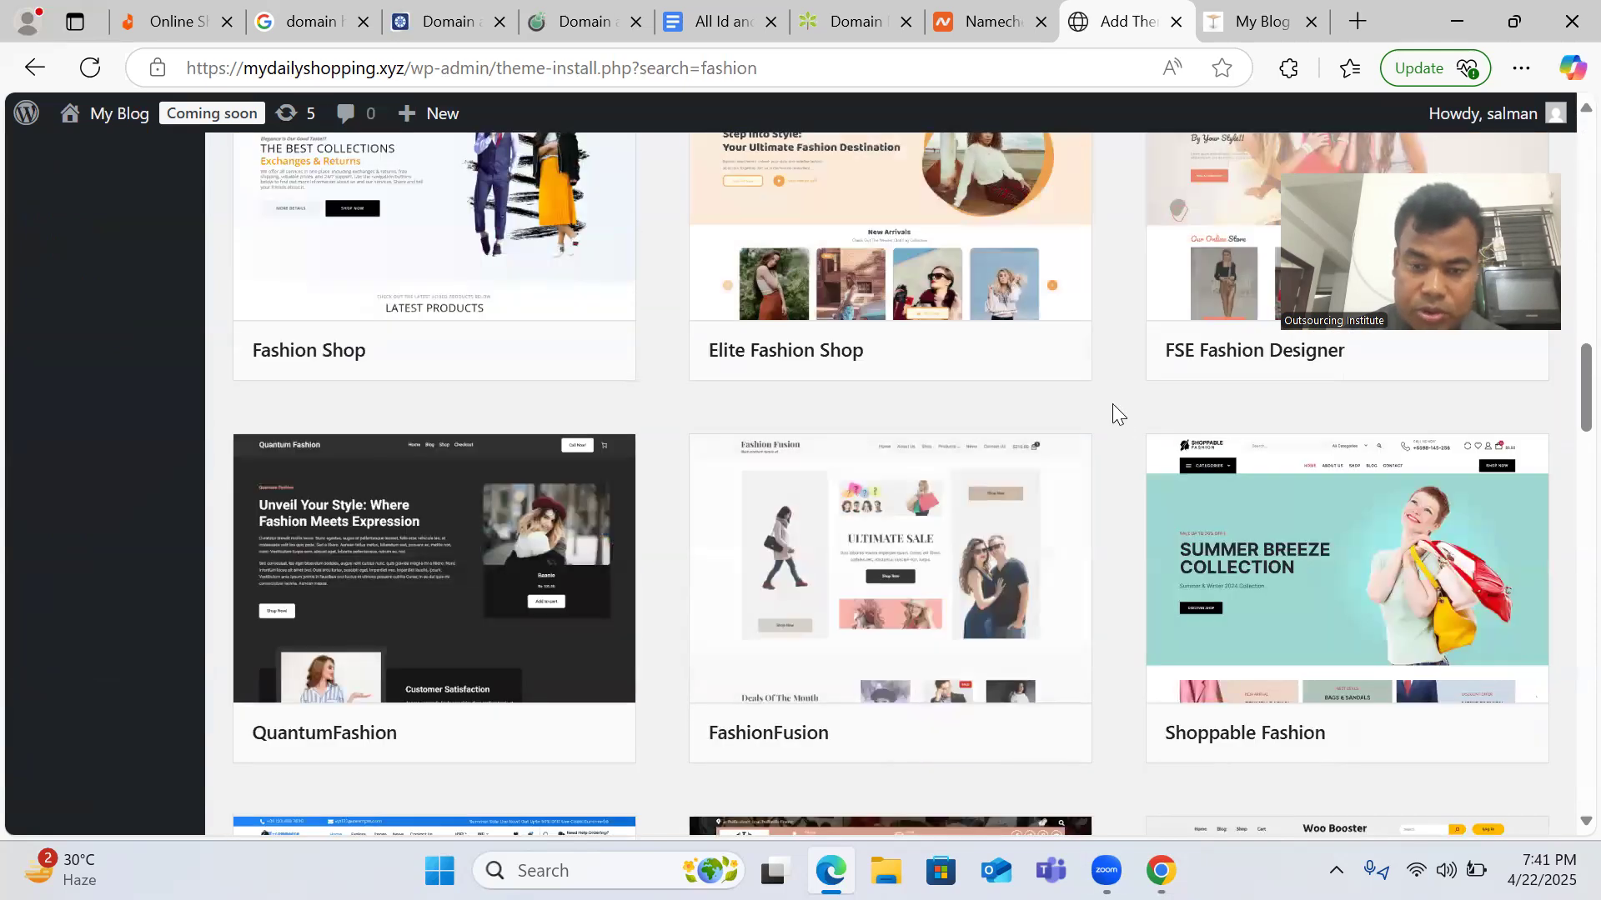
scroll(890, 567, "down", 6)
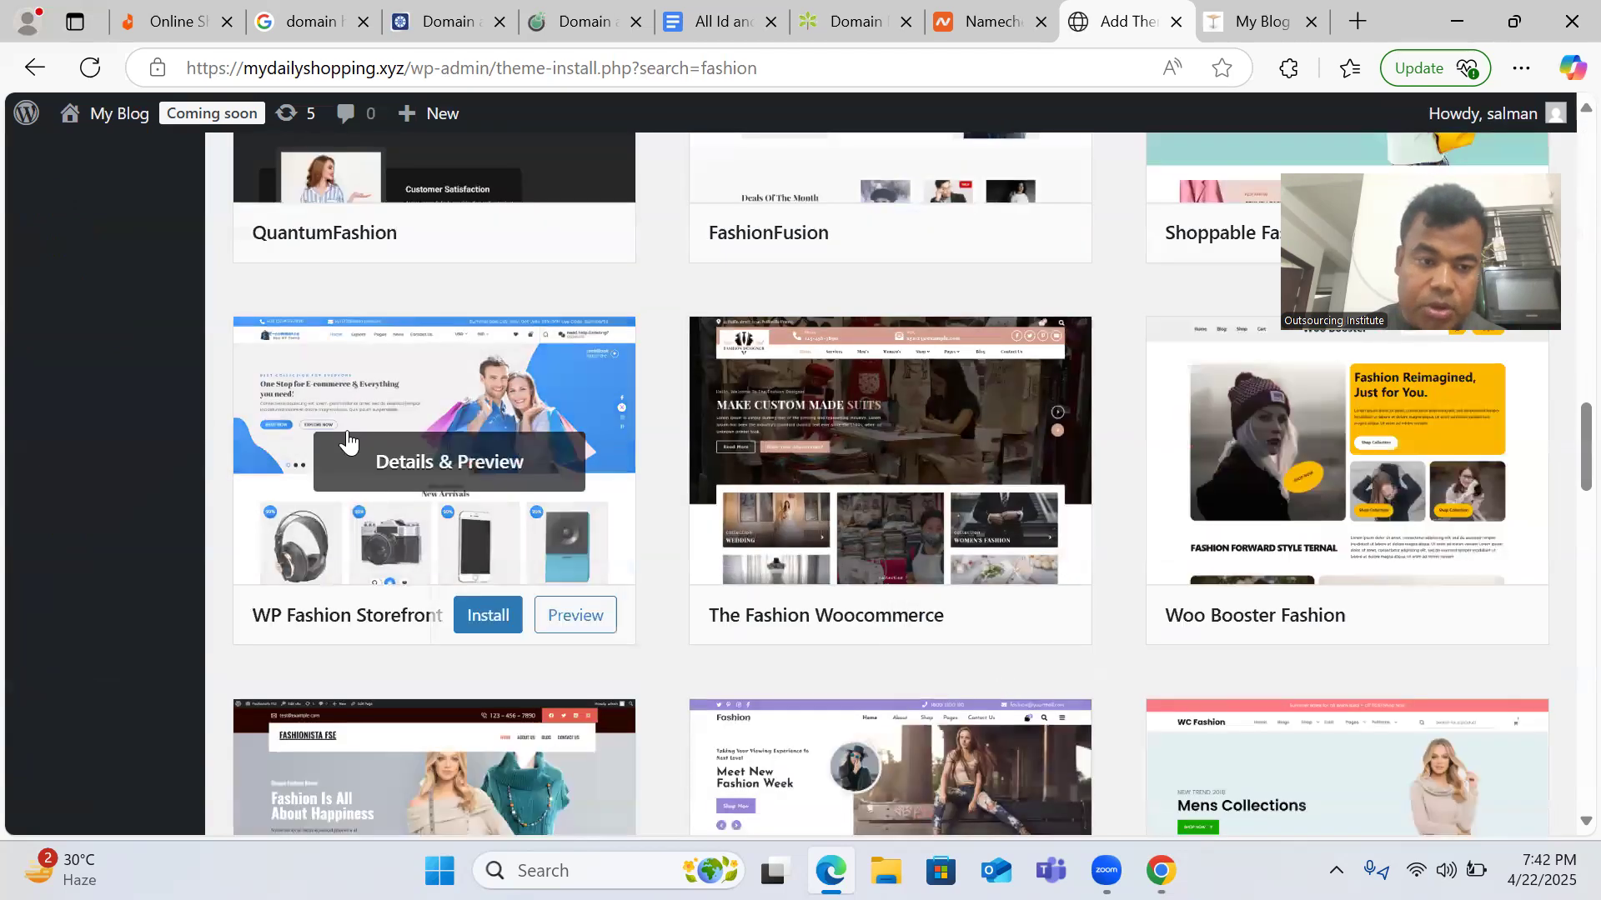
scroll(519, 490, "down", 3)
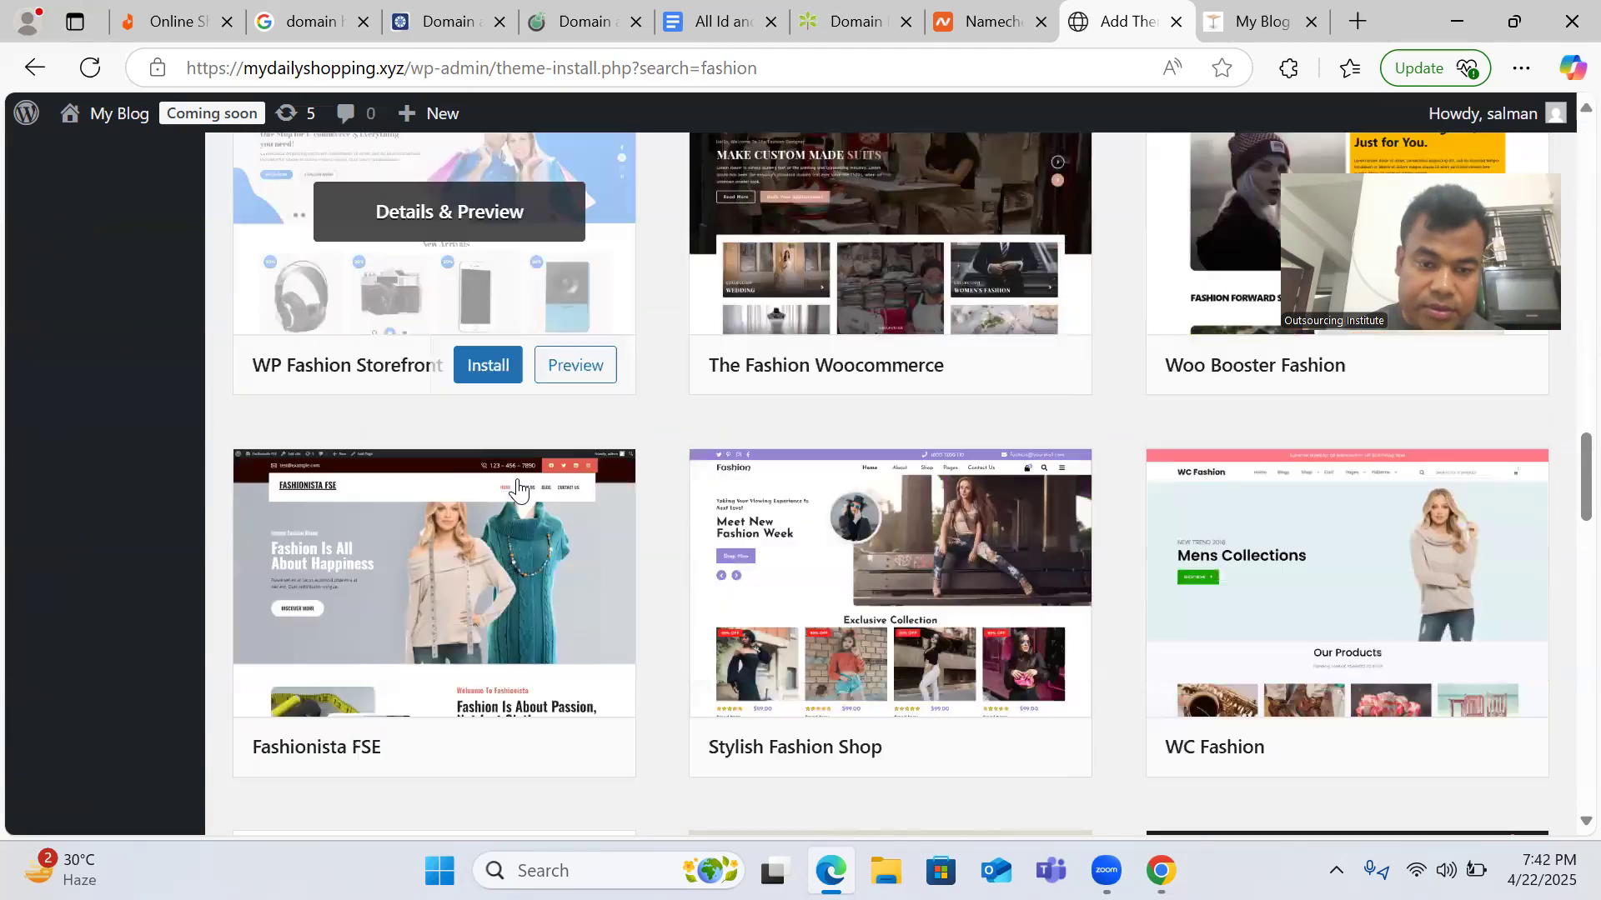
scroll(915, 481, "up", 4)
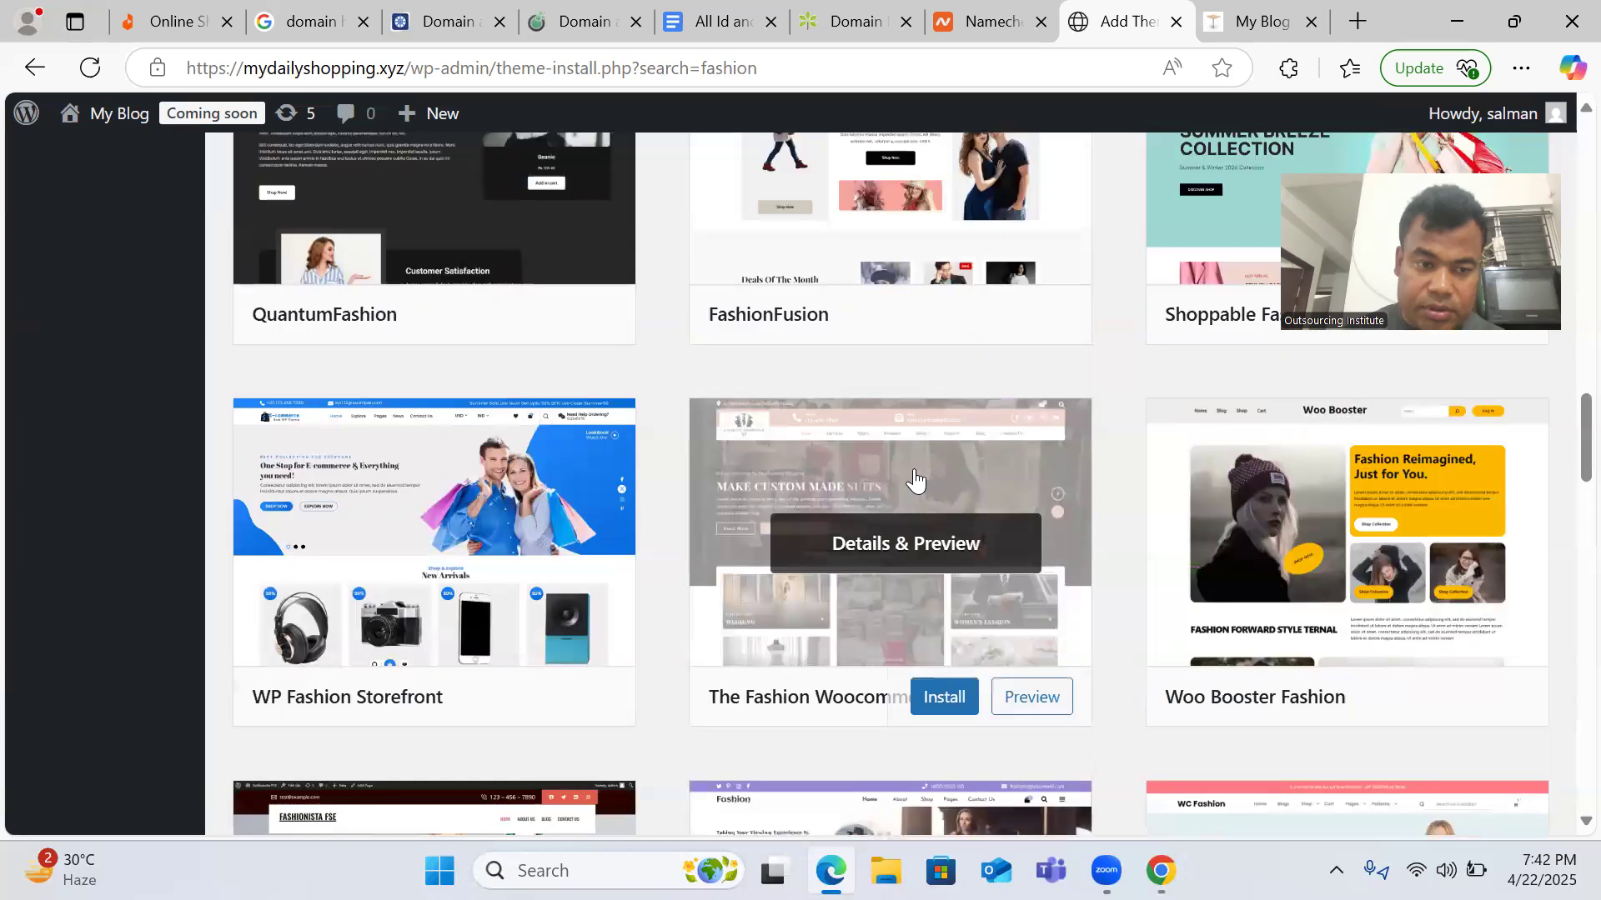
scroll(915, 481, "up", 17)
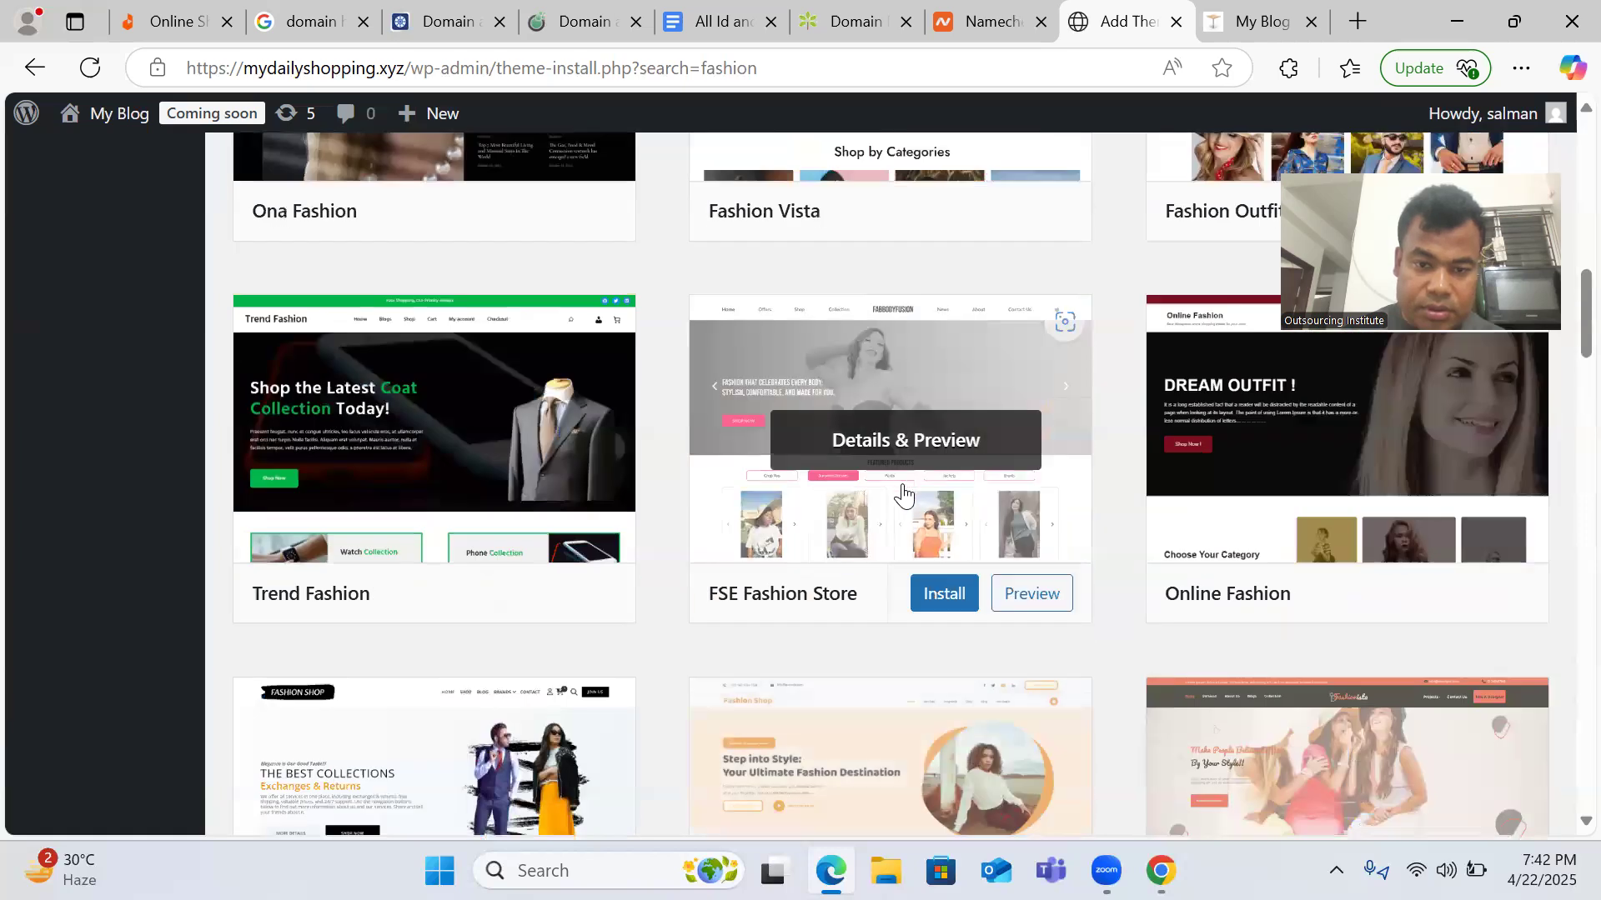
scroll(994, 351, "up", 3)
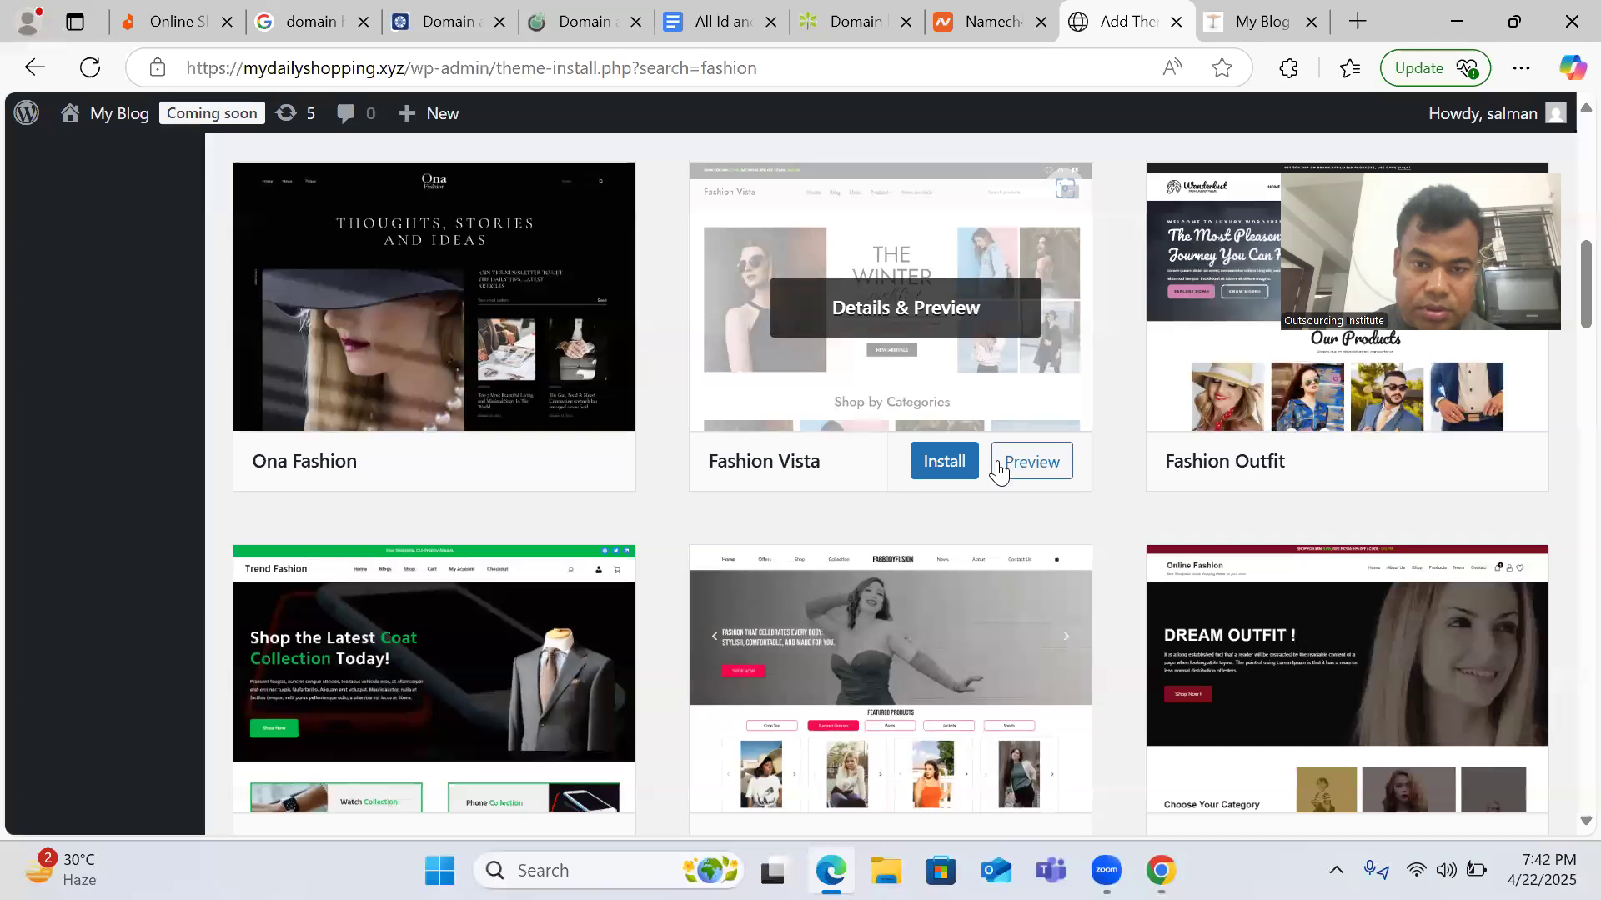
scroll(999, 471, "up", 2)
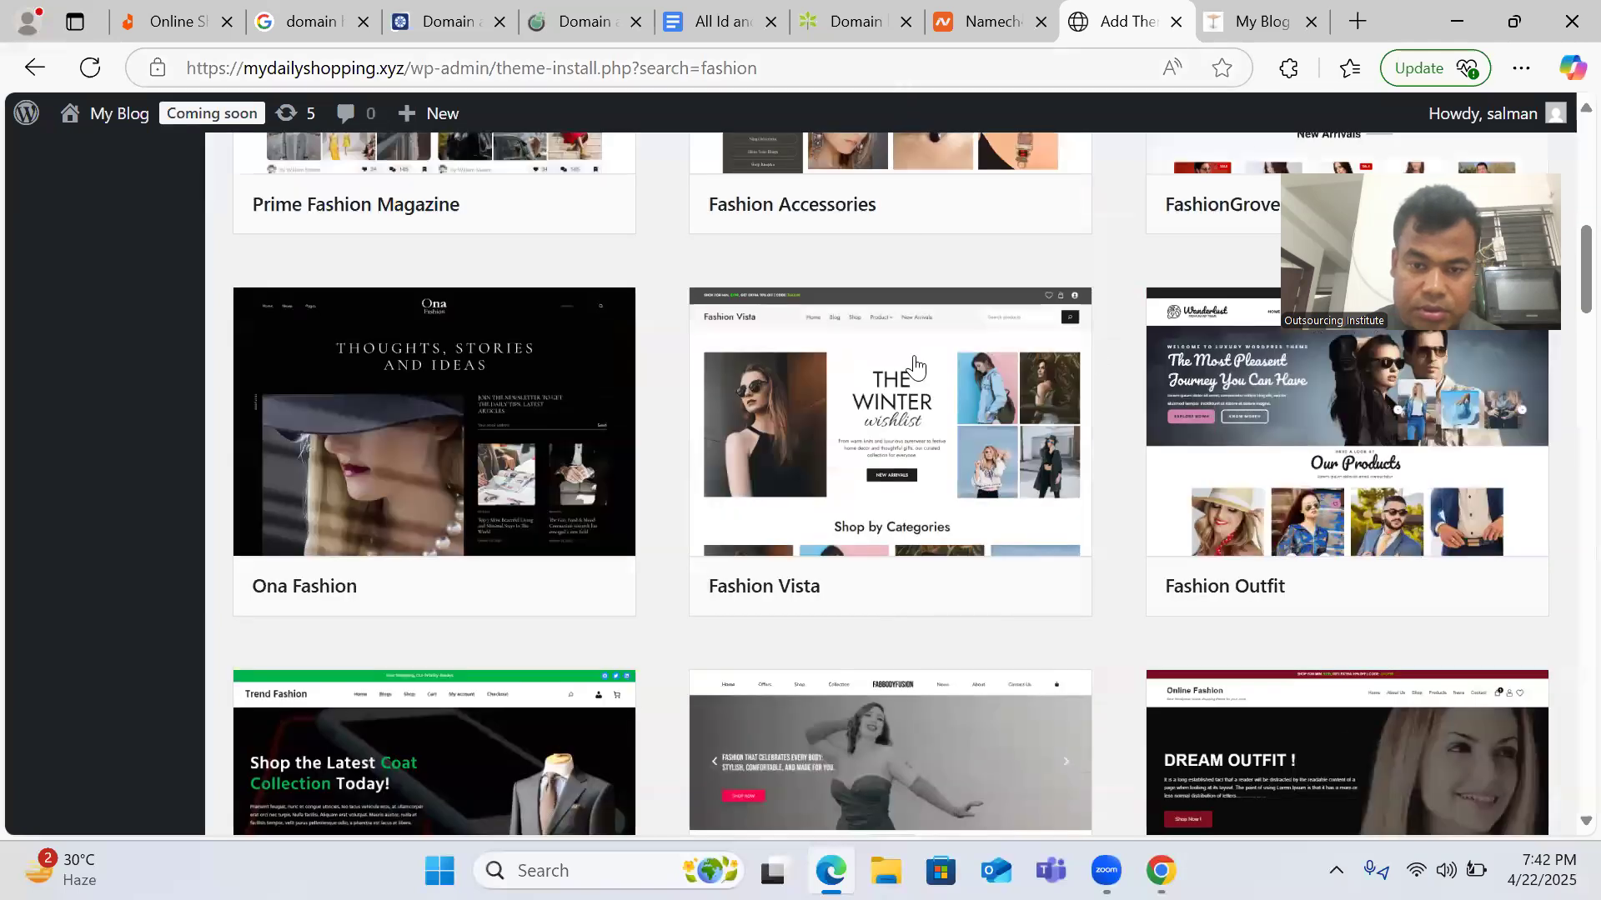
scroll(915, 367, "up", 3)
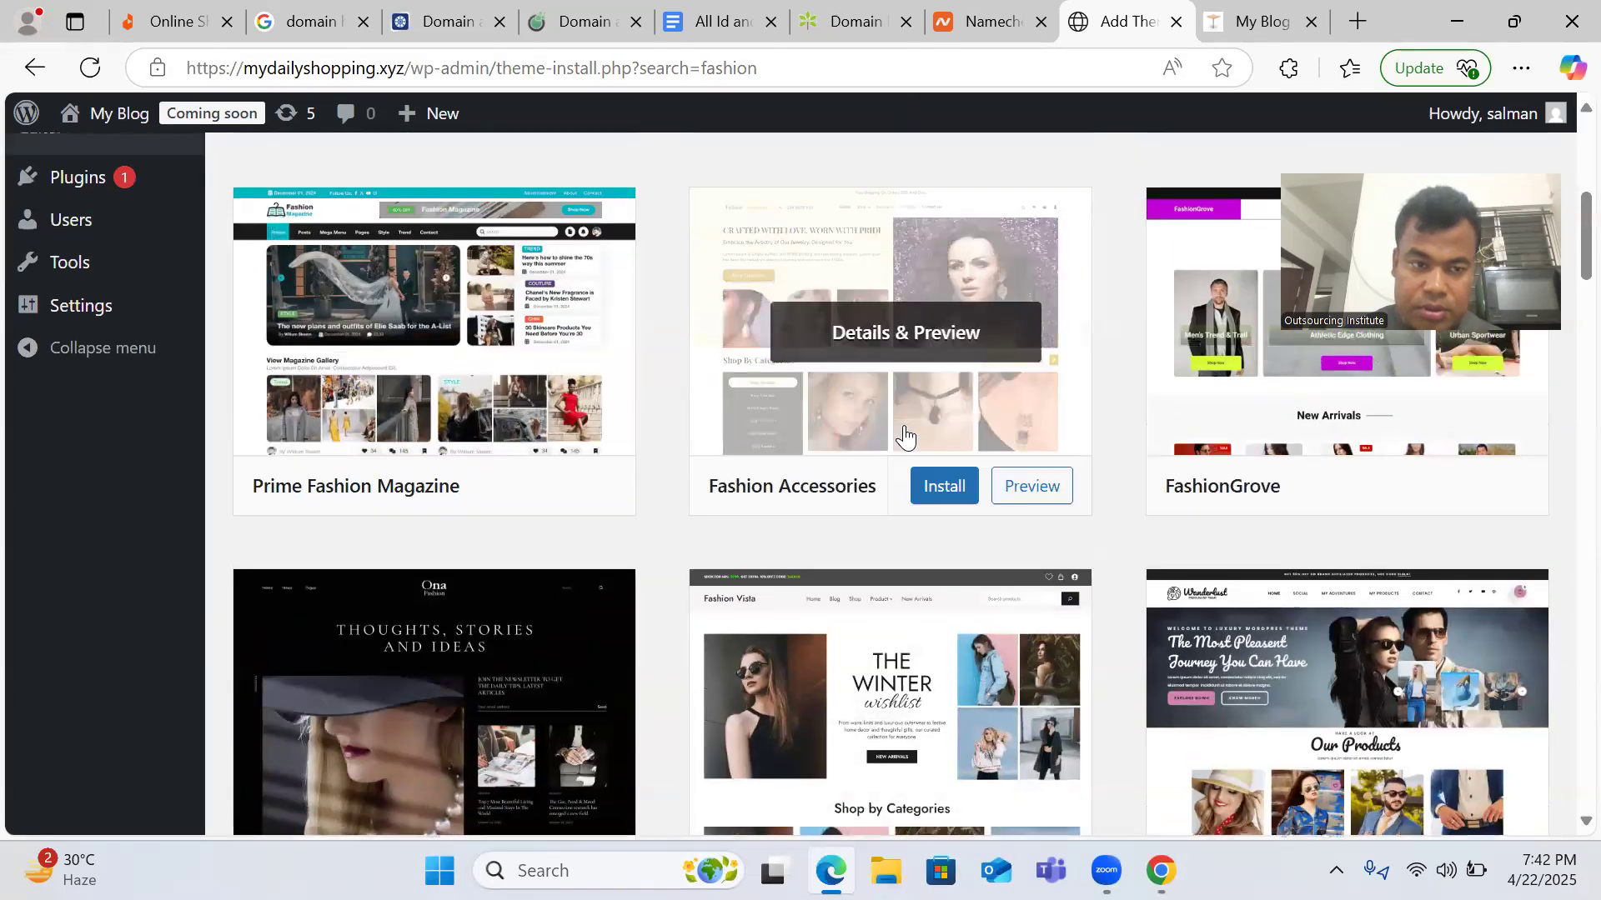
scroll(905, 437, "up", 2)
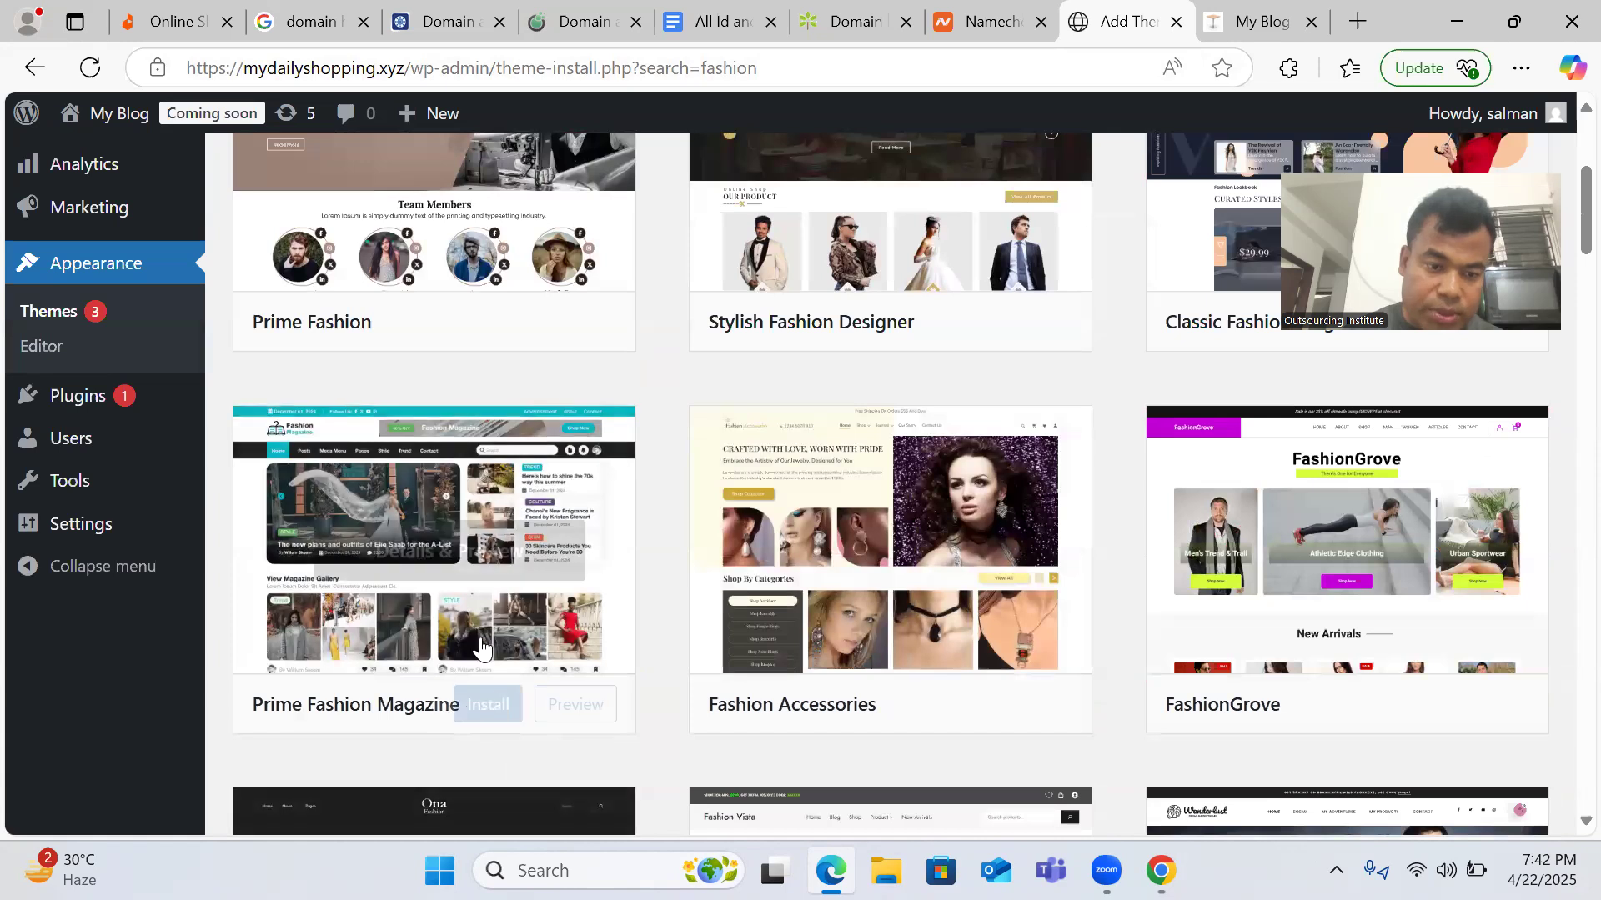
Install and activate Prime Fashion Magazine, then reload the Themes page with its welcome banner
left_click(487, 709)
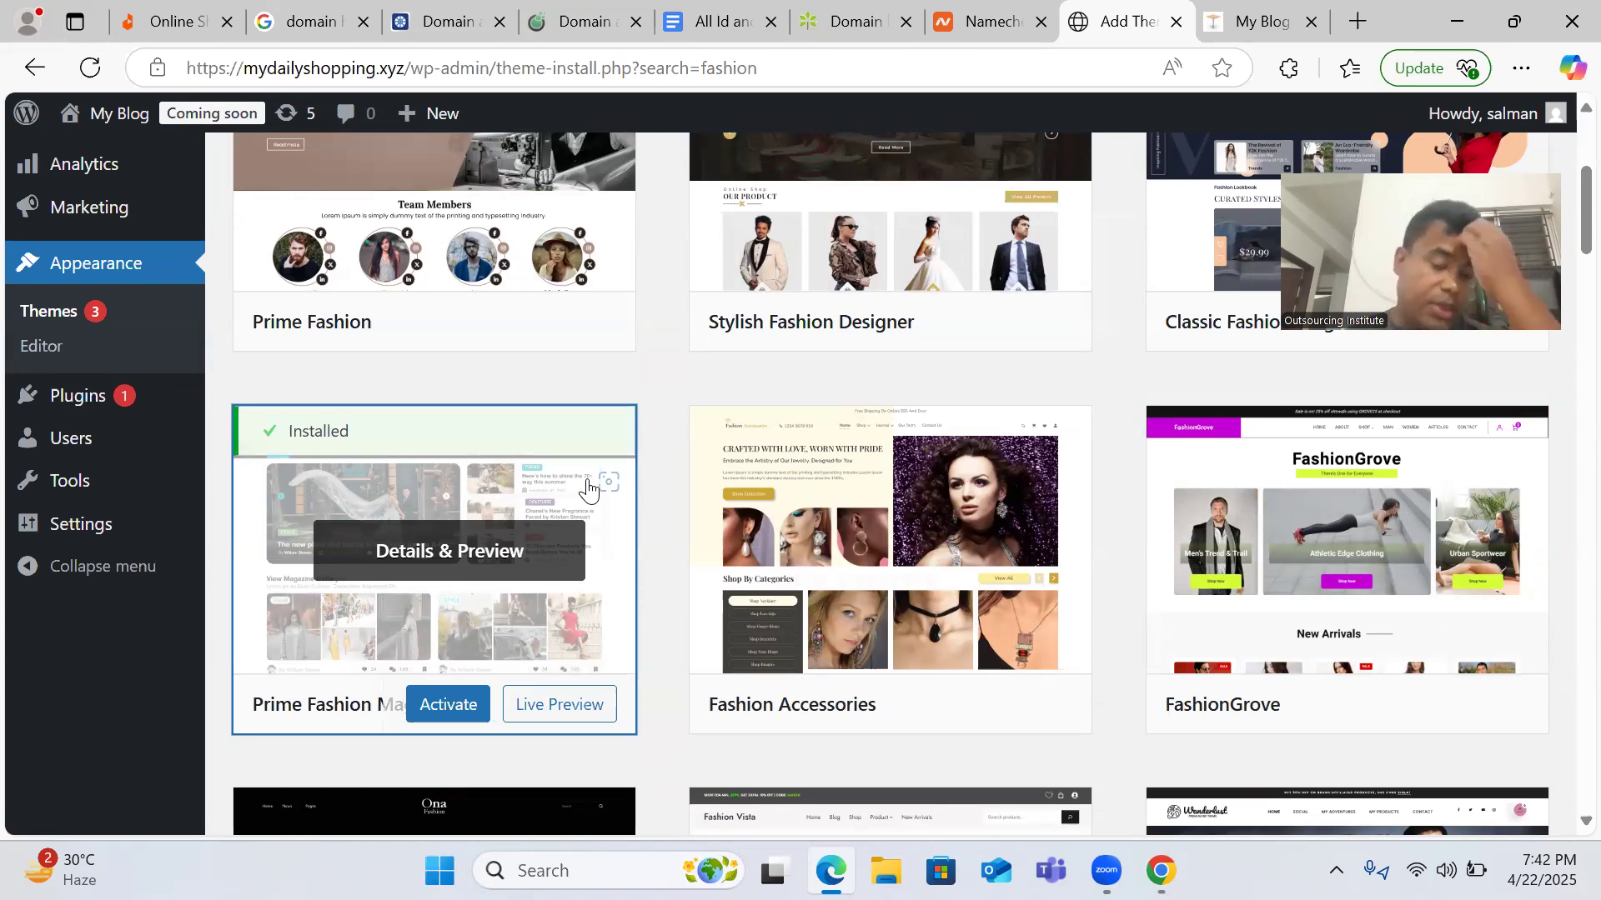
left_click(431, 718)
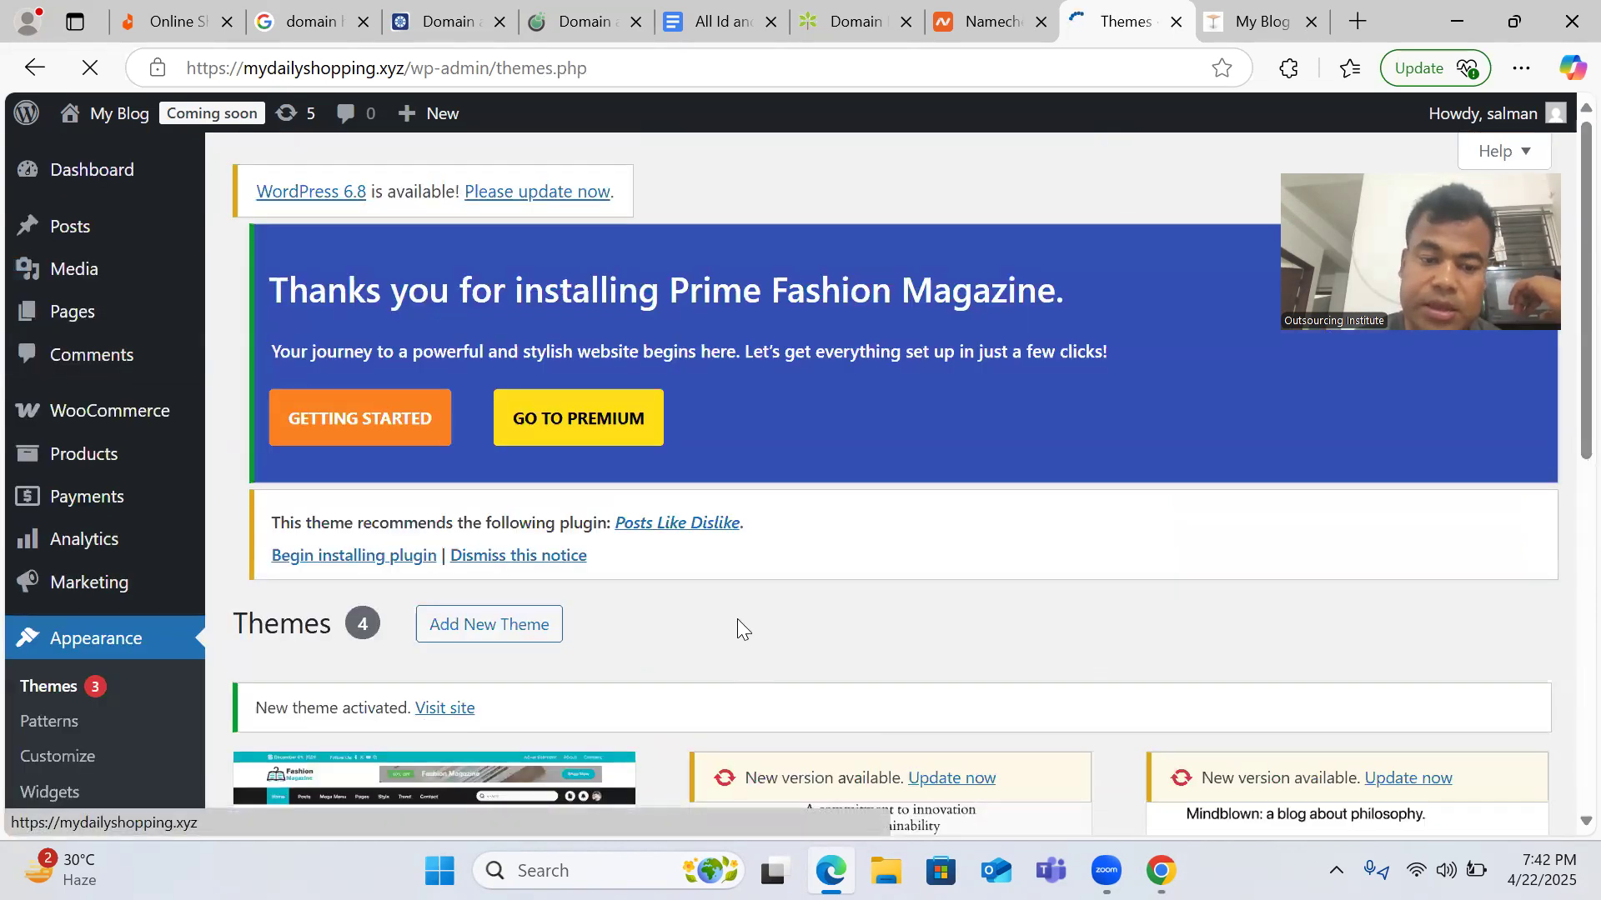
scroll(747, 550, "down", 4)
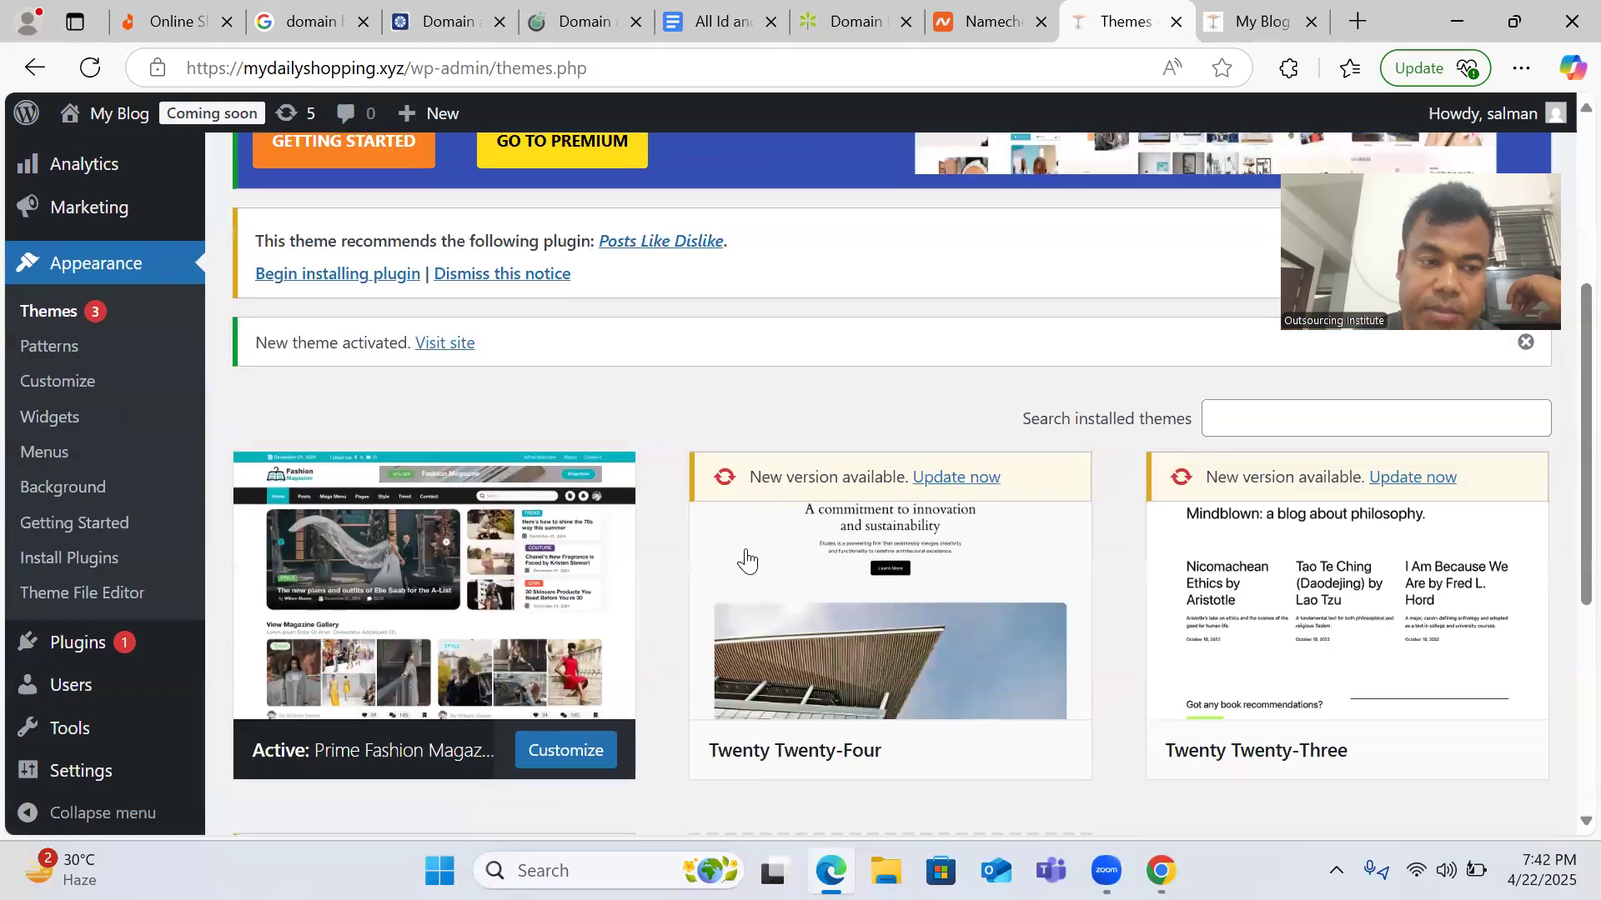
scroll(747, 558, "up", 3)
scroll(326, 475, "down", 3)
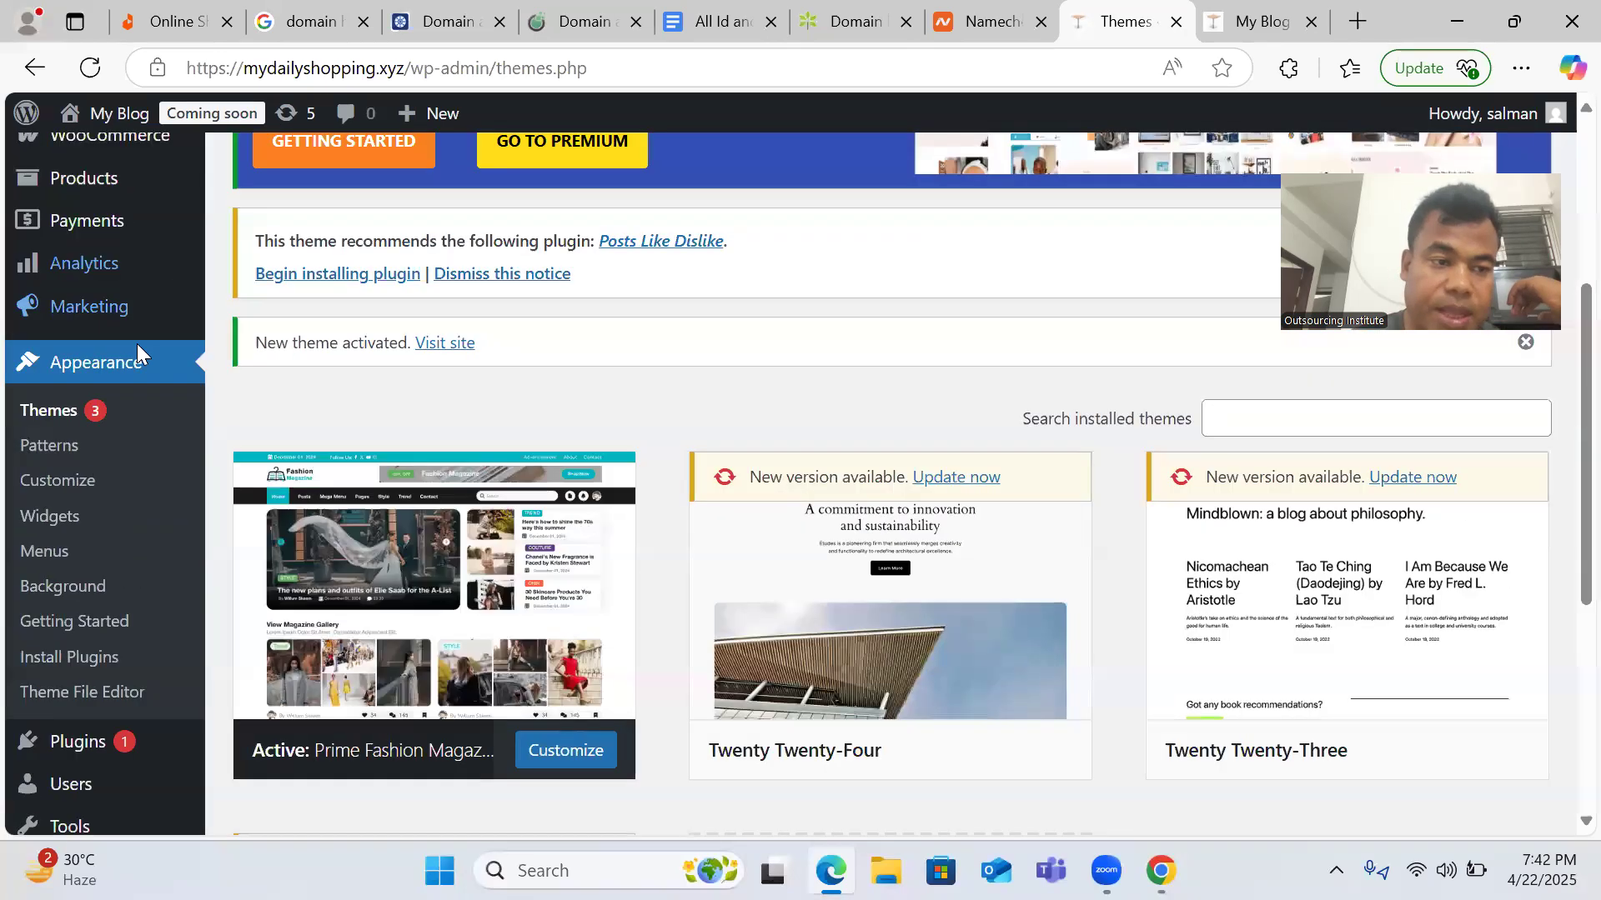
left_click(127, 367)
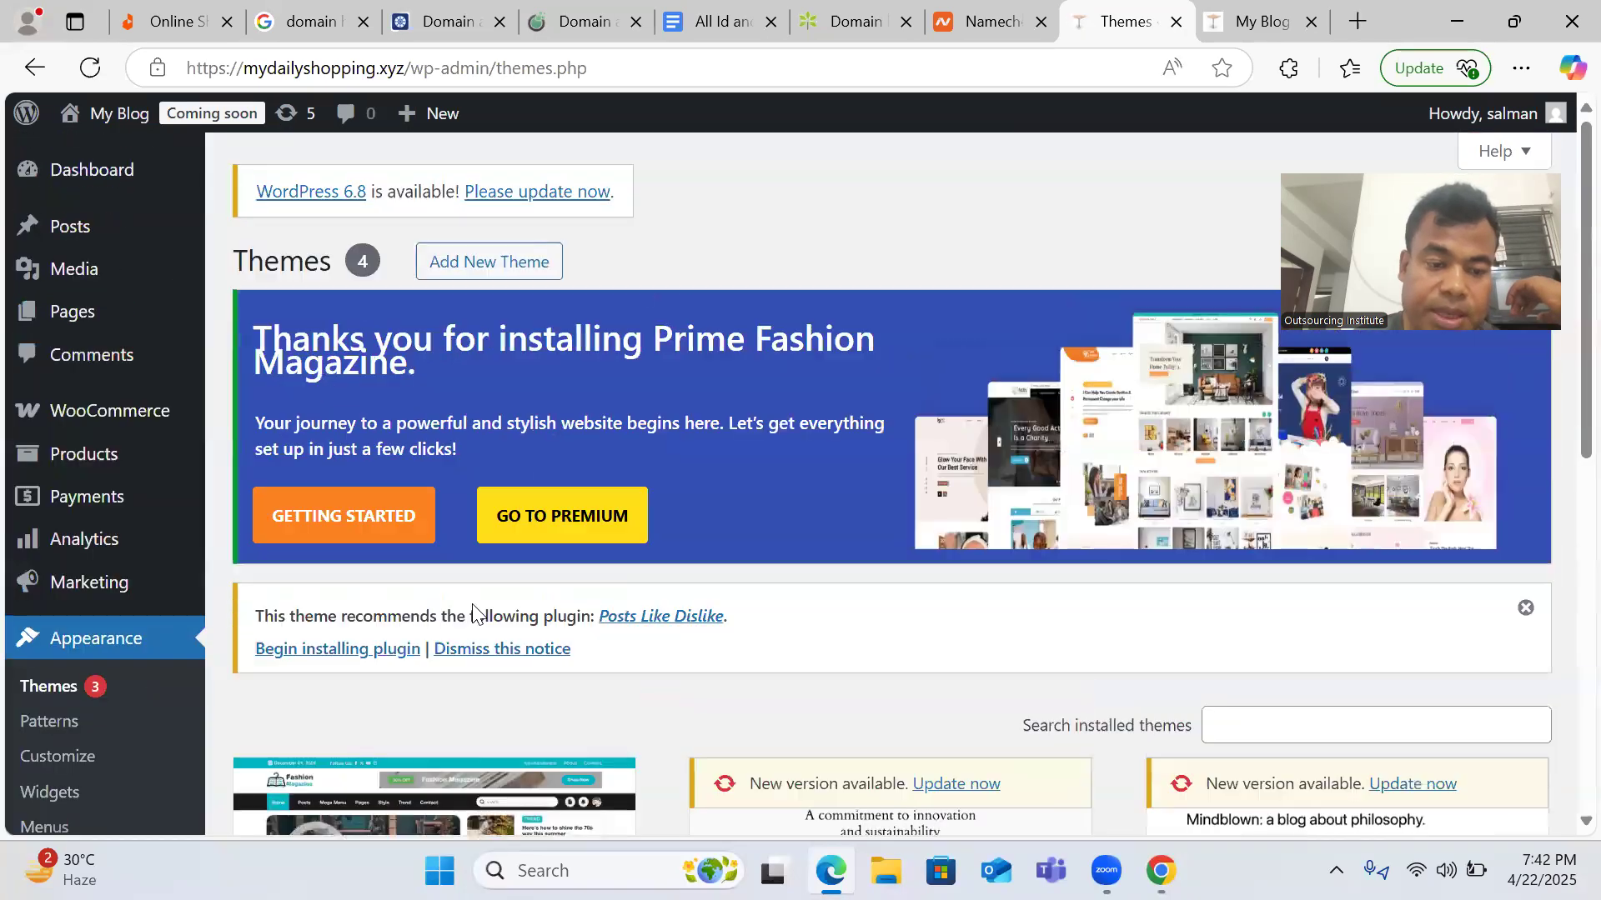
scroll(474, 621, "down", 5)
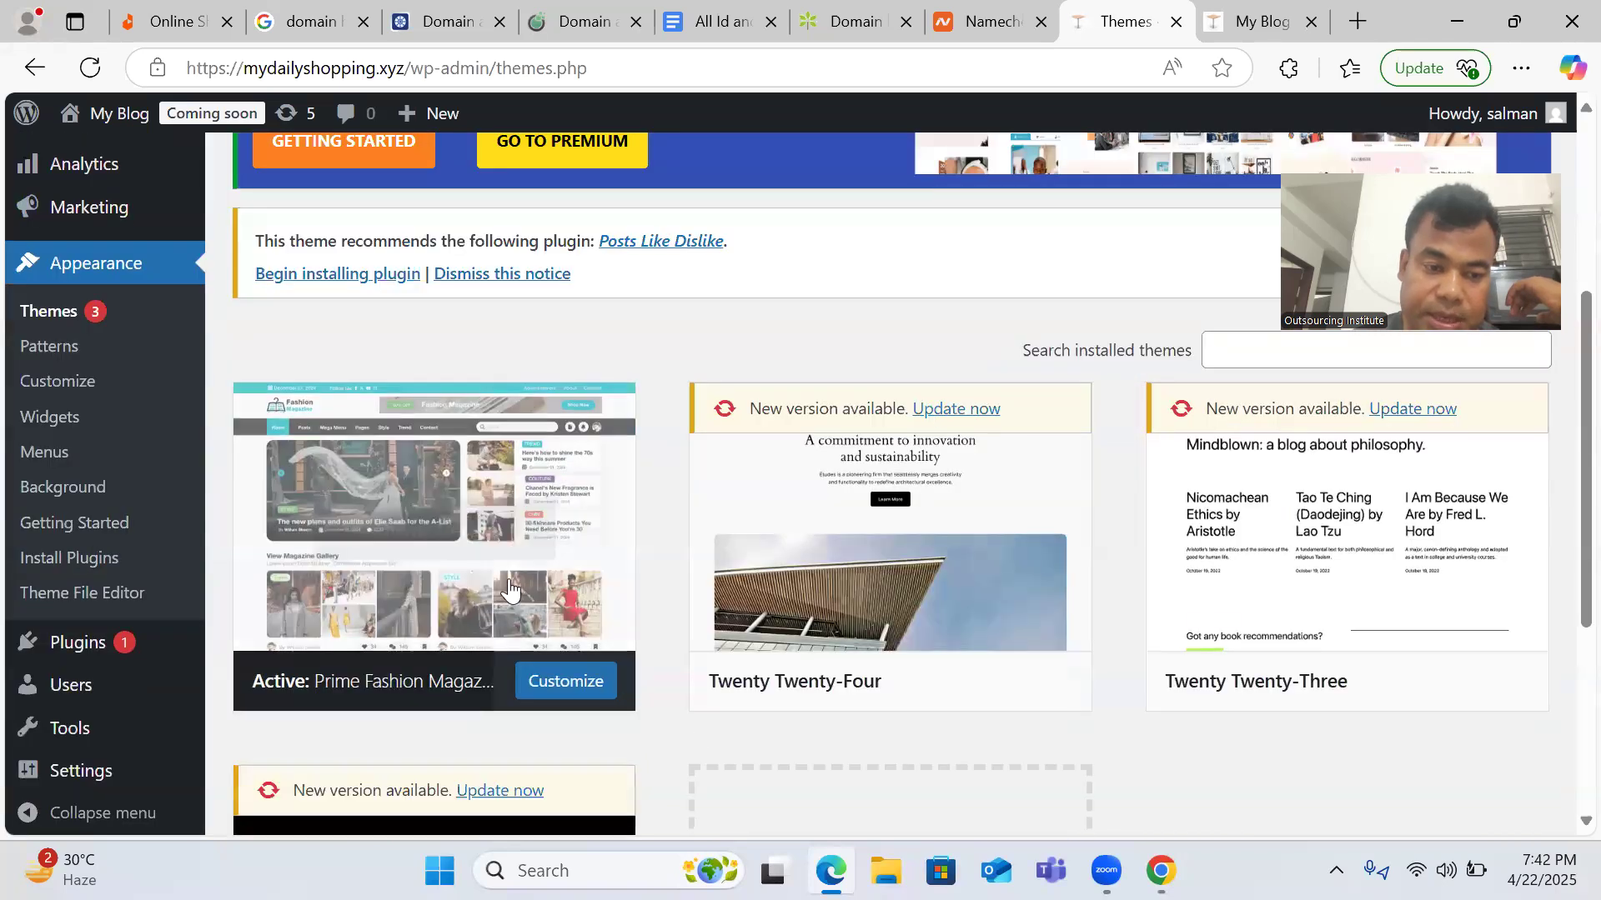
Reload the live front page to preview Prime Fashion Magazine, then return to Themes admin
left_click(1264, 23)
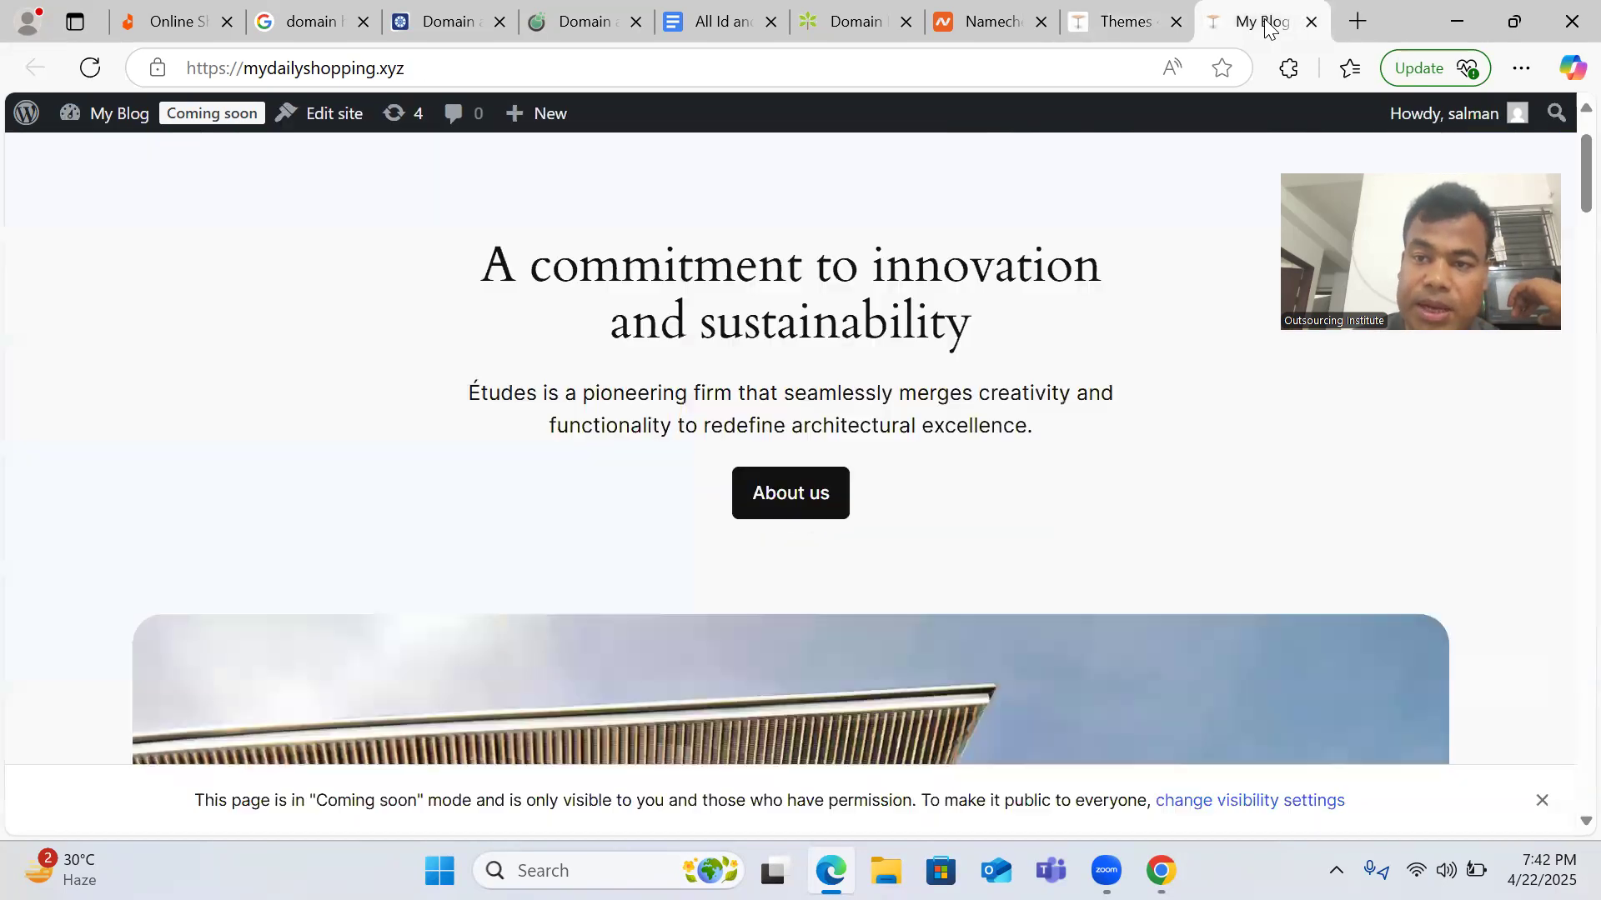
left_click(91, 69)
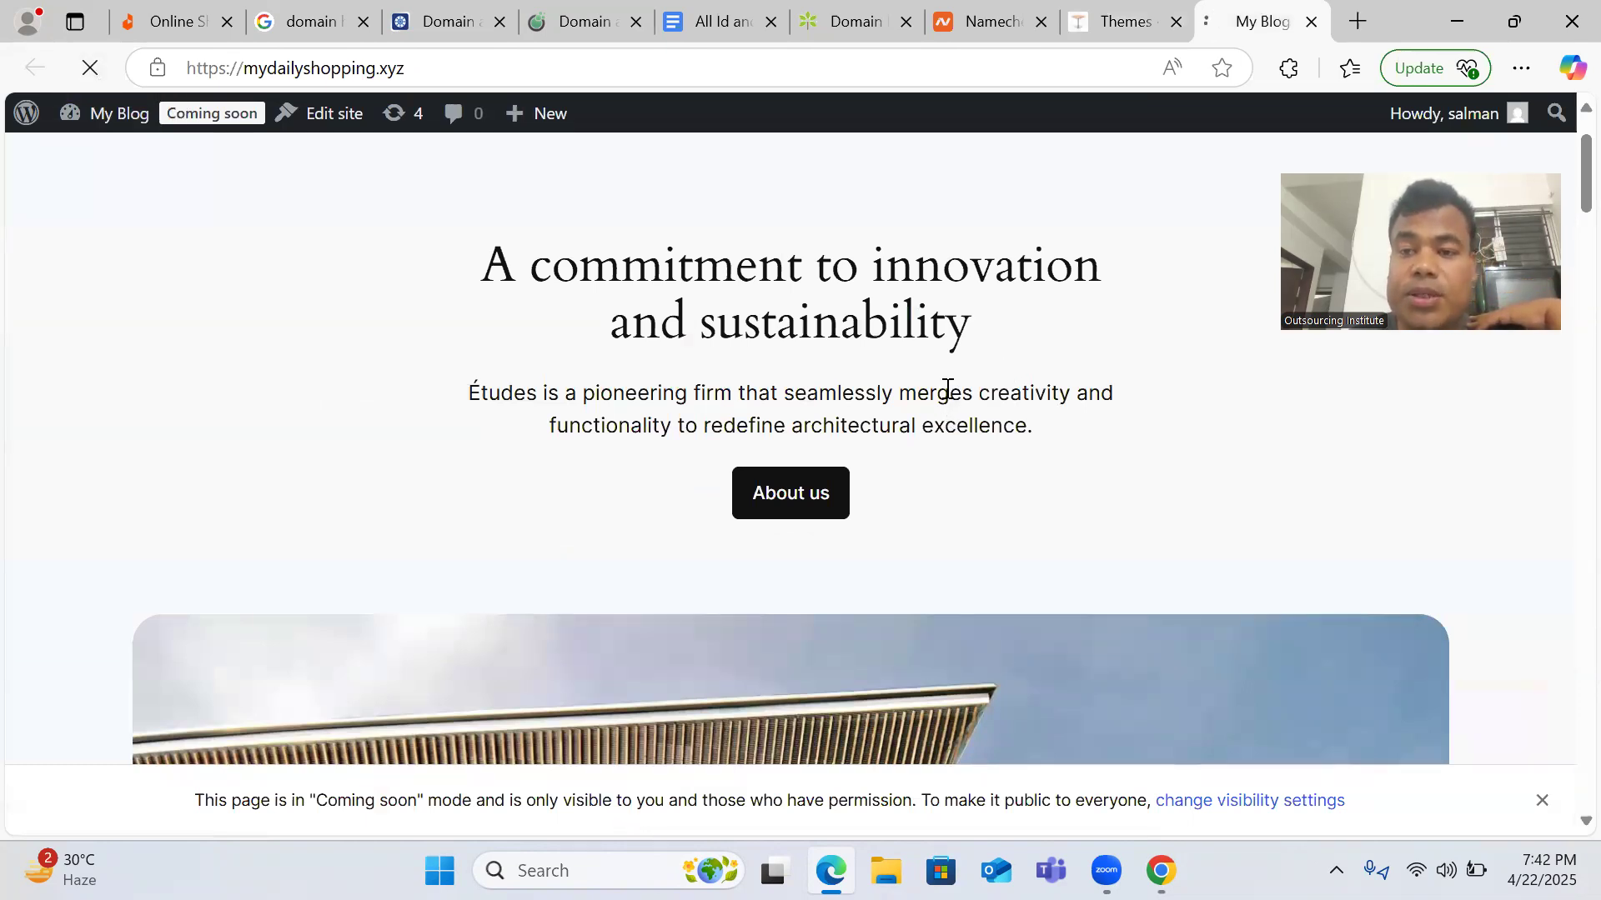
scroll(944, 384, "down", 1)
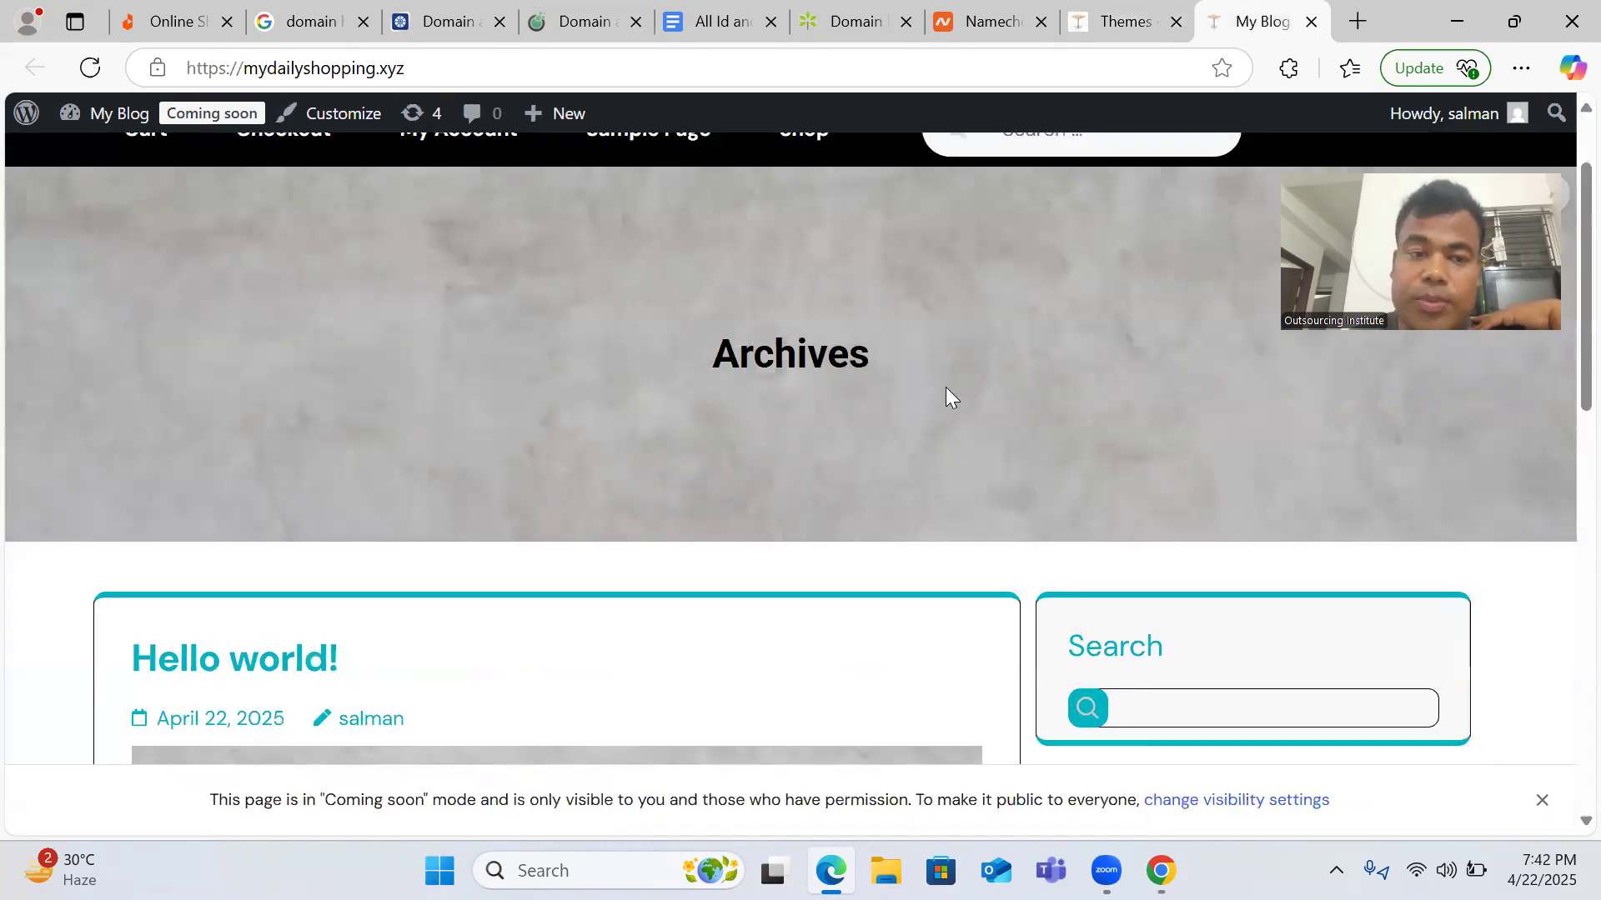
scroll(869, 488, "down", 9)
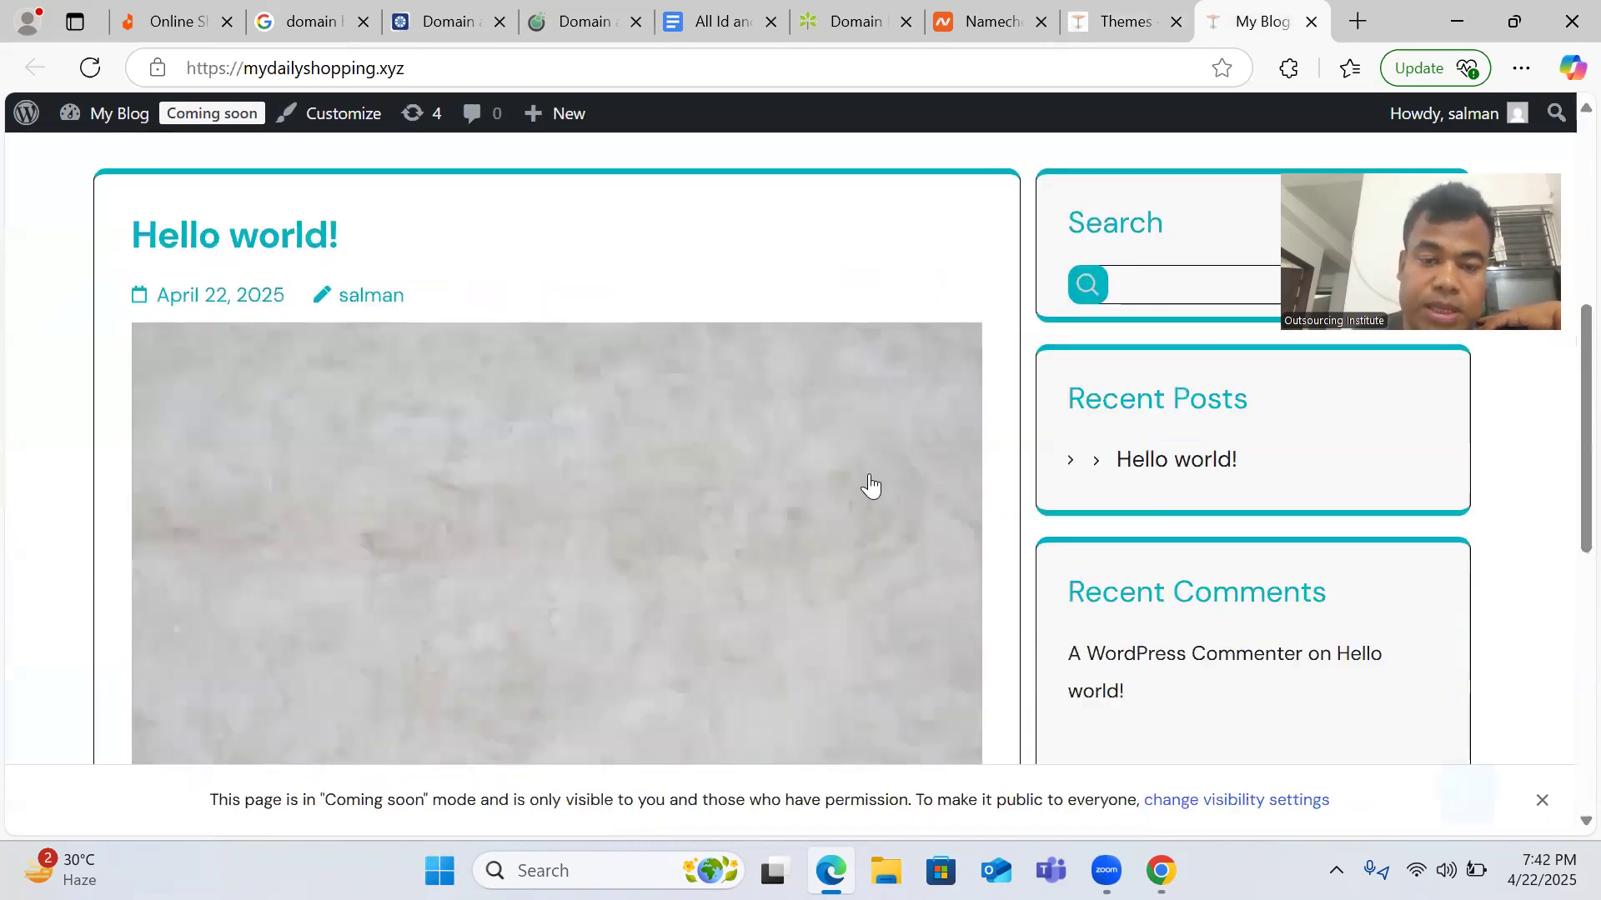
scroll(869, 475, "up", 10)
scroll(869, 477, "up", 2)
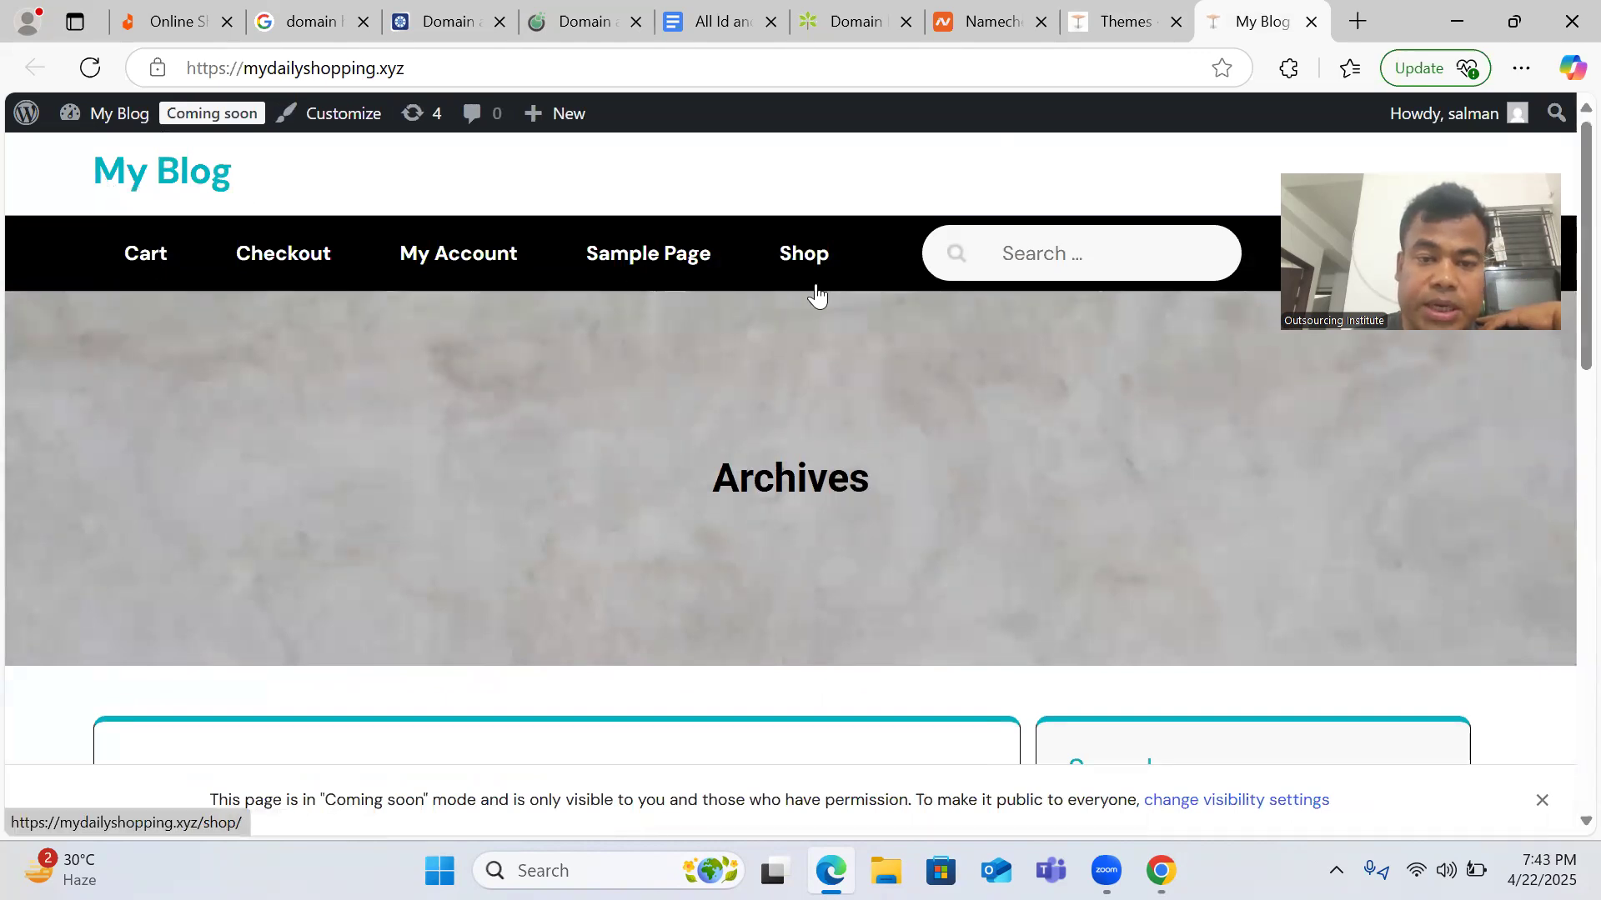
scroll(953, 584, "down", 10)
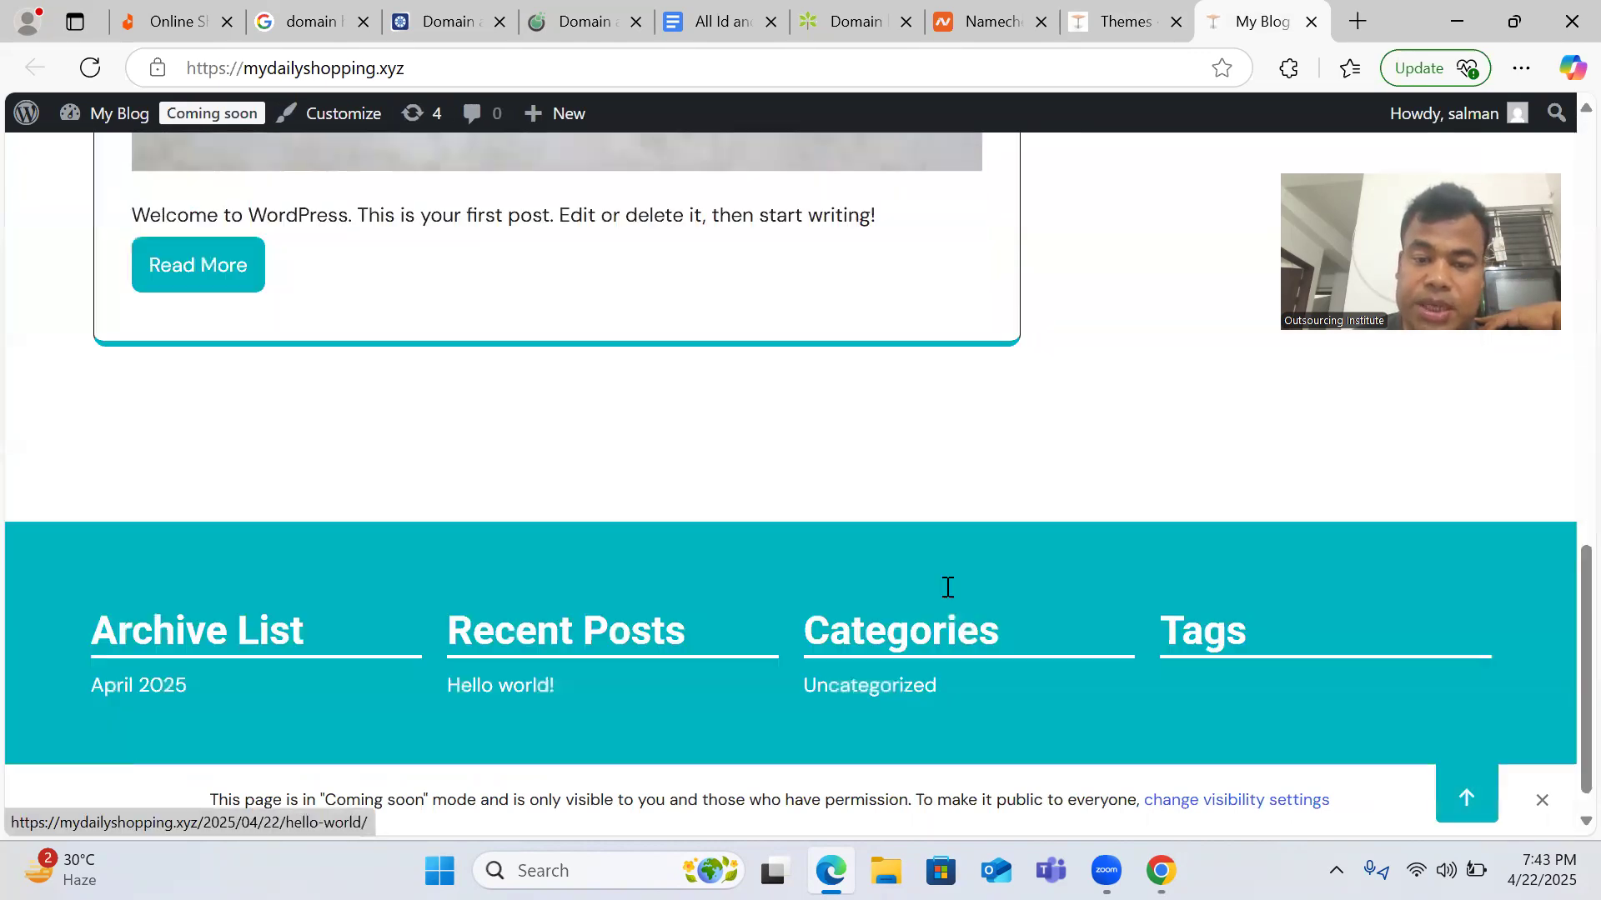
scroll(934, 577, "up", 10)
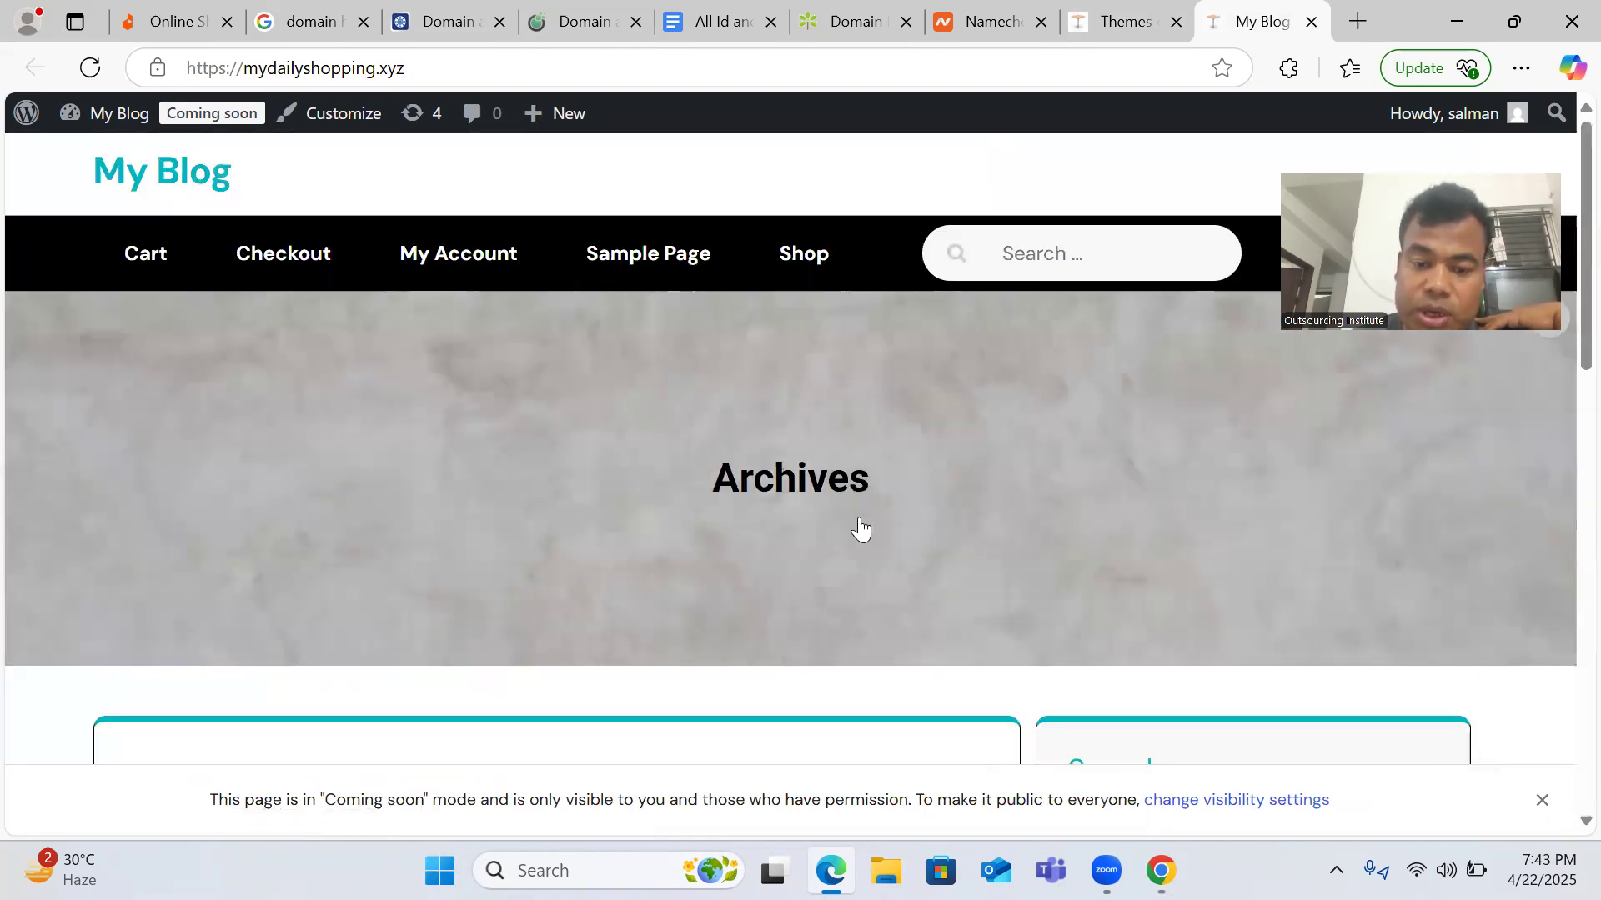
scroll(957, 602, "down", 10)
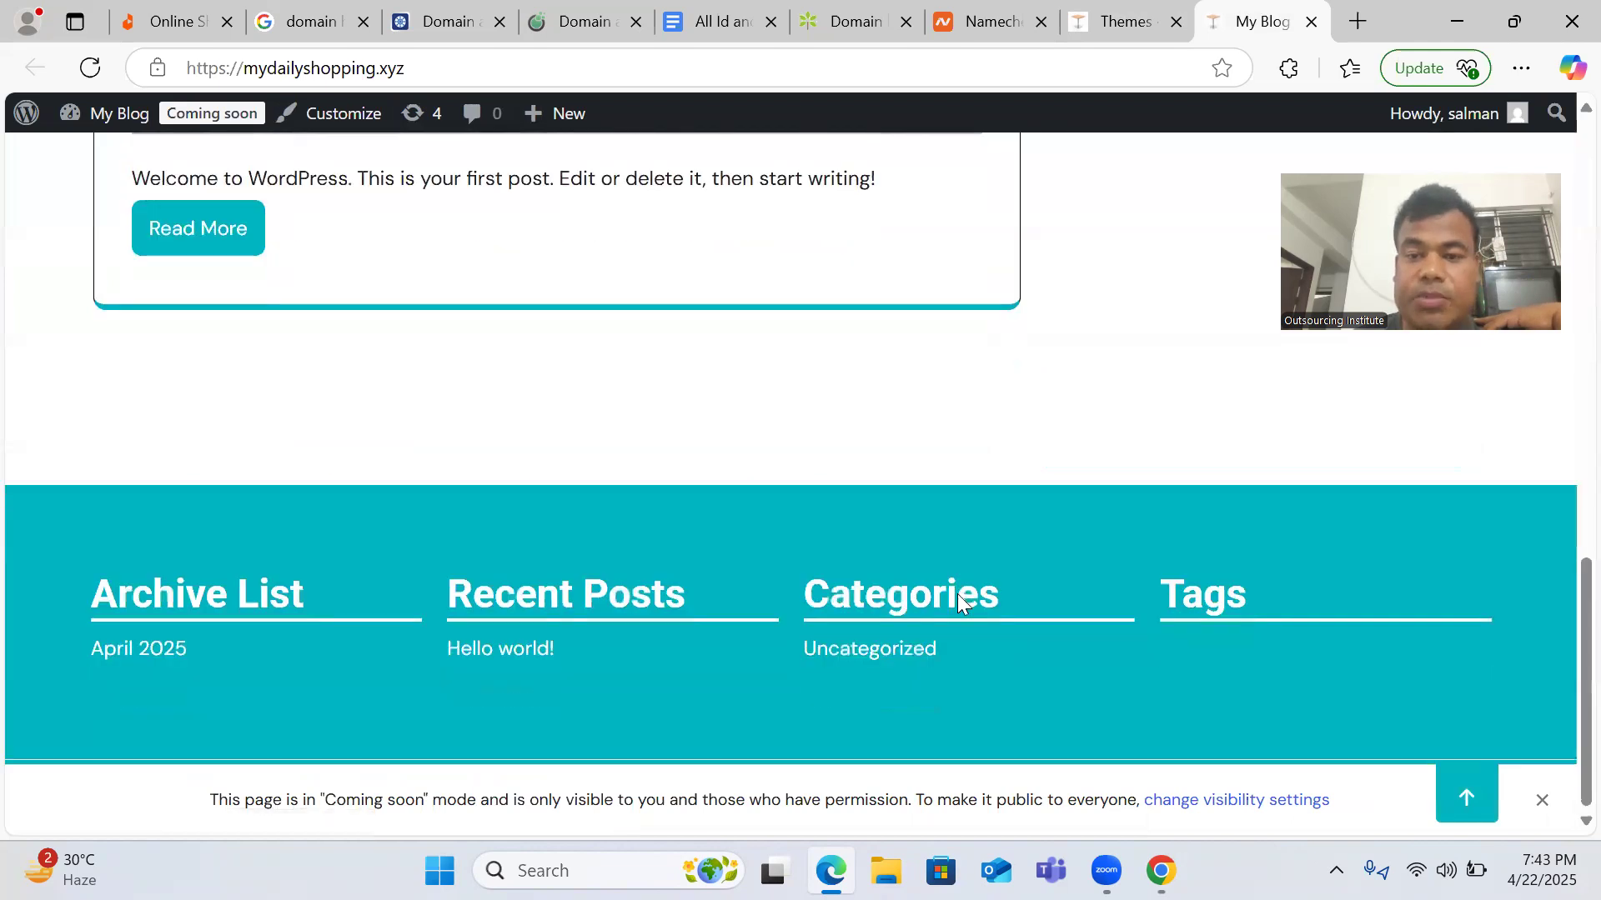
scroll(957, 593, "up", 10)
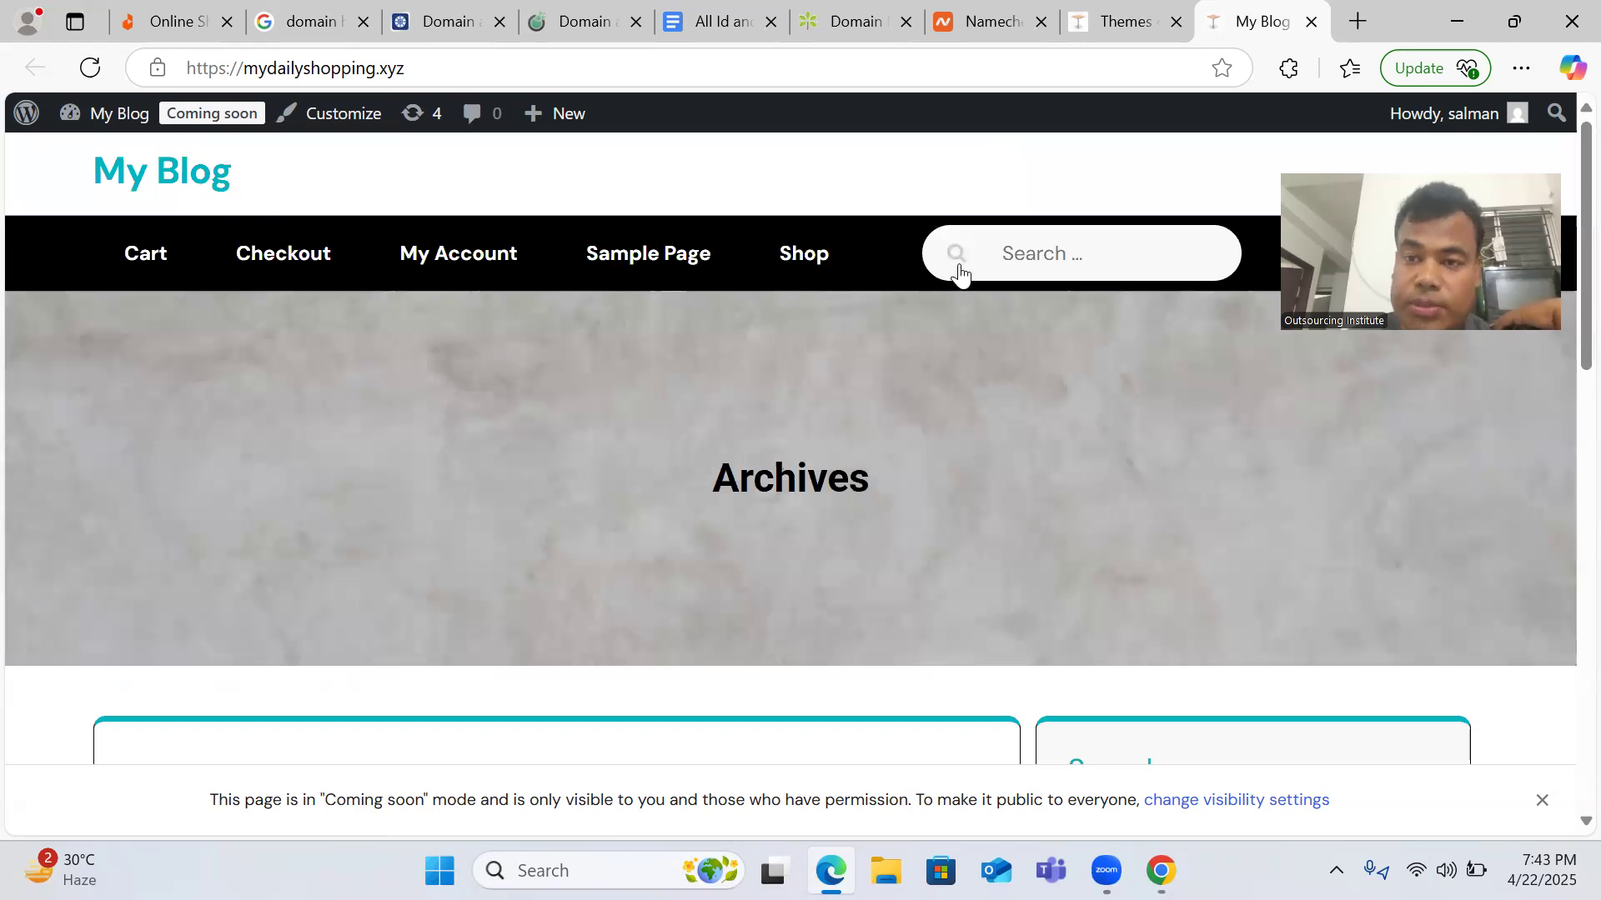
left_click(1121, 22)
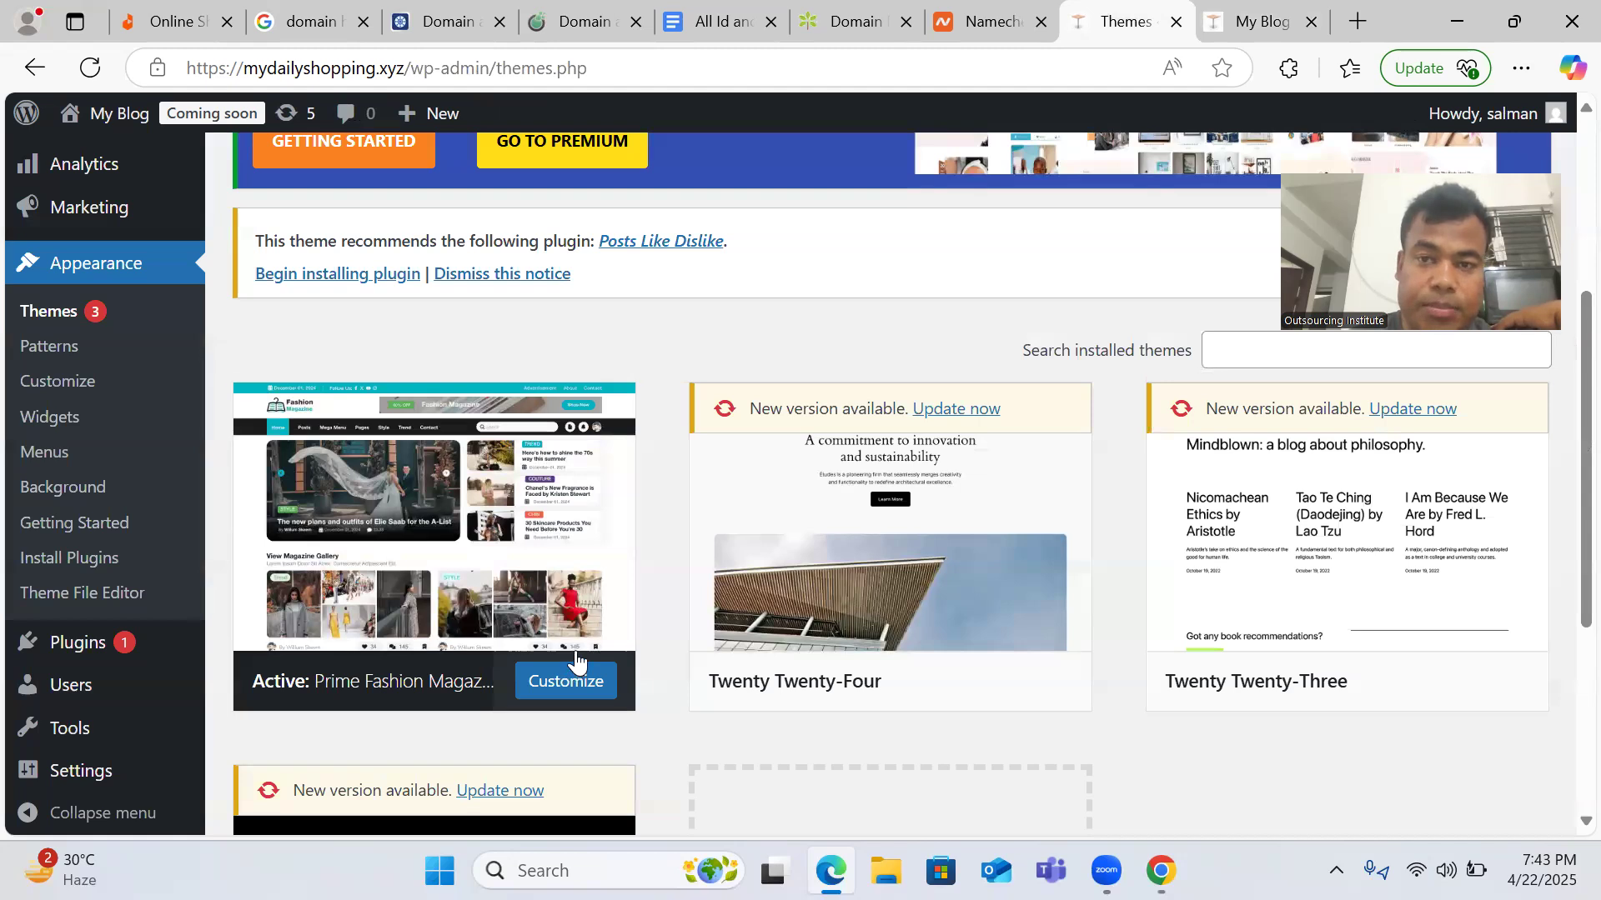
mouse_move(129, 132)
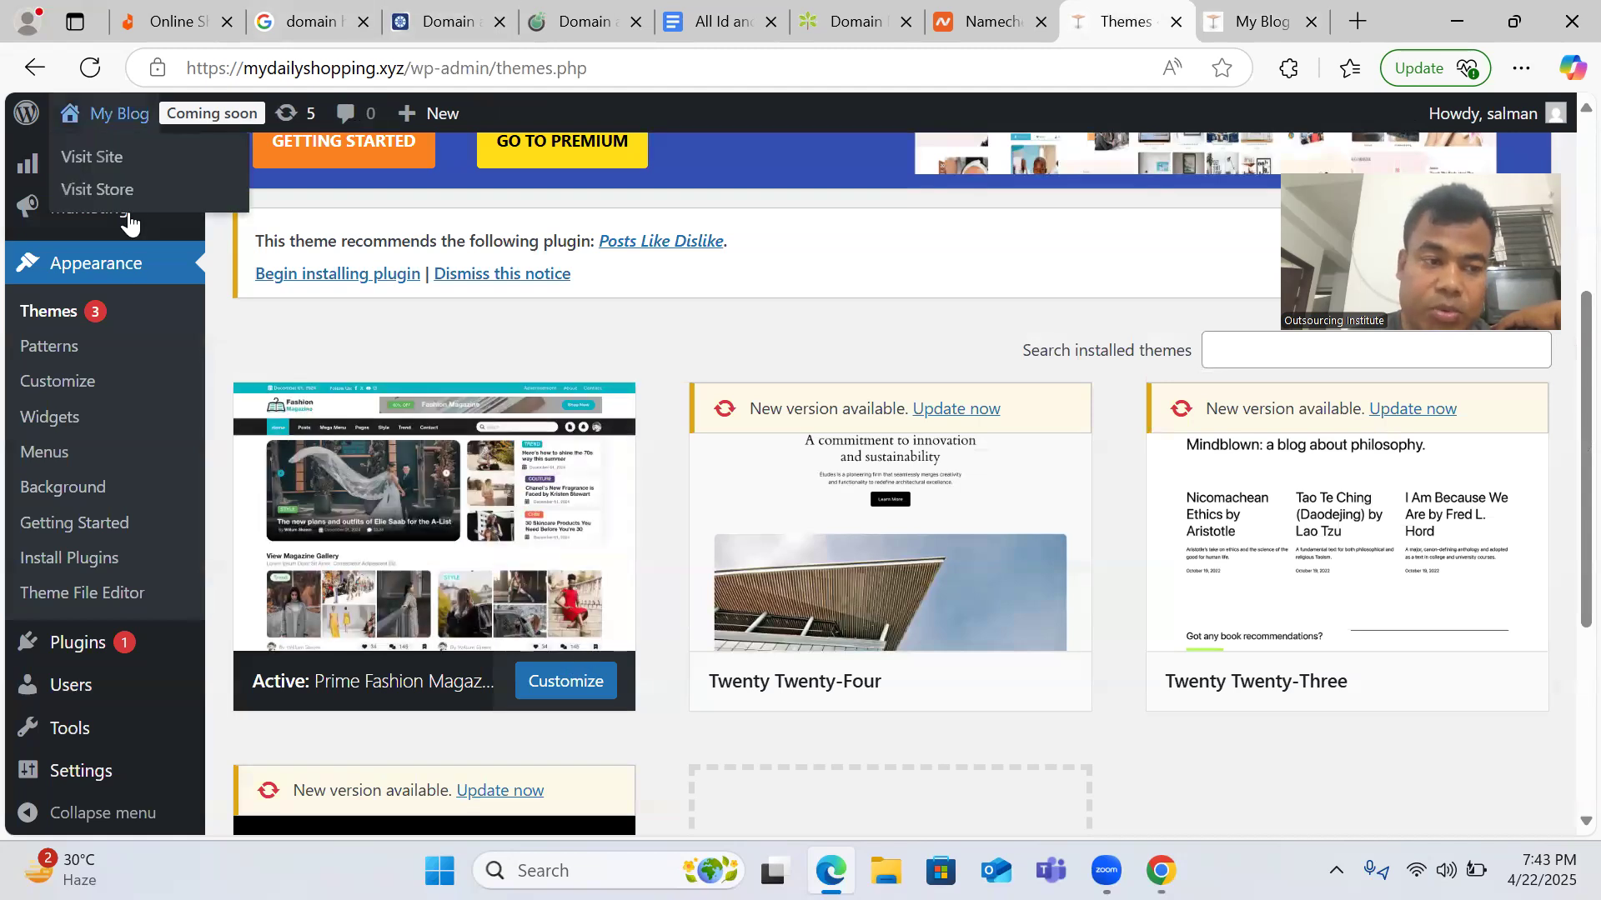
mouse_move(95, 644)
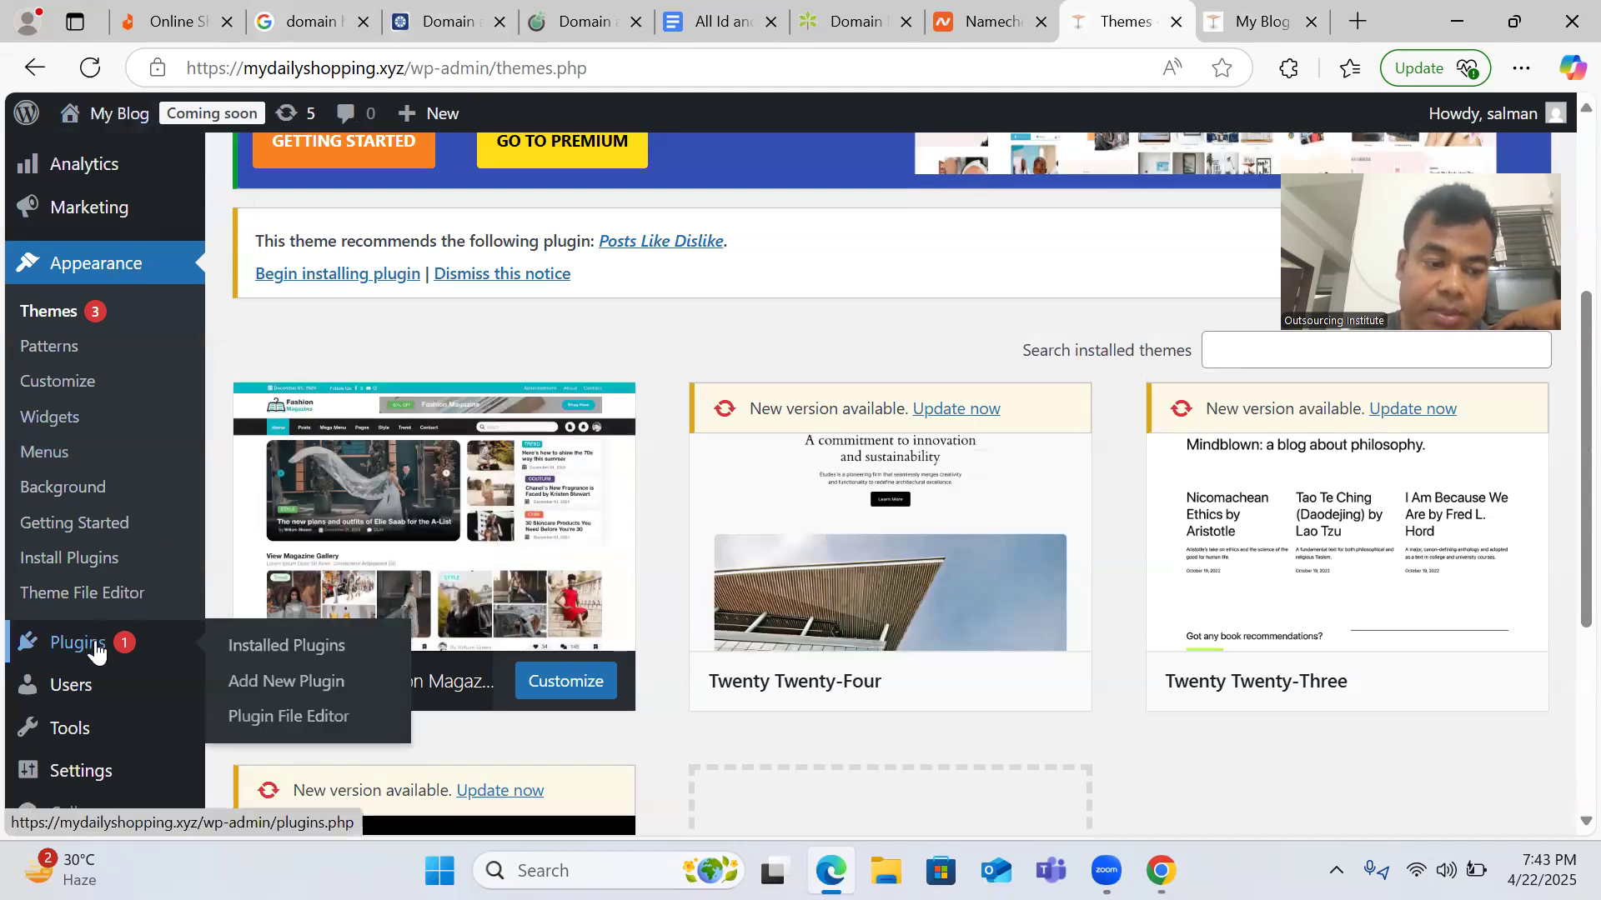
scroll(95, 645, "down", 5)
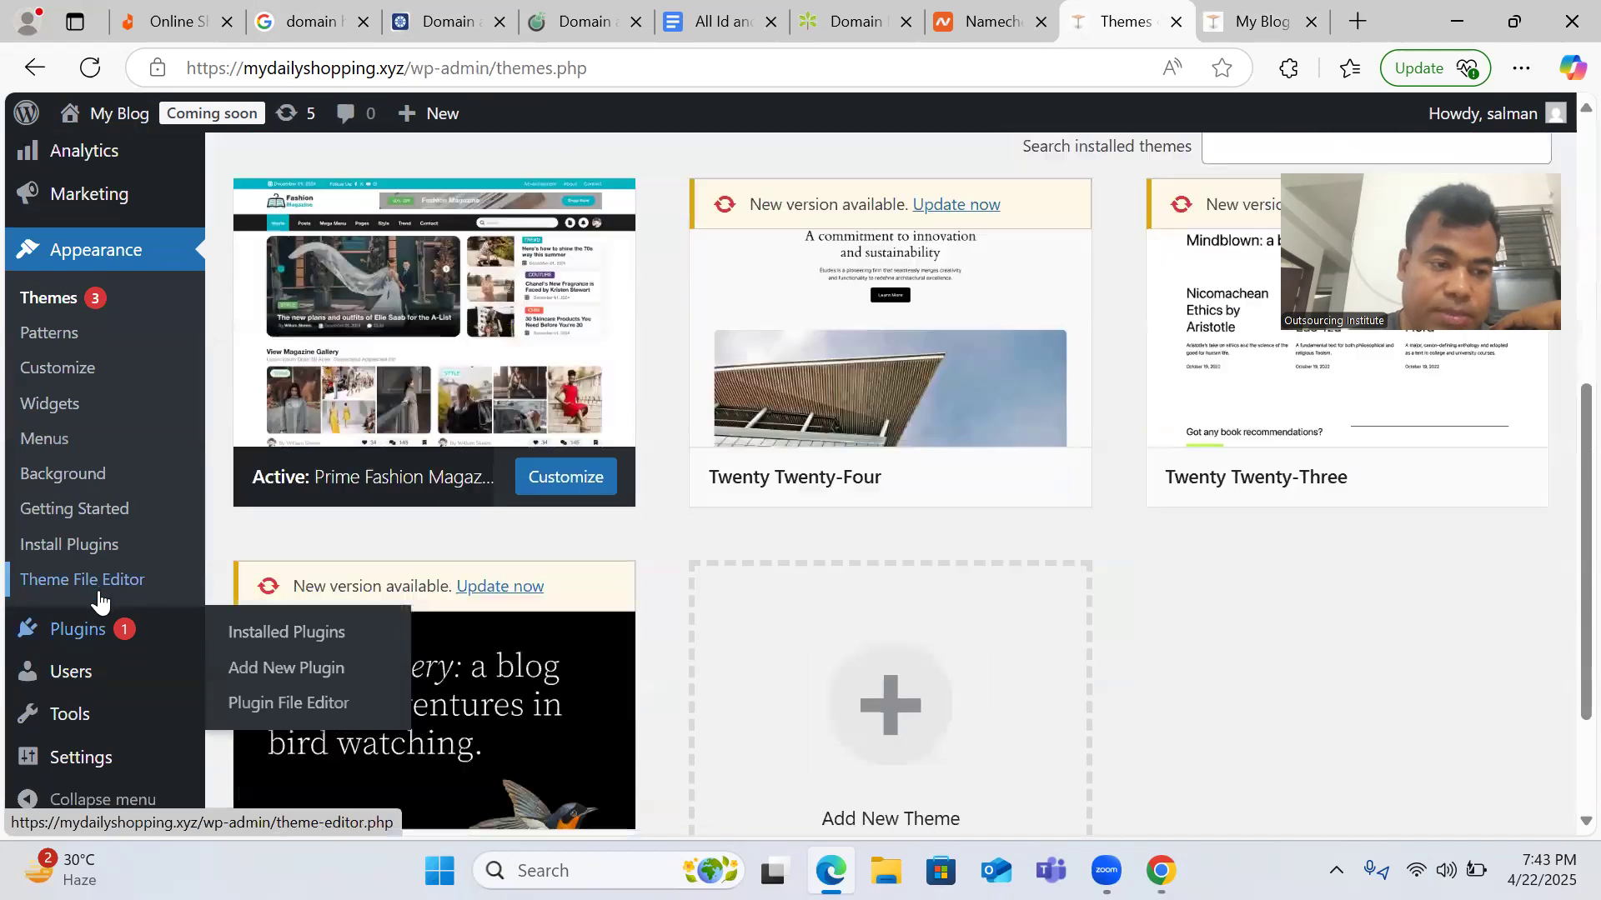
scroll(543, 497, "up", 6)
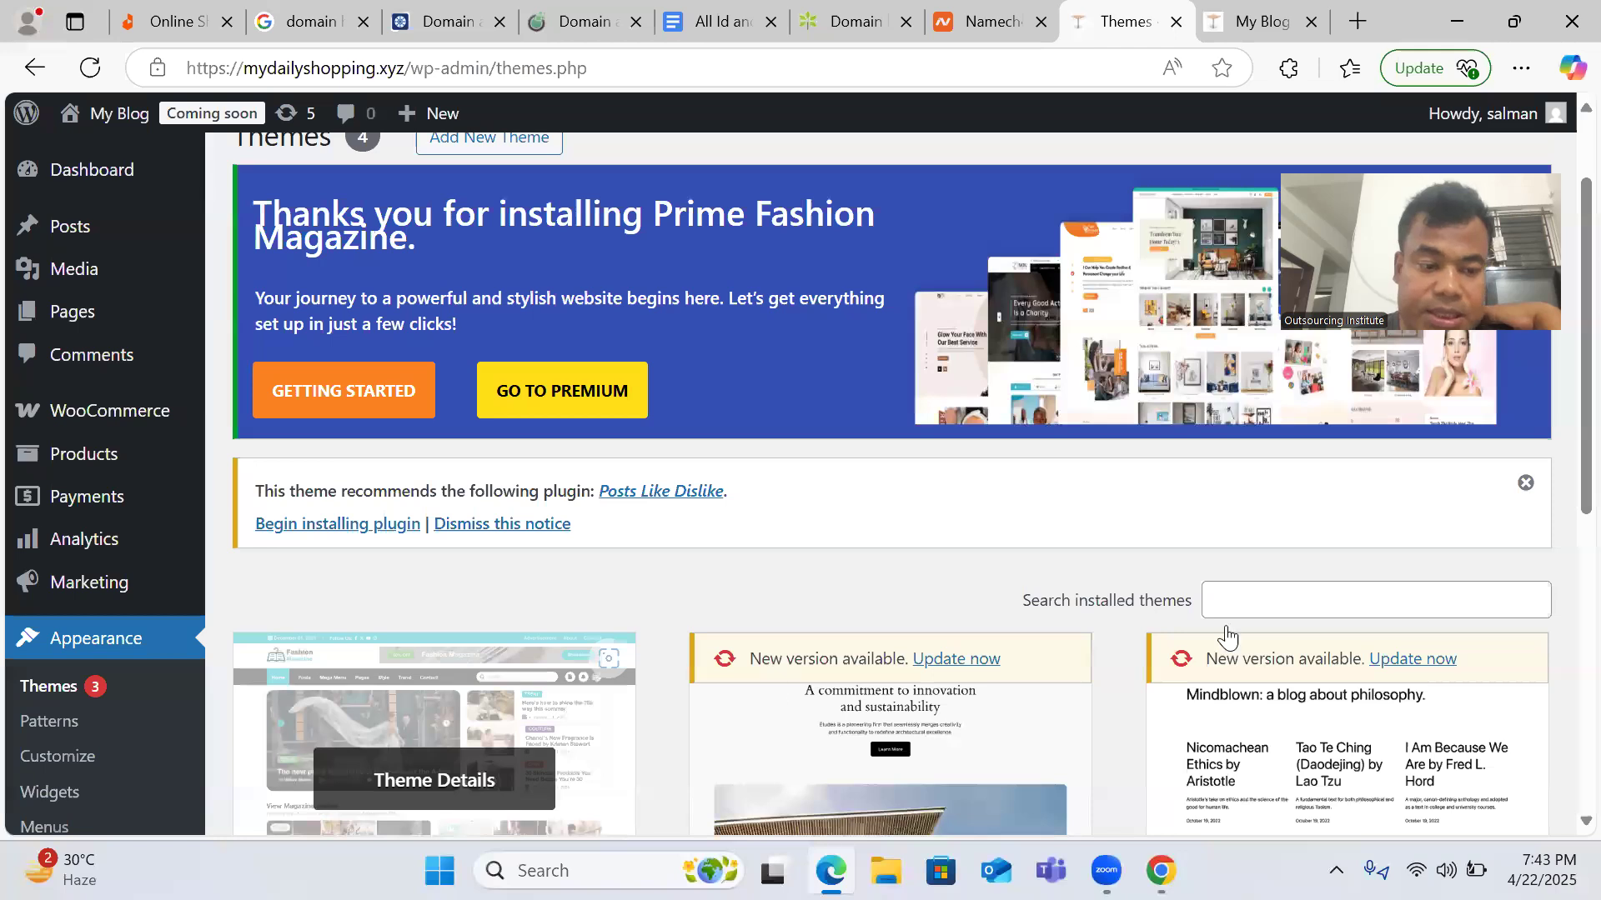
scroll(842, 537, "down", 3)
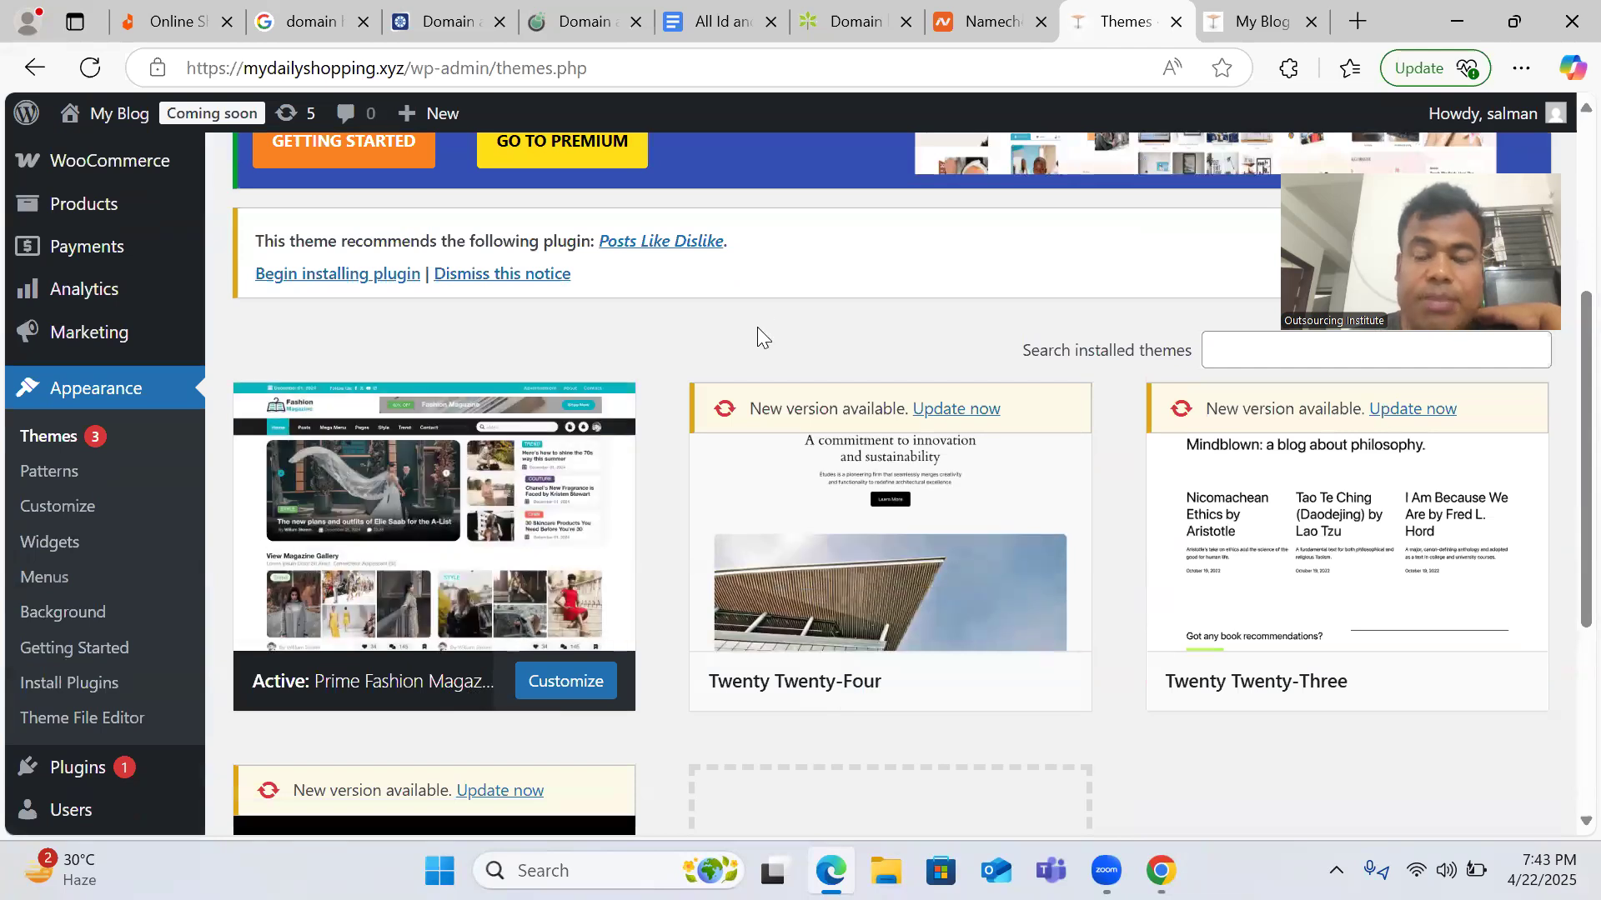
left_click(1259, 23)
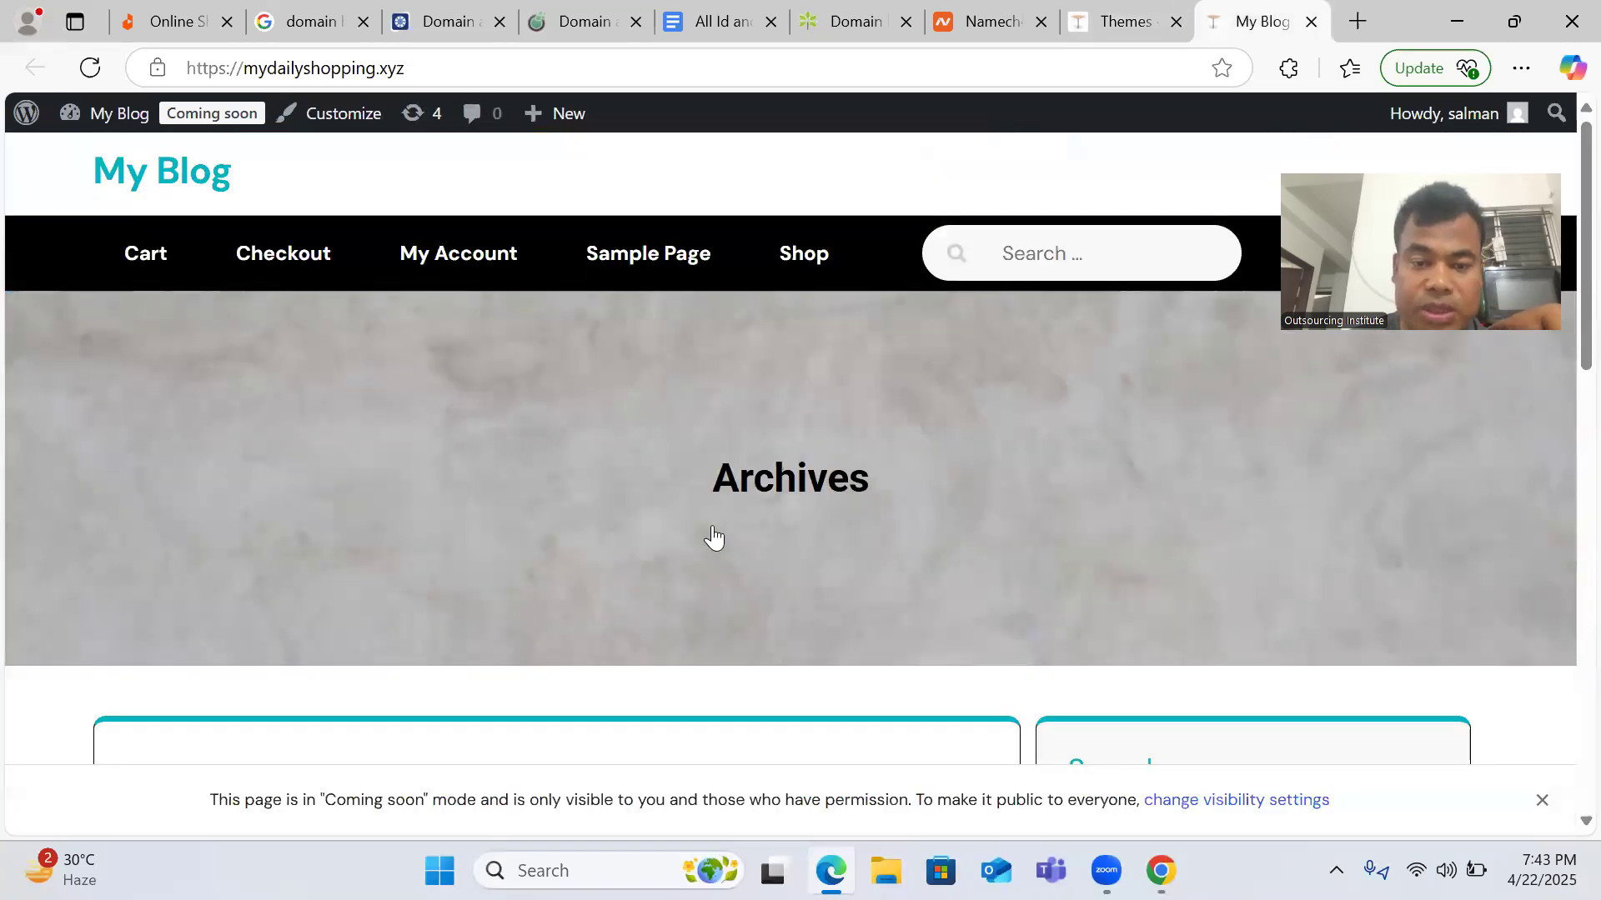
scroll(714, 540, "down", 5)
scroll(715, 540, "up", 5)
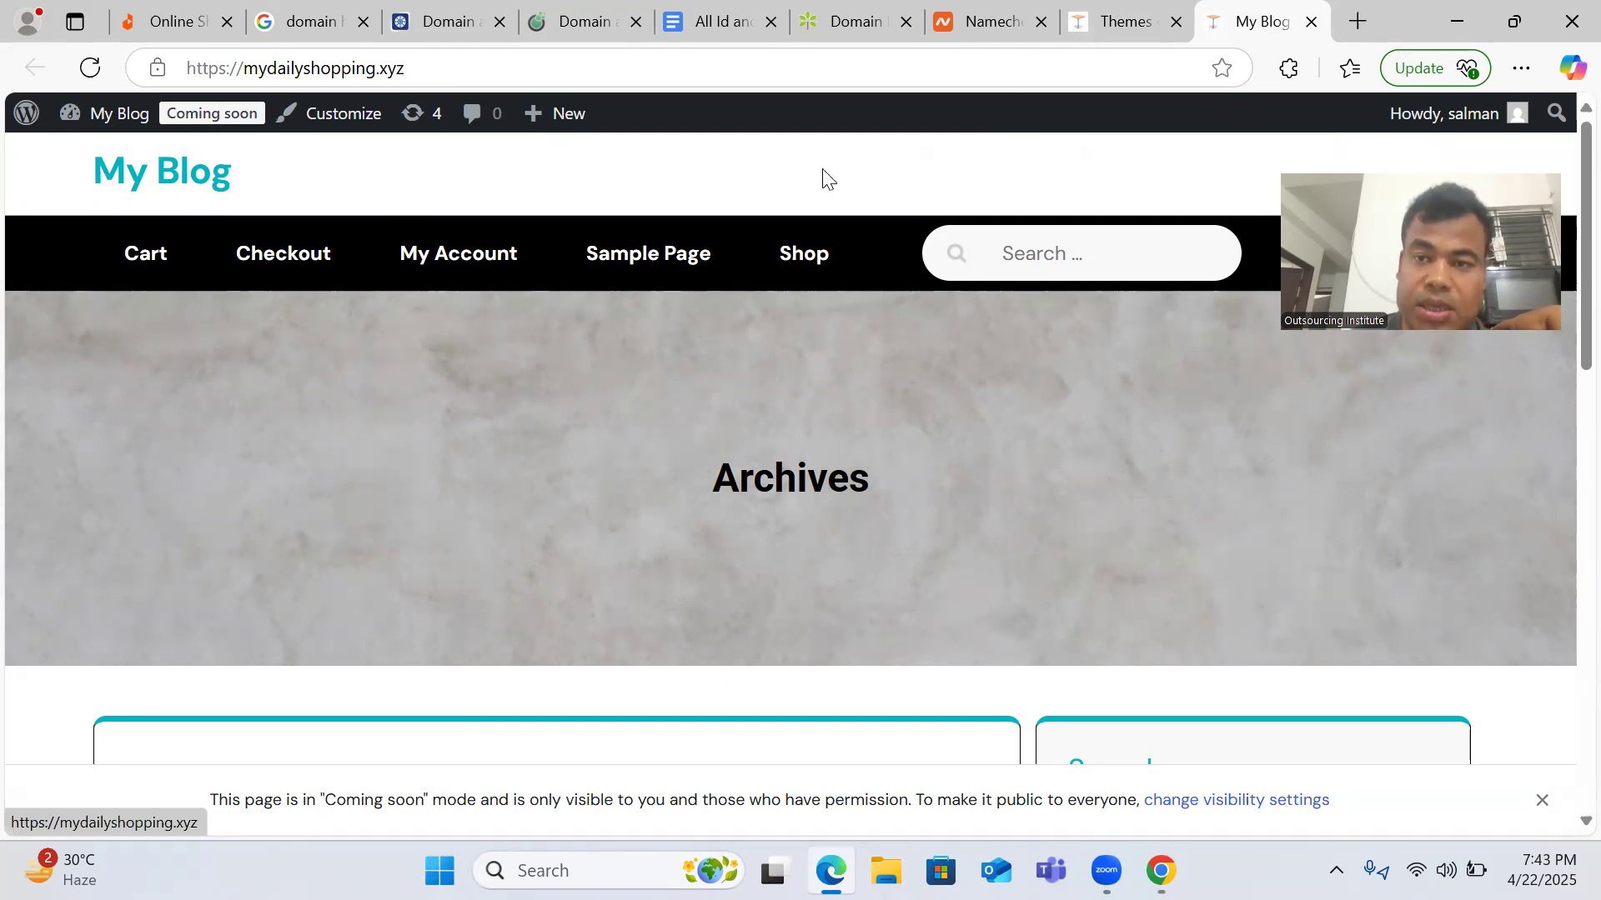
left_click(1118, 10)
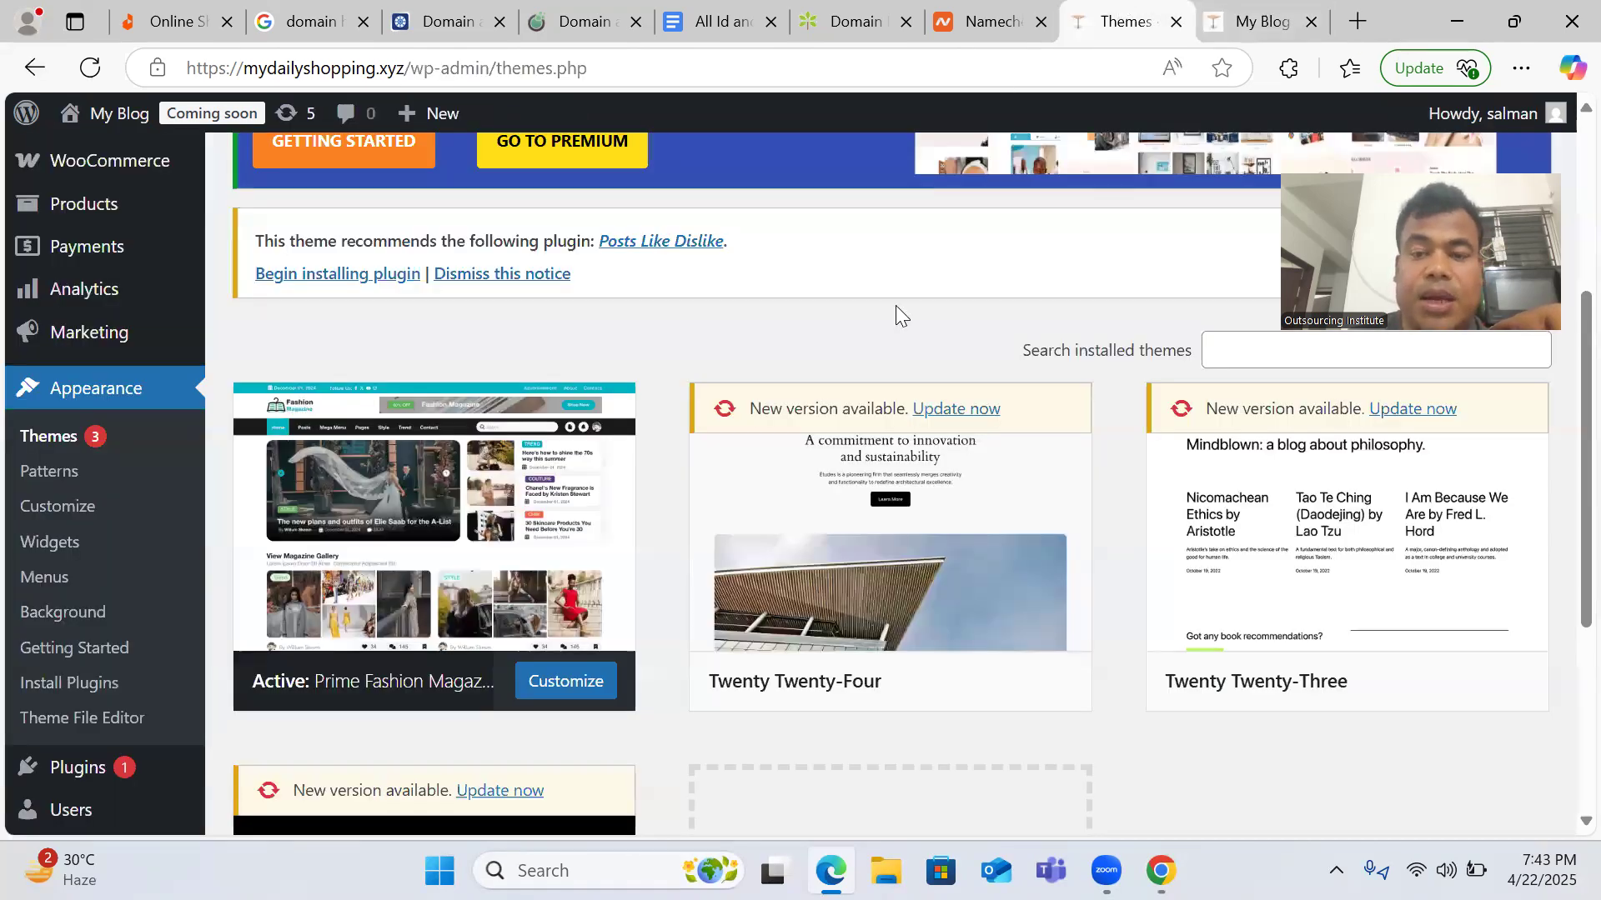
left_click(1240, 10)
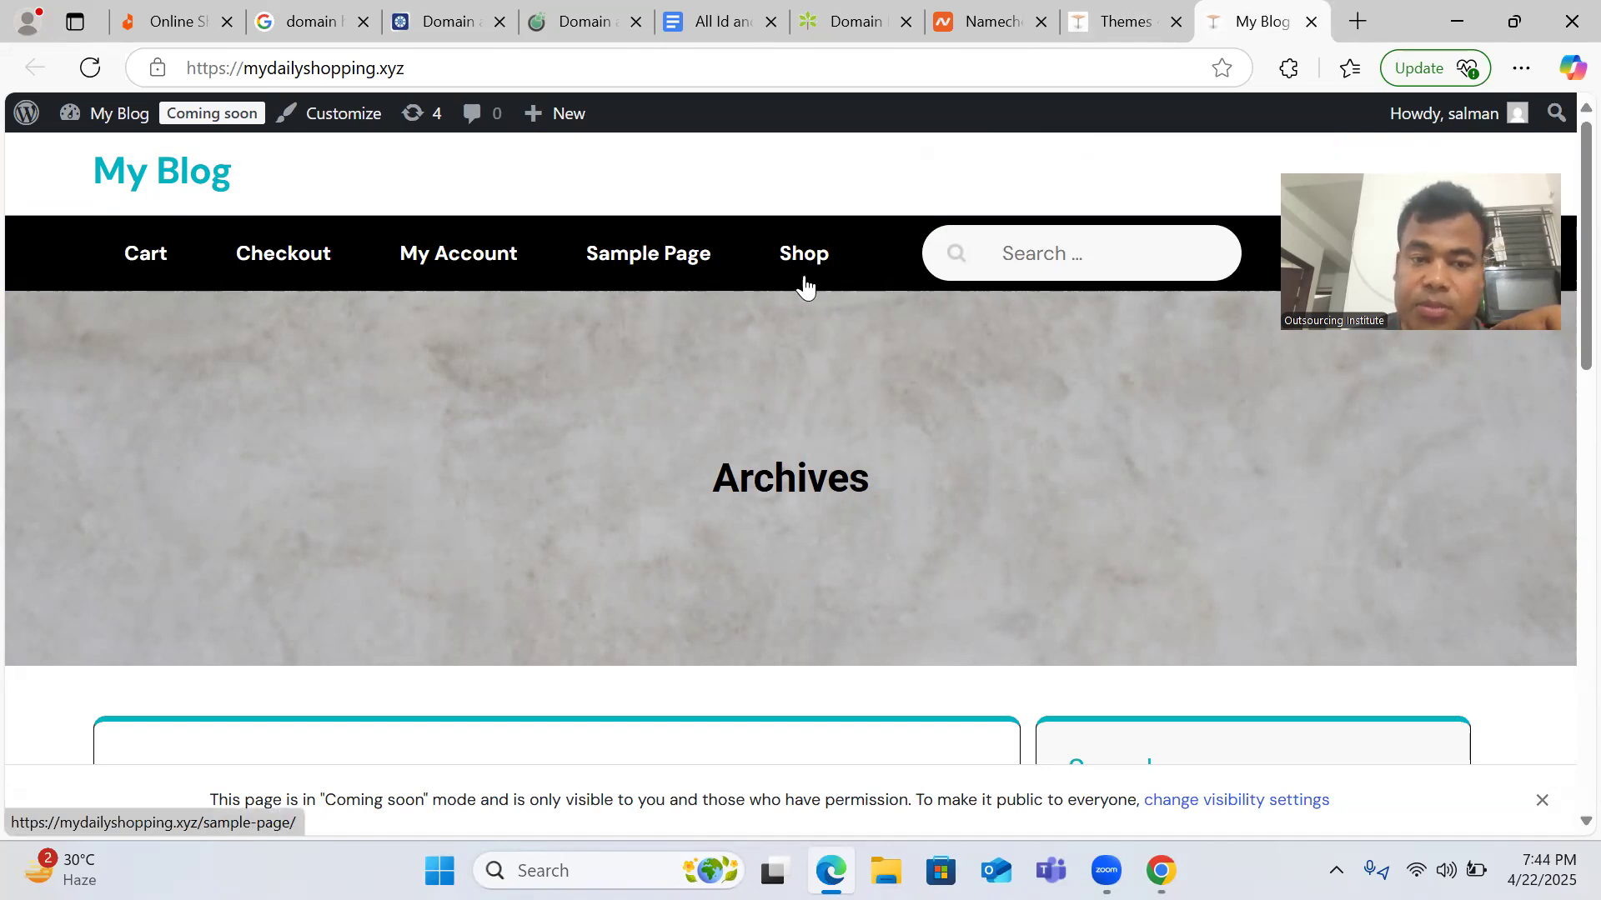
left_click(1128, 11)
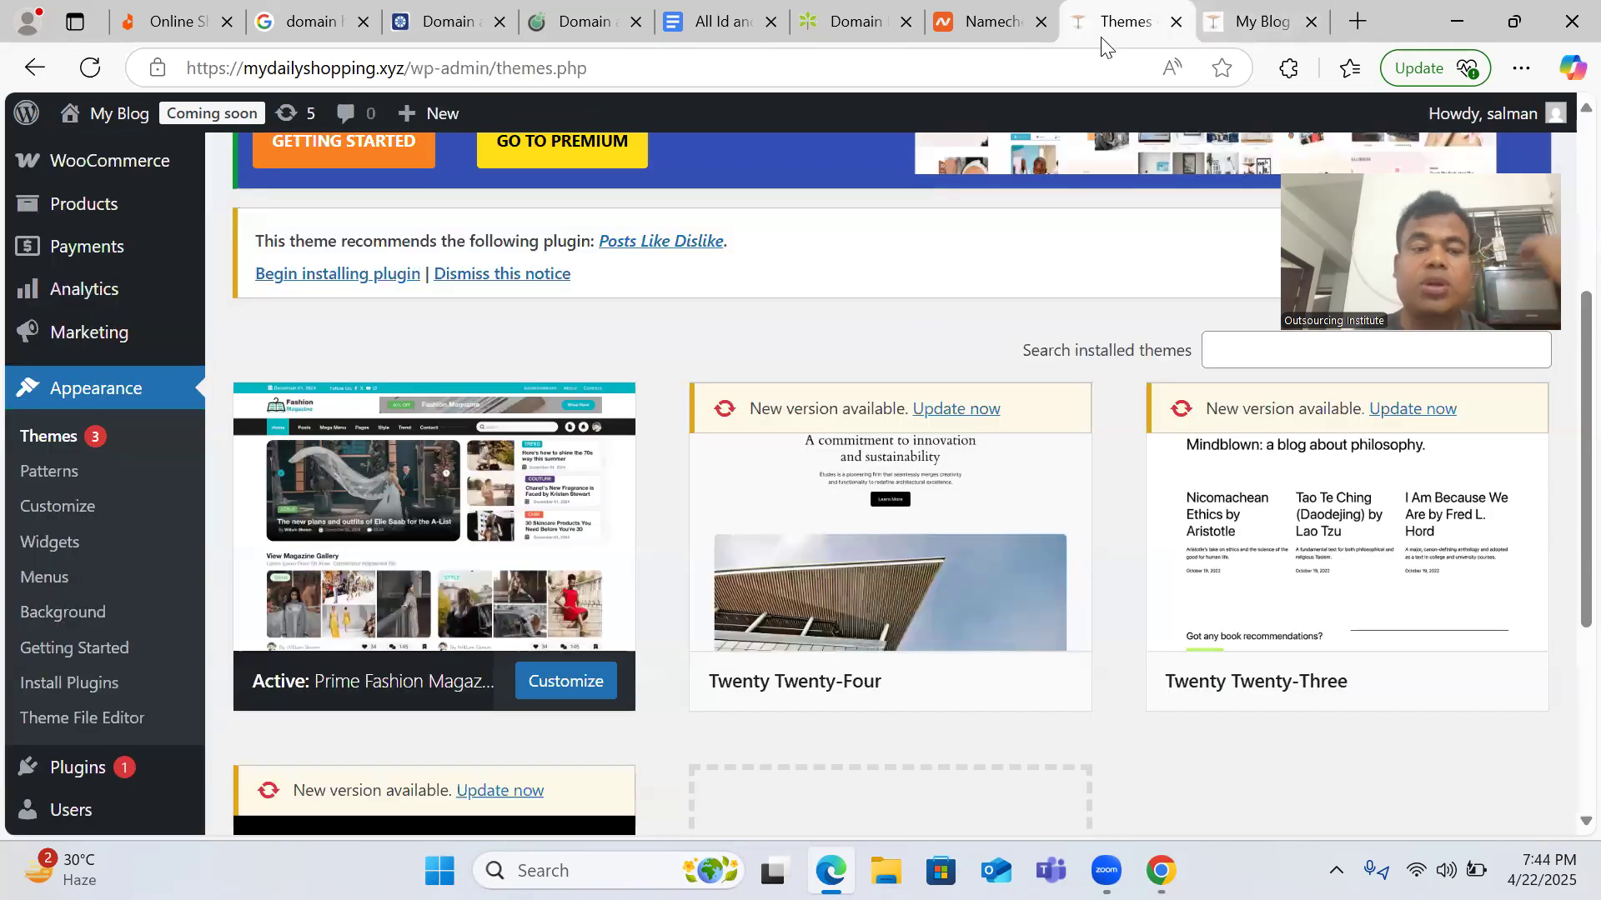
left_click(102, 395)
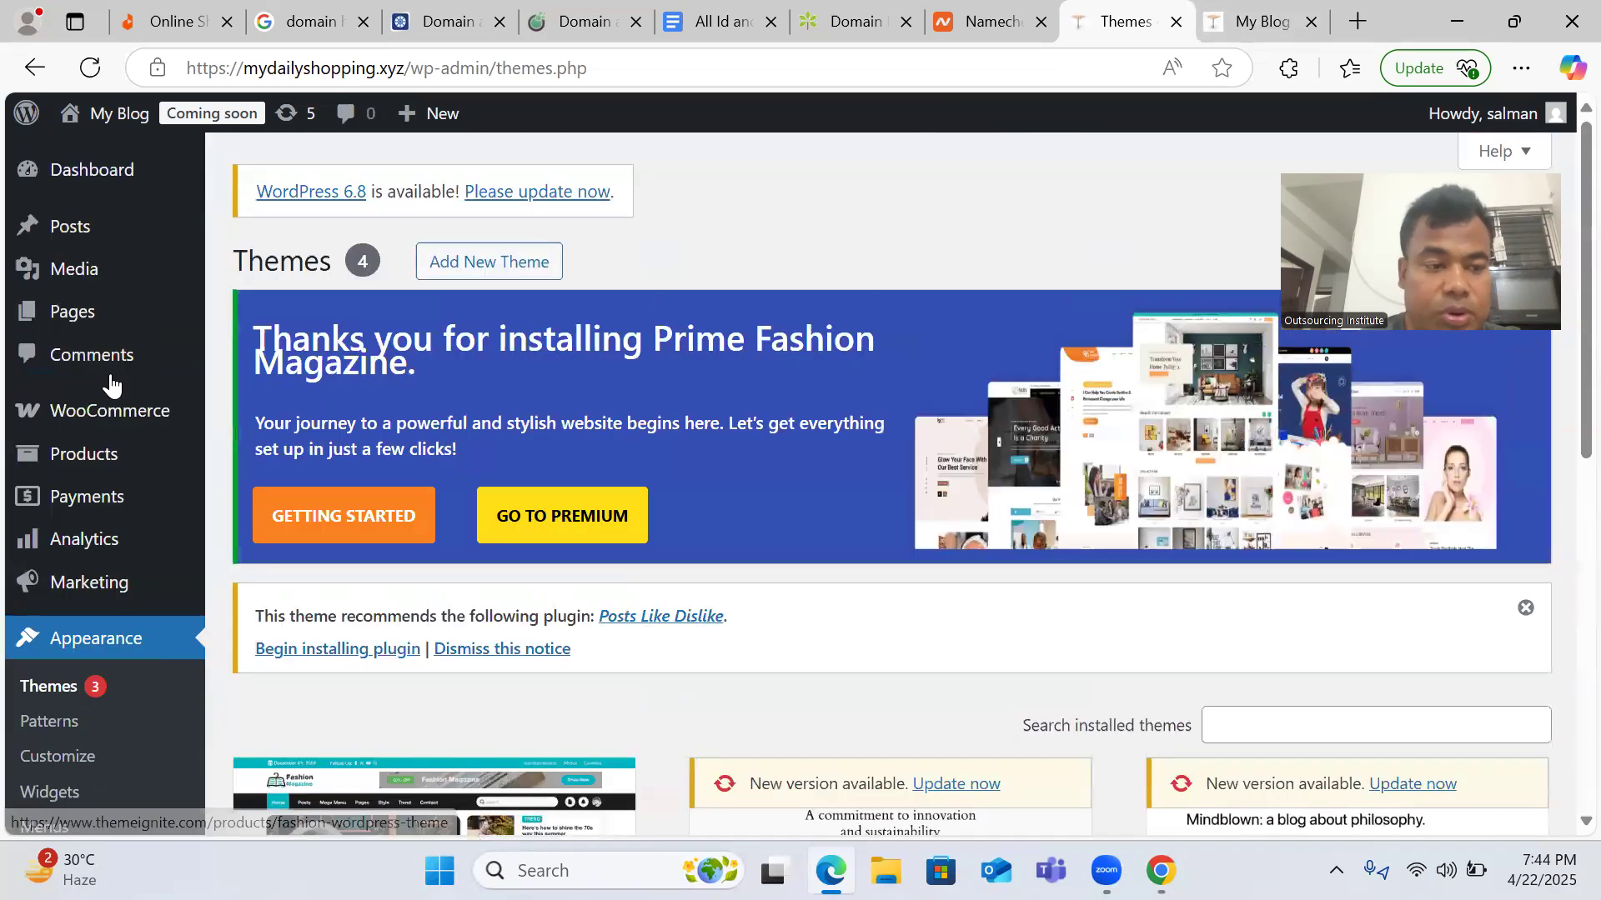
scroll(510, 554, "down", 5)
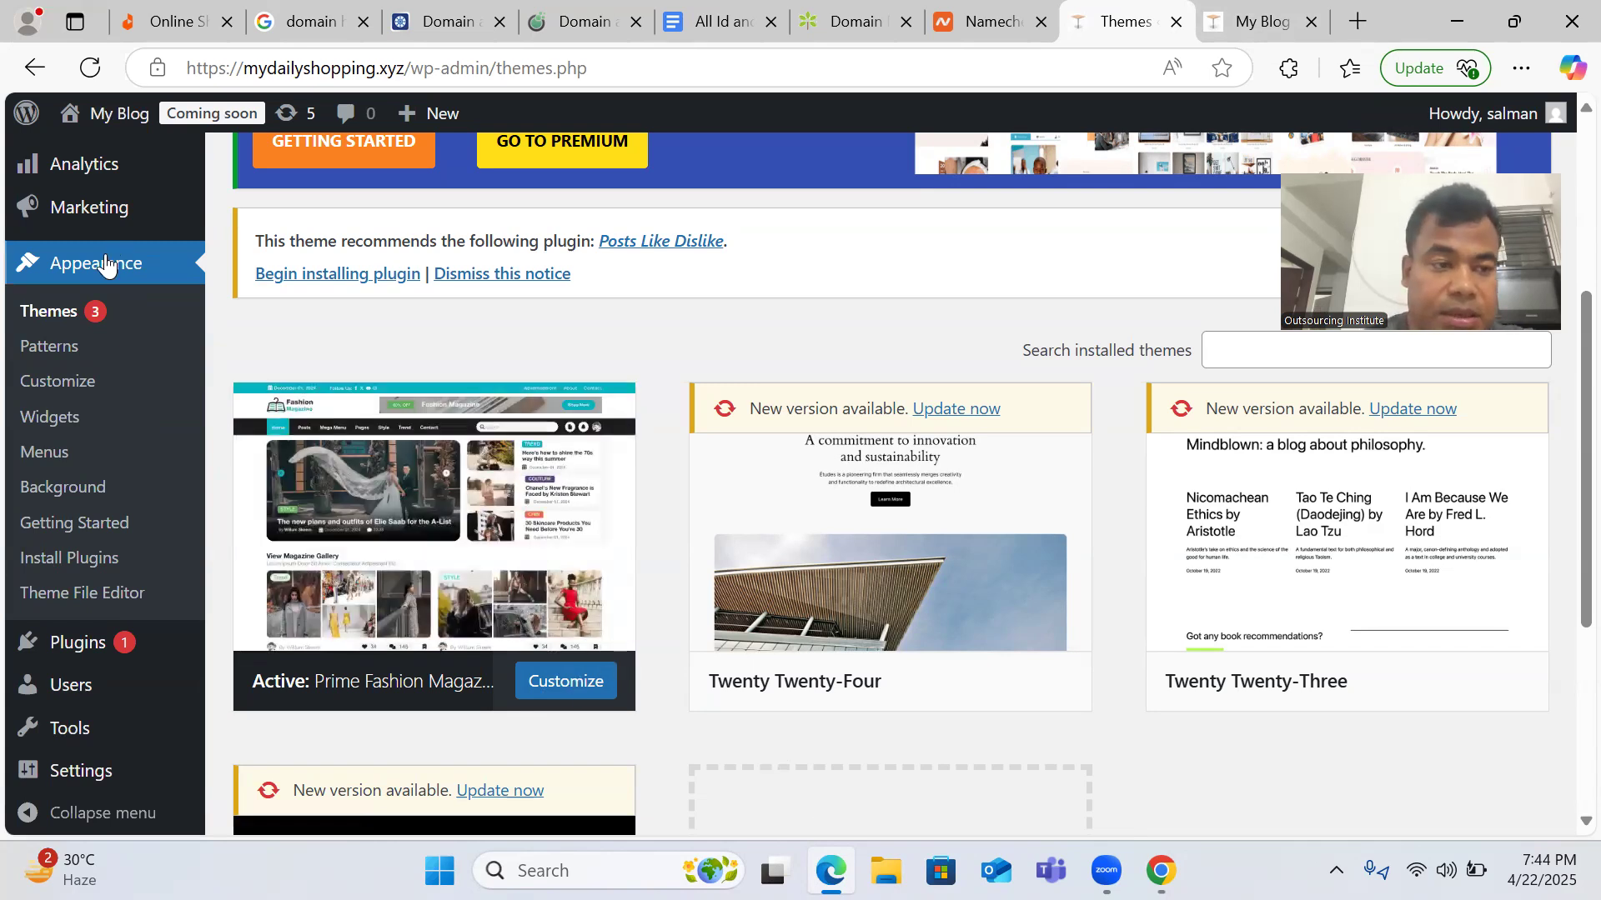
Launch the Customizer for the active Prime Fashion Magazine theme and enter its Default Settings section
left_click(589, 692)
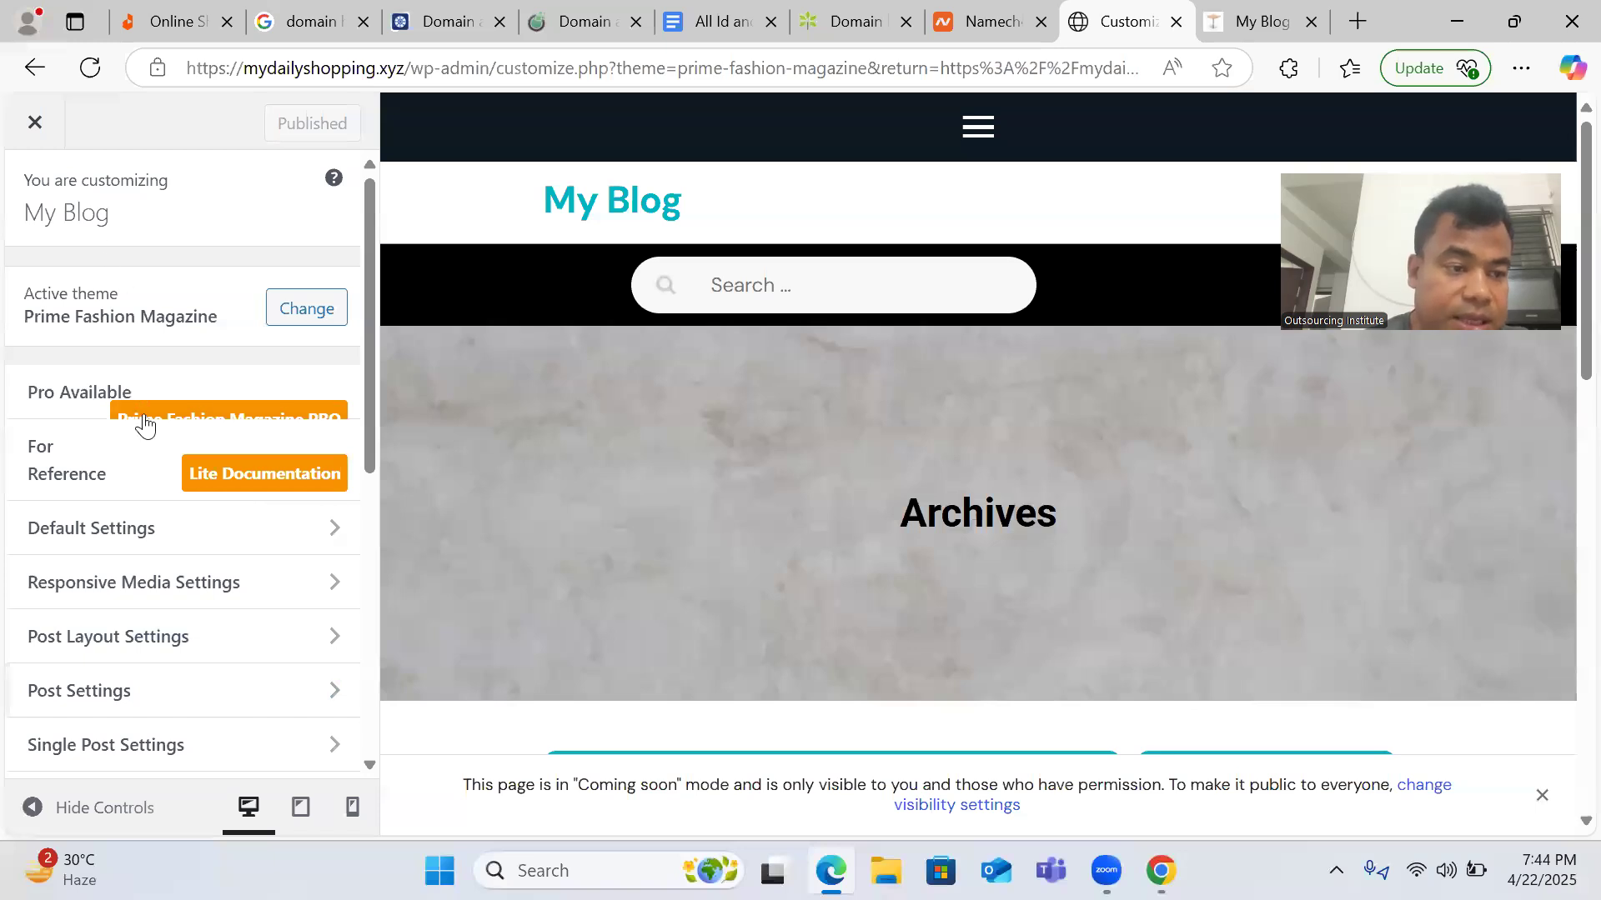
scroll(157, 505, "down", 1)
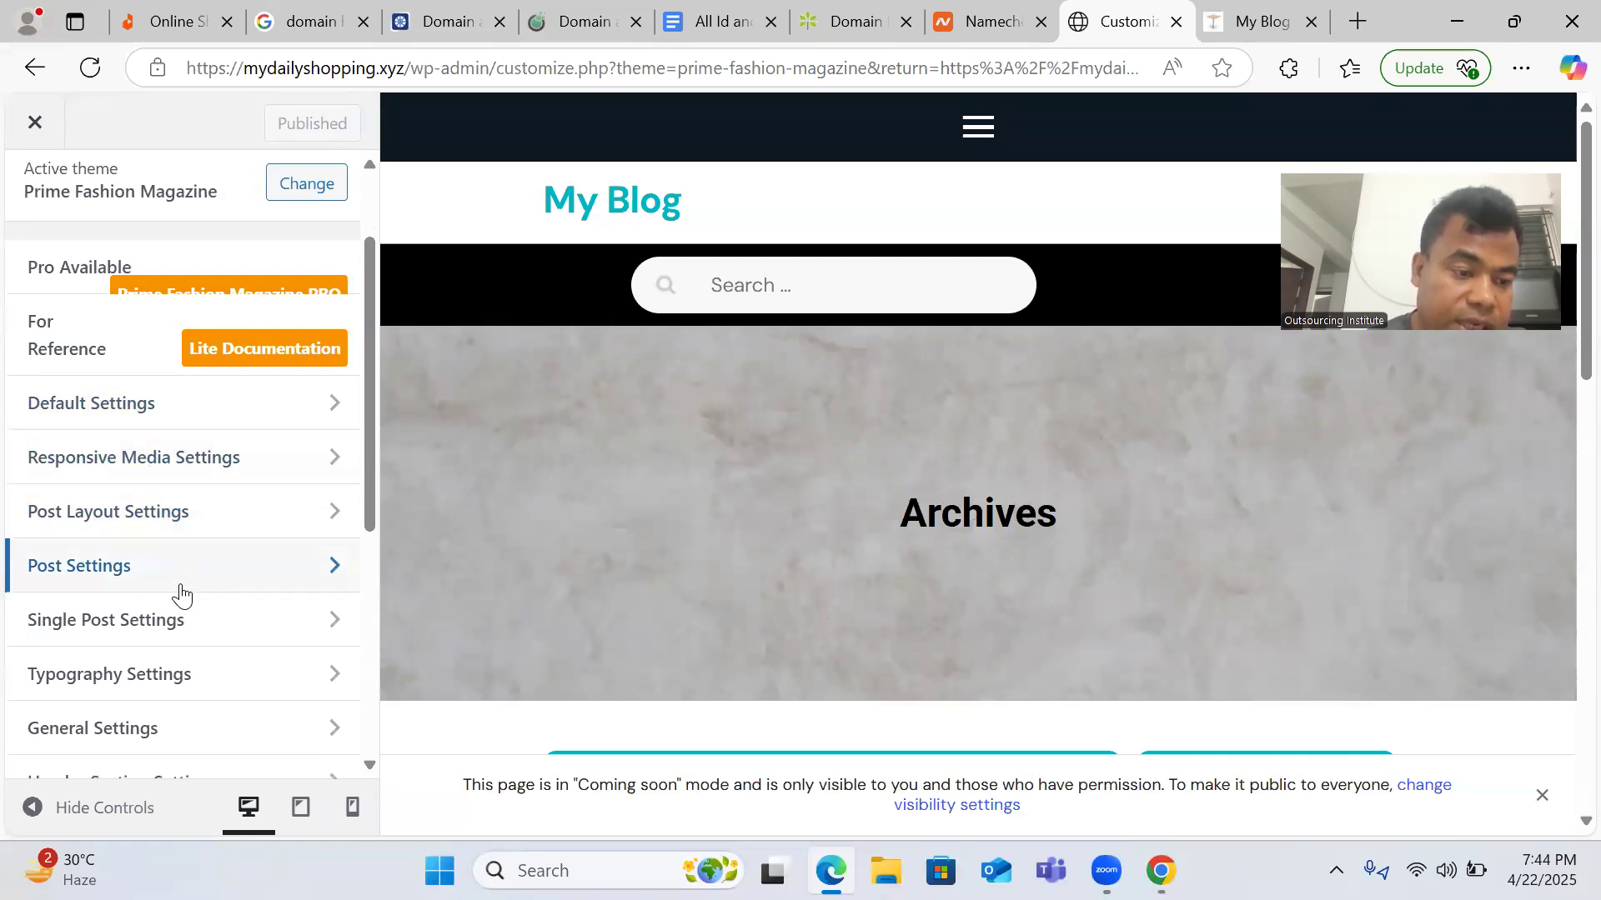
scroll(180, 594, "down", 5)
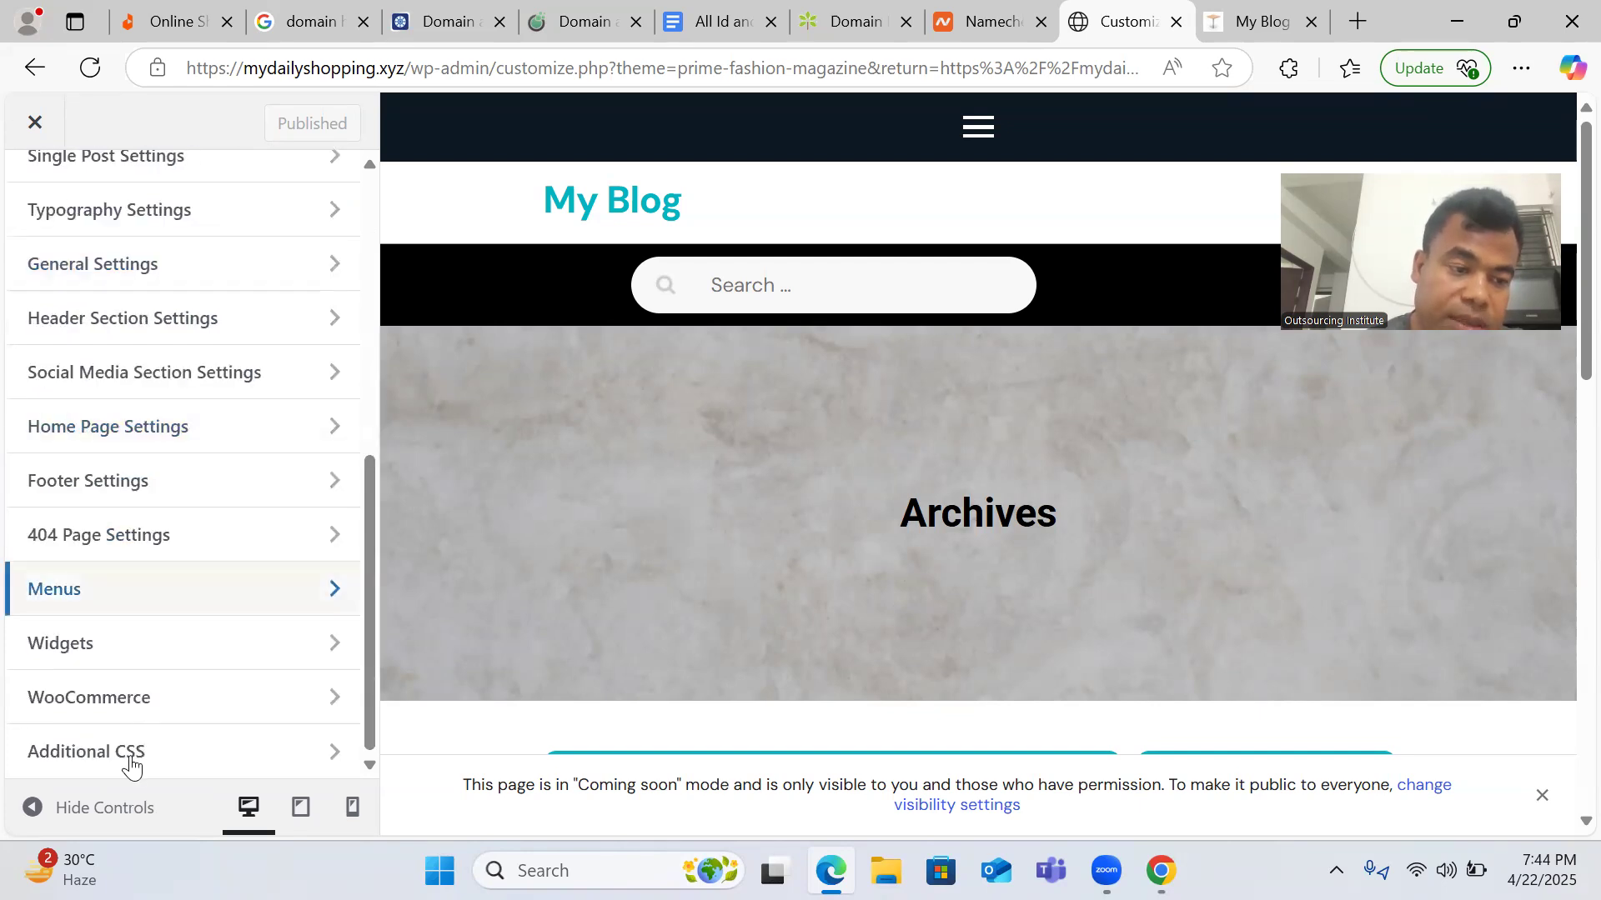
scroll(134, 417, "up", 5)
scroll(137, 413, "up", 1)
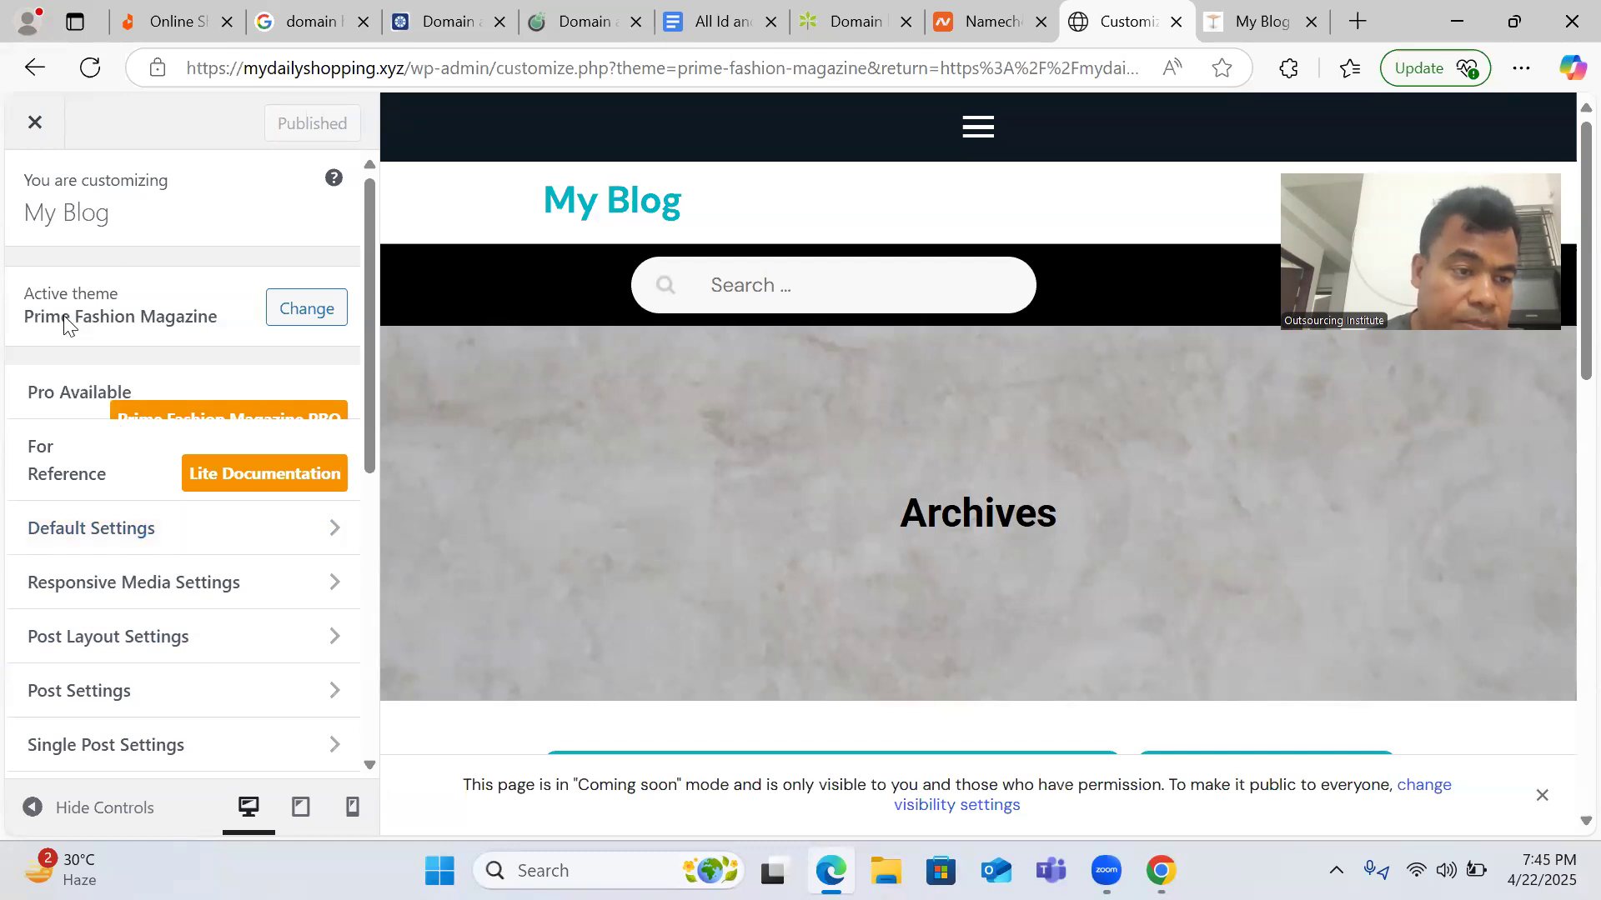
scroll(138, 386, "down", 2)
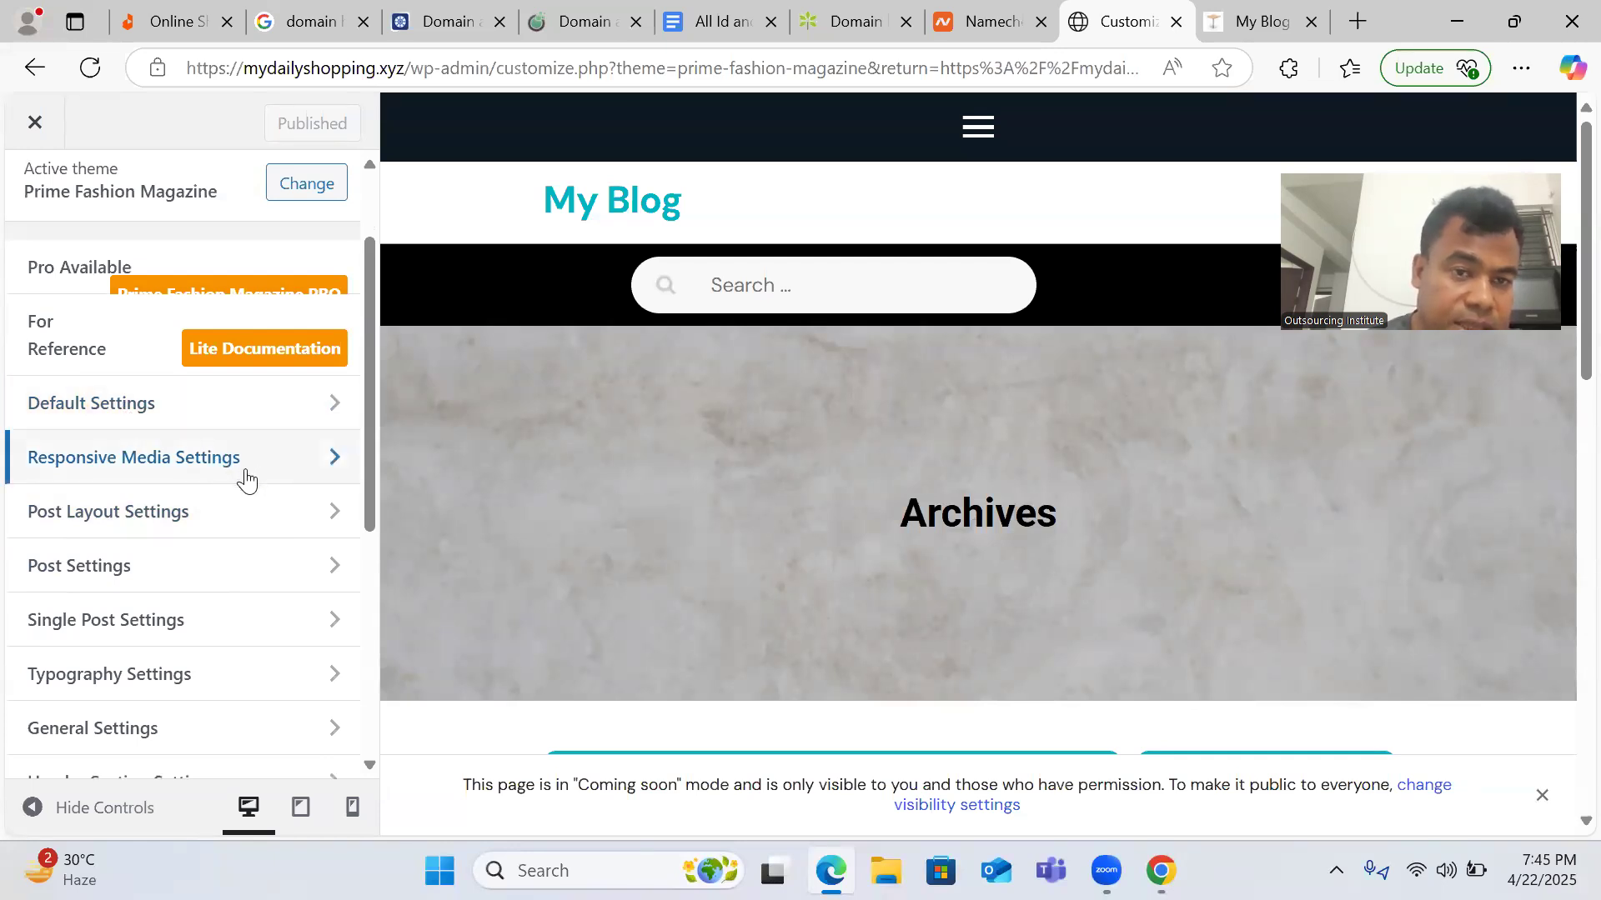
scroll(237, 463, "up", 2)
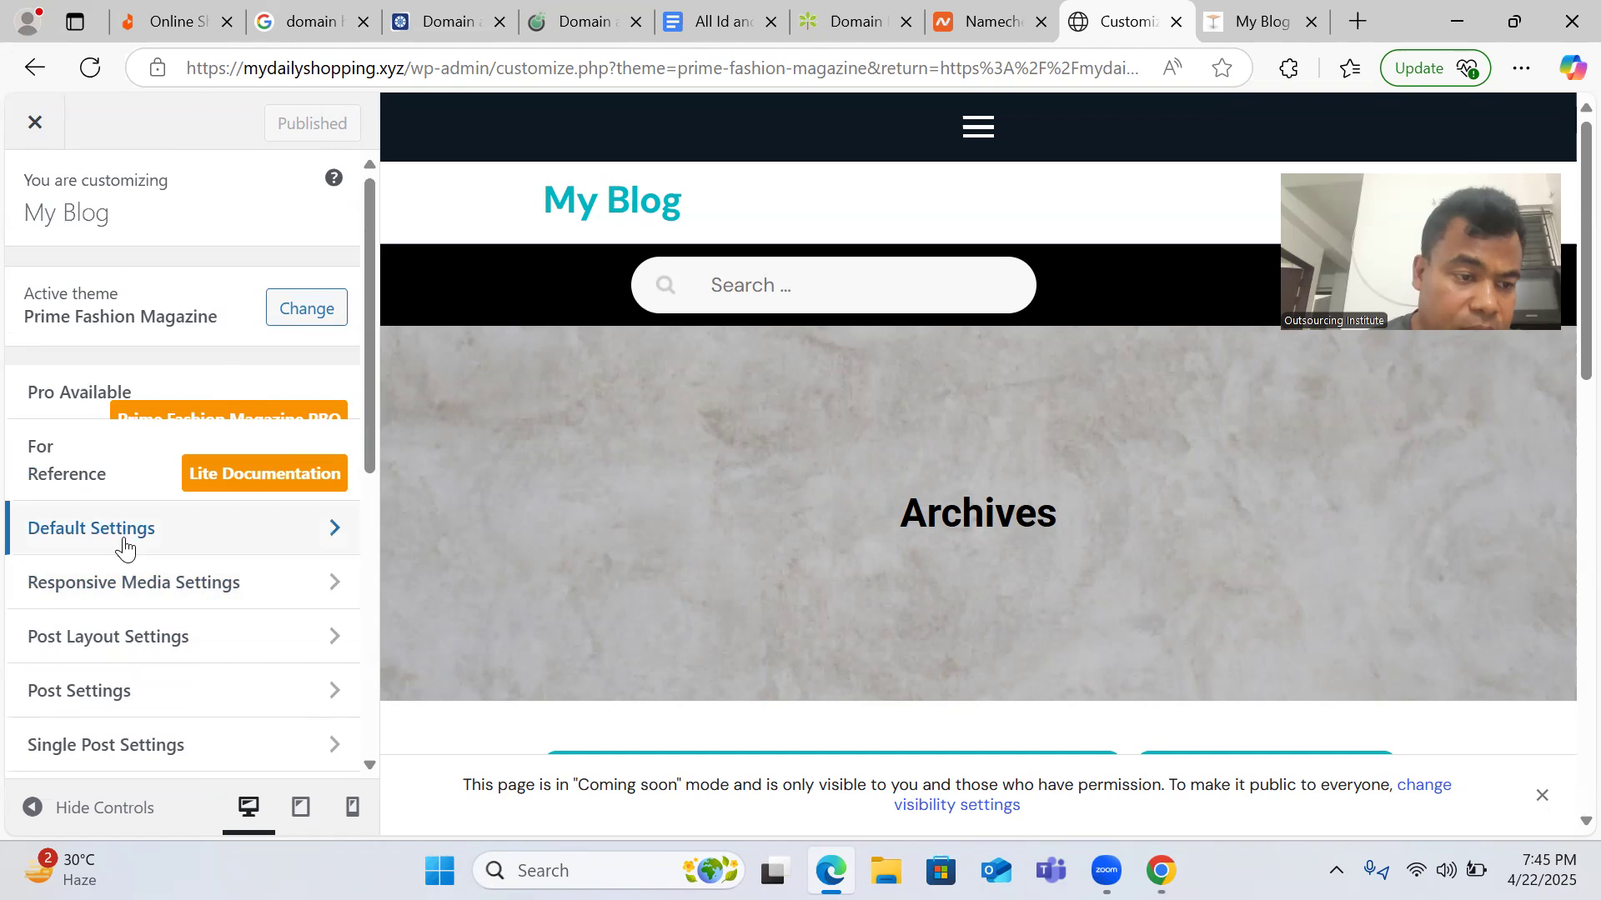
left_click(325, 531)
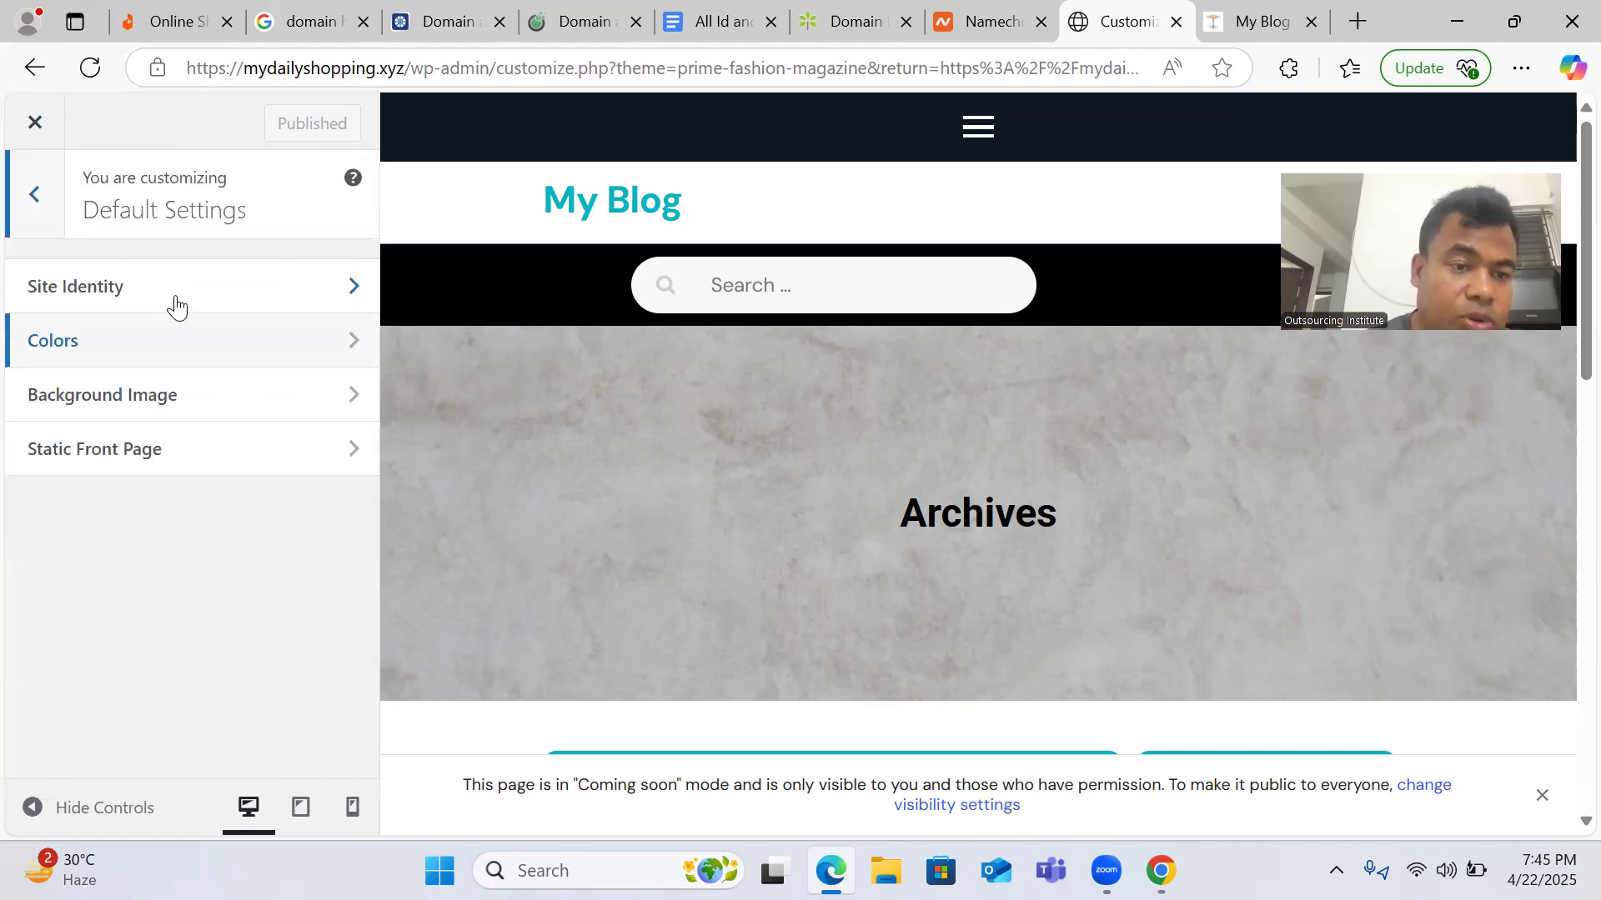
left_click(34, 197)
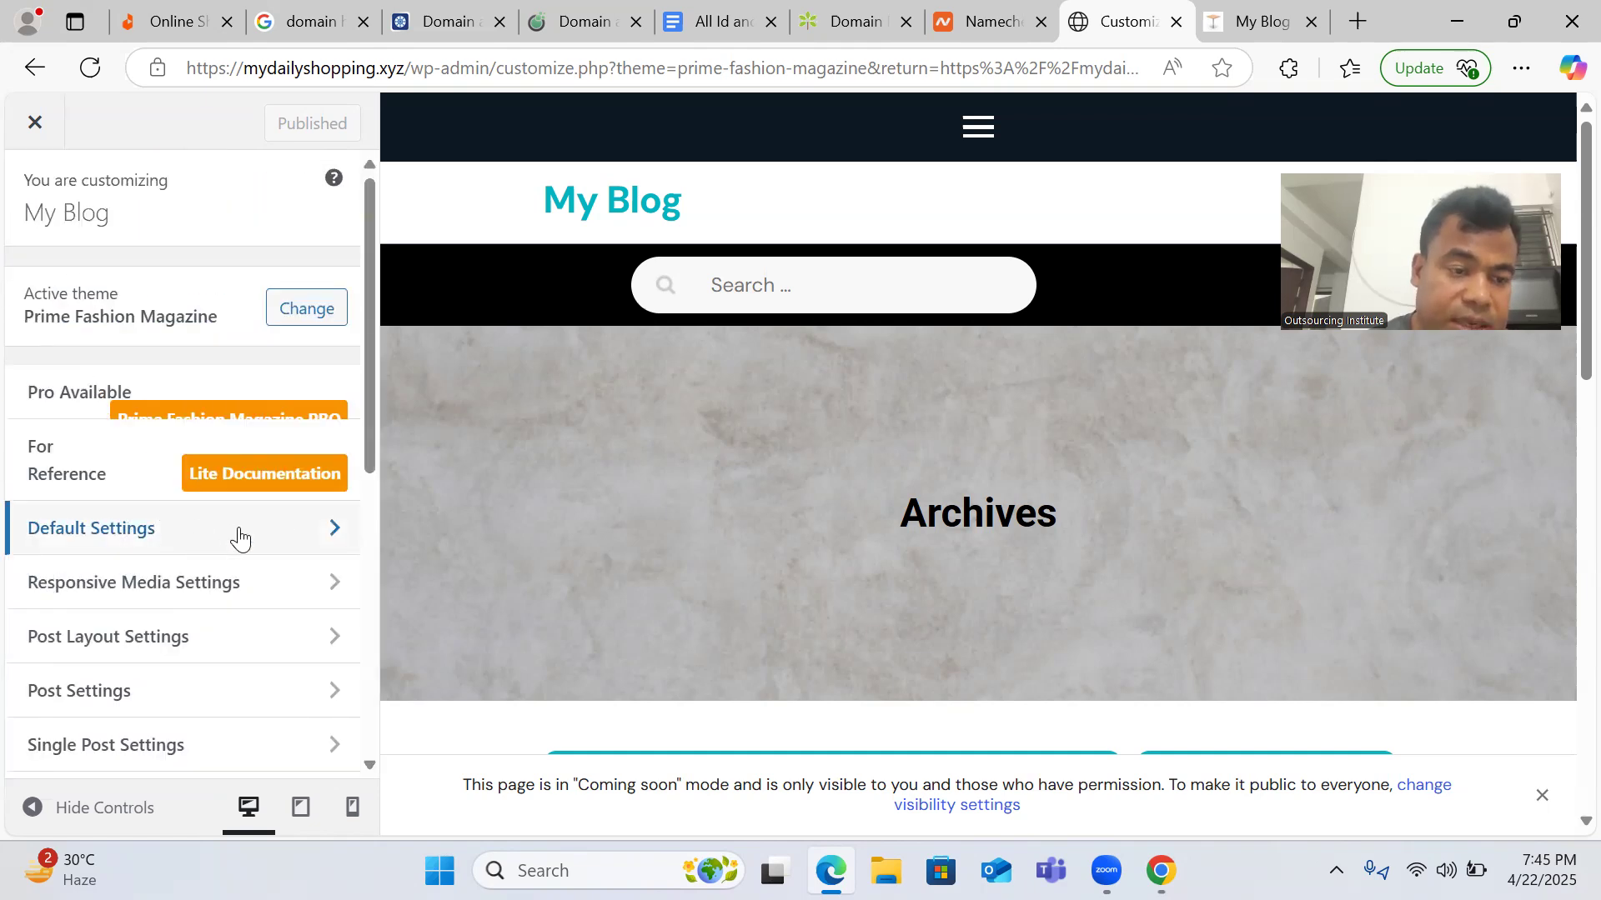
left_click(239, 527)
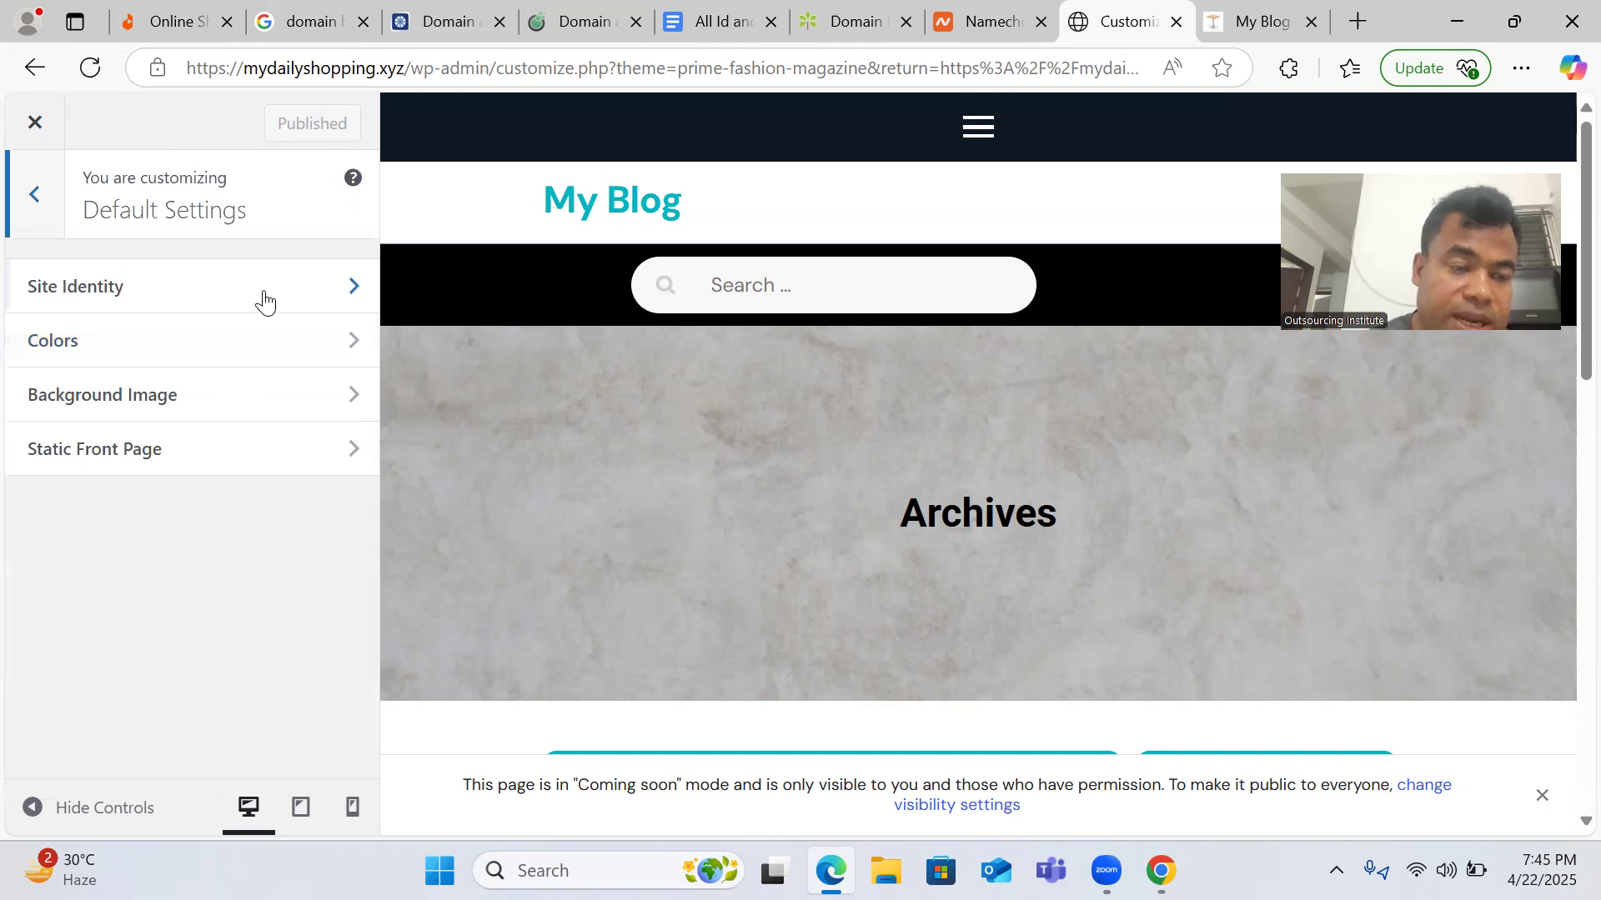
In Site Identity, replace the title 'My Blog' with 'Salman Fashion House' and the tagline with 'Exclusive Quality'
left_click(332, 289)
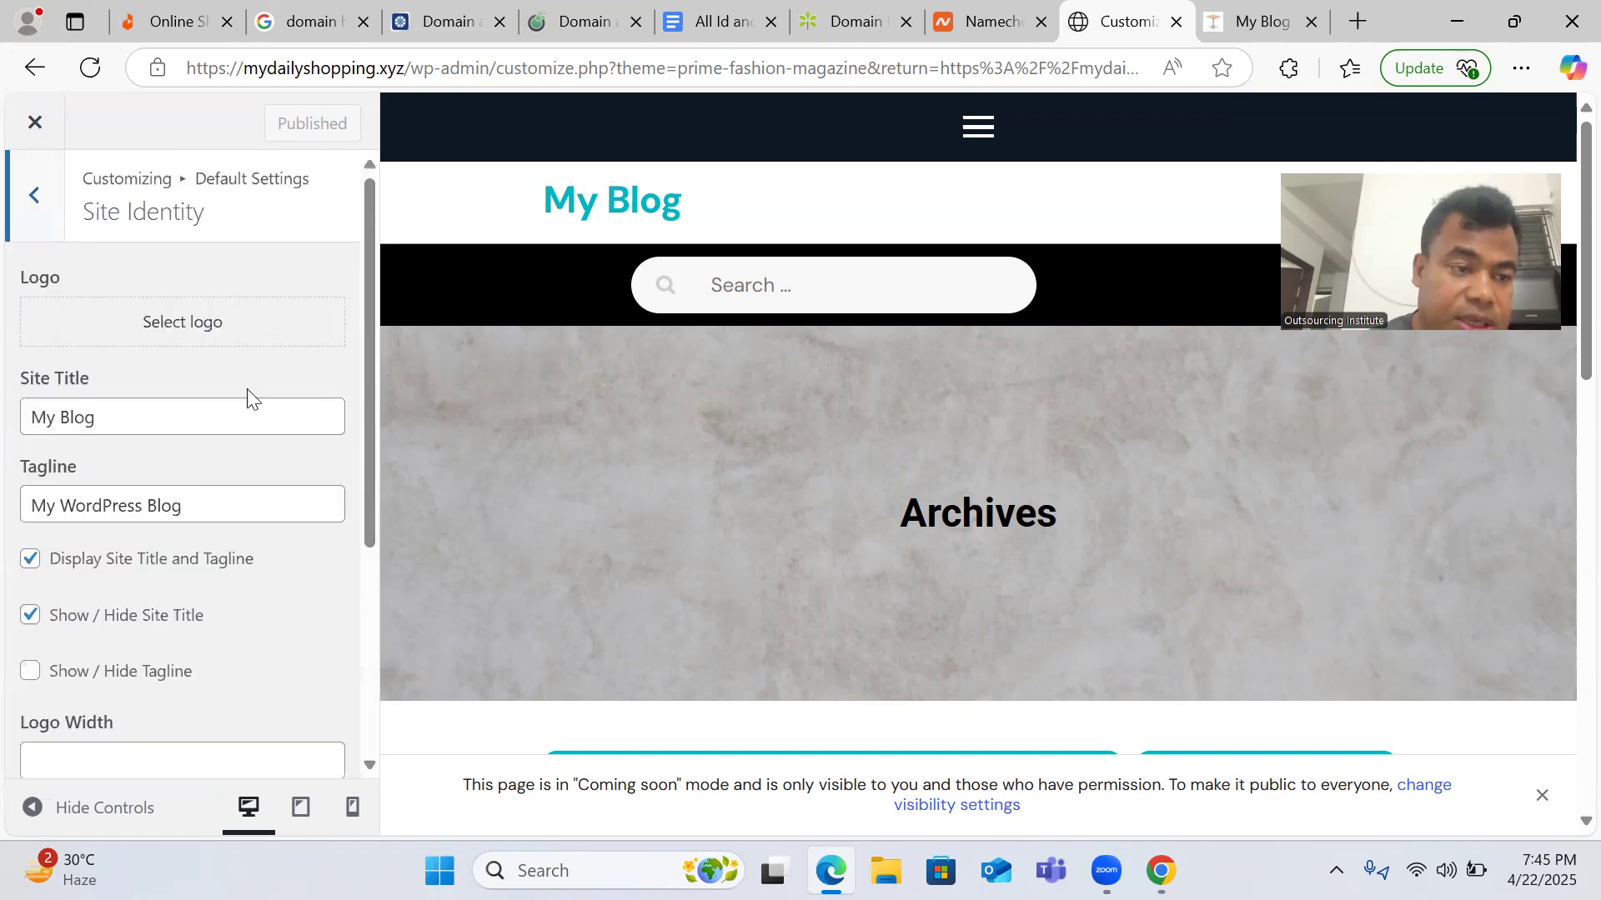
triple_click(134, 417)
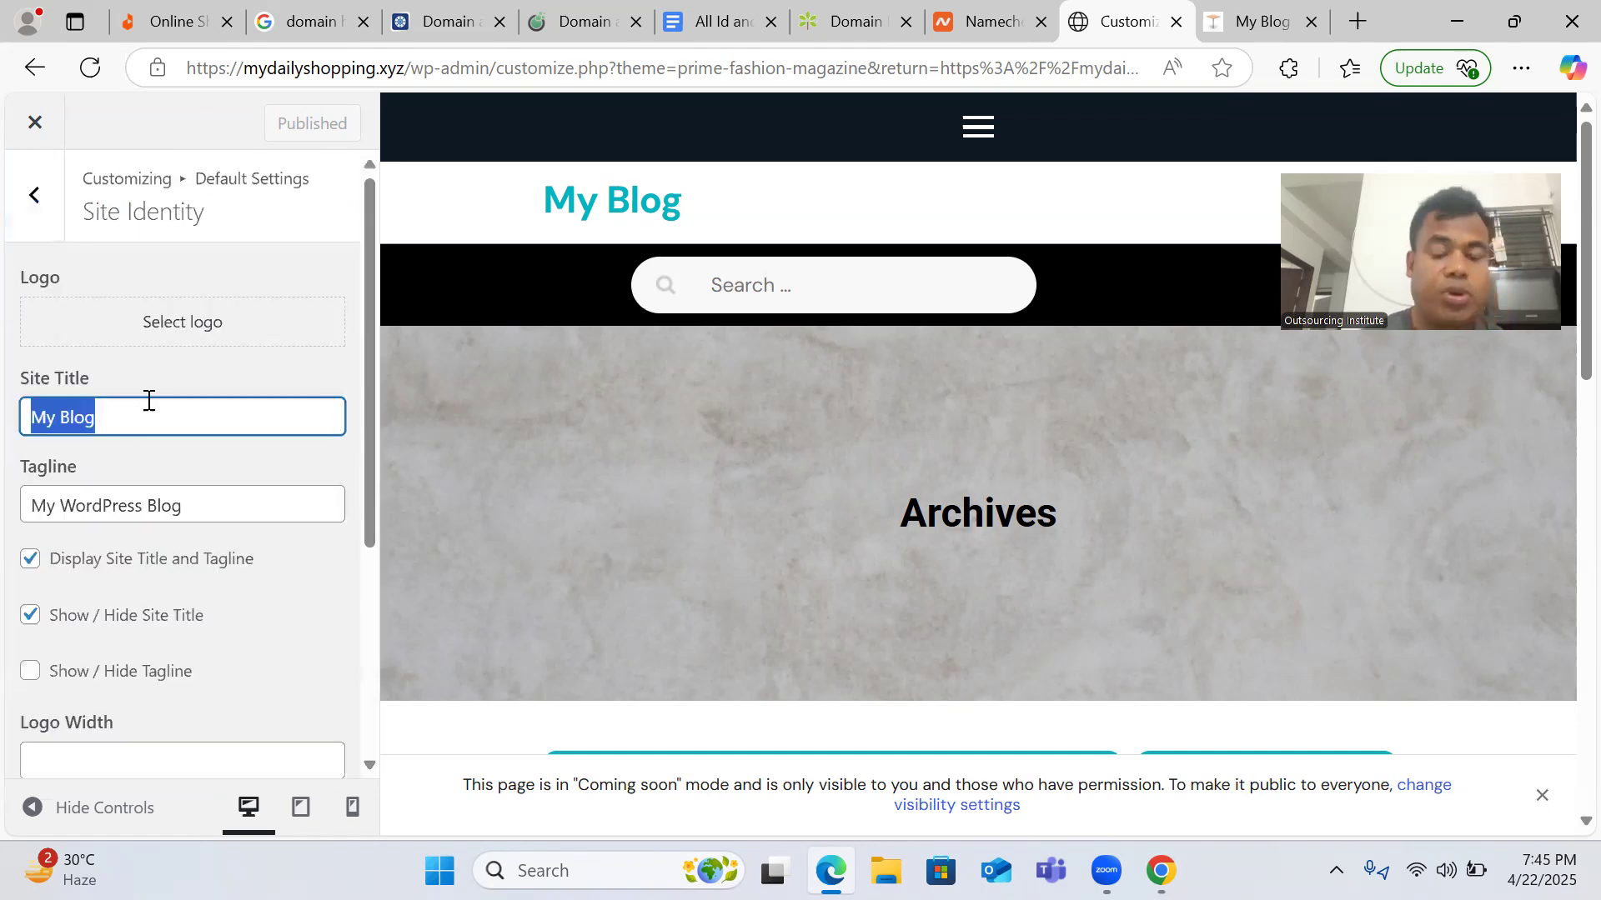
type("Salman")
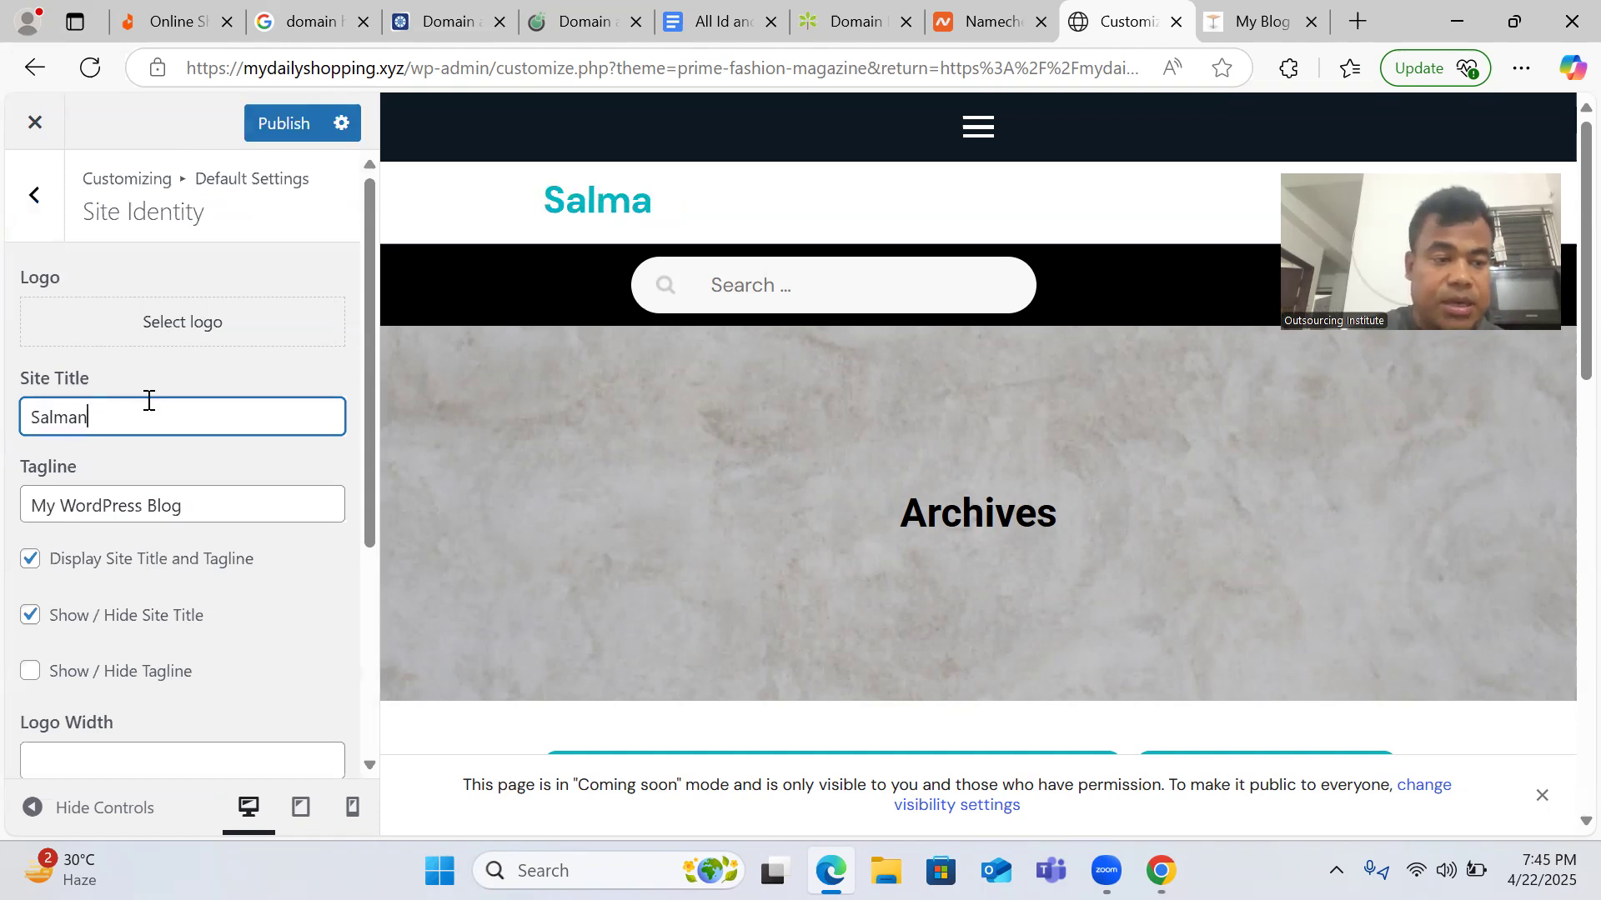
type(" Fash")
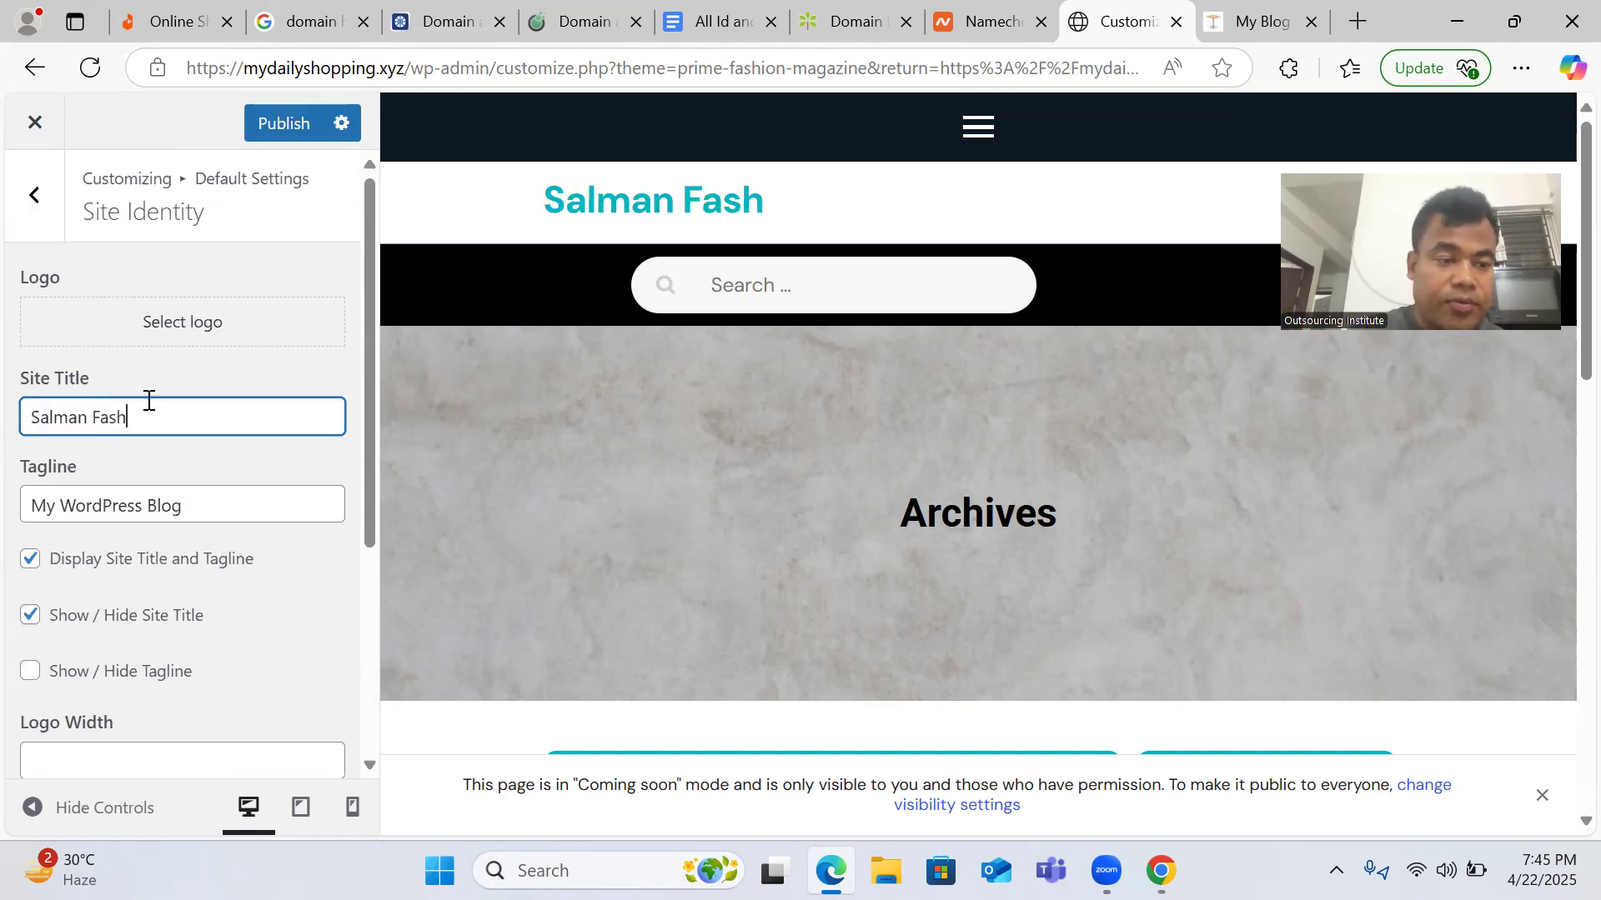
type("ion House")
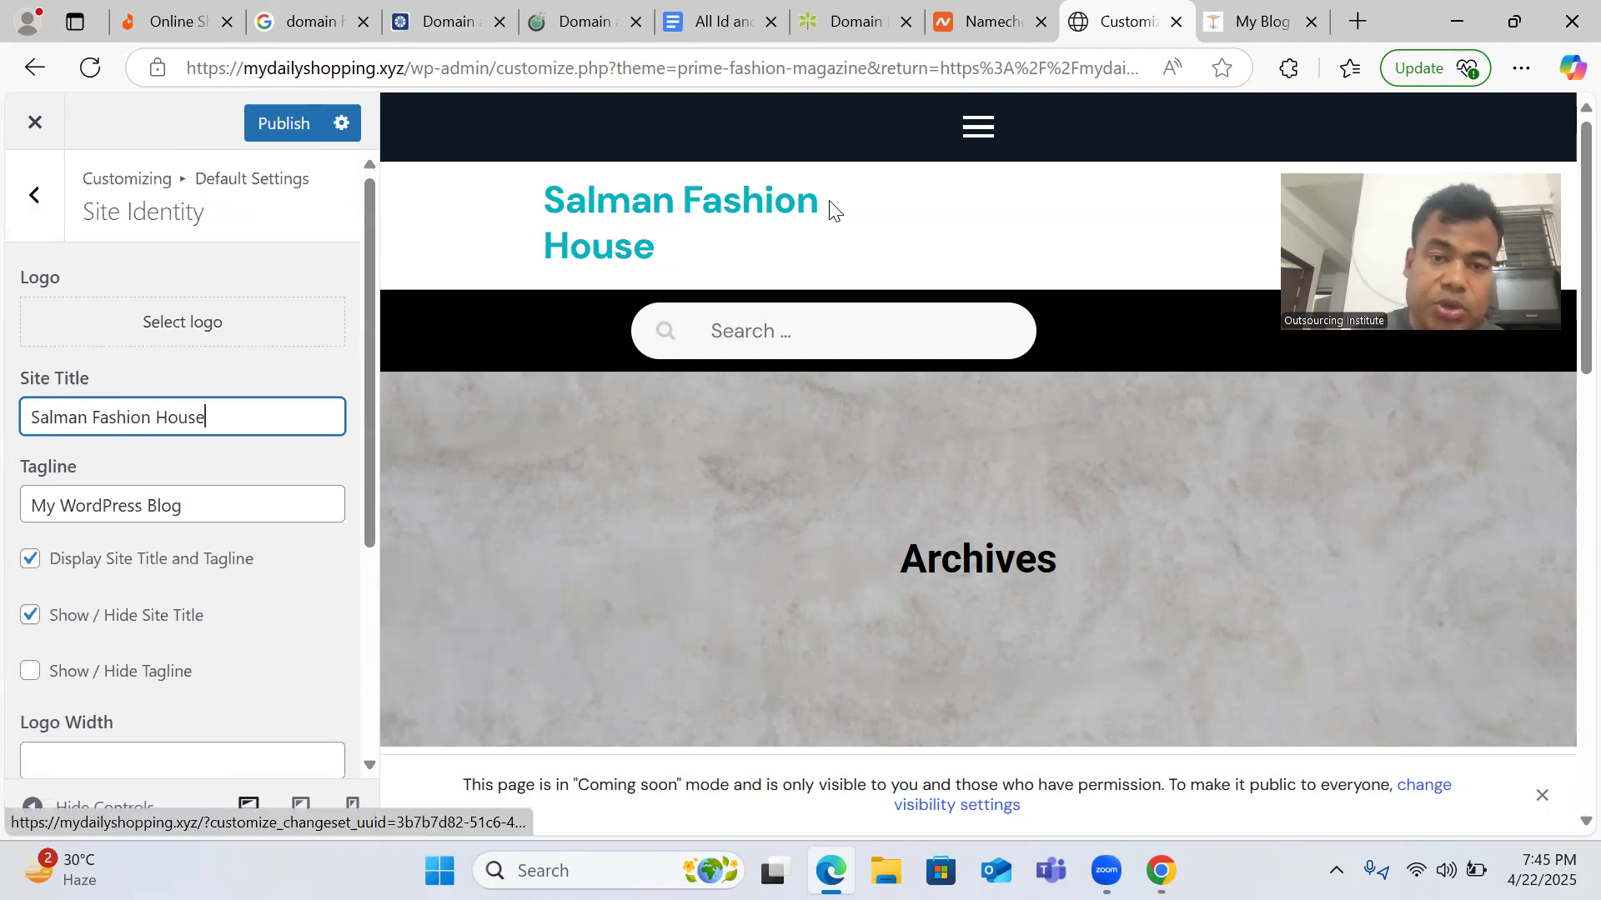
triple_click(218, 497)
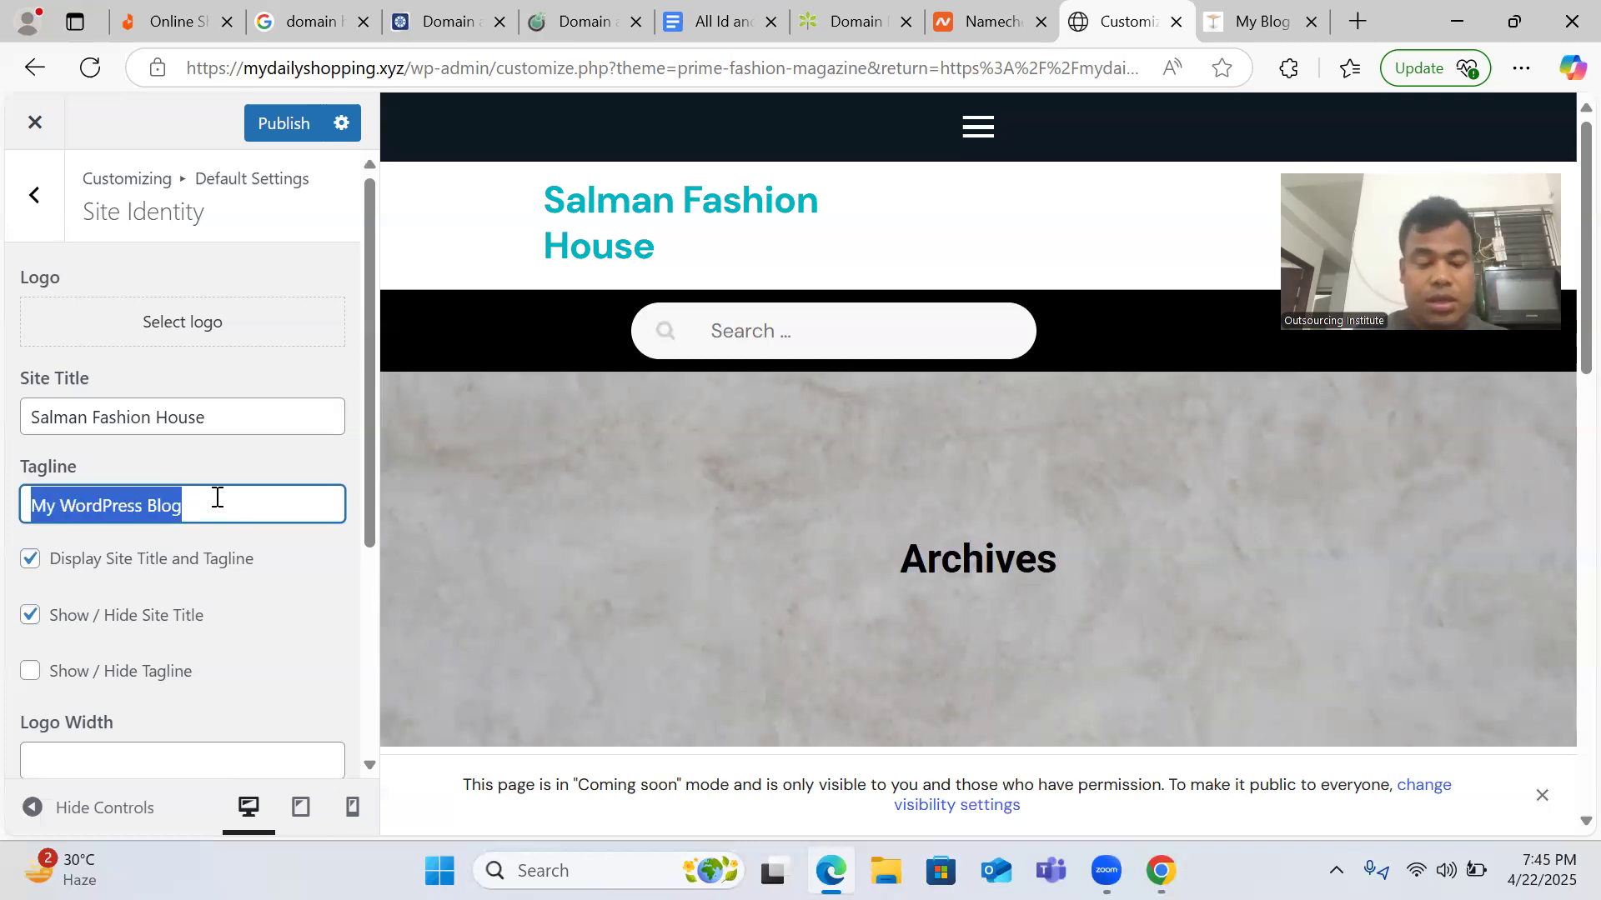
type("Exclusive Quality")
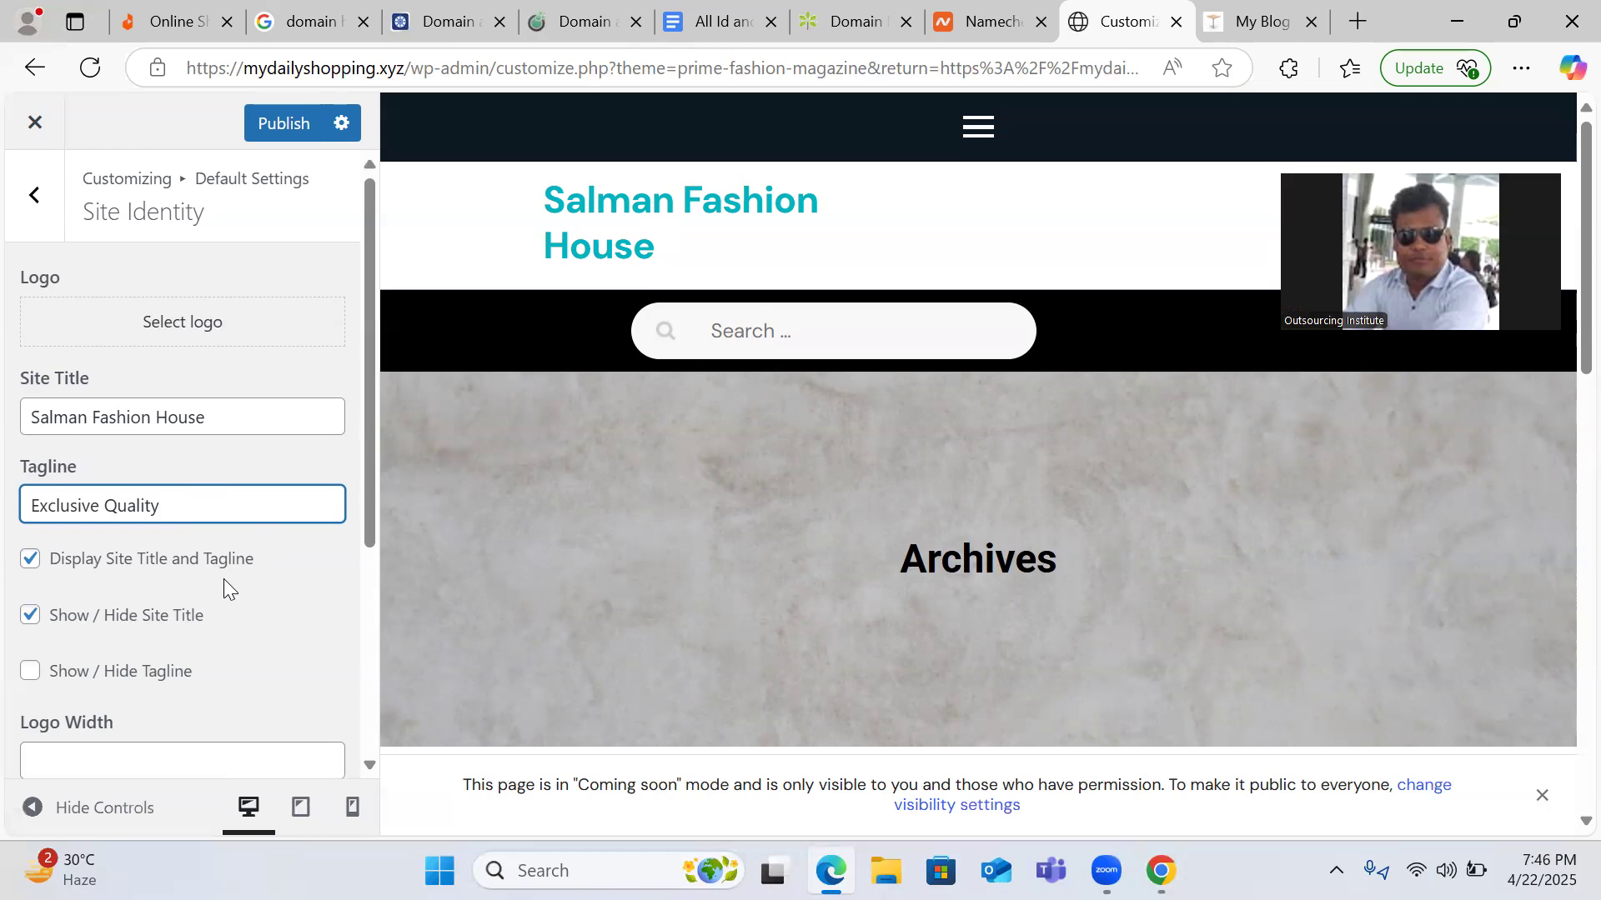
scroll(221, 592, "down", 3)
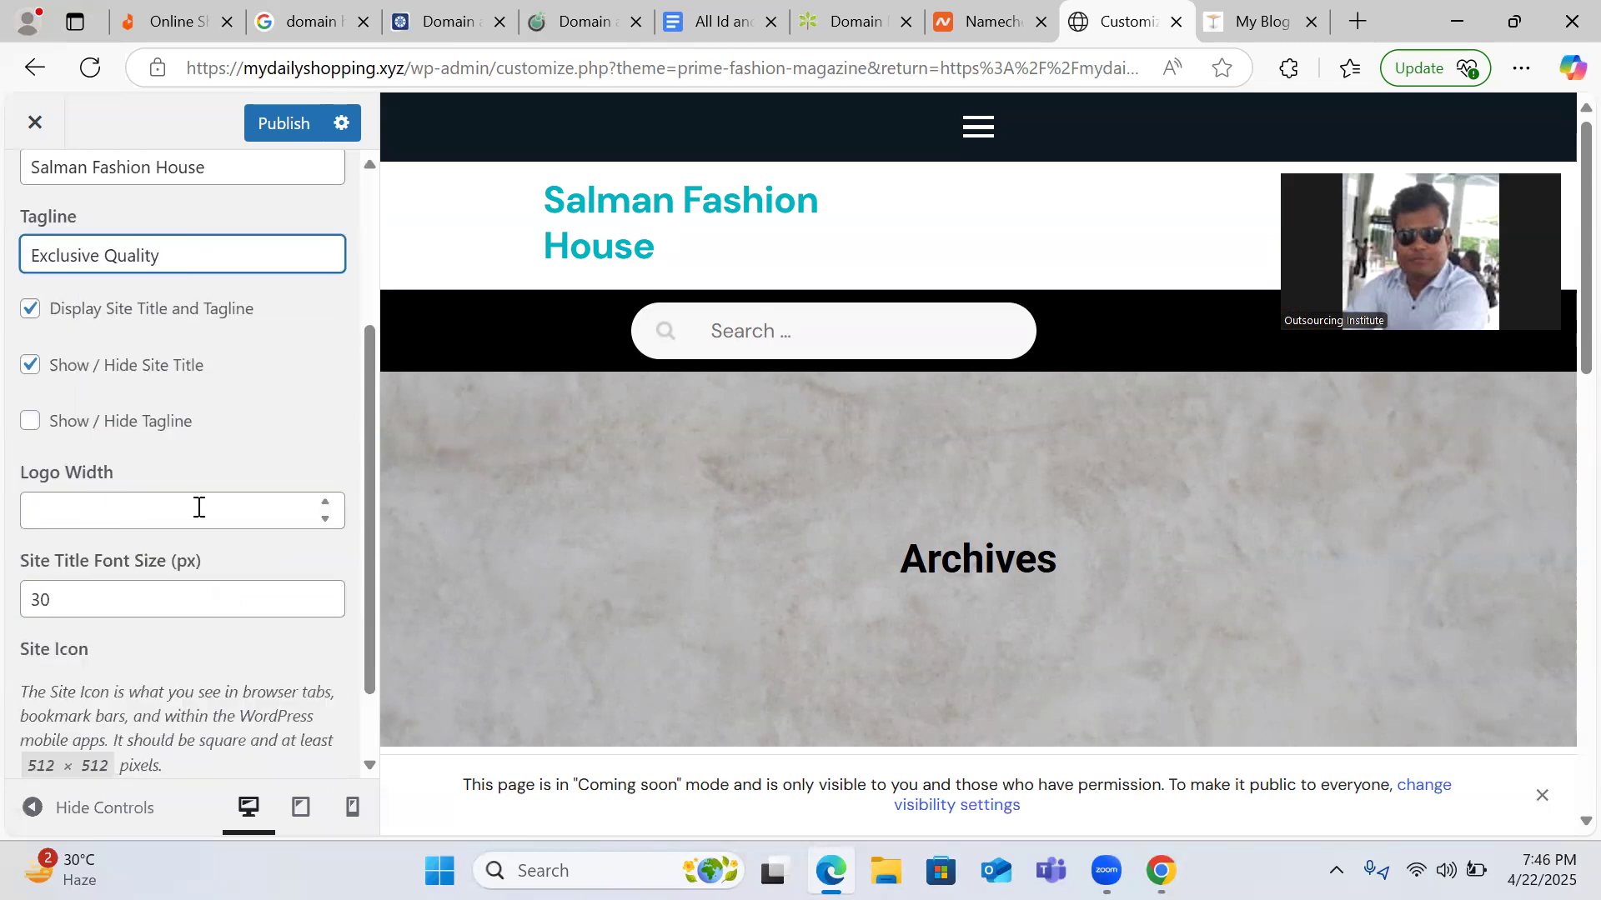
scroll(231, 588, "down", 1)
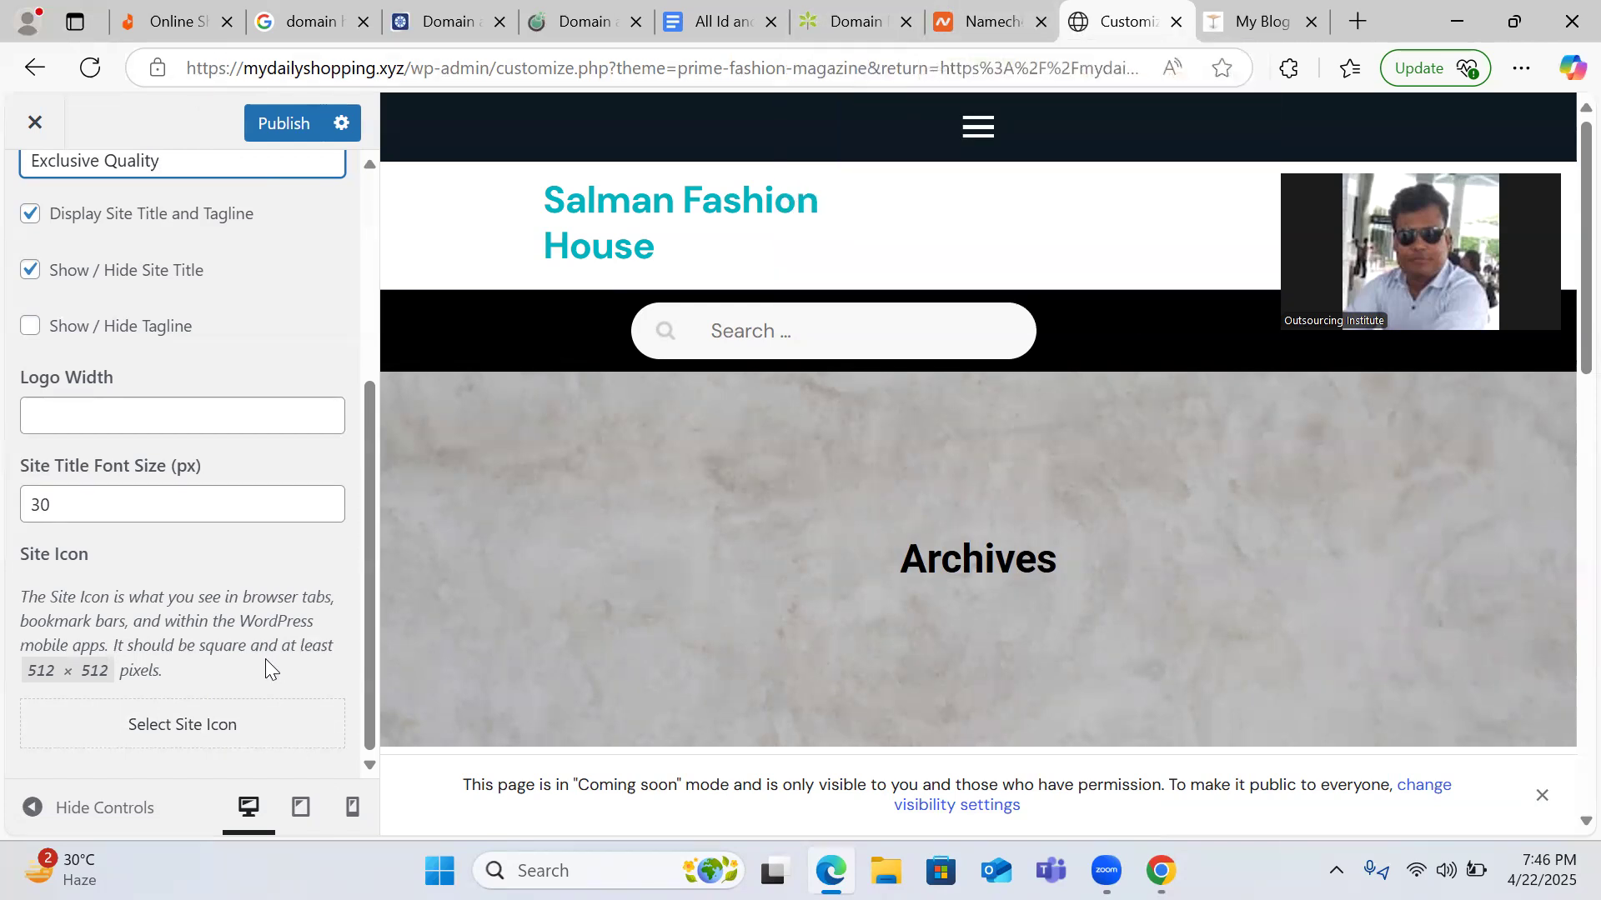
Upload the eagle JPG from Downloads to the media library for the site icon
left_click(187, 724)
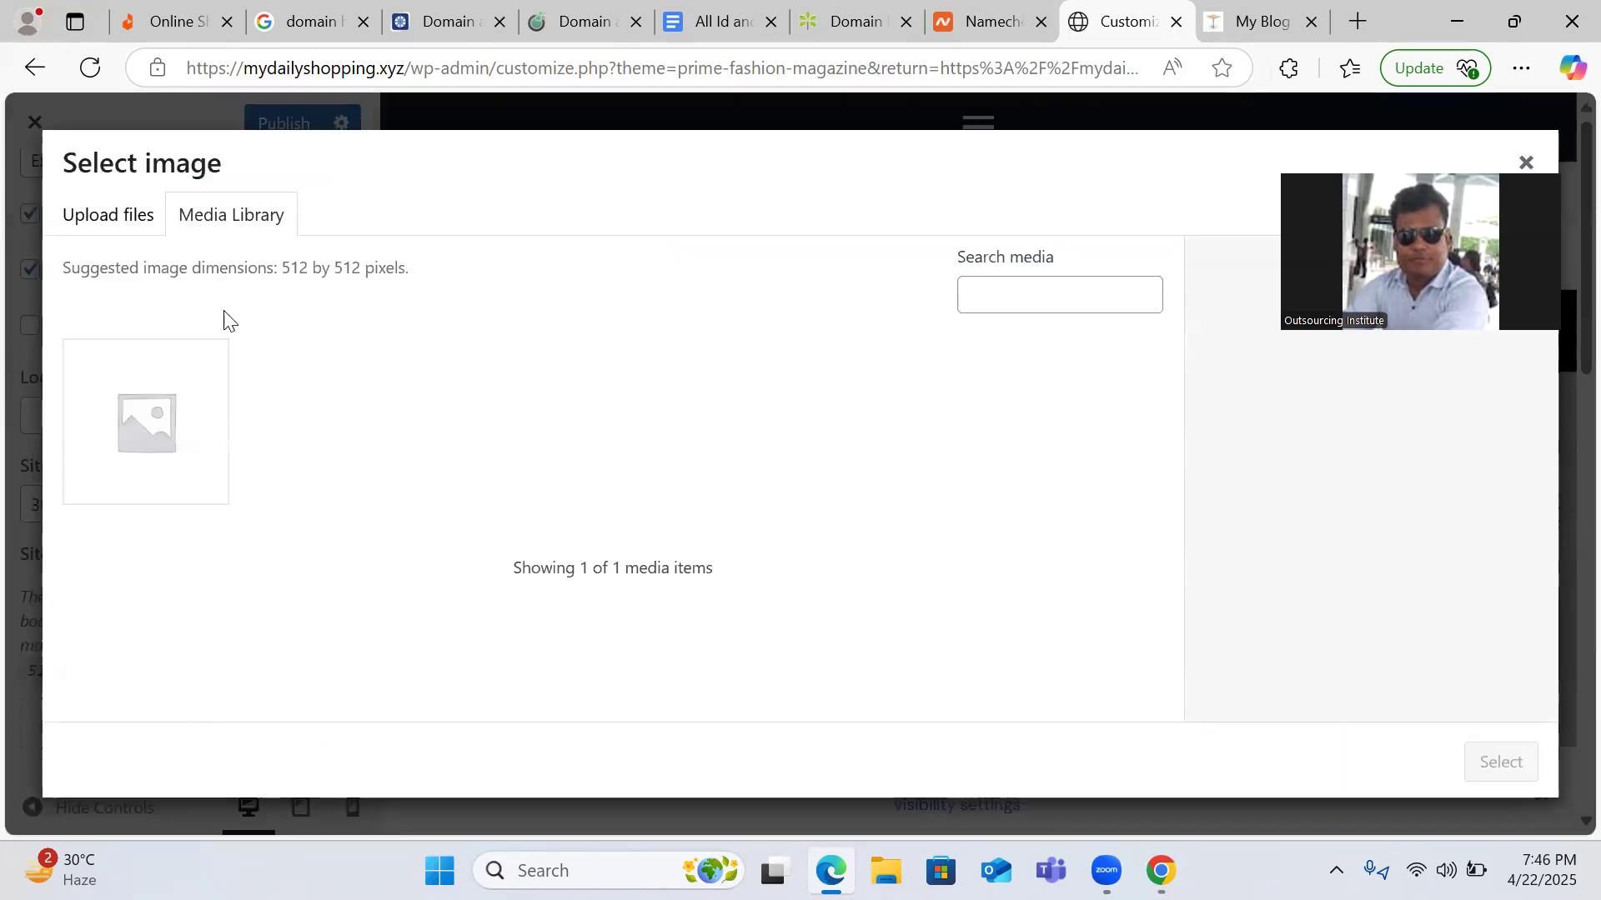
left_click(113, 219)
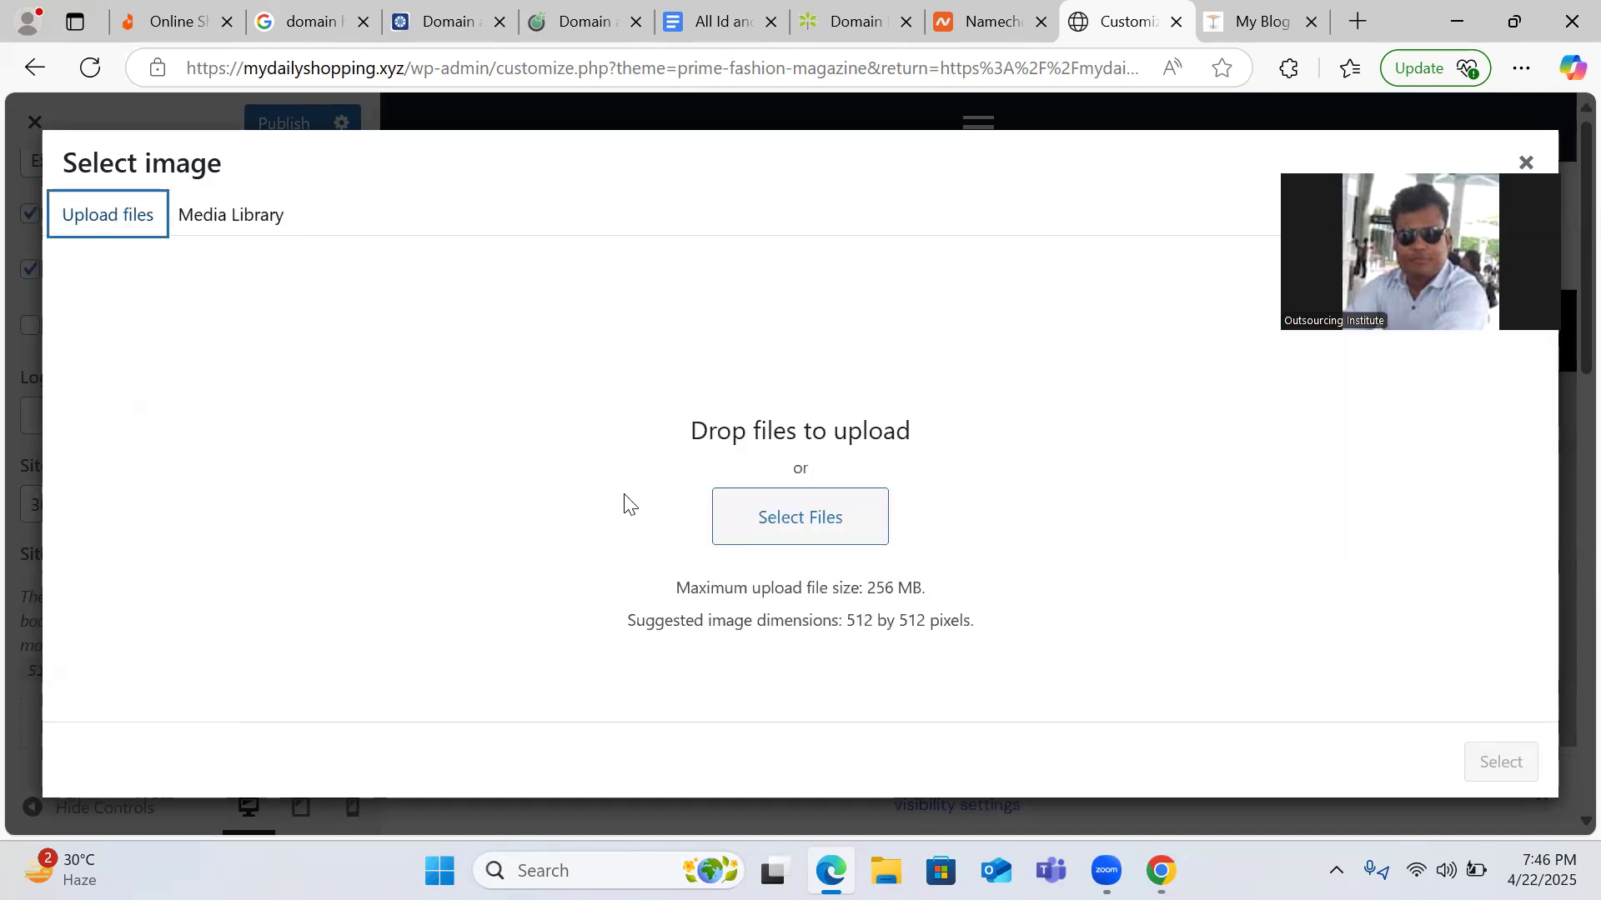
left_click(821, 534)
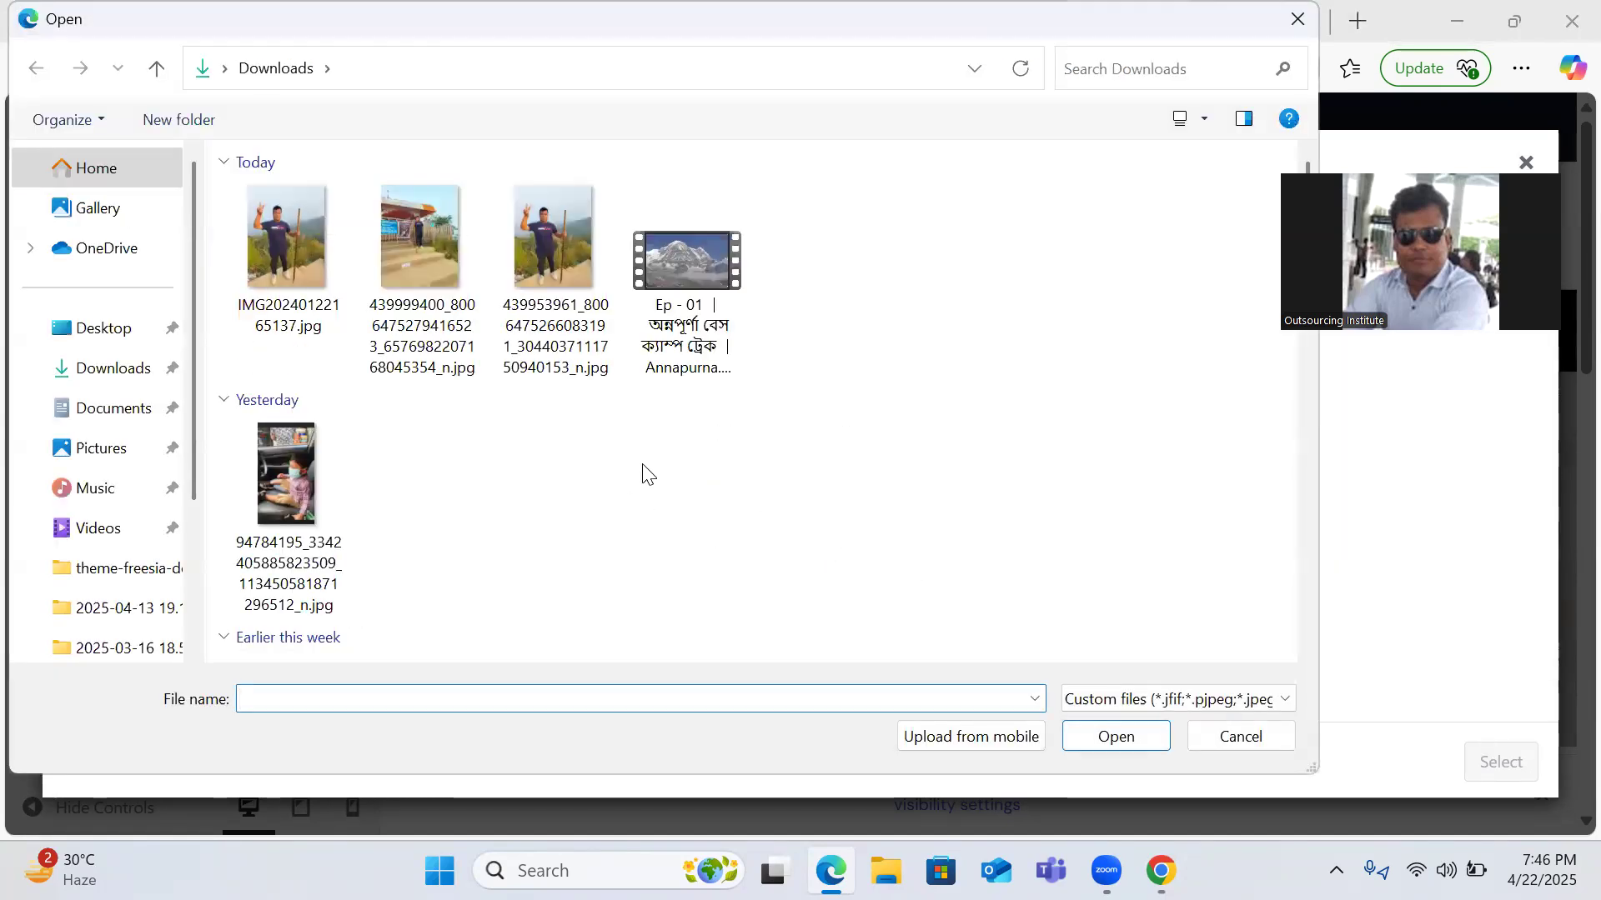
scroll(645, 464, "down", 5)
scroll(642, 456, "down", 3)
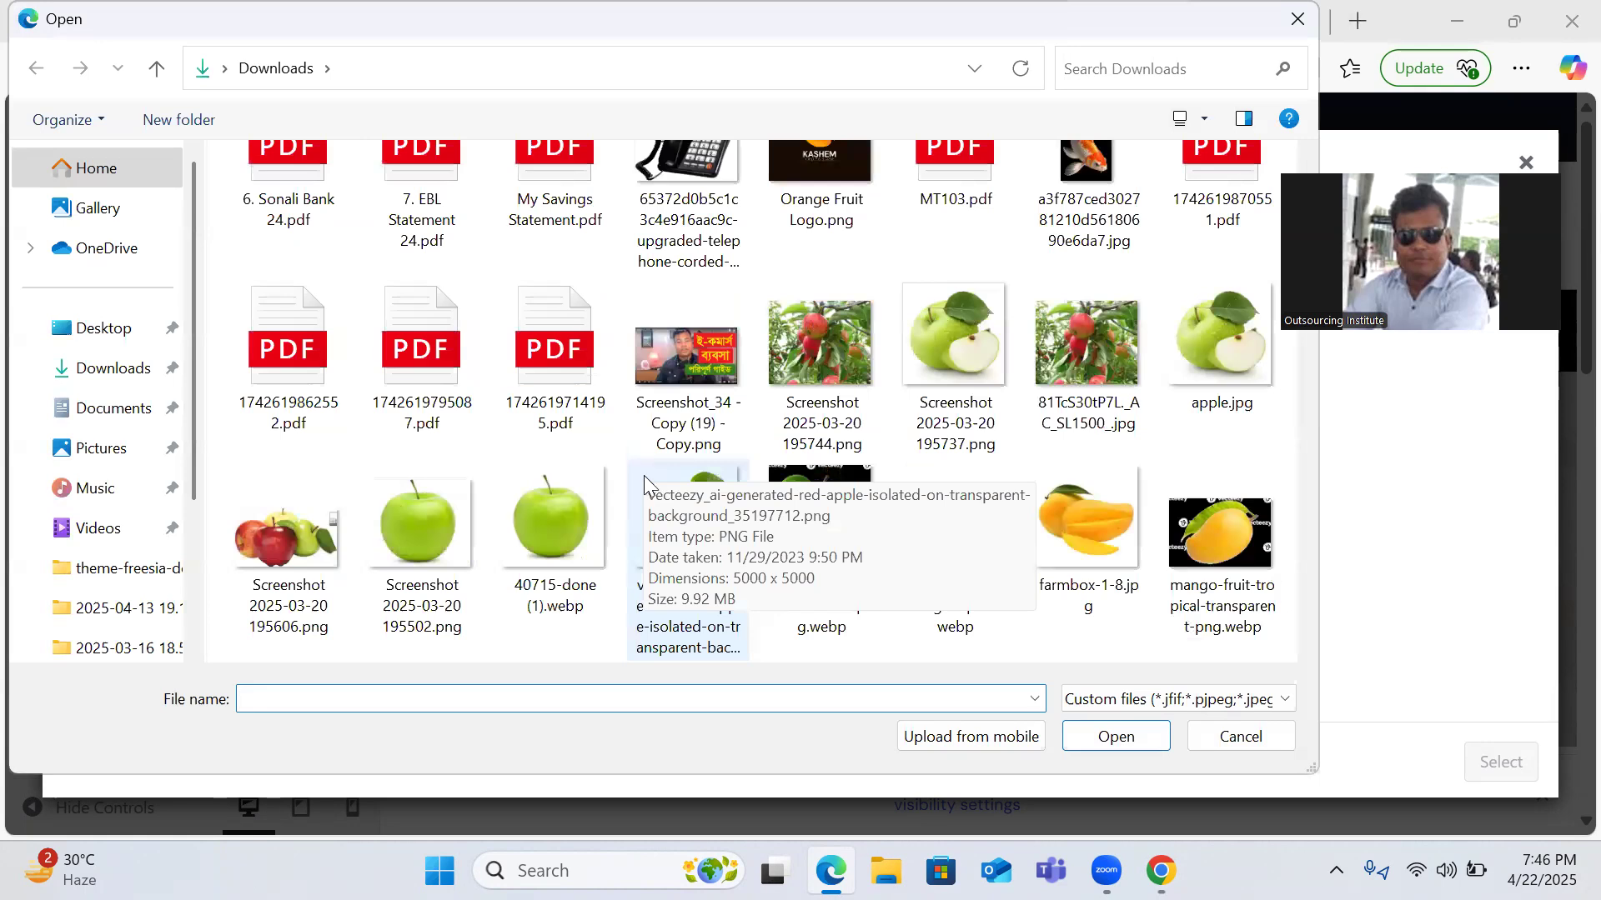
scroll(619, 525, "down", 1)
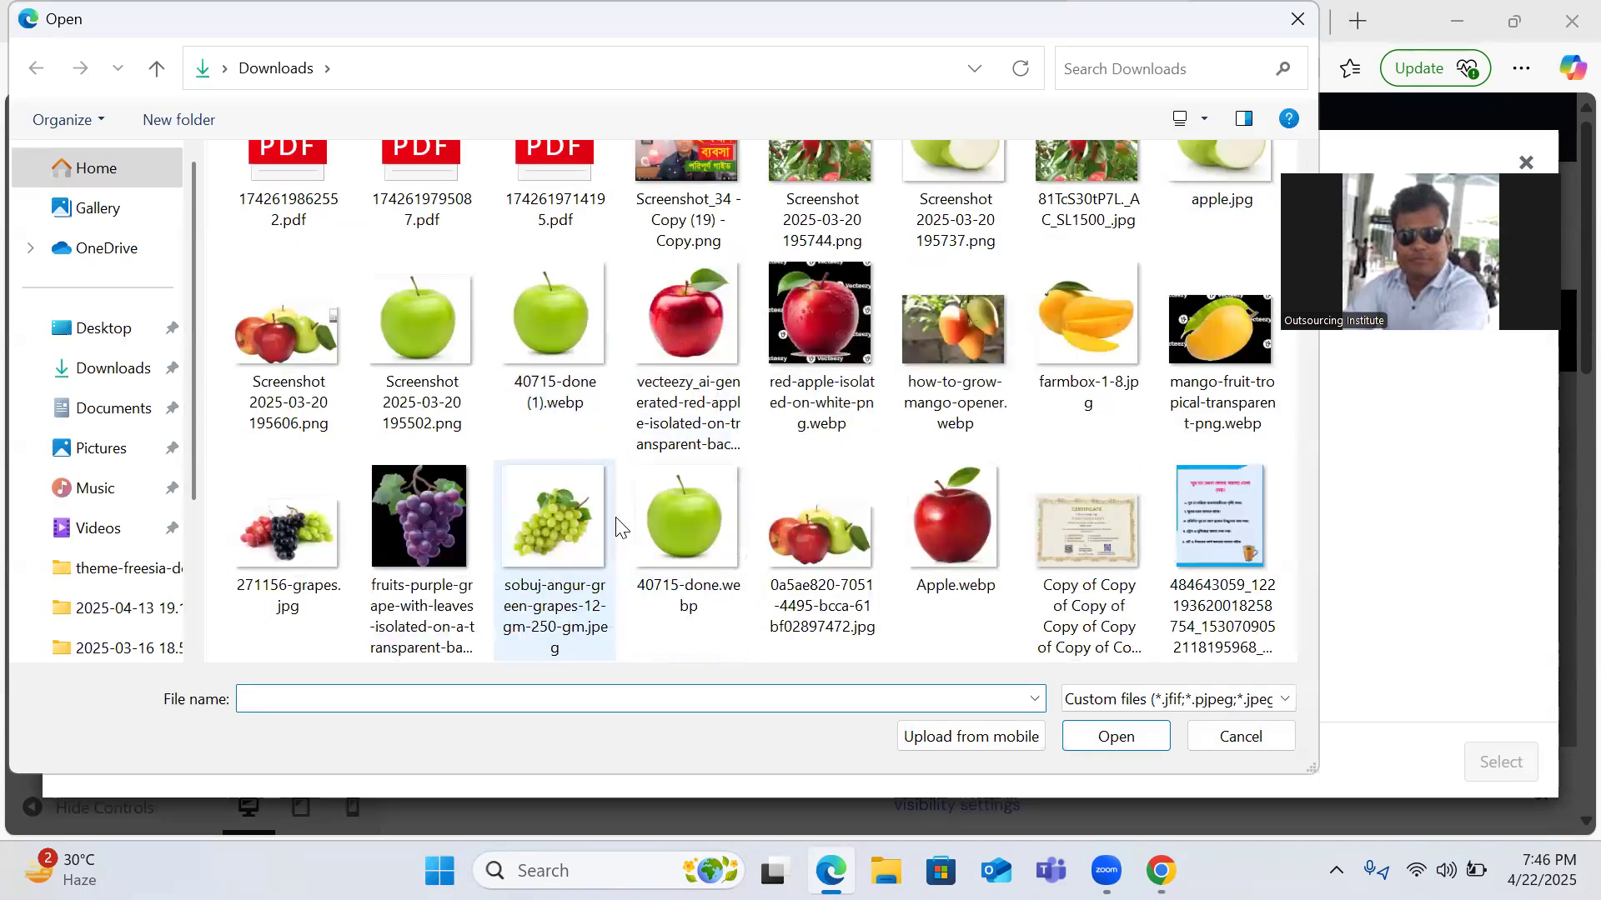
scroll(619, 526, "down", 3)
scroll(618, 517, "down", 3)
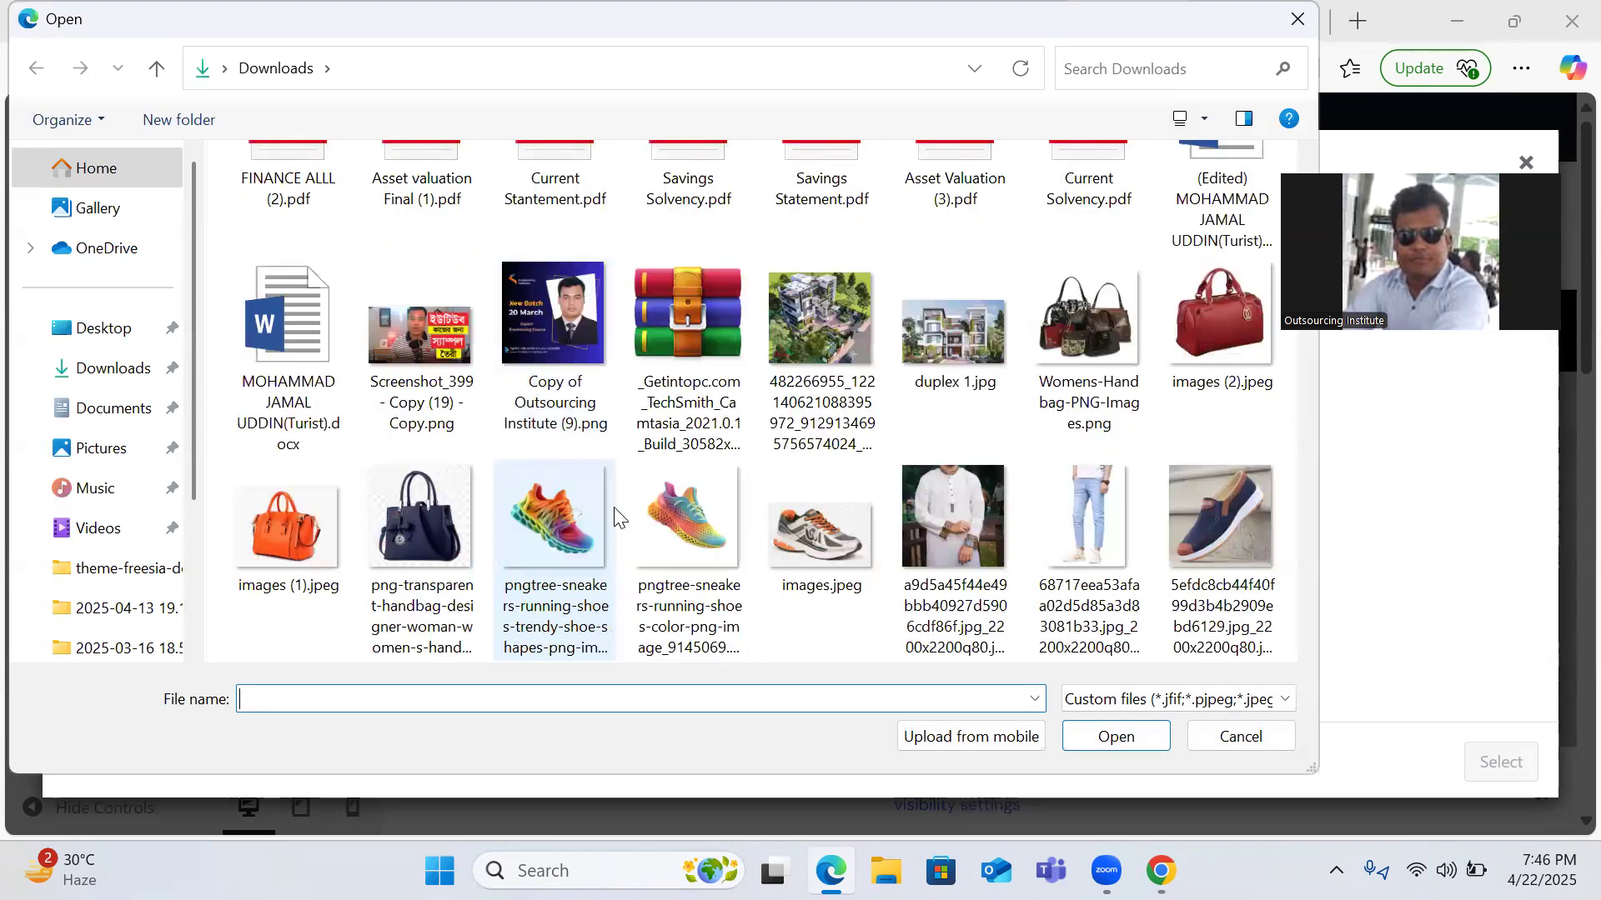
scroll(618, 517, "down", 2)
scroll(617, 517, "down", 10)
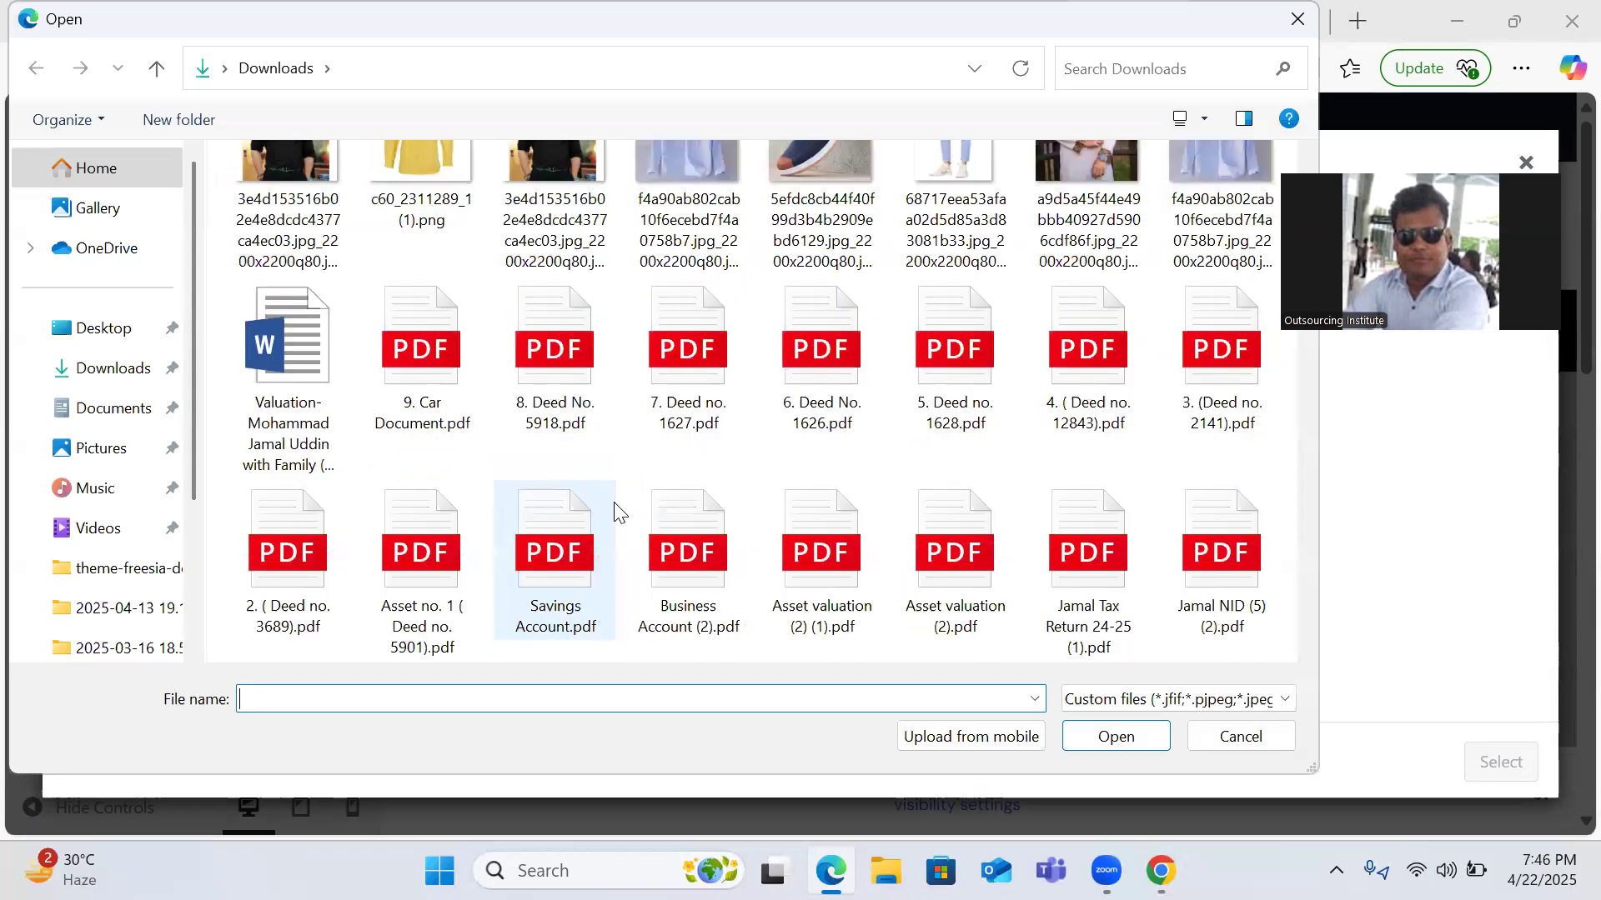
scroll(618, 517, "down", 2)
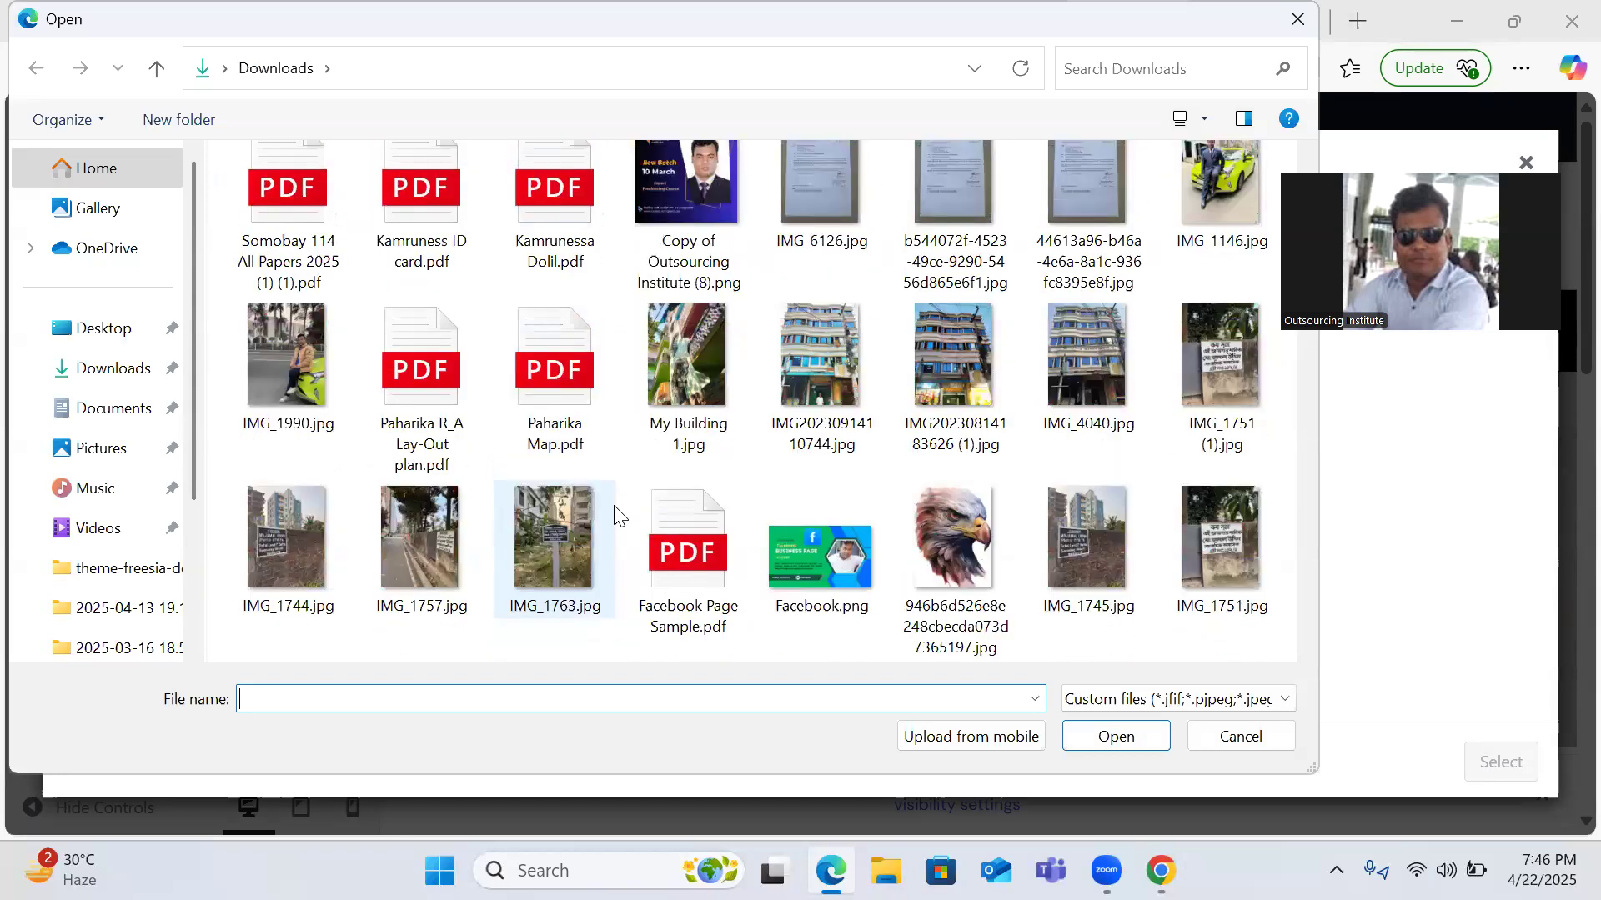
left_click(961, 527)
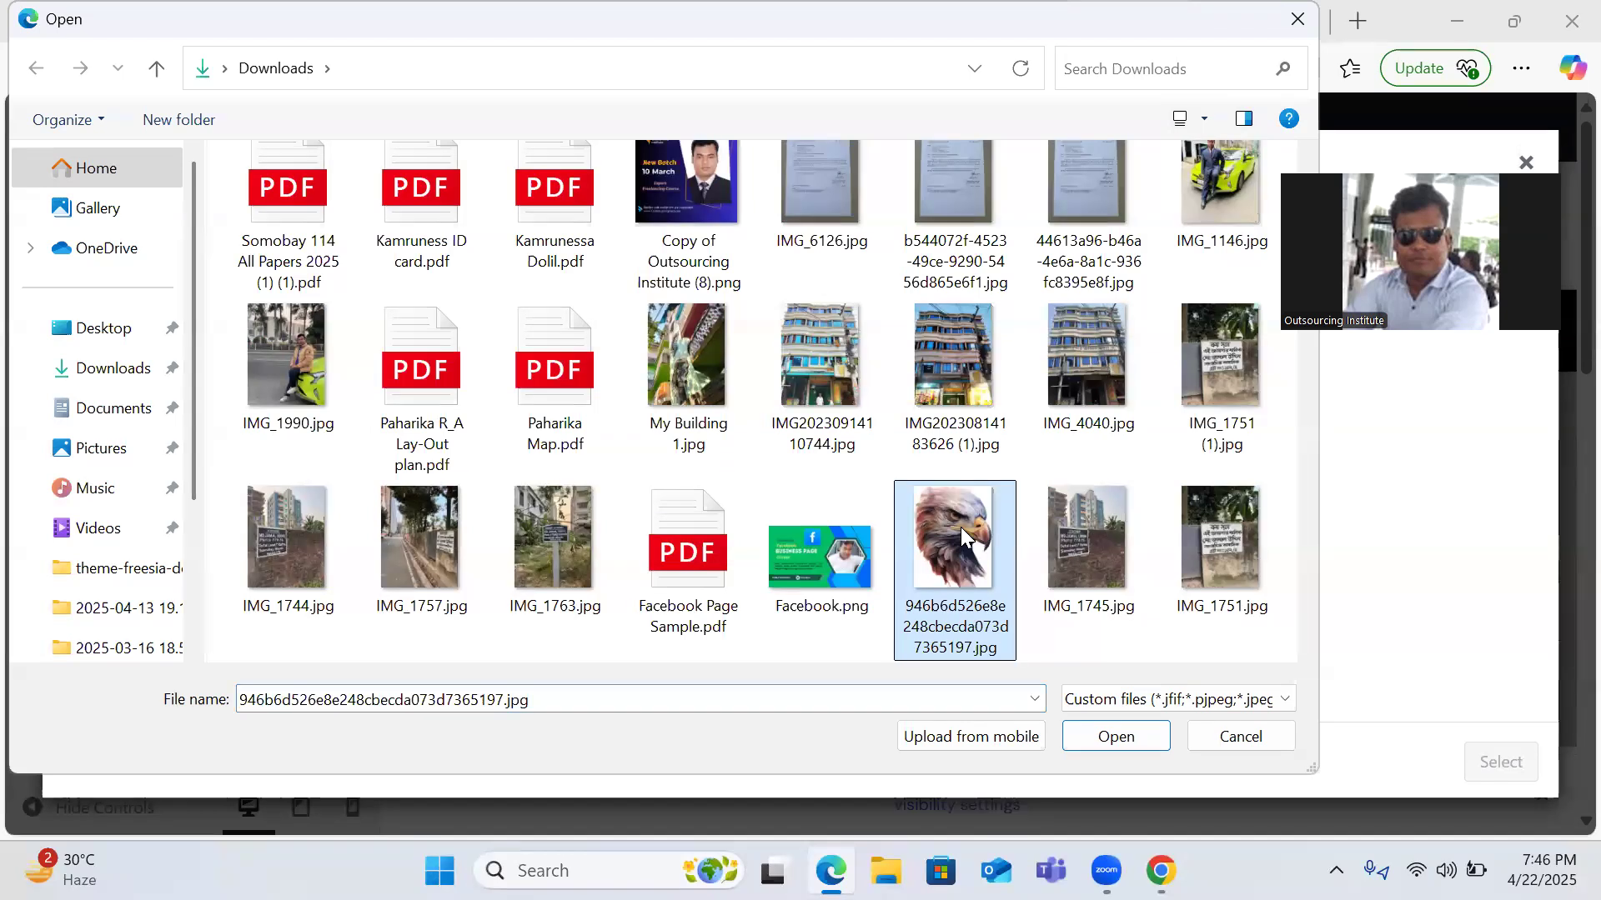
left_click(1111, 738)
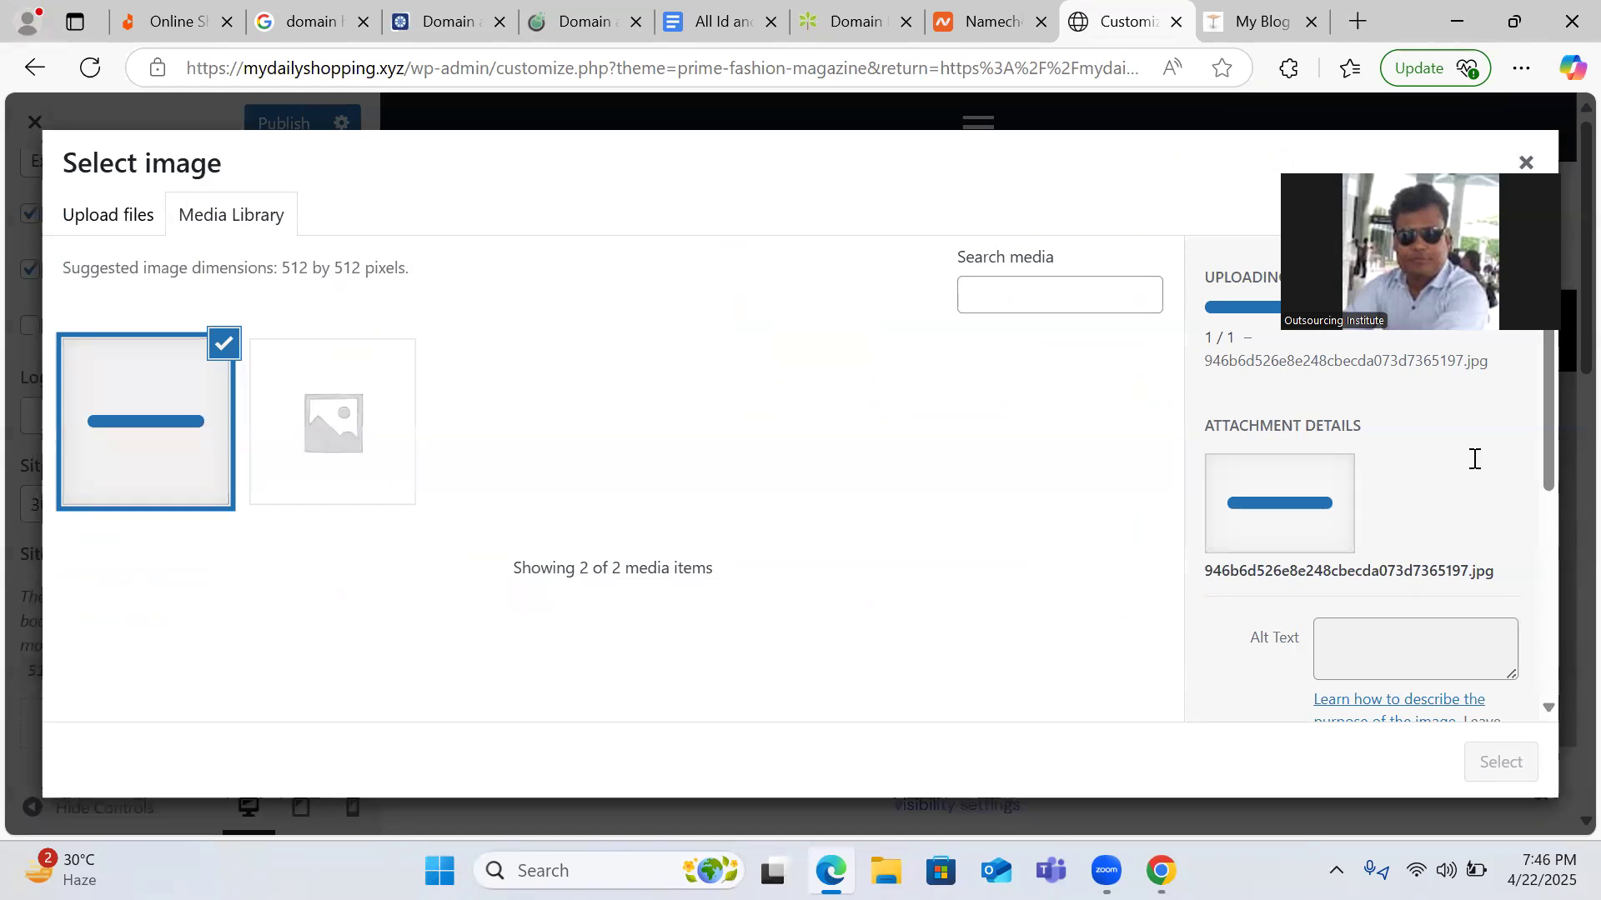
Select the uploaded eagle image and accept its square crop
scroll(1467, 458, "down", 5)
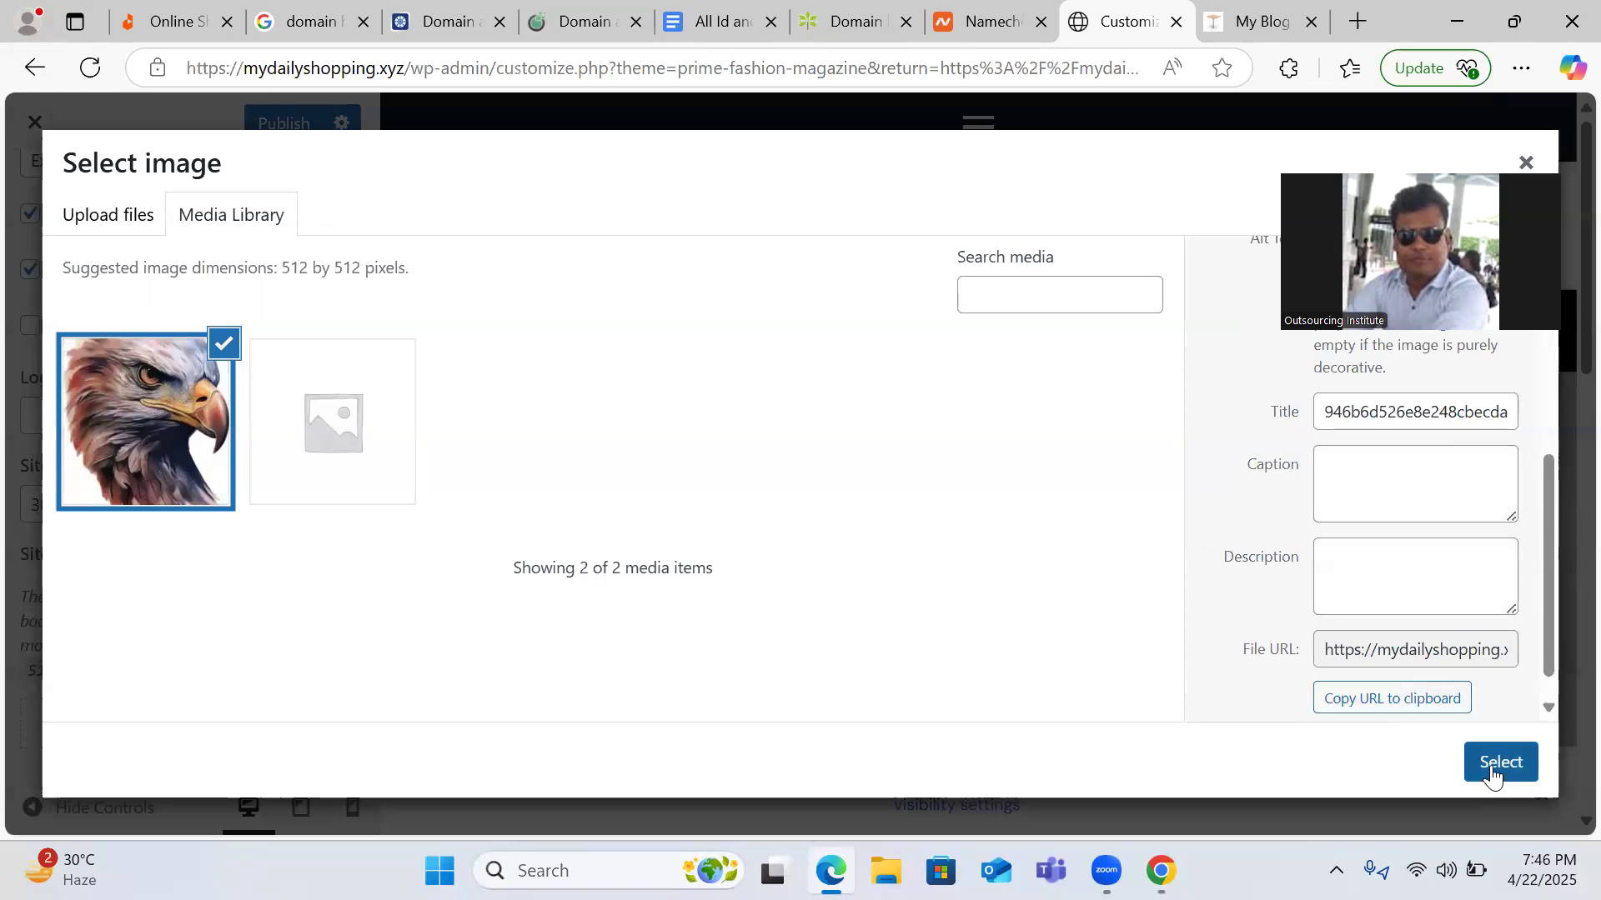
left_click(1492, 765)
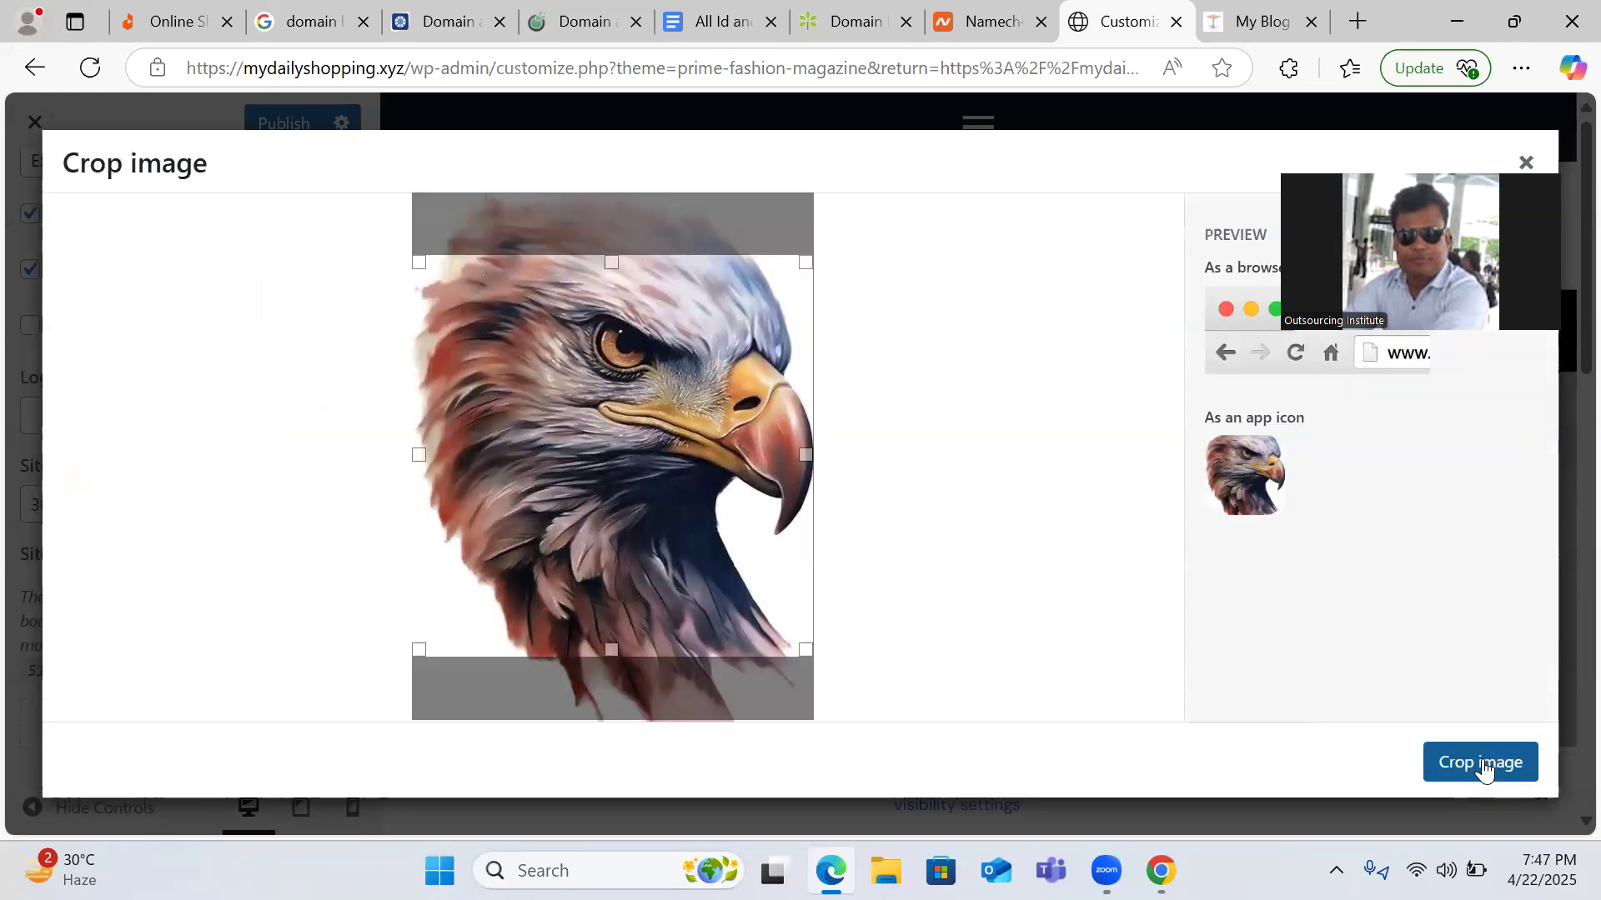
left_click(1483, 761)
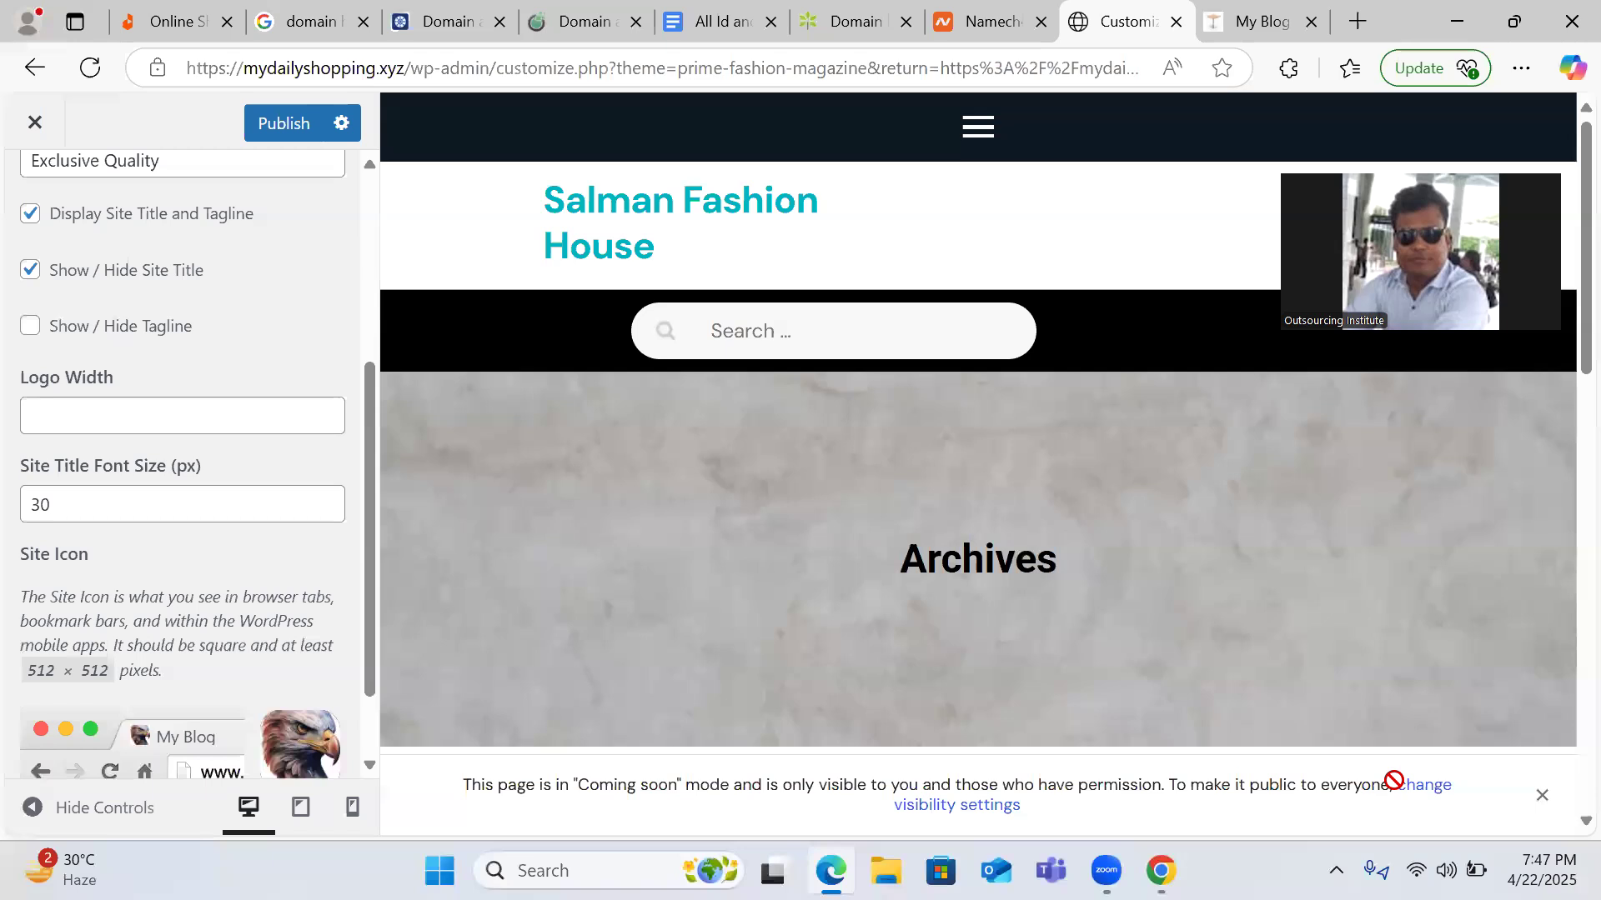
Reload the live front page to check for the new title before publishing
left_click(1255, 18)
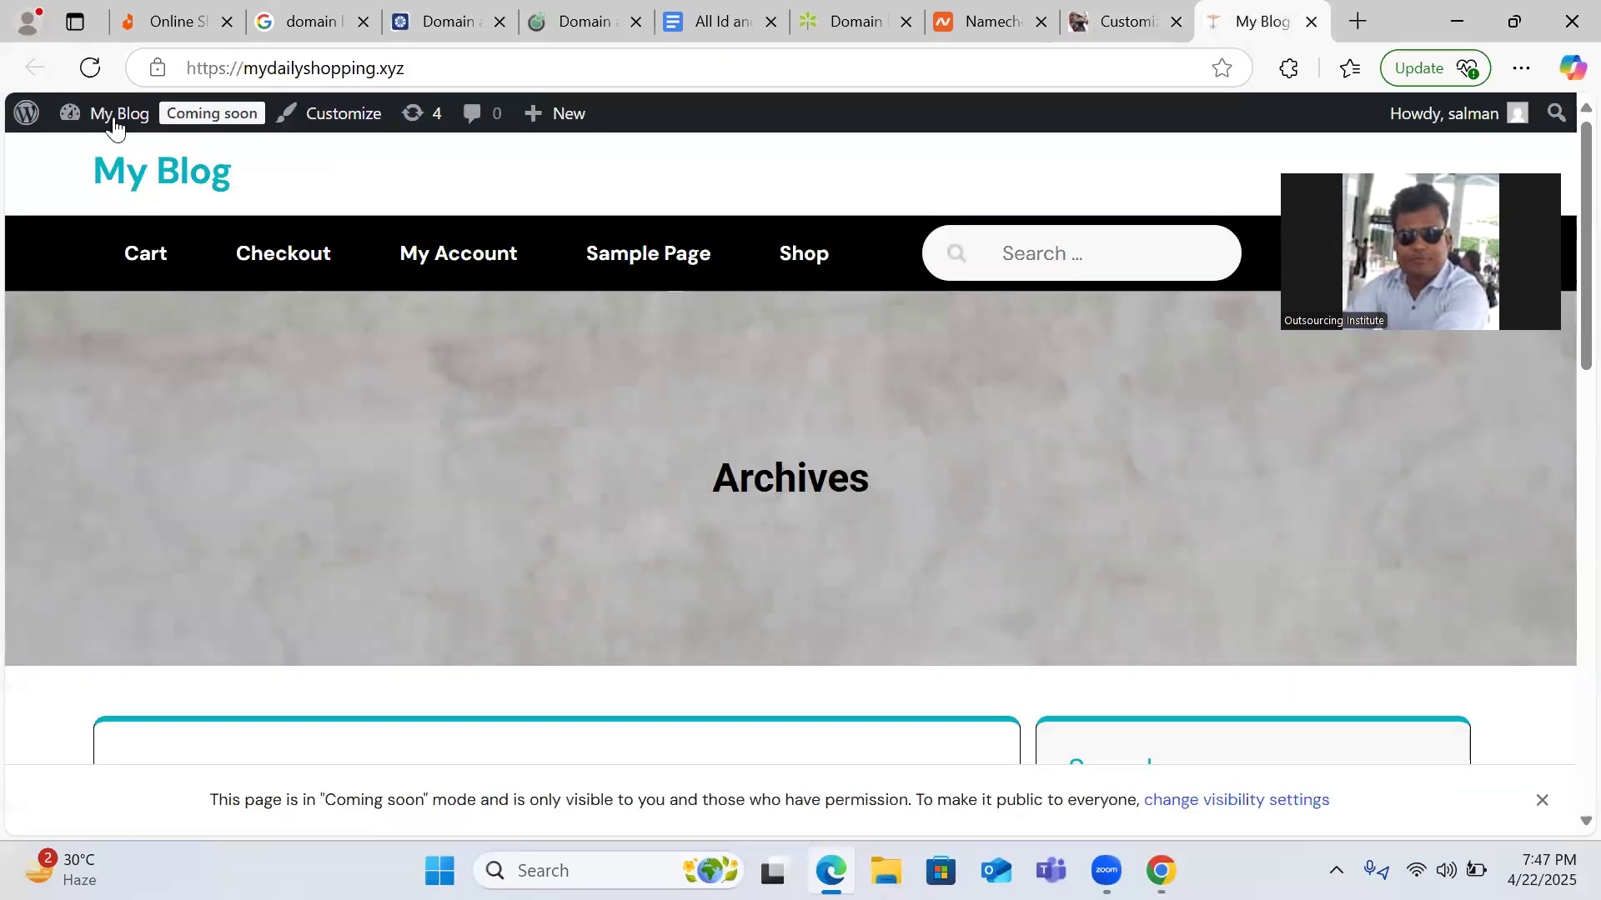
left_click(89, 68)
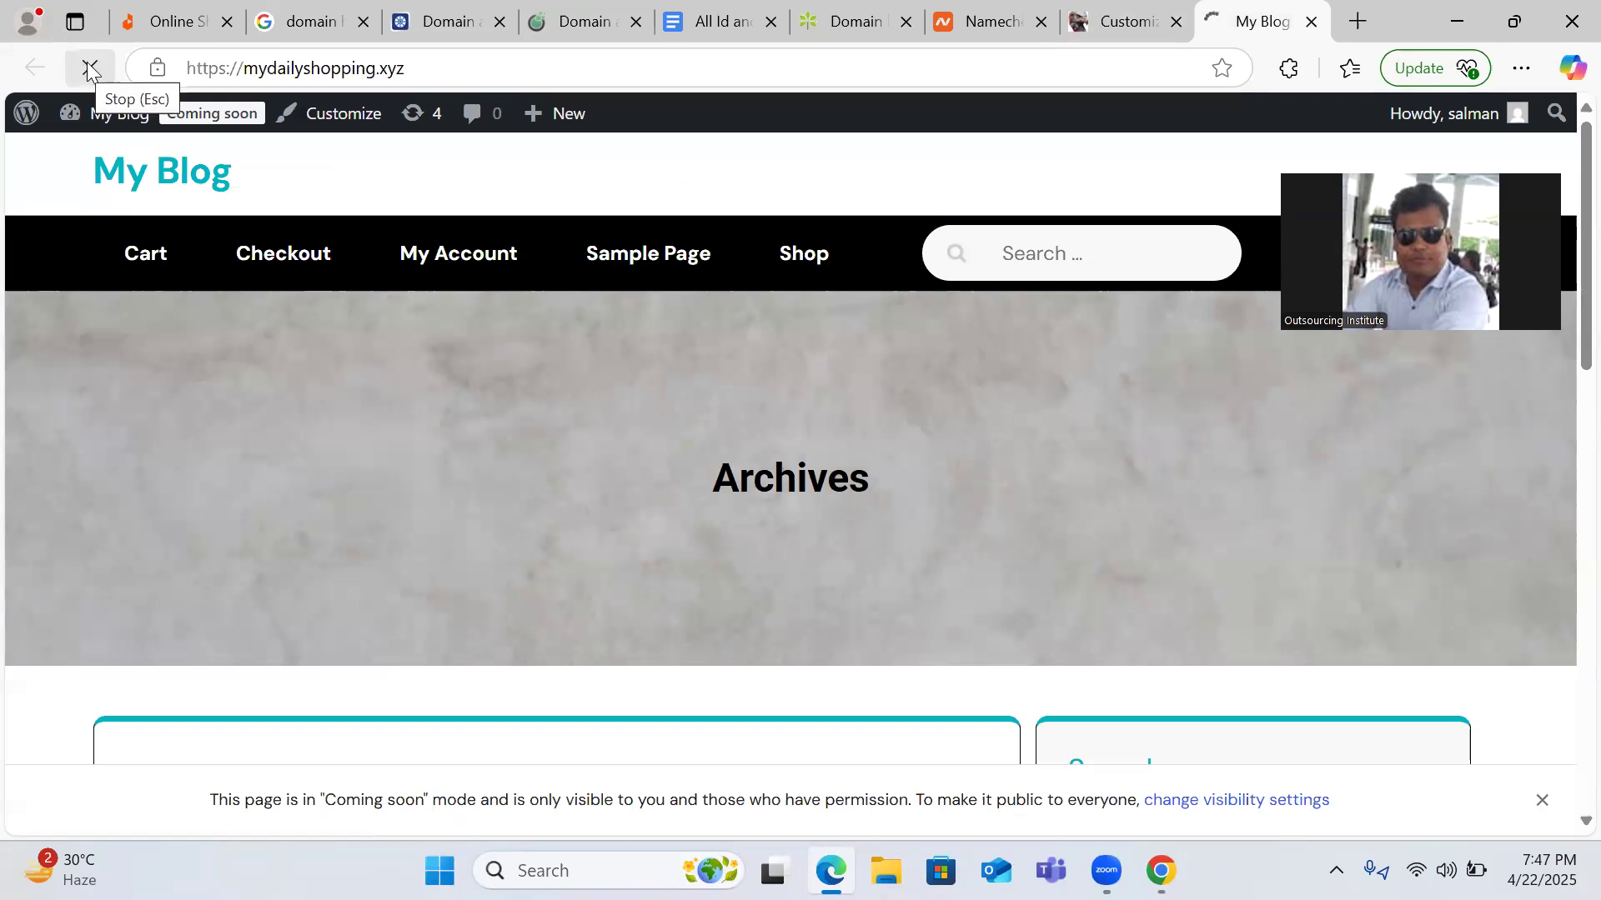
left_click(1125, 21)
left_click(1255, 21)
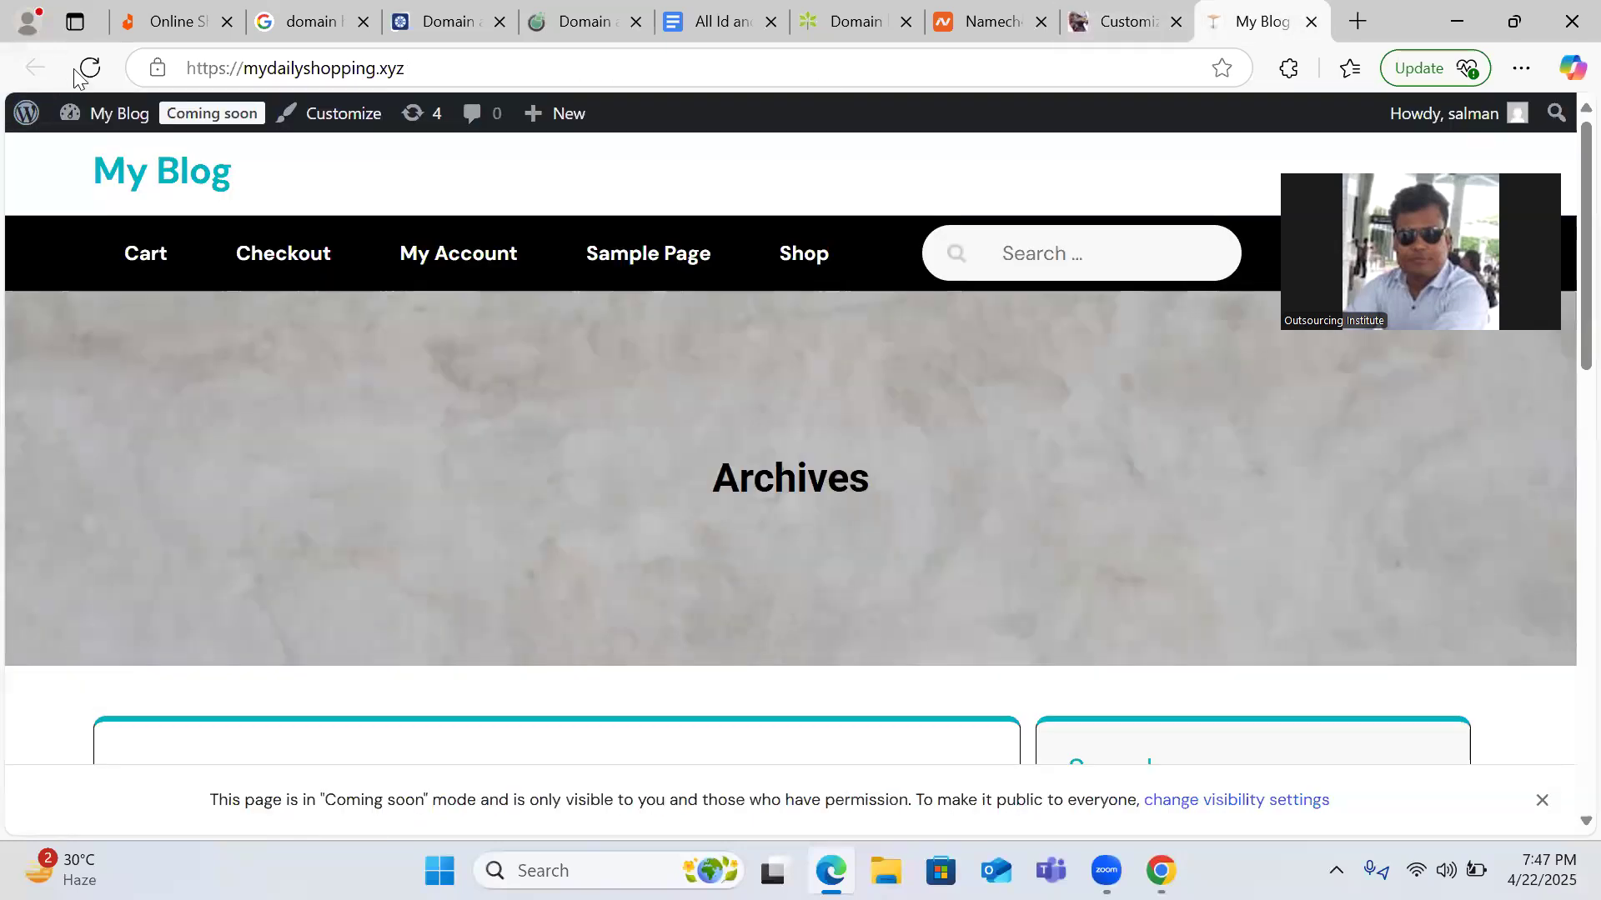
left_click(1133, 30)
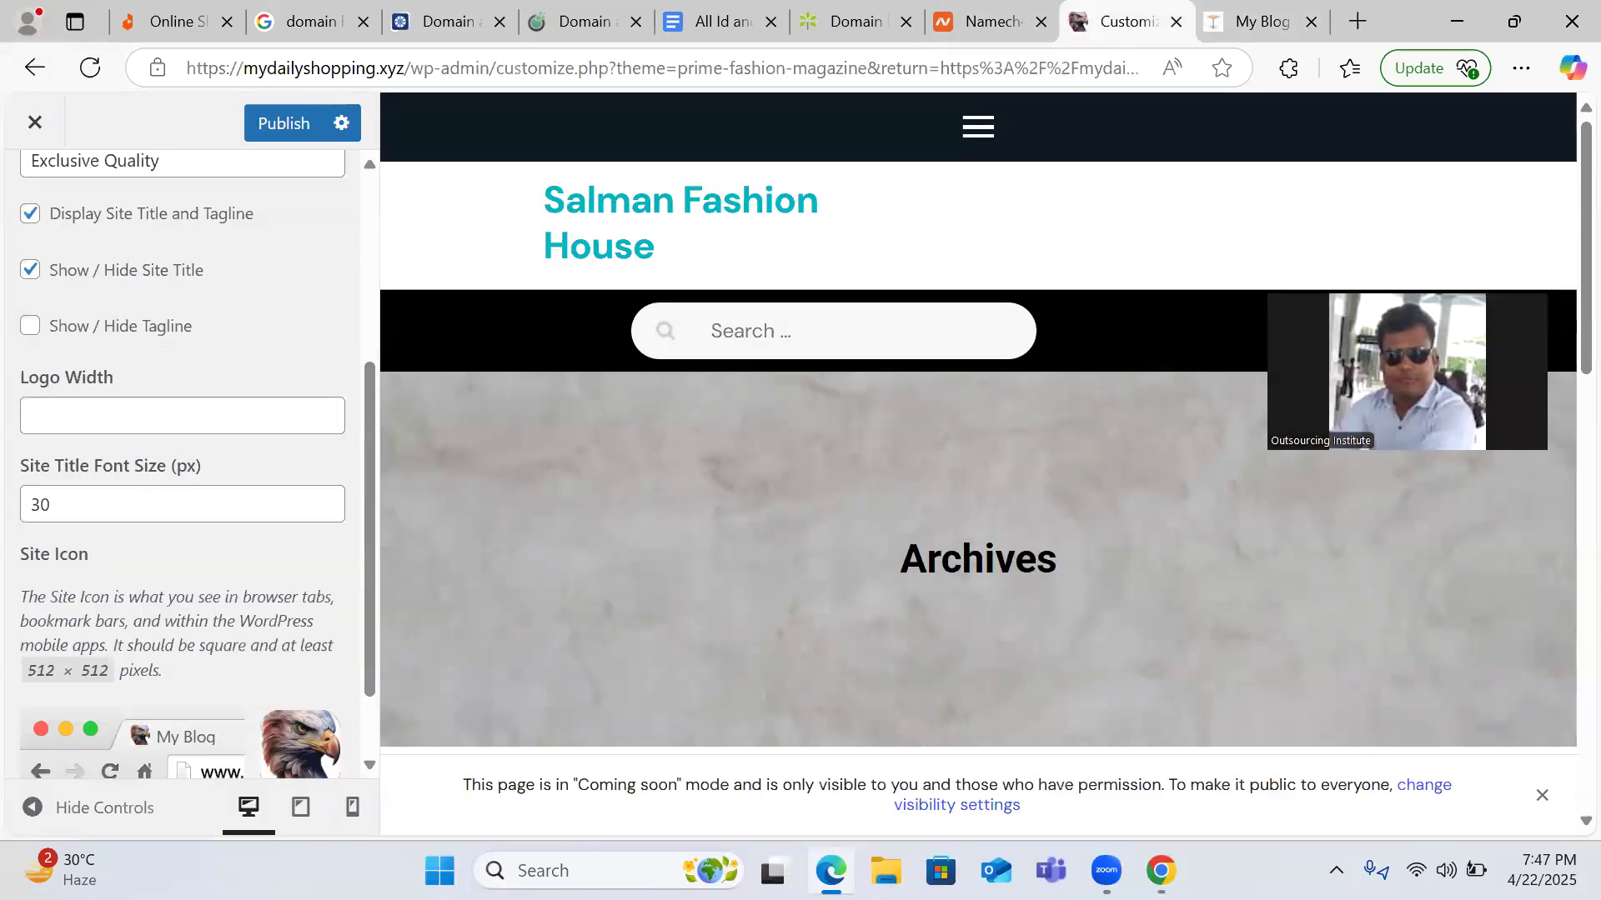
Publish the site identity changes and reload the live site to see the new title
left_click(283, 124)
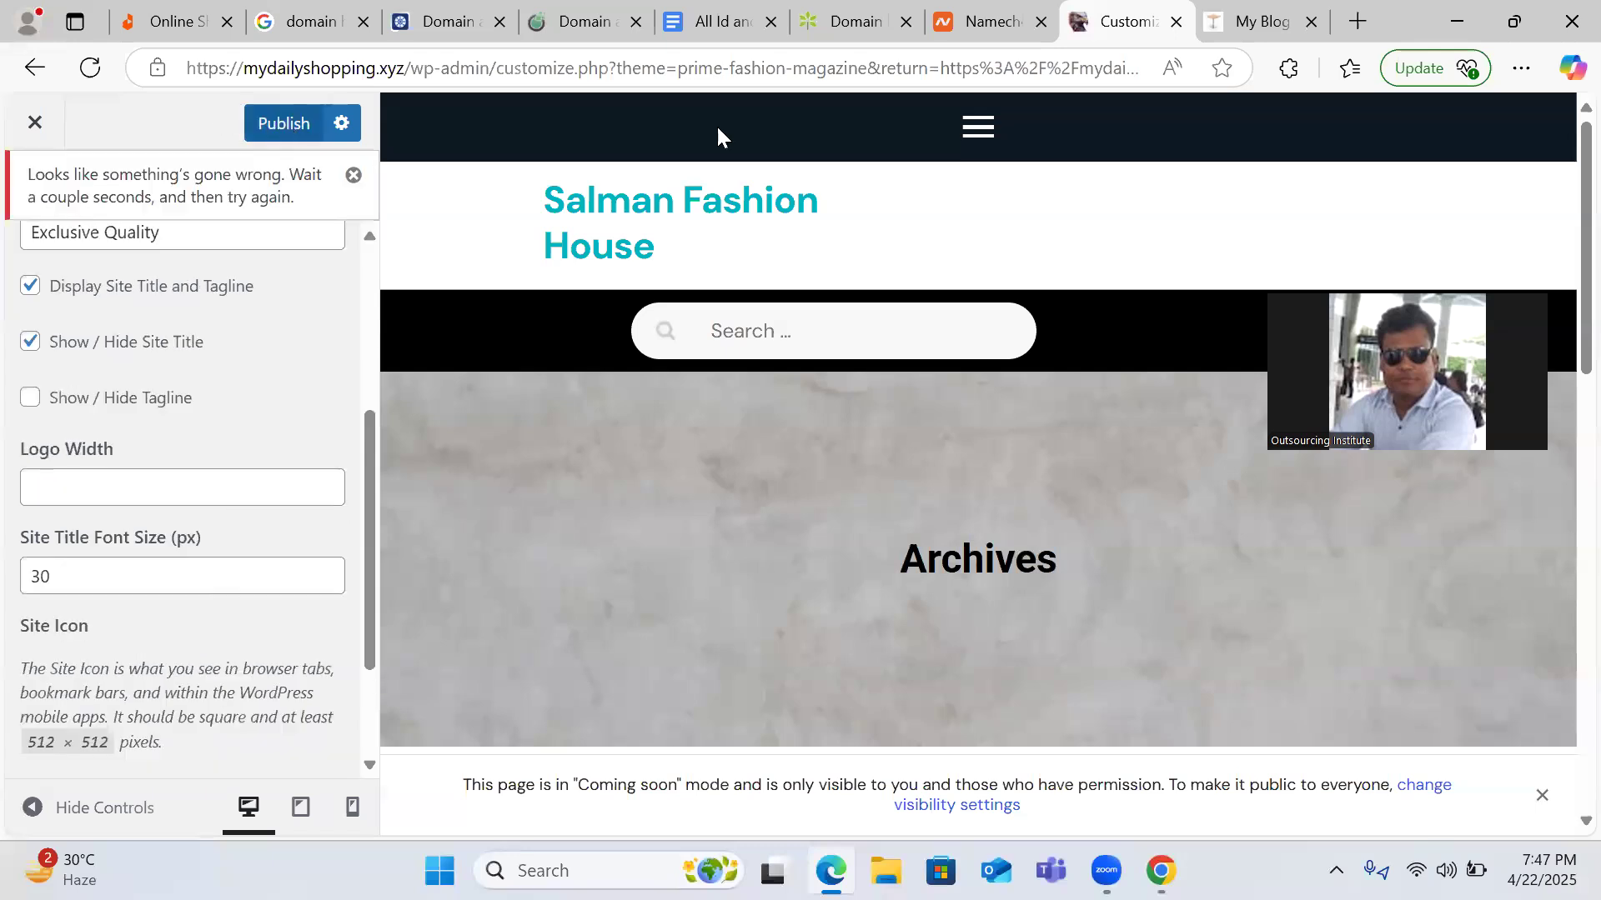
left_click(1241, 17)
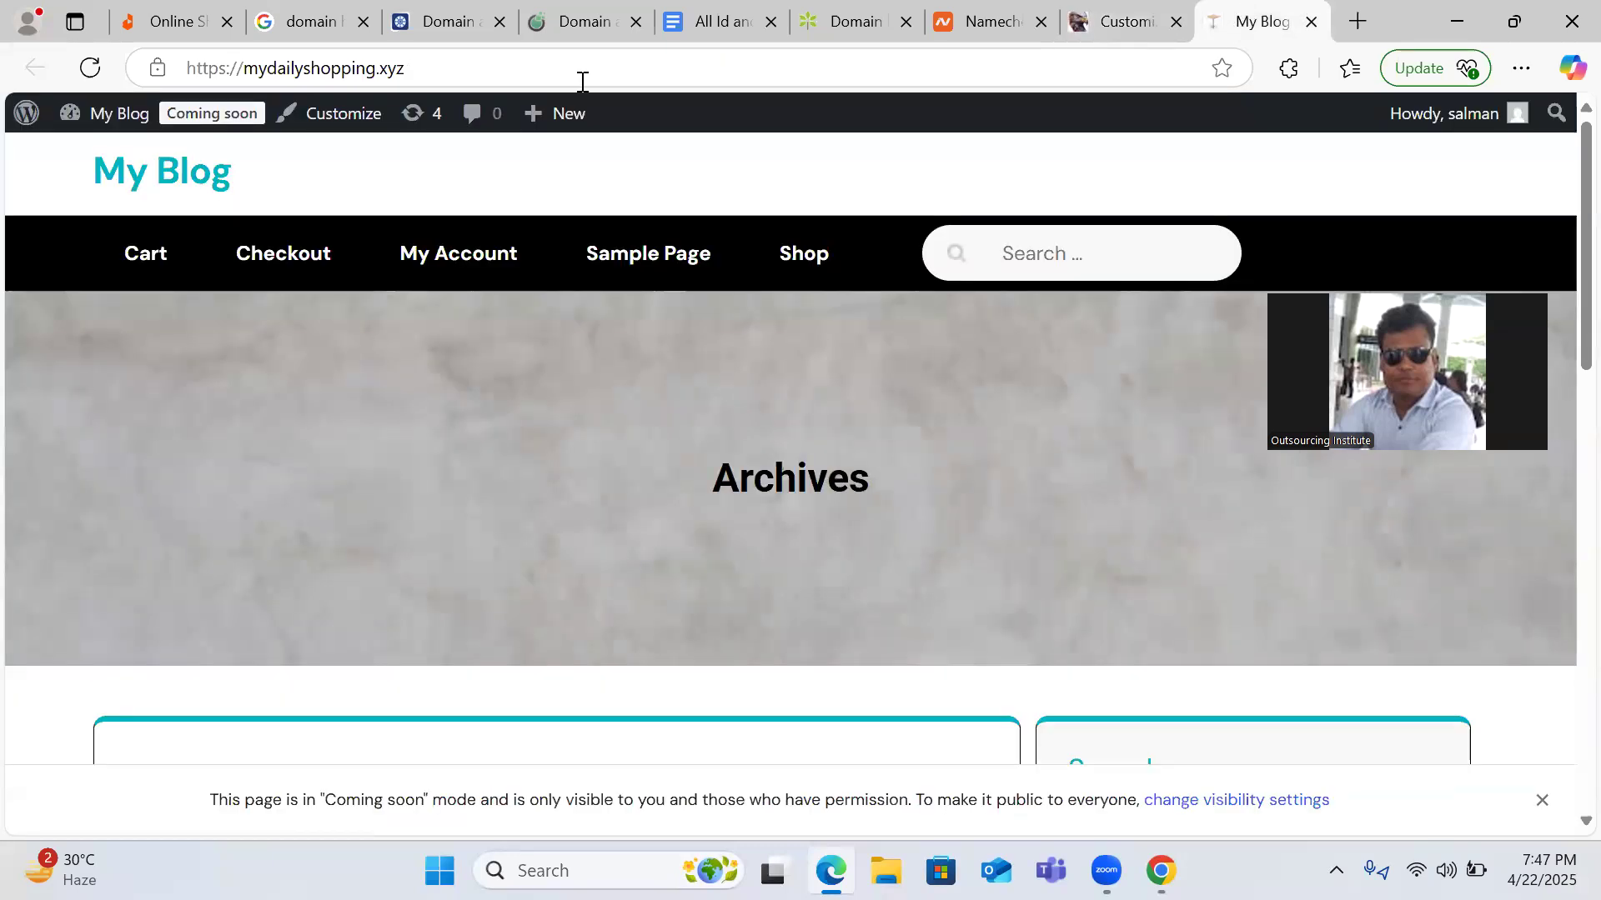
left_click(90, 67)
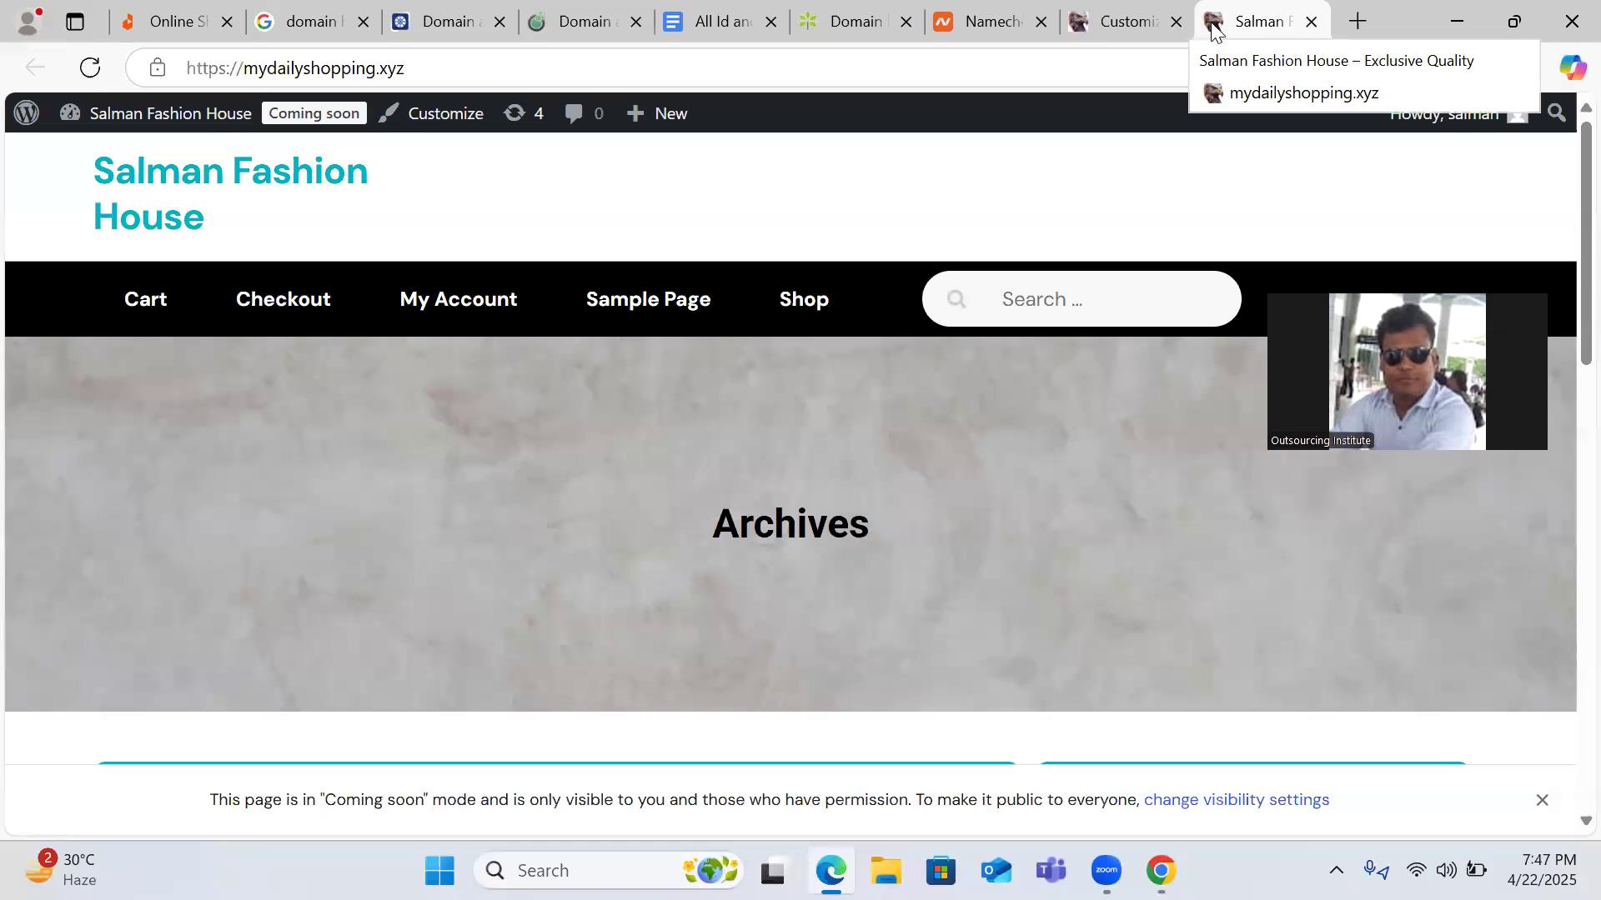
left_click(1132, 25)
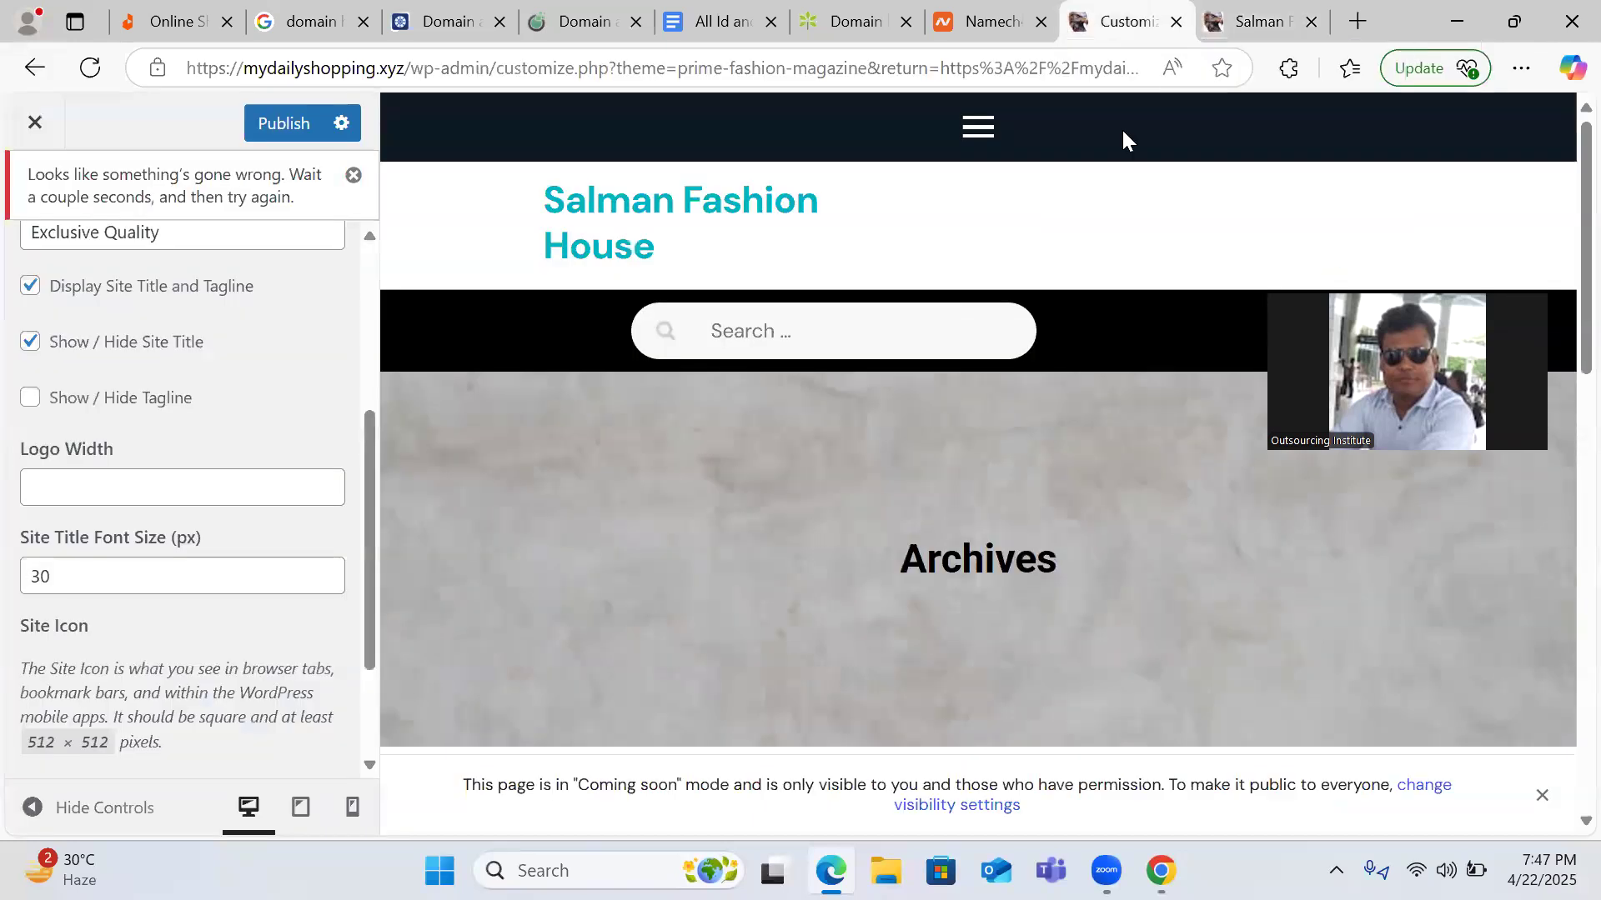
Publish the remaining Customizer changes and confirm the live homepage shows Salman Fashion House
scroll(276, 587, "up", 4)
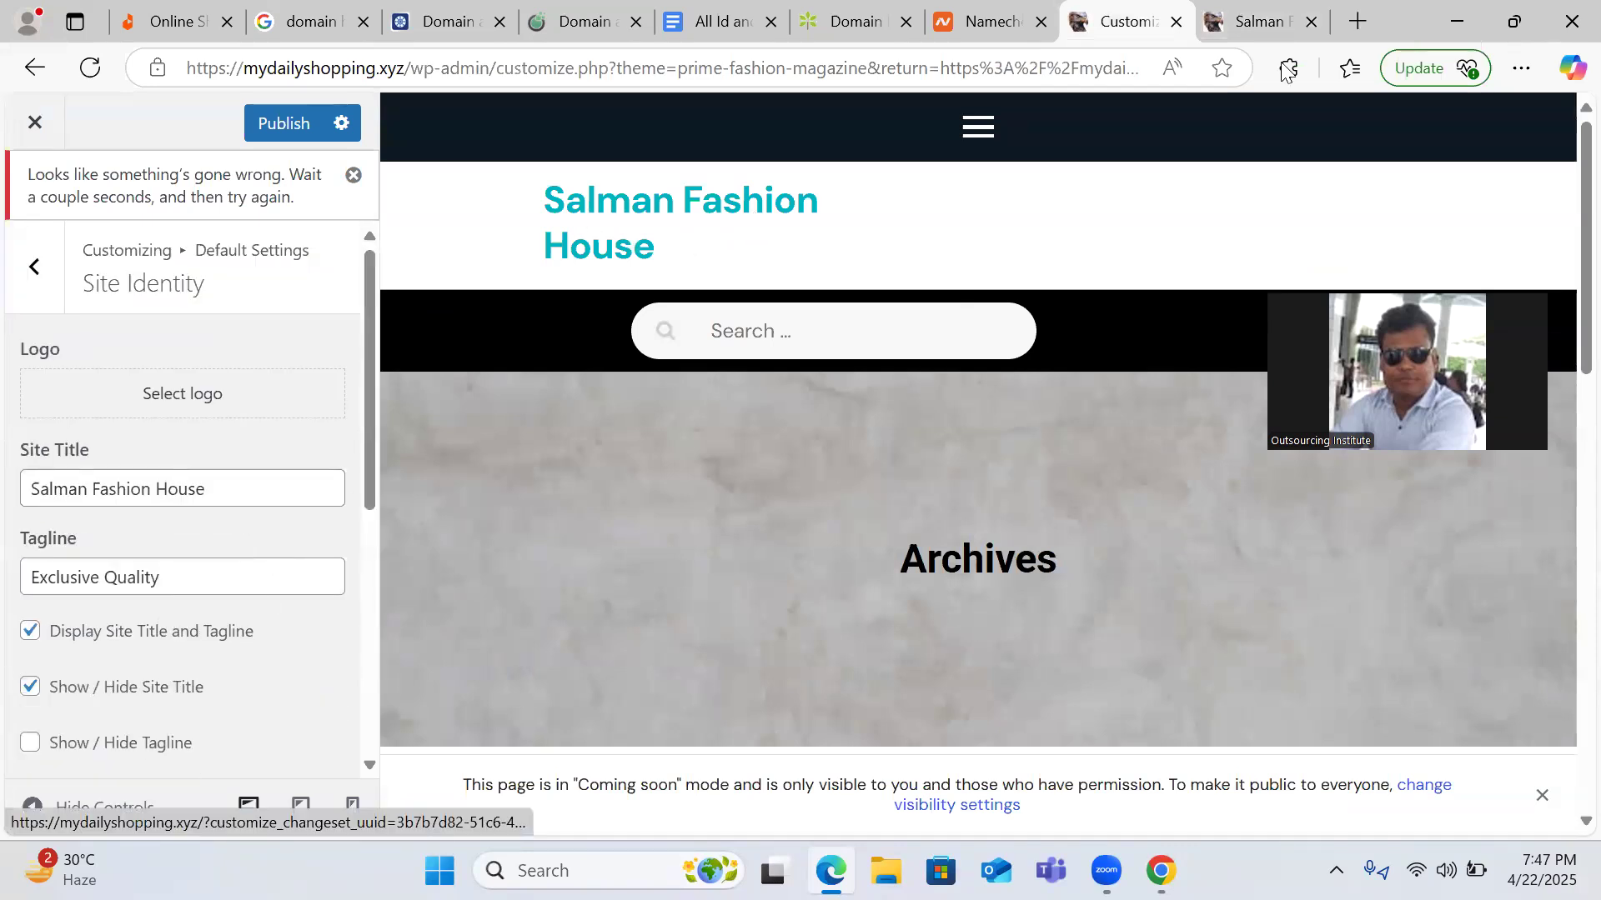
mouse_move(1221, 28)
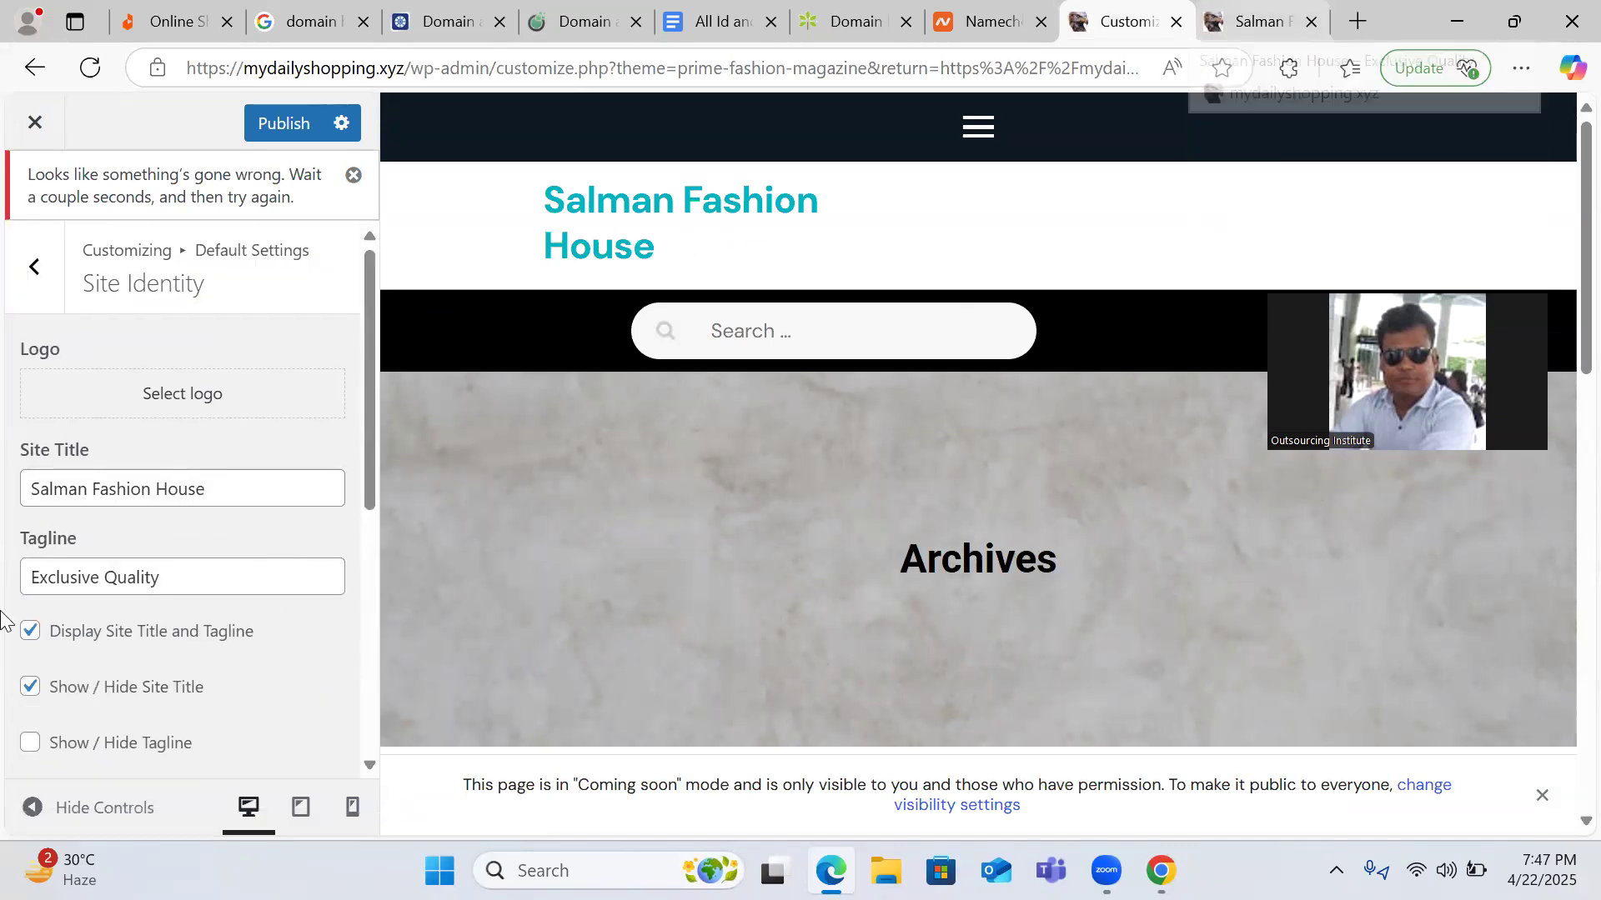
scroll(45, 490, "down", 5)
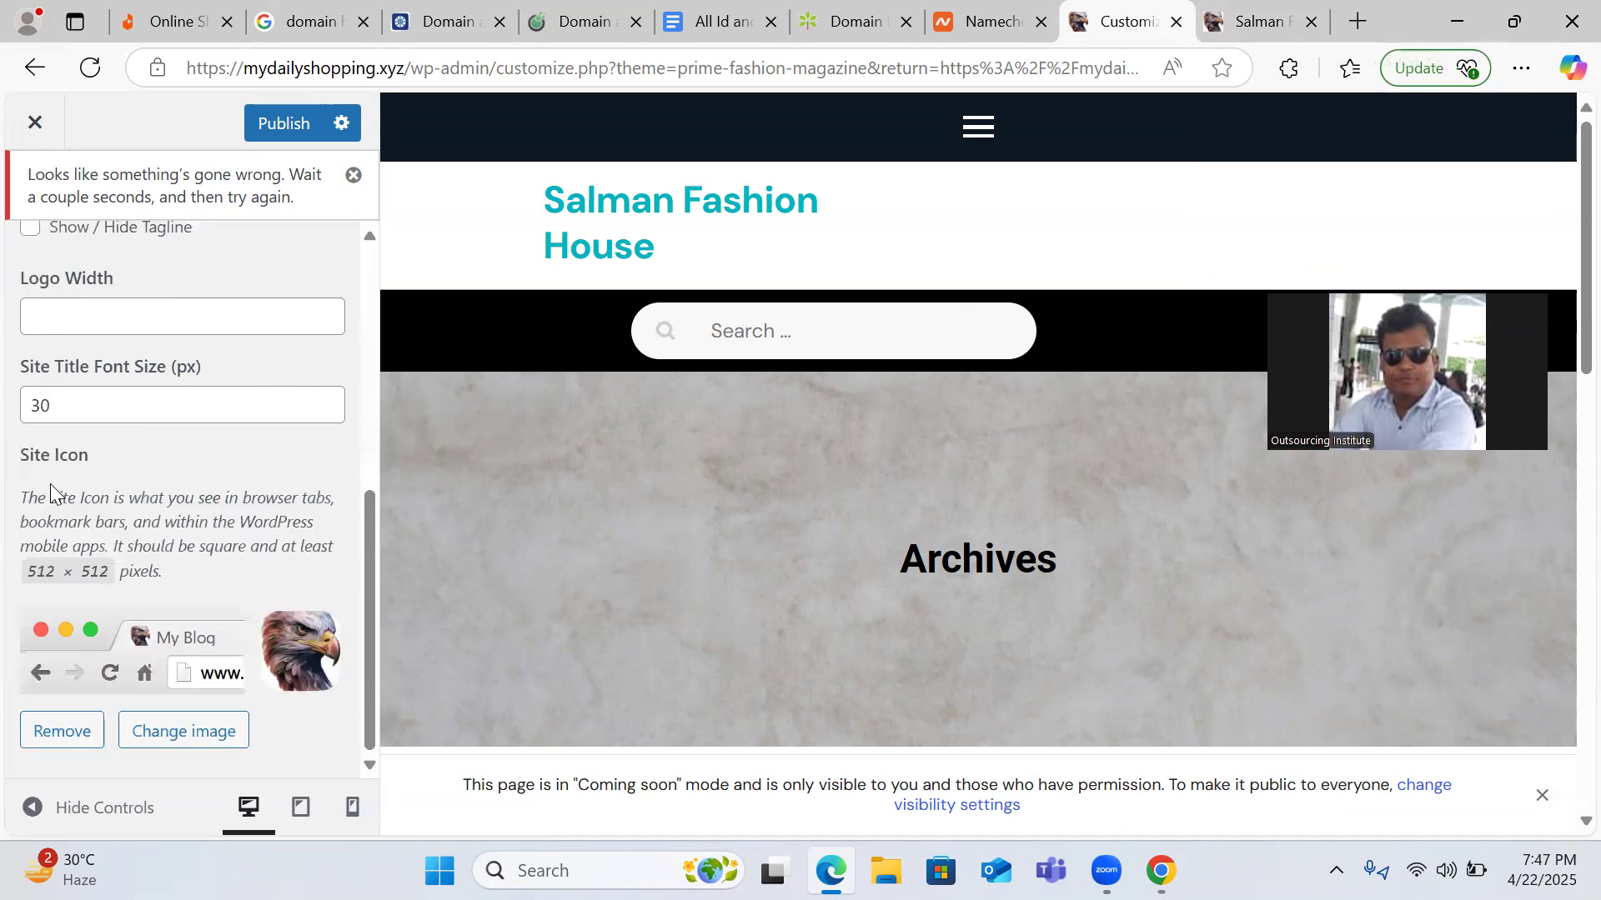
scroll(50, 484, "up", 4)
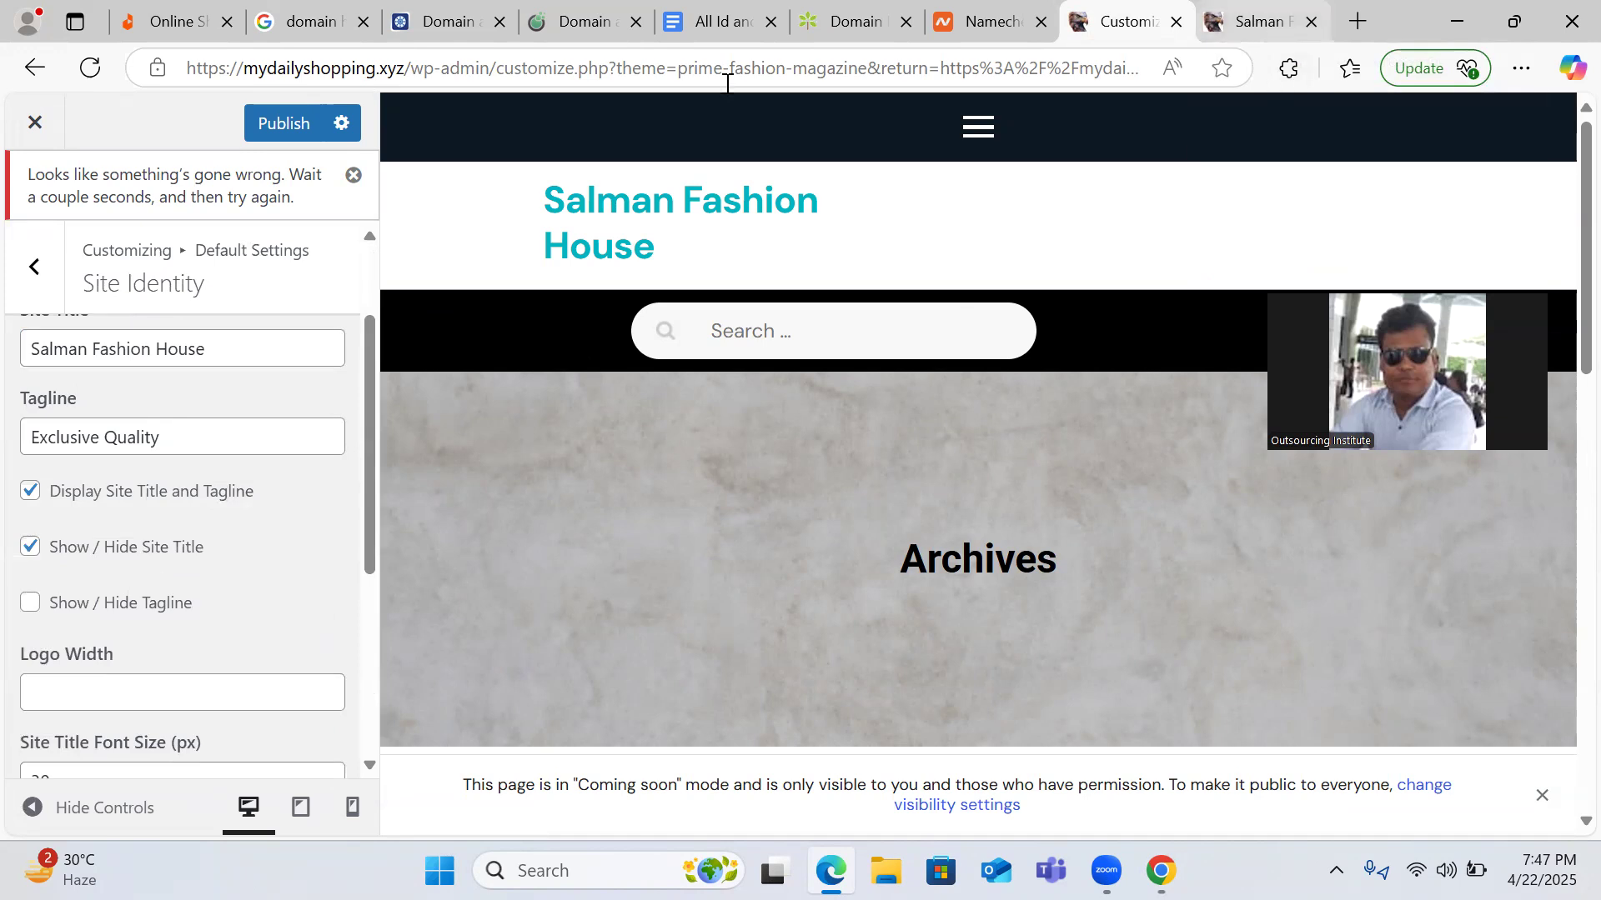
left_click(270, 121)
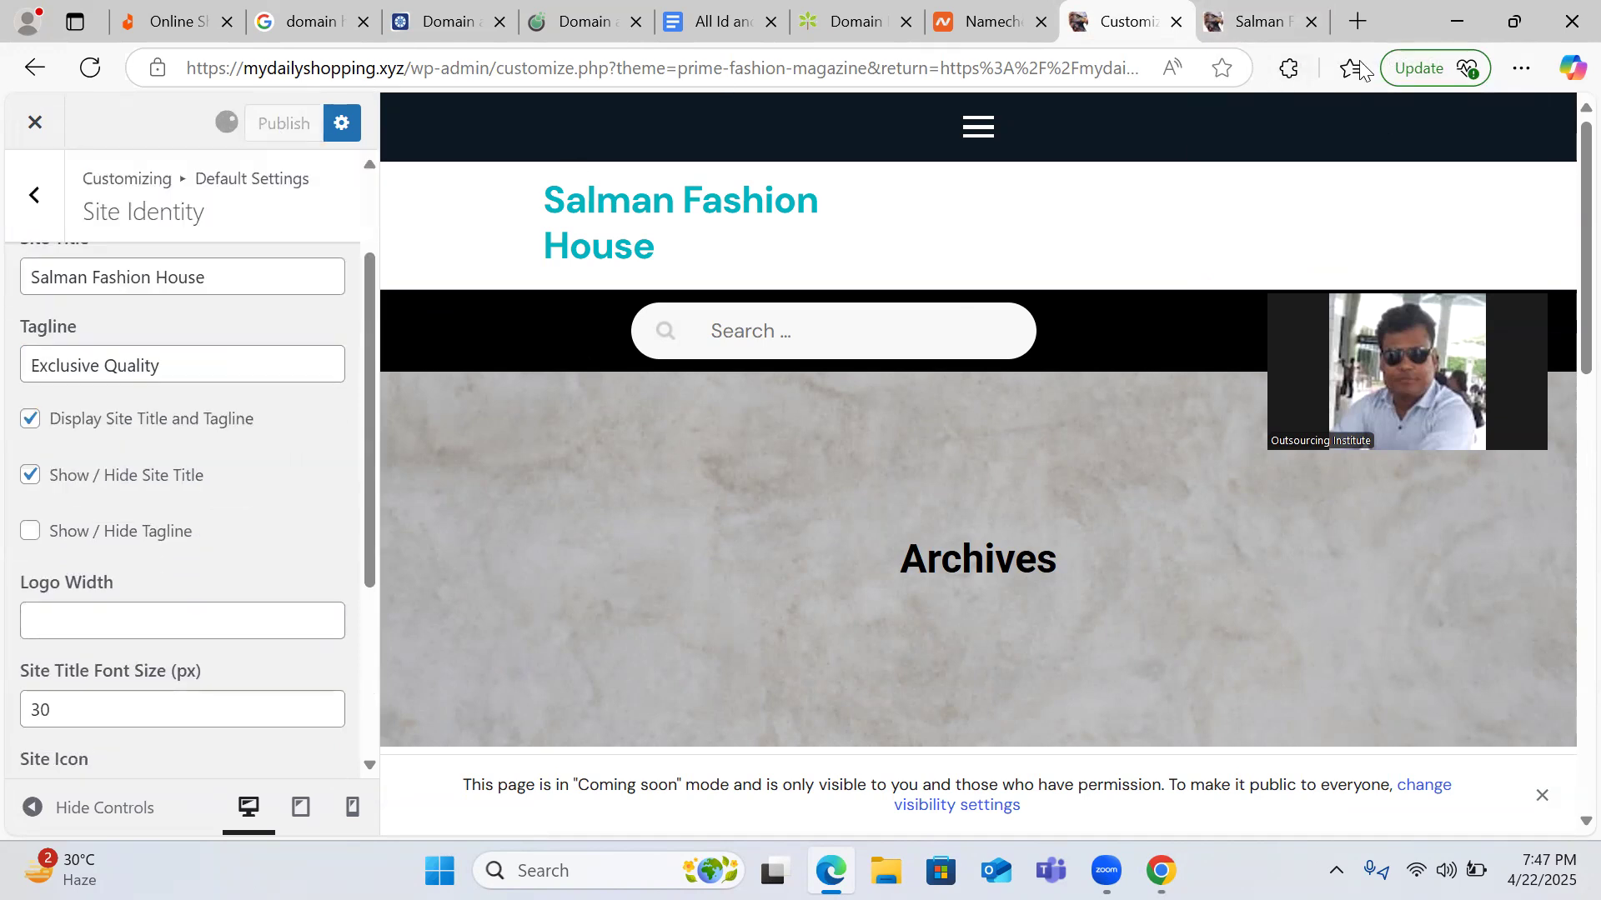
left_click(1259, 22)
left_click(92, 69)
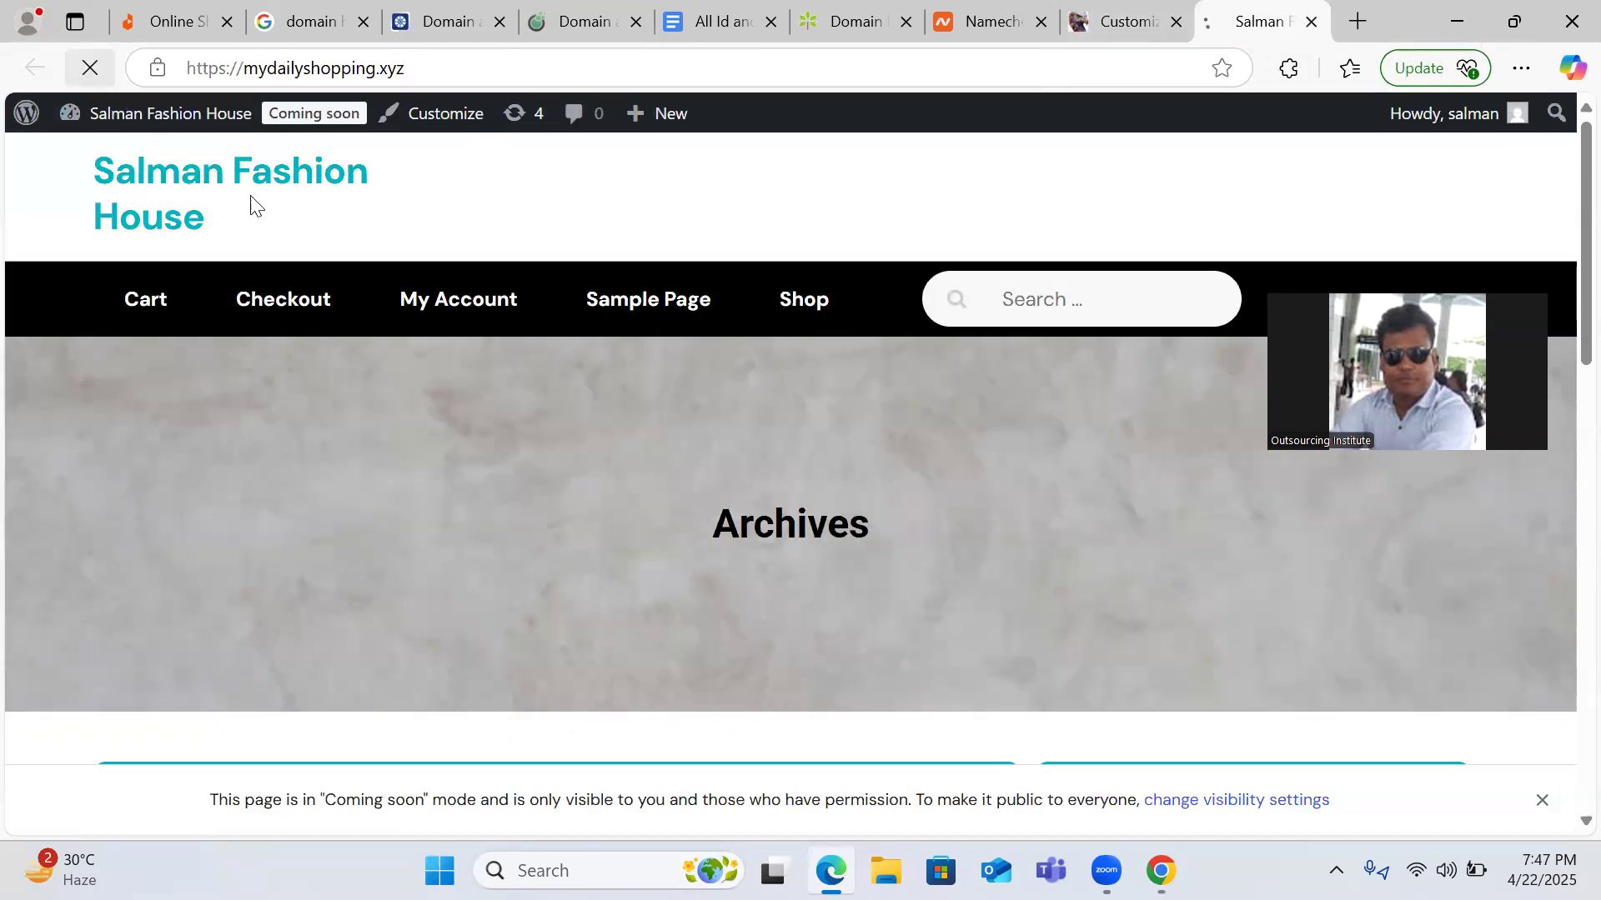
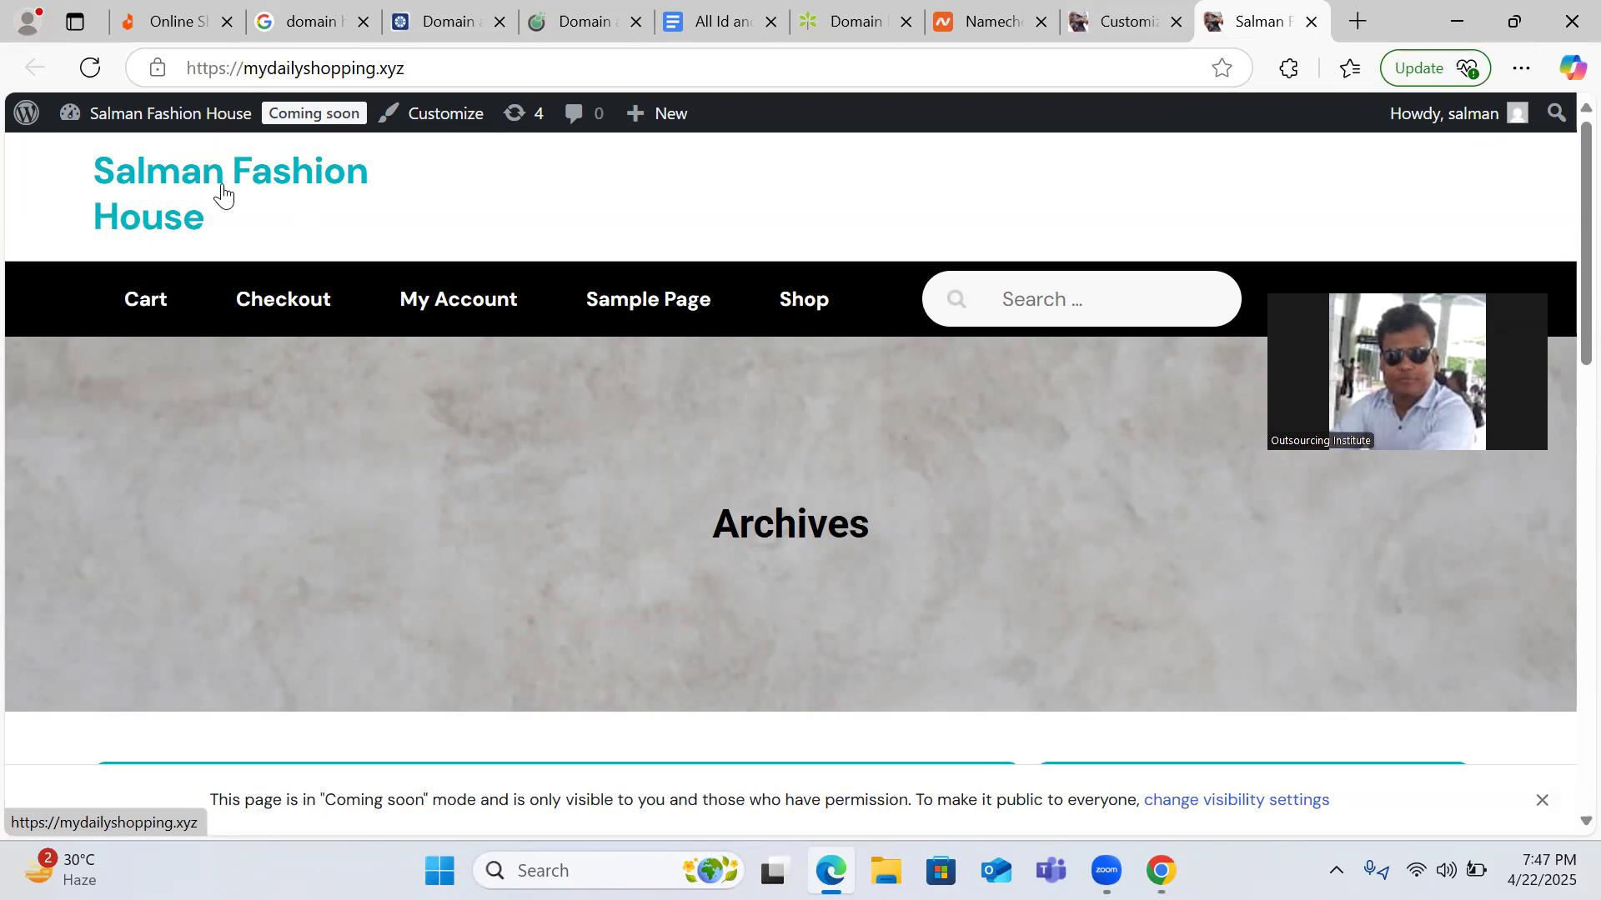
Review the Site Identity title and 'Exclusive Quality' tagline against the live site
left_click(1123, 15)
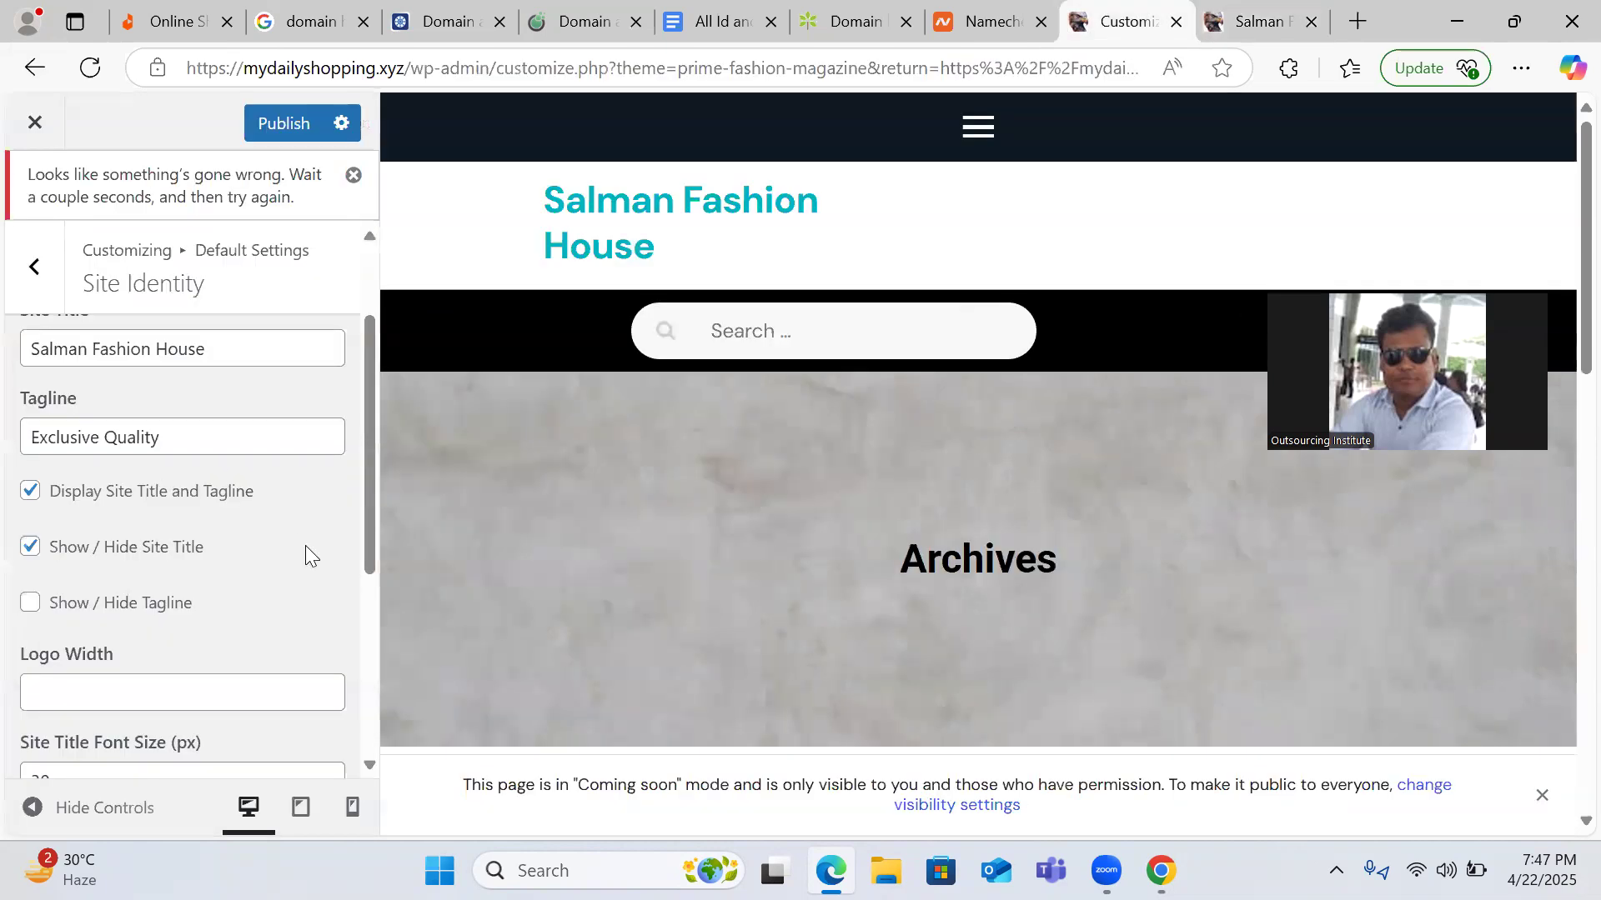
scroll(305, 545, "down", 3)
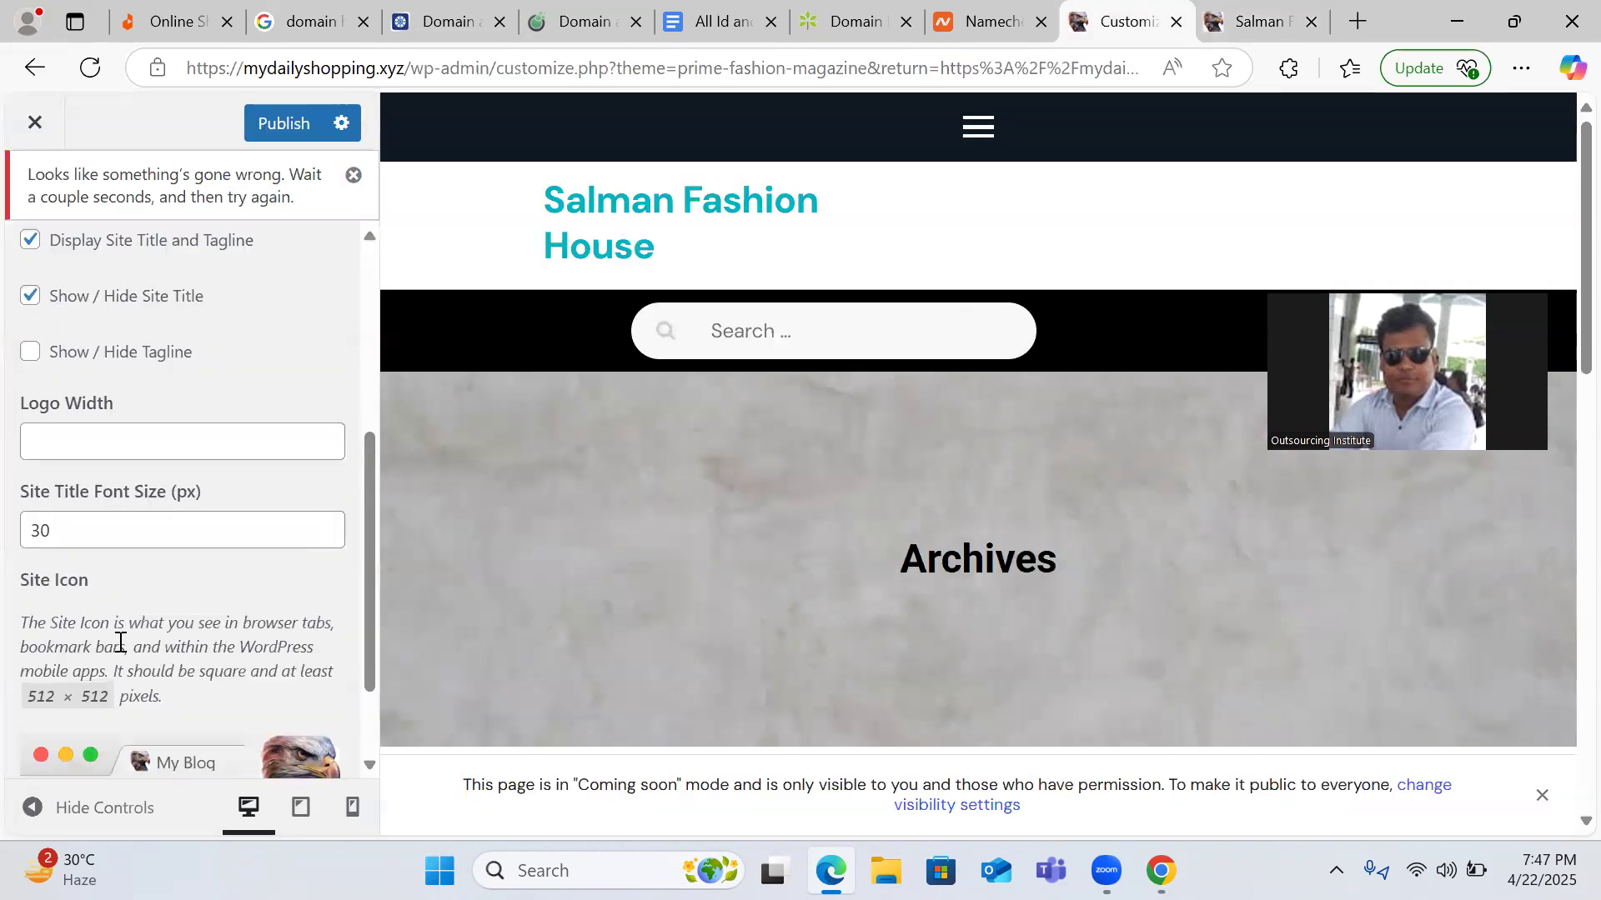
scroll(120, 642, "down", 2)
scroll(150, 648, "up", 6)
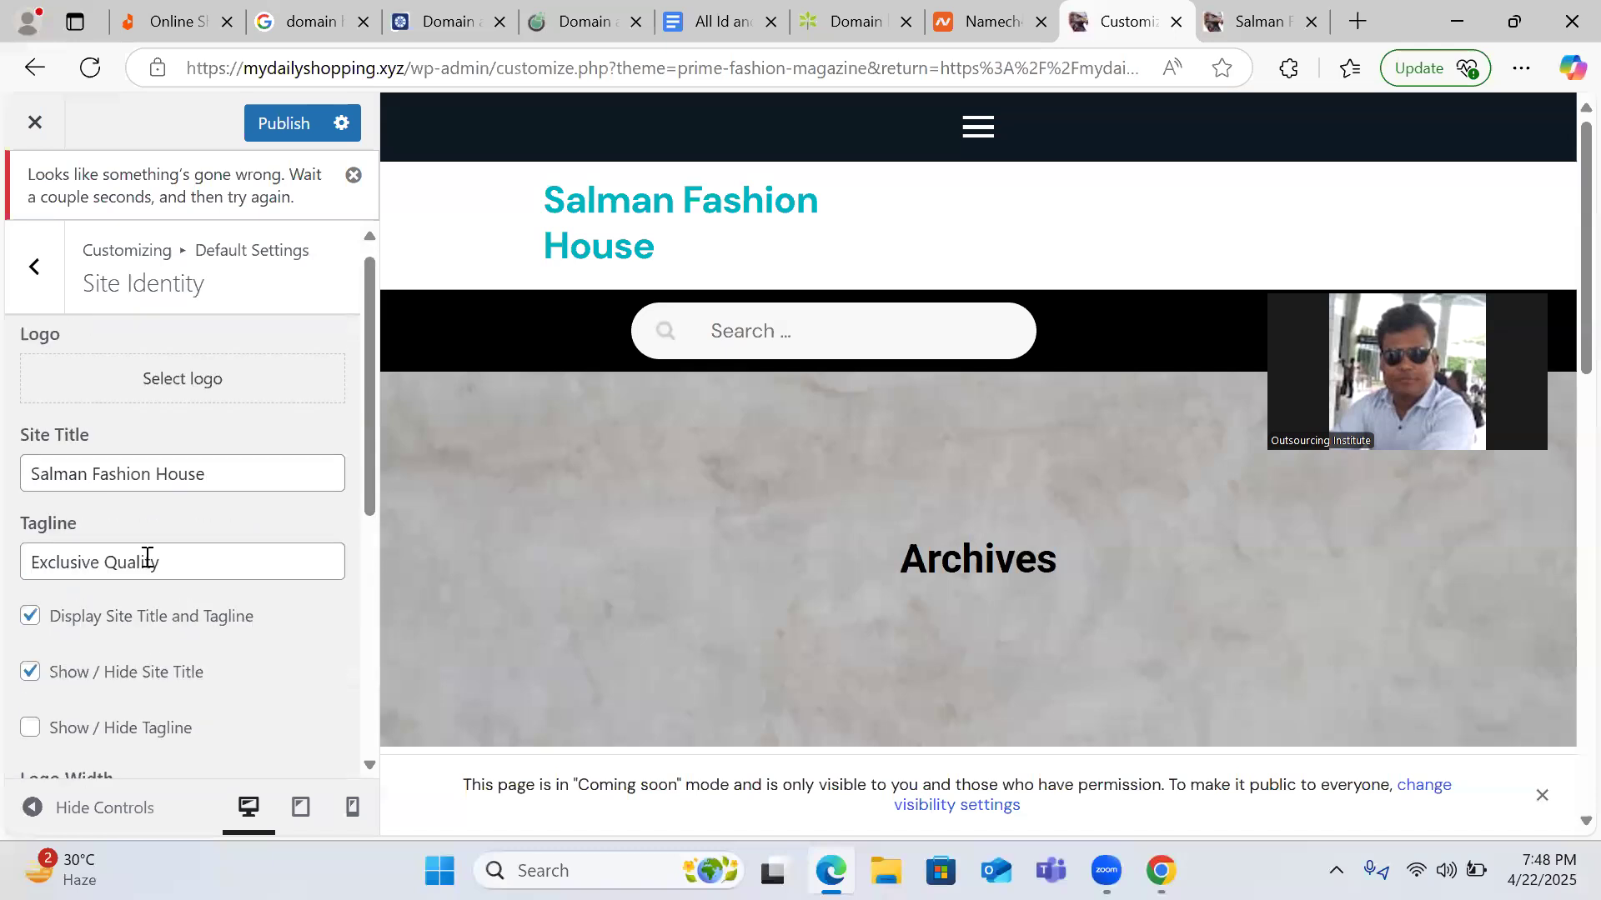
scroll(143, 558, "up", 1)
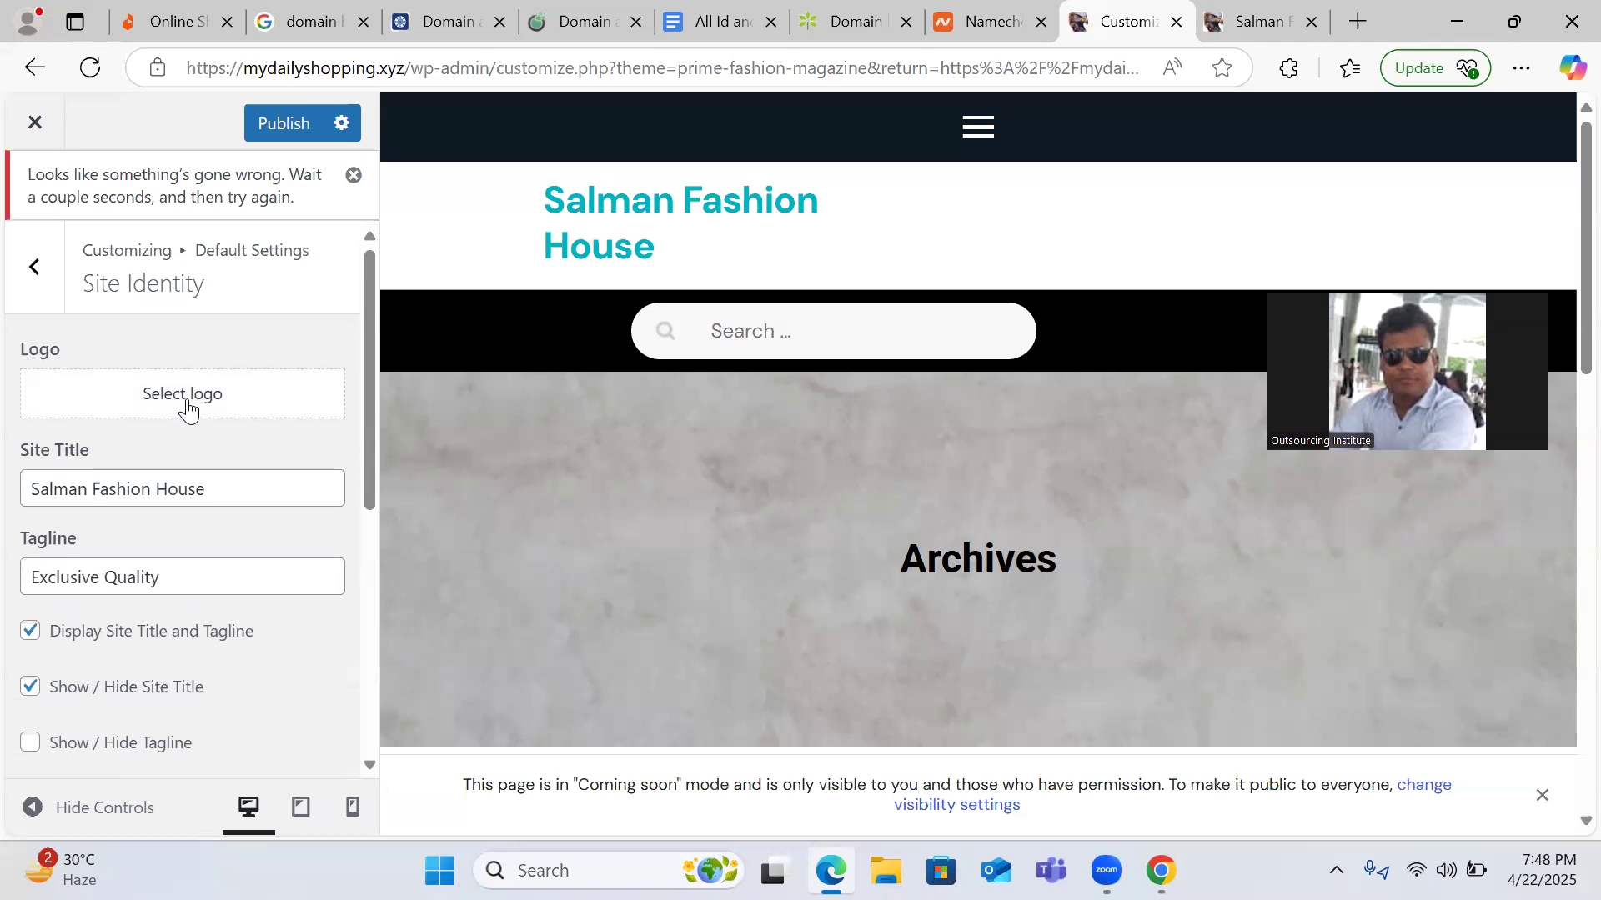
left_click(1257, 17)
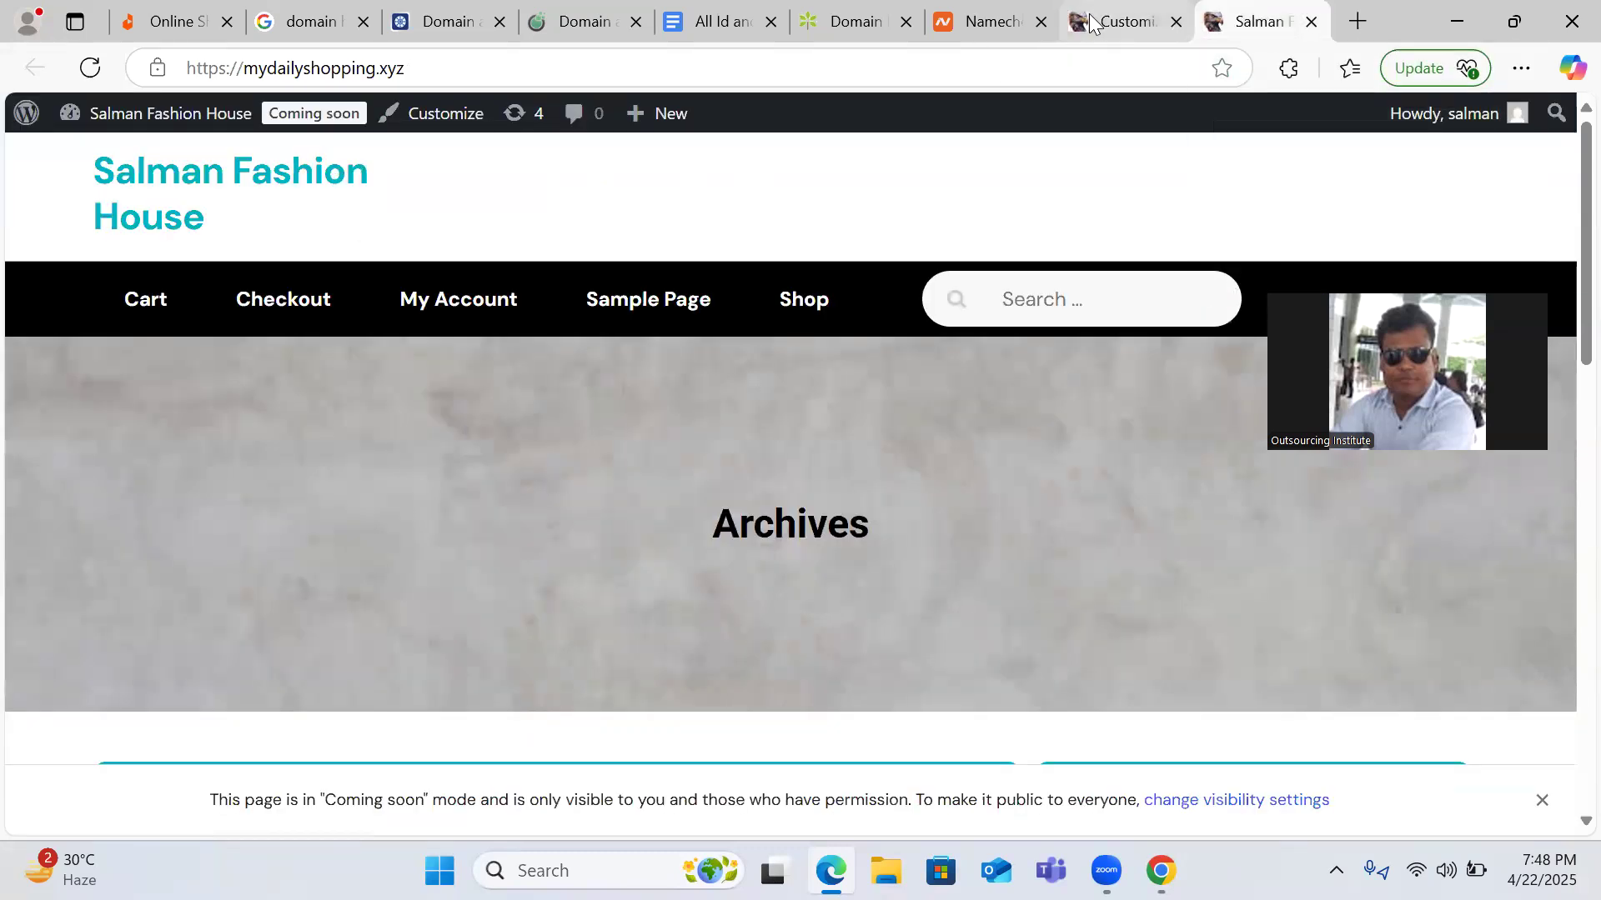
left_click(1113, 21)
left_click(212, 488)
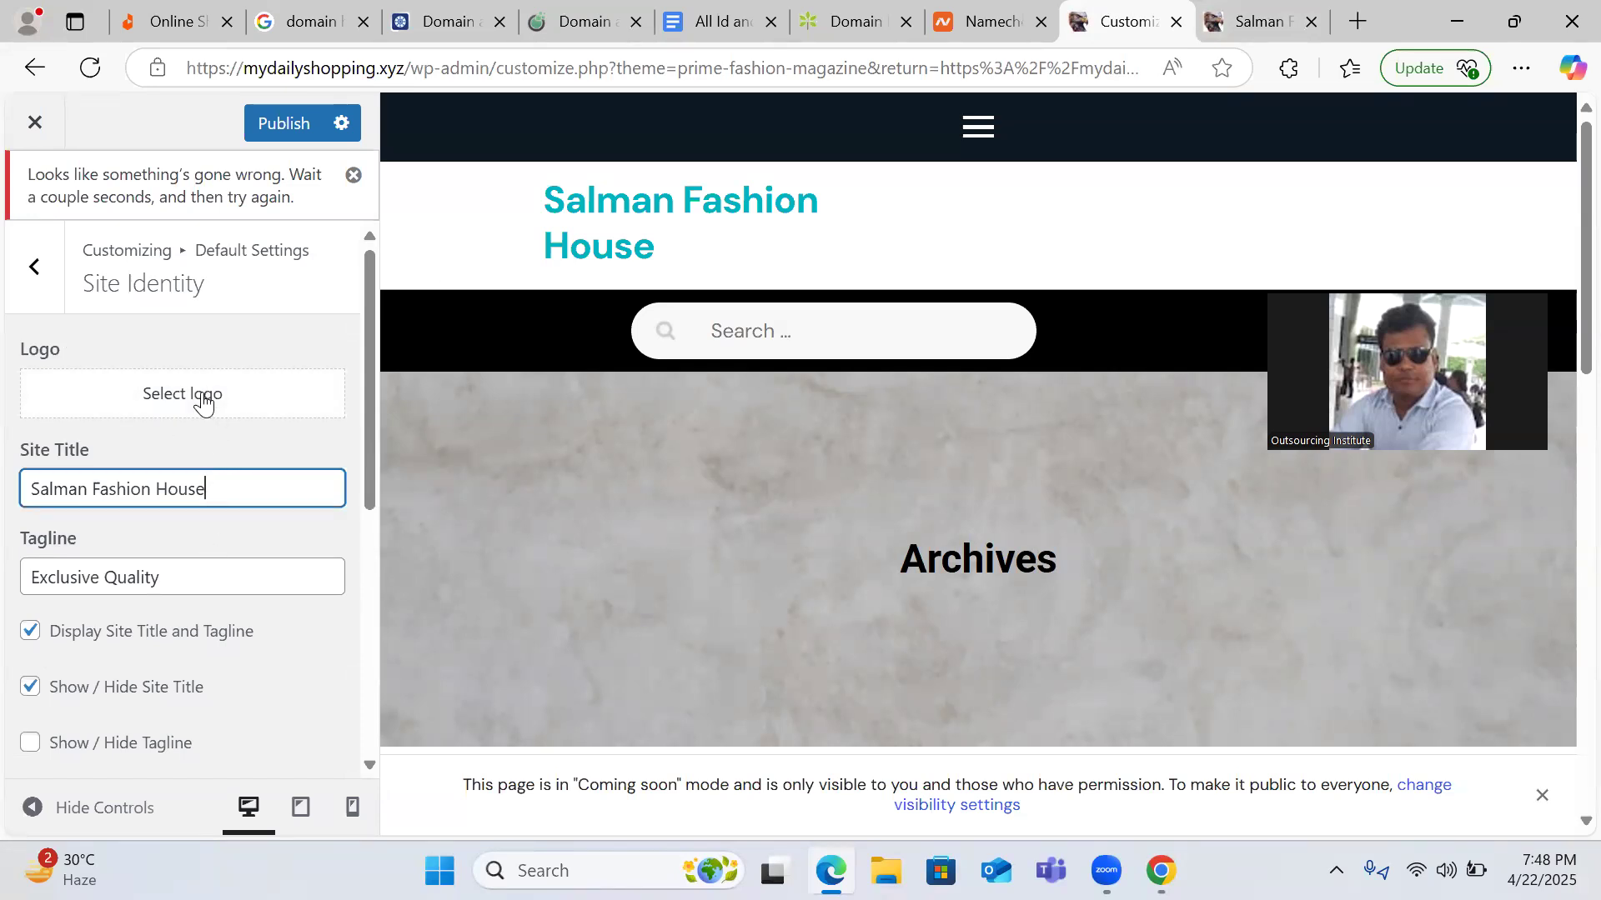
Check the live site again, then return to the Customizer's Default Settings sections
left_click(1263, 21)
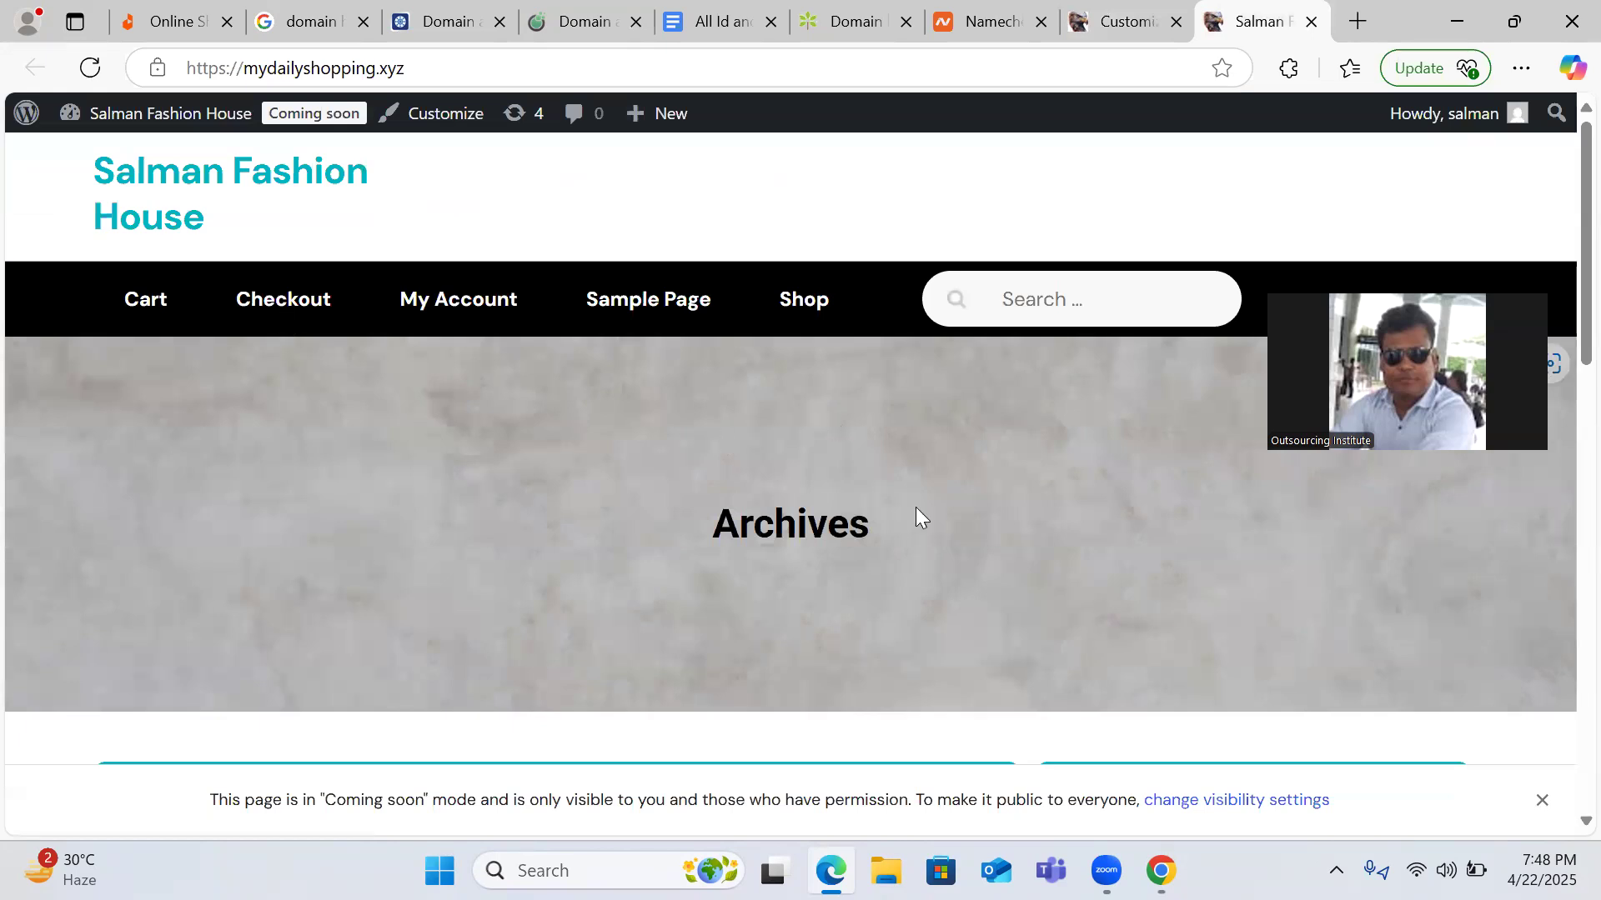
scroll(912, 525, "down", 3)
scroll(904, 554, "up", 3)
left_click(1117, 18)
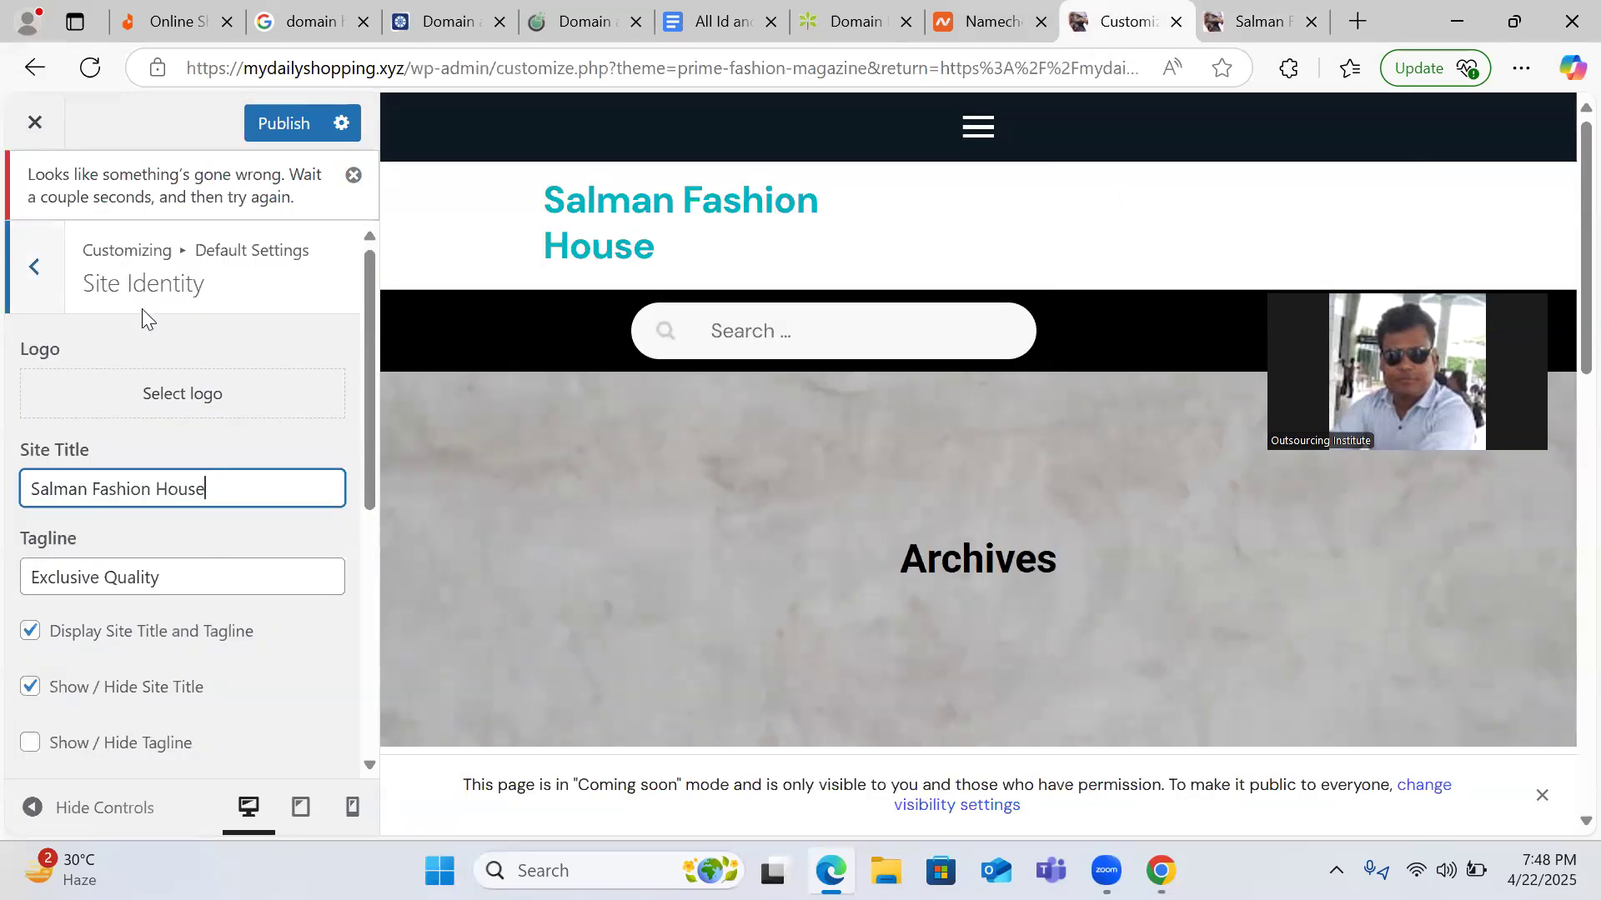
left_click(35, 269)
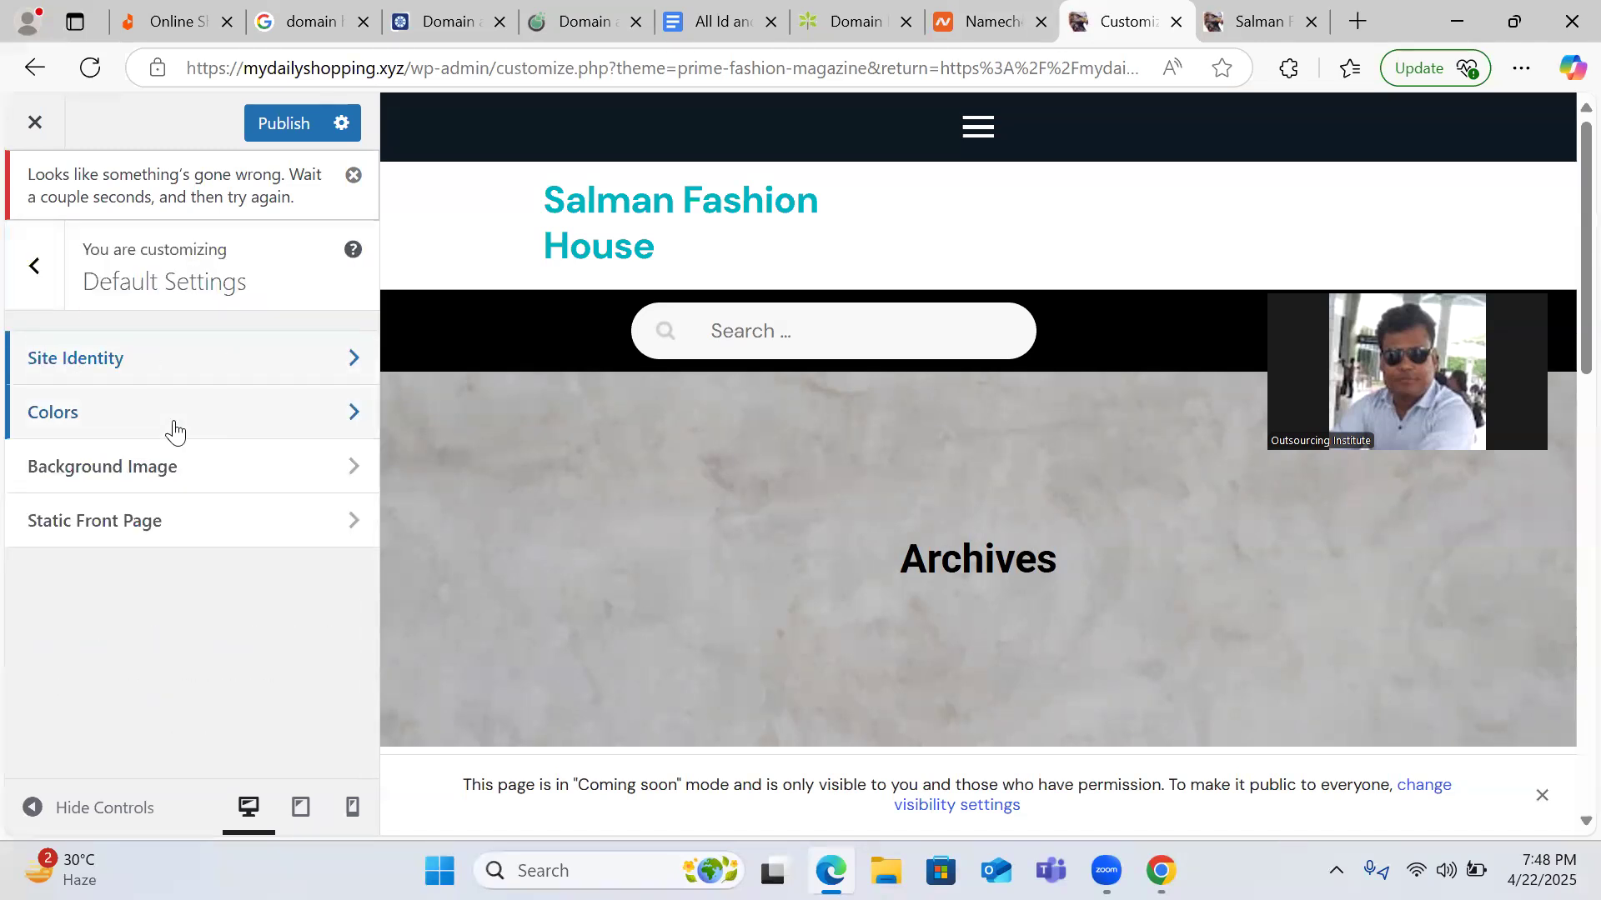
left_click(173, 417)
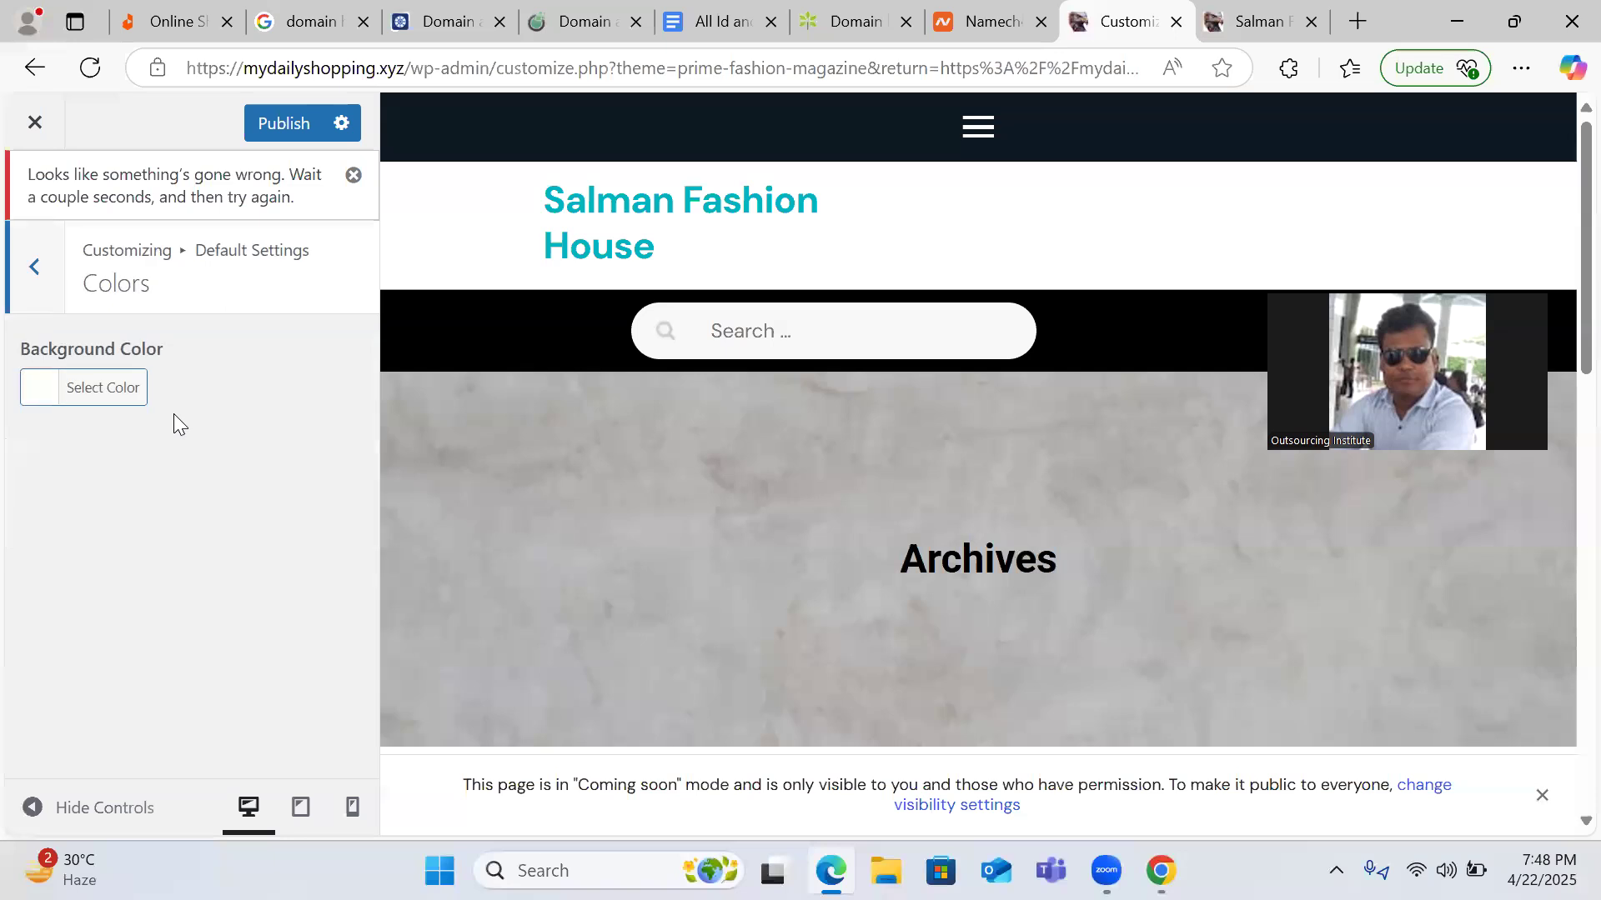
left_click(42, 398)
left_click(104, 682)
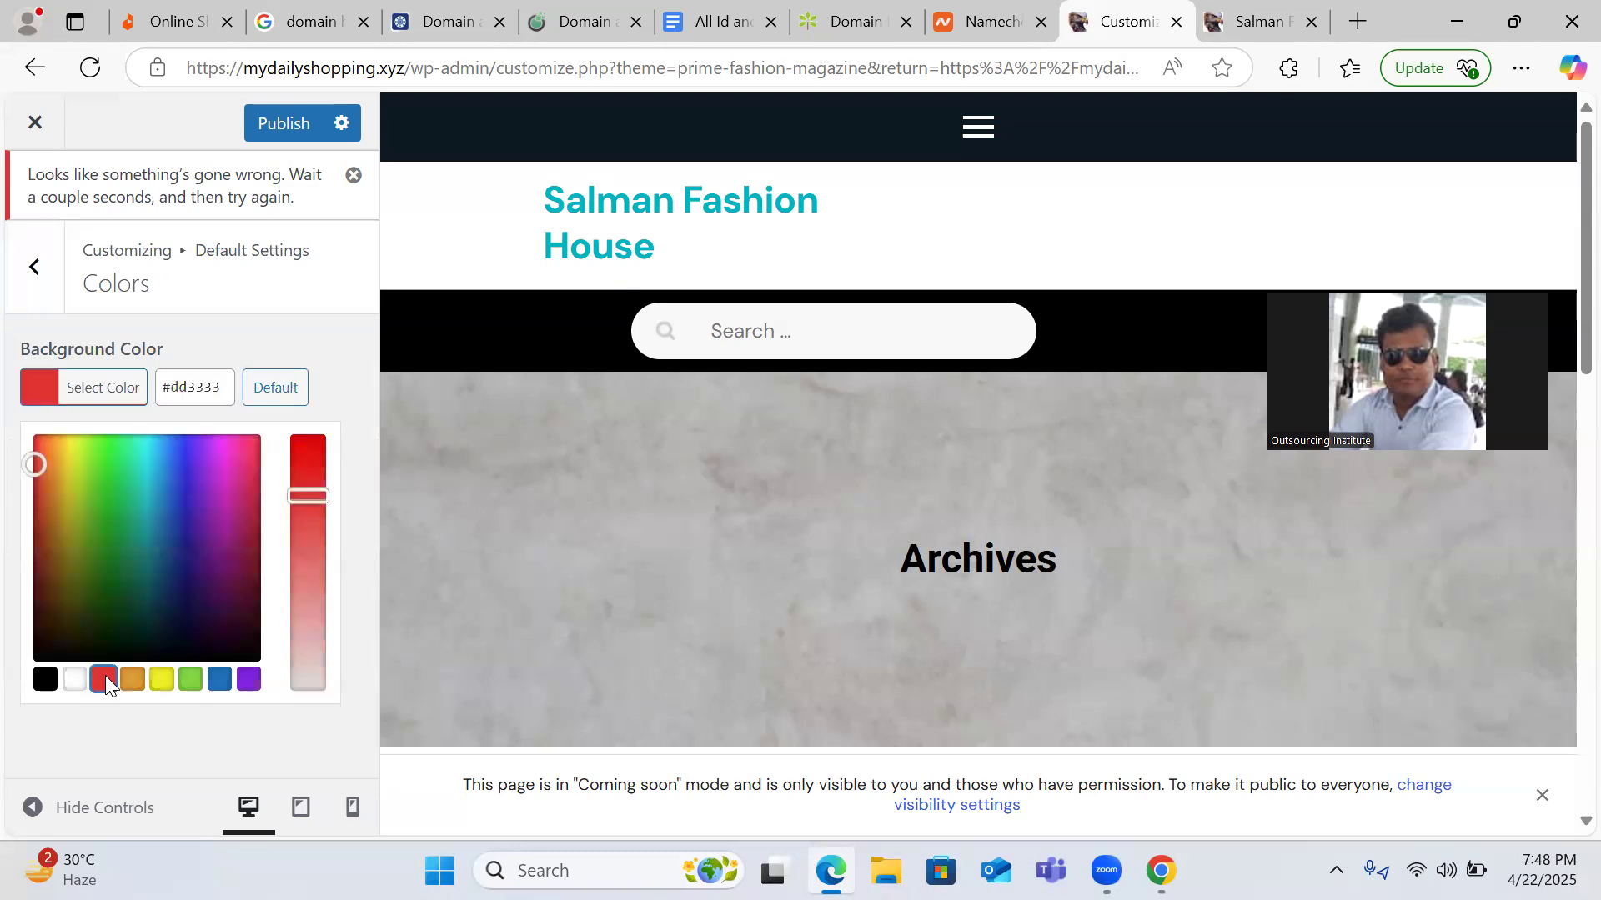
left_click(46, 449)
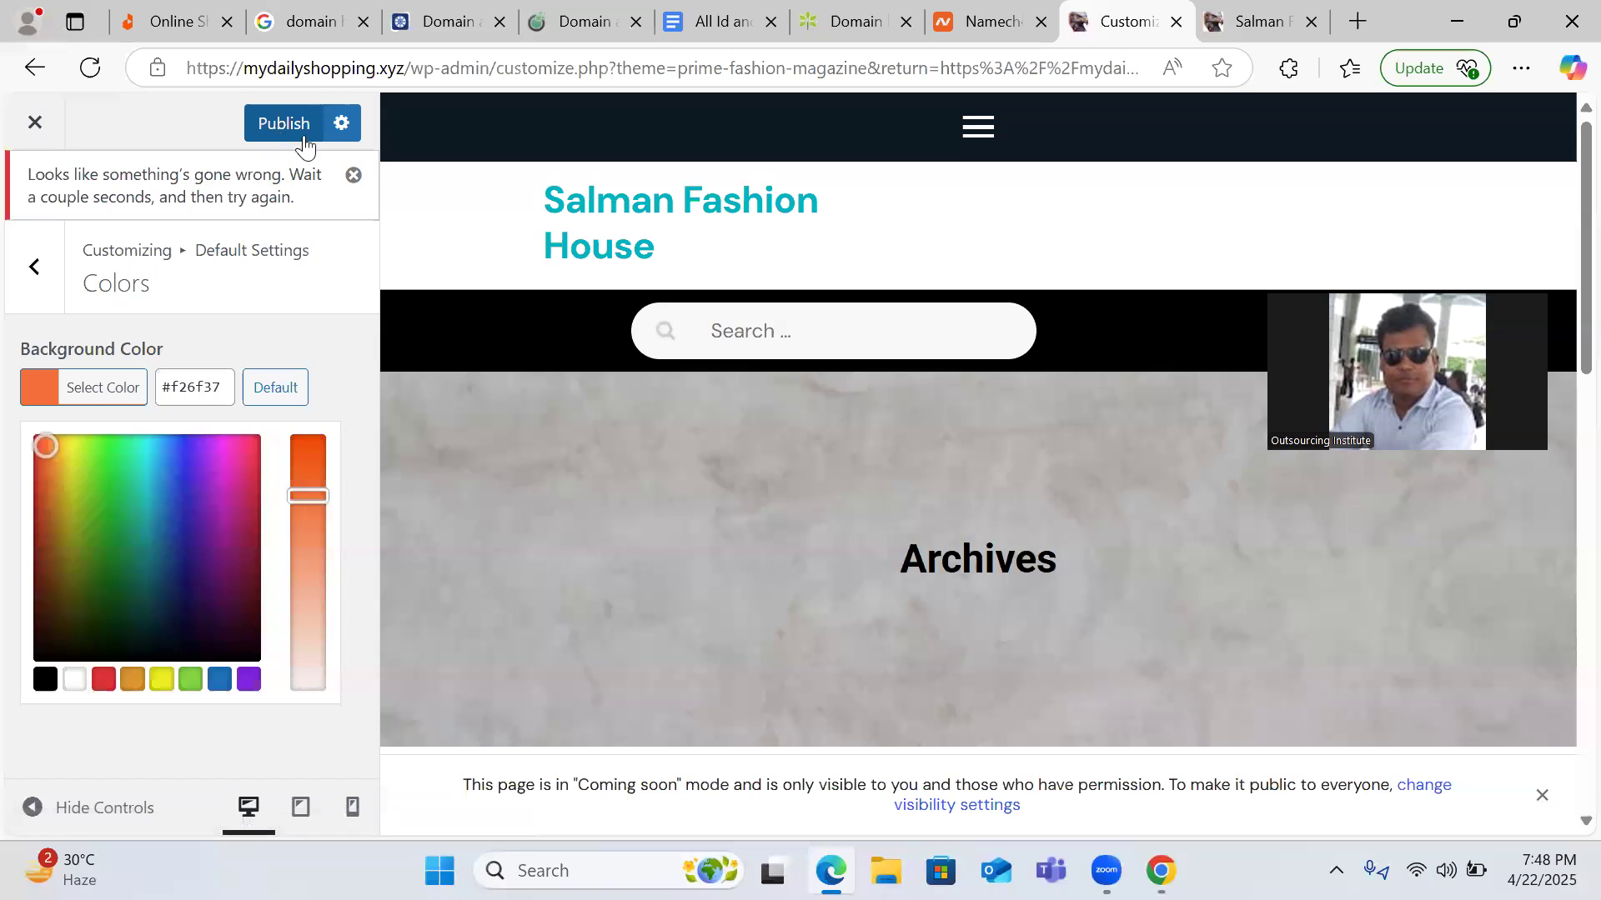
left_click_drag(307, 492, 315, 444)
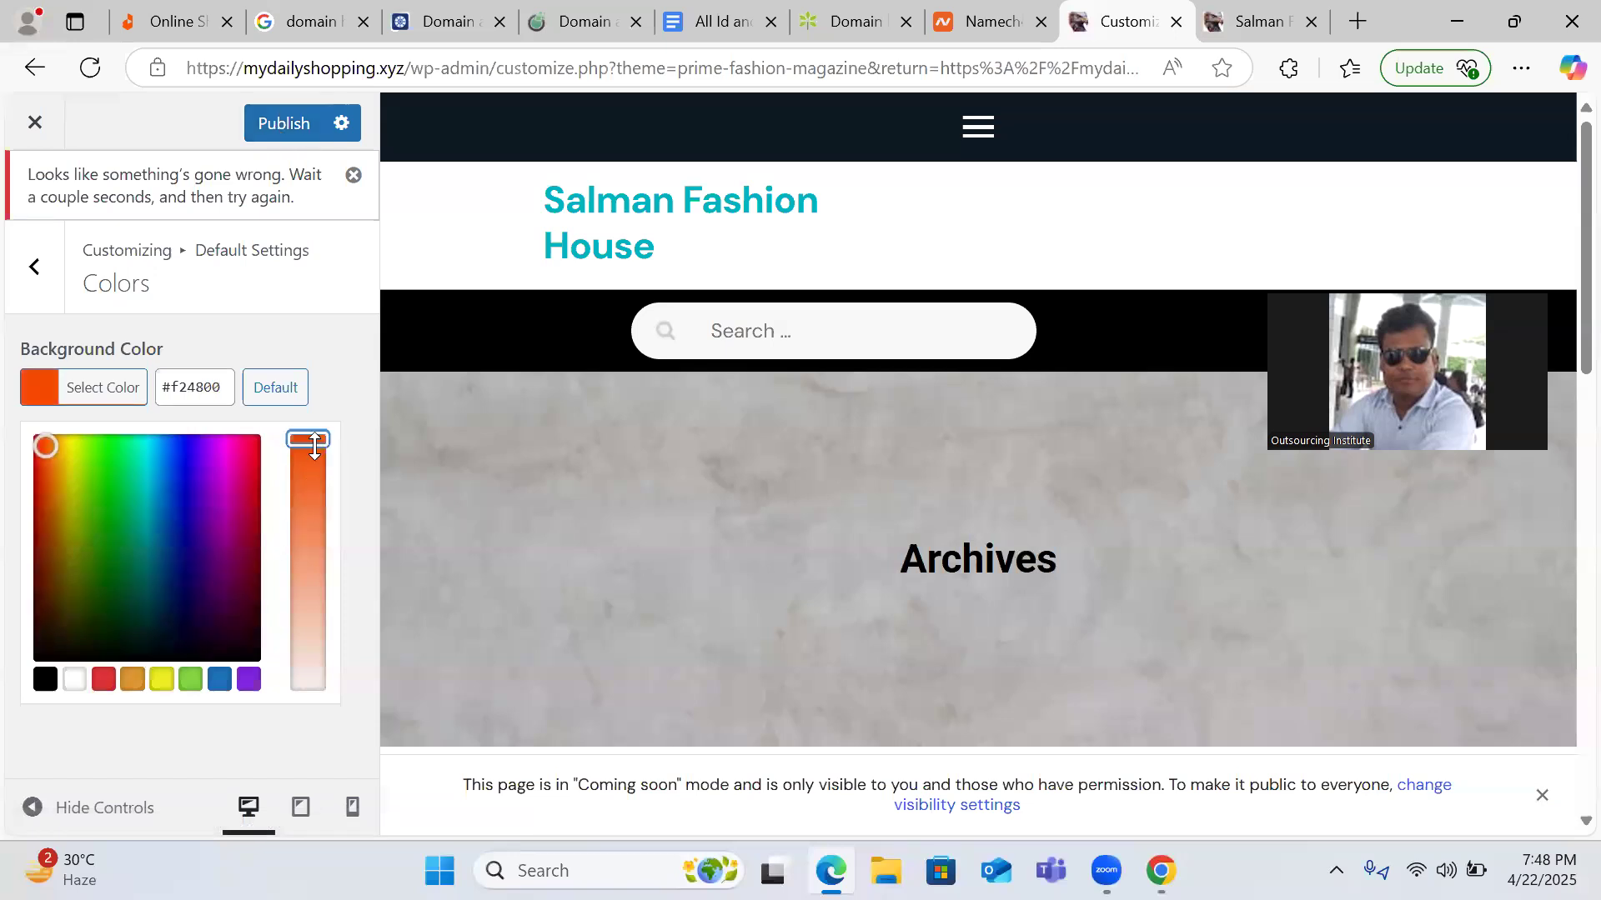
left_click(302, 125)
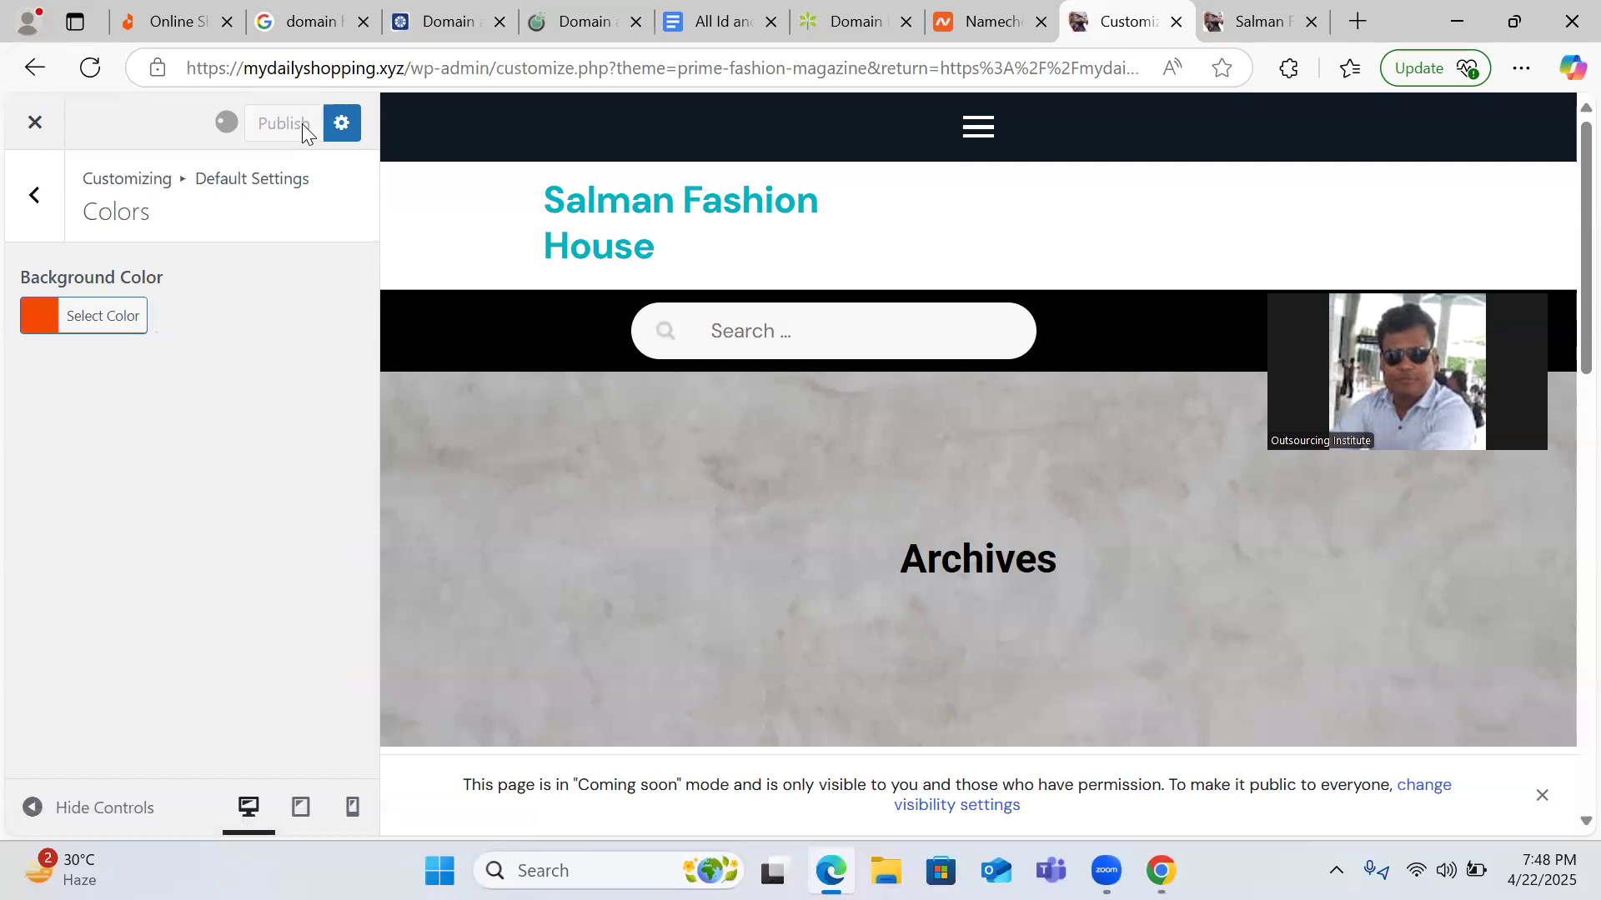
left_click(296, 124)
left_click(1213, 25)
left_click(90, 70)
scroll(957, 450, "down", 5)
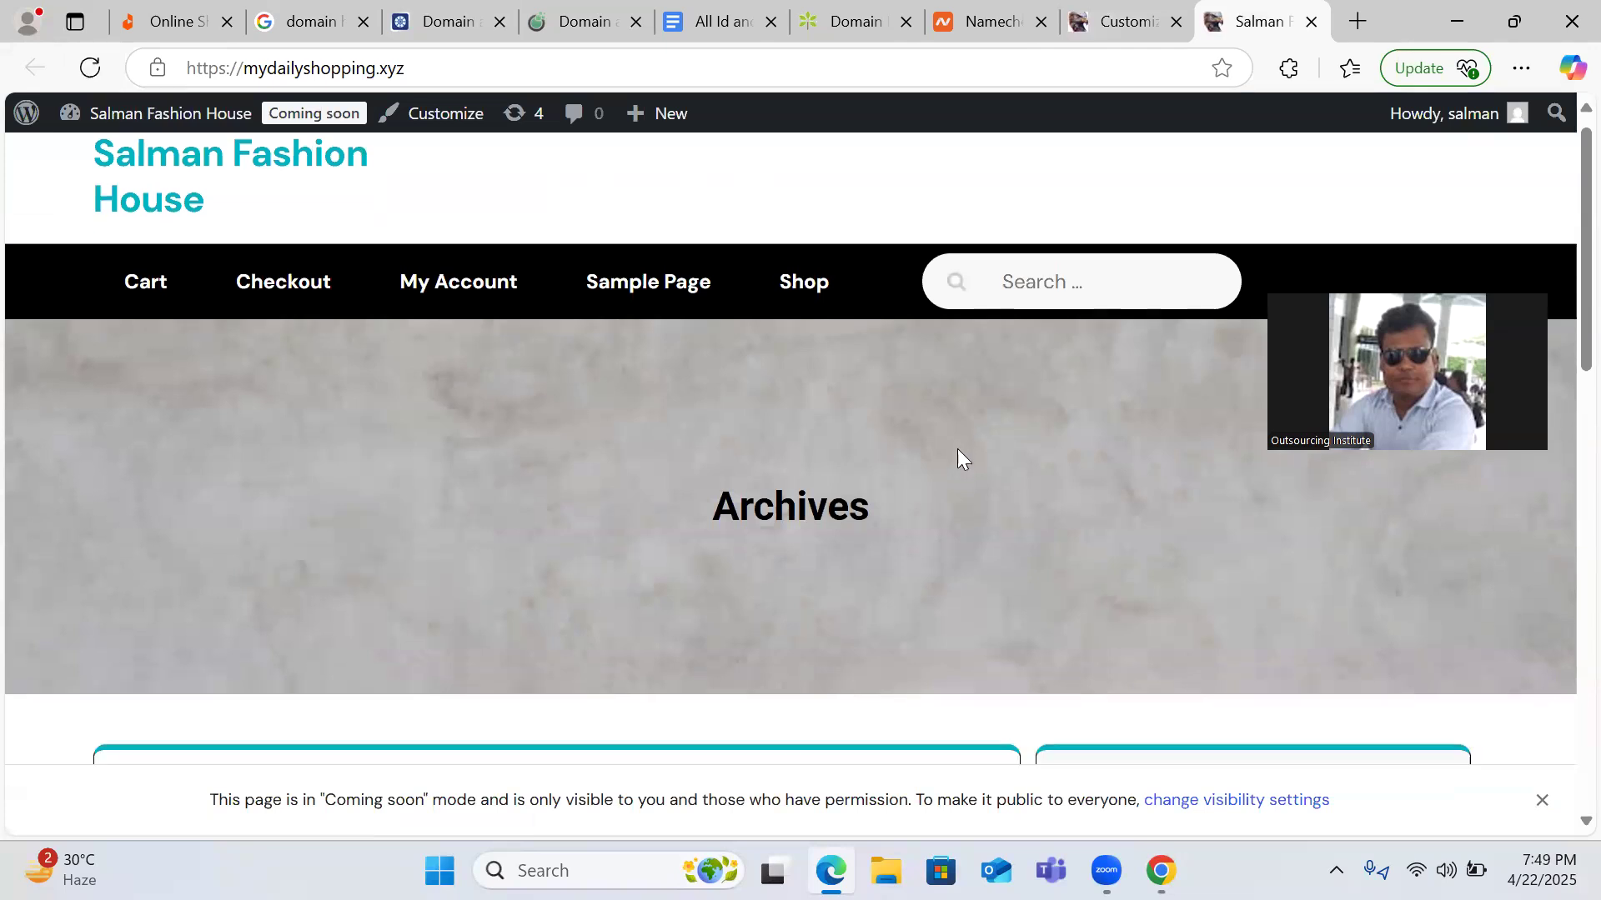
scroll(947, 464, "up", 5)
left_click(1117, 21)
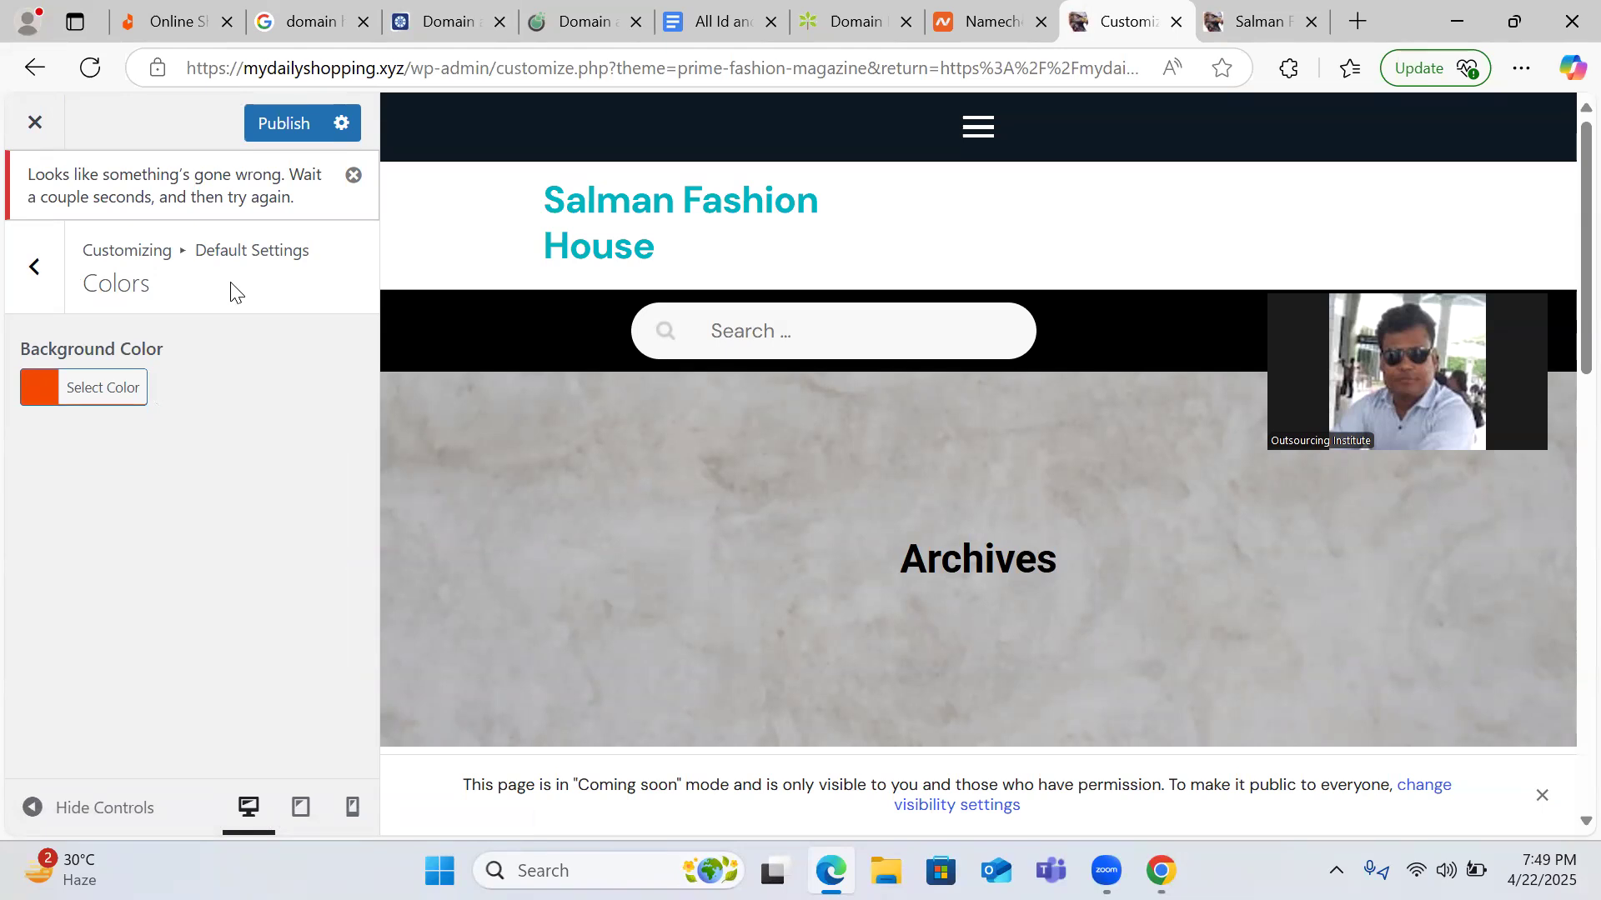
left_click(38, 268)
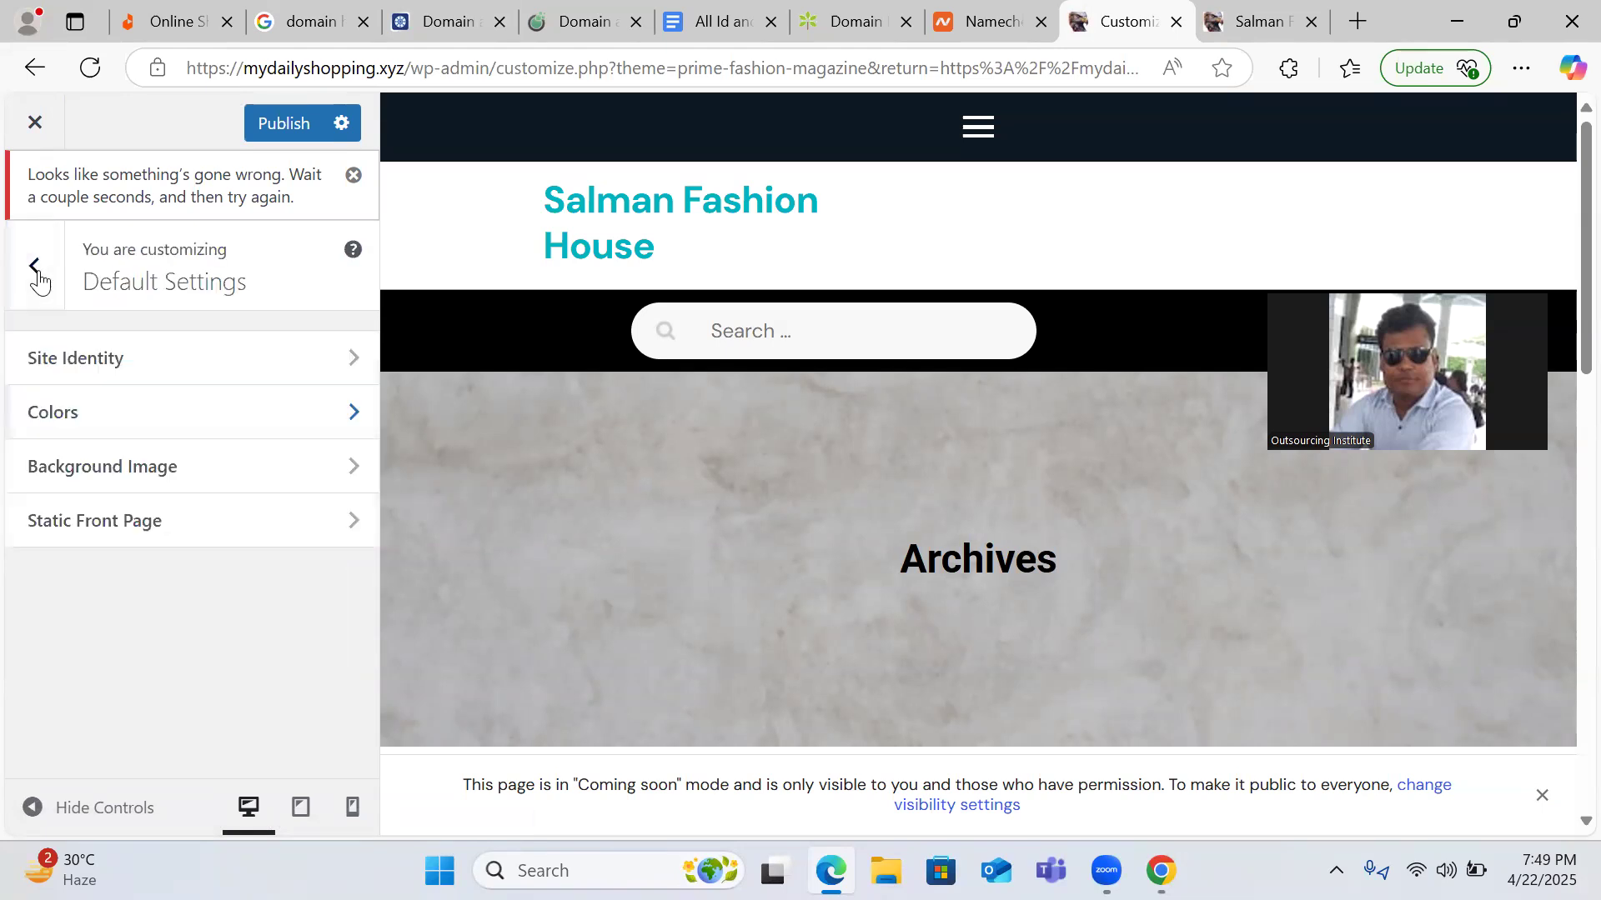
left_click(270, 417)
left_click(38, 387)
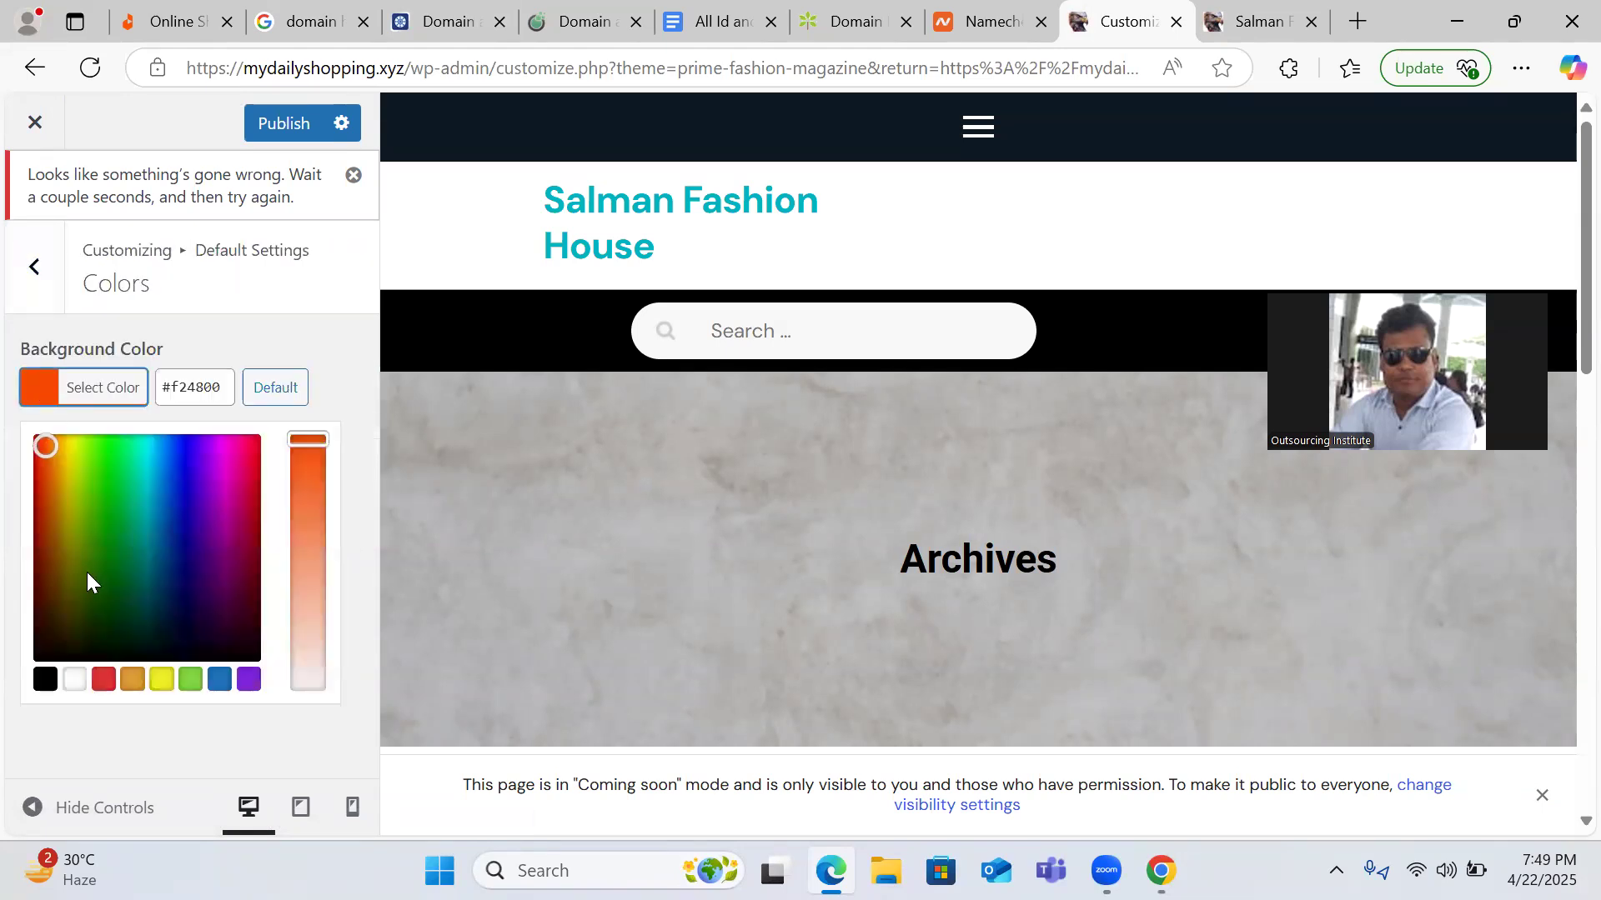
left_click(74, 679)
left_click(288, 125)
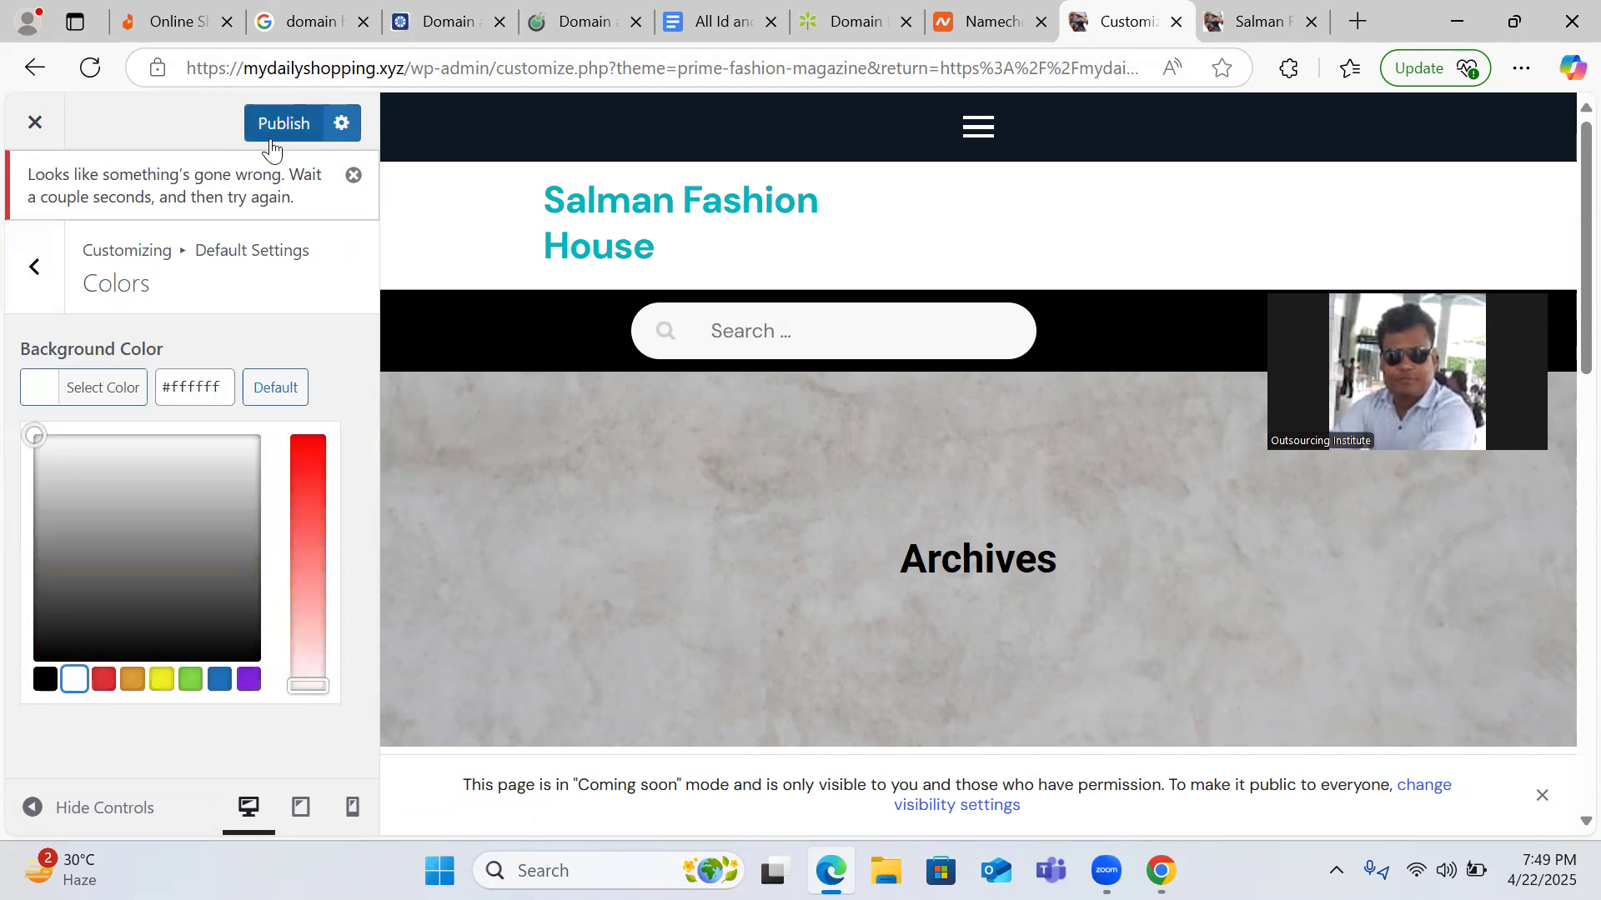
left_click(34, 267)
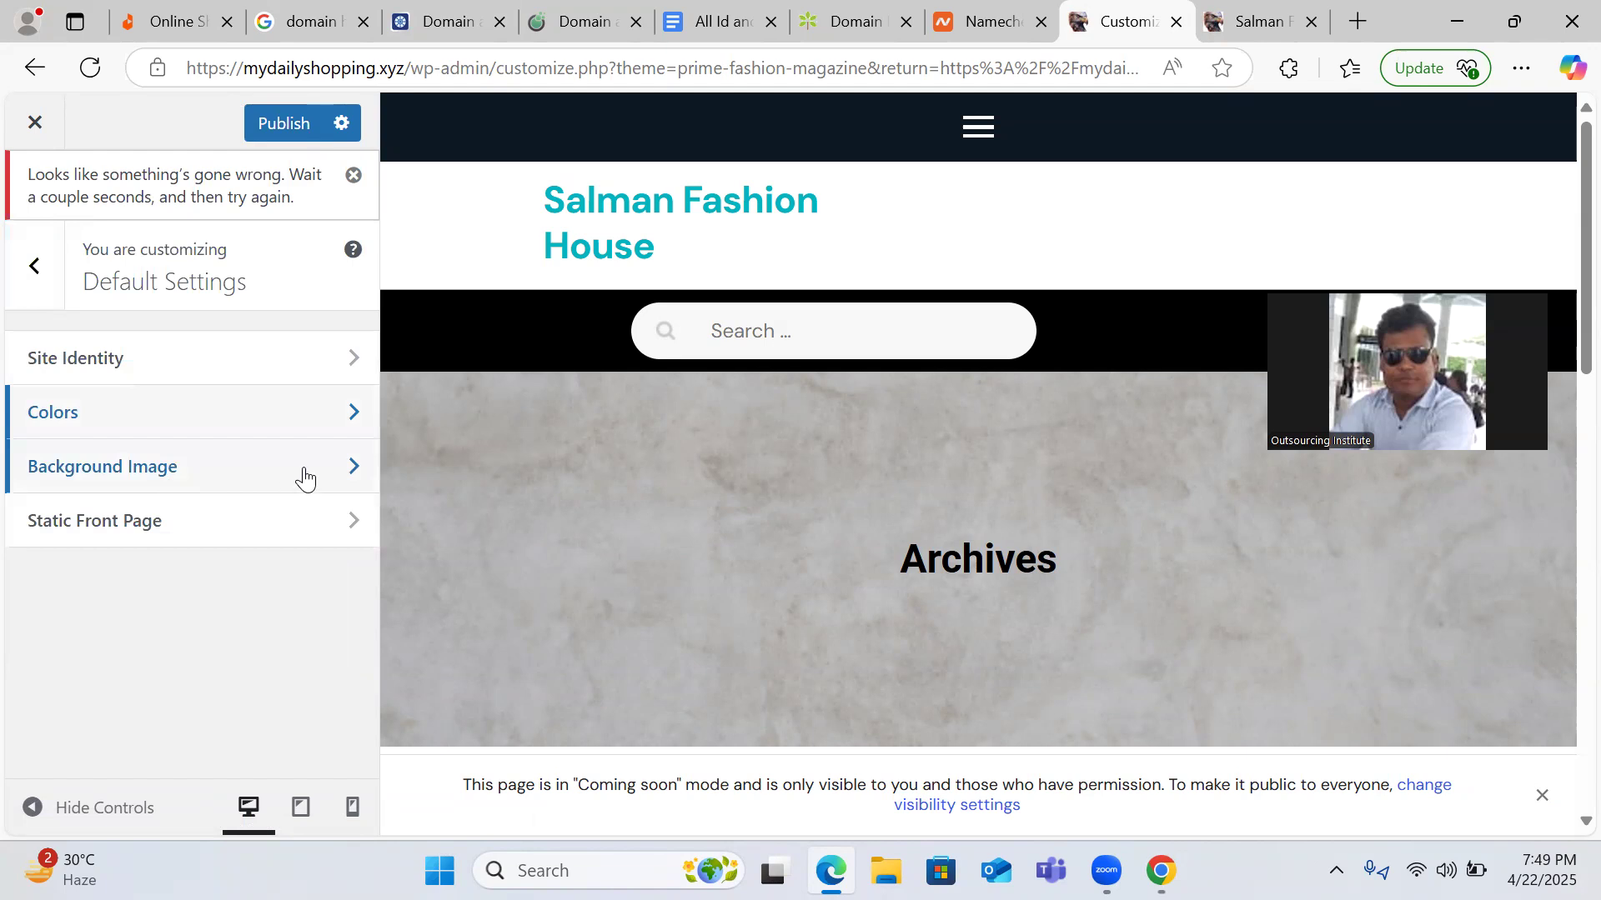
left_click(305, 476)
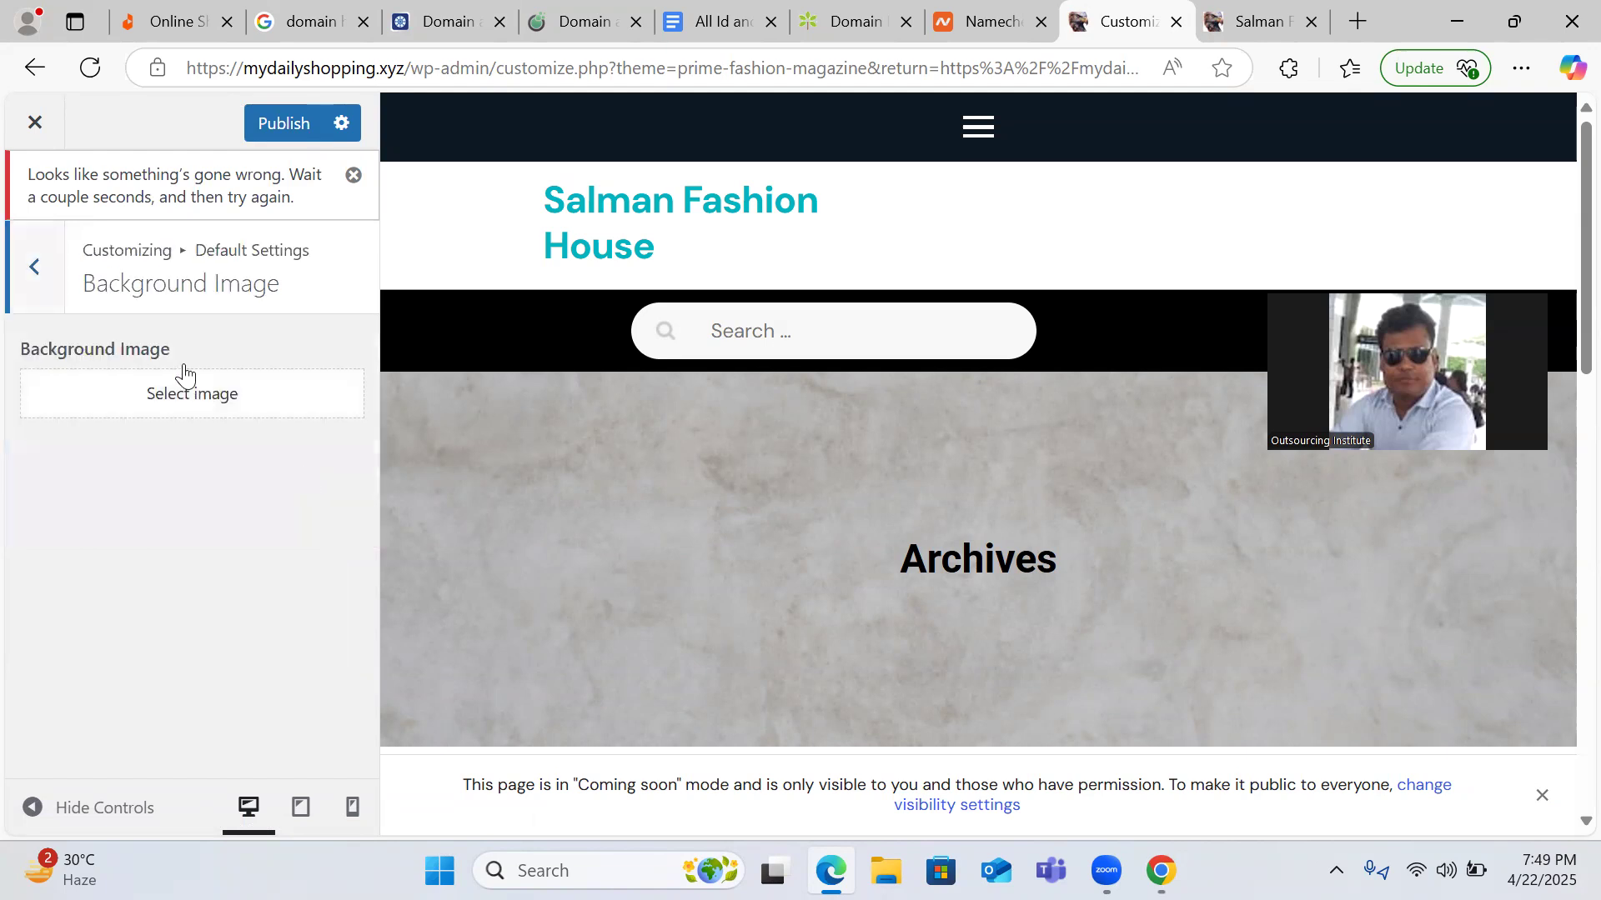
scroll(983, 476, "down", 4)
scroll(958, 464, "up", 4)
left_click(204, 401)
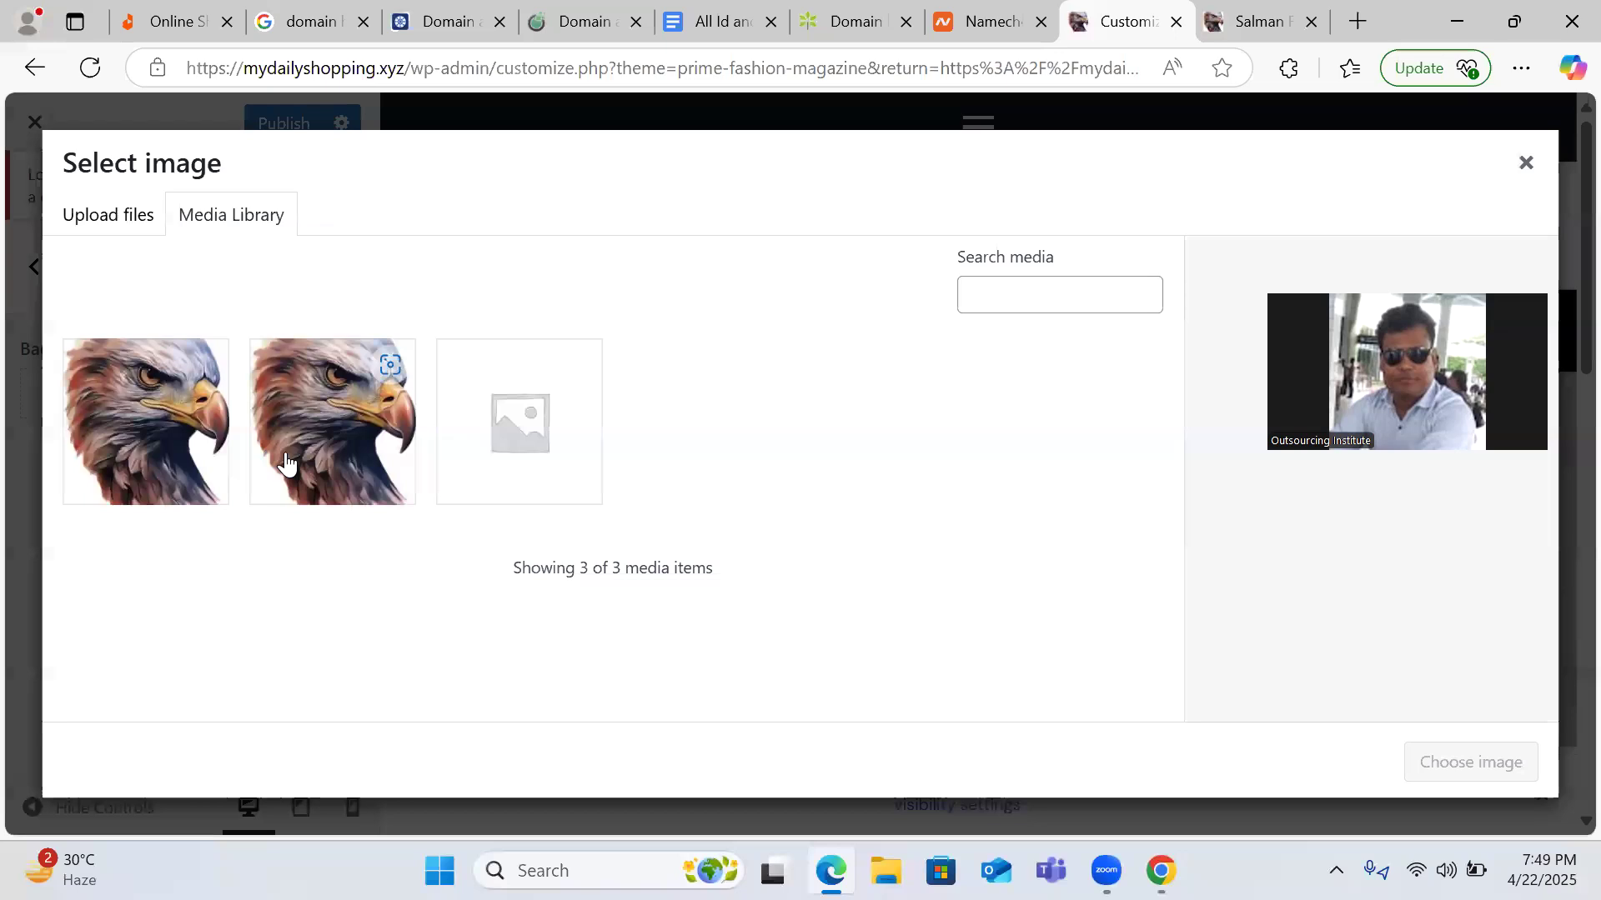
left_click(286, 463)
left_click(1467, 781)
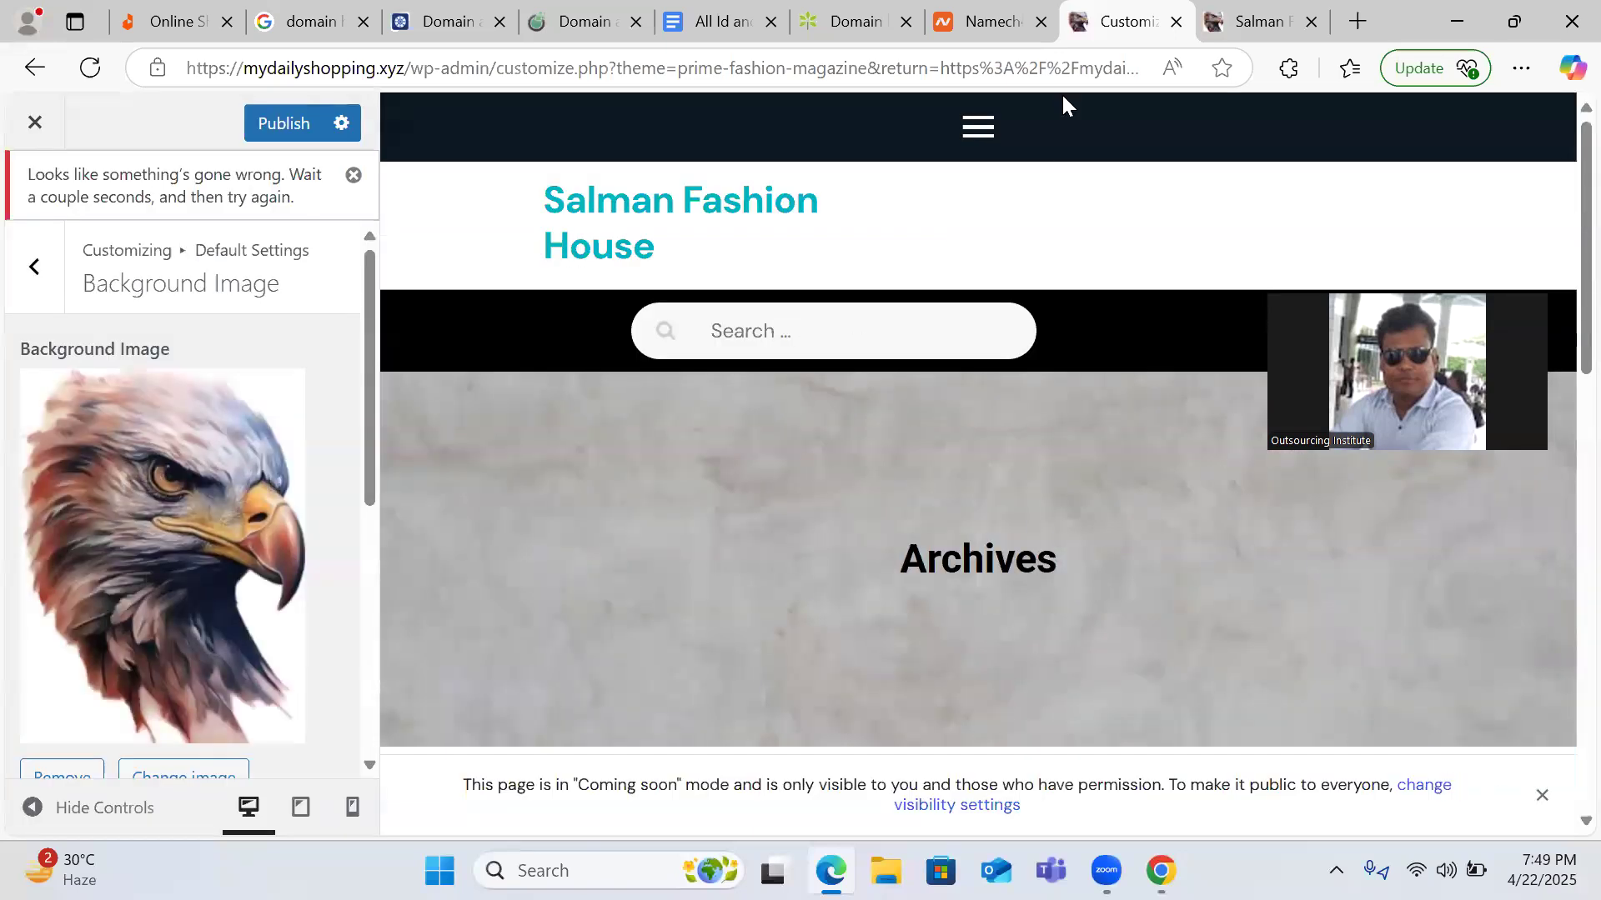
left_click(276, 130)
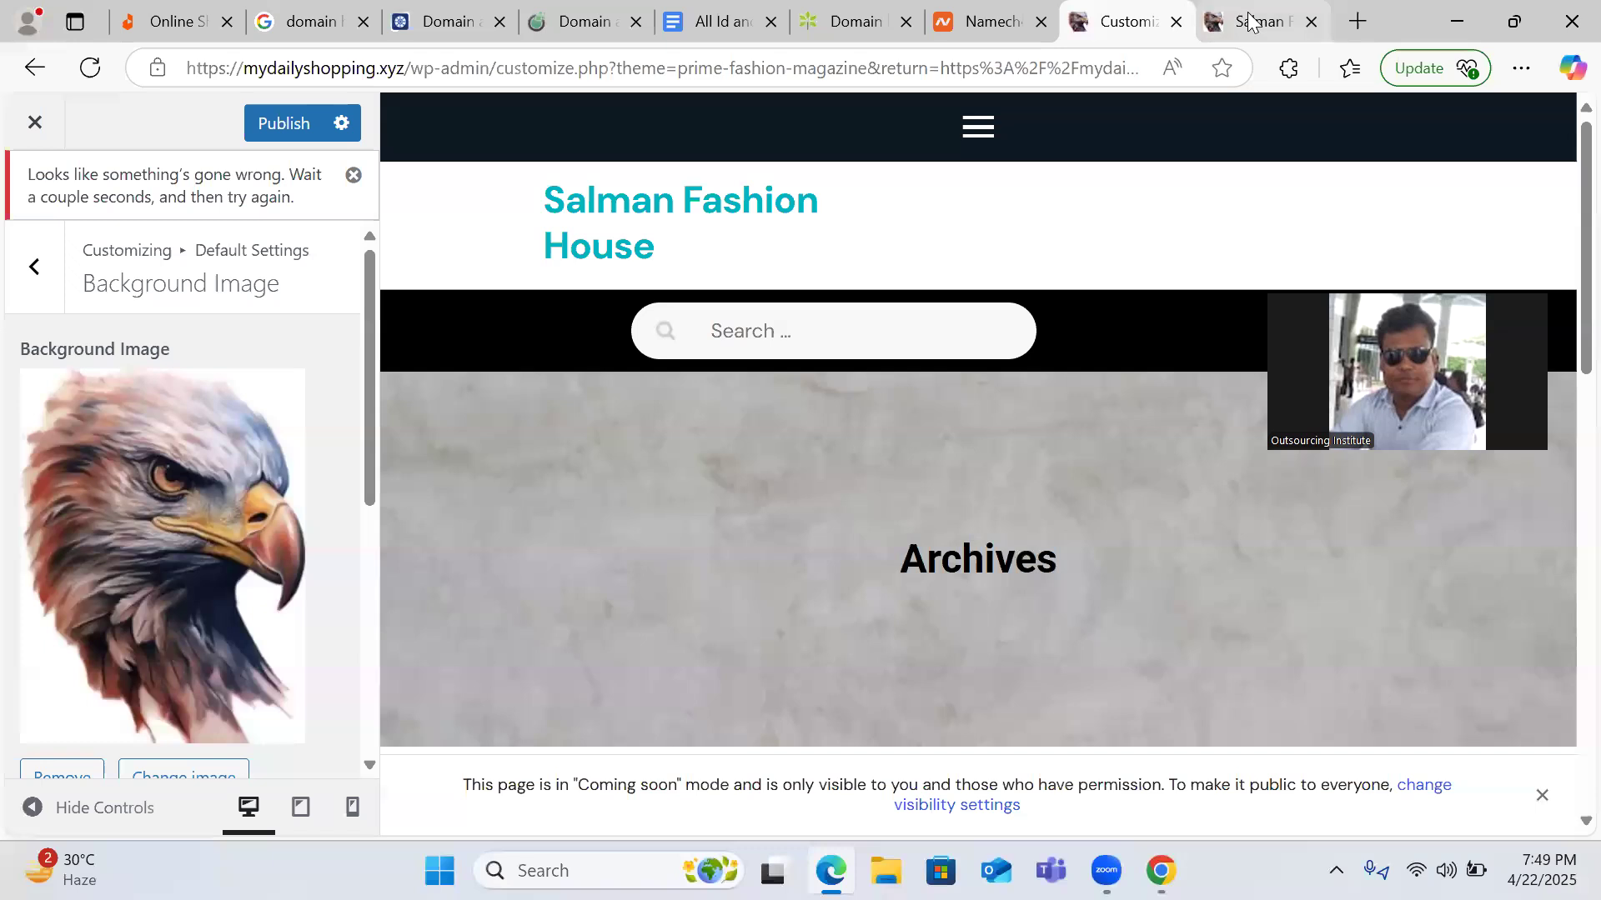
left_click(1249, 22)
left_click(99, 70)
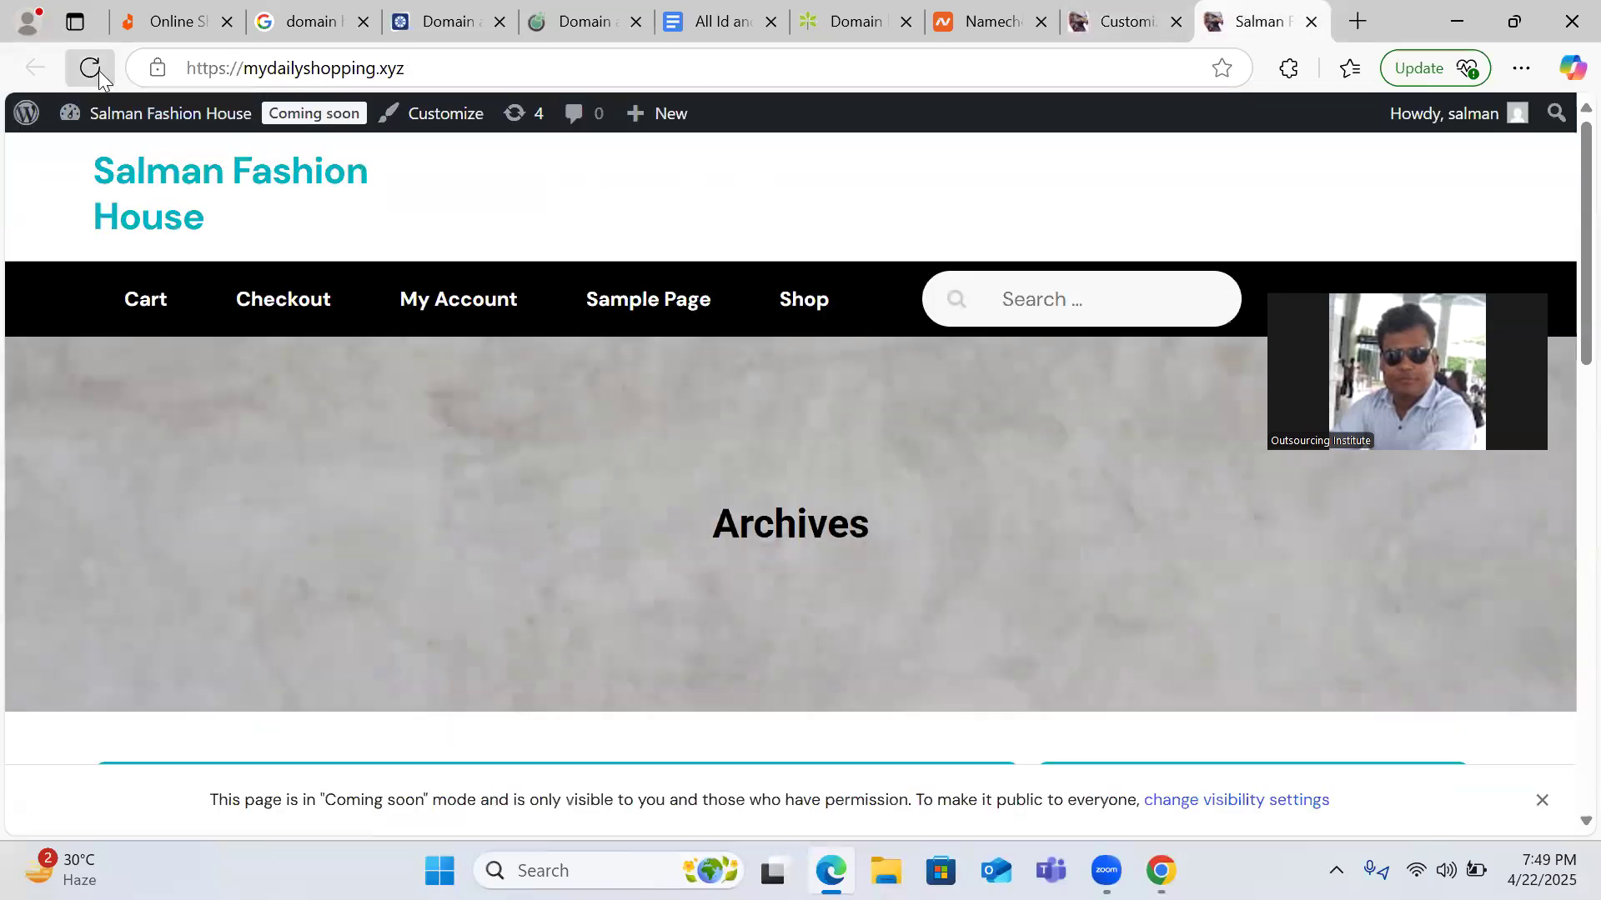
scroll(932, 485, "down", 8)
scroll(936, 540, "down", 10)
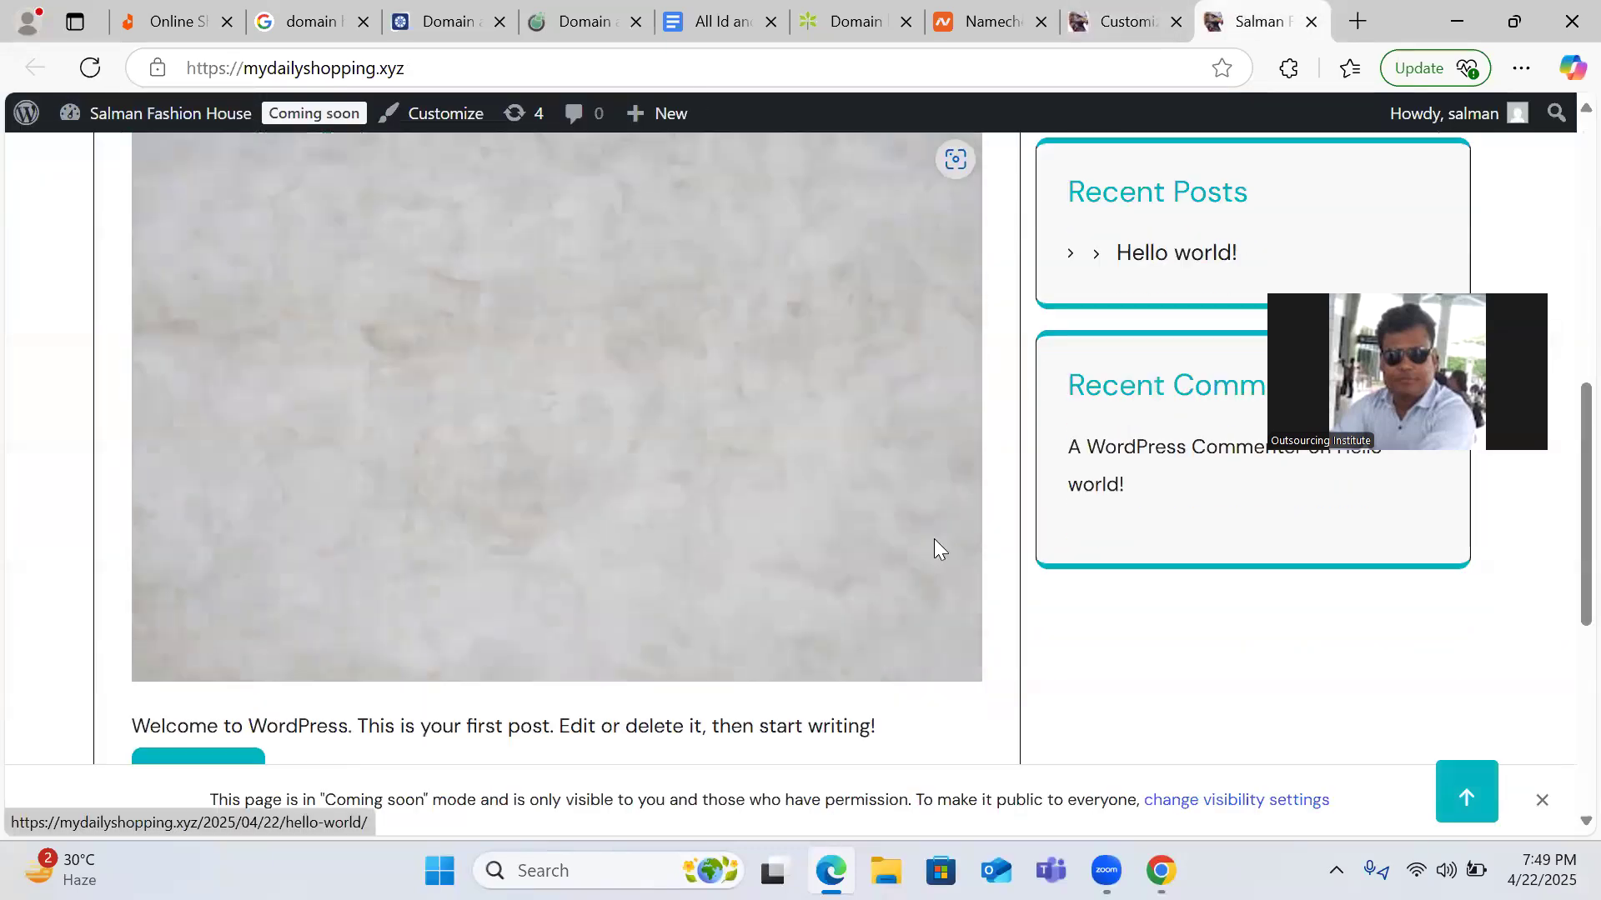
scroll(950, 465, "up", 15)
left_click(1095, 11)
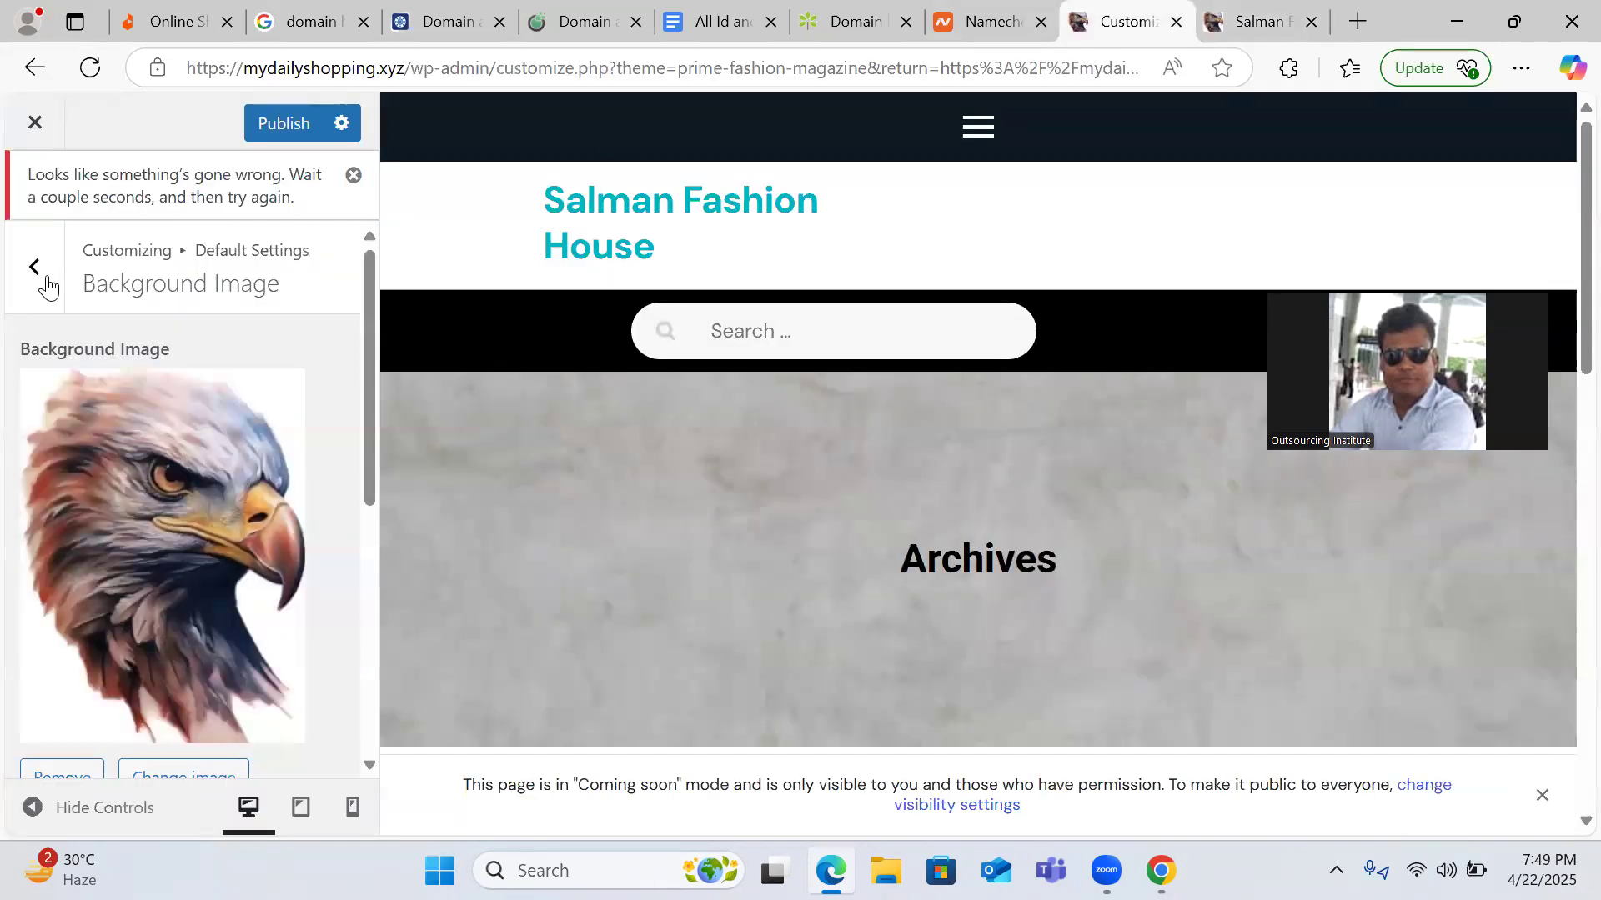
scroll(207, 661, "down", 2)
left_click(61, 652)
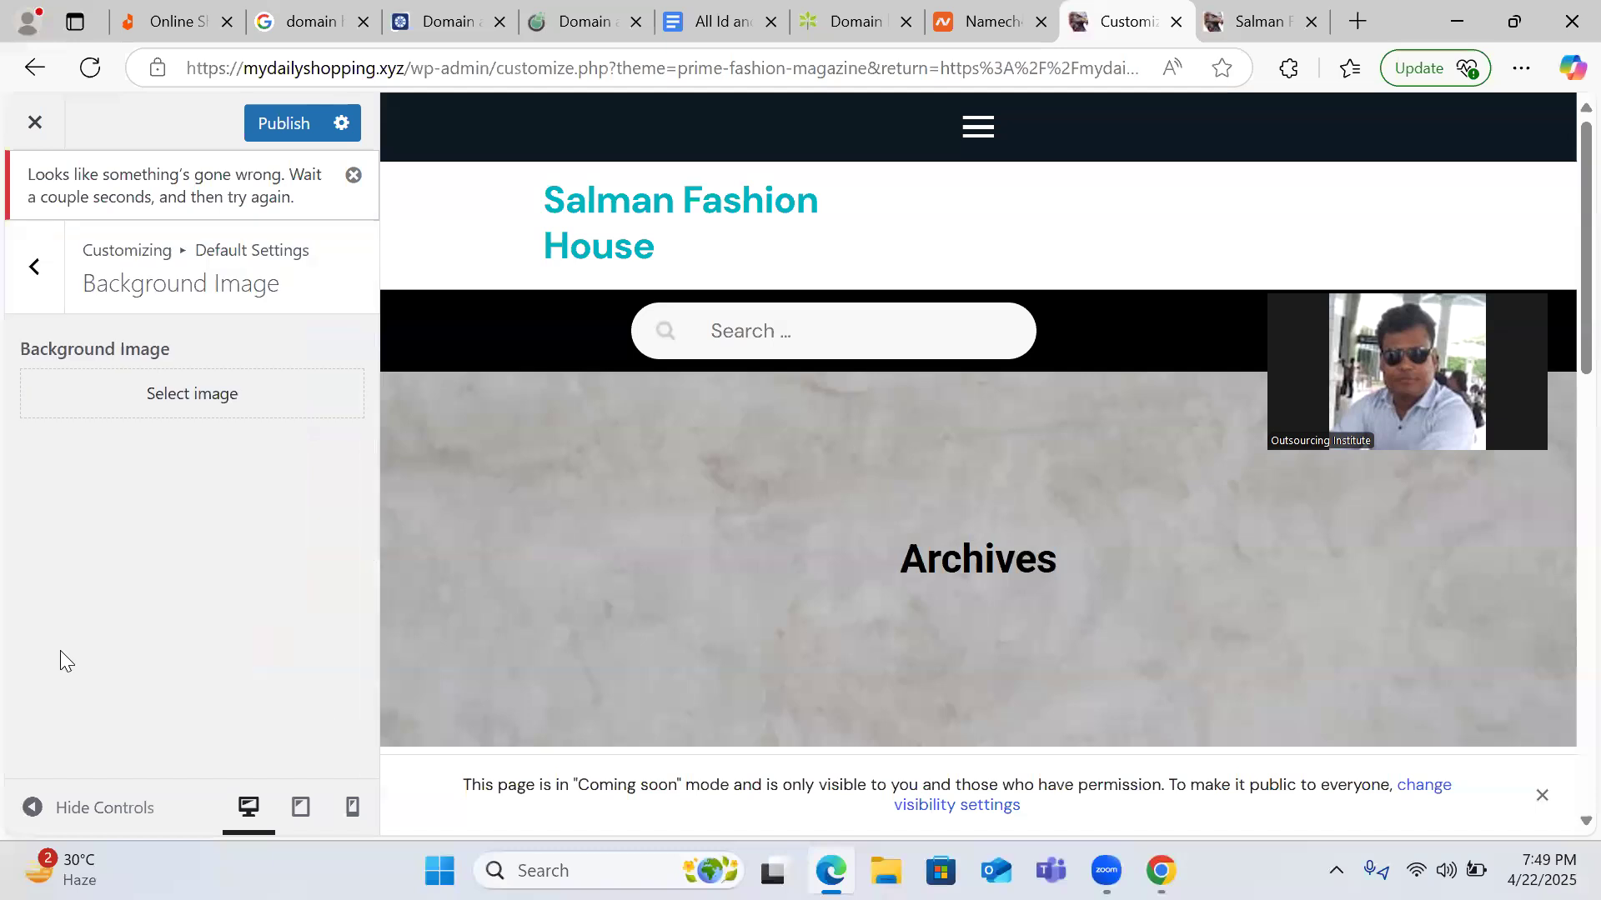
left_click(63, 291)
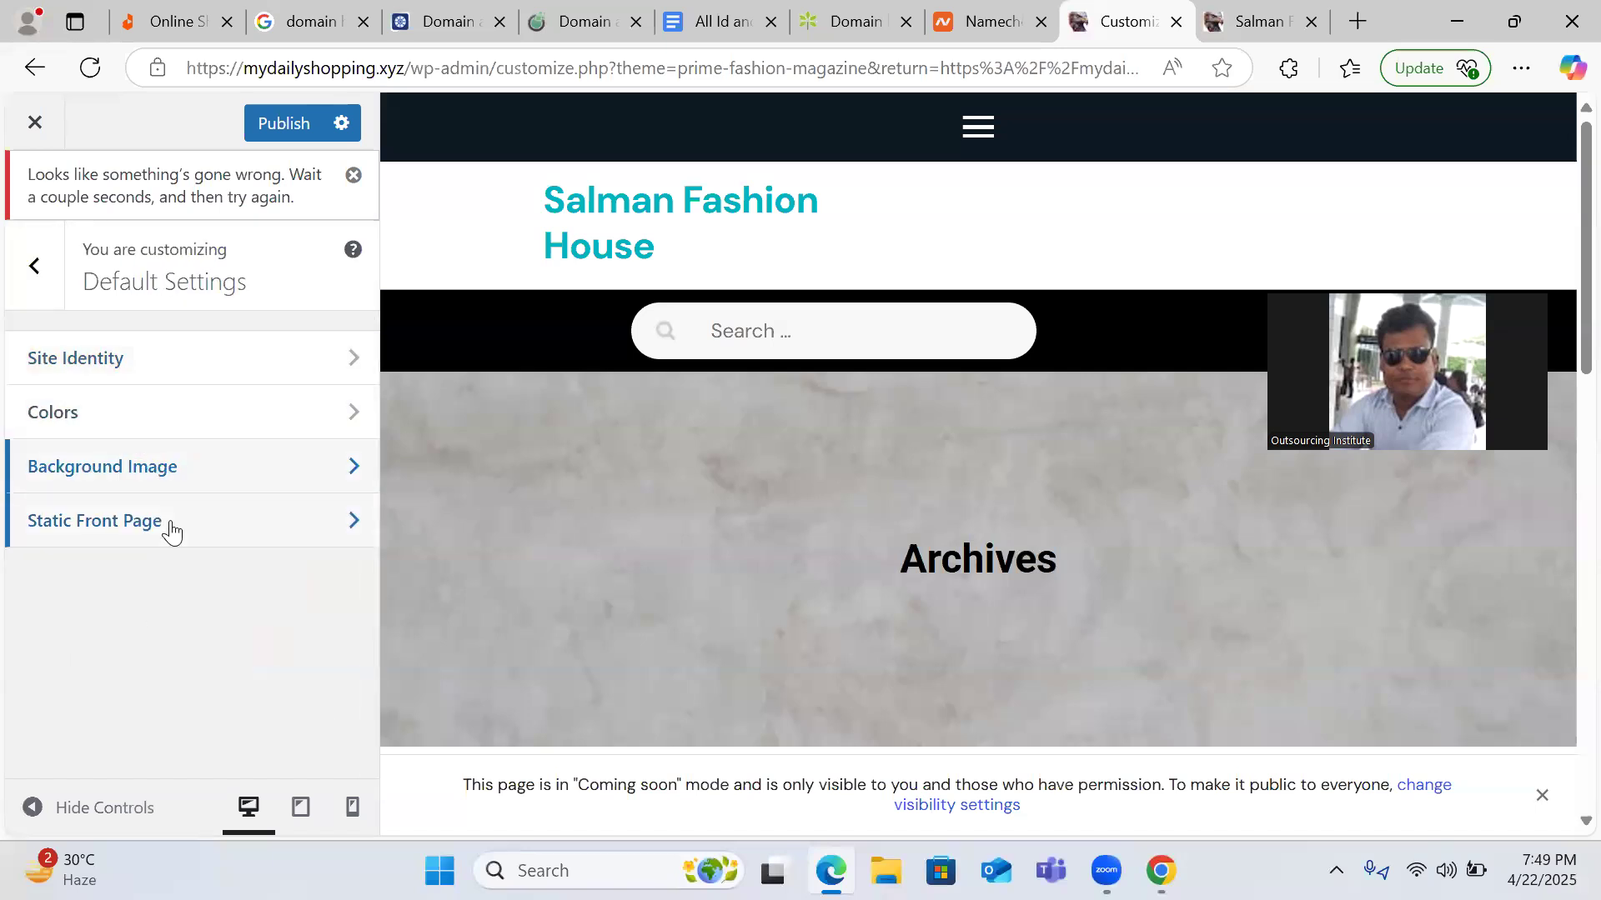
Set the front page to display 'A static page', leaving the Homepage and Posts page dropdowns unchanged
left_click(329, 528)
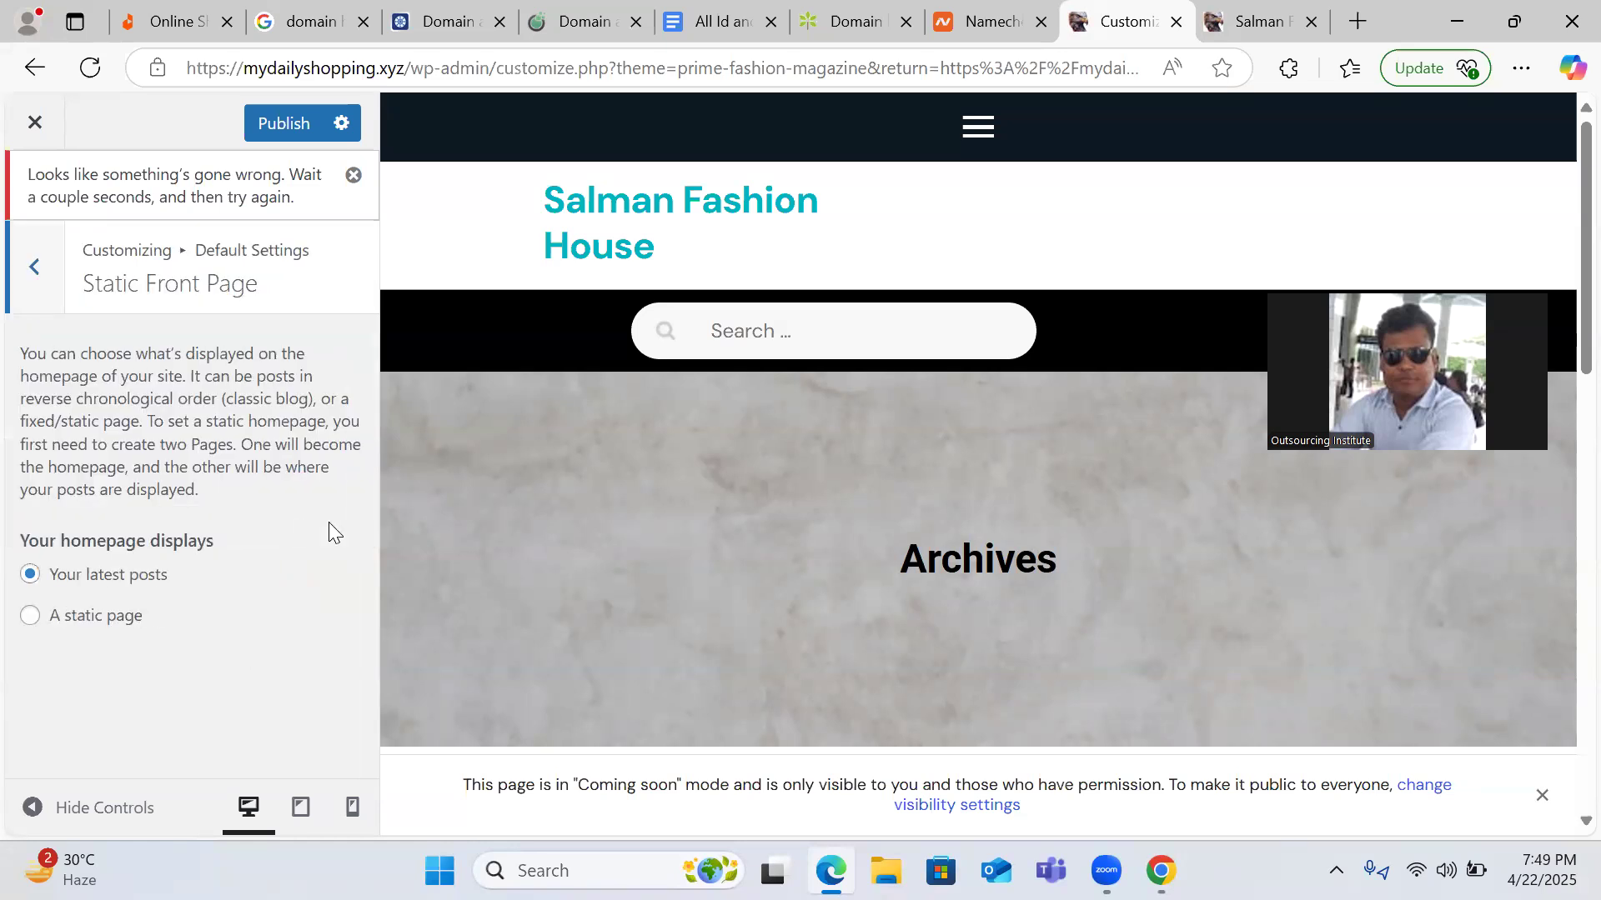
left_click(35, 266)
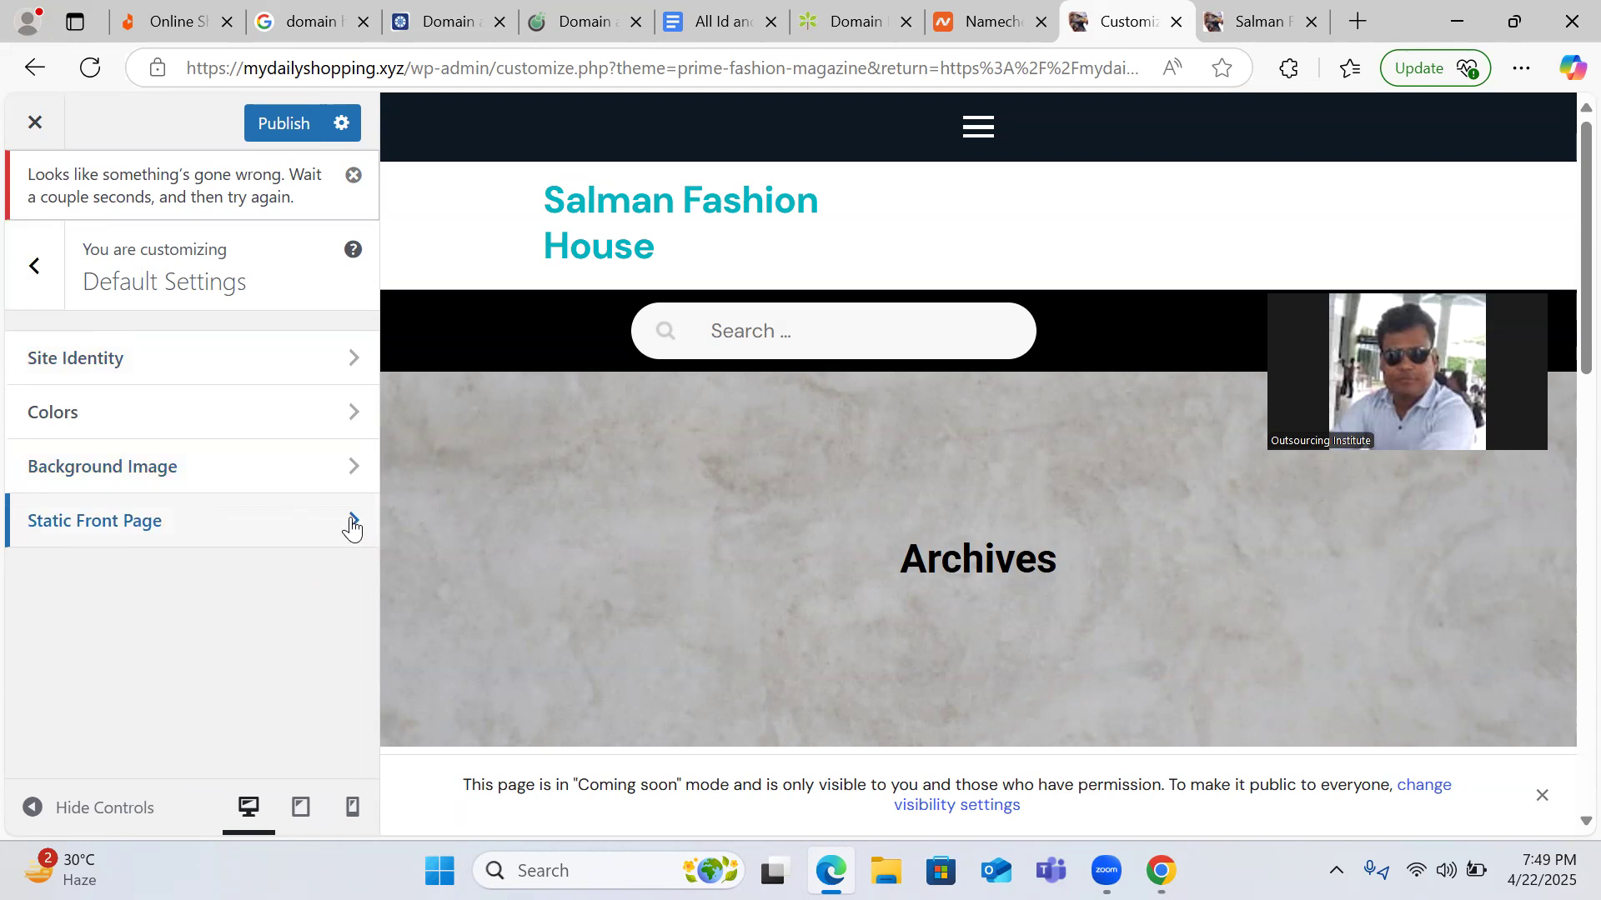
left_click(350, 525)
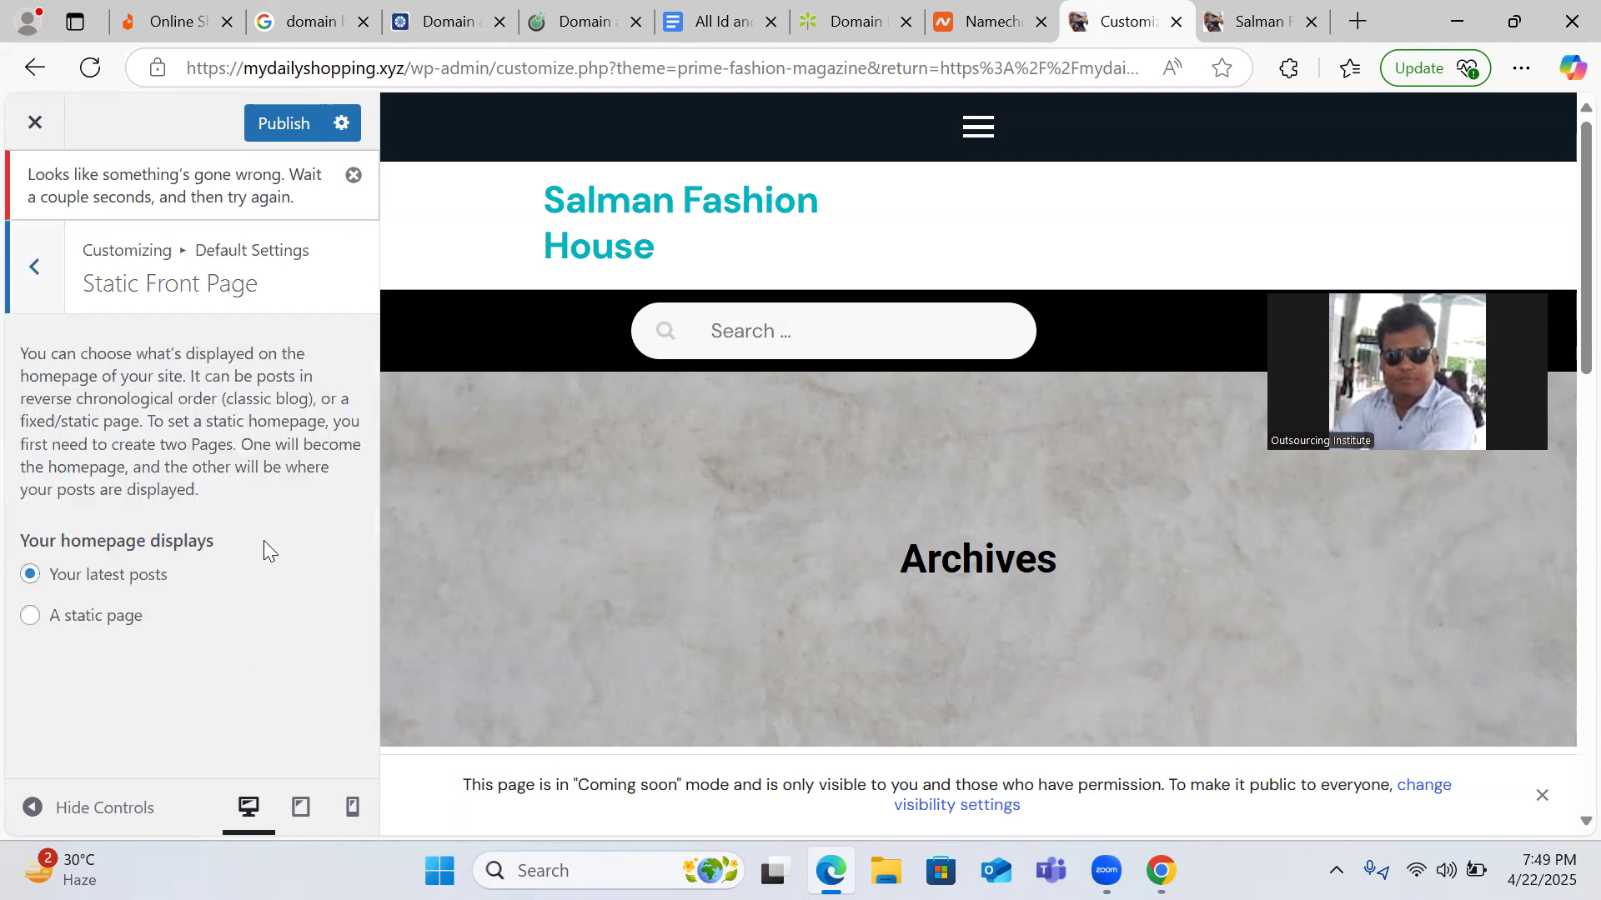
left_click(88, 617)
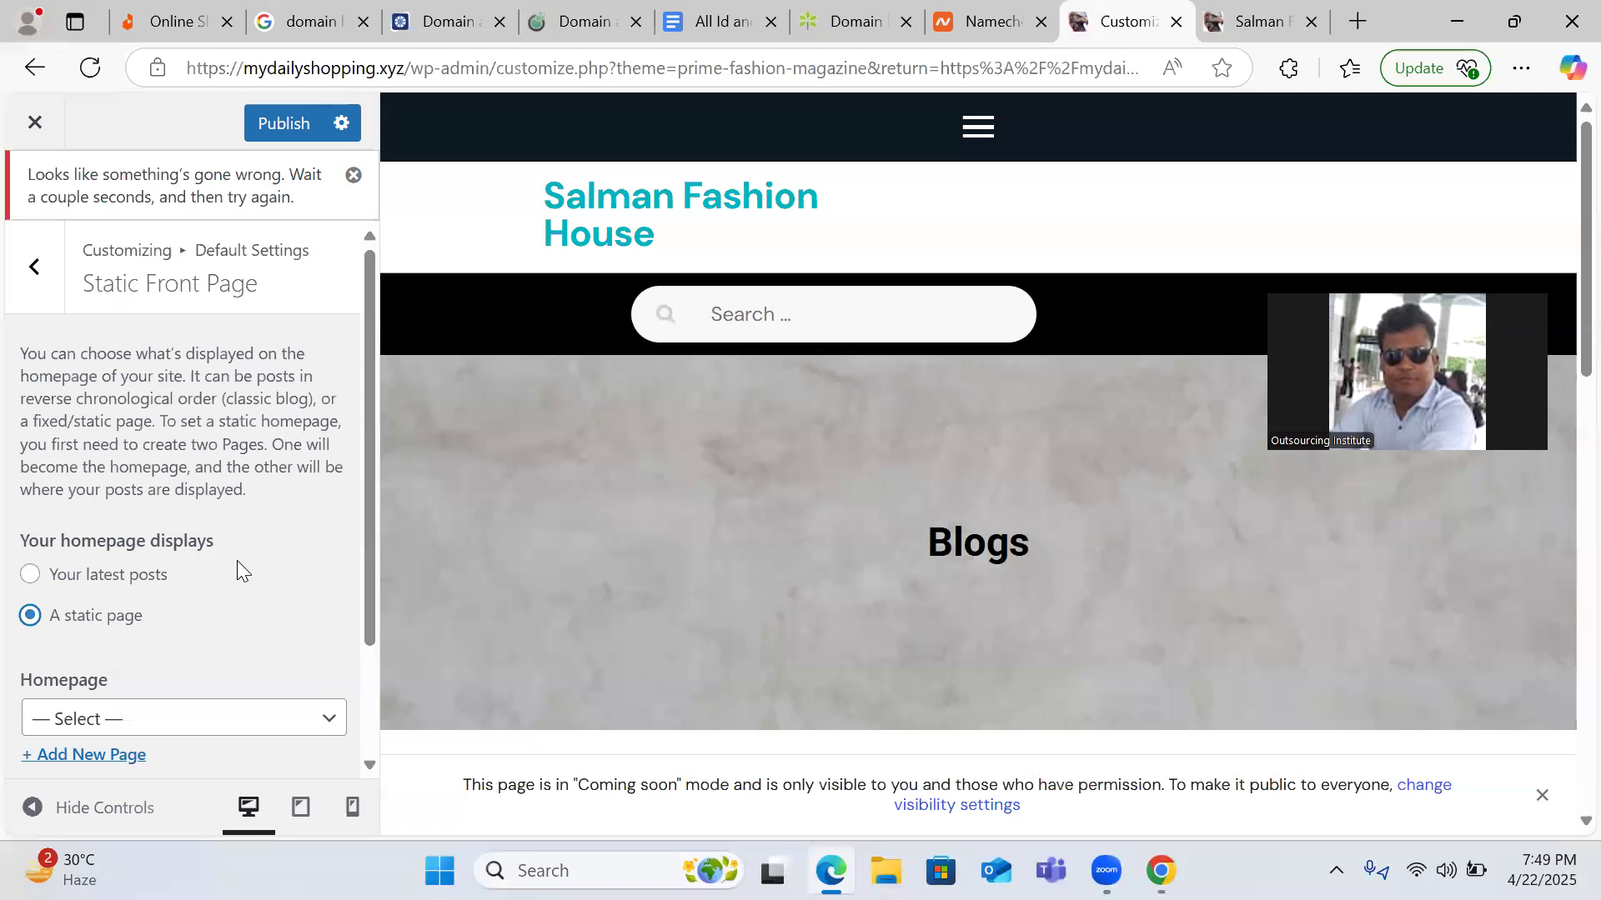
scroll(236, 560, "down", 2)
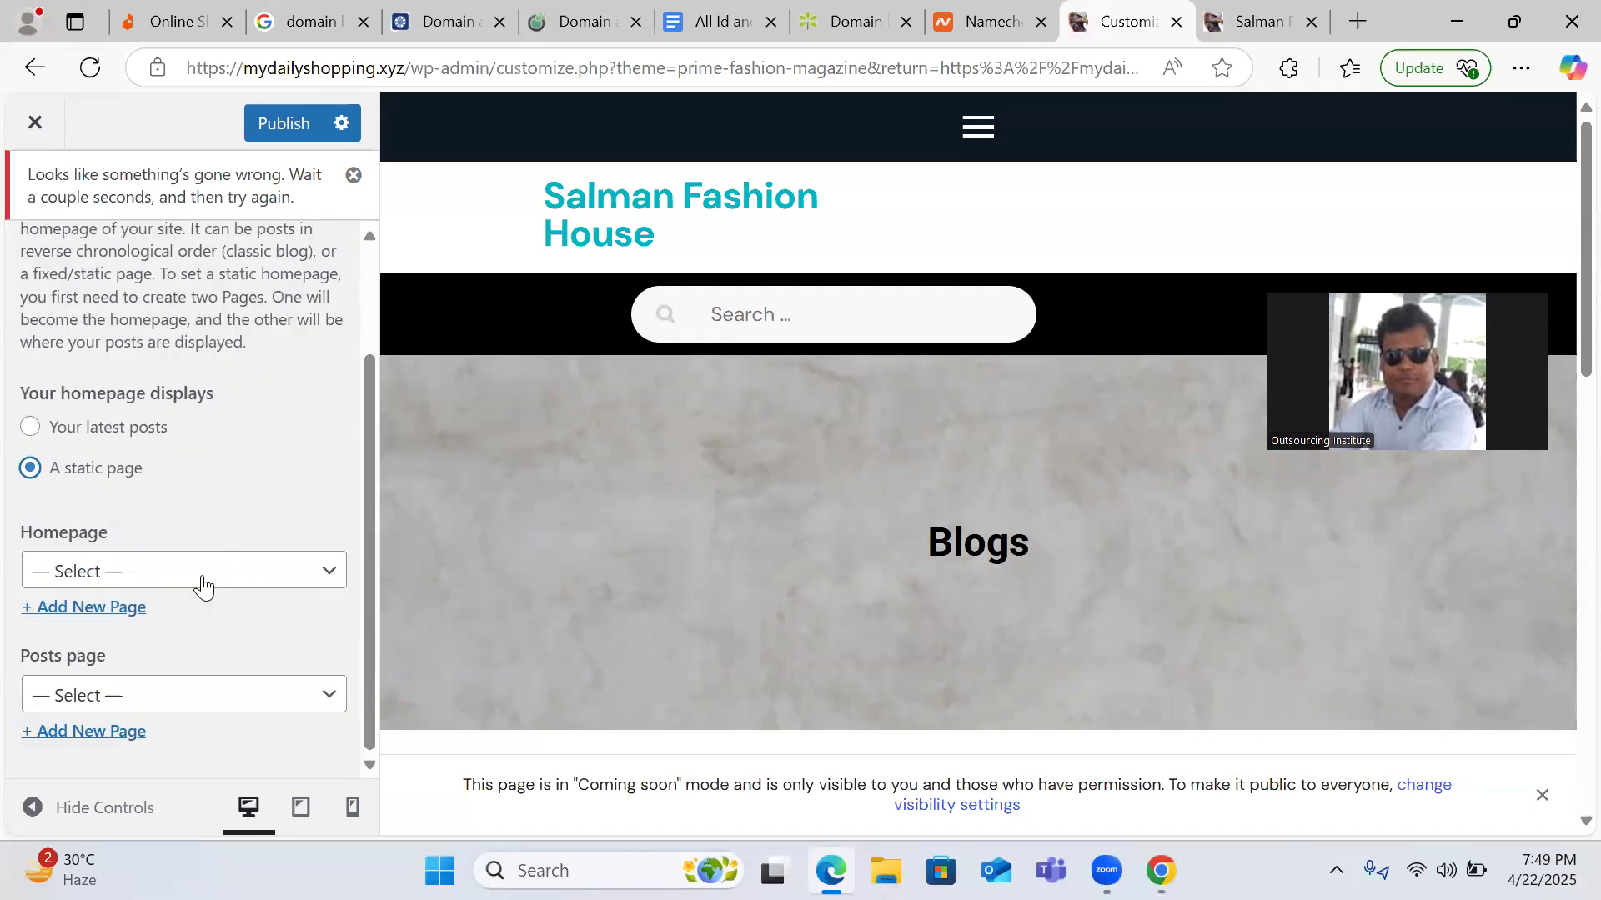
left_click(216, 575)
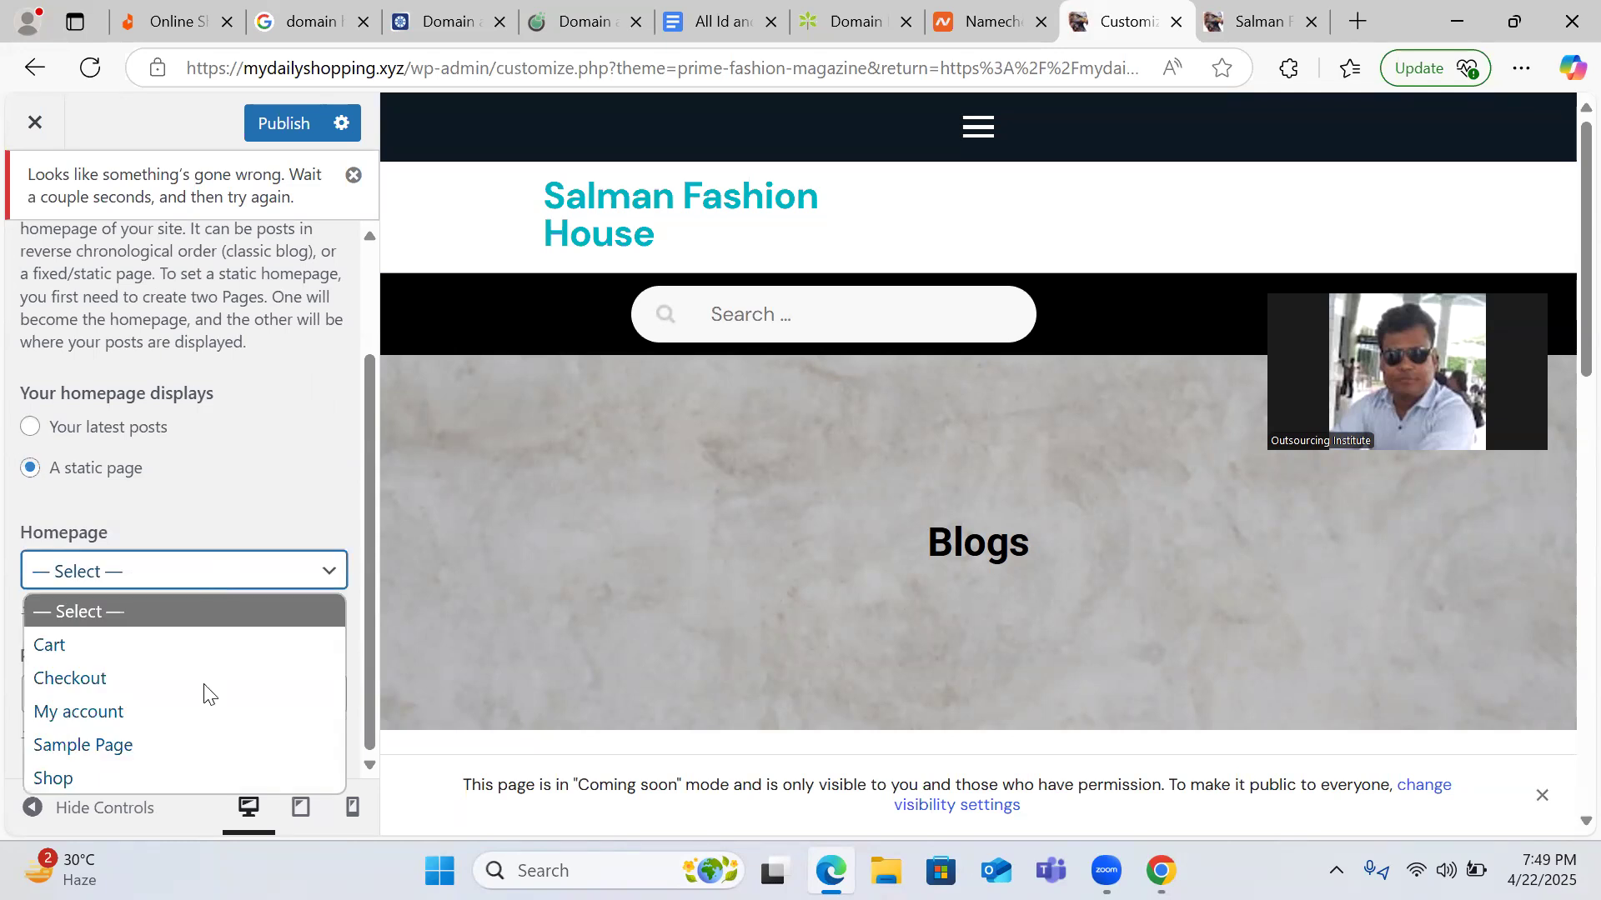
left_click(215, 482)
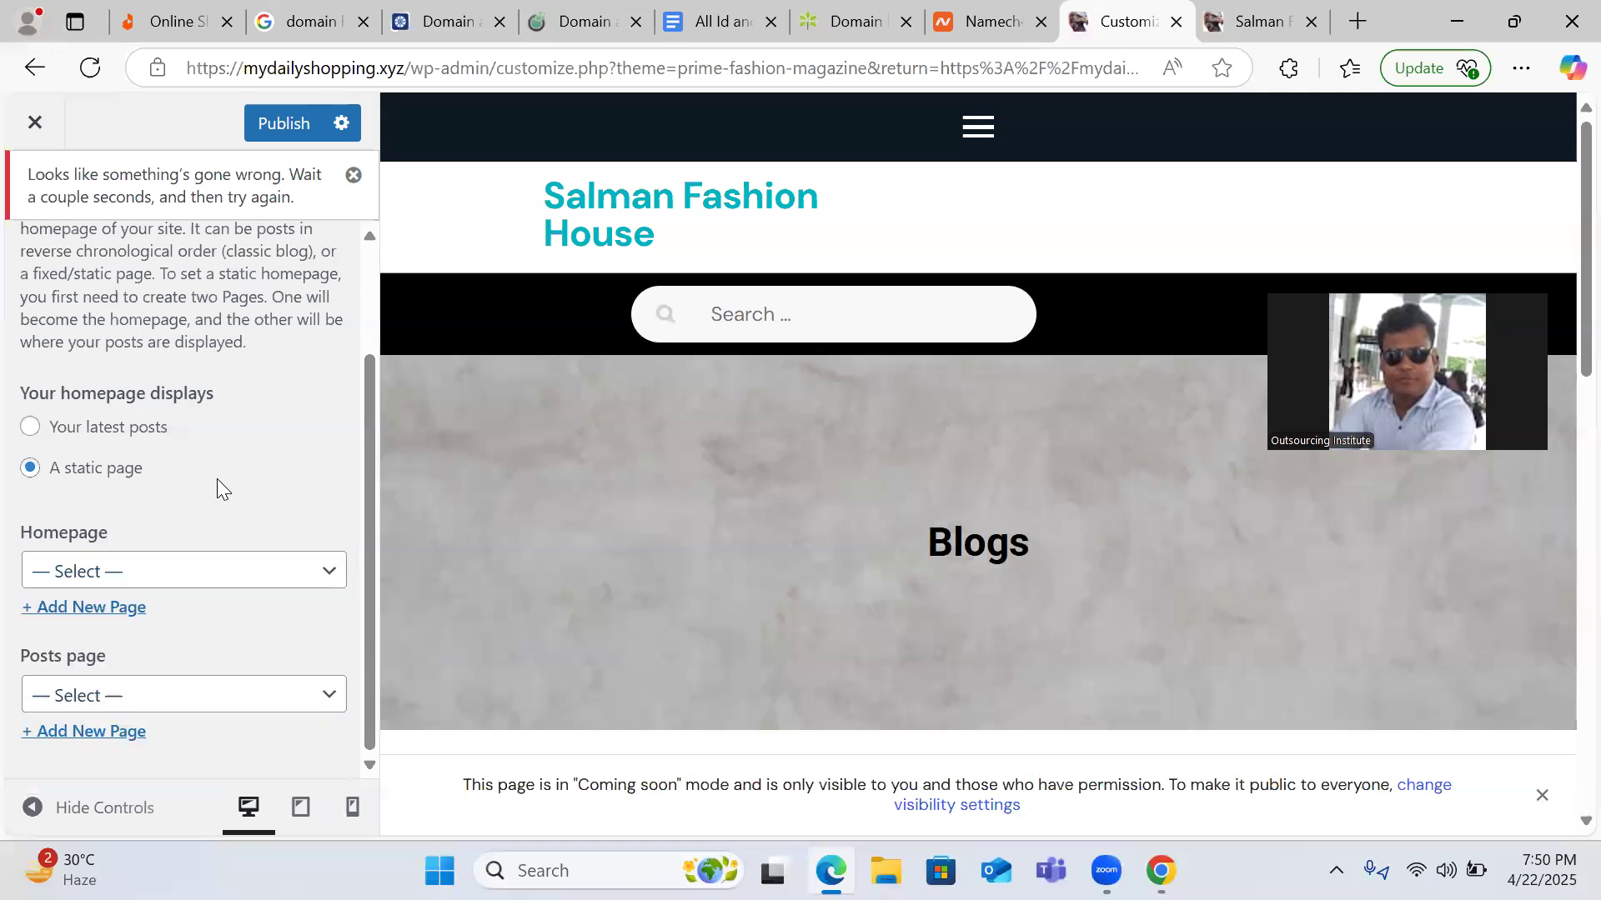
left_click(150, 706)
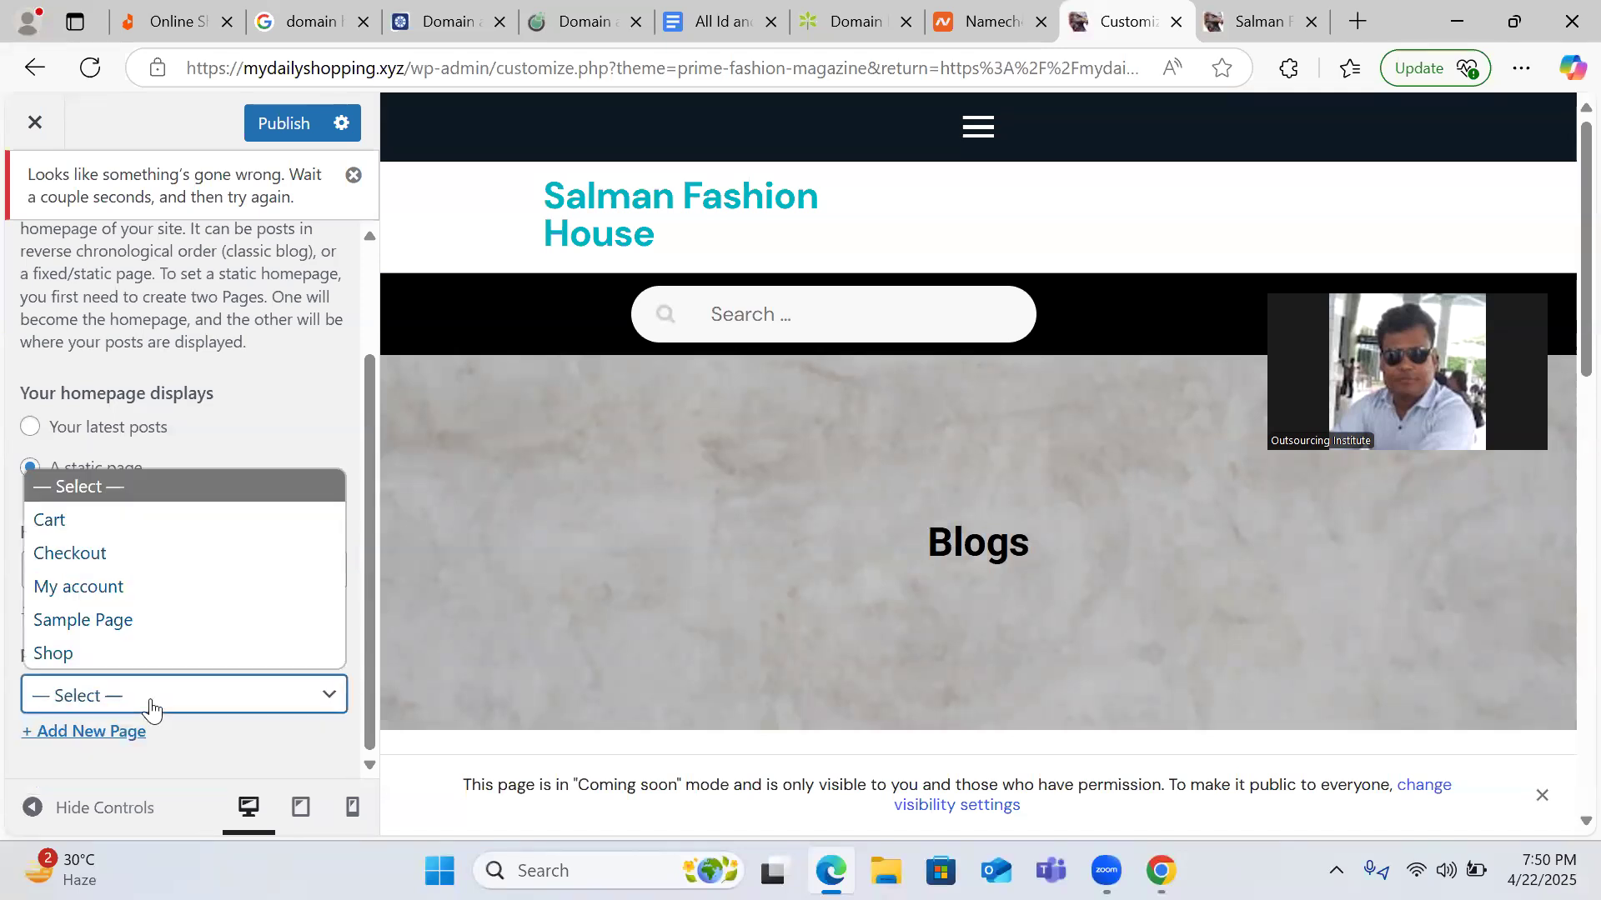
left_click(295, 407)
Return to the Default Settings sections and view the live site's Archives page
scroll(126, 401, "up", 2)
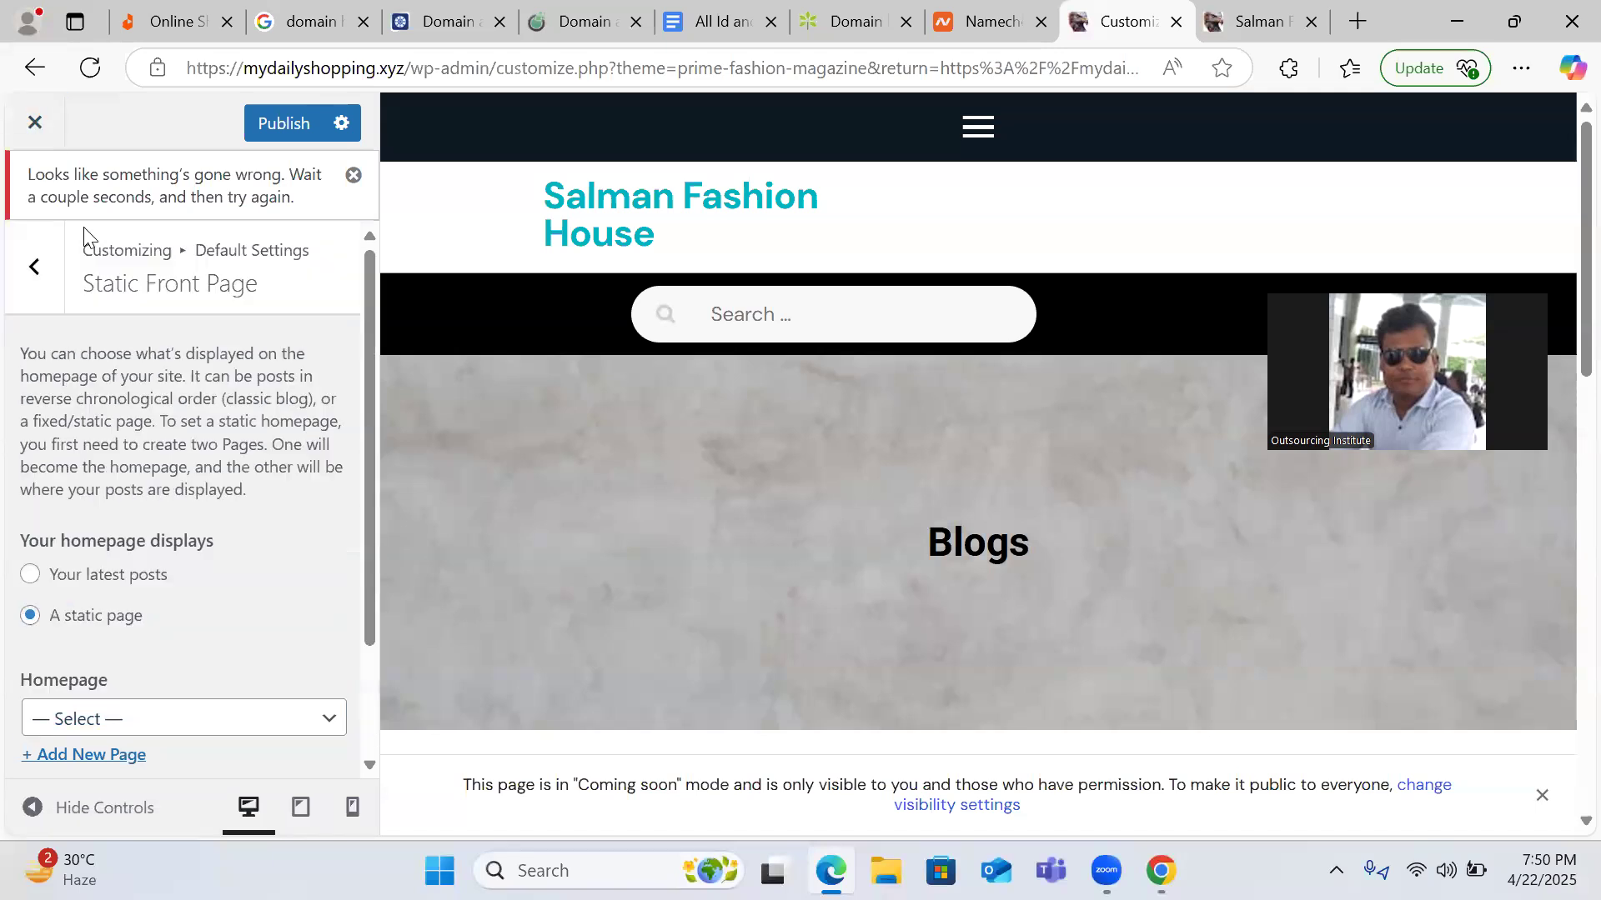
left_click(35, 267)
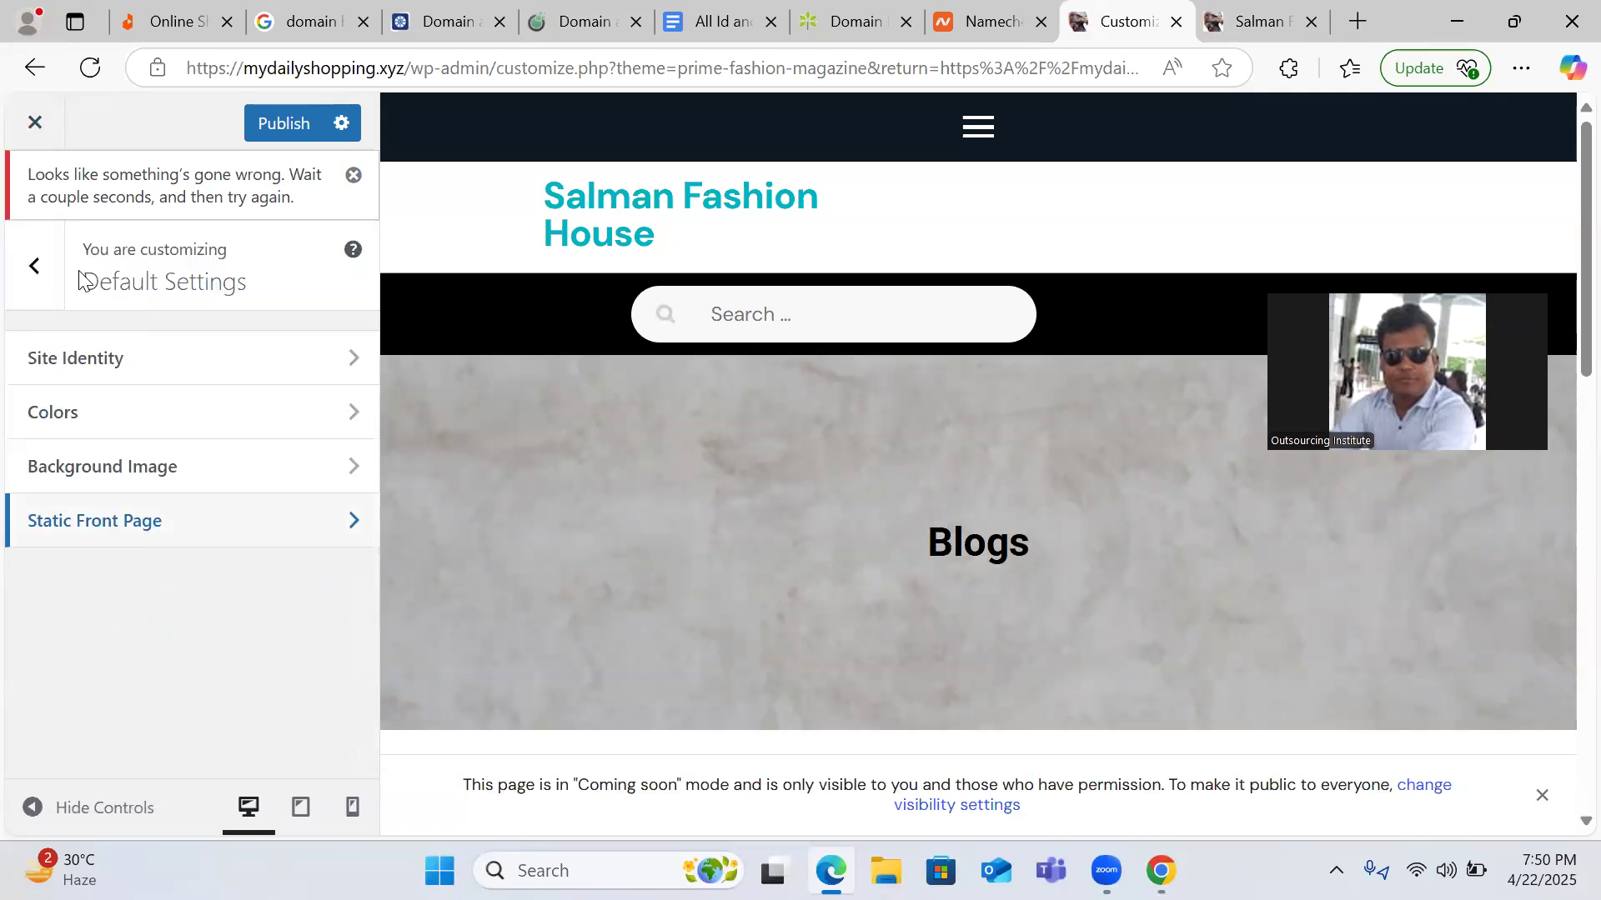
left_click(1301, 10)
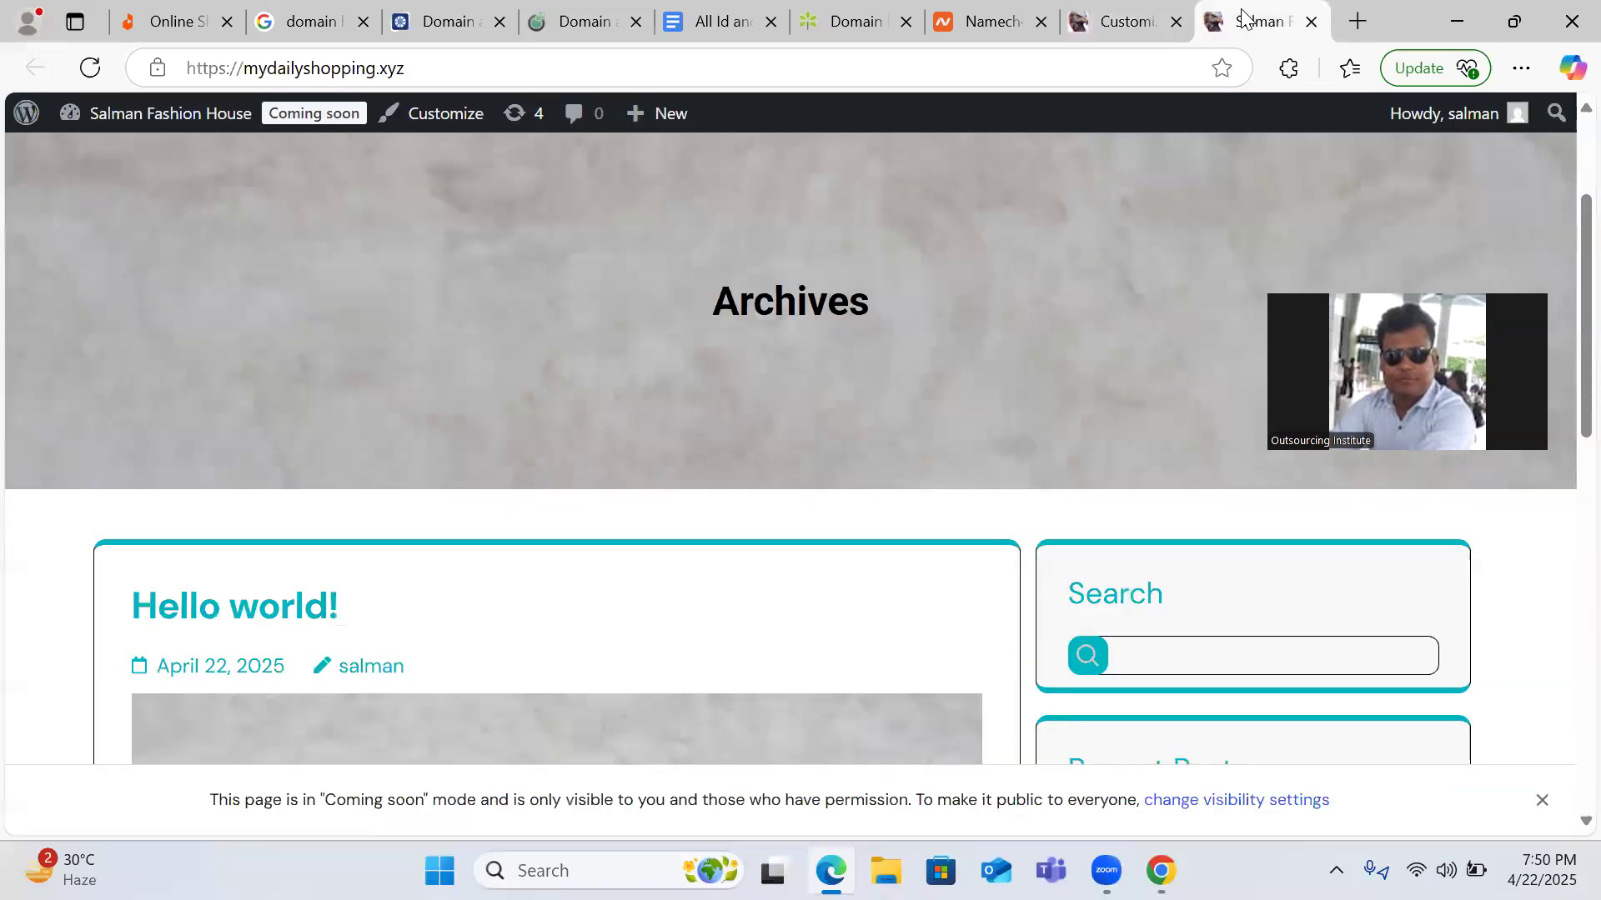
left_click(156, 115)
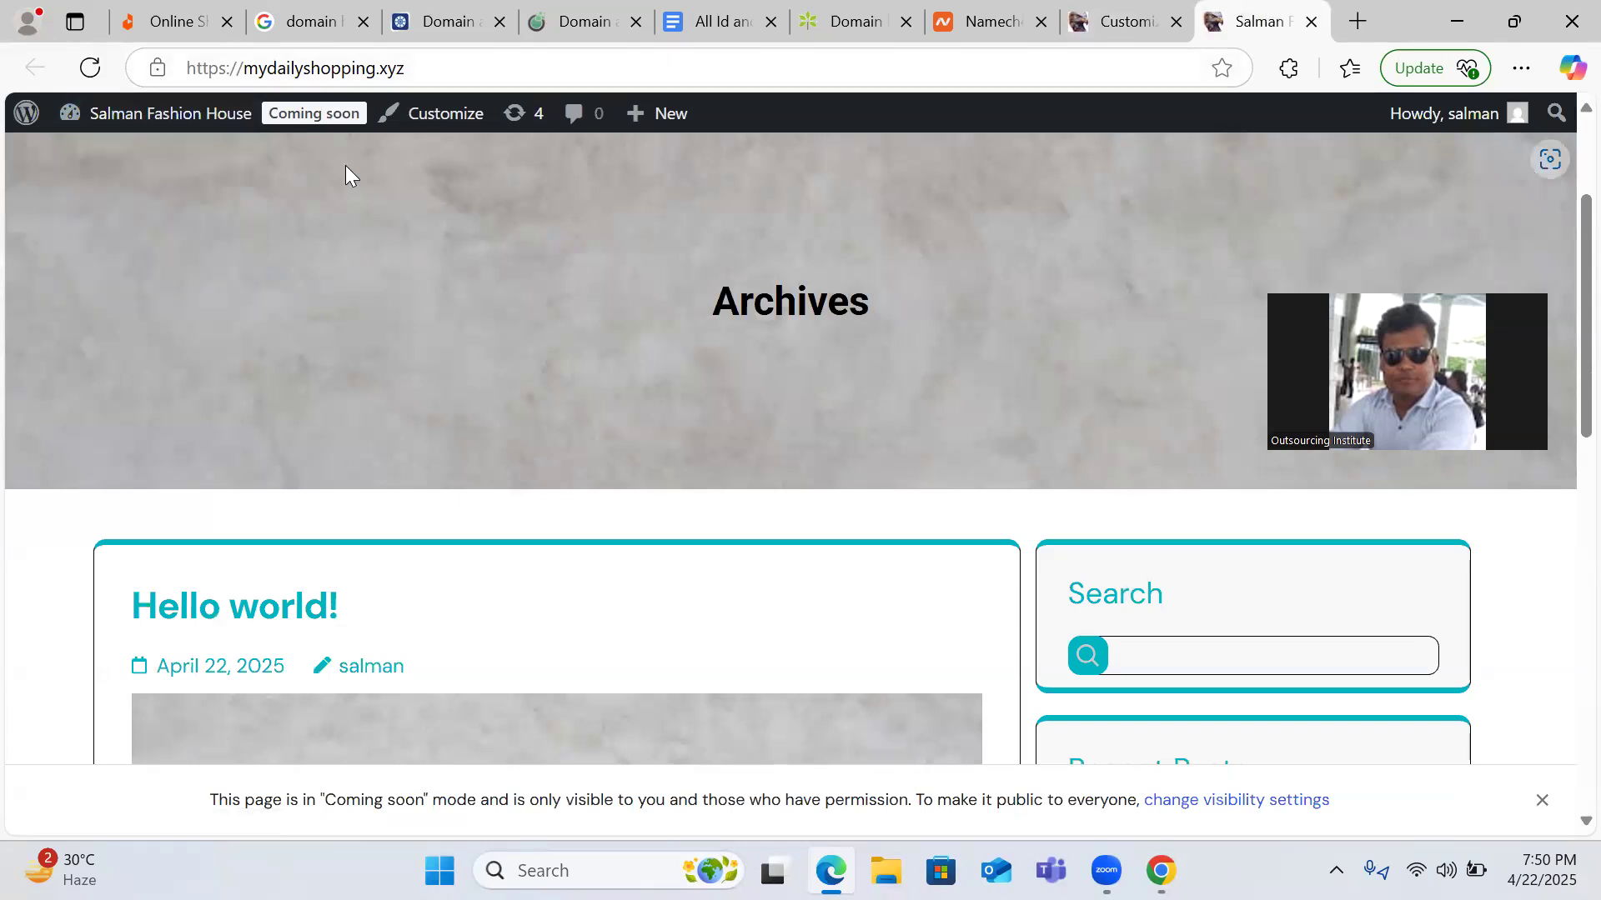
Reload the live site to check the latest changes
scroll(477, 379, "up", 3)
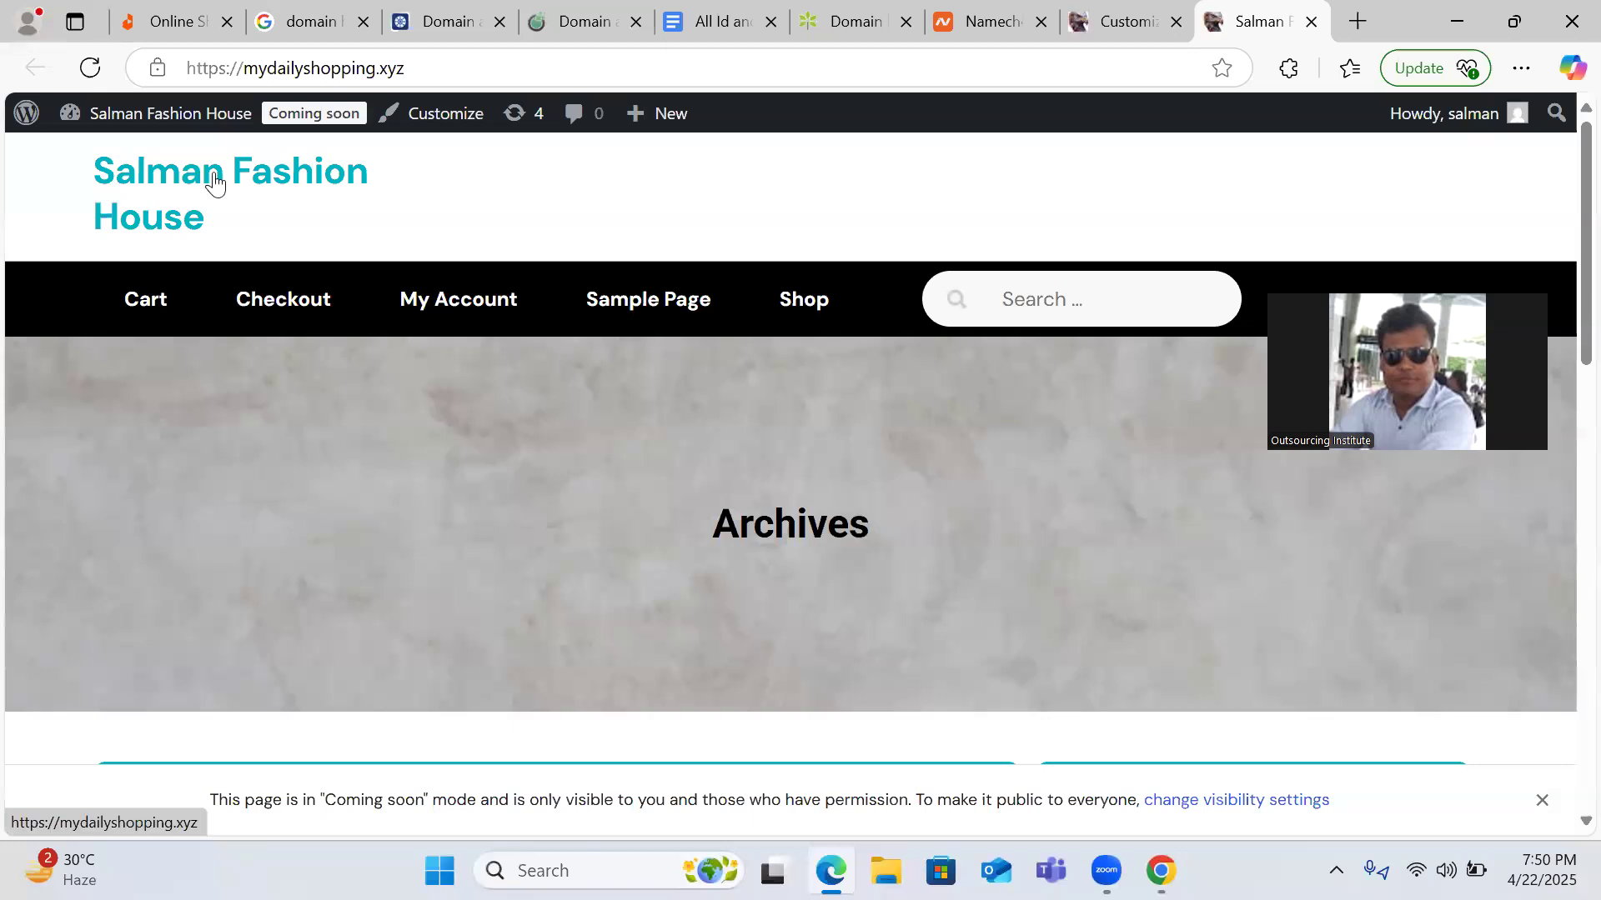
scroll(529, 400, "down", 3)
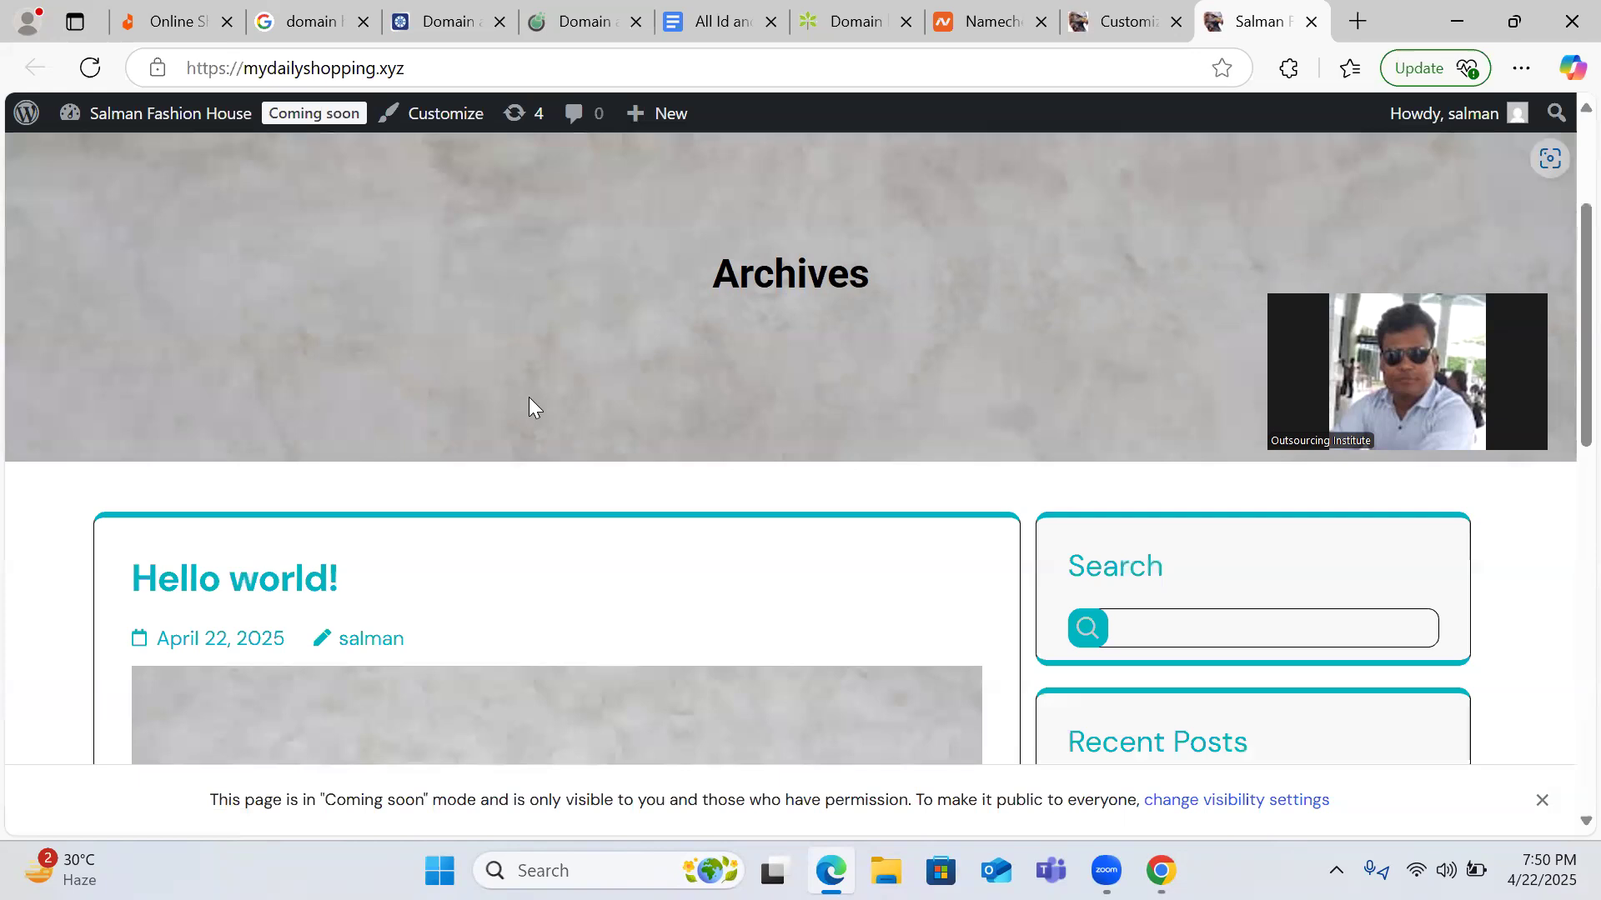
scroll(528, 388, "up", 3)
left_click(90, 67)
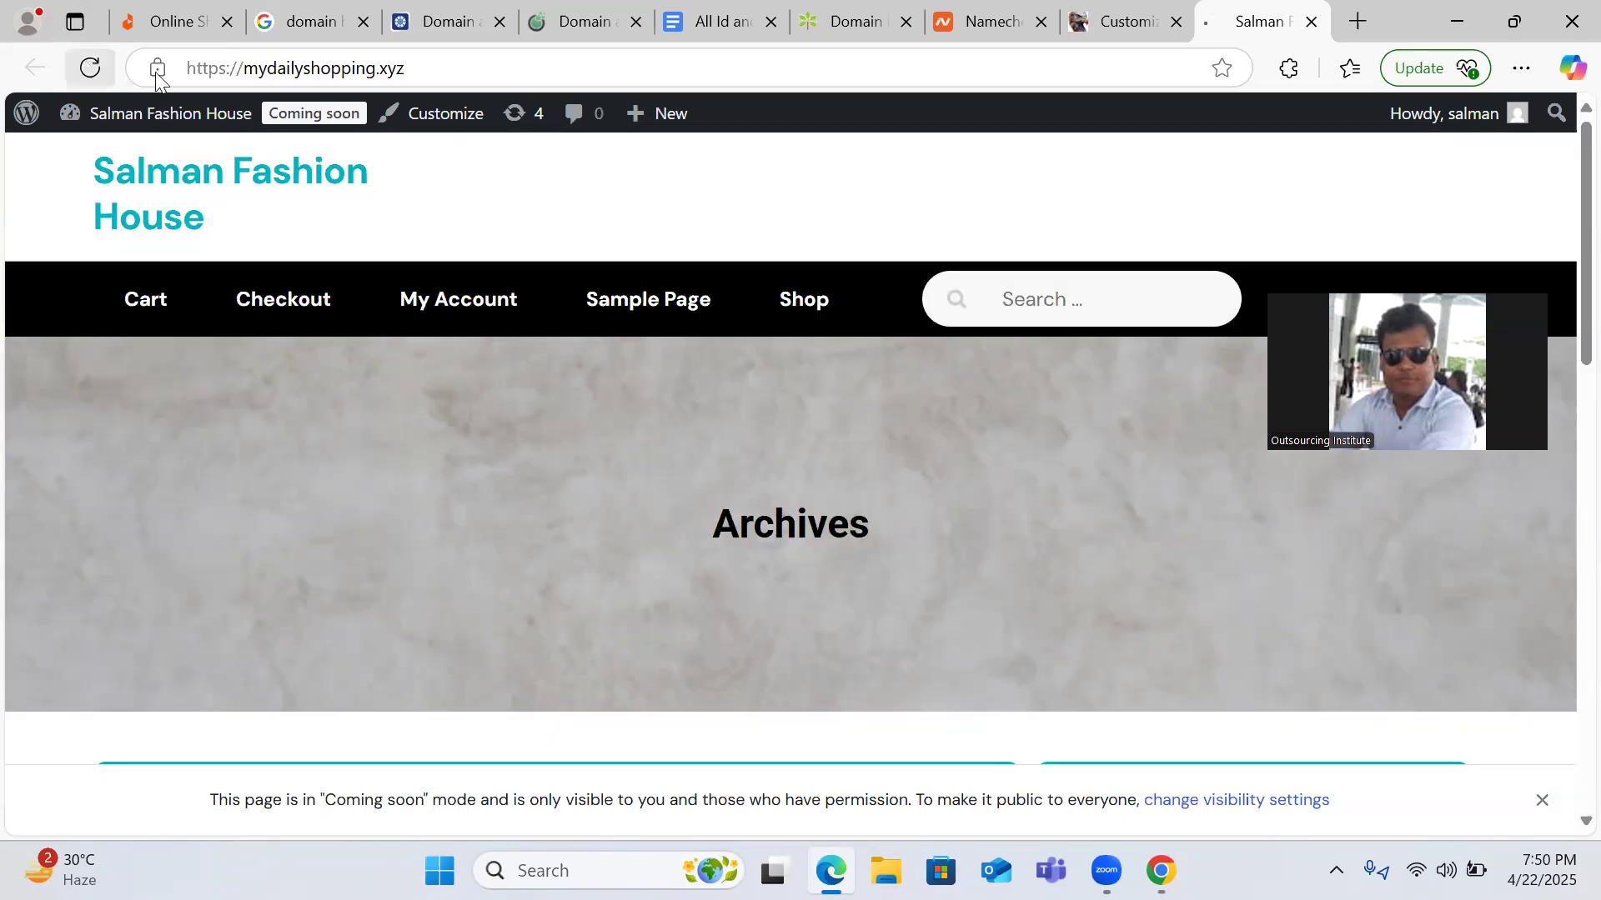
left_click(1126, 18)
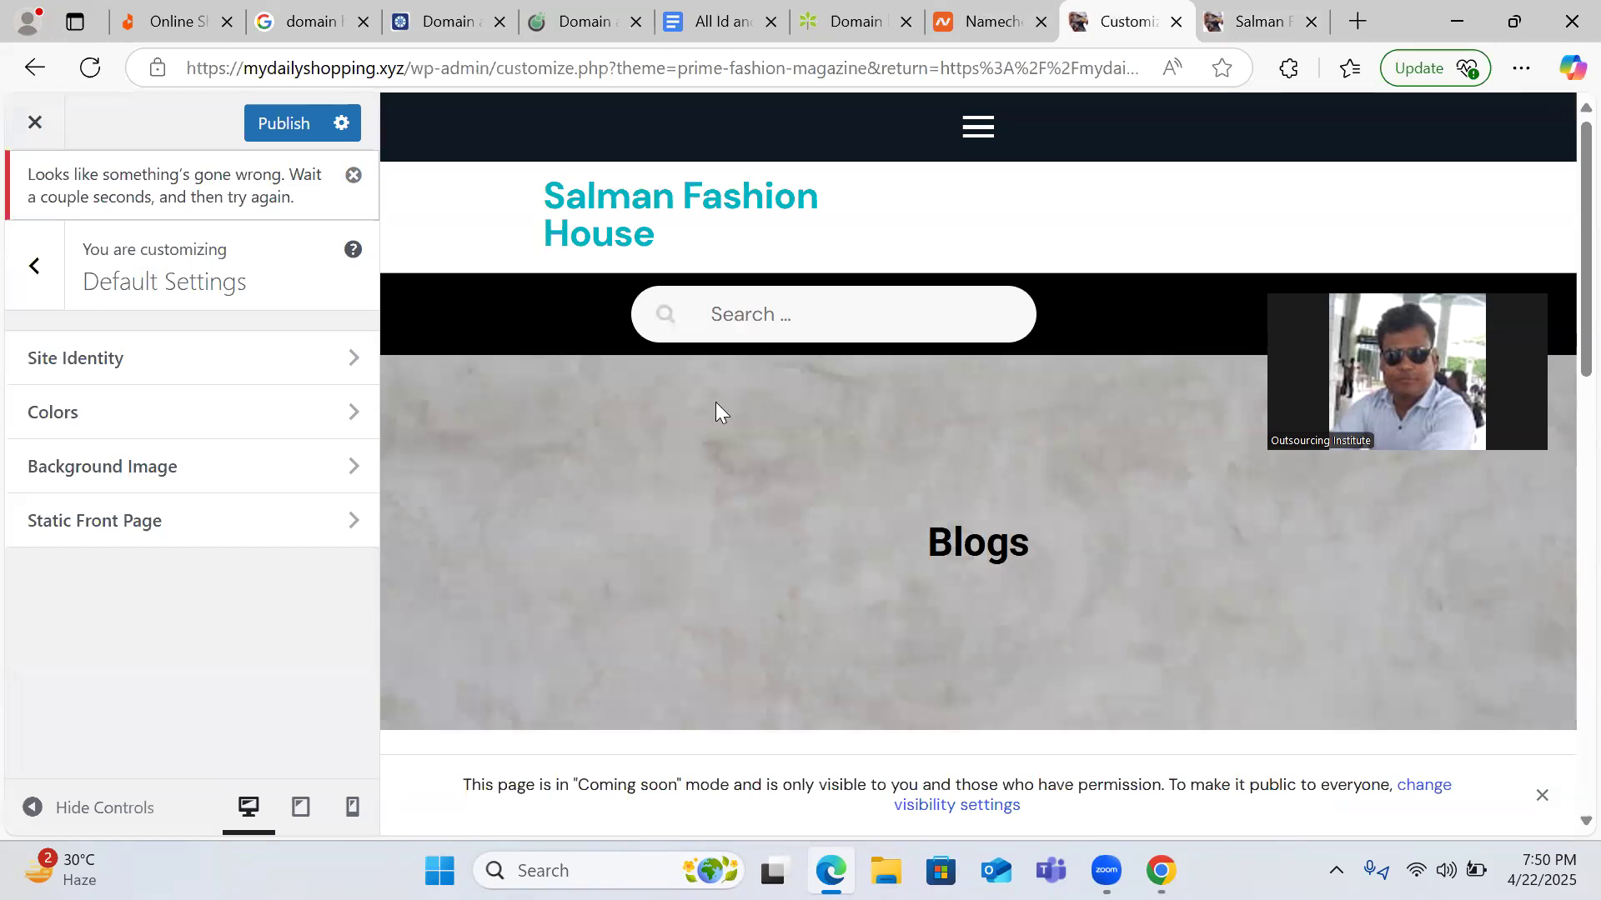
left_click(1211, 28)
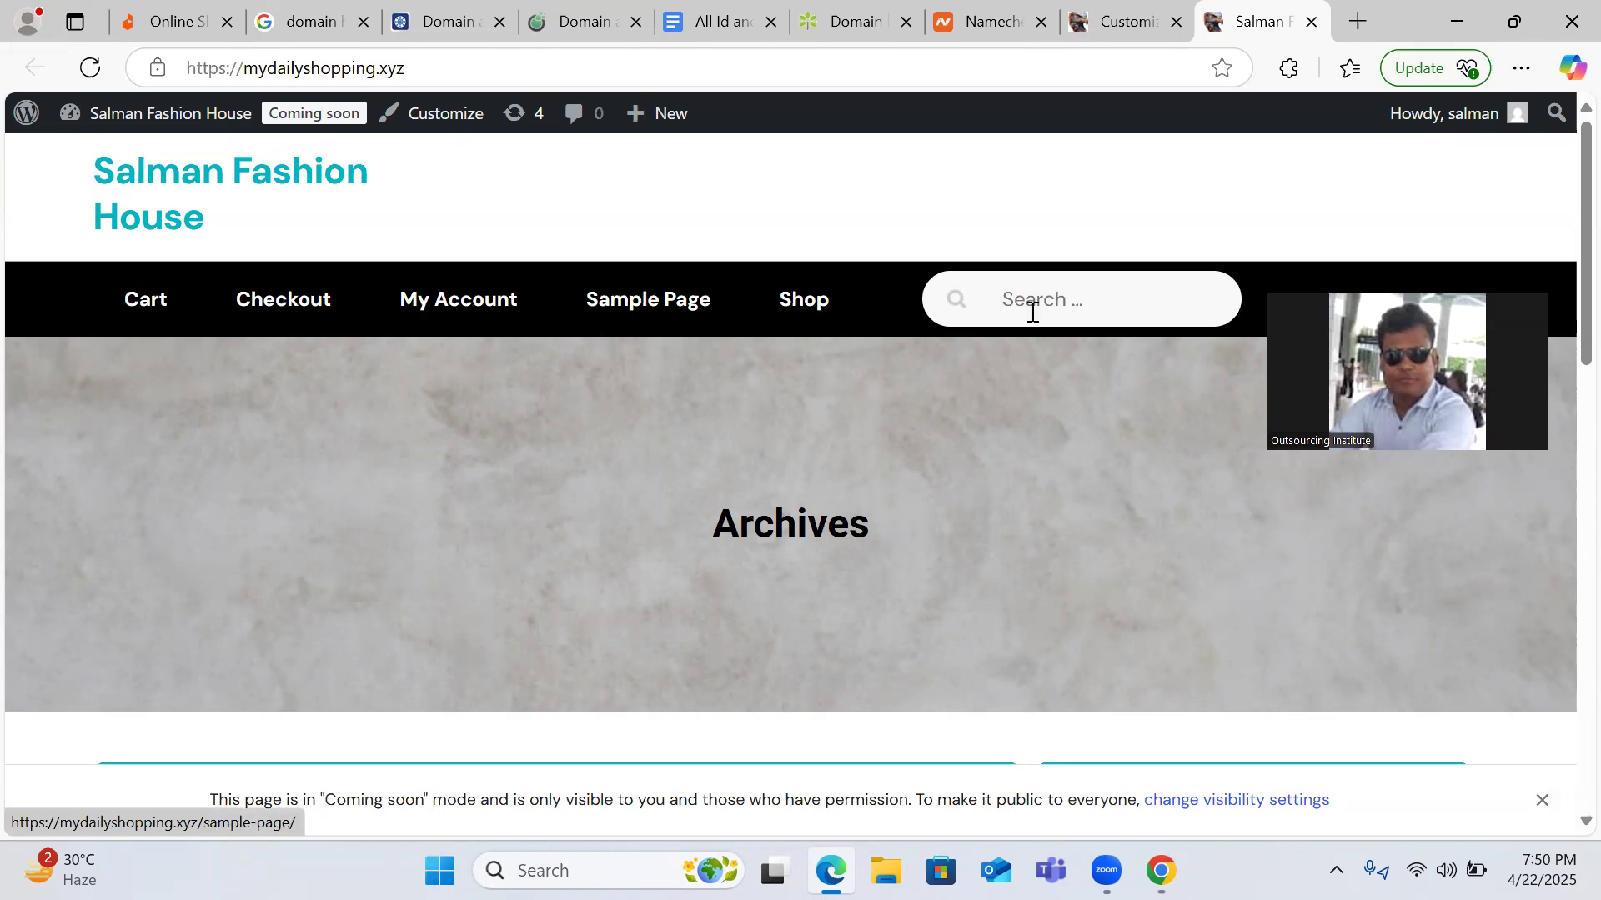
Try the Shop, Sample Page, My Account and Cart menu links, then return to the Customizer
left_click(803, 302)
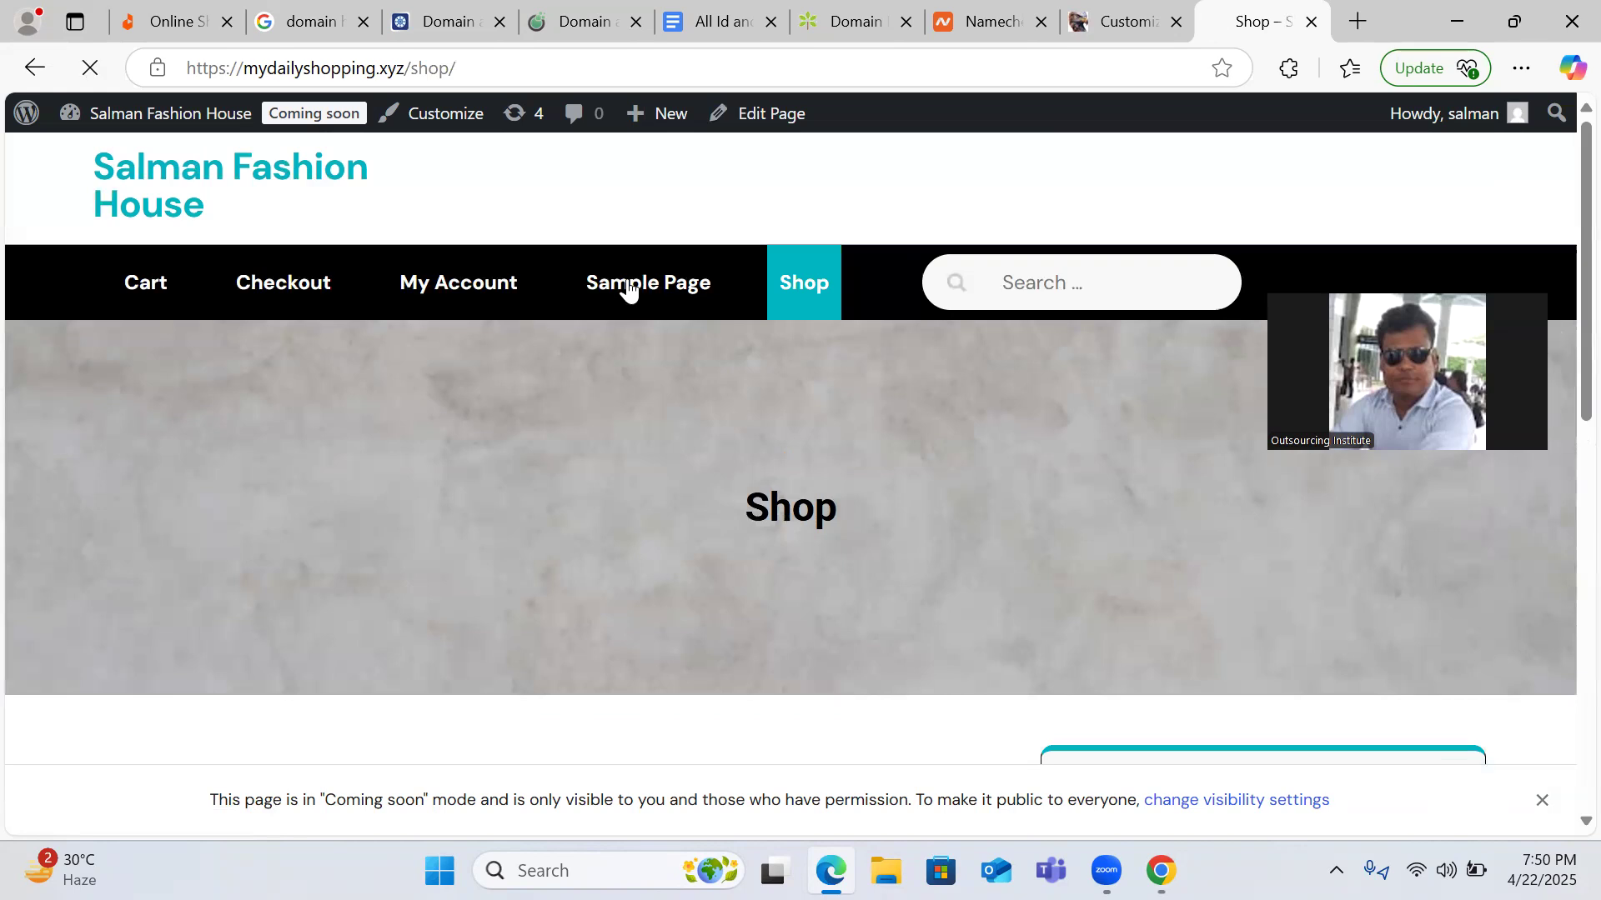
left_click(628, 290)
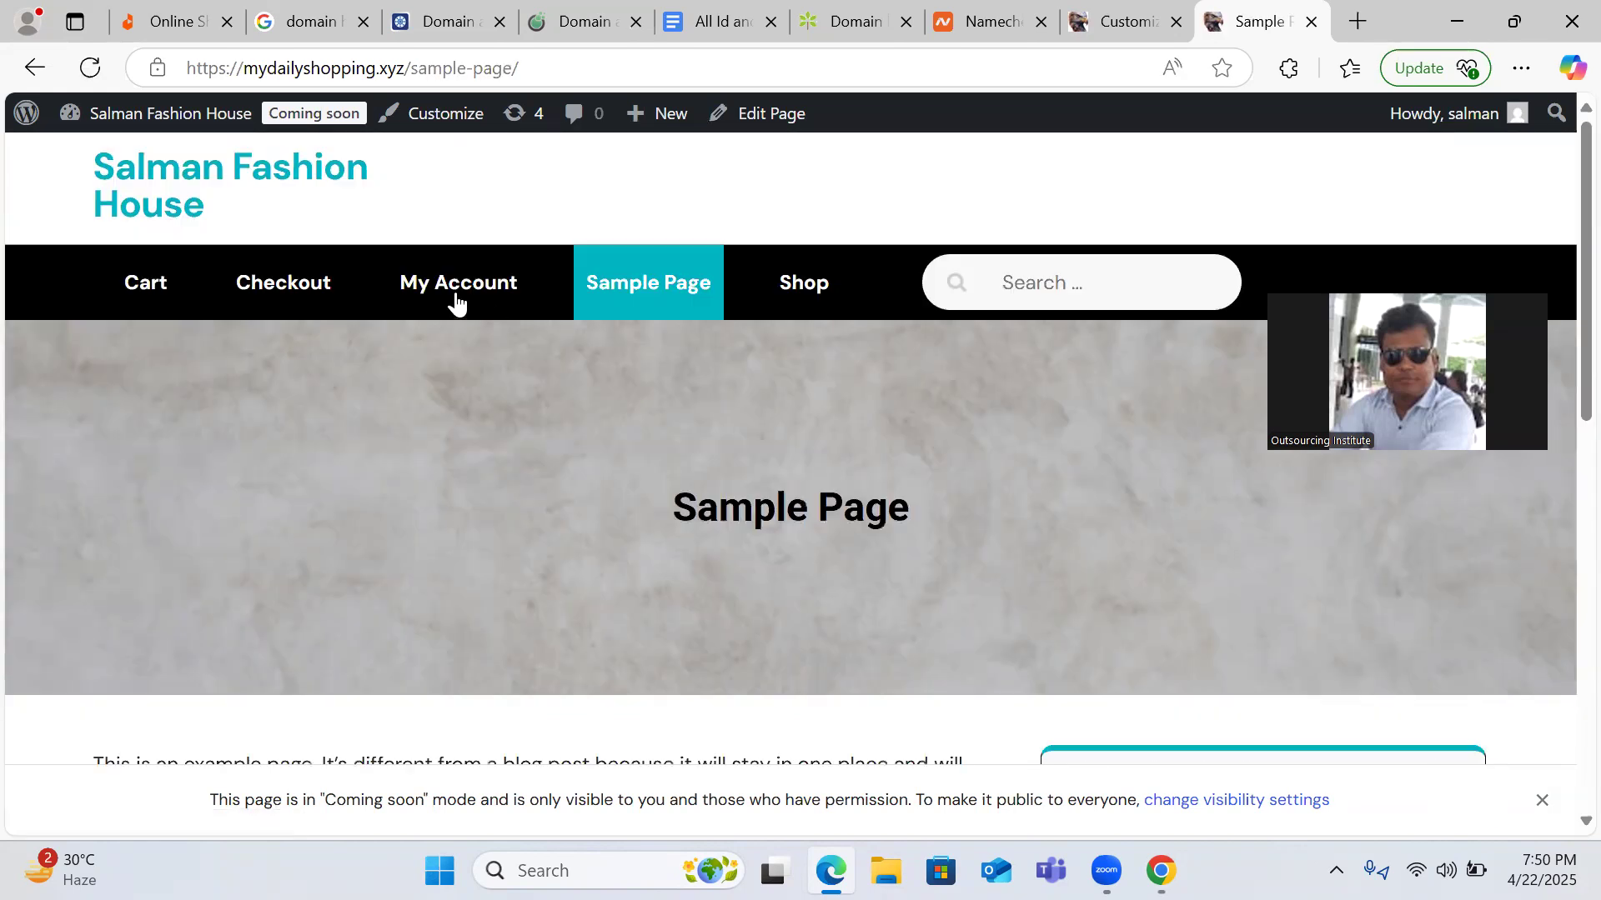
left_click(457, 301)
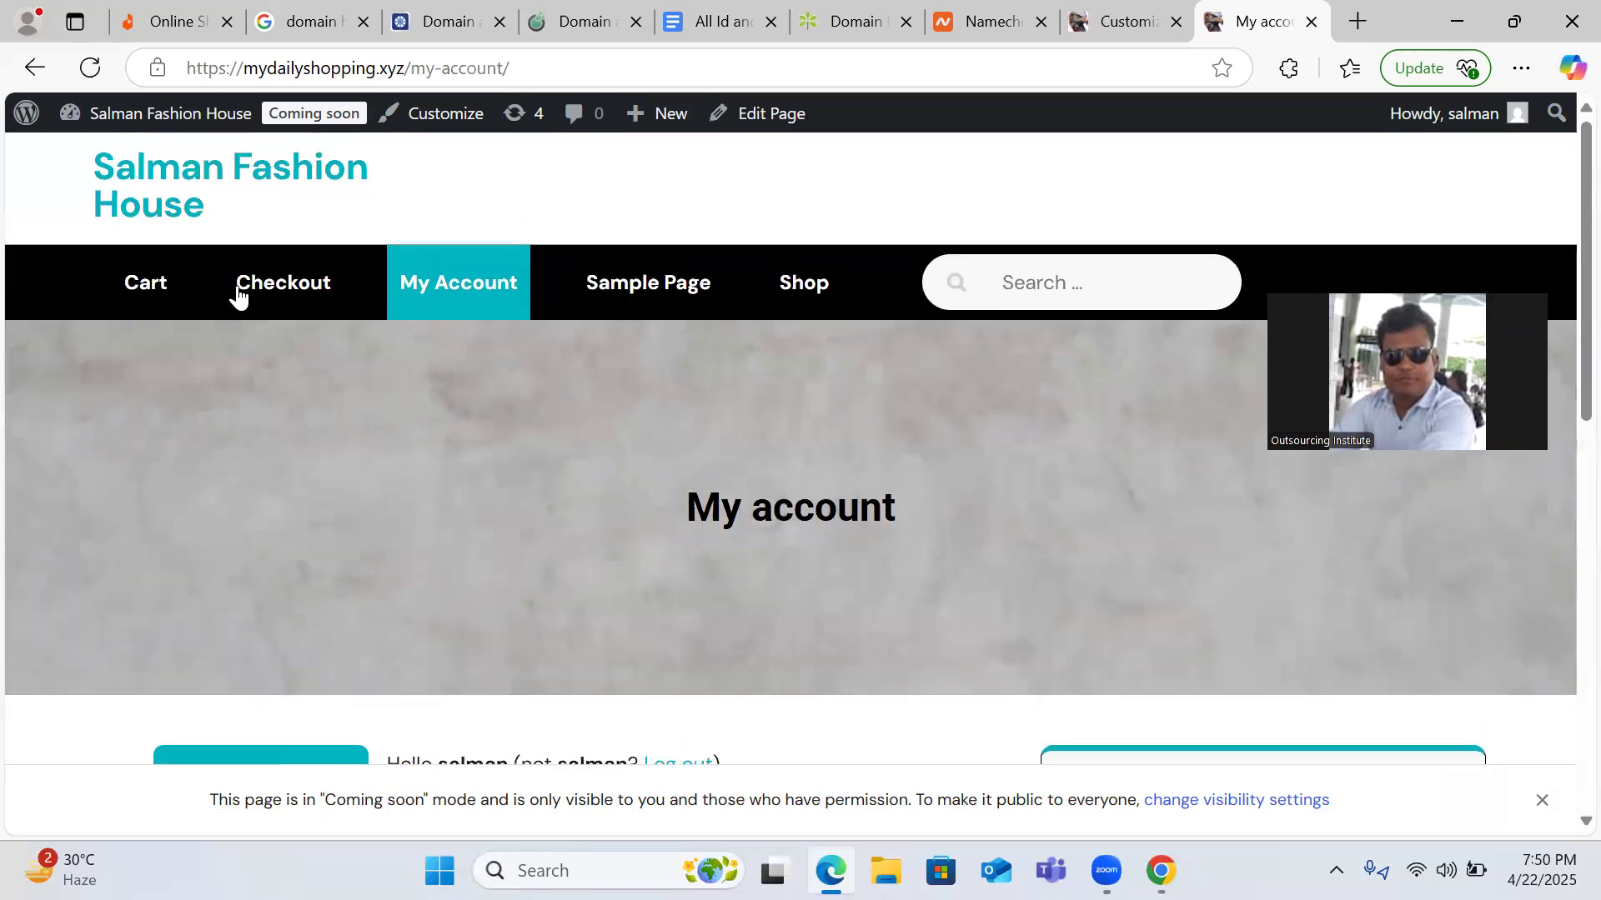
left_click(275, 284)
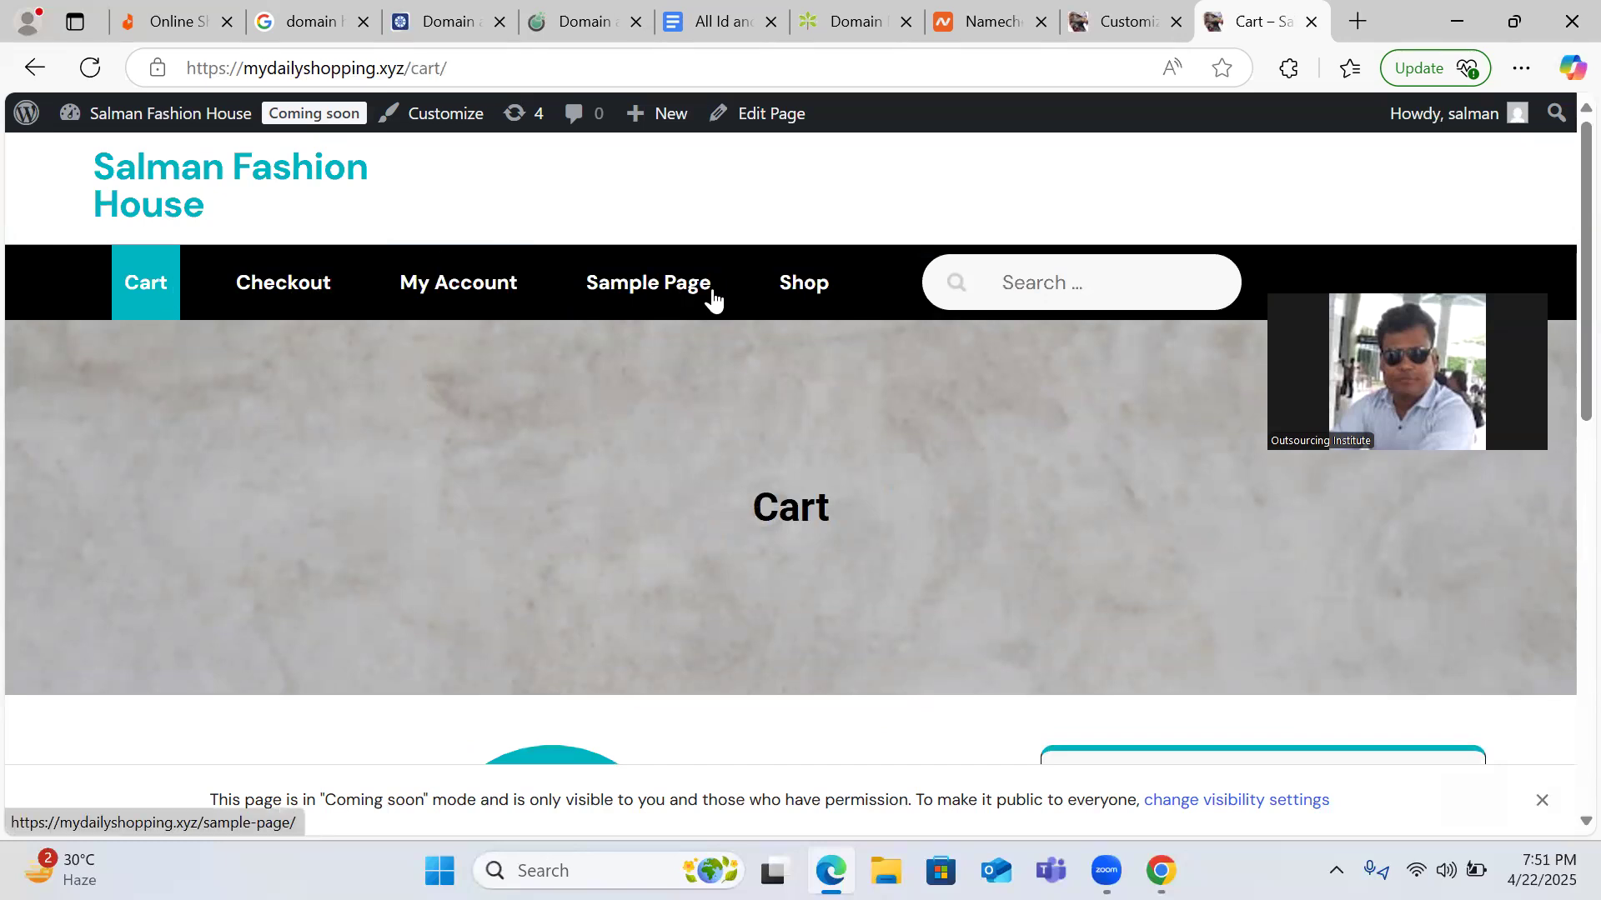
left_click(1127, 15)
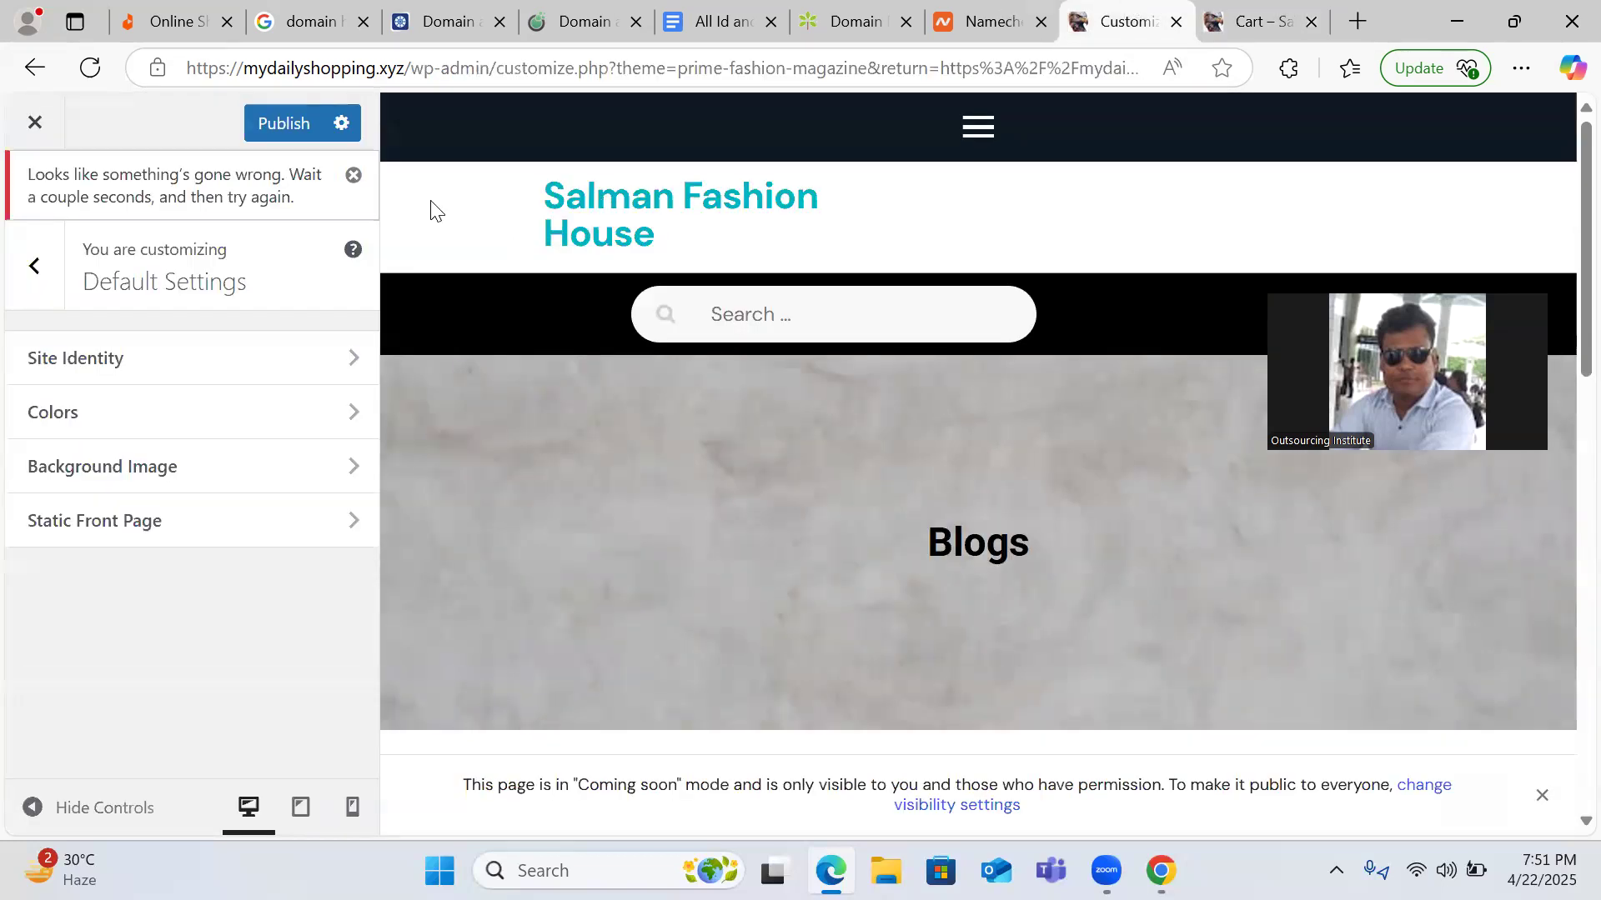
In Responsive Media Settings, untick Show Scroll To Top and publish
left_click(35, 268)
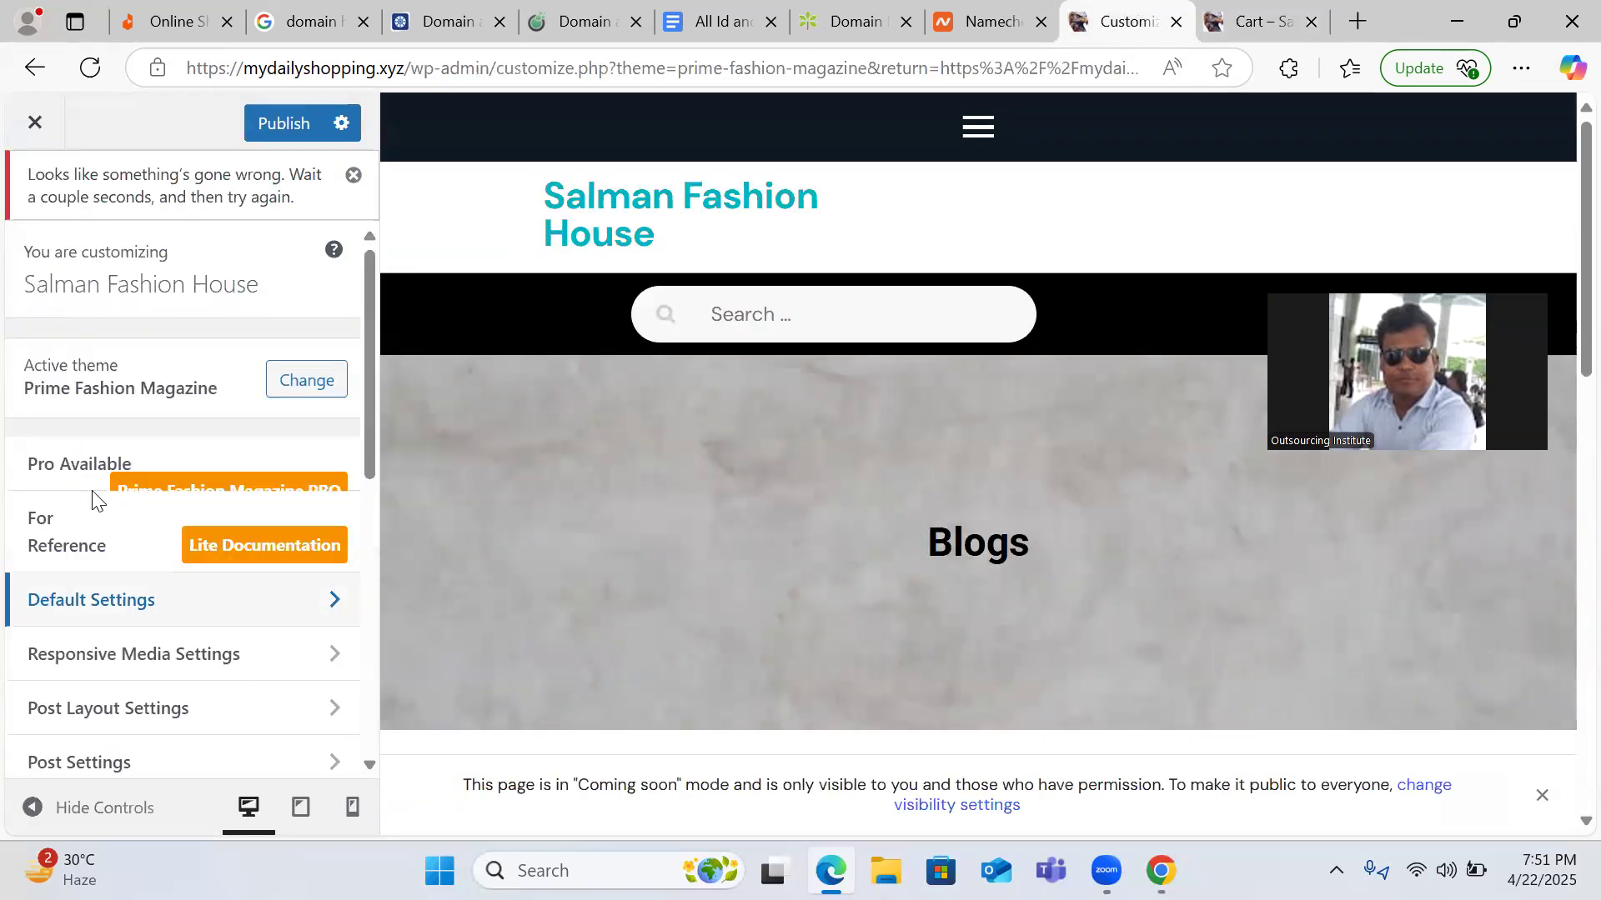
scroll(235, 611, "down", 1)
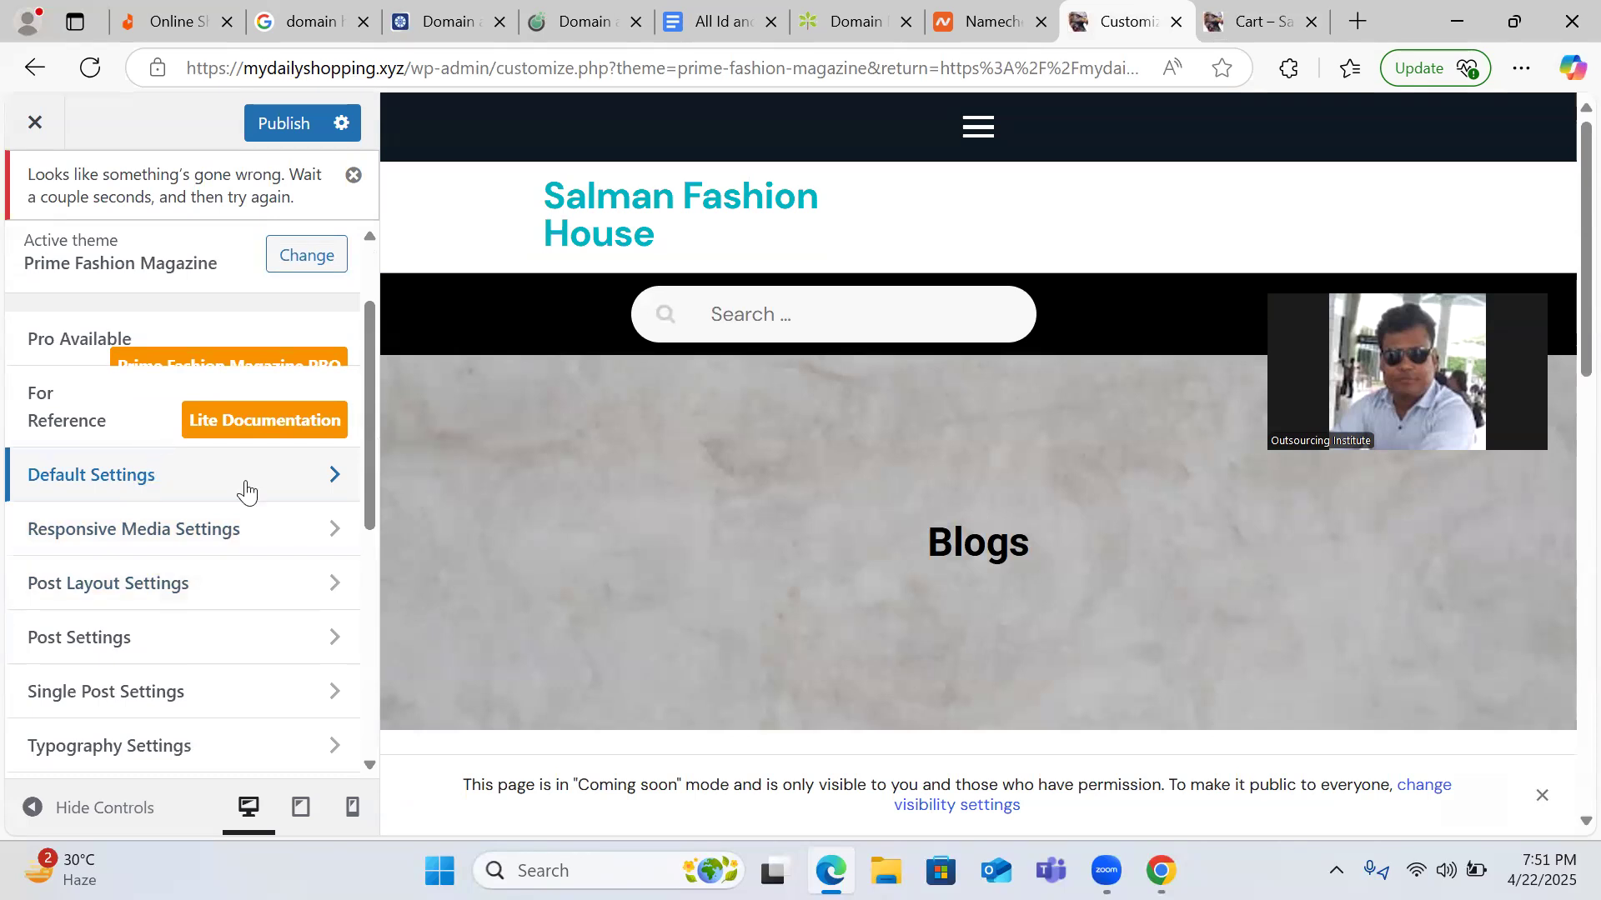
left_click(336, 538)
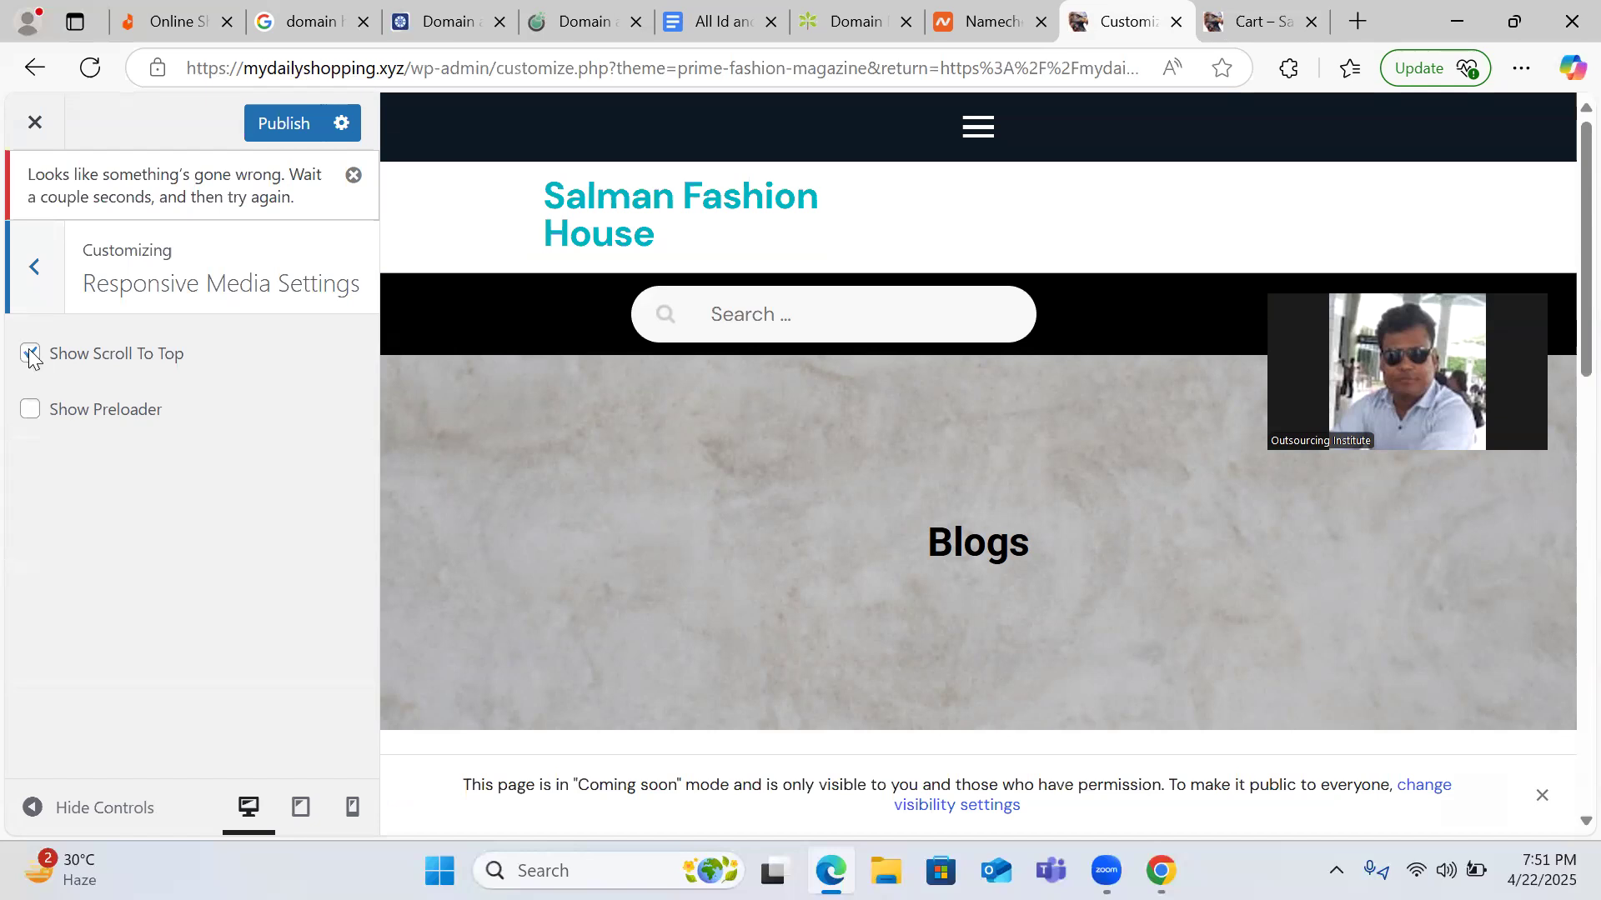
left_click(1219, 28)
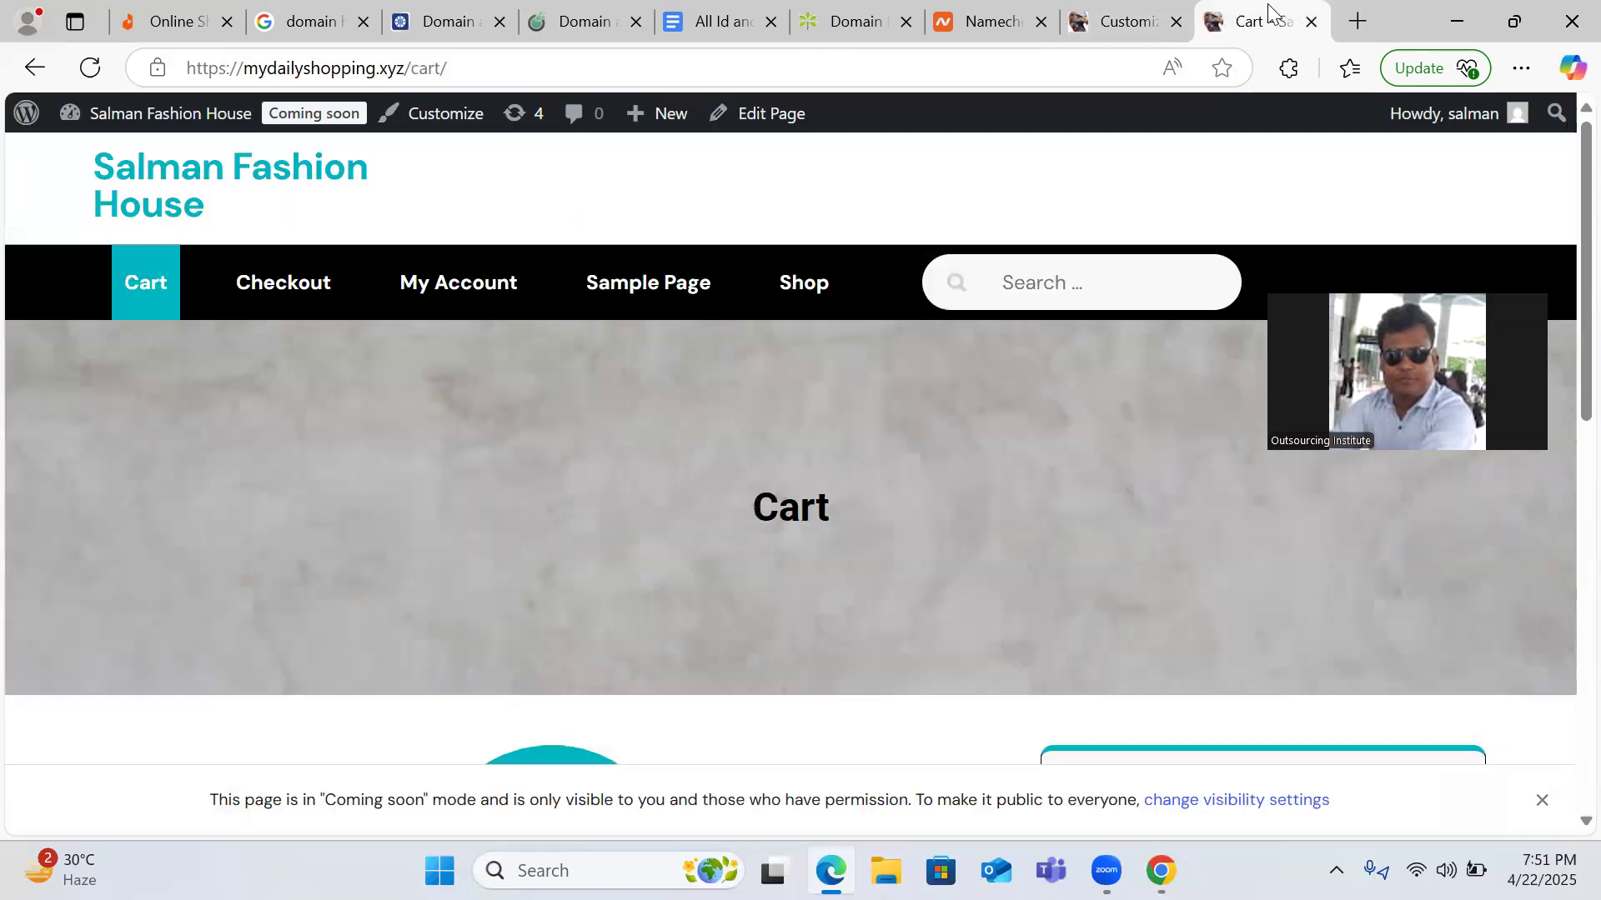
scroll(748, 350, "down", 5)
scroll(361, 308, "up", 5)
left_click(1093, 18)
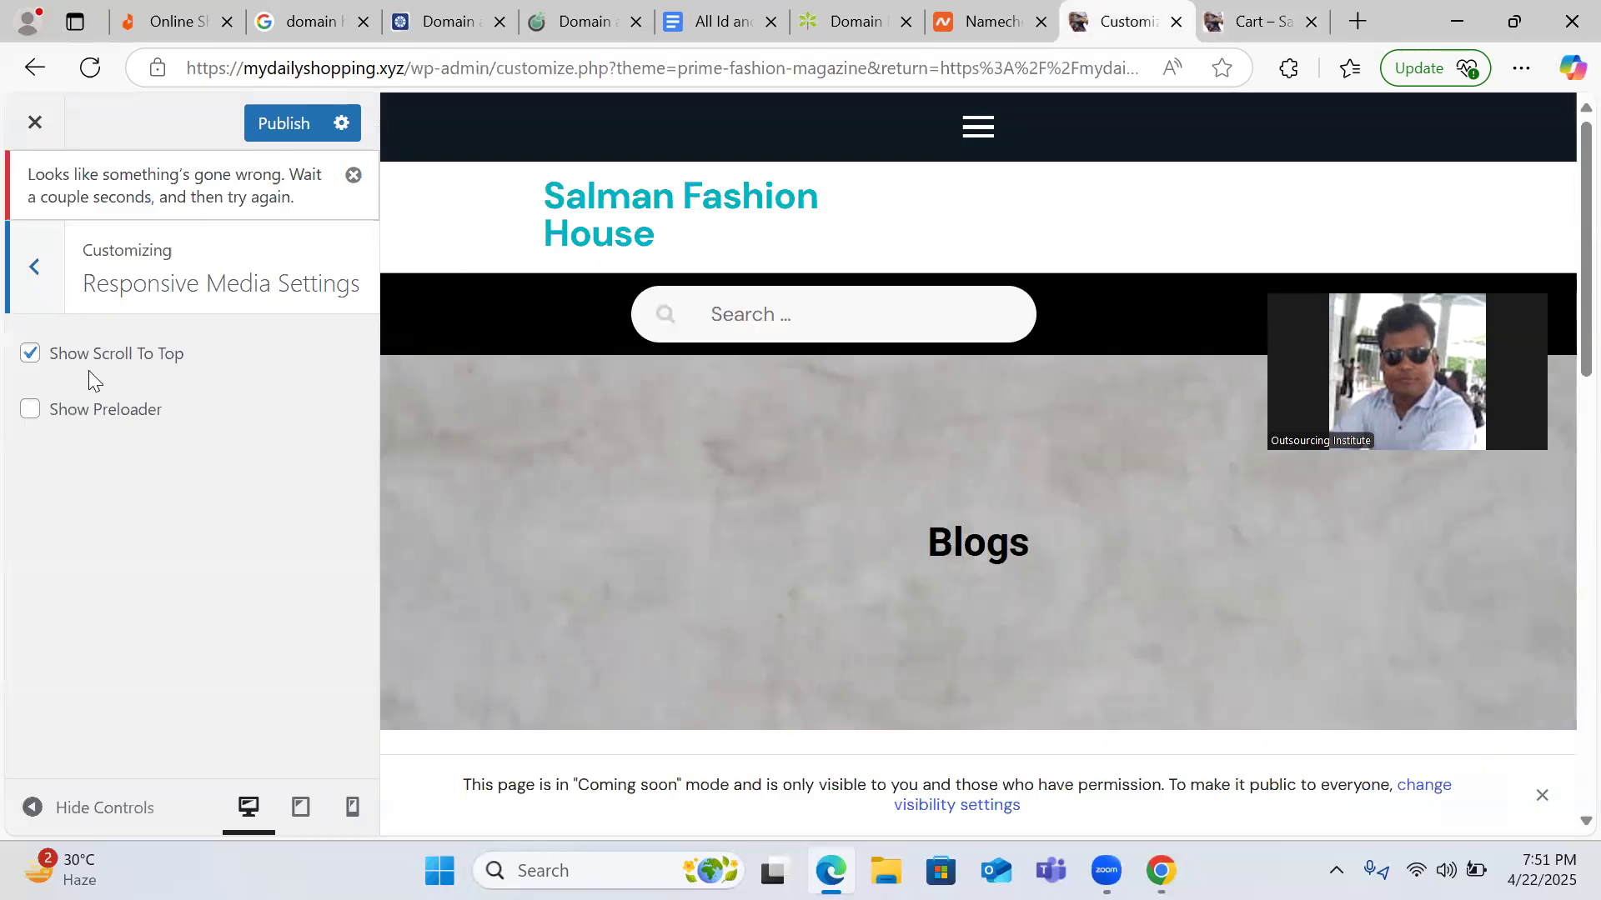
left_click(30, 354)
left_click(275, 125)
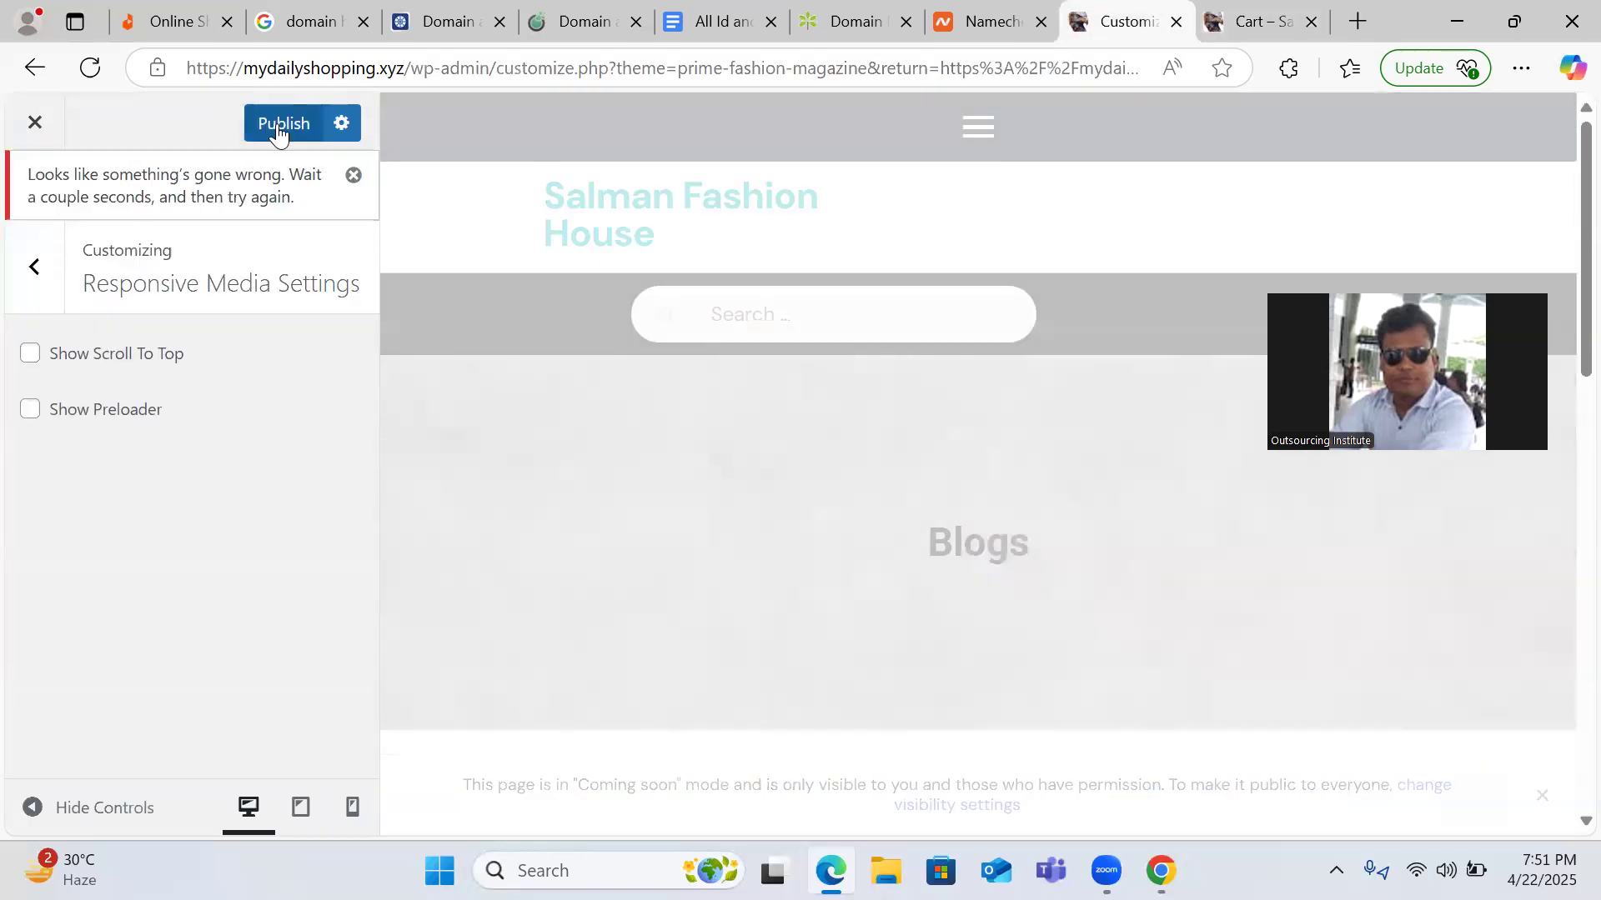
Reload the Cart page to check the effect, then tick Show Scroll To Top again
left_click(1254, 21)
scroll(717, 438, "down", 4)
scroll(717, 446, "up", 4)
left_click(90, 68)
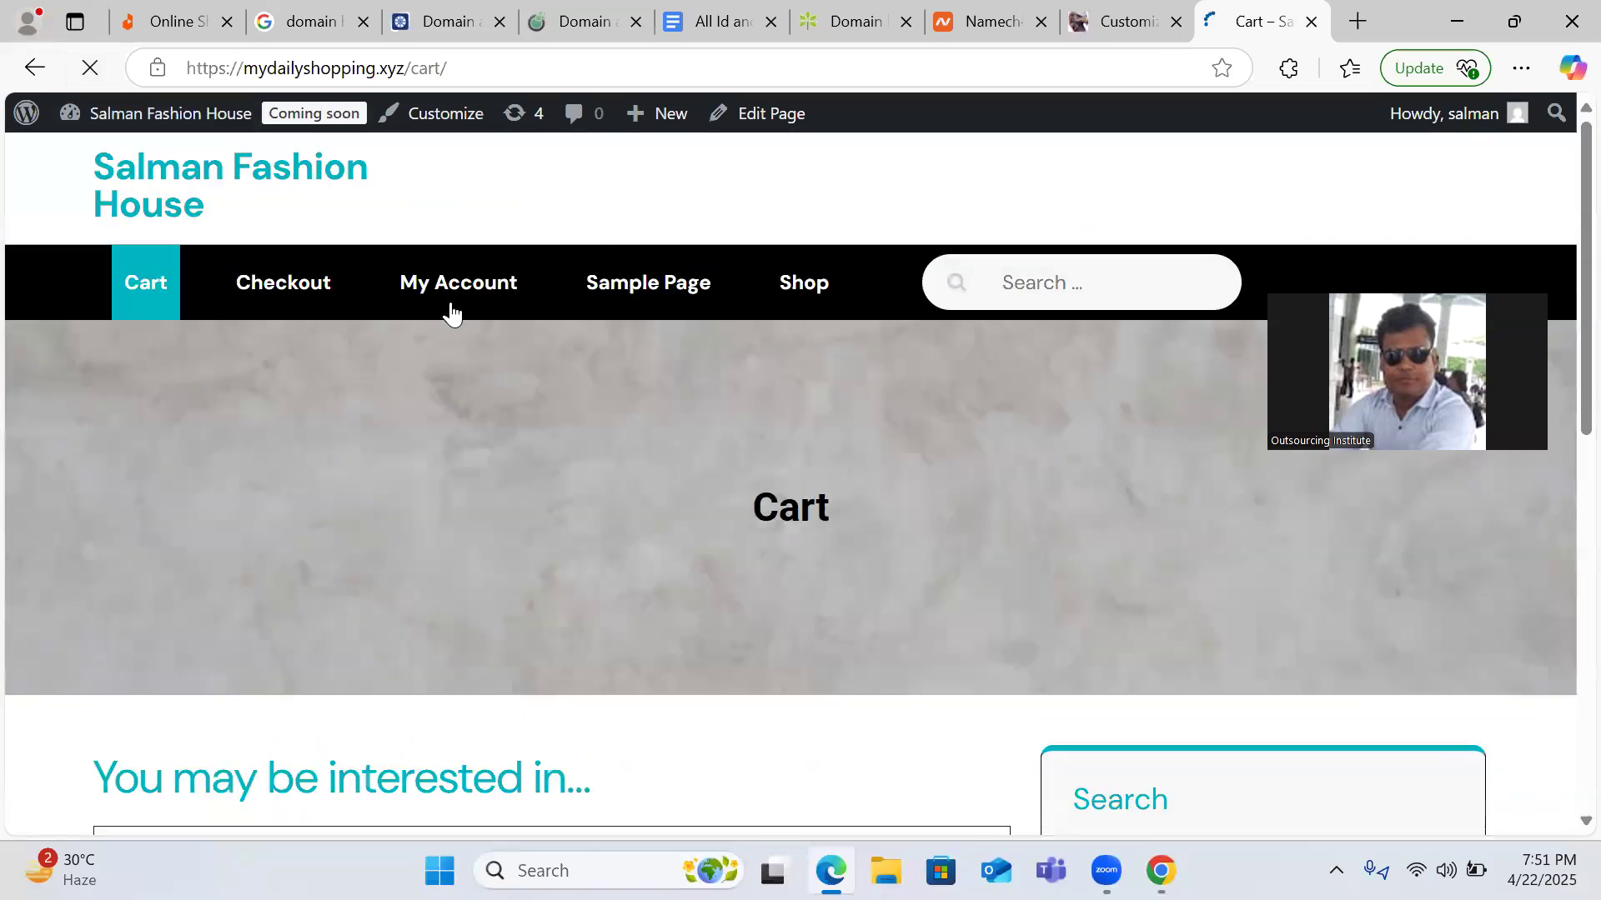
scroll(813, 442, "down", 10)
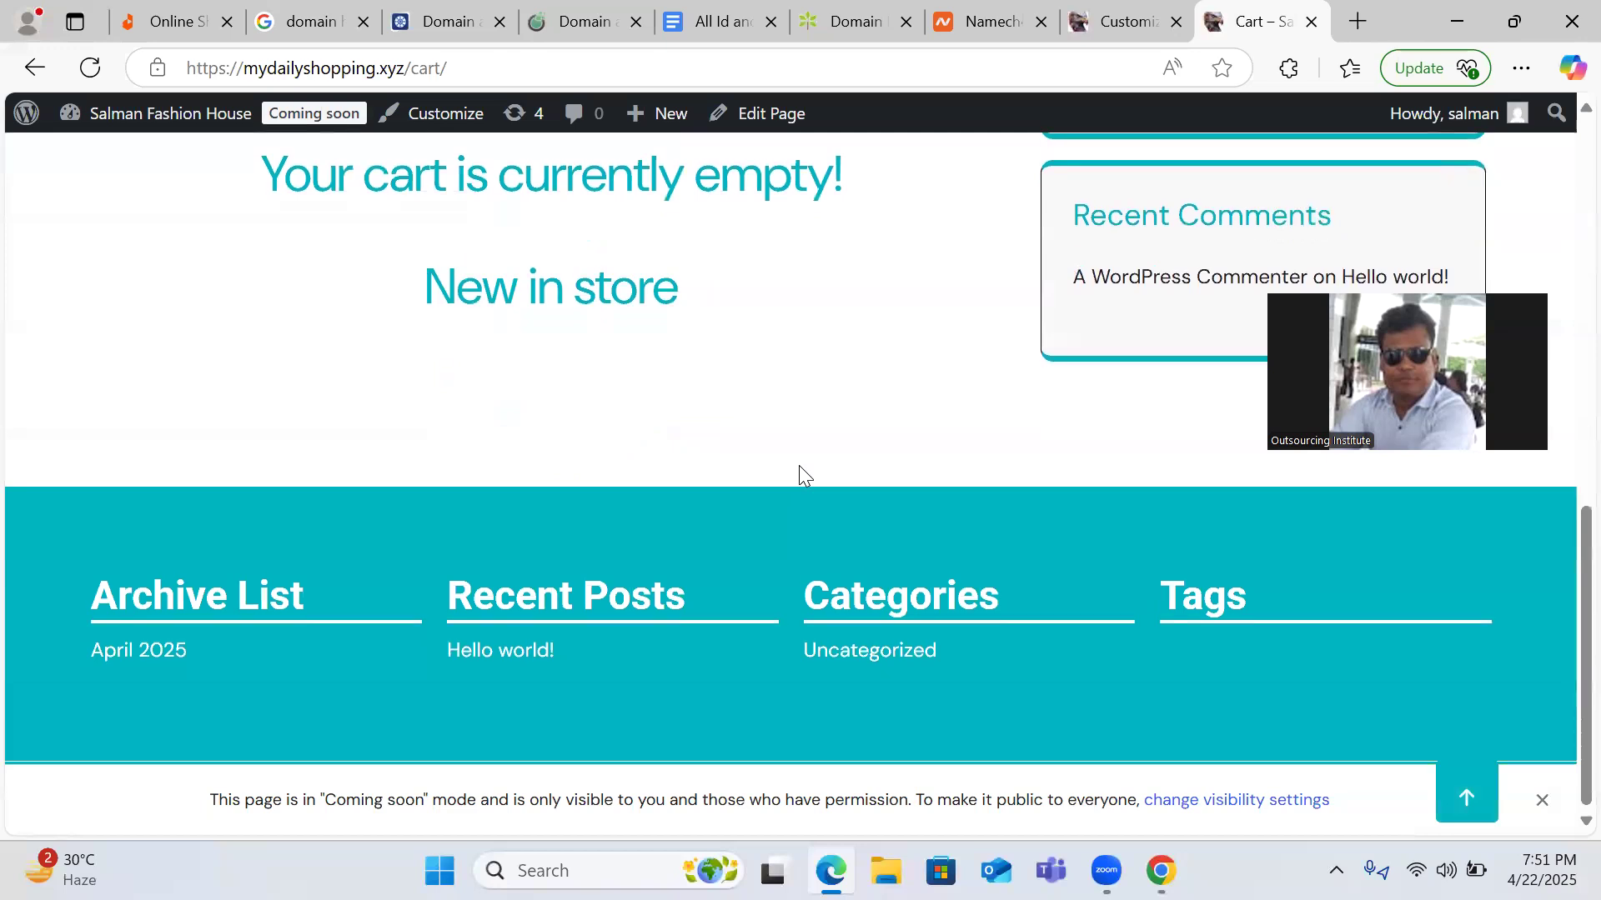
scroll(799, 466, "up", 10)
left_click(1125, 21)
left_click(108, 360)
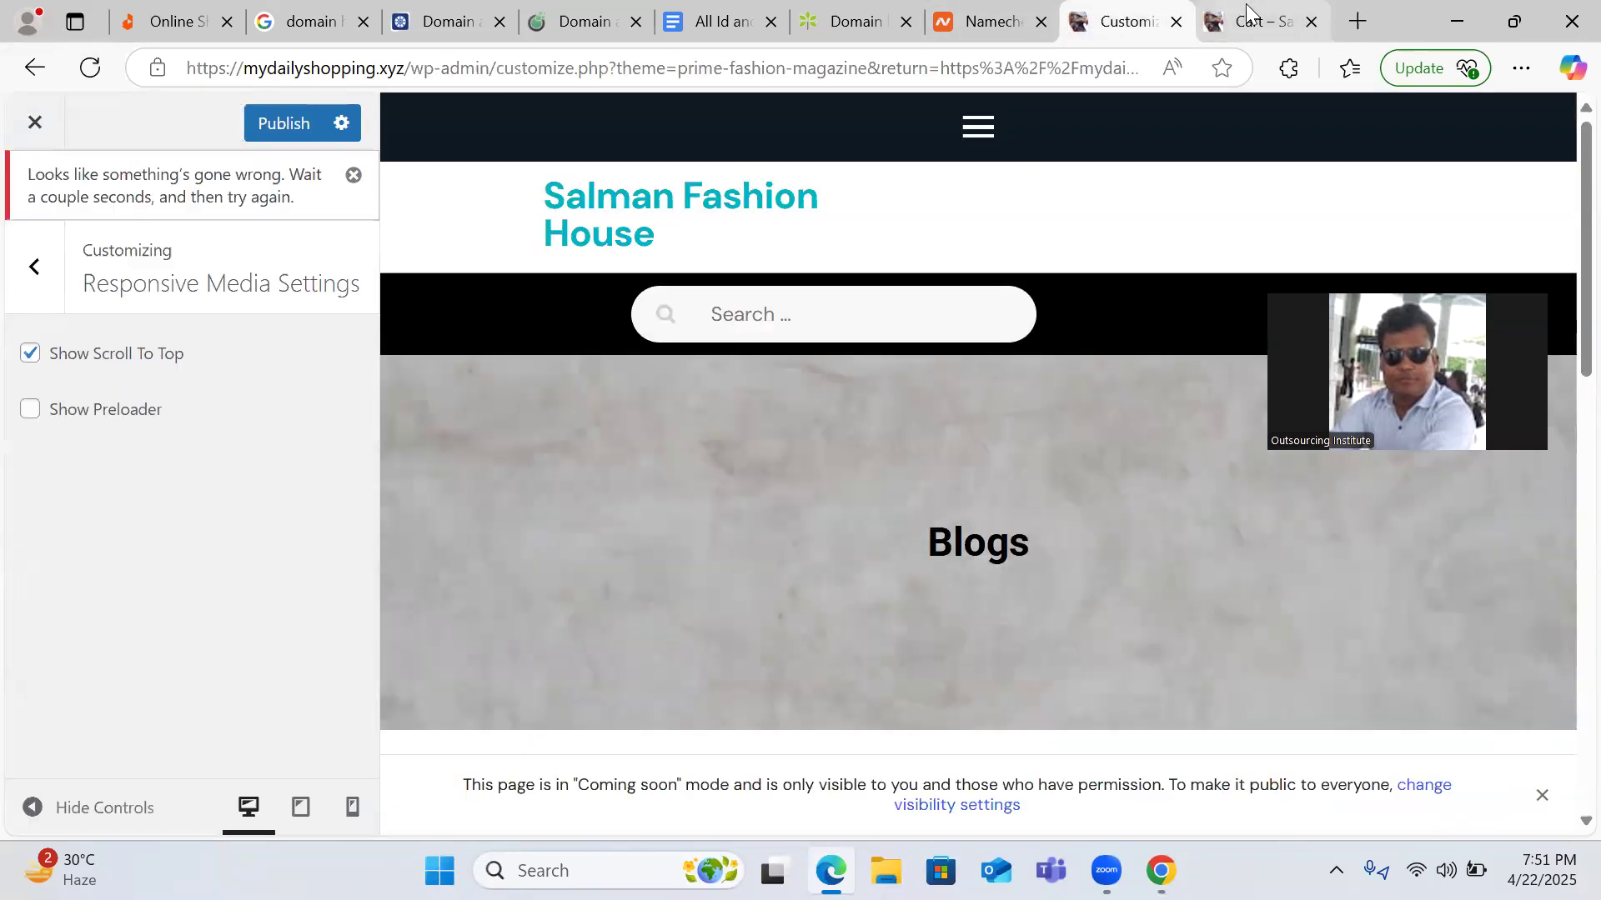
Recheck the Cart page and bring up Post Layout Settings
left_click(1248, 18)
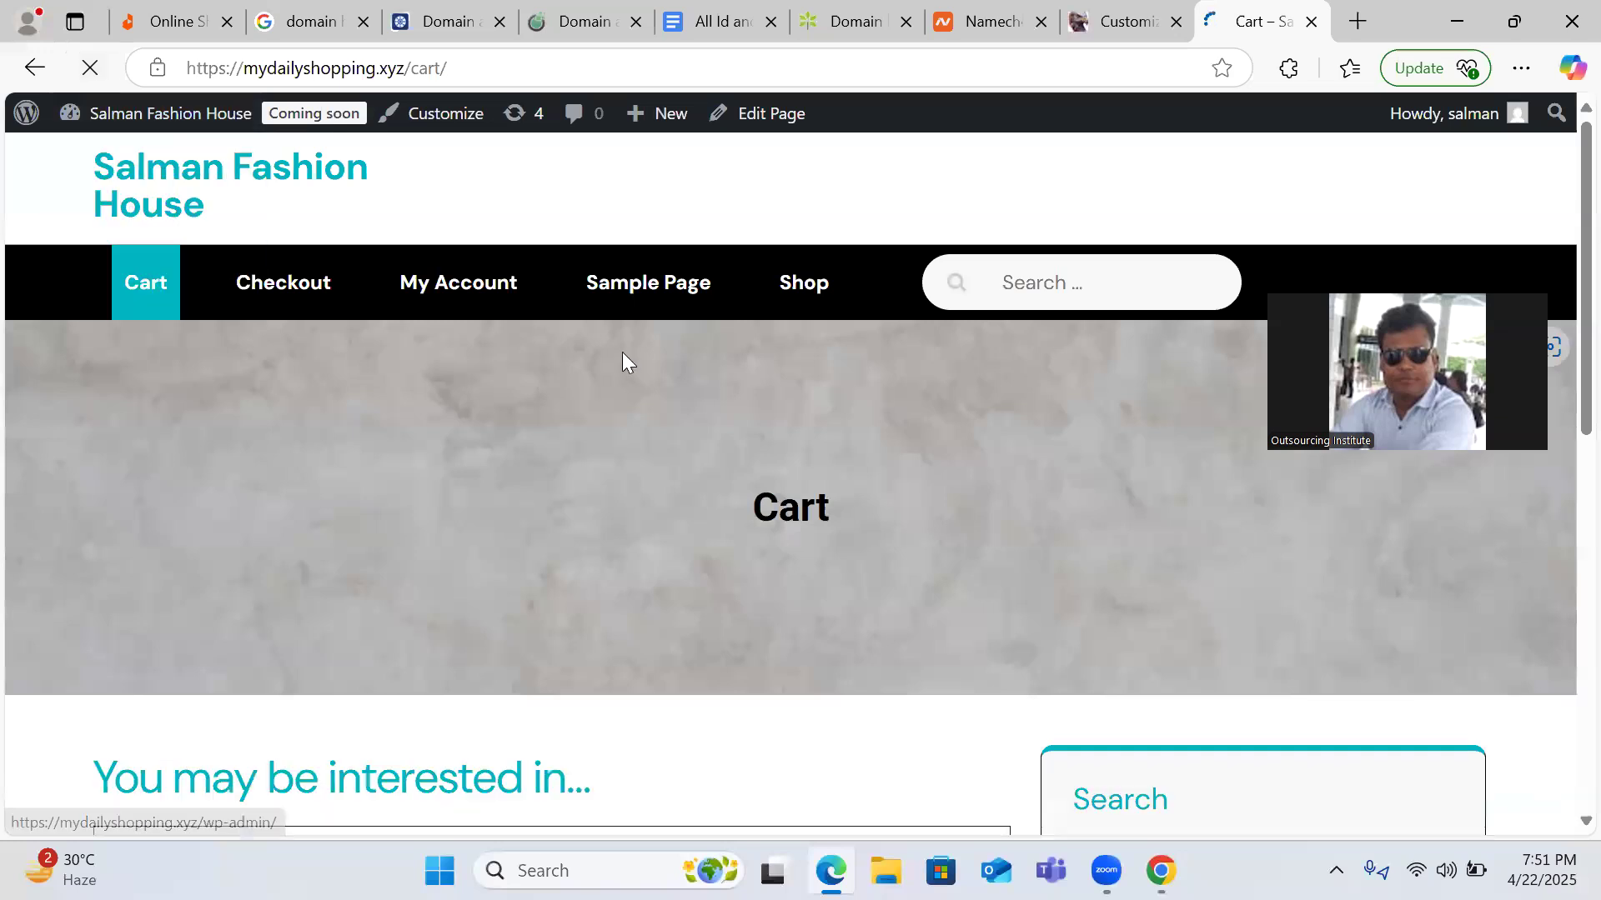
scroll(618, 350, "down", 5)
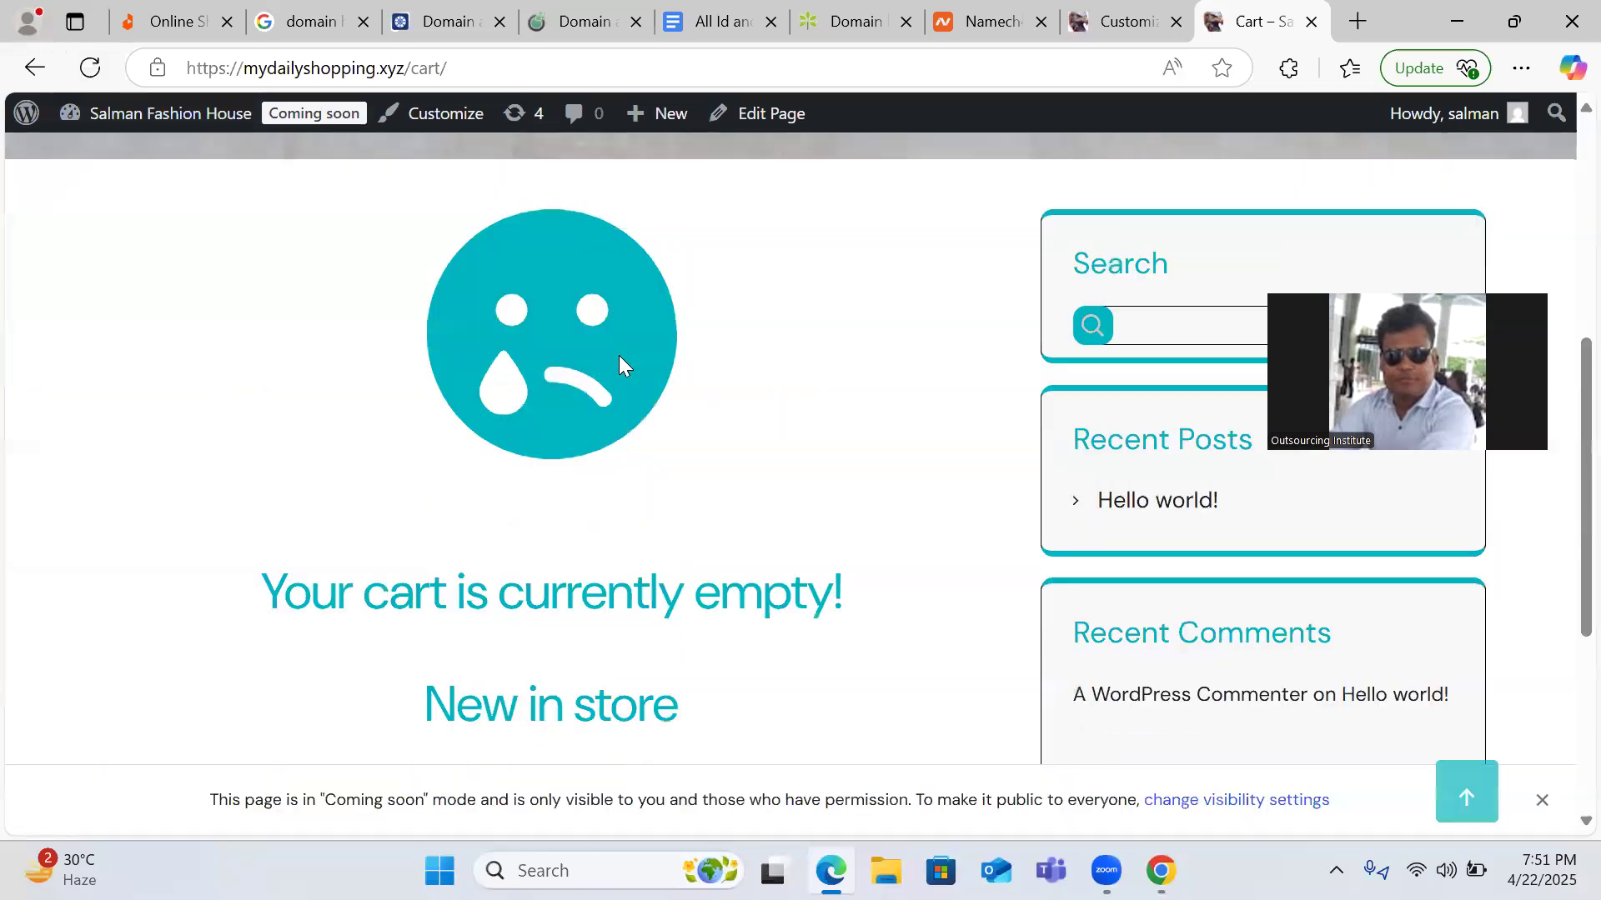
left_click(1094, 25)
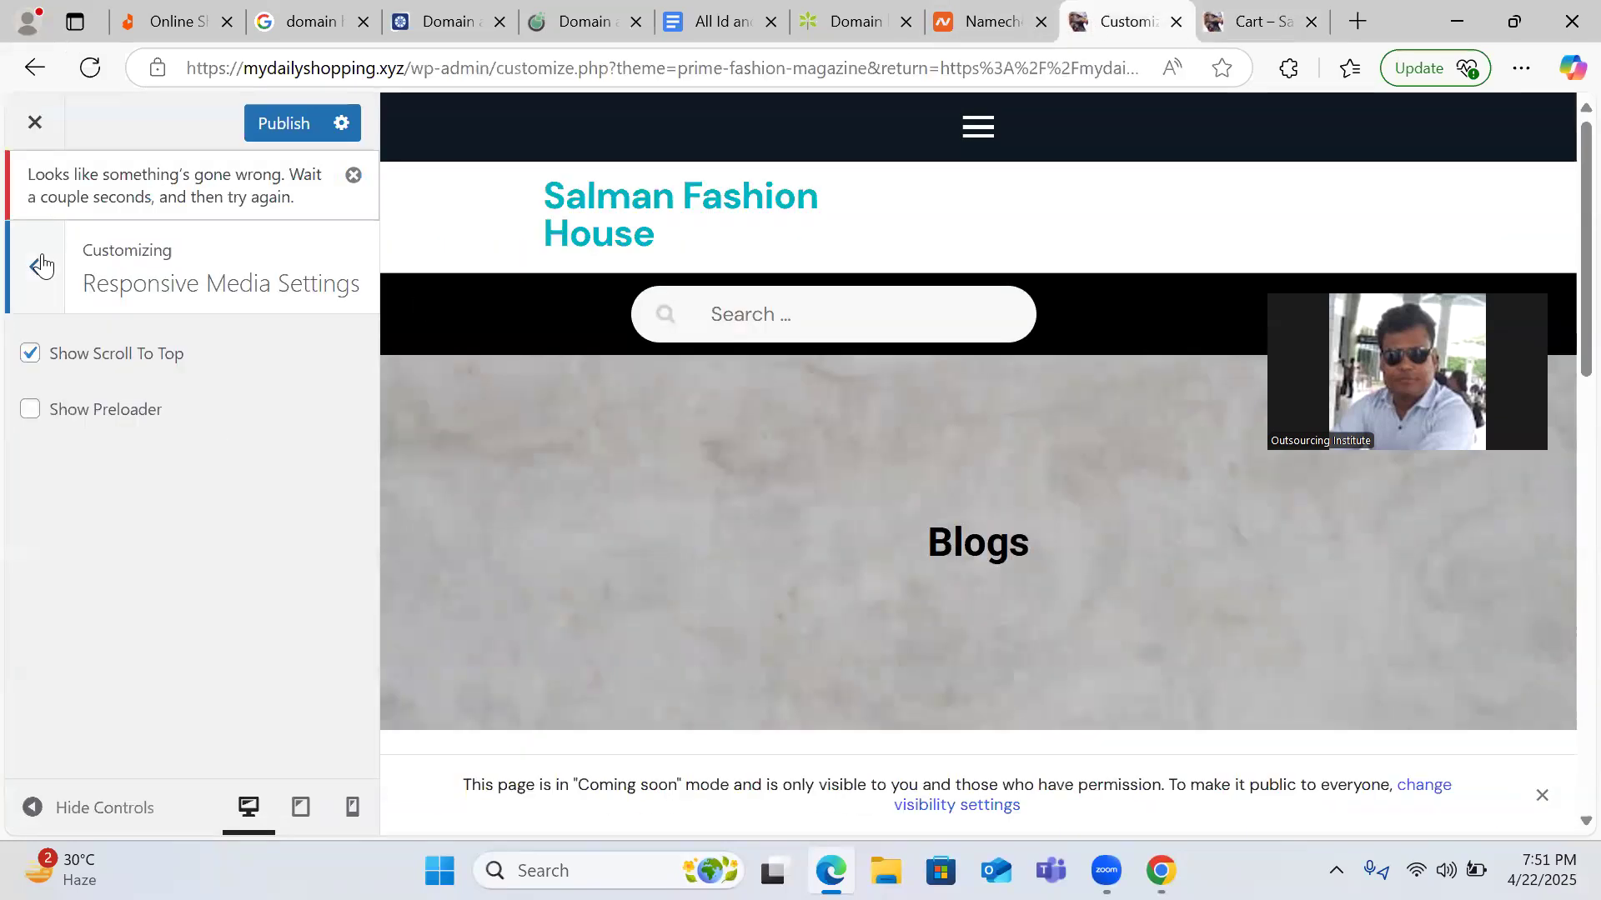
left_click(37, 267)
left_click(158, 593)
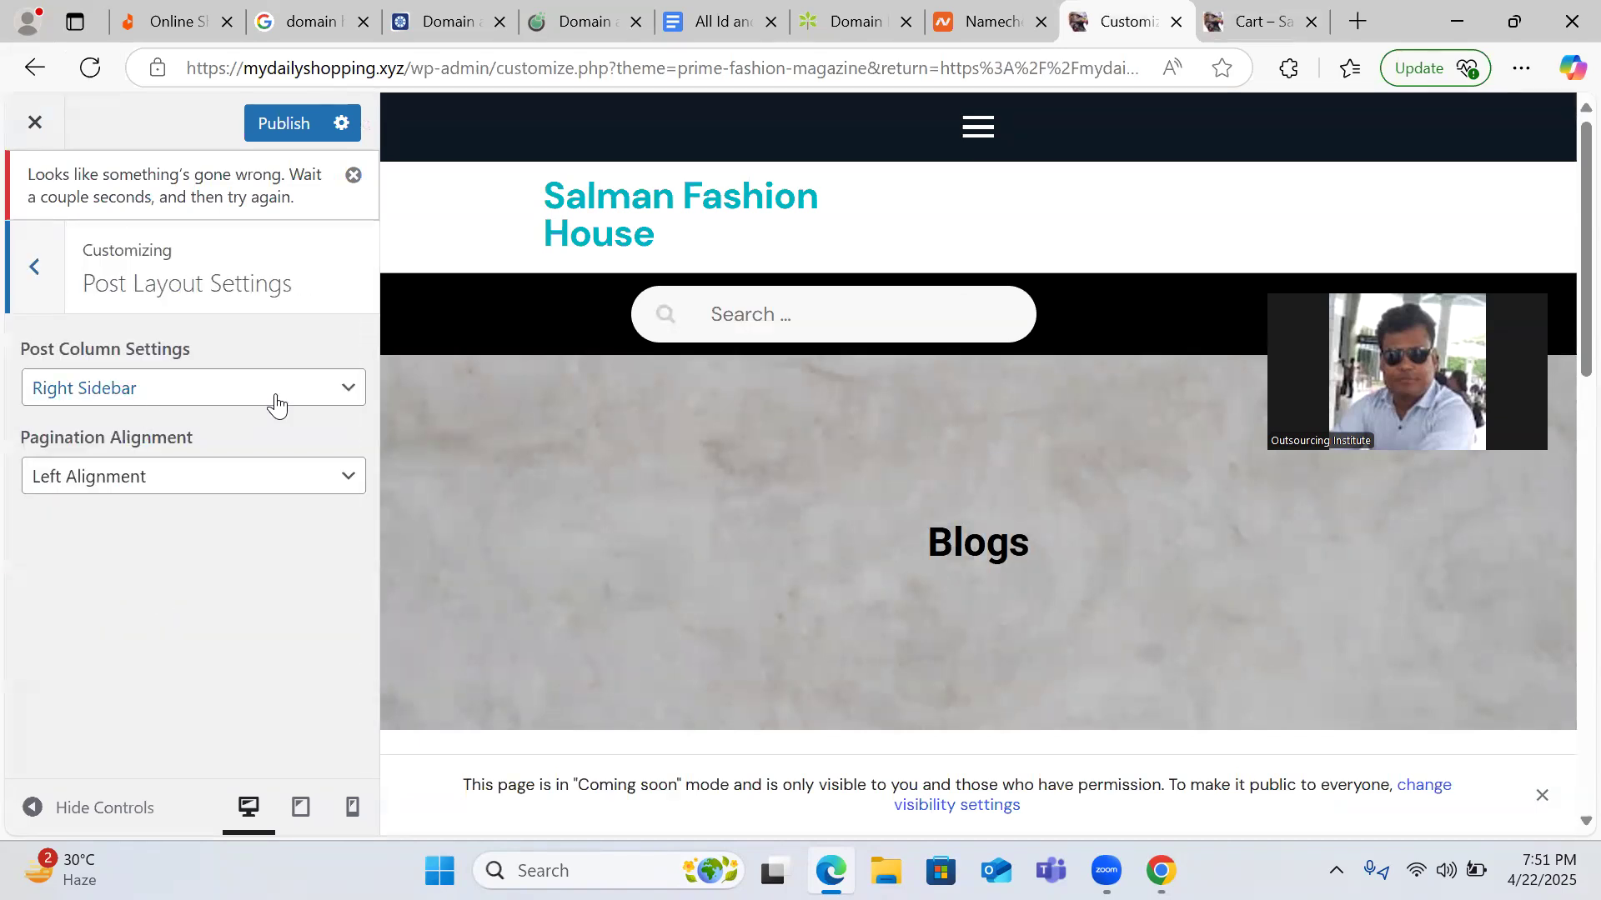
Keep Right Sidebar column layout and Left Alignment pagination in Post Layout Settings
left_click(307, 402)
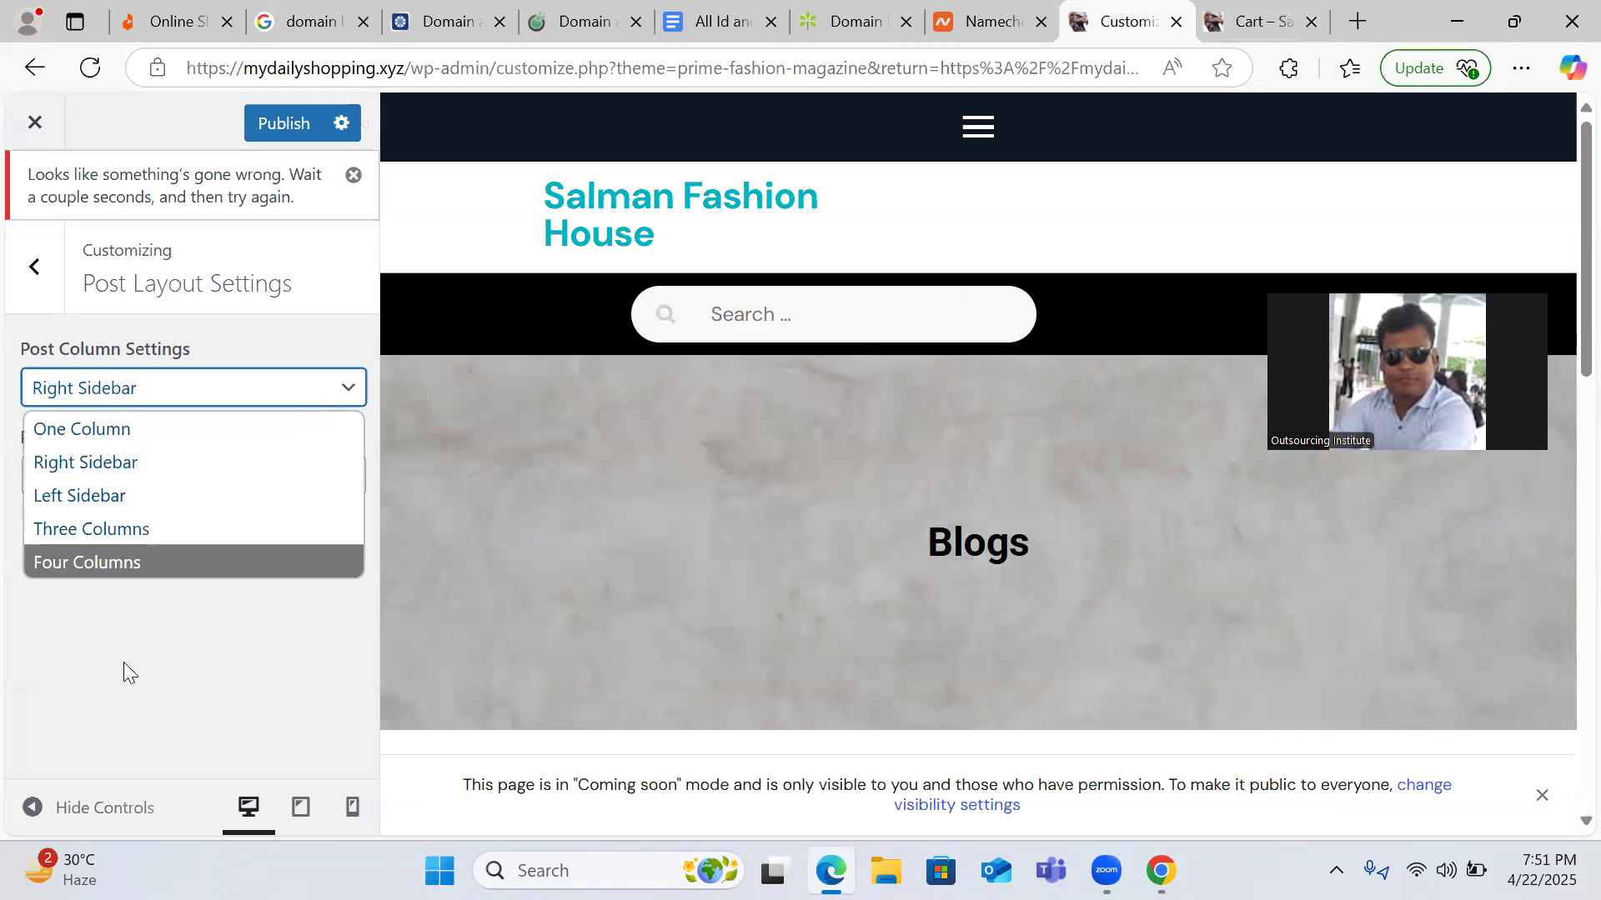
left_click(125, 658)
left_click(142, 488)
left_click(146, 641)
left_click(33, 269)
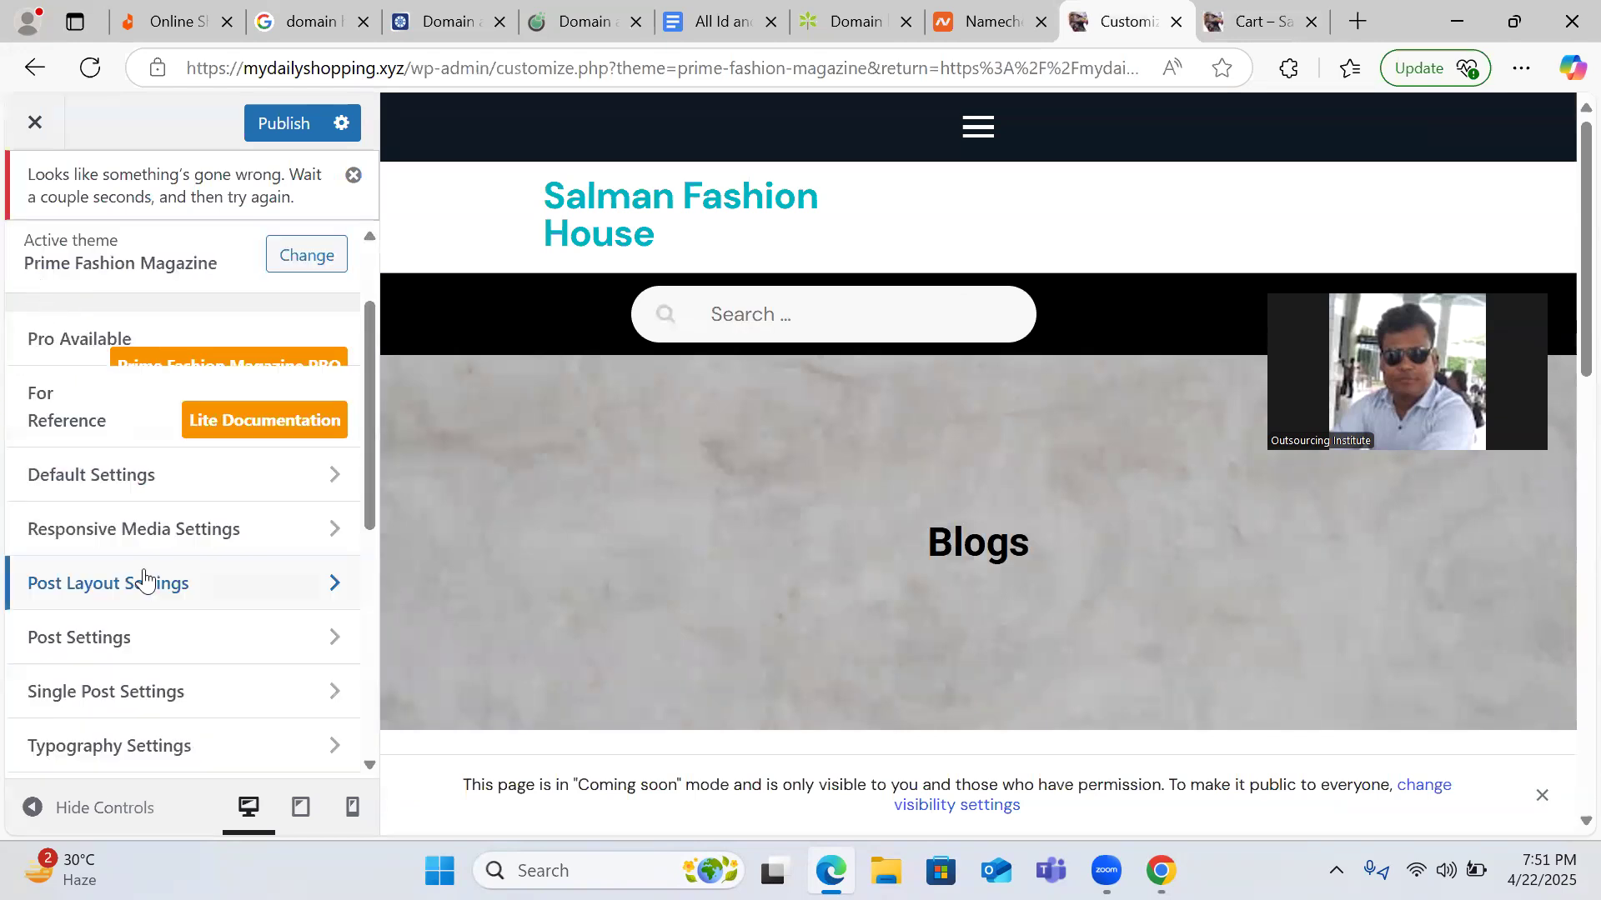
Look over the Post Settings section without changes and return to the section list
left_click(153, 640)
scroll(220, 542, "down", 4)
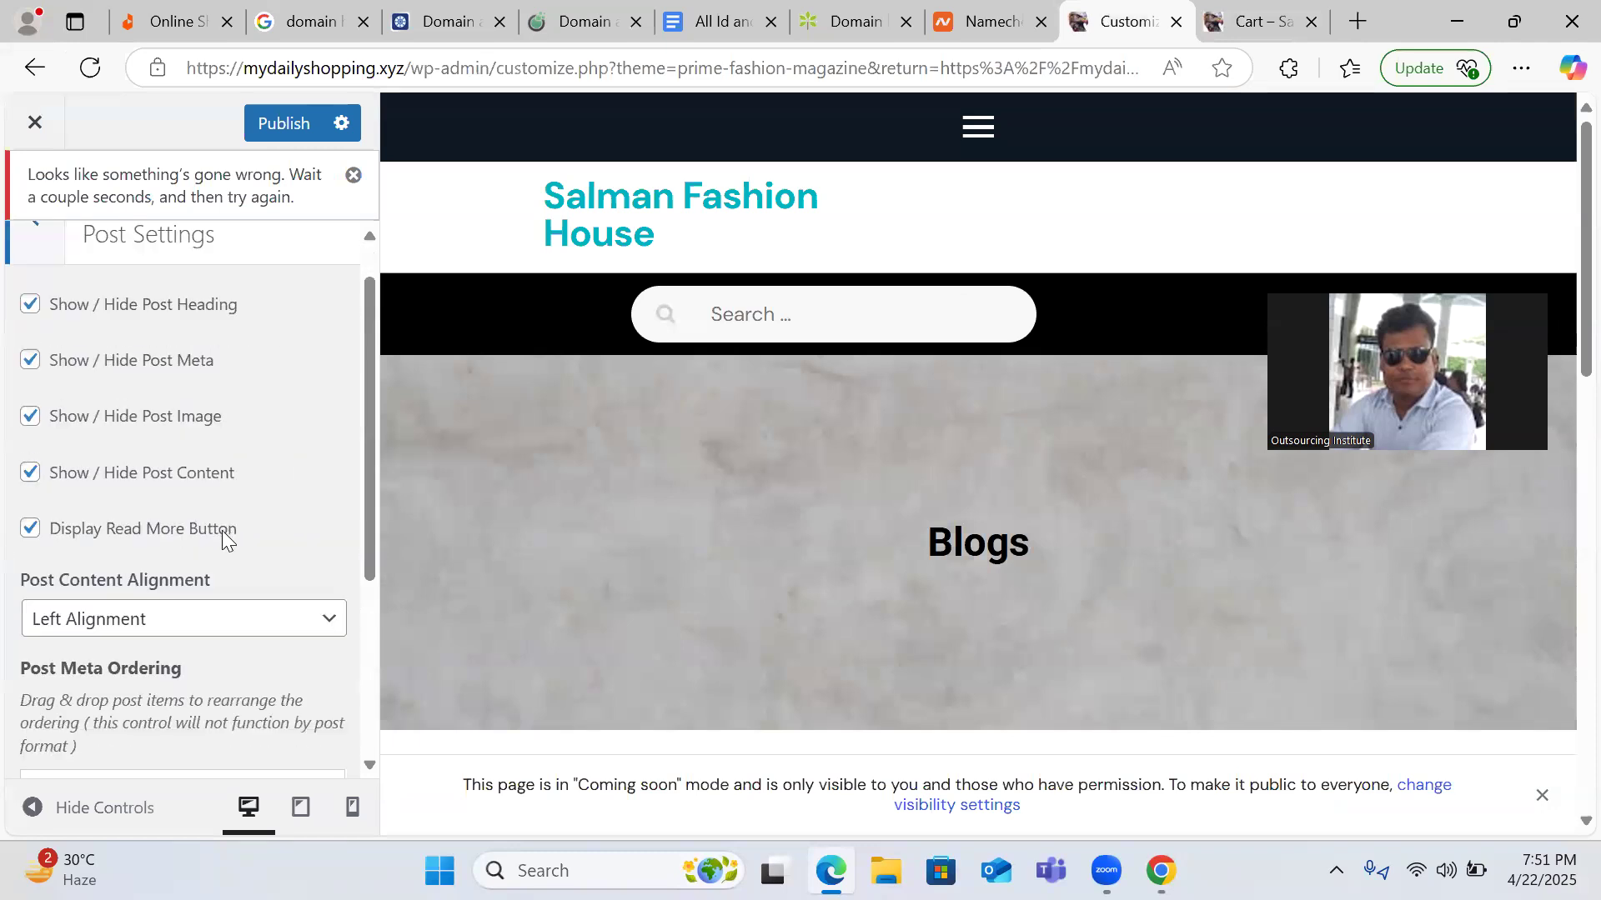
scroll(222, 536, "up", 4)
left_click(39, 269)
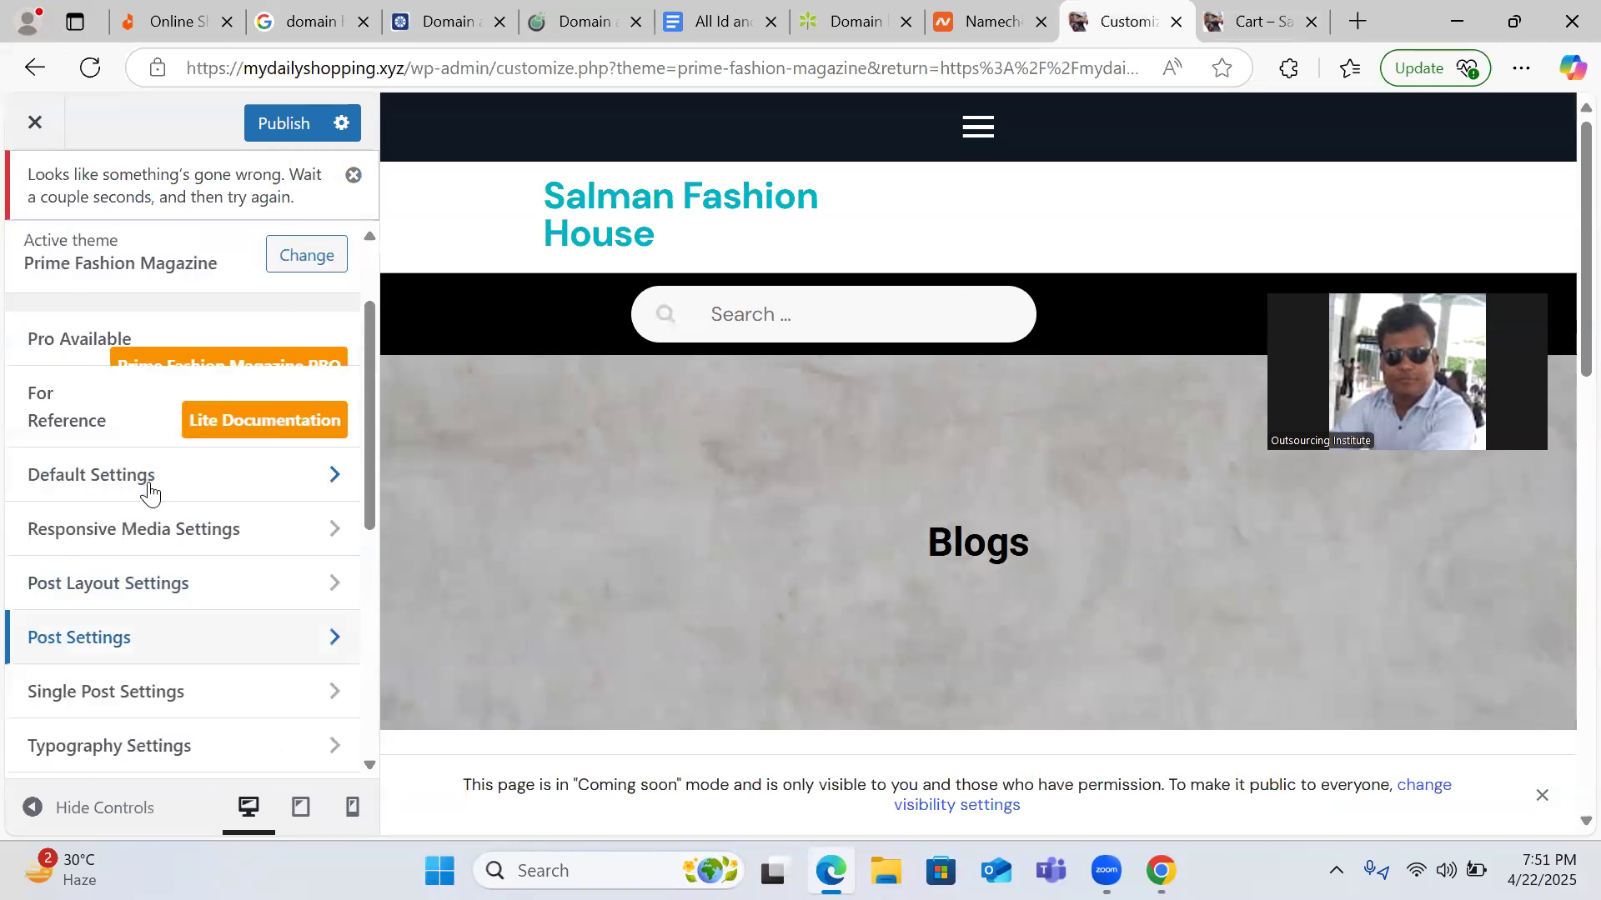
scroll(167, 492, "down", 3)
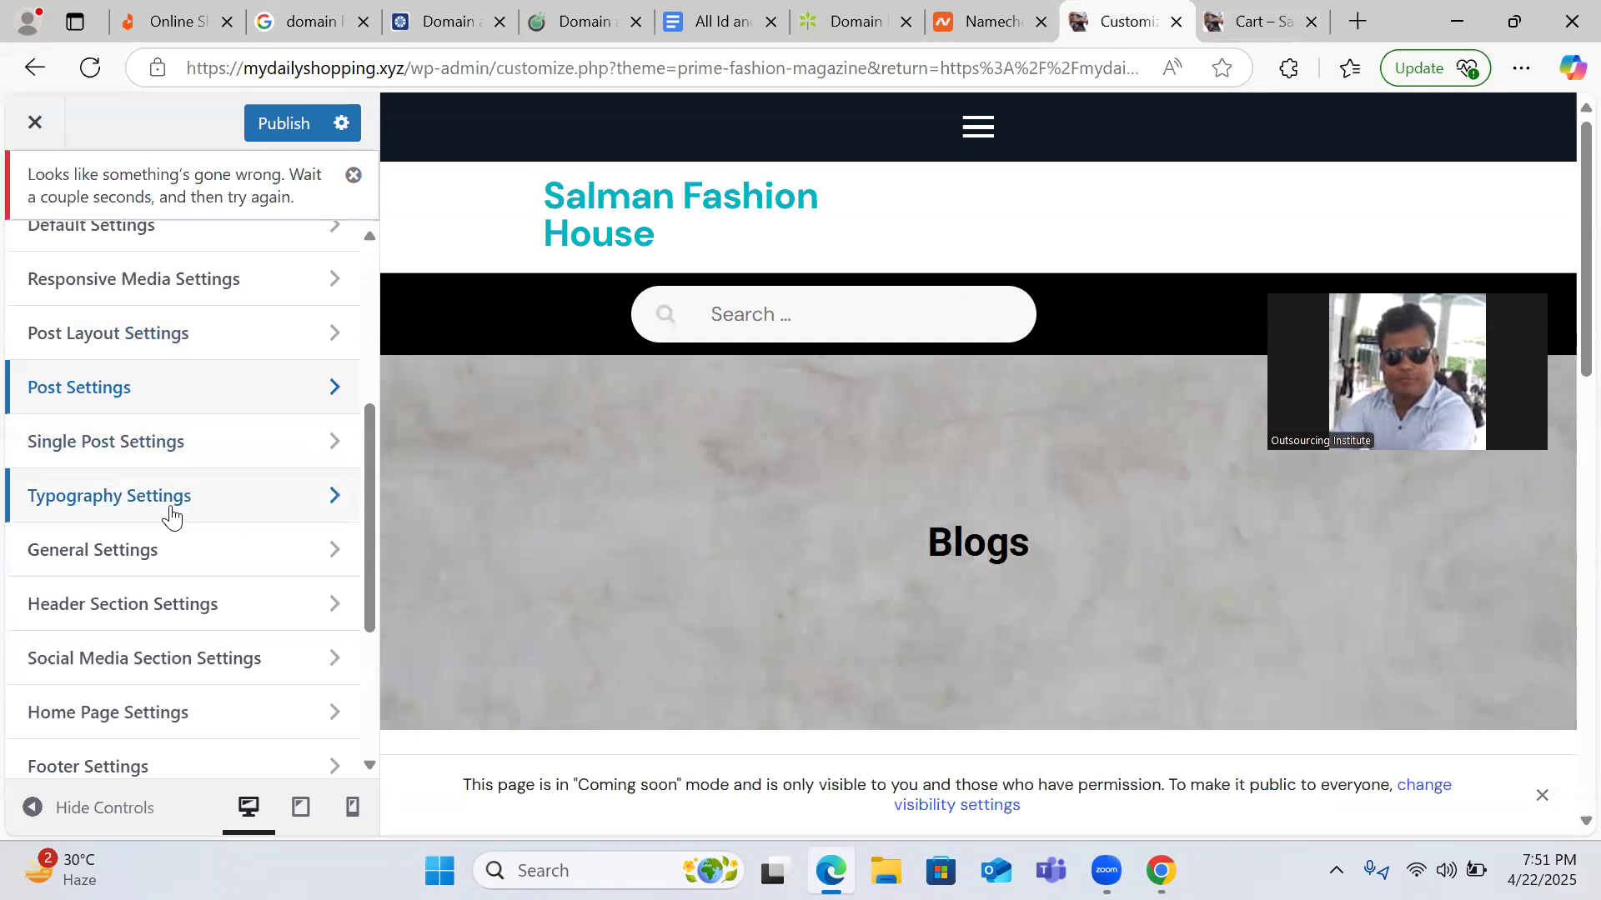
Browse the Typography heading and body font lists without choosing, then go back
left_click(255, 503)
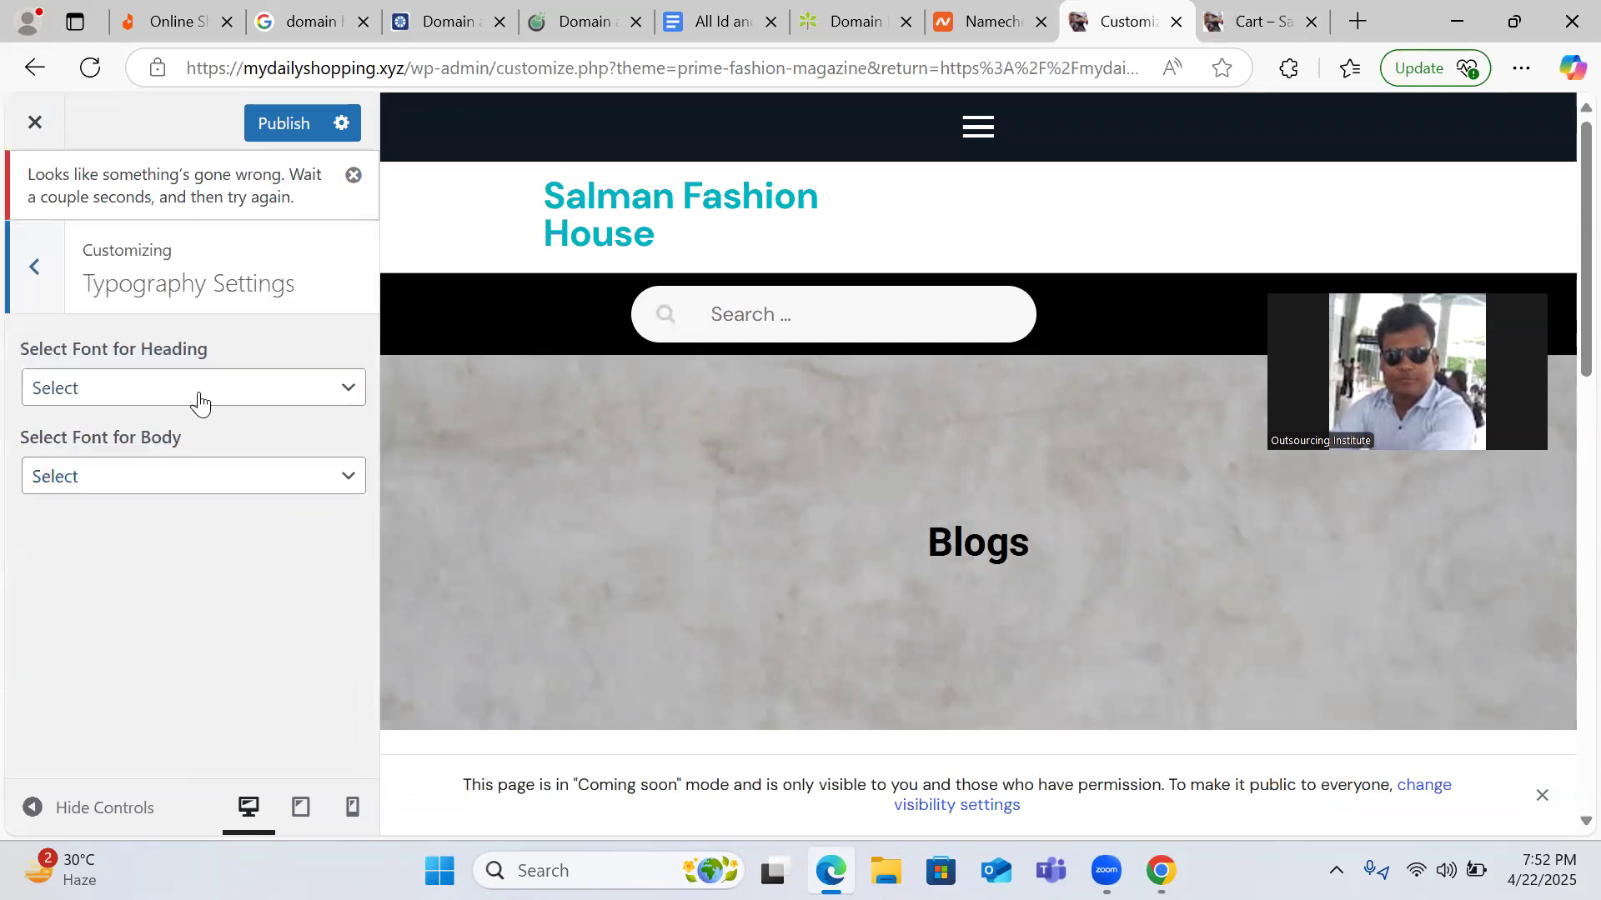
left_click(197, 398)
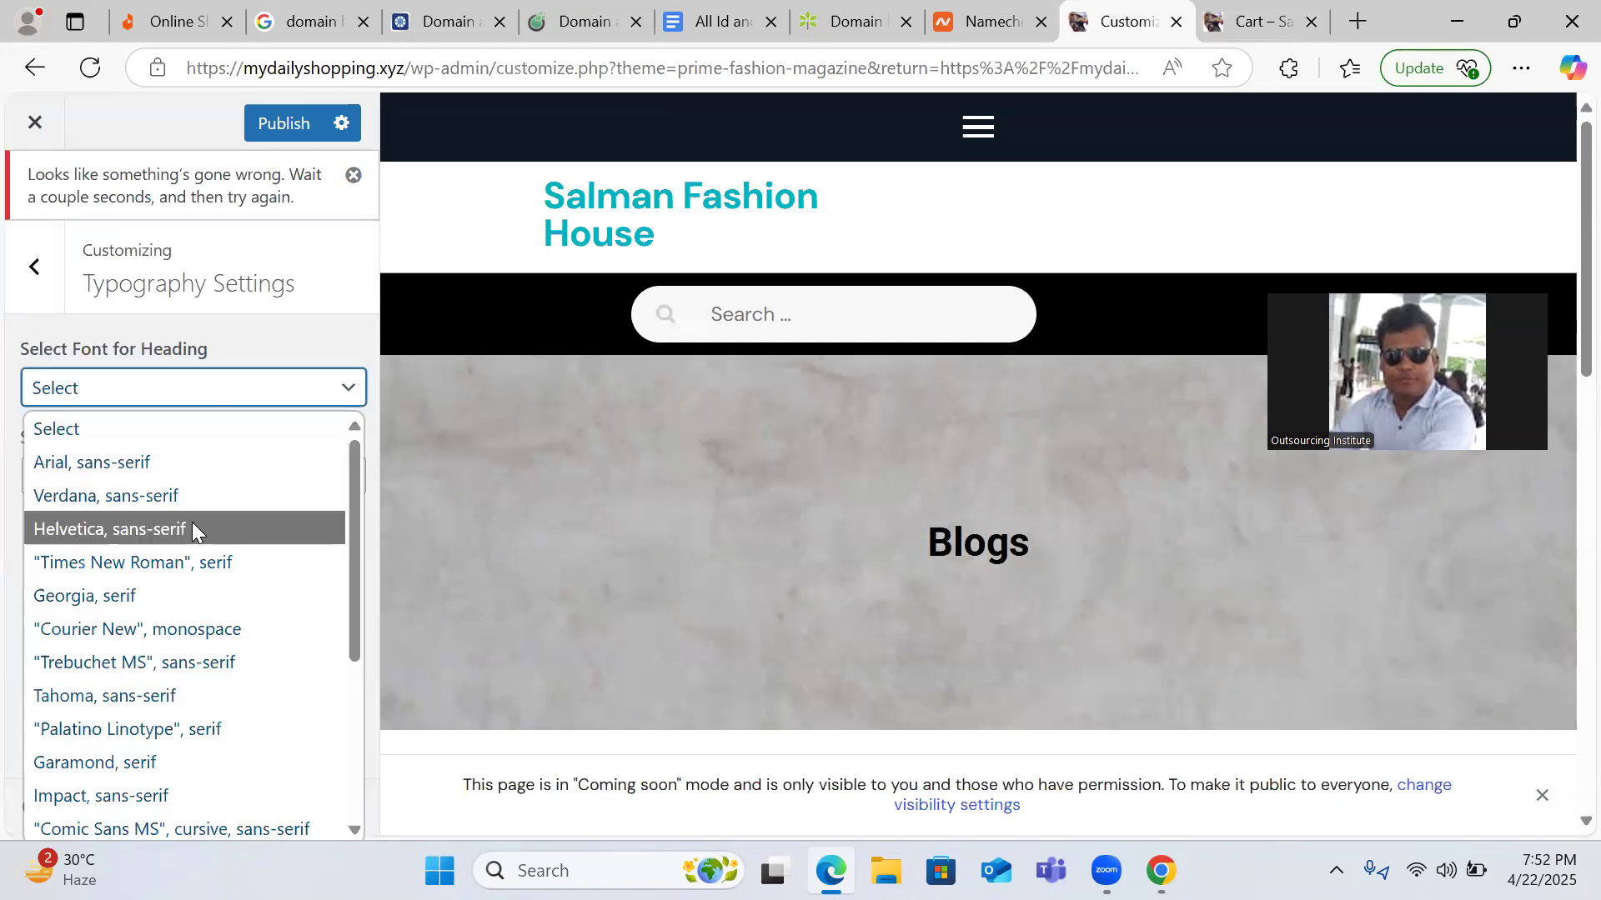
left_click(135, 333)
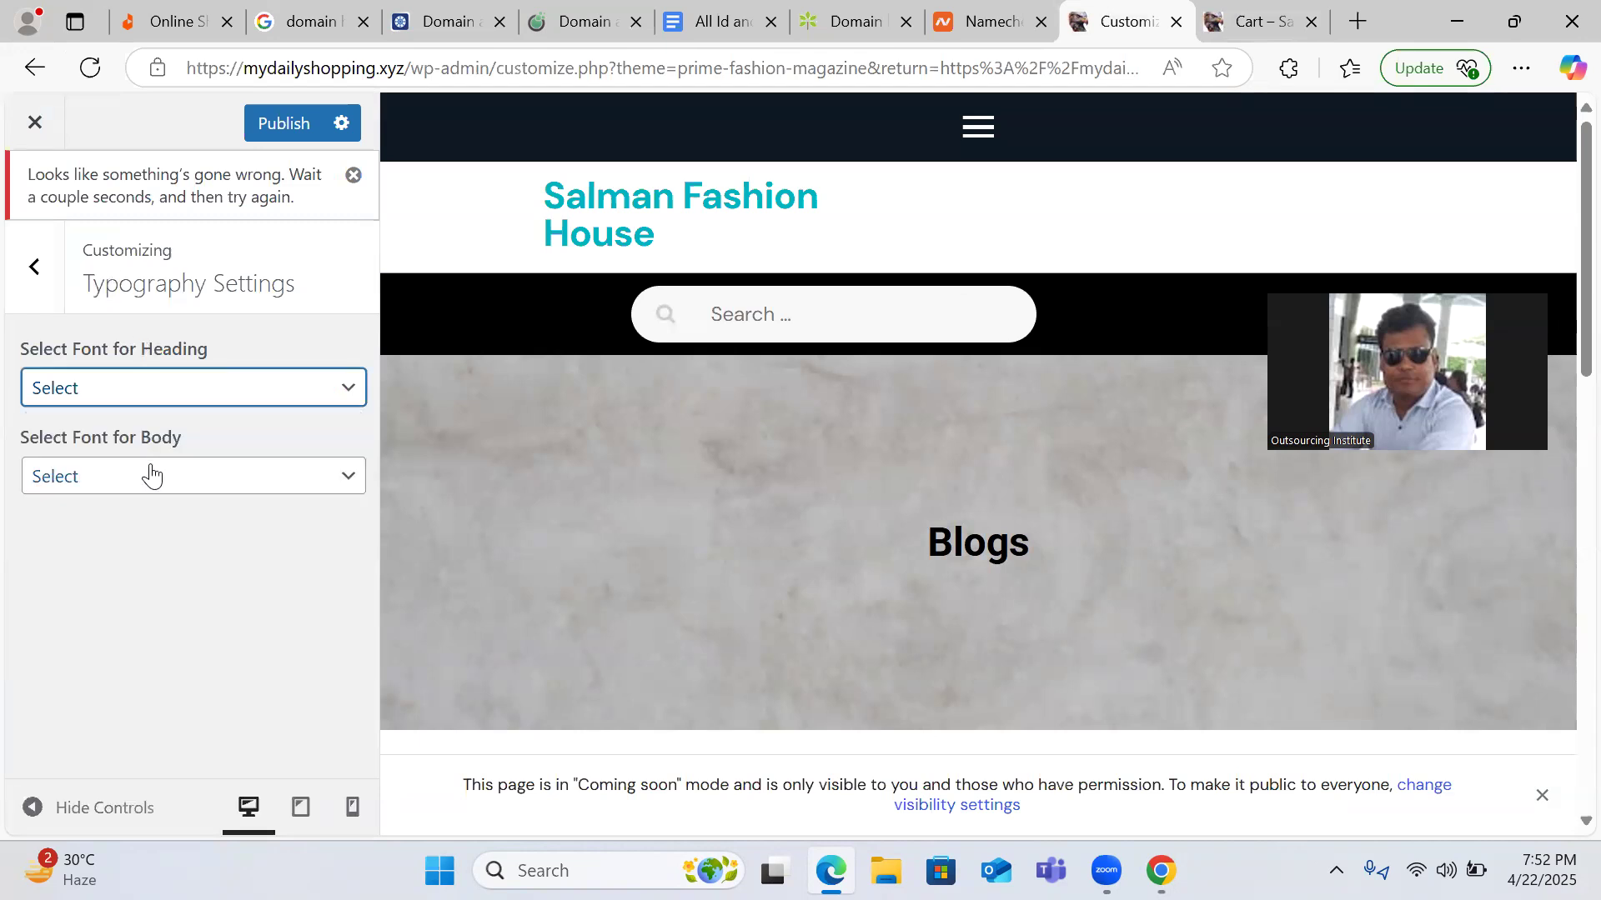
left_click(154, 476)
left_click(39, 272)
left_click(39, 272)
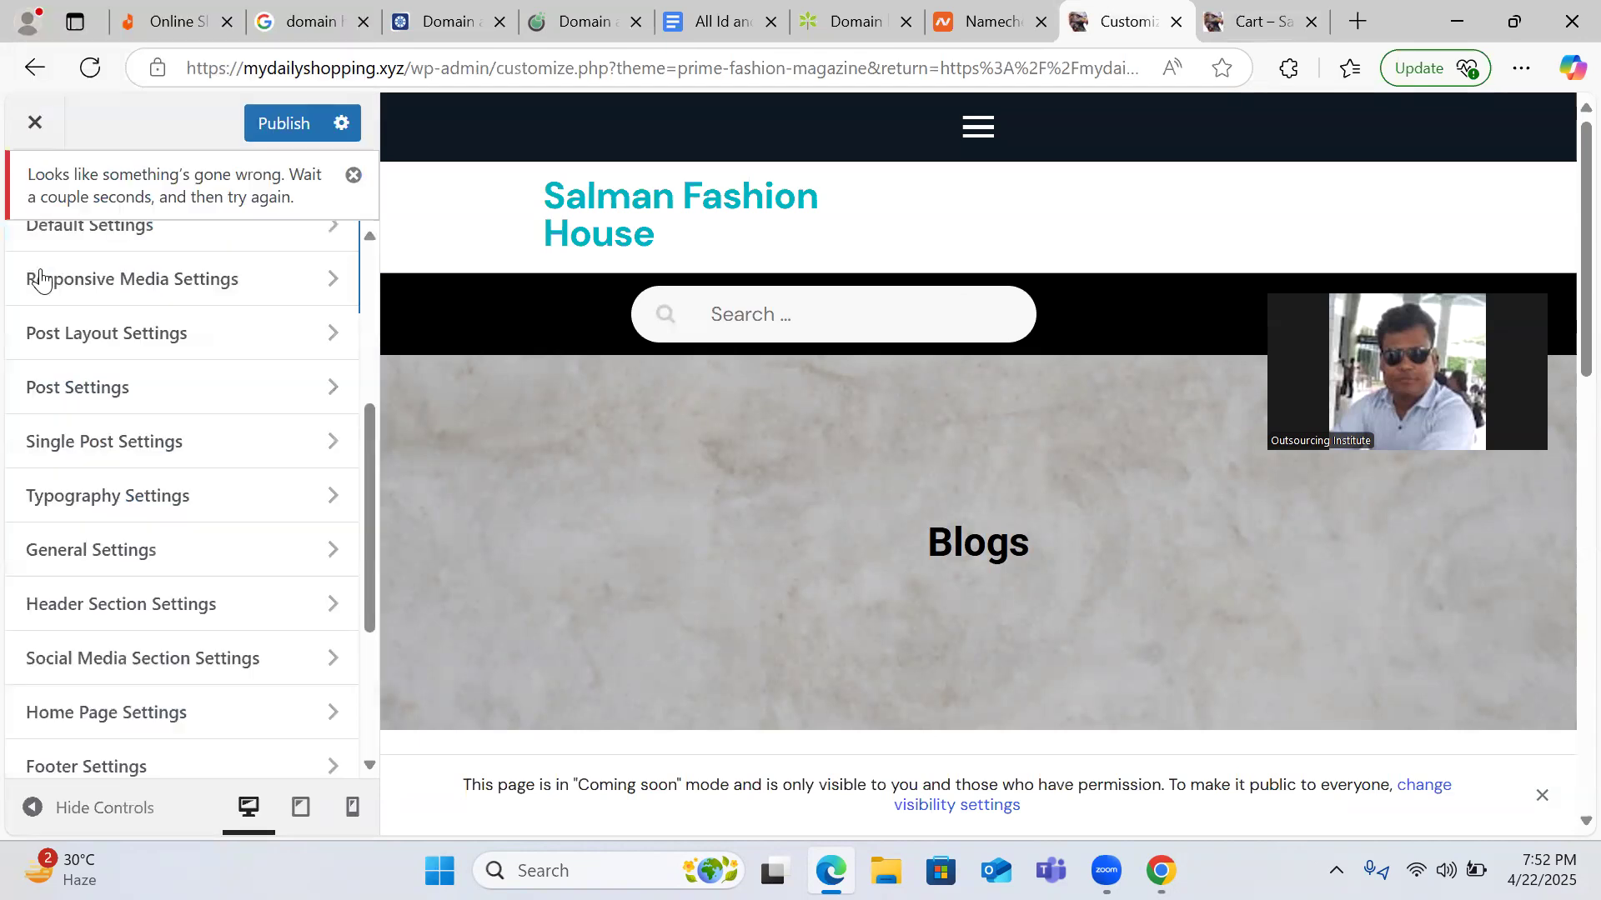
left_click(180, 618)
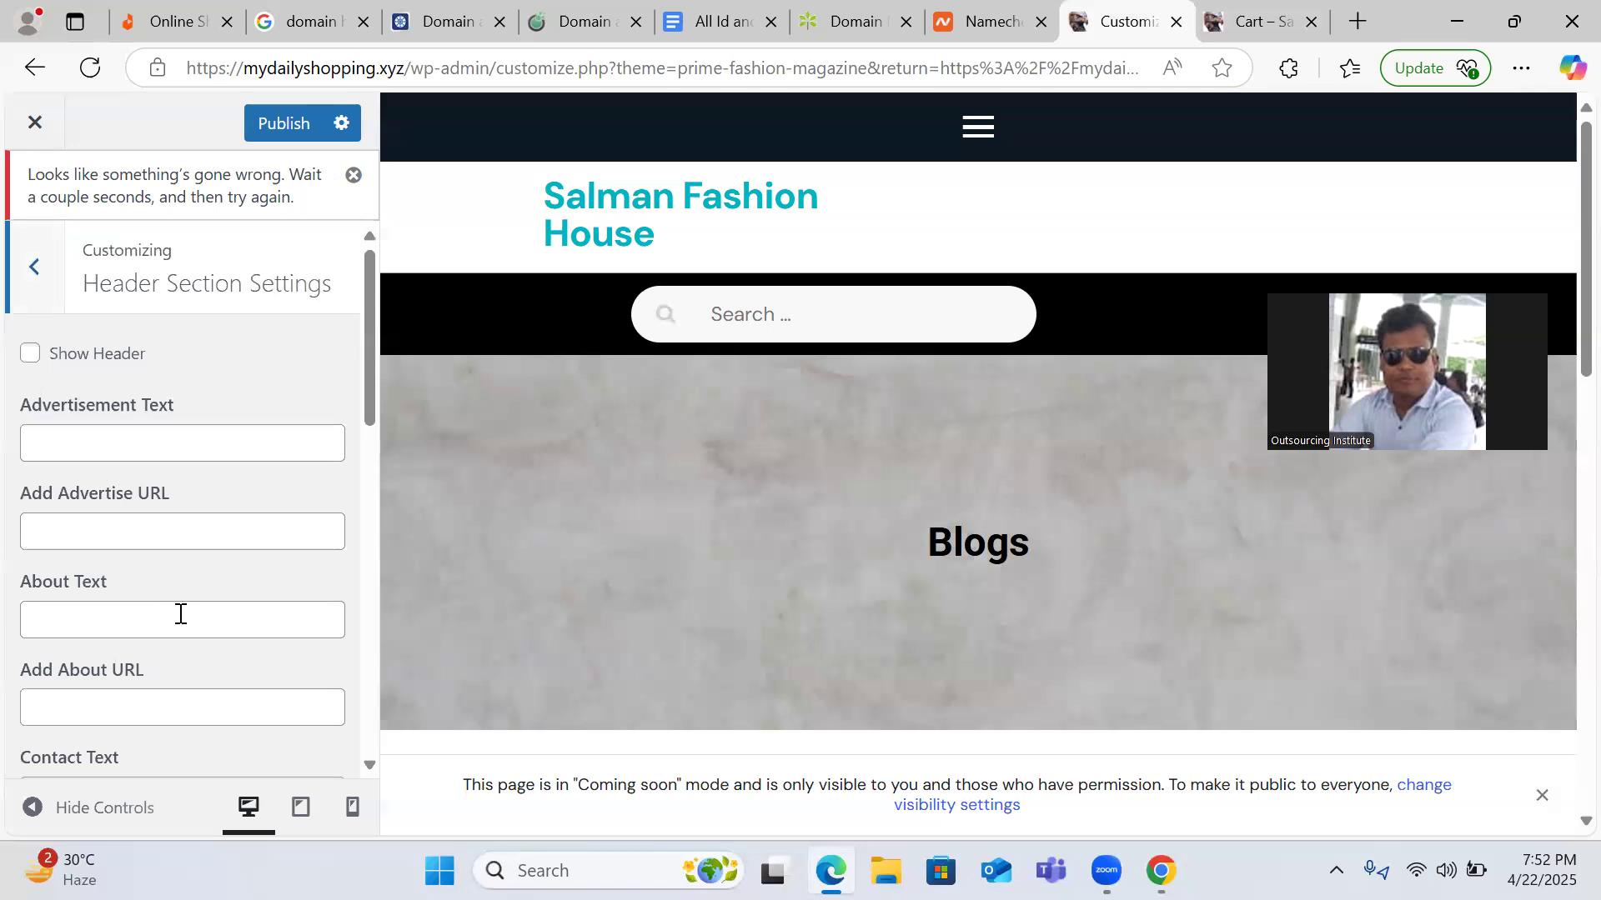
scroll(180, 612, "down", 5)
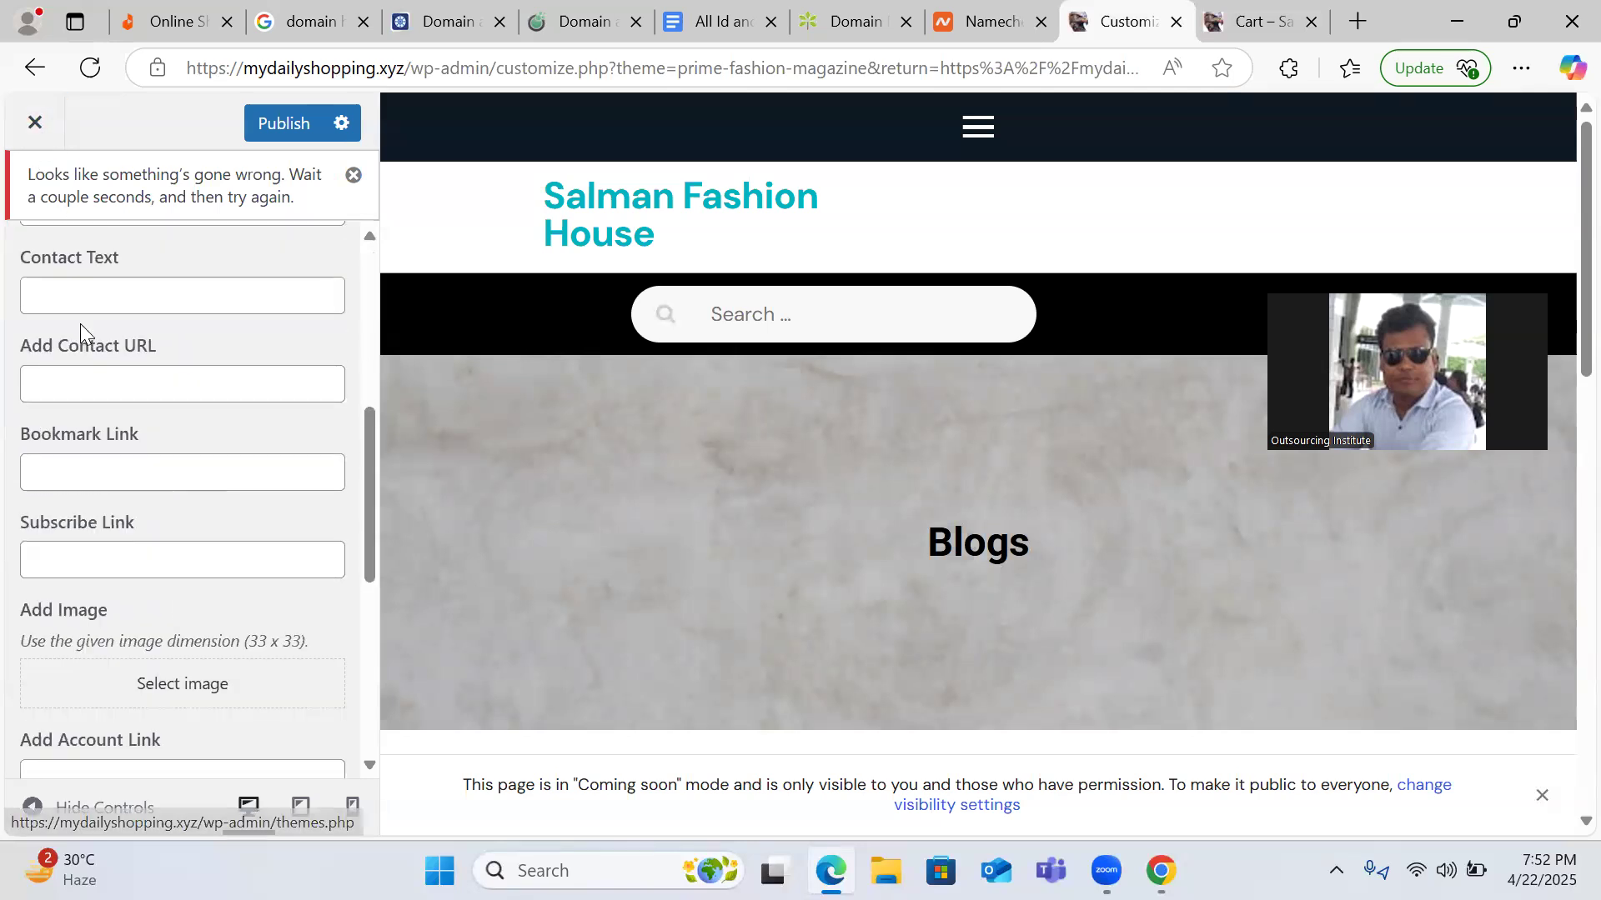
scroll(86, 342, "up", 5)
left_click(39, 274)
scroll(172, 642, "down", 2)
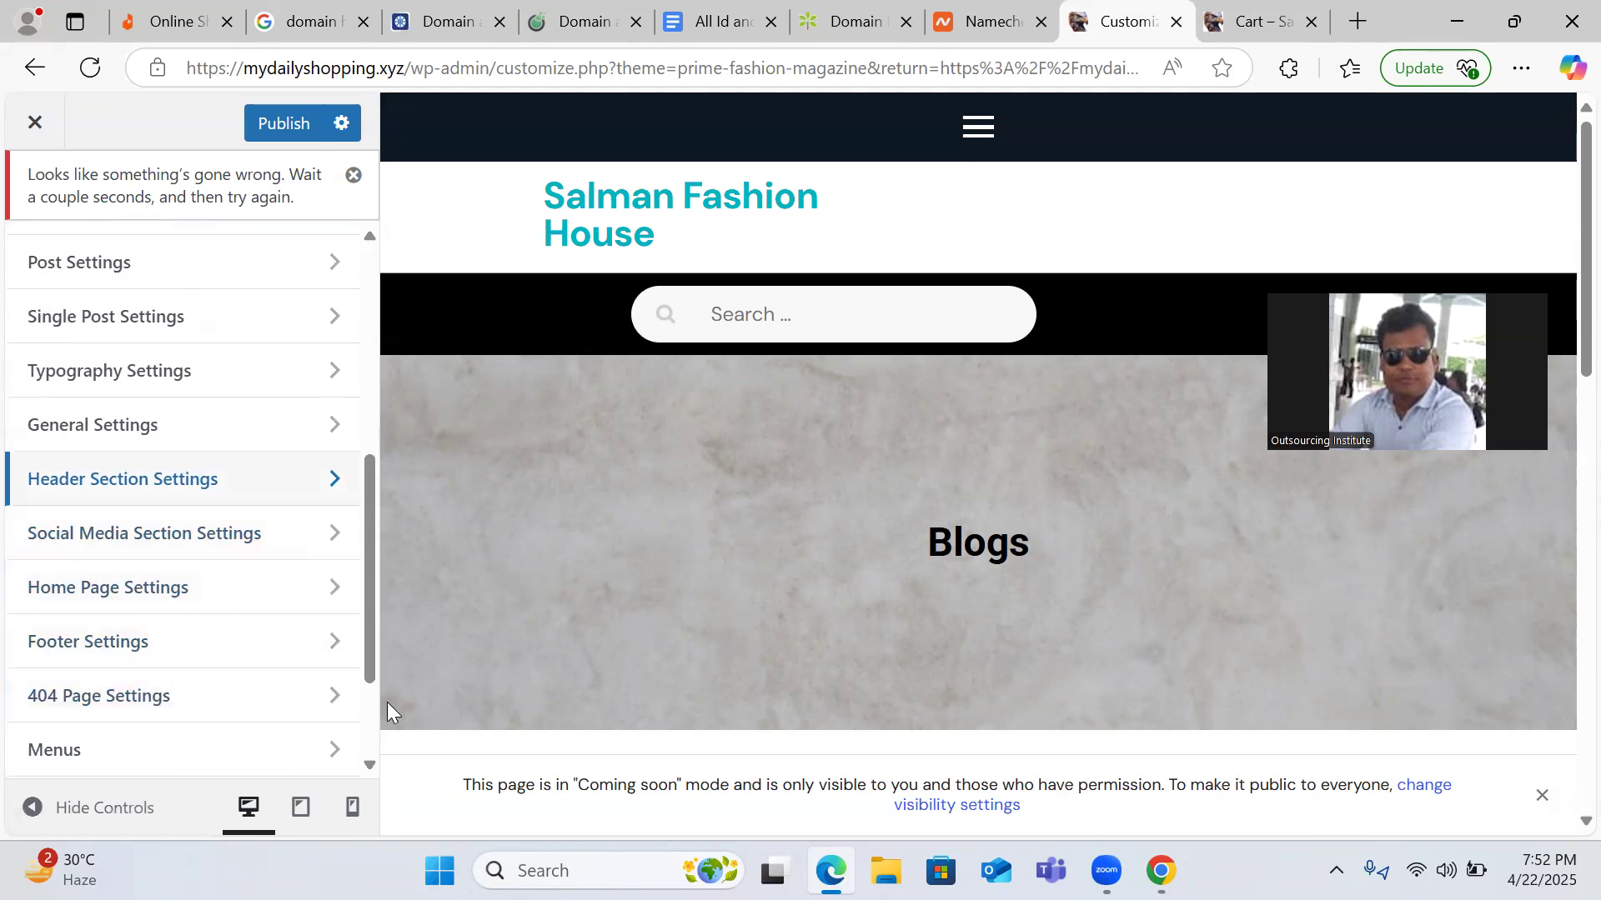
scroll(151, 667, "down", 2)
scroll(153, 643, "down", 1)
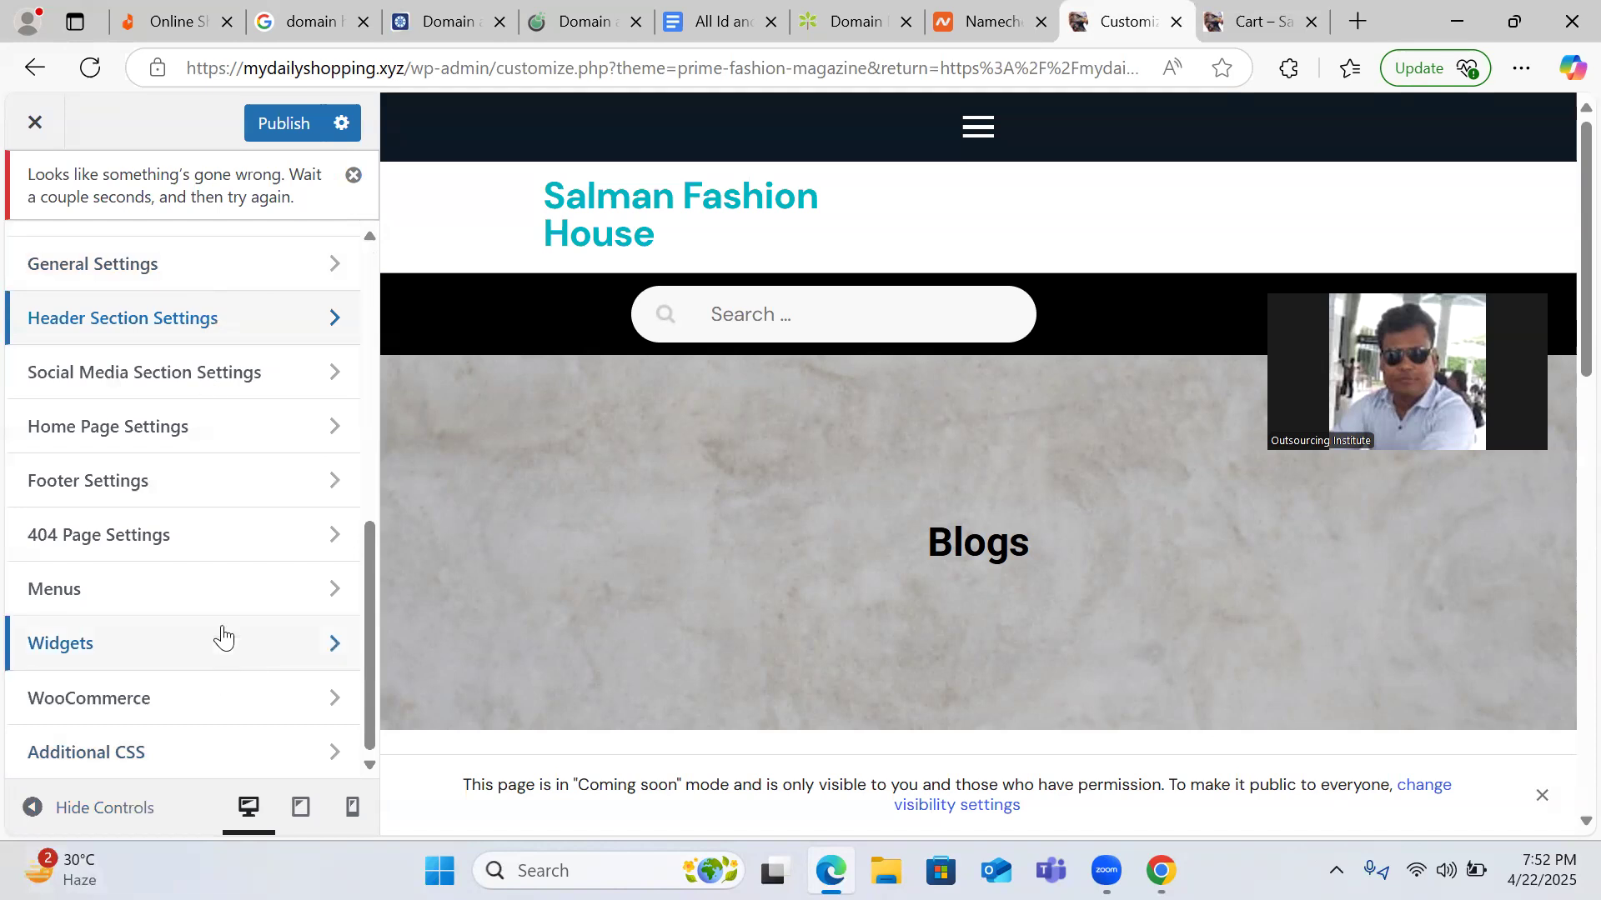
scroll(222, 393, "up", 3)
scroll(225, 403, "down", 3)
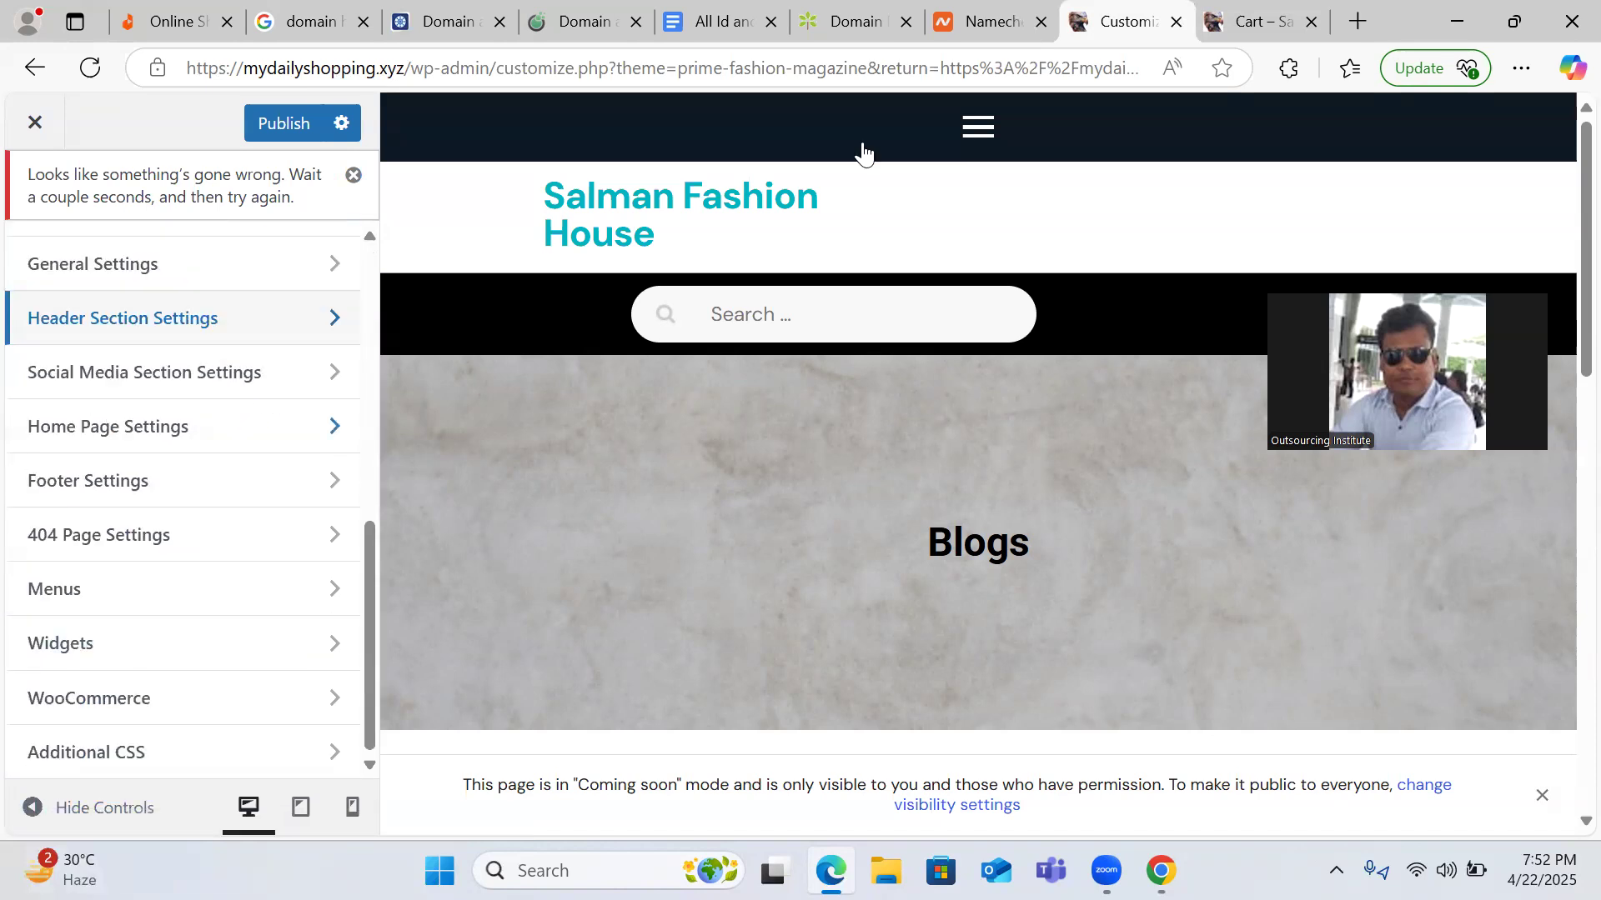
left_click(1307, 17)
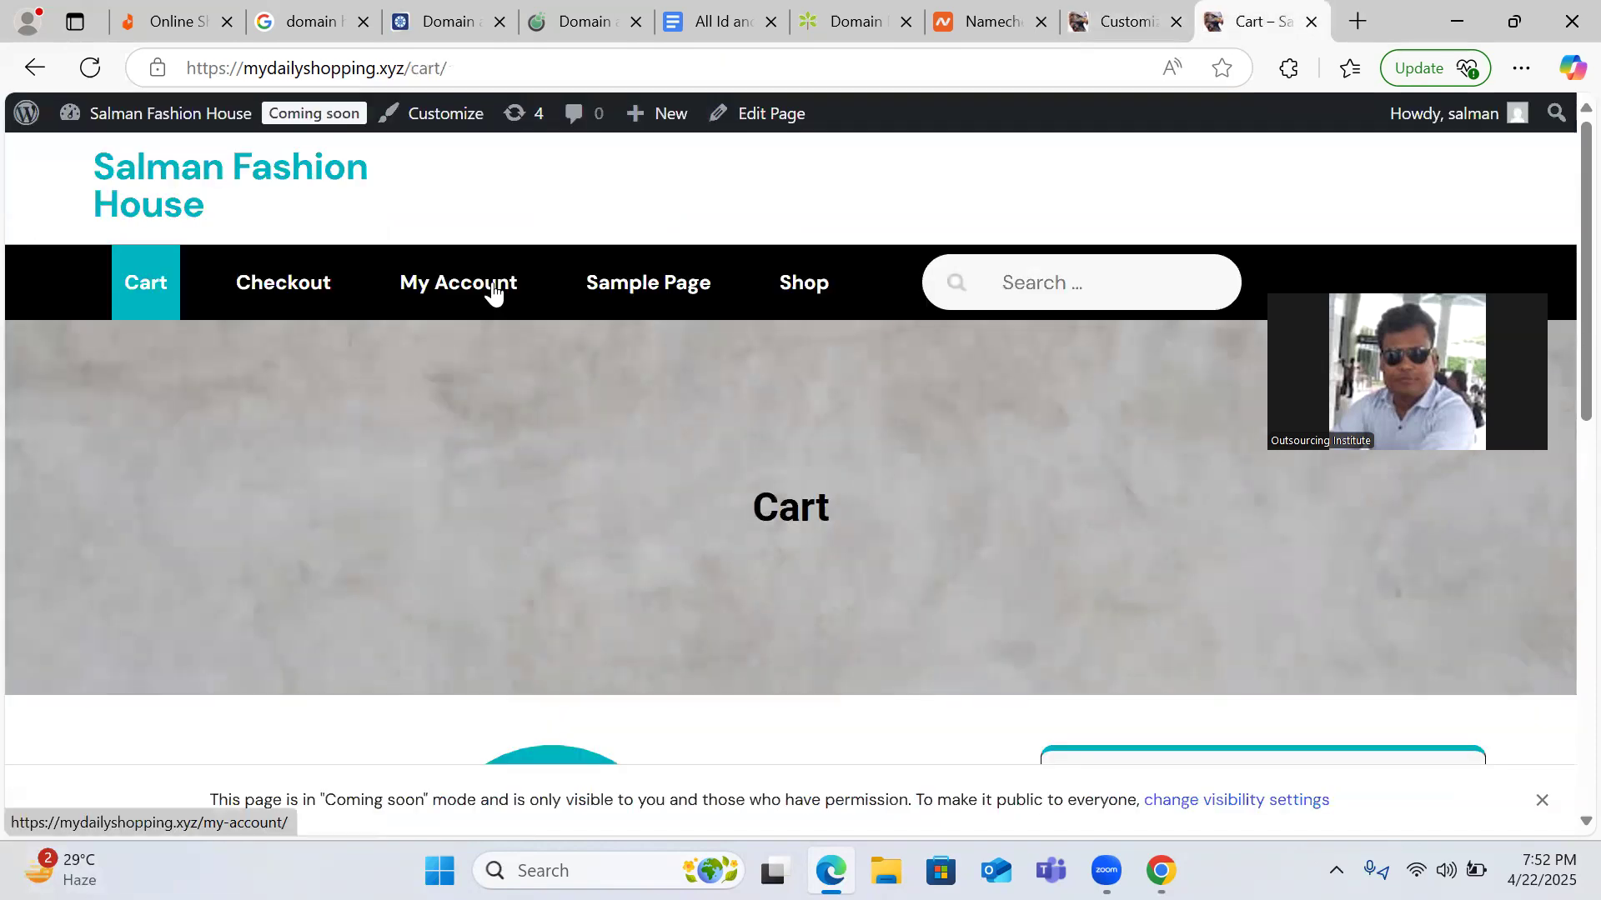
left_click(1118, 20)
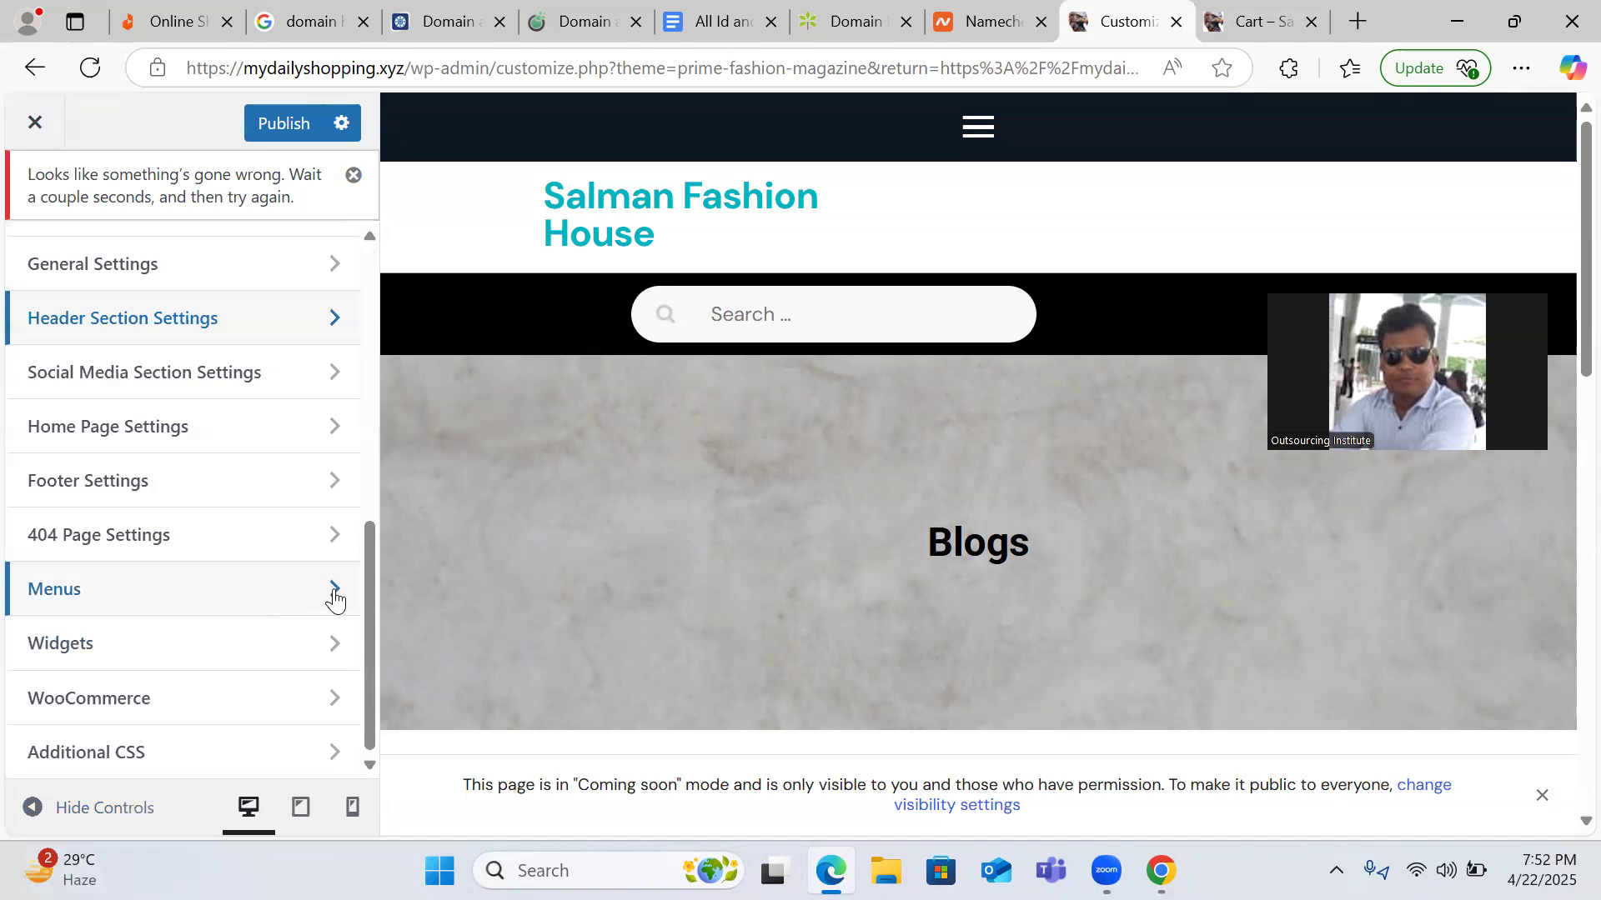
scroll(211, 350, "up", 2)
scroll(192, 501, "down", 2)
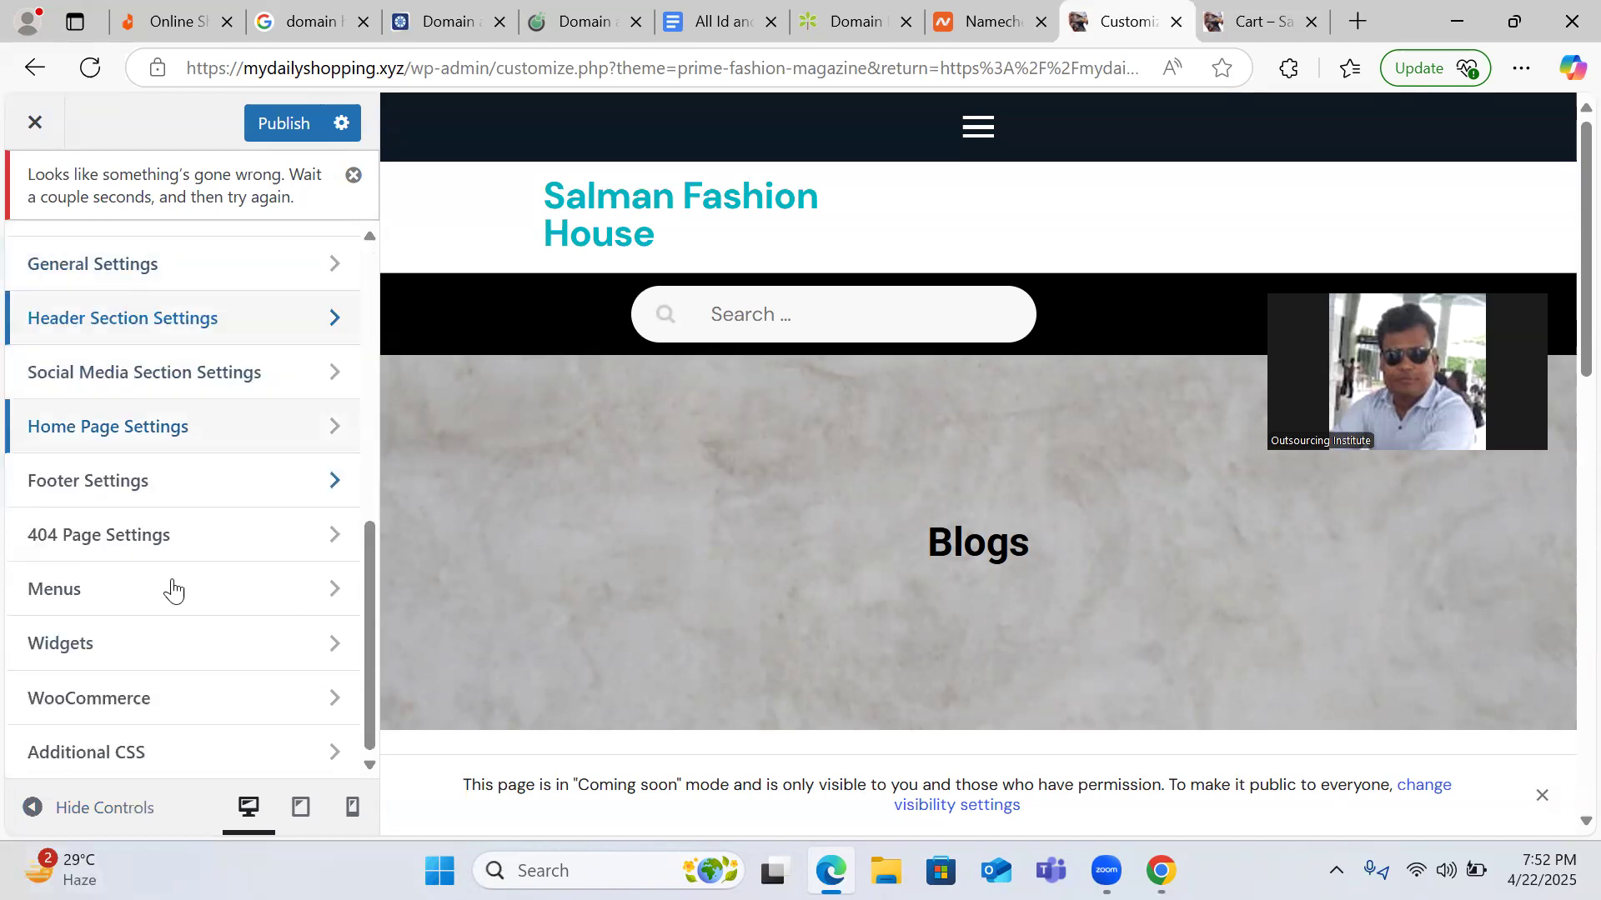
Look over the Menus panel, which shows no menus yet, then go back
left_click(331, 592)
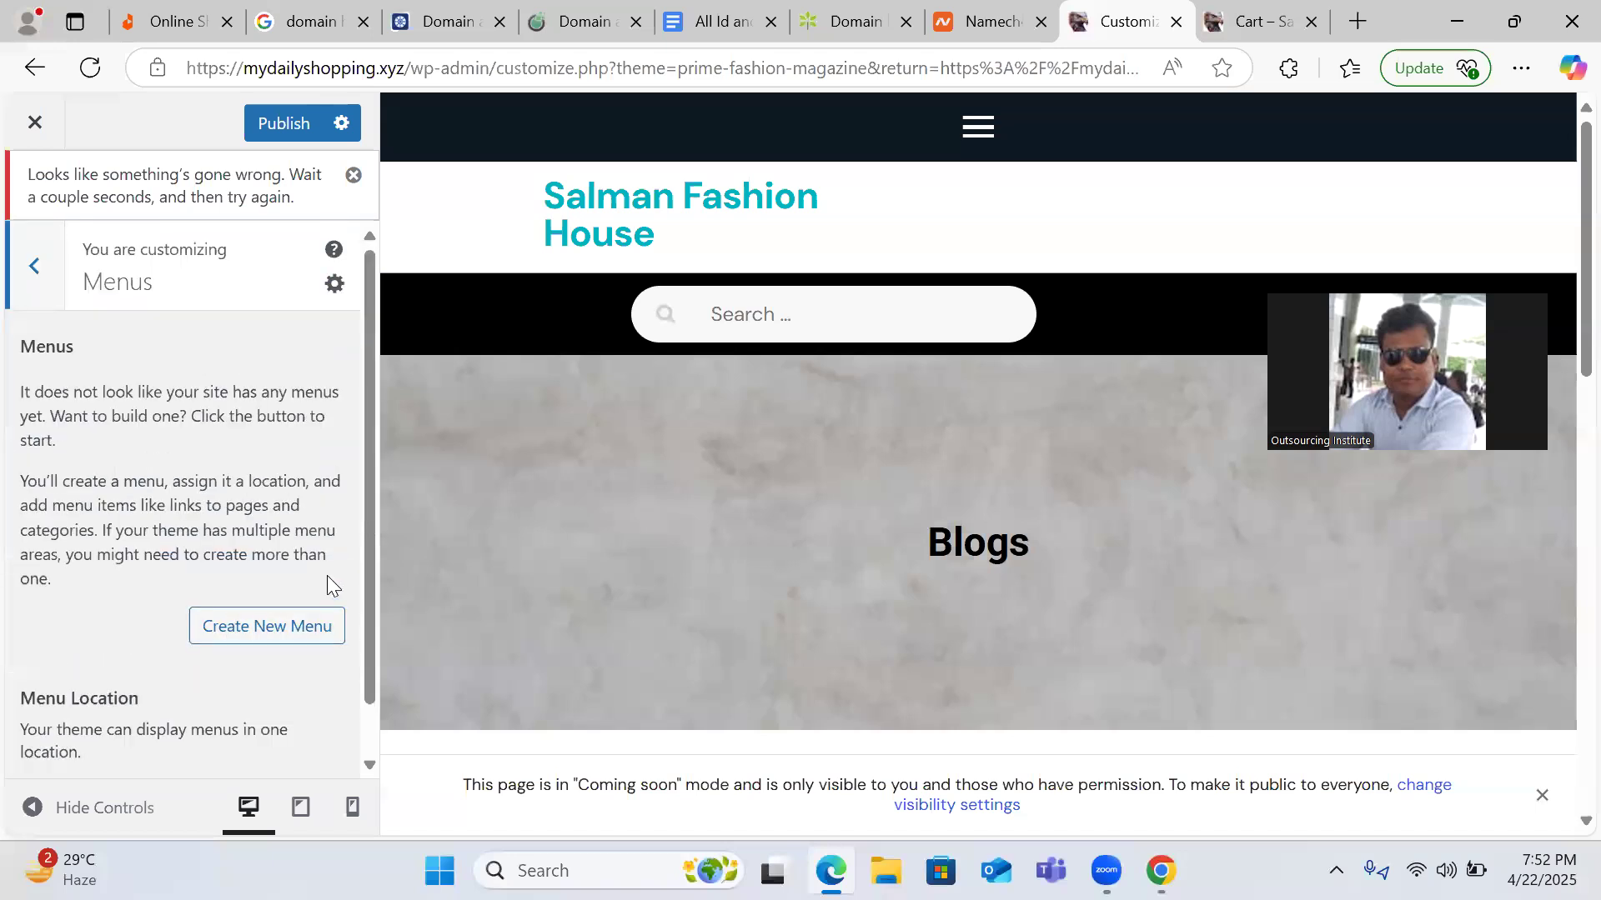
scroll(305, 454, "down", 1)
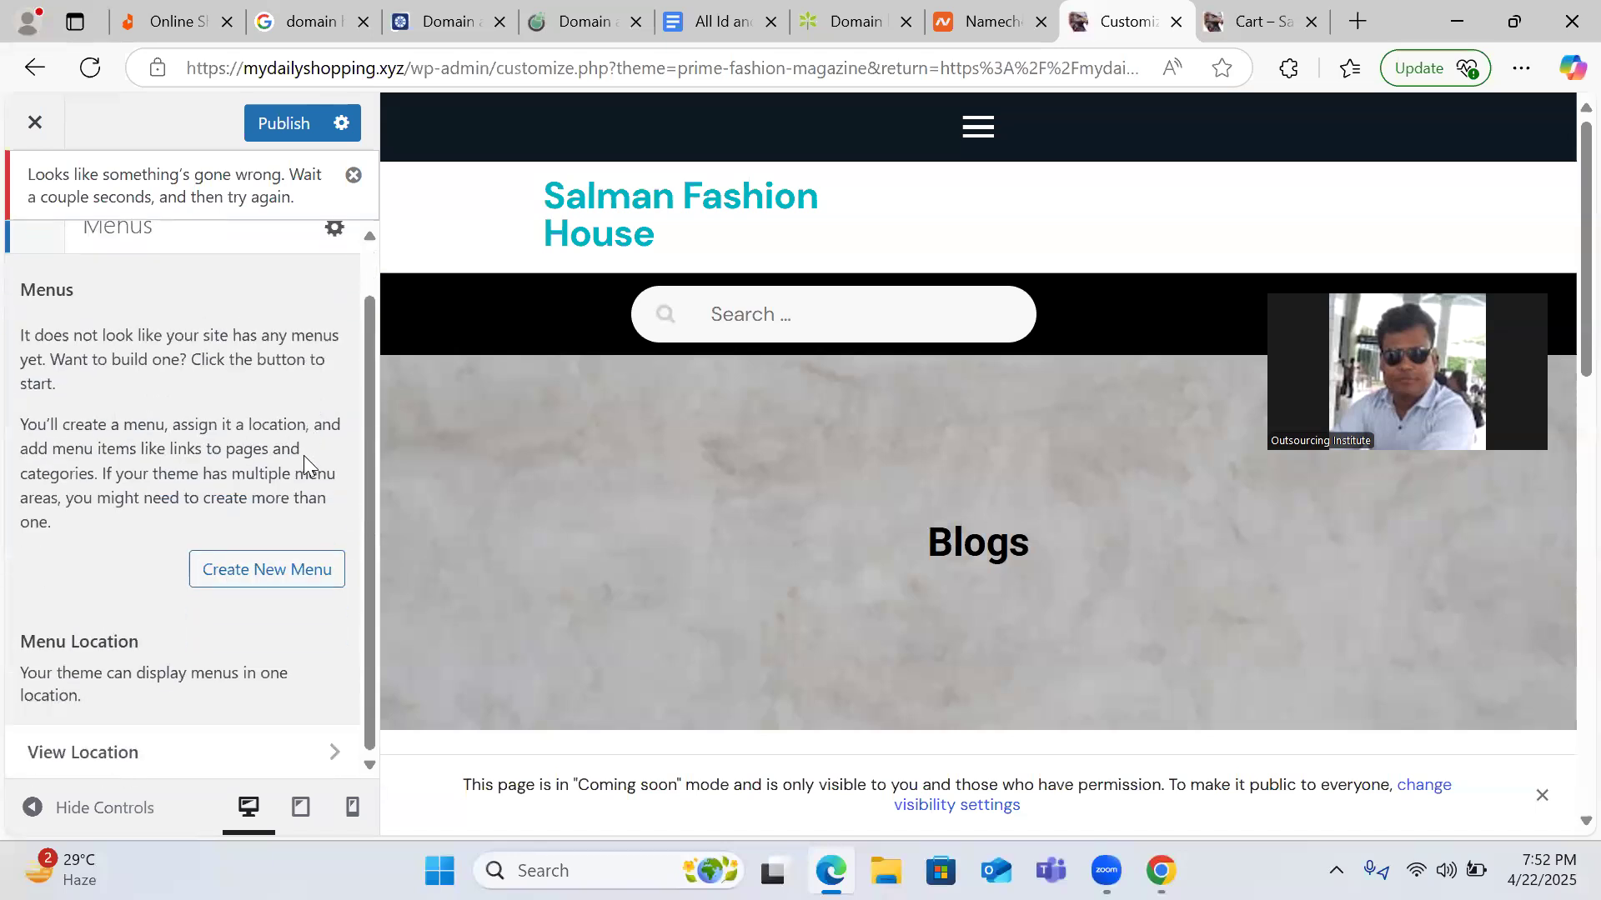
scroll(303, 455, "up", 1)
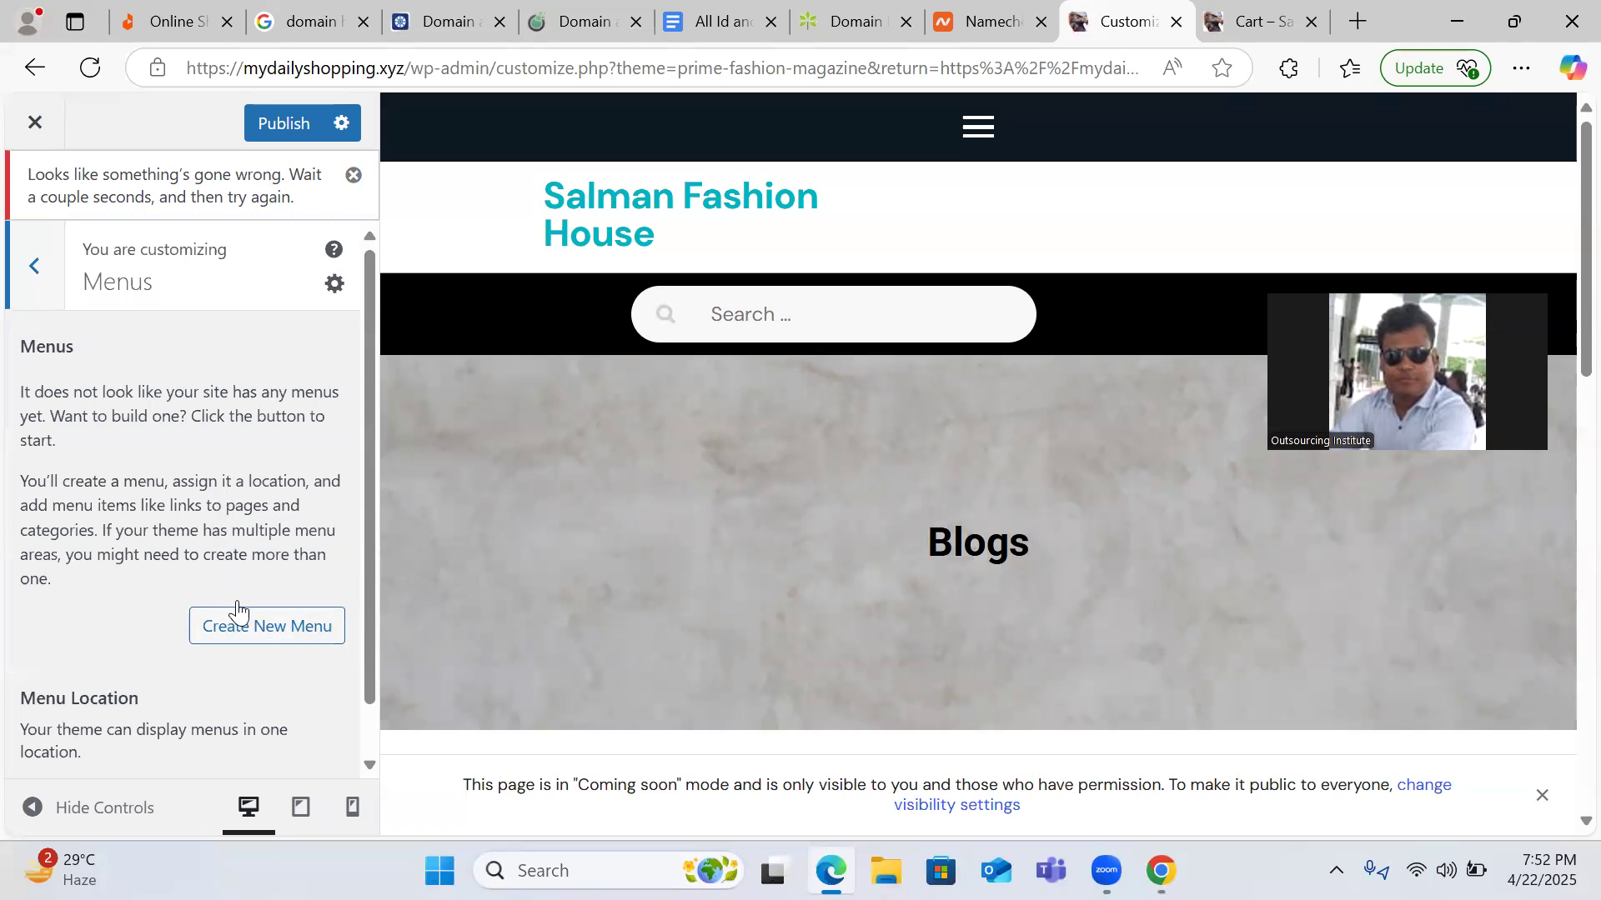
scroll(236, 621, "down", 1)
scroll(243, 579, "up", 1)
left_click(30, 269)
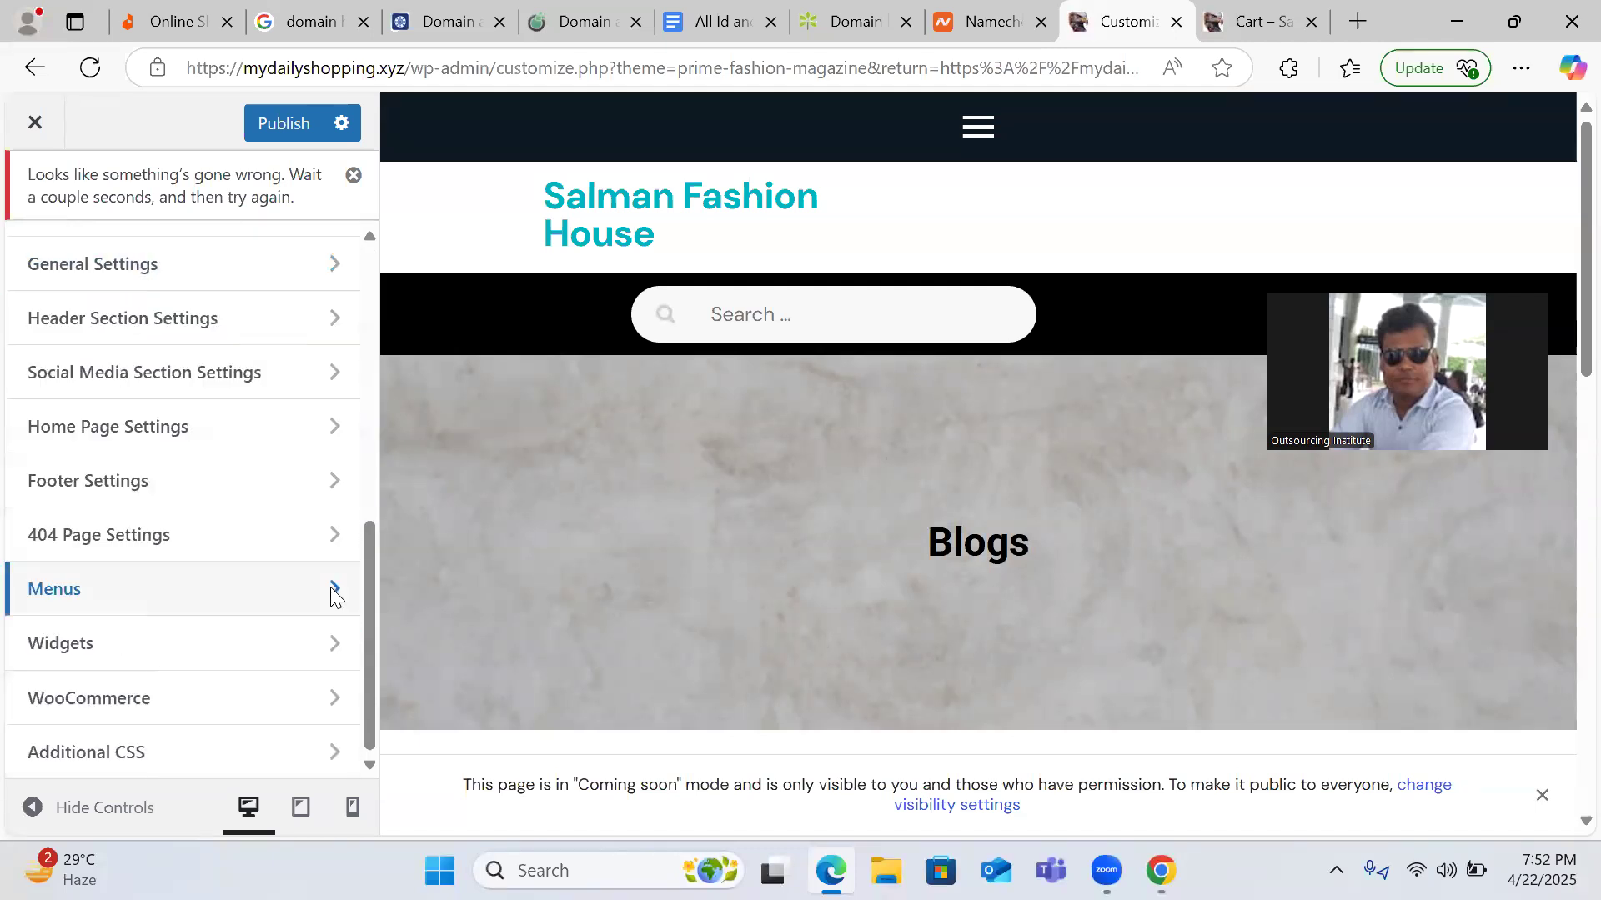
Reopen Menus, check the theme's available menu location, and begin a new menu
left_click(330, 587)
scroll(242, 551, "down", 1)
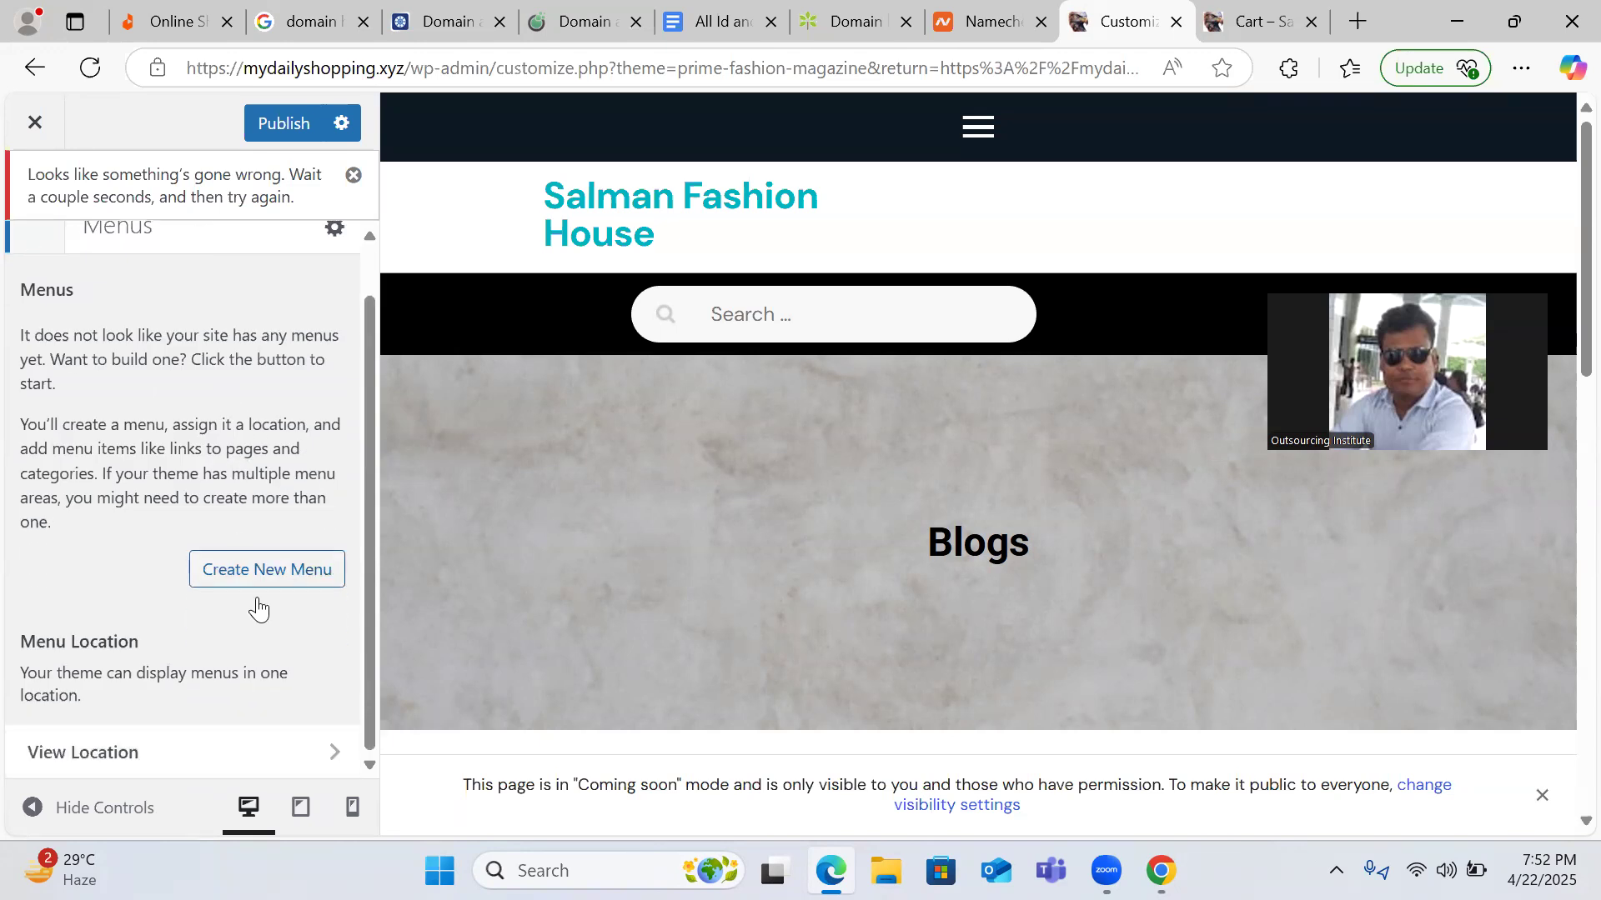
left_click(335, 754)
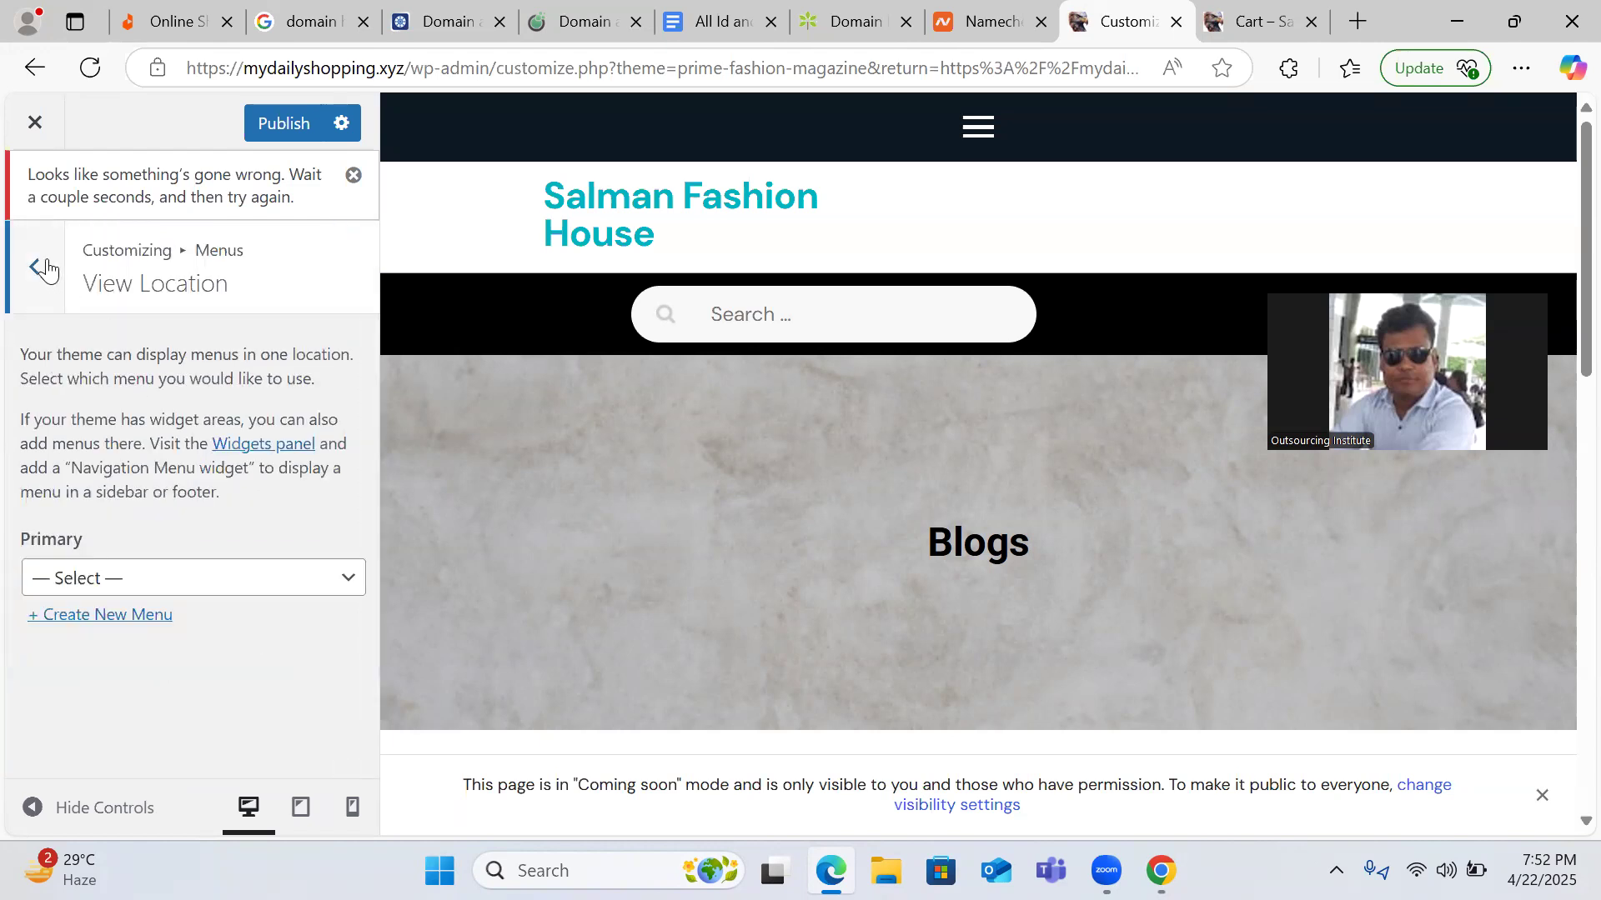
left_click(46, 269)
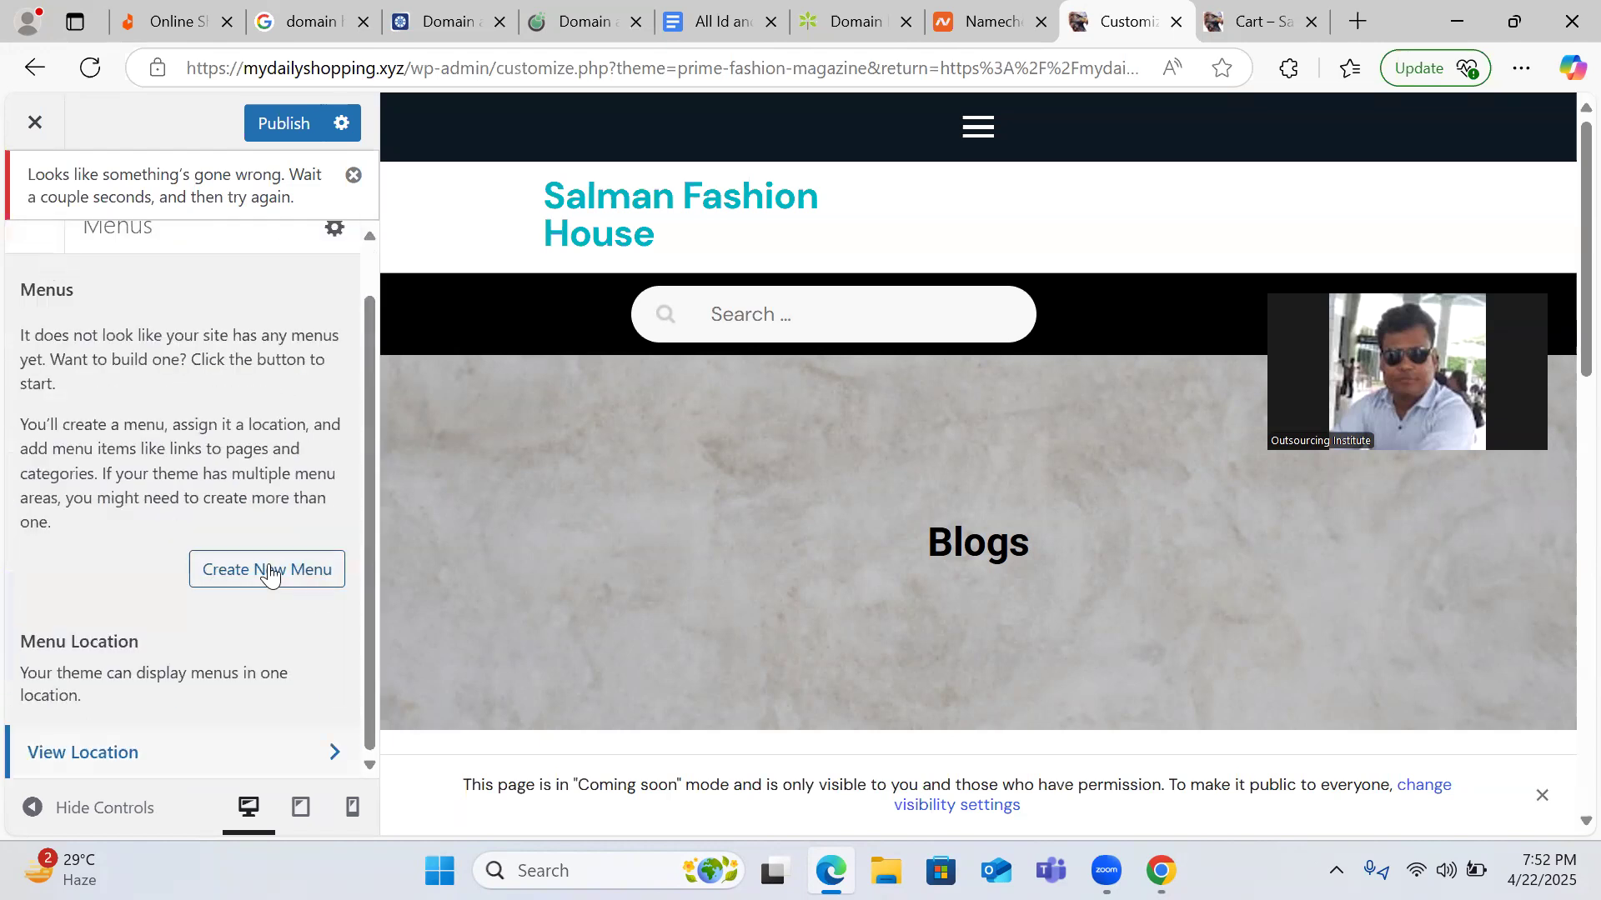
left_click(269, 567)
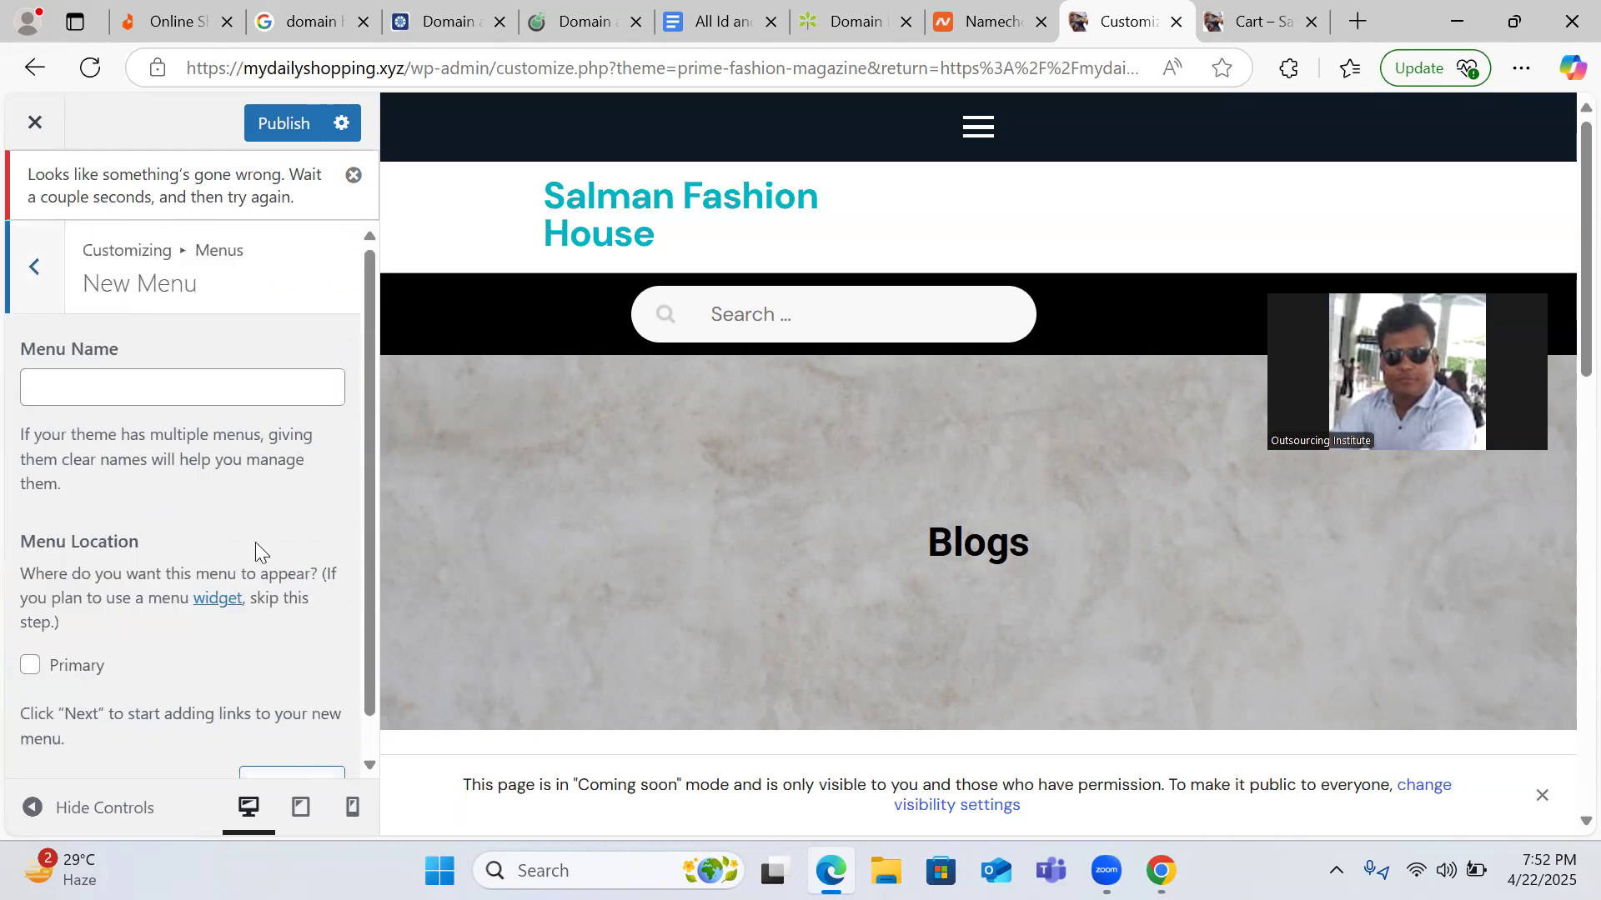
Create 'Top Menu' assigned to the Primary location and glance at the Add Items list
scroll(255, 540, "down", 1)
left_click(158, 357)
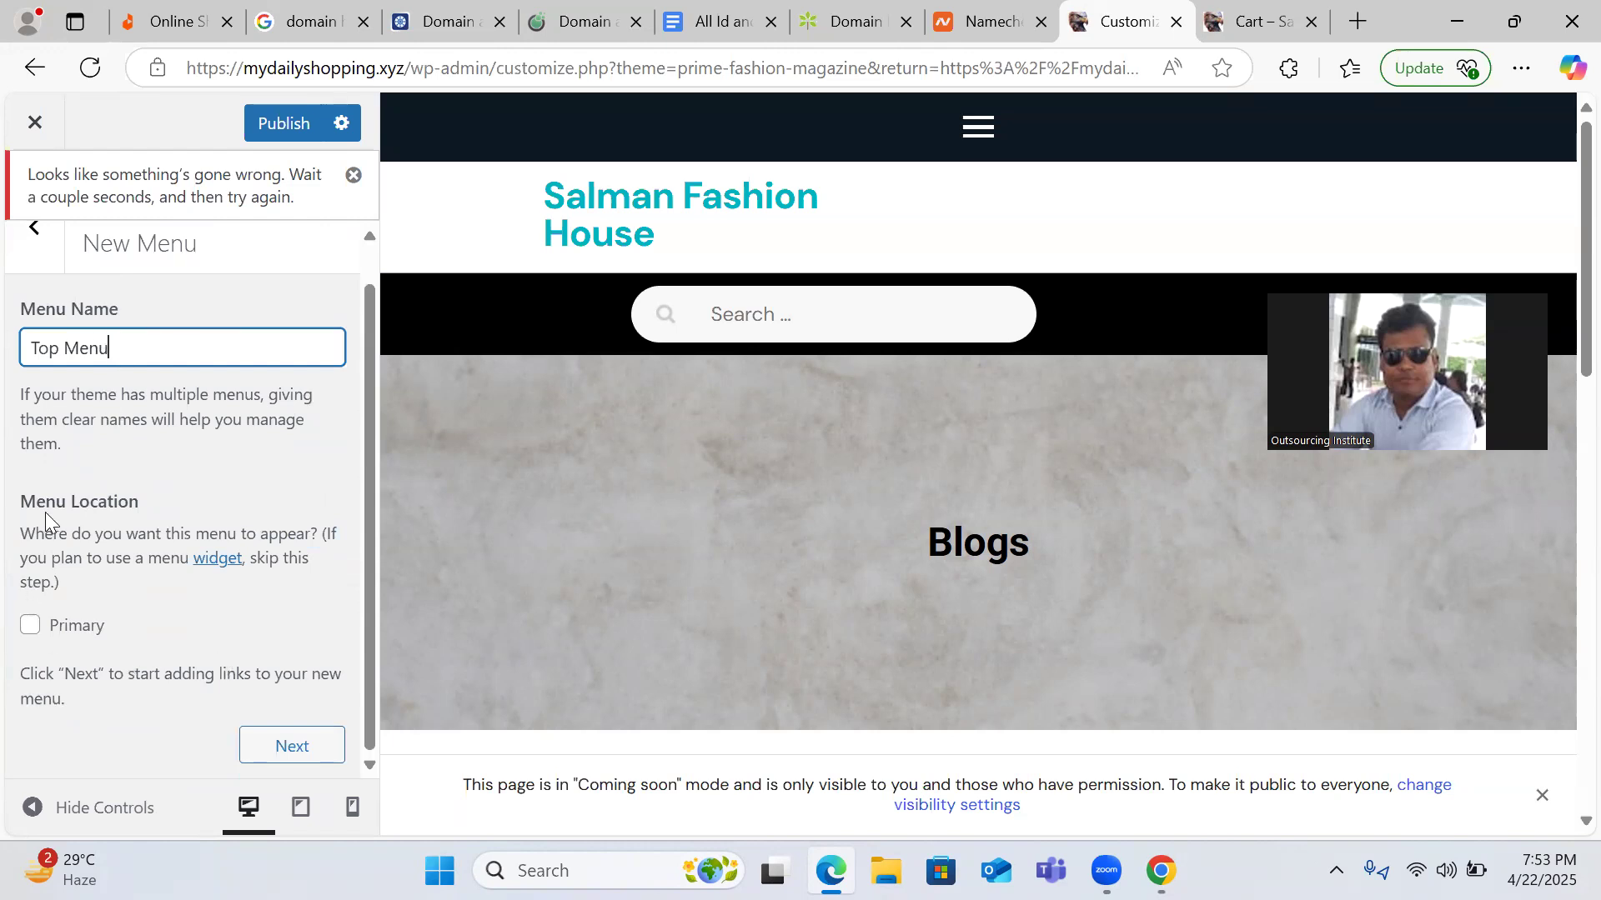
left_click(31, 627)
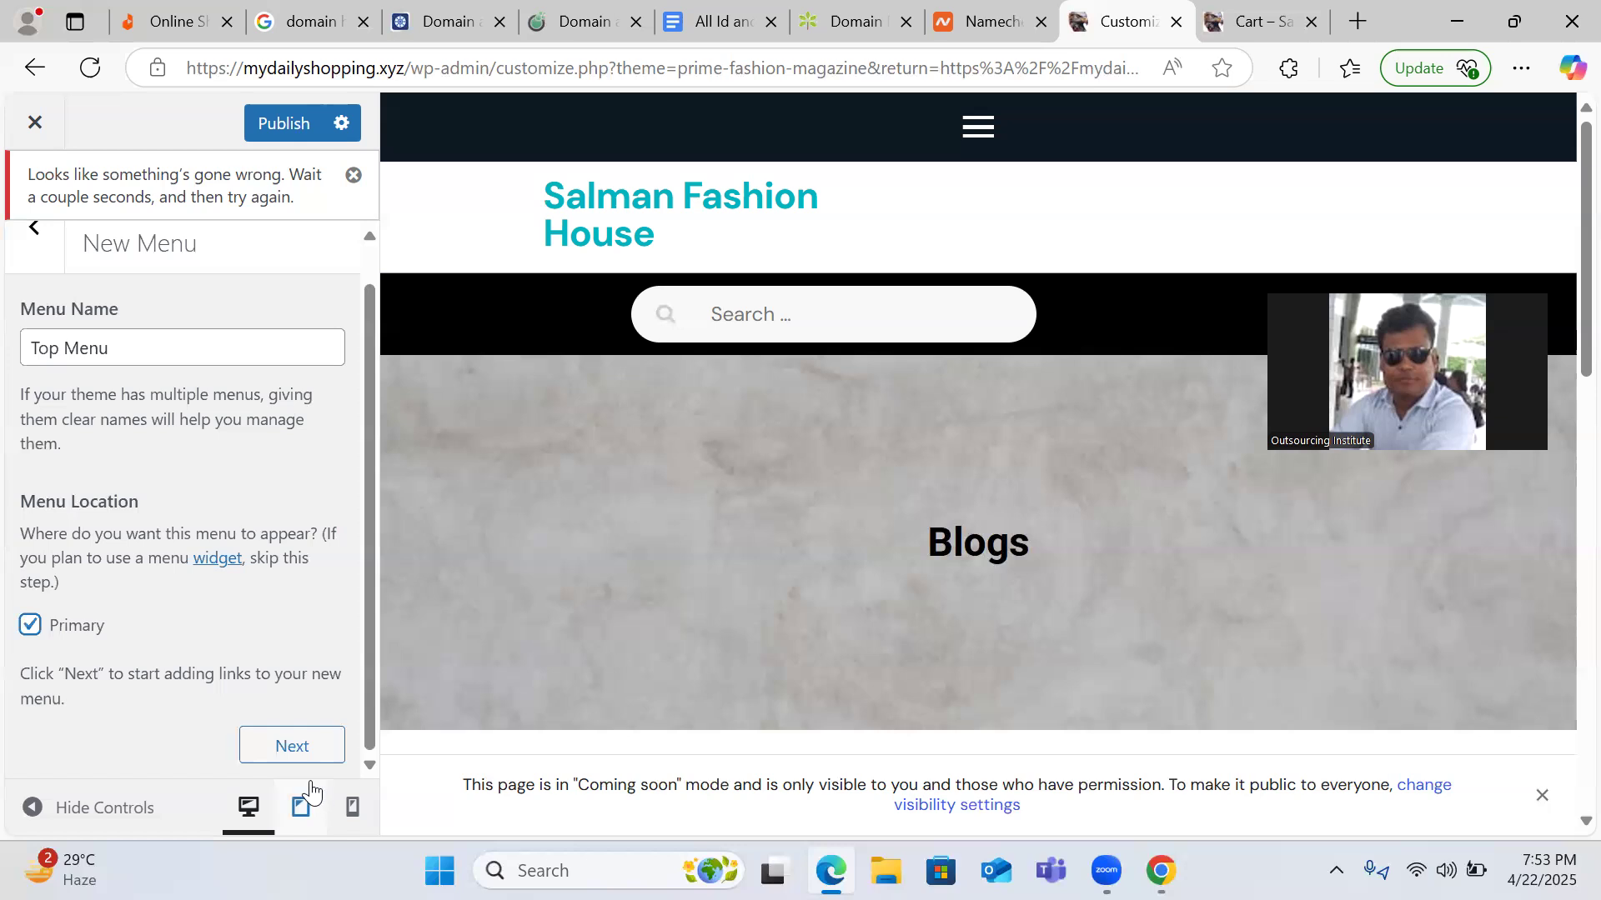
left_click(289, 745)
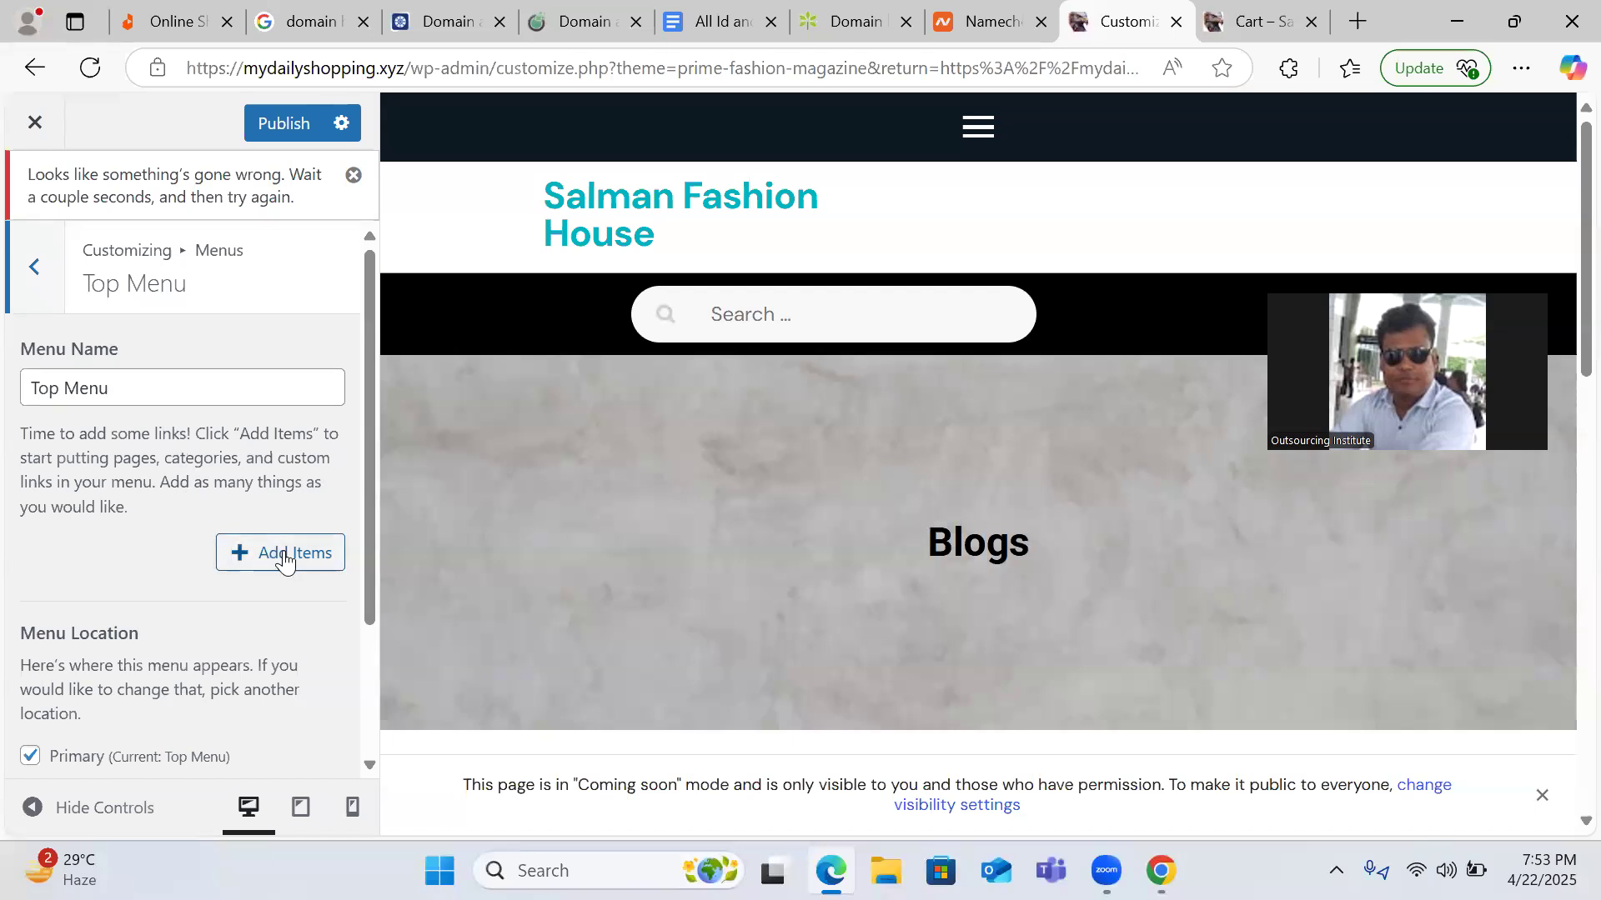
left_click(305, 566)
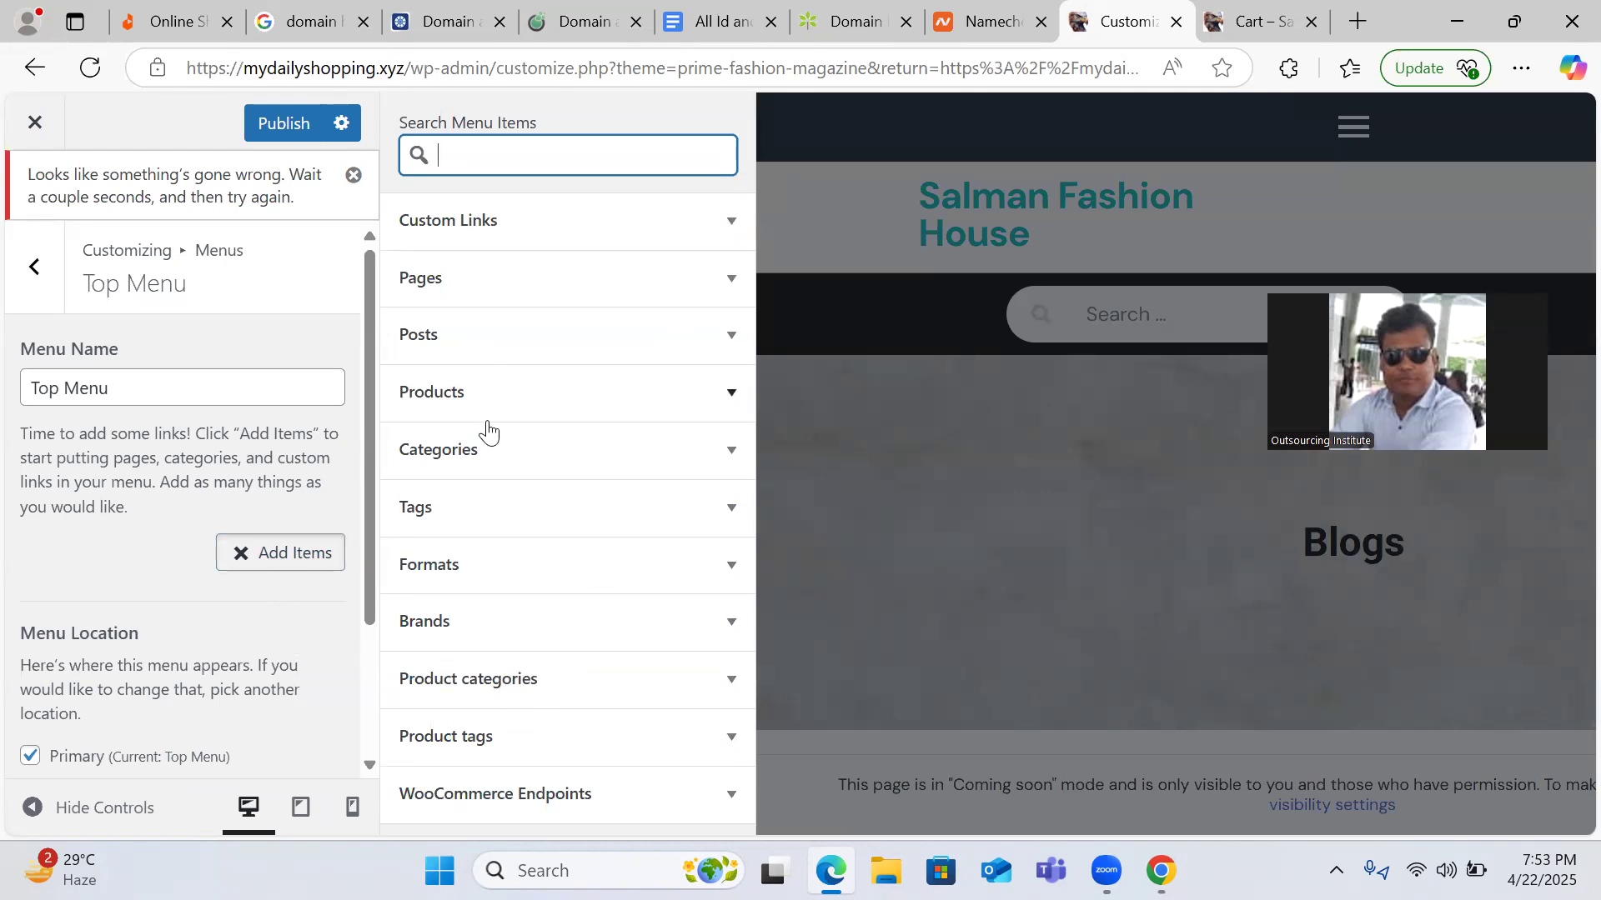
left_click(156, 557)
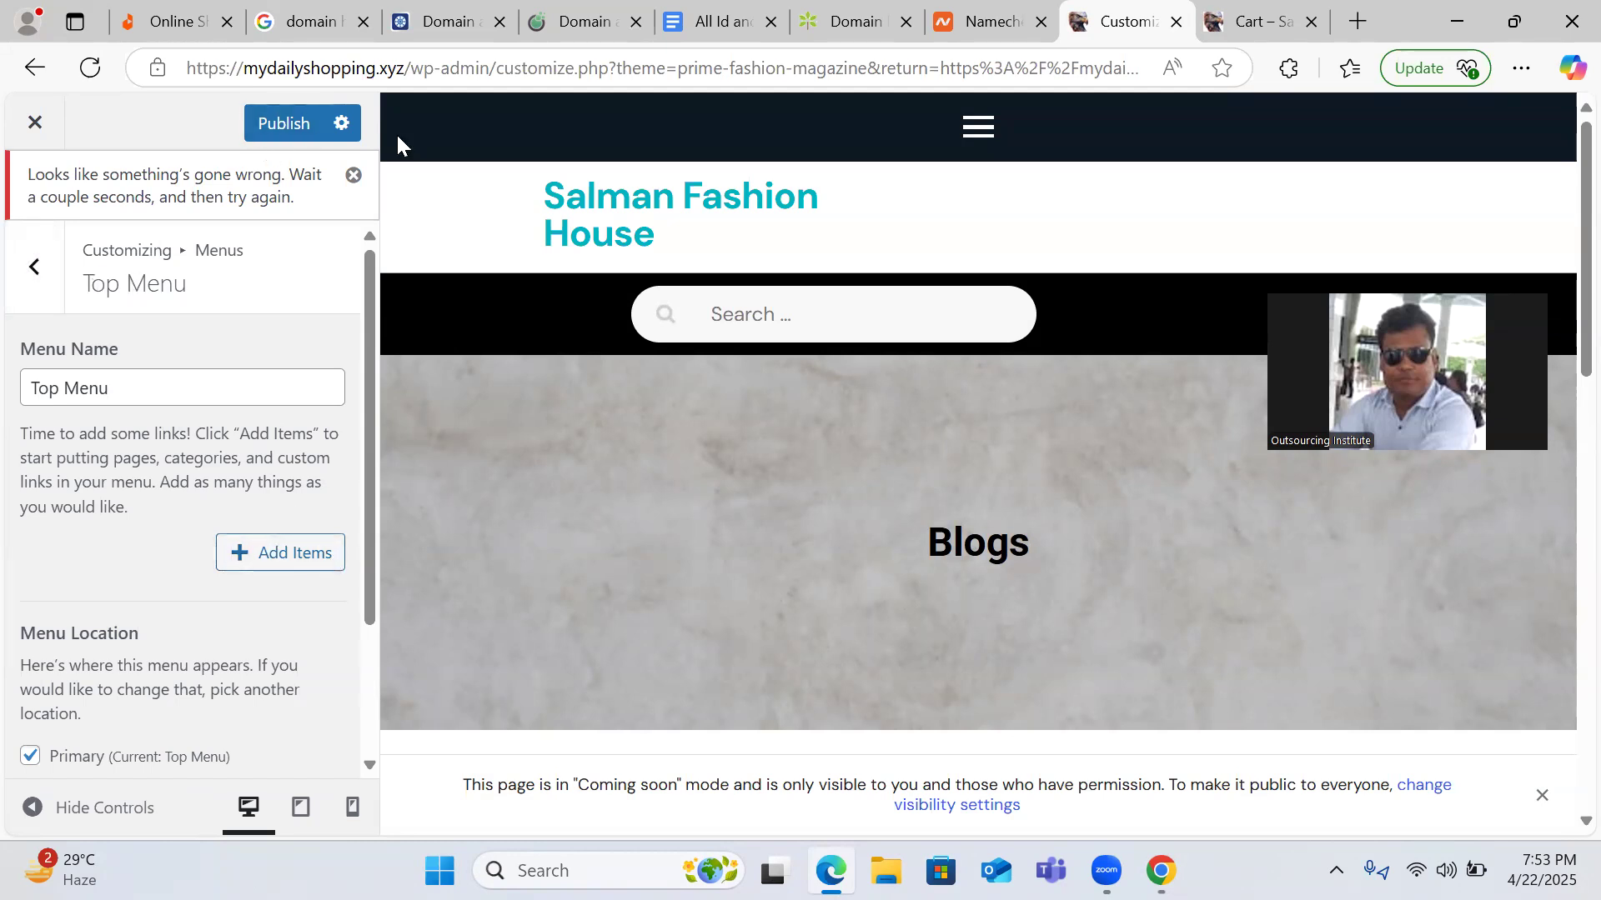
Exit the Customizer discarding unsaved changes and reload the live Cart page
left_click(35, 123)
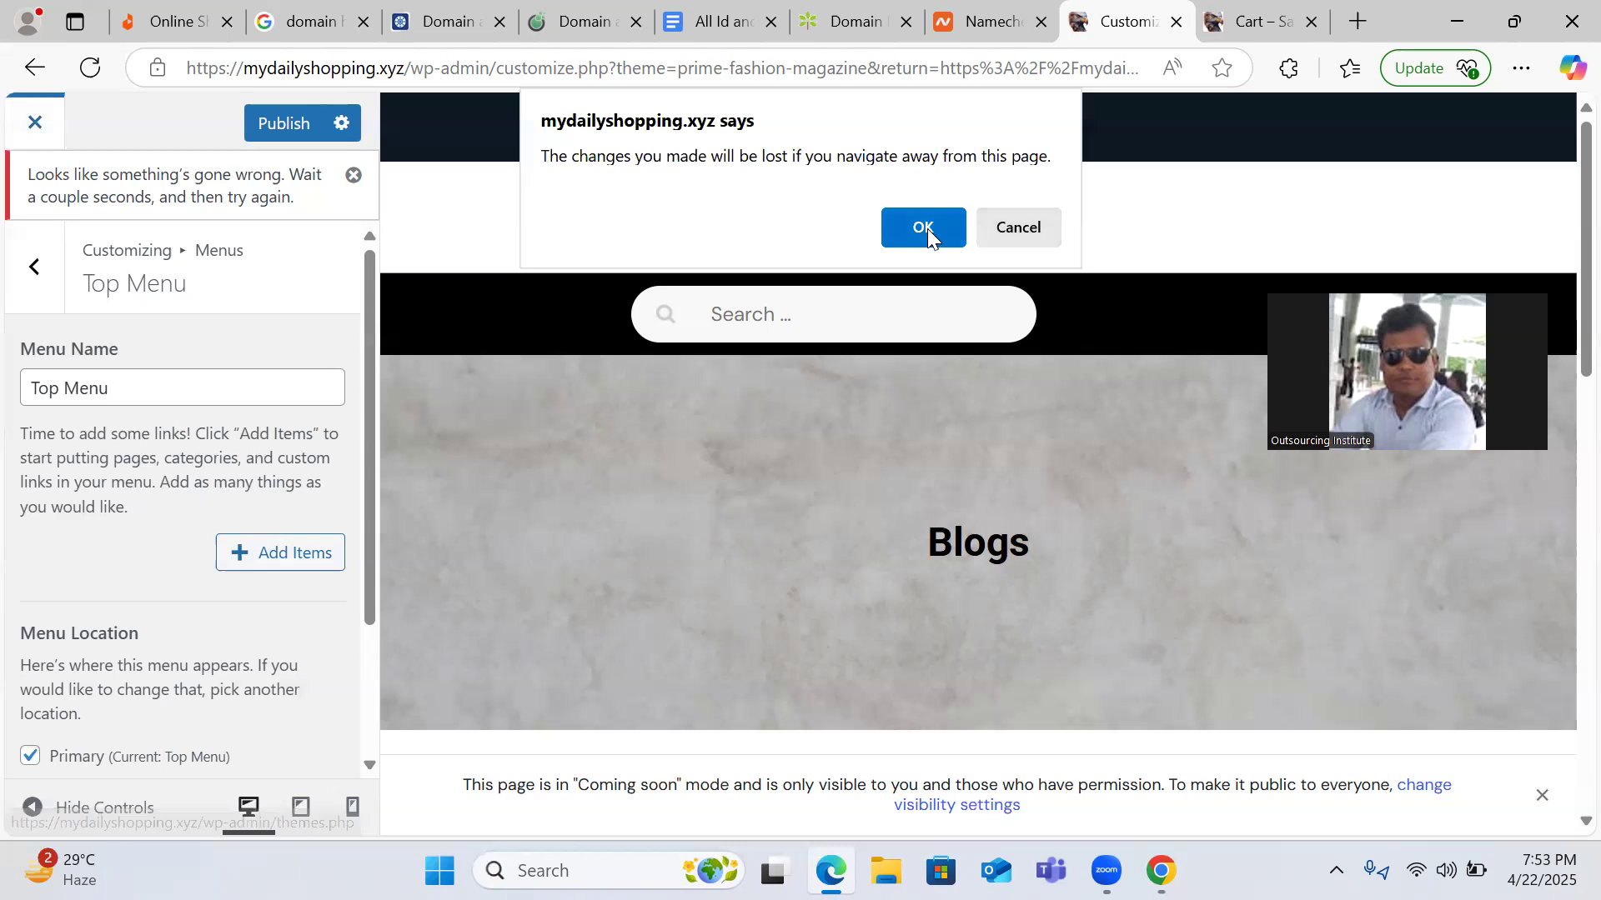
key("Return")
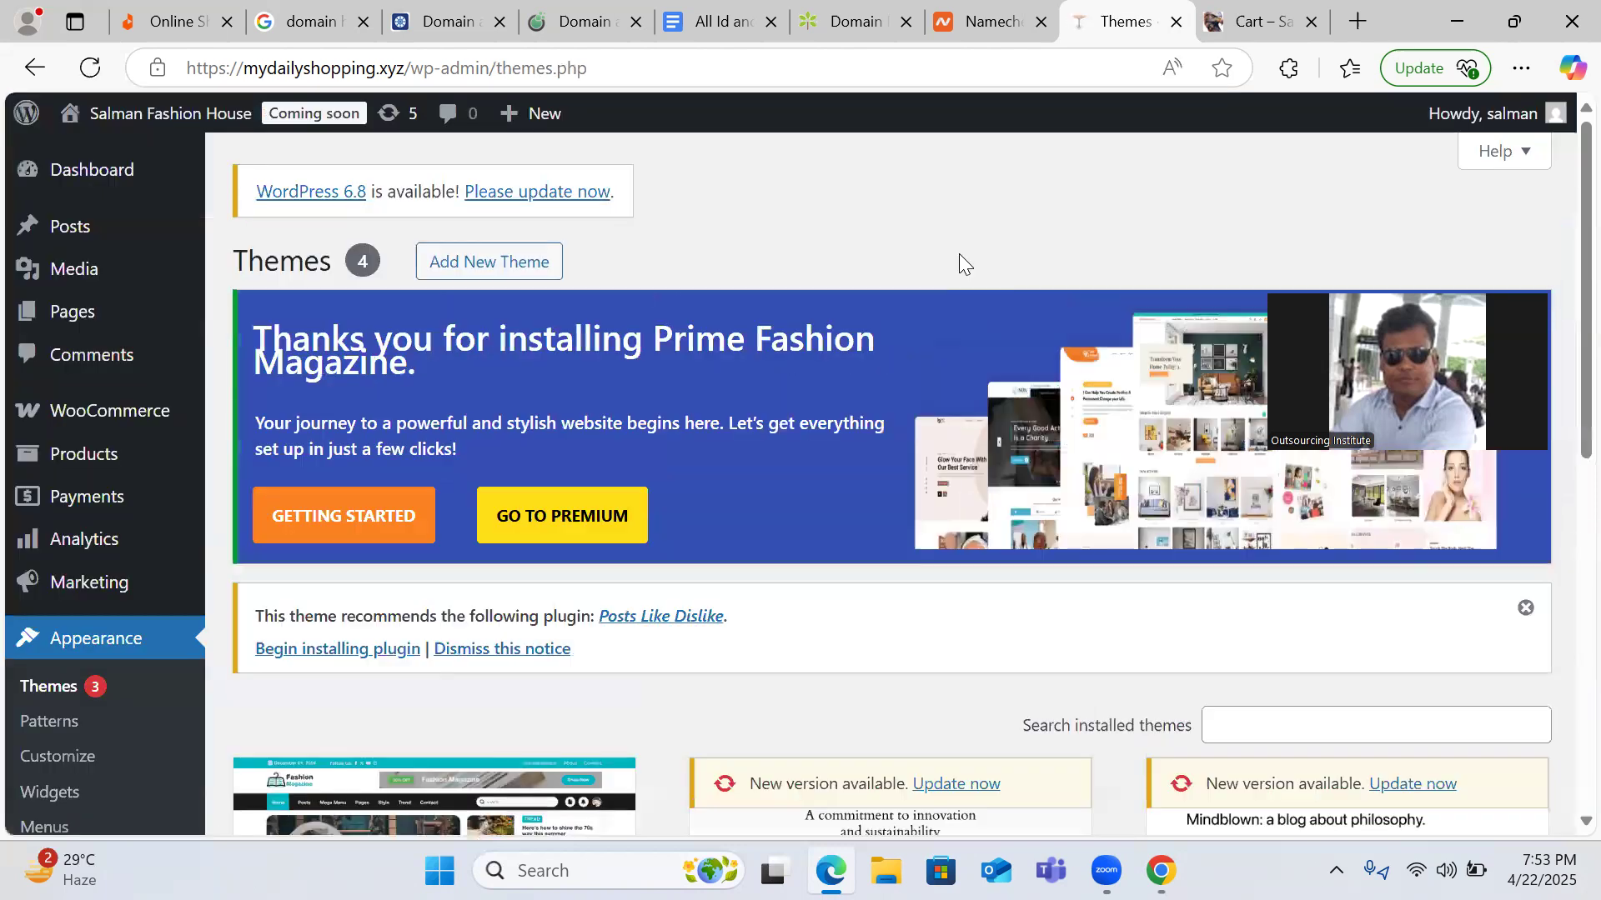
left_click(1254, 21)
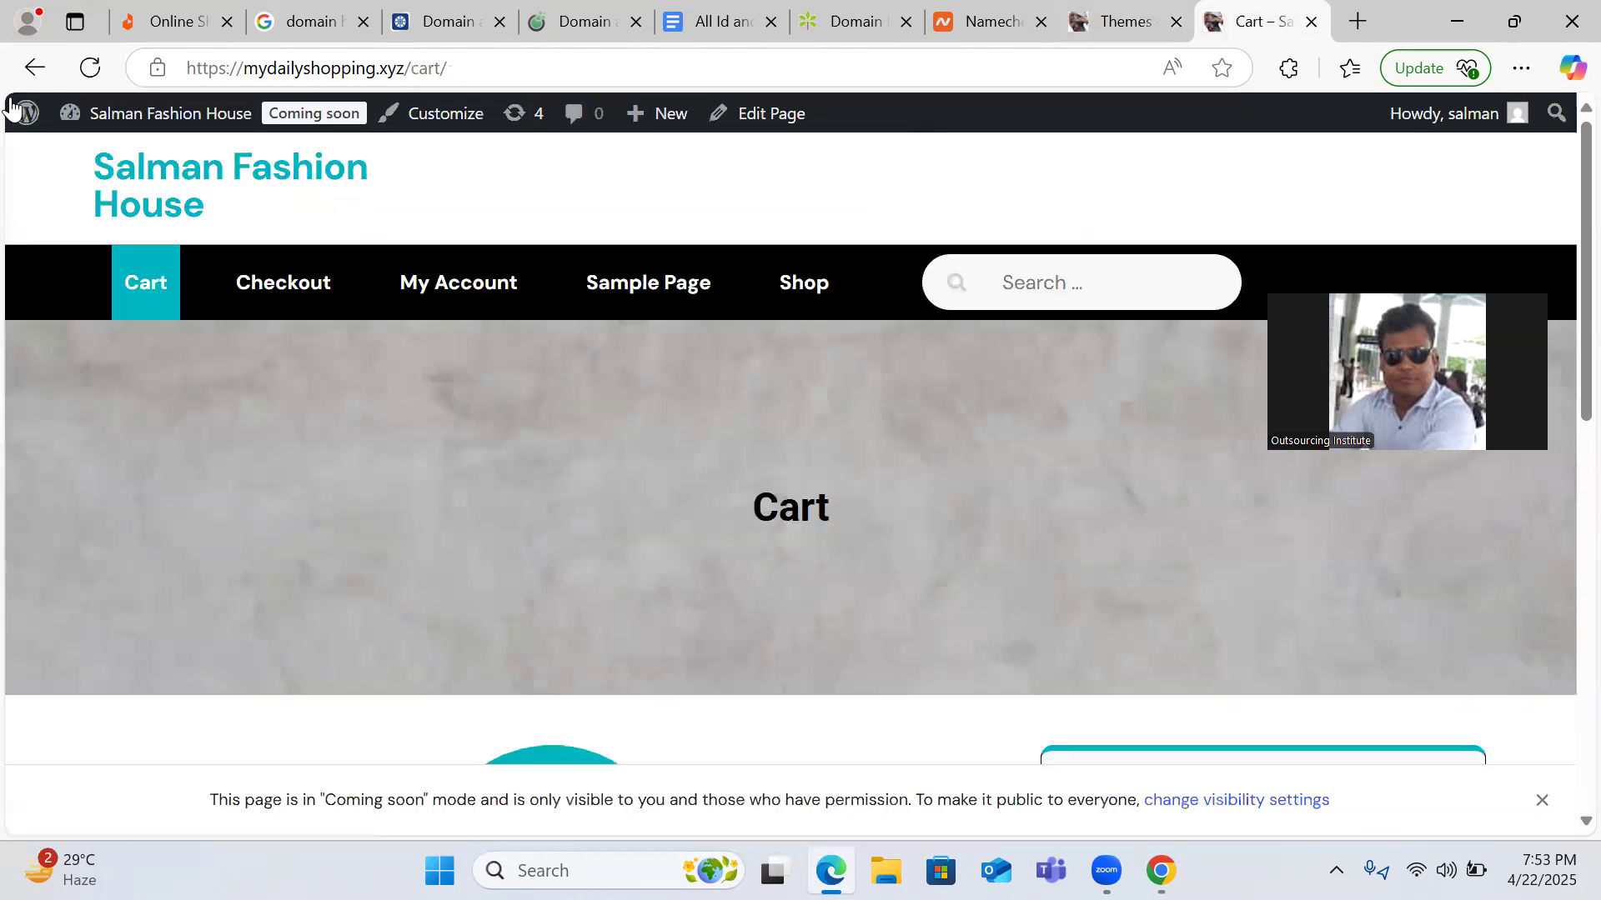
left_click(88, 70)
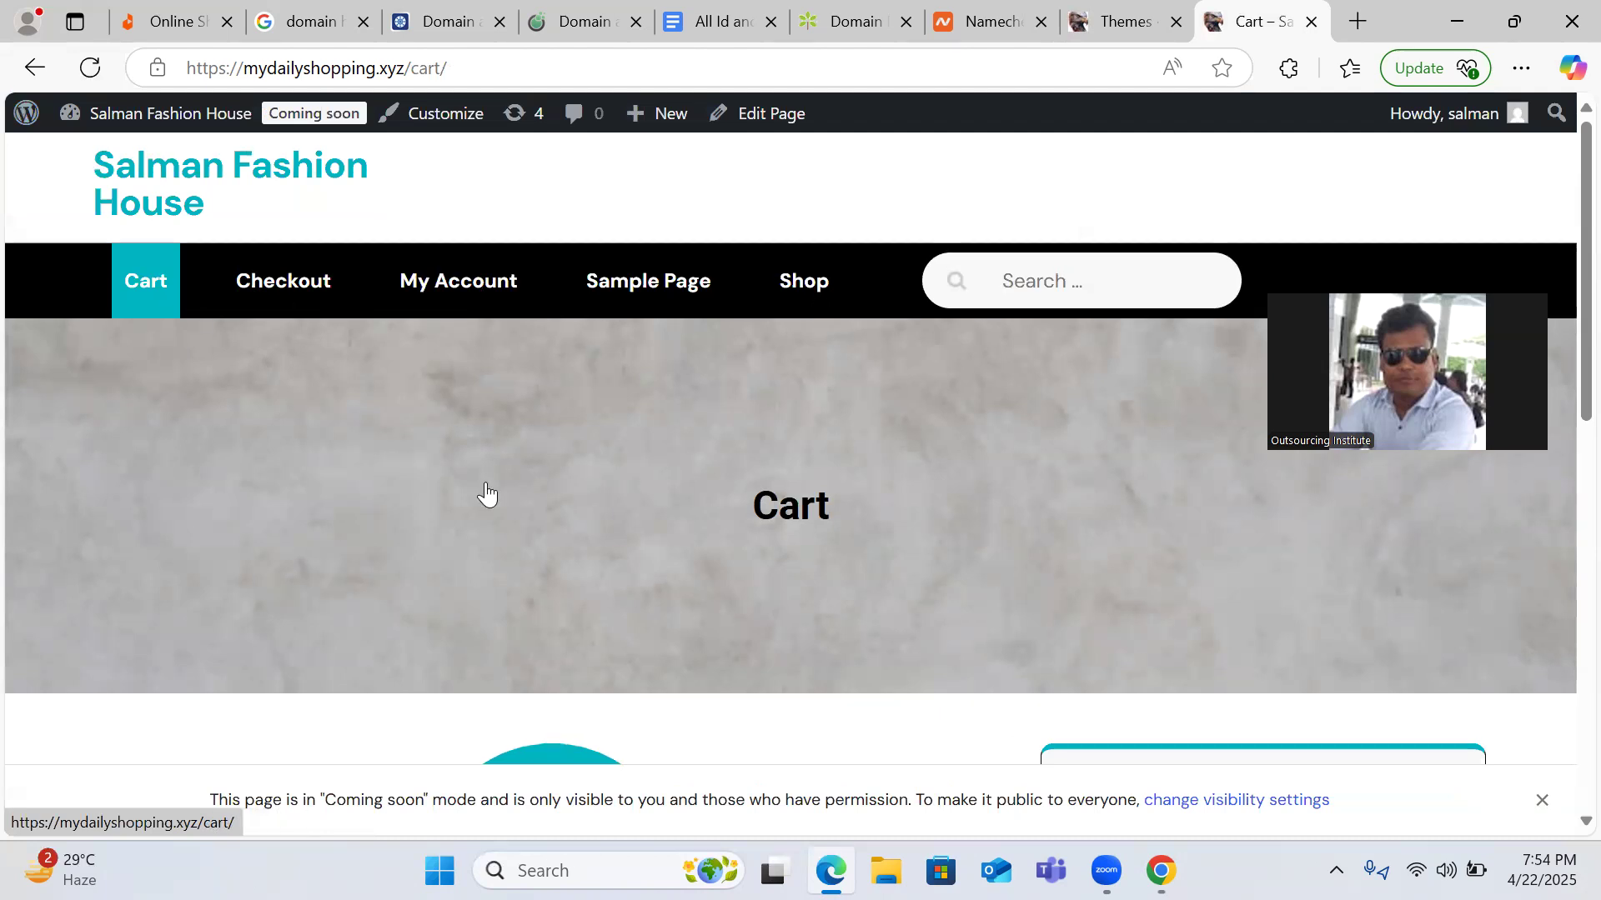
scroll(486, 497, "down", 5)
scroll(483, 490, "up", 5)
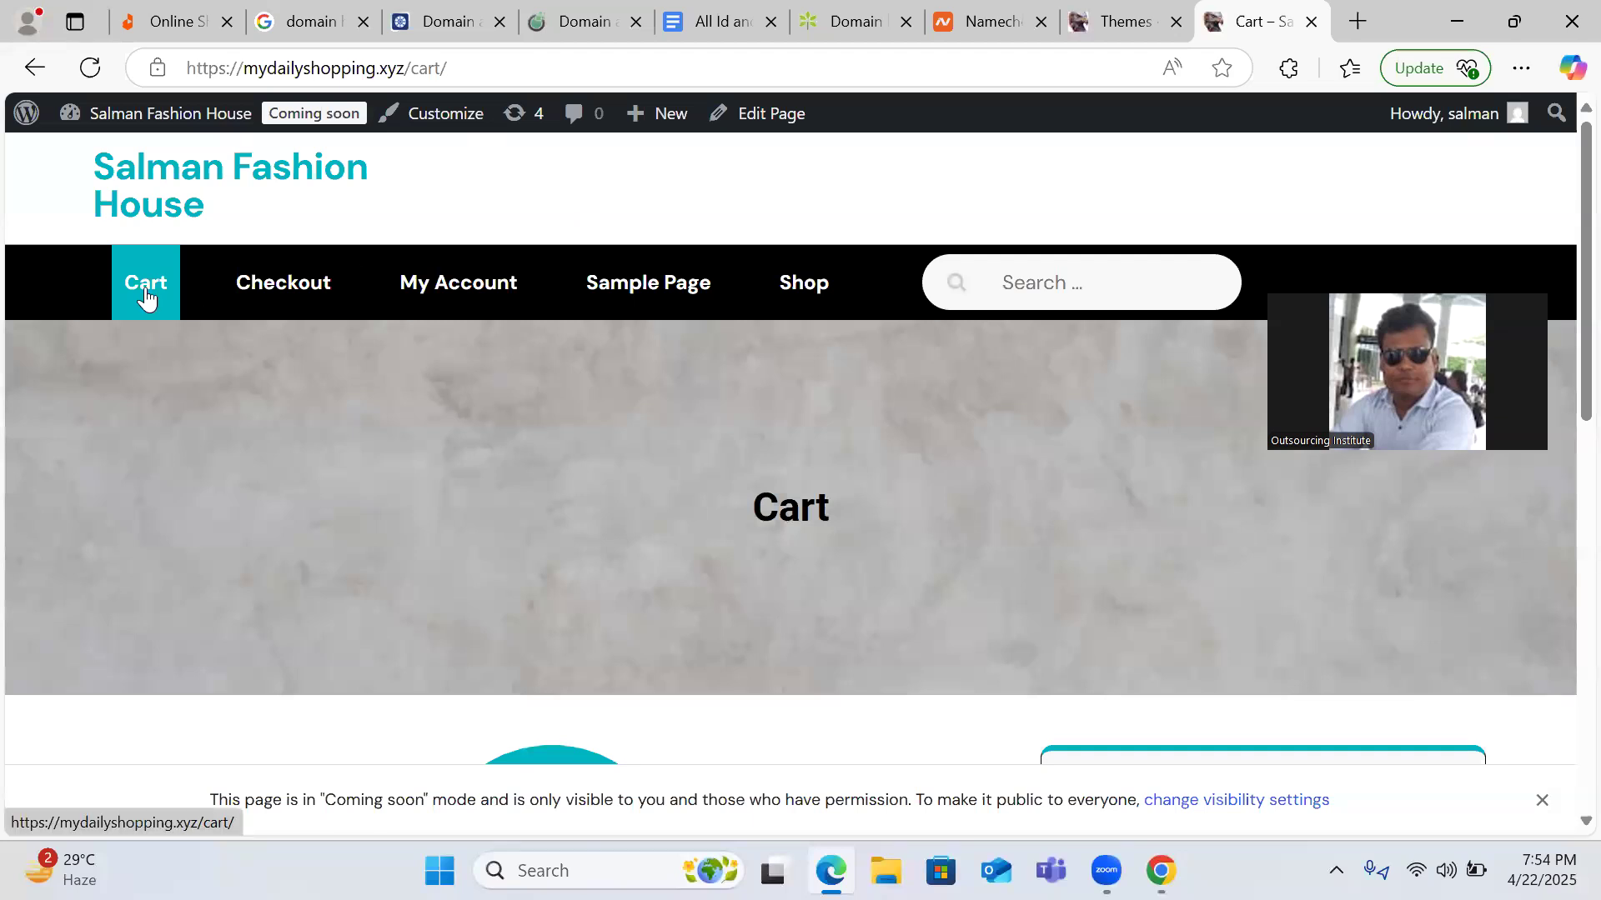
Start a new page from the Pages list and dismiss the block editor welcome guide
left_click(1104, 15)
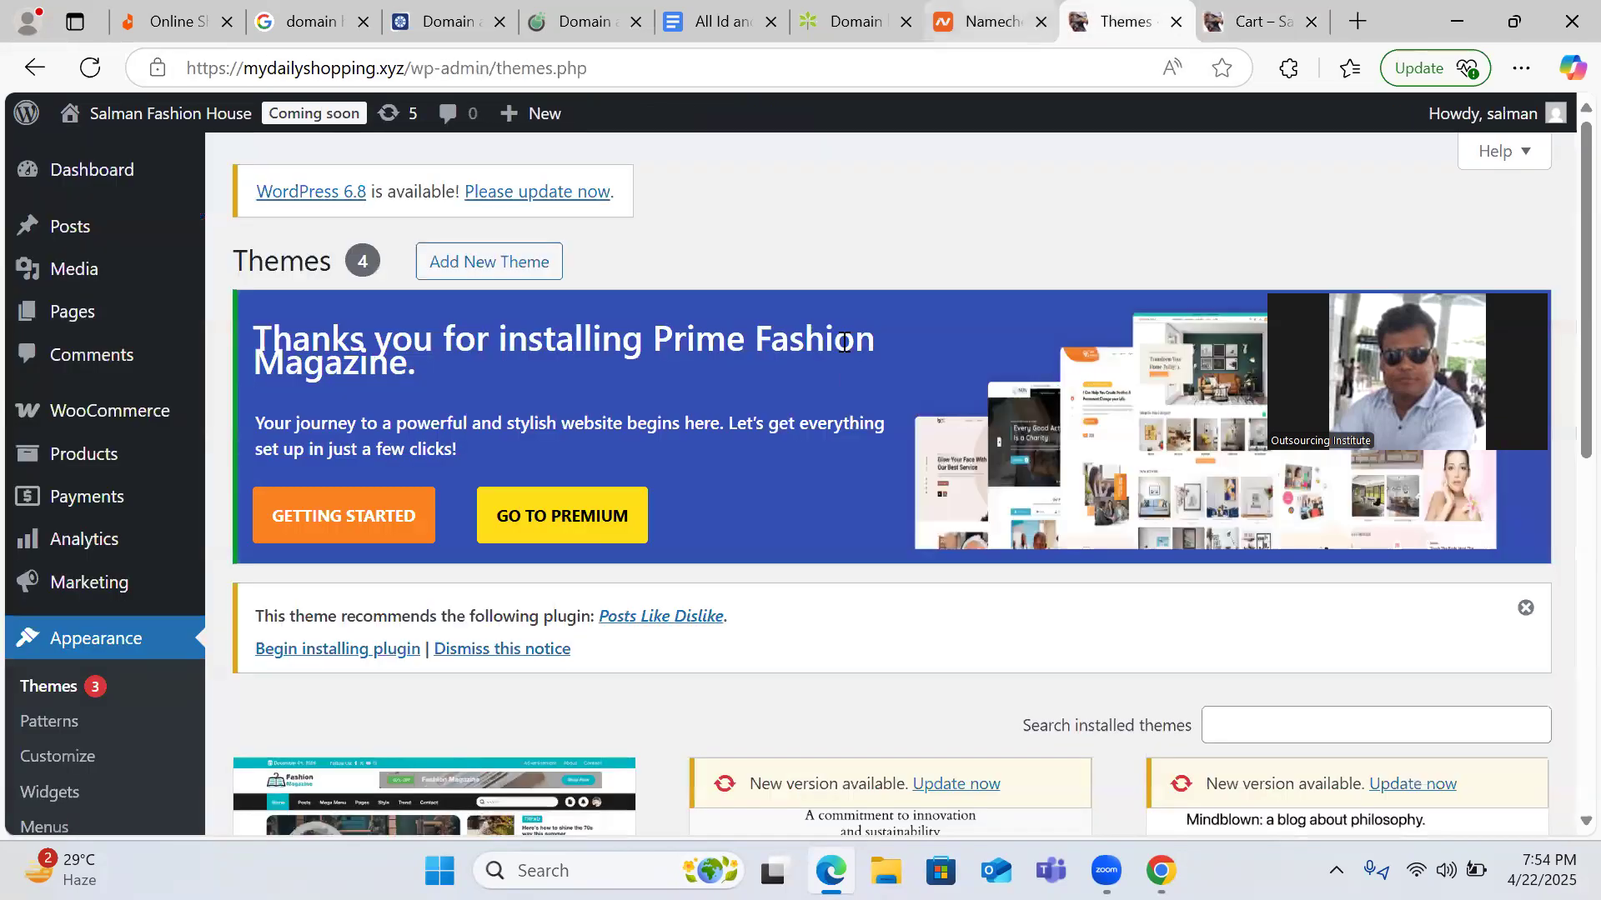
left_click(75, 319)
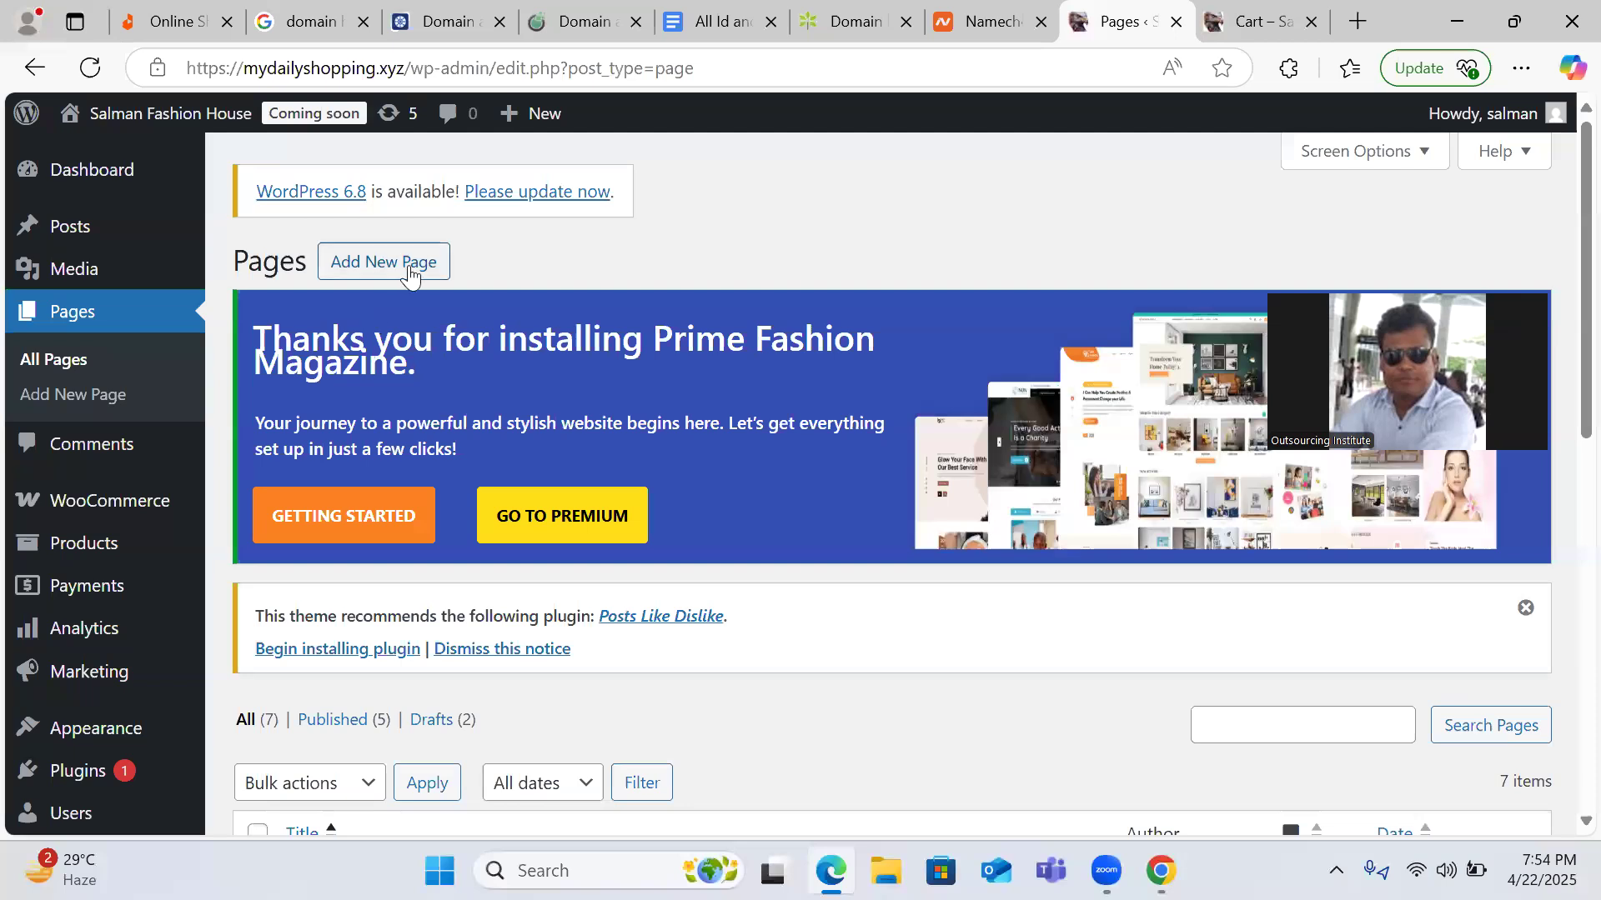
left_click(409, 268)
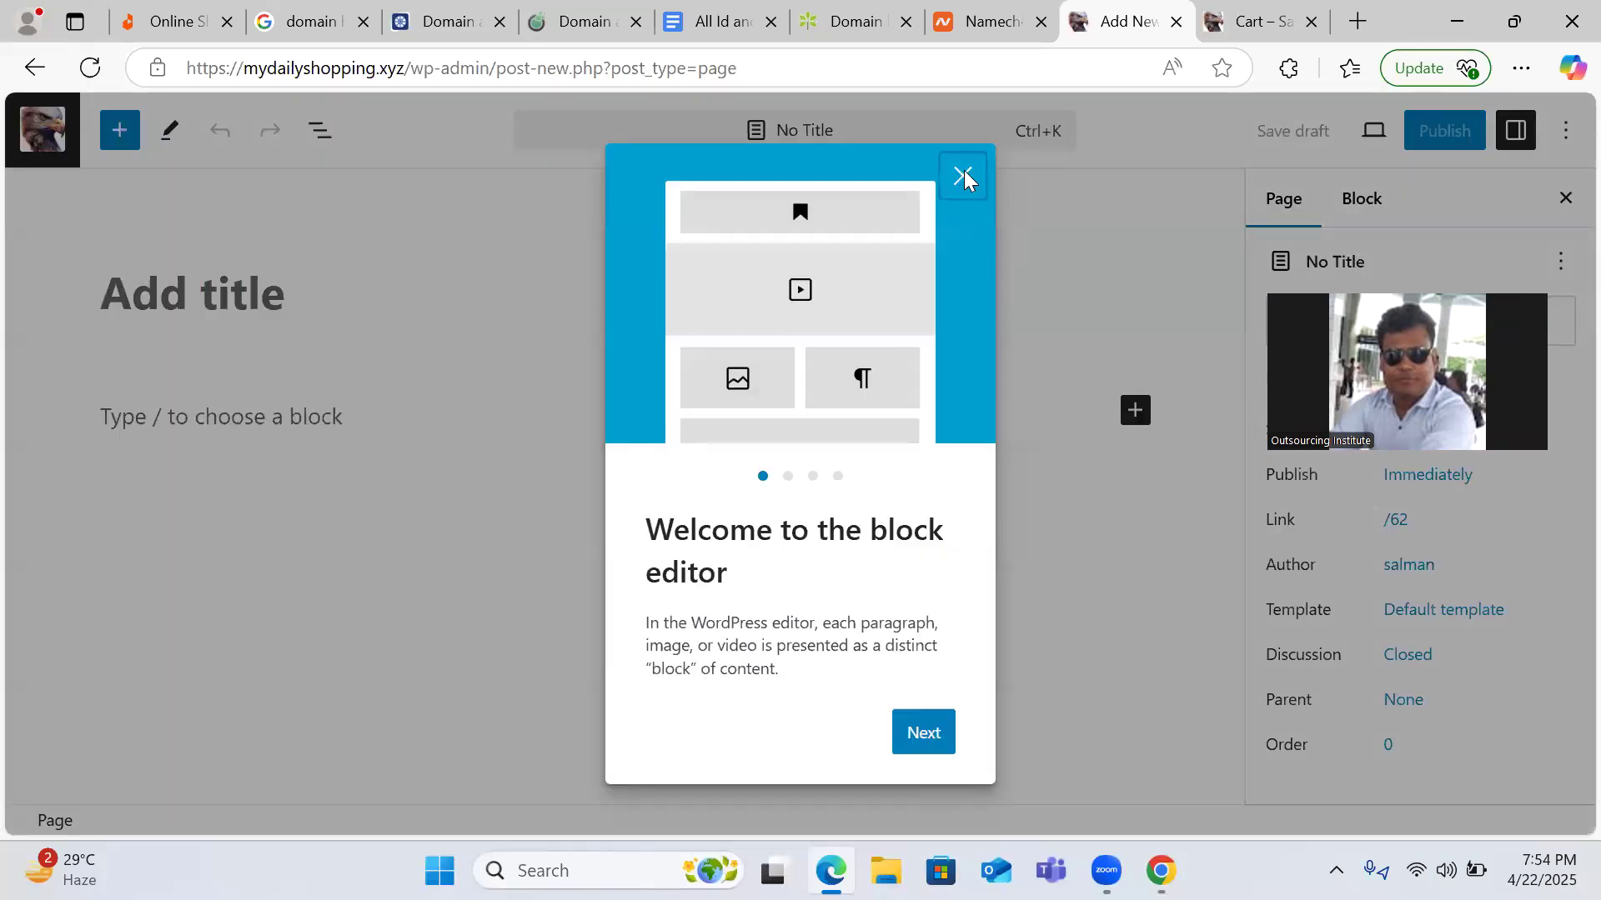
left_click(964, 176)
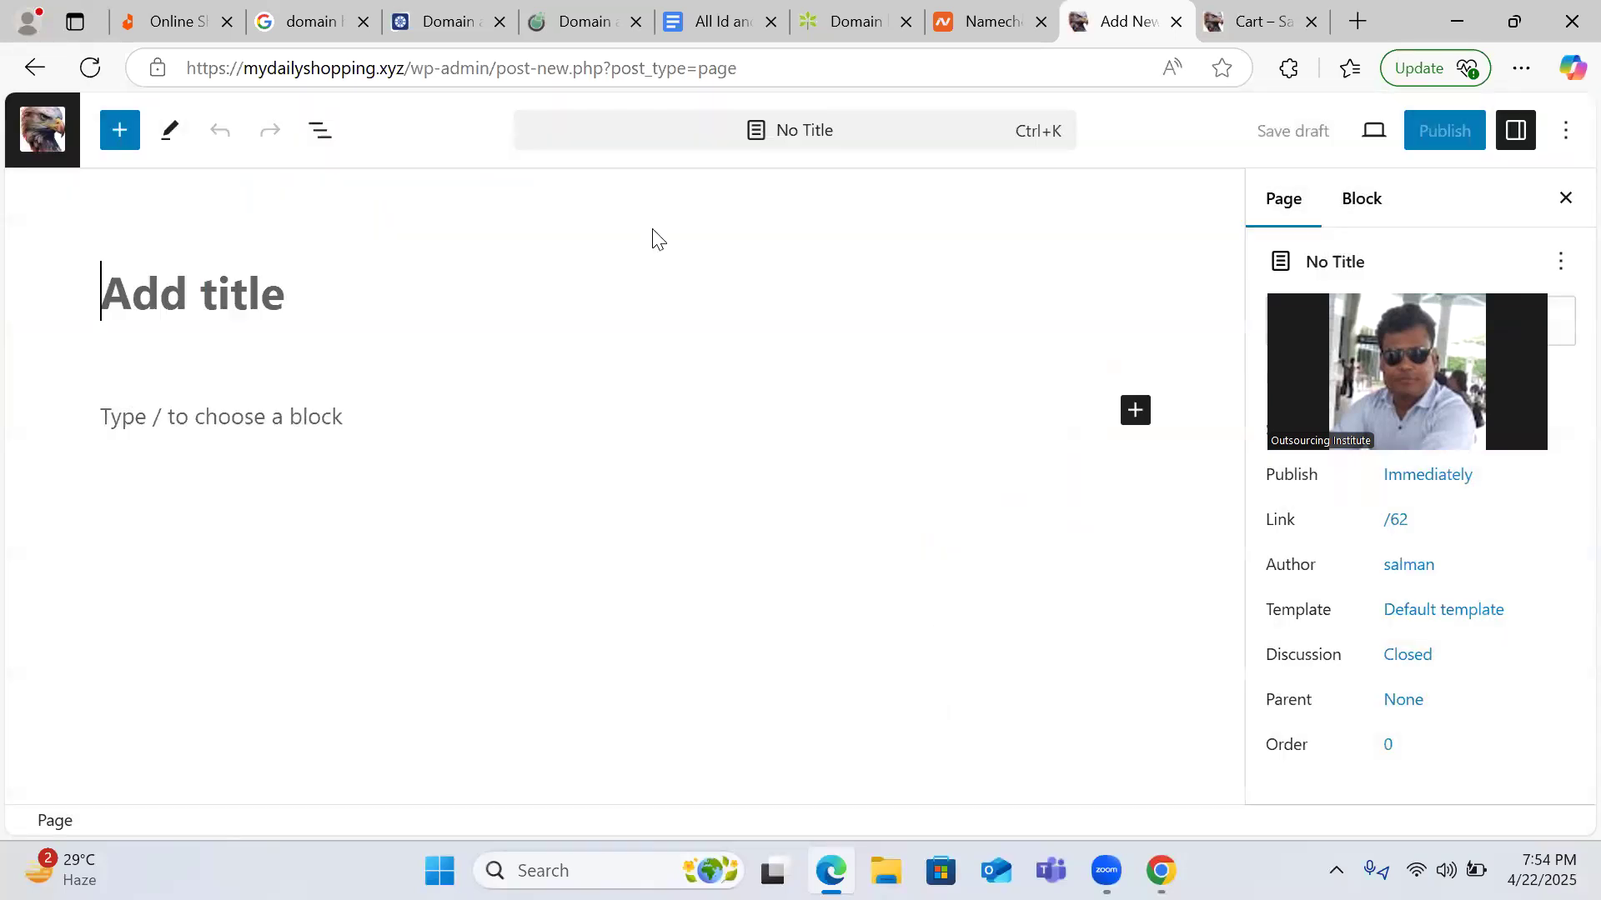
Publish the page titled 'Home' with a filler paragraph, then return to Pages
type("Home")
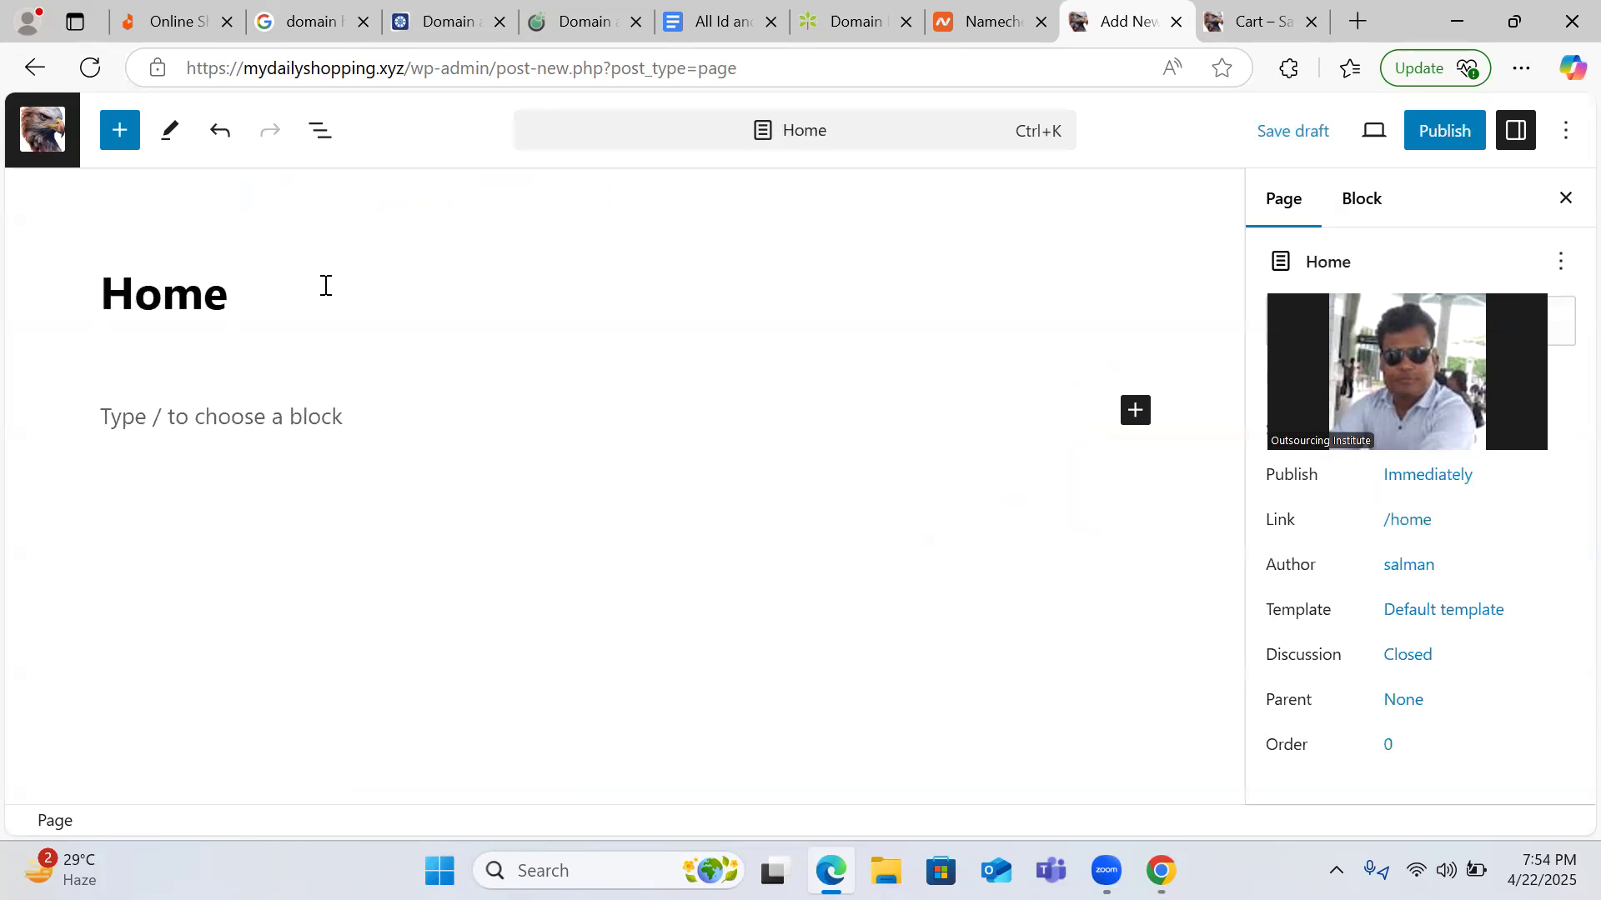
left_click(329, 421)
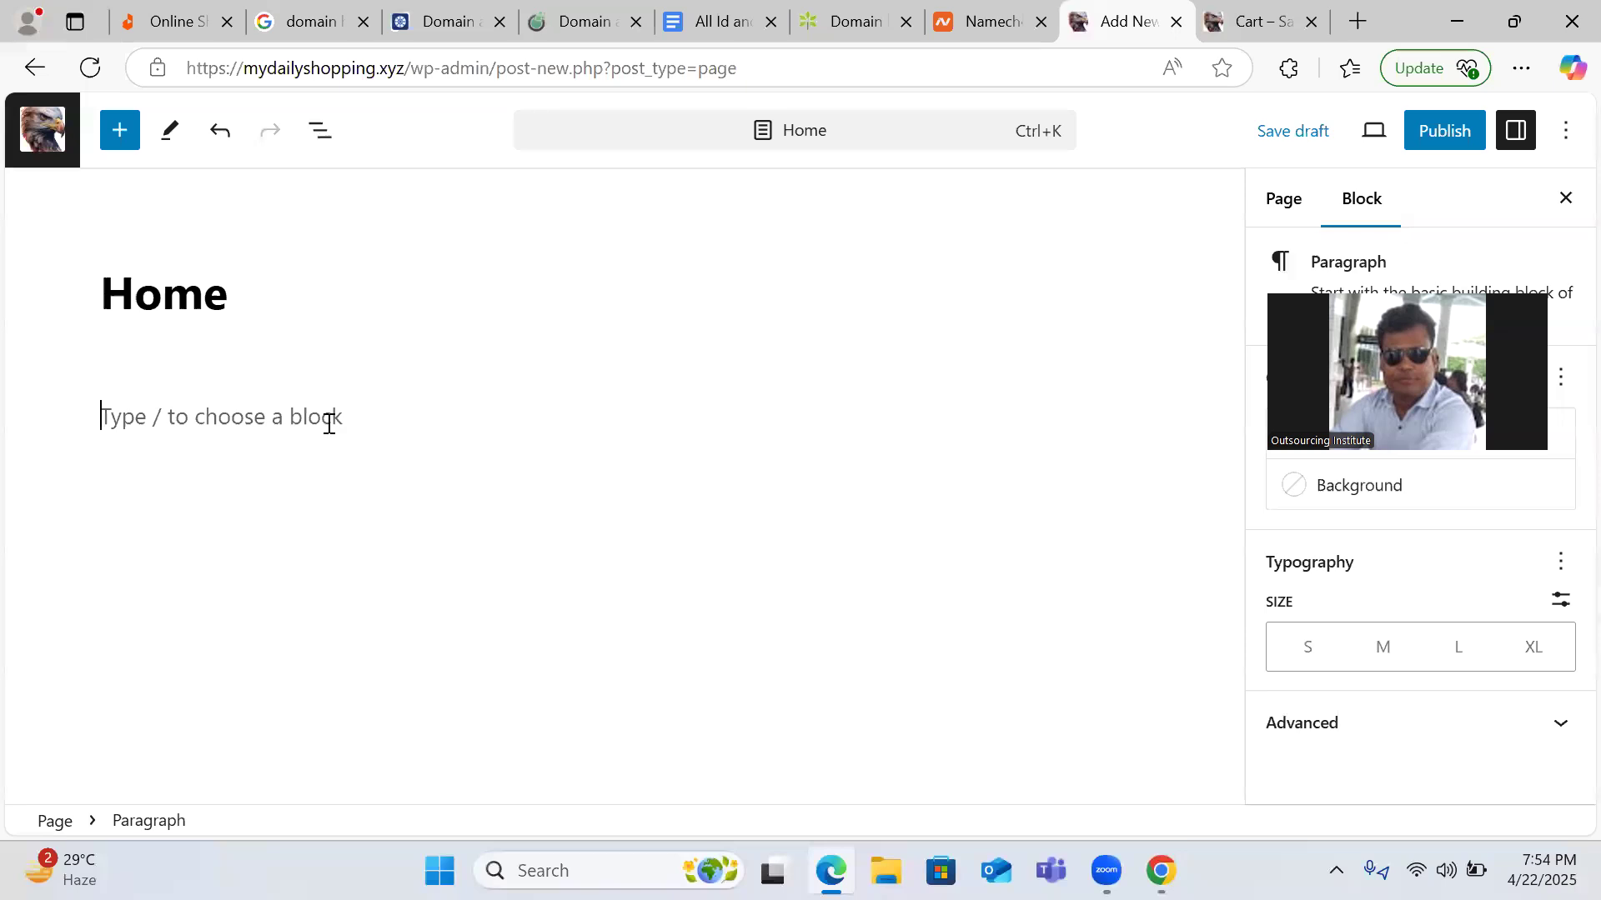
type("sdfasfdsafdsafdaf asdf")
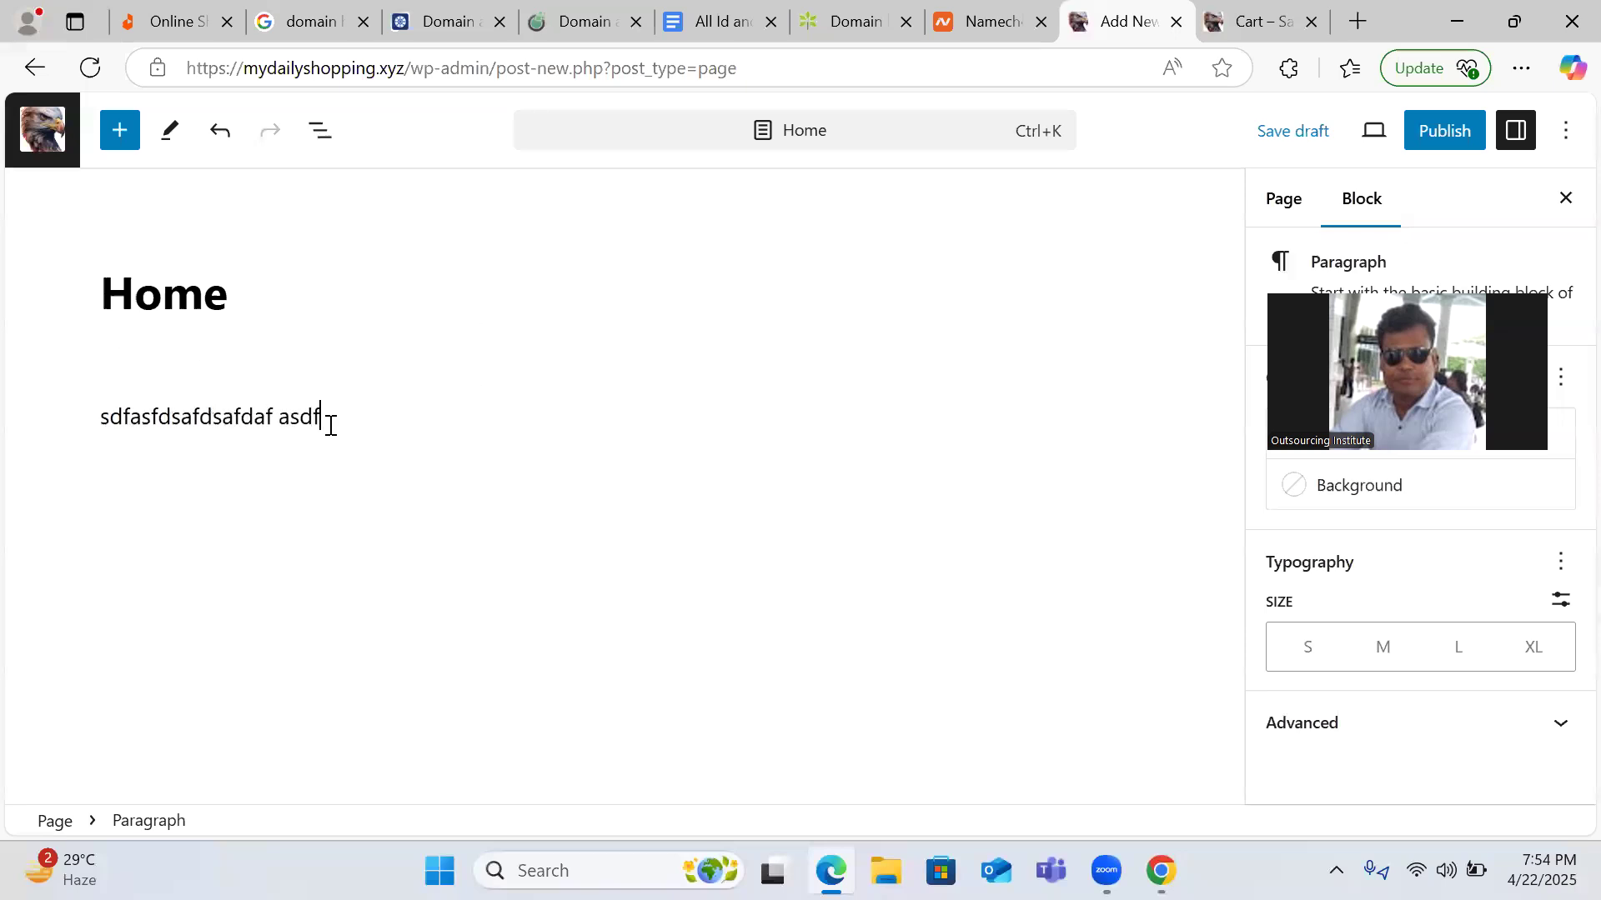
type("asdgsadfa safasfdasfdasfds ")
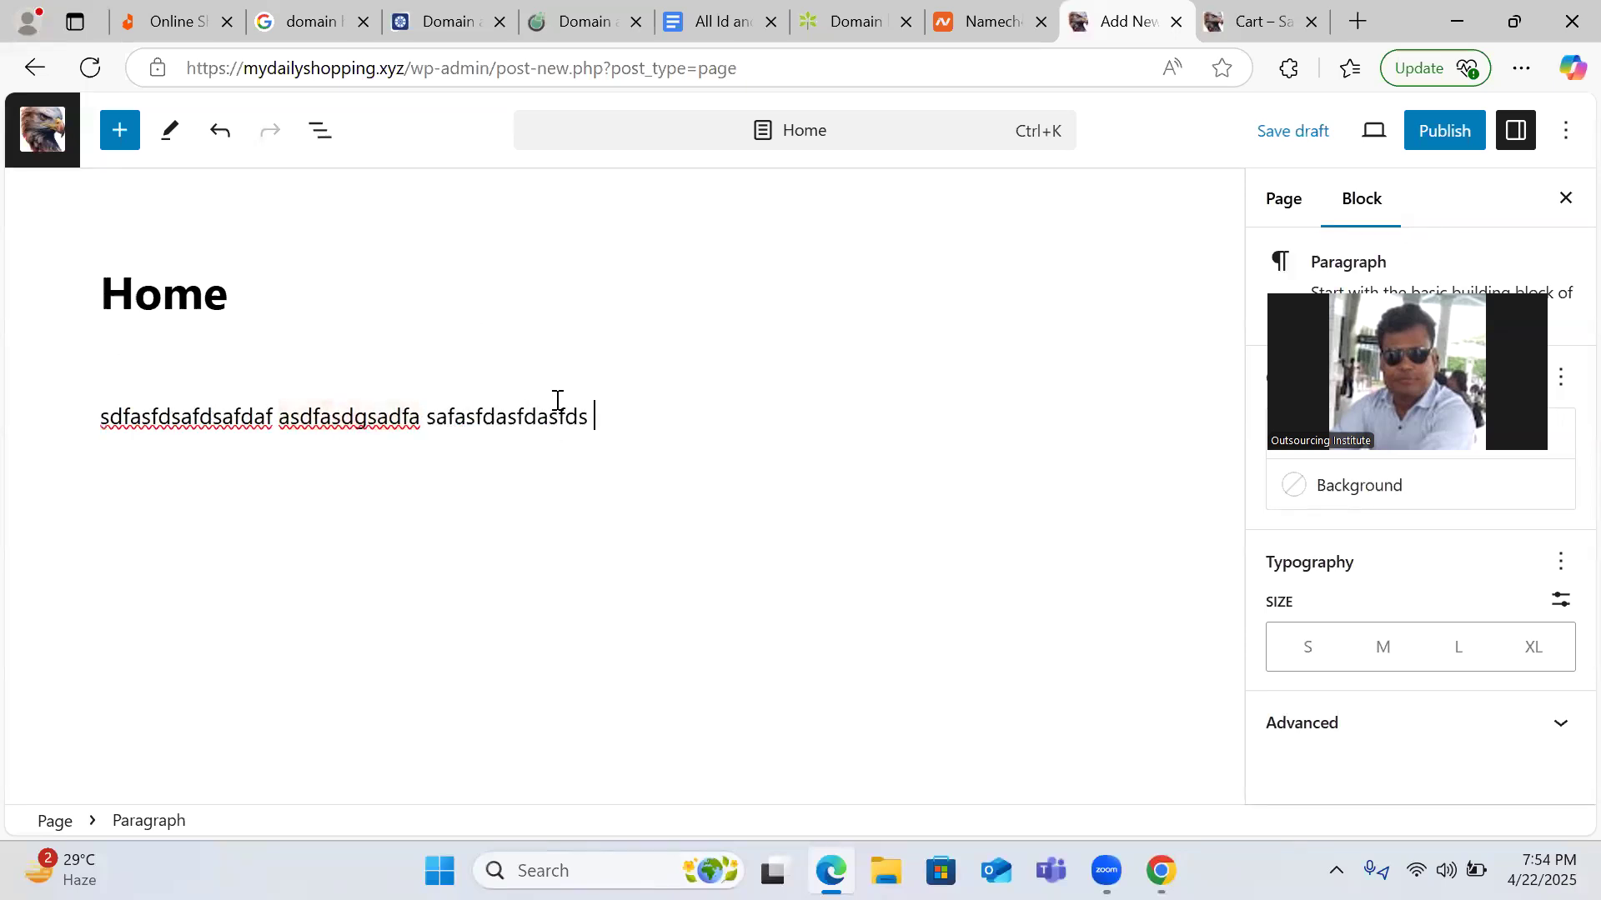
type("sdfsdfgsdgf")
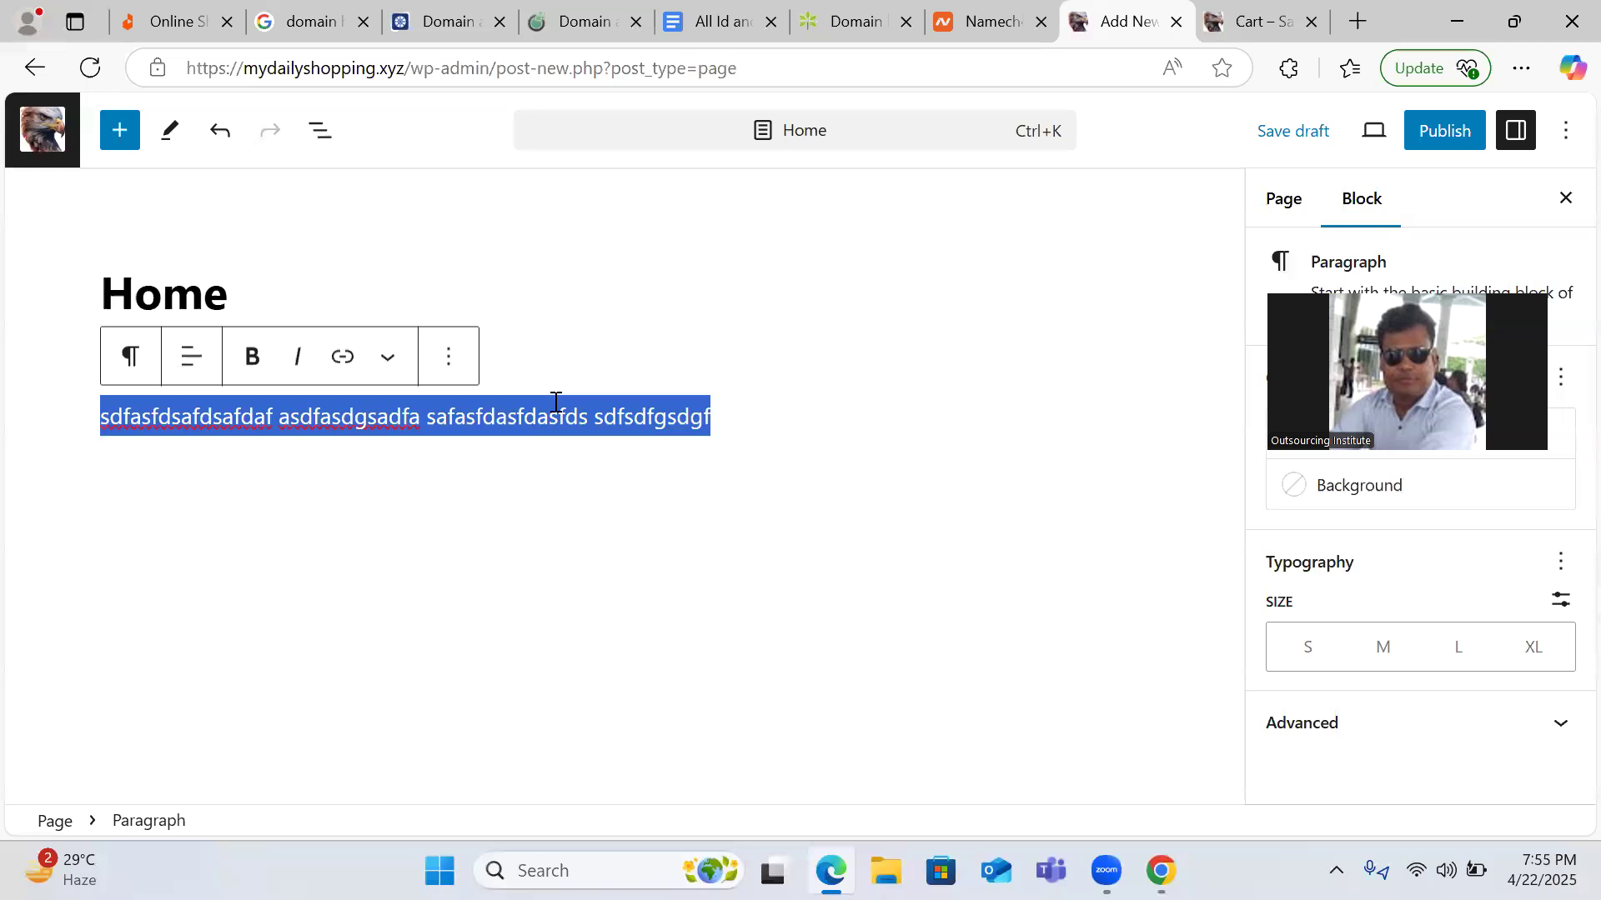
key("ctrl+v")
key("ctrl+v")
key("ctrl+v")
key("ctrl+v")
key("ctrl+v")
key("ctrl+v")
key("ctrl+v")
key("ctrl+v")
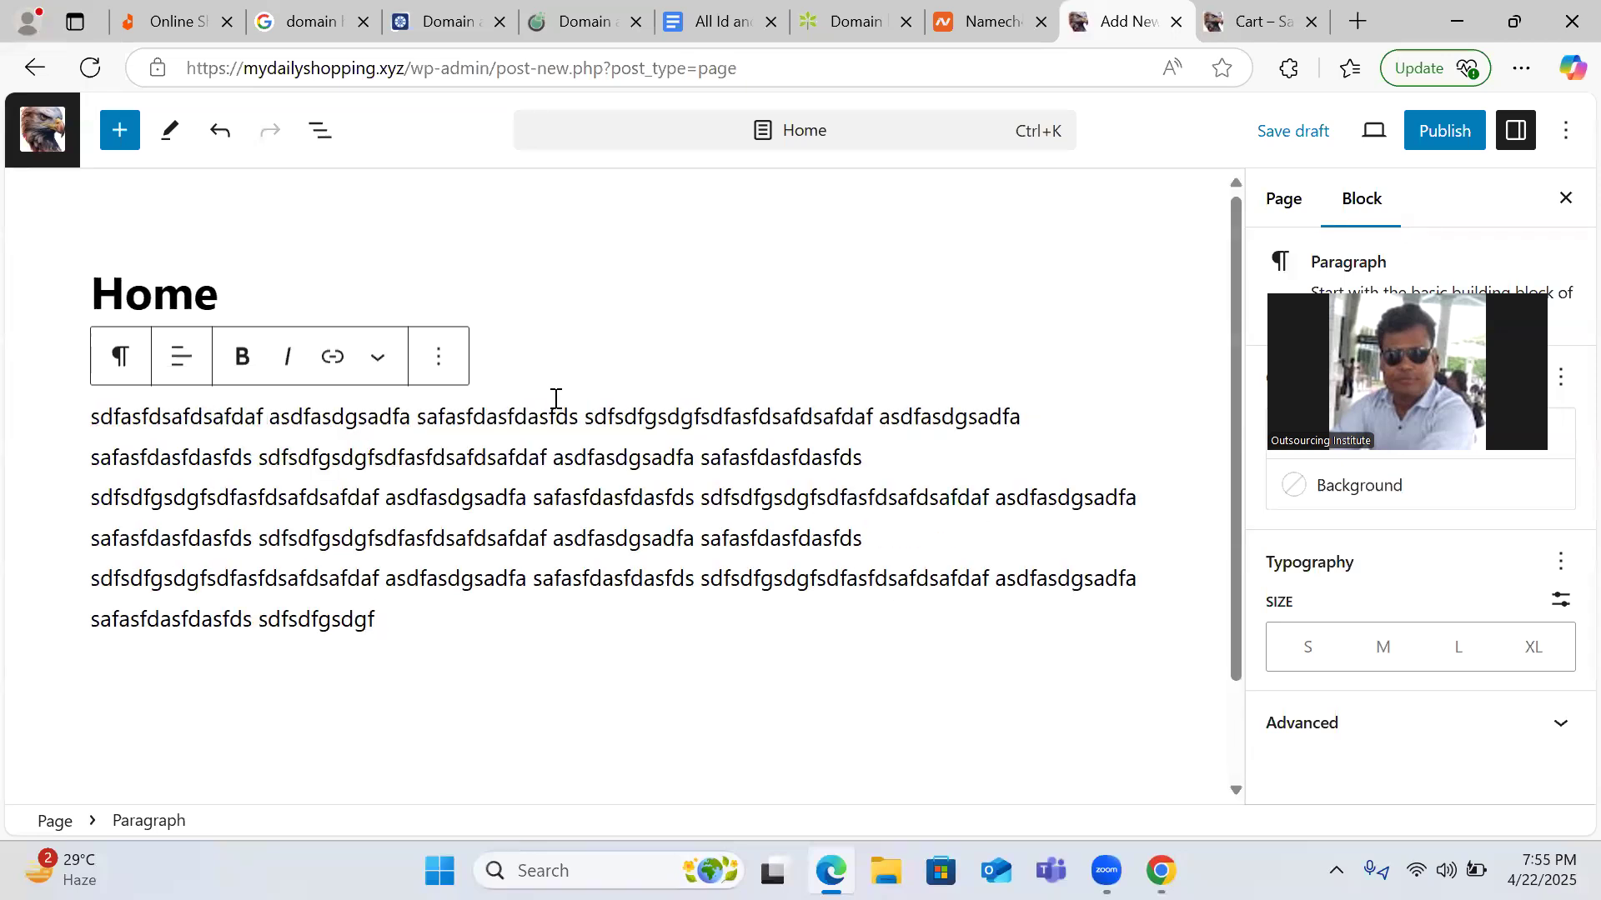
left_click(1431, 137)
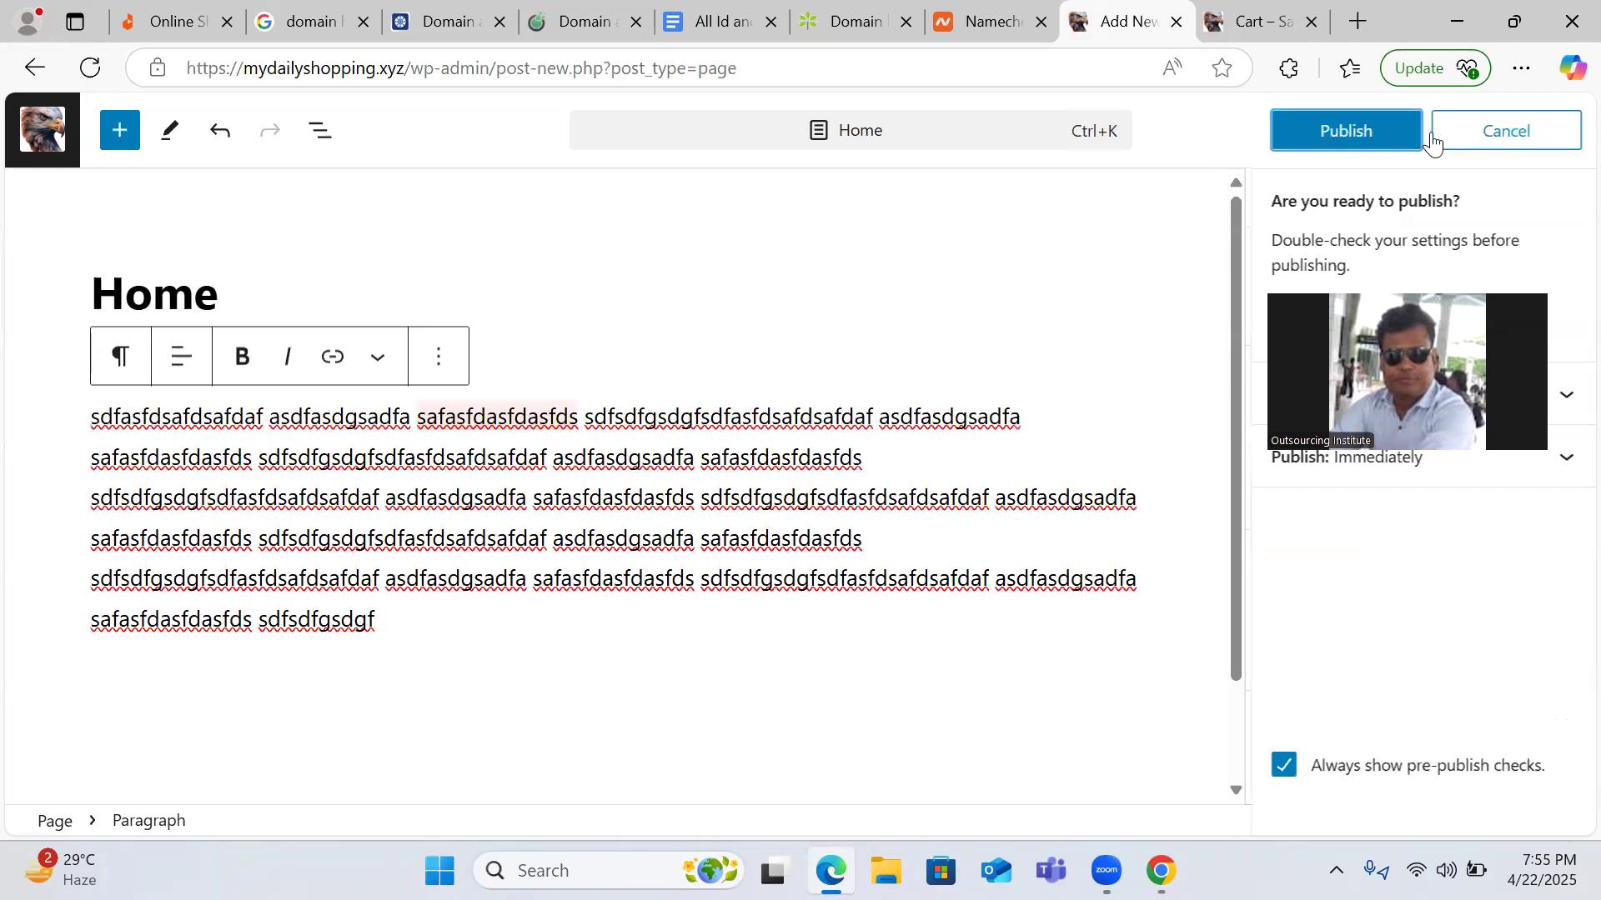
left_click(1333, 131)
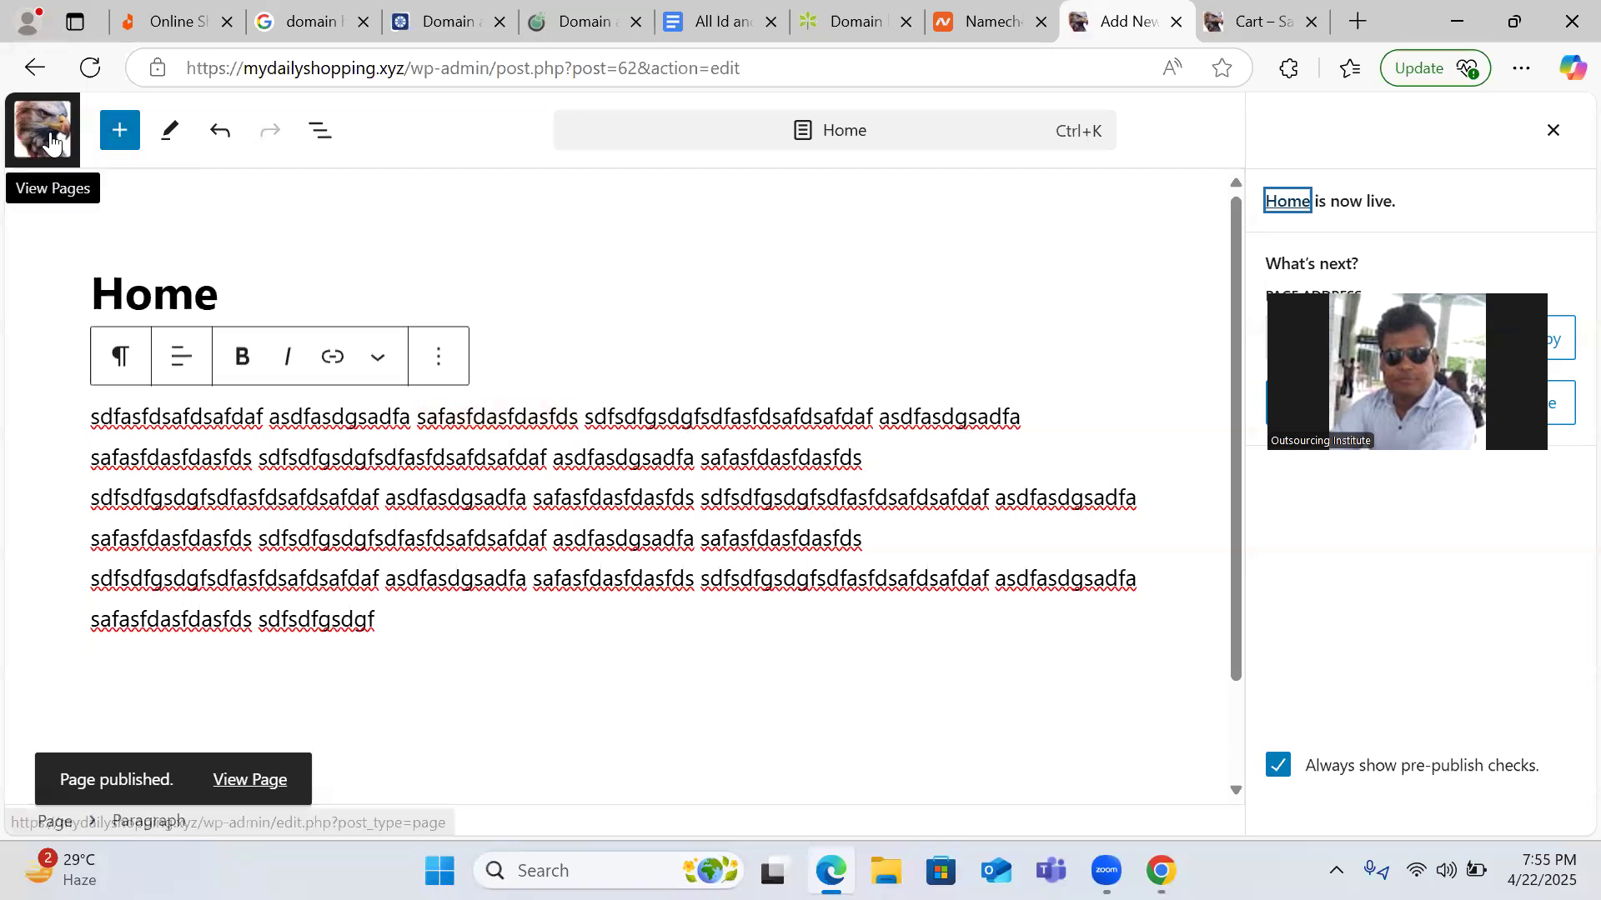
left_click(124, 133)
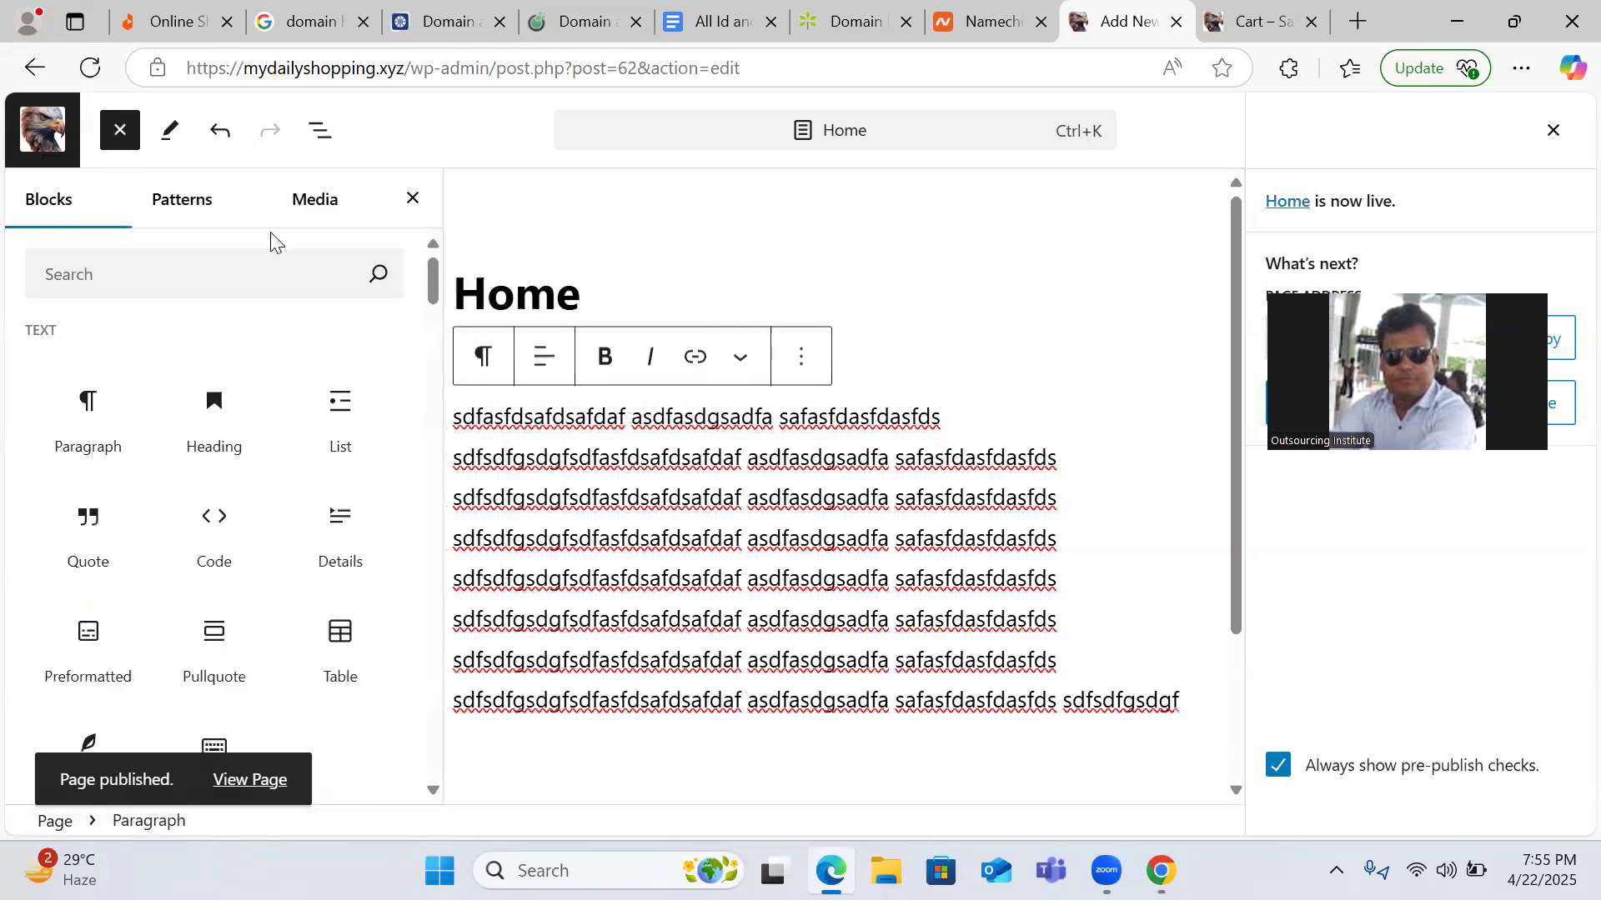
left_click(574, 214)
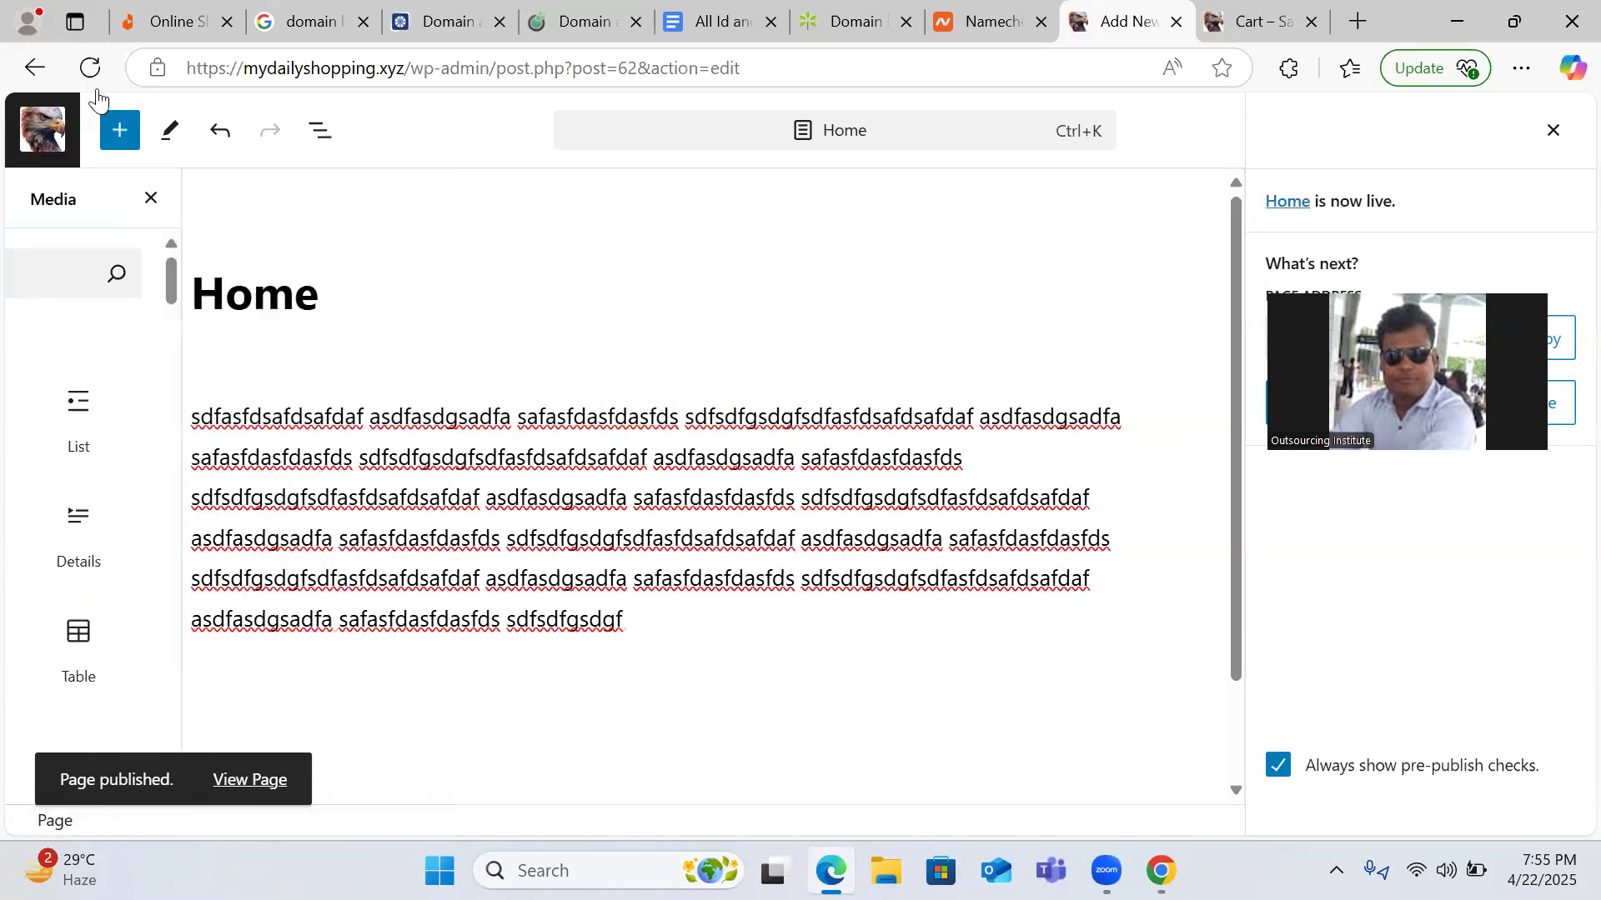
left_click(37, 73)
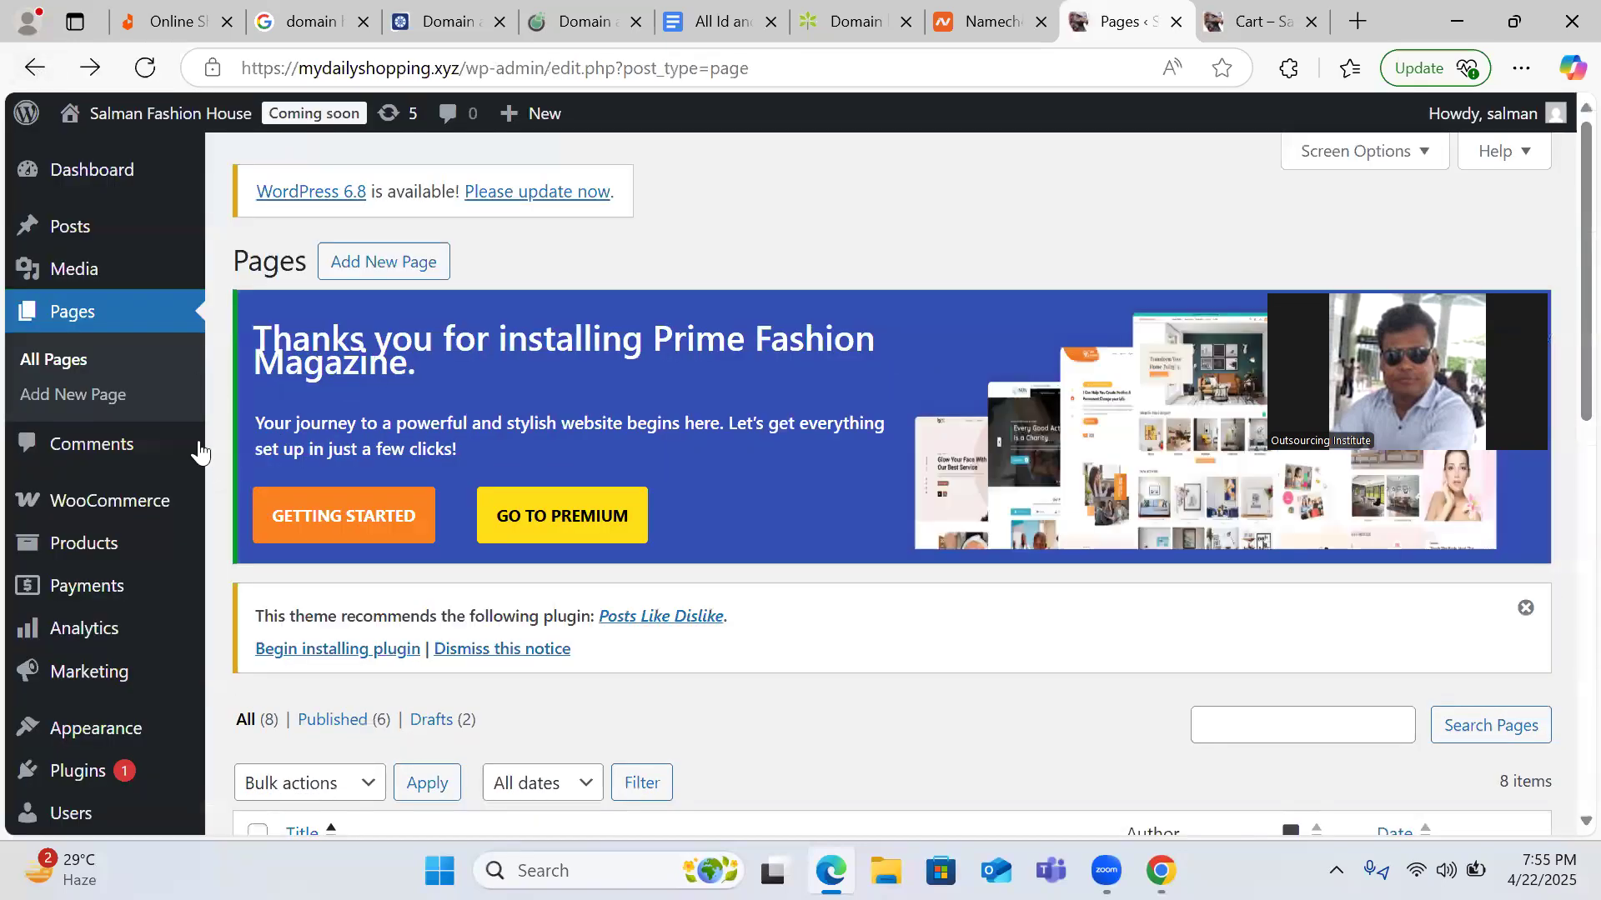
Start a new page titled 'About Us' with a line of filler text
left_click(111, 315)
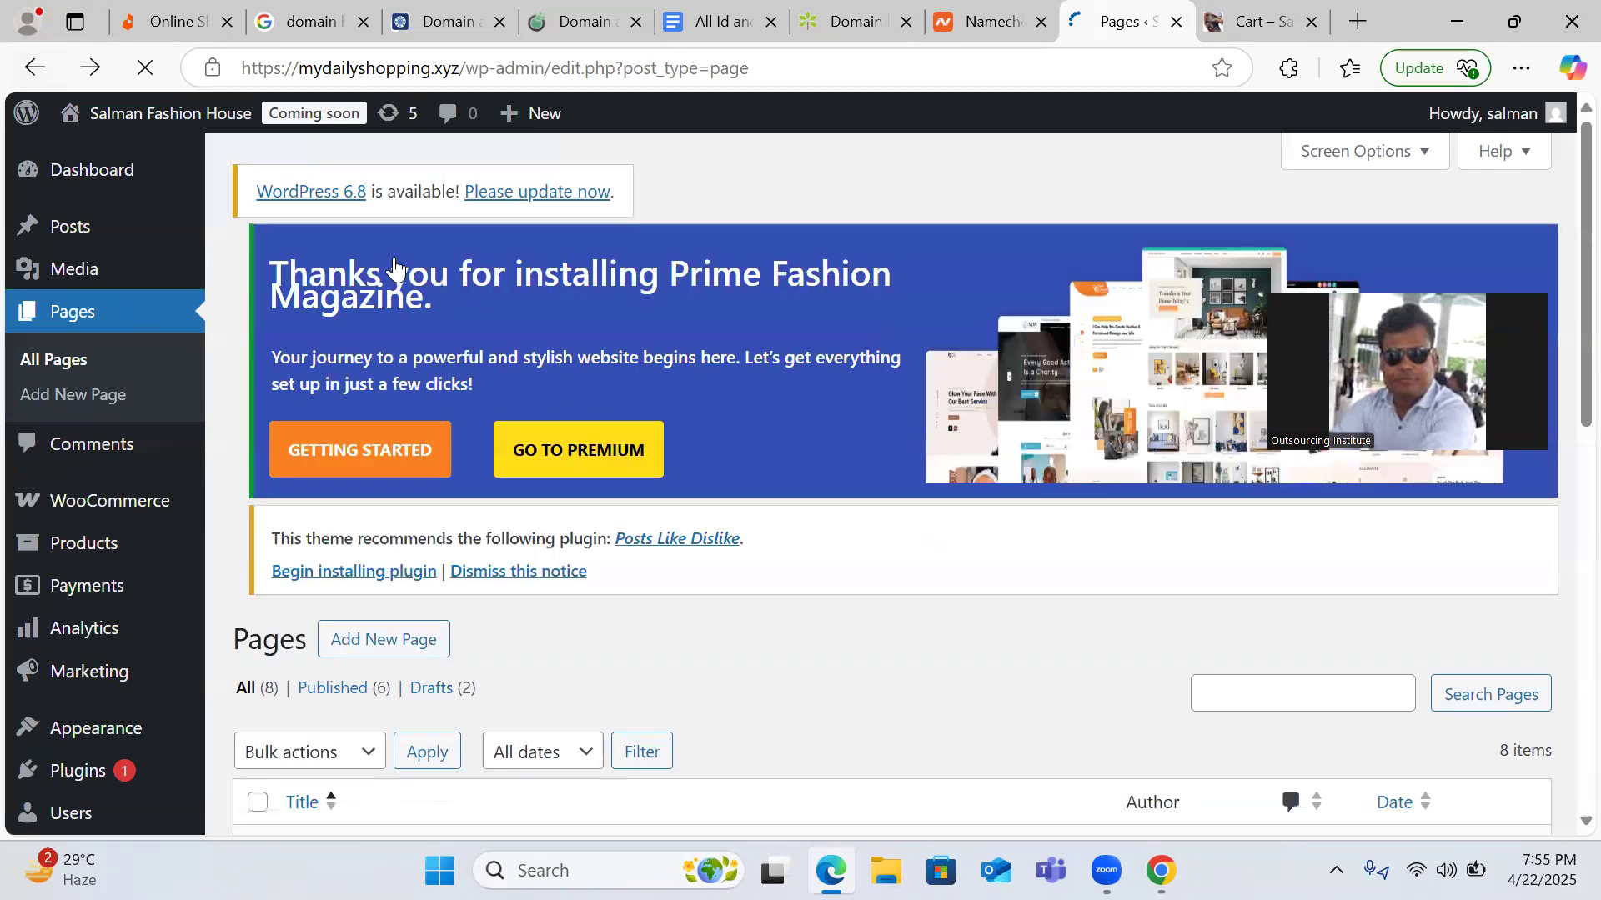
scroll(428, 605, "down", 4)
scroll(428, 599, "up", 5)
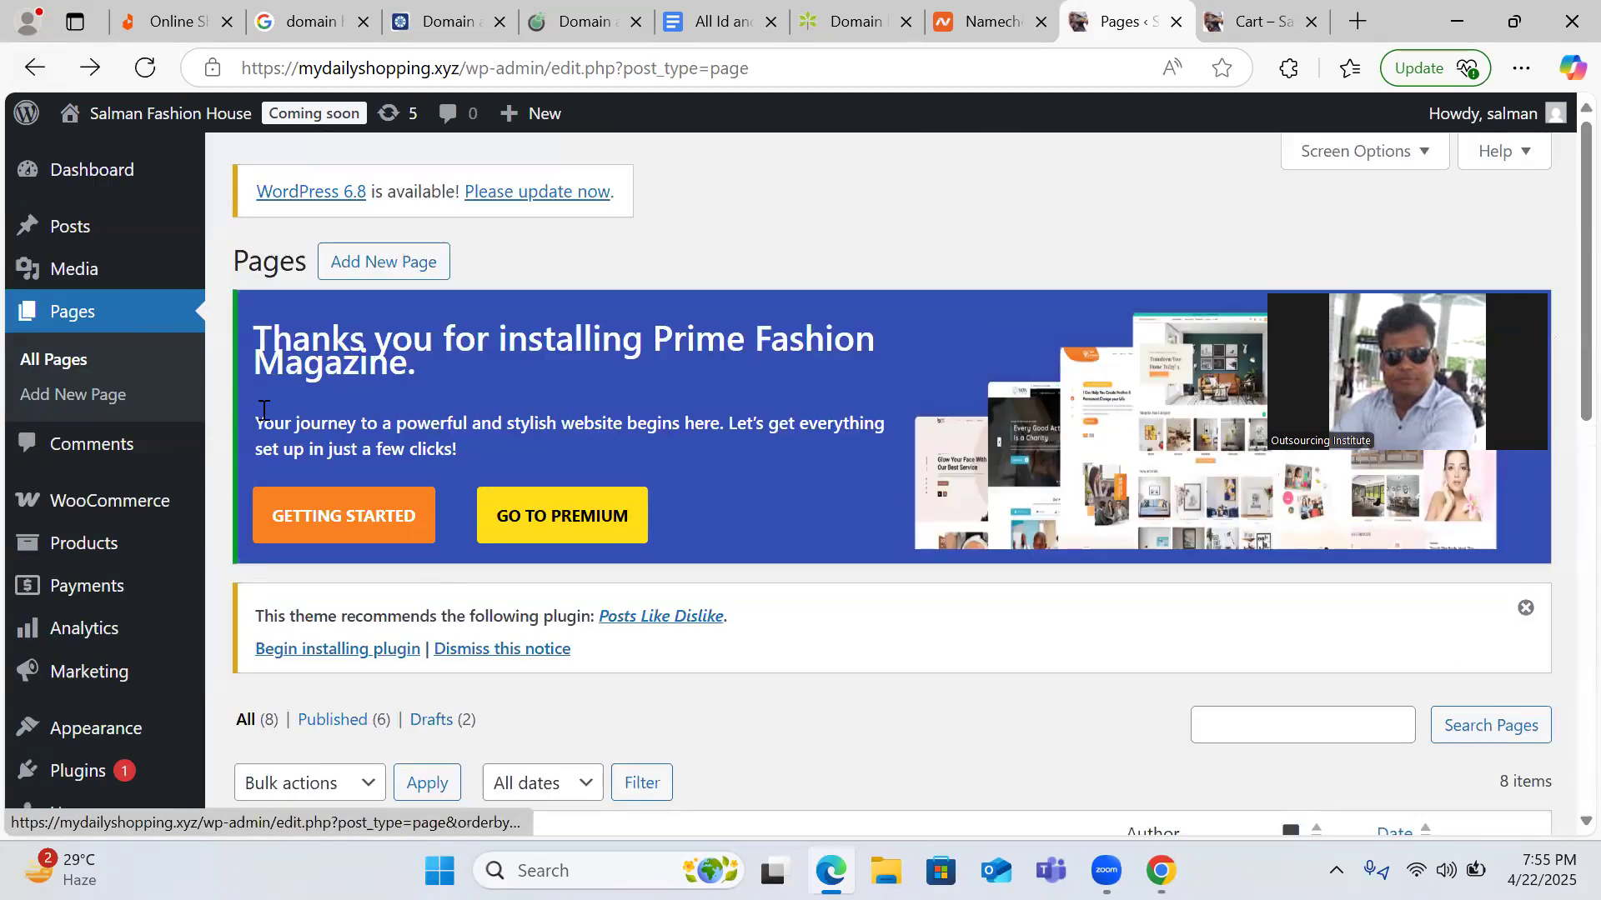
left_click(346, 264)
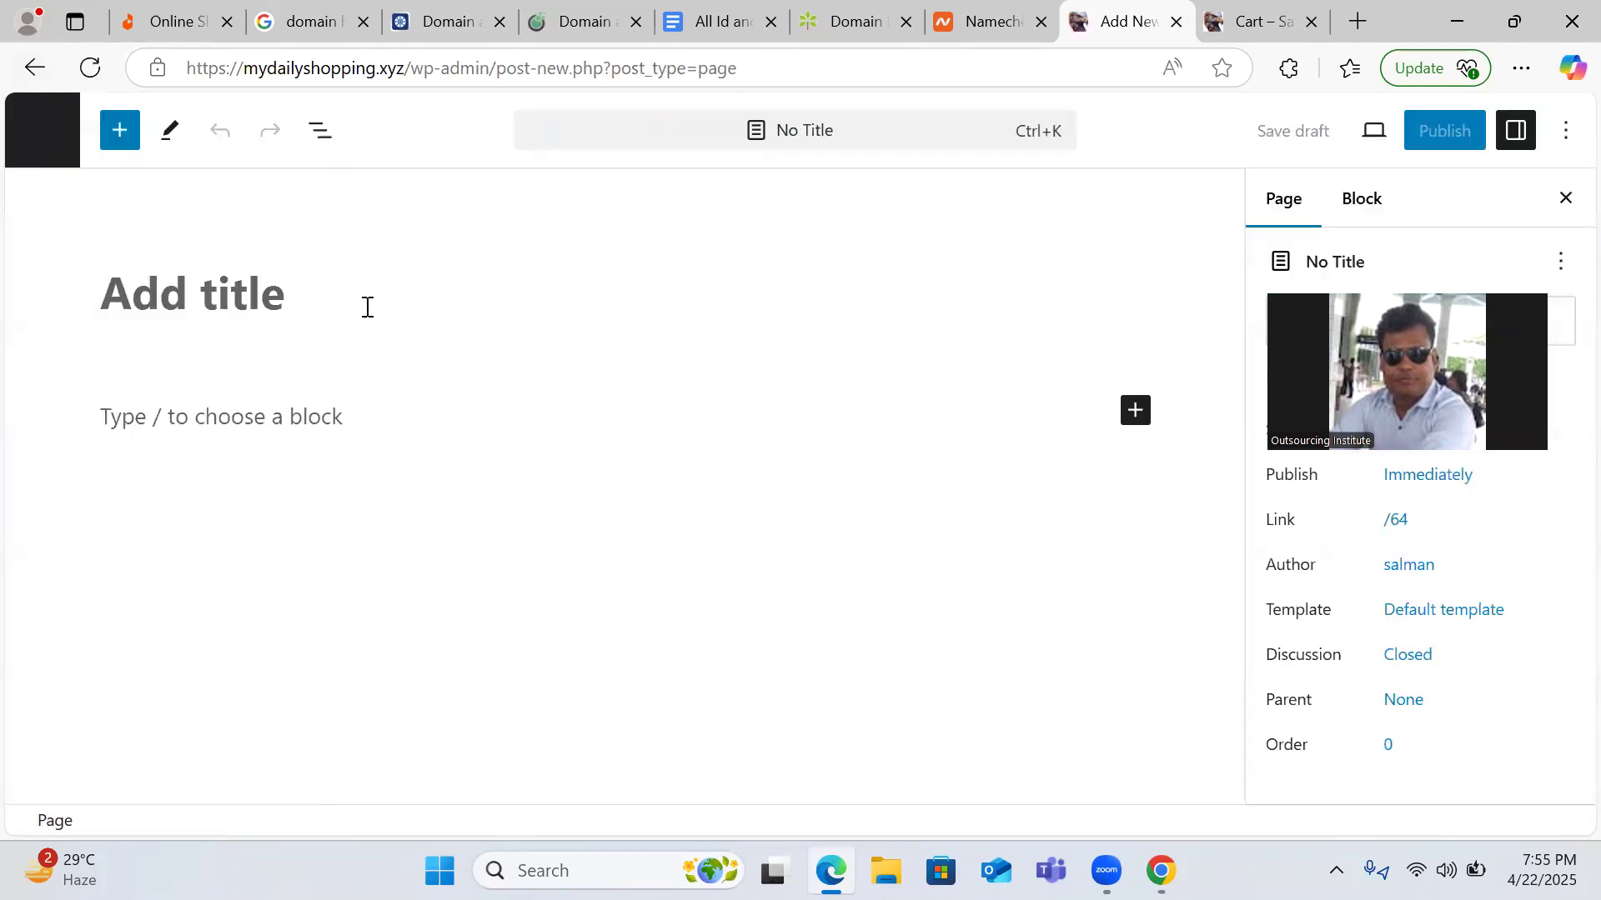
type("About Us")
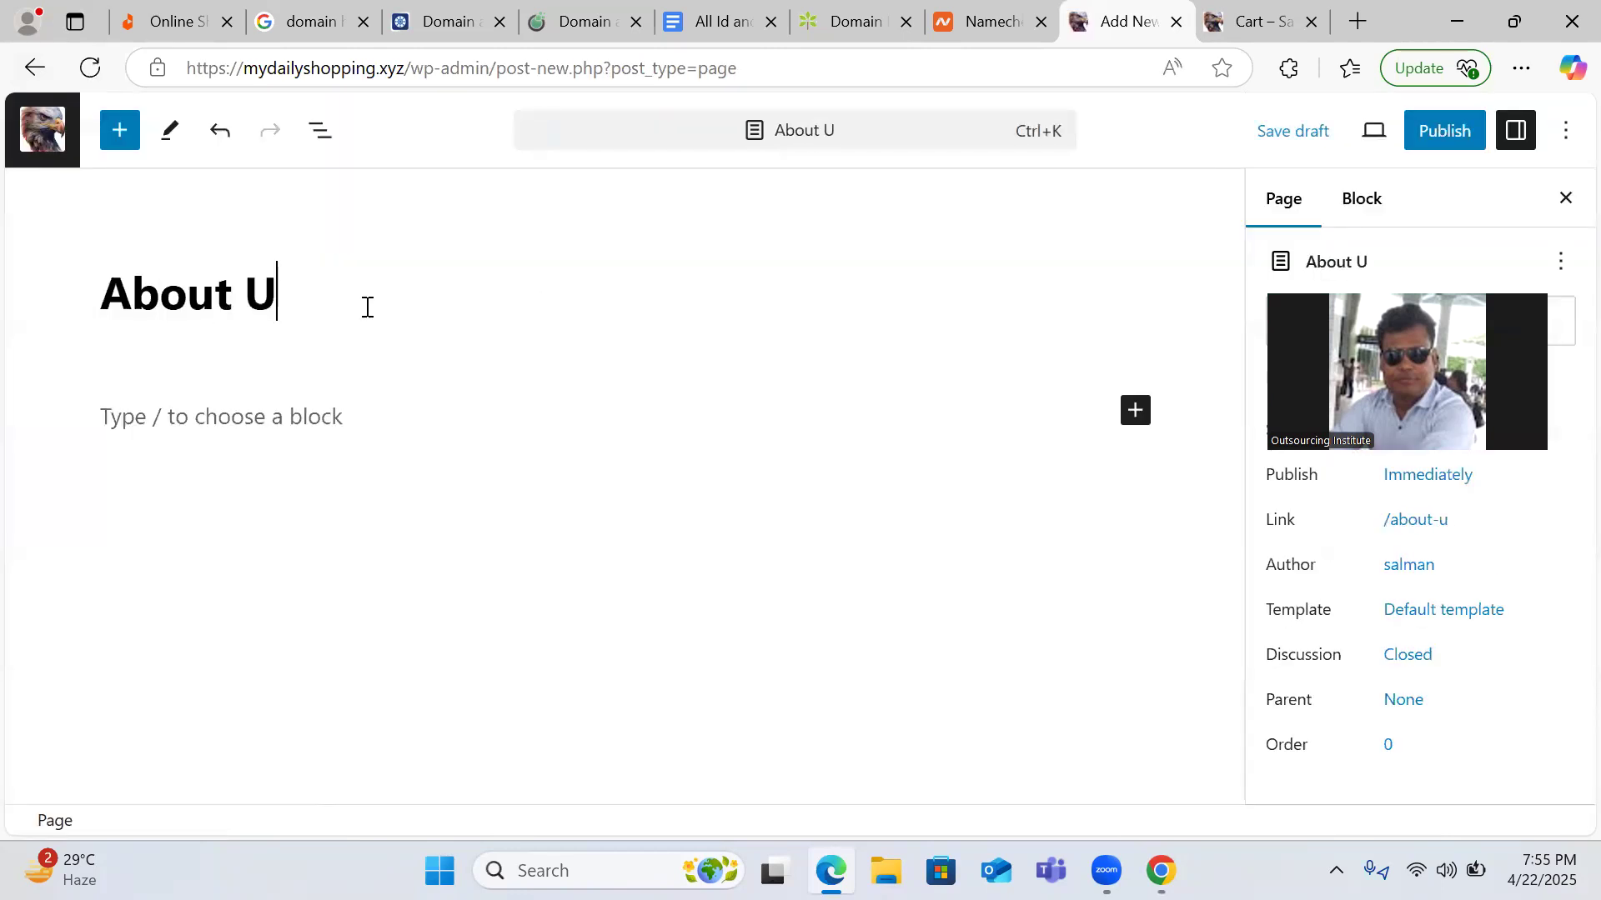
left_click(376, 433)
type("asdfasfdsafdsf asdfasdfsafd asdsfasfdsaf")
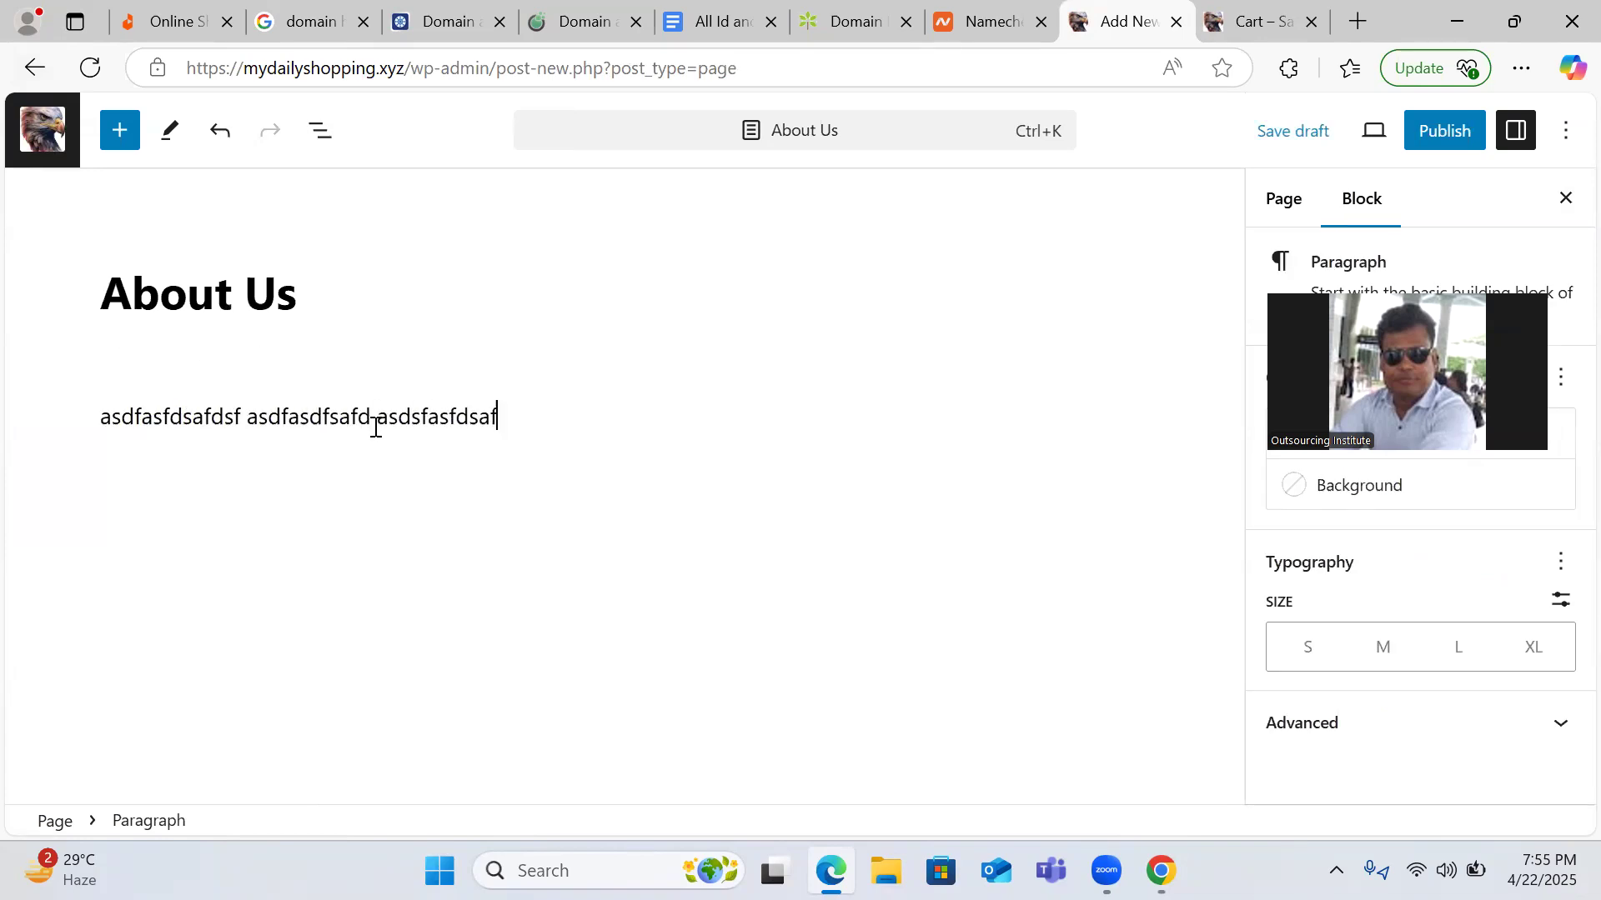
Lengthen the filler by pasting copies, publish About Us, and start a page titled 'Contact Us'
key("ctrl+a")
key("ctrl+c")
key("Right")
key("ctrl+v")
key("ctrl+v")
key("ctrl+v")
key("ctrl+v")
key("ctrl+v")
key("ctrl+v")
key("ctrl+v")
key("ctrl+v")
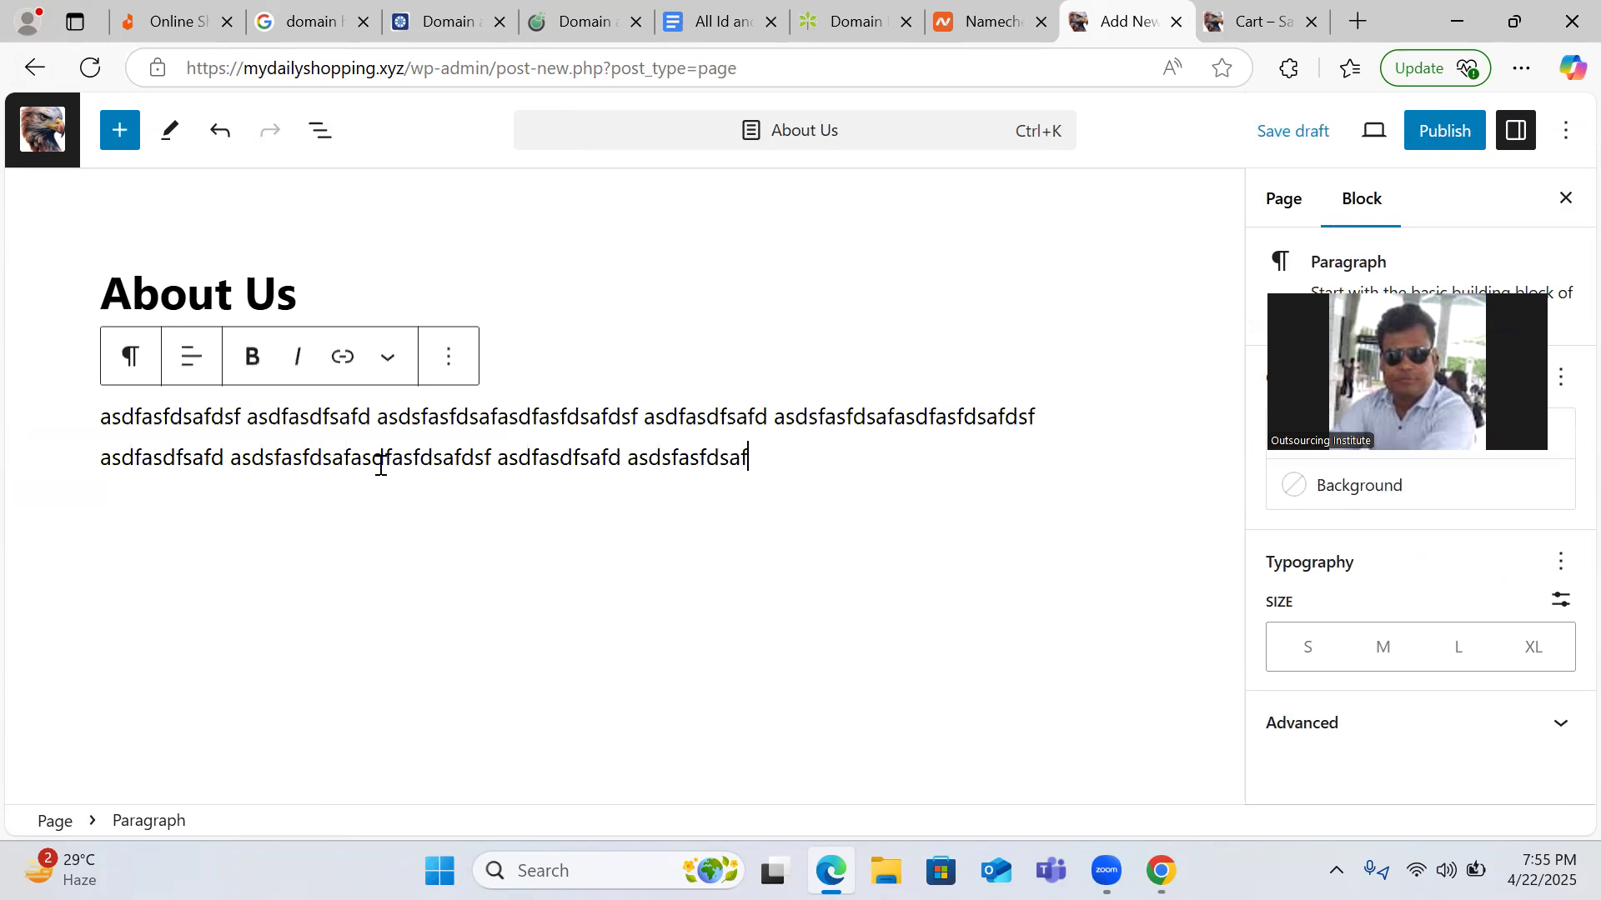
key("ctrl+v")
key("ctrl+v")
key("ctrl+v")
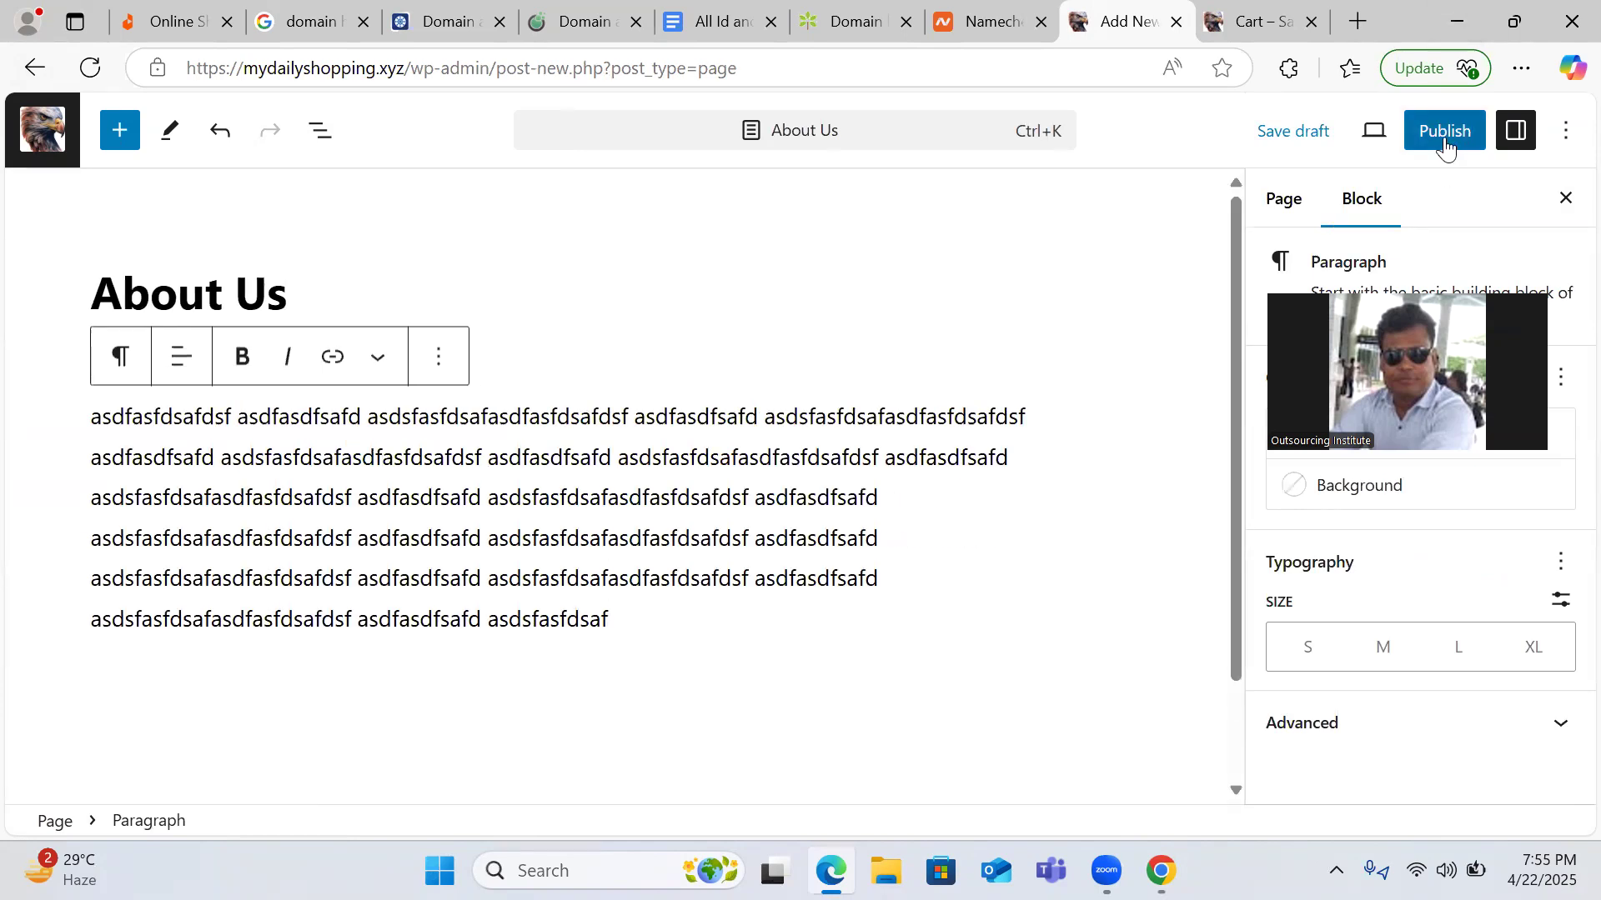
left_click(1443, 133)
left_click(1322, 145)
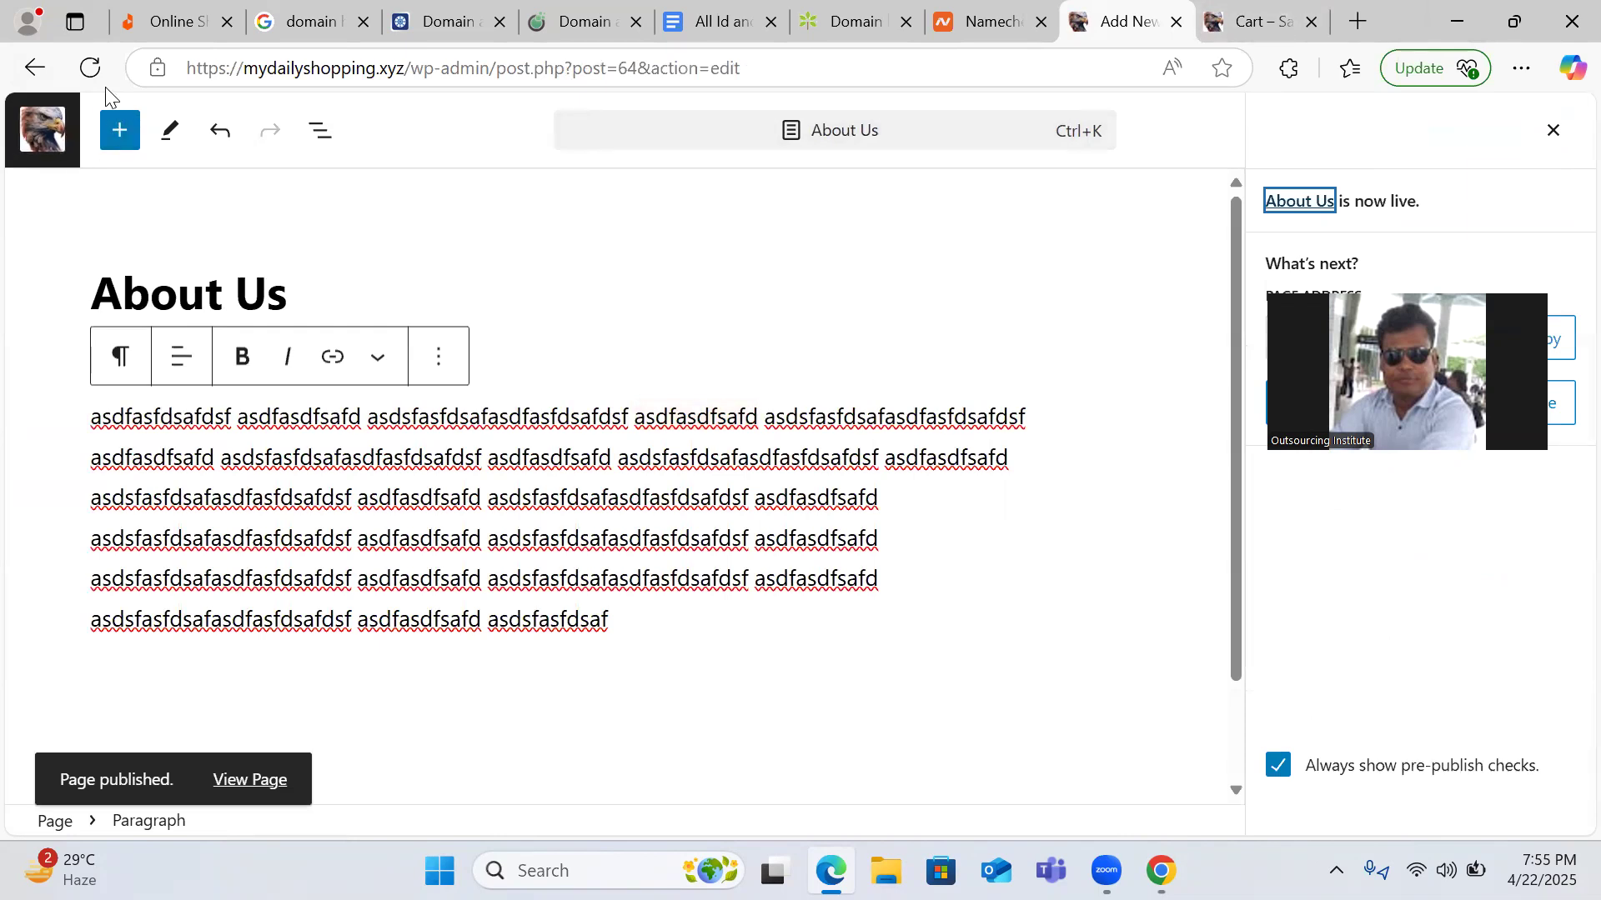
left_click(35, 74)
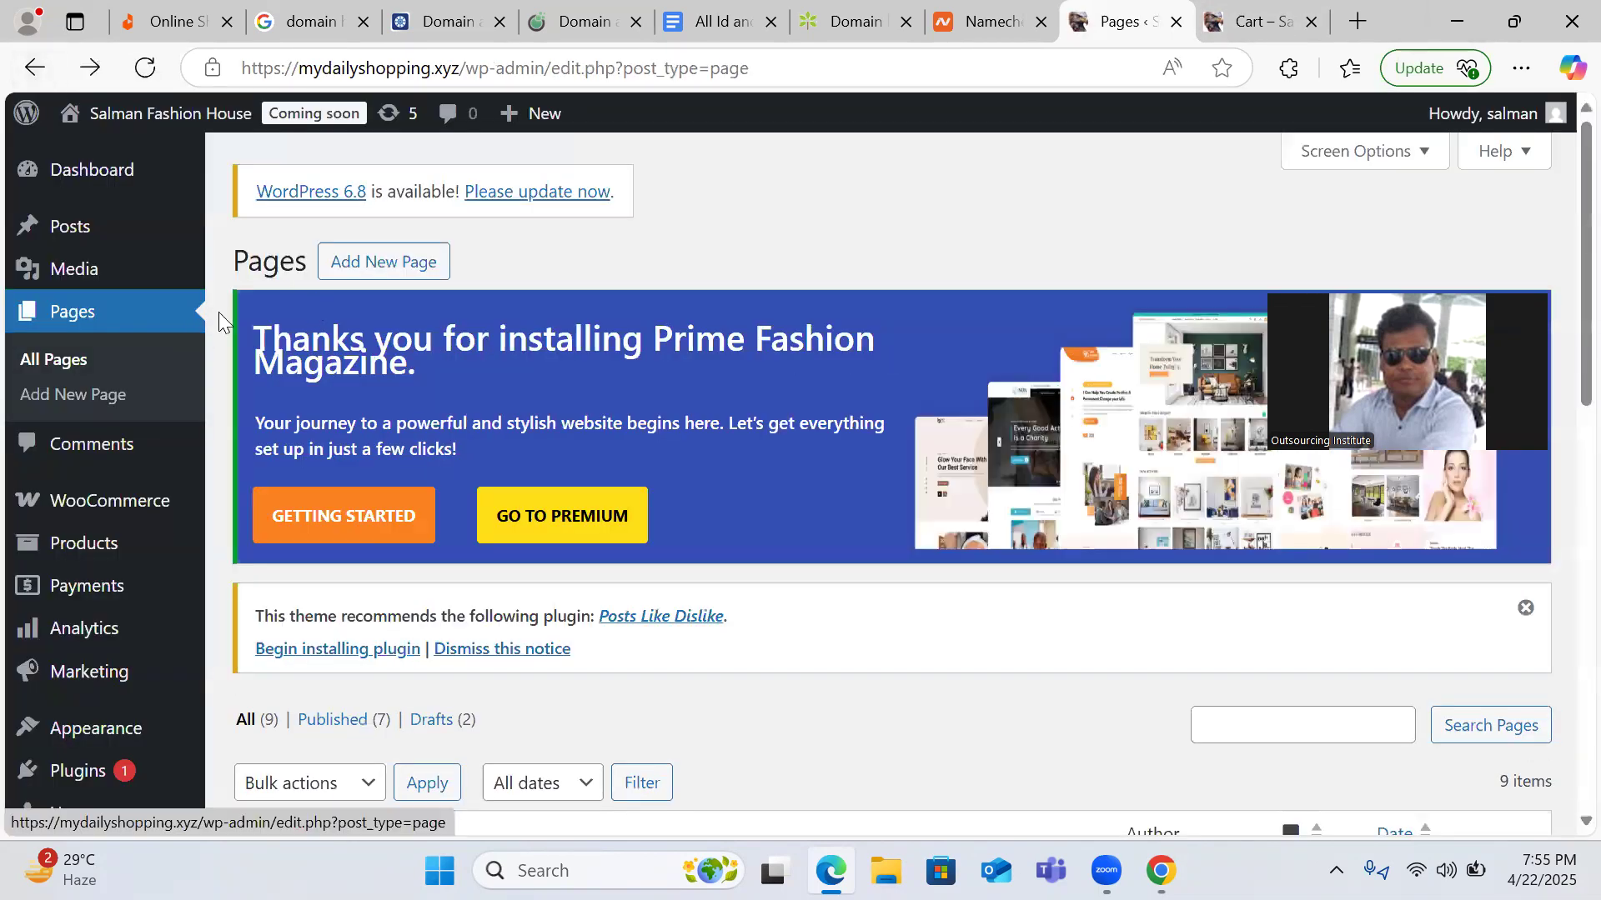
left_click(390, 265)
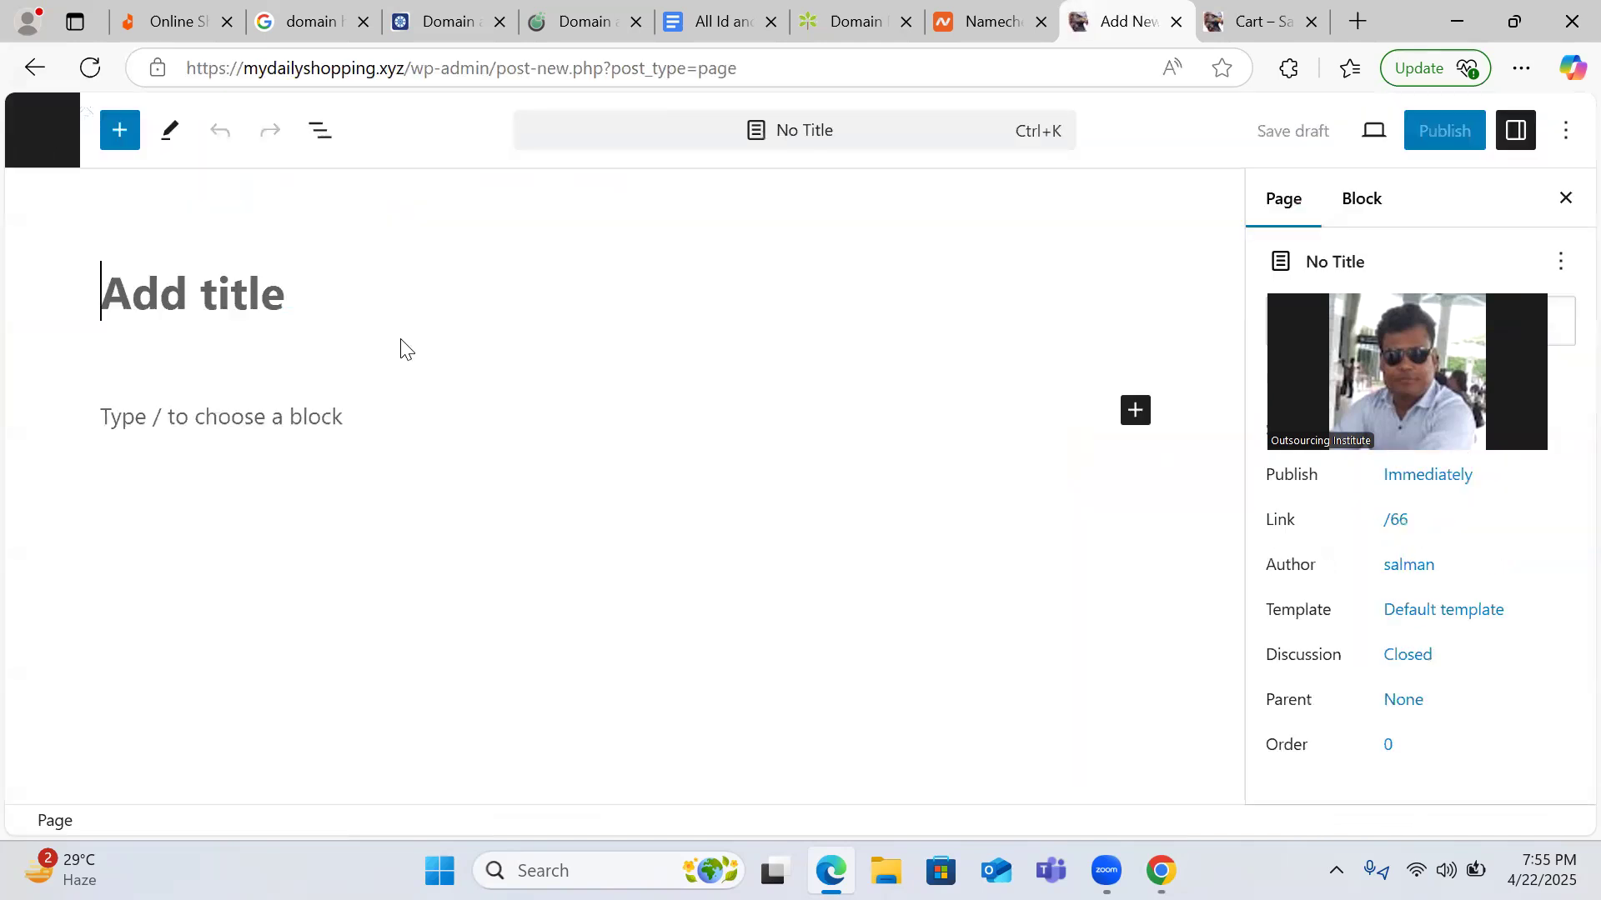
type("Contact ")
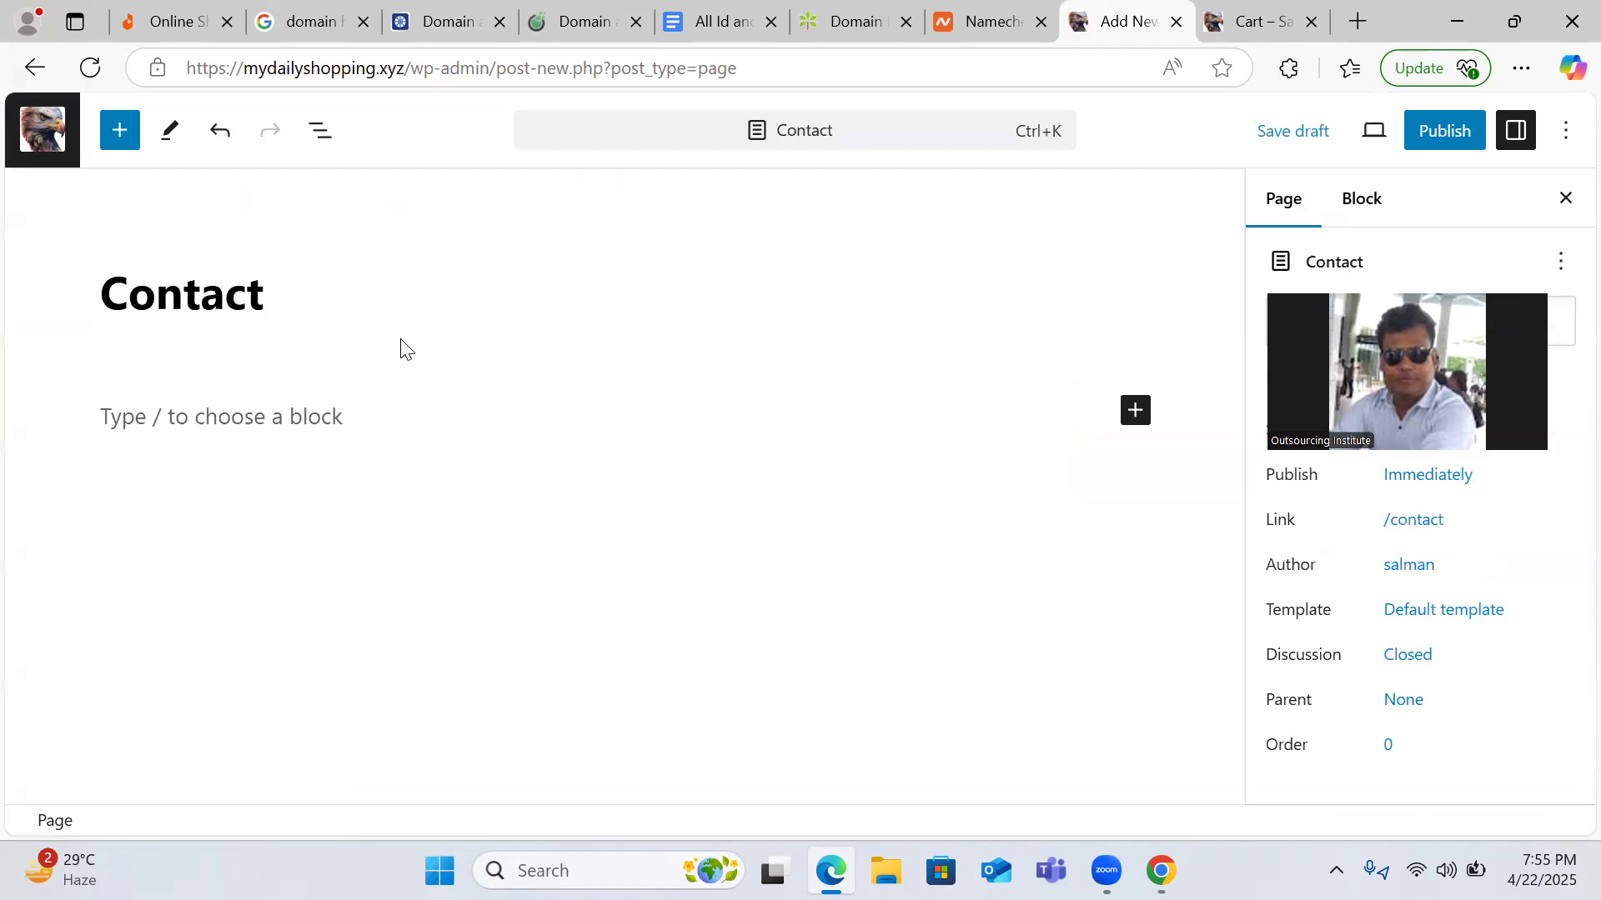
type("Us")
Type filler text into the Contact Us body and paste copies to make a long paragraph
left_click(386, 407)
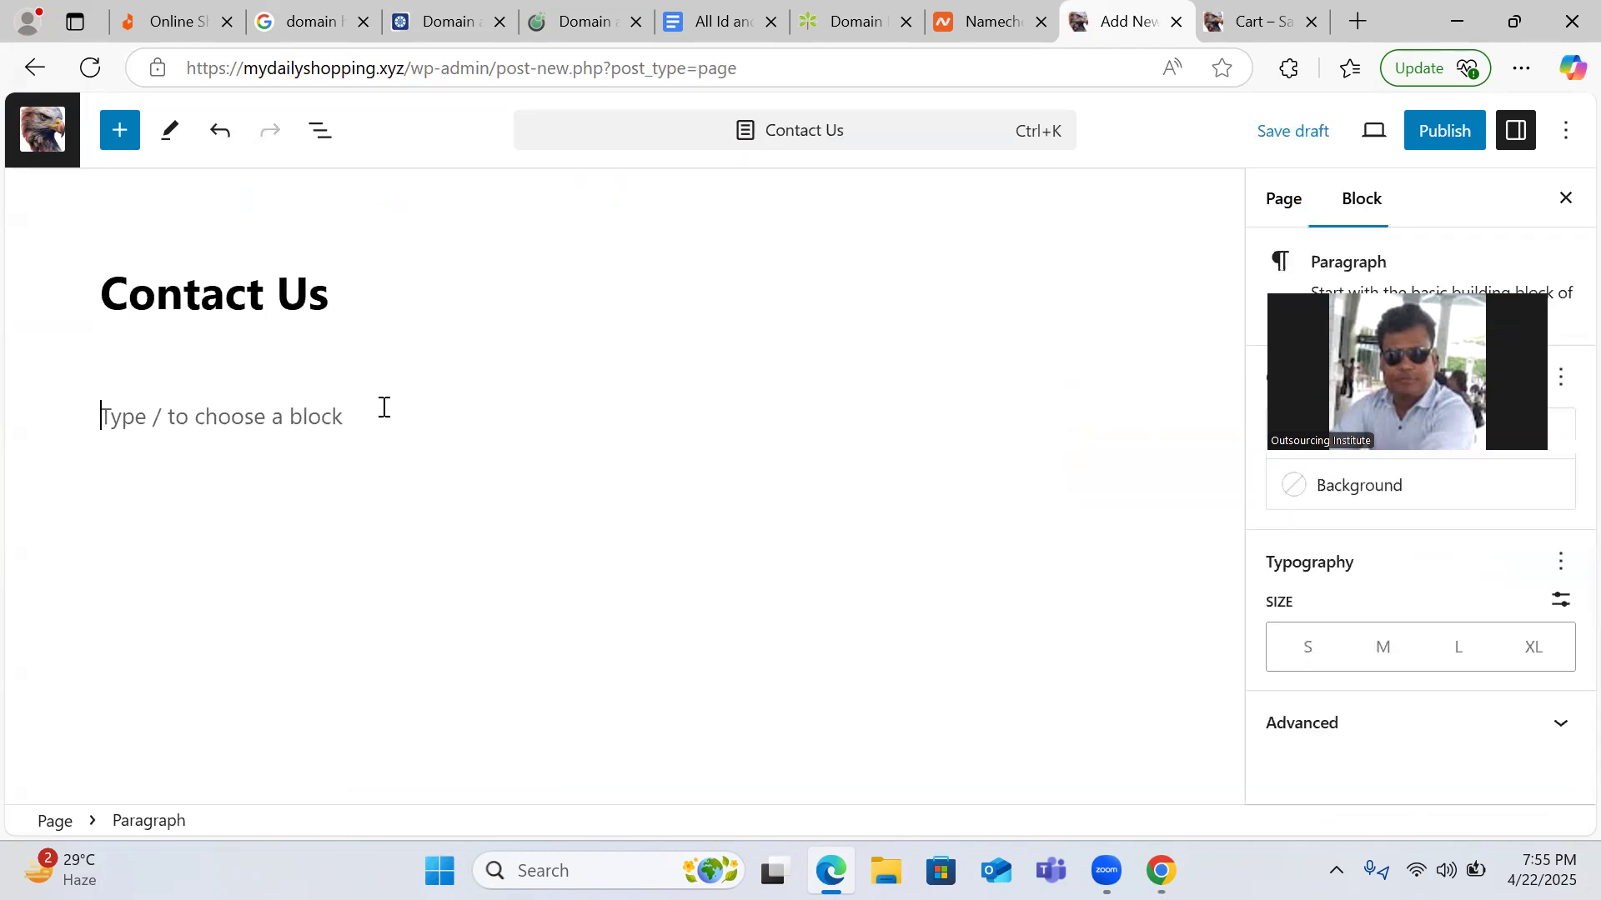
type("asdfasfdsfdfdsa sdfgsdfgdfg sdgfdsfgdsfg sdfgsdgfsdgf")
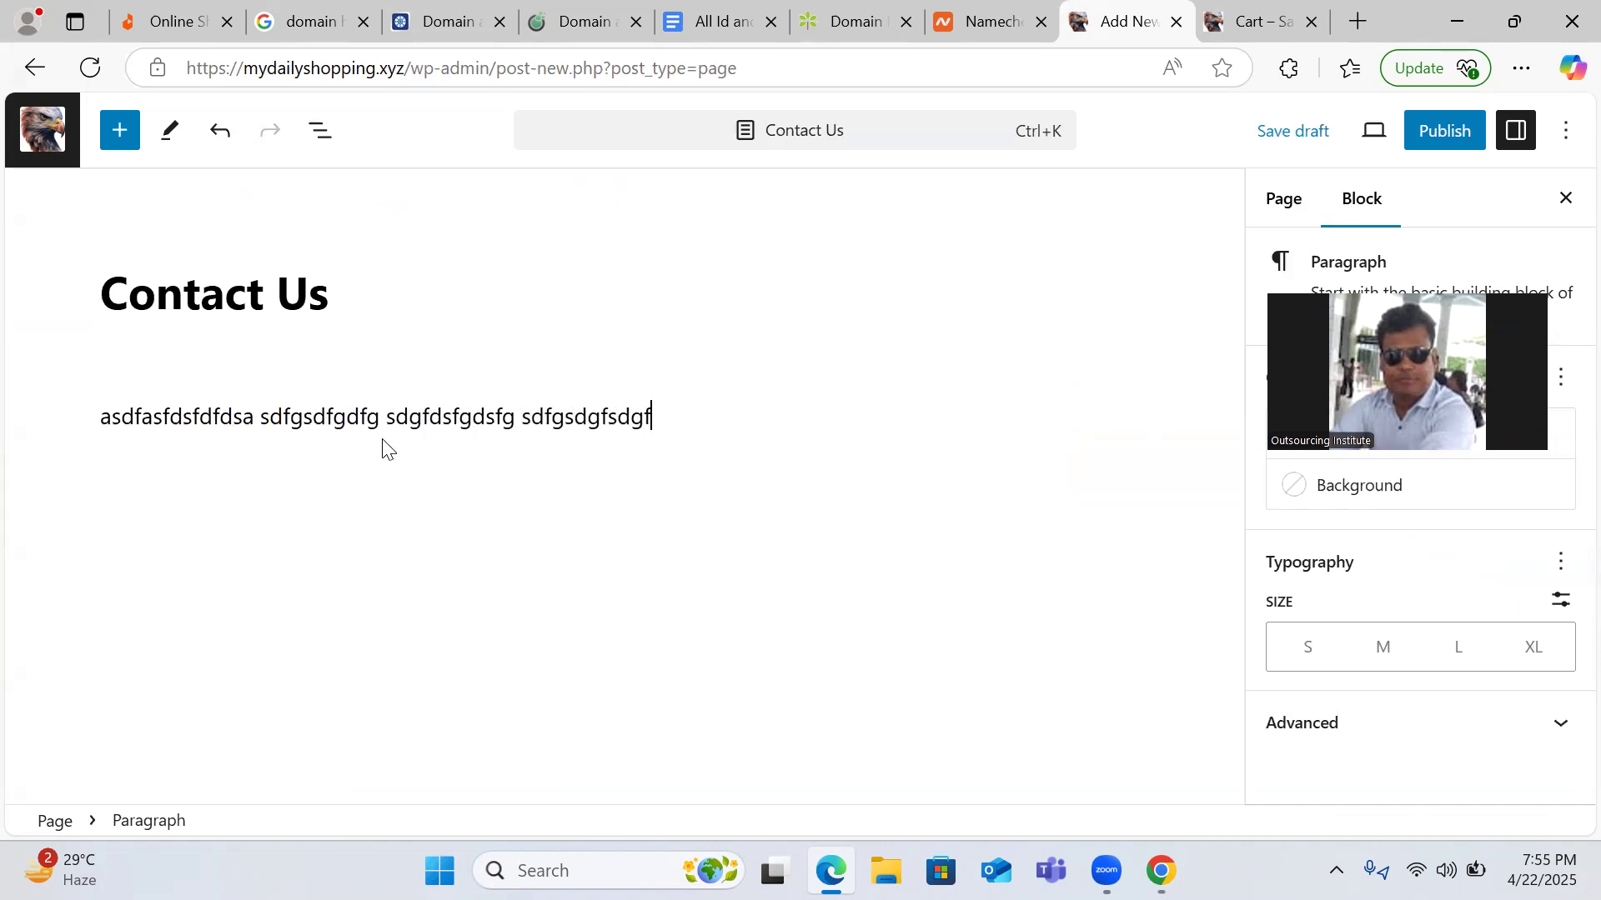
key("ctrl+a")
key("ctrl+c")
key("Right")
key("ctrl+v")
key("ctrl+v")
key("ctrl+v")
key("ctrl+v")
key("ctrl+v")
key("ctrl+v")
key("ctrl+v")
key("ctrl+v")
key("ctrl+v")
key("ctrl+v")
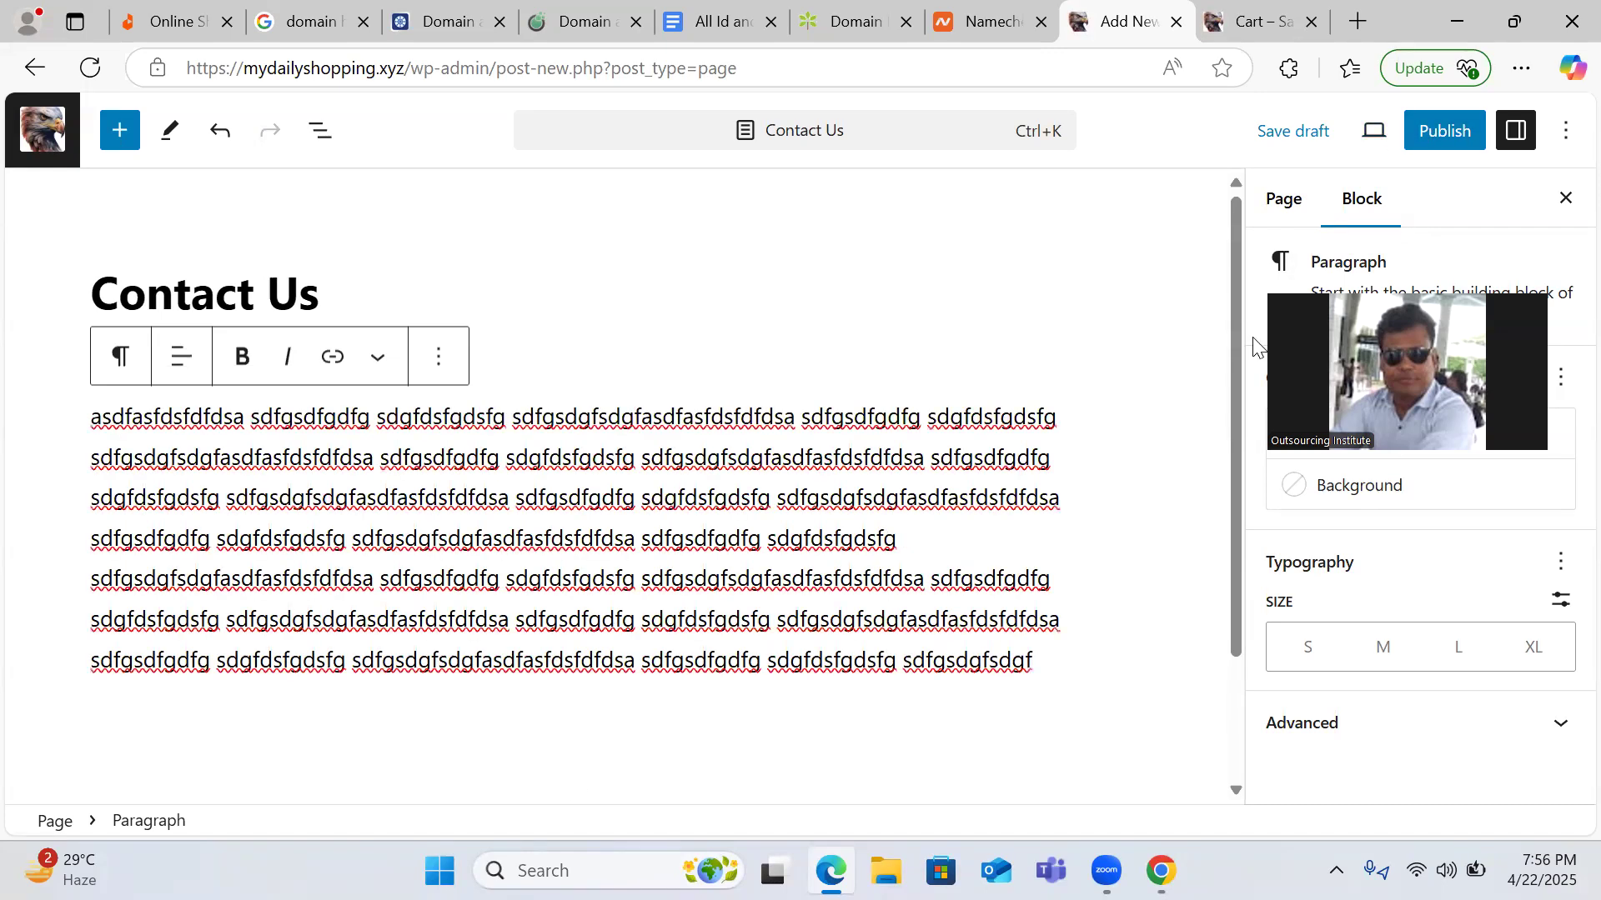
Publish the Contact Us page live
left_click(1445, 130)
left_click(1356, 132)
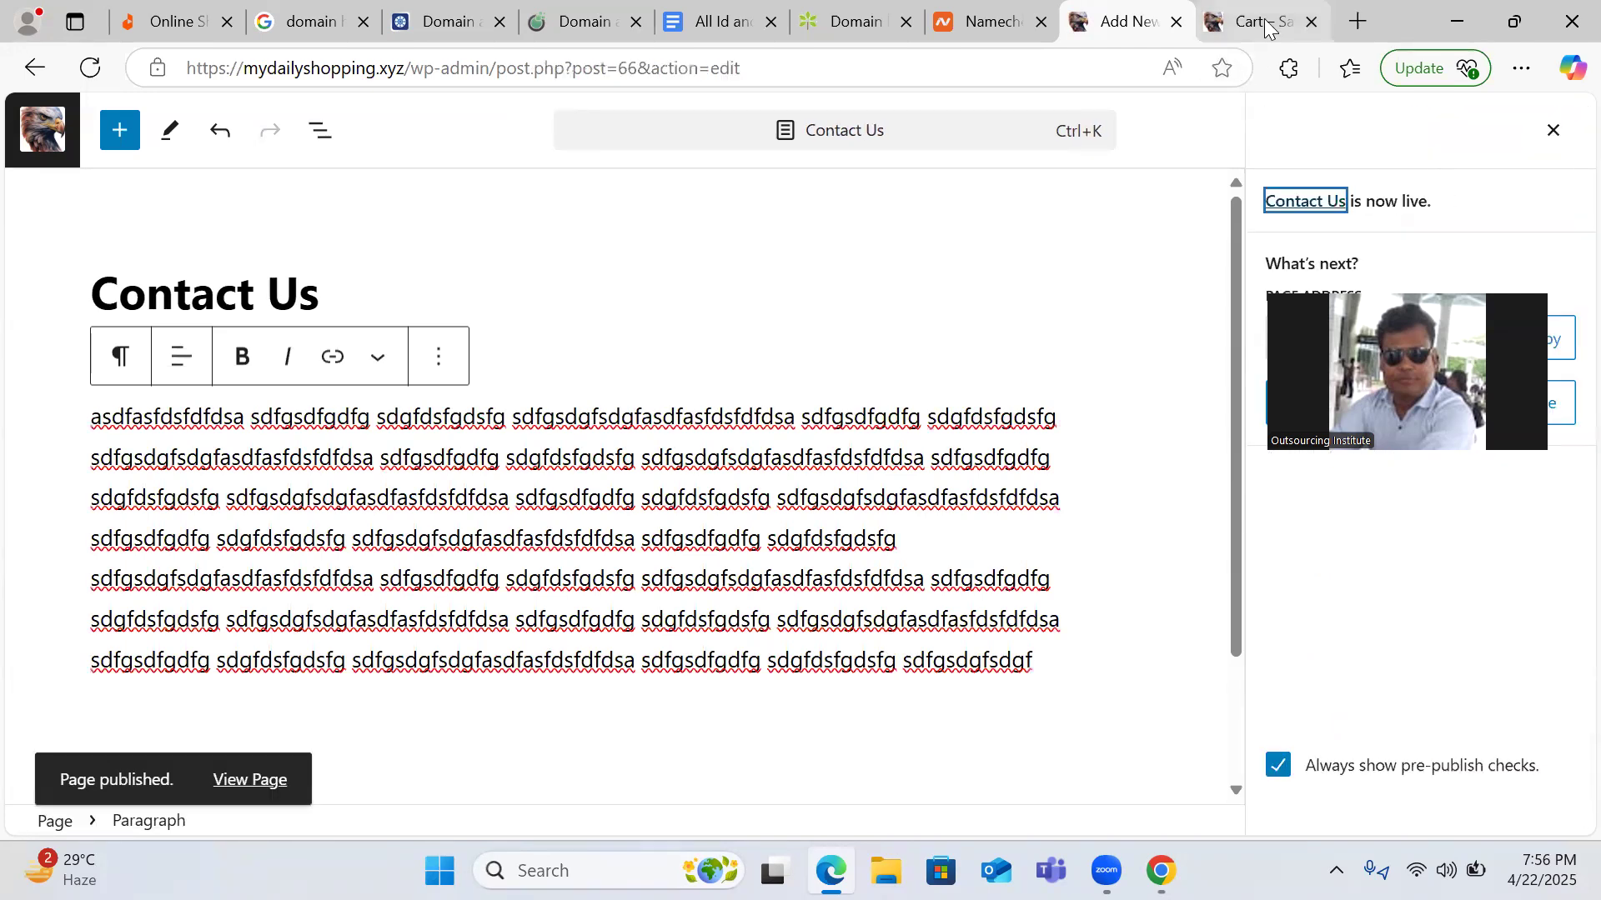
mouse_move(1259, 26)
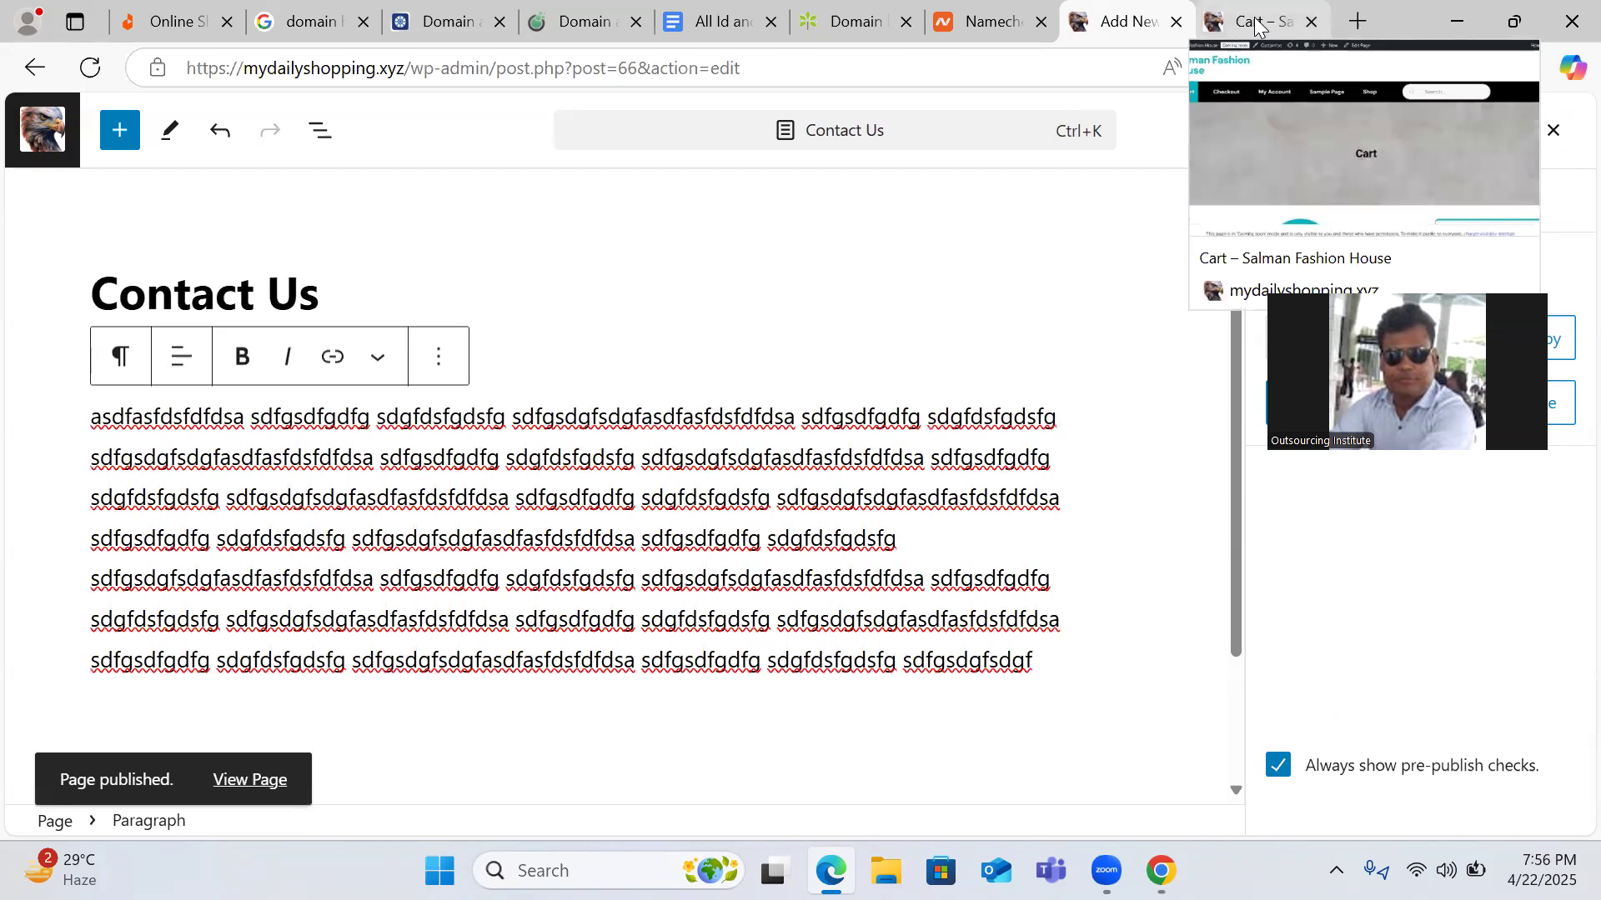
Open the Pages list and scroll through it to check About Us, Contact Us and Home are published
left_click(47, 145)
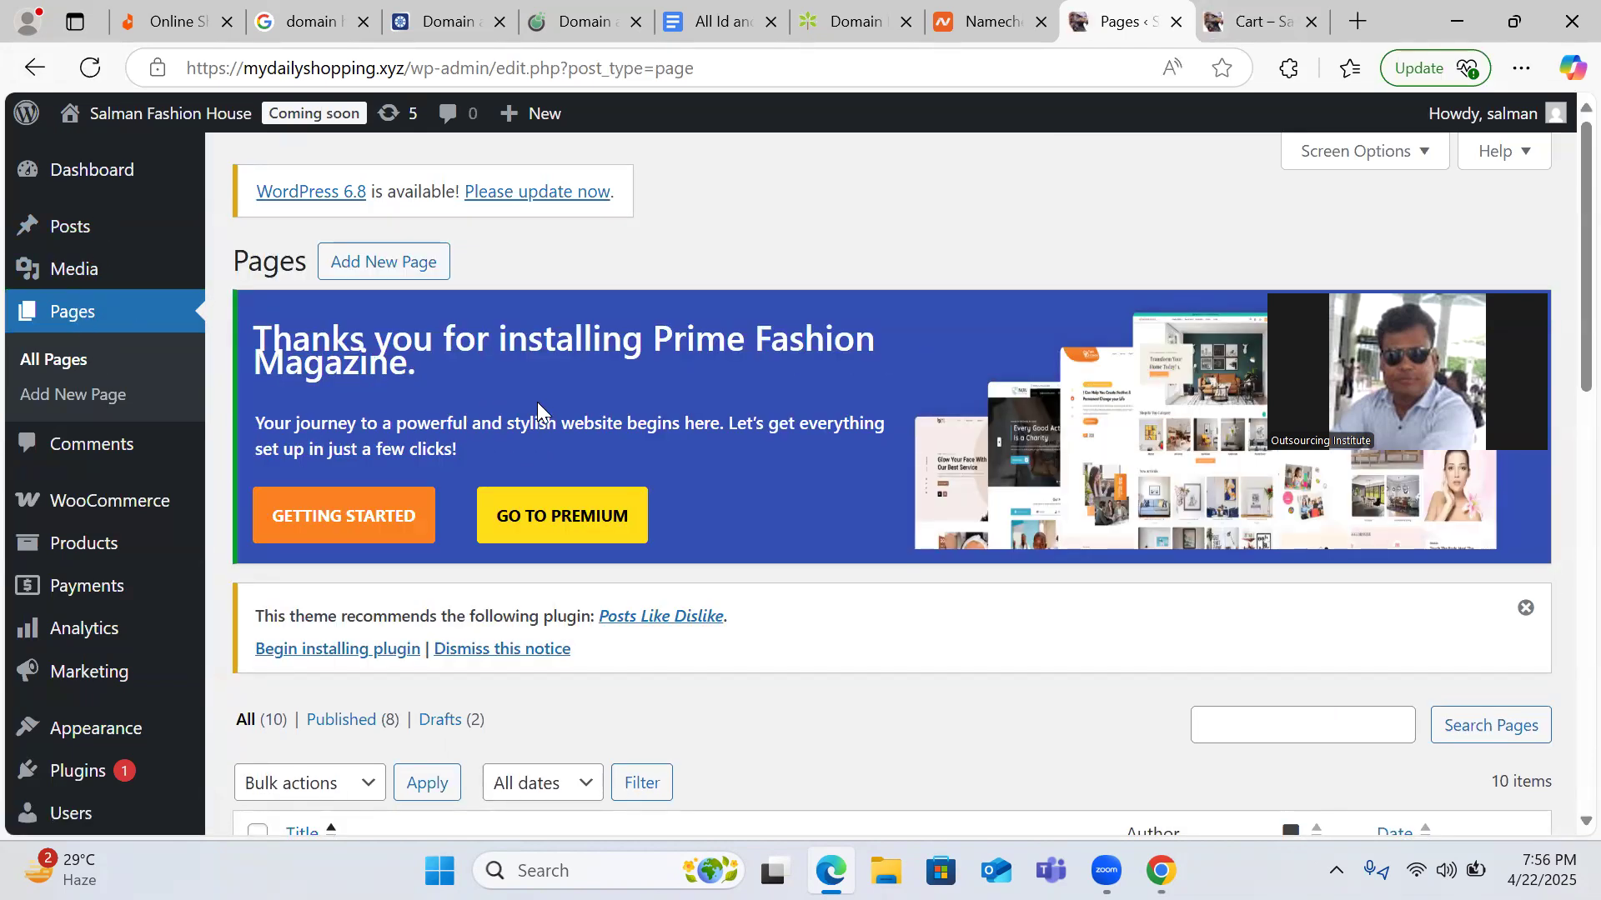
scroll(538, 409, "down", 5)
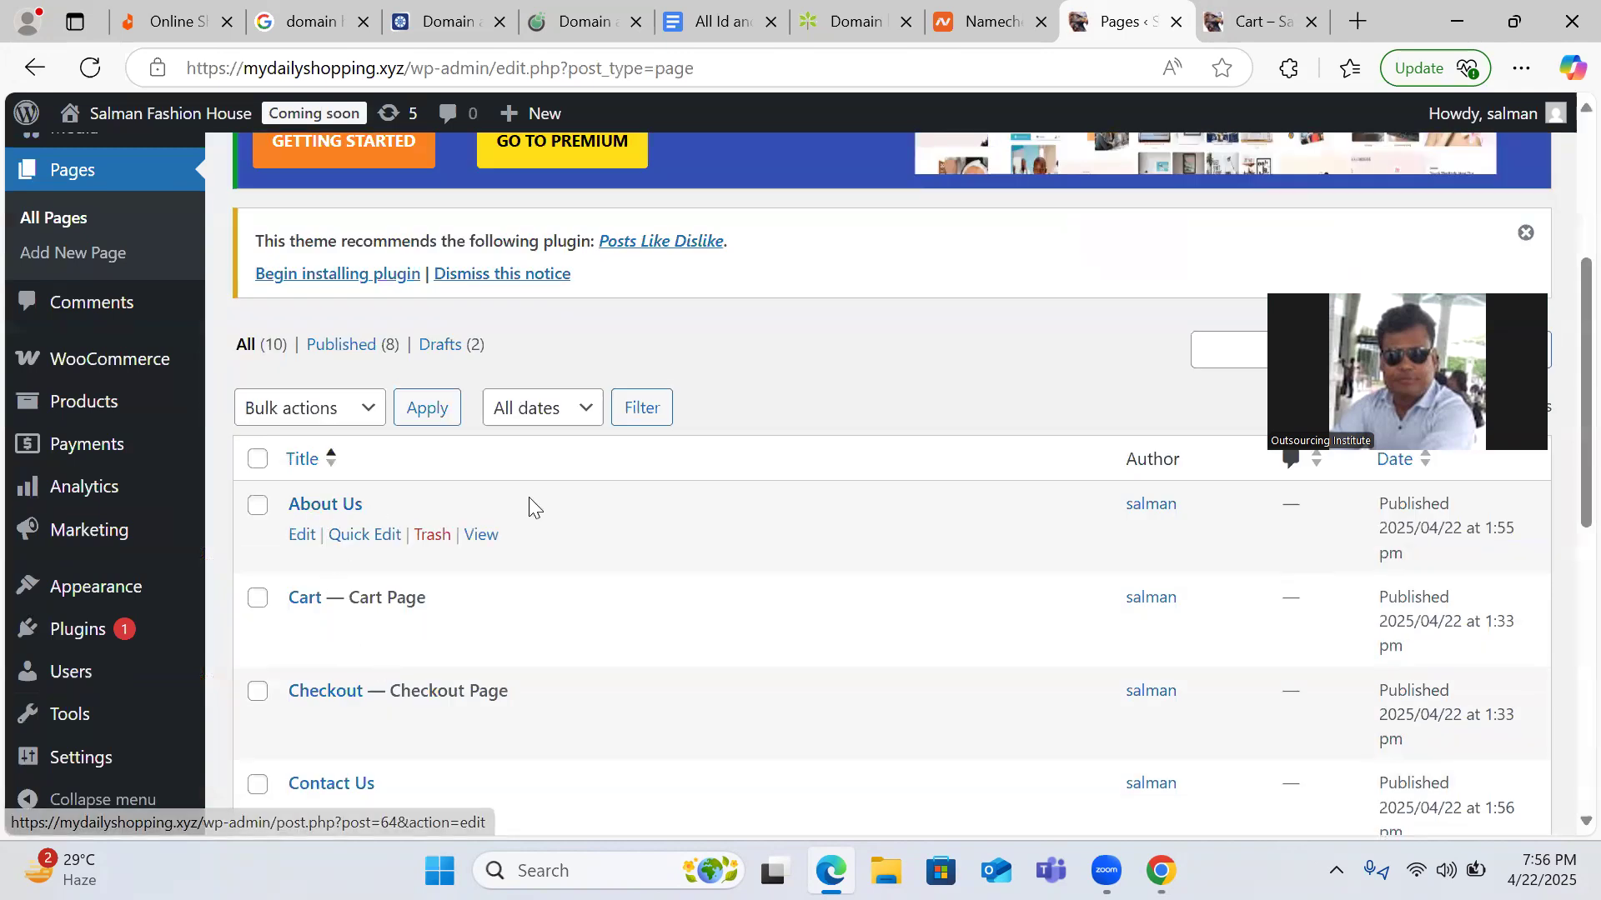
scroll(567, 504, "down", 3)
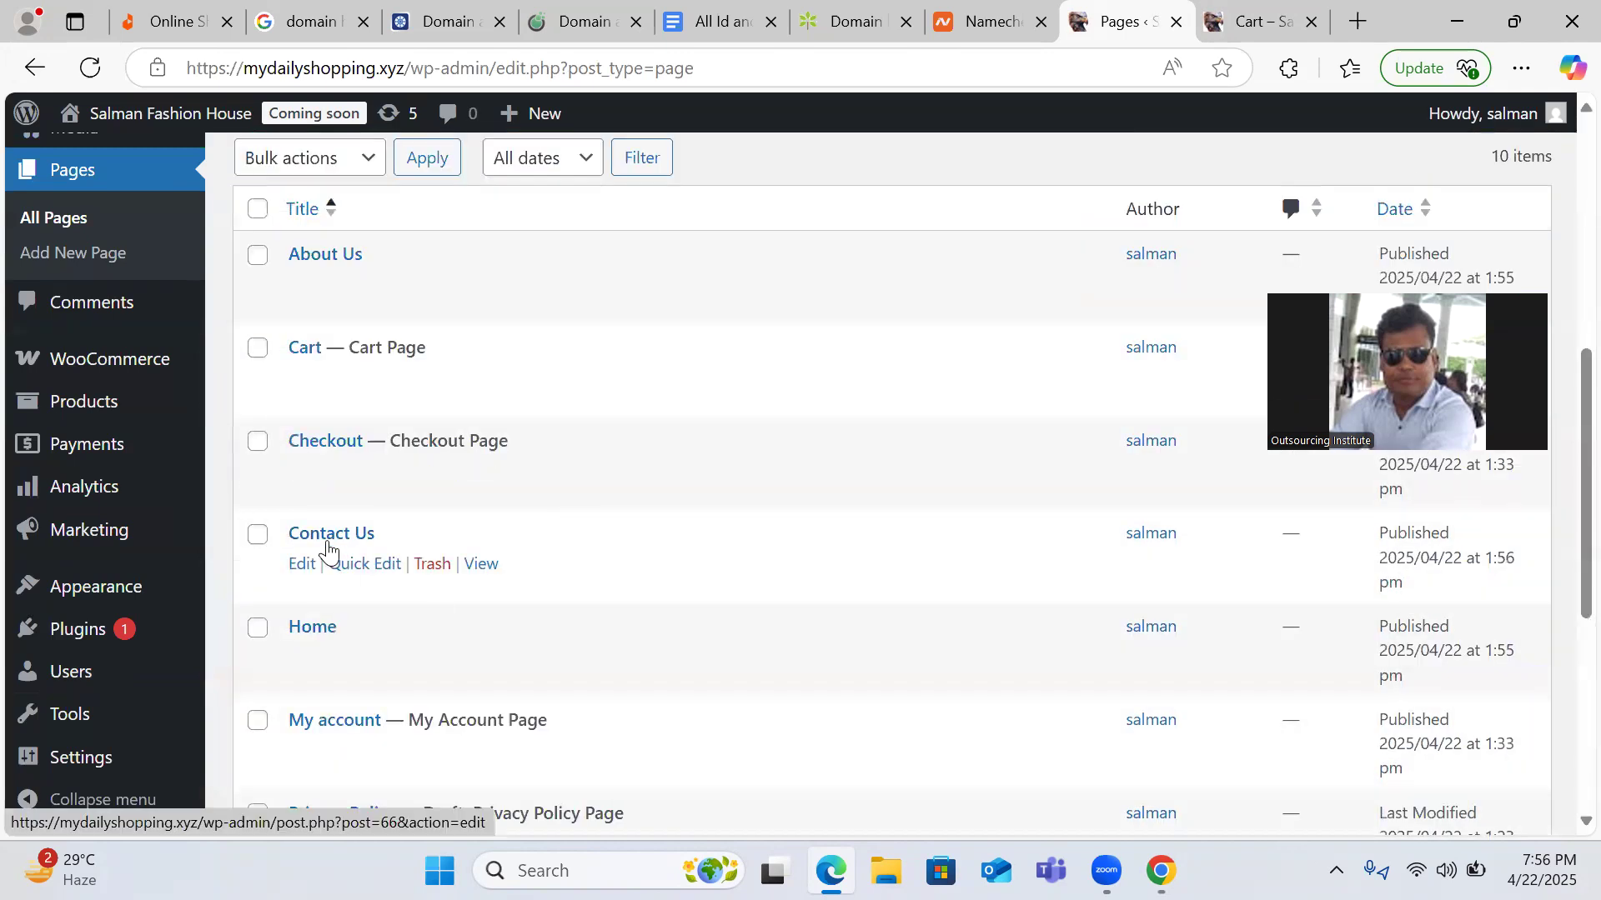
scroll(327, 555, "down", 2)
scroll(342, 667, "down", 4)
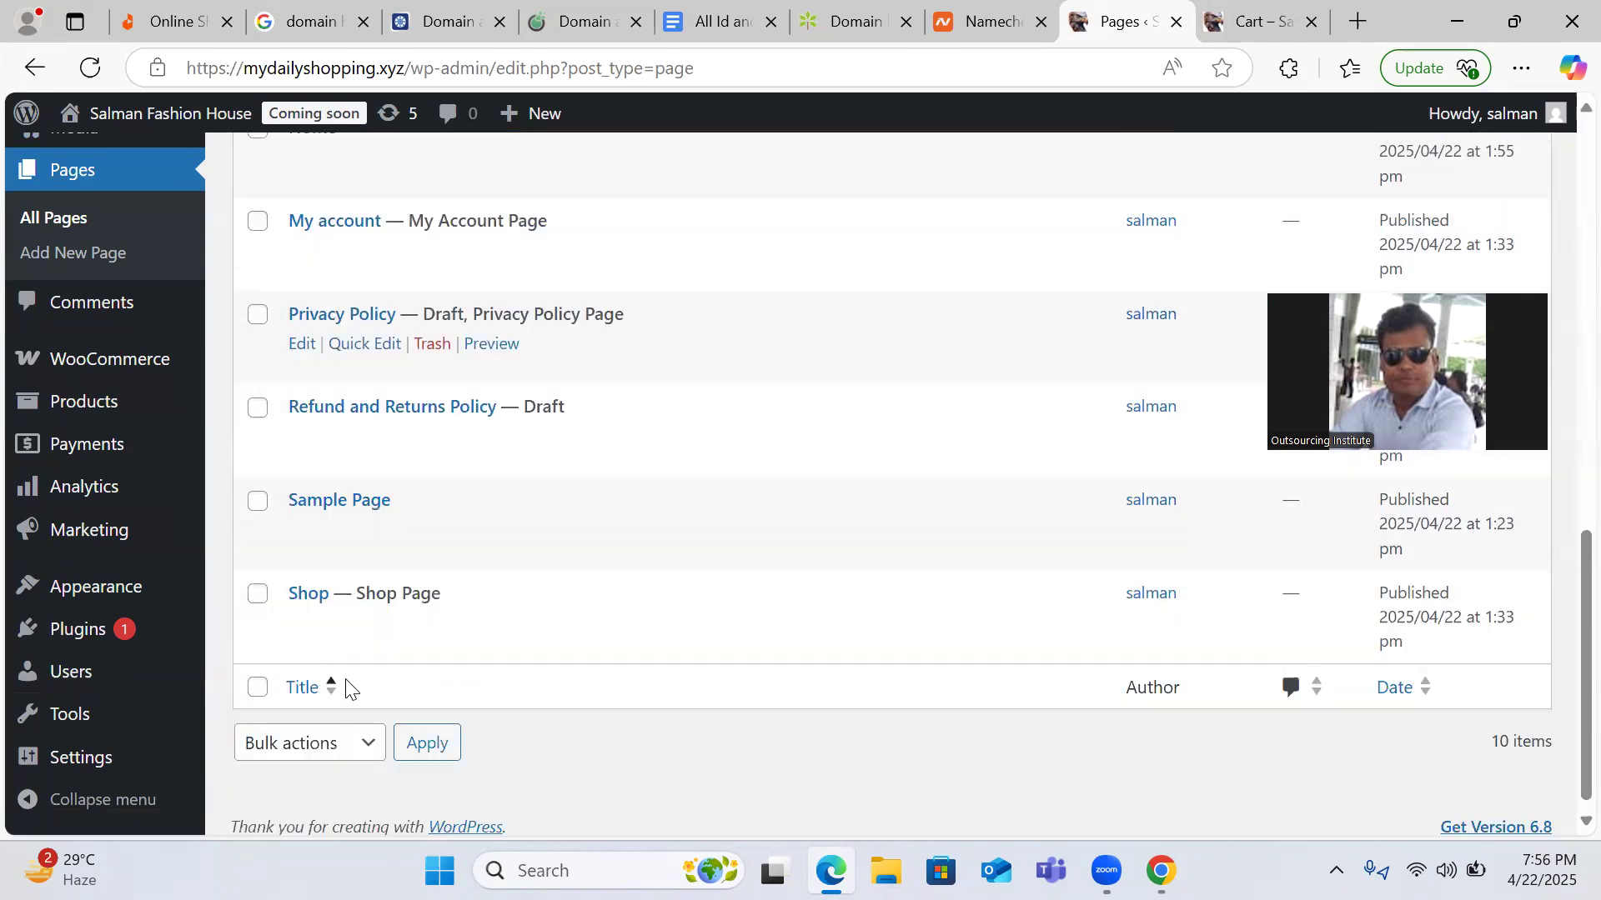
scroll(347, 676, "up", 4)
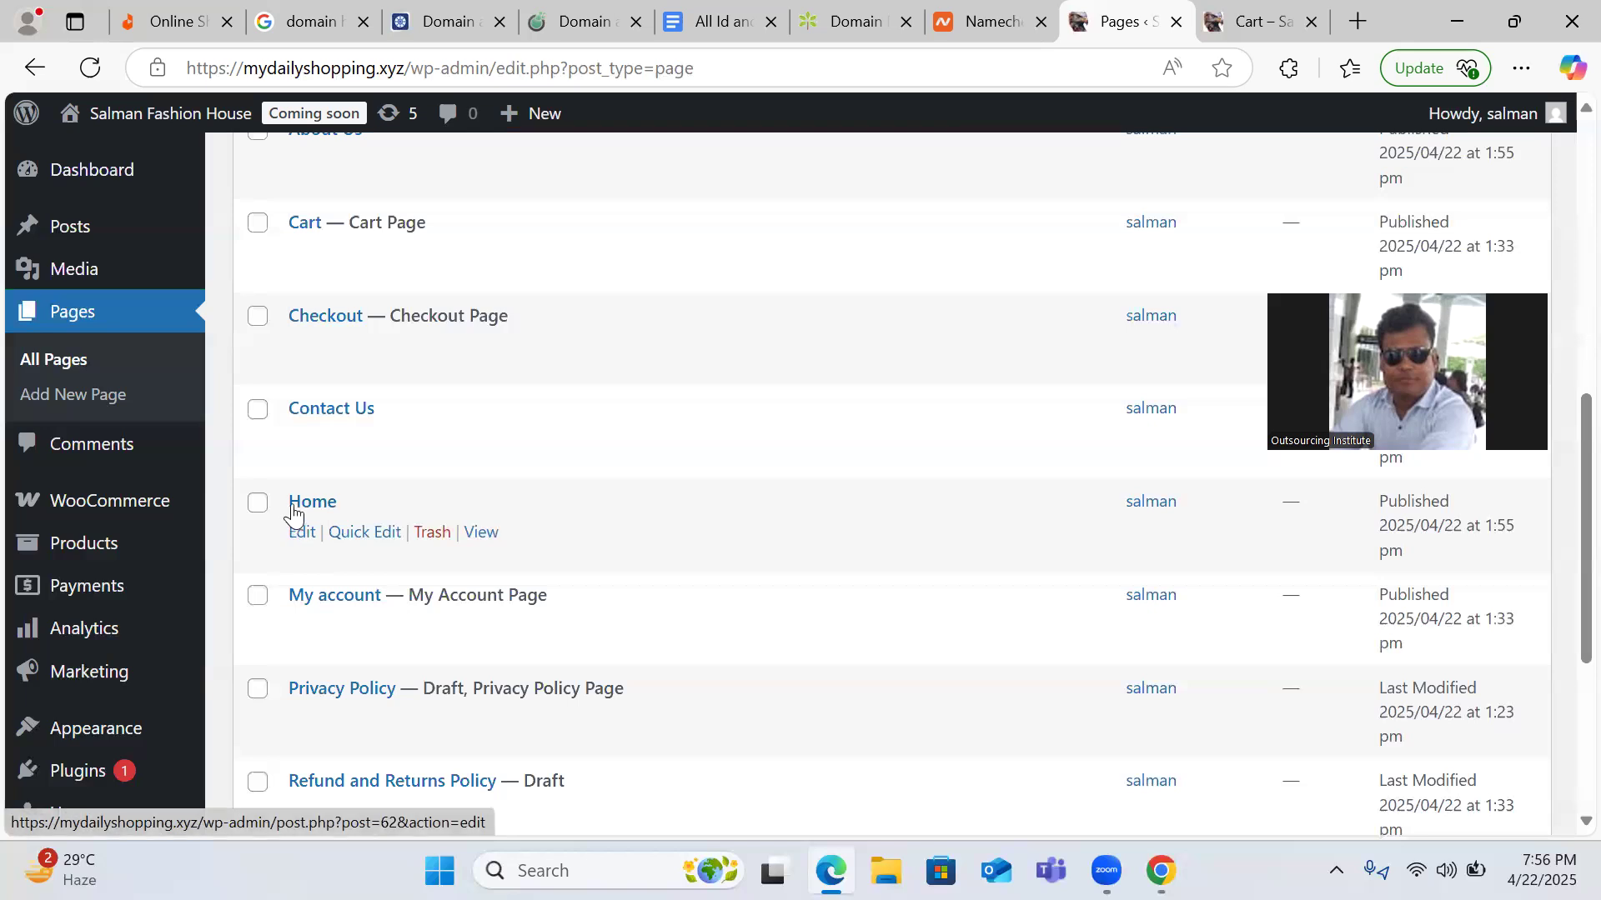
scroll(294, 514, "up", 3)
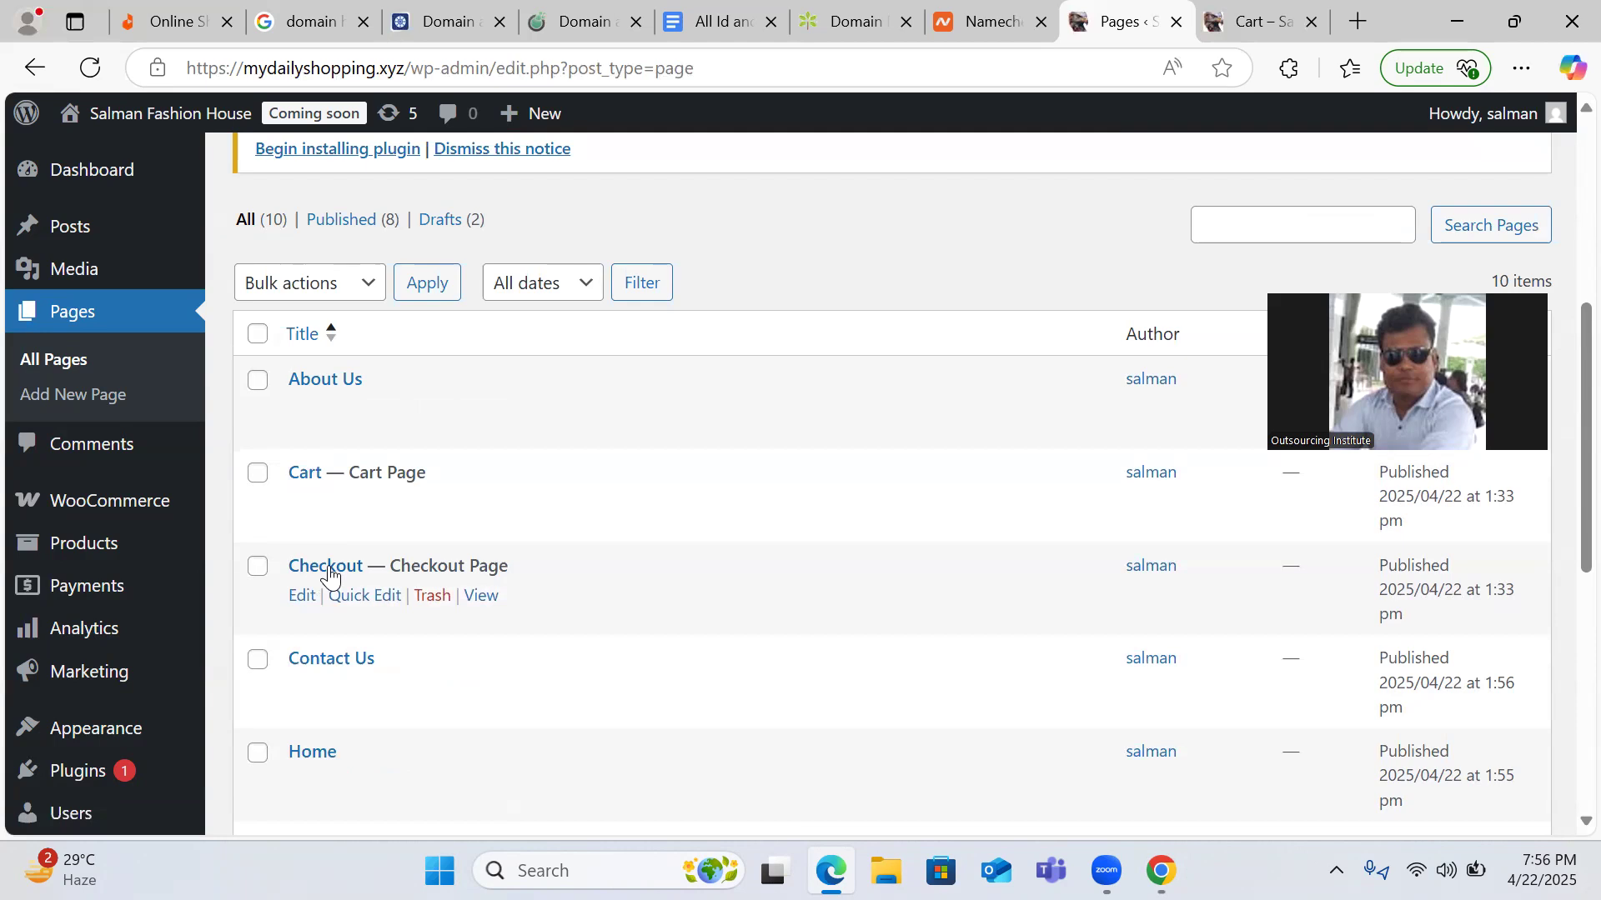
scroll(331, 576, "down", 1)
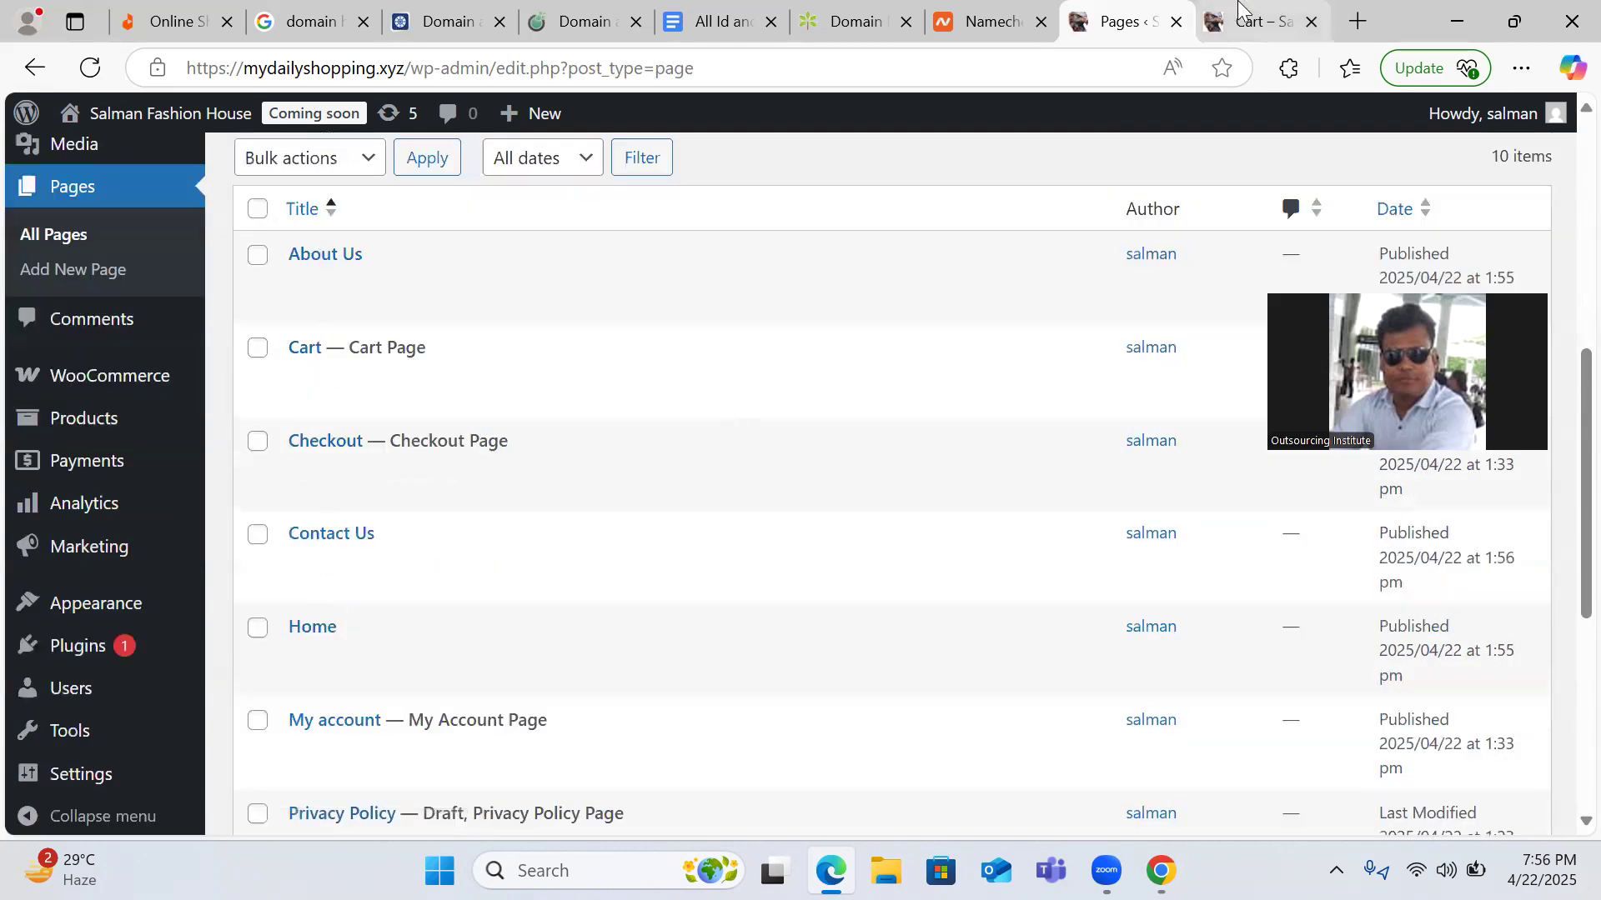
Reload the Cart page in its tab, then return to the Pages list
left_click(1254, 21)
left_click(90, 67)
left_click(1101, 23)
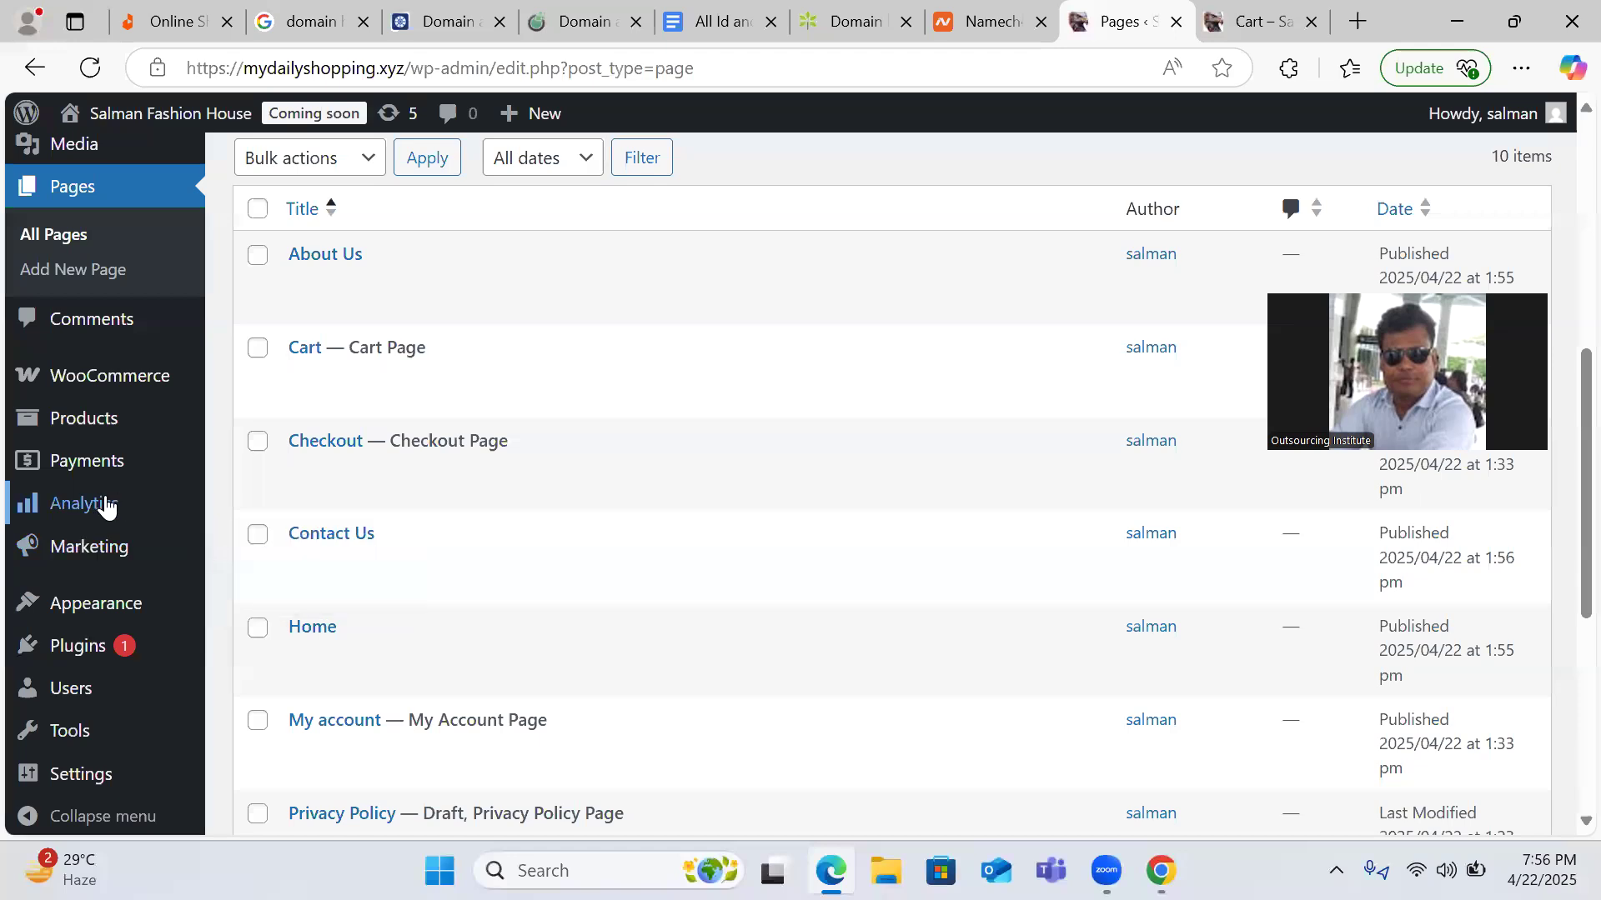
Open Appearance > Themes and launch the Customizer for the active Prime Fashion Magazine theme
scroll(164, 471, "down", 1)
mouse_move(164, 471)
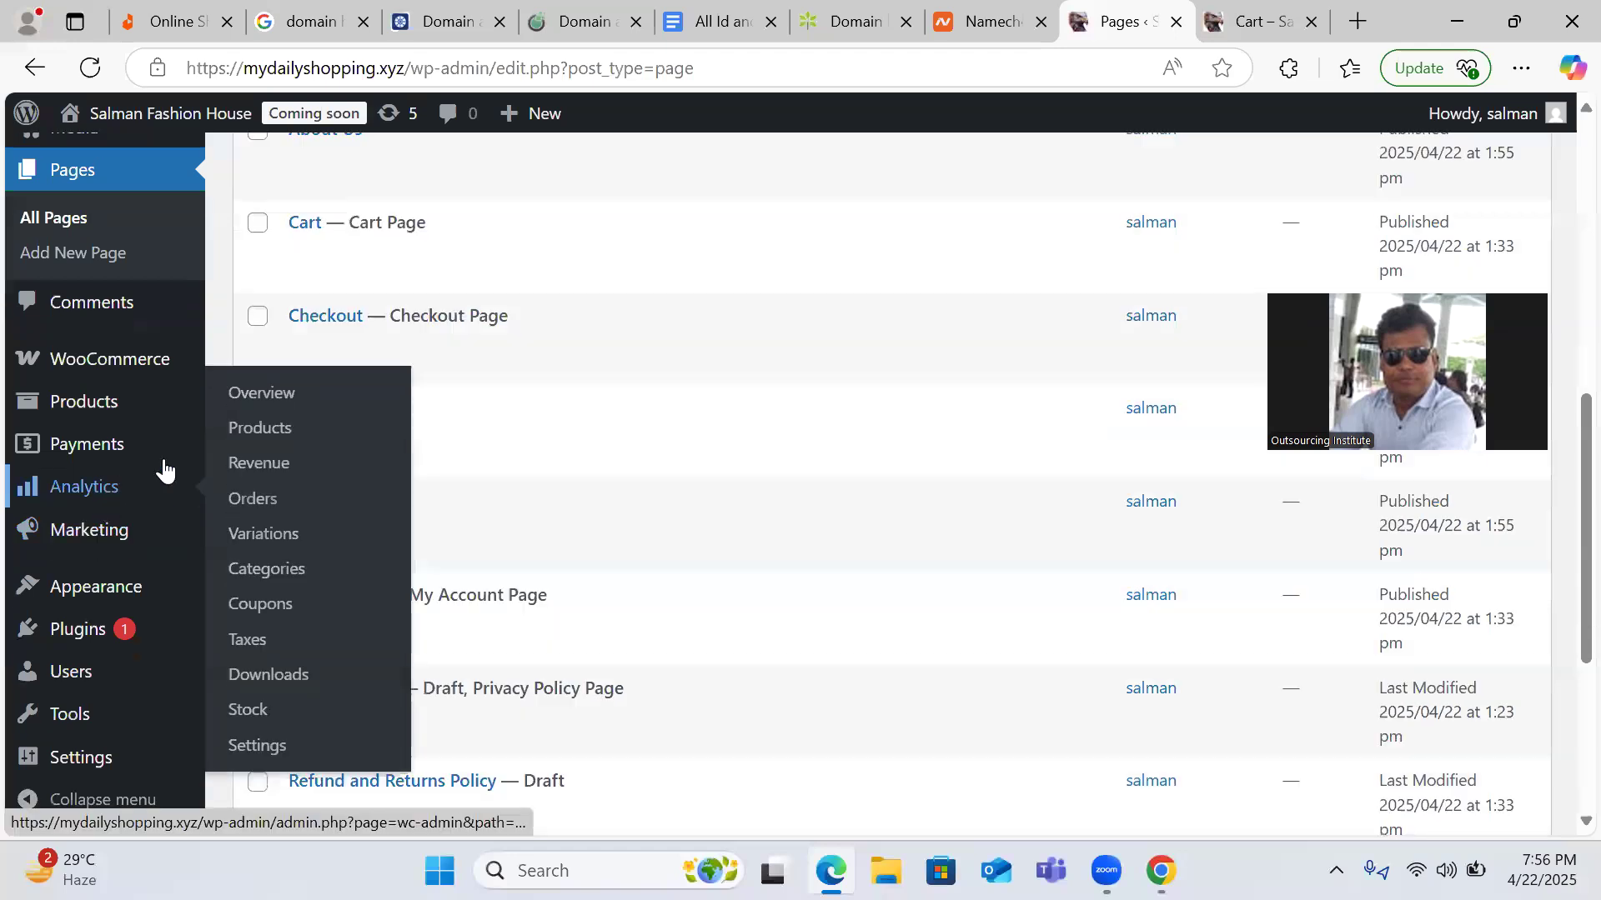
left_click(104, 586)
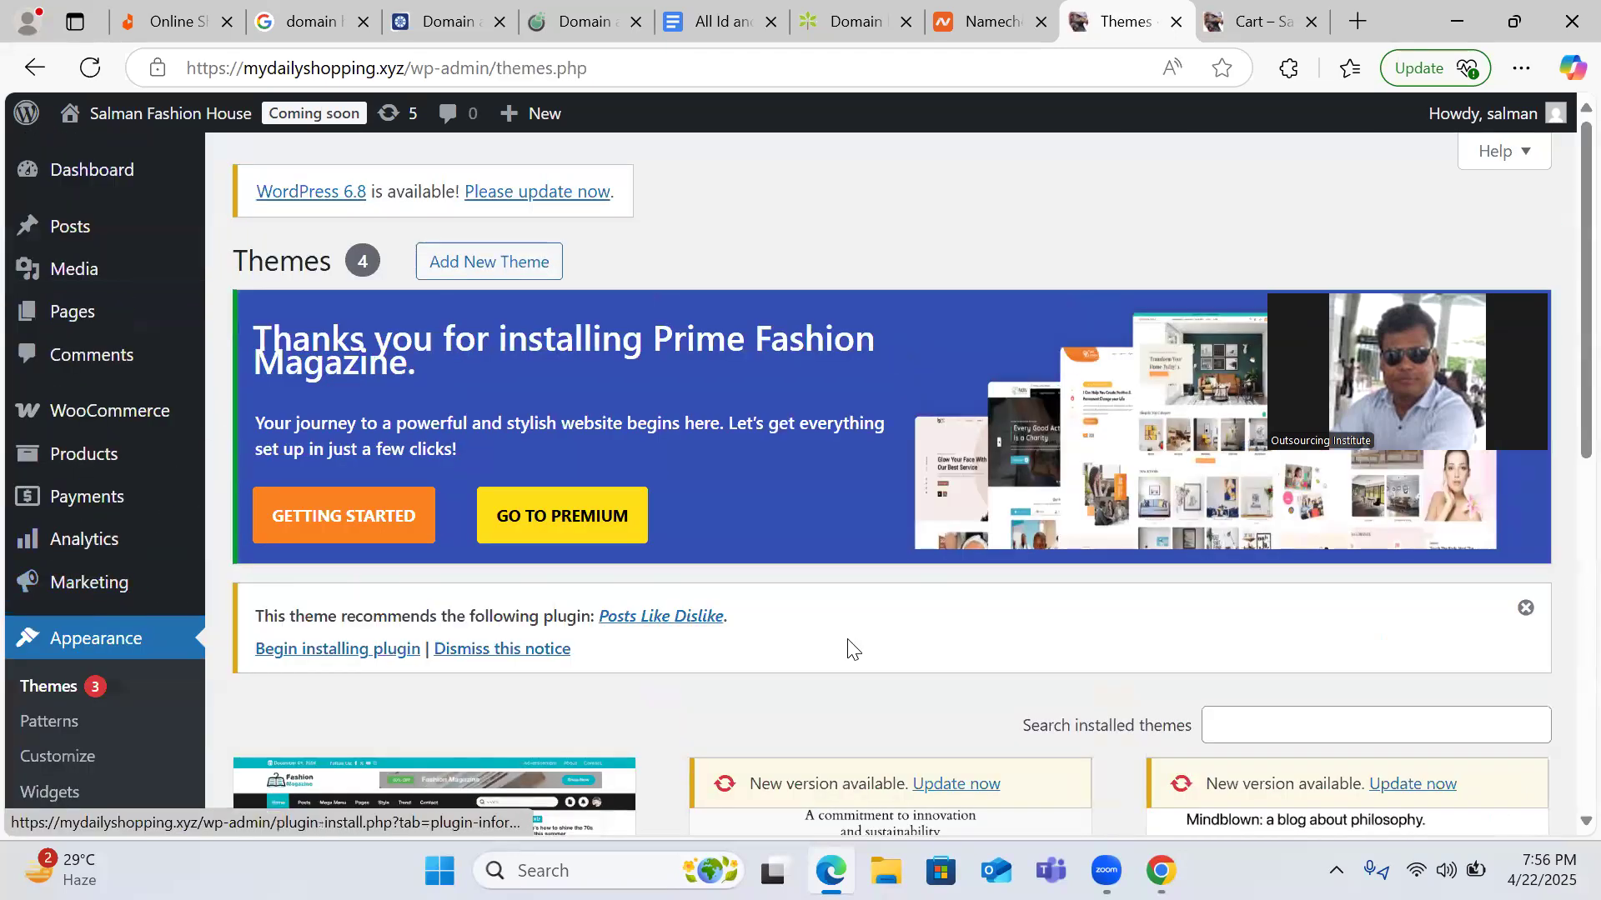
scroll(845, 640, "down", 1)
scroll(843, 635, "down", 3)
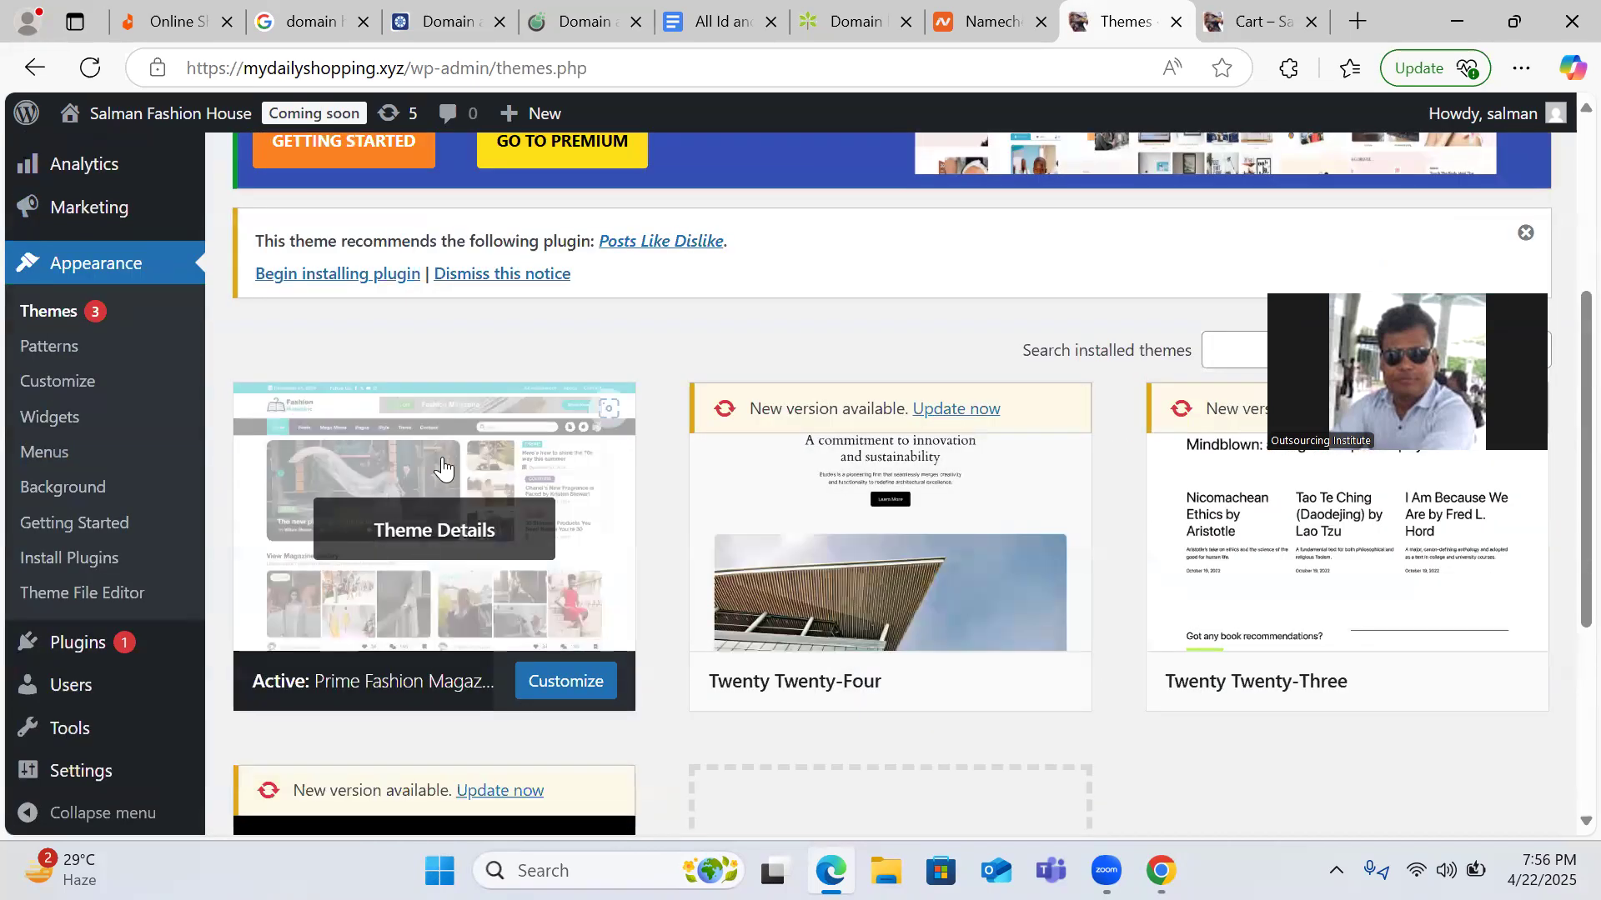
left_click(562, 679)
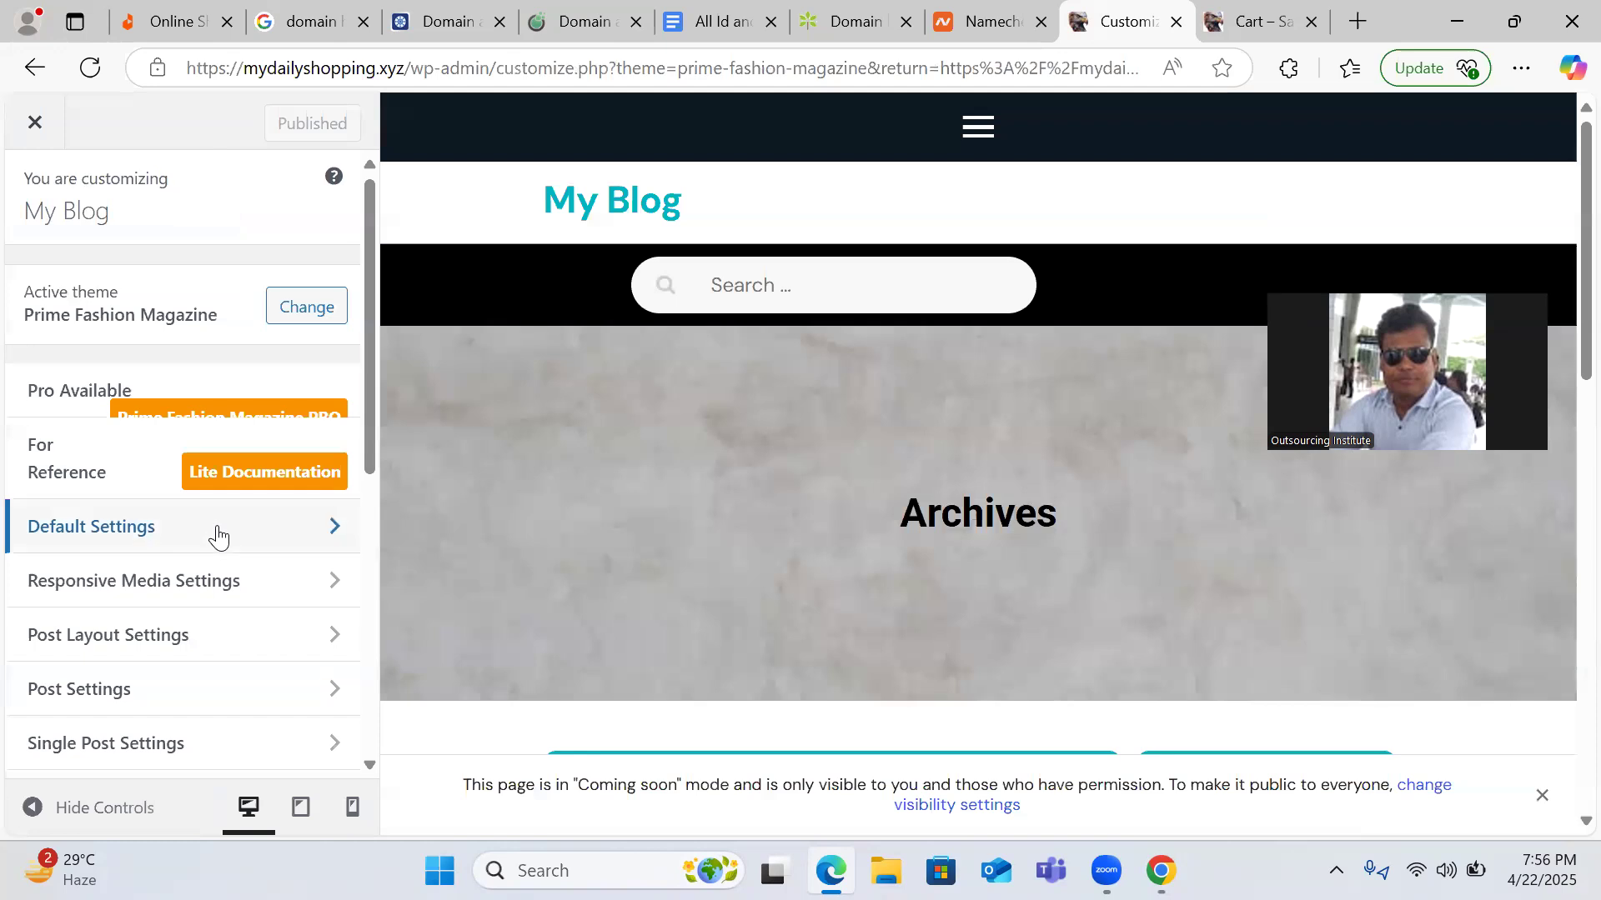
Open the Customizer's Menus panel and begin a new menu
scroll(215, 538, "down", 5)
scroll(215, 542, "down", 2)
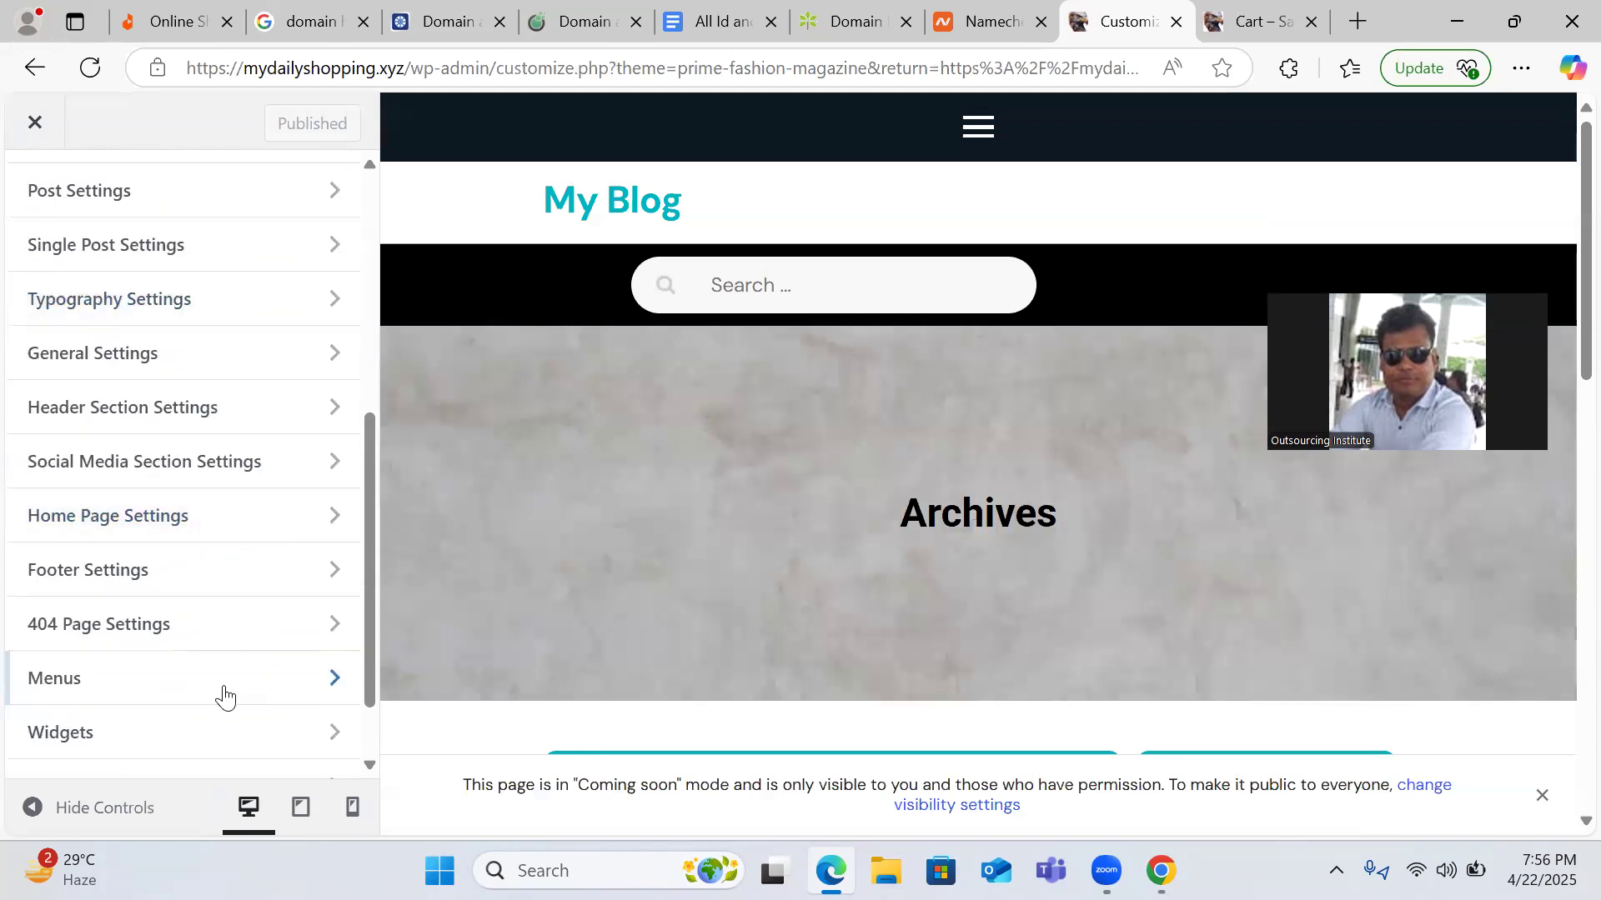
left_click(282, 676)
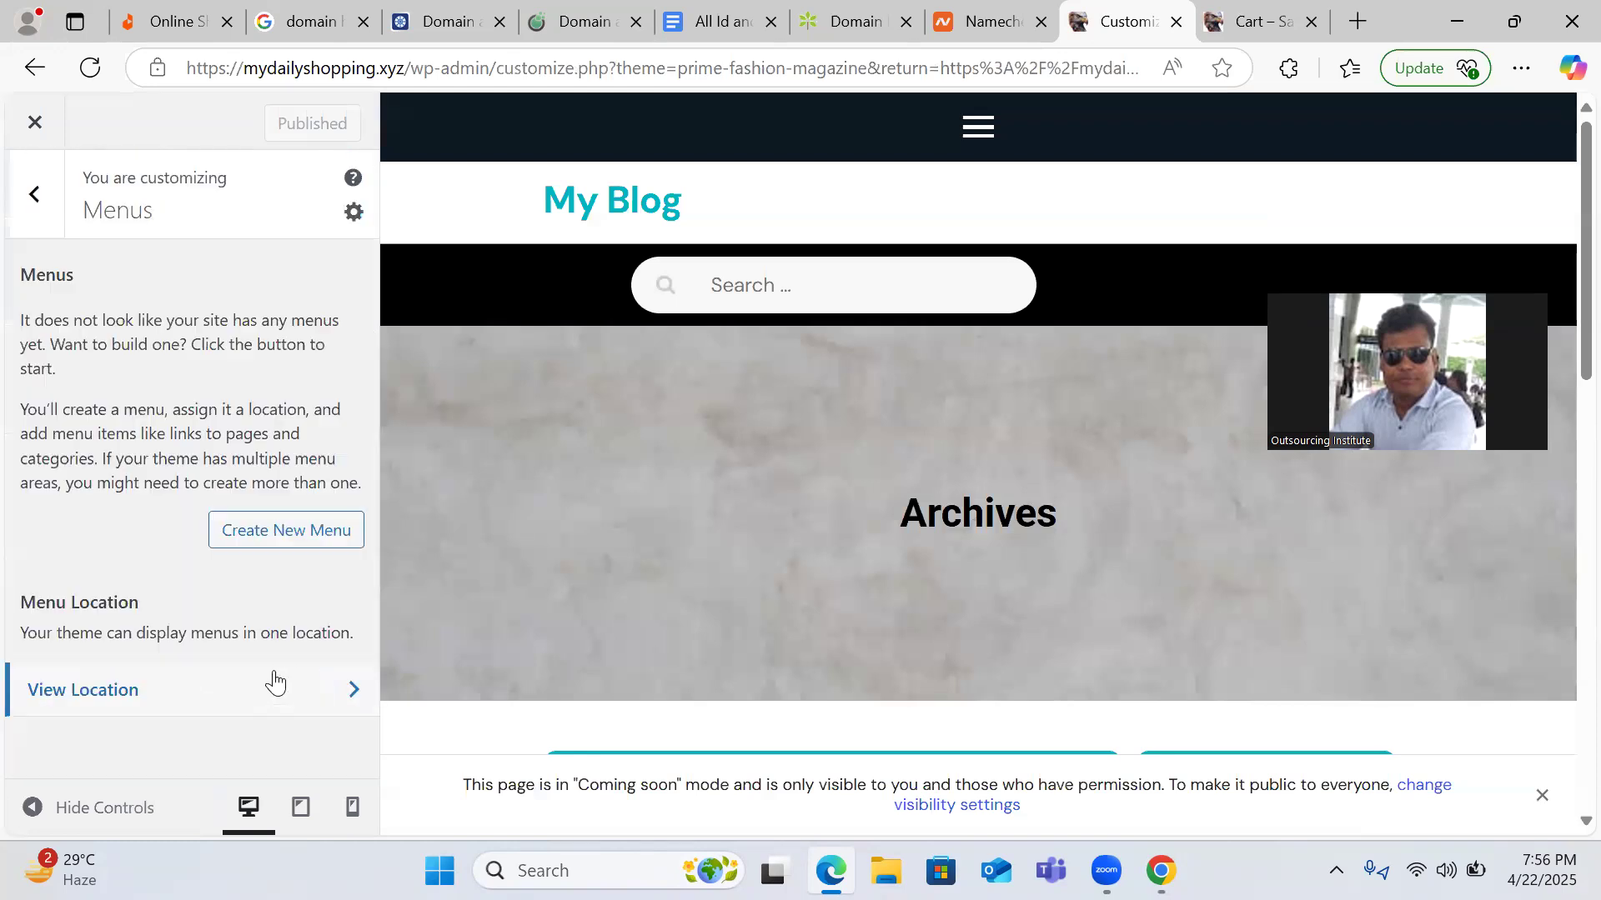
left_click(279, 534)
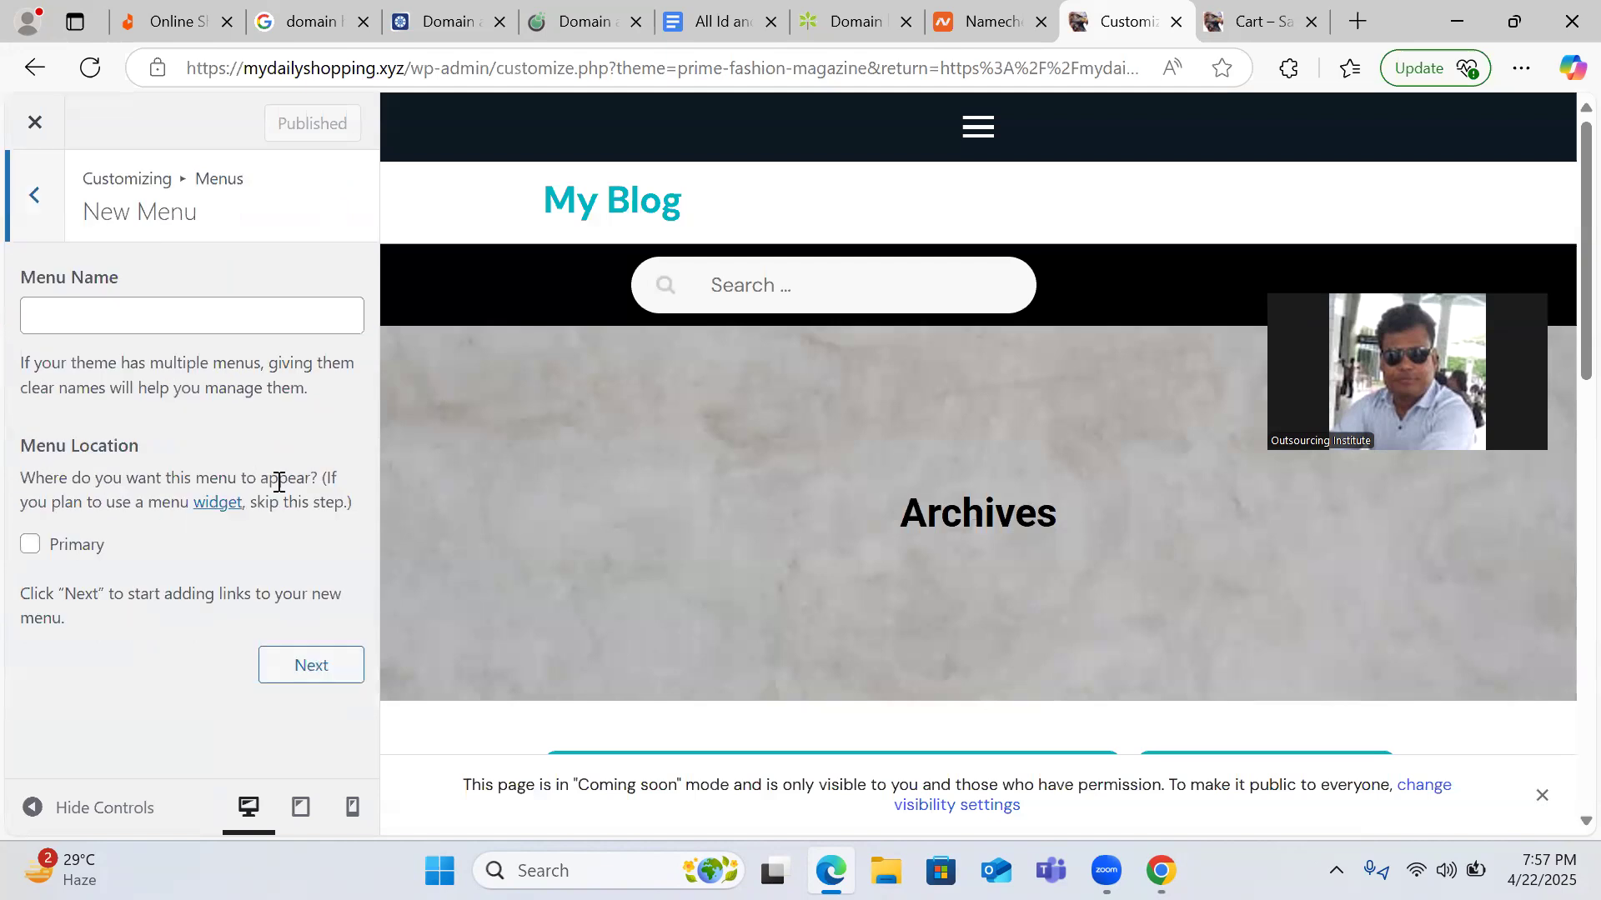
Name the menu 'Top', assign it to the Primary location, create it and open Add Items
left_click(230, 309)
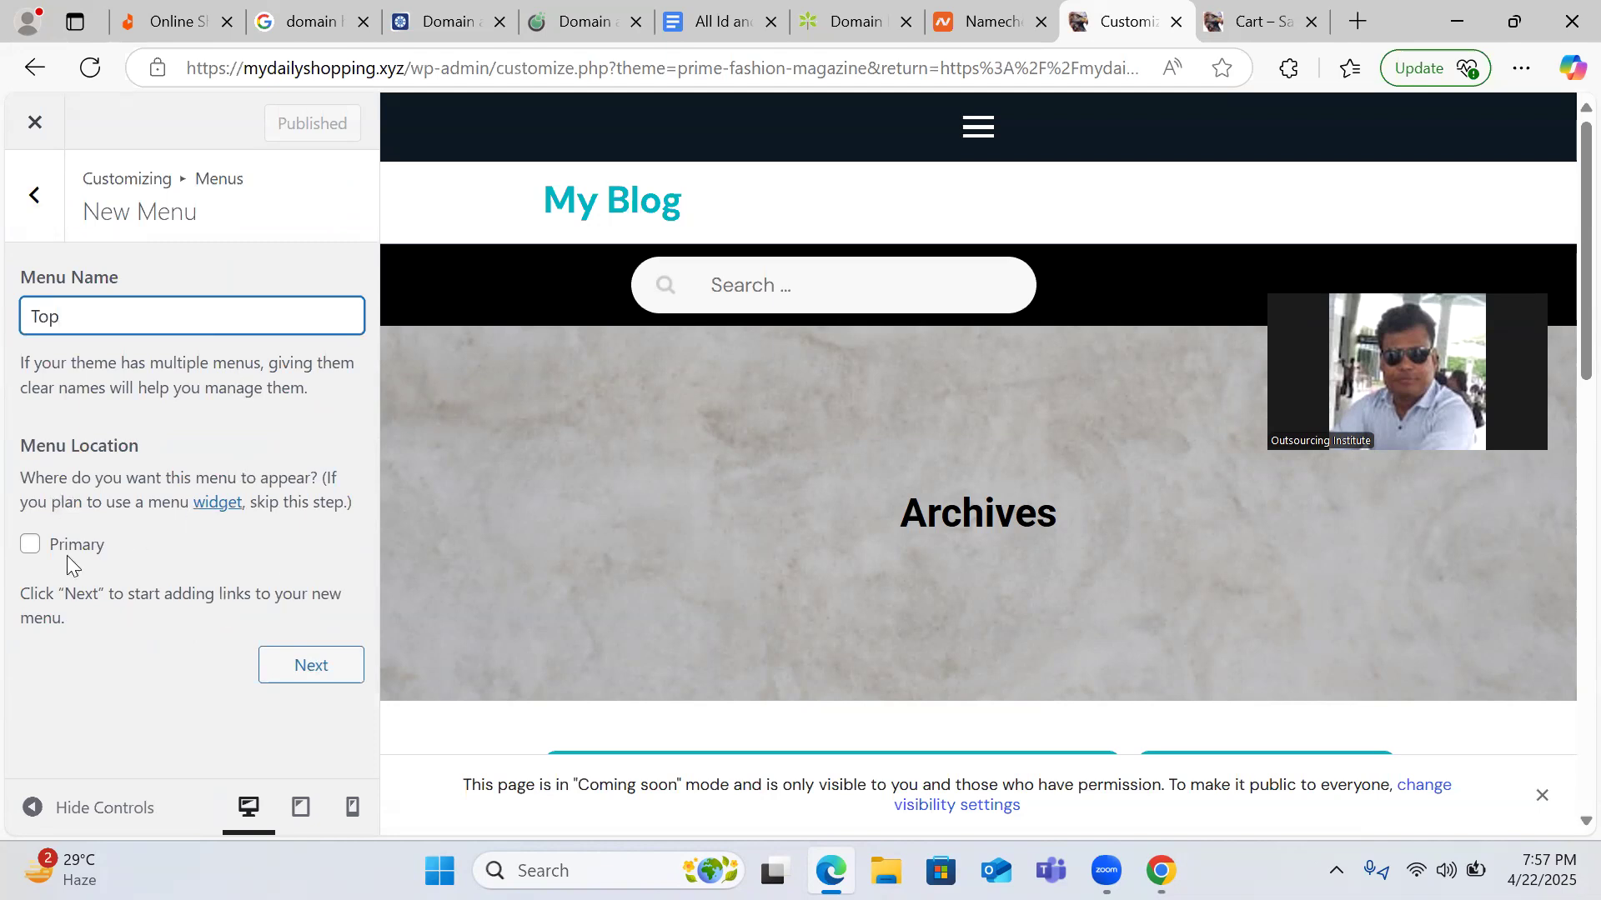
left_click(32, 551)
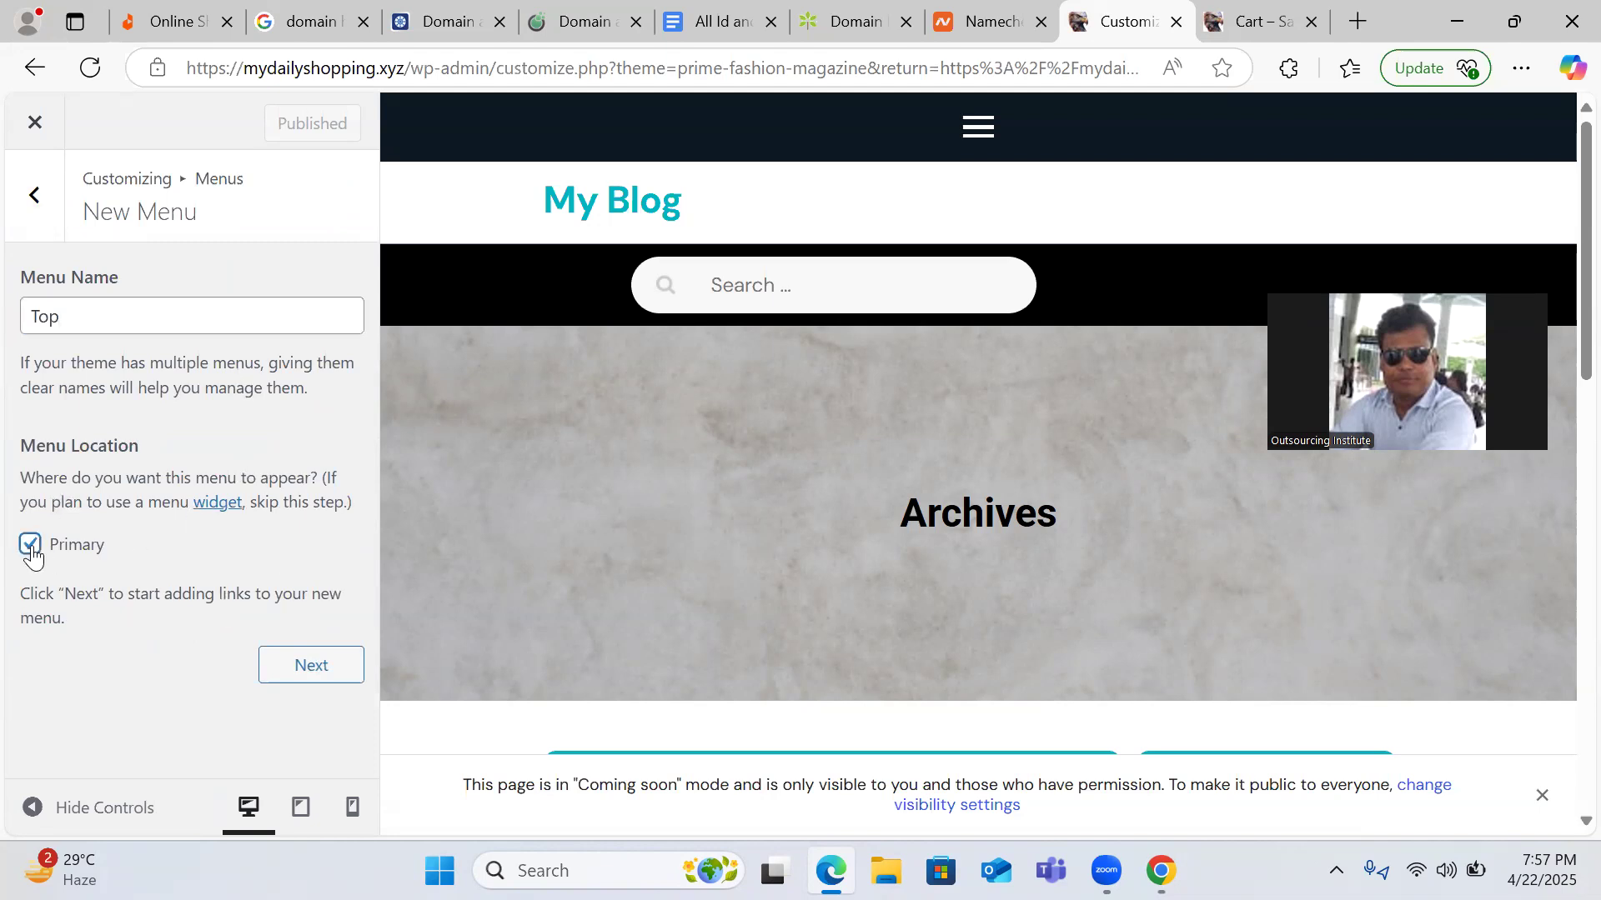
left_click(301, 667)
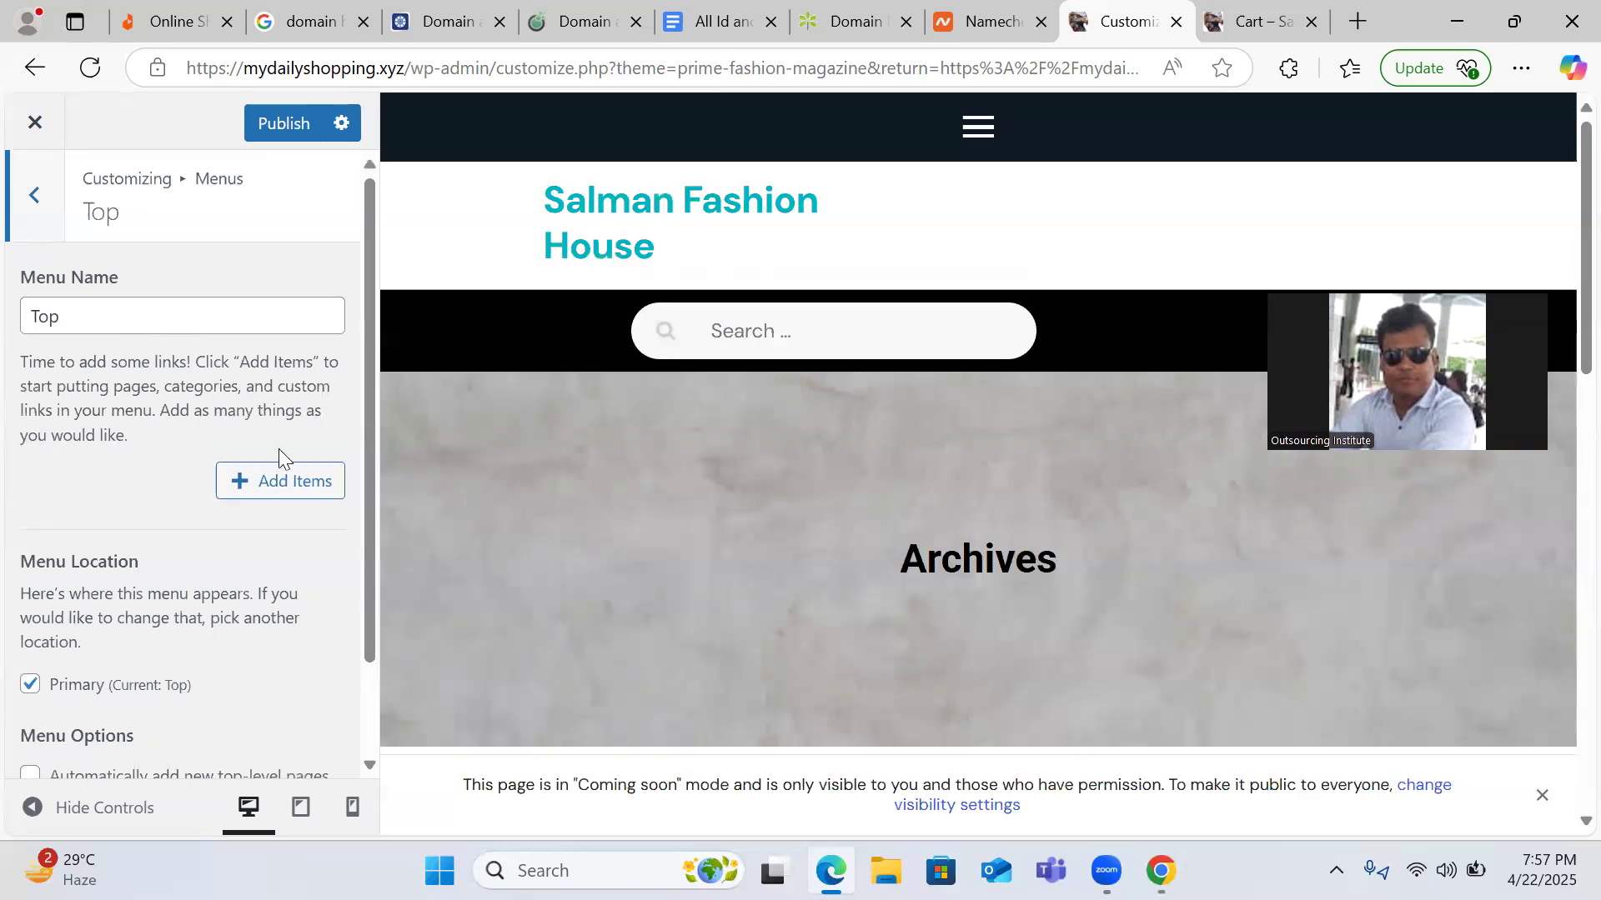
left_click(261, 483)
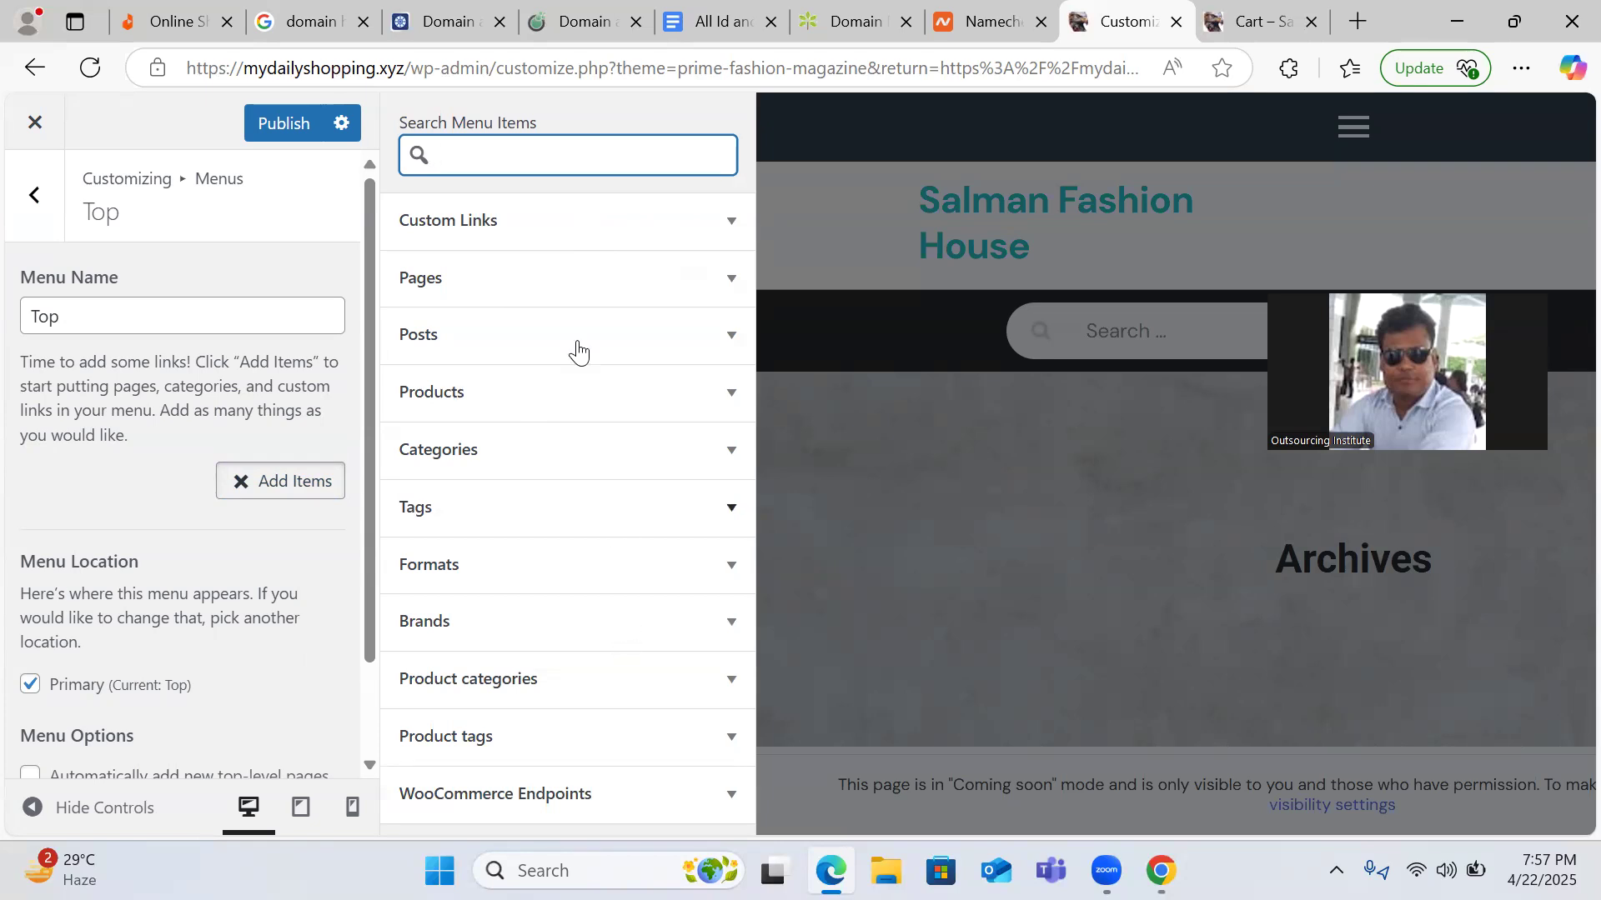
In the Pages item section, add a new page named 'home' to the Top menu
left_click(731, 283)
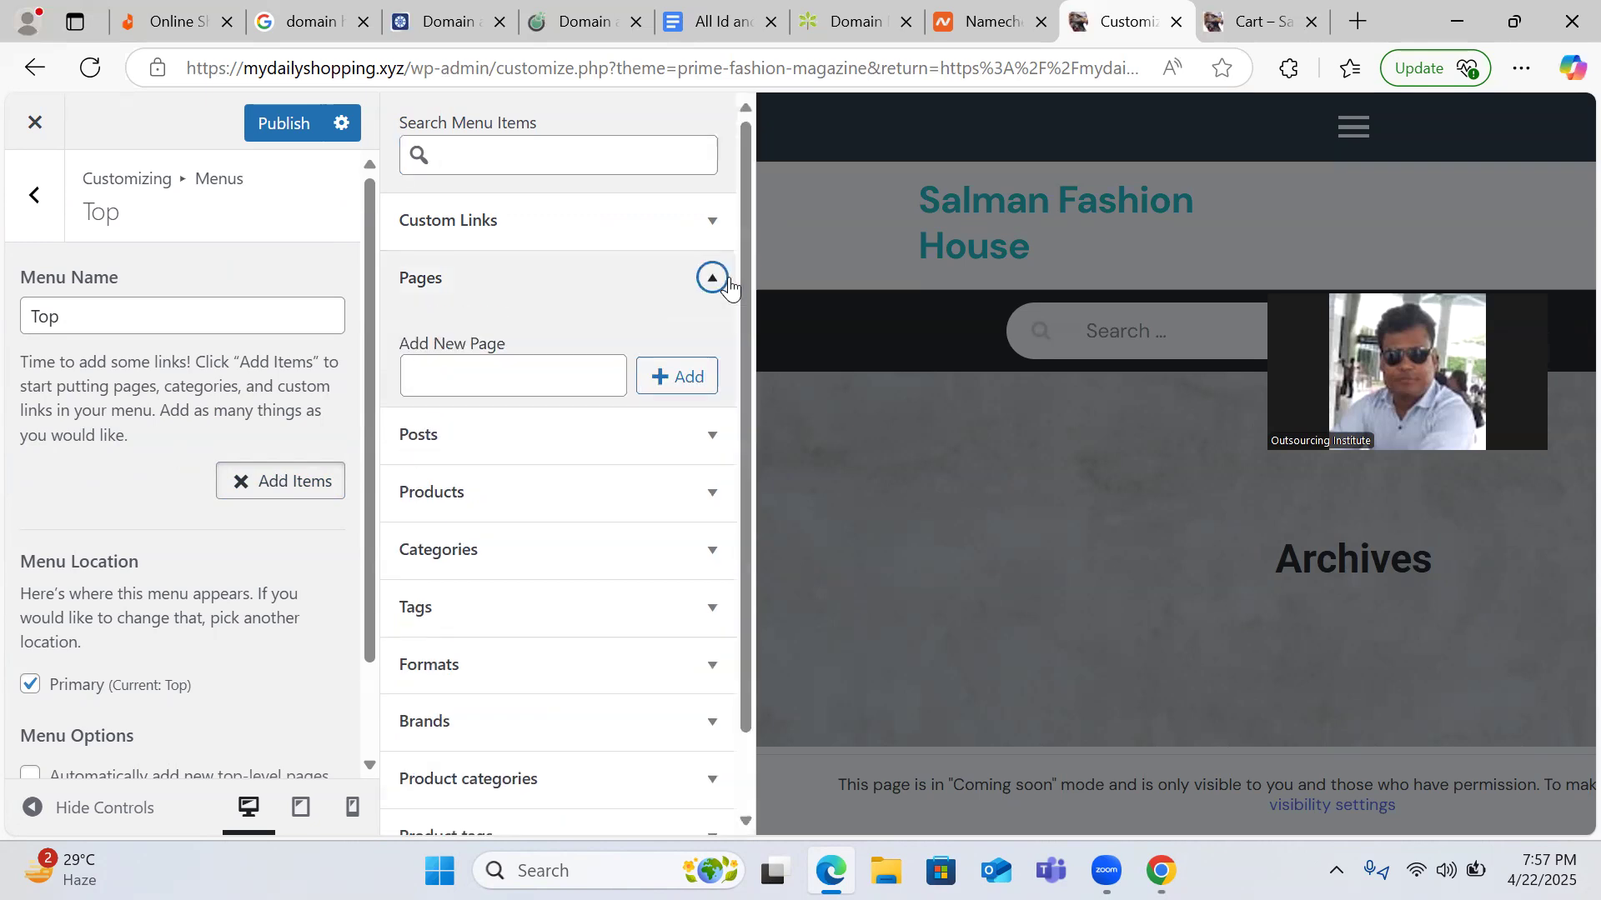
left_click(679, 383)
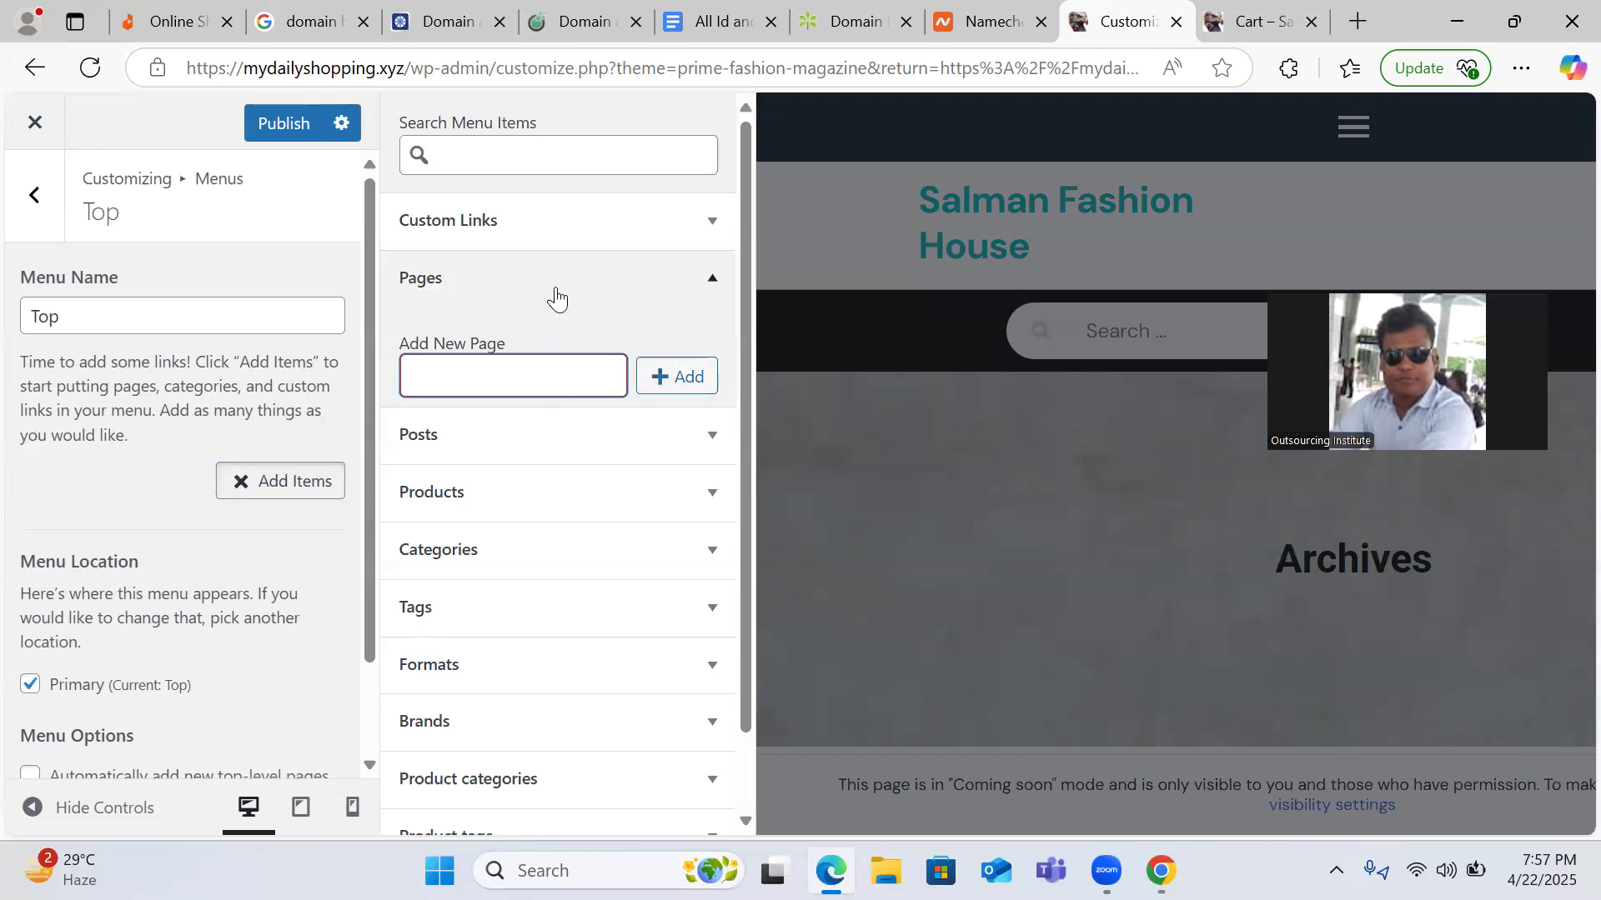
left_click(555, 297)
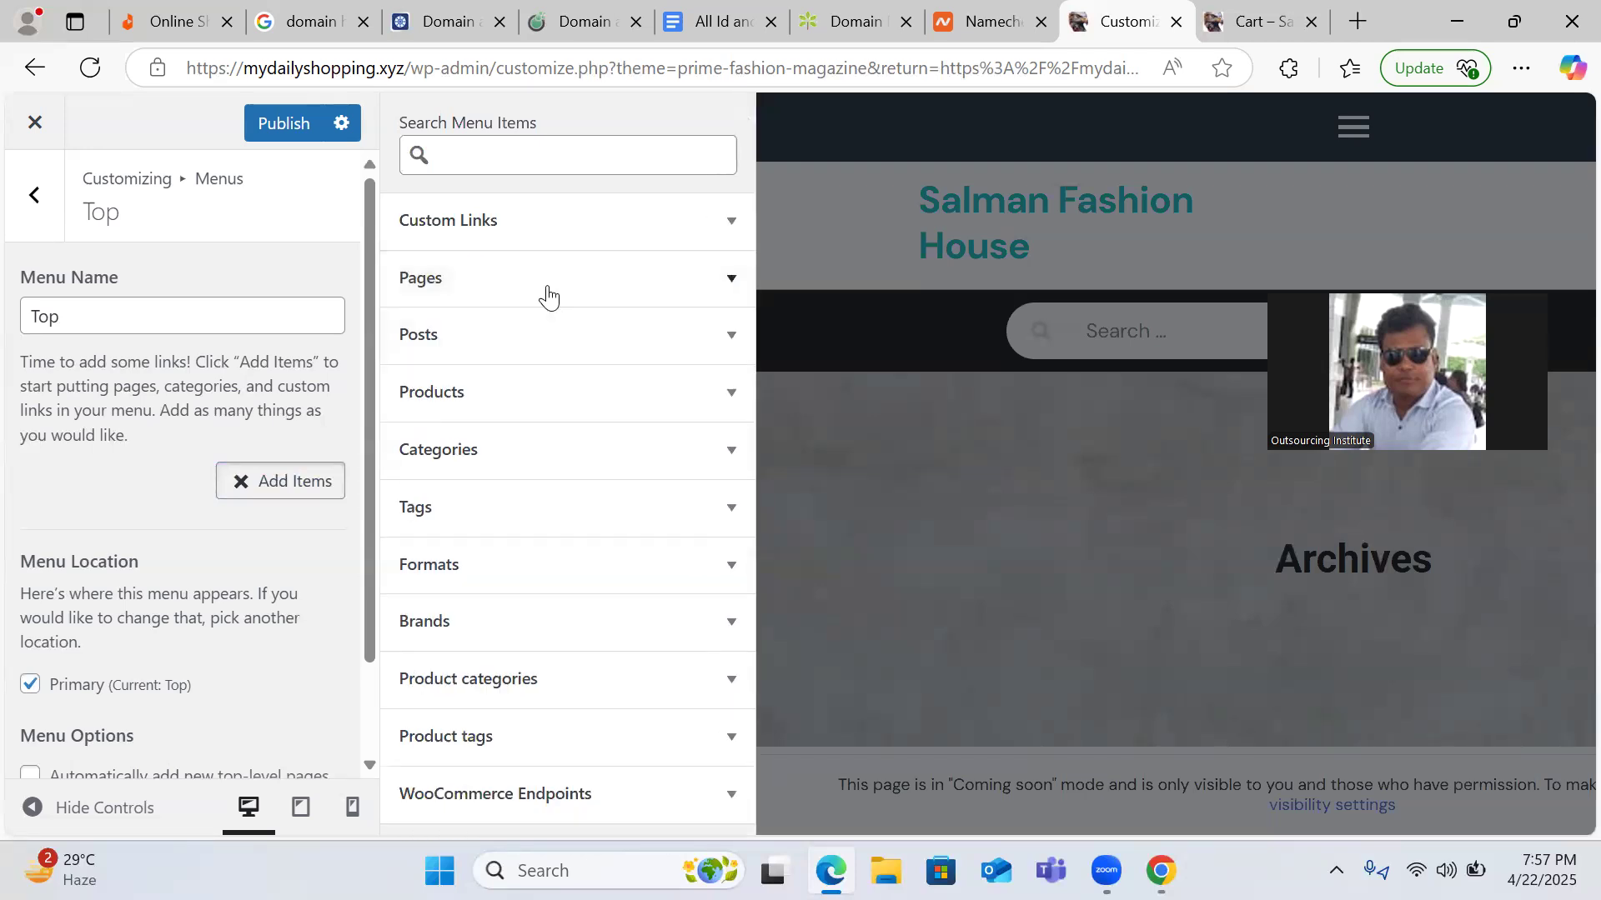
left_click(442, 283)
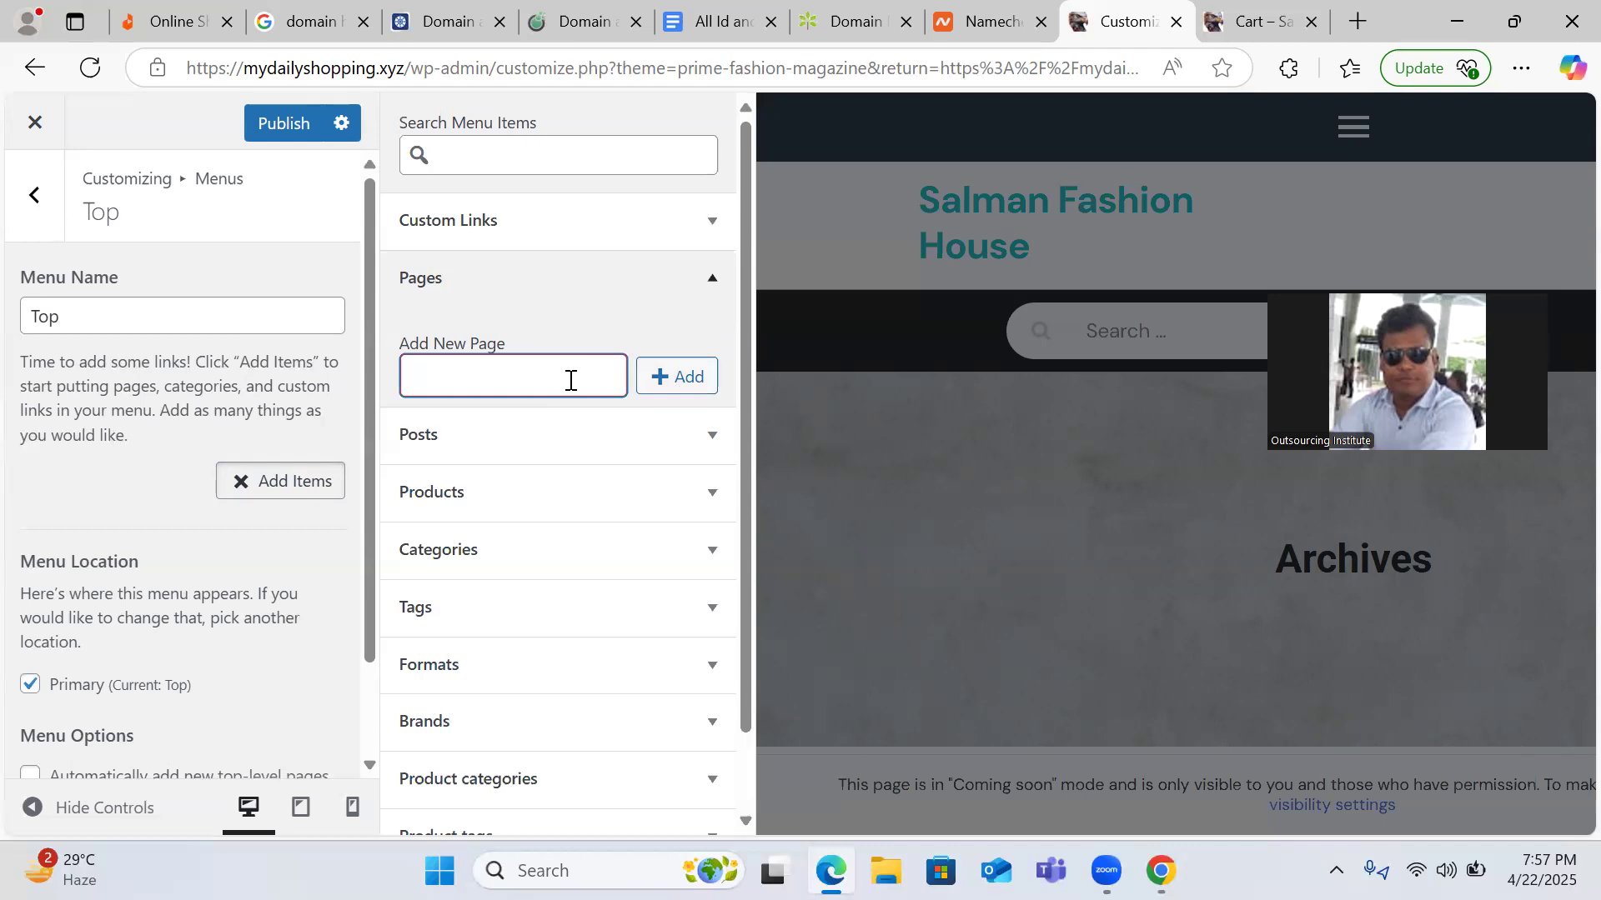
key("Return")
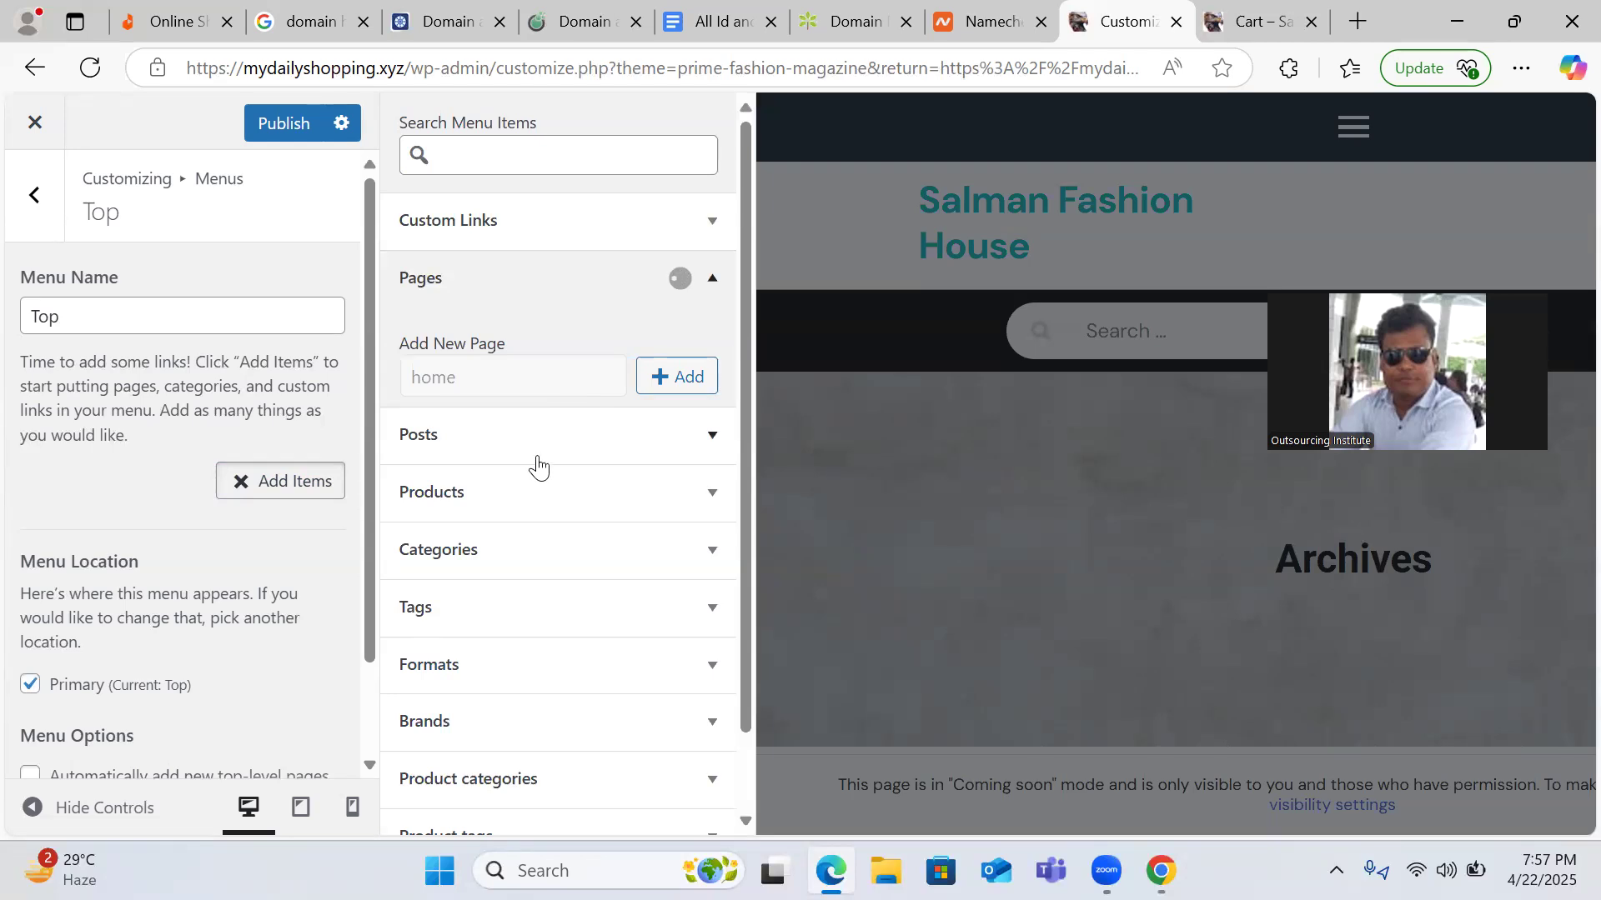
left_click(35, 123)
left_click(924, 229)
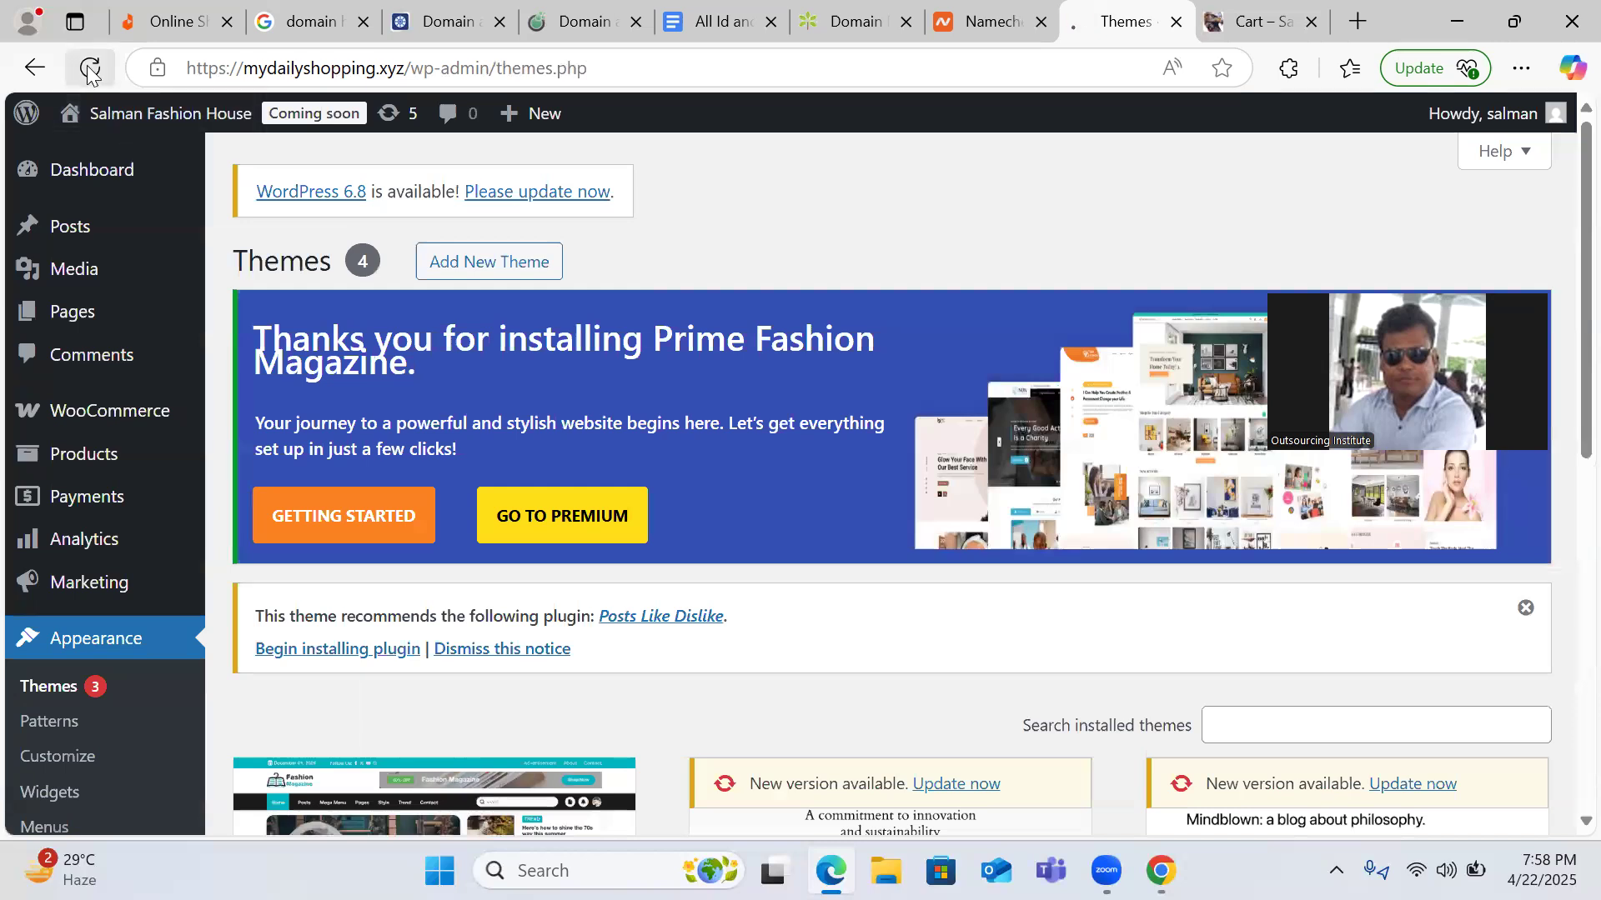
left_click(90, 70)
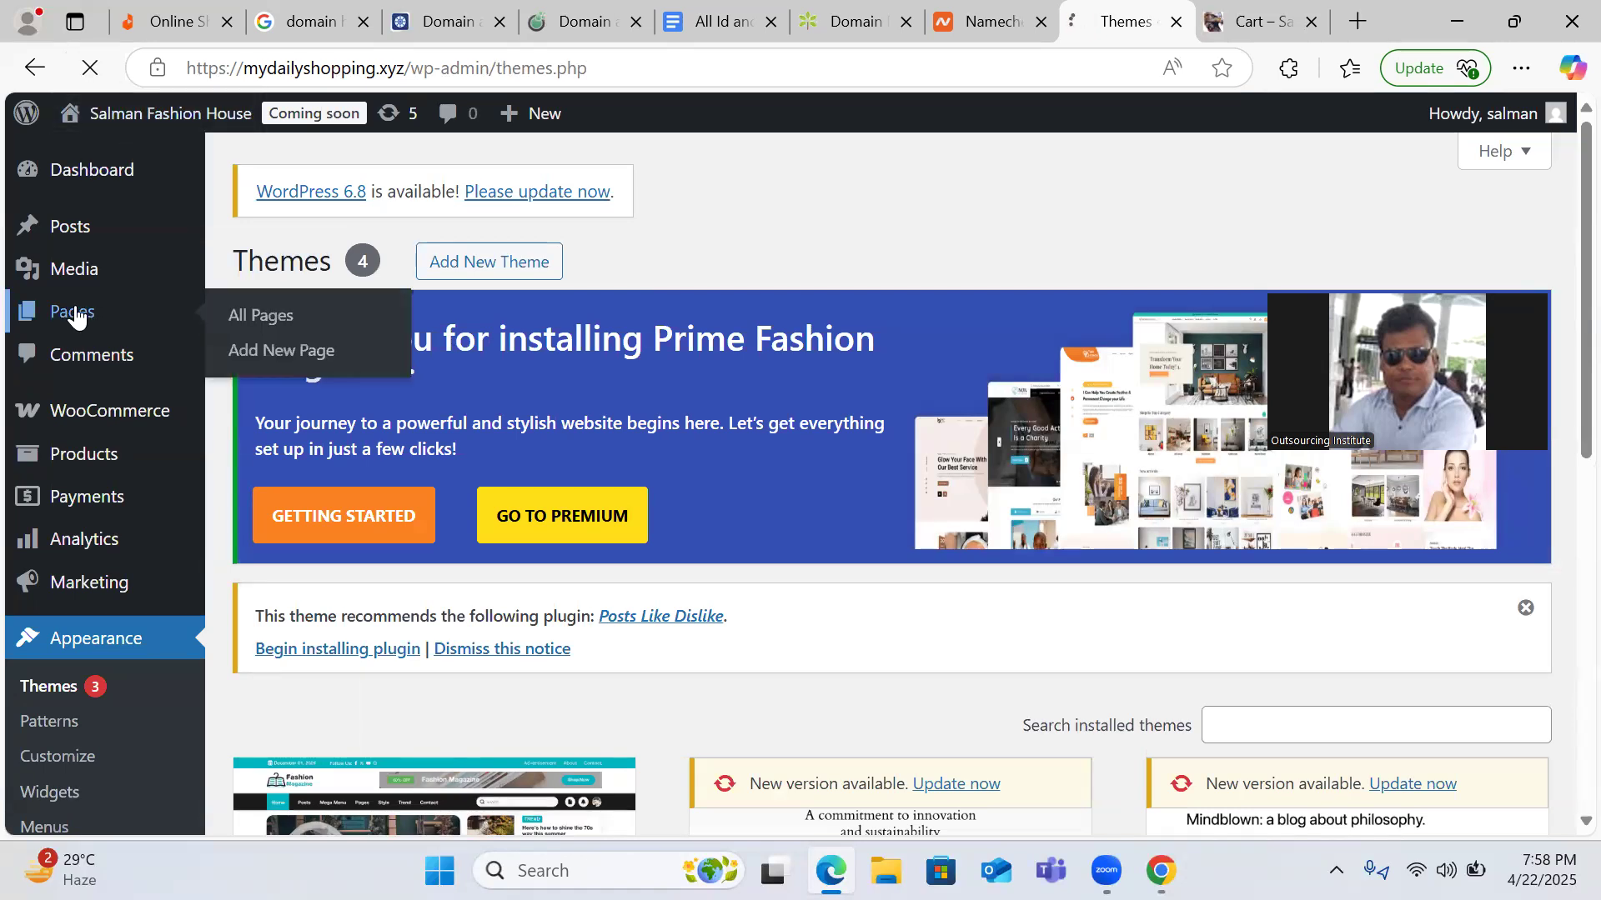
left_click(75, 313)
triple_click(820, 644)
scroll(824, 639, "down", 3)
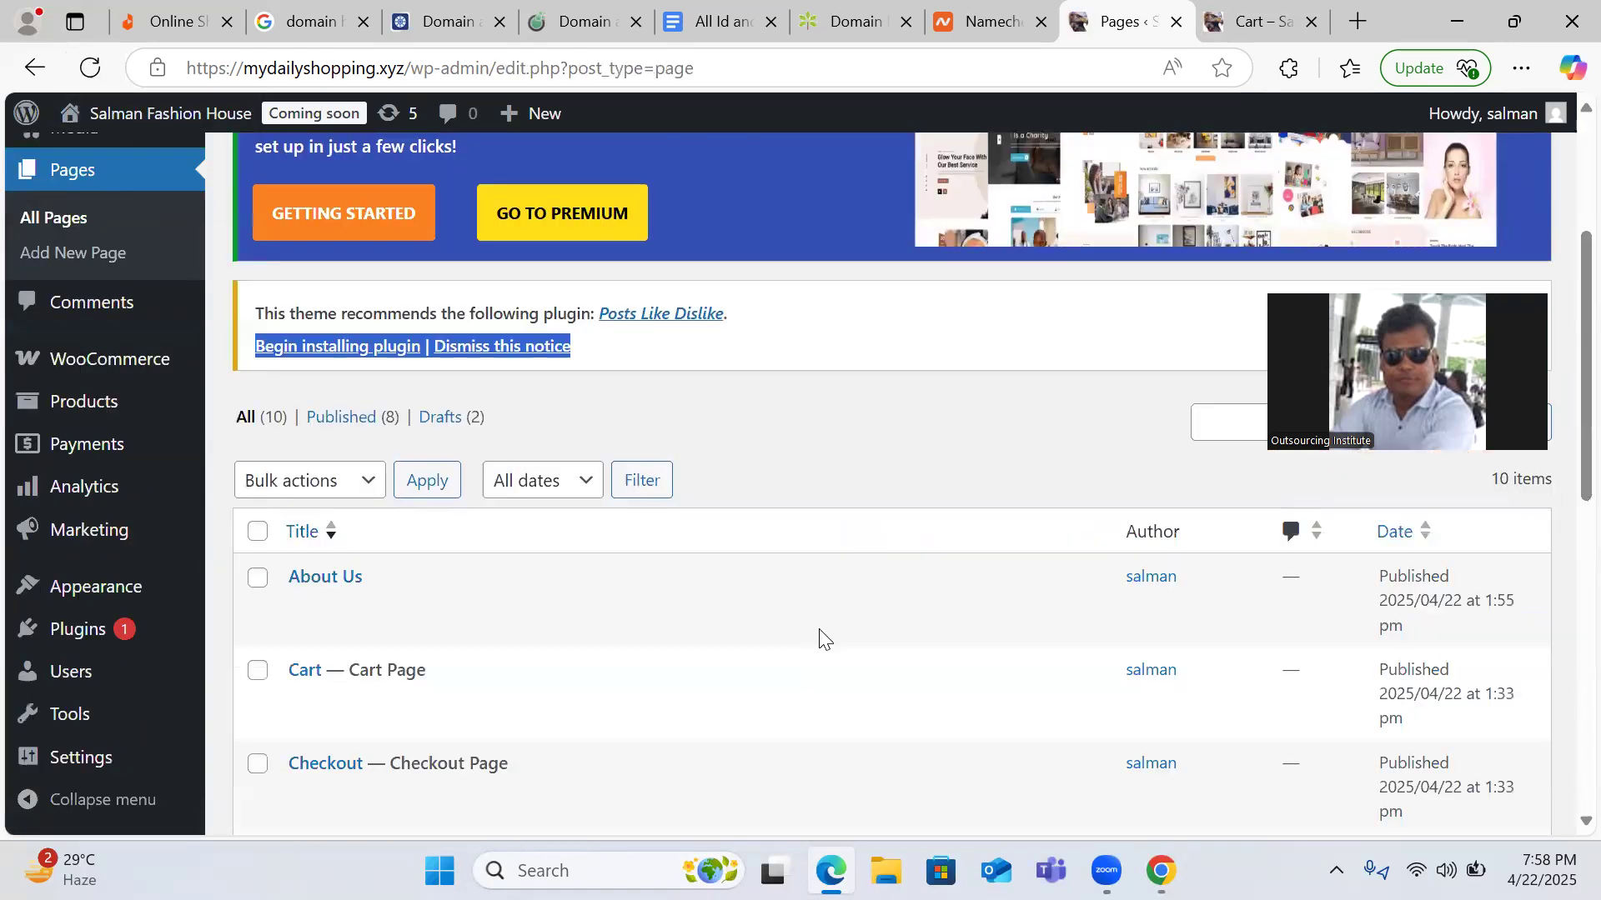
scroll(824, 639, "down", 2)
scroll(716, 636, "up", 4)
scroll(875, 635, "down", 5)
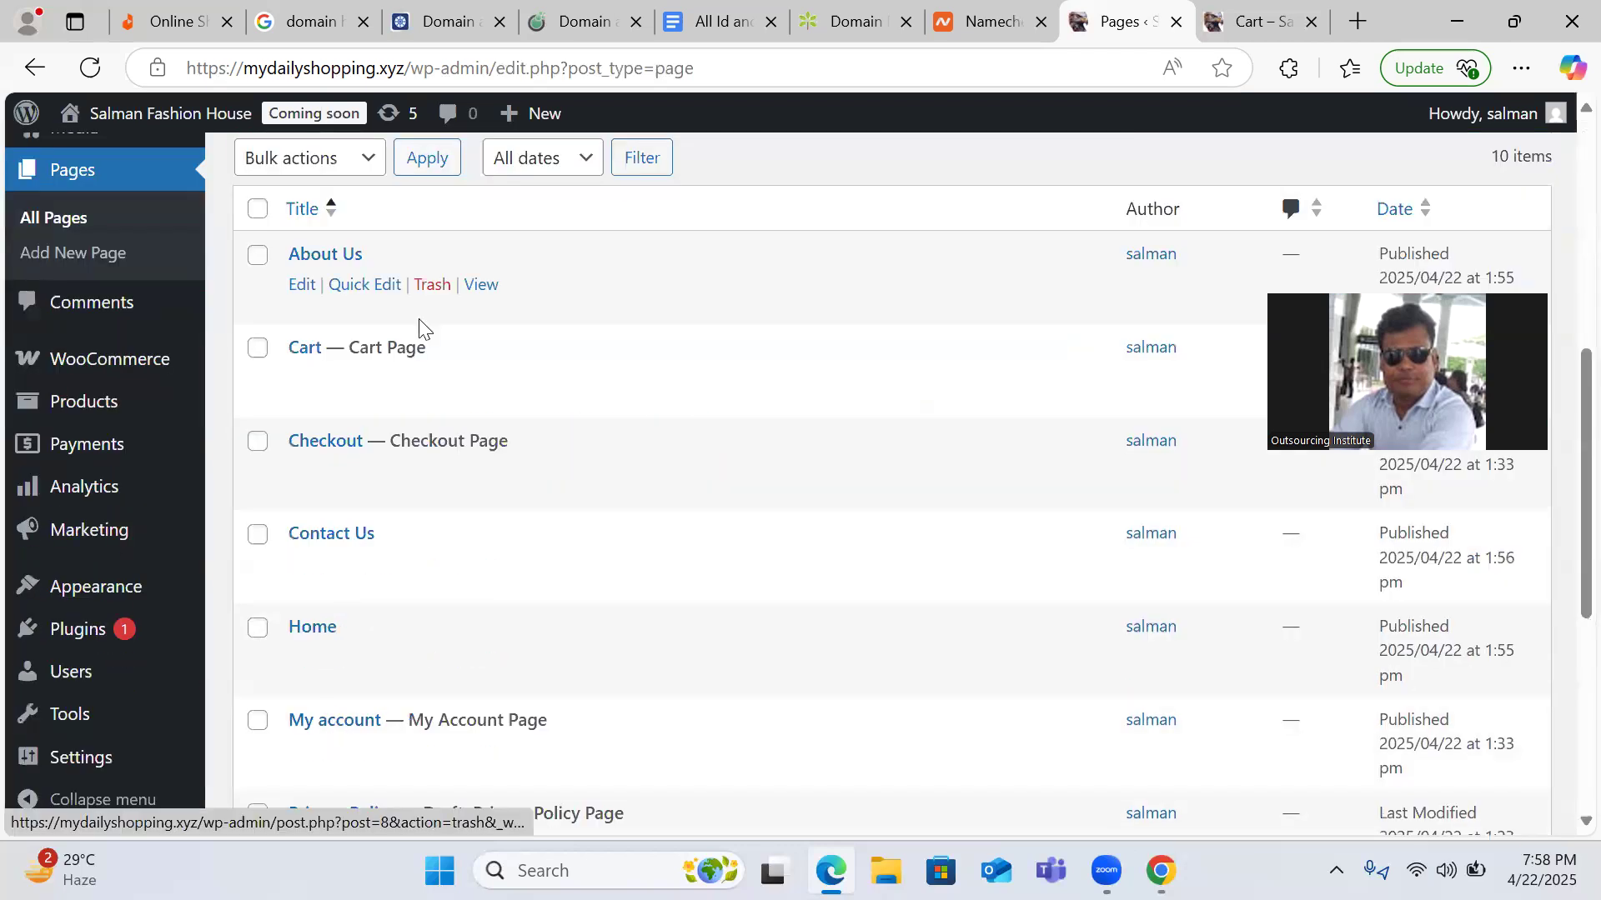
scroll(377, 417, "up", 4)
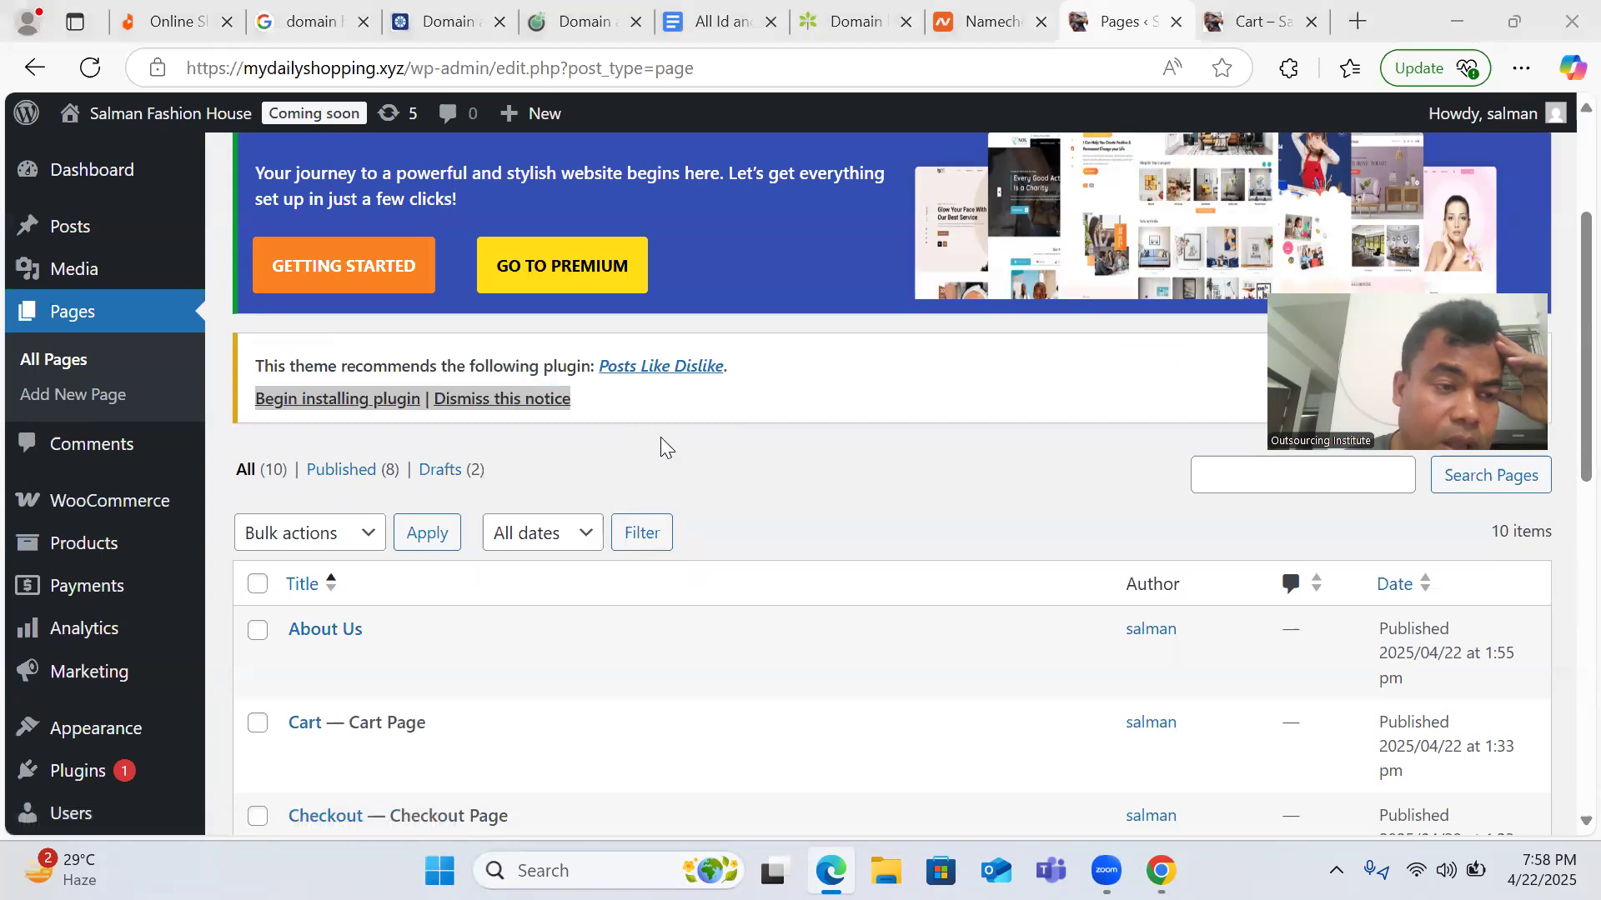
scroll(75, 554, "down", 3)
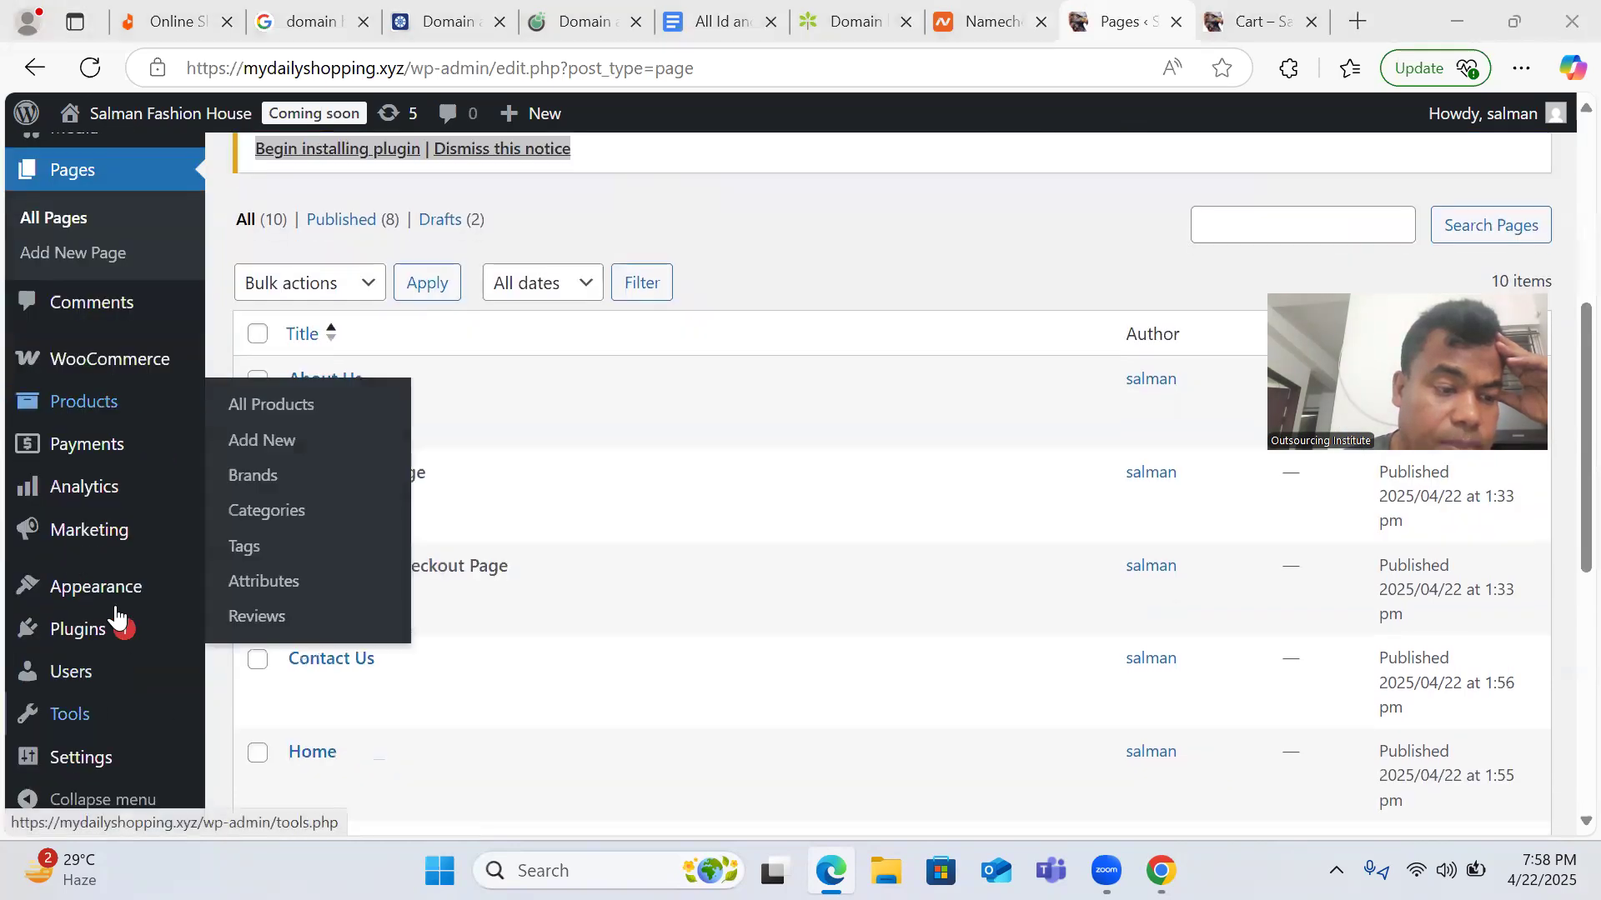
Open the Prime Fashion Magazine Customizer's Menus panel and begin a new menu
left_click(114, 599)
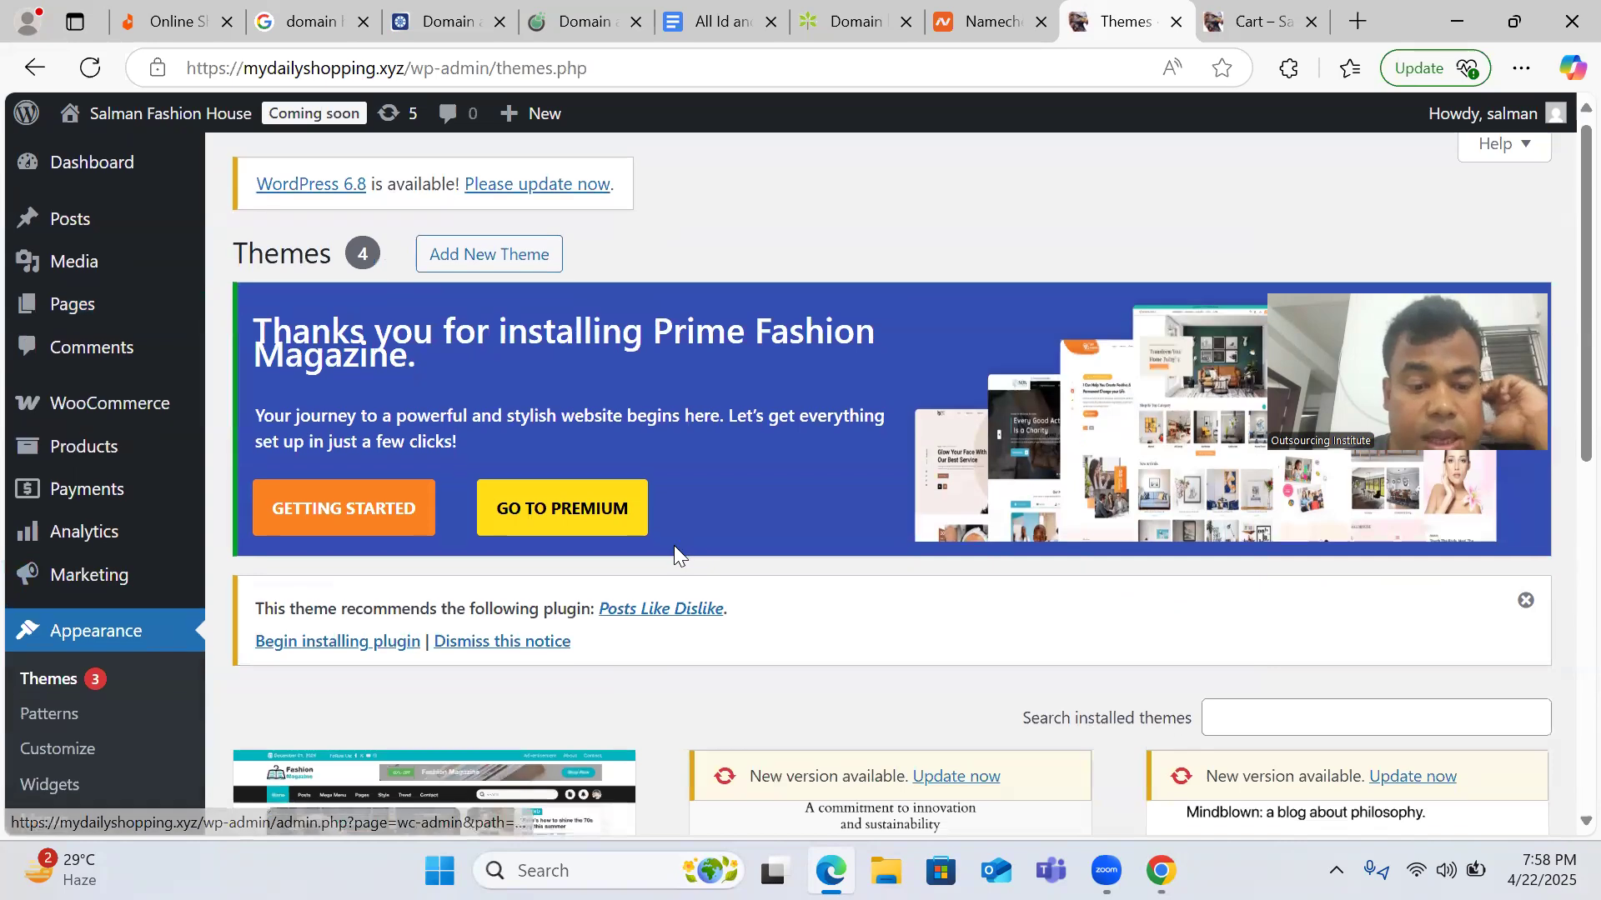
scroll(672, 547, "down", 5)
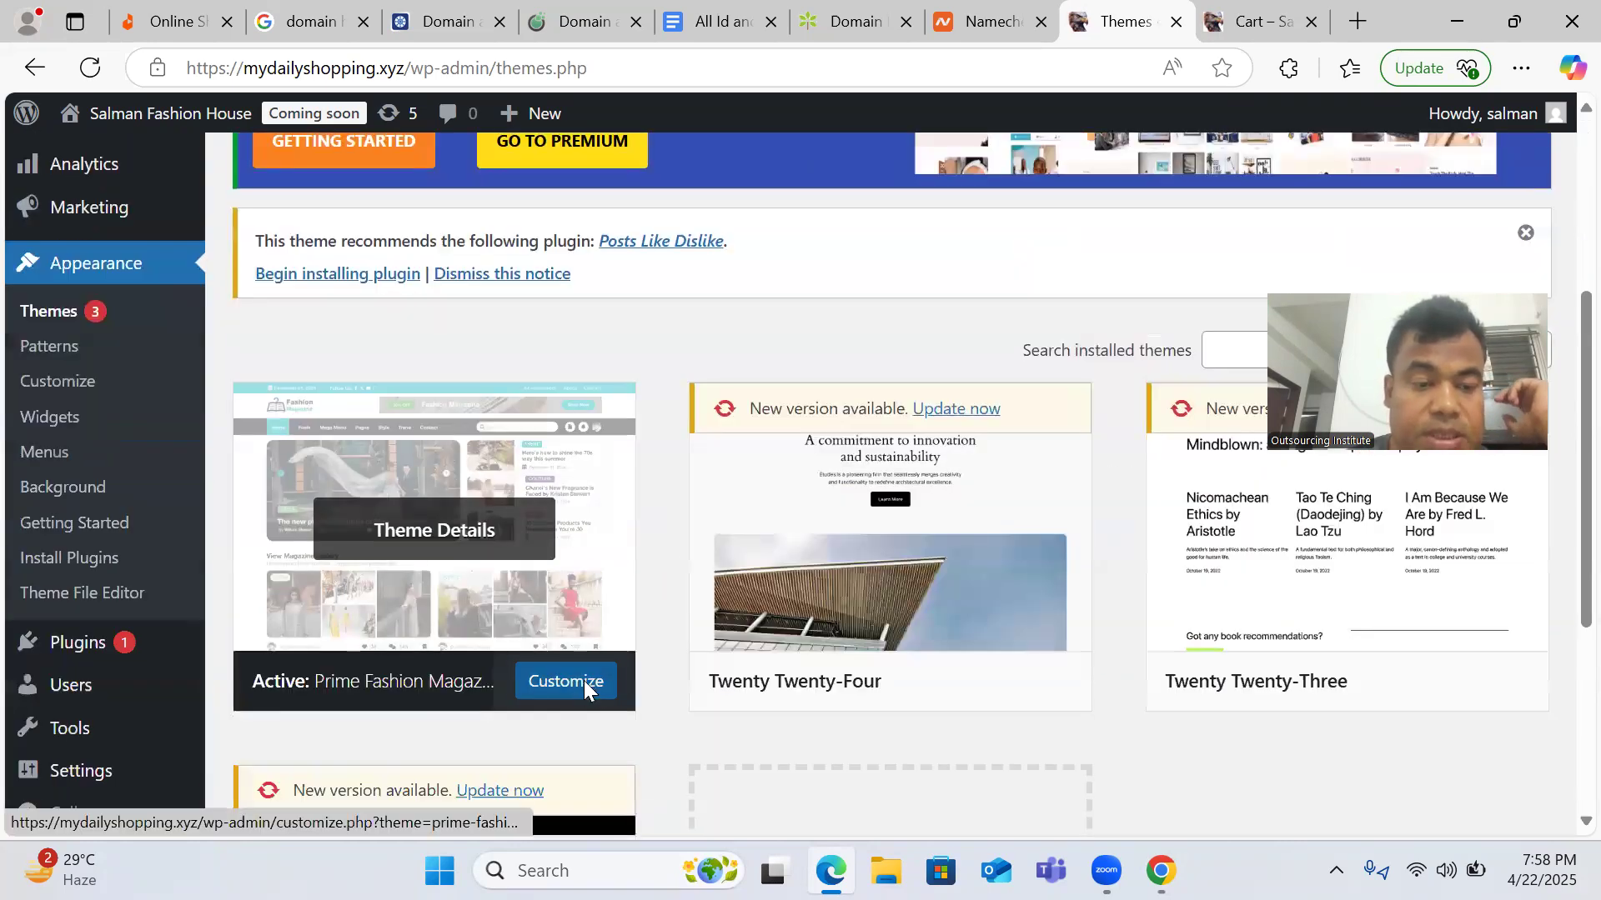
left_click(583, 680)
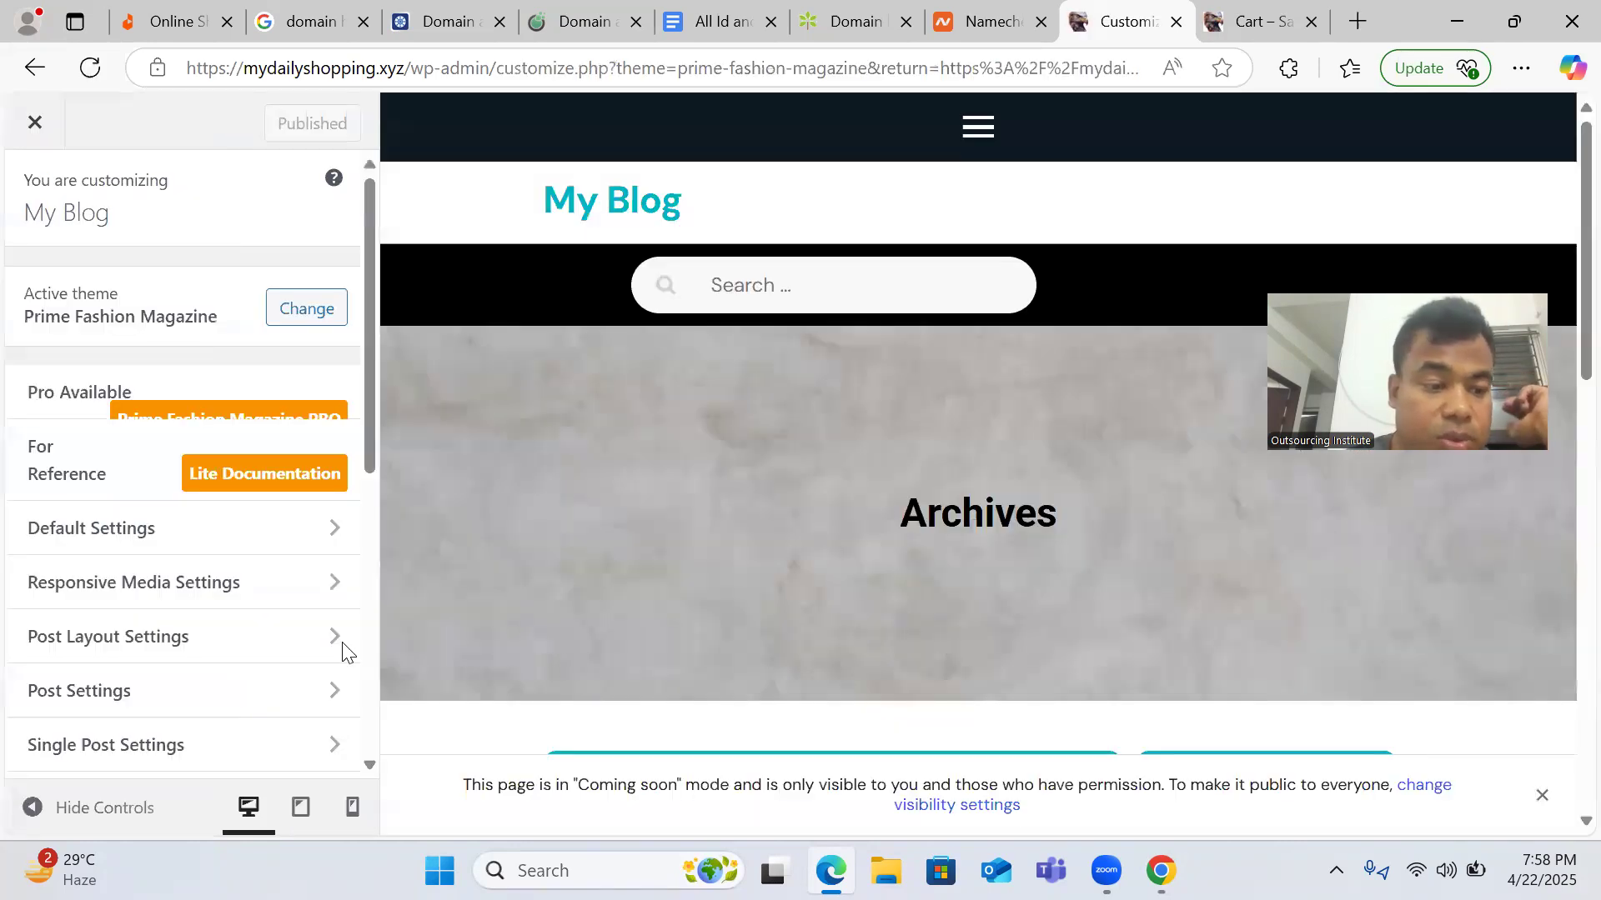
scroll(155, 450, "down", 3)
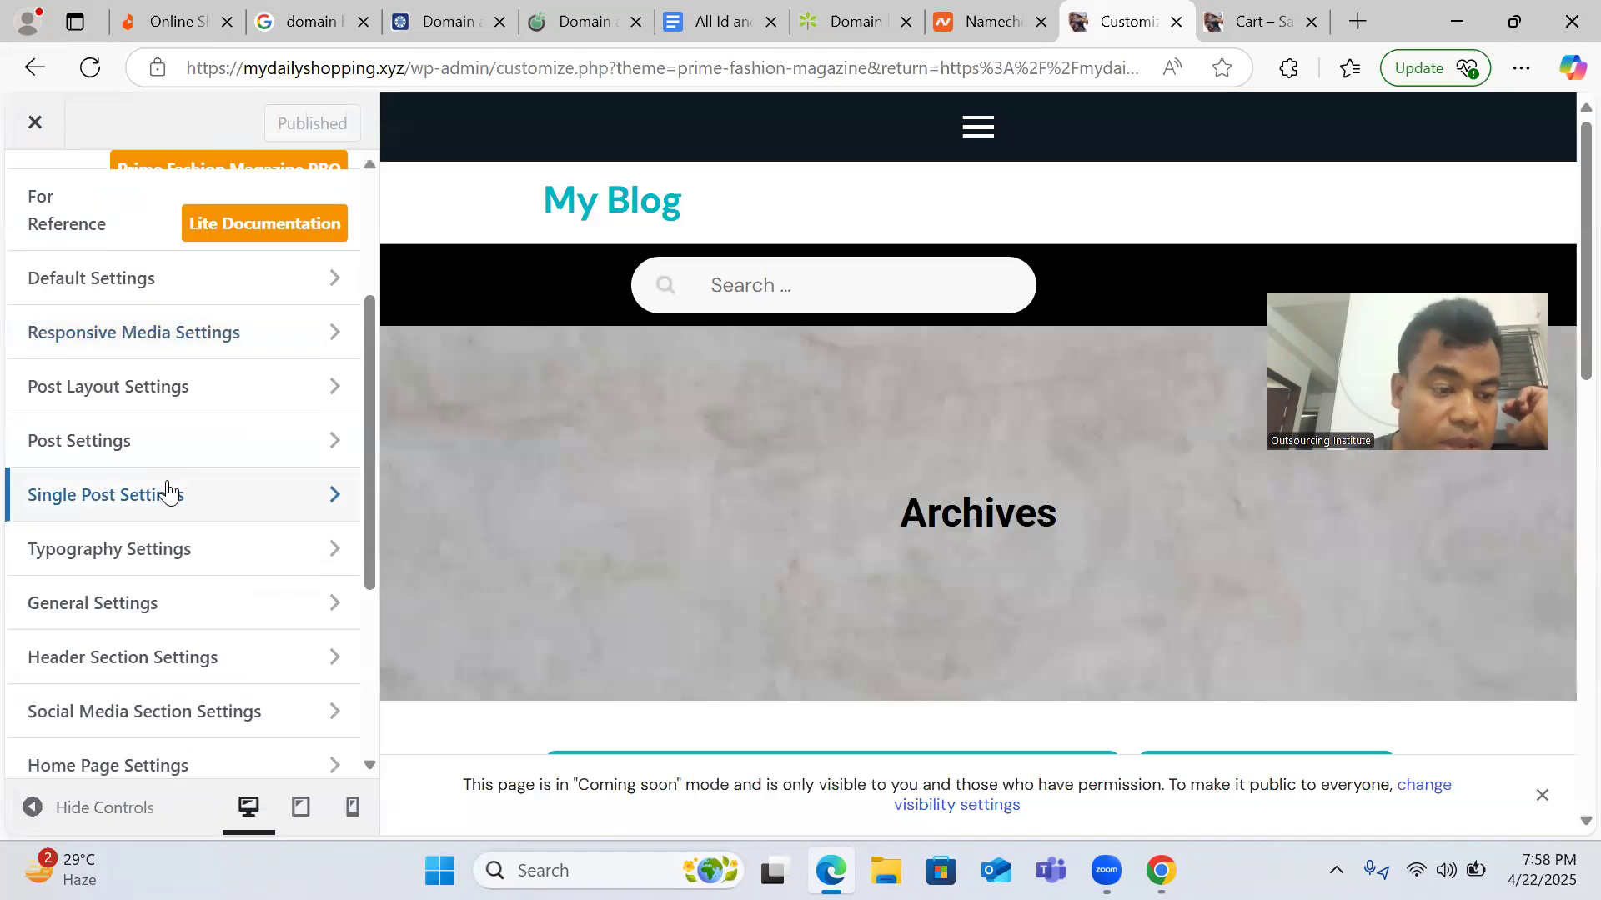
scroll(164, 493, "down", 4)
left_click(182, 595)
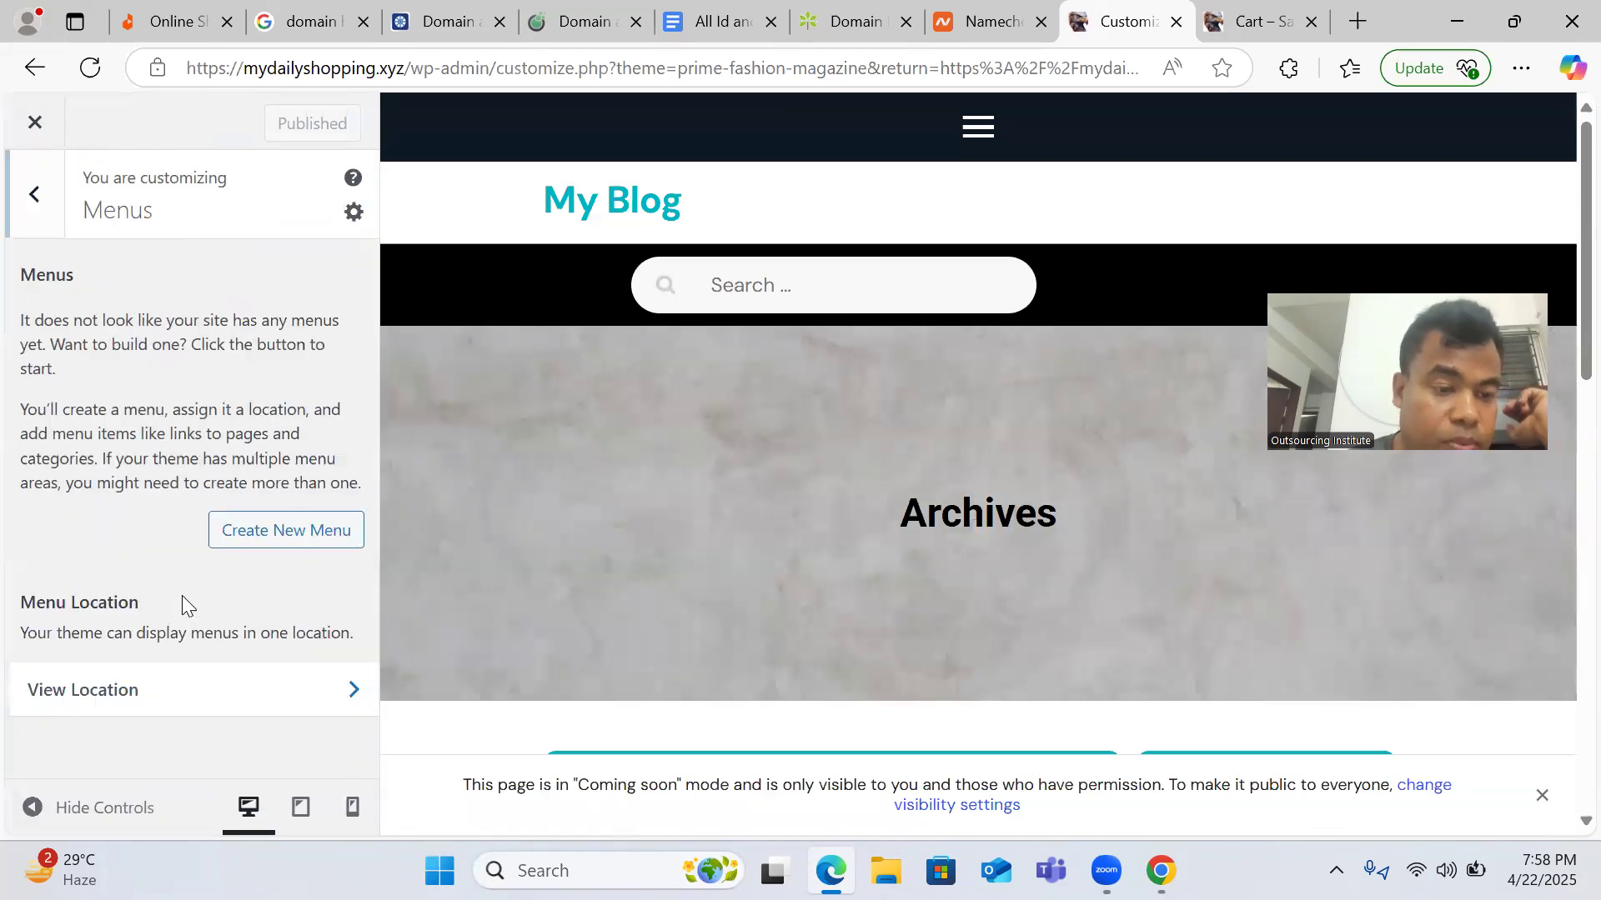
left_click(265, 542)
Name the menu 'top', assign it to Primary, create it and show the addable items
left_click(189, 306)
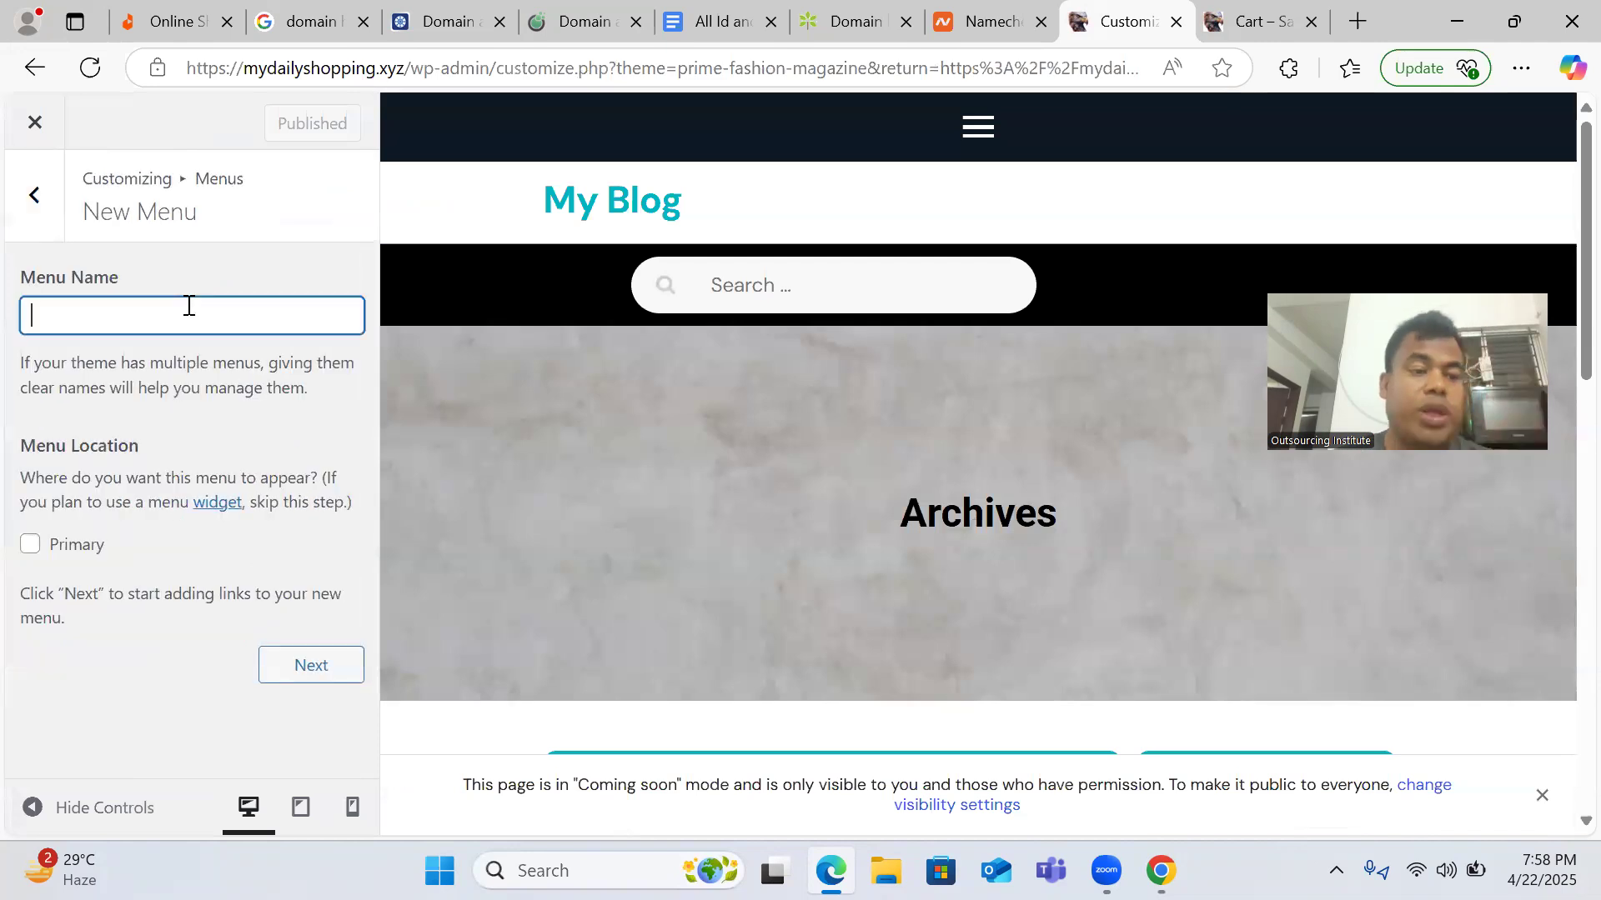
type("top")
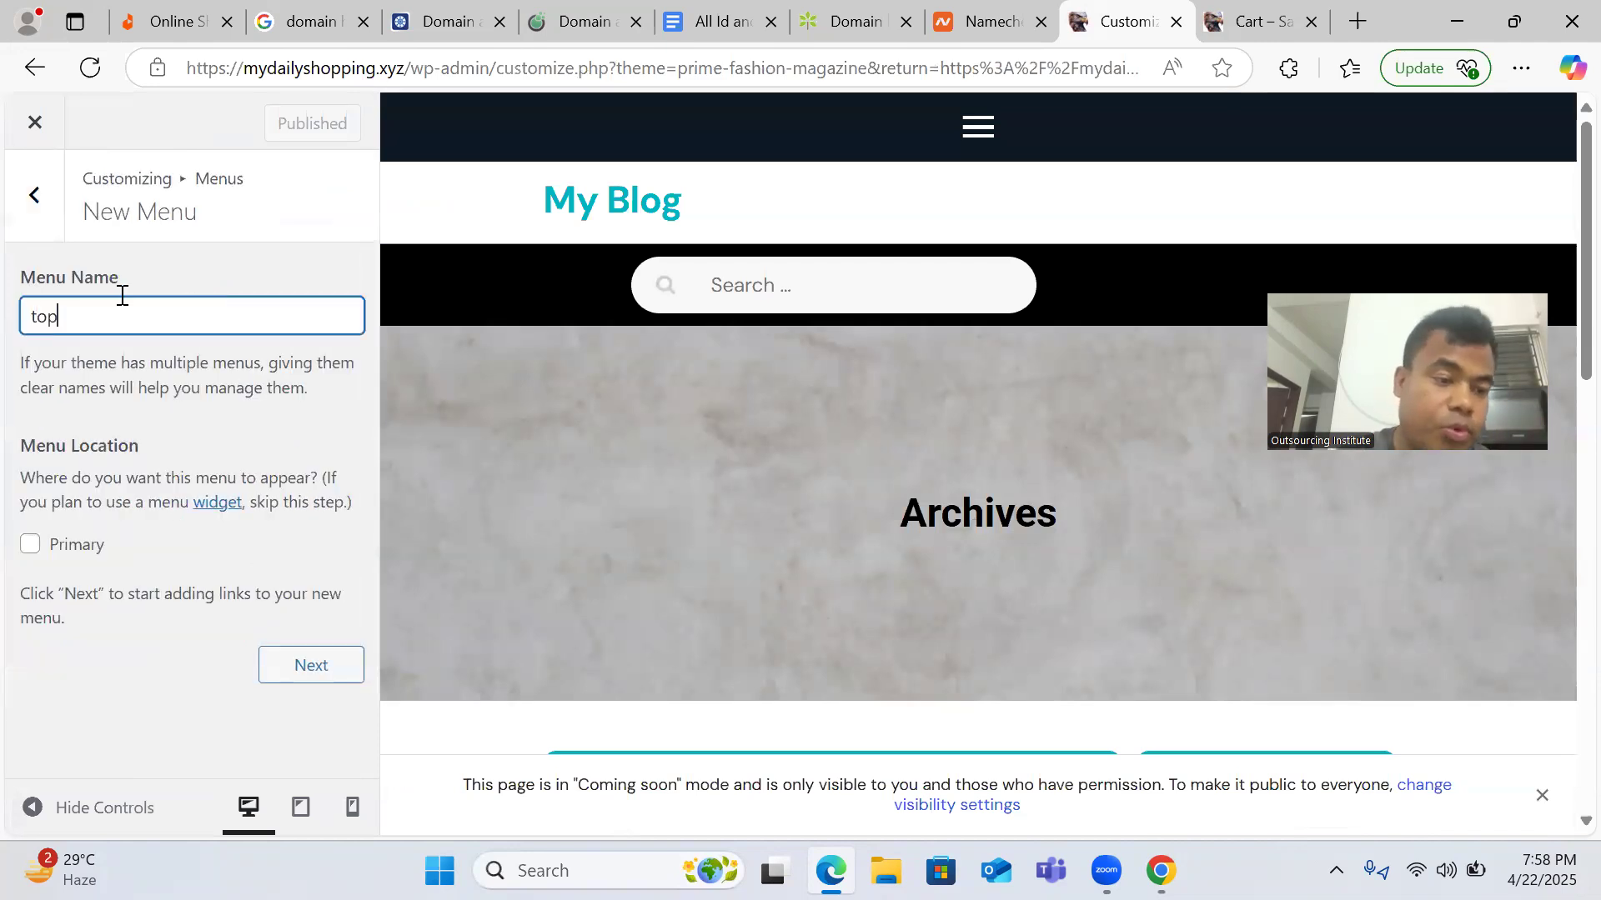
left_click(29, 551)
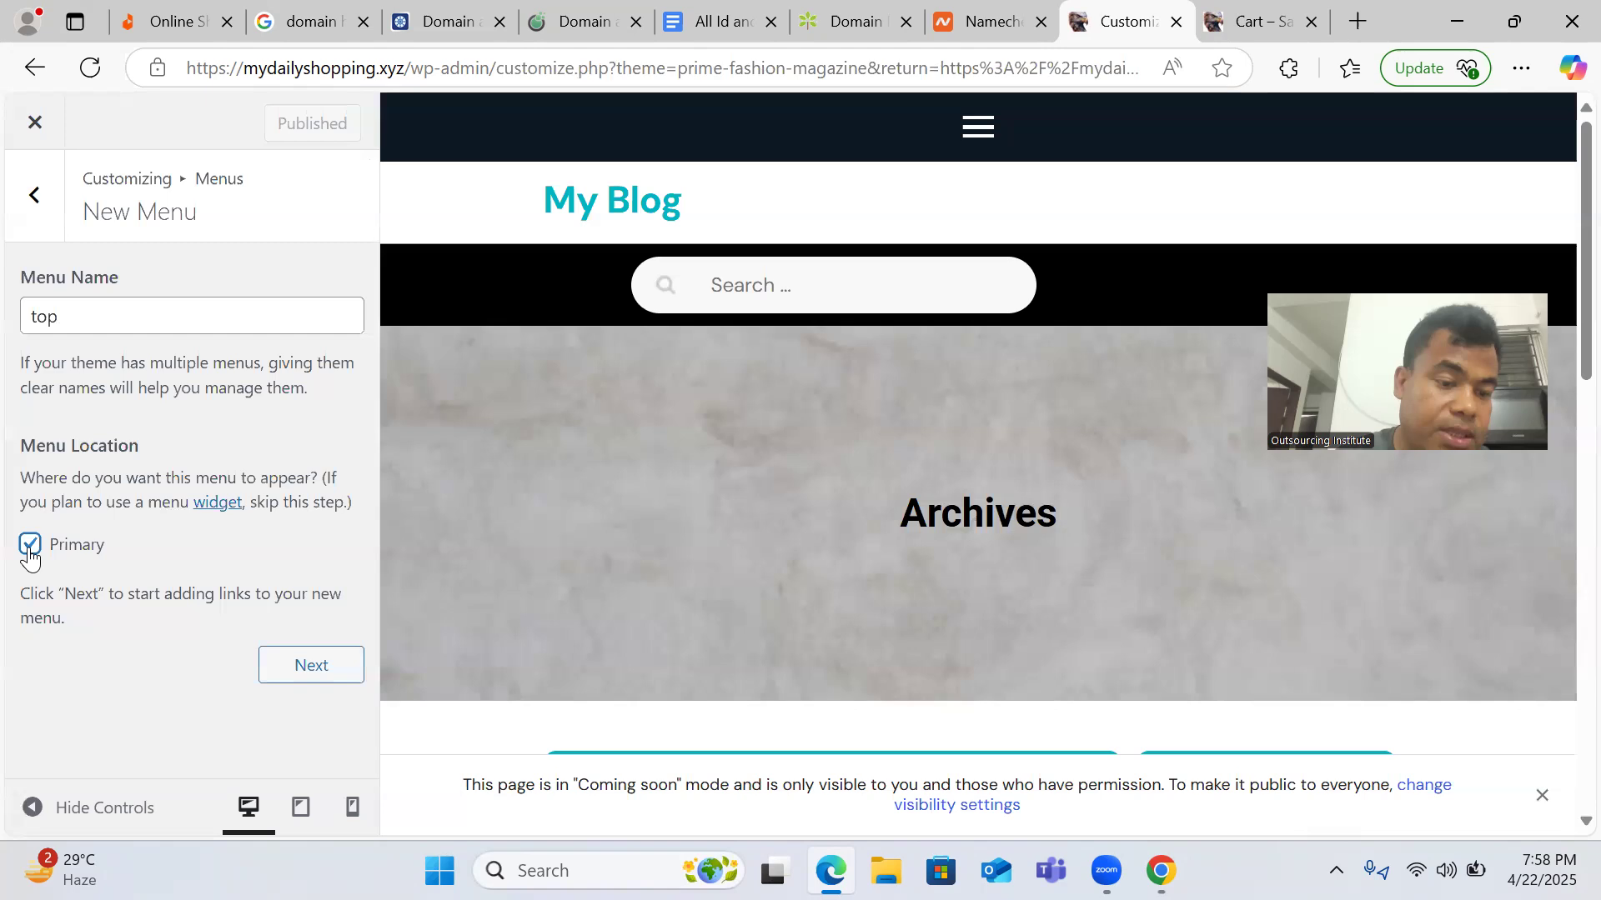
left_click(329, 667)
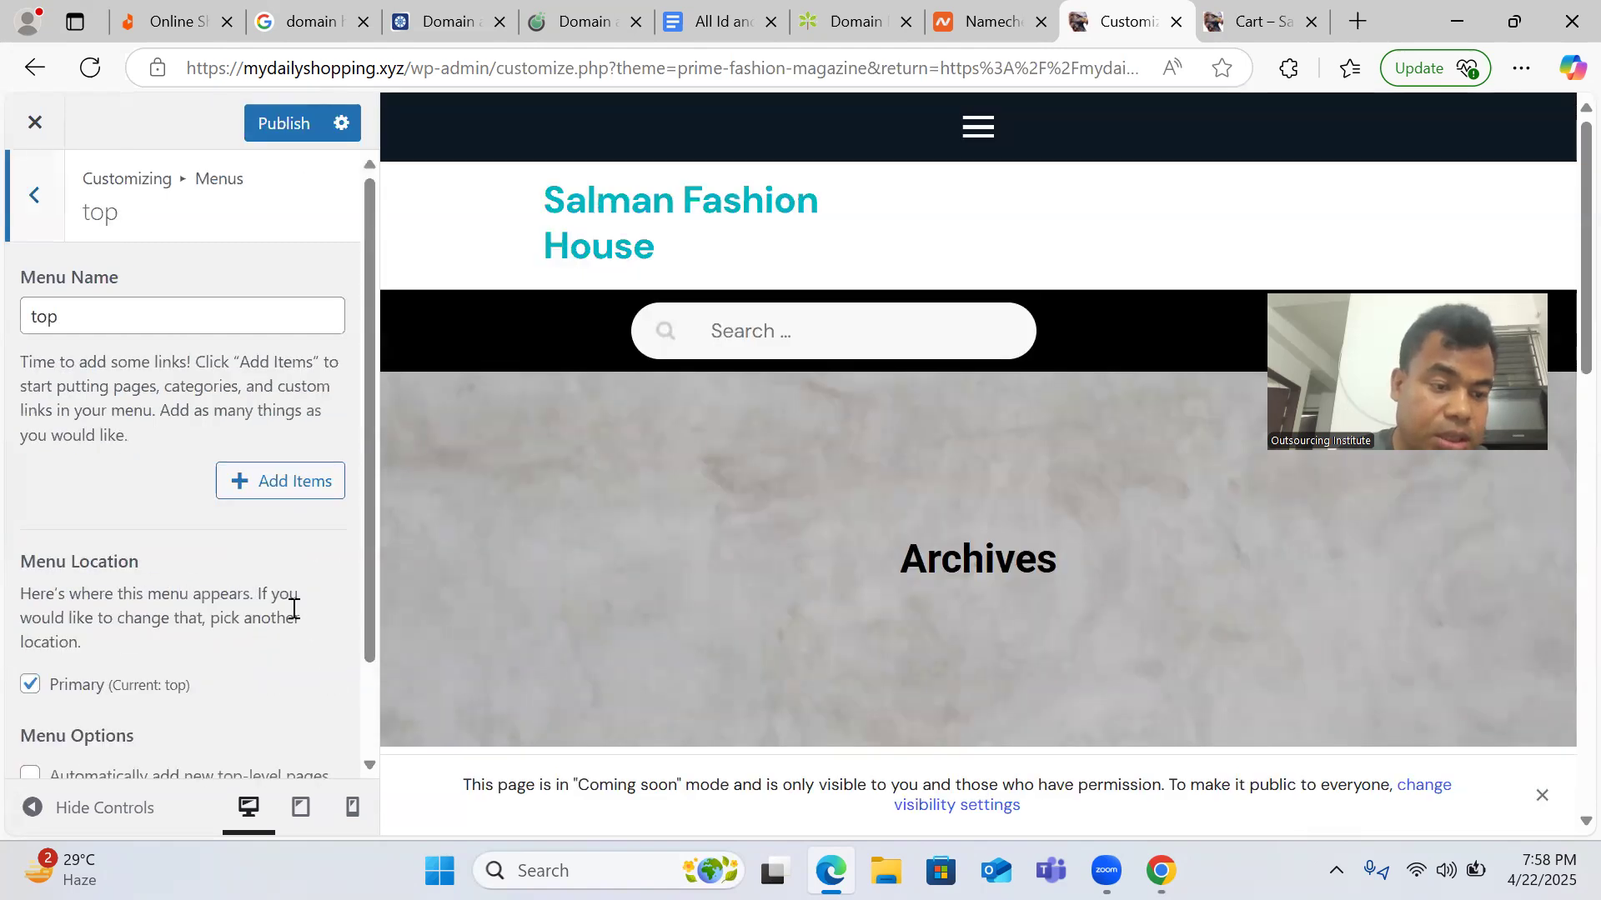
scroll(292, 607, "down", 2)
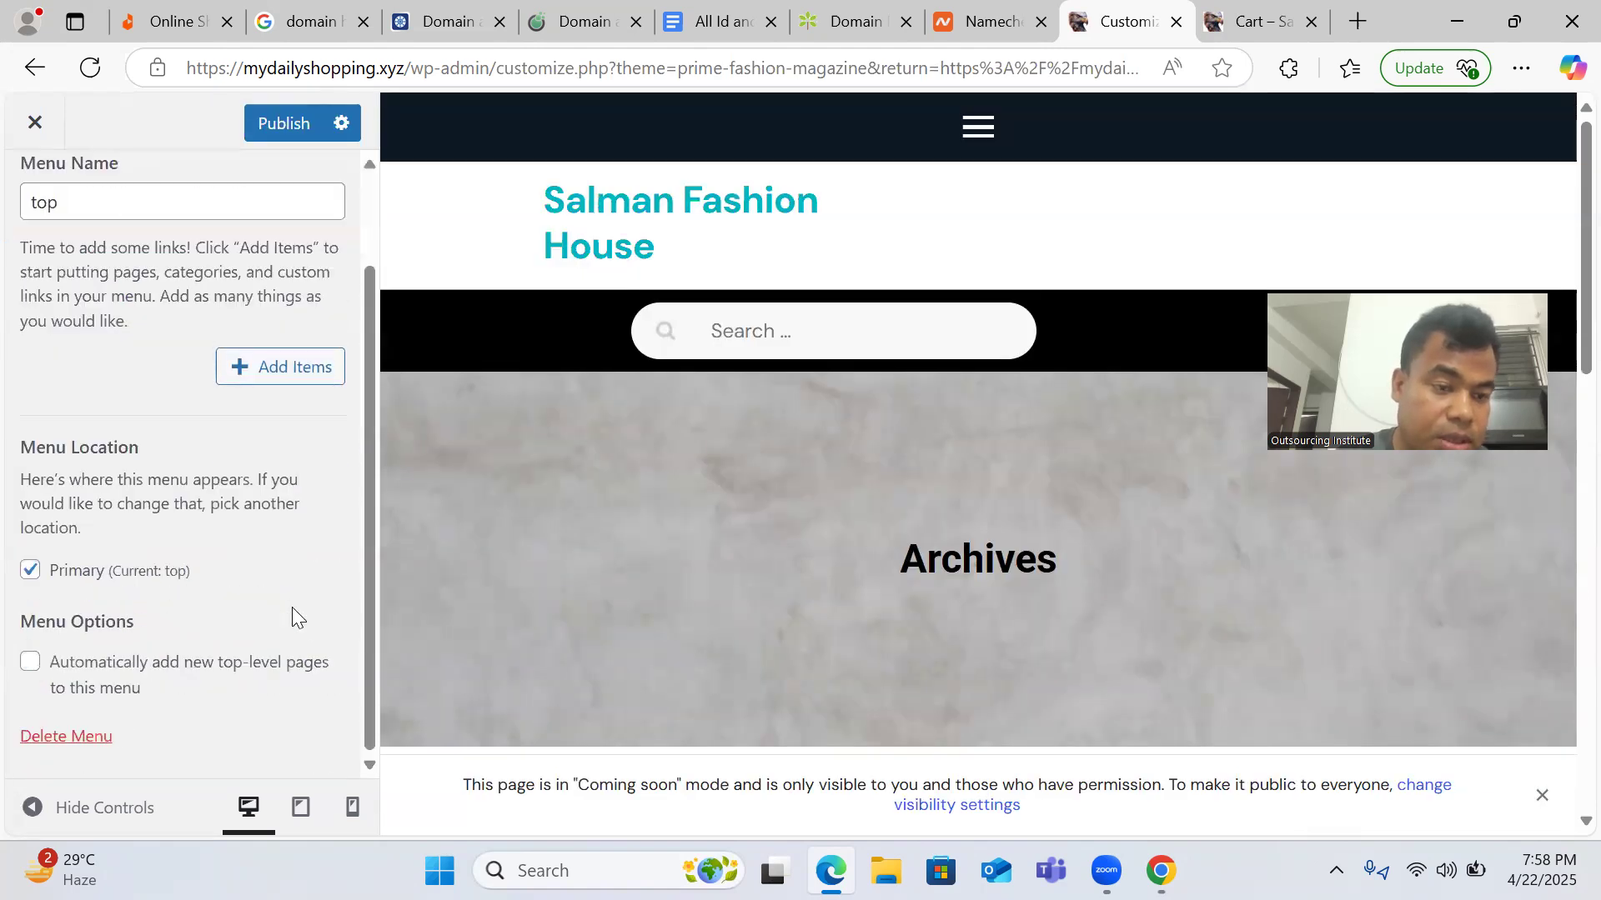
scroll(292, 607, "up", 2)
left_click(283, 483)
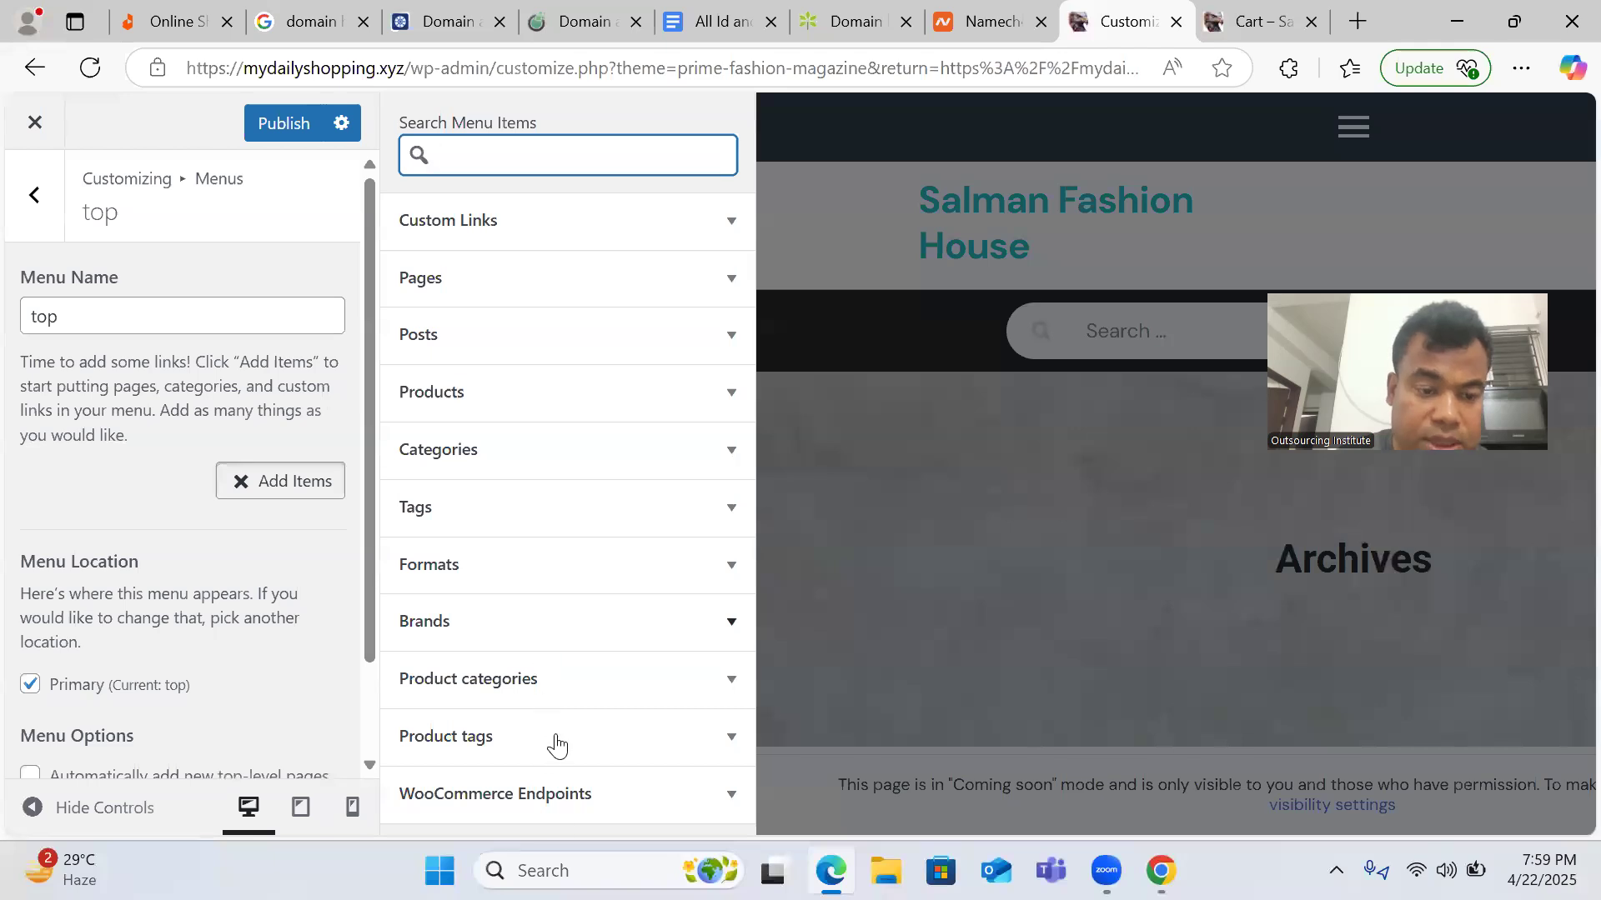
Explore the Pages and Posts item sections, trying 'home' and 'about us' as a new page name
left_click(649, 300)
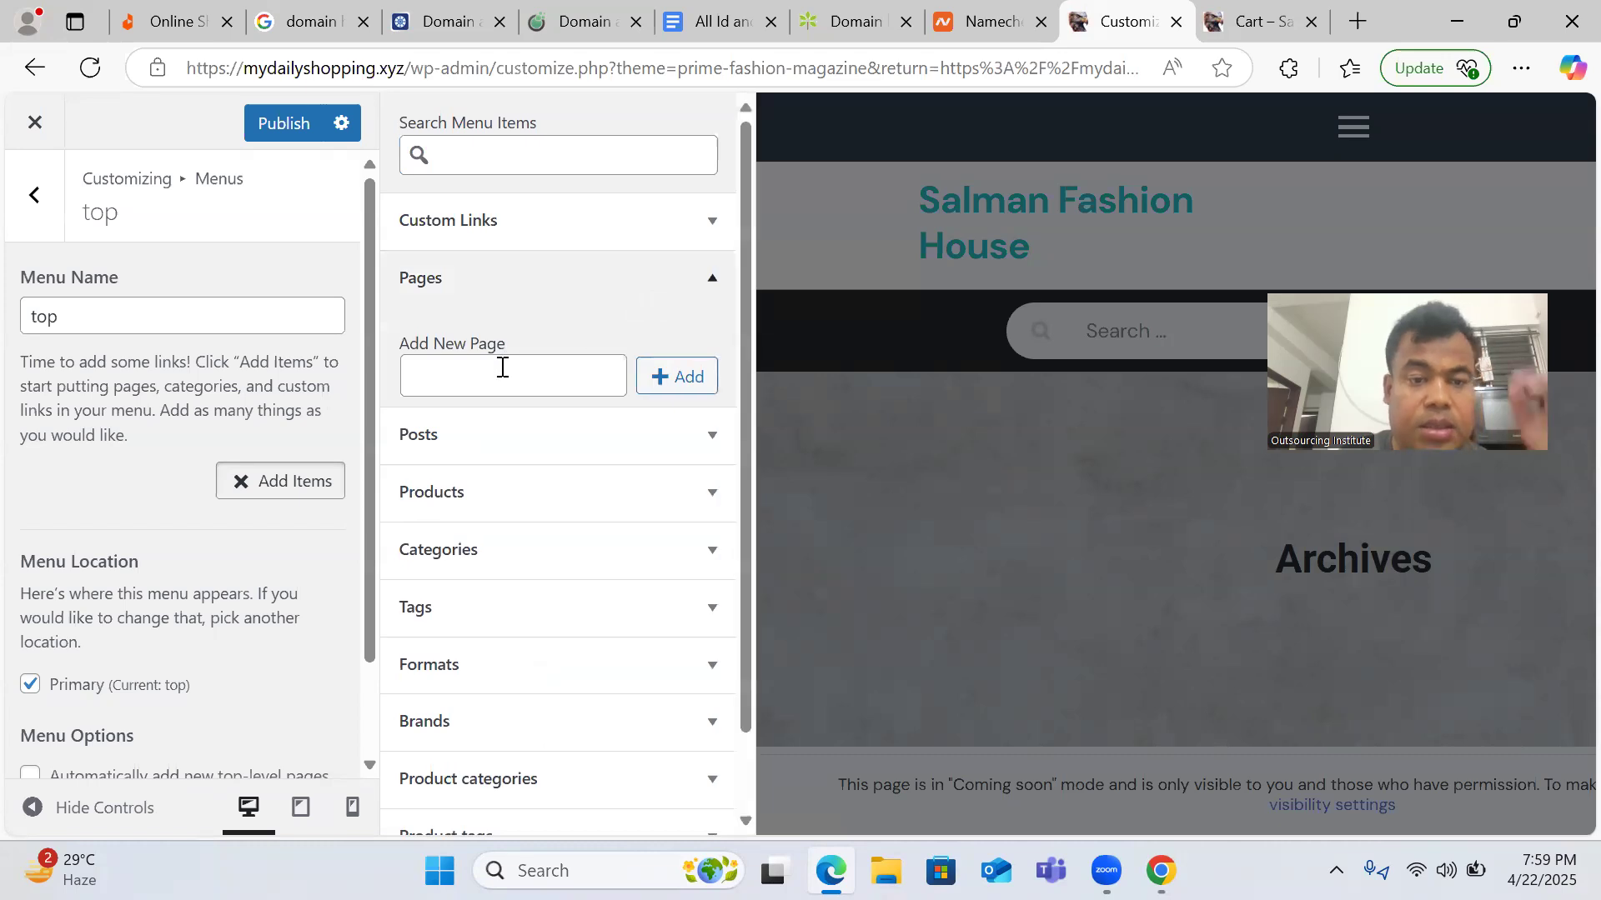
left_click(501, 367)
left_click(413, 448)
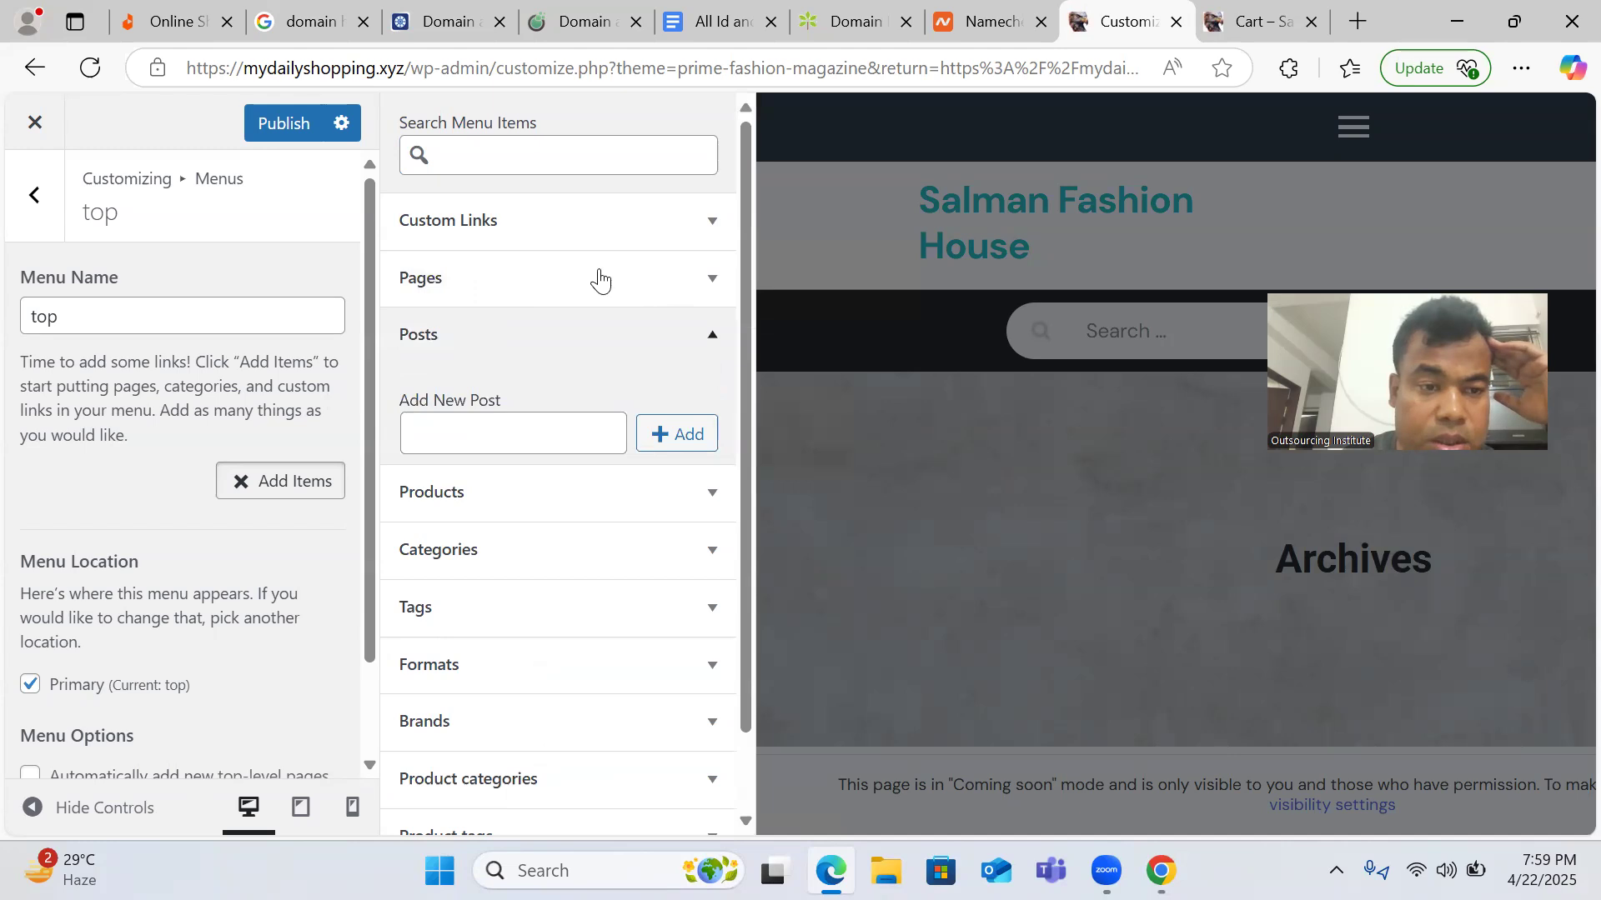
left_click(600, 331)
left_click(453, 284)
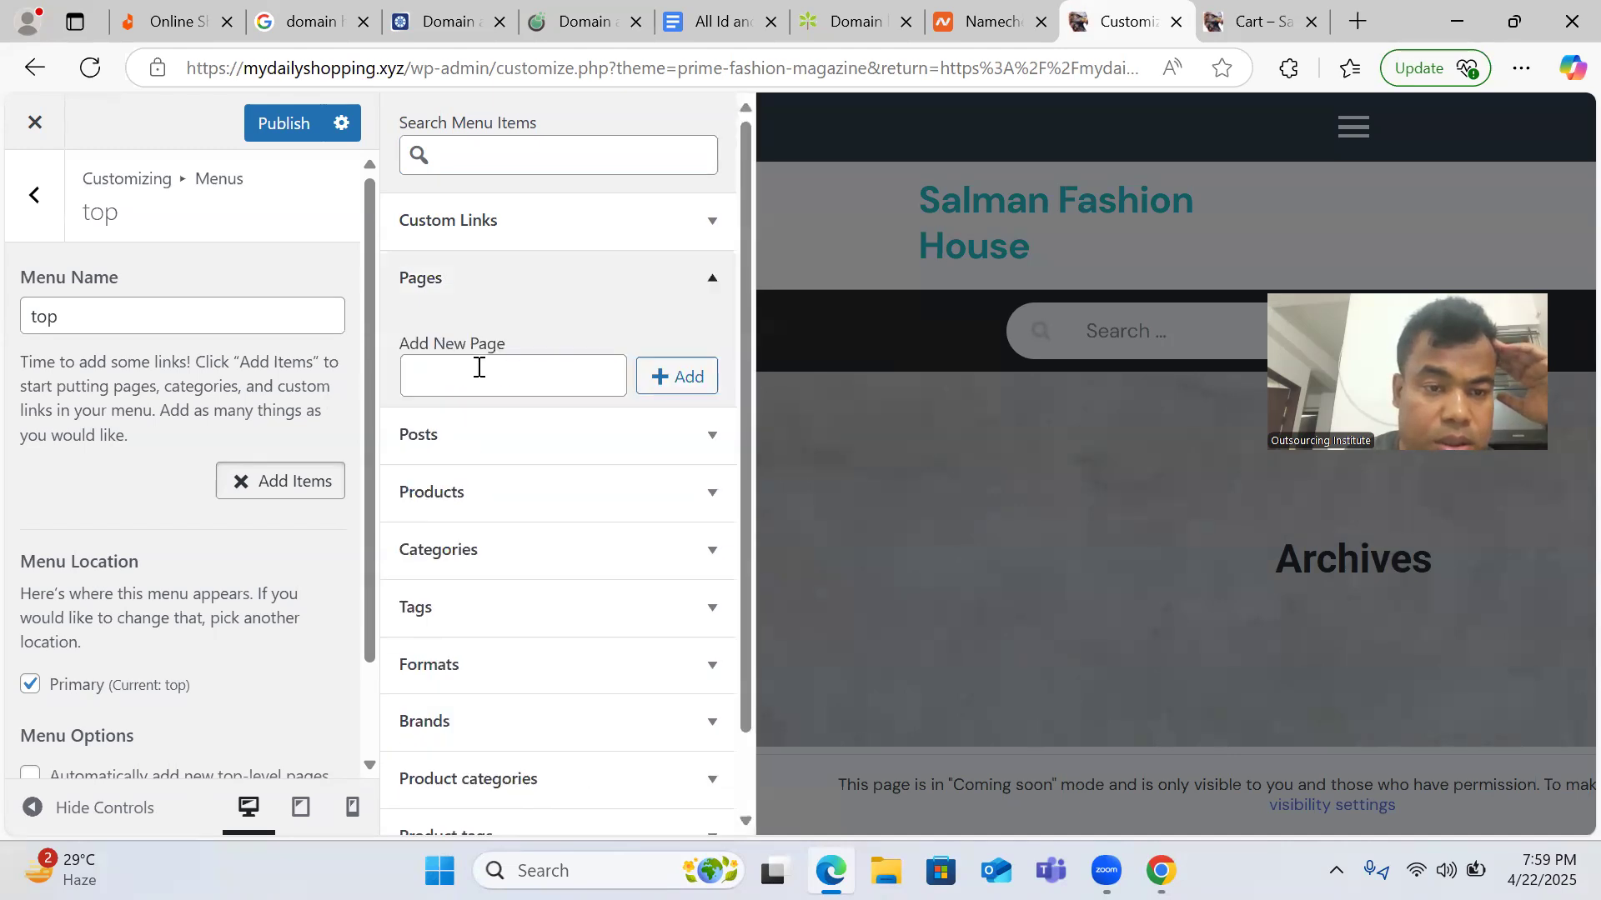
left_click(480, 367)
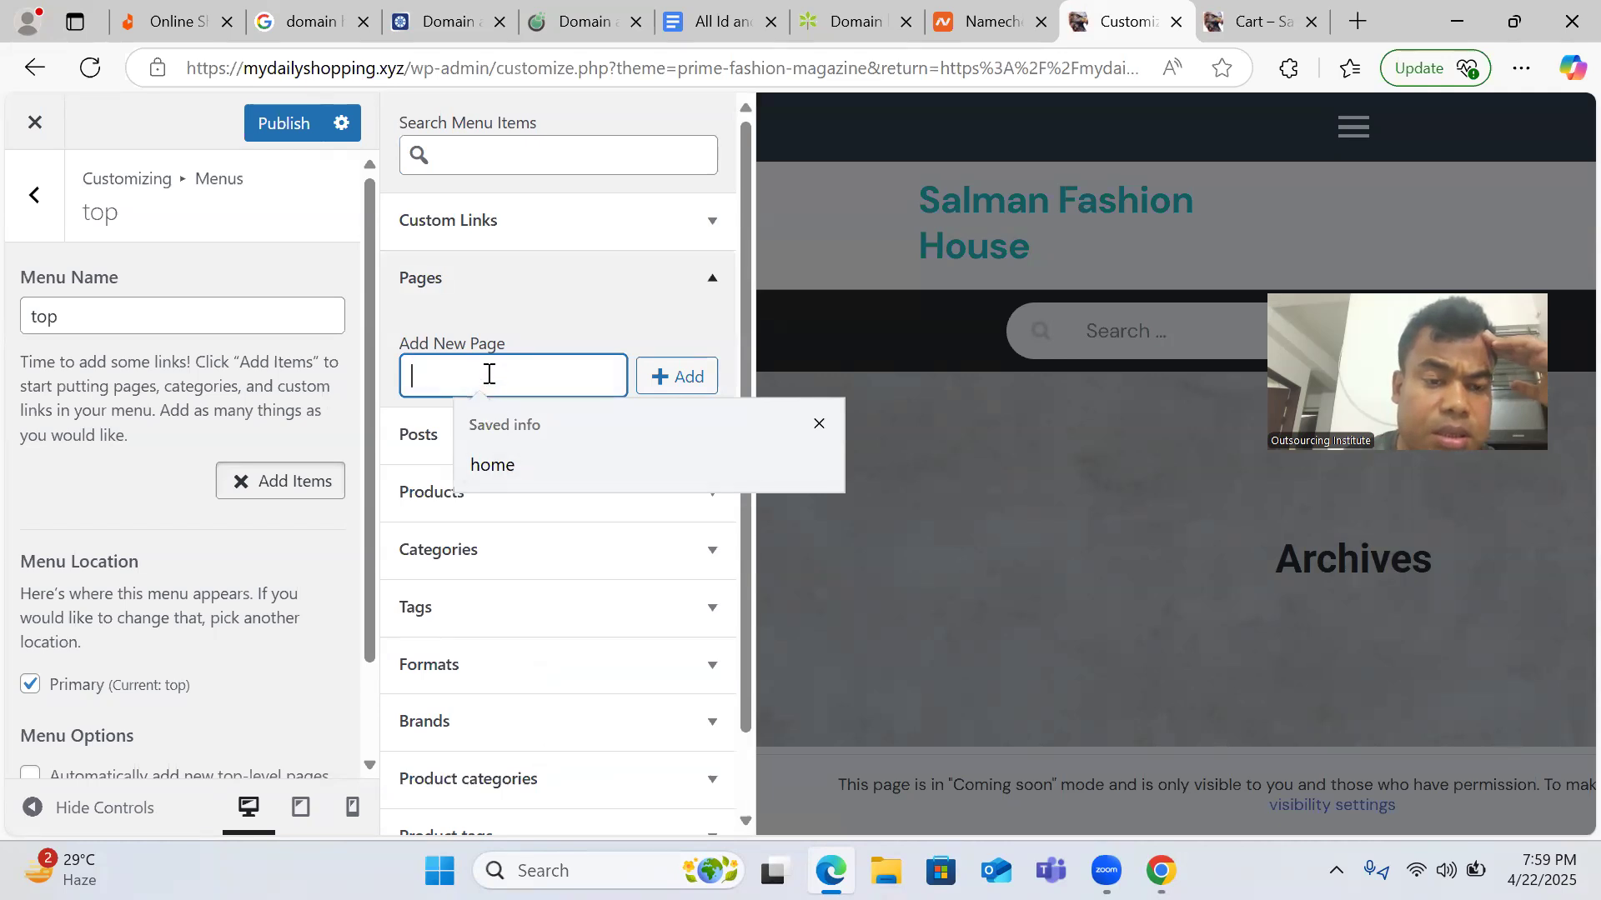
left_click(500, 466)
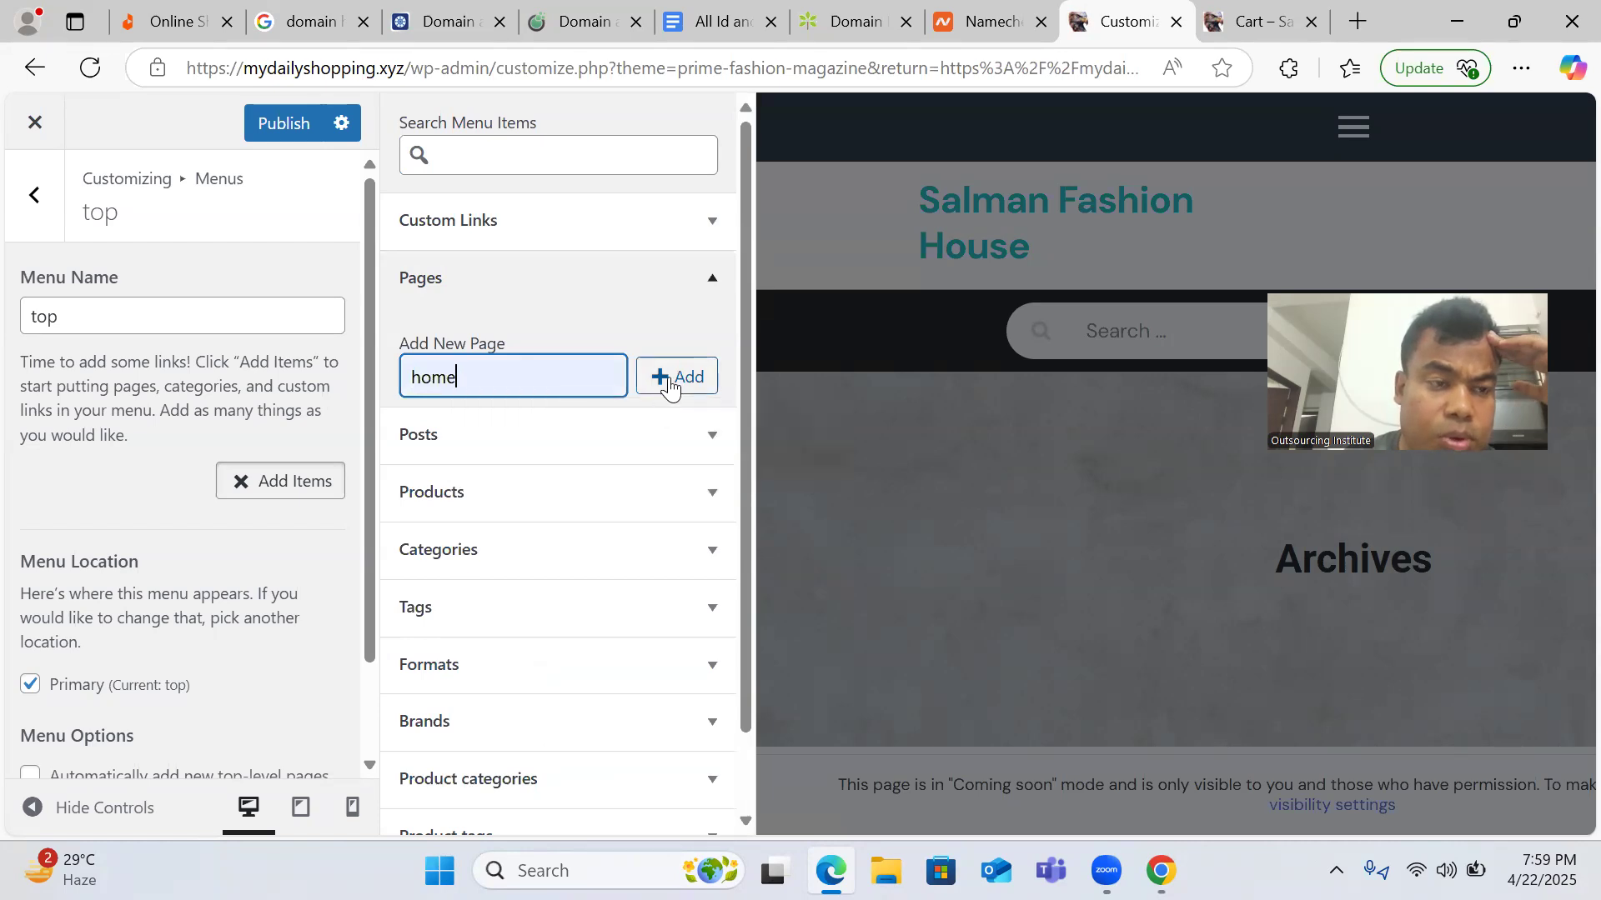
double_click(499, 382)
type("about us")
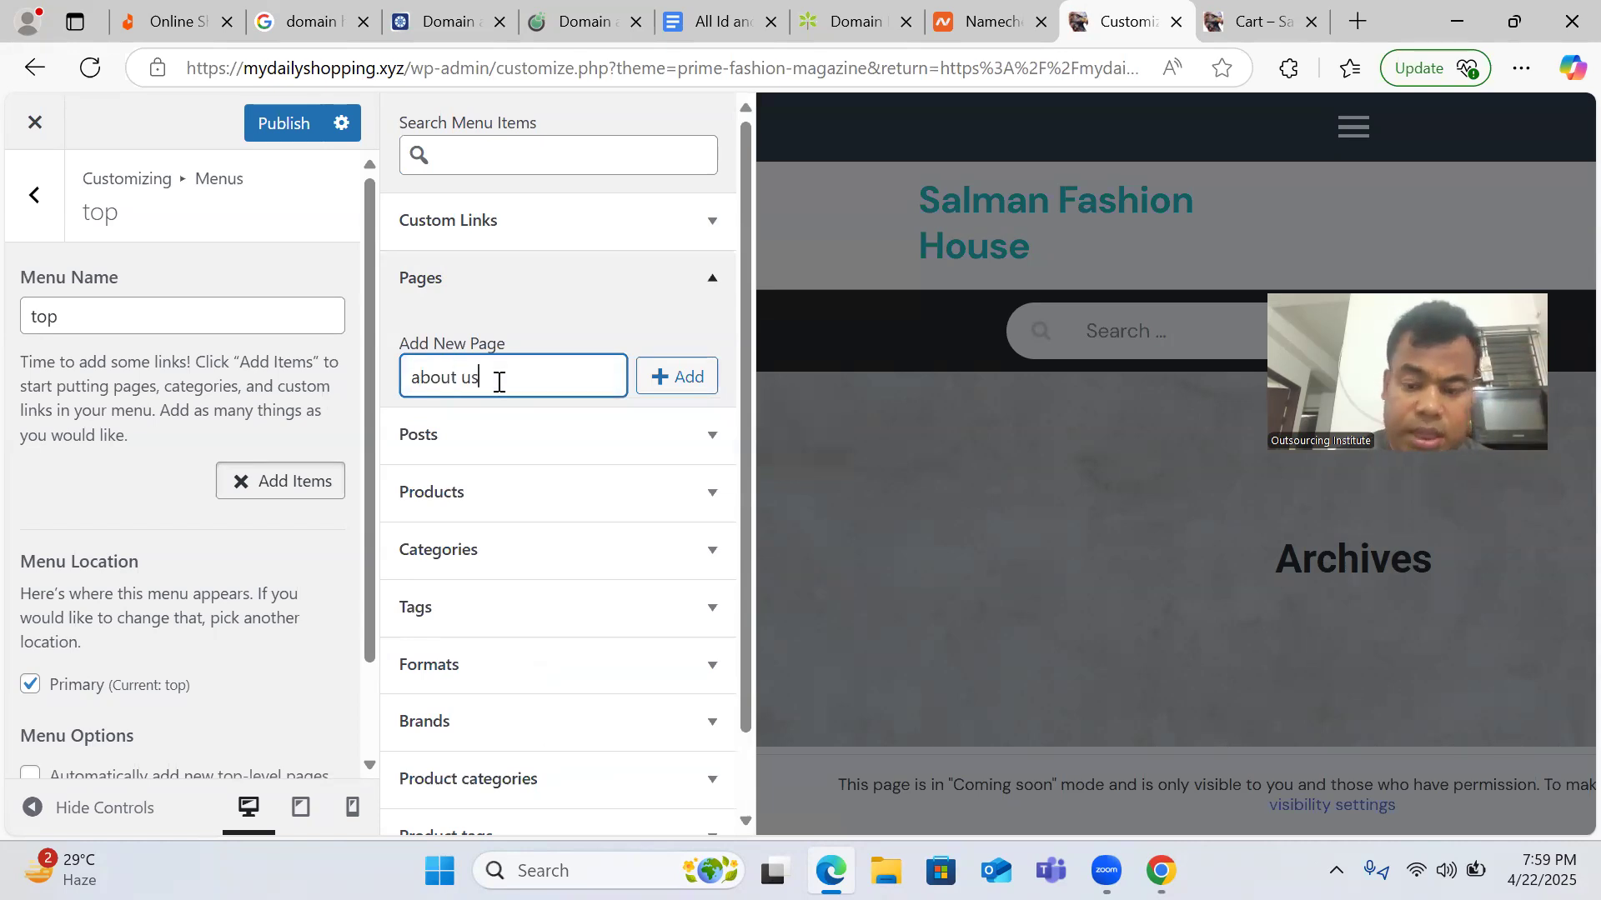
key("BackSpace")
key("BackSpace")
key("BackSpace")
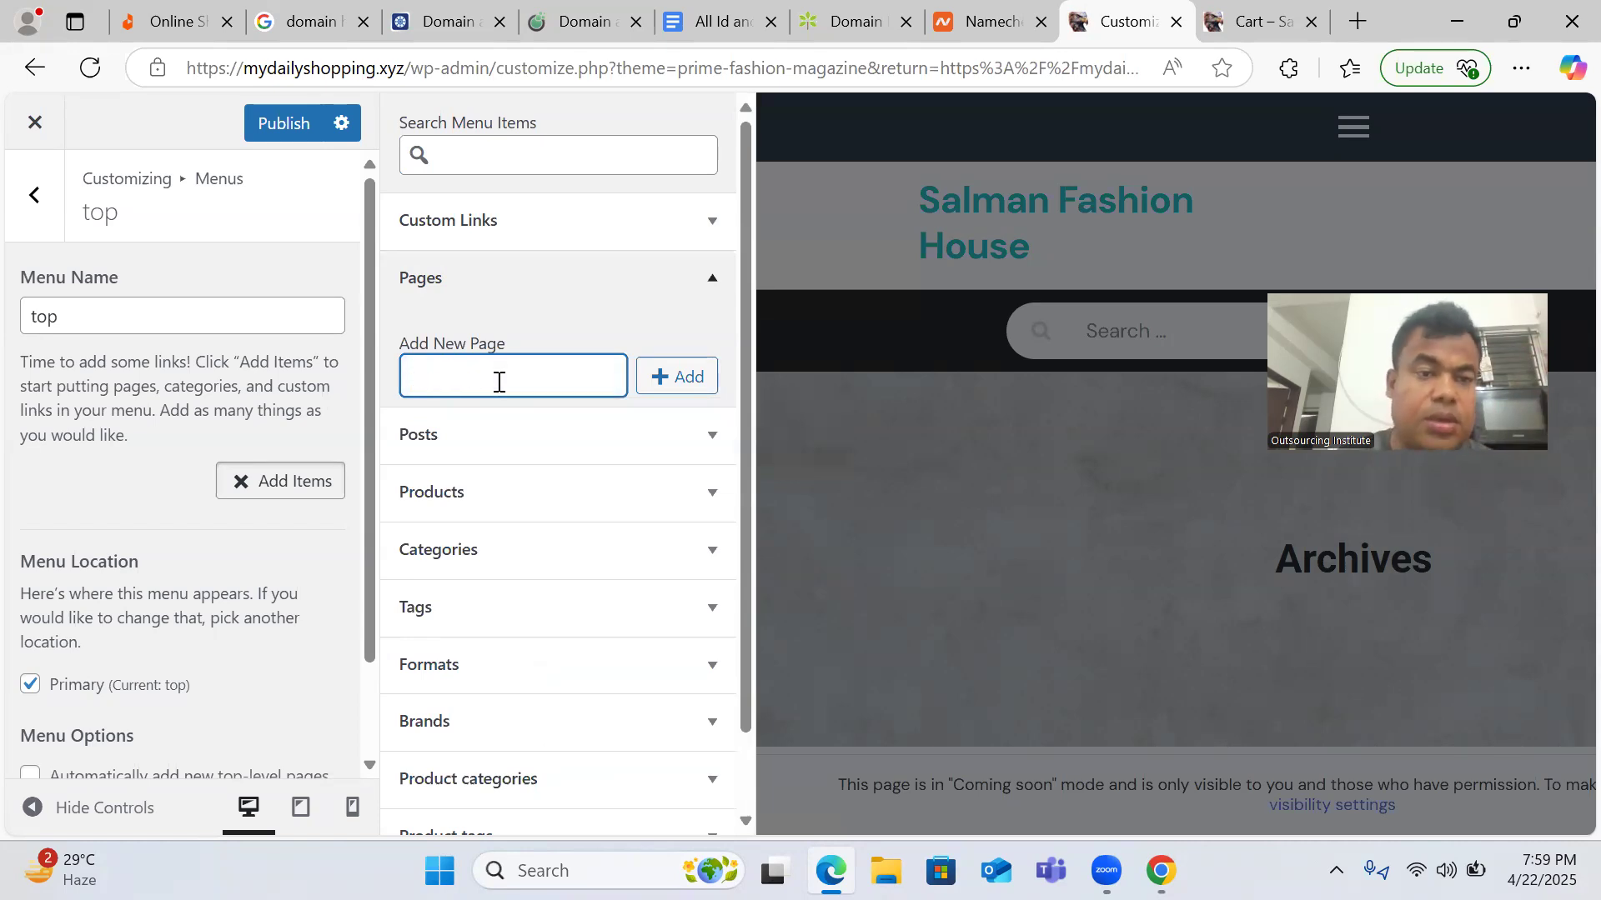
left_click(711, 280)
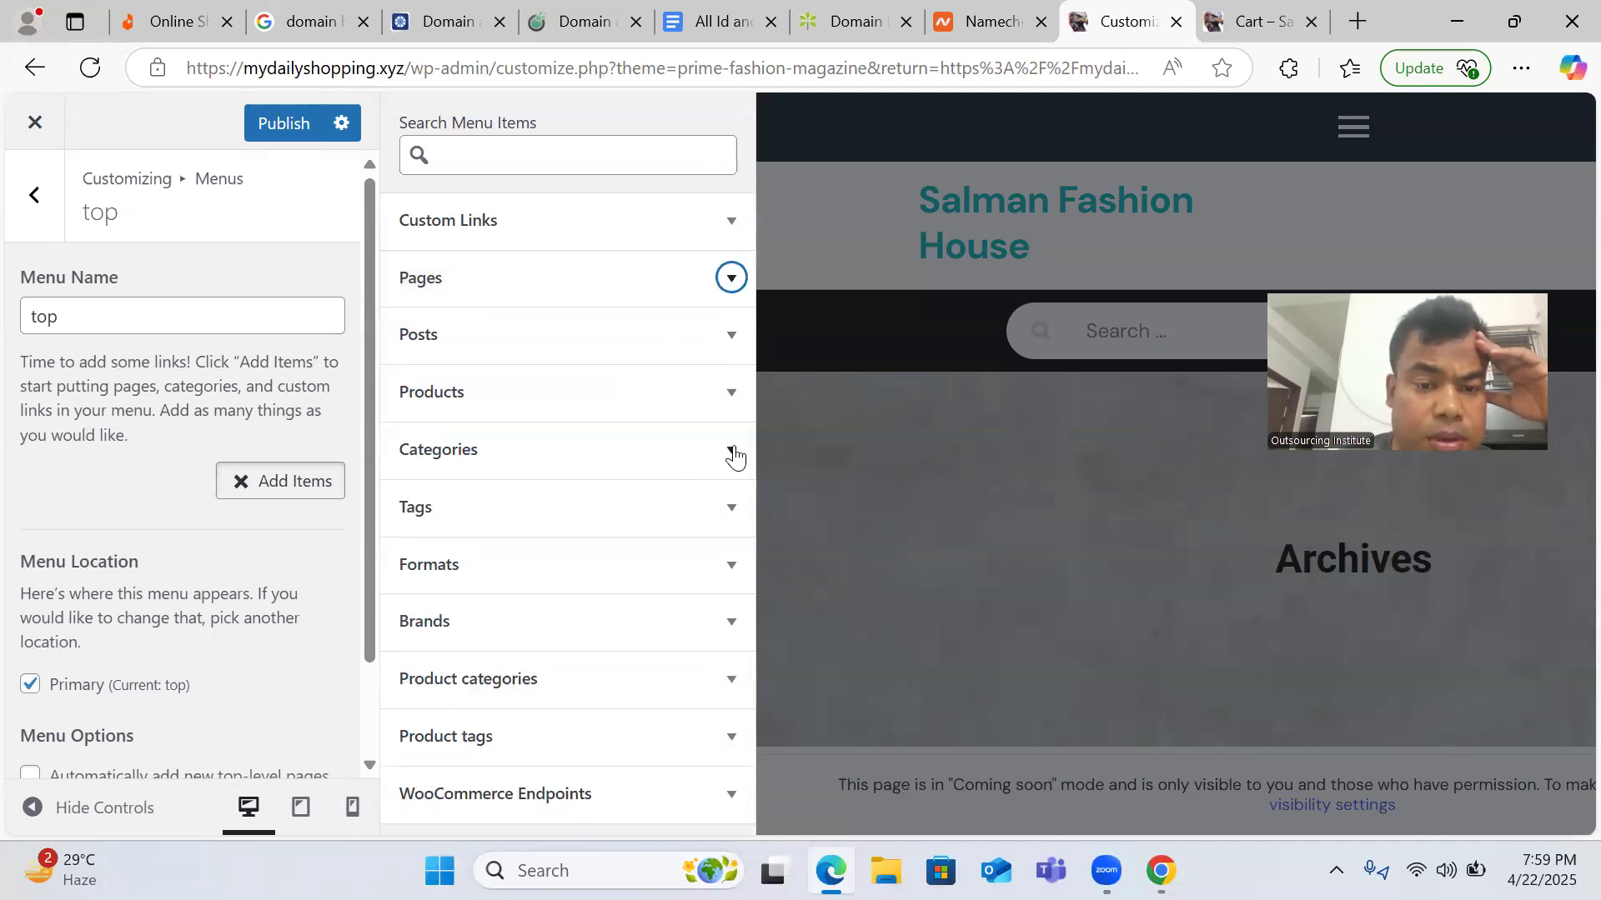
Browse Categories, Tags and Product Categories, then close the Customizer discarding the unsaved menu
left_click(728, 454)
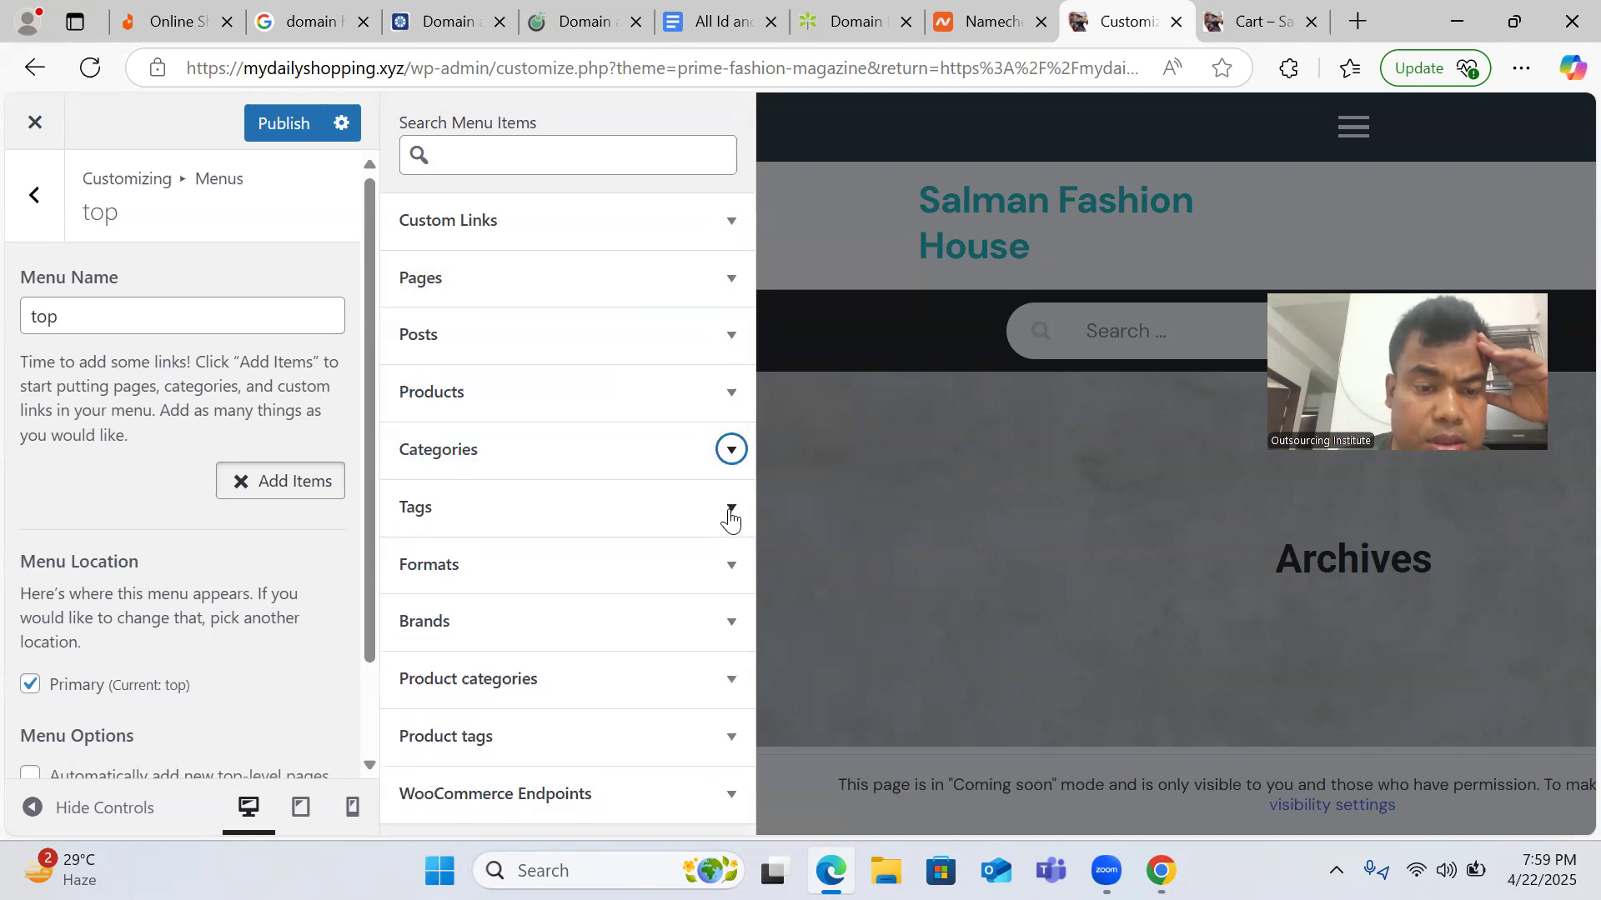
left_click(731, 510)
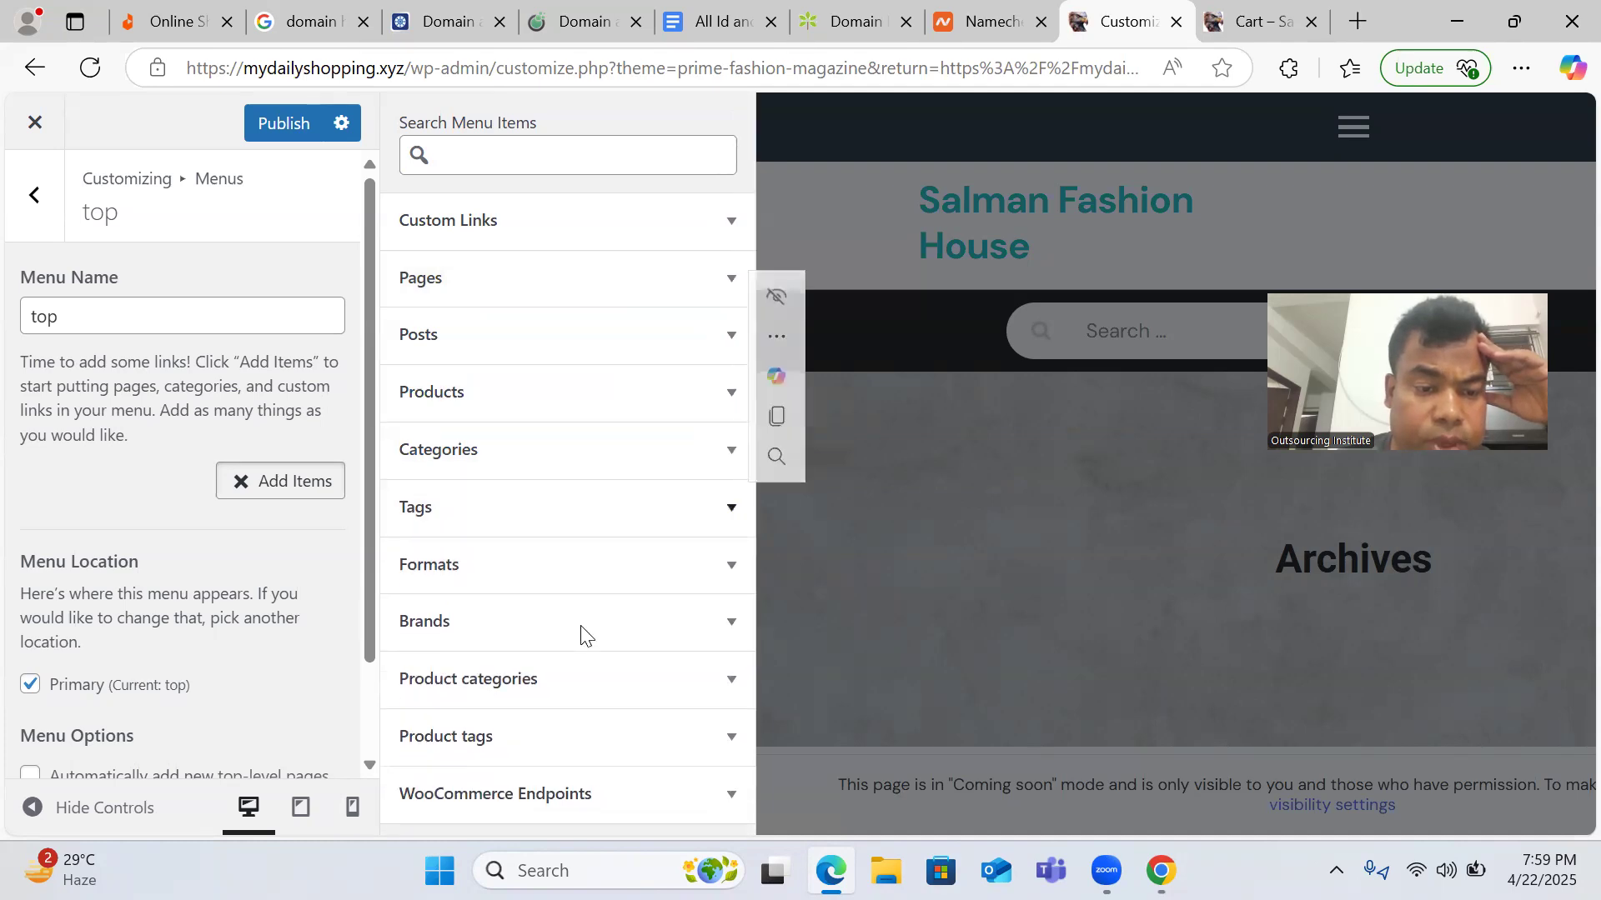
left_click(728, 682)
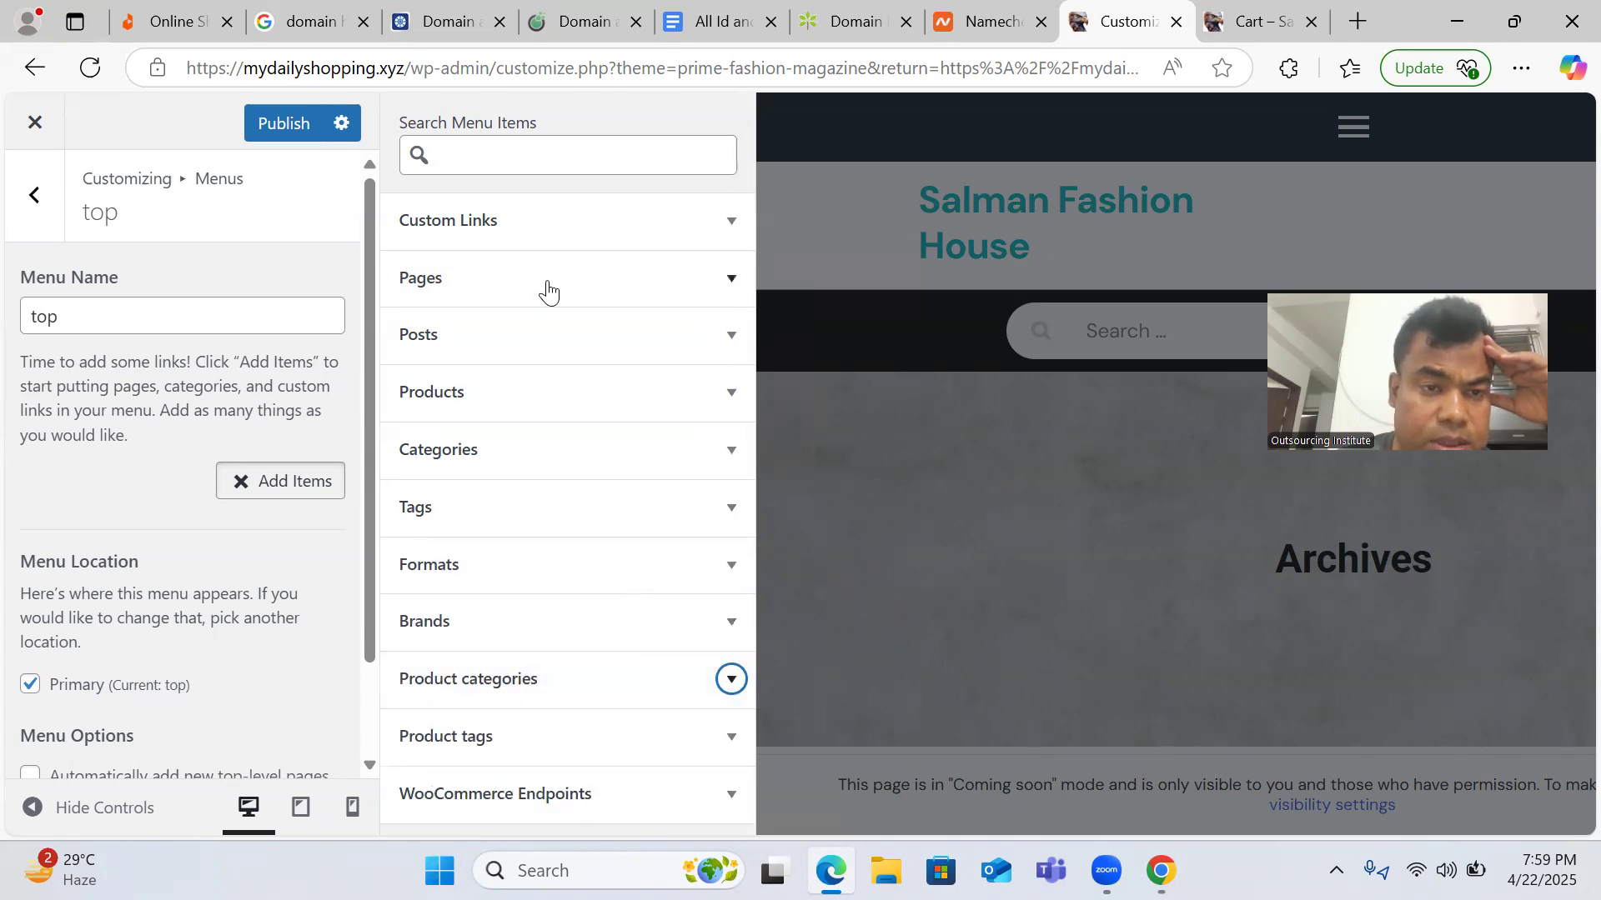
left_click(454, 291)
left_click(446, 292)
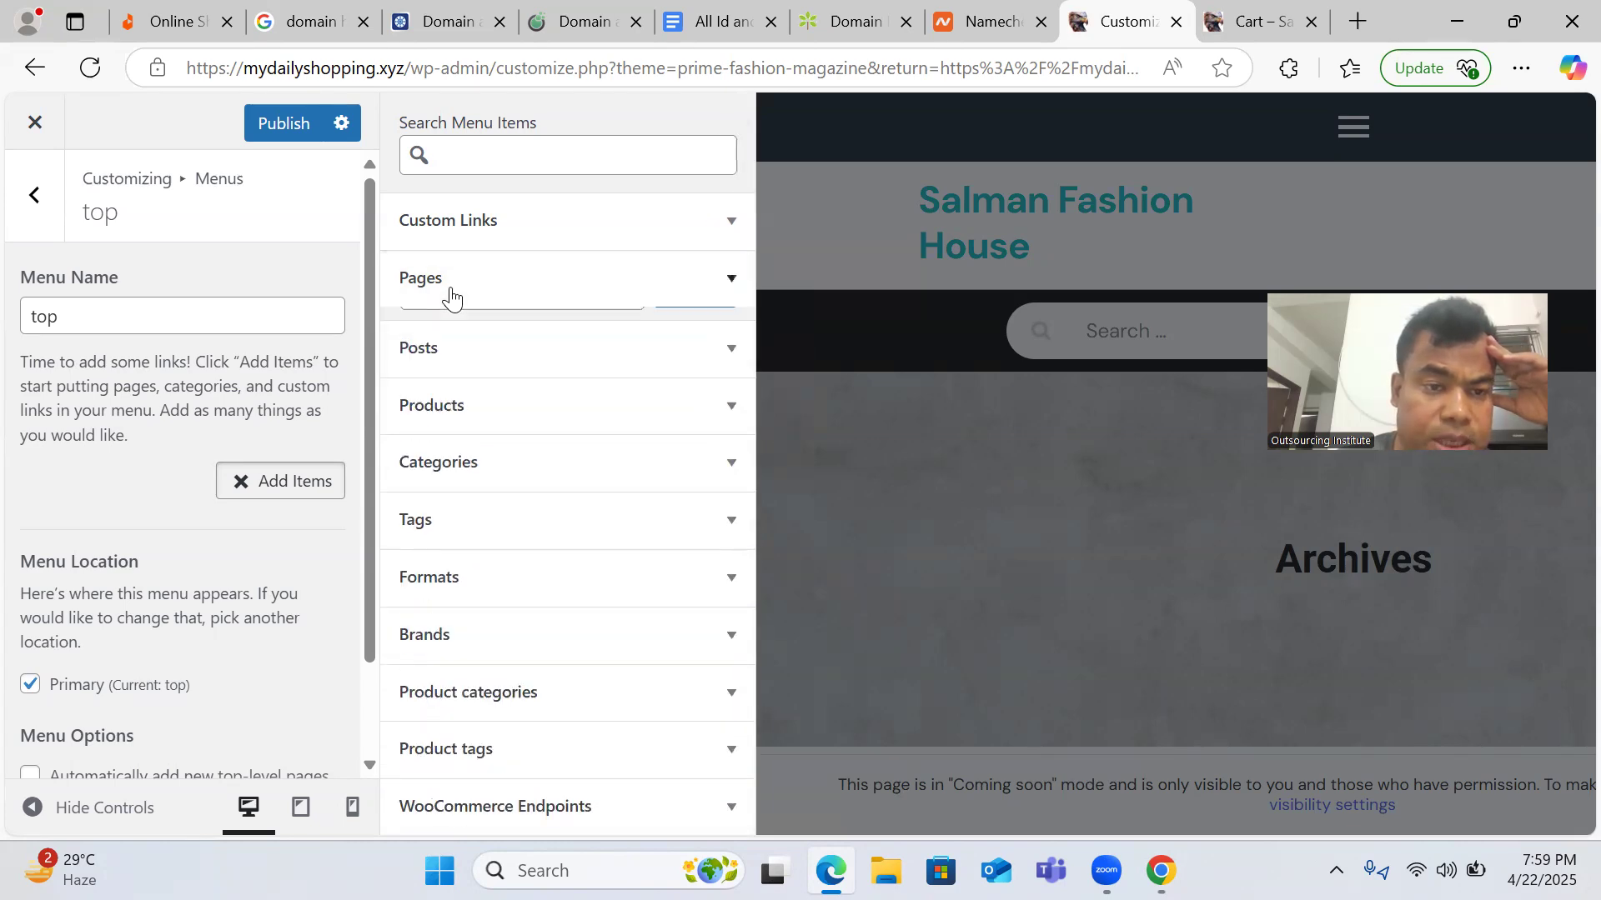
left_click(444, 288)
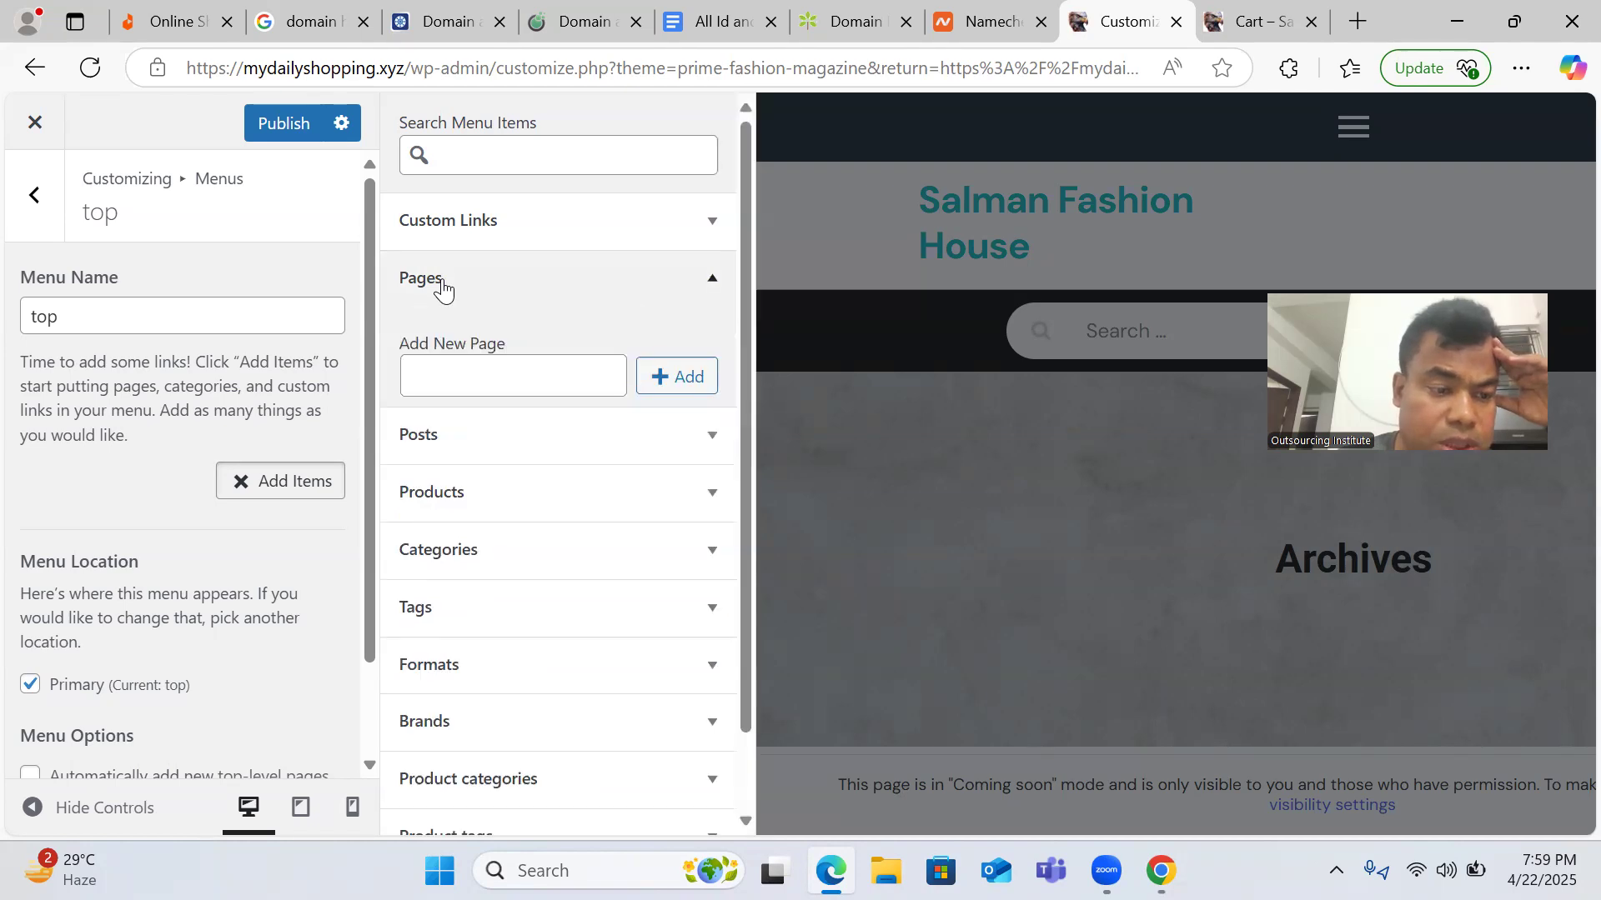
scroll(205, 567, "down", 2)
scroll(198, 583, "up", 2)
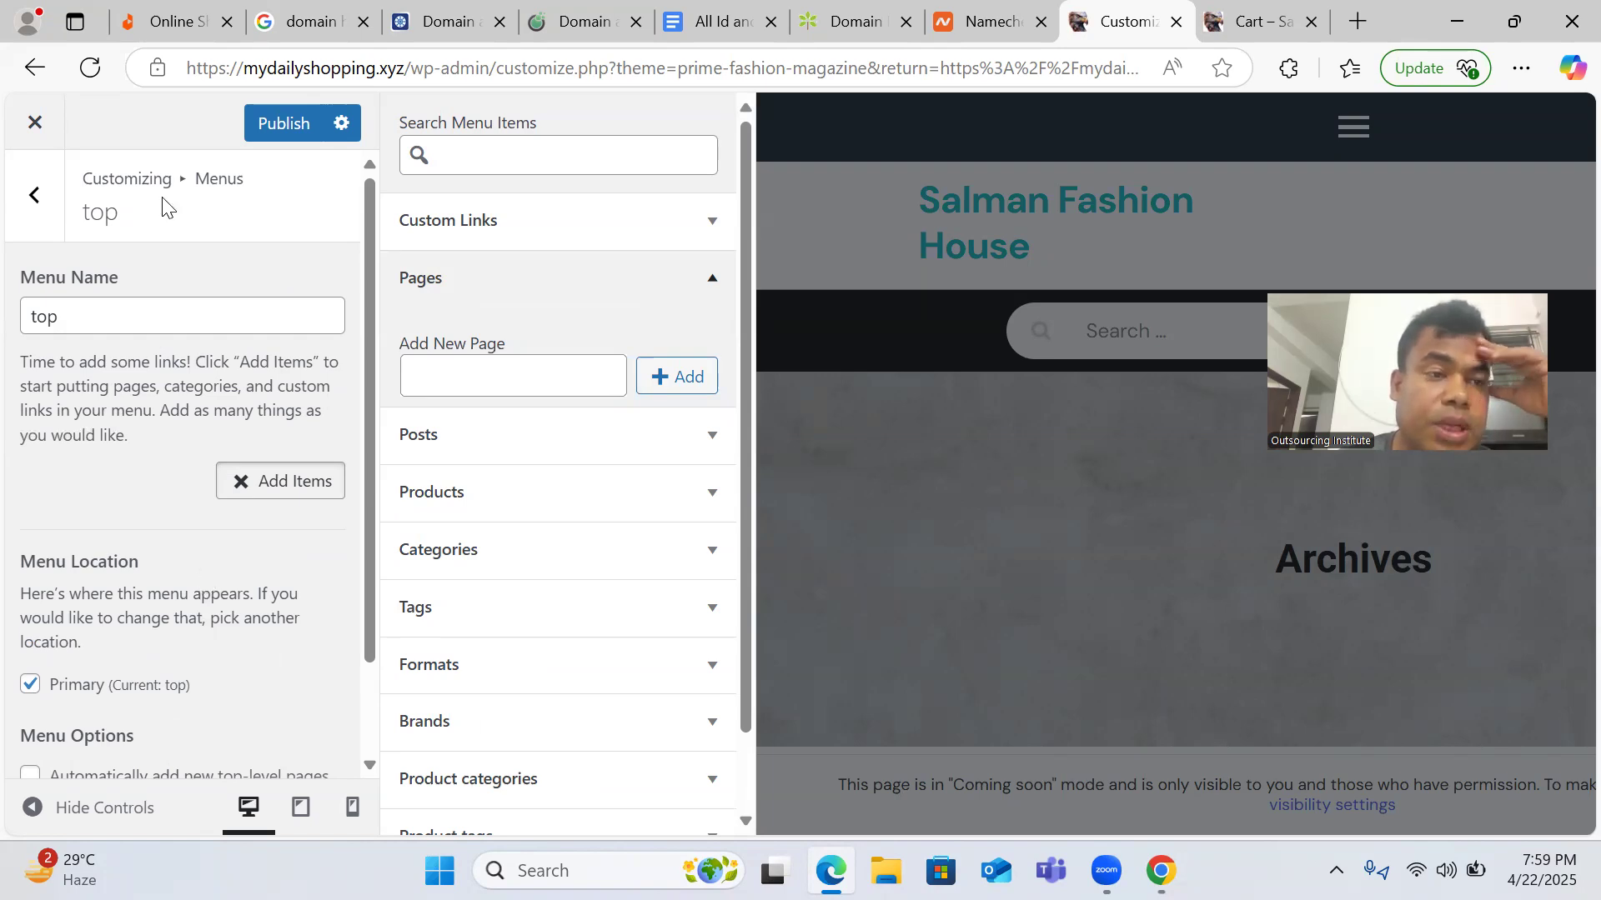
left_click(35, 122)
left_click(905, 232)
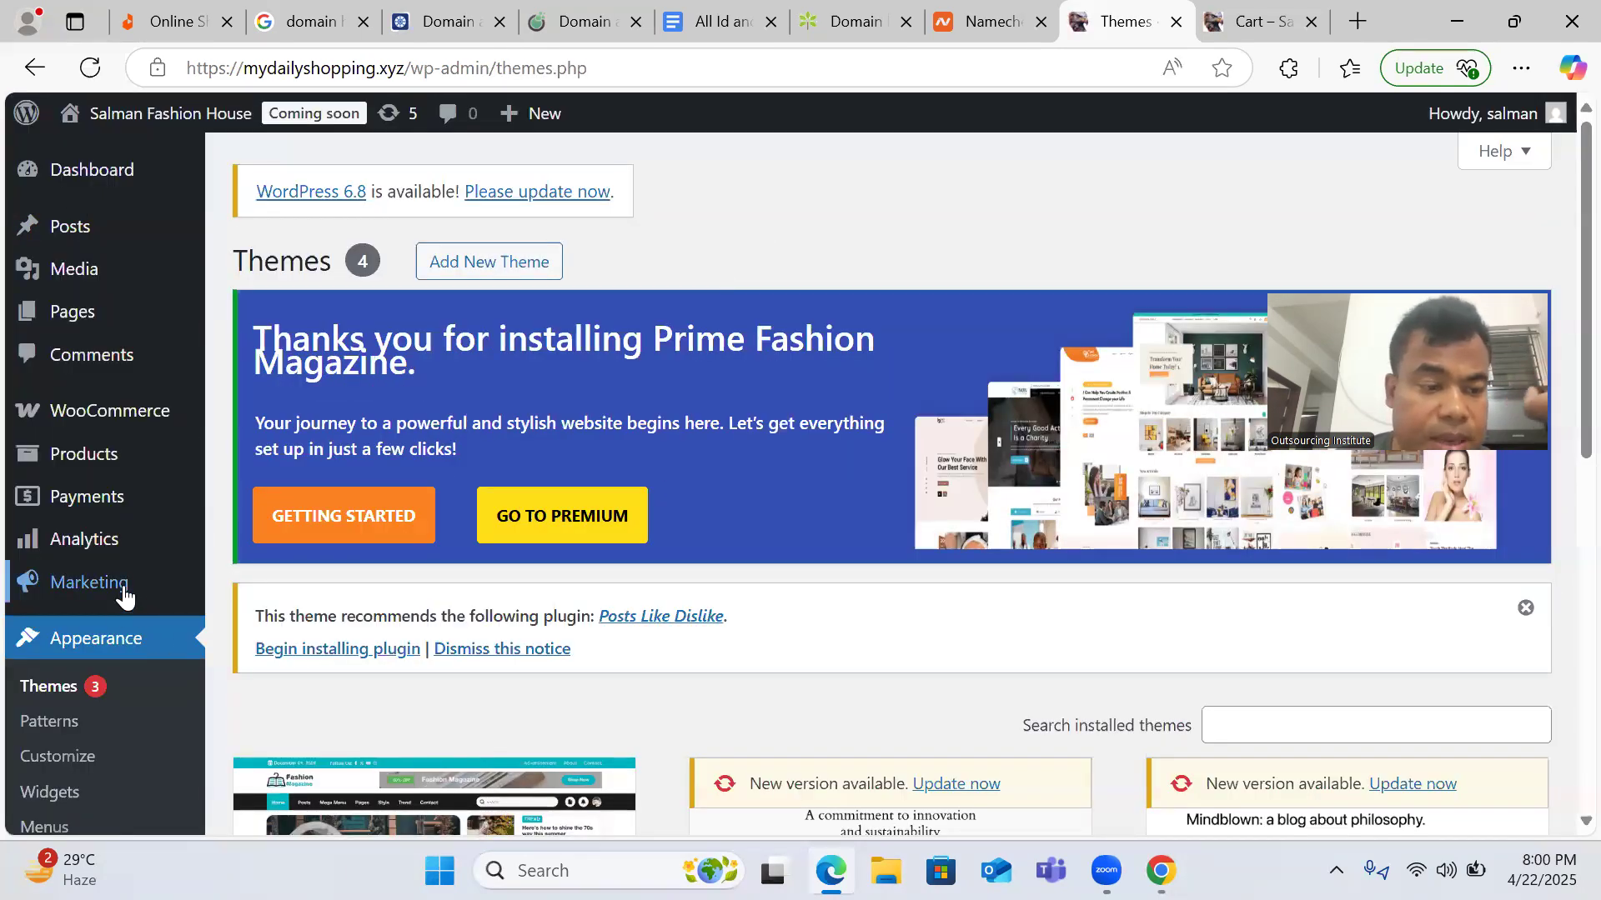
Go to Themes > Add New and search the theme directory for 'shopping cart'
left_click(102, 655)
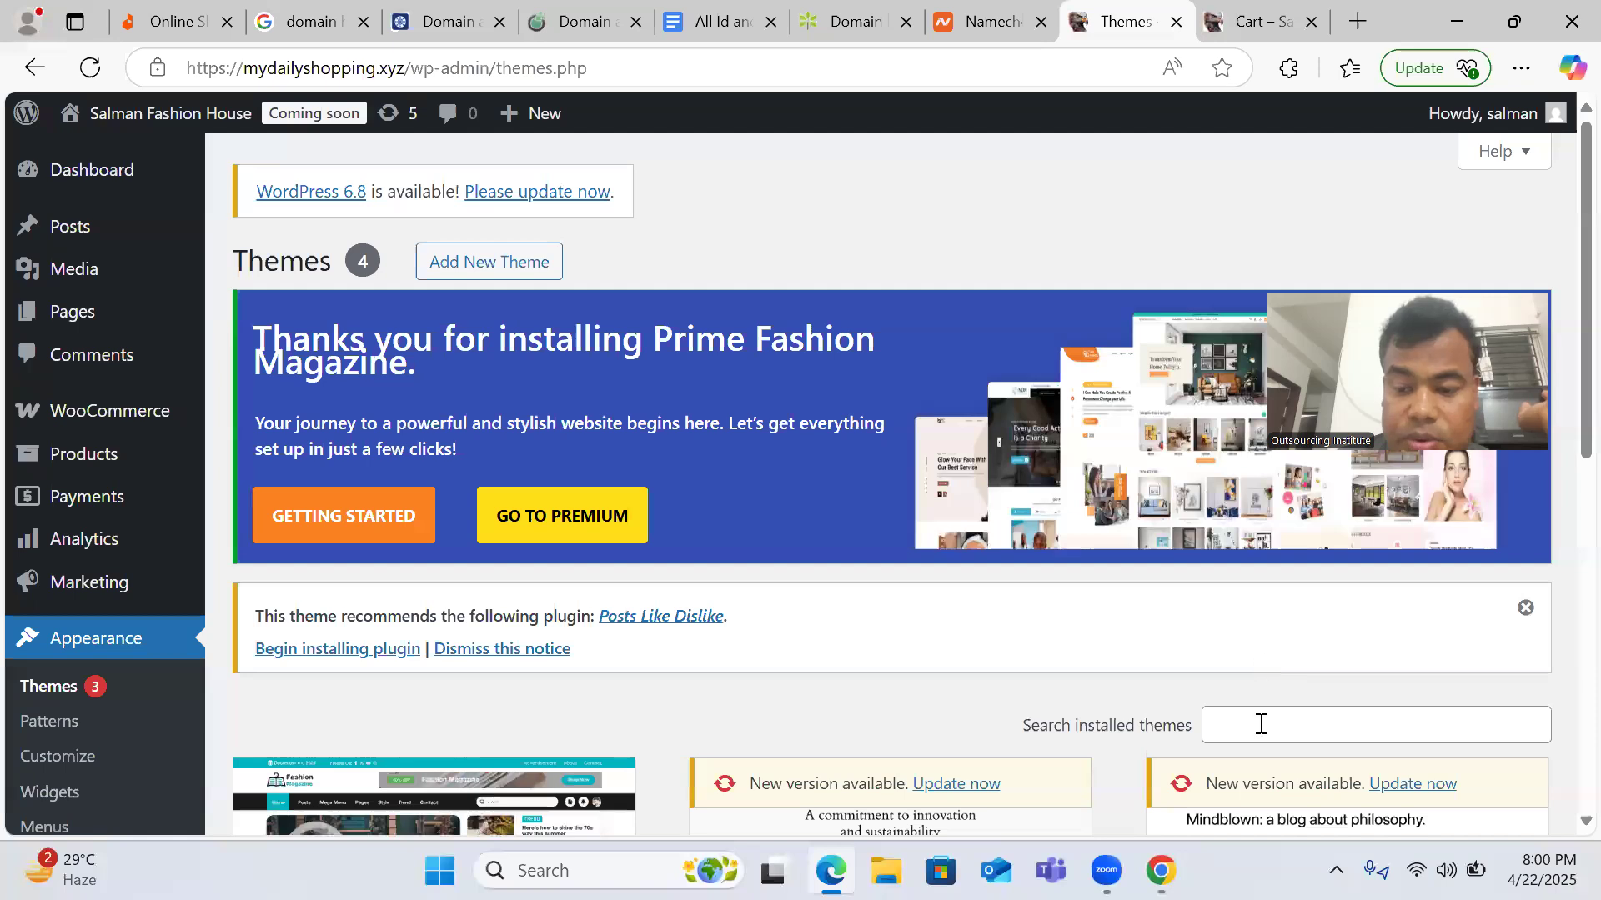
left_click(486, 265)
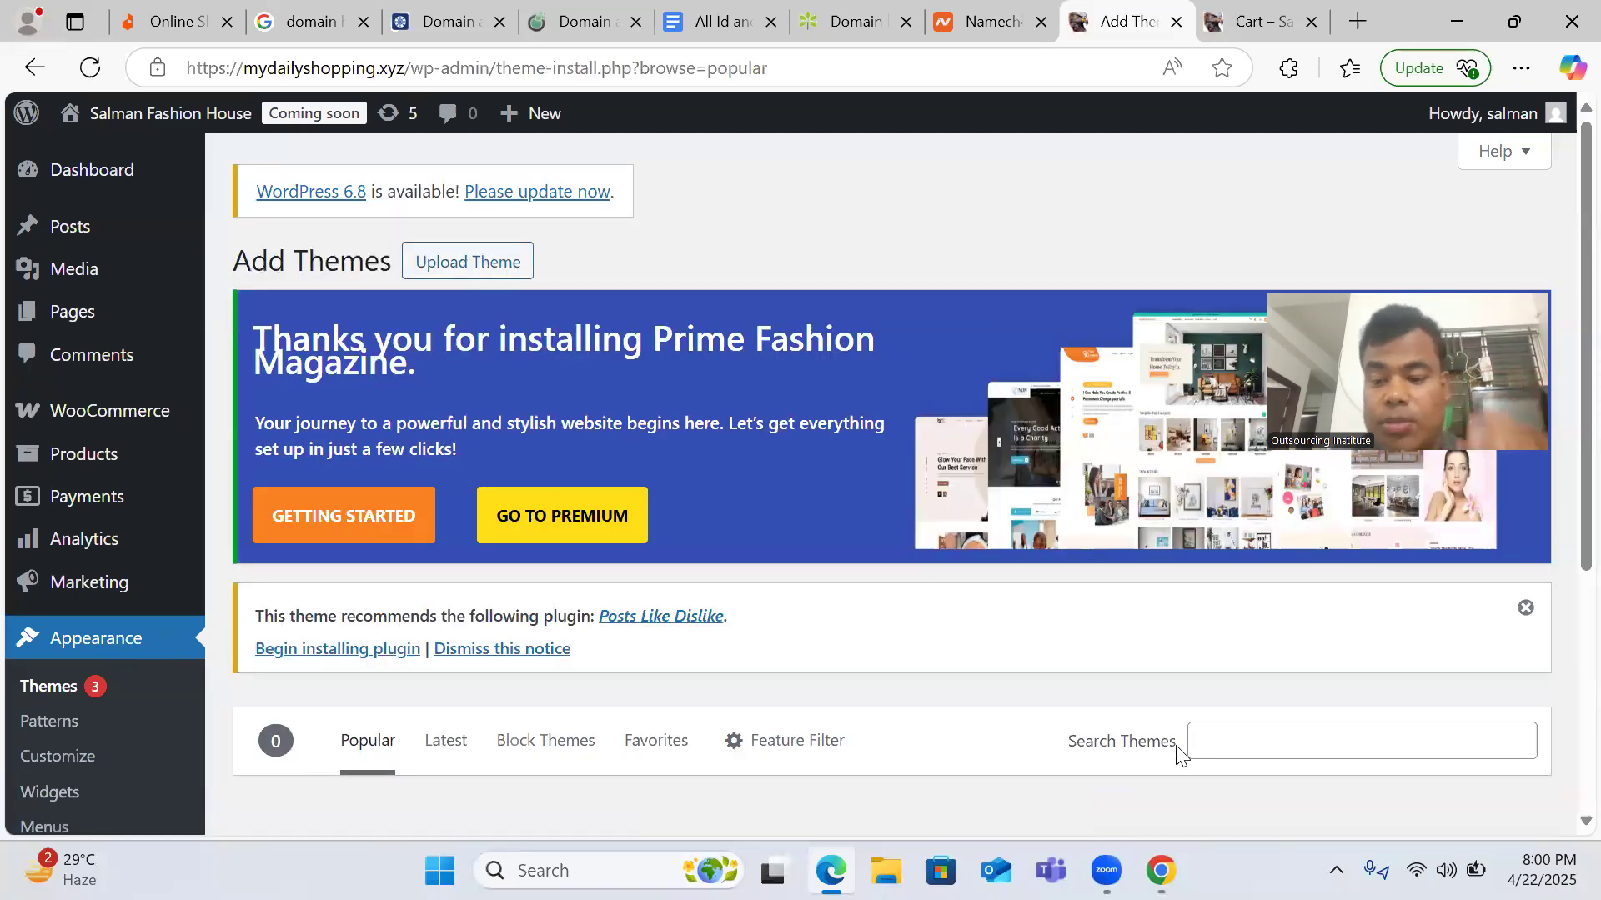
left_click(1226, 744)
type("shopping cart")
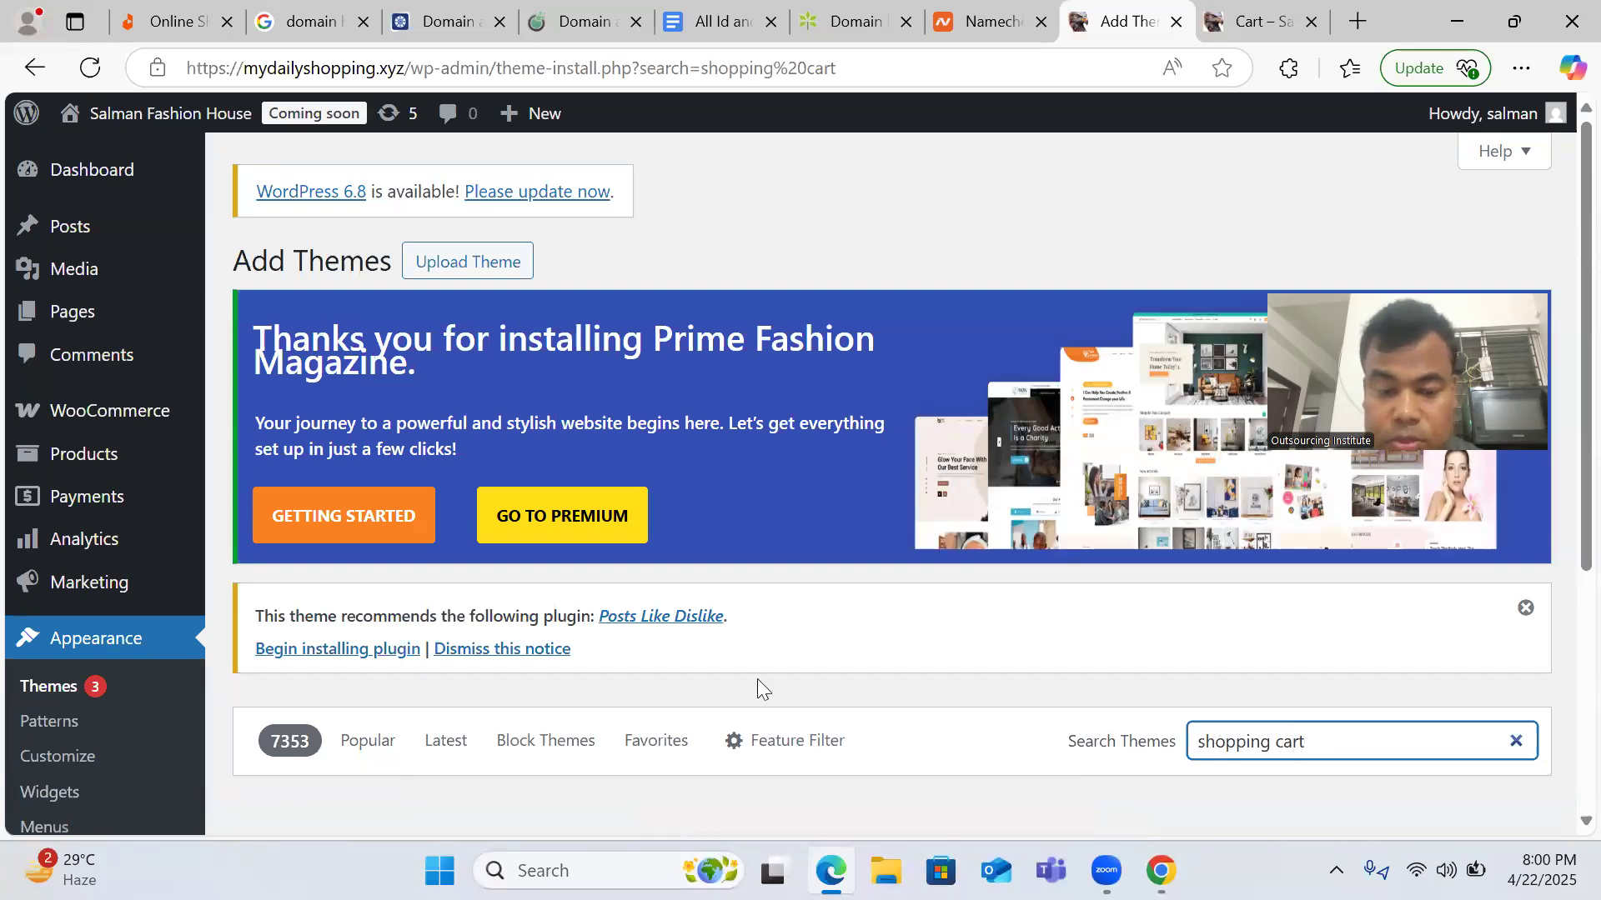
triple_click(1206, 667)
scroll(1354, 601, "down", 1)
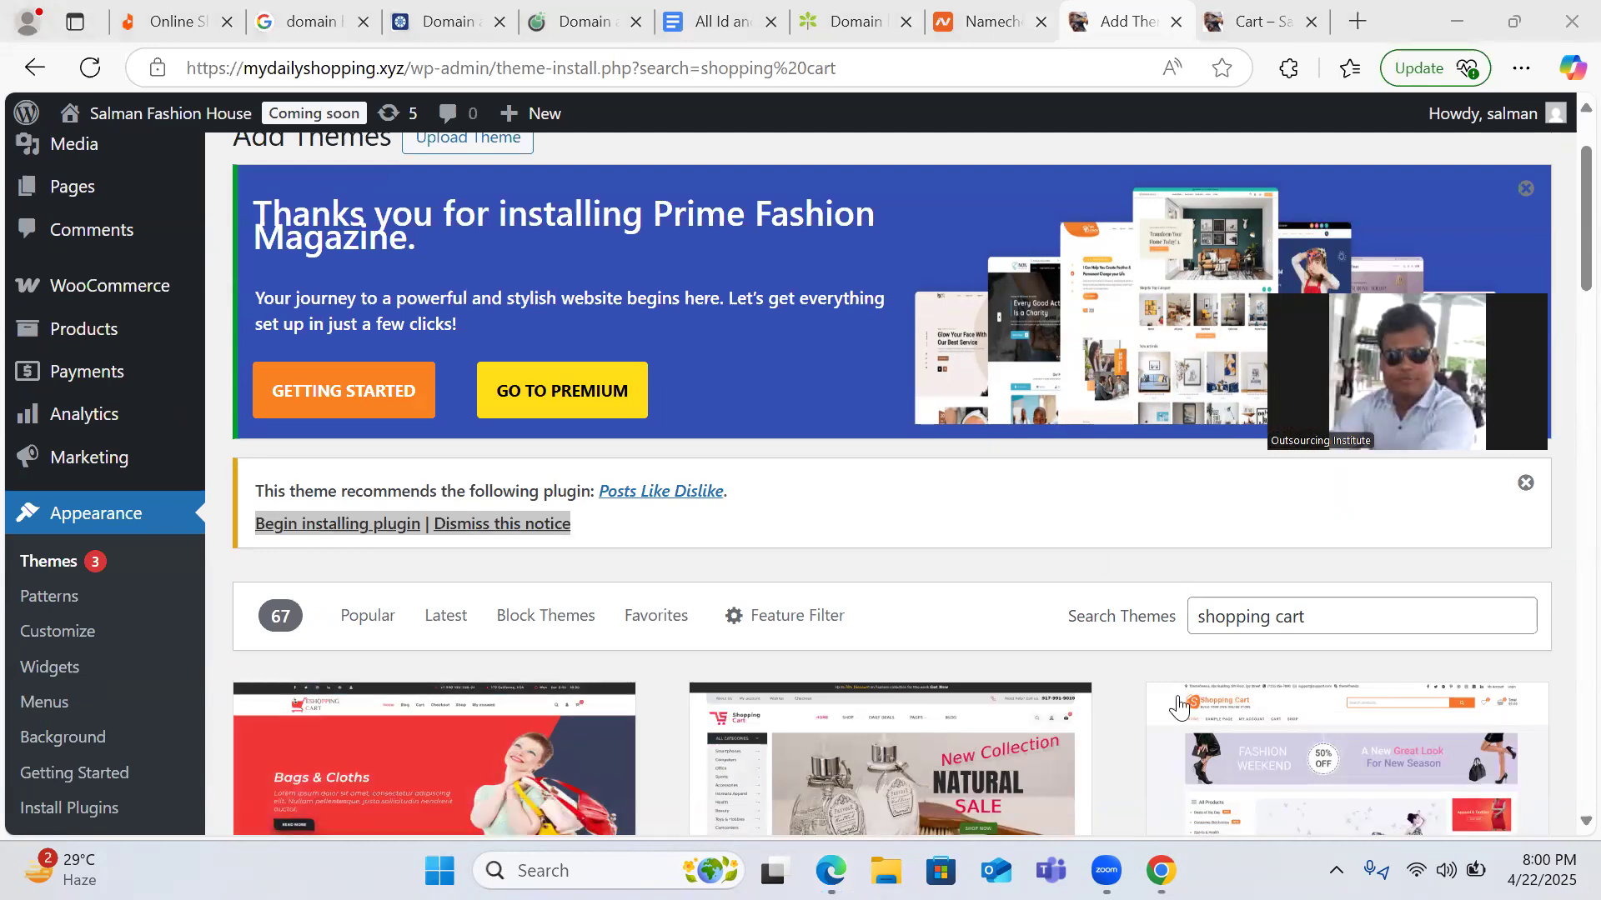
scroll(1176, 700, "down", 2)
Install and activate the ShoppingCart theme
left_click(1283, 620)
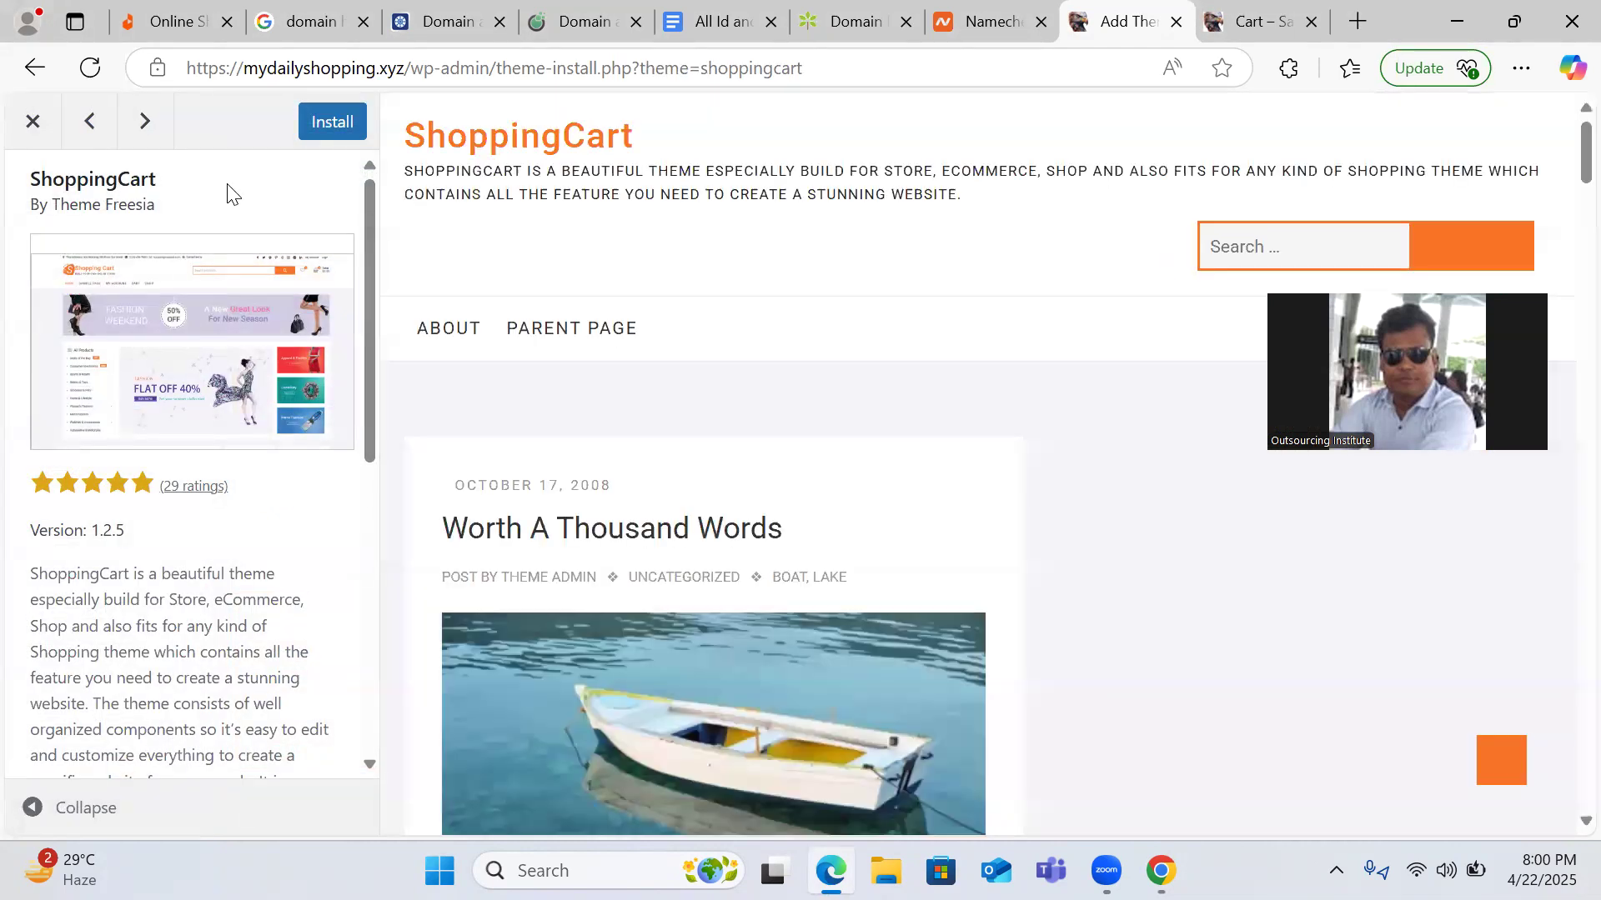
left_click(360, 143)
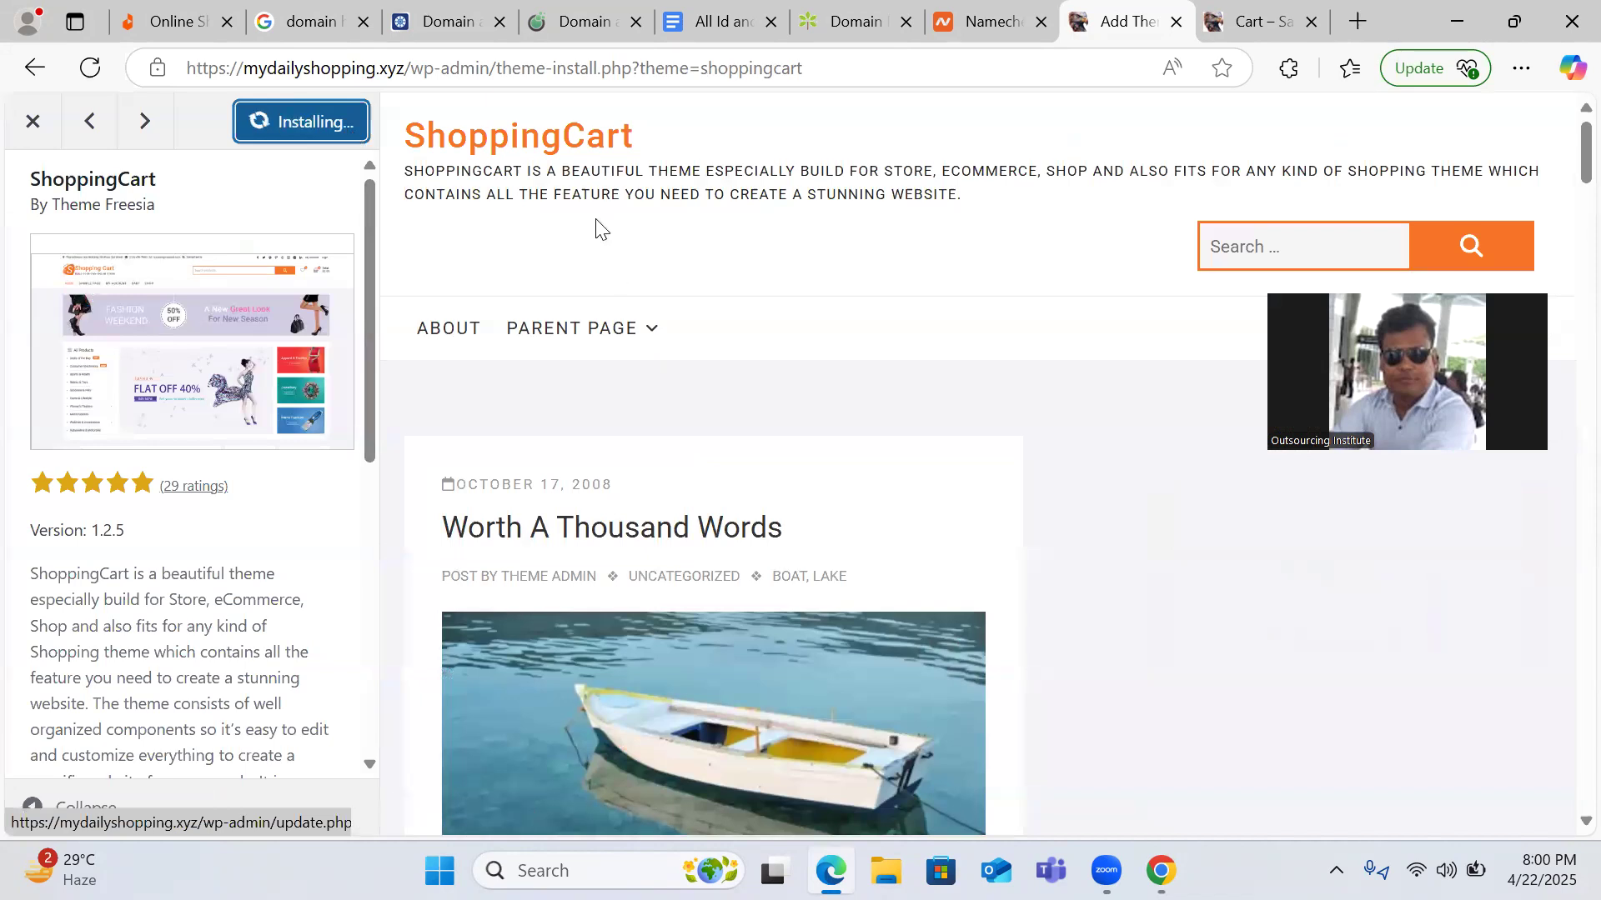
left_click(322, 125)
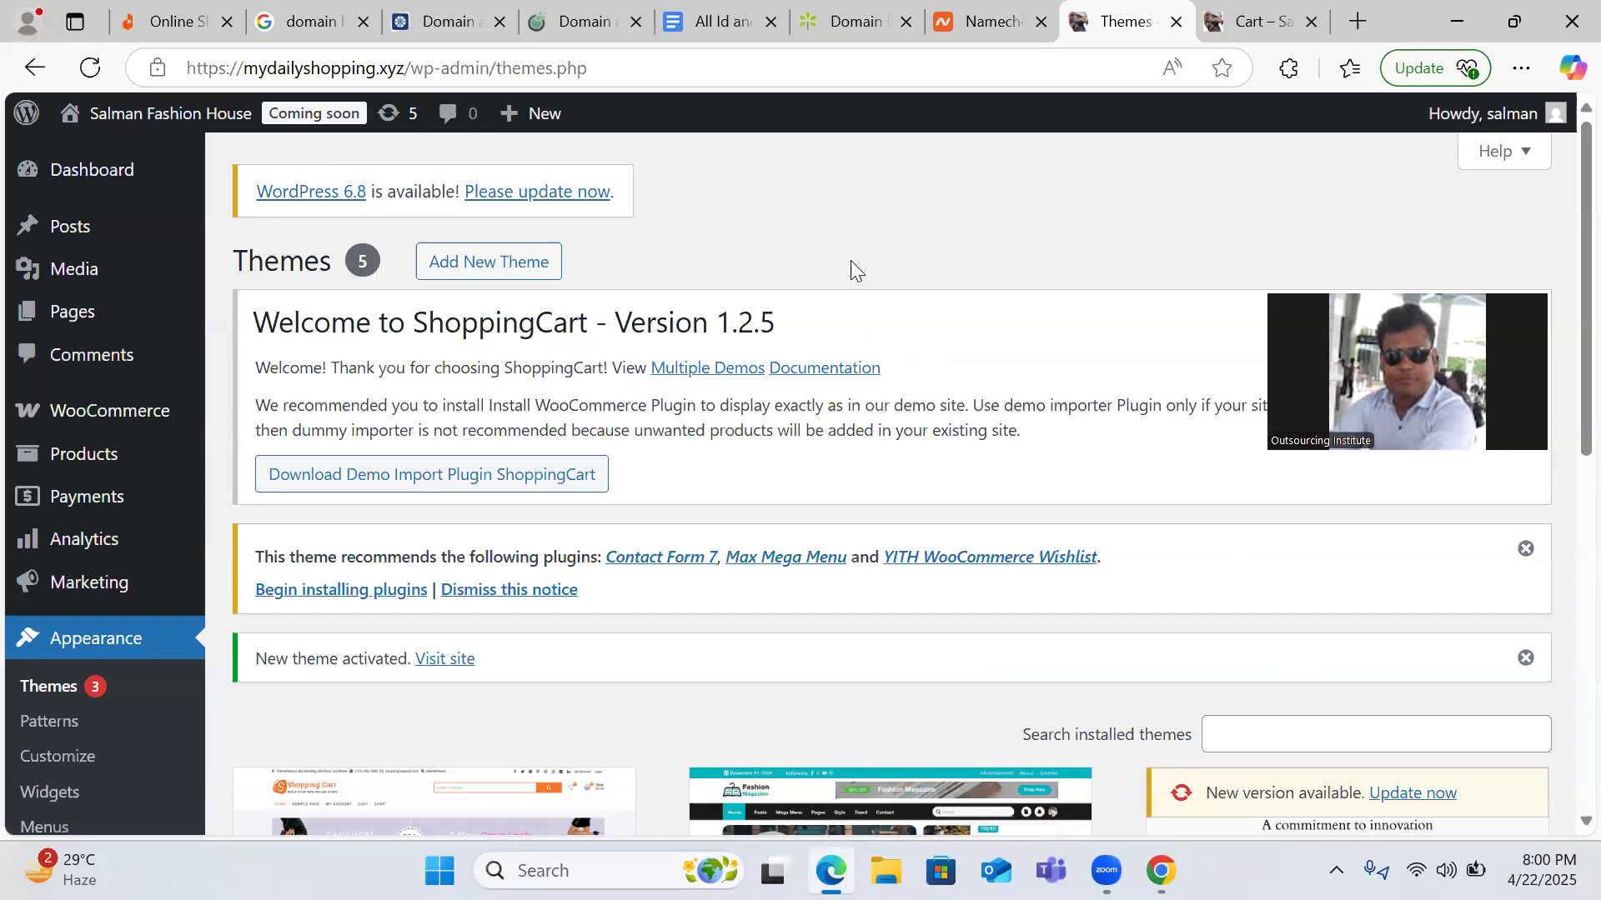
left_click(1250, 21)
left_click(90, 67)
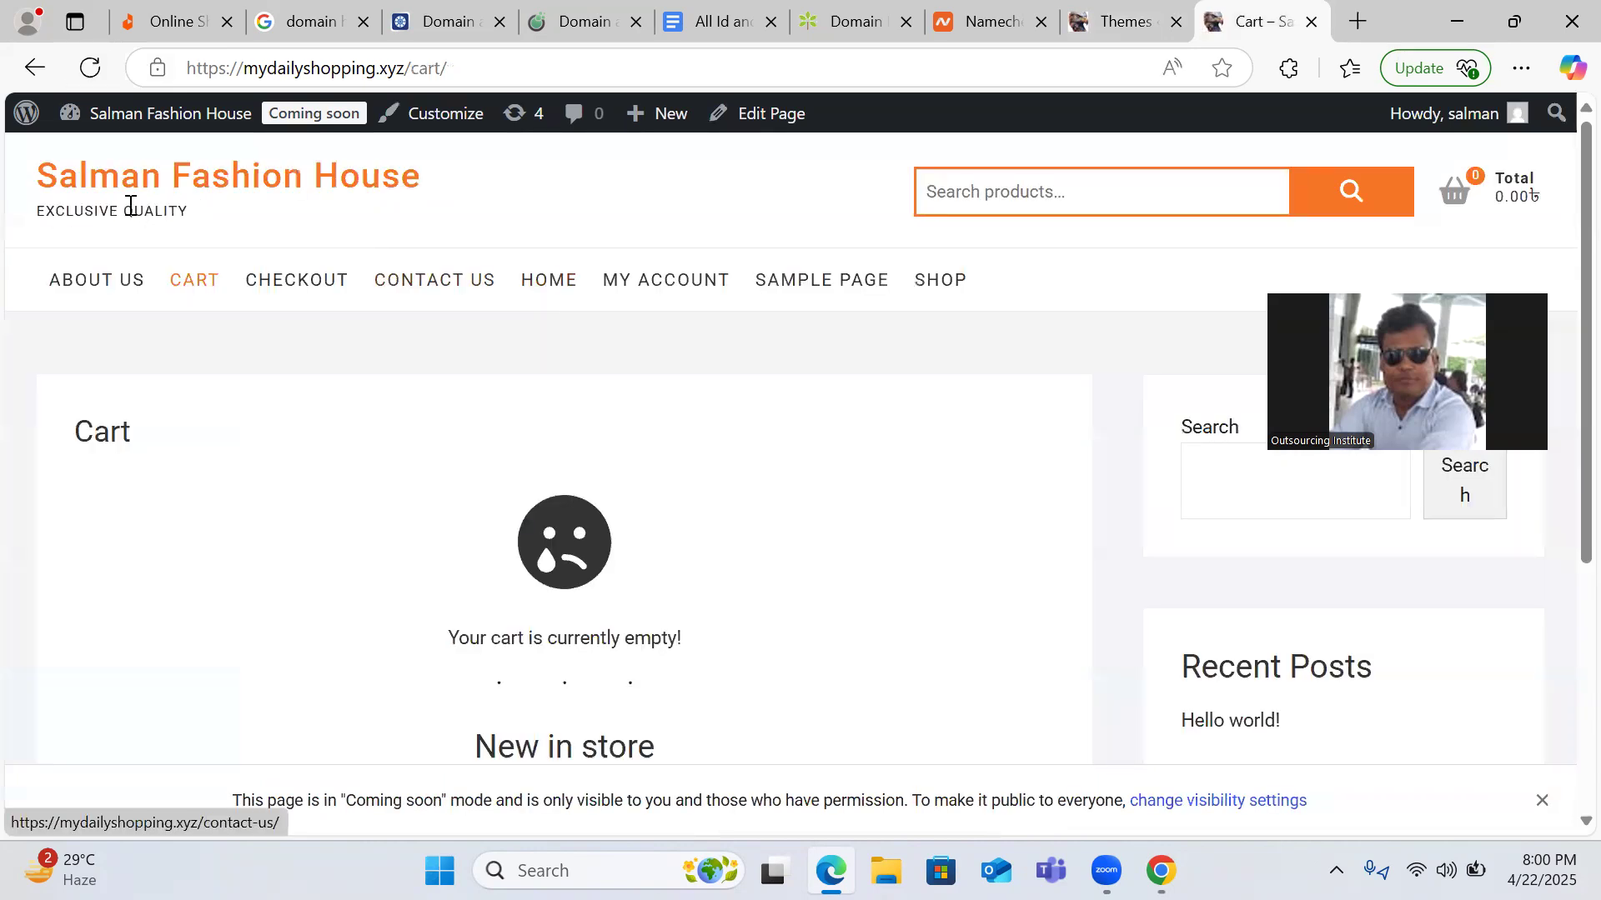
scroll(649, 401, "down", 5)
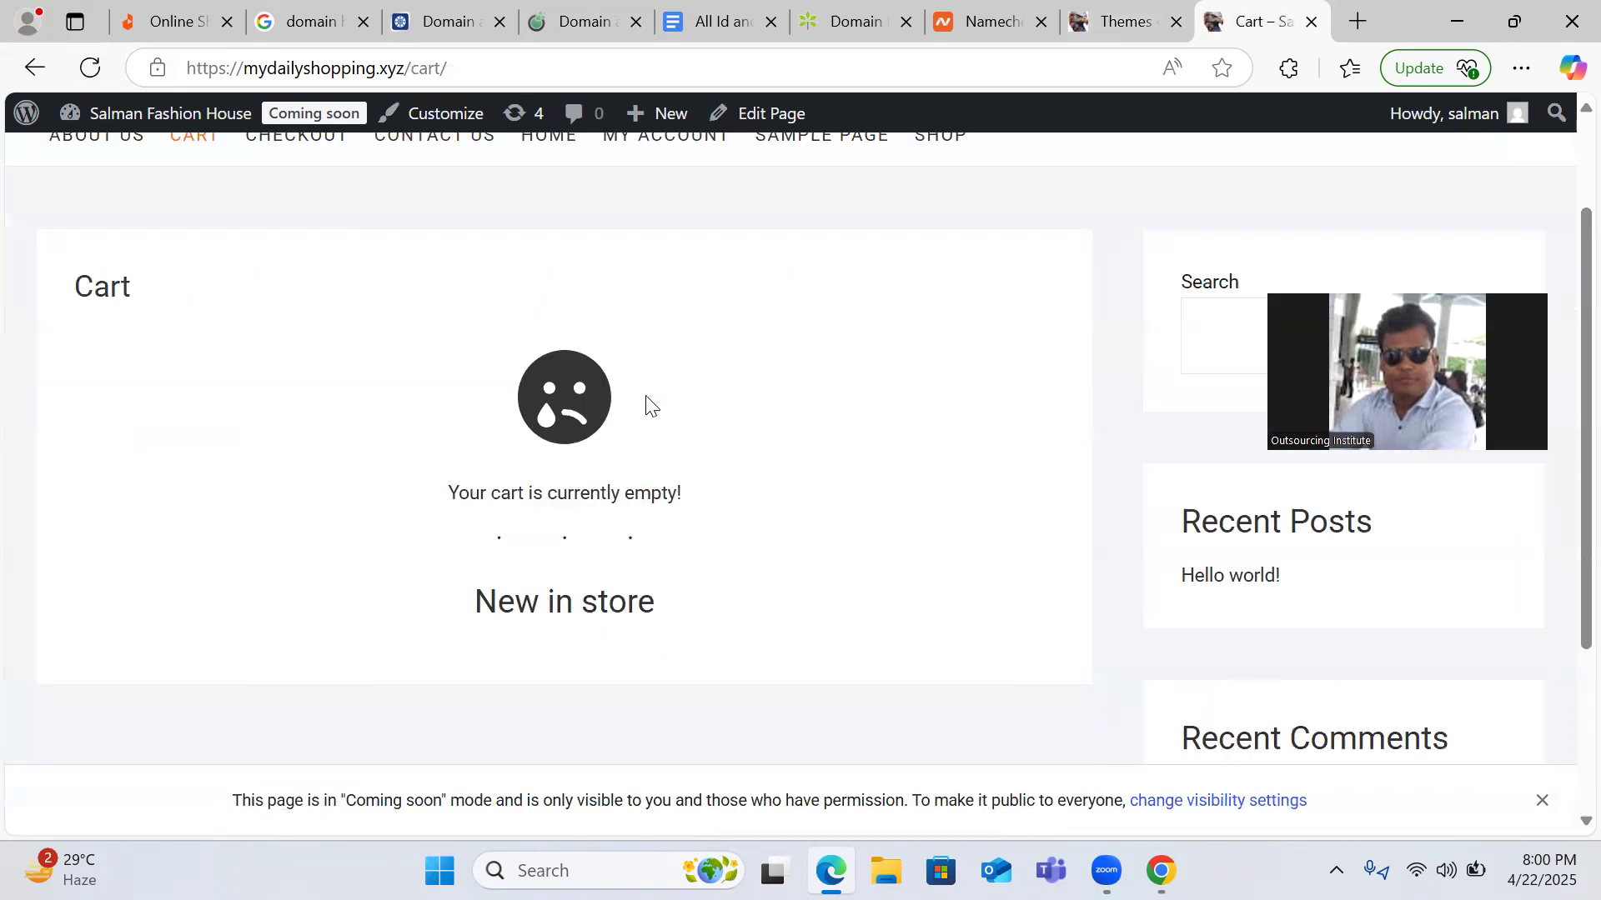
scroll(433, 200, "up", 5)
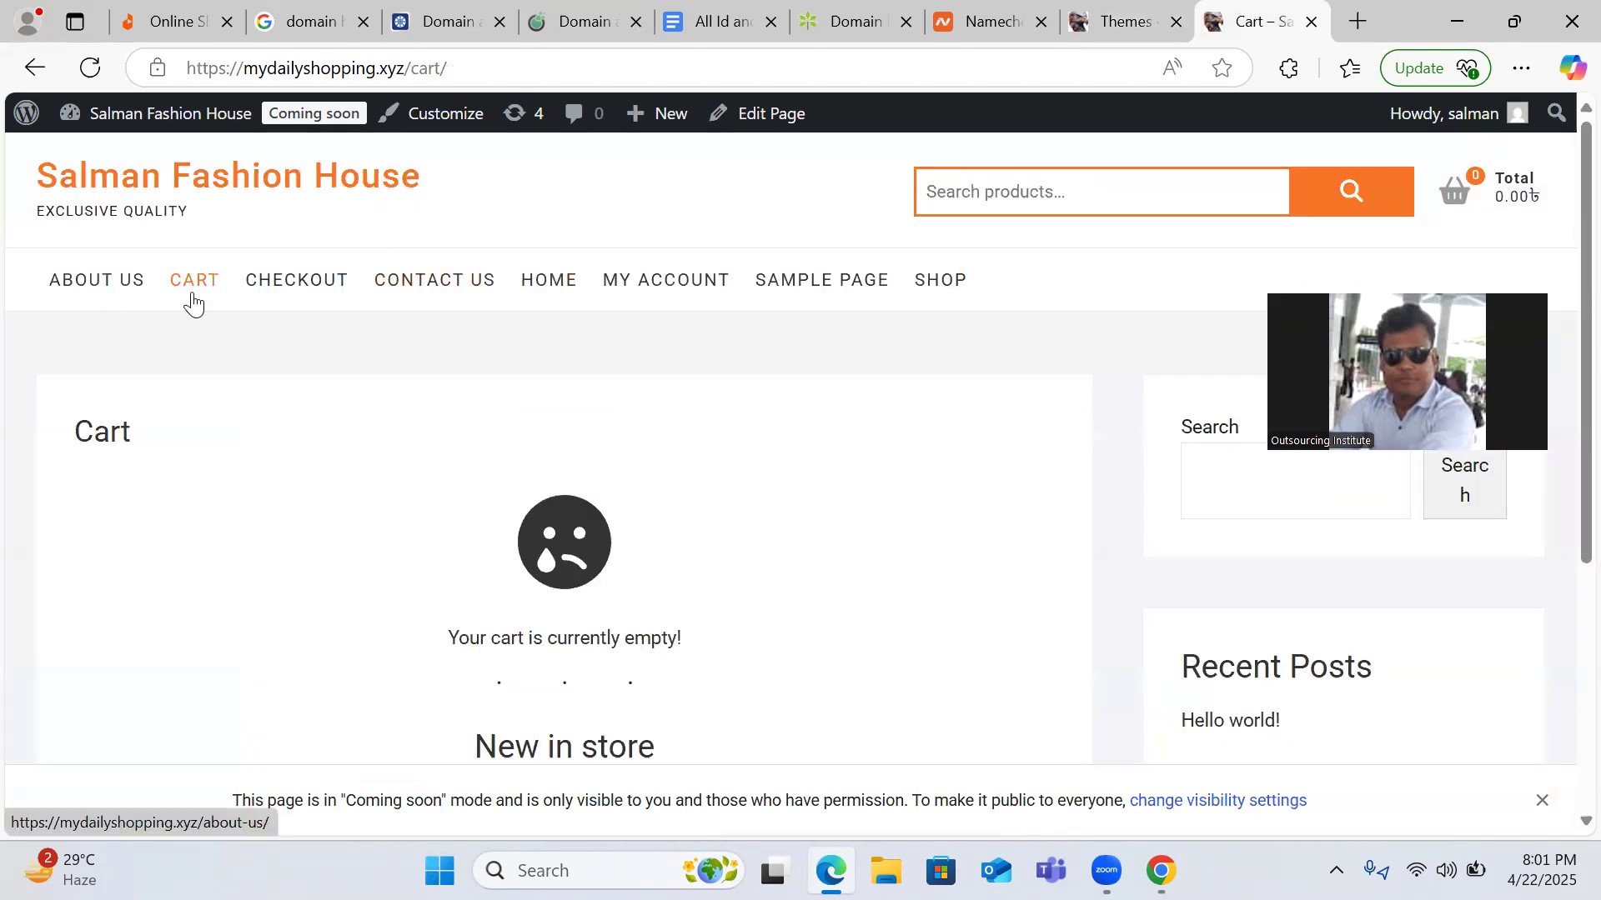
mouse_move(1147, 27)
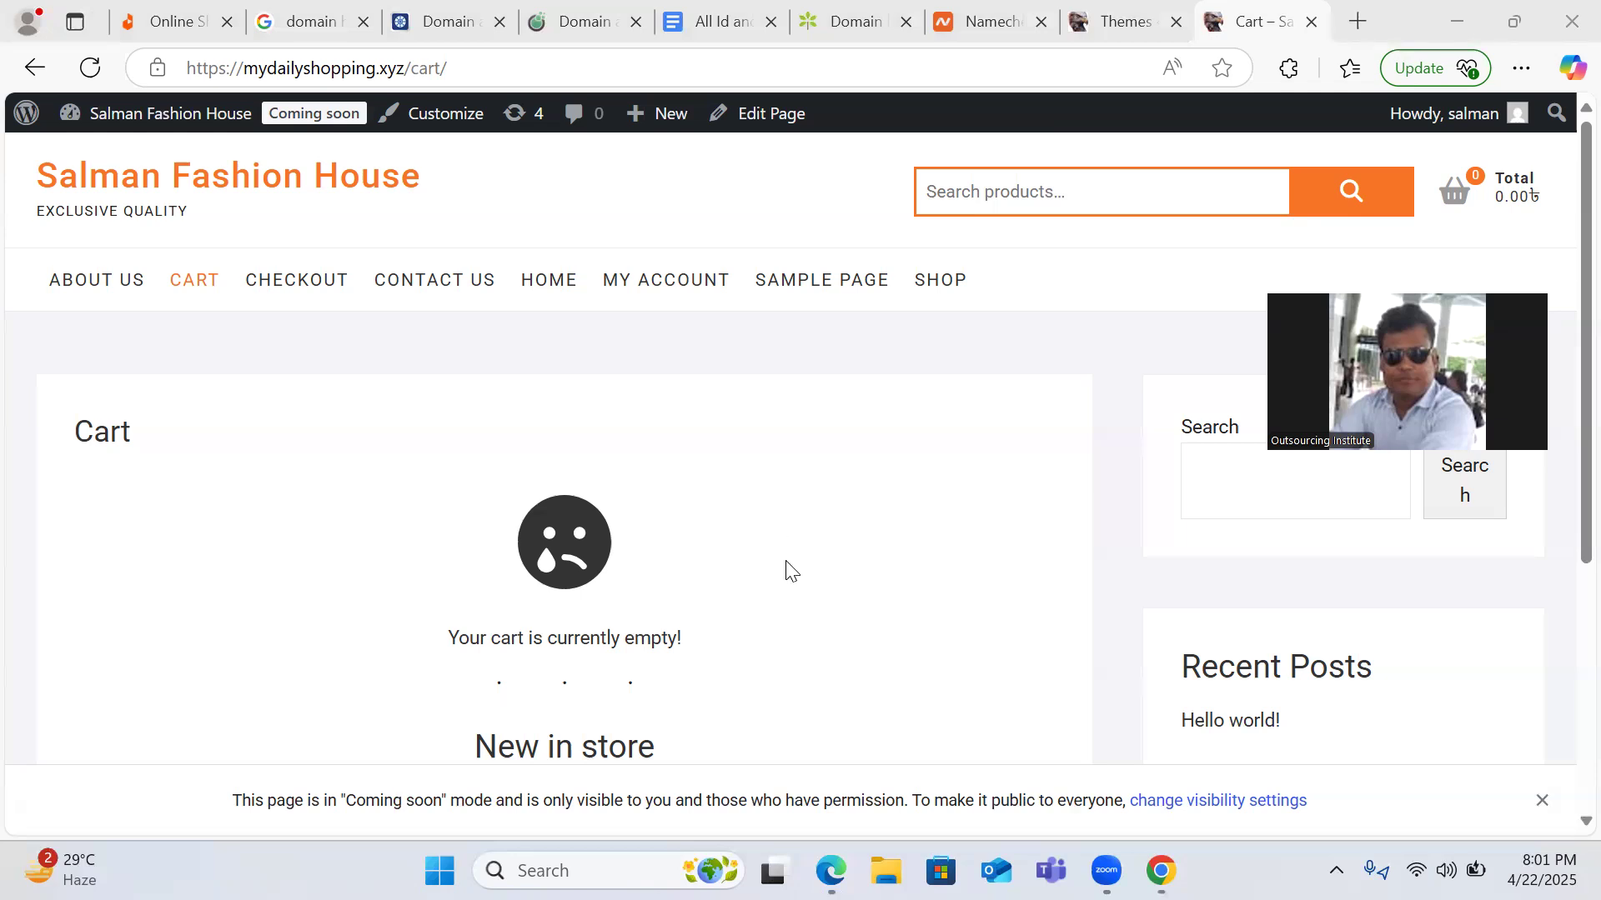
left_click(1113, 25)
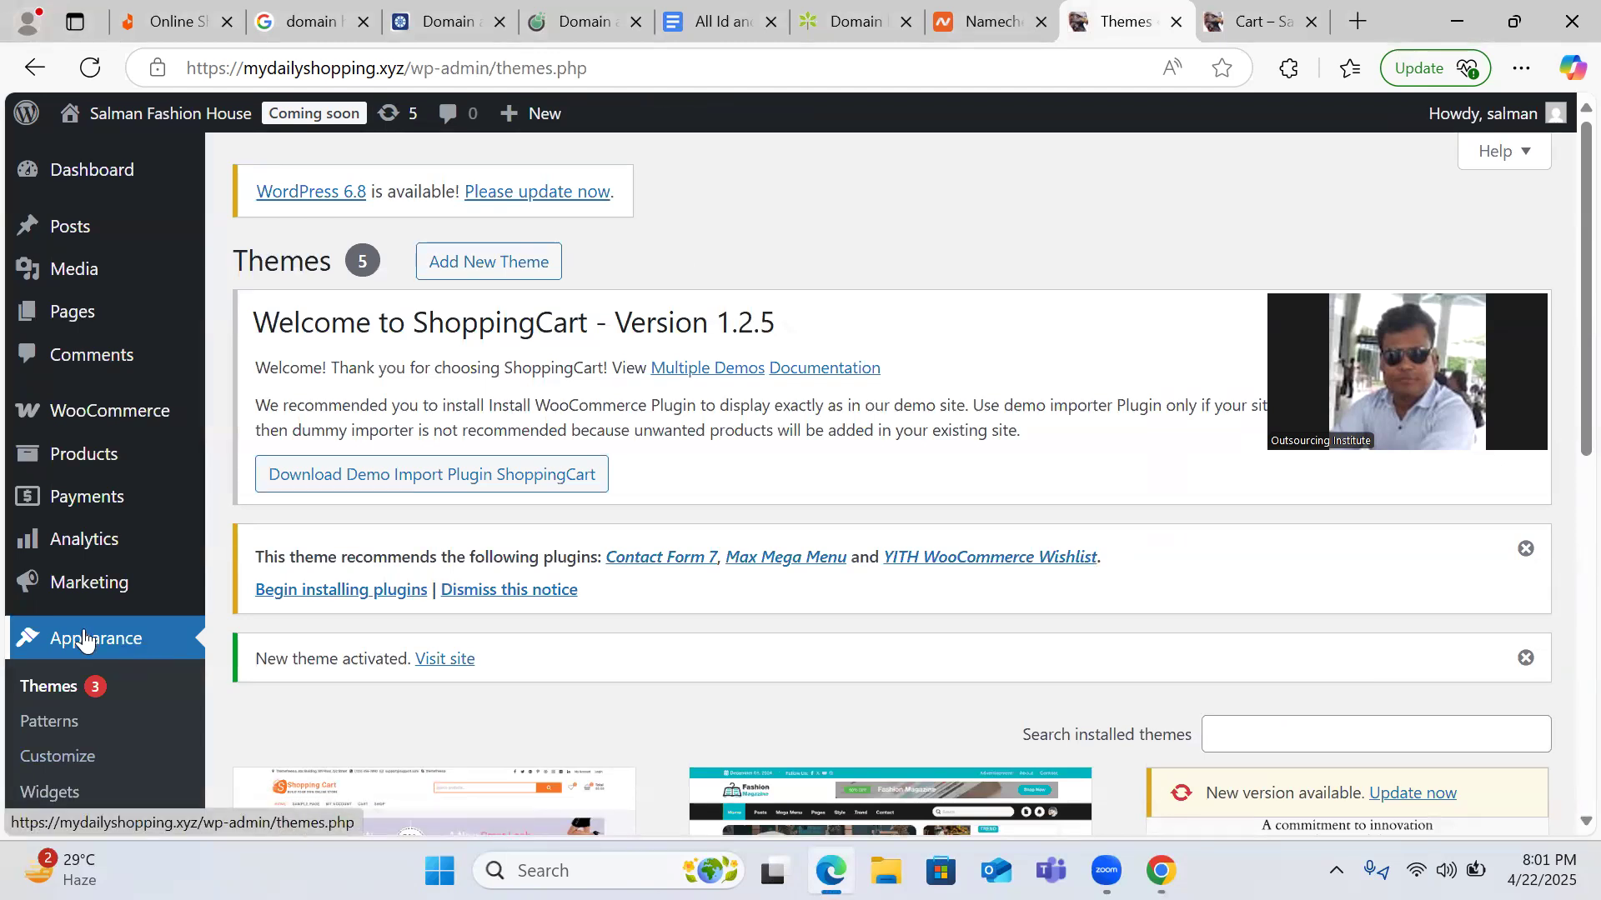
Open the ShoppingCart Customizer's Menus panel, which shows no menus and four locations
scroll(425, 571, "down", 3)
scroll(541, 682, "down", 2)
left_click(554, 692)
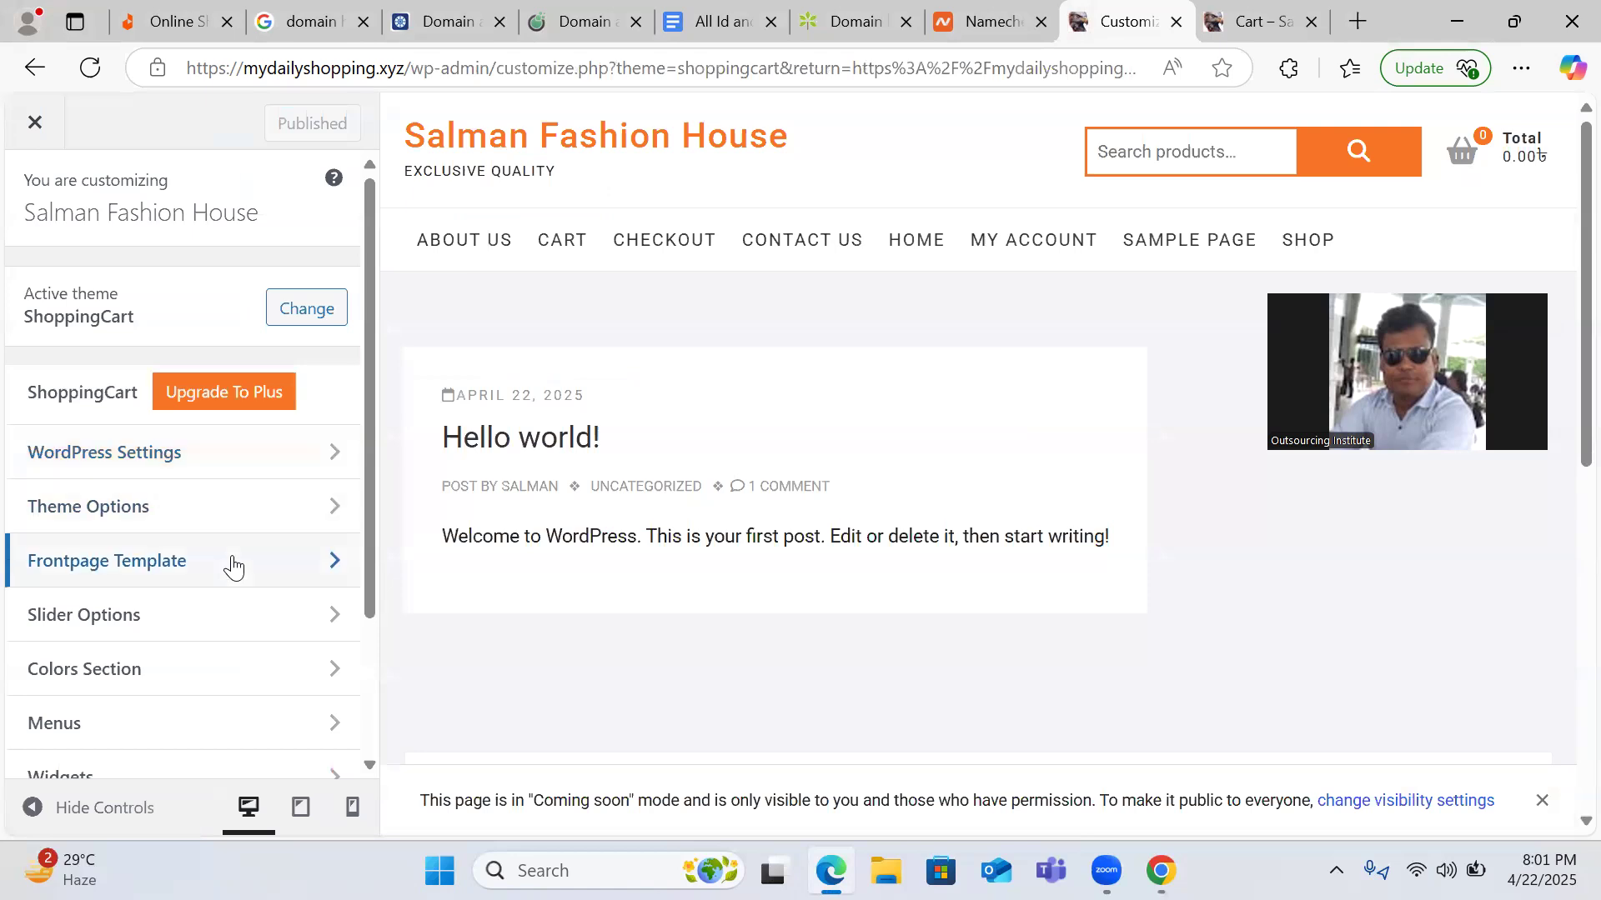
scroll(226, 565, "down", 2)
scroll(189, 621, "down", 1)
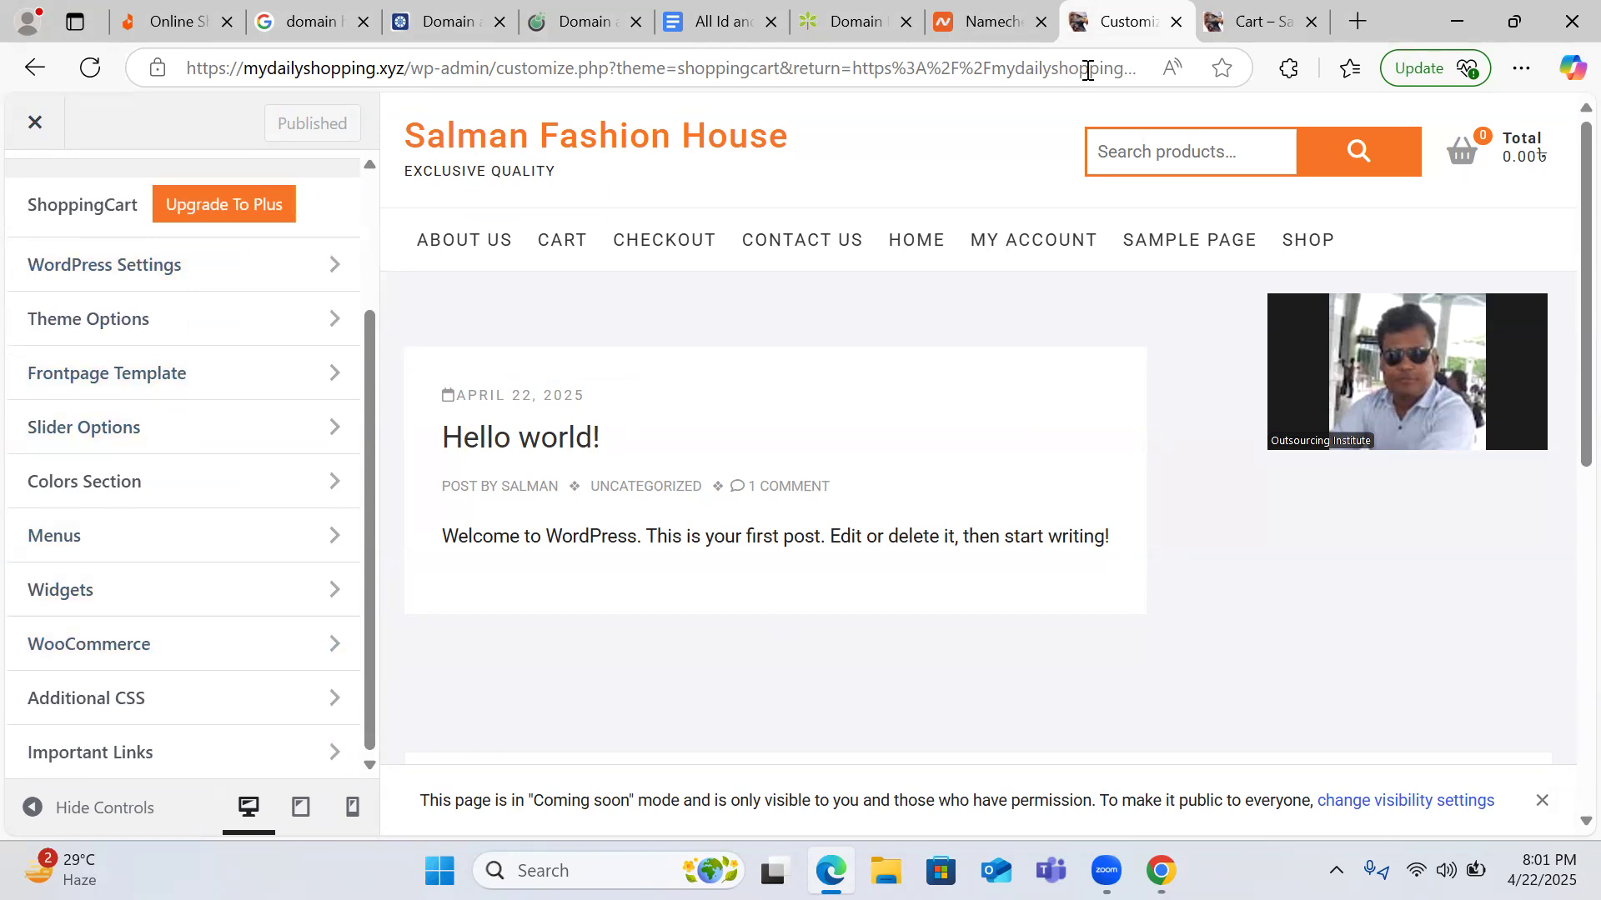
left_click(1299, 13)
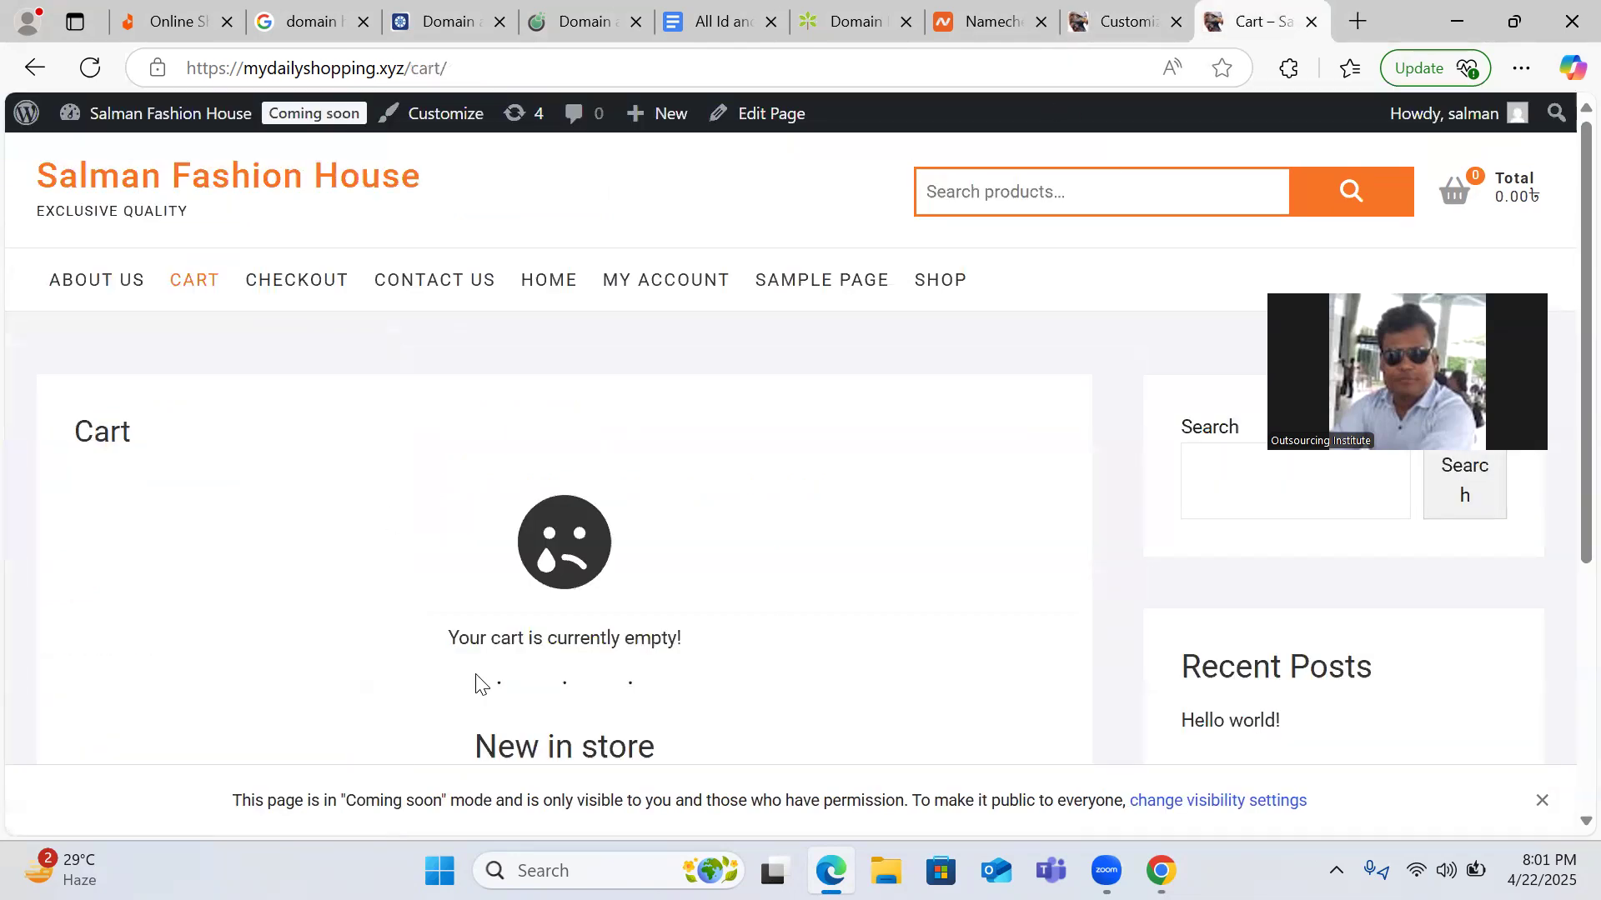
left_click(1138, 13)
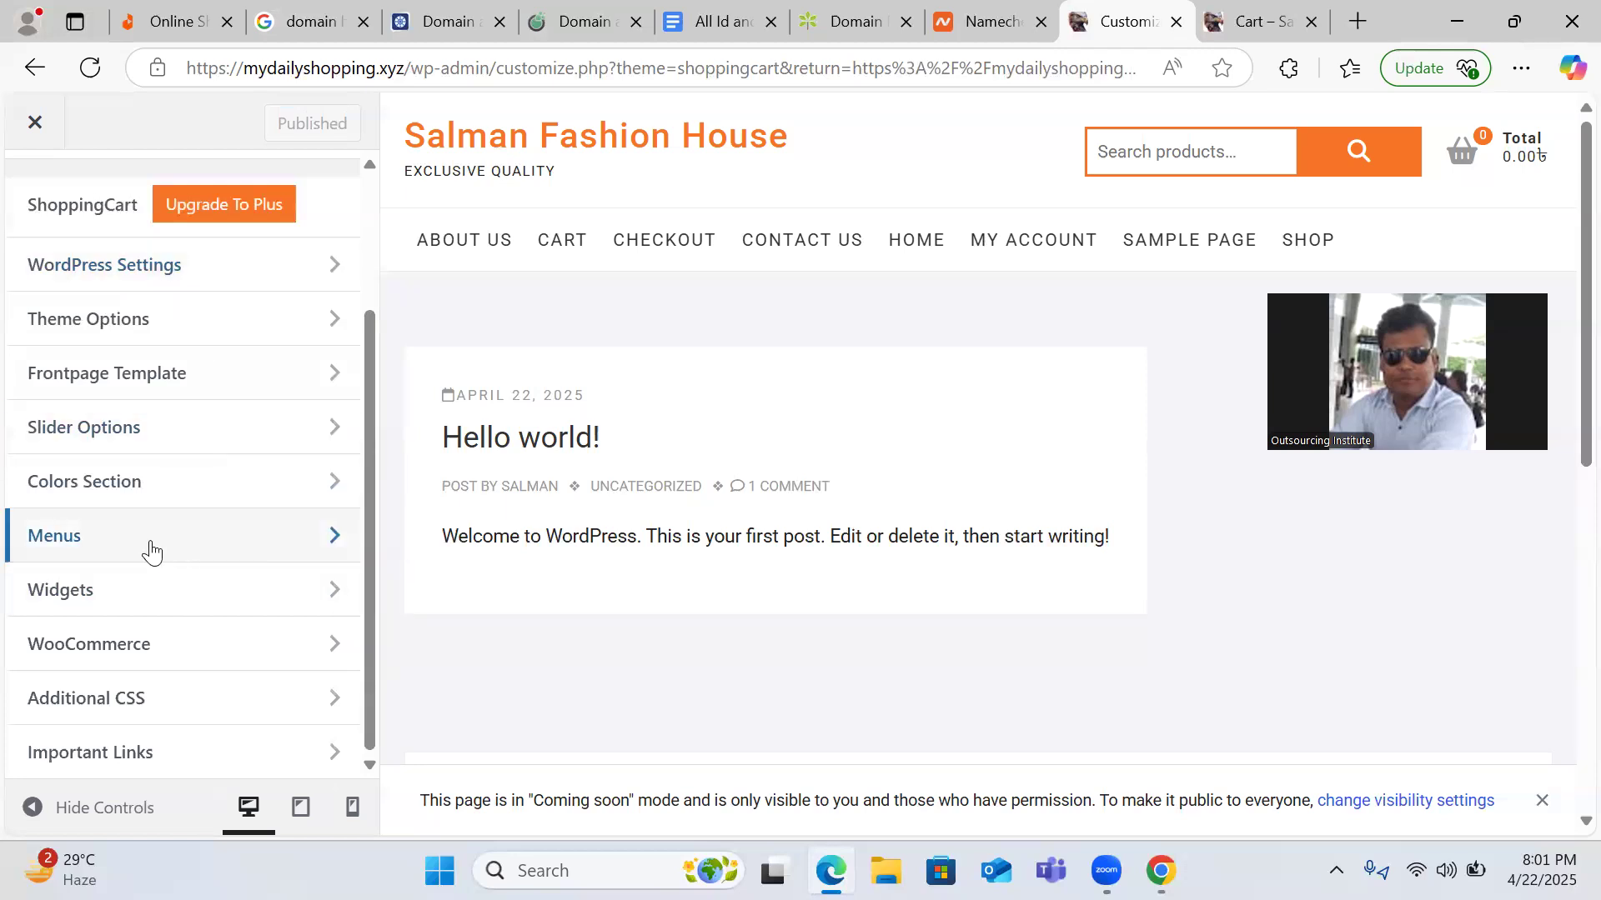
left_click(260, 542)
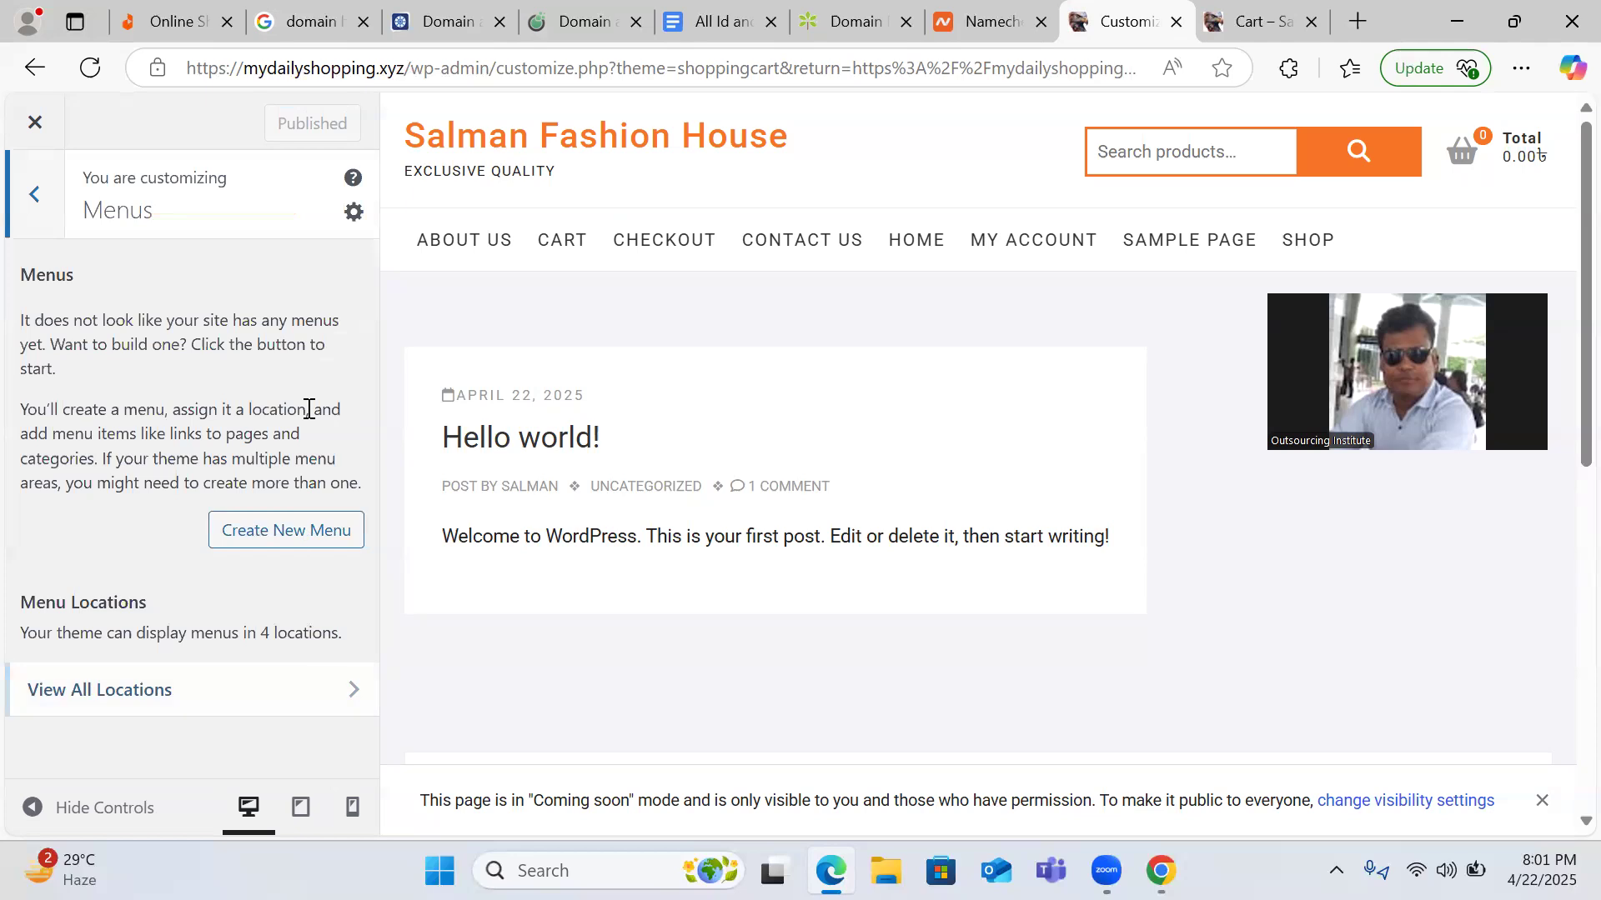
Create 'Top menu' in the Top Menu location and open its Add Items list
left_click(298, 541)
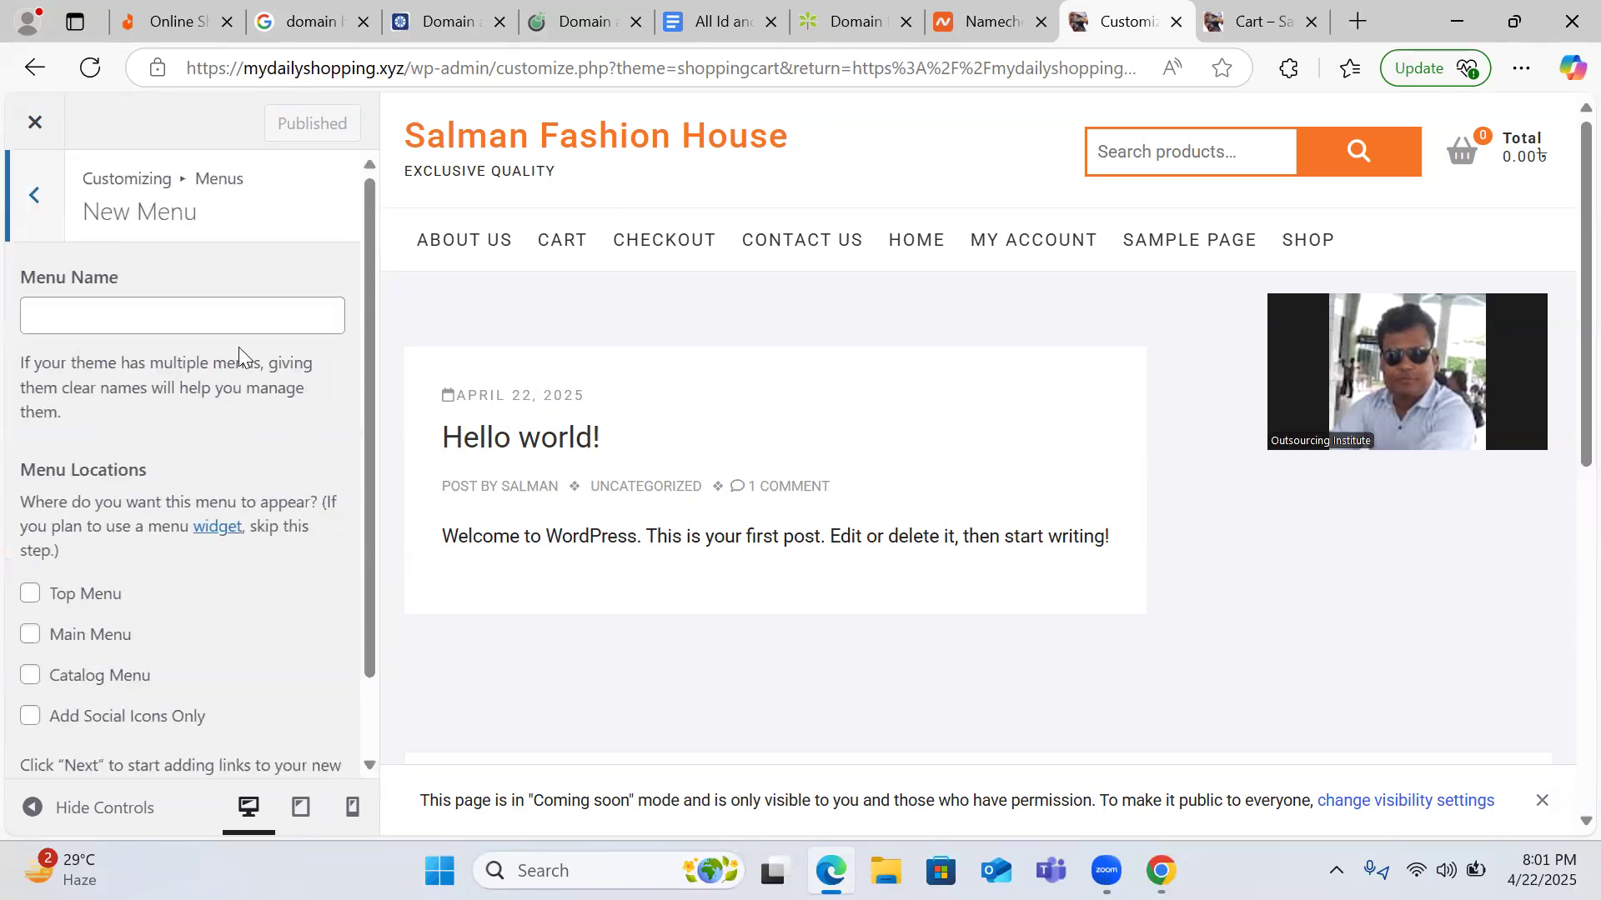
left_click(32, 595)
scroll(203, 525, "down", 2)
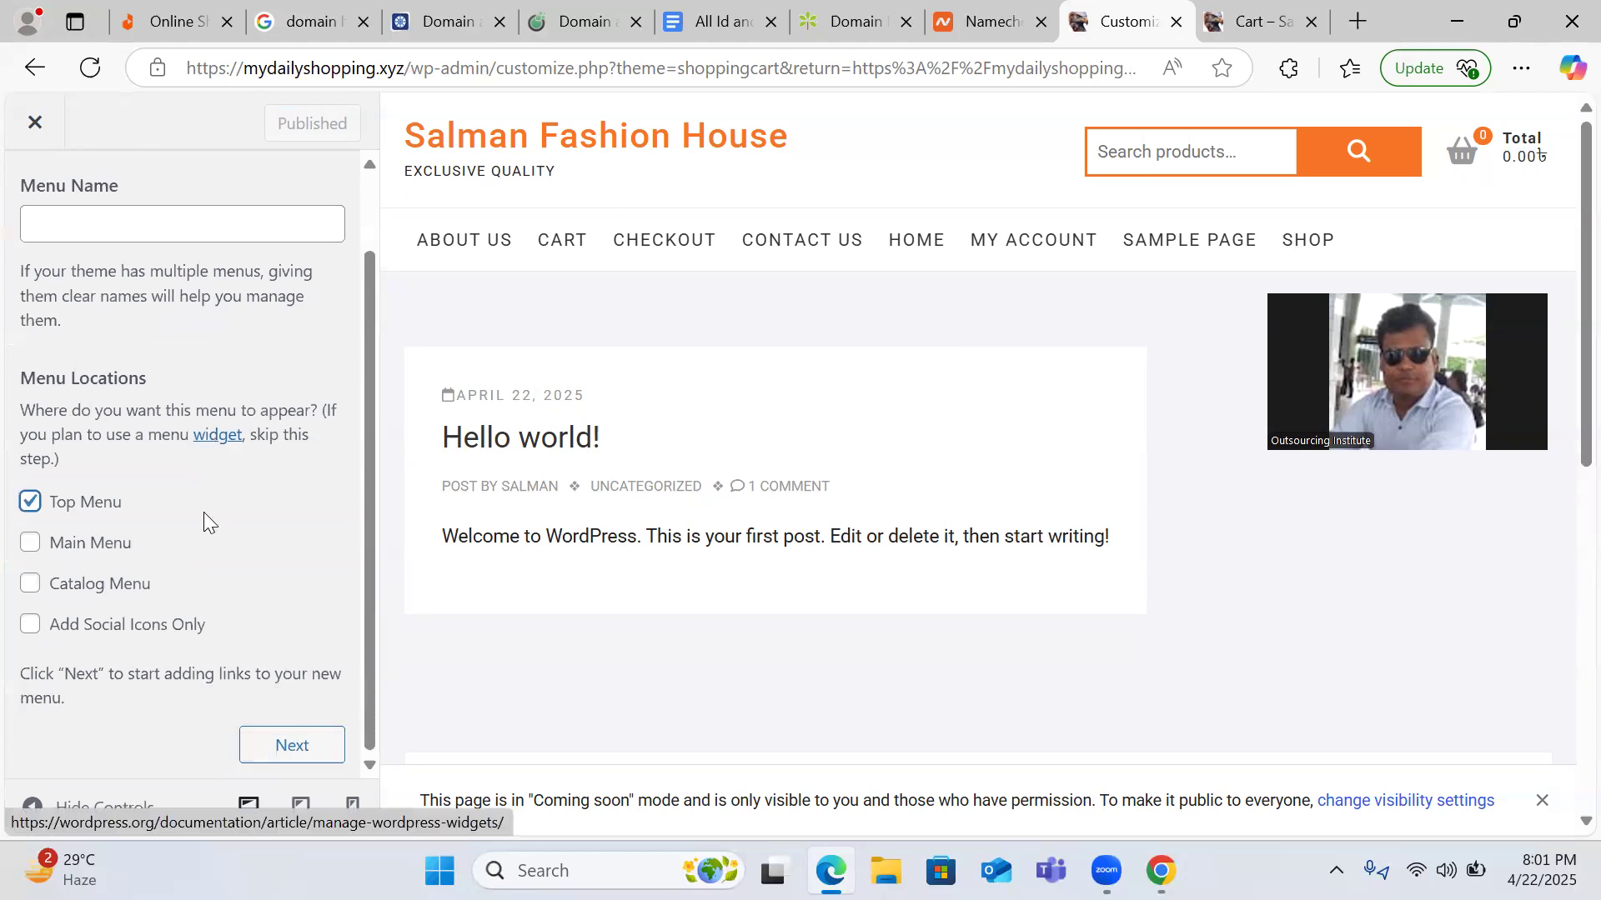
left_click(283, 748)
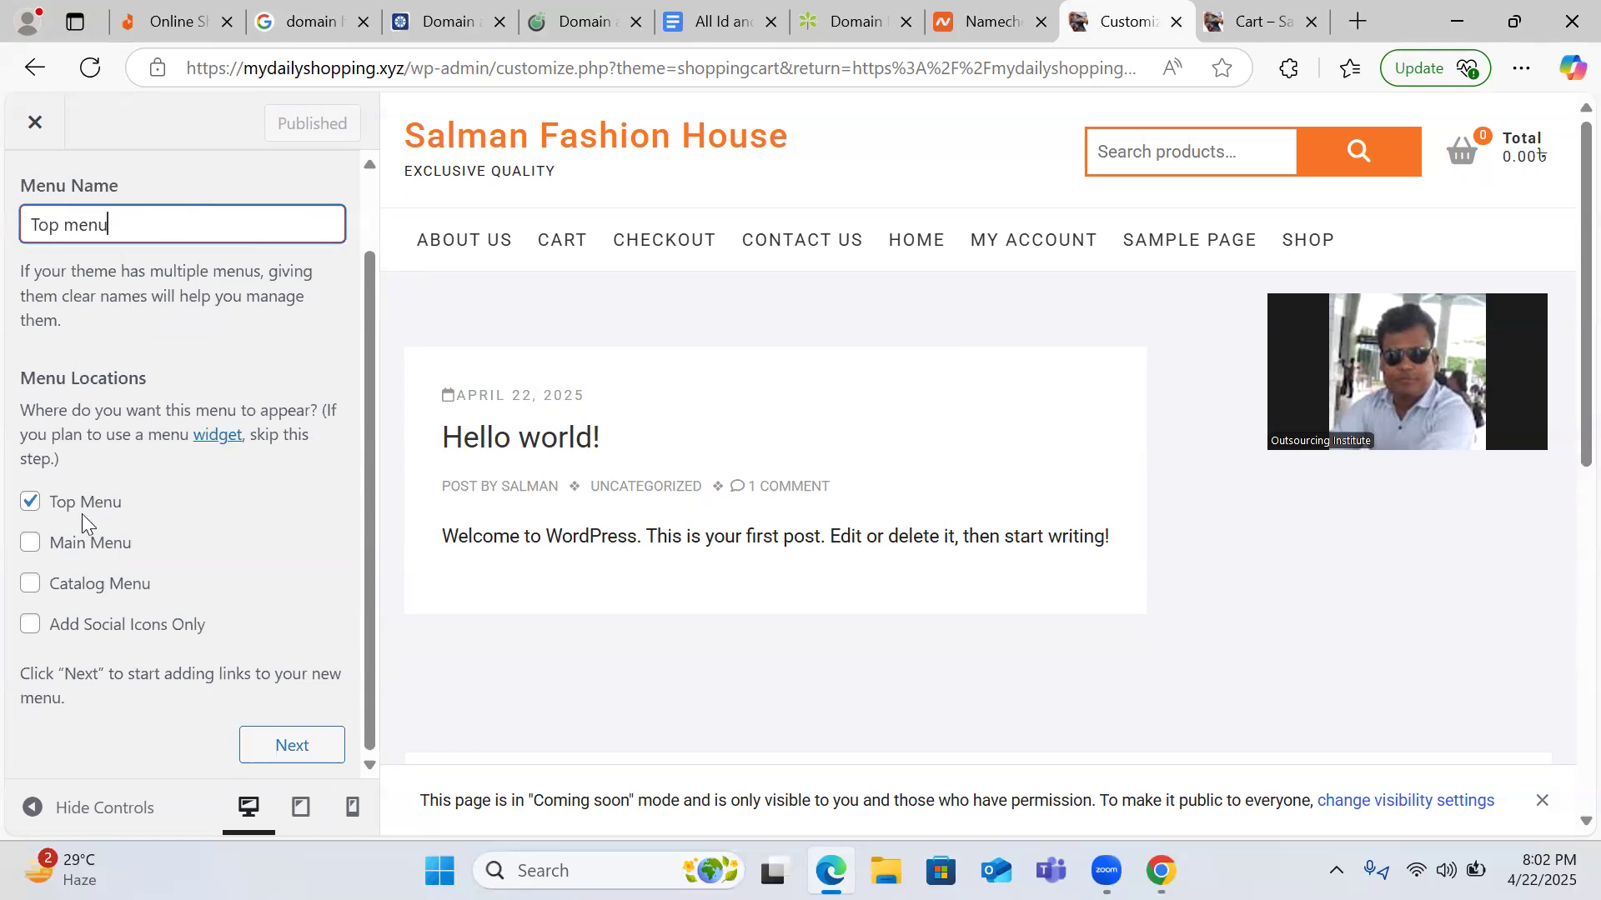
left_click(283, 749)
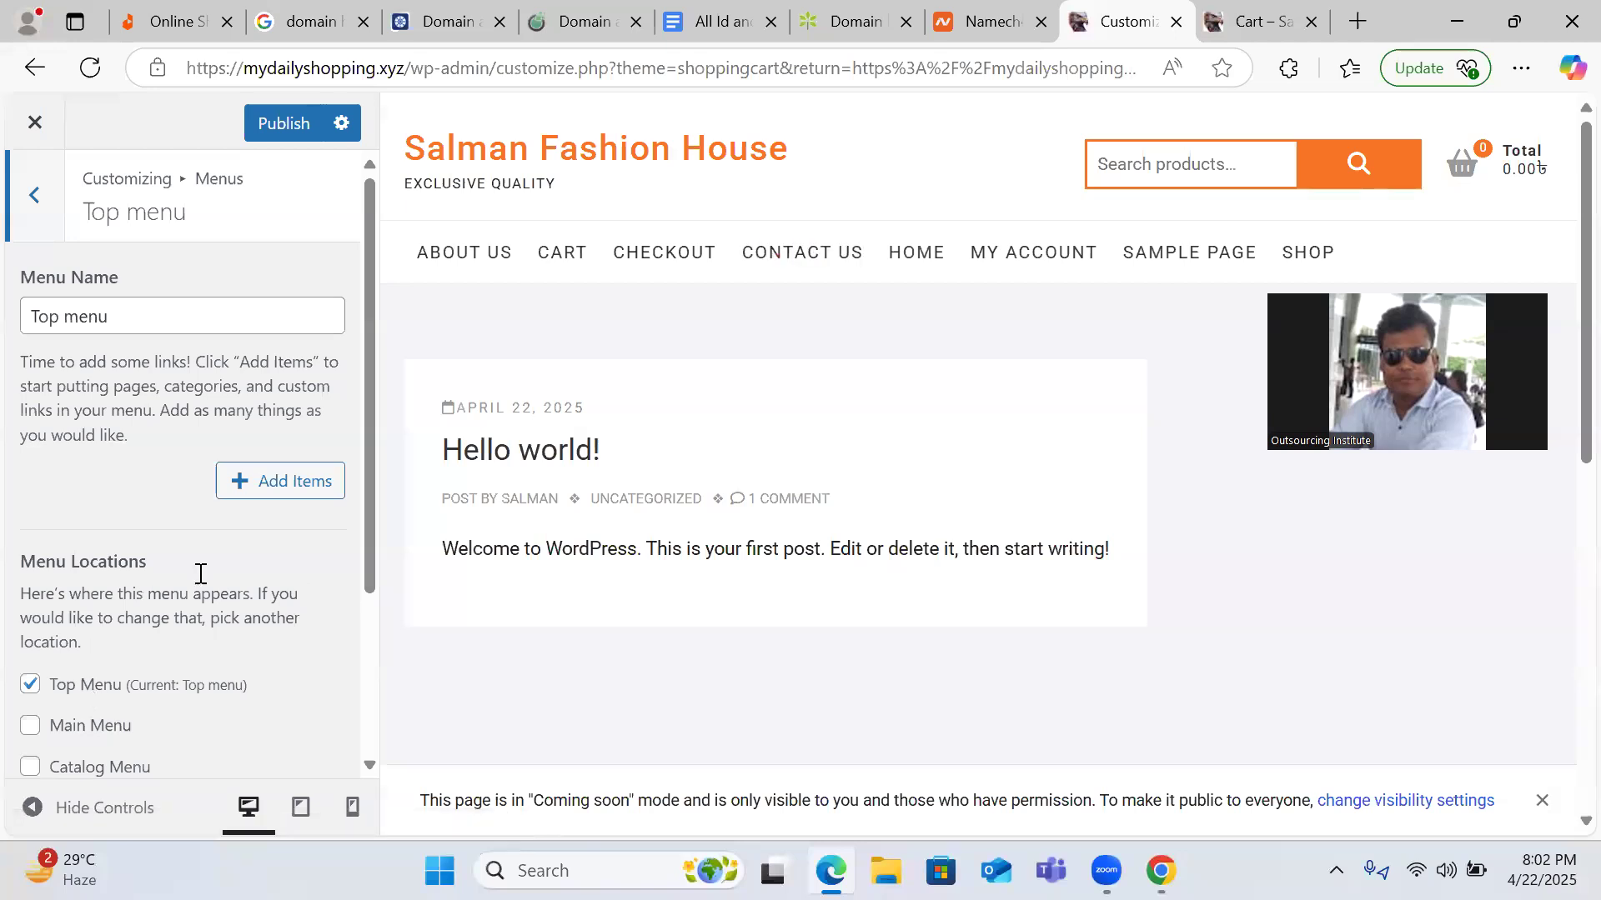
left_click(276, 481)
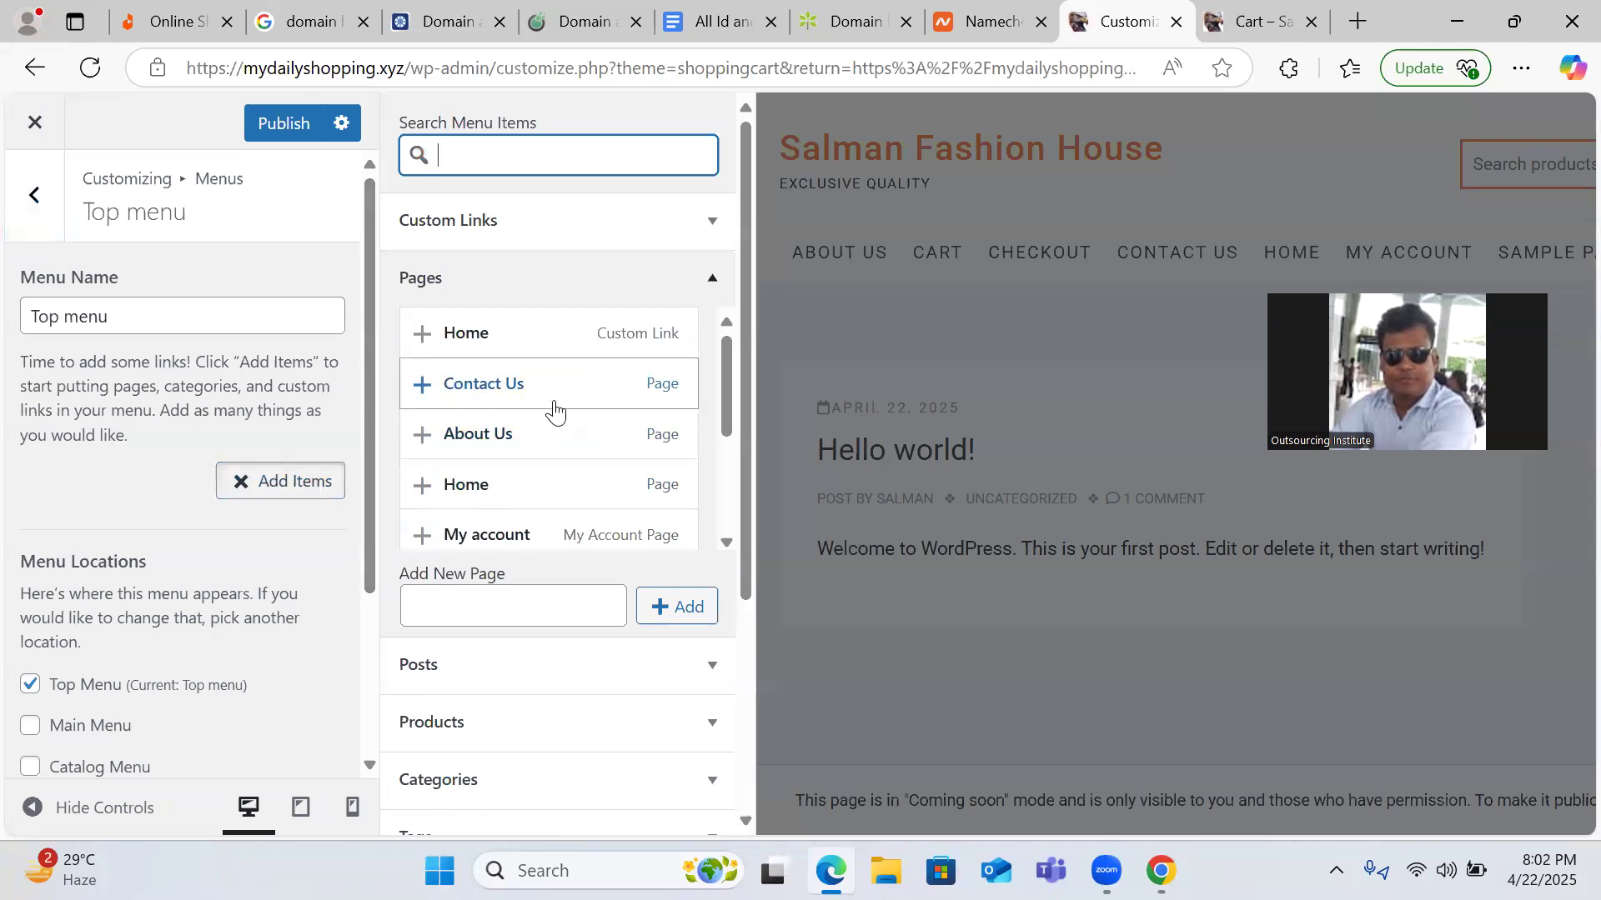
Add Home, About Us and Contact Us to the menu and publish it
left_click(424, 338)
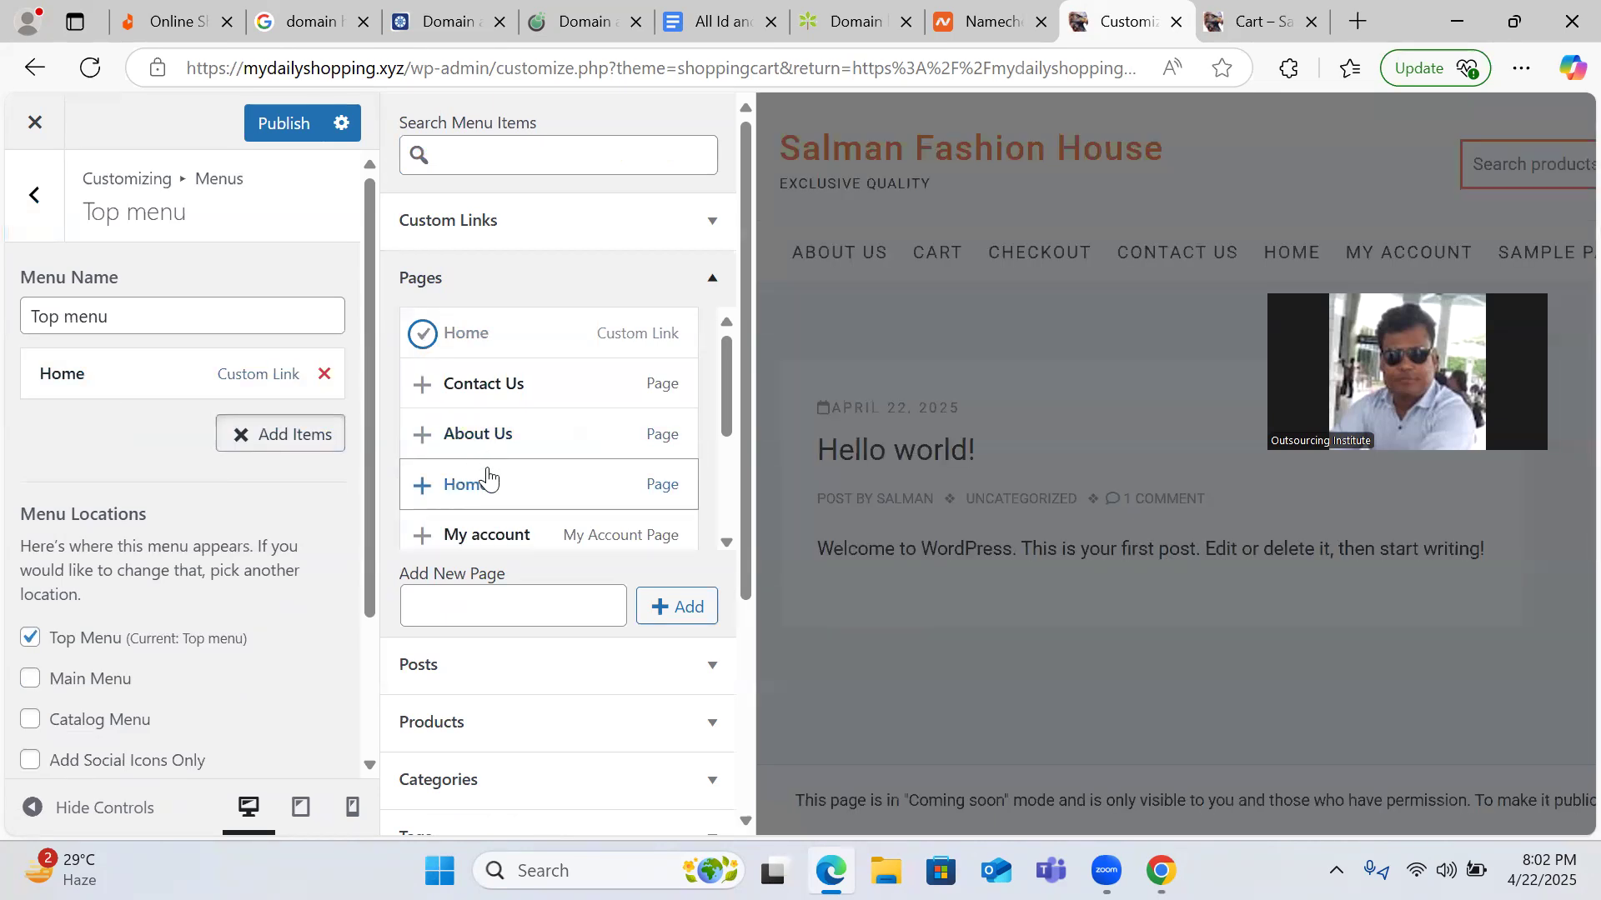
left_click(423, 434)
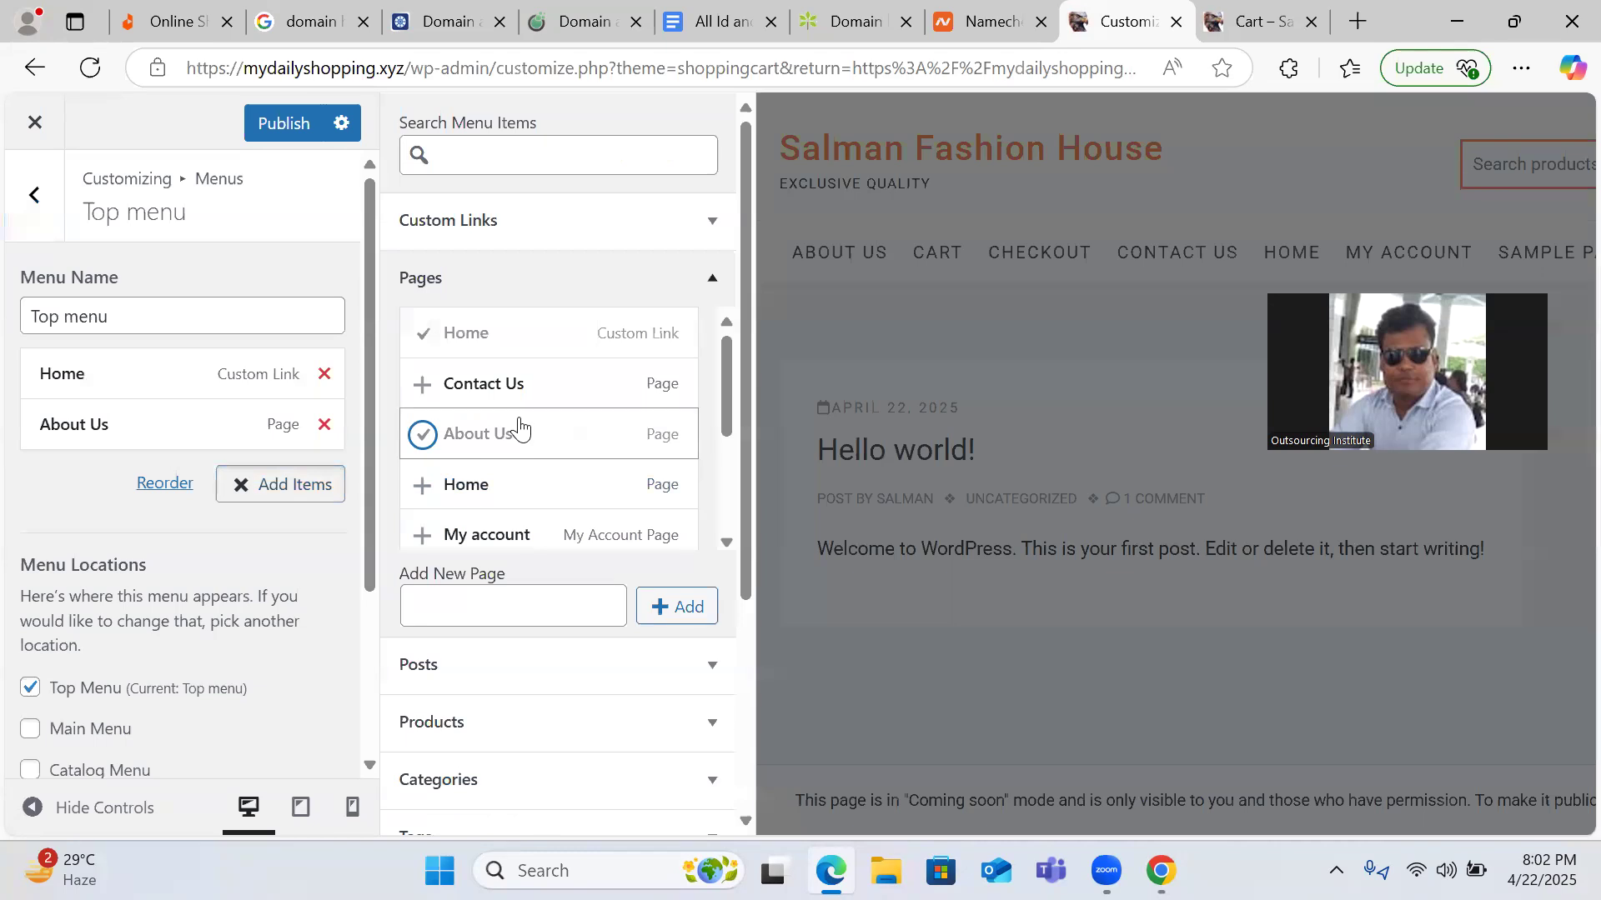
left_click(423, 384)
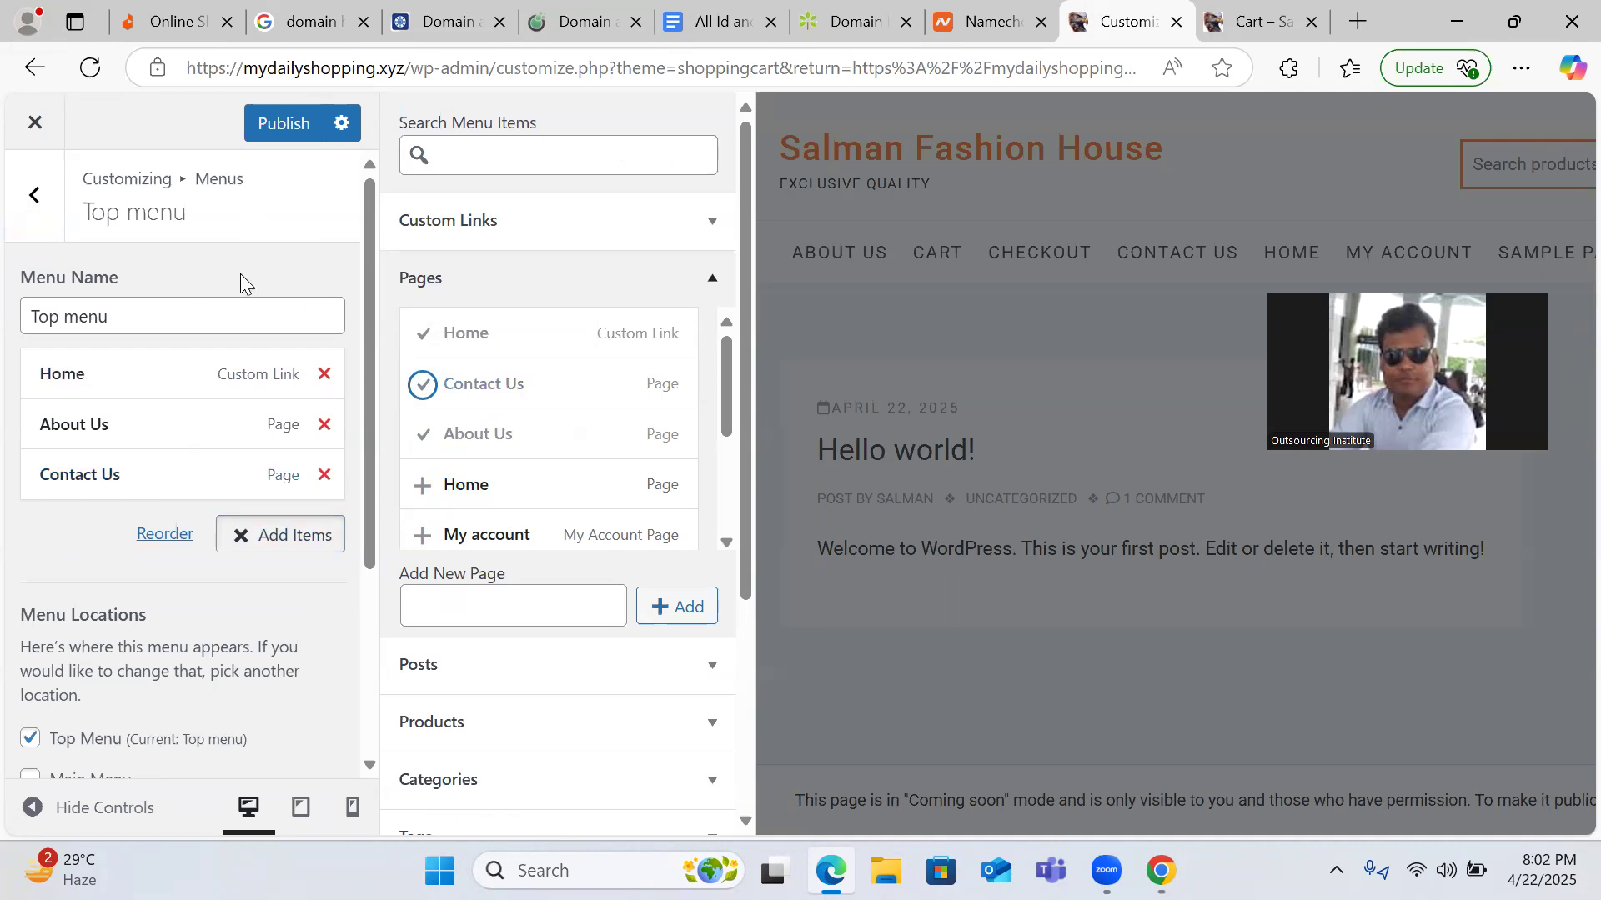
left_click(273, 126)
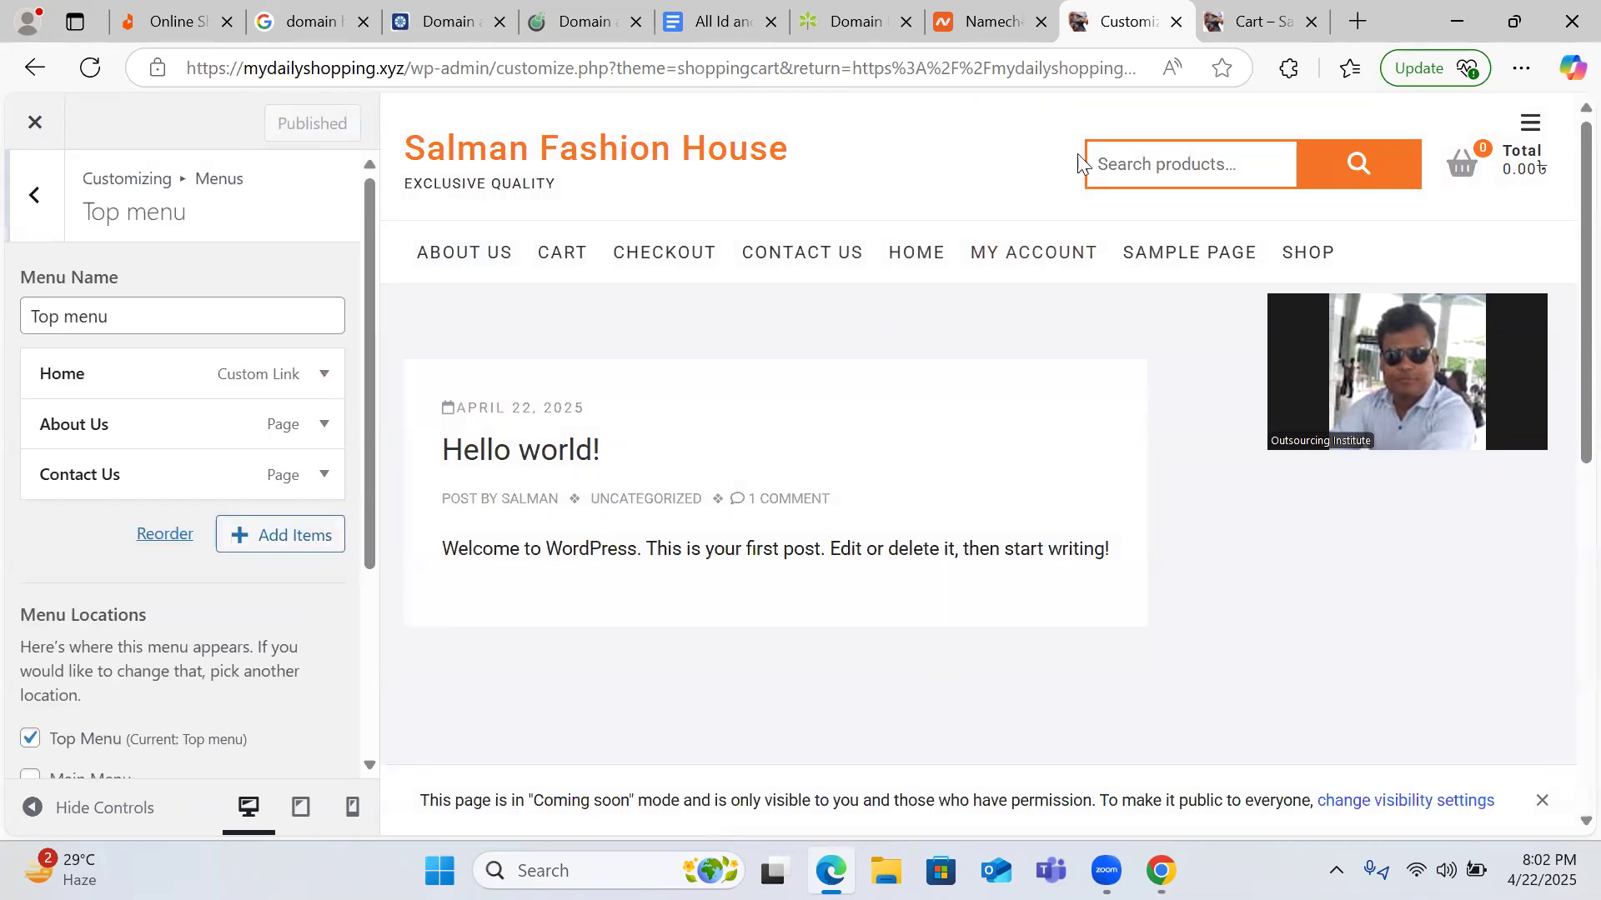
left_click(1261, 22)
left_click(90, 70)
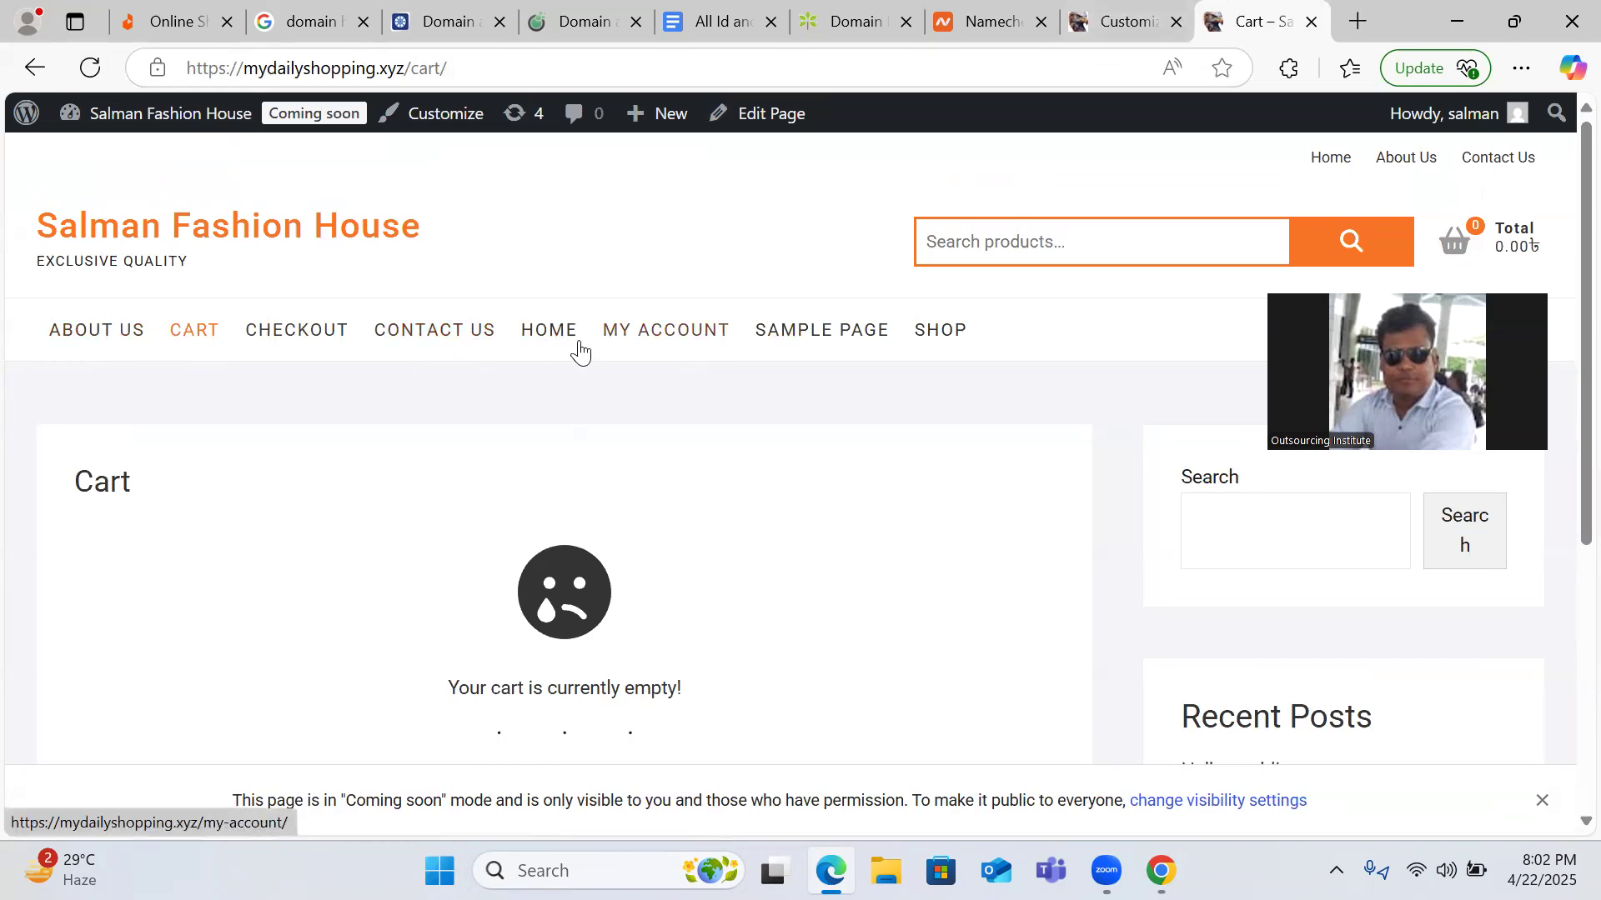
left_click(1123, 17)
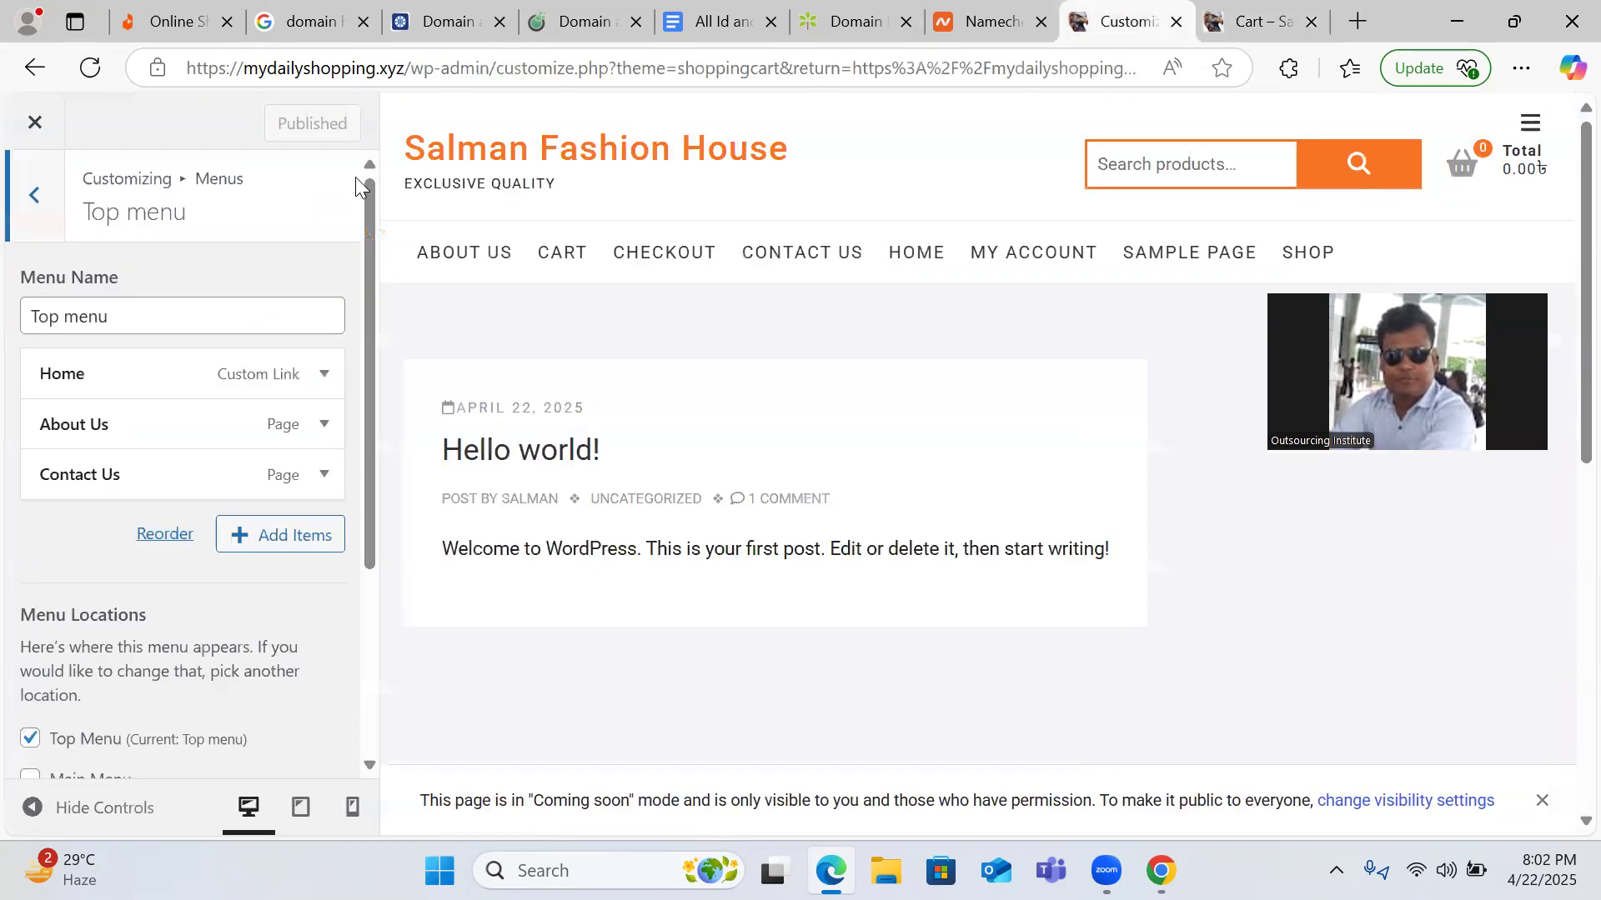
scroll(275, 511, "down", 3)
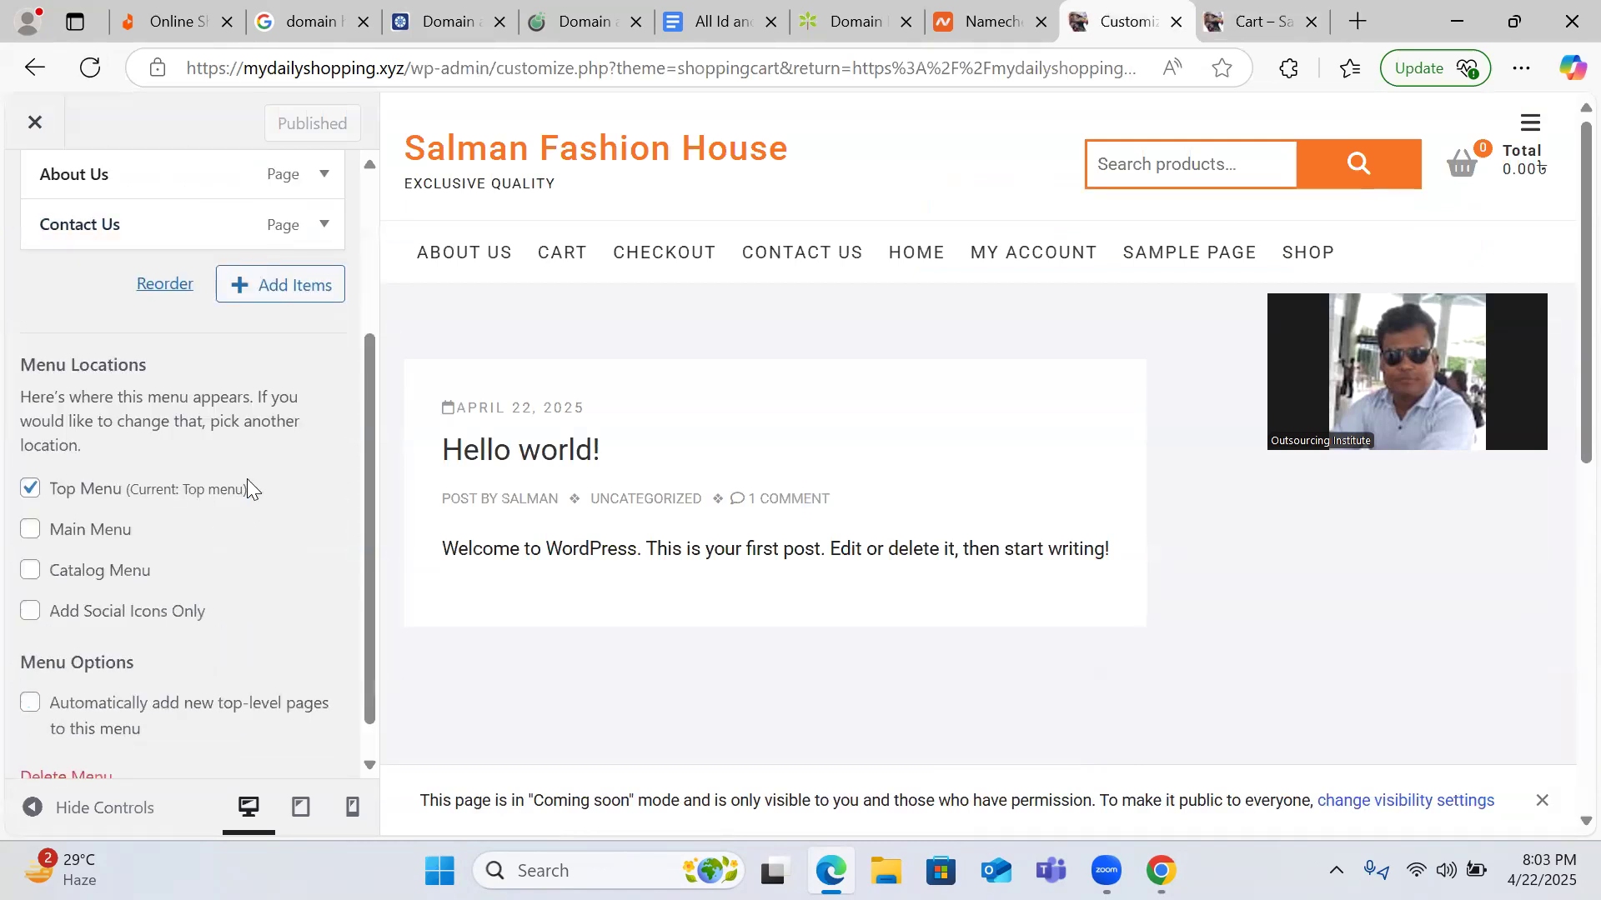
scroll(240, 492, "down", 1)
scroll(237, 495, "up", 4)
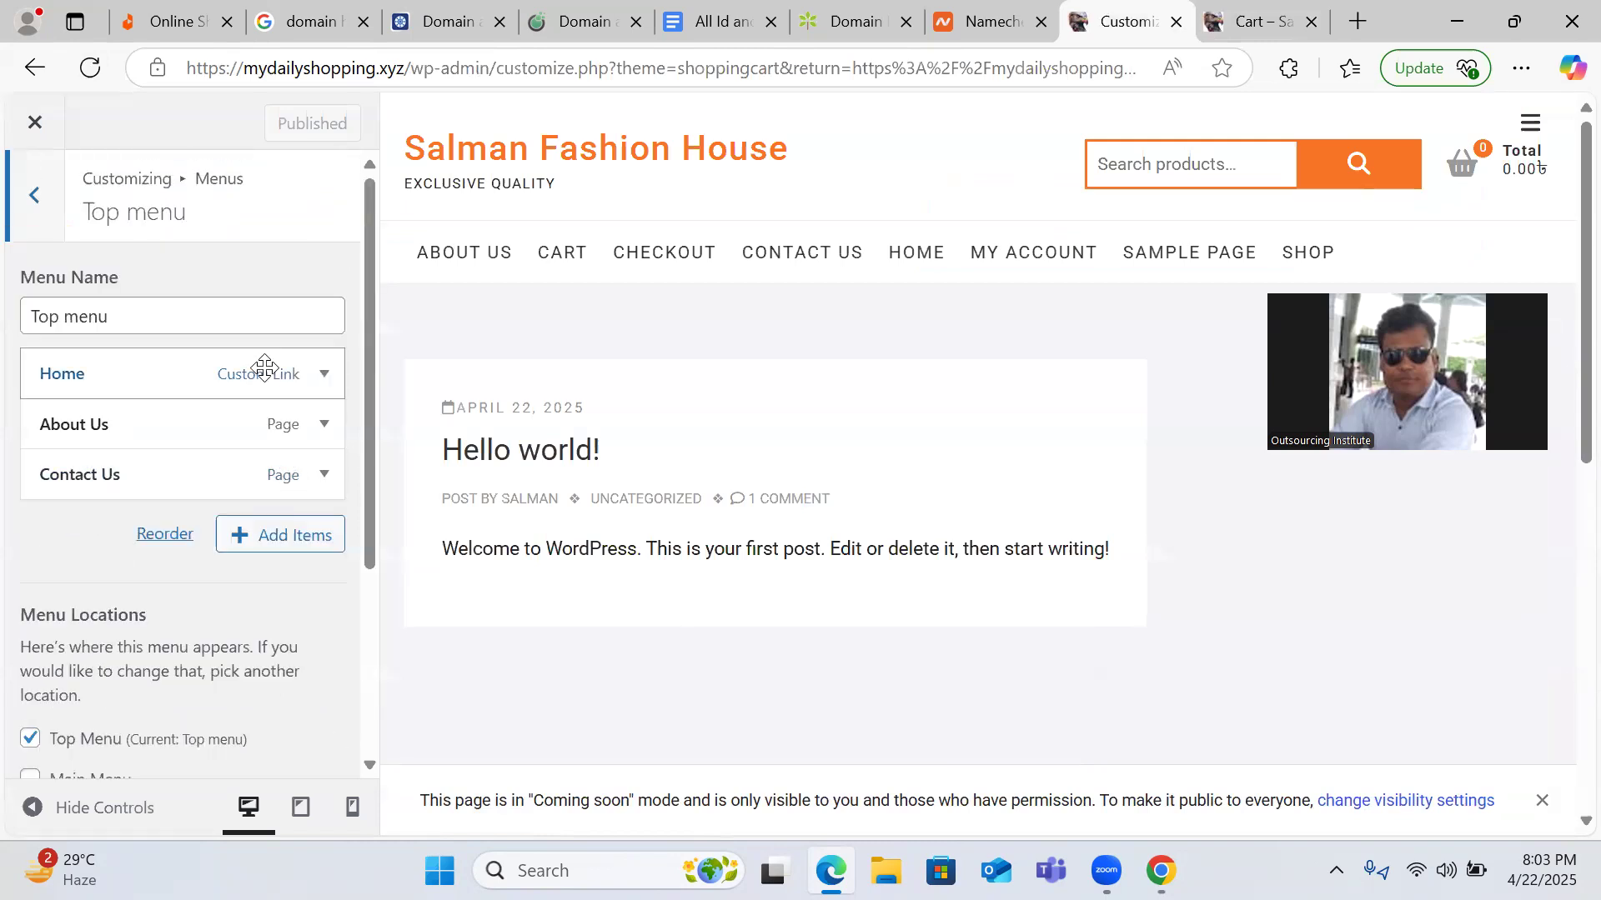
left_click(33, 196)
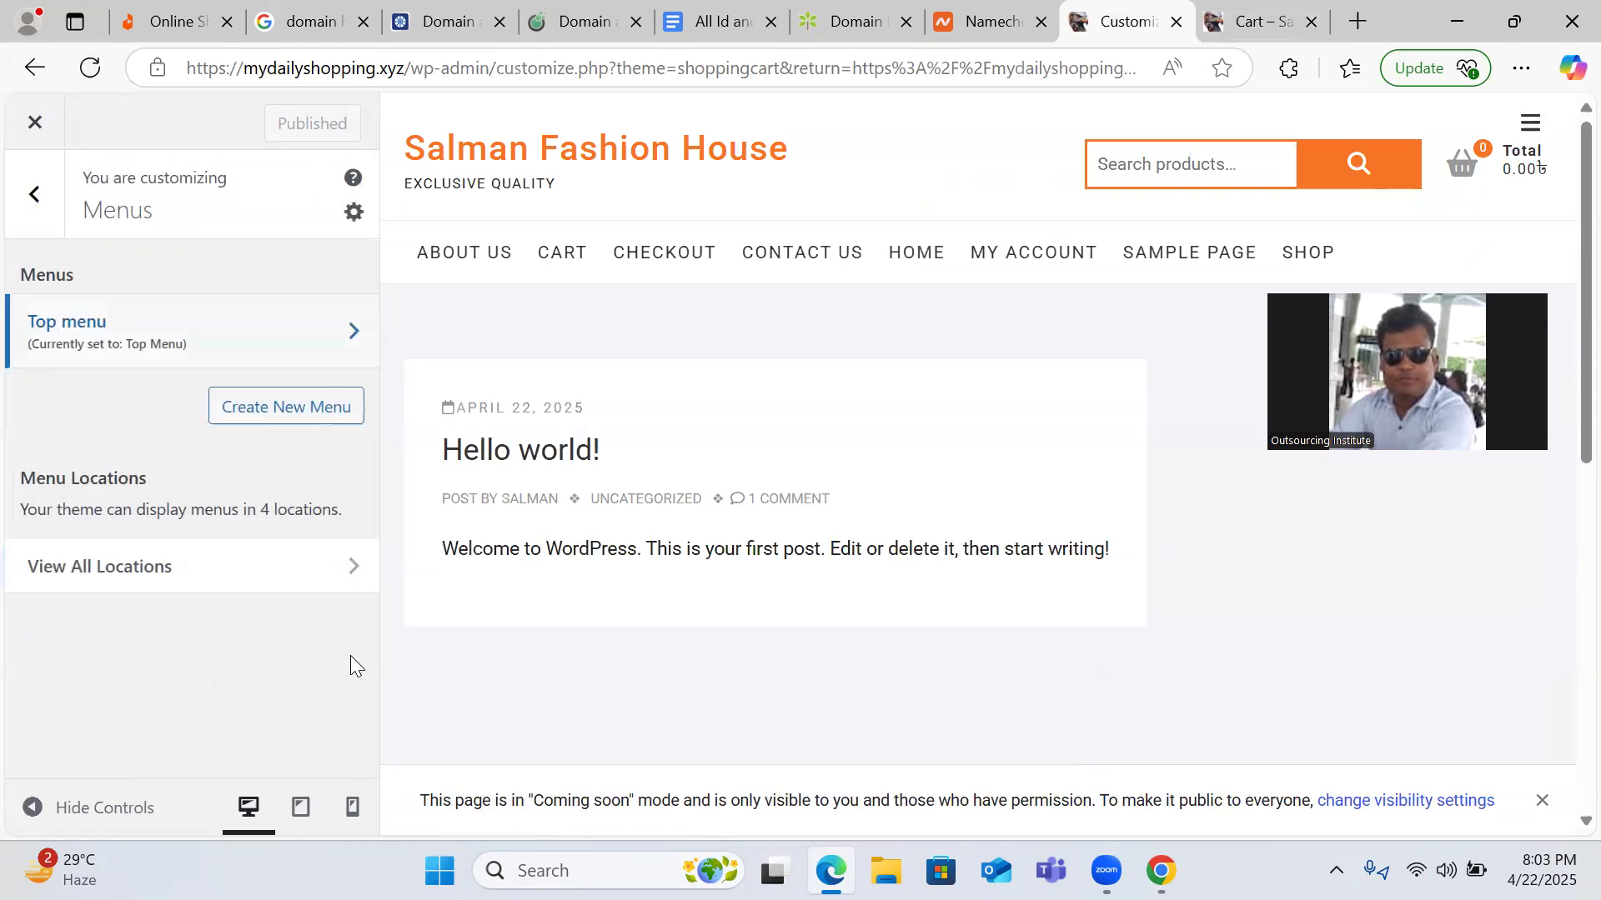
left_click(250, 325)
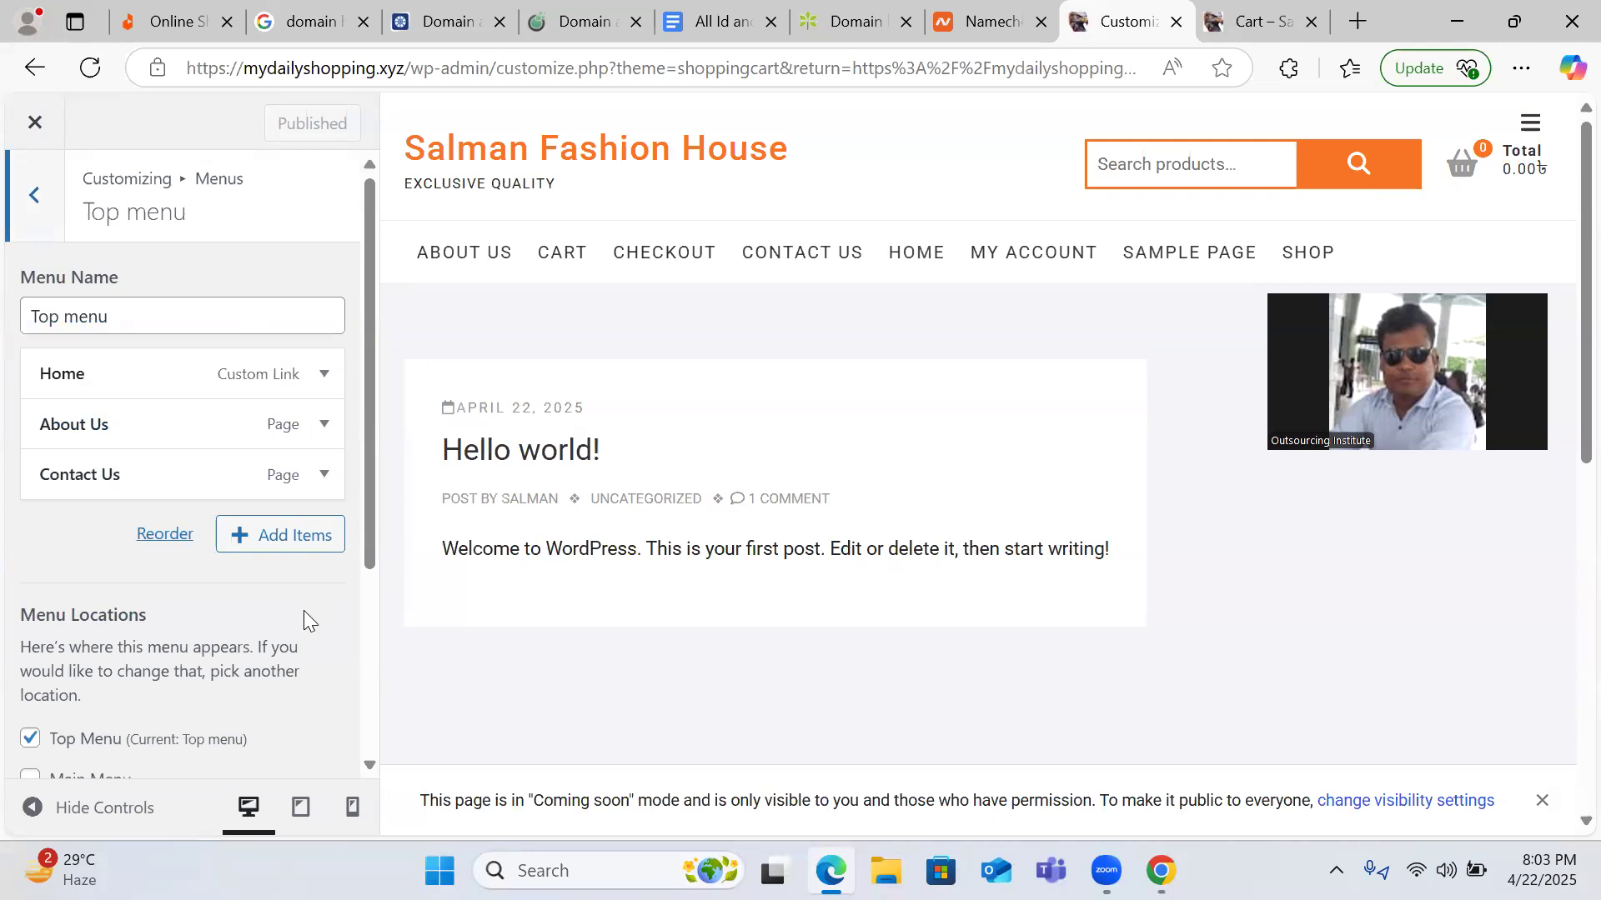
scroll(304, 616, "down", 2)
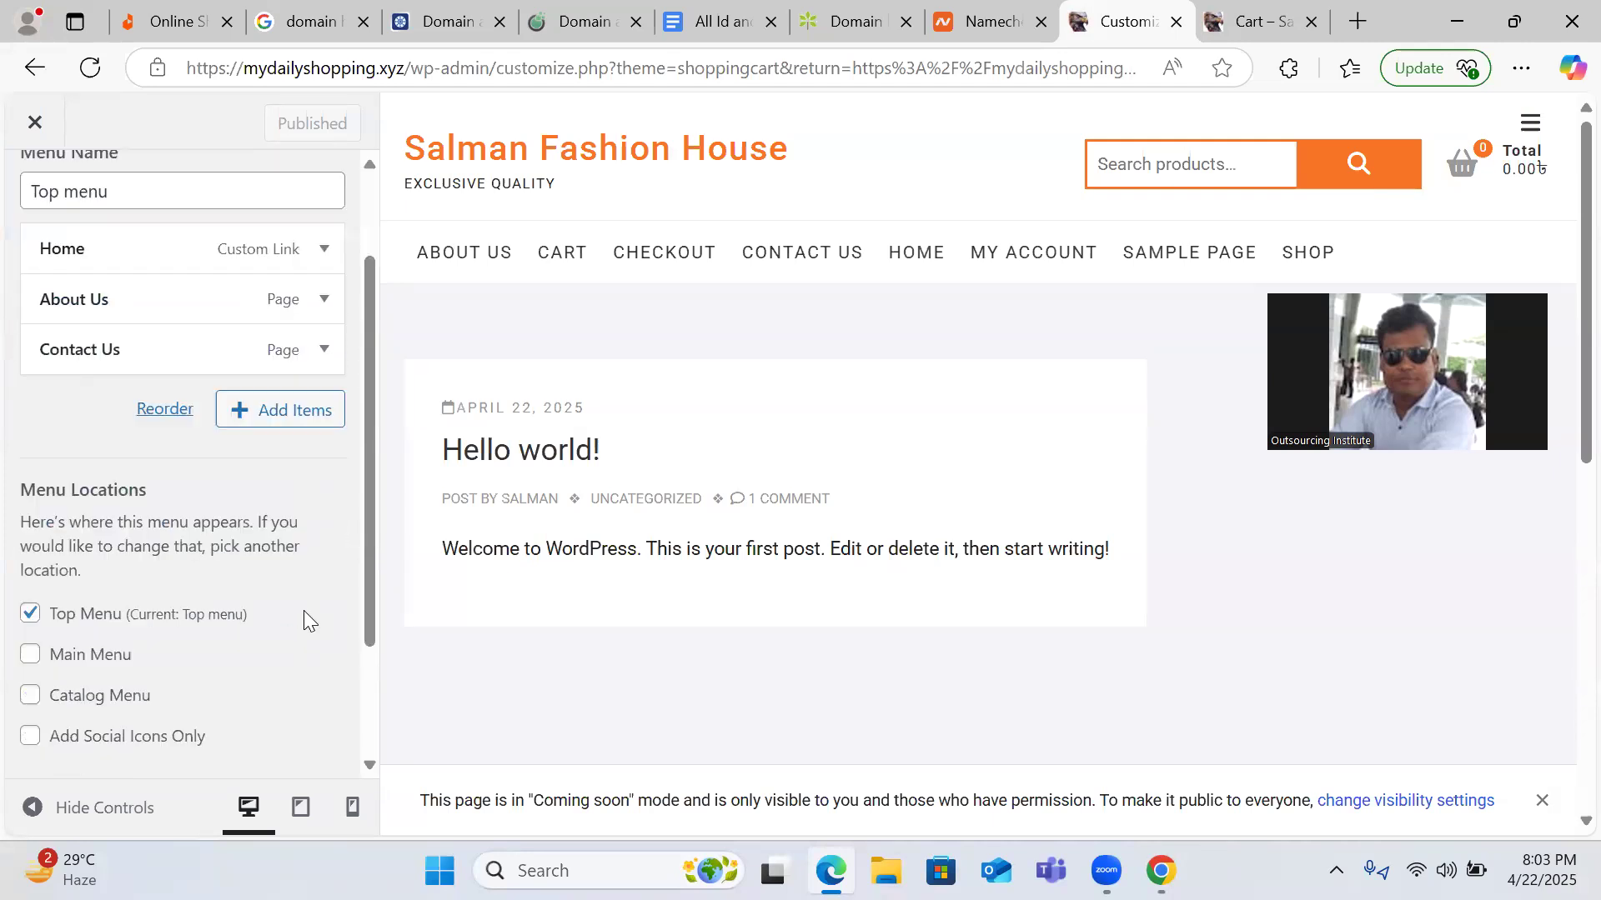
scroll(302, 615, "up", 2)
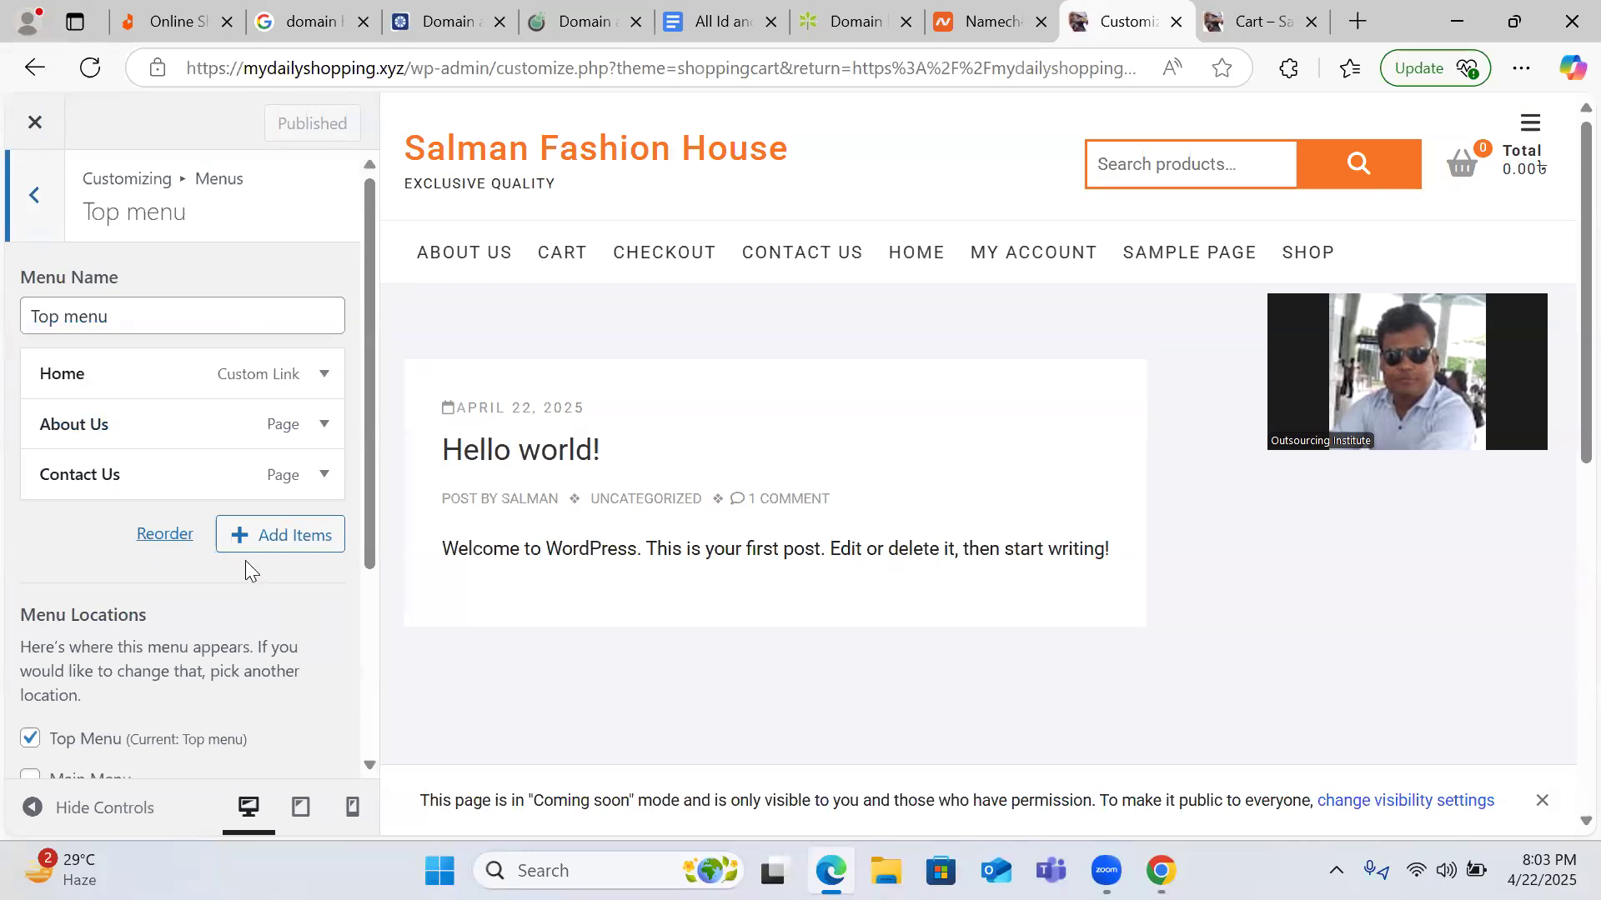
left_click(246, 537)
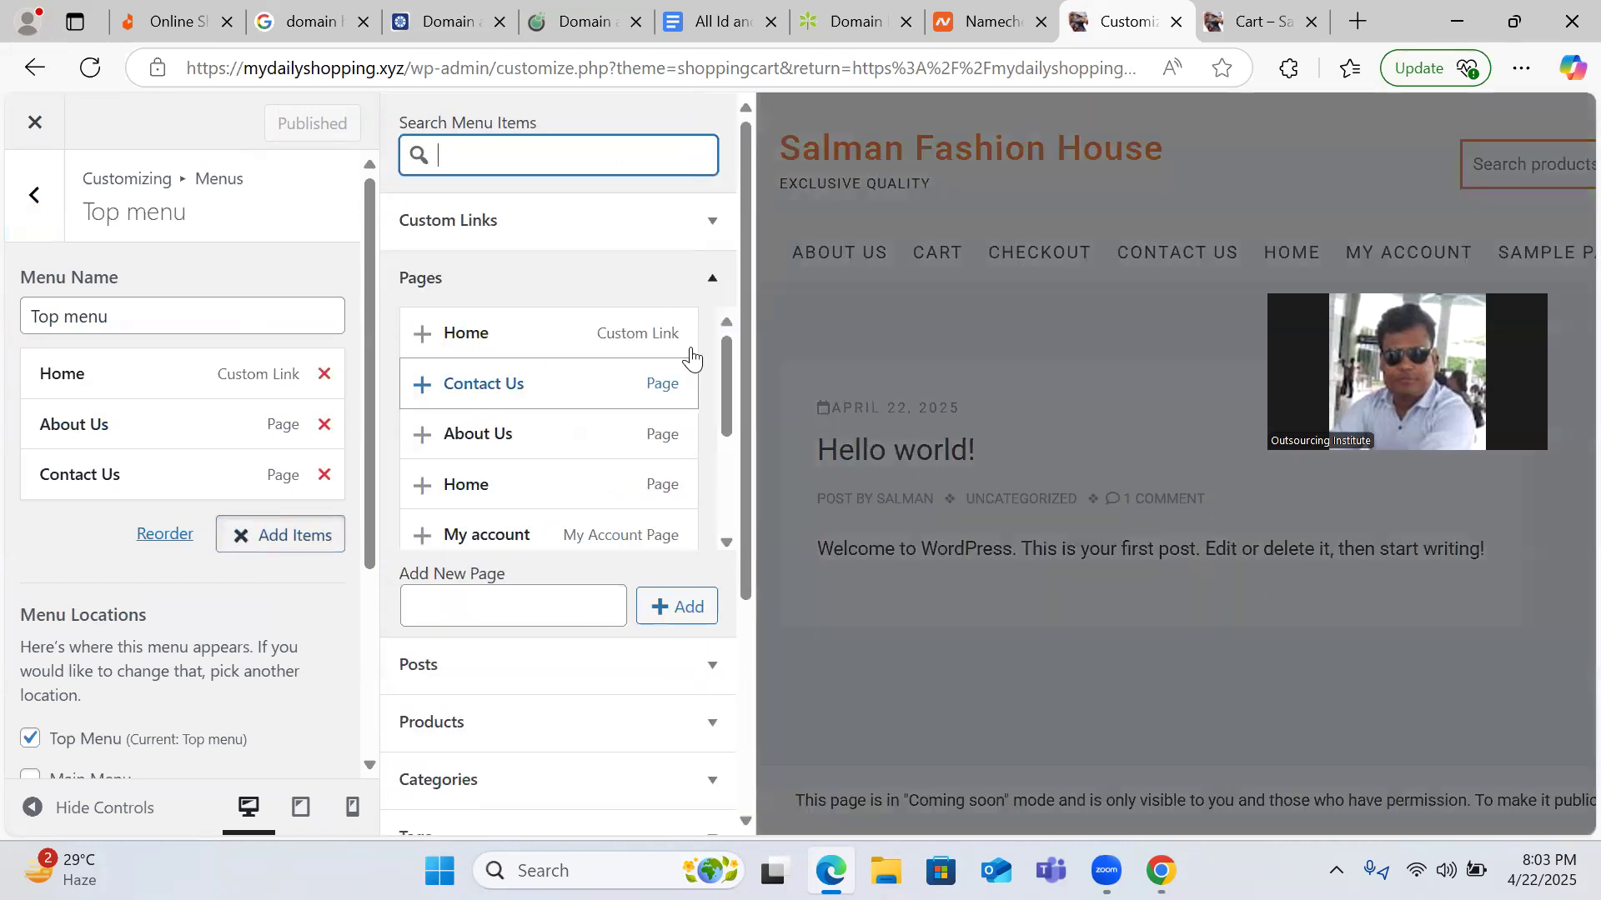
scroll(515, 460, "down", 1)
scroll(515, 460, "down", 3)
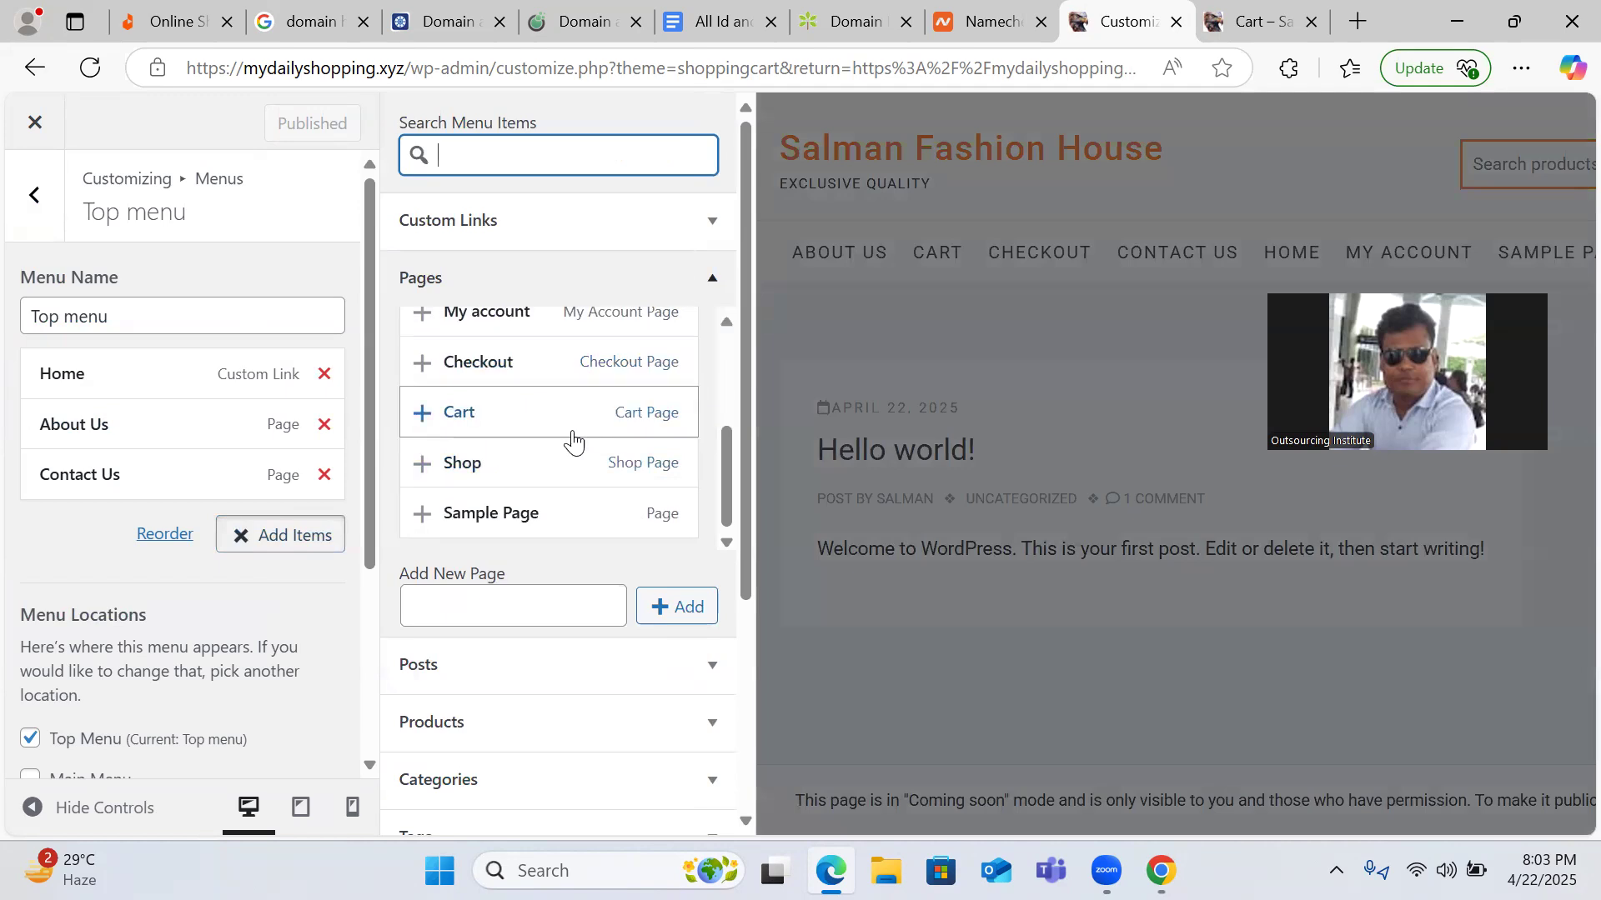
left_click(820, 202)
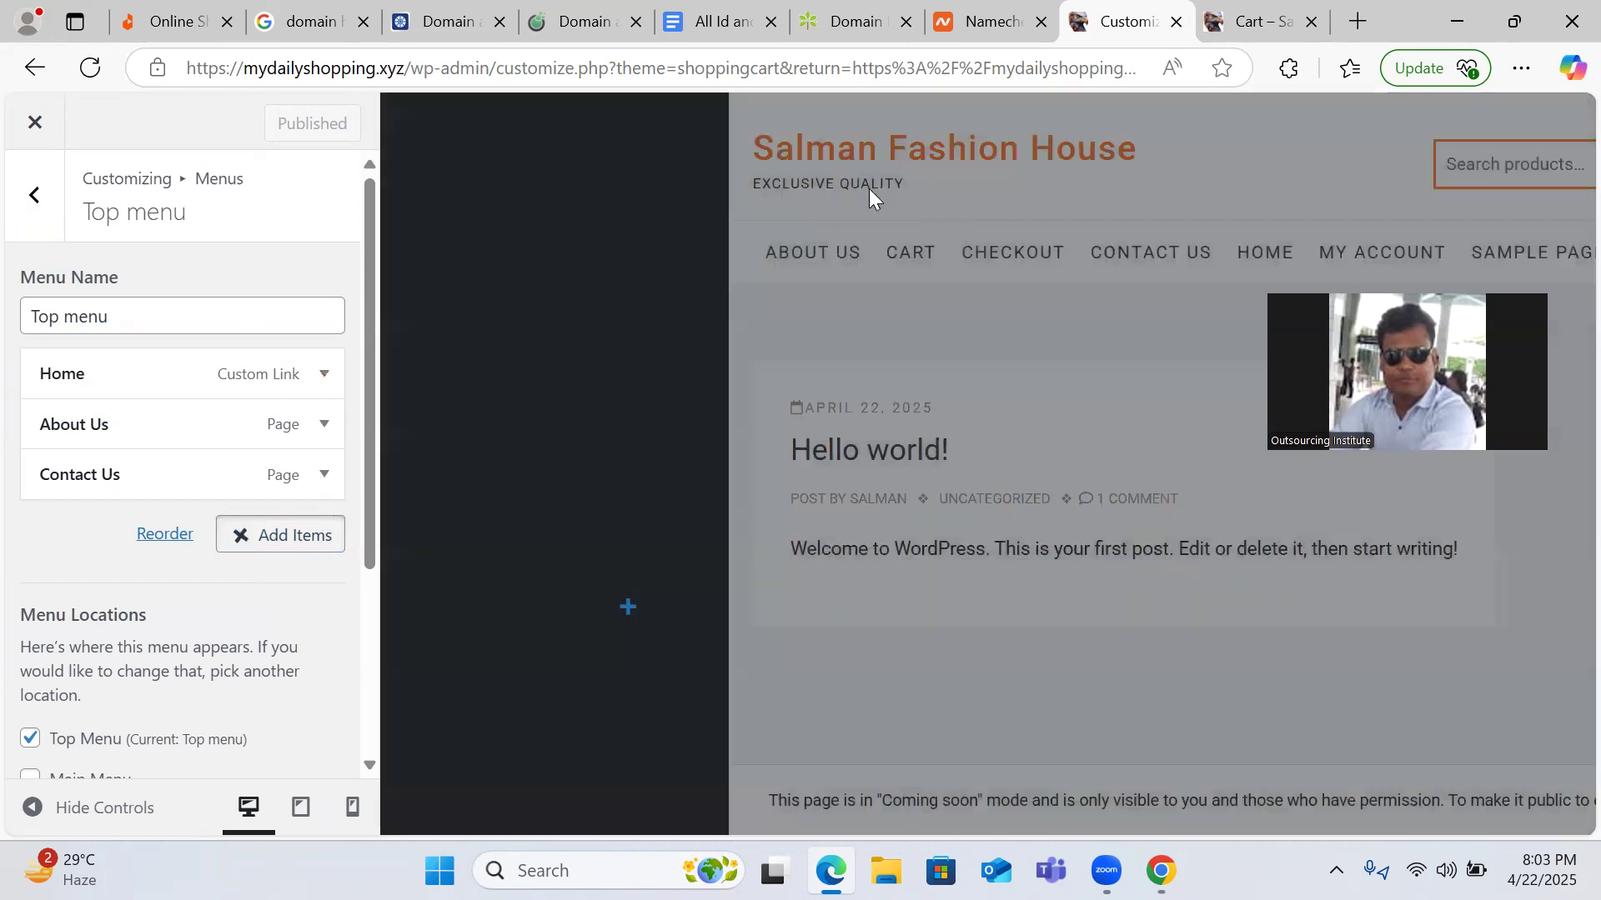
left_click(1251, 21)
left_click(93, 75)
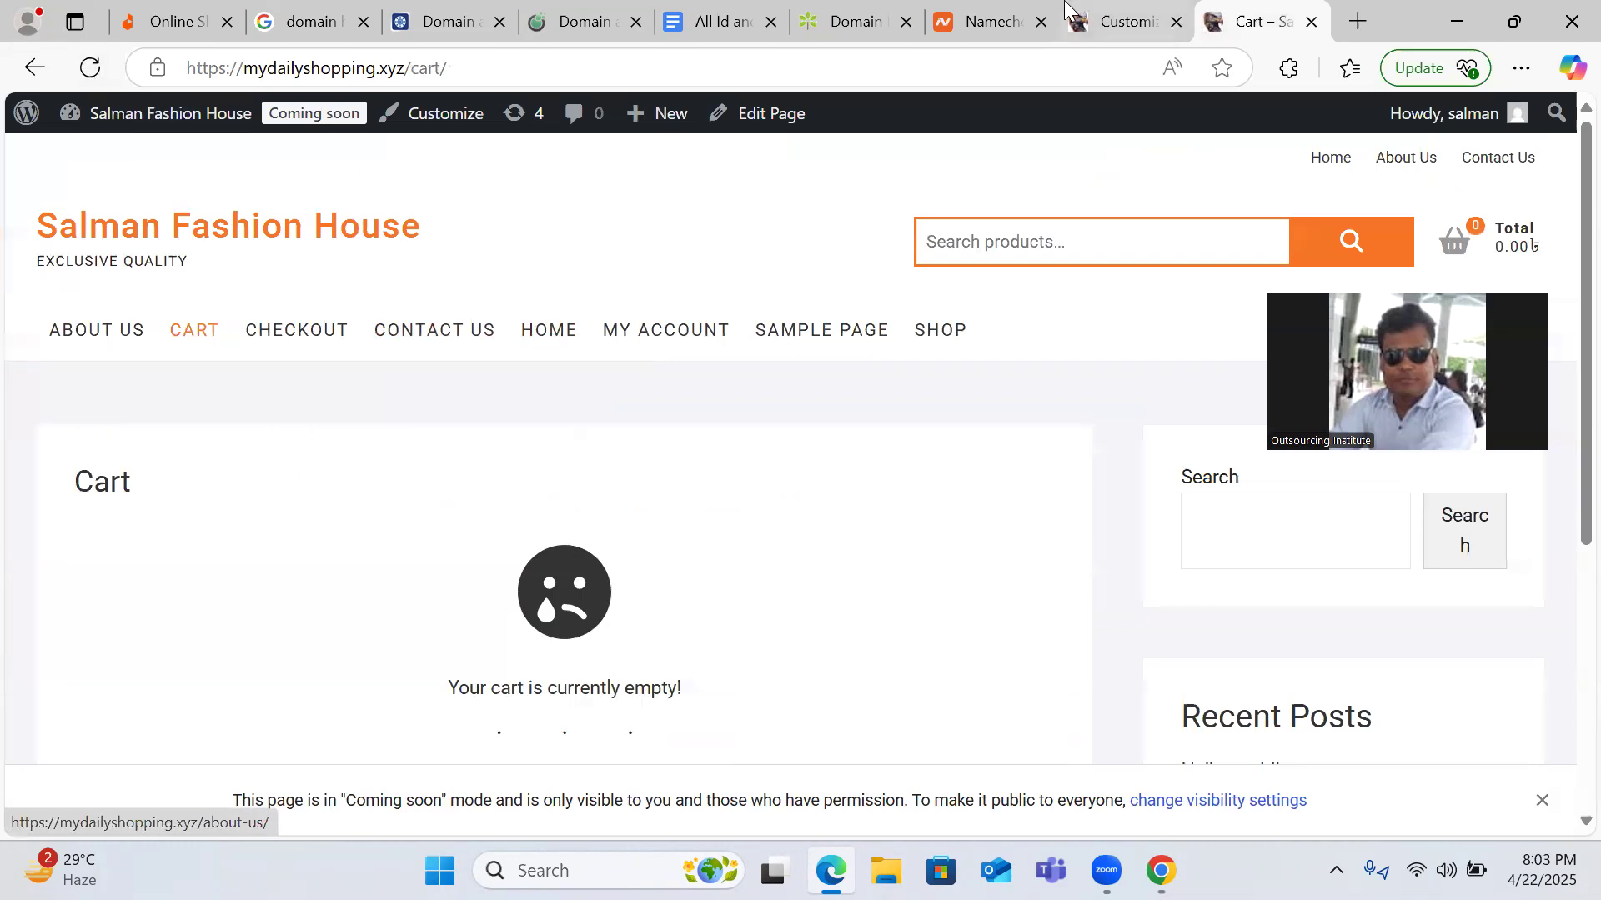
left_click(1125, 21)
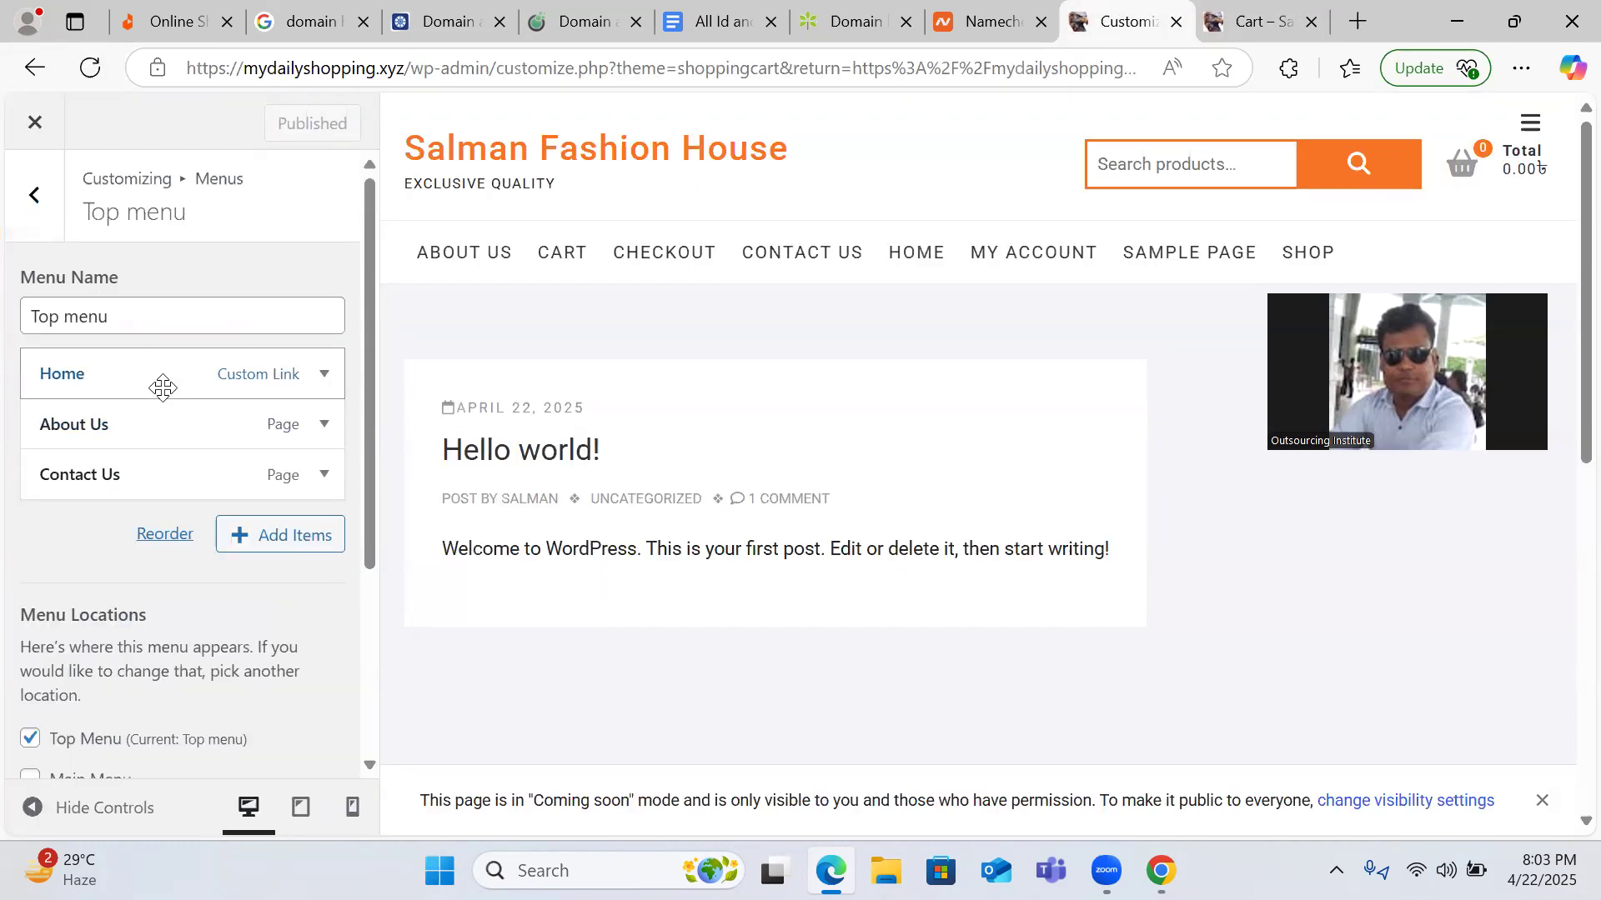
Move the menu from the Top Menu location to the Main Menu location and publish
scroll(183, 584, "down", 3)
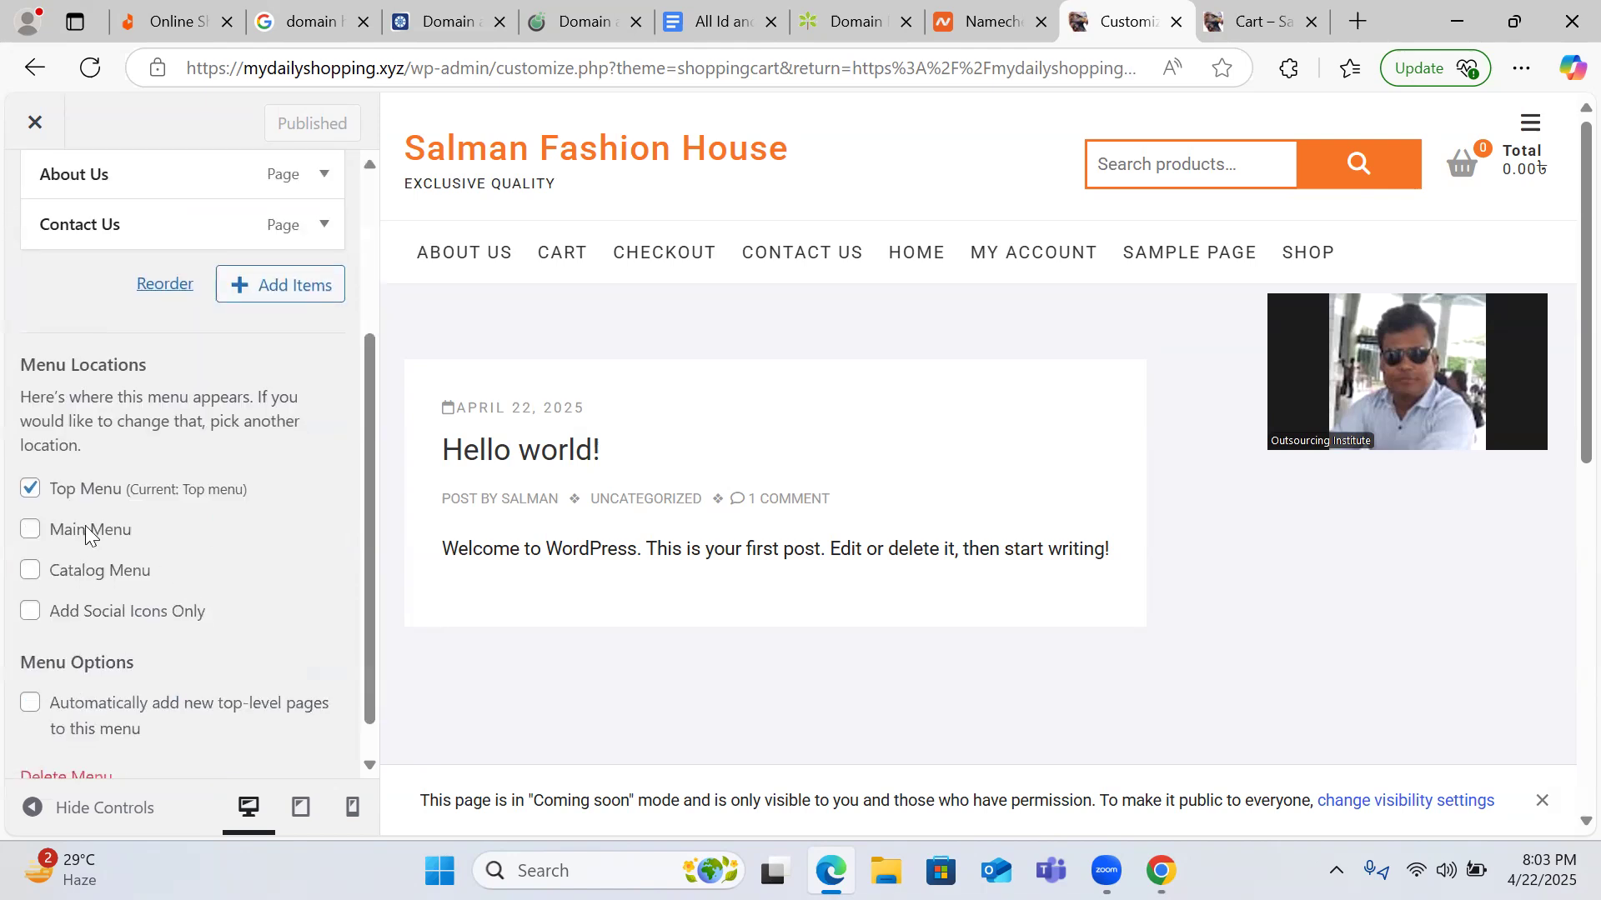
left_click(30, 489)
left_click(29, 530)
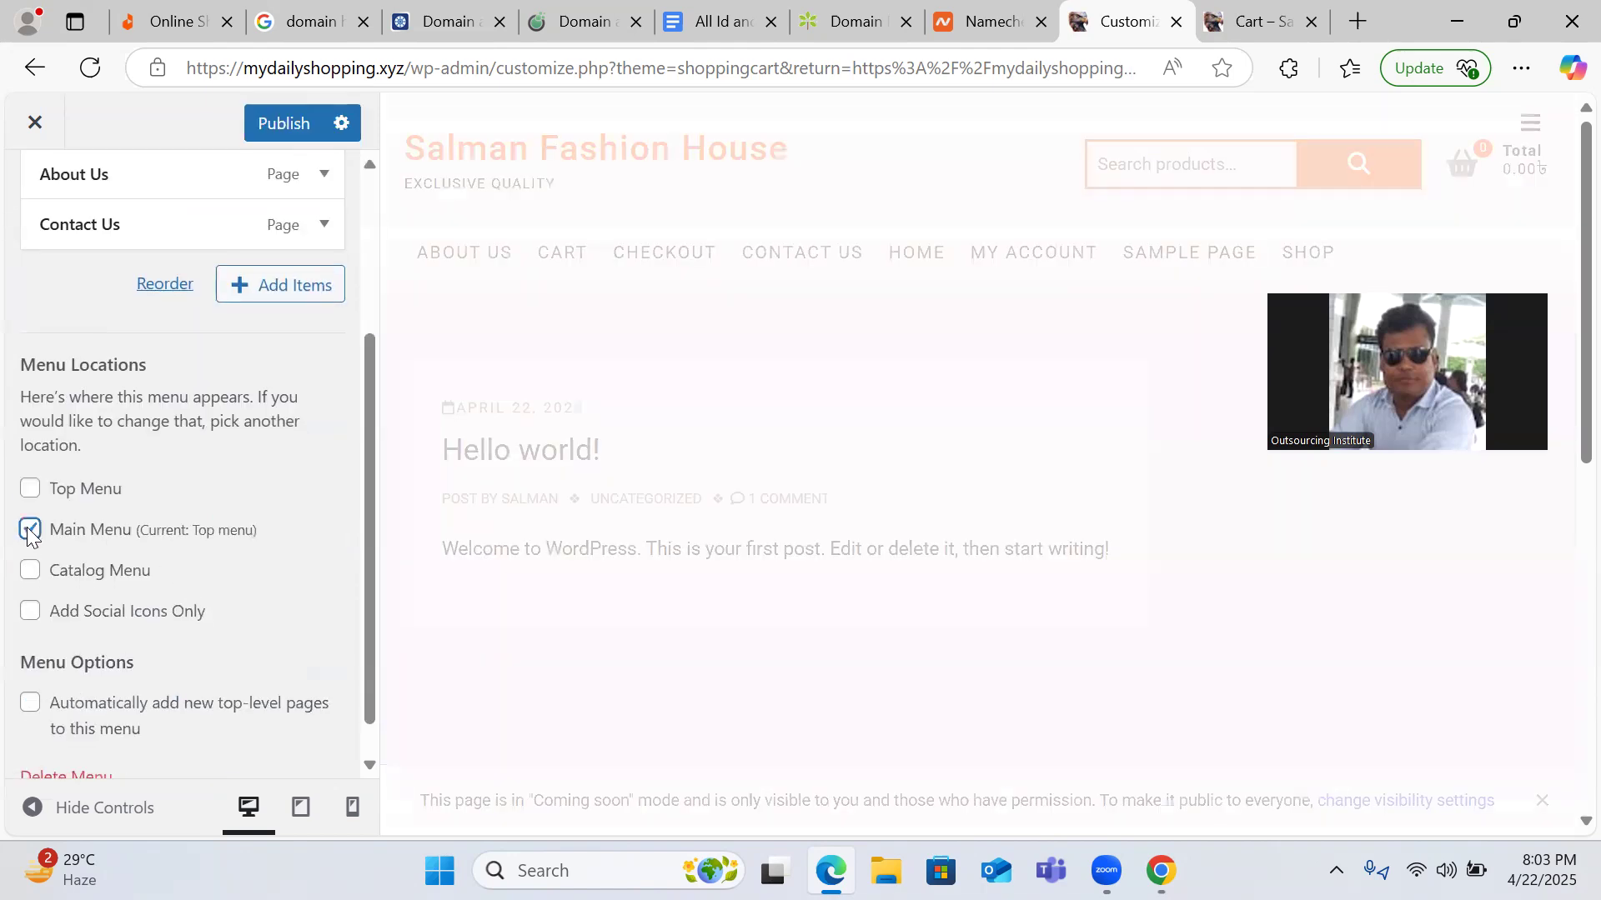
left_click(282, 124)
Reload the site's cart page to check the new main menu, then return to the customizer
left_click(1250, 22)
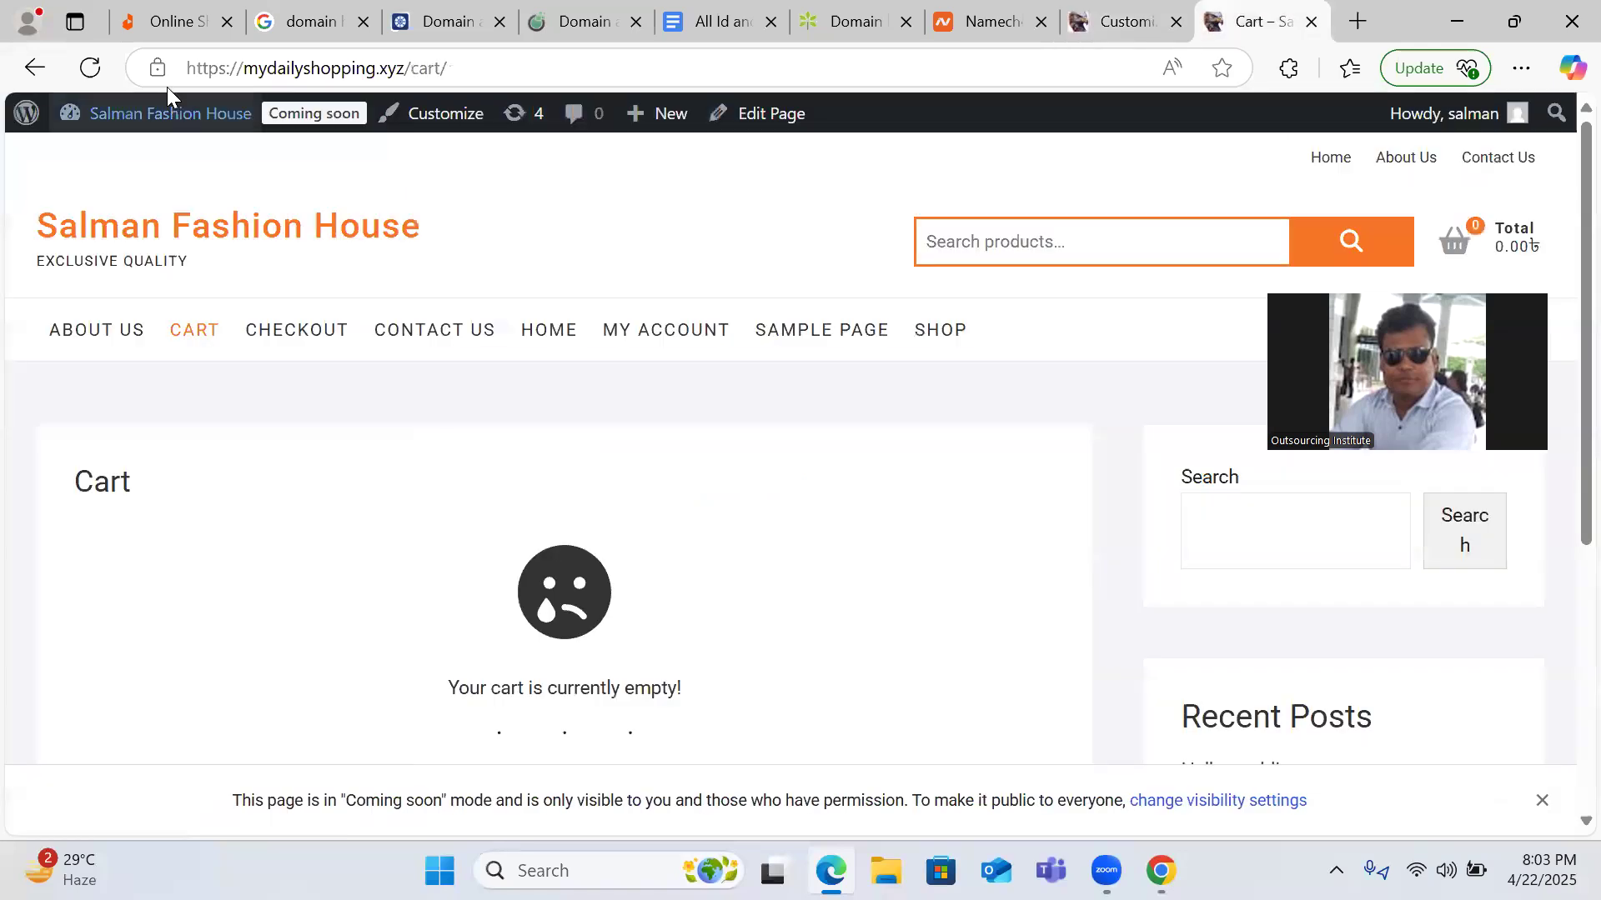
left_click(92, 69)
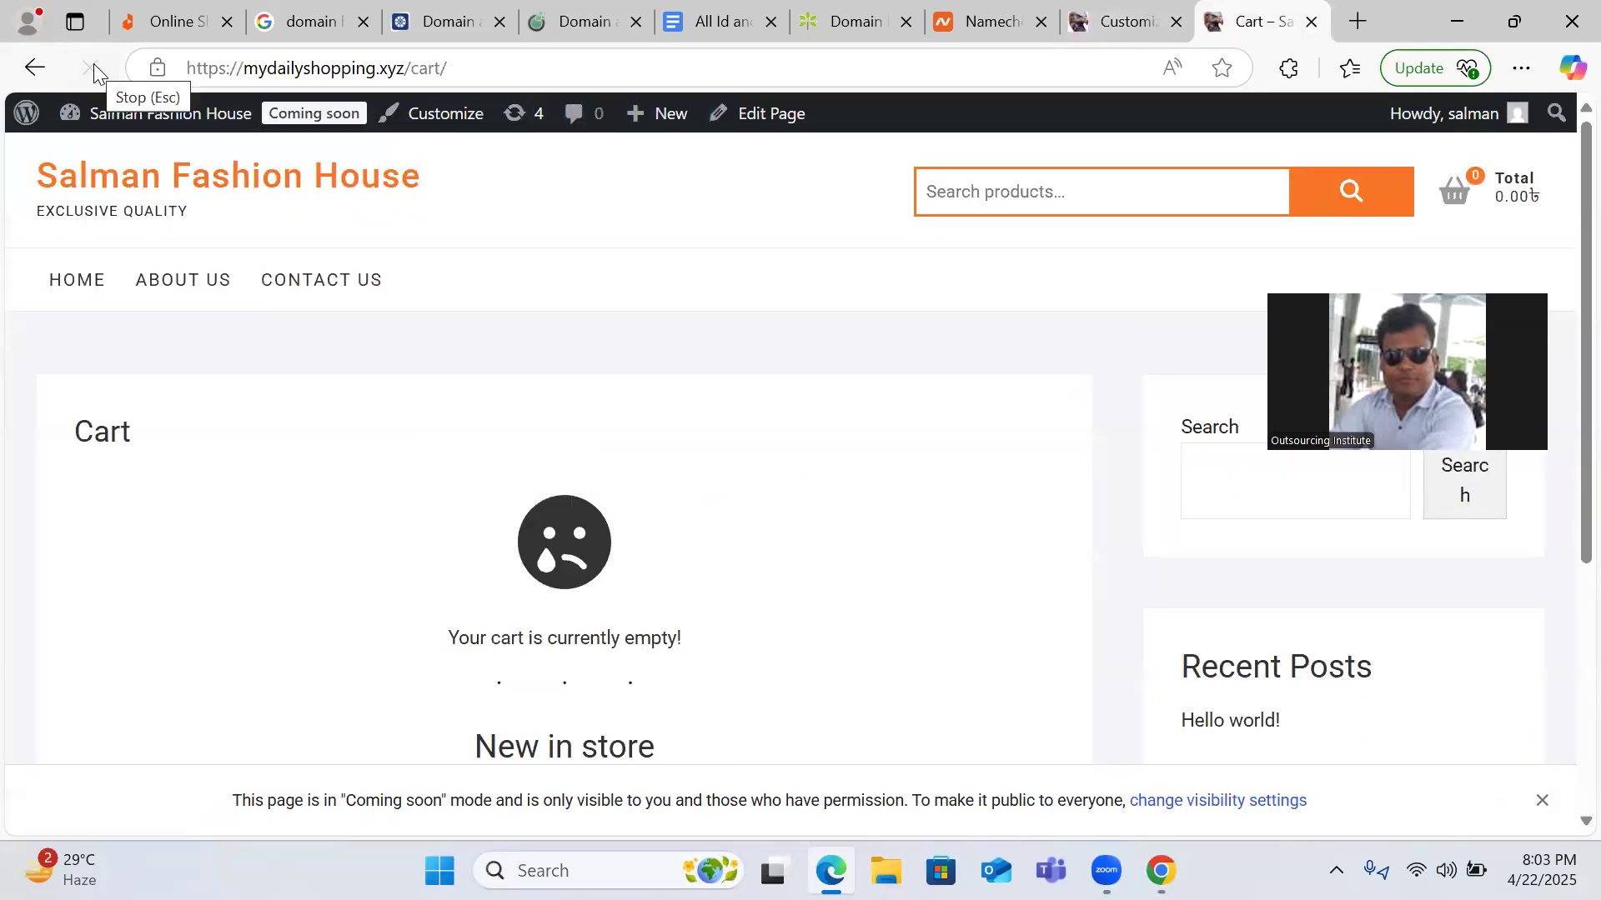
left_click(1126, 22)
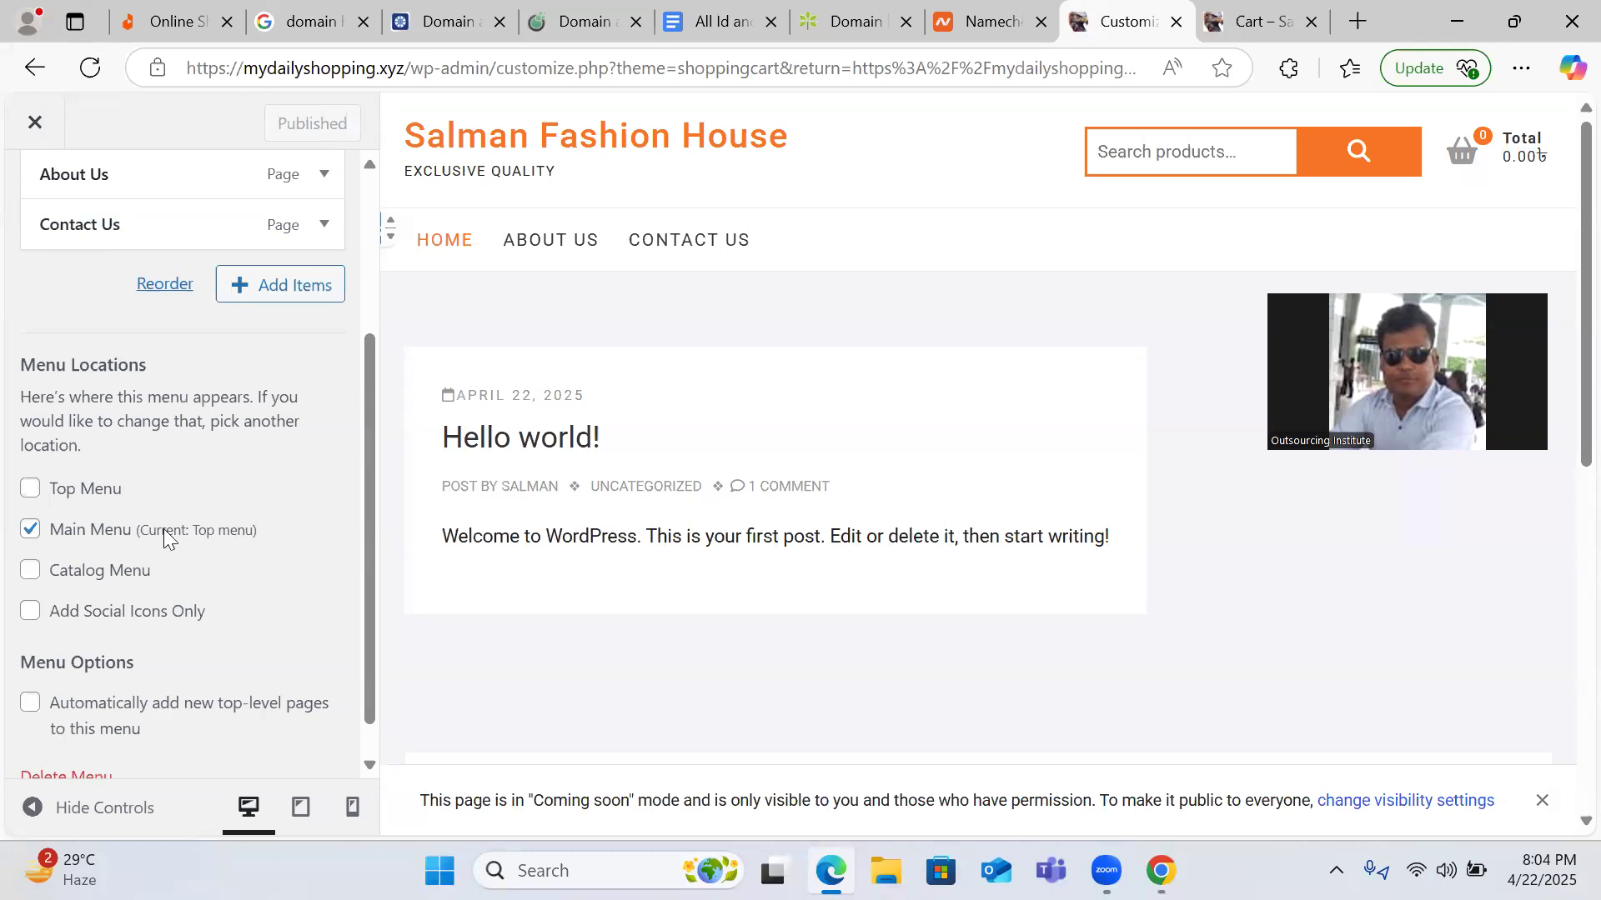
scroll(254, 508, "up", 3)
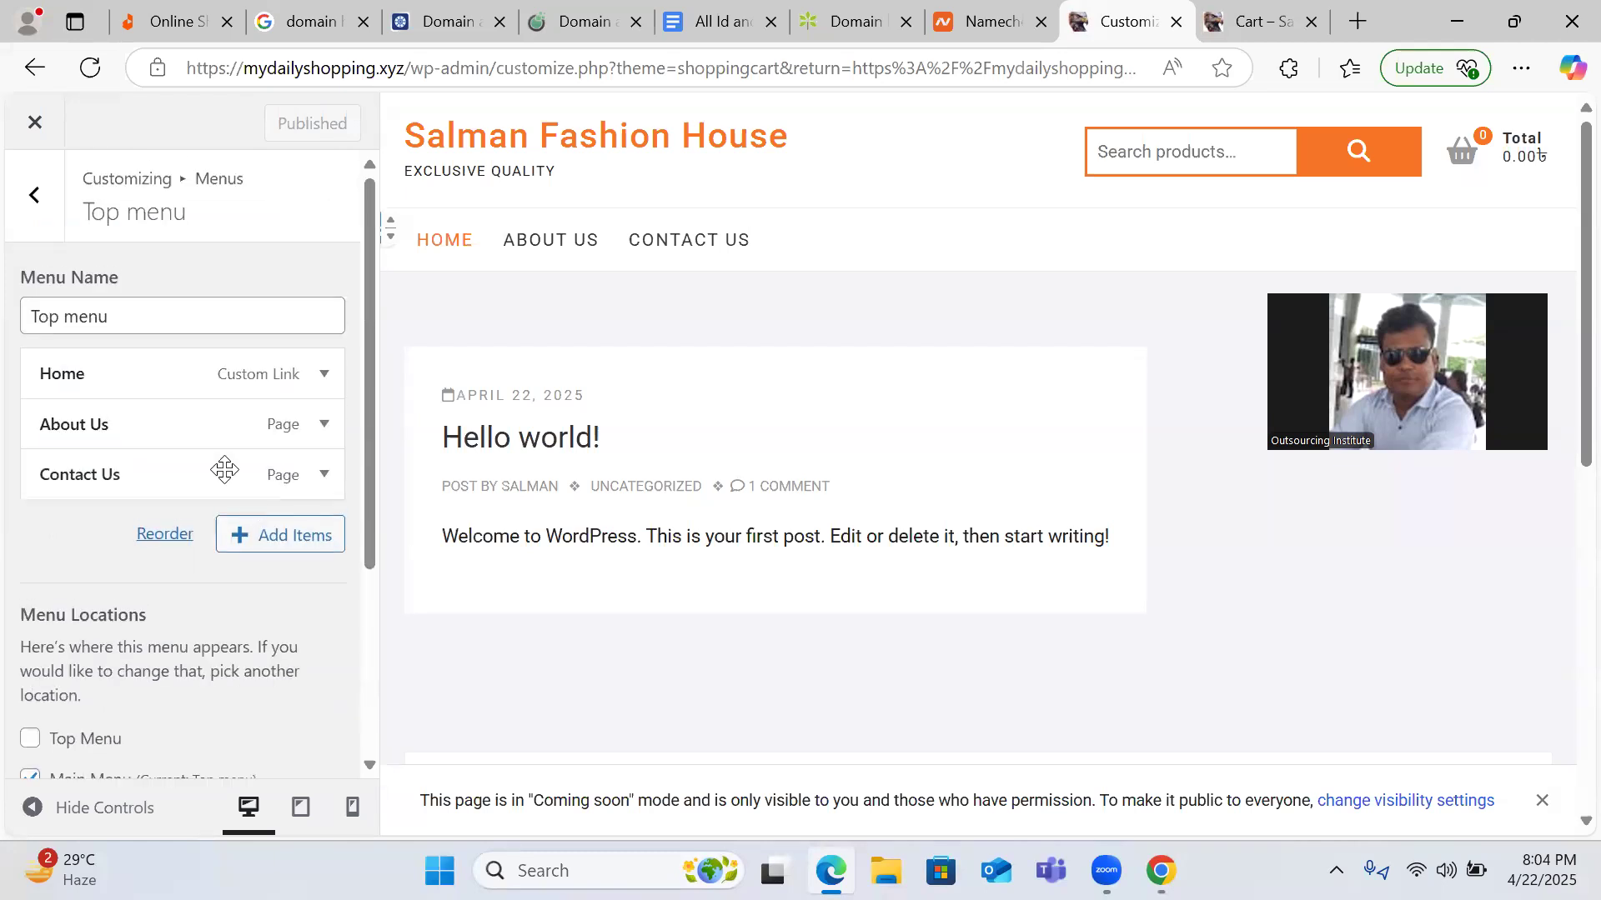
Rename the menu from 'Top menu' to 'main menu'
double_click(52, 323)
type("main")
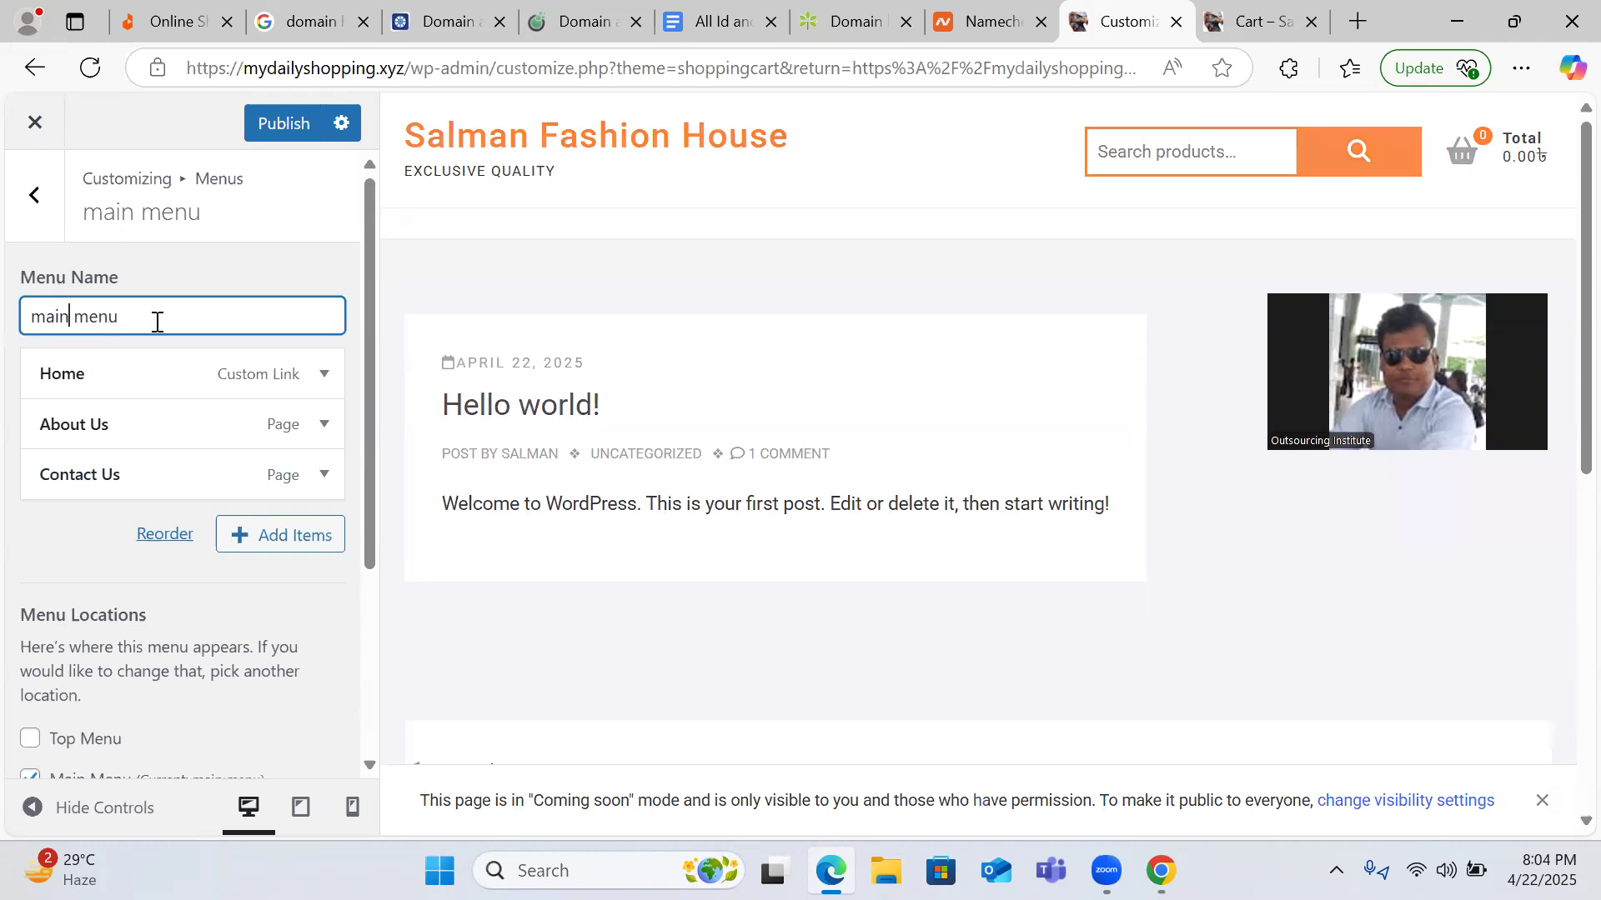
scroll(101, 753, "down", 2)
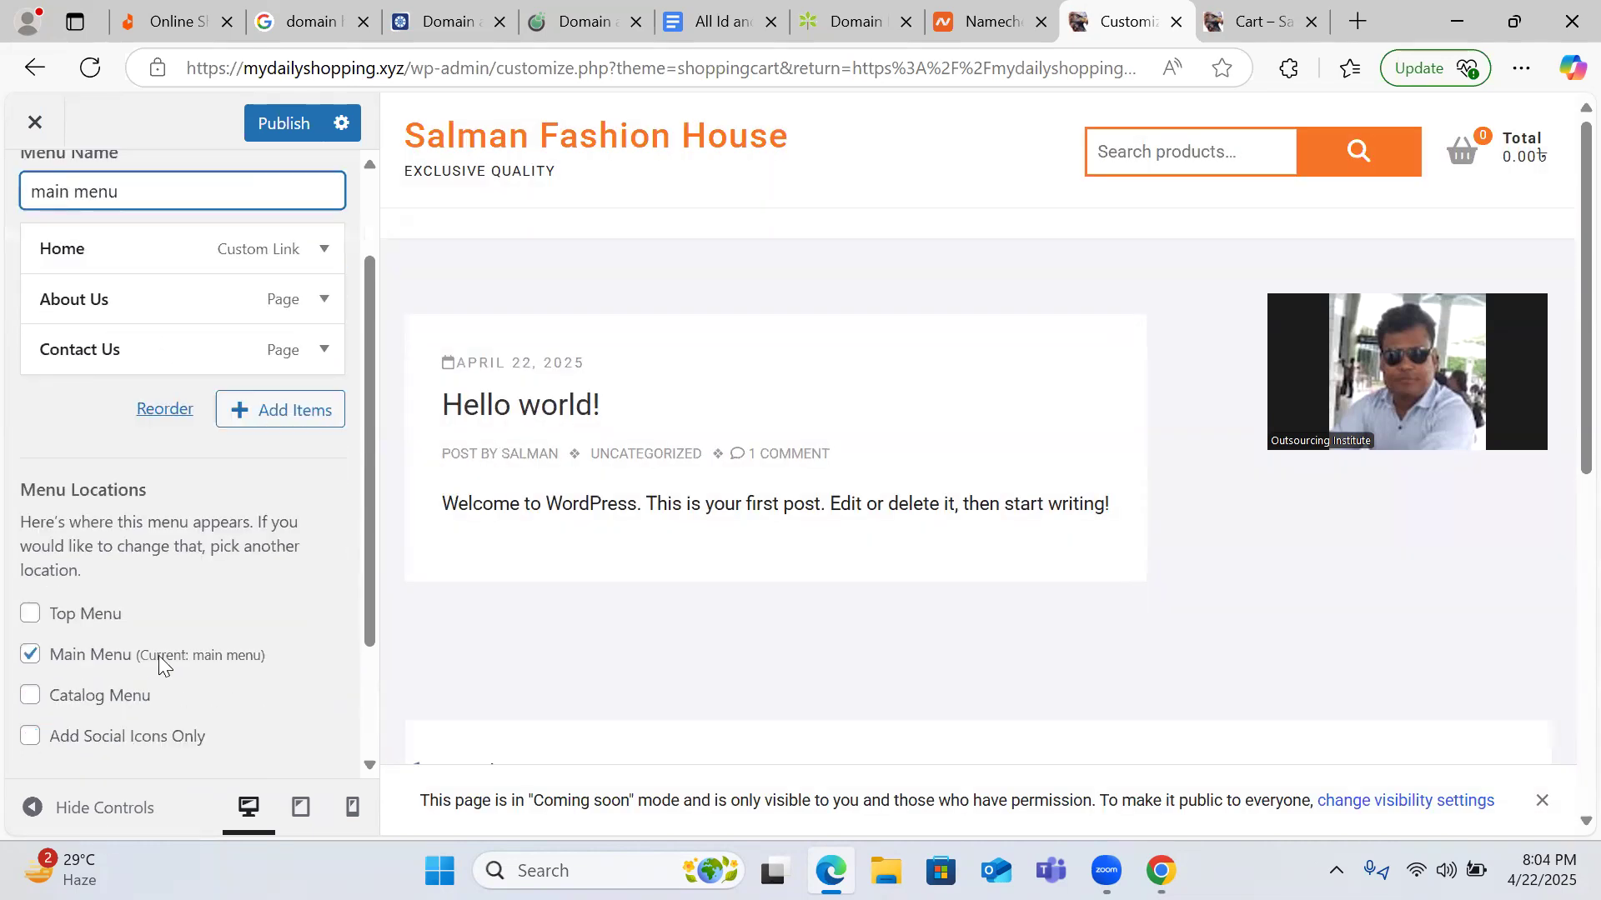
scroll(158, 656, "up", 3)
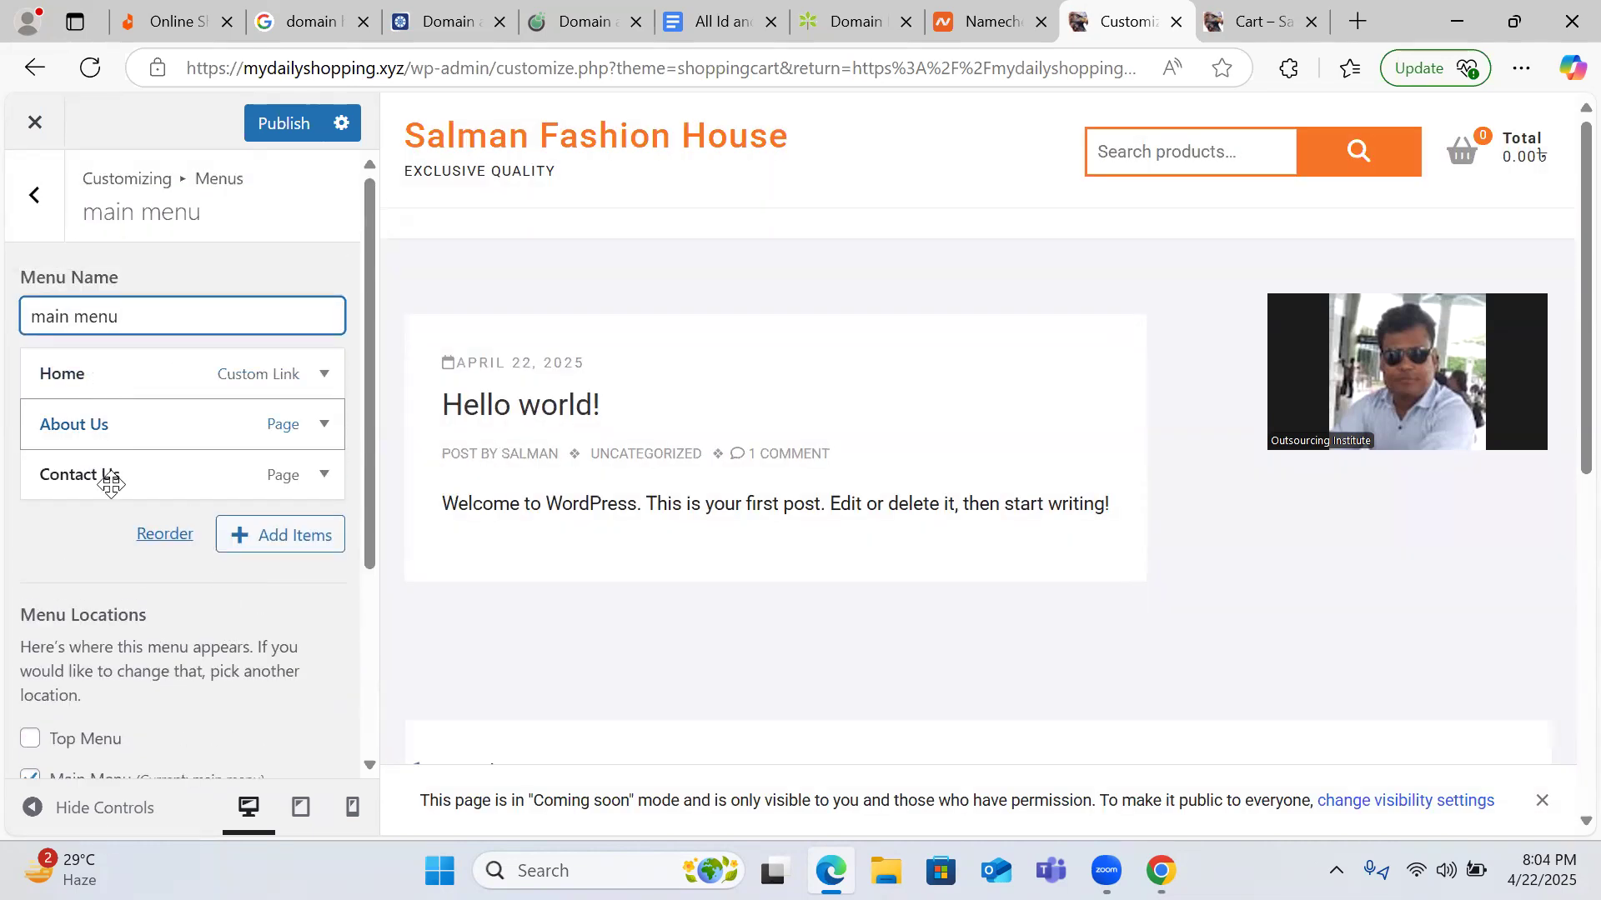
Publish the renamed 'main menu' and bring up the site's cart page
left_click(283, 544)
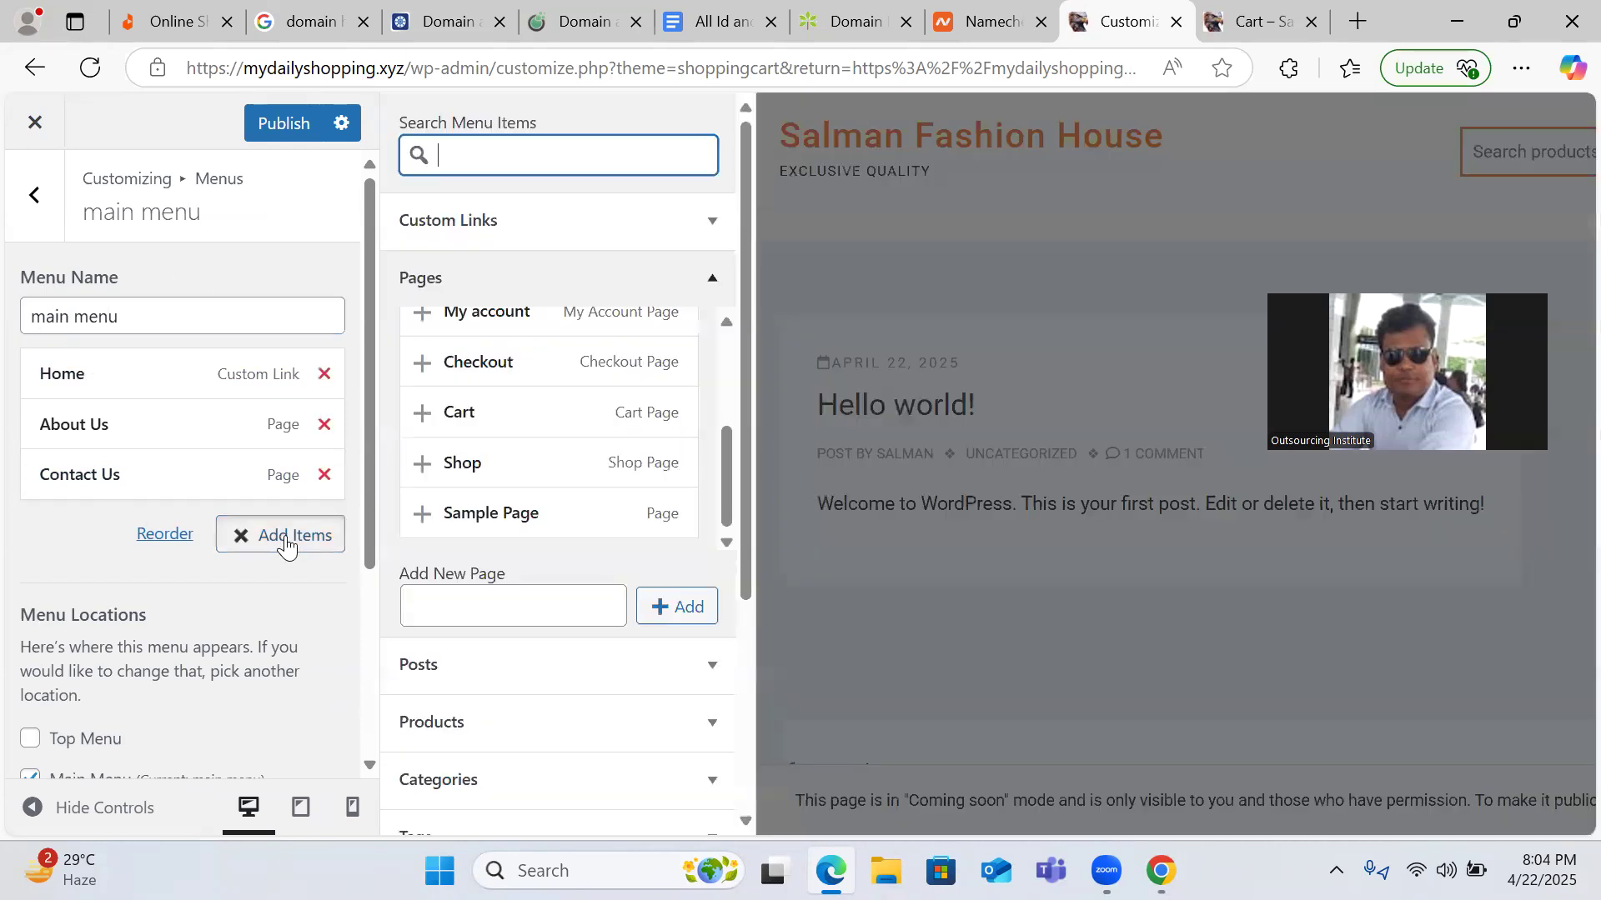
scroll(529, 404, "up", 3)
scroll(529, 404, "up", 2)
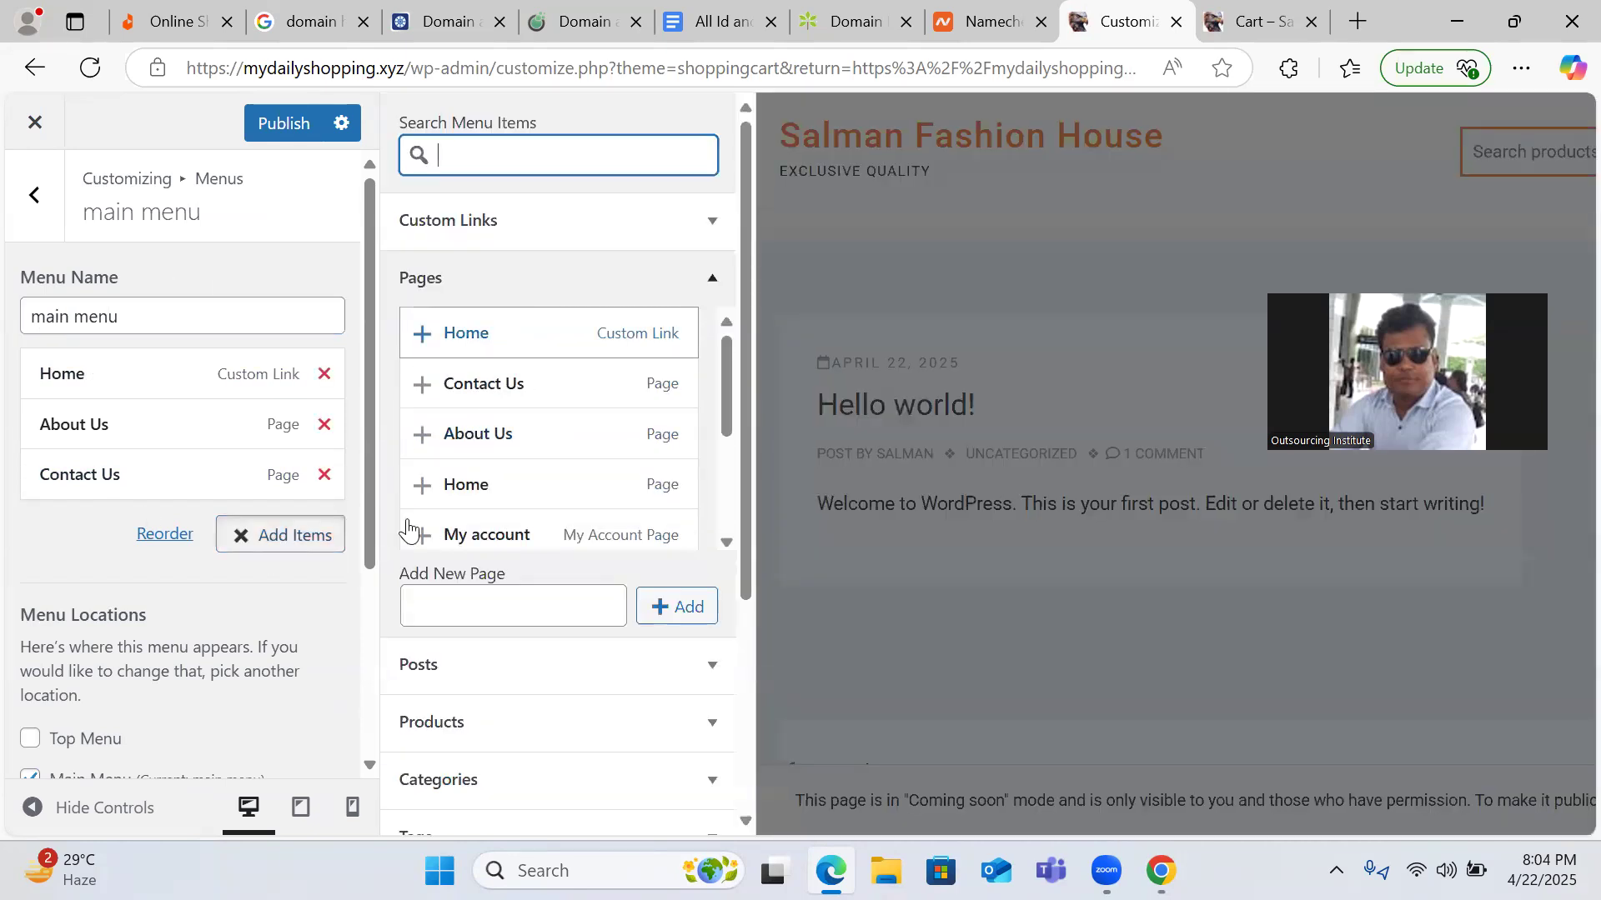
left_click(62, 524)
left_click(284, 122)
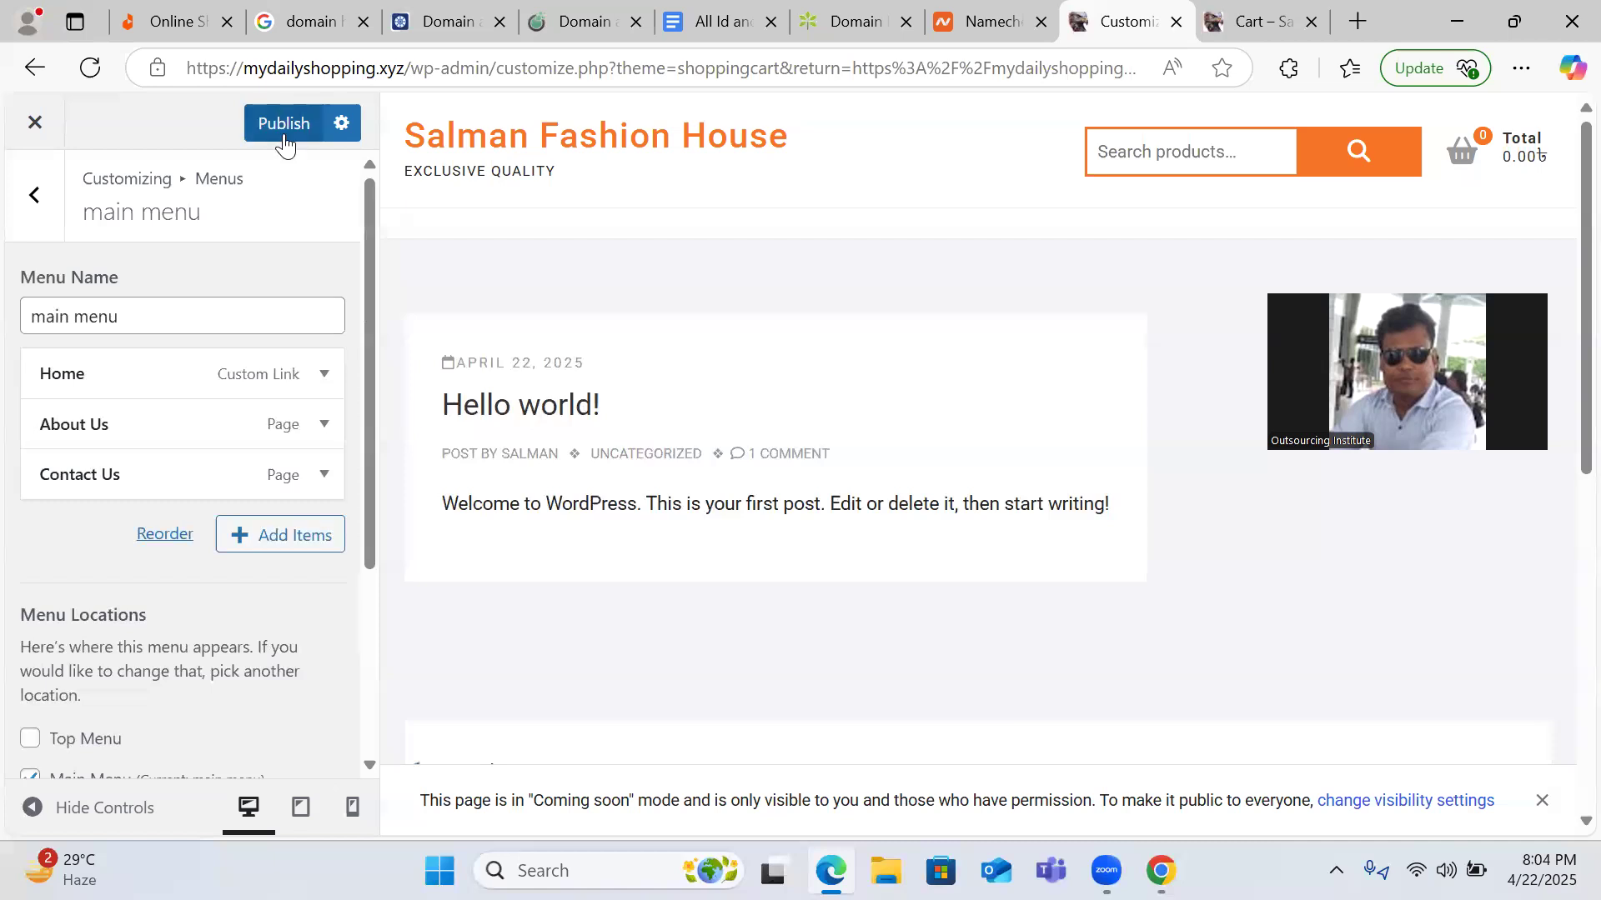
left_click(1259, 22)
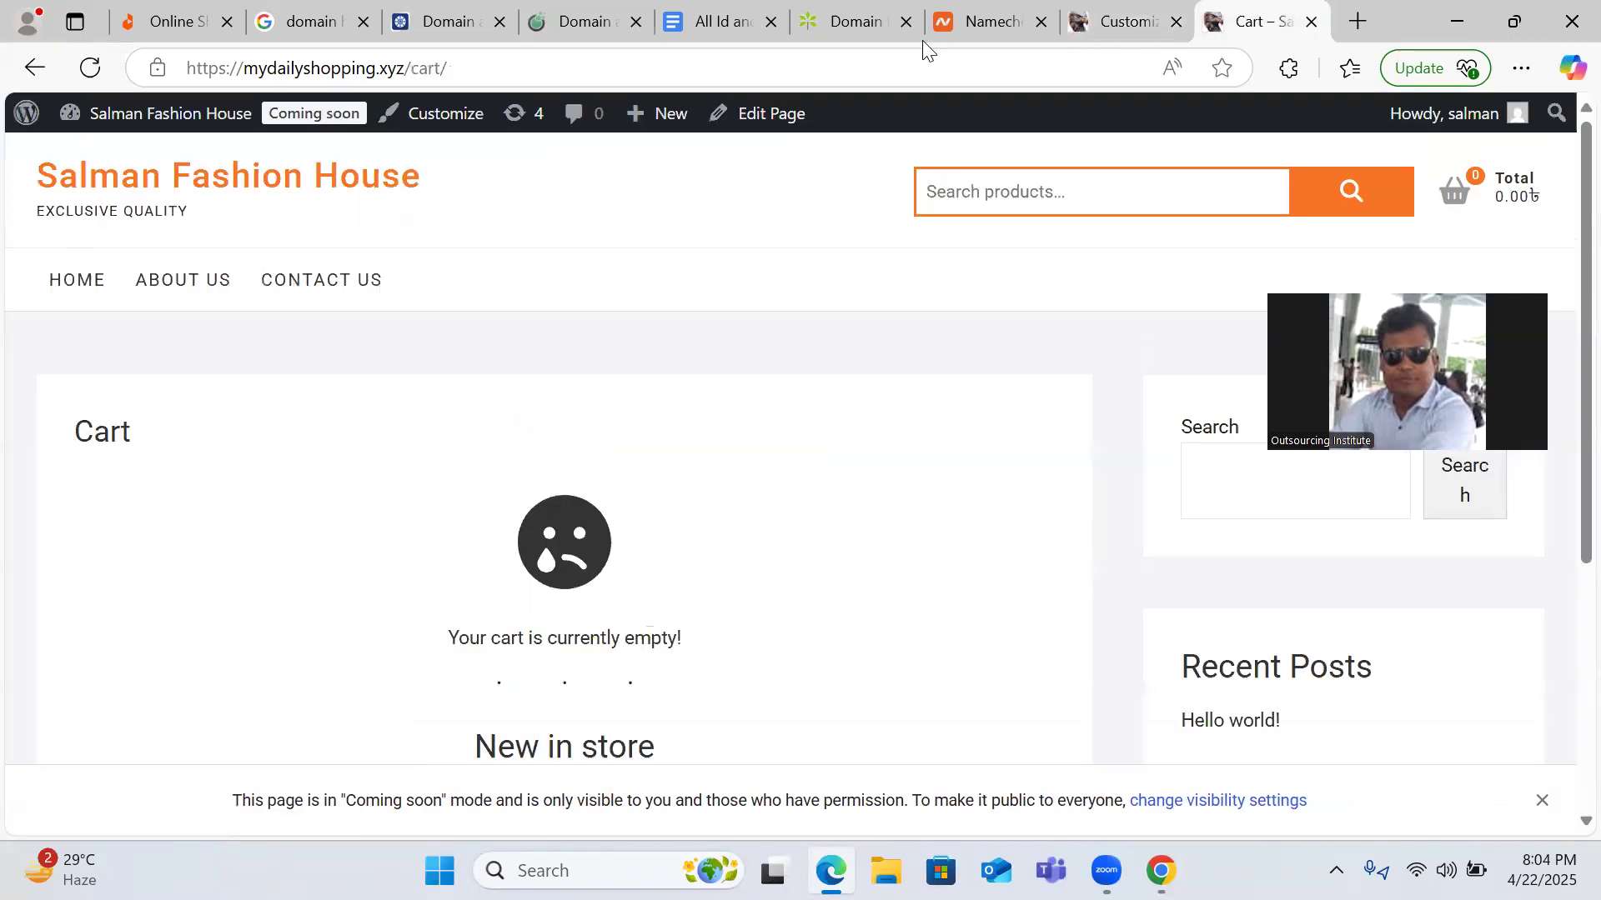
Reload the cart page and test the Home and About Us menu links
left_click(98, 67)
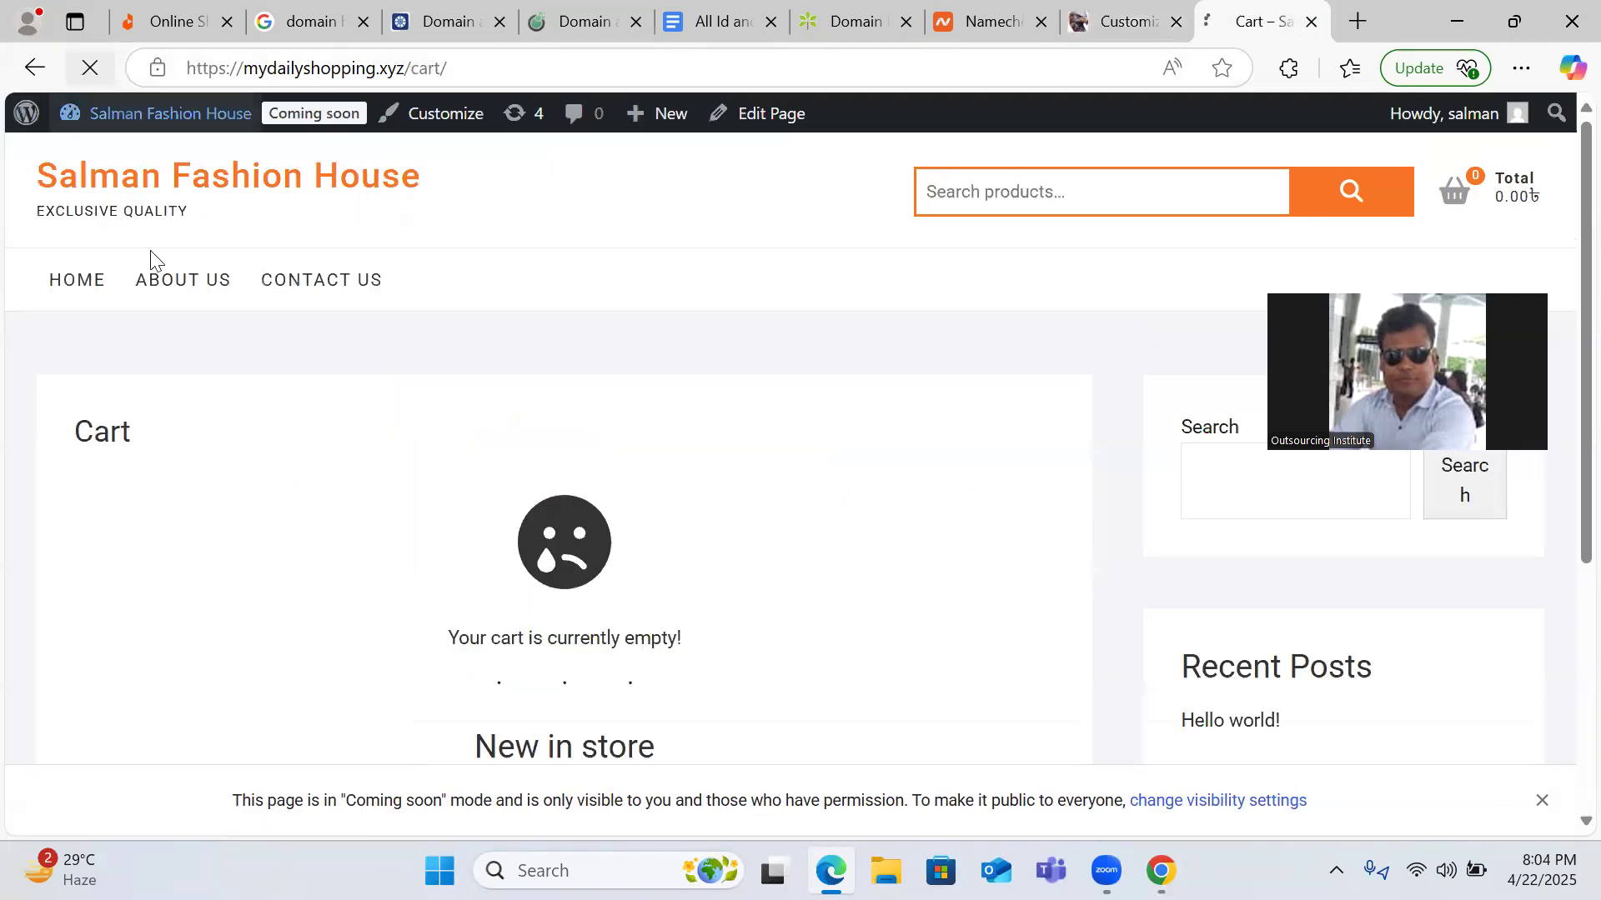
left_click(84, 292)
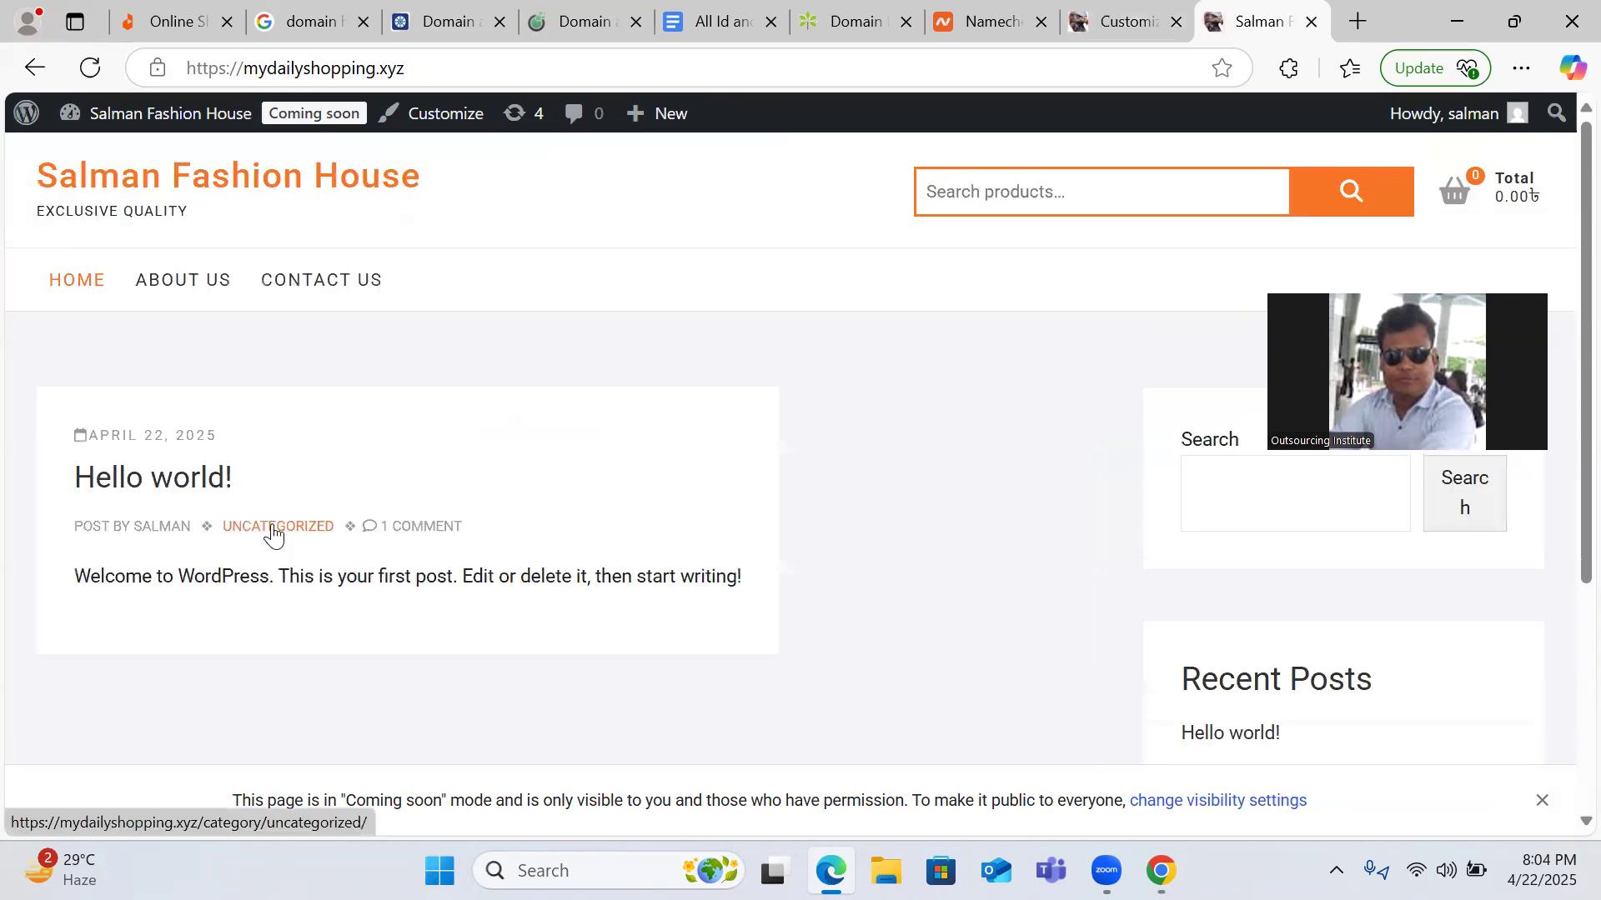
left_click(171, 285)
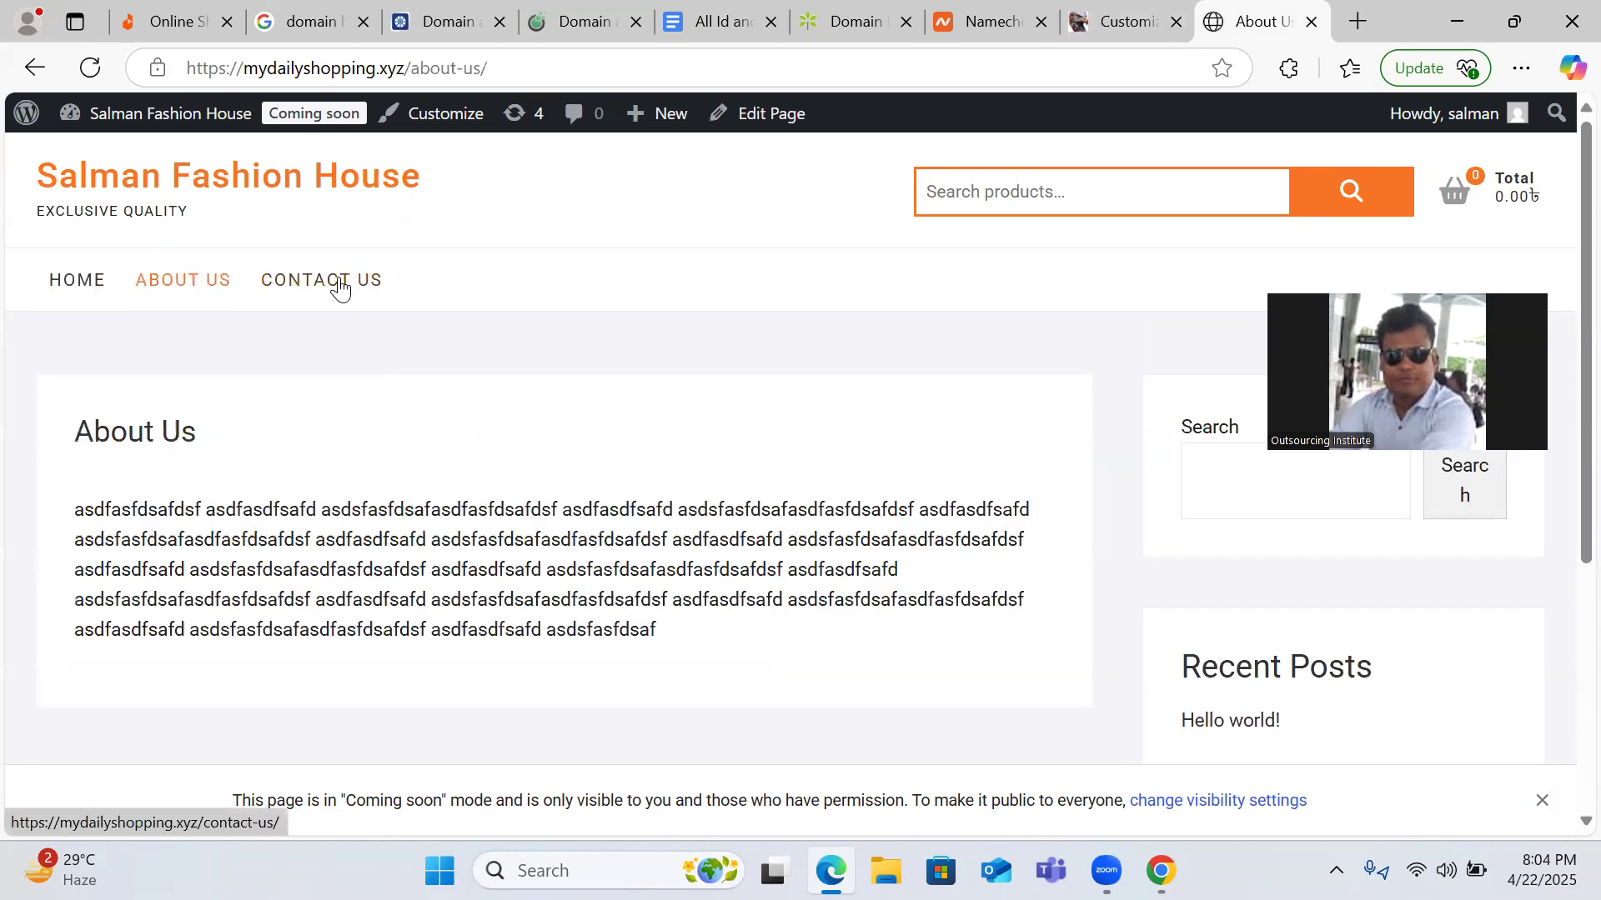
left_click(213, 289)
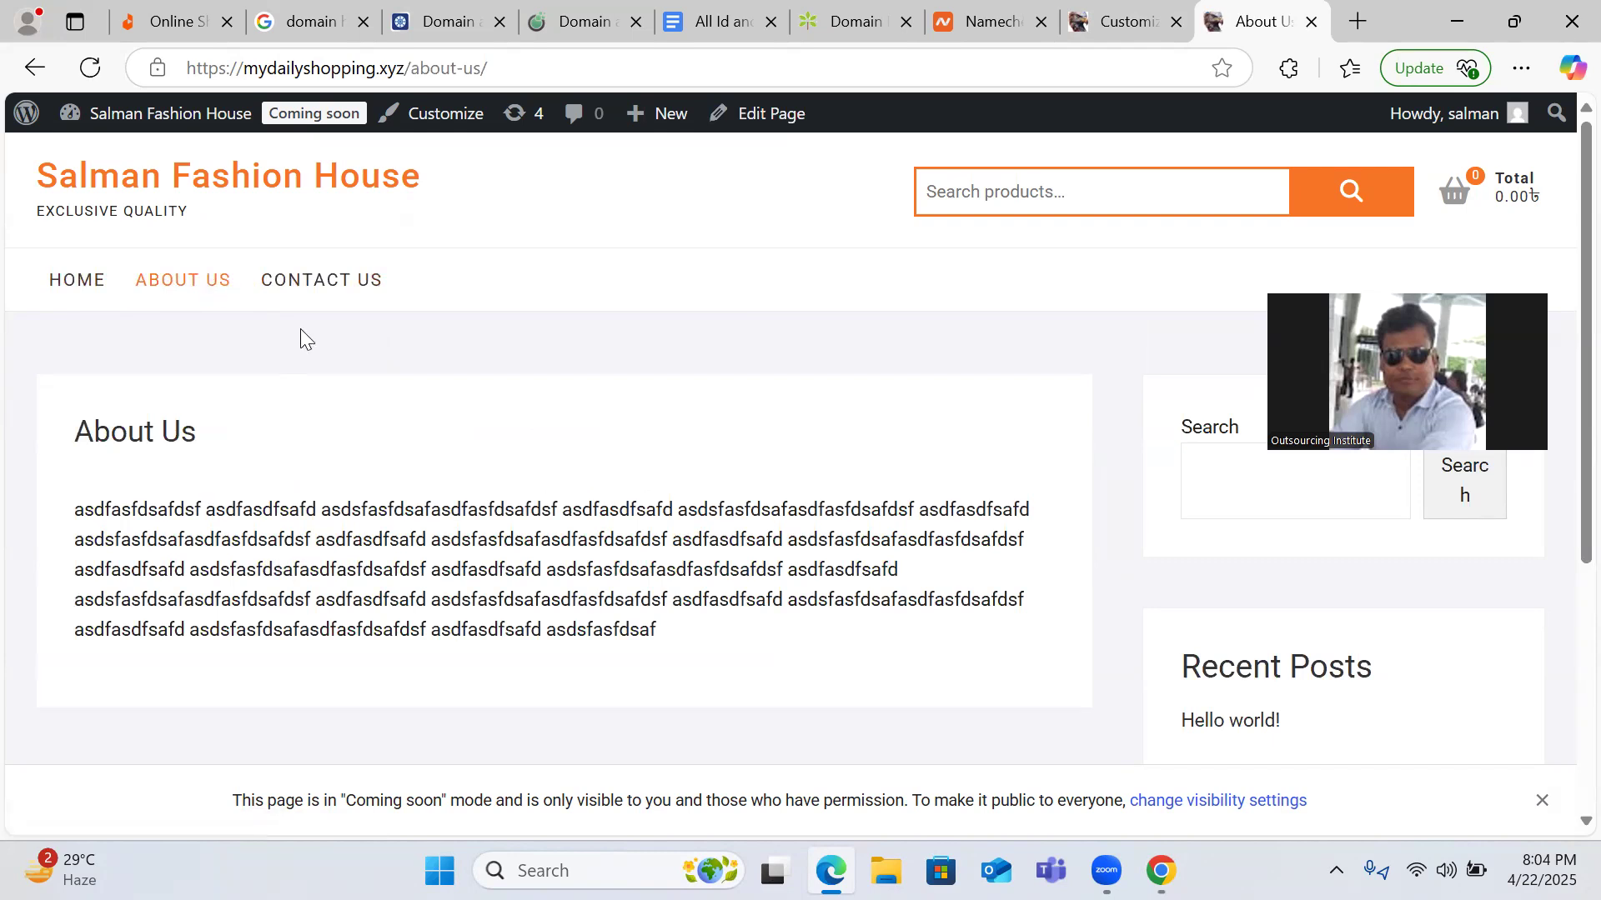
Test the Contact Us link, return to the Home page, and recheck the live homepage
left_click(307, 284)
scroll(321, 517, "down", 3)
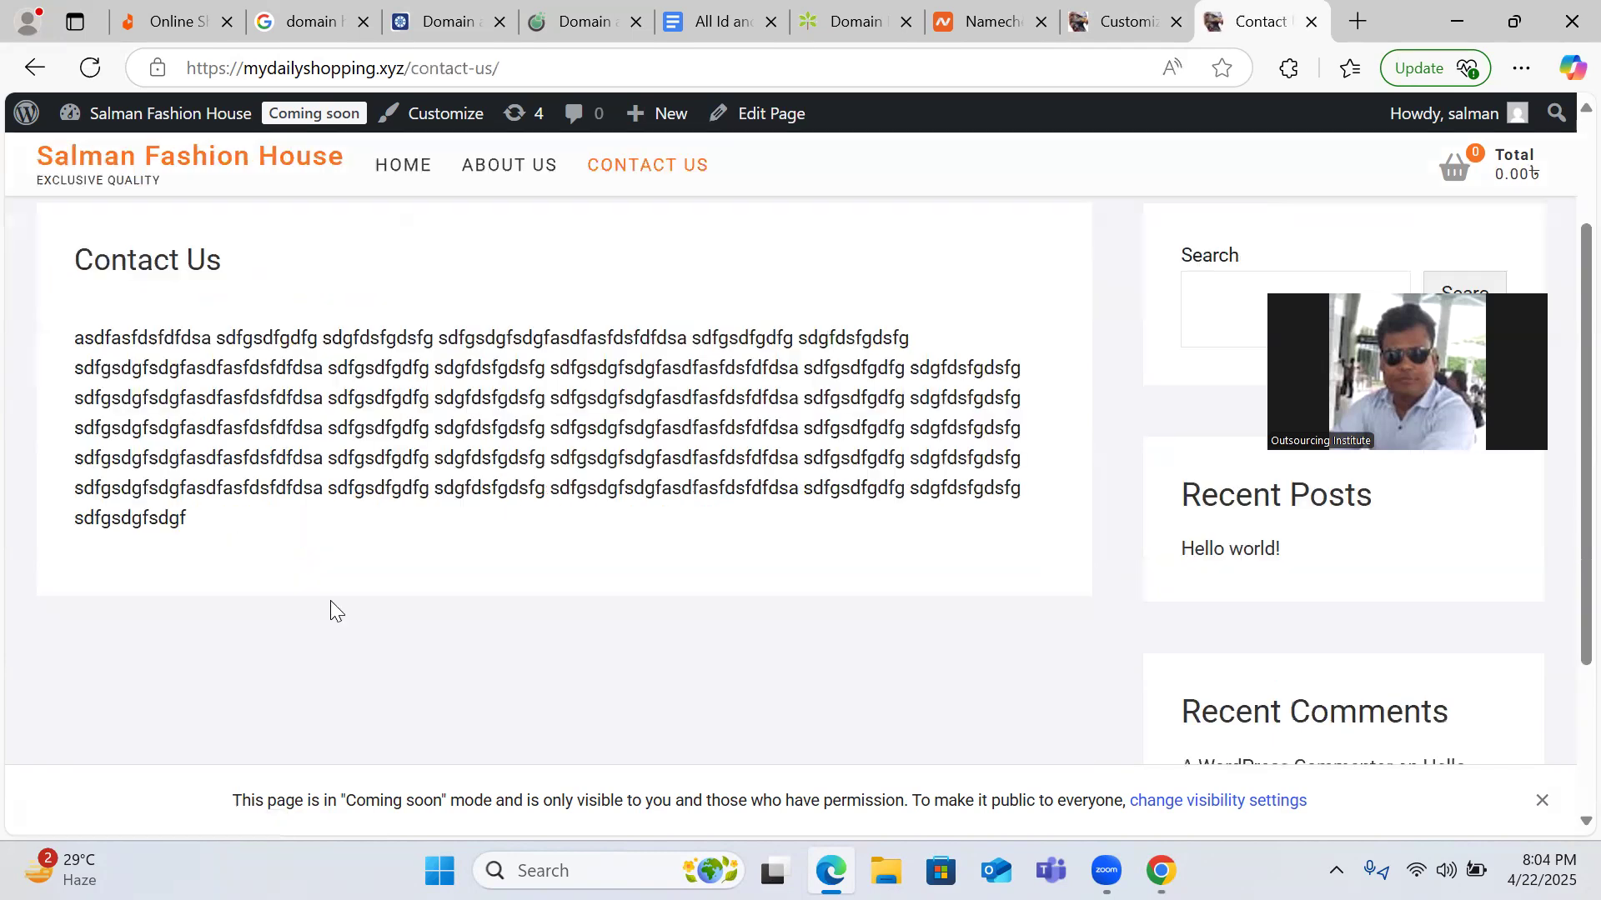
scroll(331, 582, "up", 3)
left_click(87, 287)
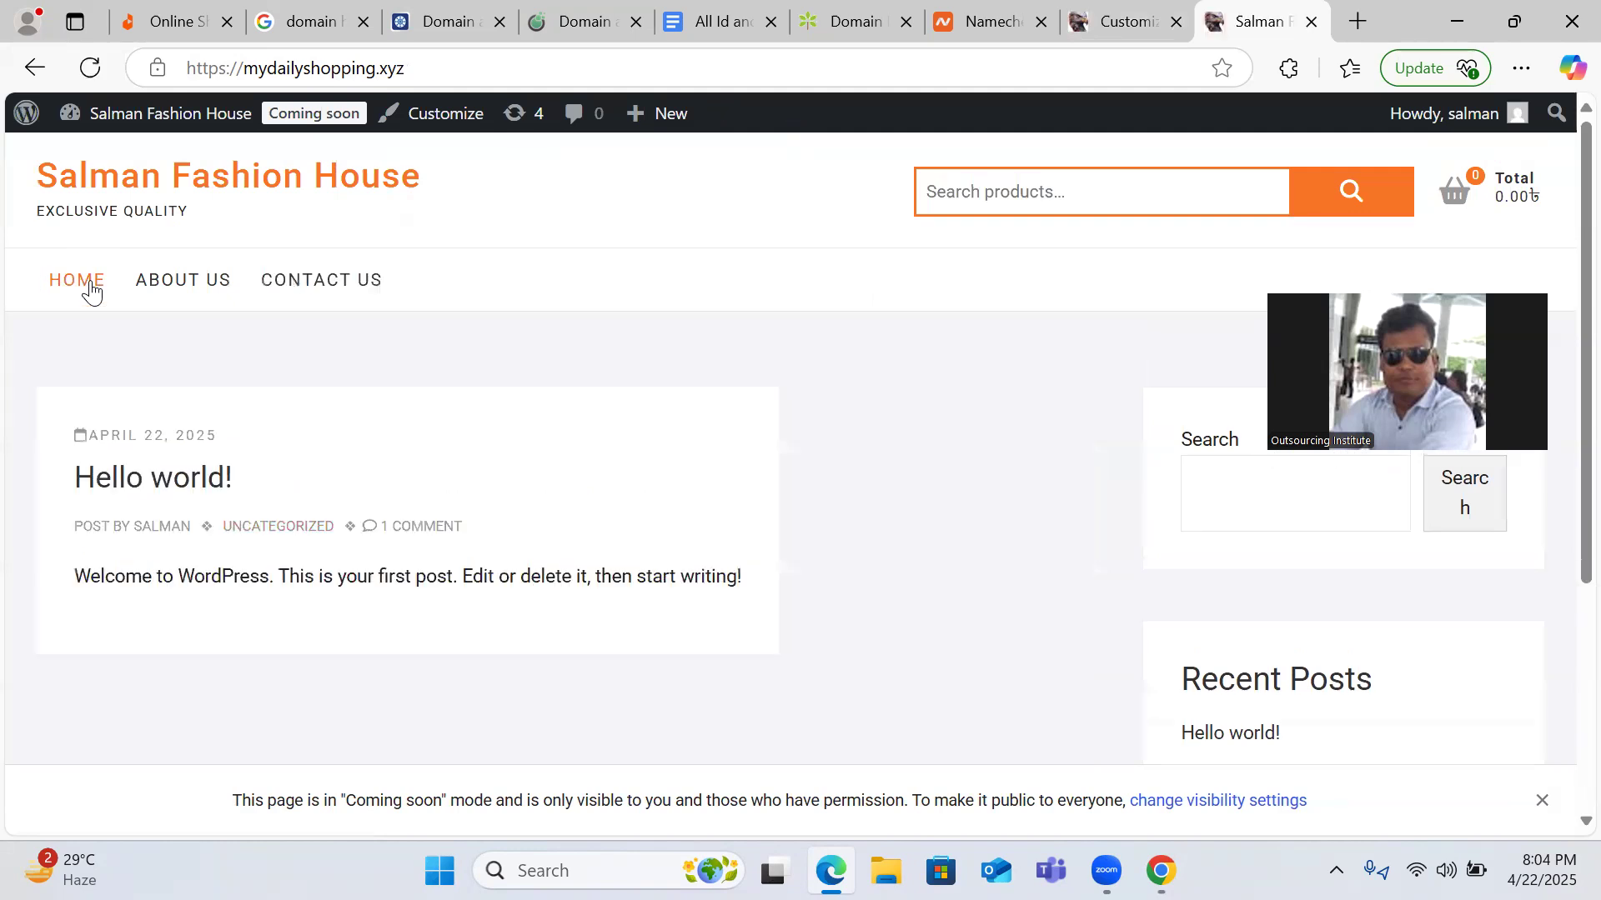
scroll(291, 584, "down", 4)
scroll(291, 567, "up", 4)
left_click(1107, 14)
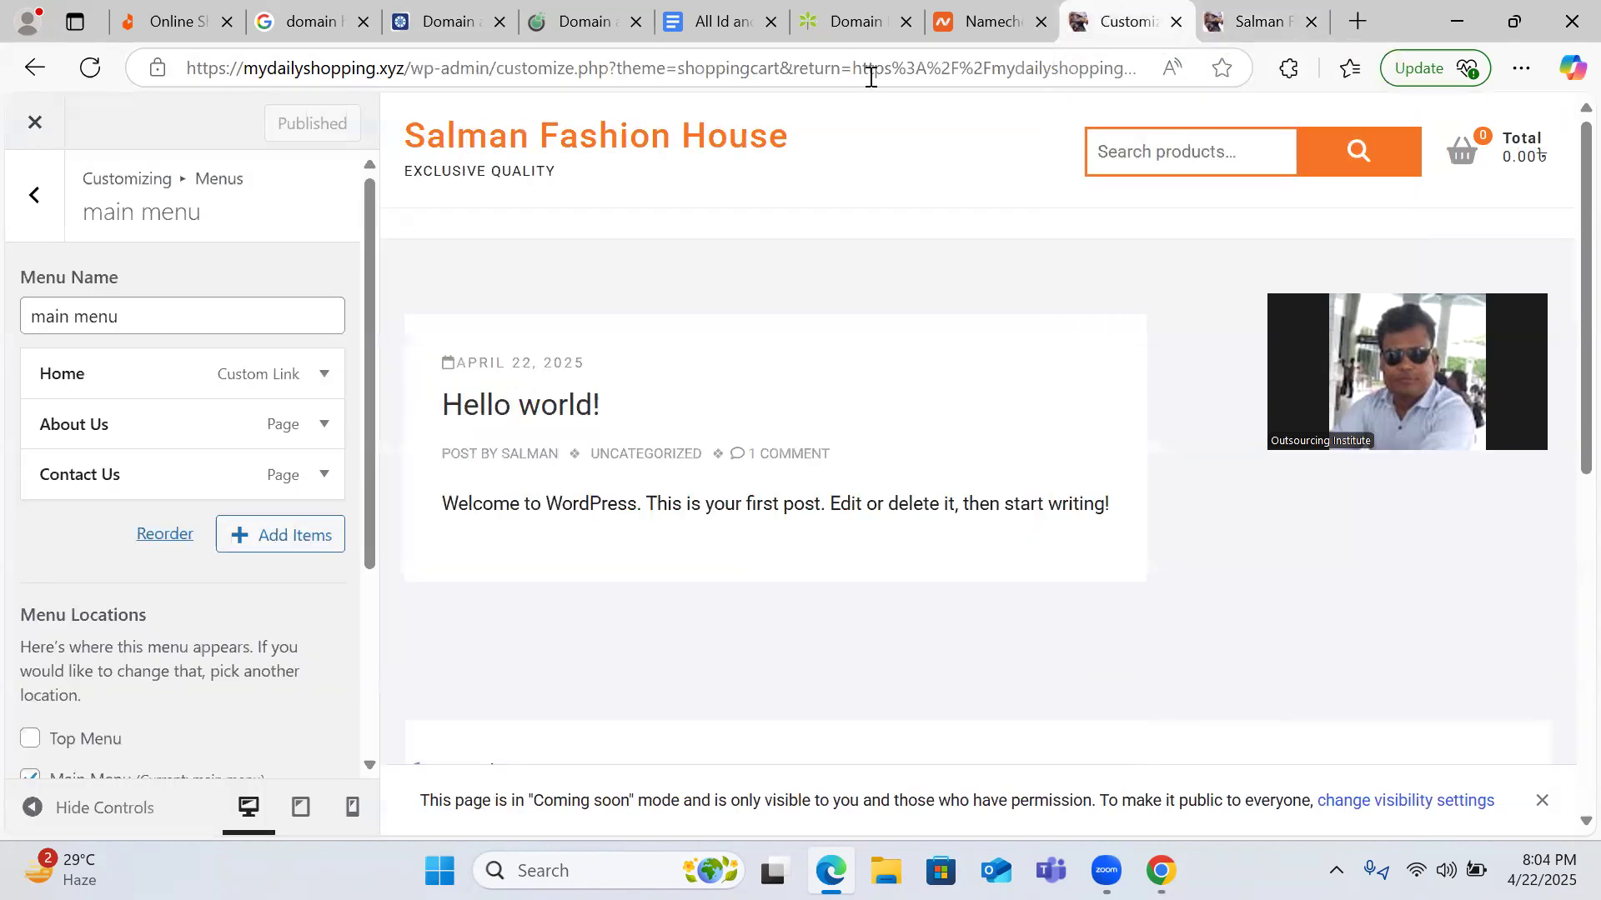
left_click(1261, 21)
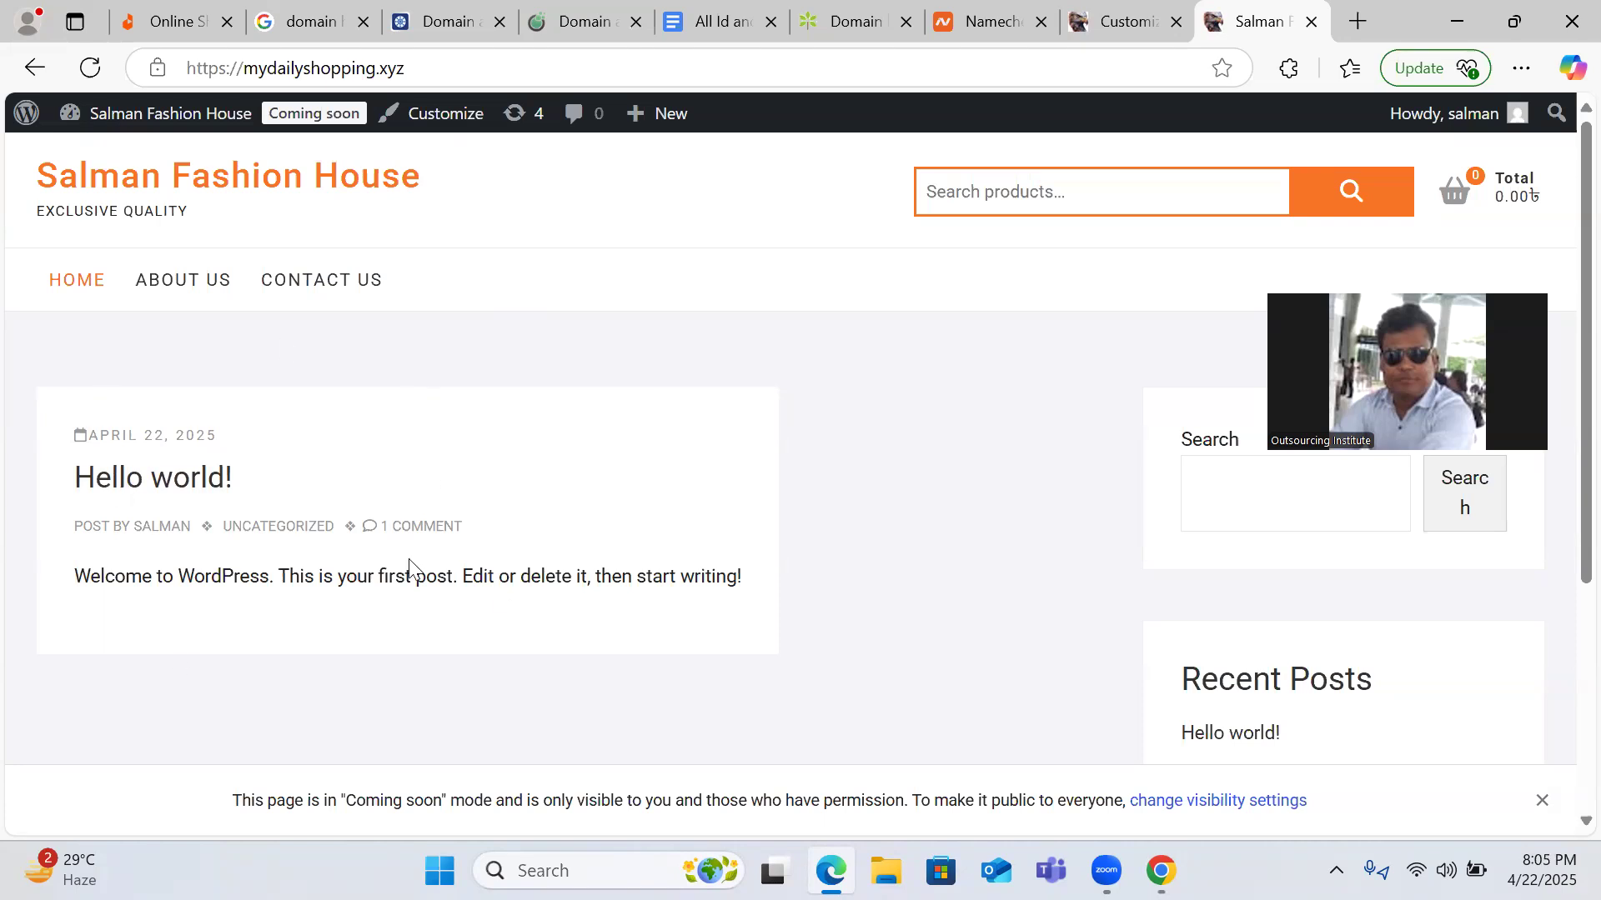
Switch to the Customizer tab and step back out of the main menu editor in the Menus panel
left_click(1104, 25)
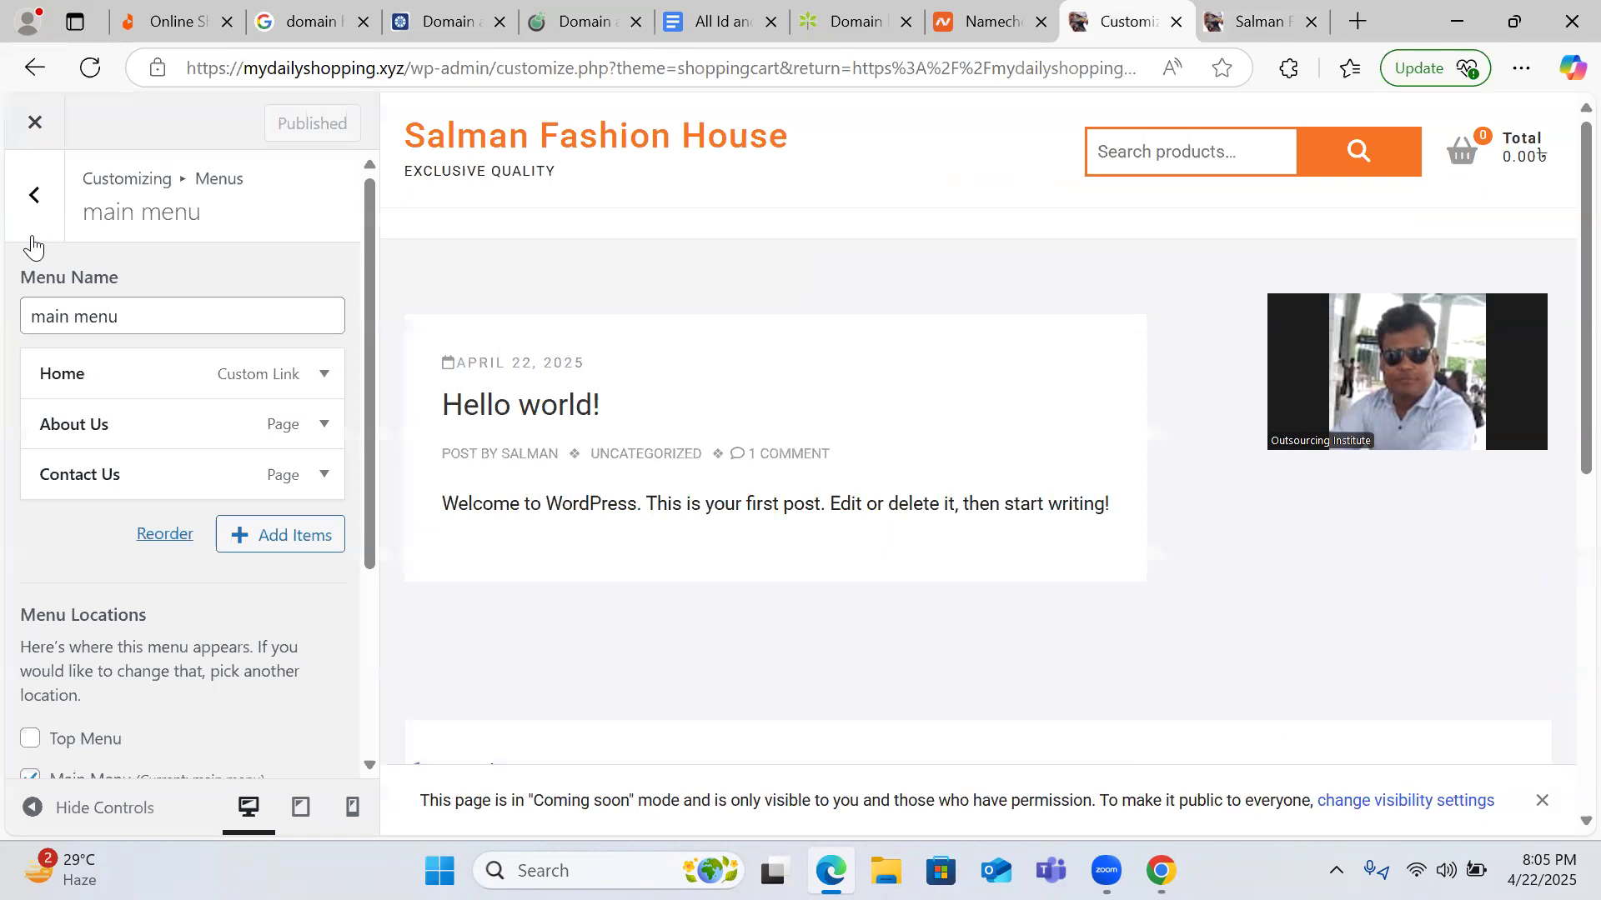
left_click(33, 195)
Leave the Customizer and reach WooCommerce's Add your products page, reloading it once
left_click(34, 130)
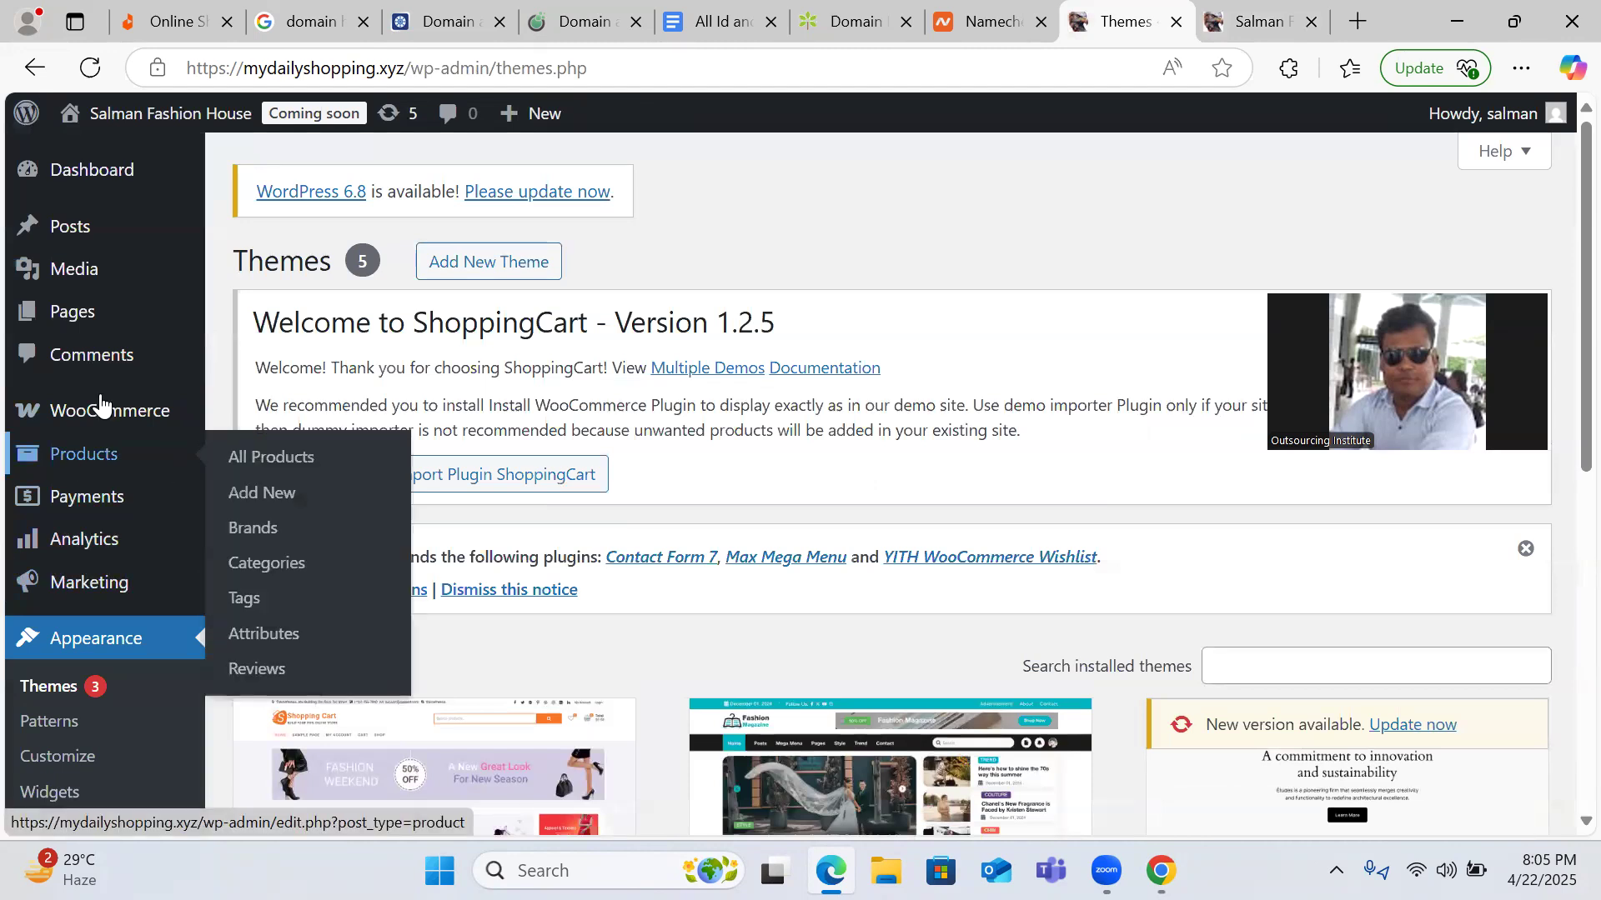
mouse_move(150, 421)
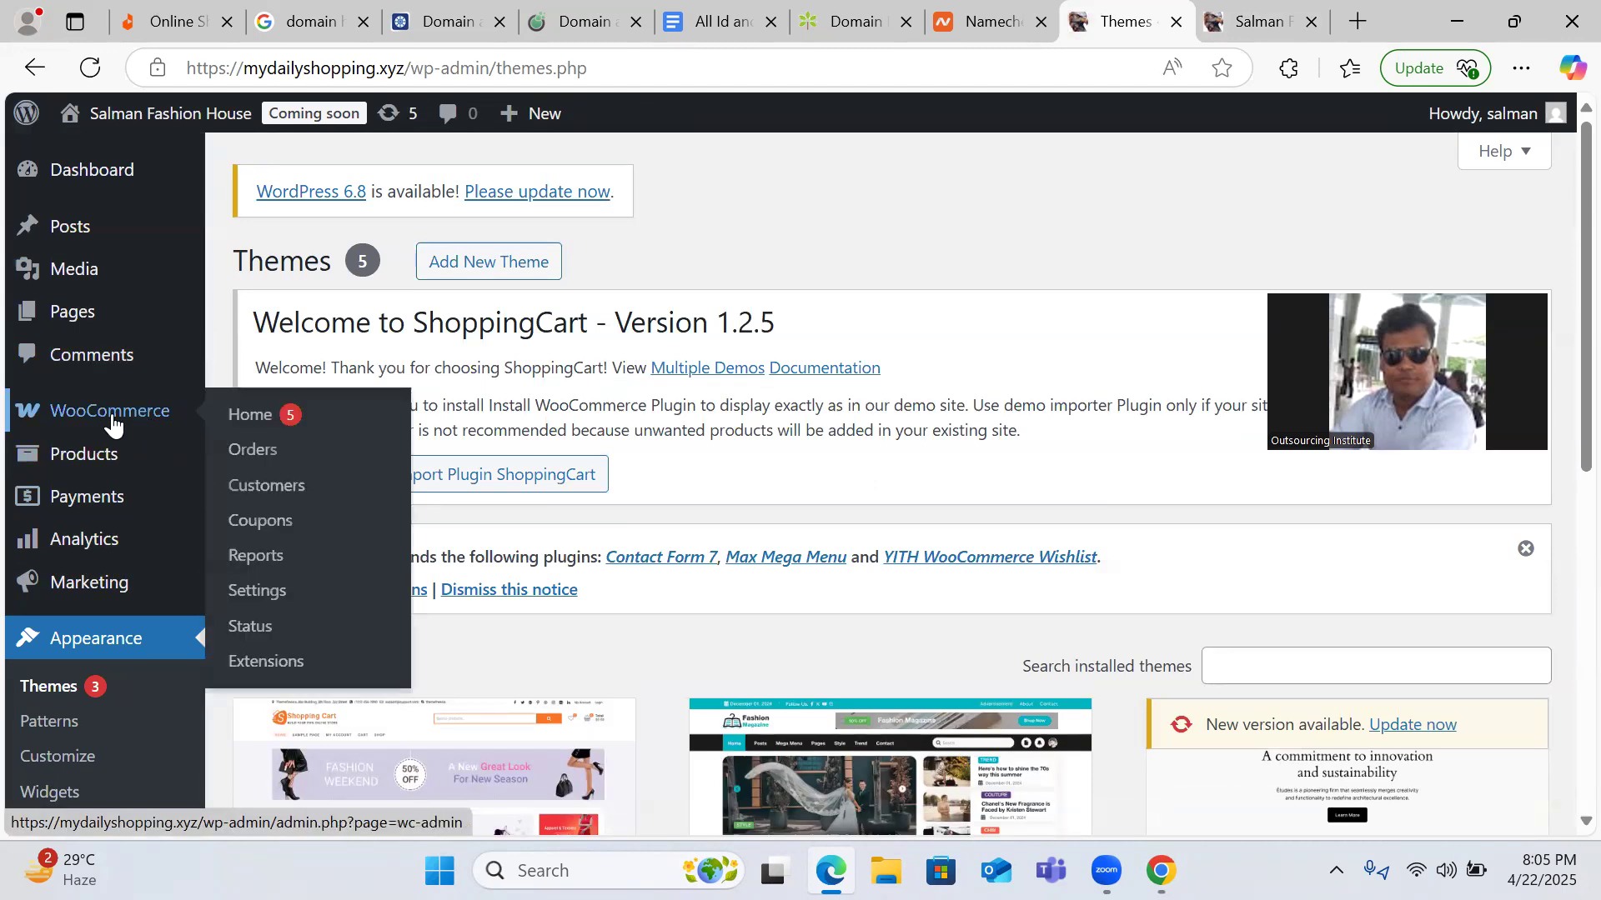
mouse_move(103, 469)
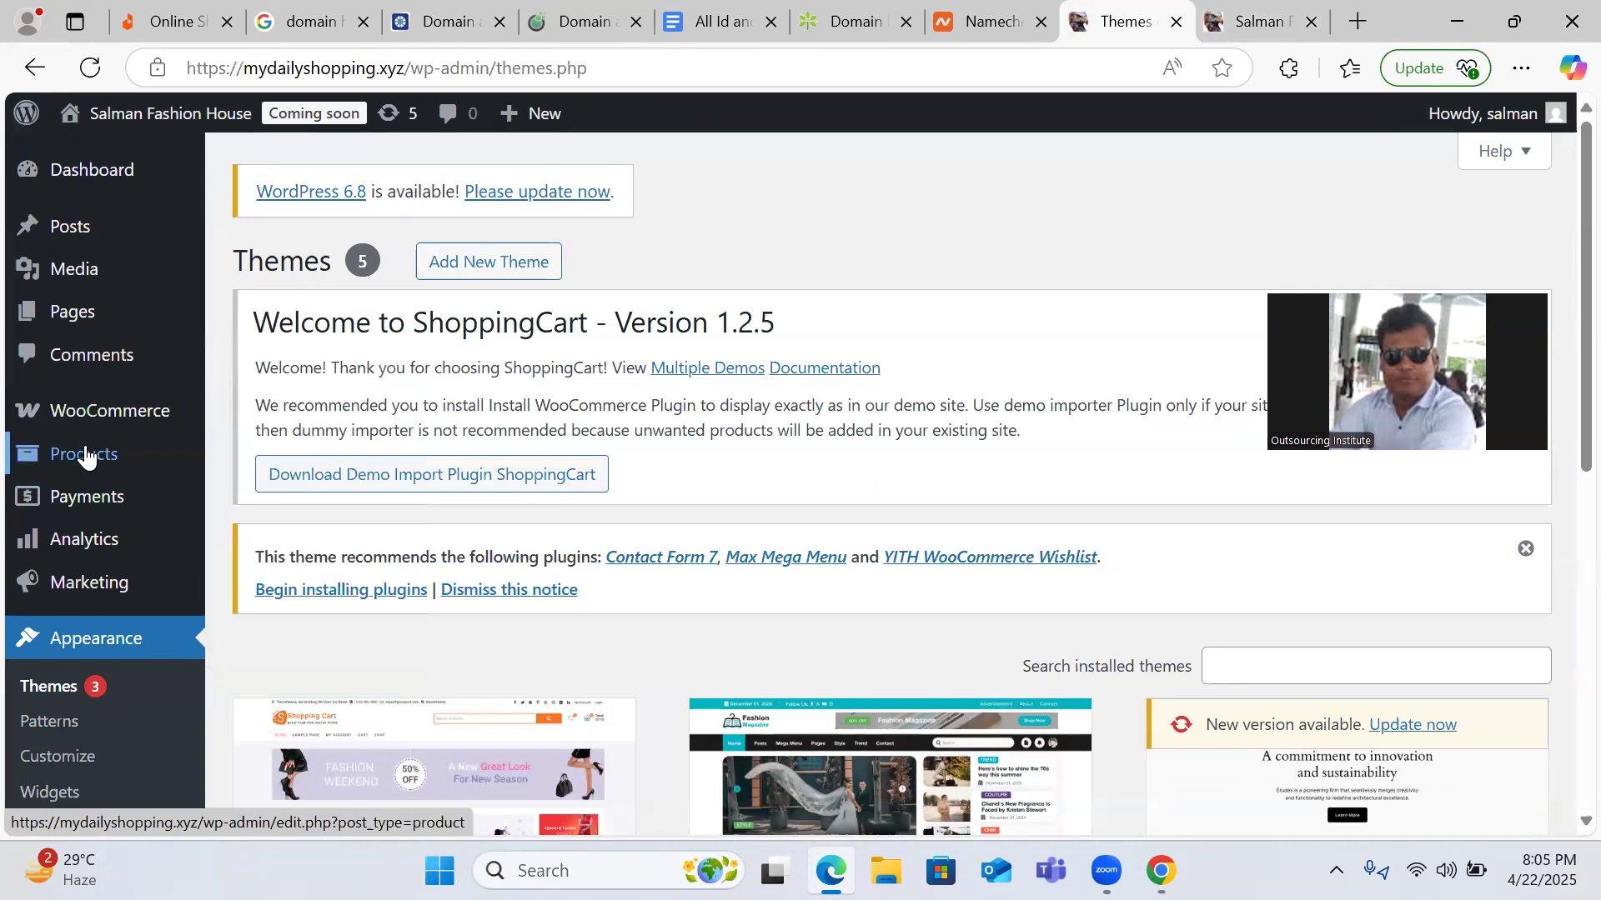
left_click(84, 456)
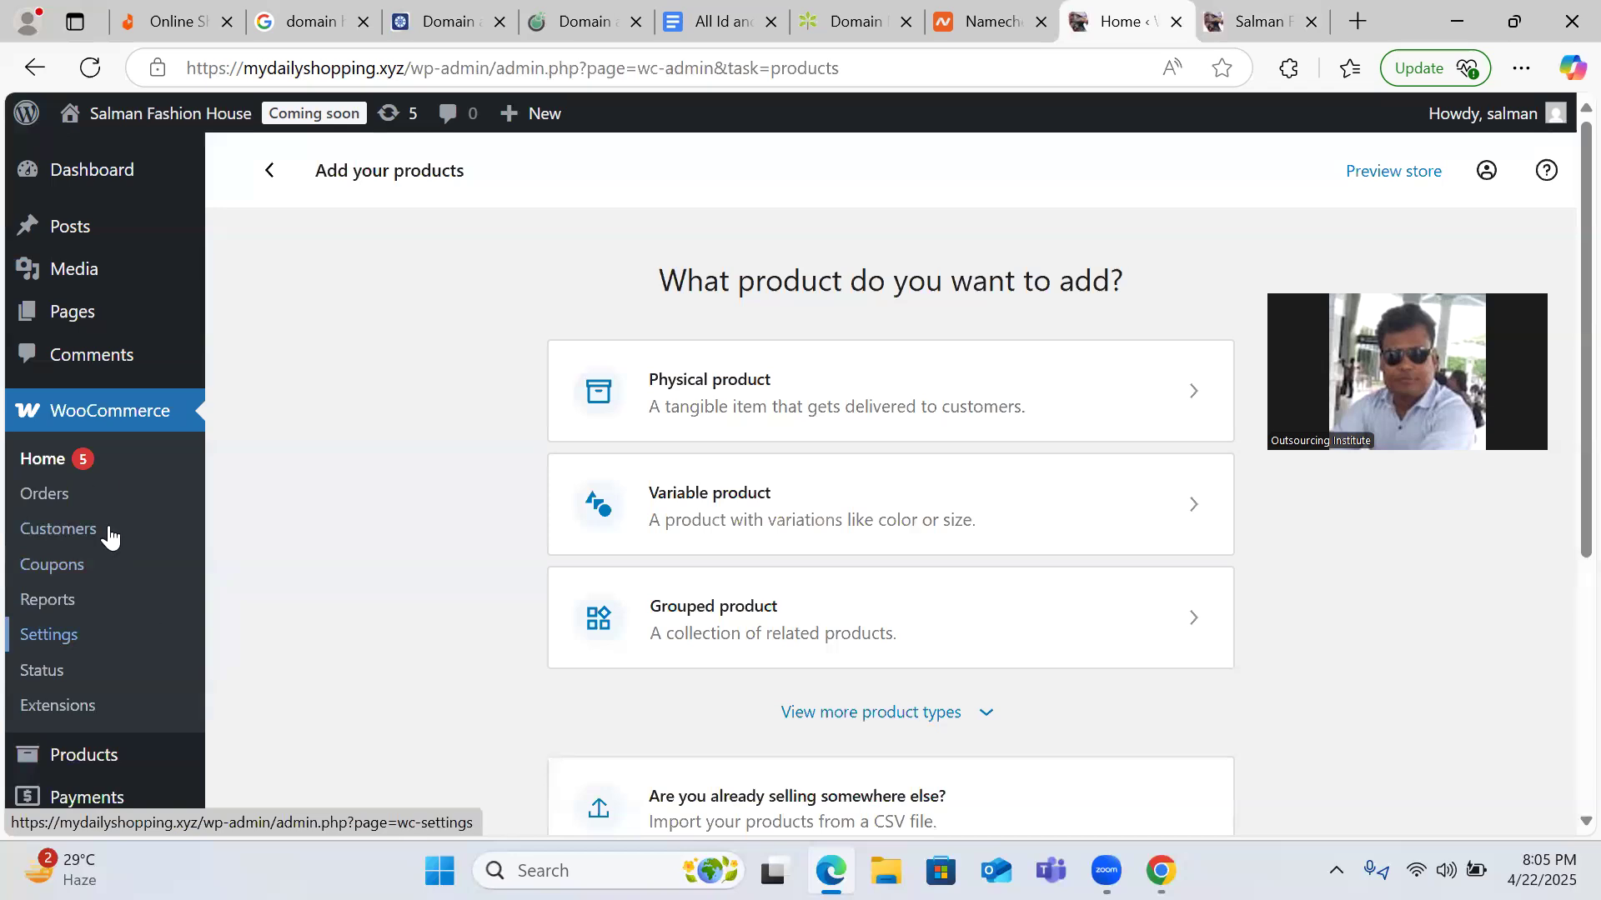
scroll(104, 643, "down", 1)
key("F5")
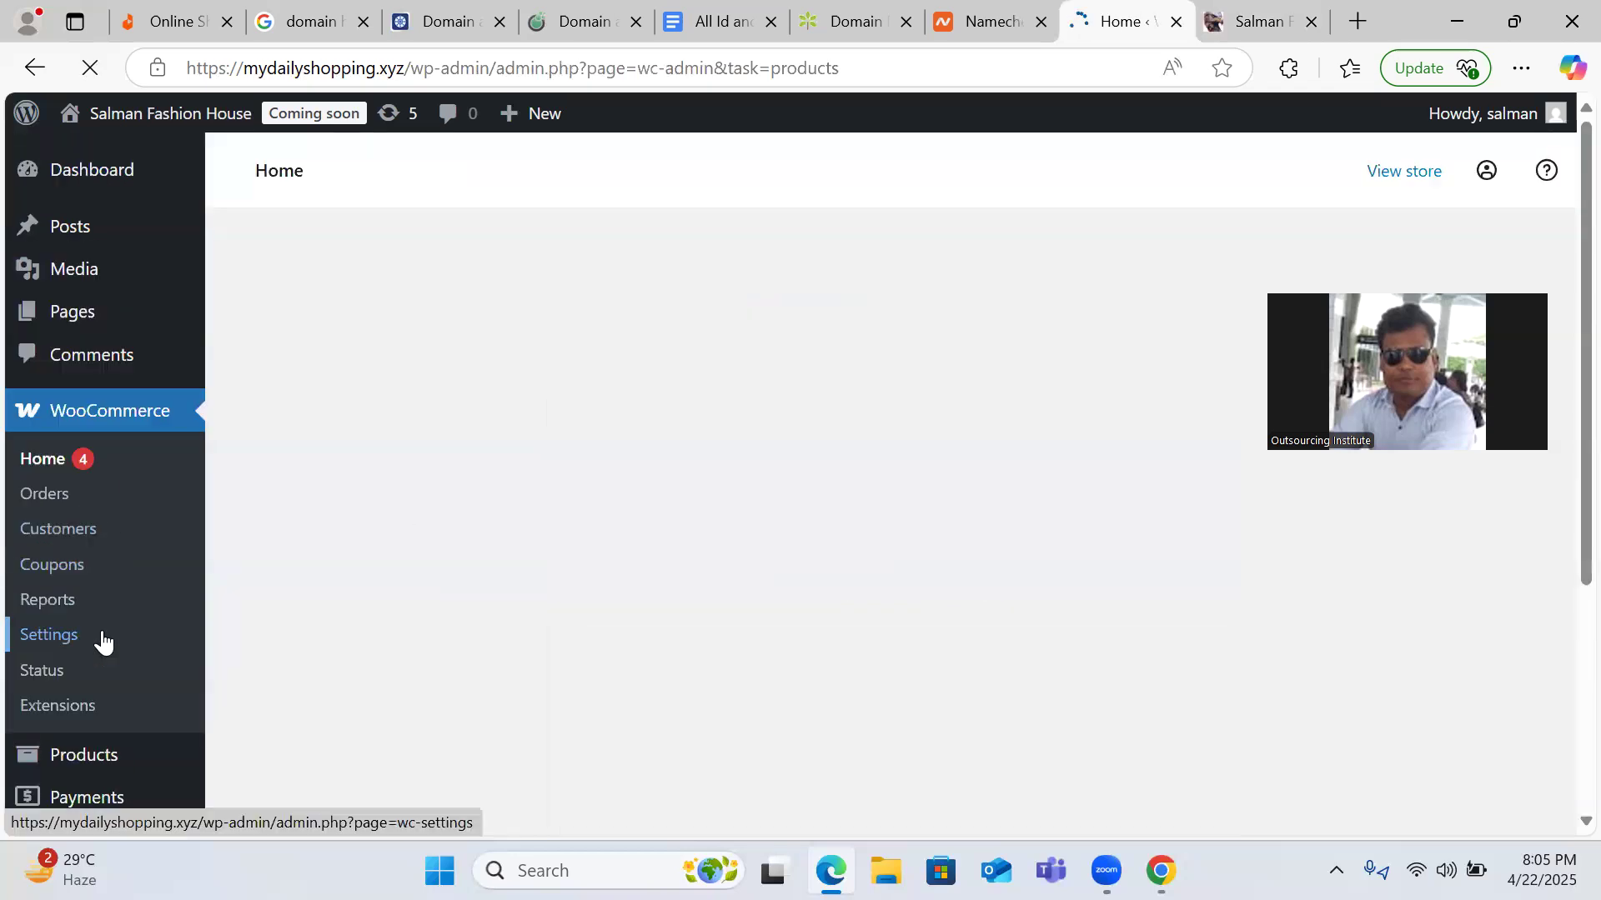
scroll(117, 639, "down", 2)
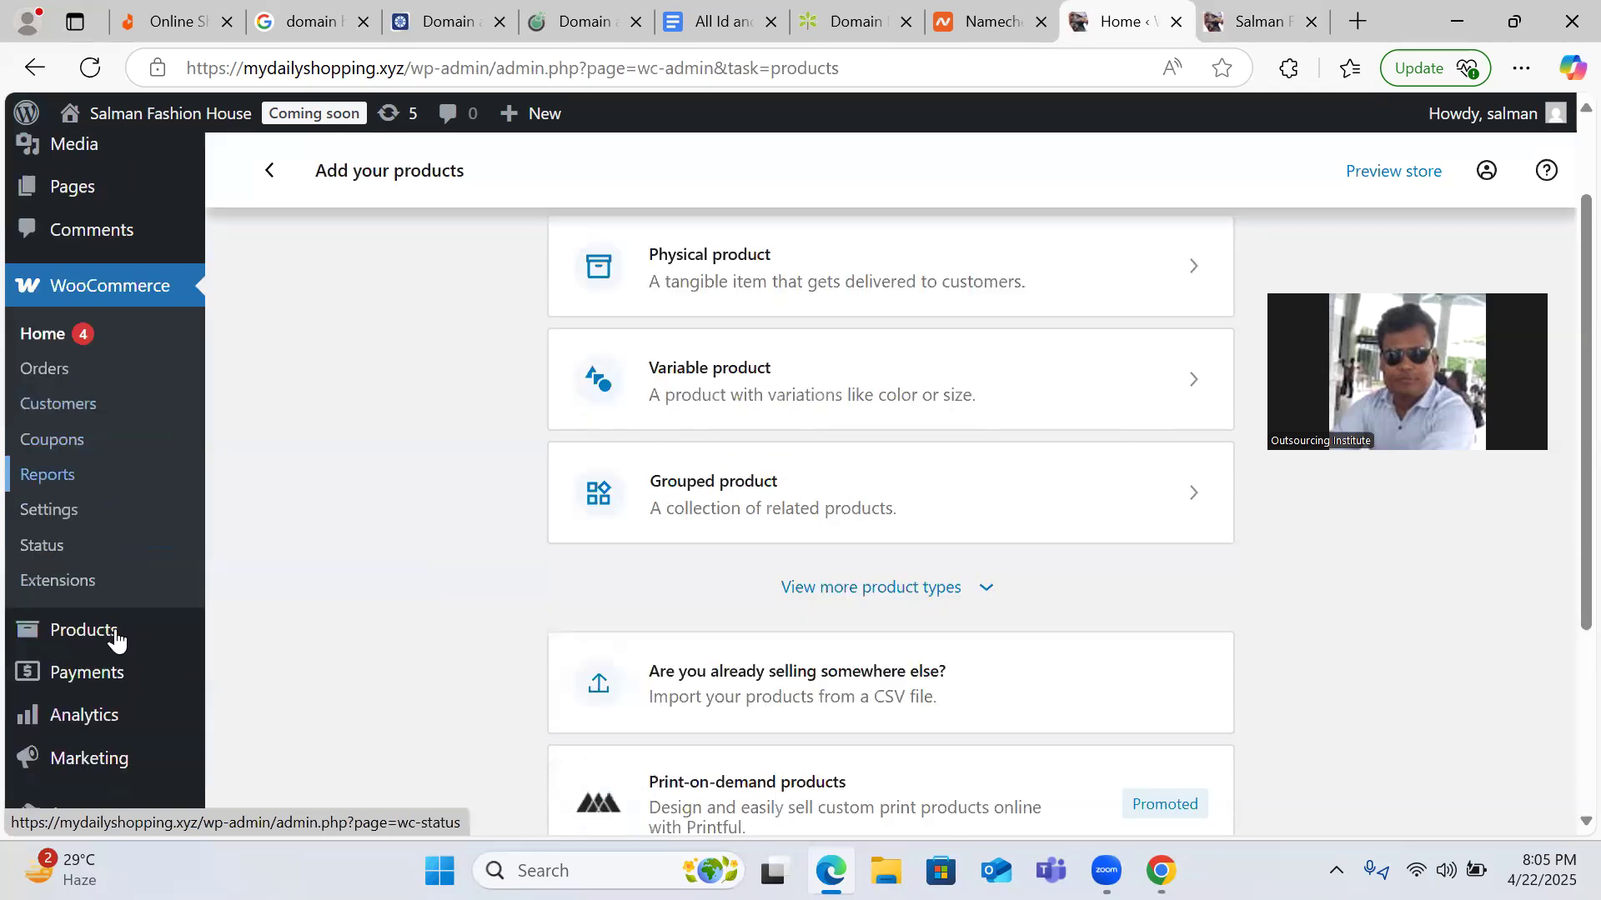
scroll(435, 353, "up", 2)
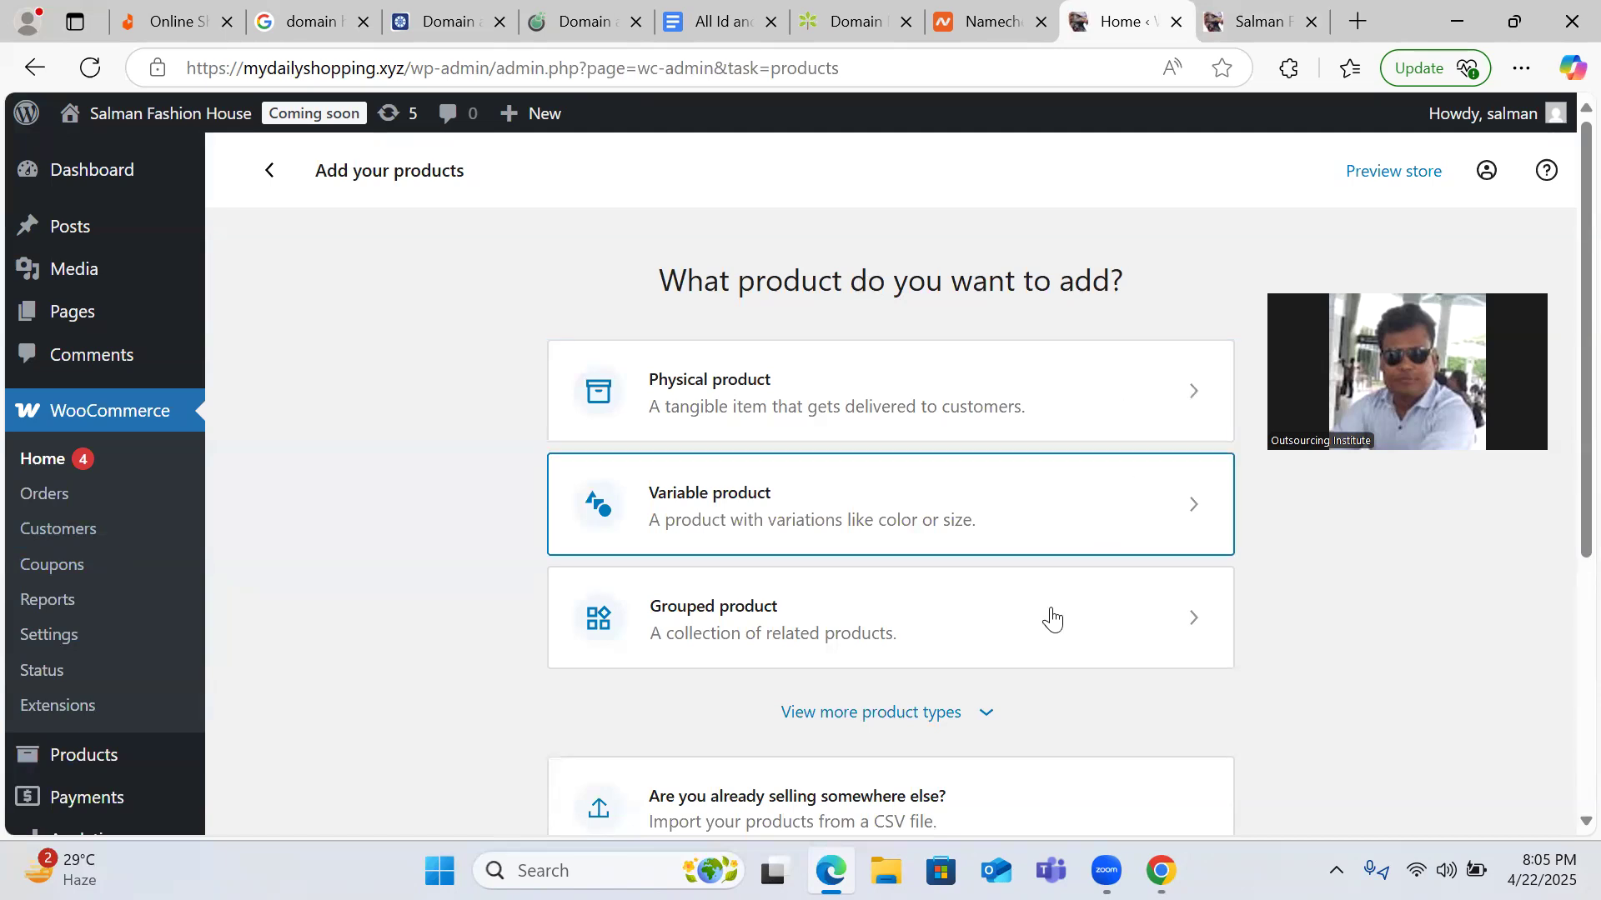
scroll(1054, 614, "down", 3)
scroll(1161, 497, "up", 3)
Choose Physical product, dismiss the Product name tour tip, and focus the empty name field
left_click(1088, 405)
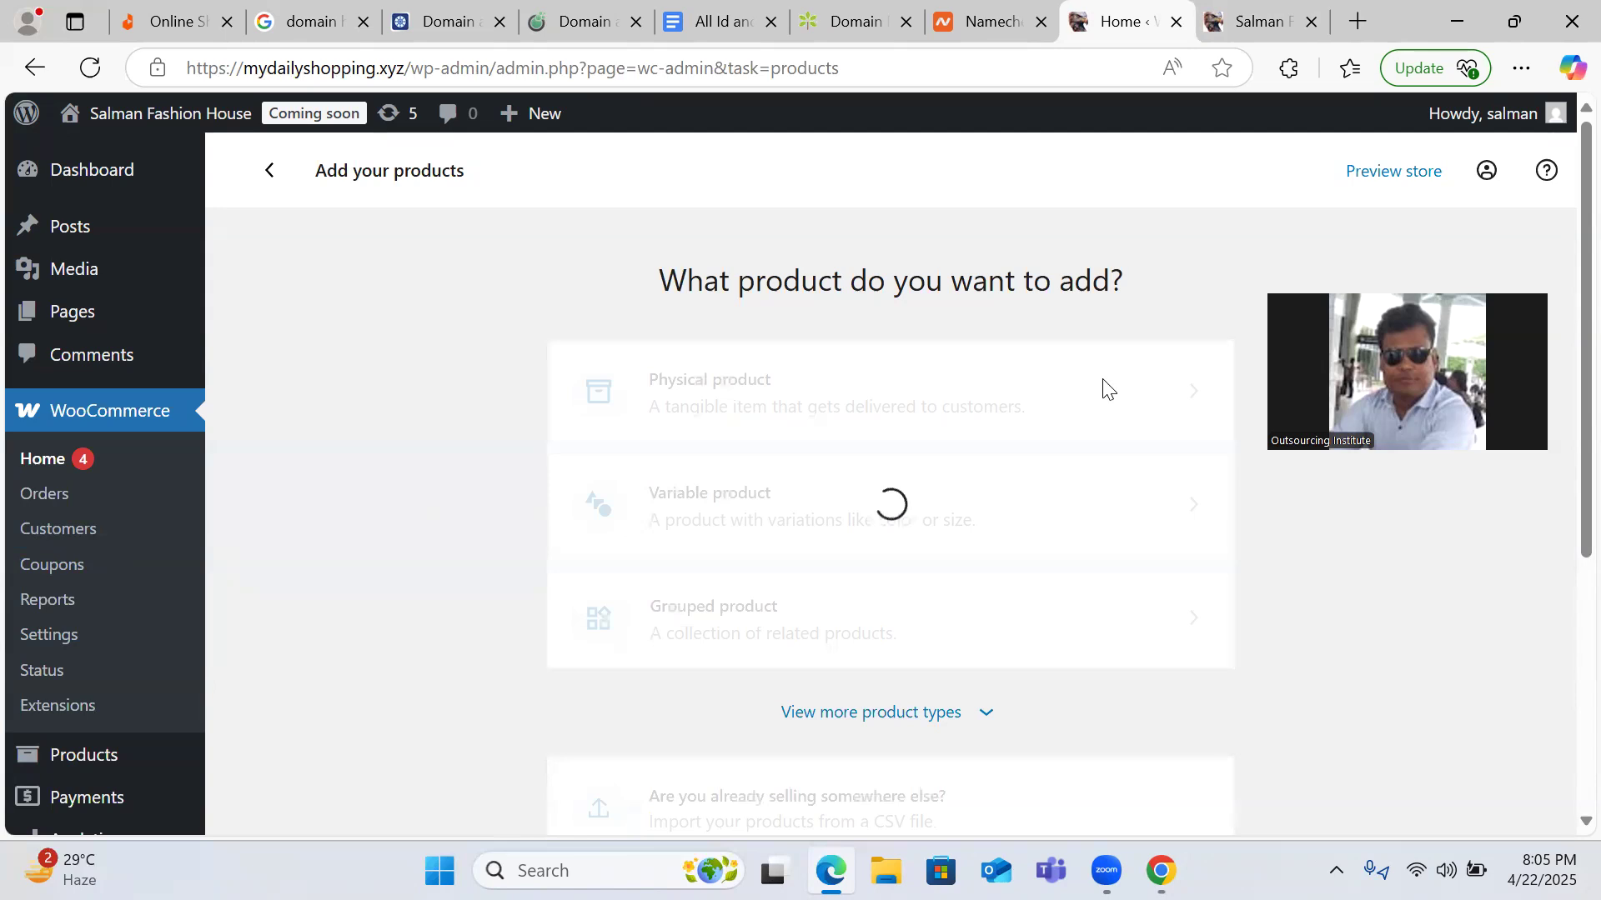
scroll(1303, 507, "down", 2)
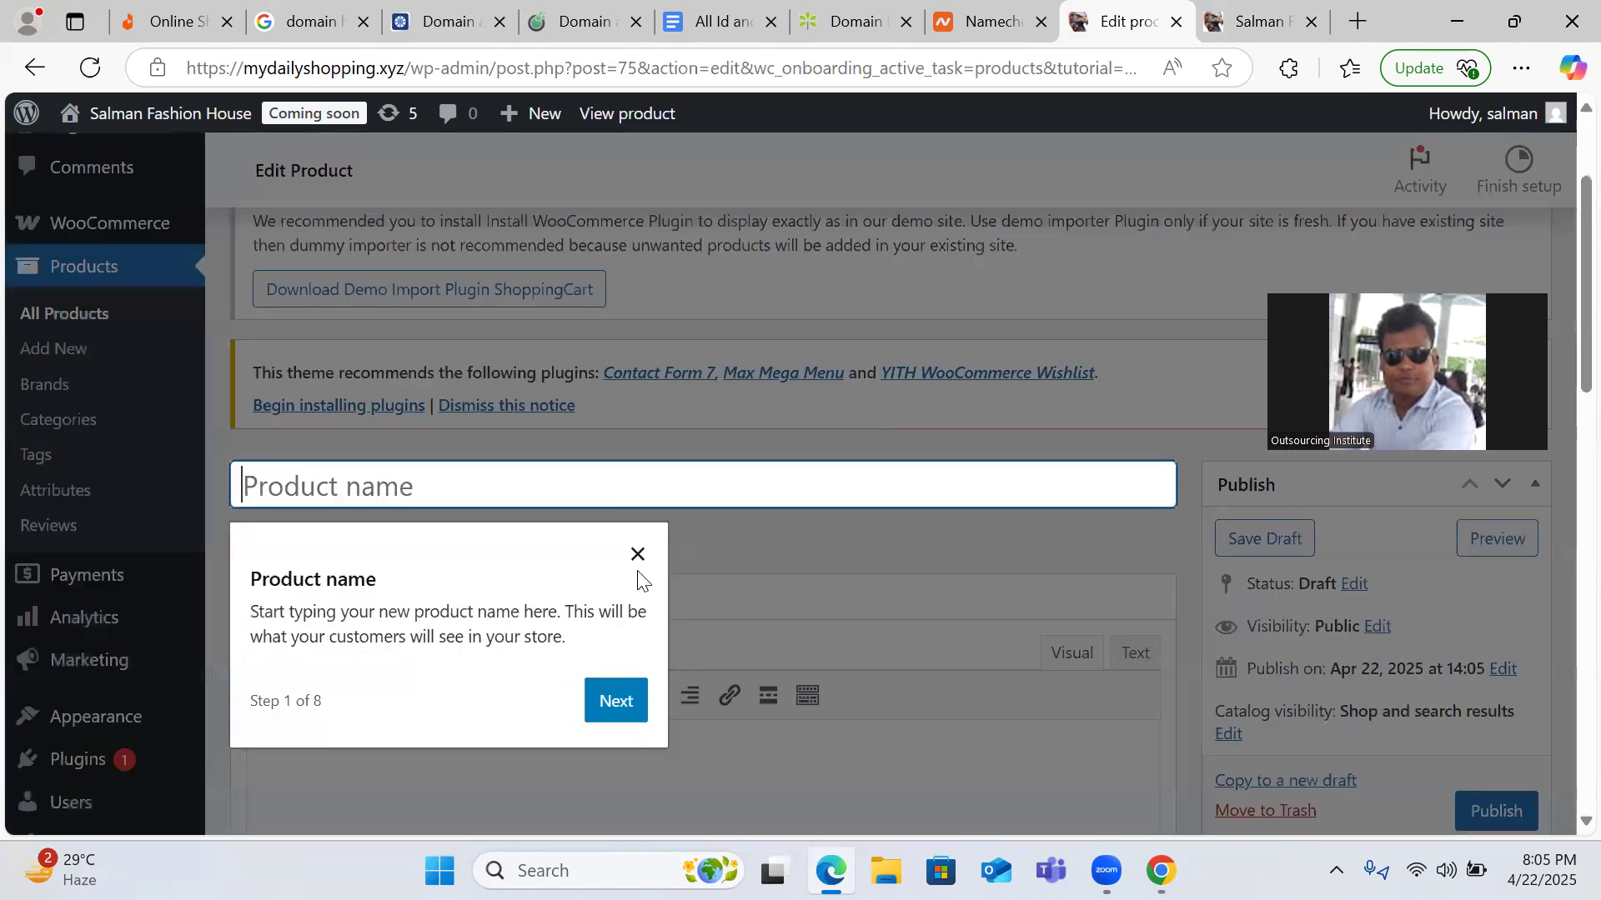
left_click(637, 554)
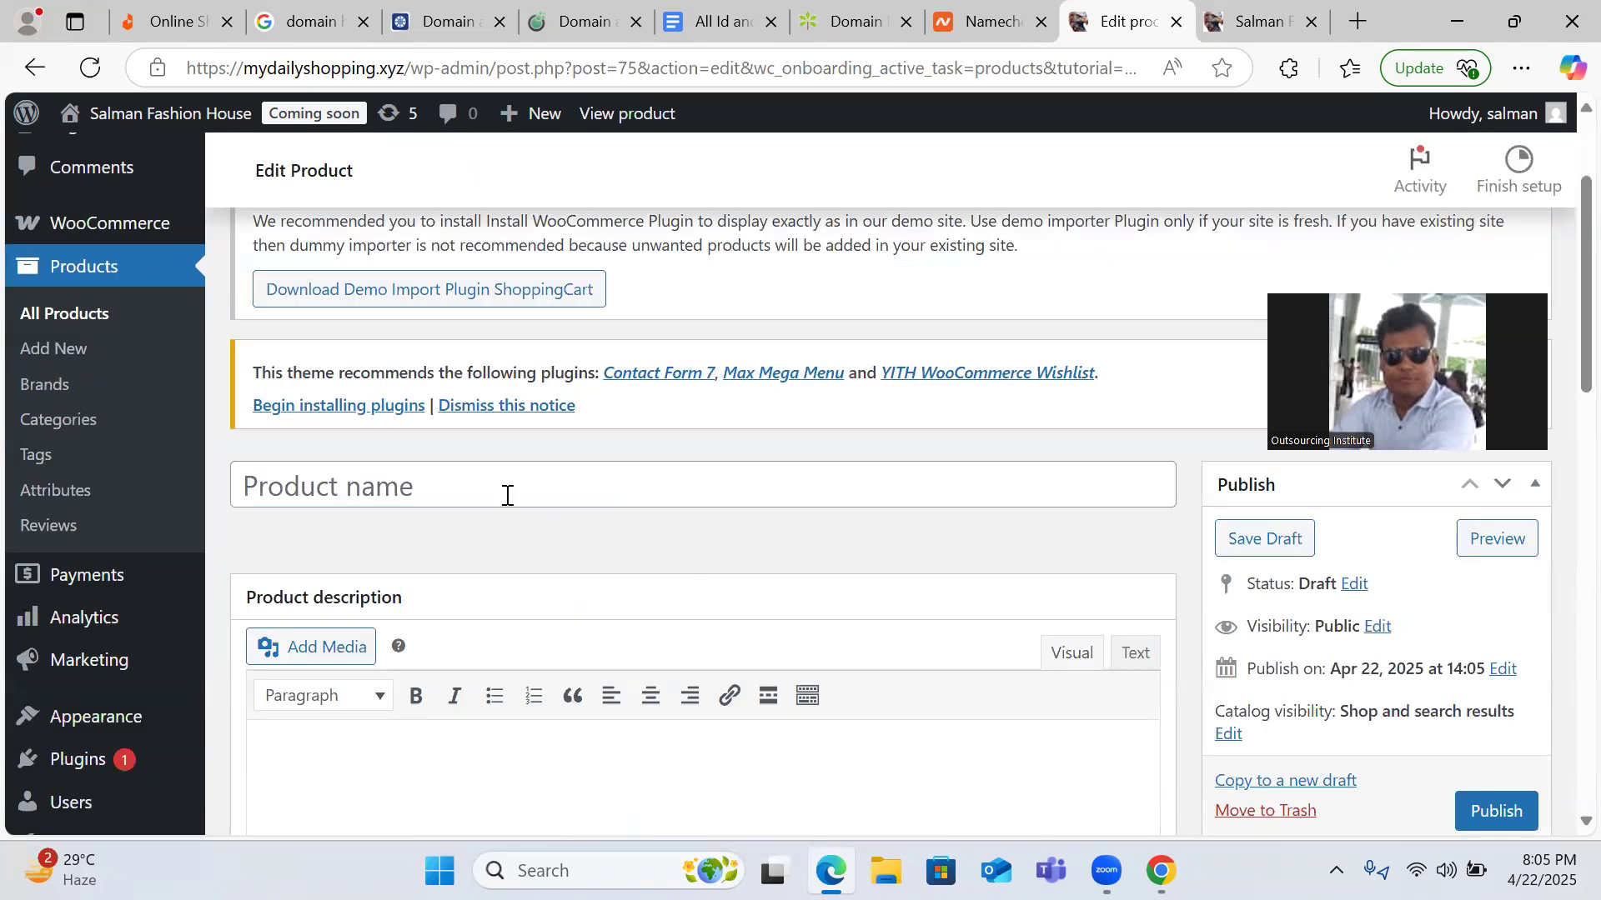
left_click(507, 492)
scroll(511, 358, "down", 1)
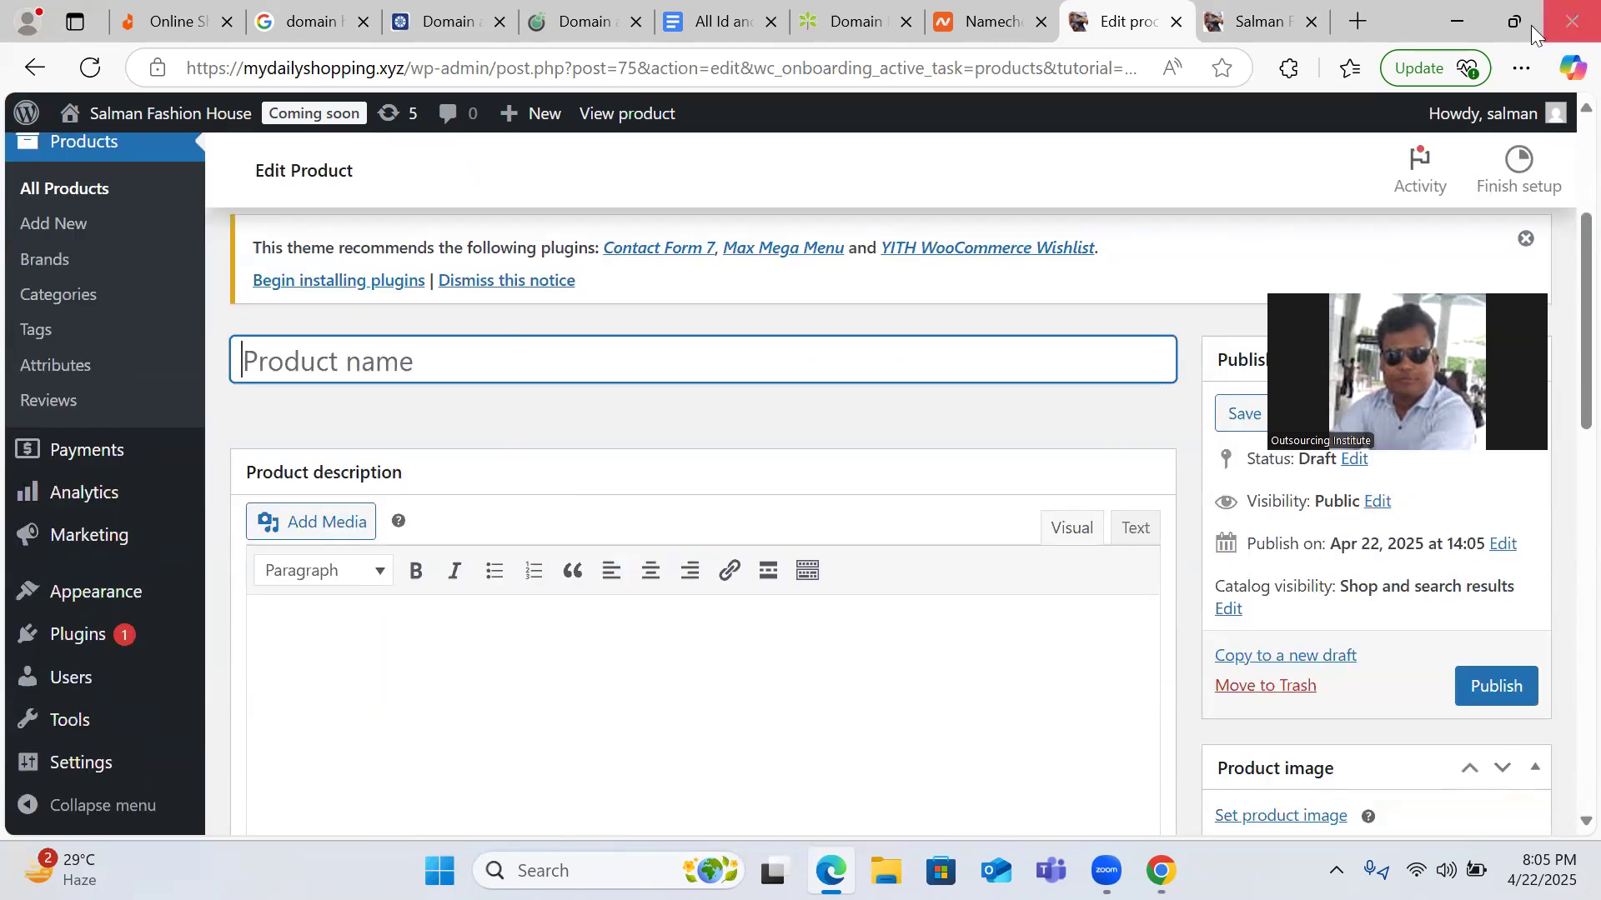
Minimize Edge and browse to the Downloads folder through This PC
left_click(1457, 21)
double_click(46, 313)
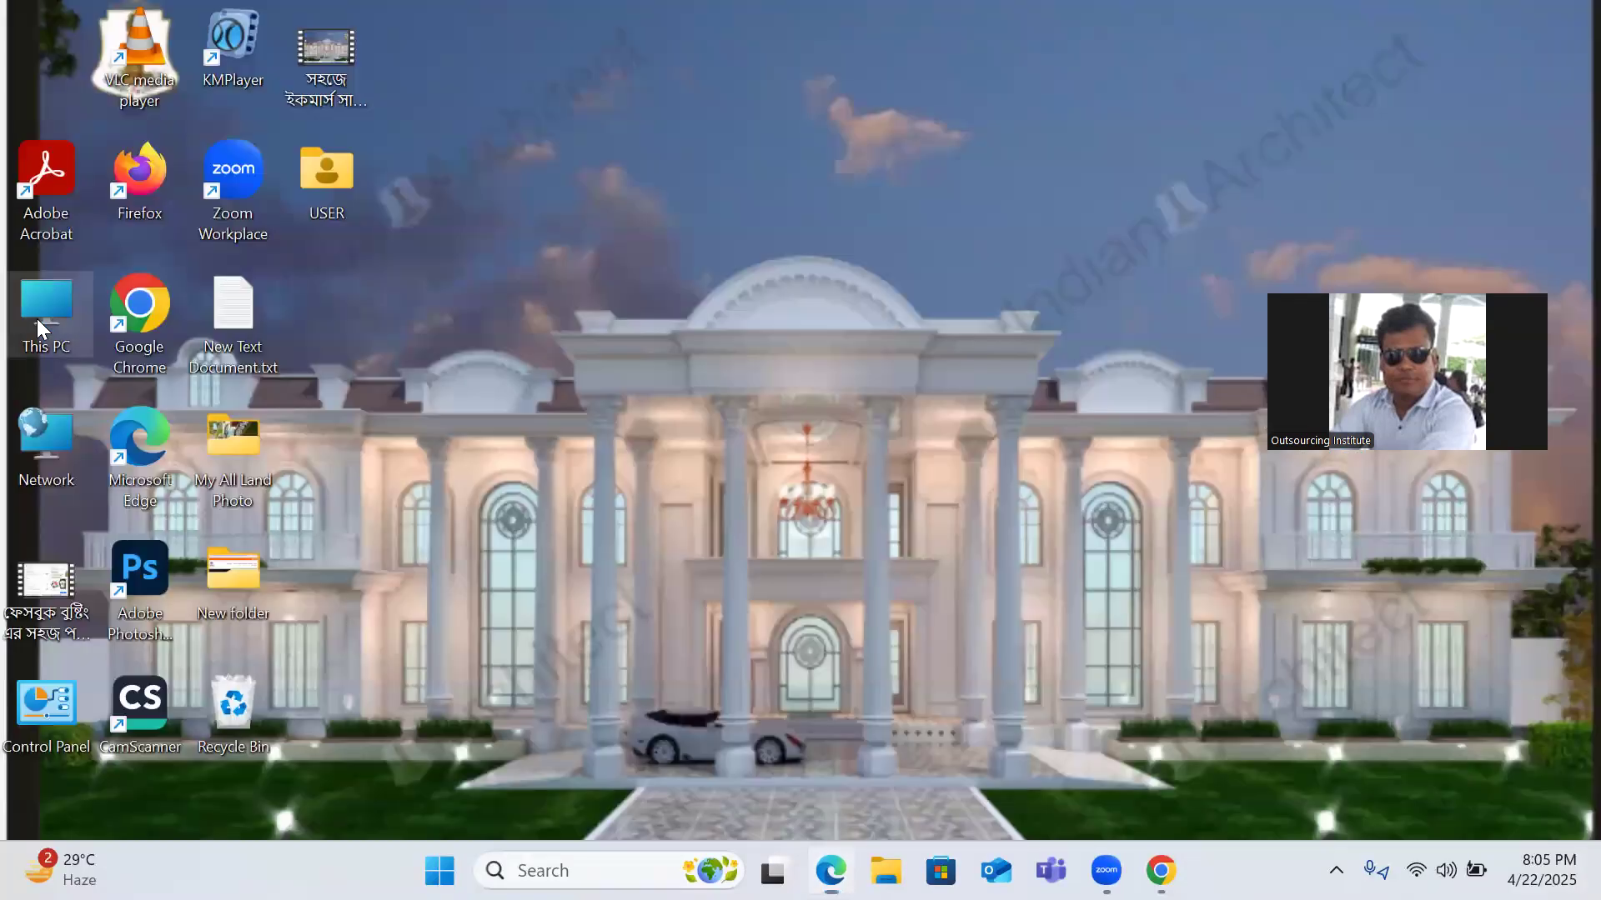
left_click(105, 403)
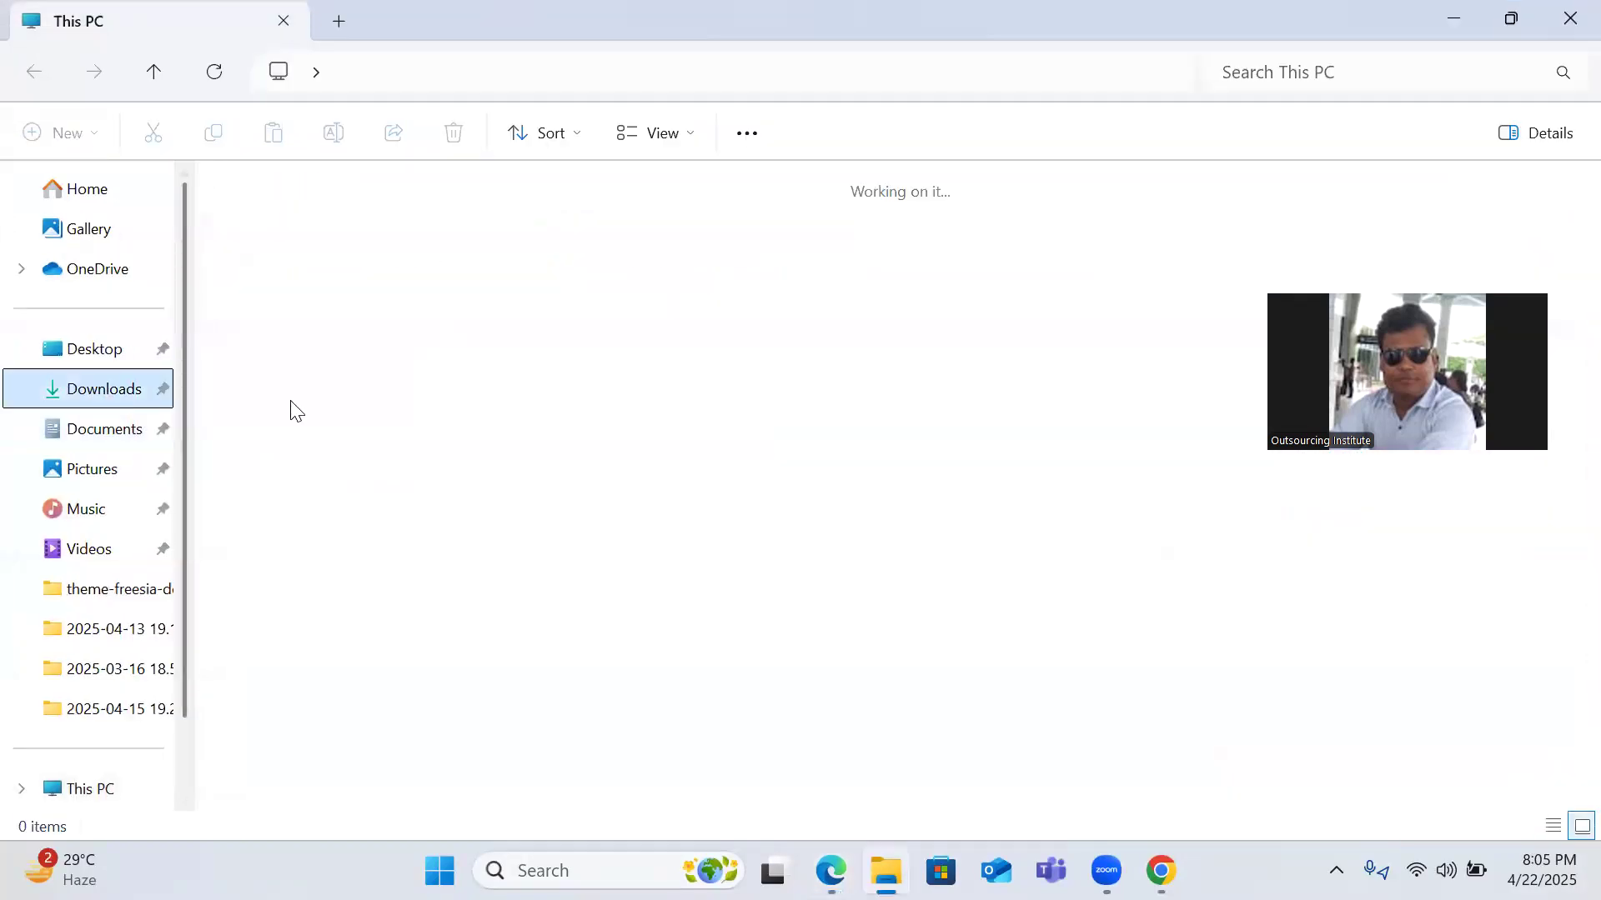
scroll(640, 421, "down", 5)
scroll(639, 429, "down", 5)
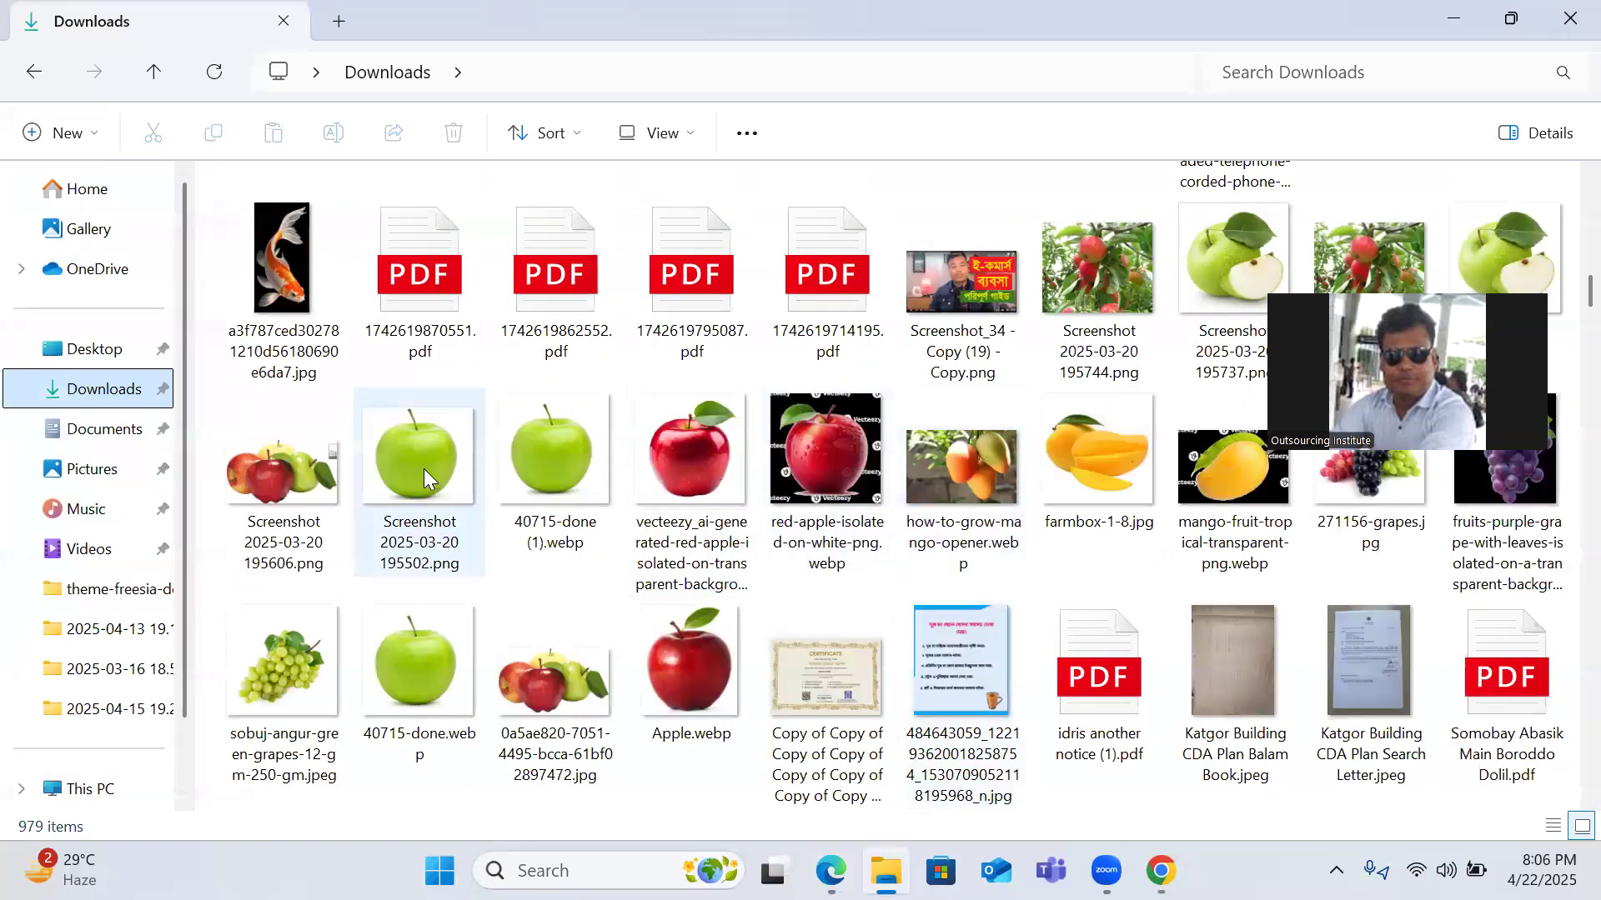
scroll(952, 618, "up", 5)
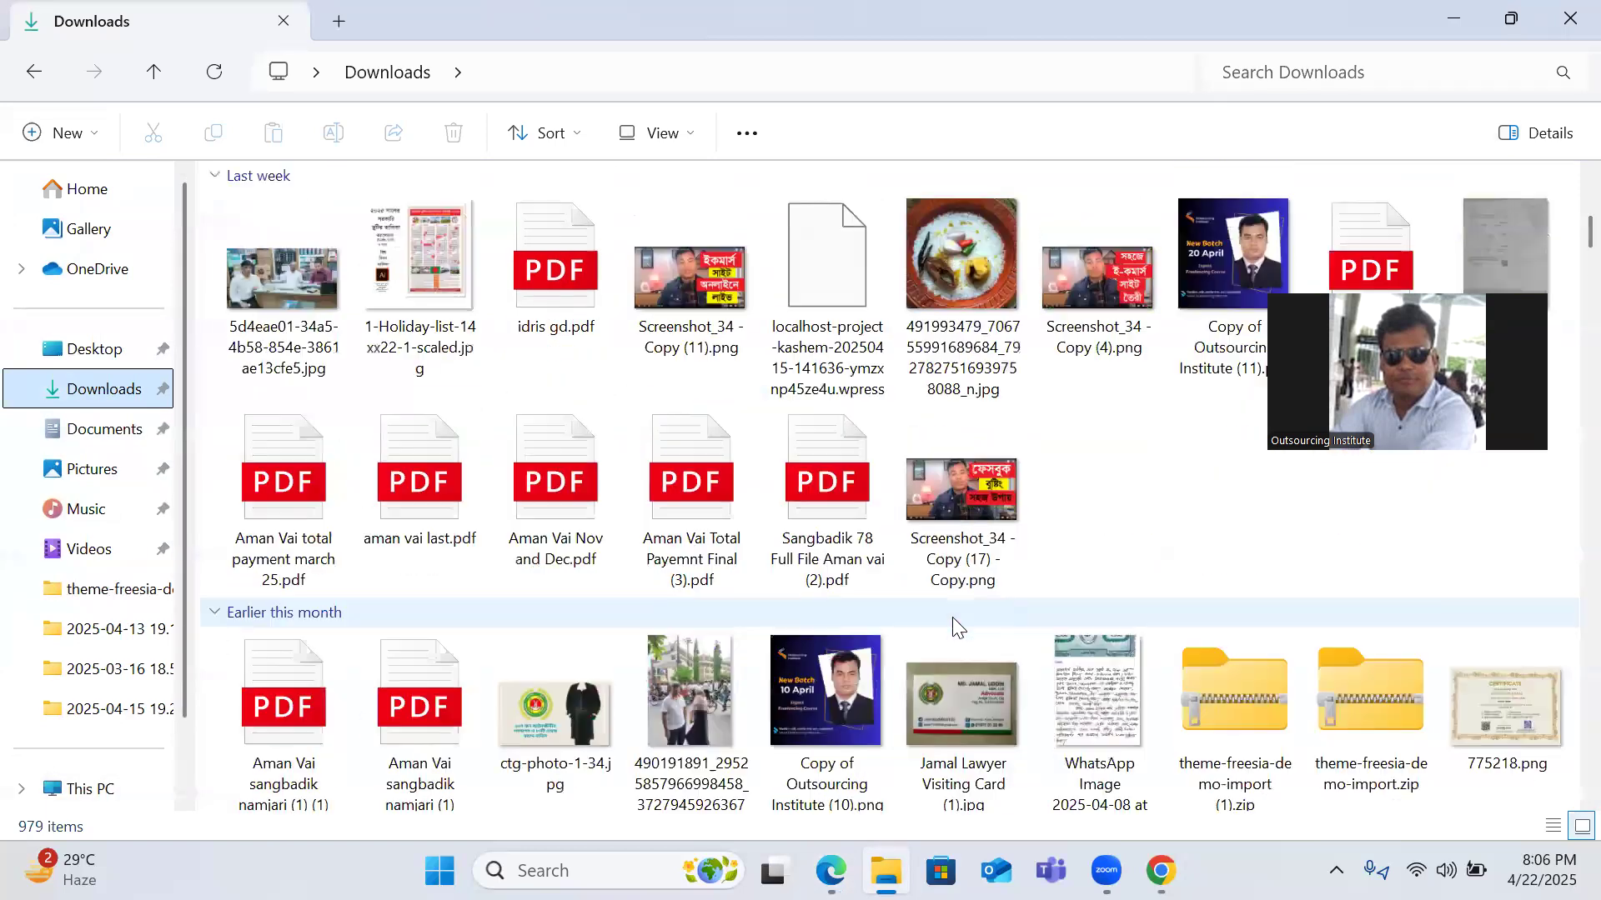
scroll(950, 619, "down", 9)
scroll(951, 619, "down", 5)
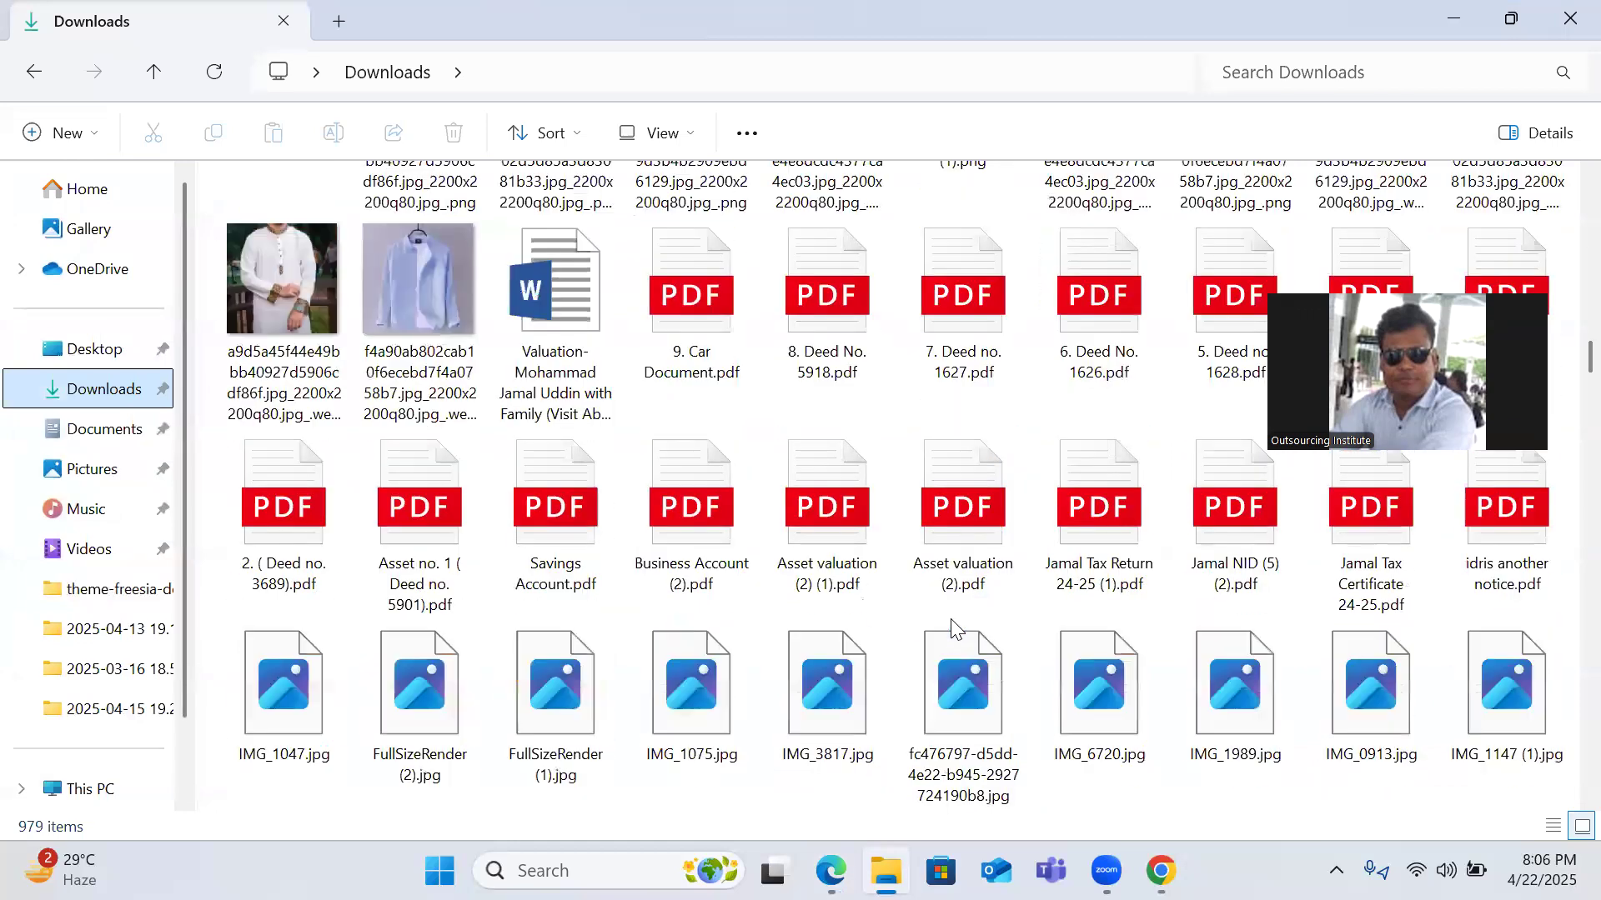
scroll(950, 622, "up", 12)
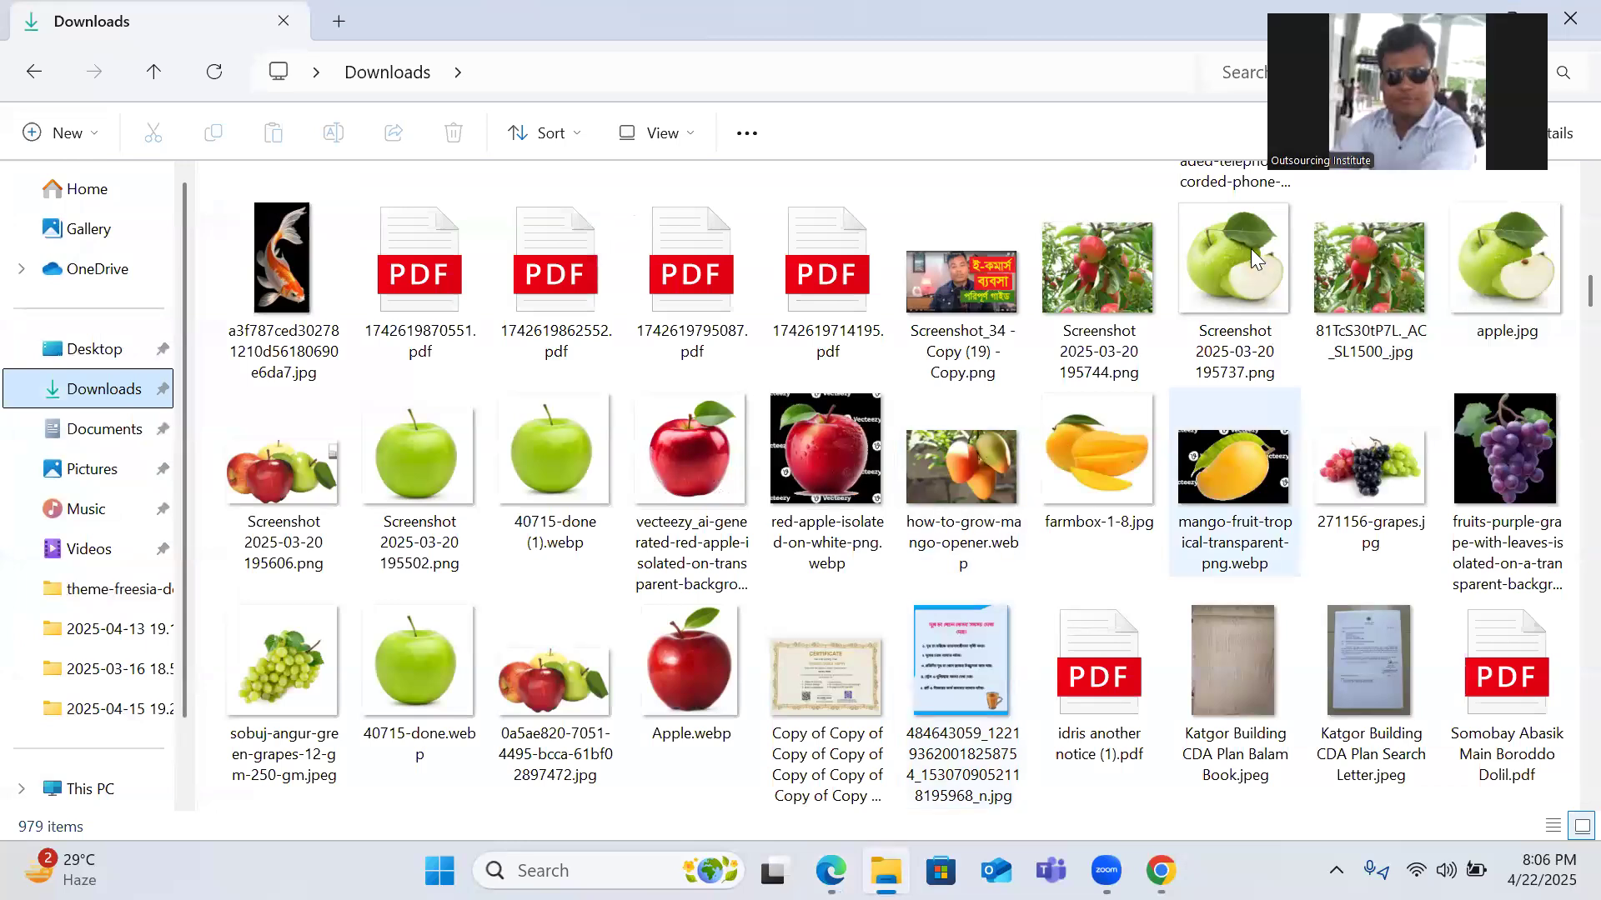
Select the 18 handbag, sneaker, shoe, jeans, shirt and panjabi images in Downloads
left_click(1247, 250)
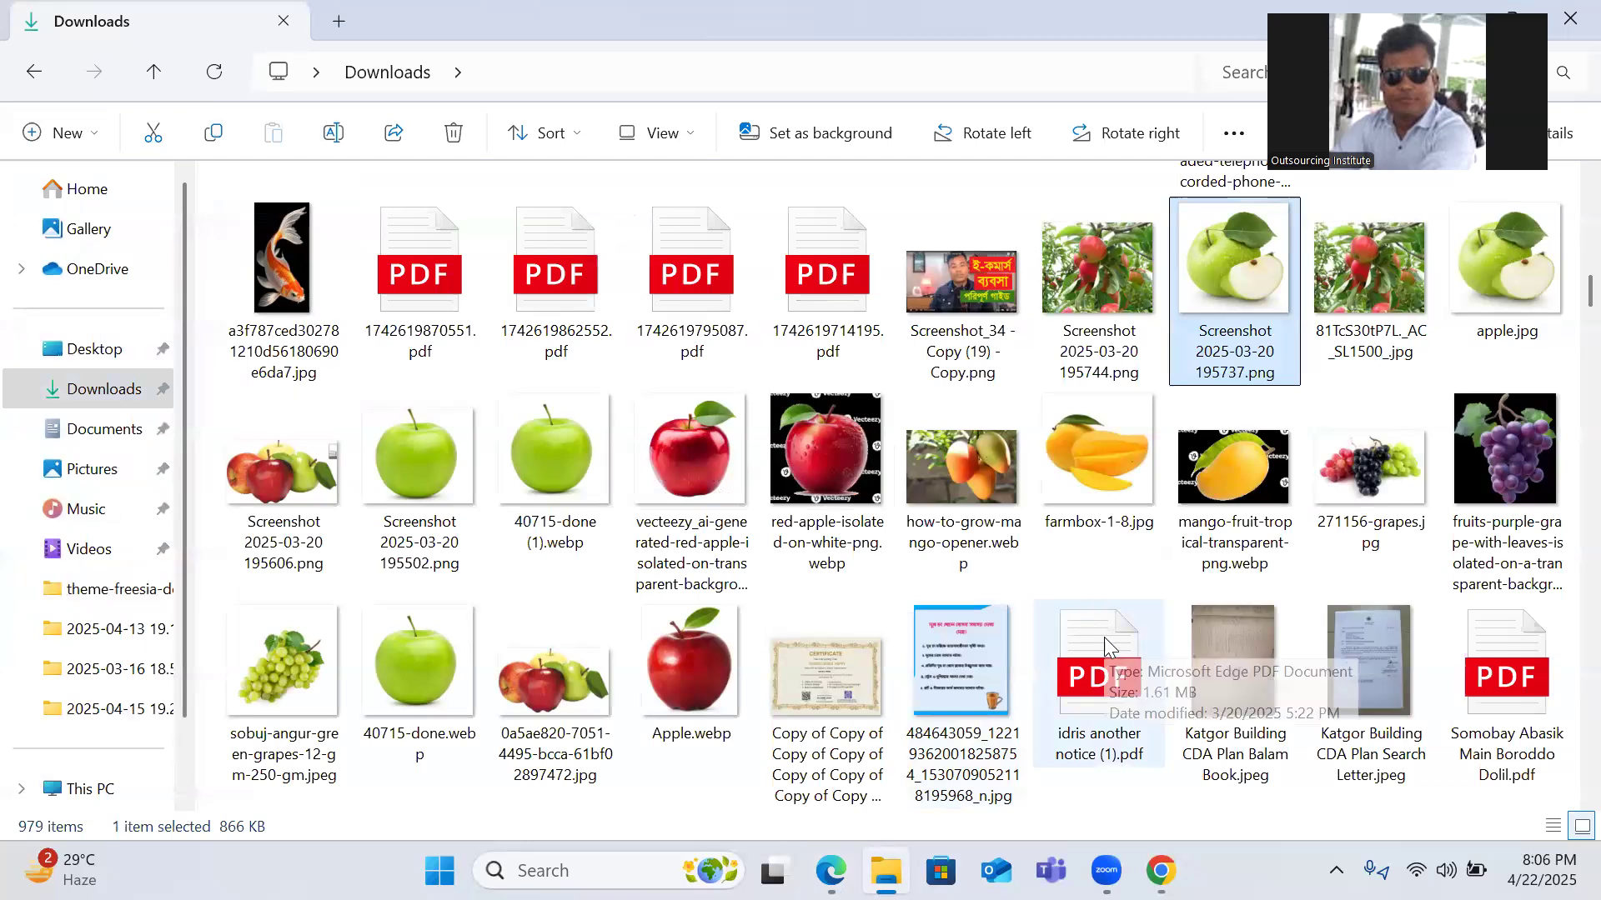
left_click(1369, 267, "ctrl")
left_click(1042, 301)
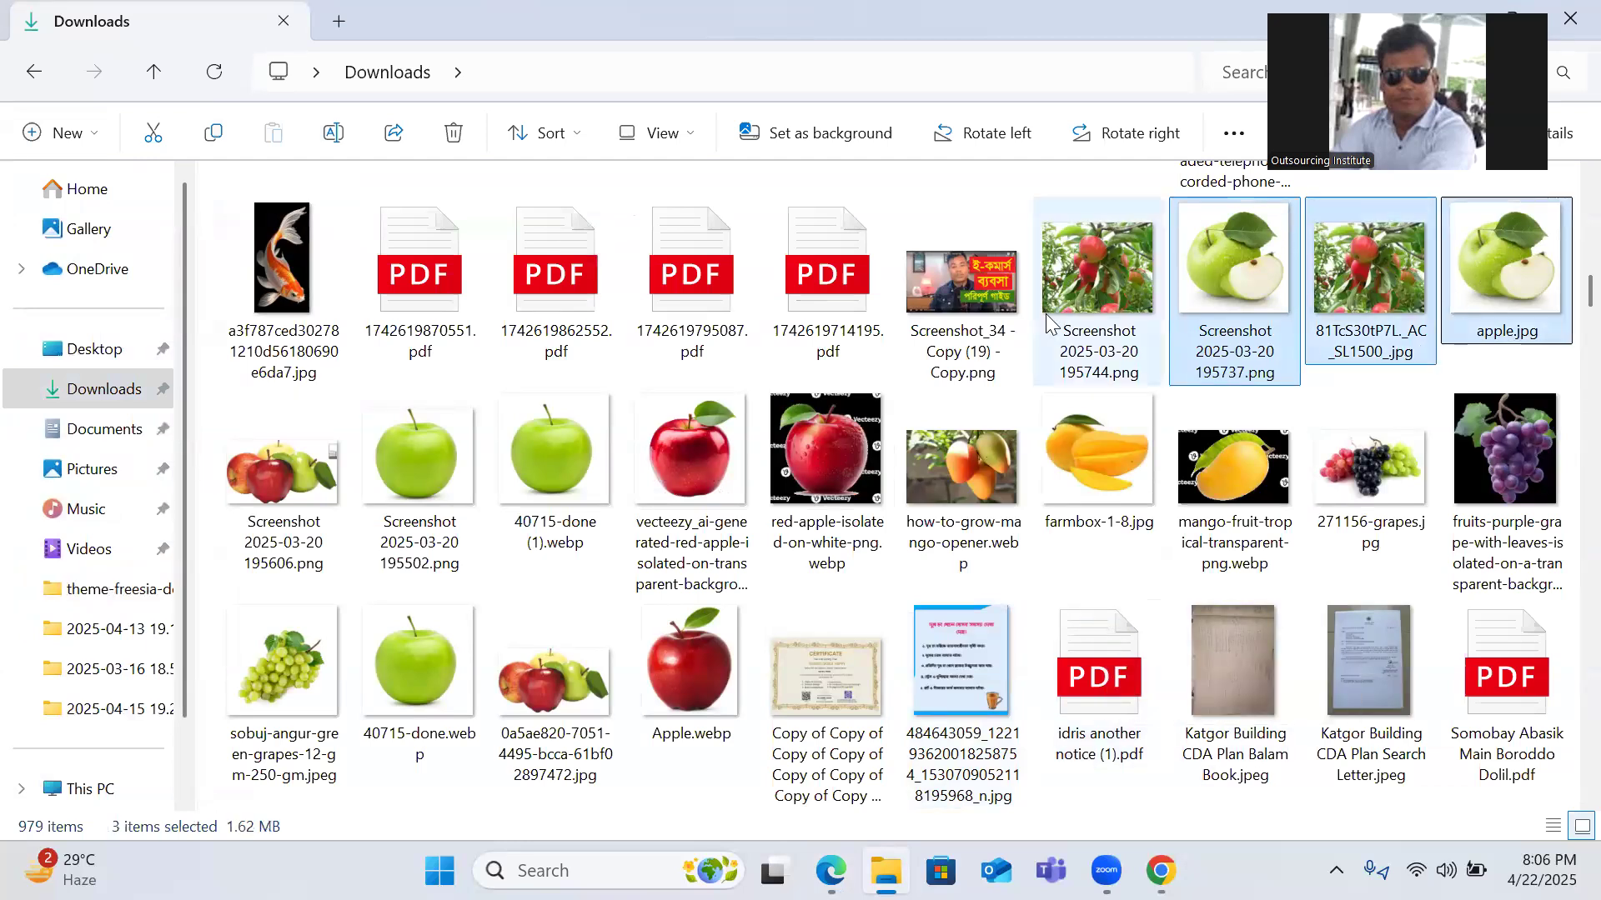
scroll(1036, 584, "down", 10)
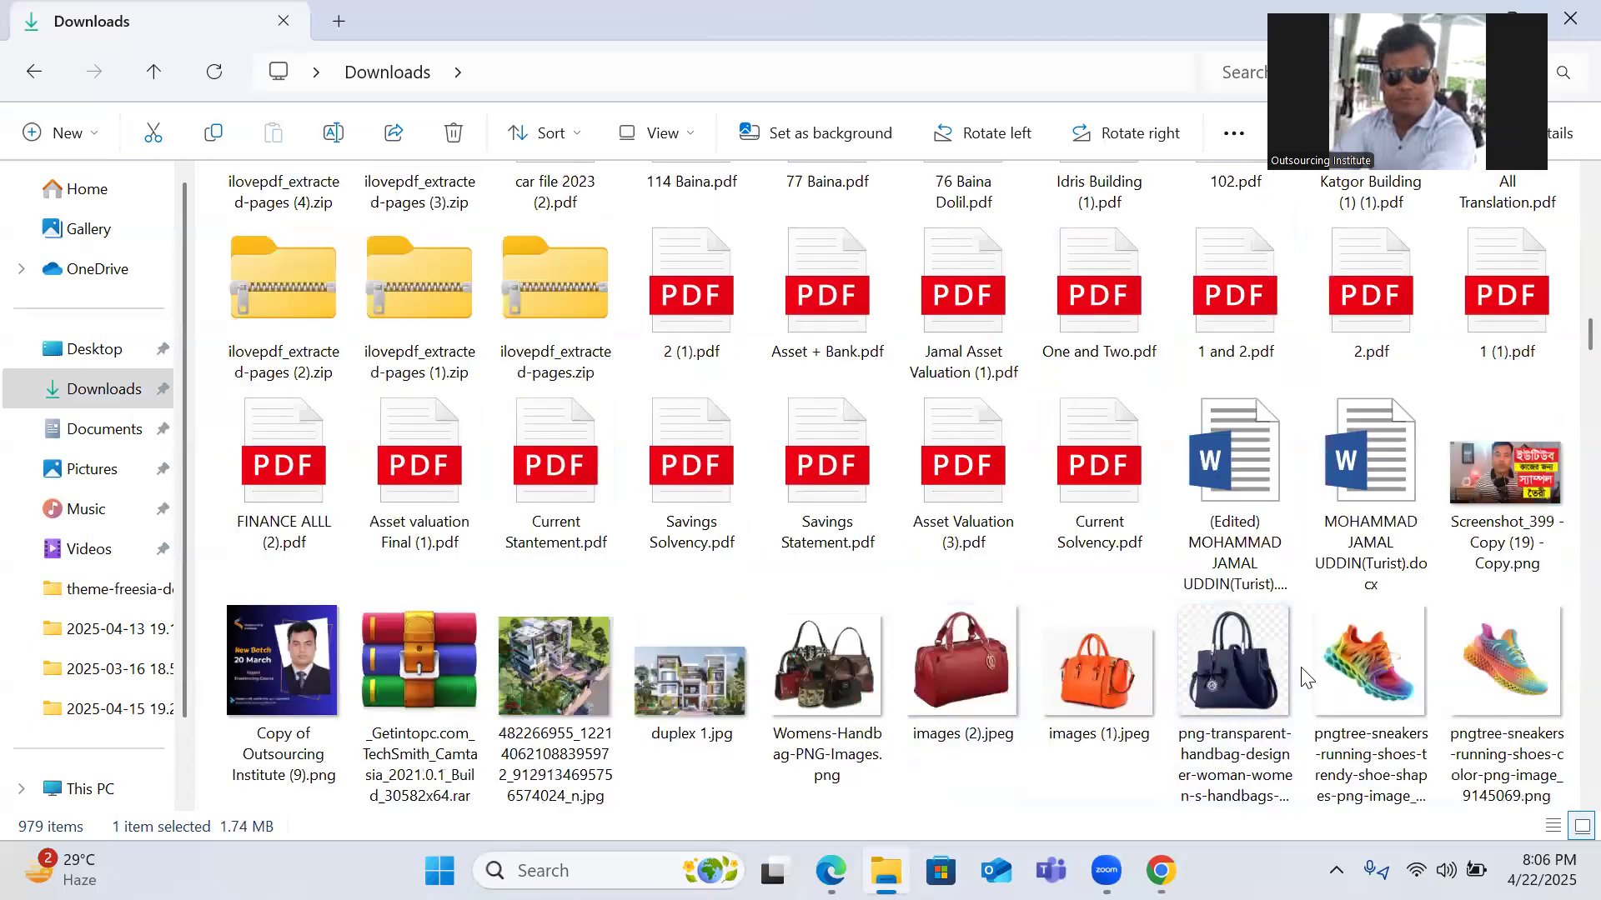
scroll(1307, 677, "down", 5)
scroll(1307, 677, "up", 8)
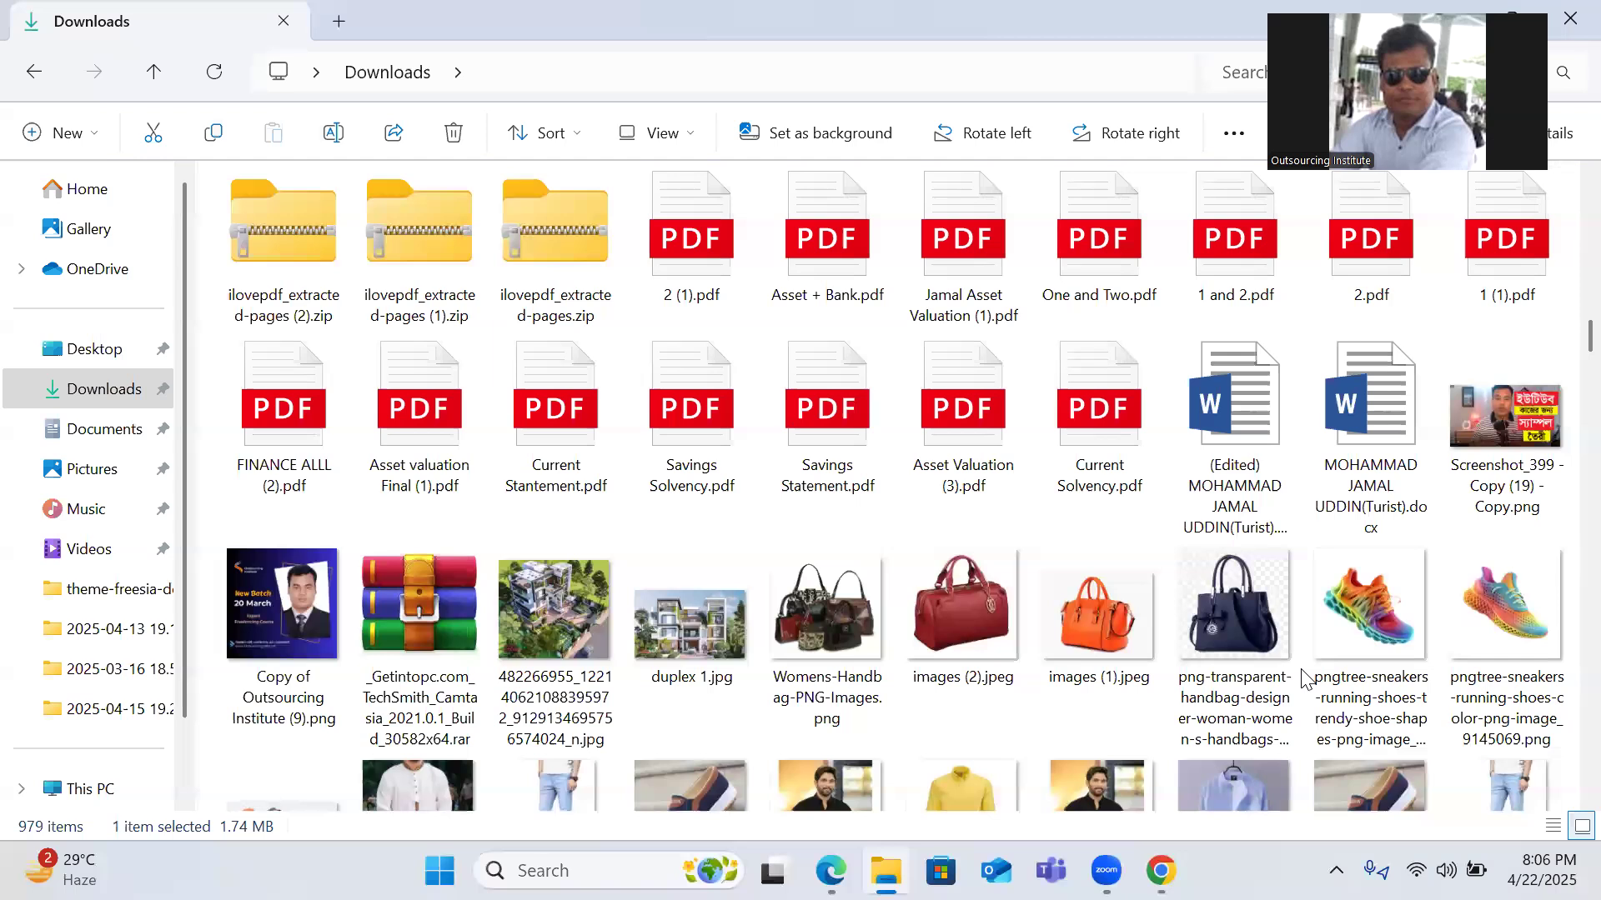
scroll(1424, 640, "down", 4)
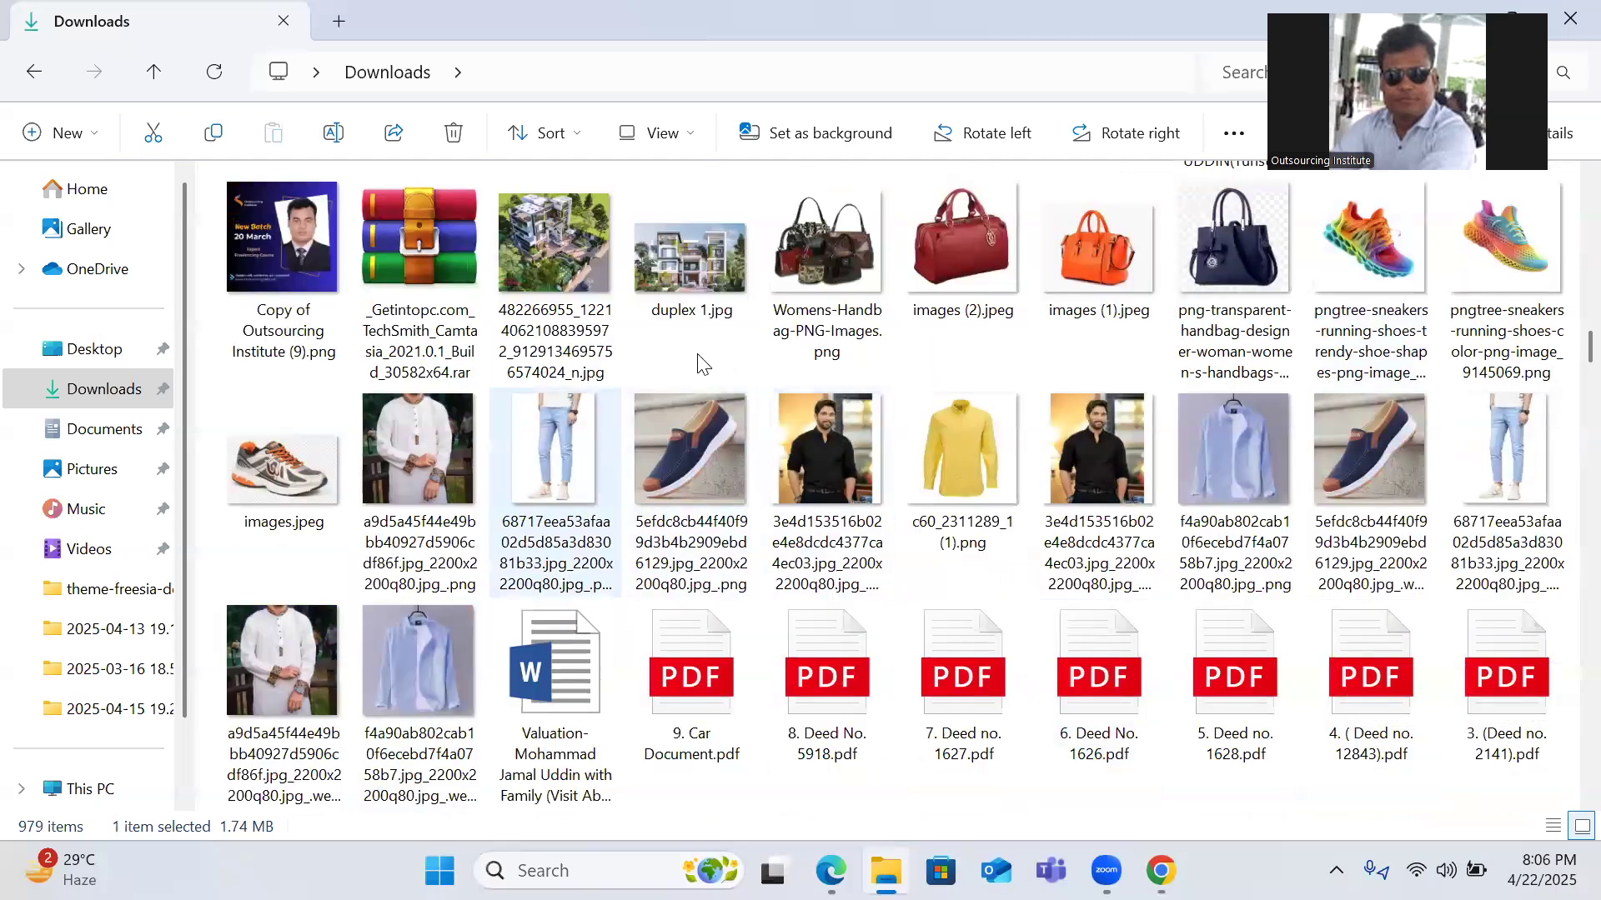
left_click(798, 253)
left_click(953, 249, "ctrl")
left_click(1096, 248, "ctrl")
left_click(1233, 247, "ctrl")
left_click(1425, 246, "ctrl")
left_click(1506, 250, "ctrl")
left_click(324, 507, "ctrl")
left_click(457, 476, "ctrl")
left_click(586, 445, "ctrl")
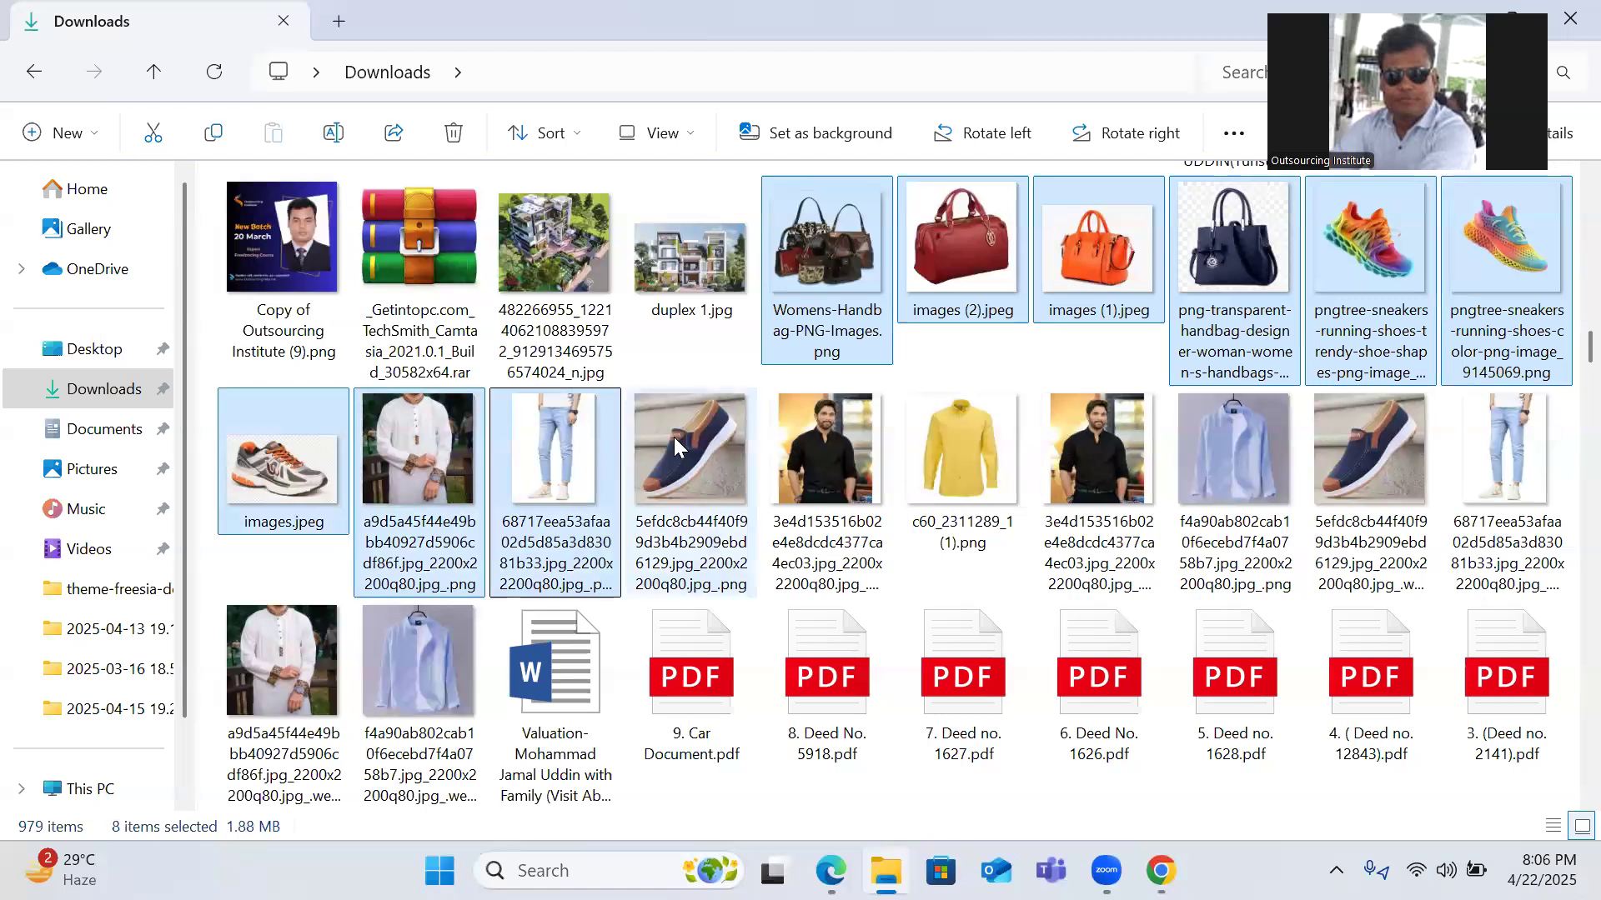
left_click(674, 437, "ctrl")
left_click(808, 453, "ctrl")
left_click(1101, 450, "ctrl")
left_click(1251, 447, "ctrl")
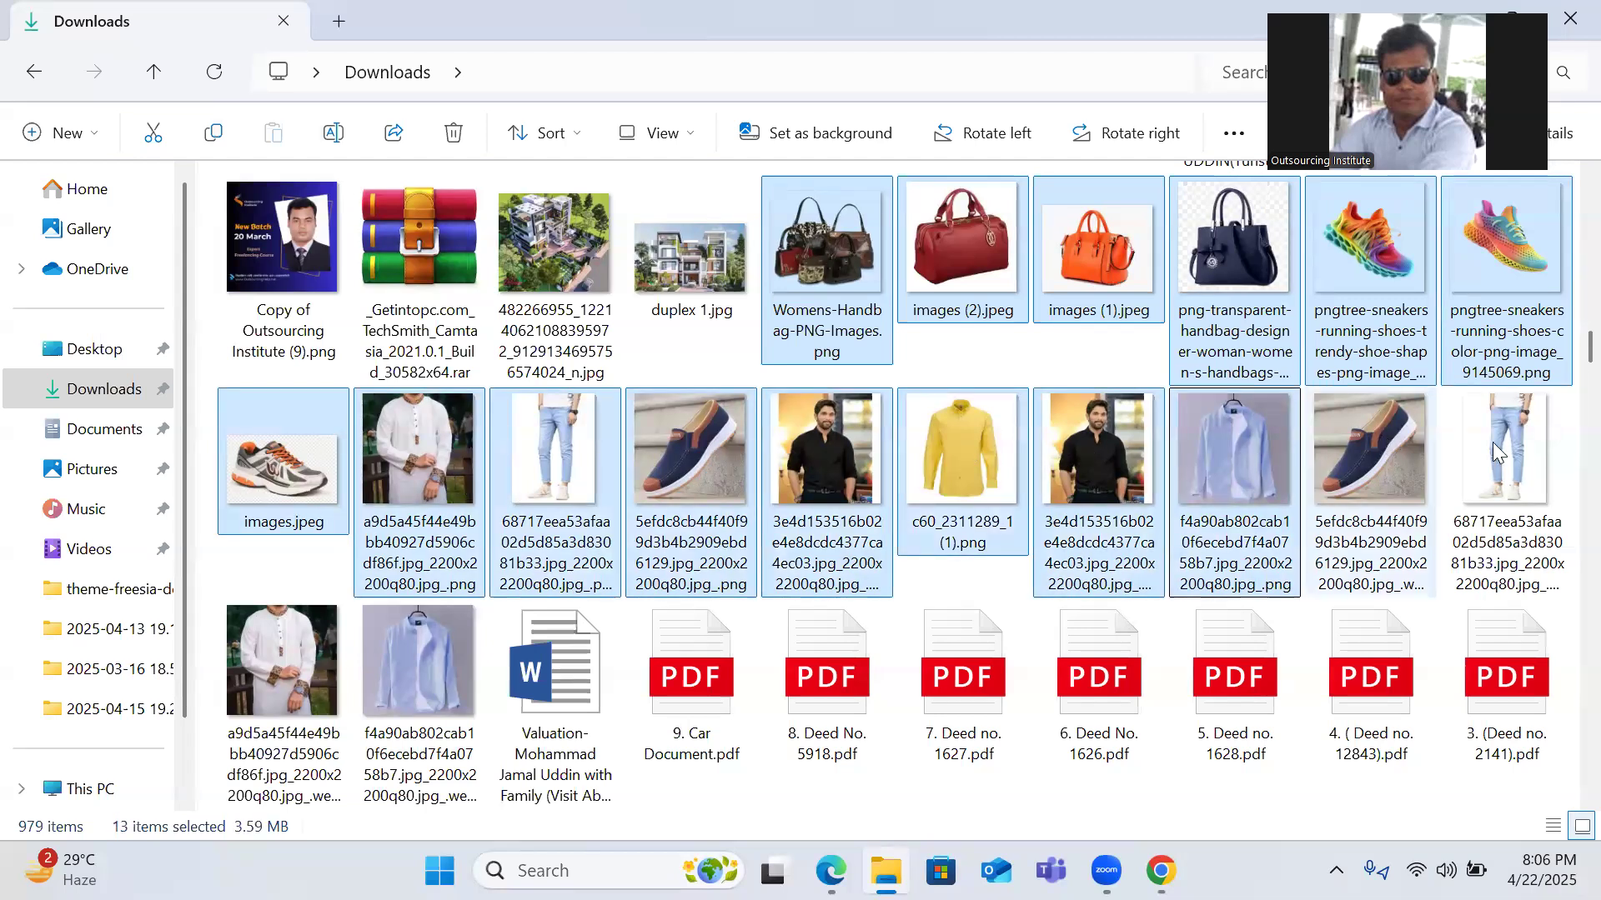
left_click(1367, 450, "ctrl")
left_click(1504, 451, "ctrl")
left_click(248, 677, "ctrl")
left_click(380, 661, "ctrl")
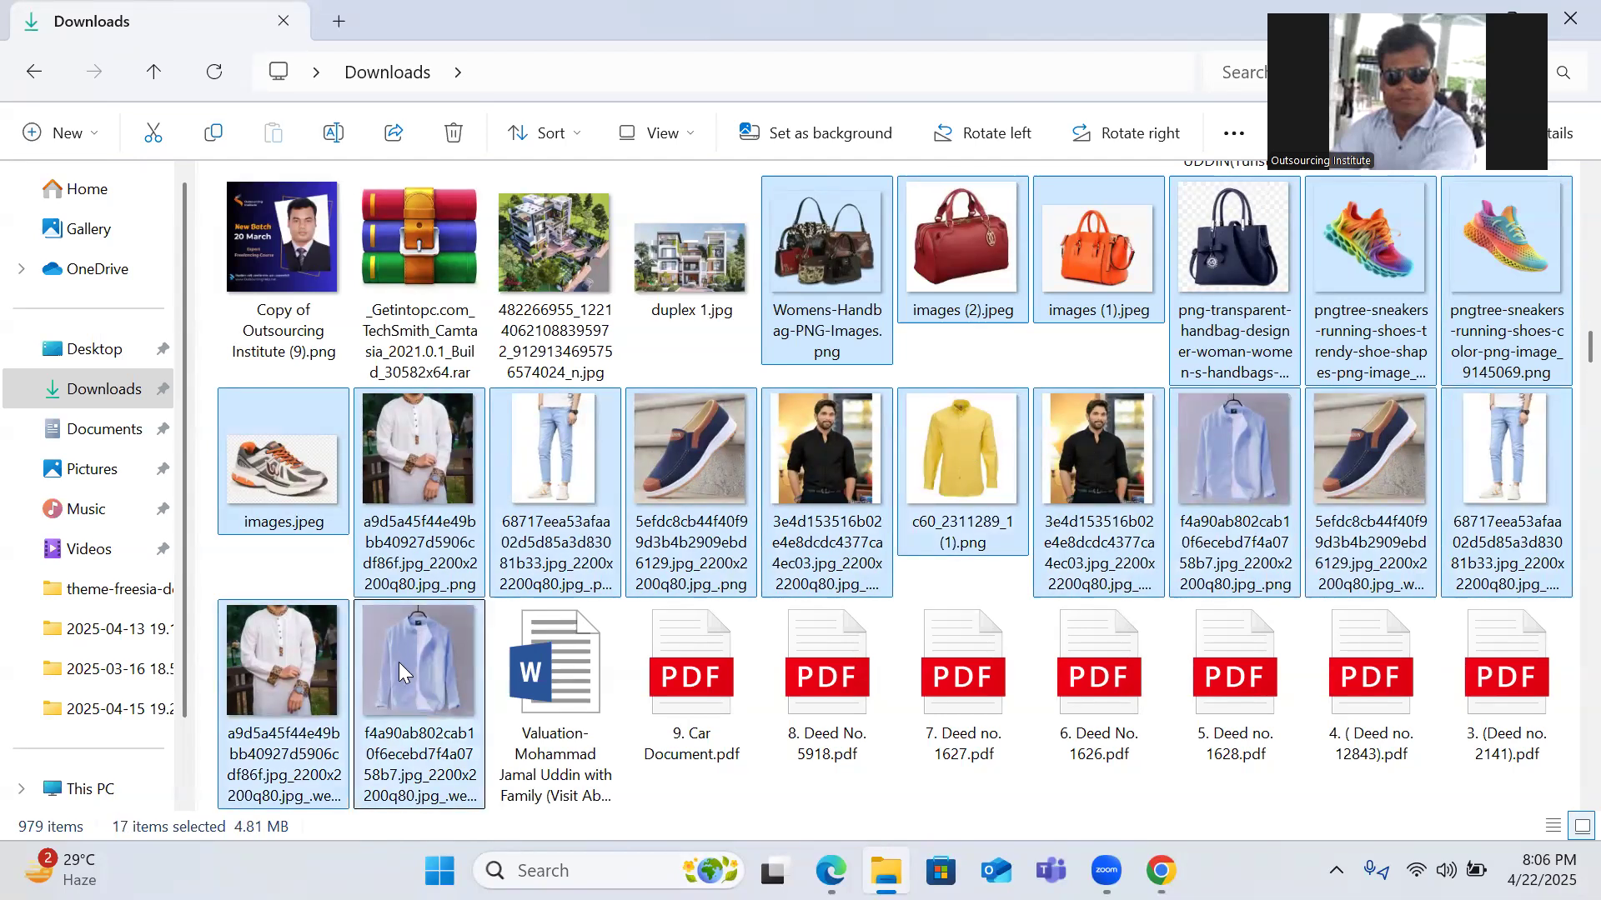
left_click(534, 729, "ctrl")
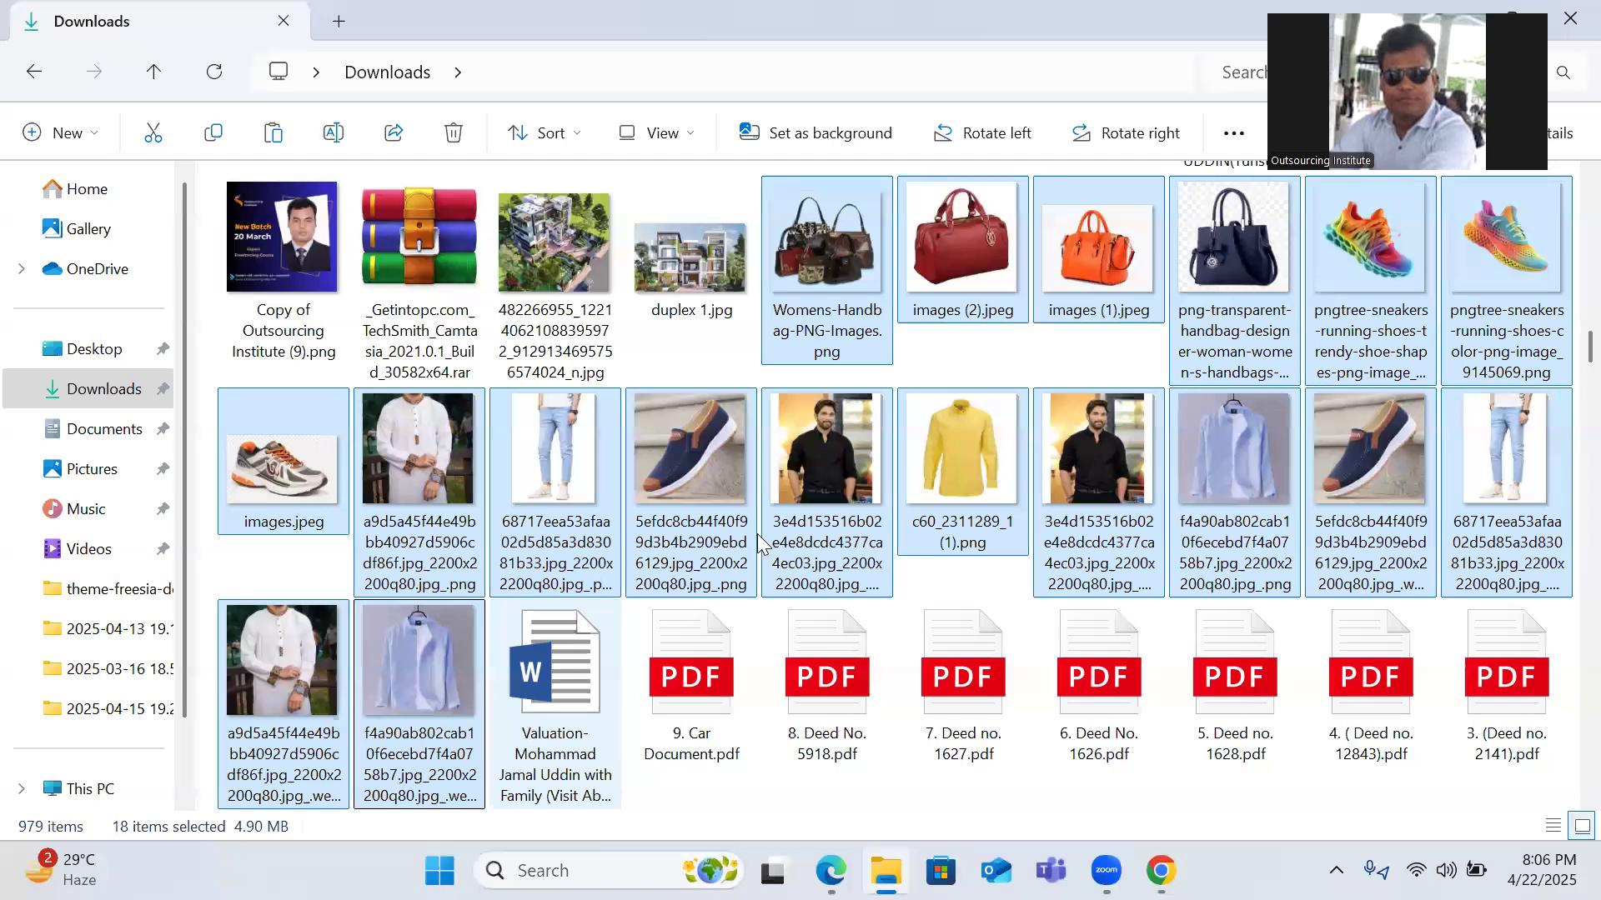
Create New folder (2) on the desktop and paste the product images into it
key("super+d")
right_click(771, 196)
mouse_move(937, 512)
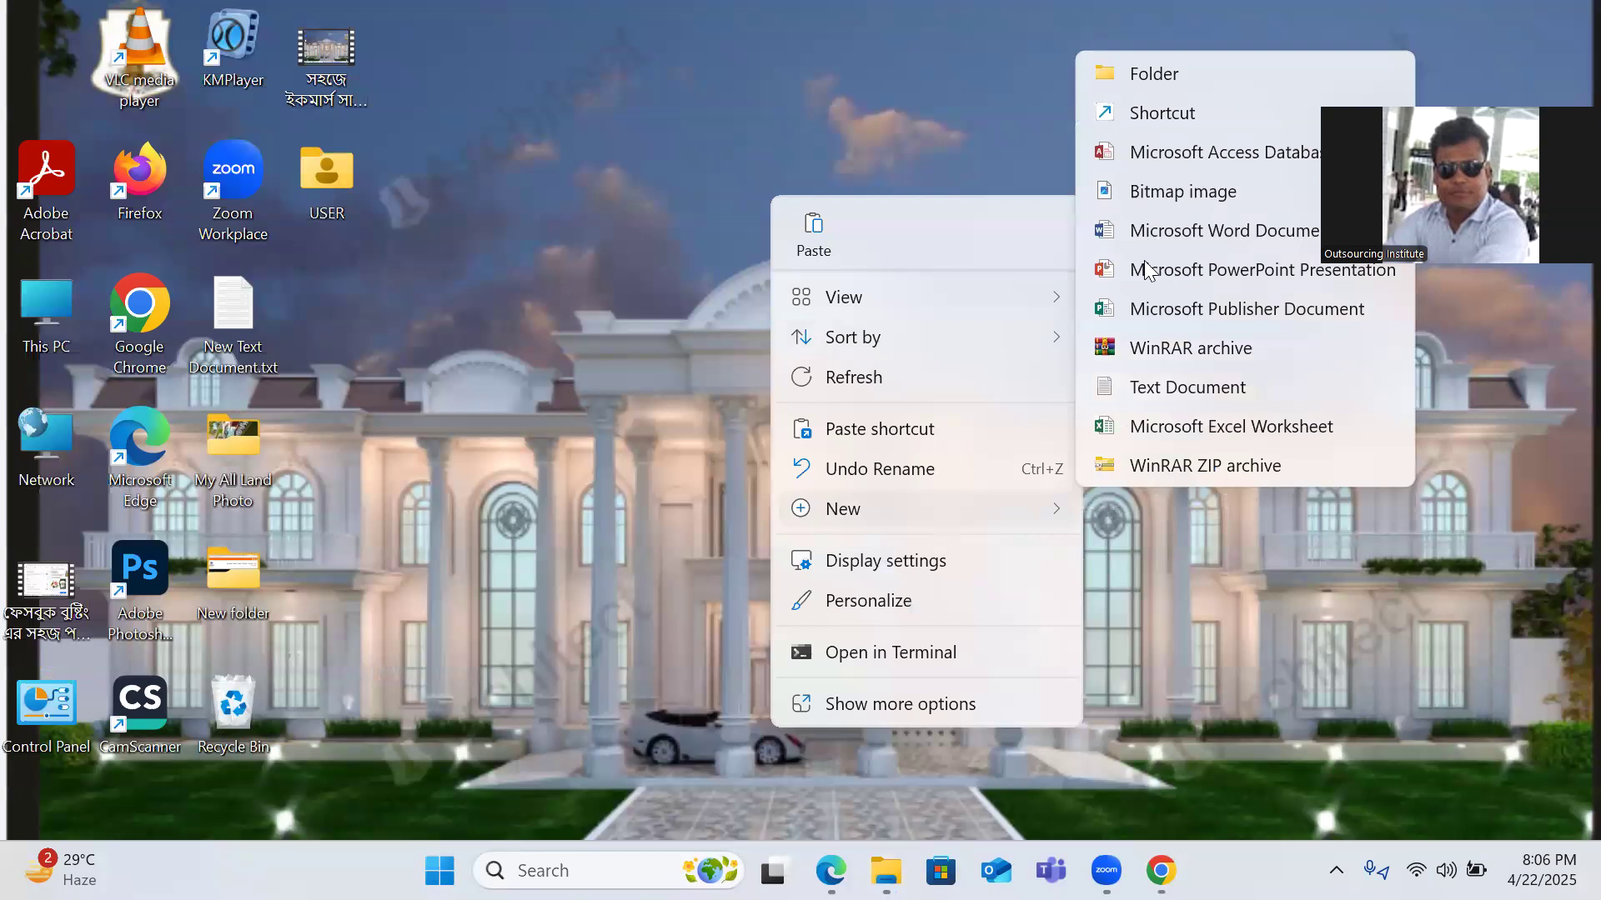
left_click(1148, 75)
left_click(792, 170)
double_click(792, 166)
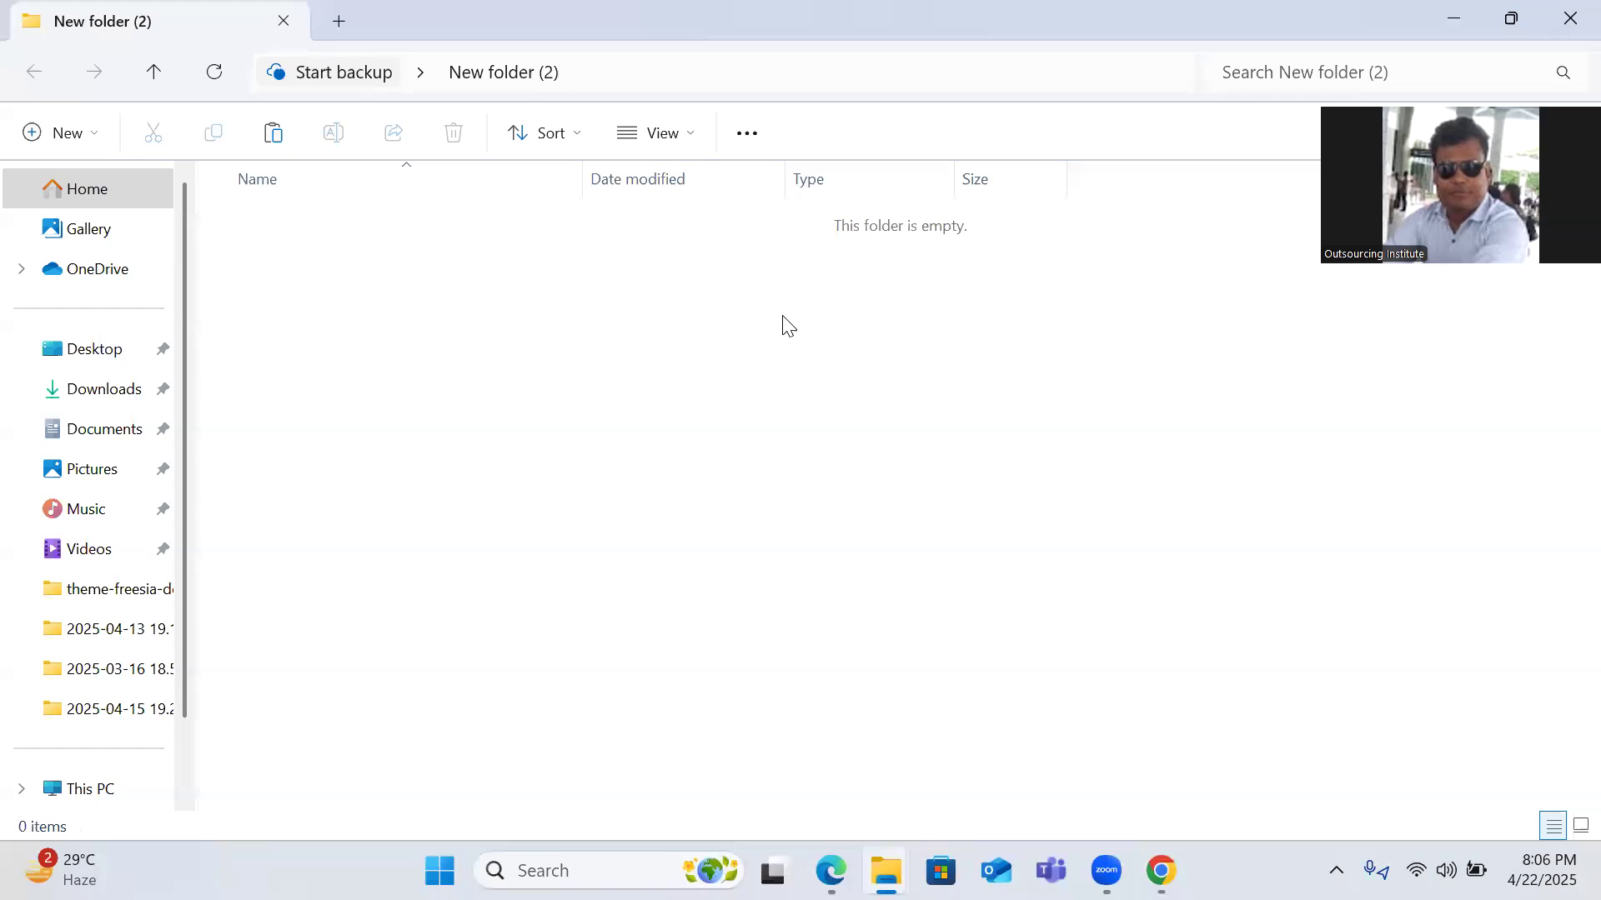
key("ctrl+v")
Clear the selection, look at Gallery and Home views, then close File Explorer
left_click(1151, 412)
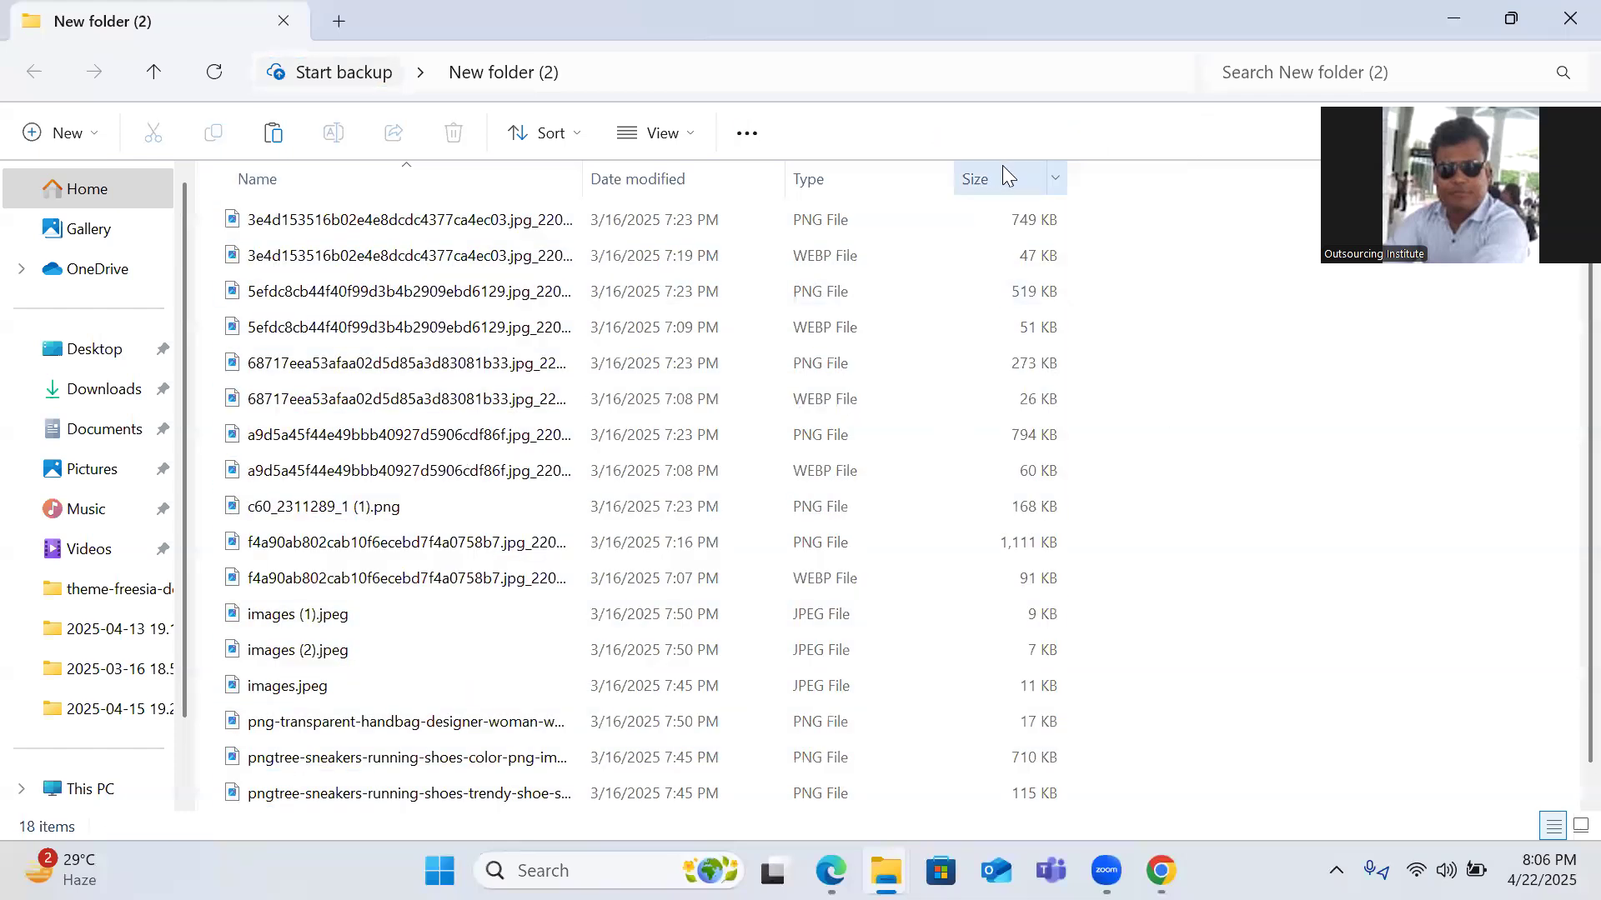
left_click(89, 227)
left_click(98, 198)
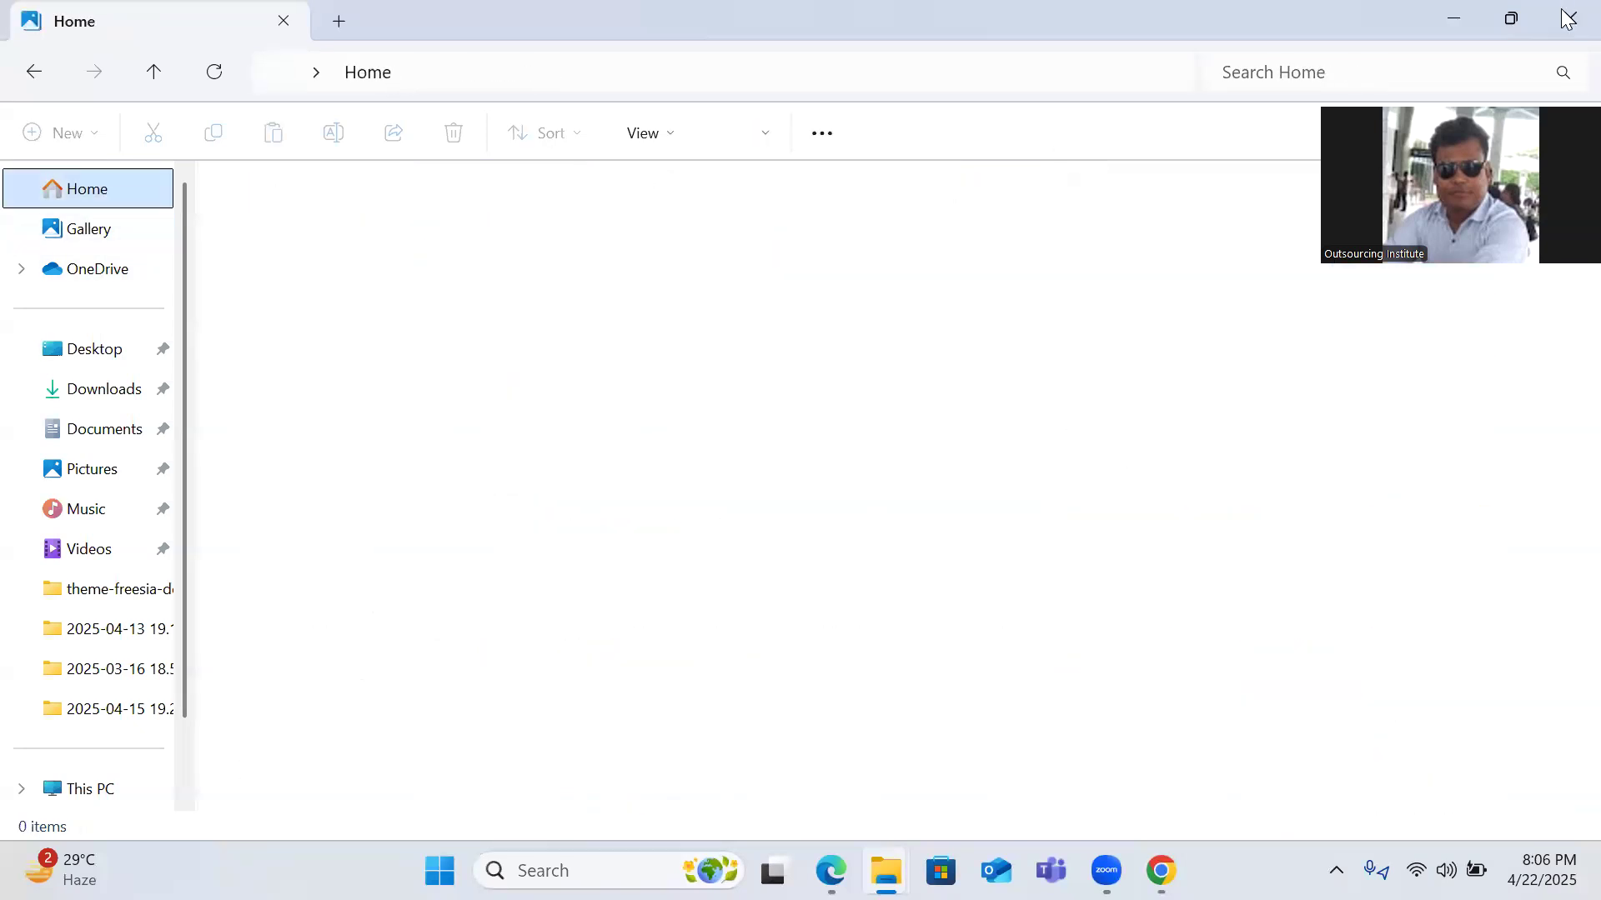
left_click(1568, 17)
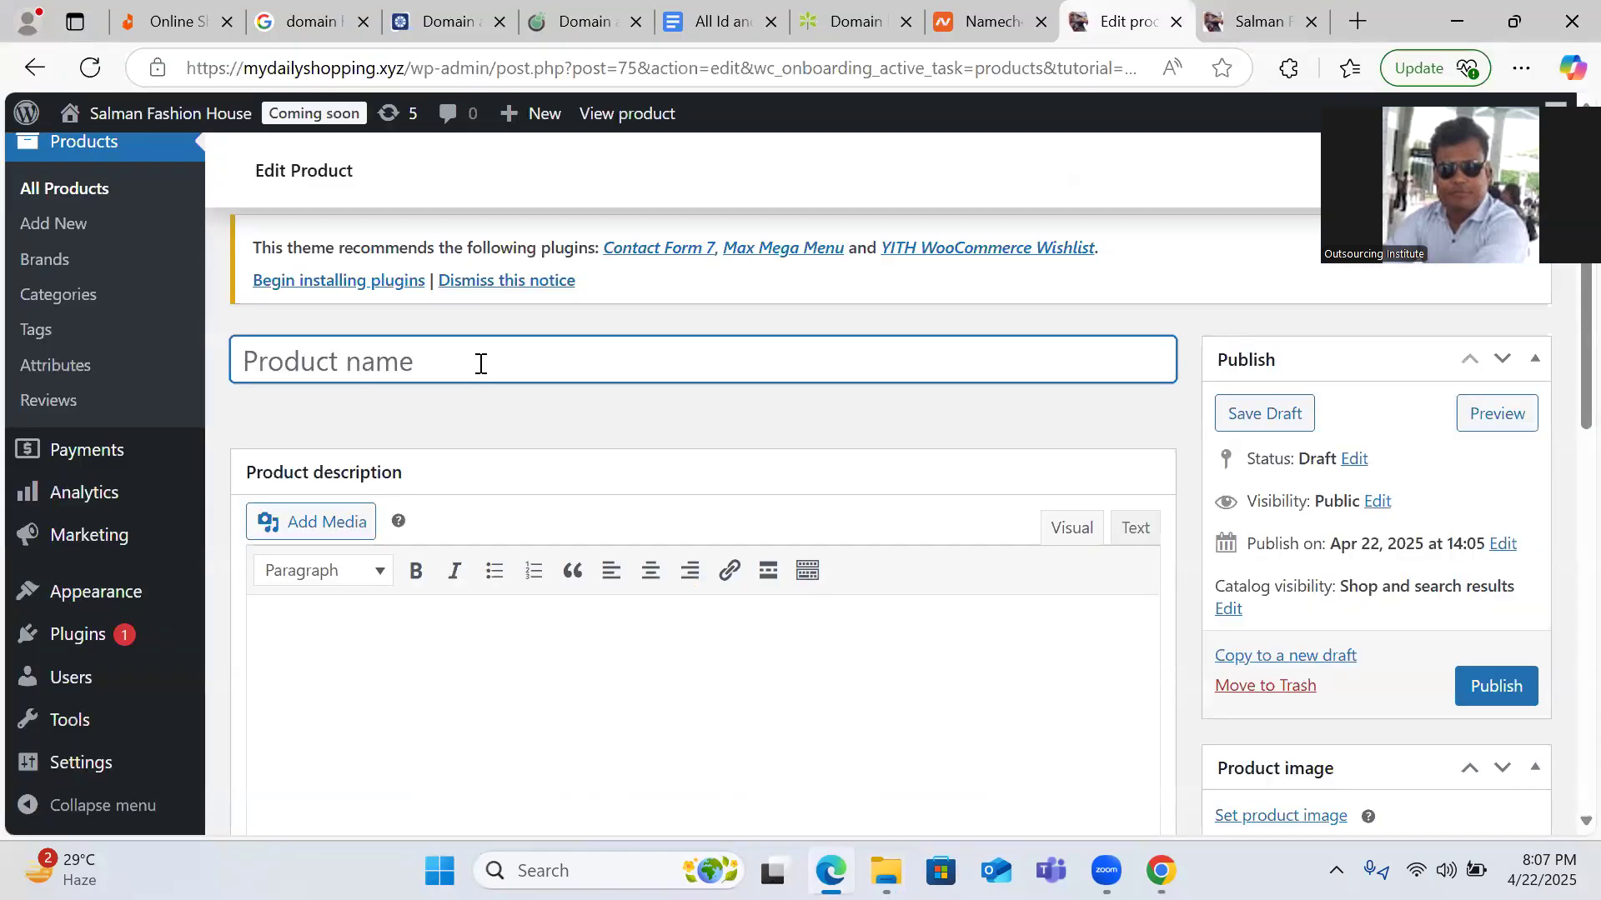
Name the product 'Exclusive Cotton Shirt'
type("Shirt")
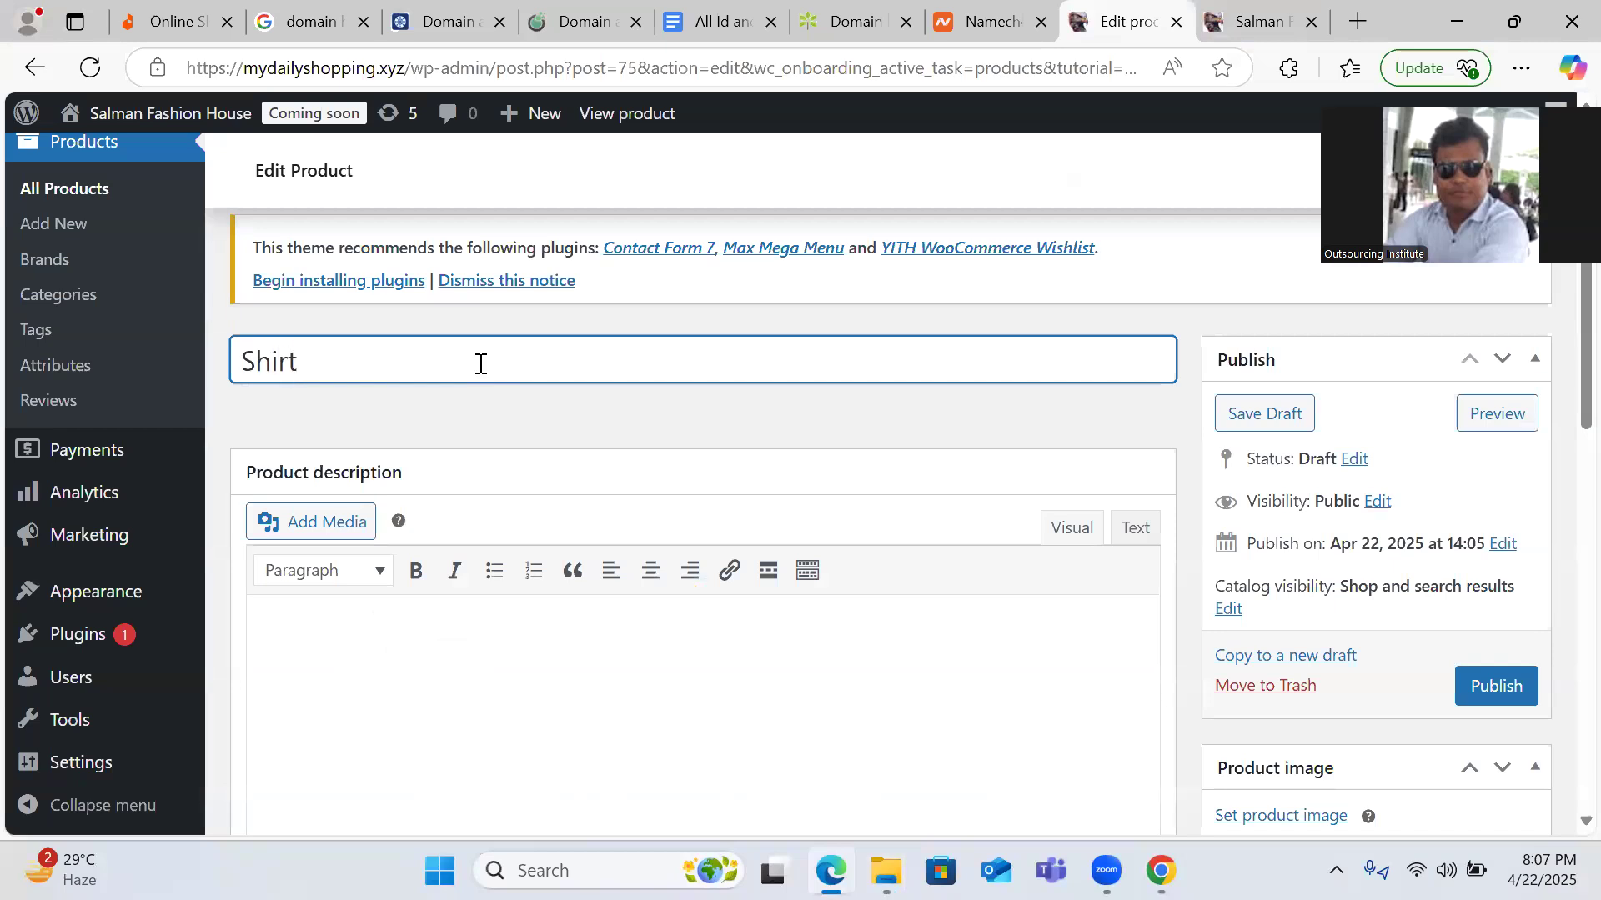
left_click(483, 402)
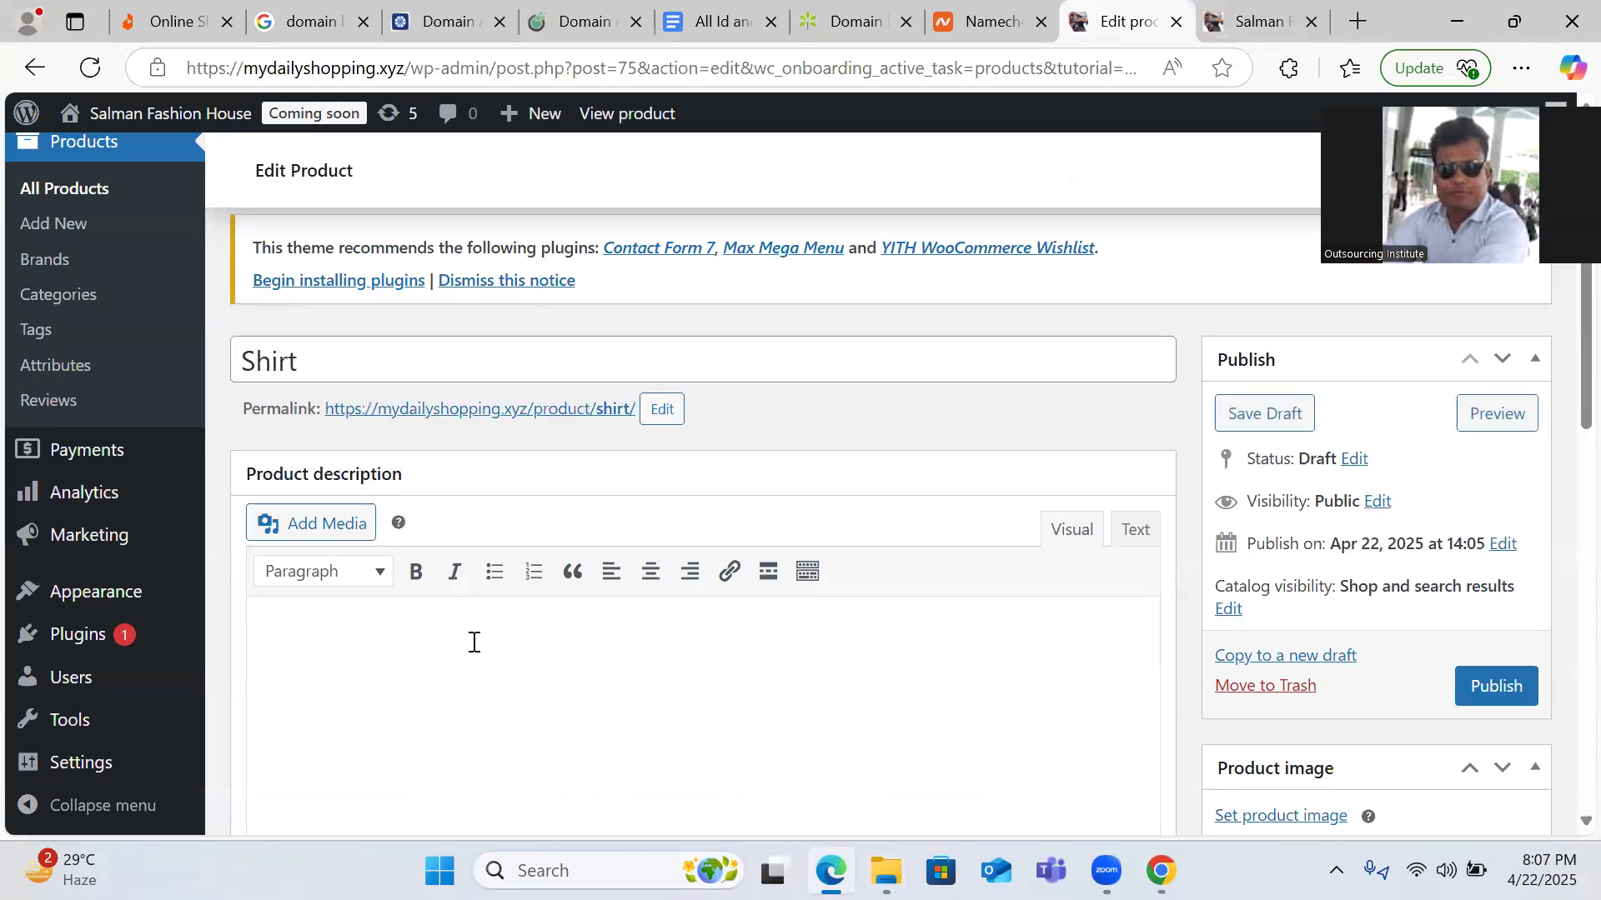
scroll(477, 642, "down", 1)
scroll(422, 344, "up", 1)
double_click(429, 337)
type("Ex")
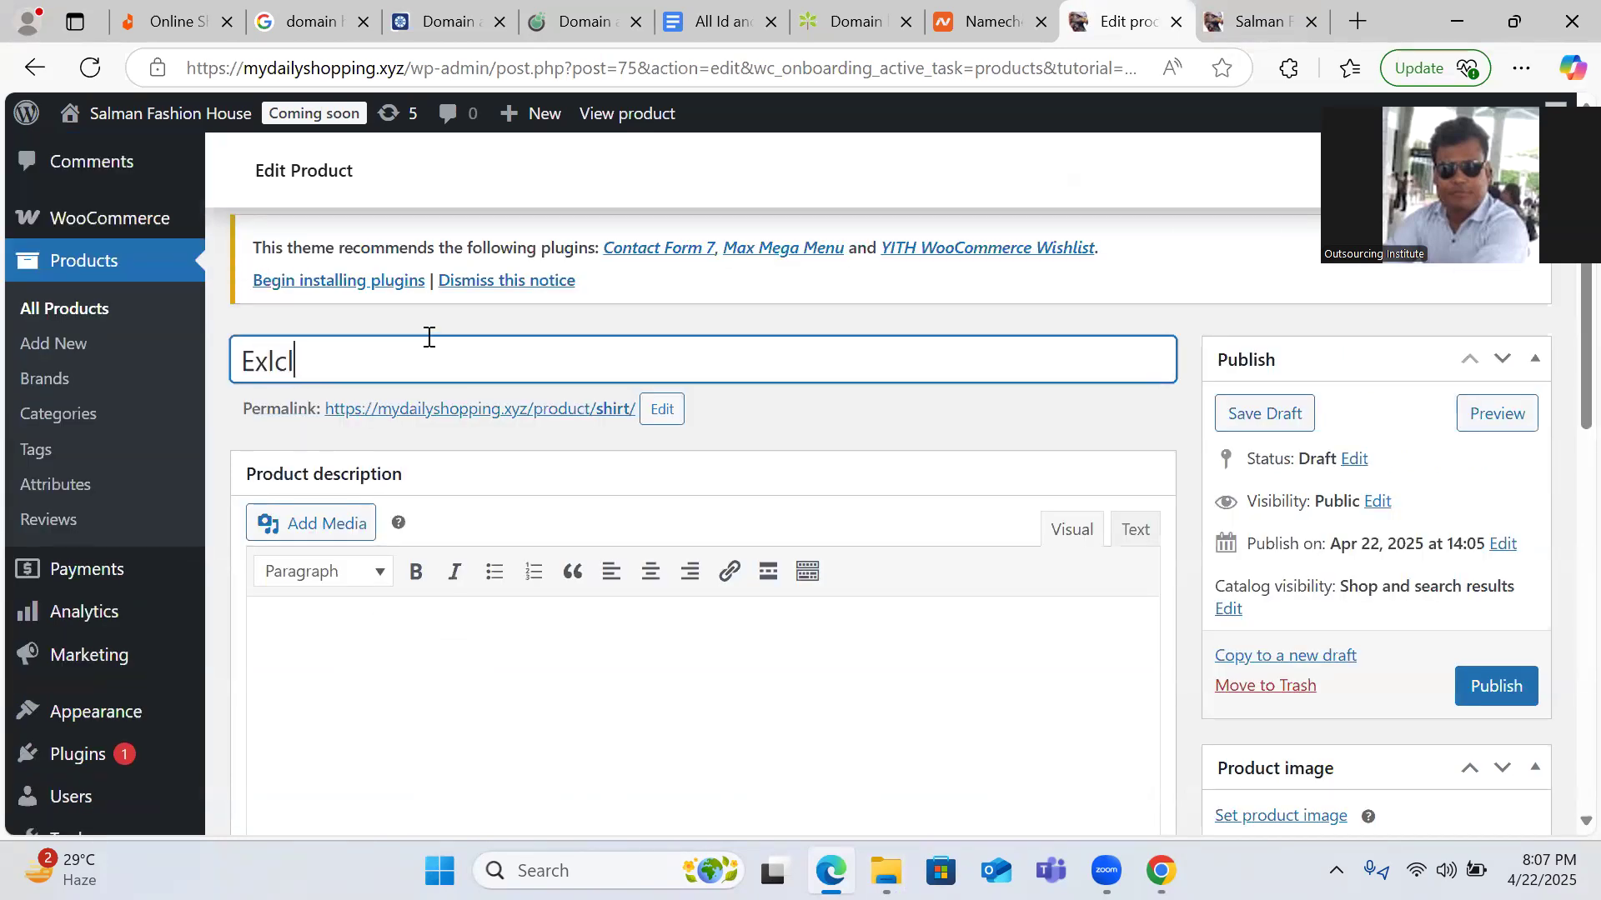
type("clusive Cotton Shirt")
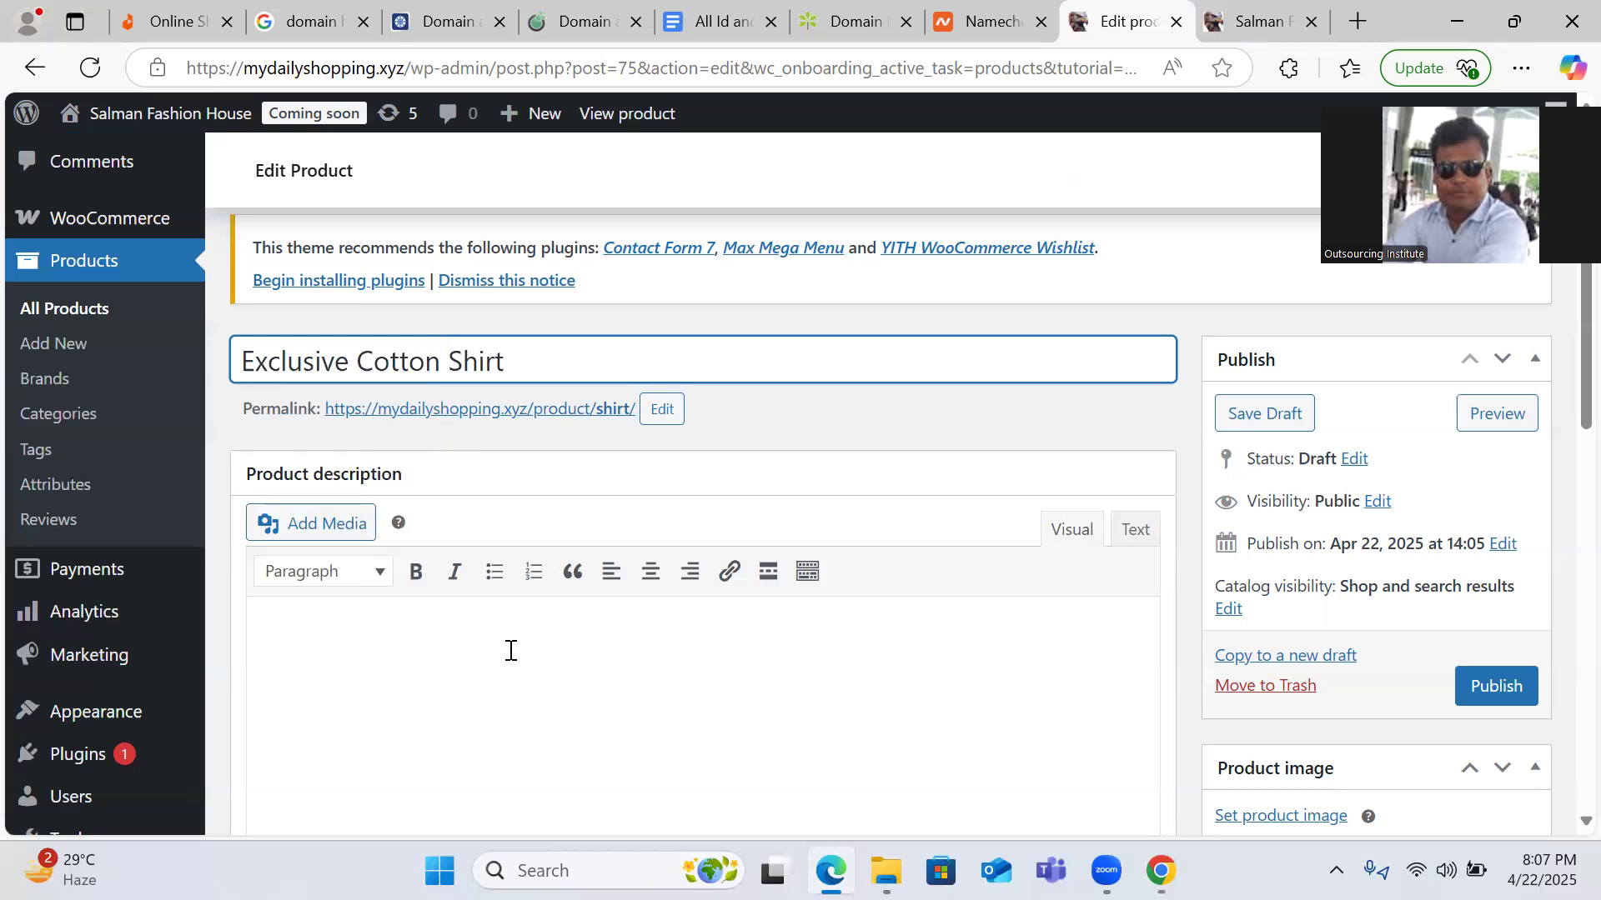
Write a placeholder description line and paste copies of it into further paragraphs
left_click(552, 663)
scroll(552, 630, "down", 1)
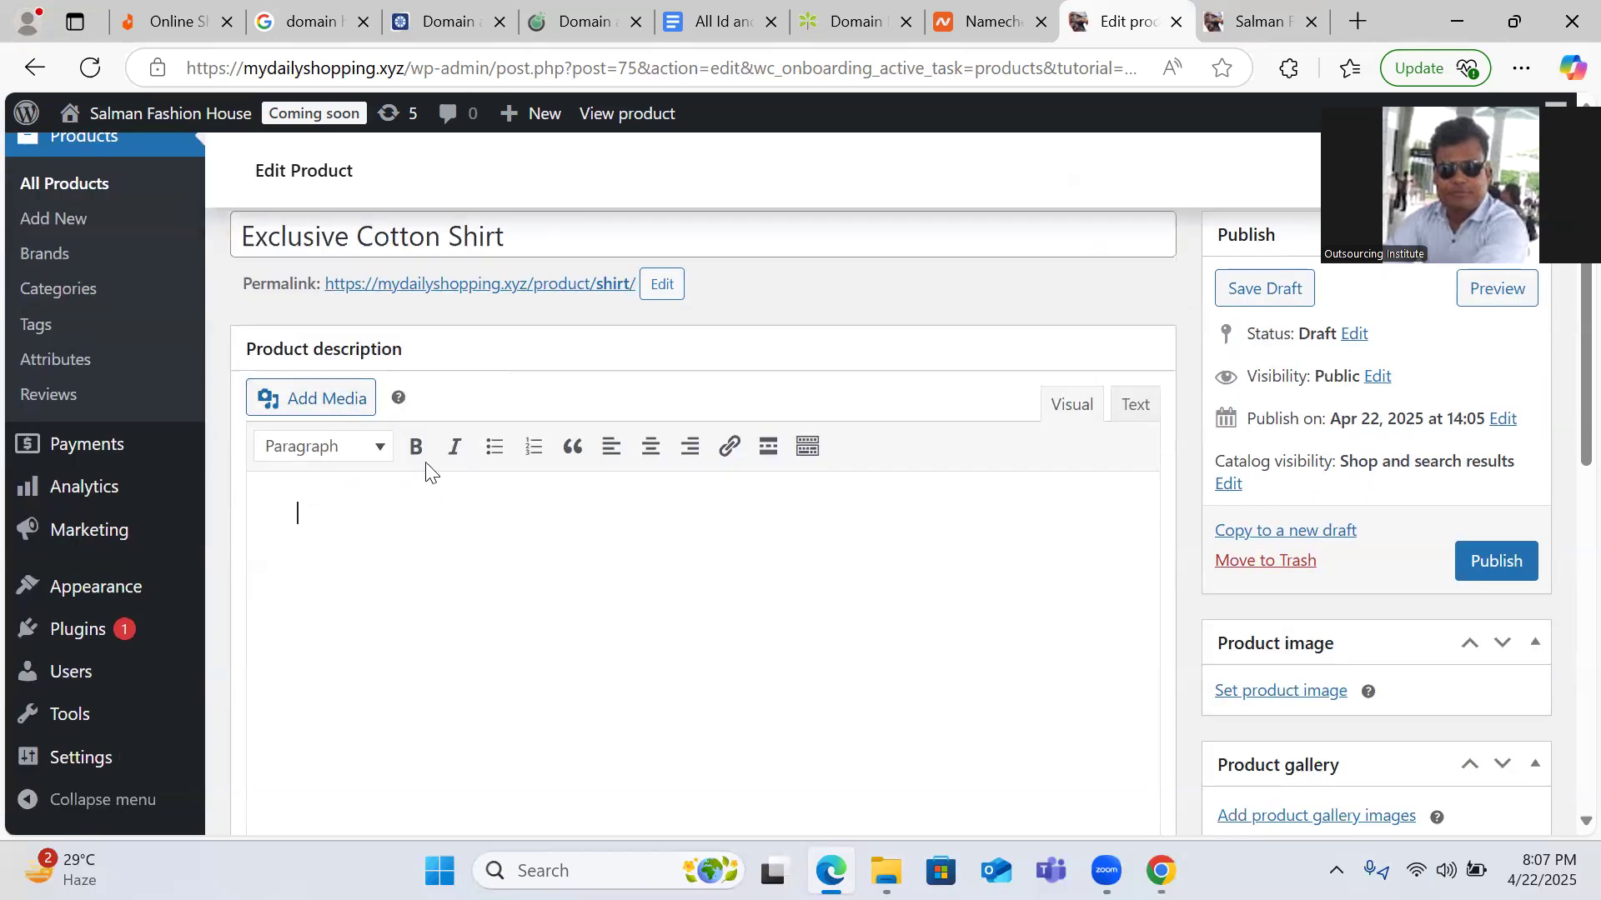
type("sdfasdfsafd")
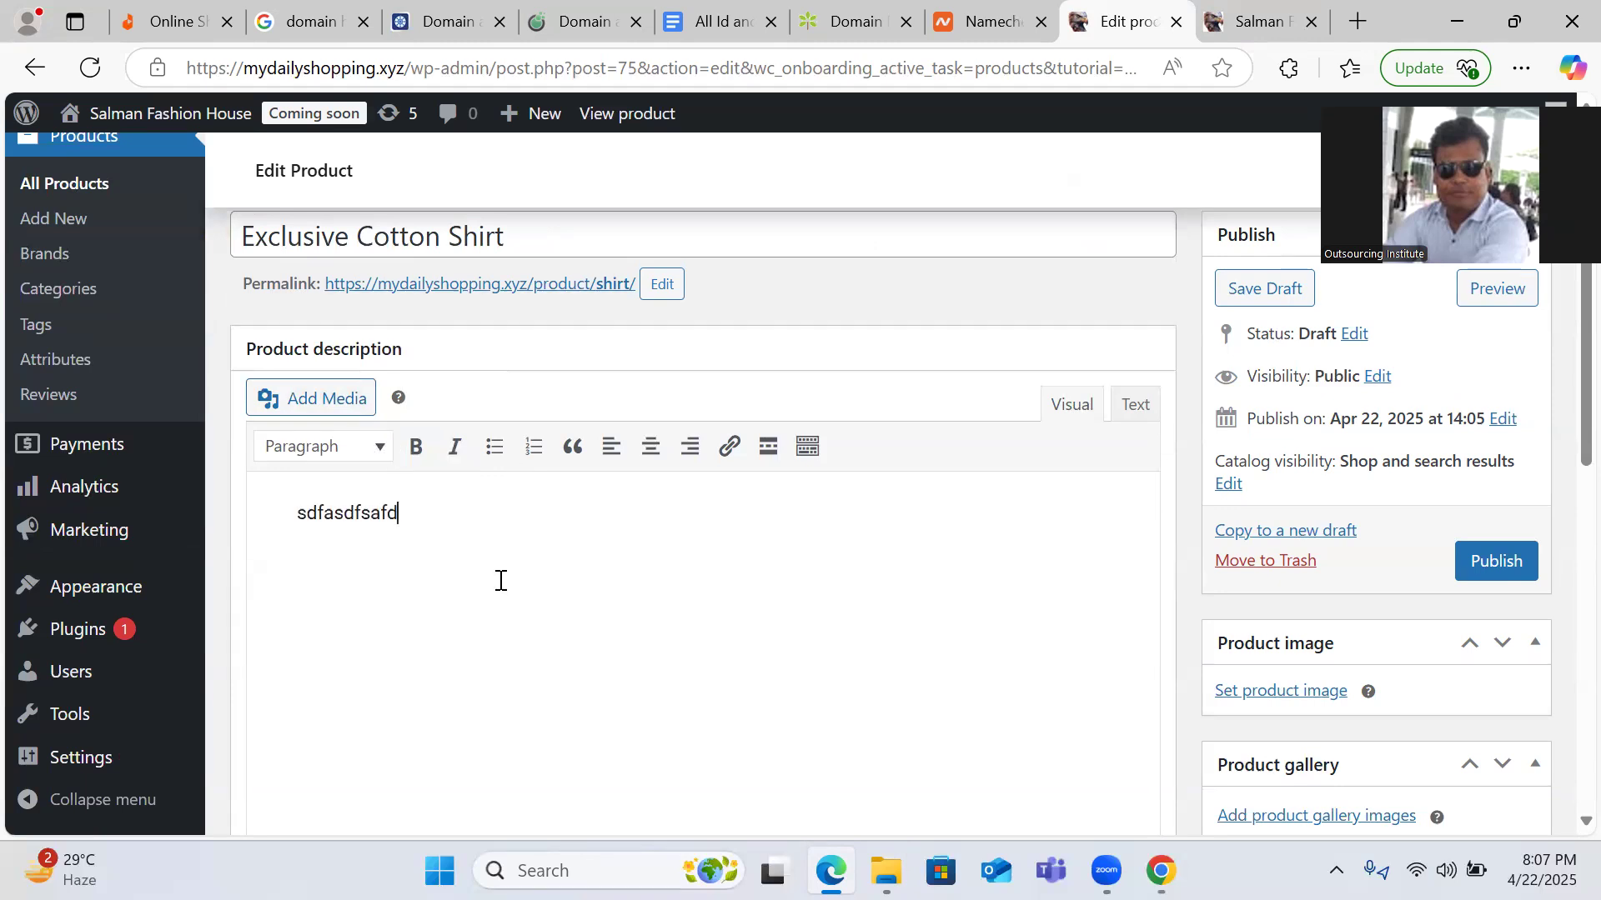
left_click_drag(433, 526, 356, 520)
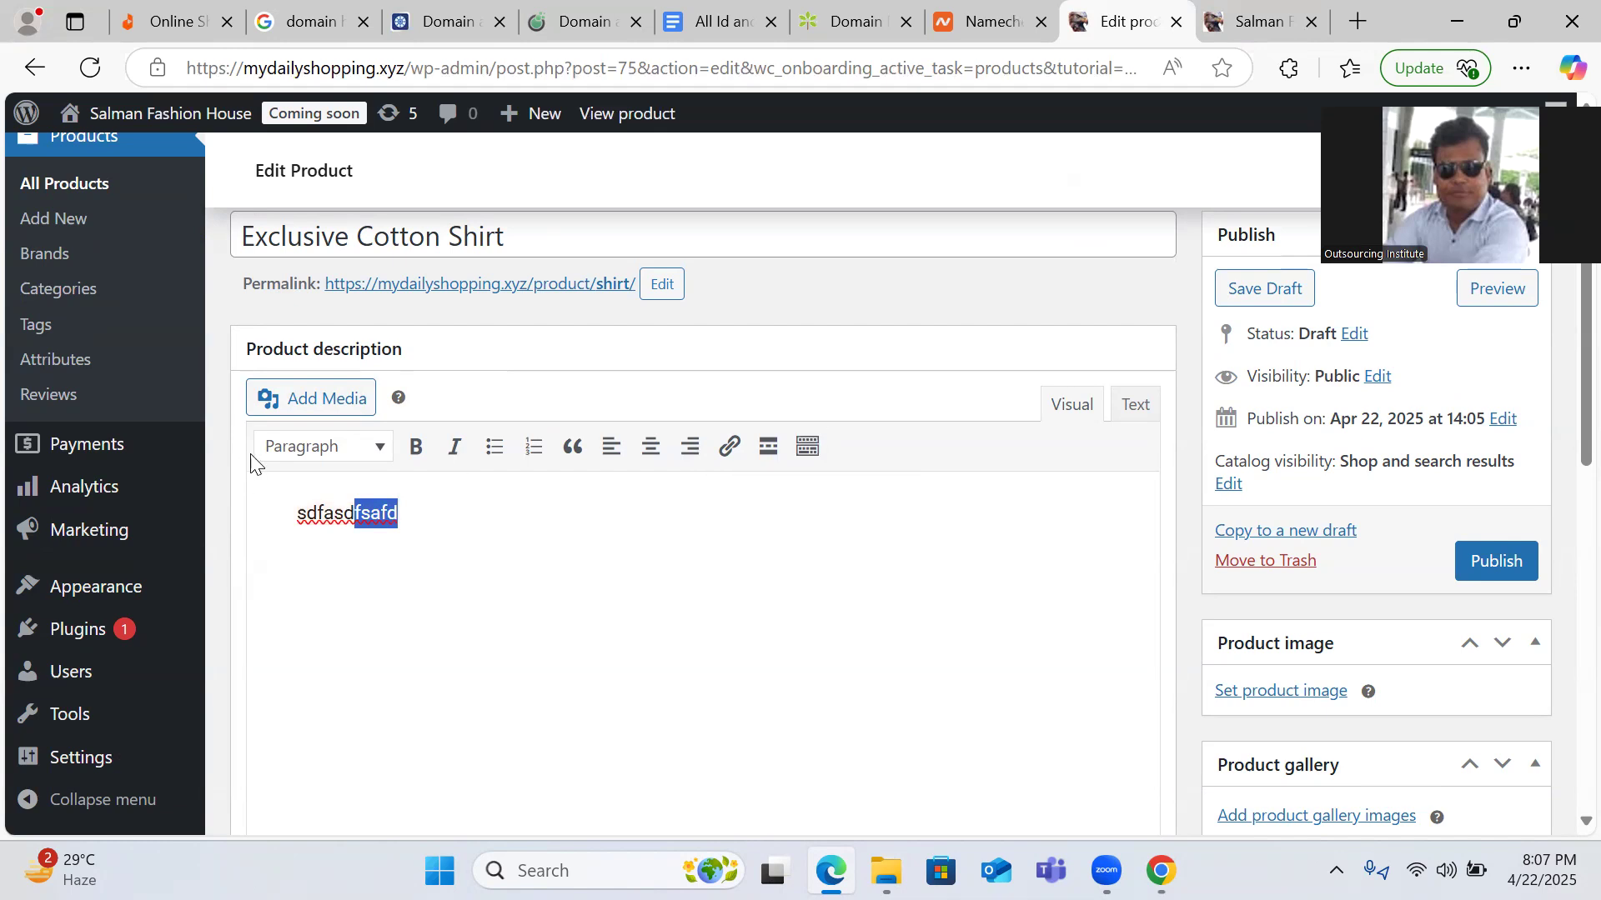
left_click(441, 511)
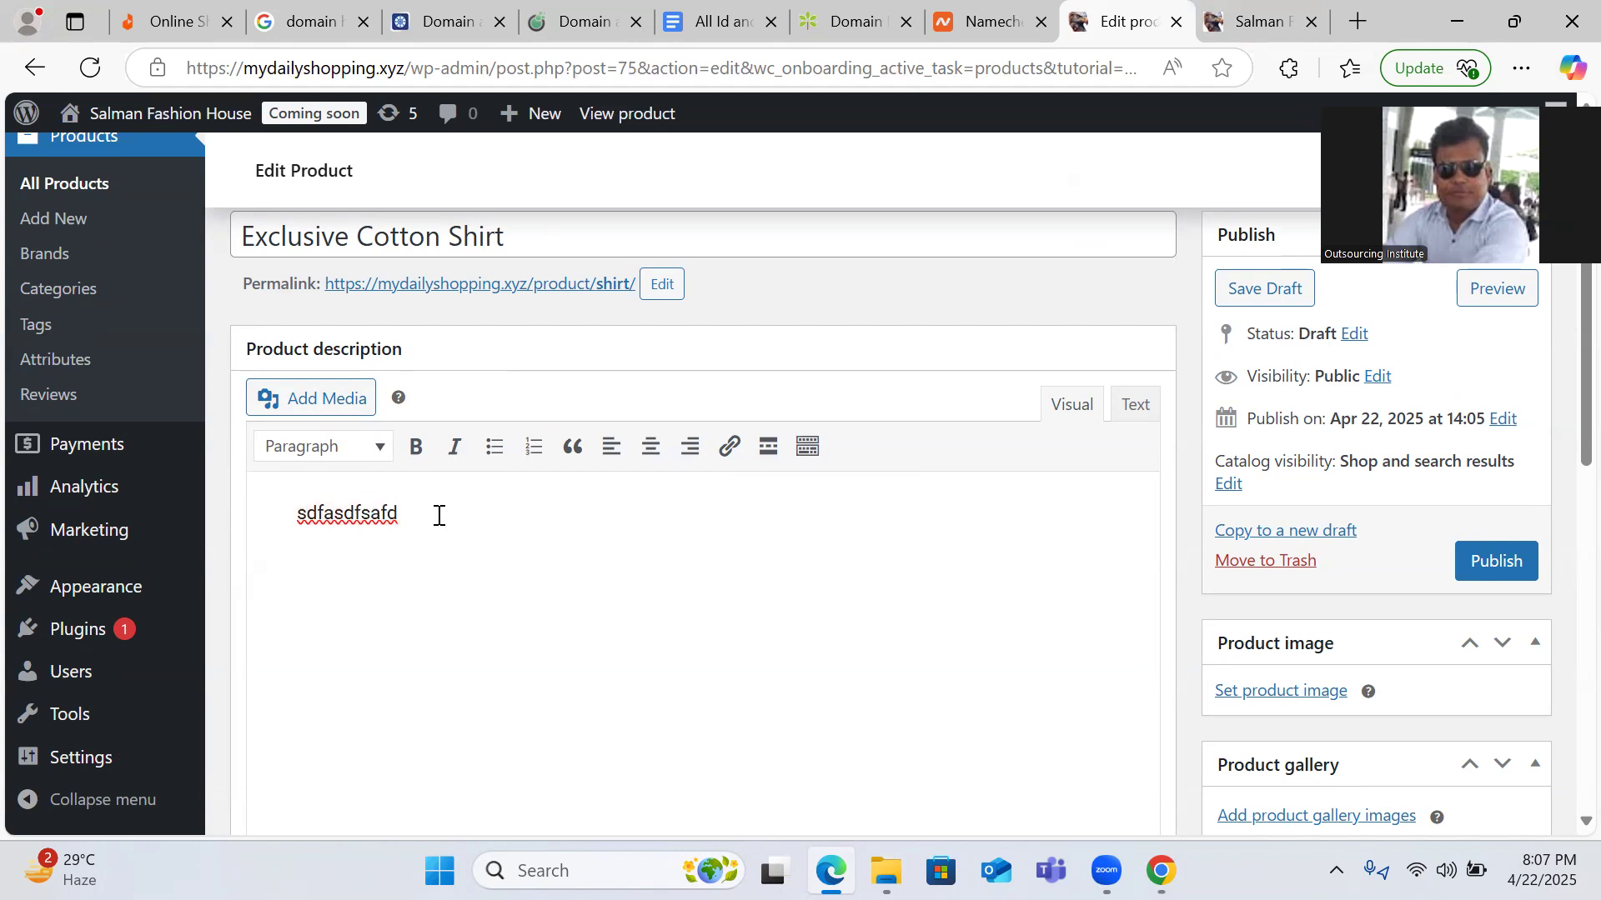
type("asdfsadfsafsafd asdfsafd")
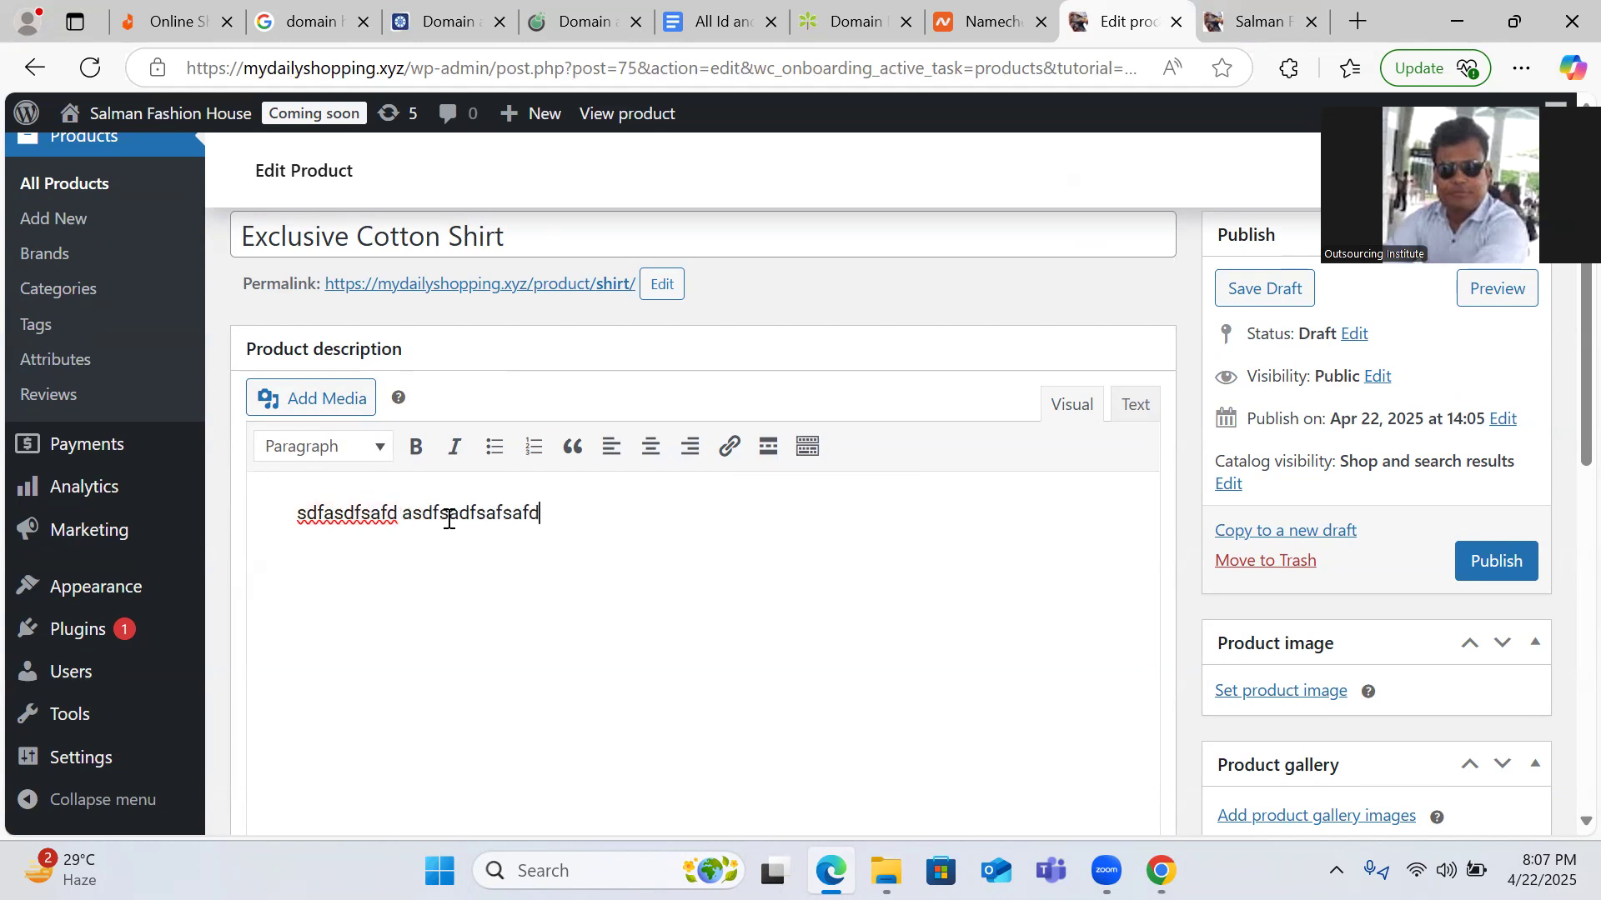
key("ctrl+a")
key("ctrl+c")
key("ctrl+v")
key("ctrl+v")
key("ctrl+v")
key("ctrl+v")
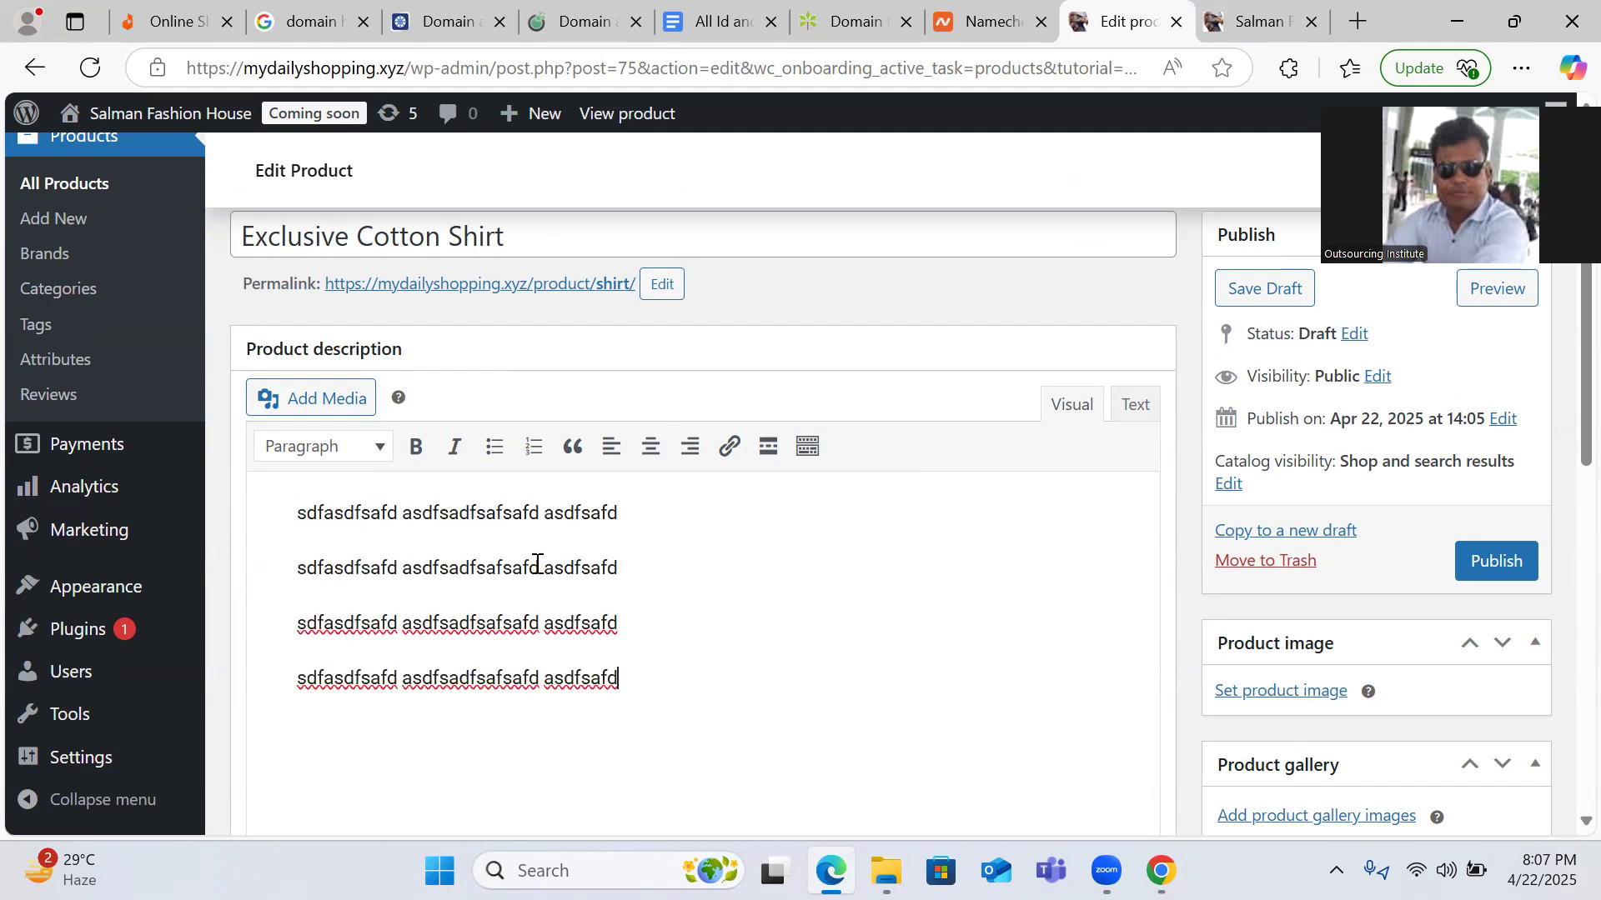
key("ctrl+v")
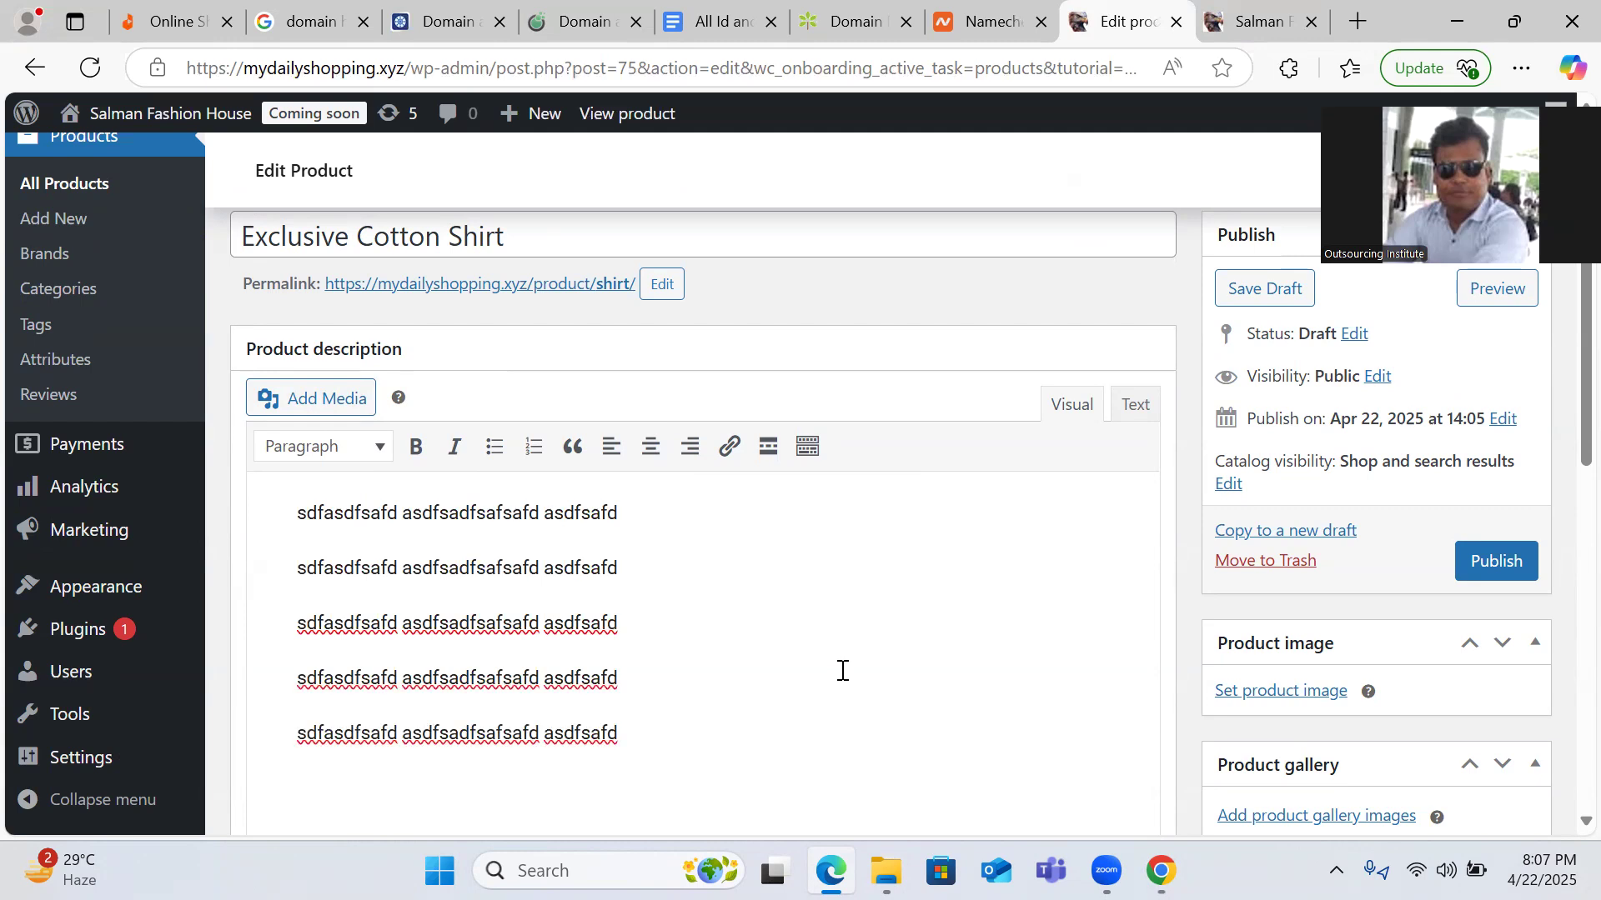
scroll(863, 581, "down", 1)
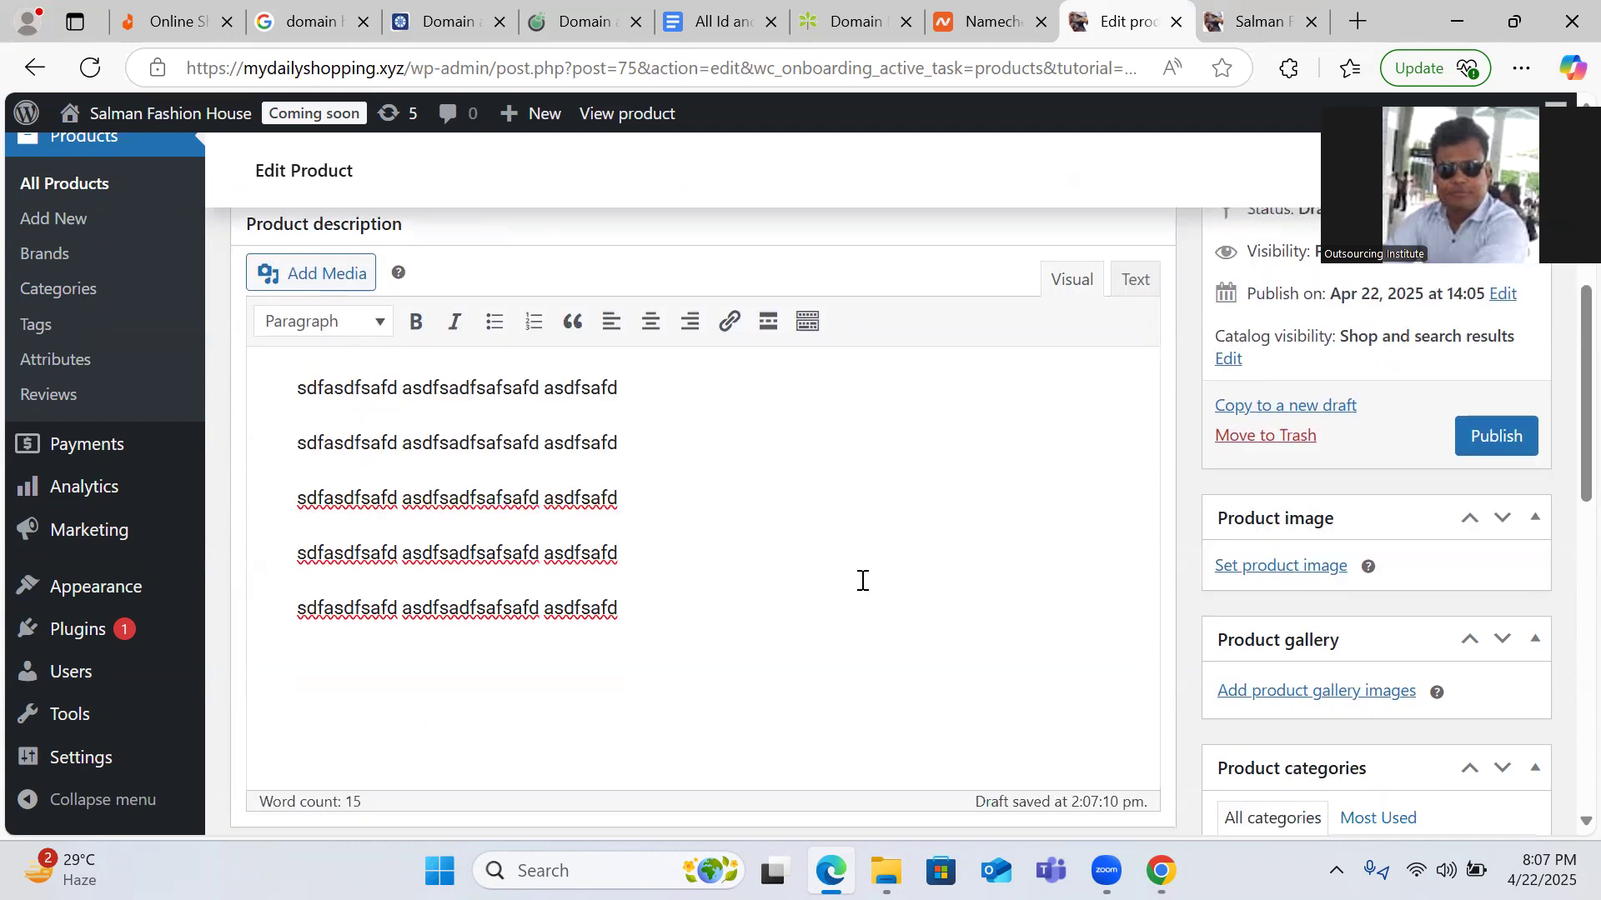
Try uploading the black shirt photo from Desktop > New folder (2) as product image, then dismiss the error
left_click(1292, 569)
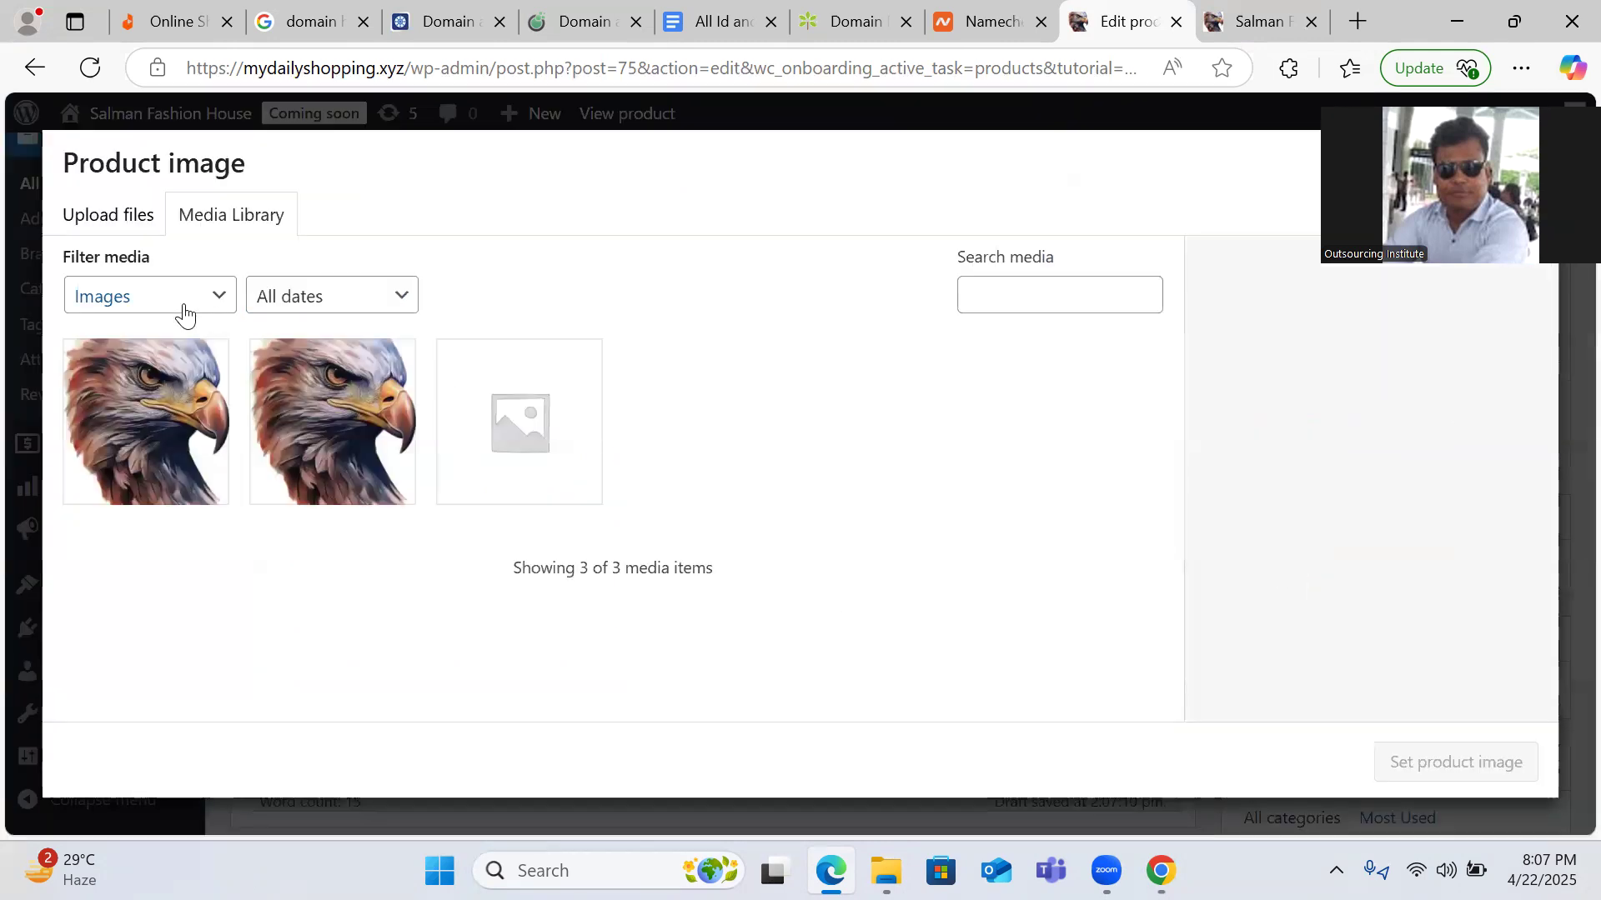
left_click(112, 216)
left_click(821, 518)
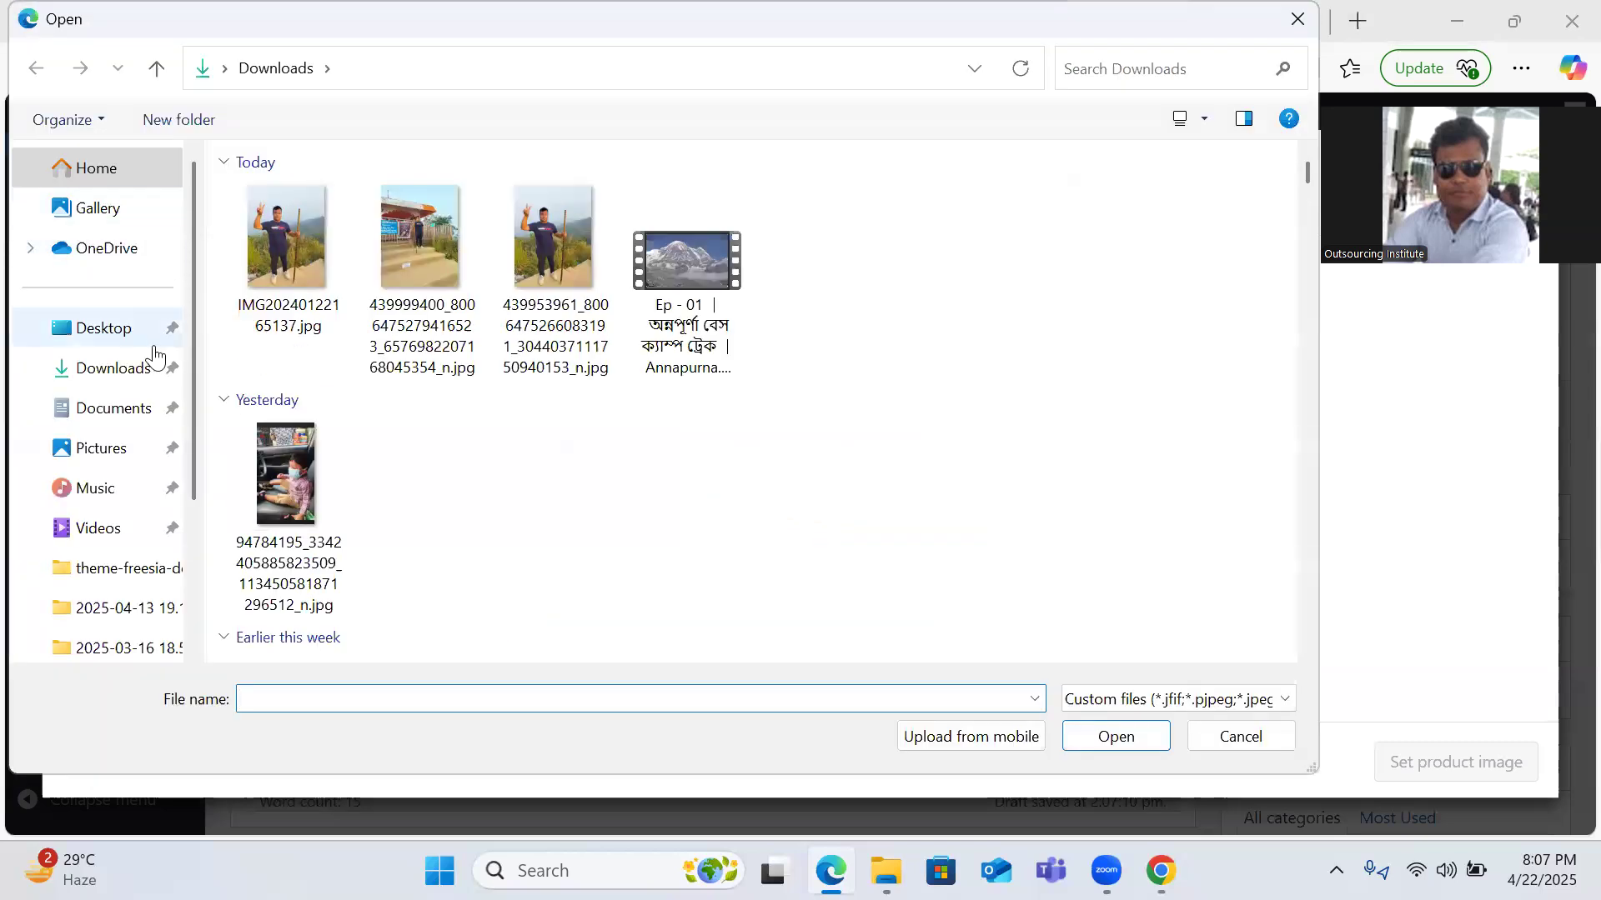
left_click(102, 334)
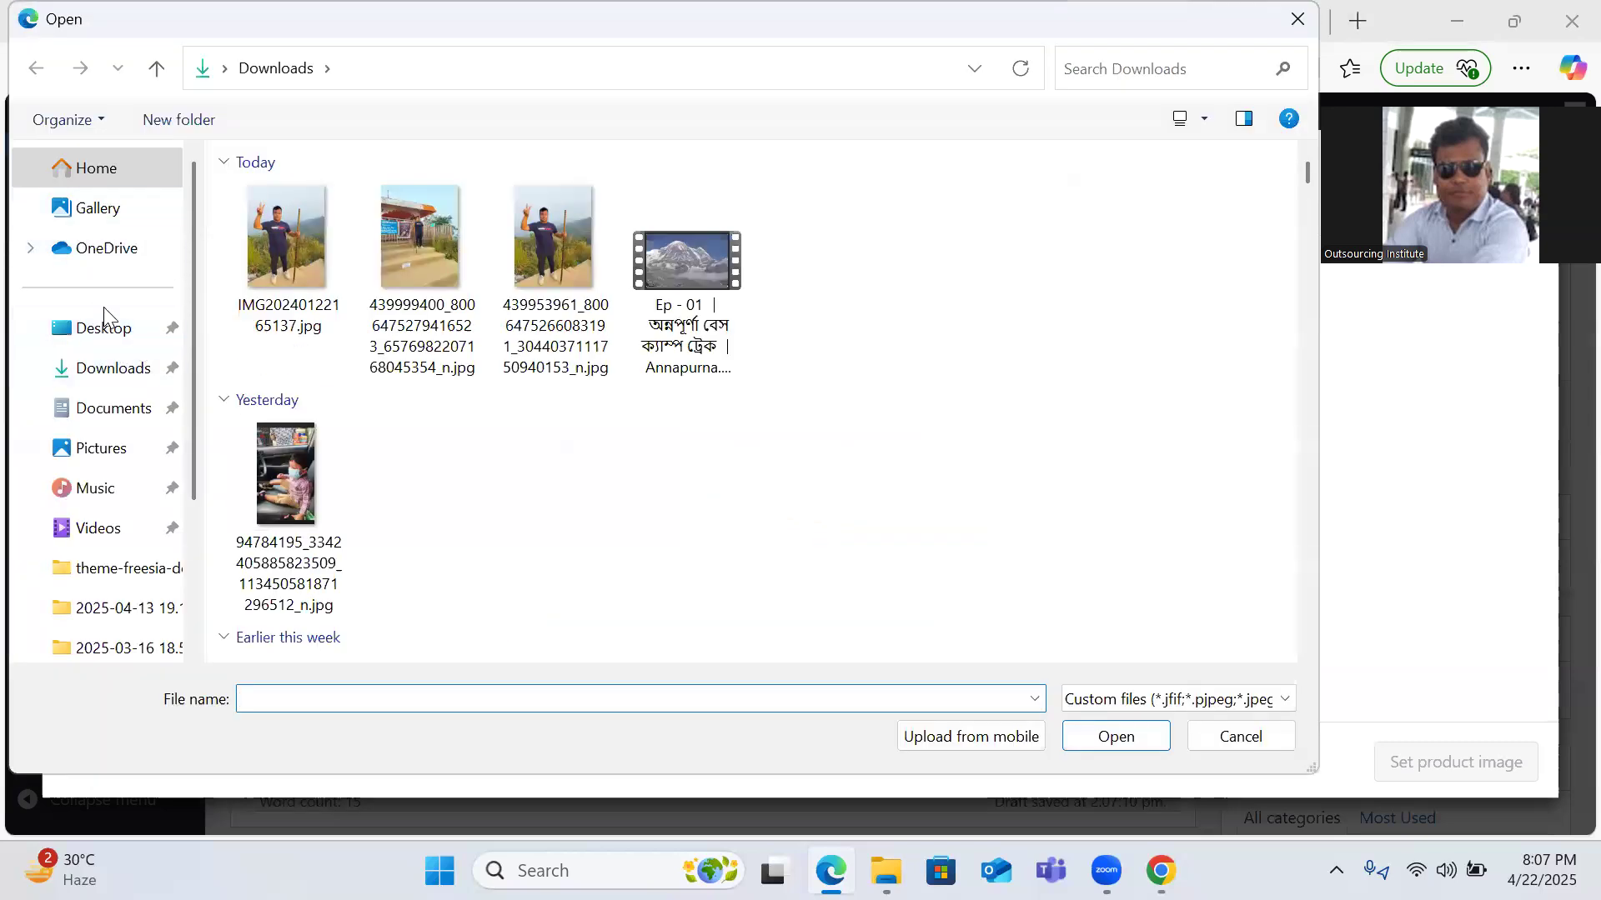
double_click(558, 238)
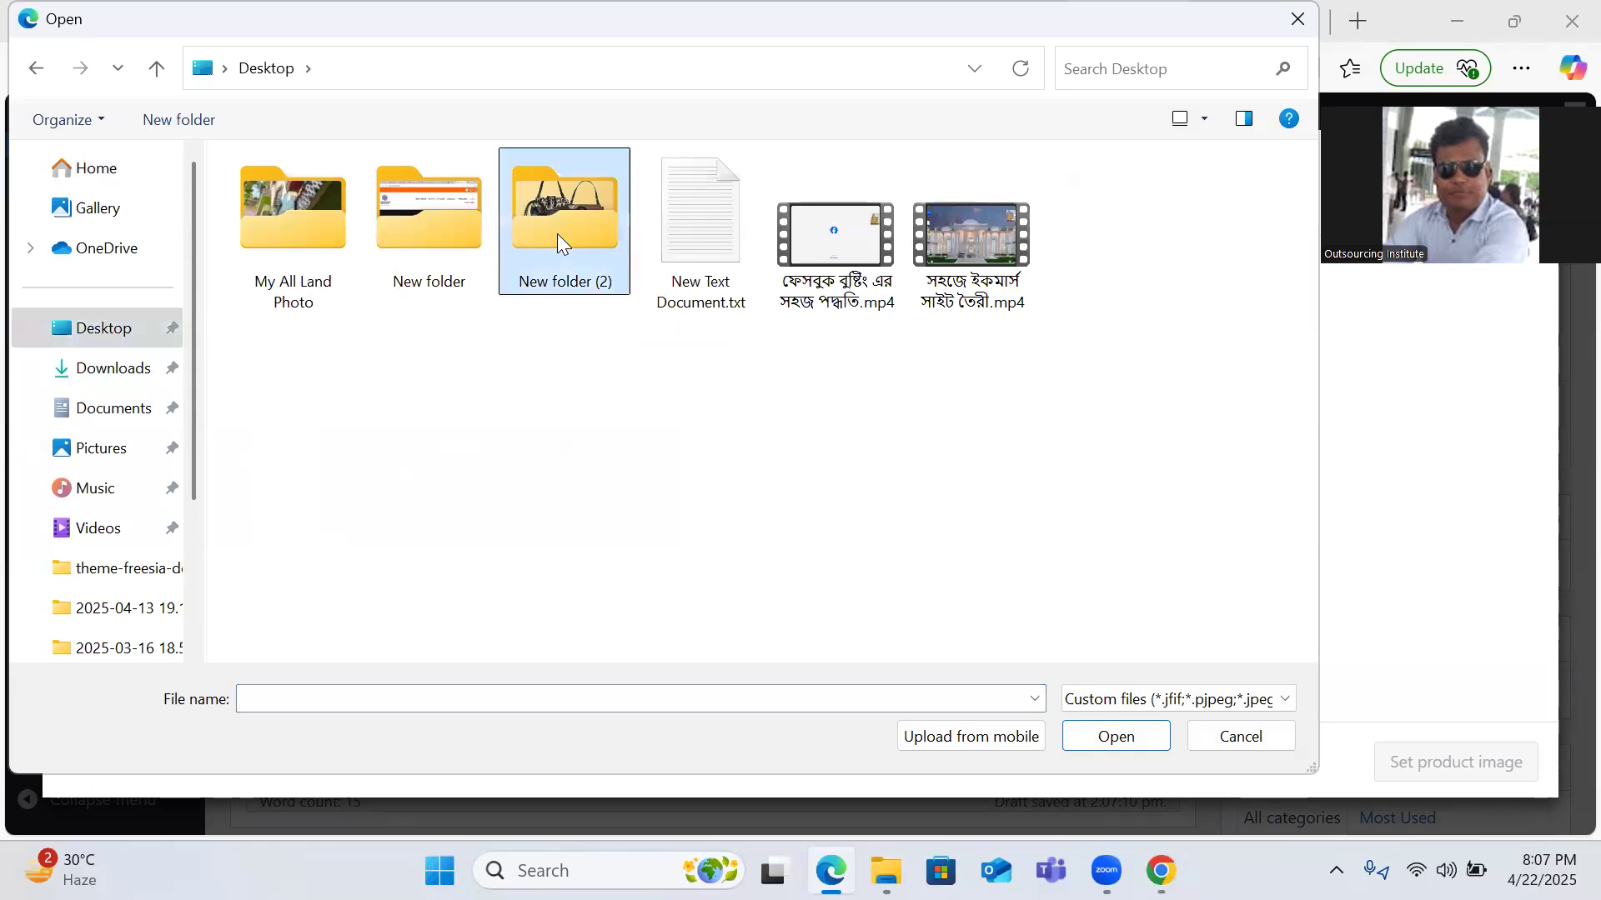
left_click(286, 218)
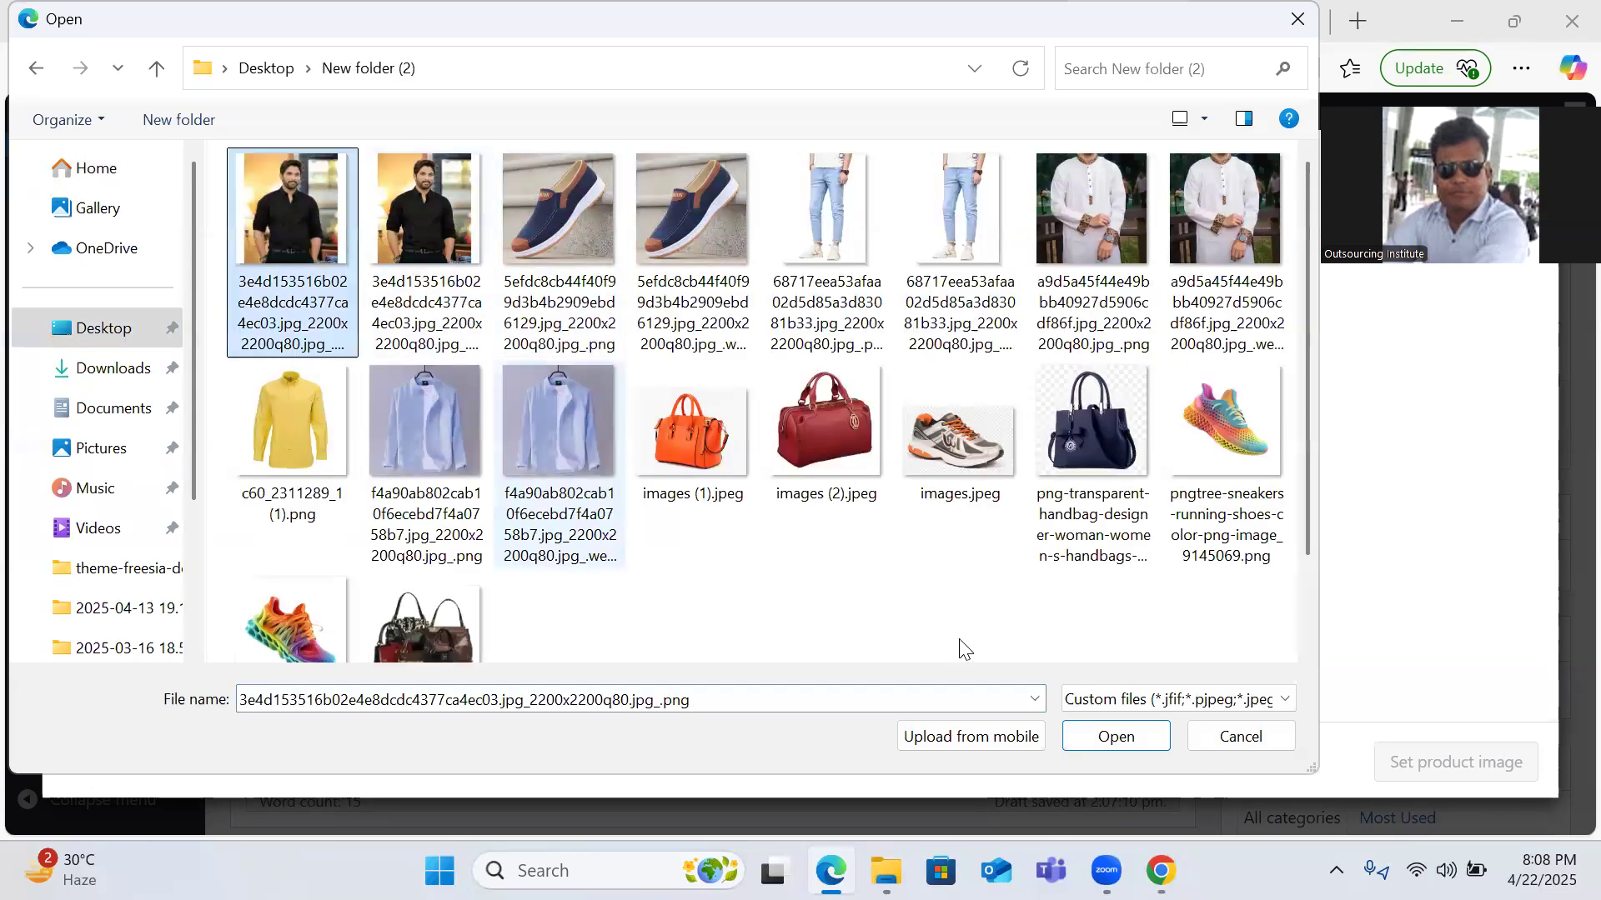
left_click(1117, 736)
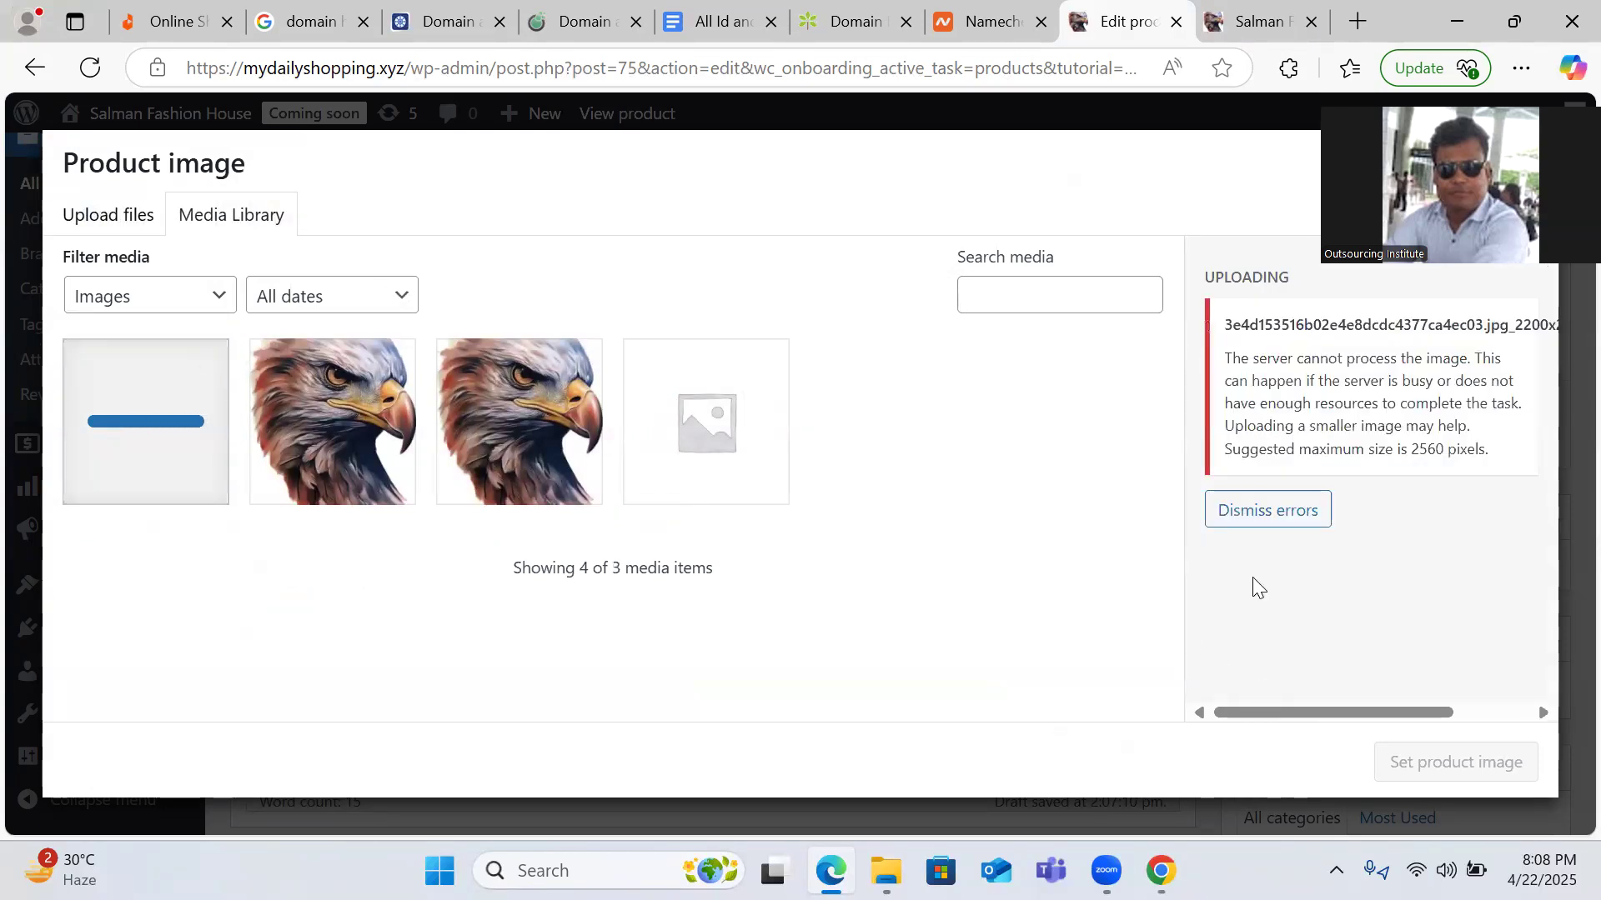
left_click(1268, 516)
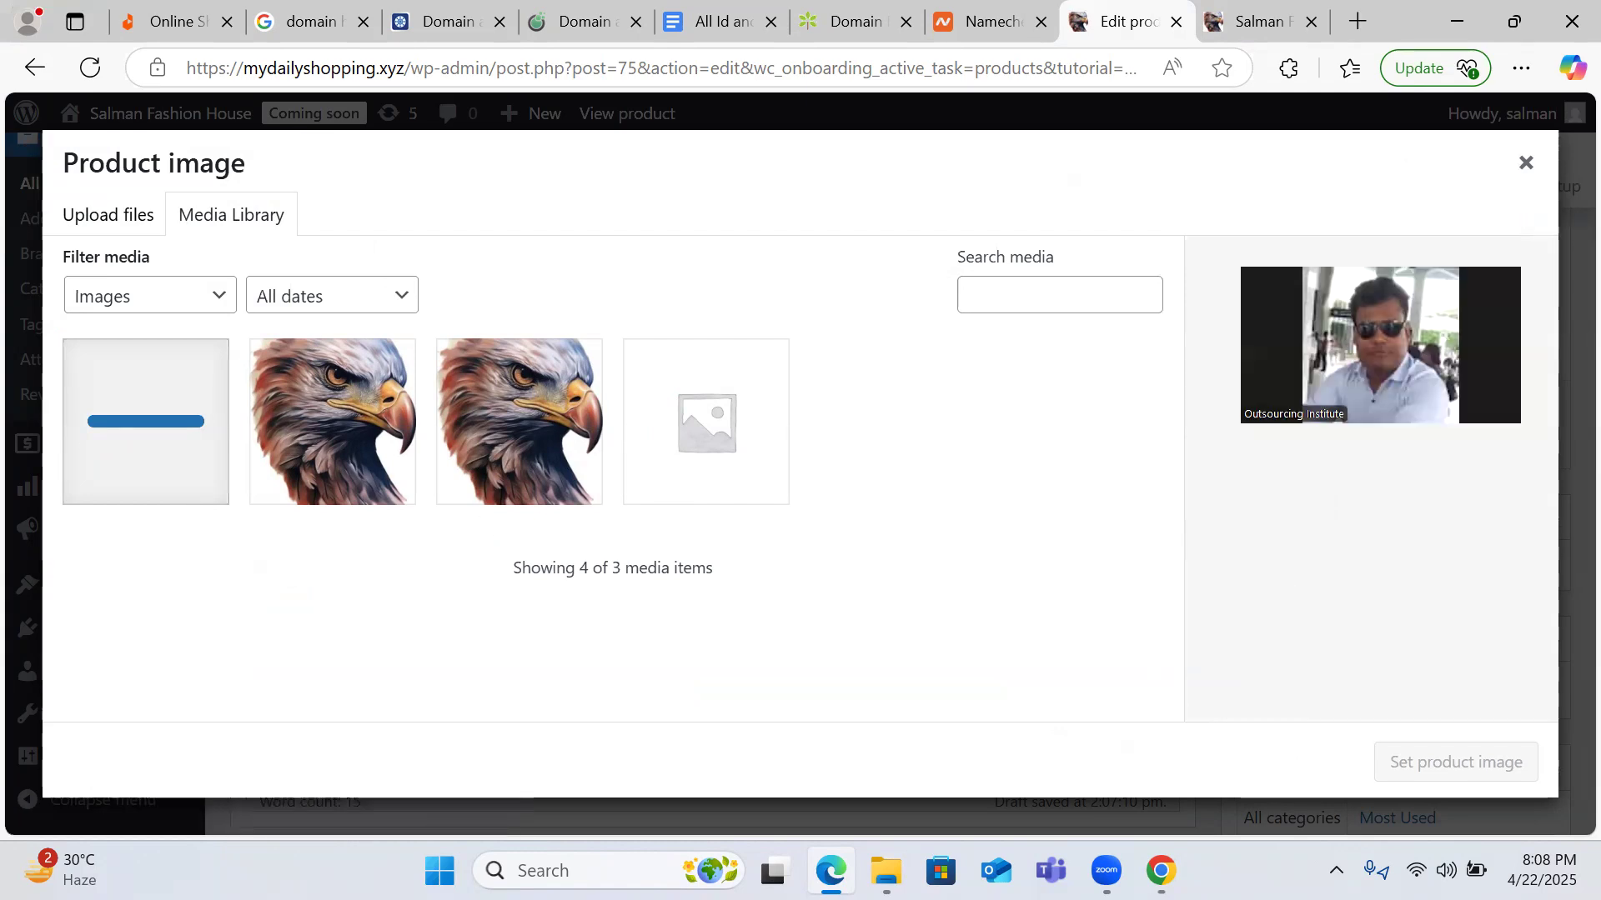
Upload the yellow shirt c60_2311289_1 (1).png and set it as the product image
left_click(113, 224)
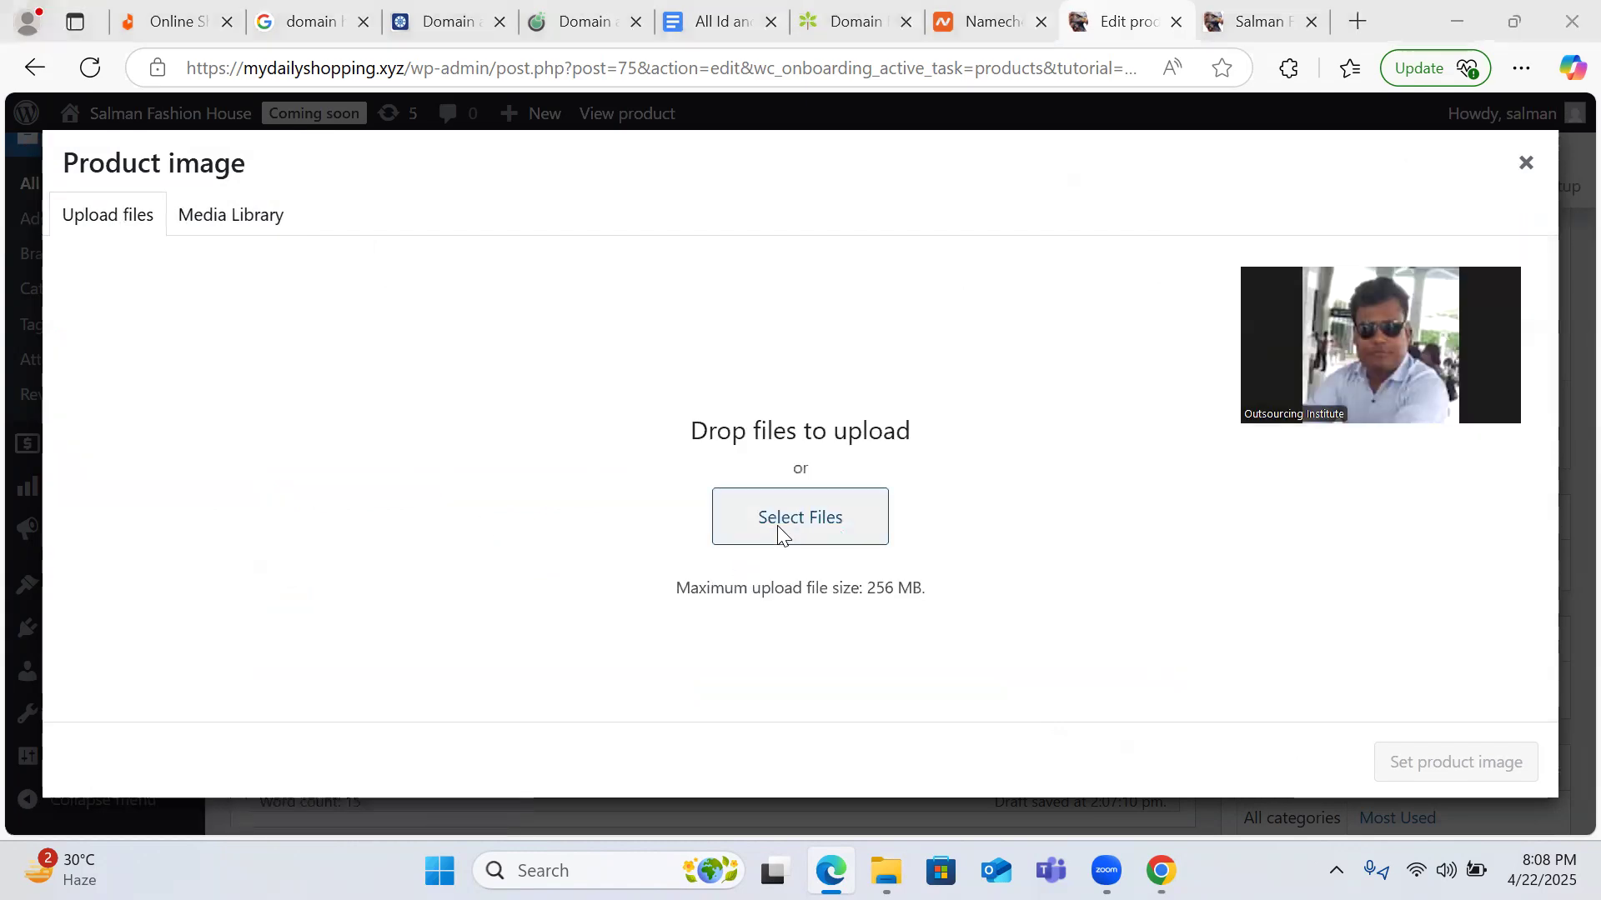
left_click(779, 527)
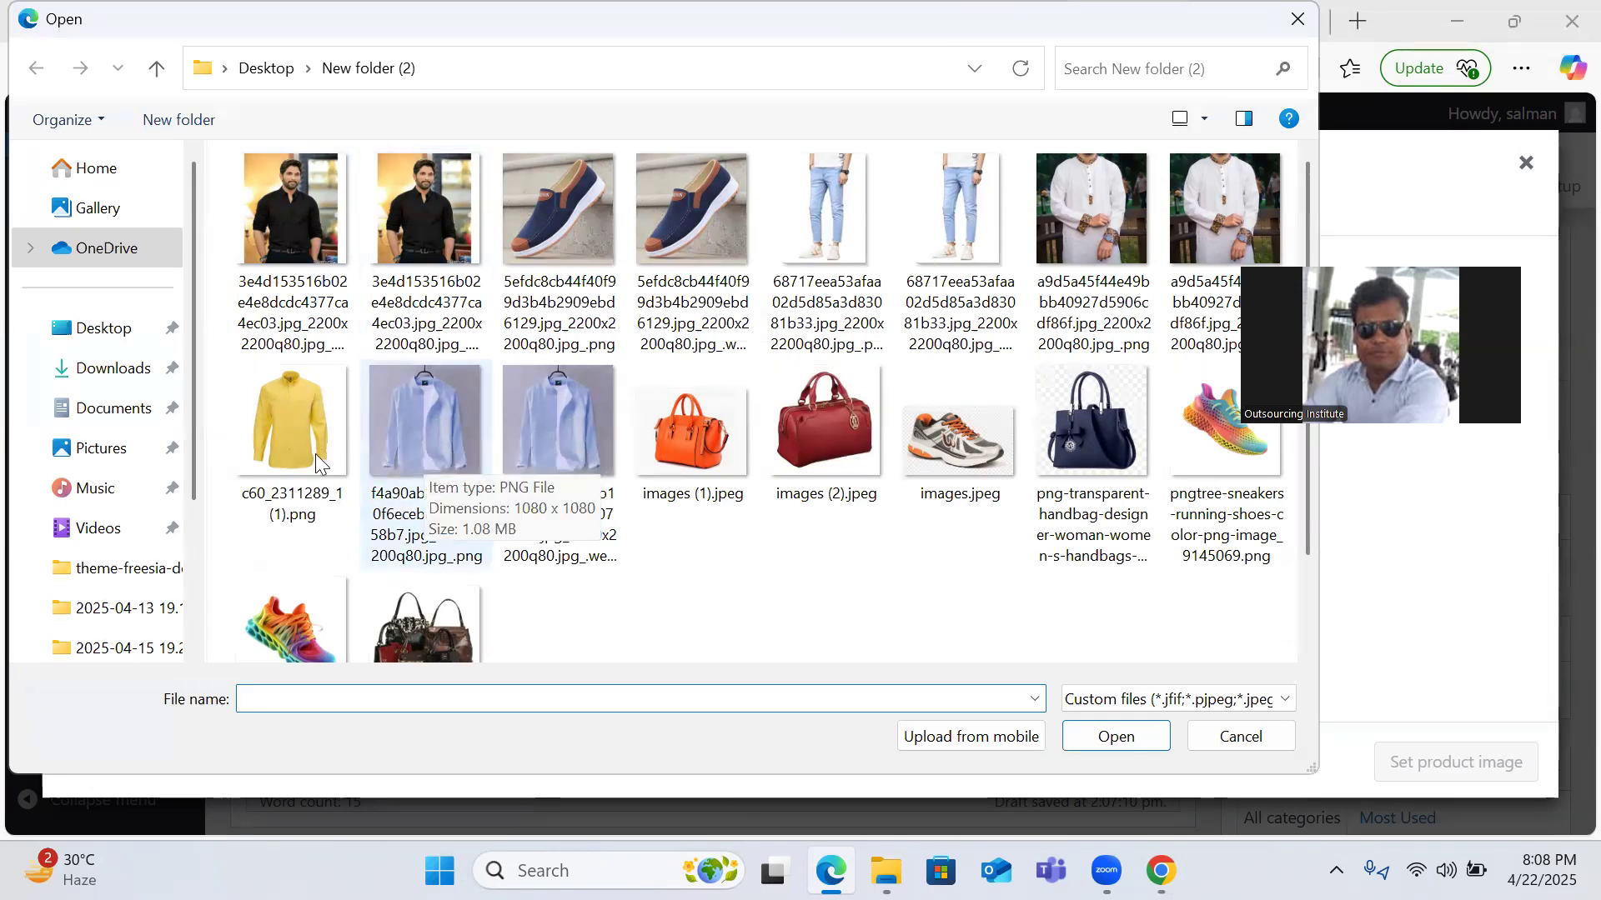
left_click(267, 435)
left_click(1115, 734)
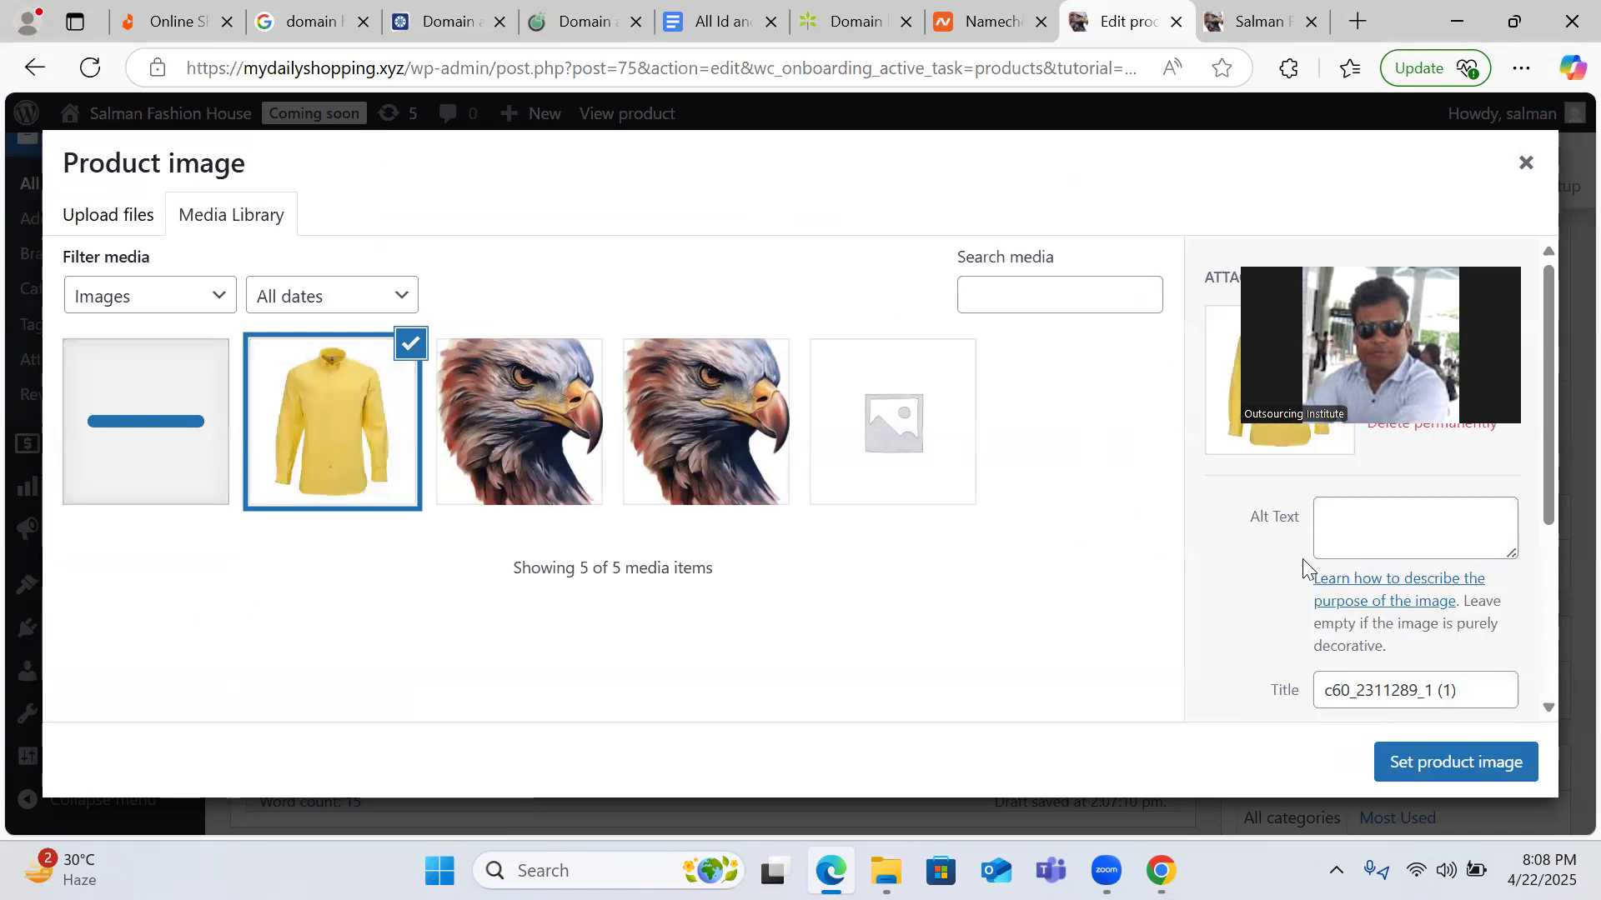
left_click(1427, 762)
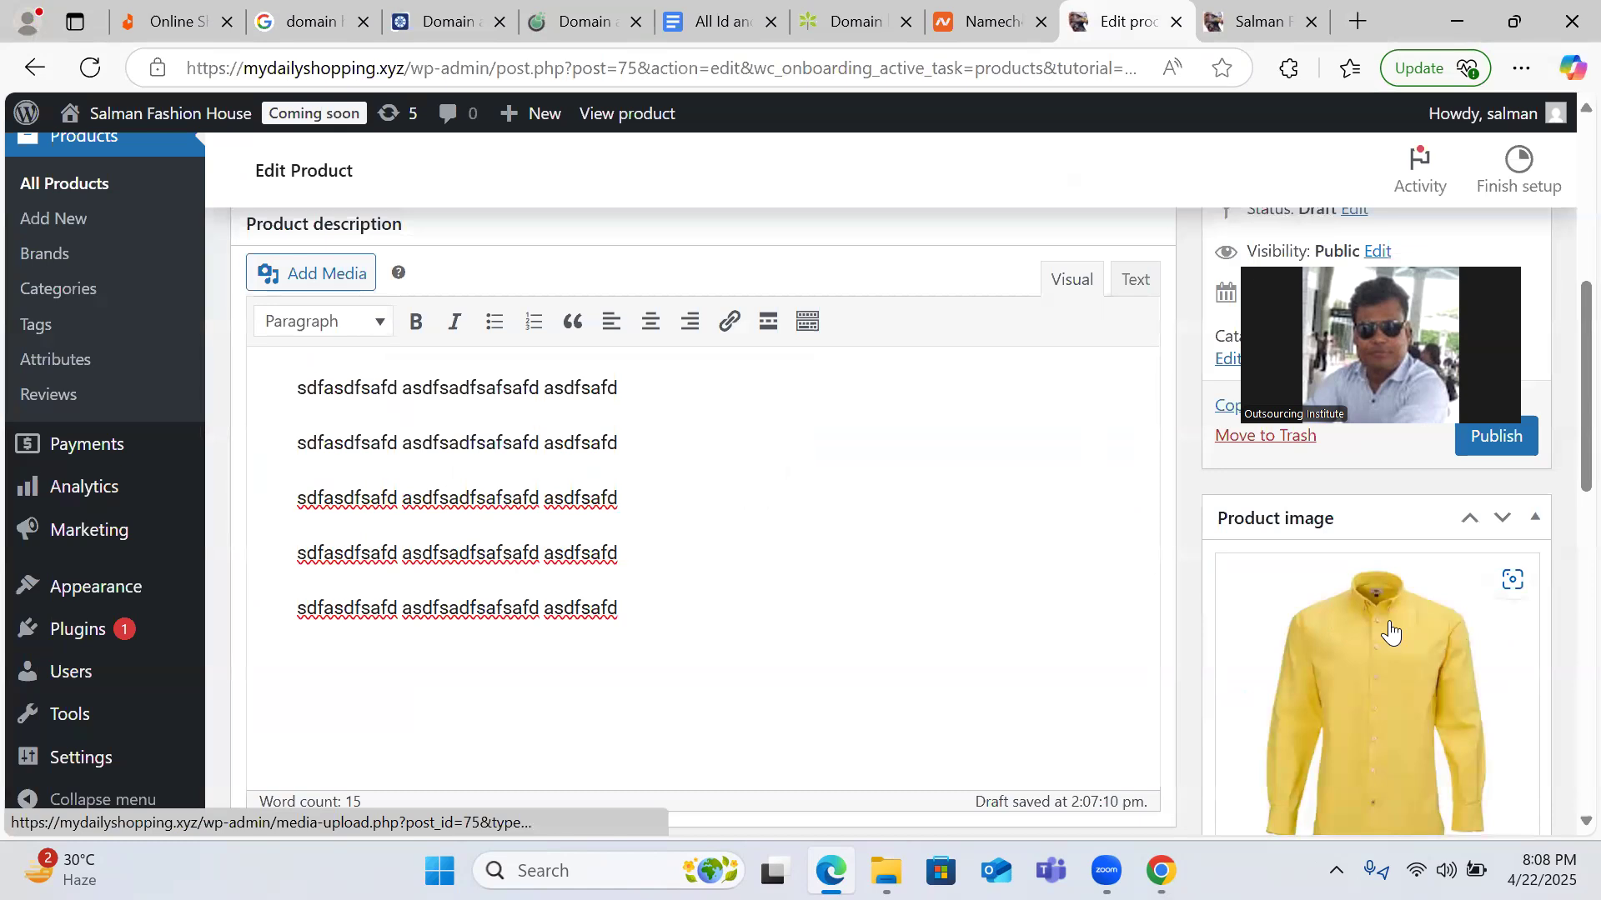
scroll(1469, 641, "down", 3)
scroll(1390, 633, "down", 2)
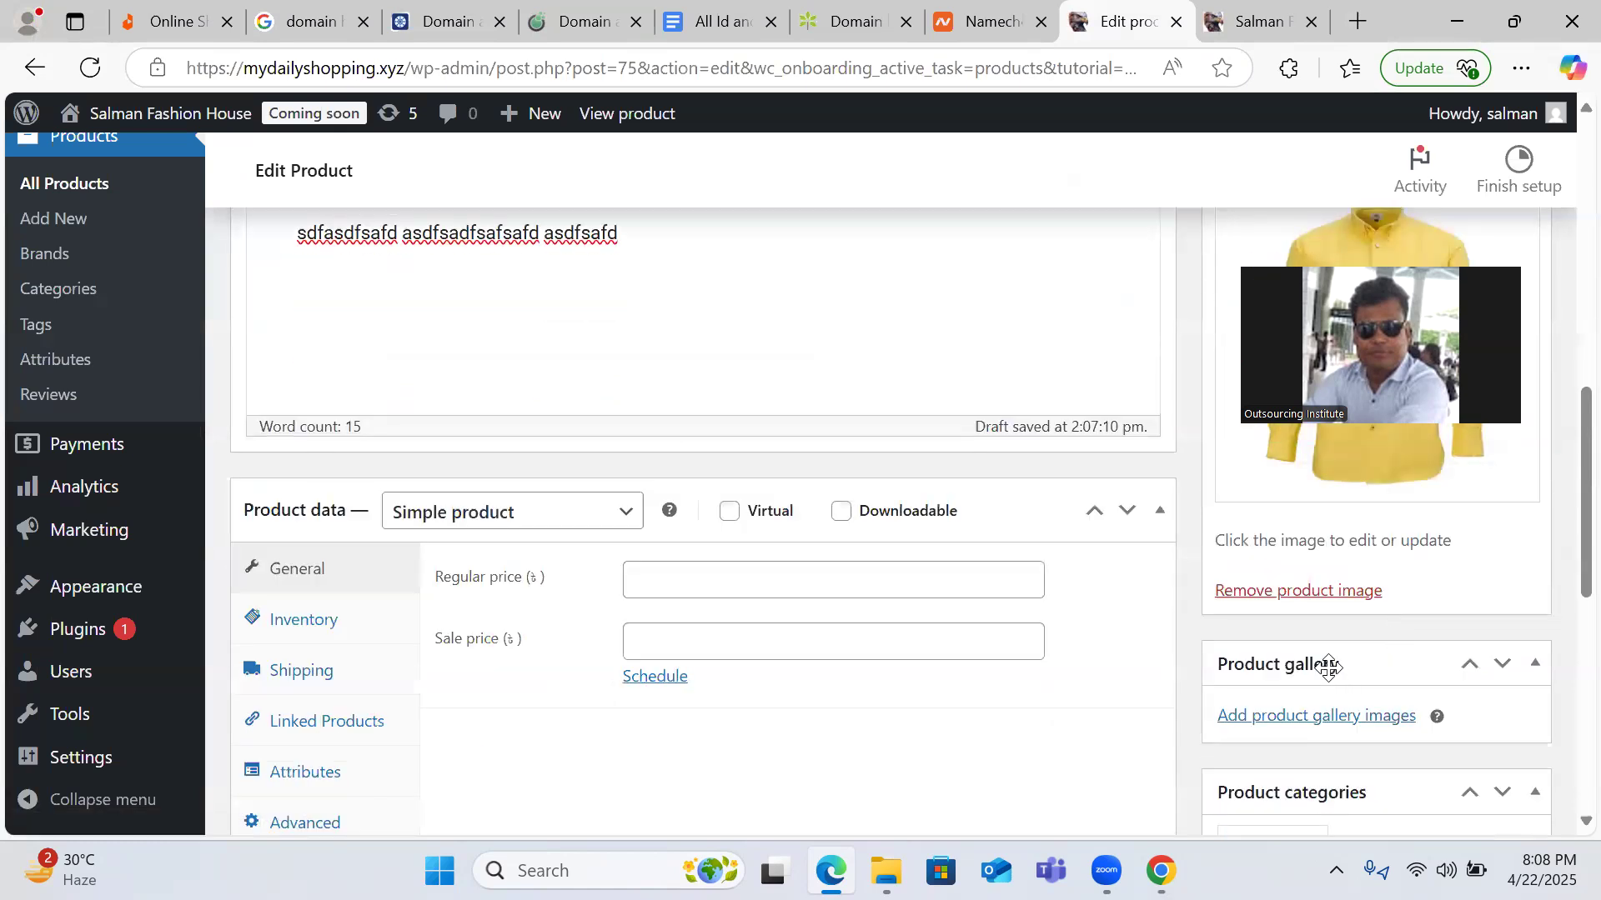
scroll(1326, 664, "down", 2)
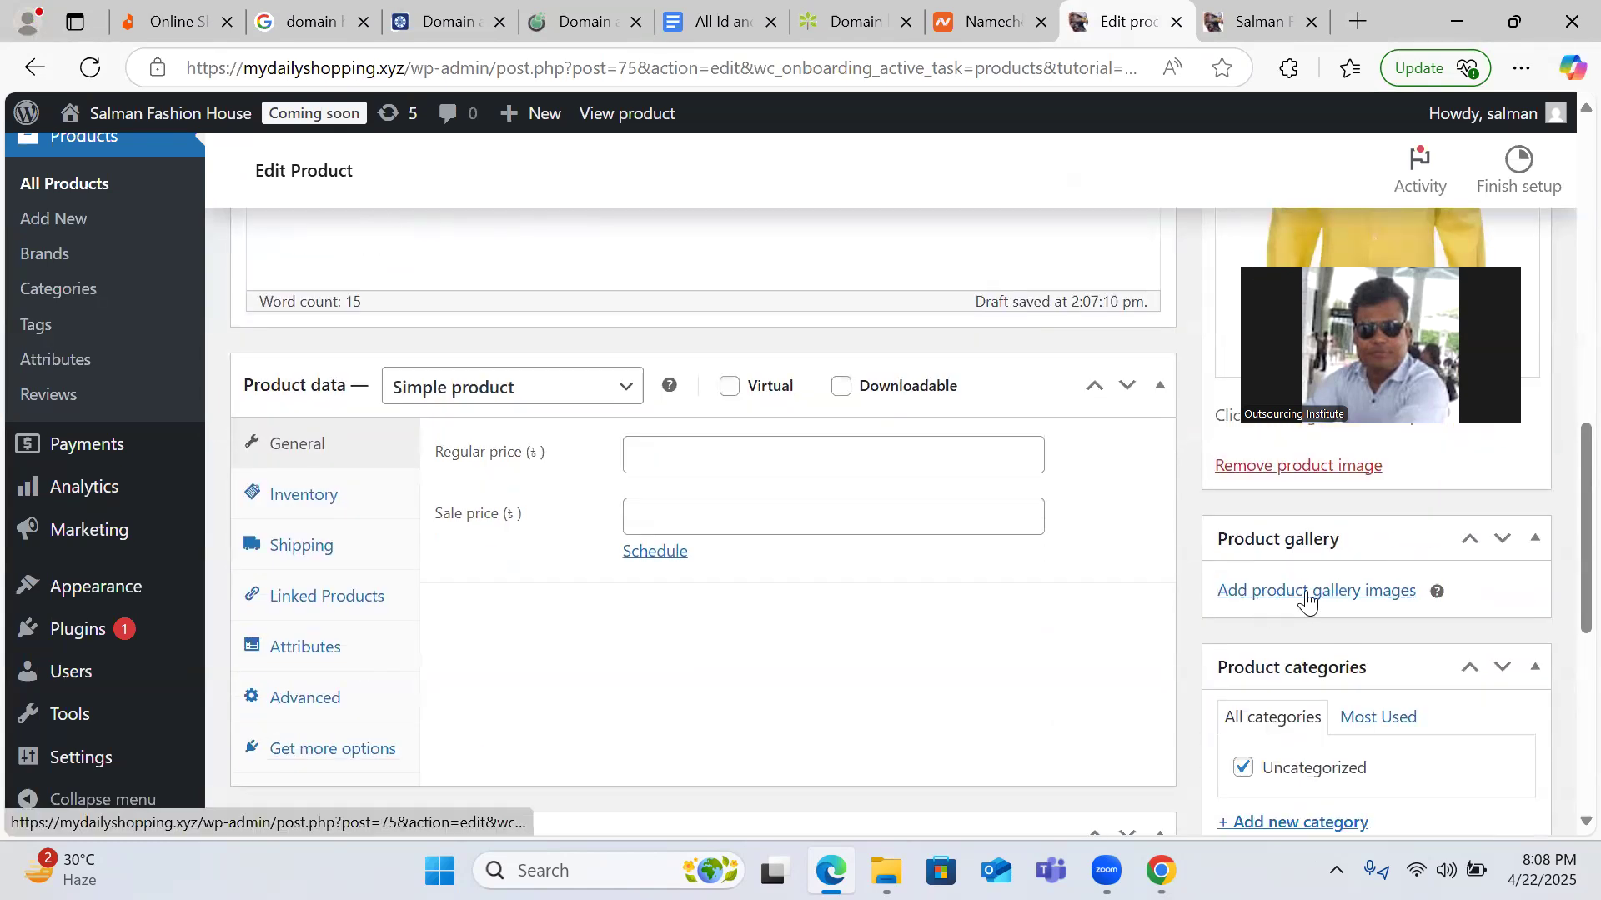
Open the Add product gallery images dialog on Upload files, cancelling the file browser
left_click(1305, 595)
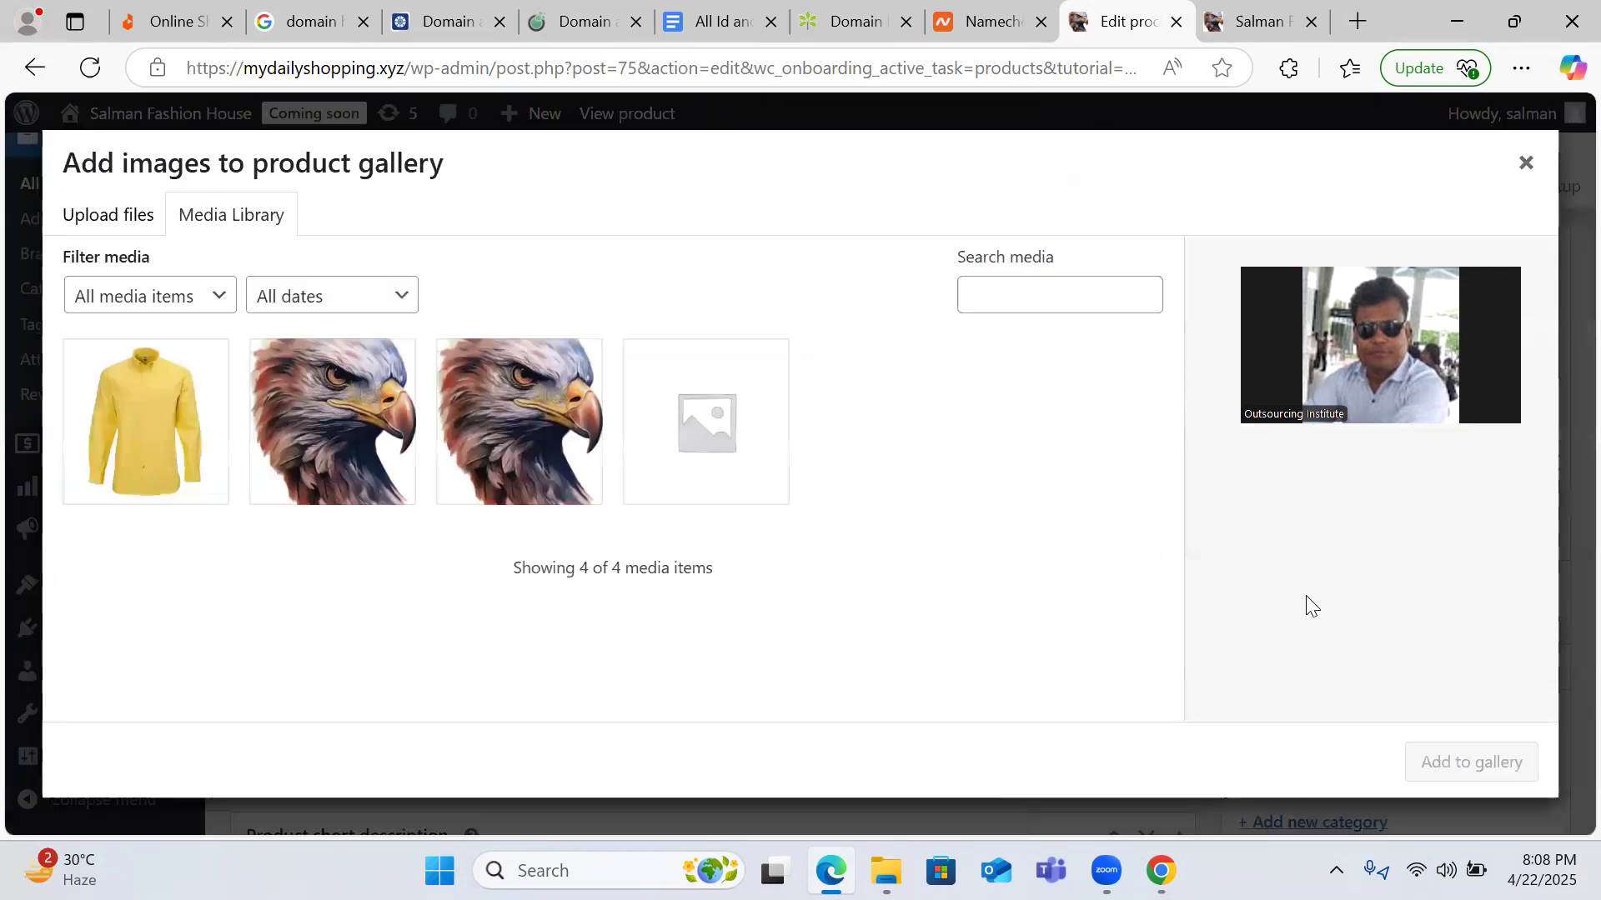
left_click(116, 213)
left_click(779, 536)
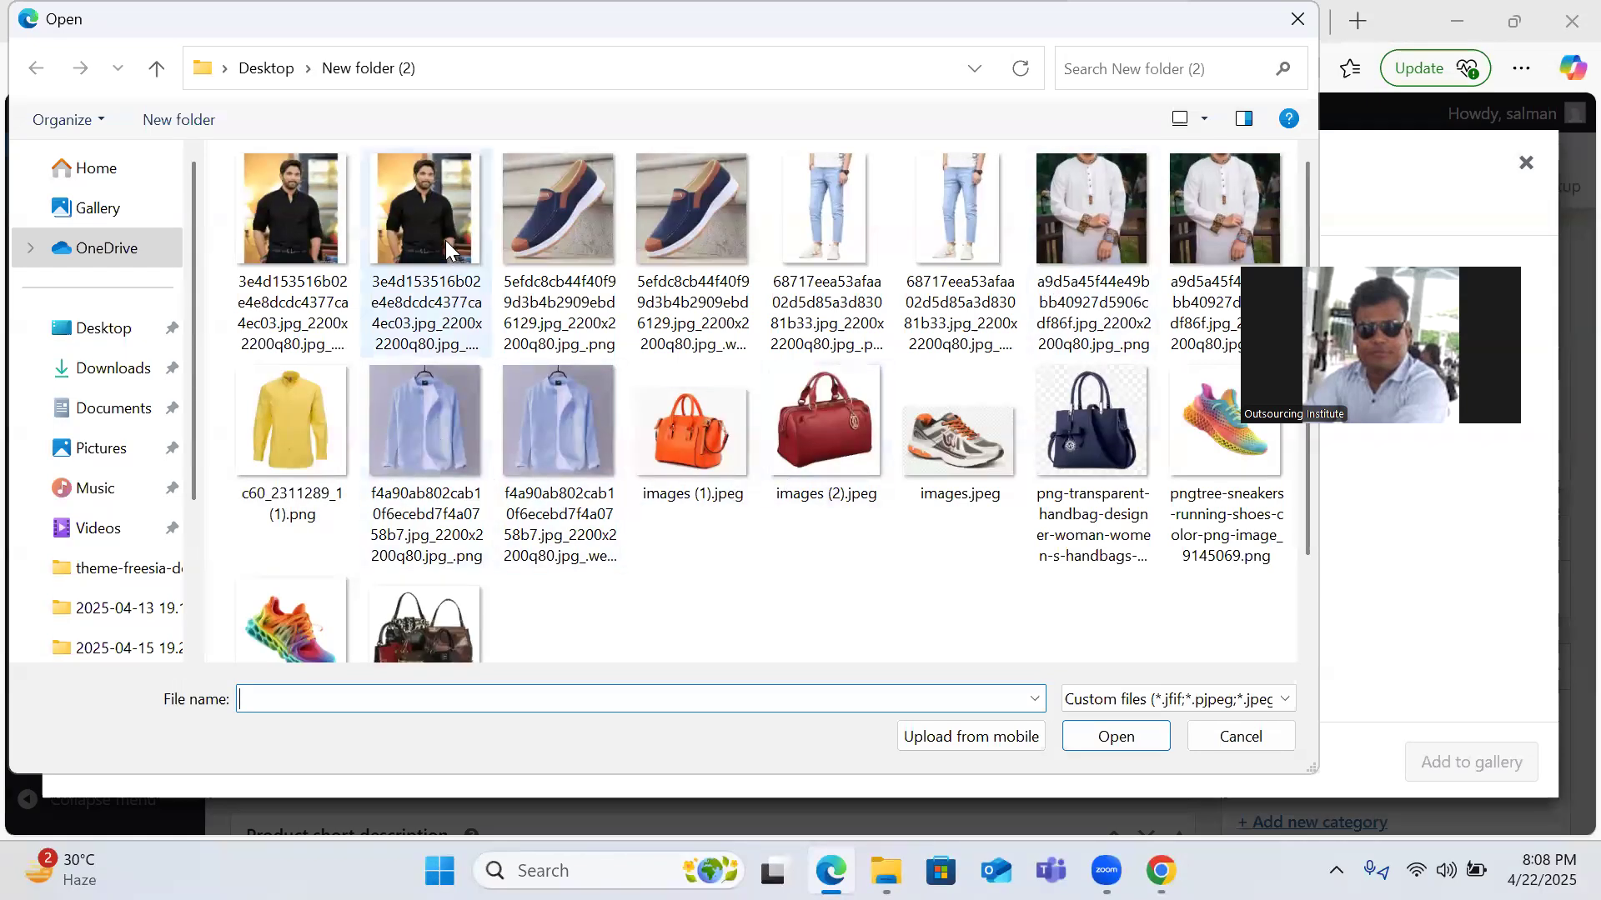
scroll(511, 375, "down", 2)
scroll(521, 457, "up", 2)
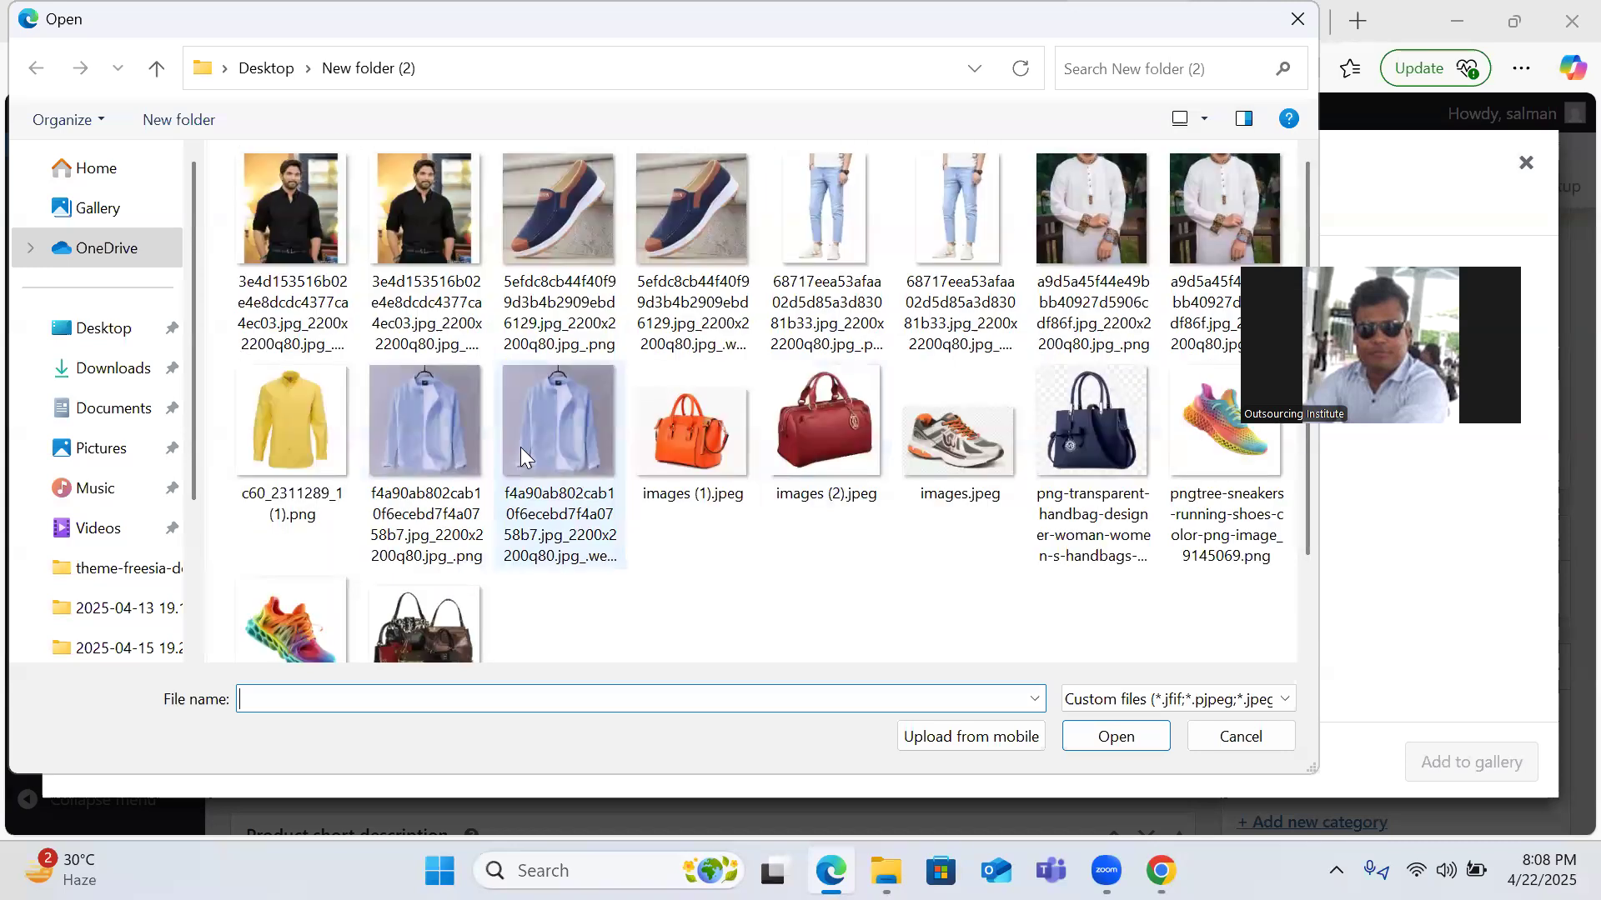
left_click(1241, 737)
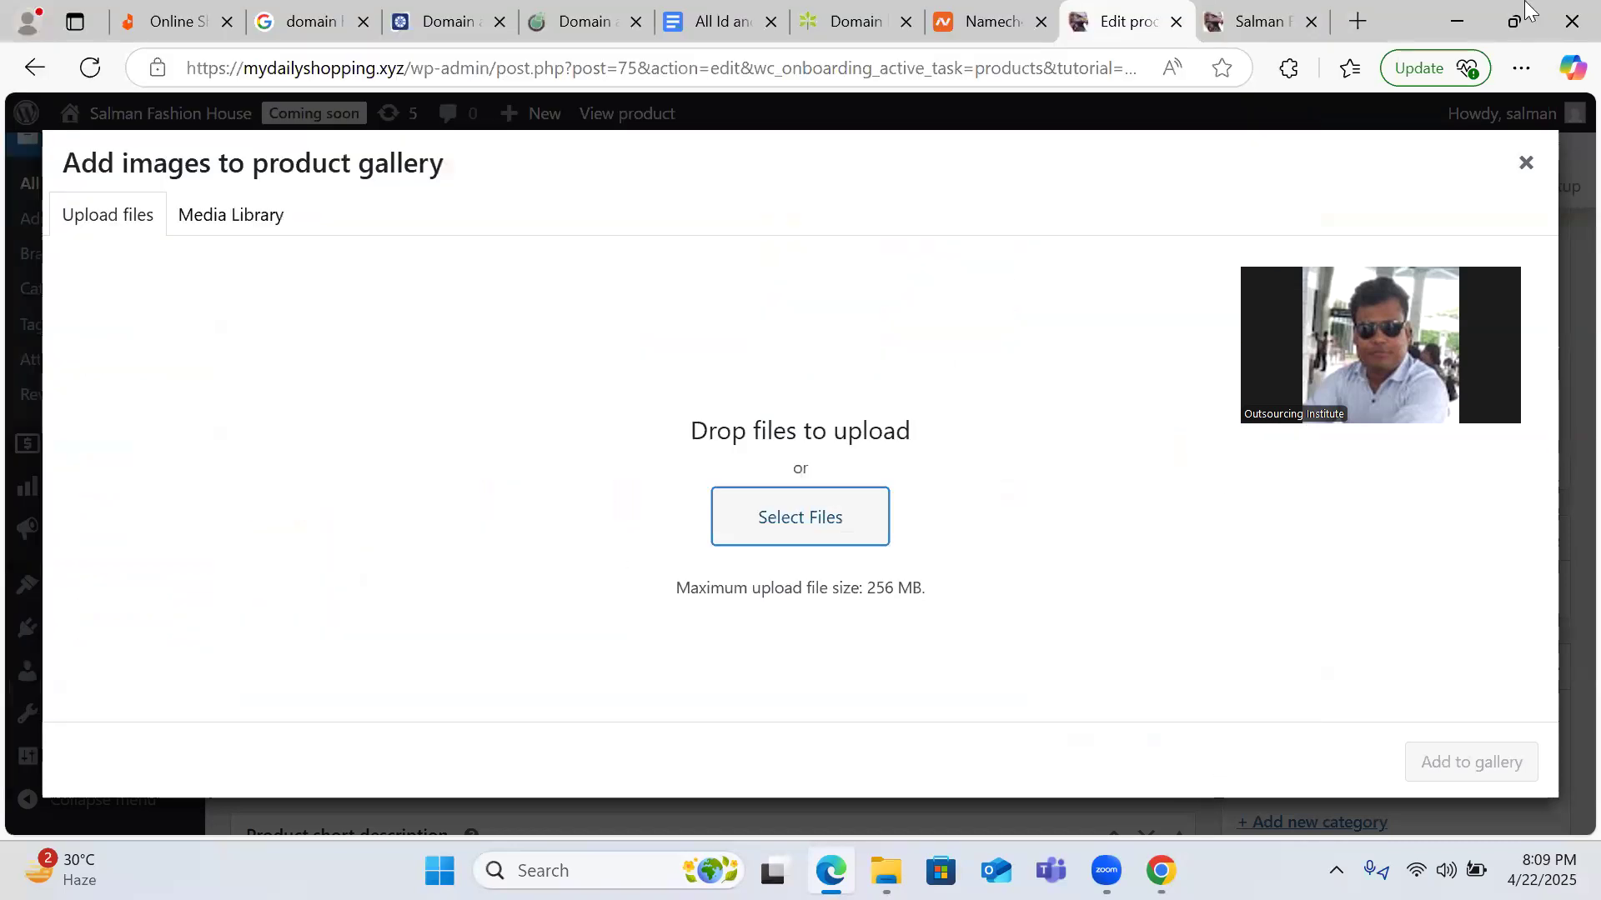
In a new browser tab, search Google for 'shirt photo'
left_click(1359, 23)
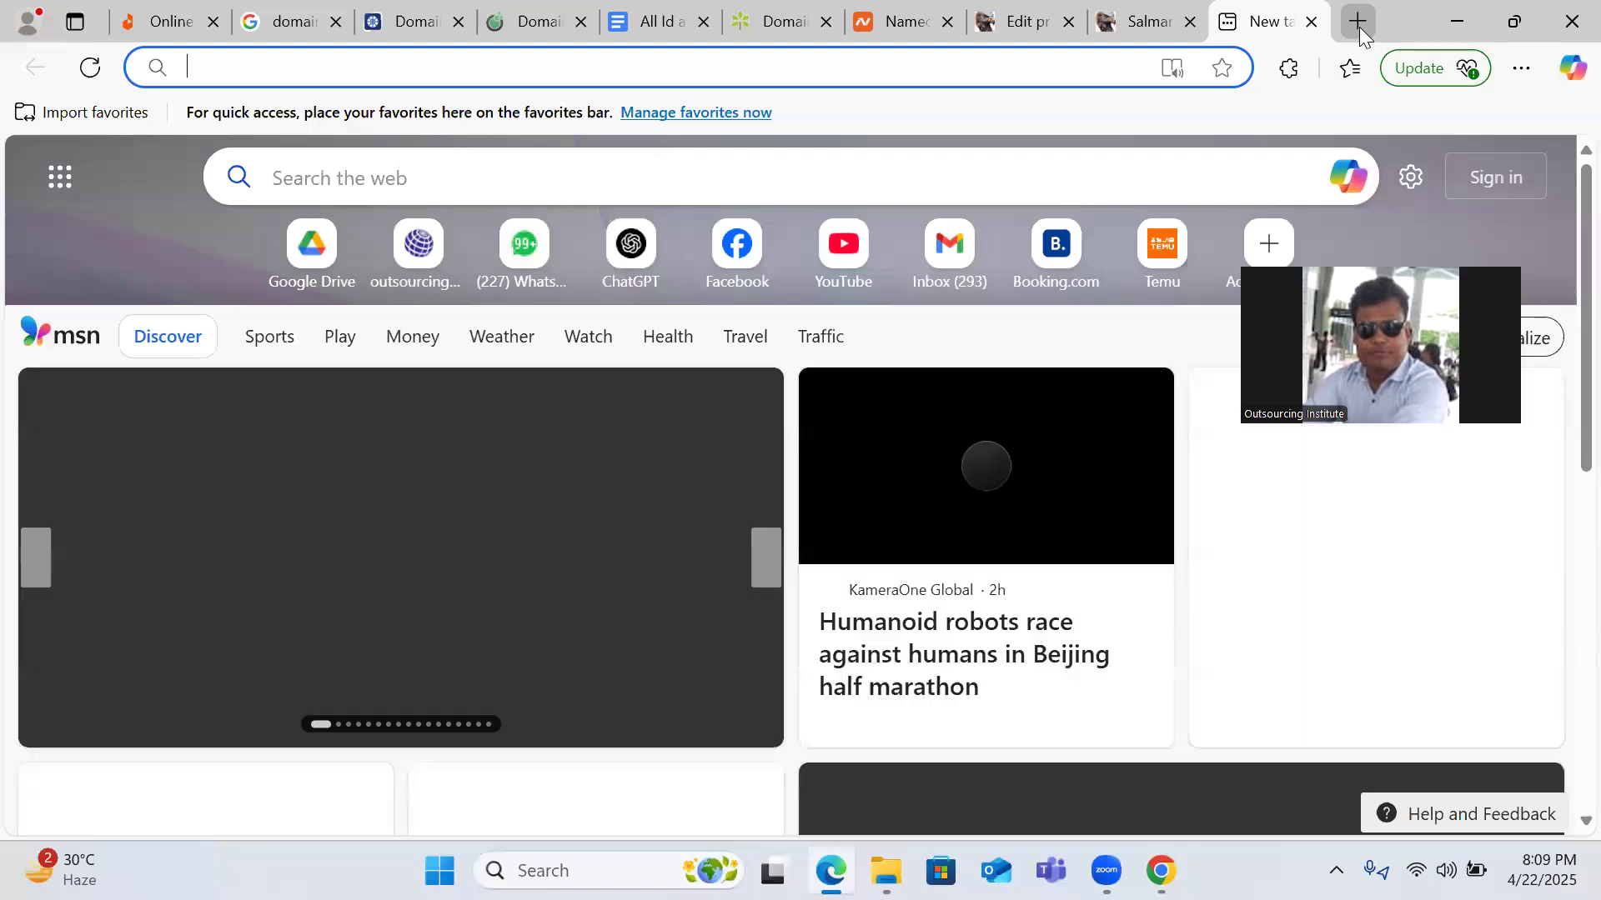
type("dh")
key("BackSpace")
key("BackSpace")
type("sh")
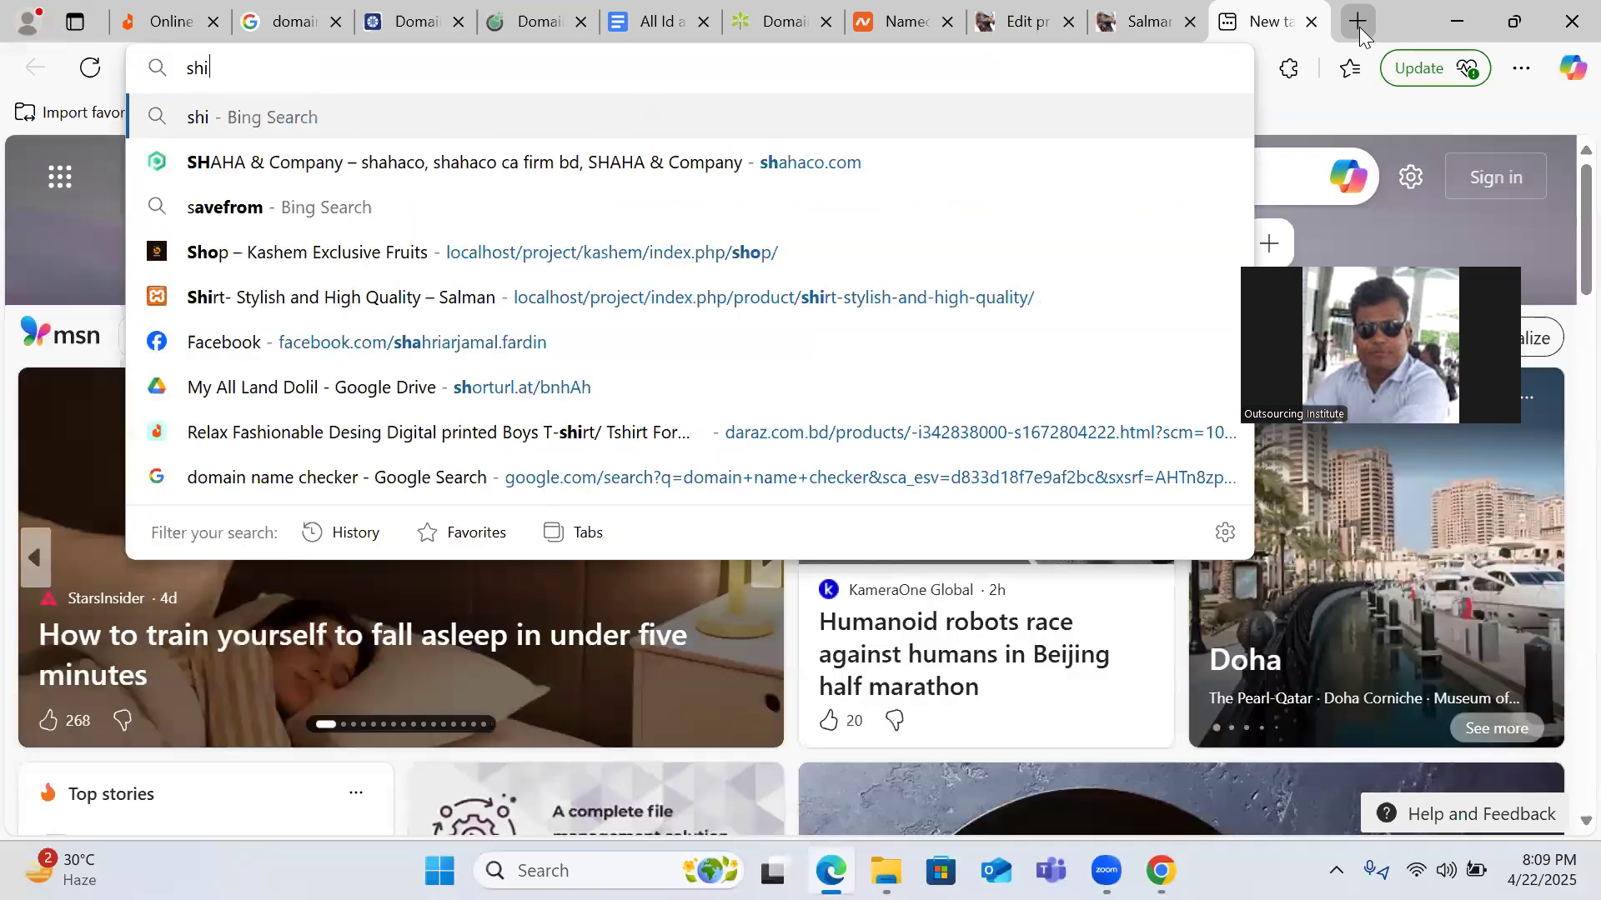
key("BackSpace")
key("BackSpace")
type("i")
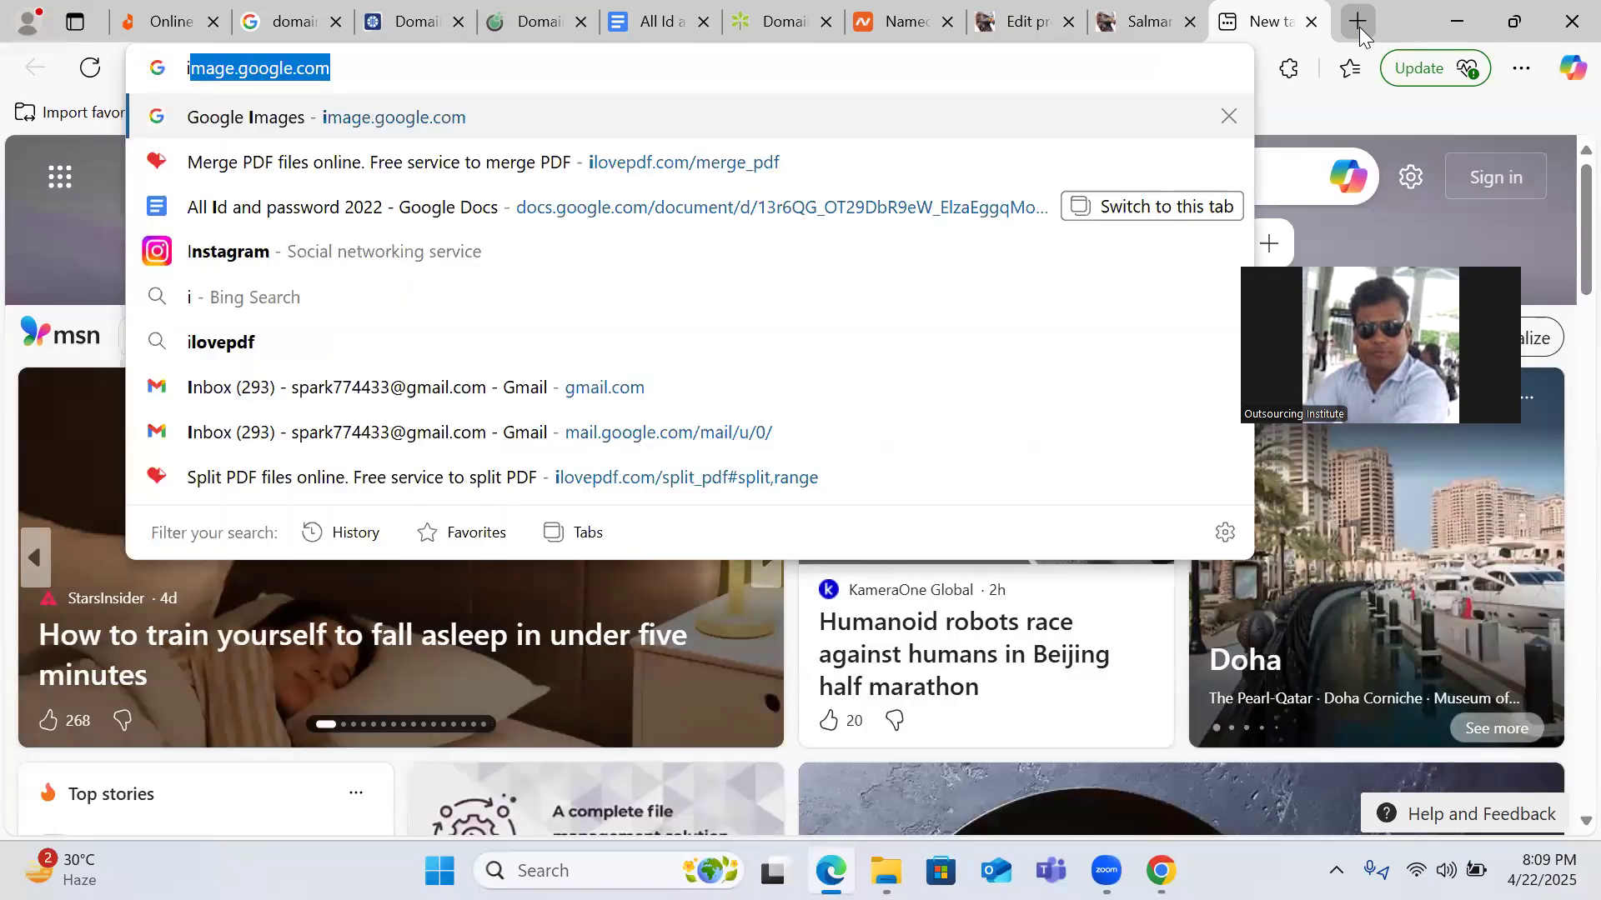
key("BackSpace")
key("BackSpace")
type("goo")
key("Return")
type("sh")
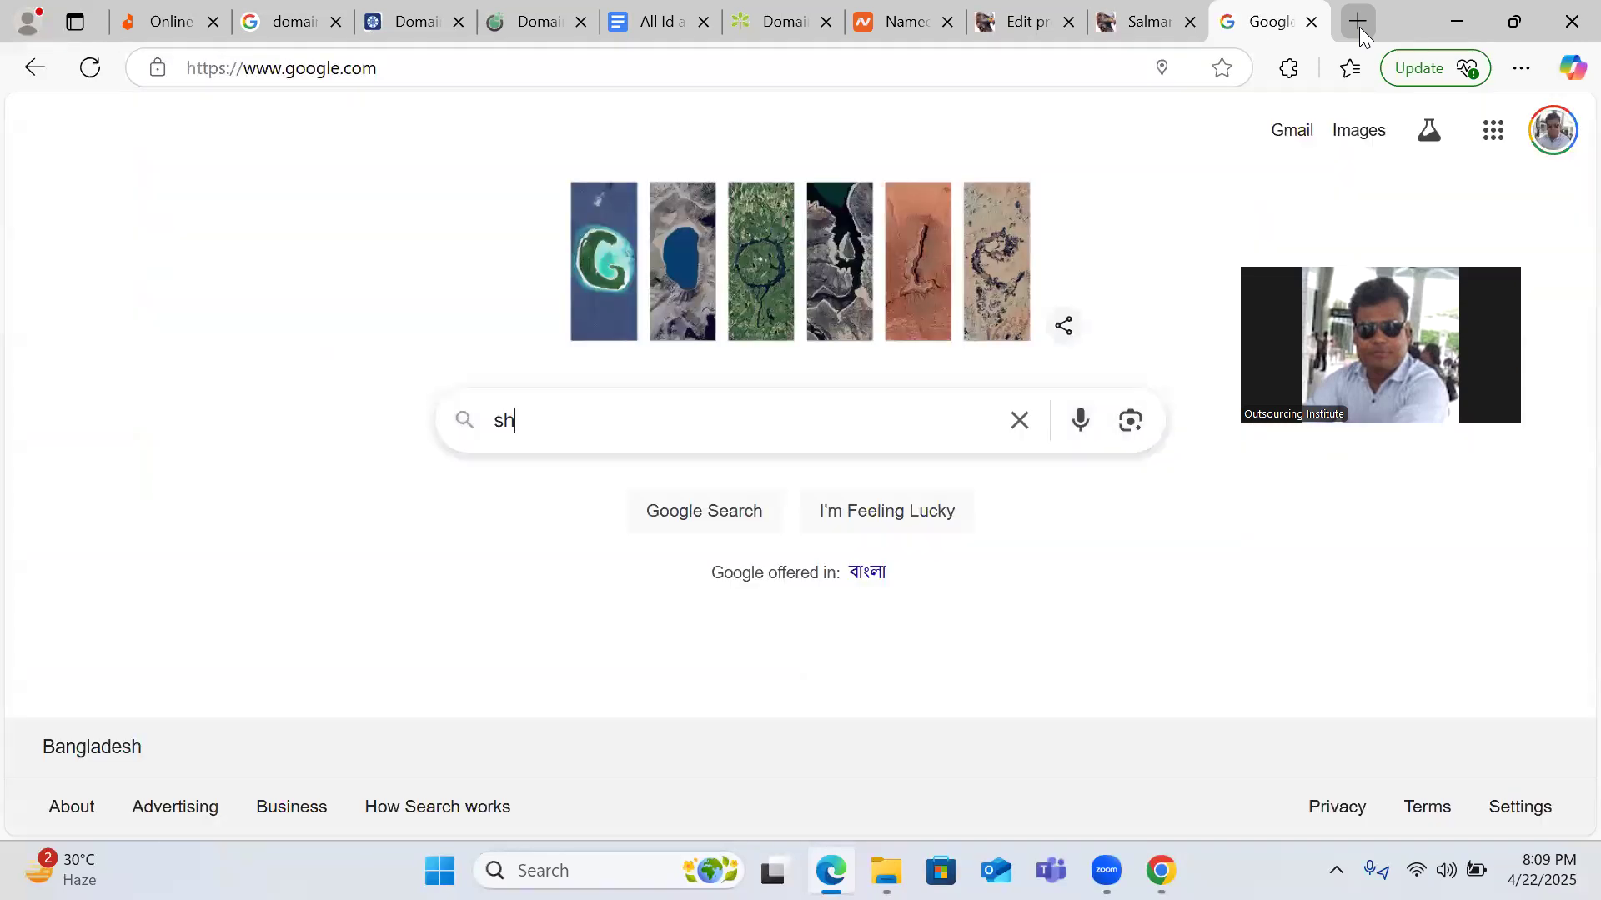
type("irt photo")
key("Return")
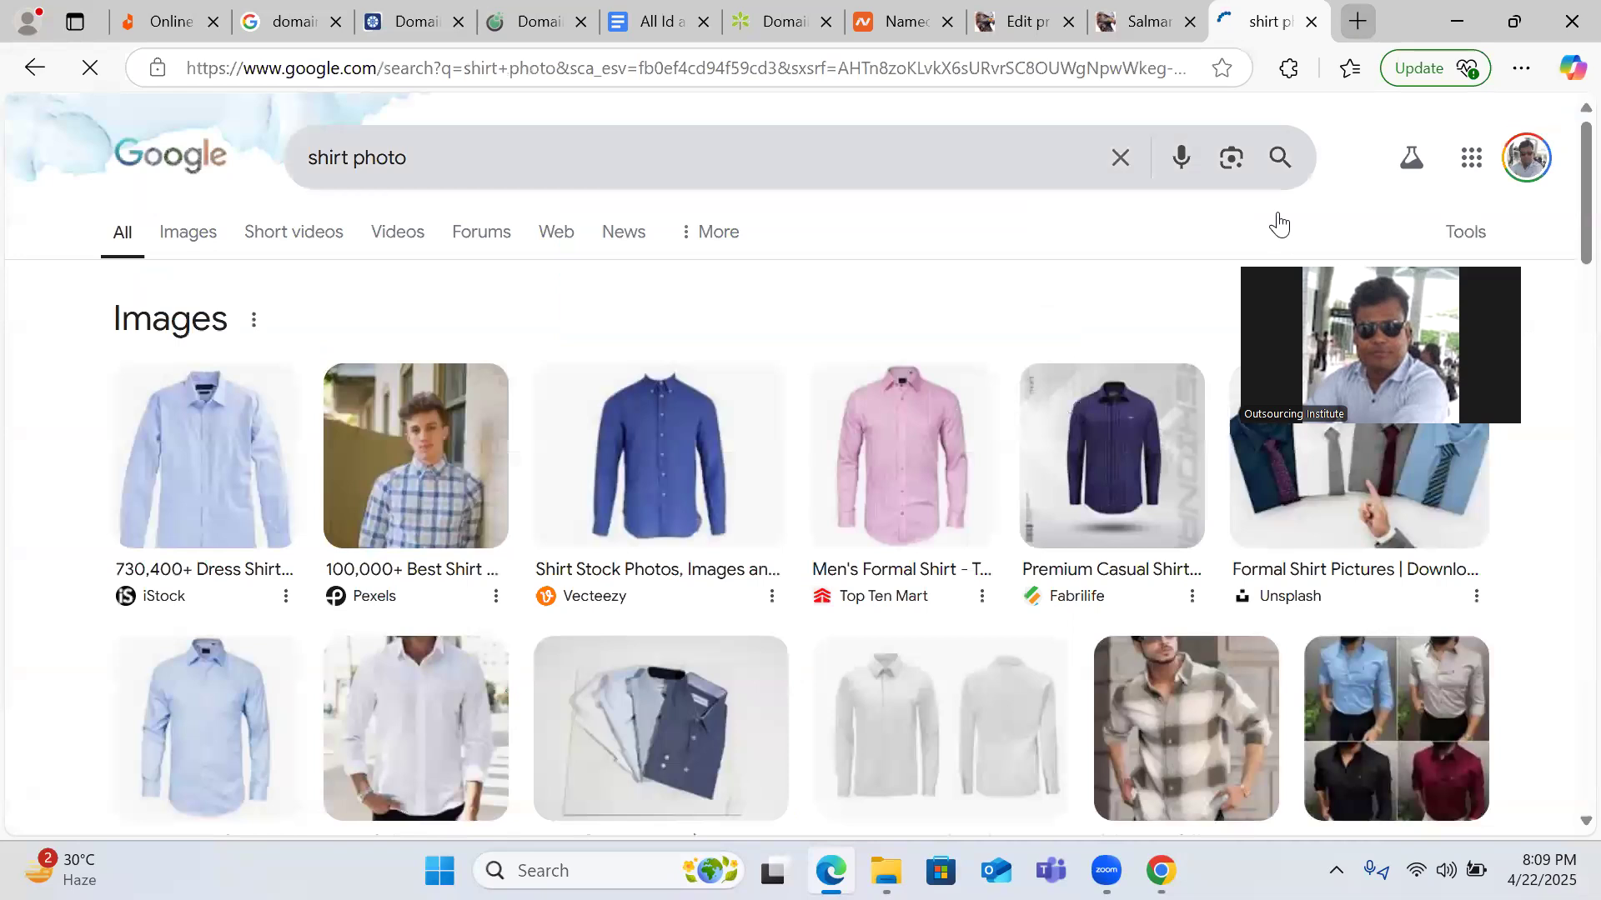
Save the pink shirt as Formal-shirt.jpg and the dark blue shirt mockup image
left_click(885, 461)
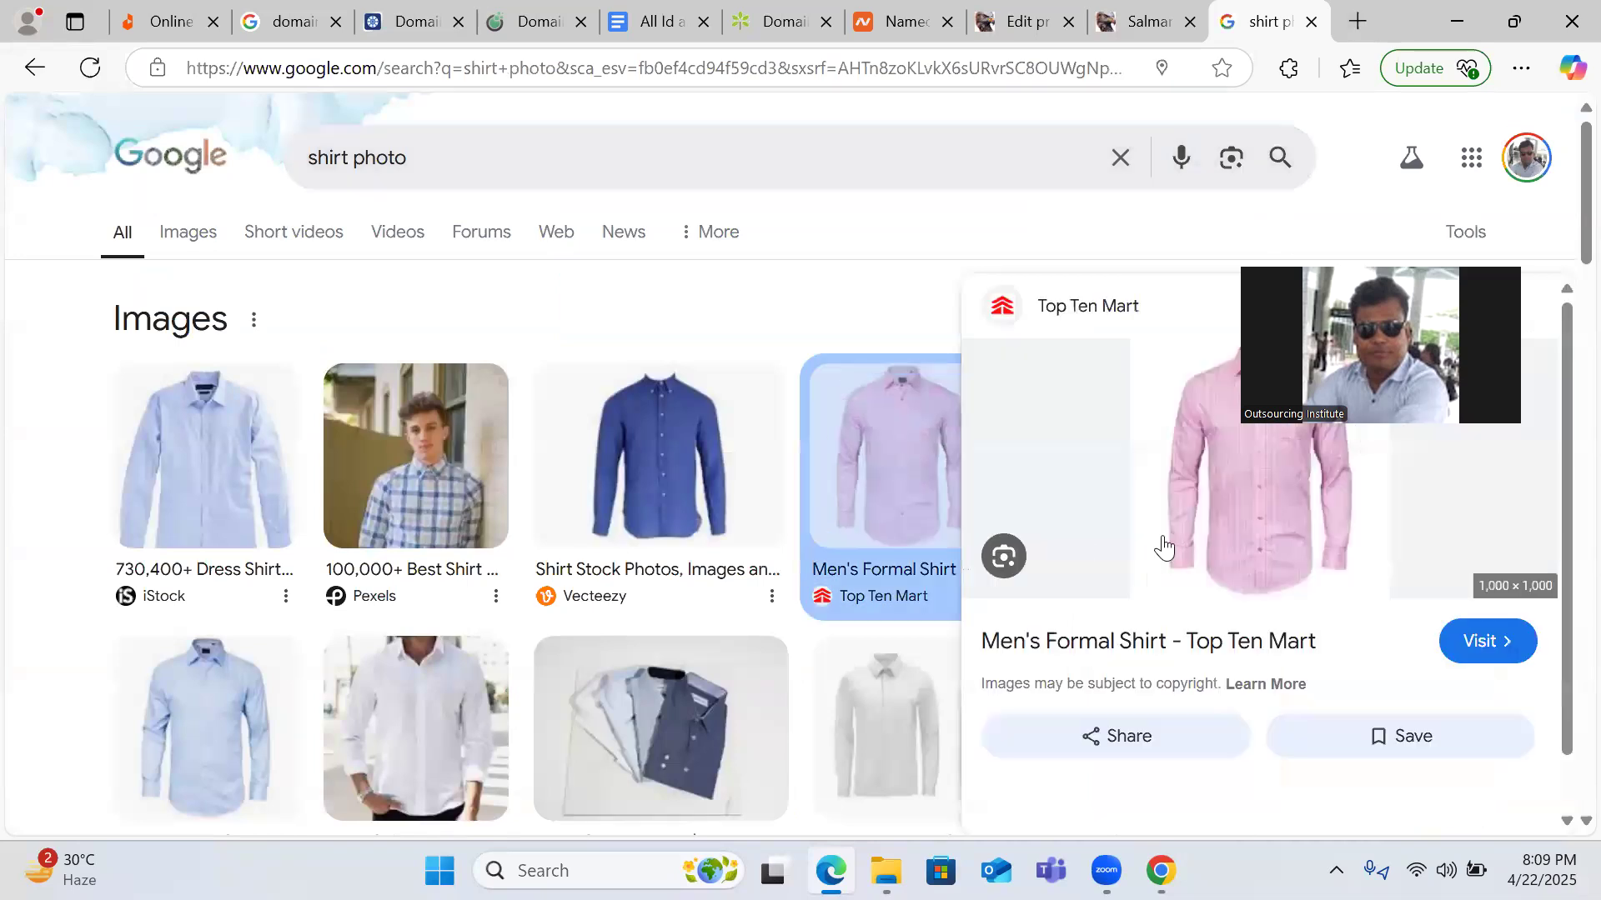
right_click(1197, 444)
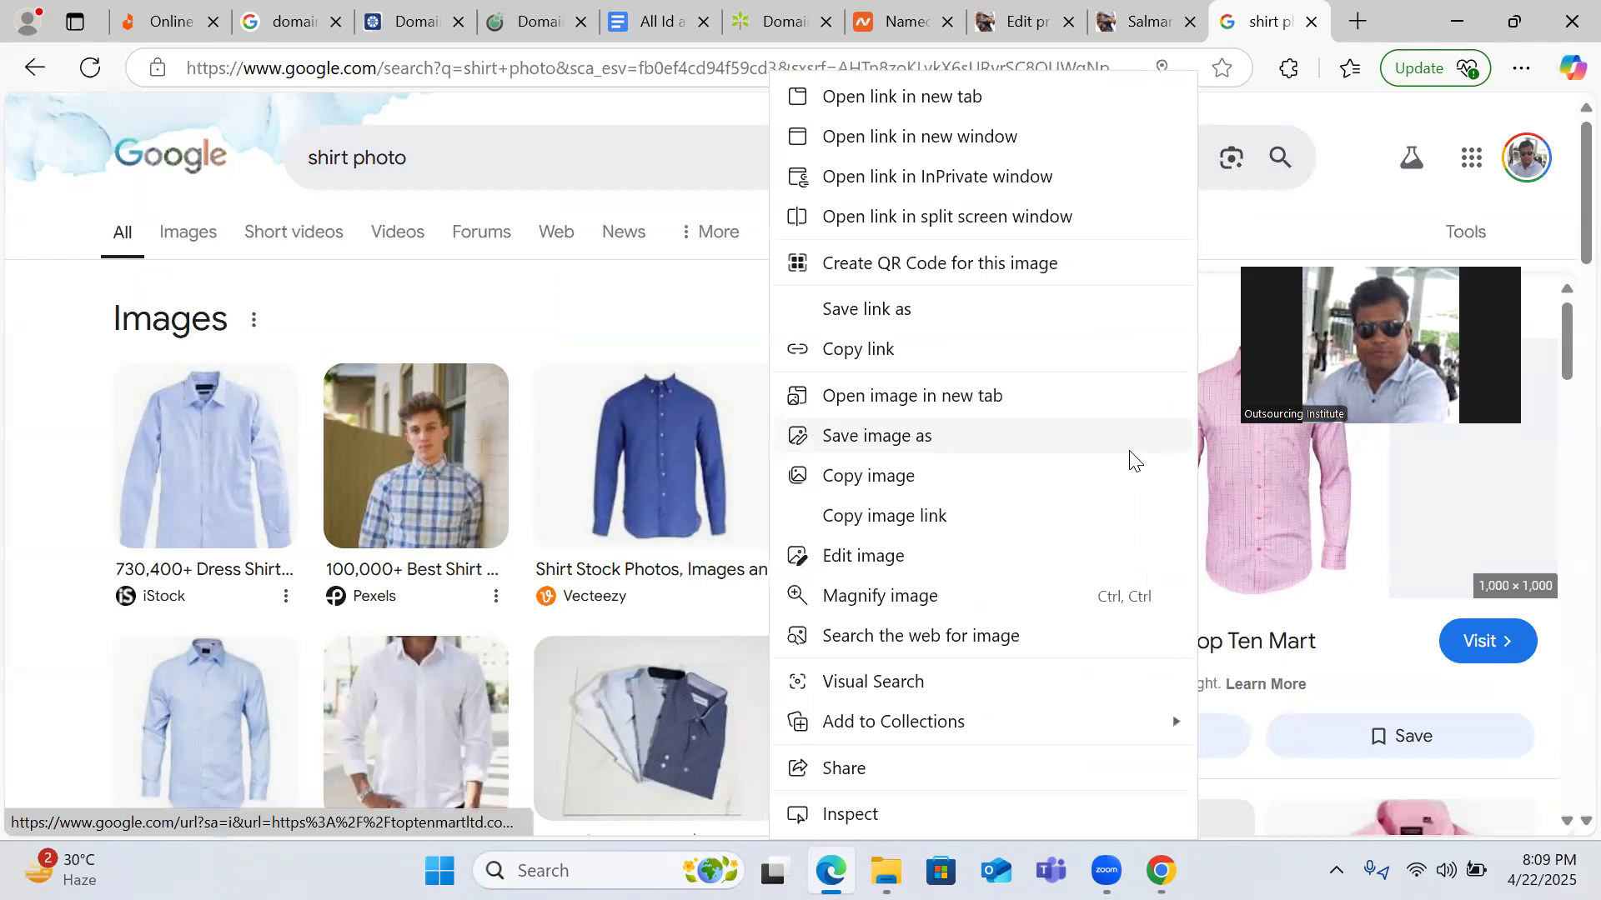
left_click(984, 450)
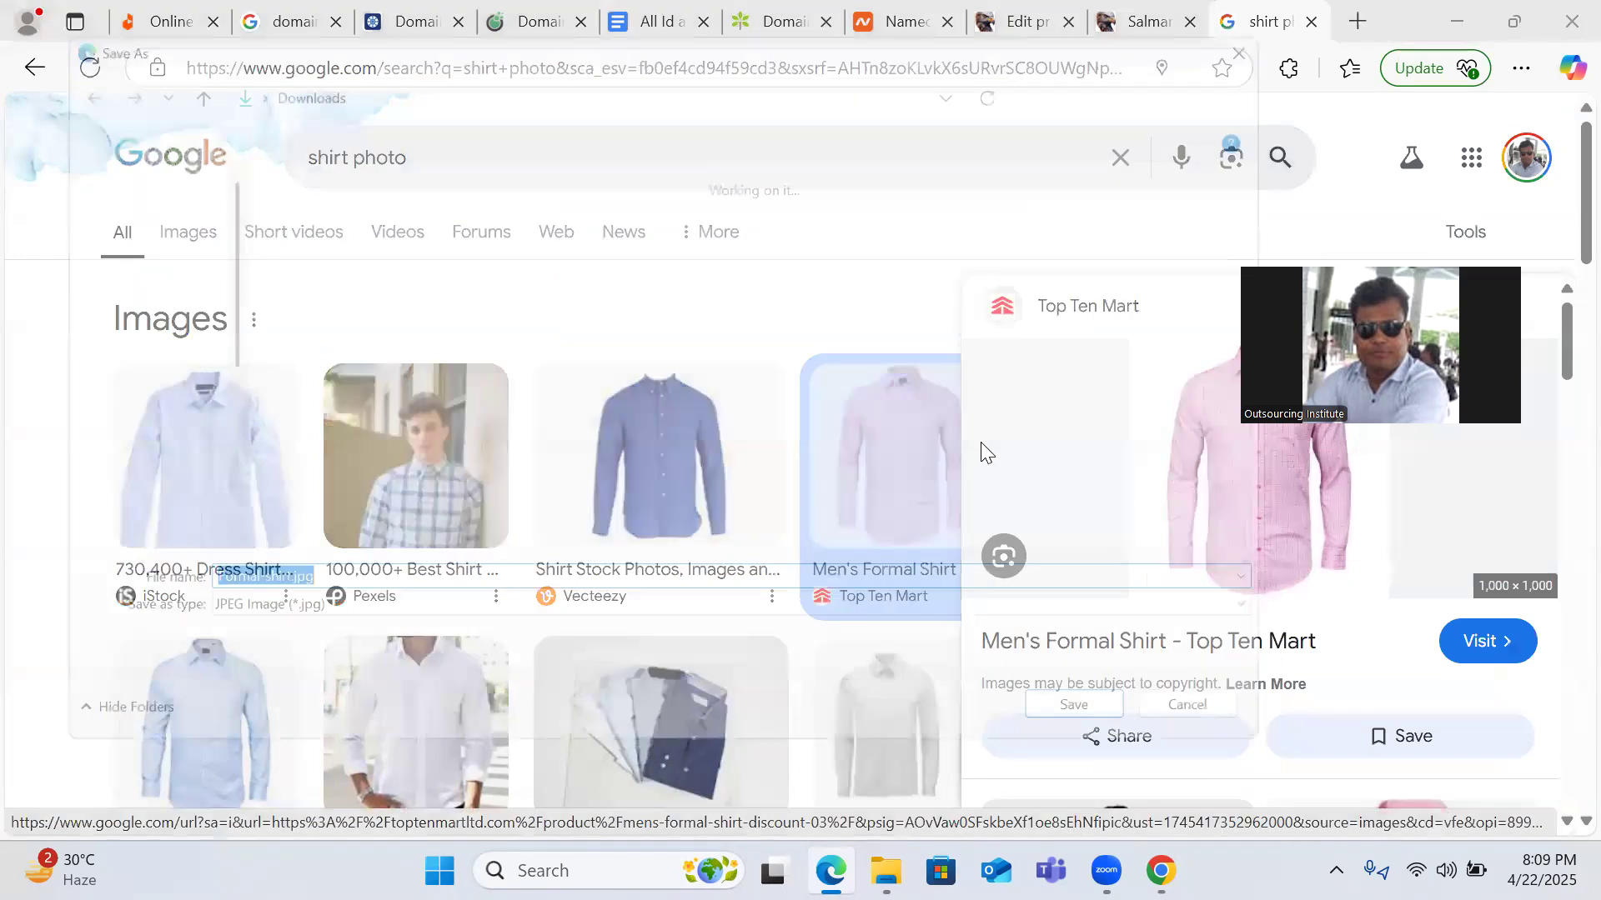
left_click(1104, 735)
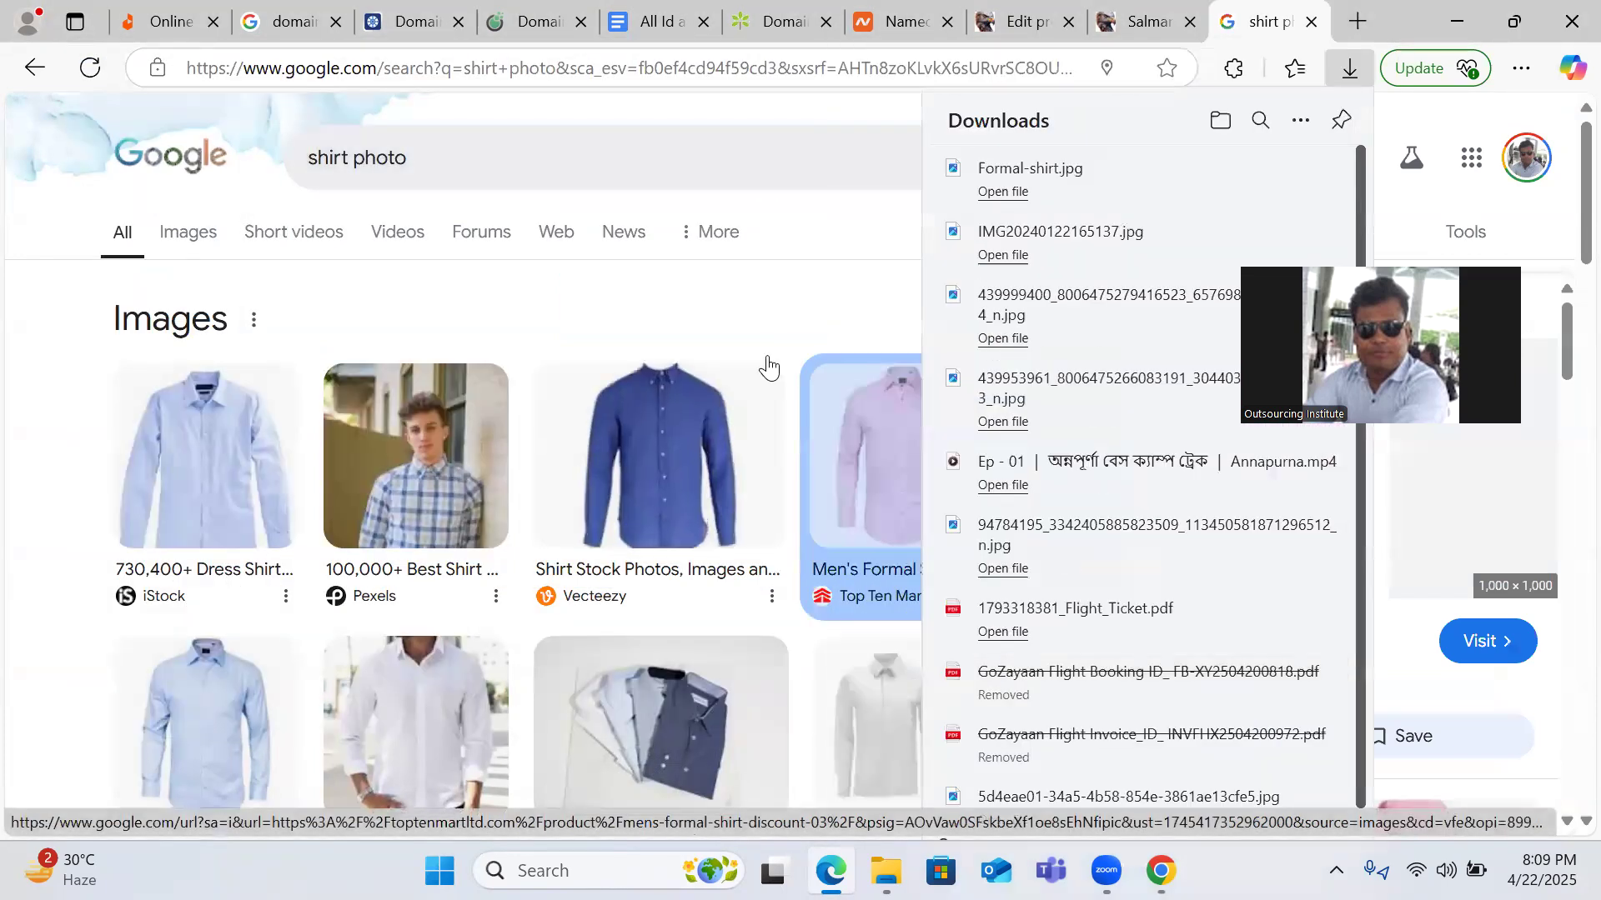
left_click(777, 298)
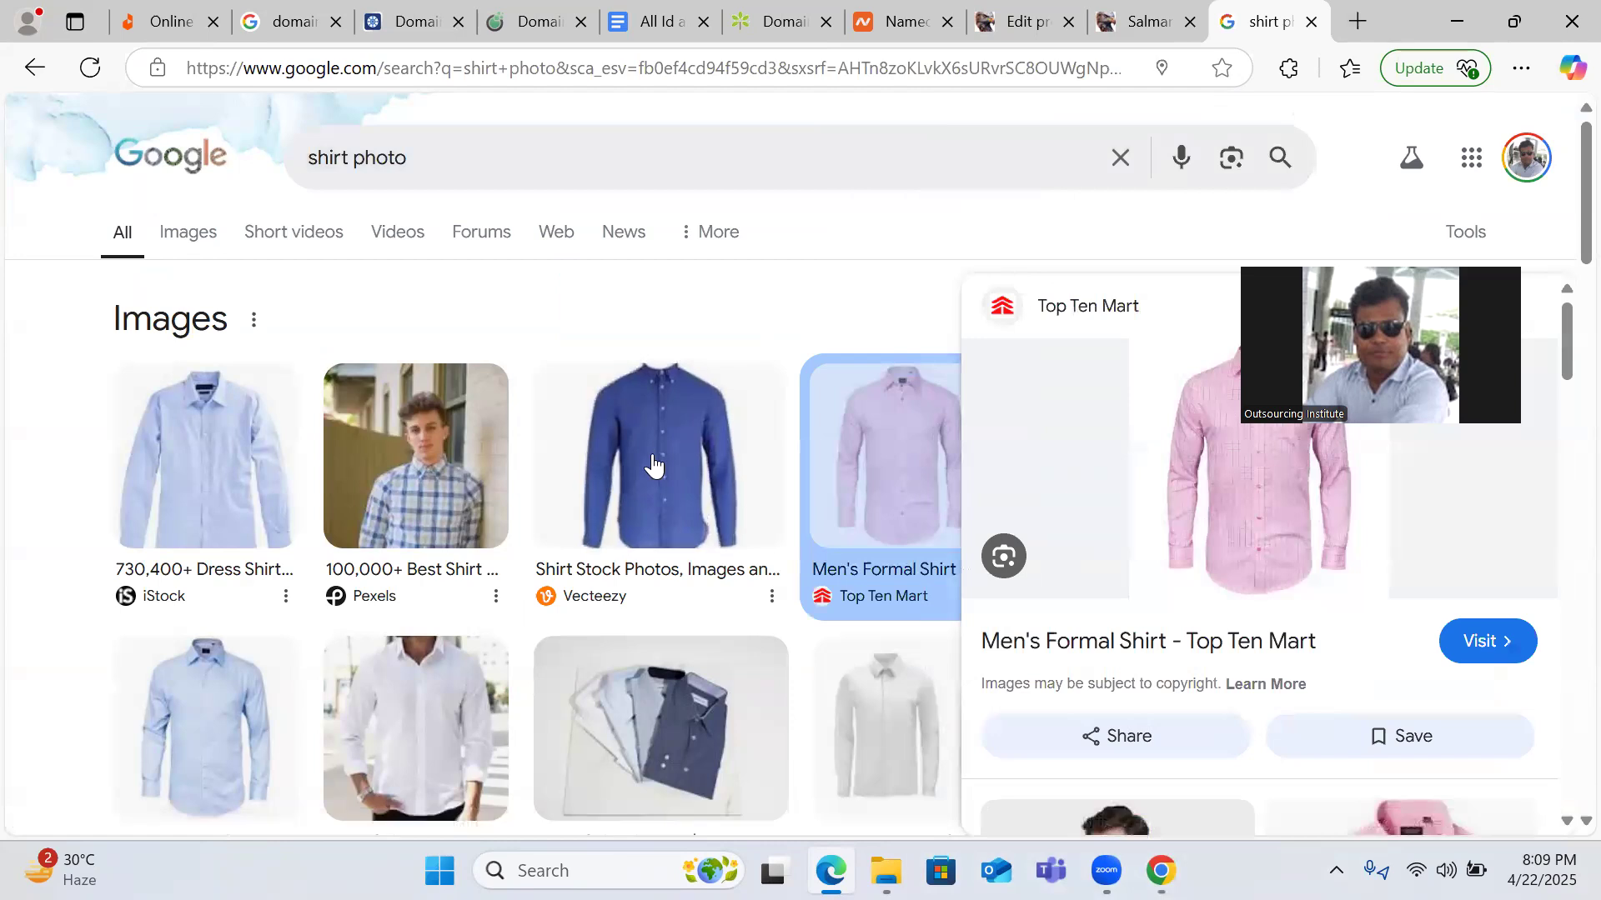
left_click(652, 461)
right_click(1168, 464)
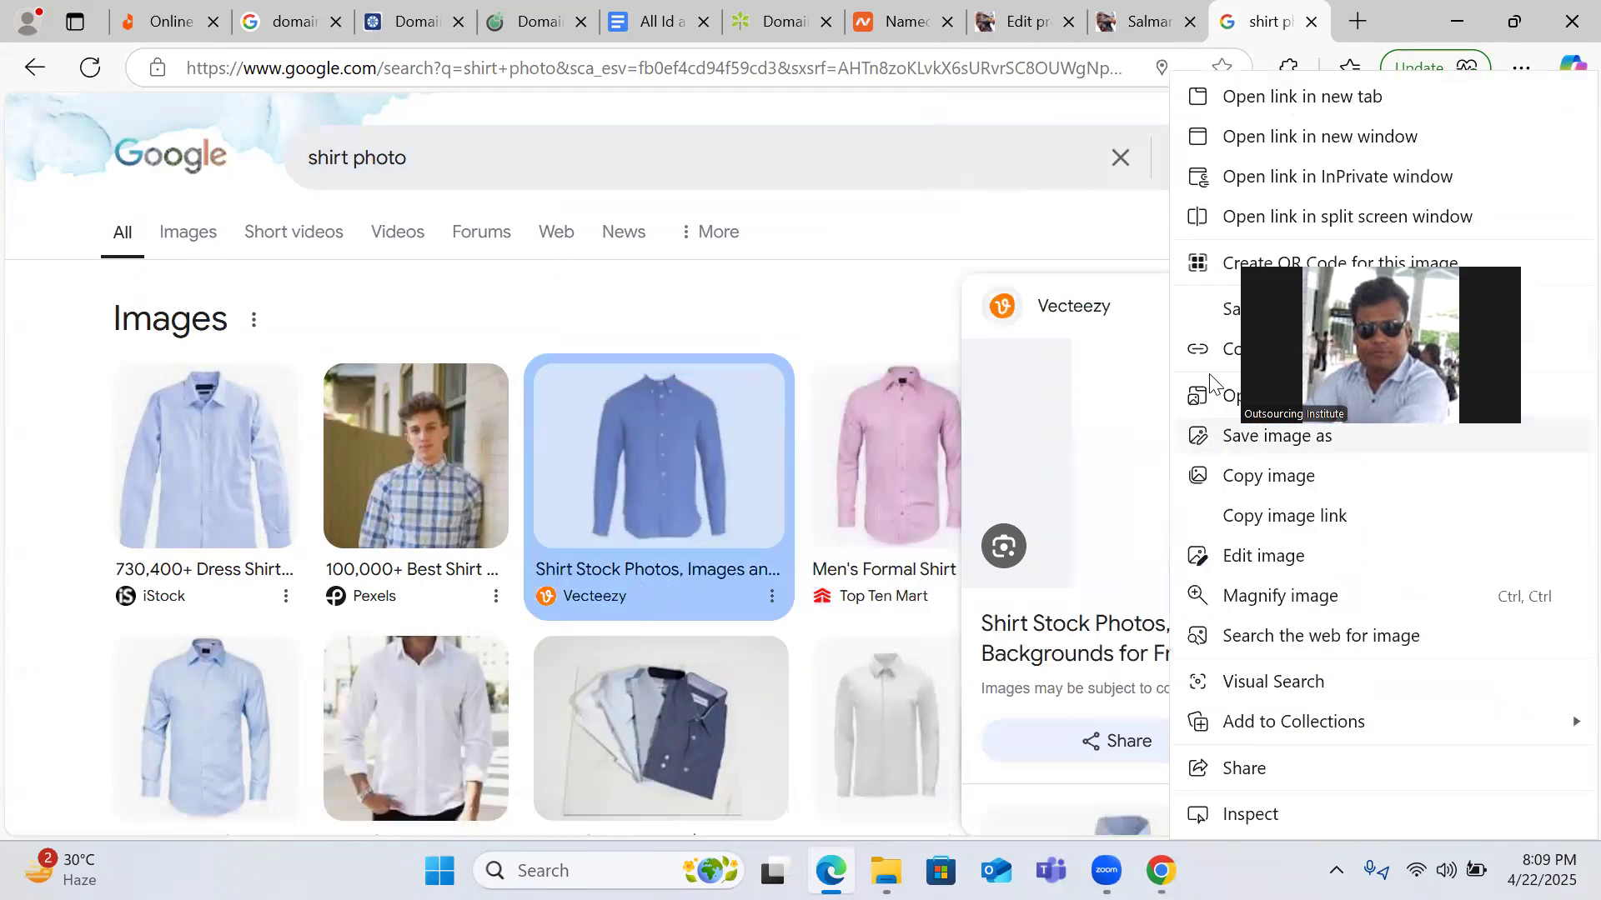
left_click(1246, 431)
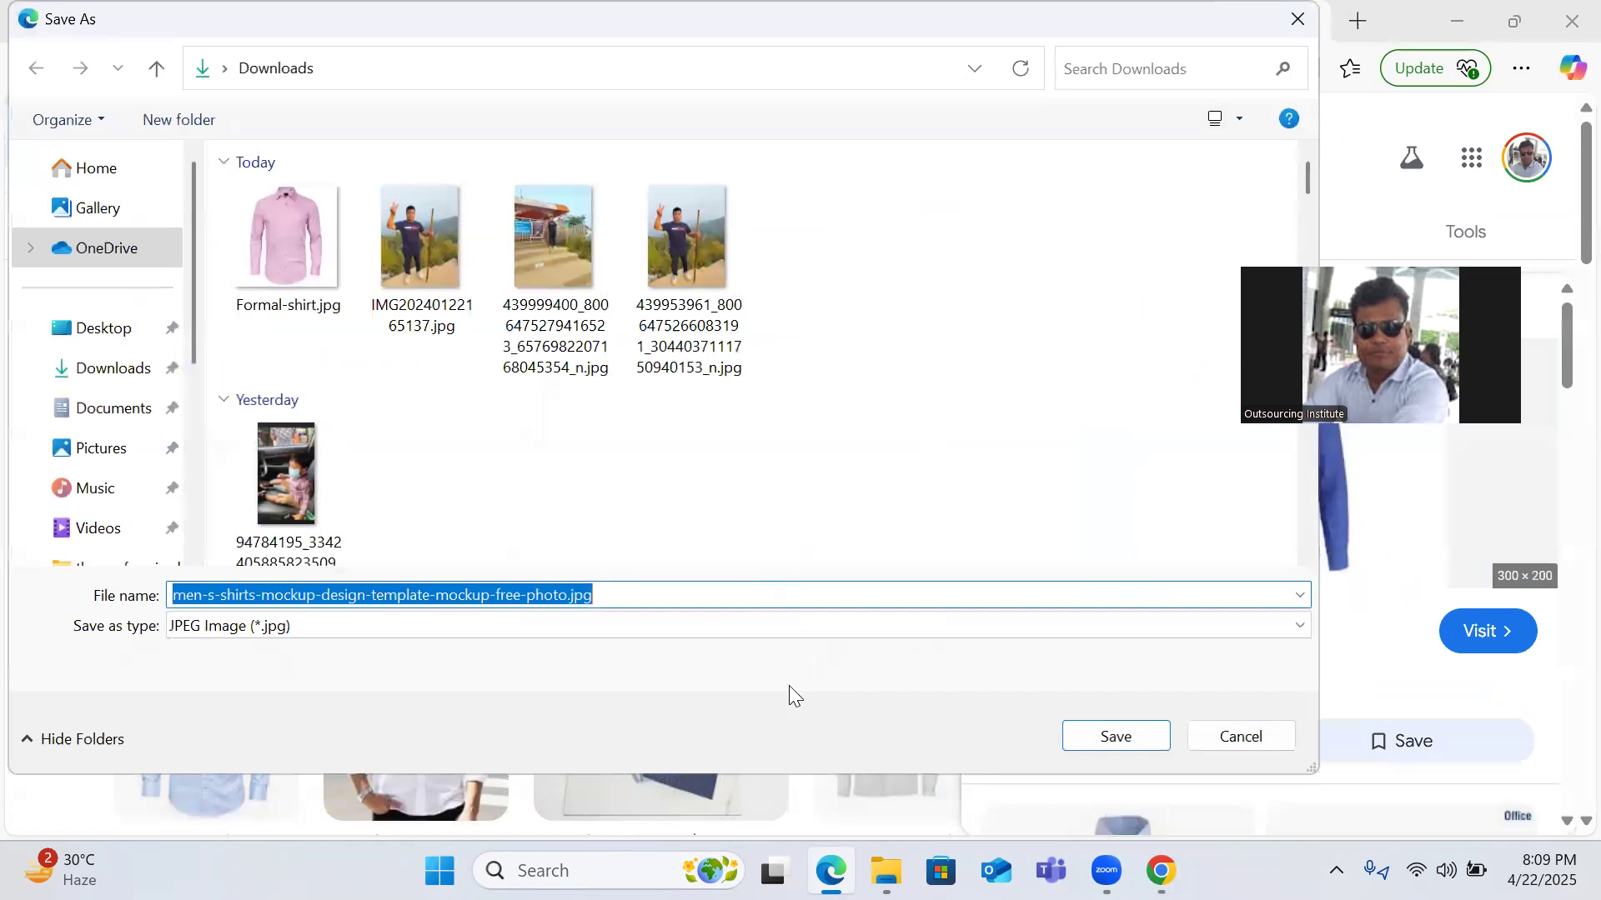
left_click(1138, 740)
Save the light blue shirt as Formal-shirt-1-600x600.jpg and return to the product editor
scroll(825, 401, "down", 4)
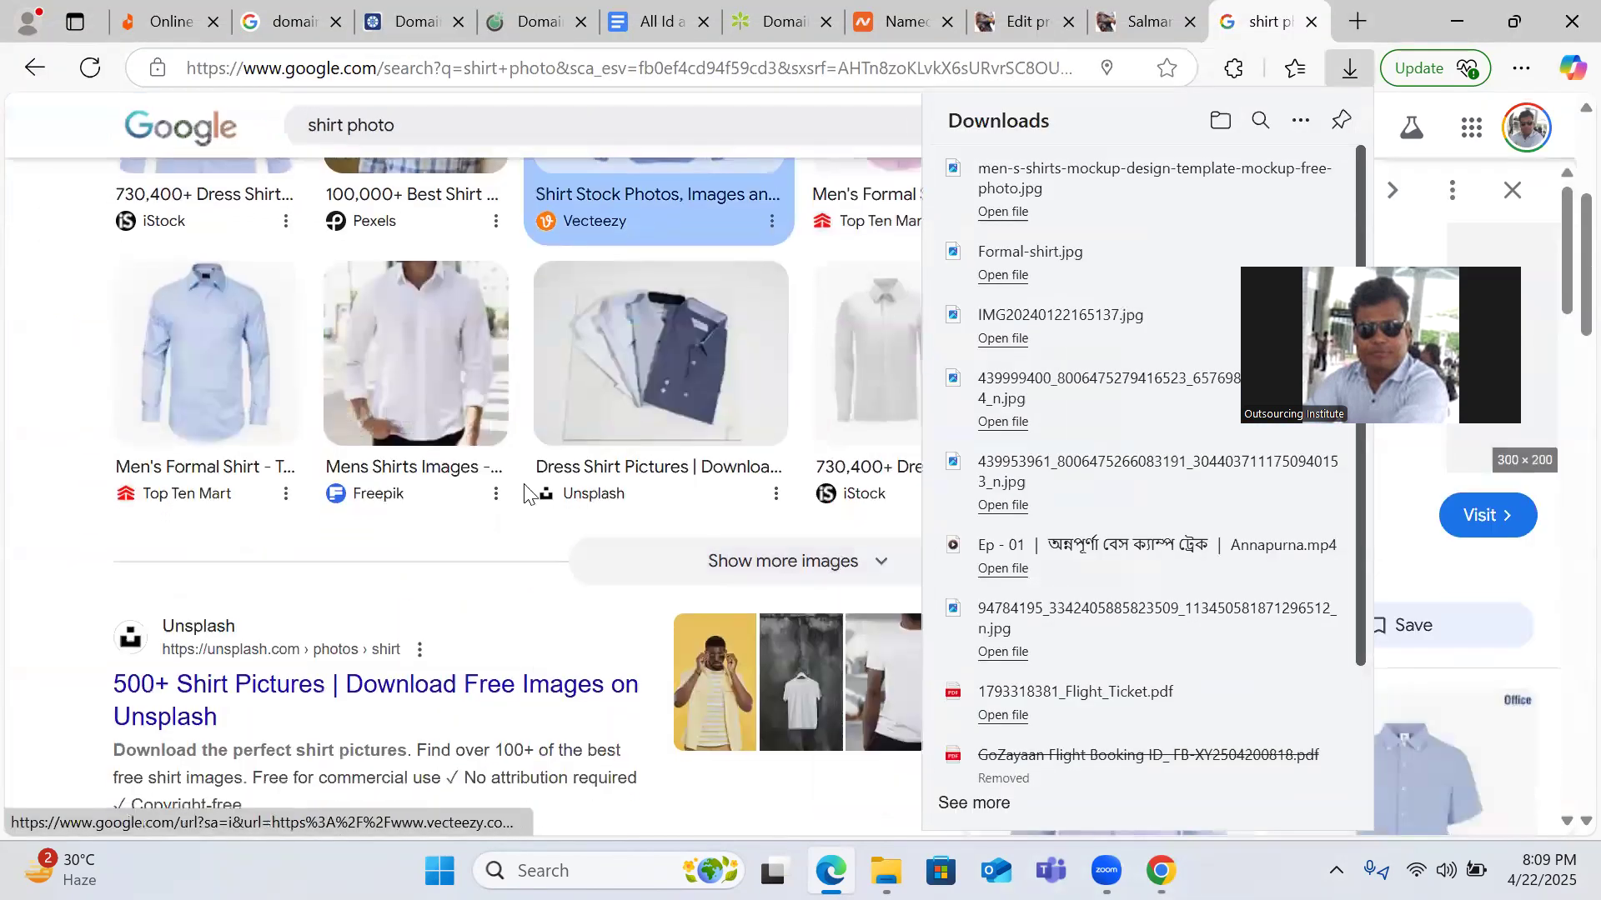
scroll(825, 400, "up", 4)
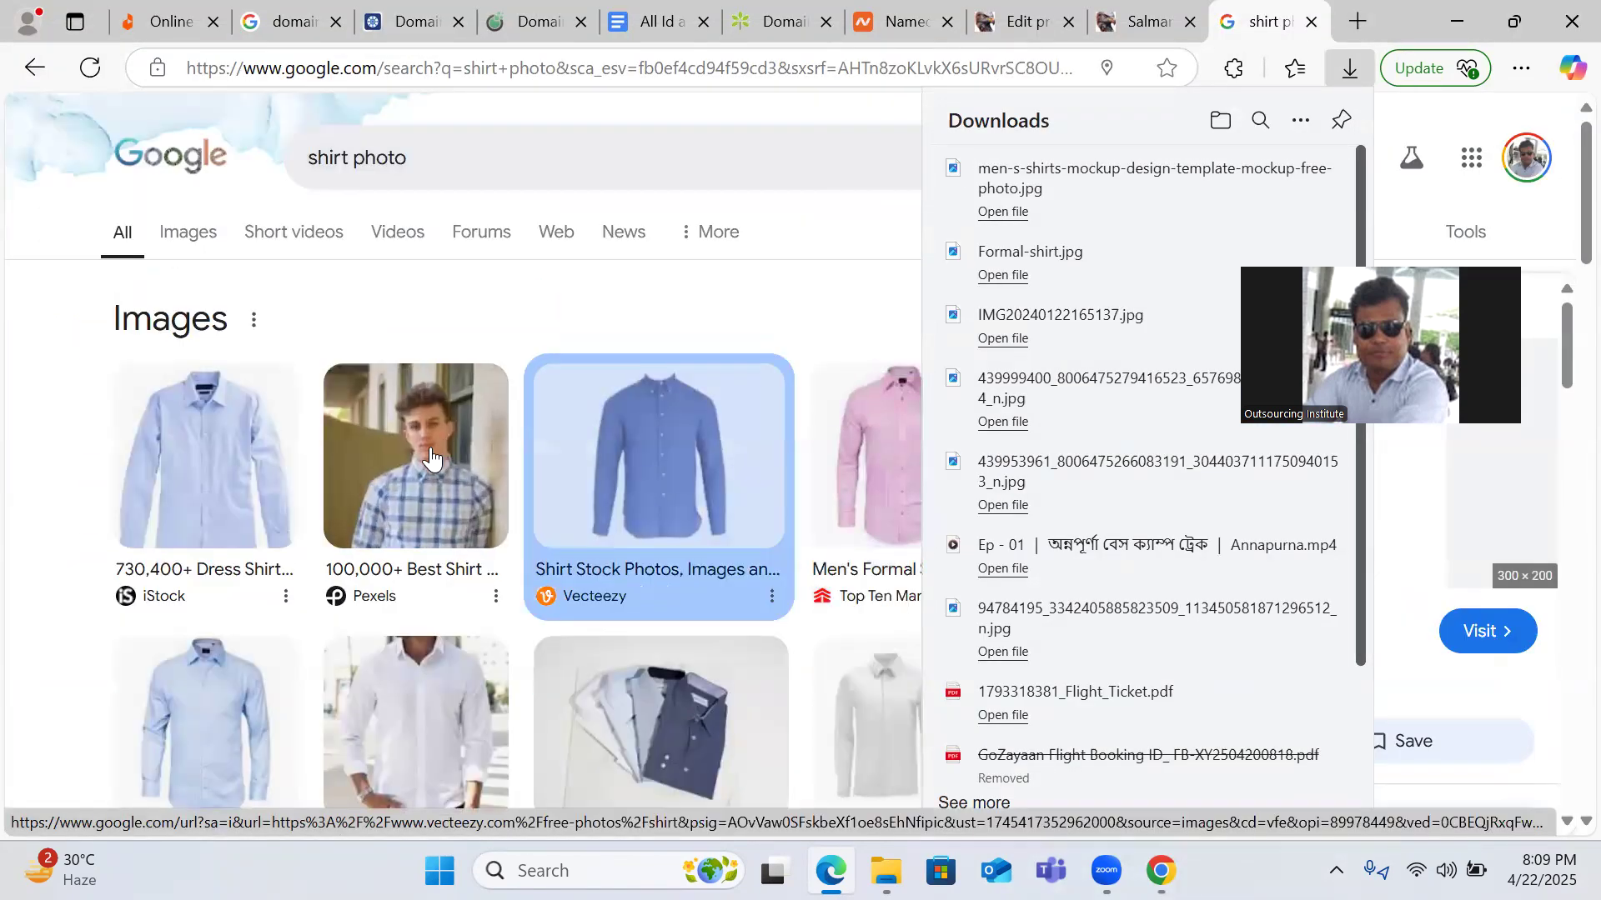
left_click(182, 458)
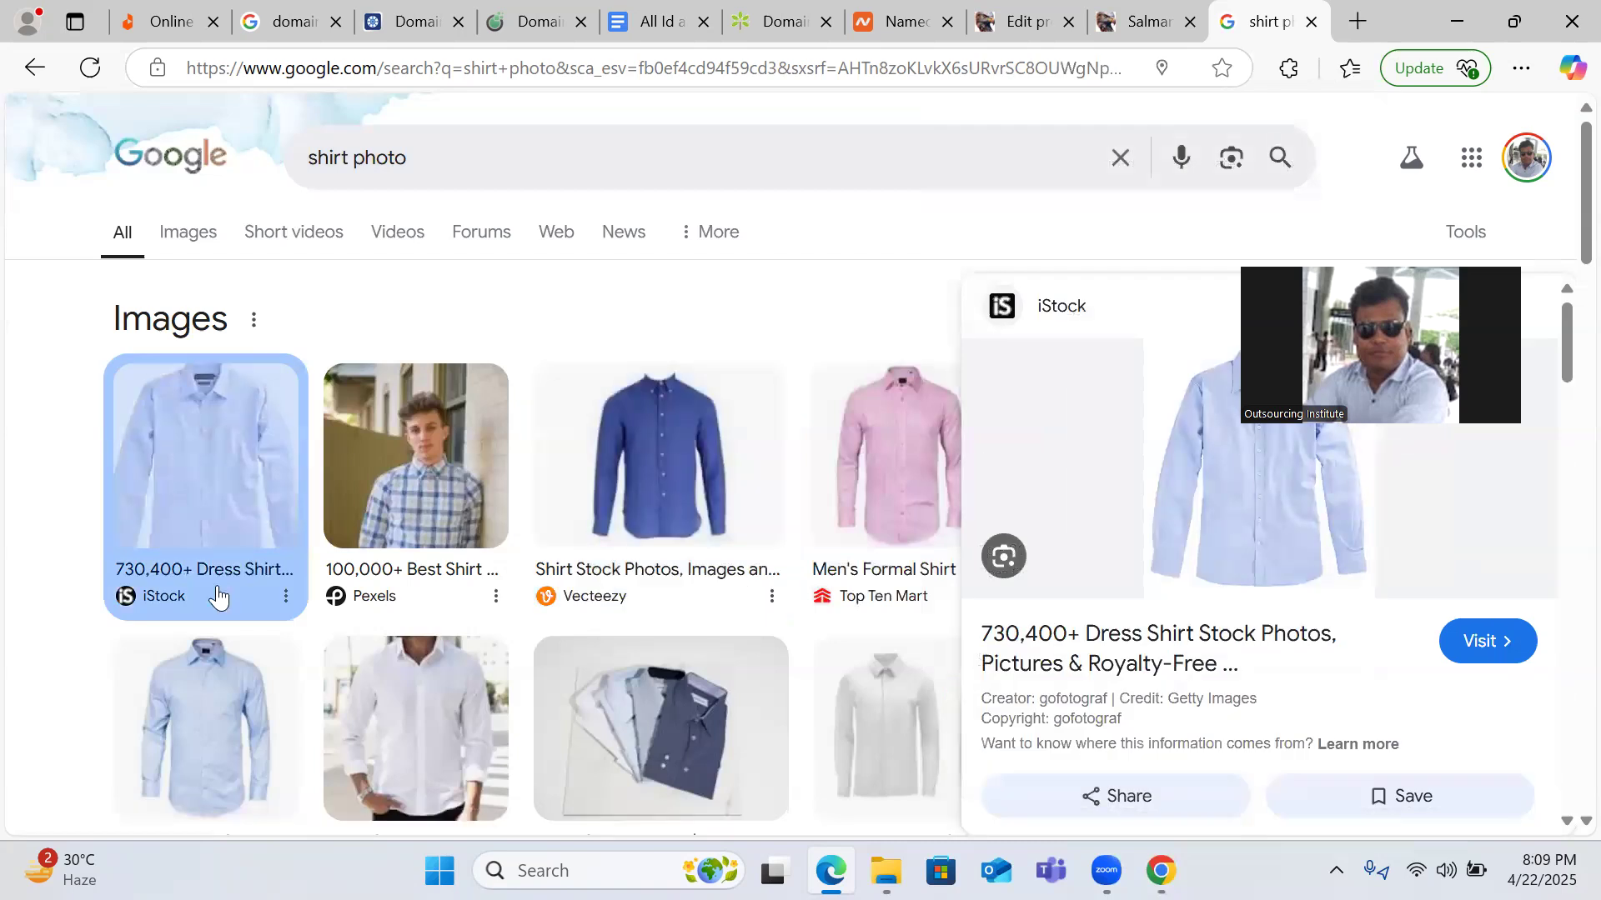
left_click(221, 715)
right_click(1161, 465)
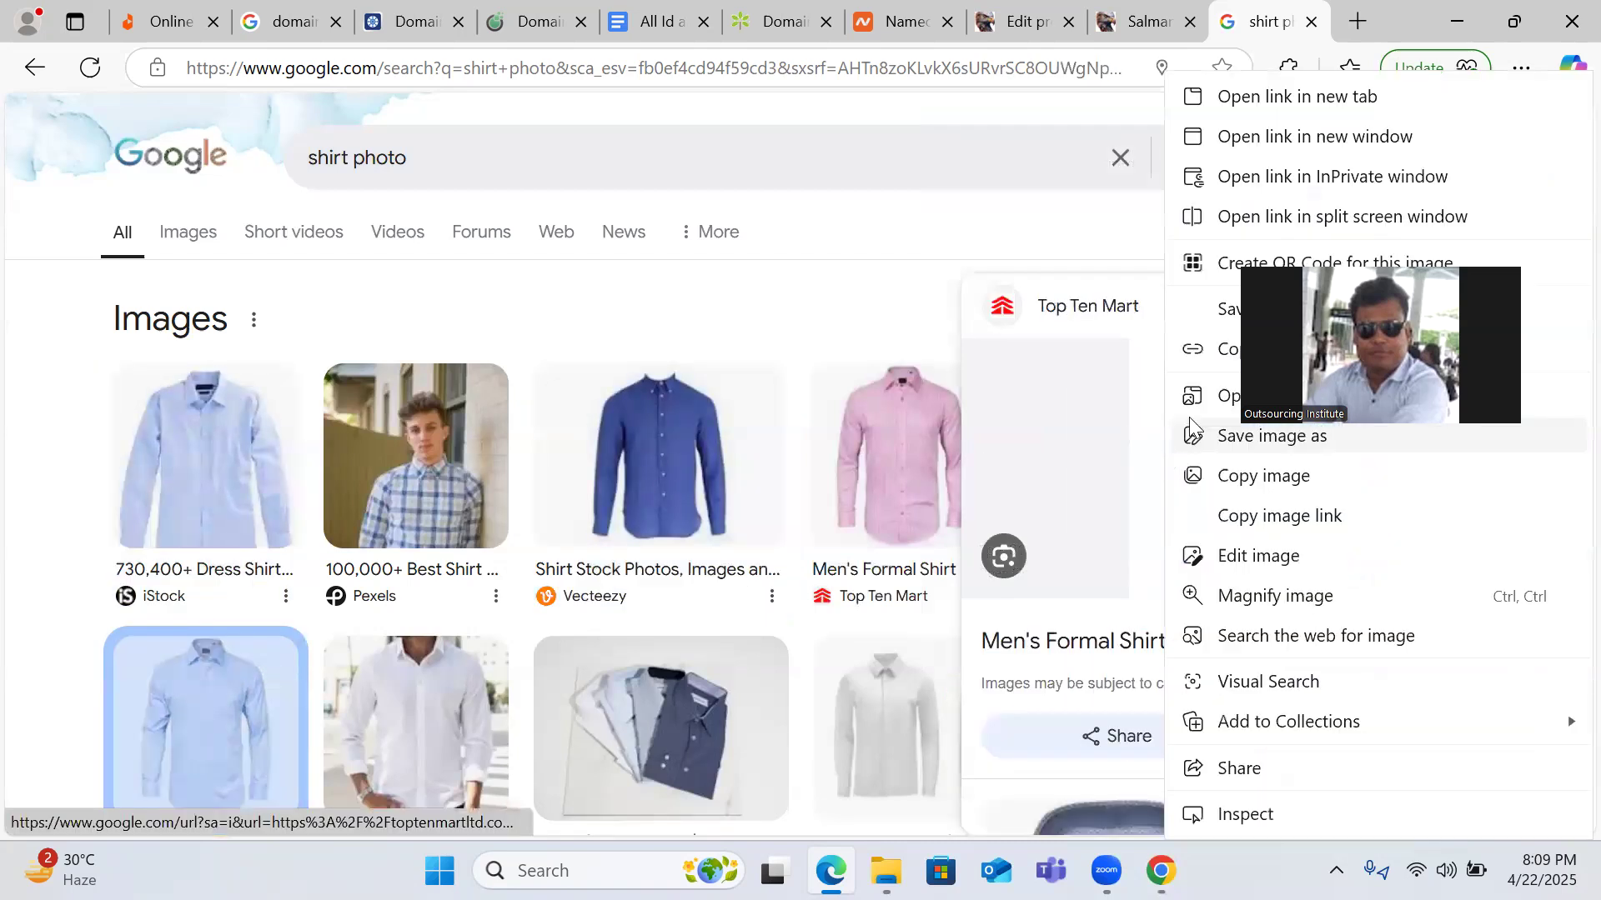
left_click(1258, 433)
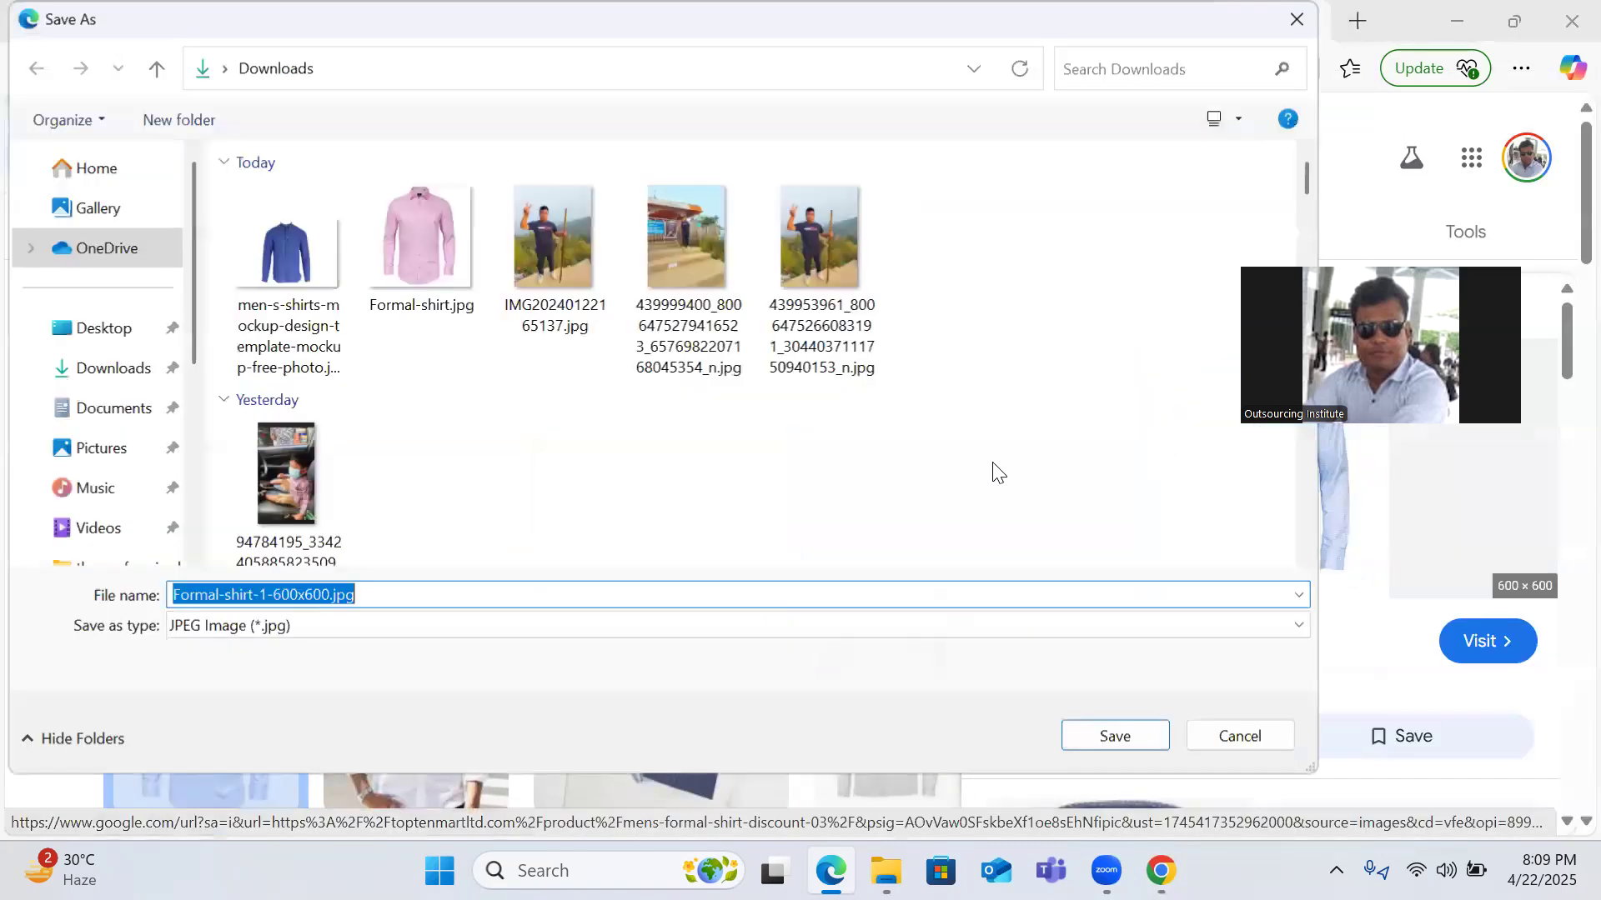
left_click(1115, 737)
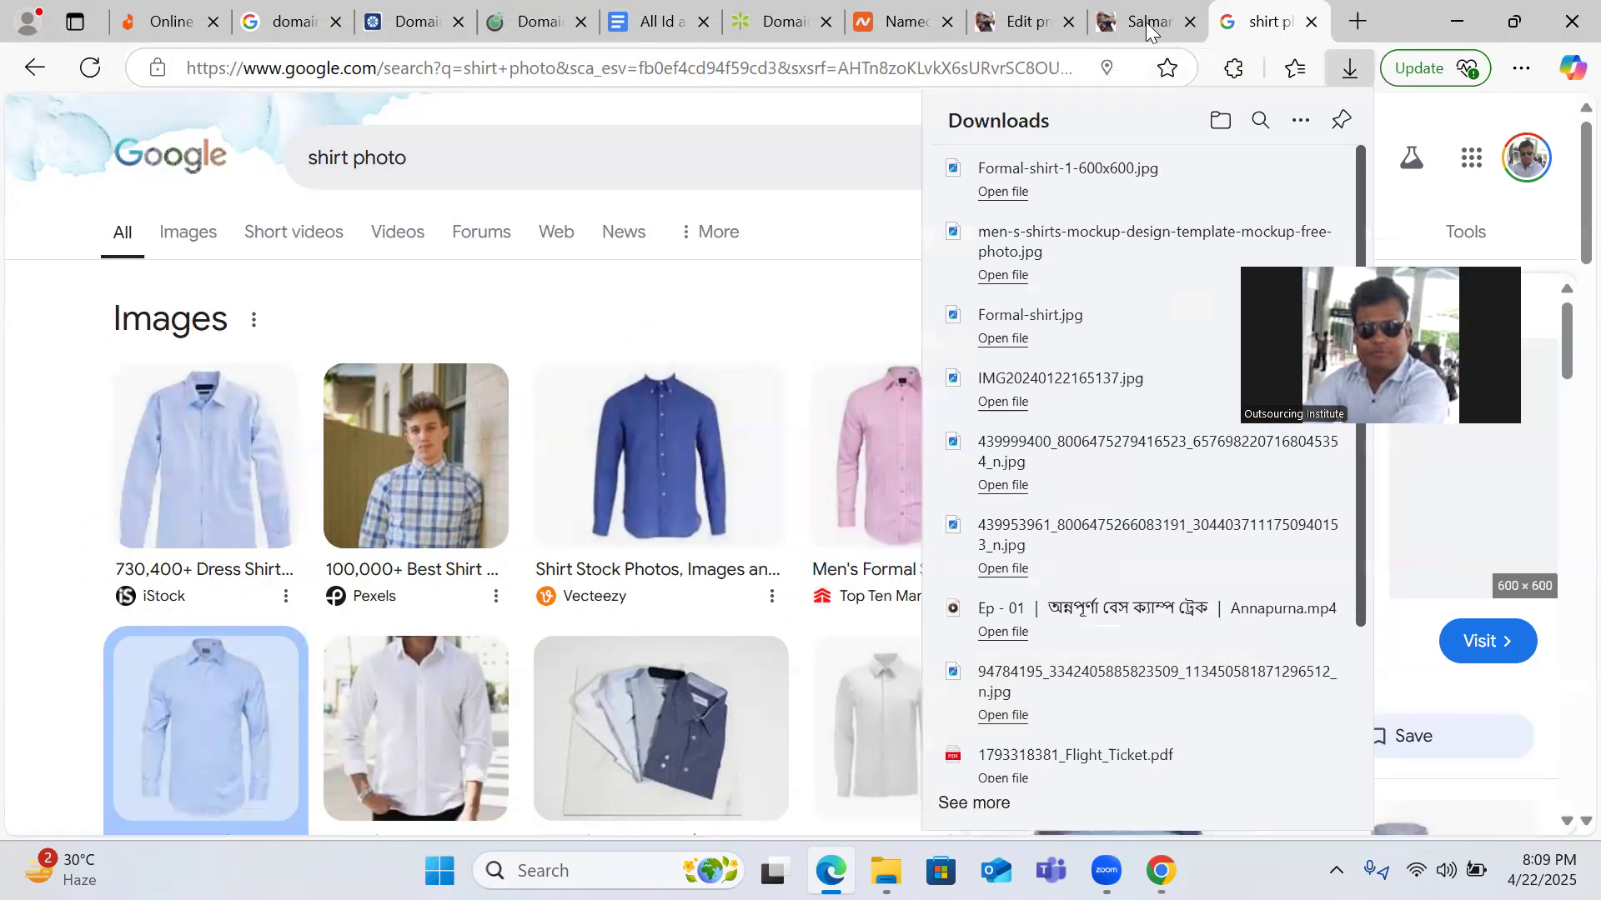
left_click(1013, 23)
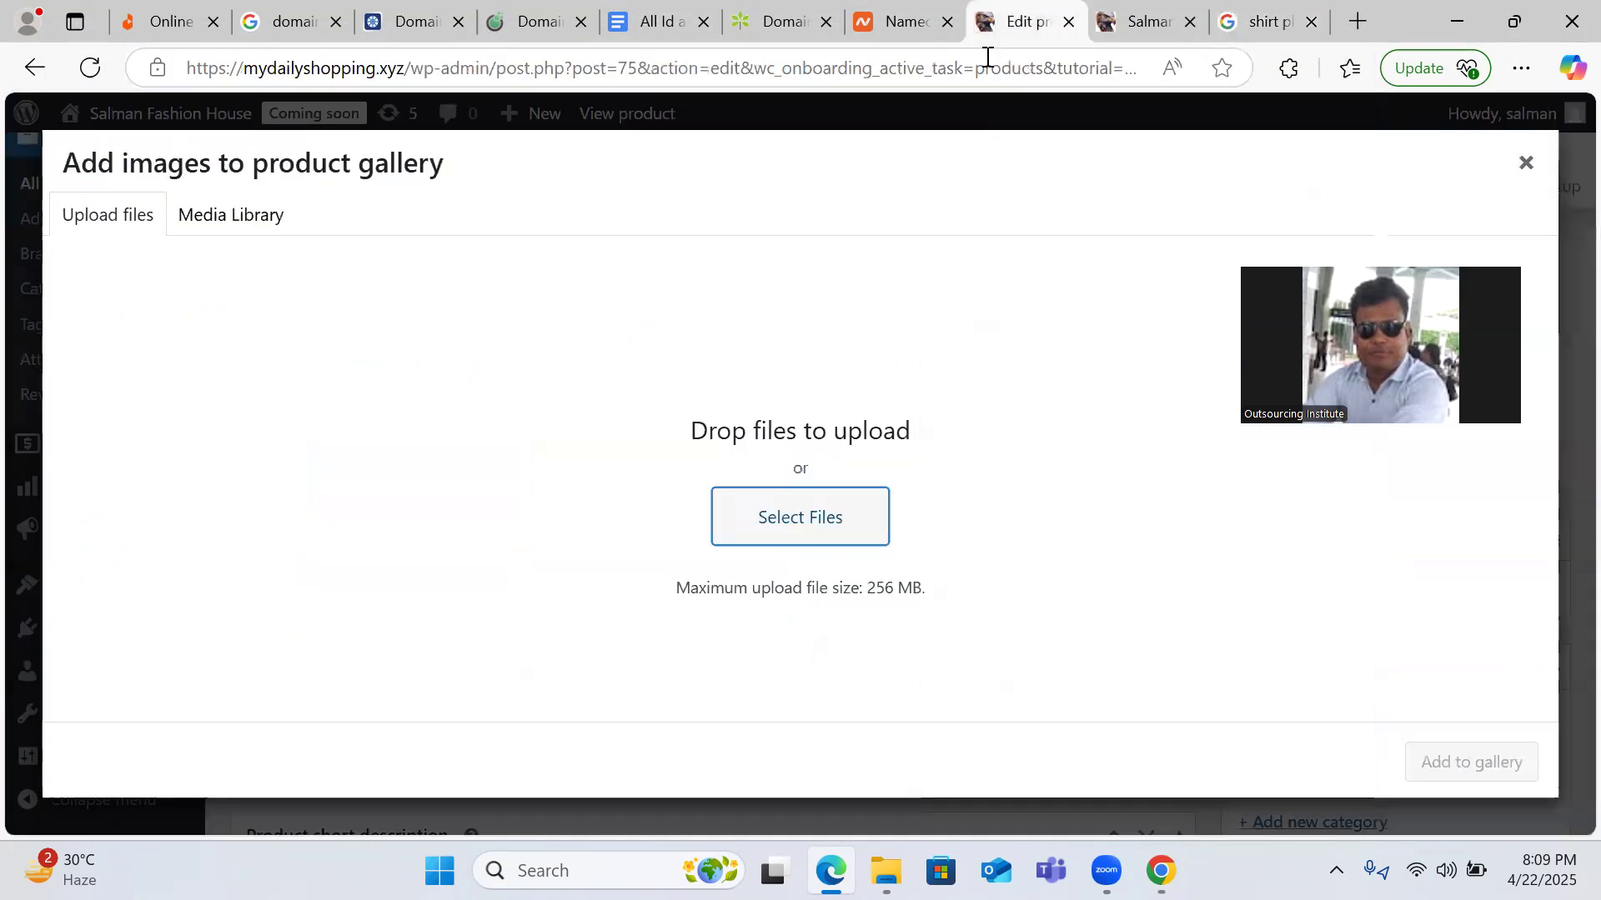
Upload the light blue, dark blue and pink shirt images from Downloads together
left_click(734, 517)
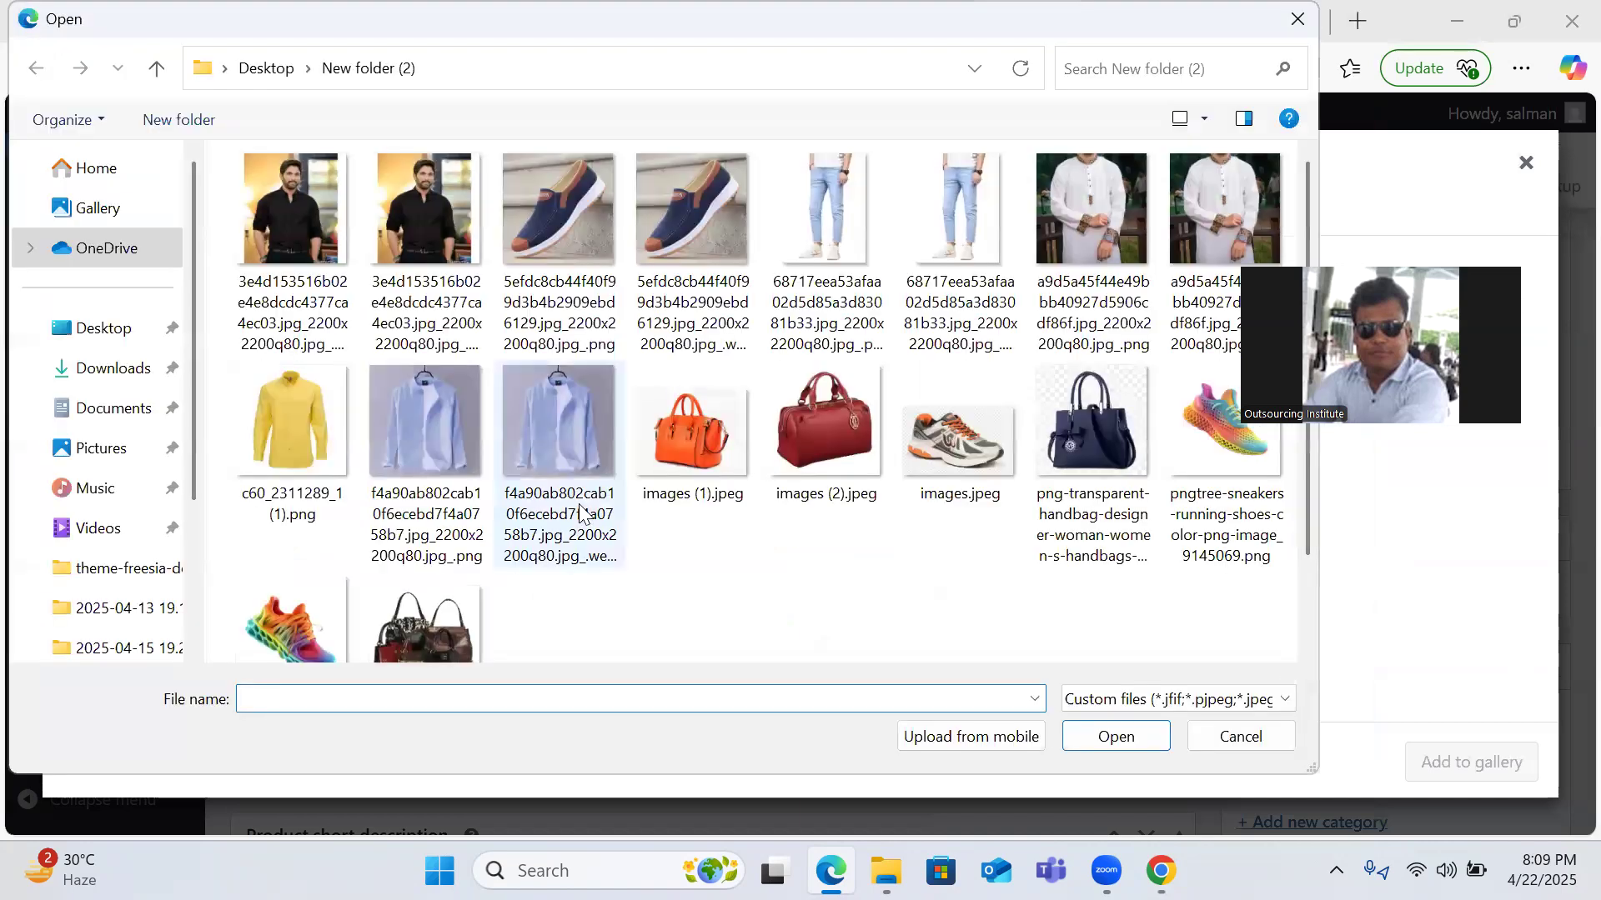
left_click(108, 368)
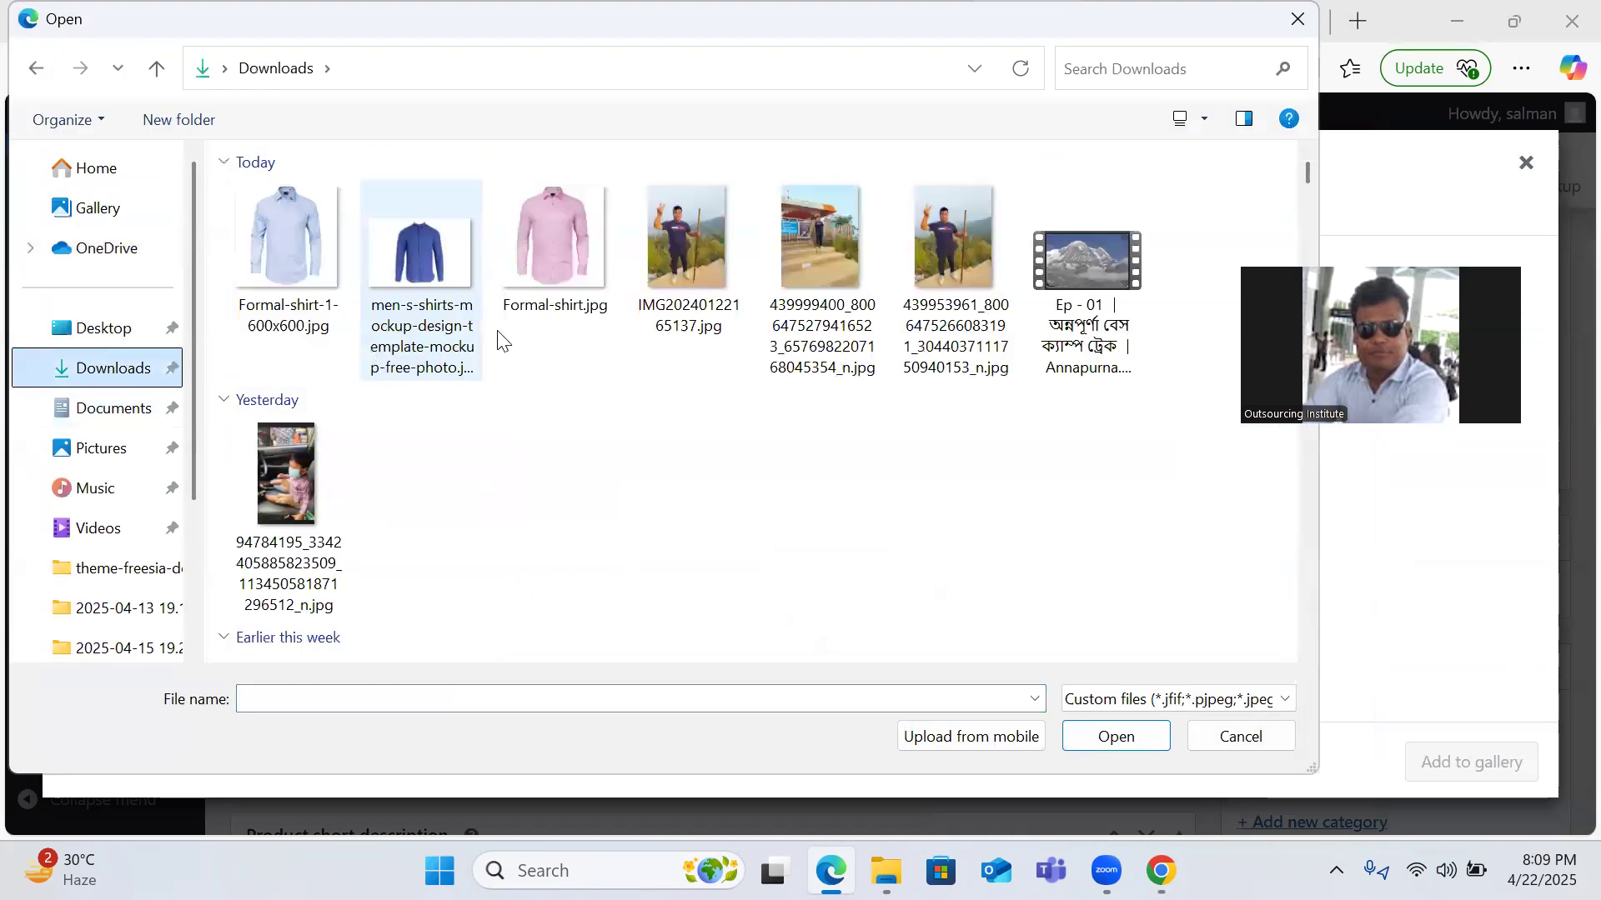
left_click(317, 263)
left_click(421, 250, "ctrl")
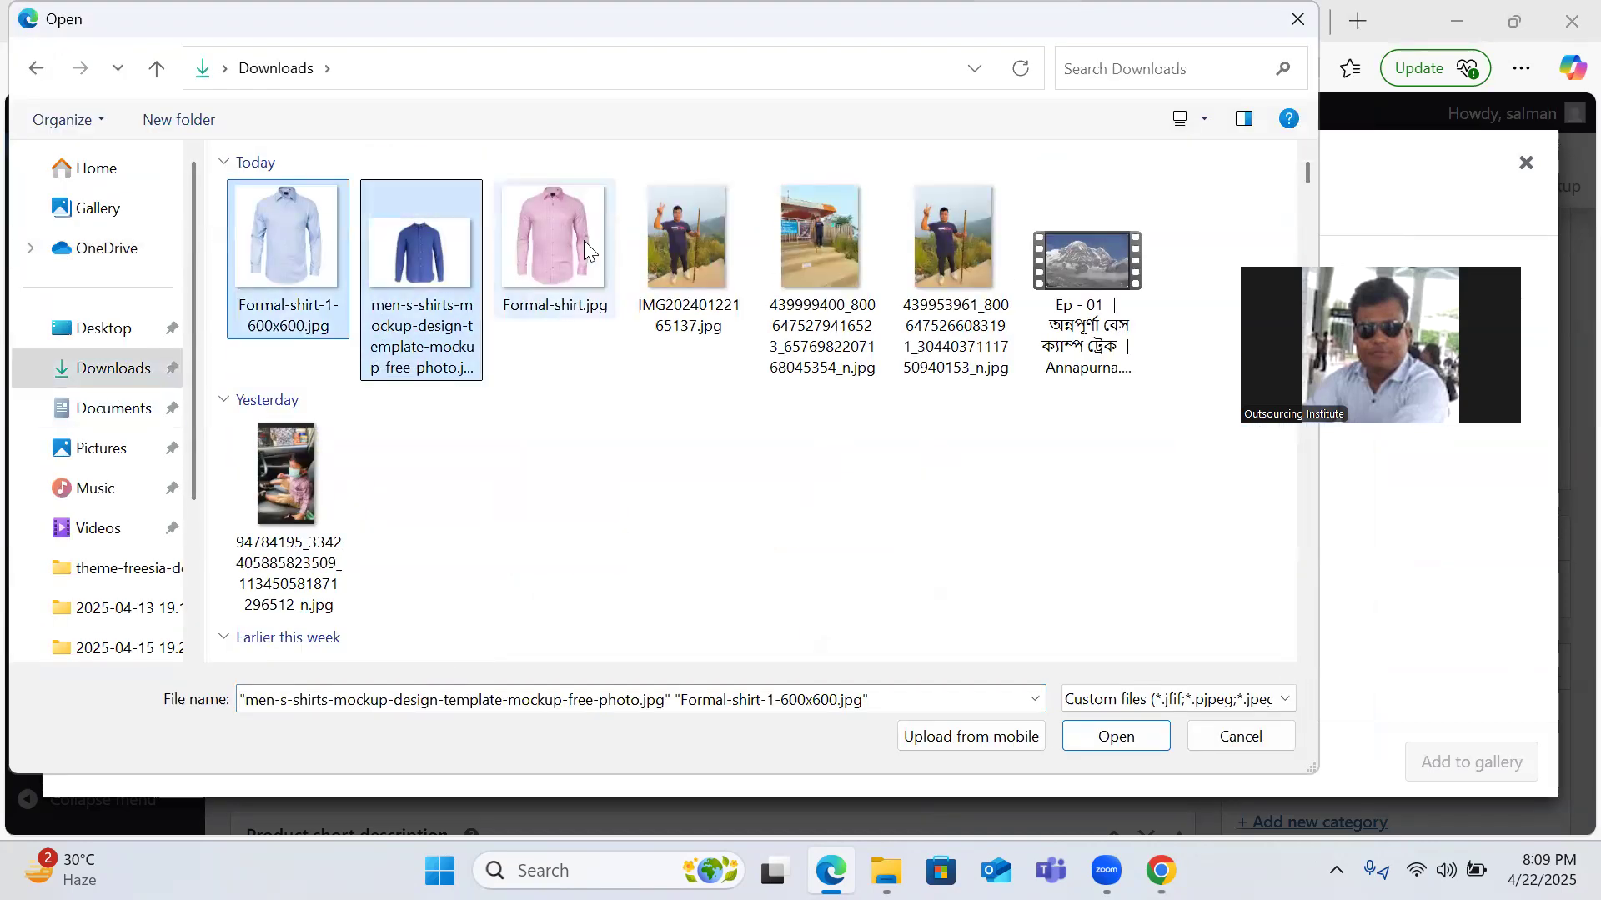
left_click(554, 242, "ctrl")
left_click(1117, 739)
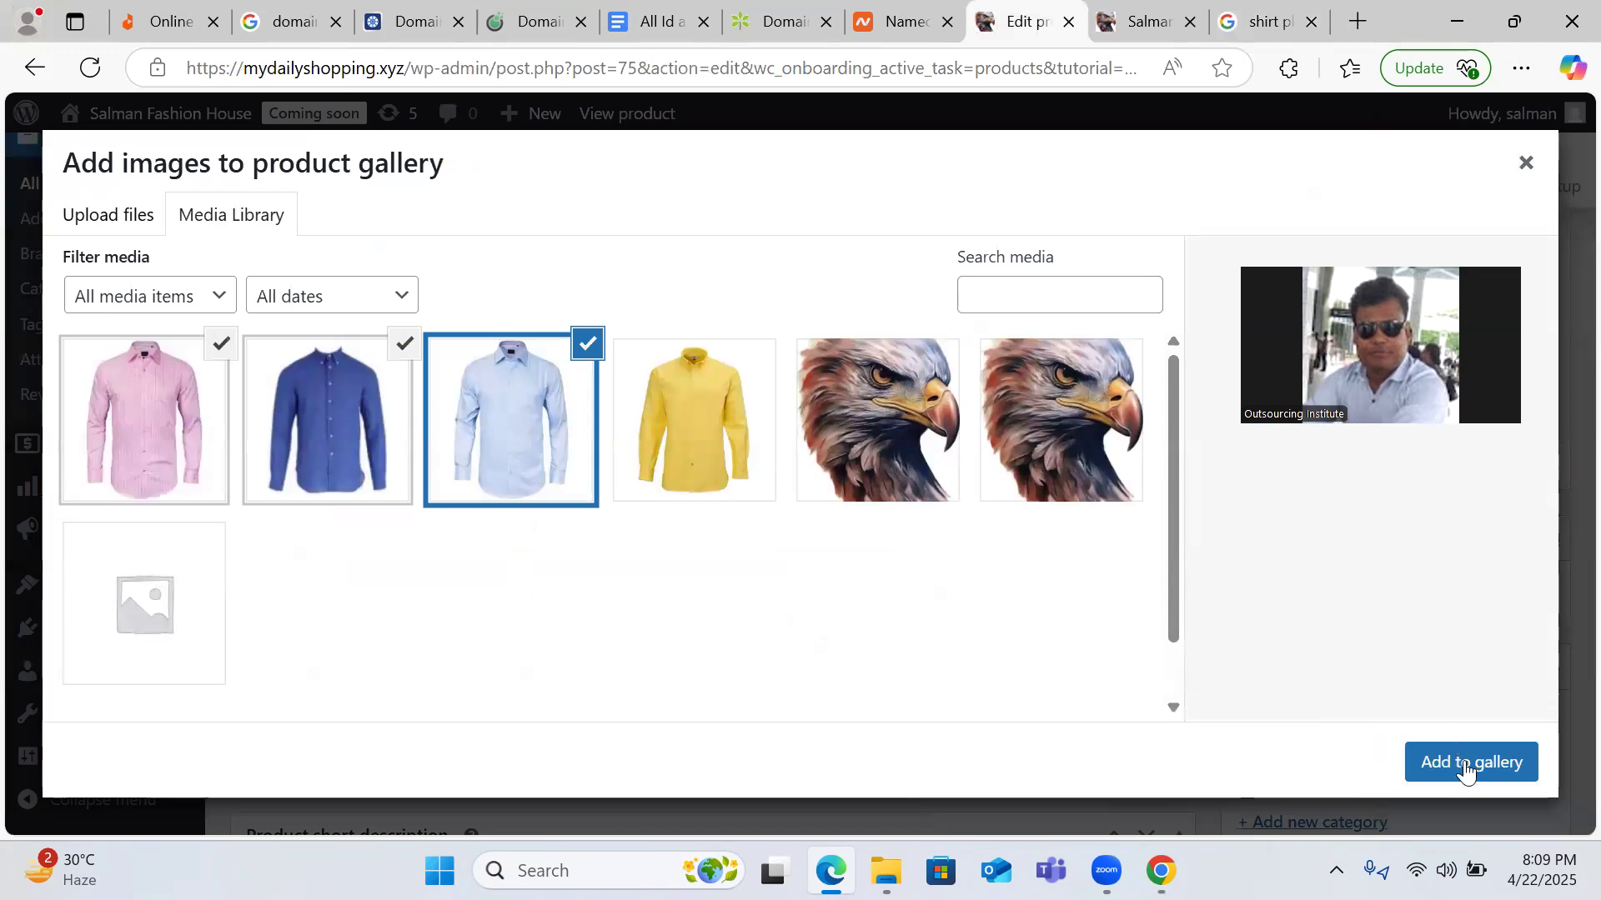
Insert the light blue, dark blue and pink shirt photos into the Product gallery and review it
left_click(1465, 761)
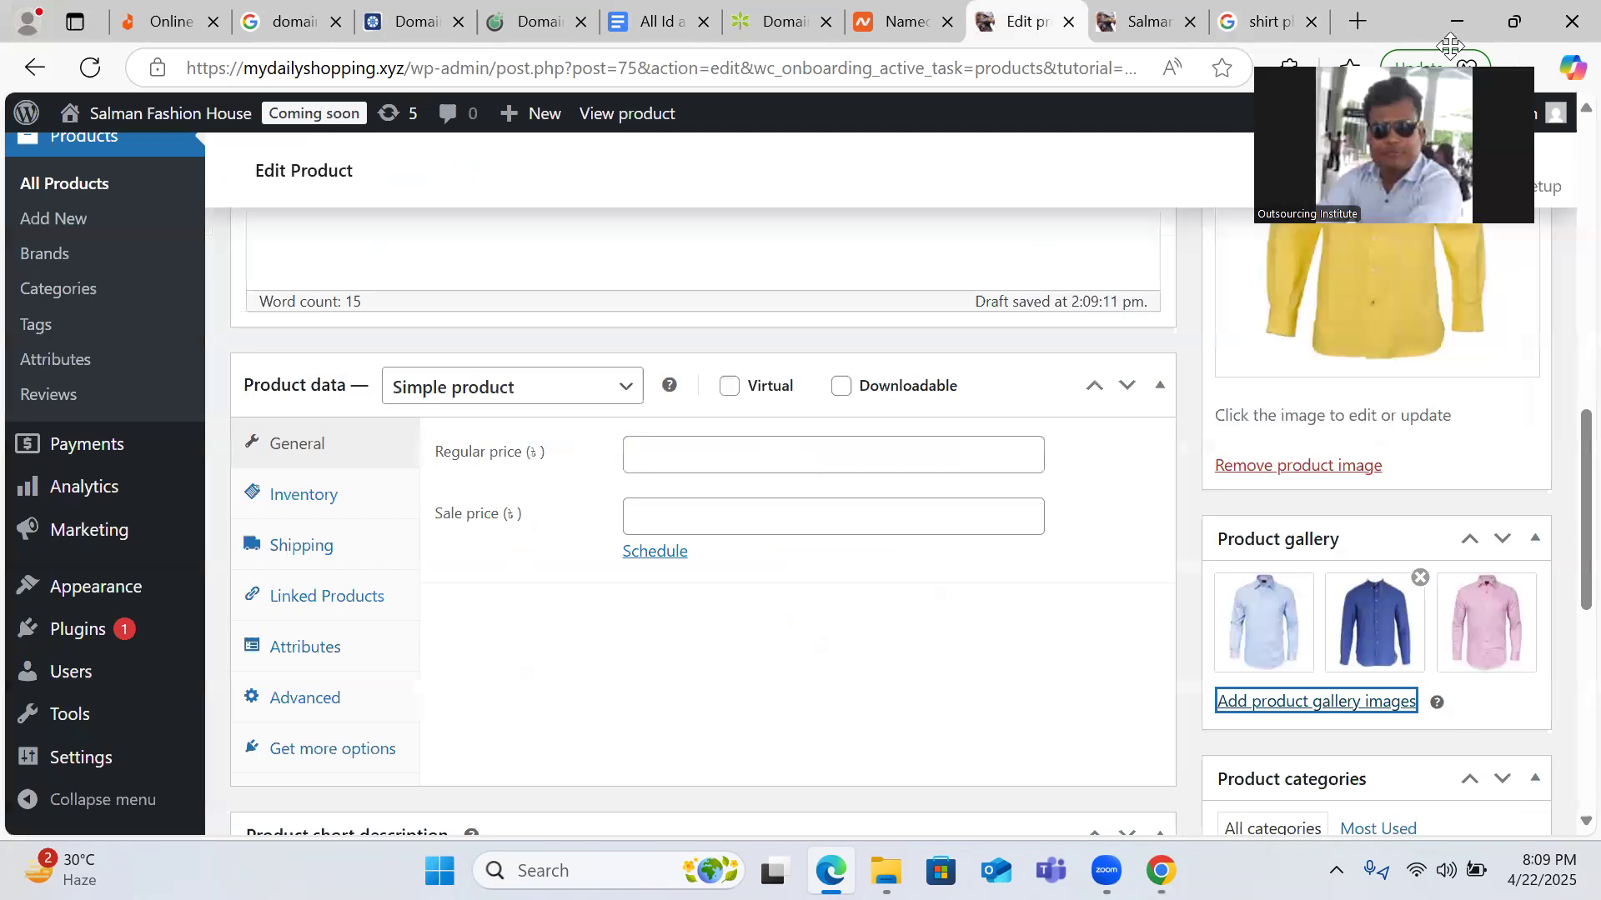
scroll(1421, 454, "up", 3)
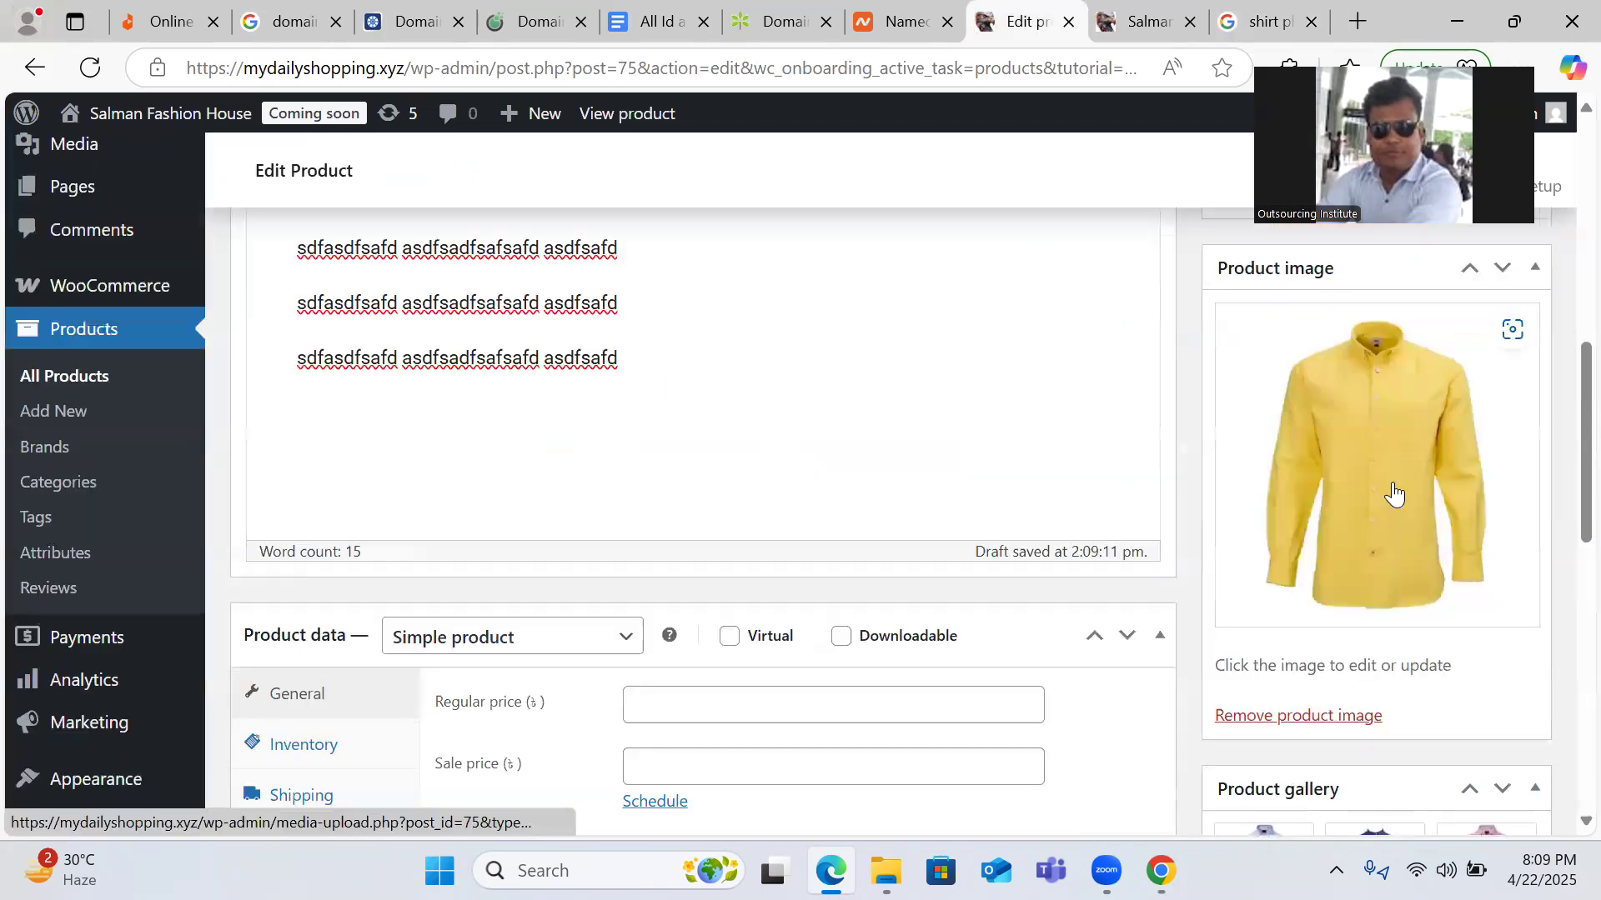
scroll(1391, 457, "down", 3)
scroll(1390, 458, "up", 2)
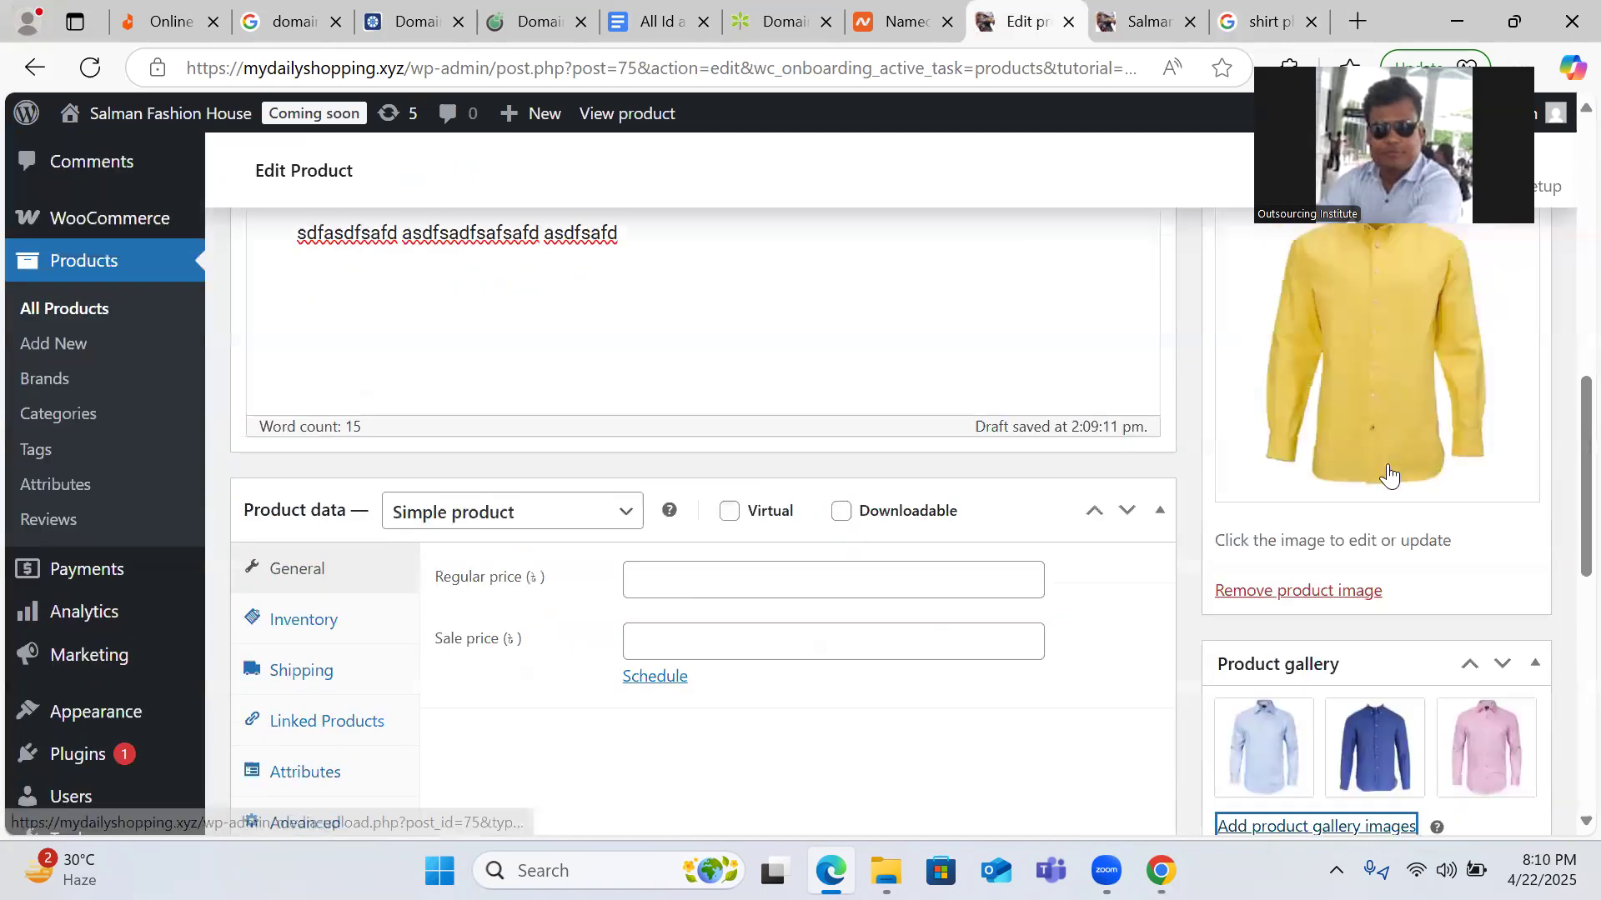
scroll(1390, 458, "down", 3)
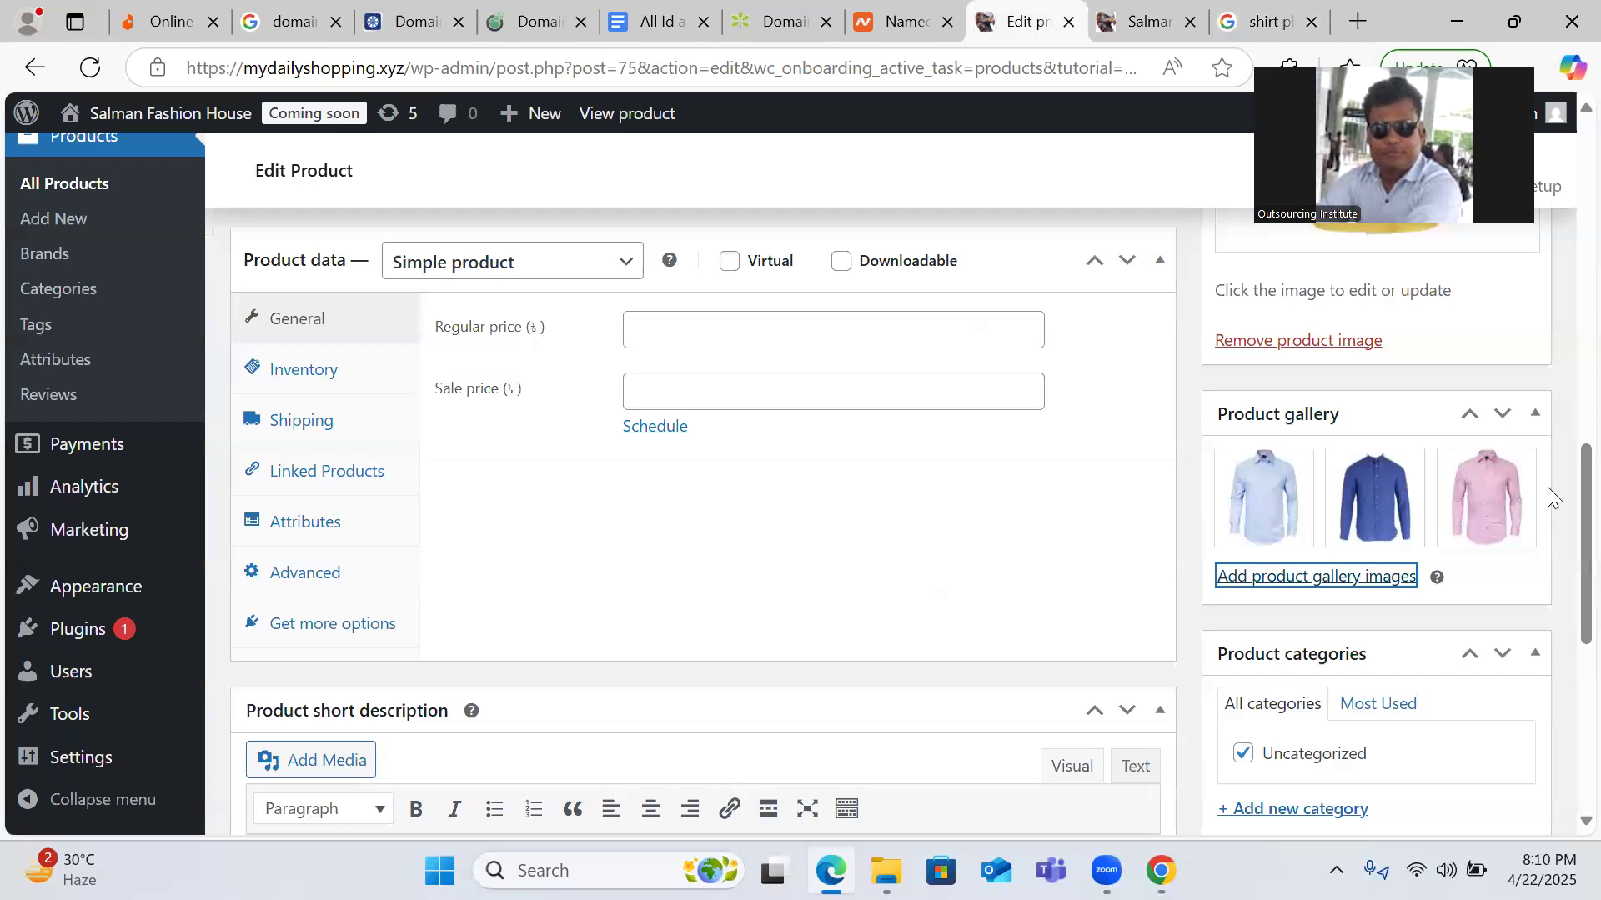
scroll(1376, 500, "up", 5)
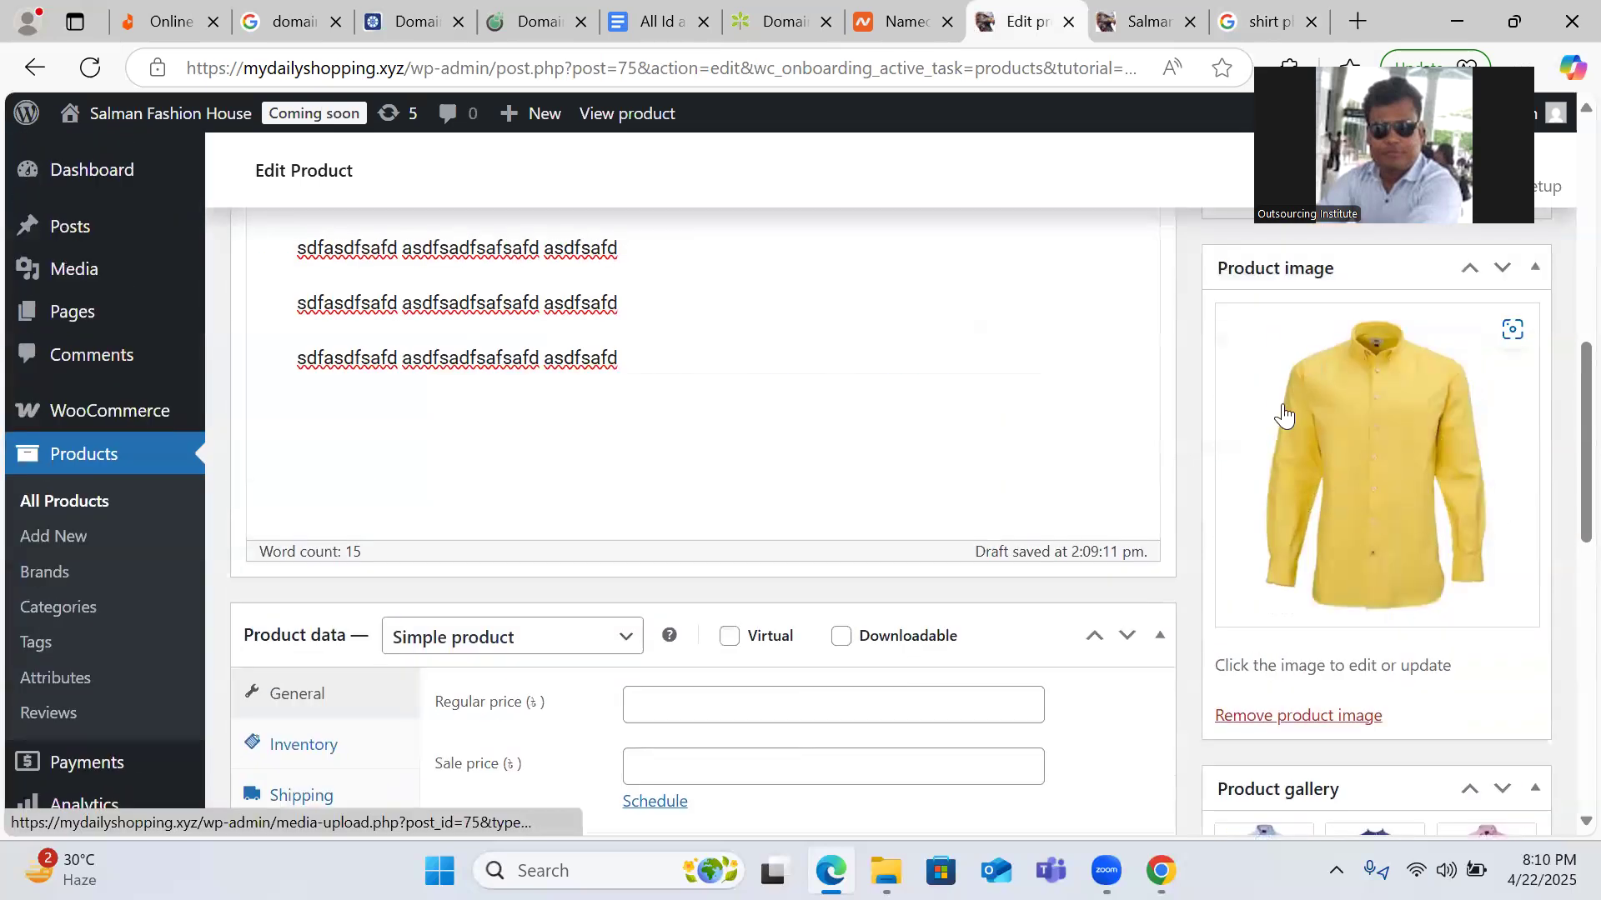
scroll(1367, 430, "down", 3)
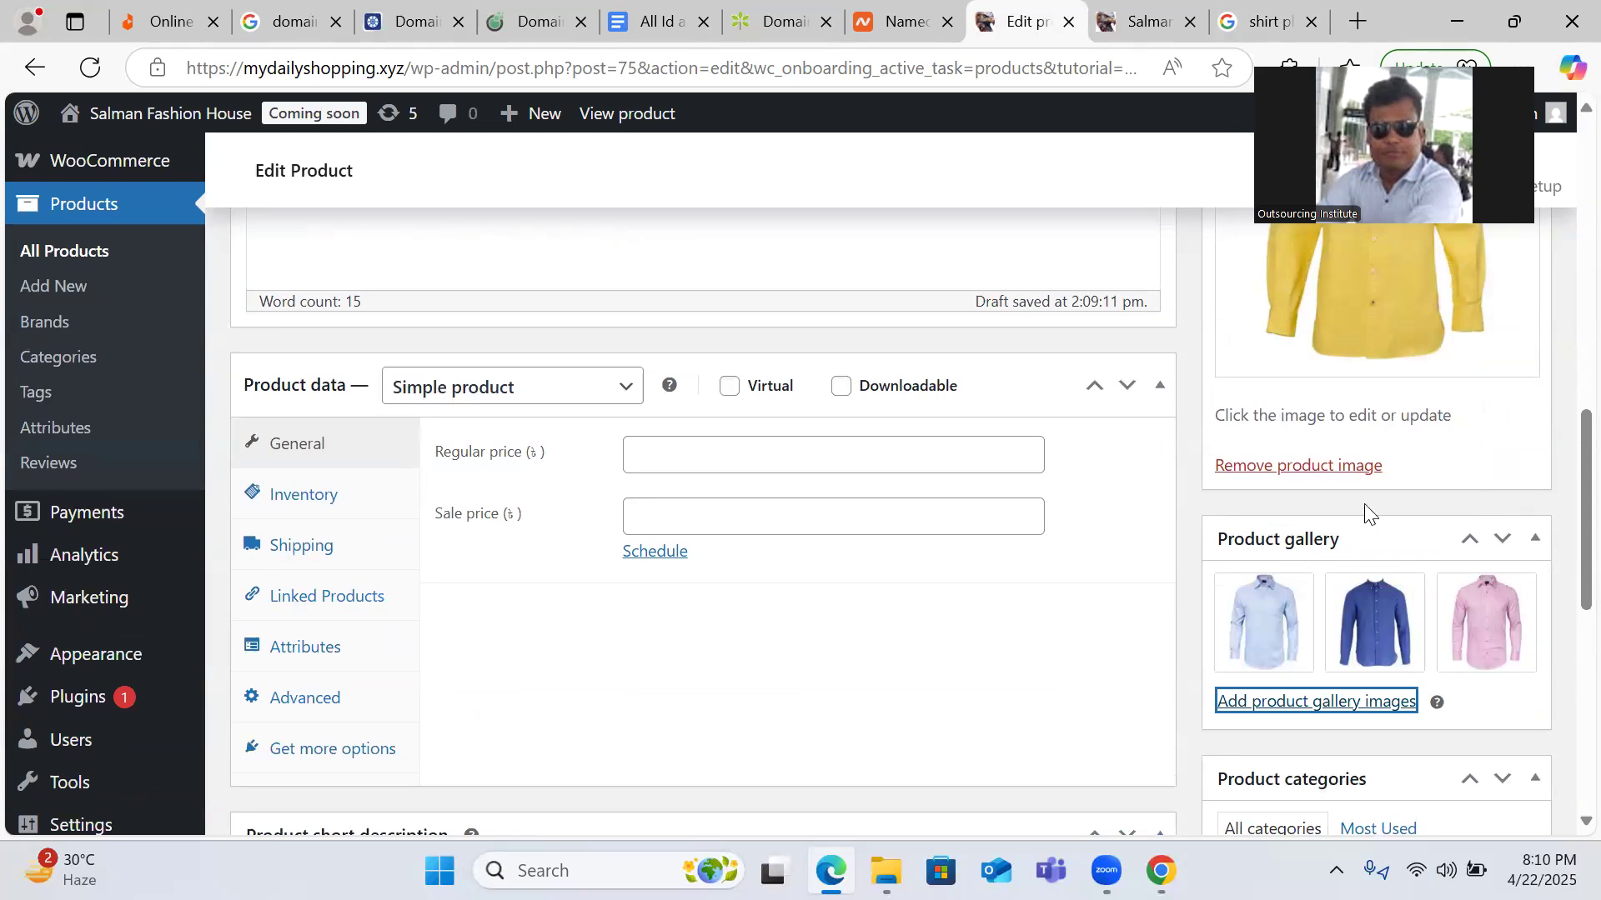
scroll(1329, 388, "up", 2)
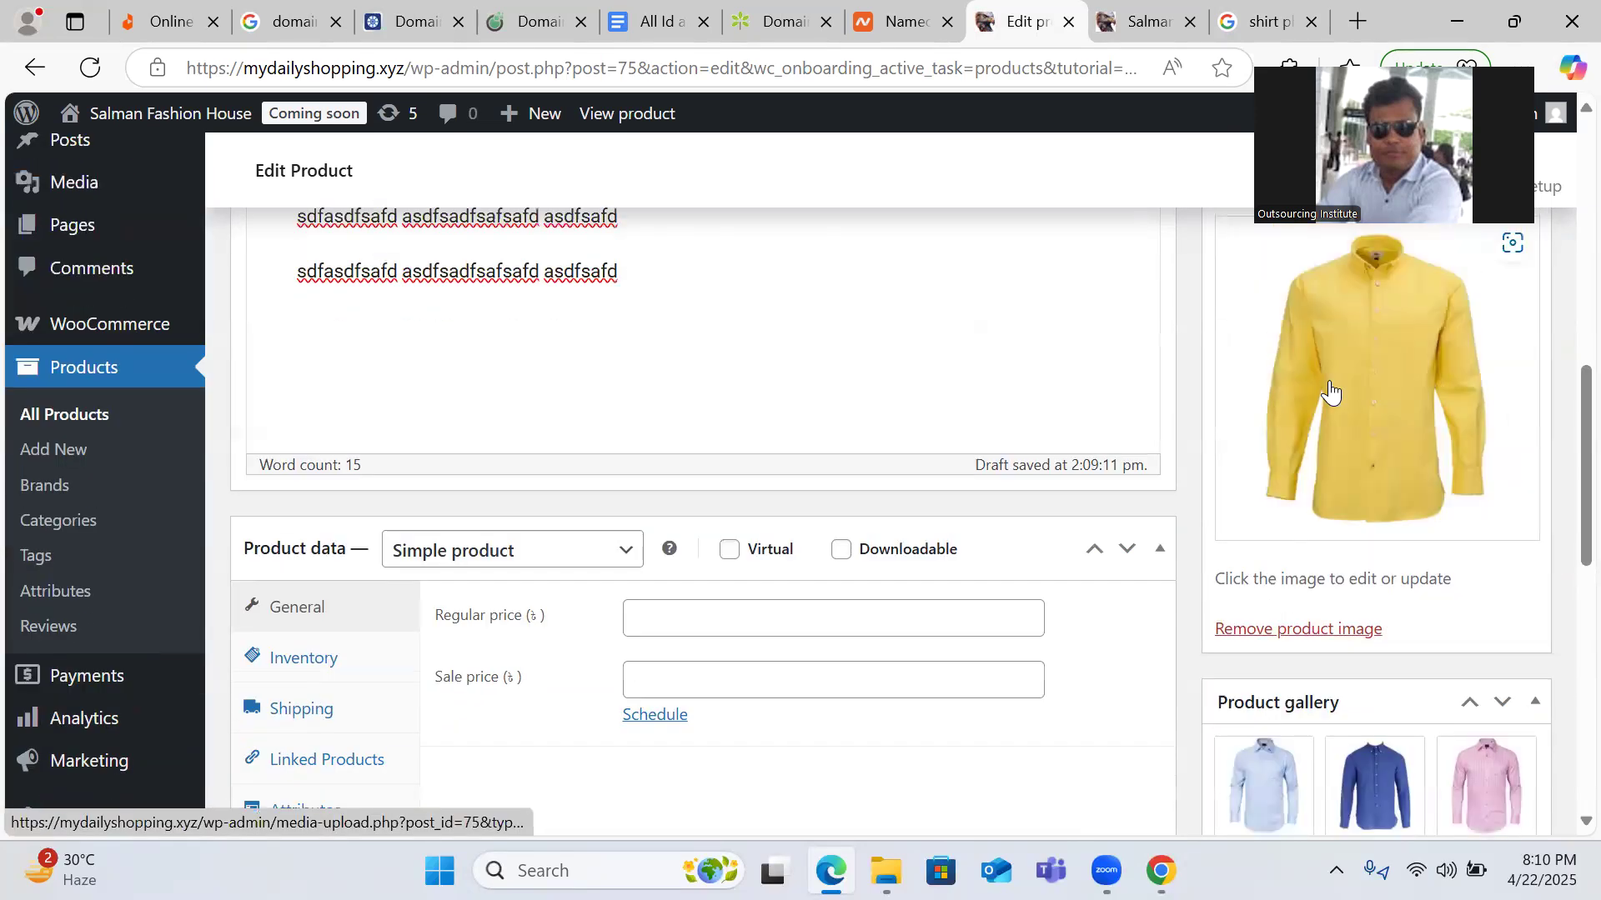
scroll(1329, 387, "down", 3)
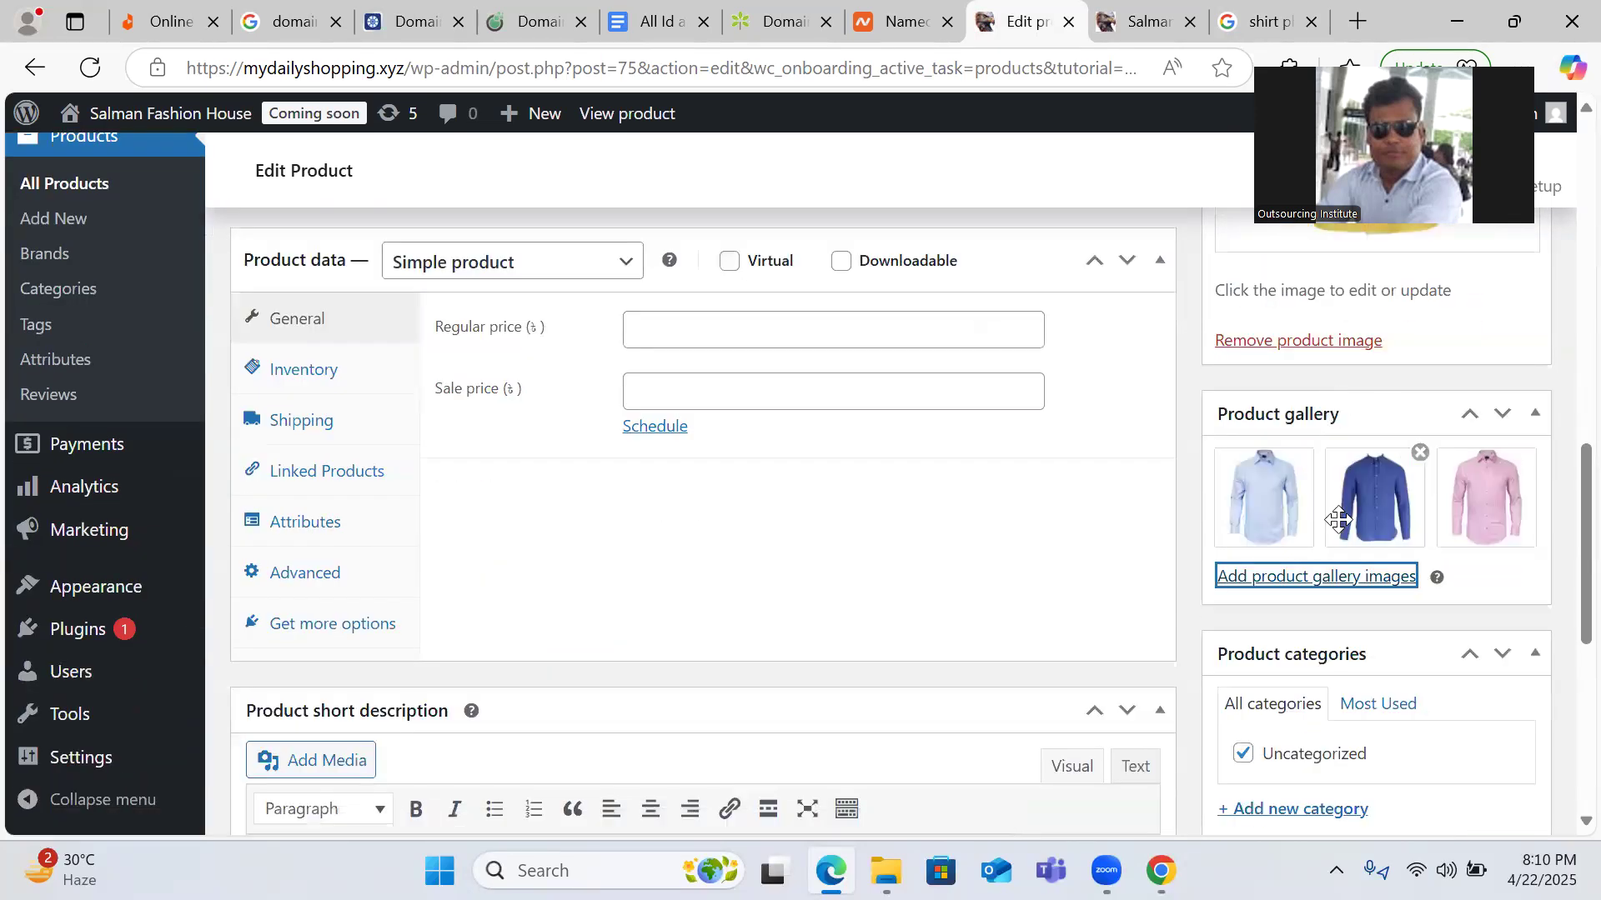
scroll(1049, 555, "up", 3)
scroll(1046, 551, "up", 2)
scroll(1043, 553, "down", 3)
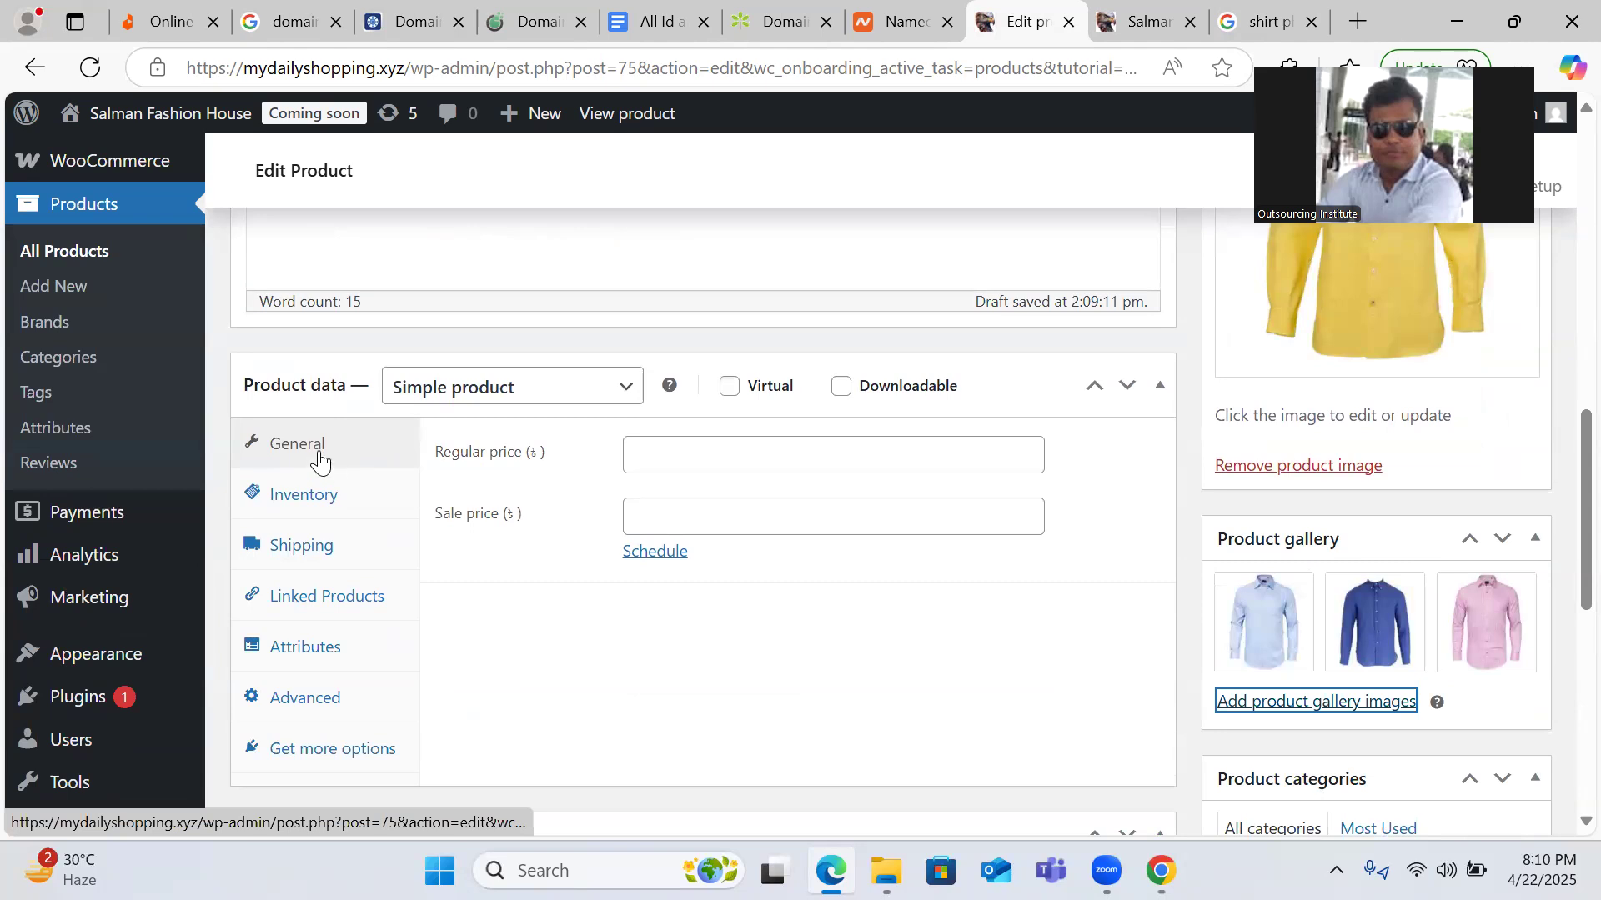
scroll(319, 458, "up", 3)
scroll(414, 464, "down", 2)
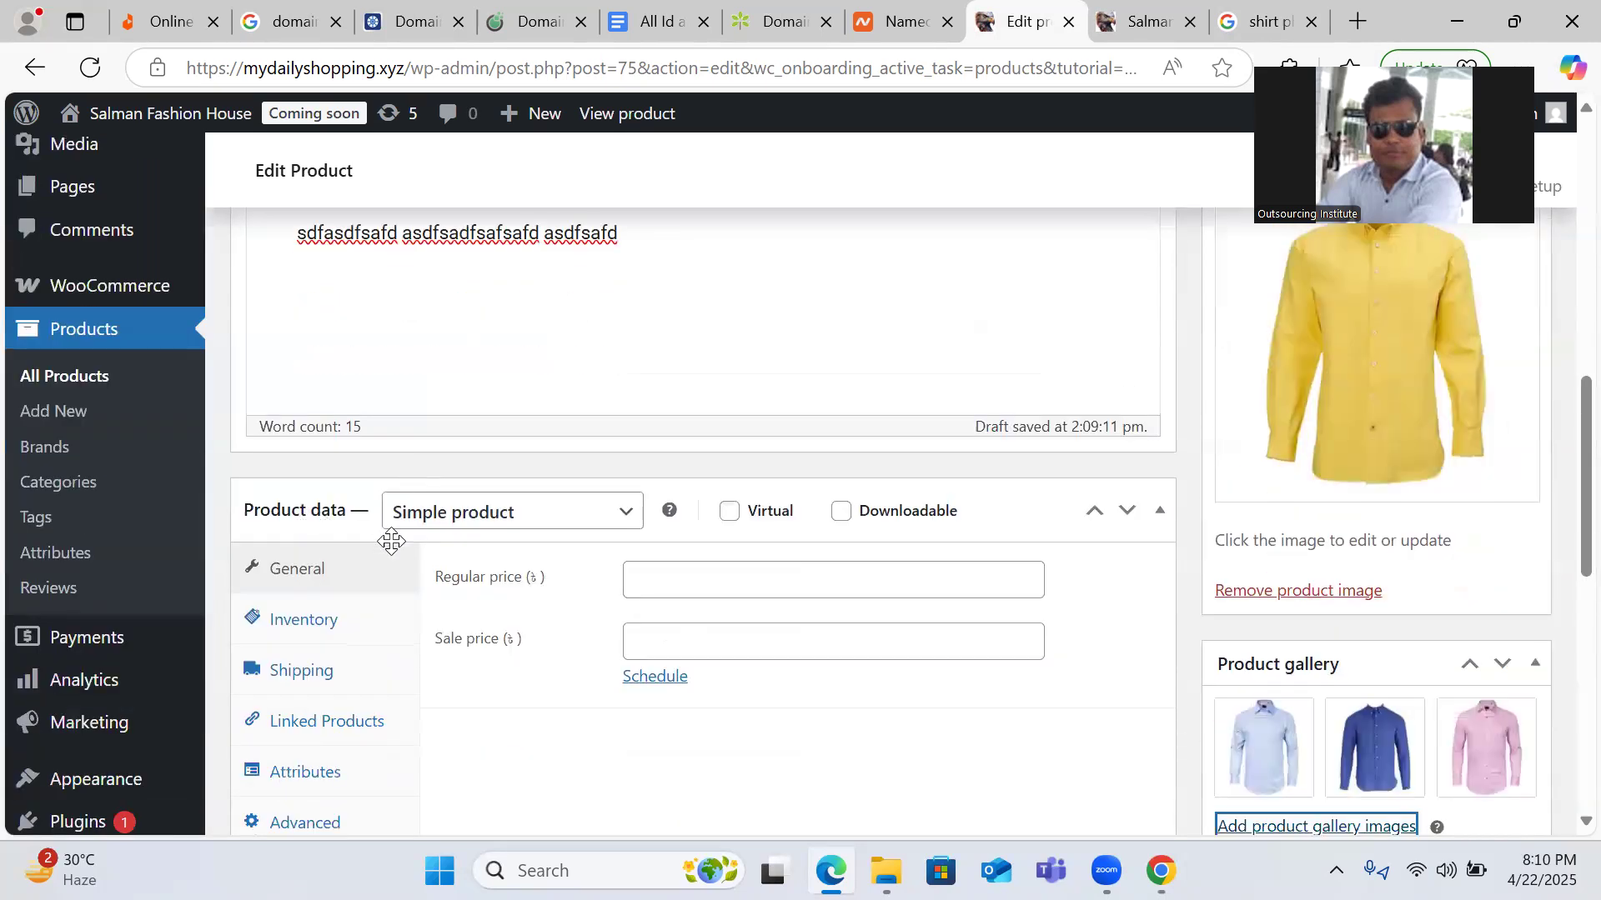
Give Exclusive Cotton Shirt a regular price of 2000 and a sale price of 1500
left_click(782, 577)
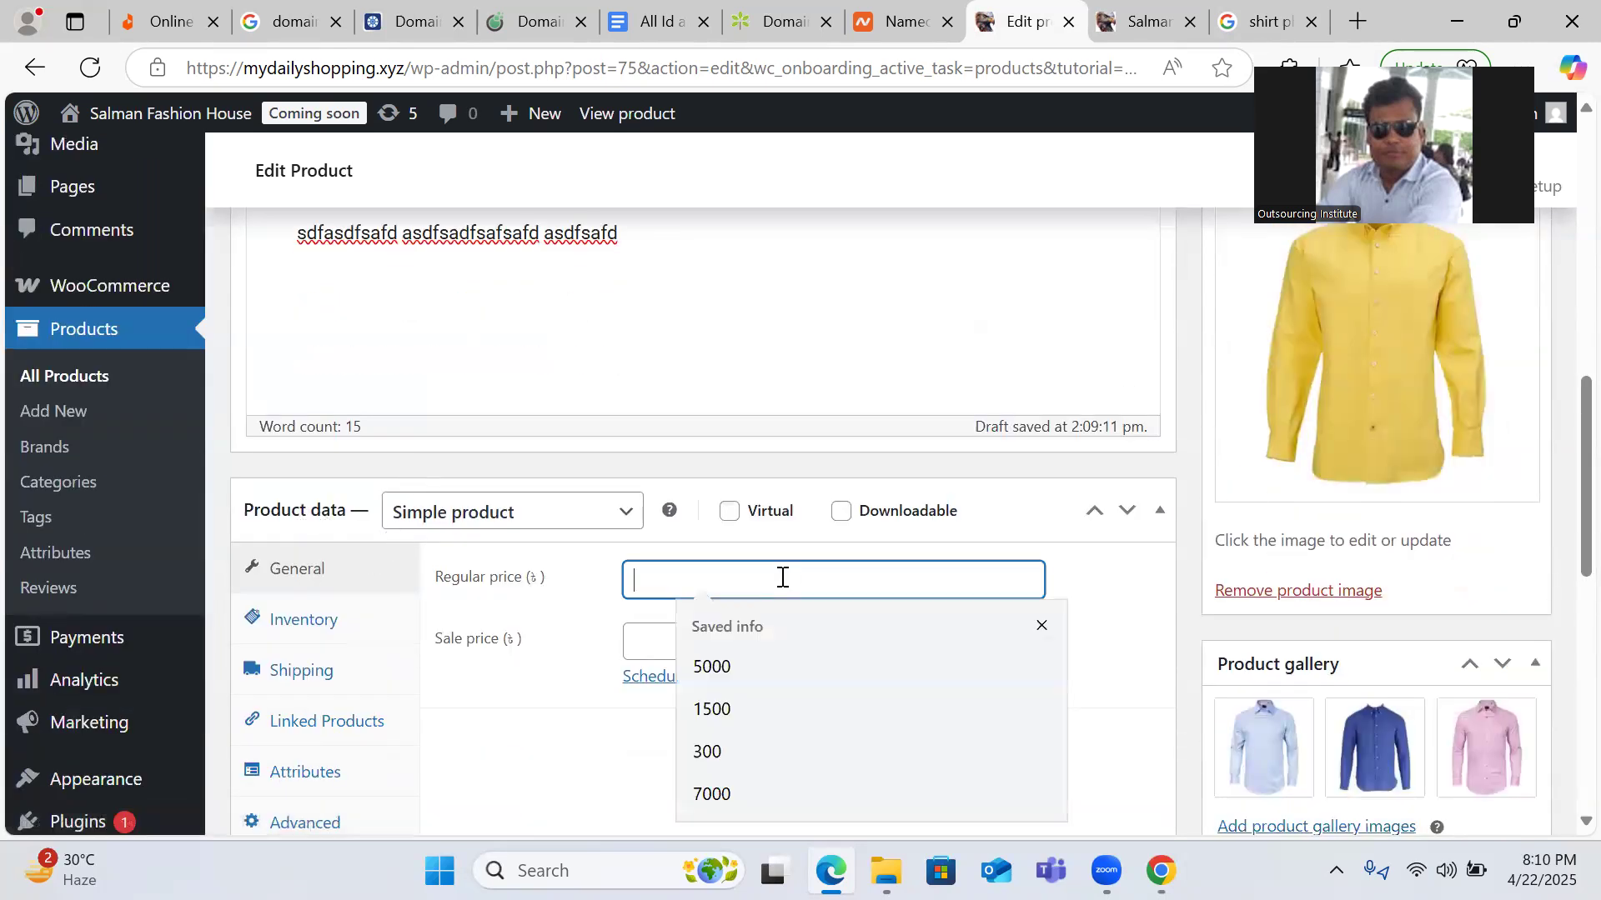
type("2000")
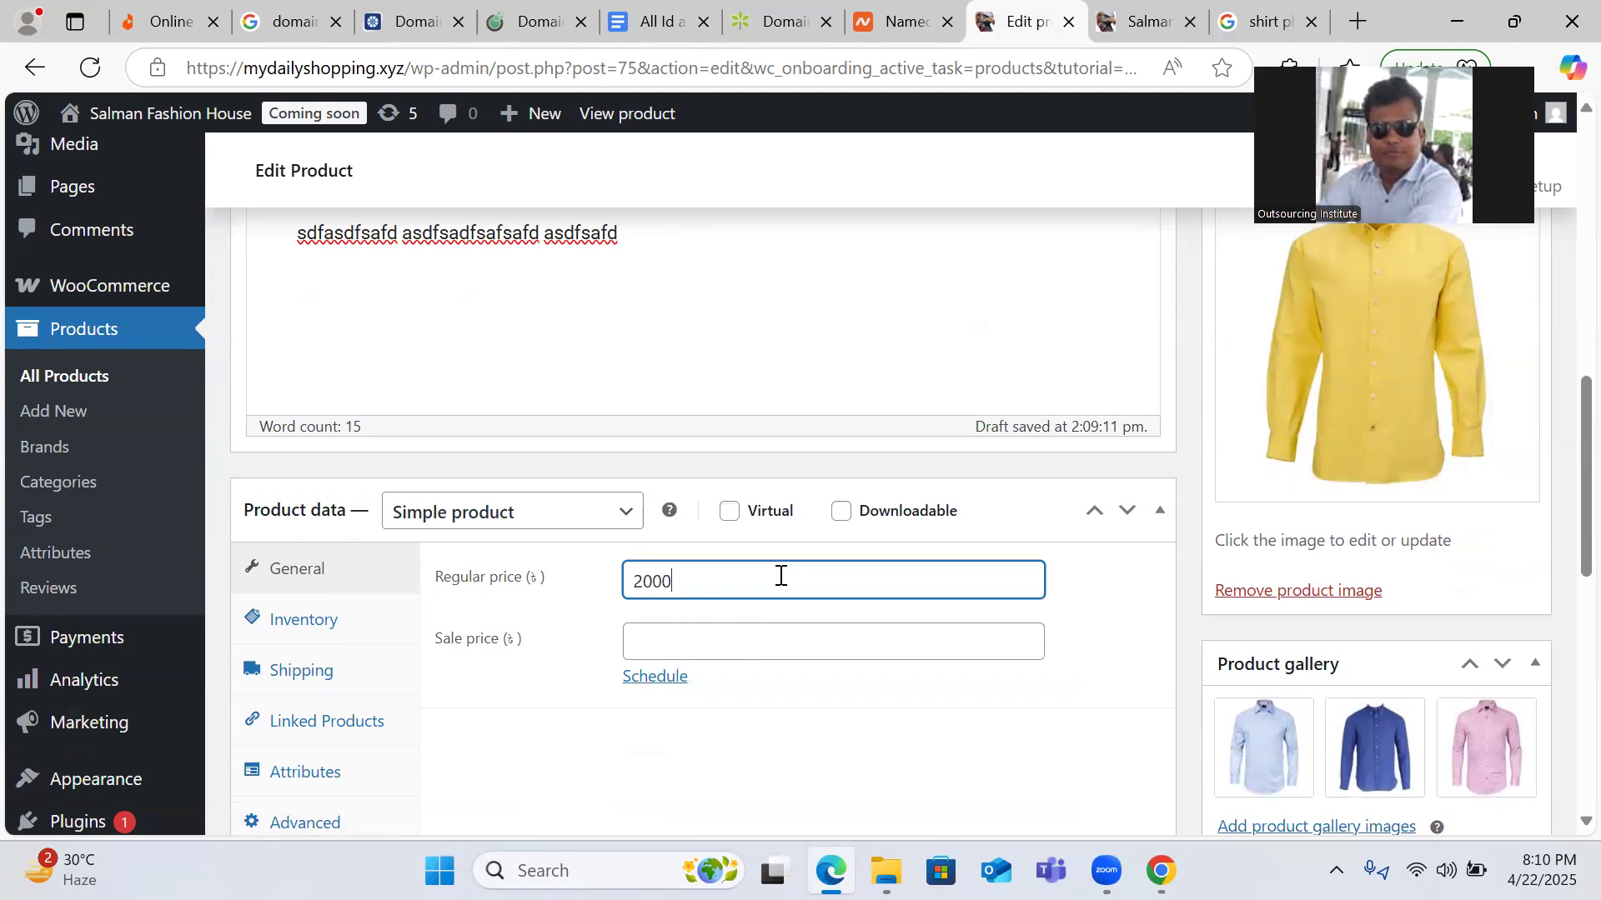
left_click(785, 643)
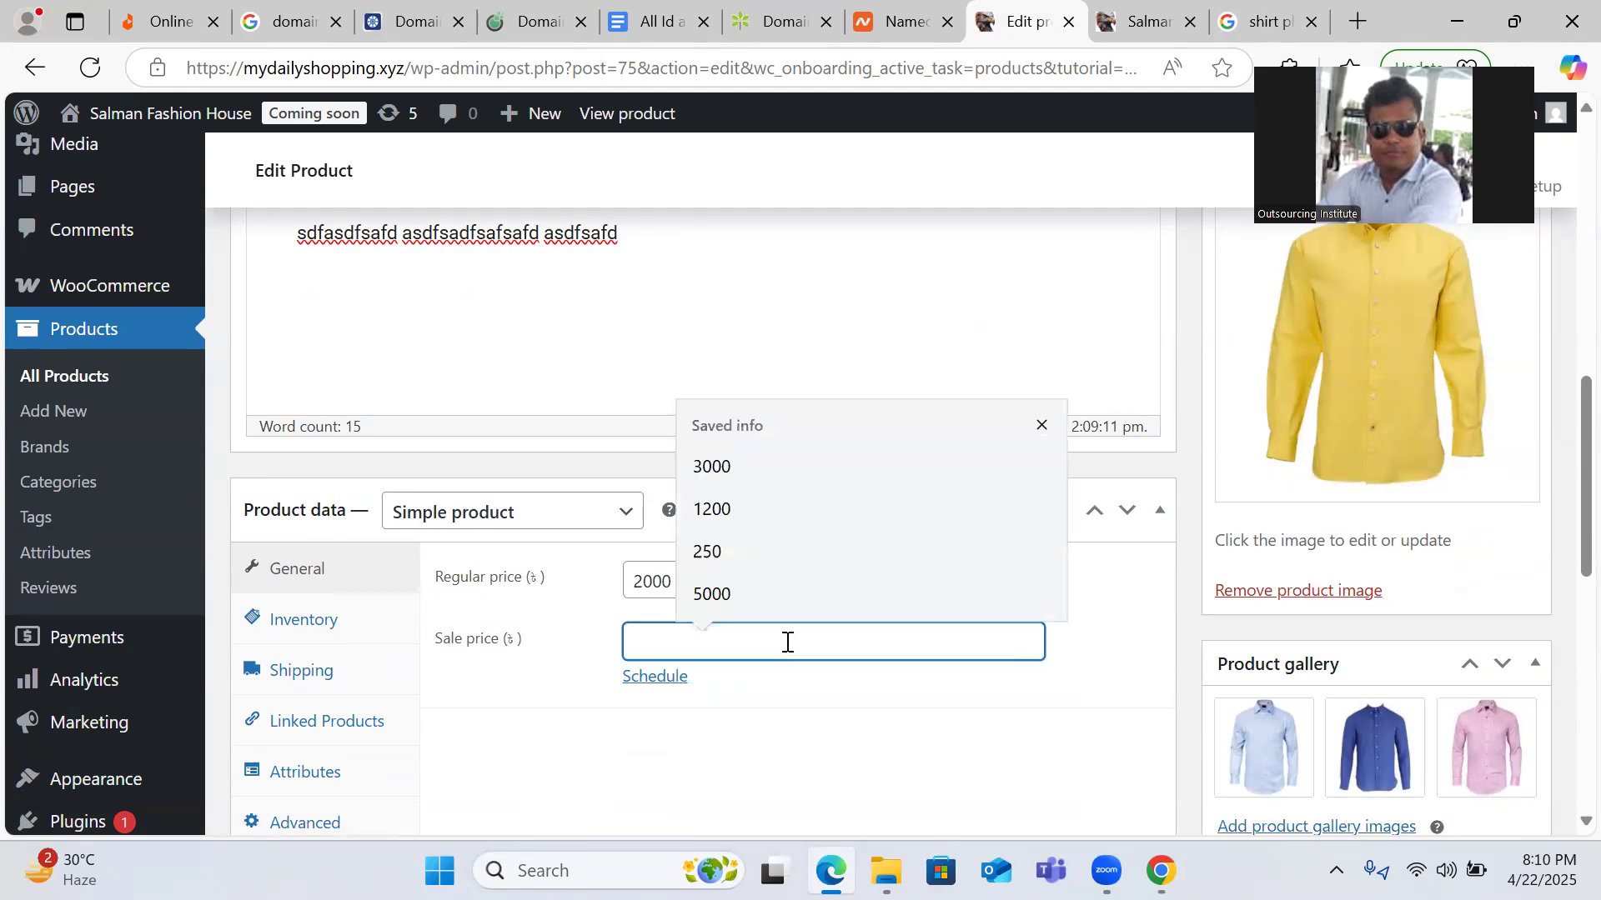
type("1500")
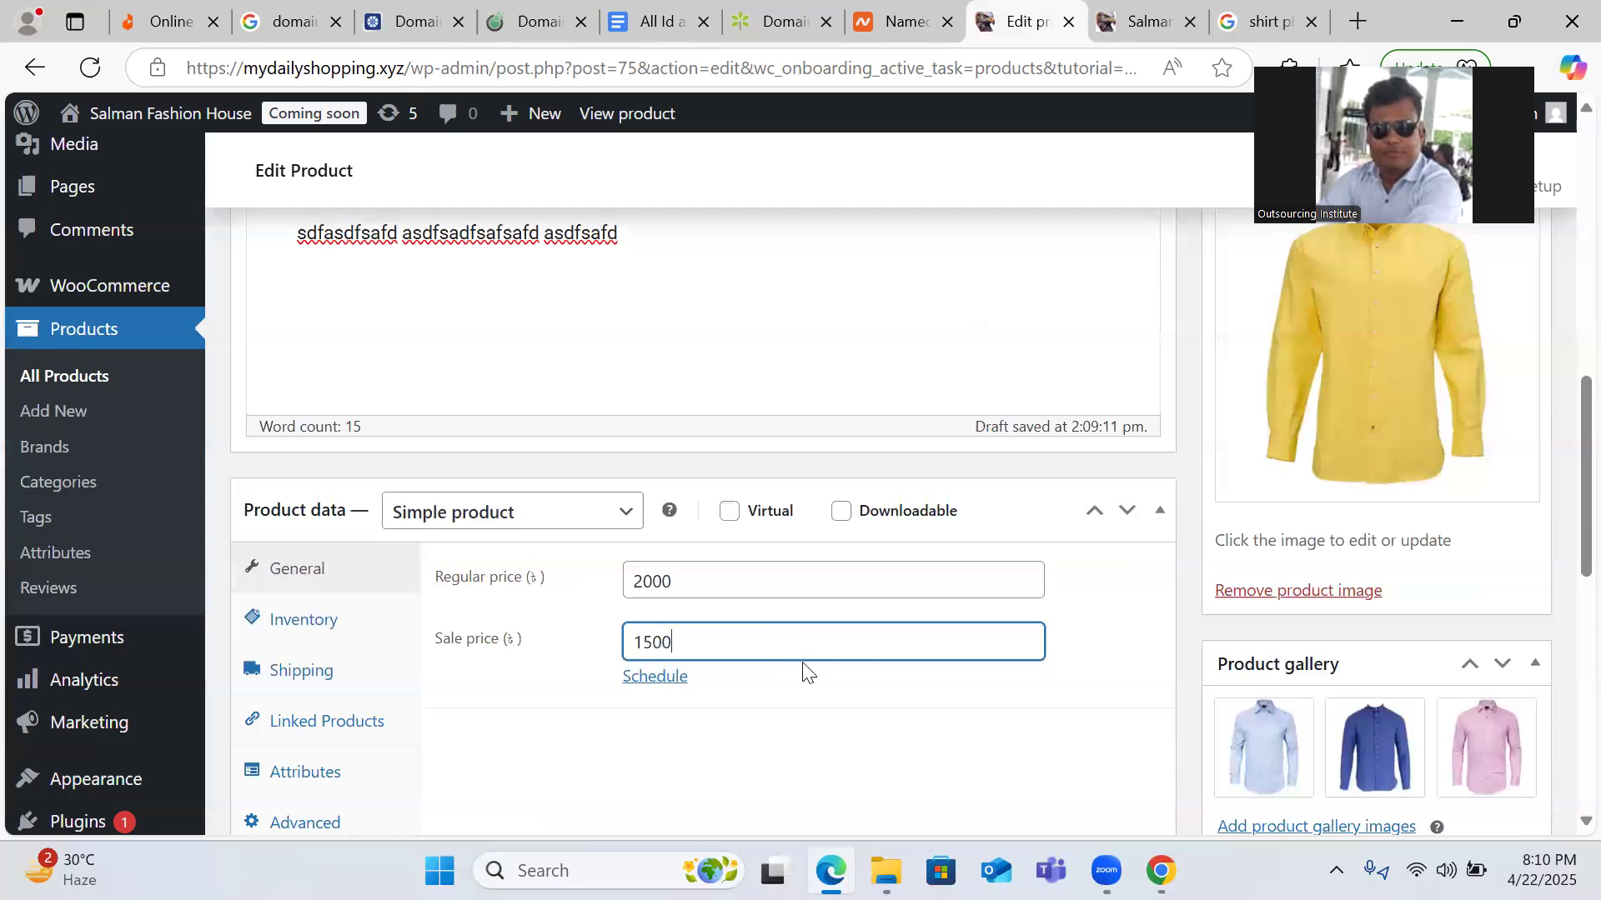
left_click(540, 689)
scroll(659, 386, "down", 3)
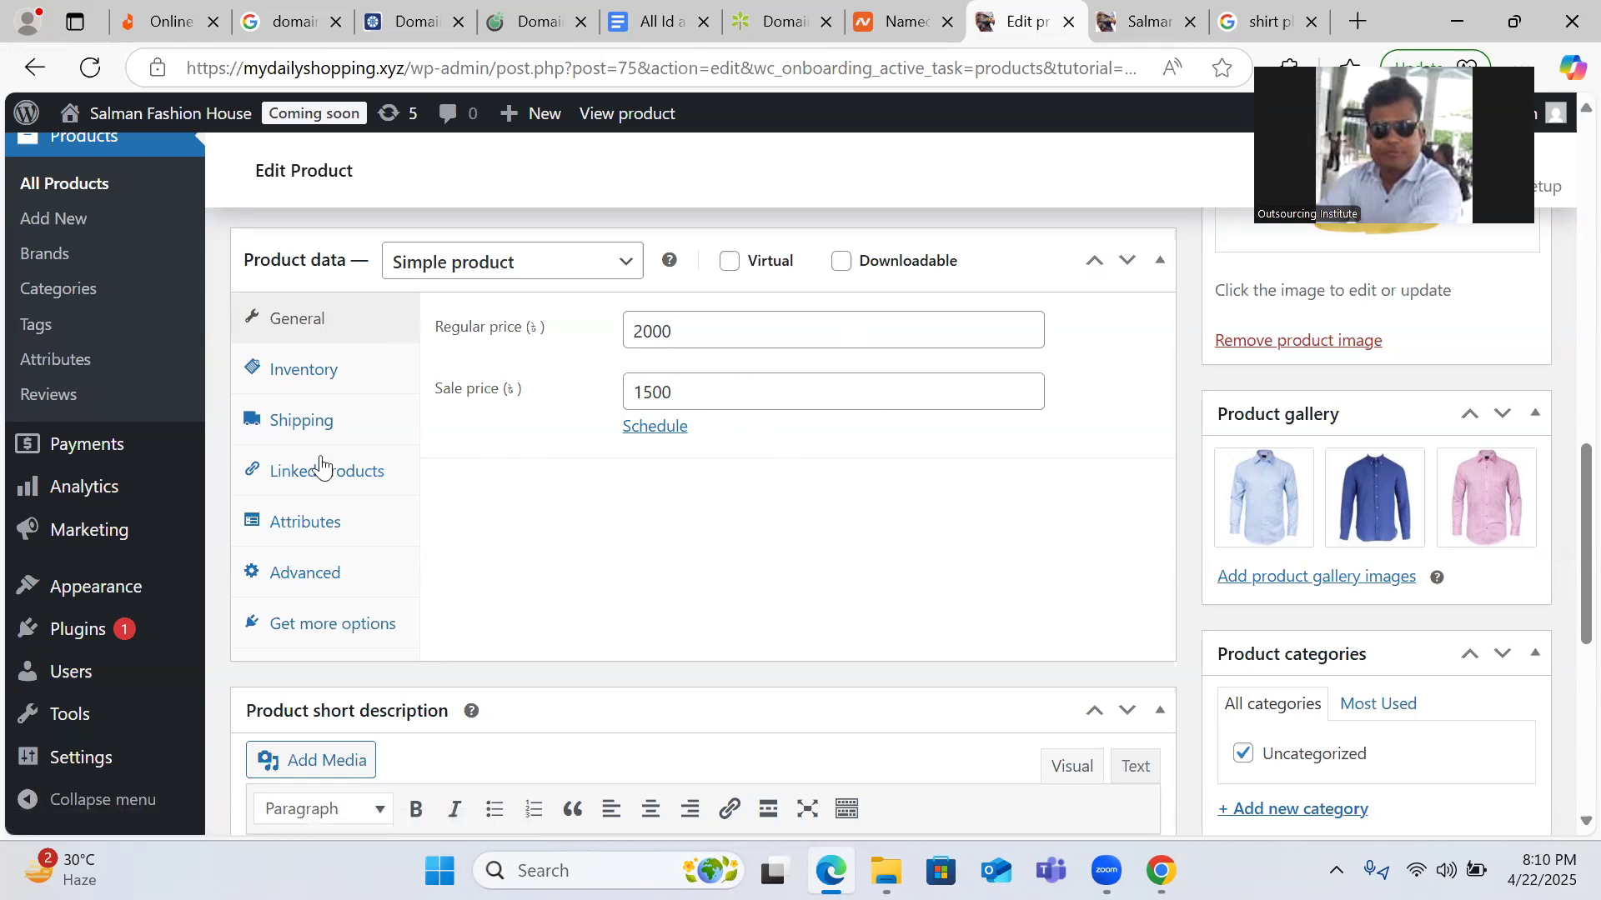
Enter SKU 432342 in the Inventory settings, keeping the product in stock
left_click(299, 375)
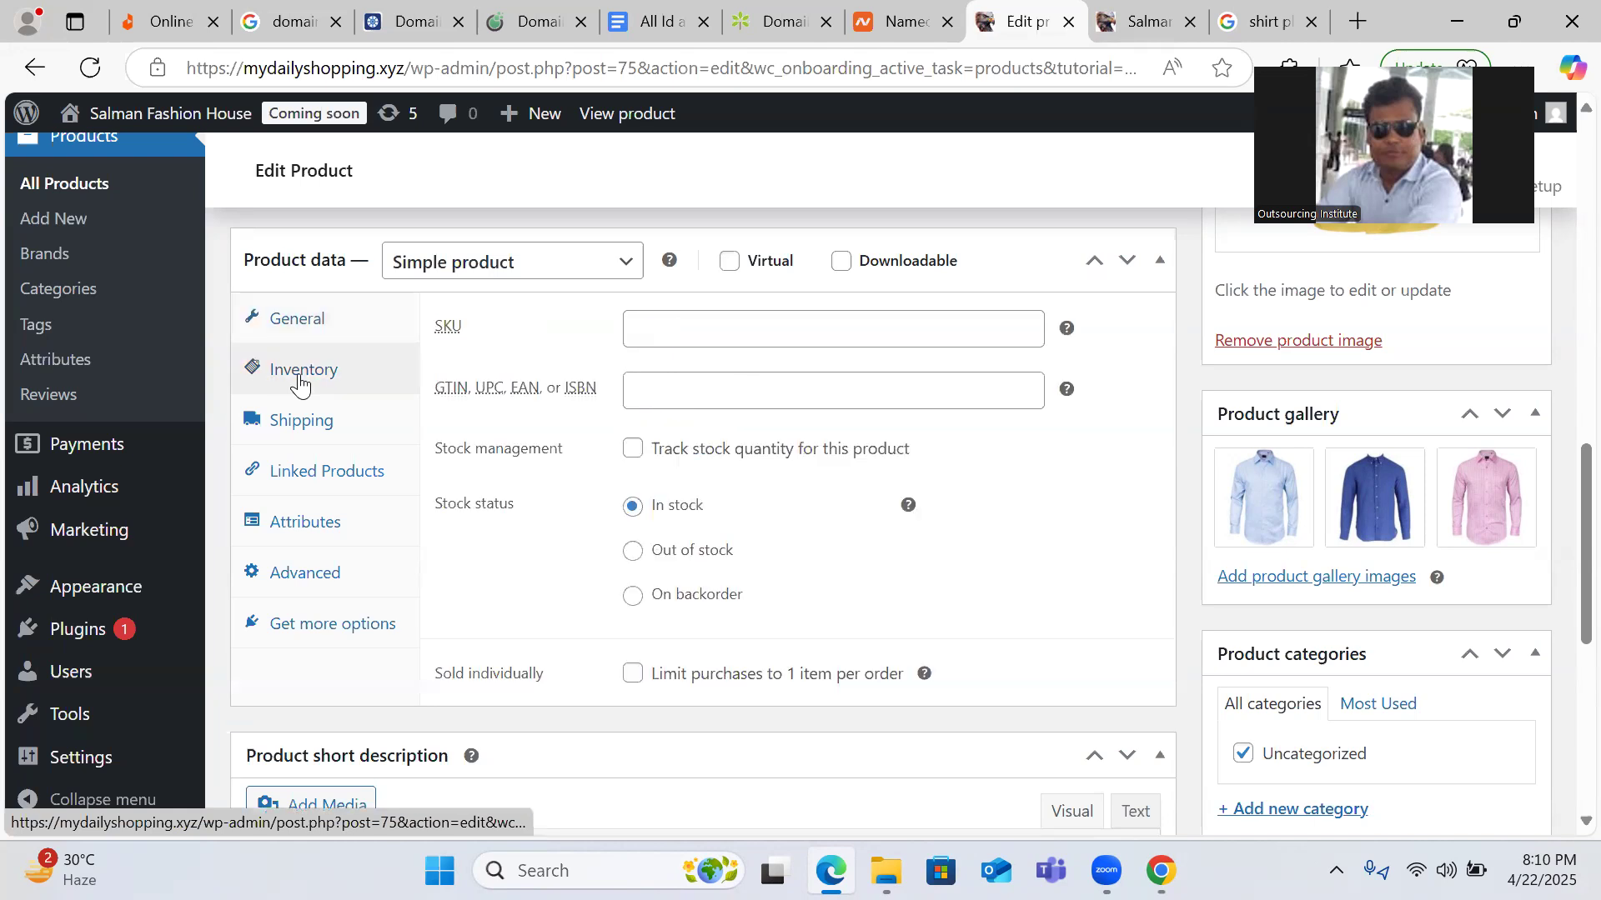
left_click(955, 327)
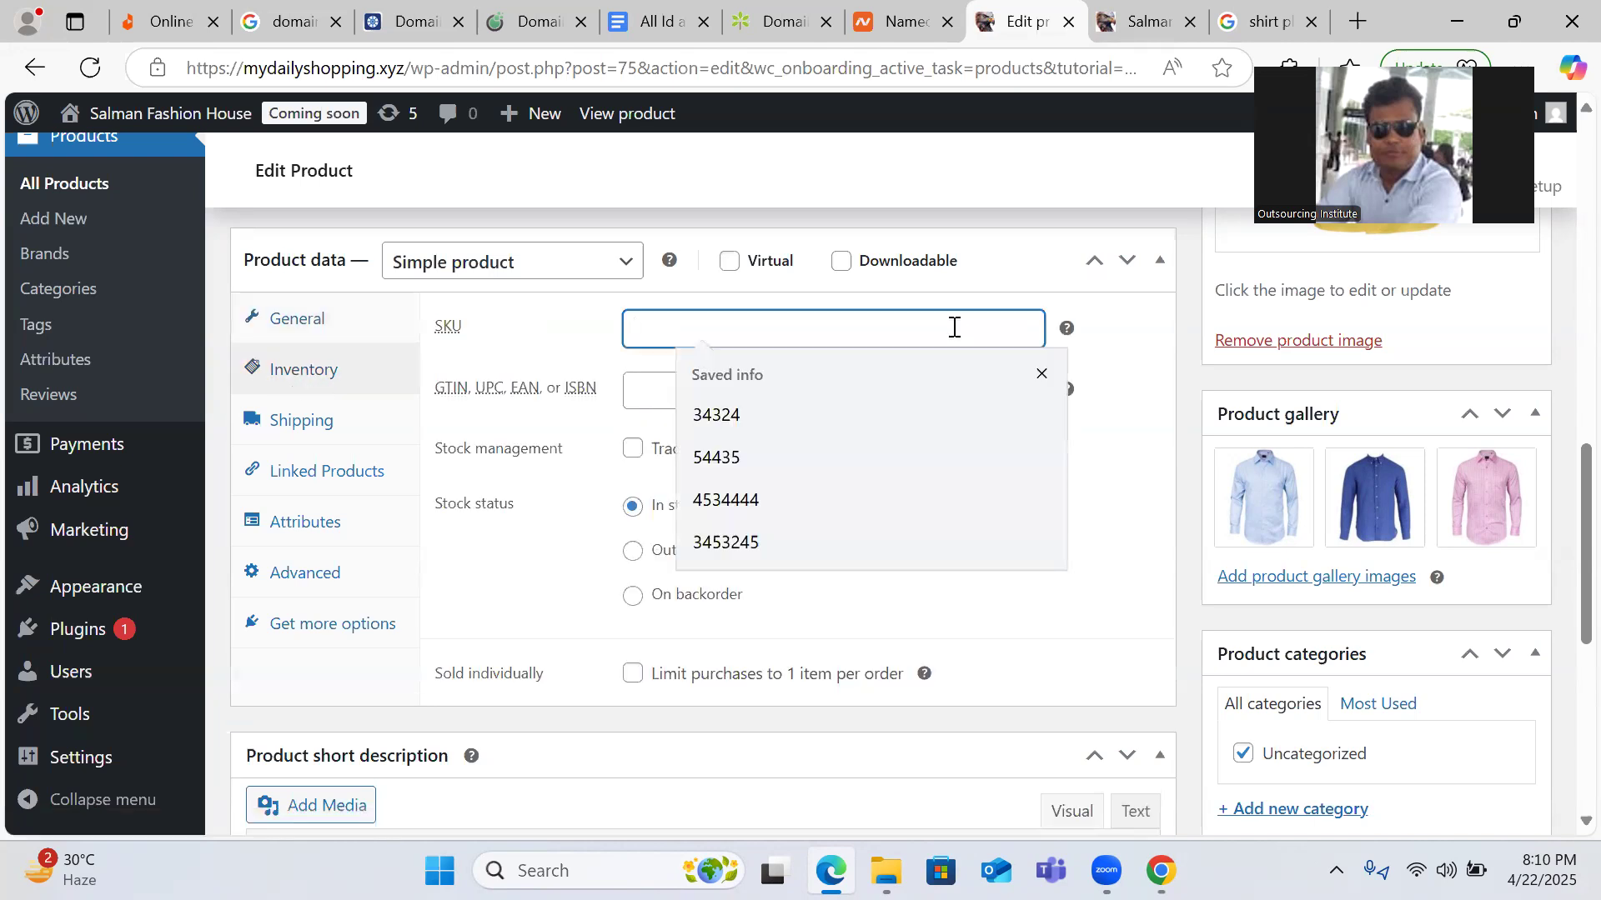
type("432342")
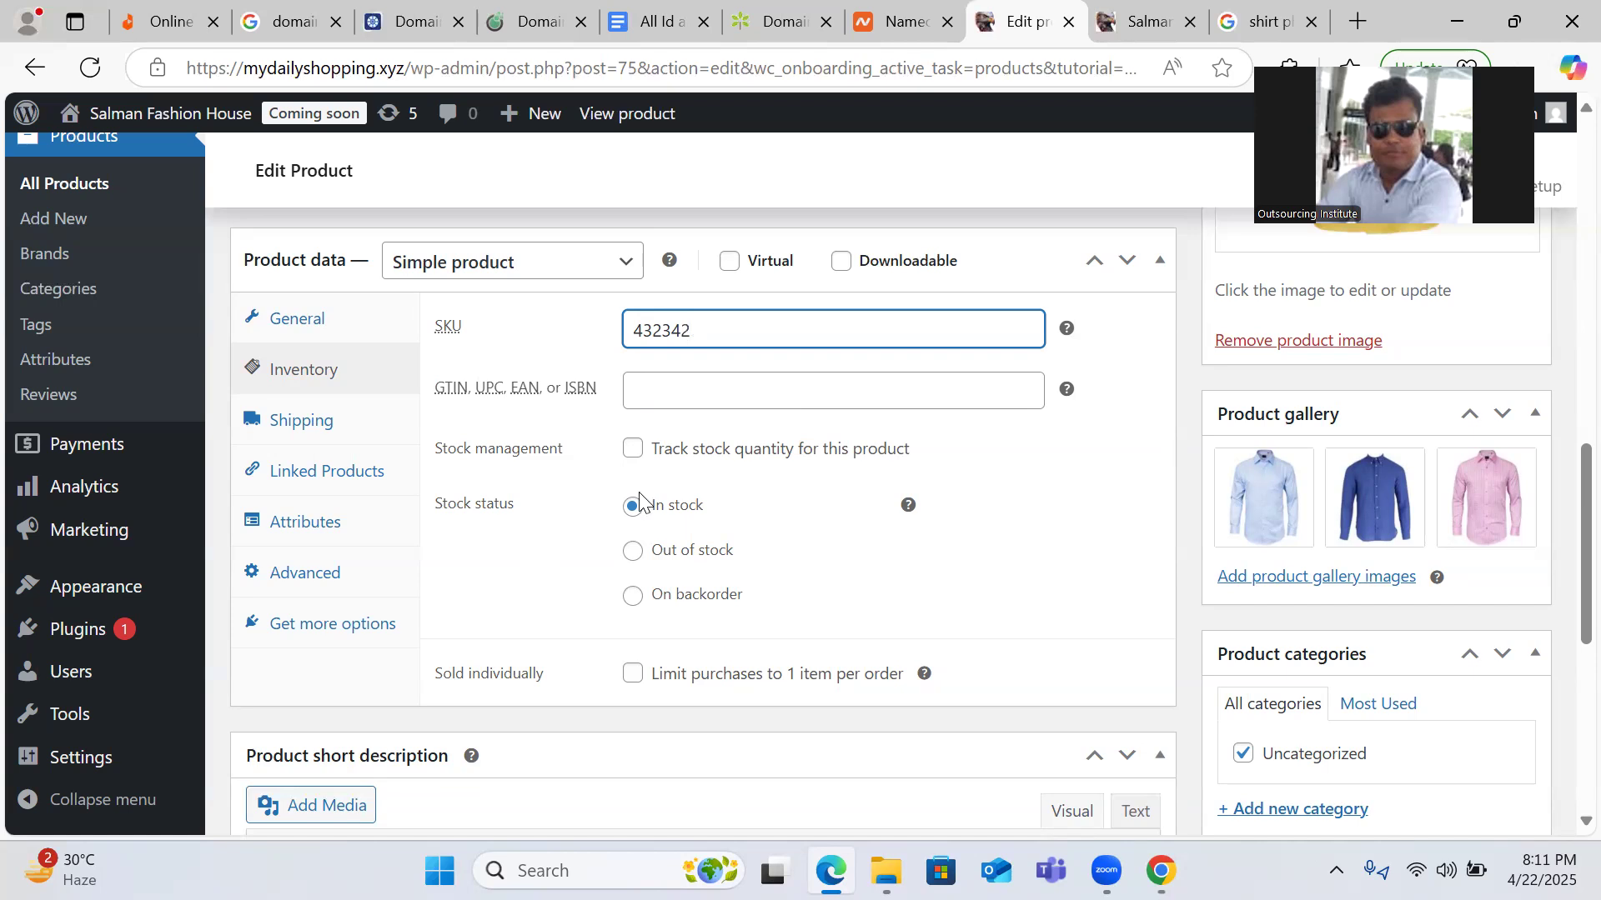
left_click(662, 506)
Turn on stock quantity tracking with a quantity of 100
scroll(717, 505, "down", 2)
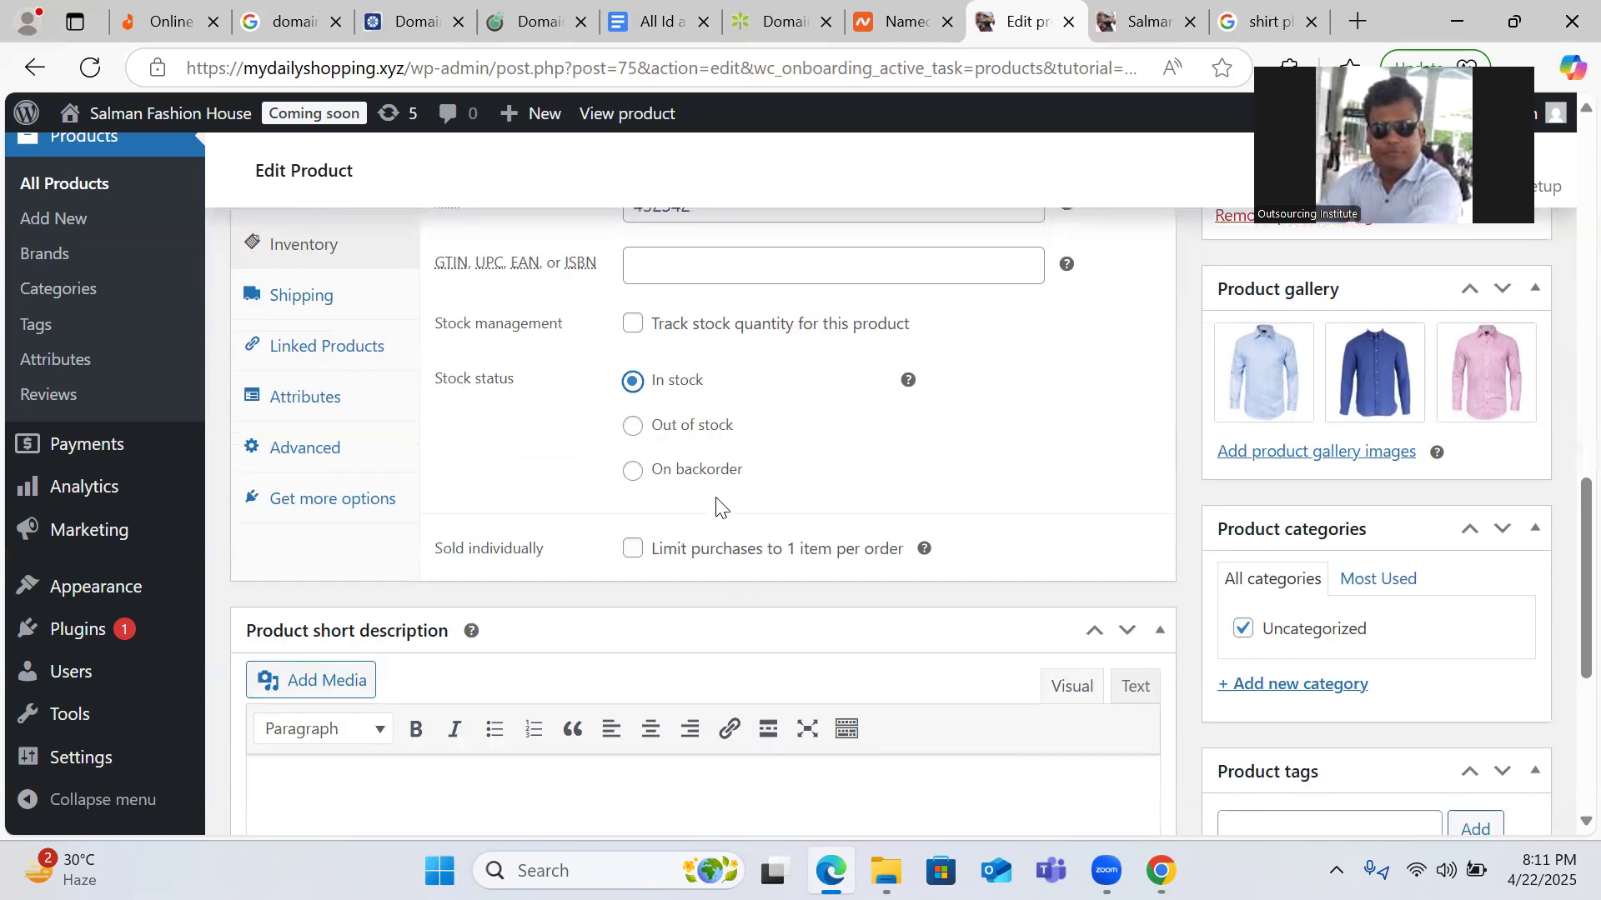
left_click(634, 325)
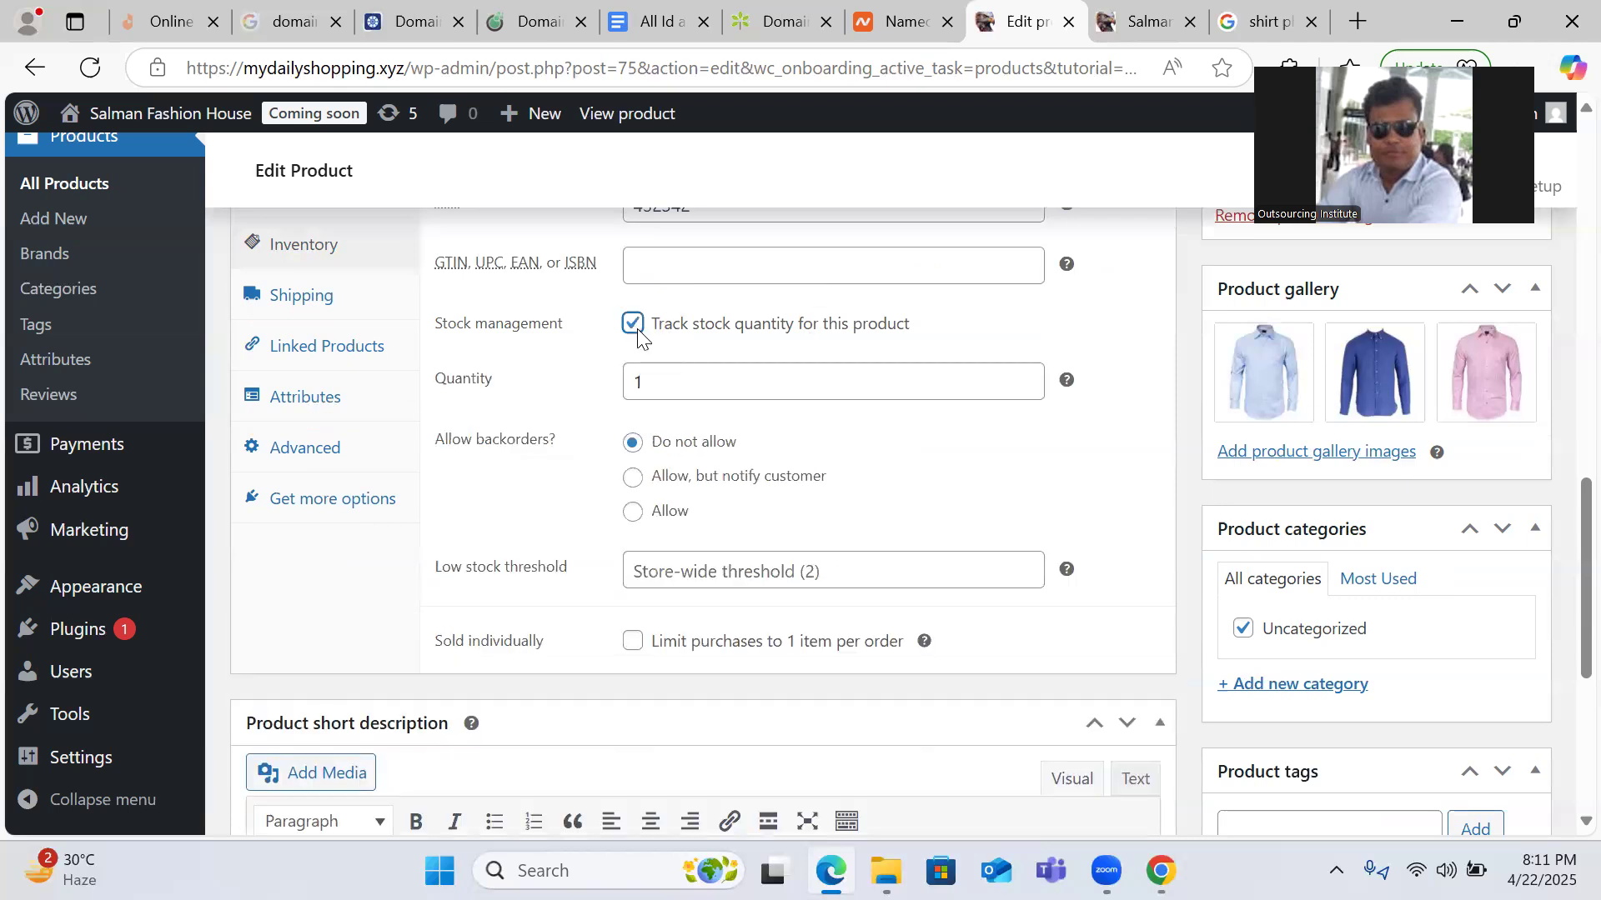
left_click(742, 380)
type("00")
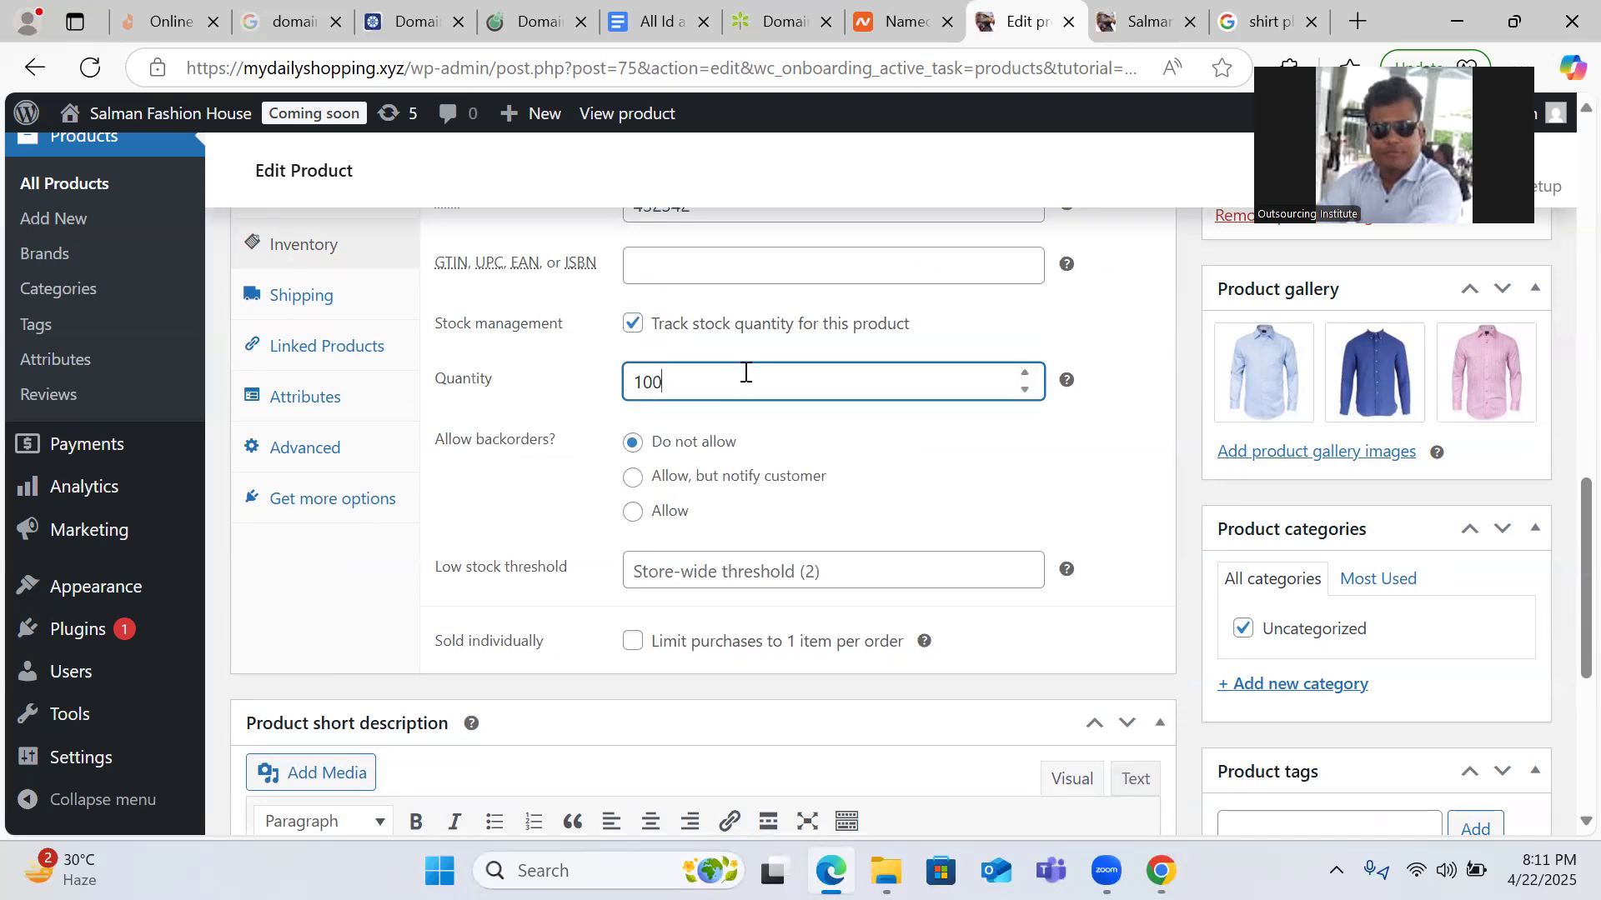
left_click(534, 497)
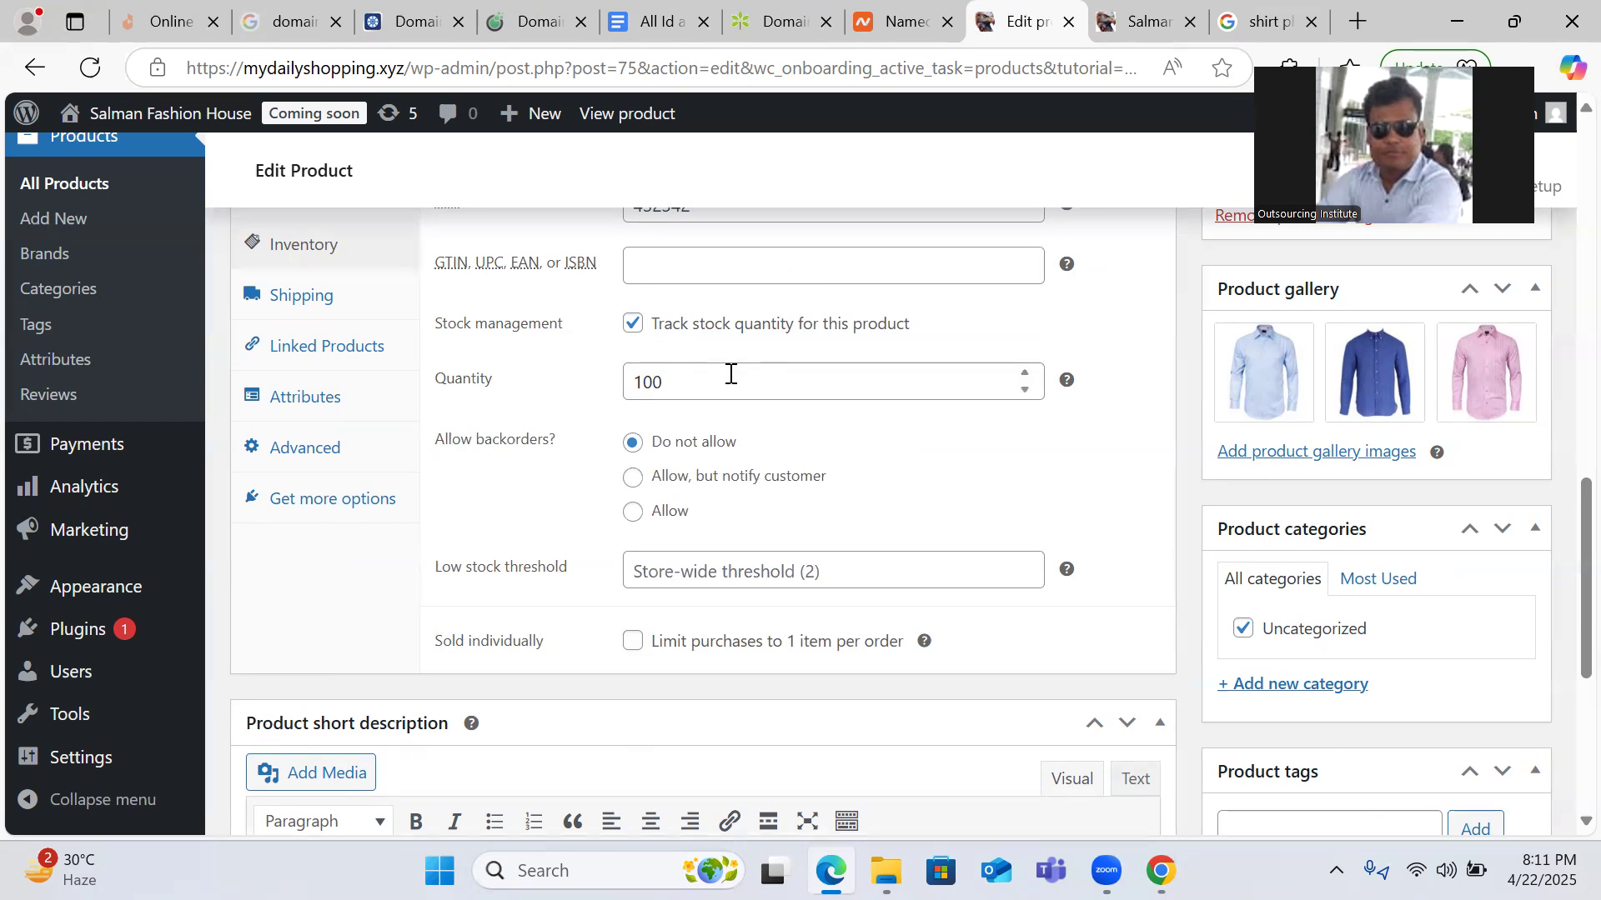
Type random placeholder text into the Product short description editor
scroll(788, 495, "down", 1)
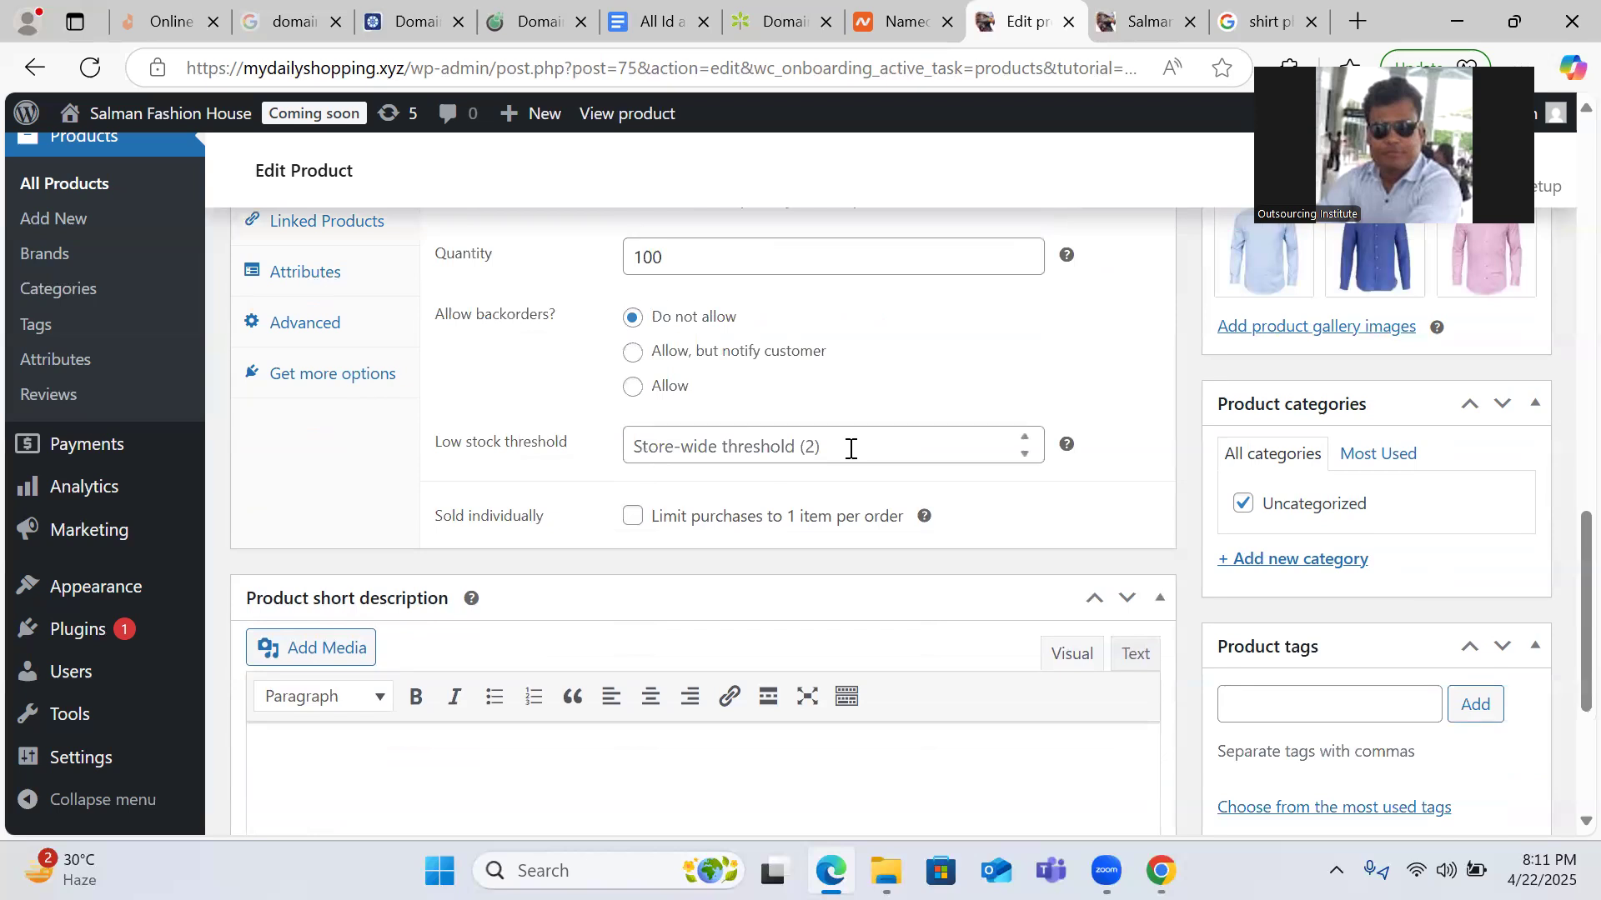
scroll(848, 538, "down", 3)
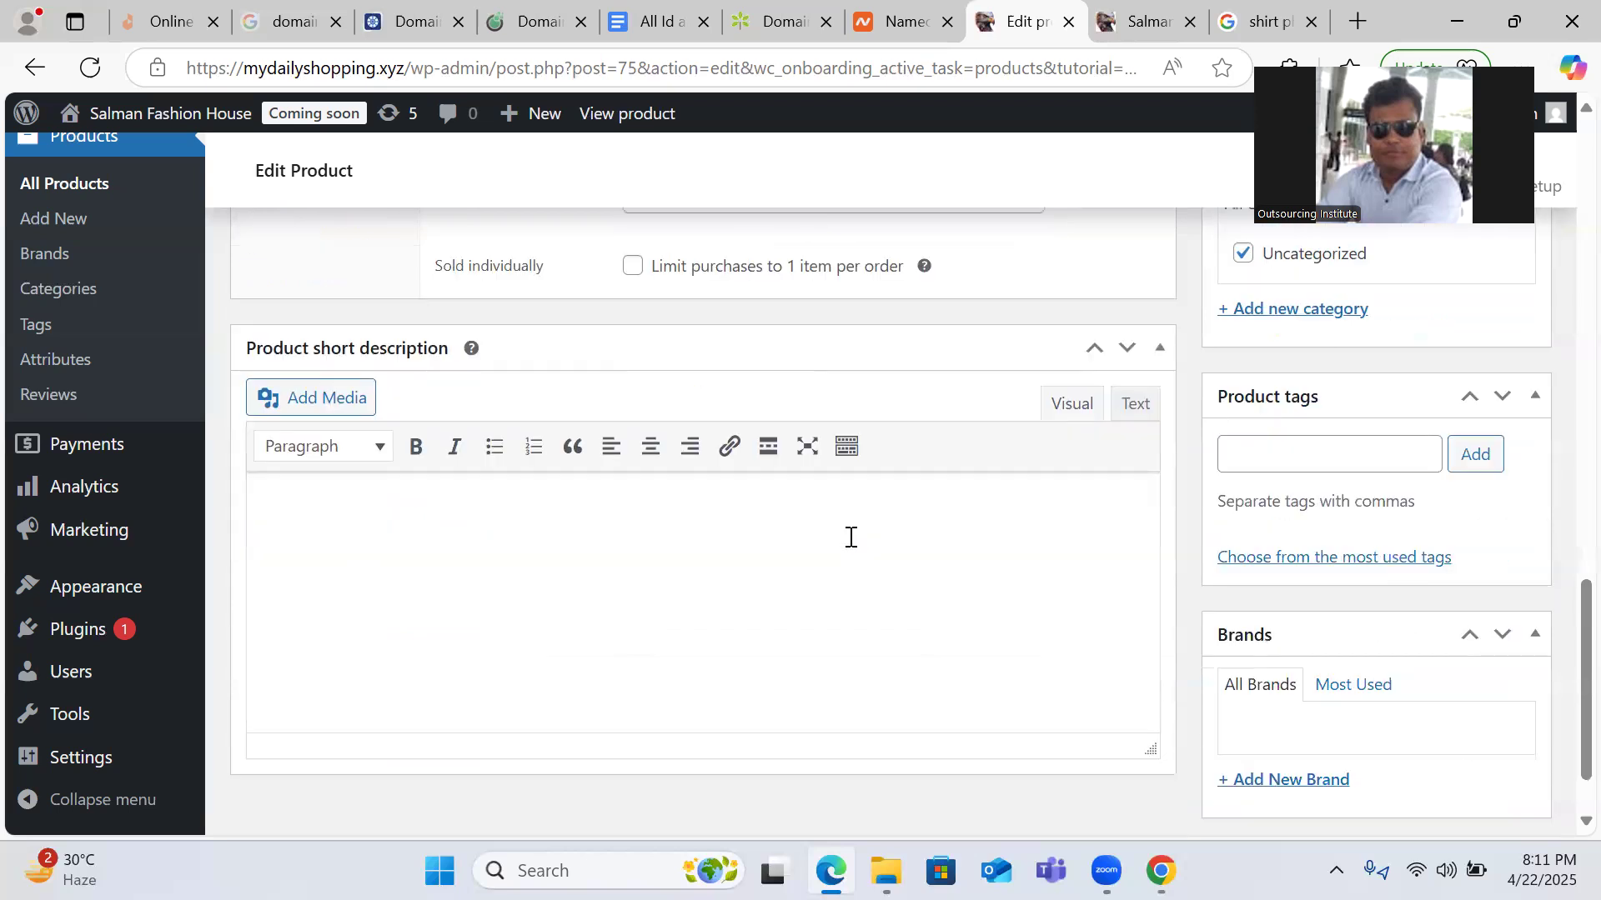
scroll(851, 542, "up", 2)
scroll(849, 542, "down", 2)
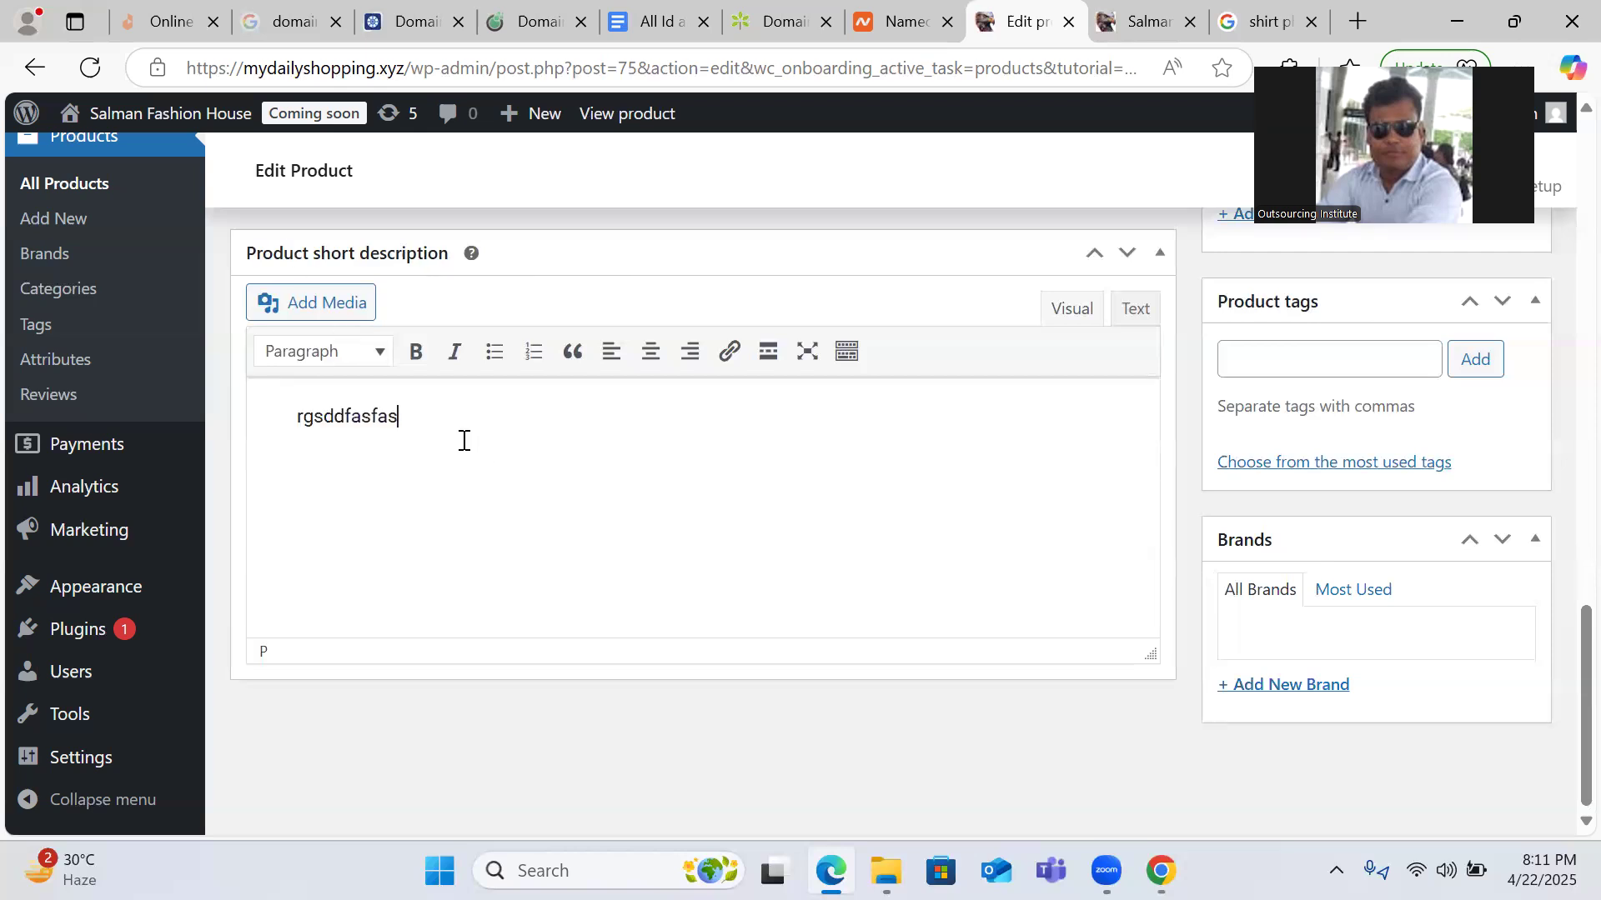
type("asdlfjas;ldkfj;aslkdf a;sldkfj;aslkdfj a;sldfkjas;ldkfj a;sldkjf;aslkdfj;alkf a;sldkfj;aslkdjf")
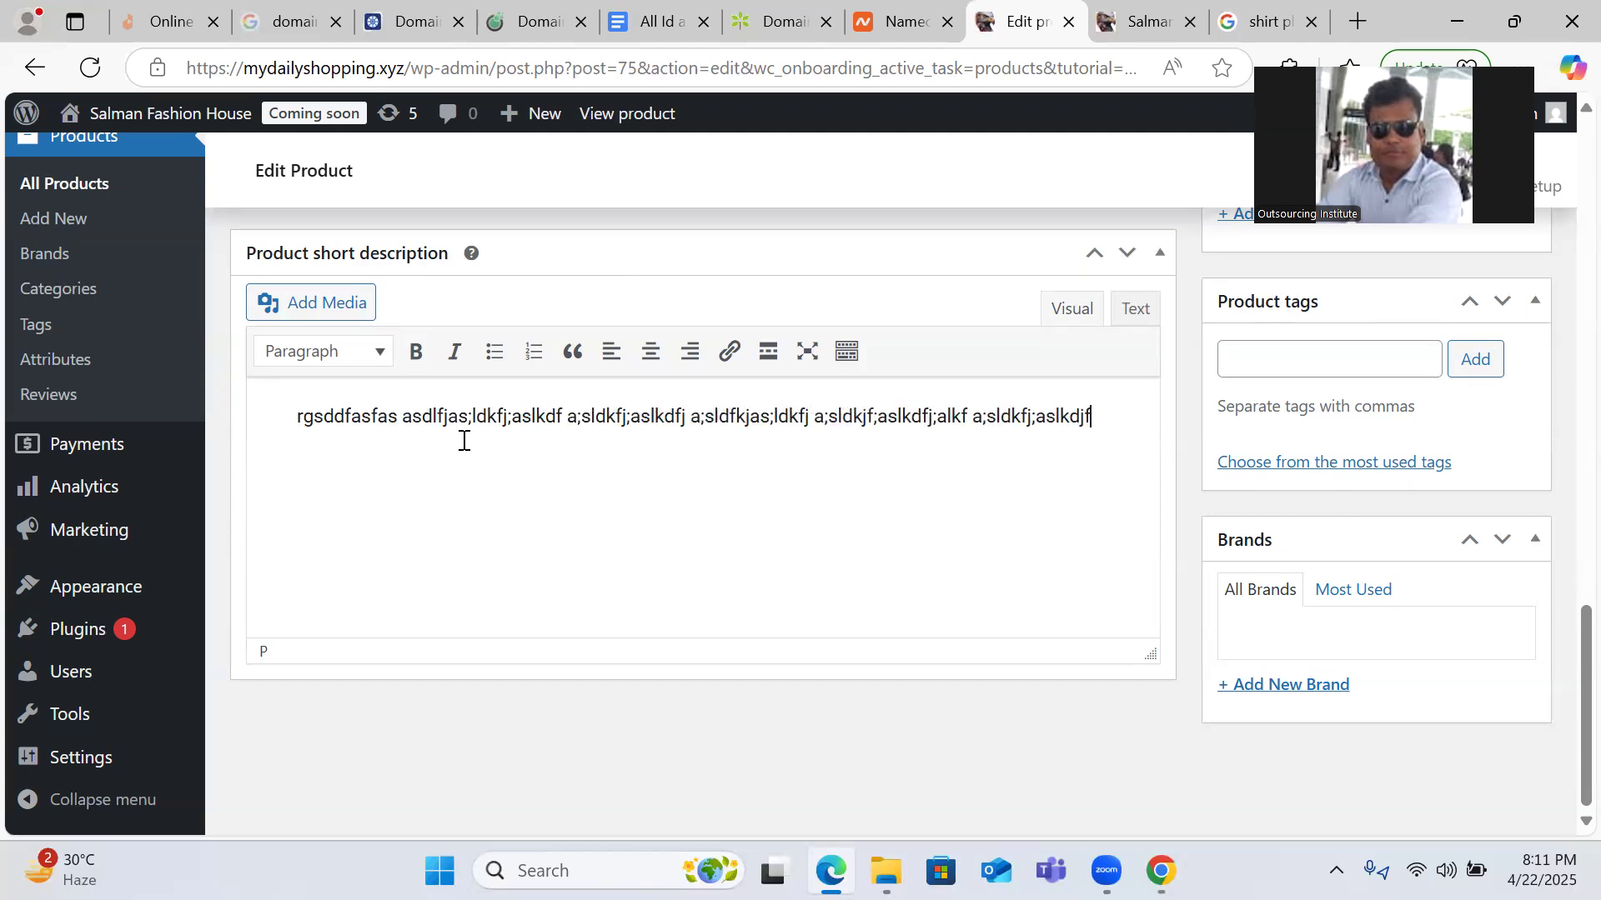
type(" ;asldkjf;aslkdjf;l a;dsfkja;ldsfkj")
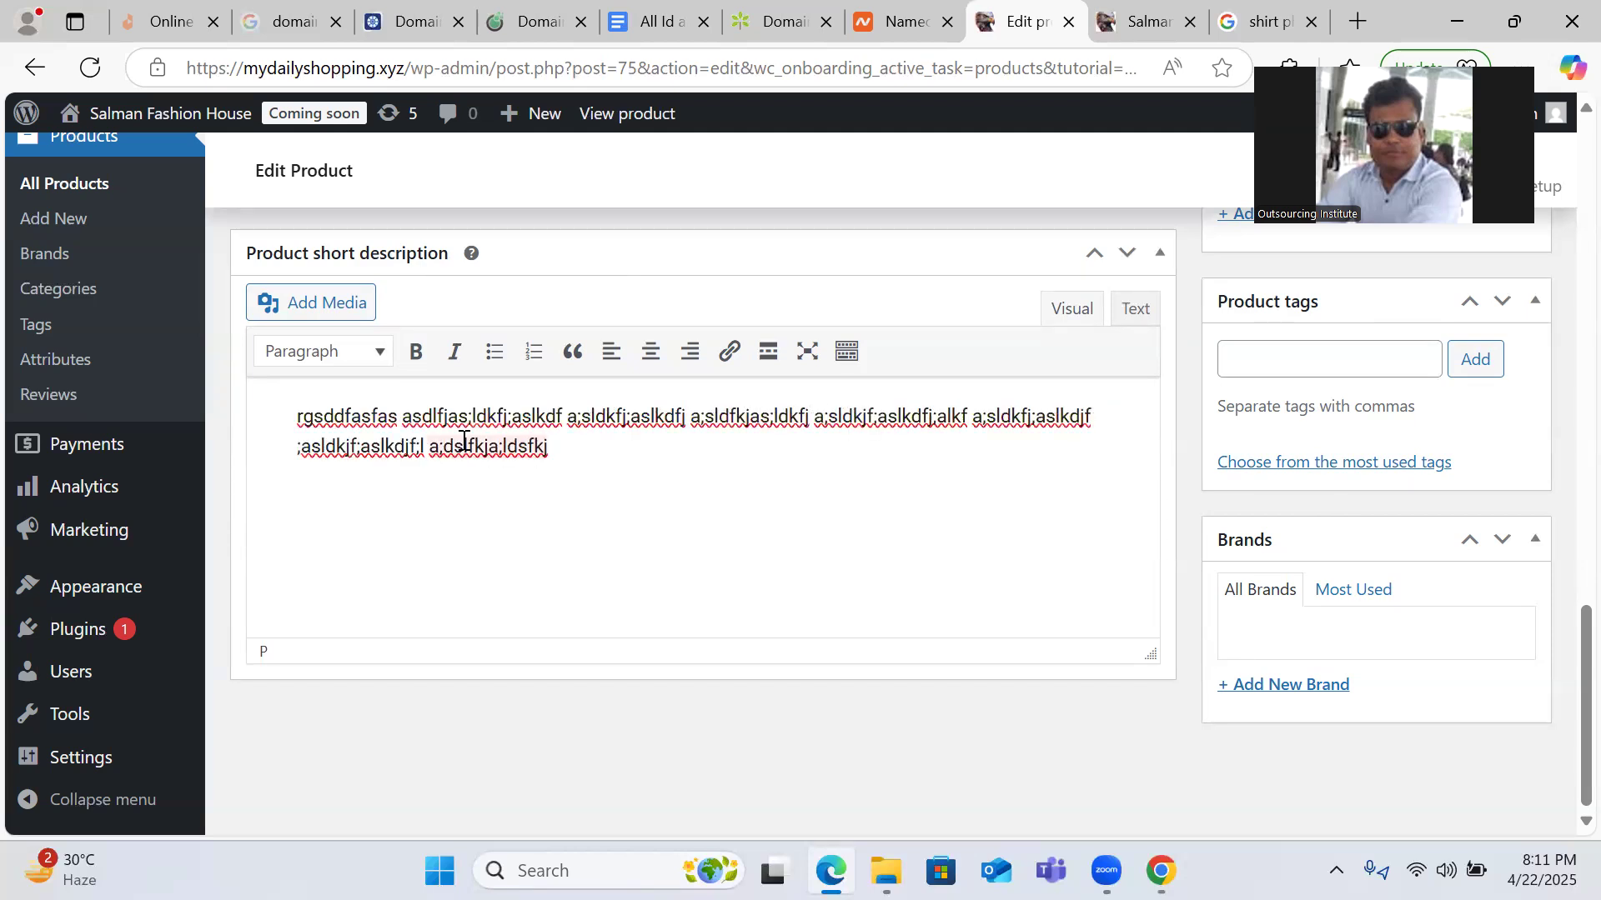
type(" ;lkajdsf;lkjsdf ")
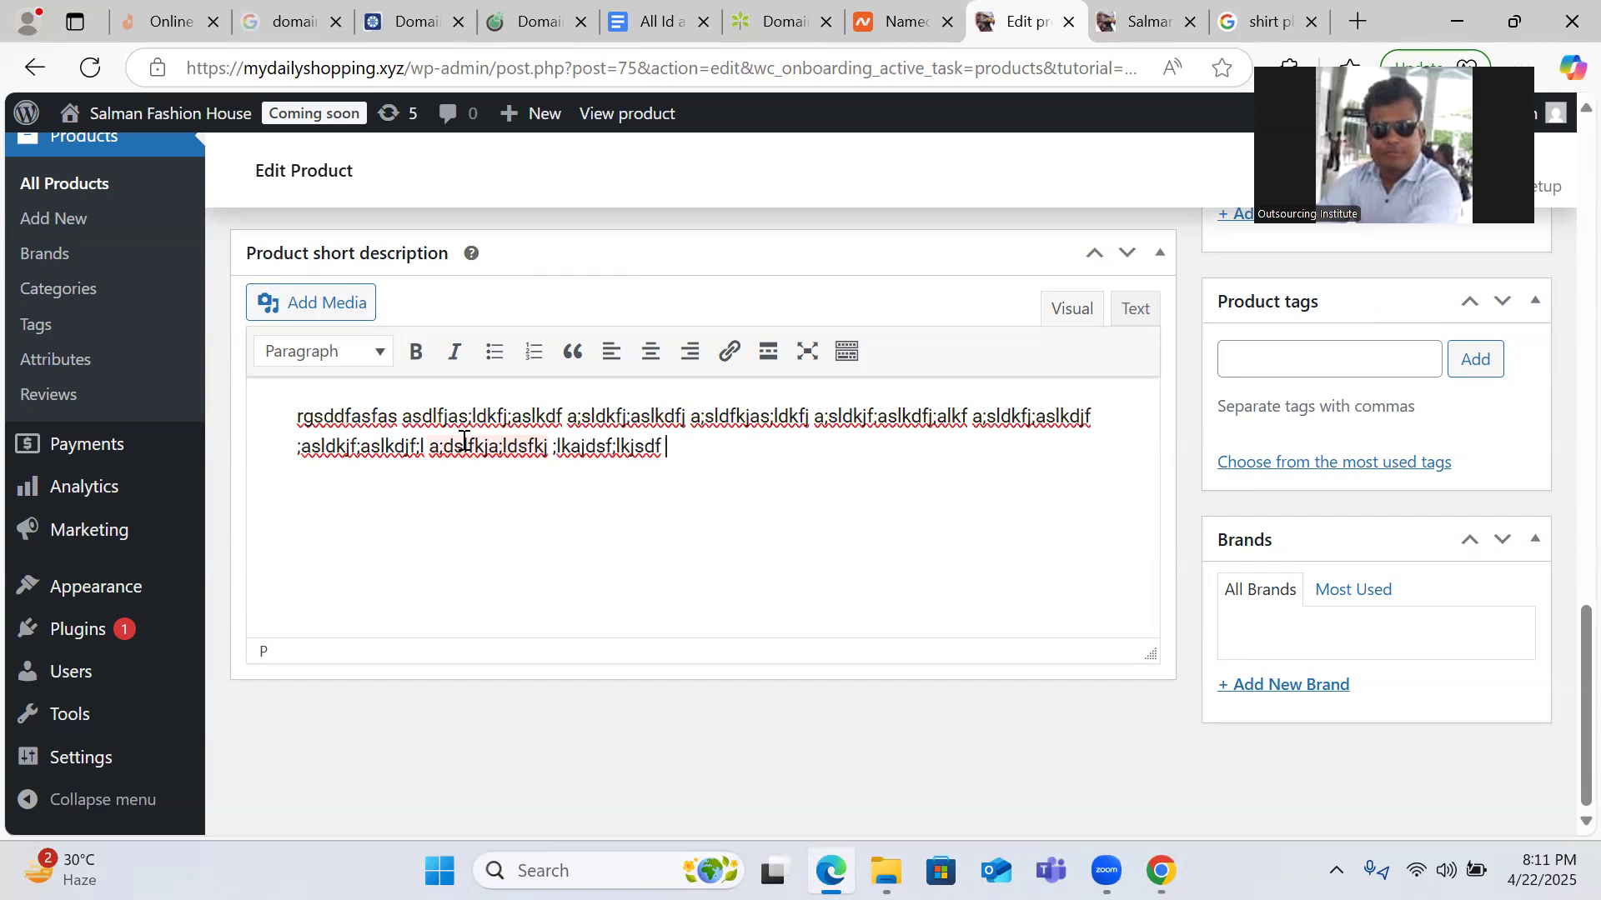
type("asl;kdfj;alskfd as;ldkfj;lkdfs a;sldkfj")
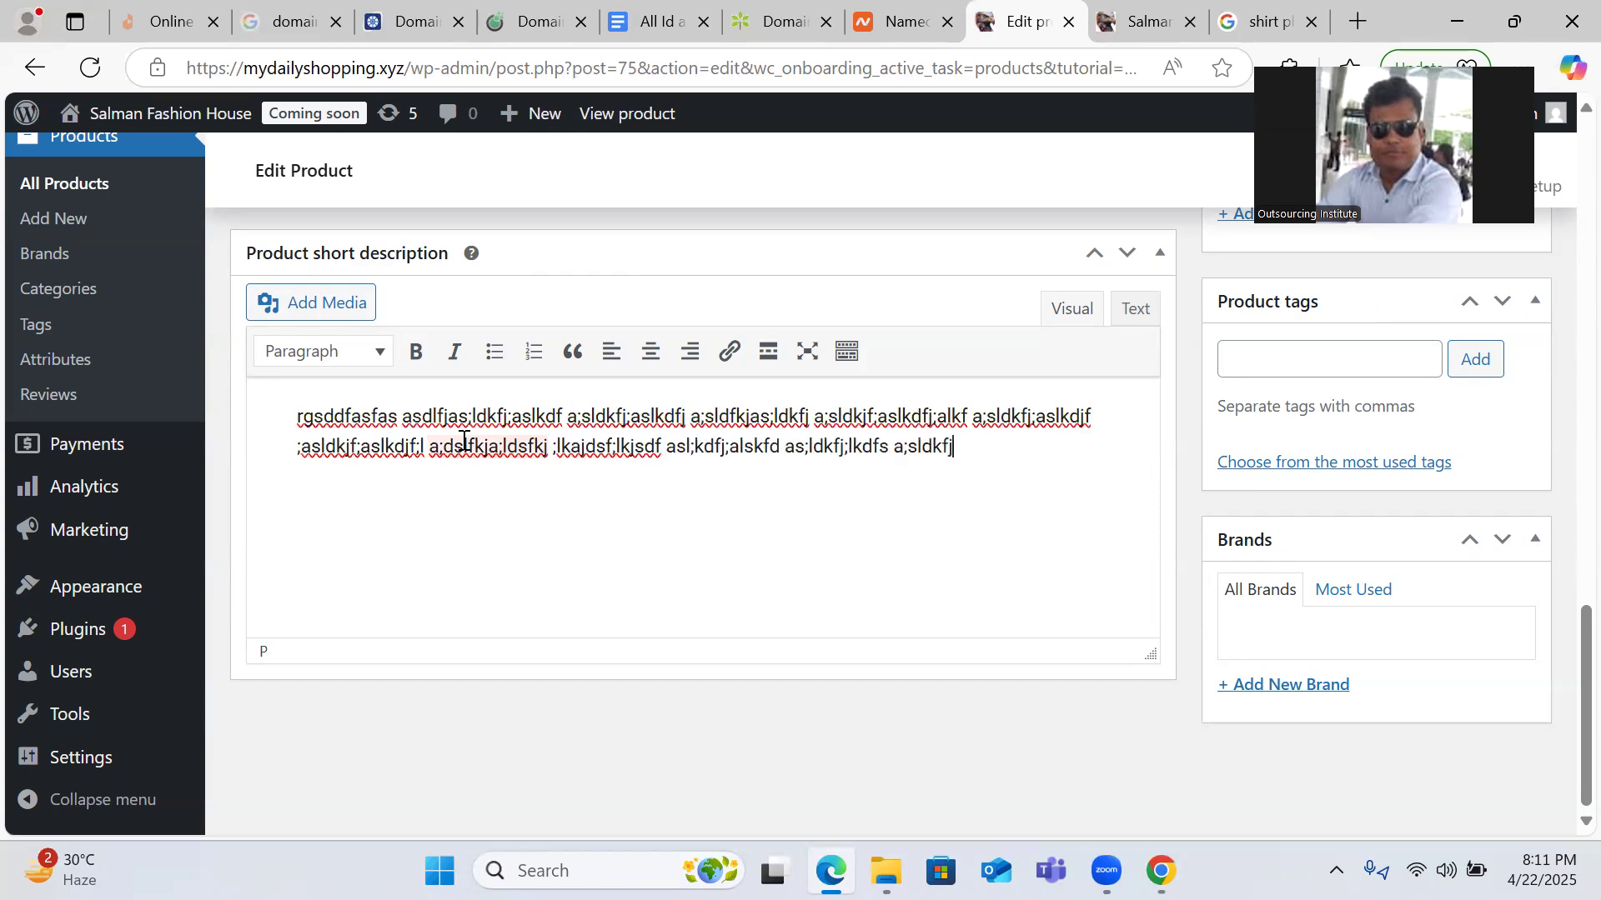
type(";aslkjdf a;lskdjf;lkjsdf a;")
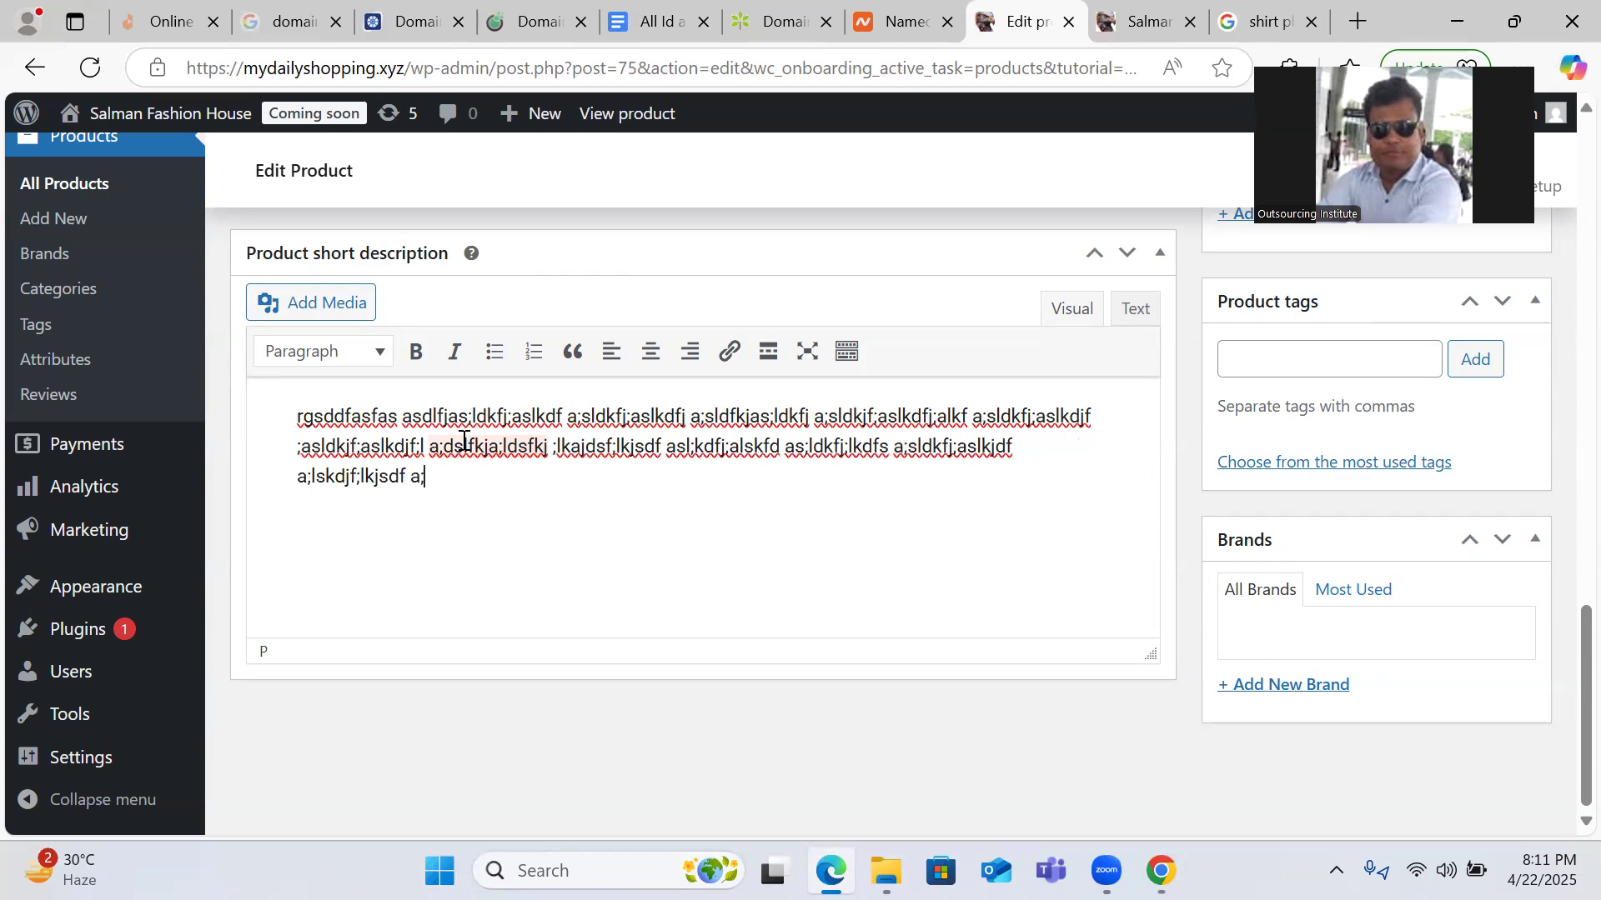
type("ldksf;alkjdsf")
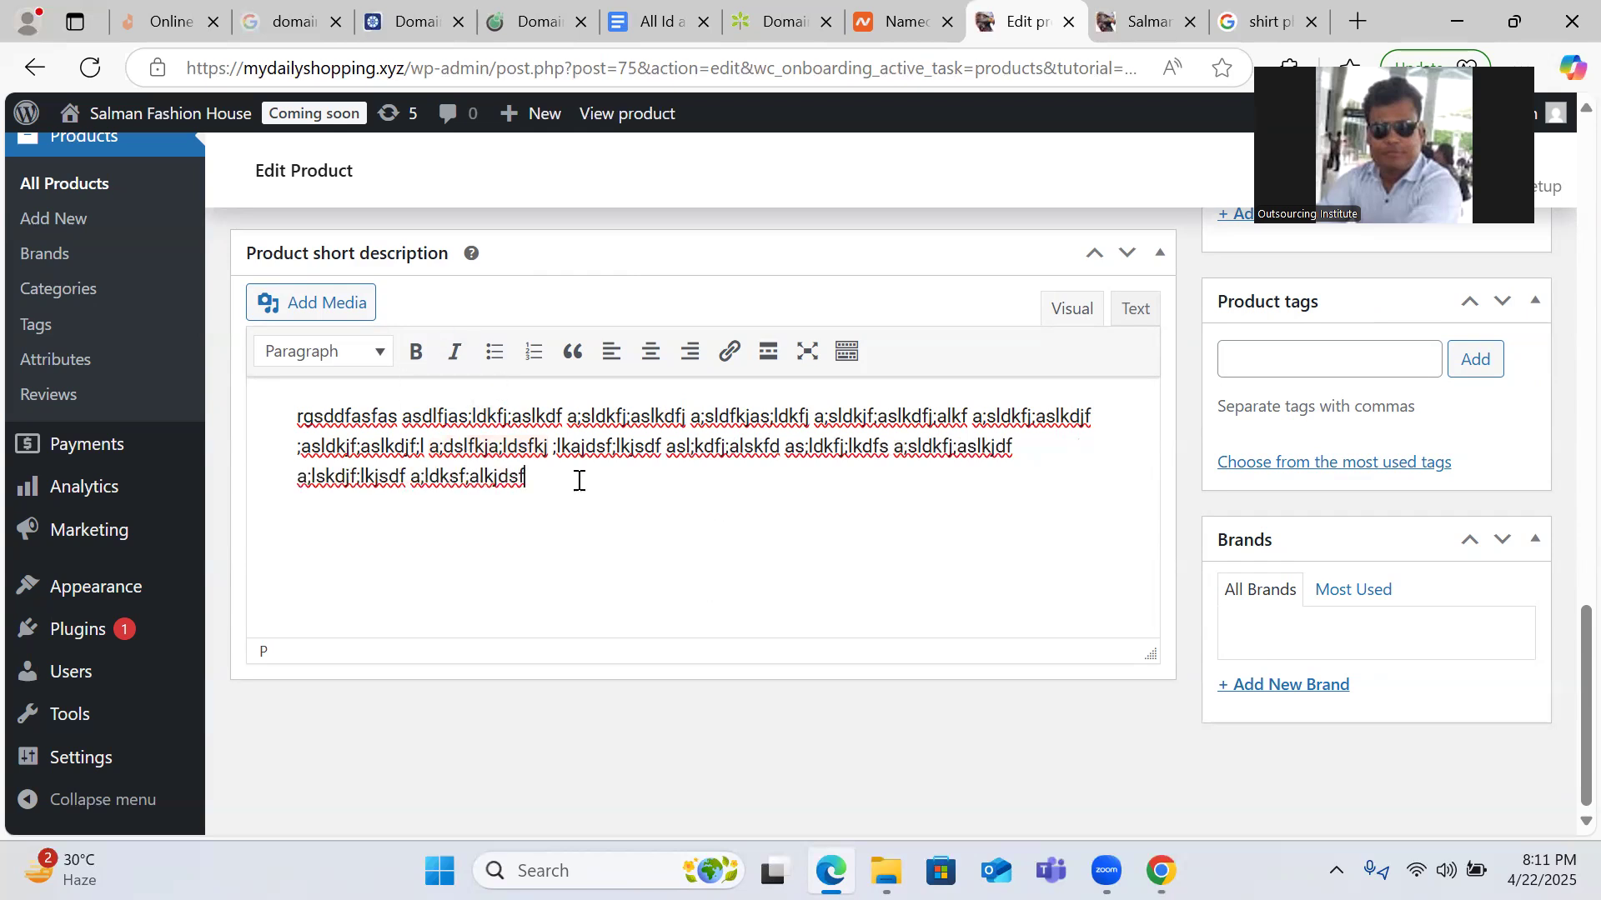
scroll(913, 484, "up", 4)
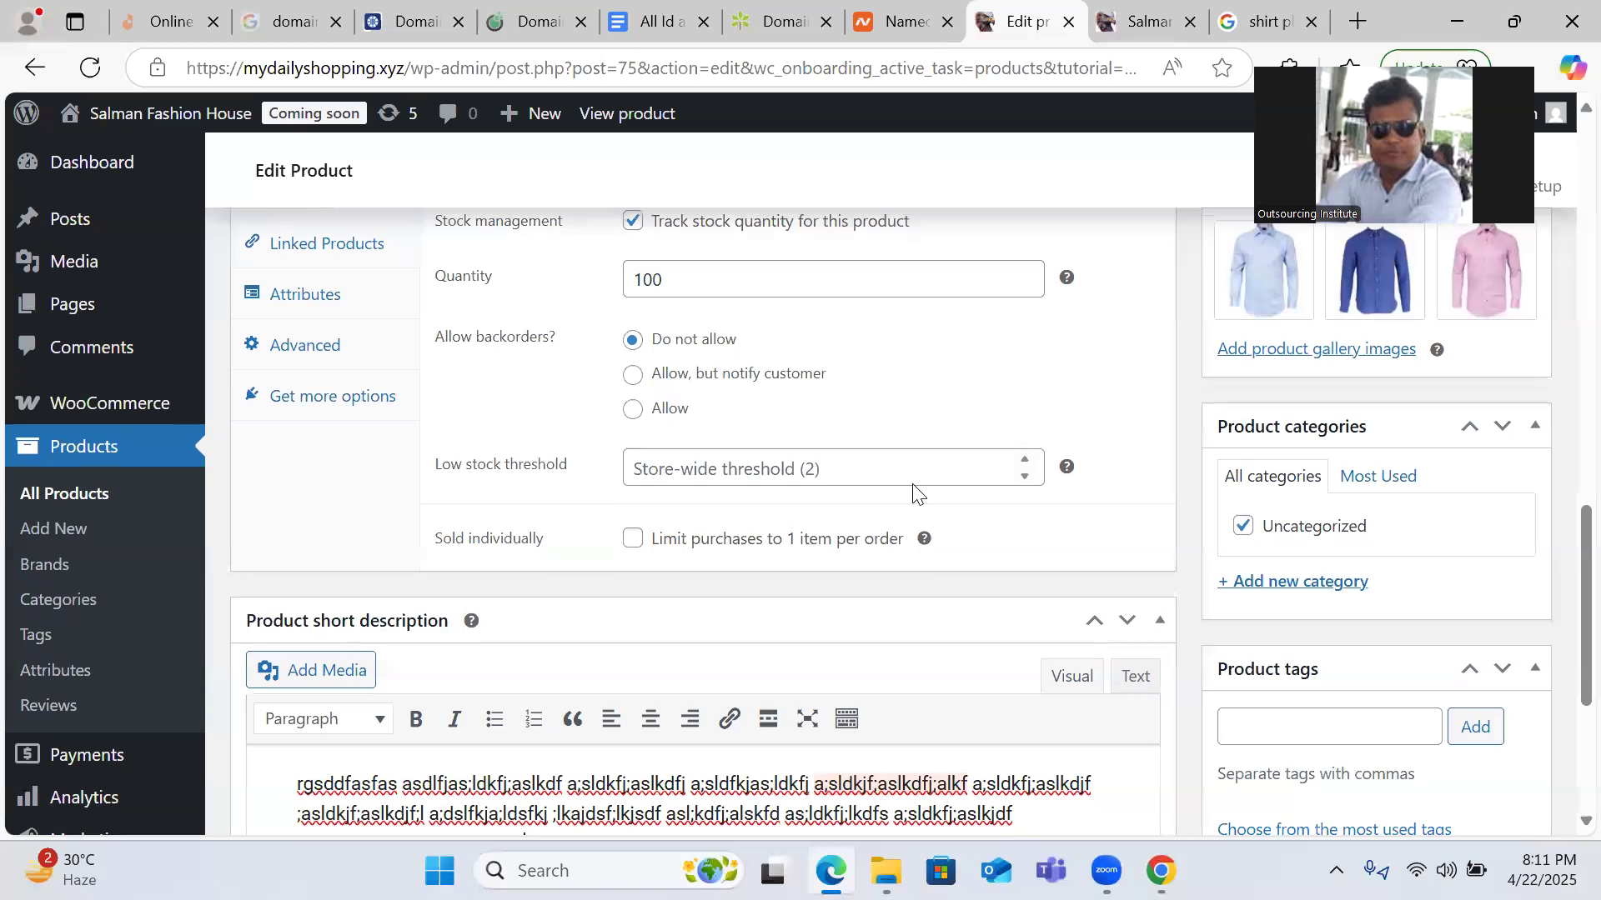
scroll(697, 487, "down", 4)
left_click_drag(564, 421, 647, 442)
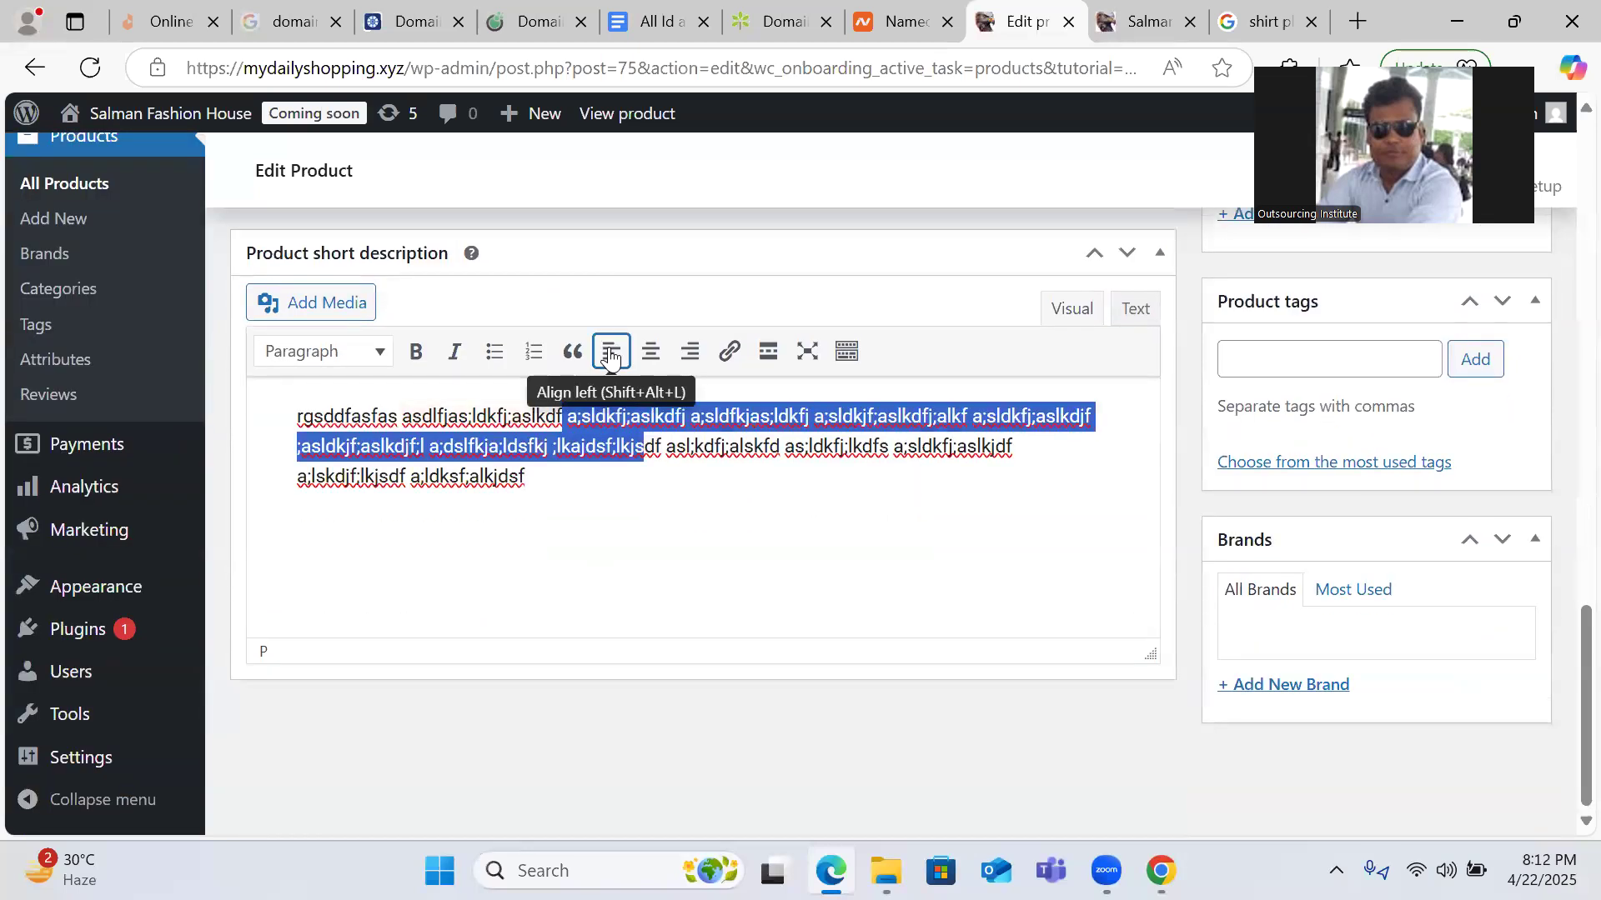
left_click(877, 437)
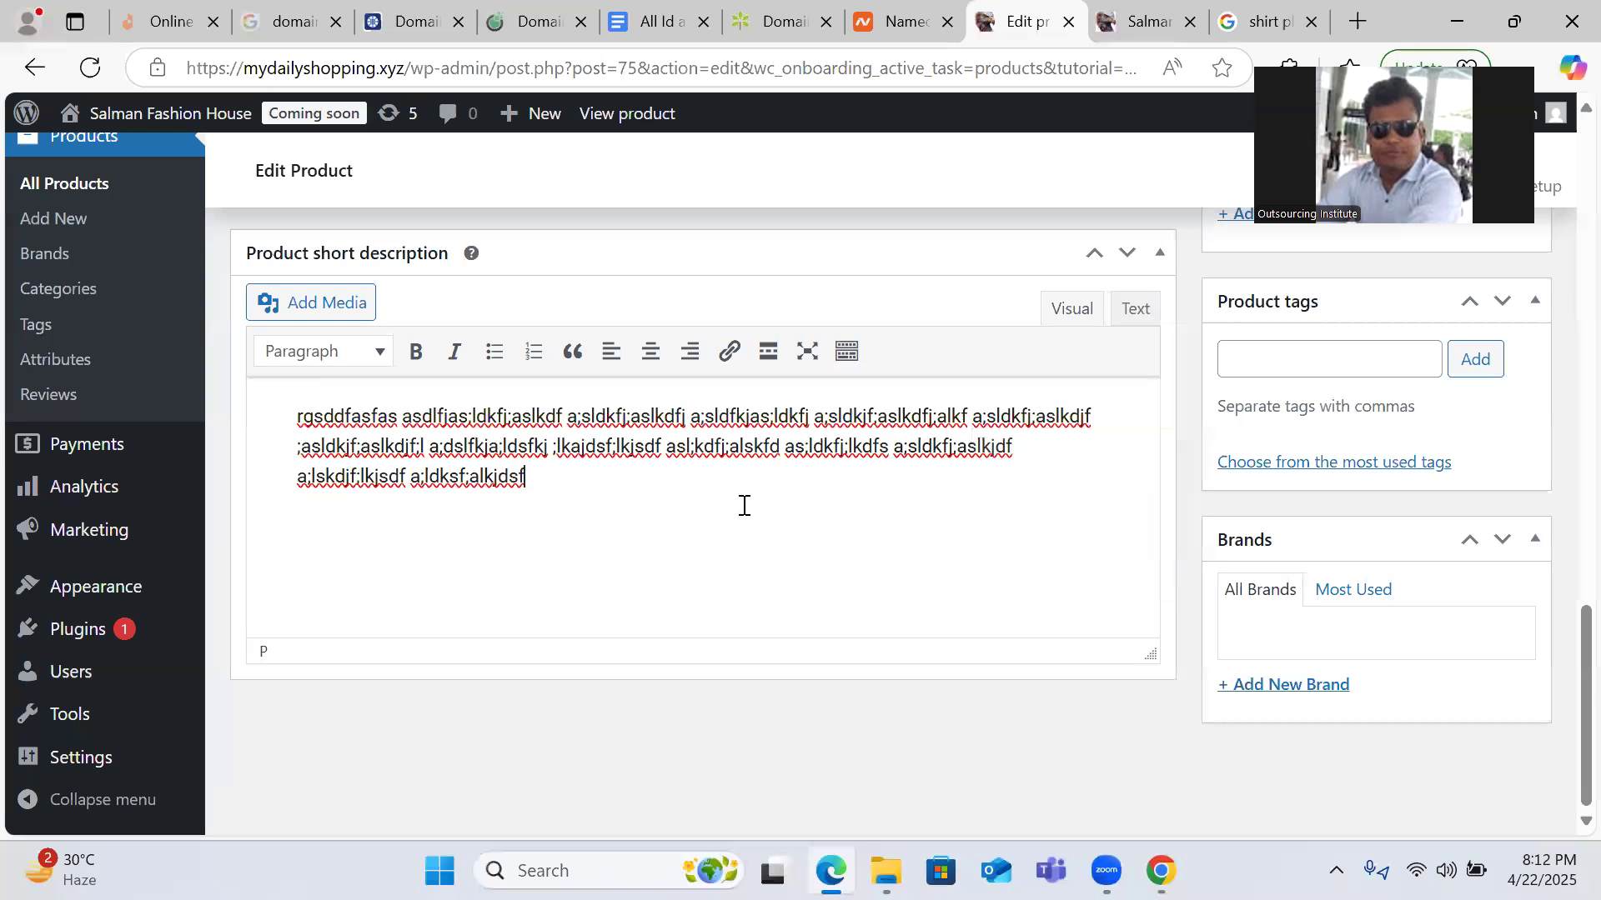
scroll(744, 505, "up", 5)
scroll(743, 513, "down", 5)
scroll(1117, 533, "up", 10)
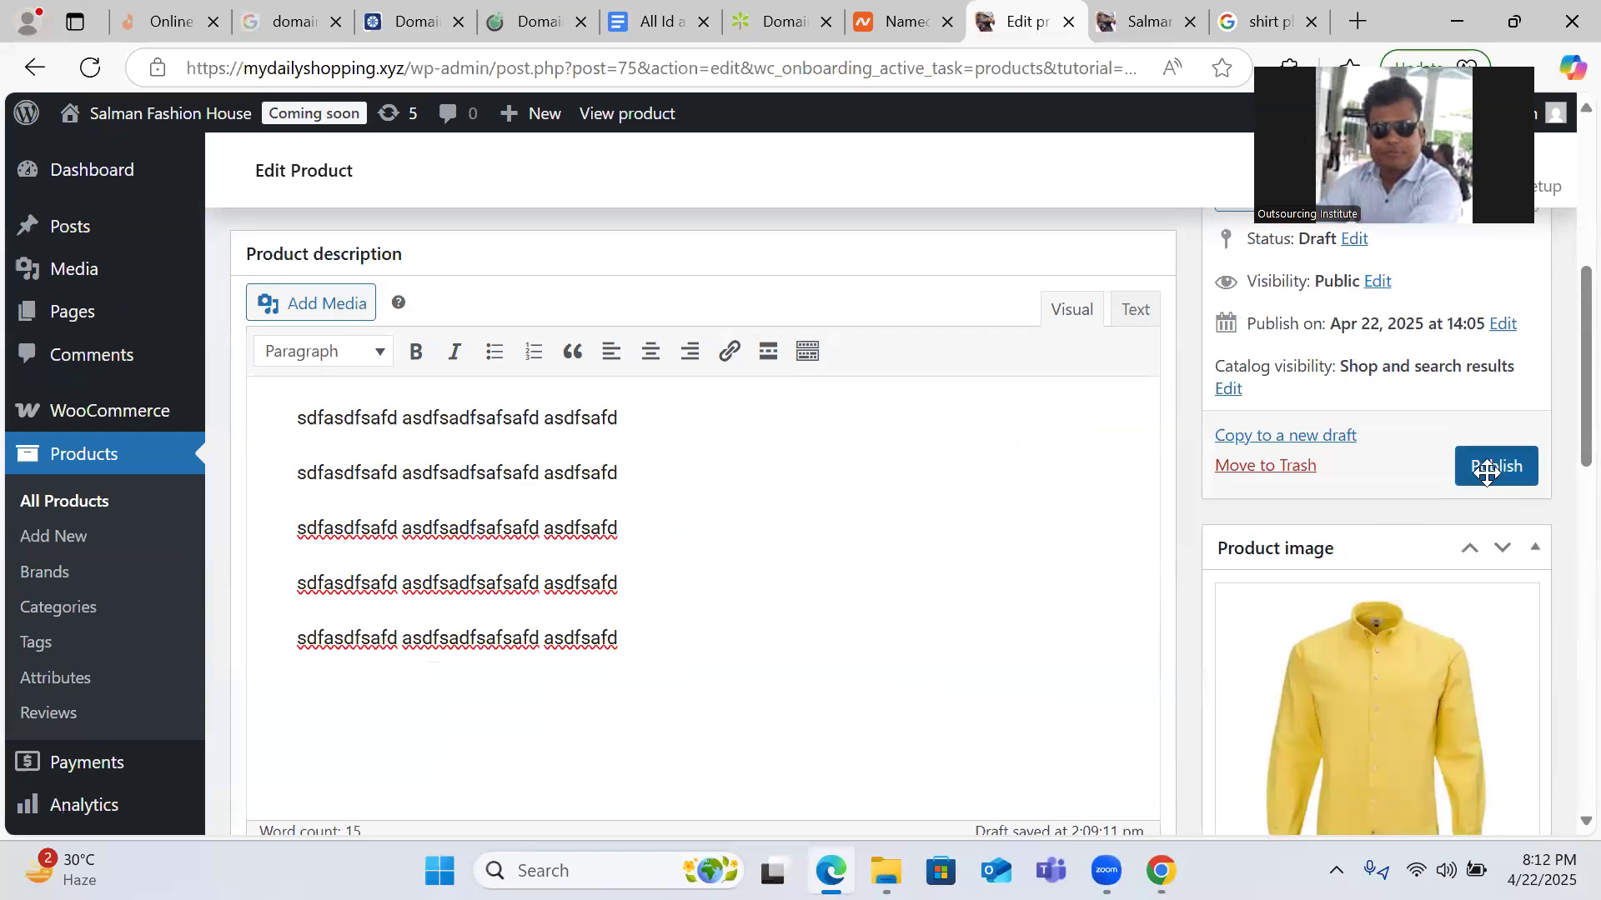
Set the shirt's shipping weight to 300 in the Shipping settings
scroll(1068, 497, "down", 10)
scroll(1069, 500, "up", 5)
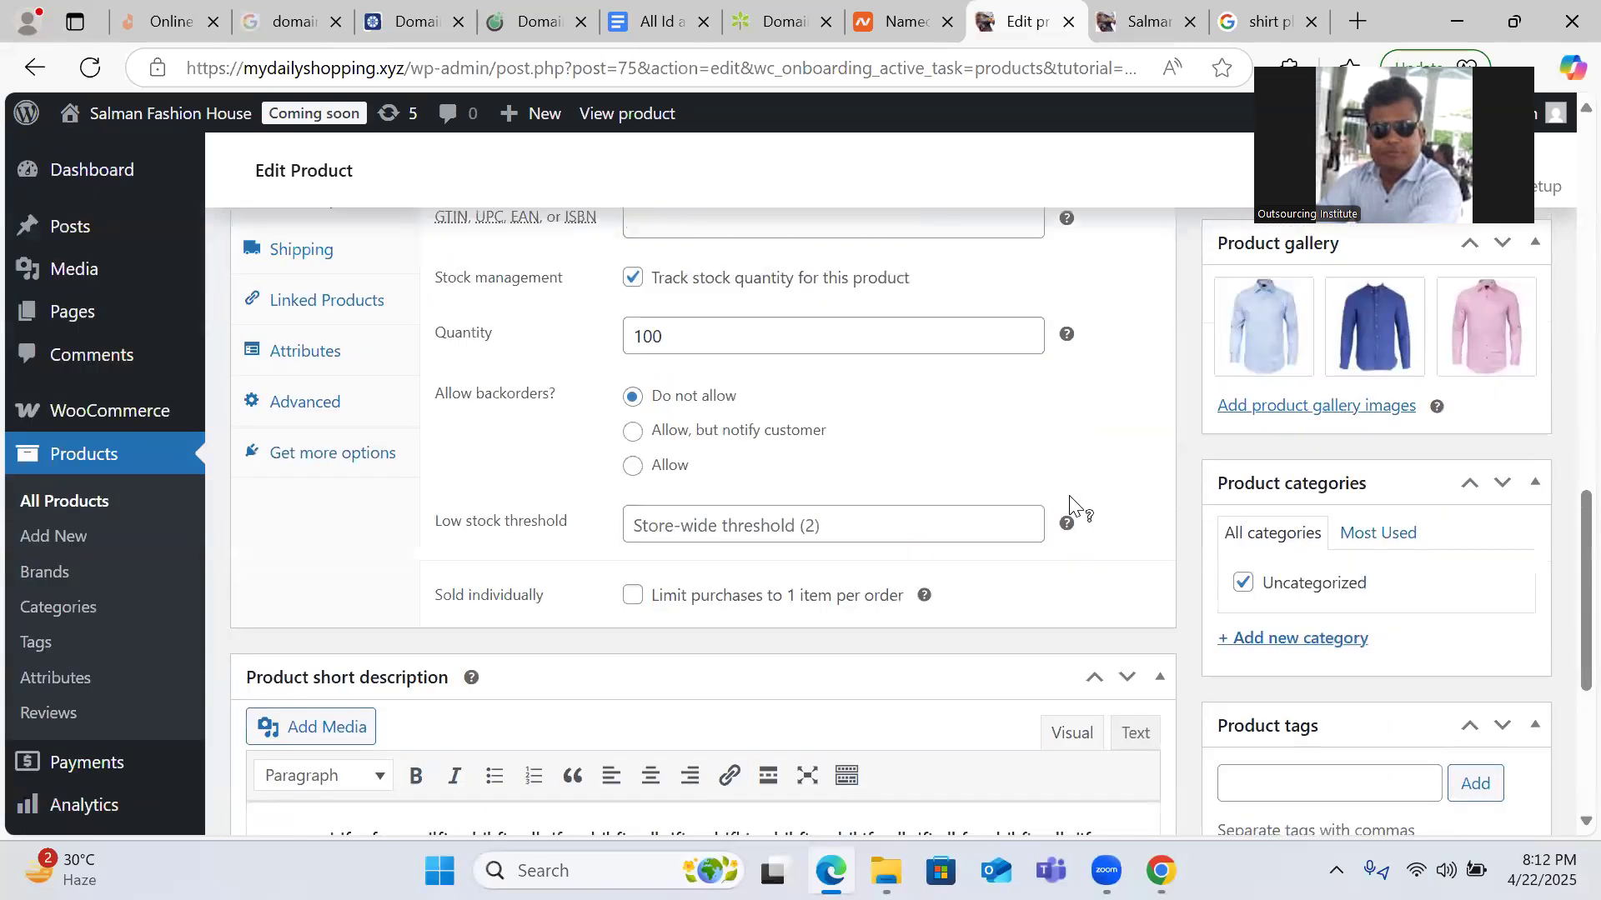
scroll(1067, 501, "up", 3)
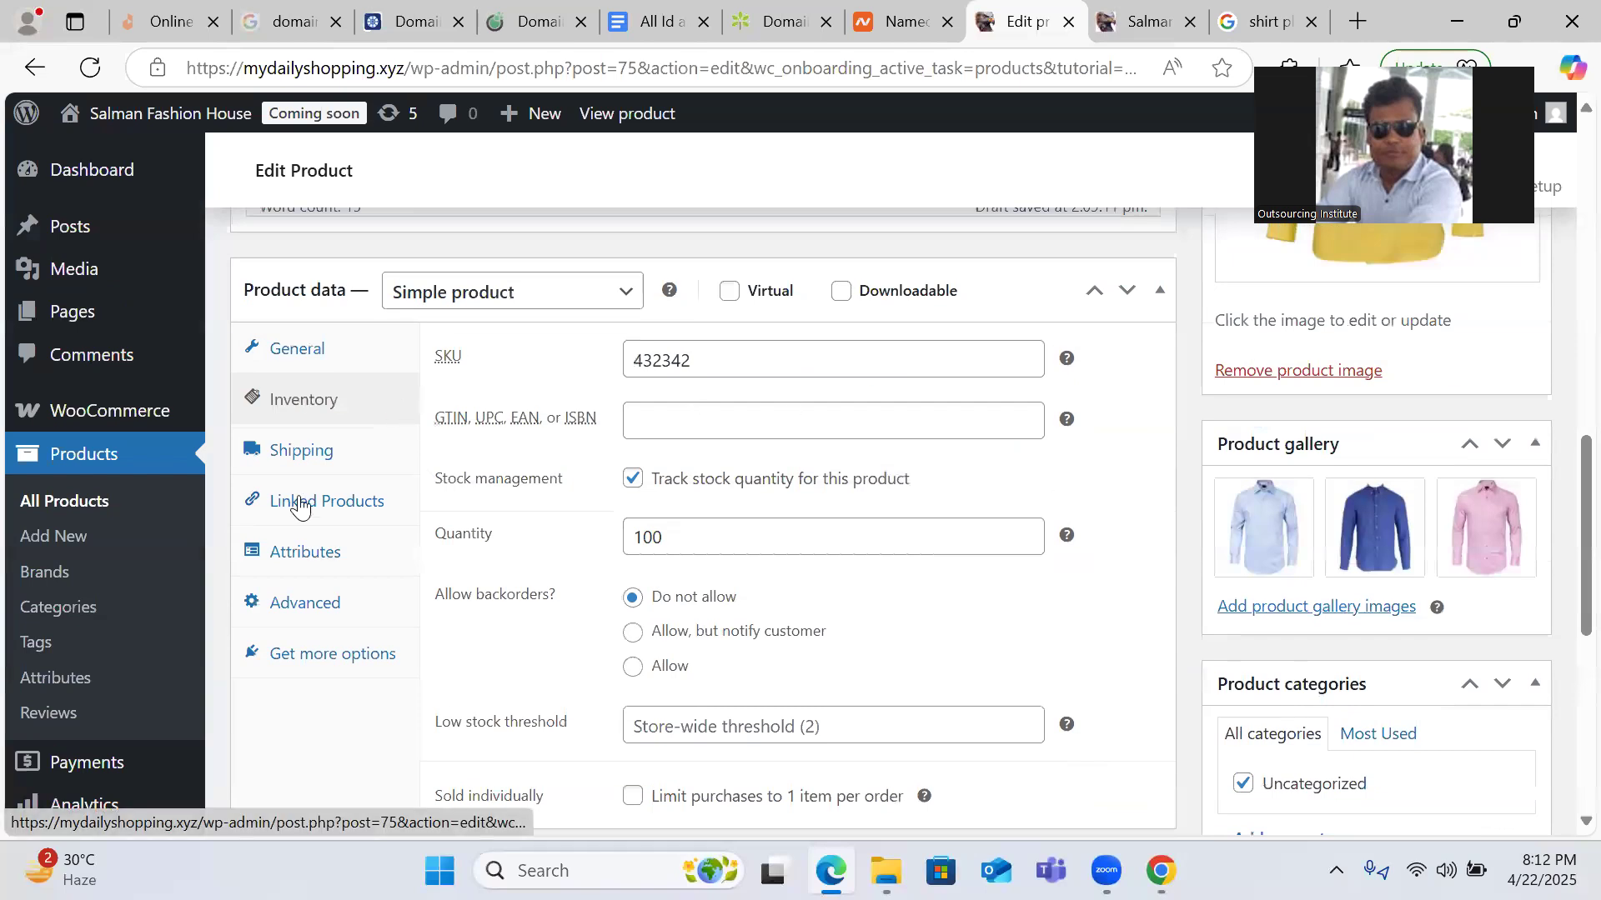
scroll(763, 451, "down", 4)
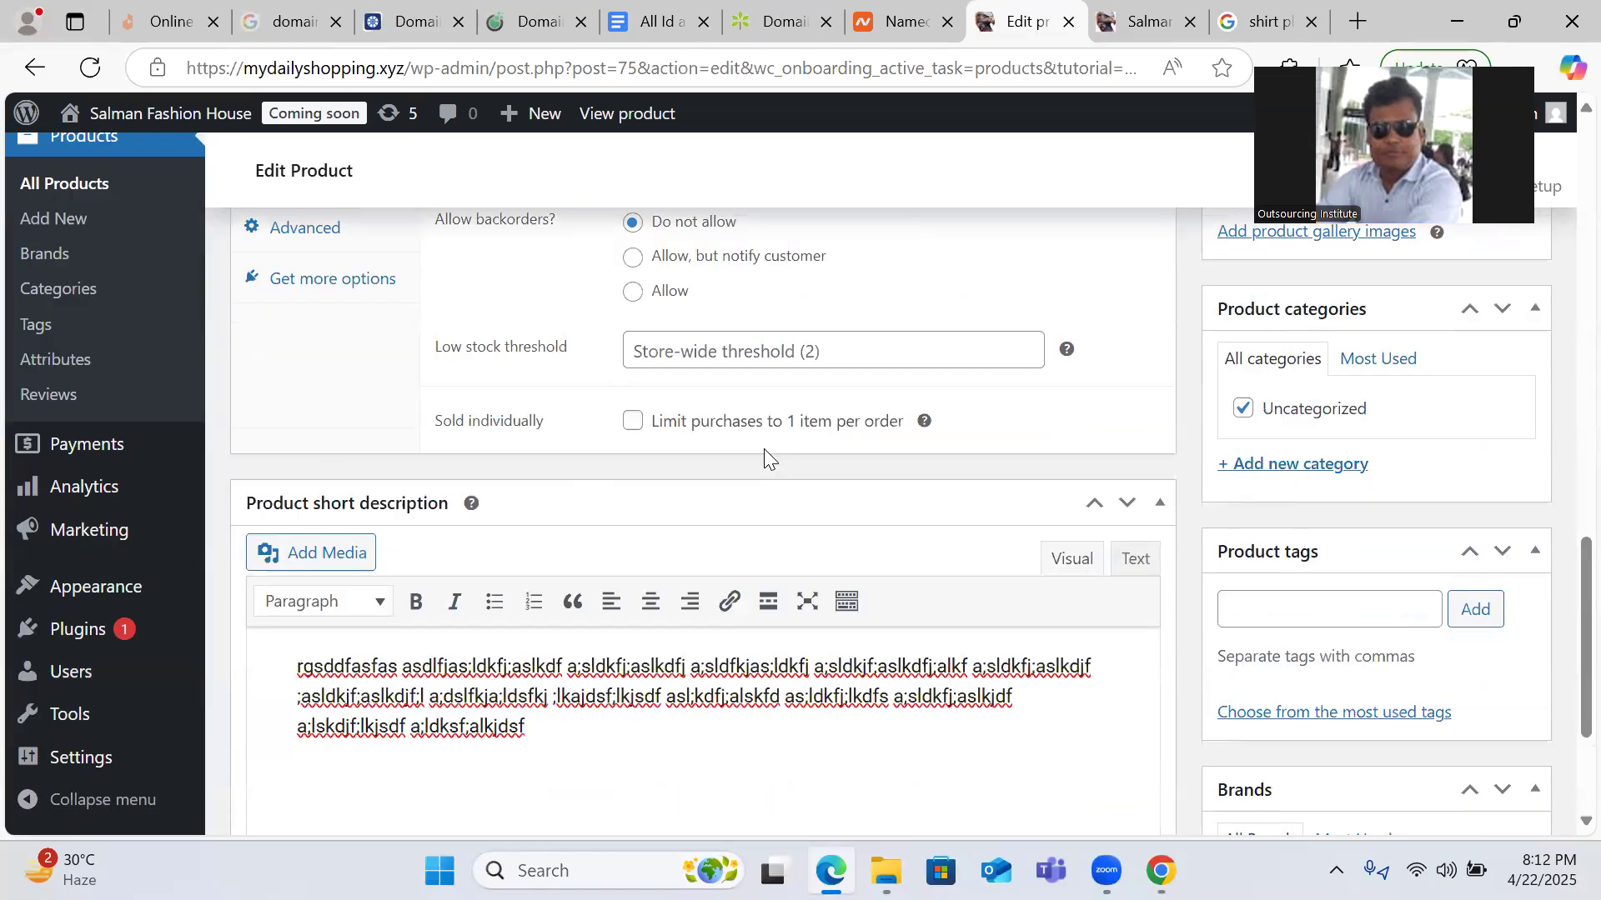
scroll(764, 450, "up", 4)
left_click(290, 452)
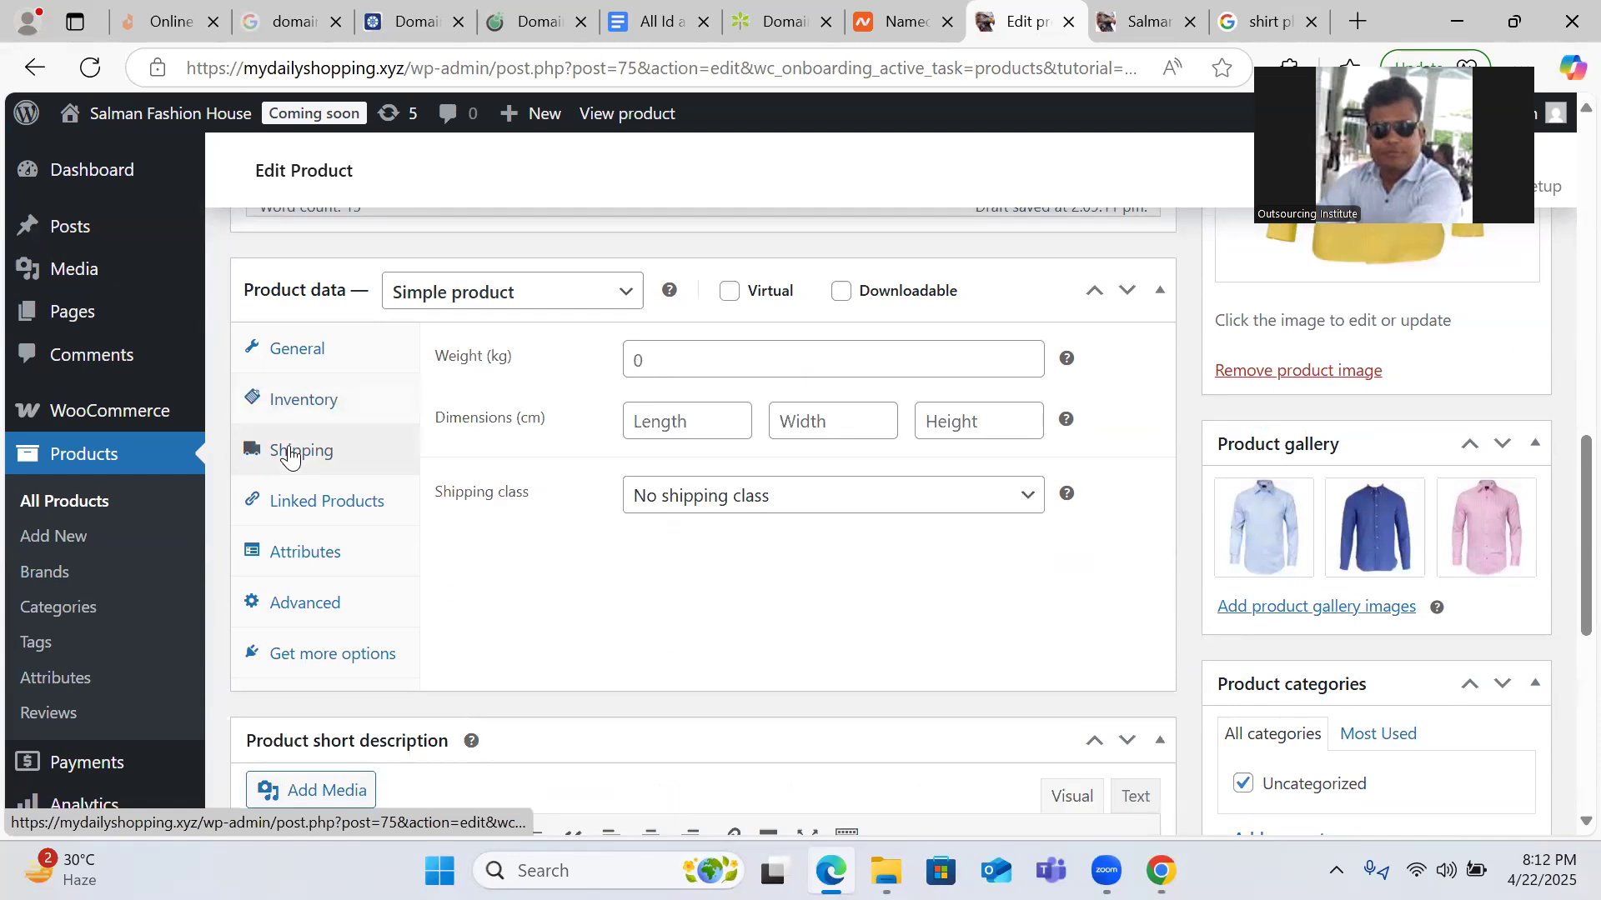
left_click(775, 356)
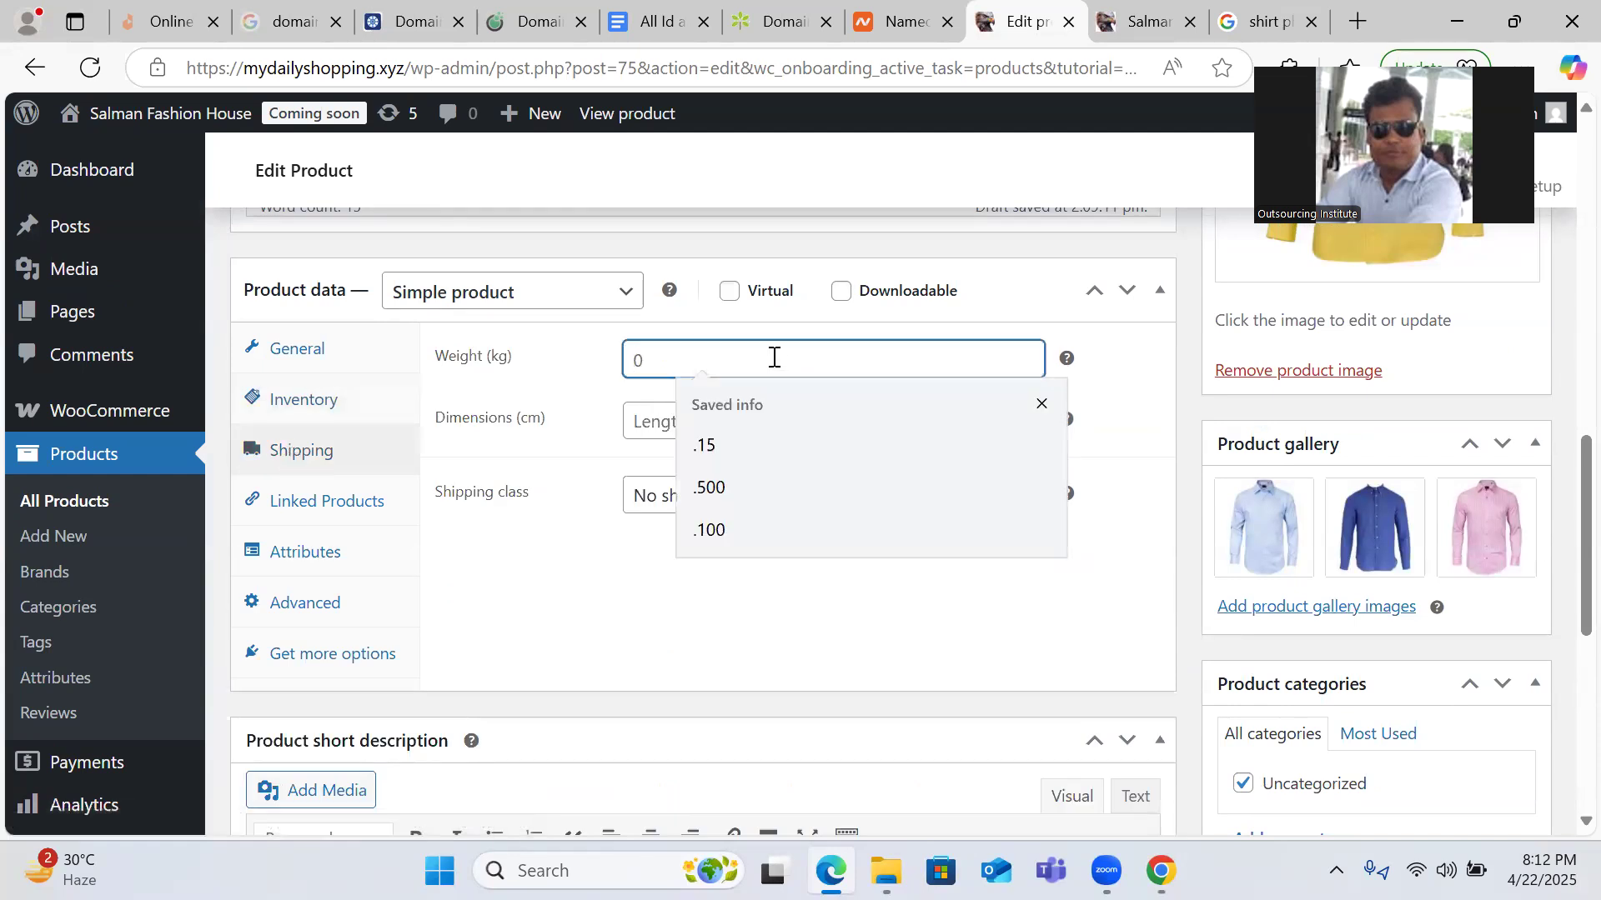
type("30")
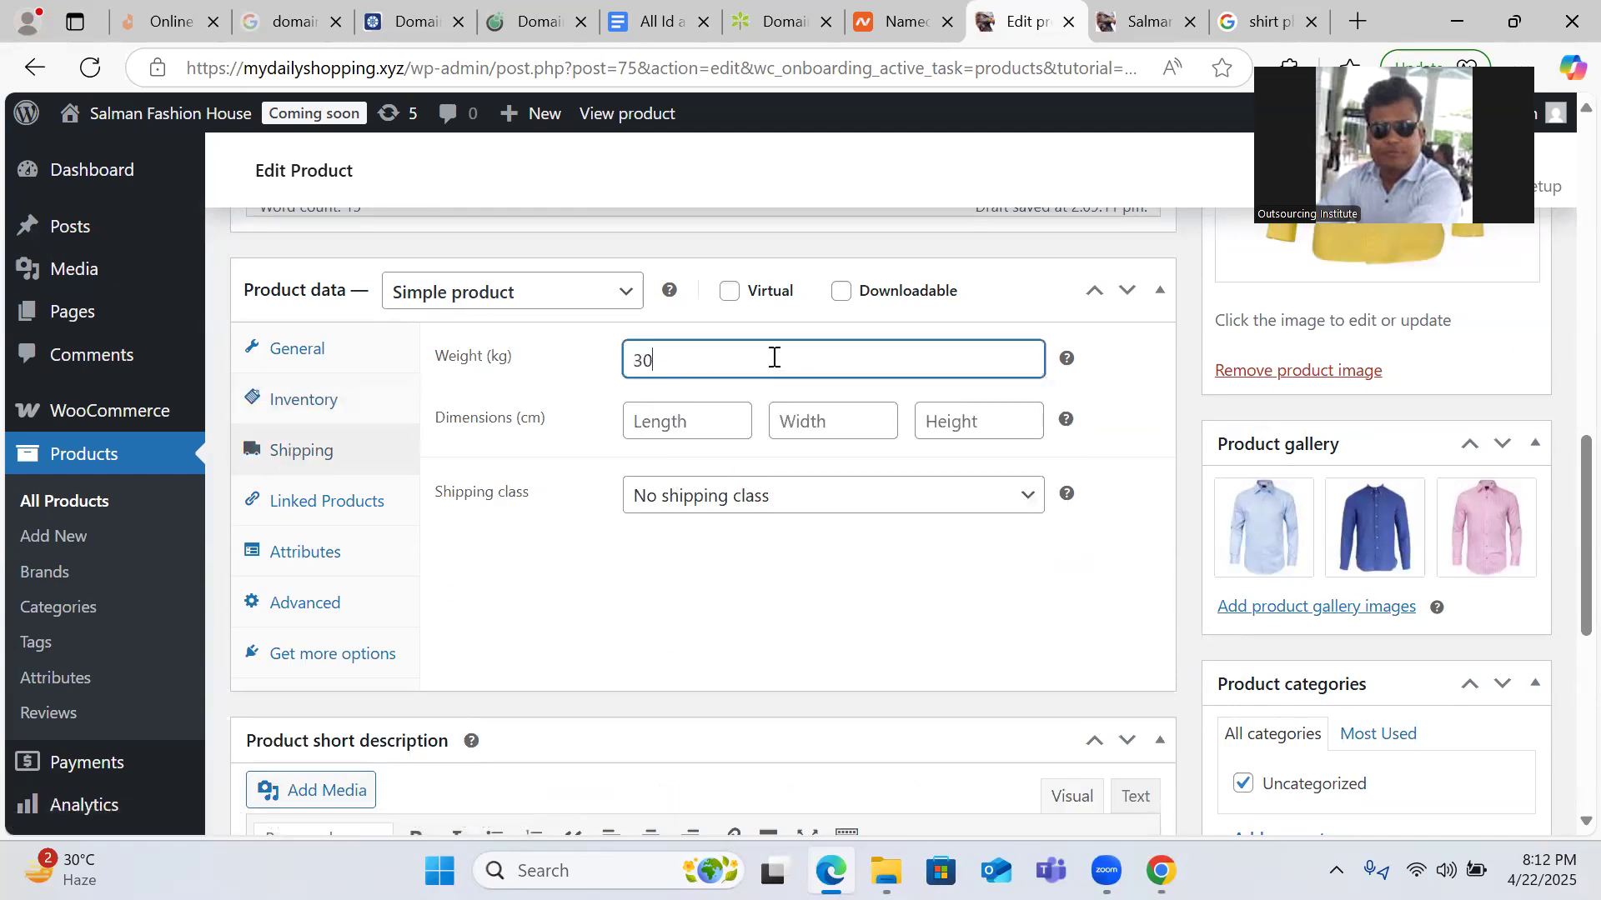
Set the package dimensions to 12 × 12 × 2 cm
left_click(724, 424)
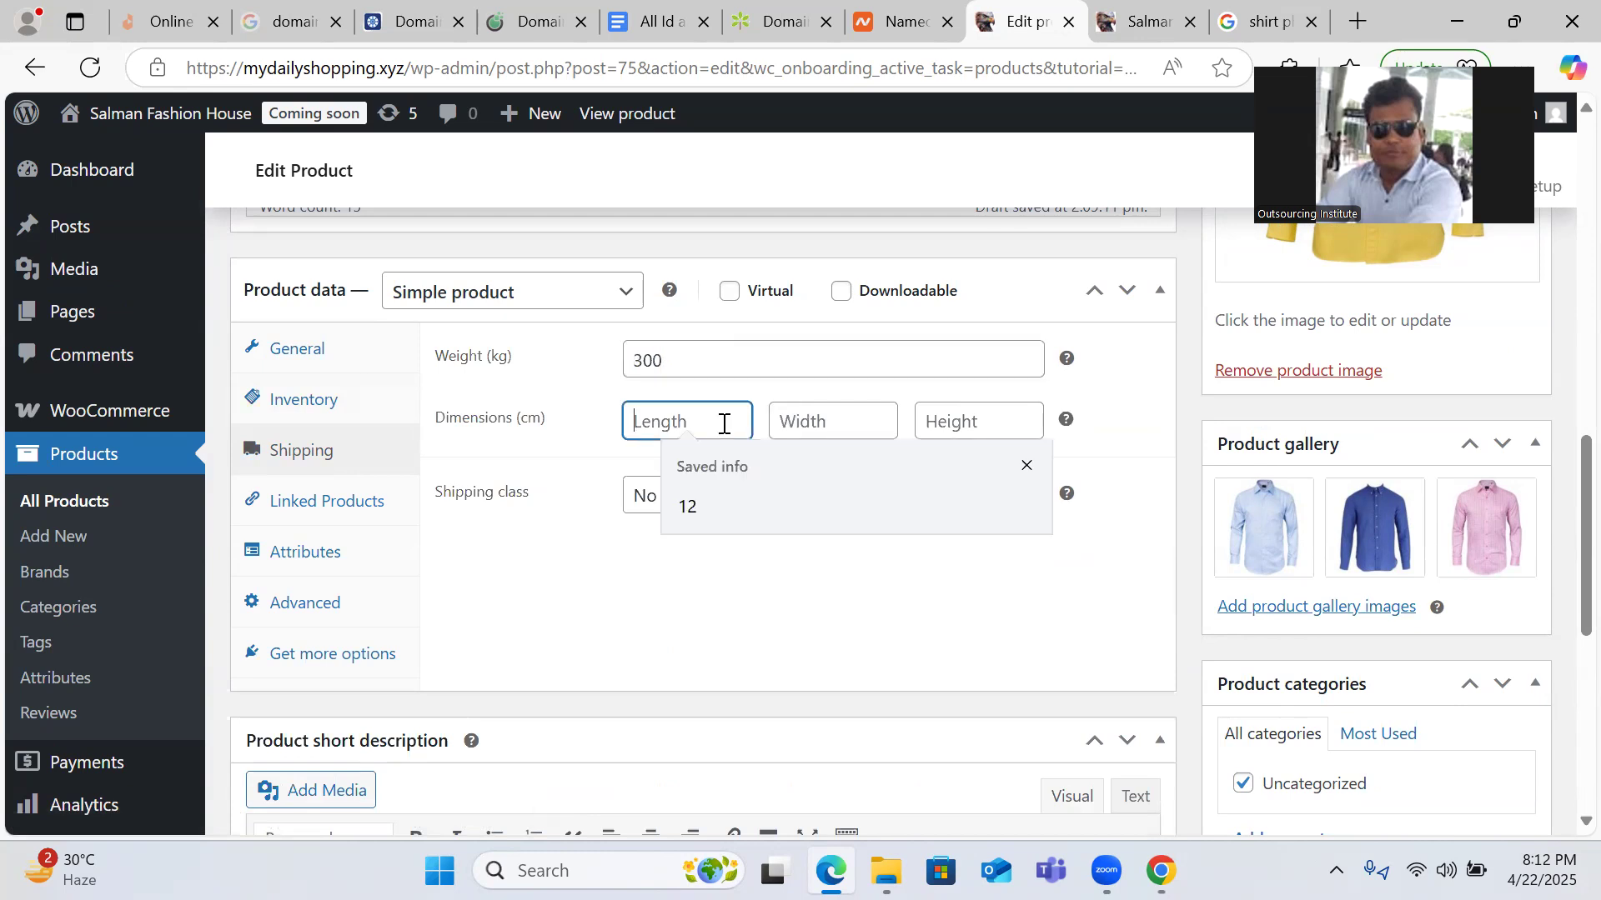
left_click(726, 512)
left_click(847, 419)
left_click(854, 500)
left_click(964, 432)
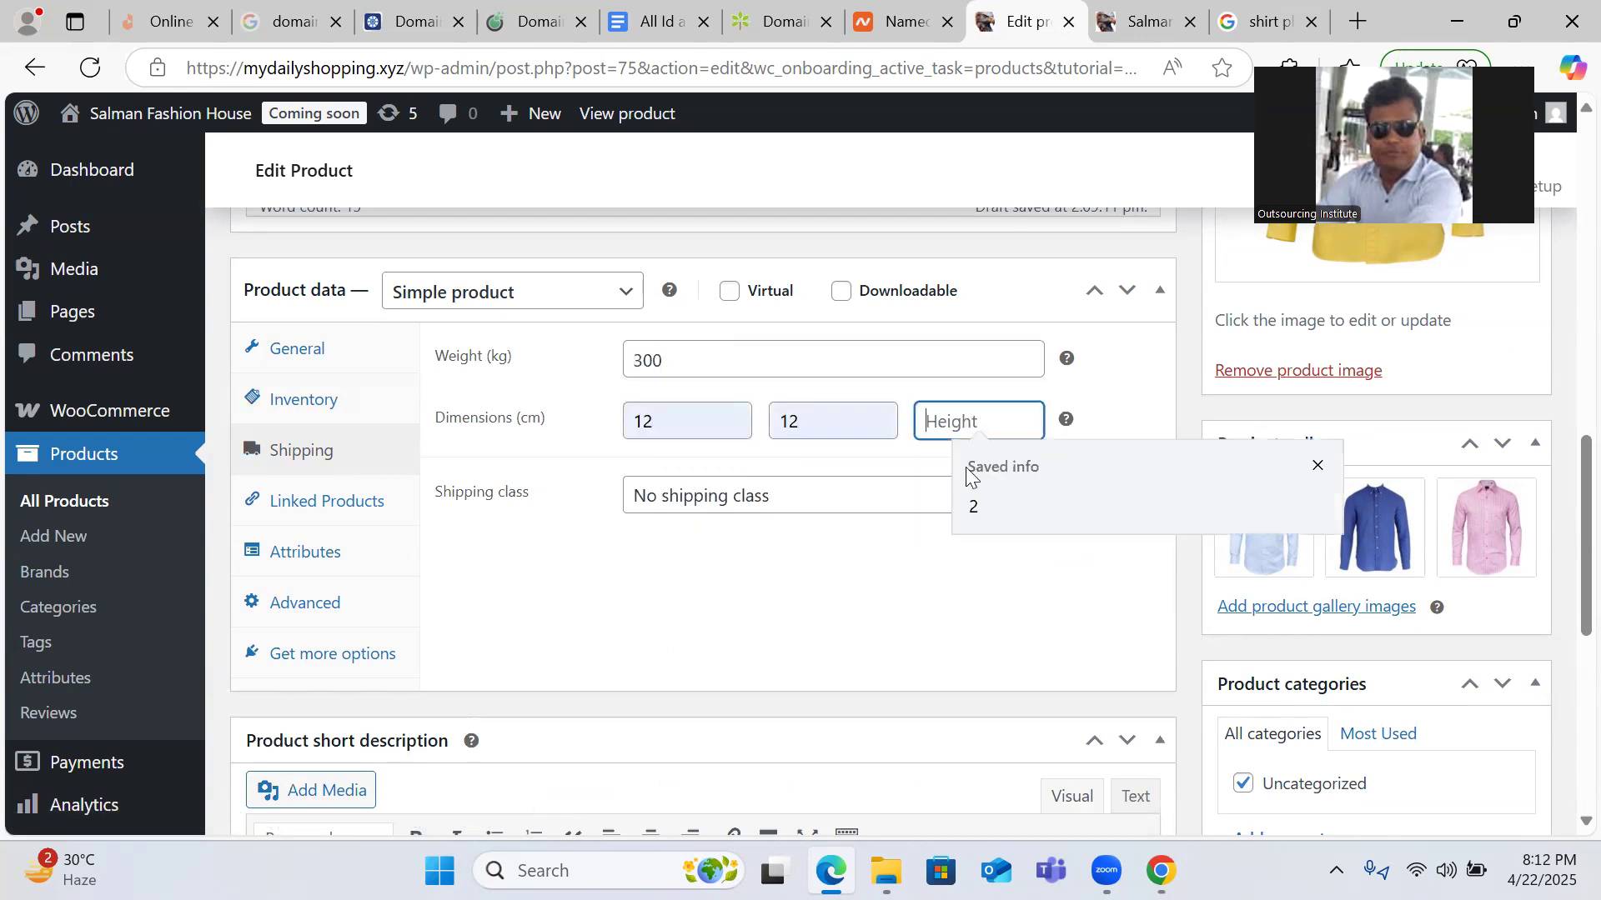
left_click(964, 505)
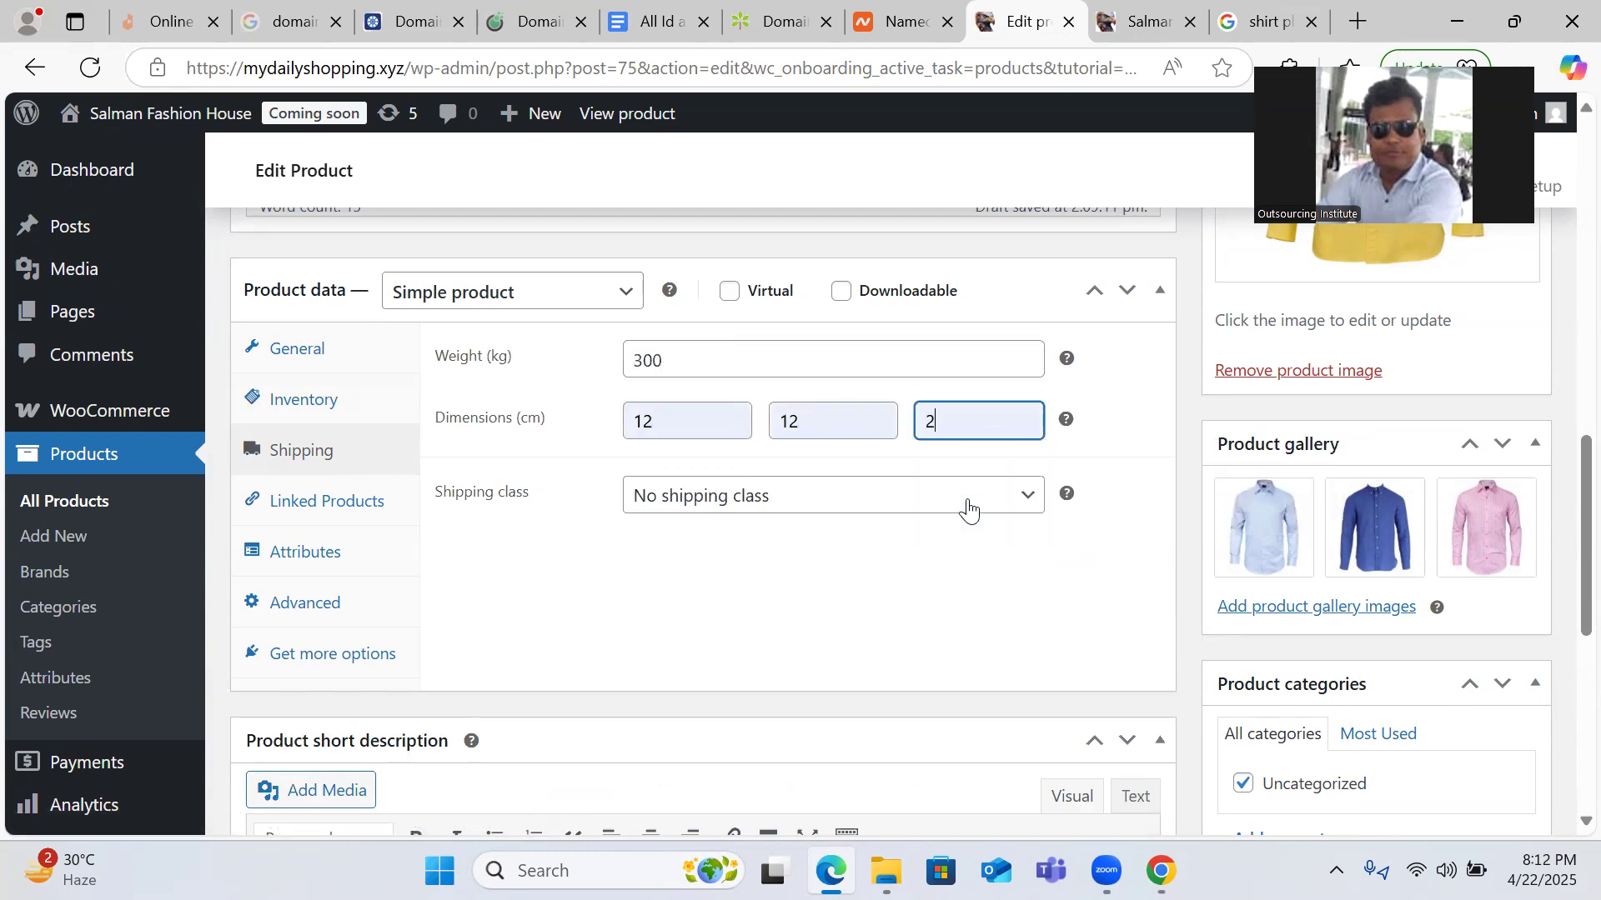
Check the shipping class options unchanged, then view Linked Products and Attributes
left_click(798, 517)
left_click(500, 549)
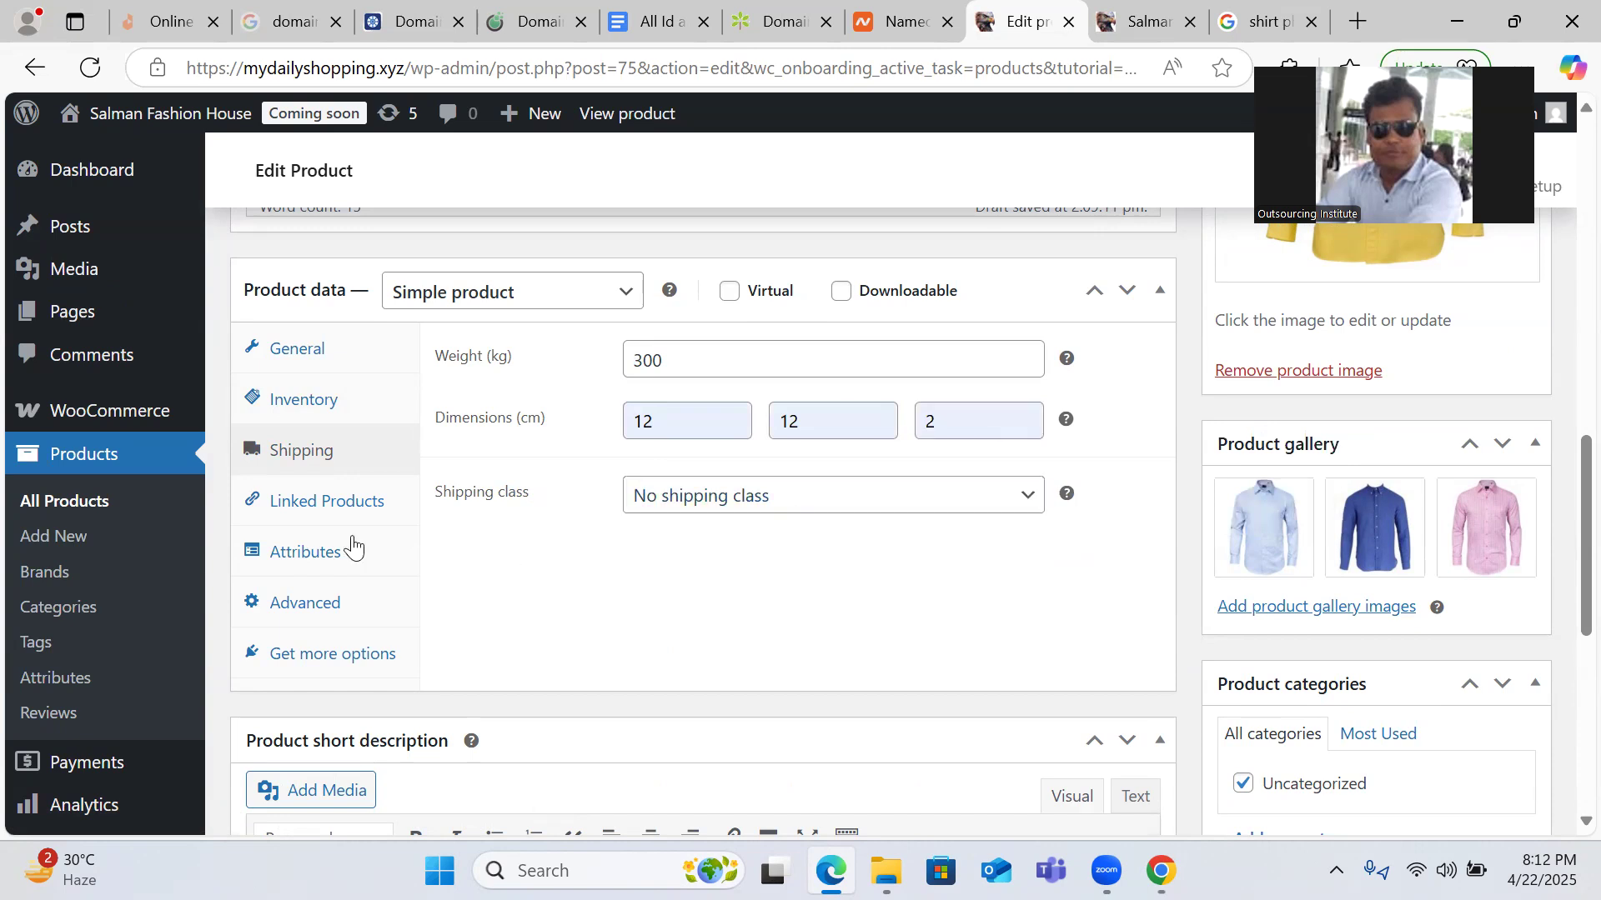
left_click(325, 500)
left_click(327, 554)
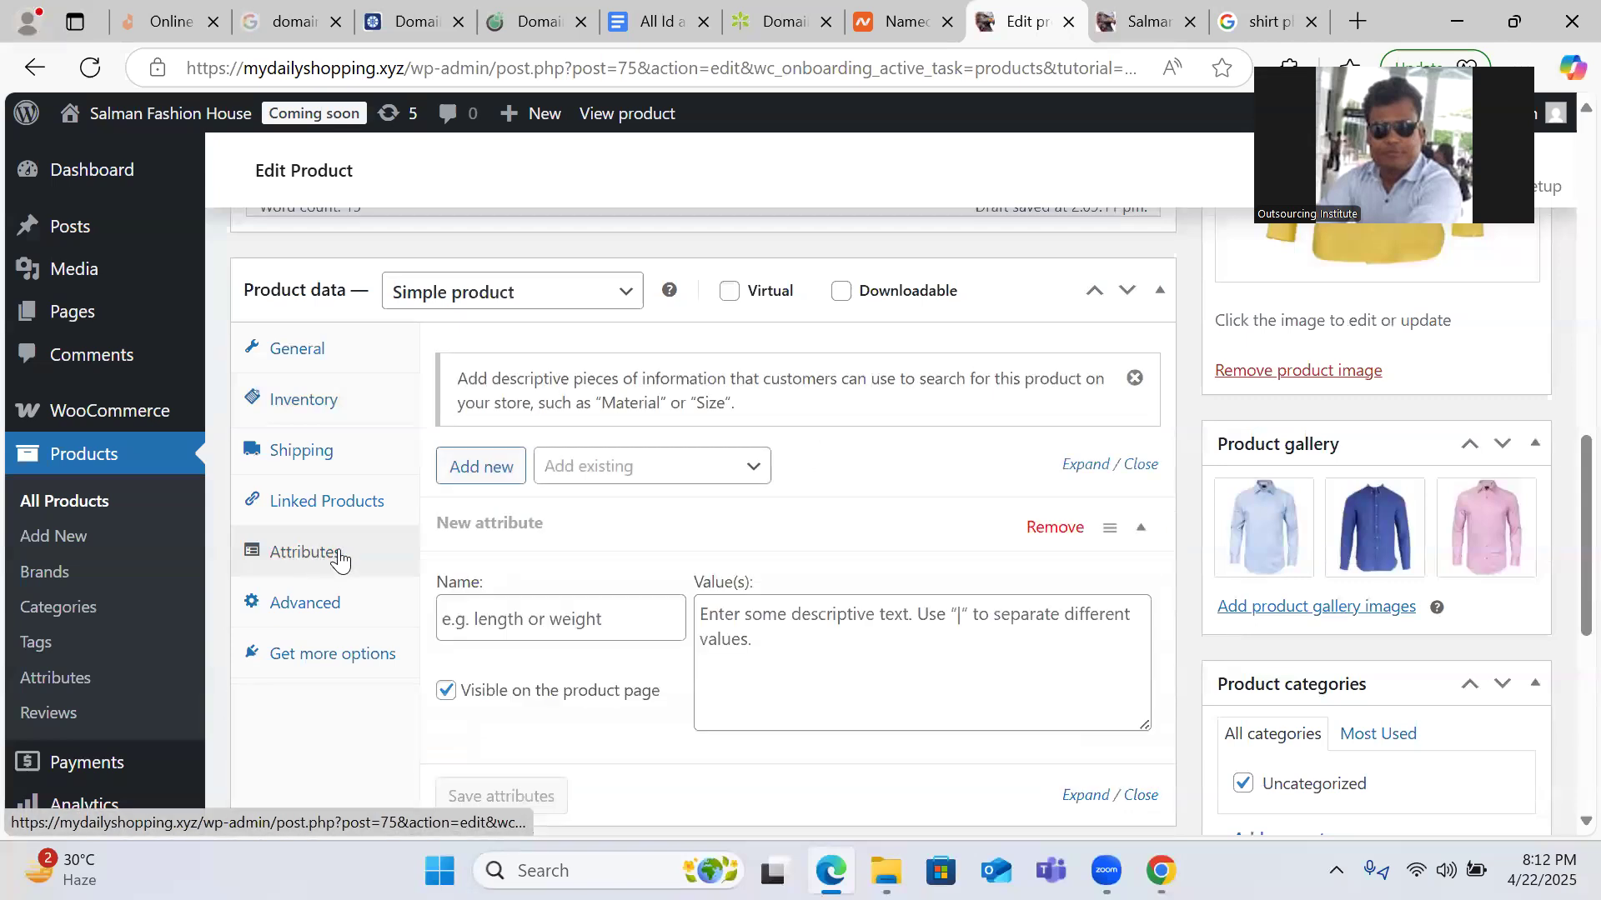
Enter the purchase note 'Quick clear stock' in the Advanced product settings
scroll(757, 517, "down", 4)
scroll(753, 507, "up", 4)
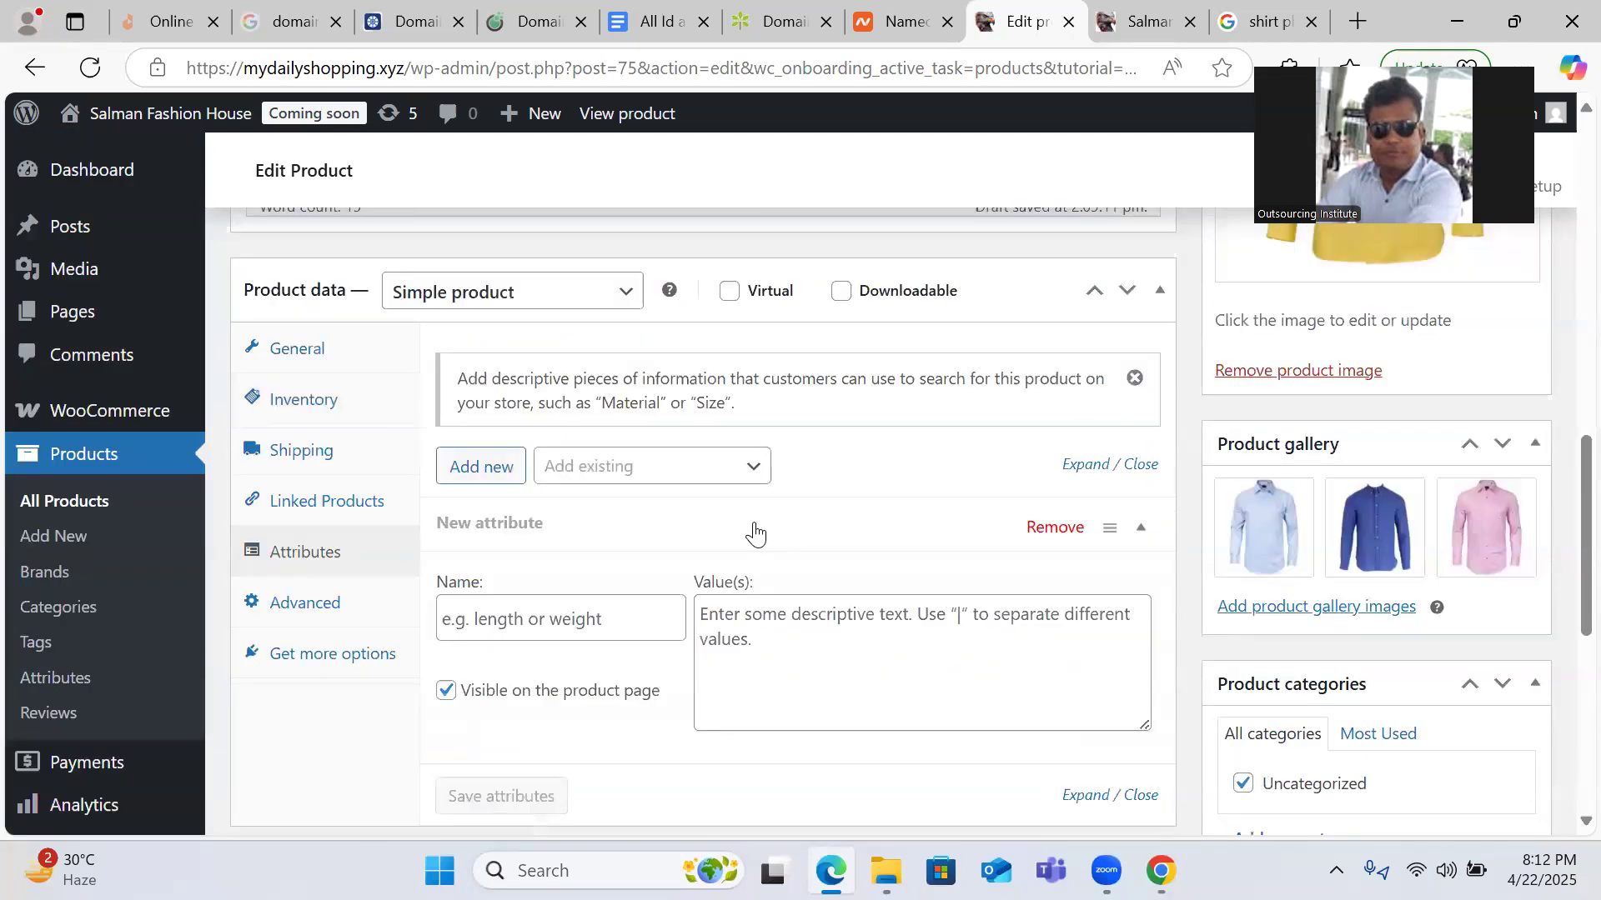
left_click(313, 611)
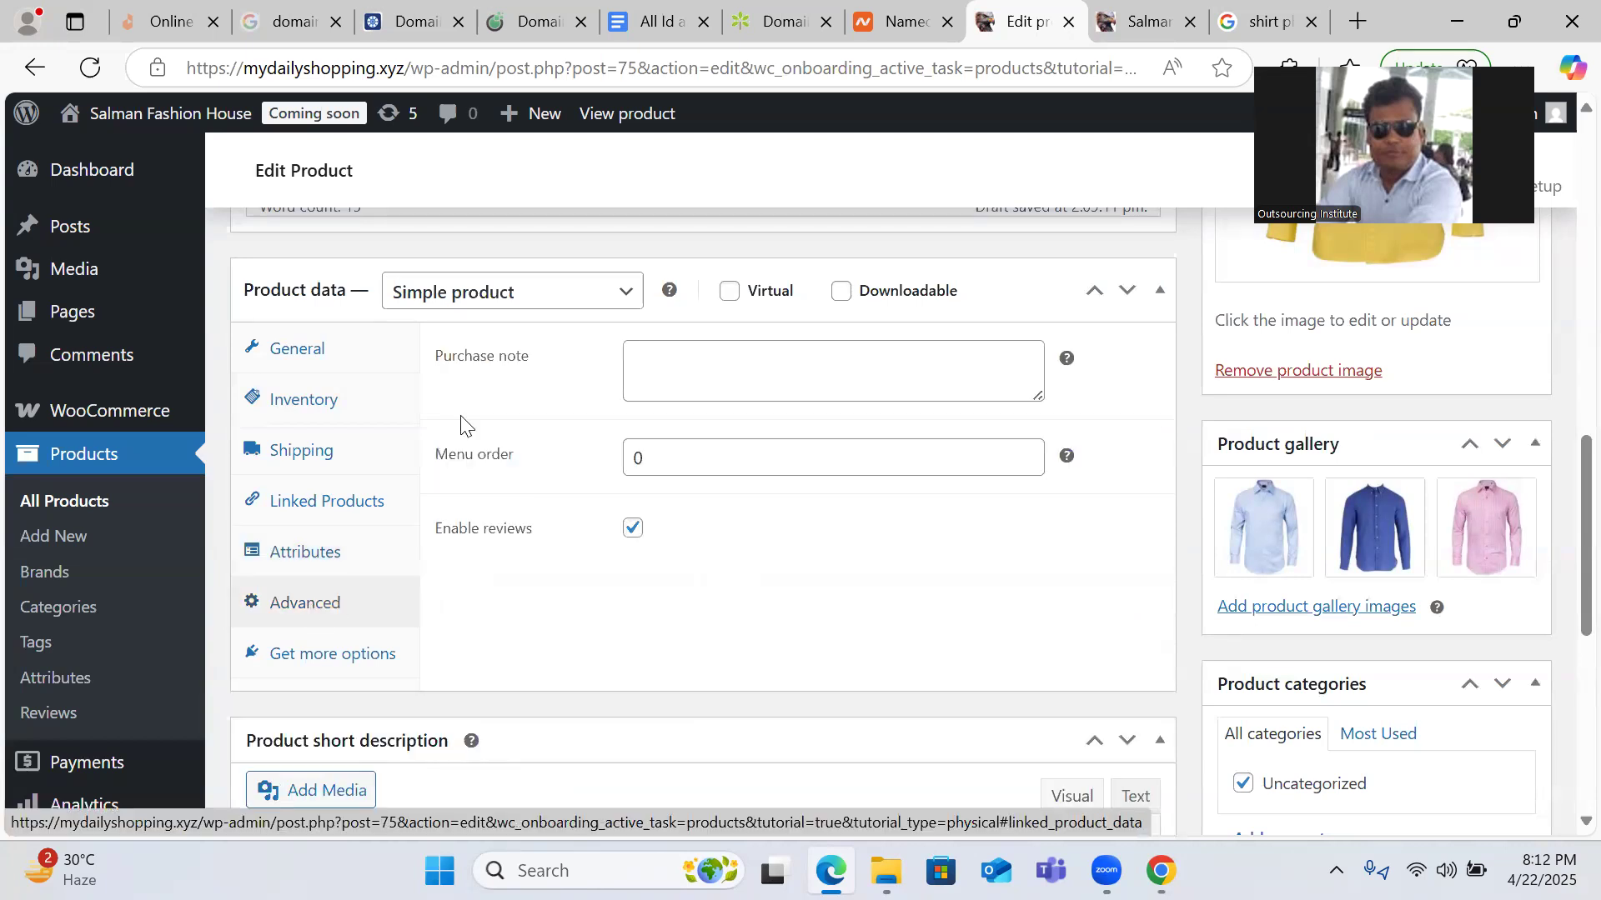
left_click(689, 358)
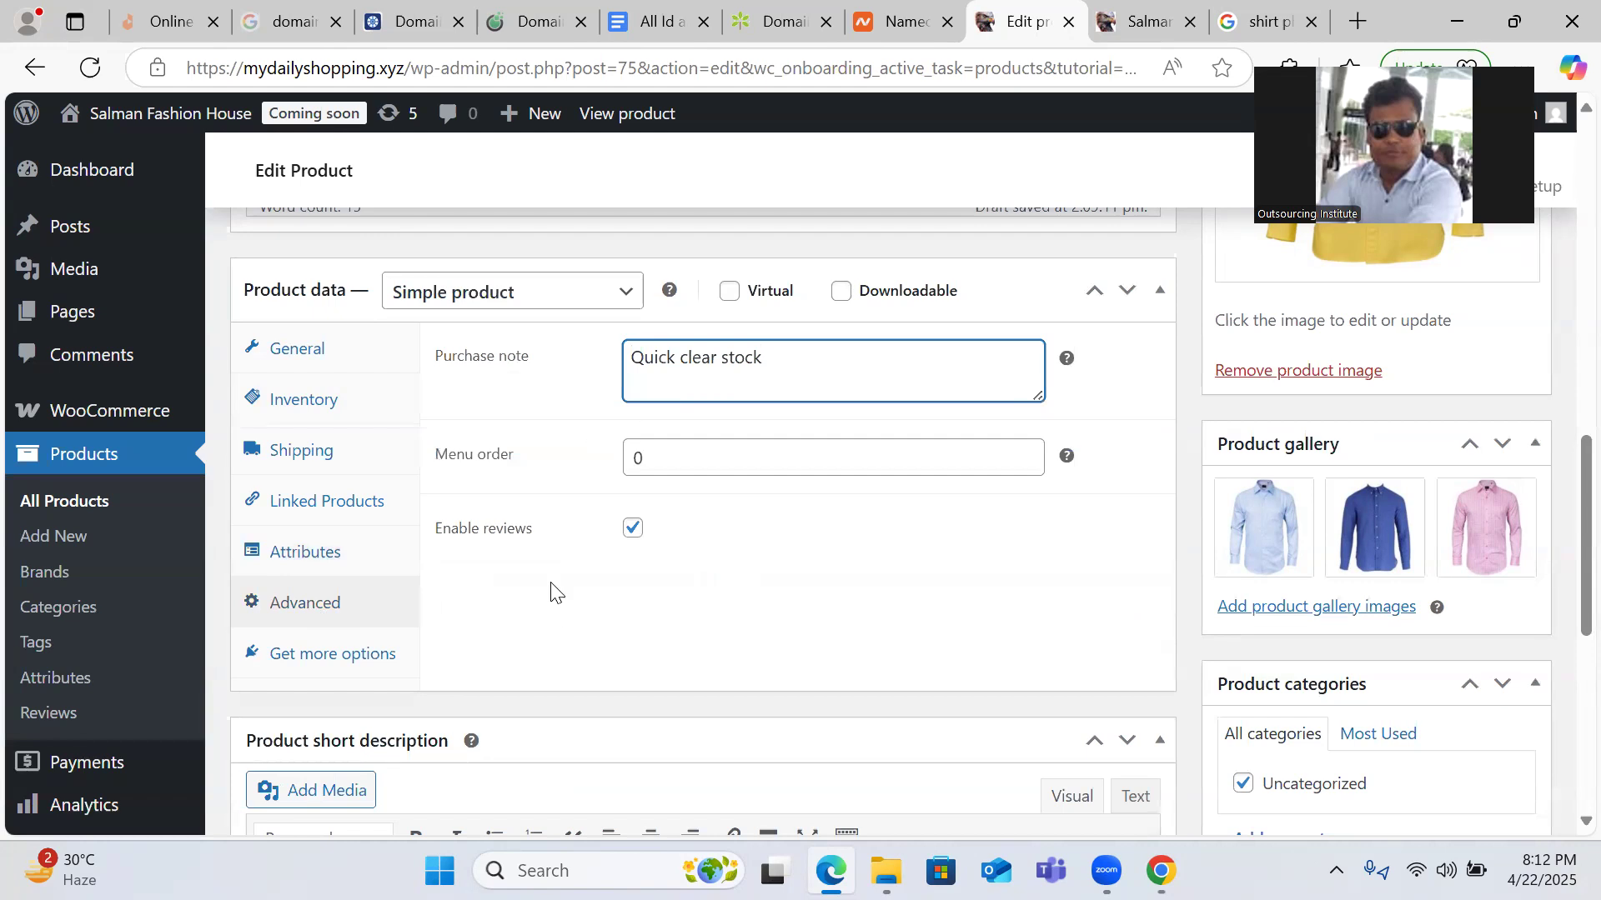
scroll(343, 575, "down", 1)
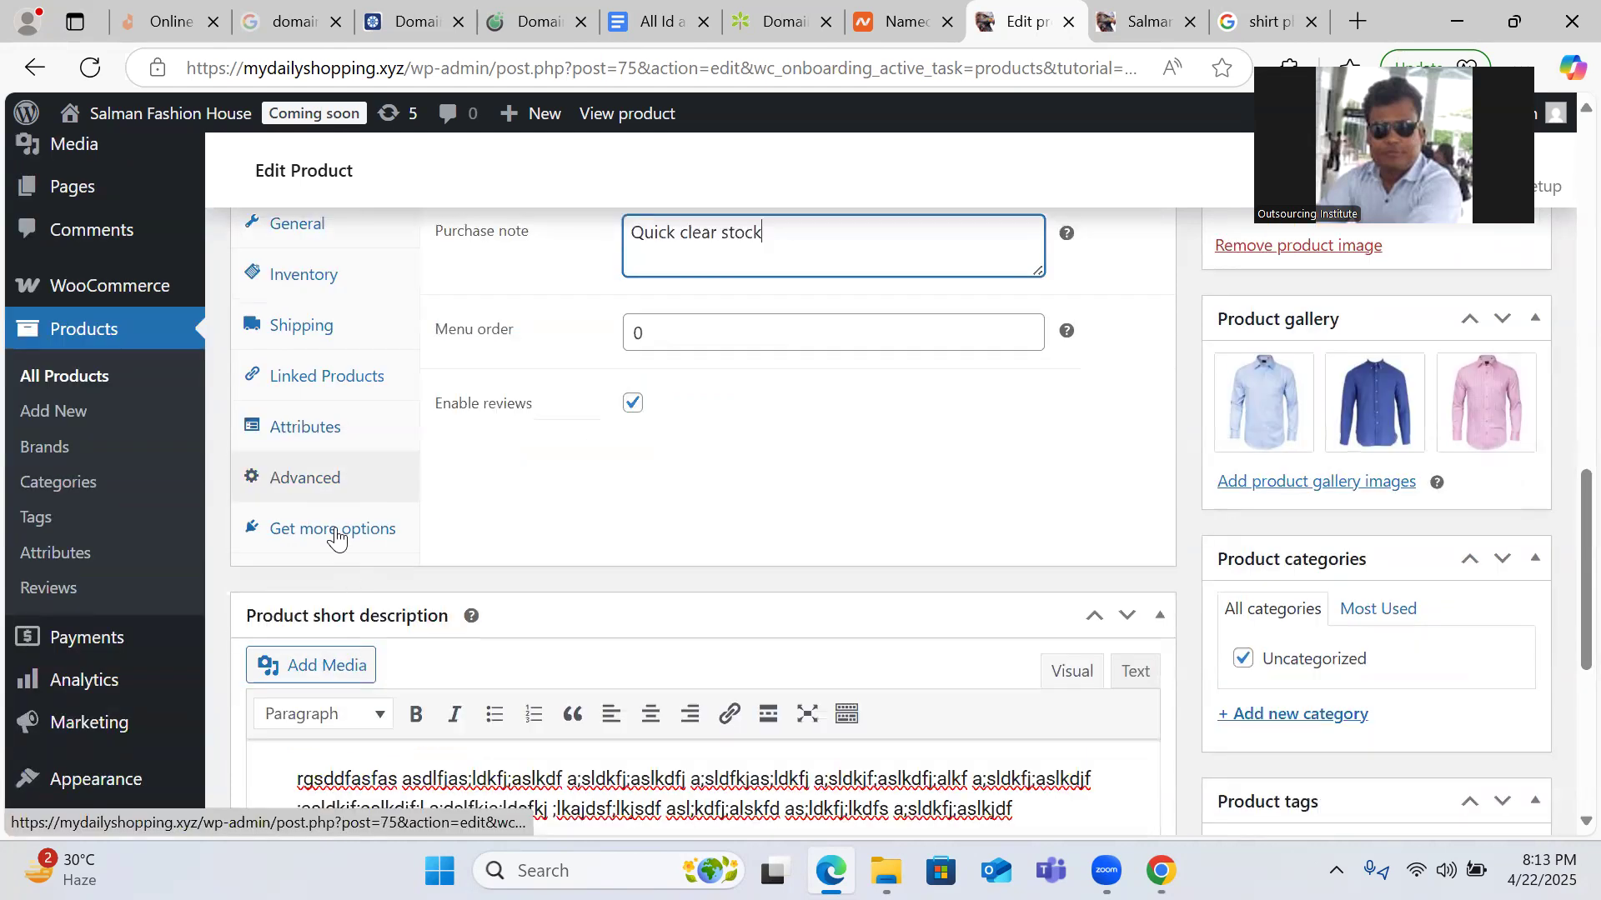
left_click(336, 538)
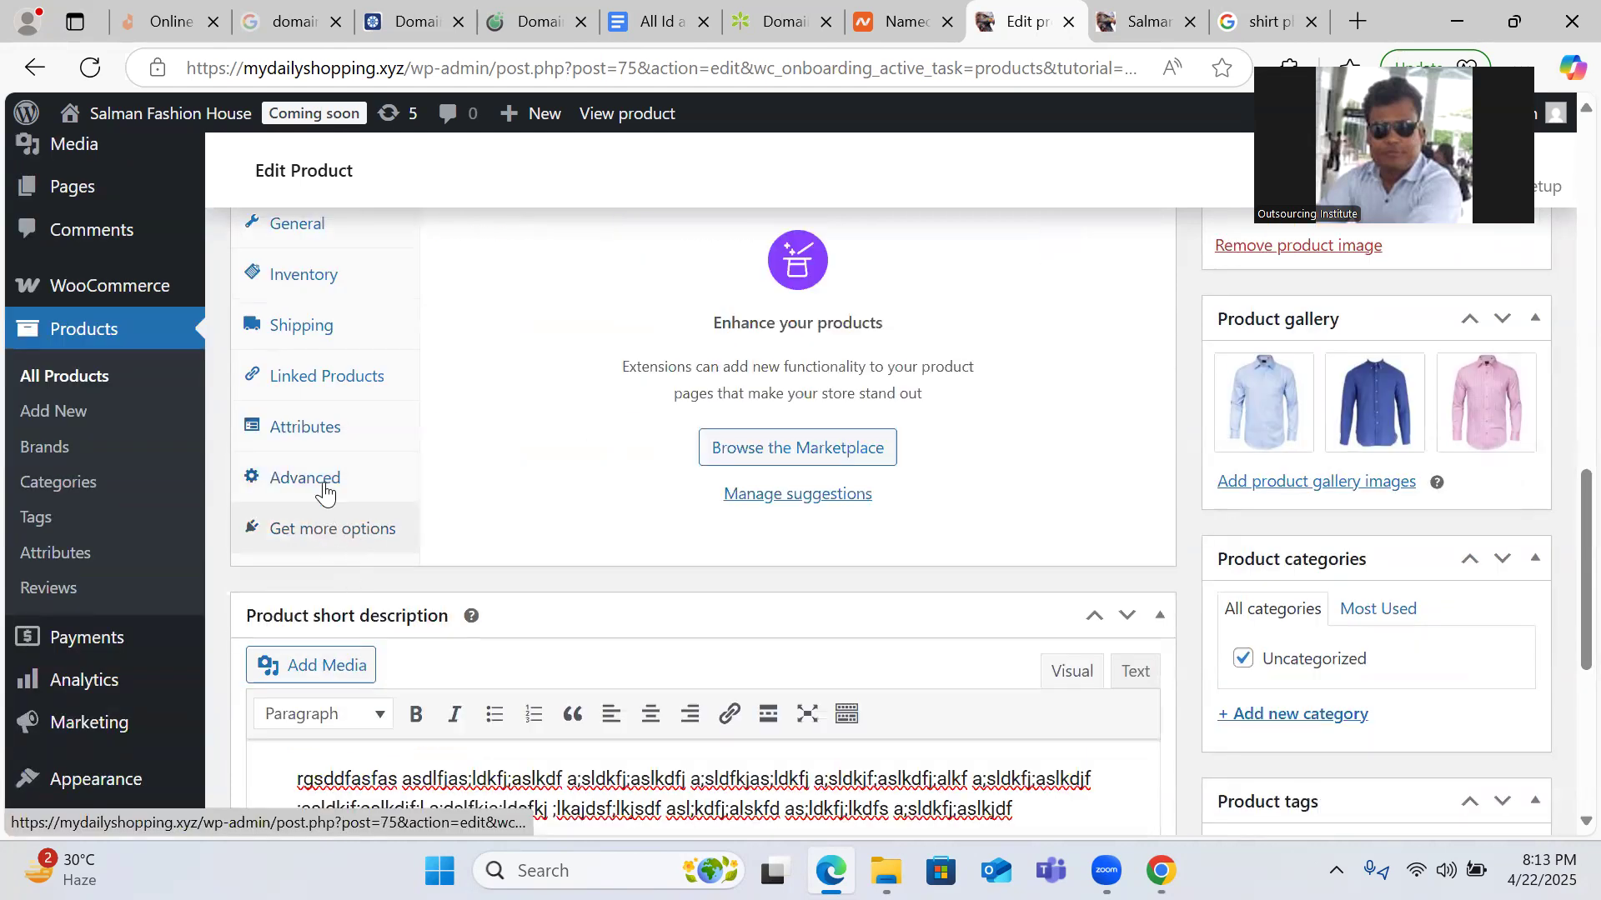
left_click(333, 484)
scroll(852, 482, "up", 6)
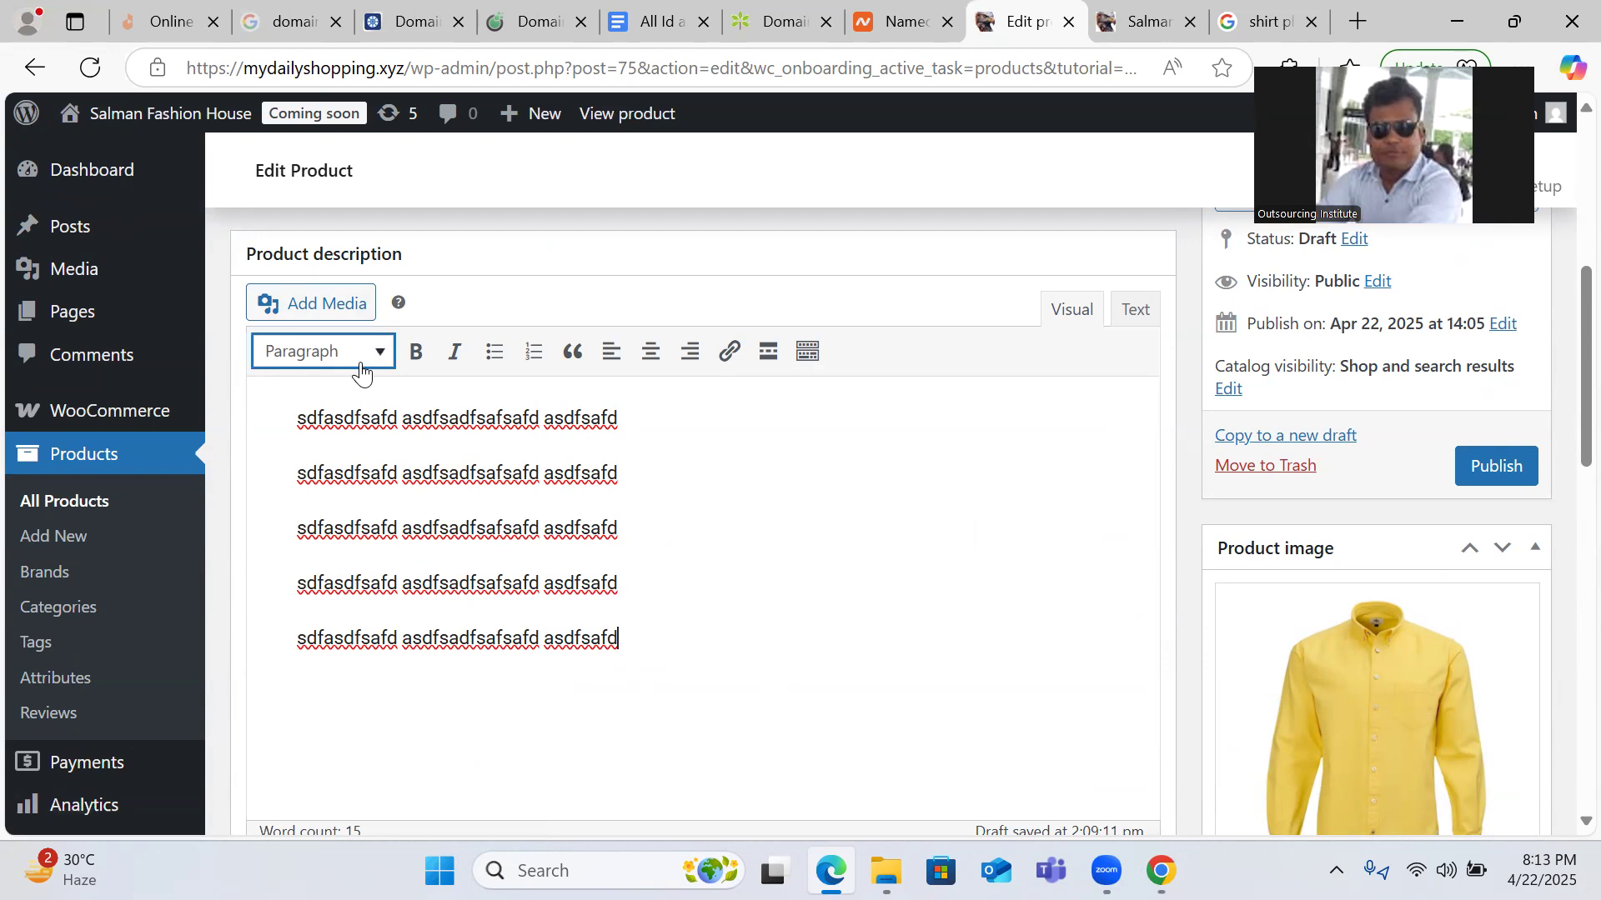
Publish the Exclusive Cotton Shirt product
left_click(723, 522)
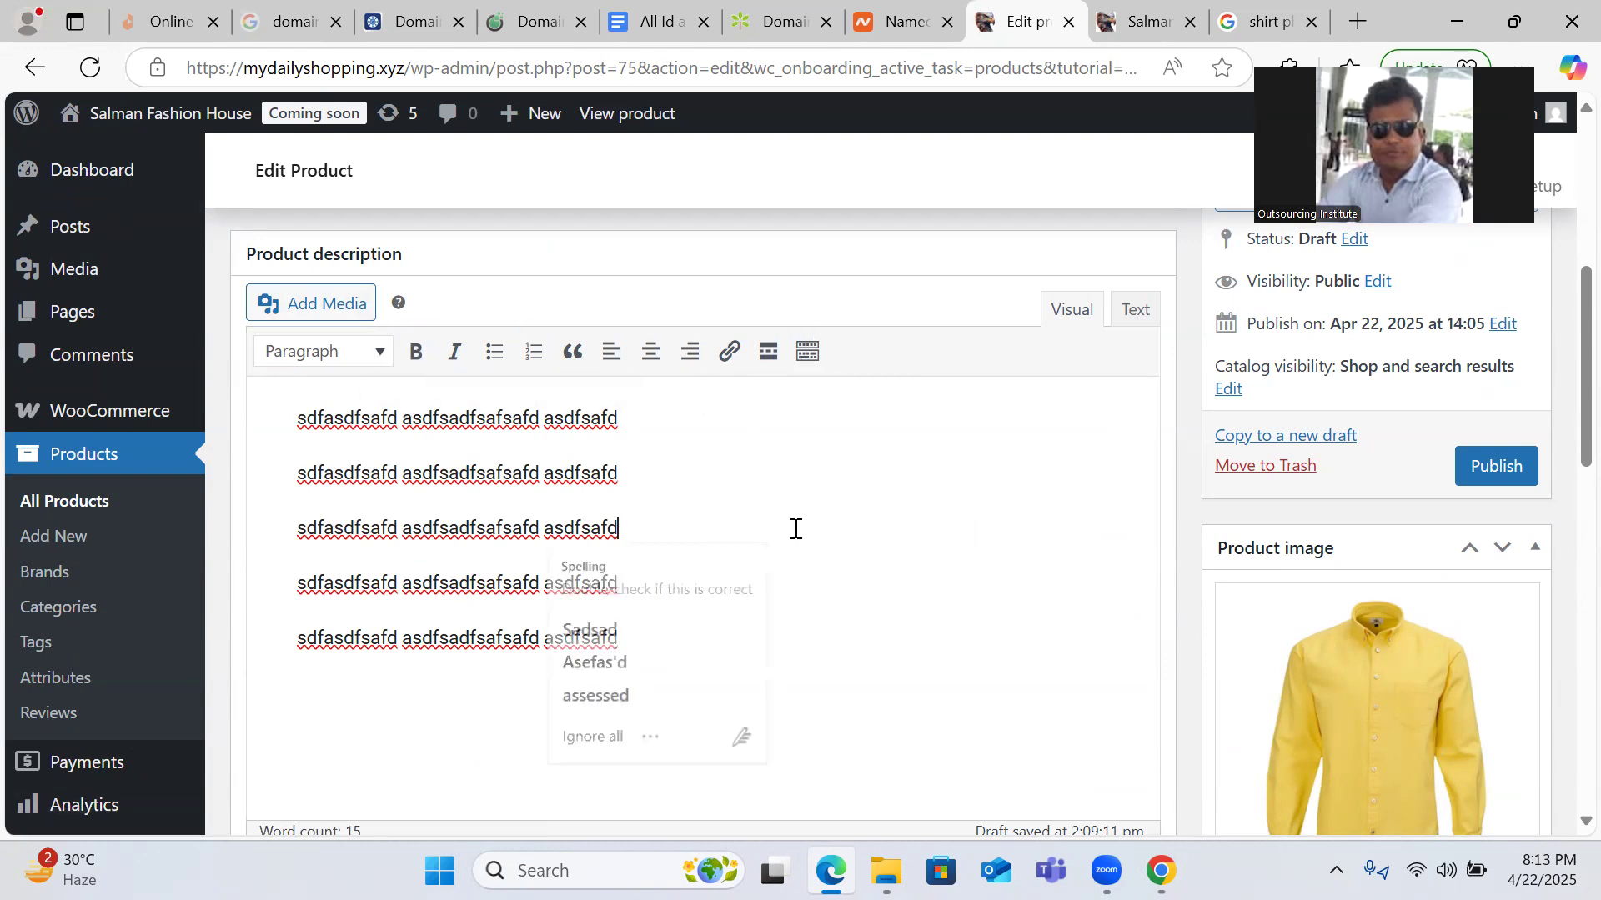
scroll(796, 534, "down", 15)
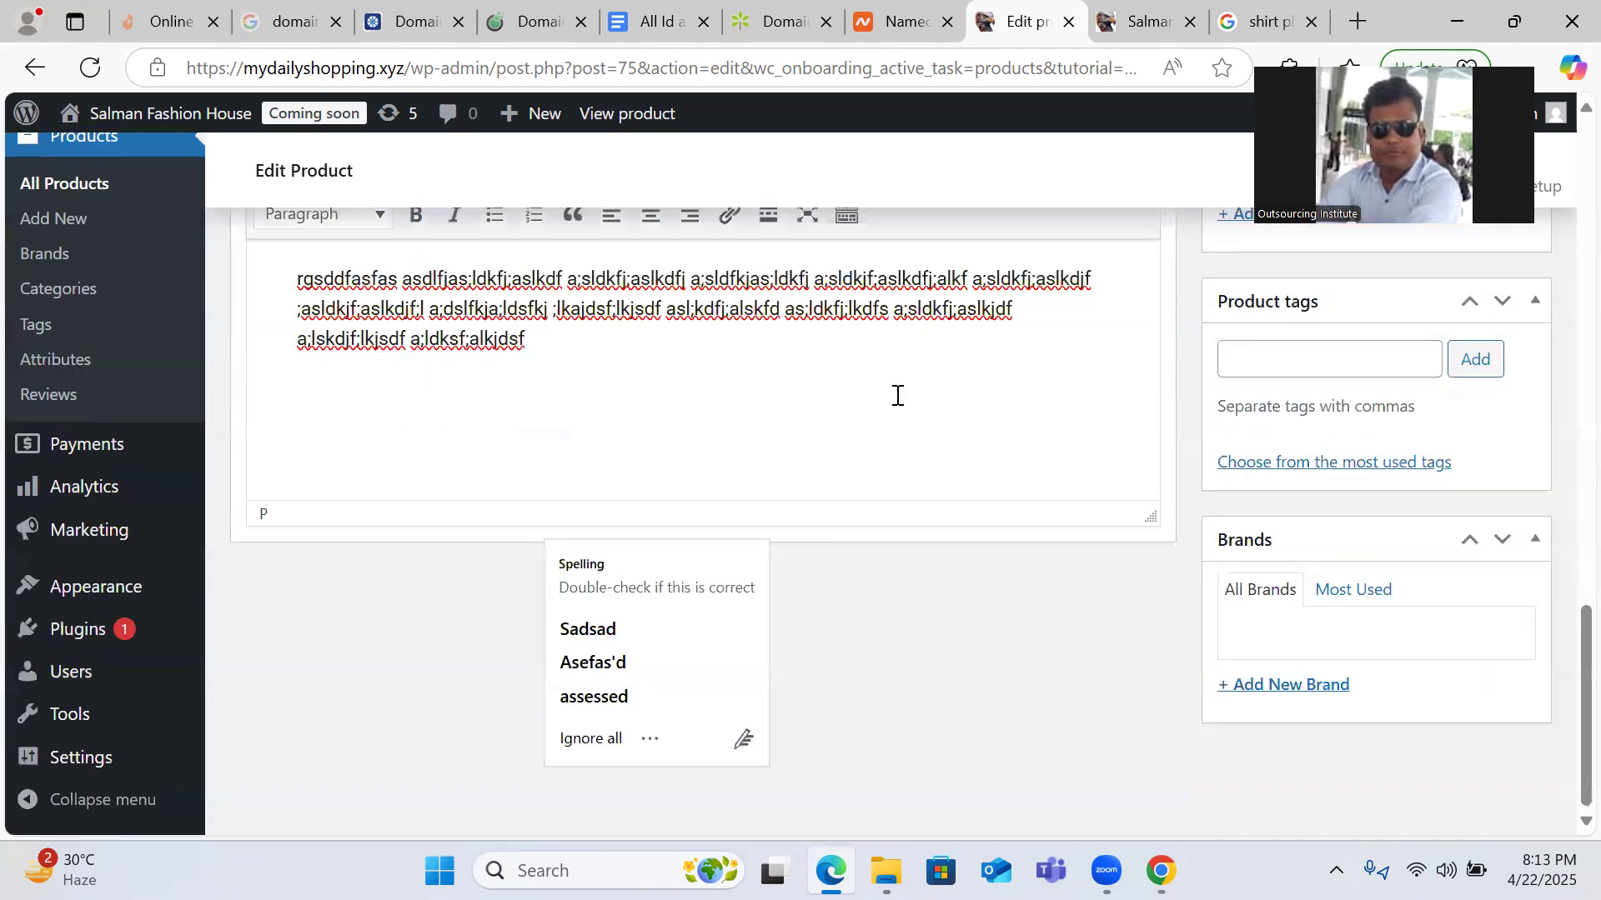
scroll(905, 421, "up", 10)
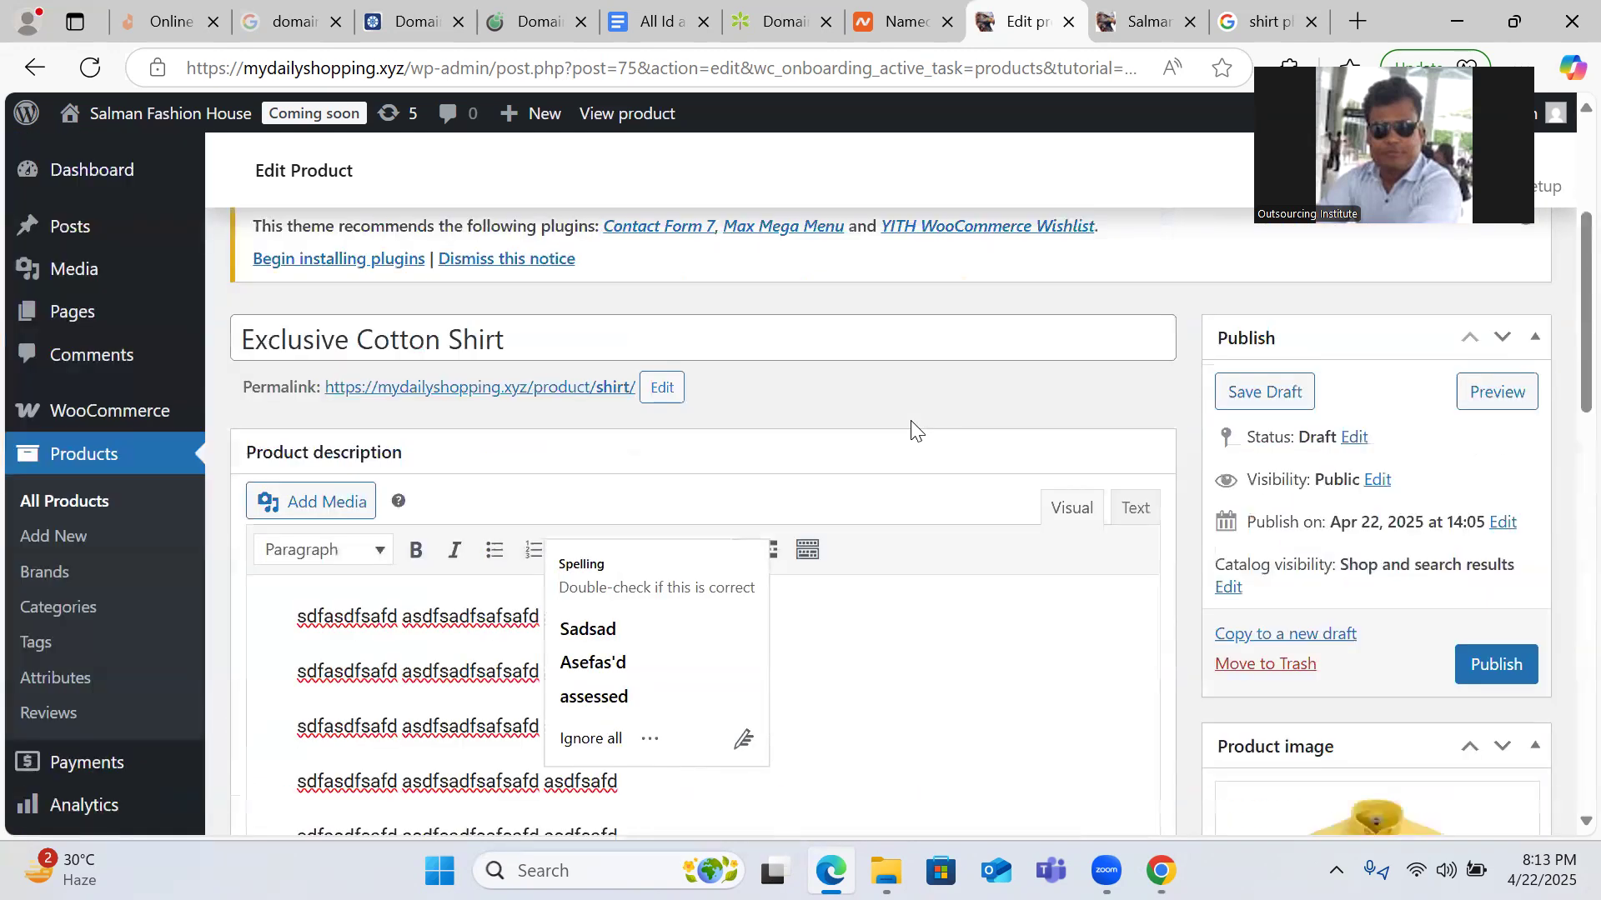
scroll(911, 420, "down", 3)
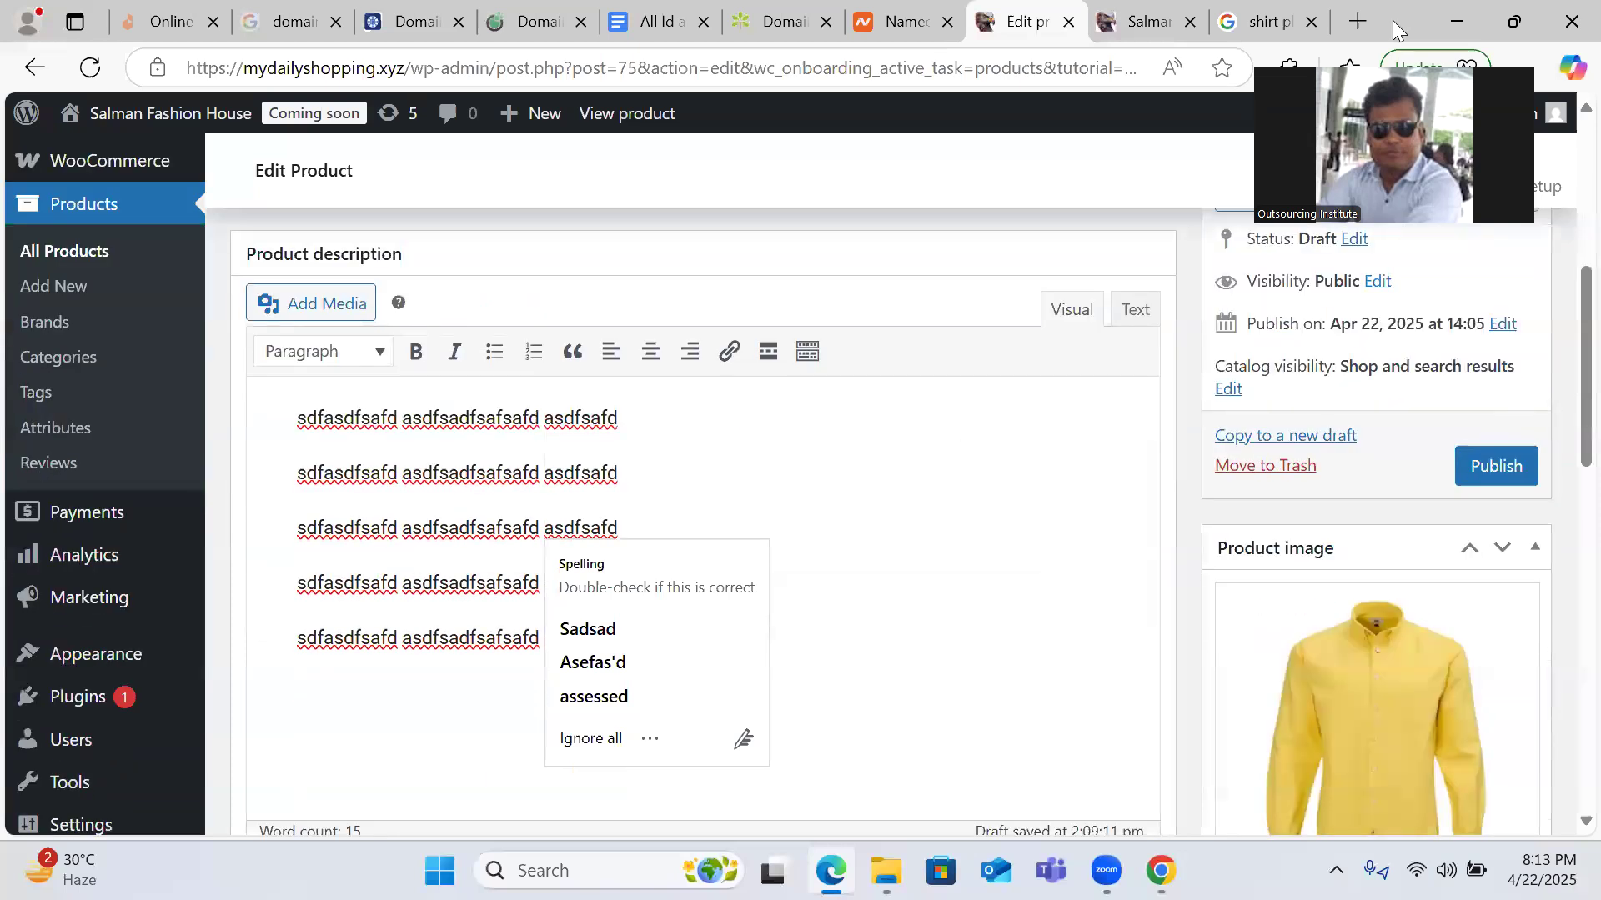
double_click(1392, 20)
left_click(1114, 528)
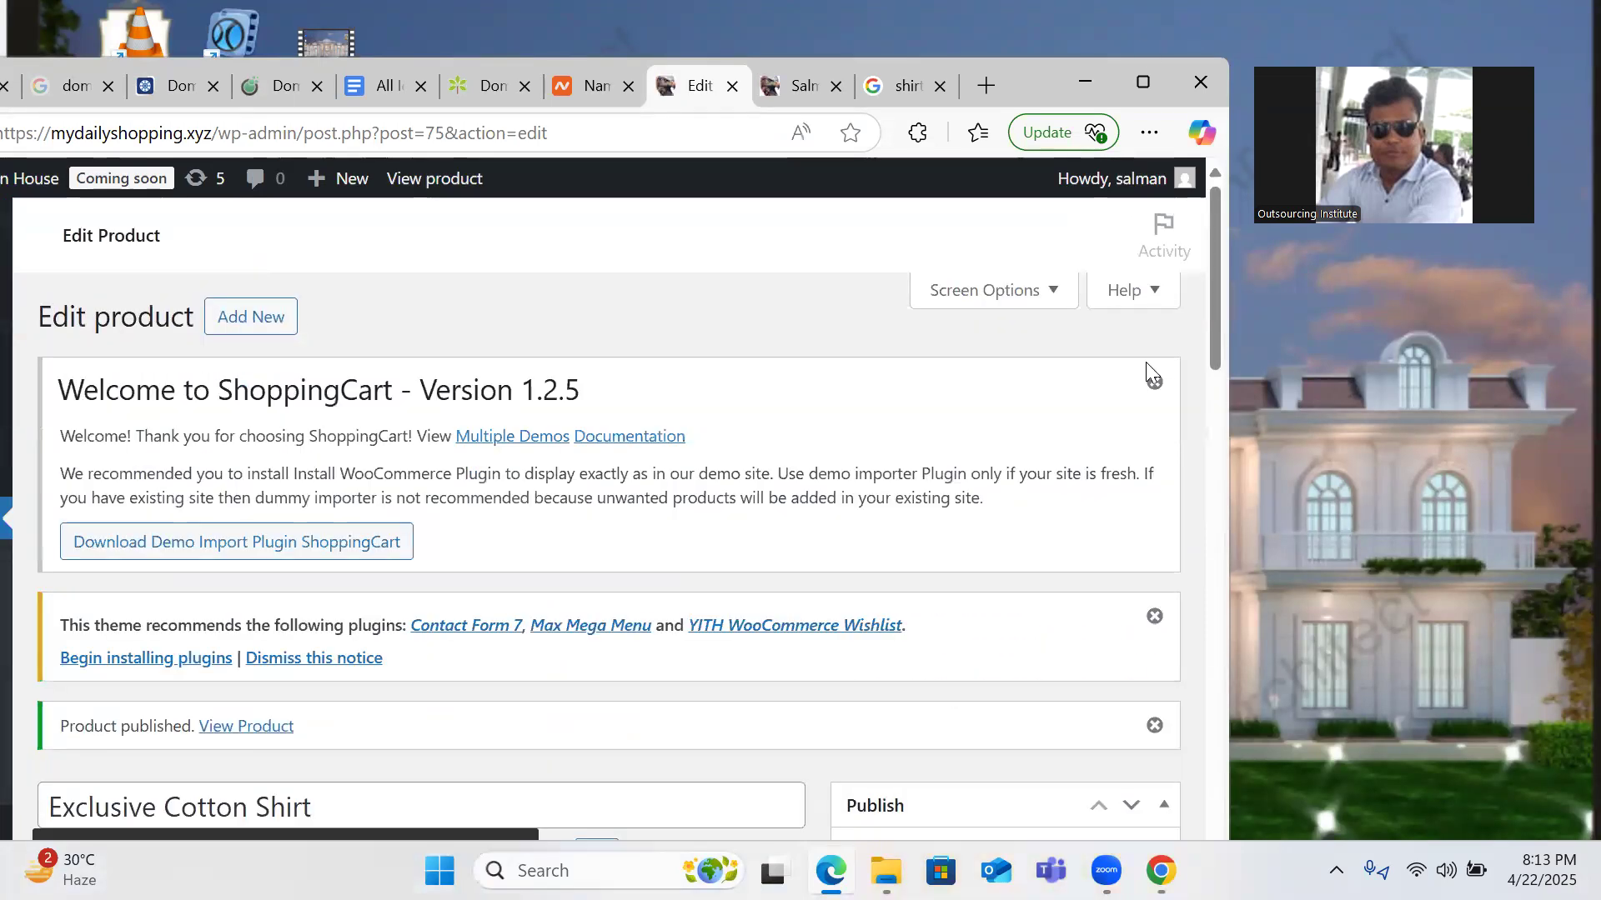
Reload the store's home page in the storefront tab to see the live site
left_click(1143, 84)
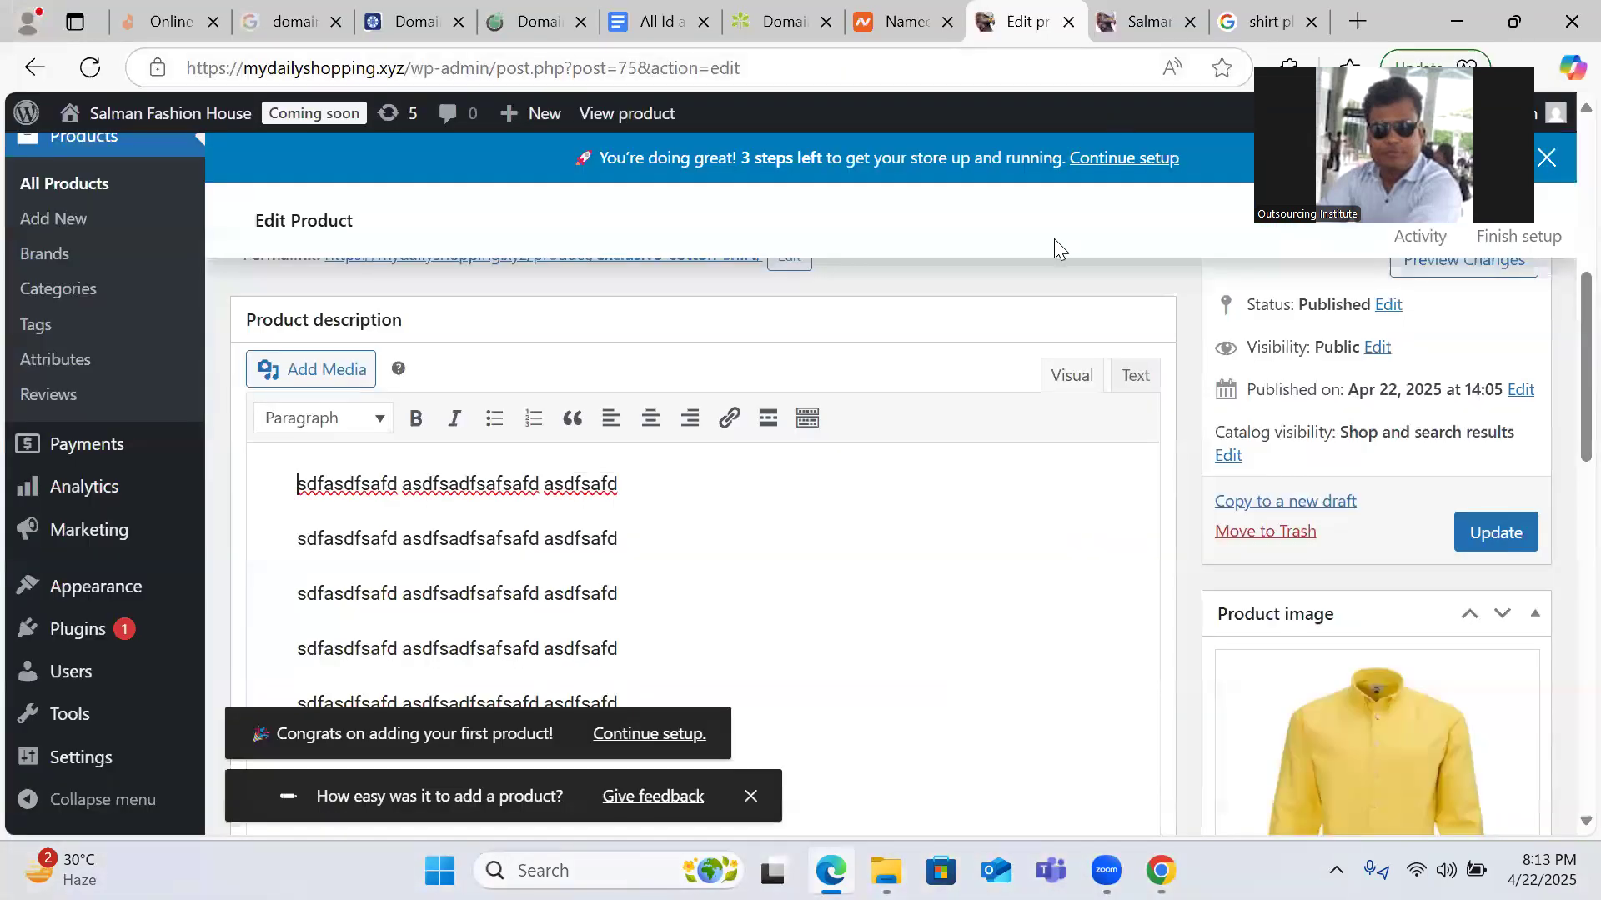
left_click(1146, 21)
left_click(89, 68)
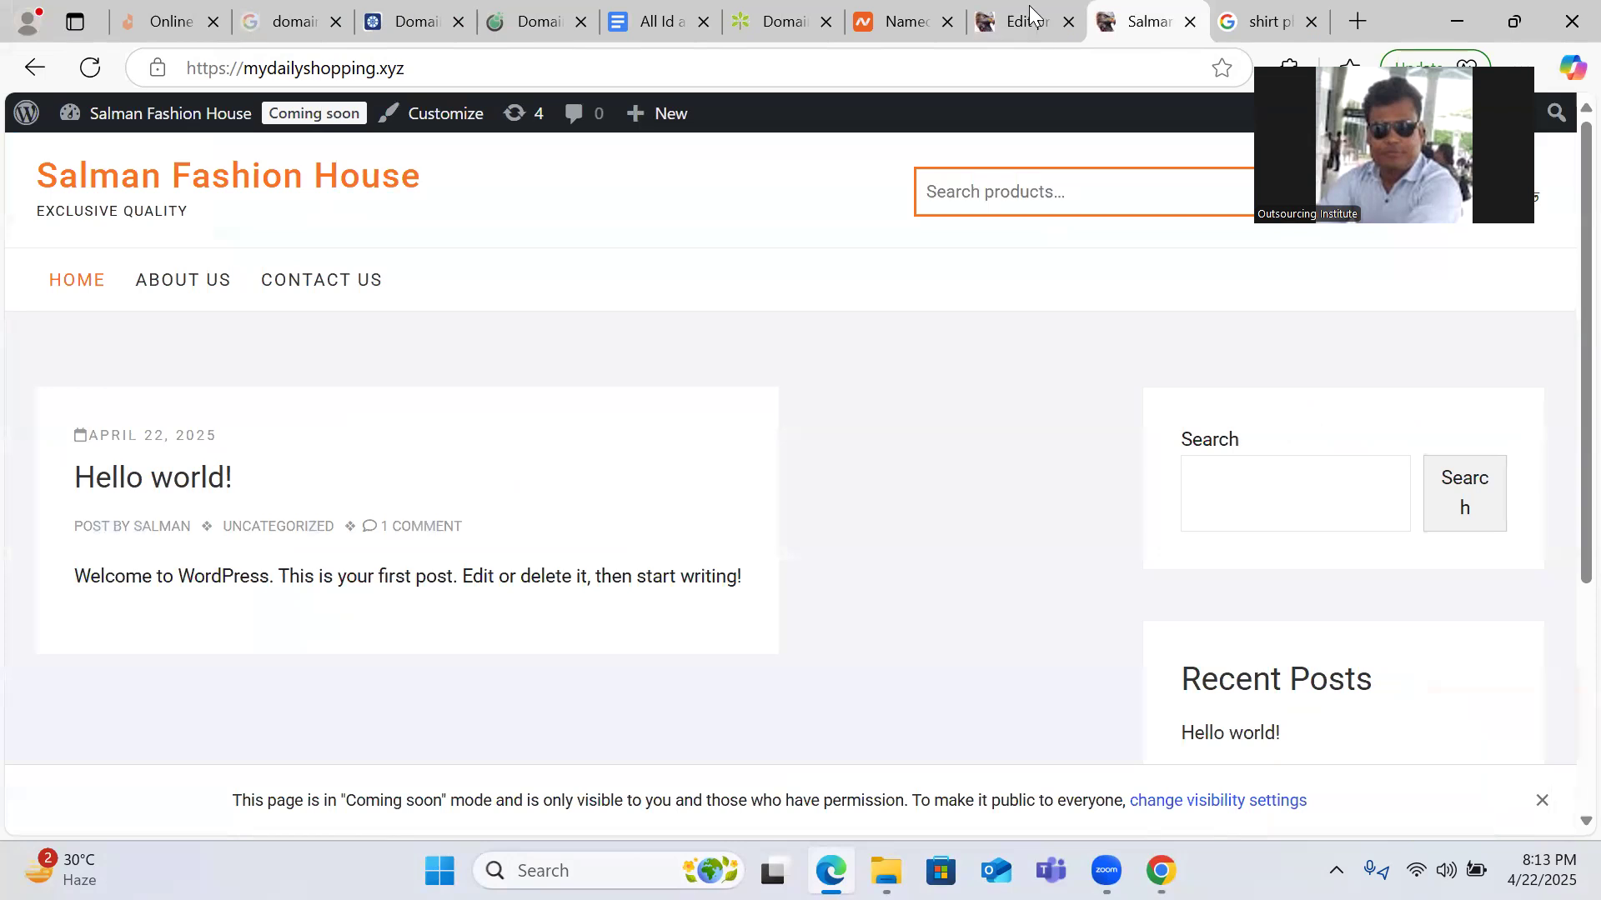
Go back to the Edit product tab and open the Products list
left_click(1007, 9)
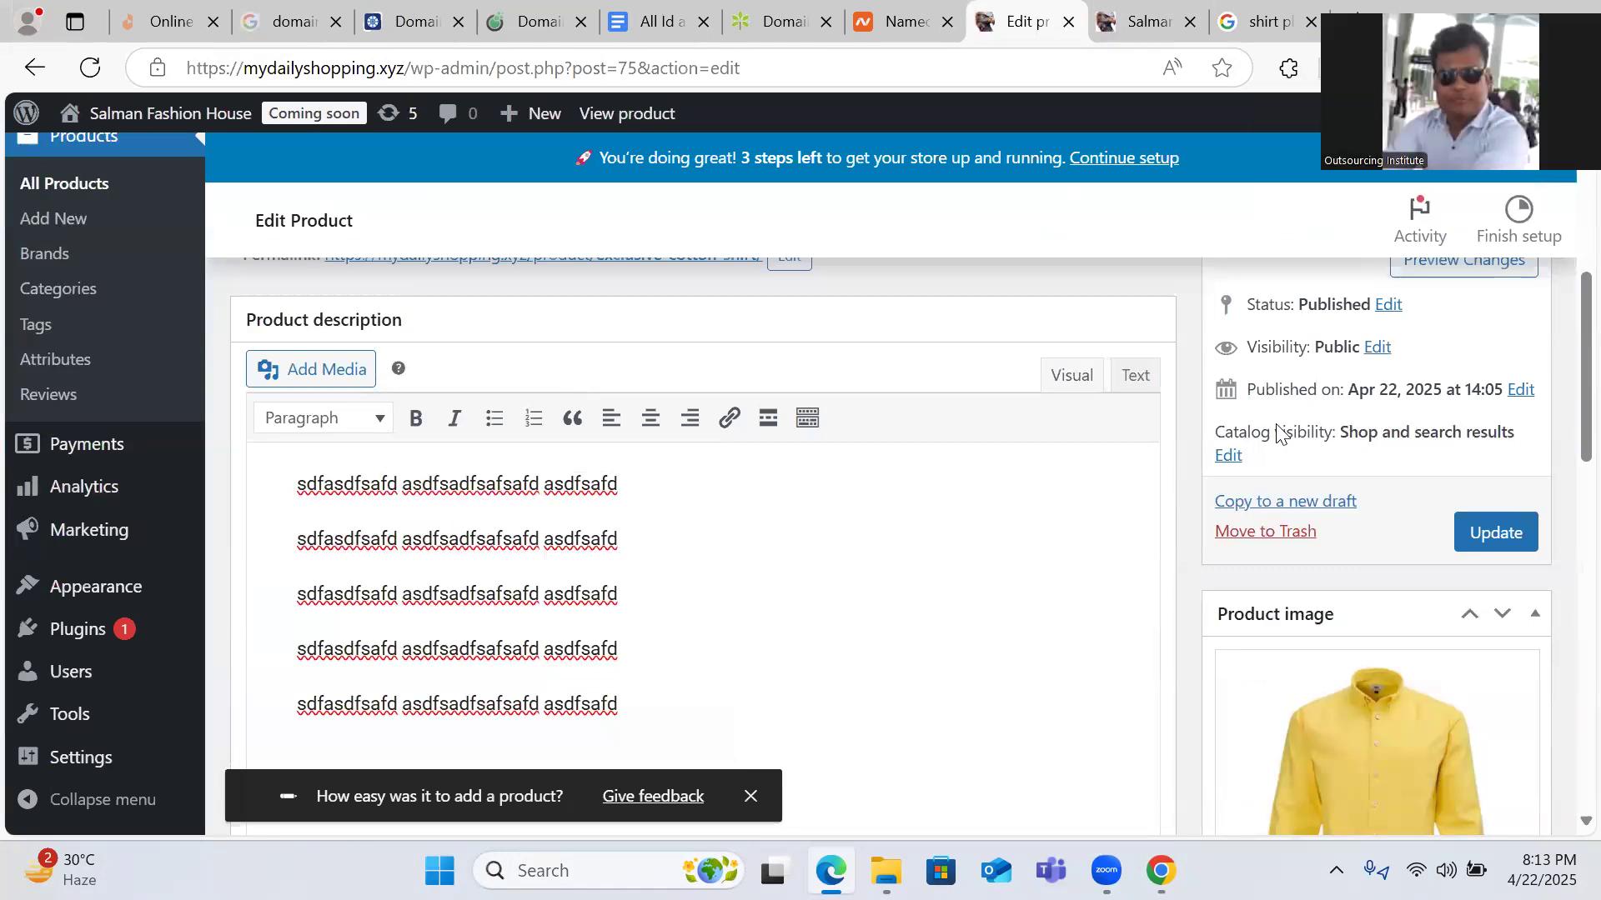
scroll(1273, 511, "up", 5)
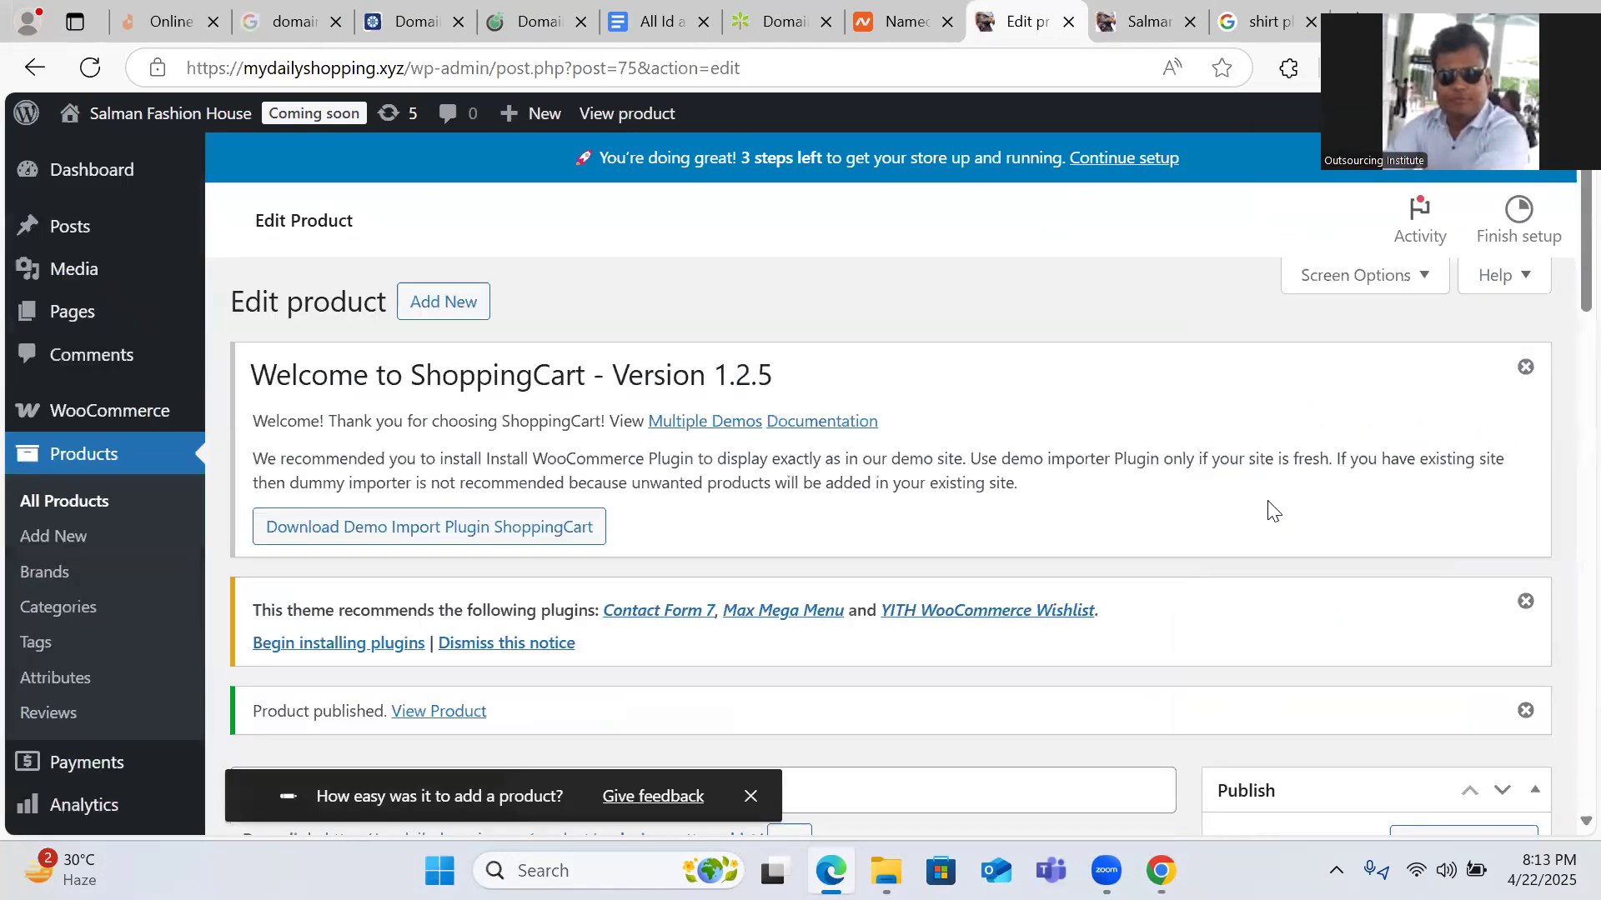
left_click(77, 458)
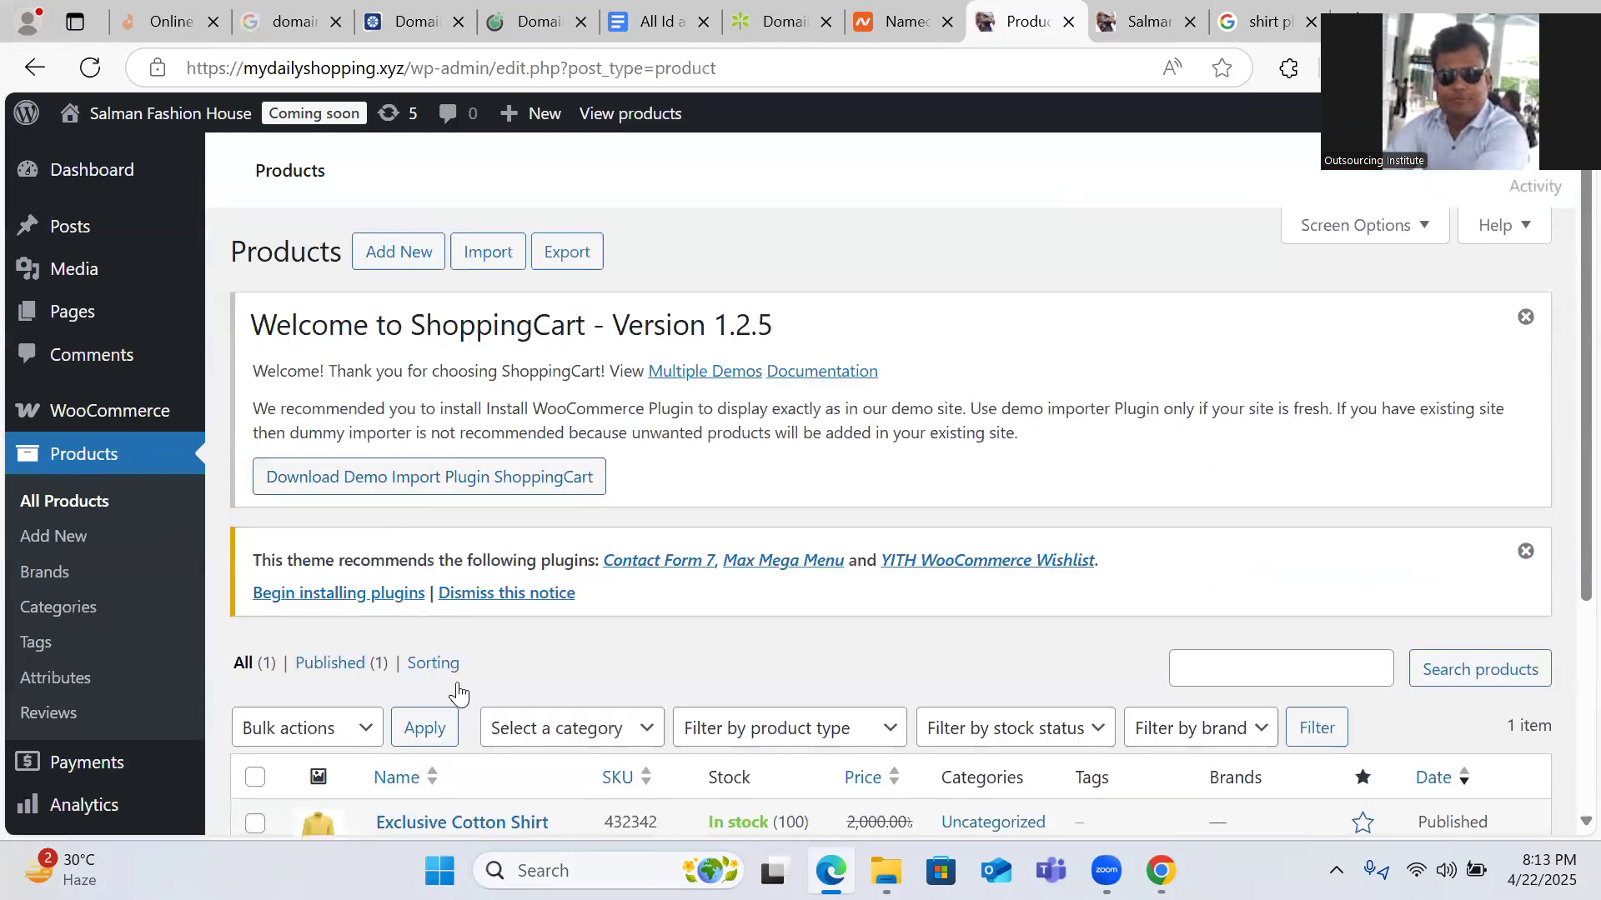
Scroll through All Products to confirm Exclusive Cotton Shirt is published
scroll(500, 599, "down", 2)
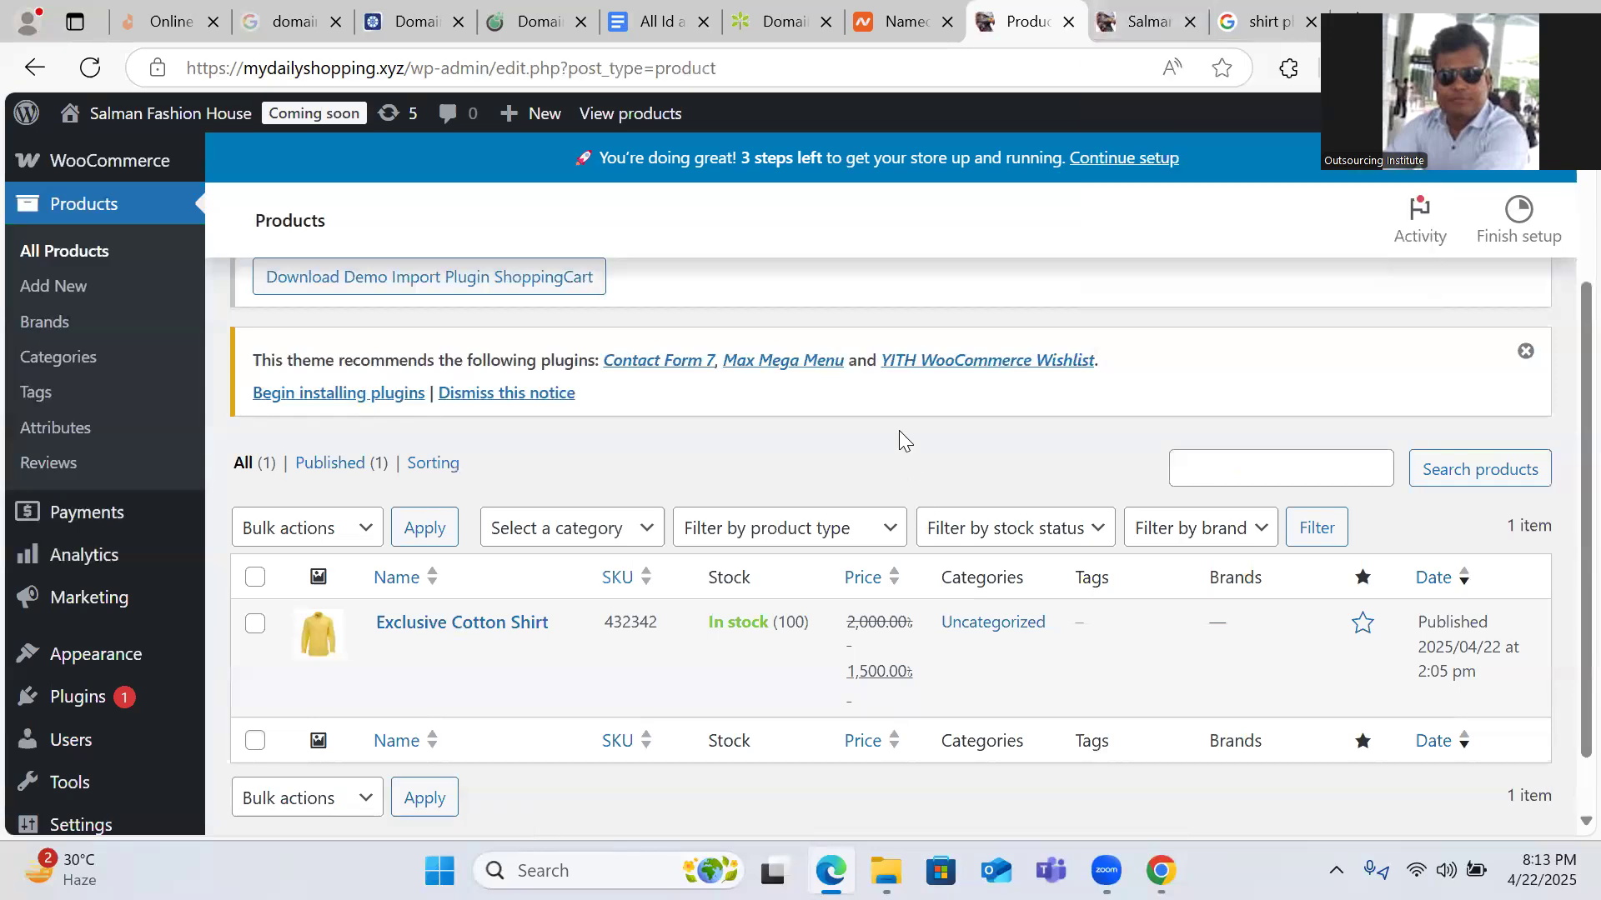
mouse_move(435, 642)
scroll(432, 642, "down", 1)
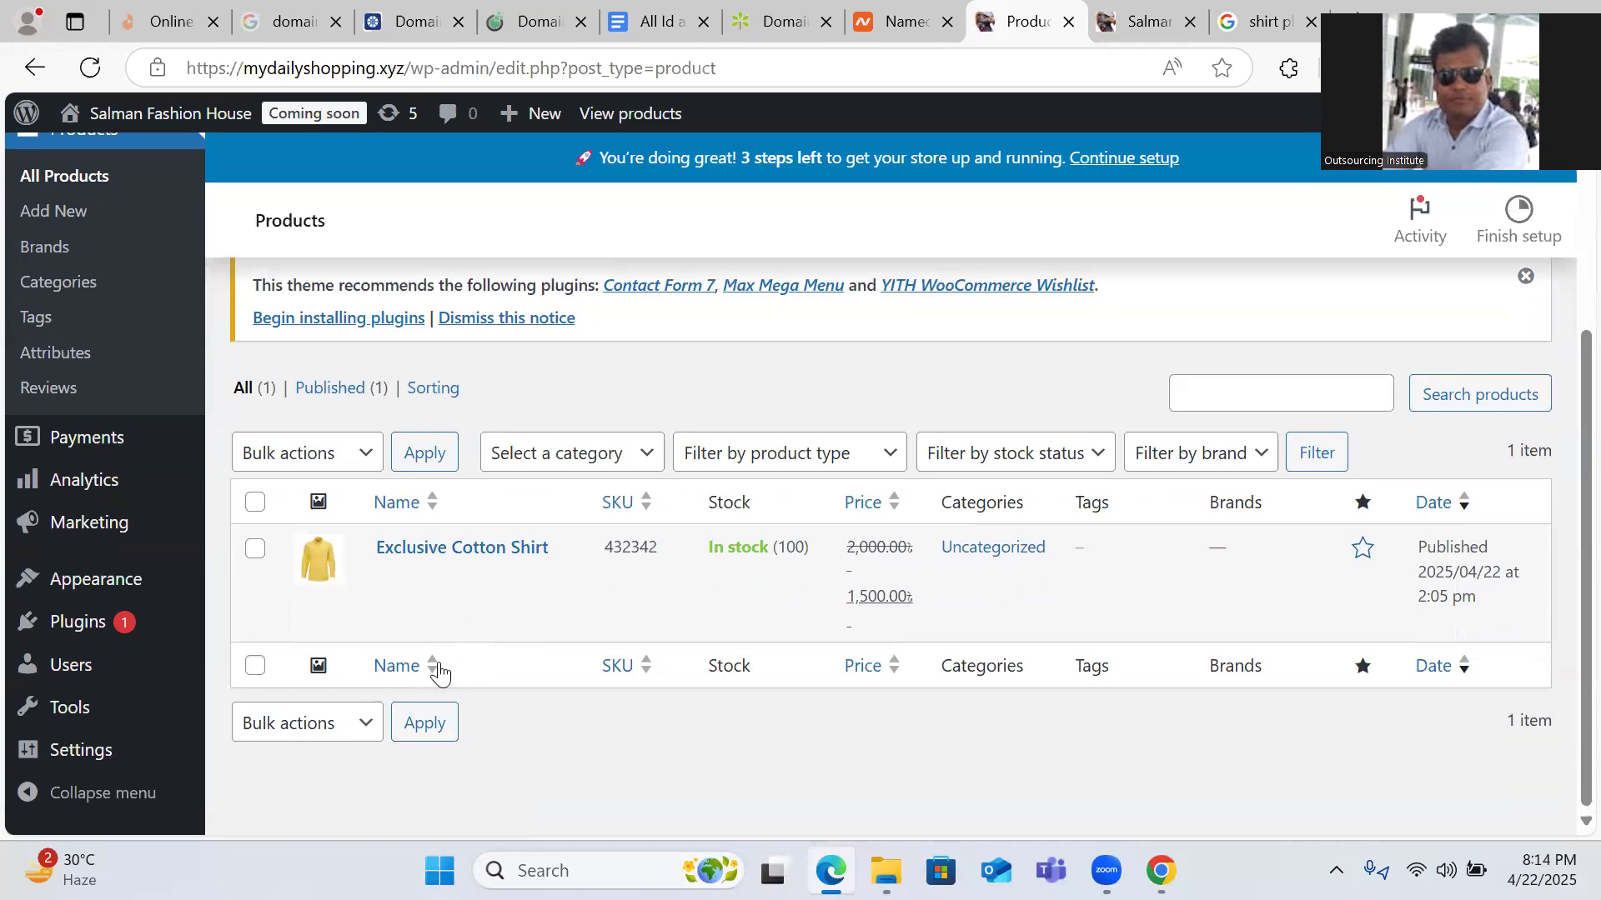
scroll(437, 658, "up", 3)
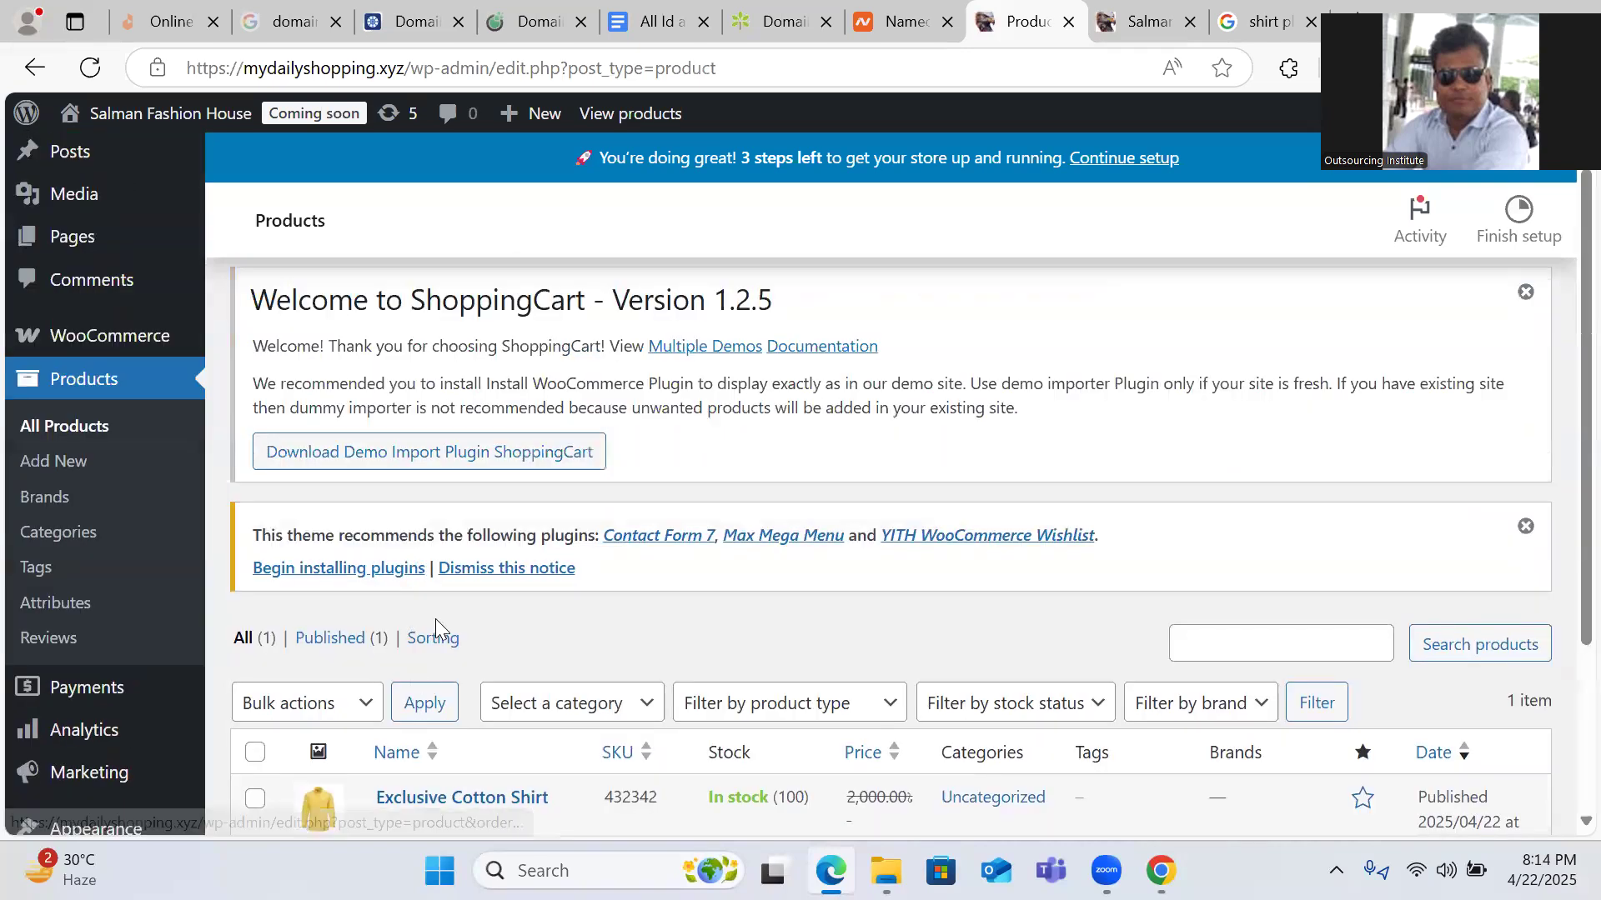
scroll(435, 618, "up", 1)
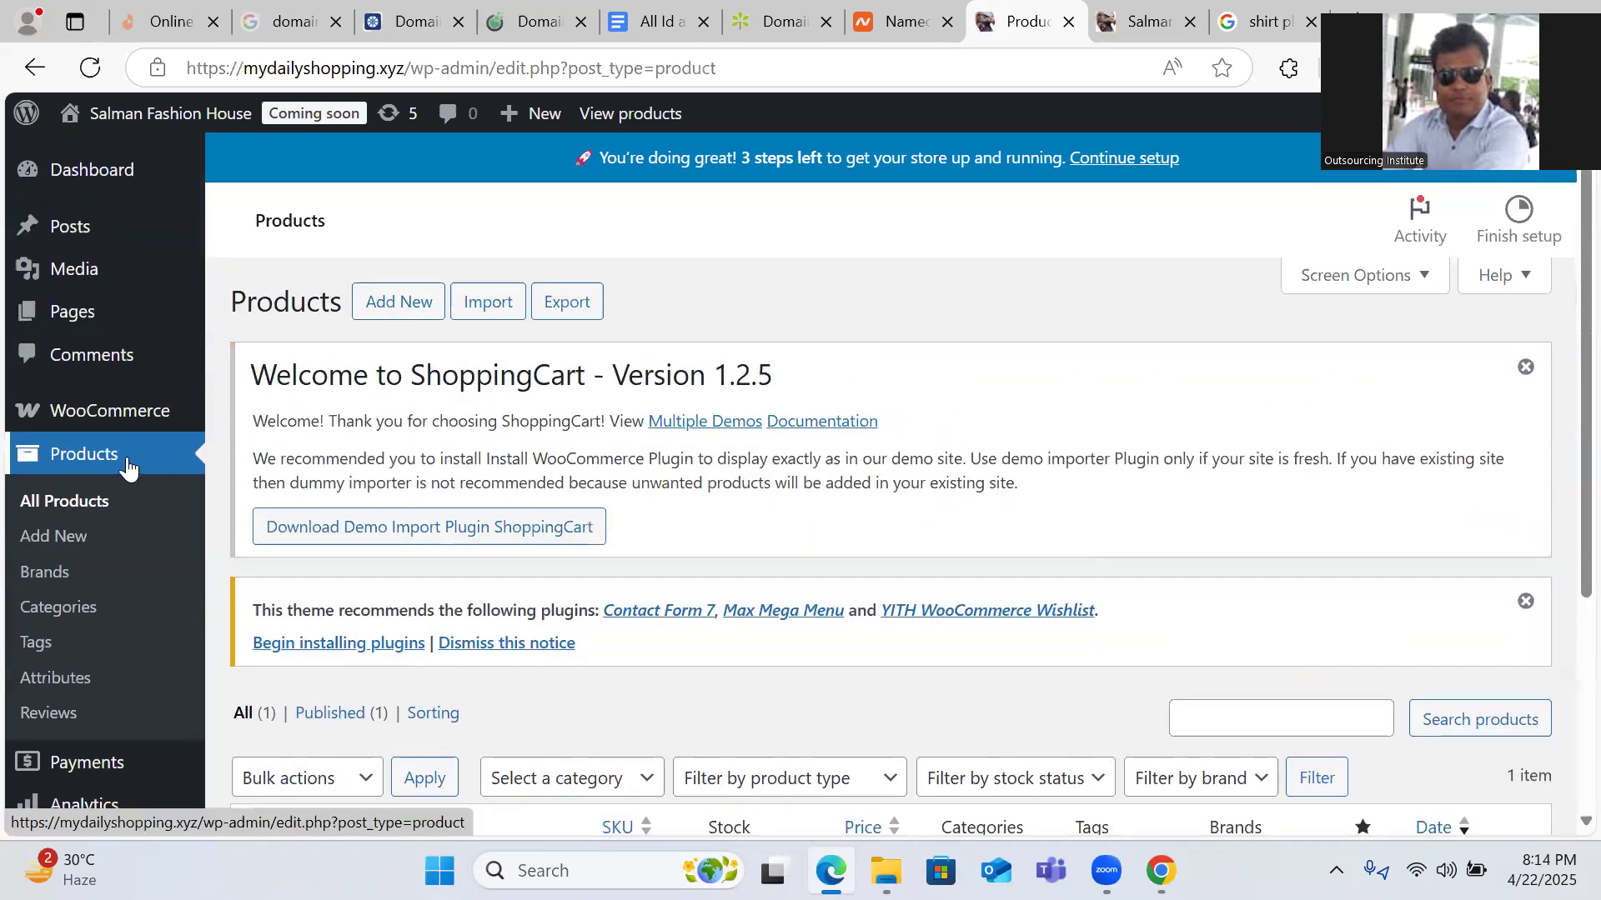
Open a blank Add New product form, then return to the Google shirt image results
left_click(377, 301)
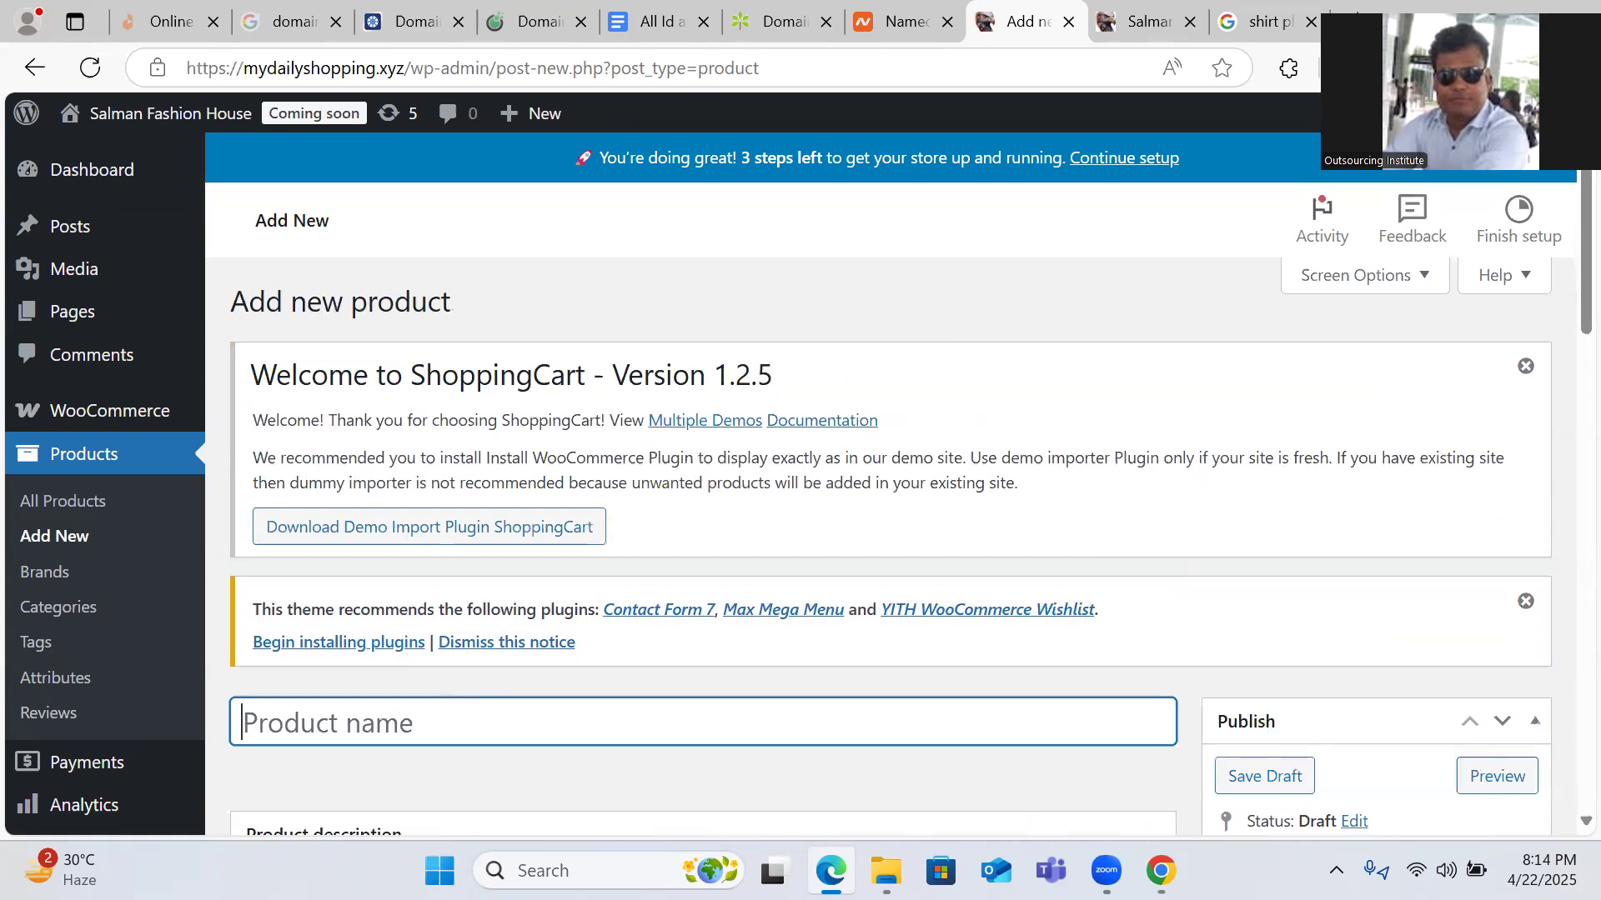
left_click(1248, 12)
left_click(34, 67)
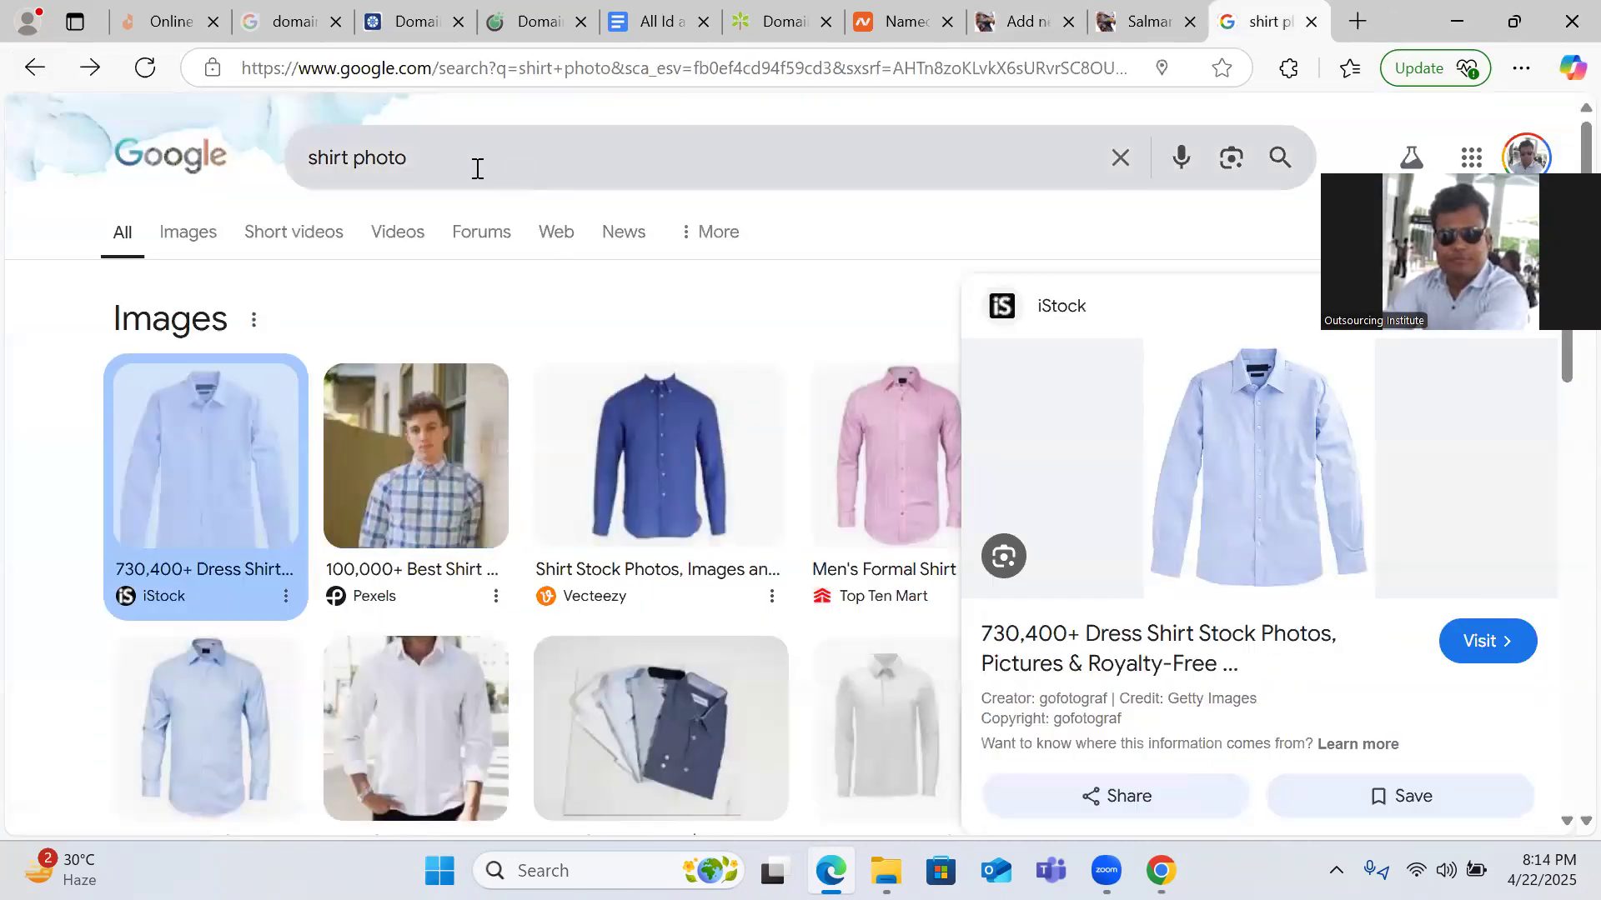
Replace the search query with 'coat' and show the Google Images results
triple_click(705, 165)
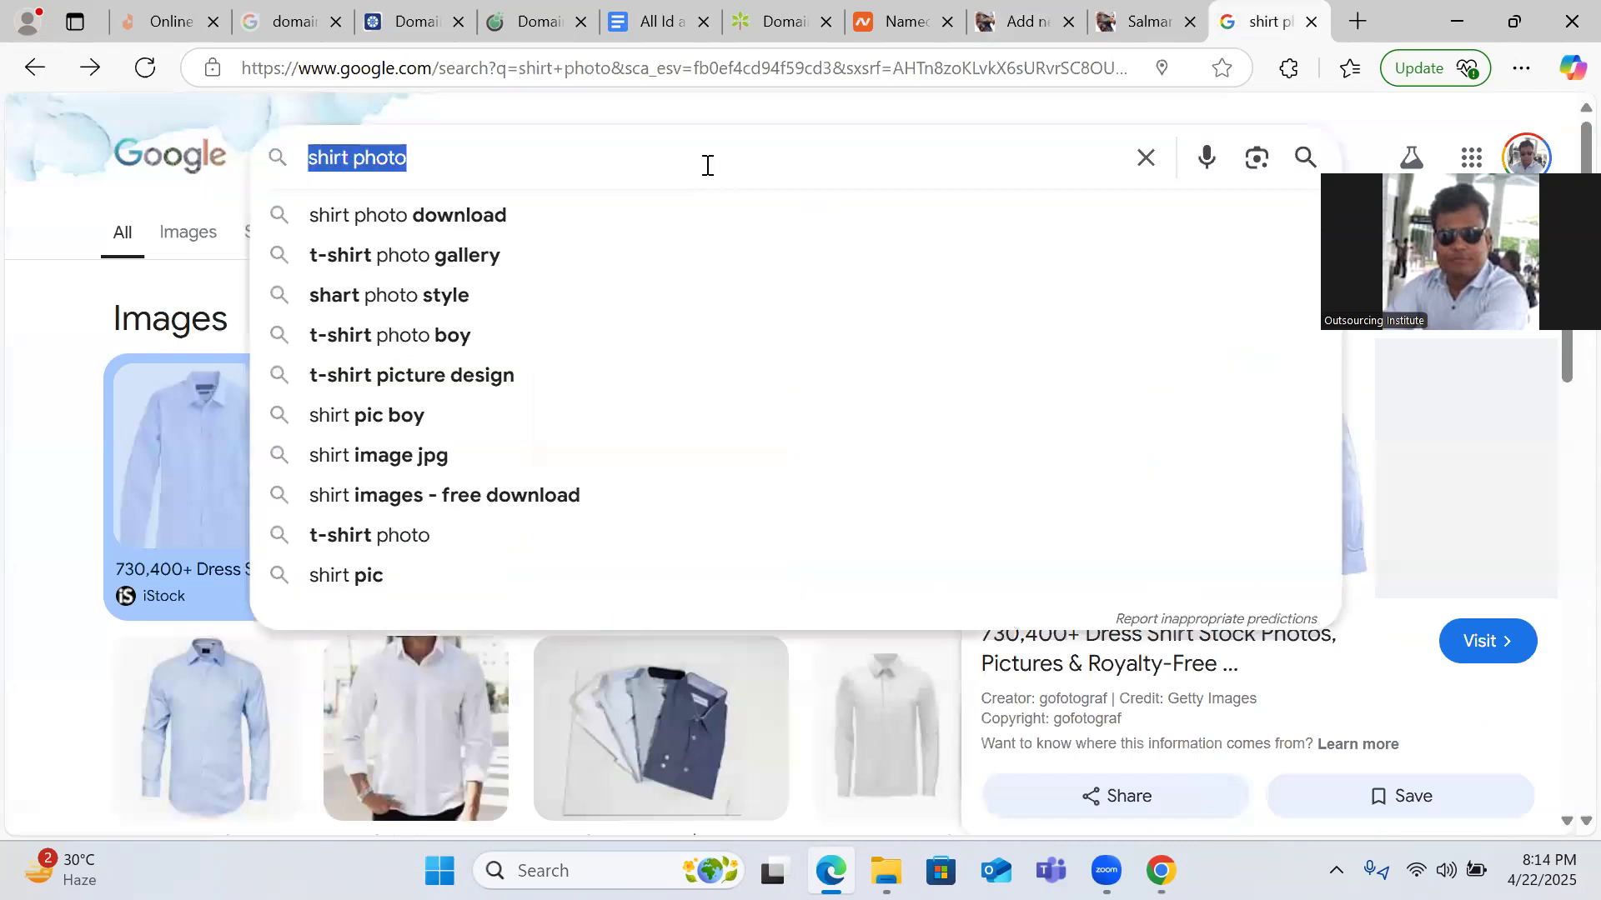
type("pant")
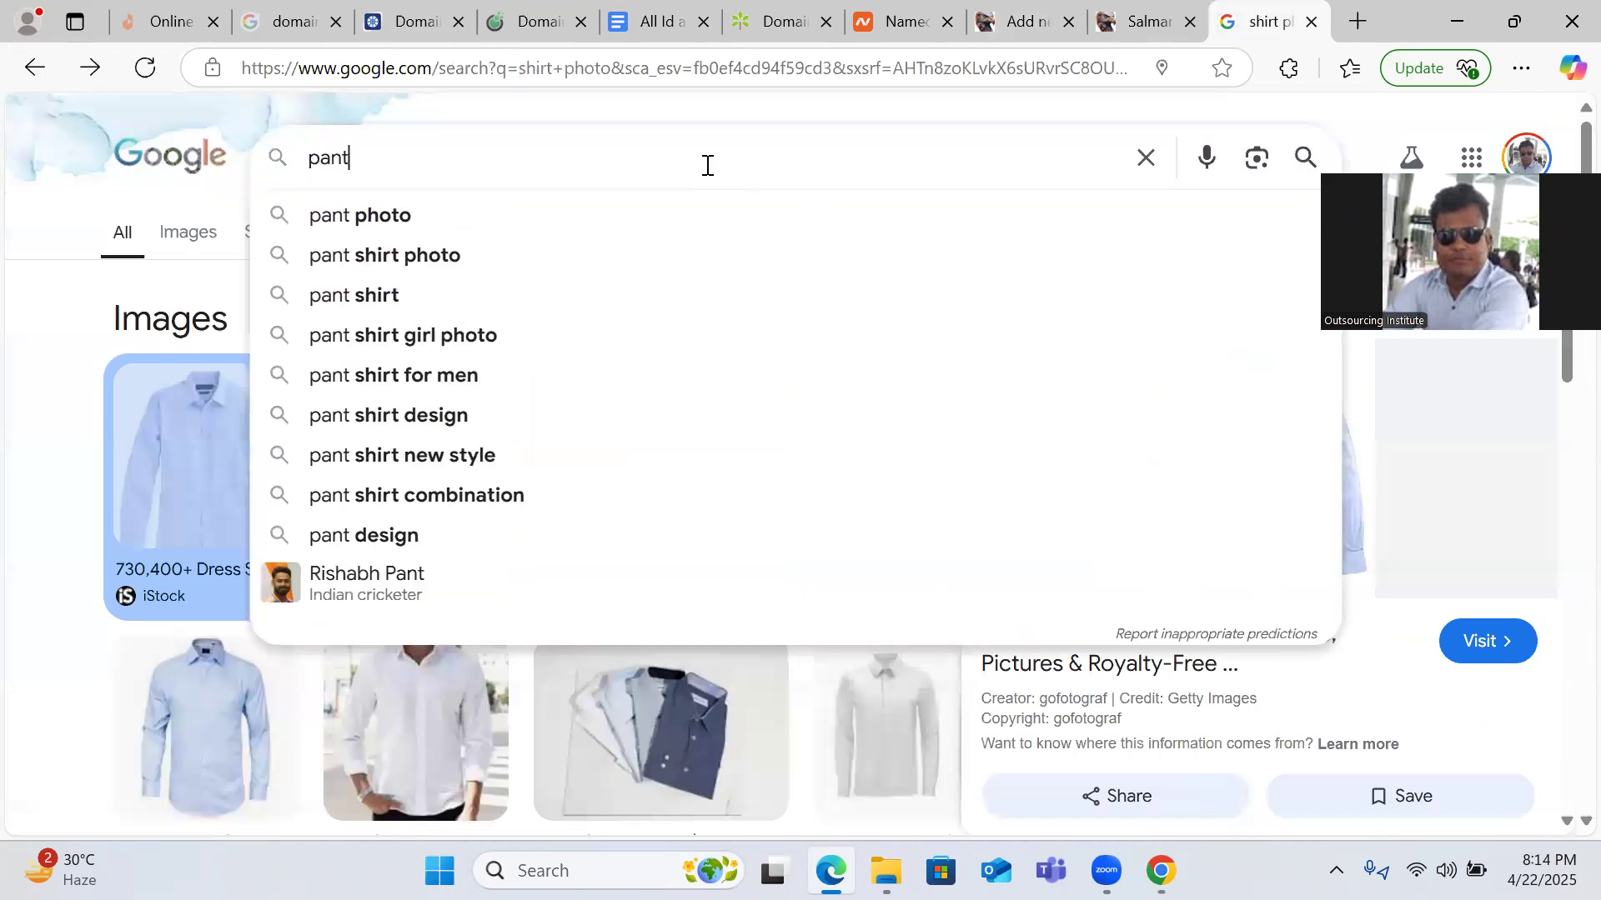
key("BackSpace")
key("BackSpace")
key("BackSpace")
key("BackSpace")
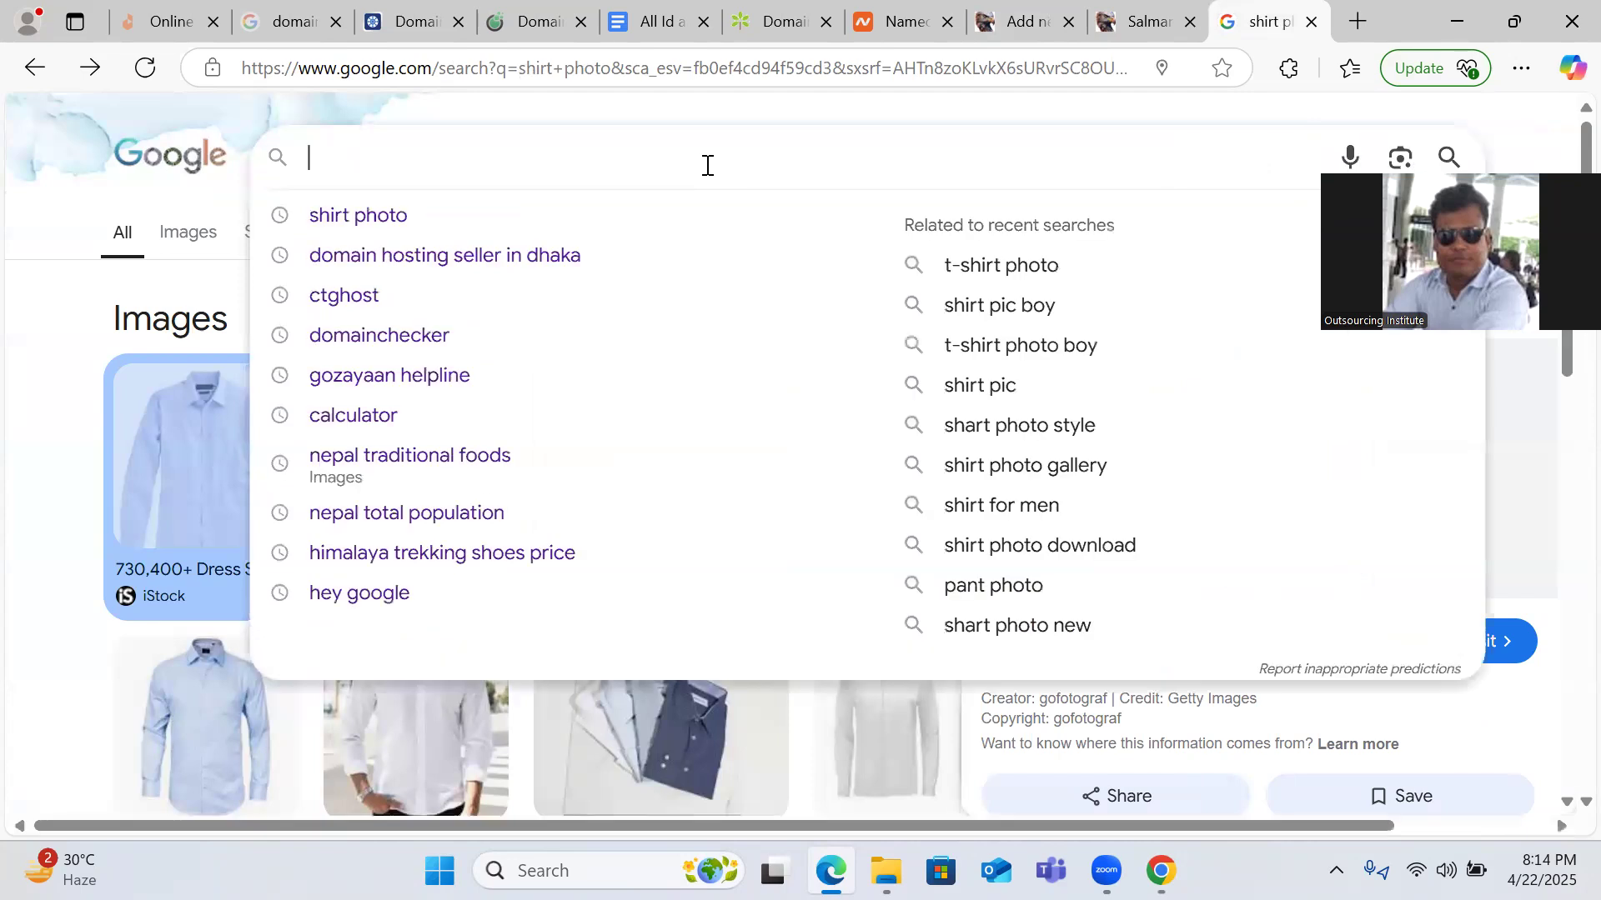
type("coat")
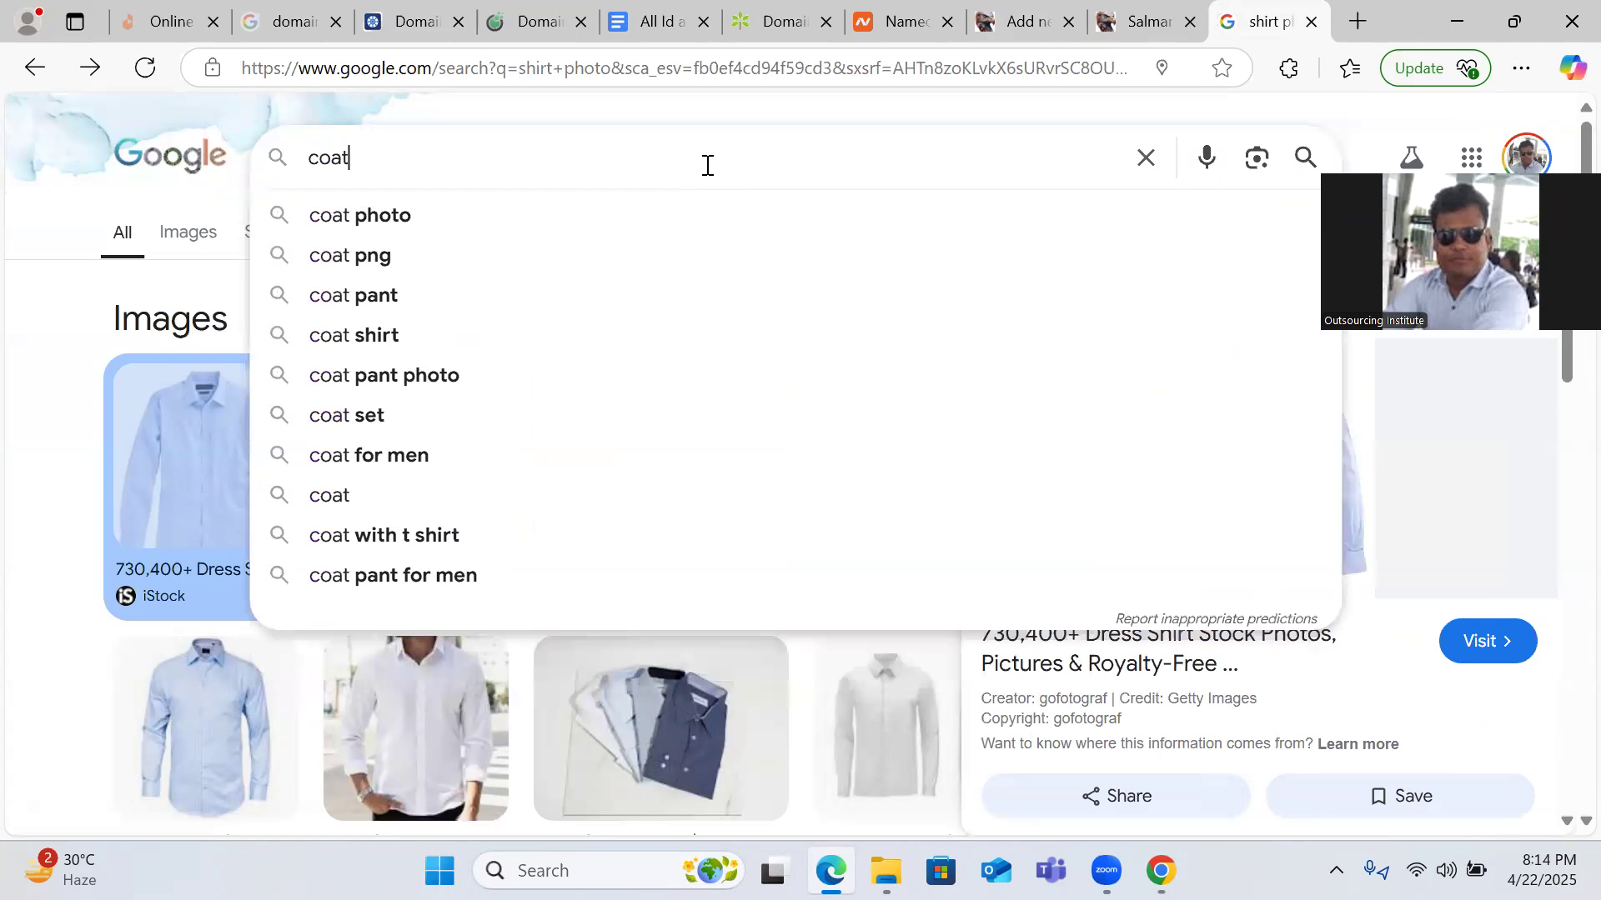
key("Return")
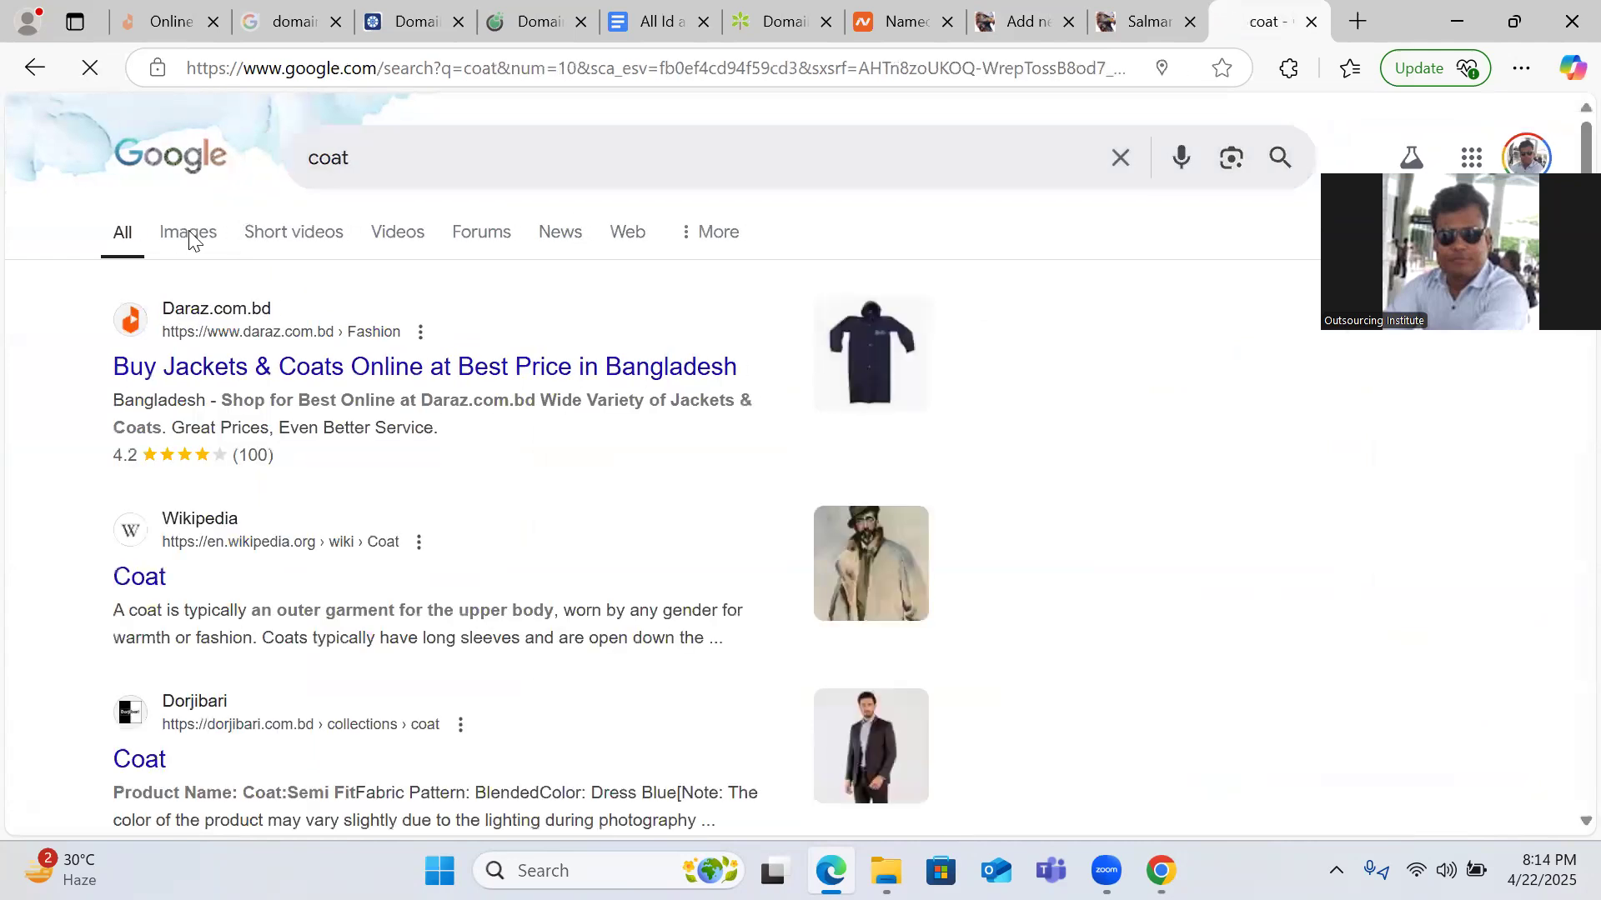
left_click(190, 238)
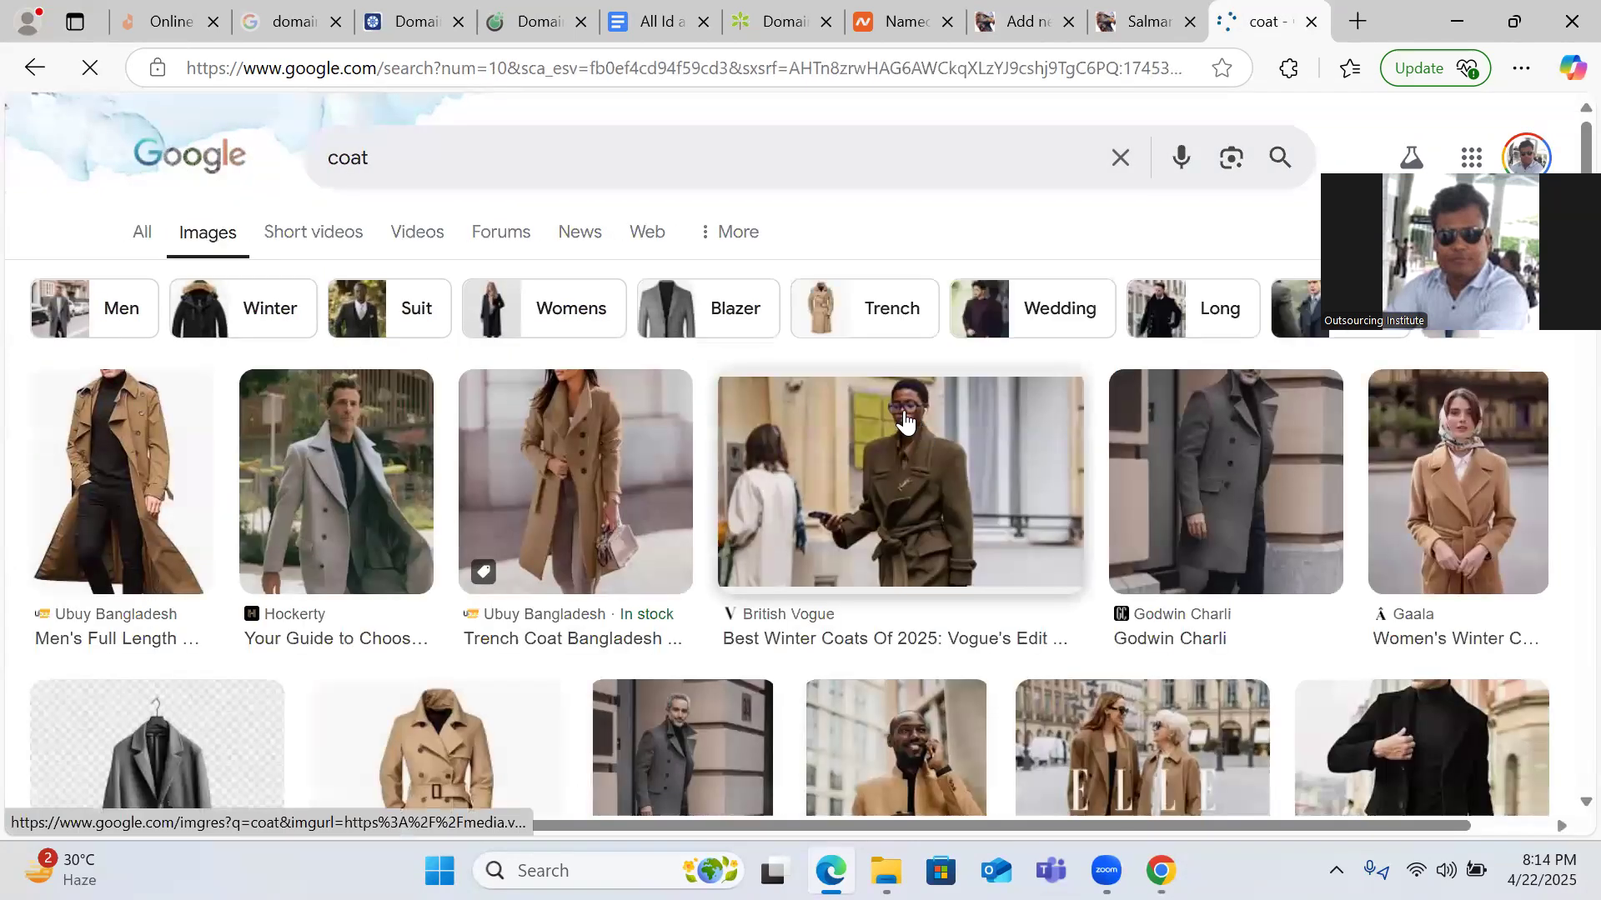
scroll(536, 447, "down", 3)
scroll(536, 447, "up", 1)
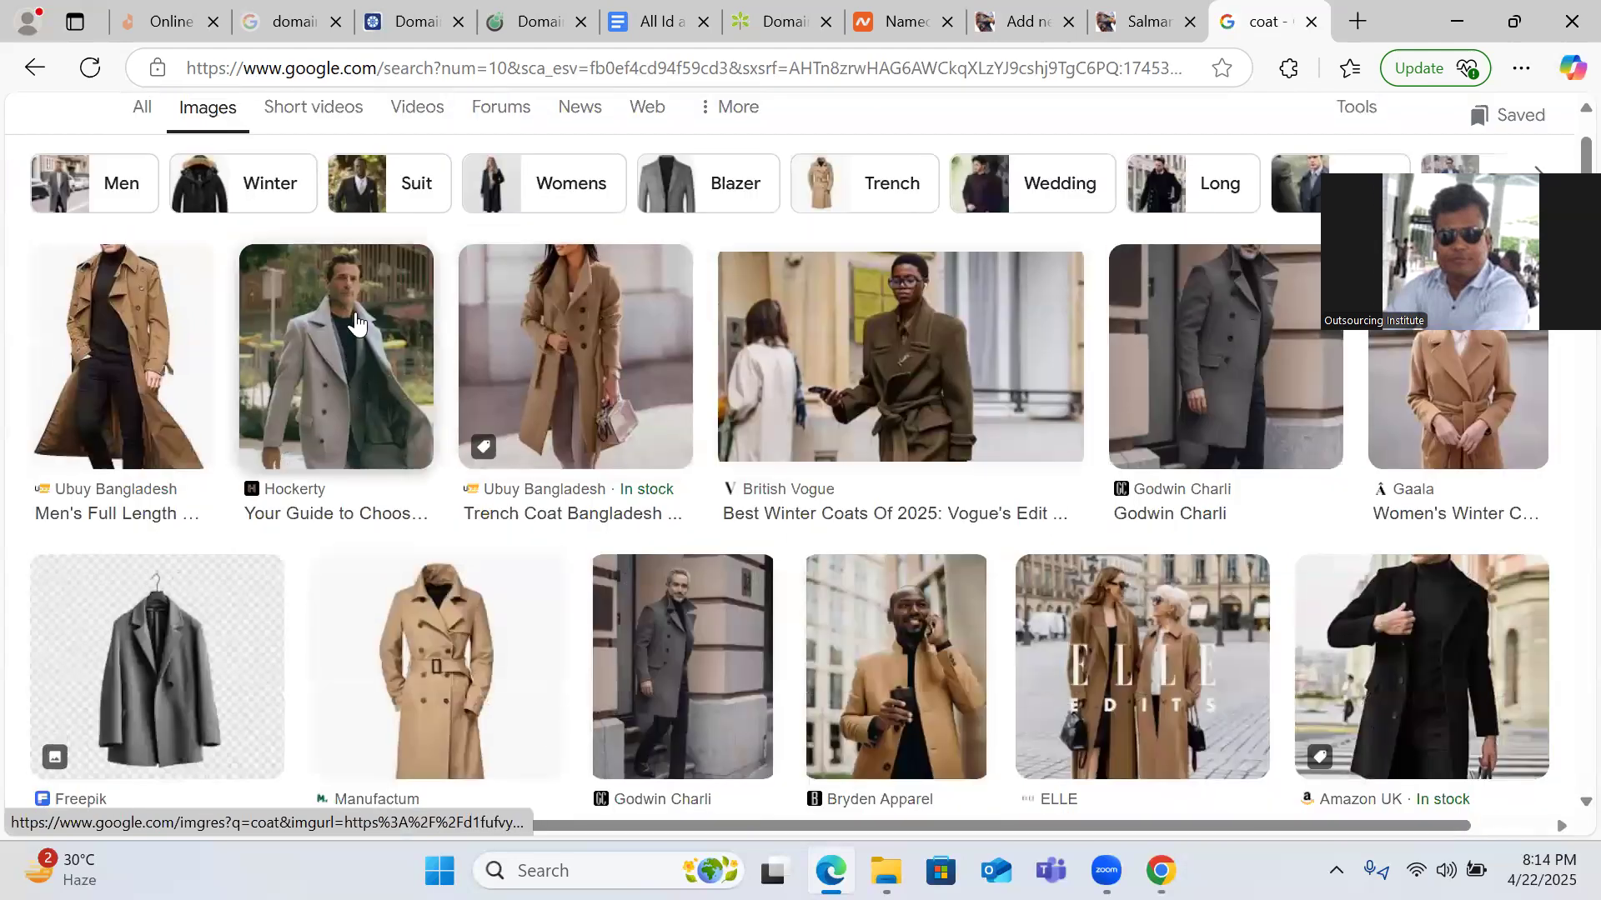
Save the grey Hockerty overcoat and beige Manufactum trench coat images to Downloads
left_click(352, 327)
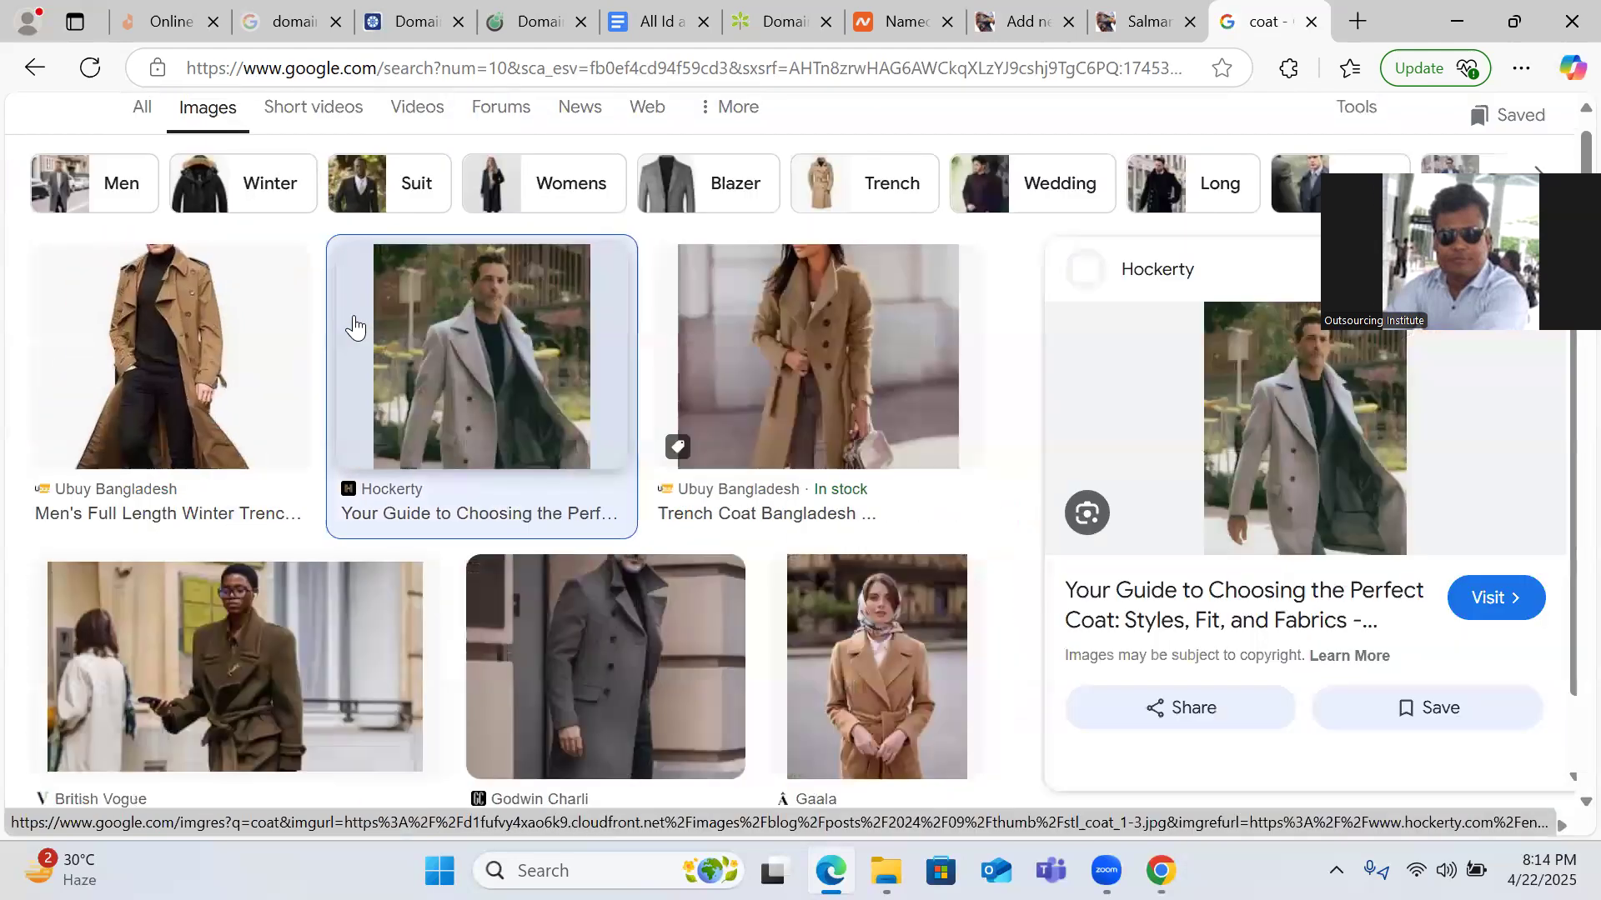
right_click(1188, 412)
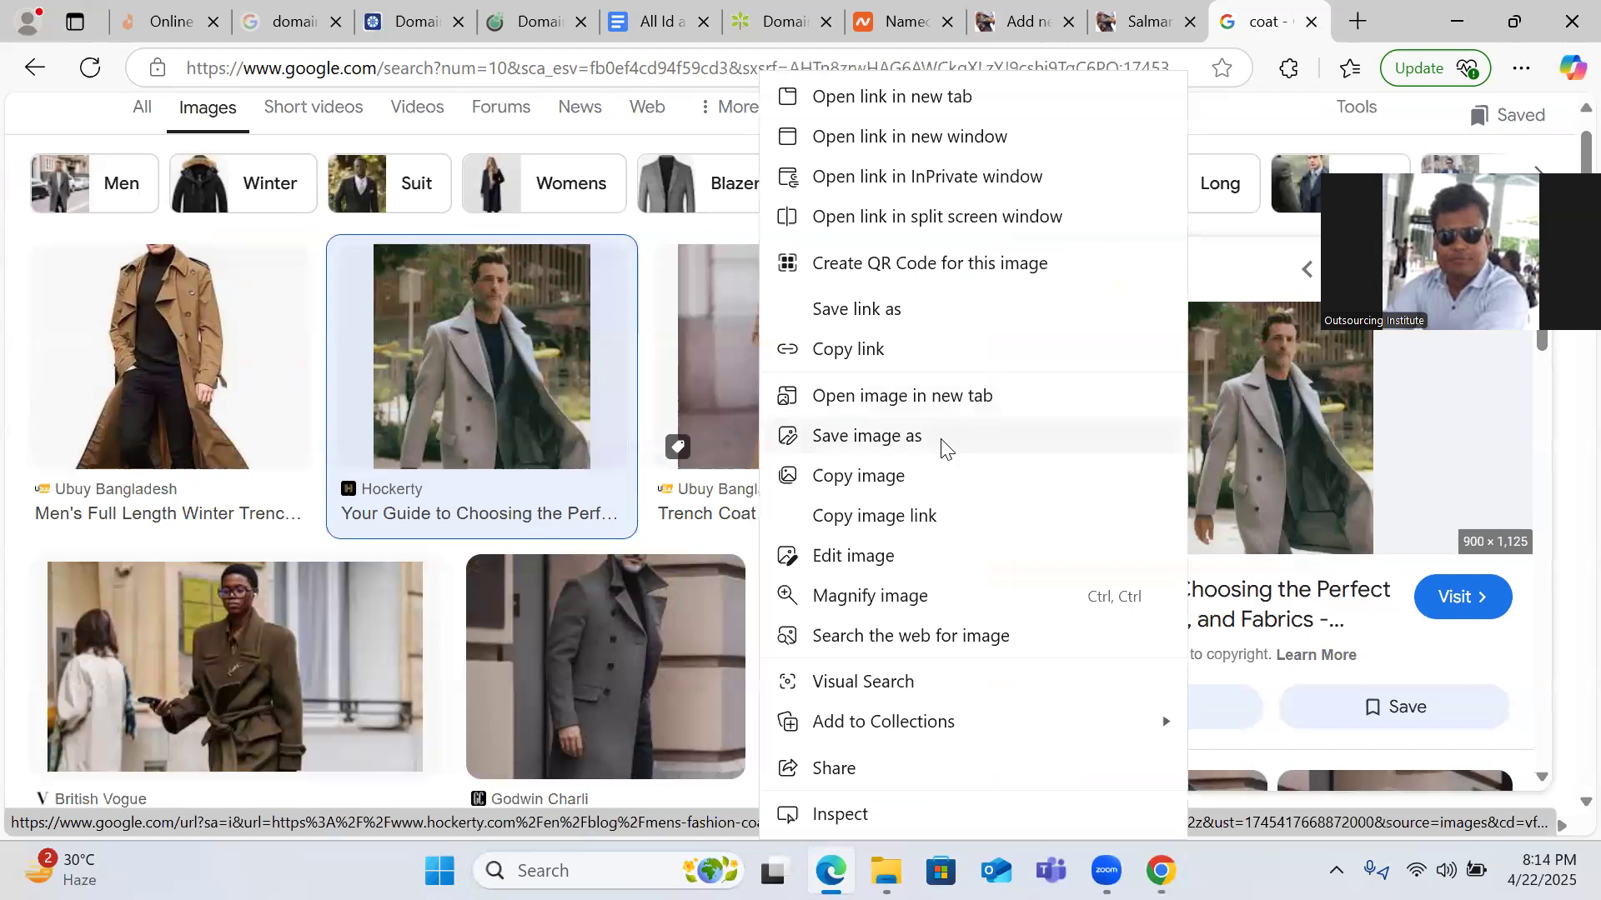
left_click(940, 435)
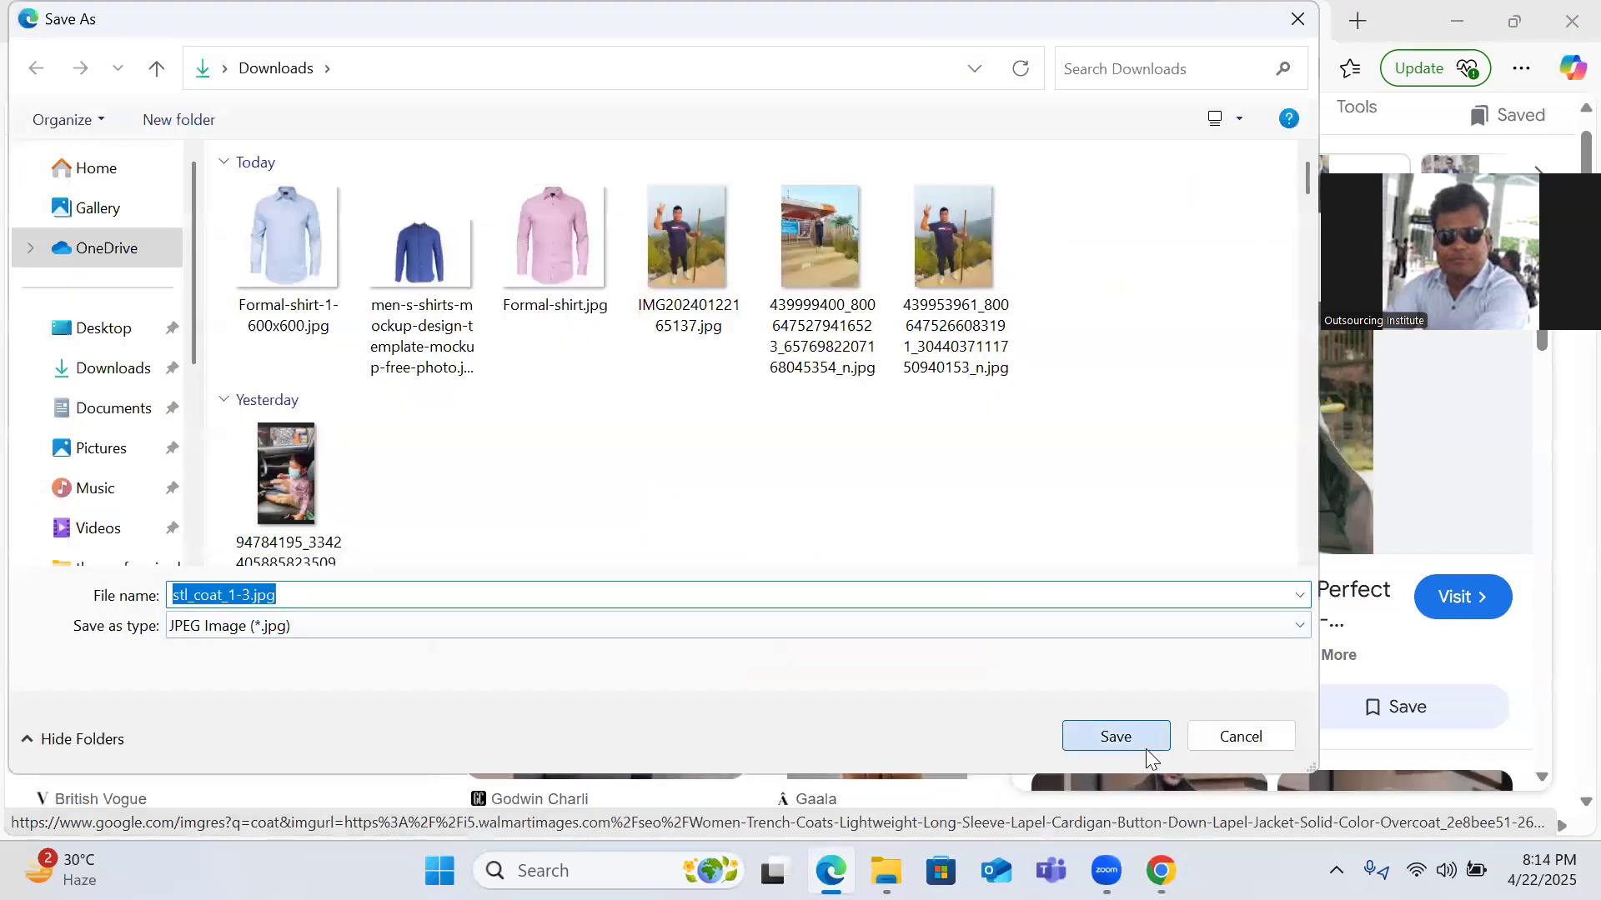
left_click(1080, 734)
scroll(761, 467, "down", 6)
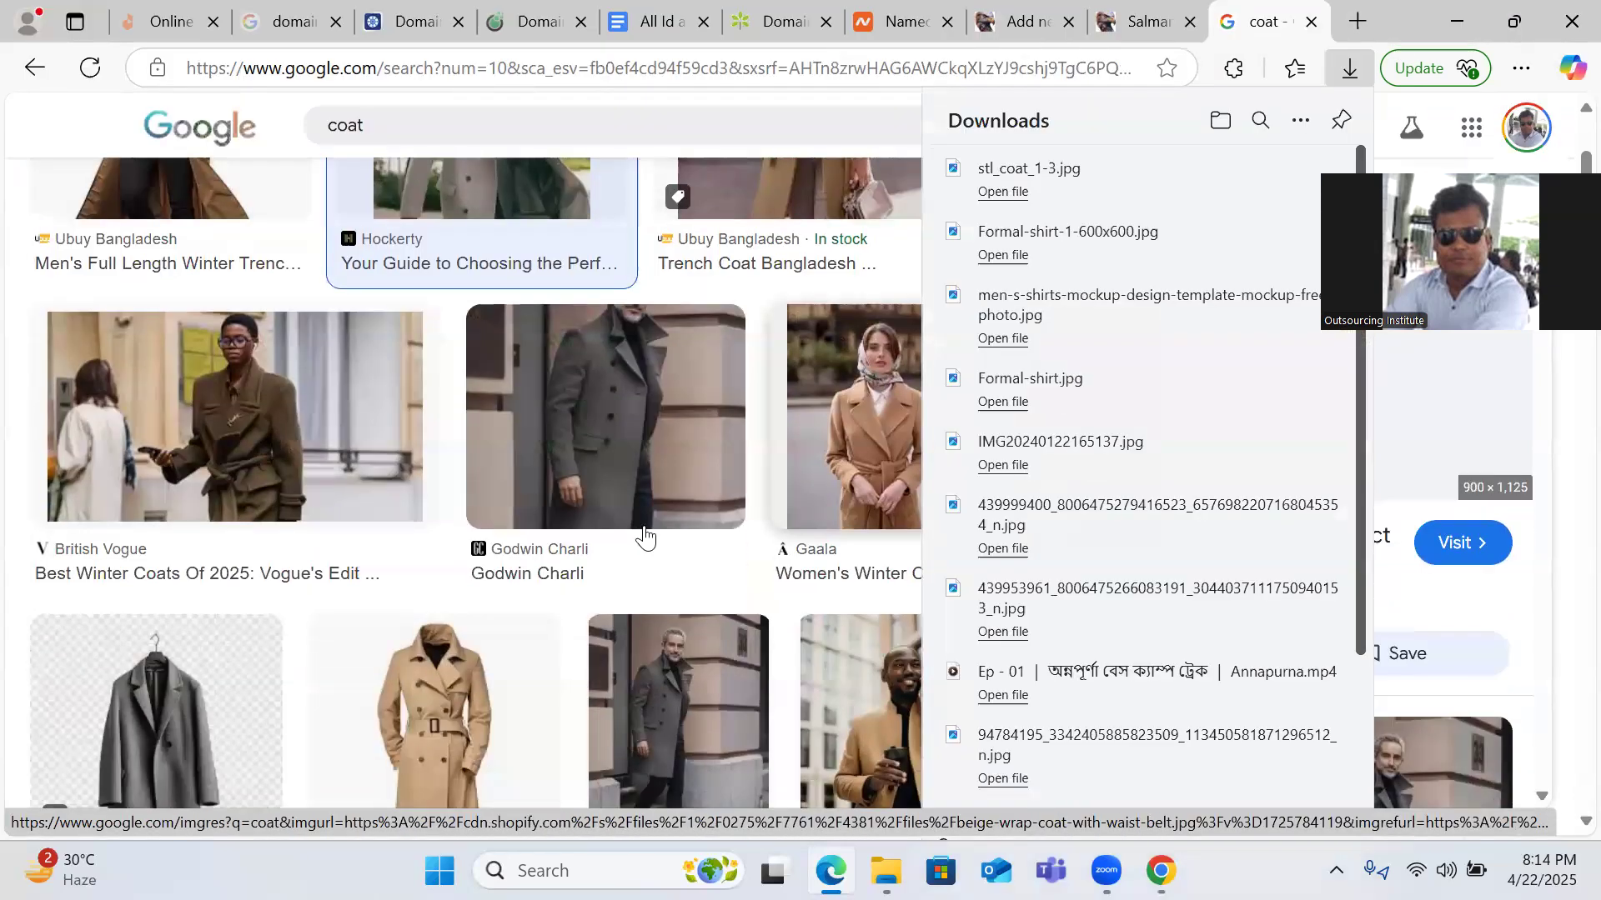
left_click(466, 425)
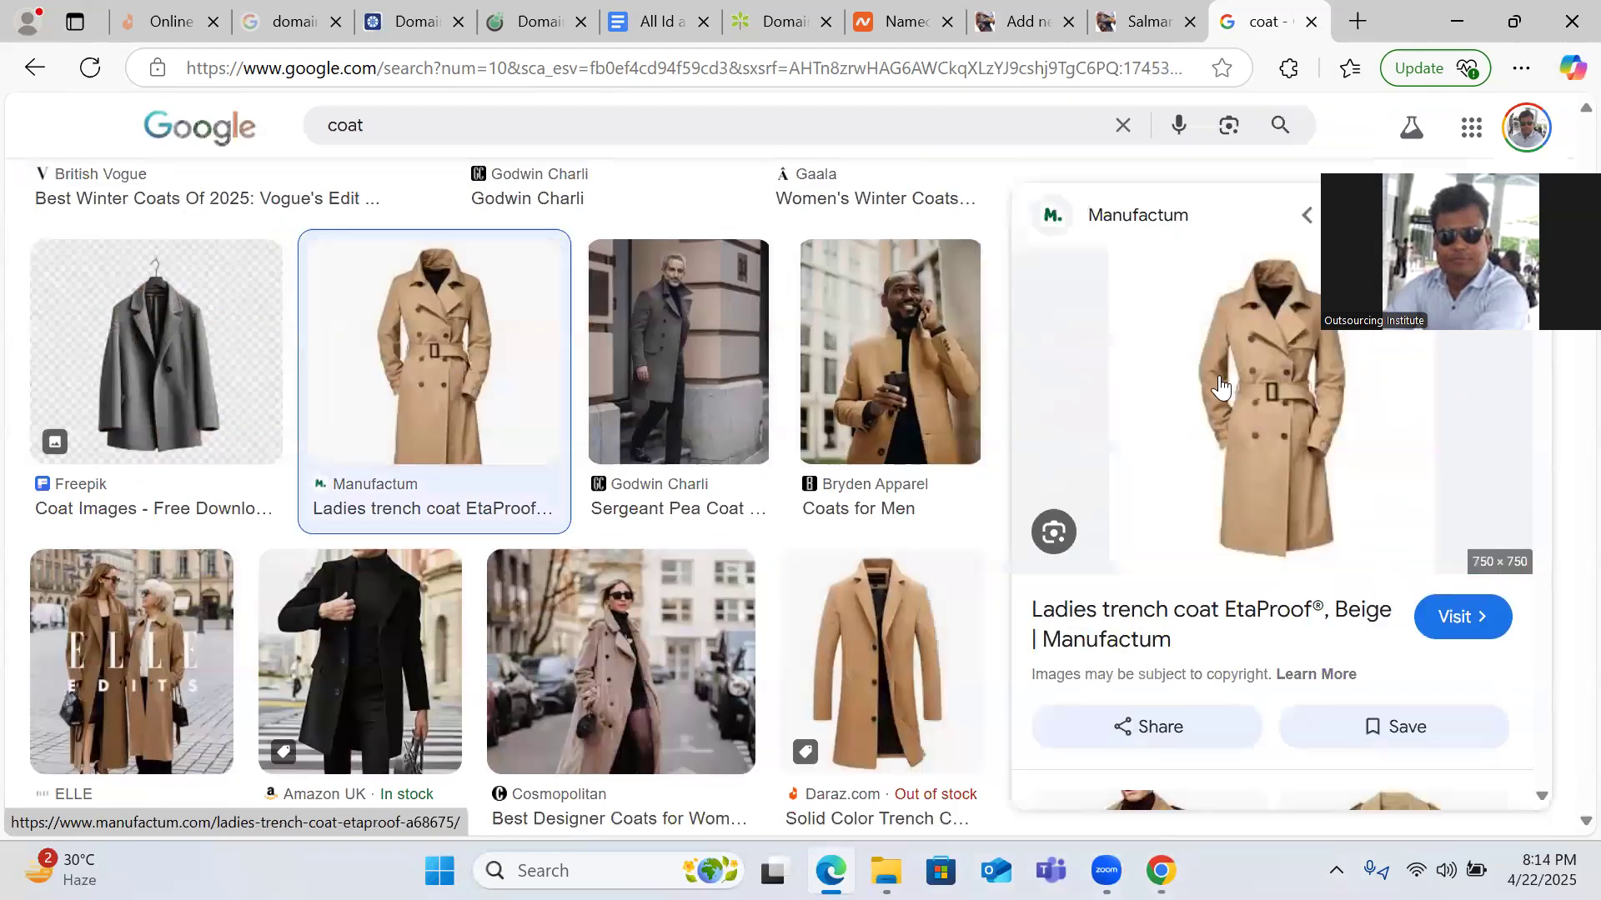
right_click(1197, 372)
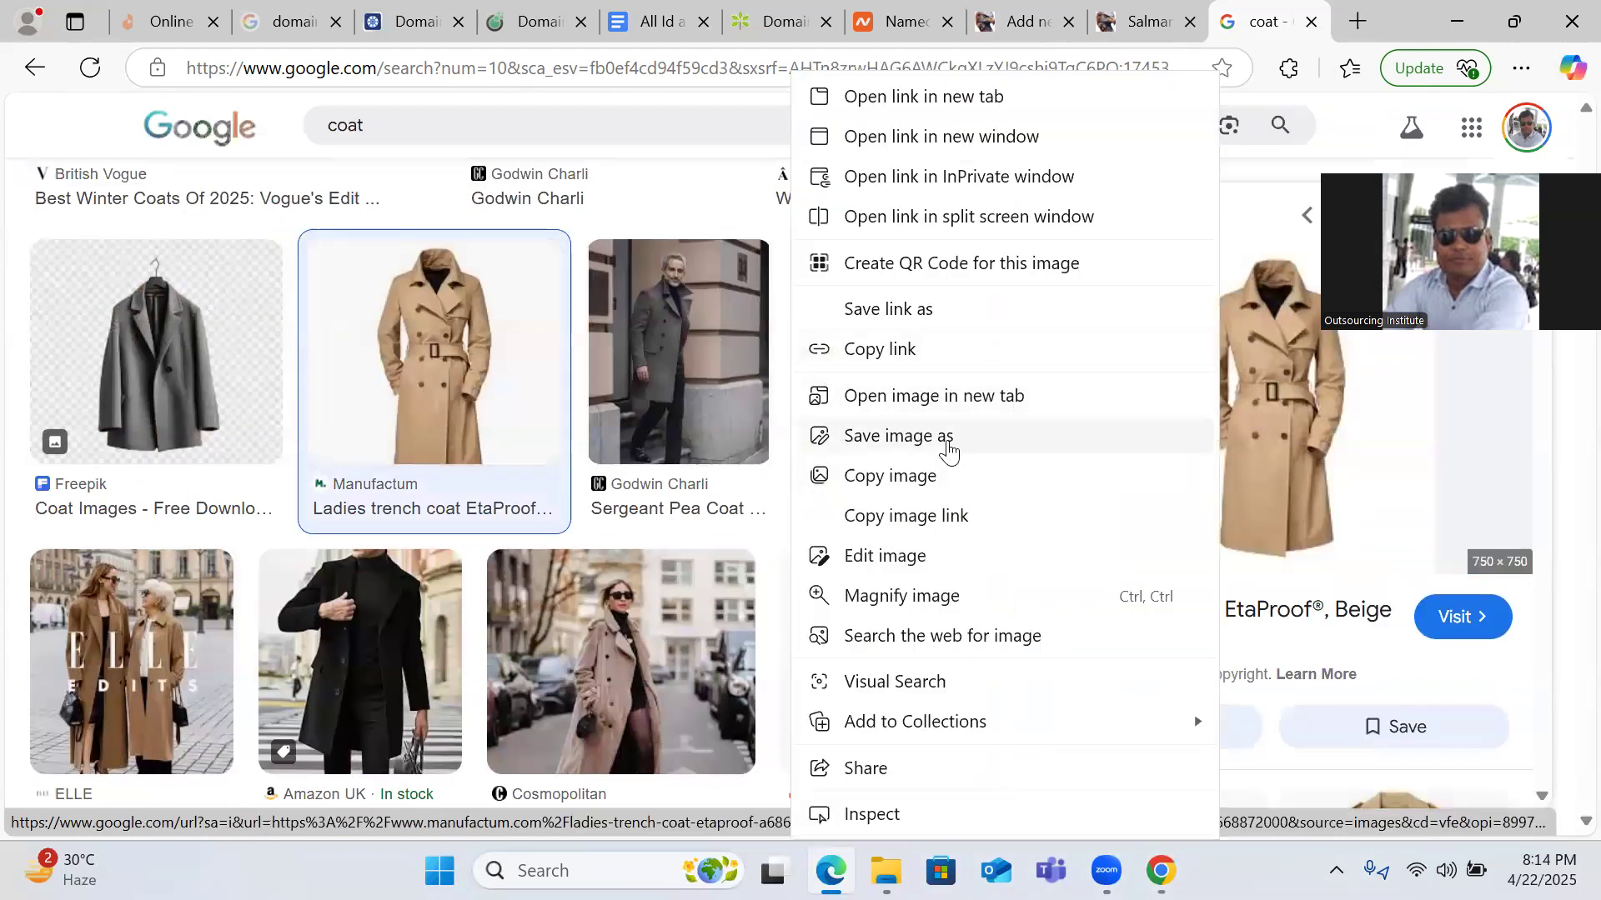
left_click(947, 436)
left_click(1114, 735)
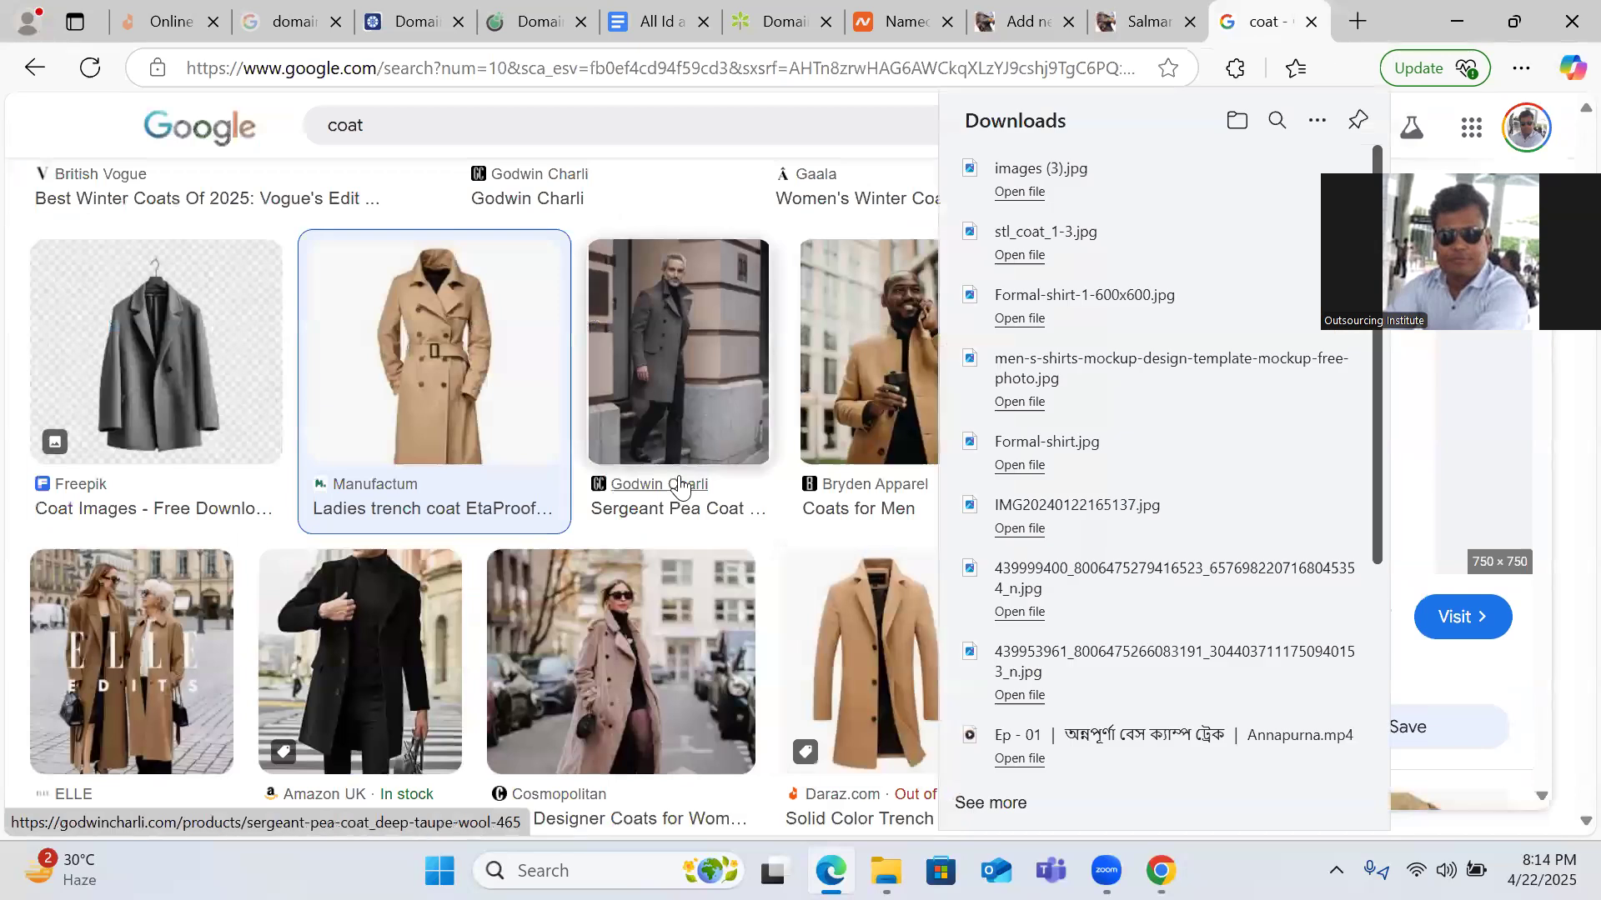
Save the Fit Coat black suit and Freepik grey hanger coat images, then return to the product page
scroll(689, 483, "down", 1)
scroll(674, 483, "down", 5)
left_click(357, 467)
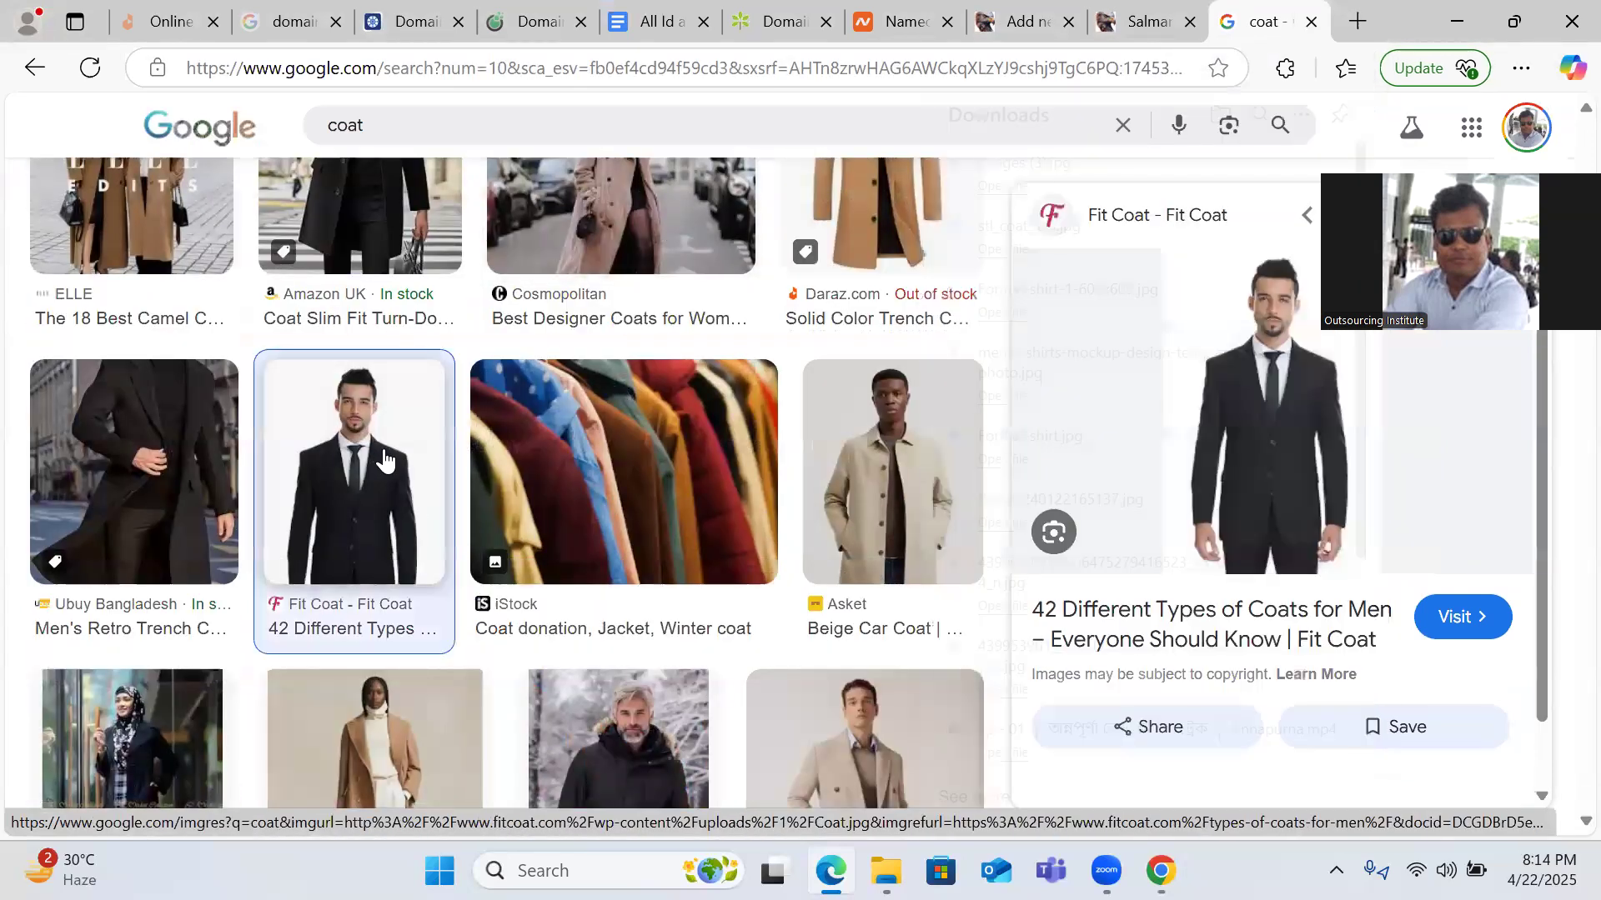
right_click(1219, 348)
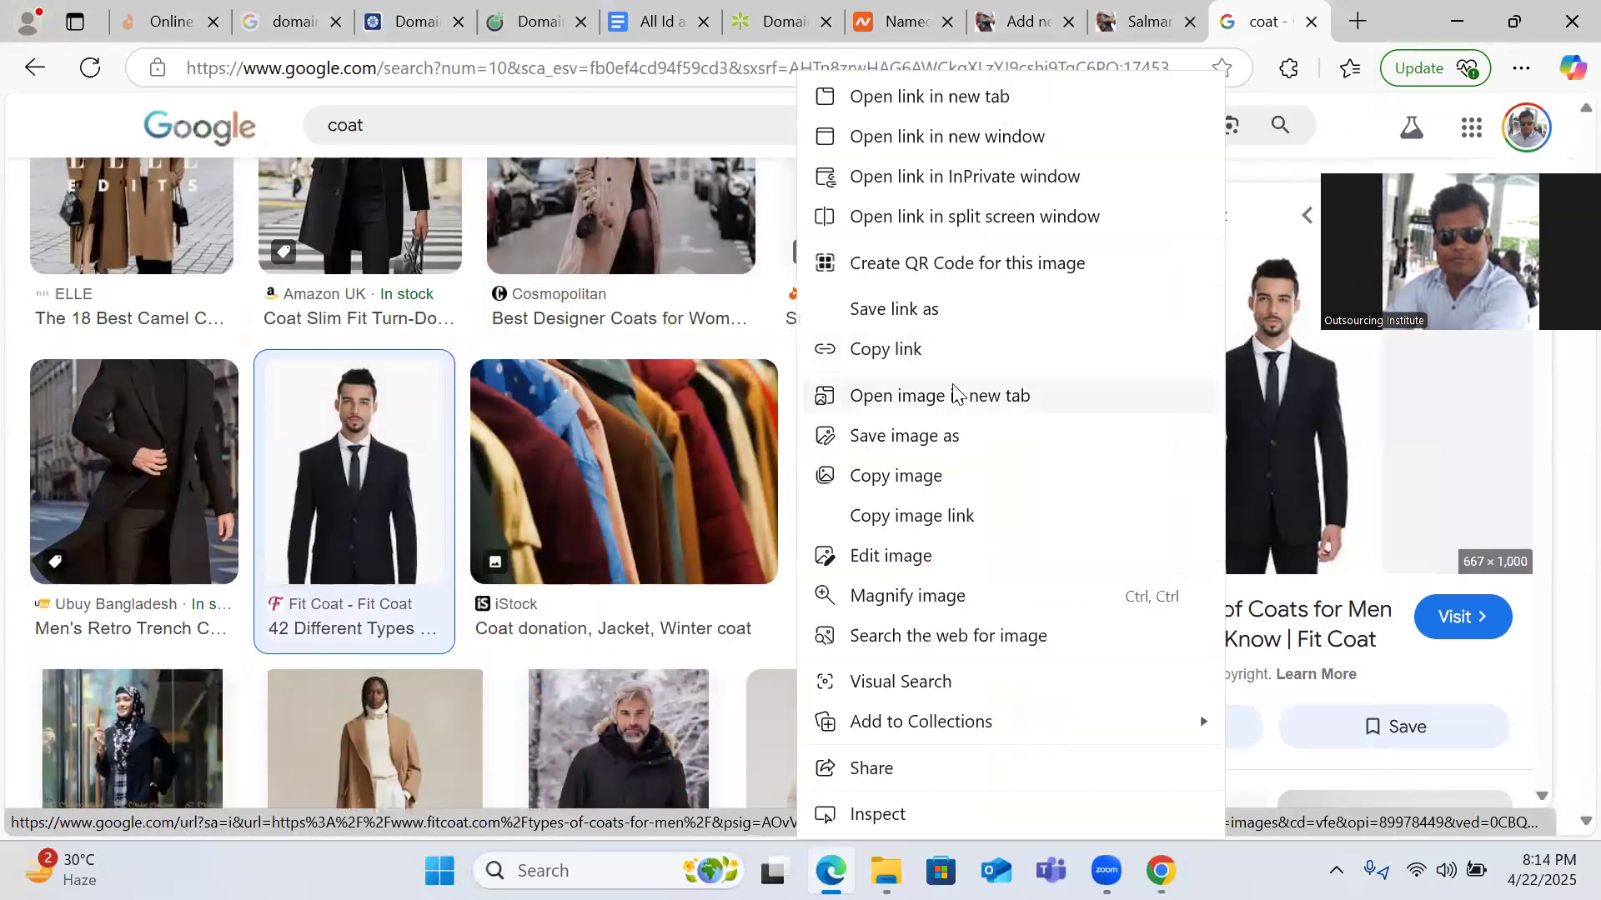
left_click(949, 436)
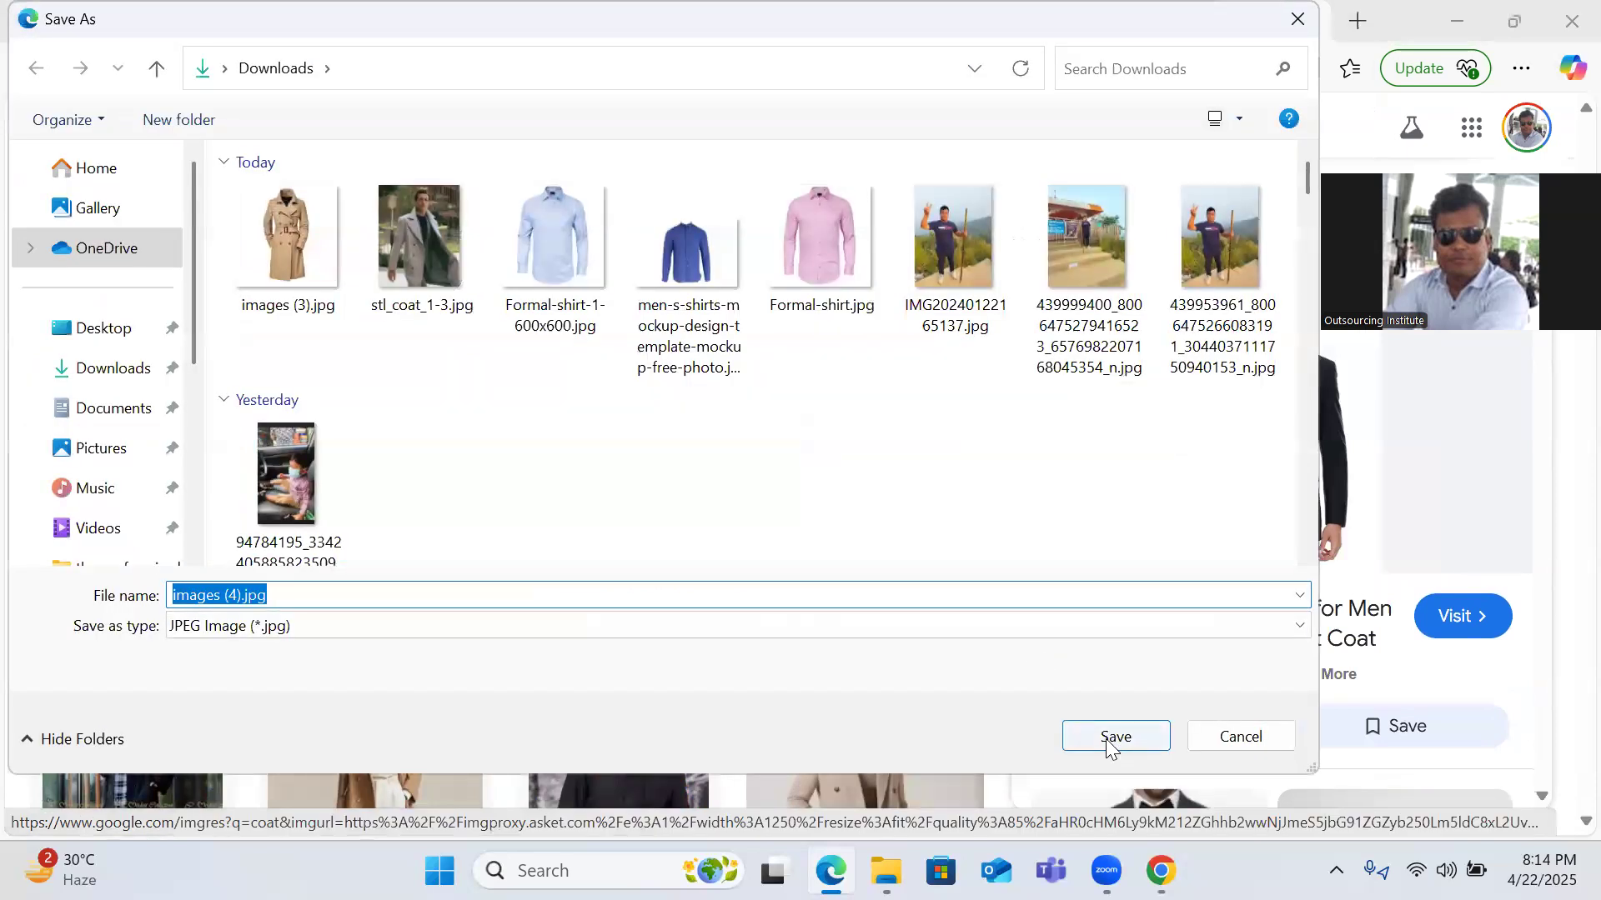
left_click(1114, 736)
scroll(357, 521, "down", 5)
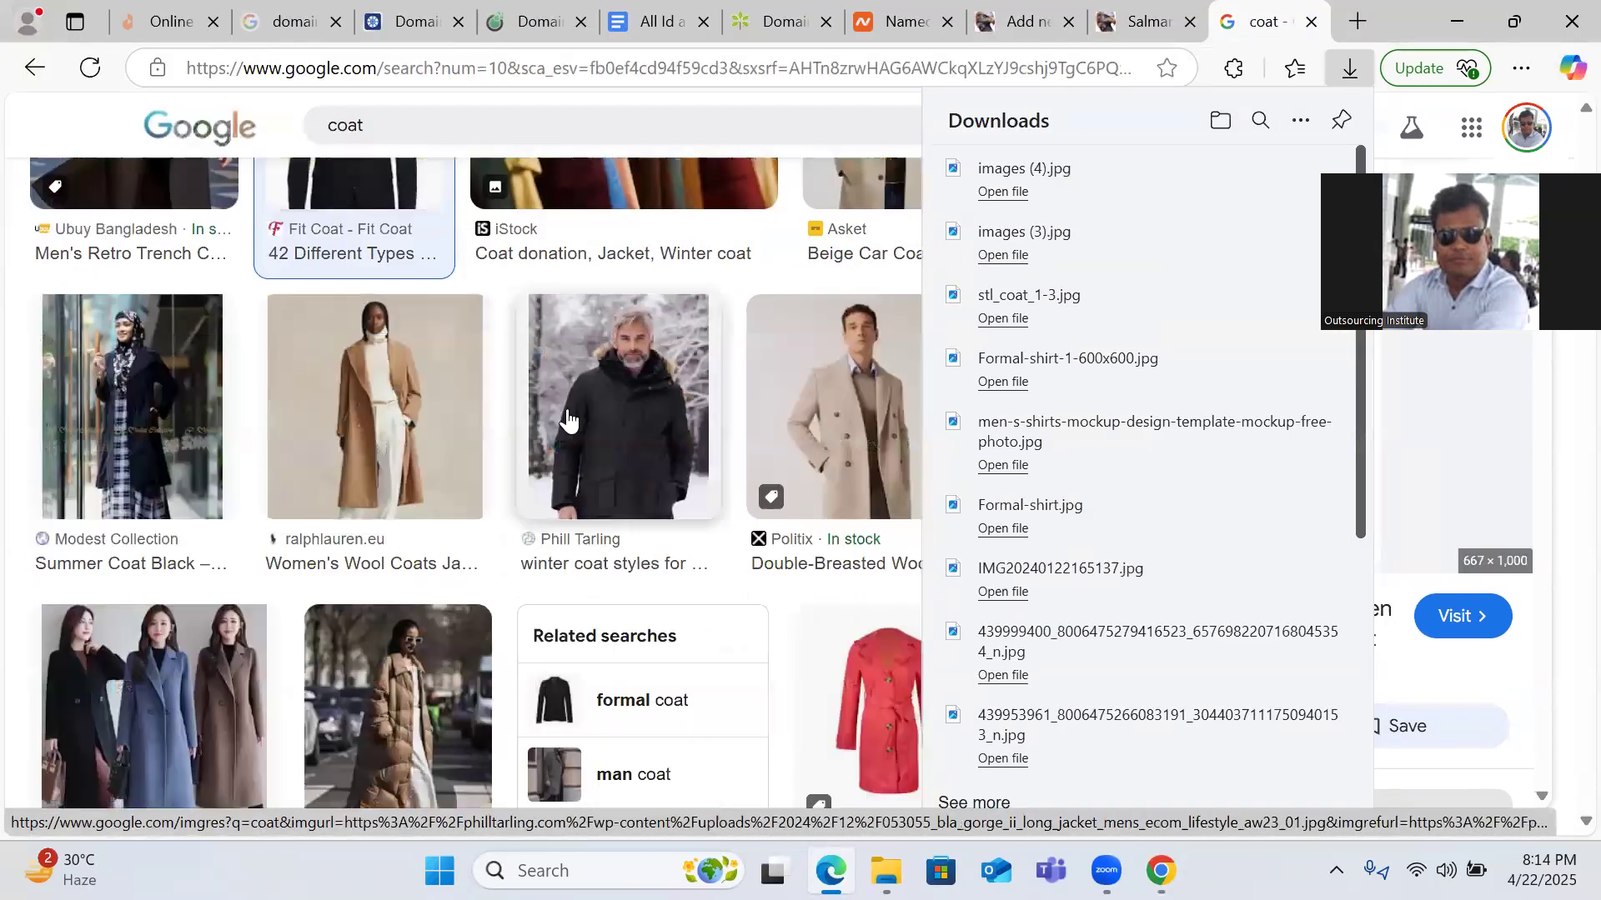
scroll(570, 421, "down", 3)
scroll(625, 458, "down", 3)
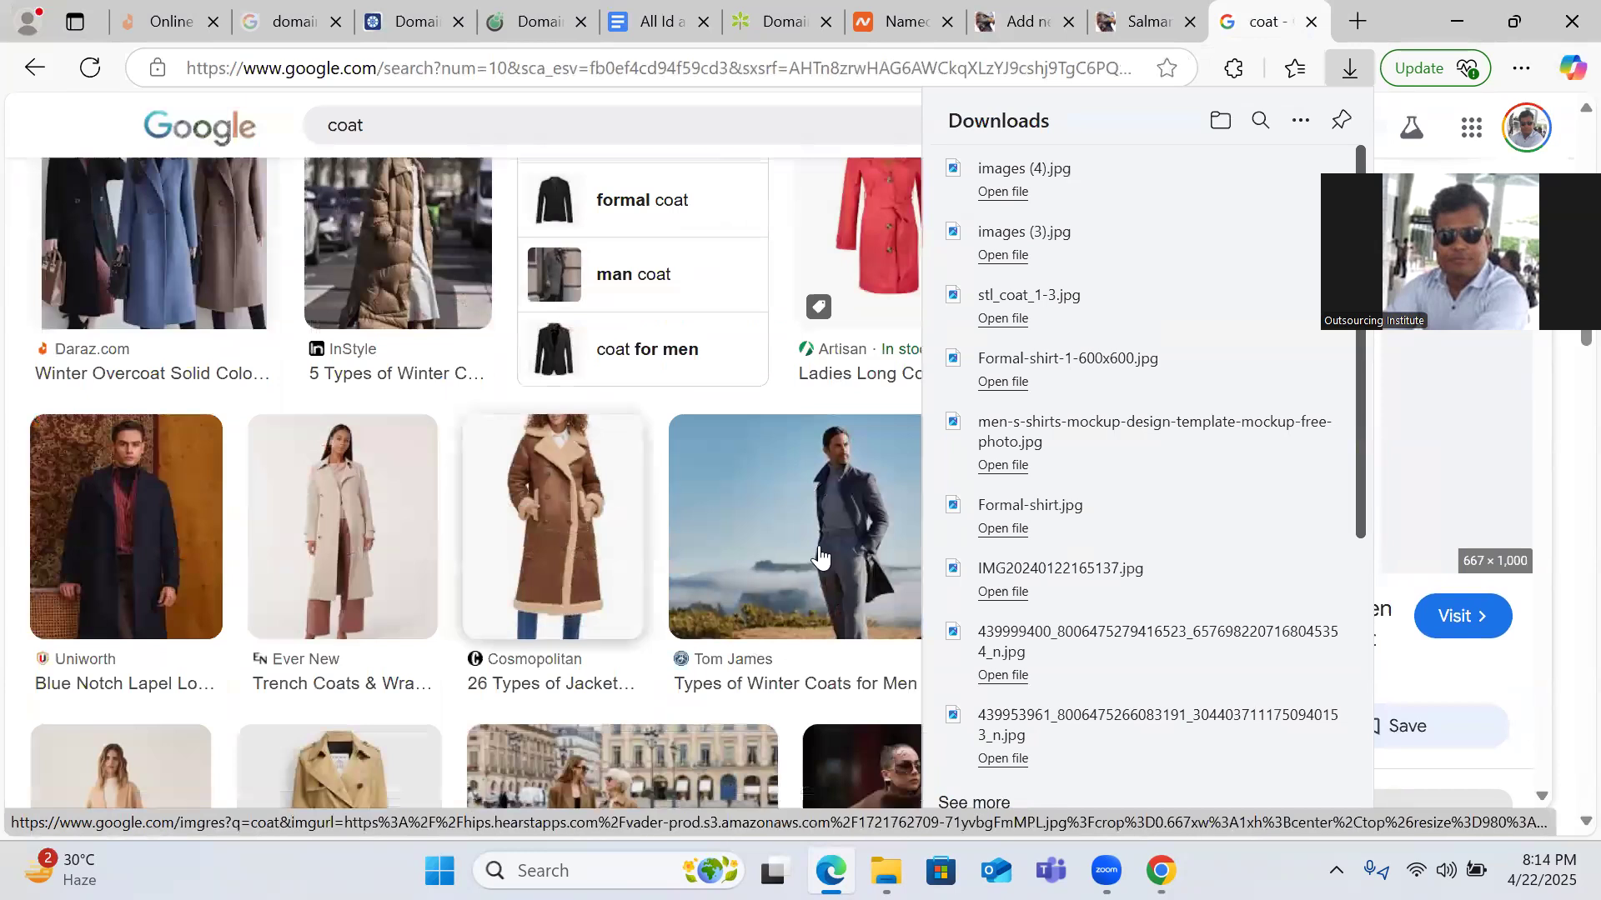
scroll(800, 542, "up", 5)
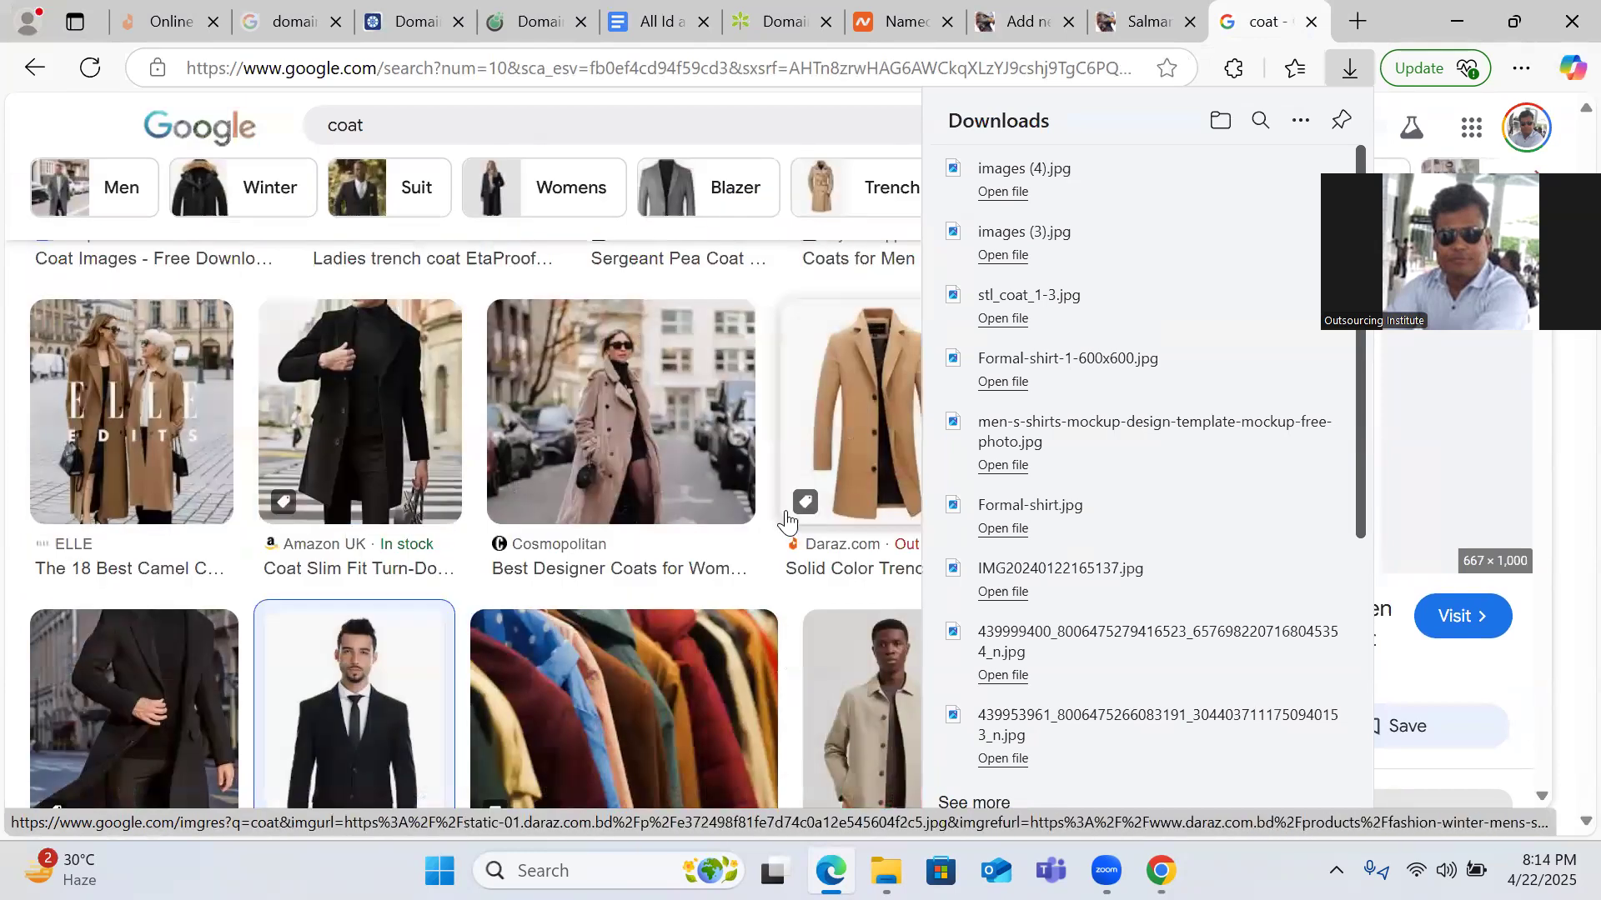
left_click(640, 415)
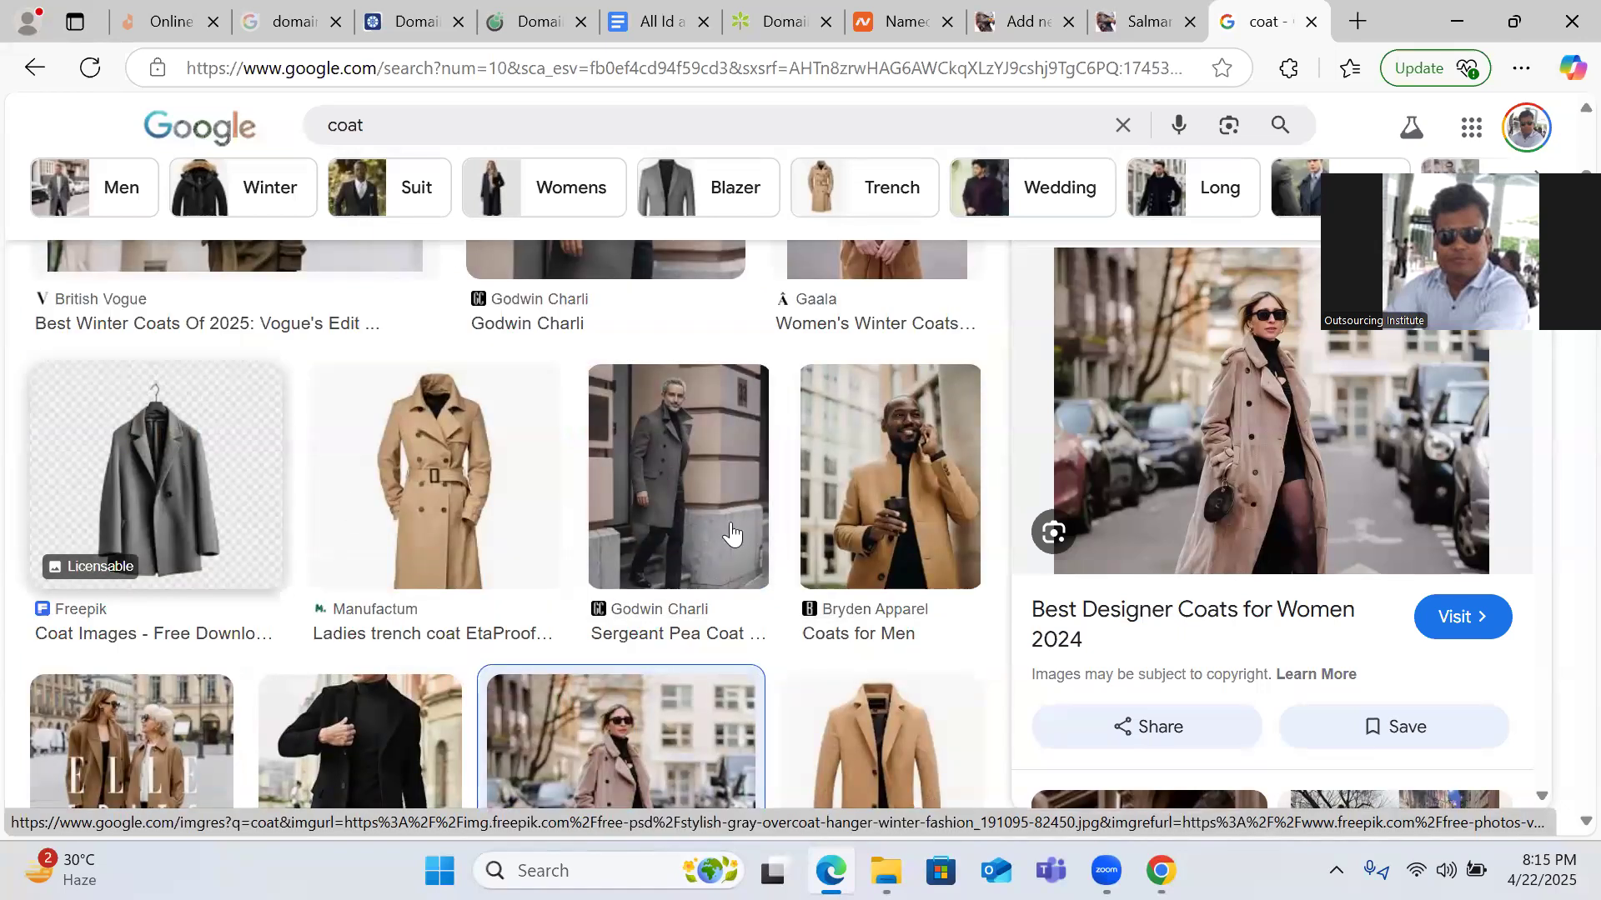
left_click(156, 471)
right_click(1196, 401)
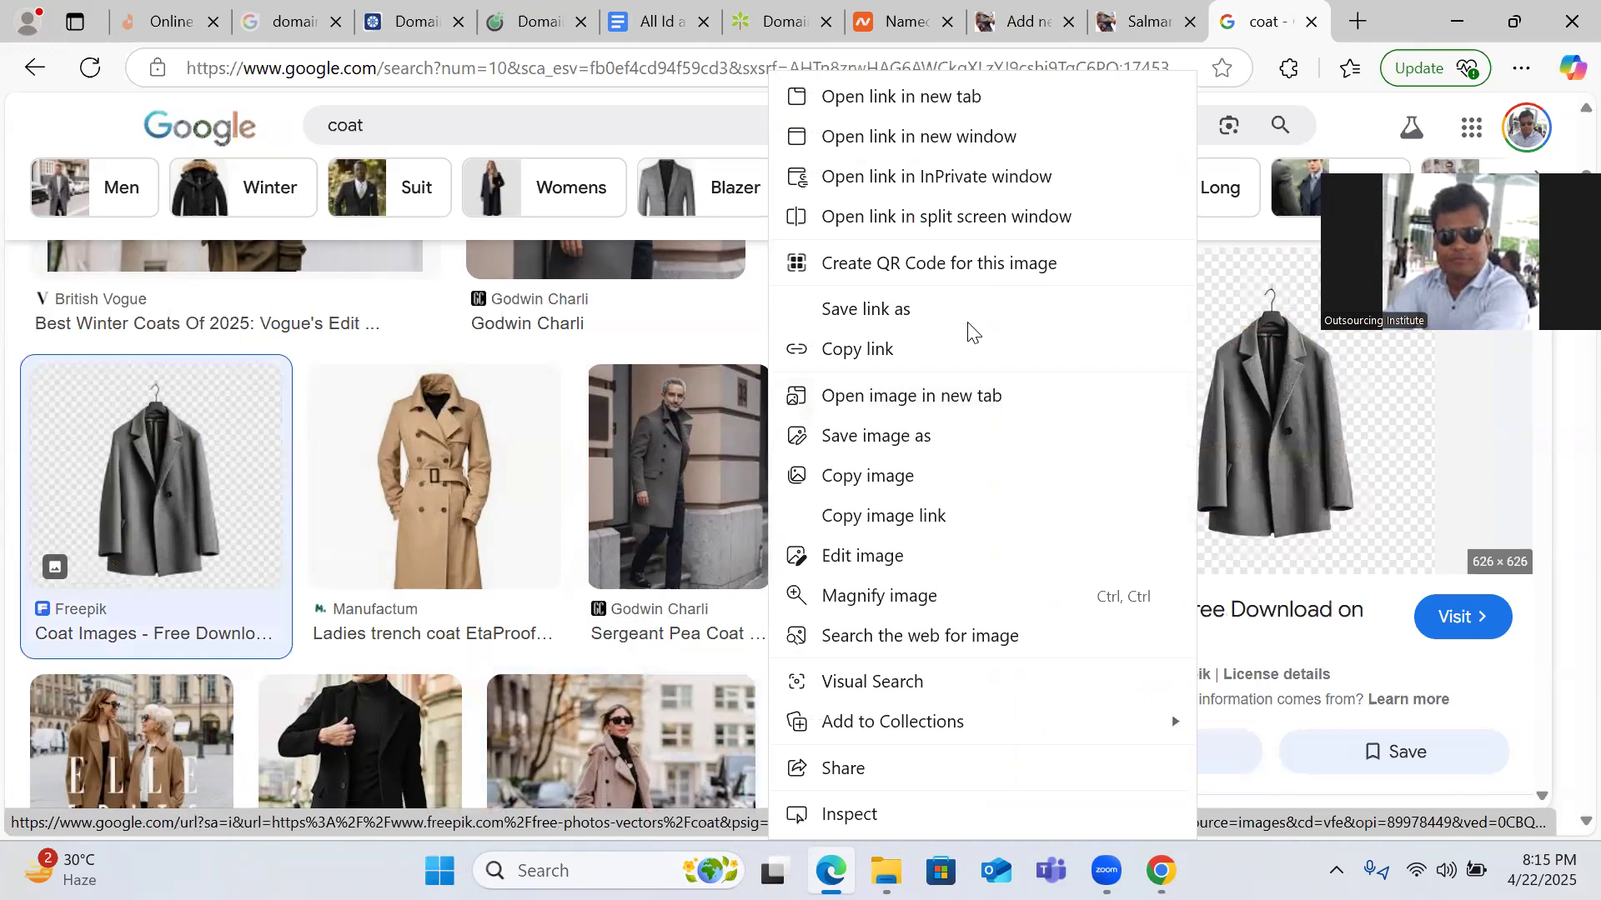
left_click(931, 436)
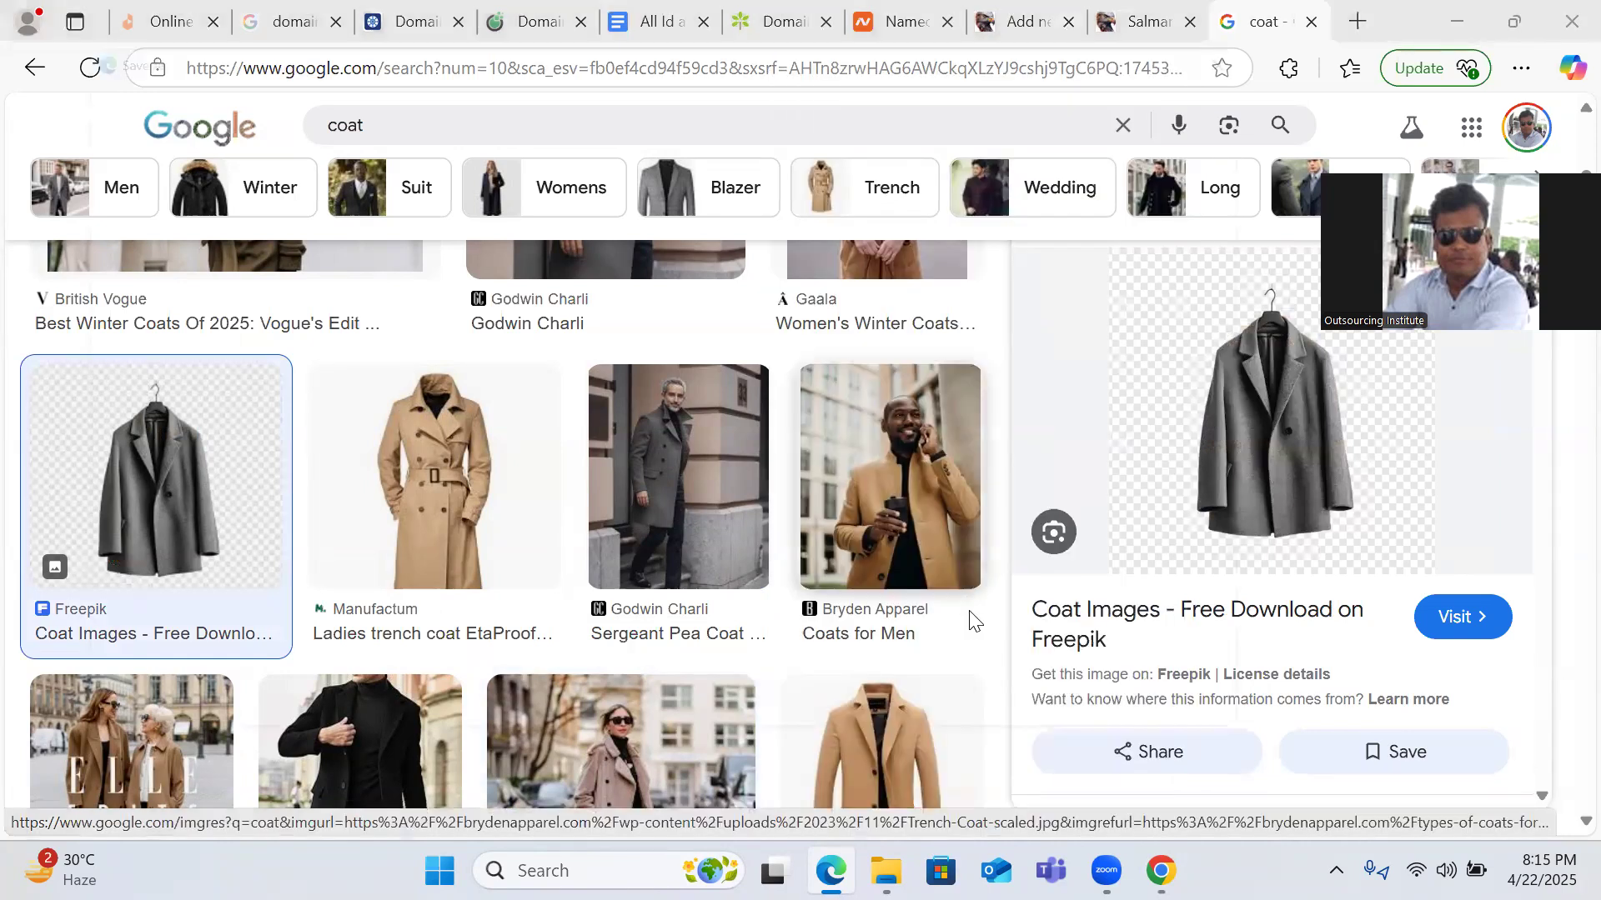
left_click(1117, 740)
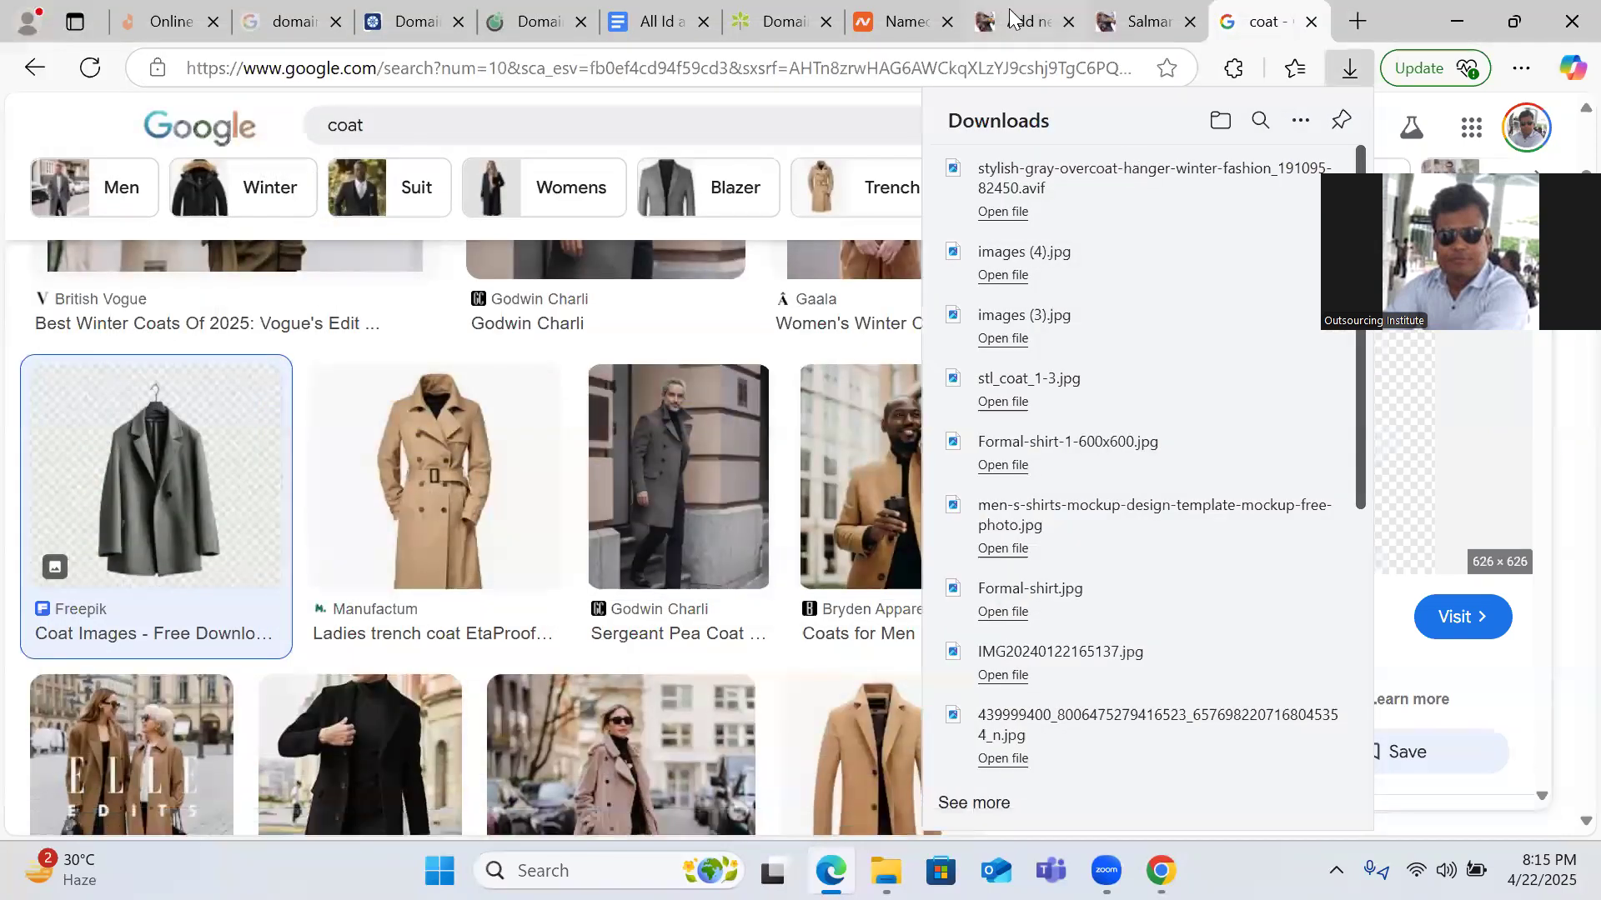
left_click(1024, 21)
scroll(507, 664, "down", 1)
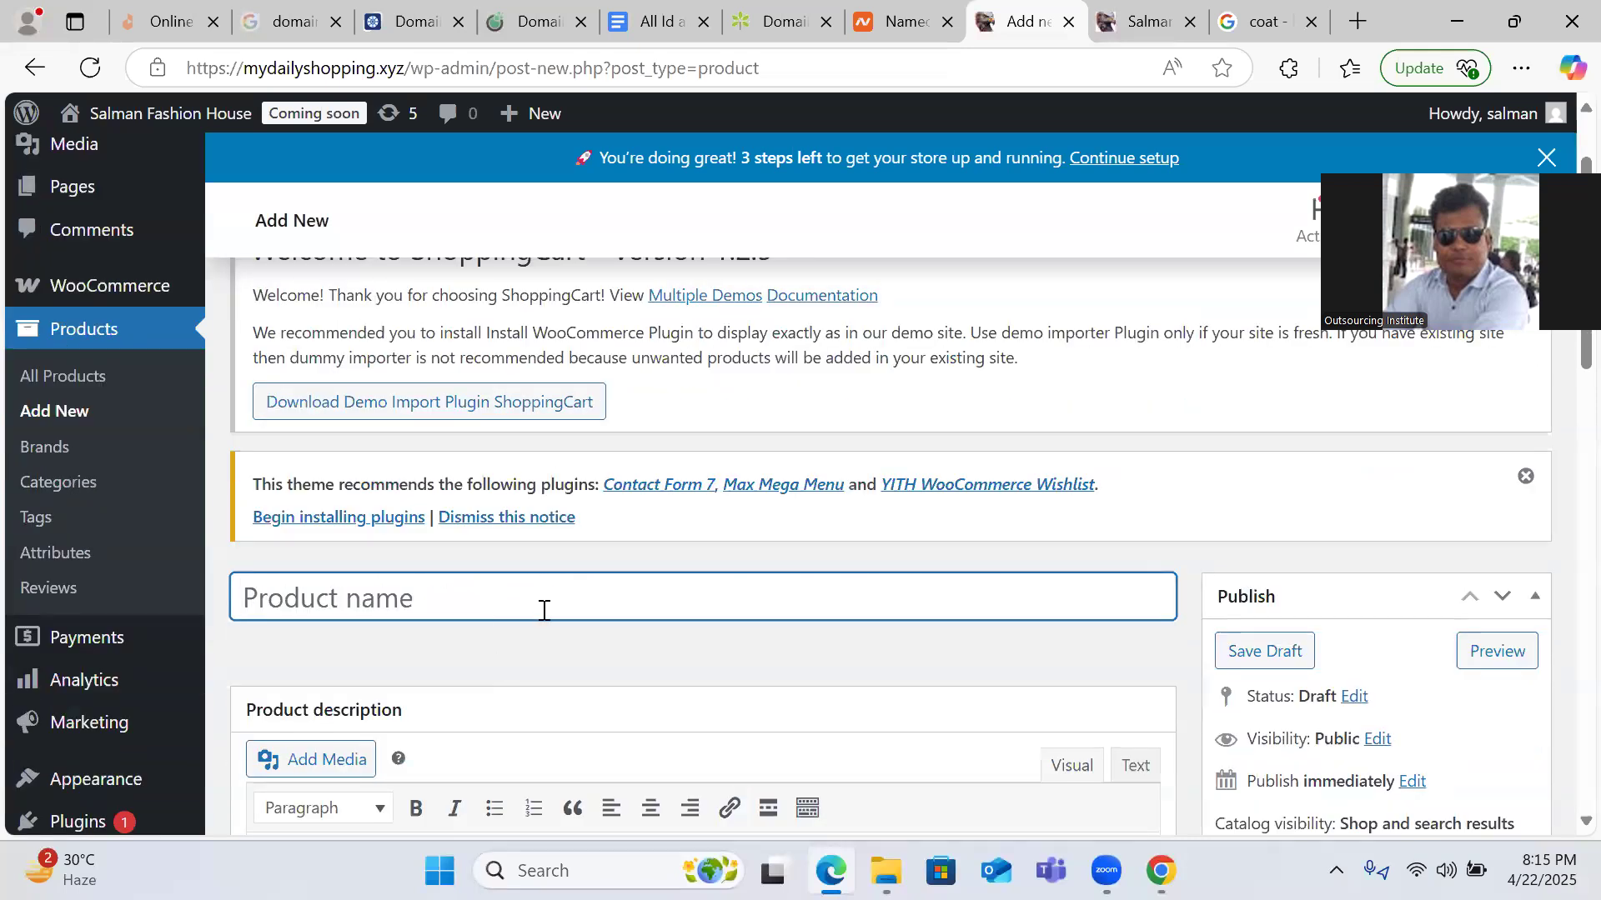
Enter 'Exclusive Coat' as the product name
type("Exclusive")
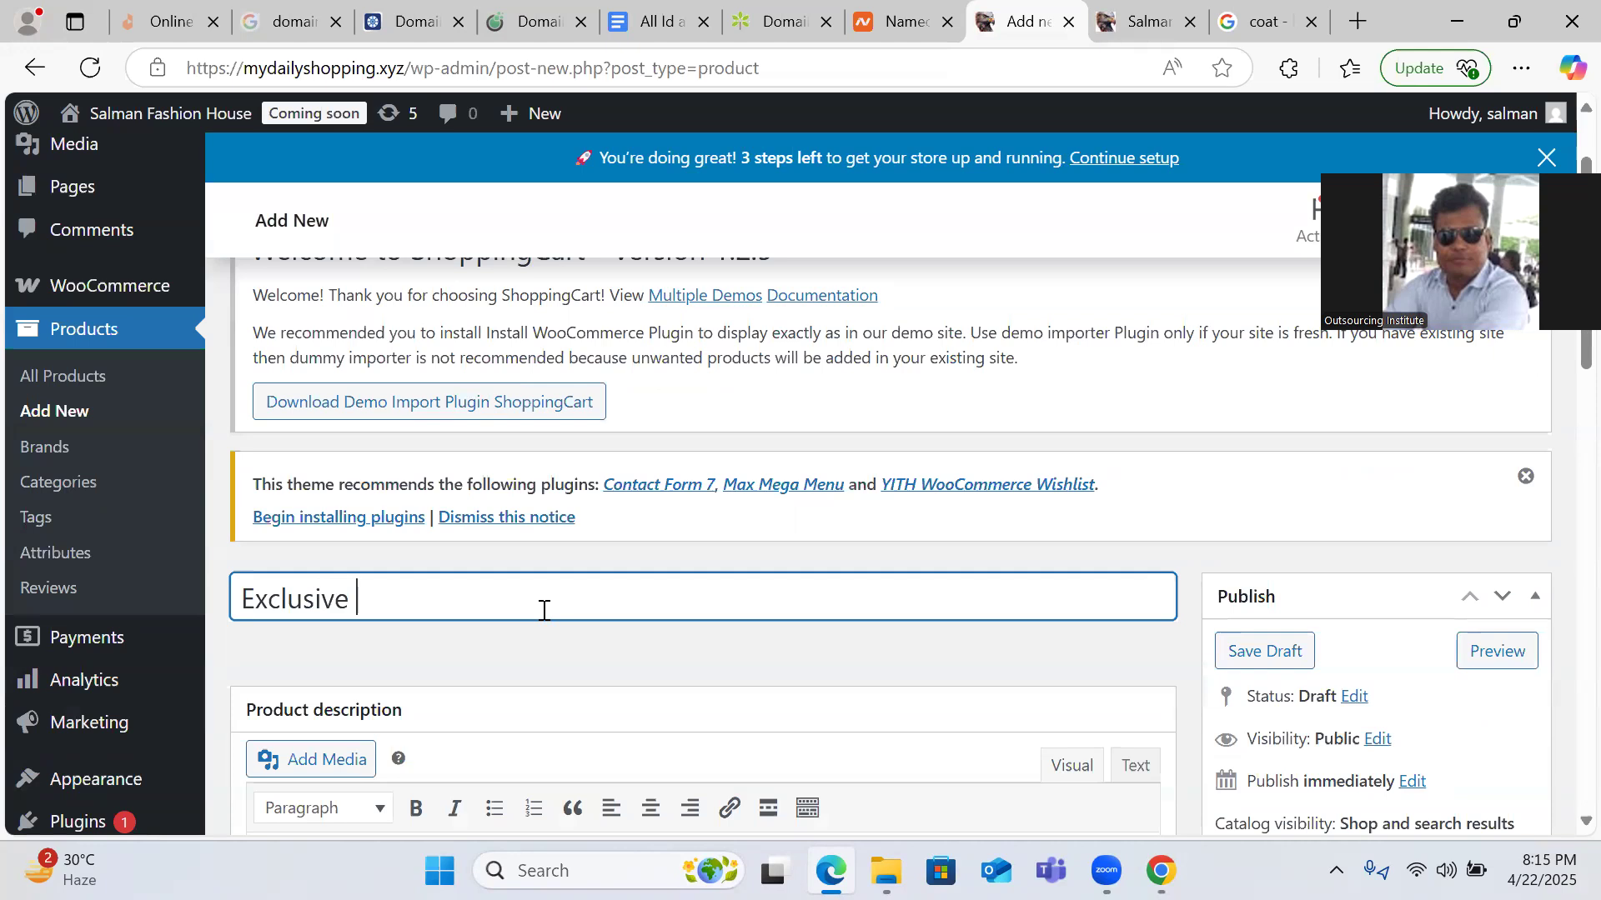
left_click(599, 632)
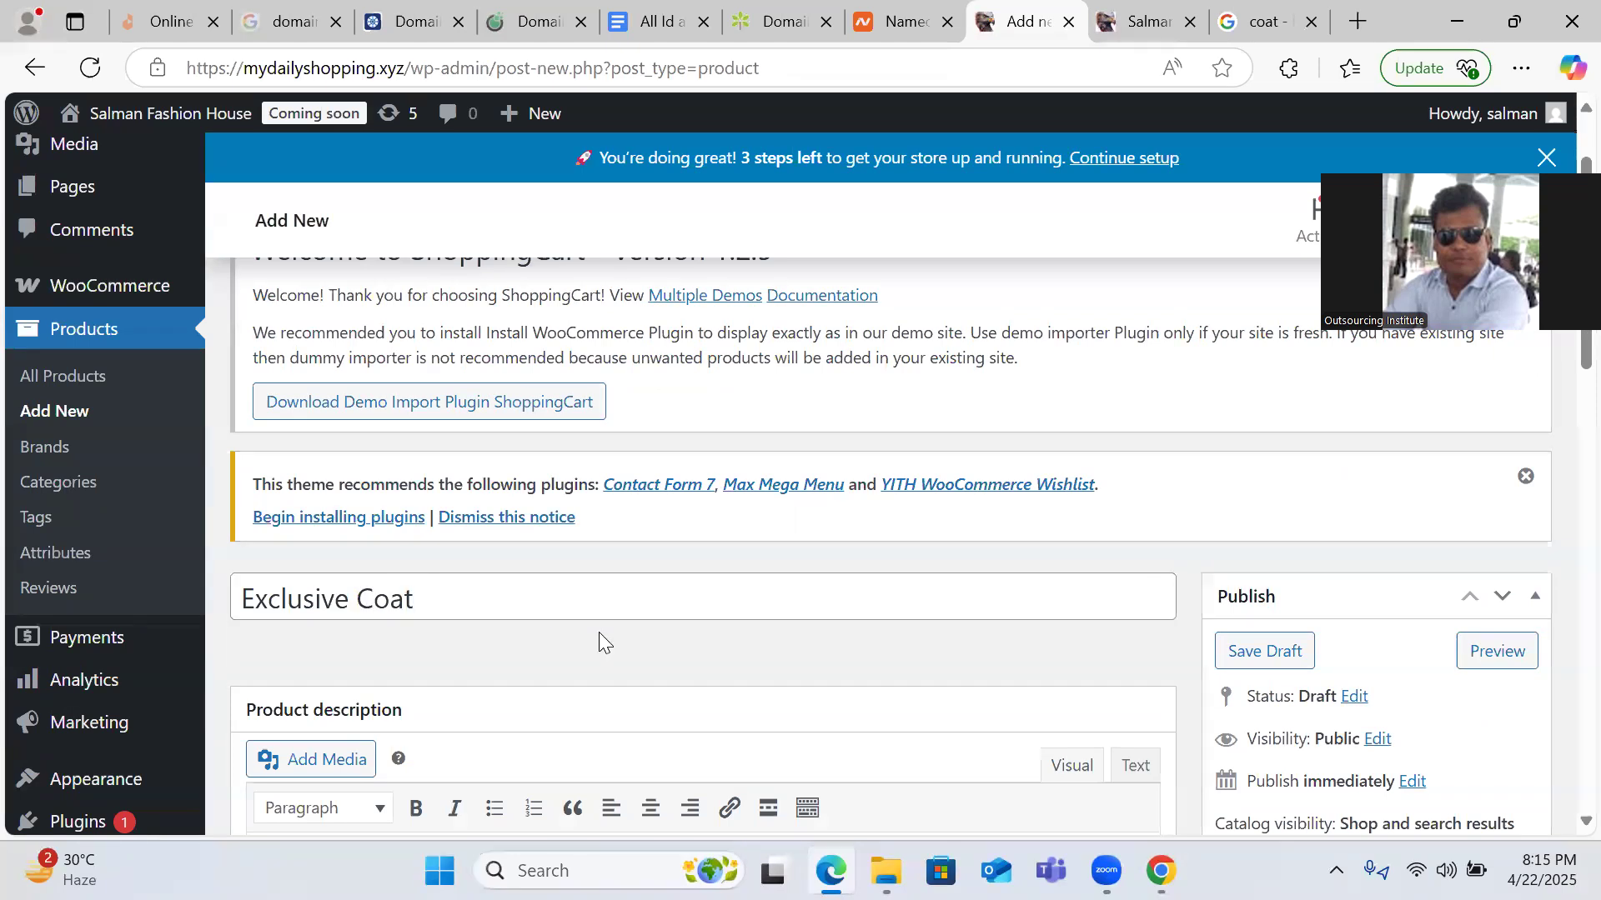
scroll(600, 634, "down", 3)
Type a filler line in the description and paste it repeatedly into seven lines
left_click(495, 672)
type("s")
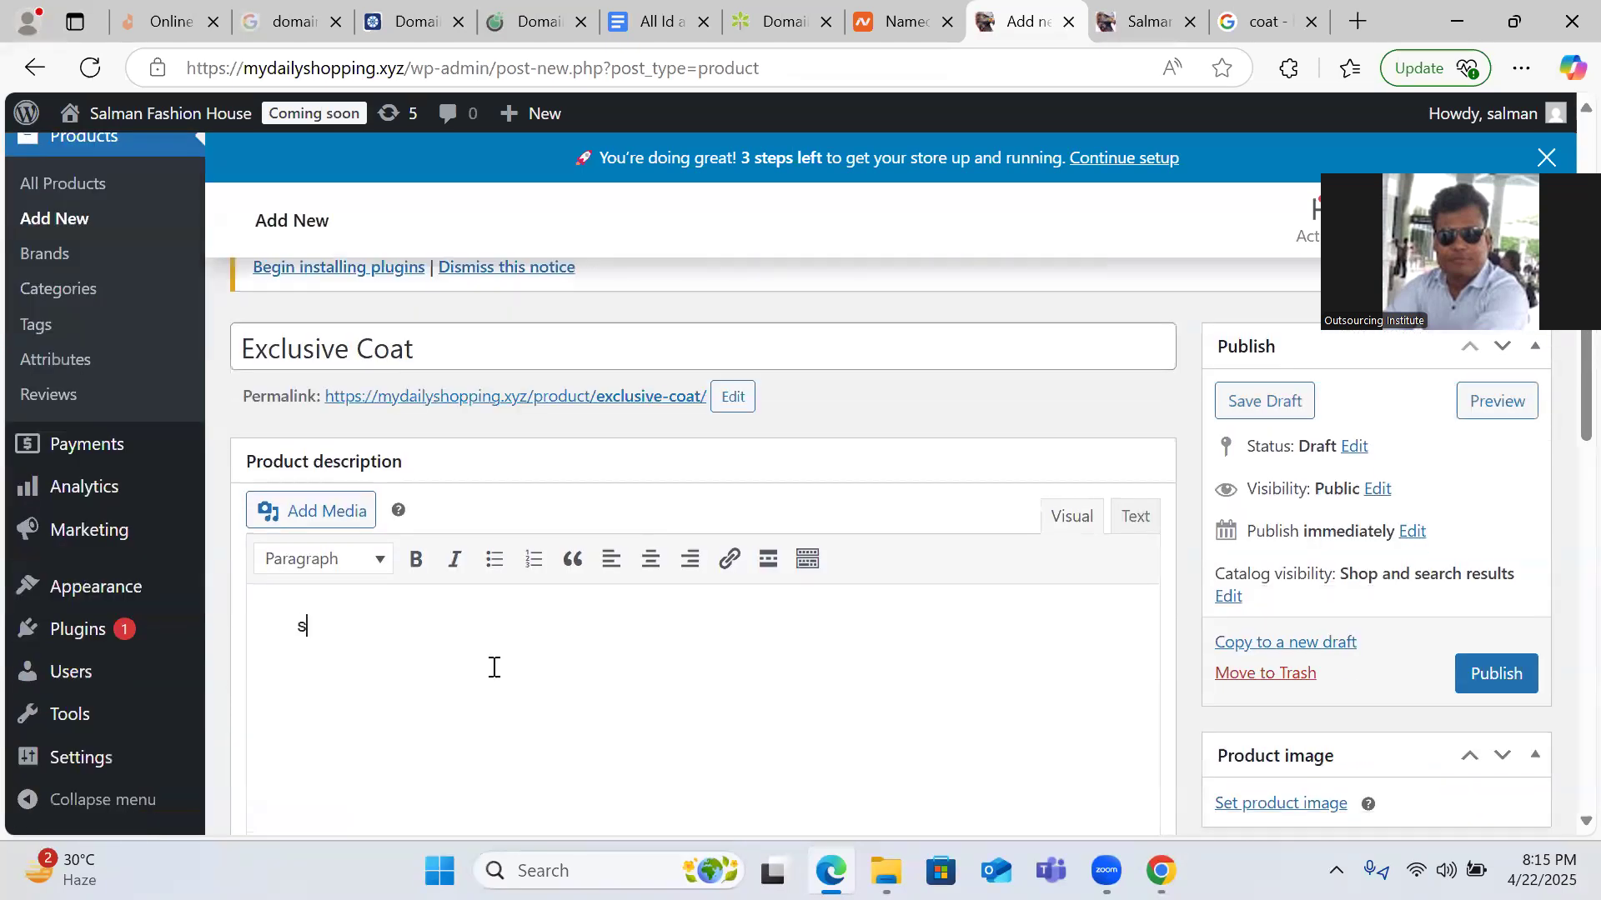
type("efasfasfdsfd sadgfsdgfdfggsdgf")
key("Return")
key("ctrl+a")
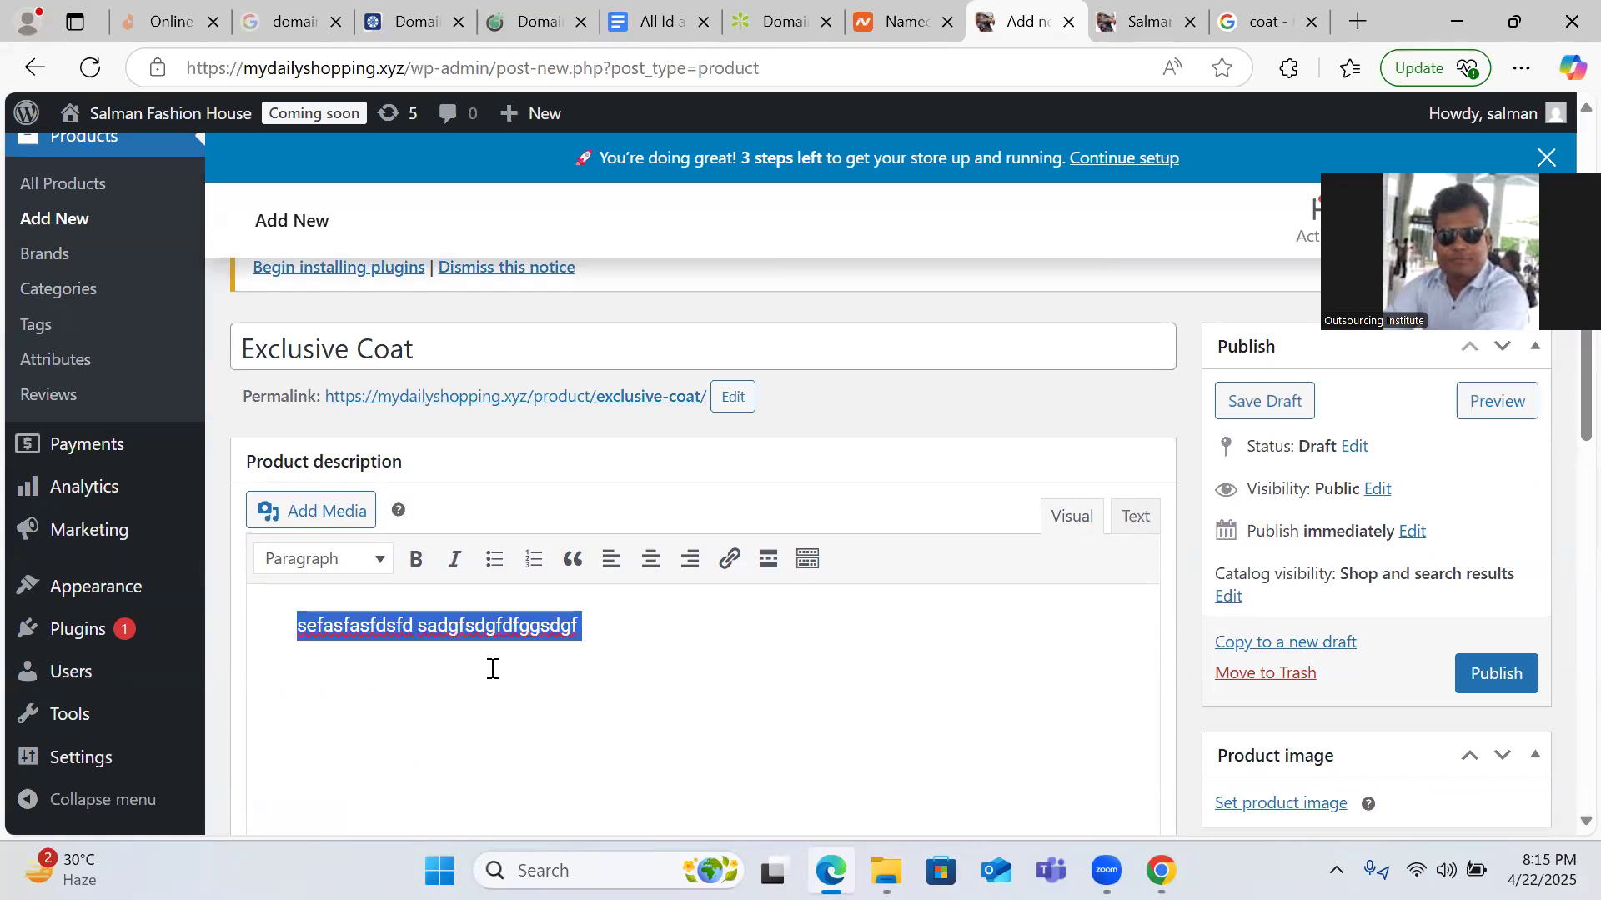
key("ctrl+c")
key("ctrl+v")
key("ctrl+v")
key("ctrl+v")
key("ctrl+v")
key("ctrl+v")
key("ctrl+v")
key("ctrl+v")
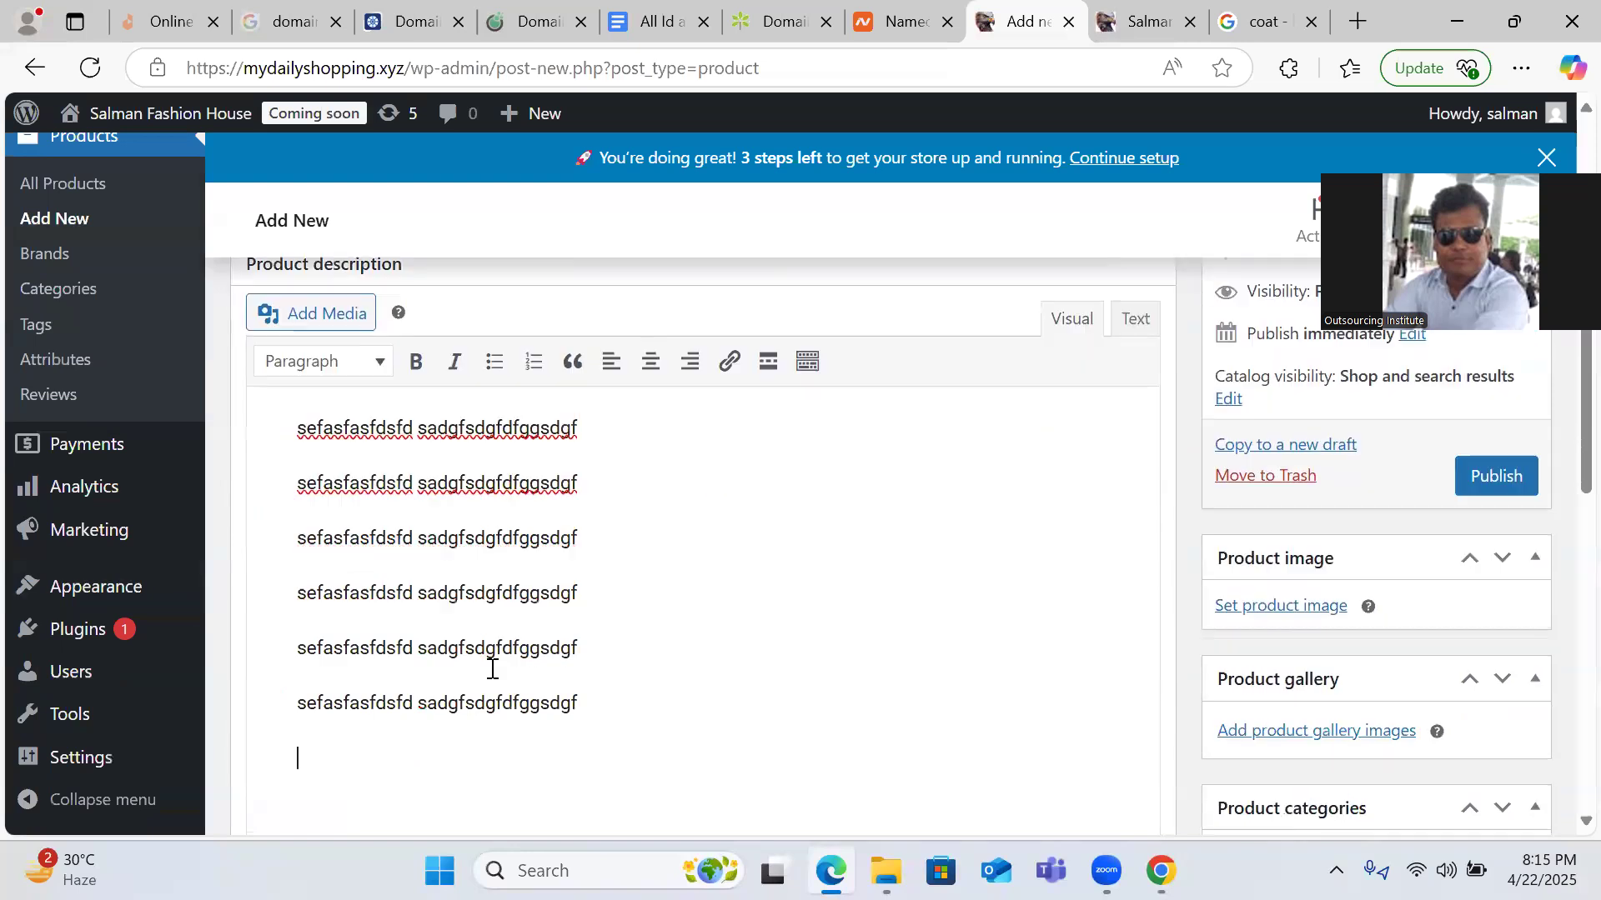
scroll(496, 567, "up", 3)
scroll(500, 617, "down", 3)
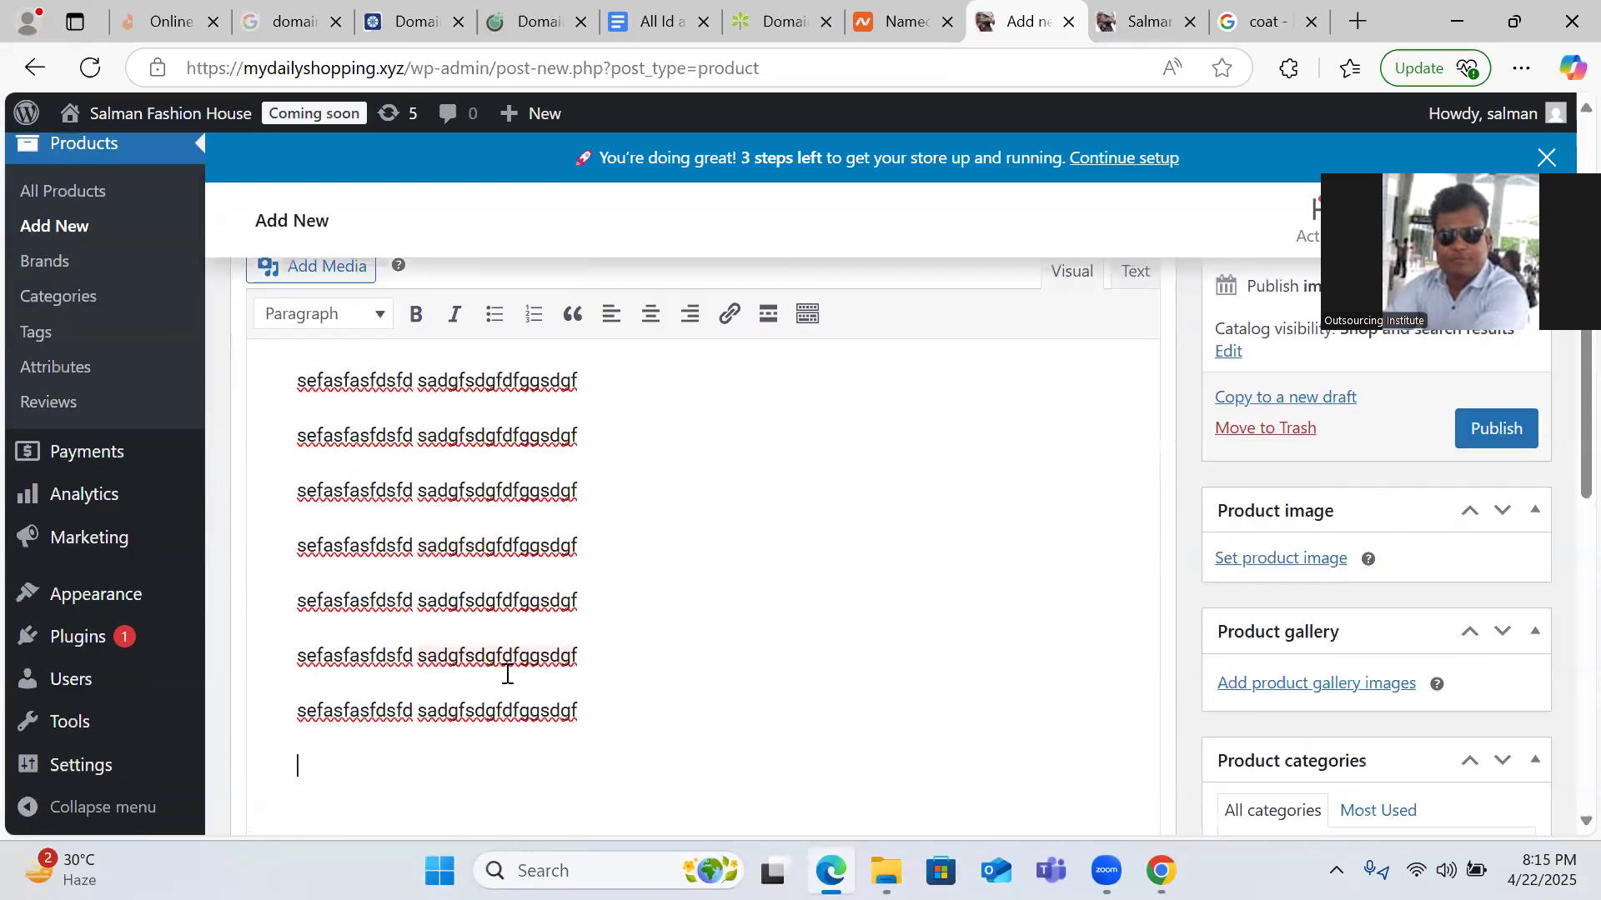
scroll(964, 564, "up", 3)
scroll(1029, 582, "down", 2)
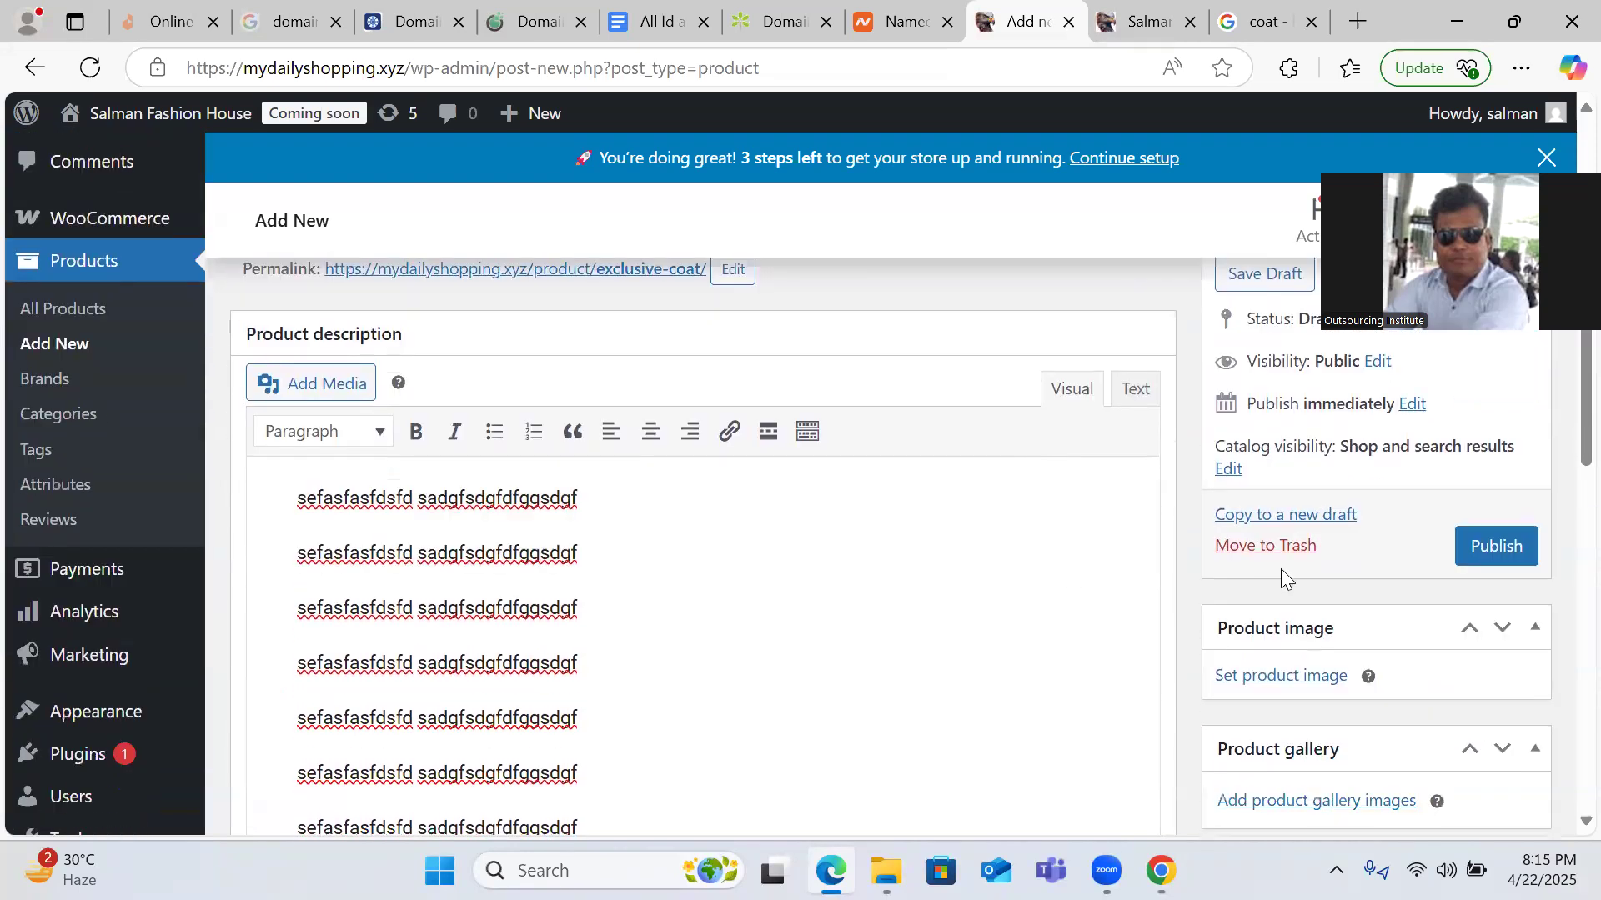
Upload the grey overcoat photo stl_coat_1-3.jpg and set it as the product image
left_click(1280, 675)
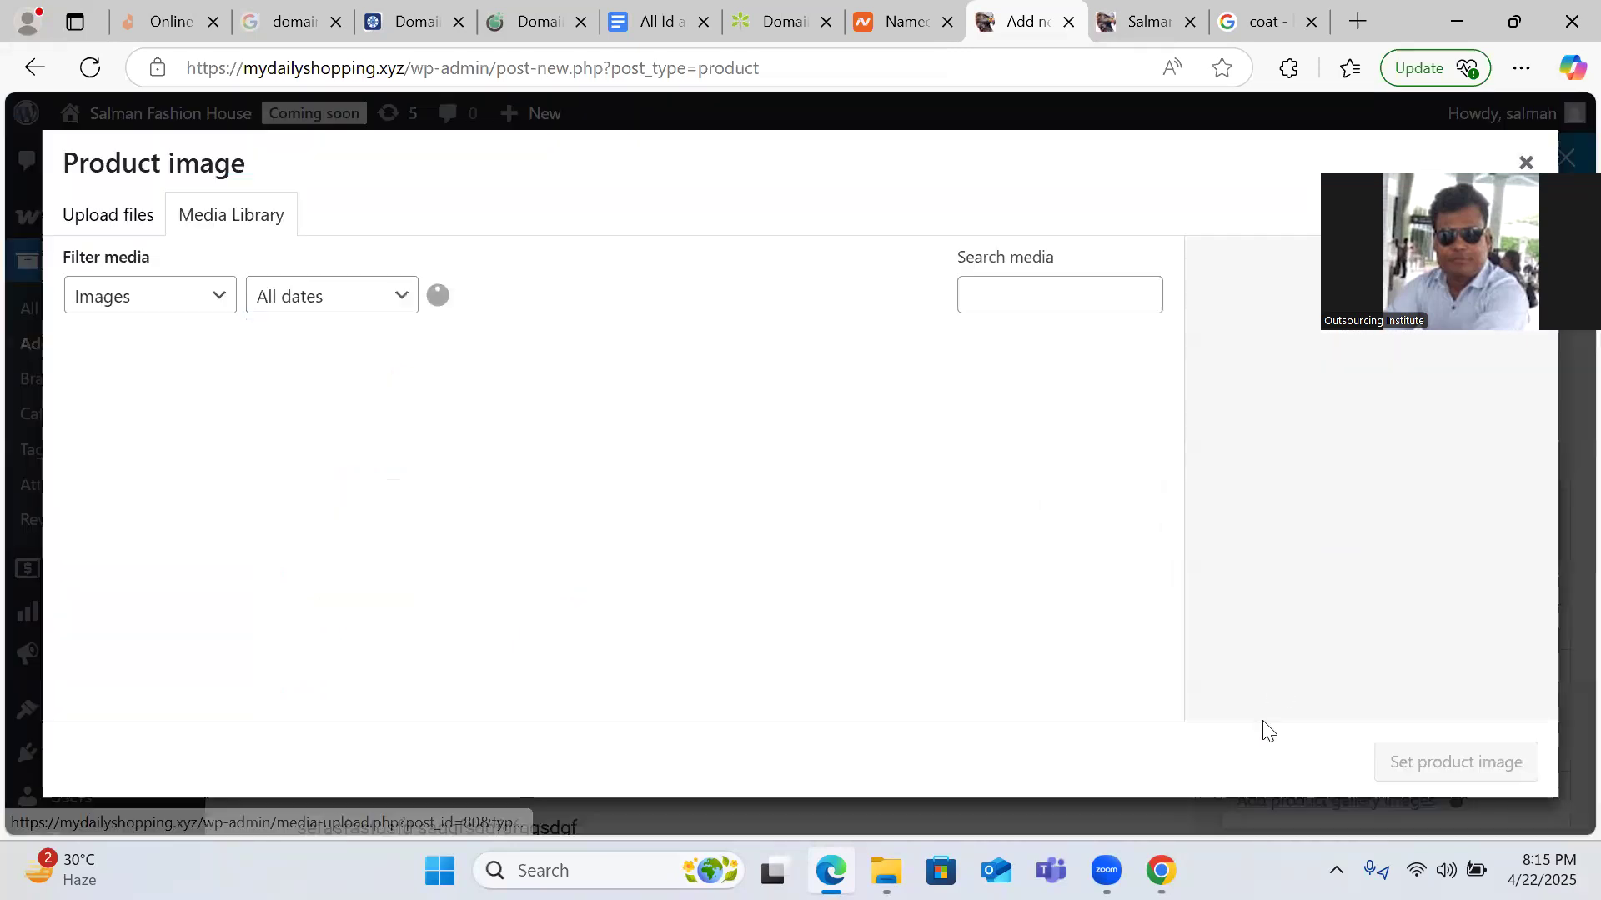
left_click(114, 215)
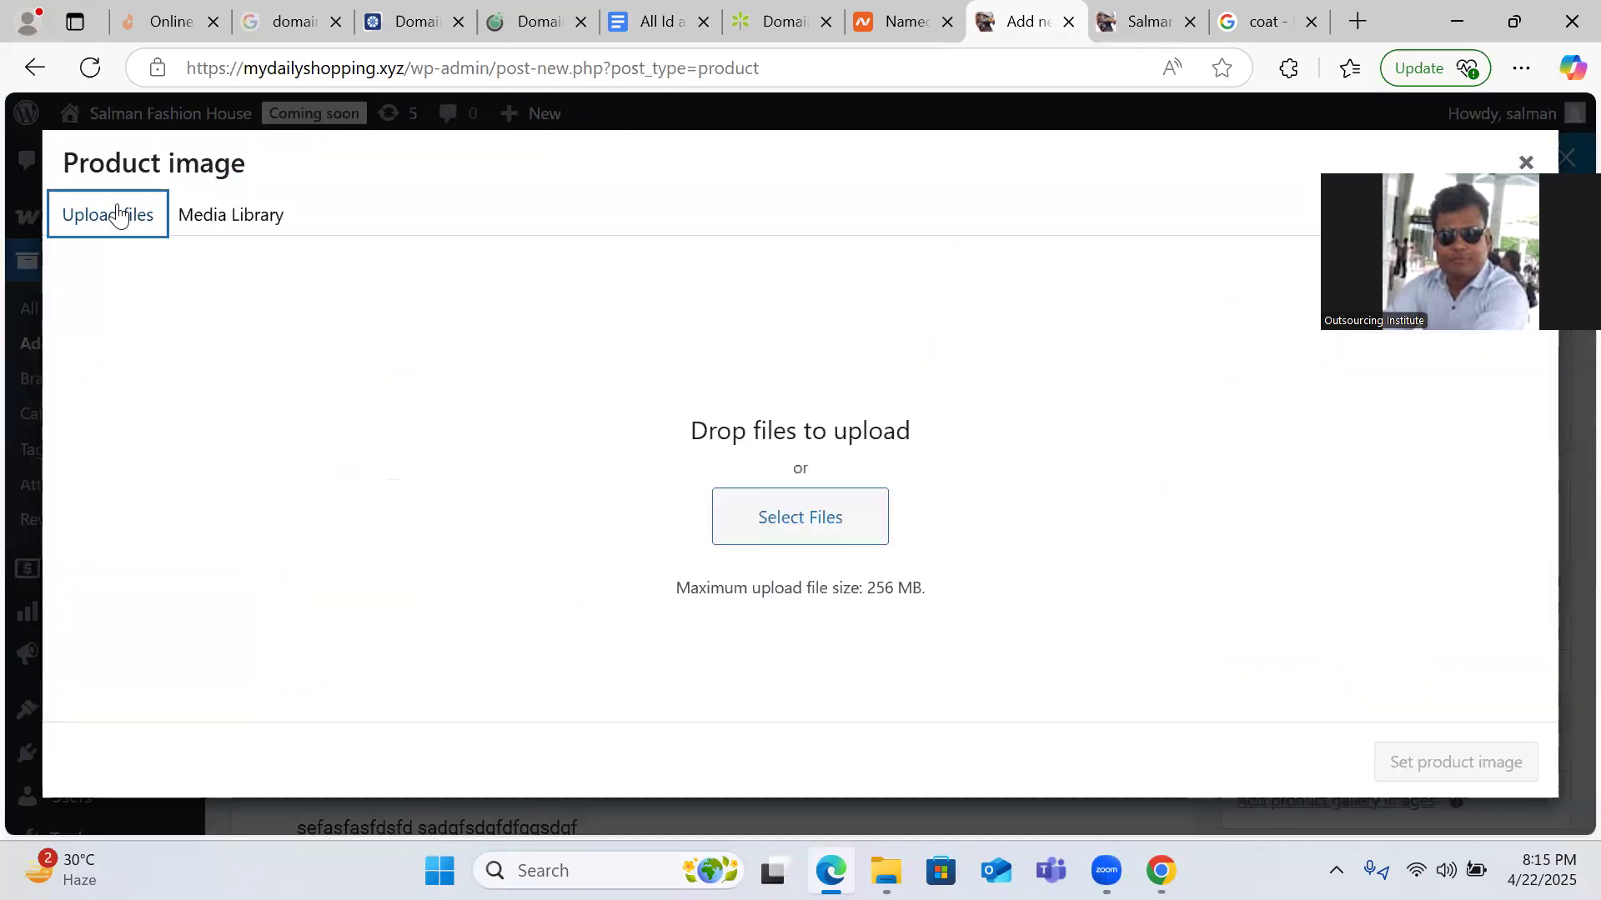
left_click(852, 539)
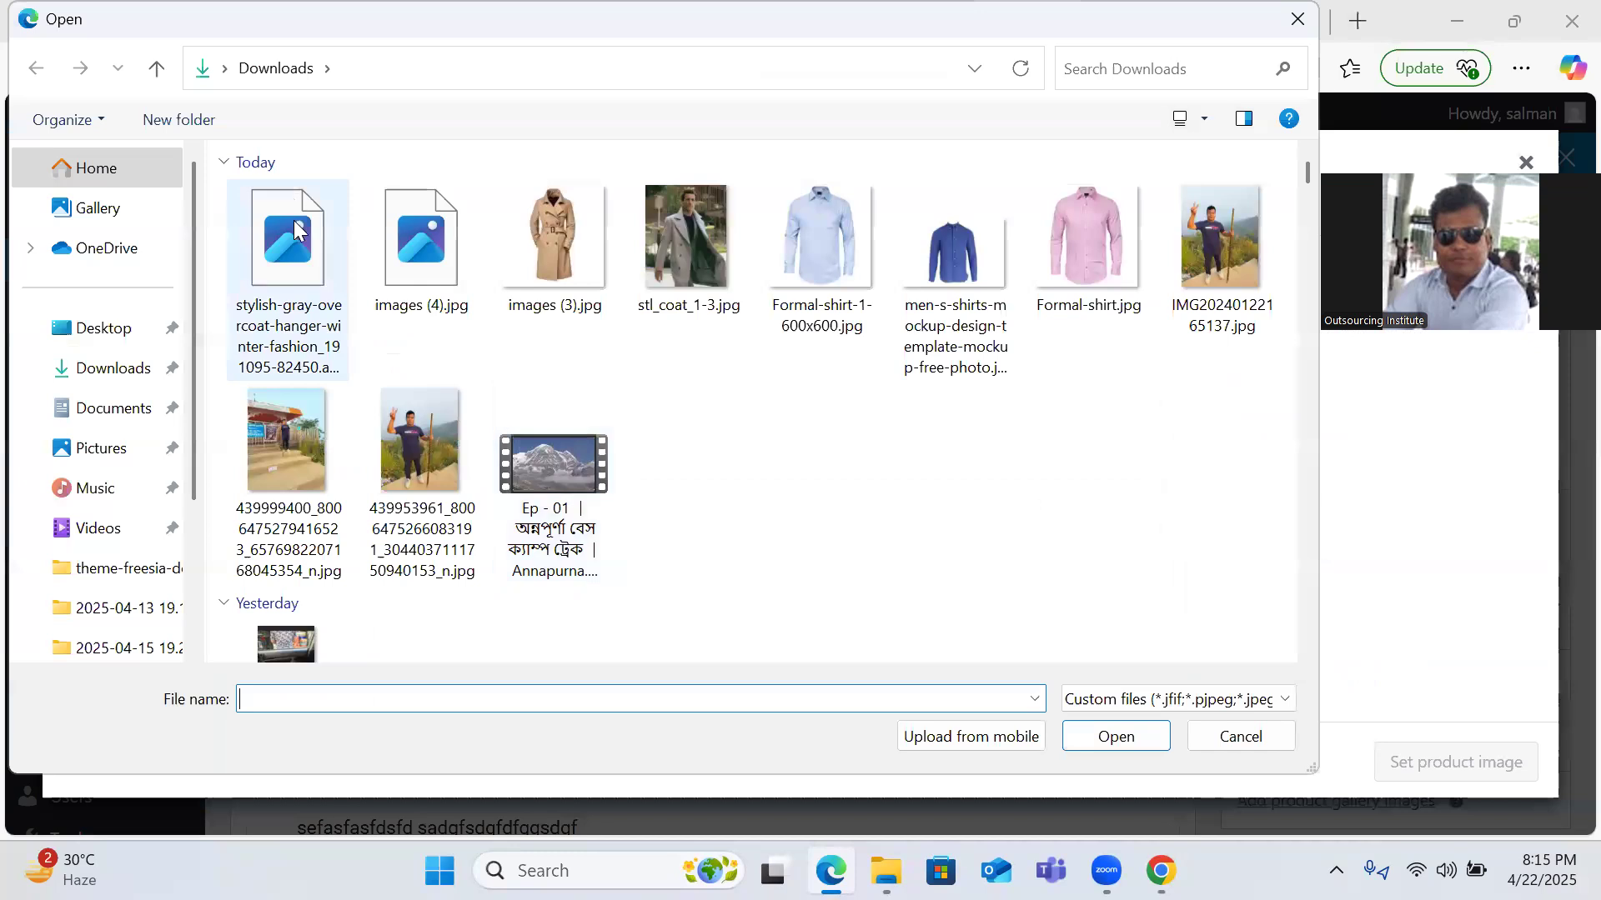
left_click(687, 232)
left_click(1115, 740)
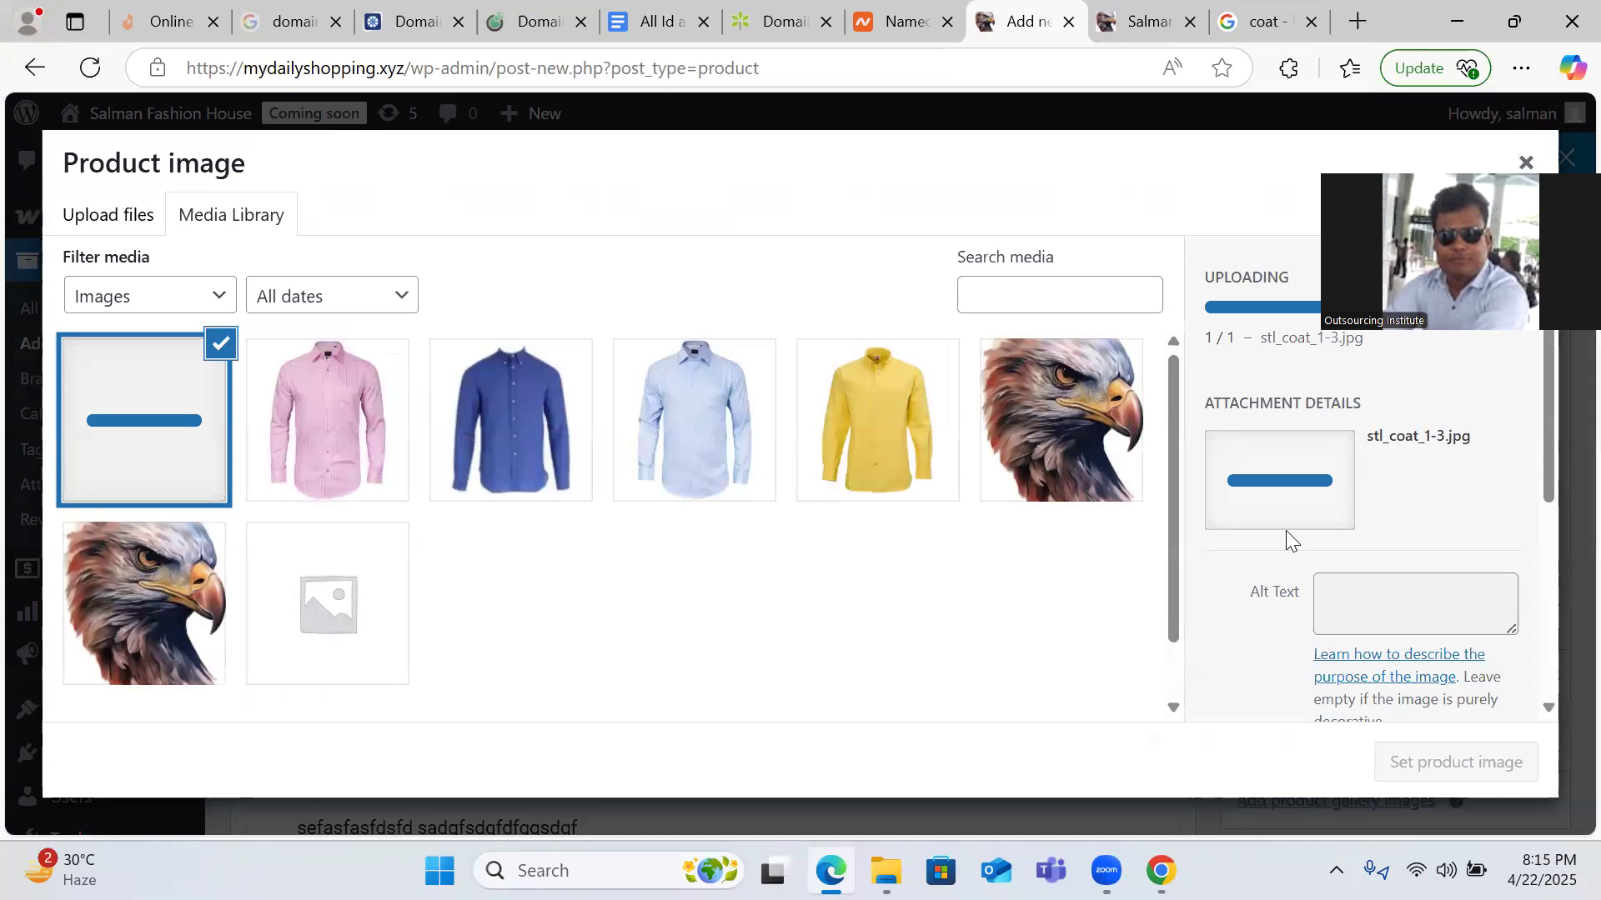
left_click(1429, 761)
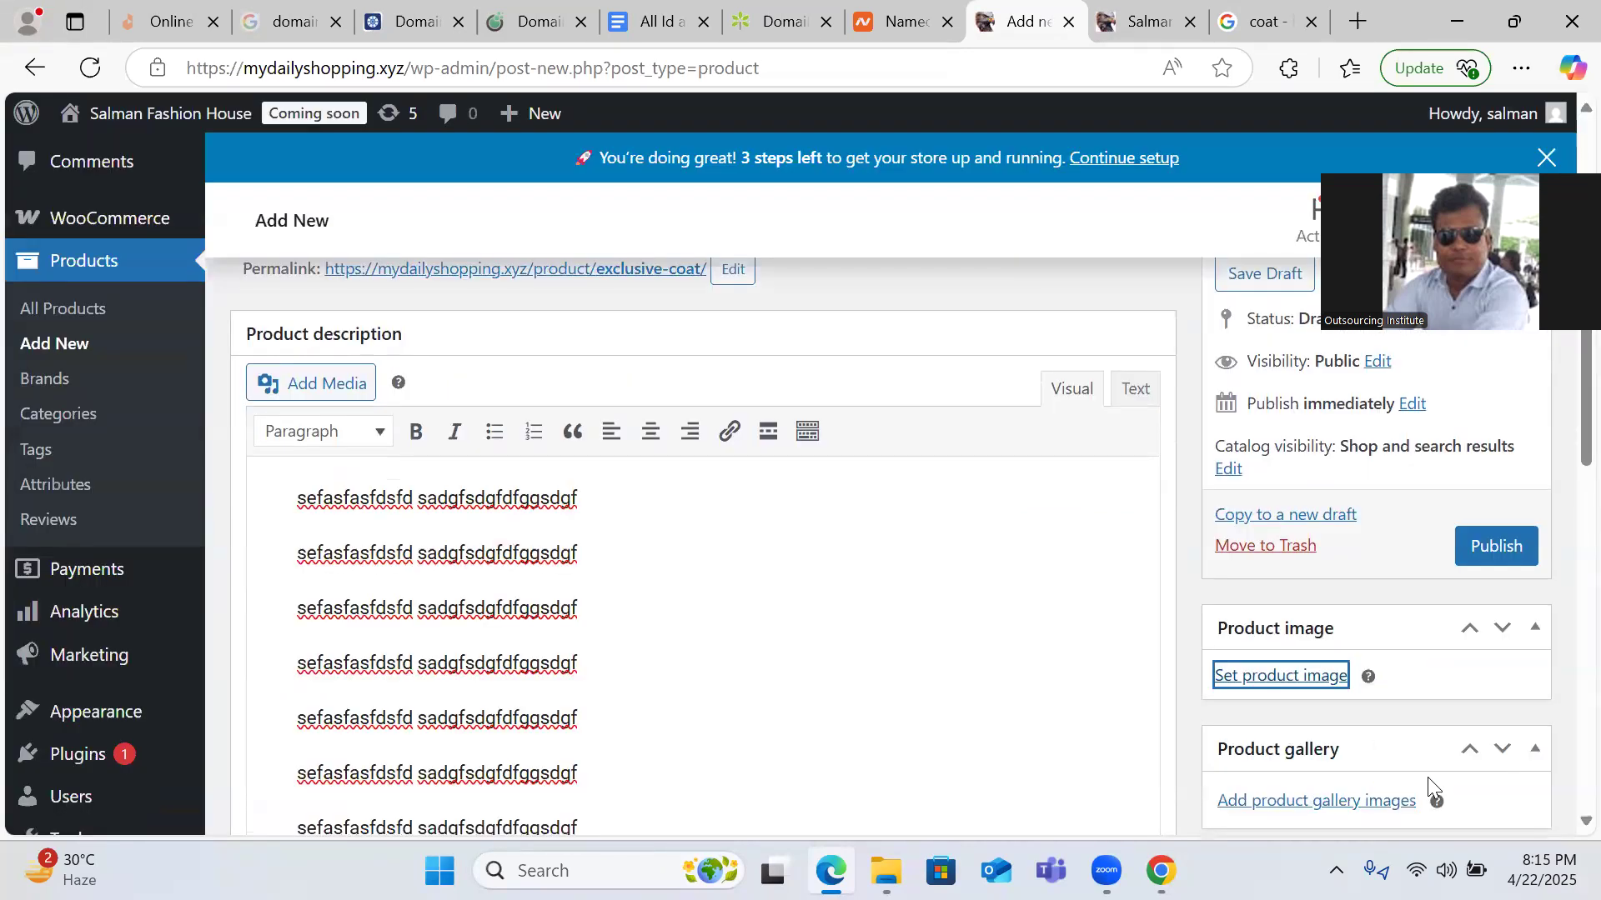
scroll(1249, 567, "down", 5)
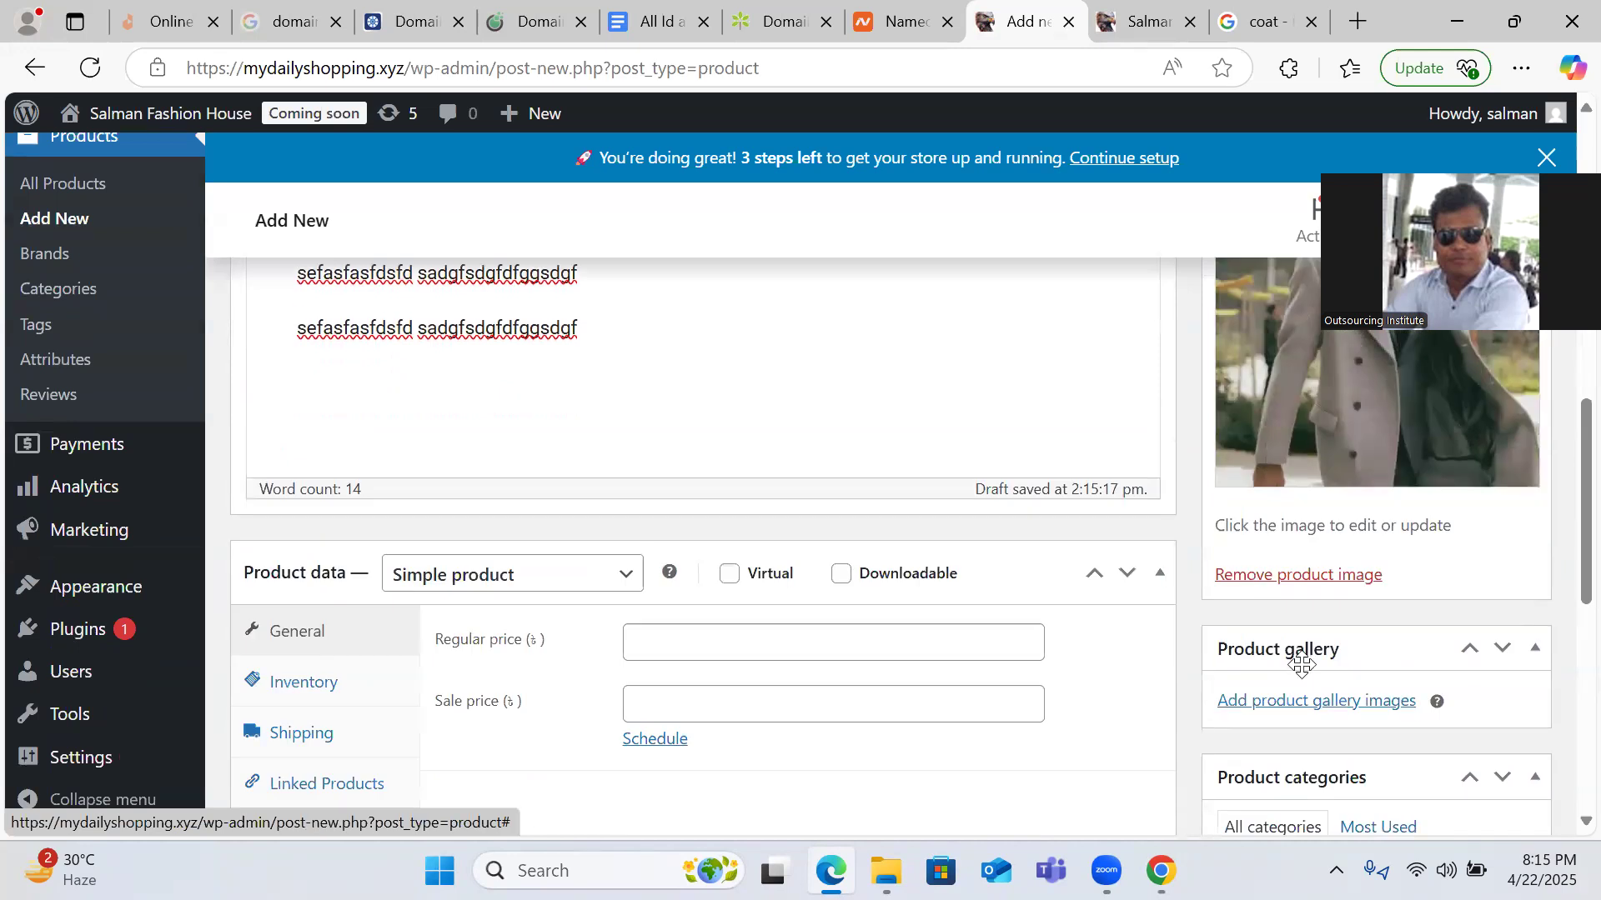
Upload the grey overcoat, images (4).jpg and images (3).jpg from Downloads for the gallery
left_click(1294, 702)
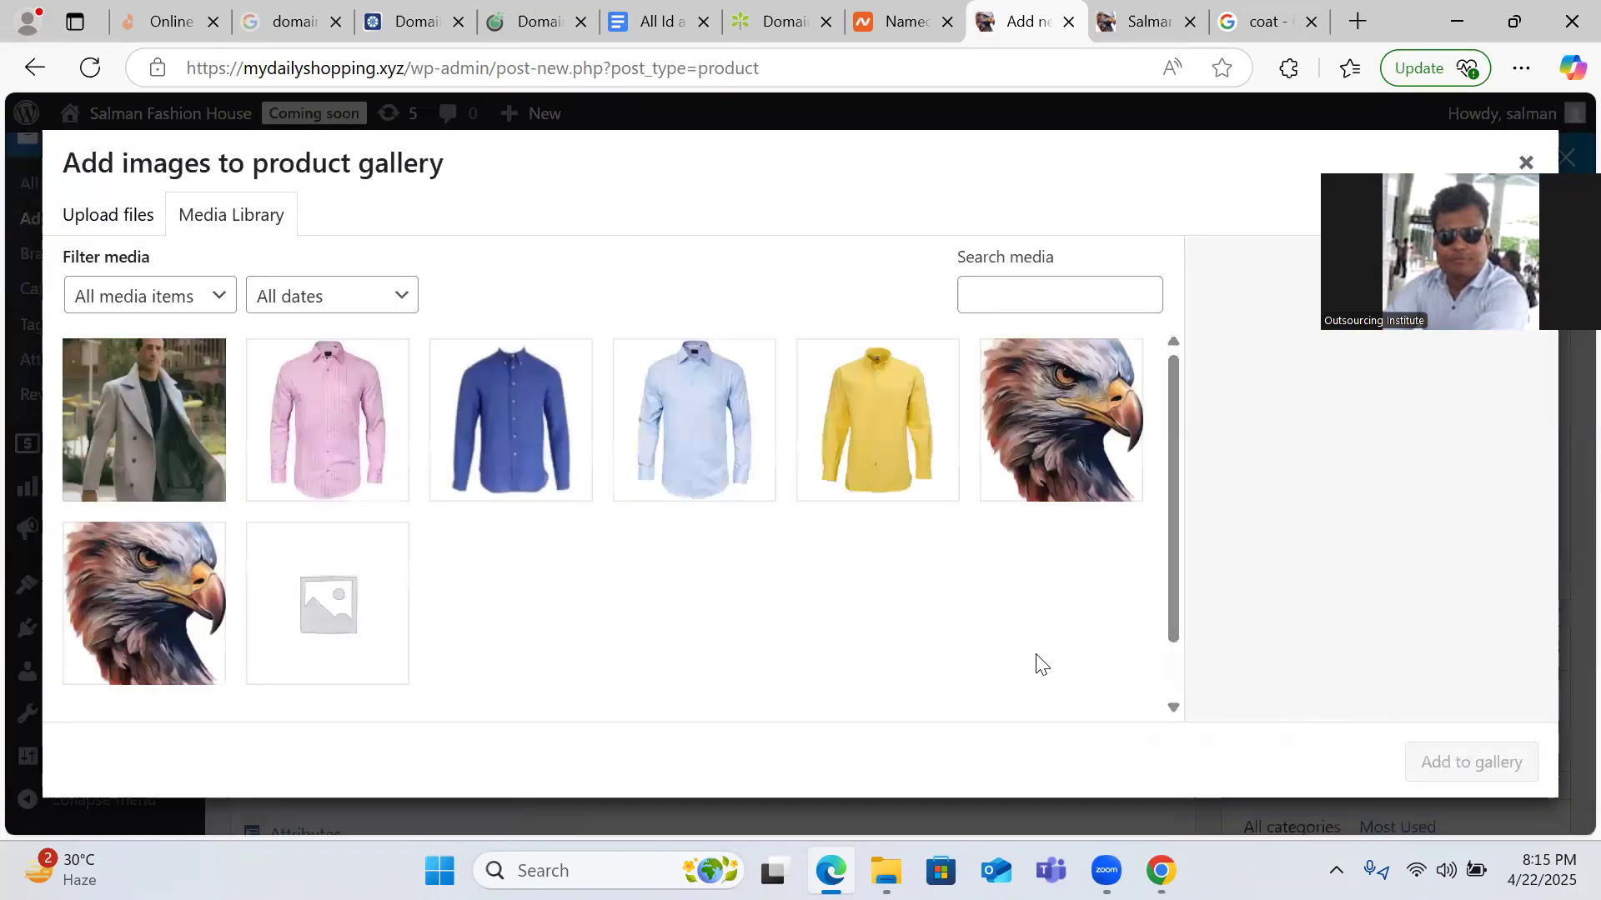
left_click(107, 215)
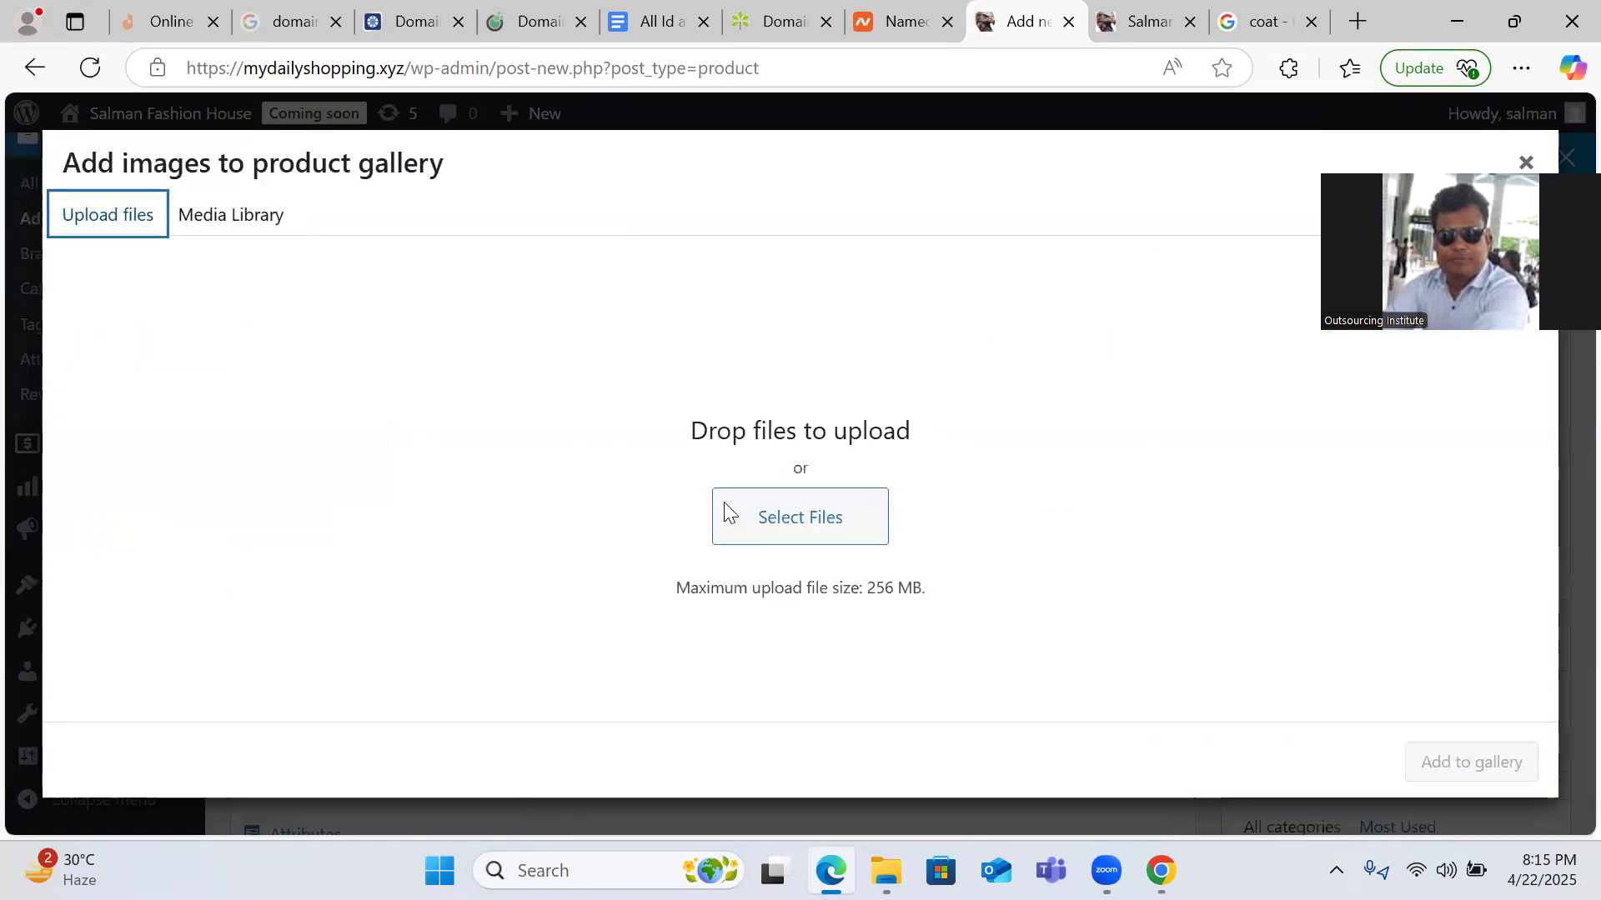
left_click(772, 532)
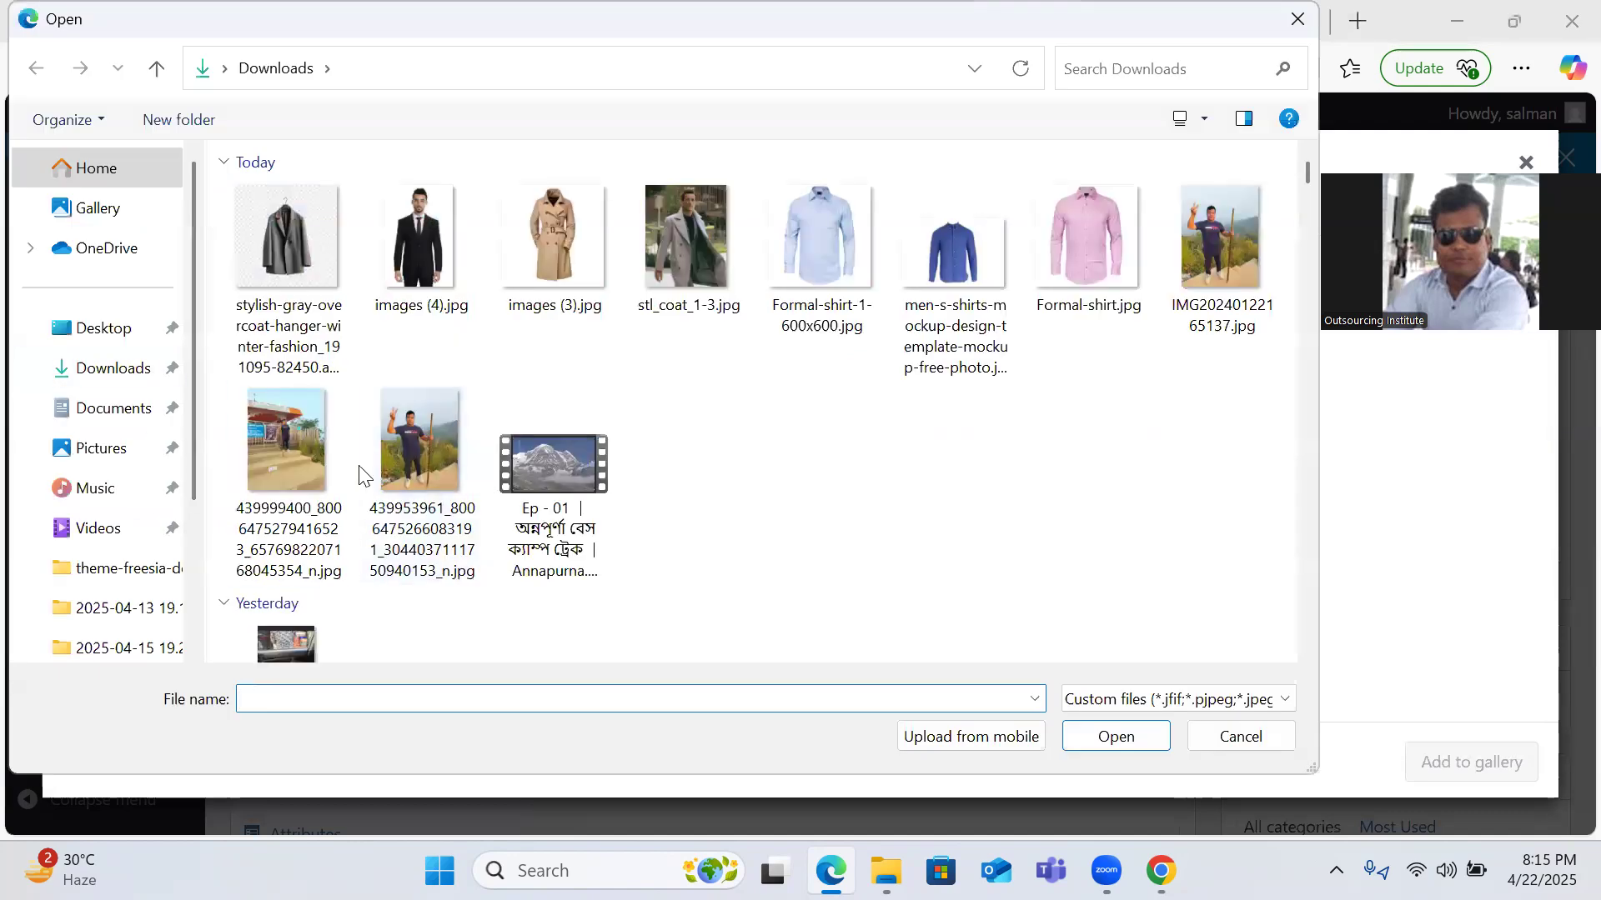
left_click(98, 372)
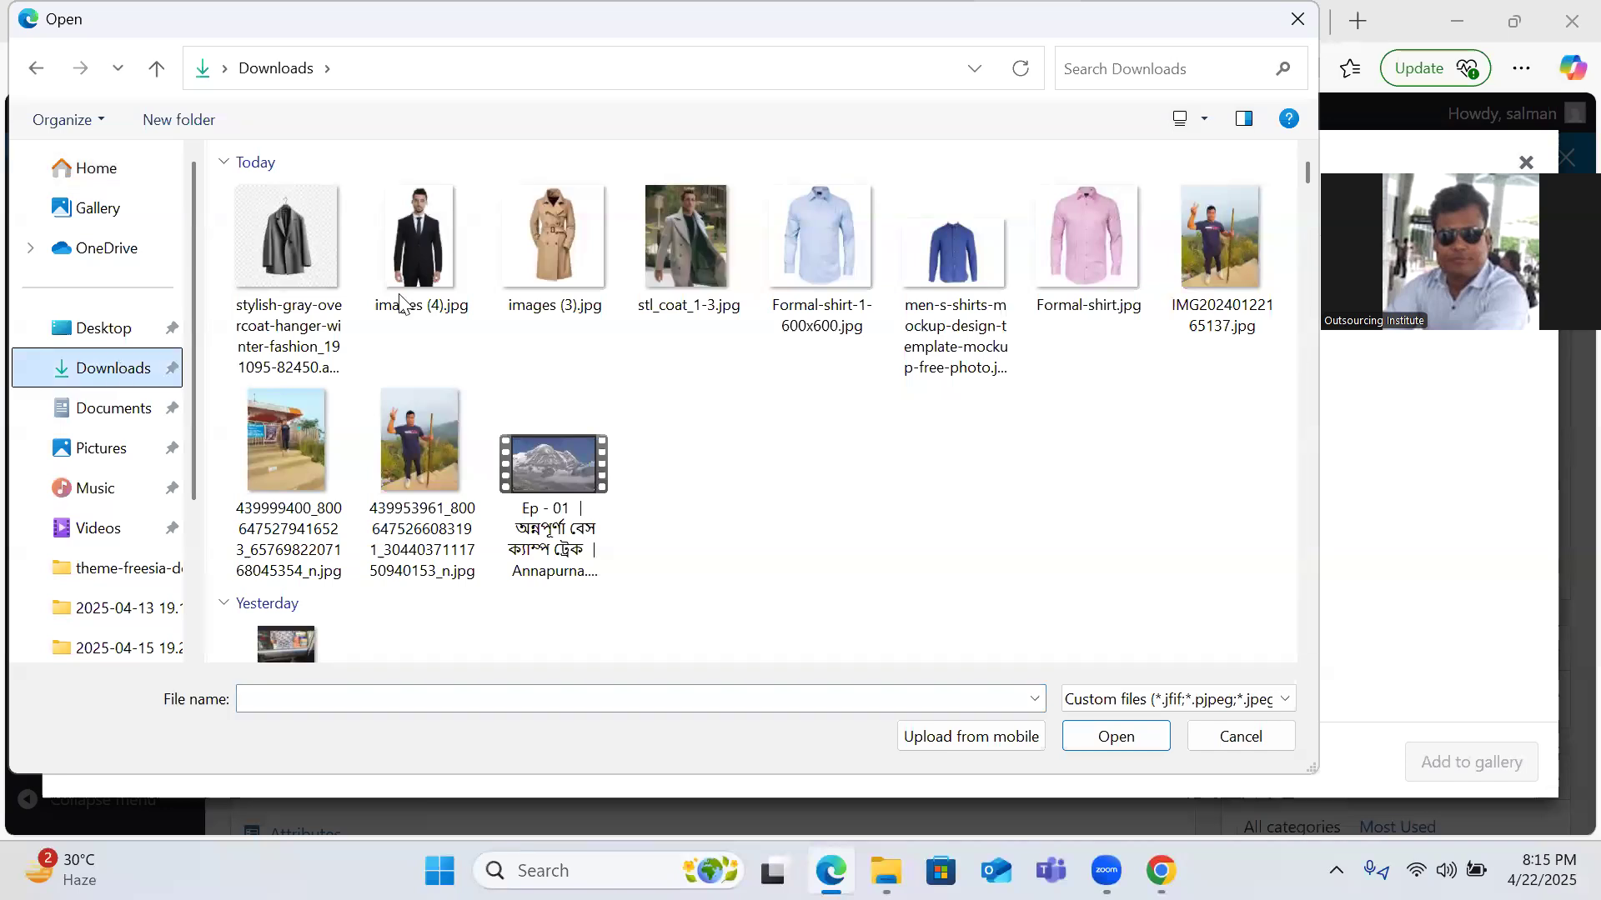
left_click(306, 240)
left_click(420, 245, "ctrl")
left_click(581, 242, "ctrl")
left_click(1109, 738)
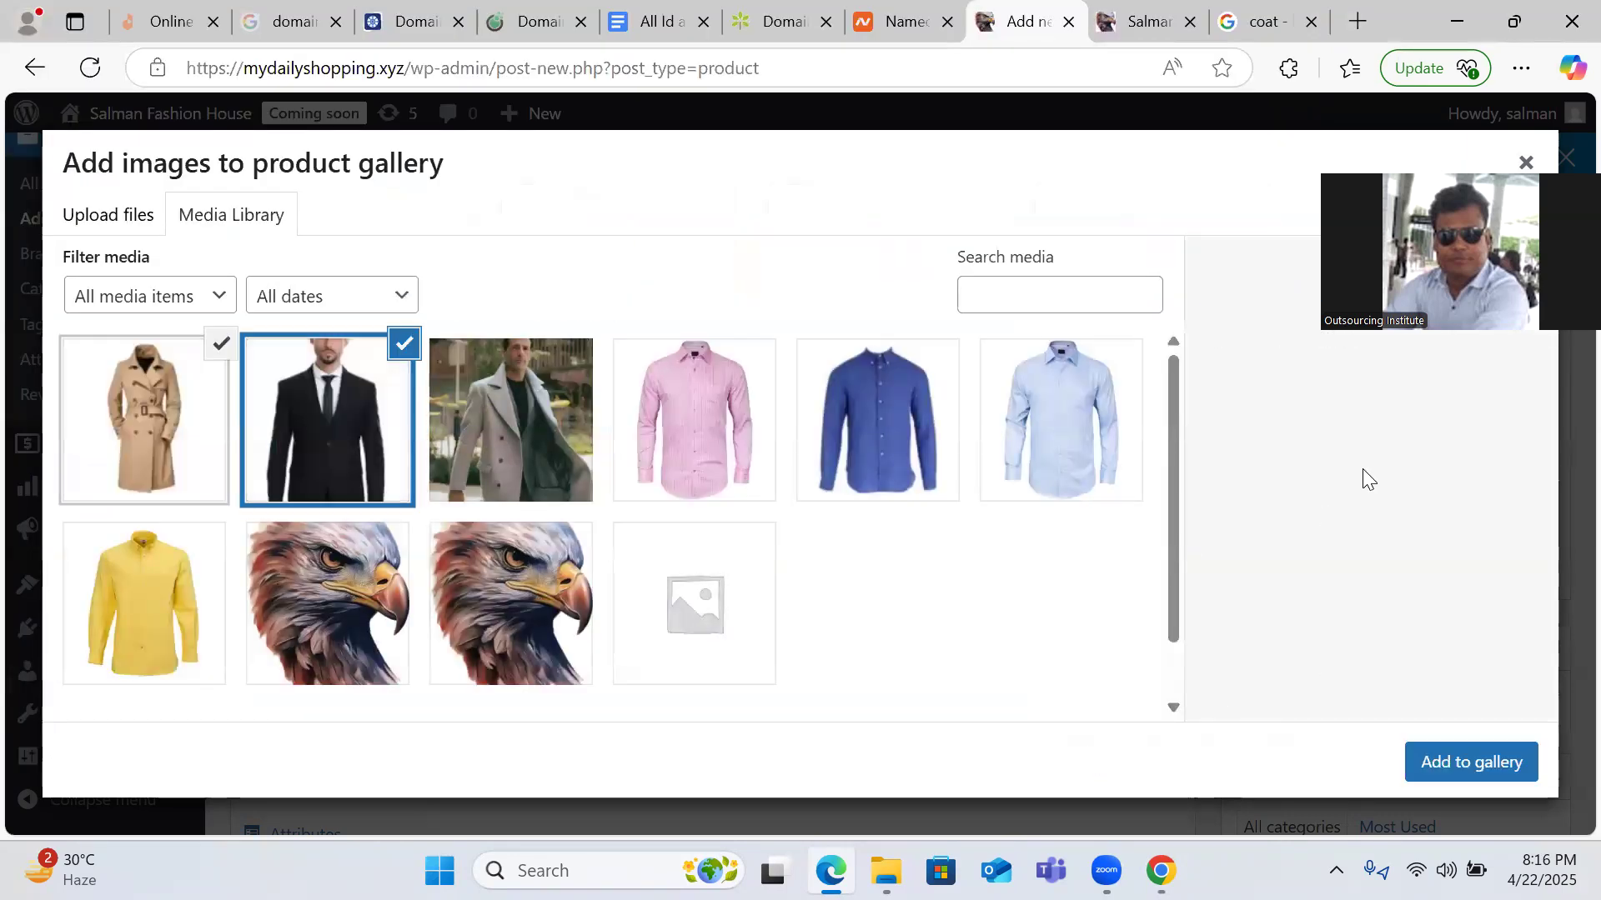
Select the beige trench coat, black suit and grey coat images and add them to the gallery
left_click_drag(1506, 151, 1439, 86)
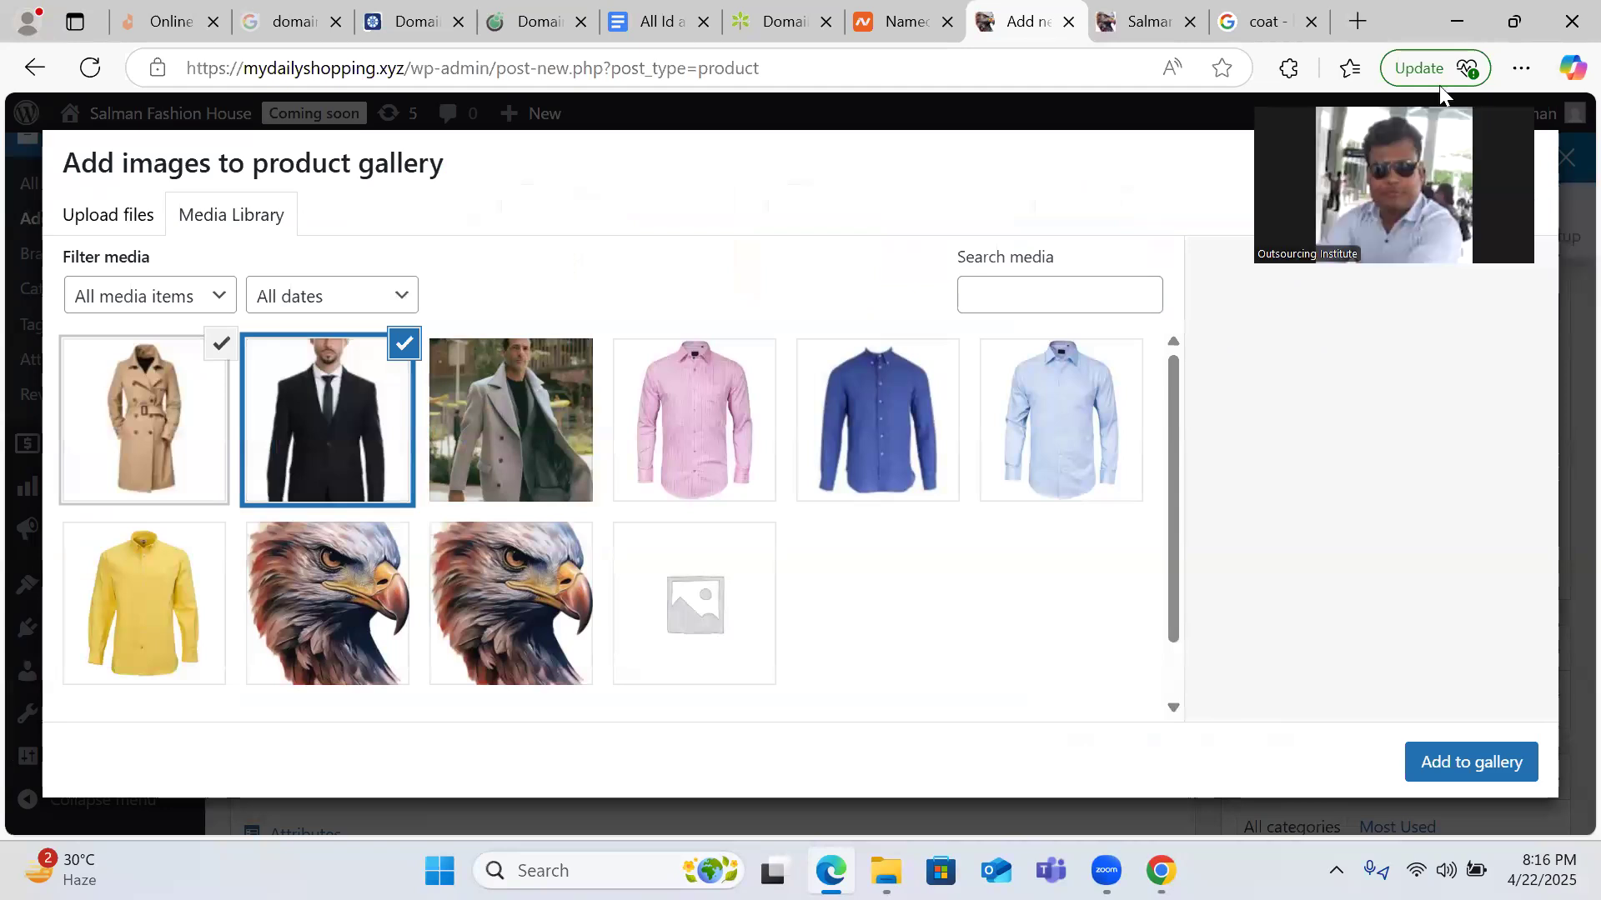
left_click(479, 418)
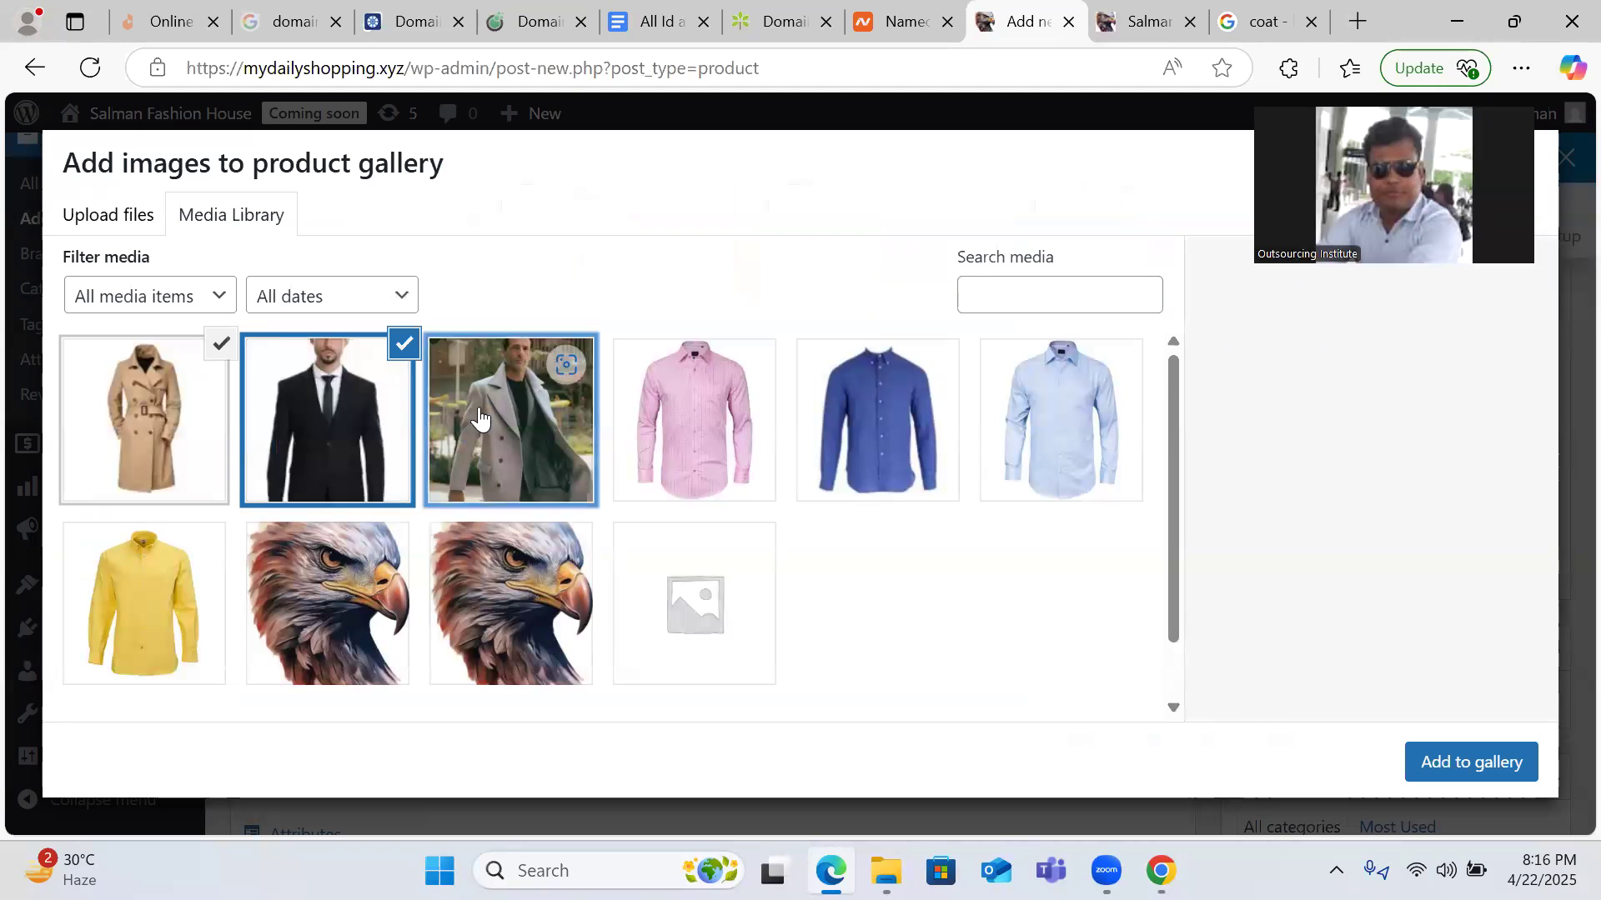
left_click(398, 431)
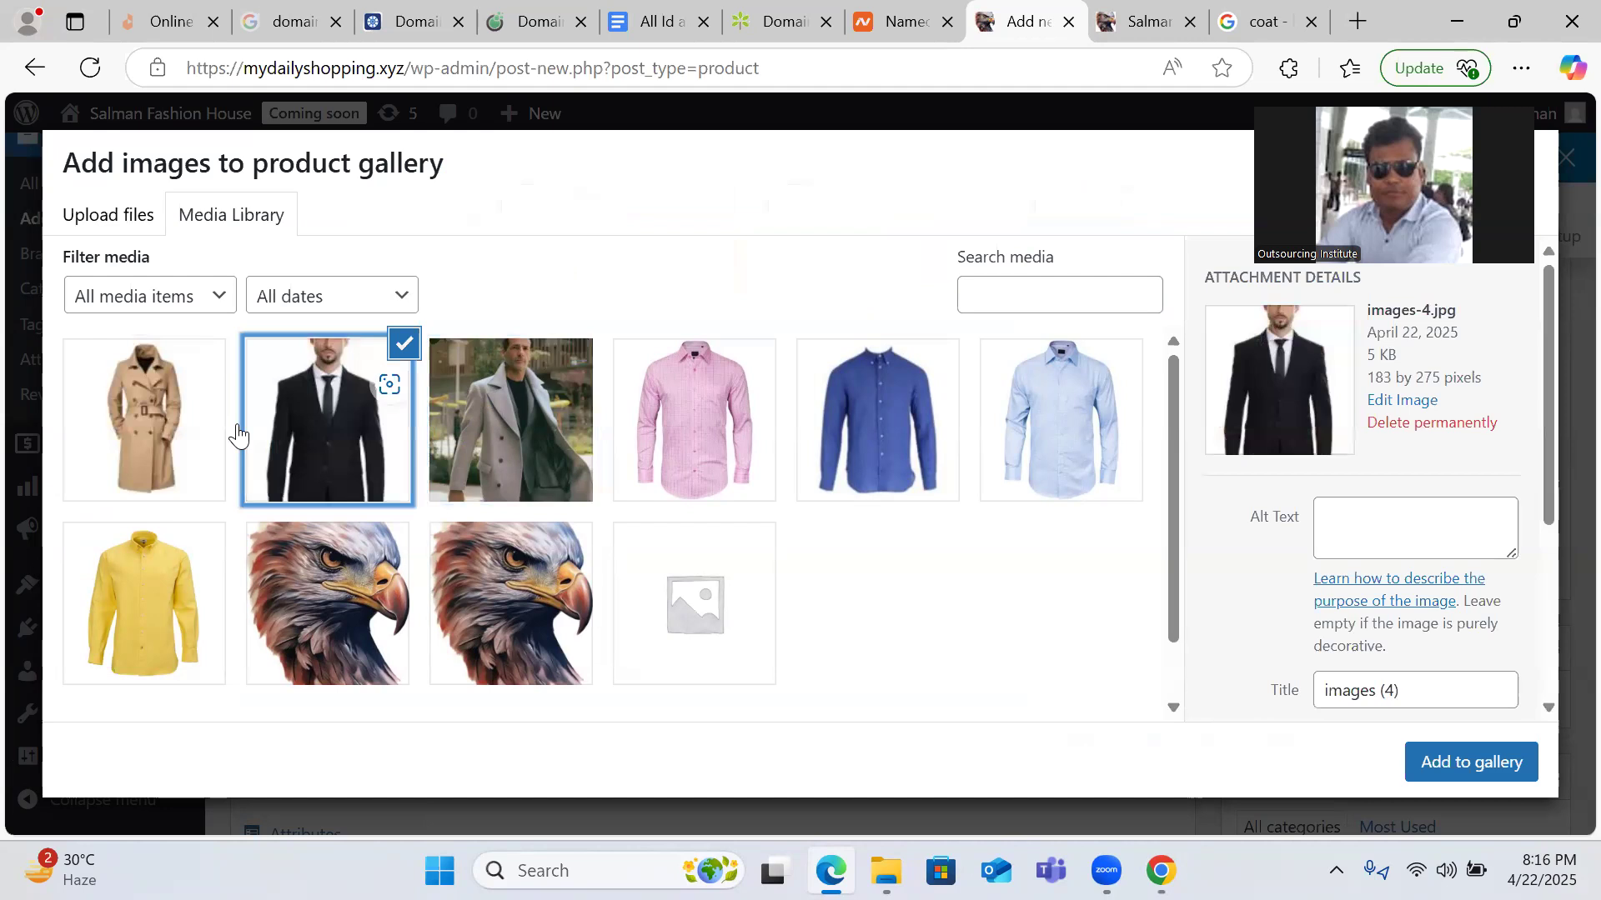
left_click(180, 433)
left_click(351, 425, "ctrl")
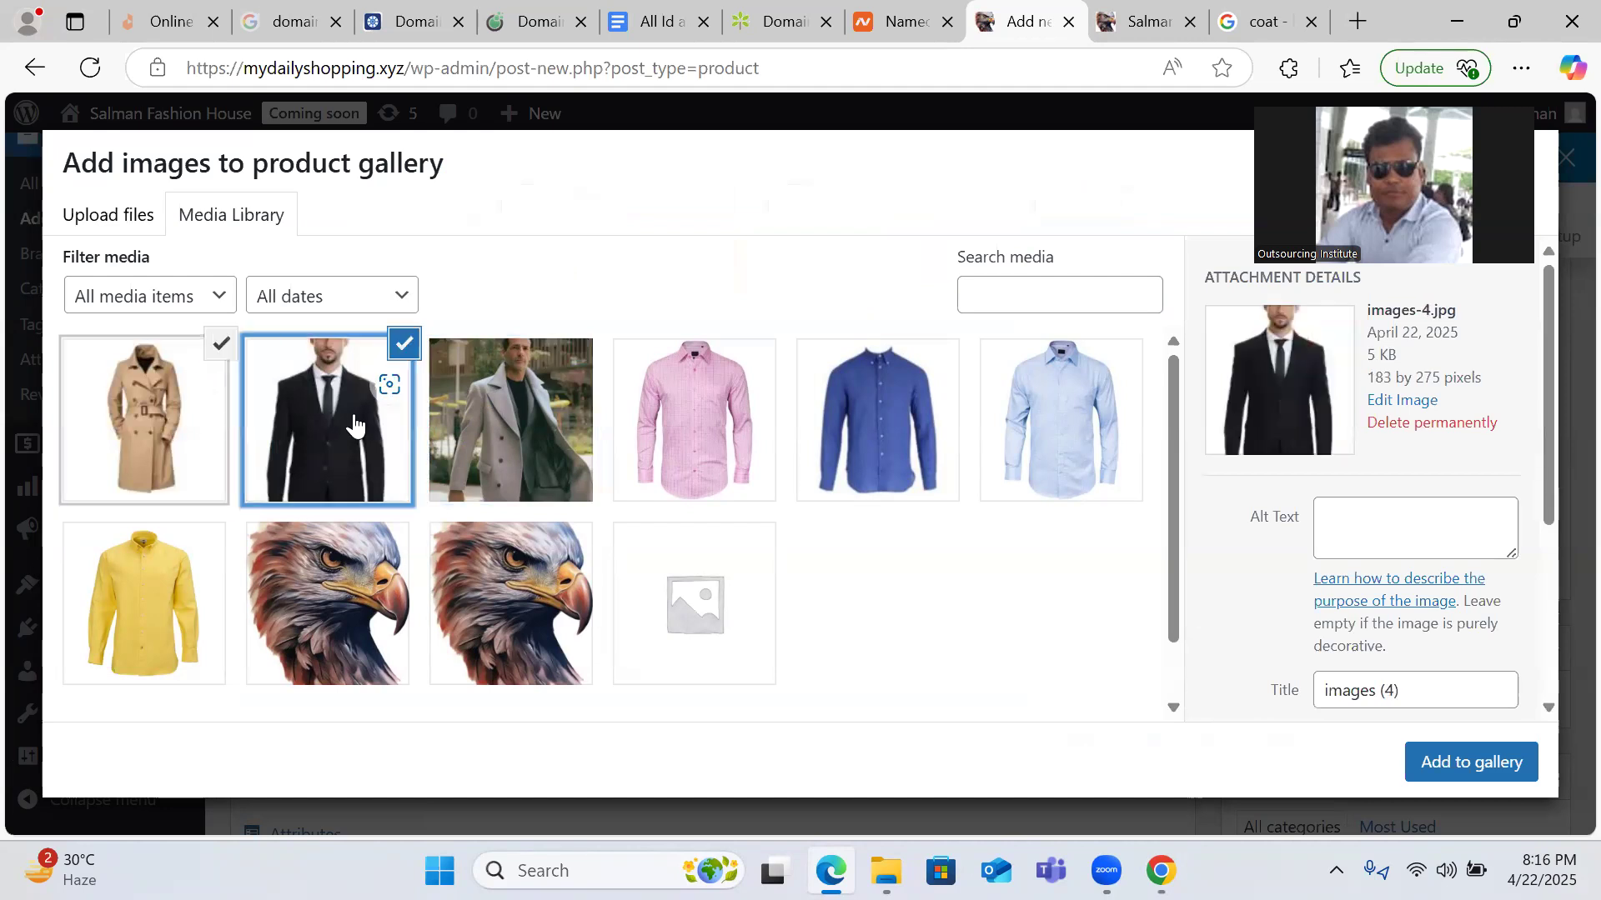
left_click(543, 436, "ctrl")
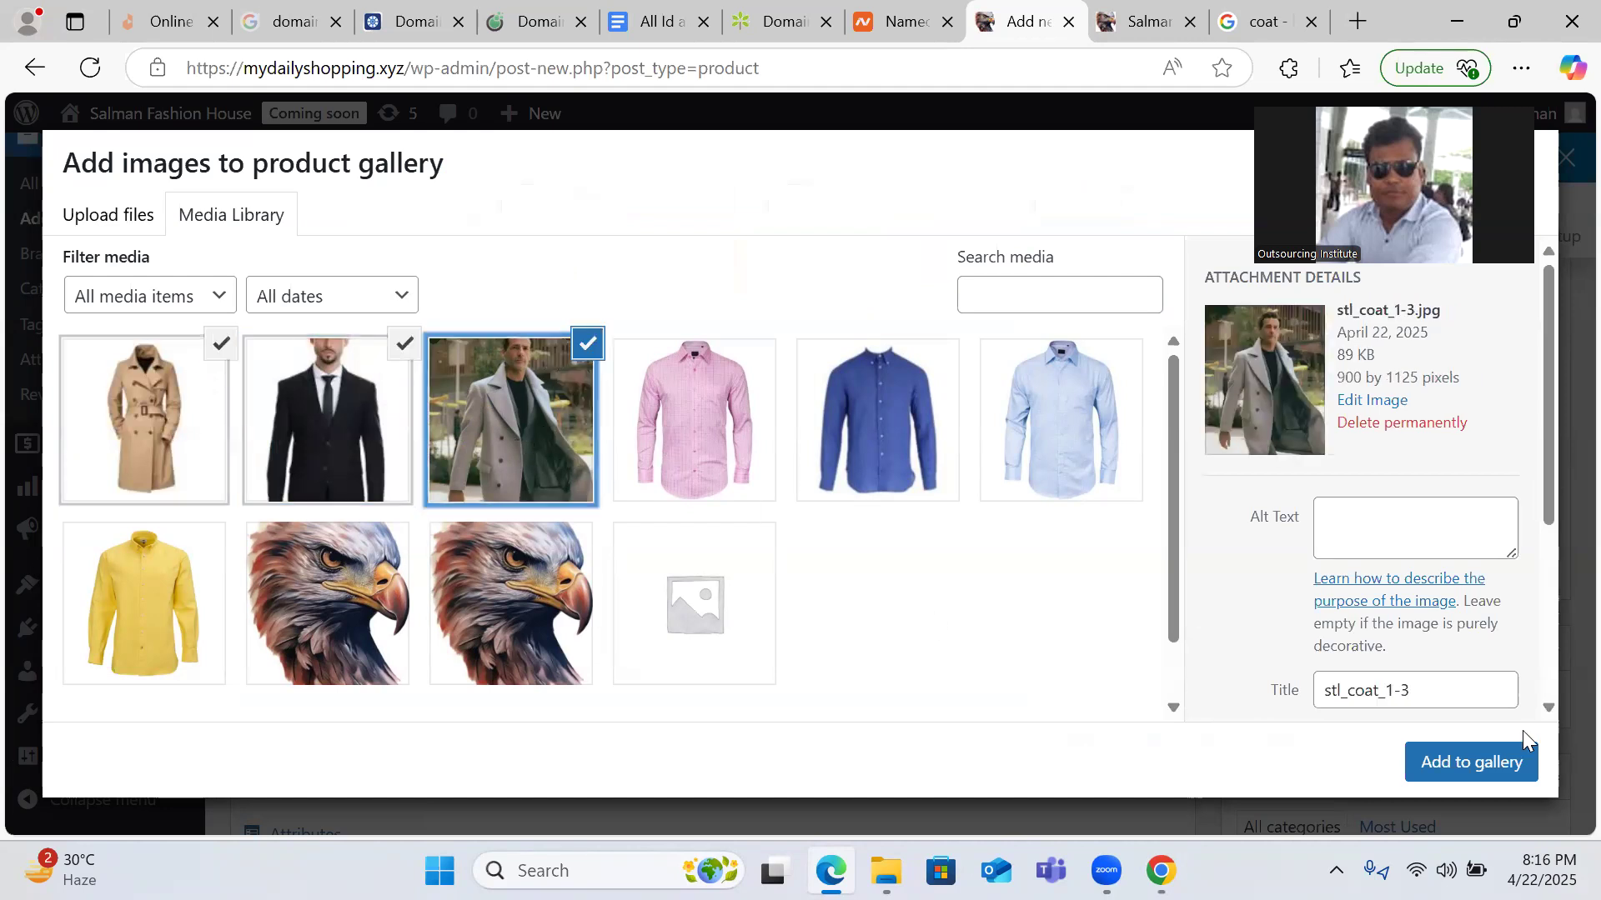
left_click(1469, 775)
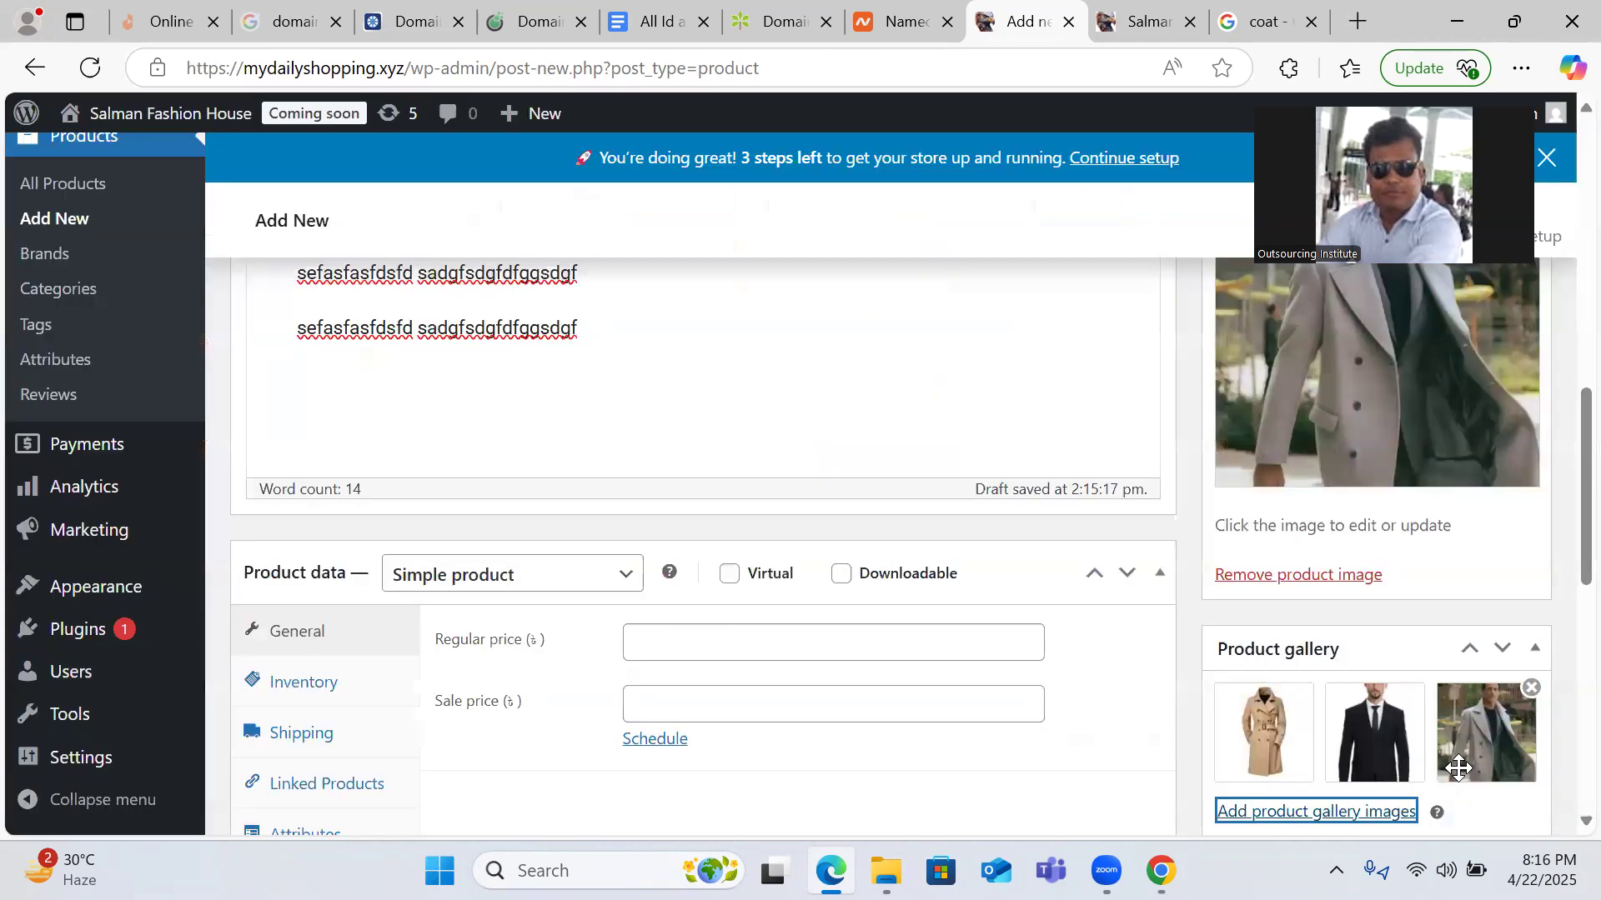
Set the regular price to 10000 and the sale price to 7000
scroll(1434, 631, "down", 5)
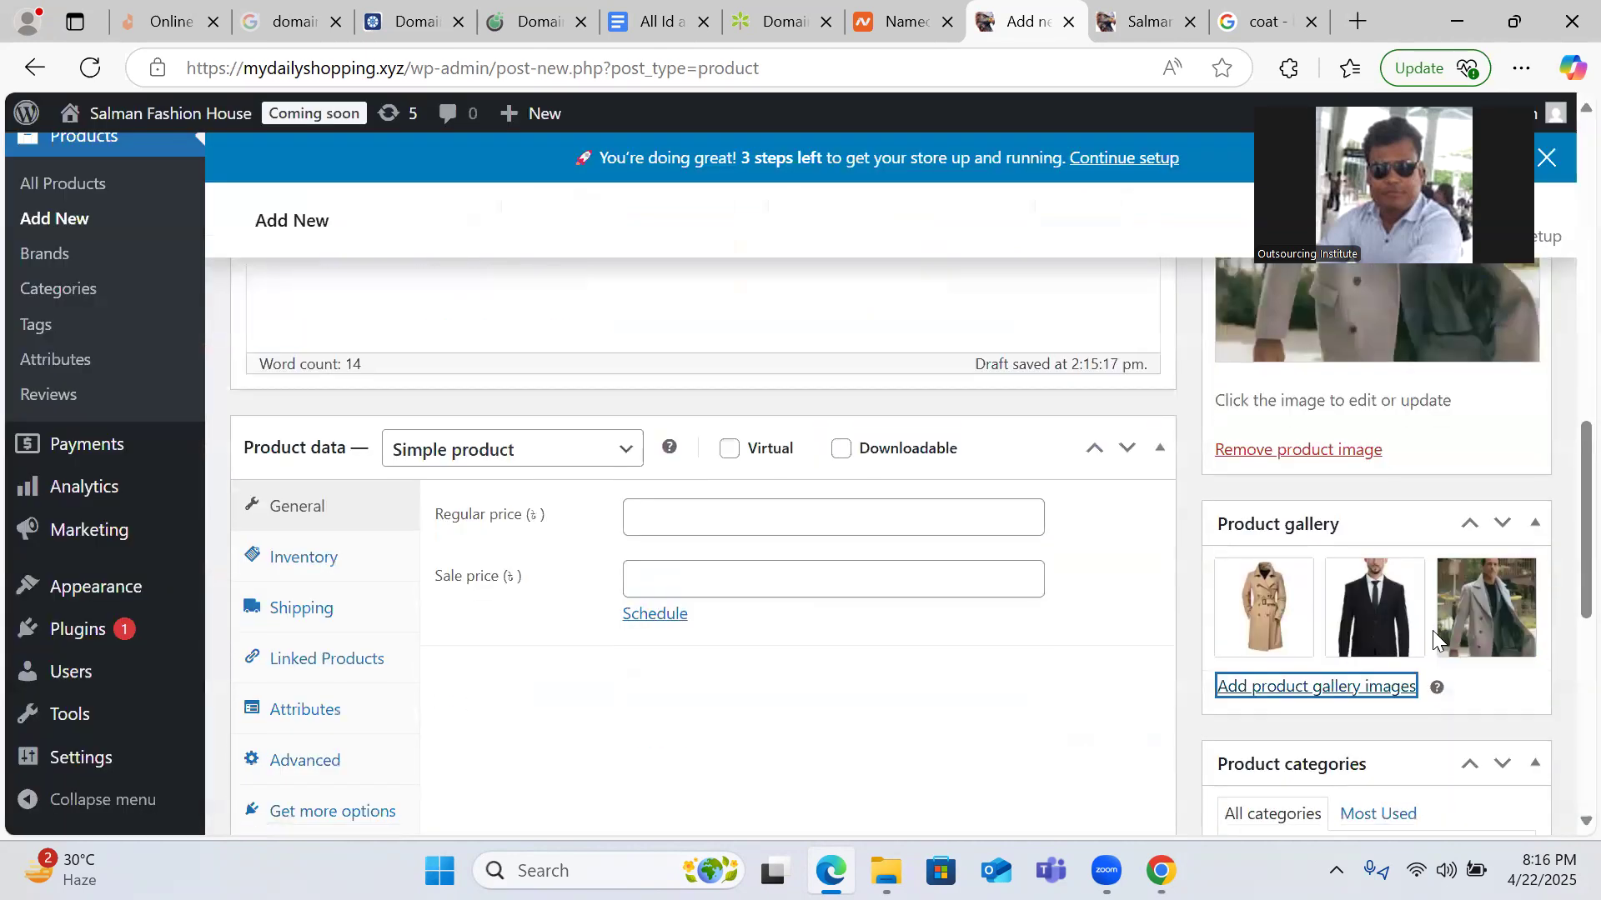
scroll(1420, 633, "up", 3)
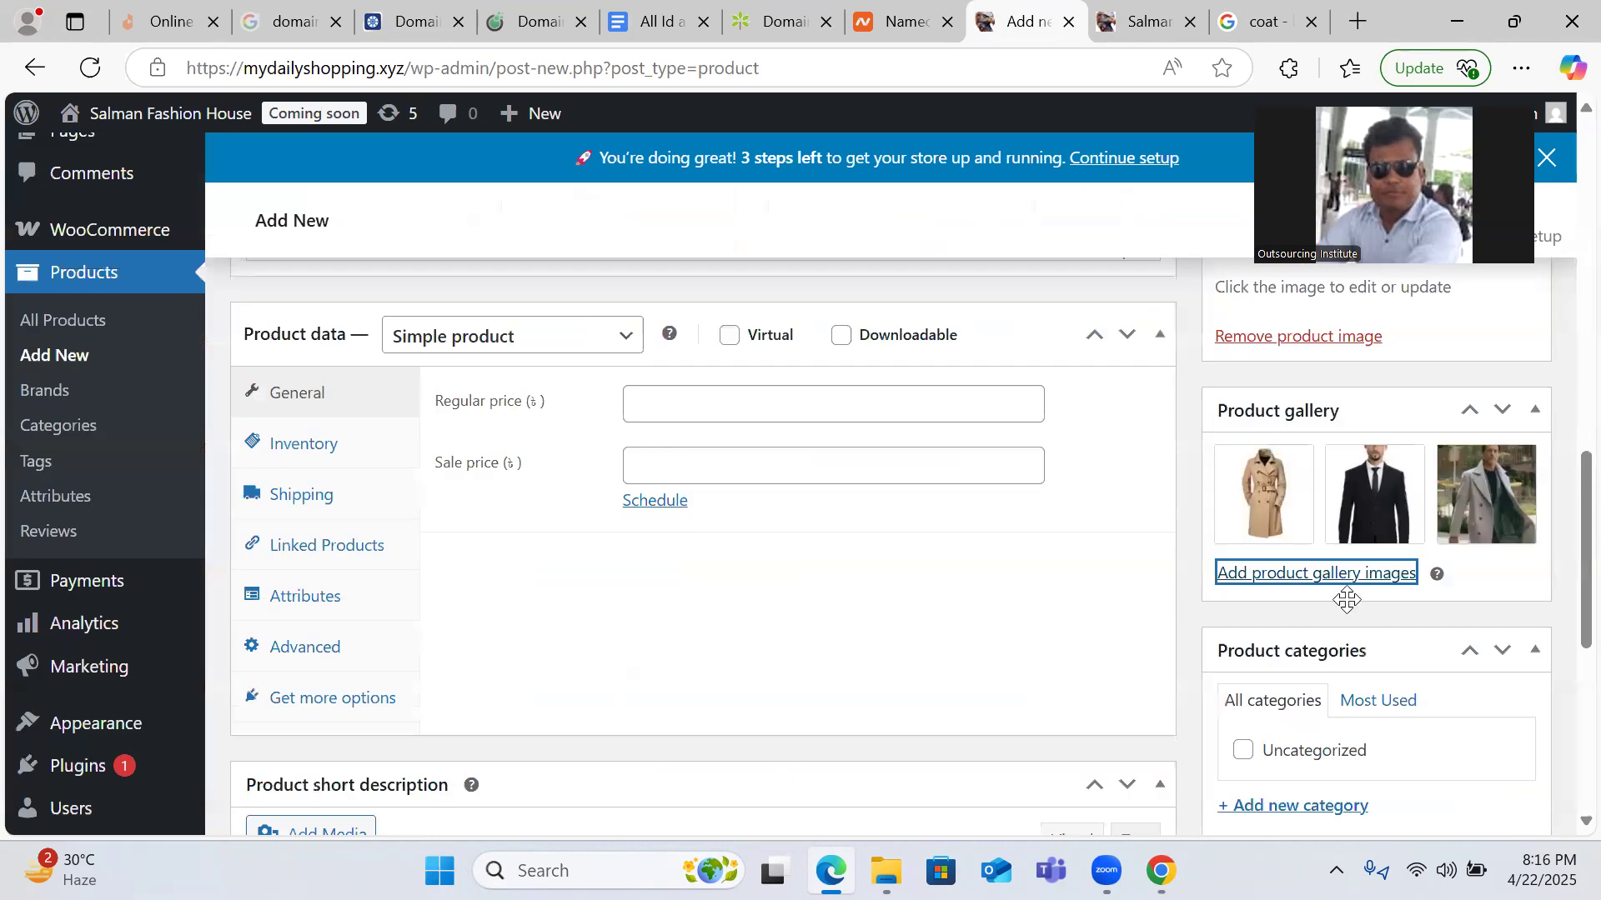
left_click(629, 512)
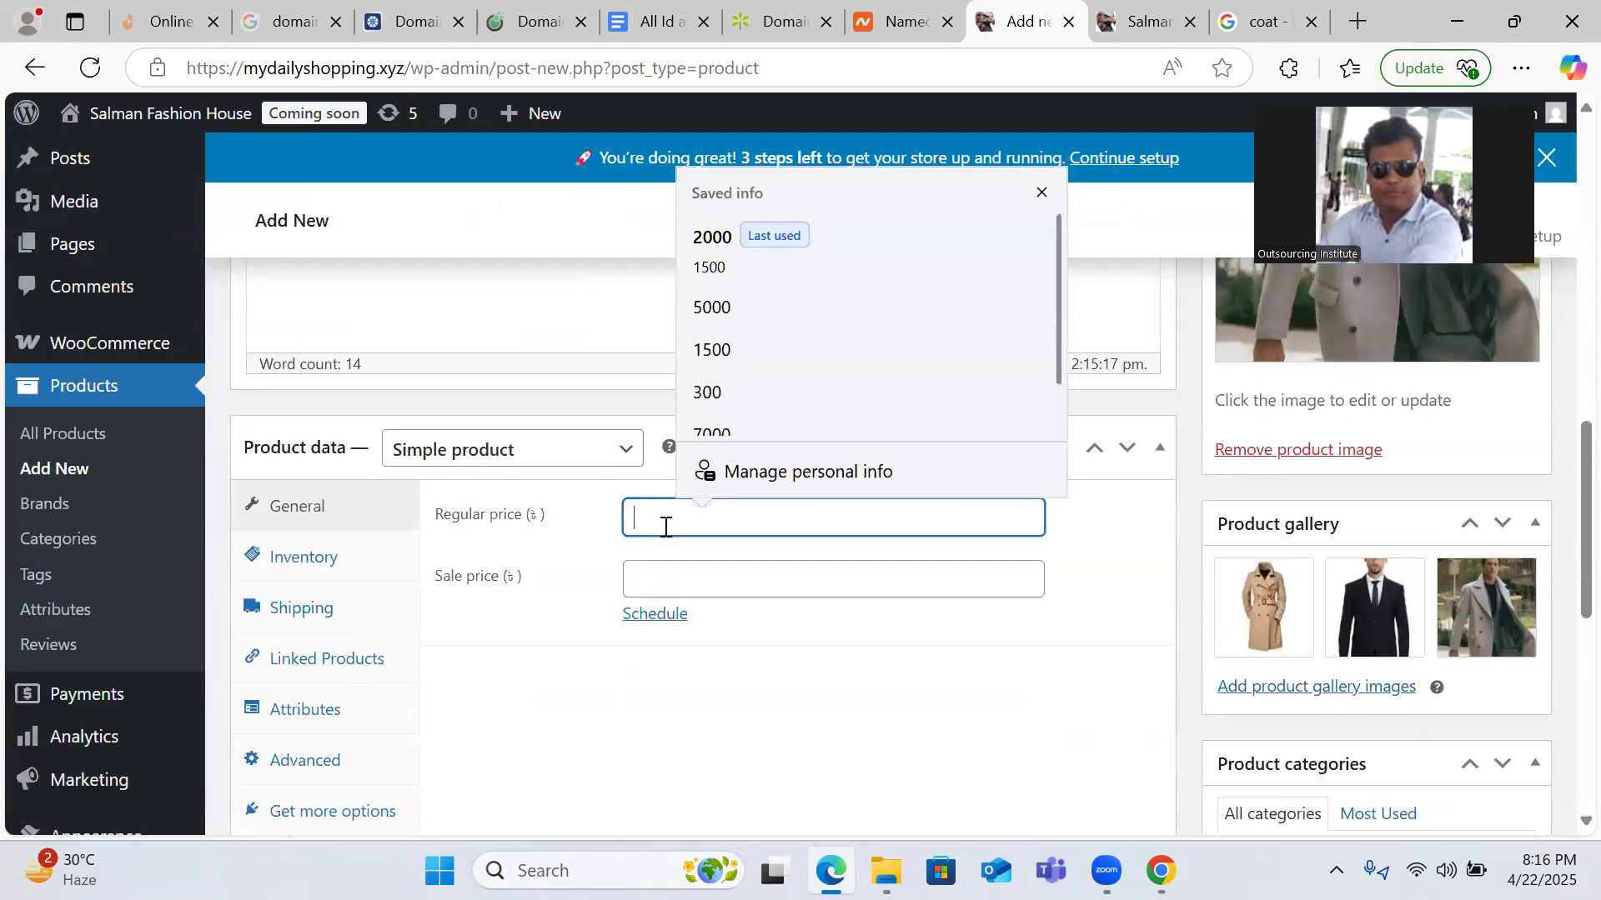
type("10000")
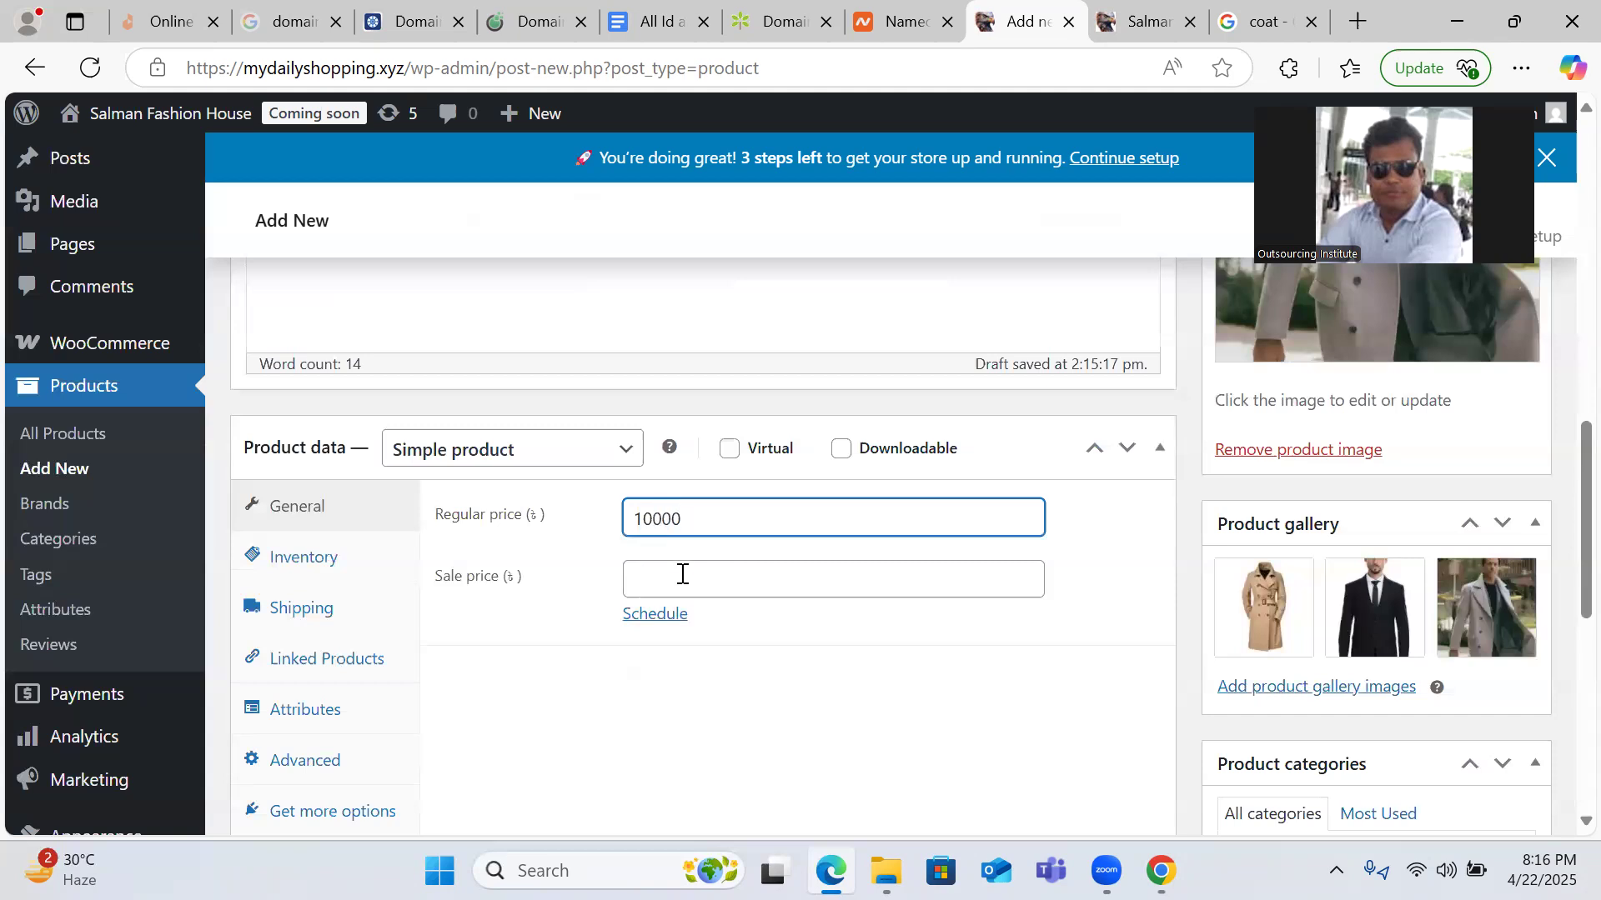
left_click(682, 573)
type("700")
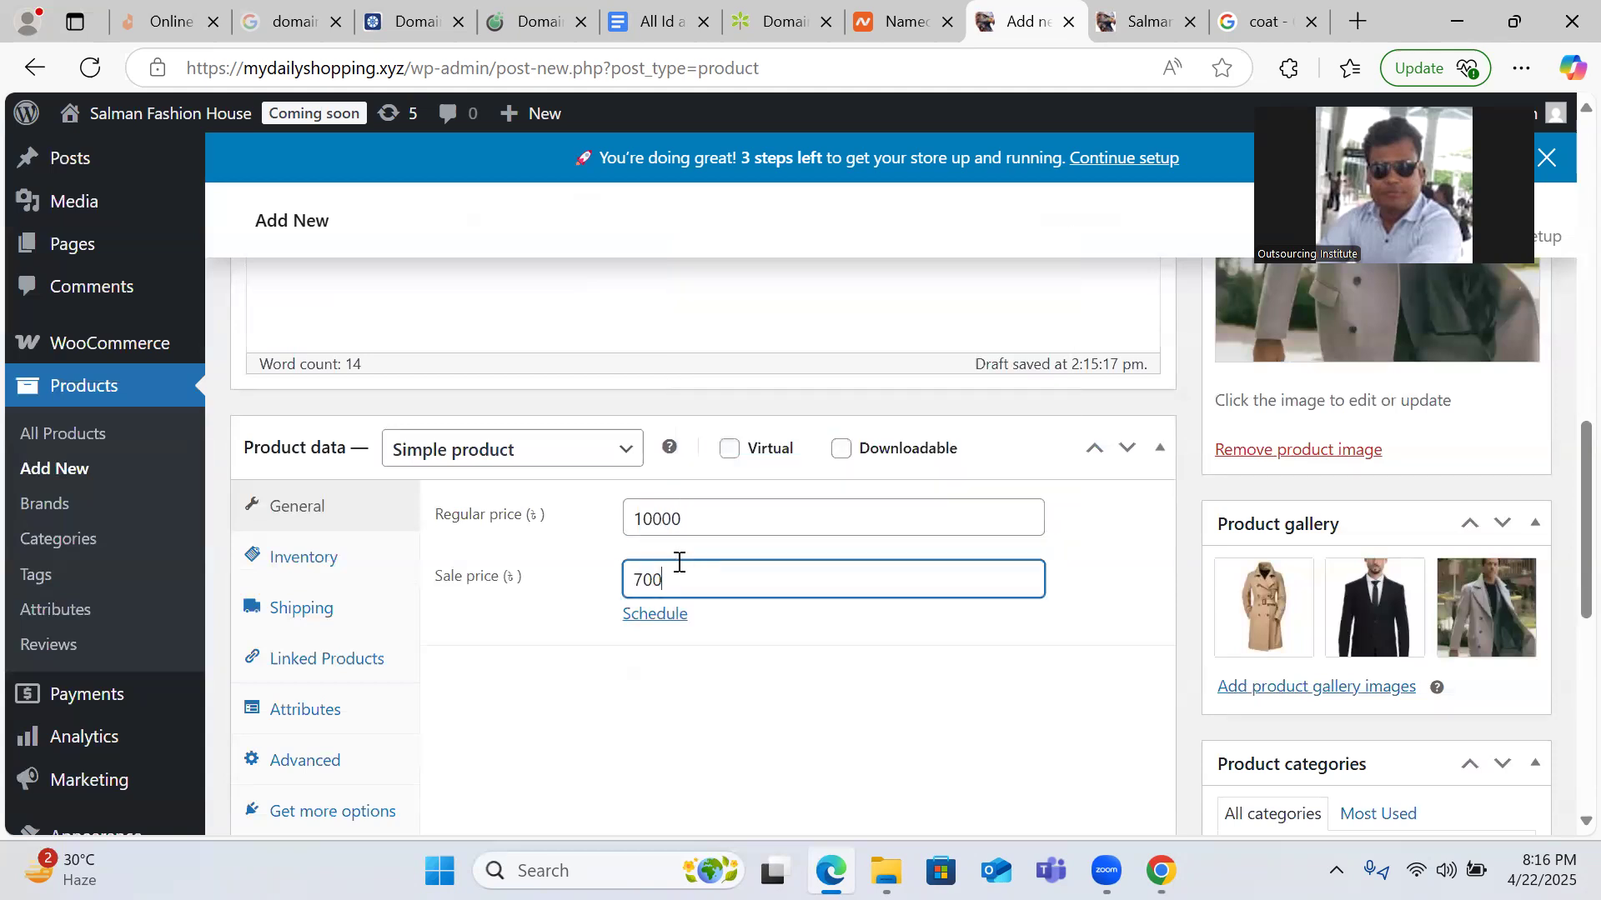
In Inventory, enter SKU 23424, enable stock tracking and set quantity 10
left_click(322, 556)
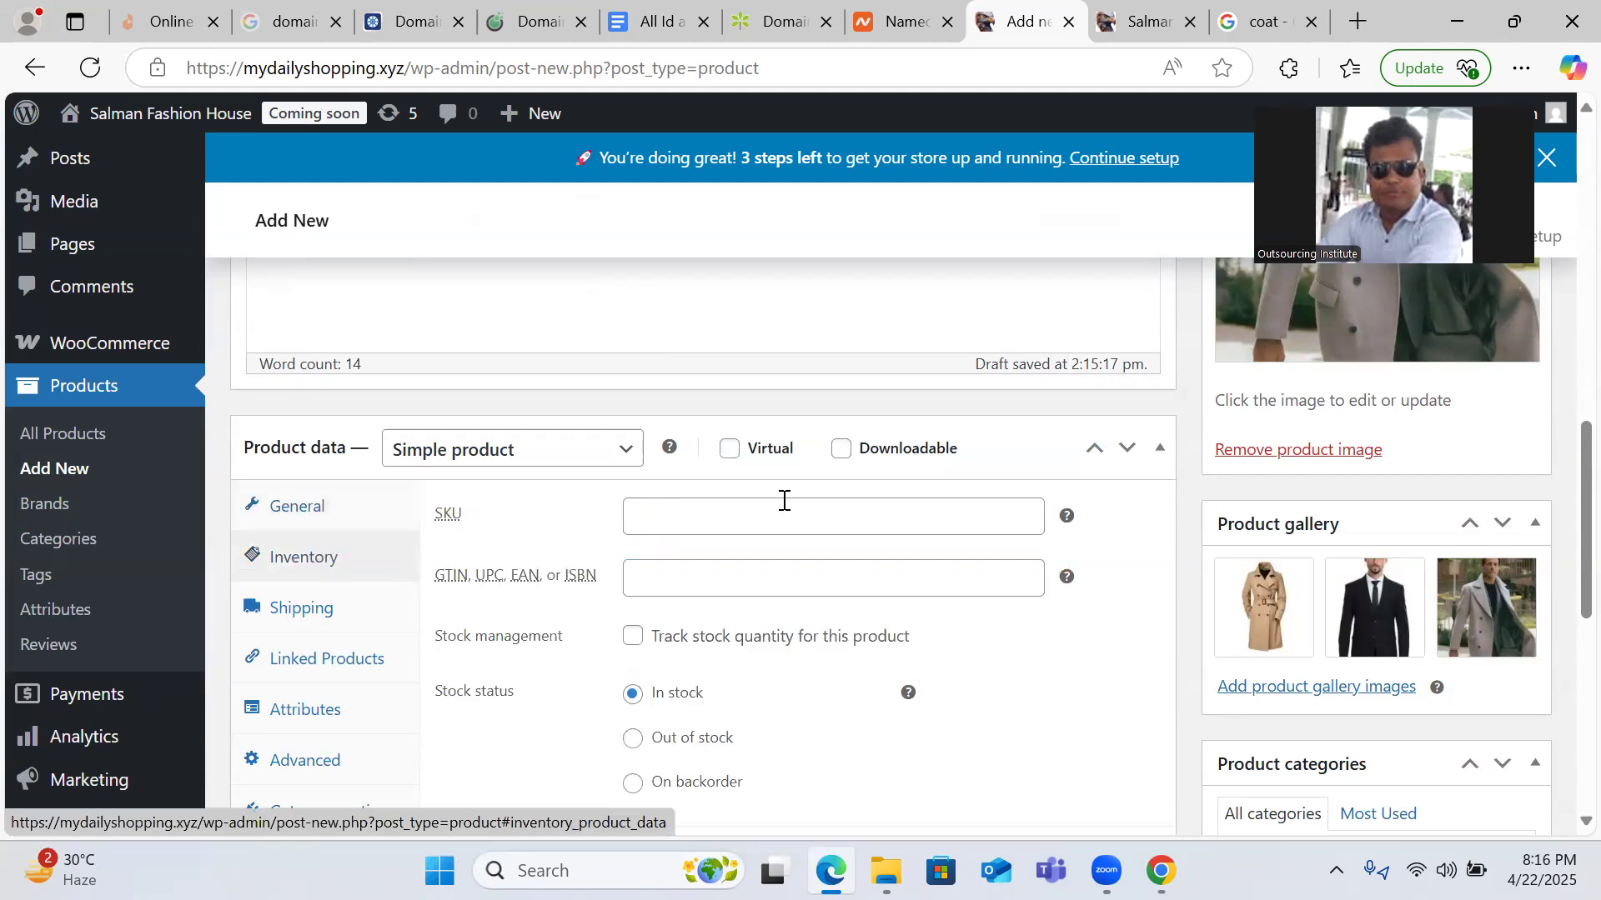
left_click(784, 501)
type("23424")
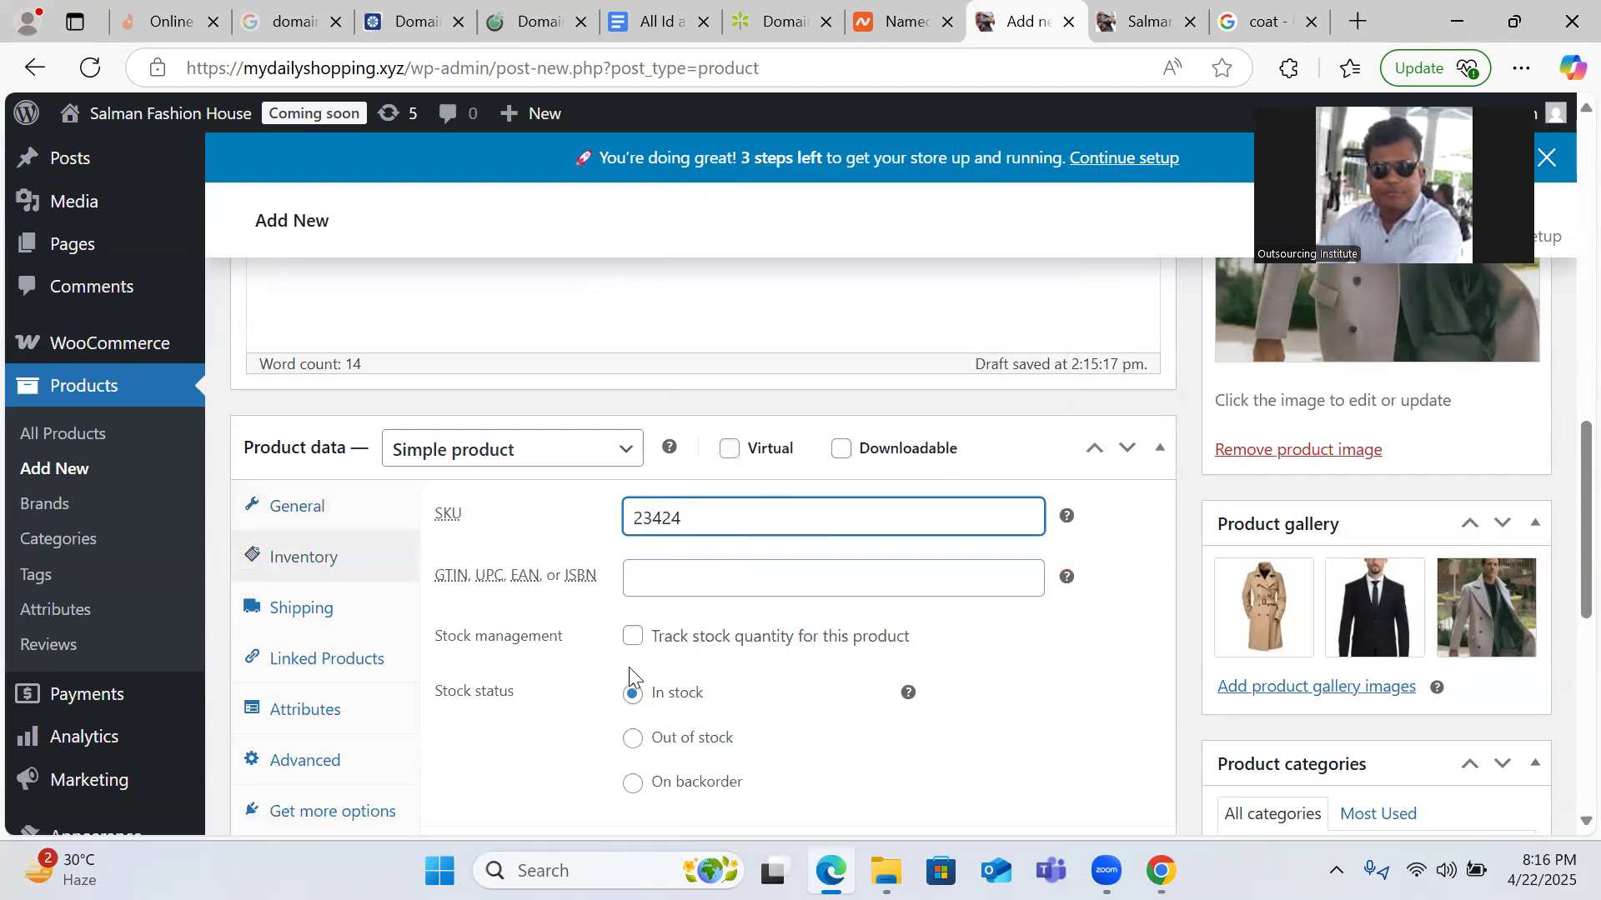
scroll(631, 679, "down", 3)
left_click(634, 387)
left_click(687, 448)
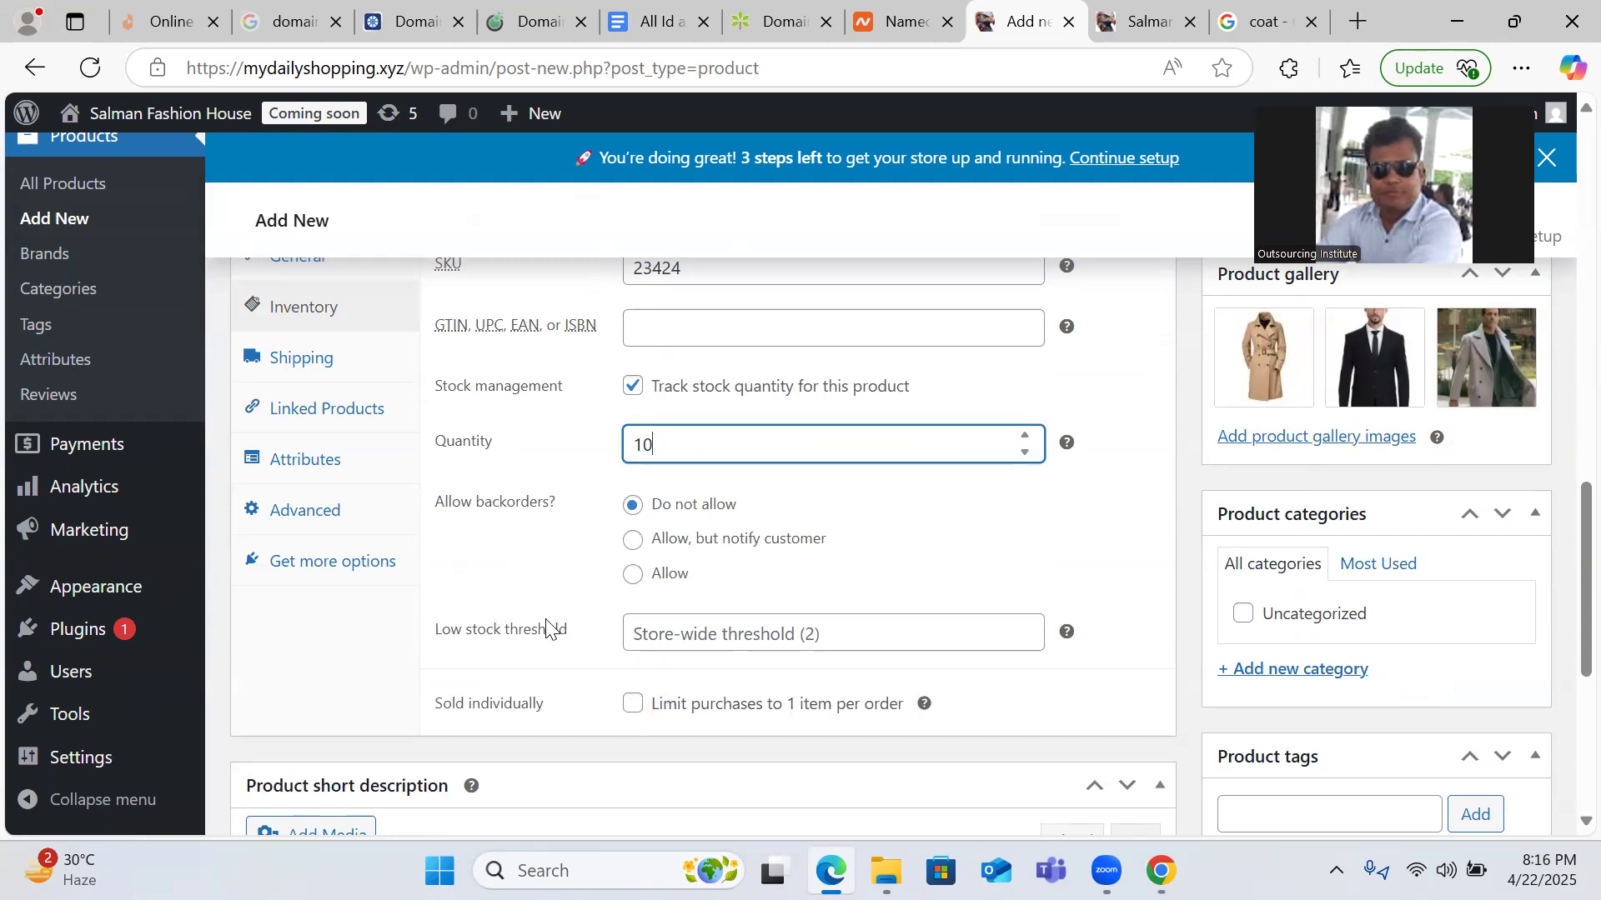
Look through the Shipping, Linked Products and Attributes product data sections
left_click(326, 367)
scroll(734, 417, "up", 2)
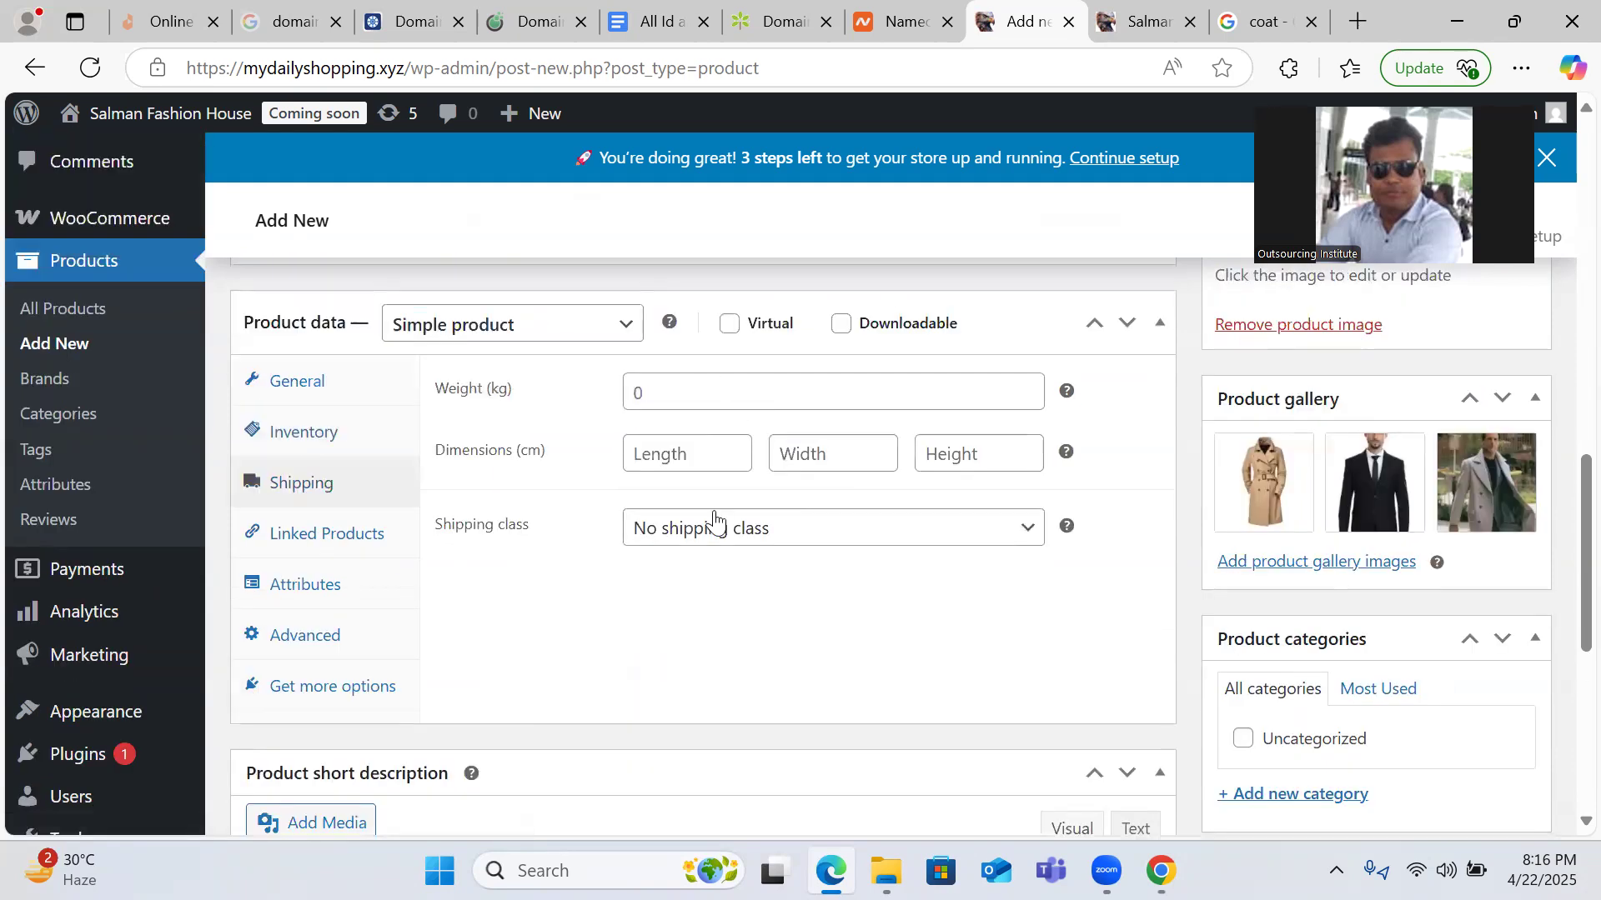
left_click(287, 535)
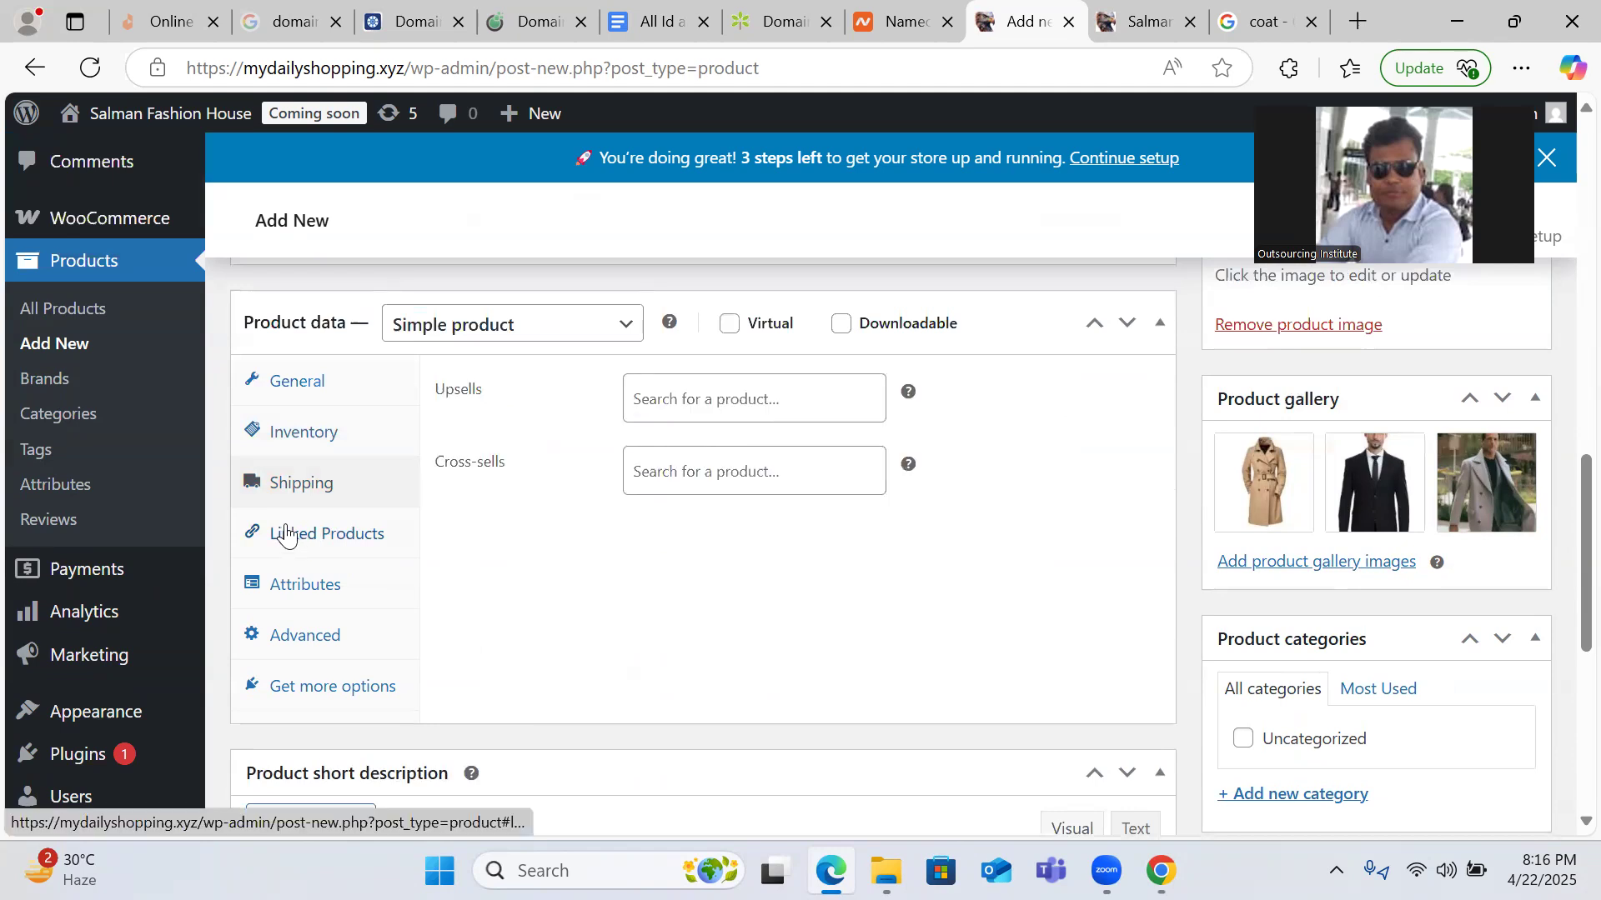
left_click(323, 584)
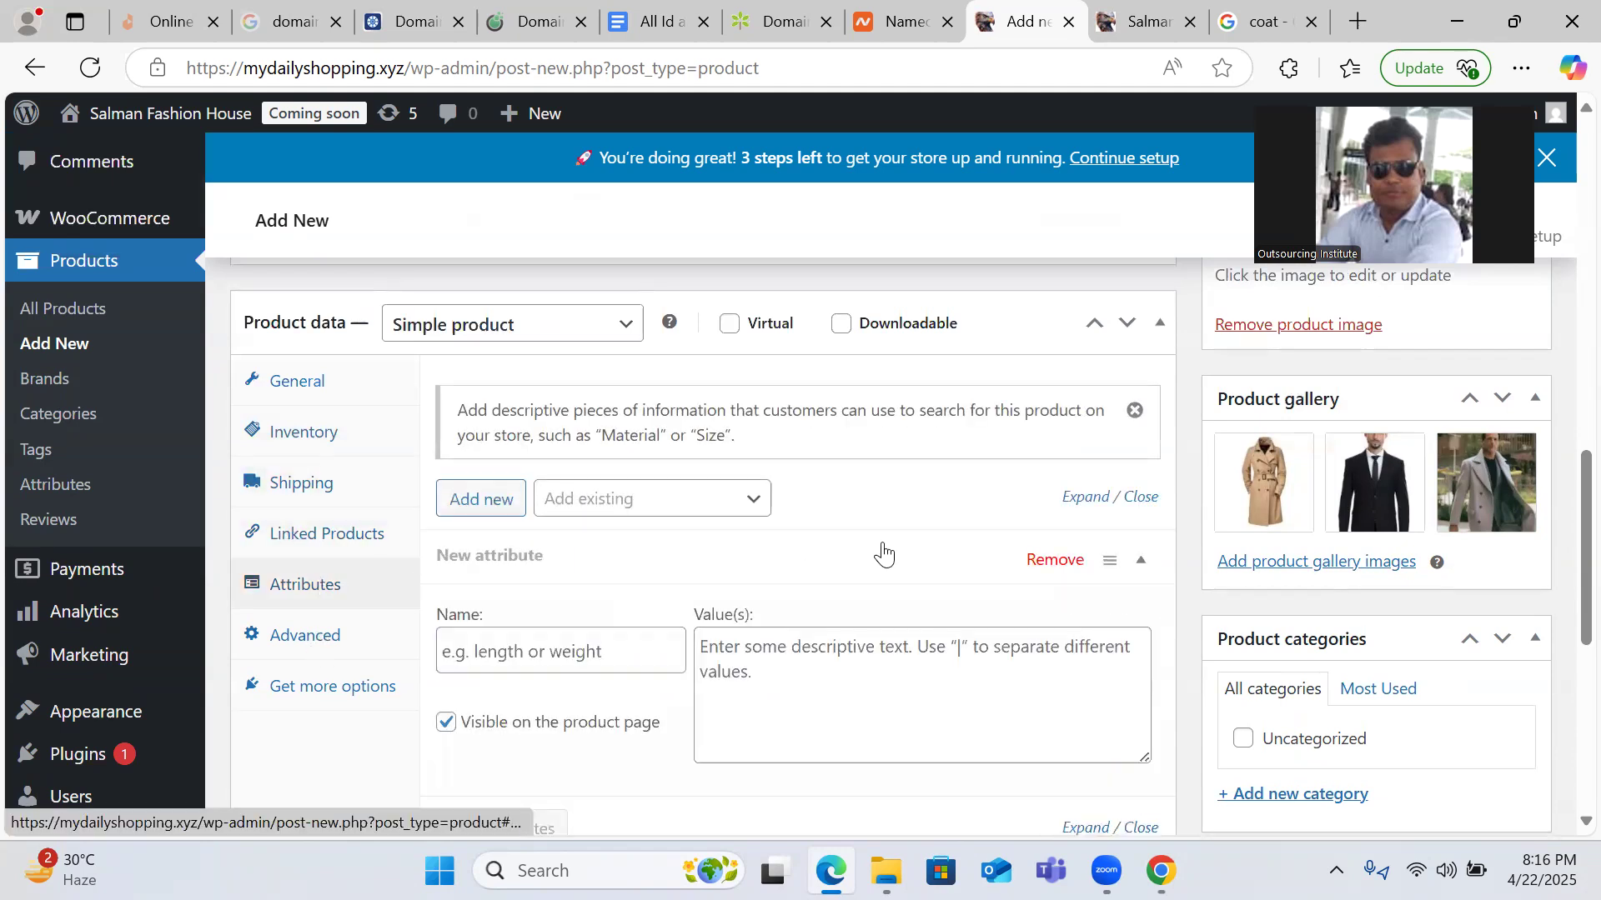
scroll(479, 575, "down", 6)
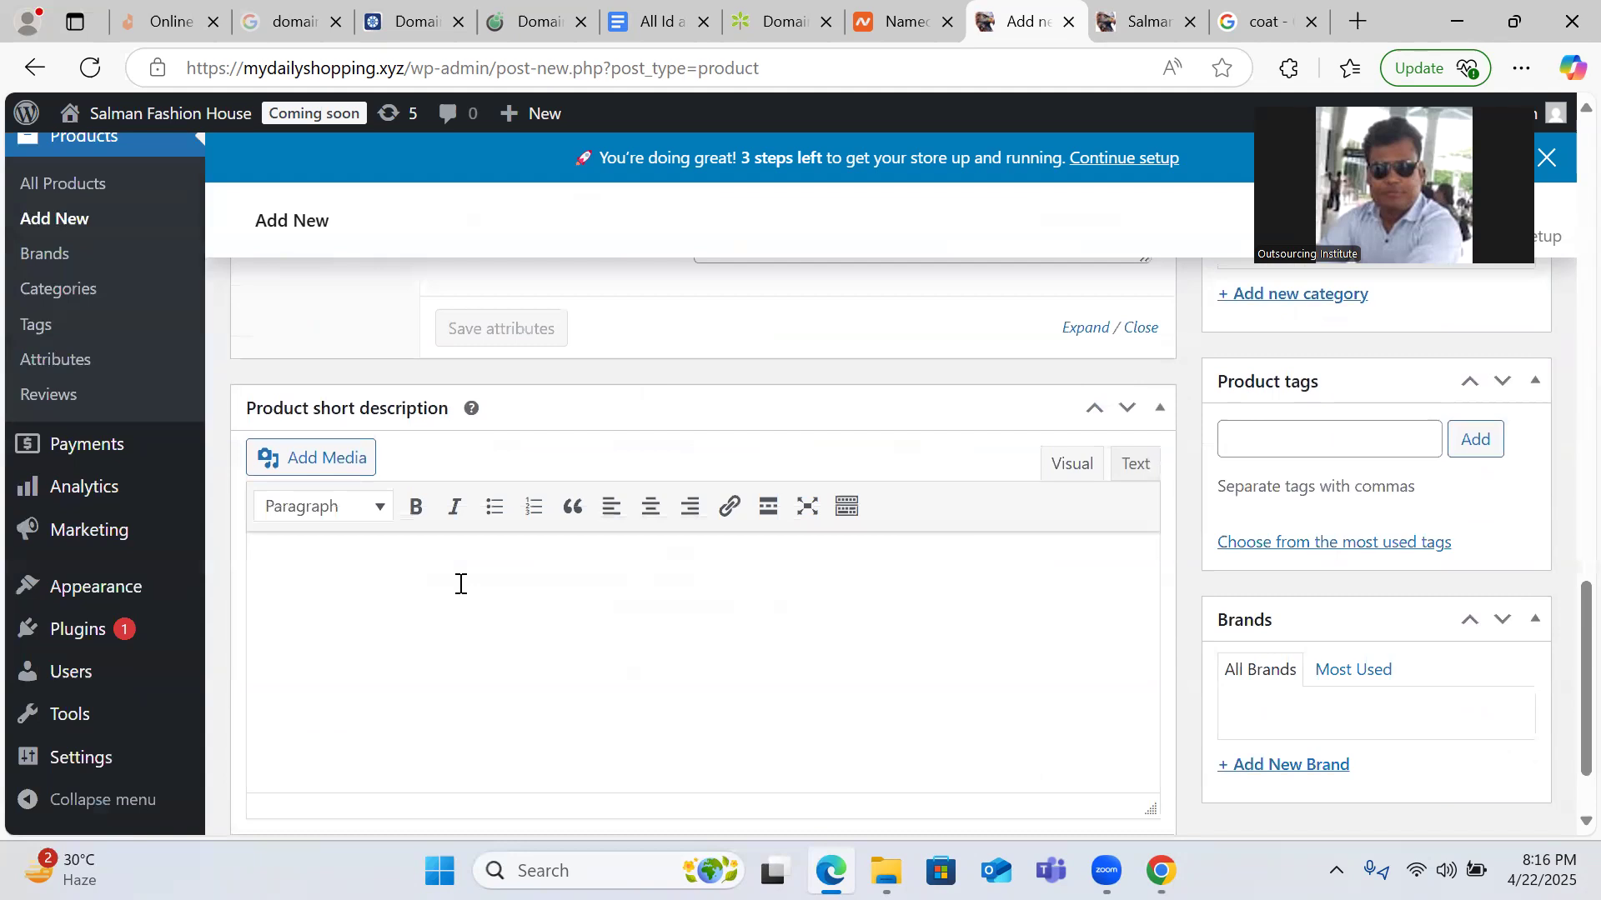
Type a trial filler line in the short description, paste copies, then undo them
type("sdfasdfasfasdfaf")
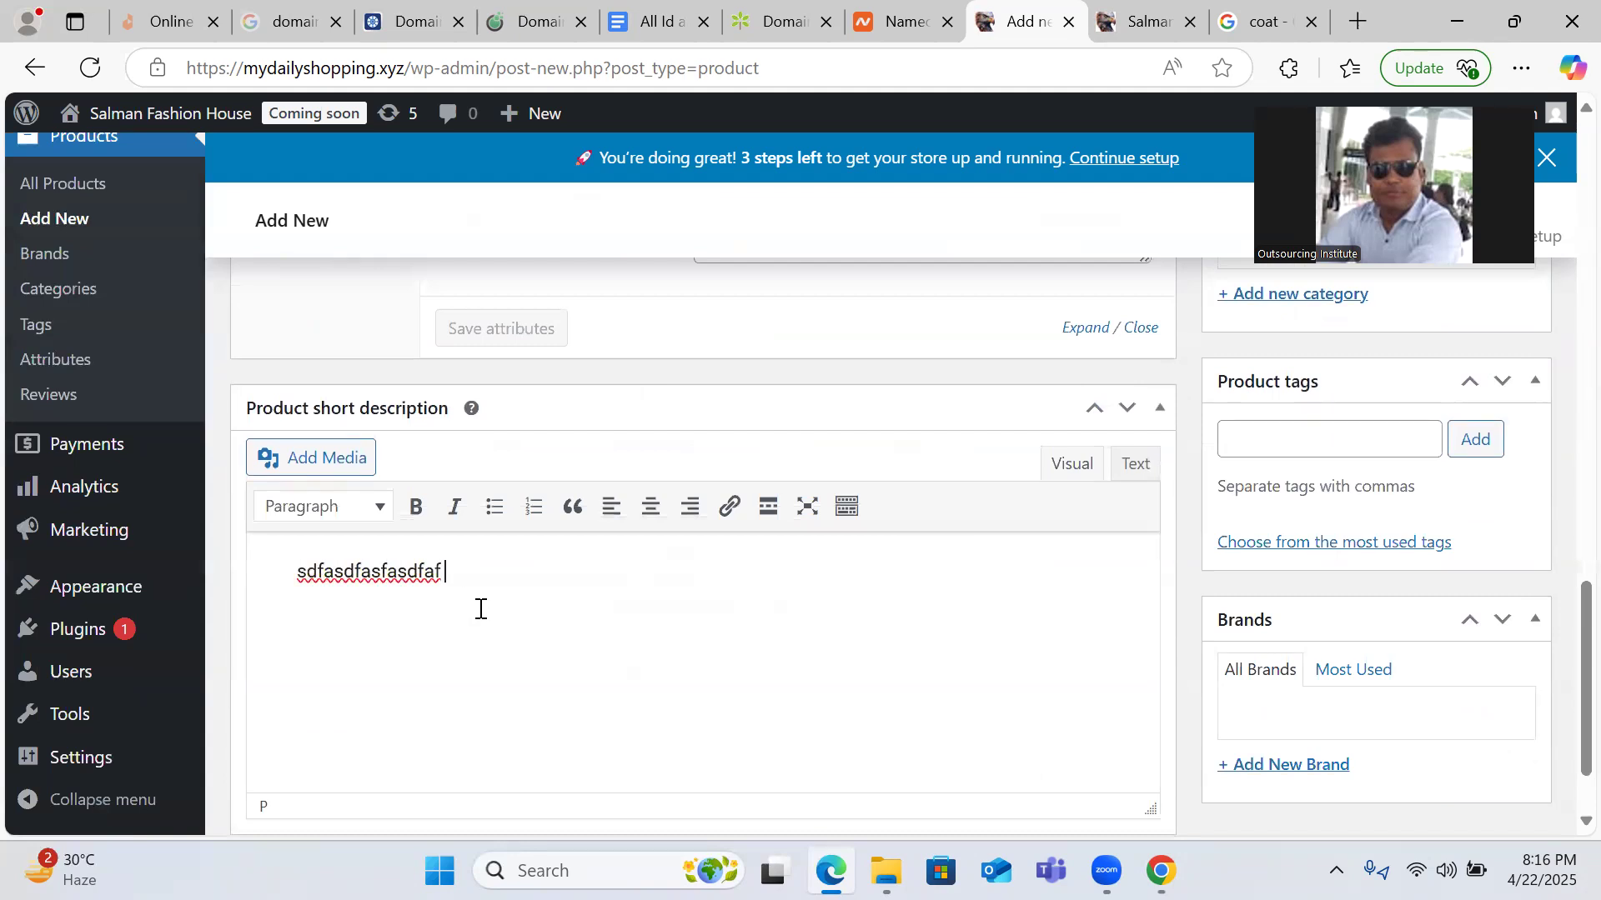
key("ctrl+a")
key("ctrl+c")
key("ctrl+v")
key("ctrl+v")
key("ctrl+v")
key("ctrl+v")
key("ctrl+v")
key("ctrl+v")
key("ctrl+v")
key("ctrl+z")
key("ctrl+z")
key("ctrl+z")
key("ctrl+z")
key("ctrl+z")
key("ctrl+z")
Type a new placeholder line and paste it into four short-description lines
type("zdfgdsfgsdgf wergwerggrs wertwertwetr wertwetwetrw")
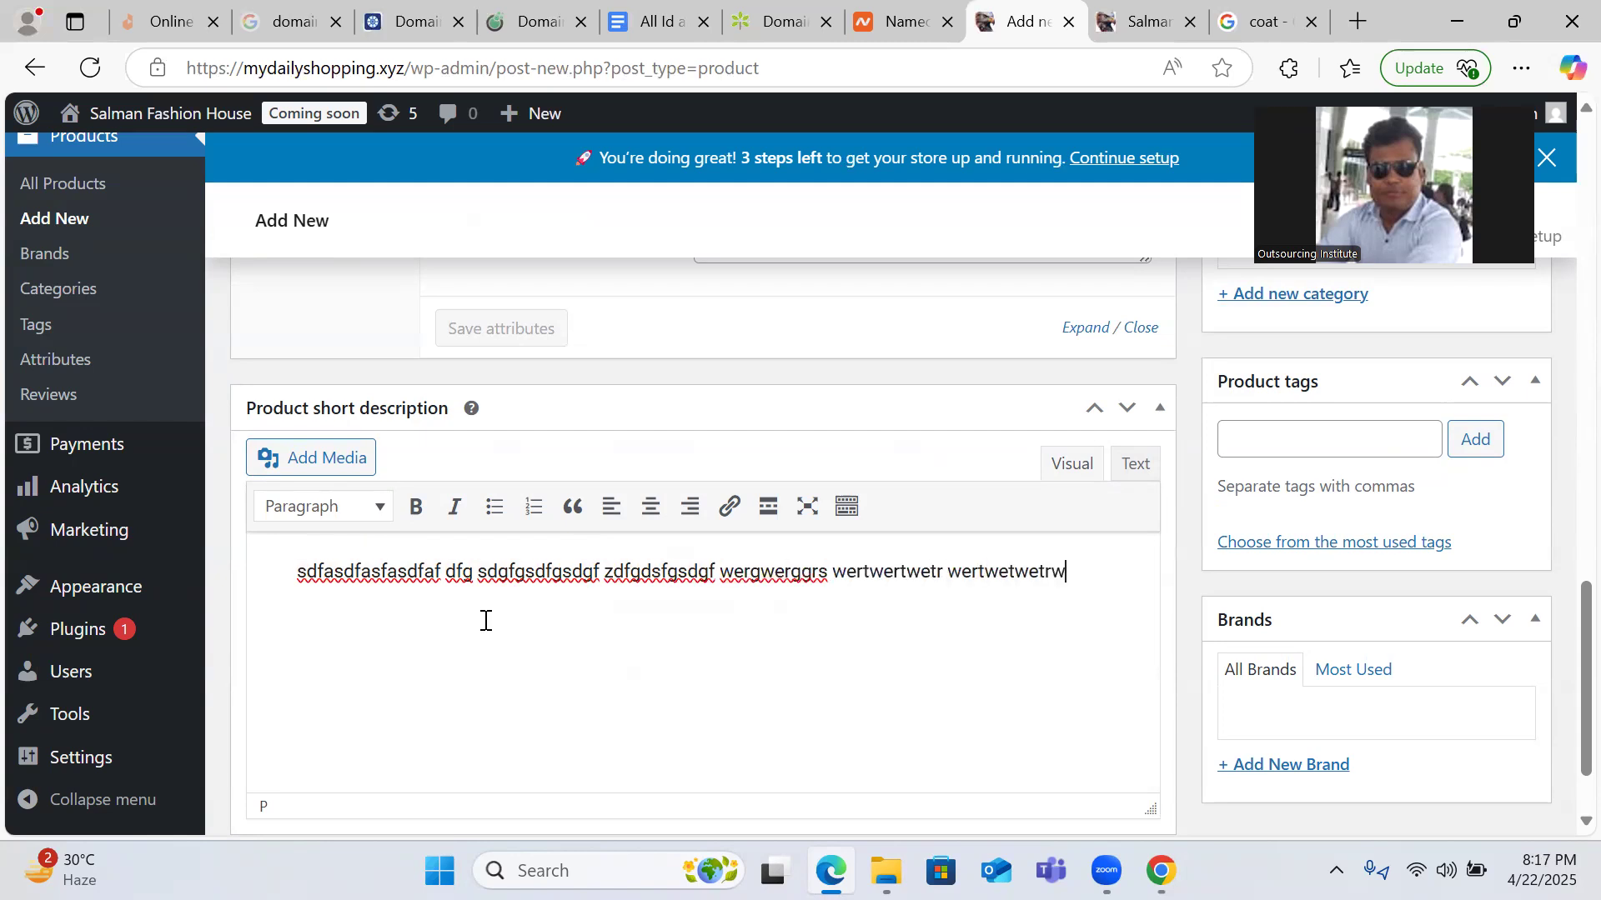
key("ctrl+a")
key("ctrl+c")
key("End")
key("ctrl+v")
key("ctrl+v")
key("ctrl+v")
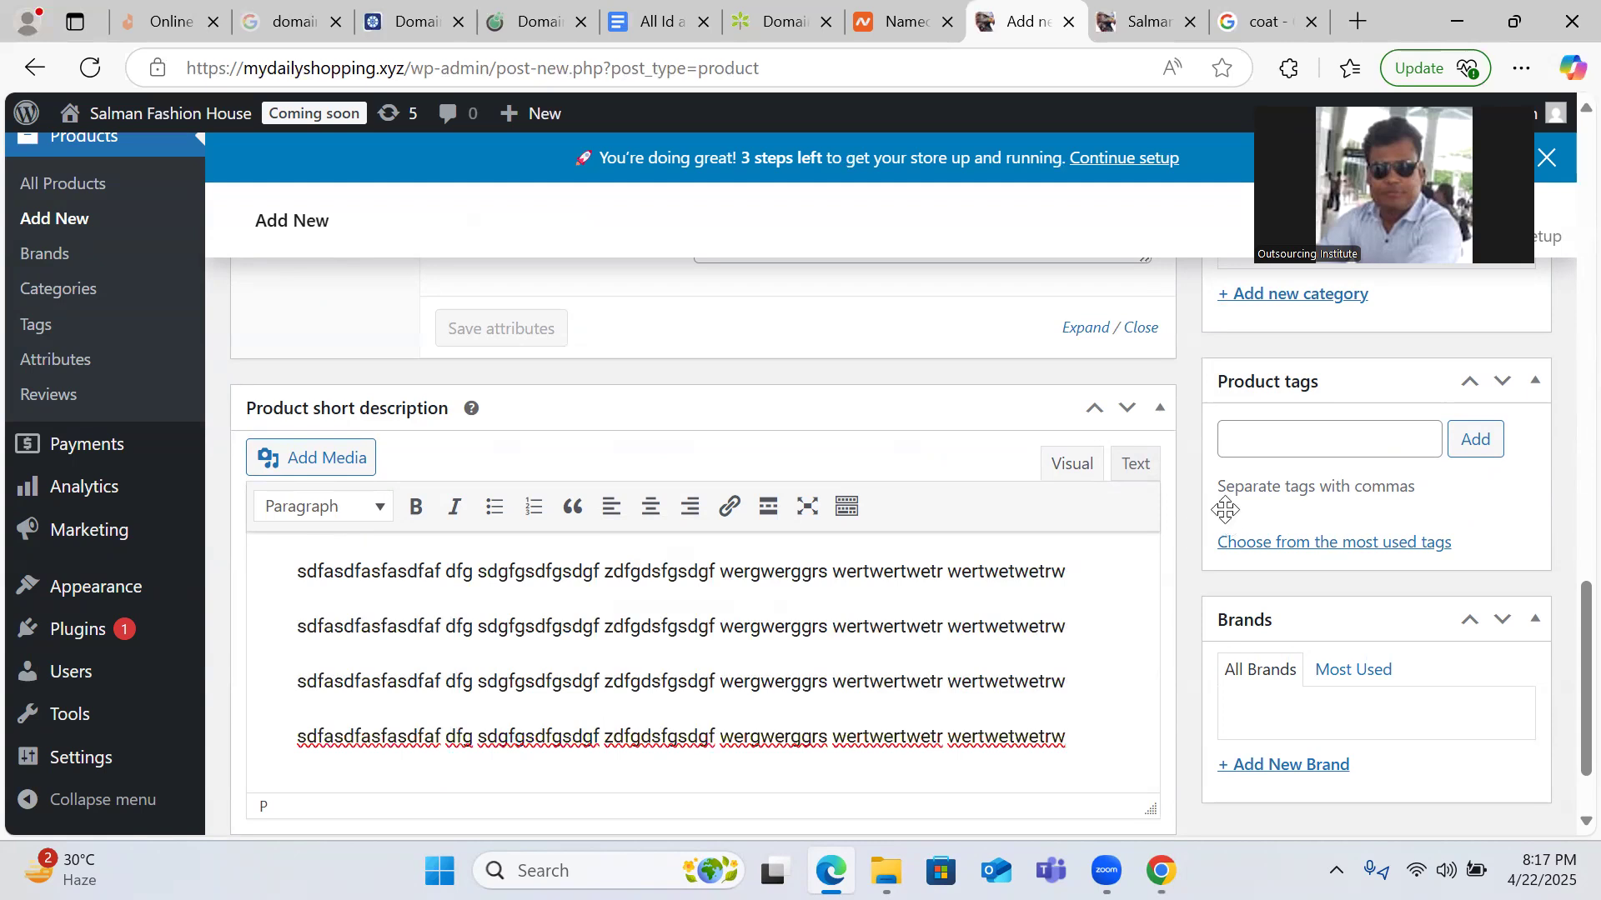
scroll(1226, 521, "up", 5)
scroll(1213, 519, "down", 6)
scroll(1204, 523, "up", 6)
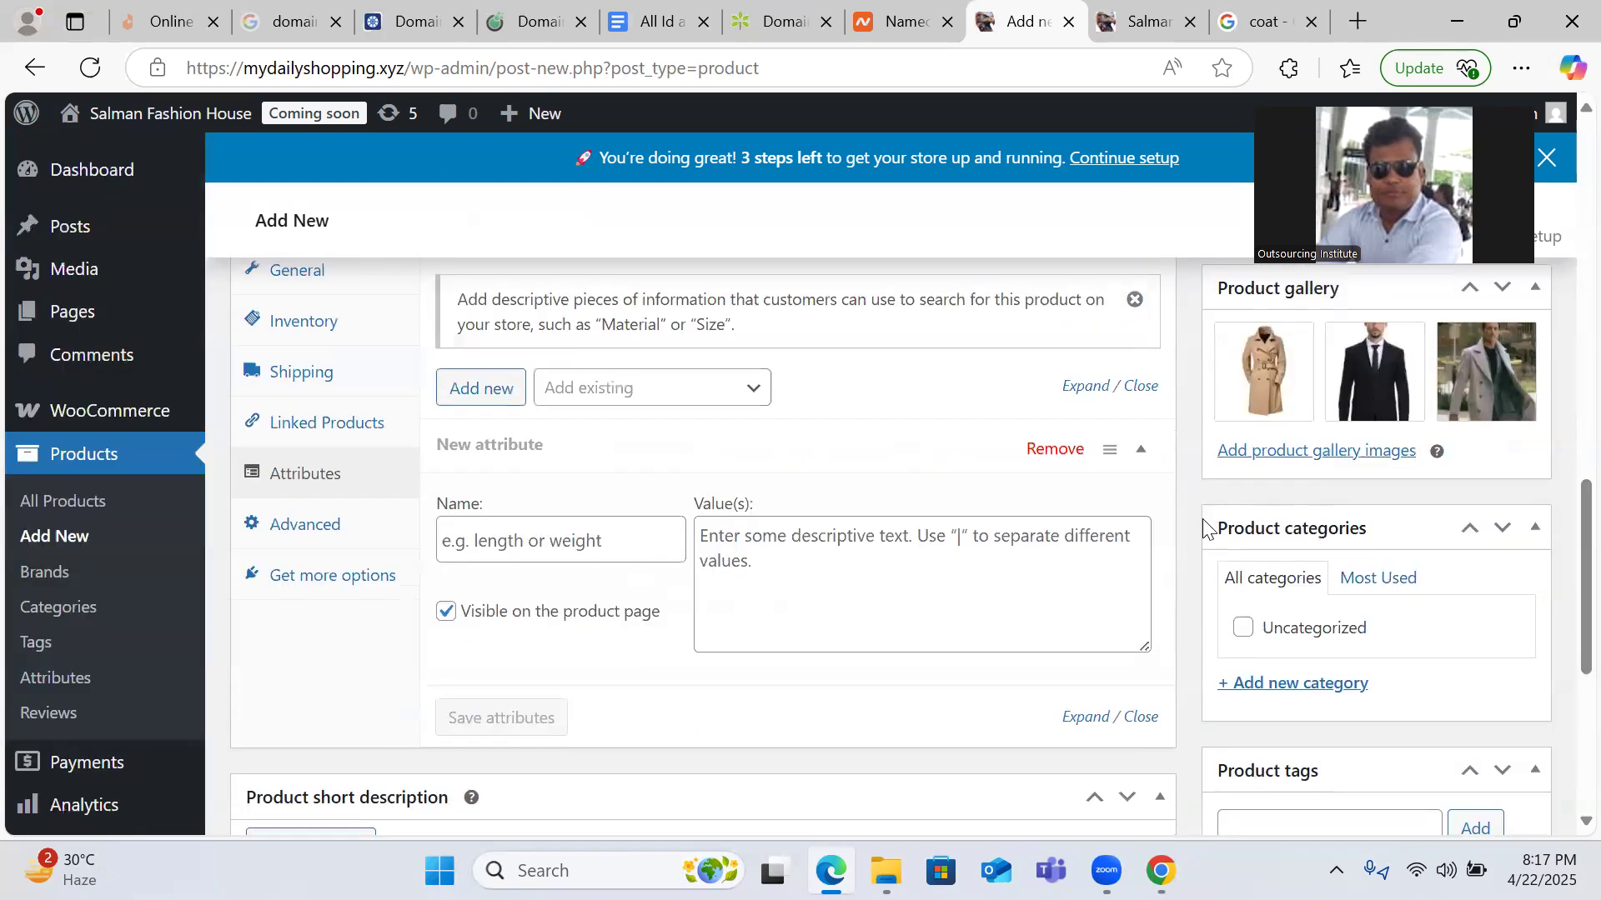
scroll(1202, 520, "up", 10)
scroll(1200, 525, "down", 2)
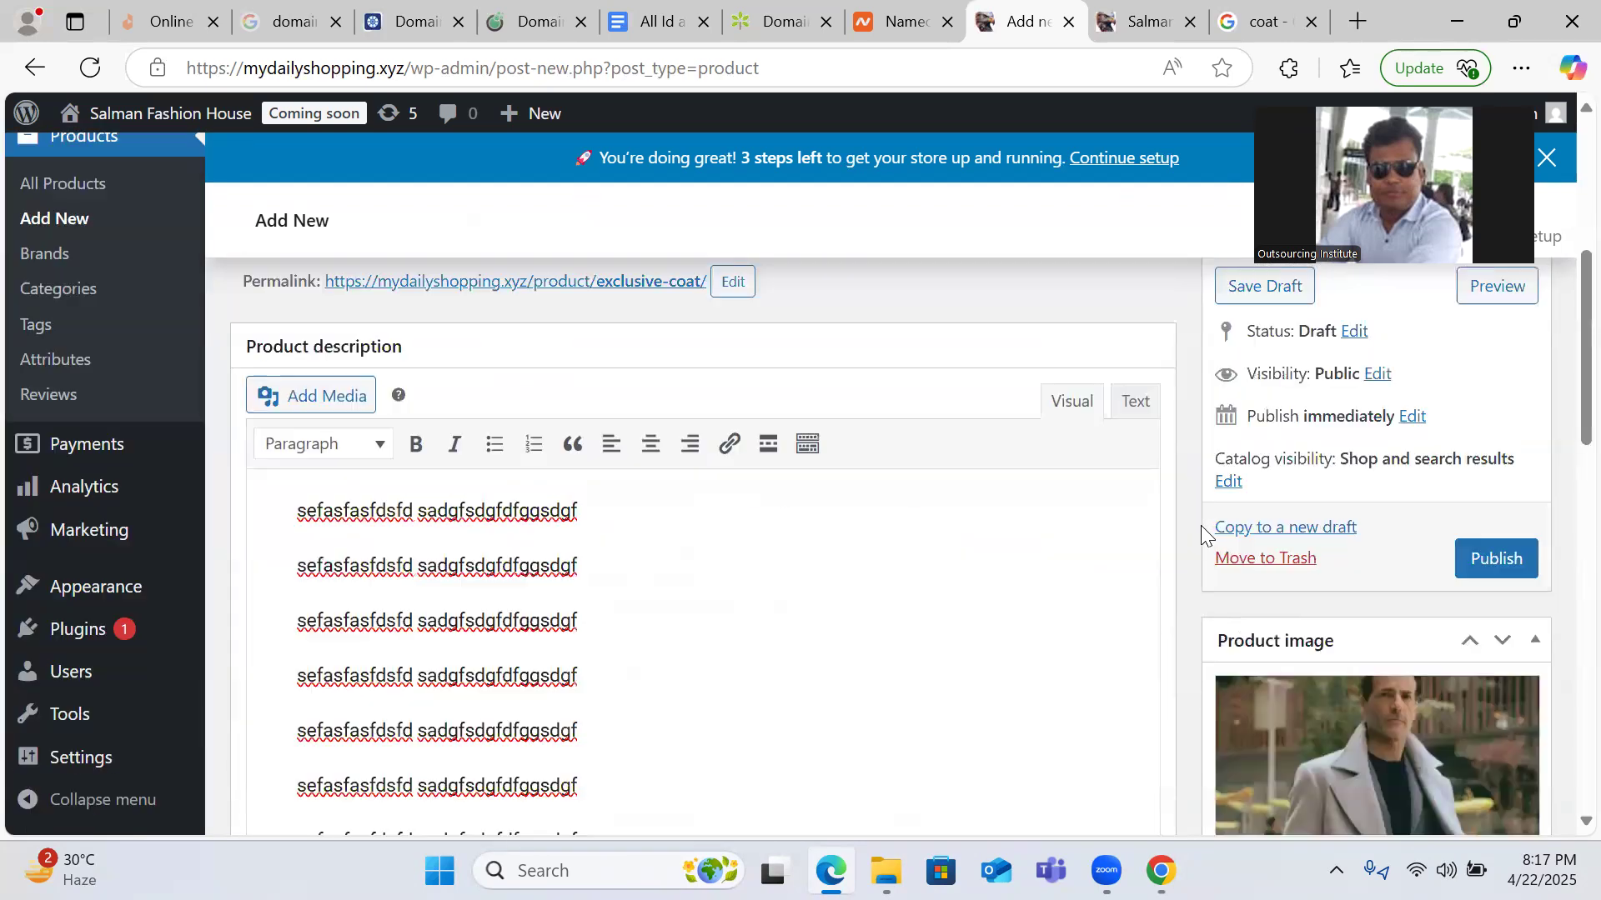
Publish Exclusive Coat, glance at the store's home page, and return to the editor
left_click(1494, 560)
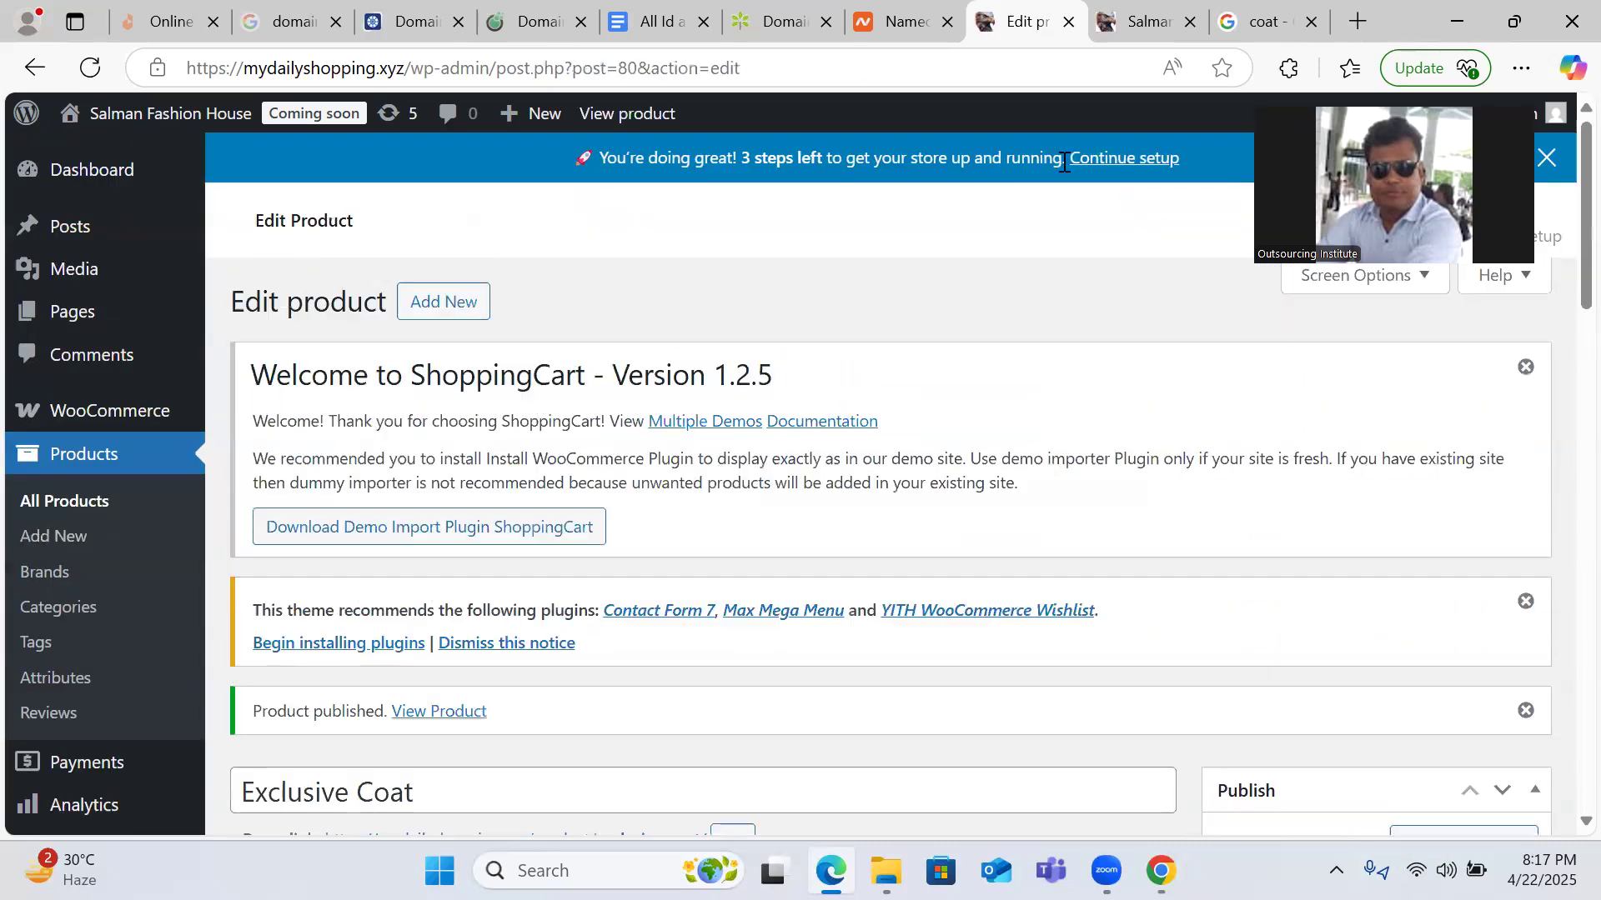
scroll(1084, 442, "down", 4)
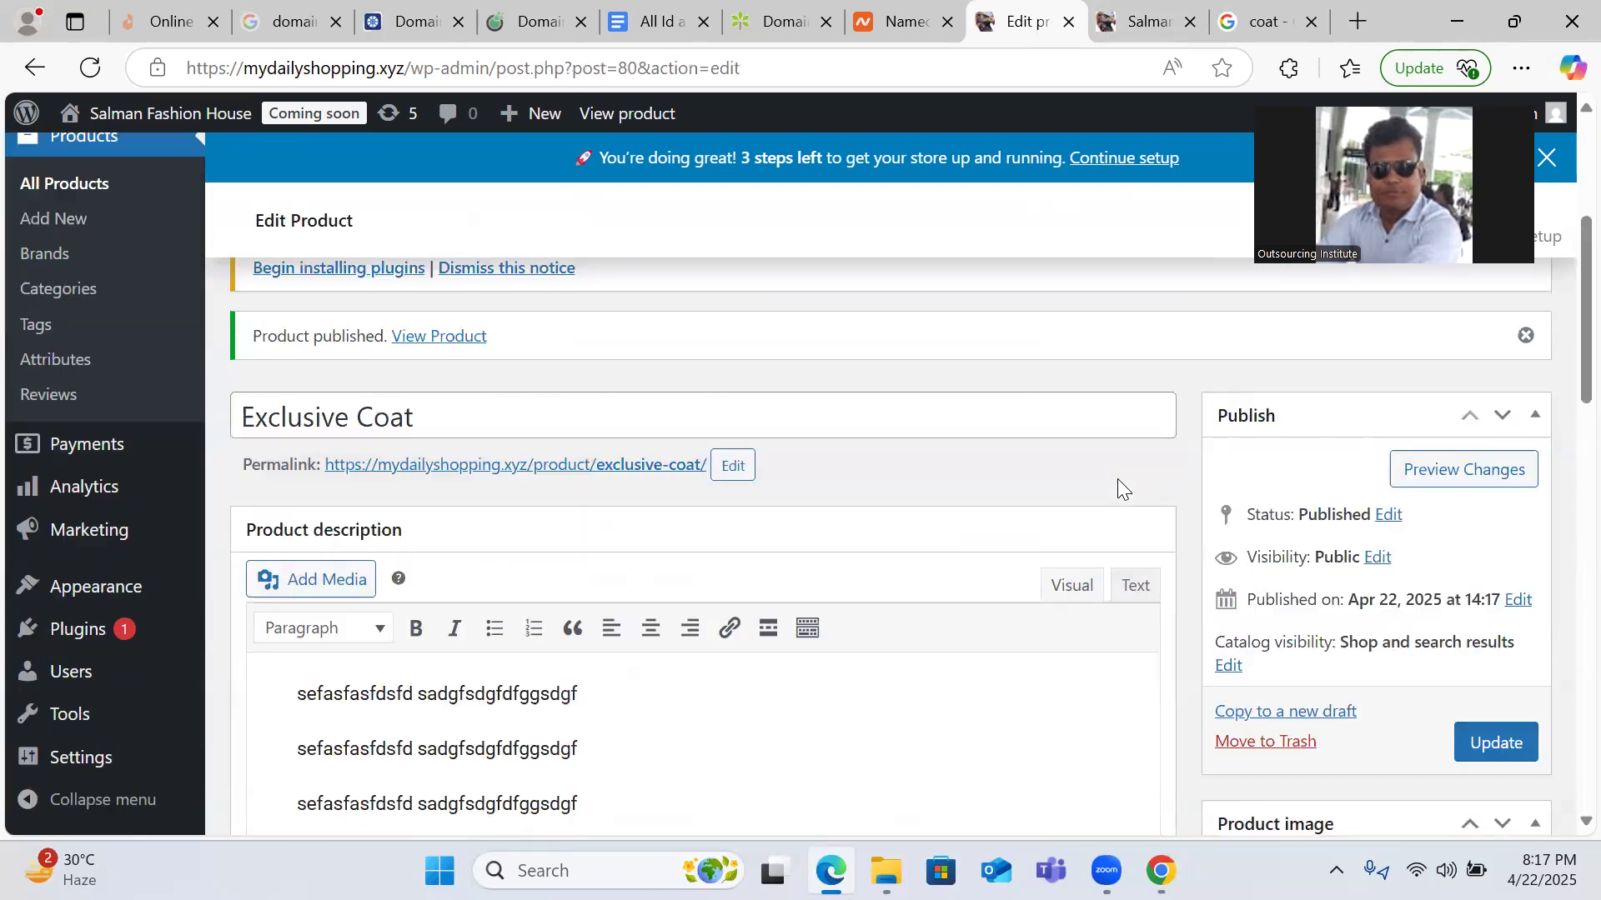
scroll(1117, 478, "down", 7)
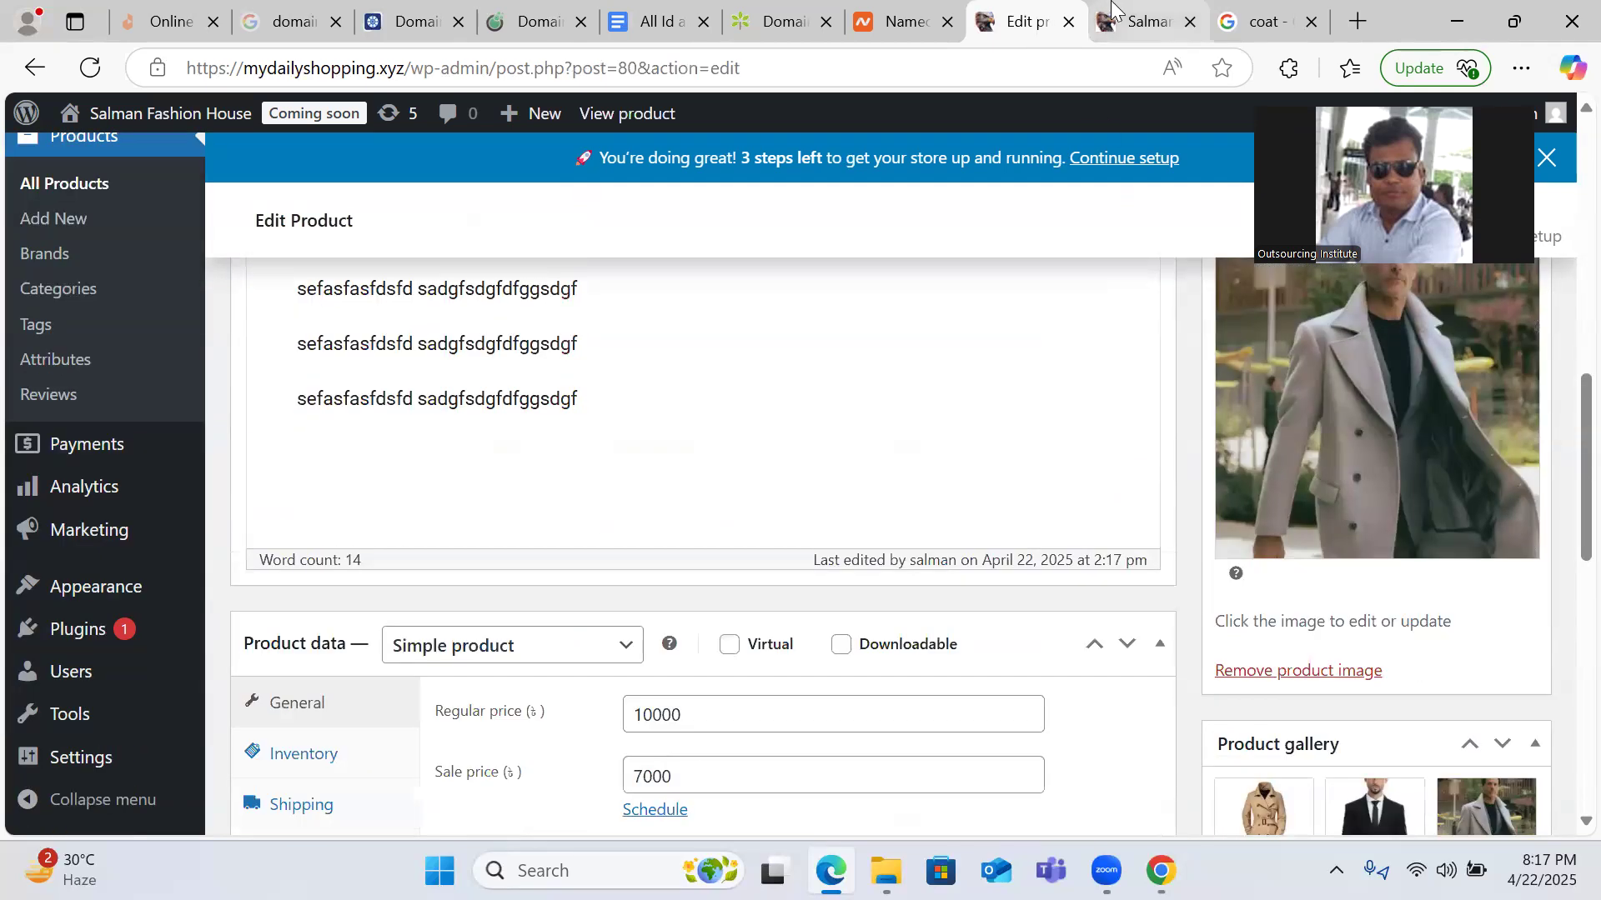
left_click(1118, 19)
left_click(1034, 18)
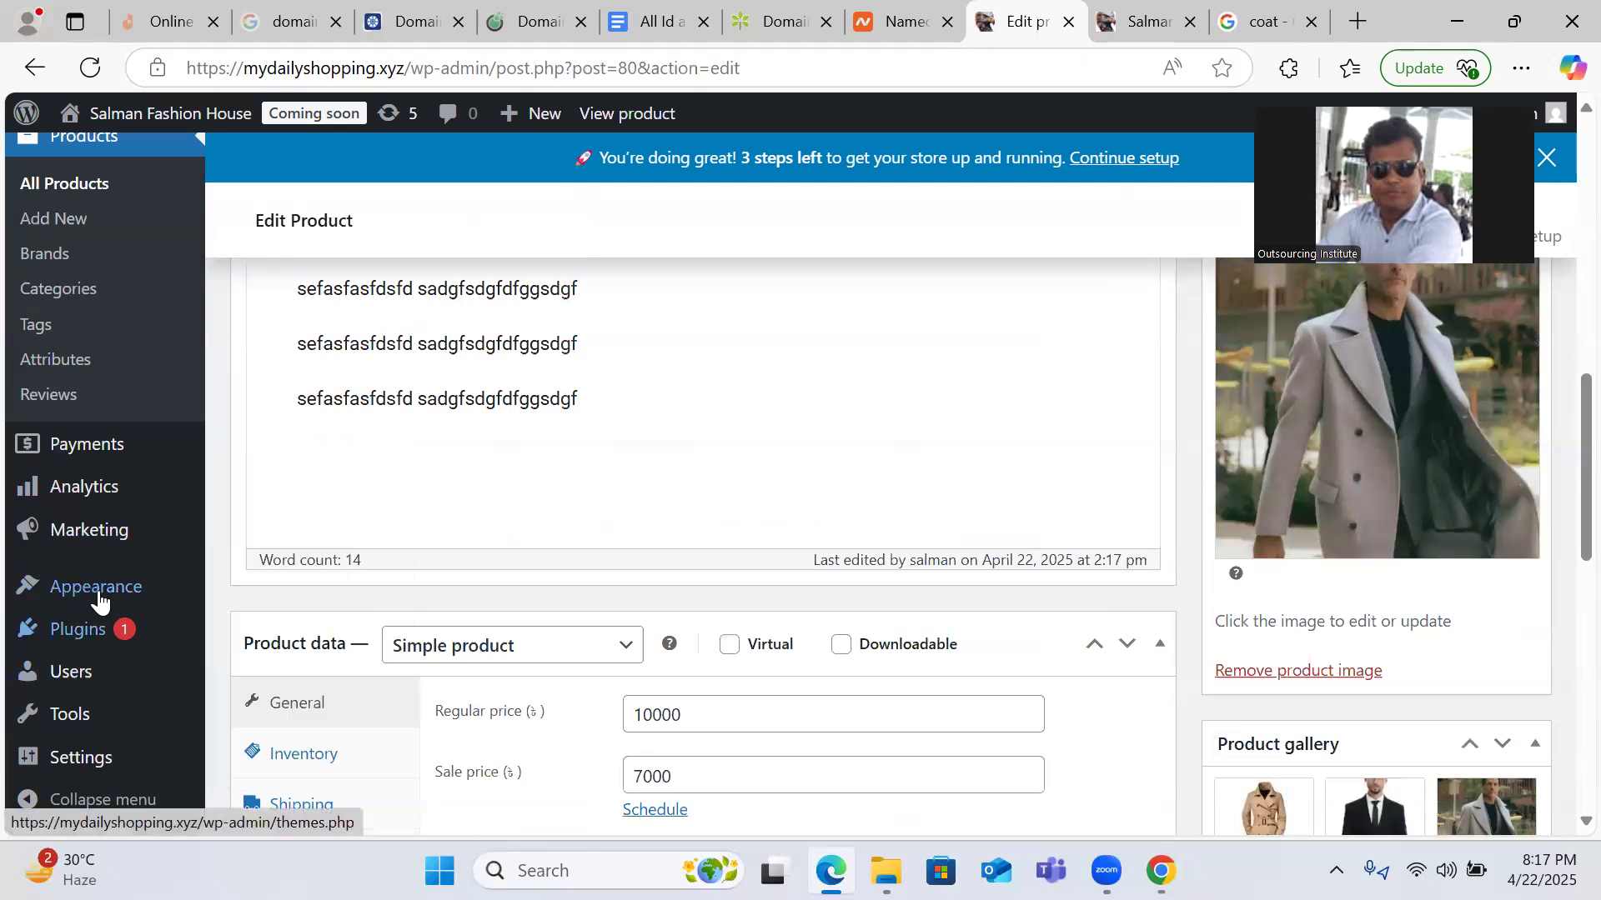
Check Exclusive Coat and Exclusive Cotton Shirt in All Products, then start a new product
mouse_move(98, 596)
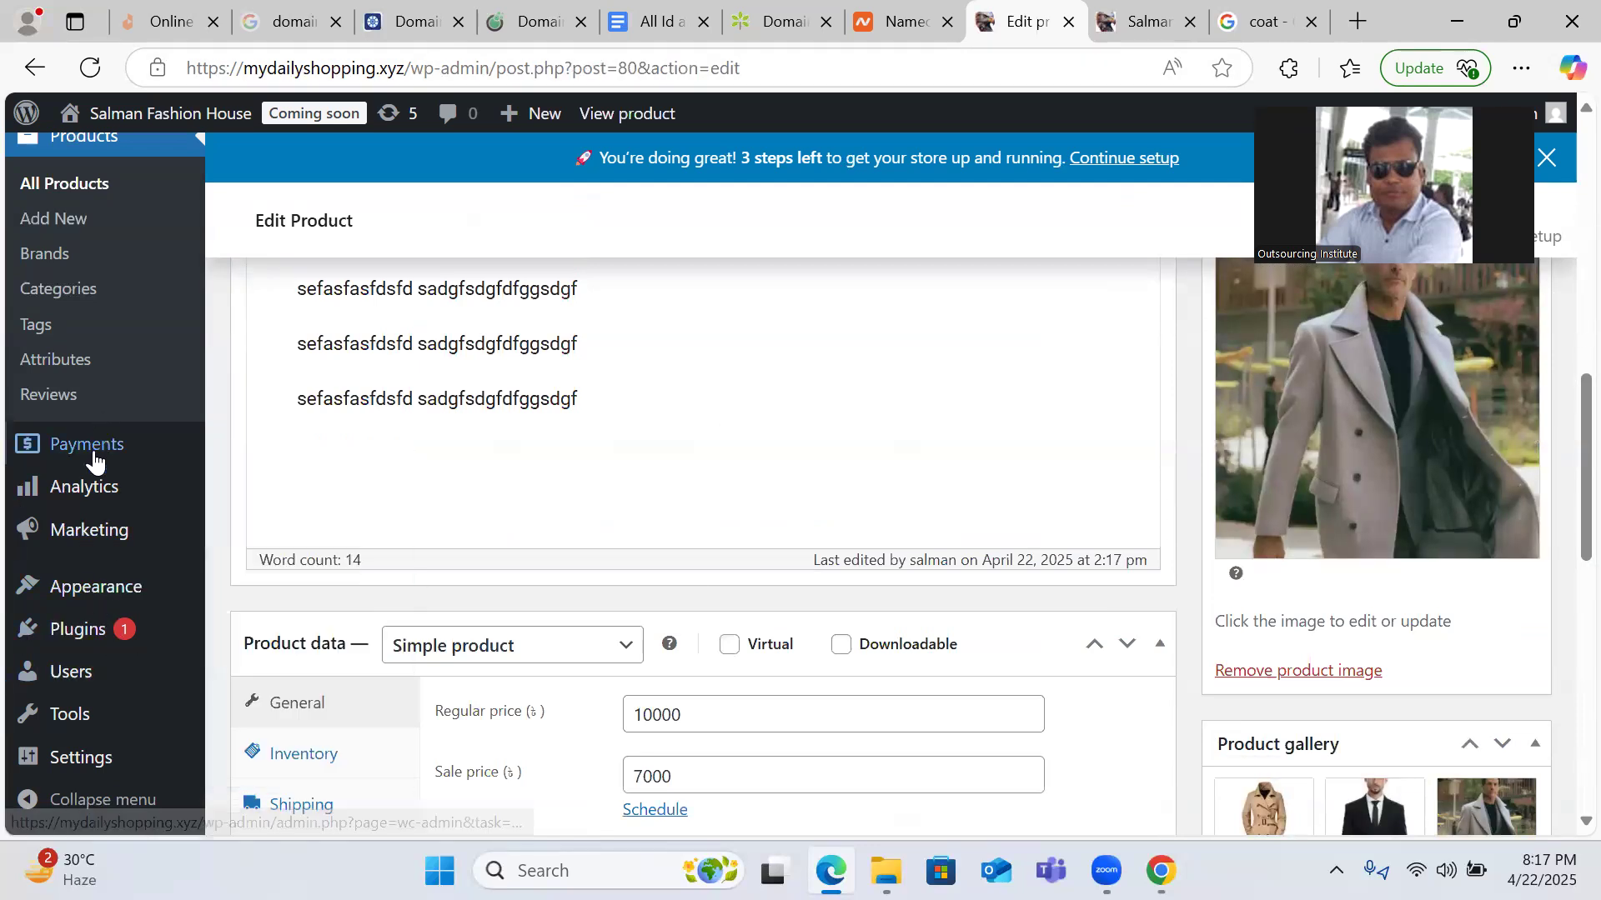
scroll(44, 513, "down", 3)
scroll(54, 400, "up", 2)
left_click(75, 260)
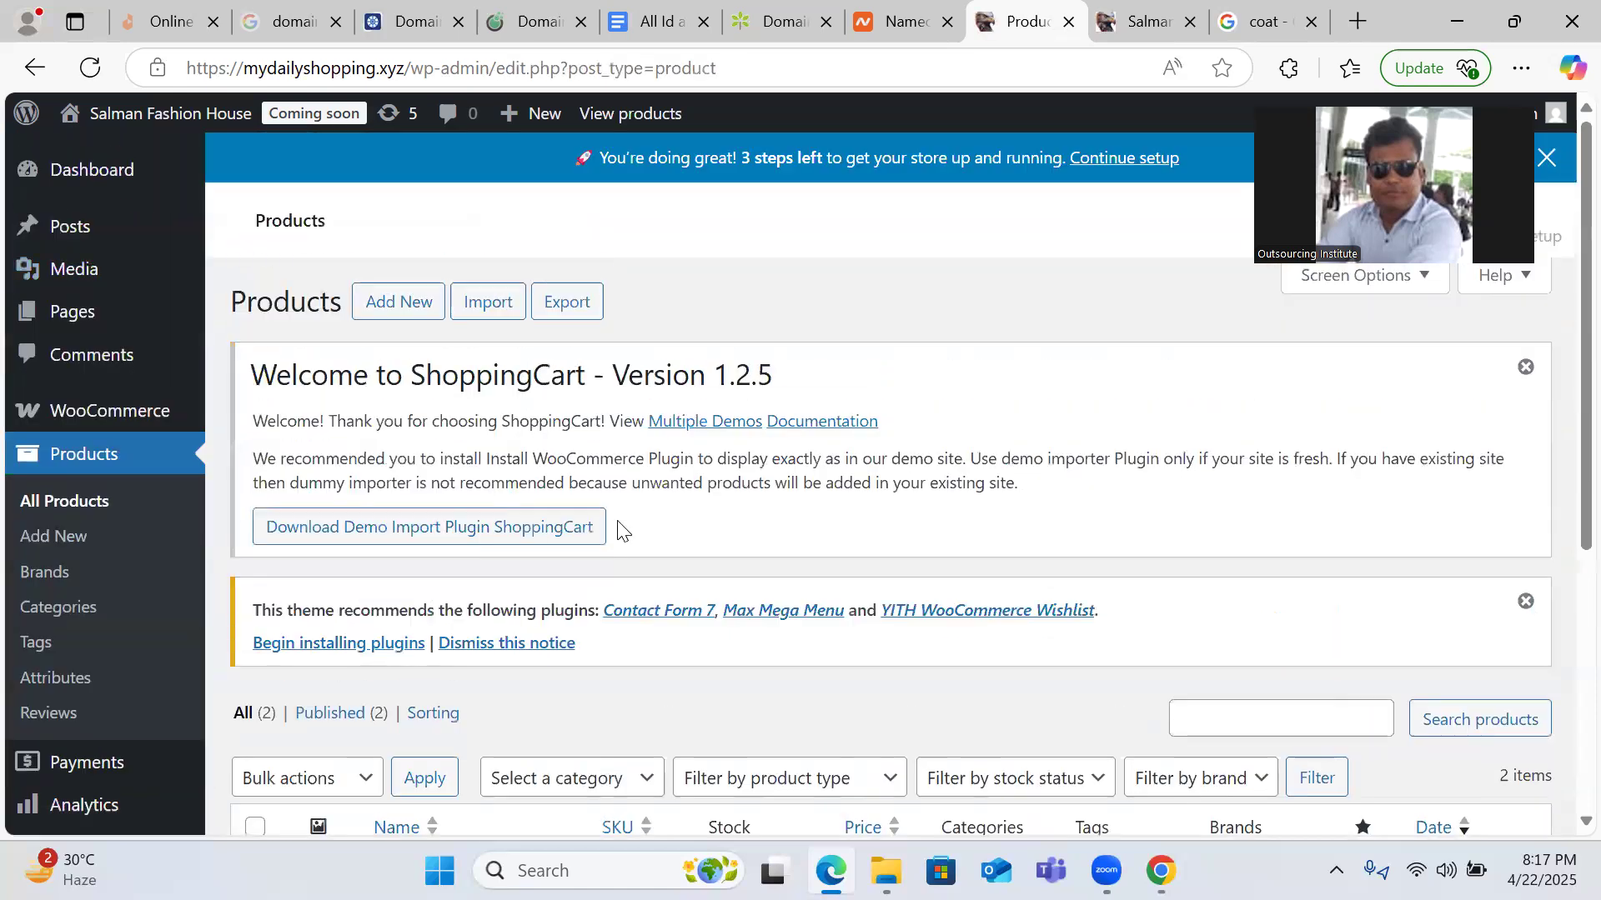
scroll(621, 531, "down", 5)
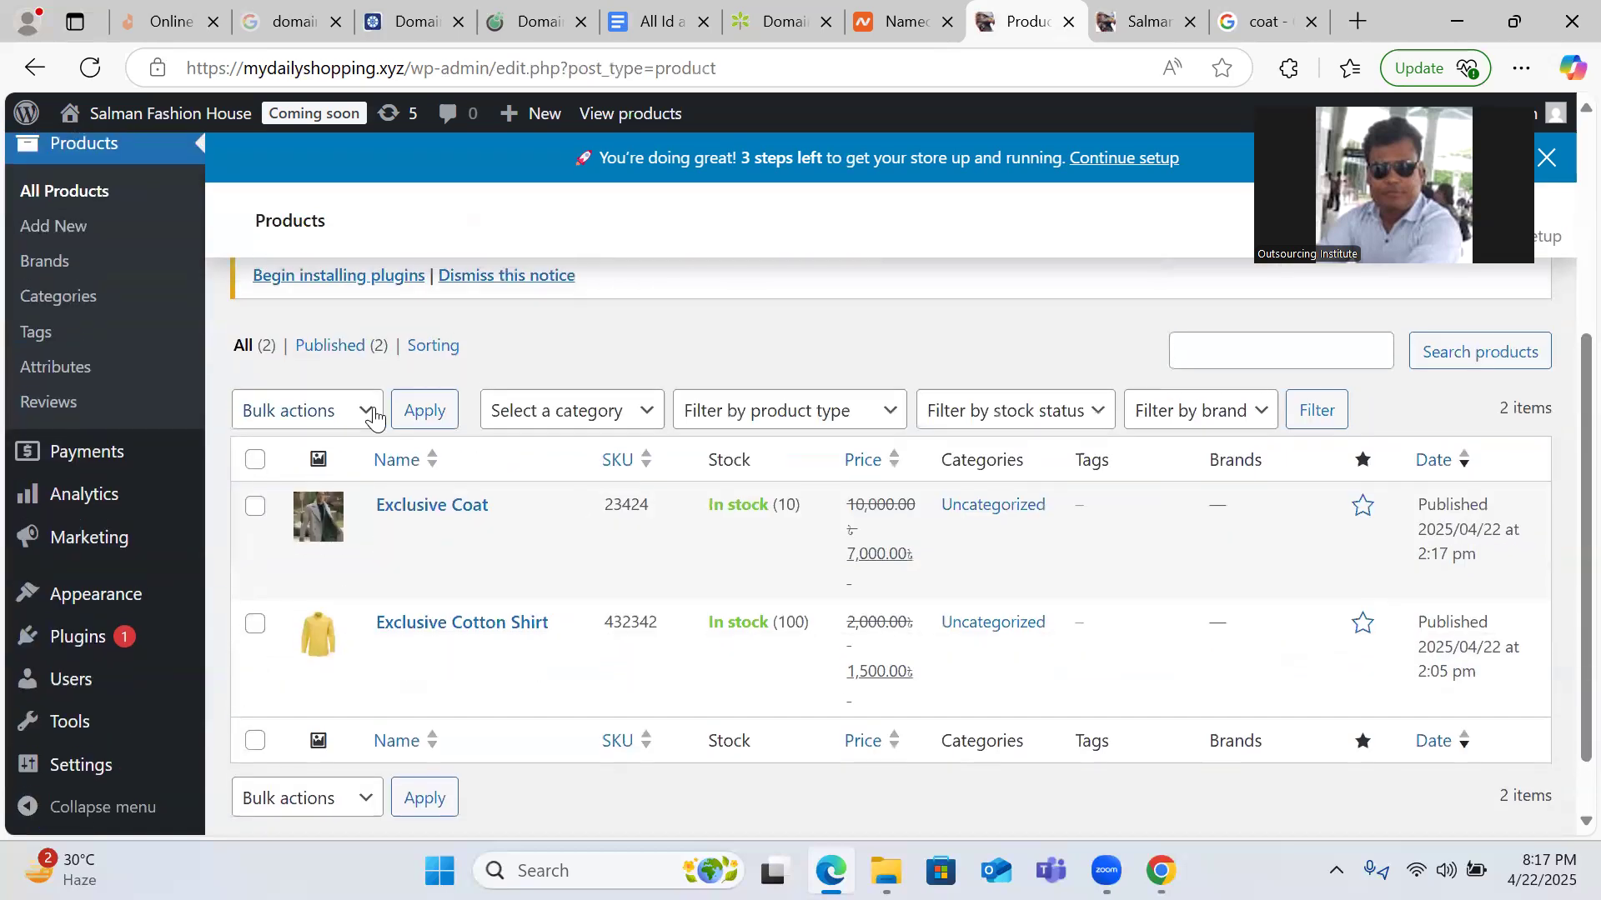
scroll(374, 414, "up", 5)
left_click(382, 305)
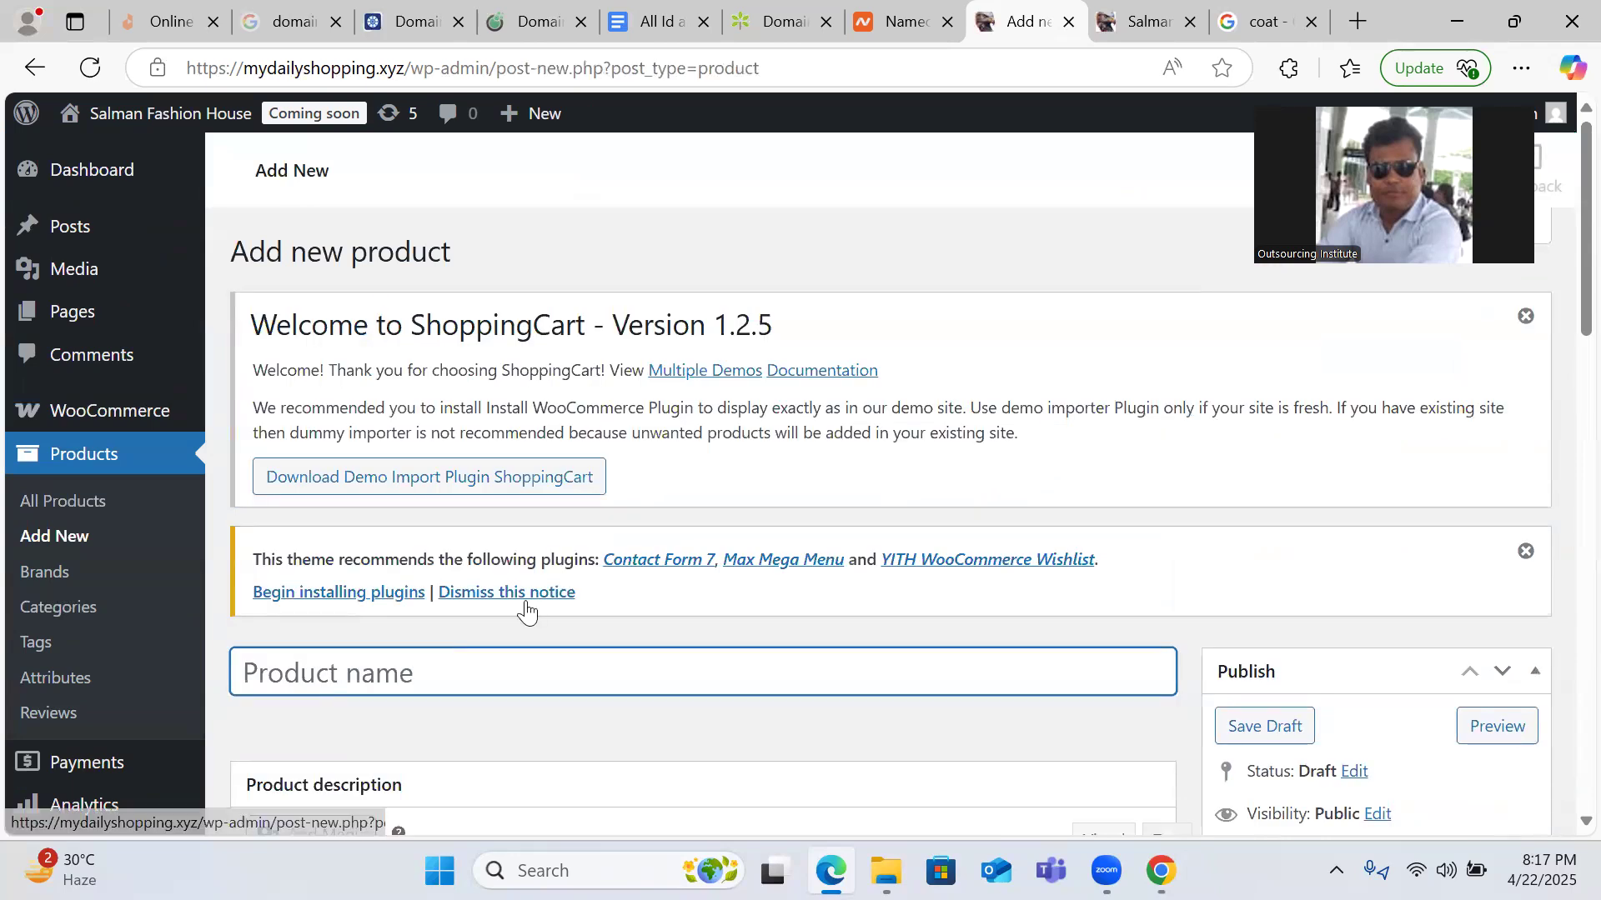
Replace the coat image search with a Google Images search for 'panjabi'
left_click(1259, 19)
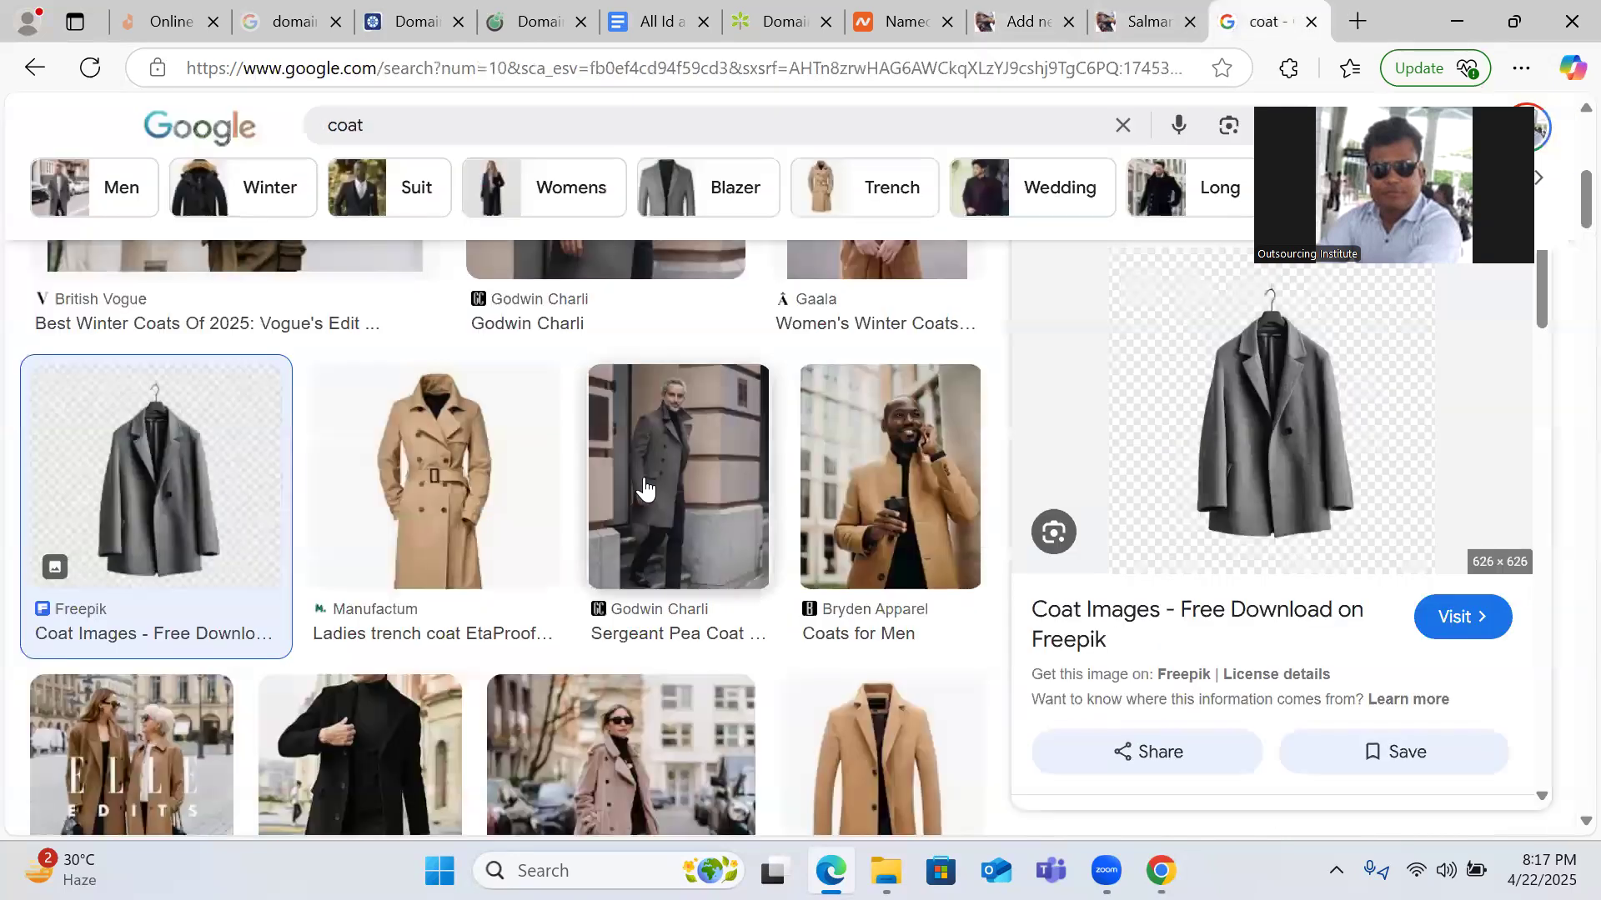
scroll(636, 497, "down", 3)
scroll(725, 561, "down", 3)
scroll(769, 546, "up", 6)
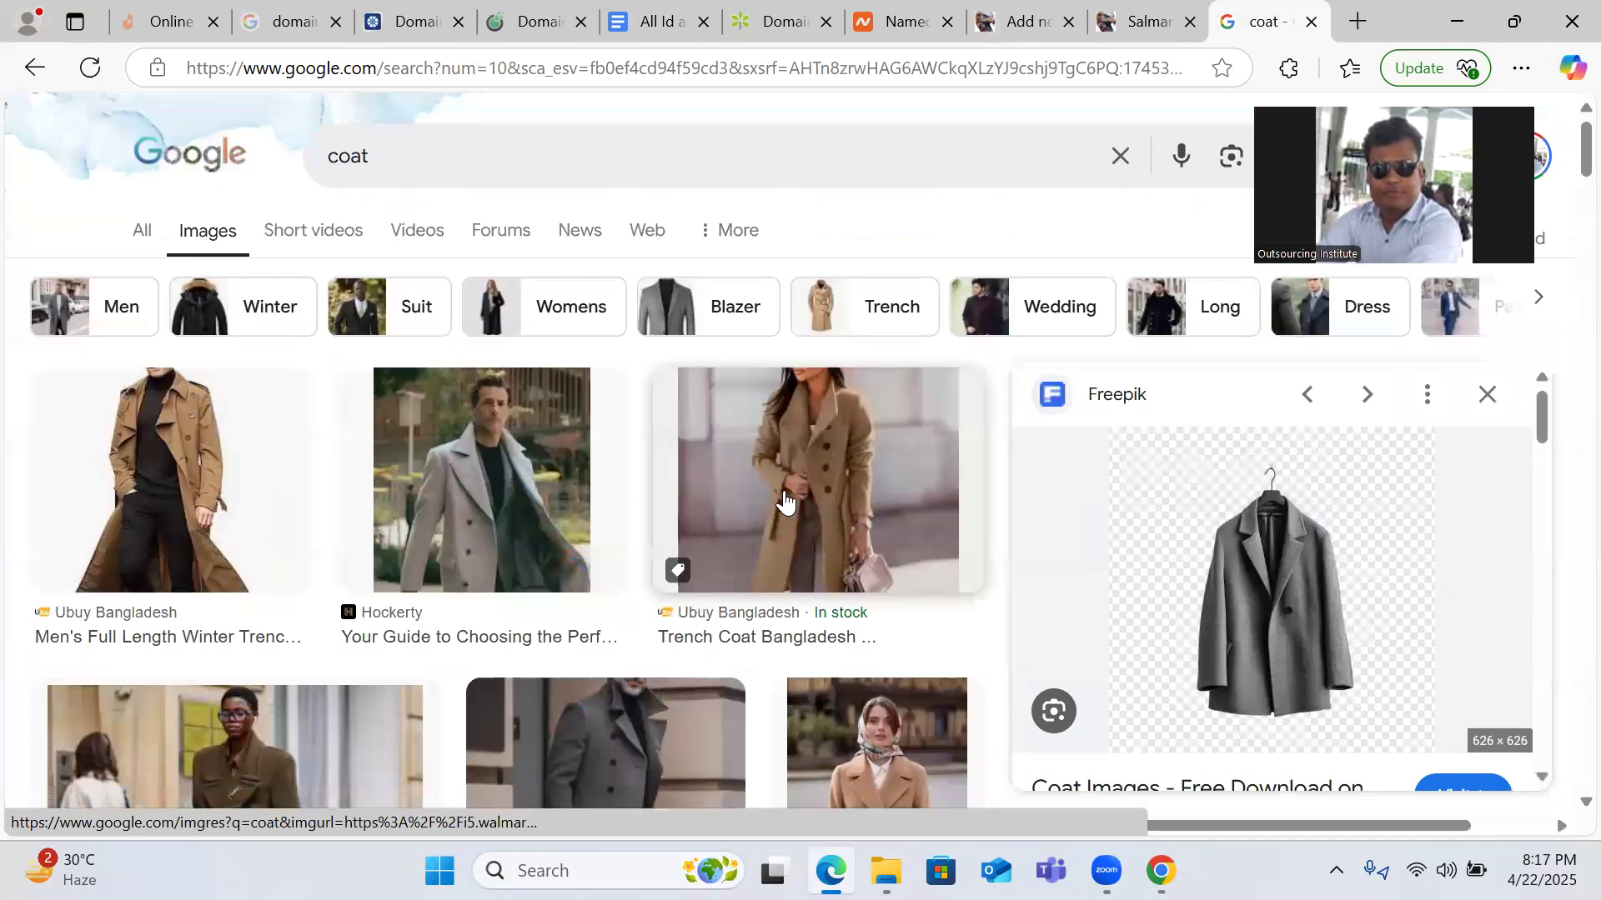
scroll(783, 517, "down", 10)
scroll(740, 513, "up", 10)
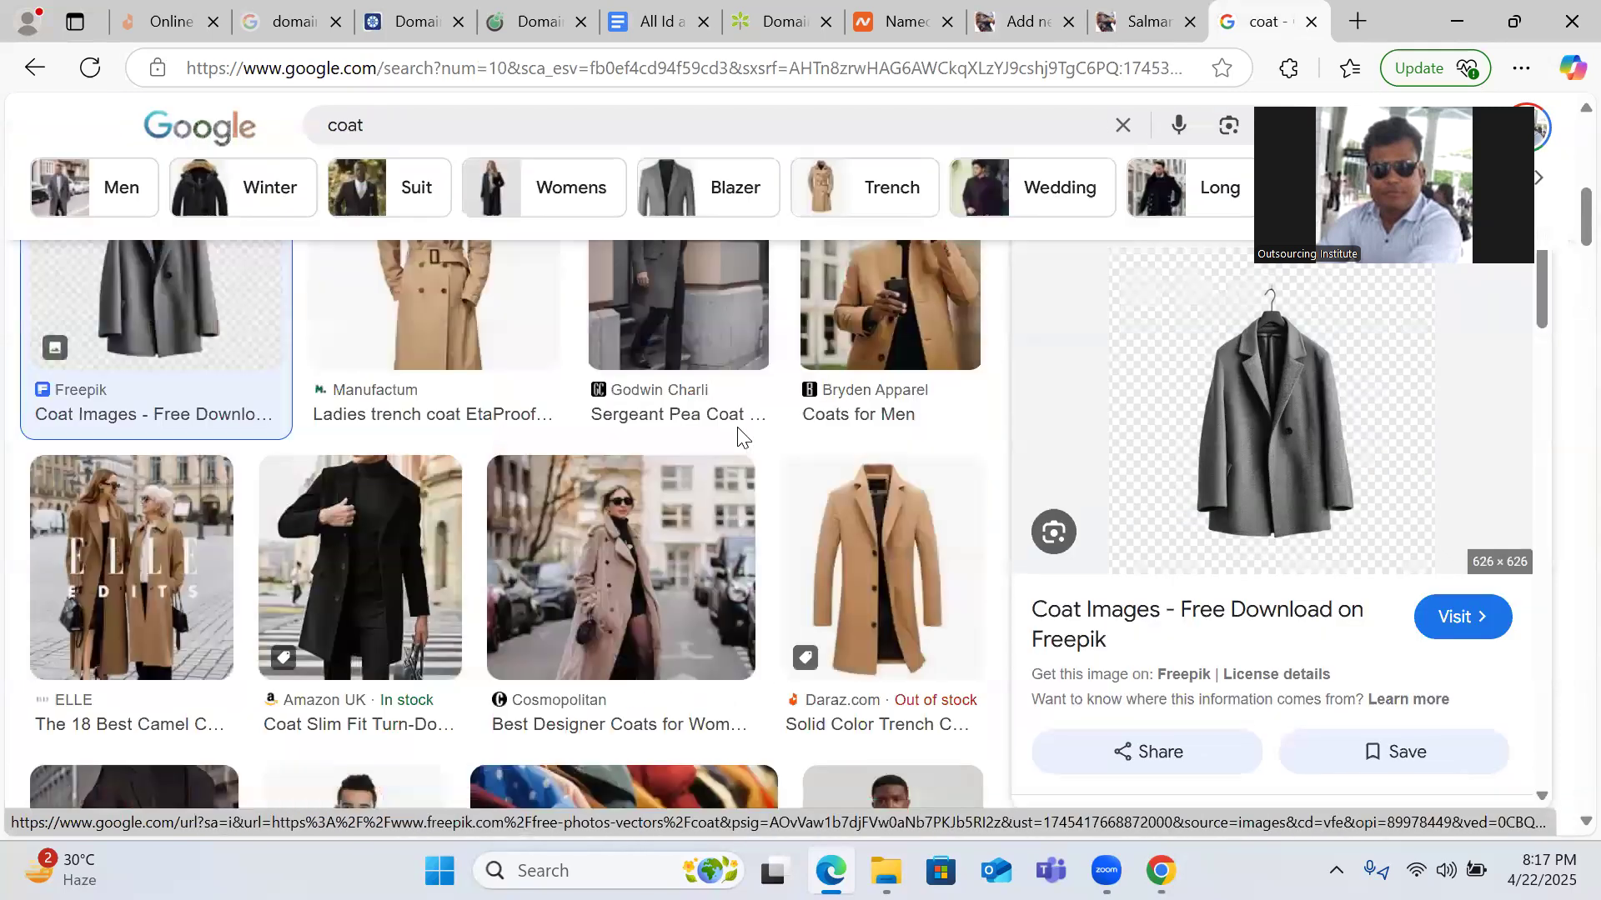
left_click(570, 162)
key("ctrl+a")
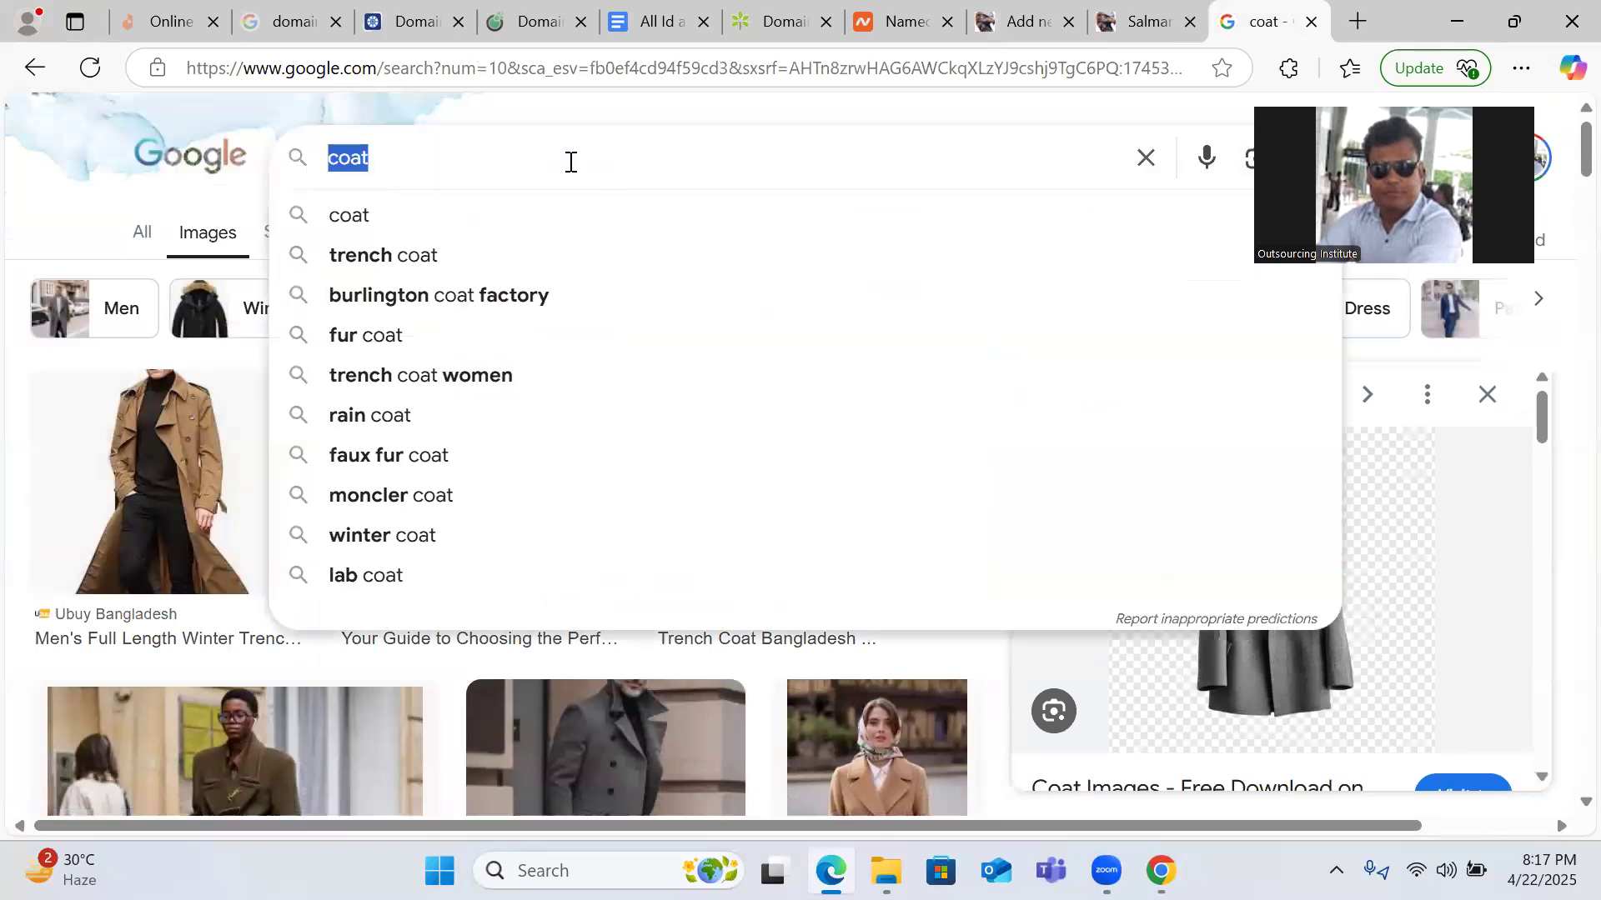
type("panjabi")
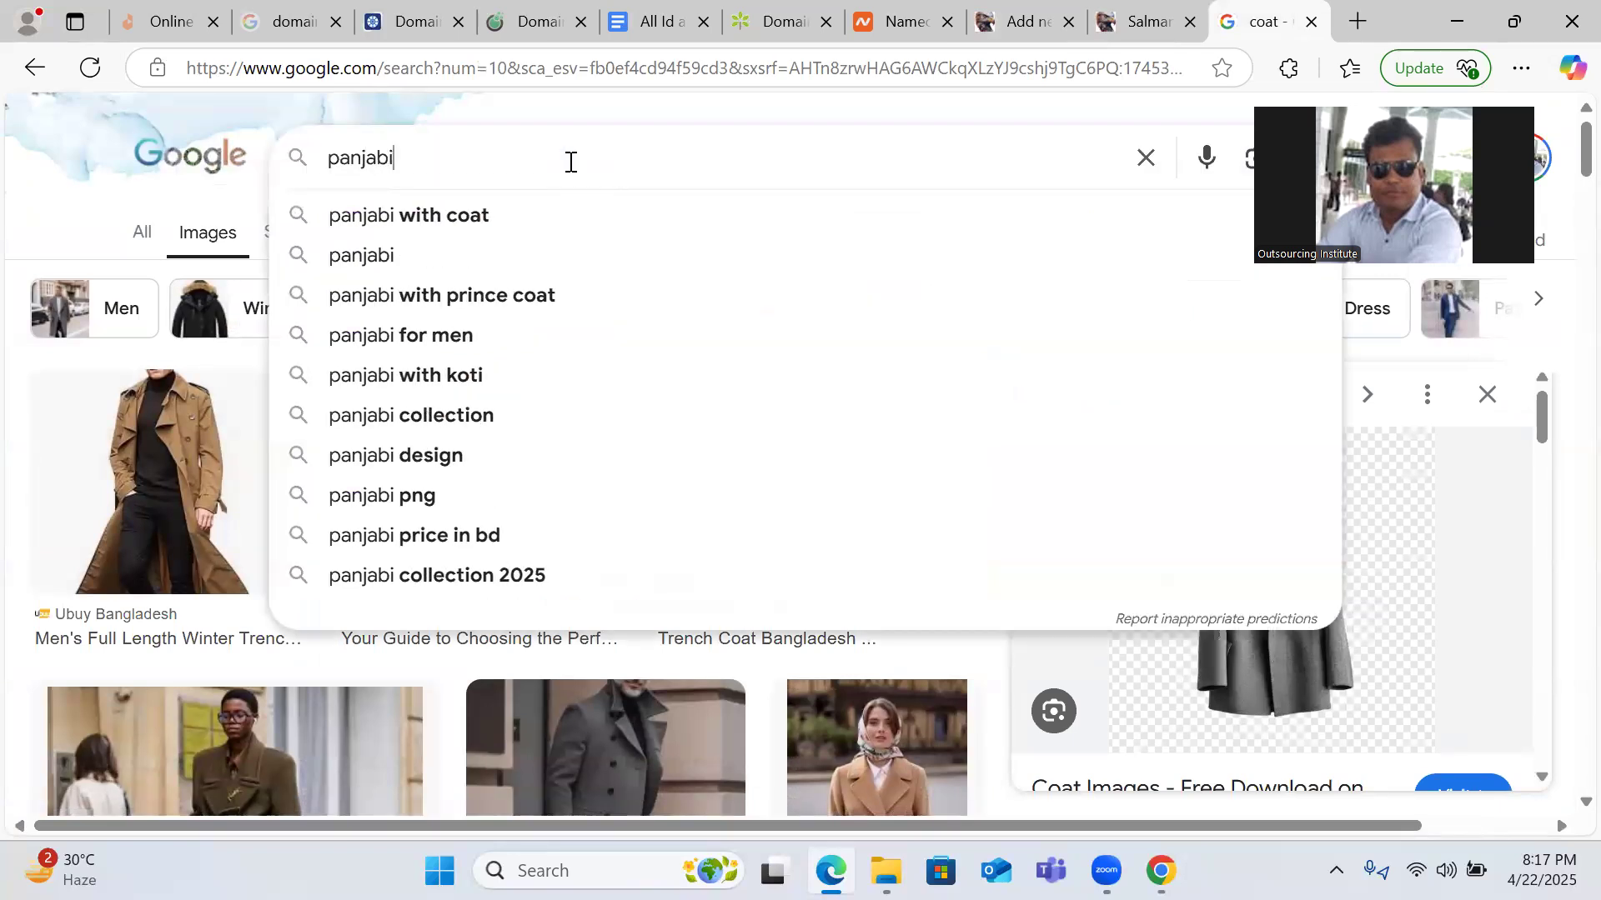
key("Return")
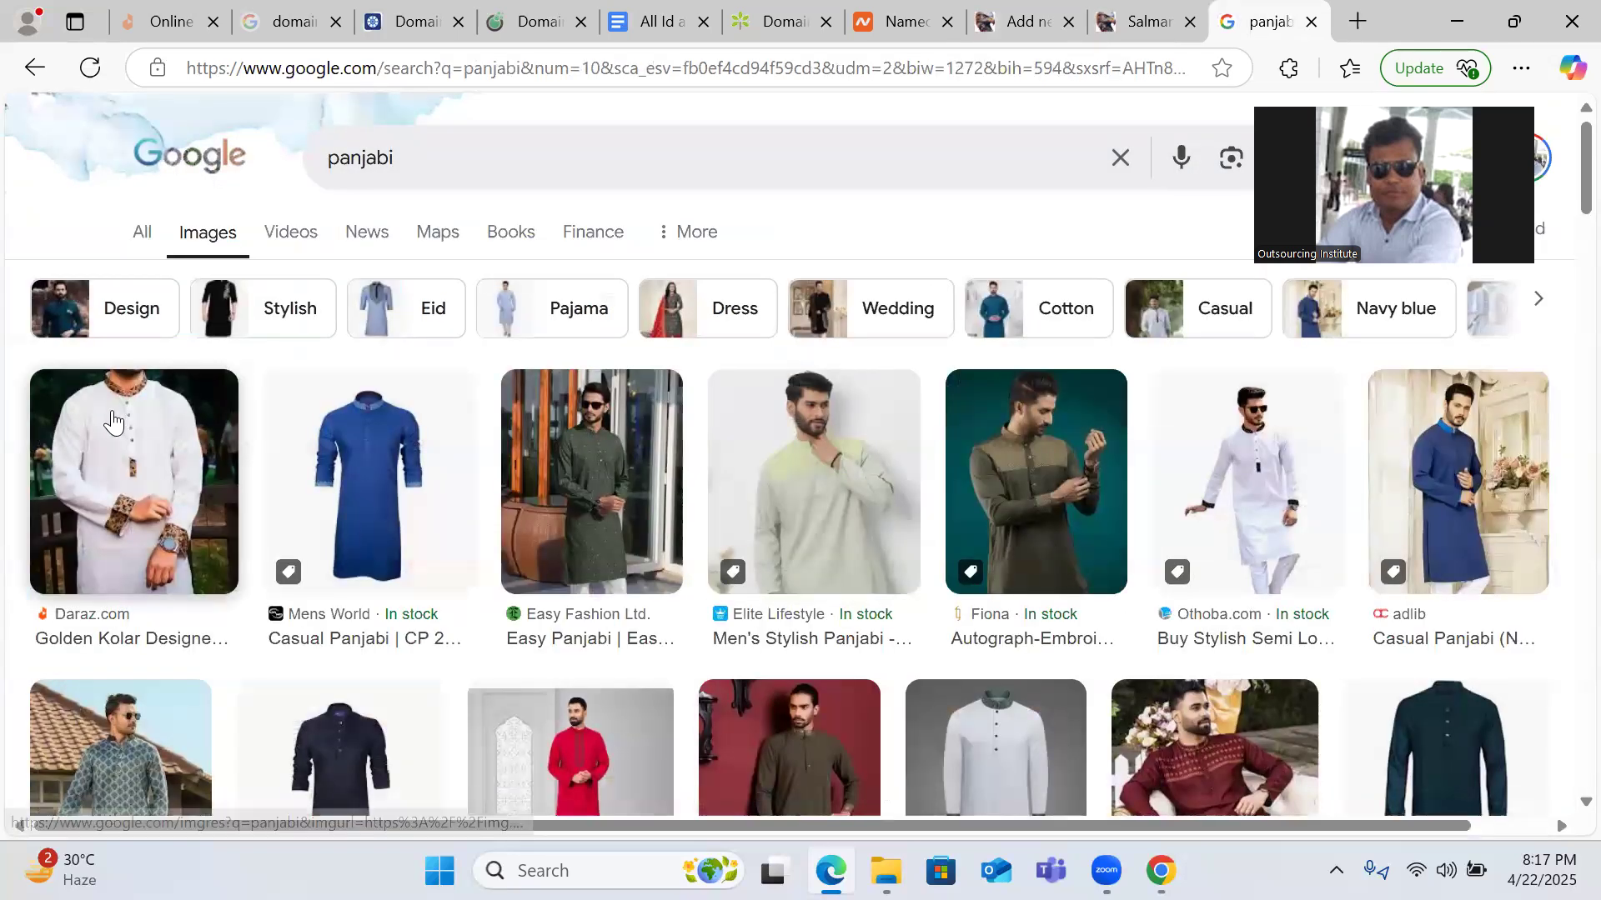
Save the white golden-collar panjabi and the Men's Stylish Panjabi (8-1.jpg) to Downloads
left_click(158, 453)
right_click(1217, 492)
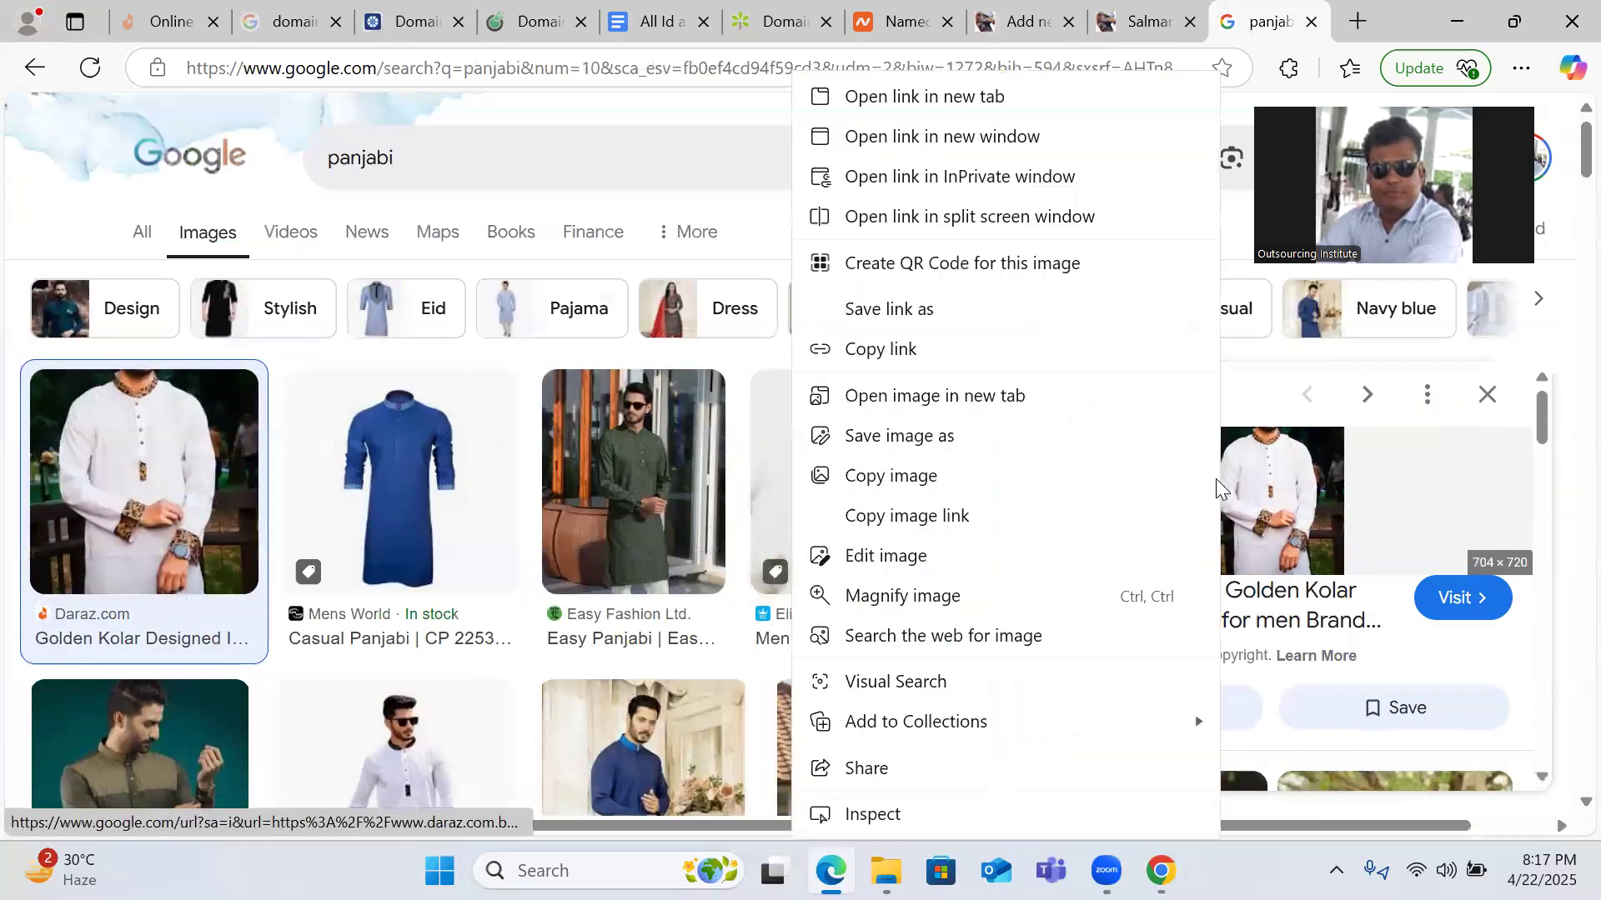
left_click(1011, 436)
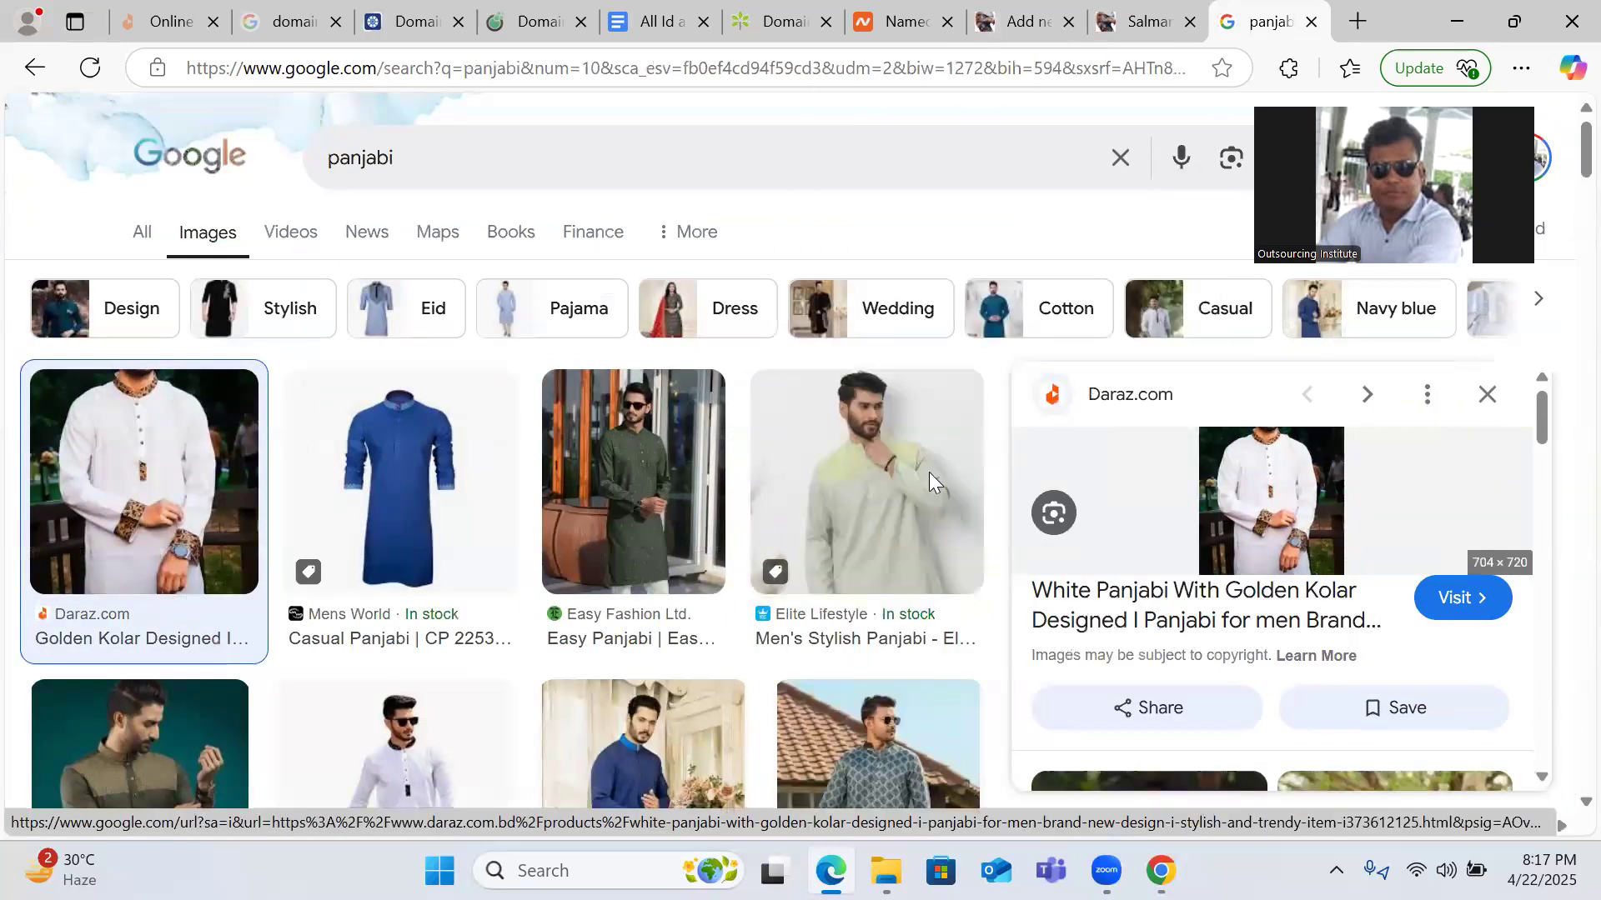
left_click(1107, 742)
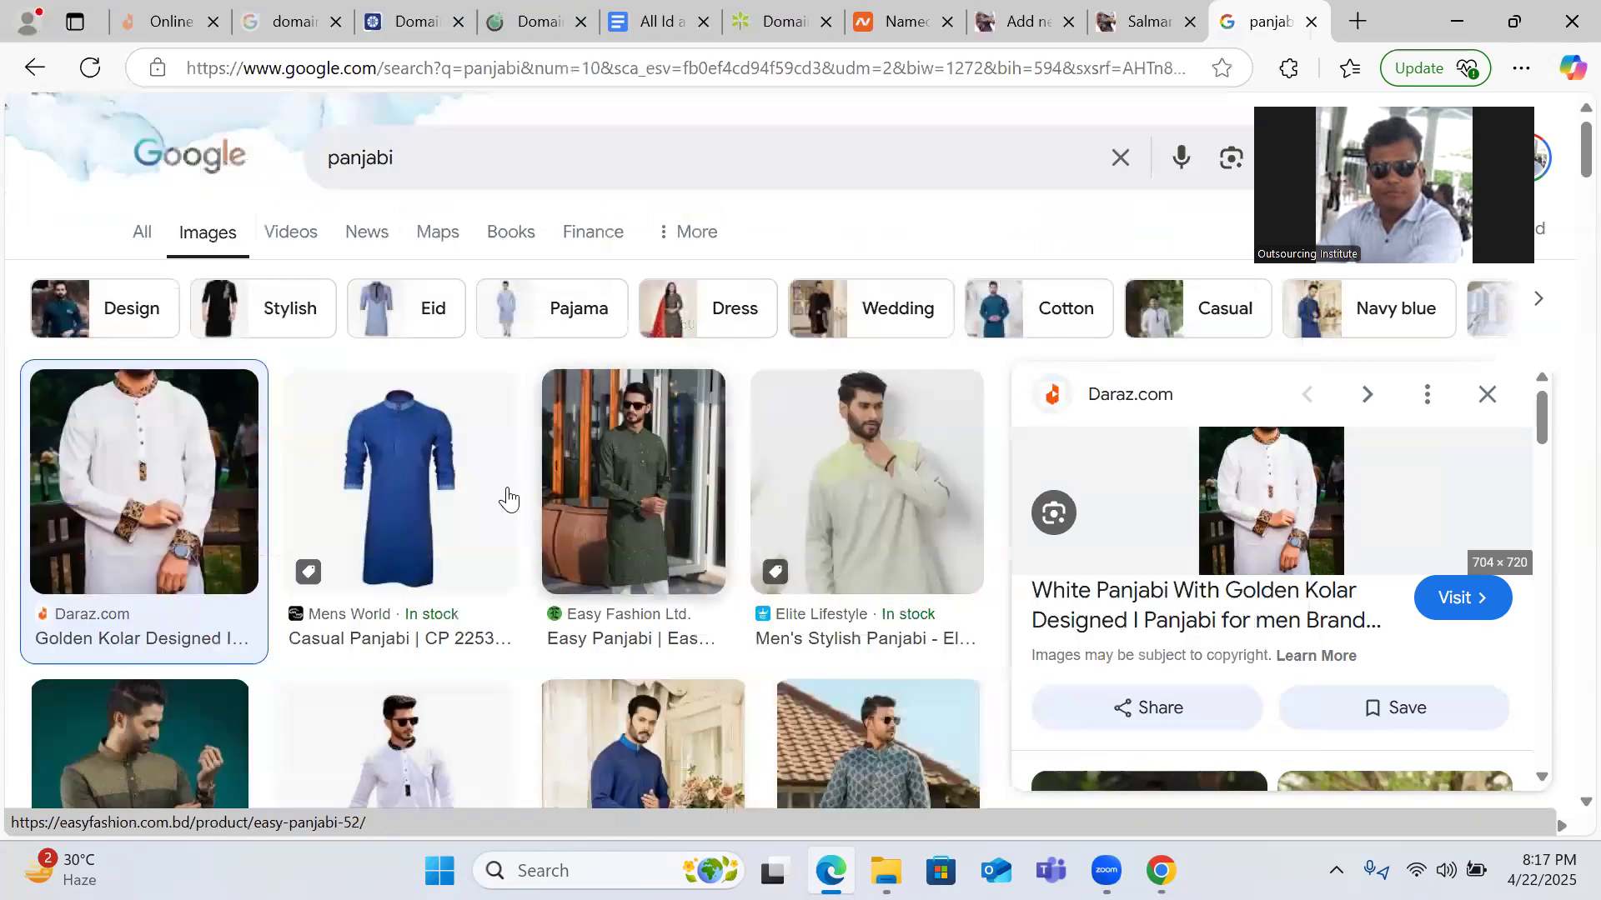
left_click(420, 461)
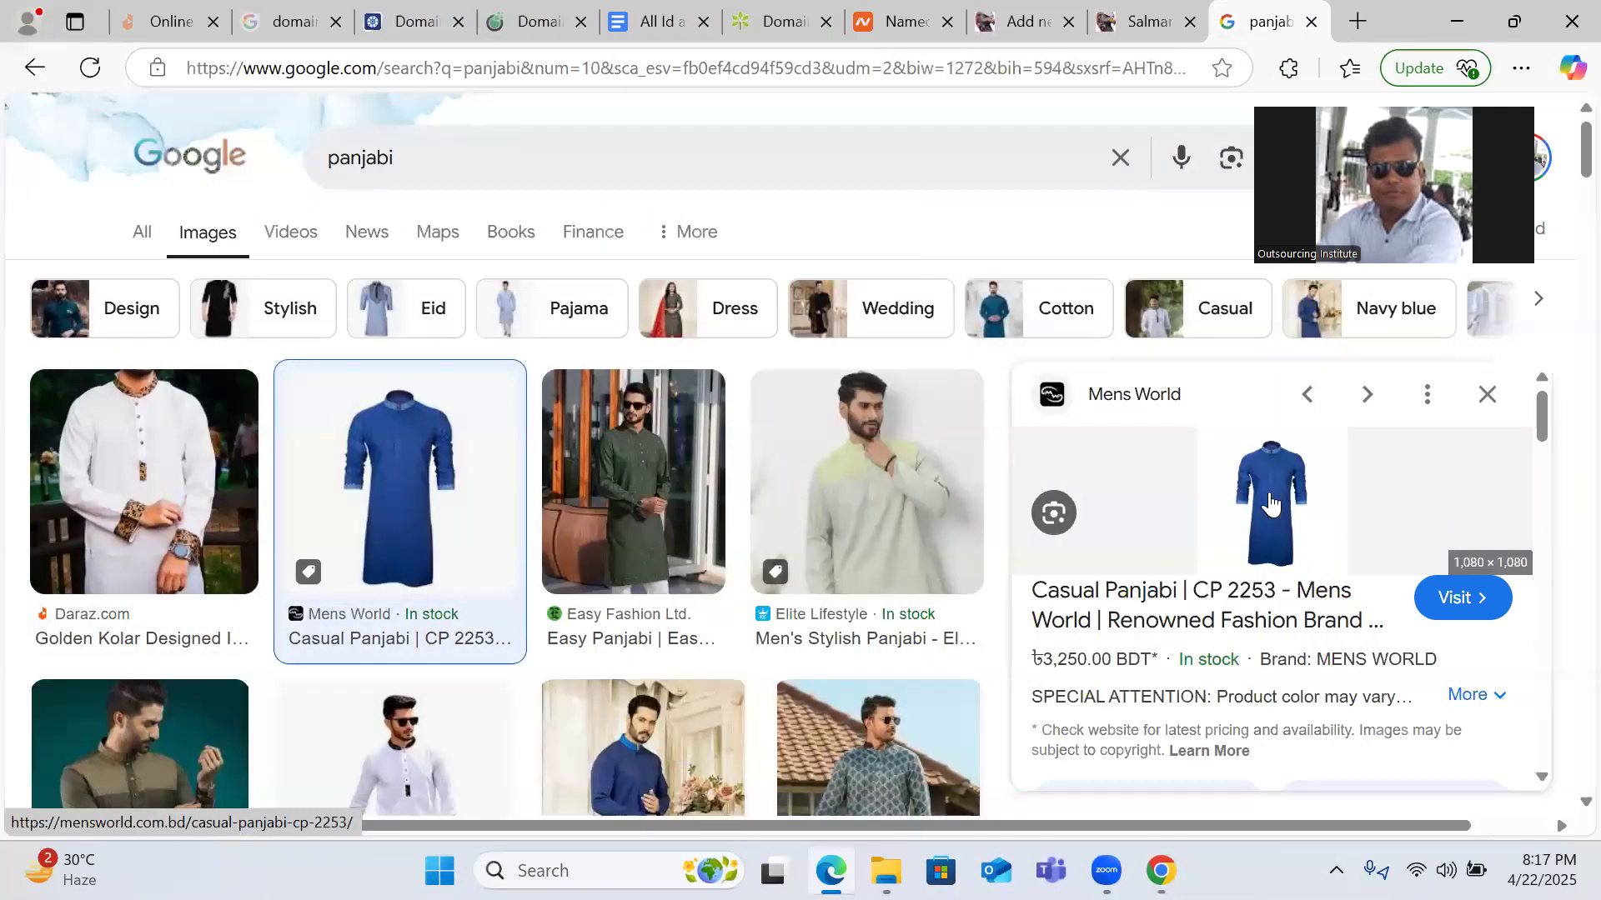
left_click(911, 488)
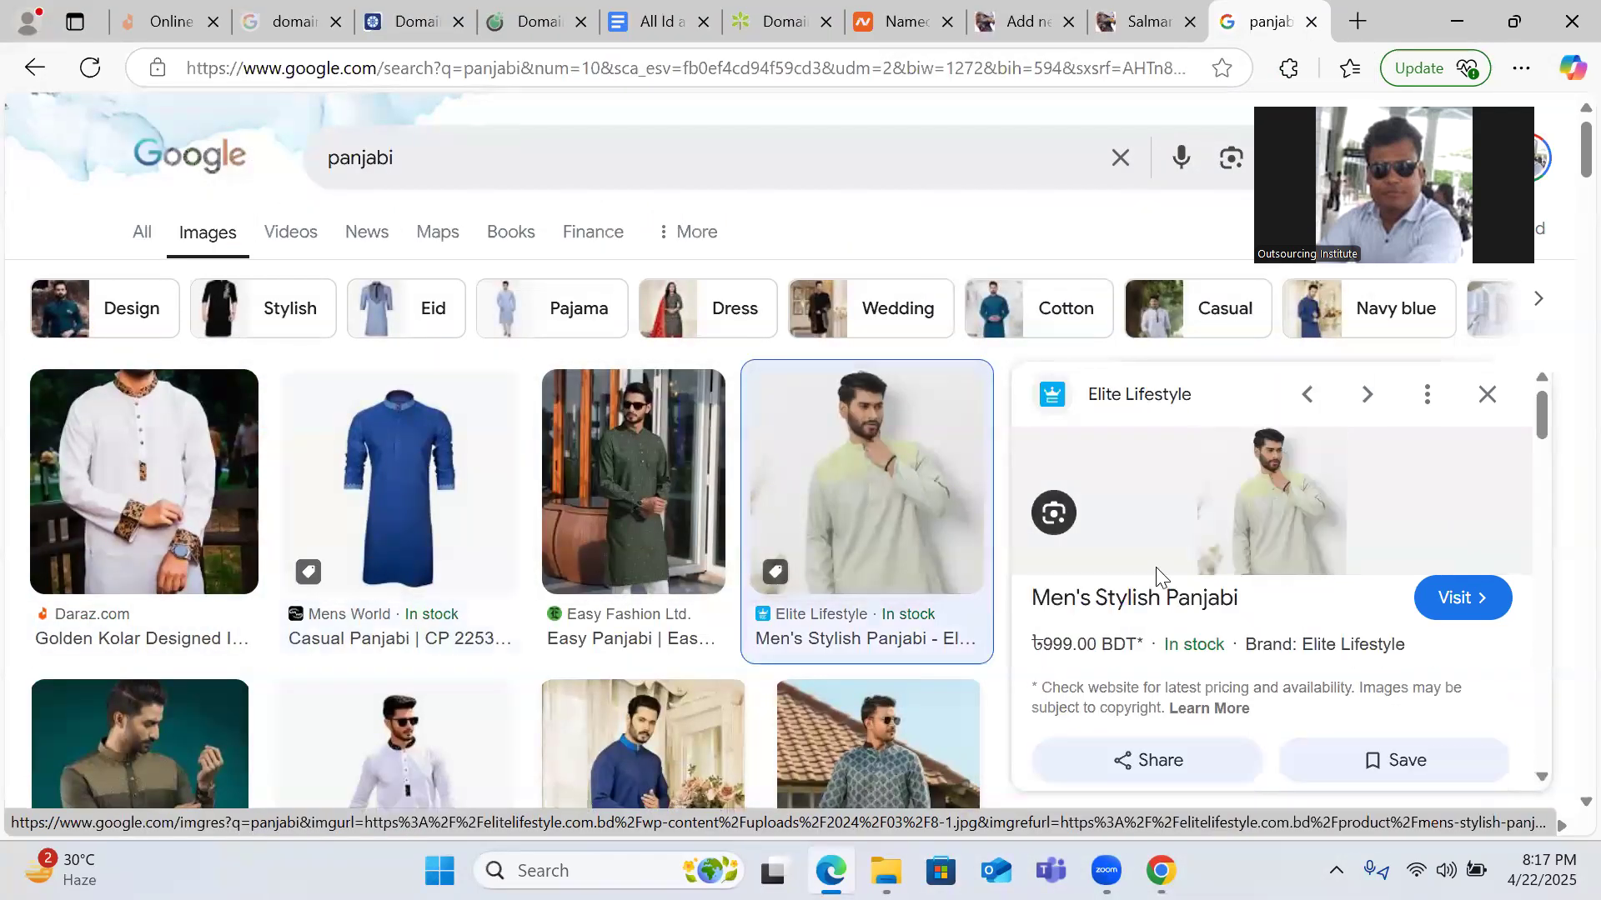
right_click(1246, 481)
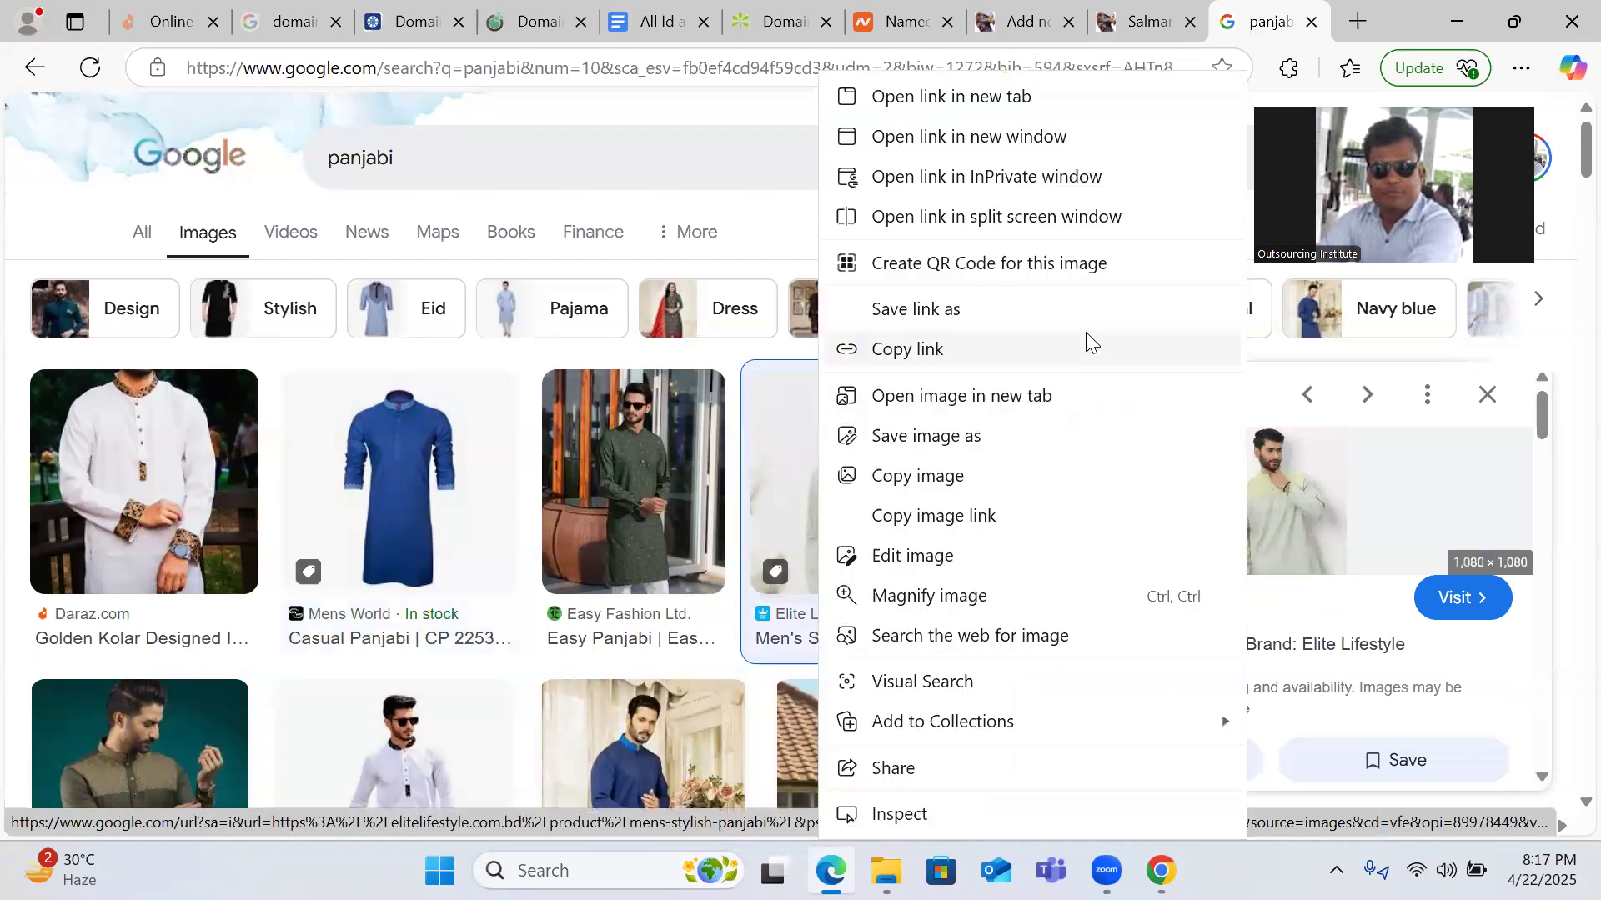
left_click(1021, 438)
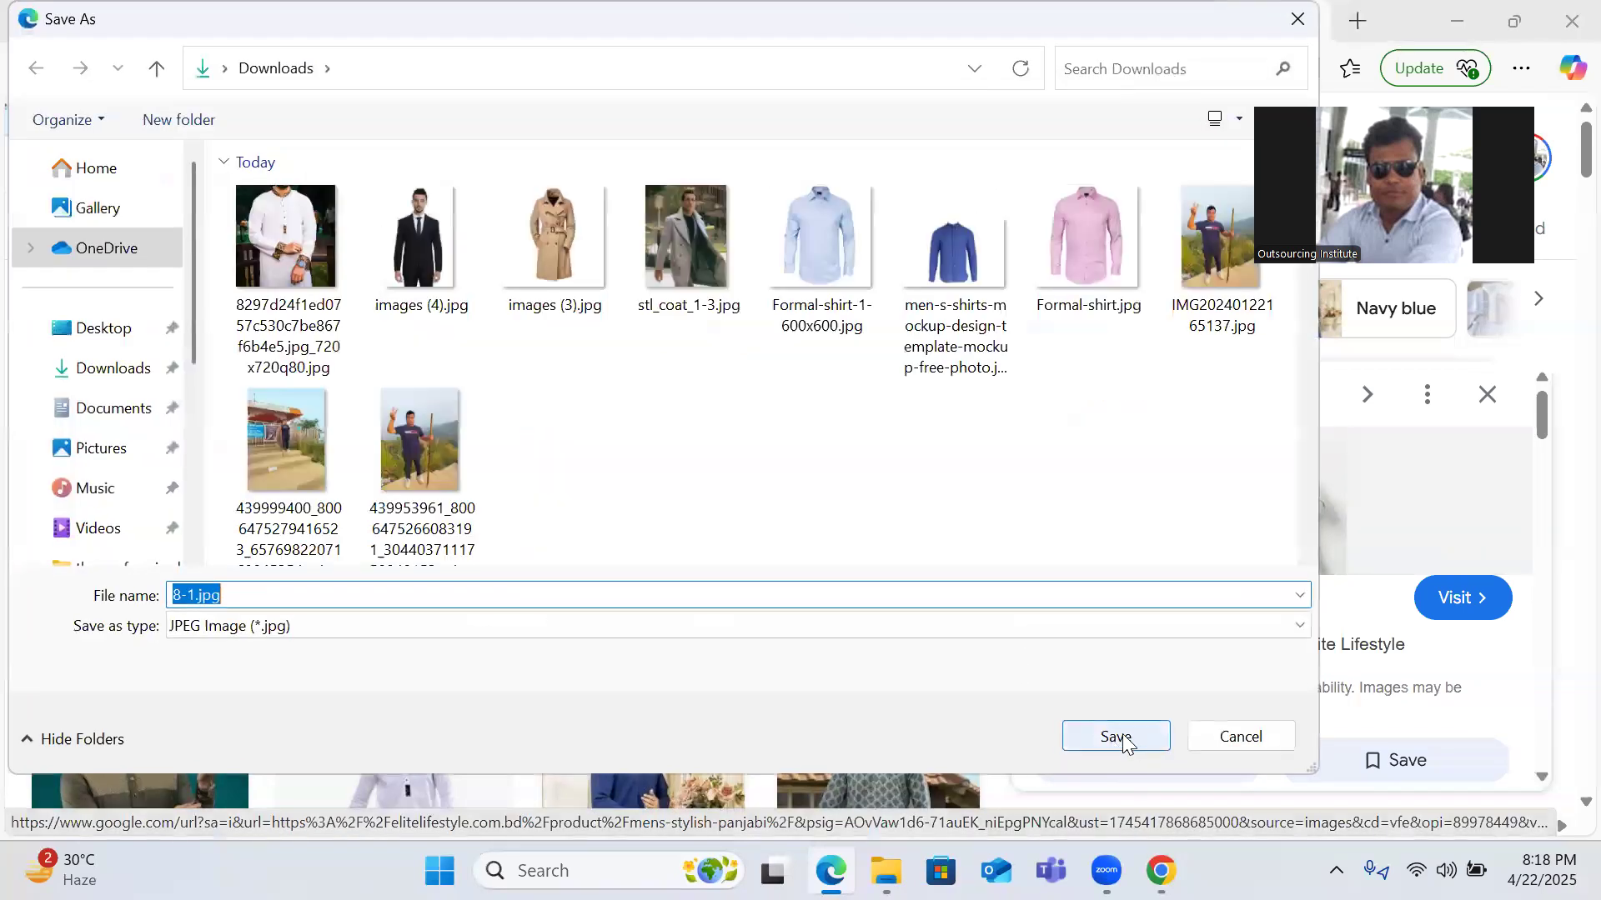
left_click(1111, 734)
Save the navy blue casual panjabi and the olive embroidered panjabi to Downloads
scroll(806, 409, "down", 5)
left_click(659, 401)
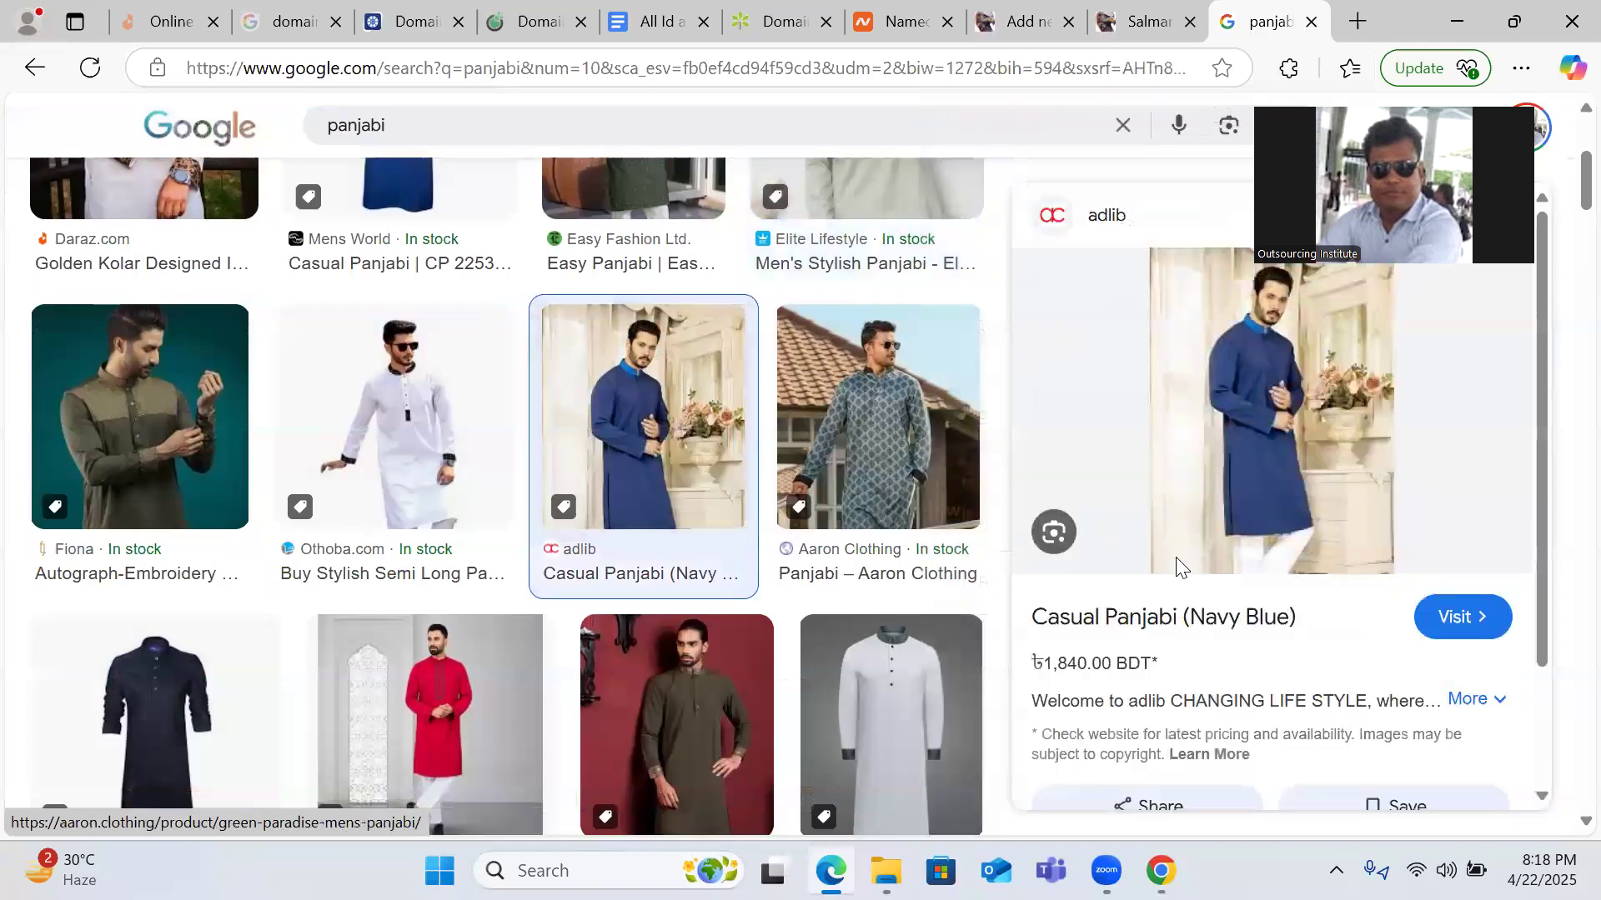
right_click(1233, 379)
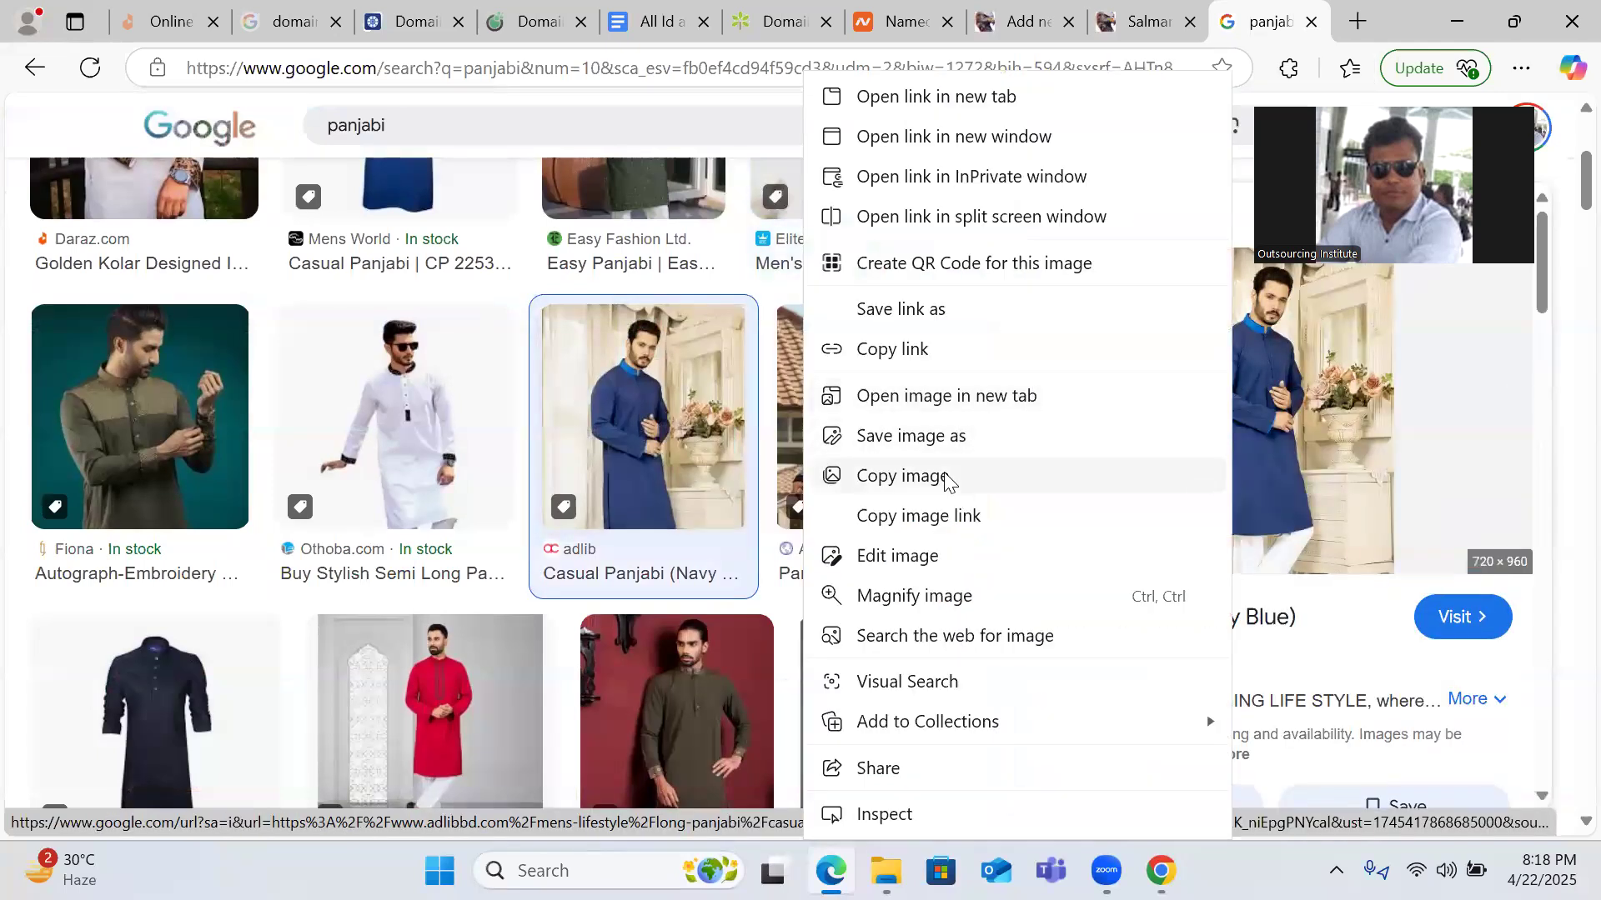
left_click(938, 442)
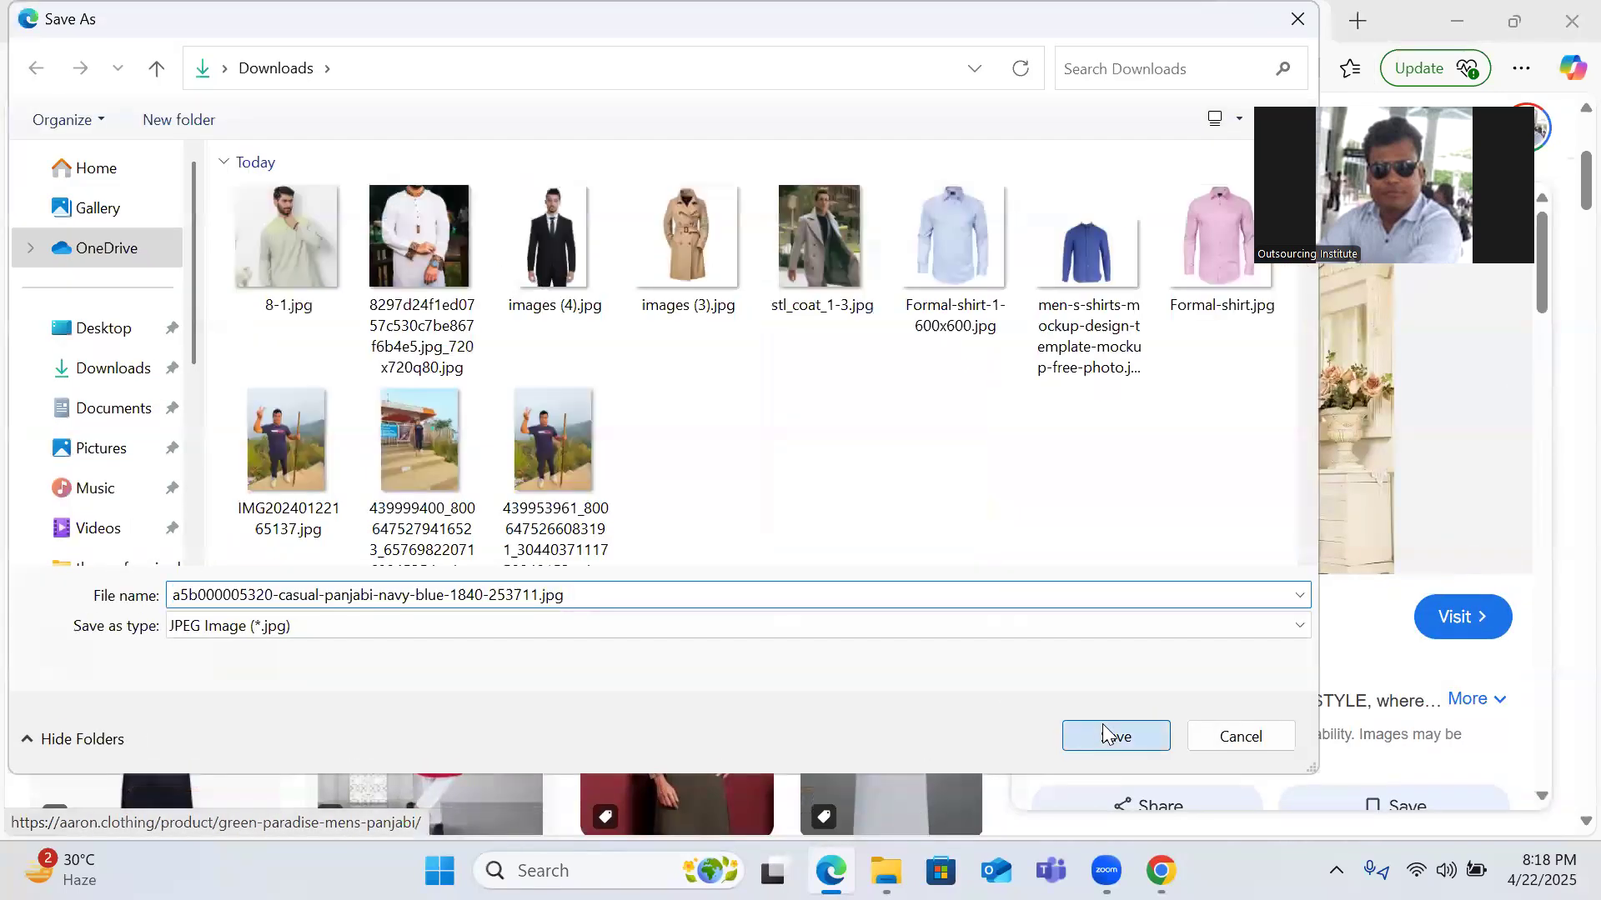
left_click(1111, 733)
left_click(191, 430)
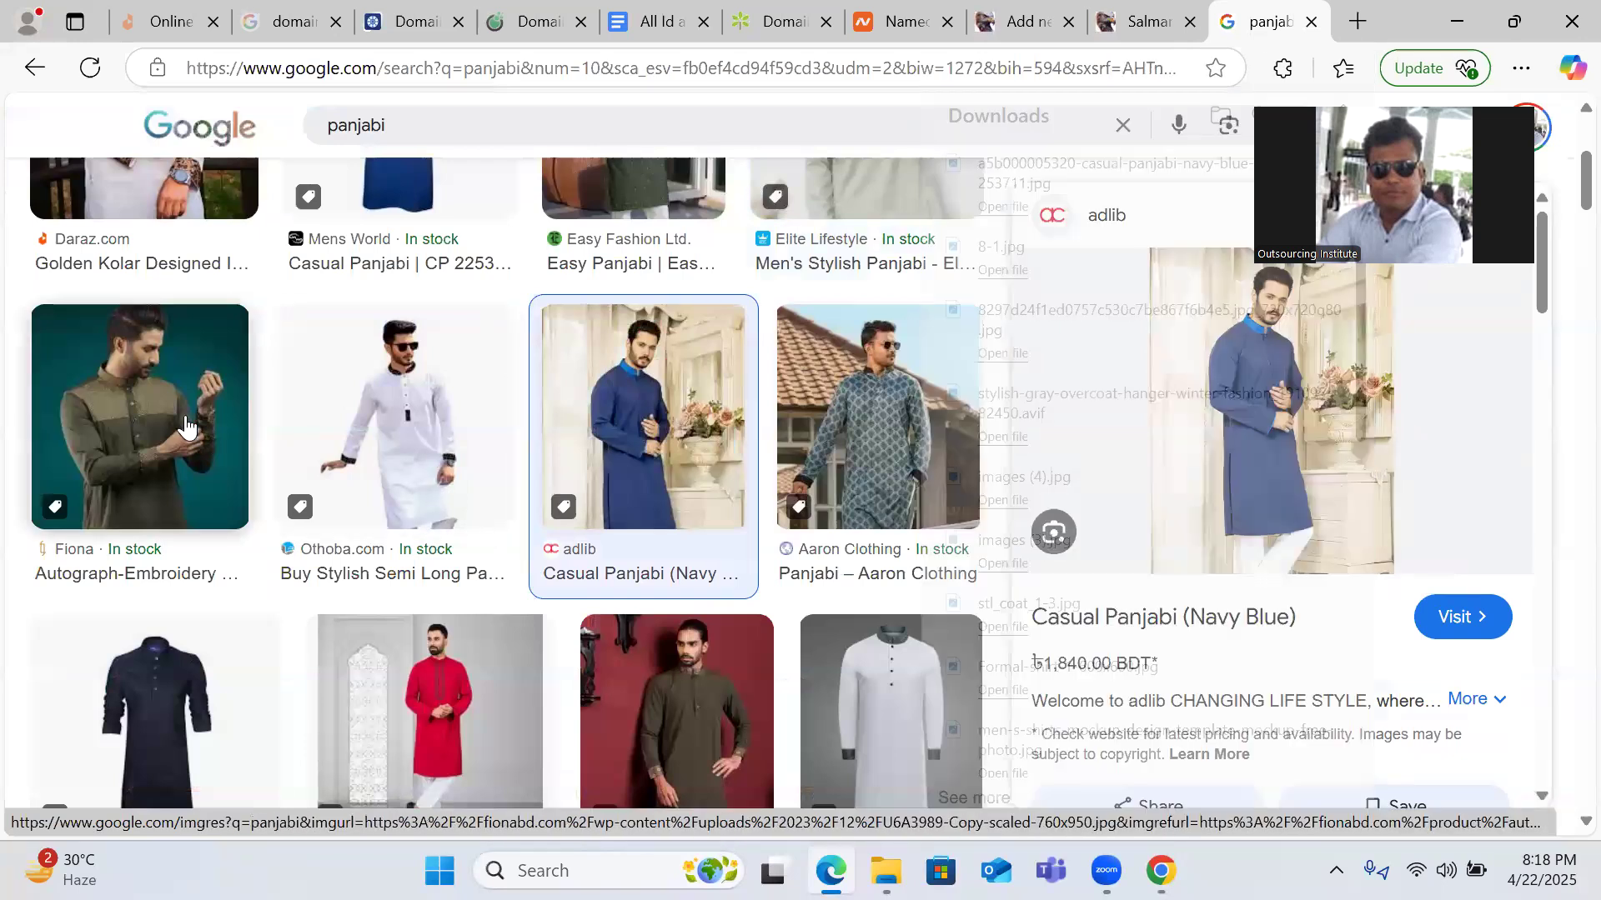
right_click(1208, 420)
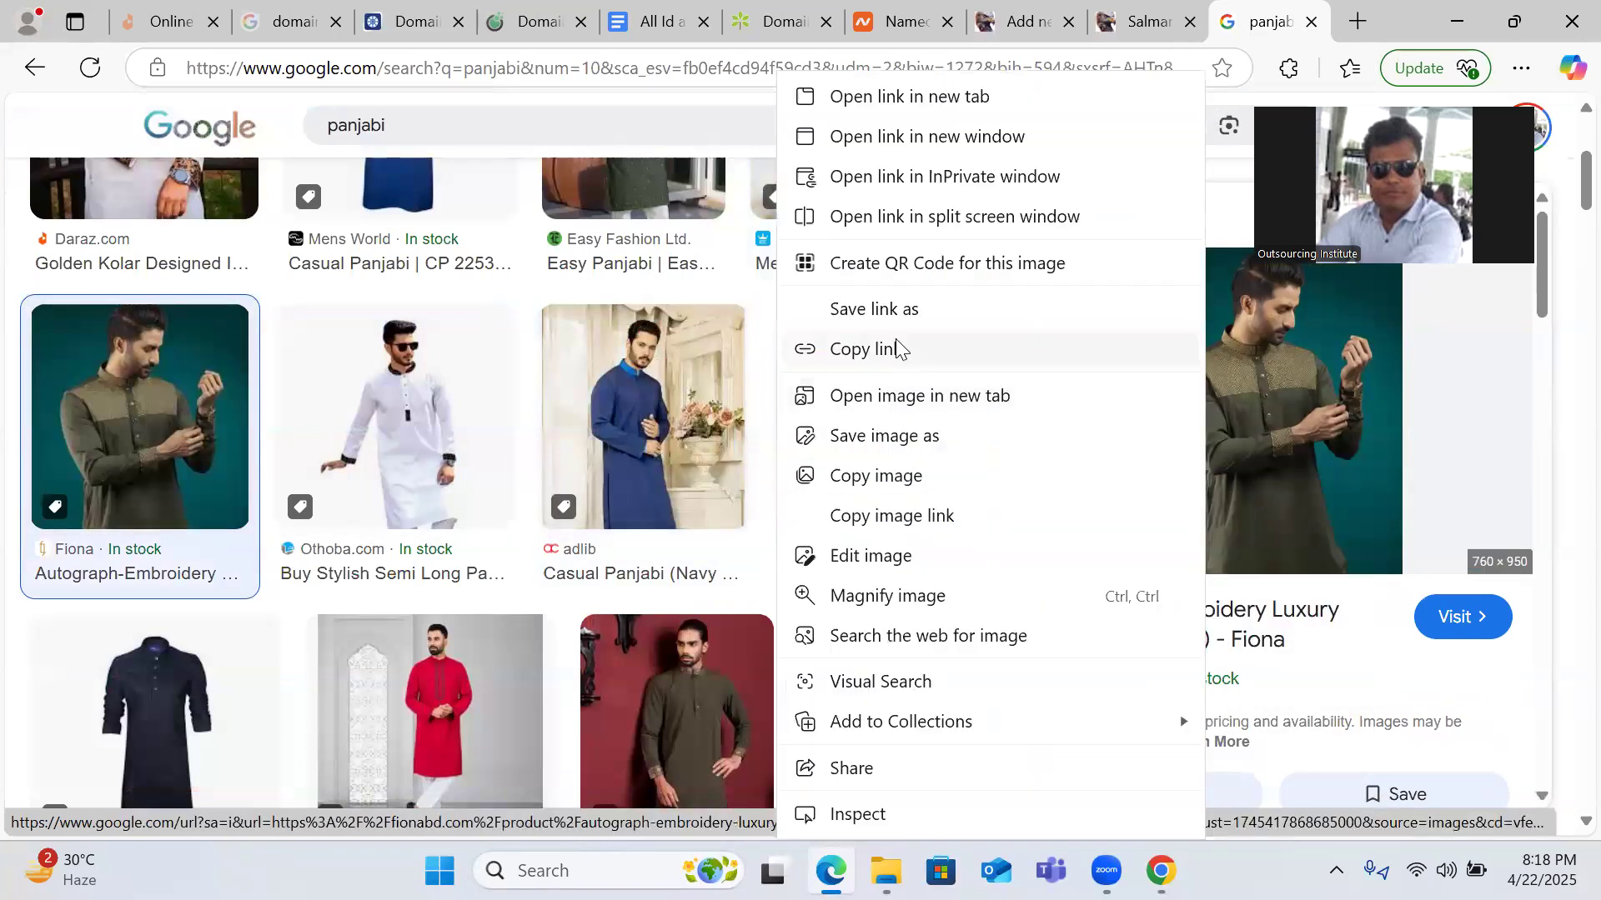
left_click(903, 437)
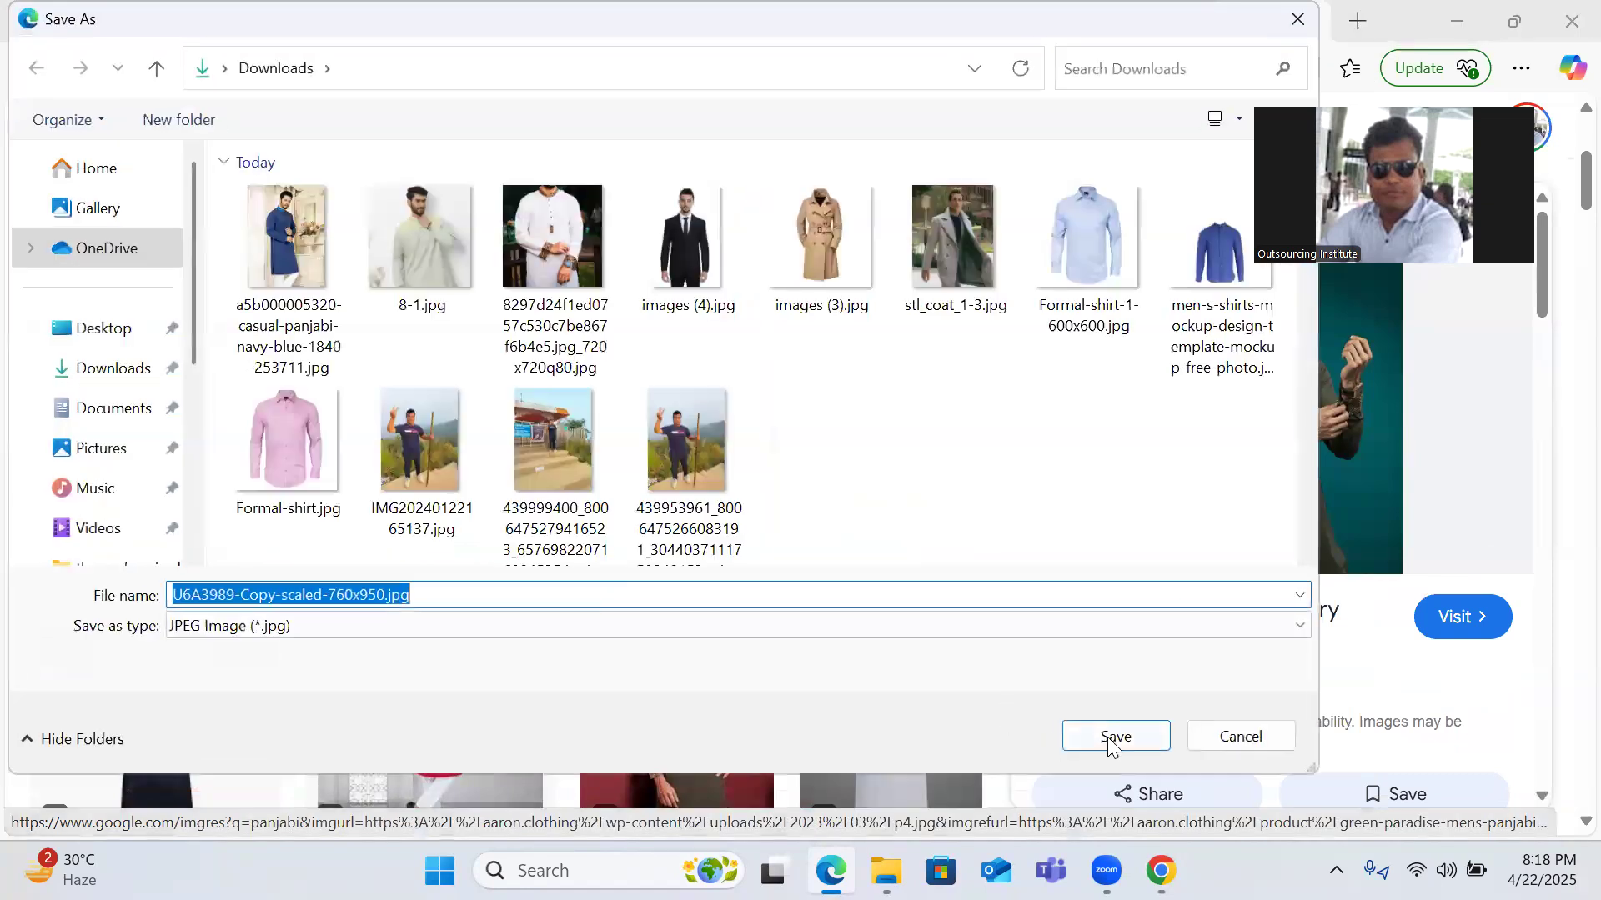
left_click(1113, 733)
left_click(1143, 20)
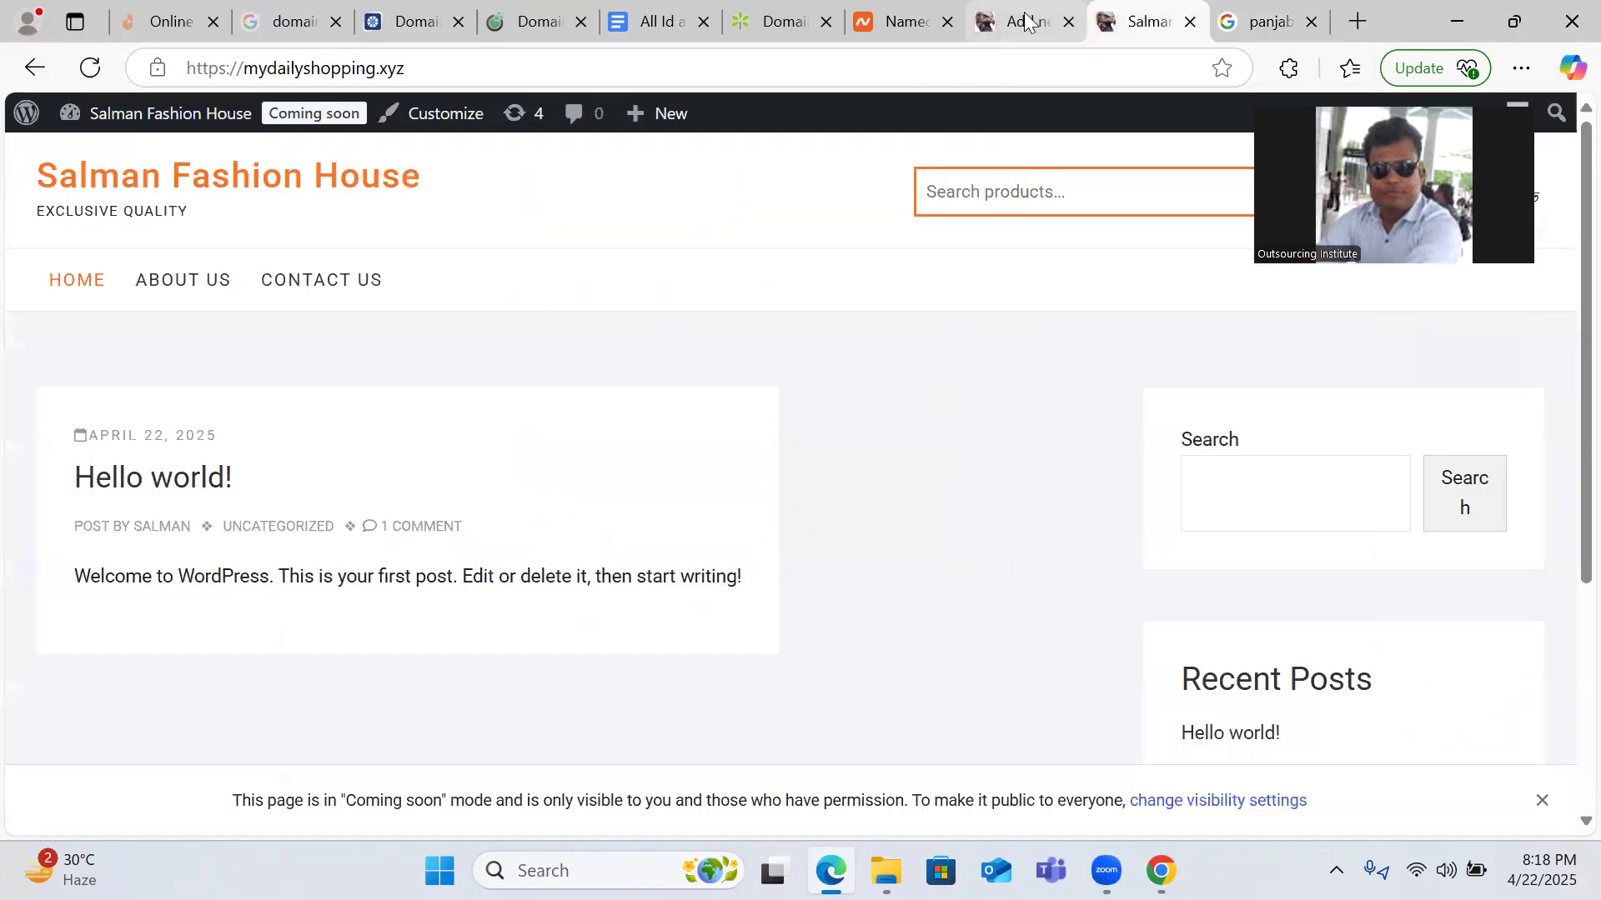
Back on the new product form, clear the name and start typing 'Fashionable Panjabi'
left_click(1027, 20)
scroll(506, 608, "down", 1)
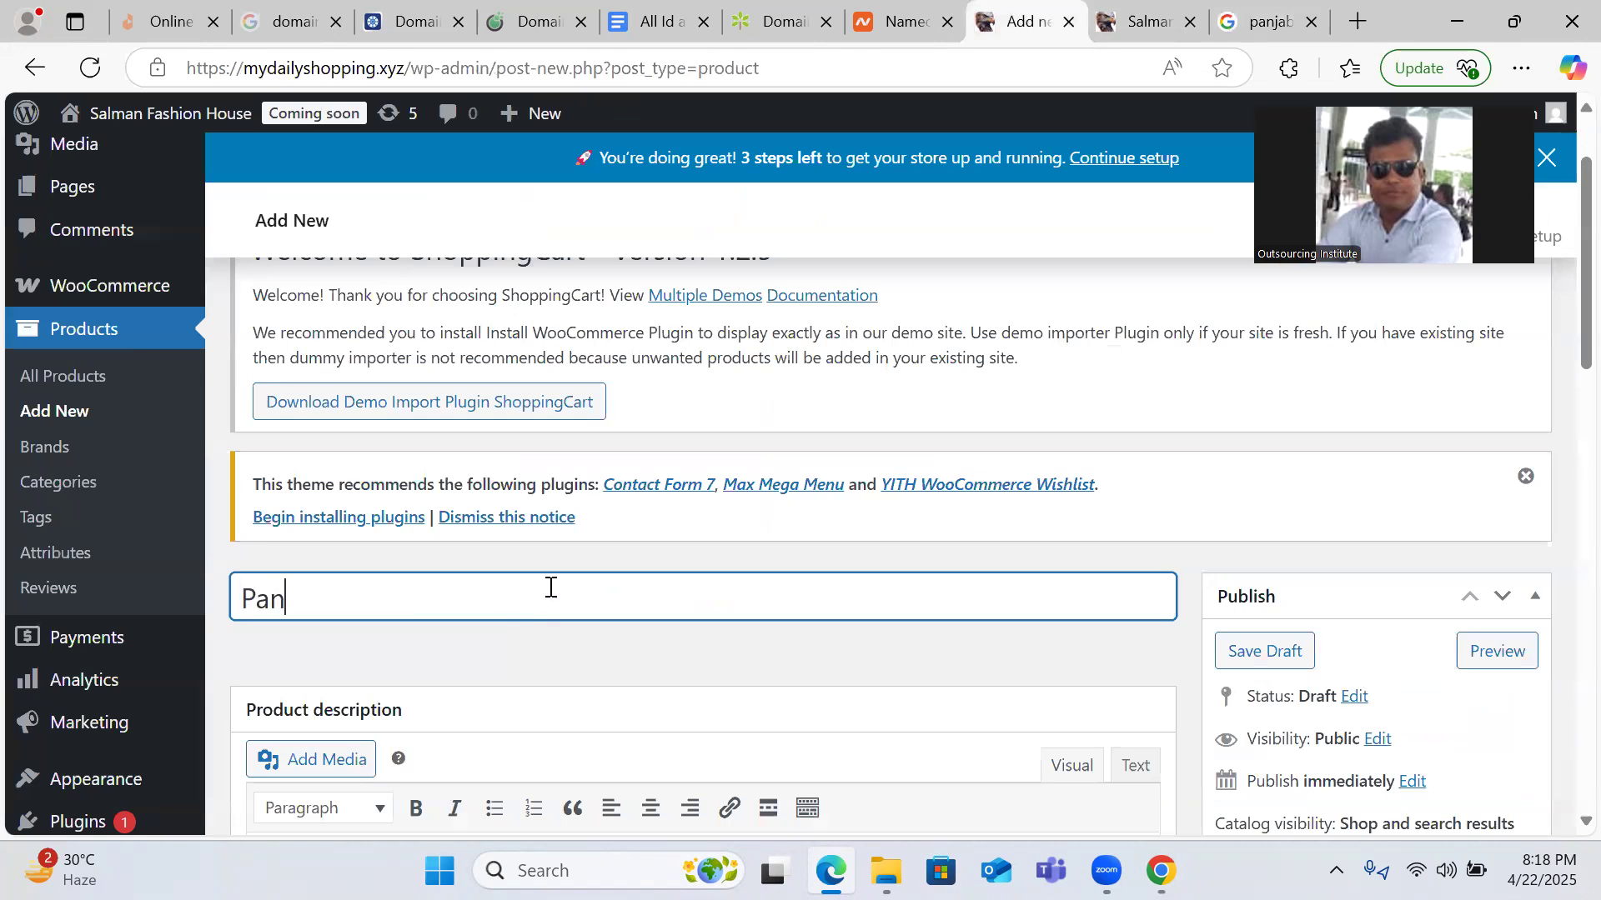
key("BackSpace")
key("BackSpace")
type("Fashionable")
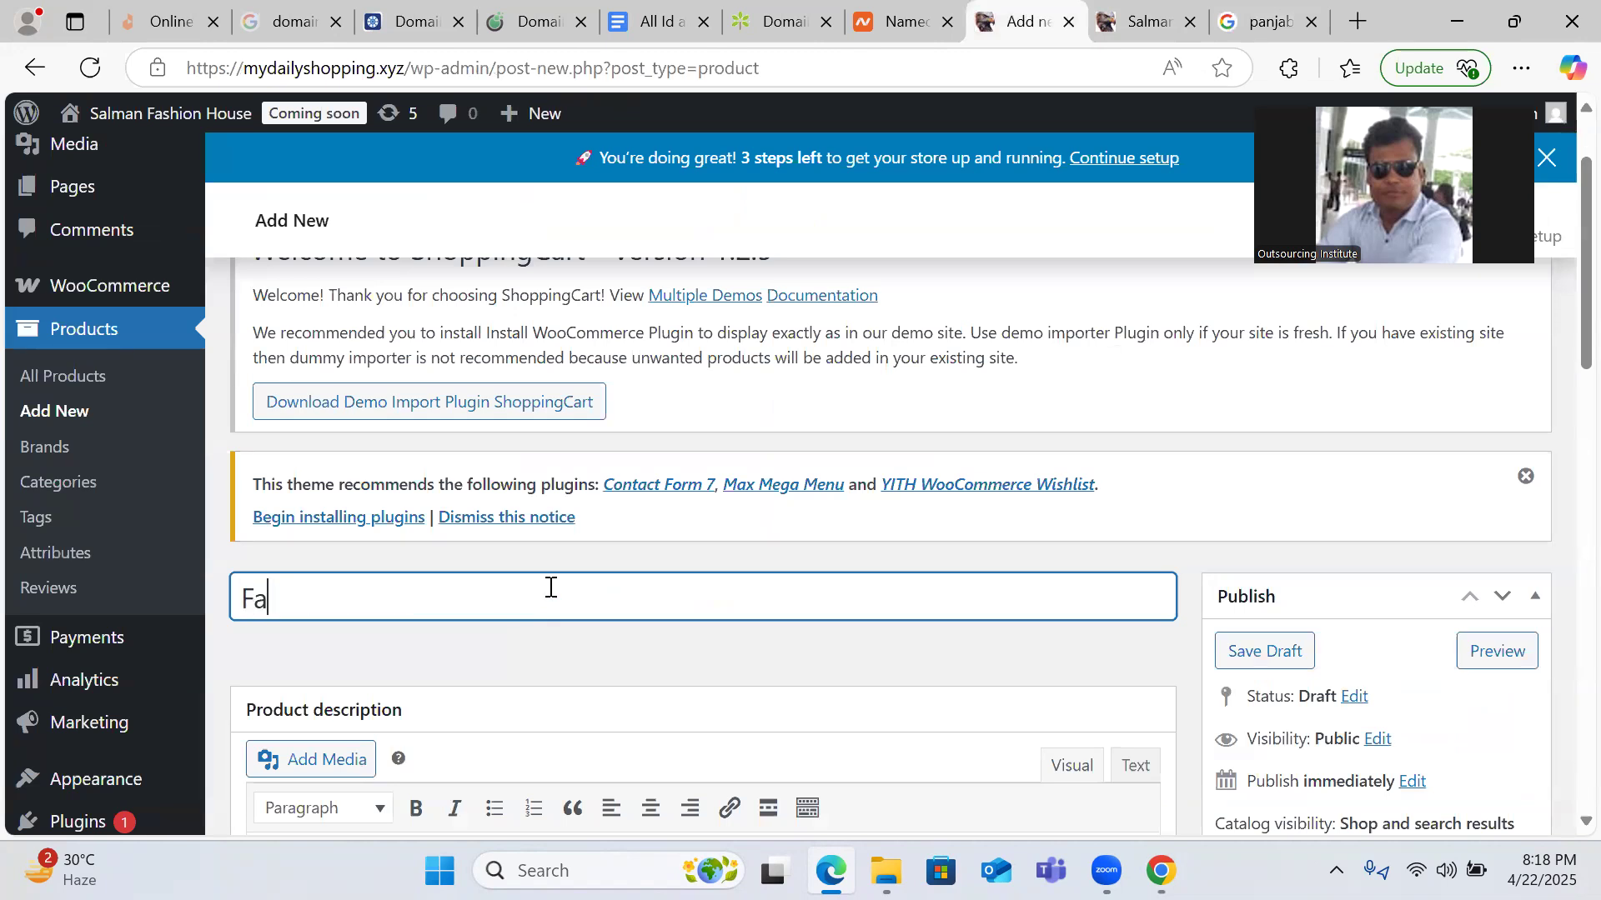
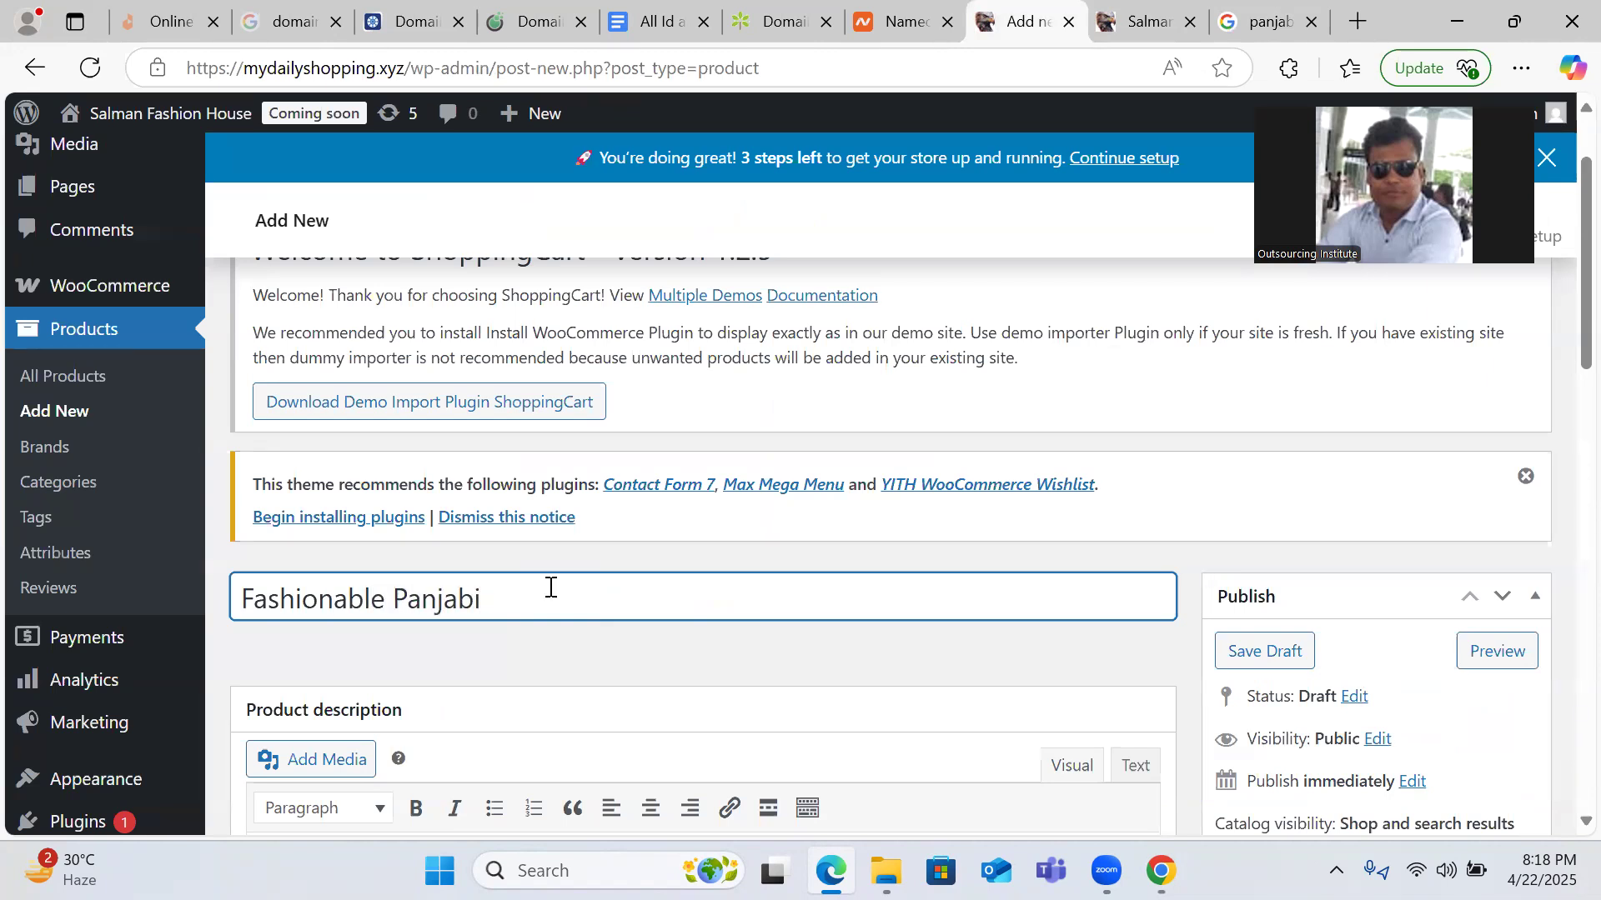
Generate the permalink and type a line of filler text into the product description
left_click(572, 639)
scroll(587, 642, "down", 3)
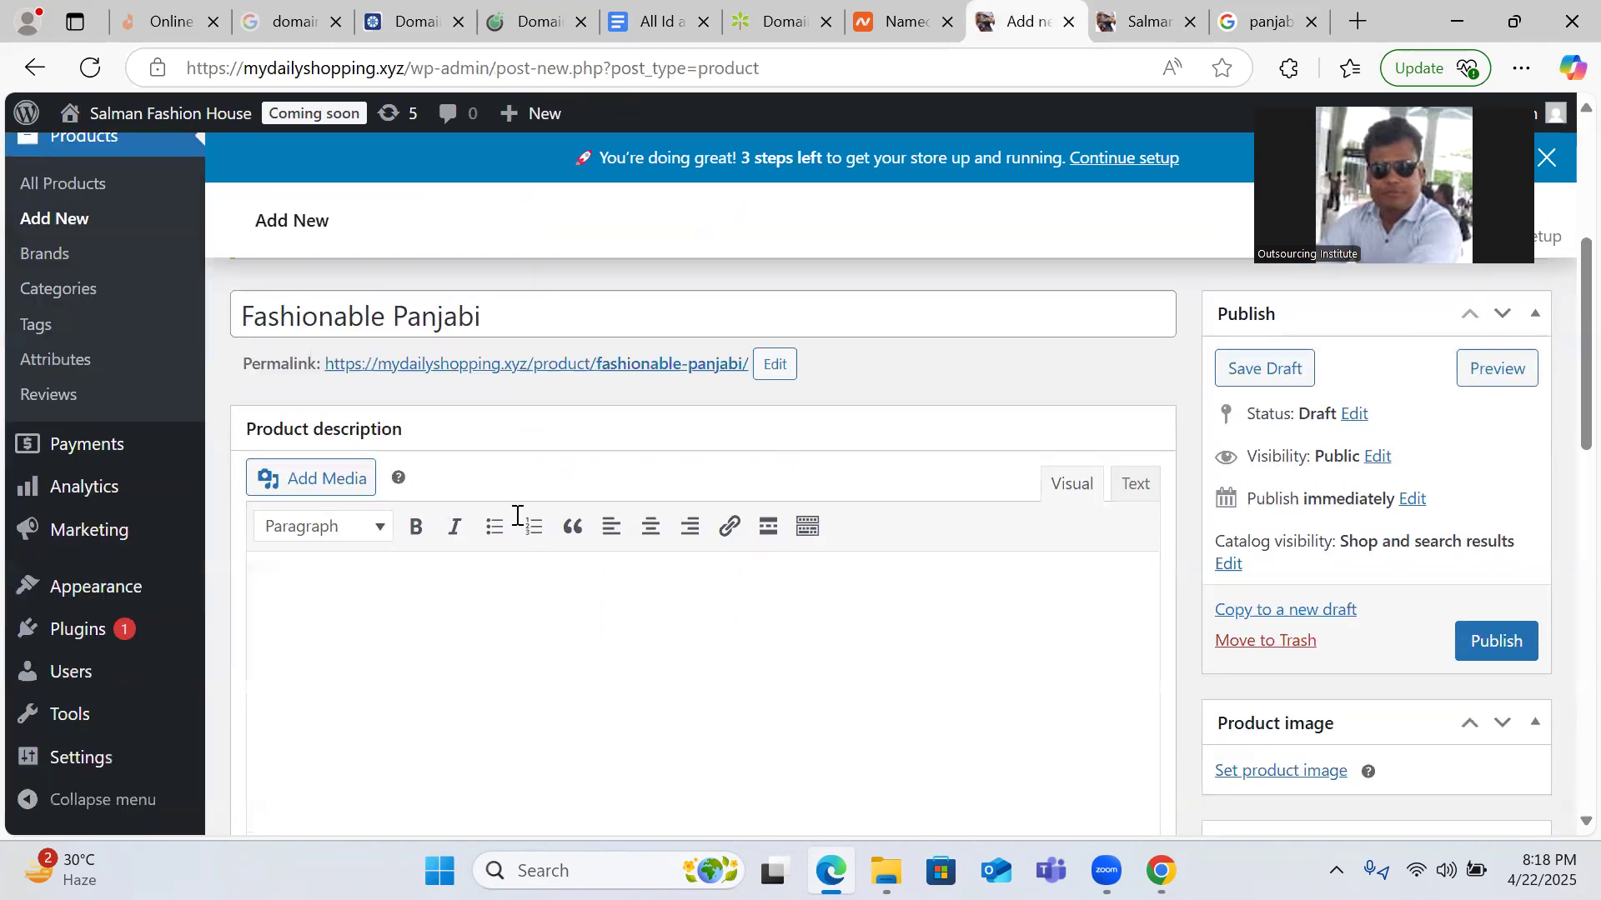
left_click(508, 489)
type("sdfasdfasdfloiasjdfpo apsodifpaos")
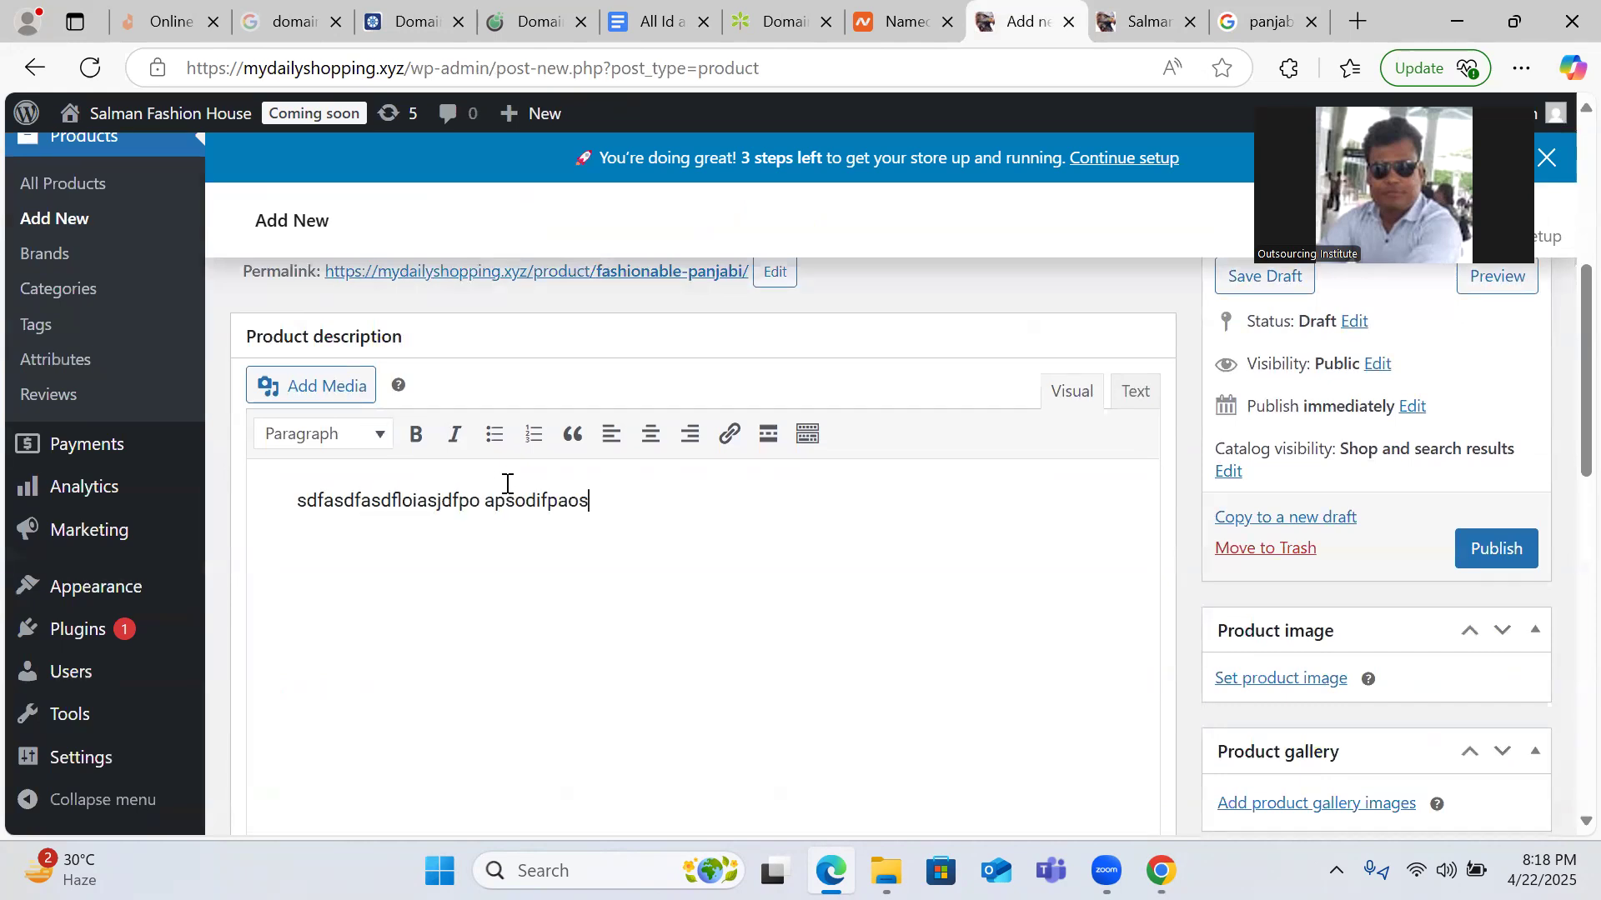
type("idhfpo")
Copy and paste the filler line repeatedly to fill the description with eight lines
key("ctrl+a")
key("ctrl+c")
key("Right")
key("ctrl+v")
key("ctrl+v")
key("ctrl+v")
key("ctrl+v")
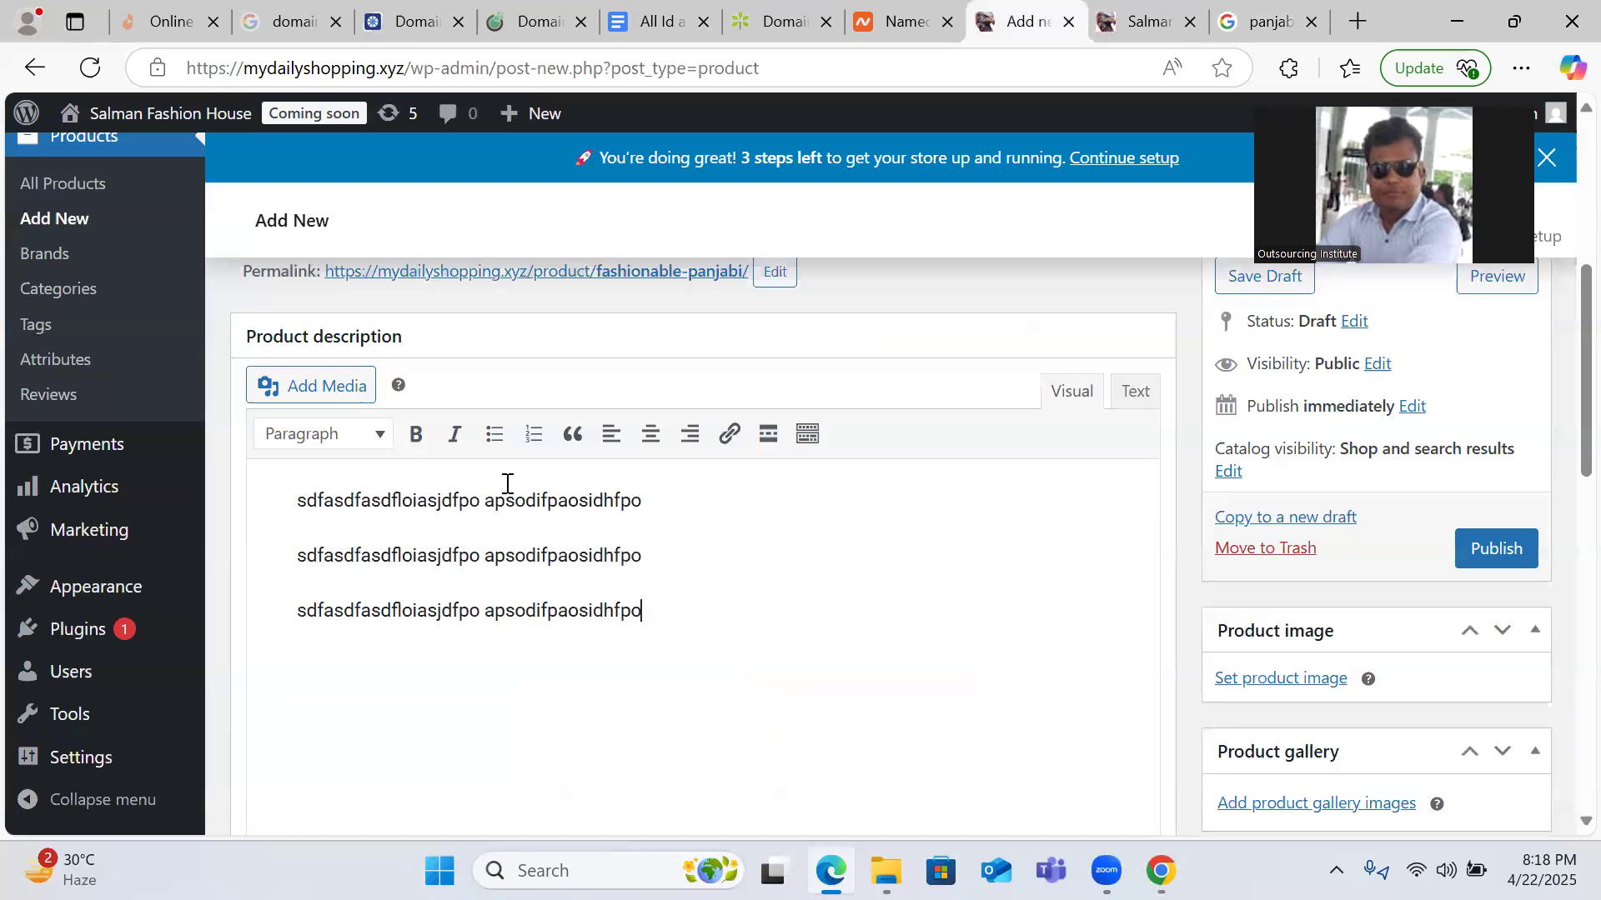
key("ctrl+v")
key("ctrl+v")
key("ctrl+v")
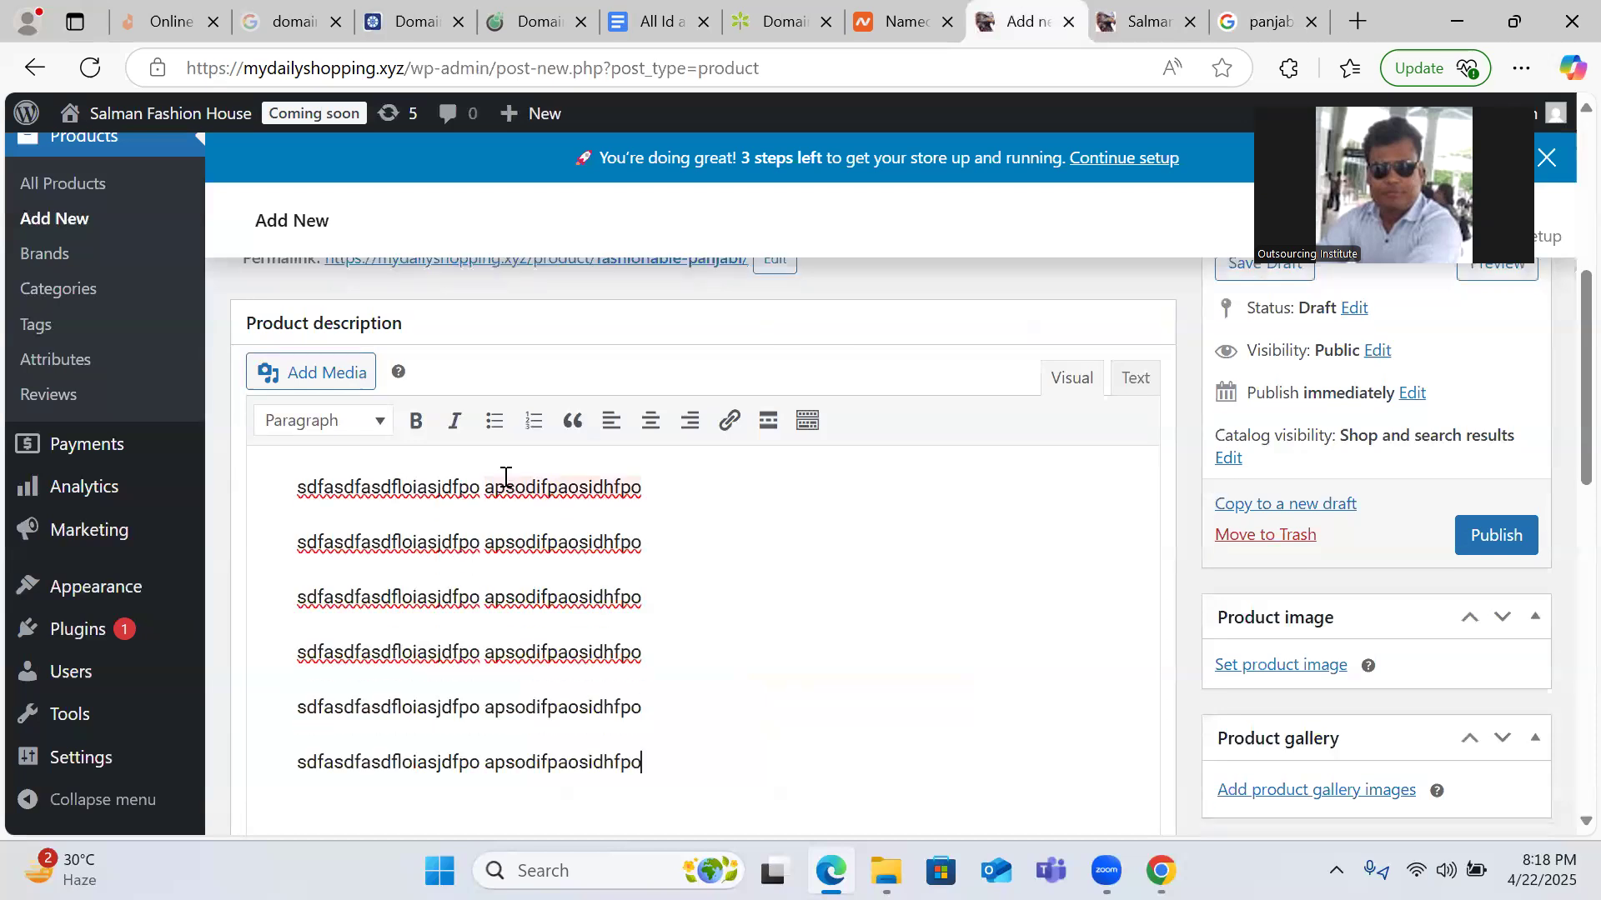
scroll(1028, 593, "up", 5)
scroll(1257, 607, "down", 3)
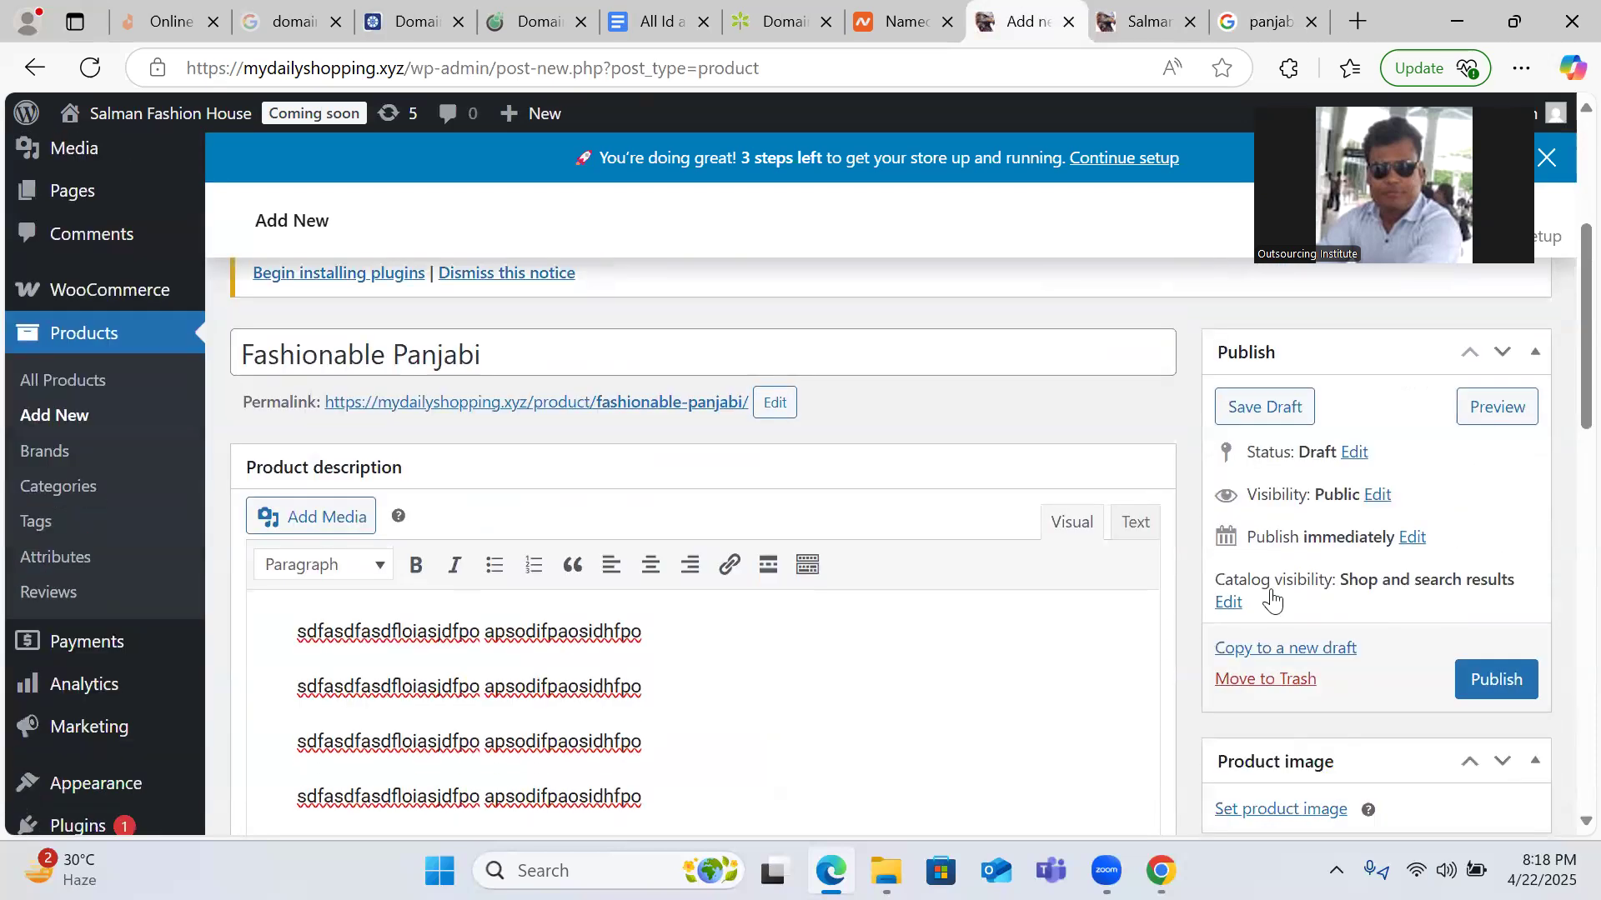
scroll(1253, 562, "up", 1)
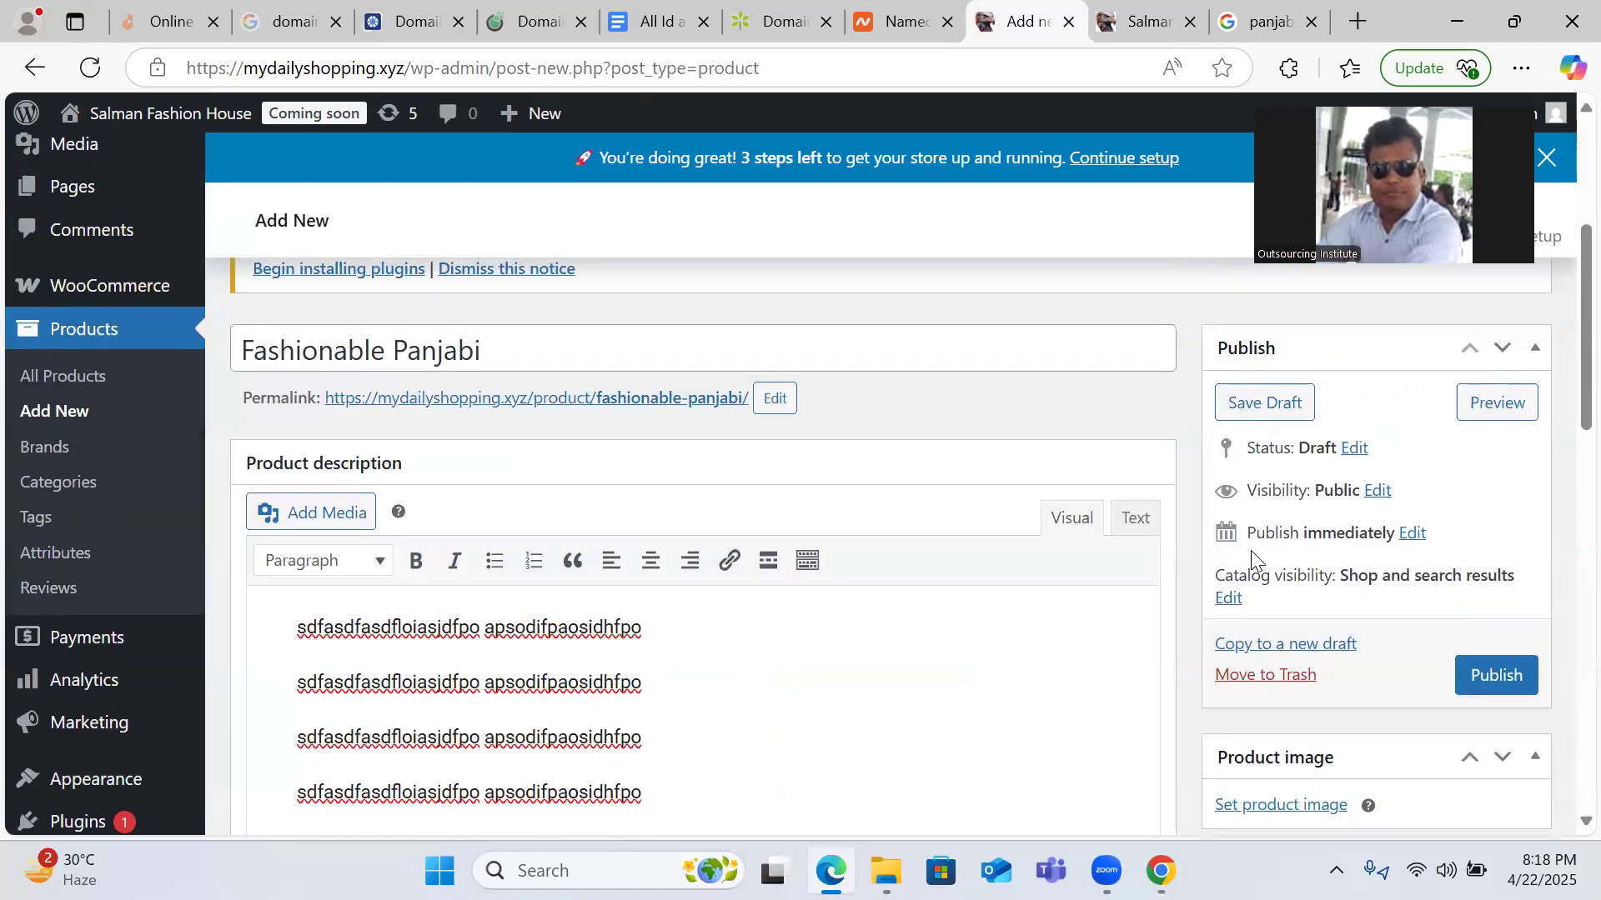
scroll(1254, 561, "down", 1)
scroll(1326, 564, "down", 1)
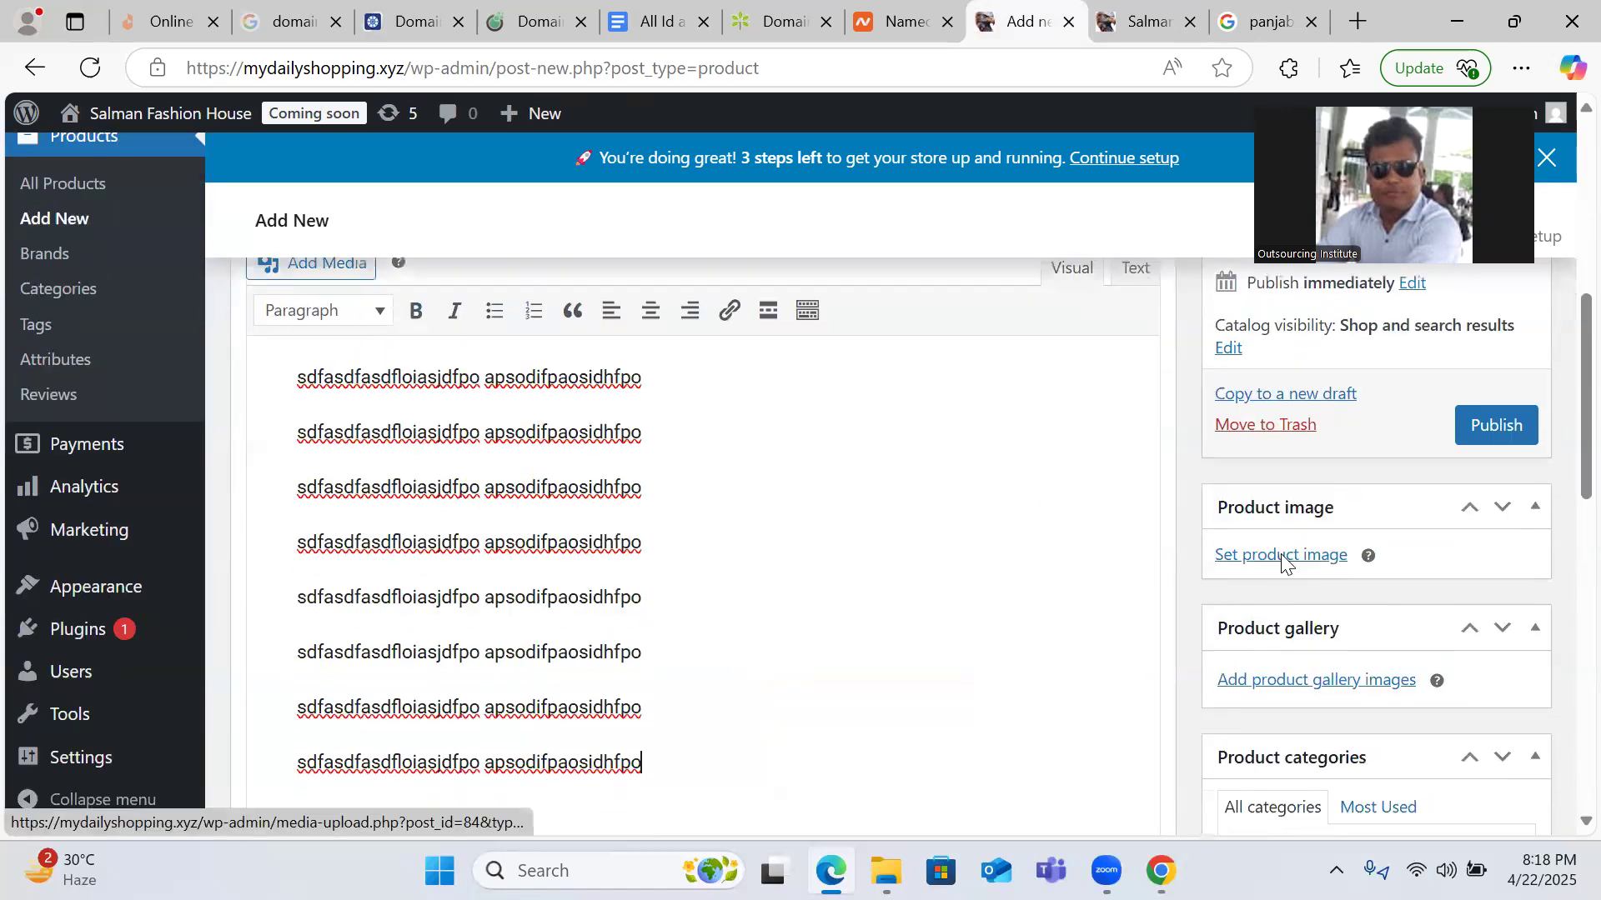
Upload the green panjabi photo and set it as the product image
left_click(1282, 560)
left_click(123, 220)
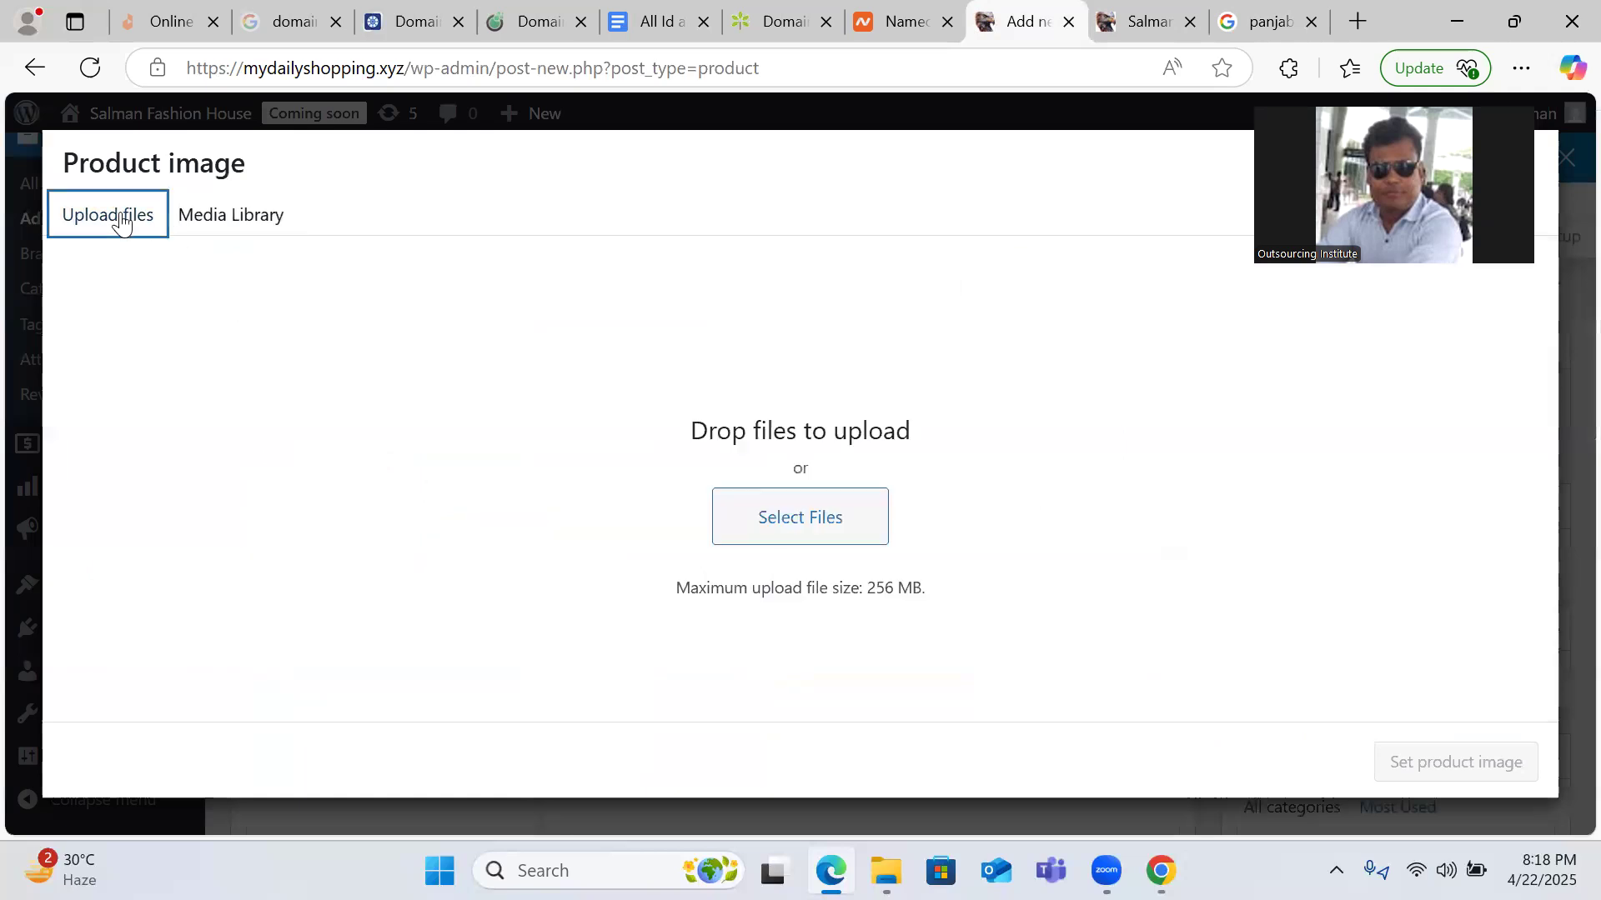
left_click(802, 517)
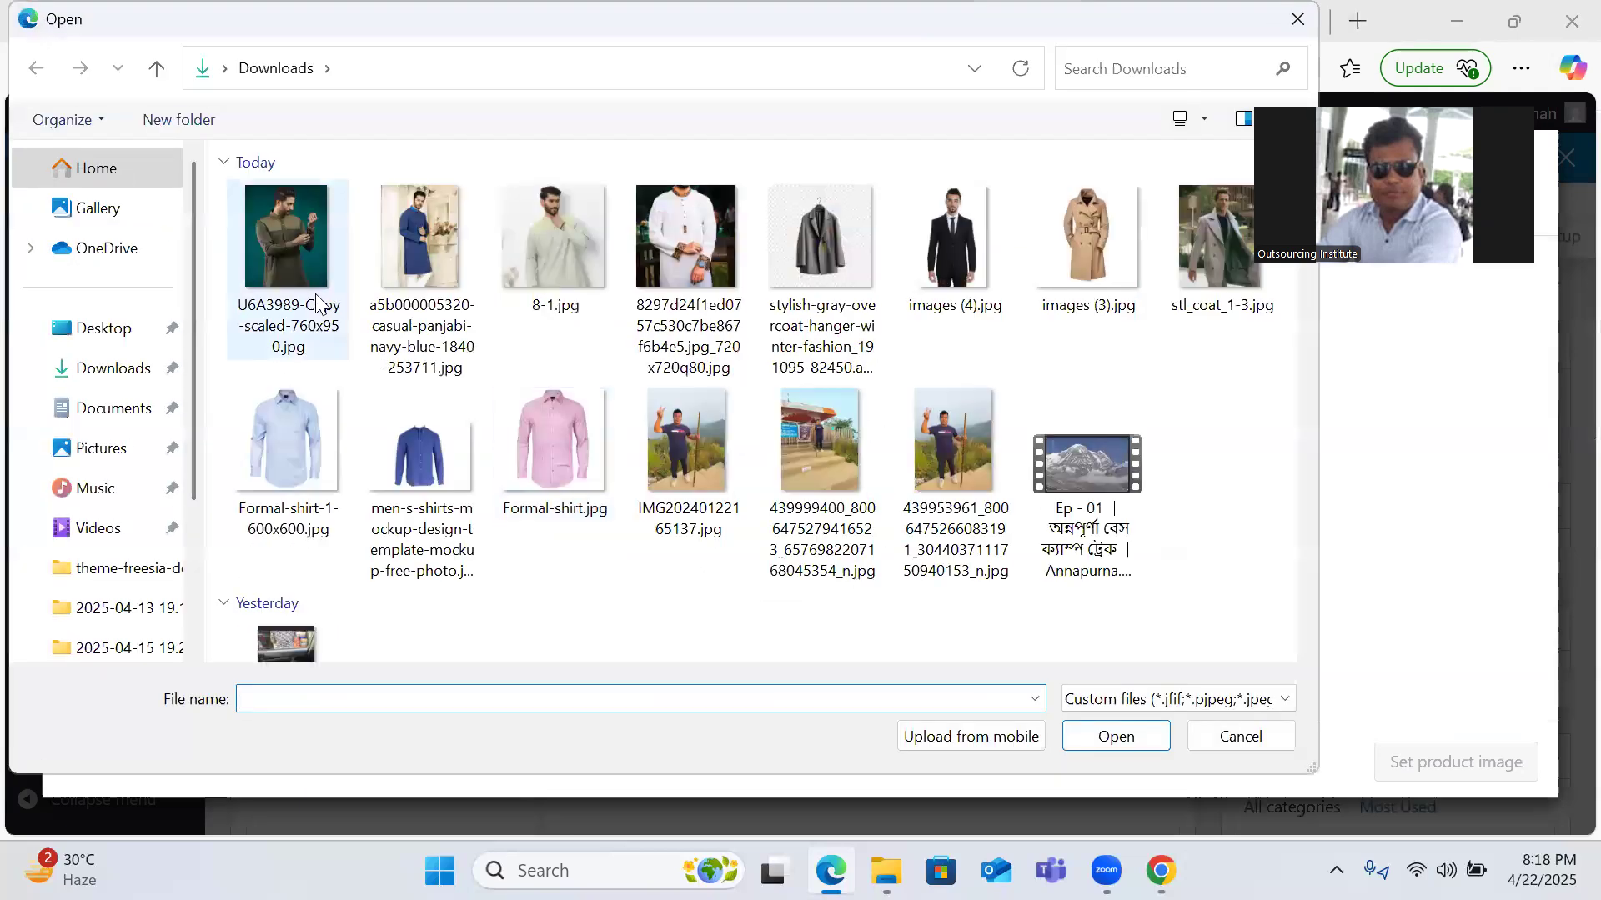
left_click(279, 243)
left_click(1115, 738)
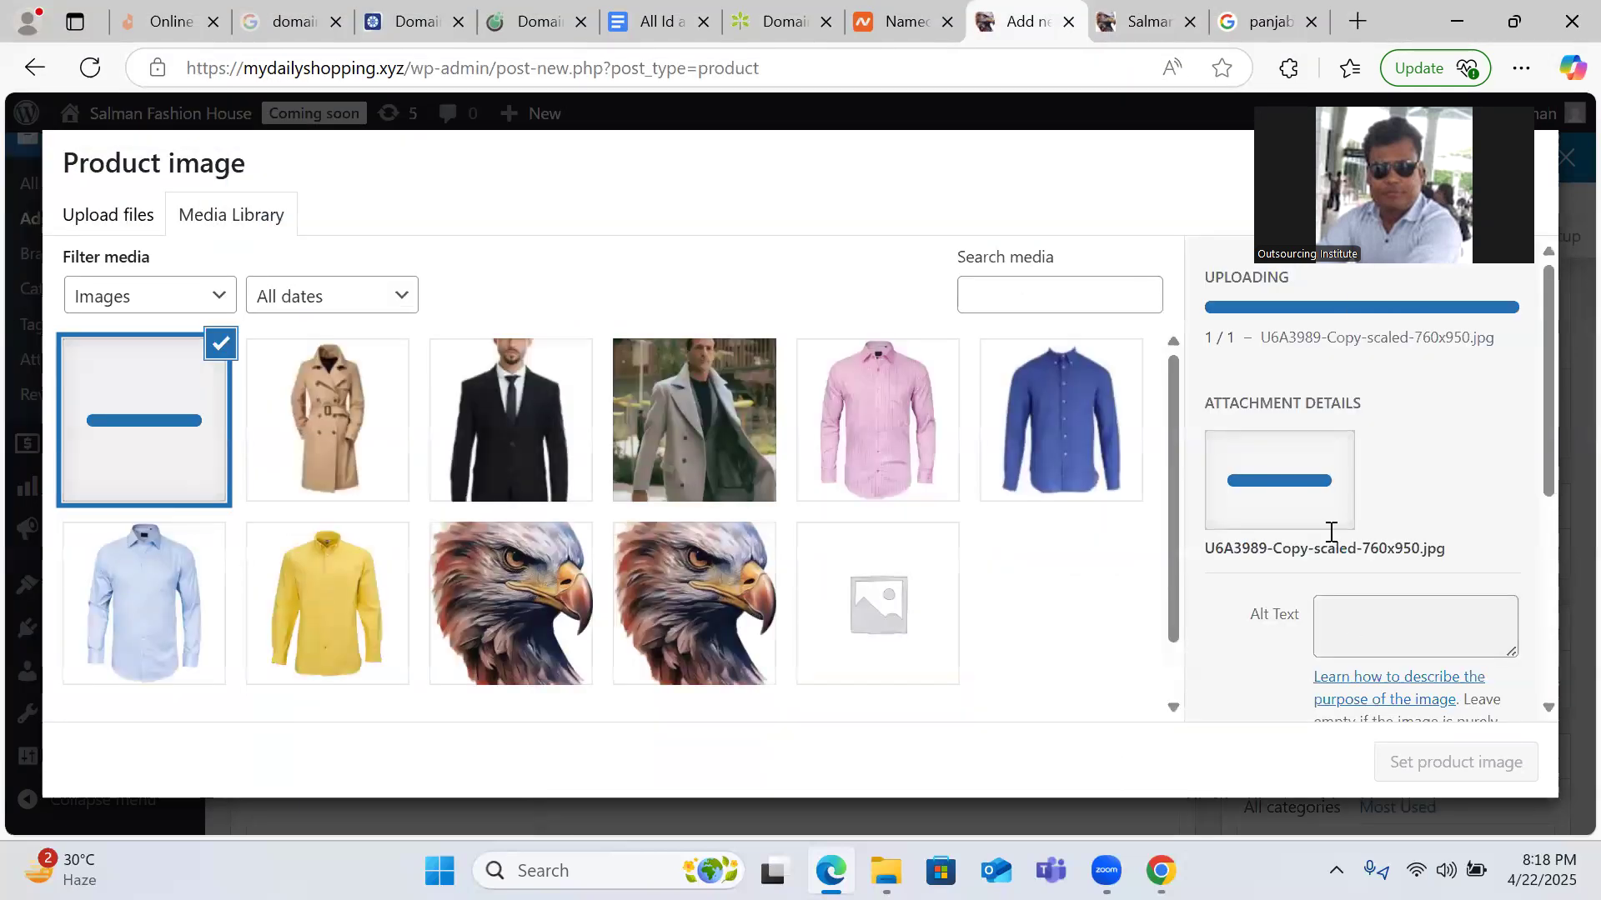
left_click(1448, 761)
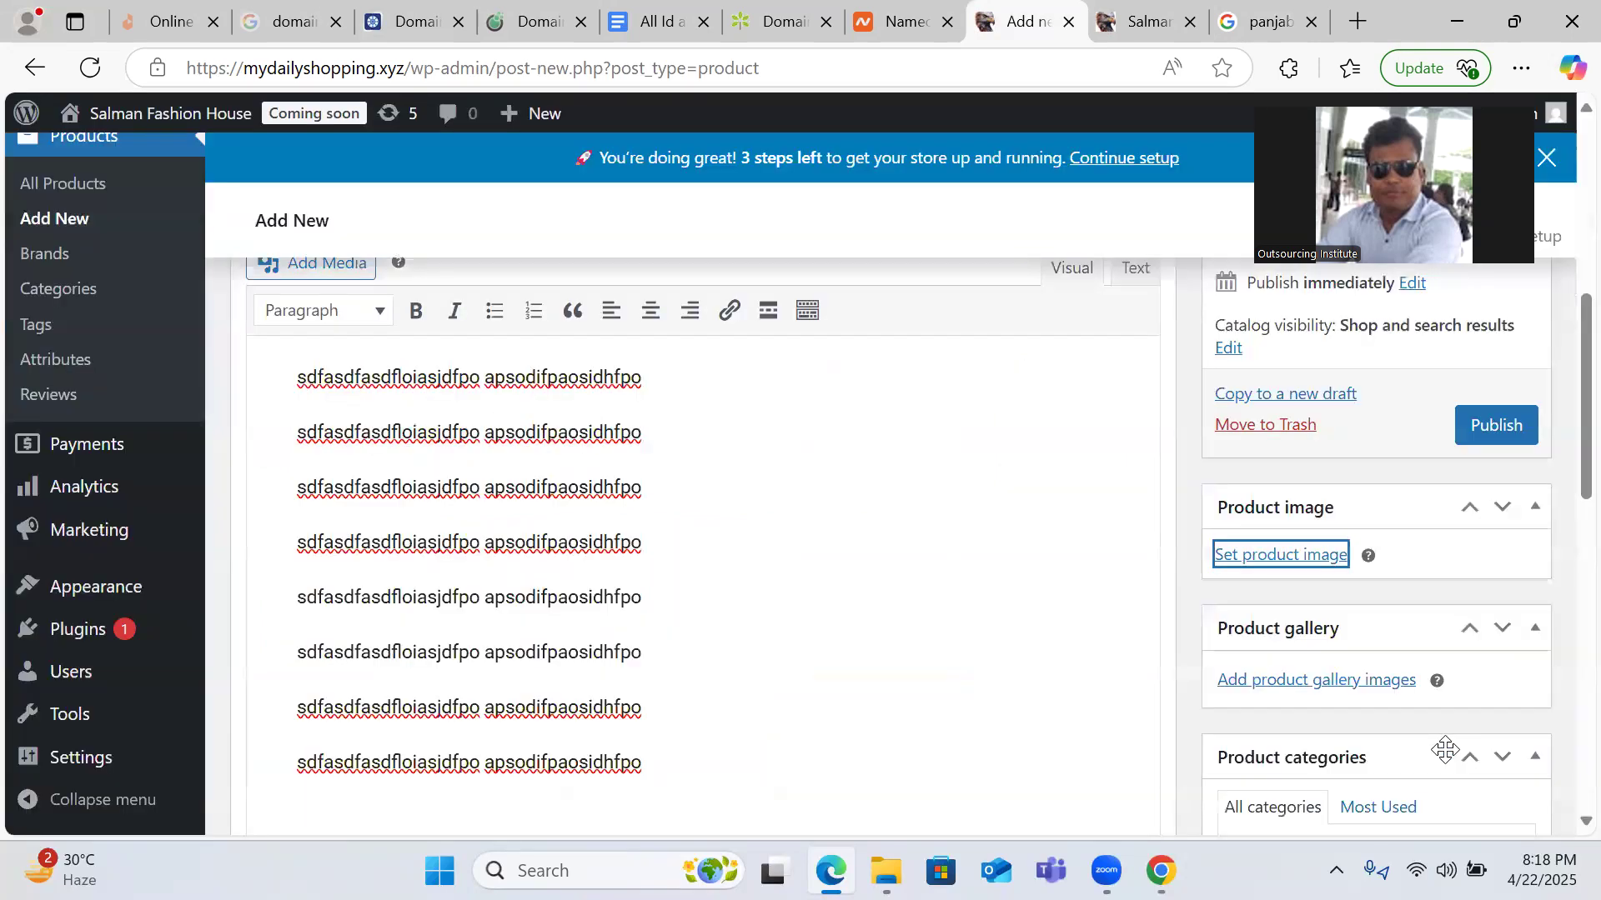
Upload the navy blue, 8-1.jpg and white panjabi photos into the product gallery
scroll(1317, 583, "down", 4)
left_click(1283, 704)
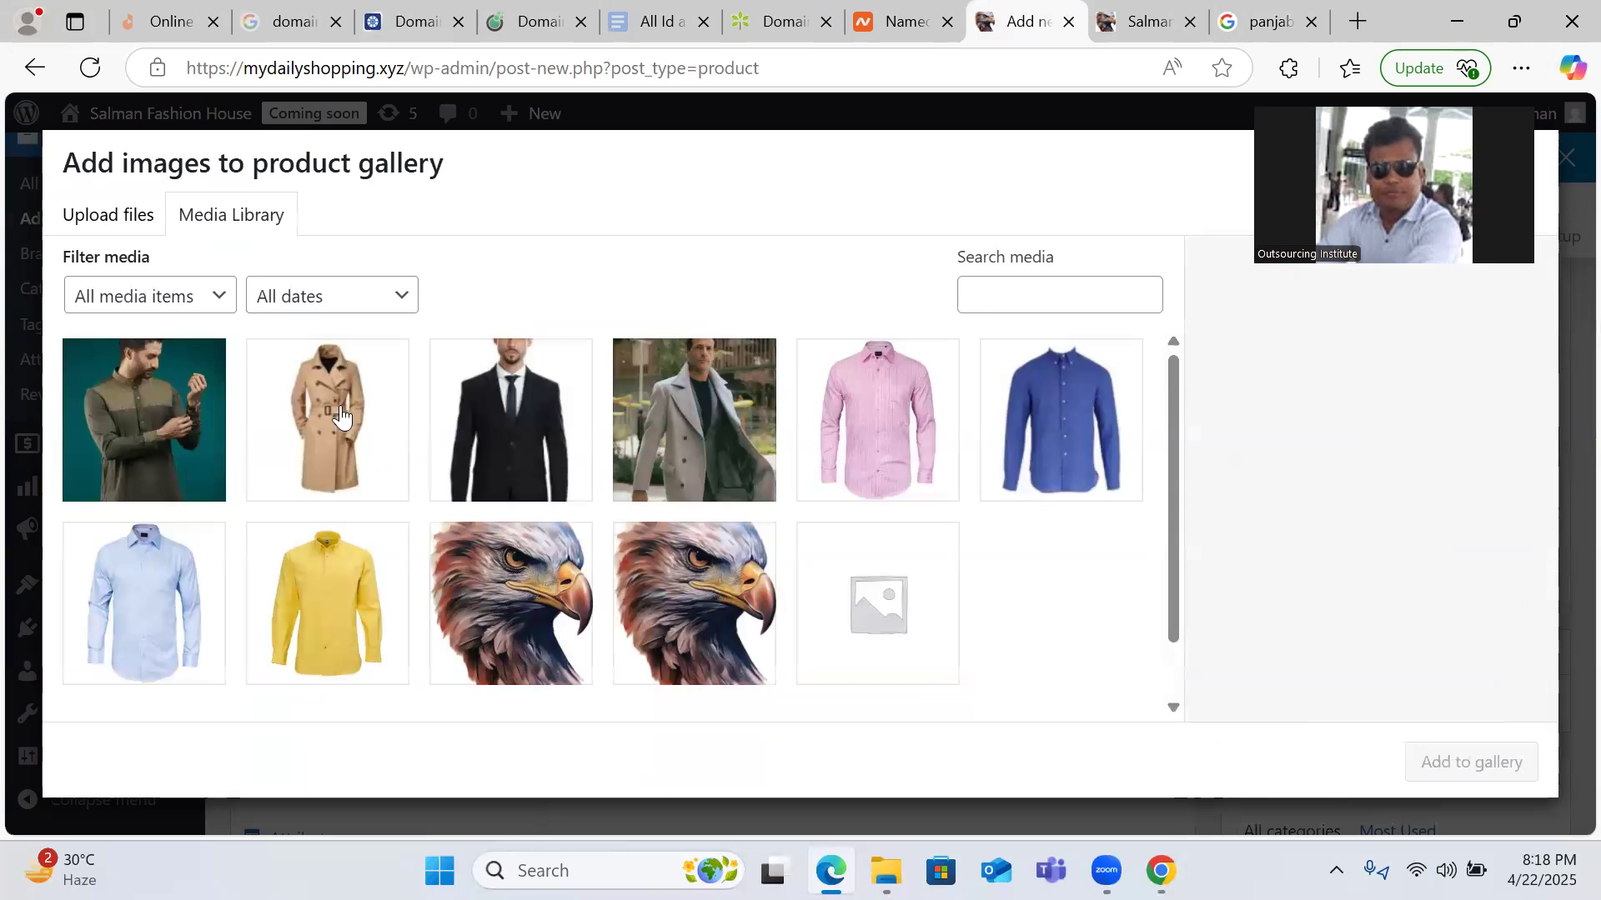
left_click(342, 415)
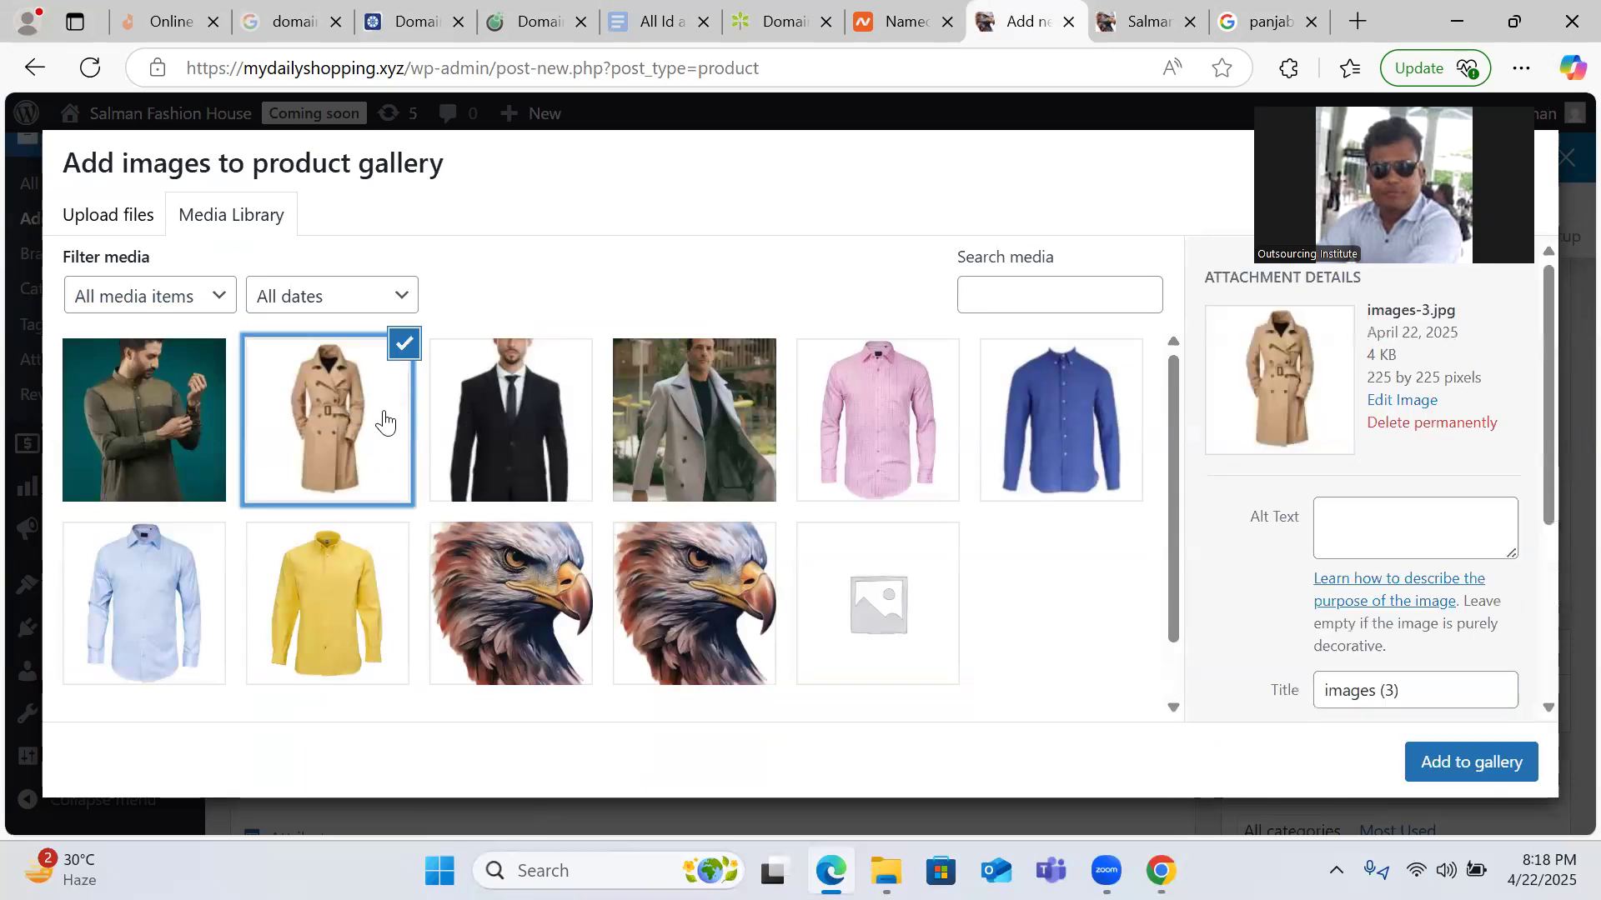
left_click(357, 398)
left_click(137, 221)
left_click(857, 535)
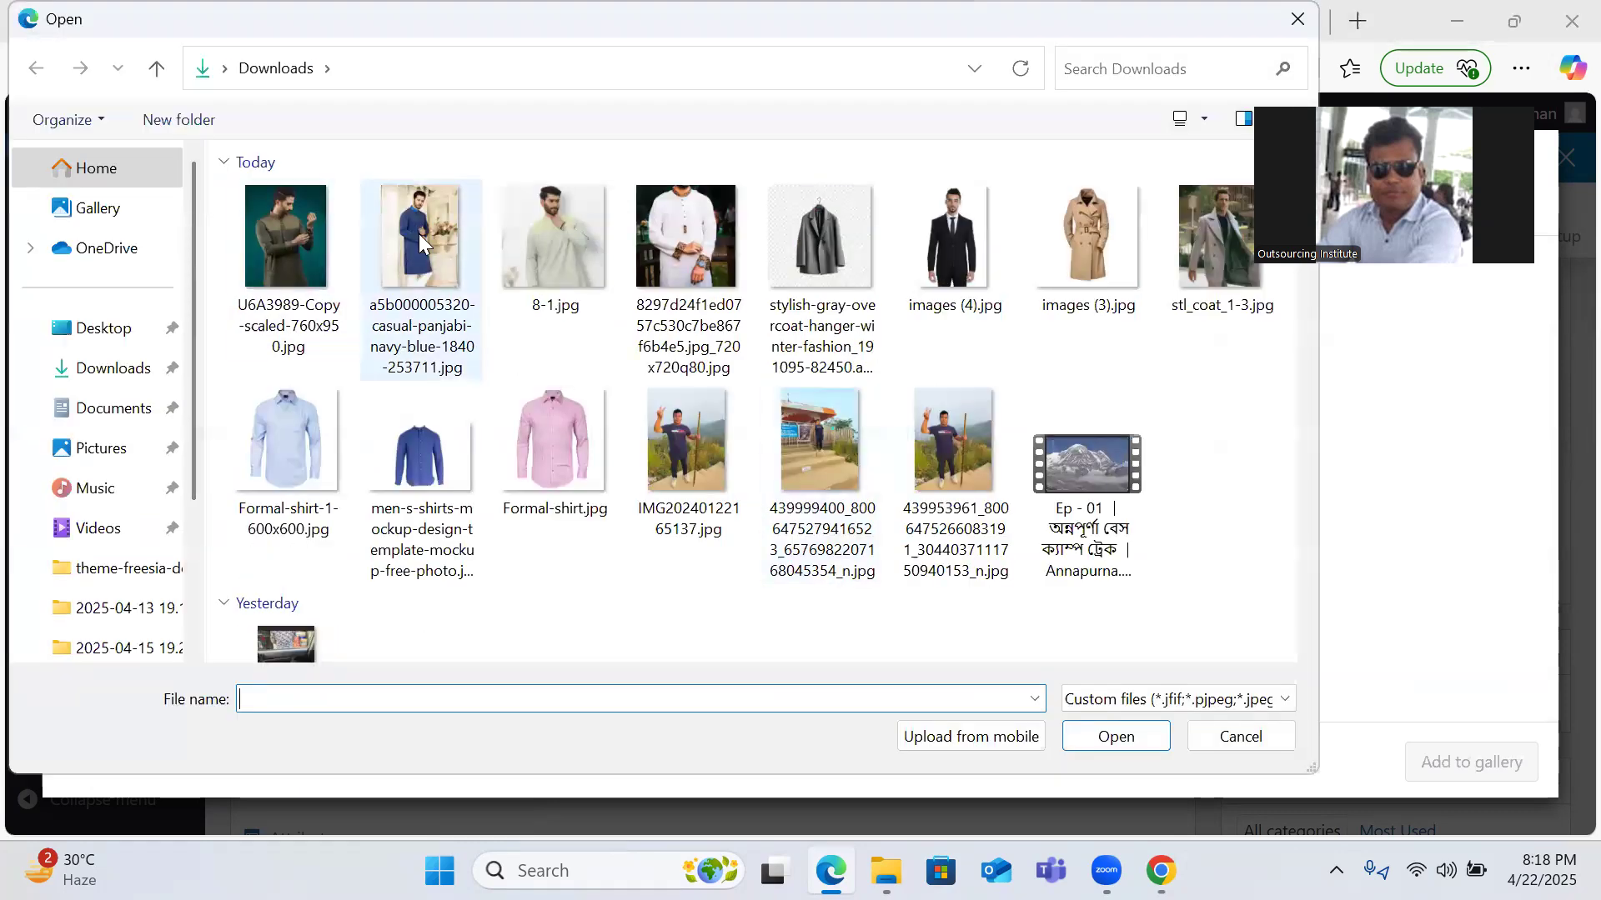
left_click(418, 234)
left_click(548, 232, "ctrl")
left_click(698, 234, "ctrl")
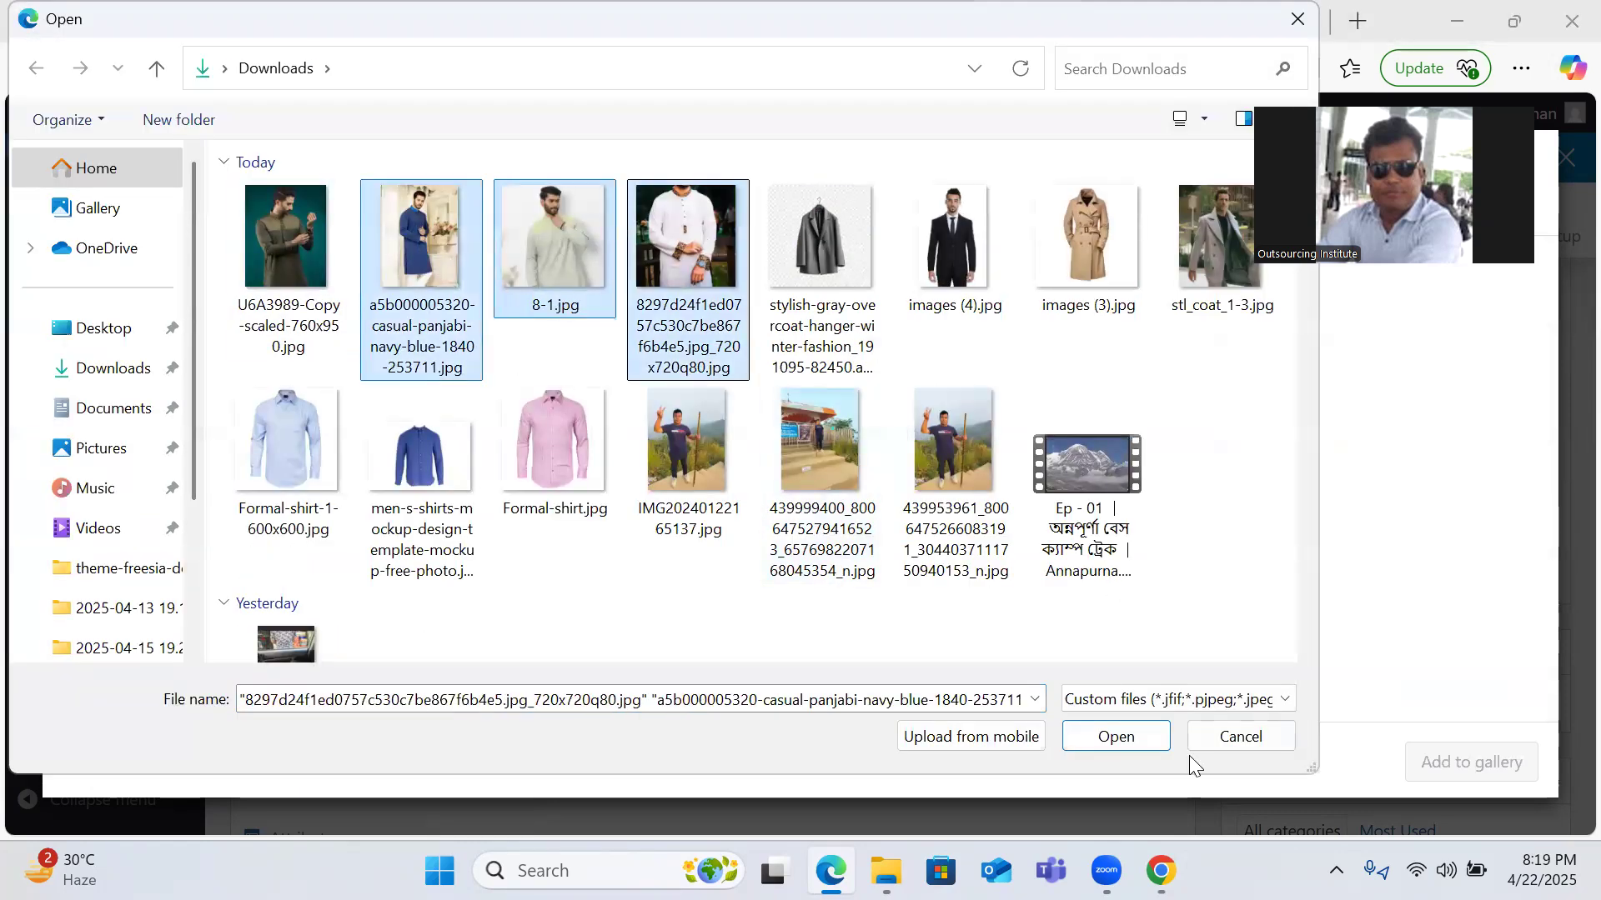
left_click(1097, 739)
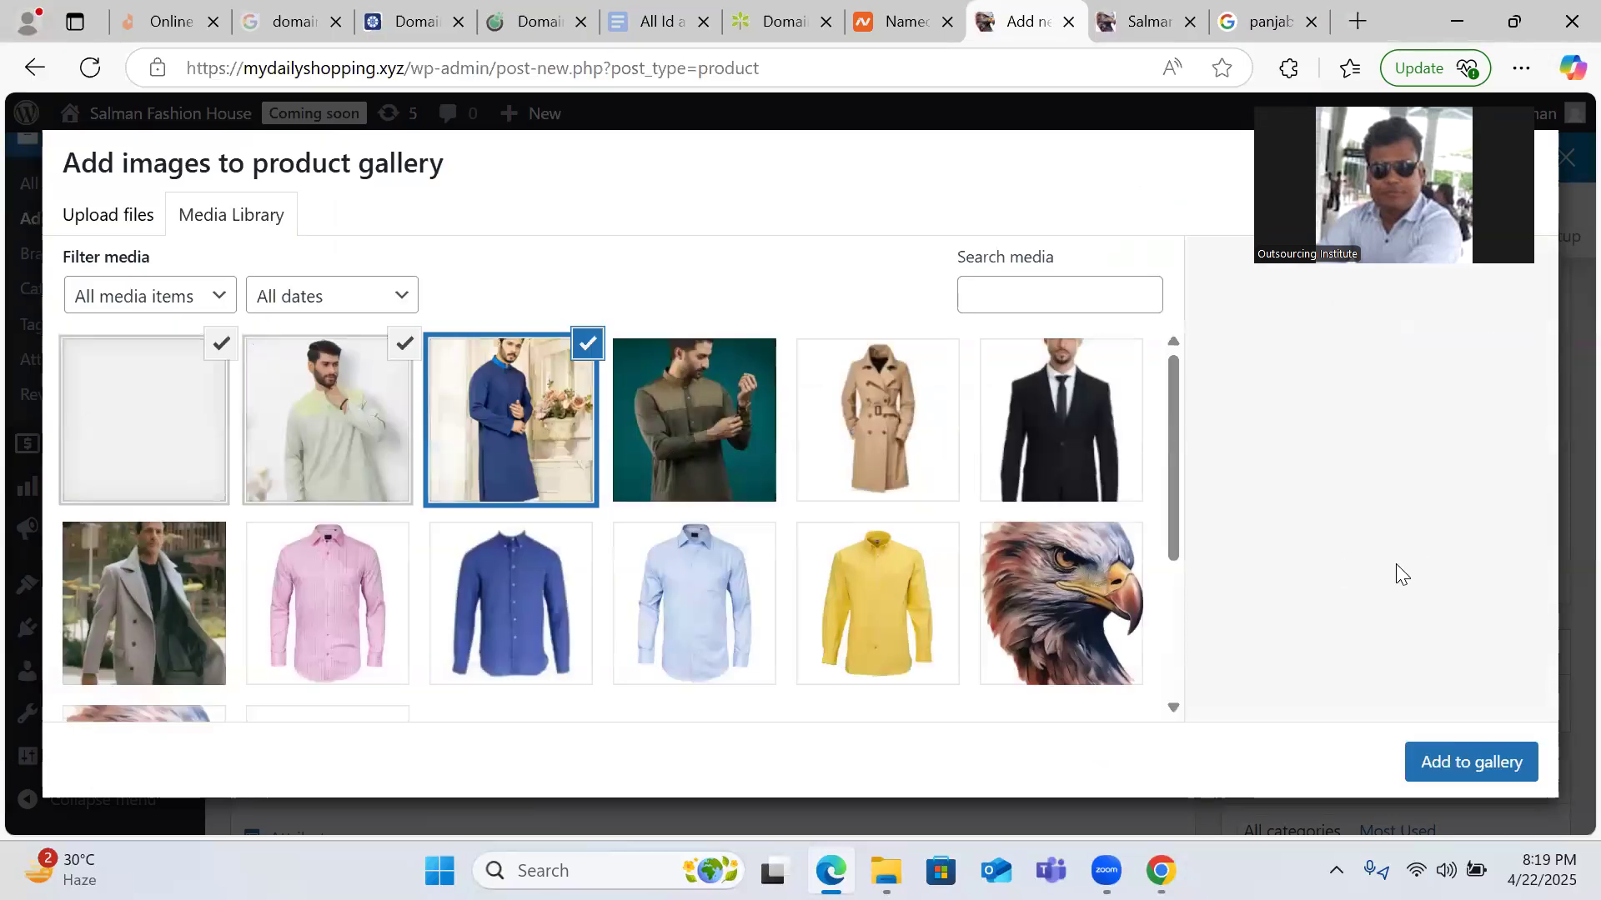
left_click(1464, 760)
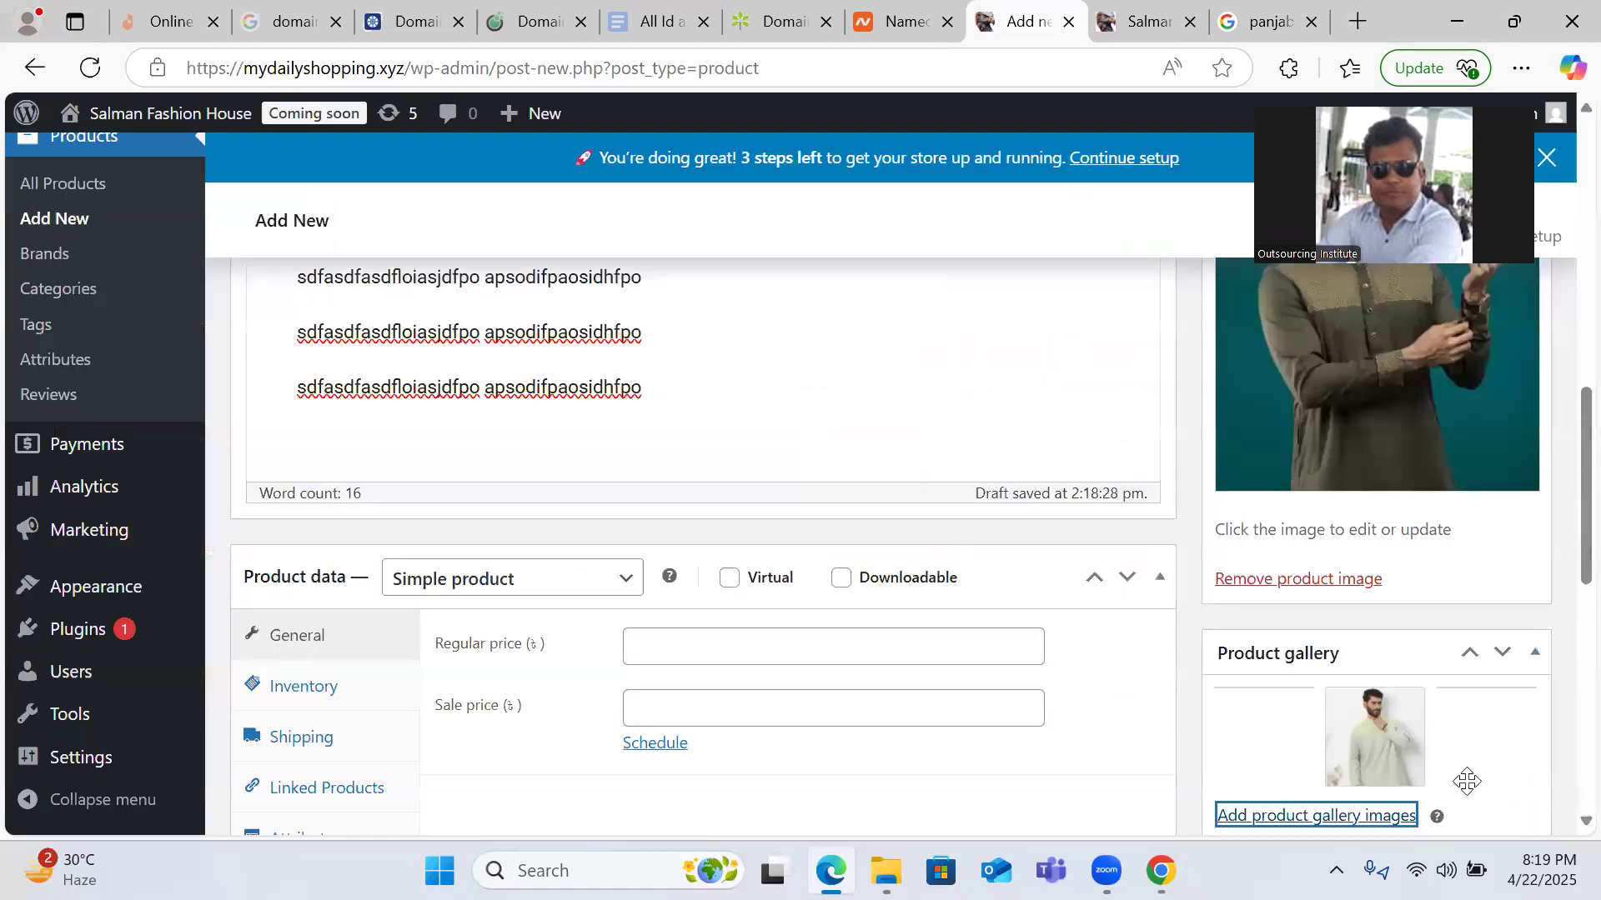
Set the regular price to 7000 and edit the sale price, entering 4
scroll(1195, 581, "down", 3)
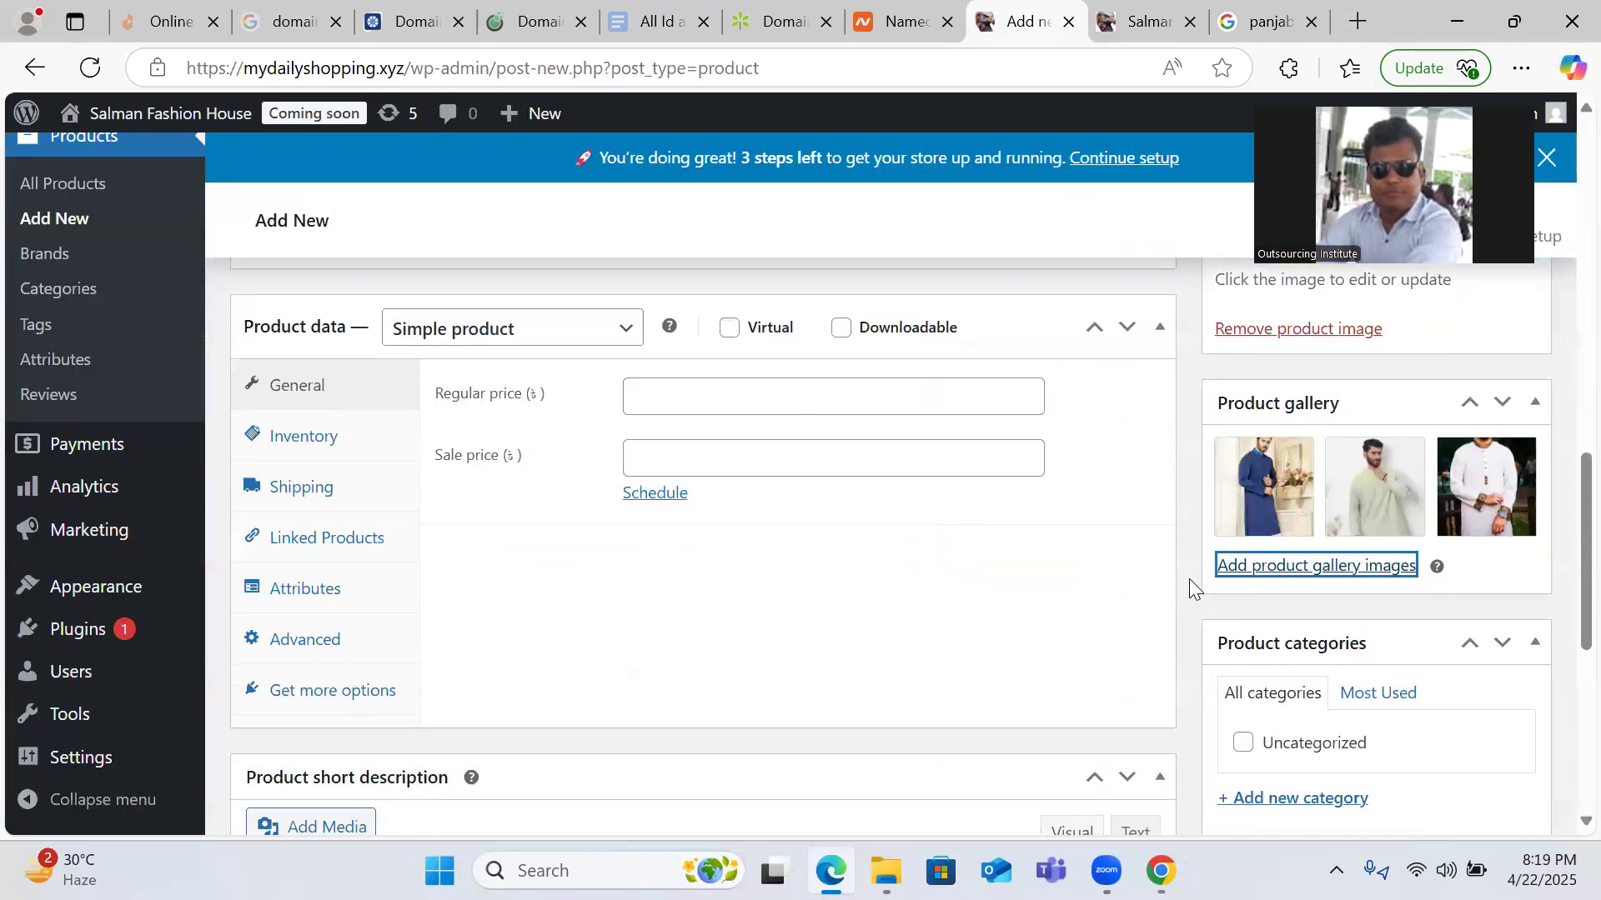
left_click(687, 390)
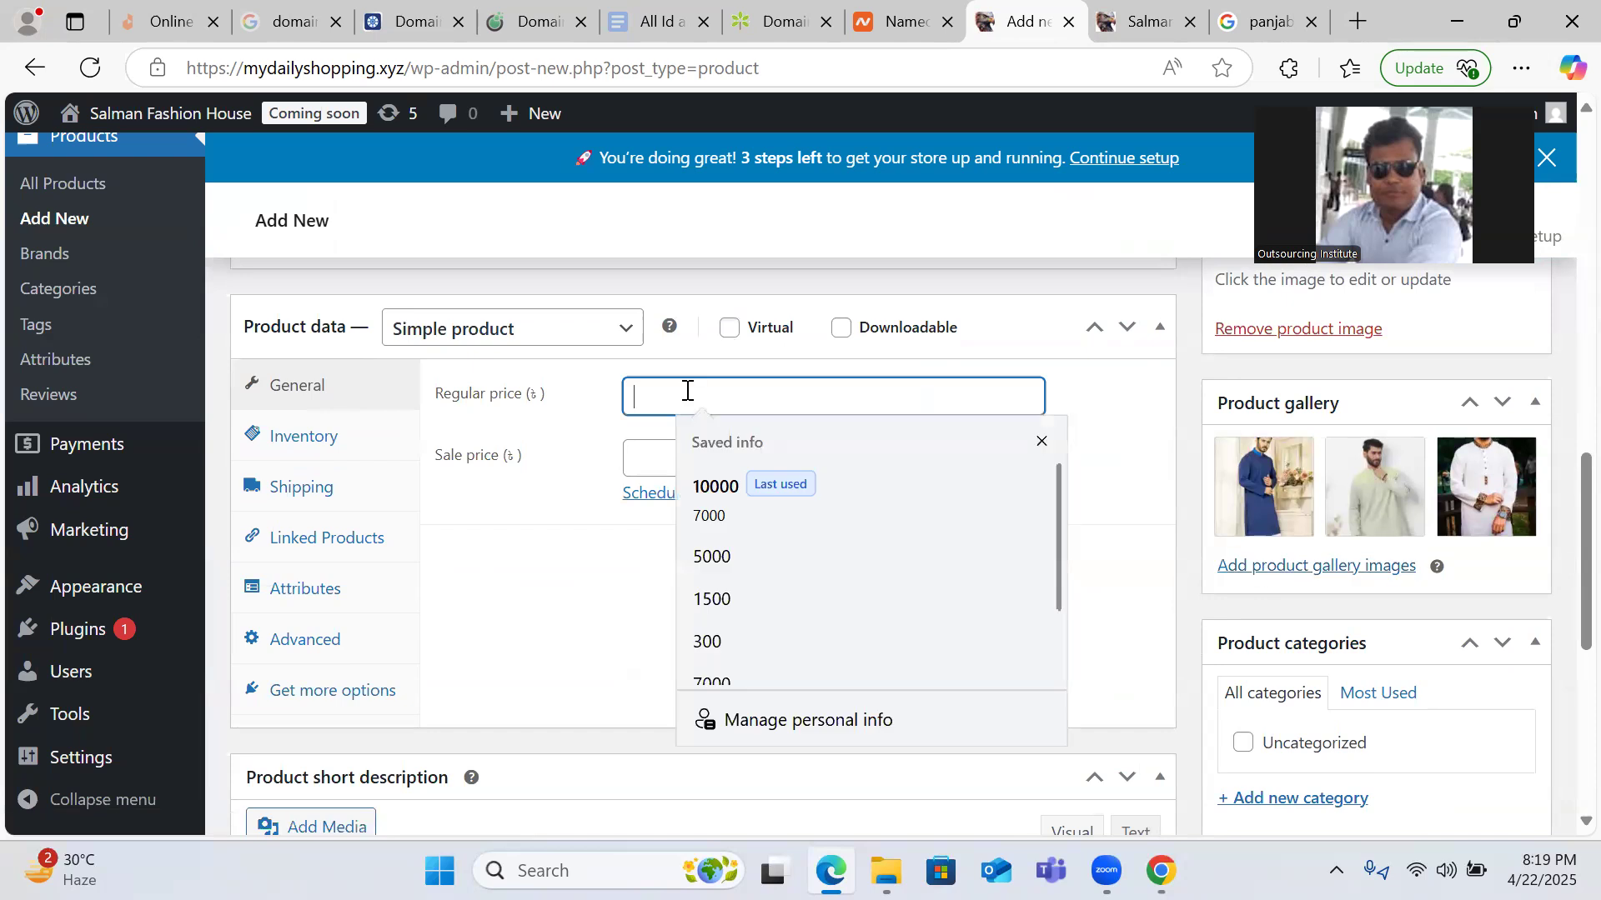
left_click(711, 504)
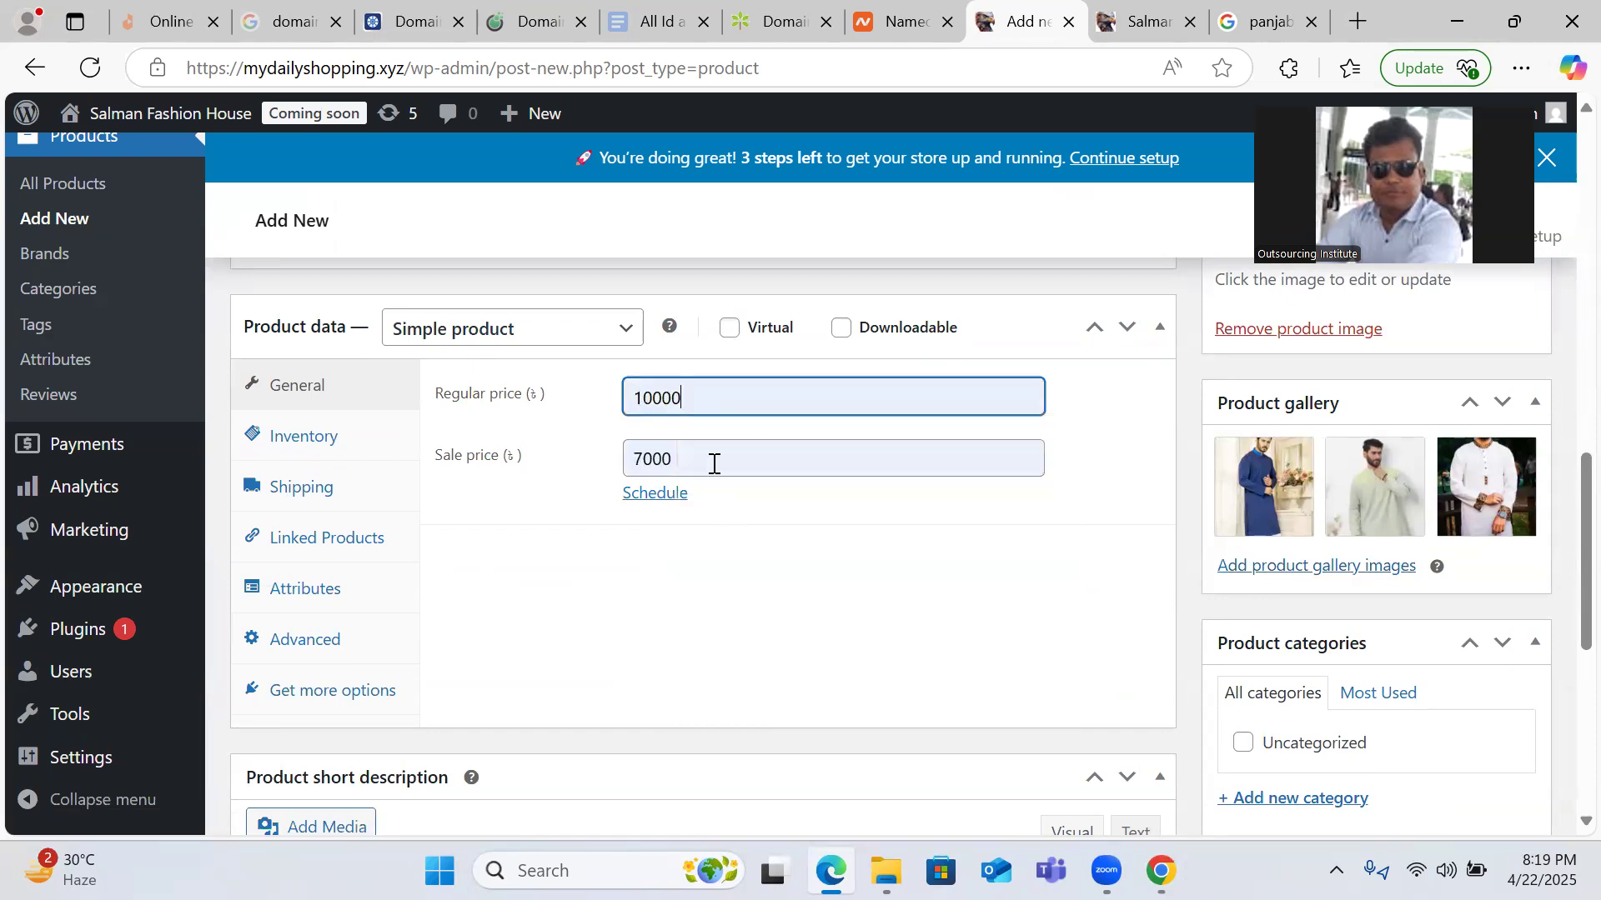
double_click(735, 405)
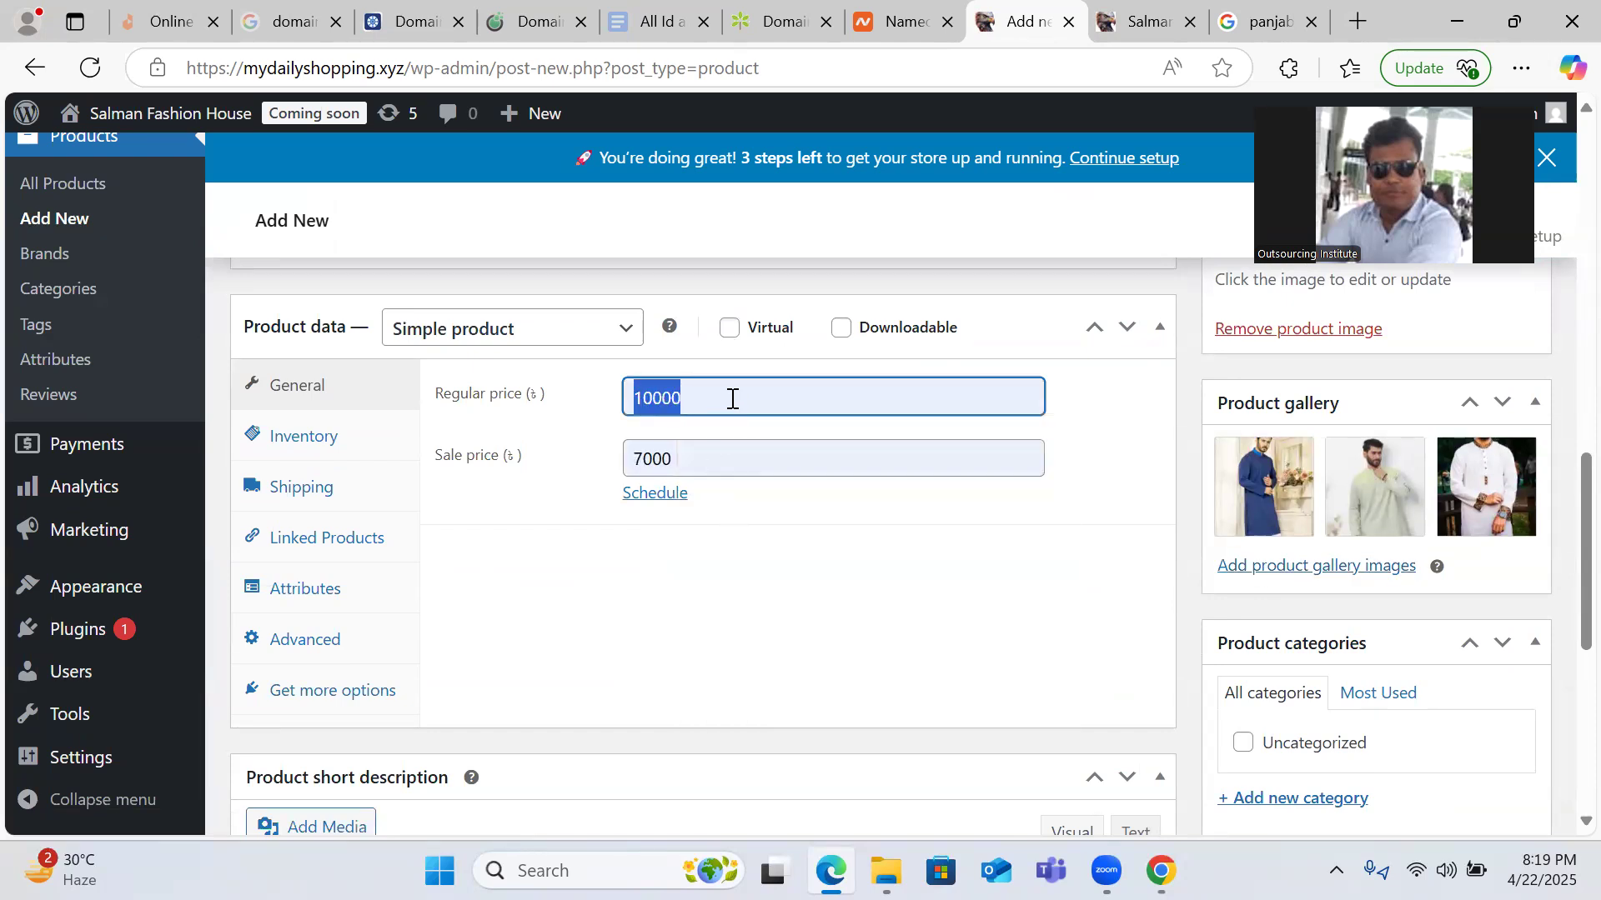
type("7000")
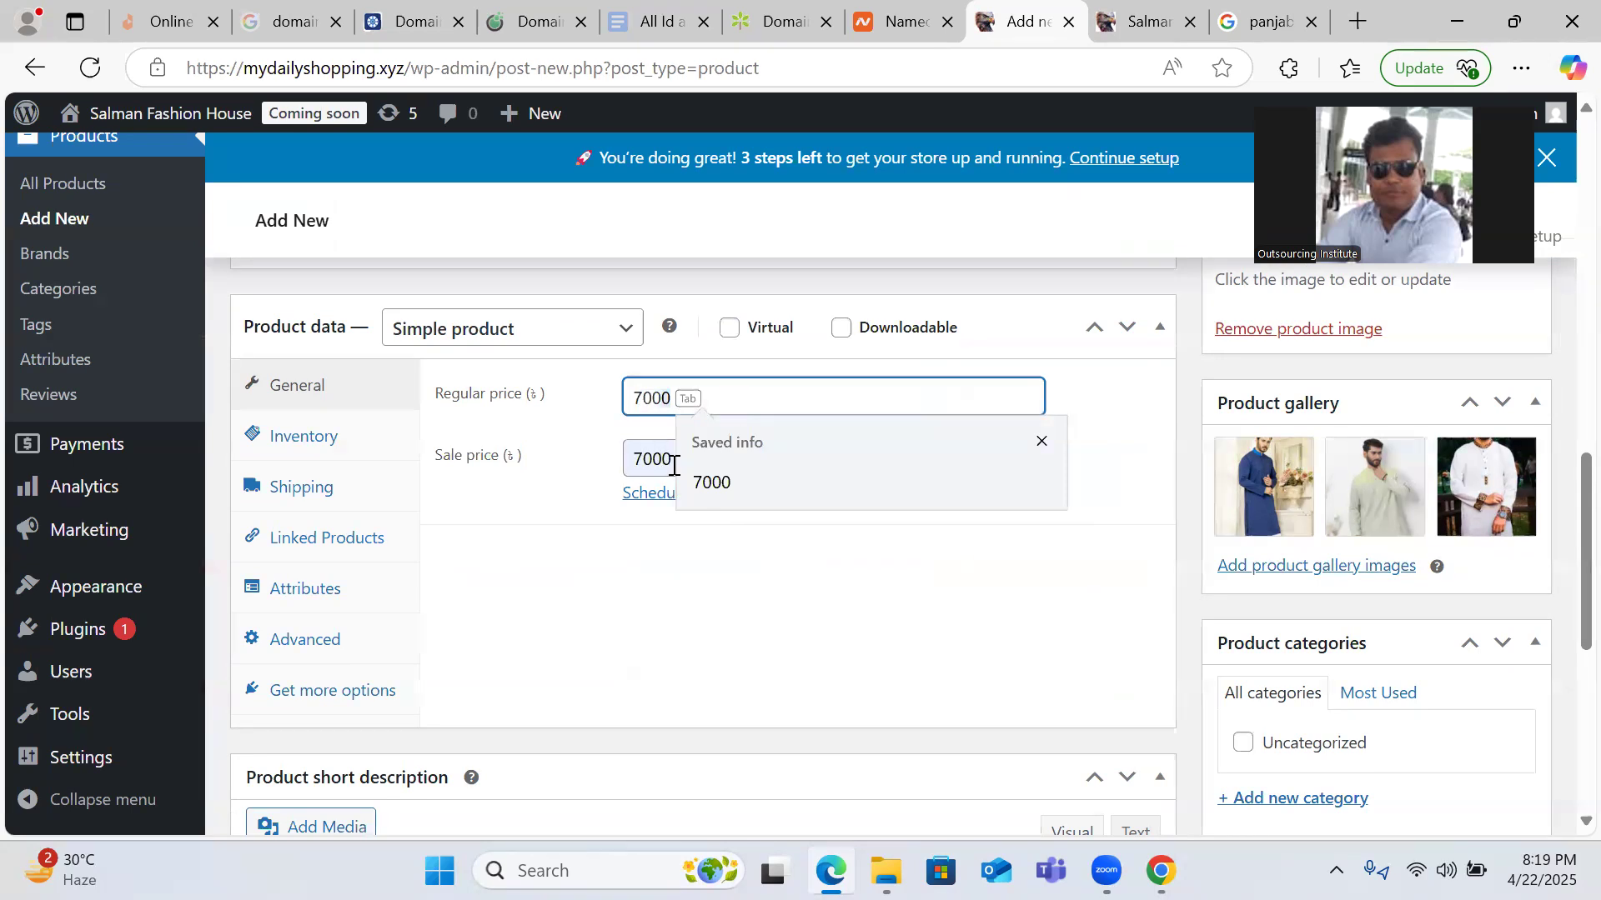
left_click(674, 460)
double_click(674, 460)
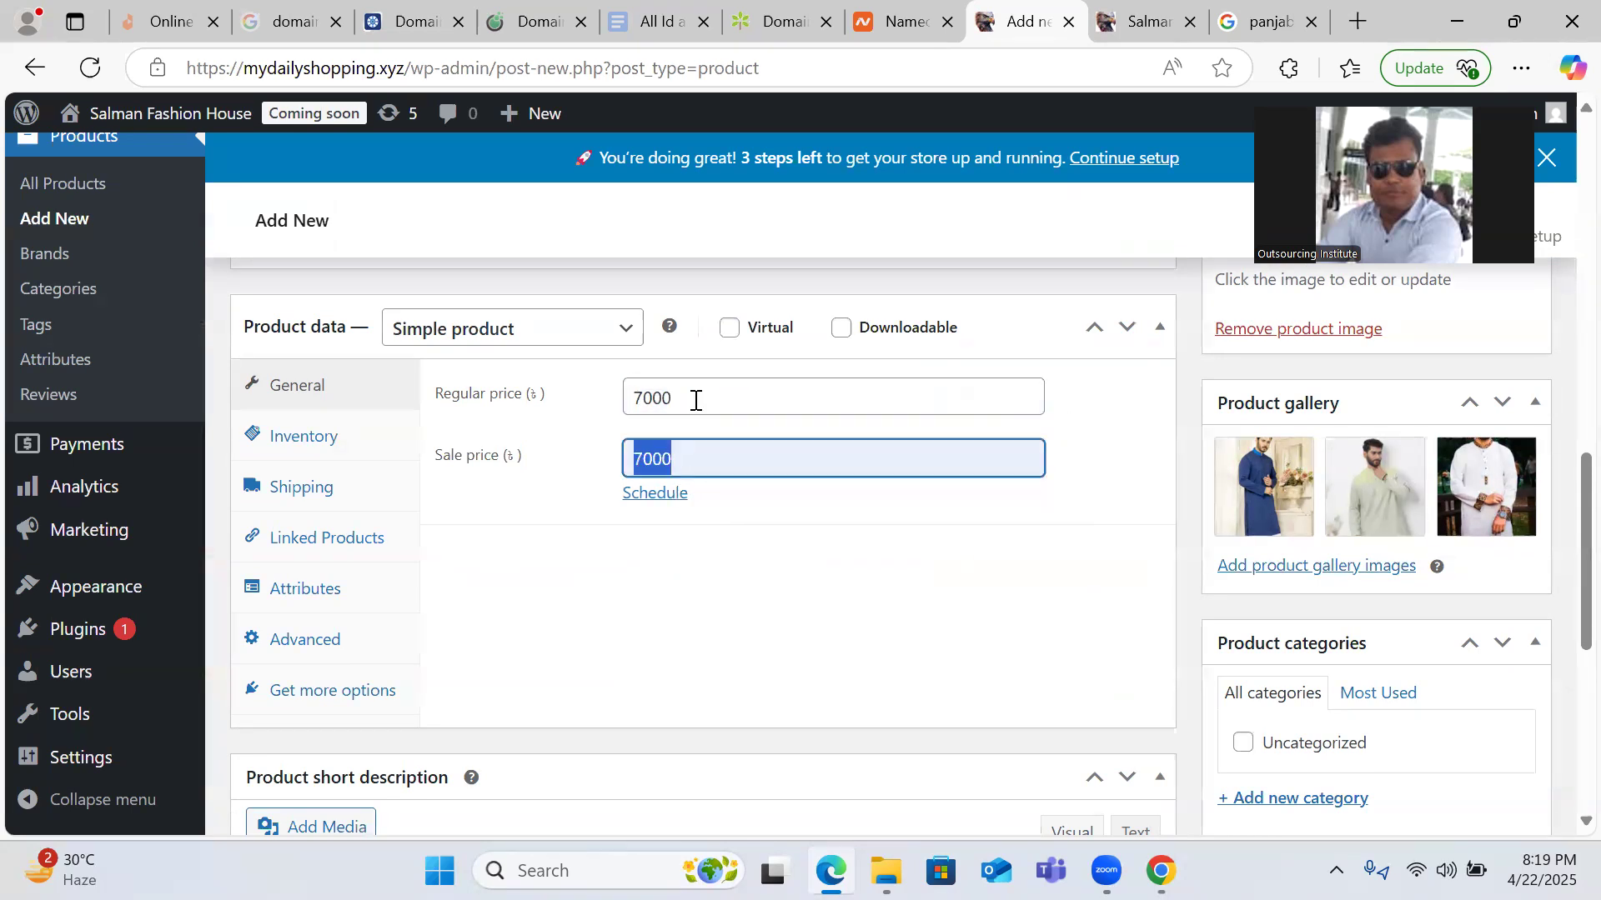
left_click(695, 400)
left_click(696, 454)
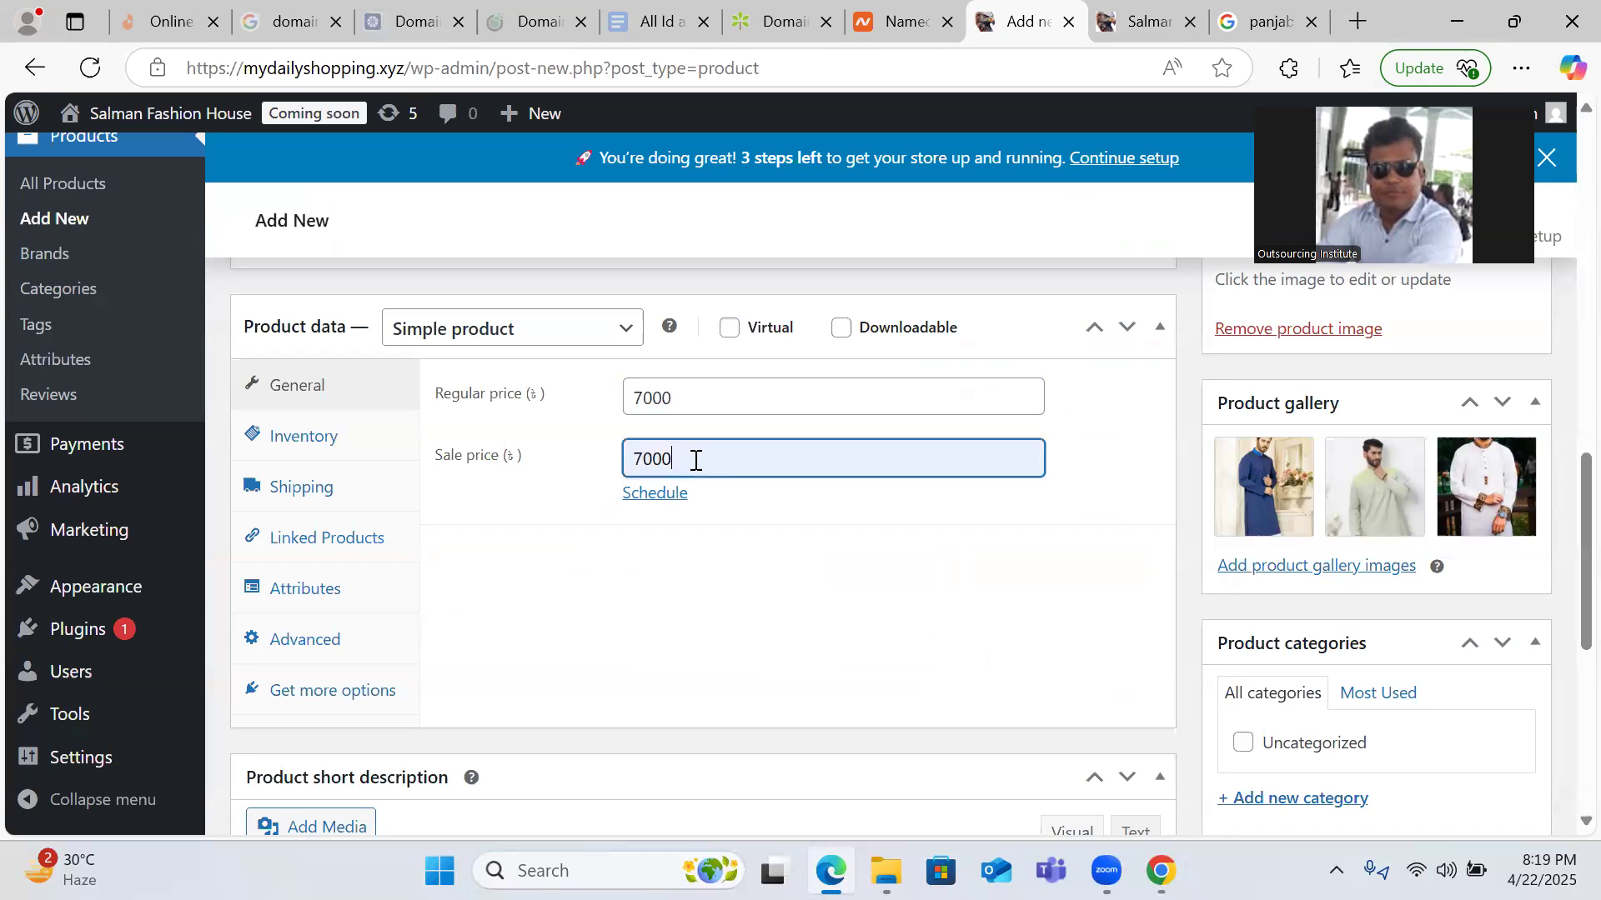
double_click(694, 460)
type("4")
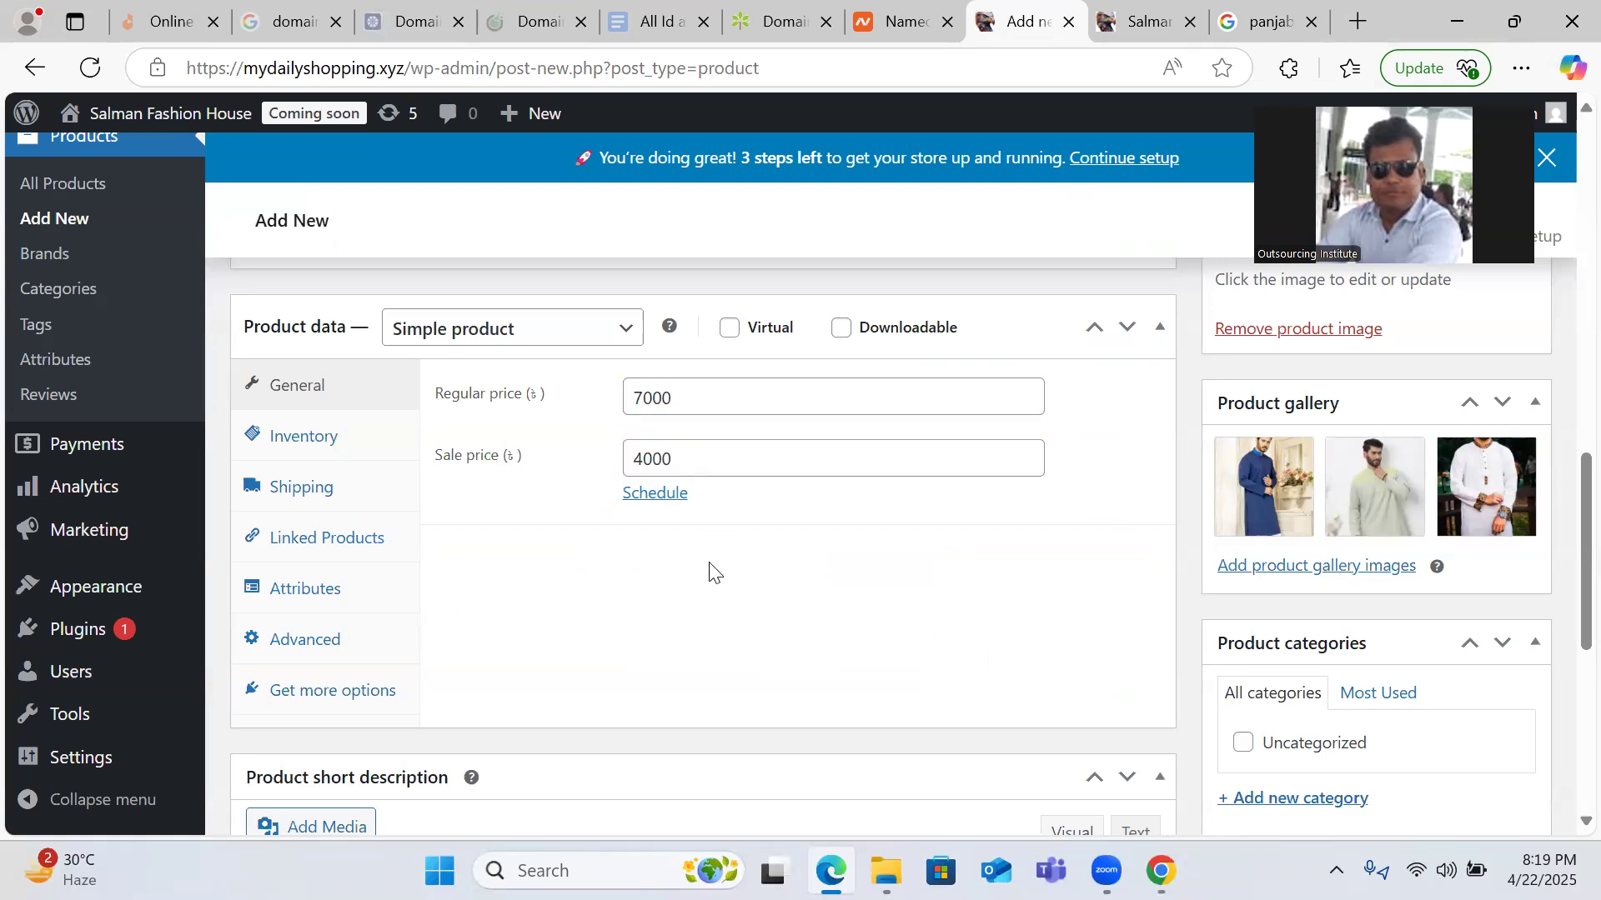
In Inventory, set SKU 3423 and enable stock quantity tracking
left_click(314, 439)
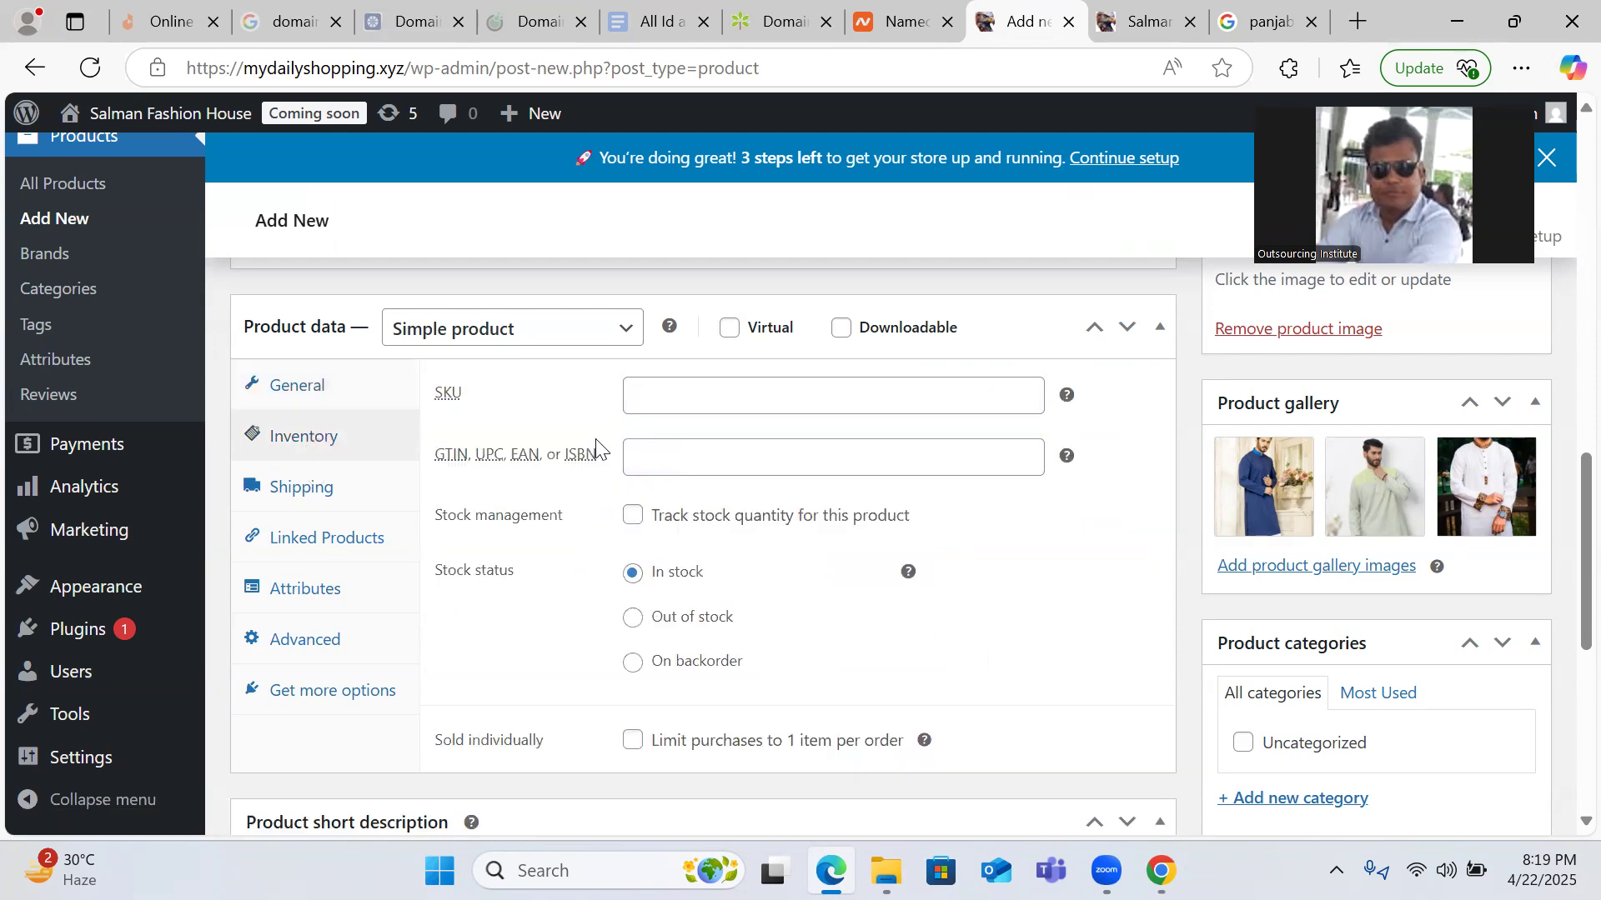
left_click(759, 386)
type("34234")
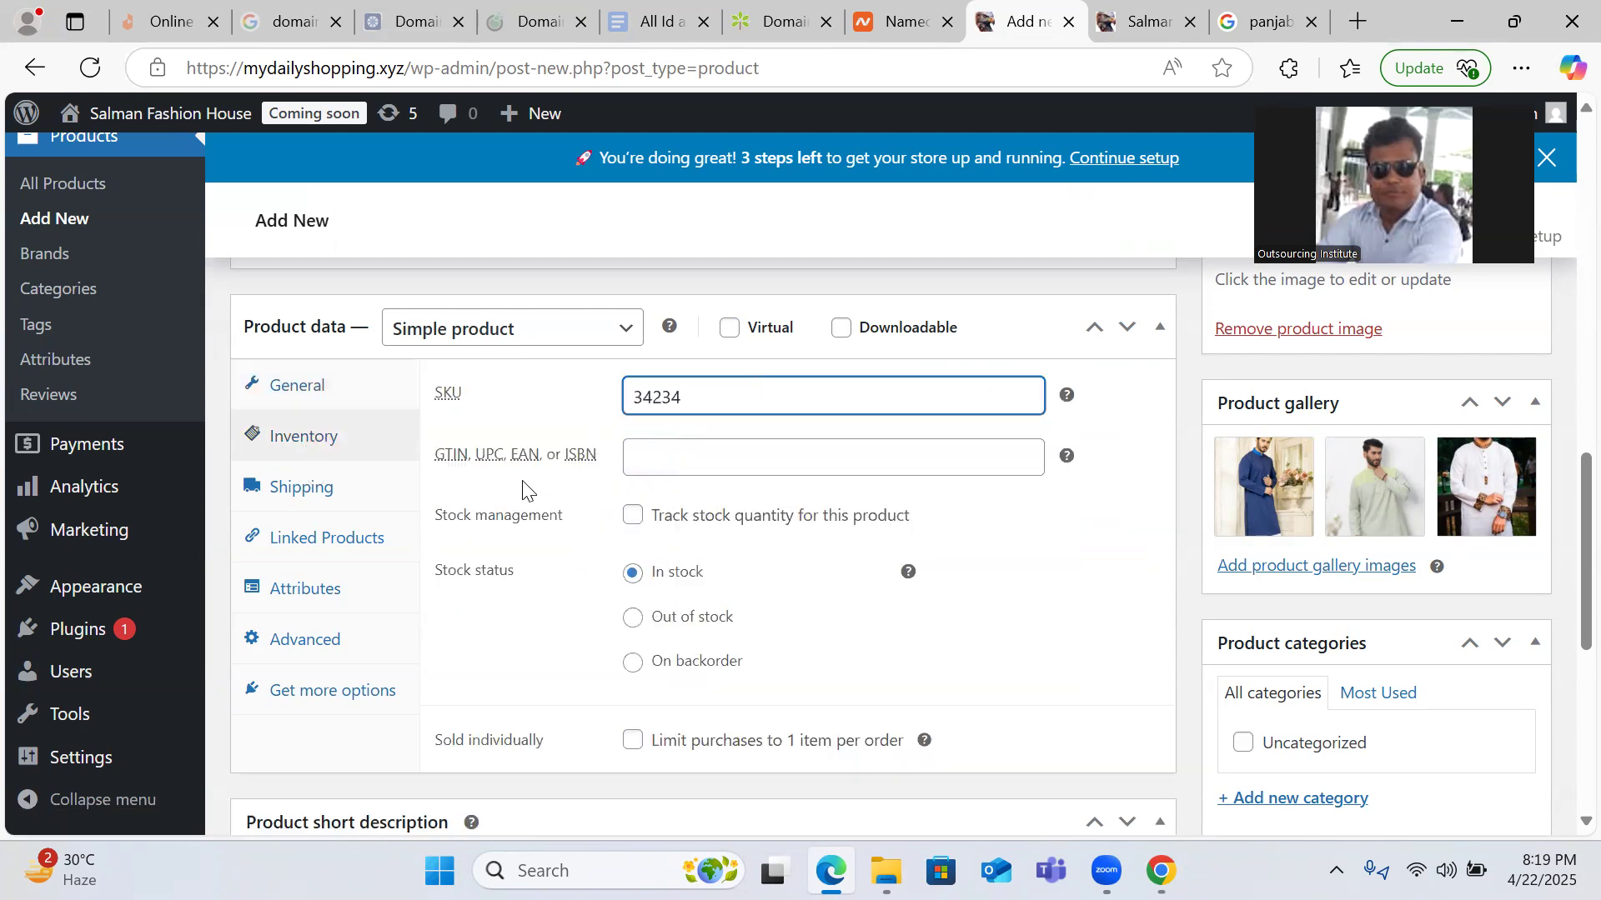
left_click(635, 516)
left_click(660, 577)
left_click(534, 602)
scroll(536, 668, "down", 3)
scroll(535, 677, "up", 3)
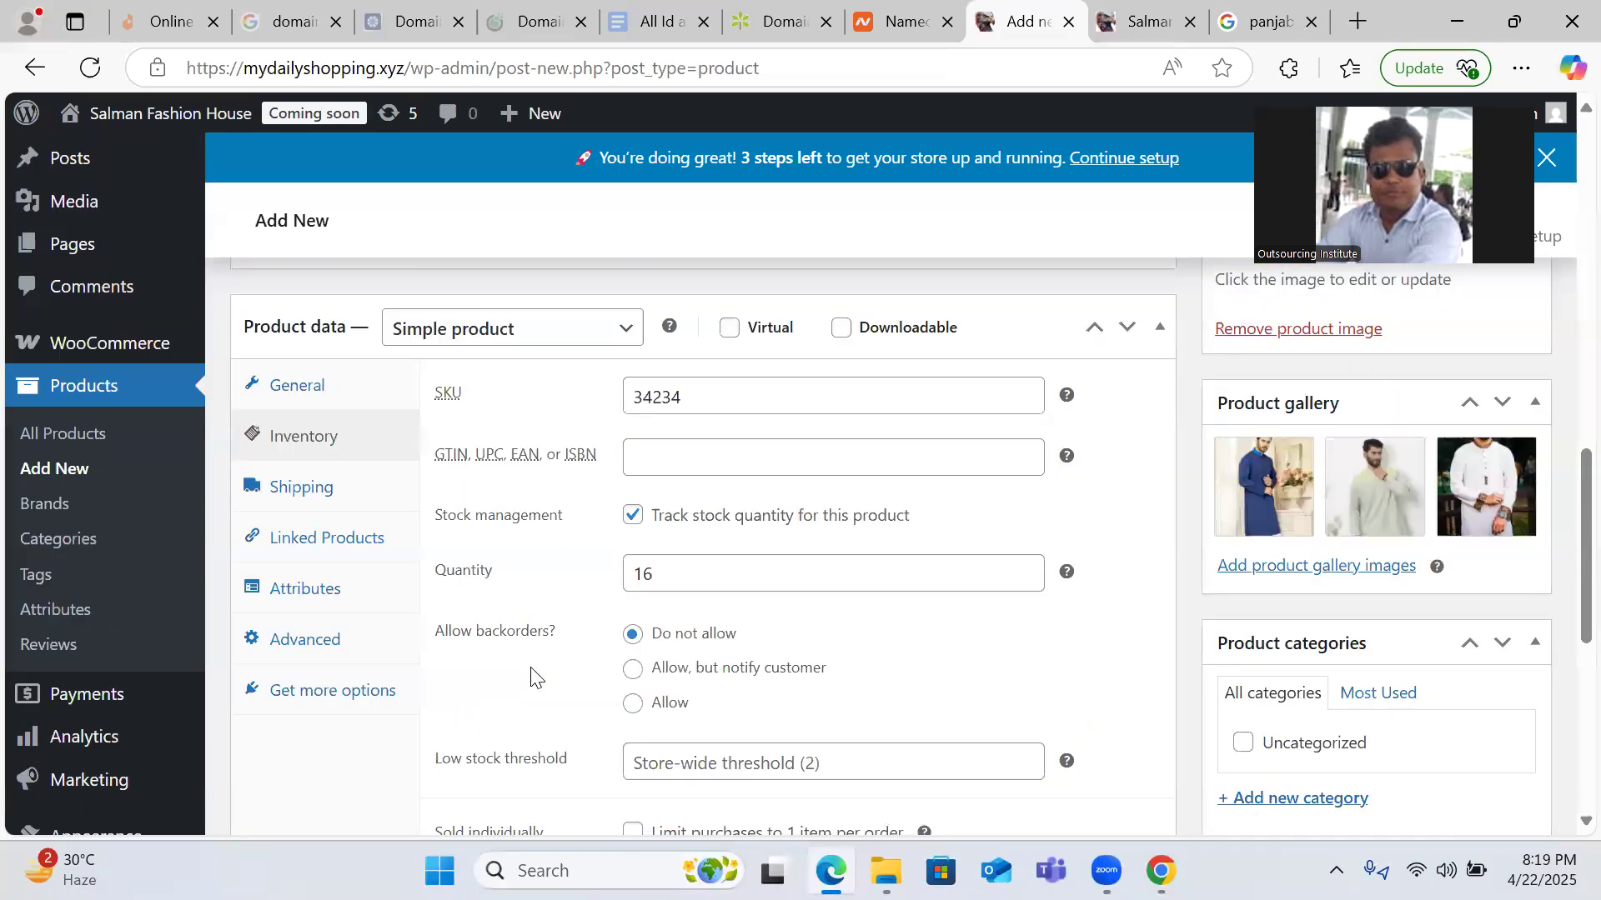
Fill the short description with a placeholder line repeated as three paragraphs
left_click(294, 491)
left_click(340, 546)
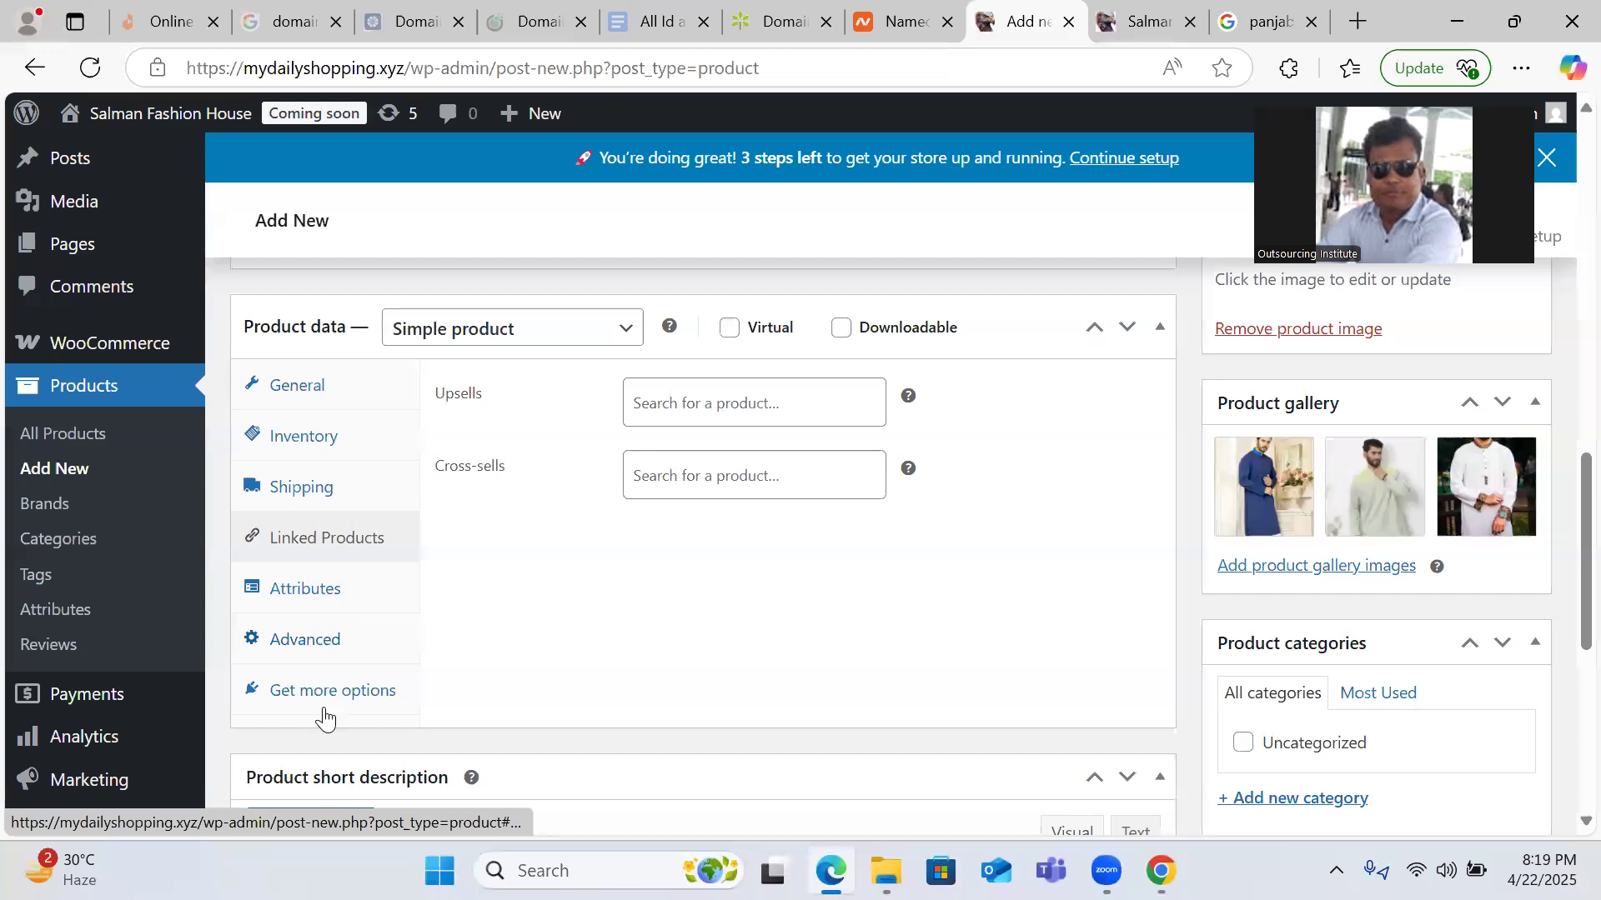
scroll(345, 639, "down", 3)
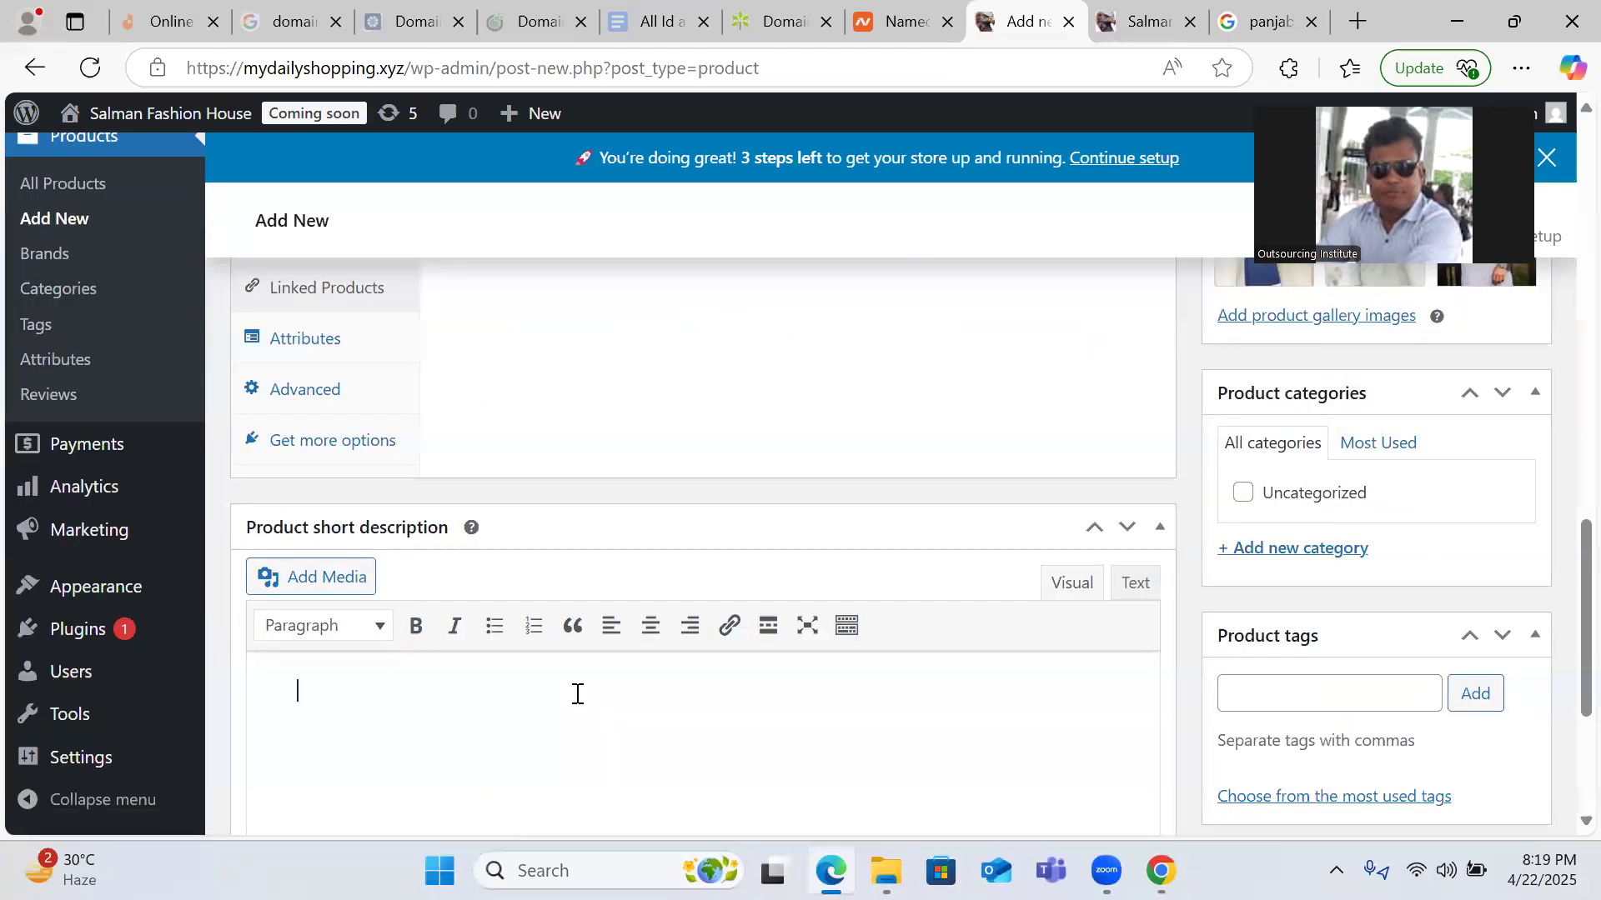
type("q werwertwetrwe")
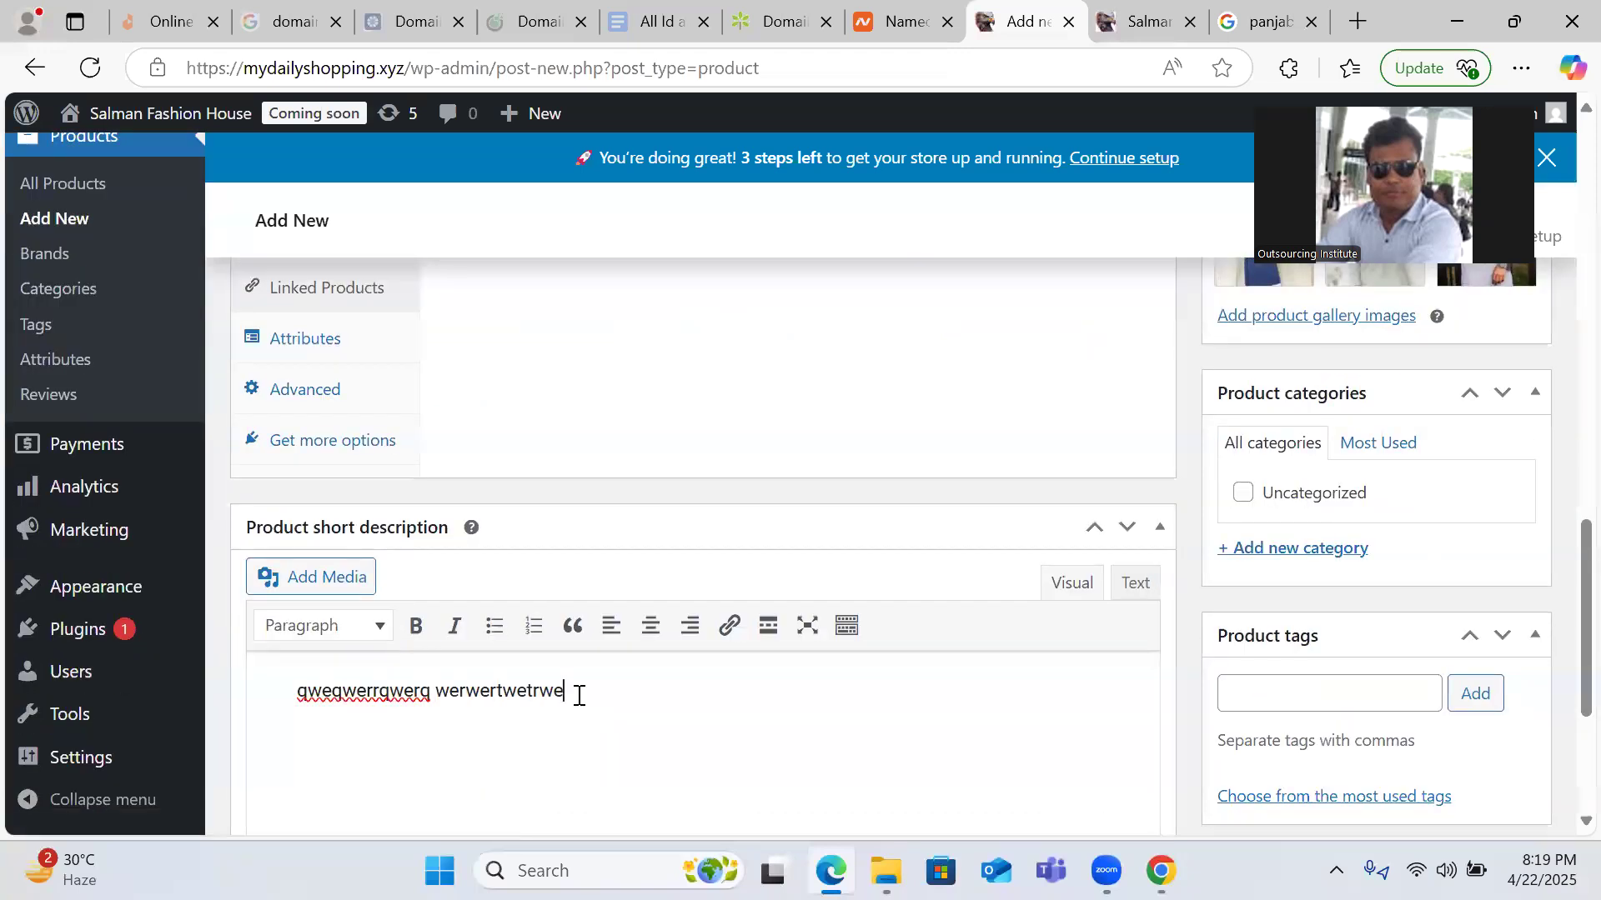
type("t wertwetwertwet wertwertwertwet wertwetrwet")
key("ctrl+a")
key("ctrl+c")
key("ctrl+v")
key("ctrl+v")
key("ctrl+v")
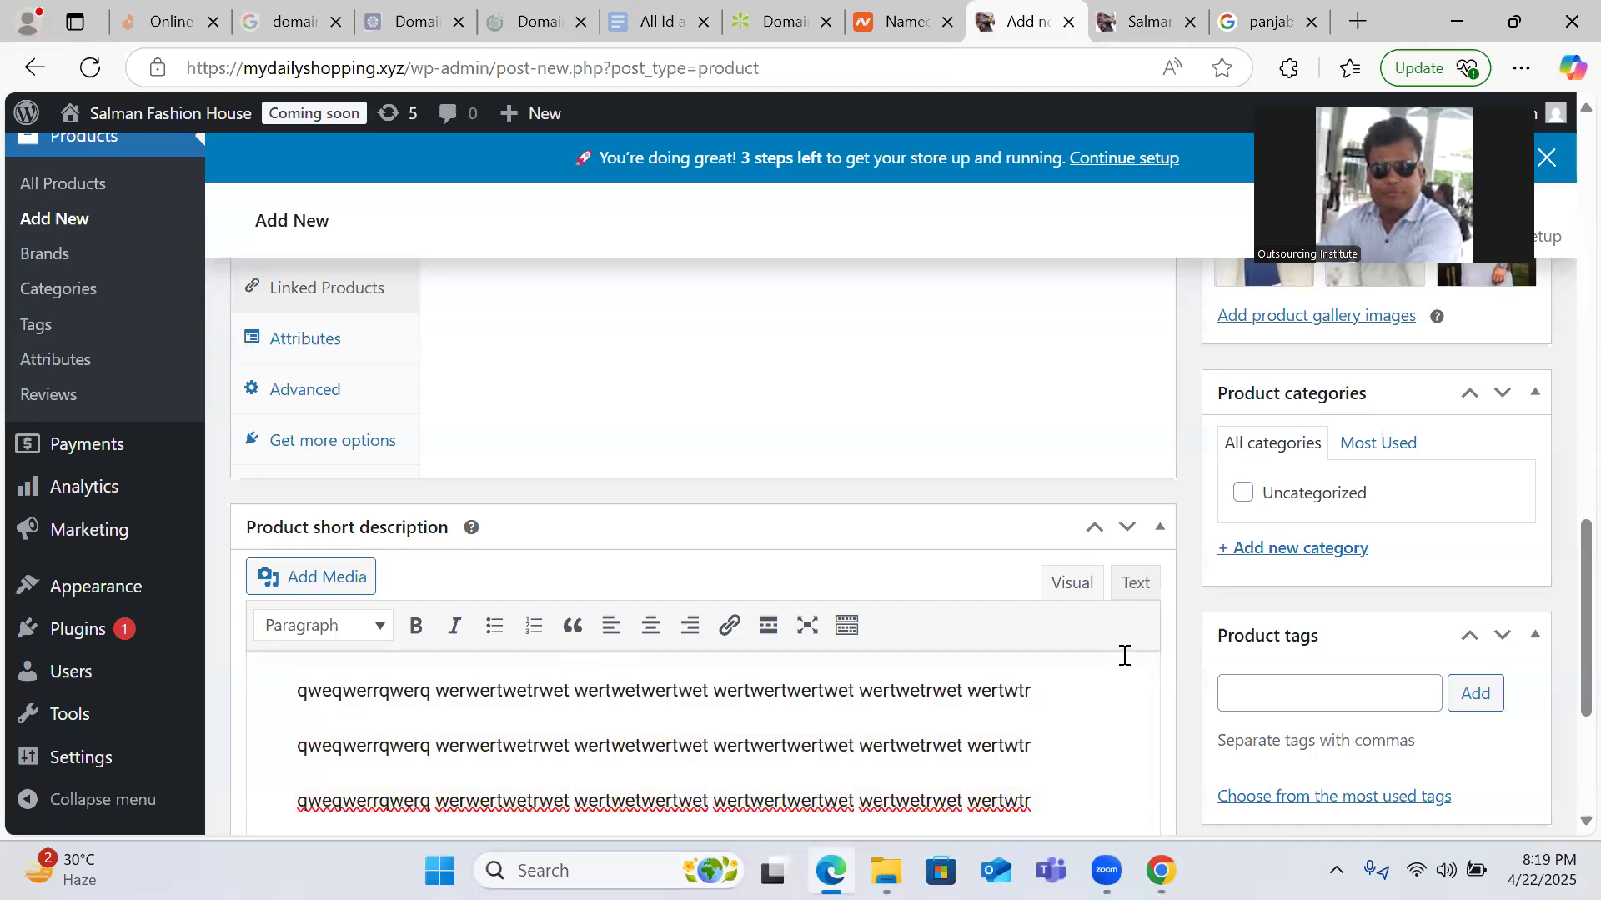
Publish the Fashionable Panjabi product
scroll(1115, 639, "down", 1)
scroll(1132, 612, "down", 2)
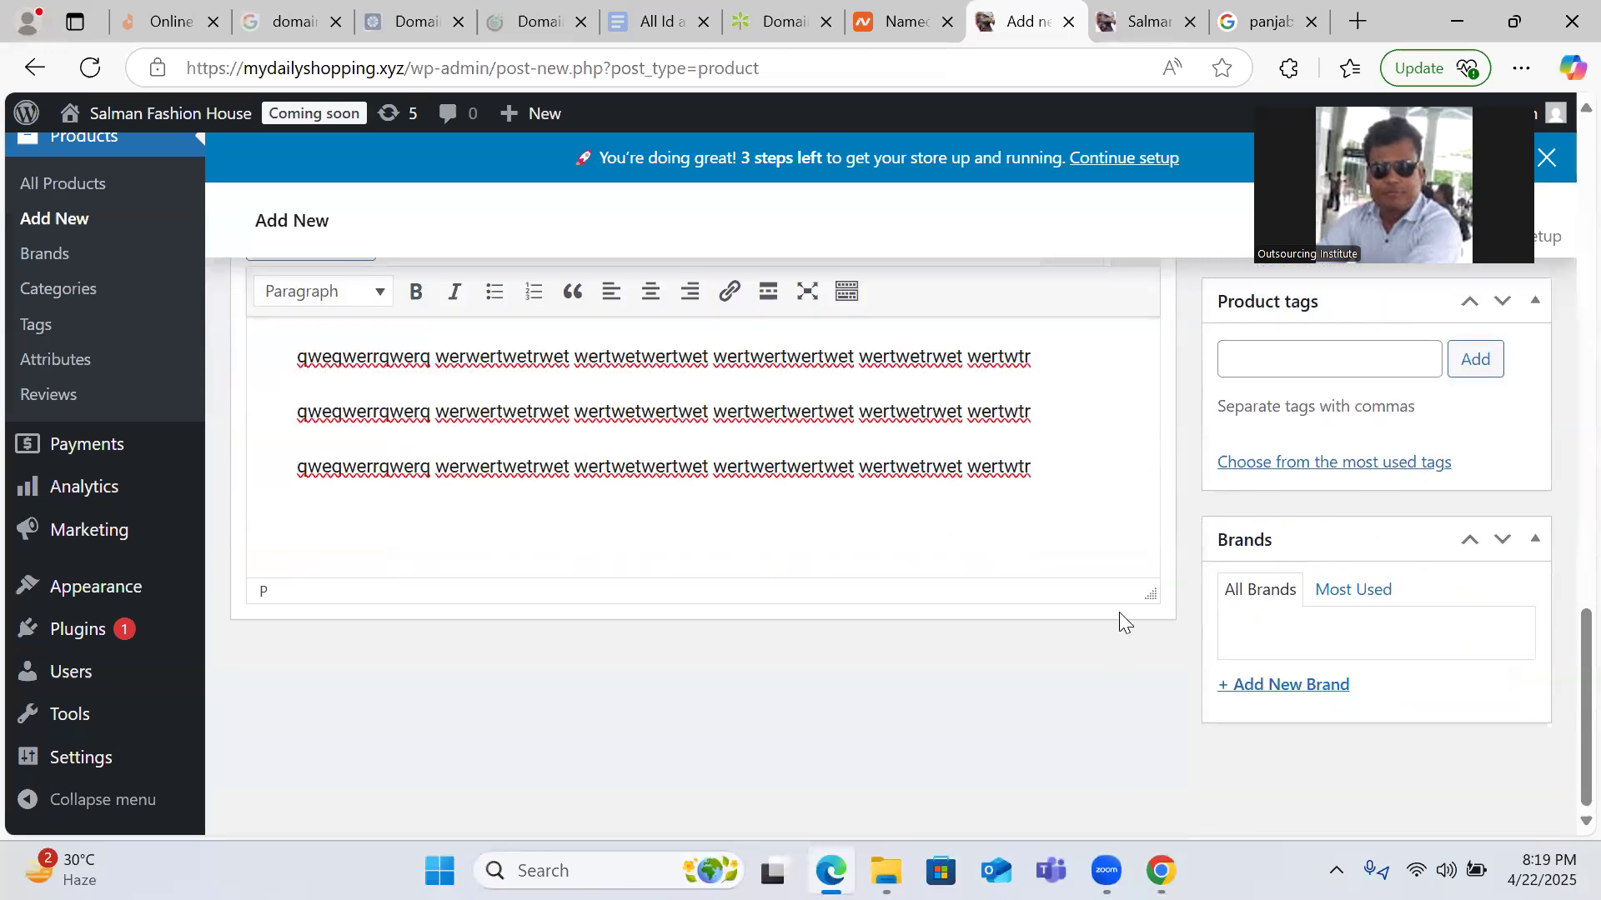
scroll(1130, 583, "up", 8)
scroll(1202, 563, "up", 5)
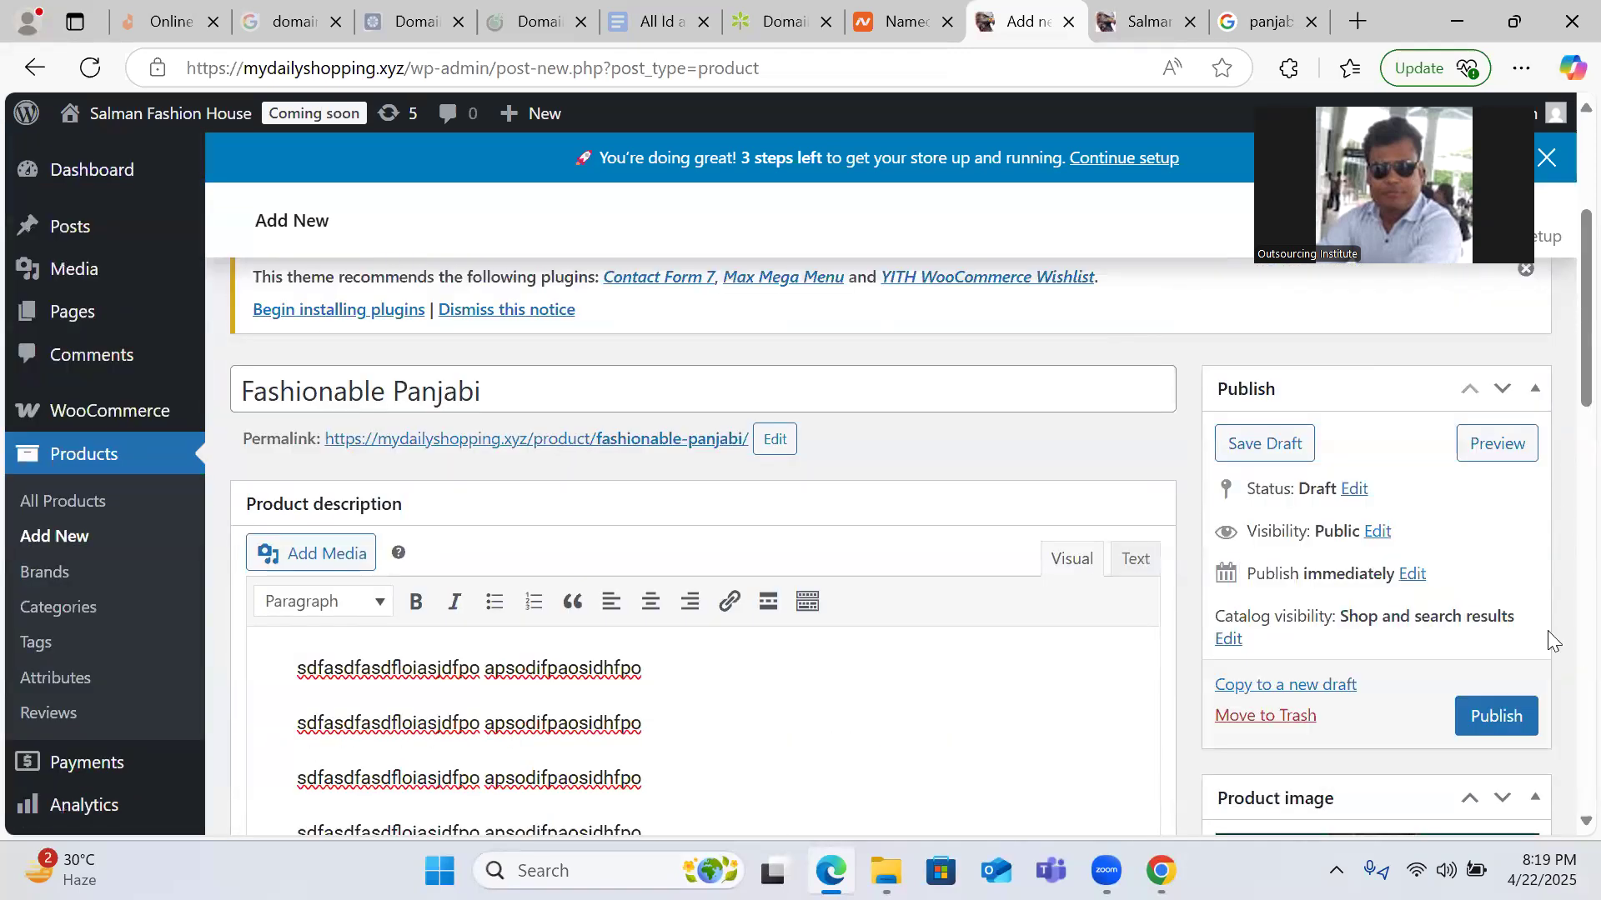
left_click(1497, 717)
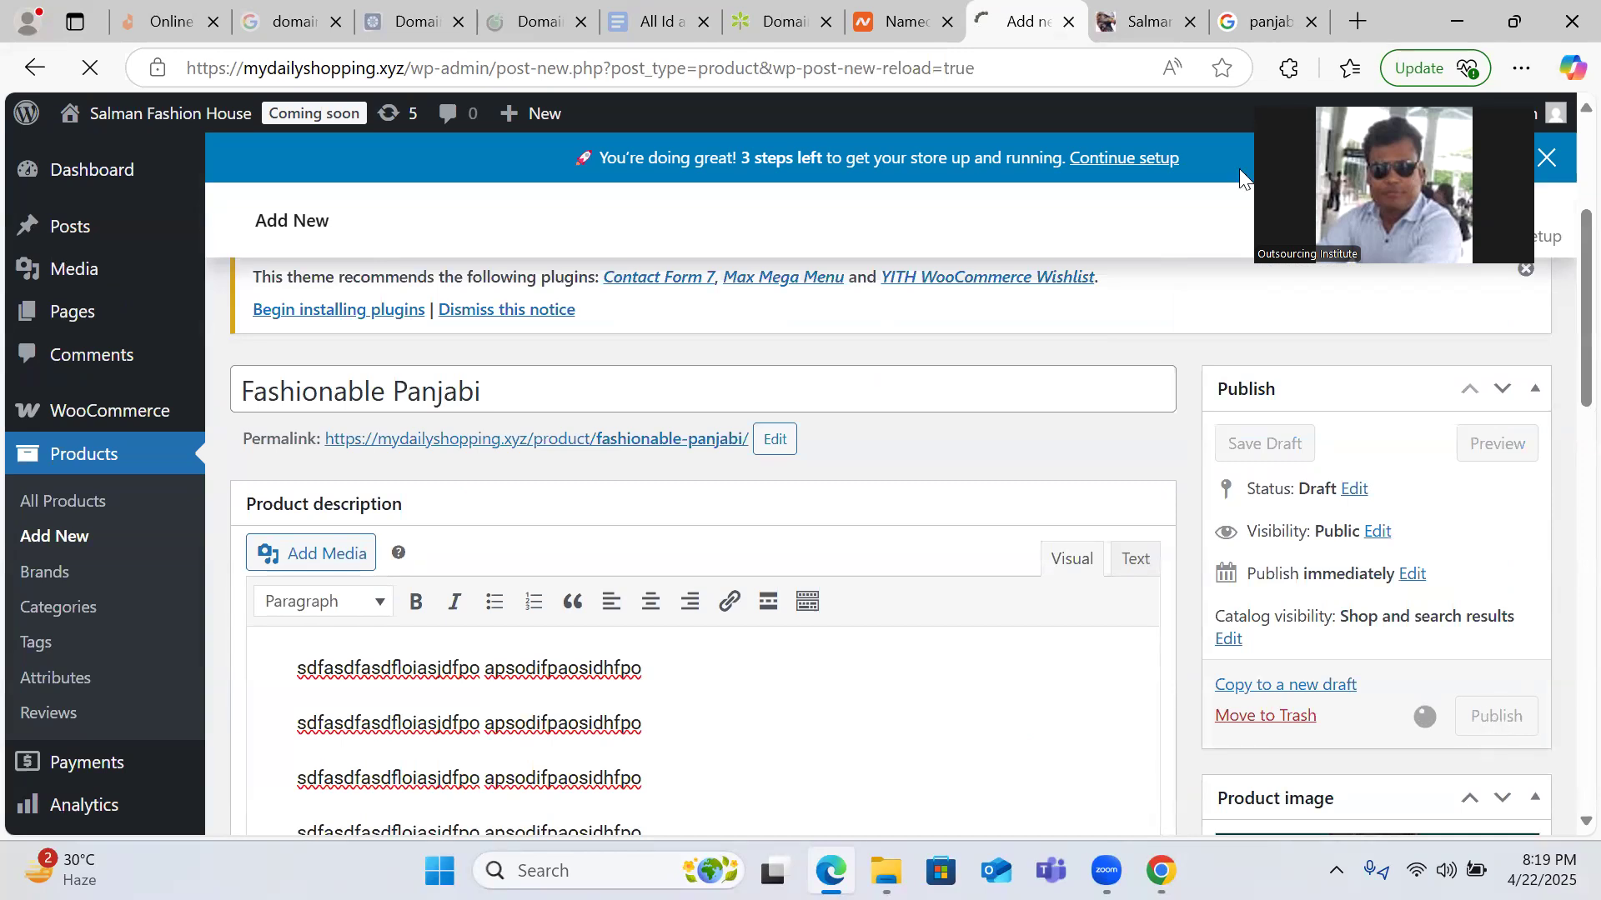
Search Google Images for 'pant' instead of panjabi
left_click(1247, 18)
scroll(834, 559, "up", 5)
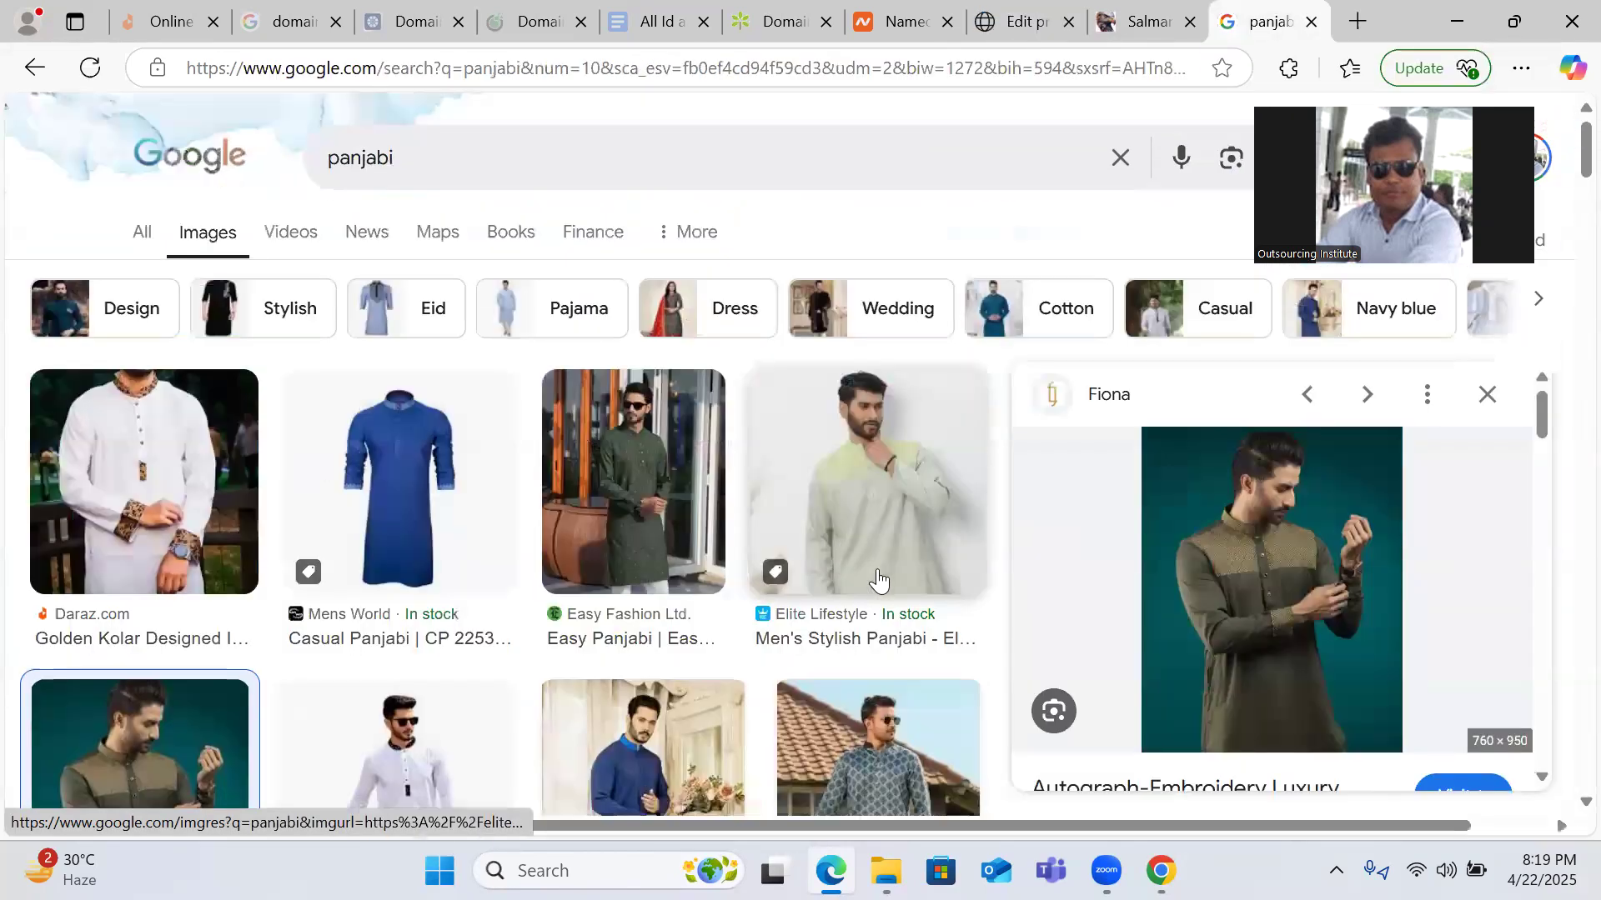
scroll(830, 275, "down", 5)
scroll(830, 275, "up", 5)
left_click(548, 149)
key("ctrl+a")
type("pant")
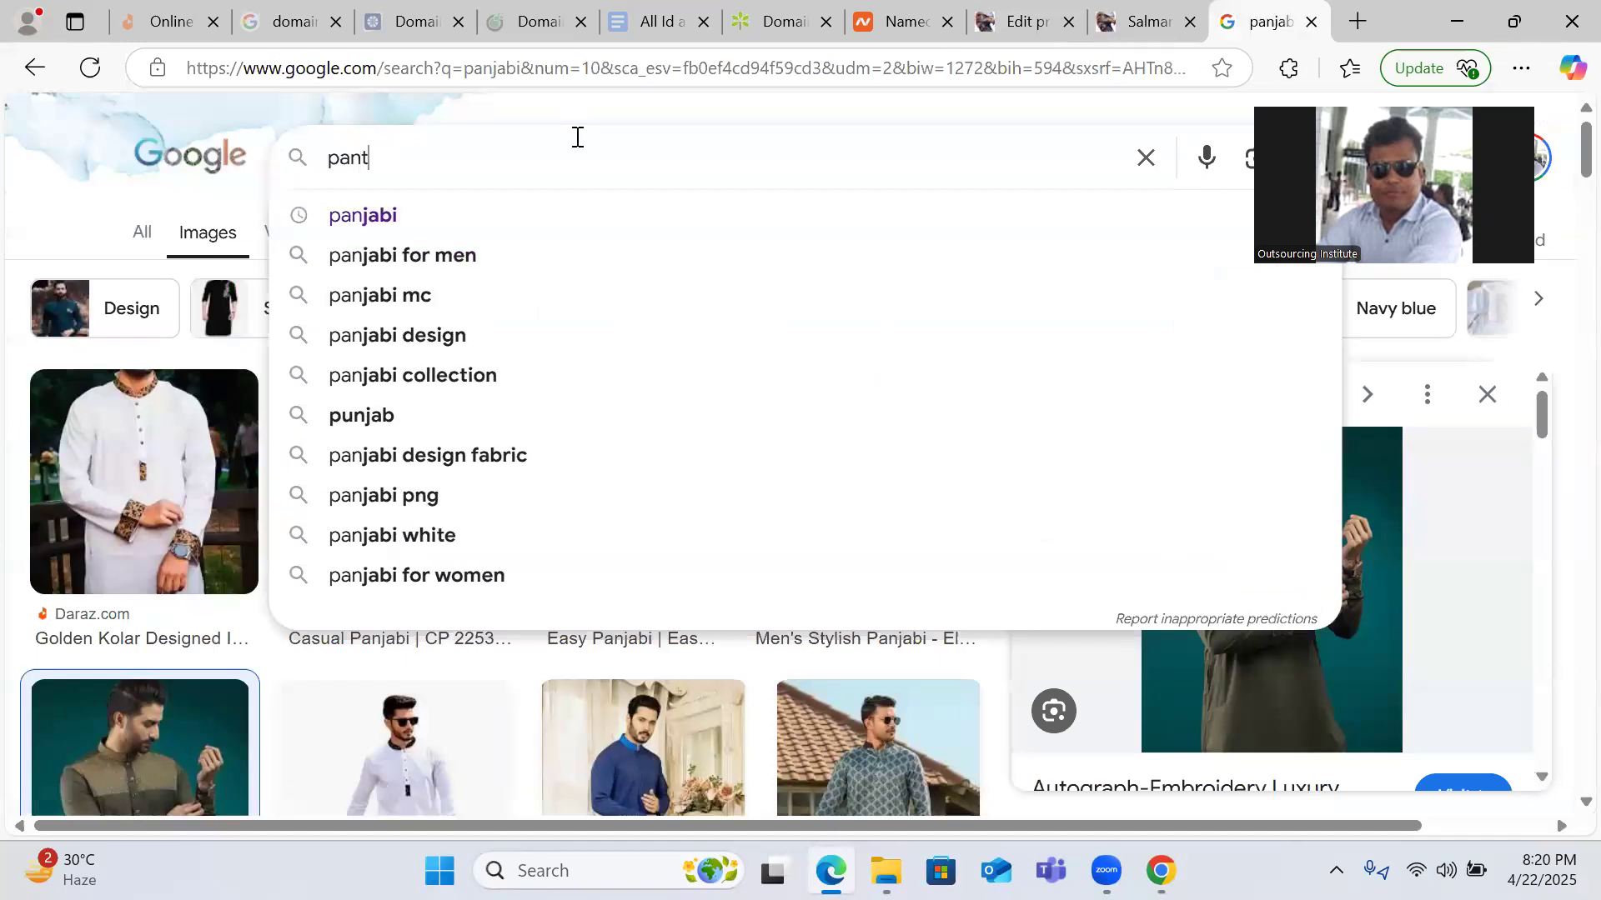
key("Return")
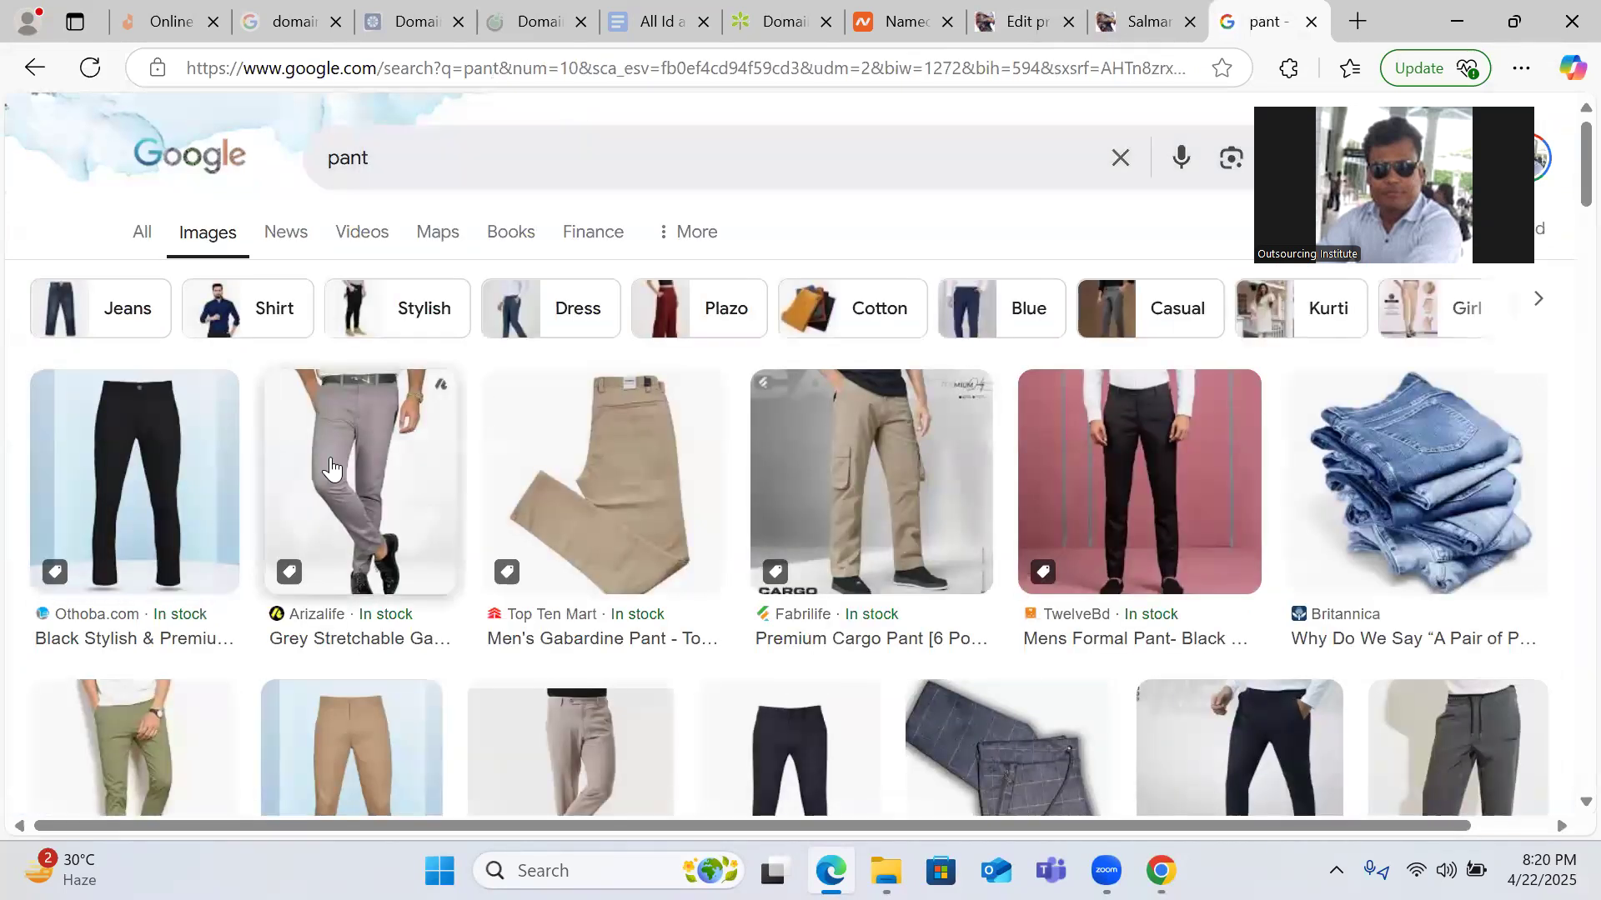
Save the grey gabardine pants and stacked blue jeans images to Downloads
left_click(345, 538)
right_click(1263, 500)
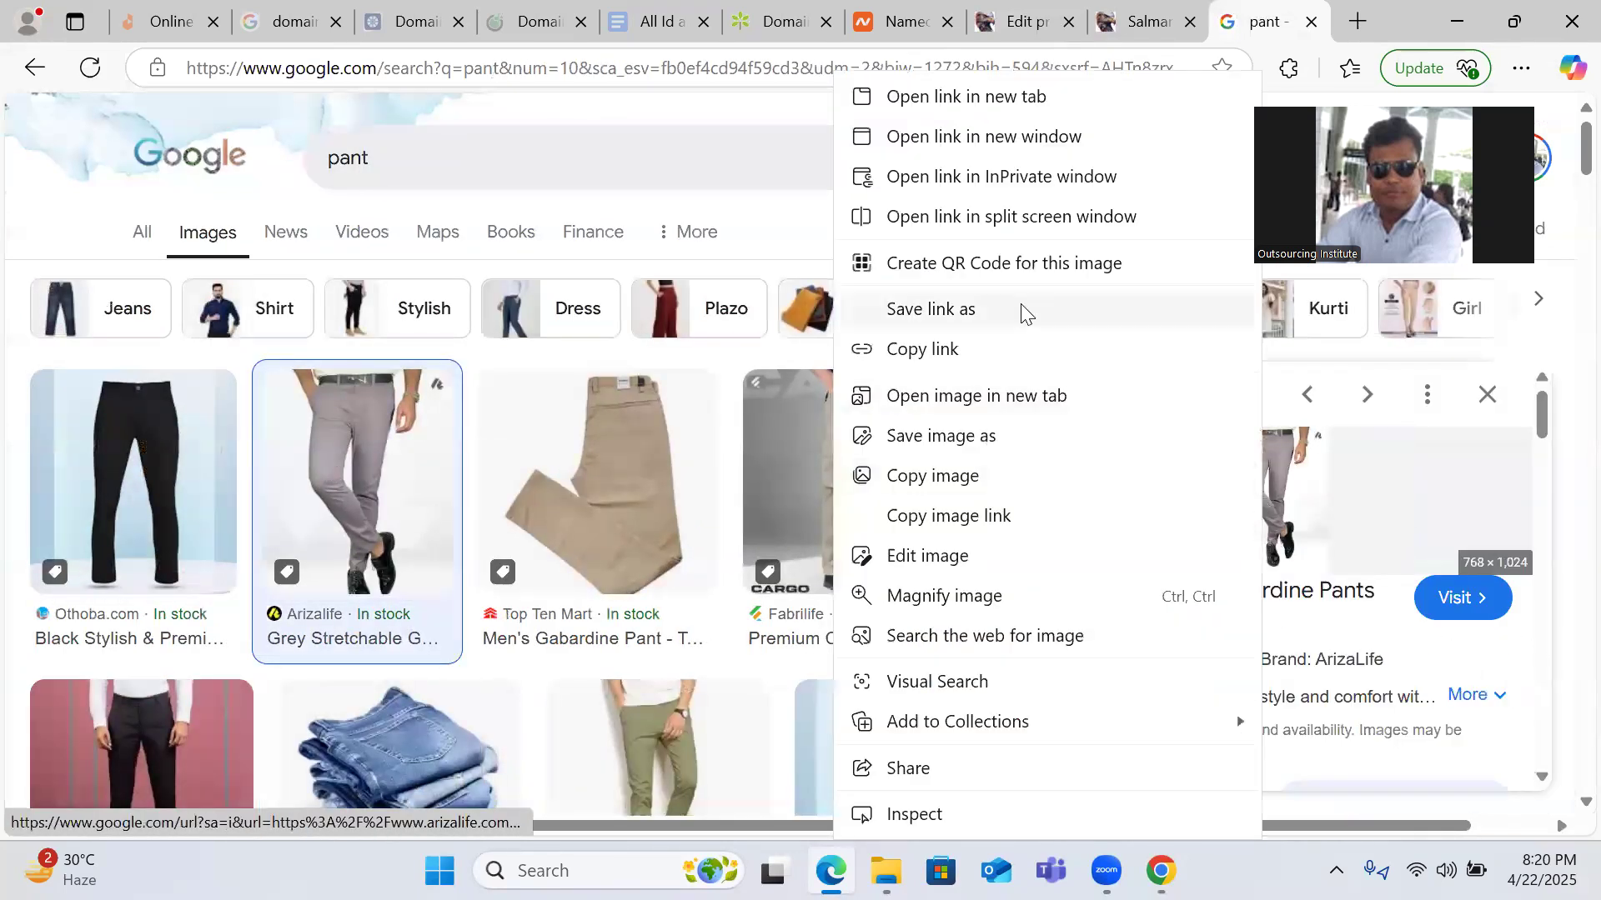
left_click(1003, 439)
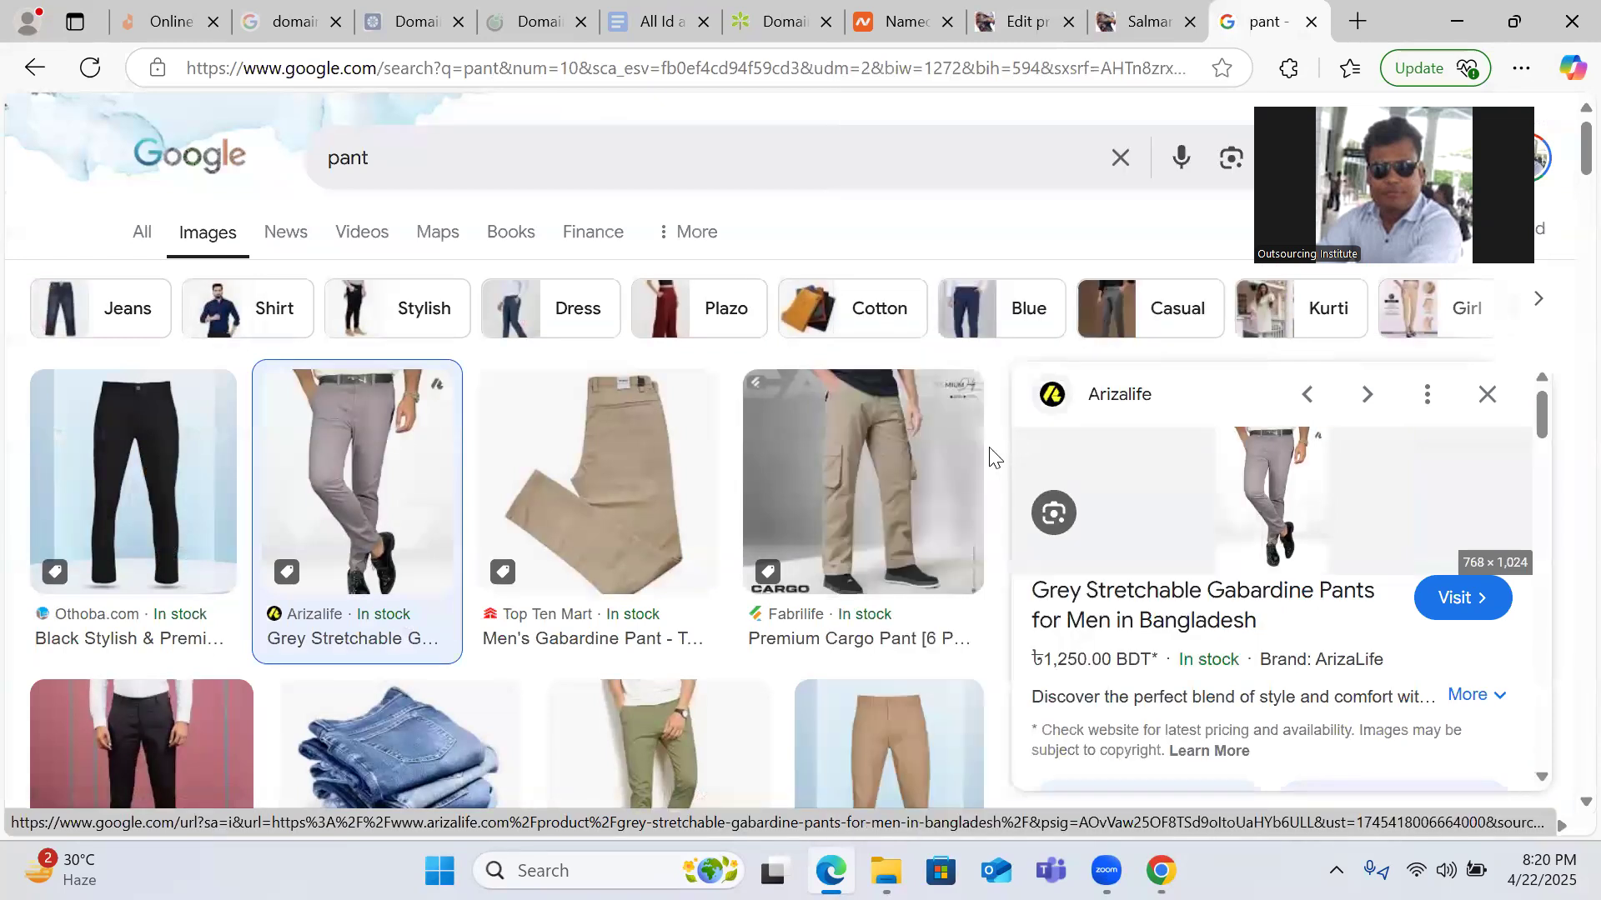
left_click(1114, 737)
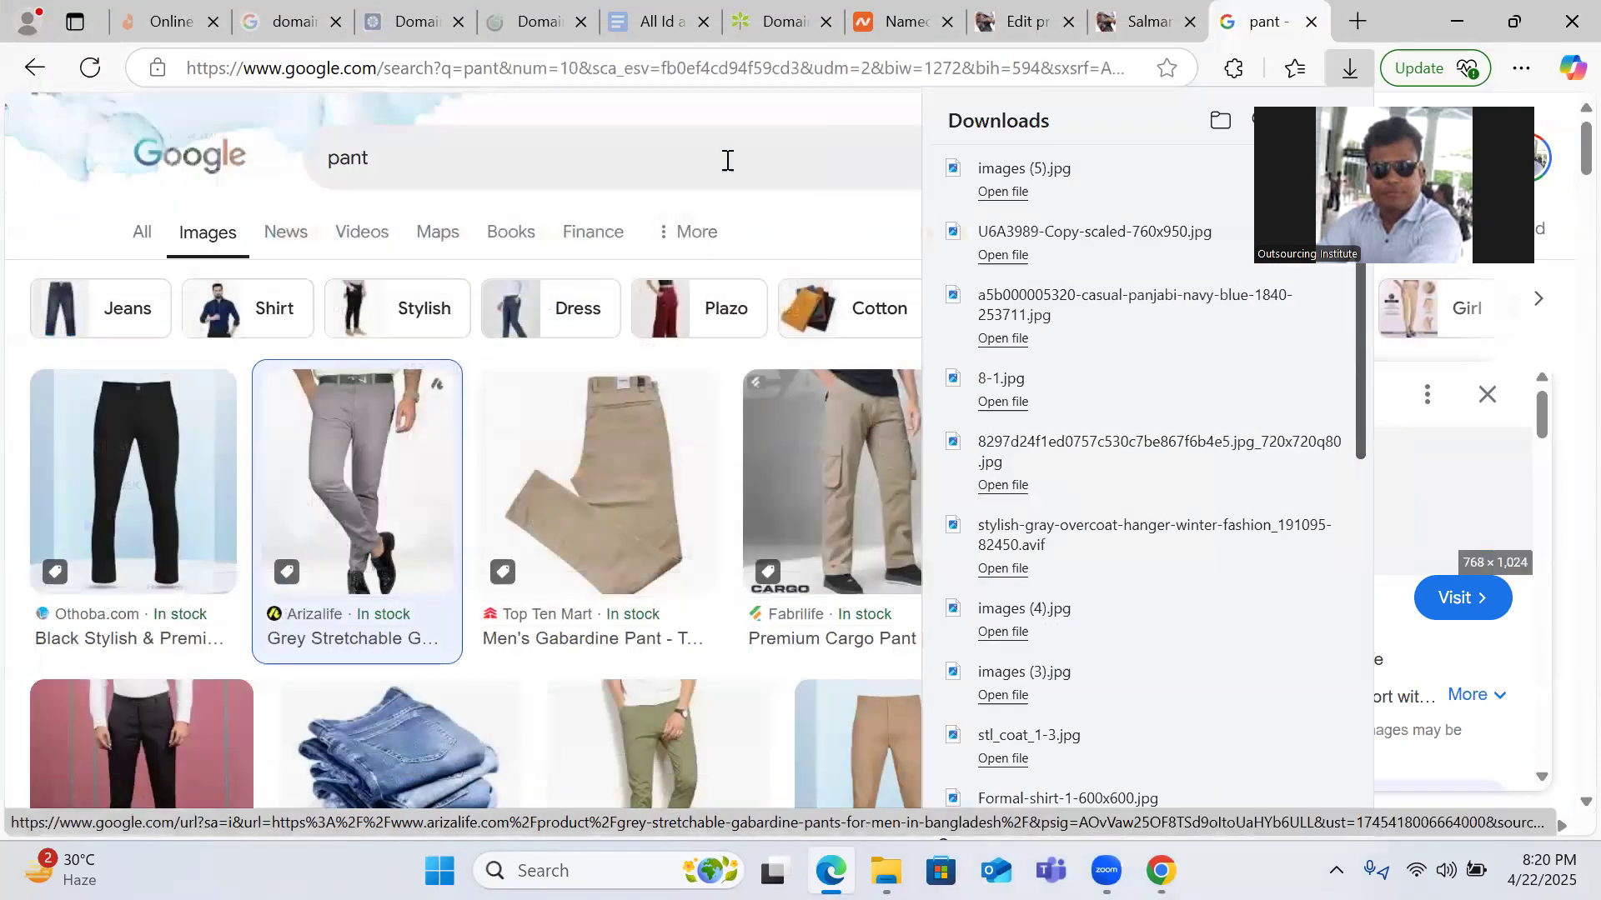
left_click(775, 231)
left_click(867, 492)
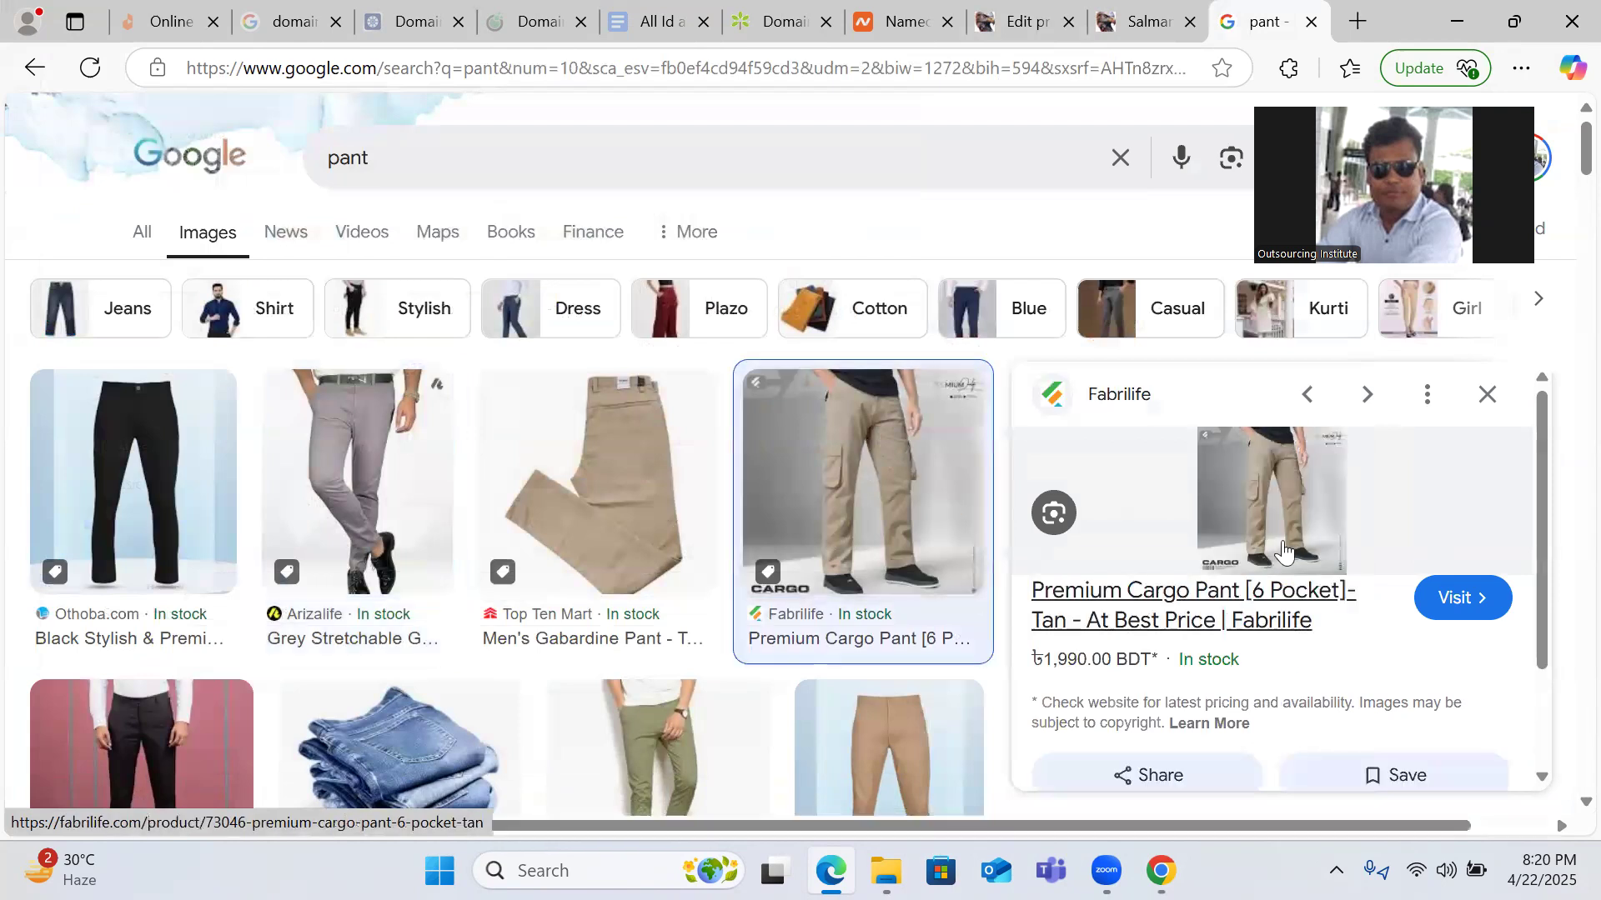
scroll(1251, 484, "down", 3)
left_click(400, 542)
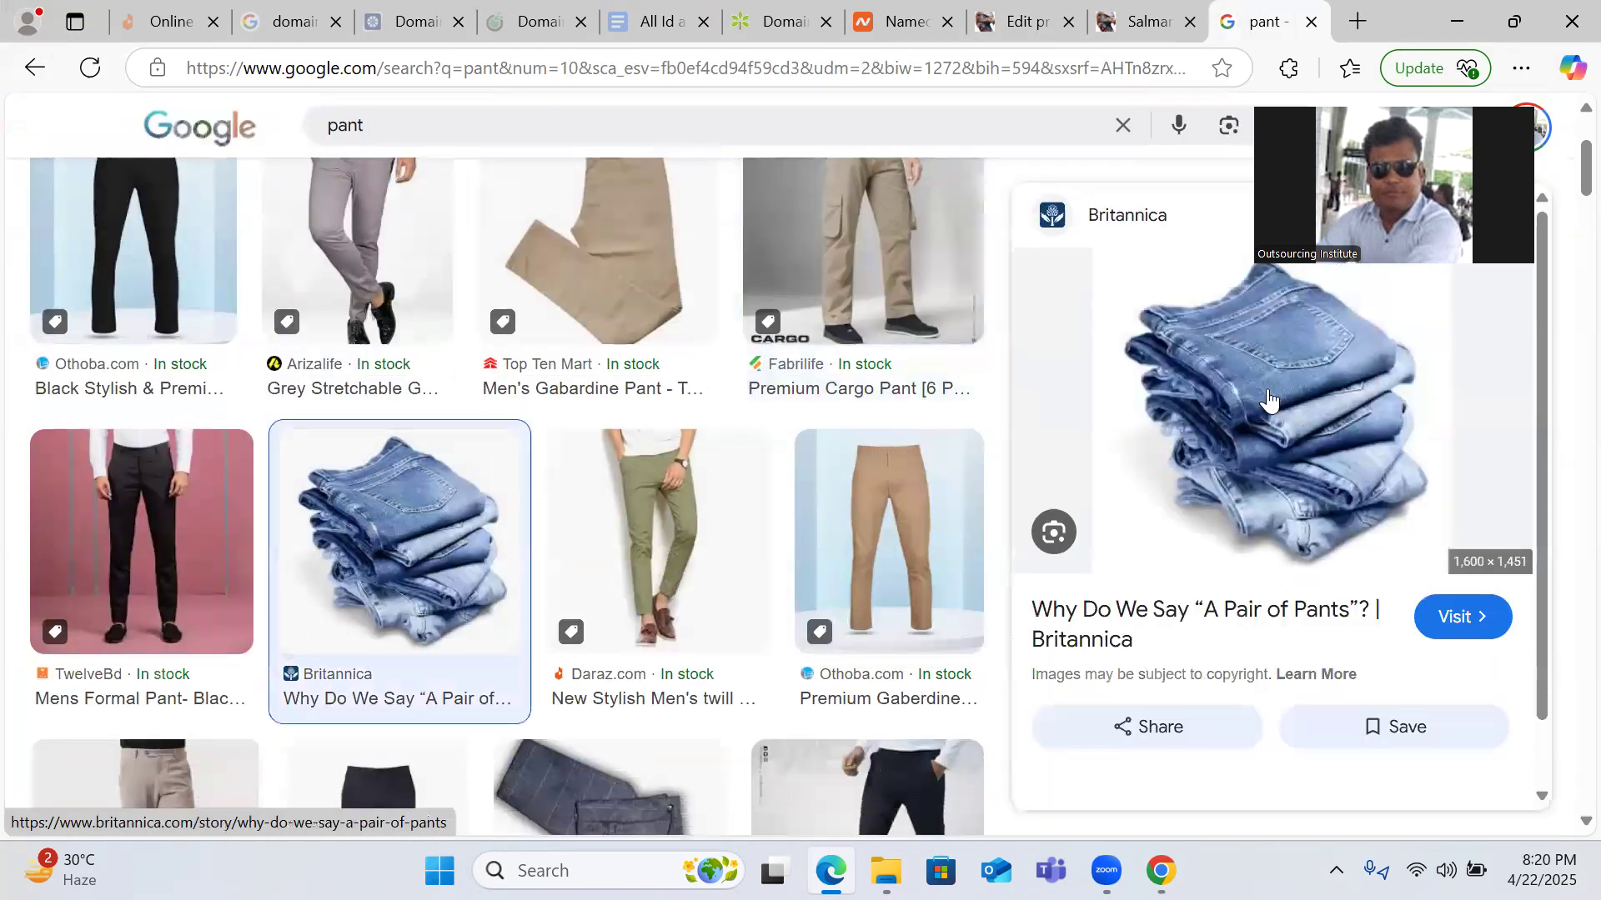
right_click(1235, 395)
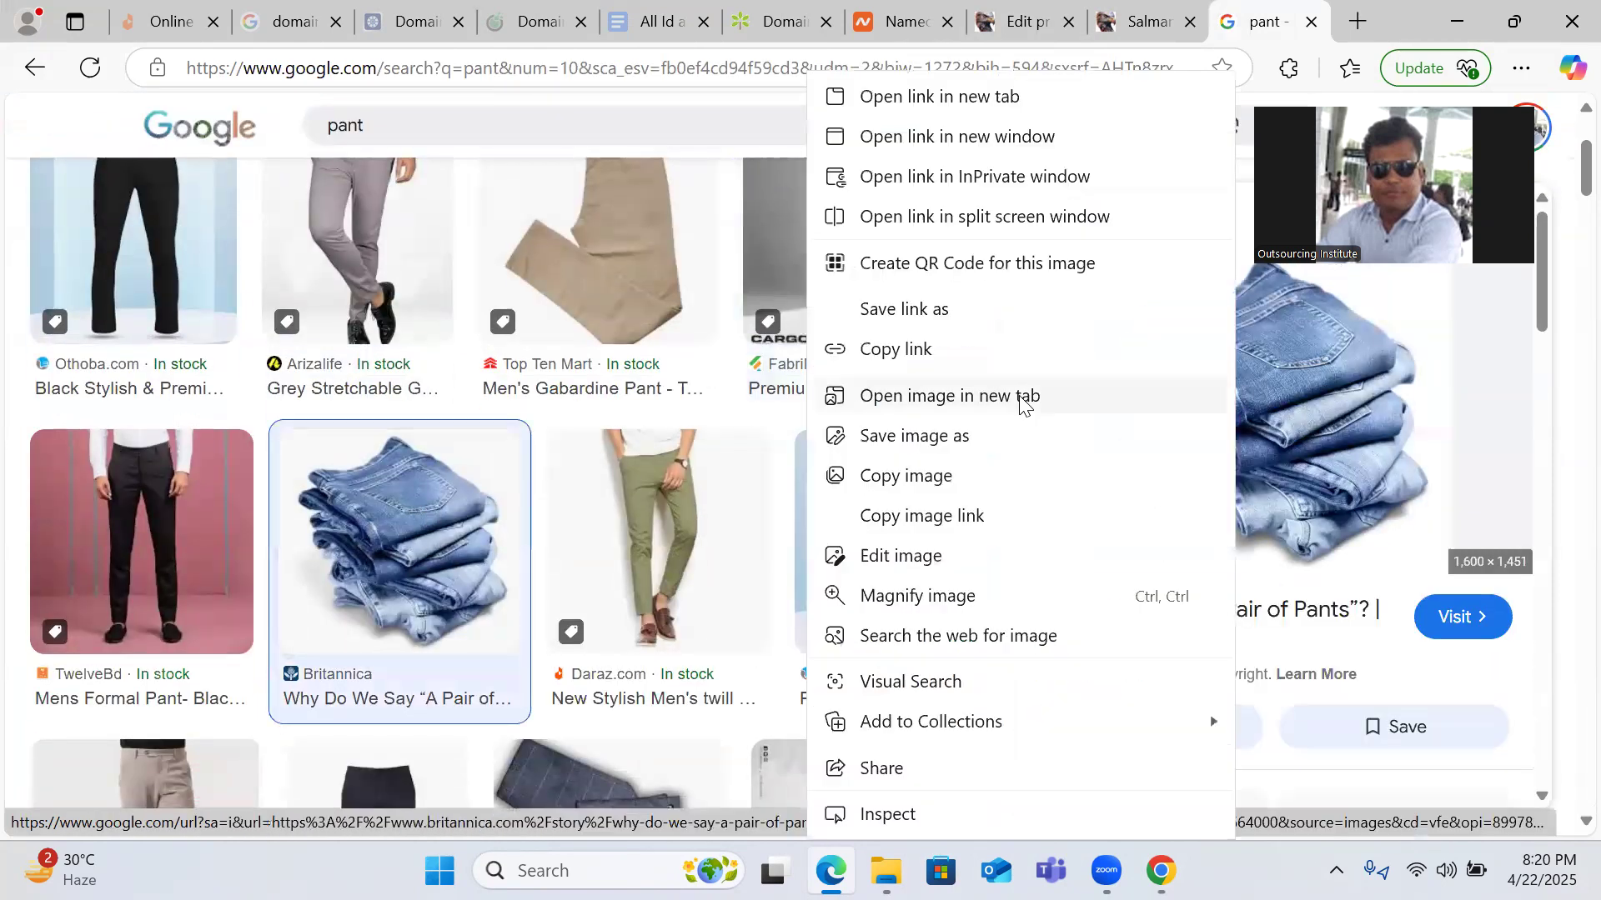
left_click(965, 453)
left_click(1118, 736)
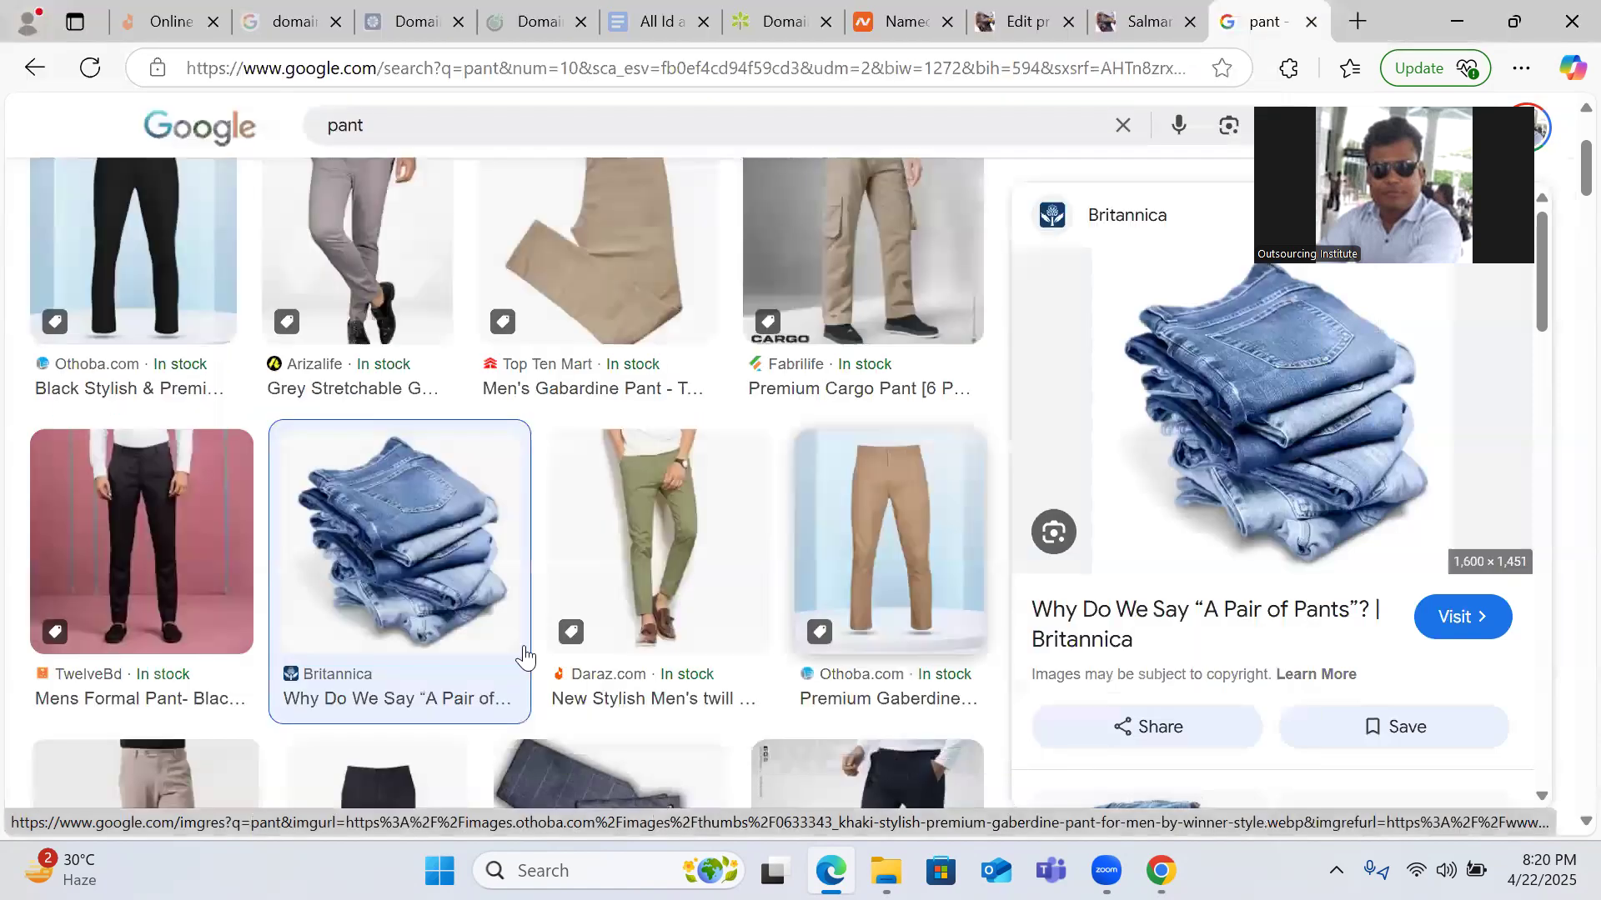
Save the green twill pants and beige formal pants images to Downloads
left_click(700, 542)
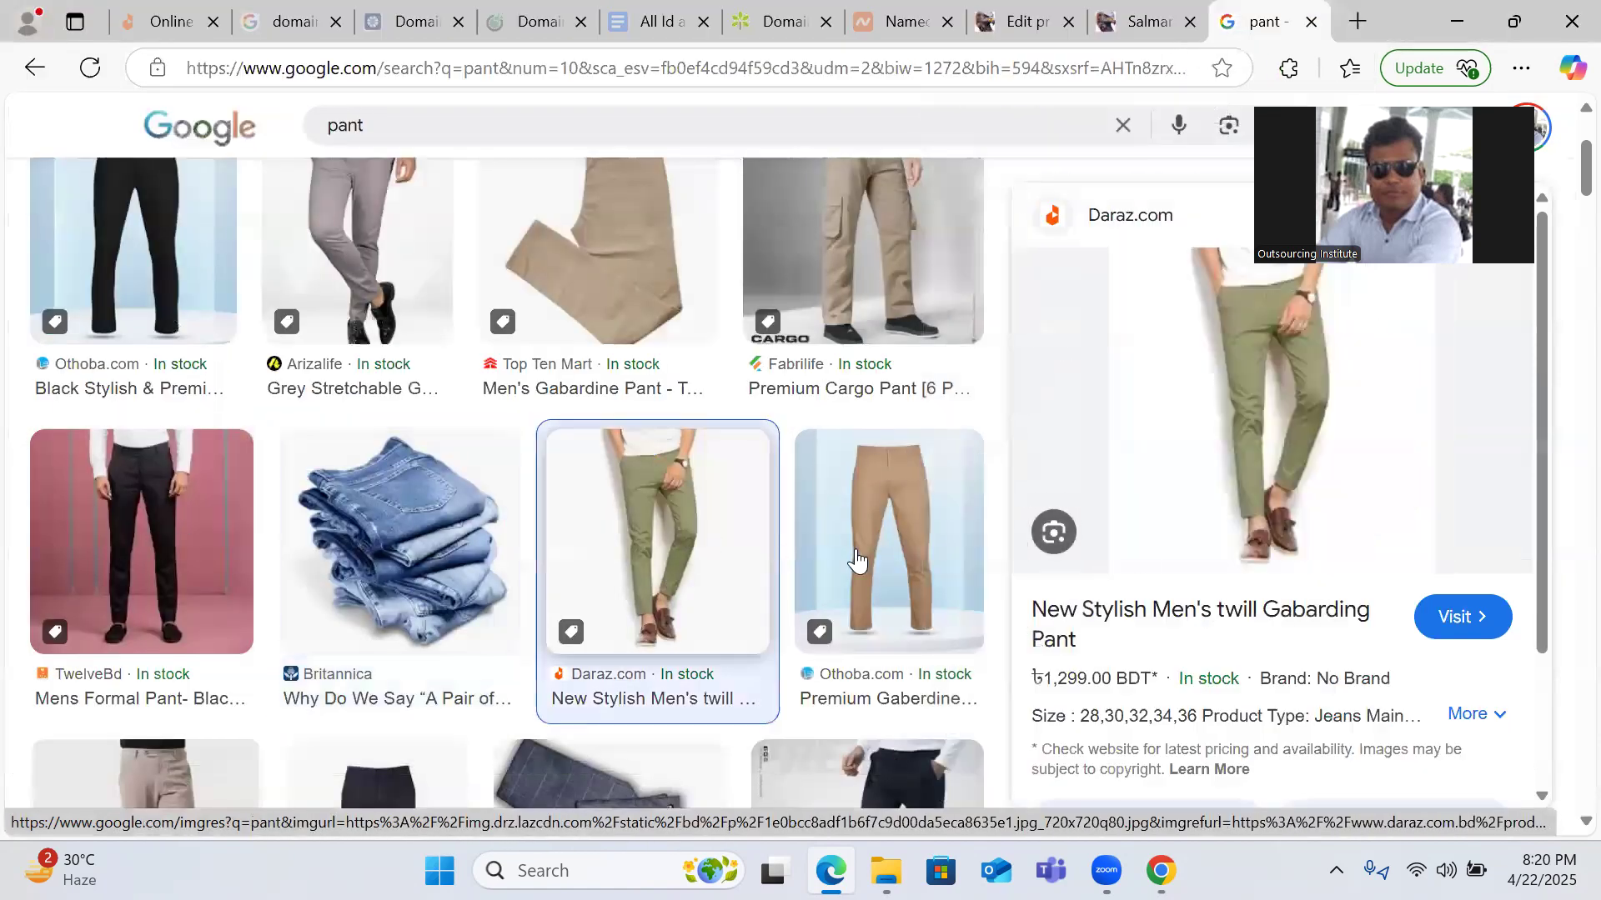
right_click(1250, 379)
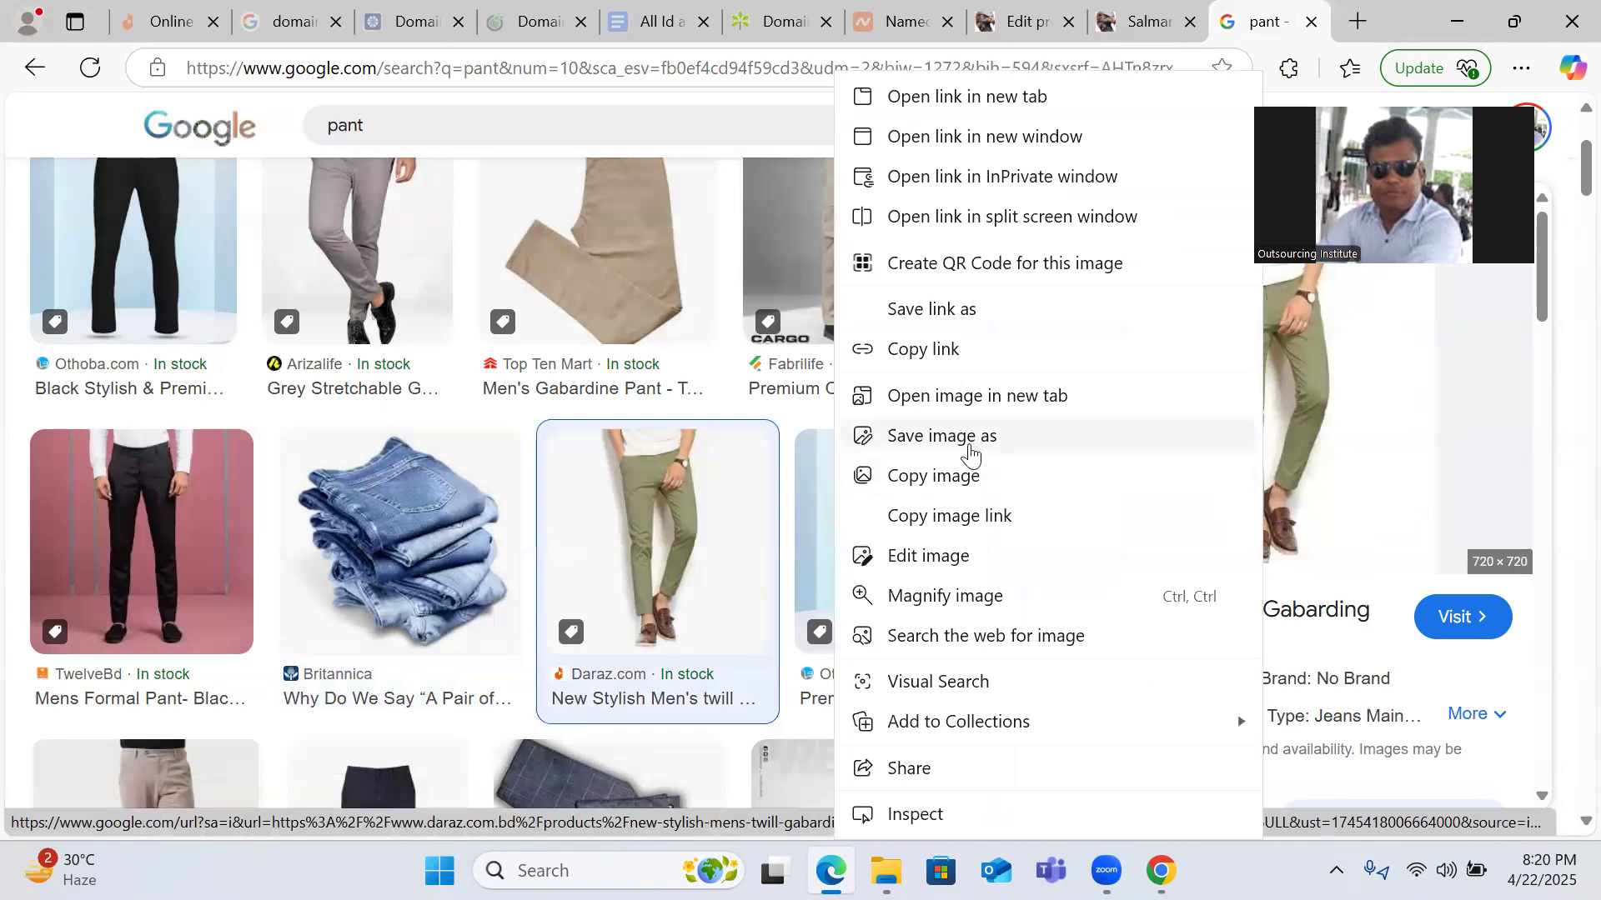
left_click(969, 453)
left_click(1118, 736)
scroll(476, 461, "down", 1)
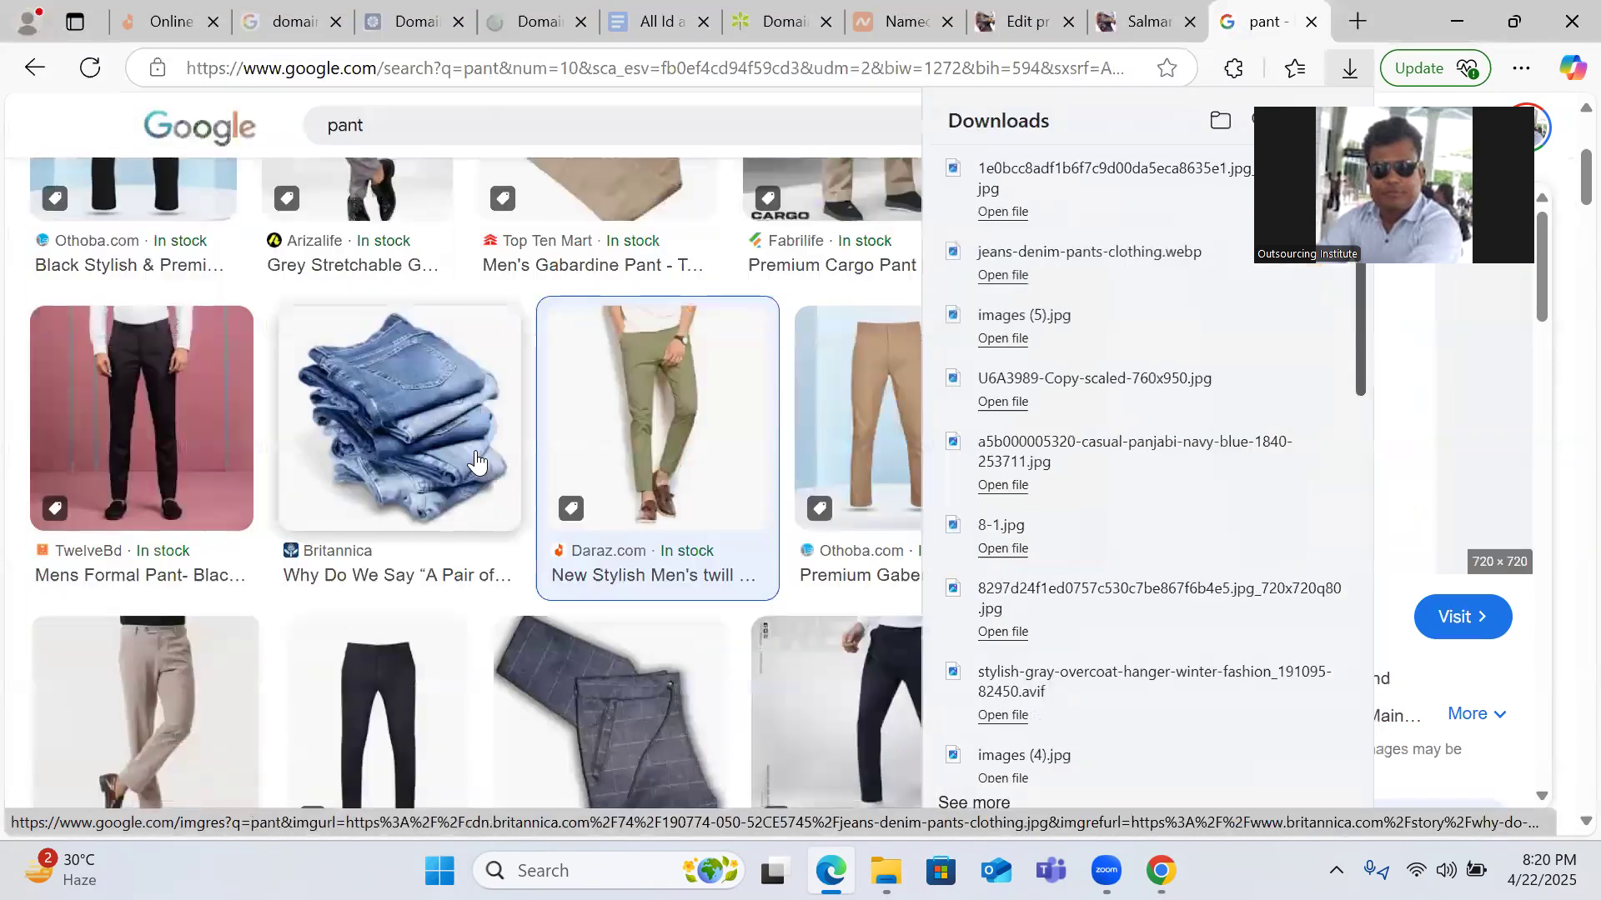
scroll(475, 462, "down", 3)
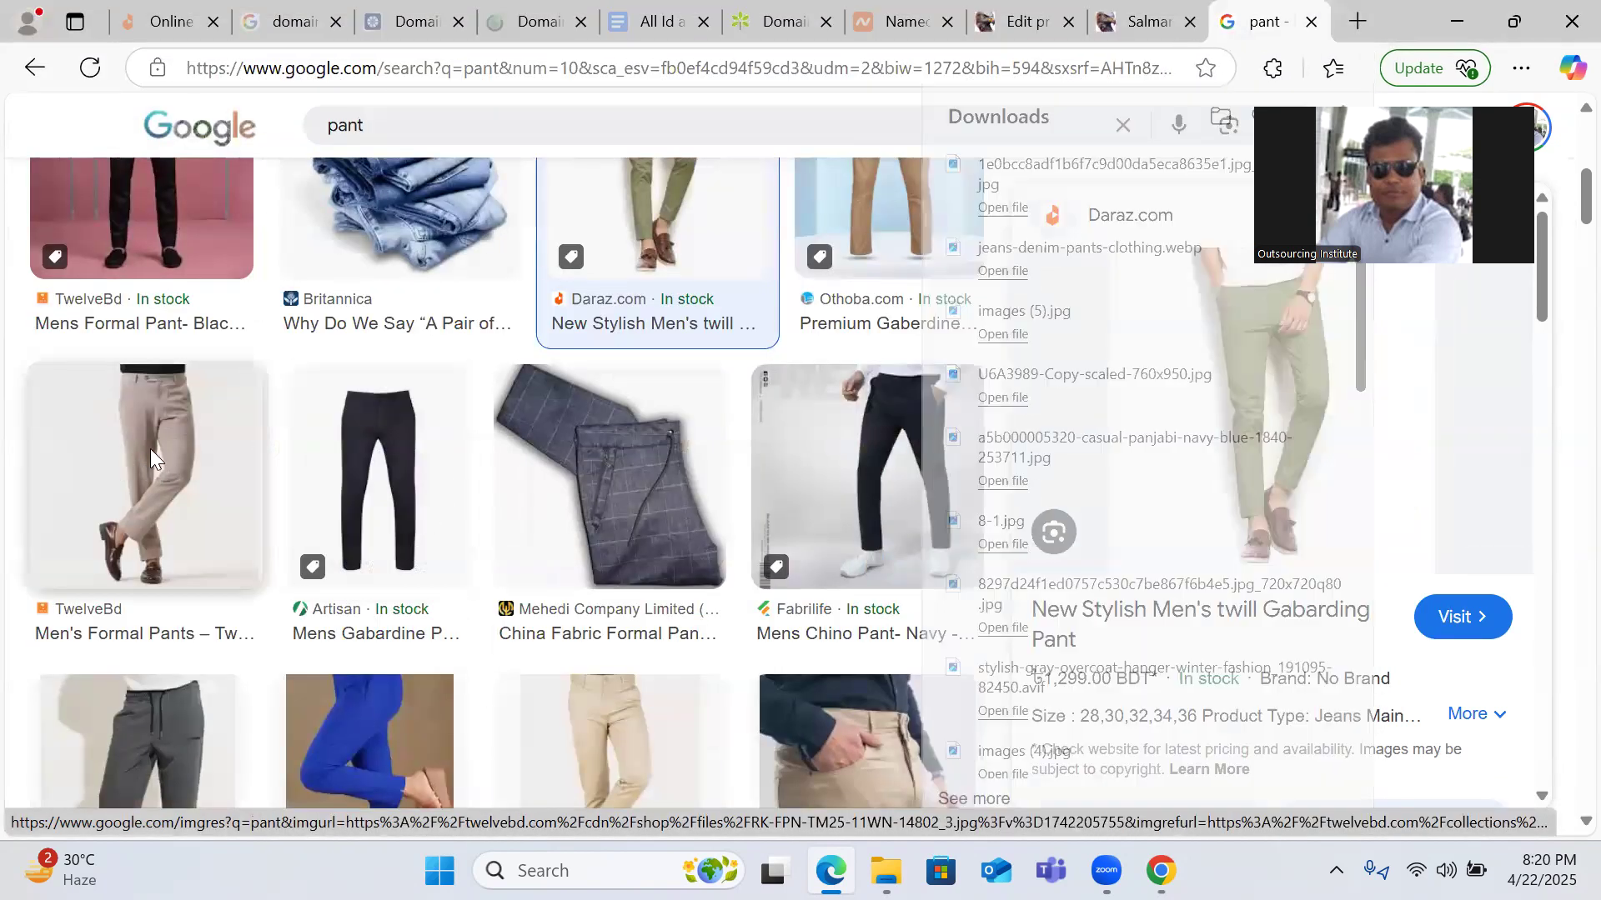
left_click(151, 457)
right_click(1187, 367)
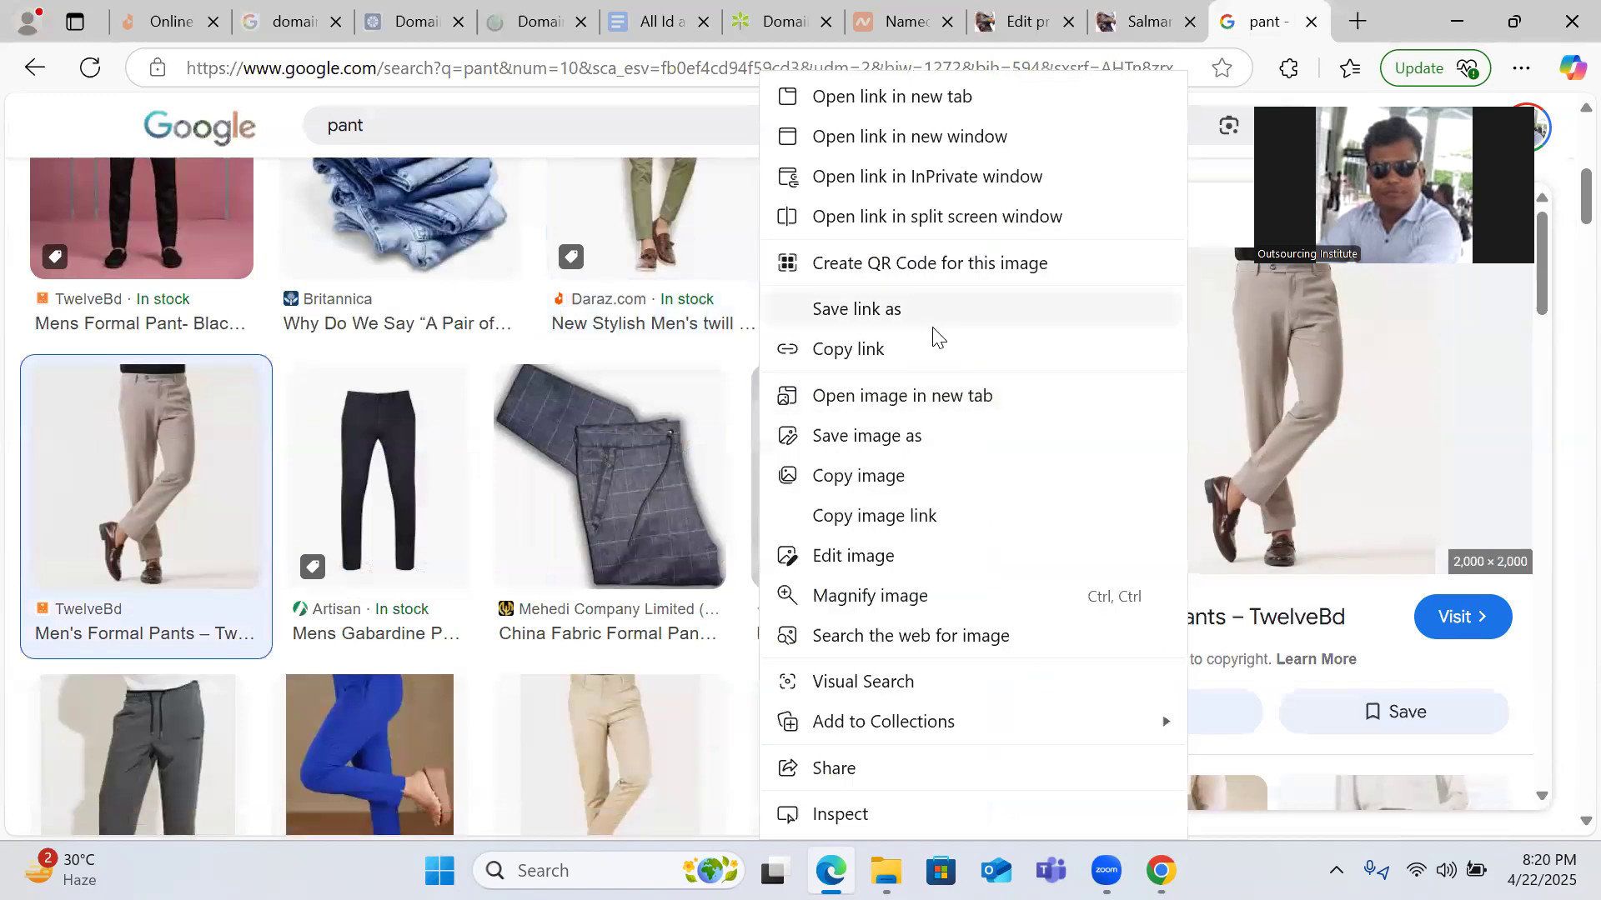
left_click(917, 435)
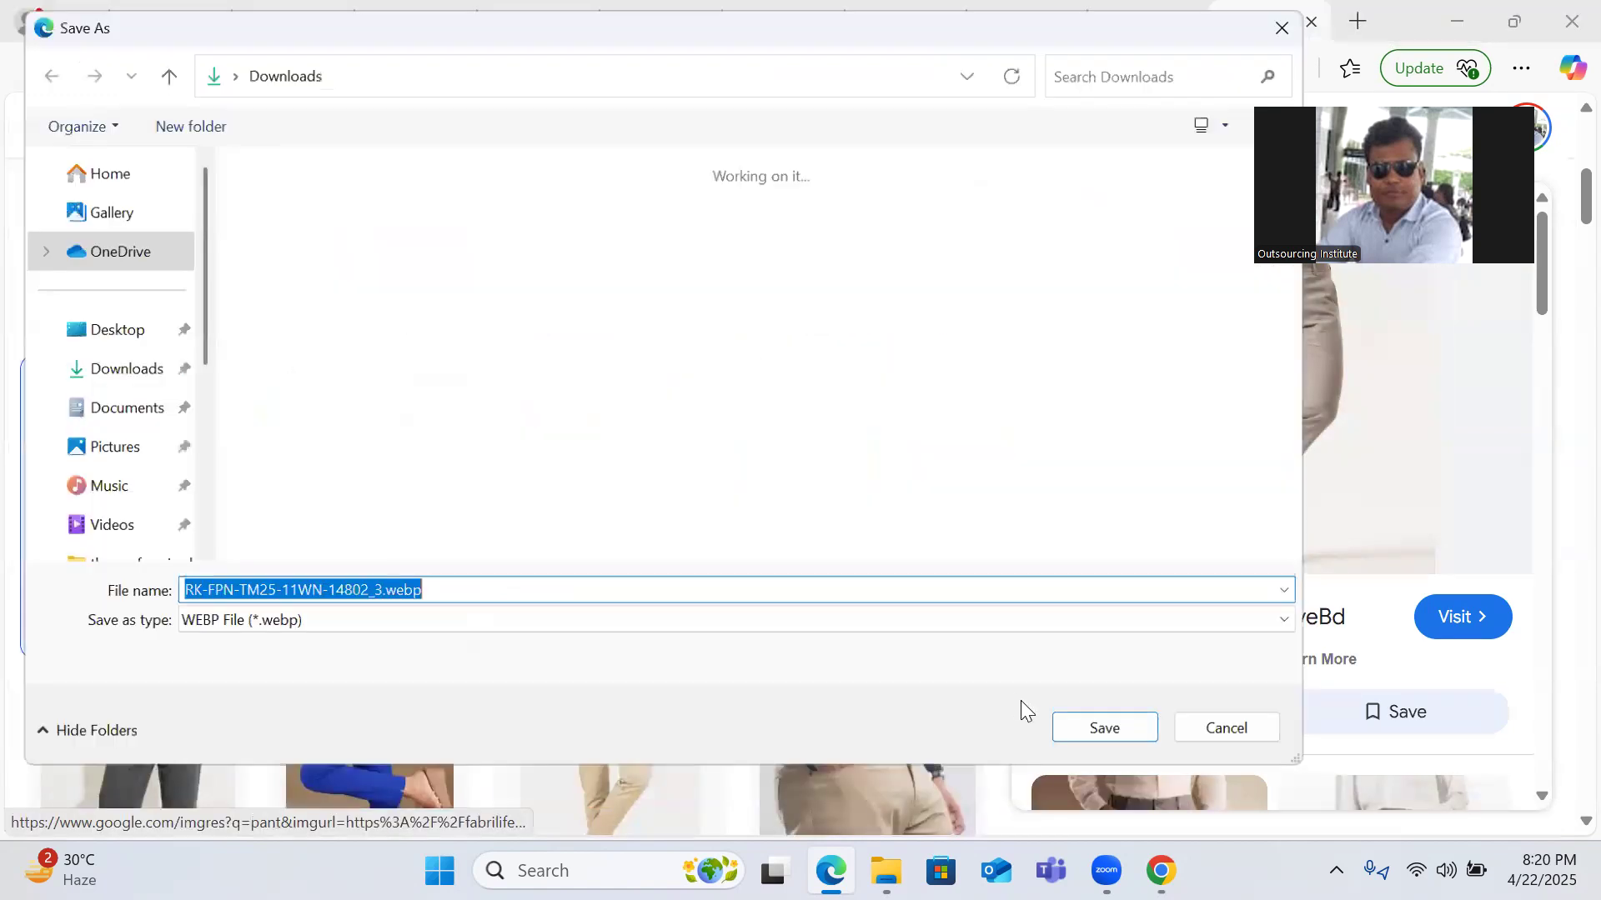
left_click(1092, 732)
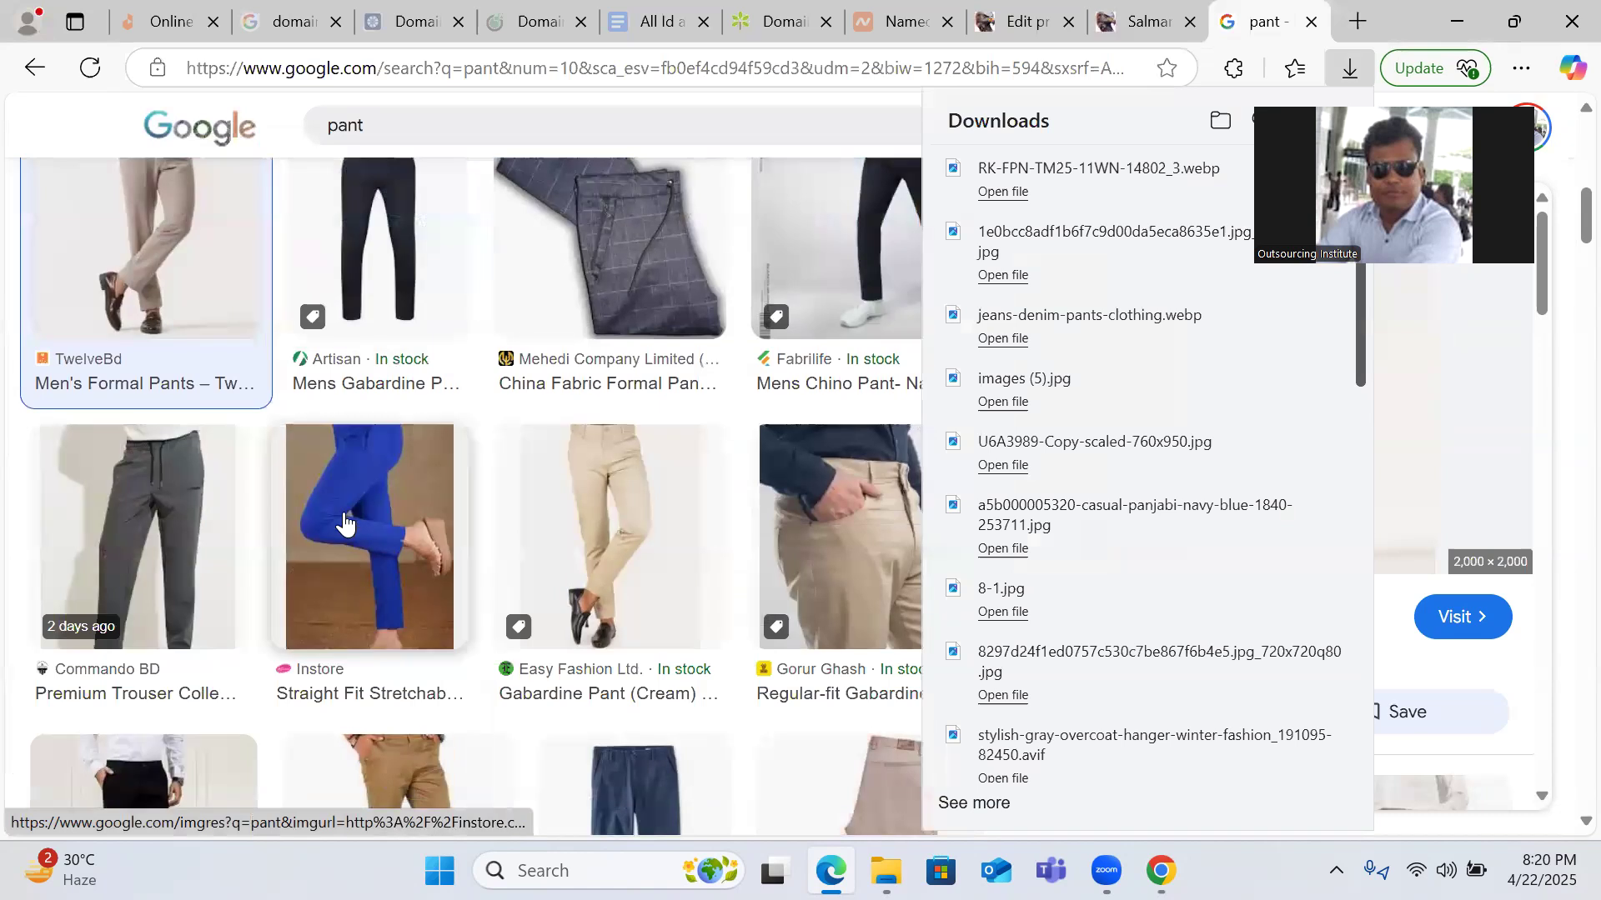
Save the cream pants image as 605A5096.jpg, then return to the WordPress product list
left_click(885, 544)
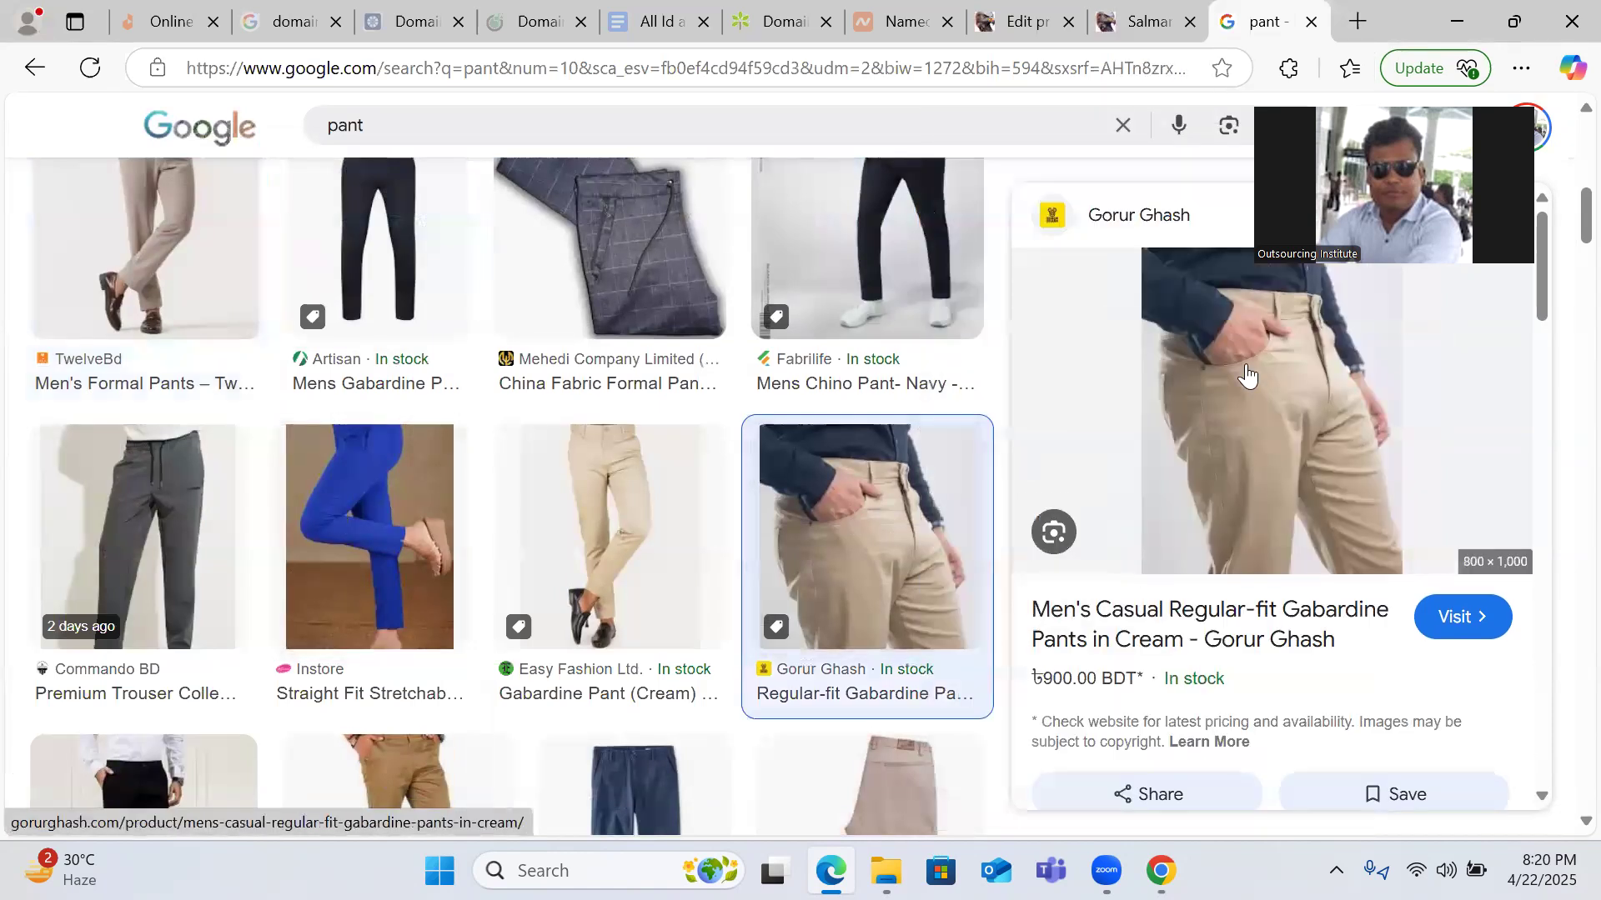
right_click(1243, 367)
left_click(1005, 432)
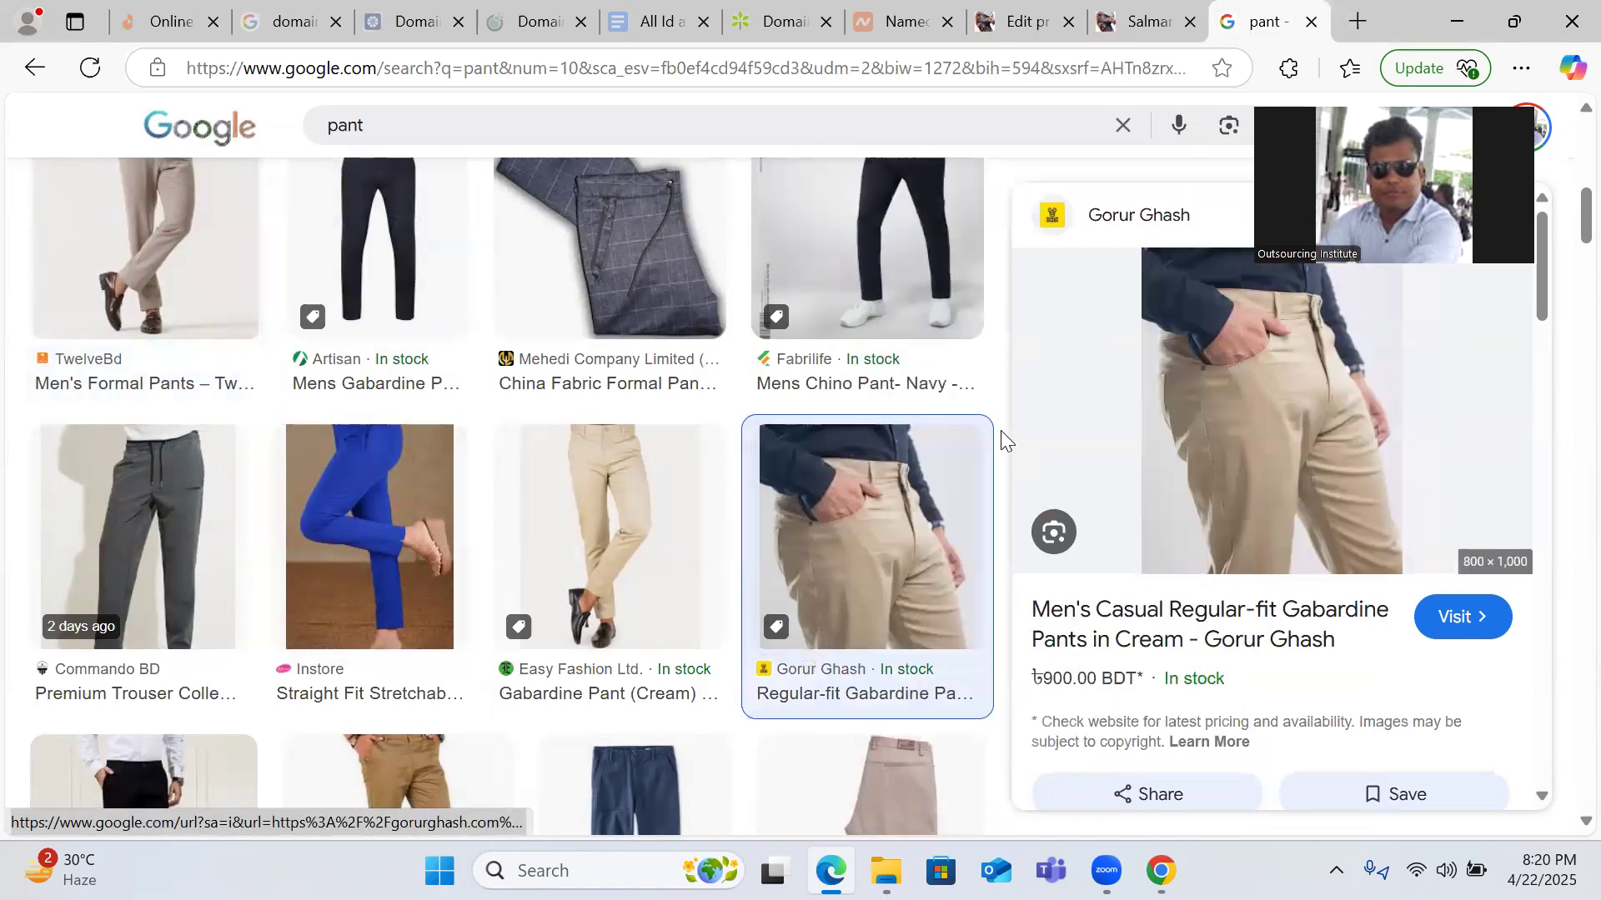
left_click(1100, 733)
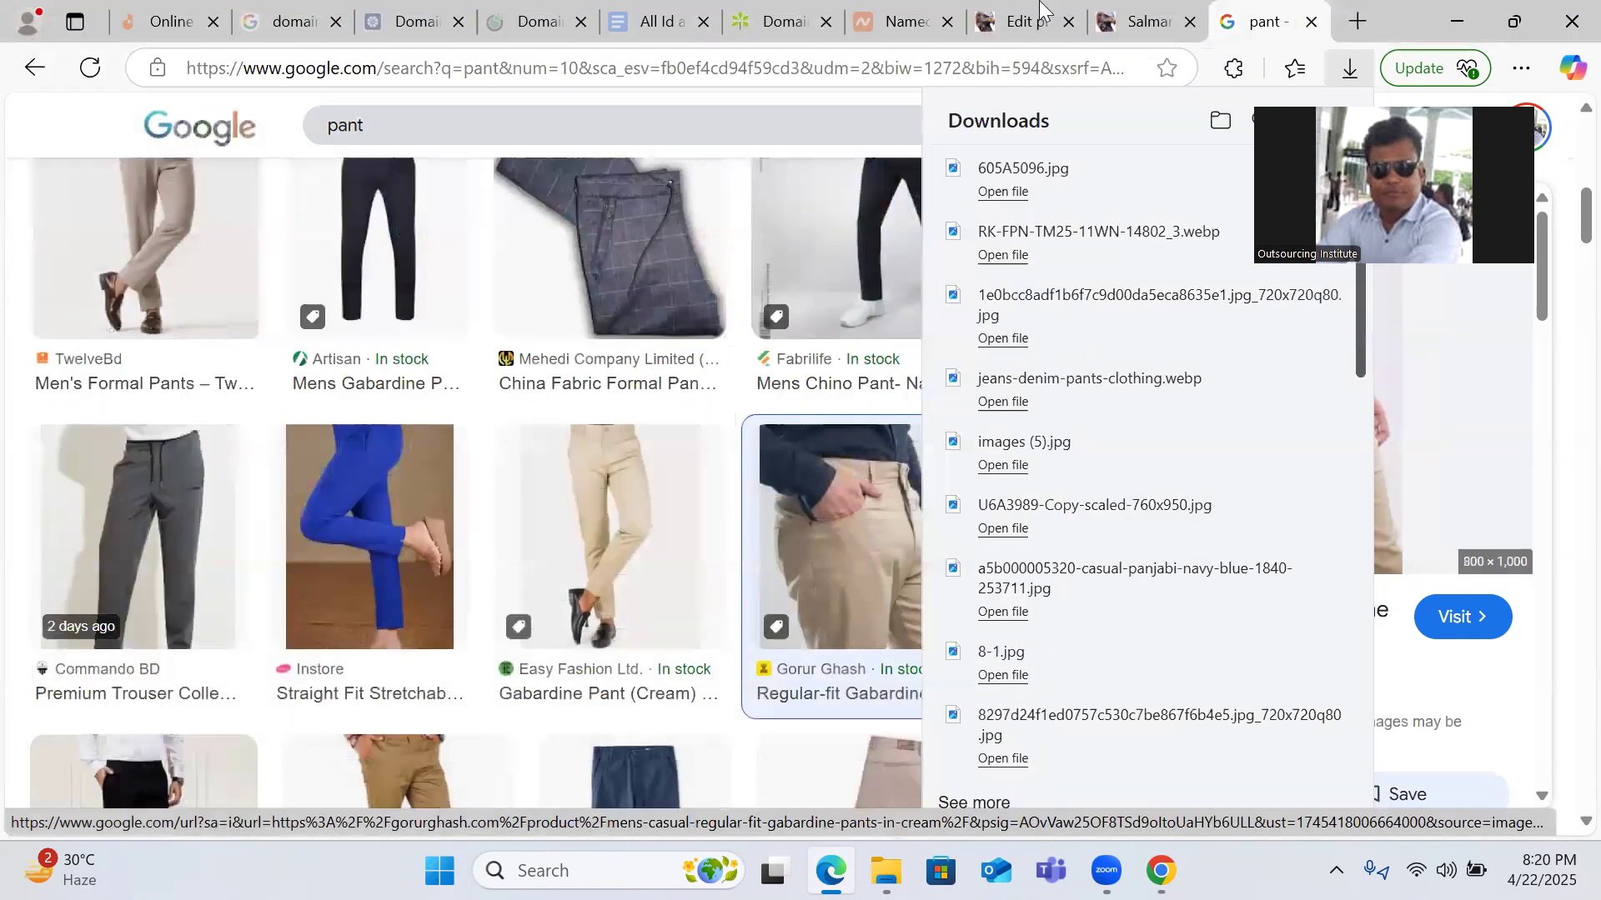
left_click(1003, 22)
left_click(87, 450)
Add a new product titled 'Pant'
left_click(433, 307)
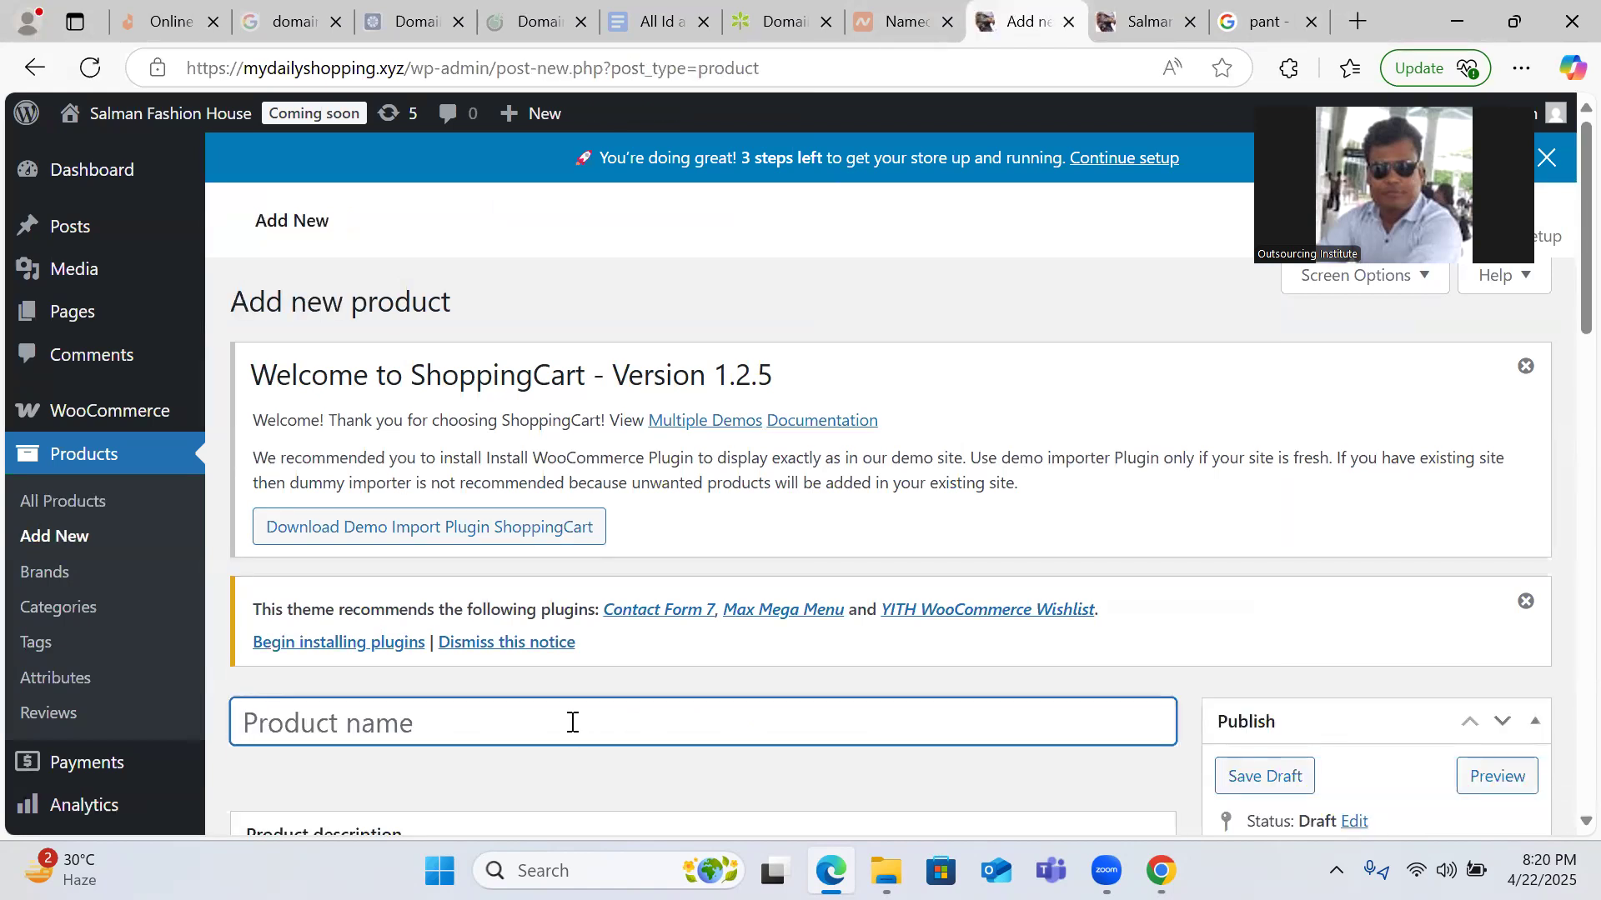
type("Pant")
scroll(586, 701, "down", 6)
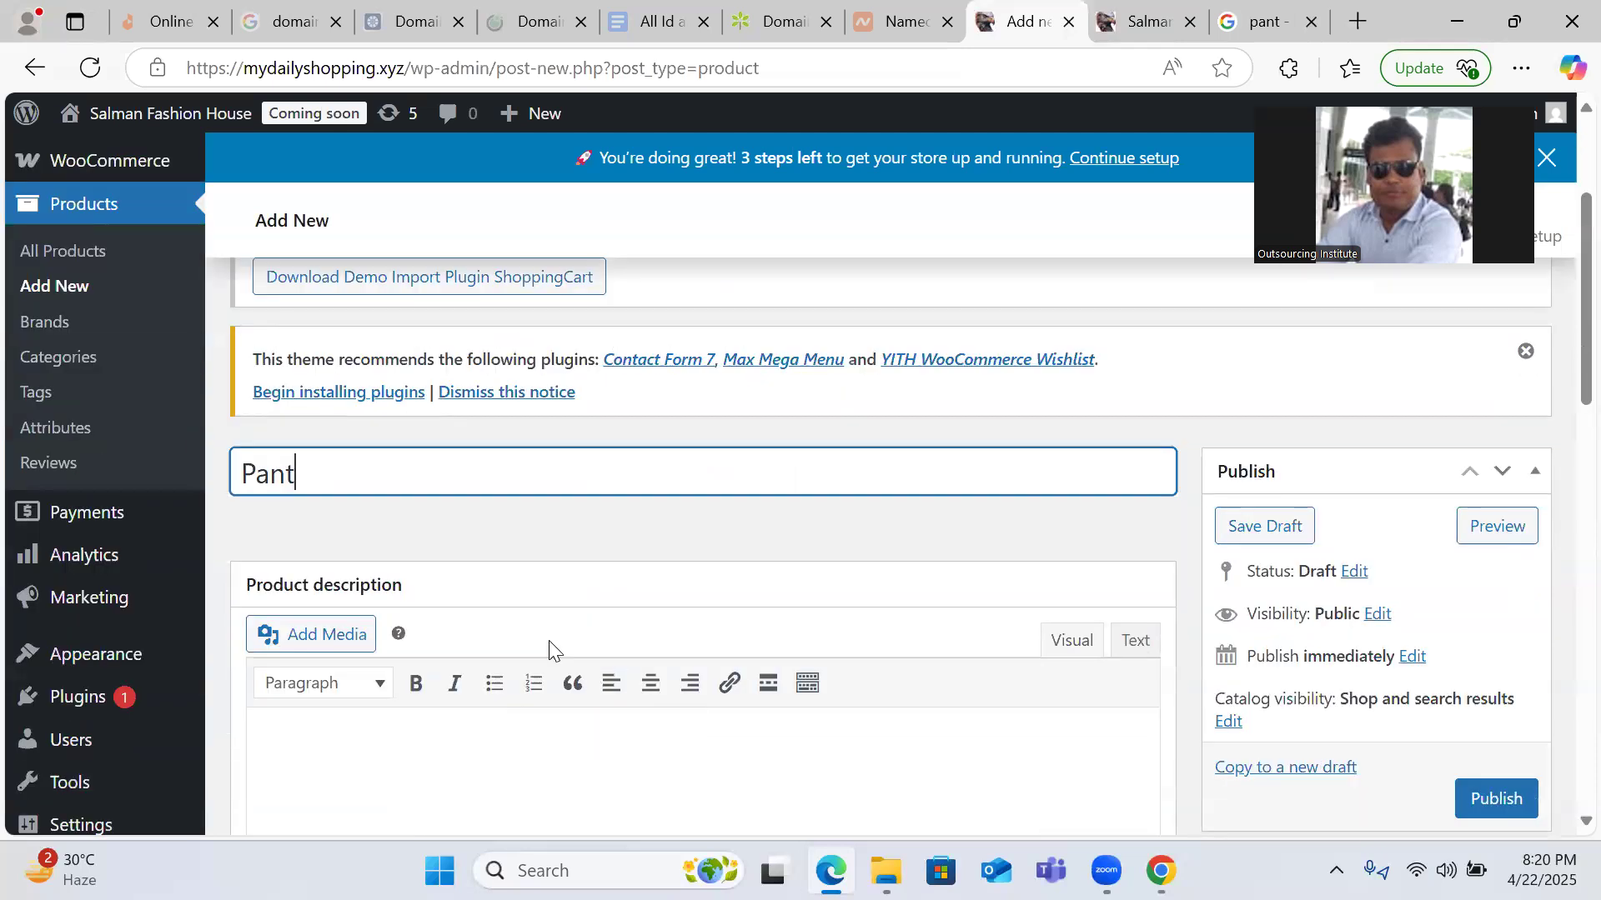
Type a filler line in the description and paste copies to make six lines
left_click(521, 519)
type("sfasfasdfadf wergewrtewrtwet")
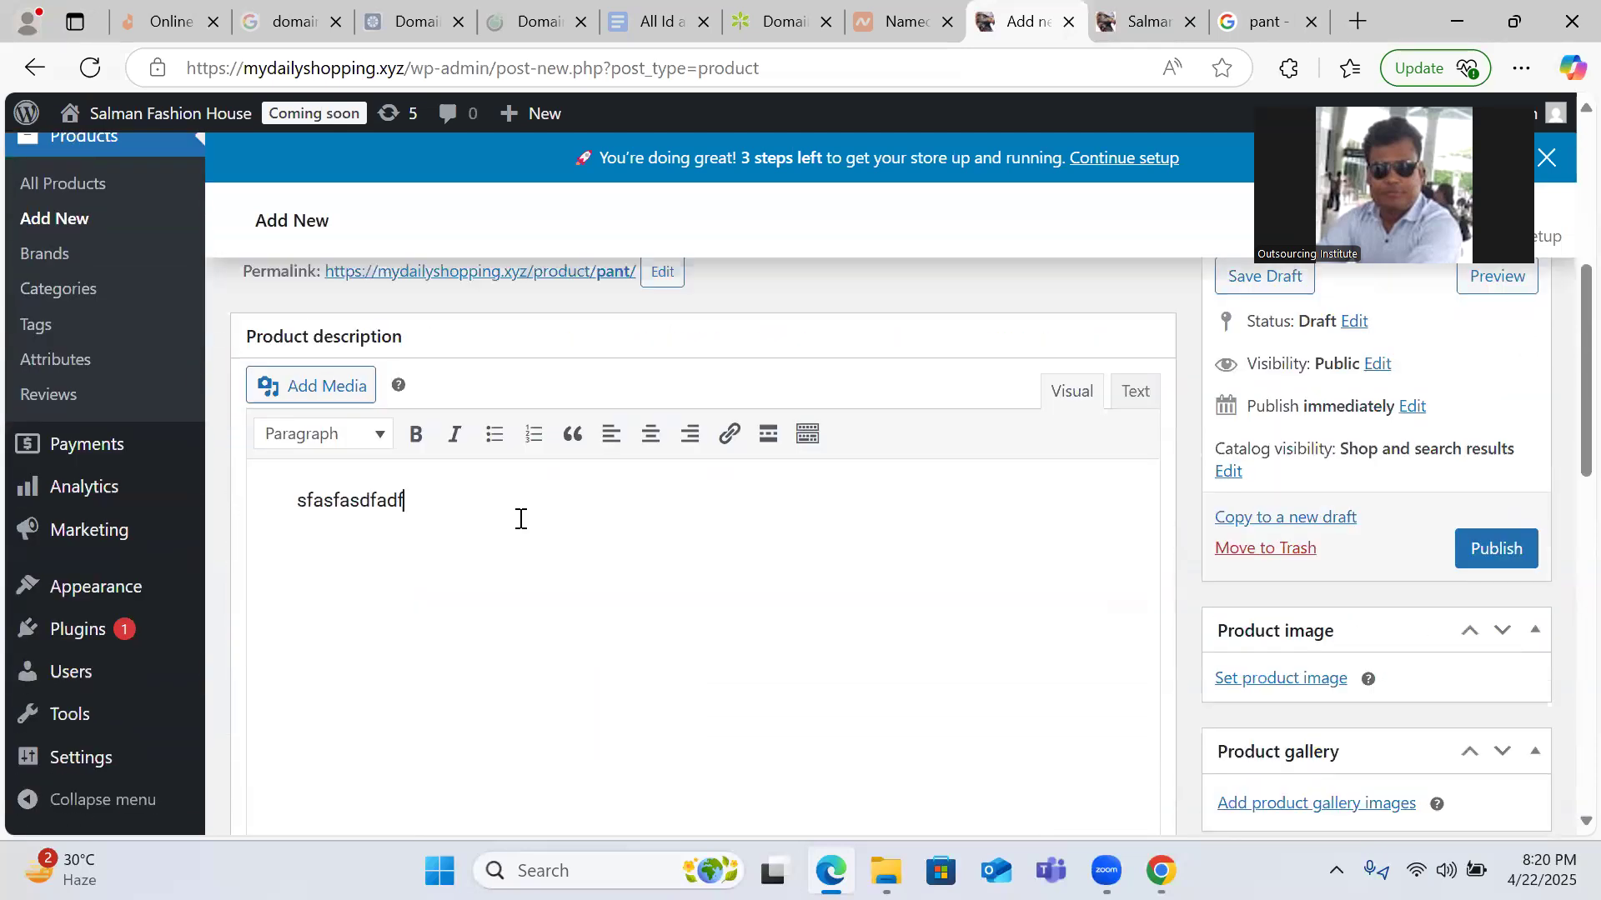
key("ctrl+a")
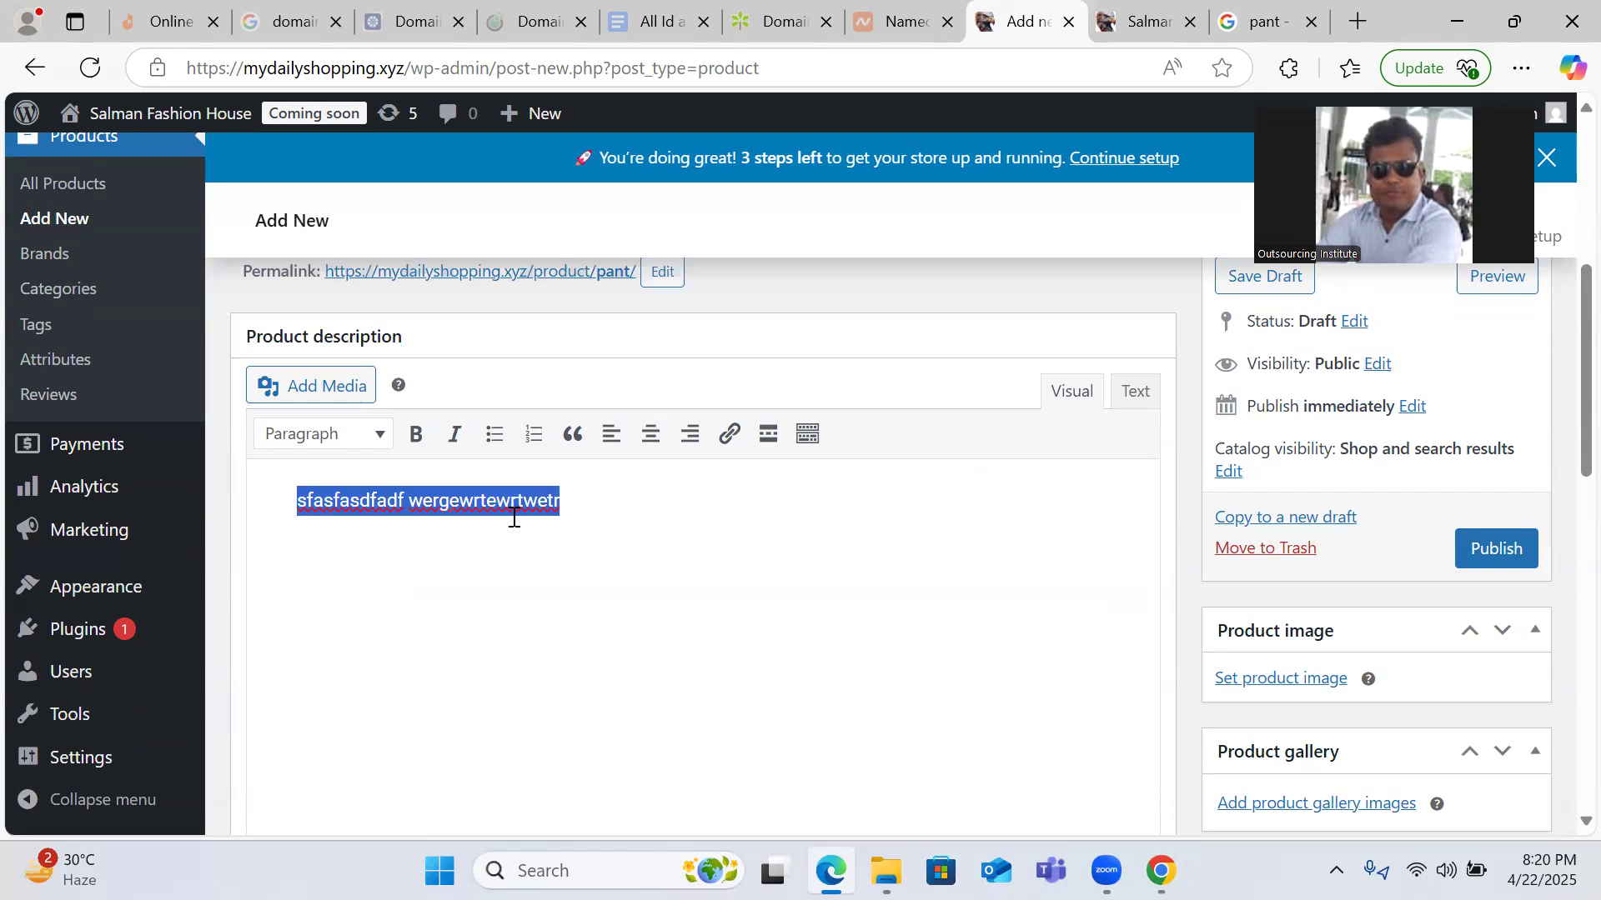
key("ctrl+c")
key("Right")
key("ctrl+v")
key("ctrl+v")
key("ctrl+v")
double_click(513, 505)
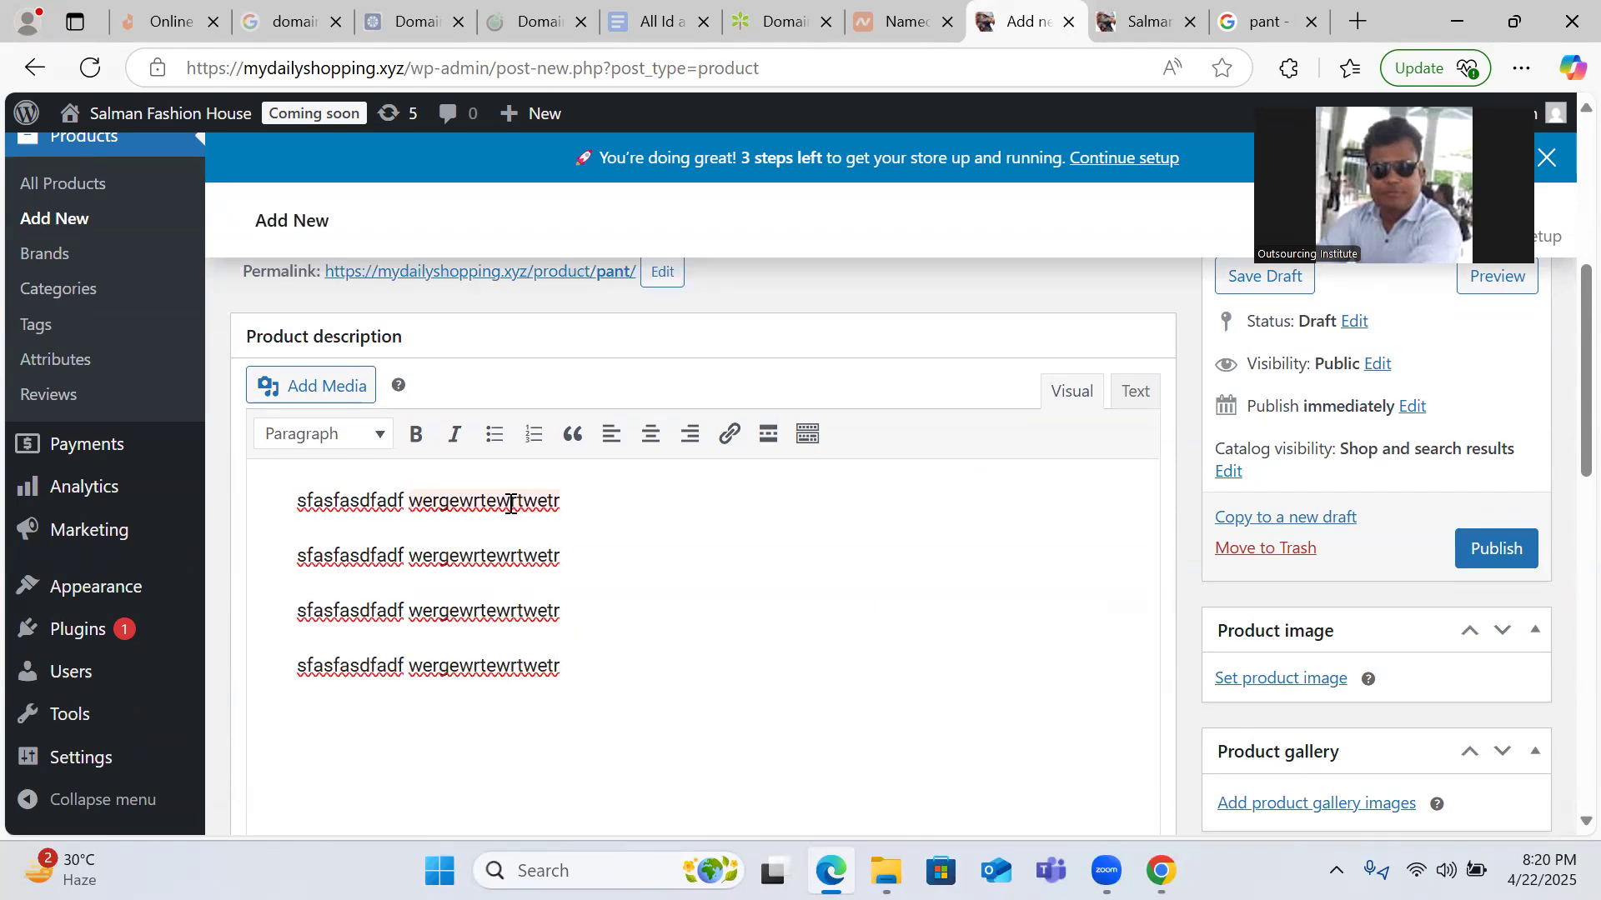
key("ctrl+v")
key("ctrl+v")
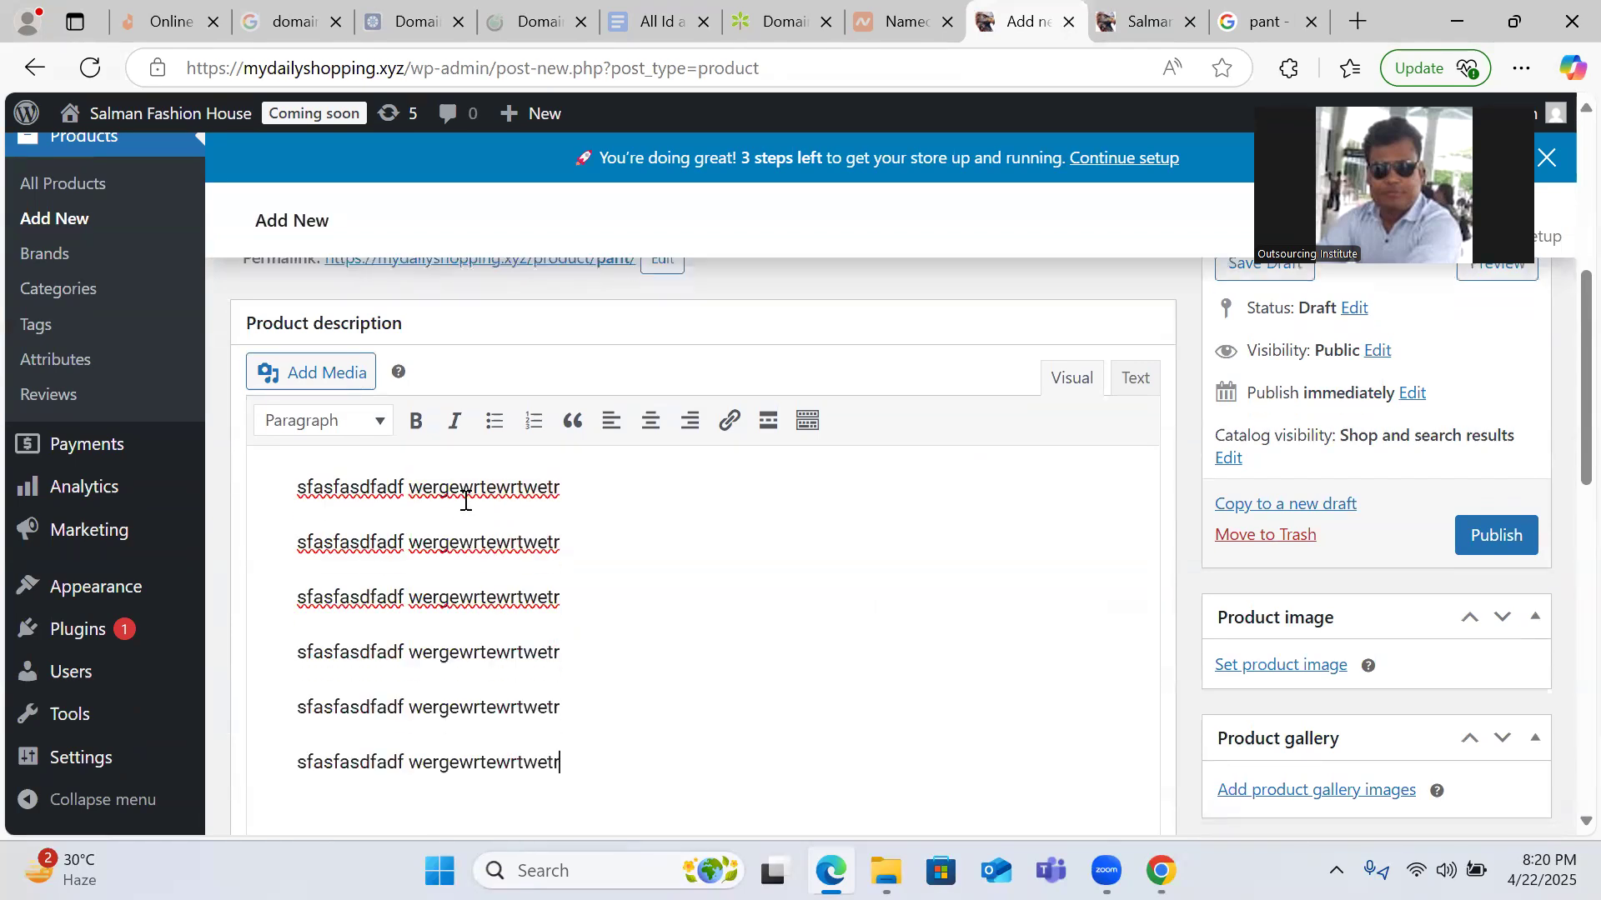
scroll(1079, 590, "up", 3)
scroll(1272, 567, "down", 6)
Upload the pants photo 605A5096.jpg and set it as the product image
left_click(1257, 418)
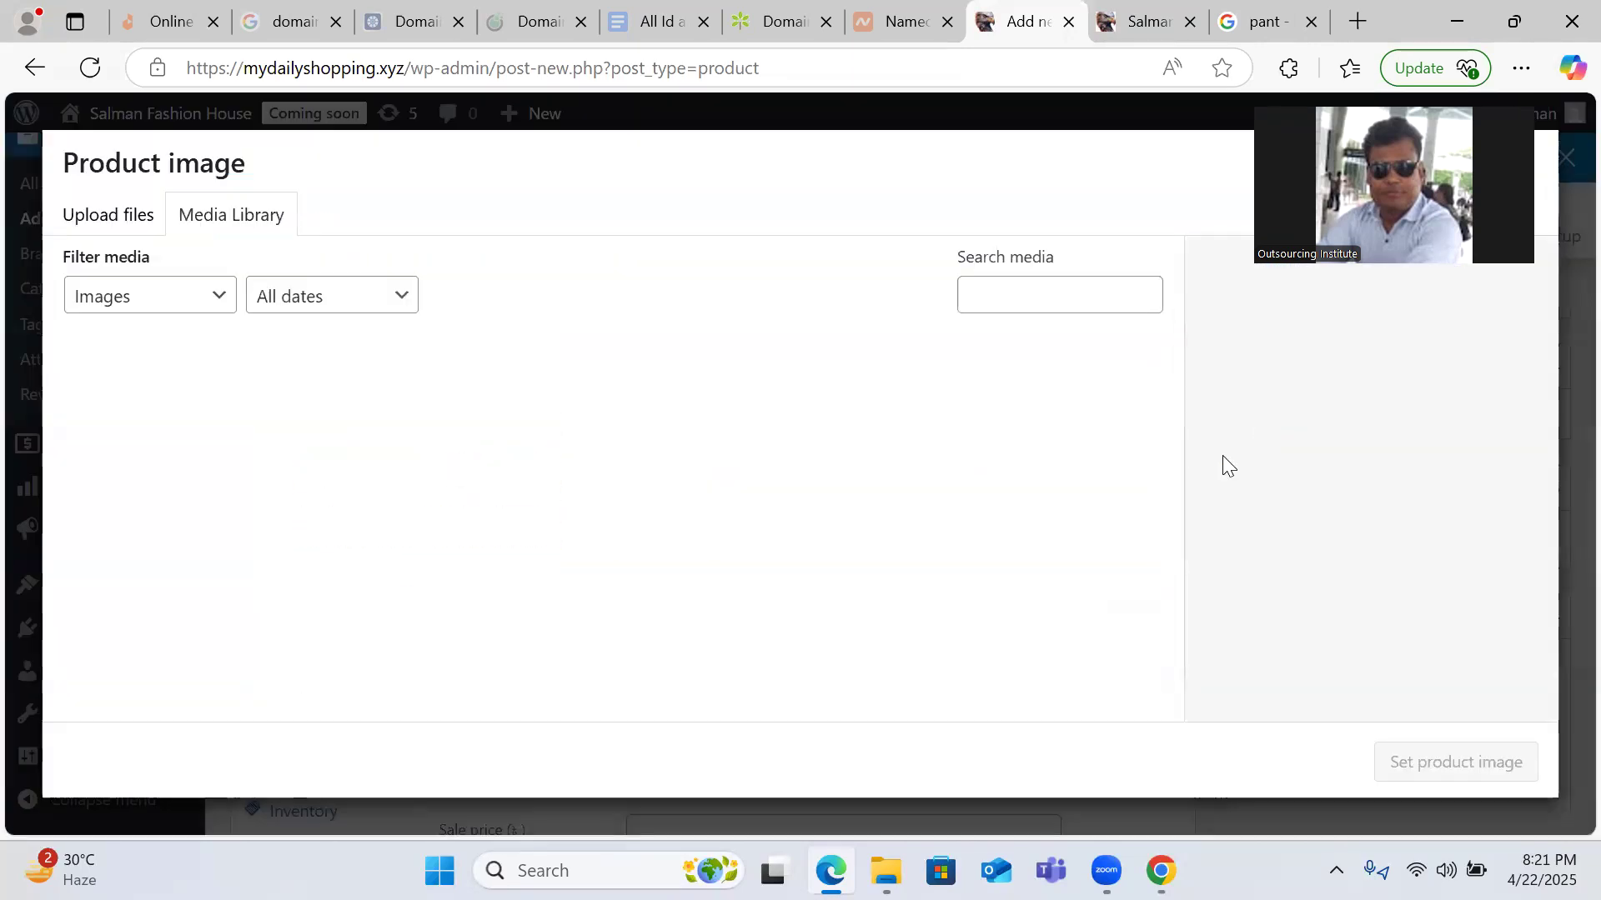
left_click(113, 217)
left_click(767, 537)
left_click(286, 237)
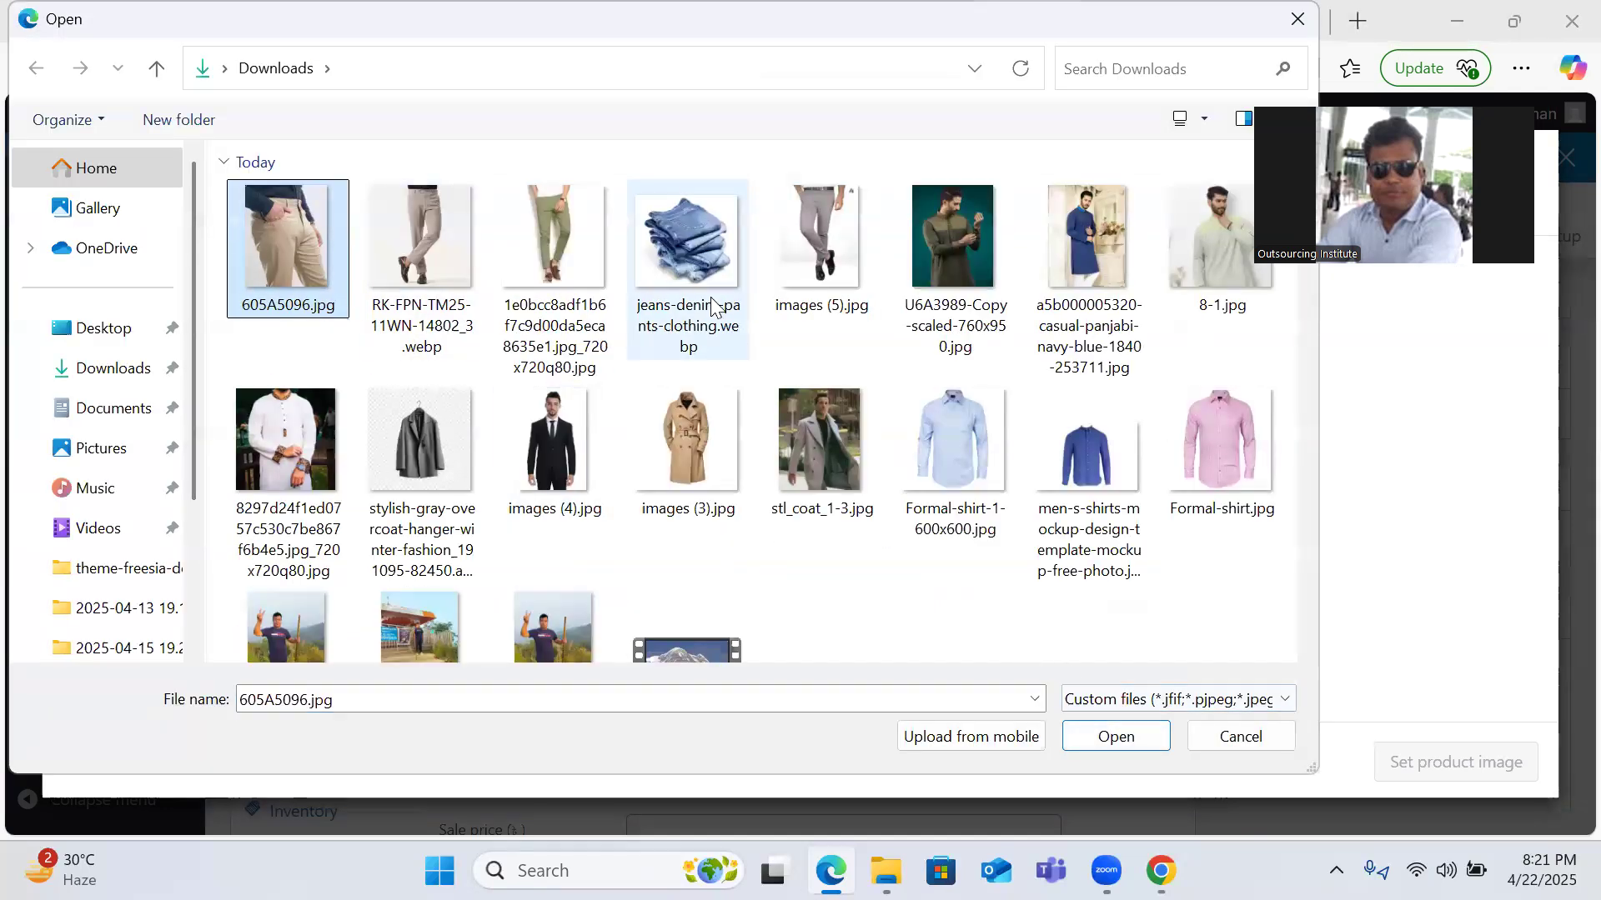
left_click(1114, 739)
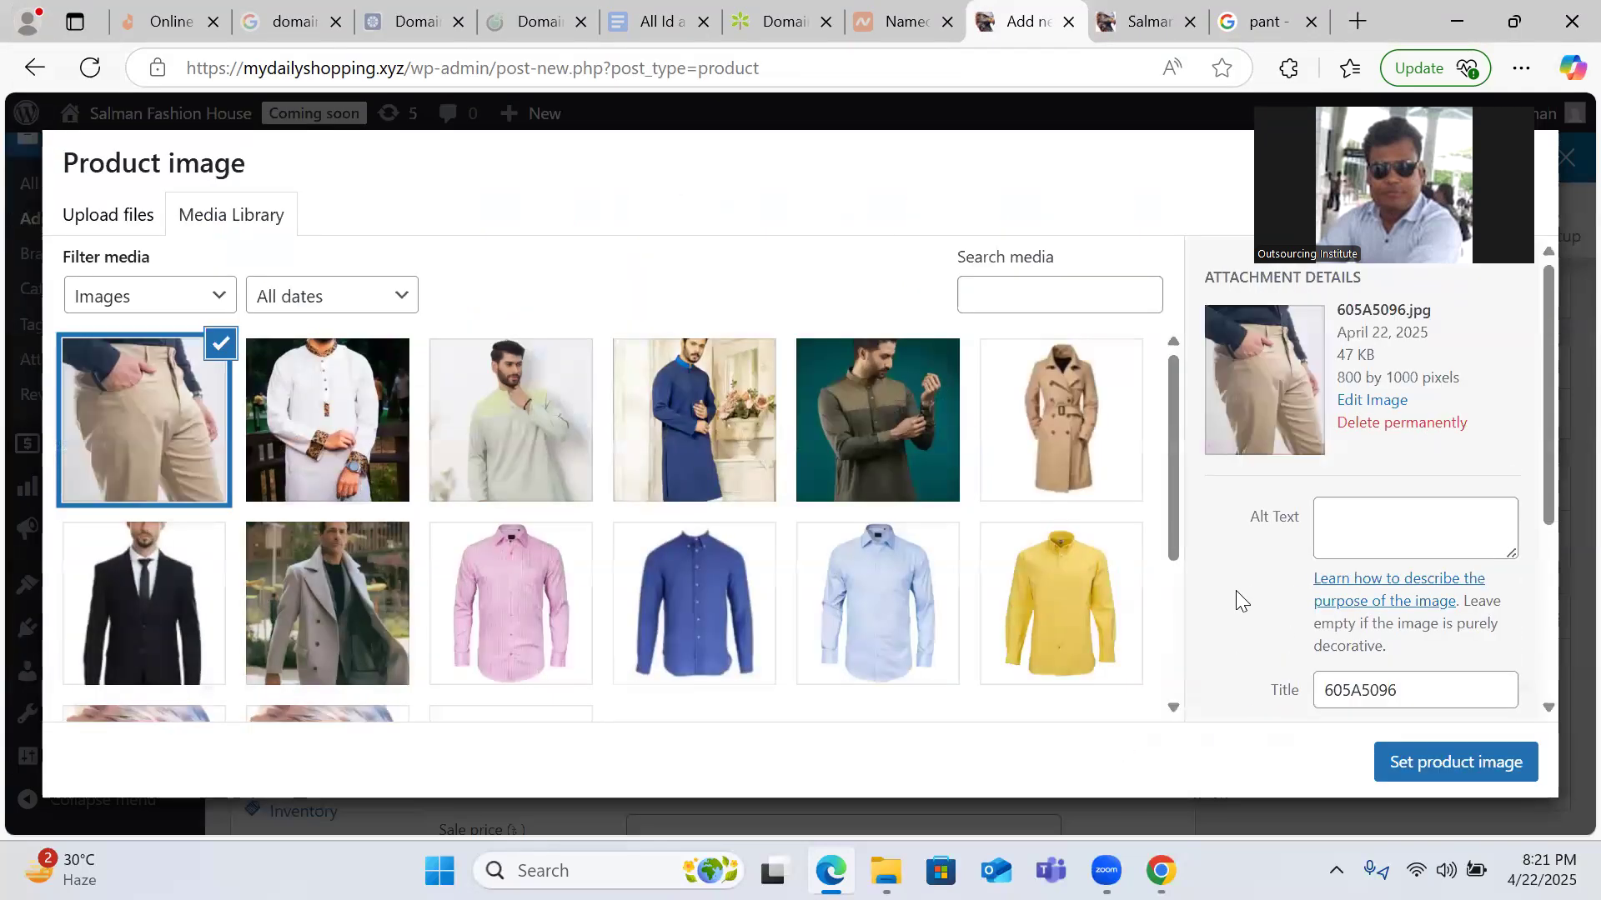
scroll(1293, 524, "down", 3)
scroll(1289, 513, "down", 3)
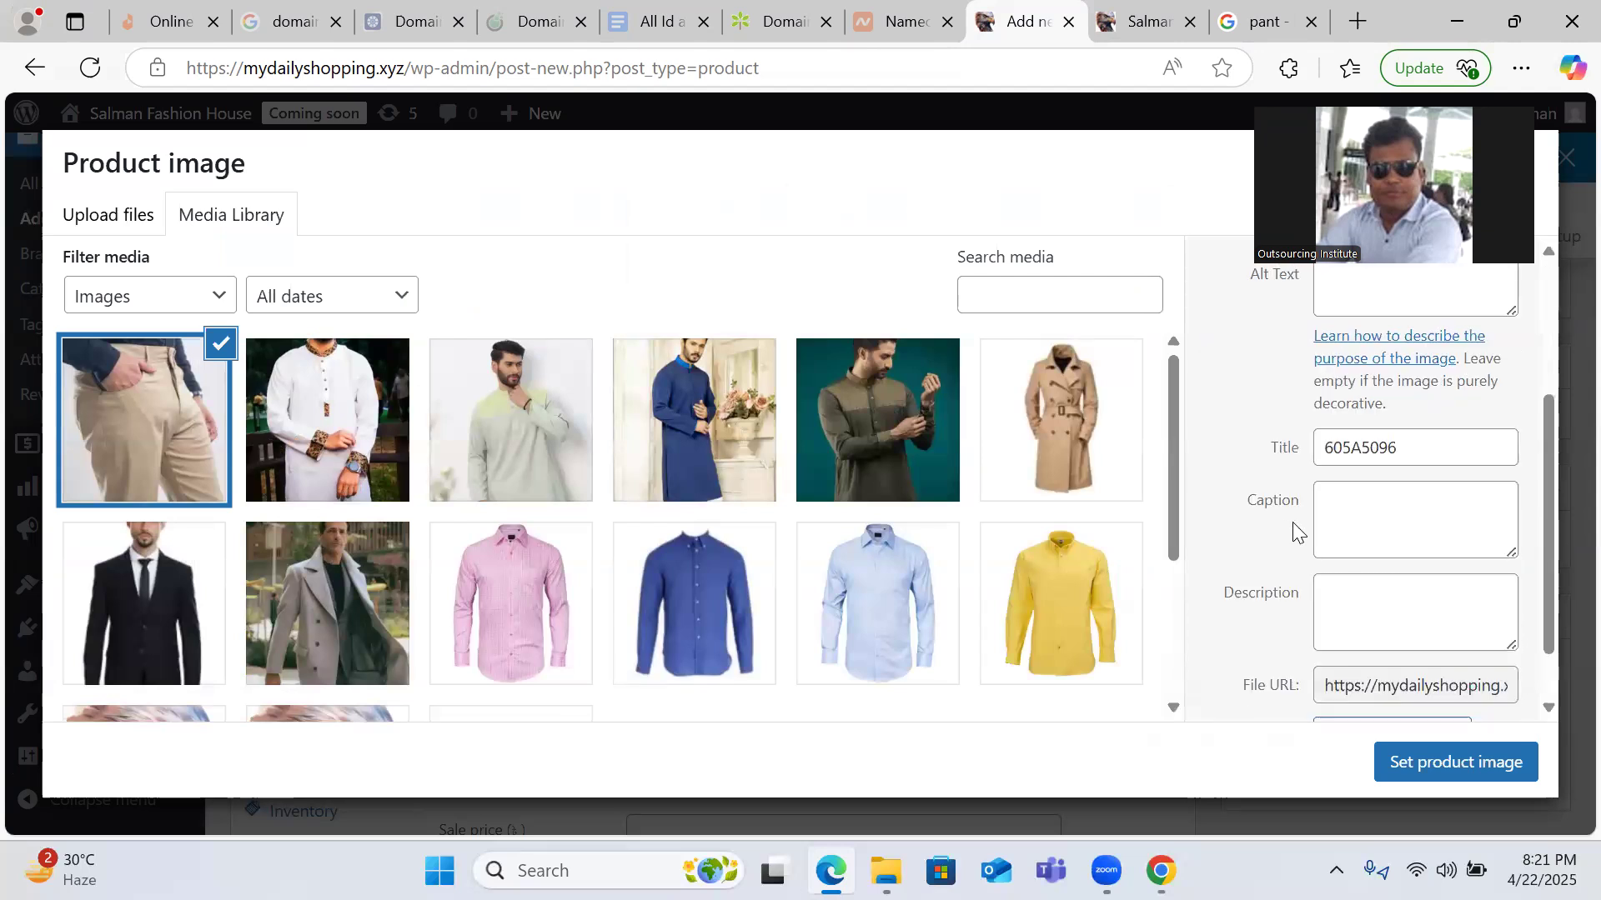
scroll(1295, 566, "up", 1)
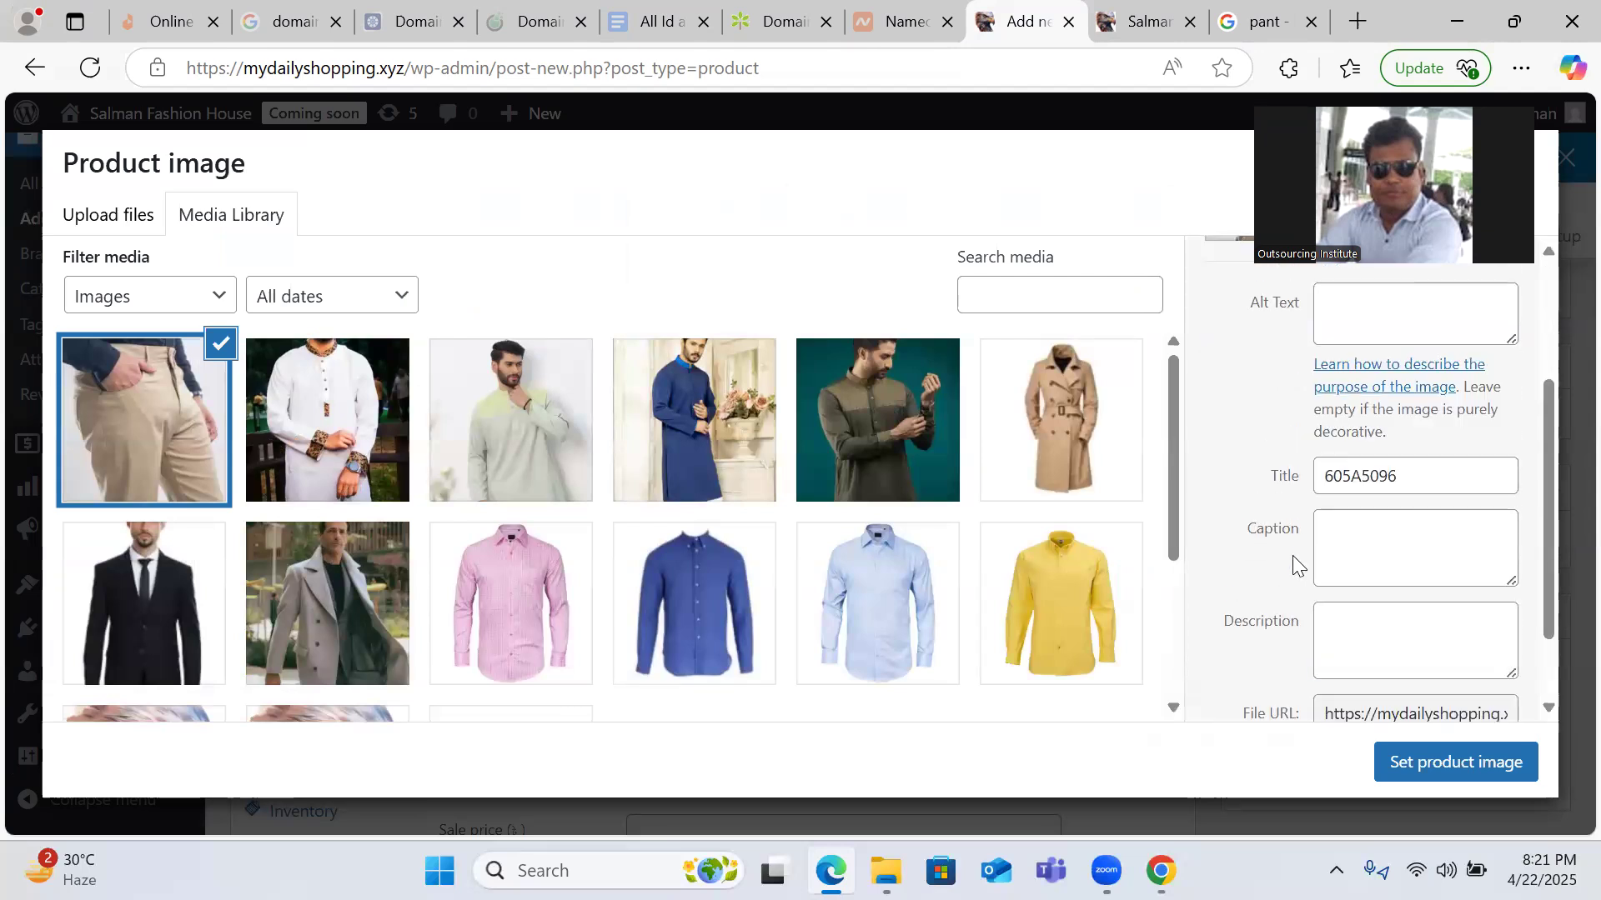
scroll(1294, 565, "up", 2)
left_click(1426, 762)
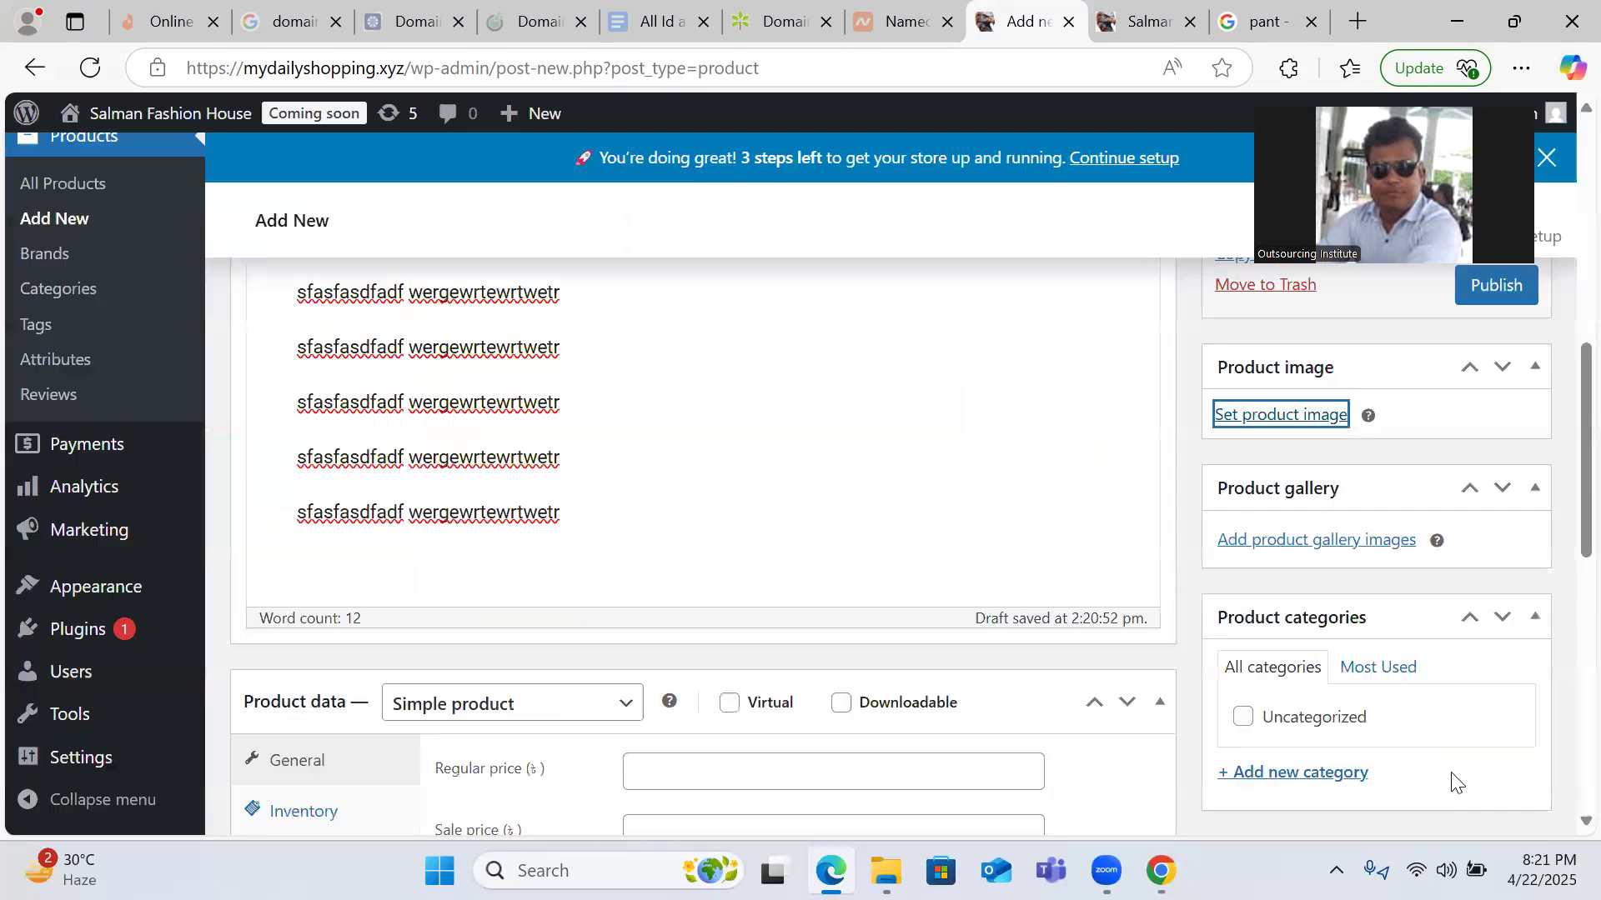
Upload the grey trousers, green trousers, jeans and images (5).jpg photos to the gallery
scroll(1318, 575, "down", 4)
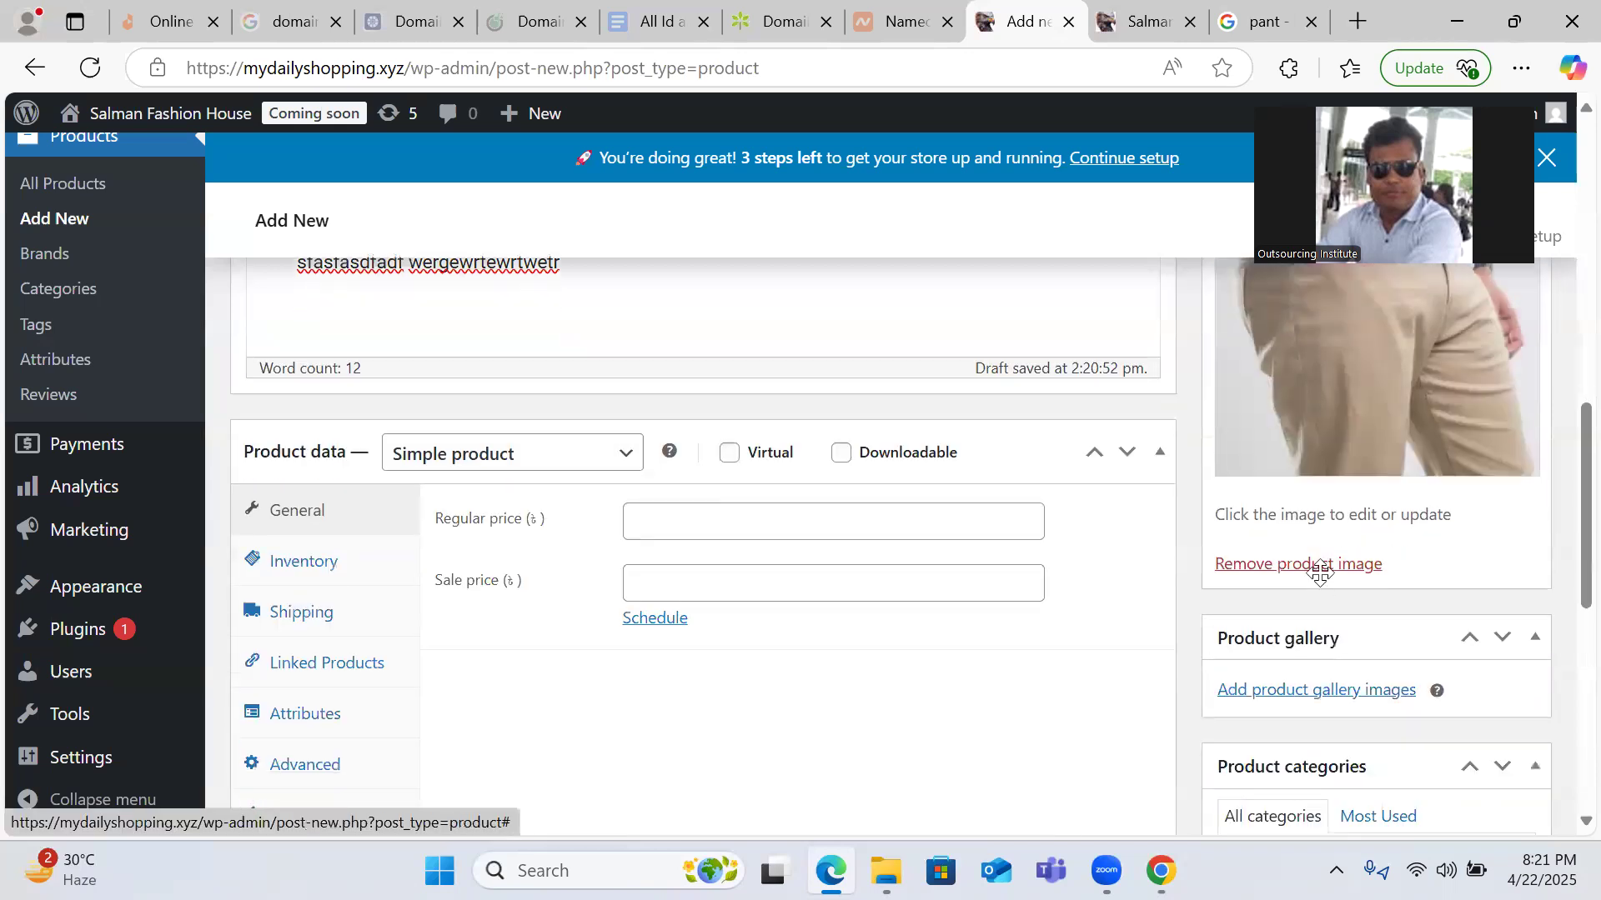
left_click(1319, 566)
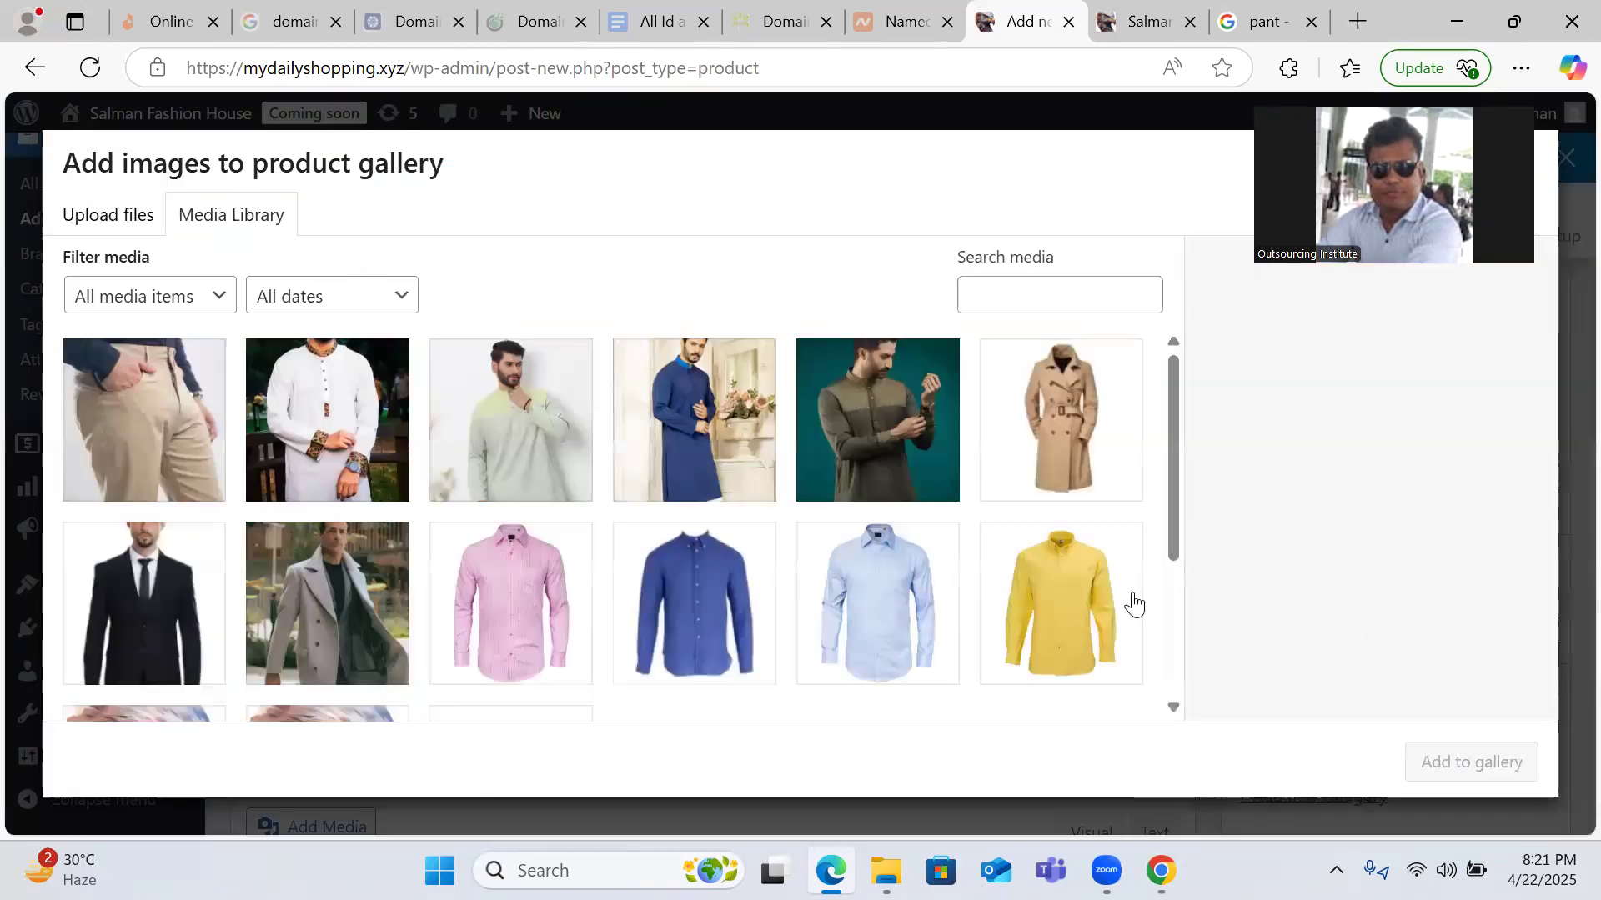
left_click(111, 219)
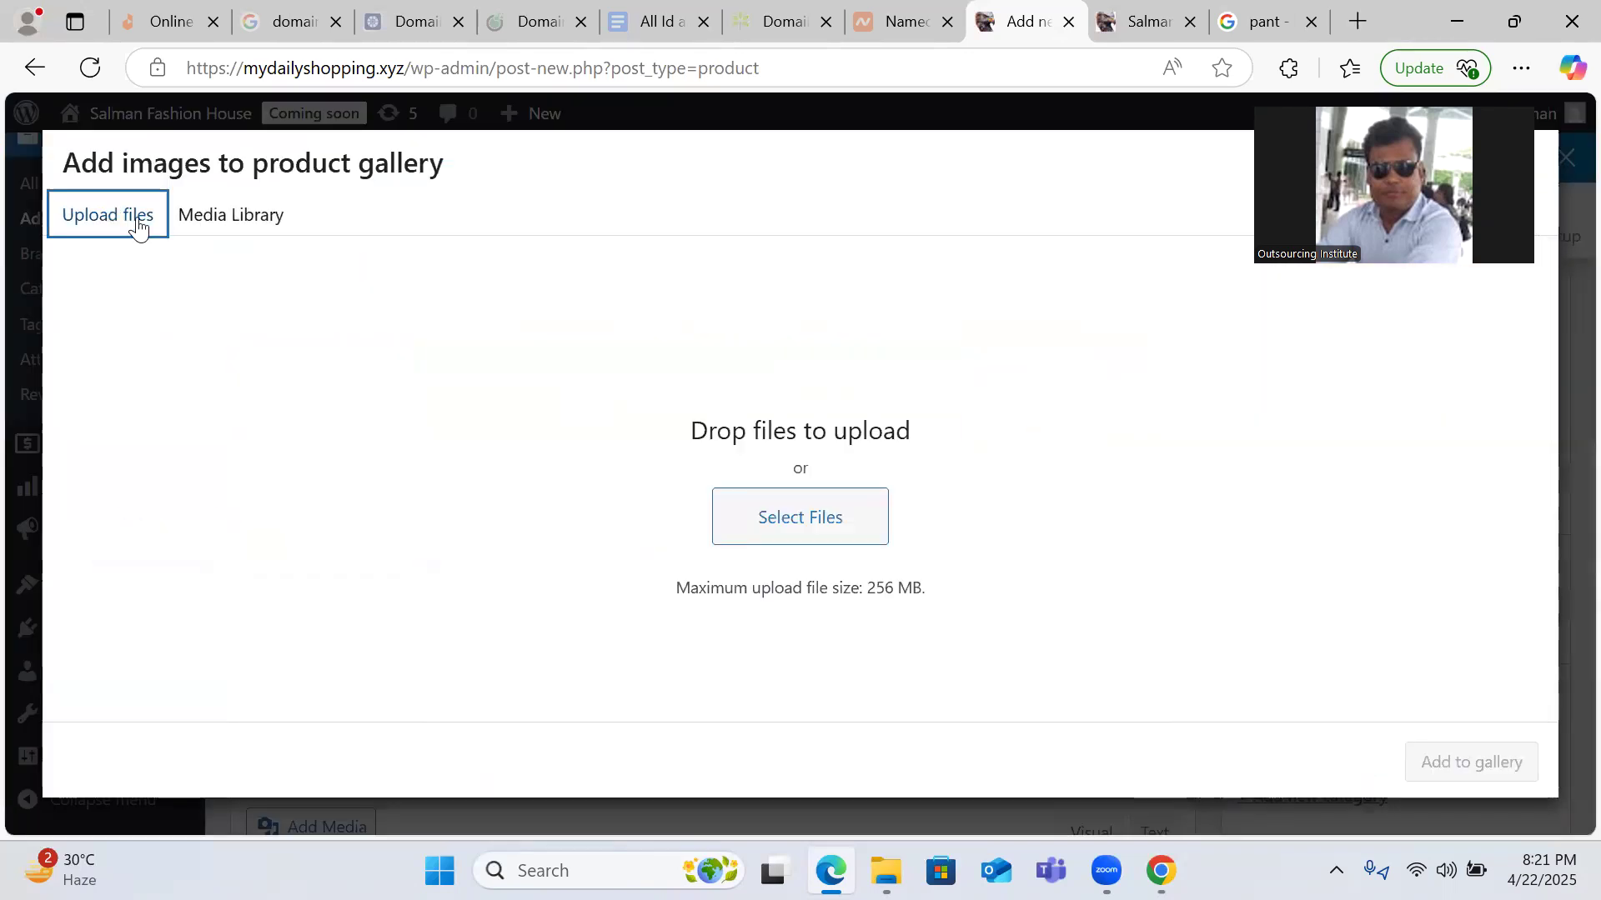
left_click(840, 534)
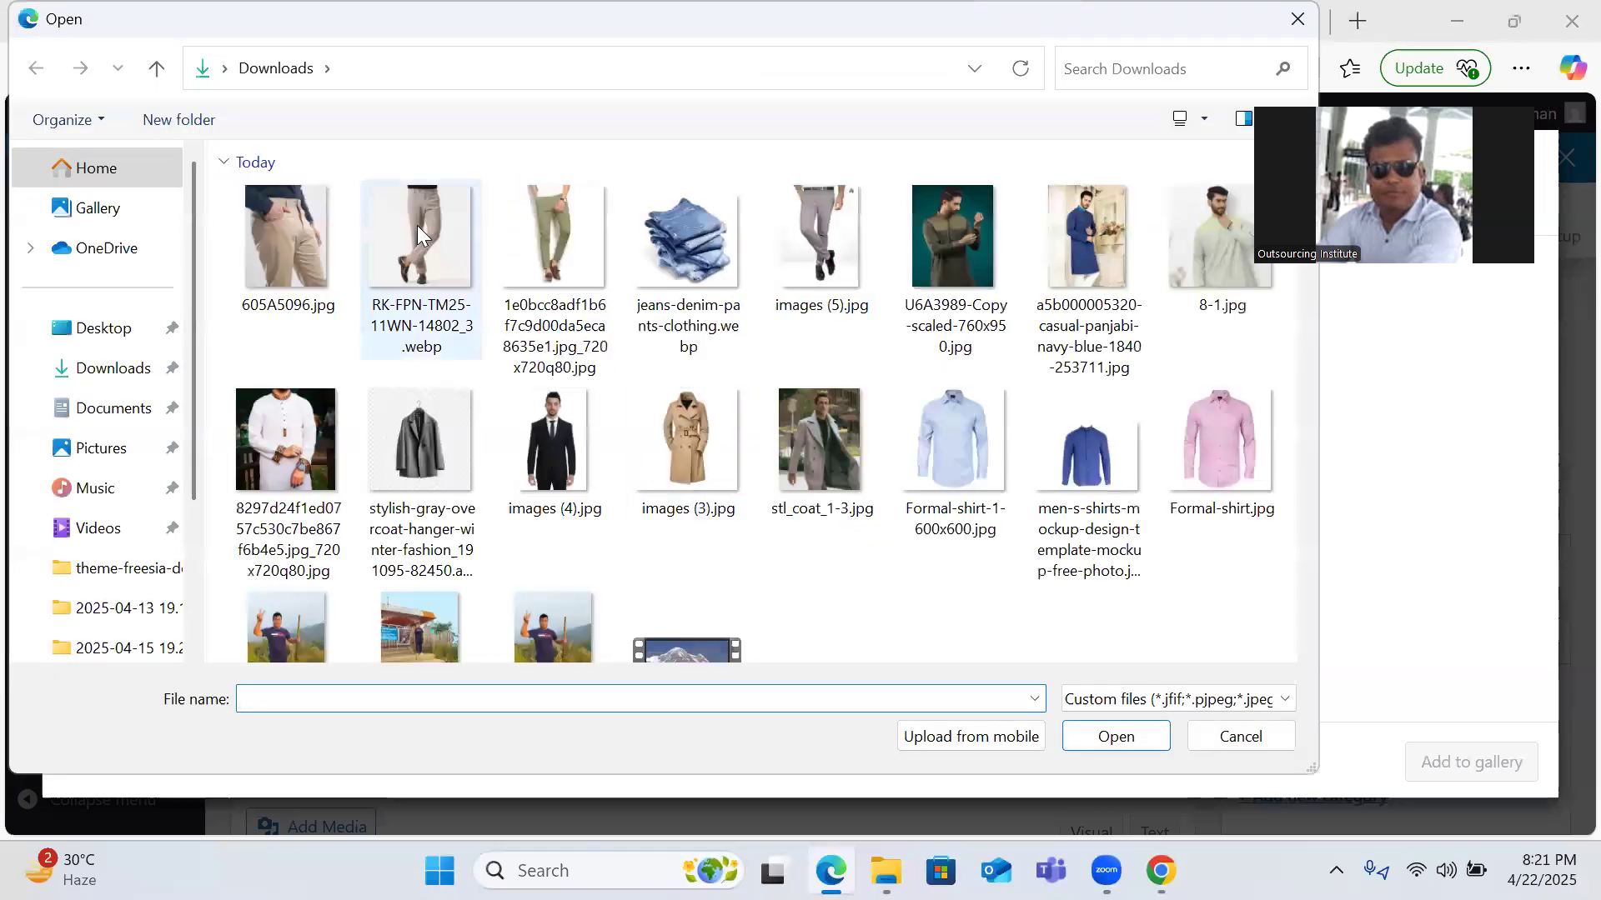
left_click(419, 236)
left_click(566, 238, "ctrl")
left_click(710, 252, "ctrl")
left_click(821, 242, "ctrl")
left_click(1115, 737)
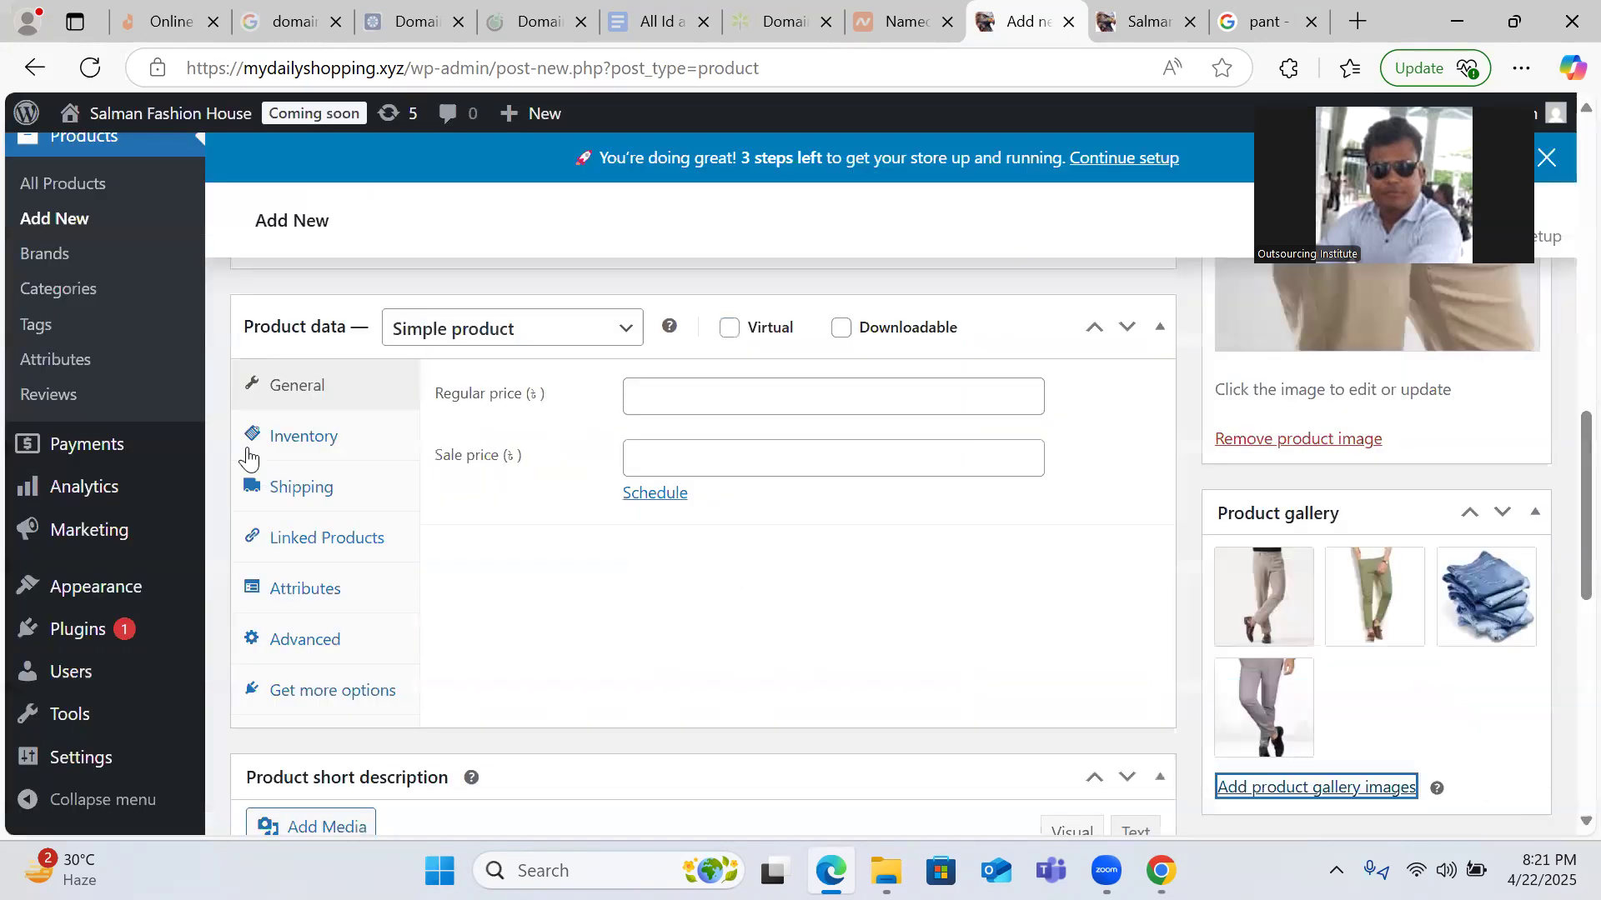
Set the Pant product's regular price to 1700 and its sale price to 1200
left_click(681, 402)
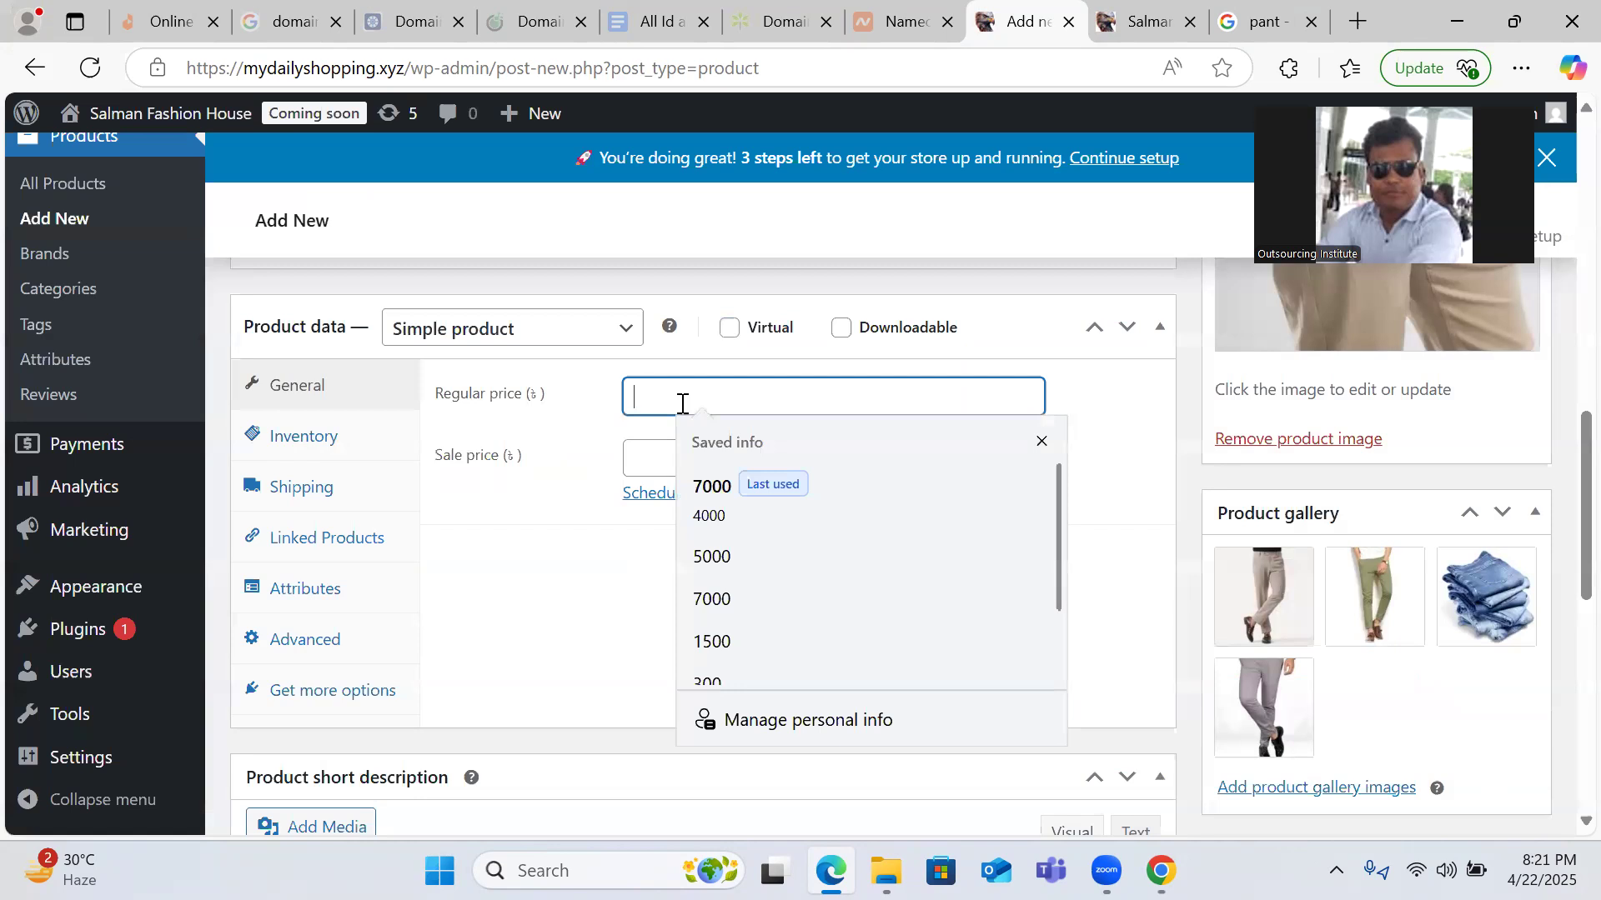
left_click(715, 524)
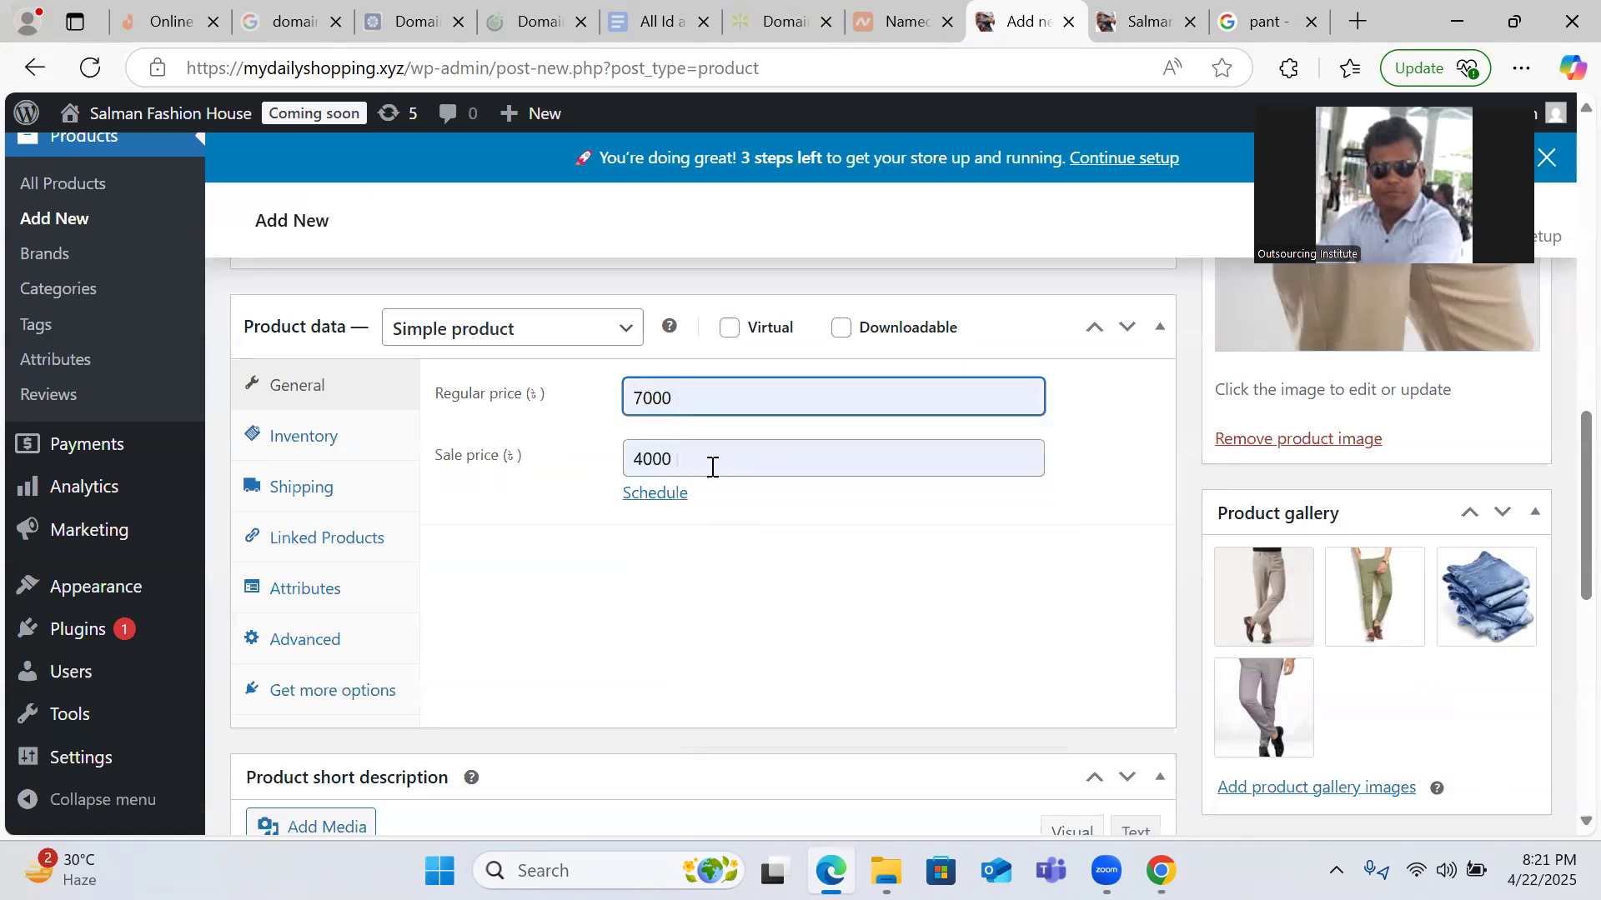
double_click(719, 403)
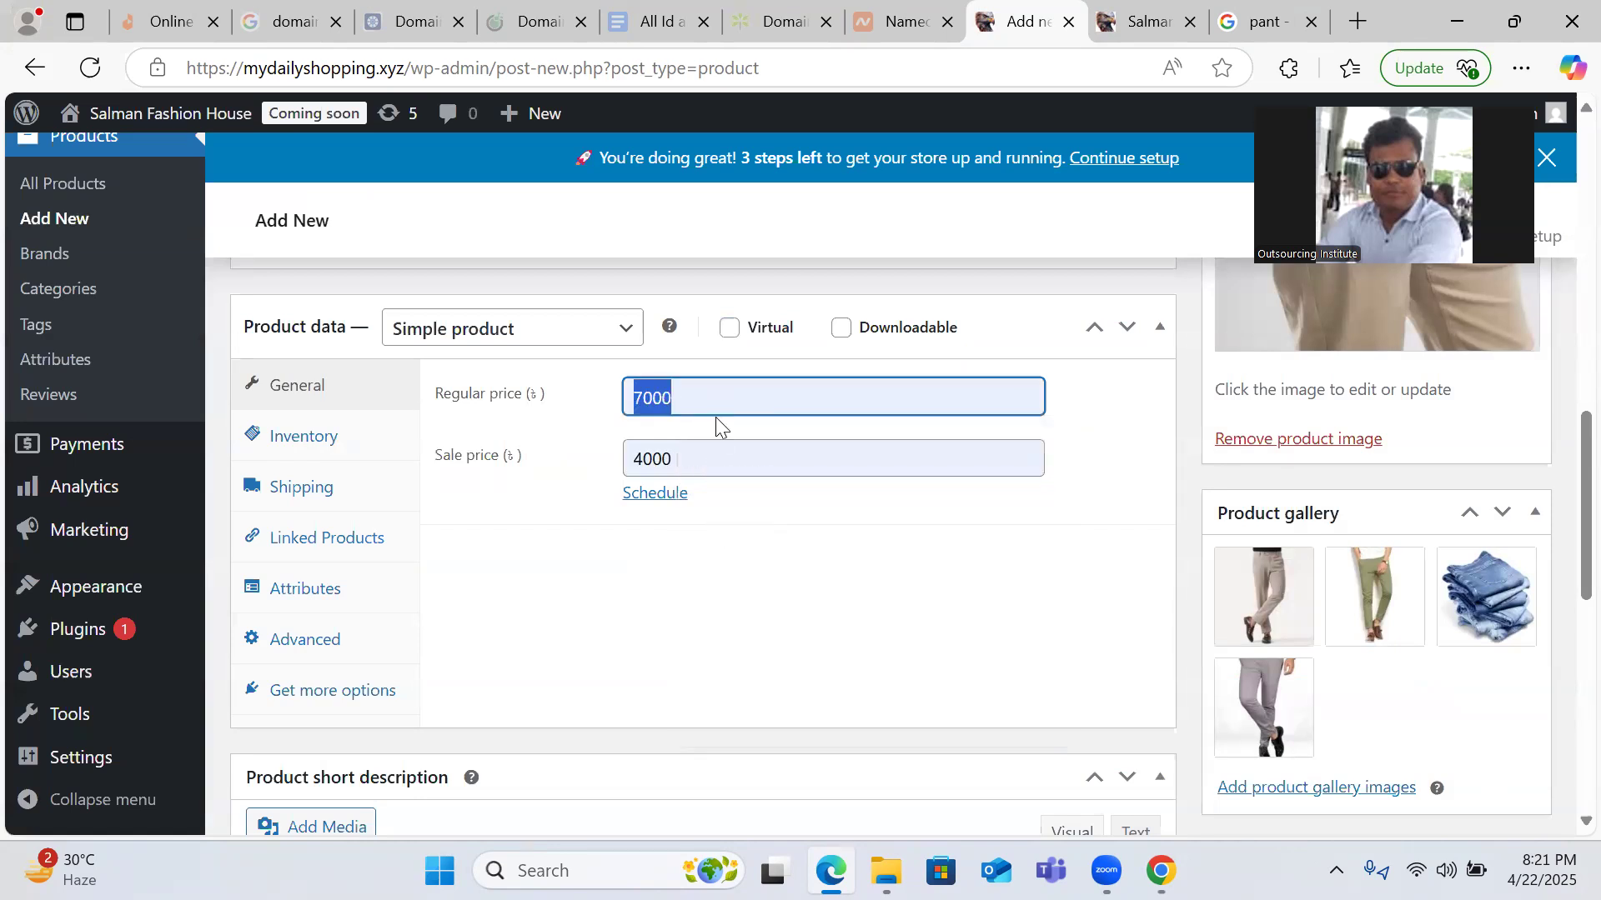
type("1")
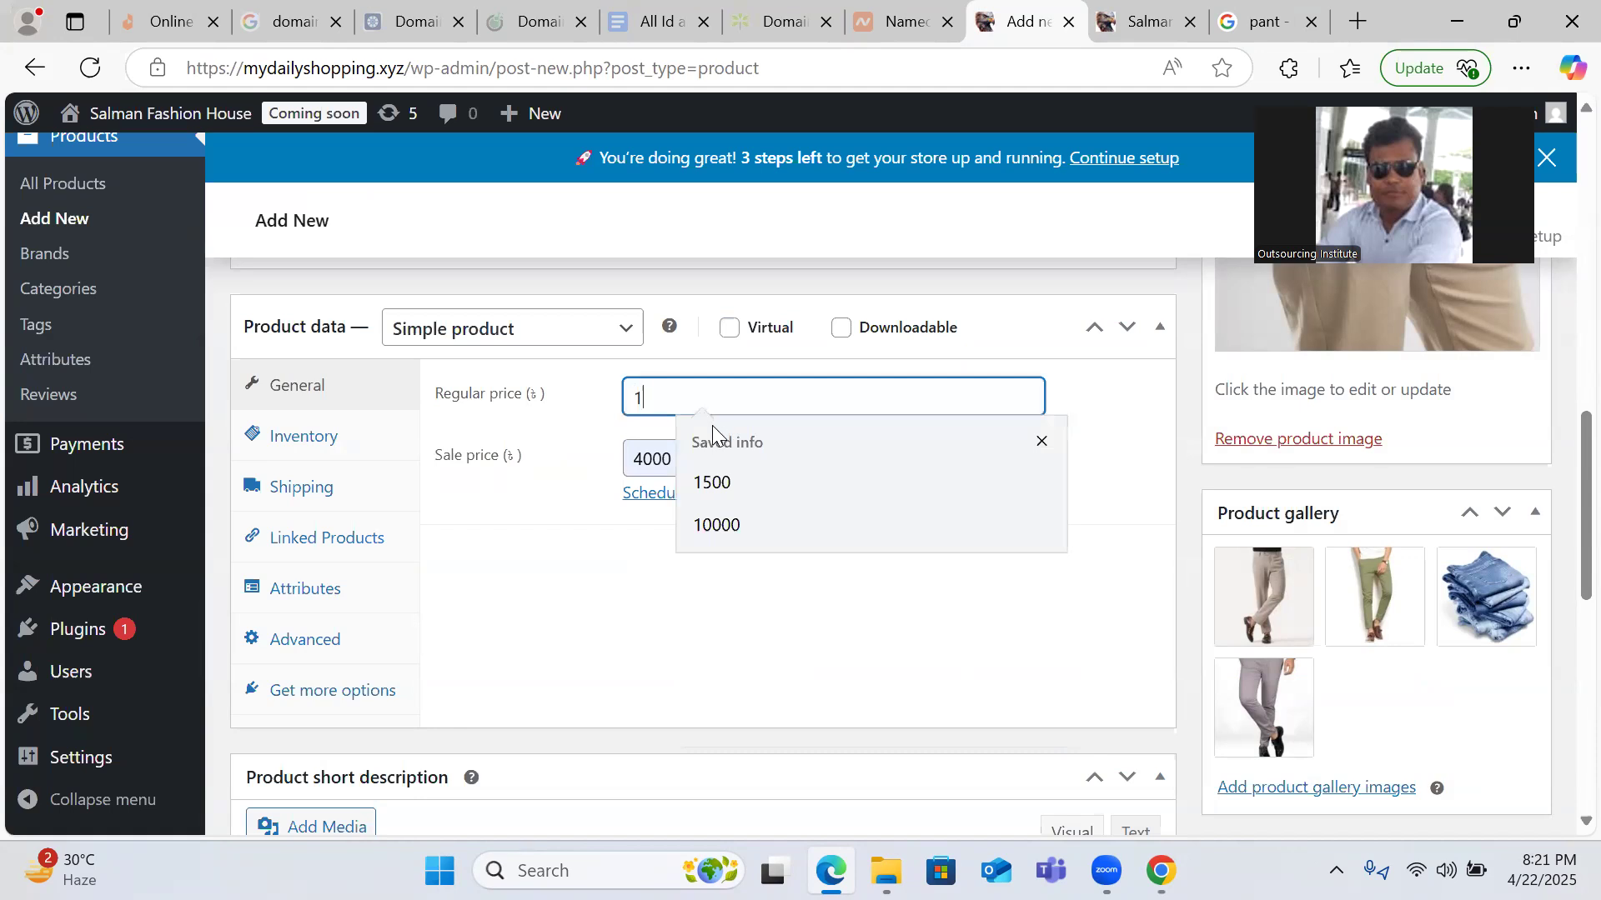
type("700")
double_click(712, 461)
type("1")
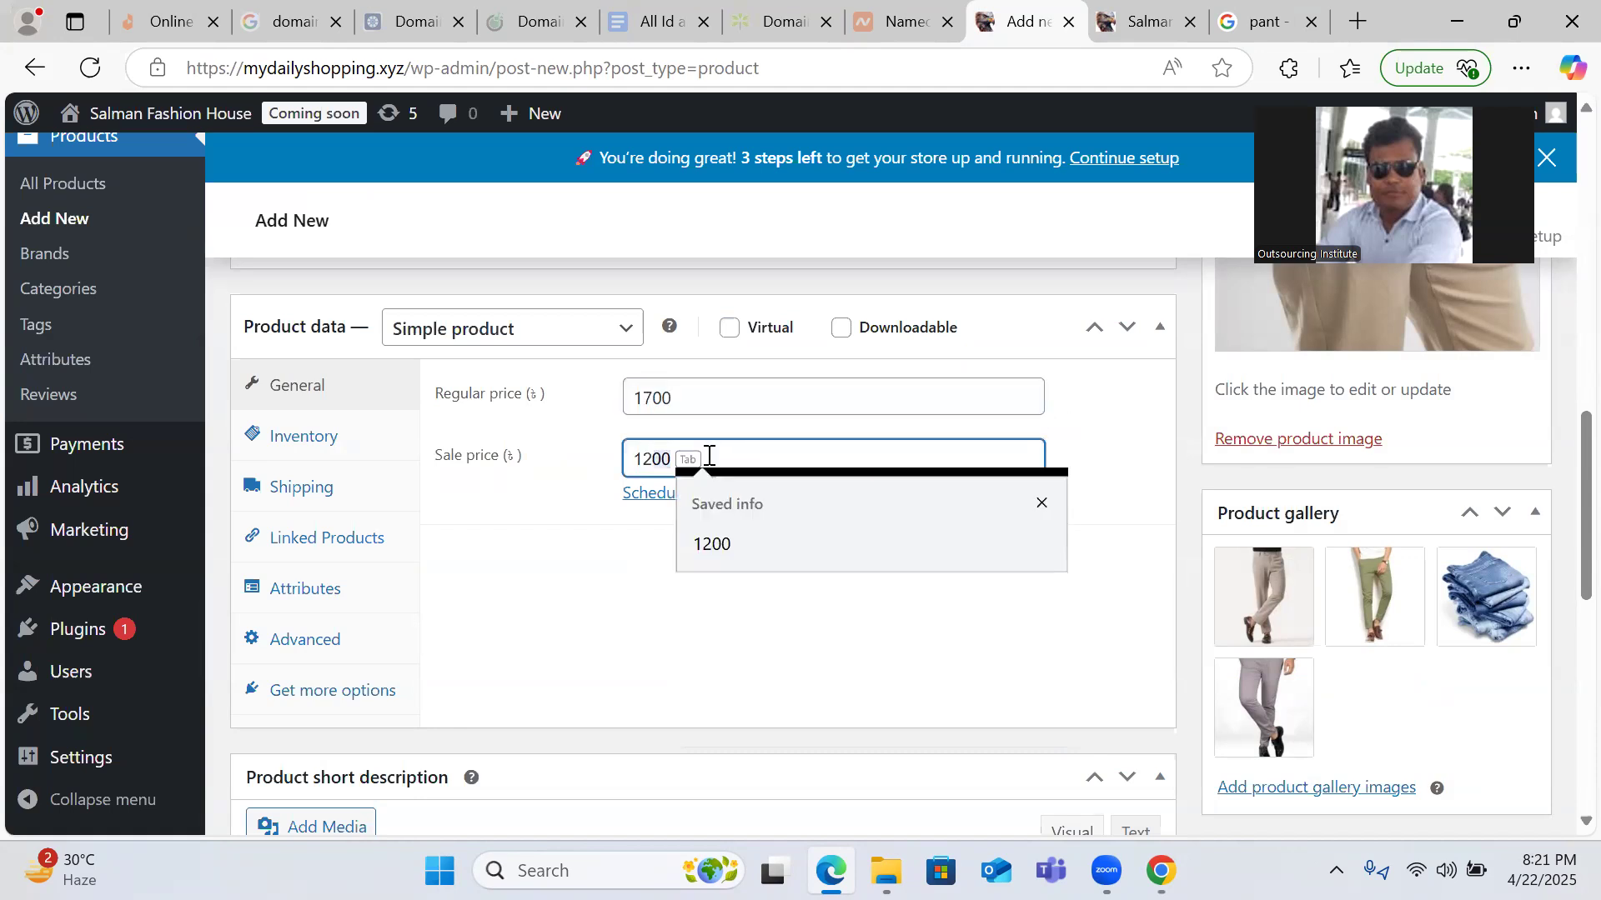
left_click(653, 578)
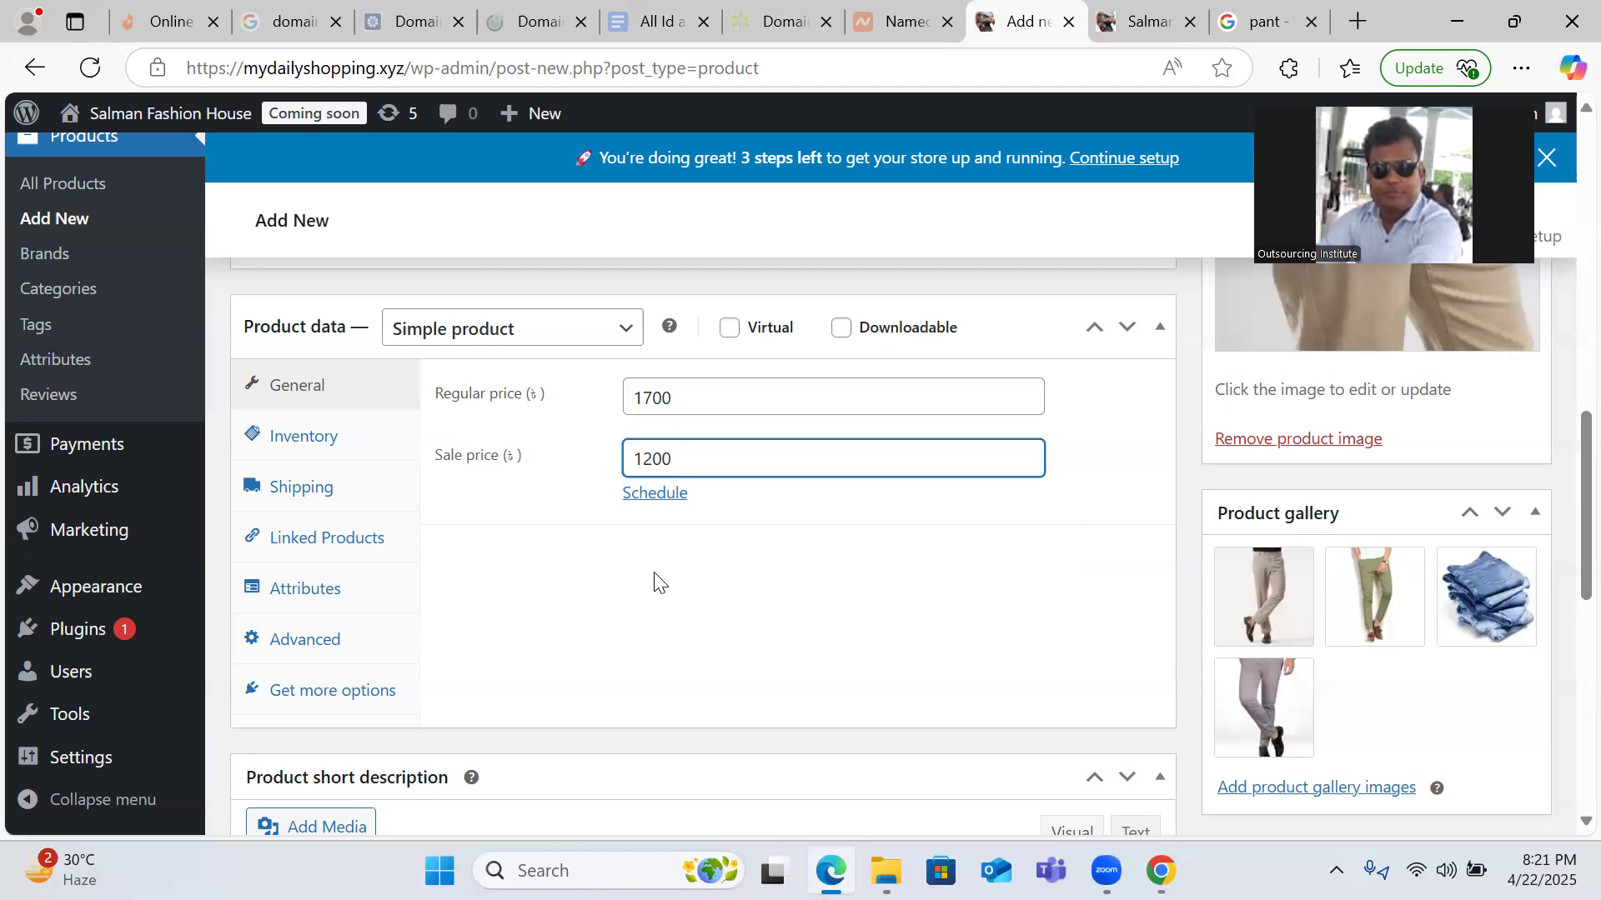
In Inventory, set SKU werqwr and enable stock tracking with a quantity of 30
left_click(349, 454)
left_click(787, 392)
type("werqwr")
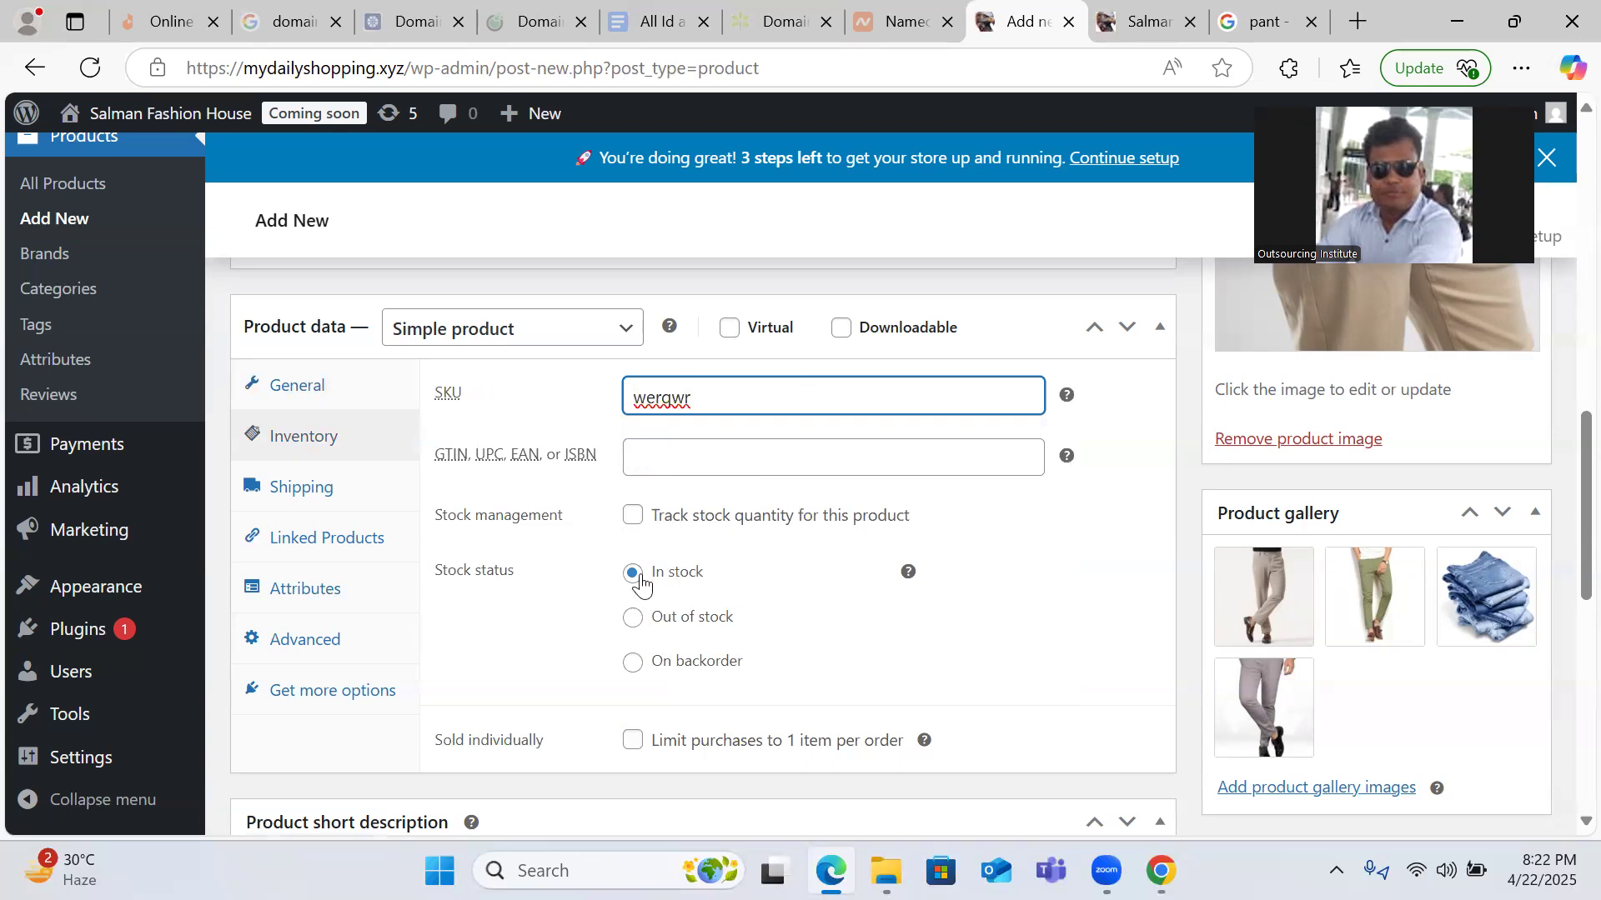
left_click(633, 515)
left_click(689, 577)
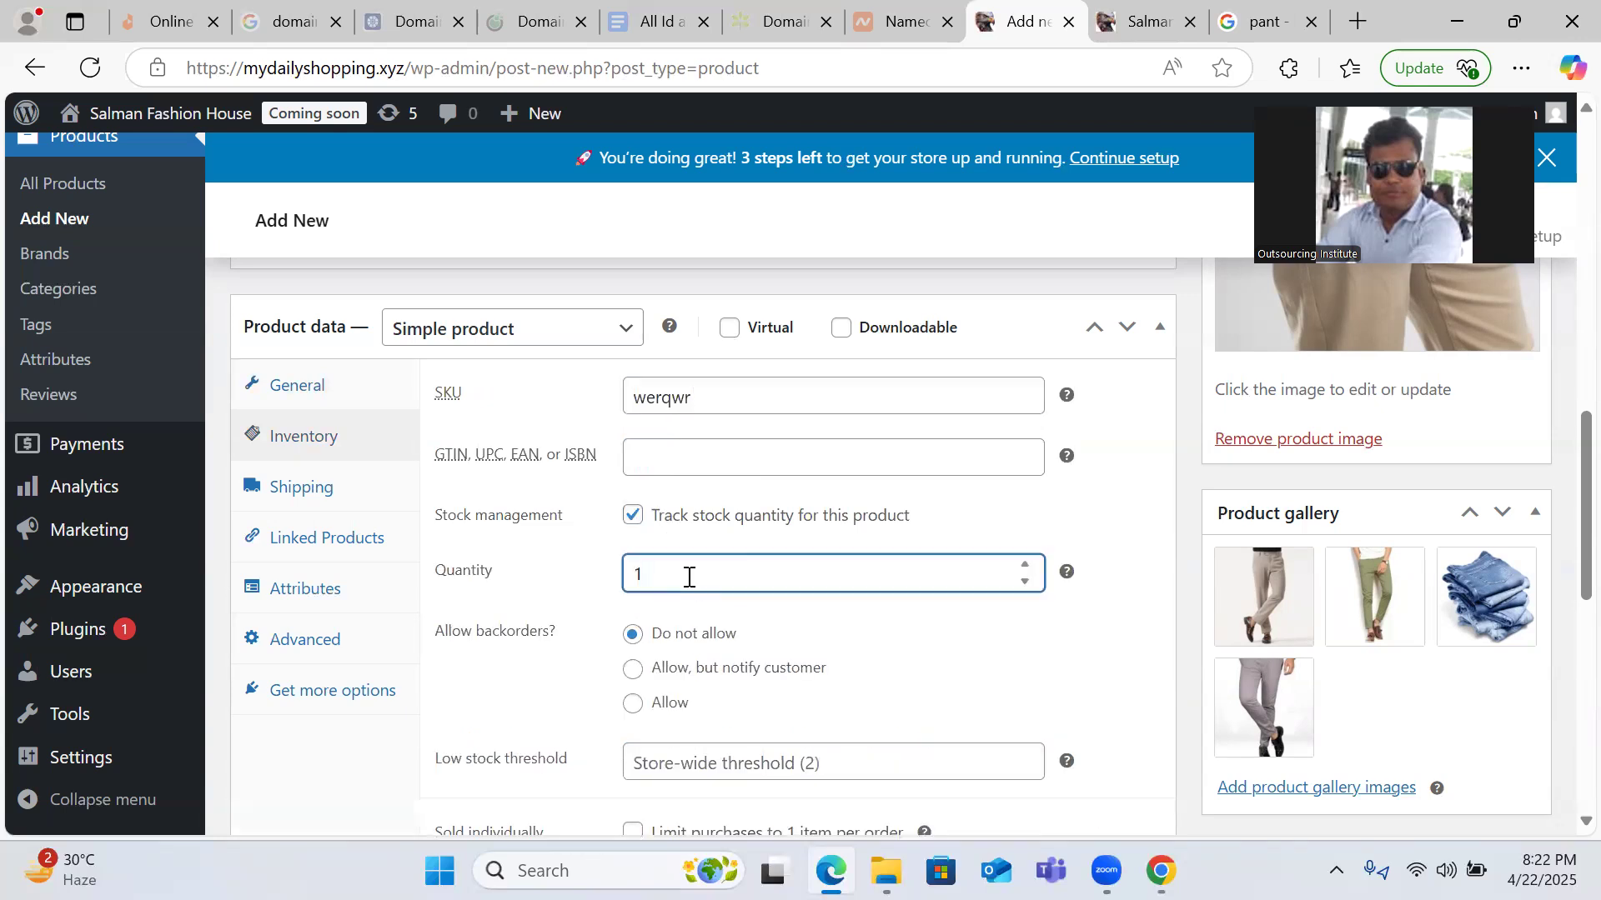
type("30")
left_click(492, 692)
scroll(542, 680, "down", 3)
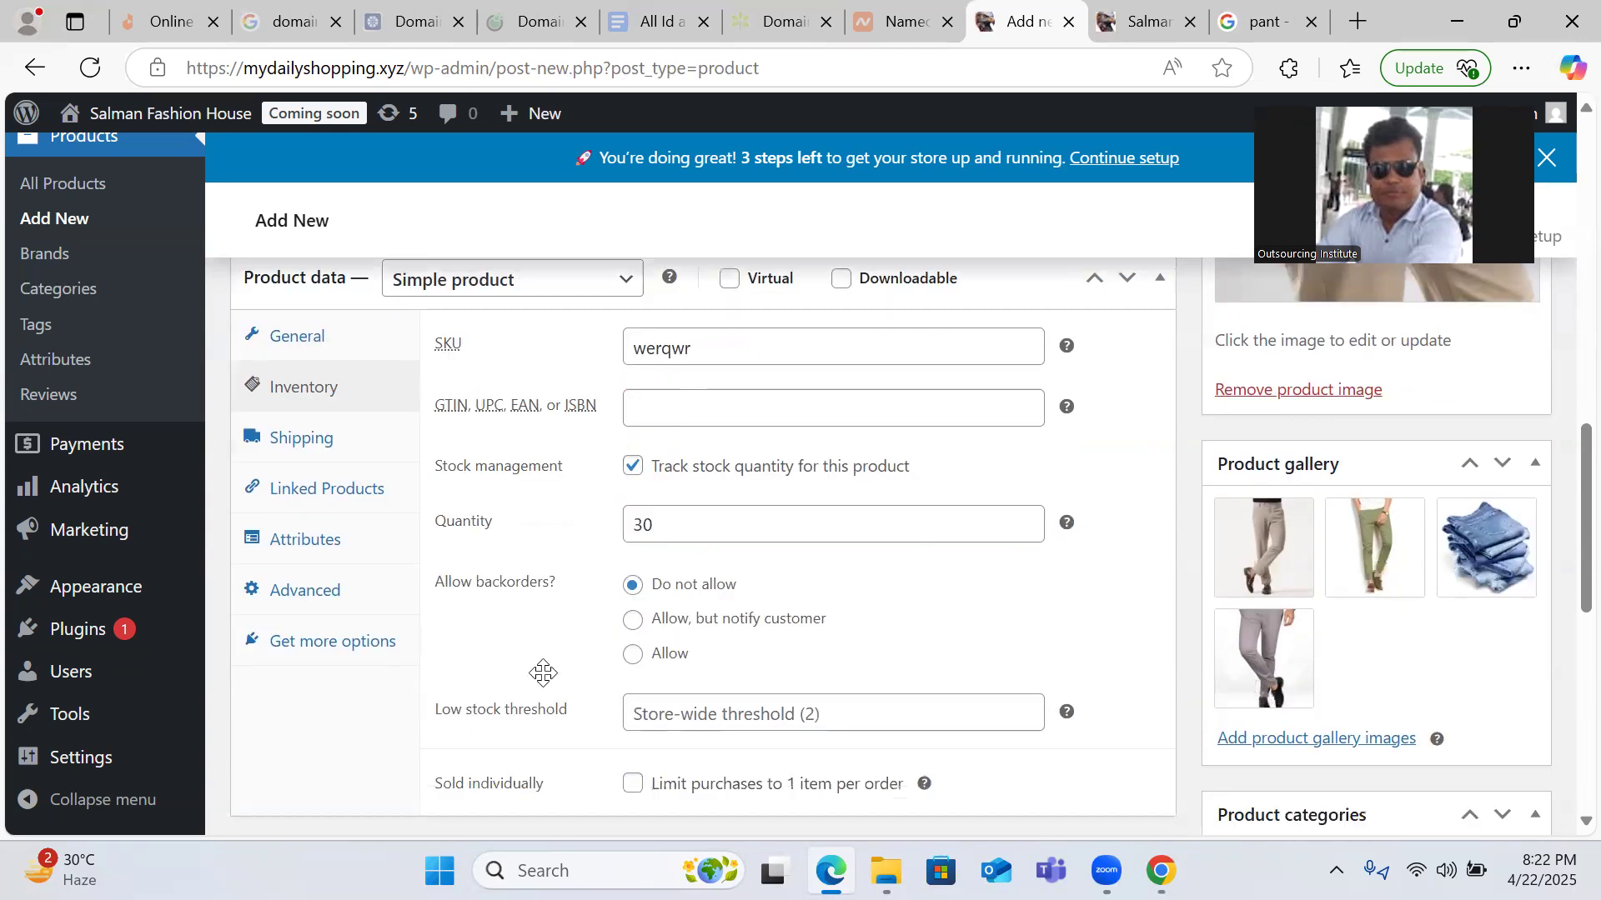
scroll(542, 672, "up", 3)
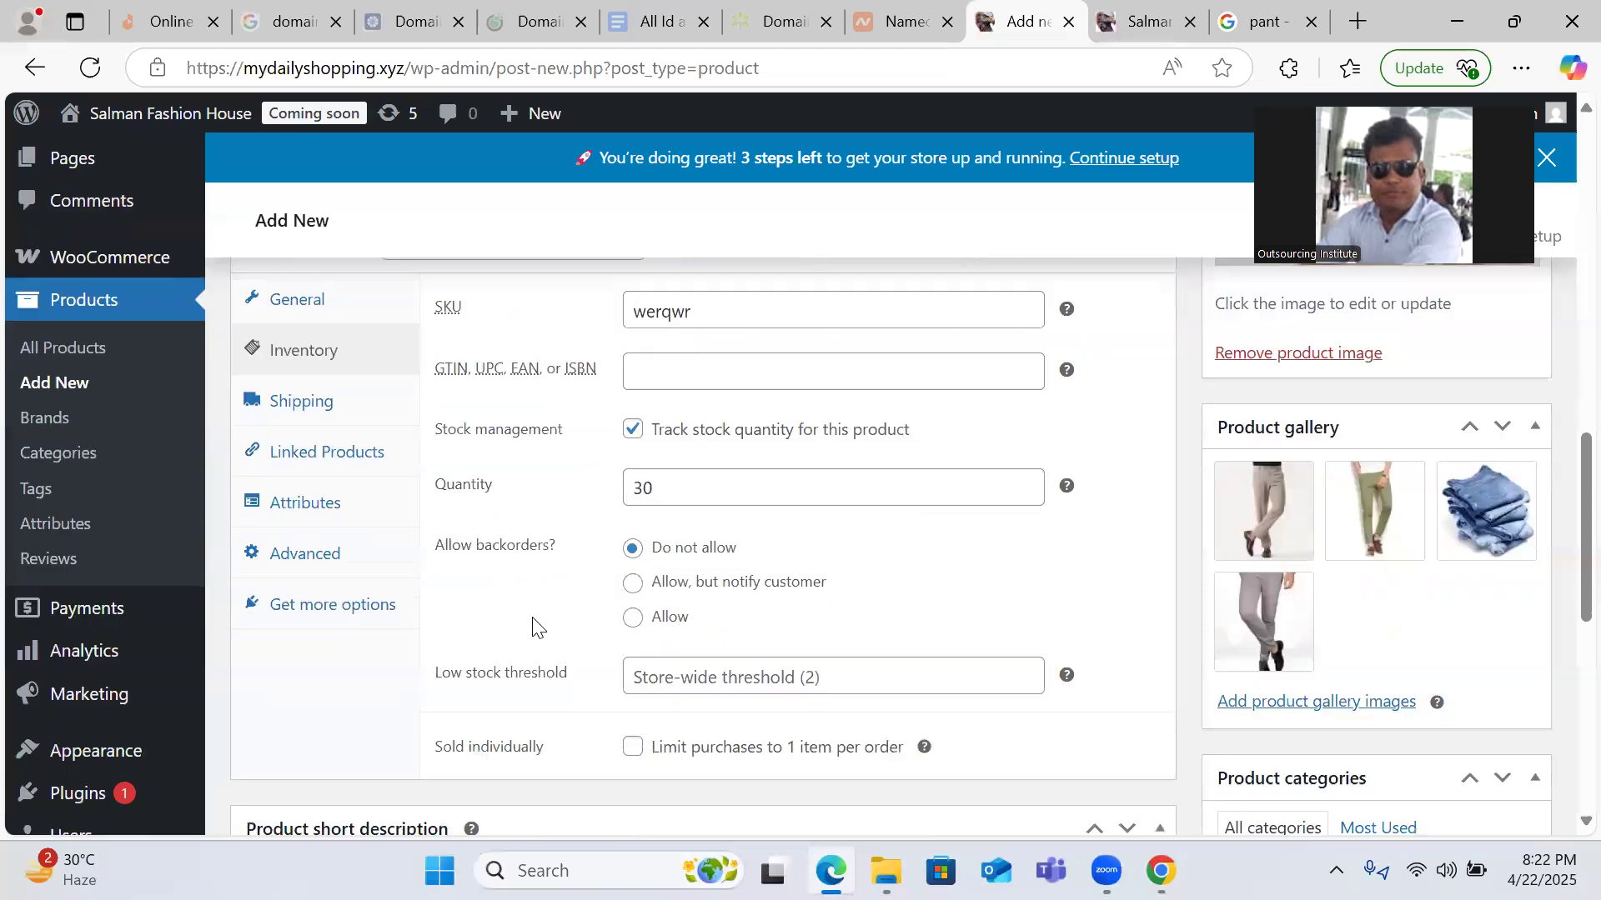
scroll(536, 627, "down", 3)
Enter the short description 'wefrawerwrqwer wertwertwet wertwertwertwet wertwert' and repeat it as two more paragraphs
scroll(528, 629, "down", 3)
type("wefrawerwrqwer ")
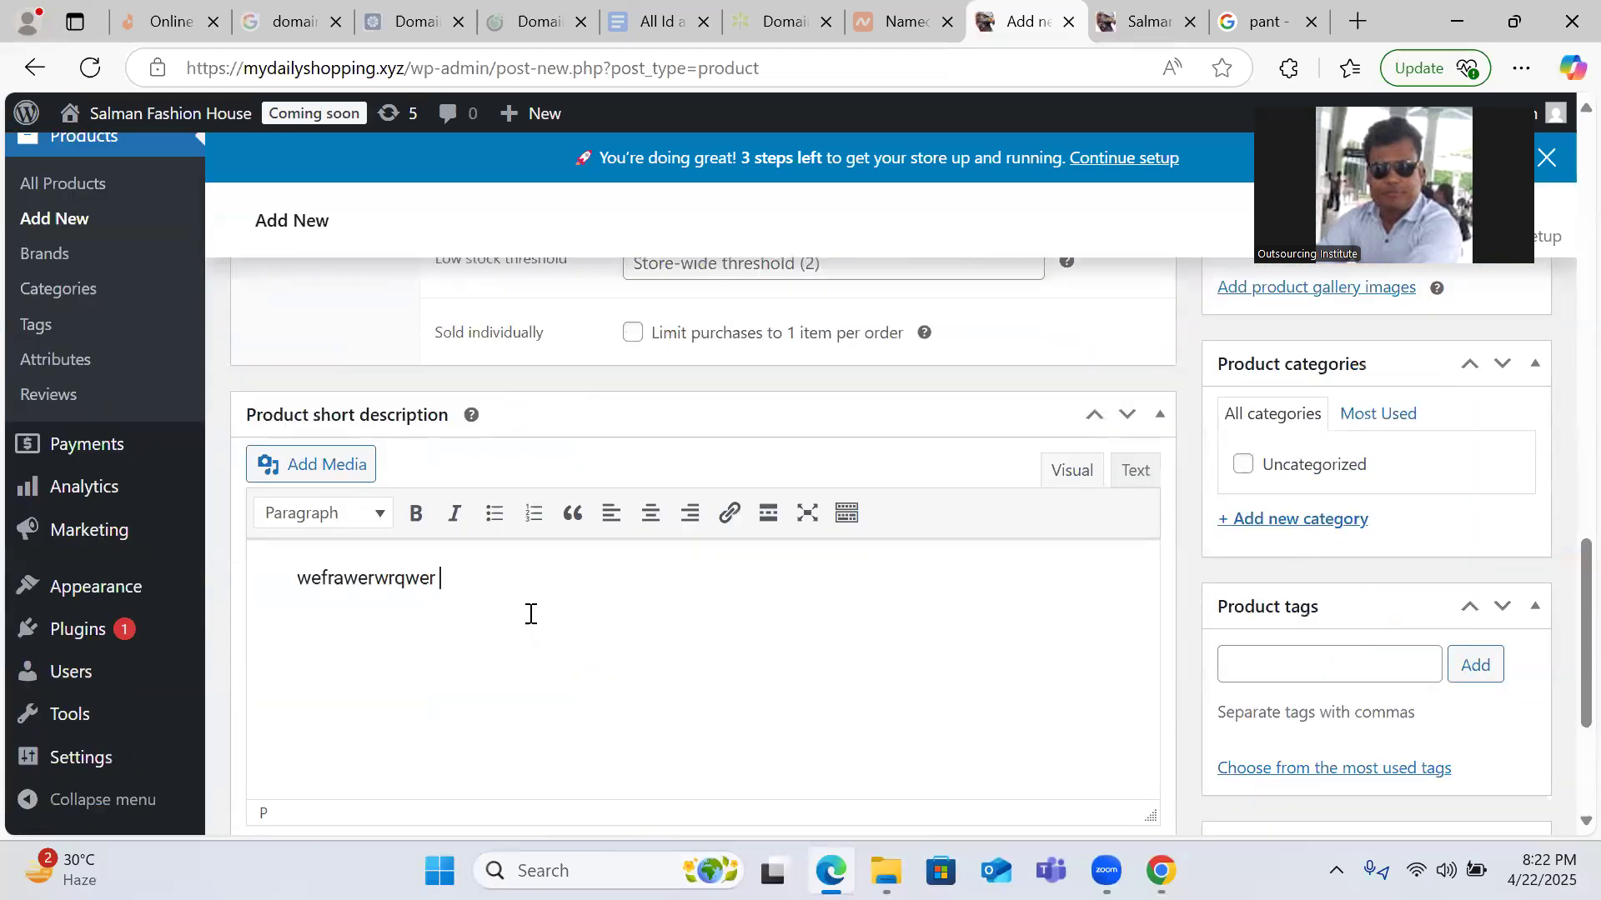
type("wertwertwet wertwertwertwet wertwert")
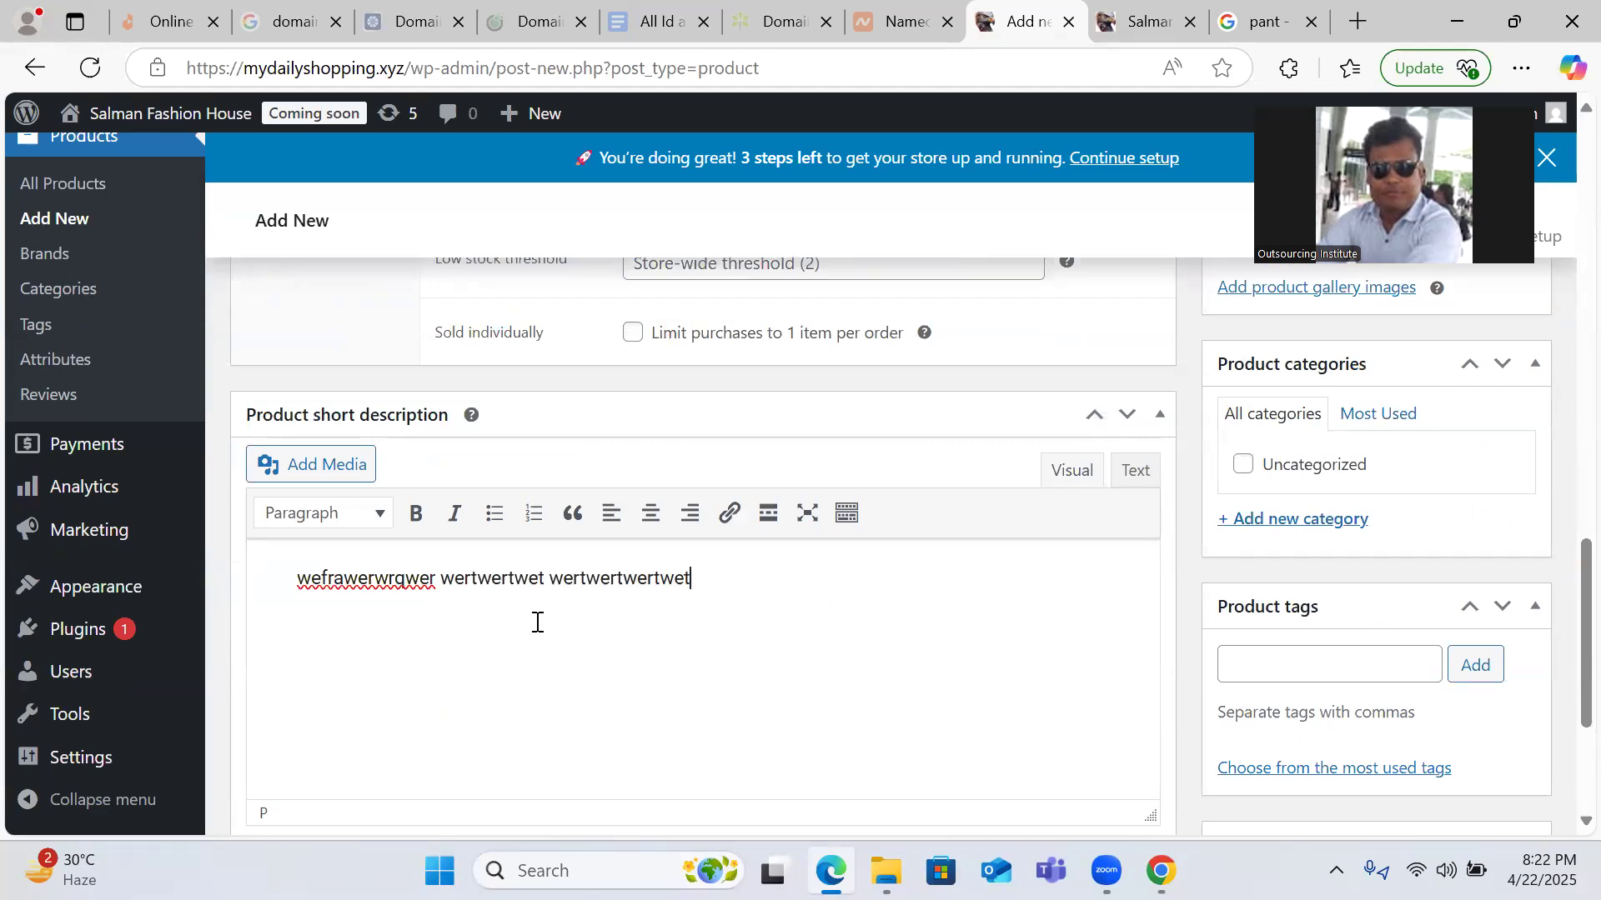
triple_click(549, 593)
type("wefrawerwrqwer wertwertwet wertwertwertwet wertwert")
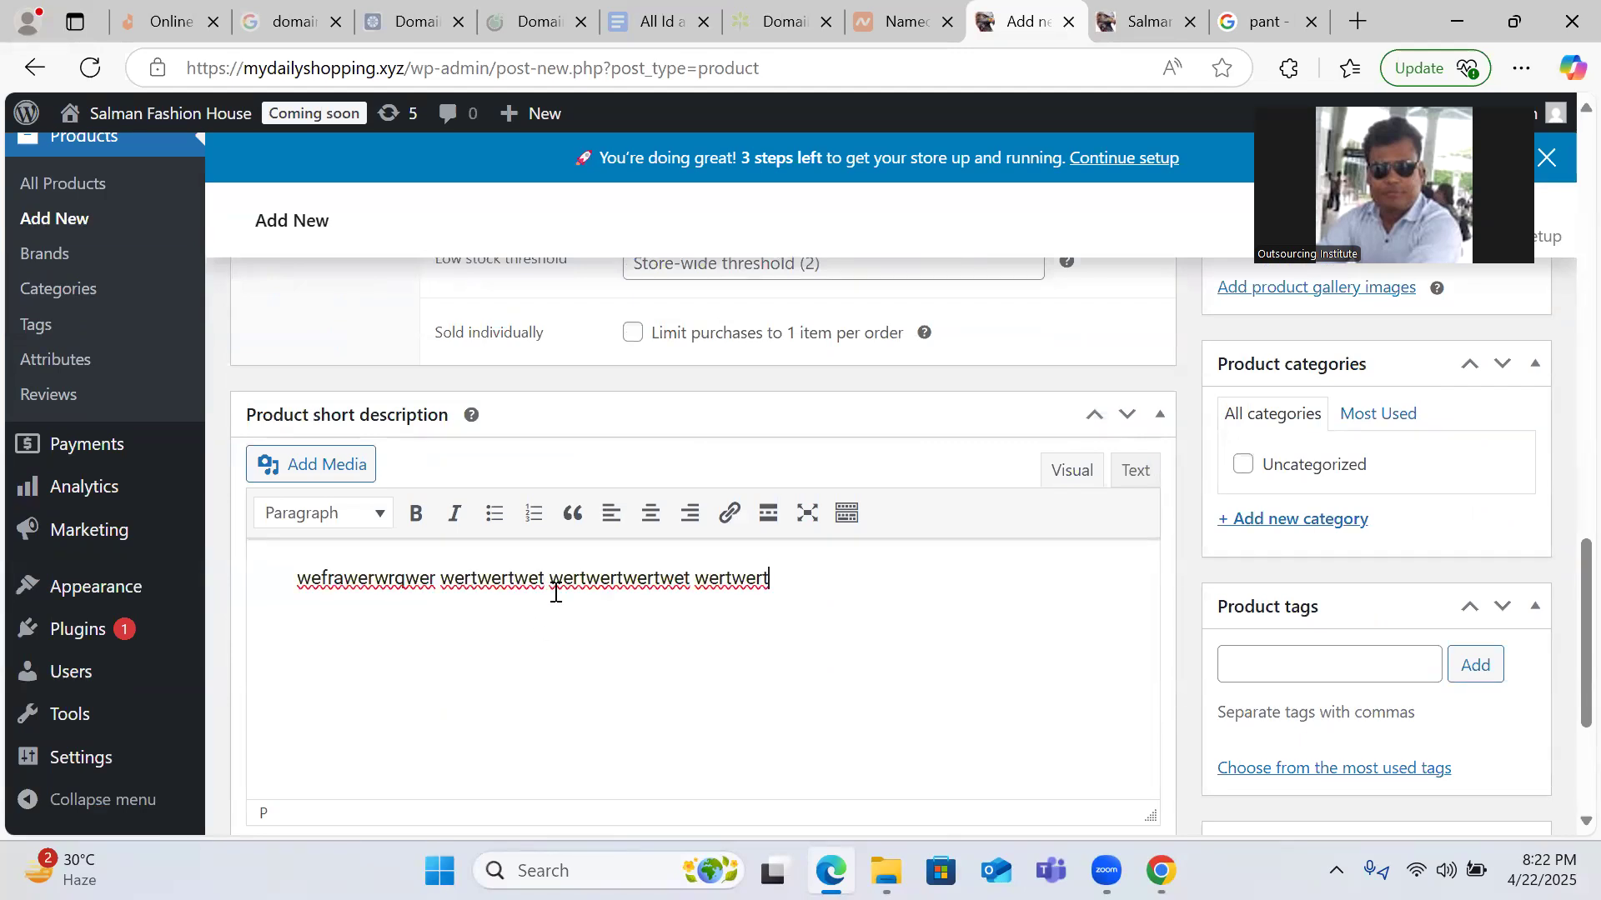
key("ctrl+v")
key("ctrl+v")
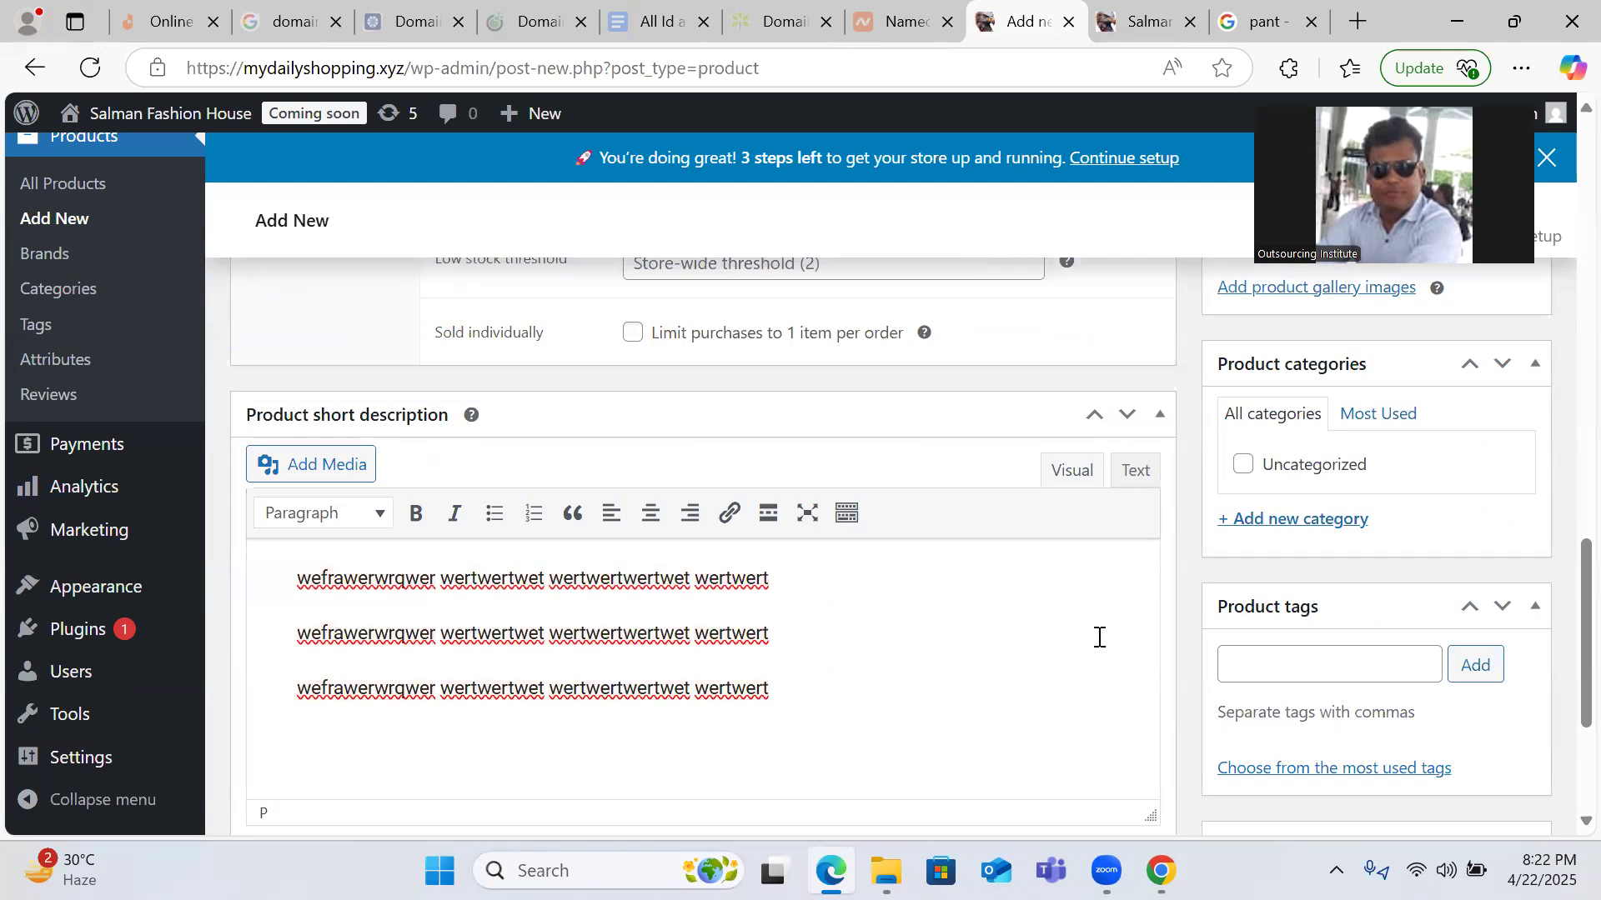
Publish the Pant product
scroll(1109, 616, "down", 3)
scroll(1123, 619, "up", 15)
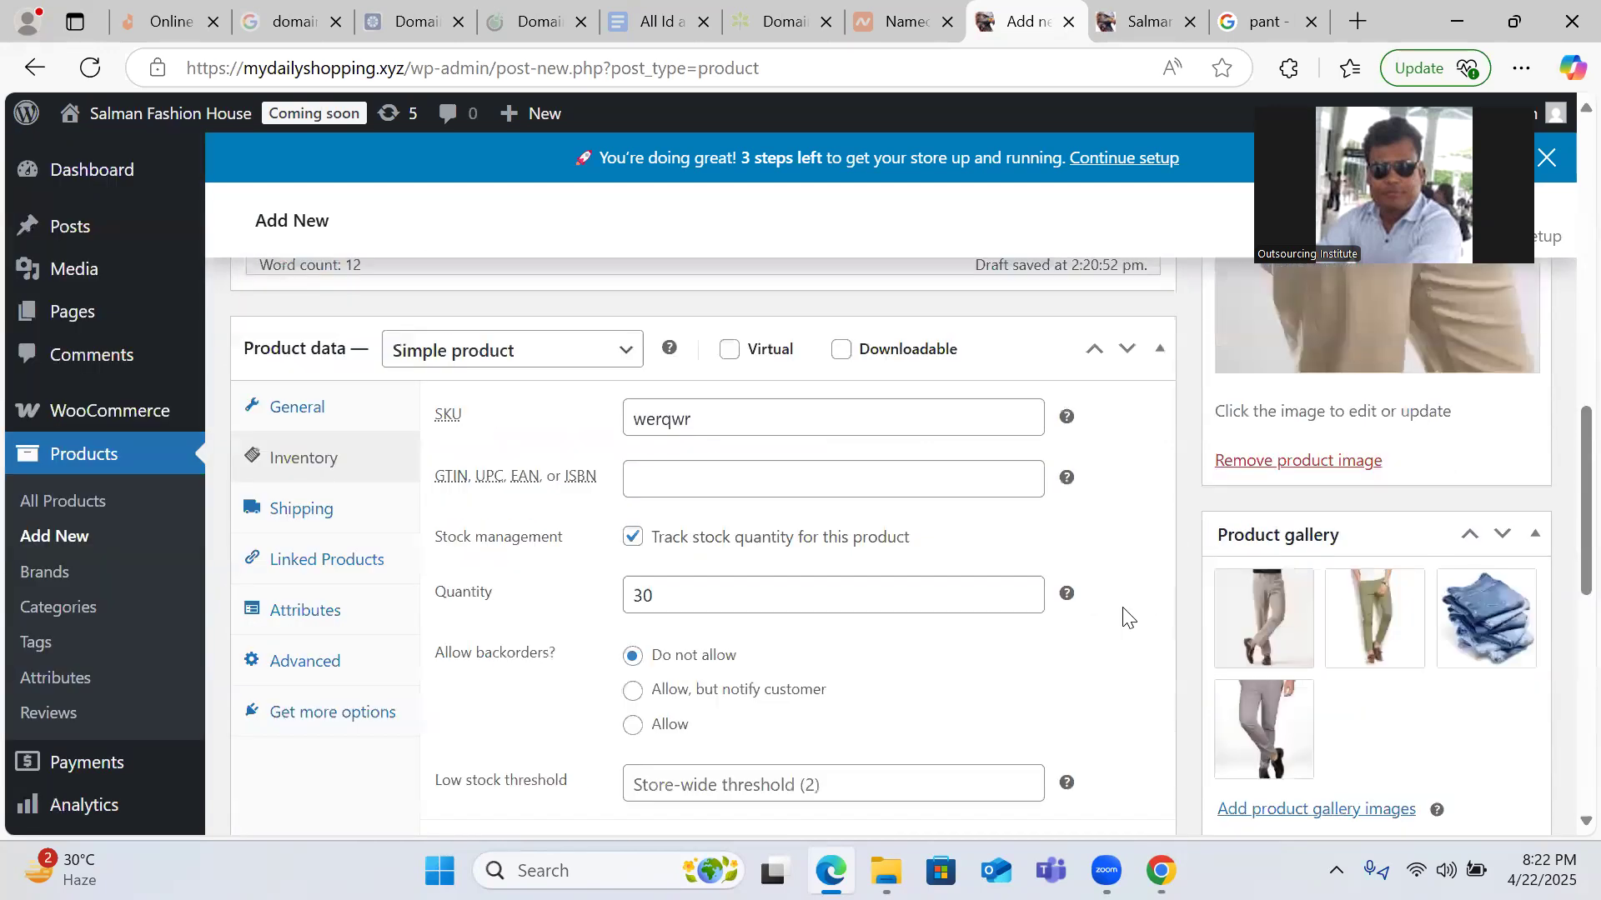
scroll(1273, 595, "up", 5)
scroll(1467, 717, "down", 3)
left_click(1485, 731)
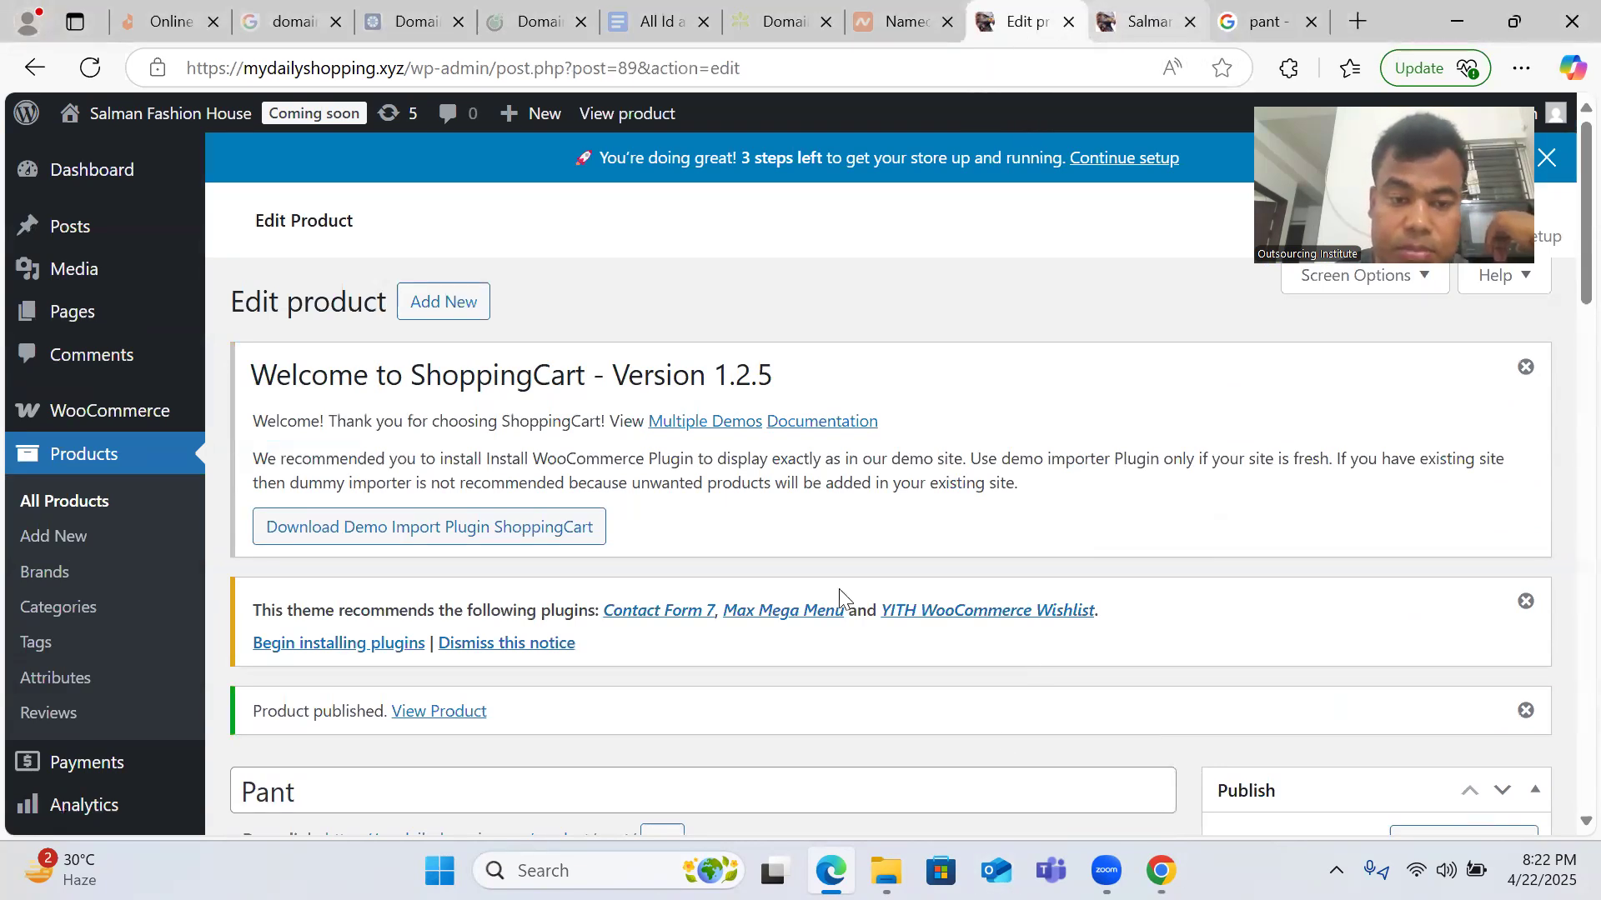
Check the storefront tab, then open All Products to confirm Pant at 1,200 with 30 in stock
key("ctrl+Tab")
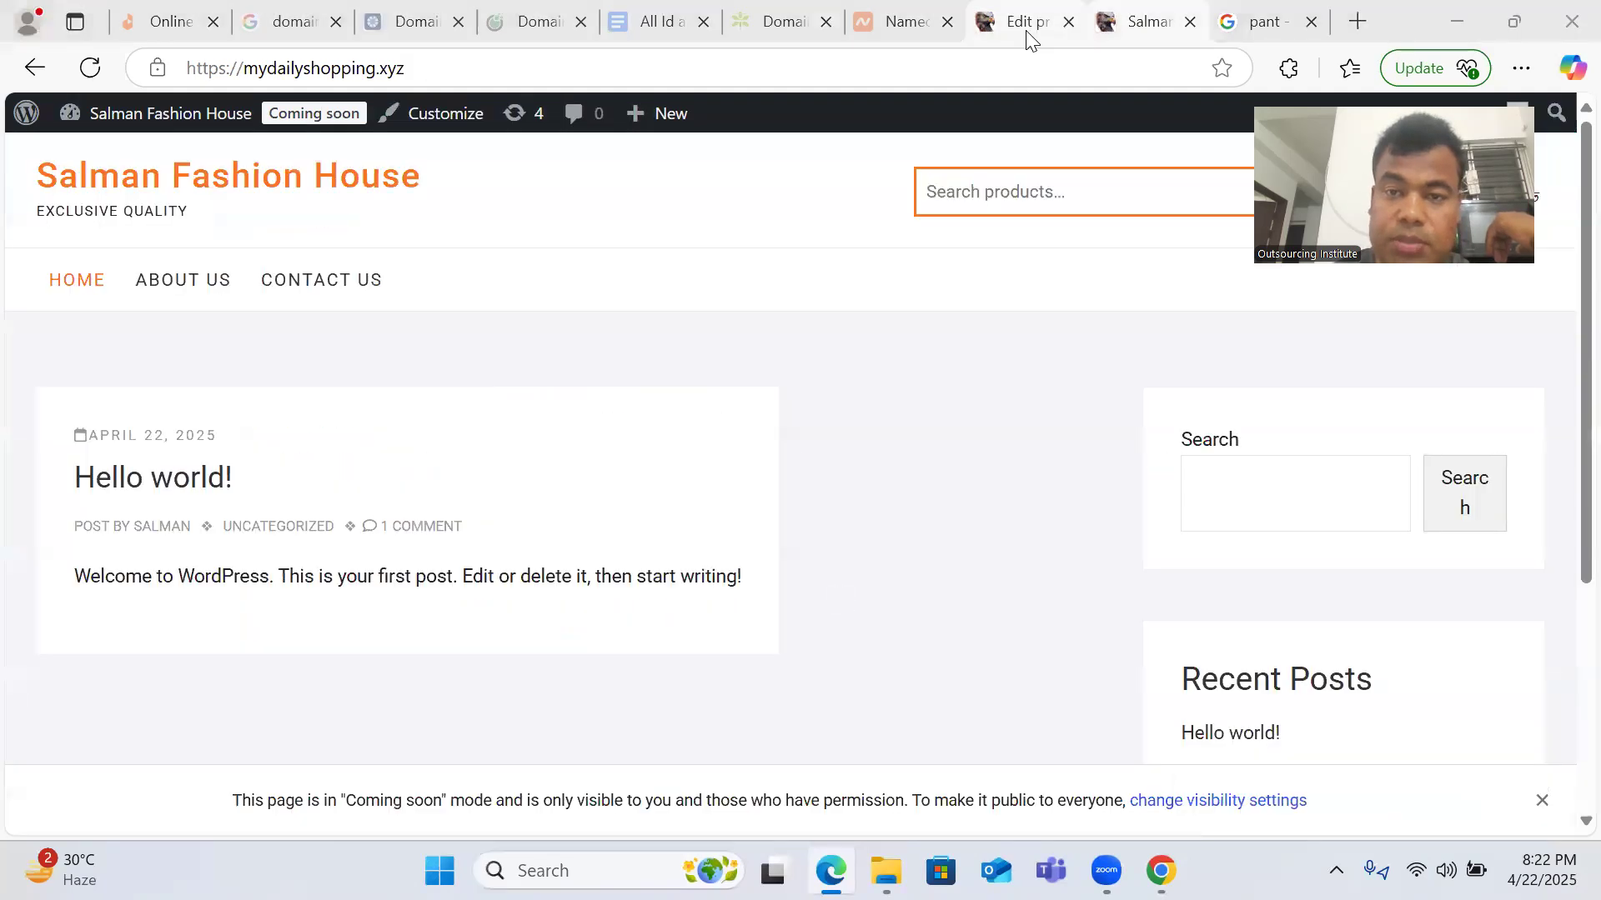
left_click(1021, 21)
left_click(1147, 21)
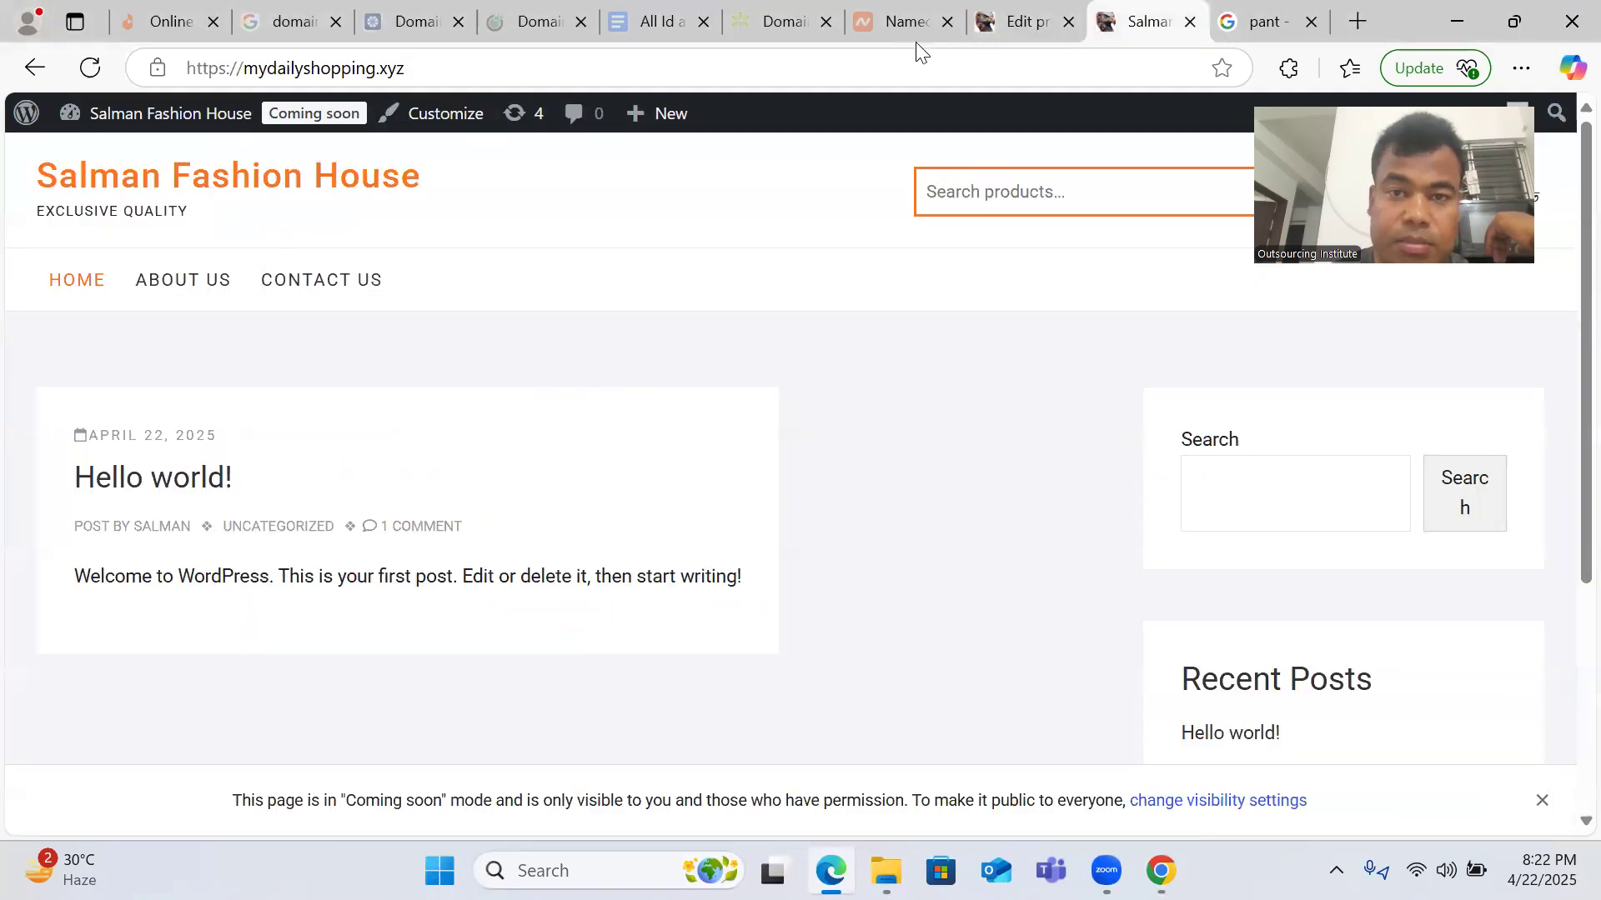
left_click(1019, 21)
left_click(106, 455)
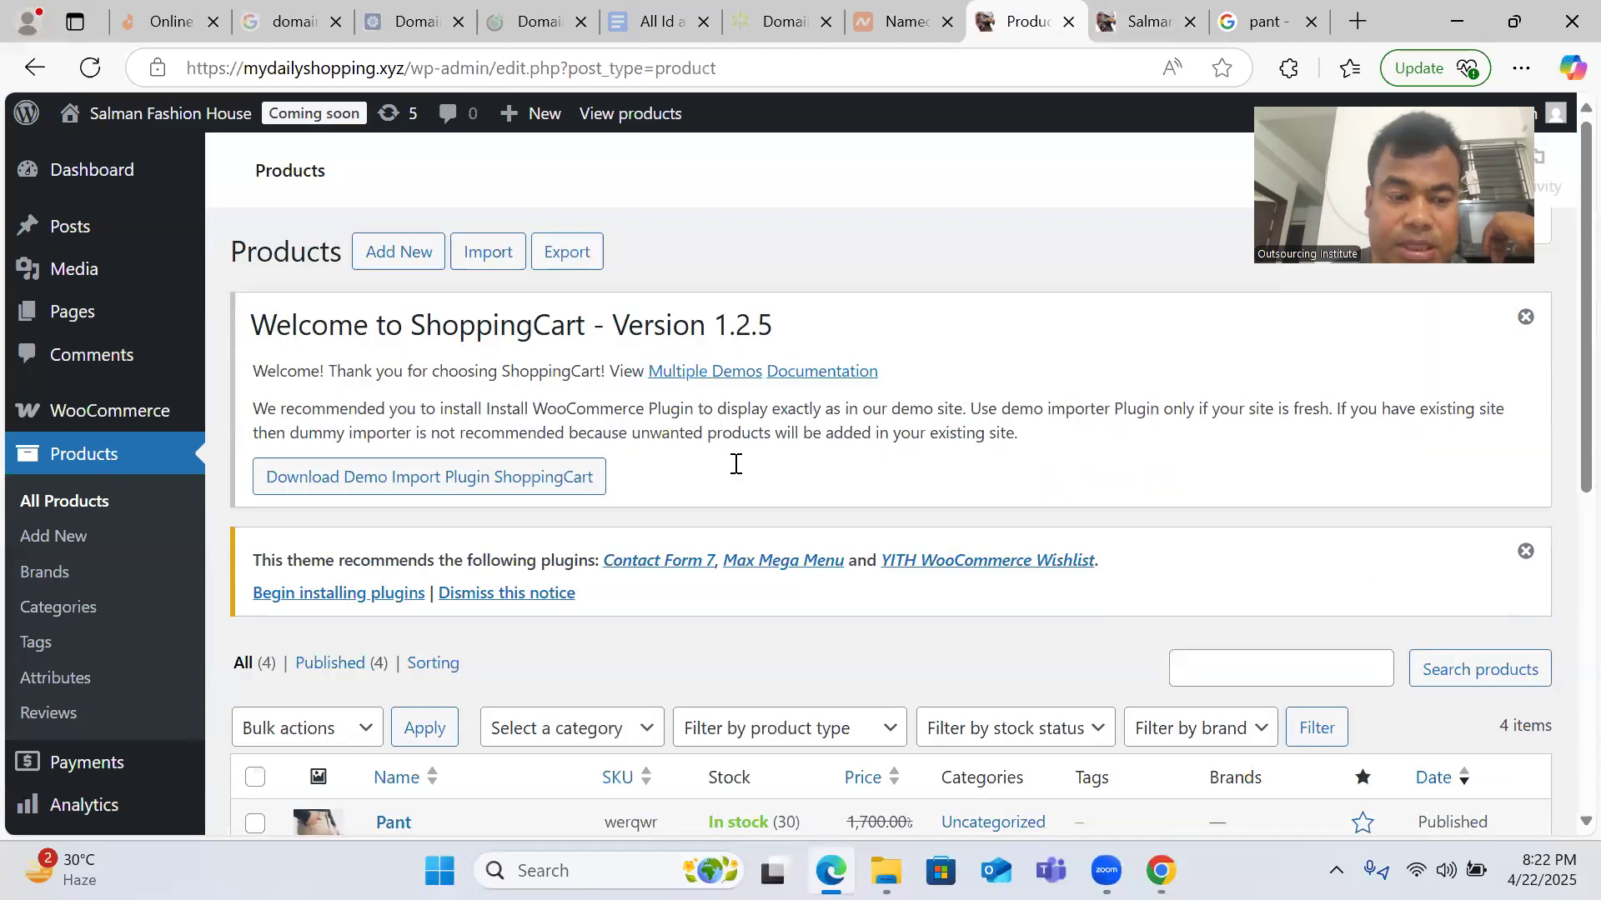
scroll(735, 465, "down", 5)
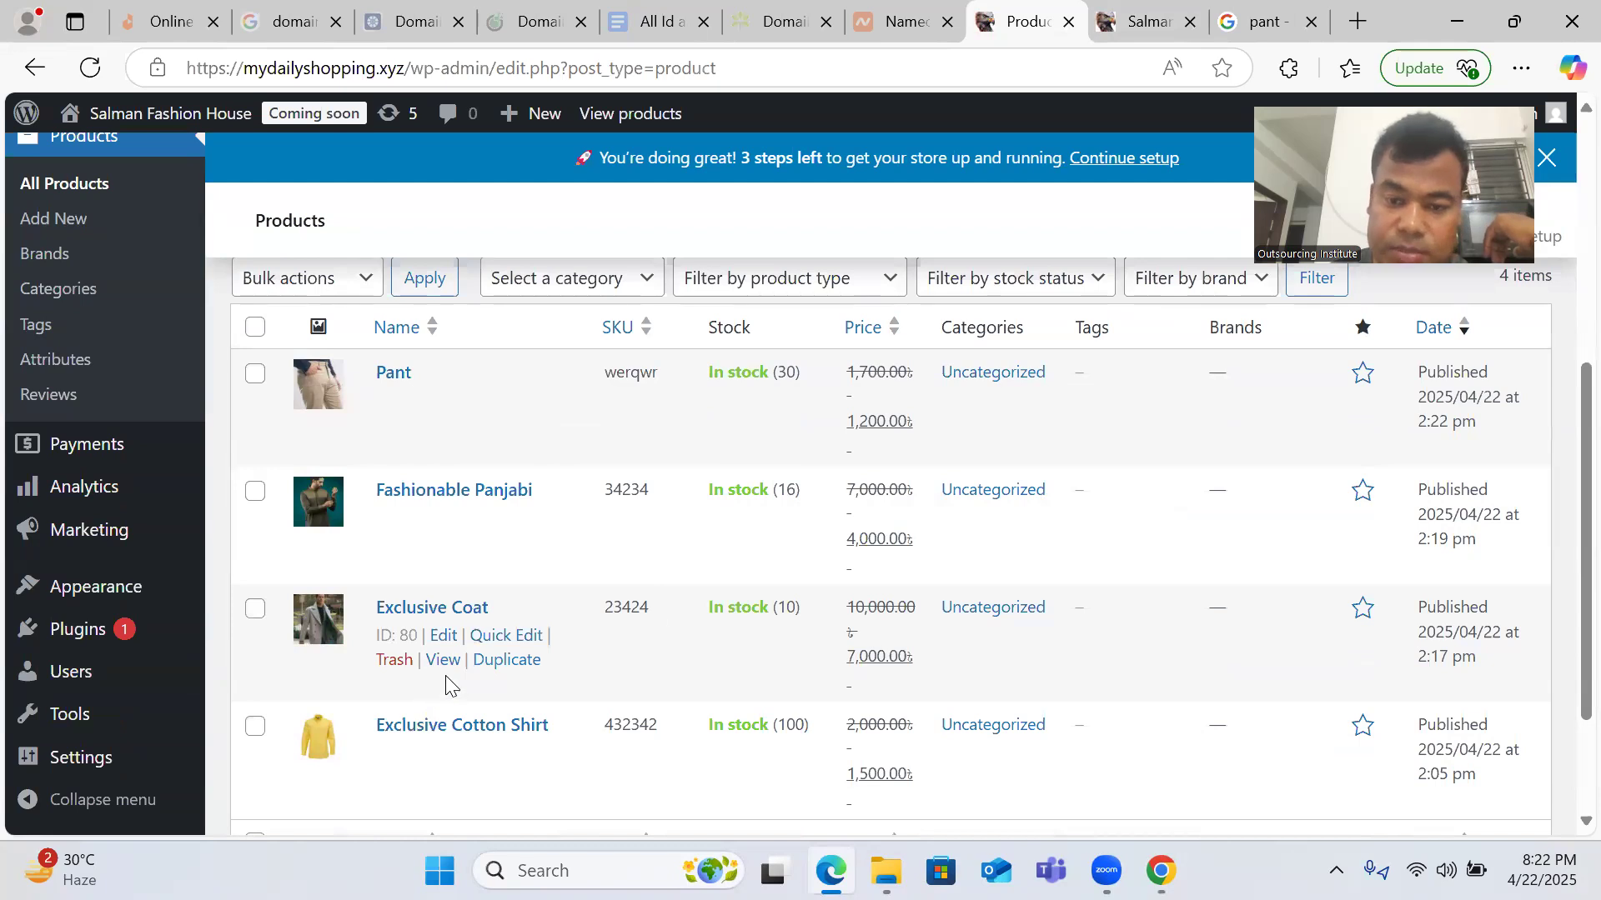
scroll(967, 538, "up", 3)
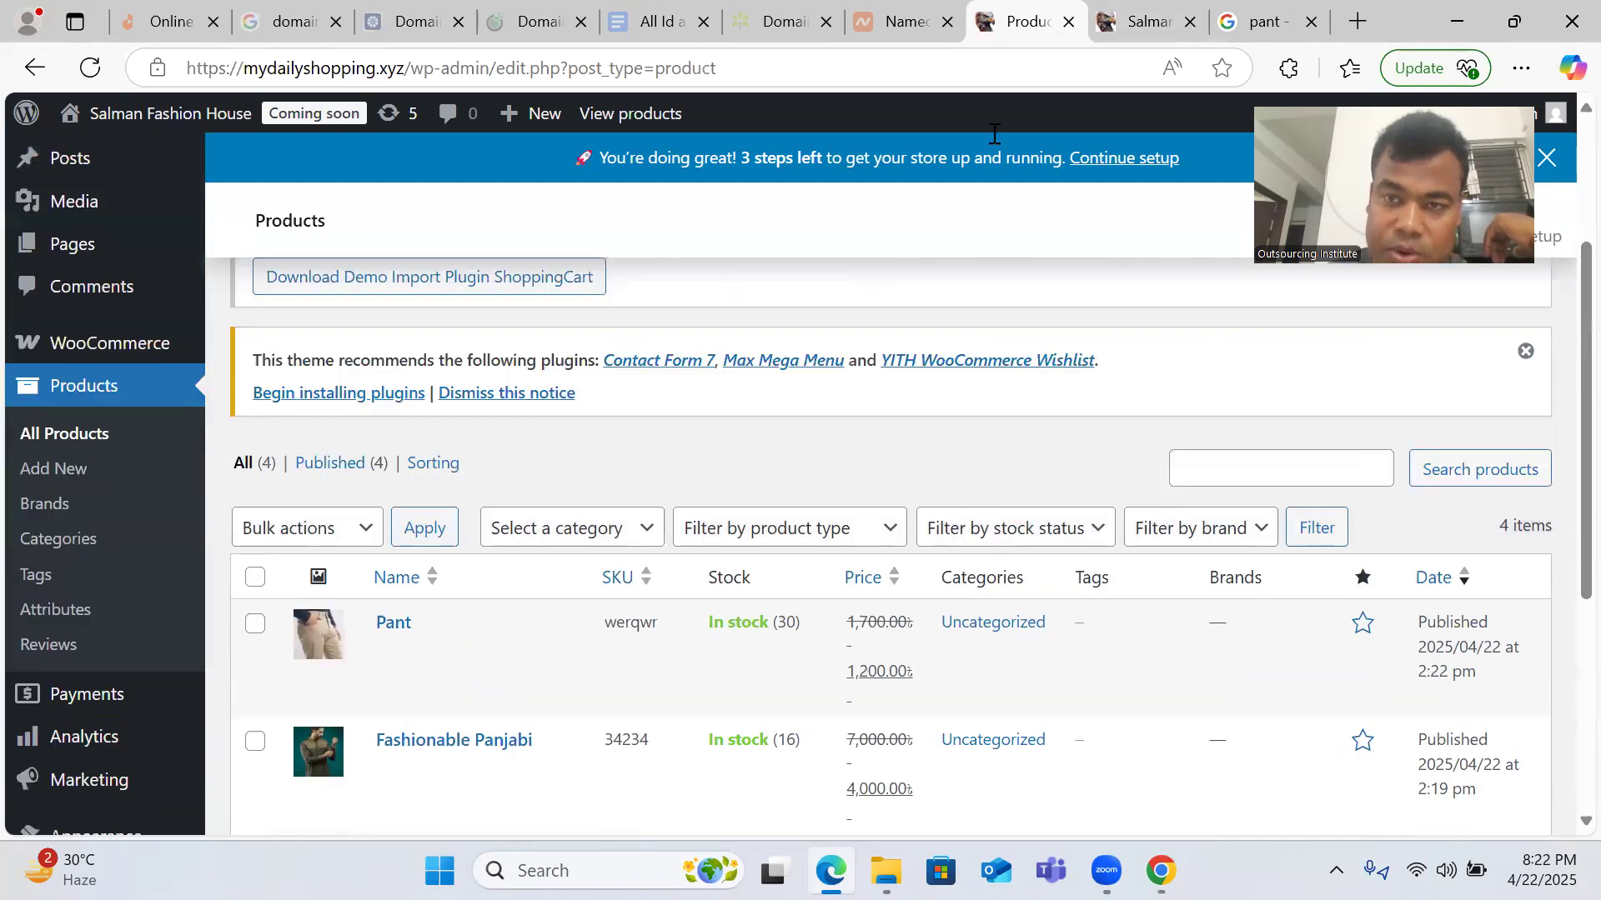
left_click(1138, 20)
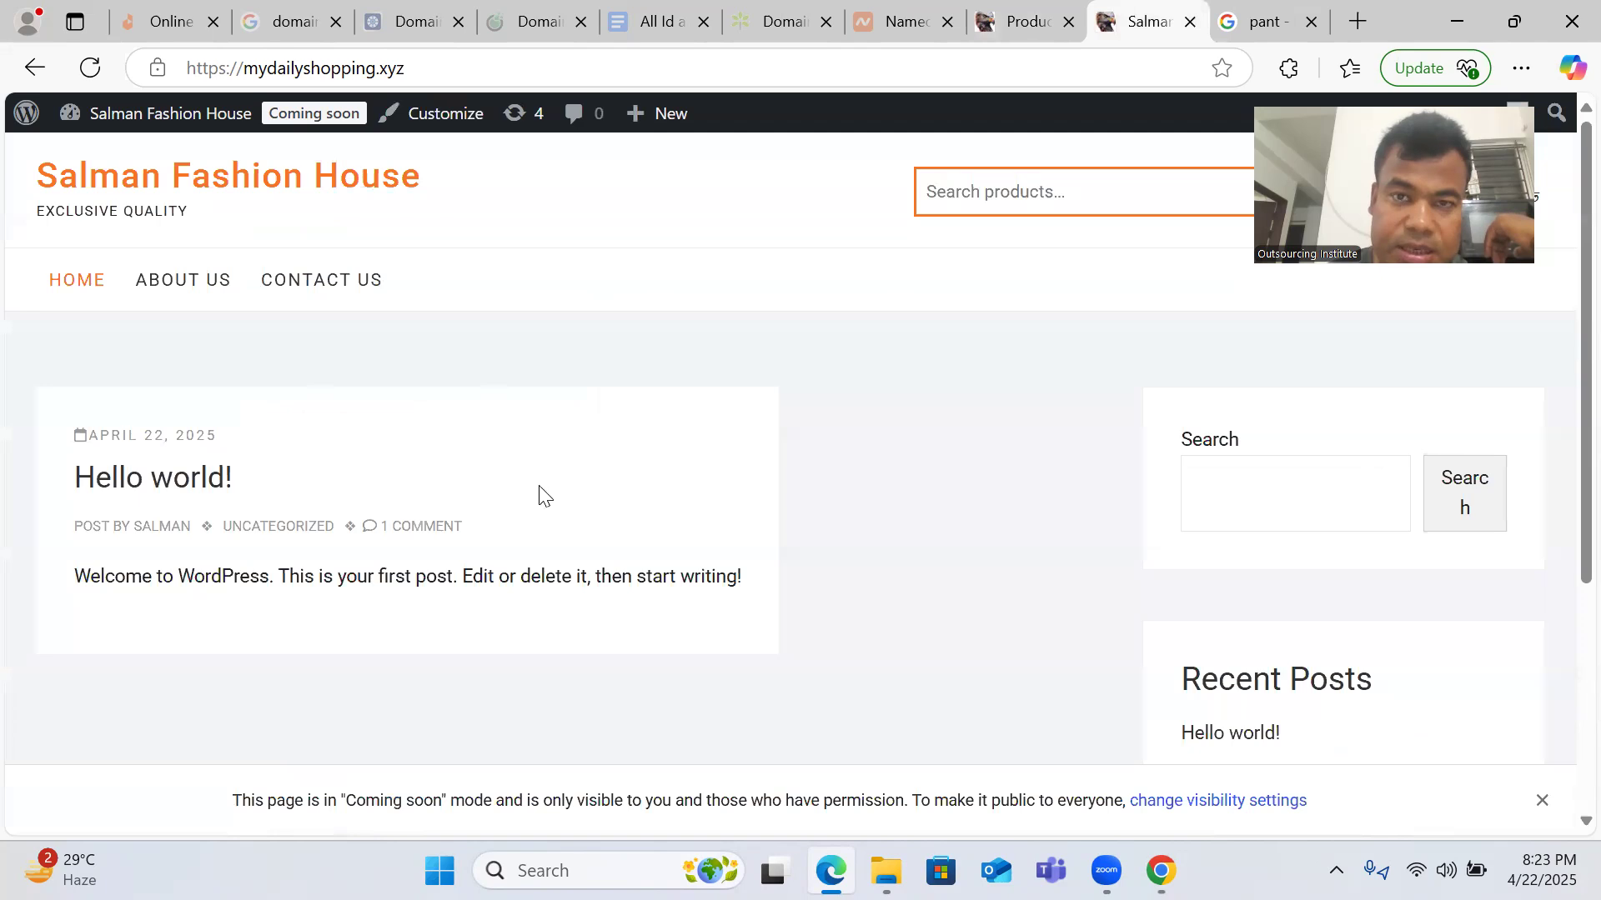
left_click(1027, 21)
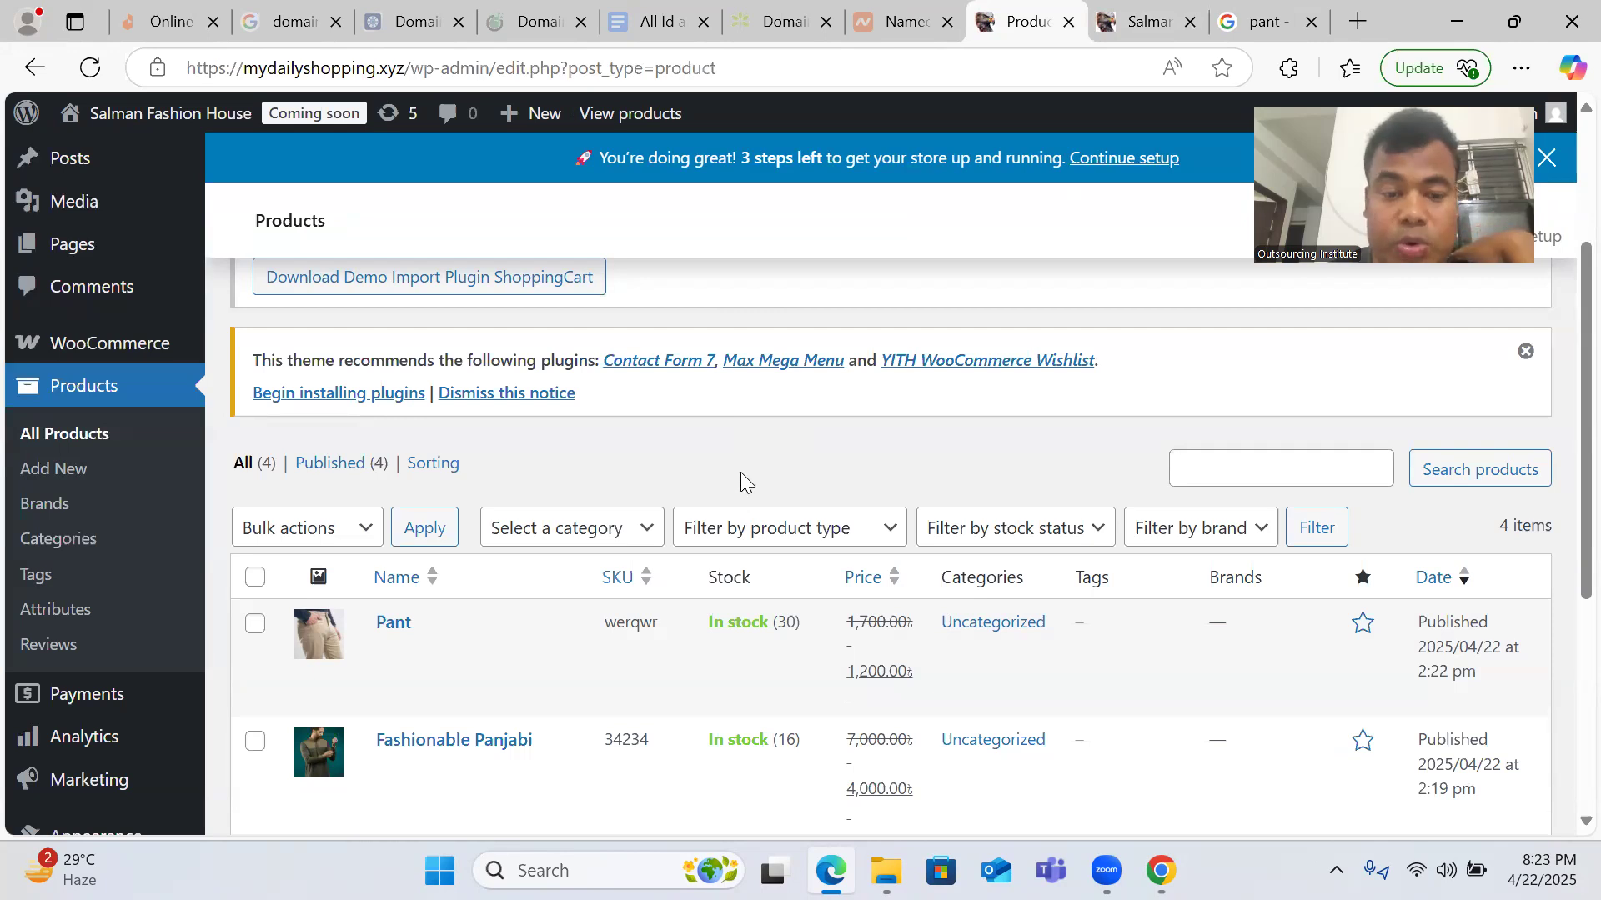
scroll(743, 492, "down", 3)
scroll(745, 495, "up", 2)
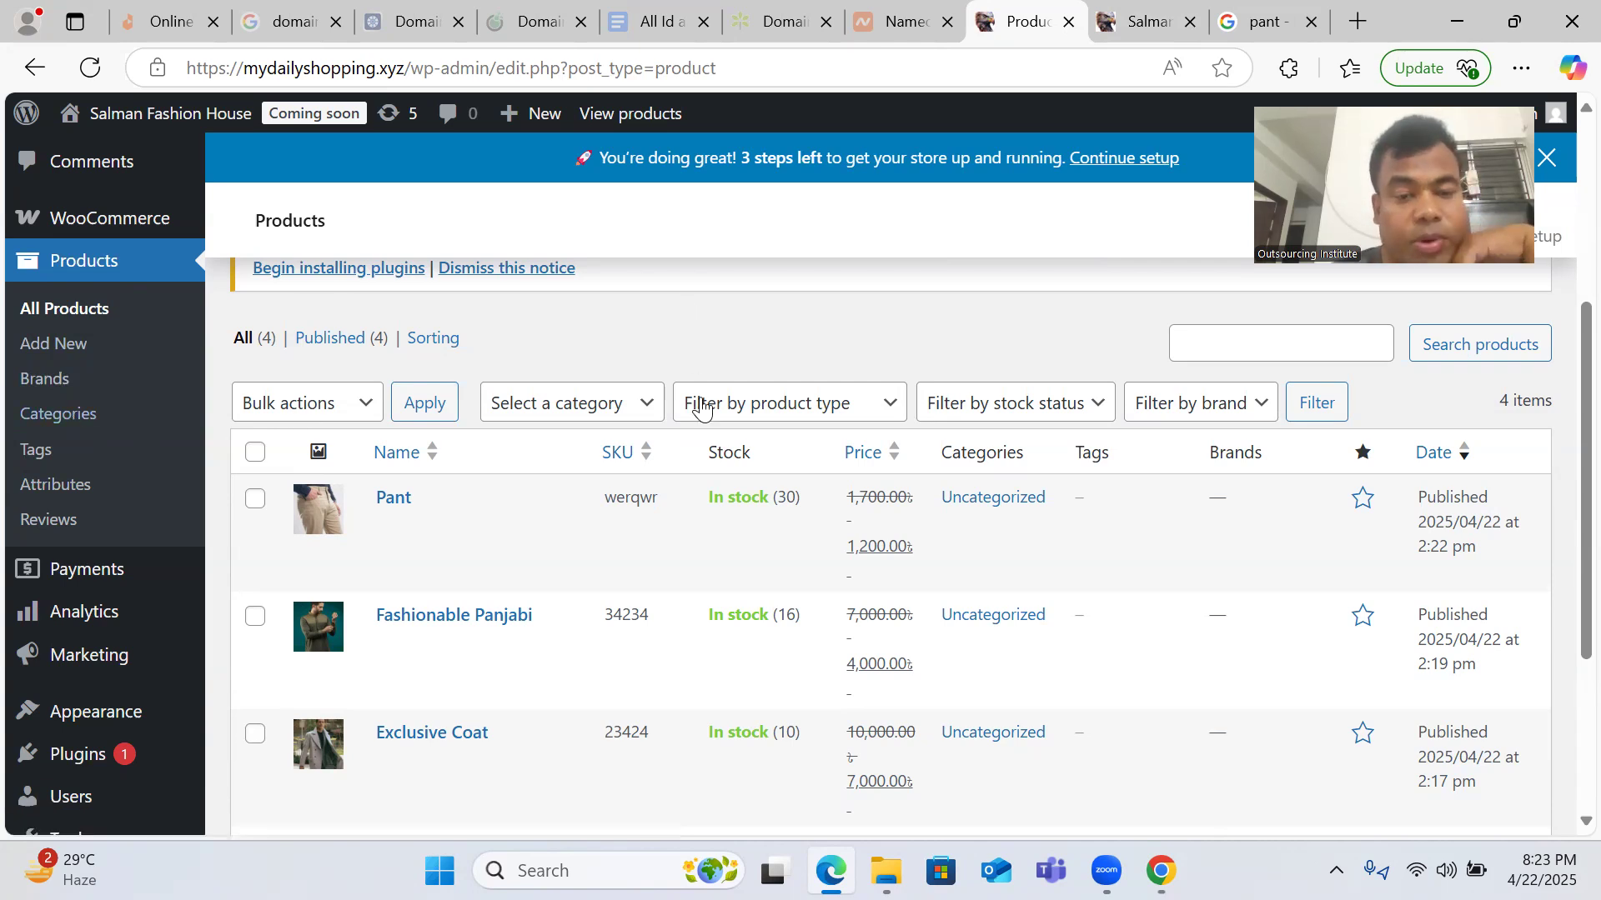
scroll(692, 367, "down", 2)
scroll(702, 393, "down", 1)
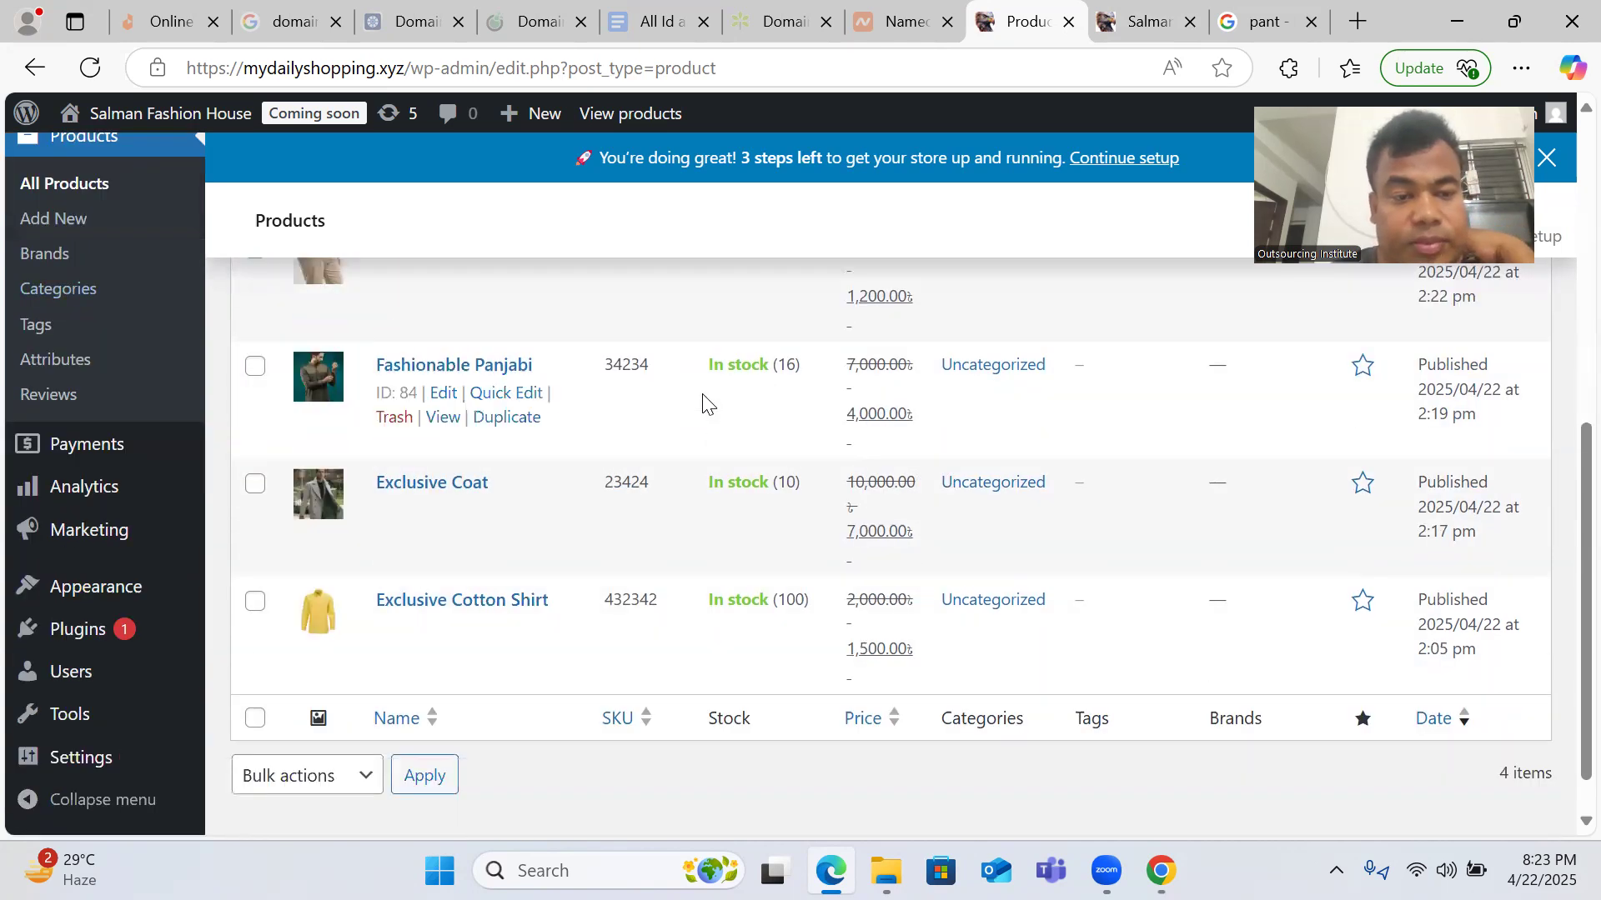
scroll(702, 393, "up", 3)
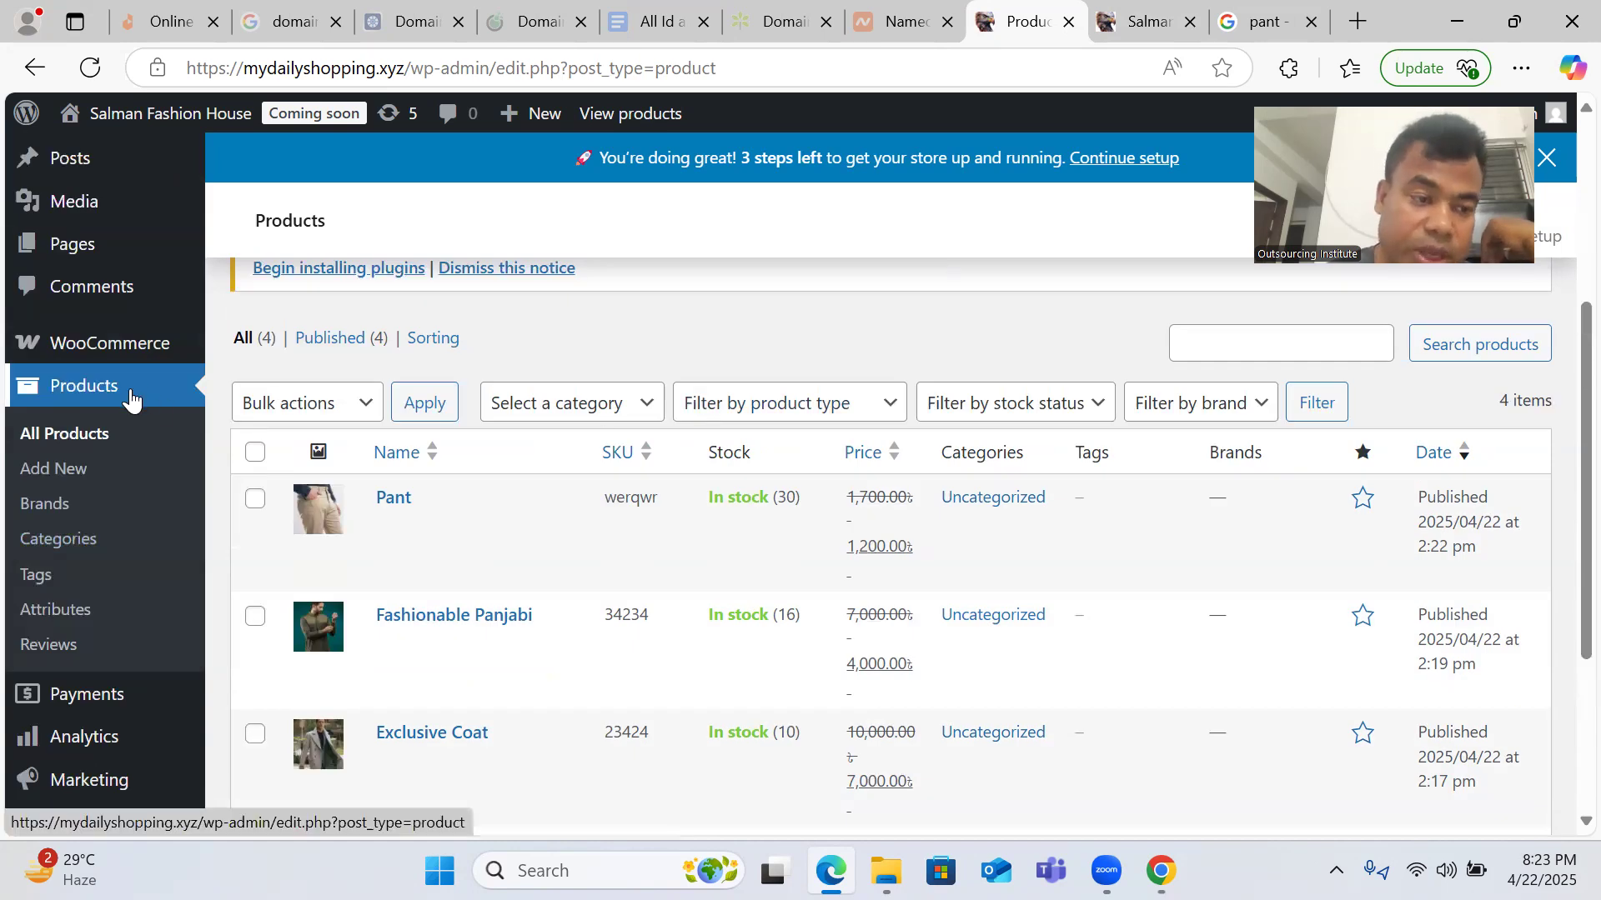
On the product categories page, enter Gents as the new category name
left_click(70, 546)
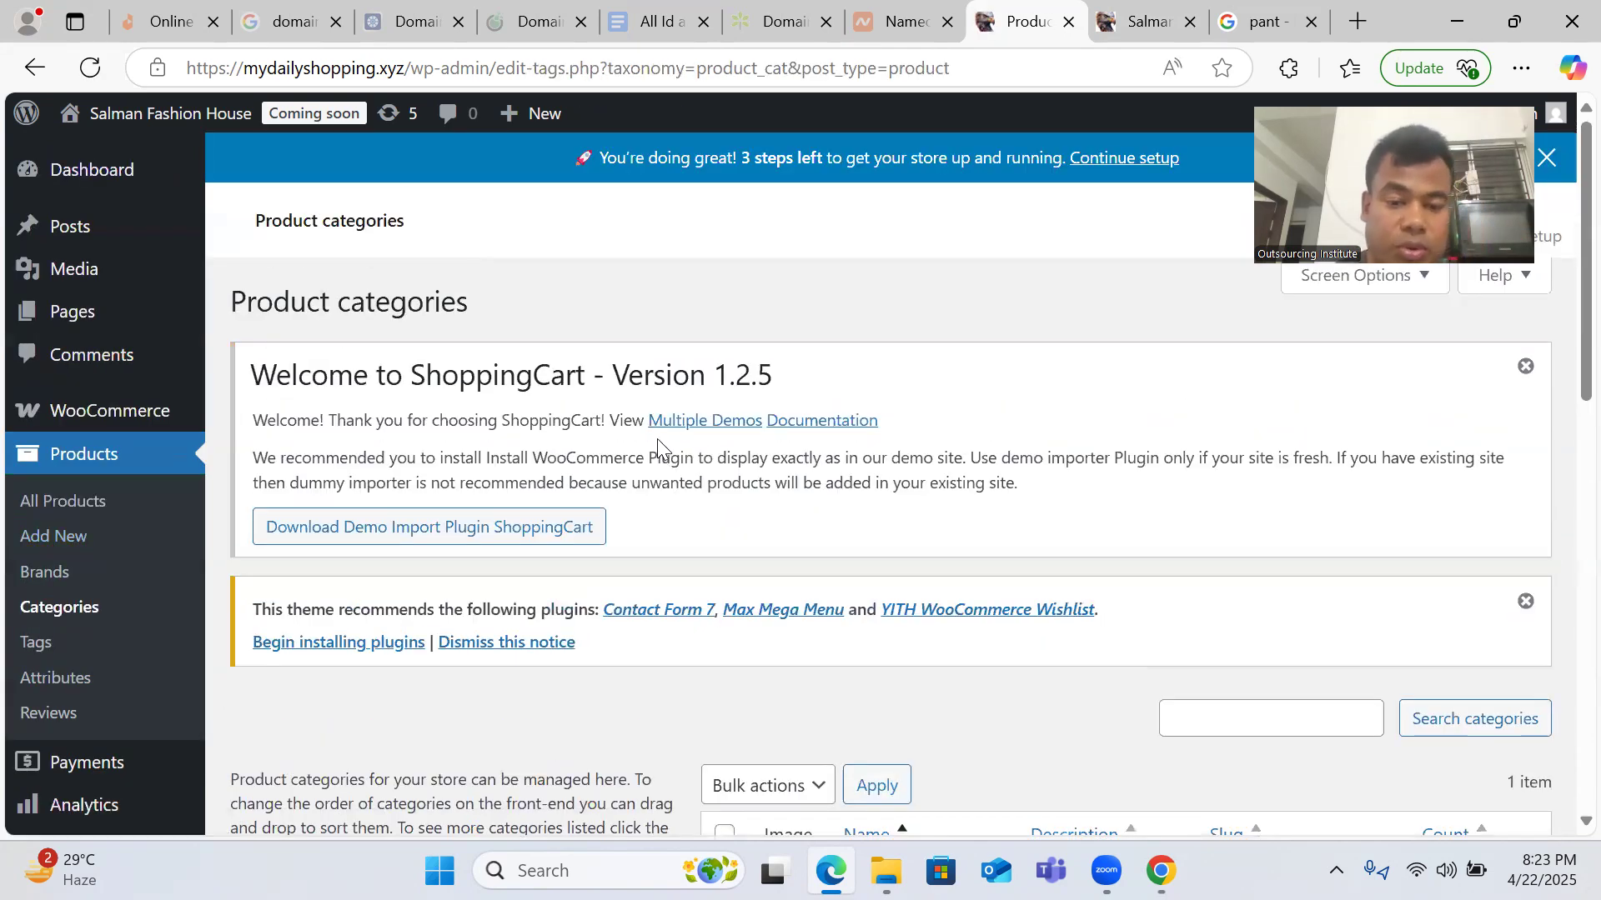
scroll(657, 439, "down", 1)
scroll(659, 436, "down", 3)
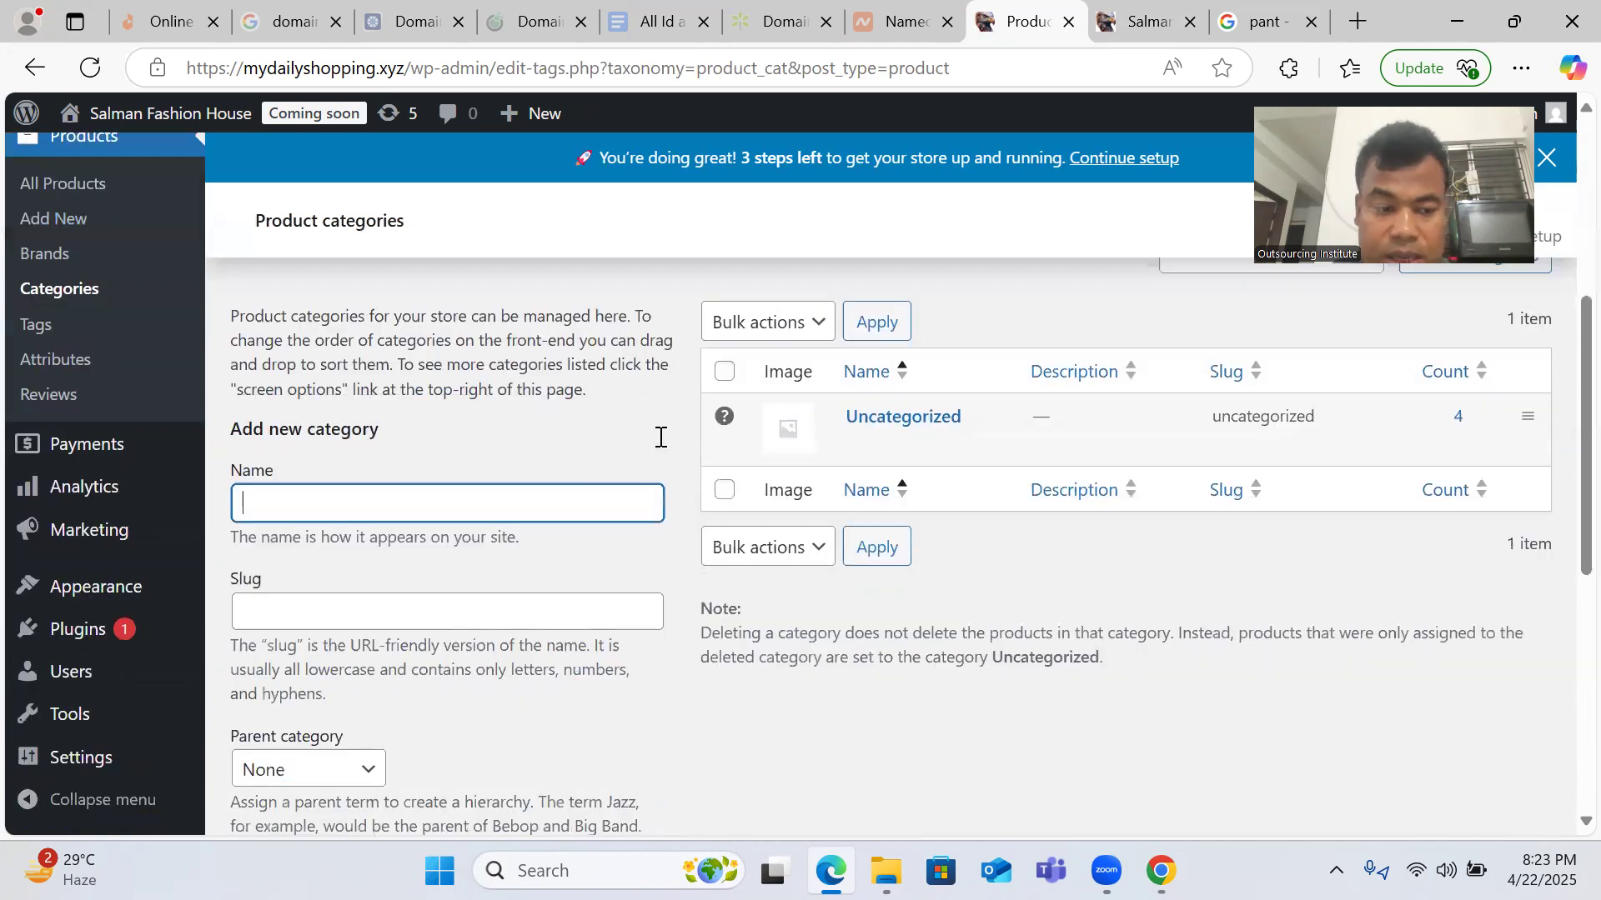
left_click(520, 471)
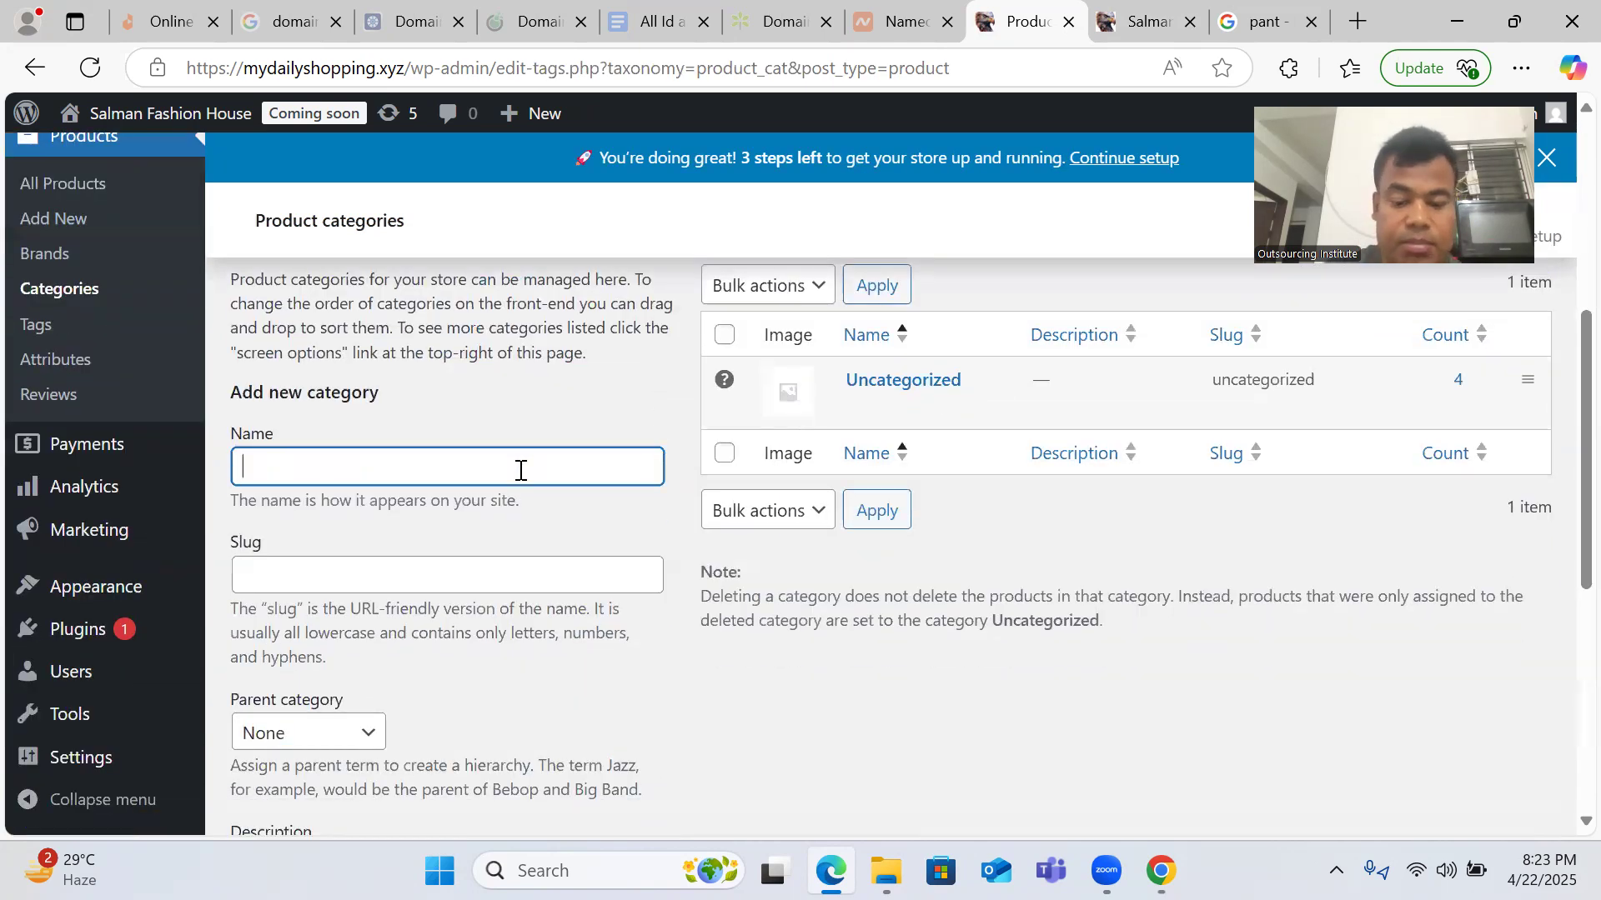
type("Gents")
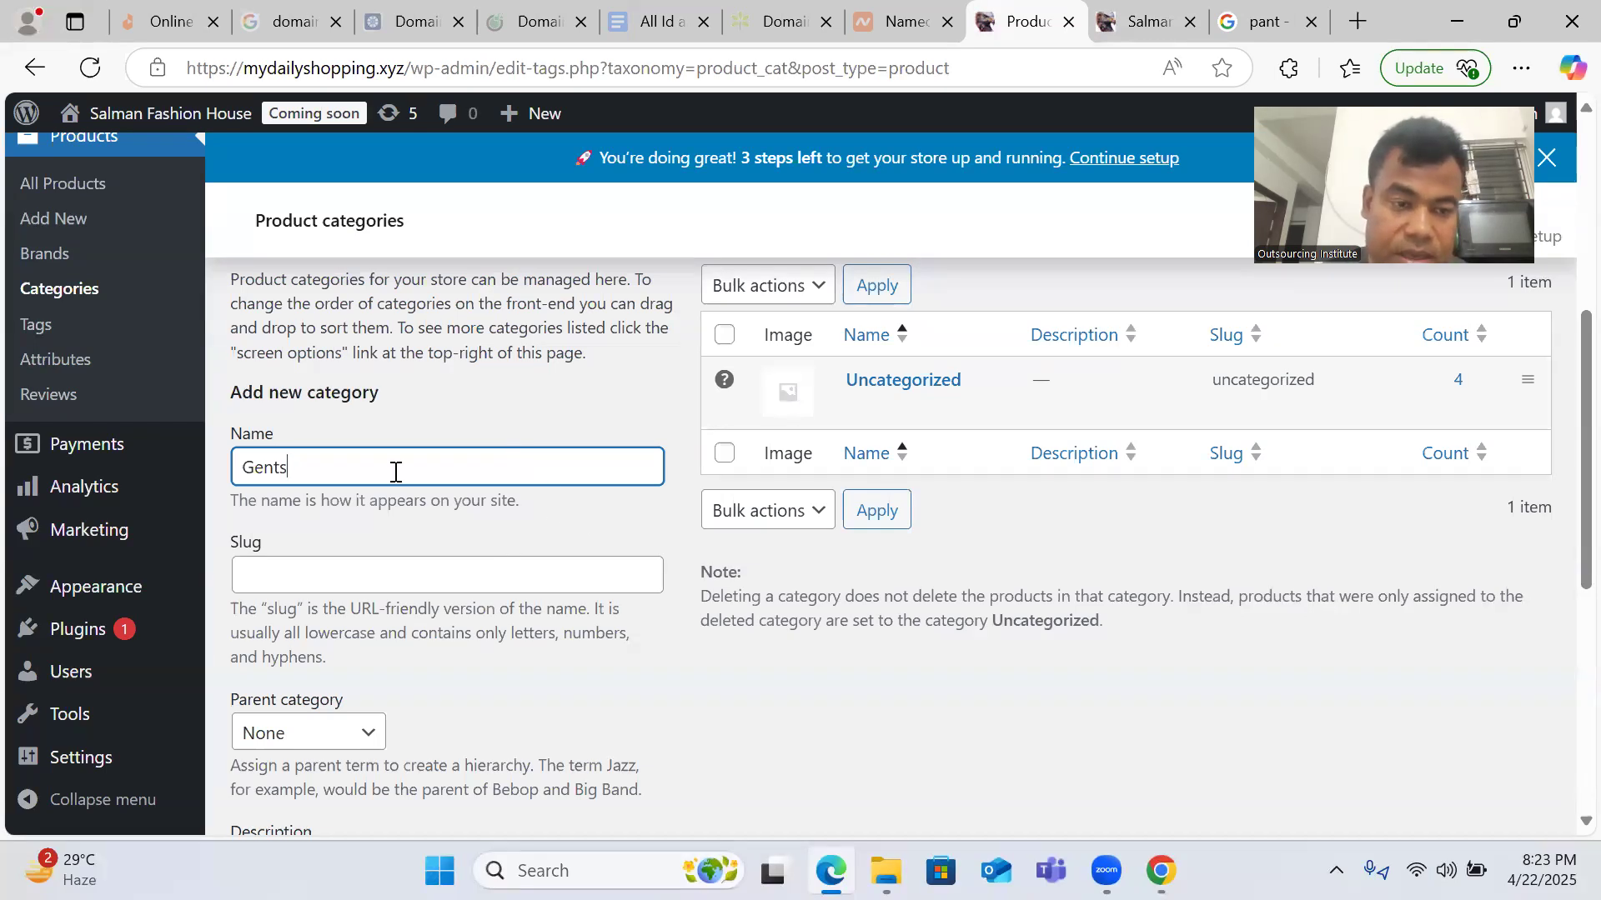
left_click(230, 464)
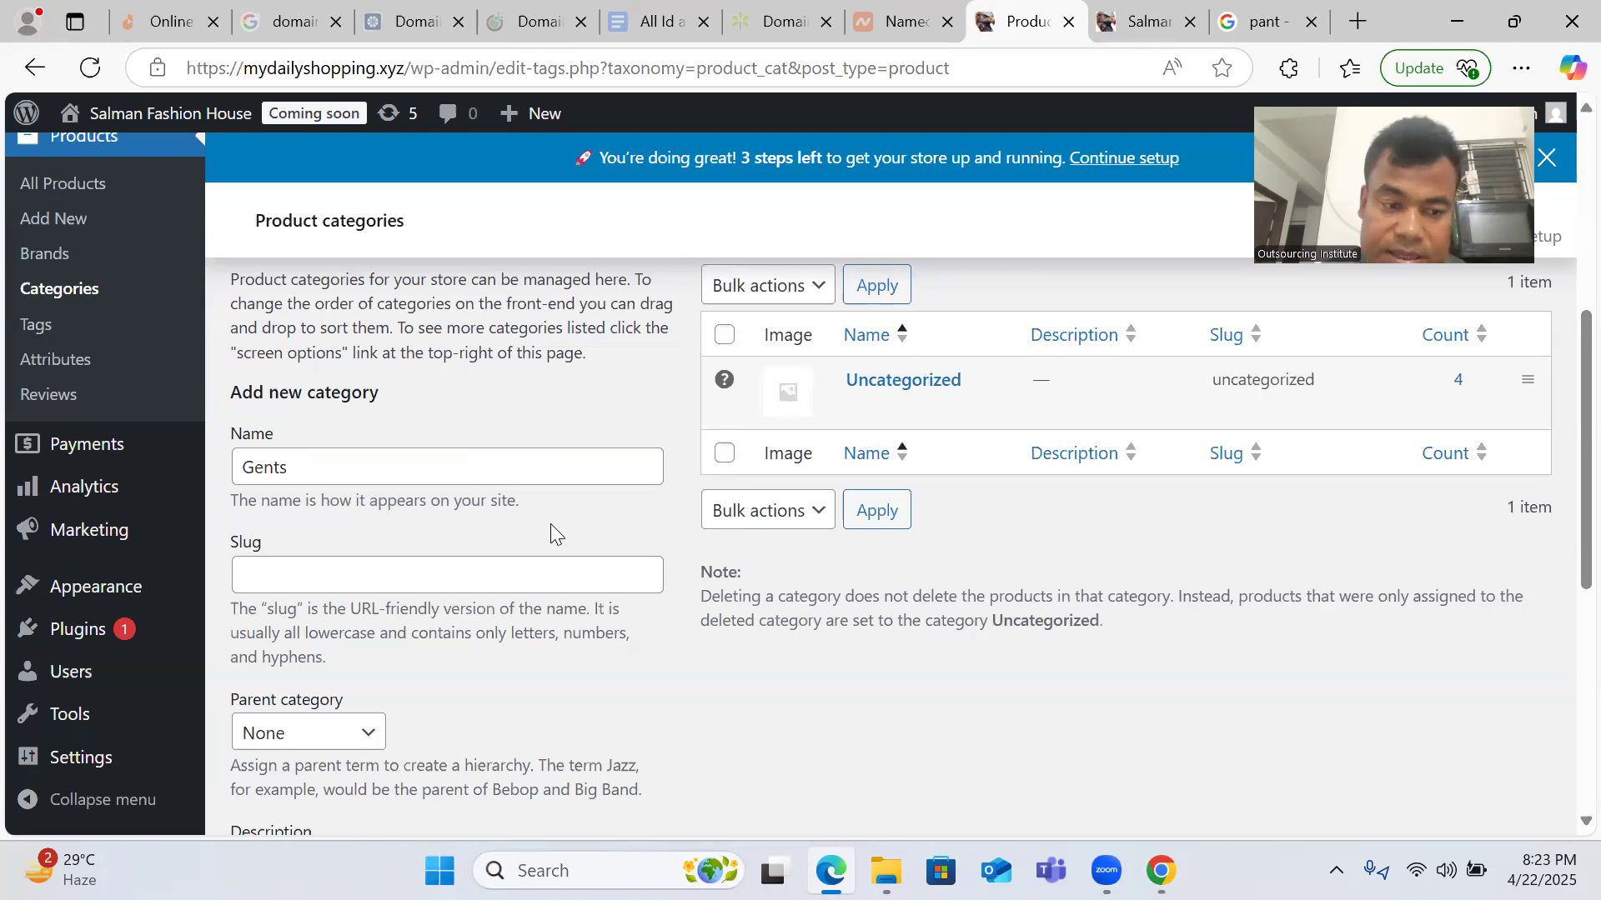
Add the Gents category, then return to the All Products list
scroll(639, 519, "down", 3)
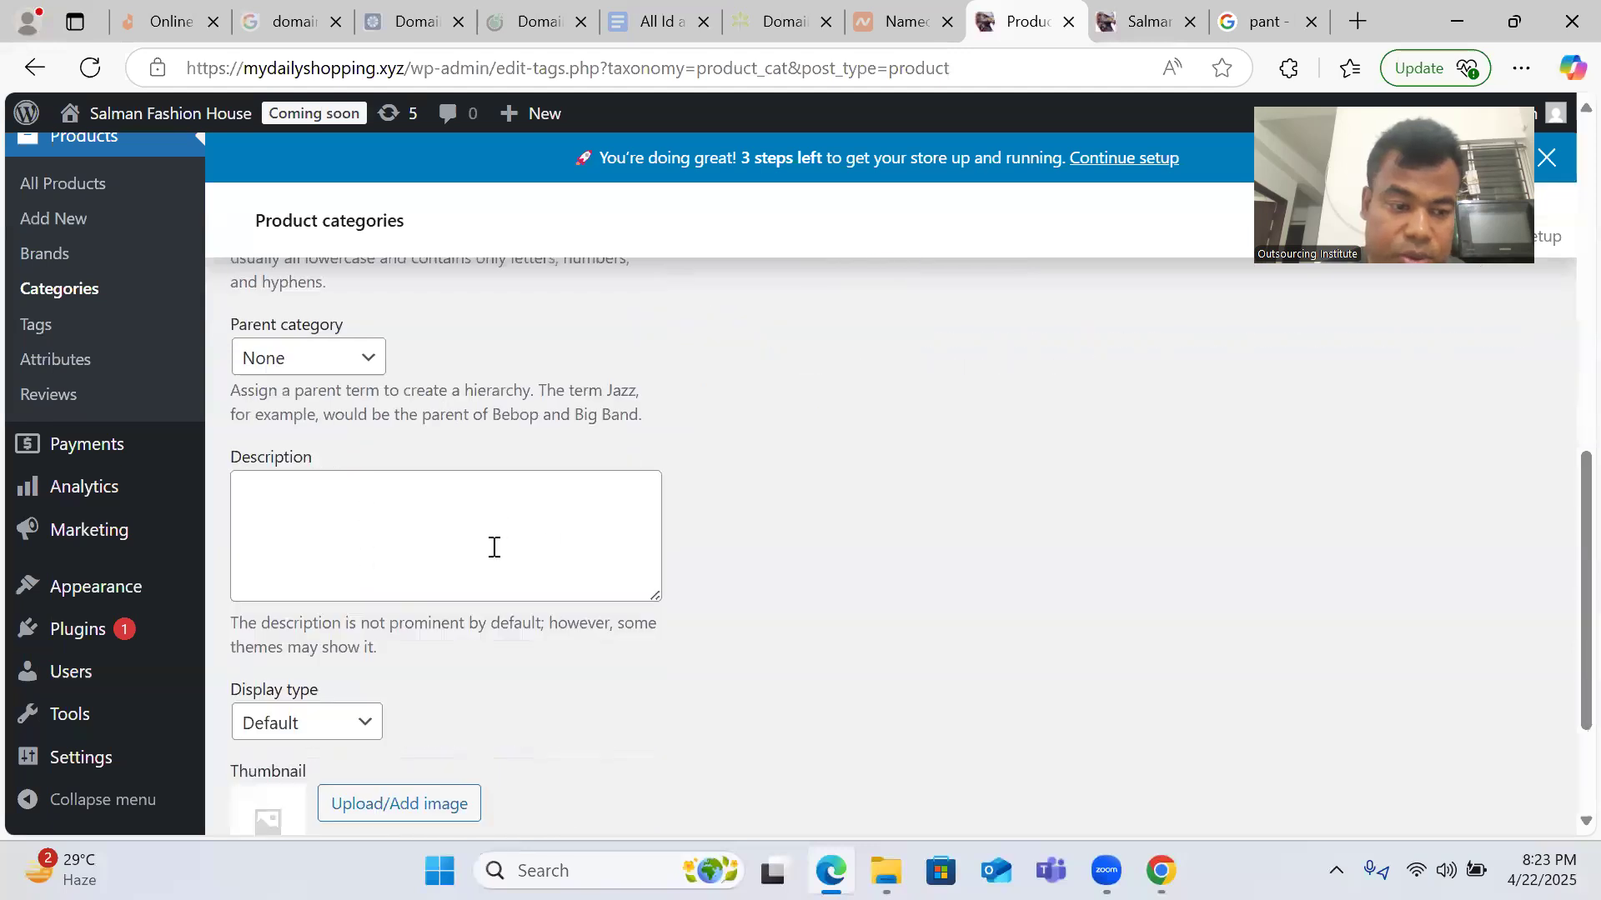
scroll(494, 546, "down", 2)
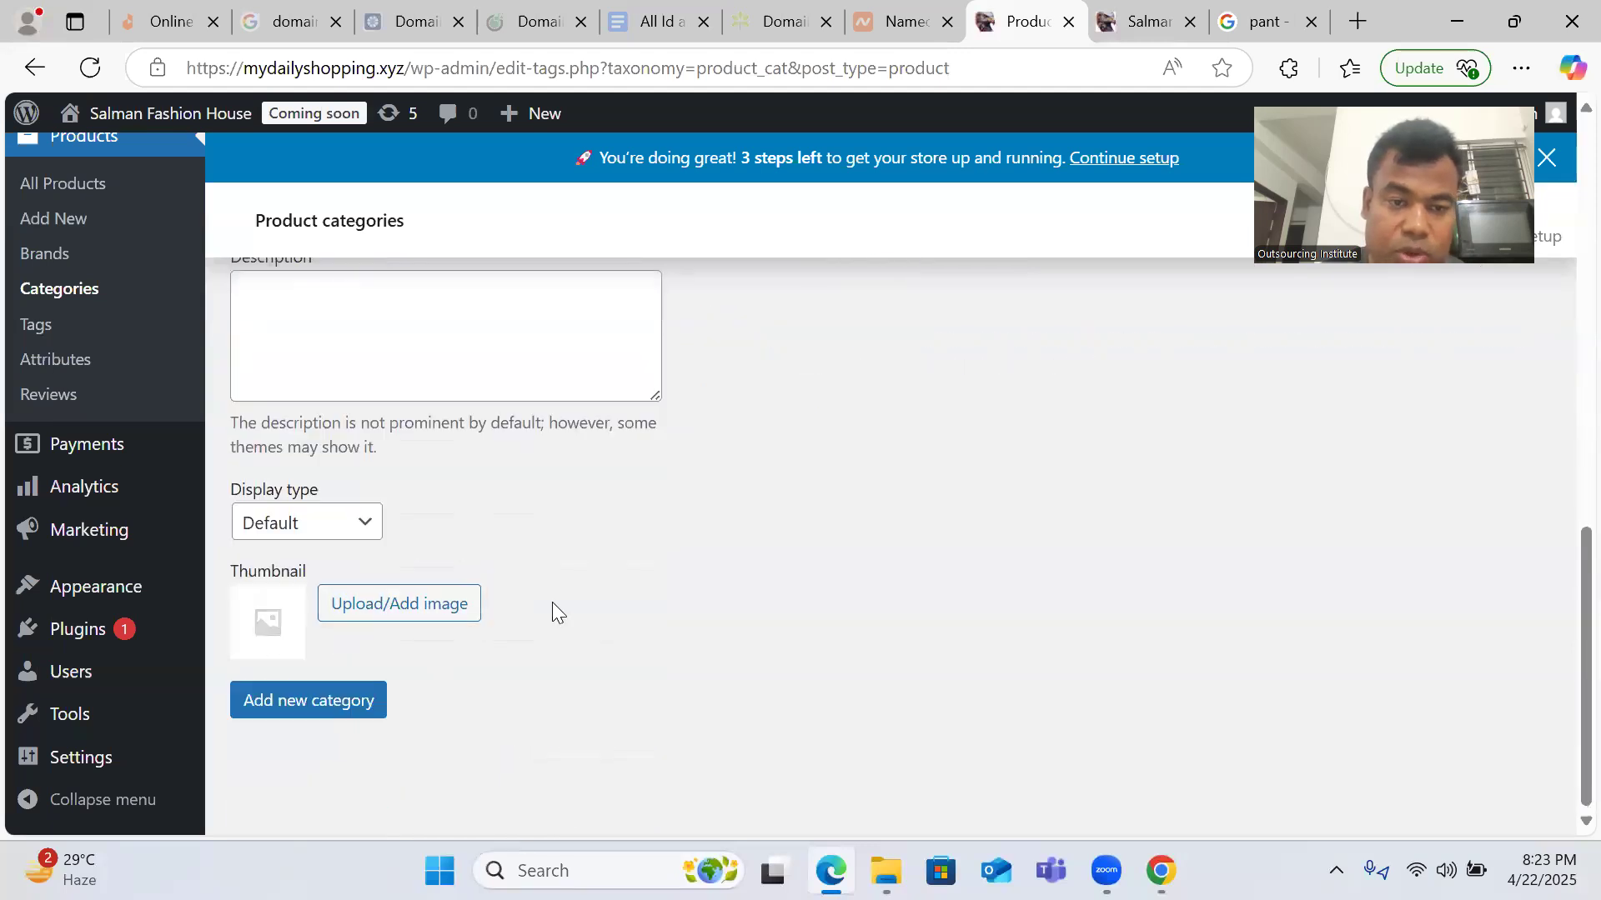
scroll(553, 608, "up", 5)
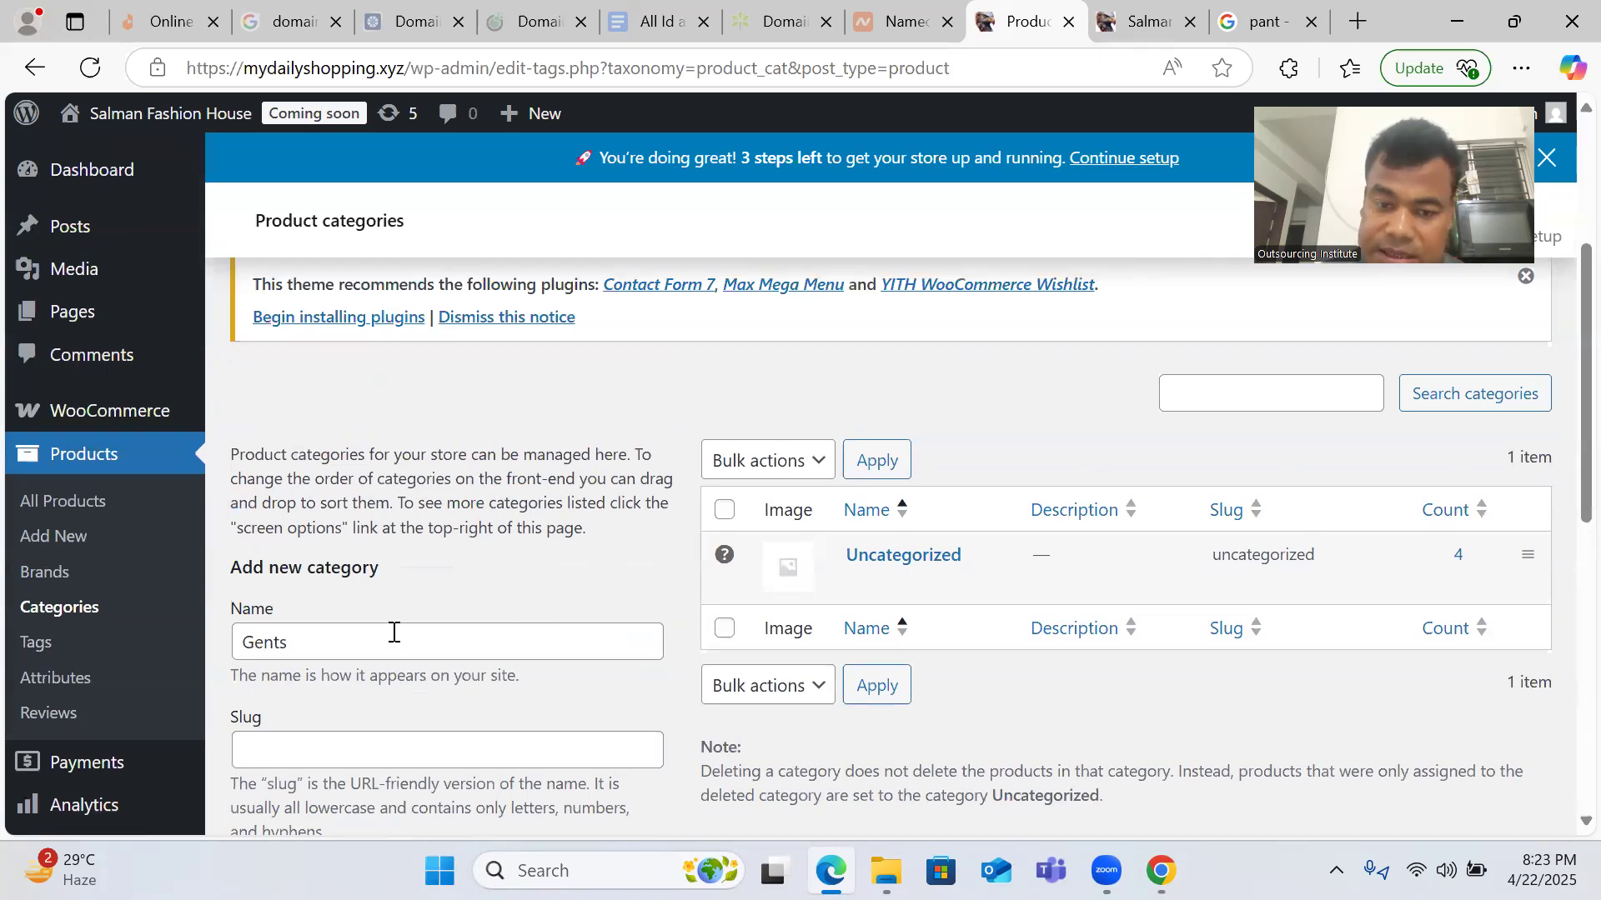
scroll(402, 629, "down", 5)
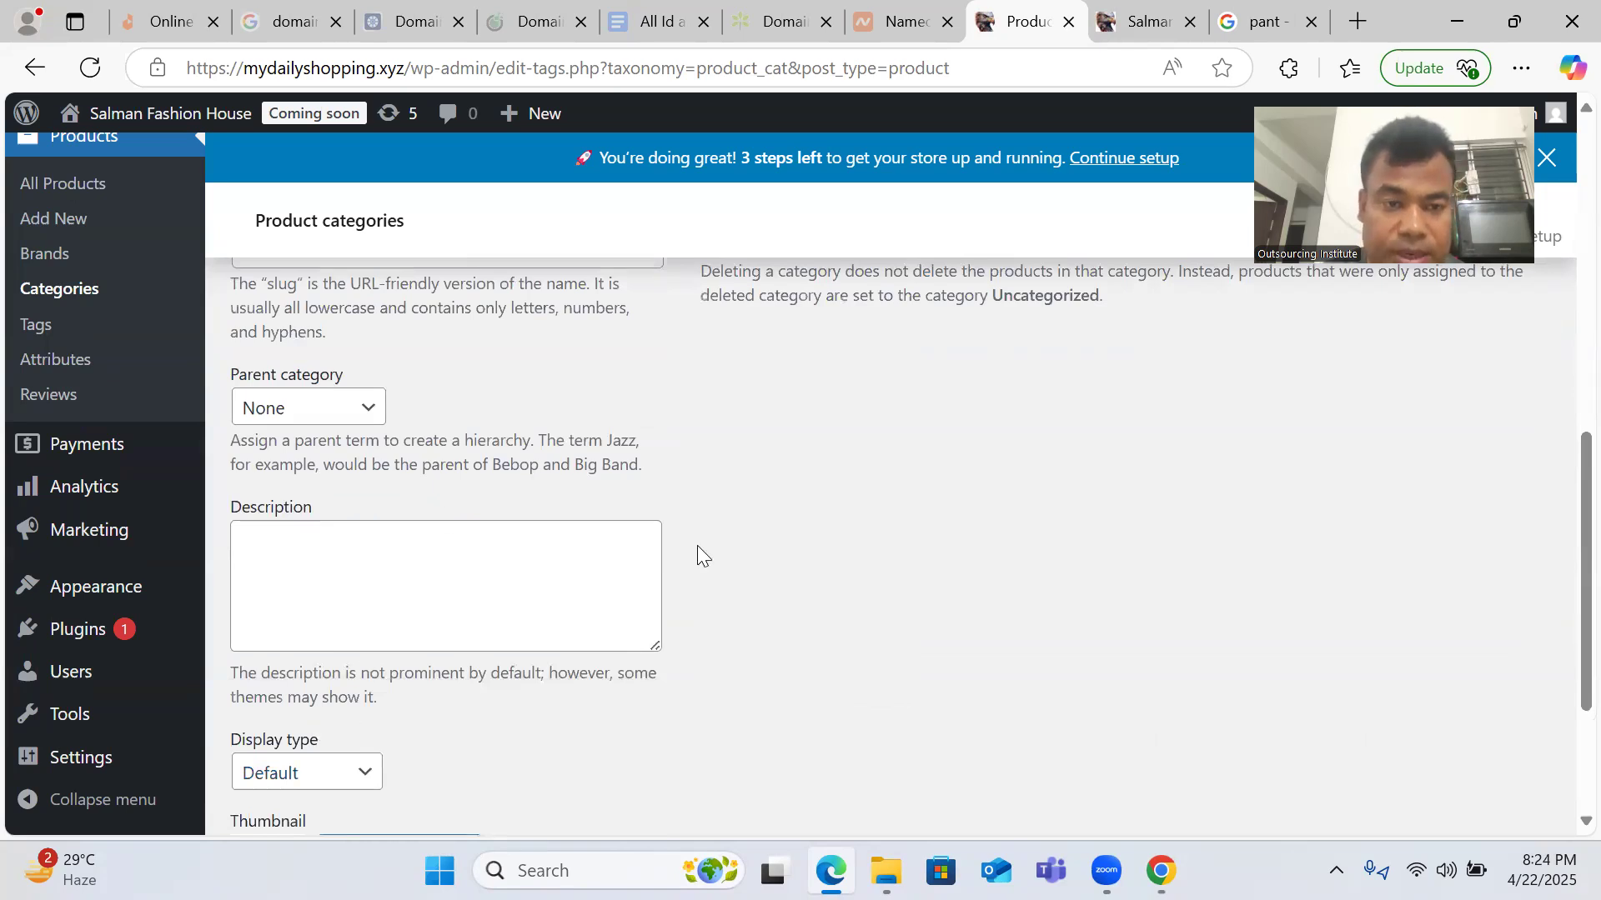
scroll(687, 542, "up", 7)
scroll(301, 648, "down", 2)
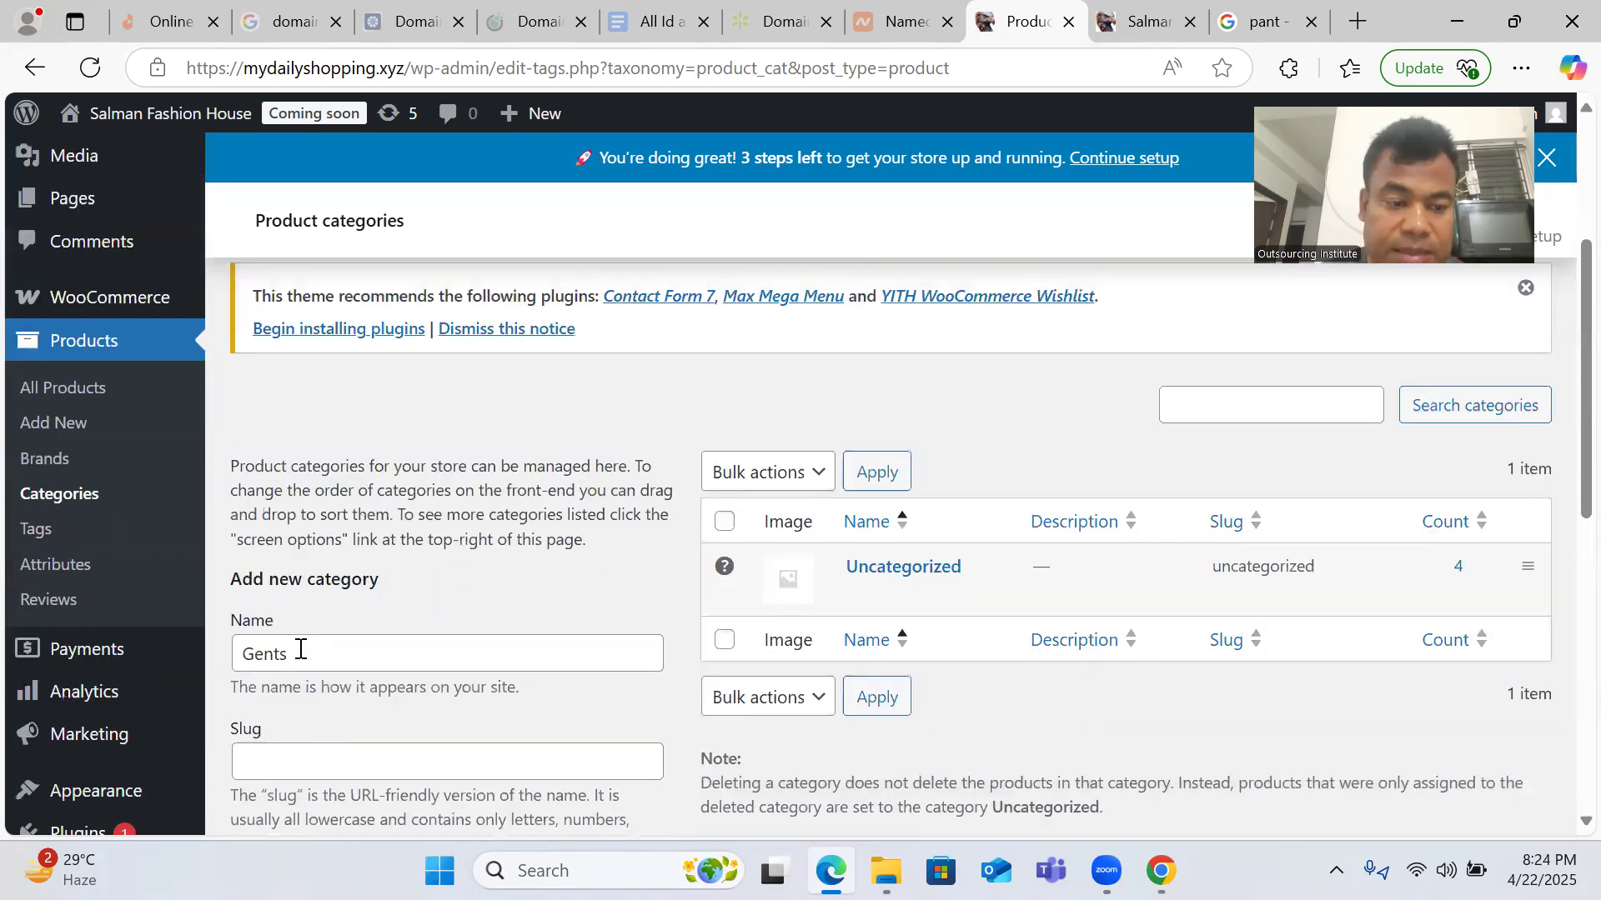
scroll(645, 614, "down", 1)
scroll(657, 592, "down", 10)
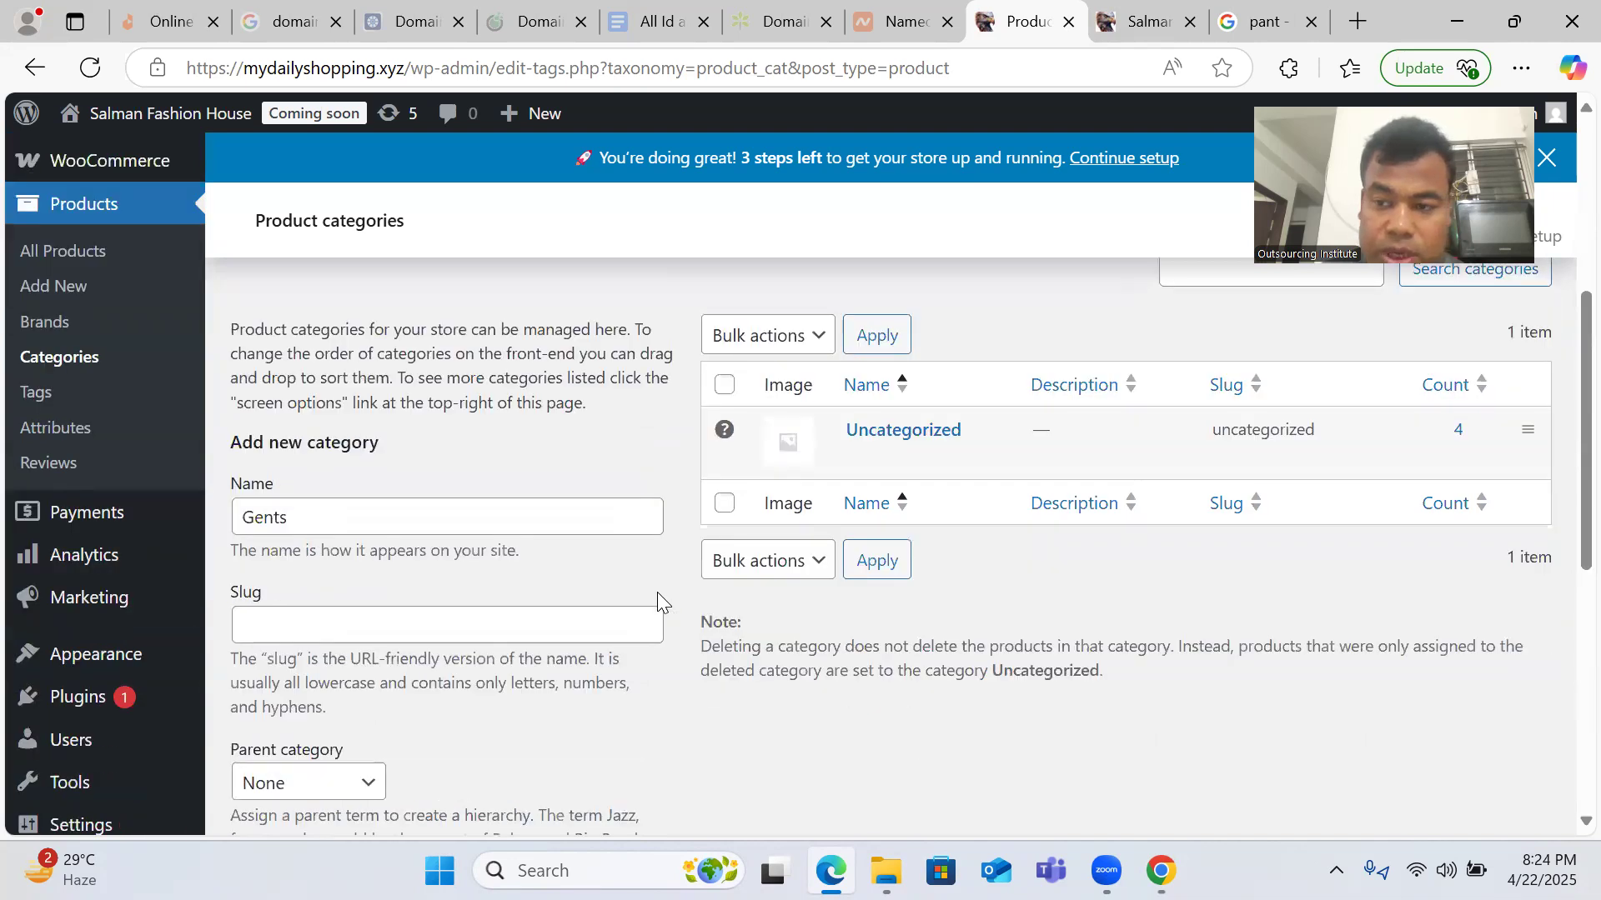
scroll(312, 745, "down", 1)
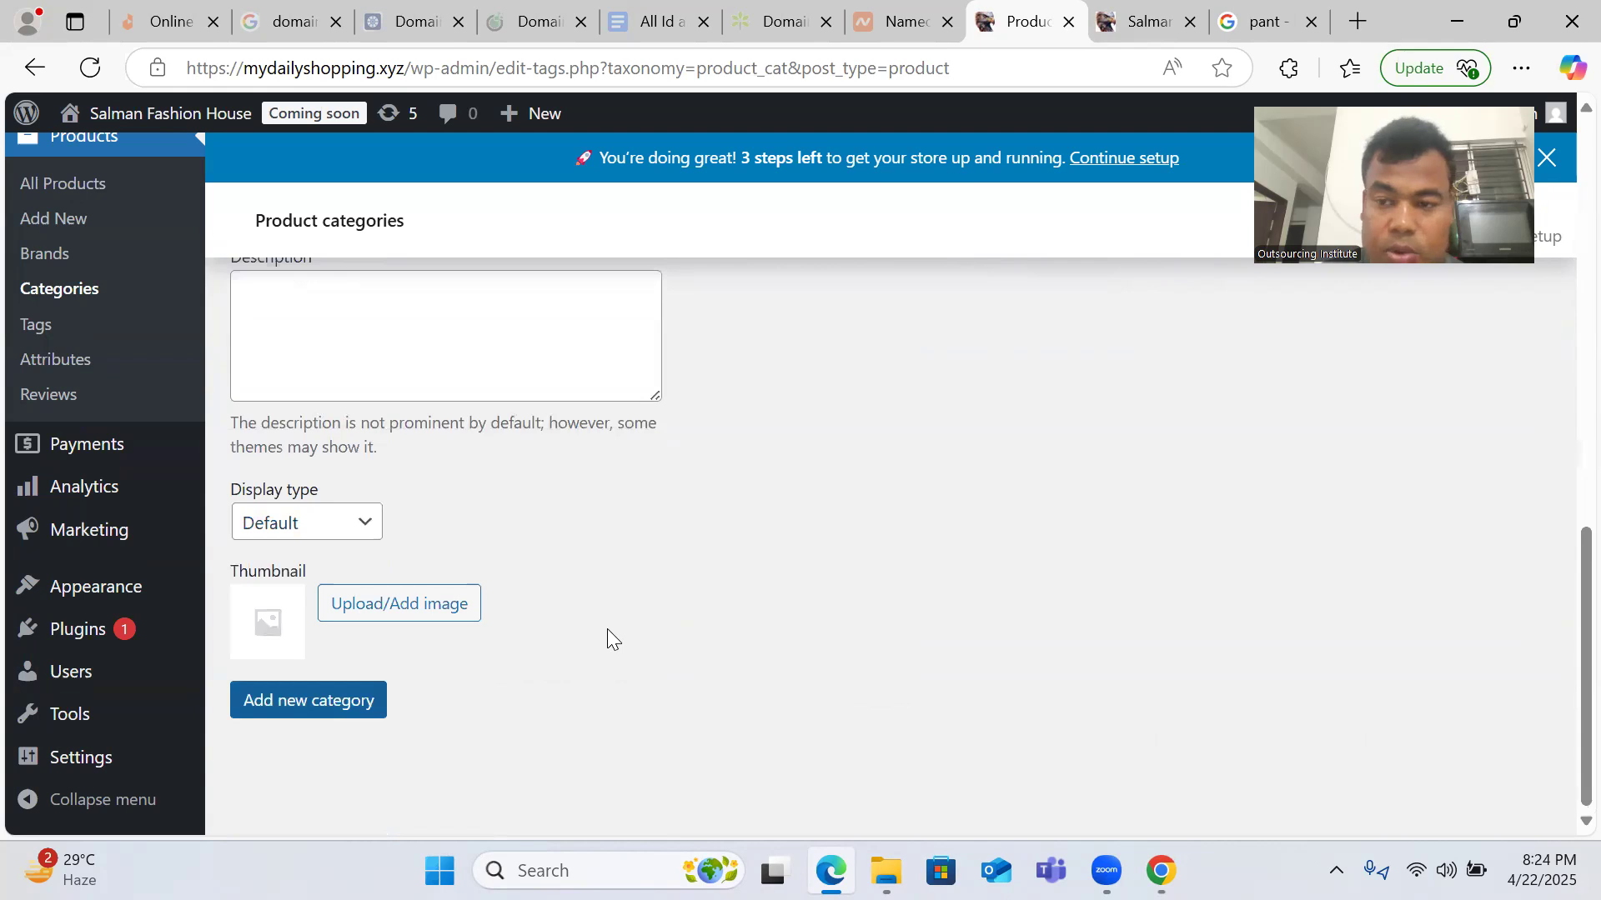
scroll(609, 631, "up", 10)
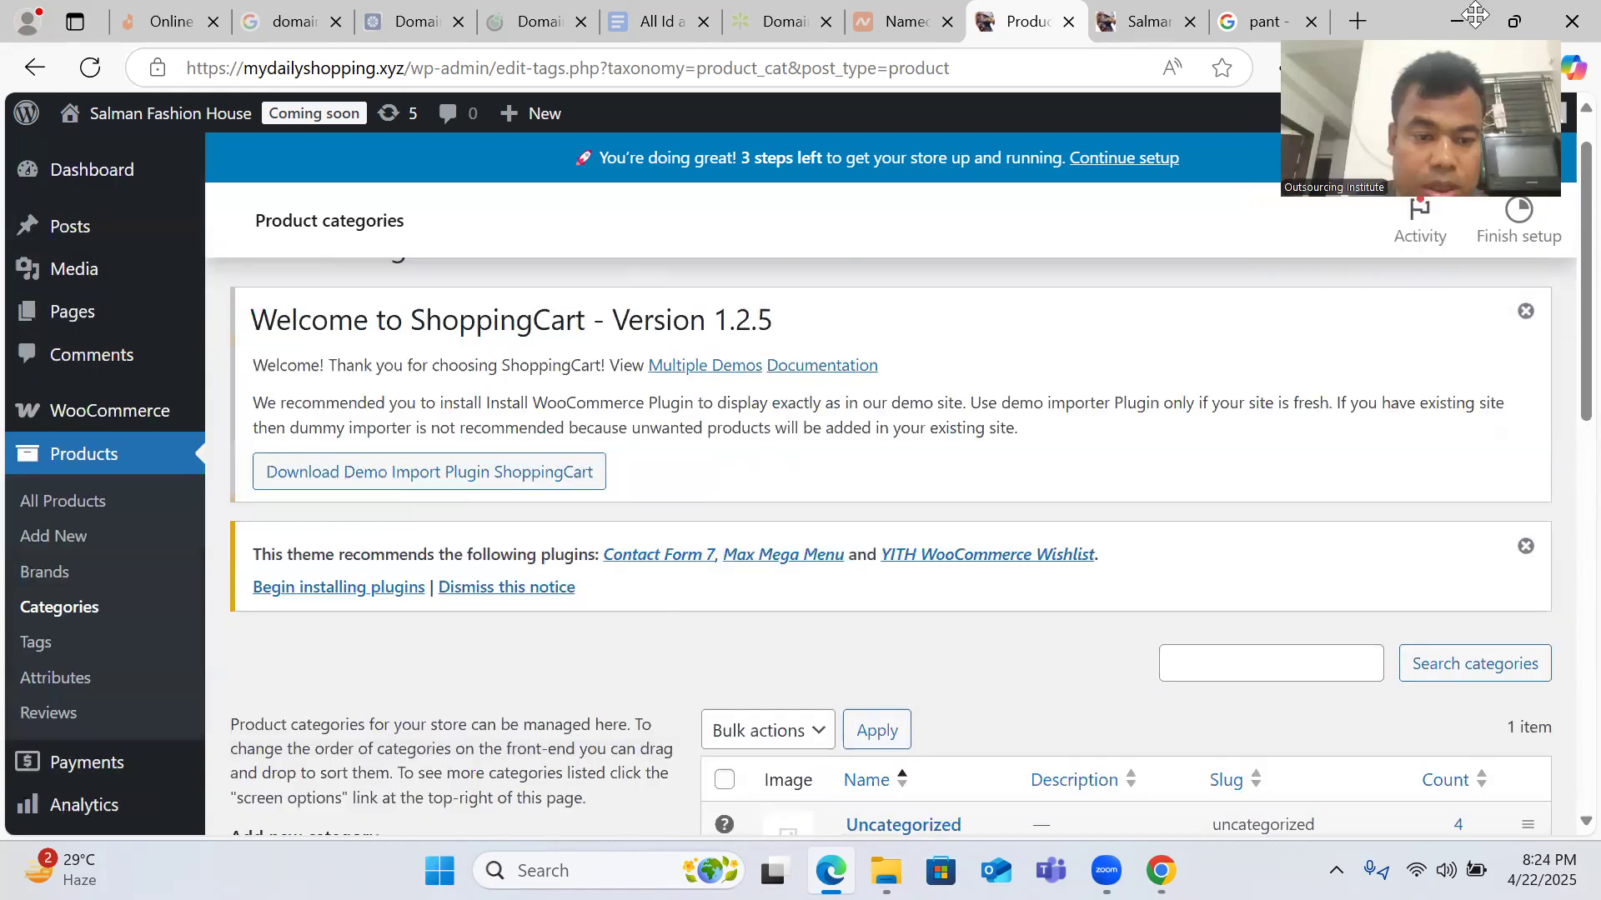
scroll(297, 705, "down", 10)
left_click(310, 701)
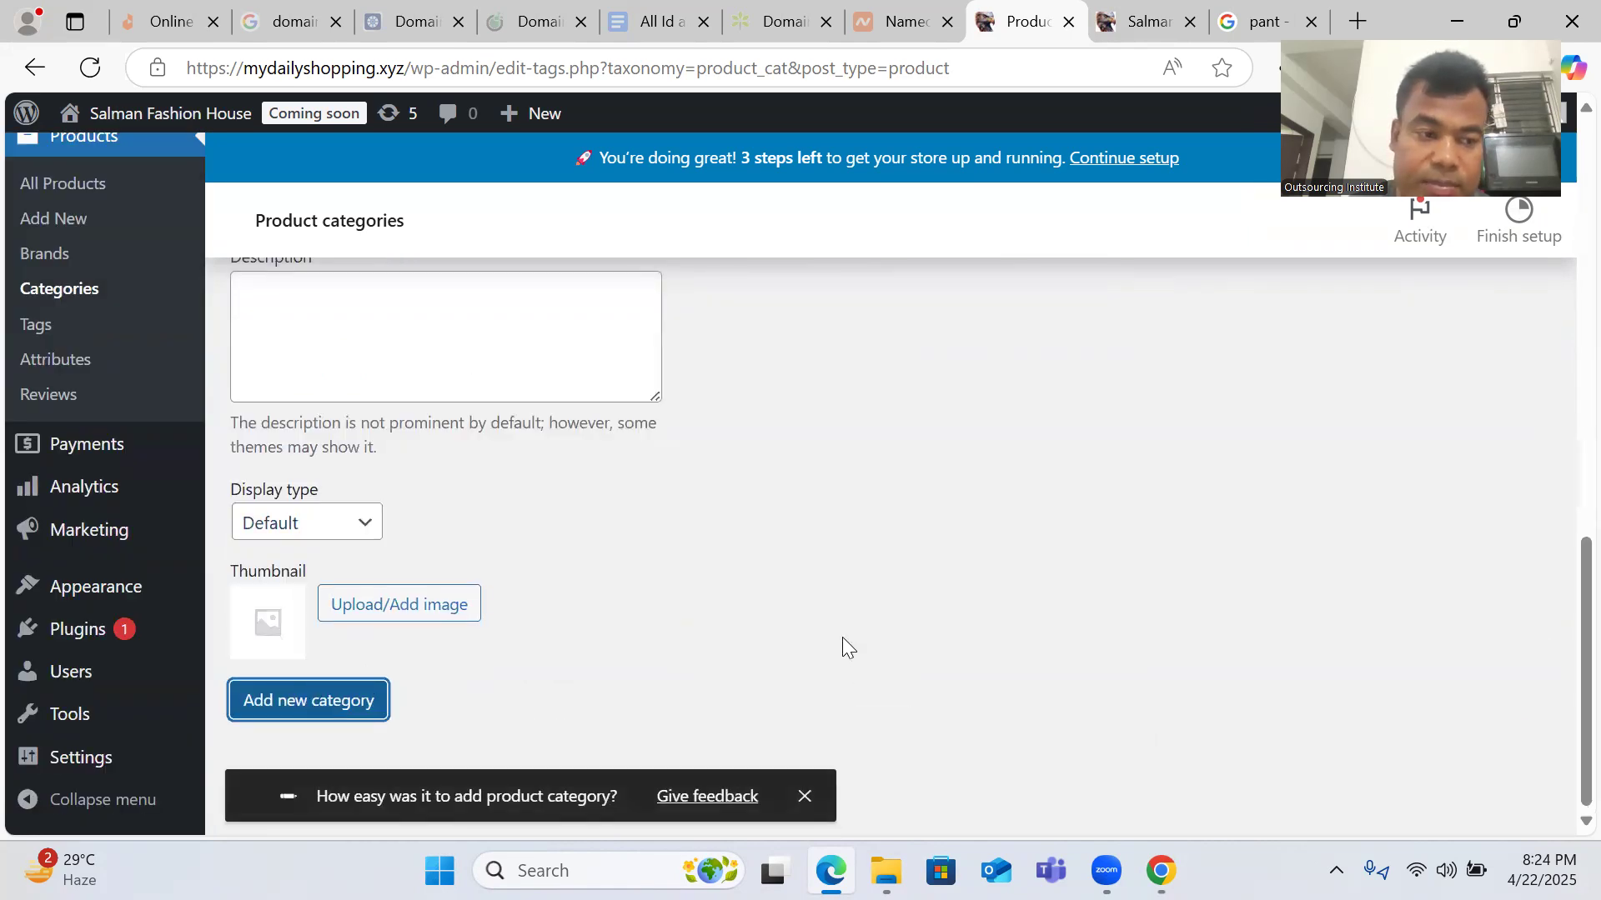
scroll(842, 638, "up", 10)
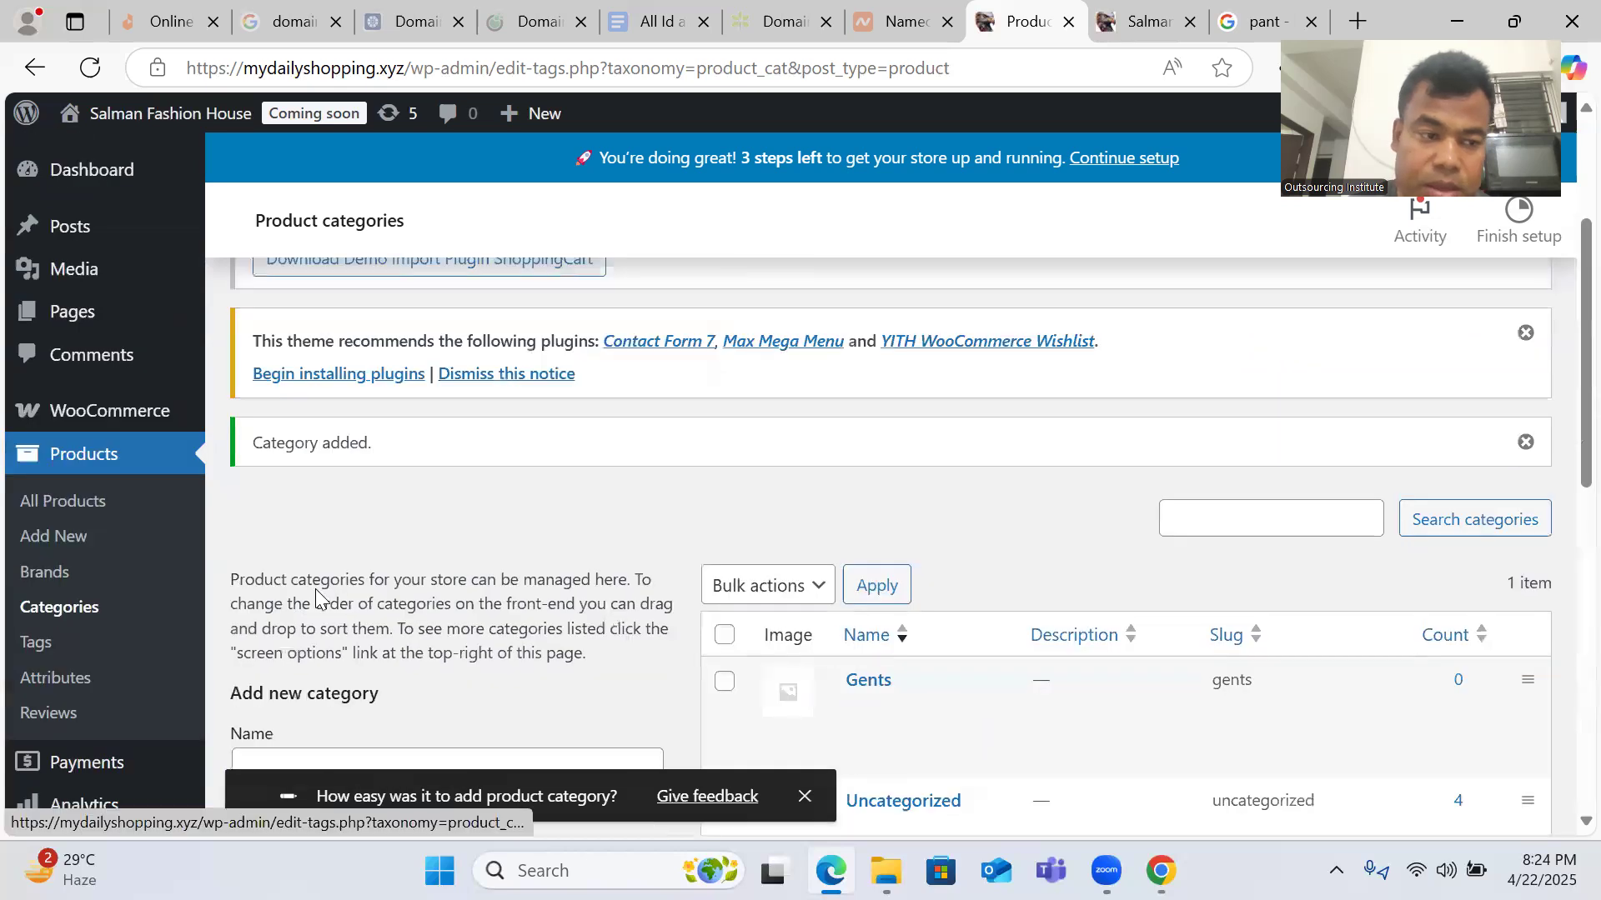
left_click(108, 457)
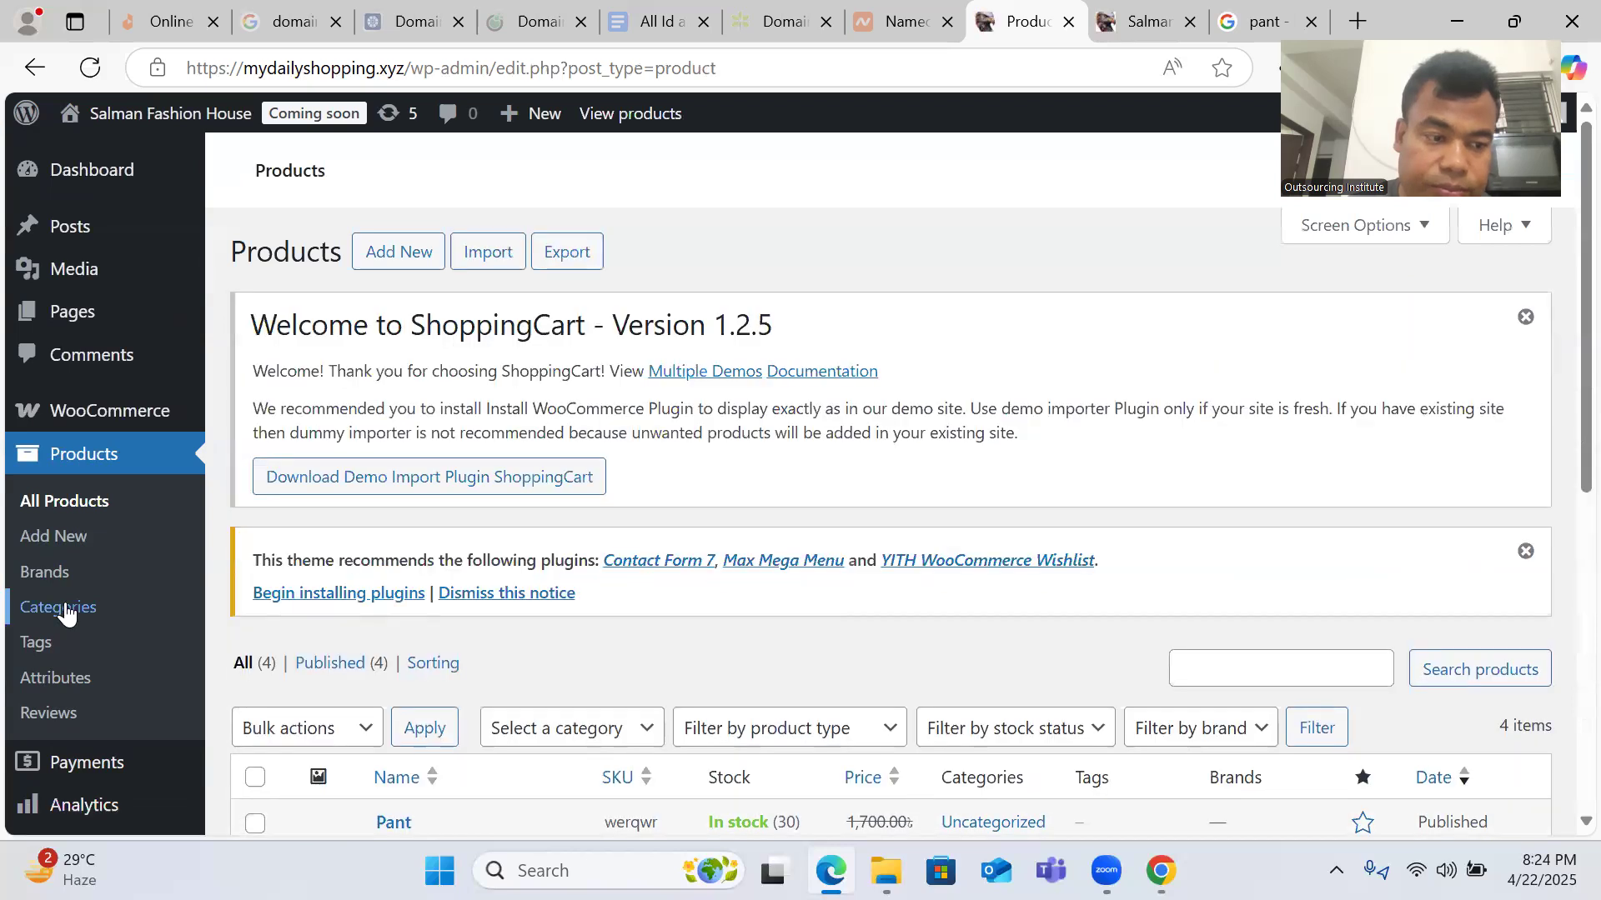
Create the Ladies product category on the Categories page, then reopen All Products
left_click(66, 612)
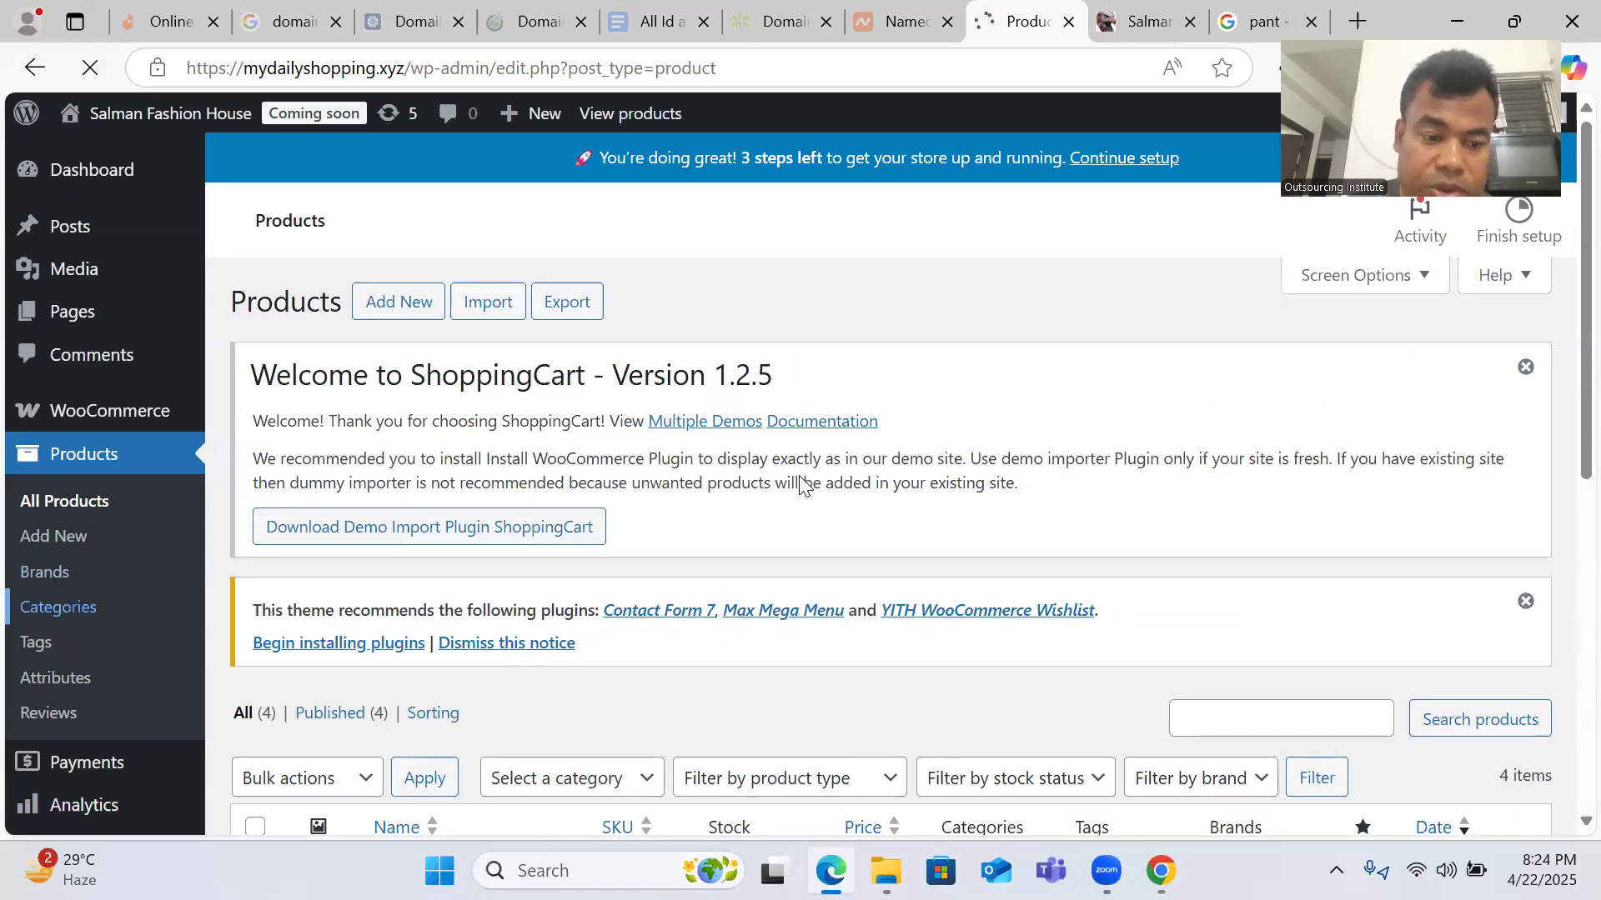
scroll(801, 500, "down", 3)
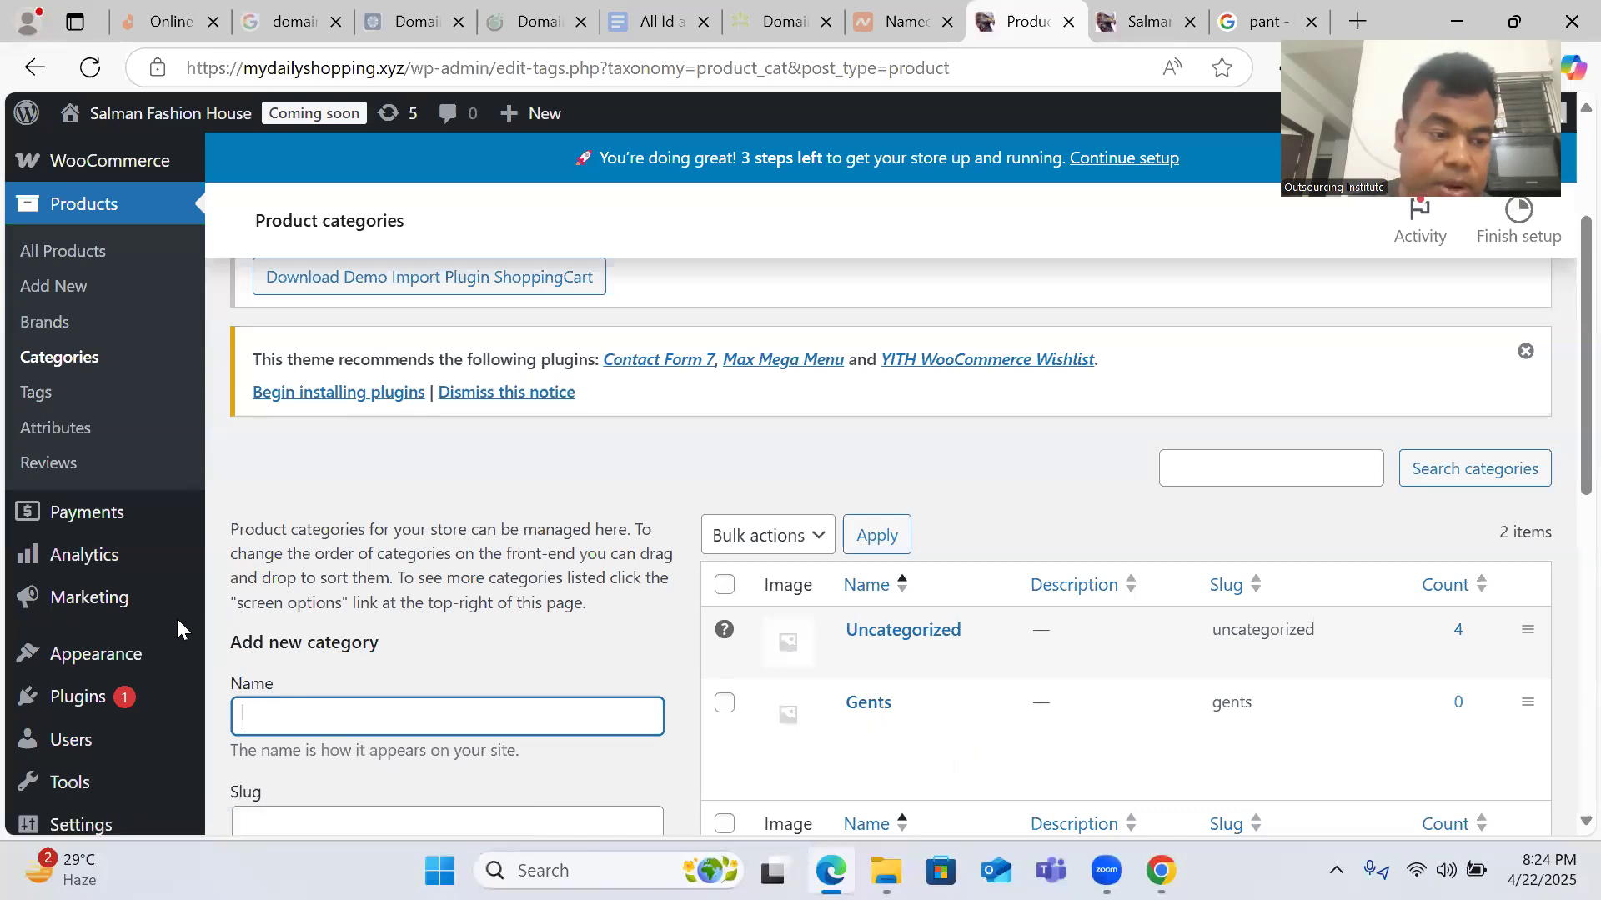
left_click(77, 363)
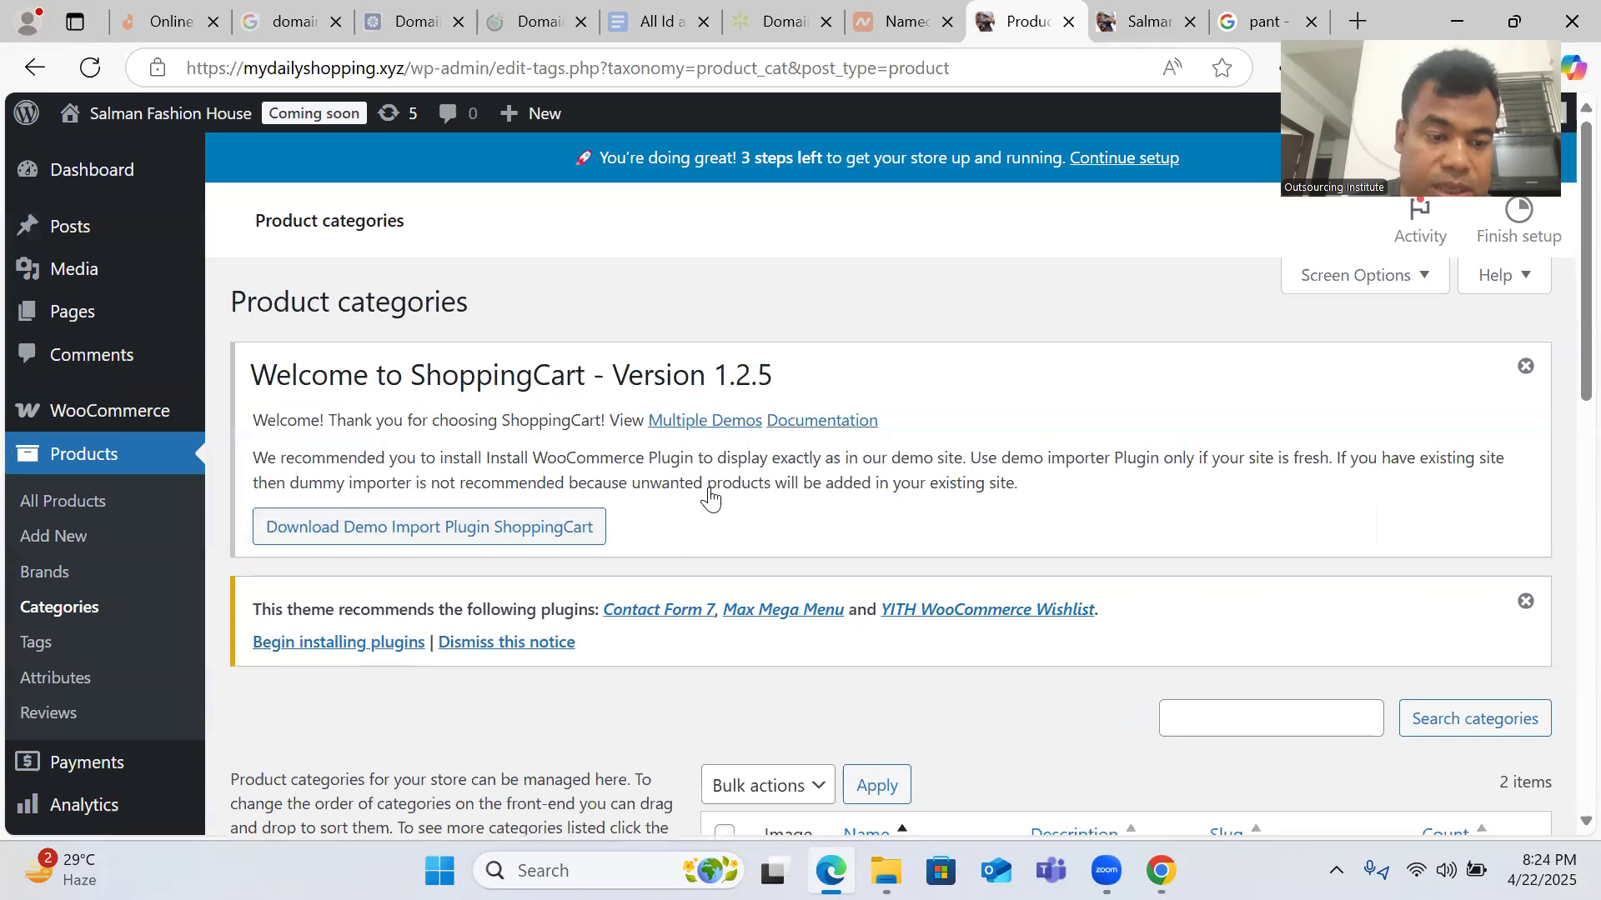
scroll(699, 492, "down", 5)
scroll(699, 492, "down", 1)
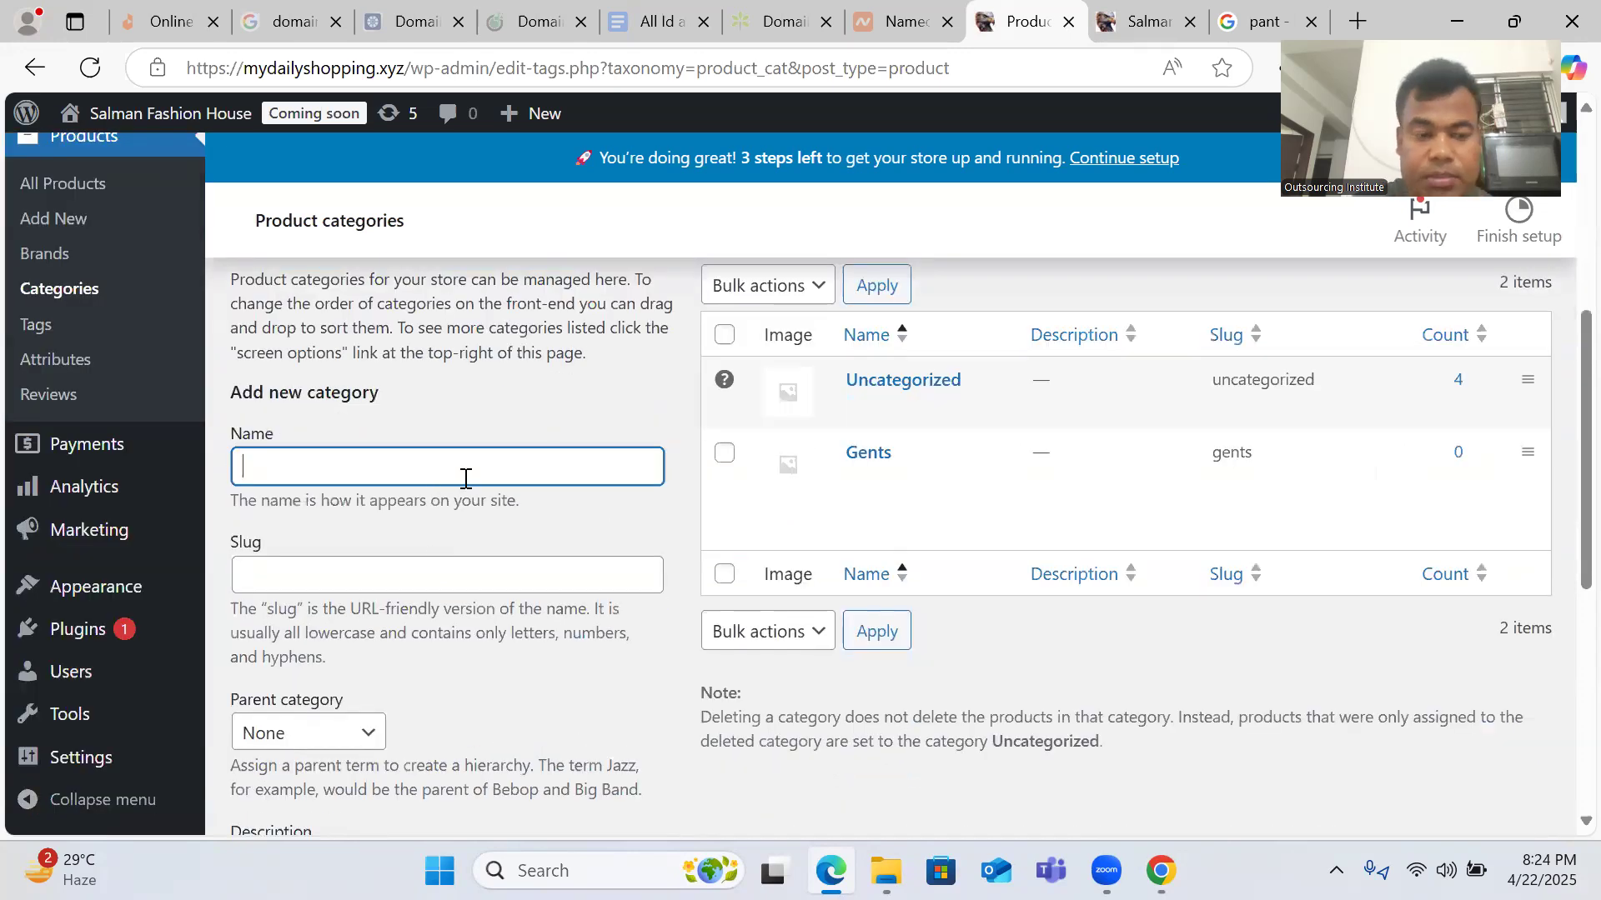
type("Ladies")
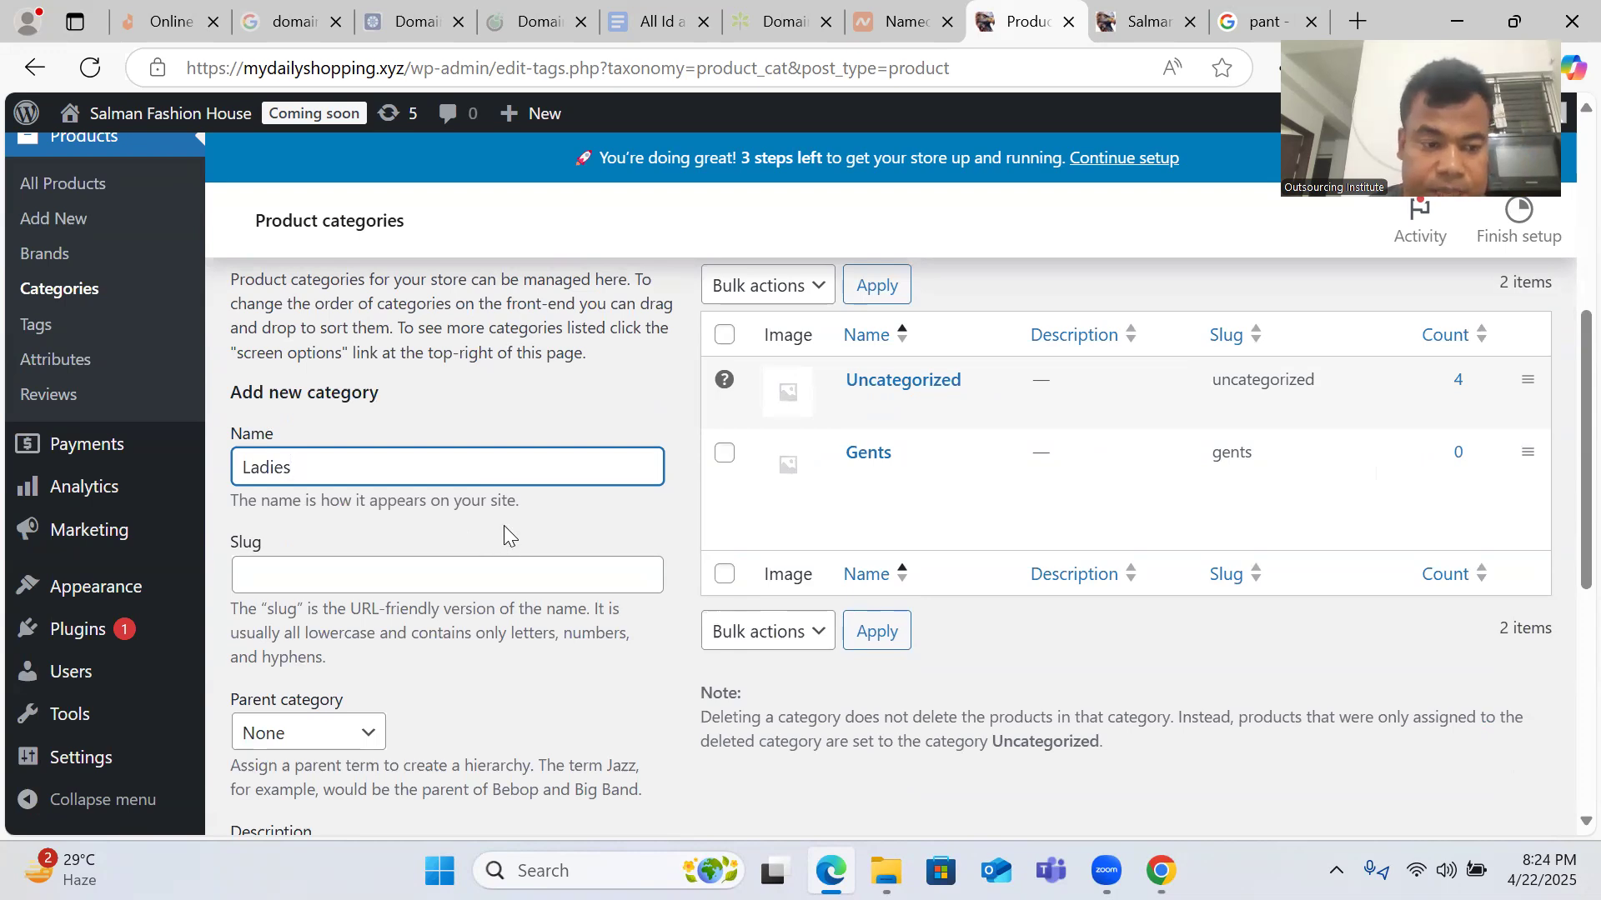
scroll(504, 538, "down", 7)
left_click(358, 702)
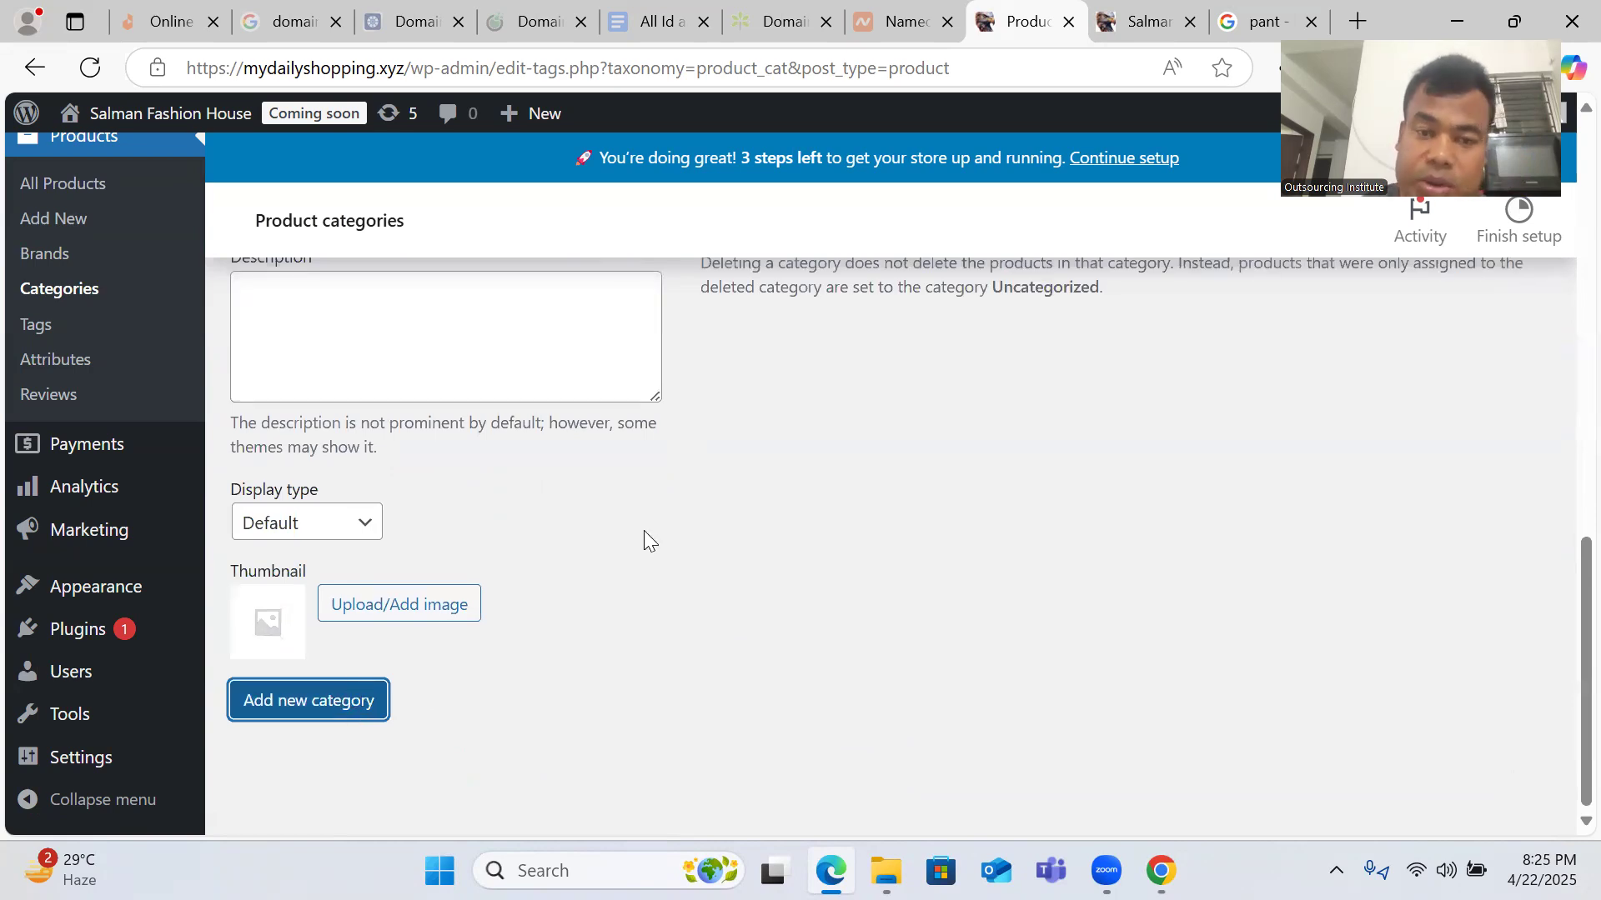
scroll(570, 557, "up", 3)
left_click(94, 388)
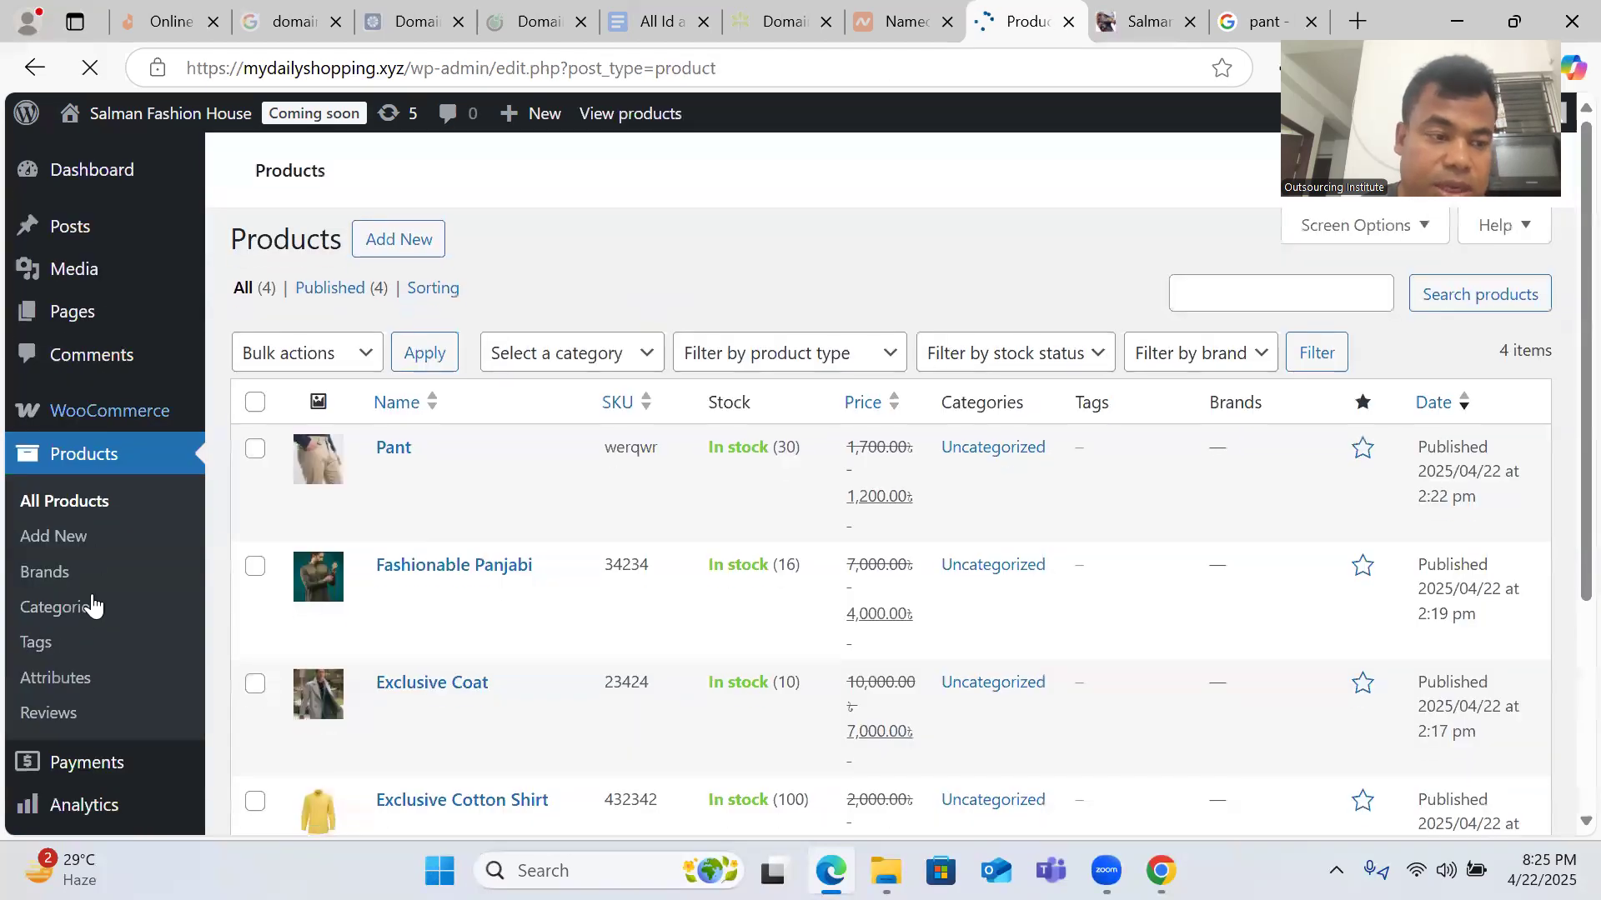
Open the Gents category for editing from the product categories page
left_click(74, 607)
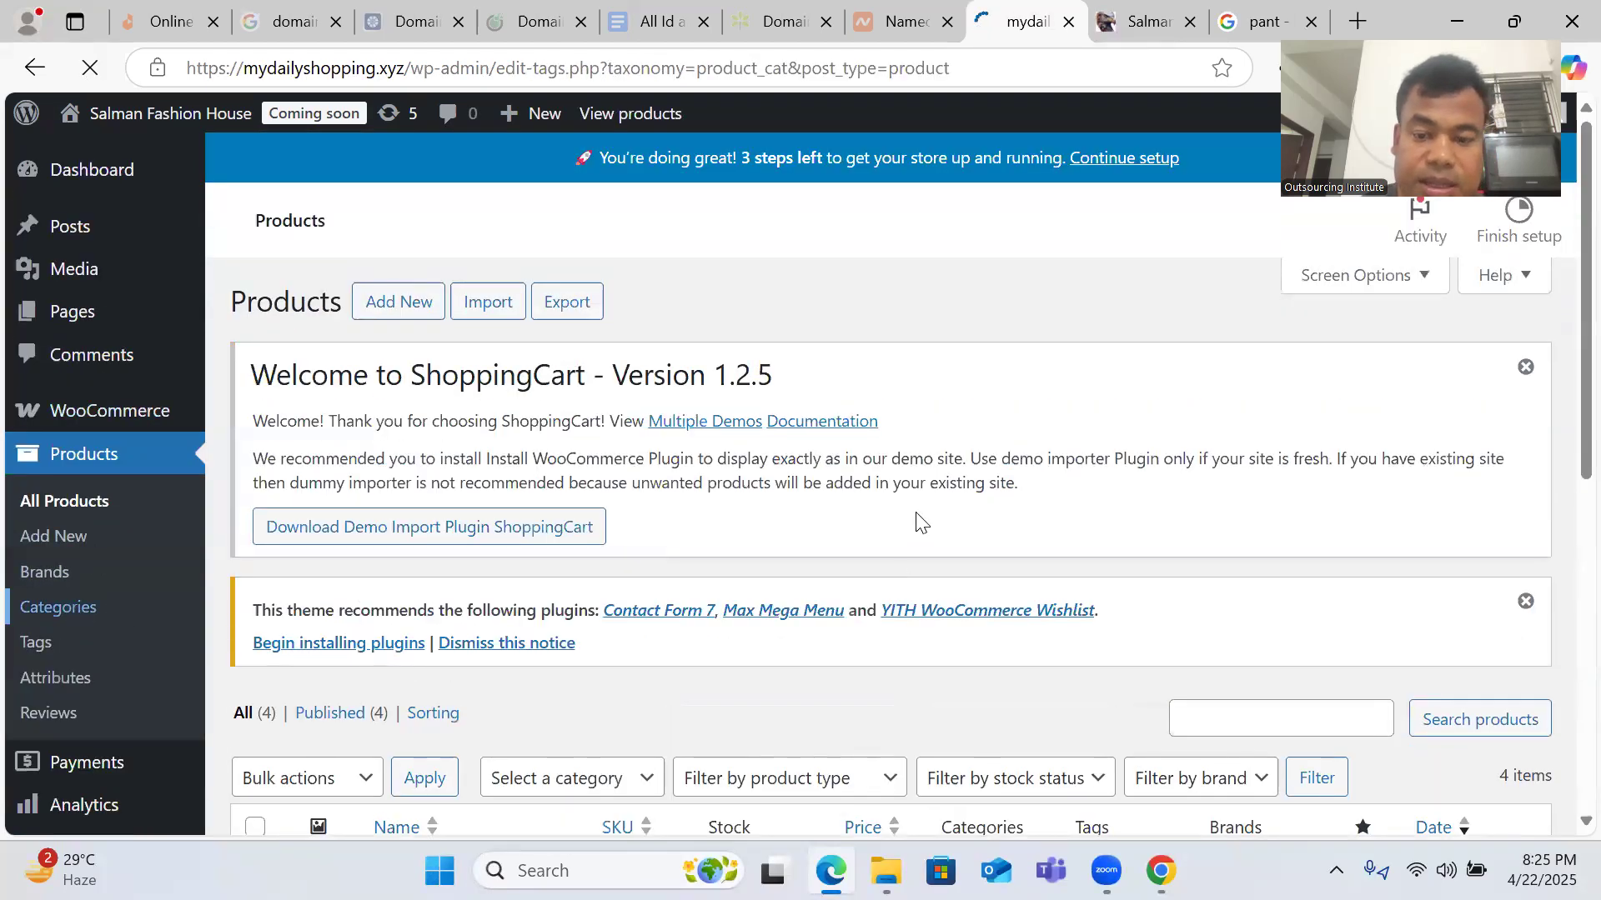
scroll(913, 567, "down", 3)
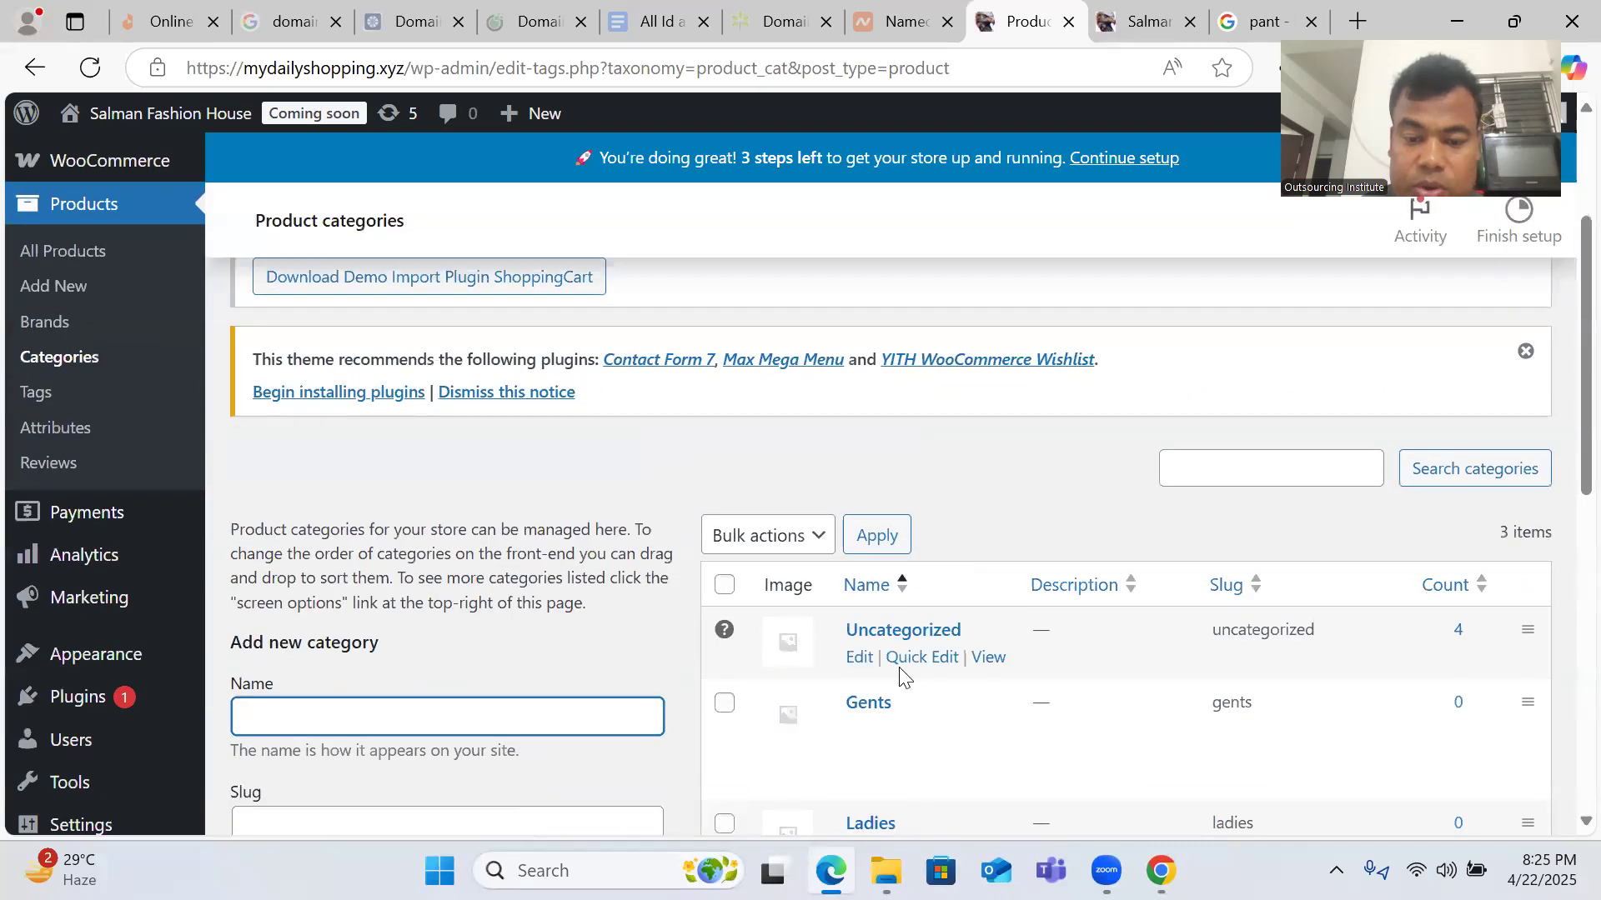
scroll(892, 600, "down", 3)
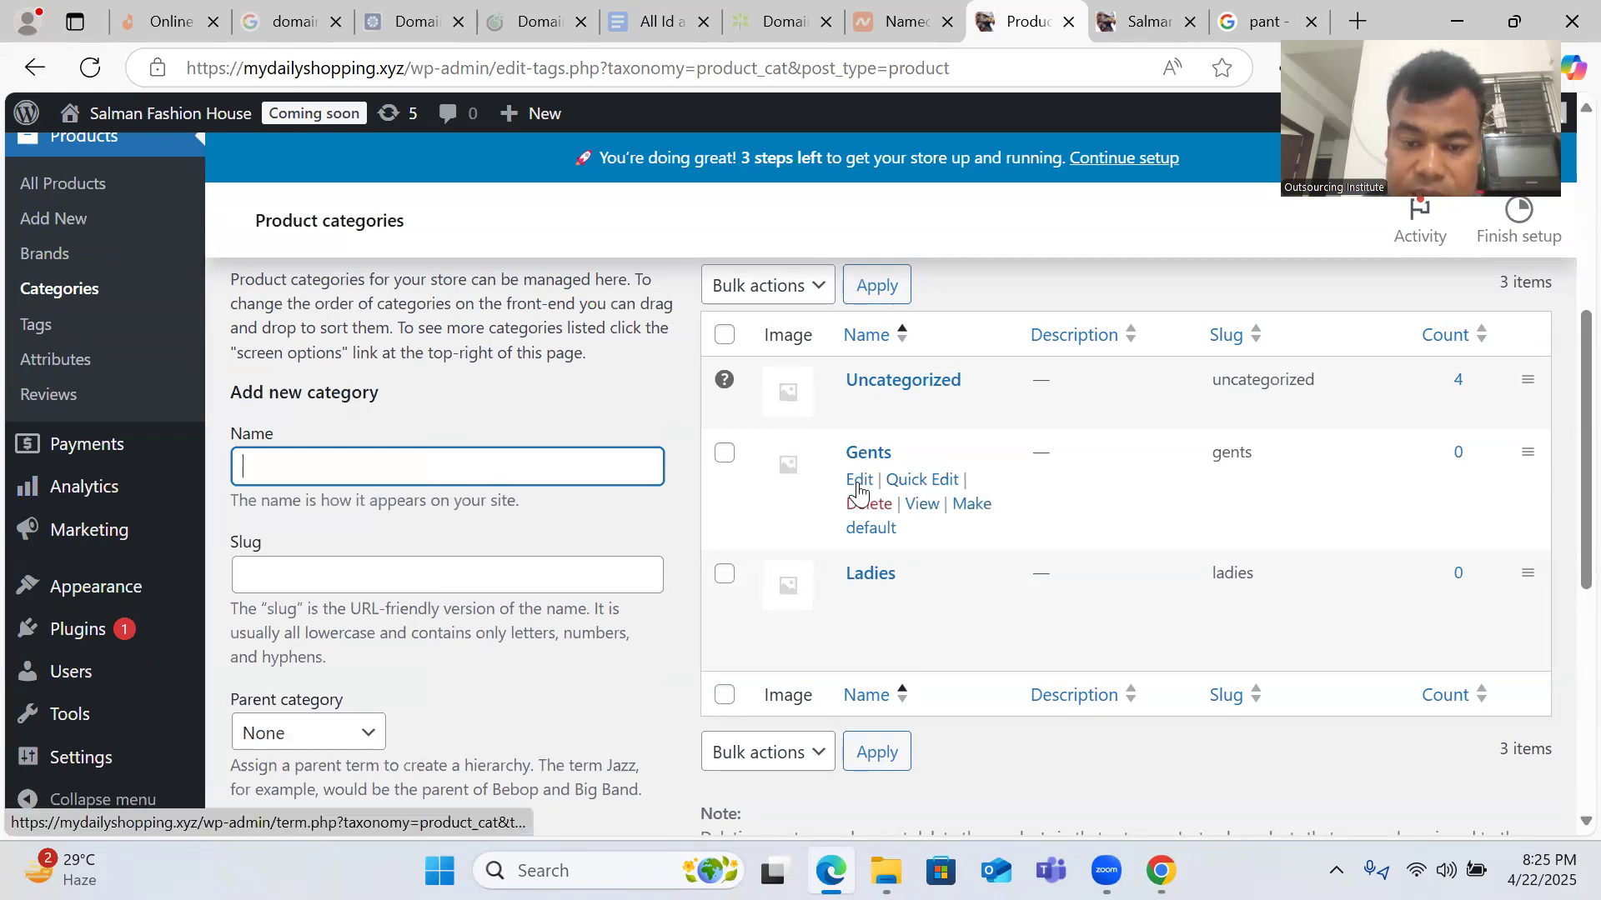
left_click(859, 480)
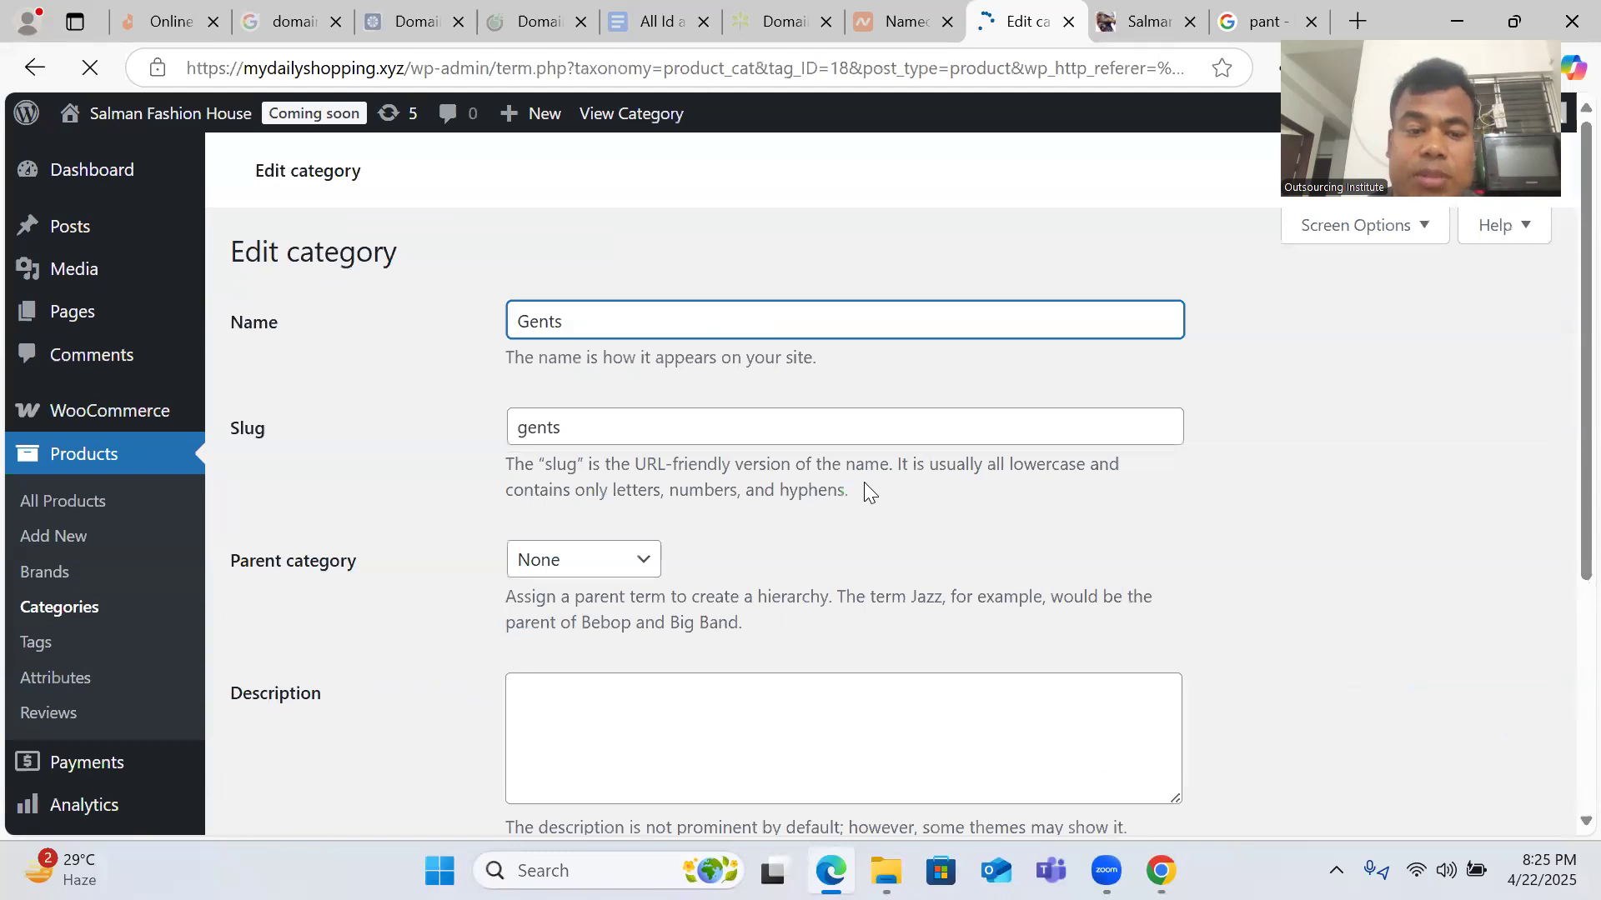
scroll(875, 510, "down", 3)
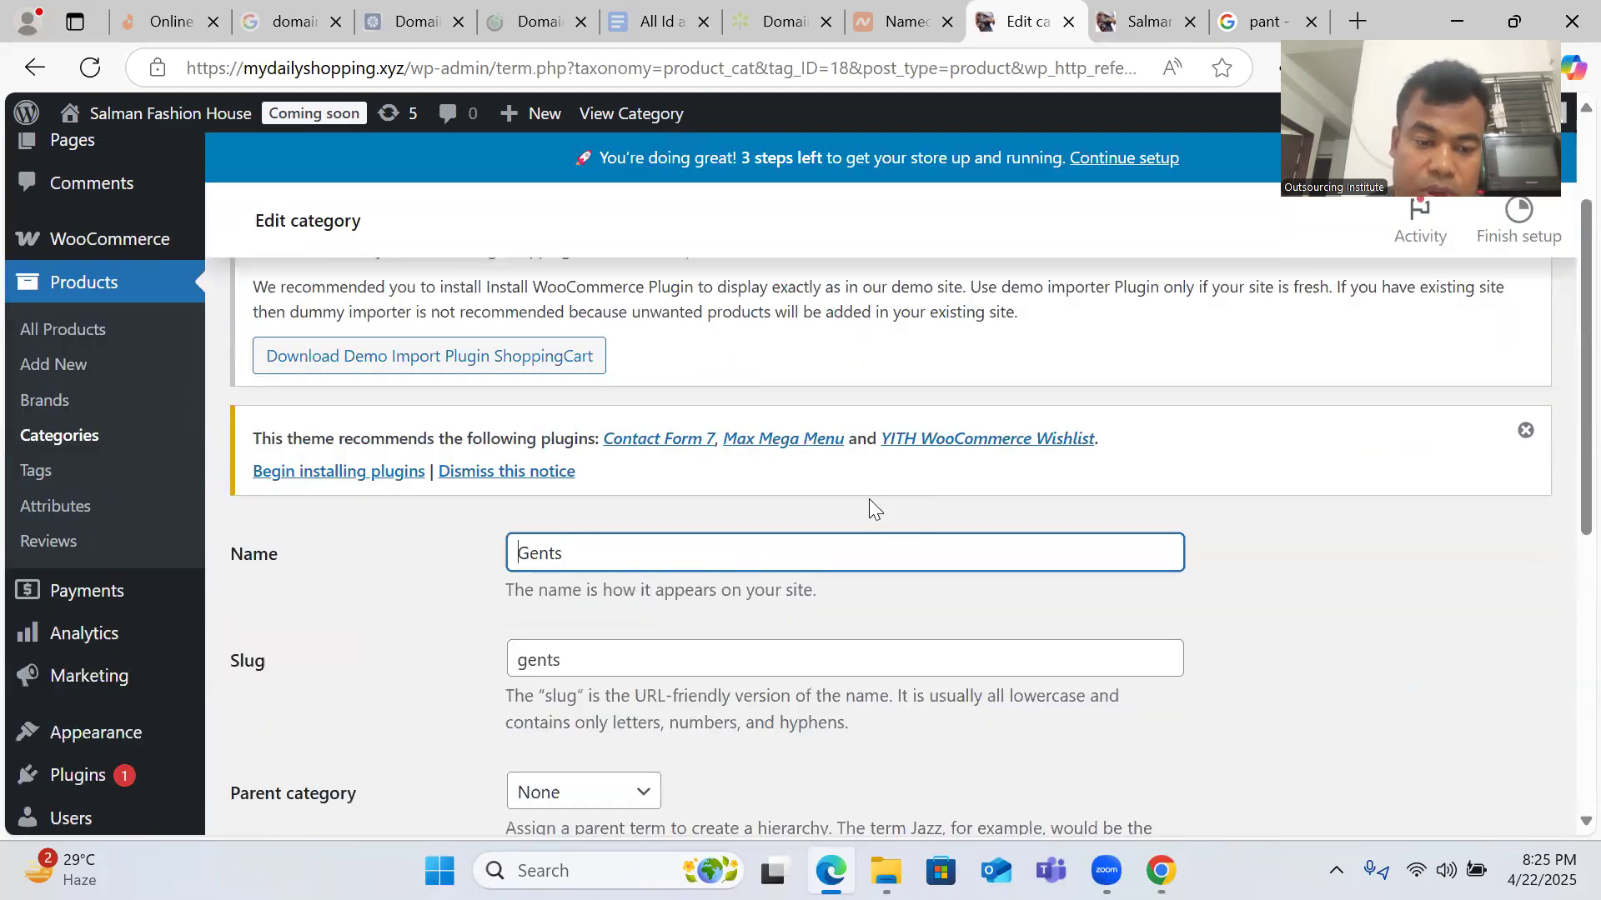
scroll(742, 593, "down", 3)
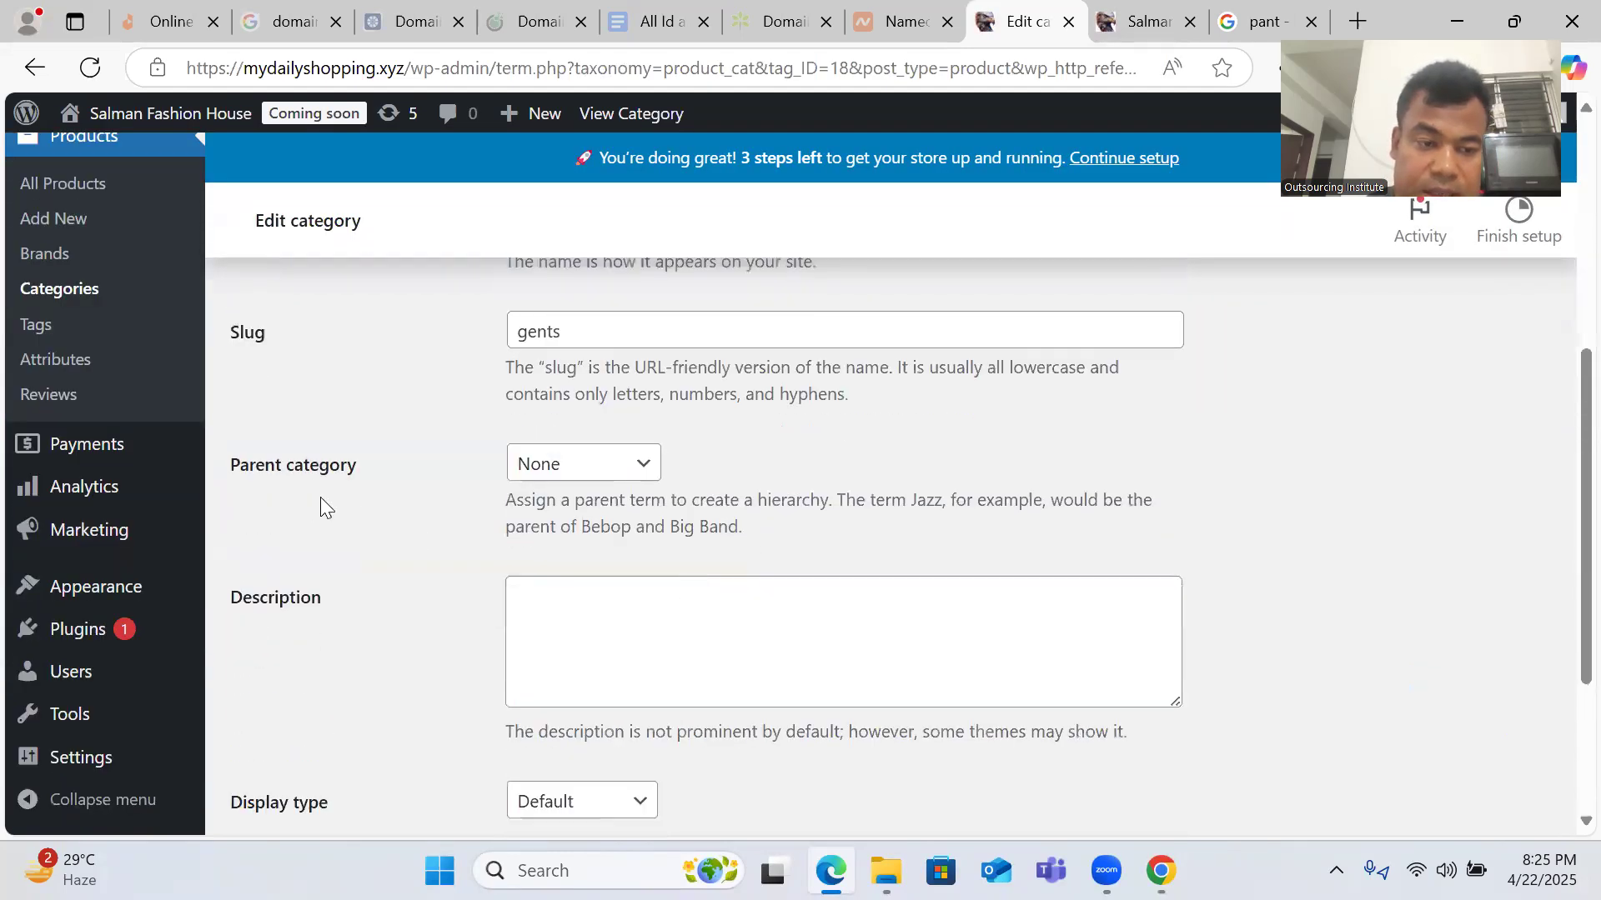
scroll(611, 489, "down", 3)
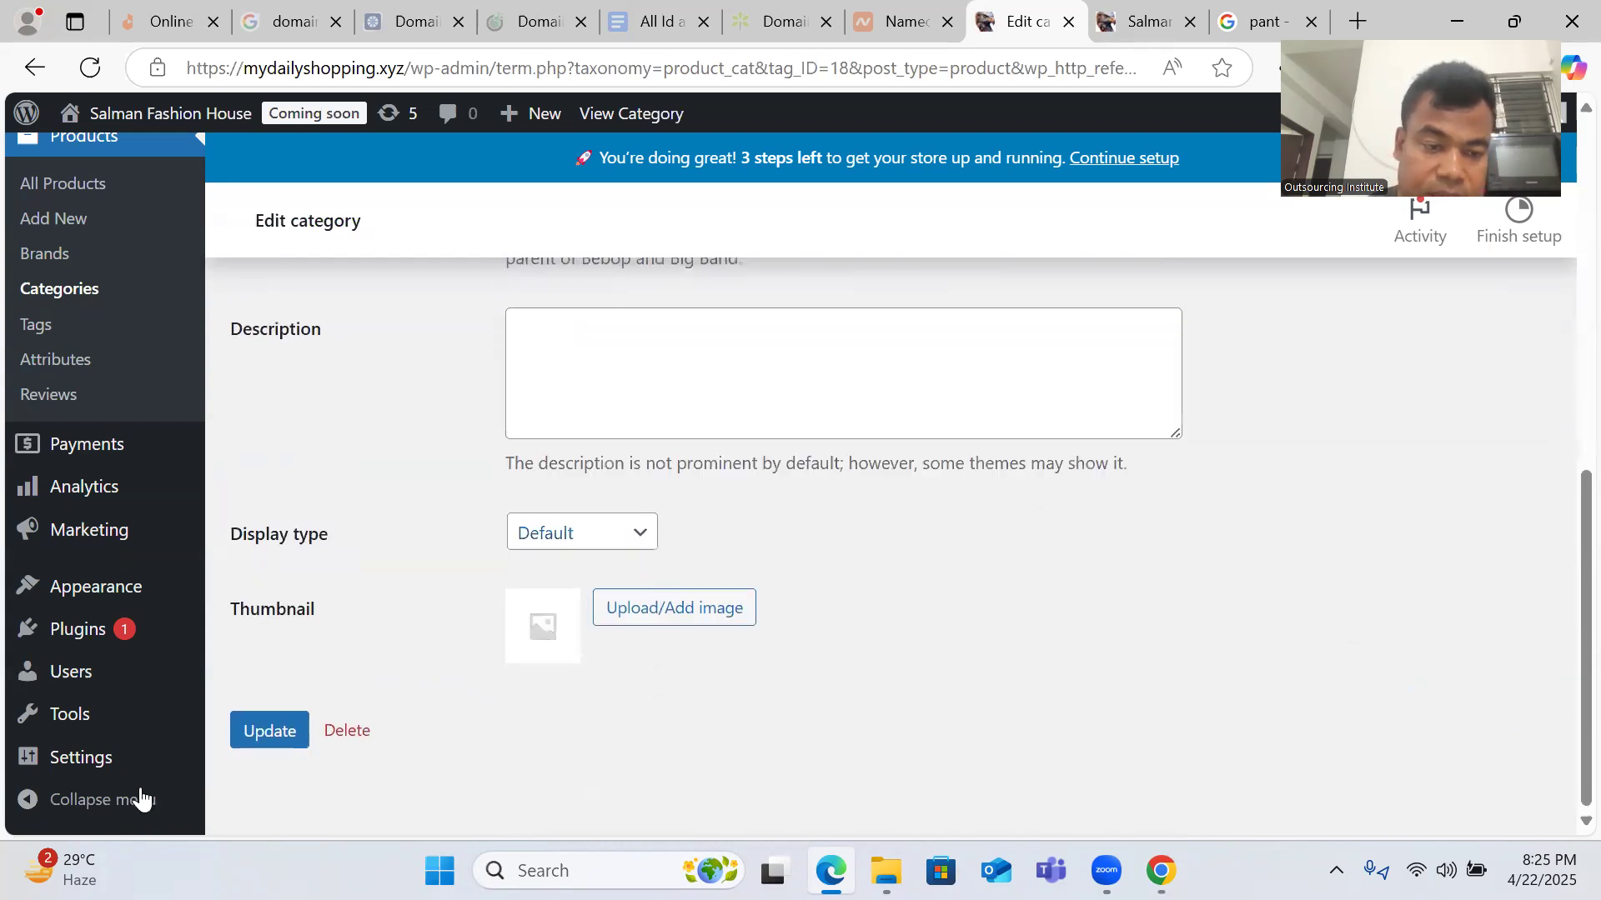
scroll(334, 637, "up", 1)
scroll(333, 637, "up", 5)
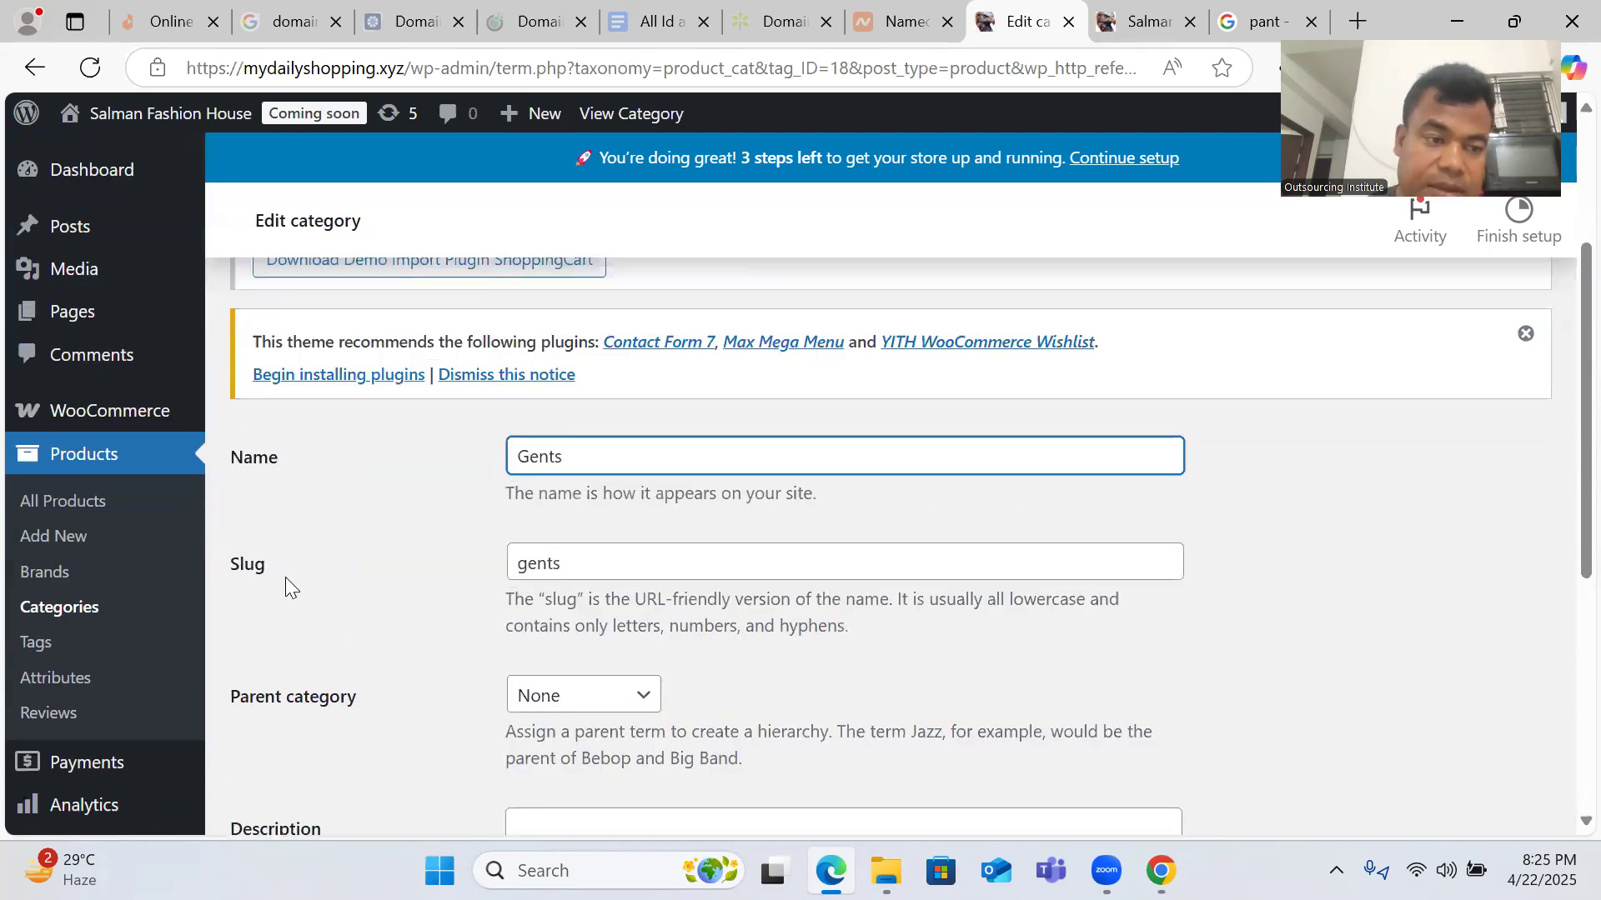
Return to All Products and review Pant, Fashionable Panjabi, Exclusive Coat and Exclusive Cotton Shirt
left_click(93, 464)
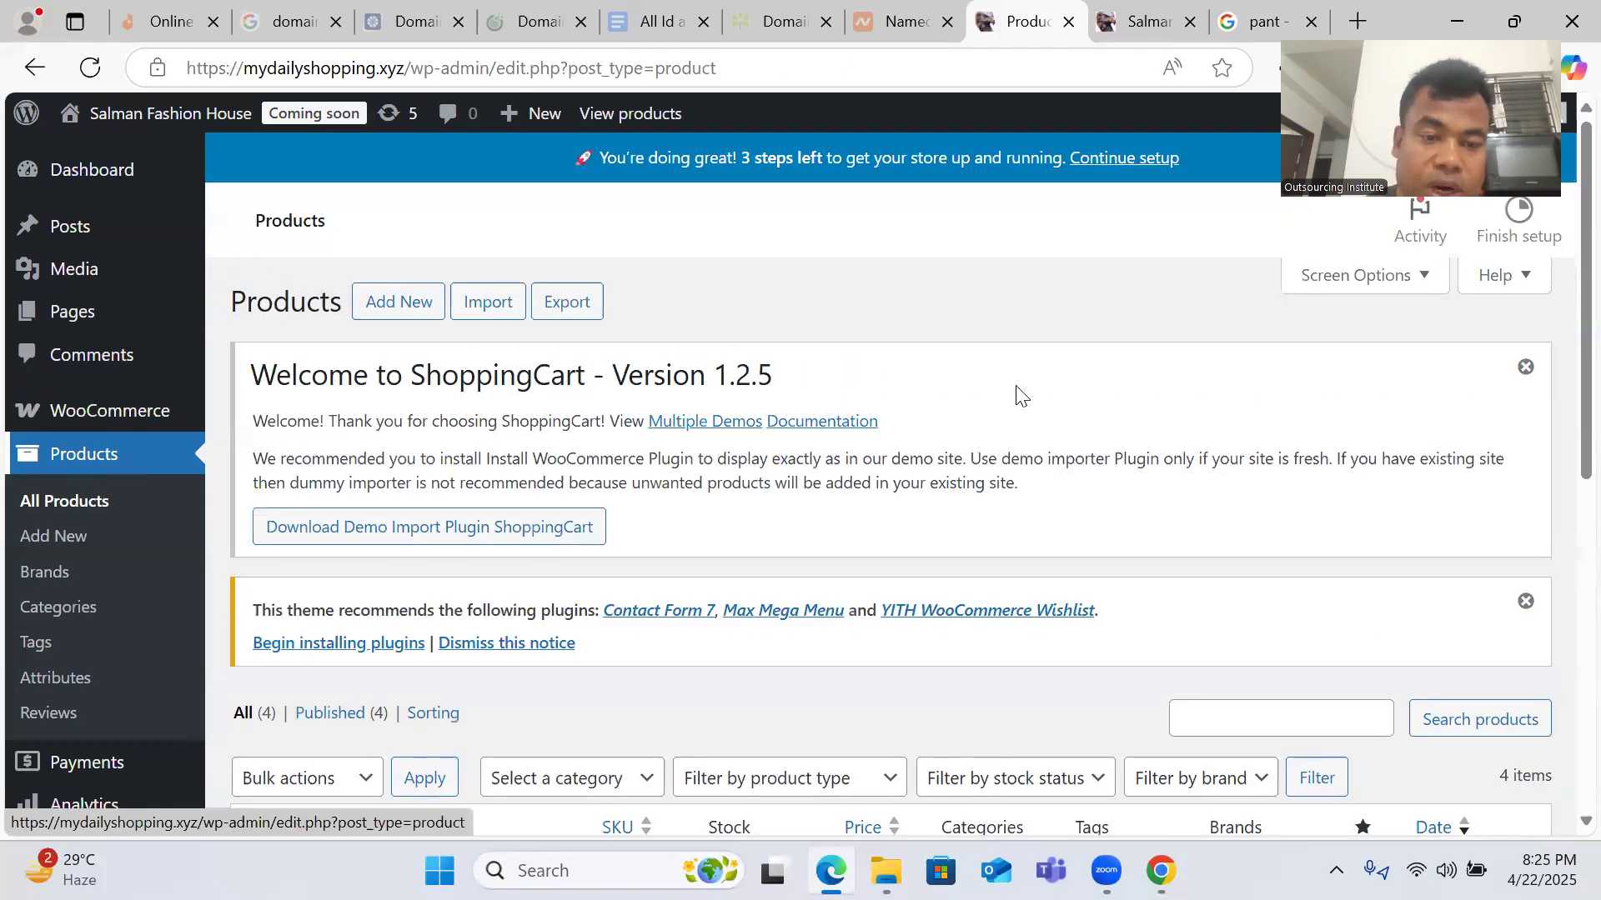
scroll(750, 379, "down", 3)
scroll(545, 373, "up", 3)
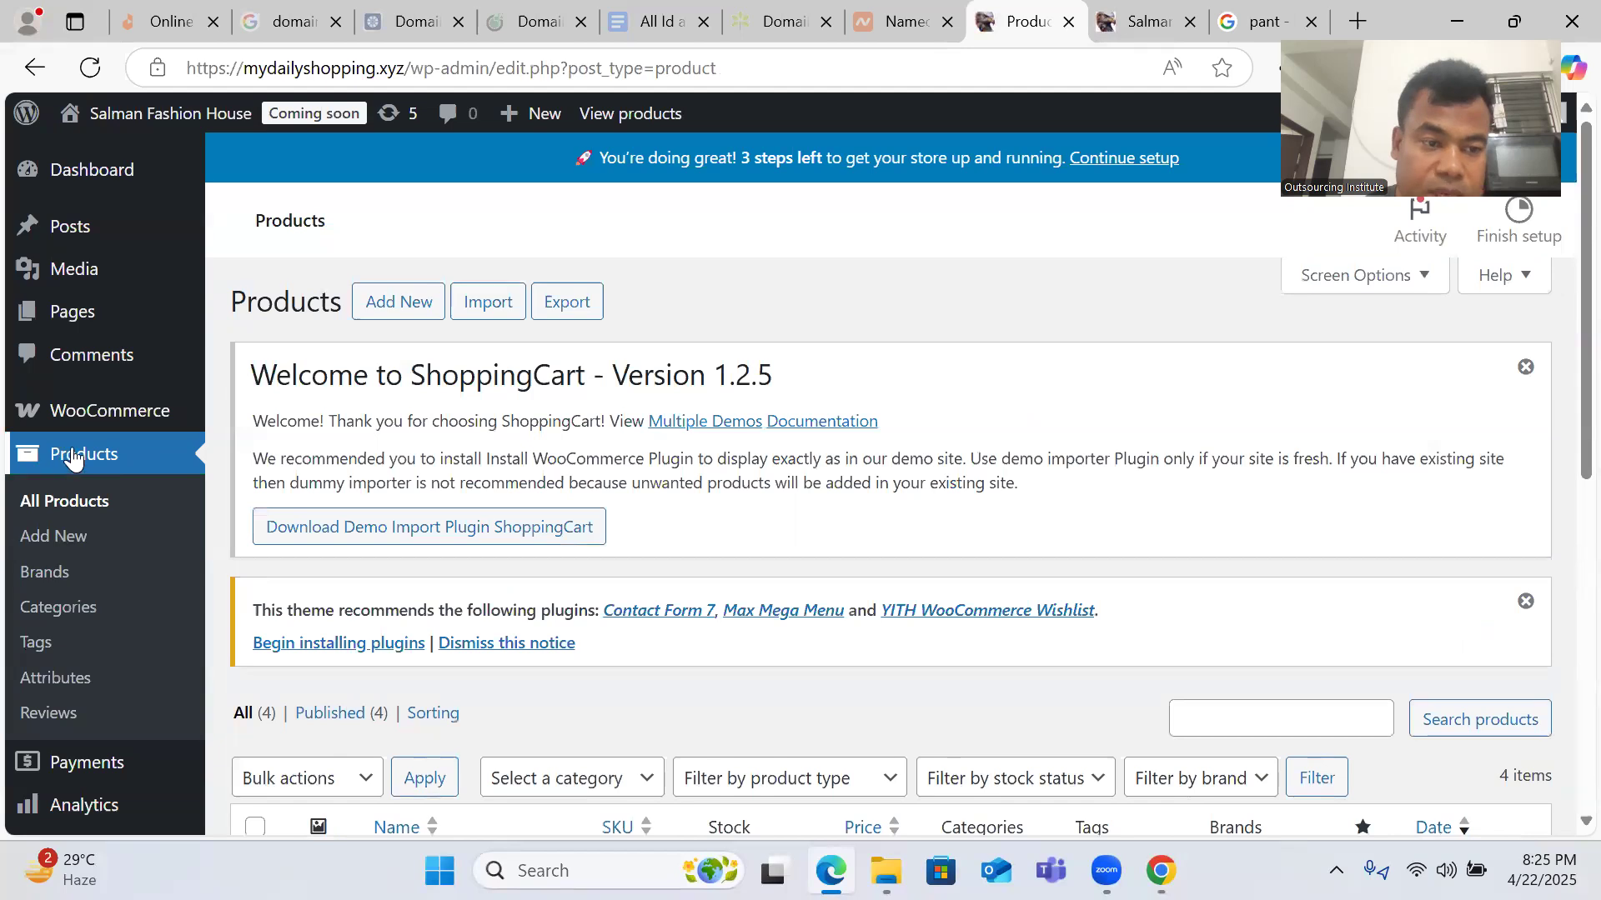
scroll(554, 634, "down", 3)
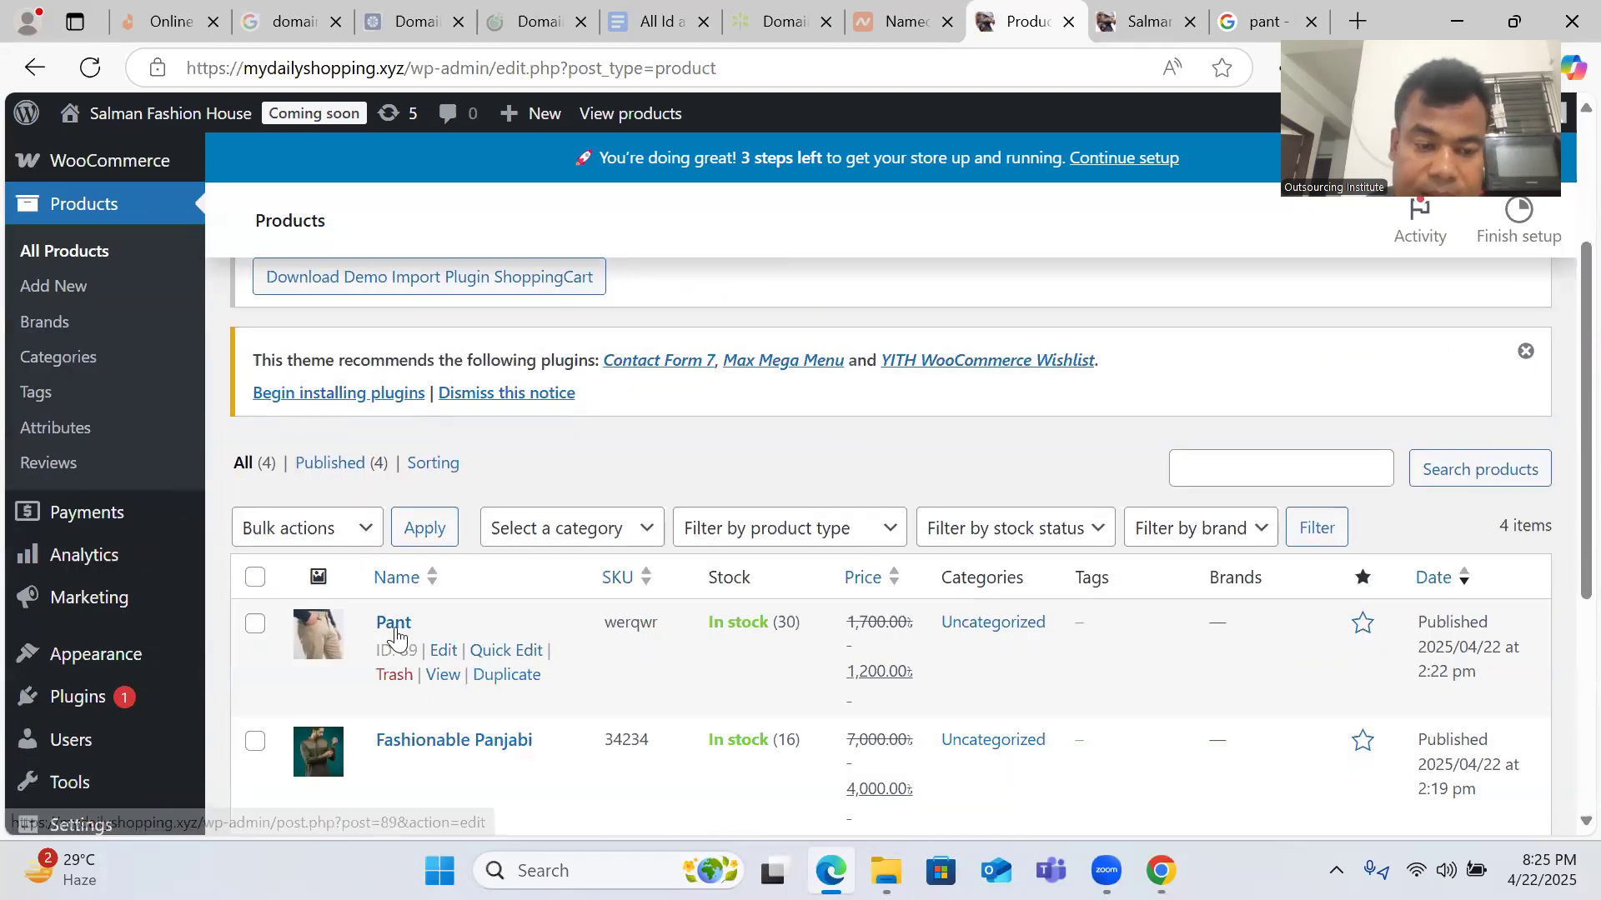
scroll(397, 634, "down", 2)
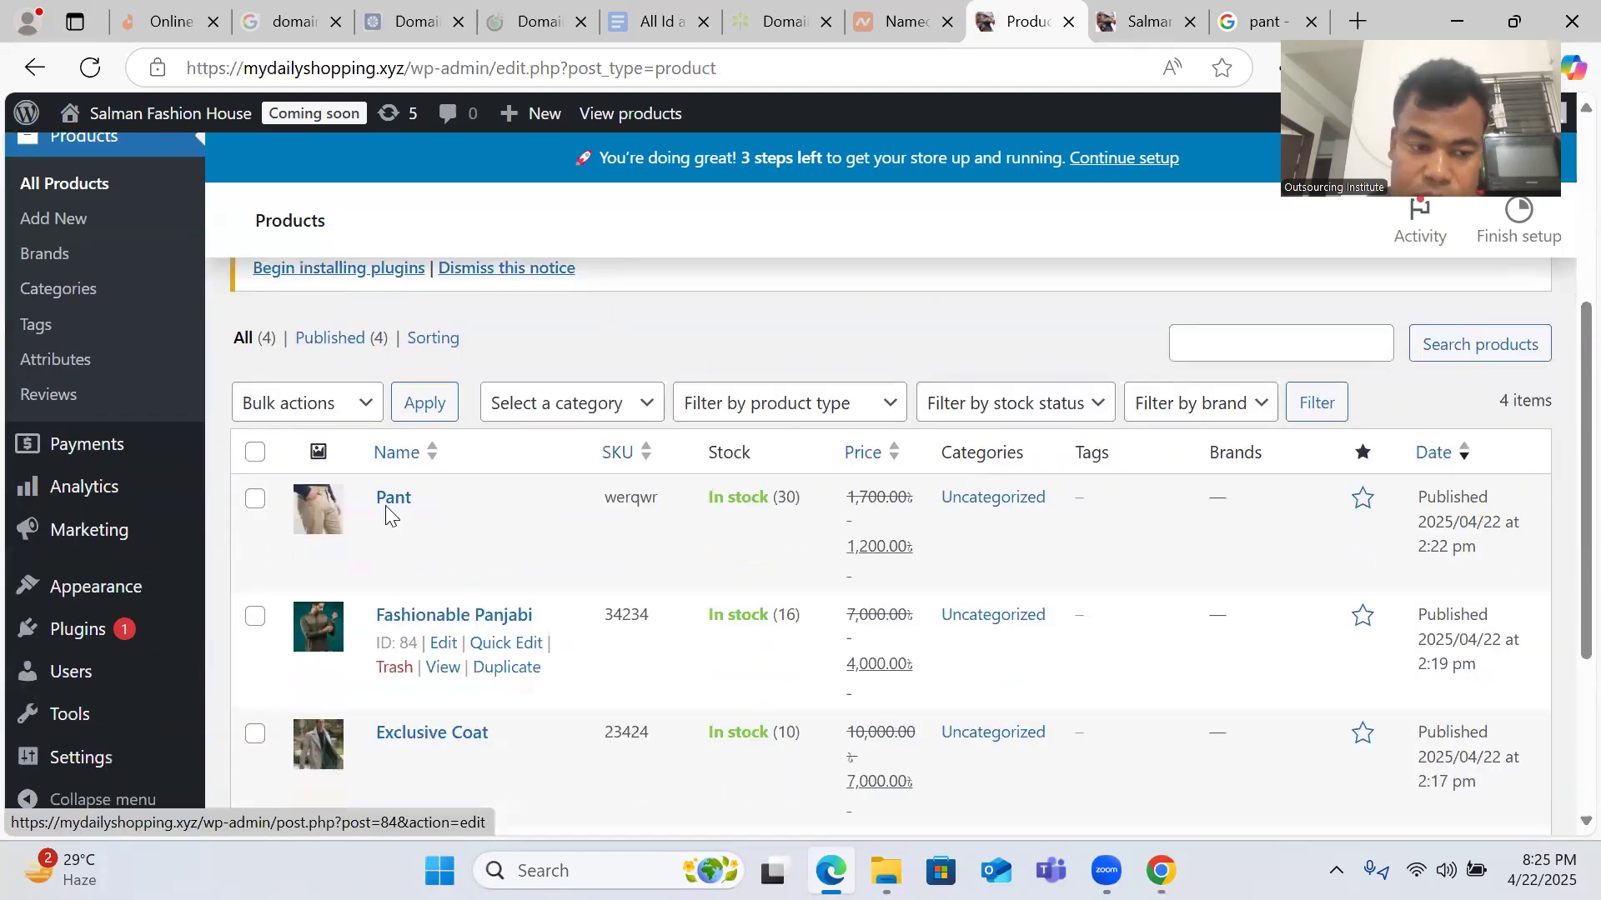
scroll(385, 506, "down", 2)
scroll(394, 427, "up", 2)
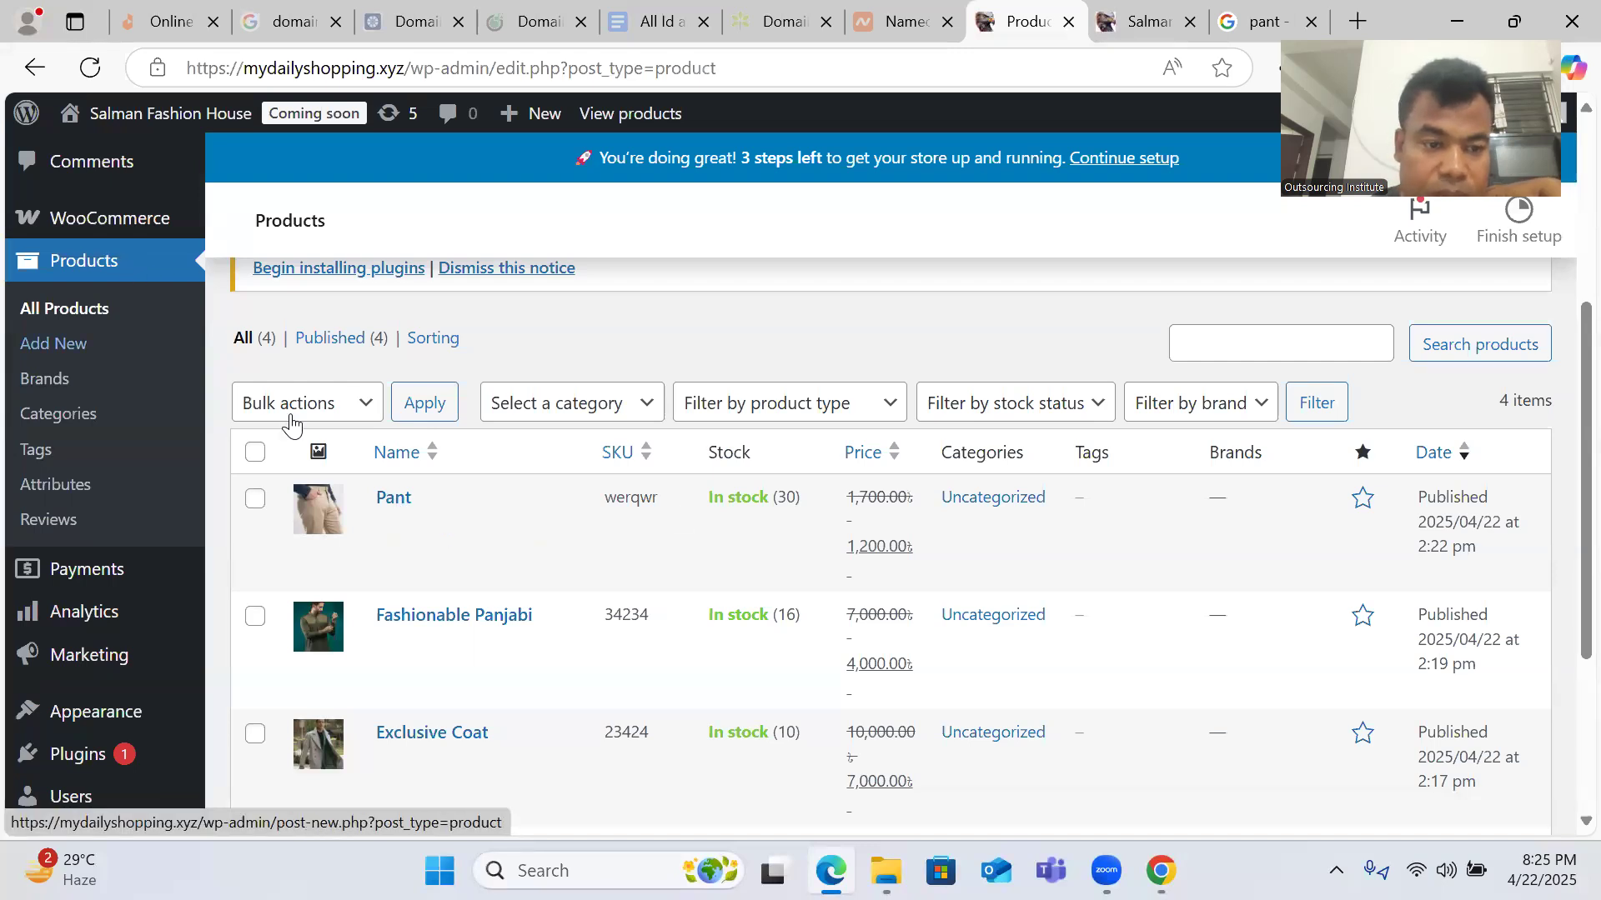
Move Pant from Uncategorized into Gents, update it, and go back to All Products
left_click(442, 532)
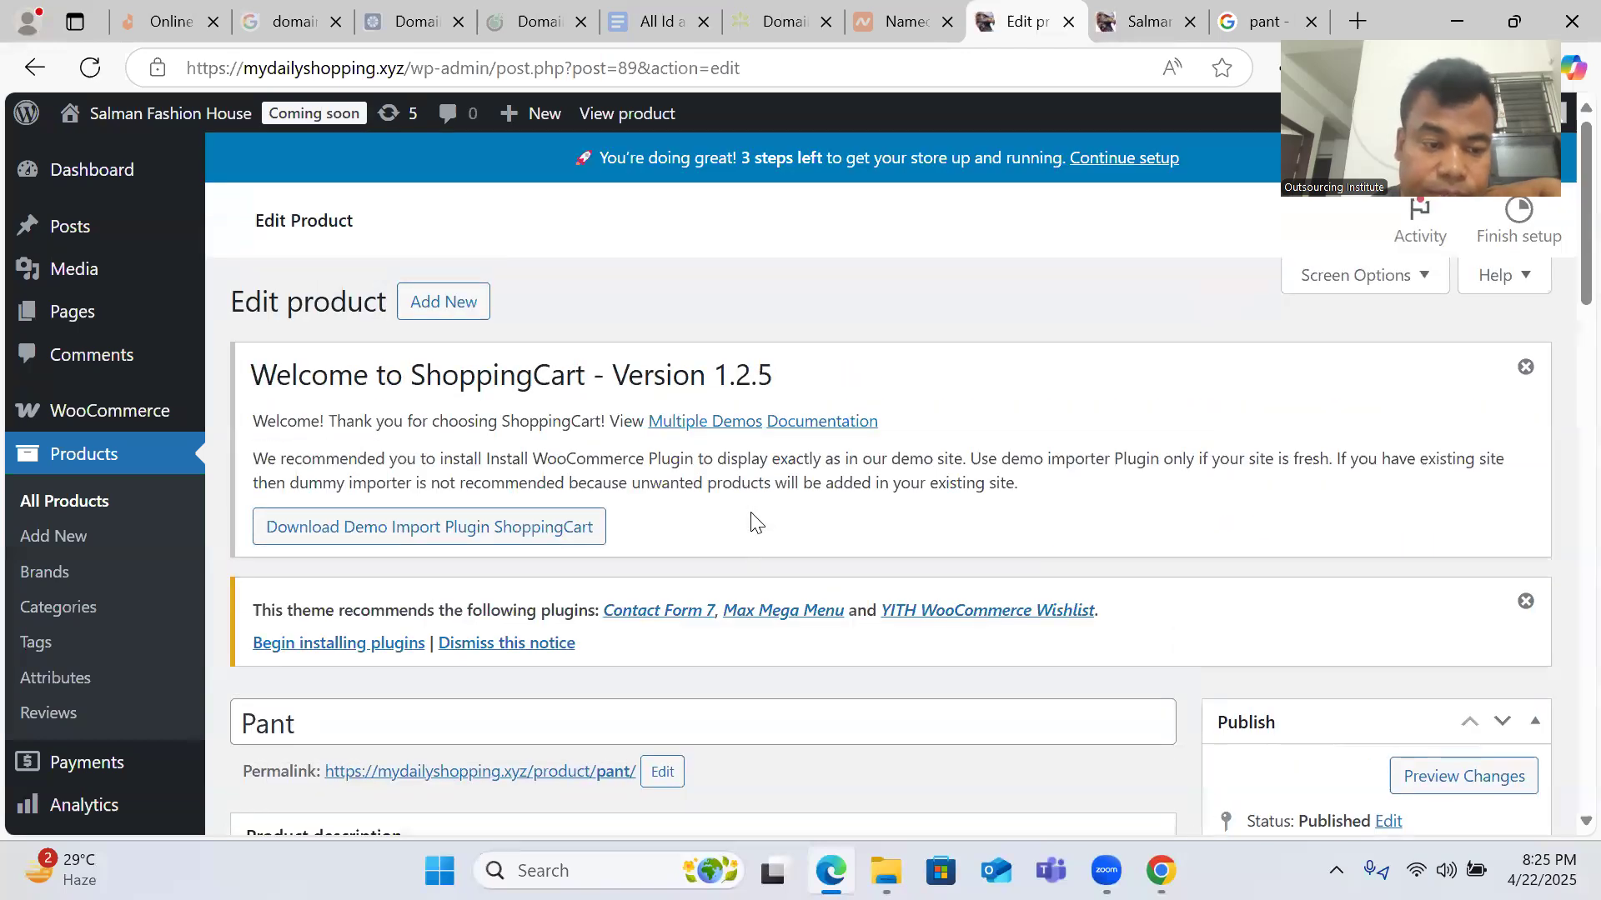
scroll(753, 518, "down", 4)
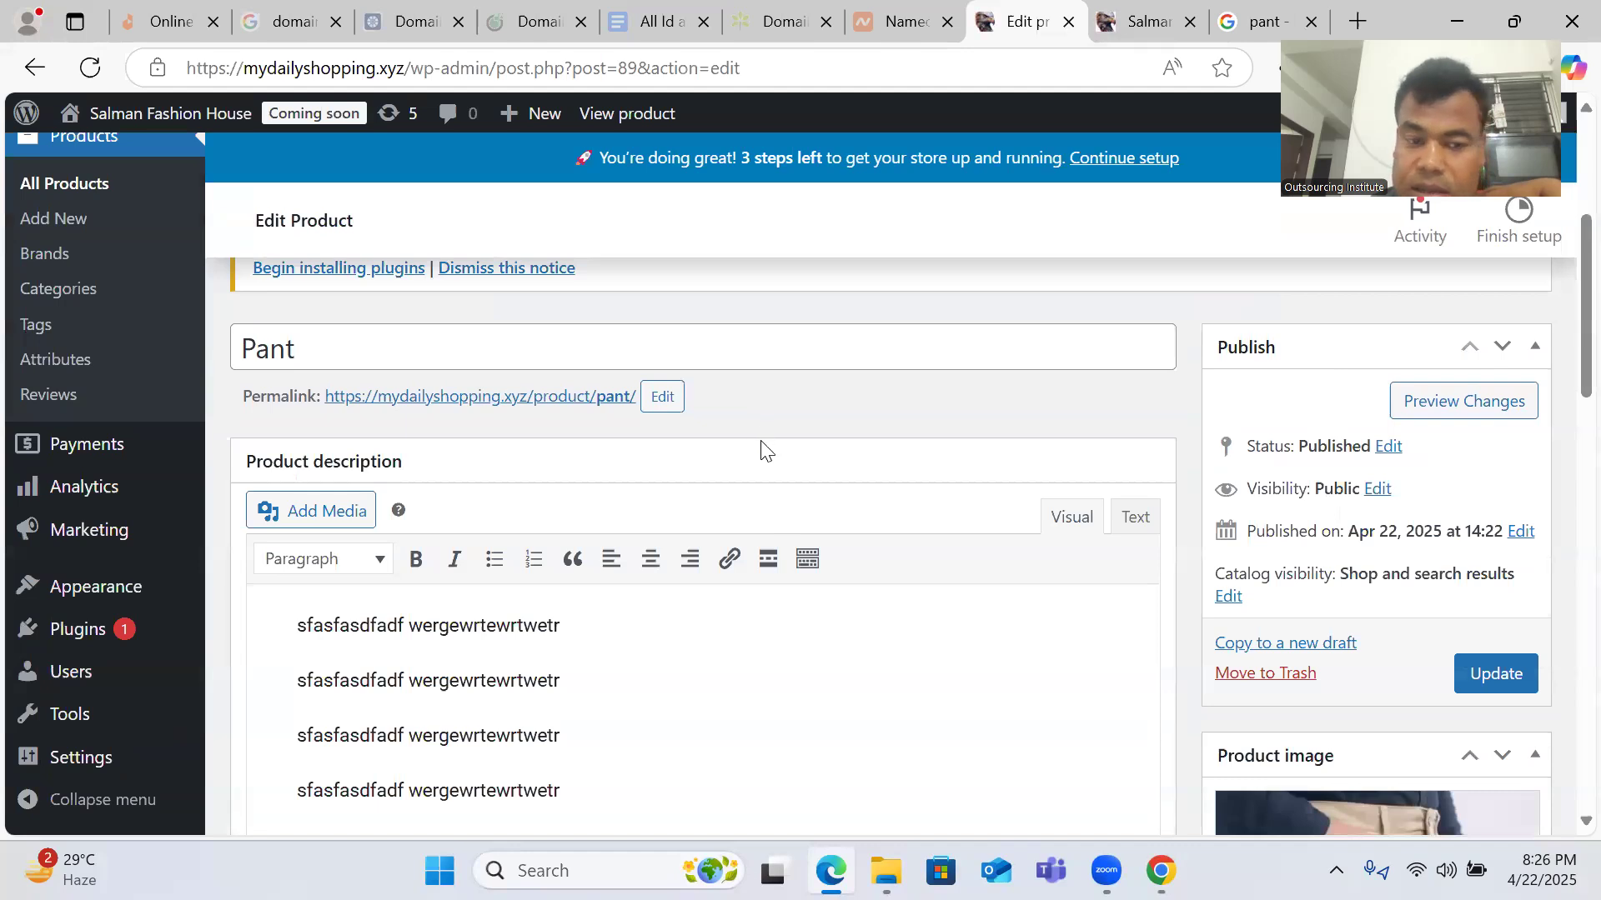
scroll(765, 450, "down", 8)
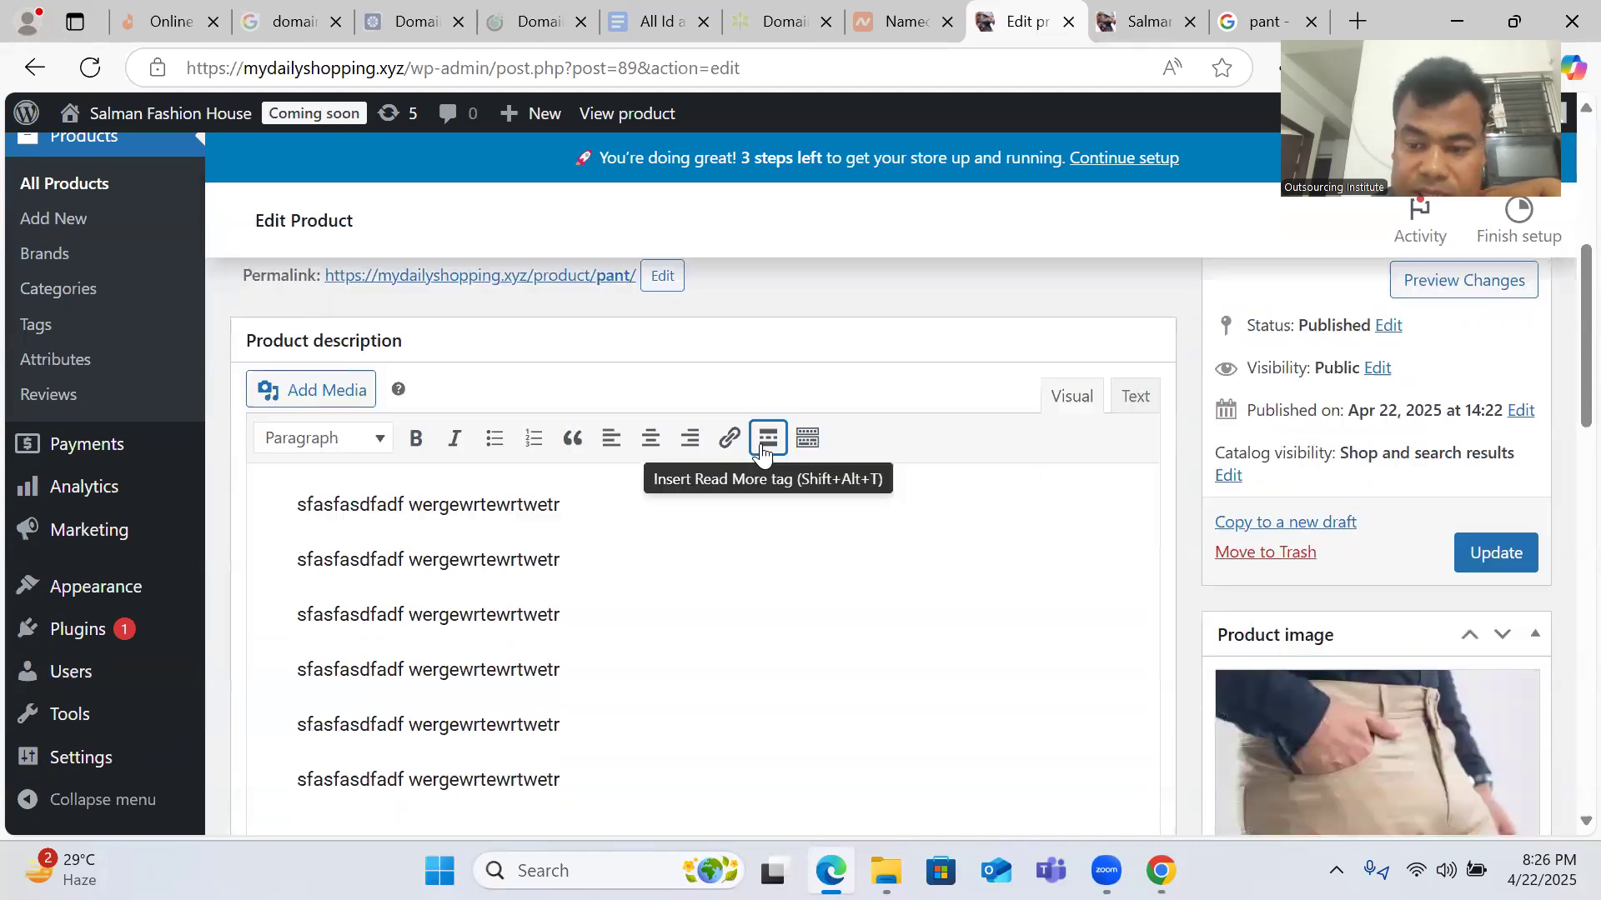
scroll(759, 467, "down", 4)
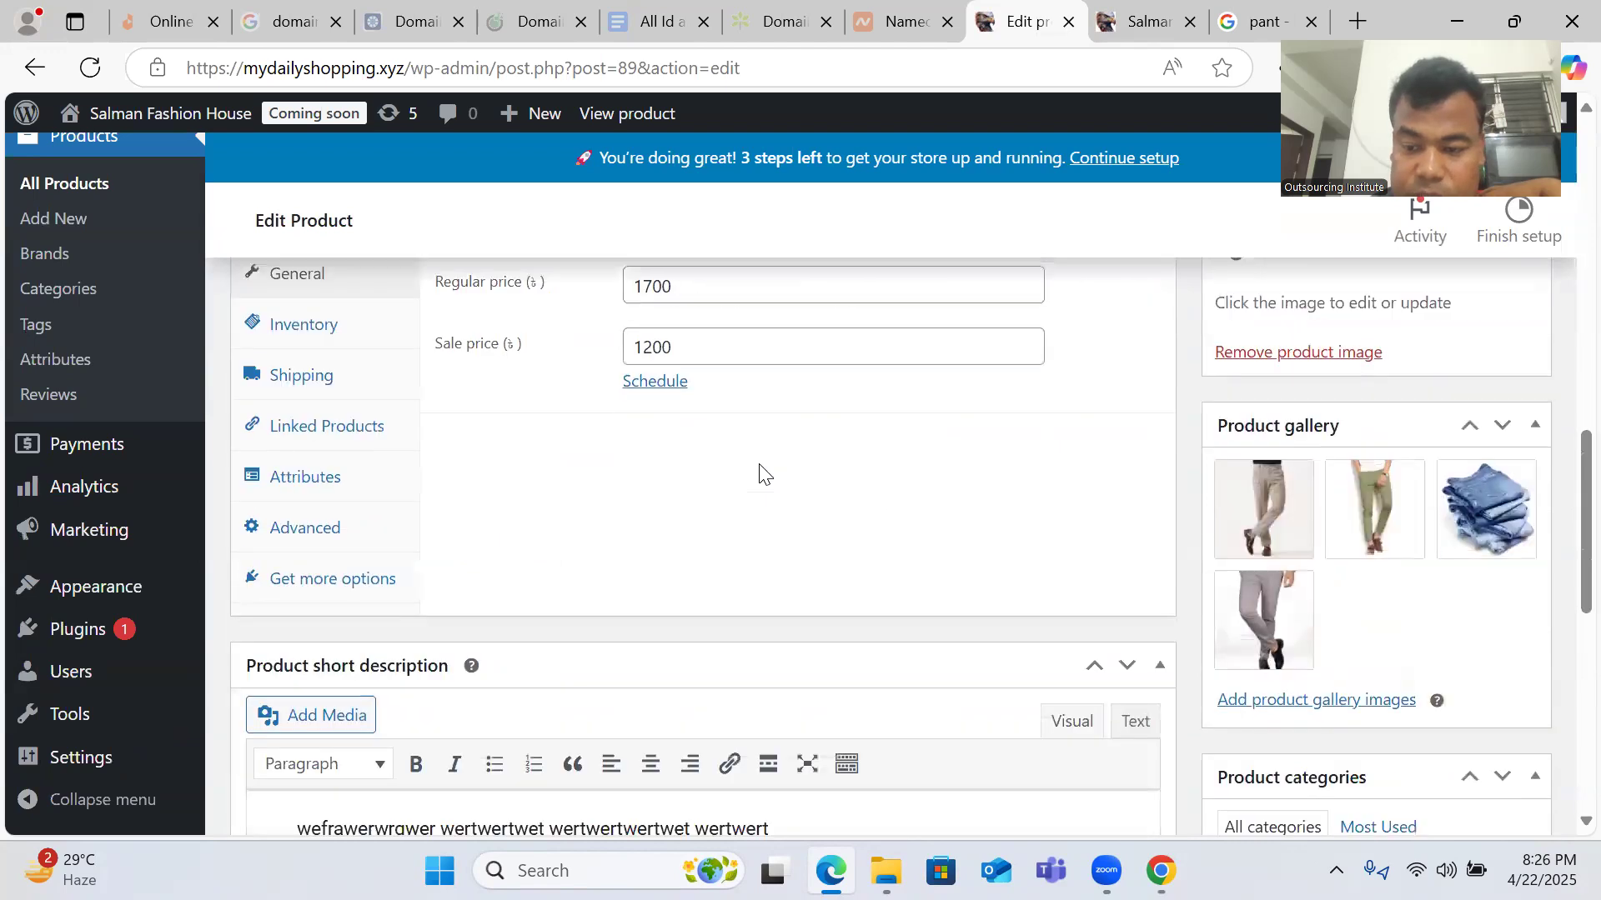
scroll(1230, 650, "down", 2)
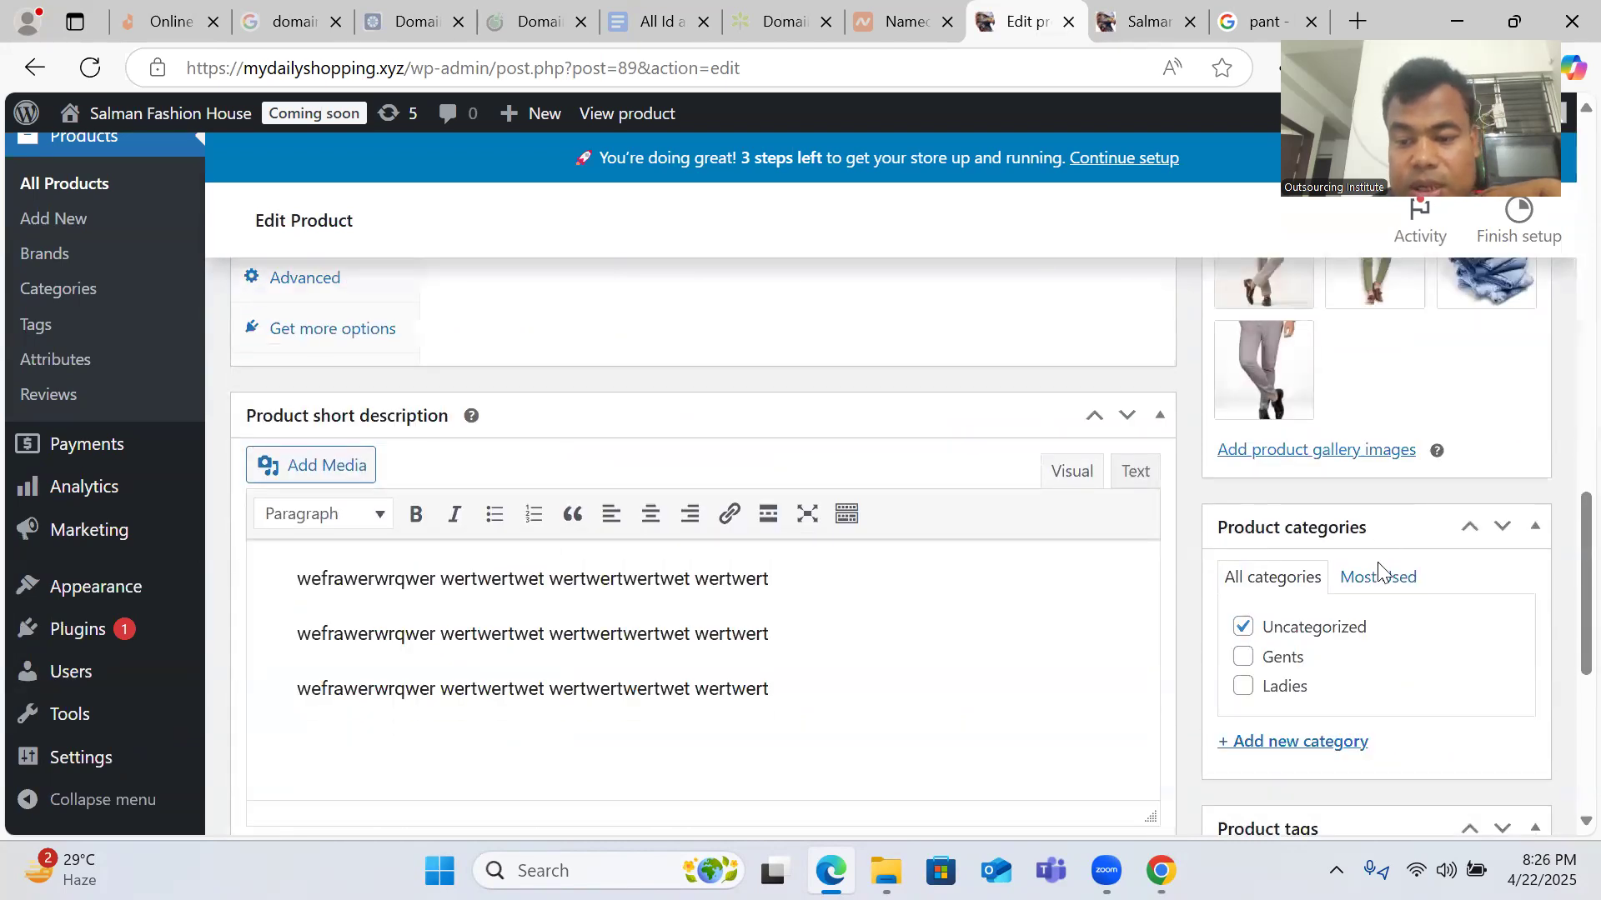
left_click(1244, 631)
scroll(958, 655, "down", 5)
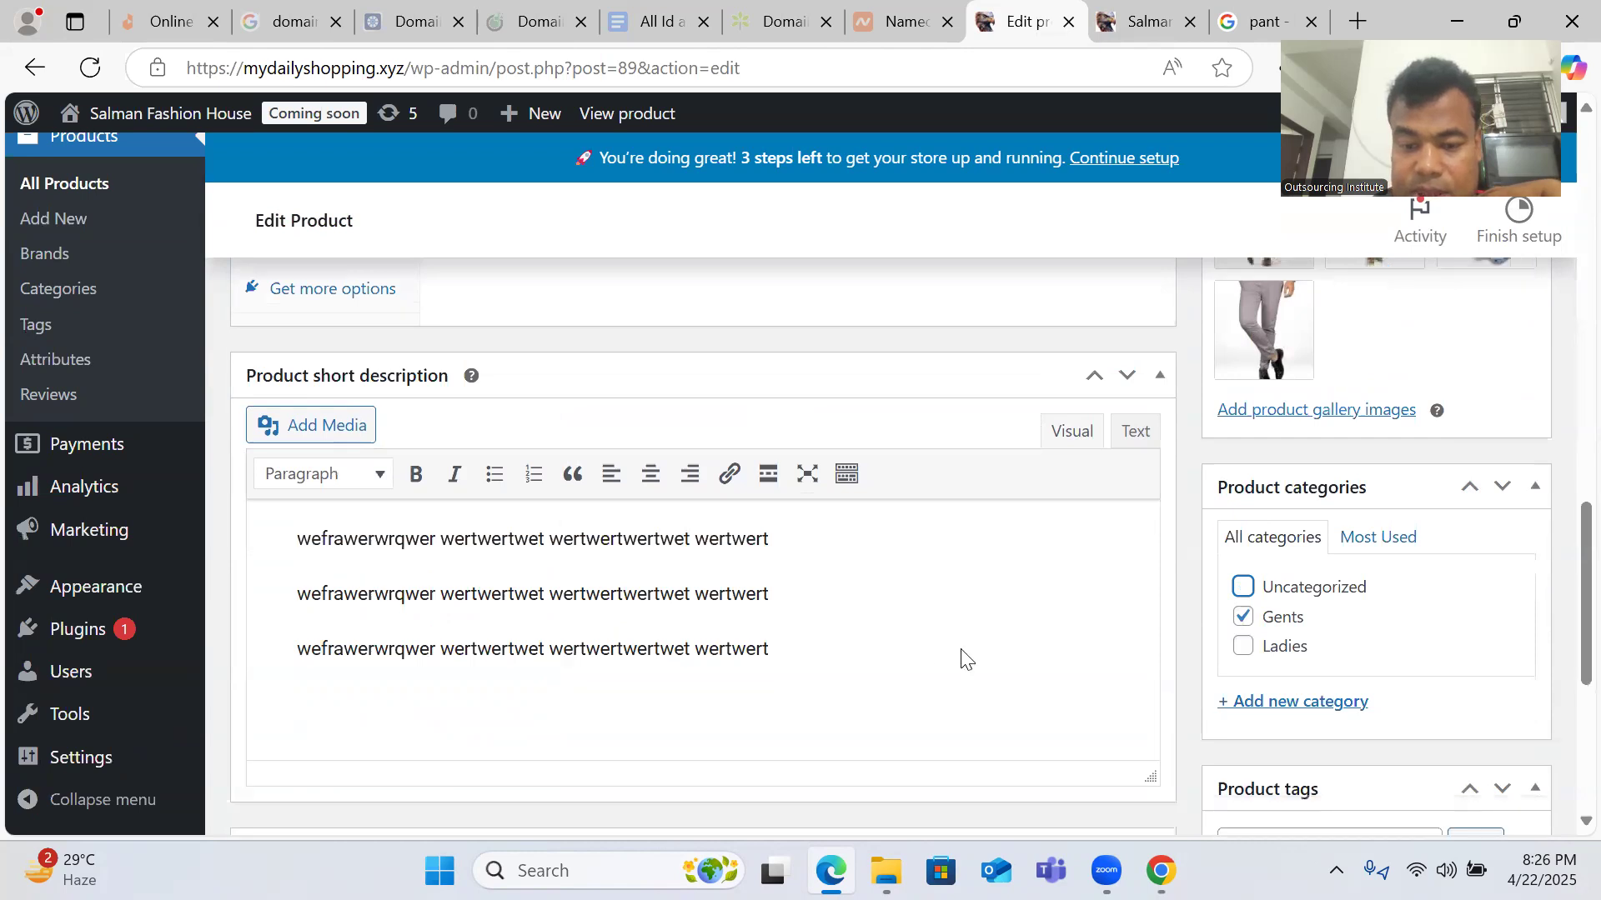
scroll(972, 631, "up", 15)
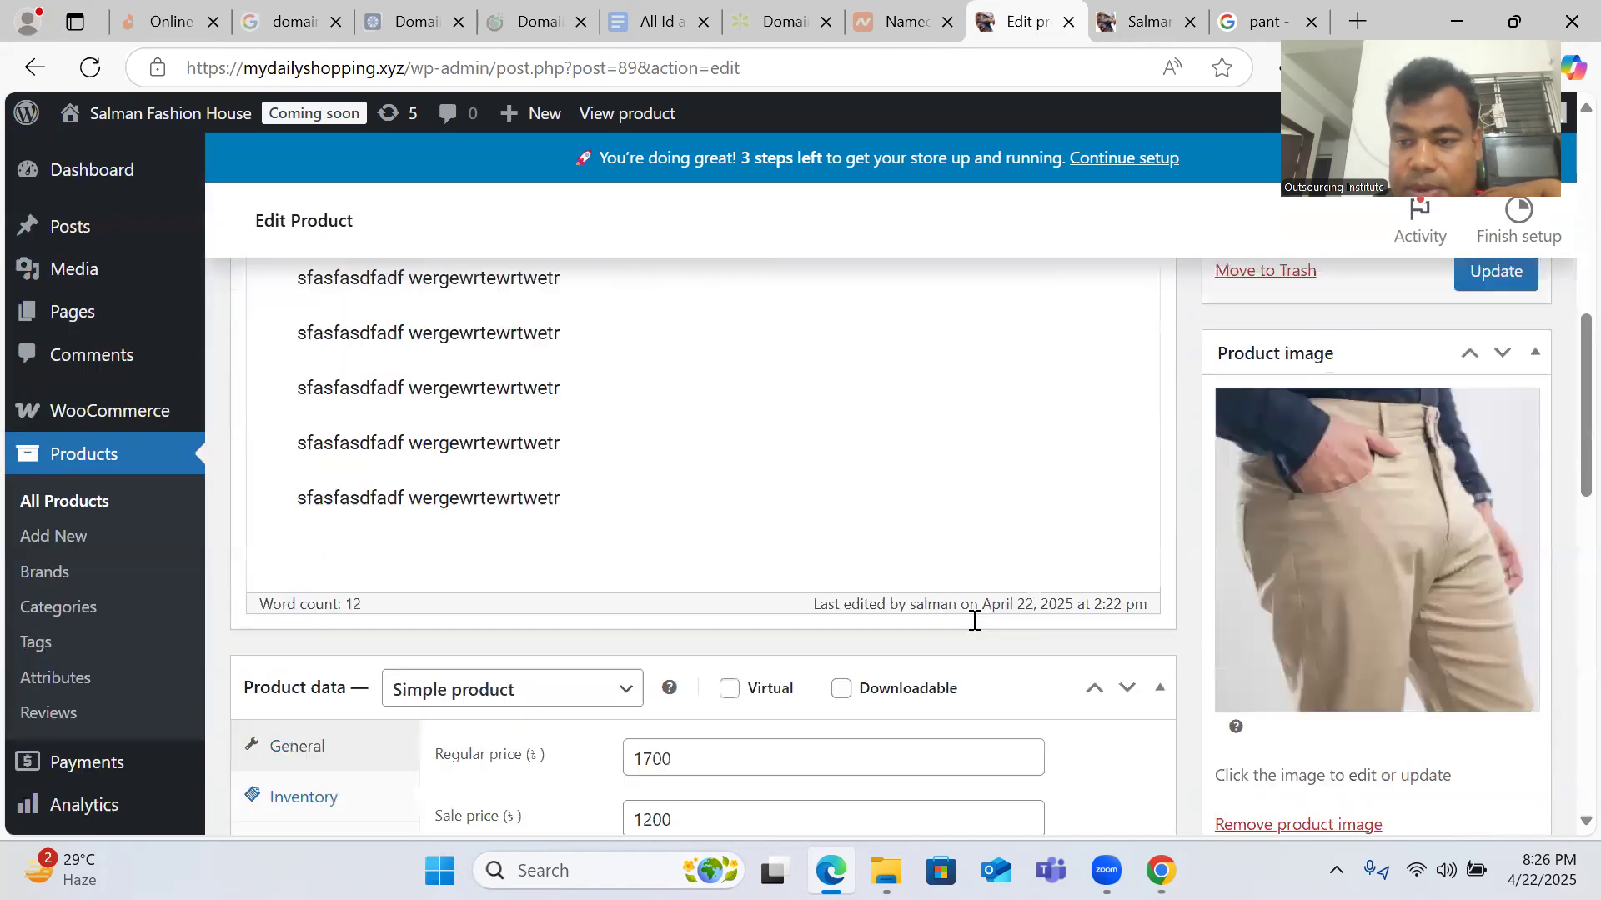
left_click(1501, 772)
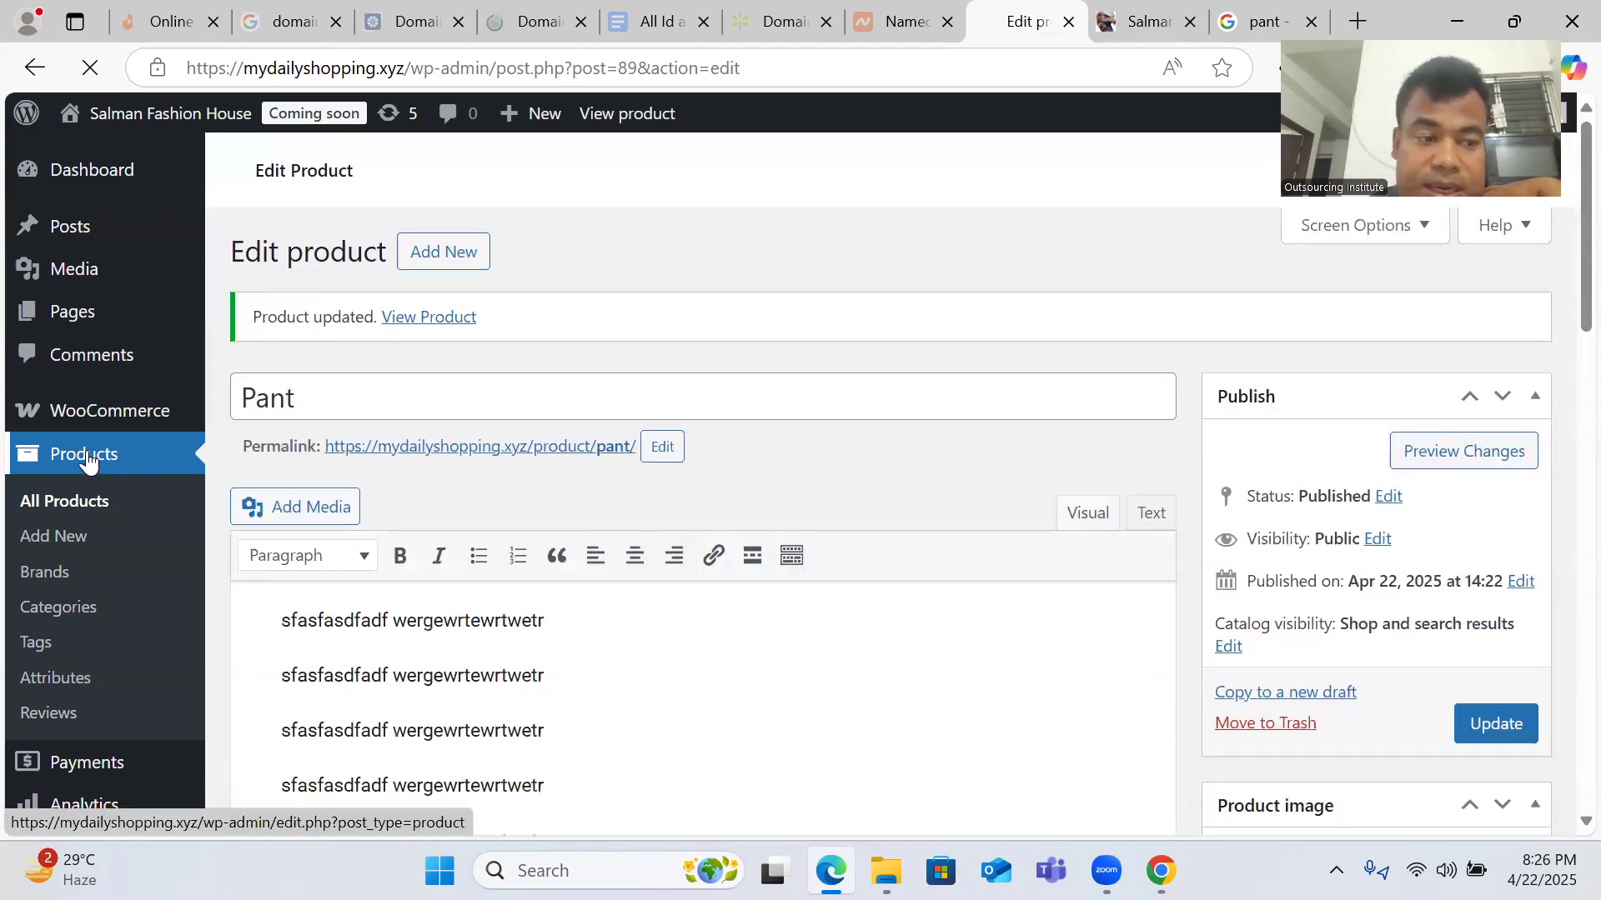
left_click(88, 457)
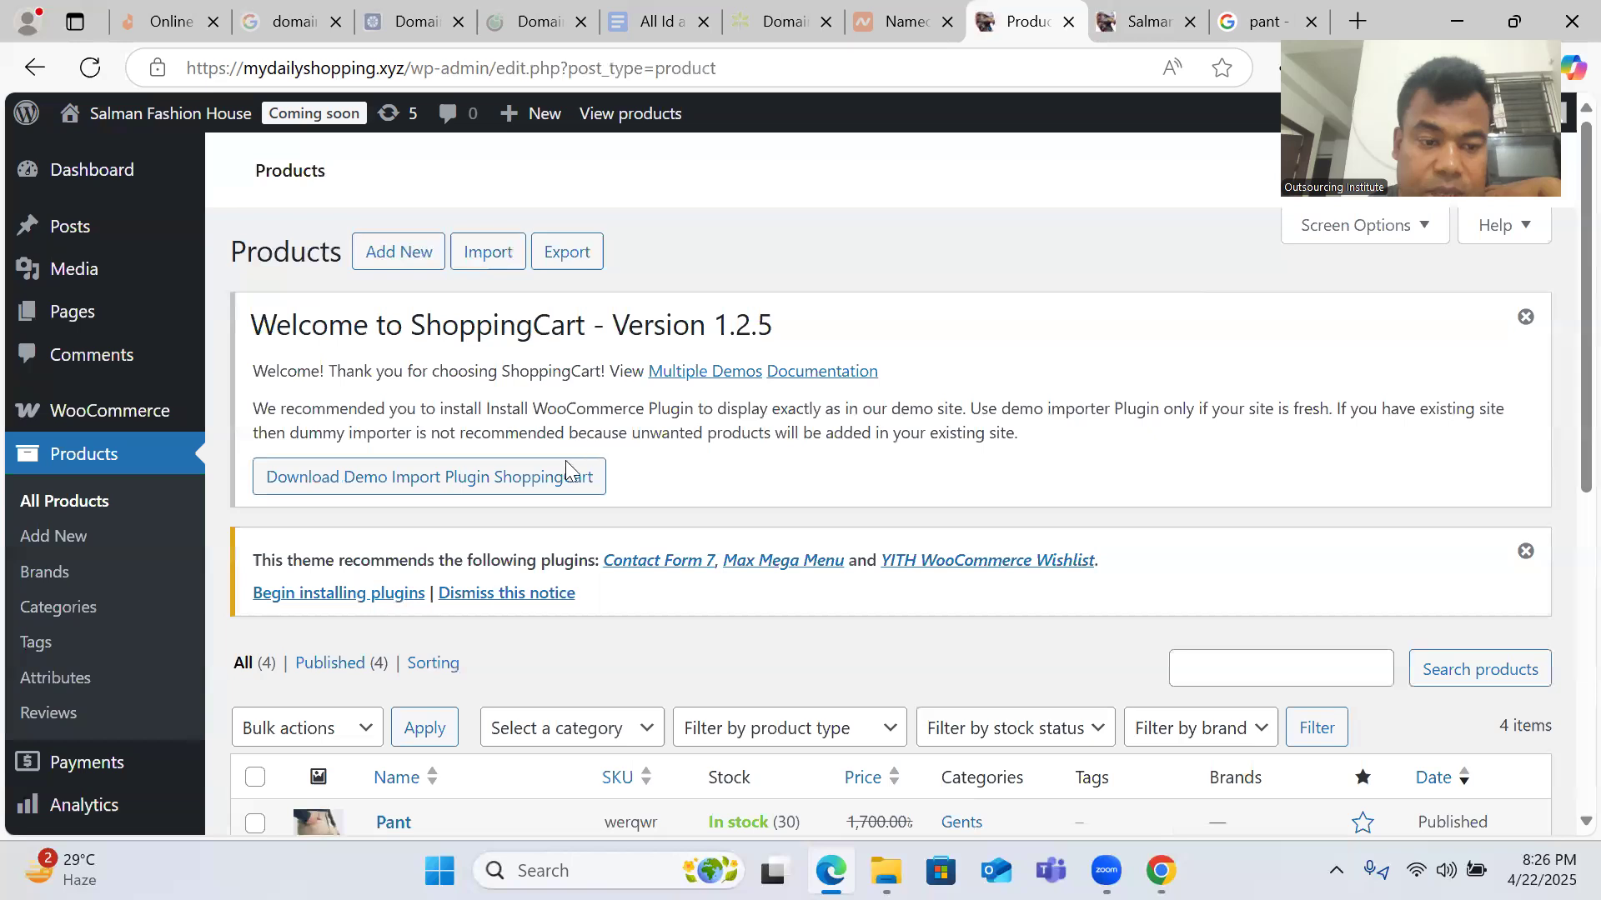
scroll(687, 578, "down", 5)
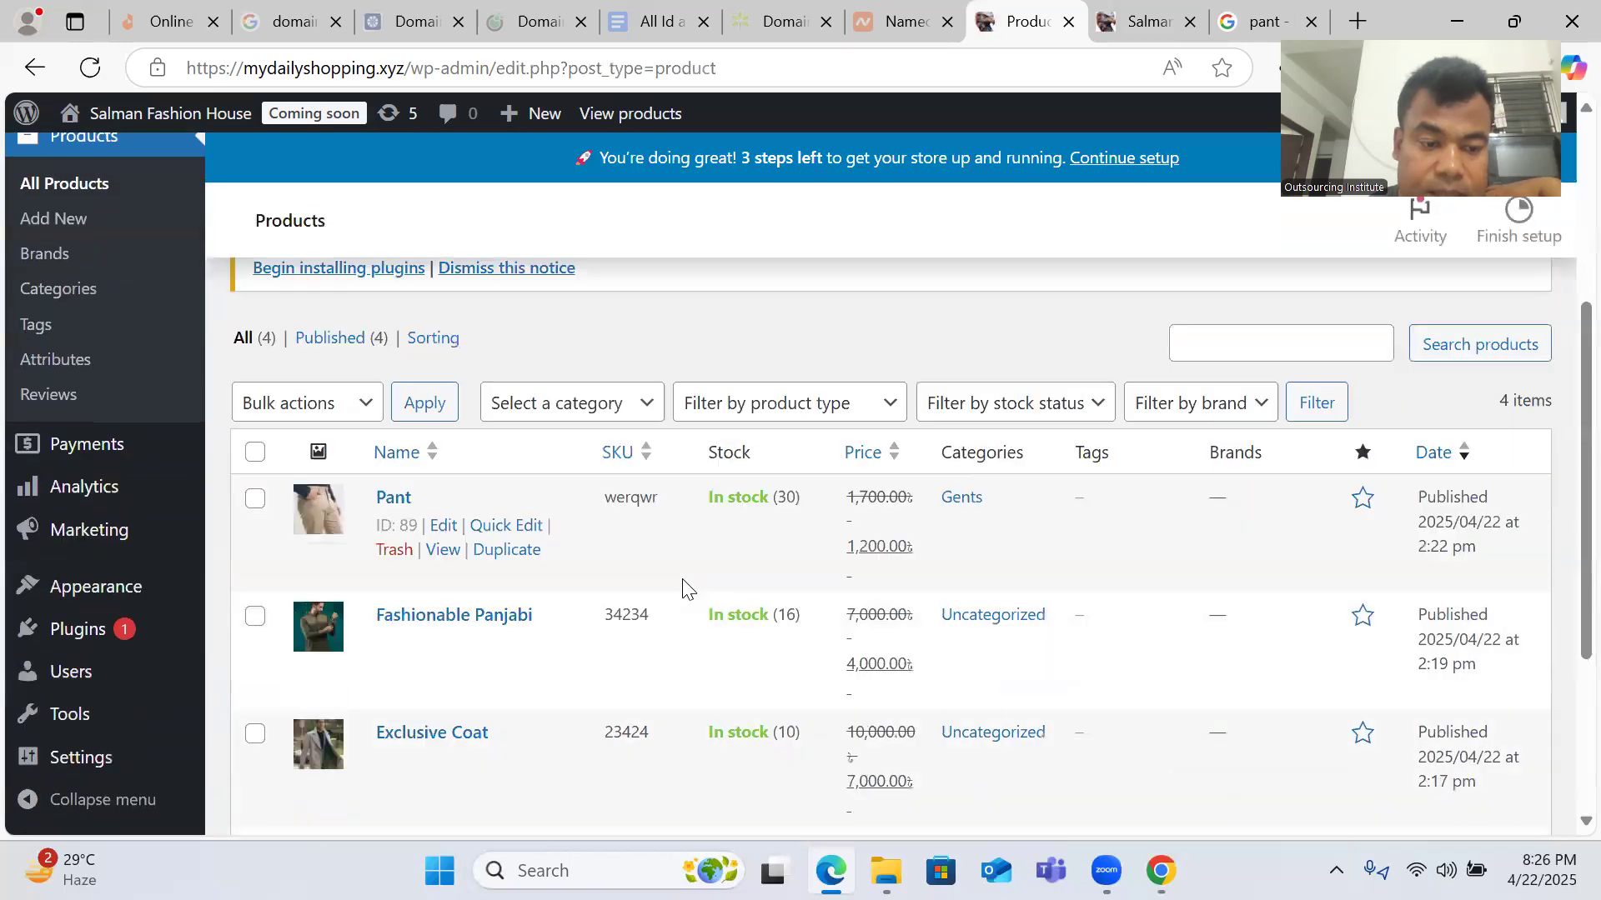
scroll(661, 599, "down", 2)
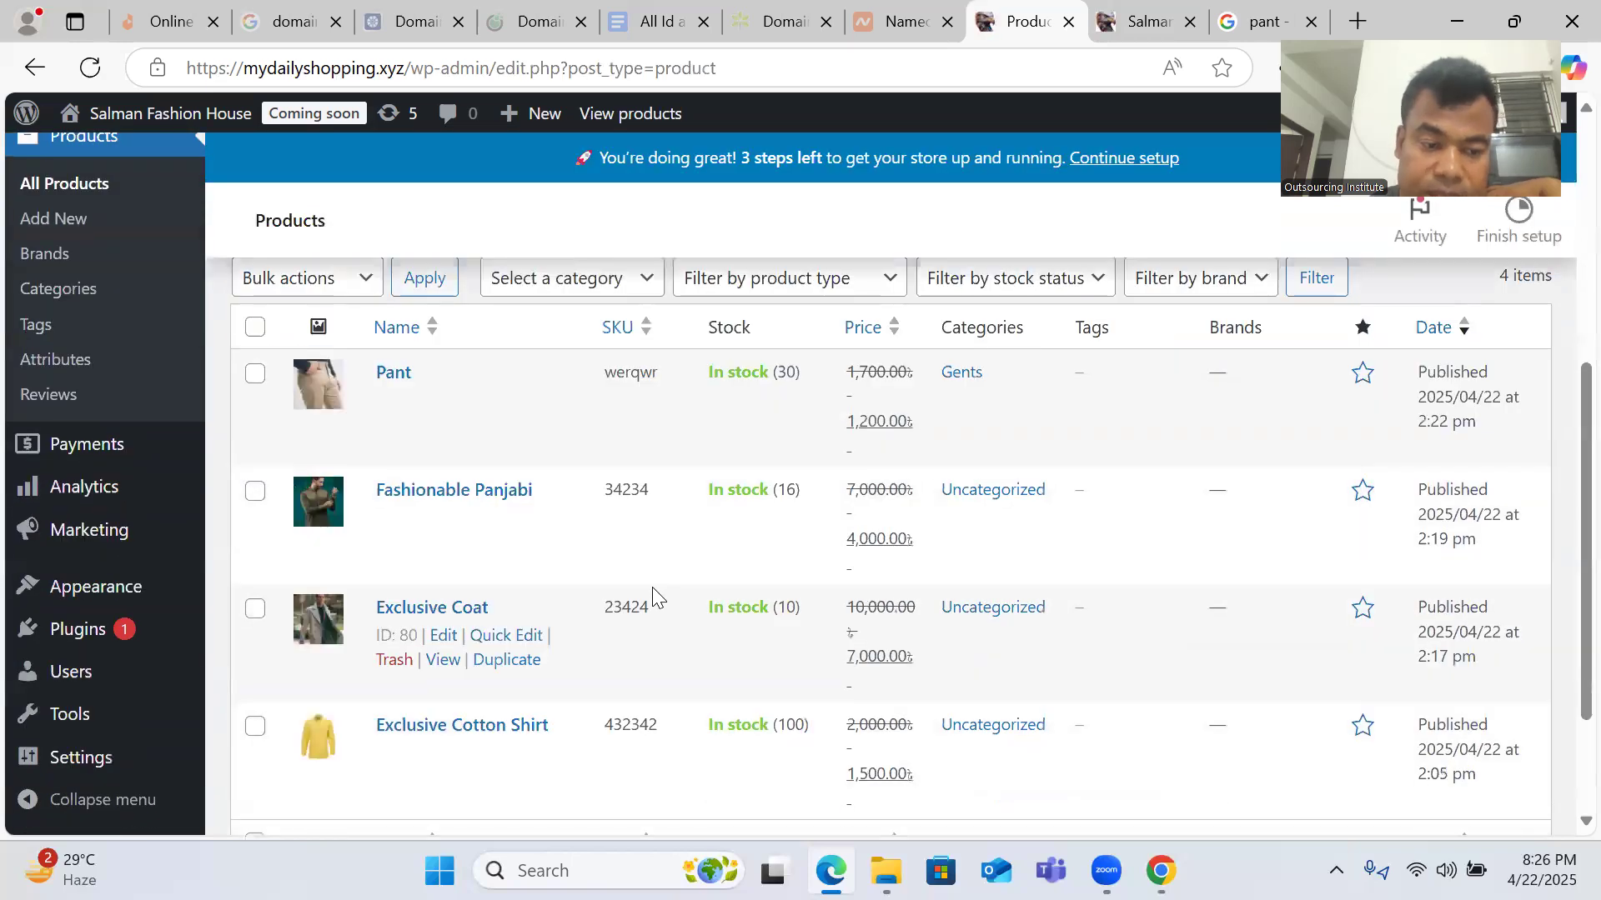
Assign Fashionable Panjabi to Gents and update it, then open Exclusive Coat for editing
left_click(444, 518)
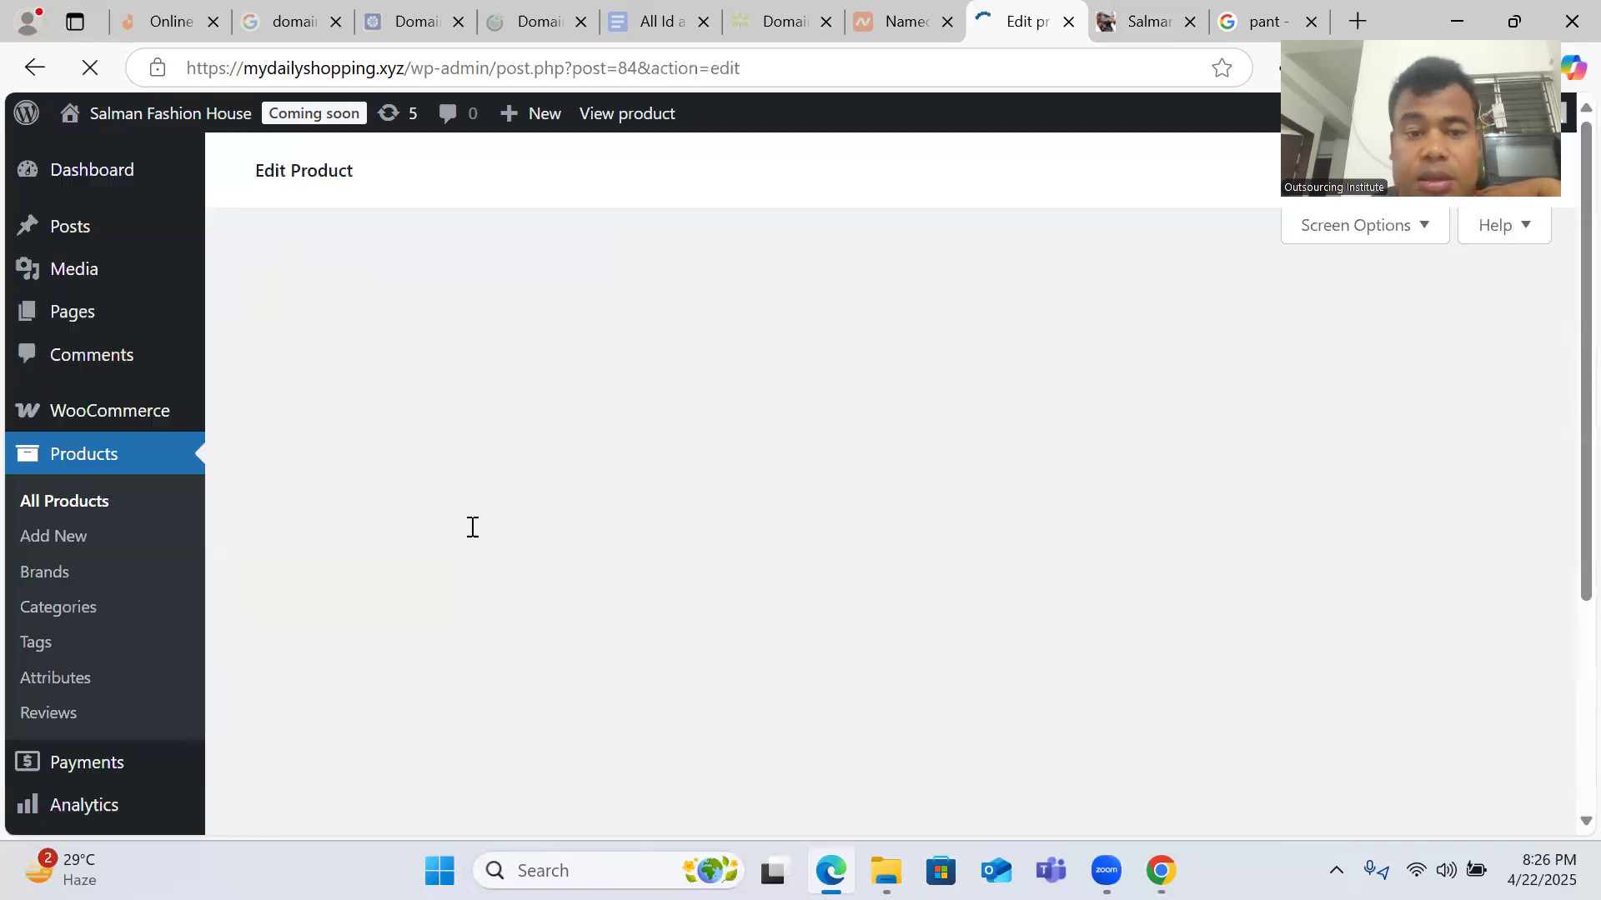
scroll(1304, 514, "down", 14)
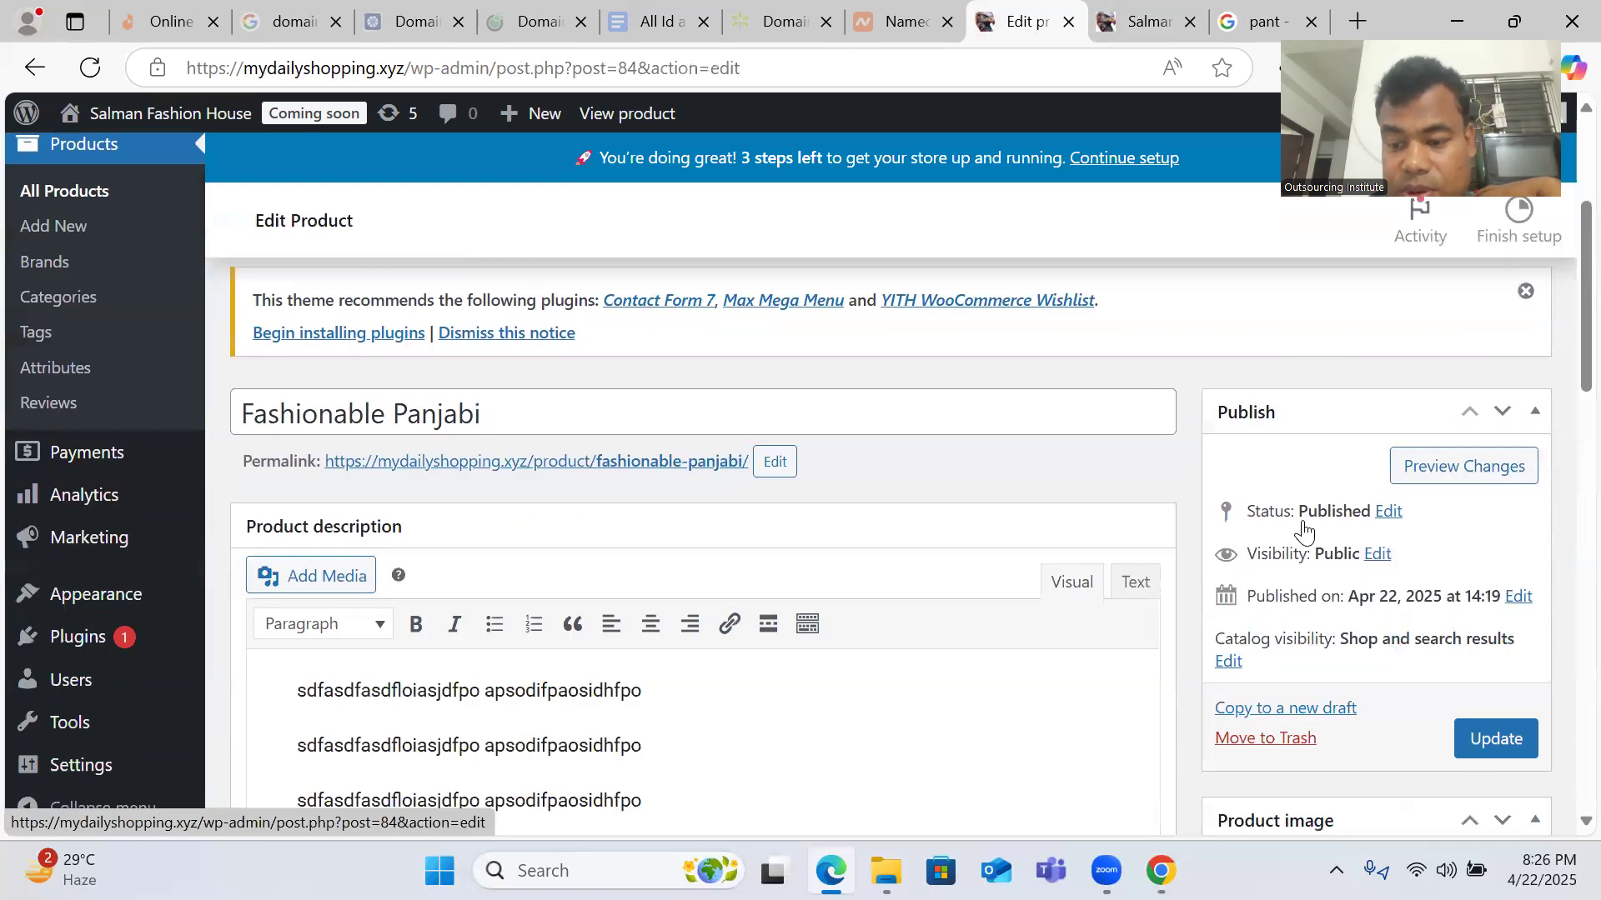
scroll(1273, 469, "down", 1)
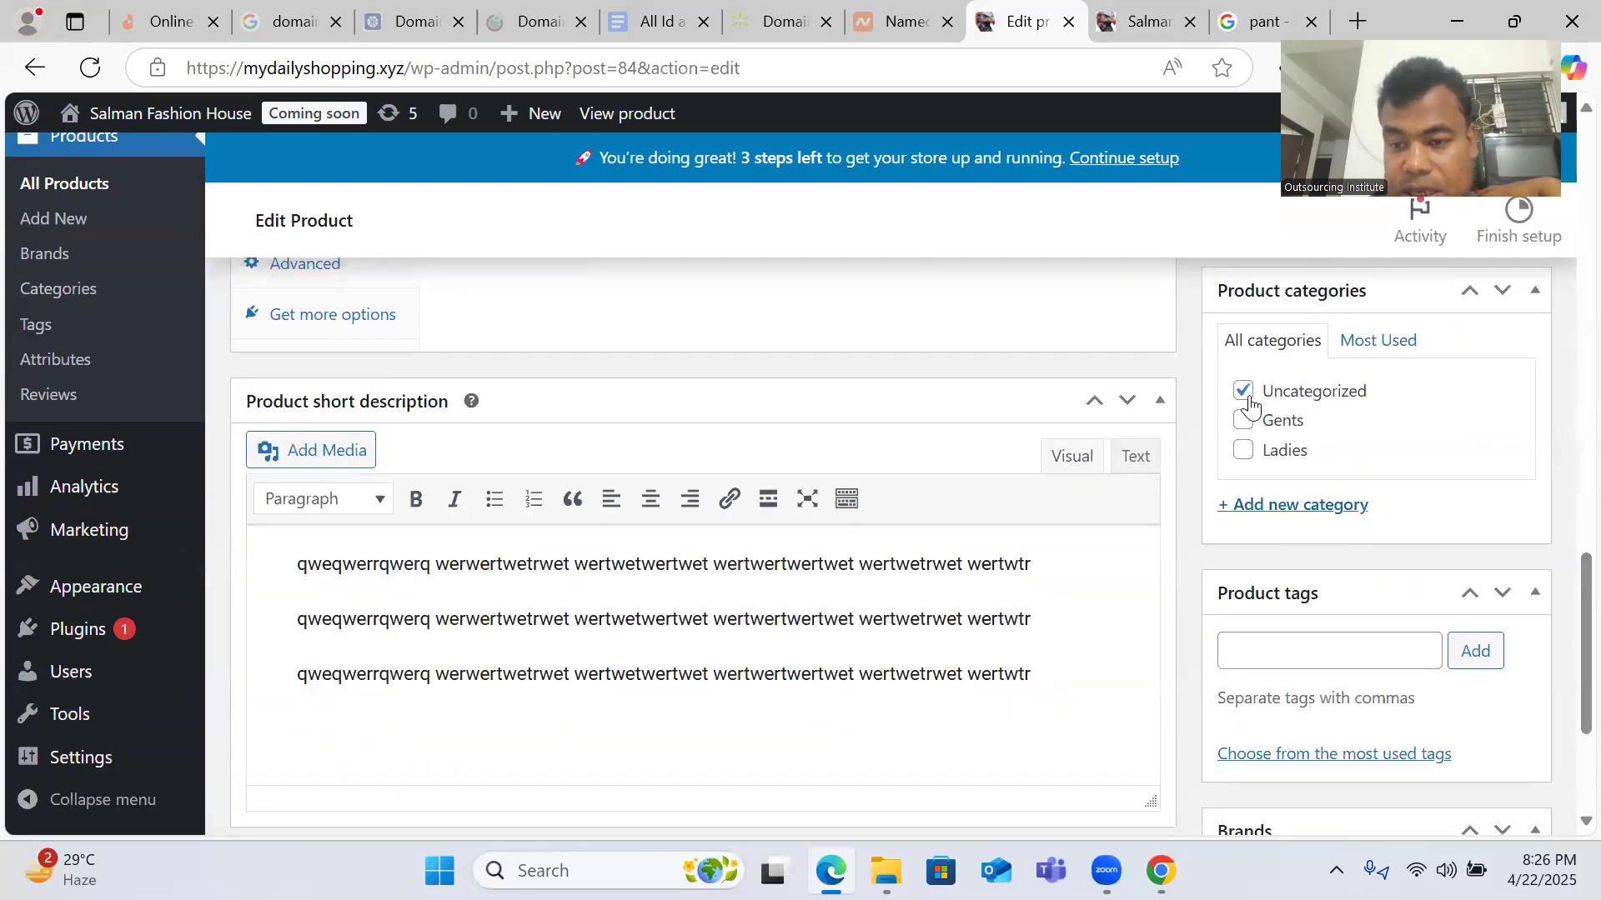
left_click(1244, 422)
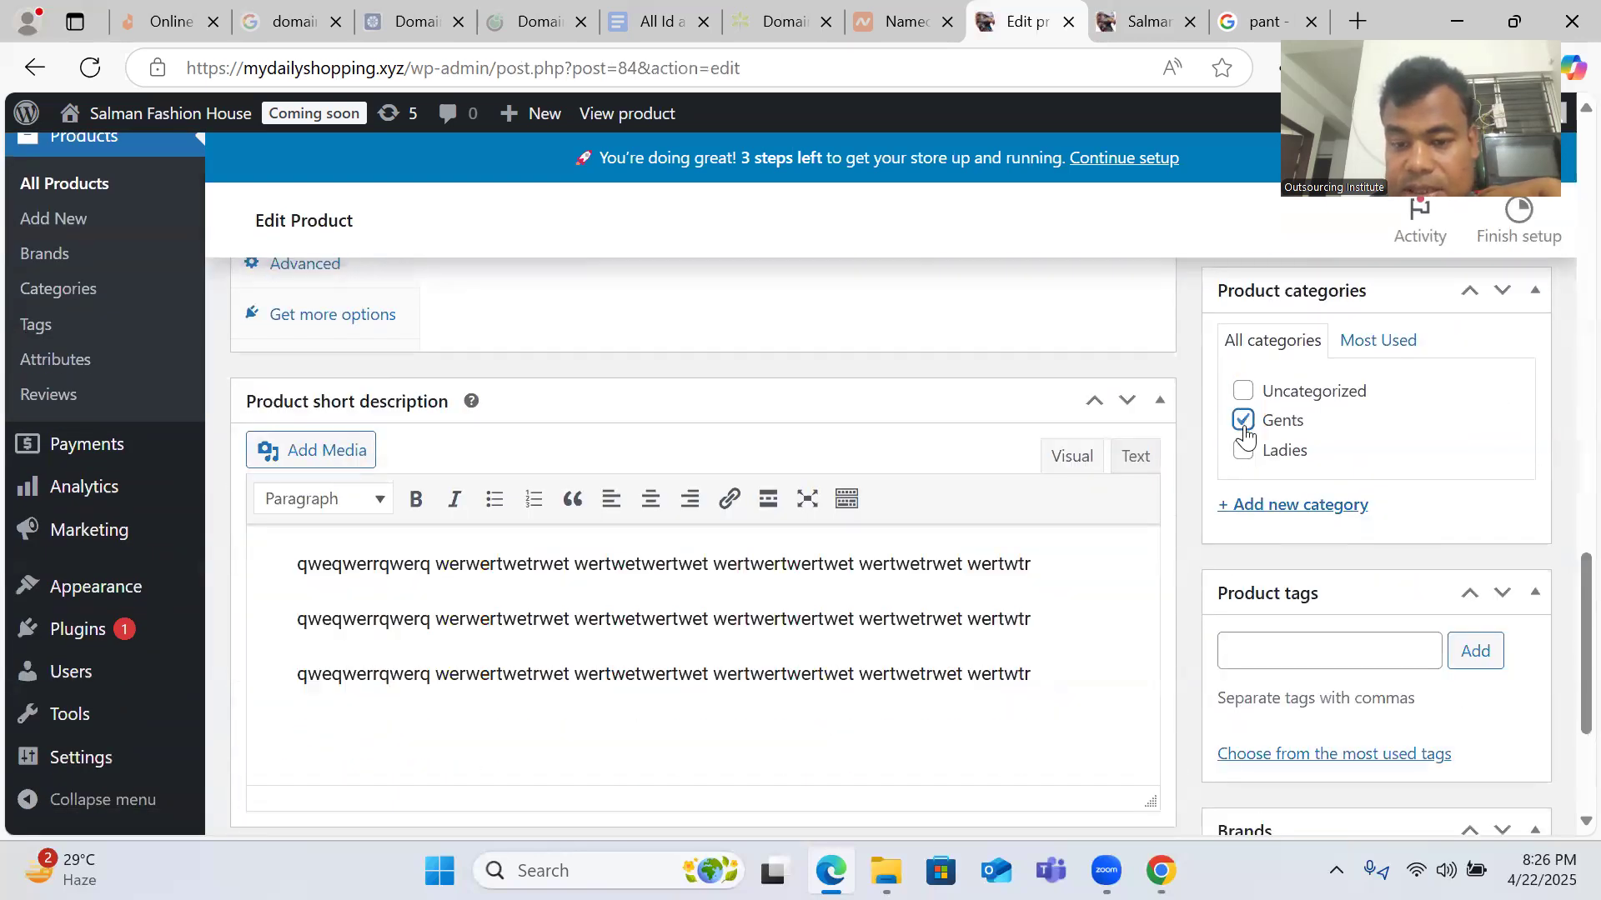
scroll(1090, 528, "down", 2)
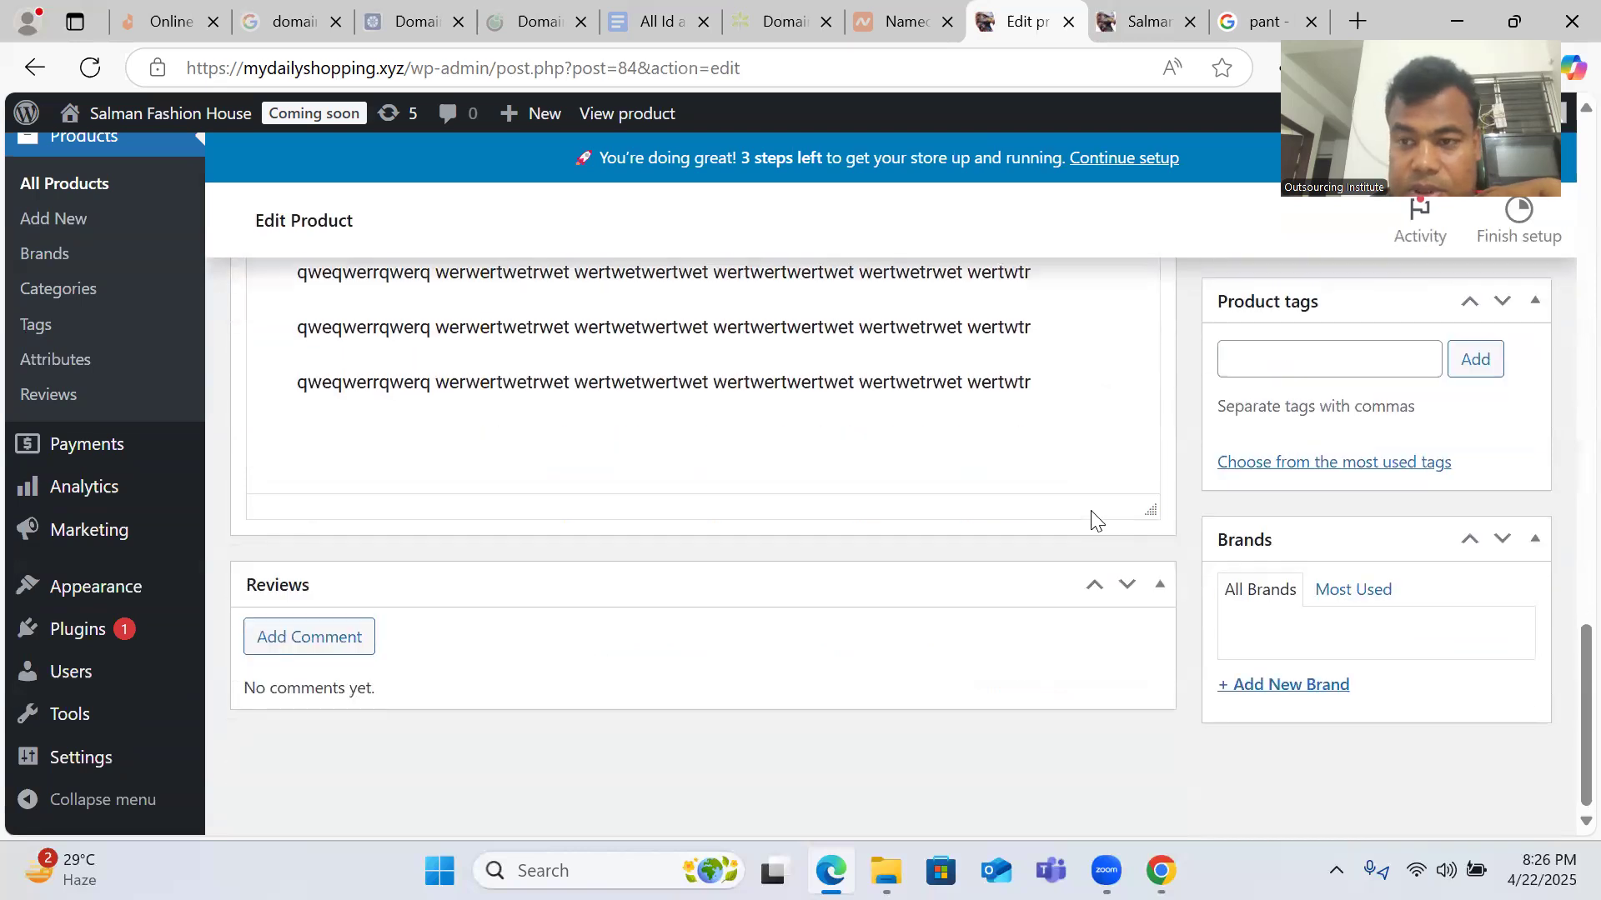
scroll(1092, 521, "up", 10)
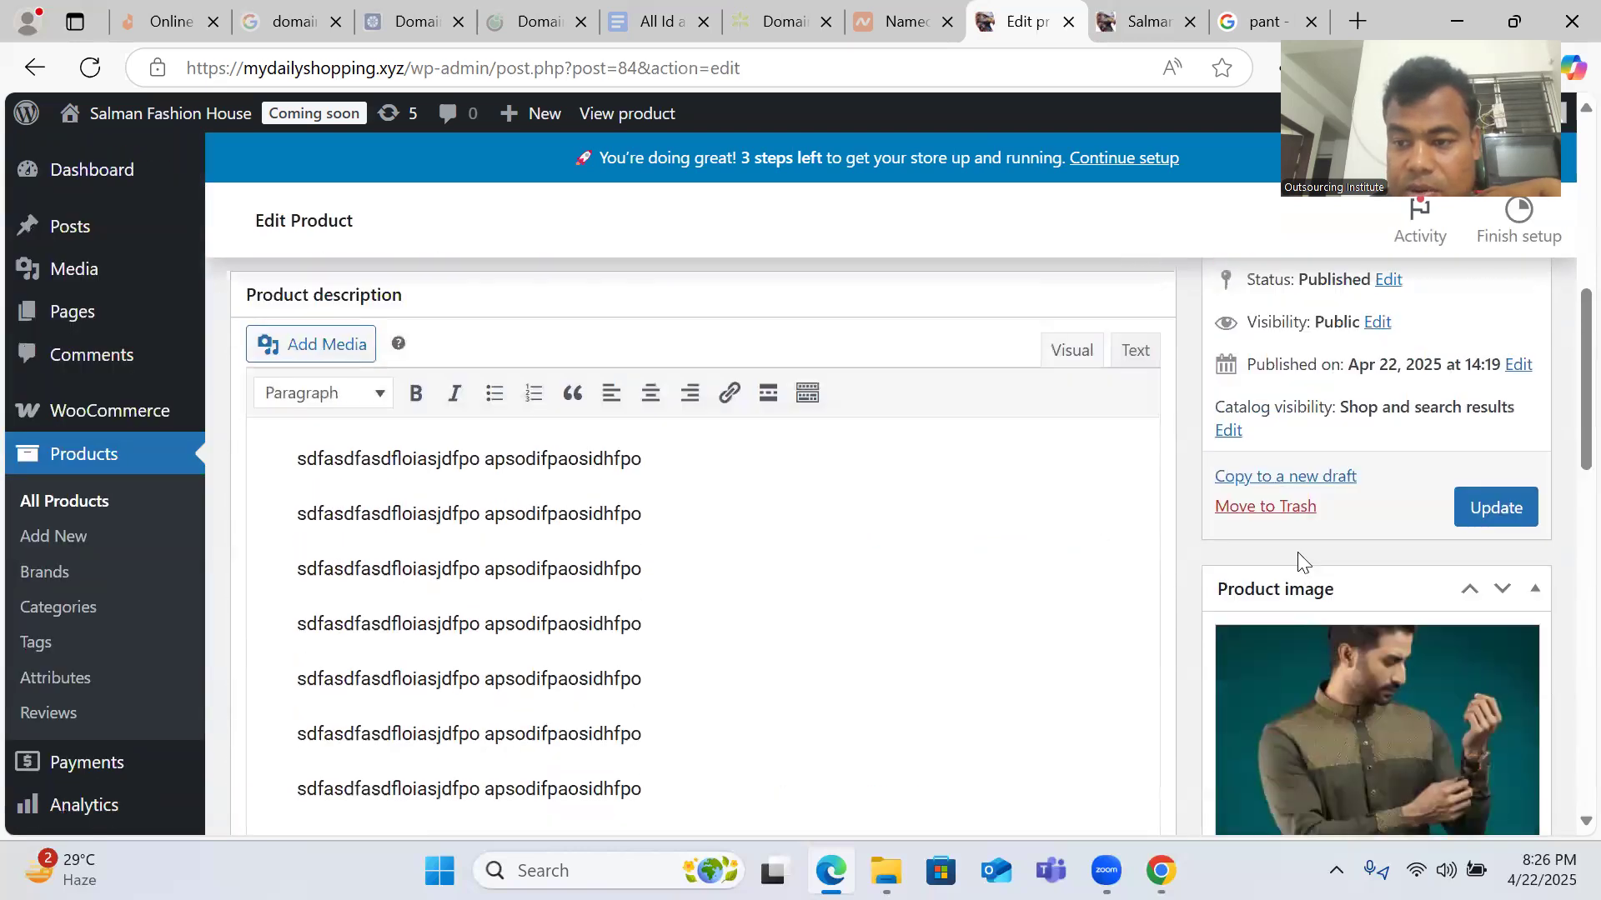
left_click(1499, 509)
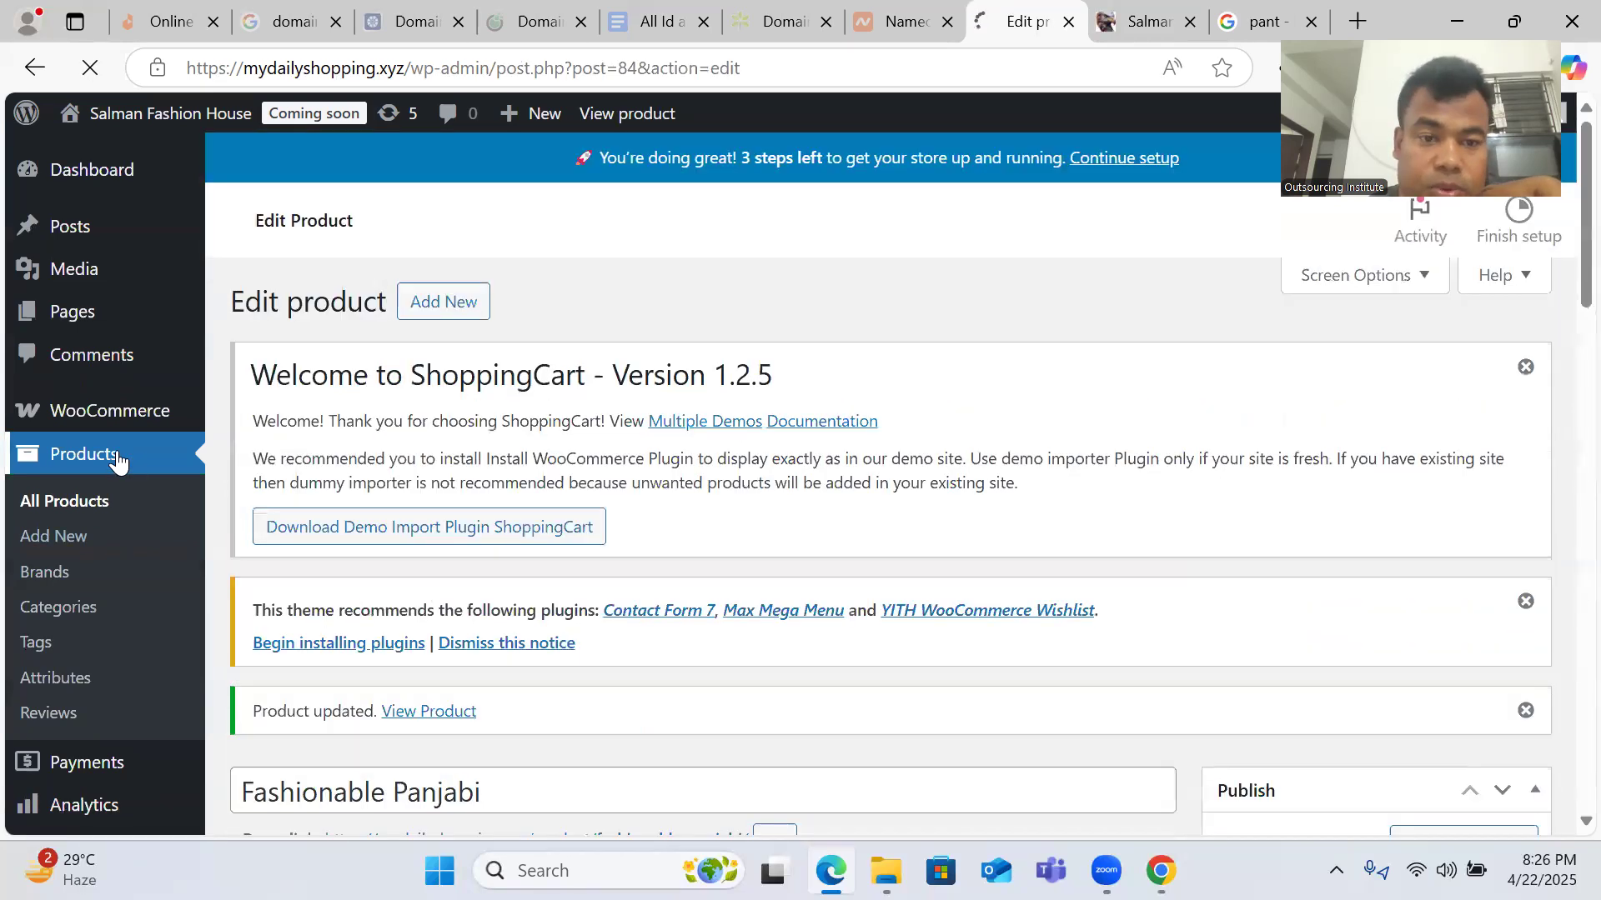
left_click(117, 461)
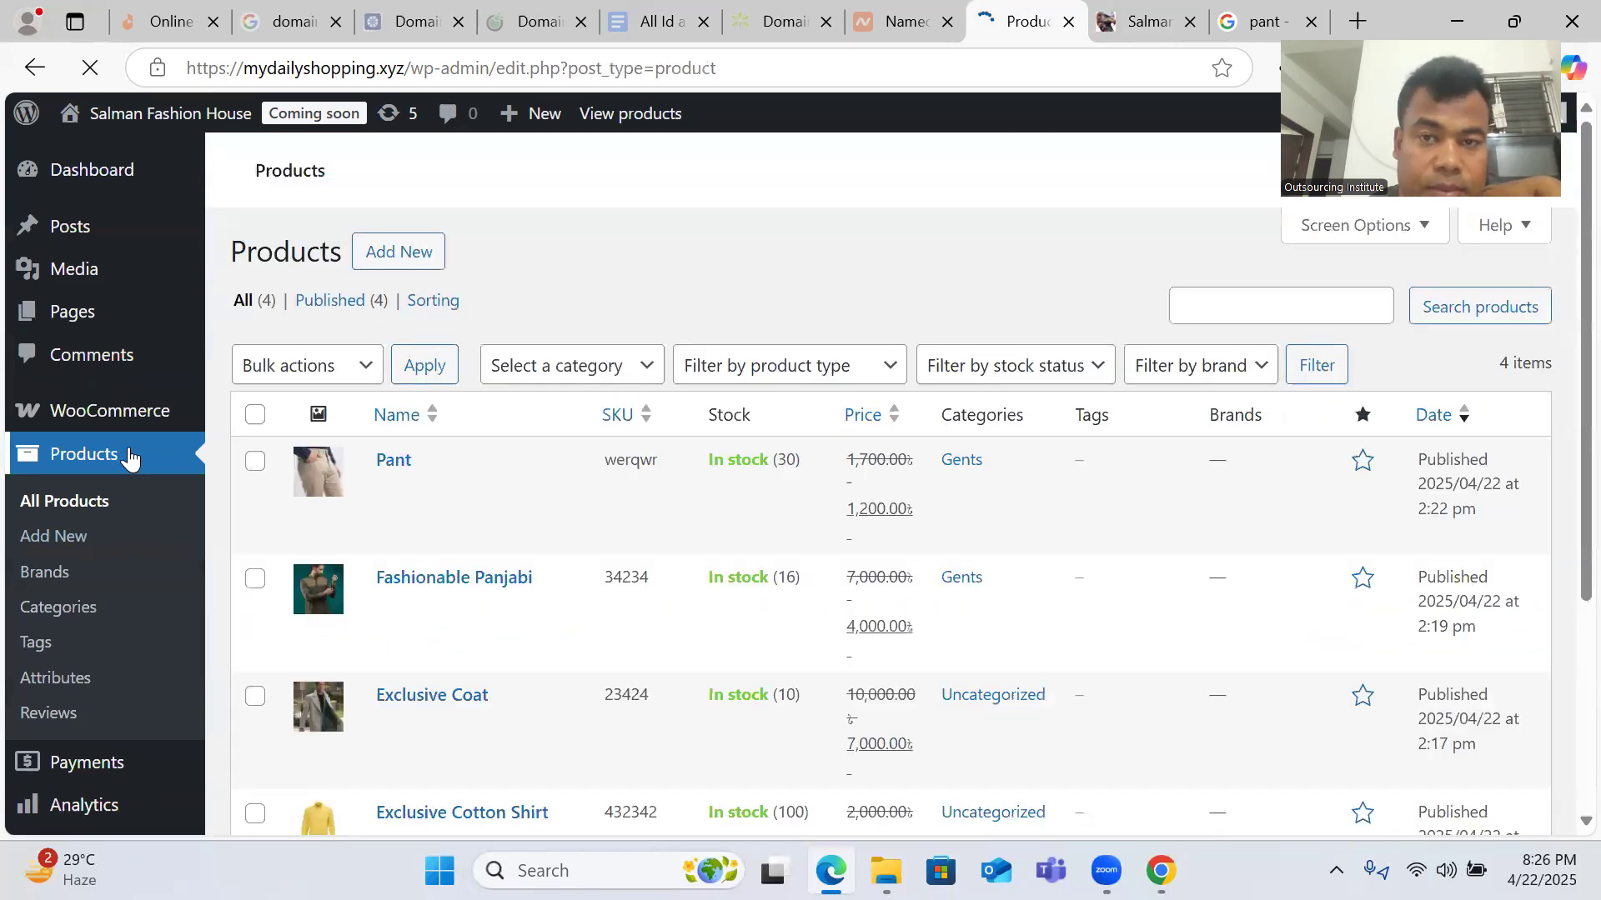
scroll(680, 417, "down", 4)
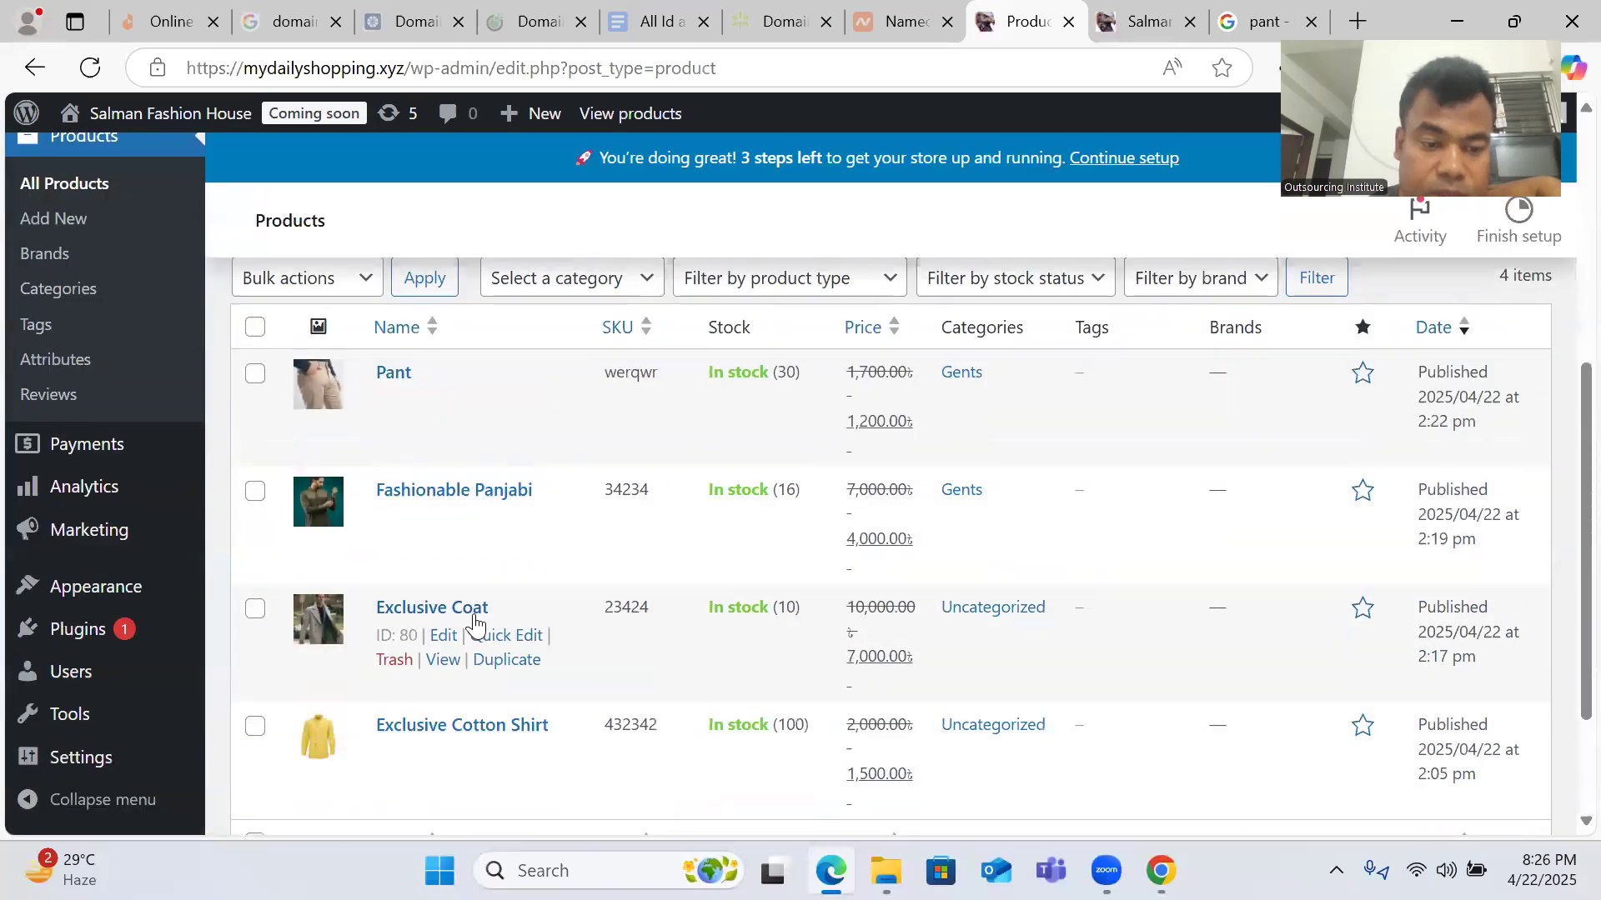
left_click(443, 639)
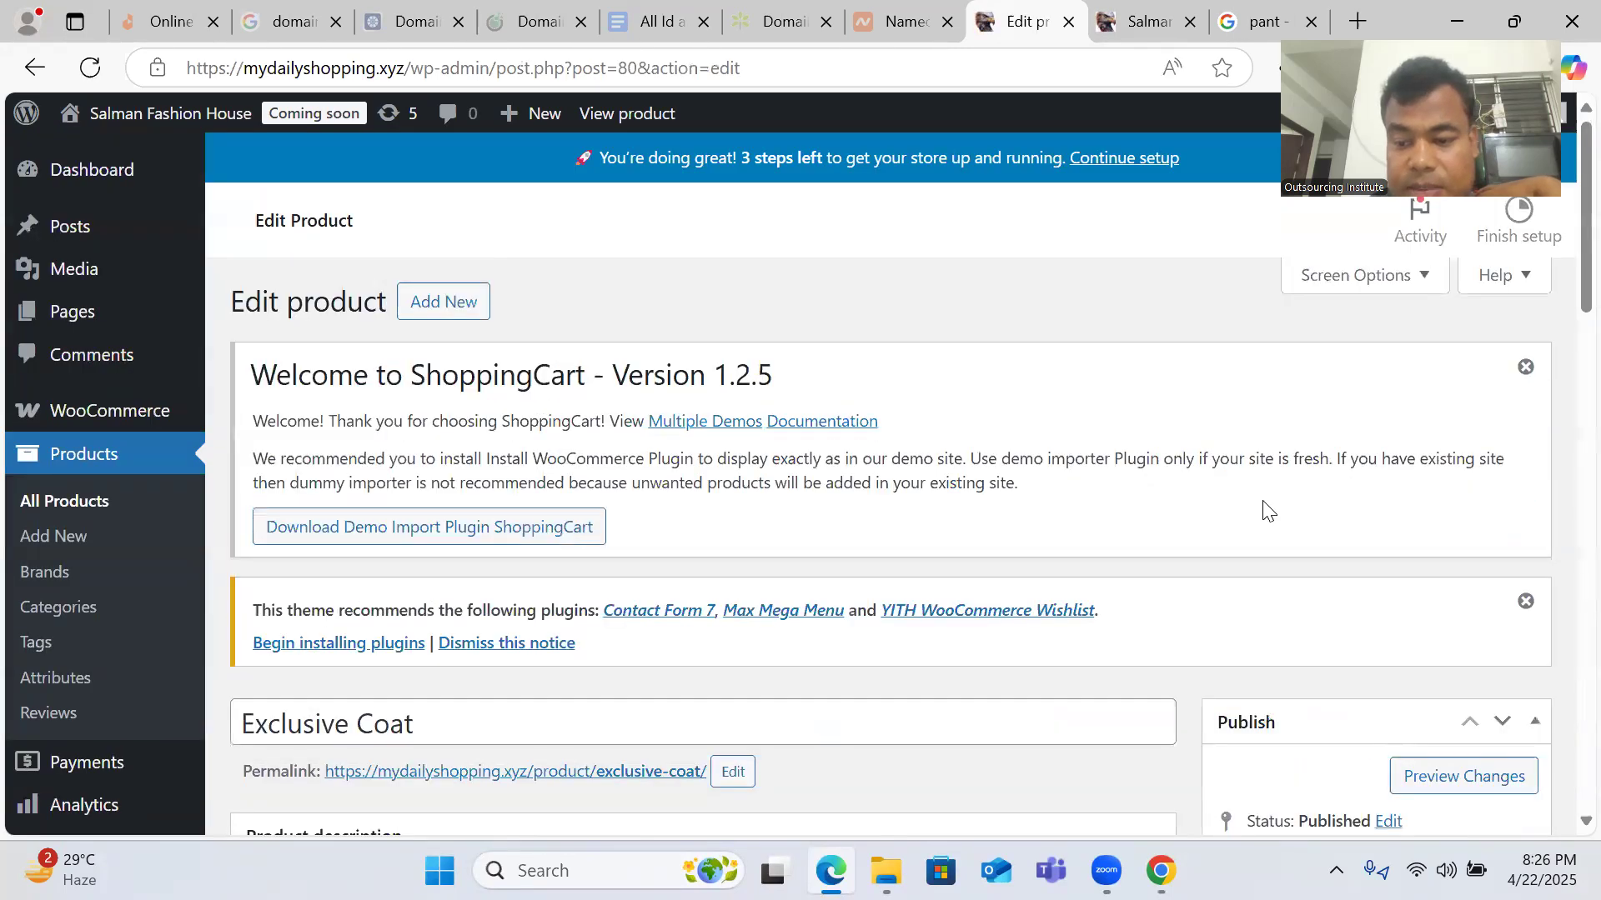
File Exclusive Coat under Ladies and update it, then open Exclusive Cotton Shirt for editing
scroll(1259, 513, "down", 5)
scroll(1259, 512, "down", 10)
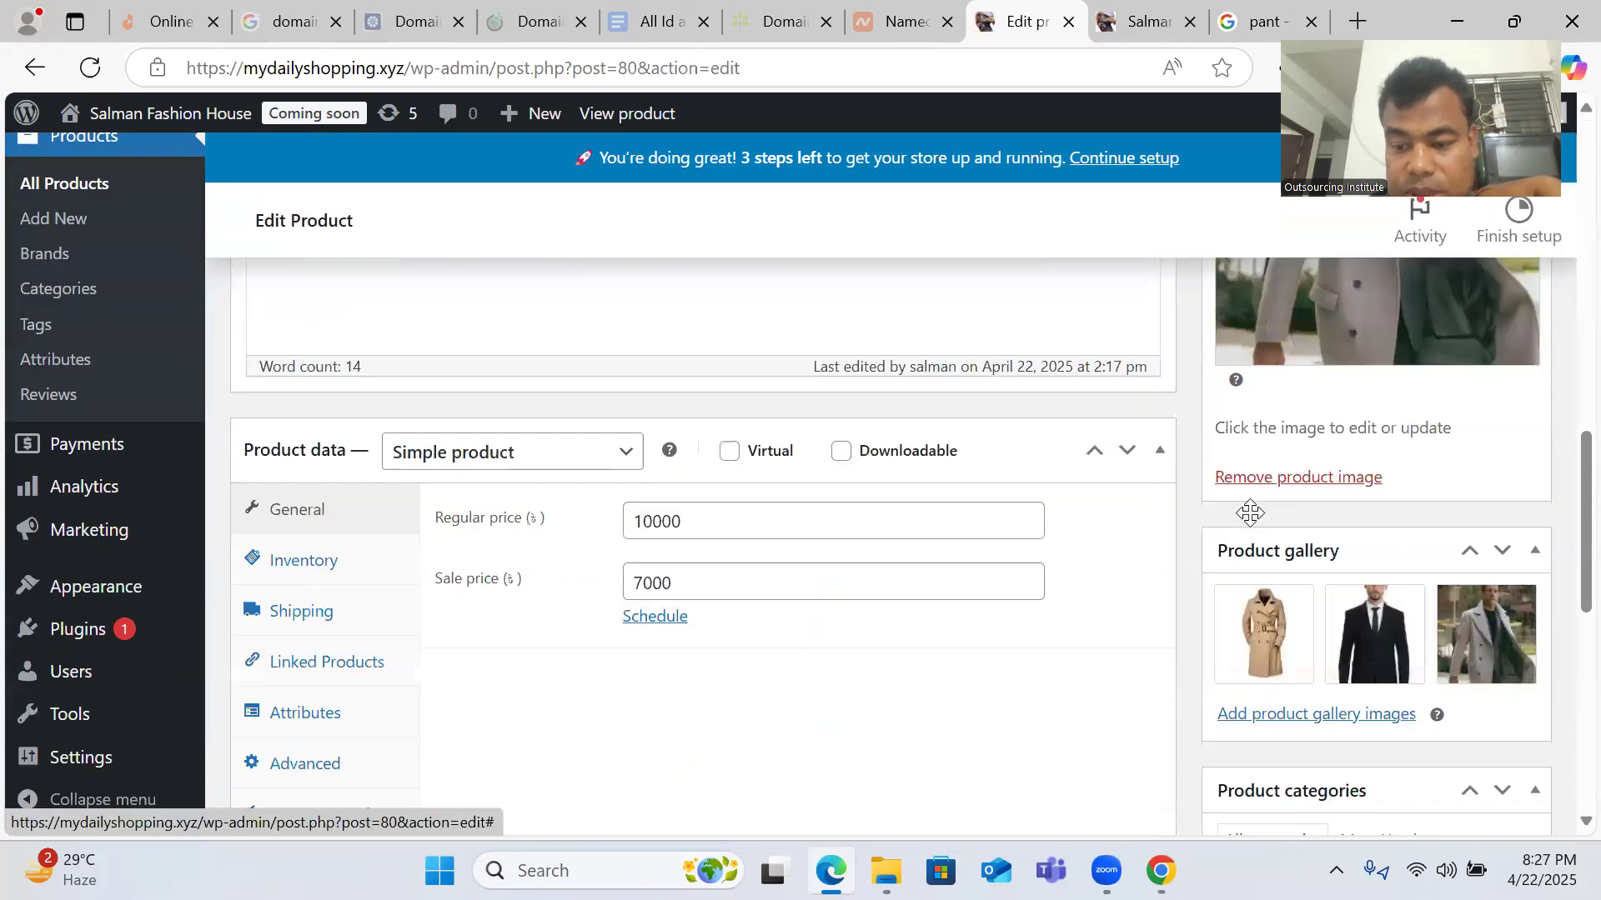
scroll(1243, 527, "down", 1)
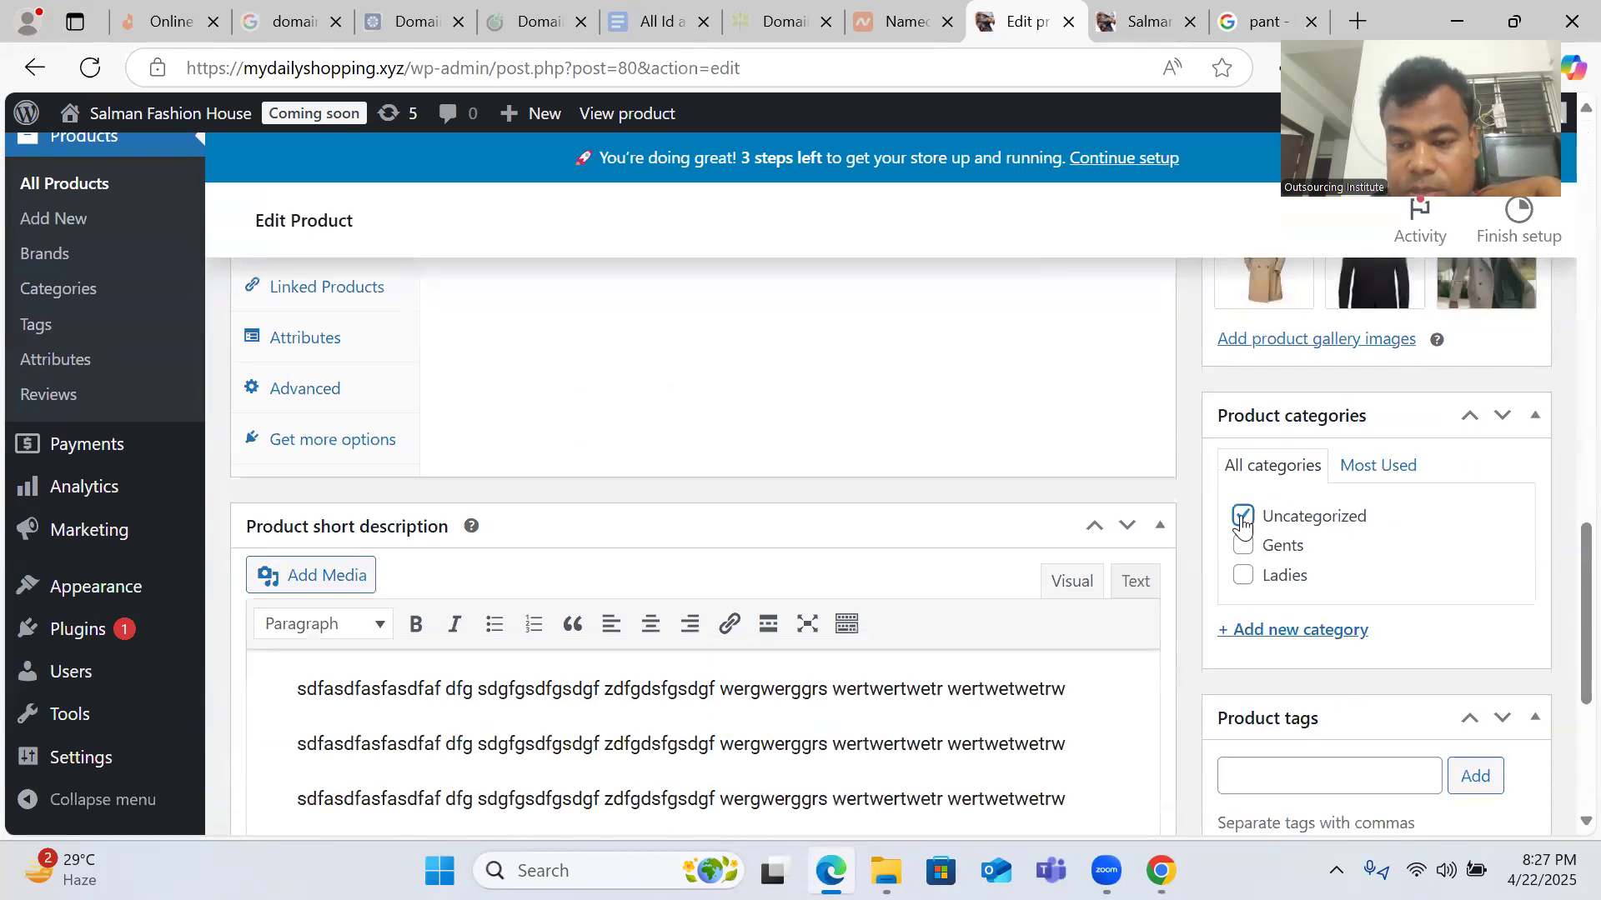
left_click(1243, 577)
scroll(1440, 579, "up", 10)
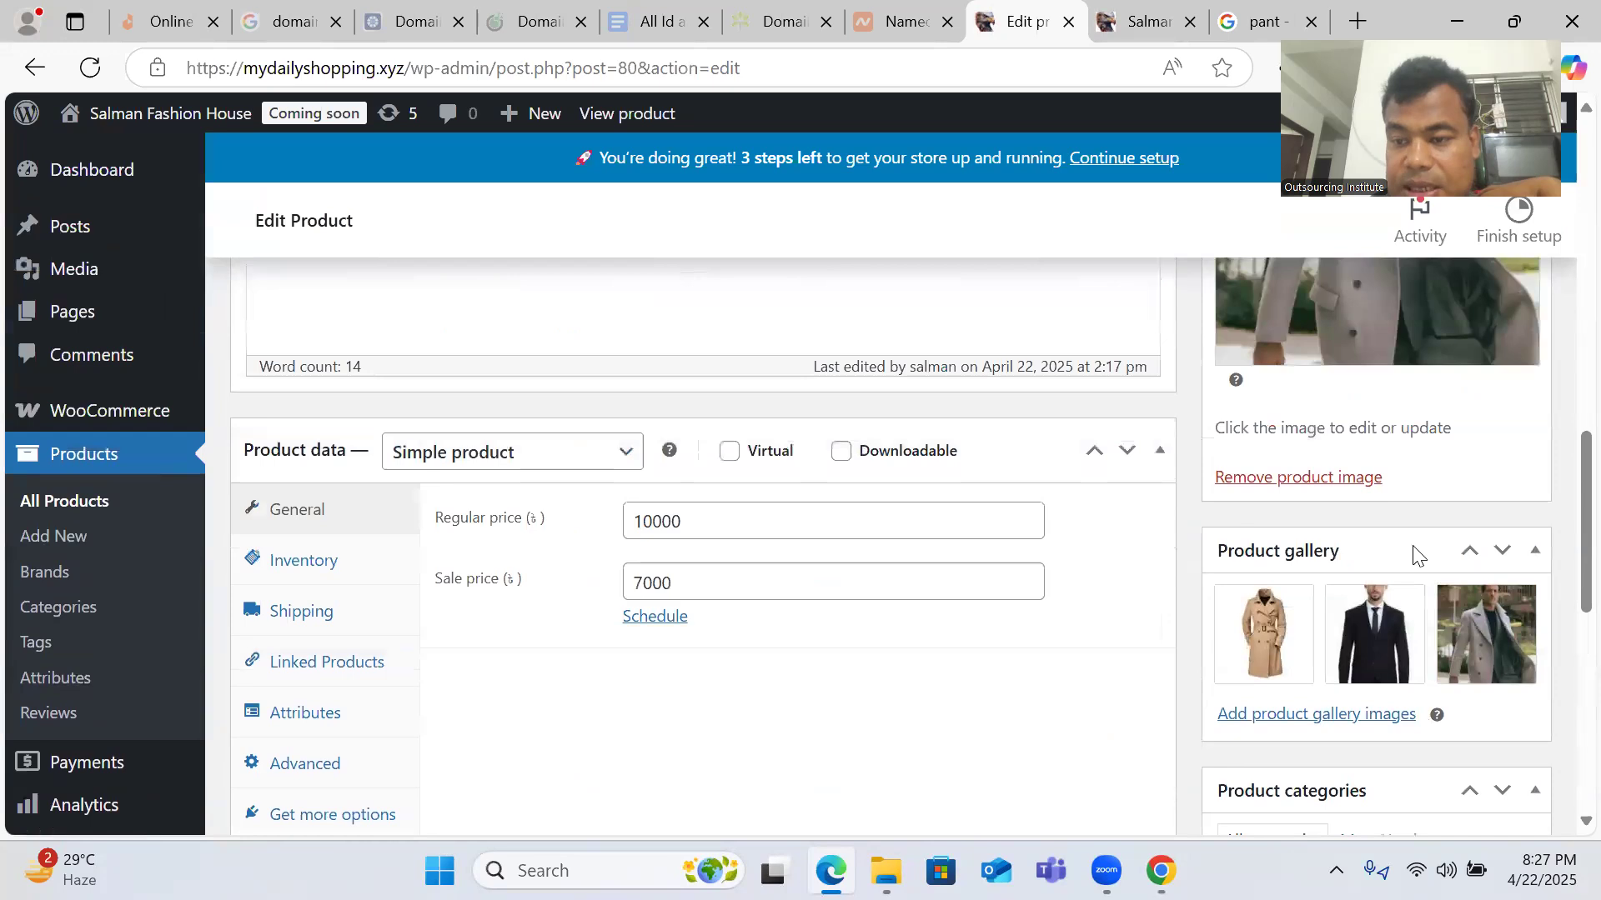
scroll(1463, 564, "up", 2)
left_click(1470, 541)
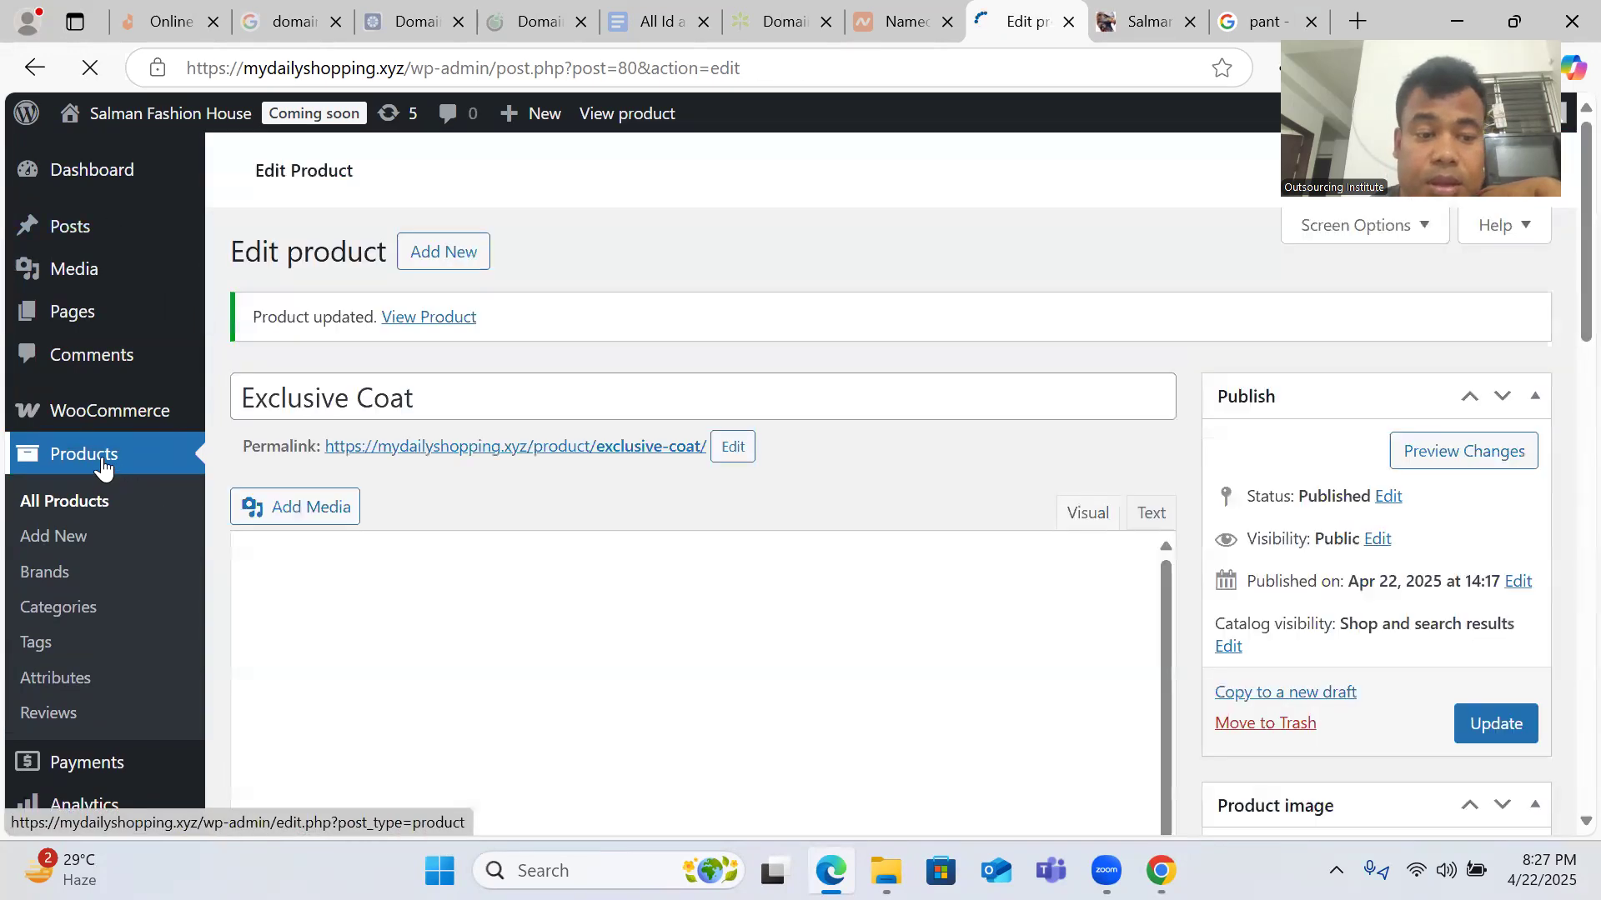
left_click(103, 467)
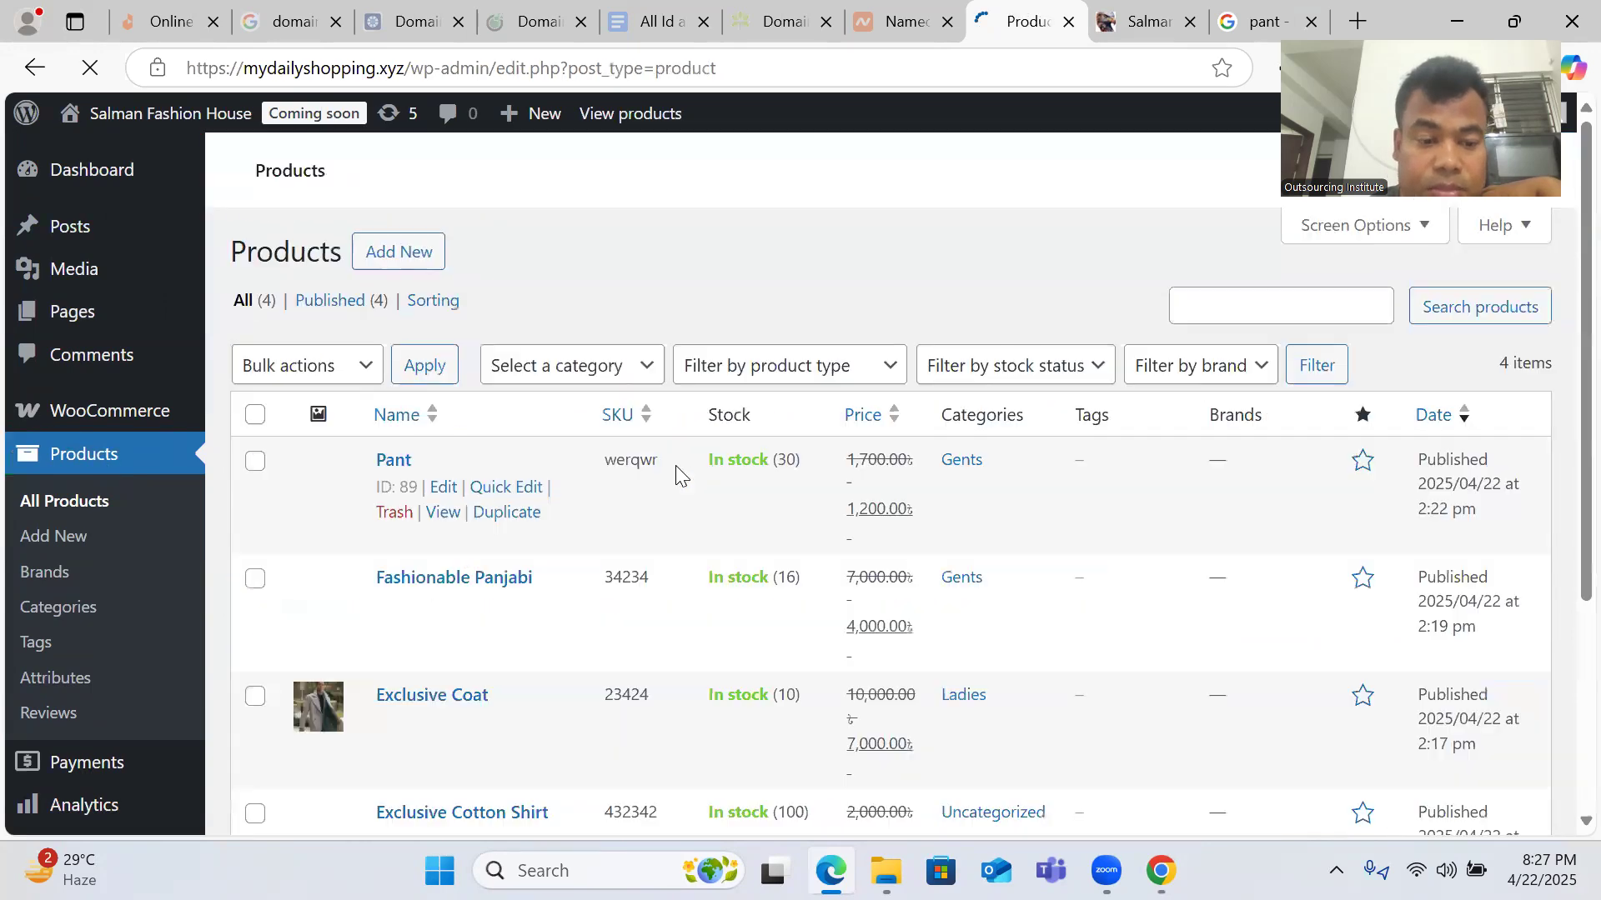
scroll(666, 468, "down", 6)
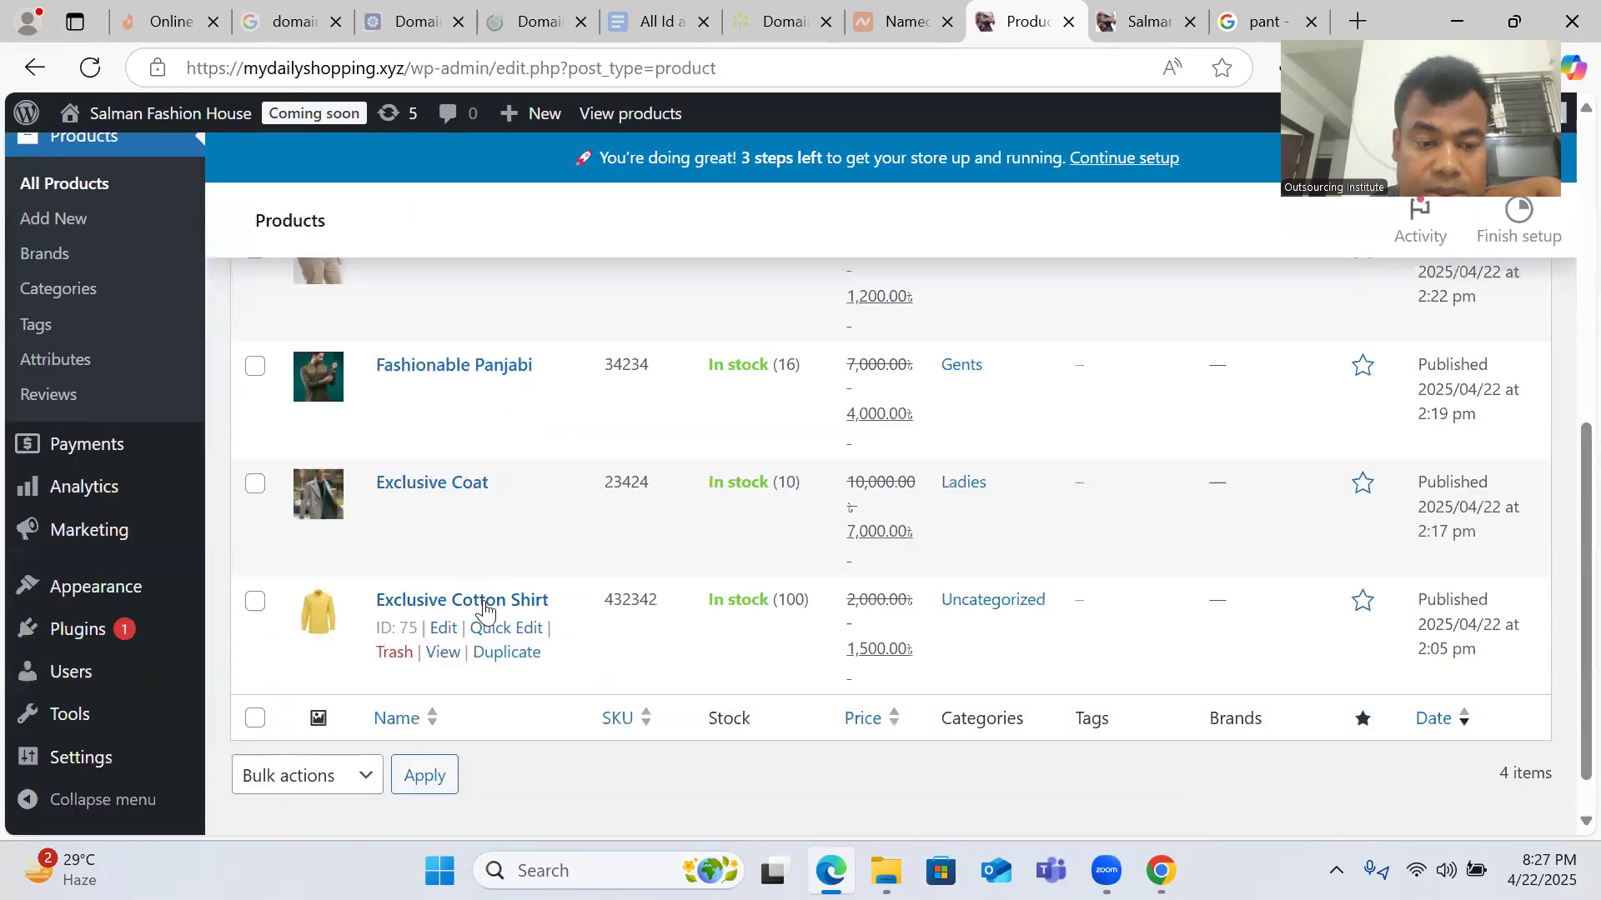
left_click(442, 632)
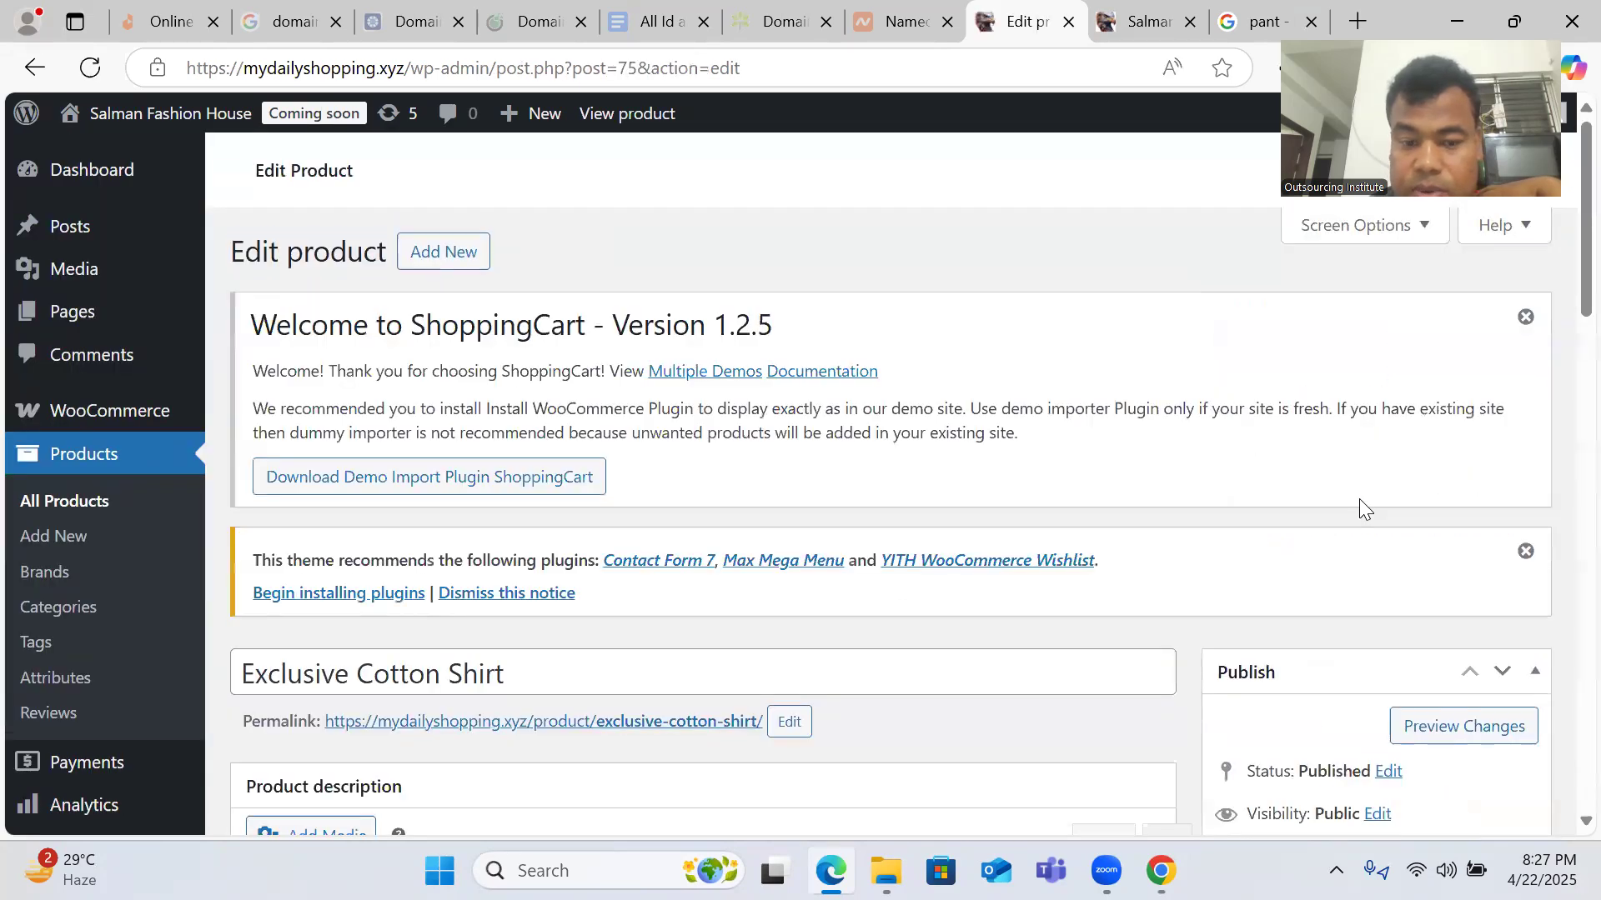
Tick Ladies, untick Uncategorized for the Exclusive Cotton Shirt, and update it
scroll(1359, 498, "down", 15)
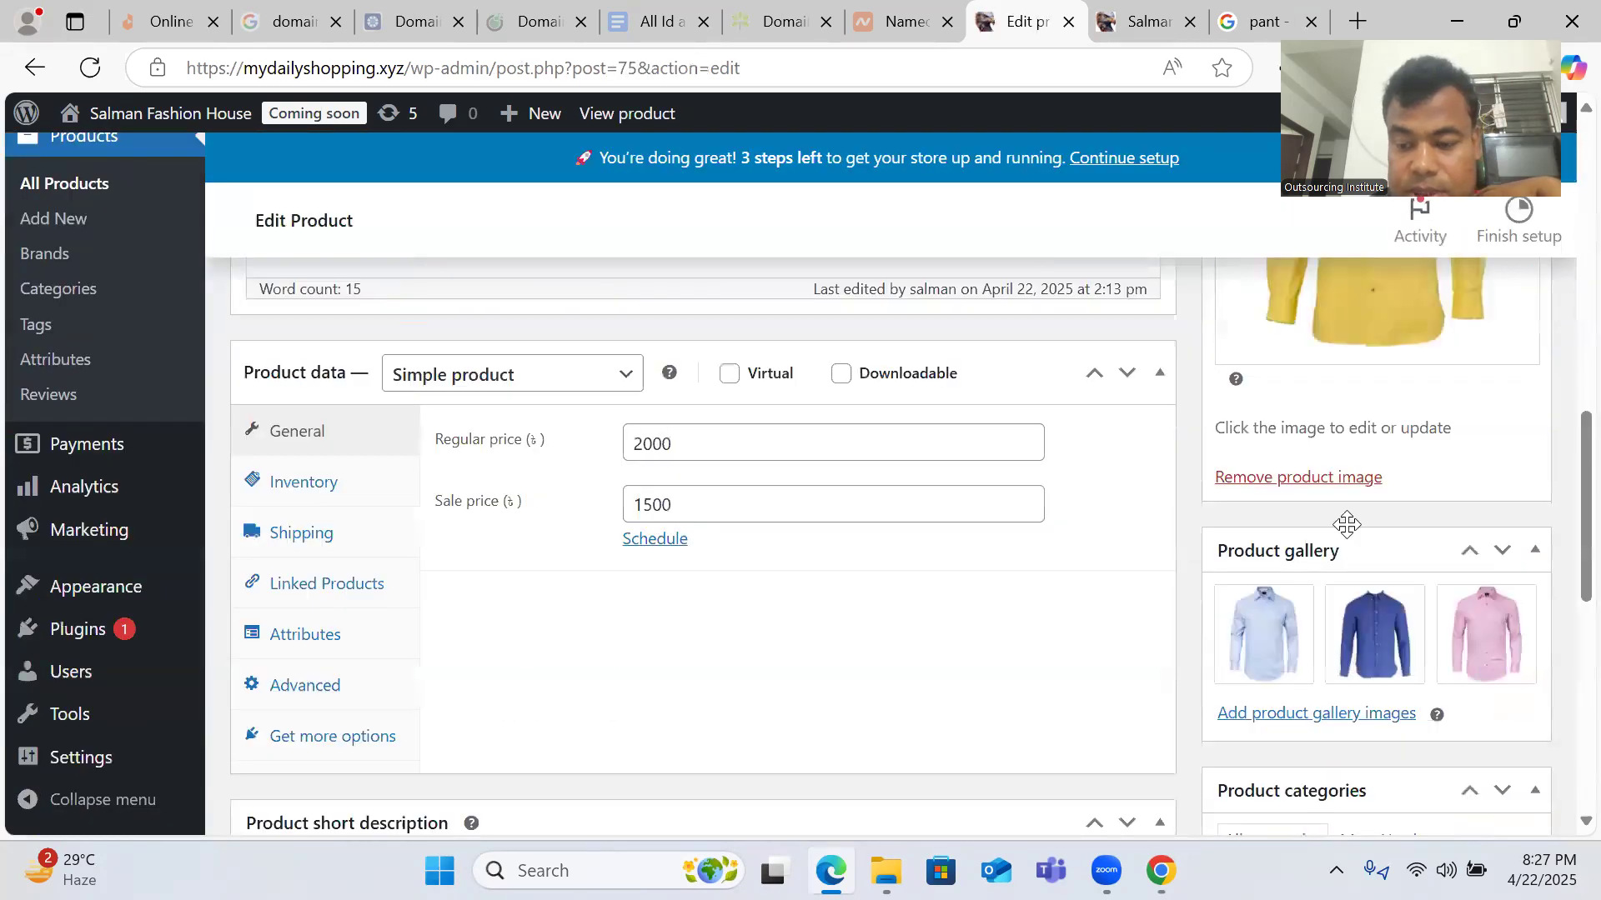
scroll(1344, 530, "down", 4)
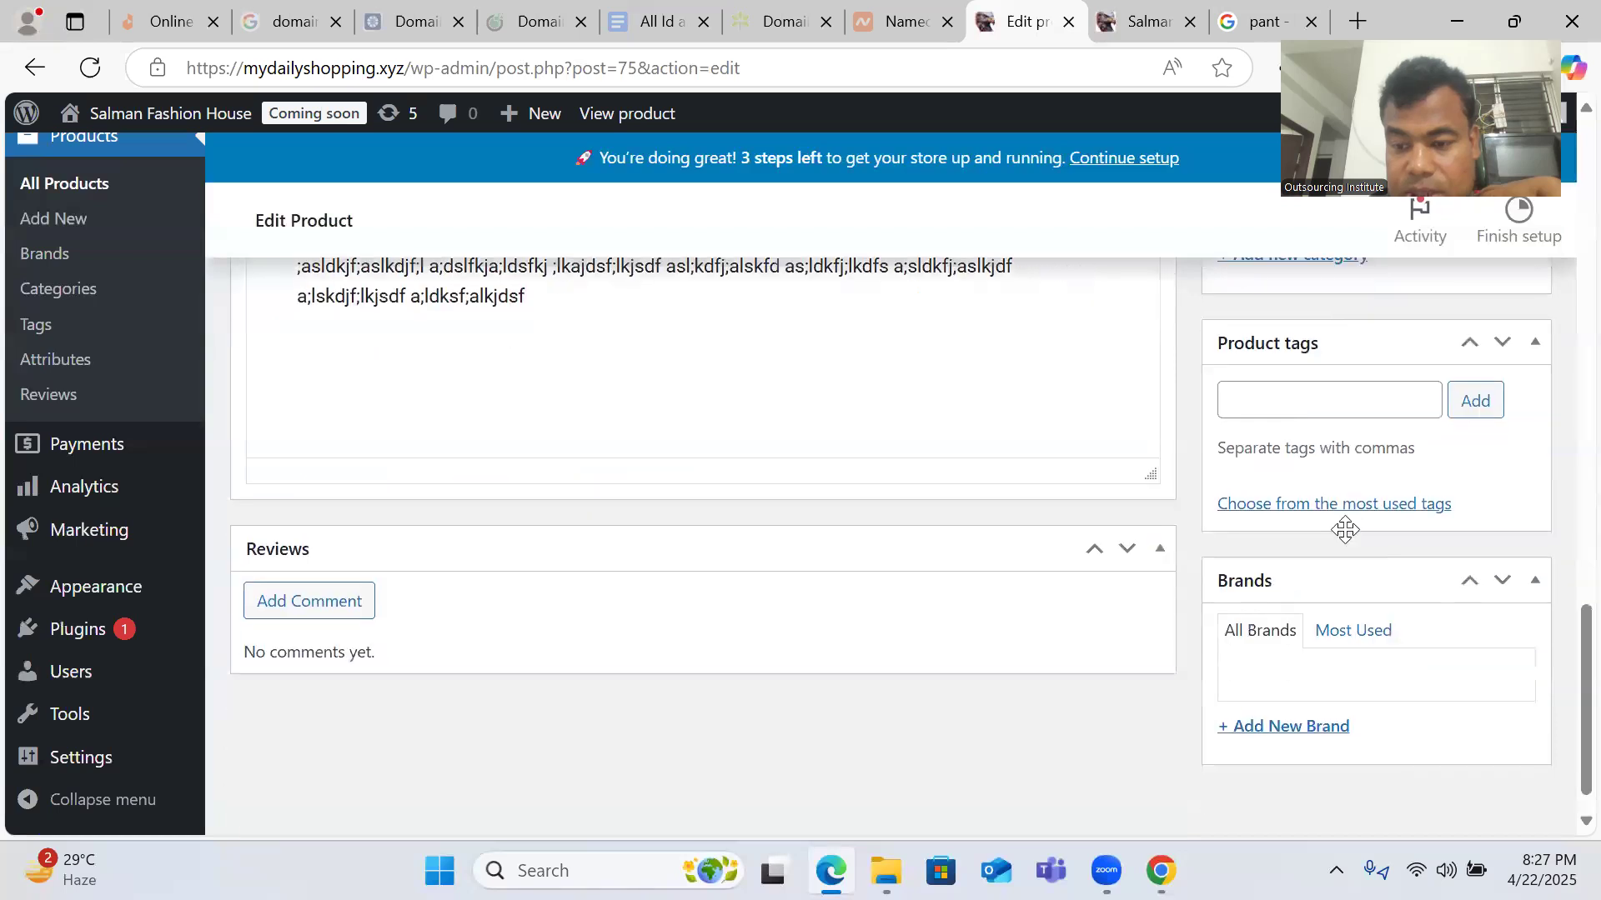
scroll(1343, 529, "up", 3)
scroll(1242, 427, "up", 1)
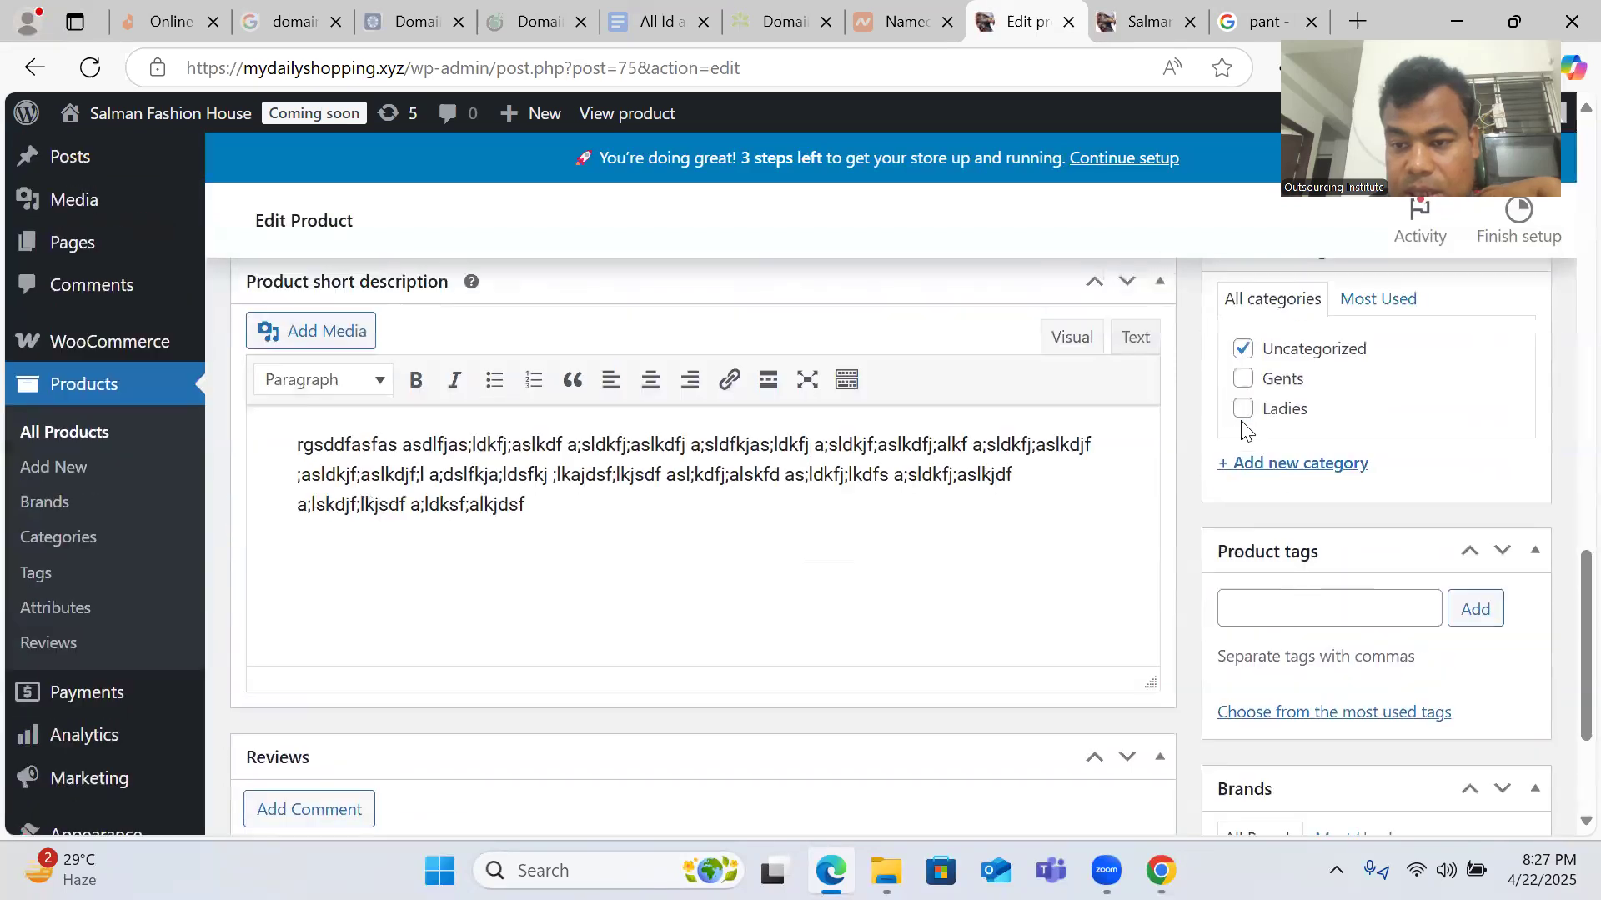
left_click(1242, 408)
left_click(1243, 350)
scroll(1353, 485, "up", 9)
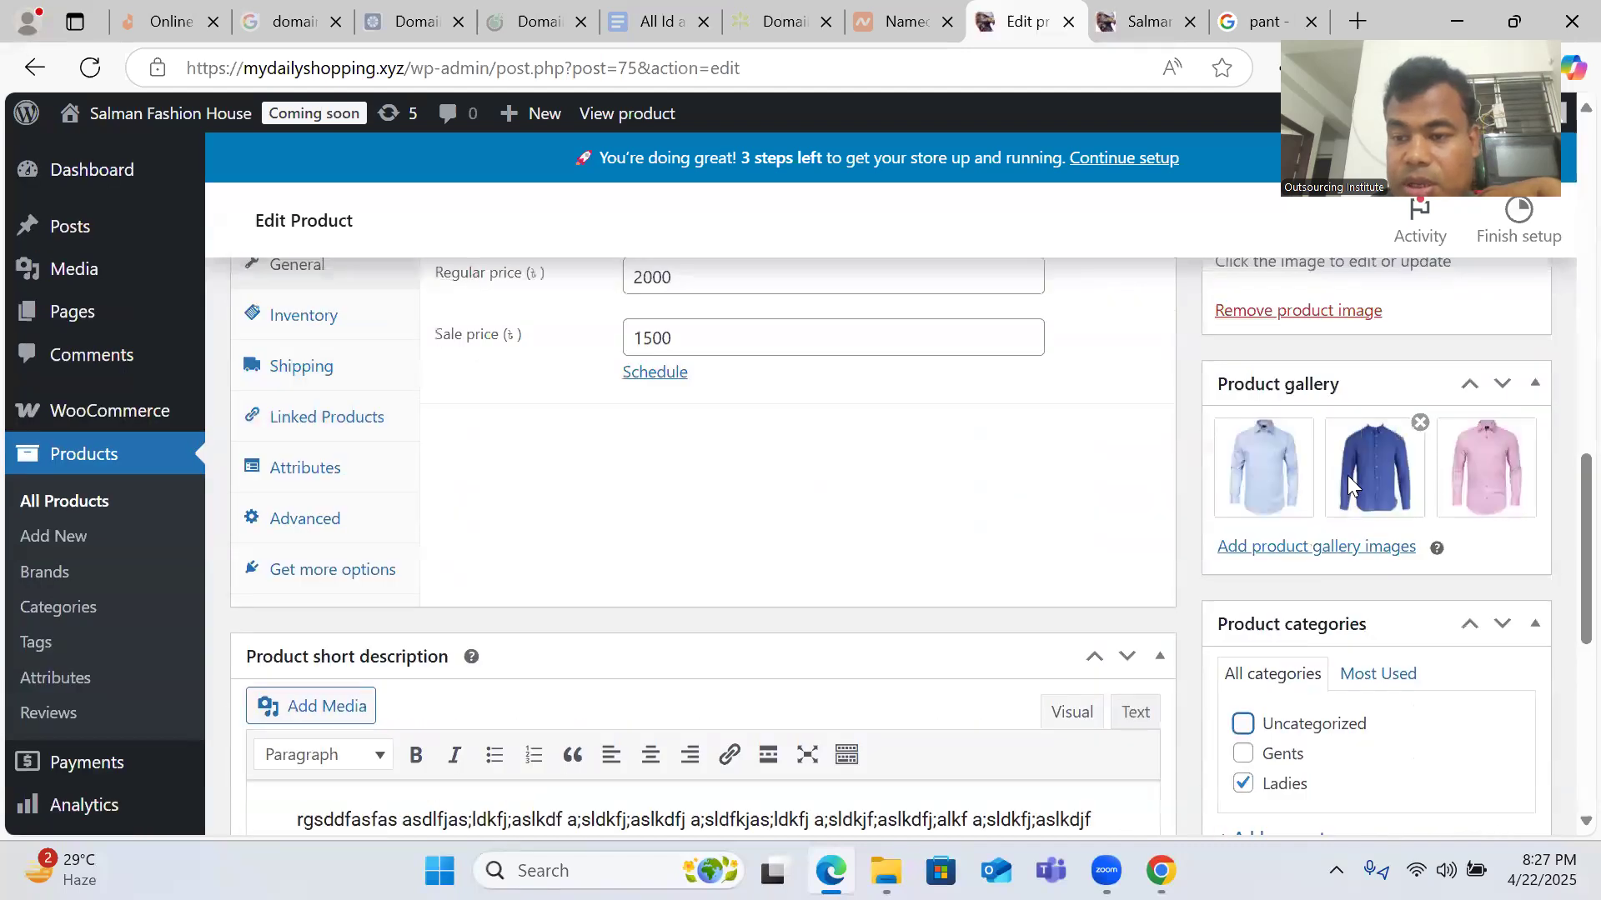
scroll(1349, 486, "up", 3)
left_click(1477, 500)
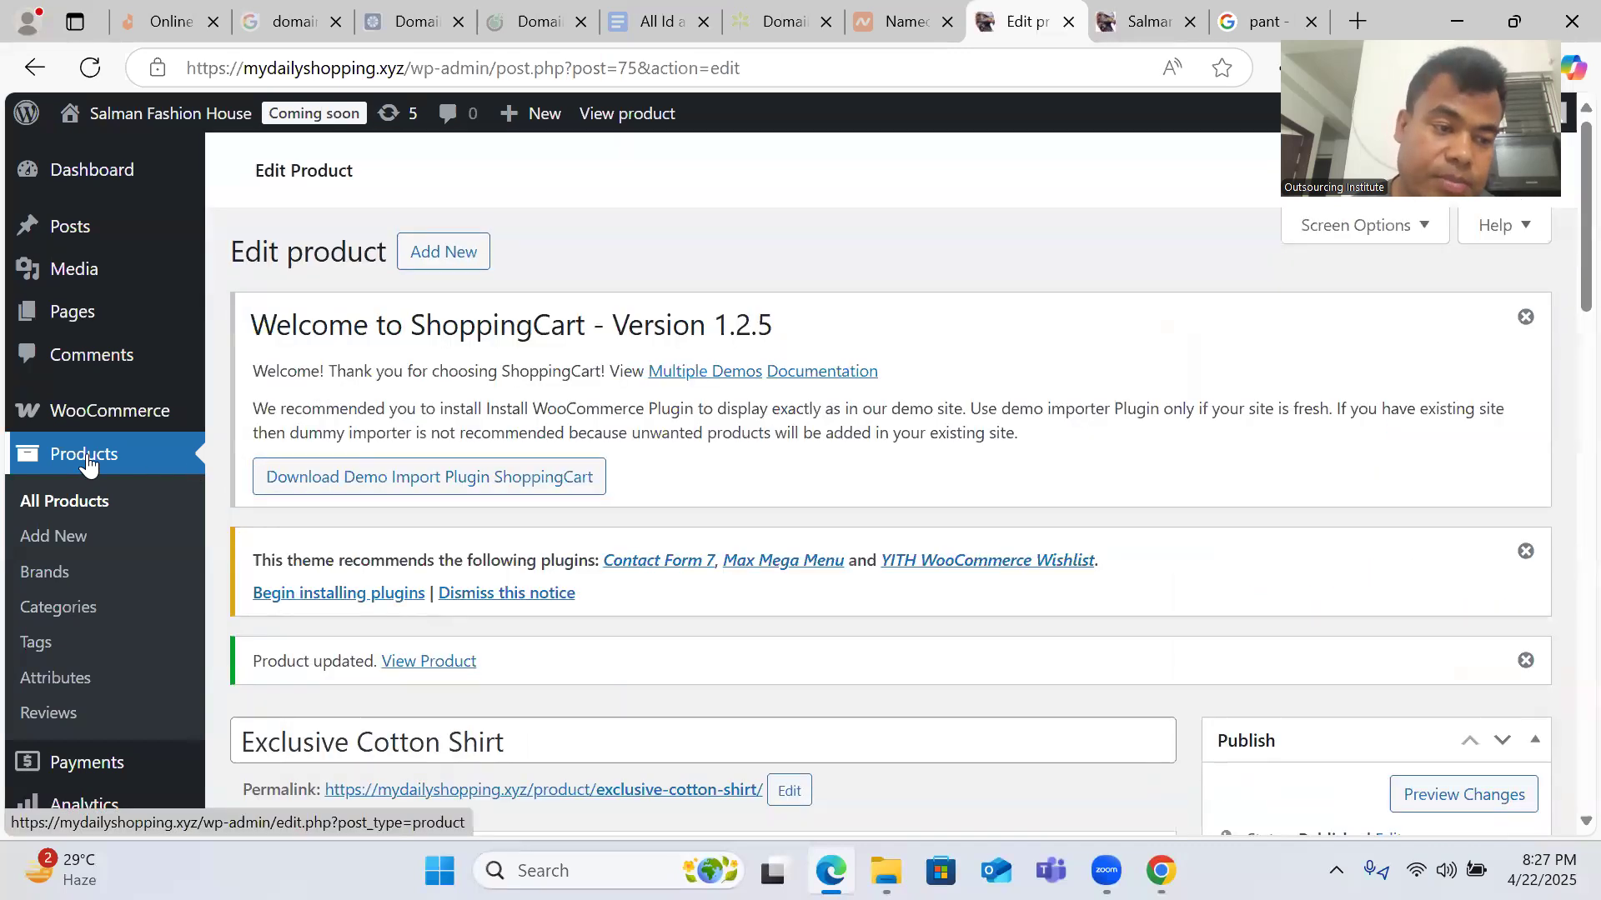
Review the full product list, then open the Product categories page
left_click(87, 460)
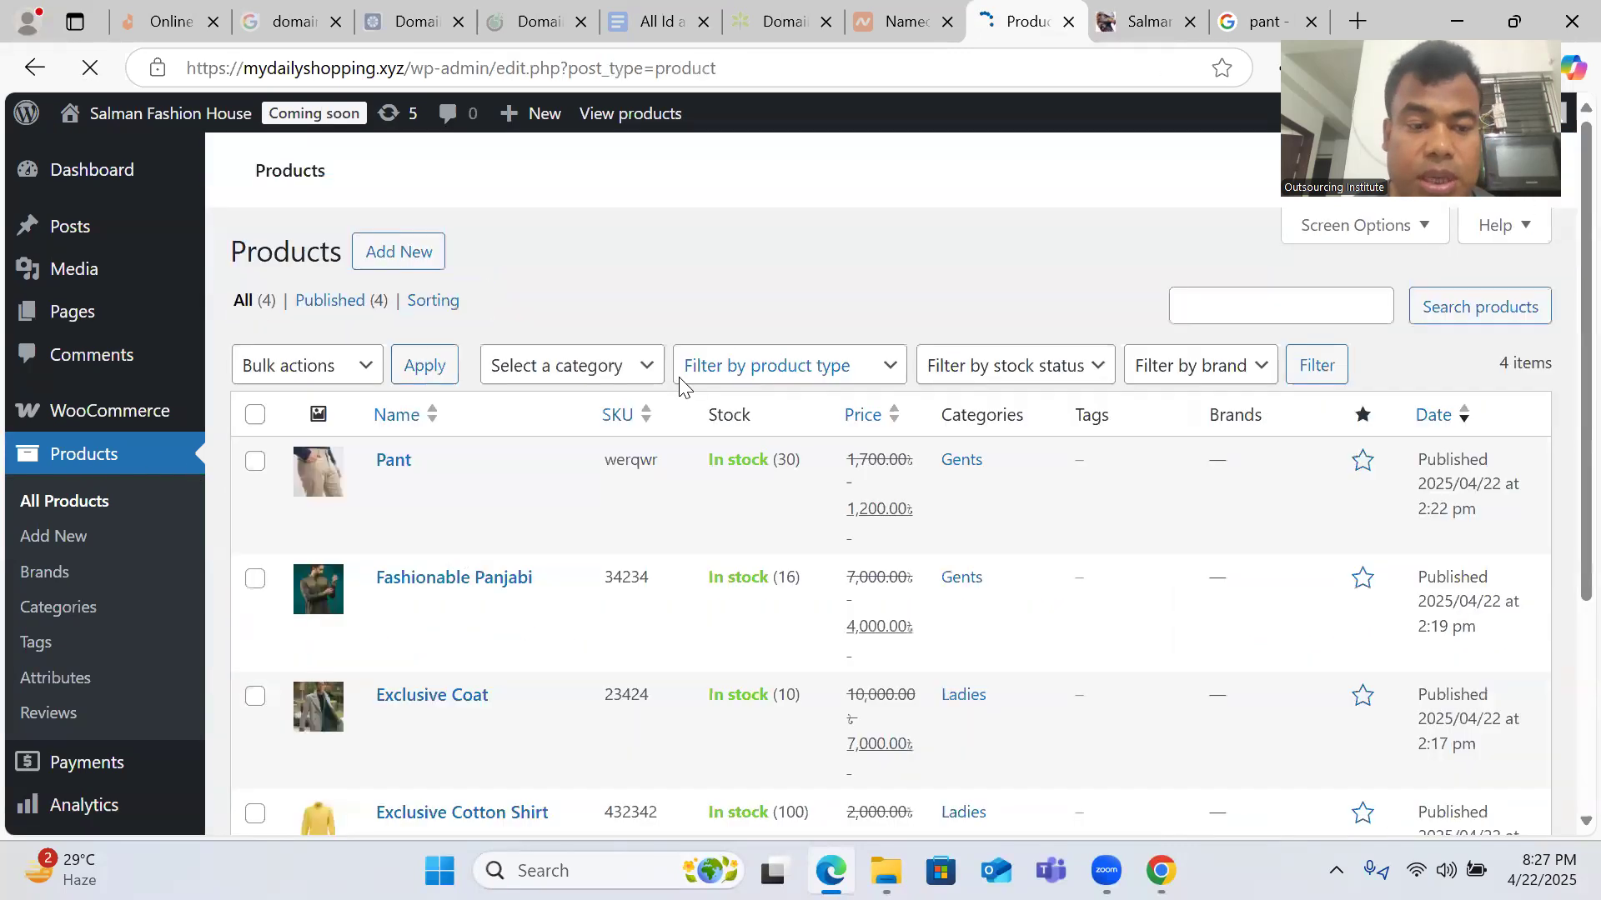
scroll(564, 626, "down", 4)
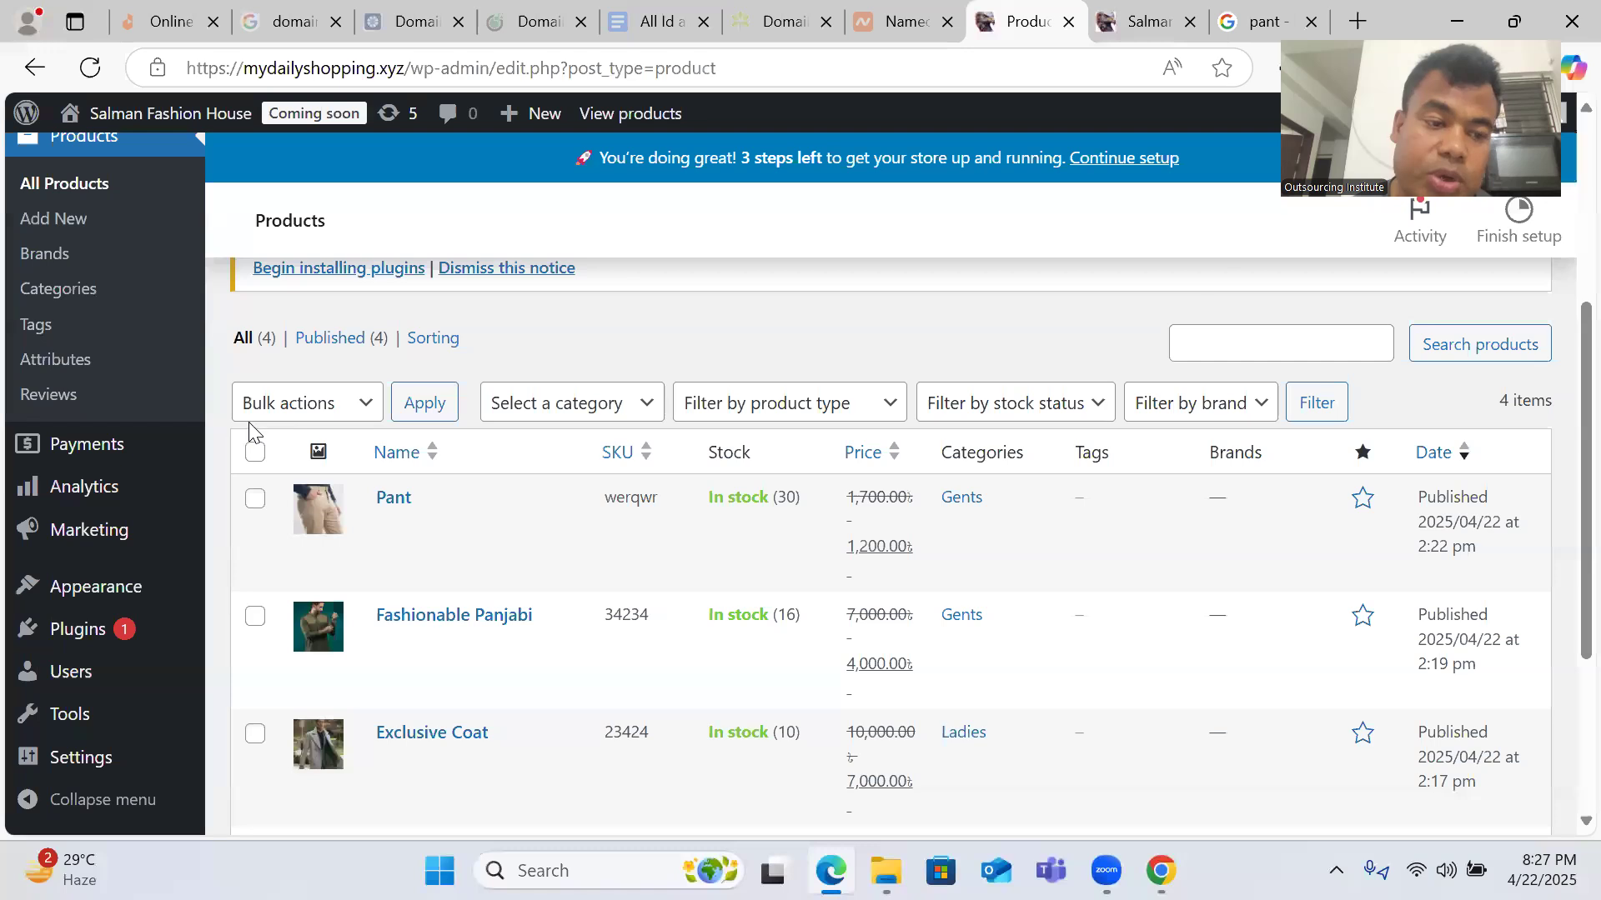
scroll(572, 561, "down", 2)
scroll(525, 561, "up", 3)
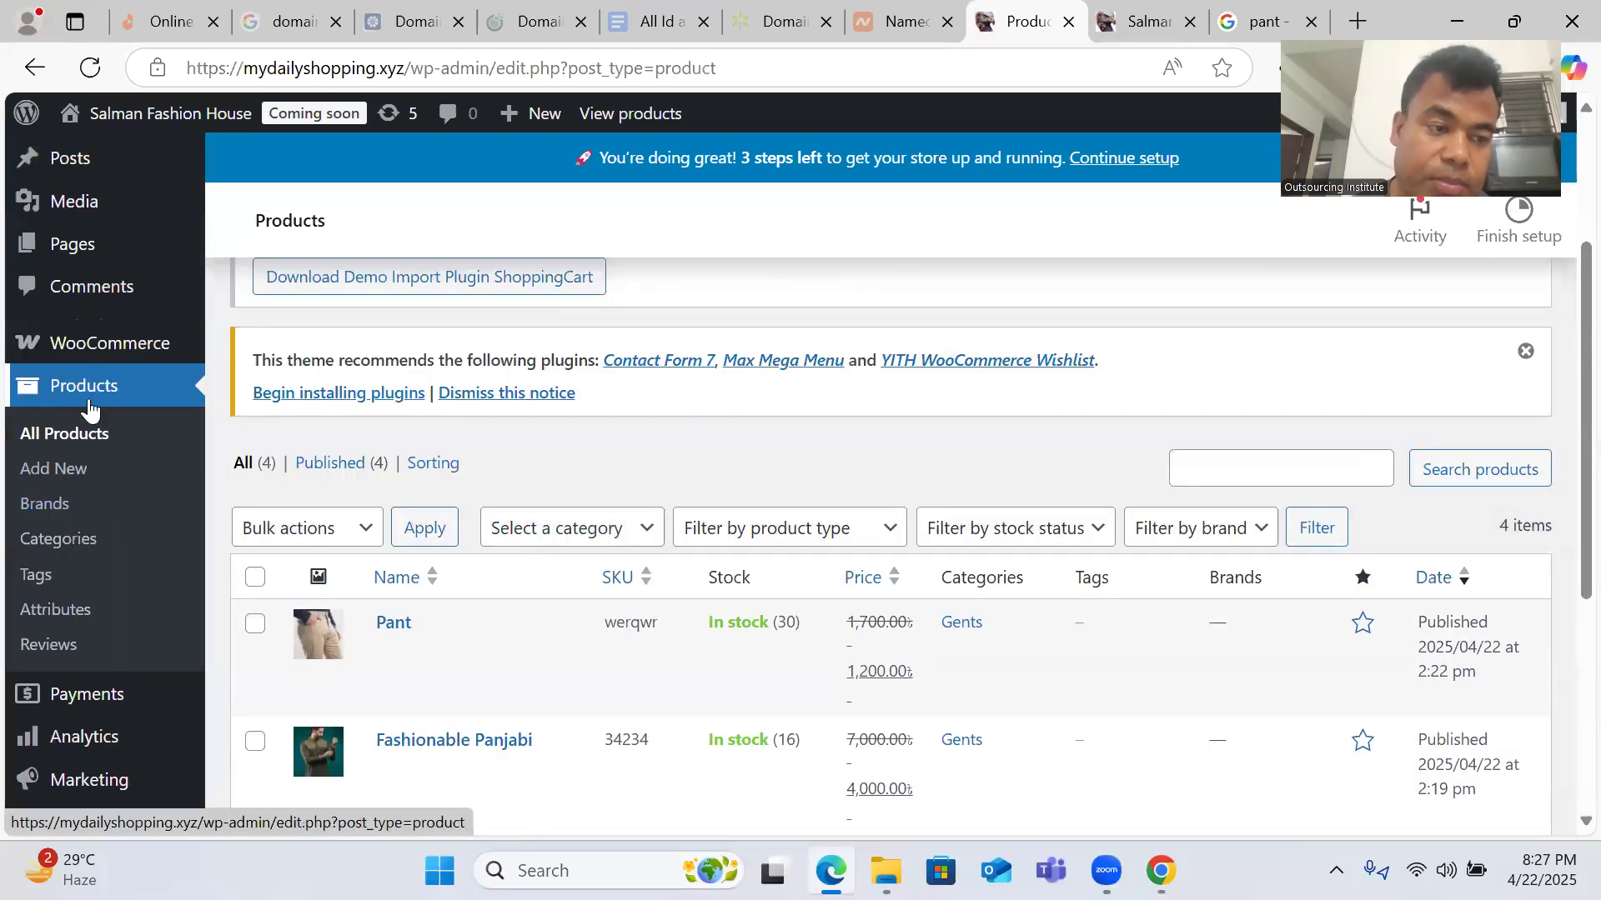
scroll(475, 559, "down", 5)
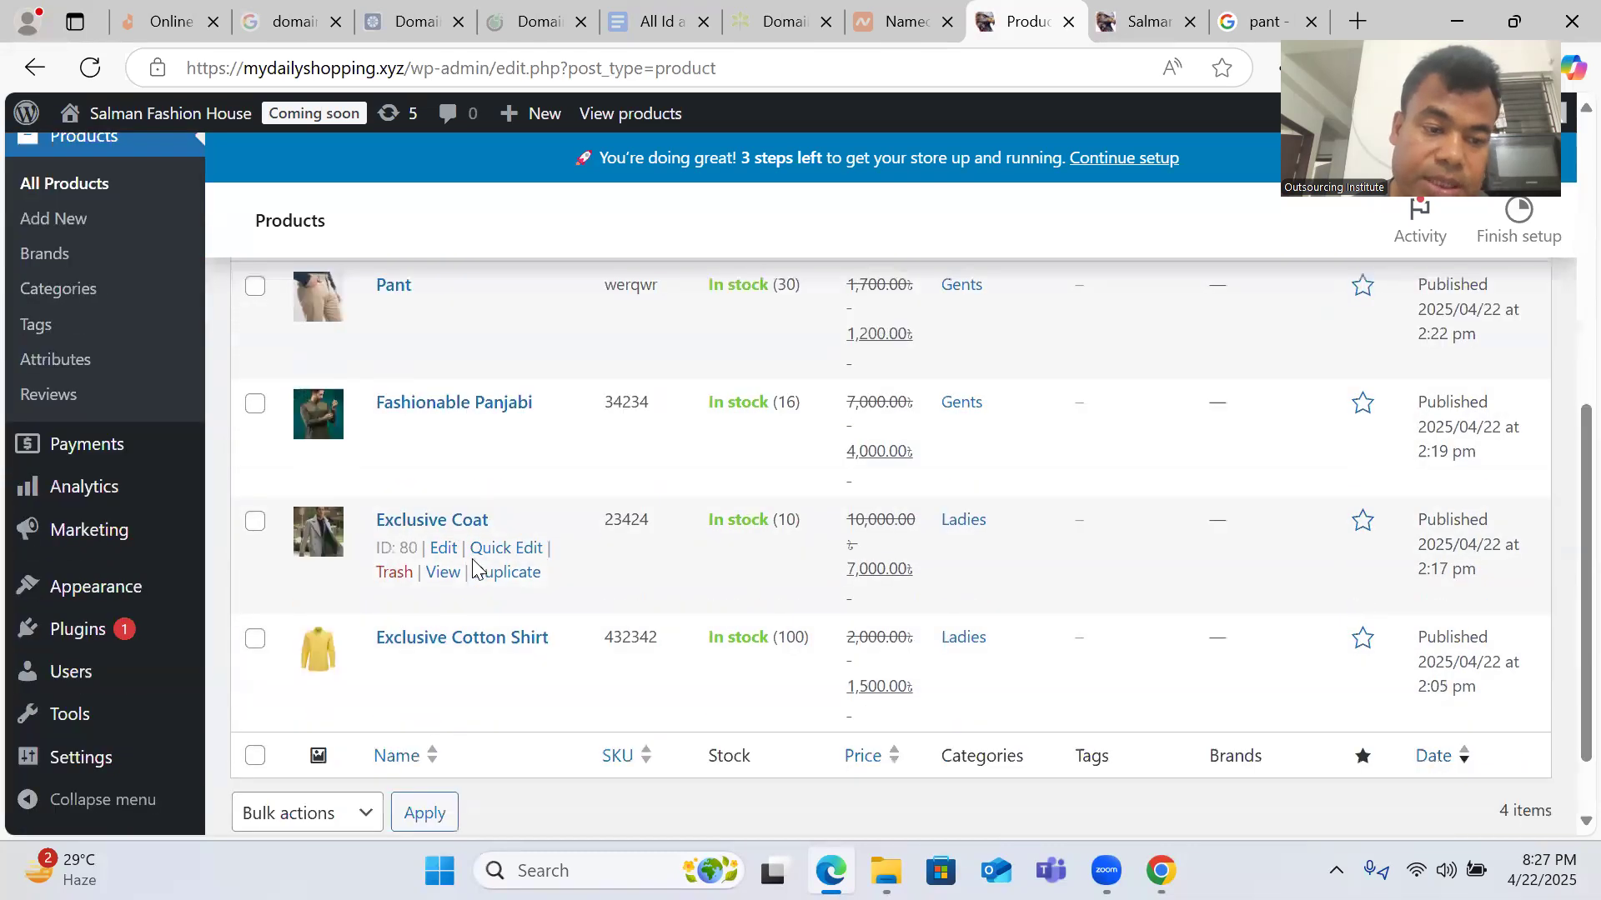
scroll(475, 566, "up", 3)
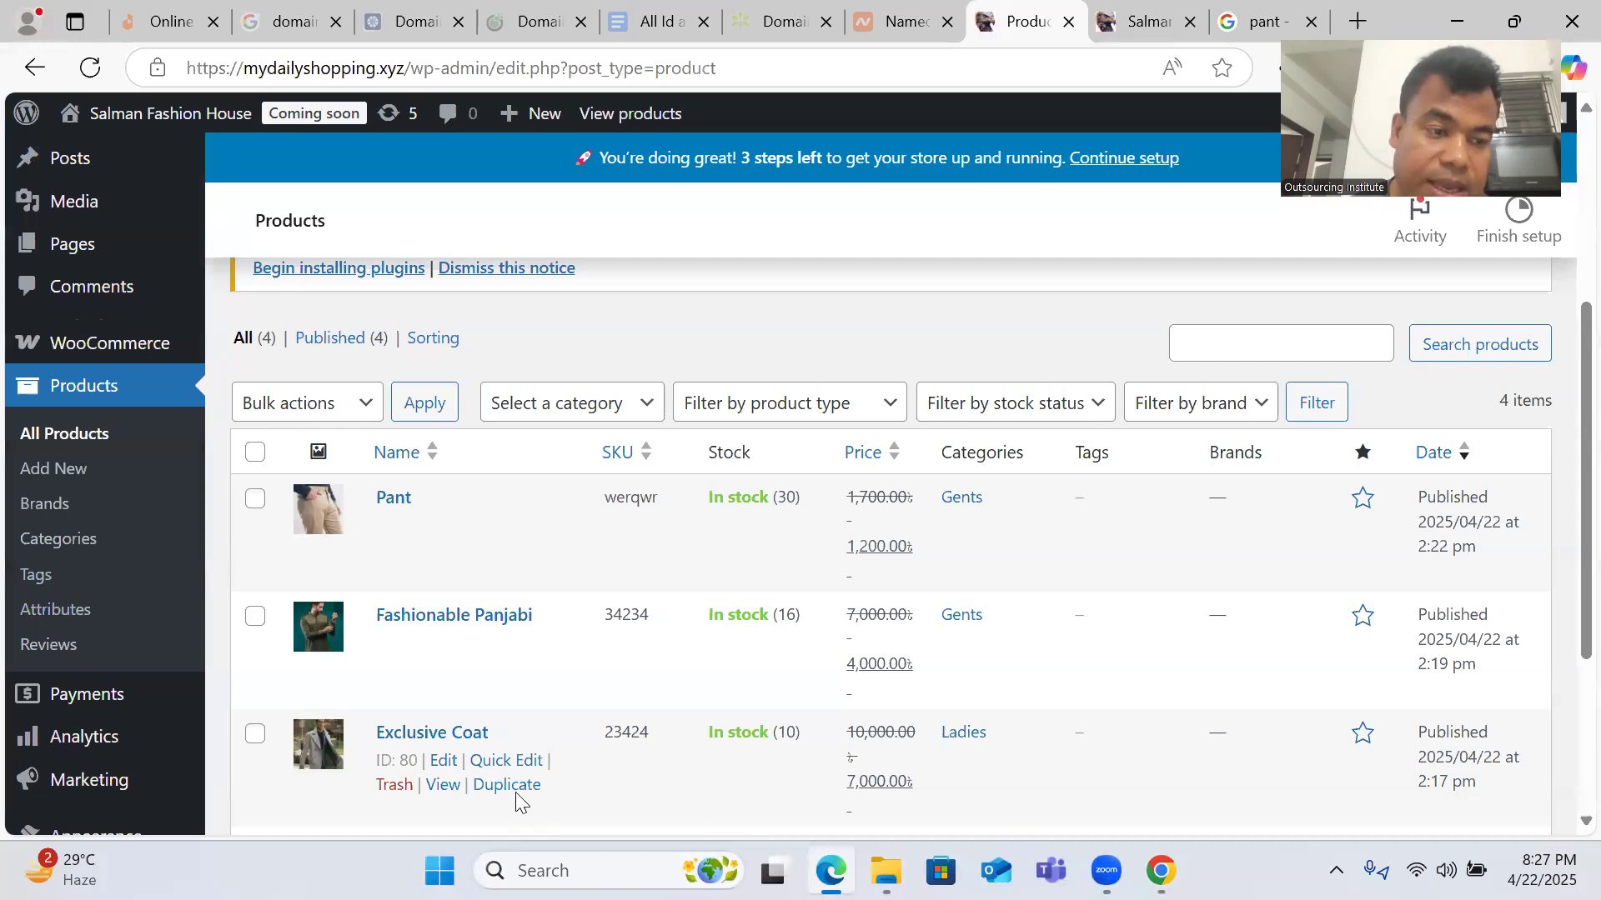
left_click(81, 542)
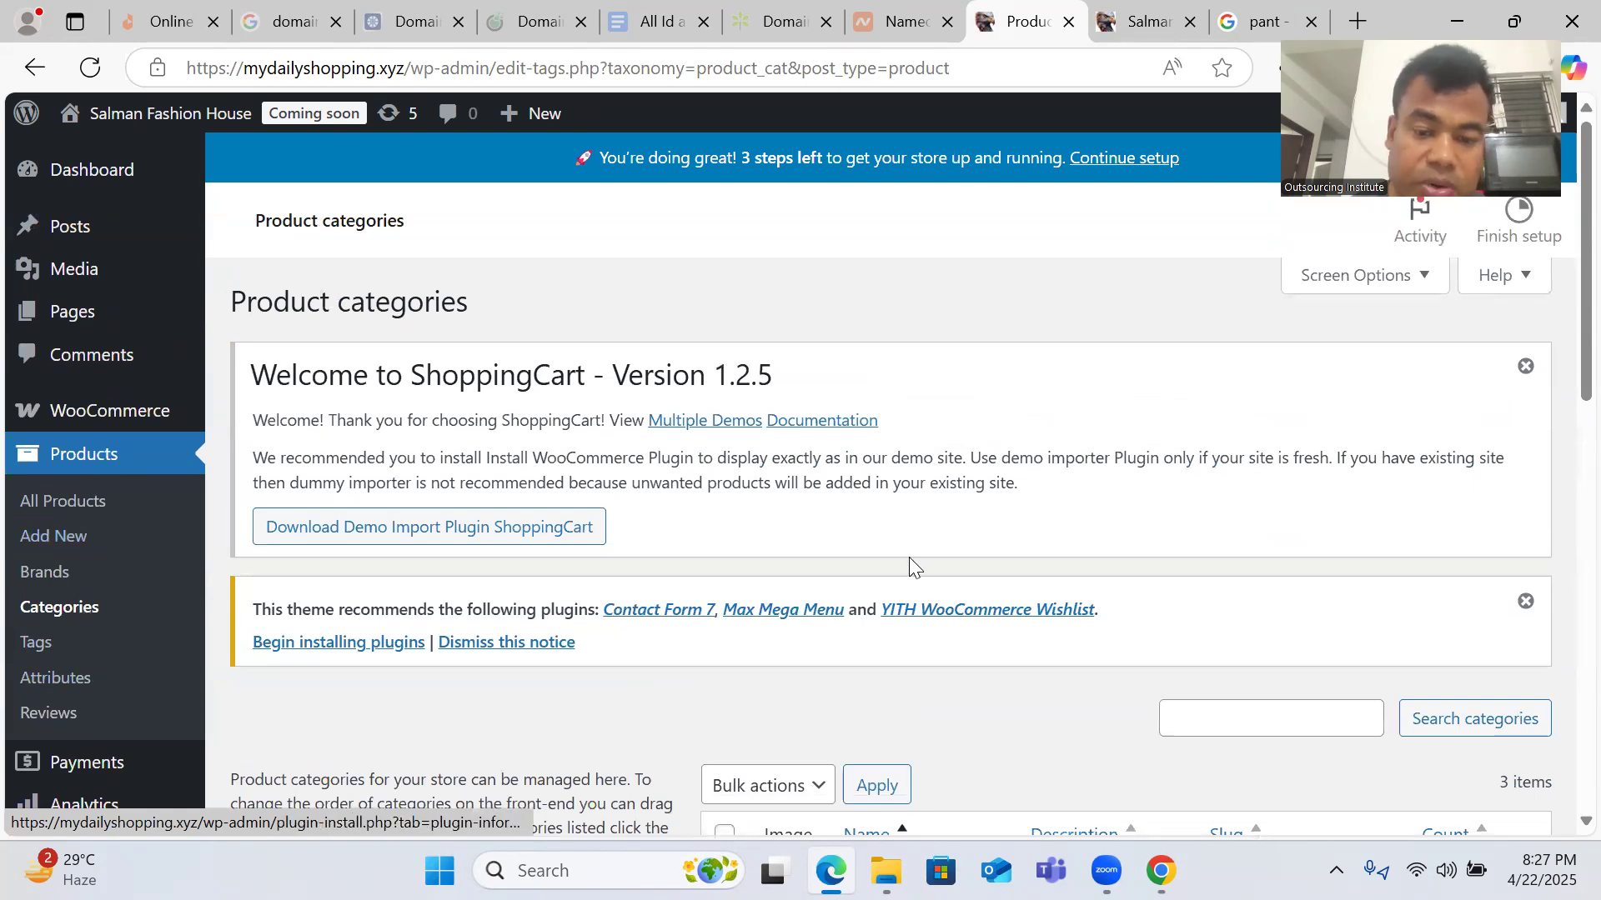
Check the category counts (Gents 2, Ladies 2, Uncategorized 0), then switch to the Salman Fashion House site tab
scroll(915, 559, "down", 4)
scroll(905, 560, "down", 1)
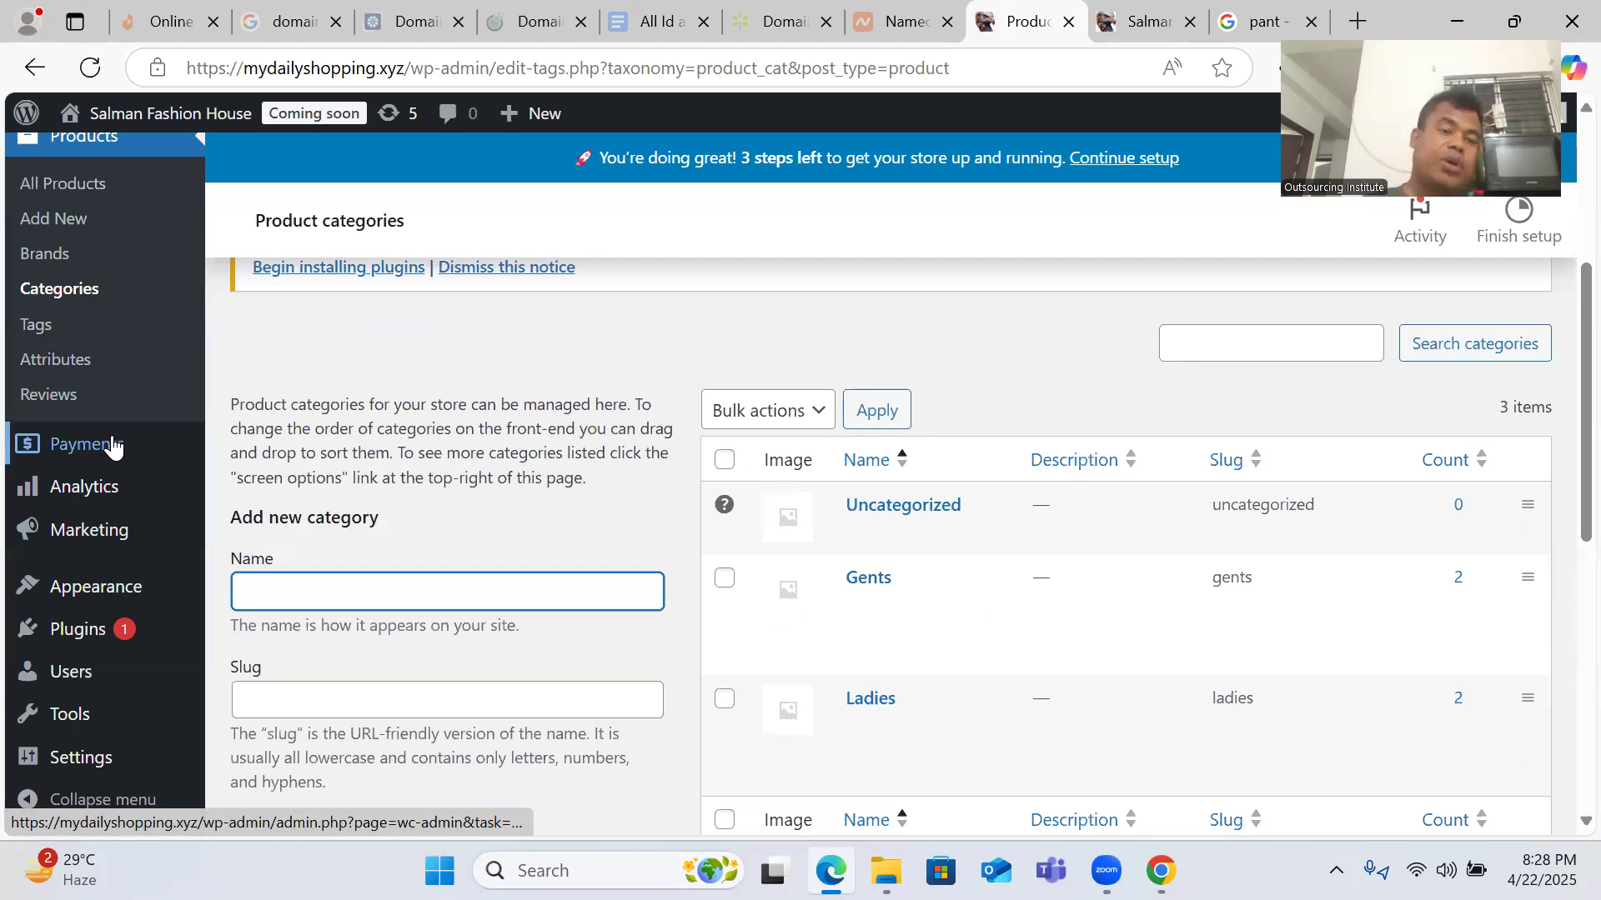
left_click(709, 798)
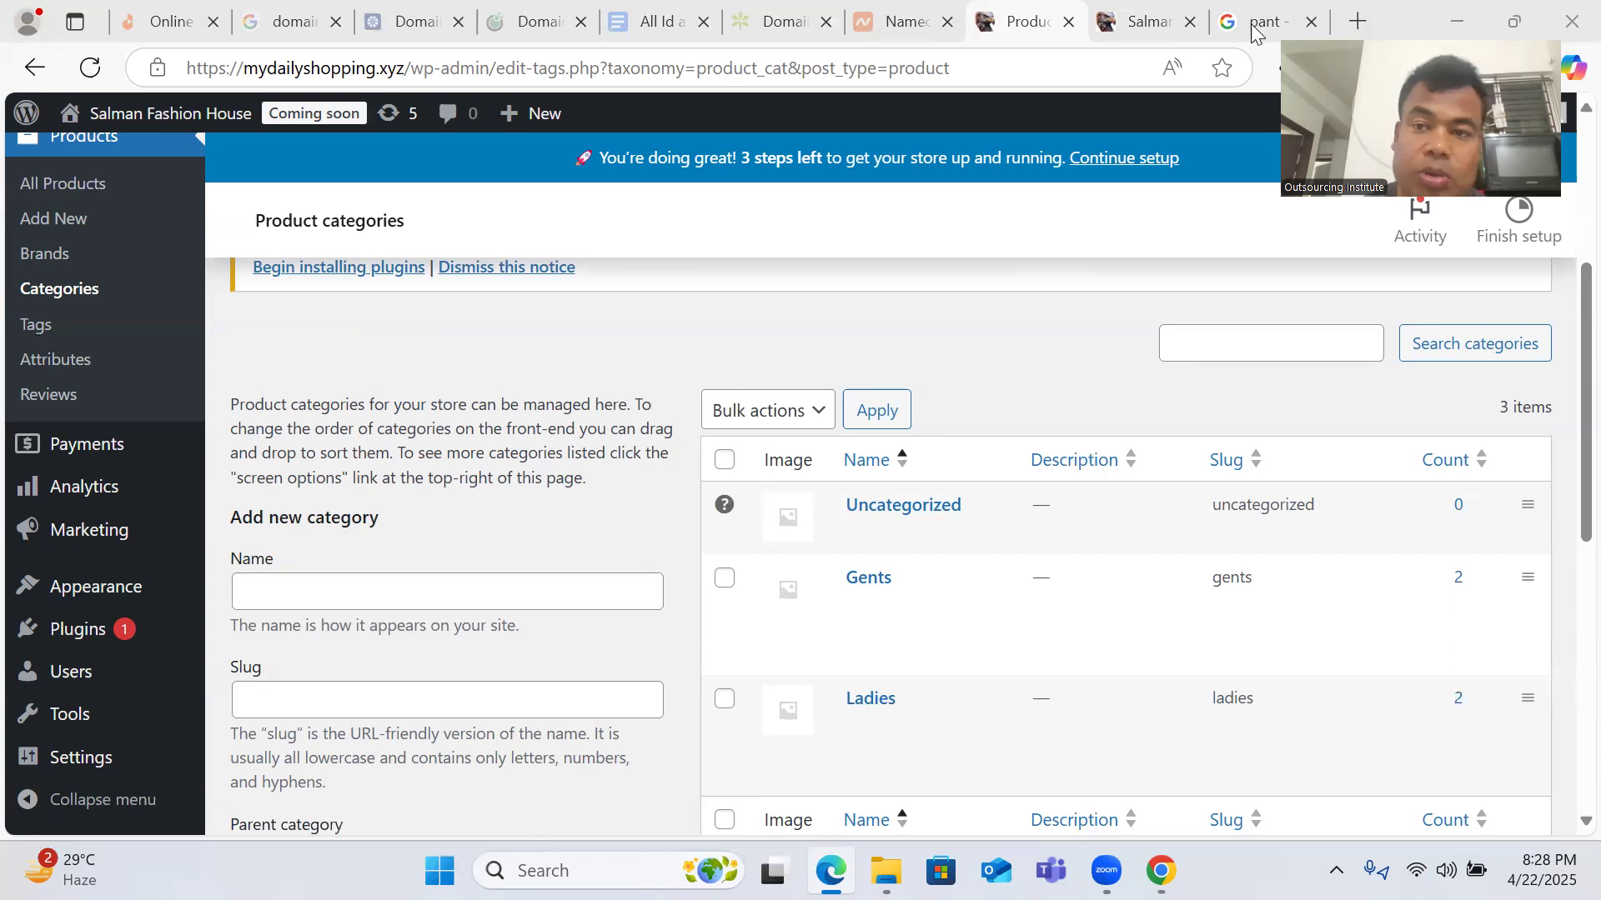
left_click(1142, 21)
Refresh the Salman Fashion House storefront, then return to wp-admin and open the Dashboard
left_click(93, 69)
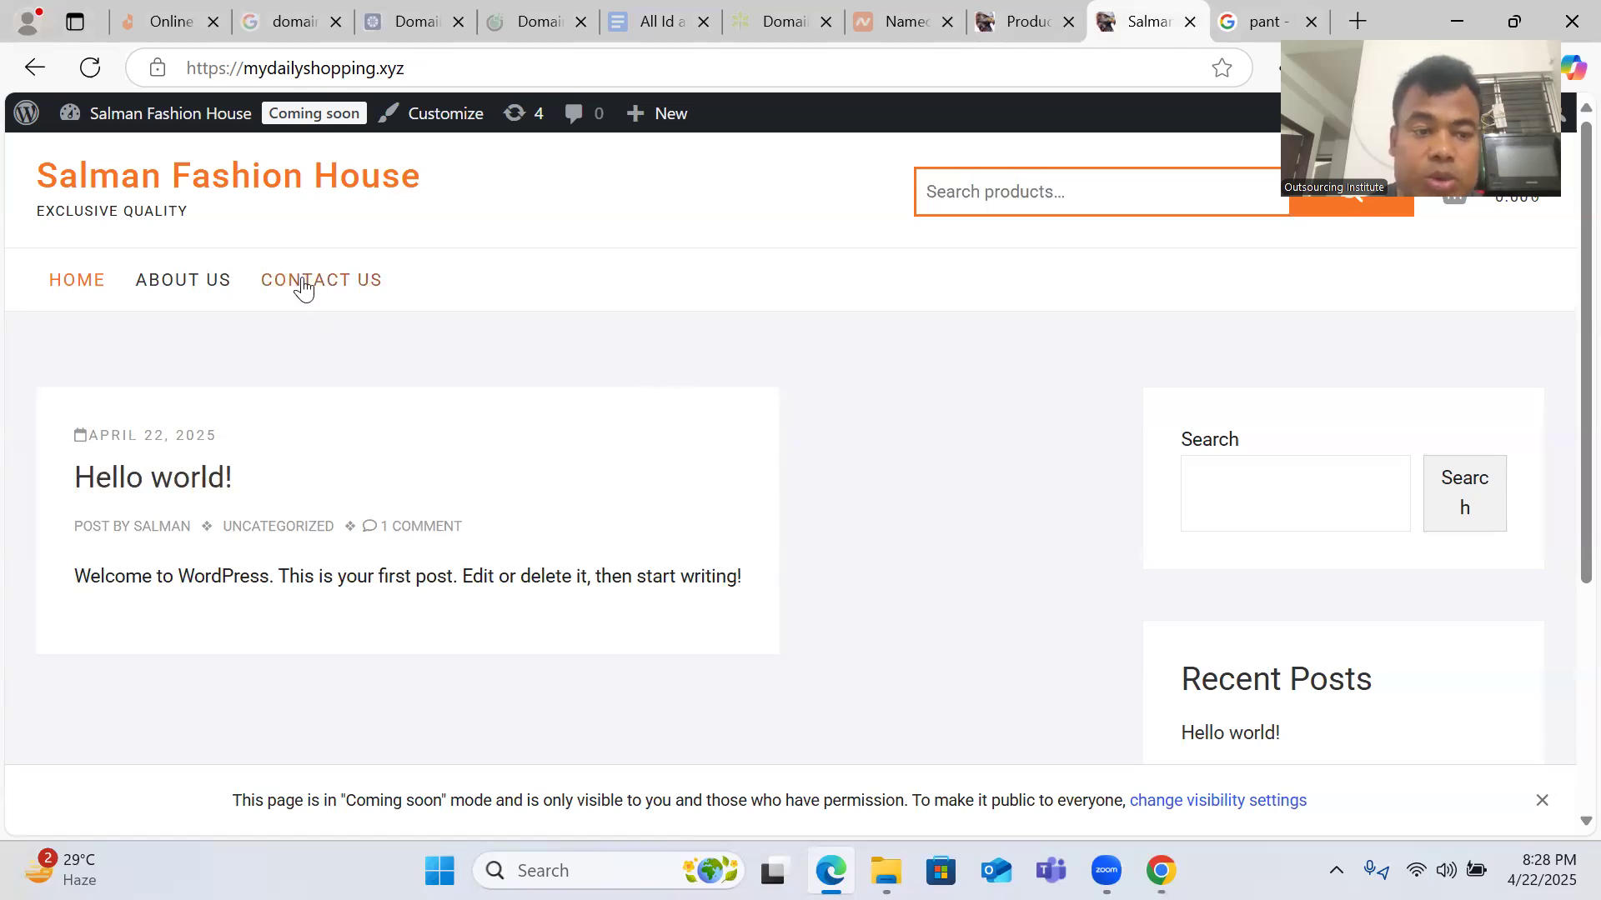
left_click(1001, 19)
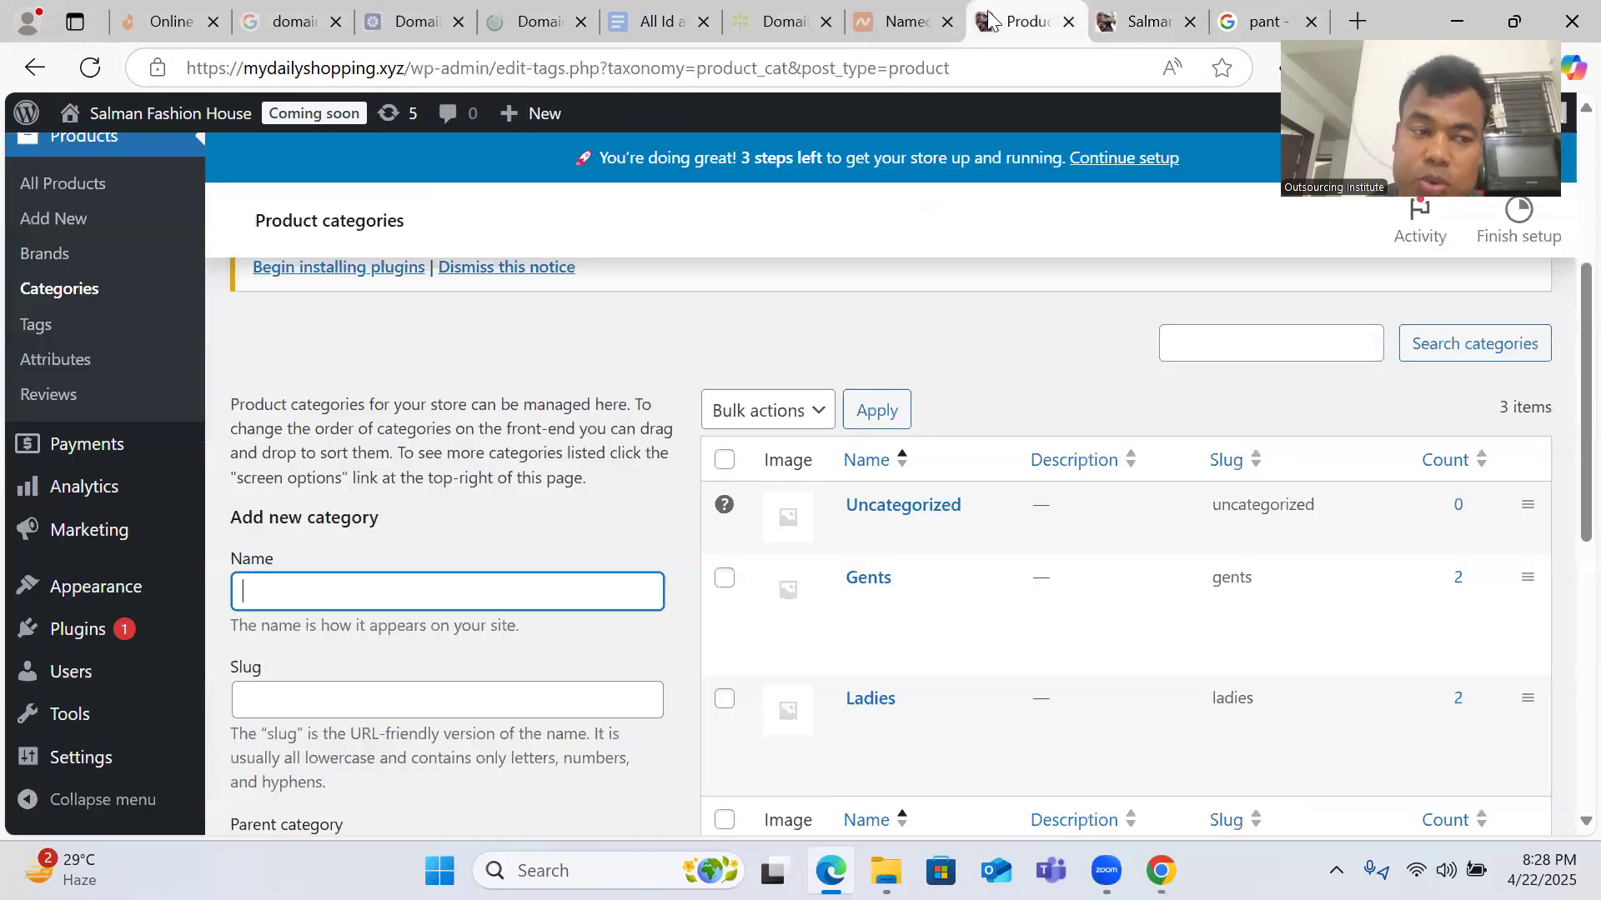
scroll(205, 371, "up", 4)
mouse_move(138, 396)
left_click(106, 168)
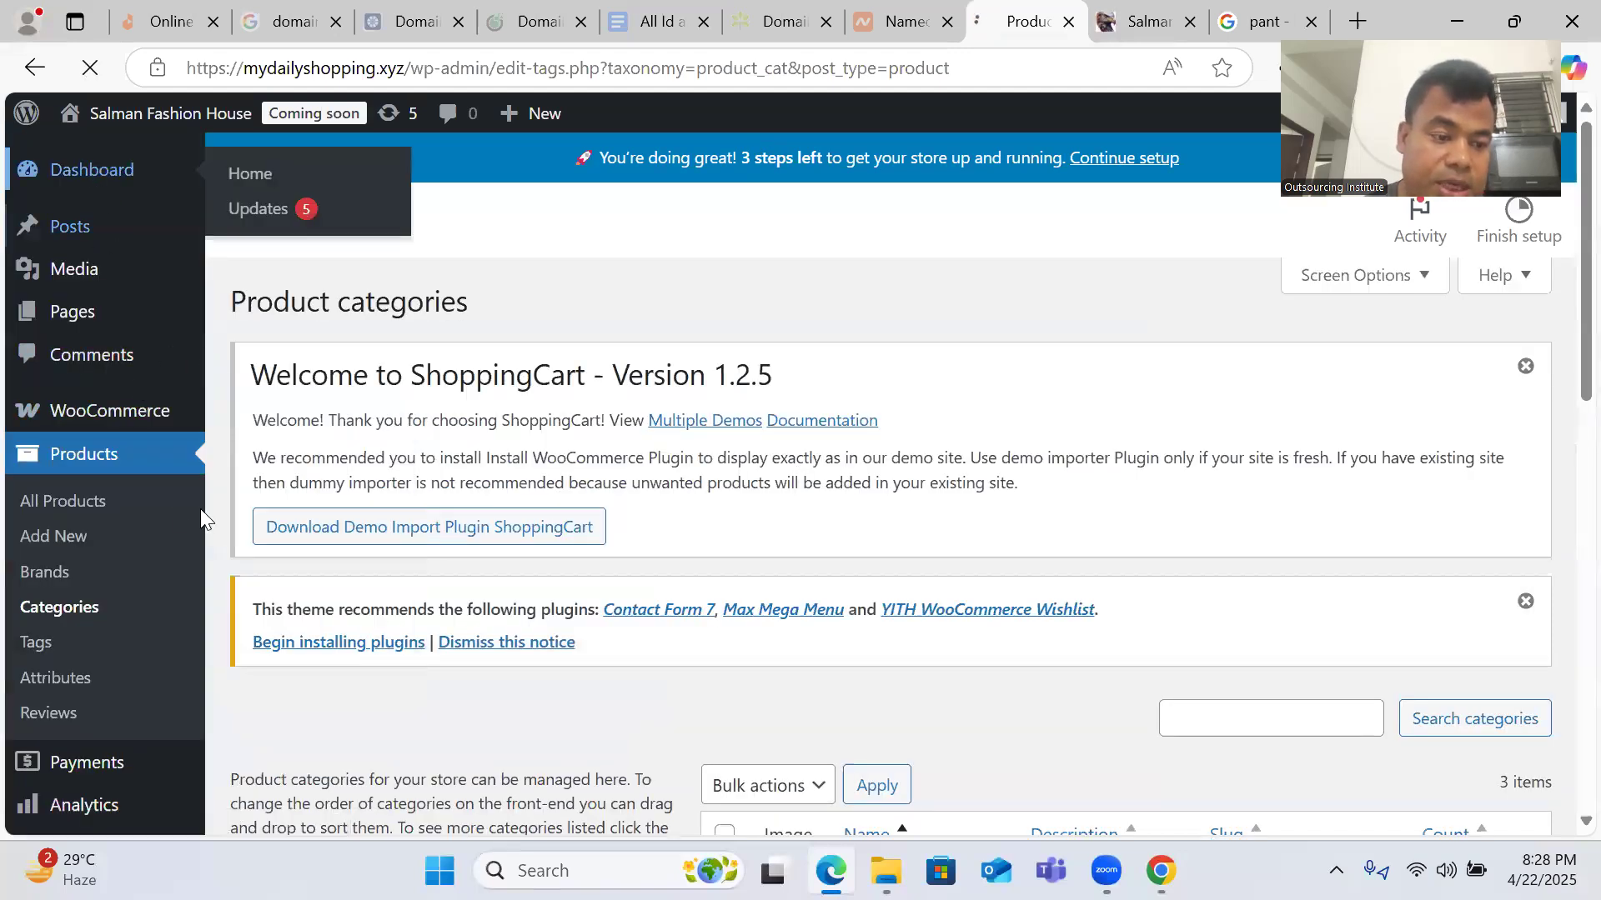
scroll(103, 500, "down", 5)
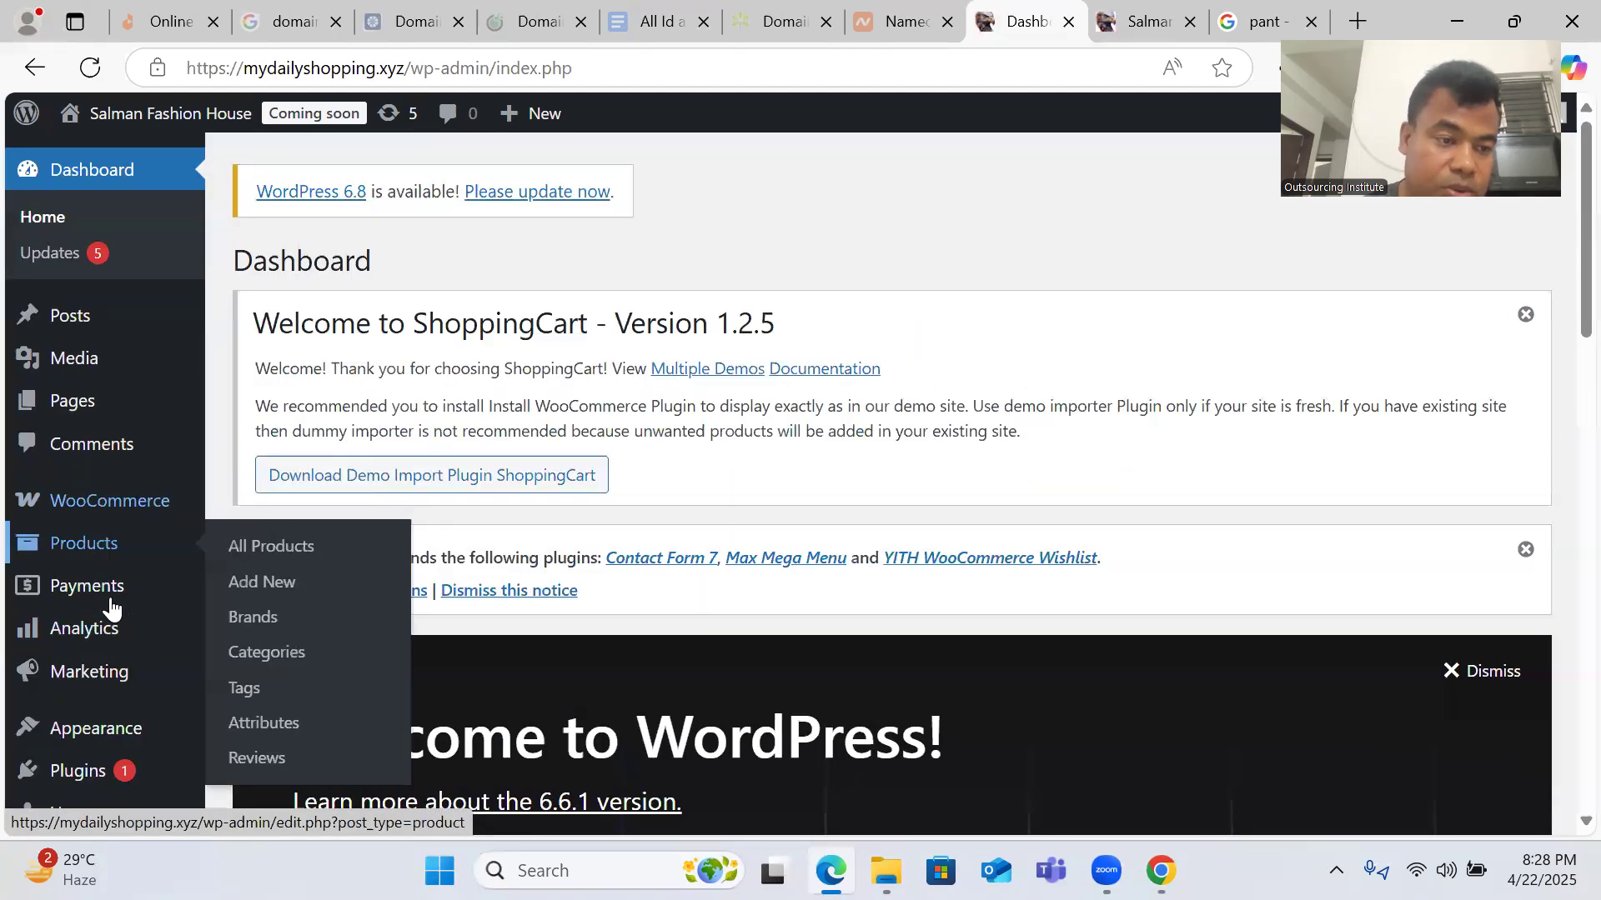
mouse_move(108, 621)
scroll(110, 617, "down", 3)
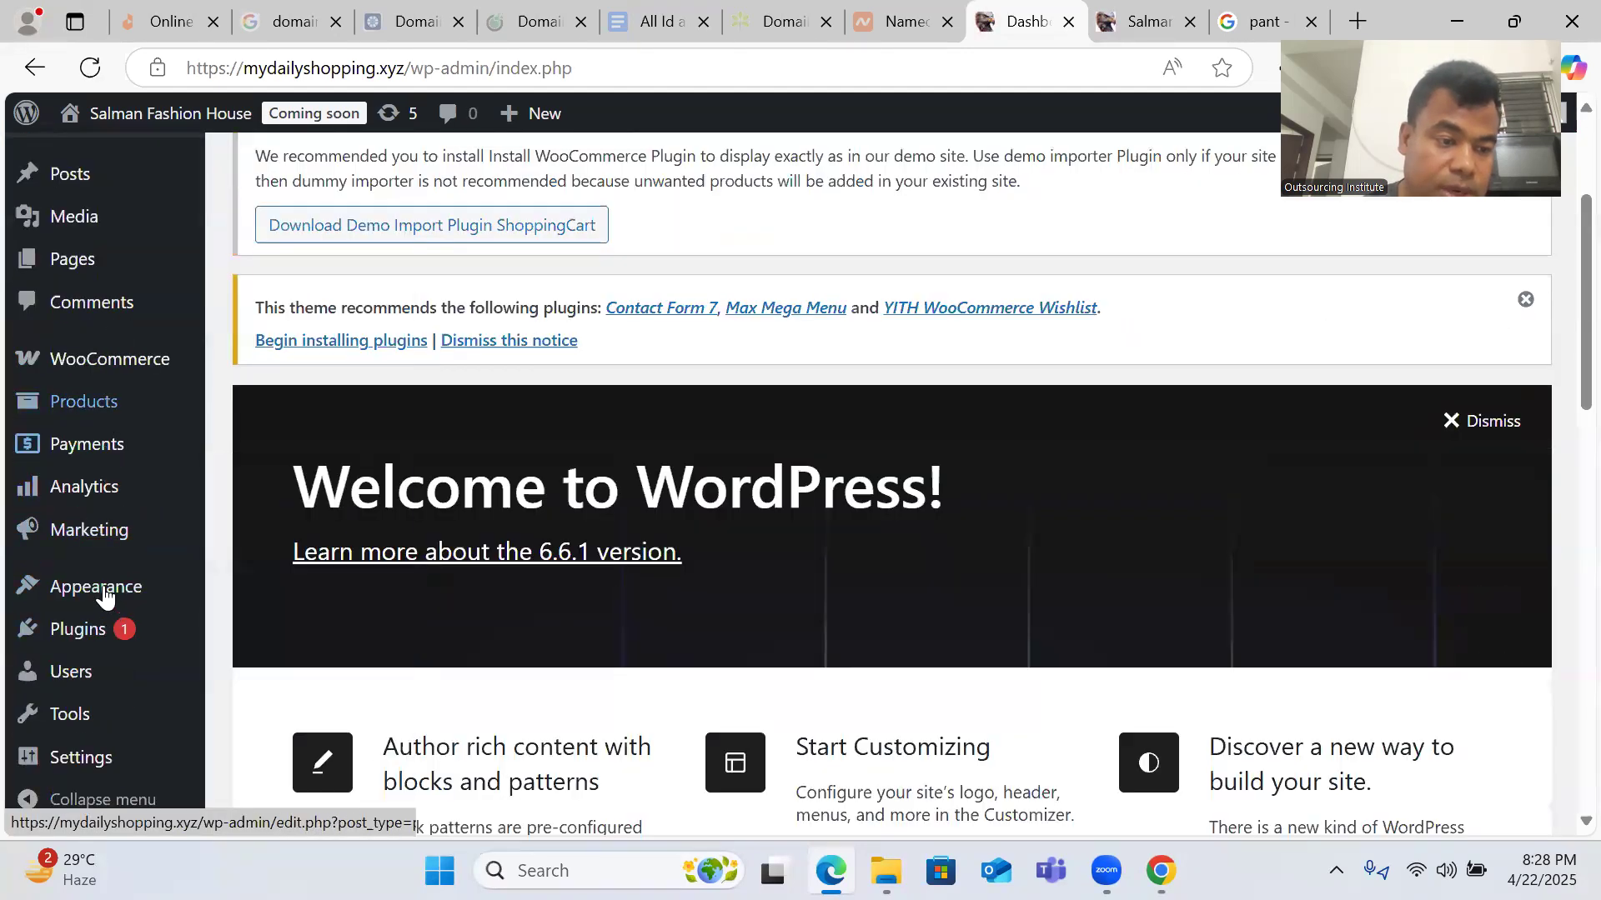
In the ShoppingCart theme Customizer, open Menus > main menu (Home, About Us, Contact Us), comparing with the live site
left_click(104, 593)
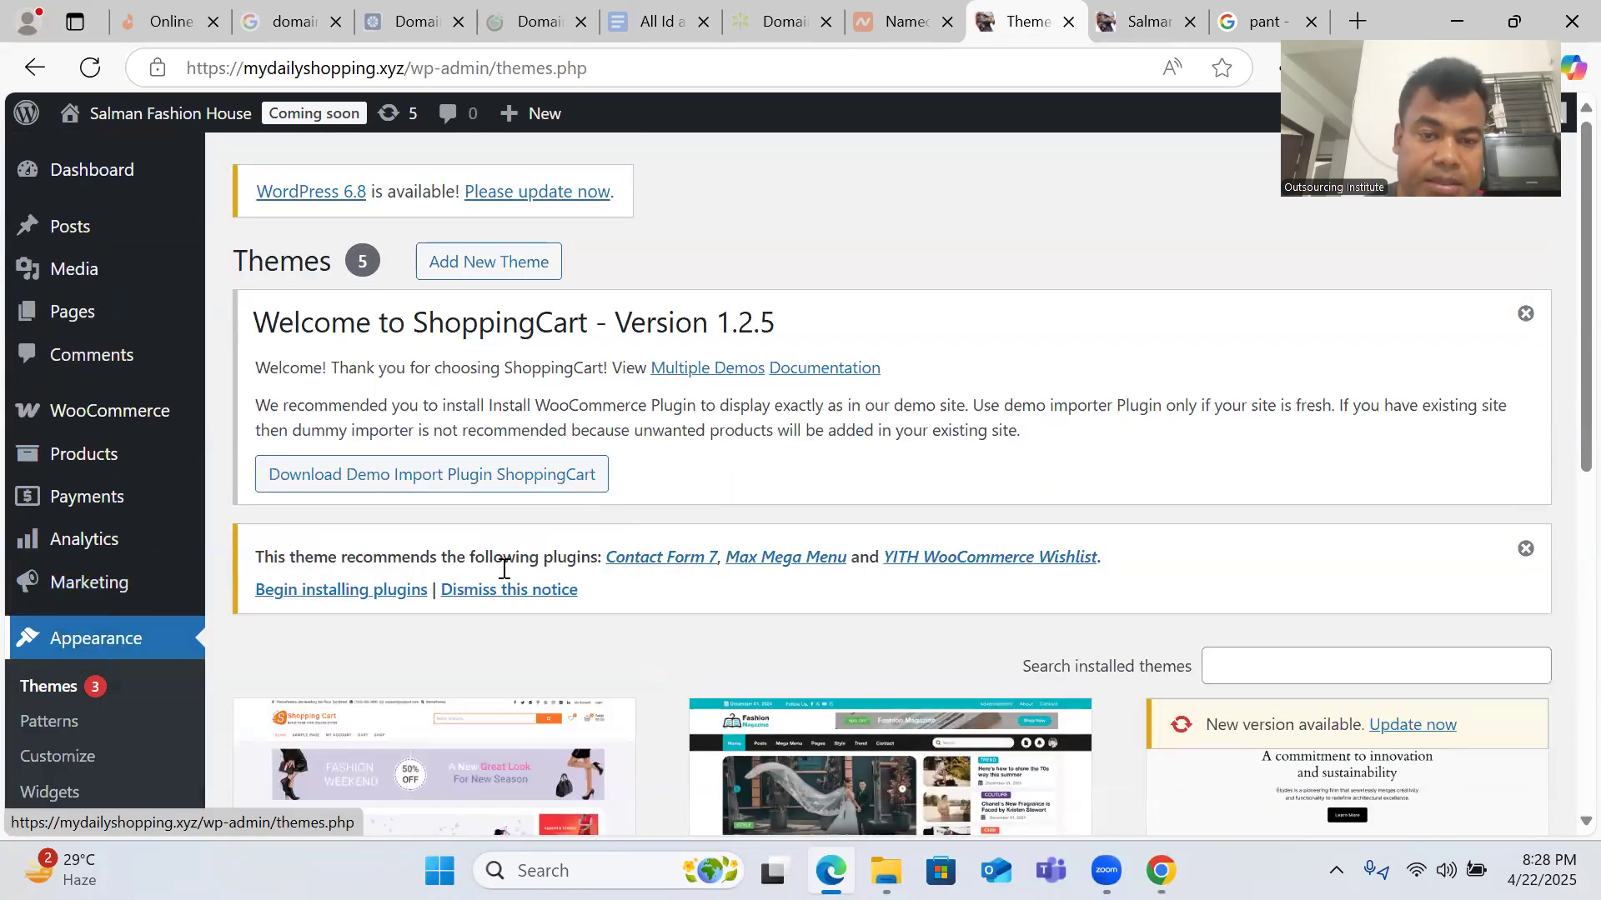
scroll(869, 466, "down", 3)
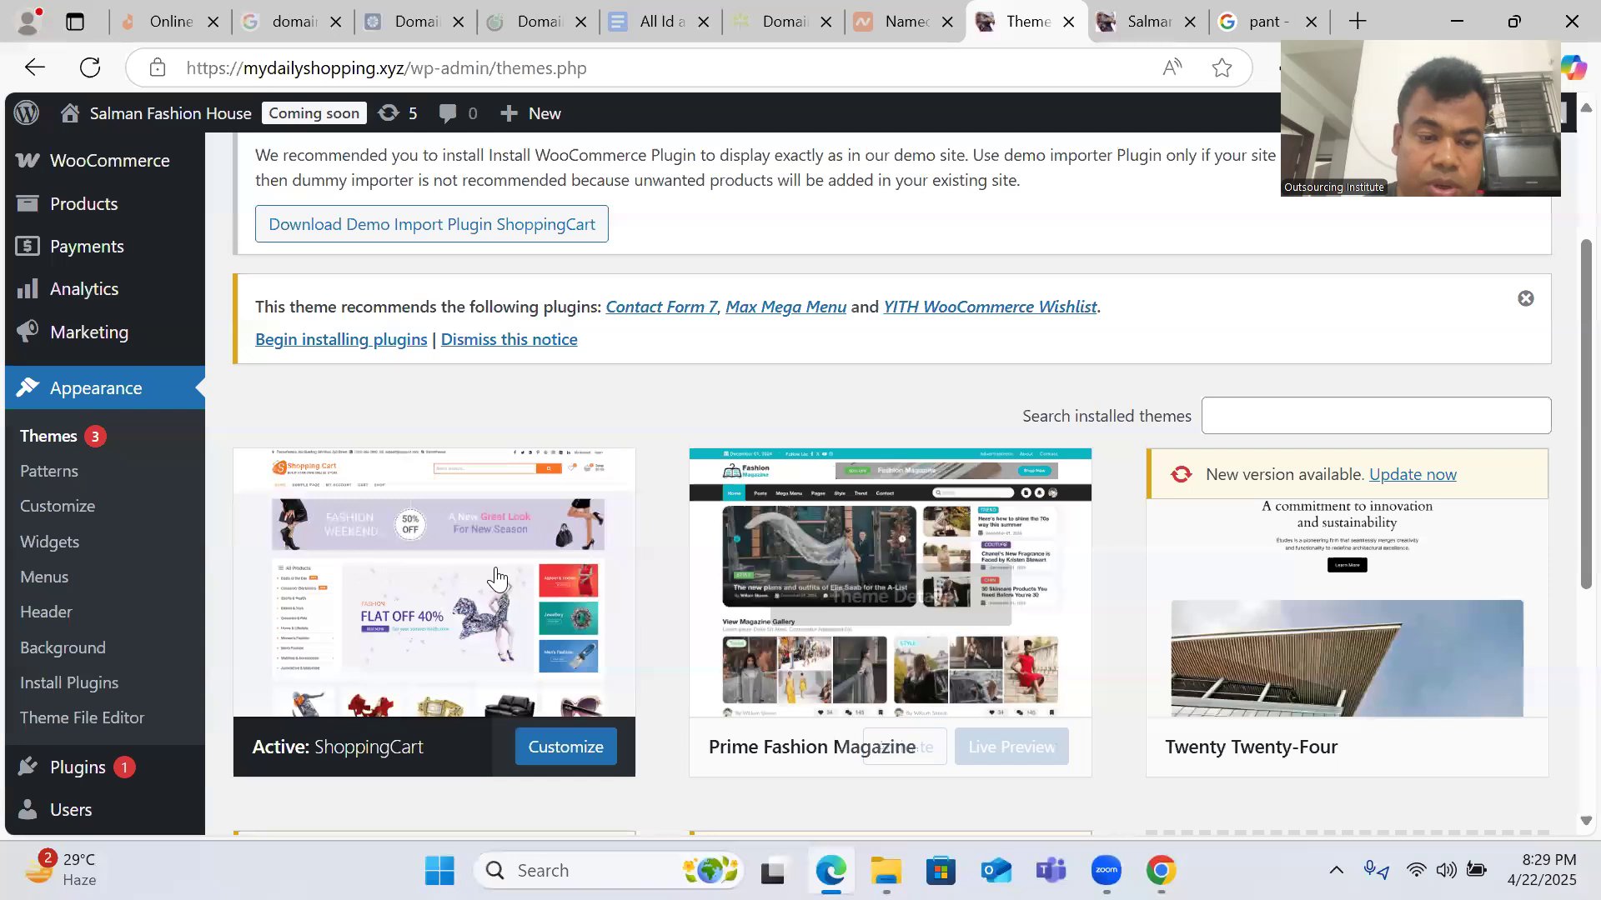
left_click(558, 747)
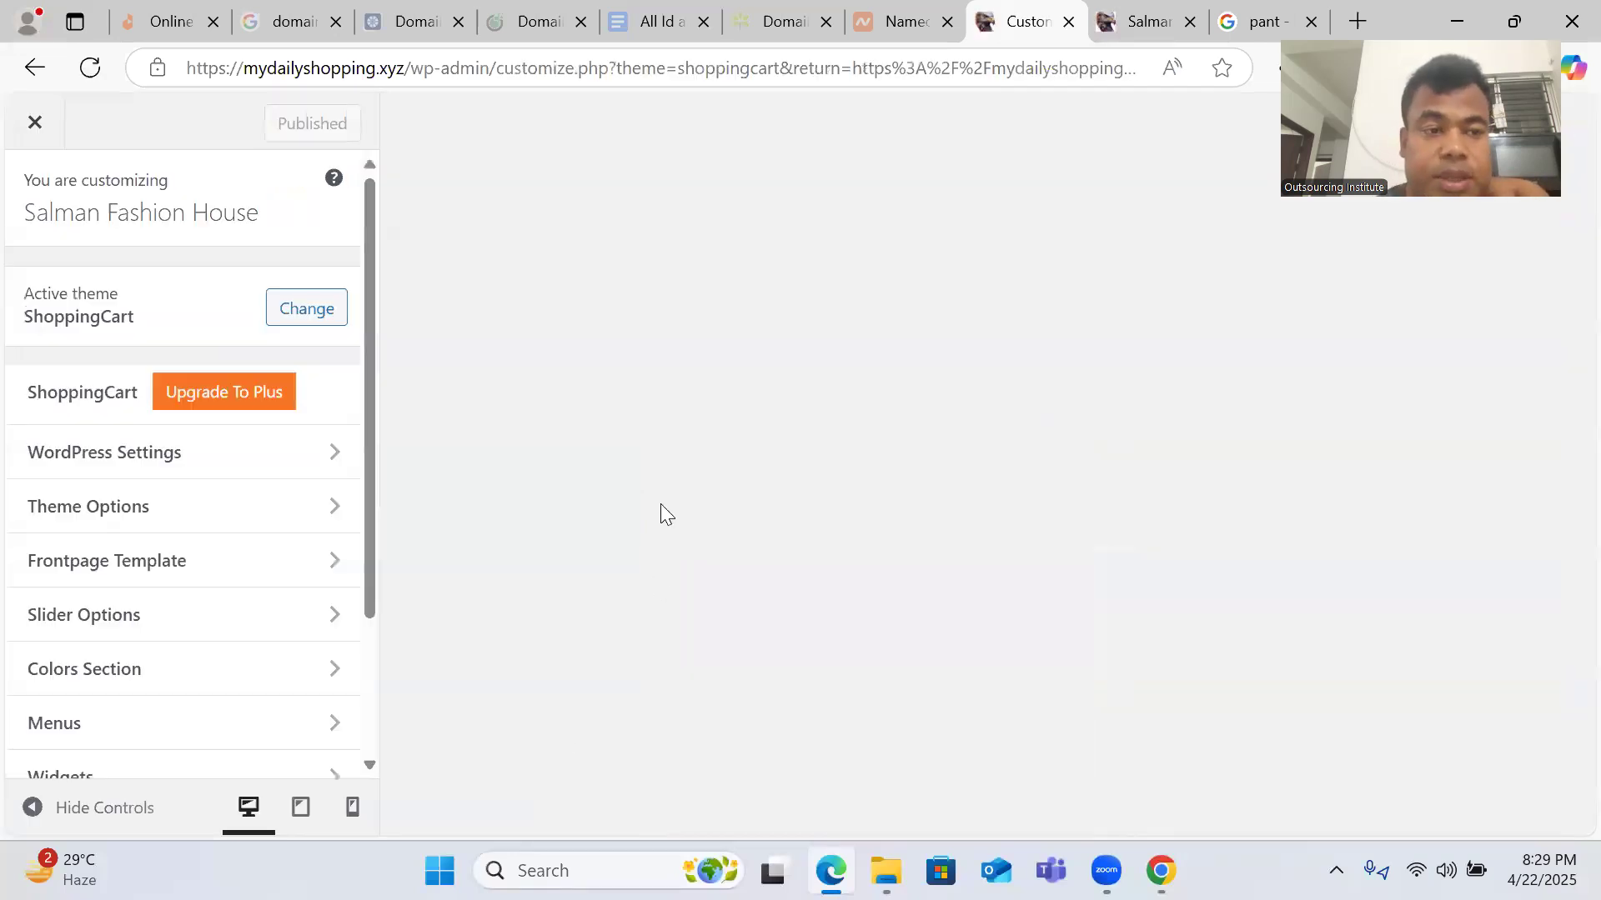
scroll(184, 627, "down", 2)
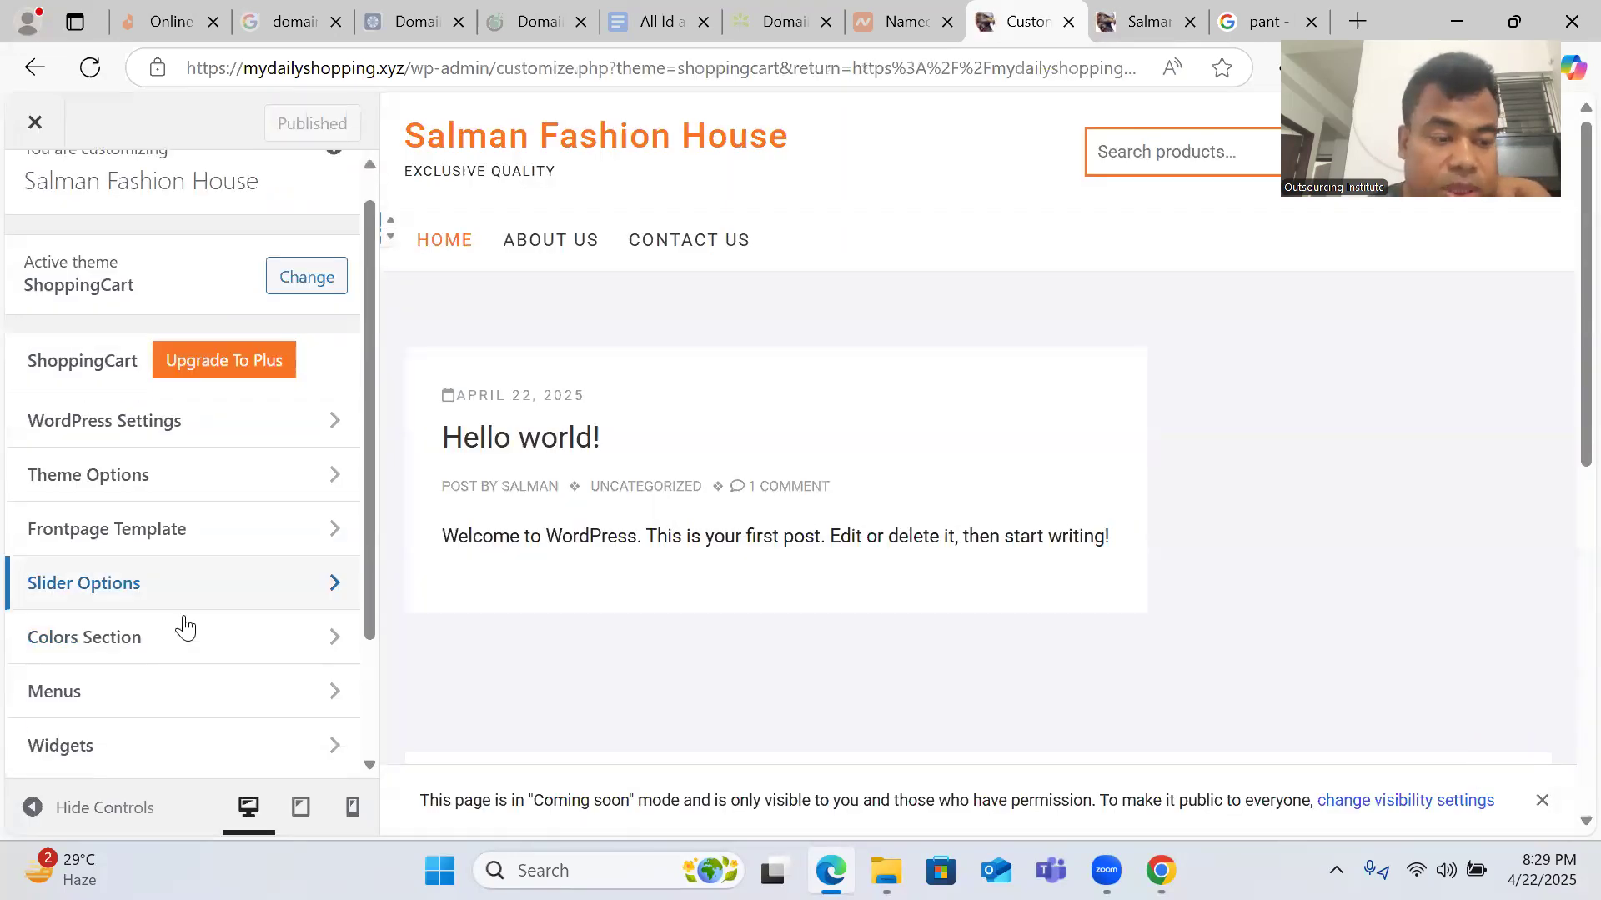
left_click(178, 601)
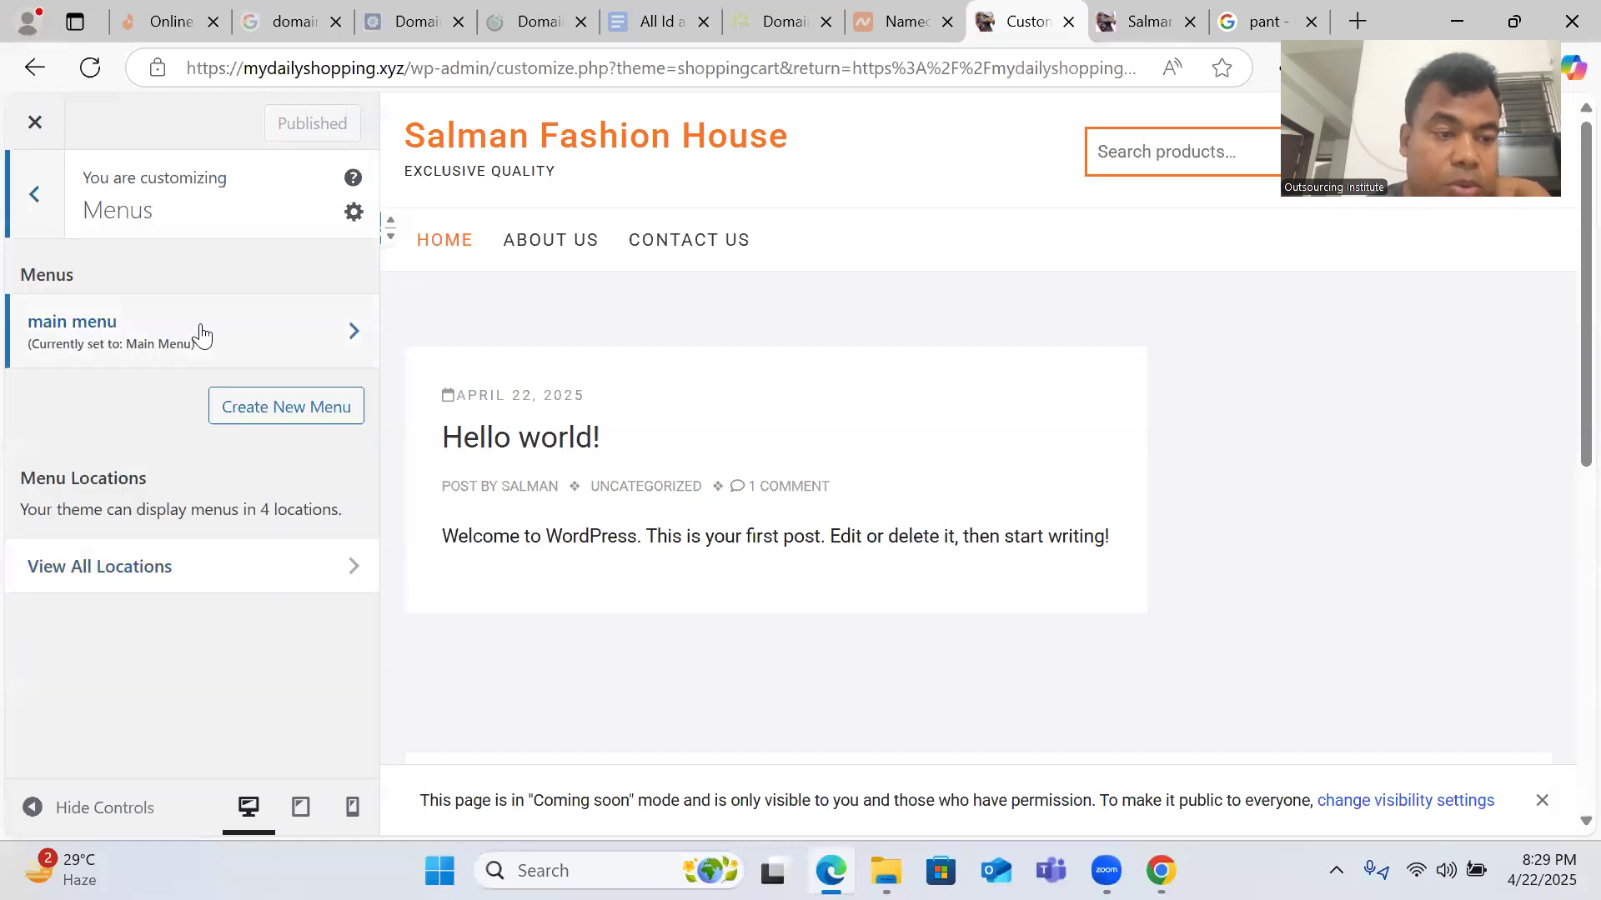
left_click(146, 331)
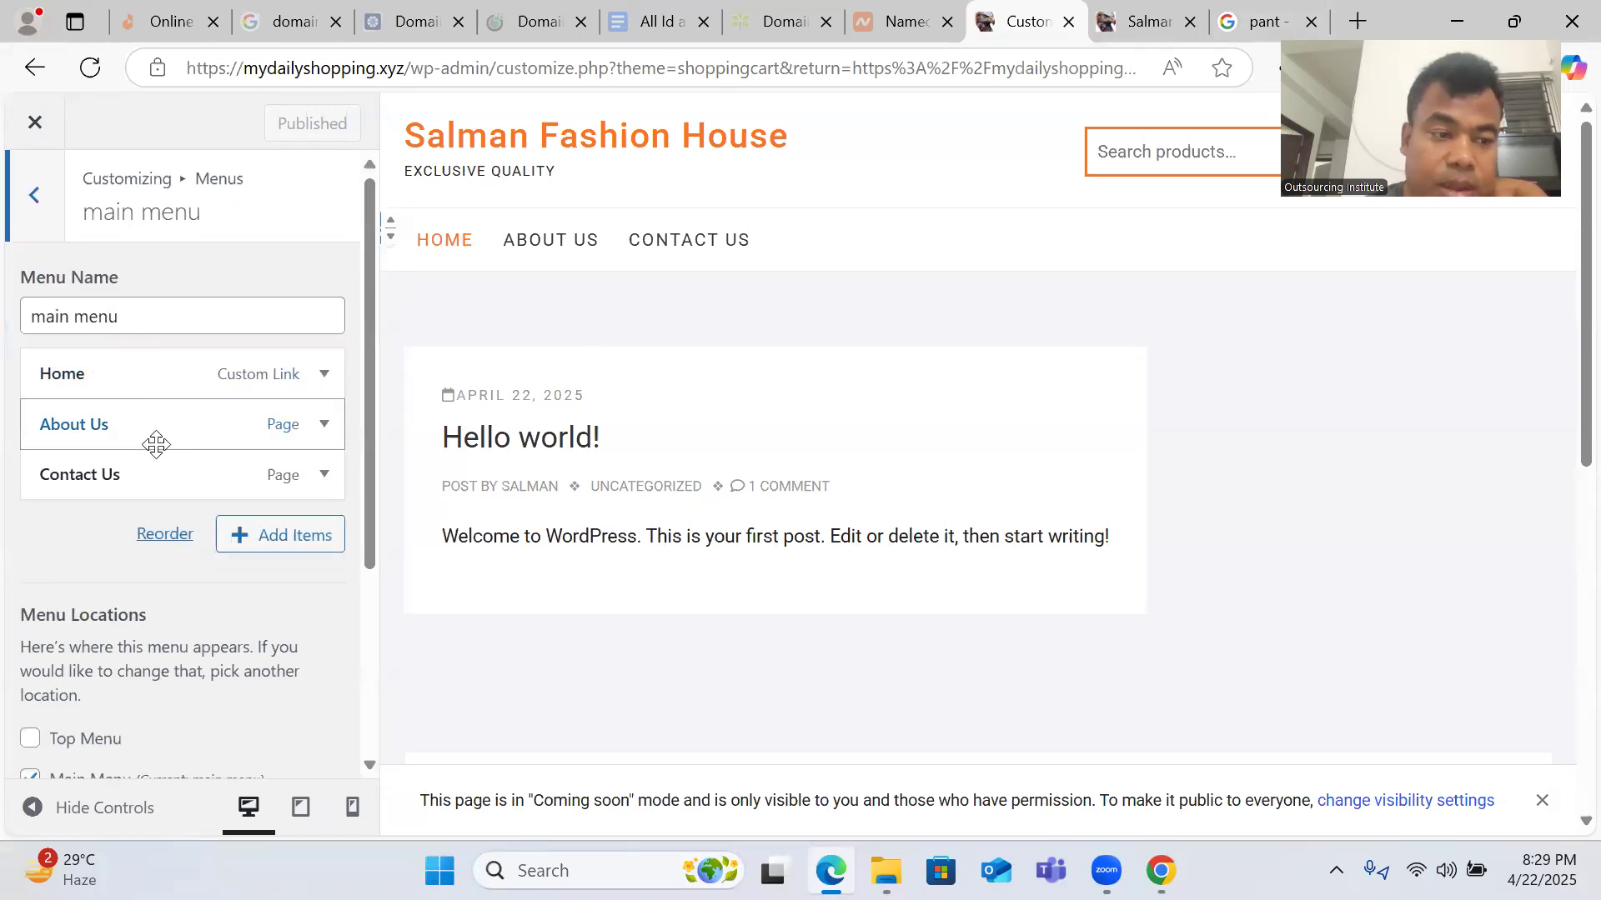
left_click(1143, 21)
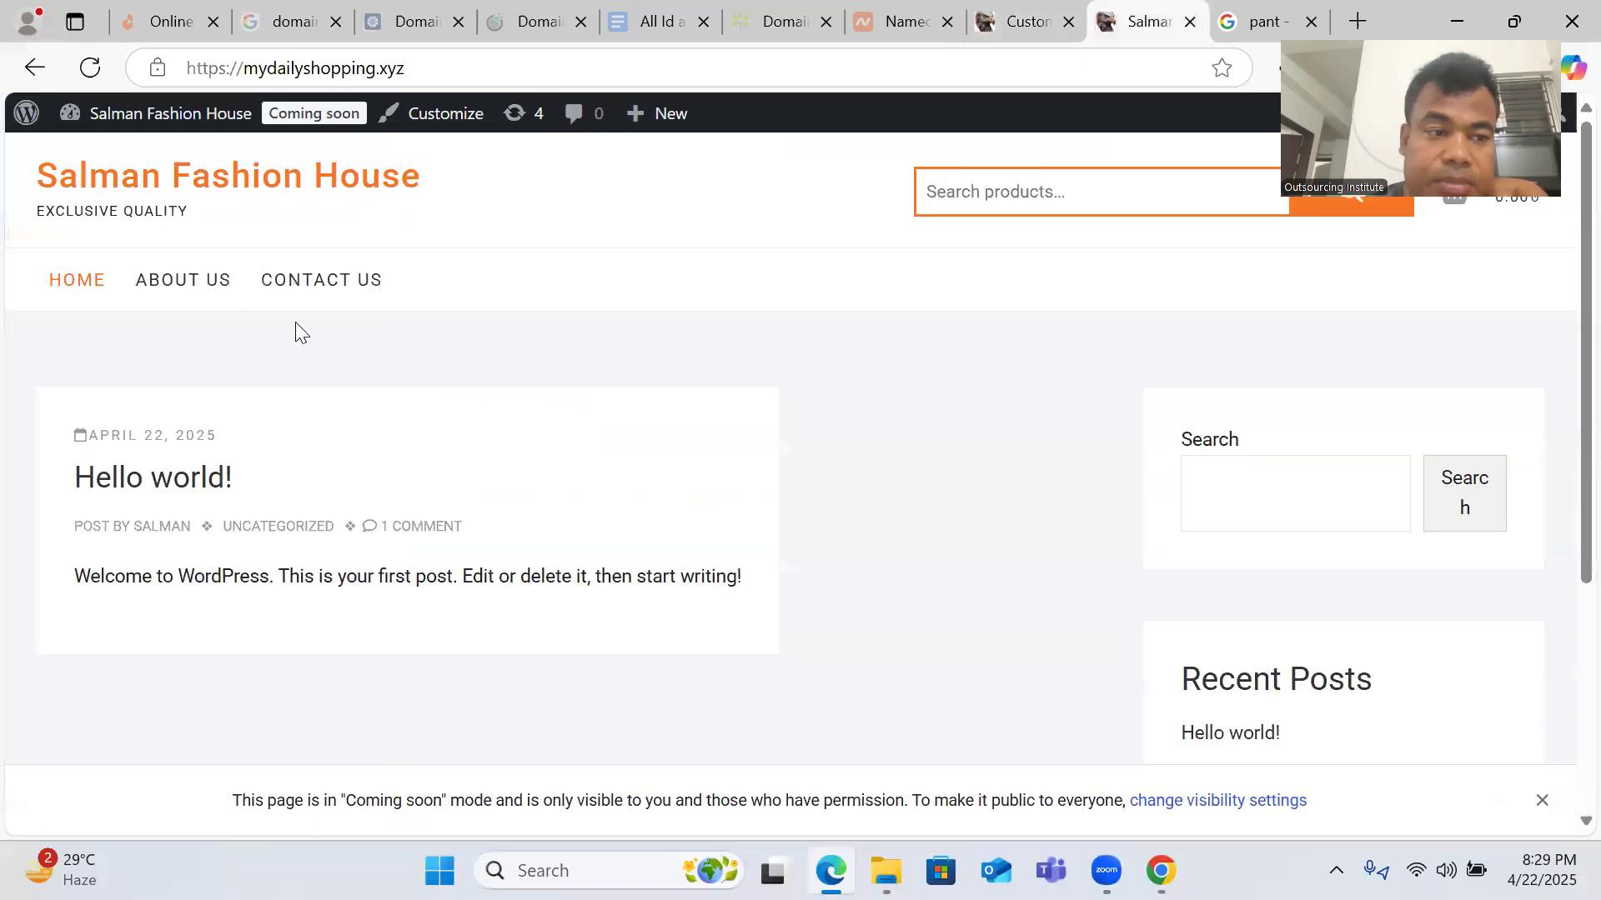
left_click(1030, 20)
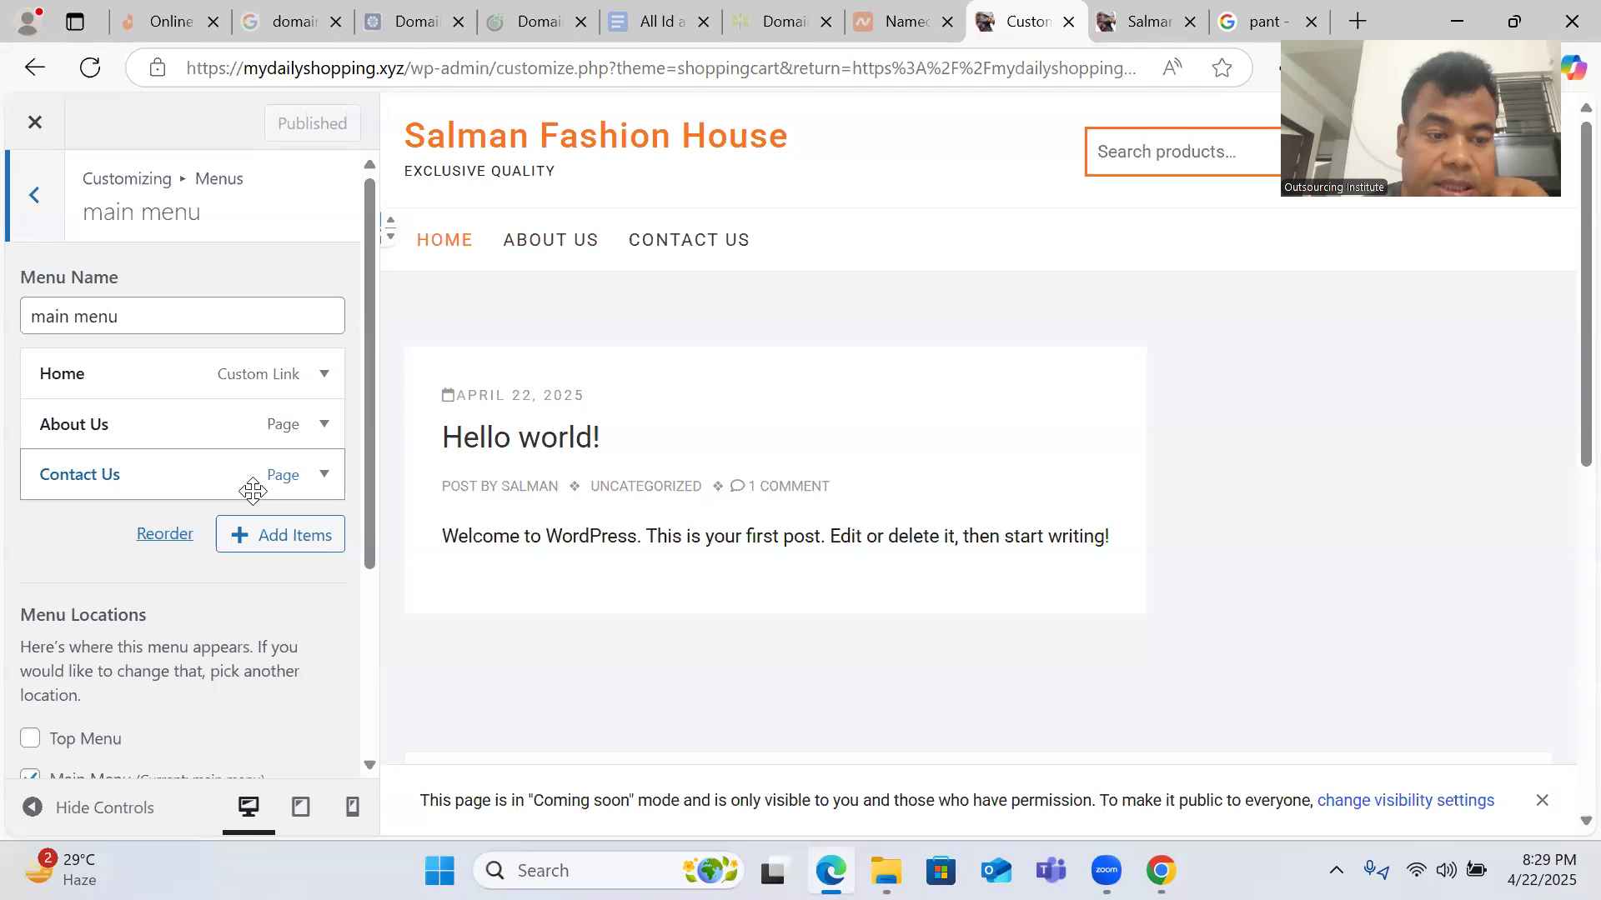
From Add Items > Product categories, add Gents and Ladies to the main menu and publish
left_click(283, 543)
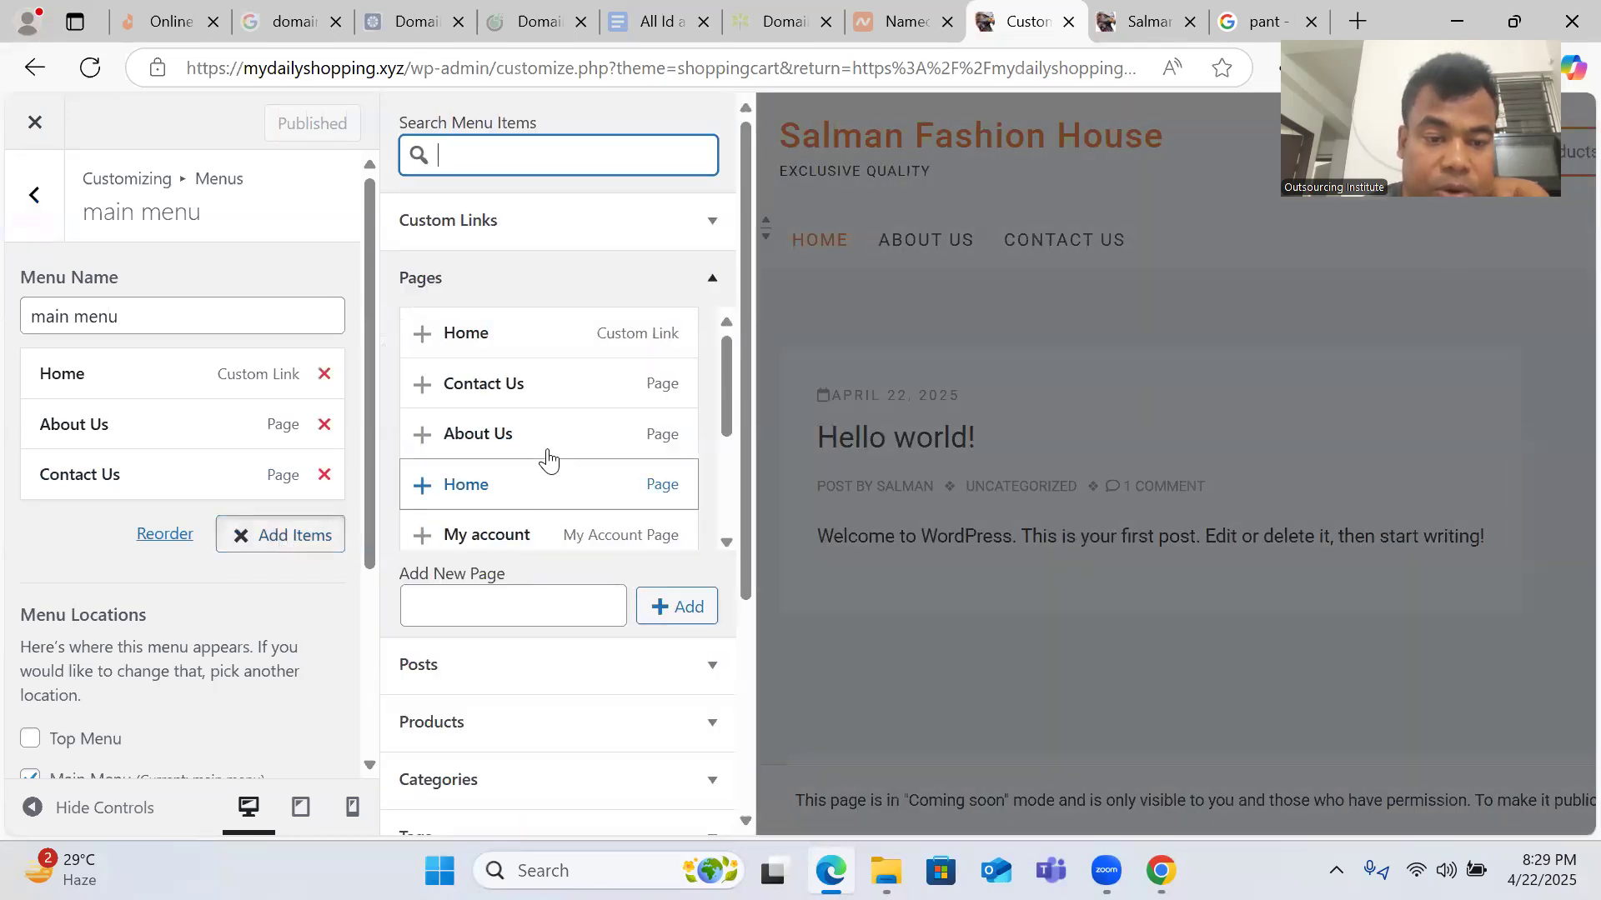
scroll(551, 438, "down", 2)
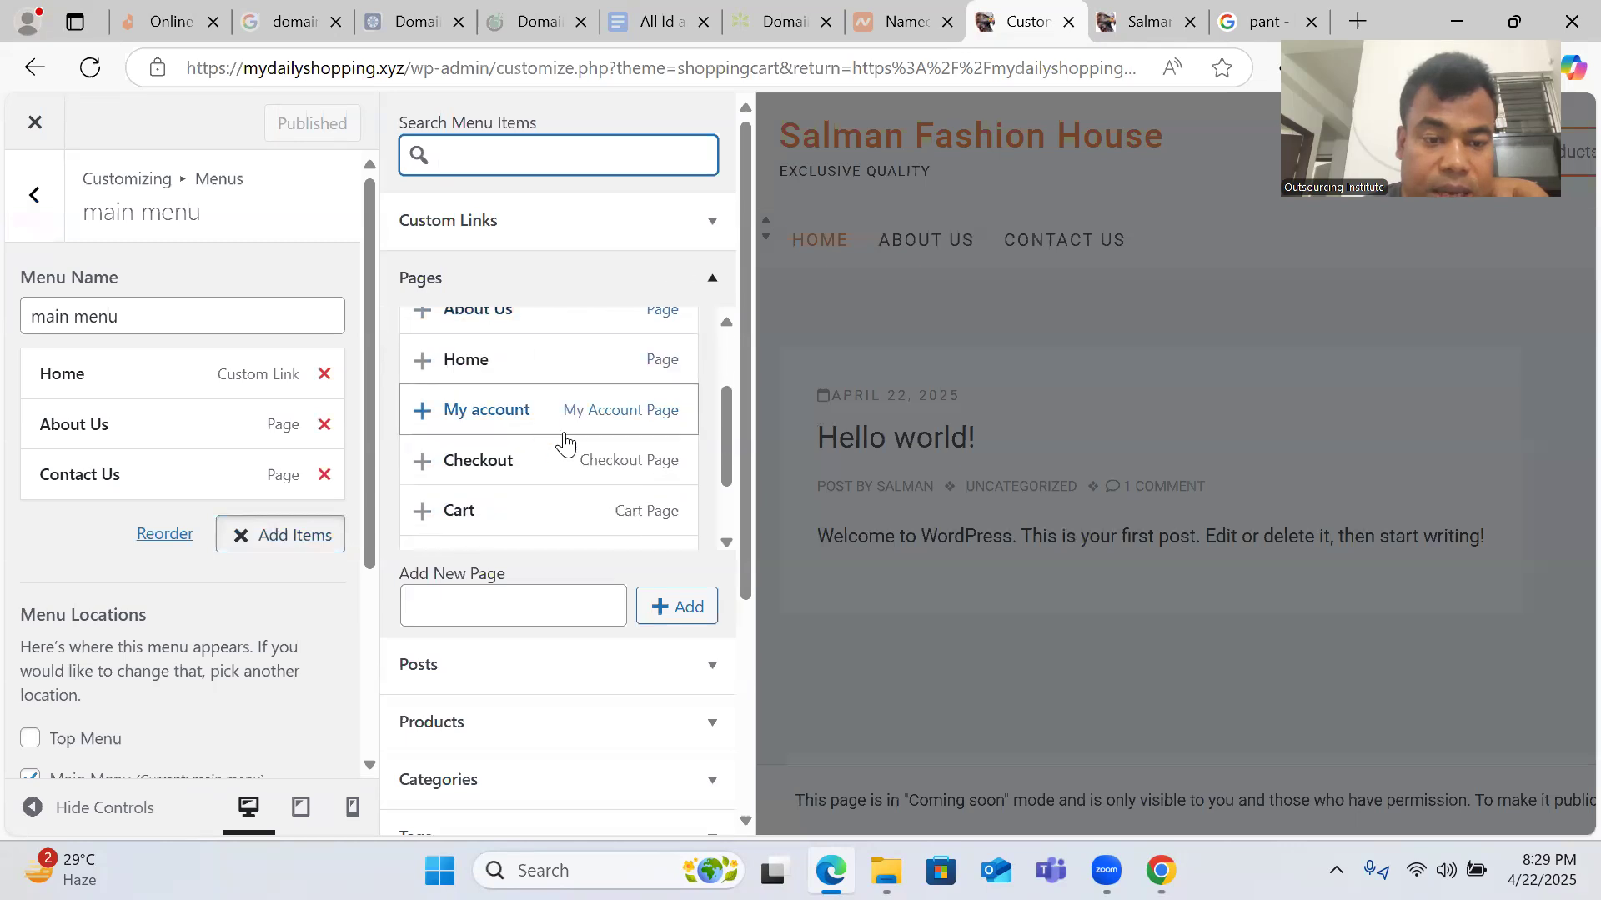
scroll(555, 471, "down", 5)
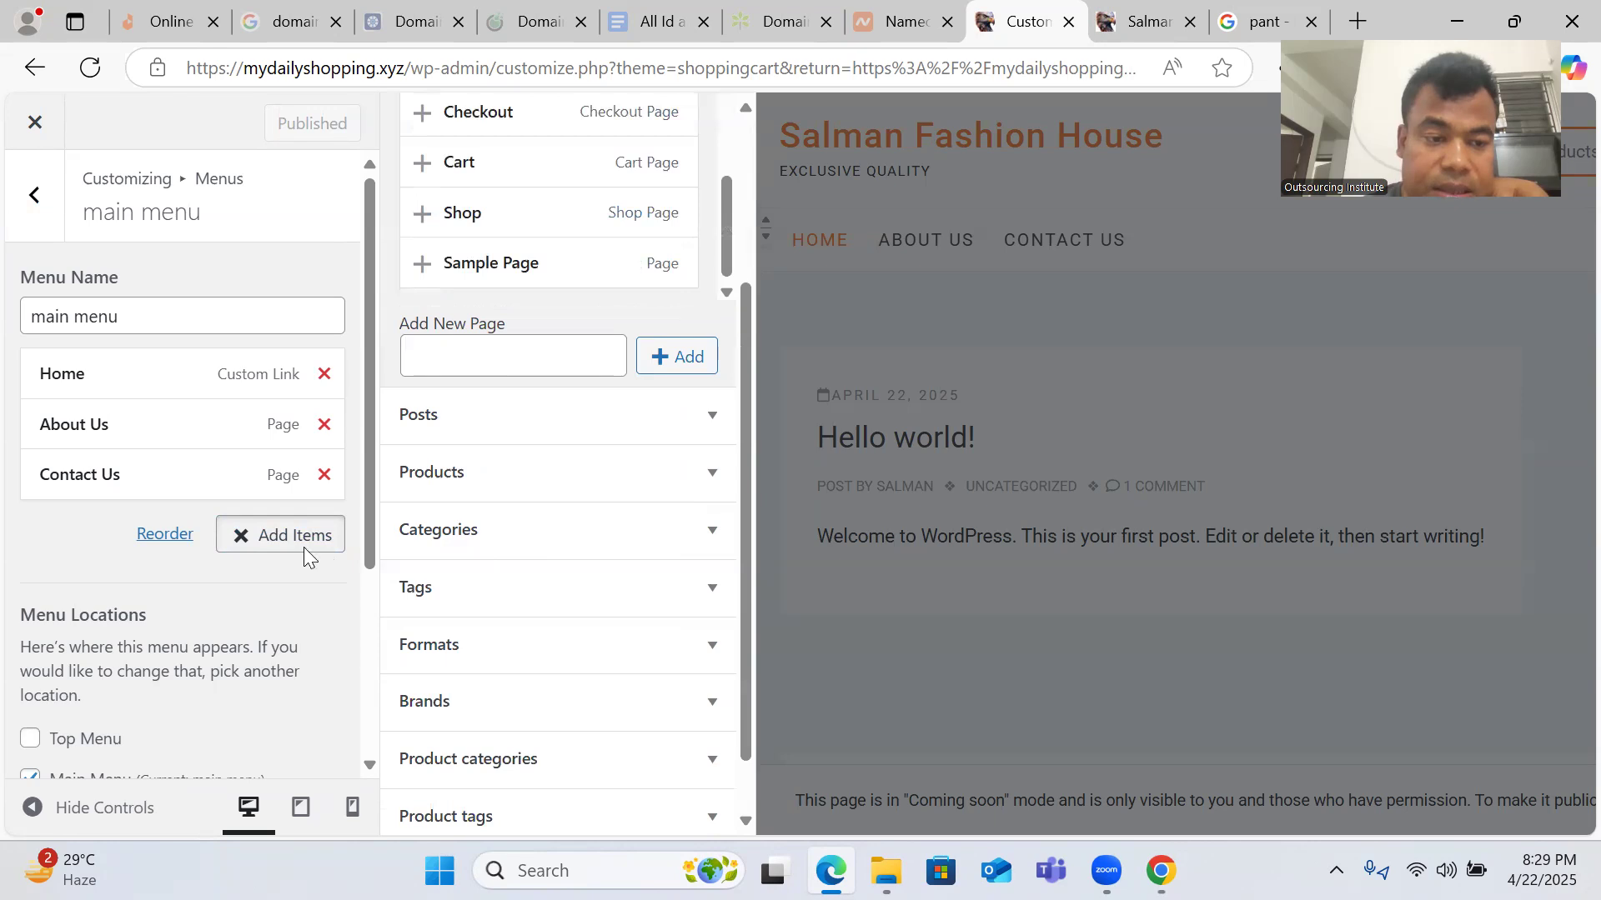
left_click(713, 536)
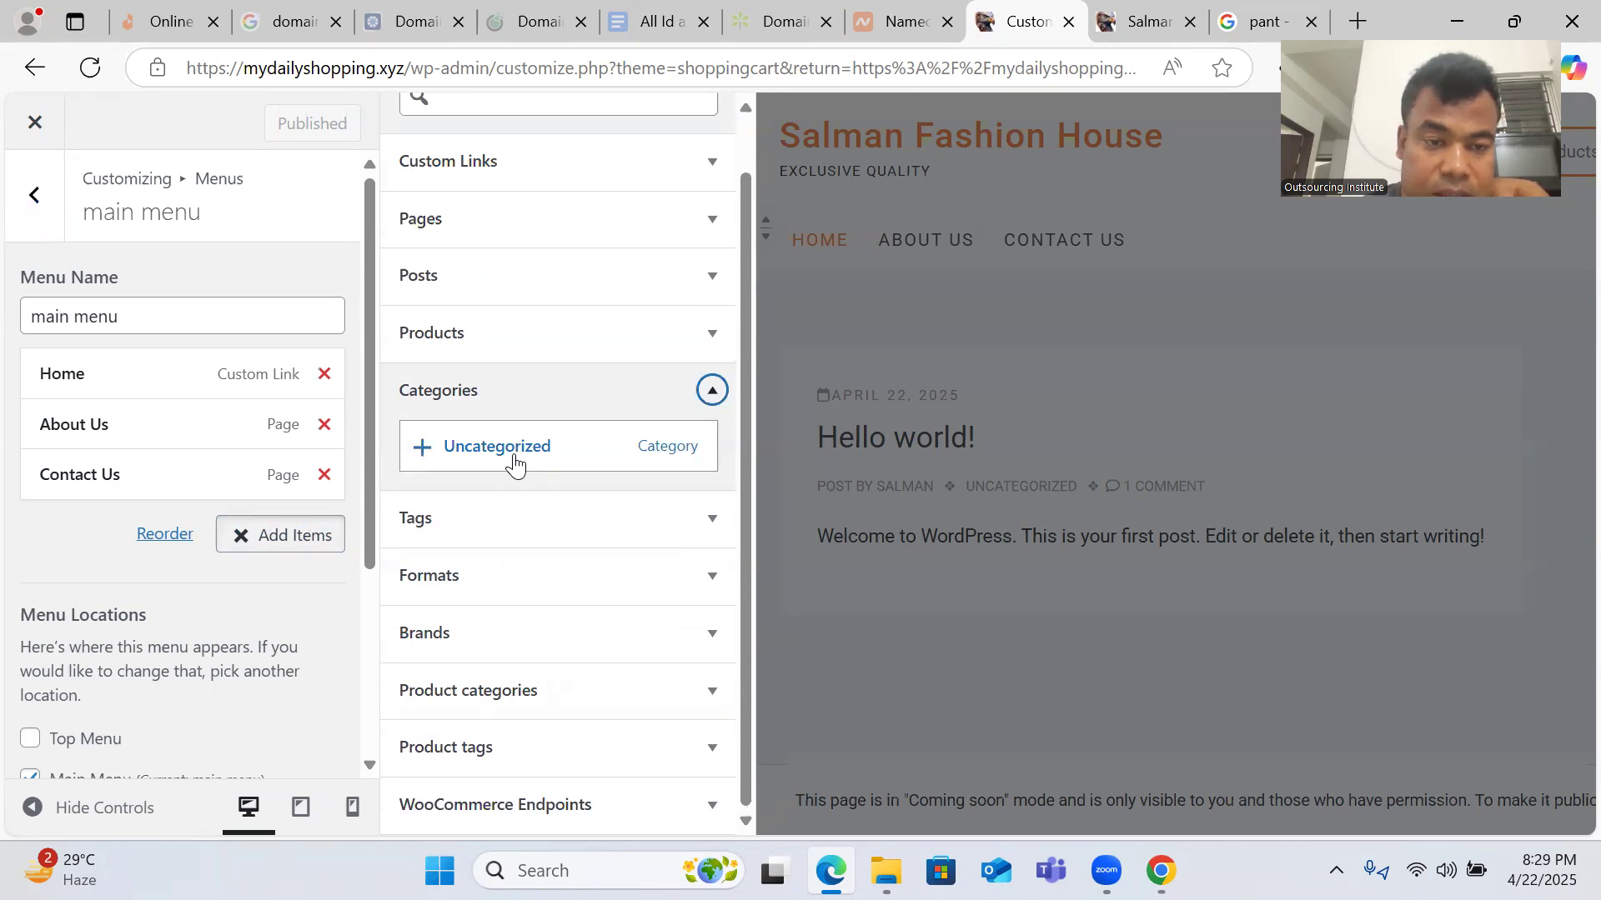
left_click(712, 408)
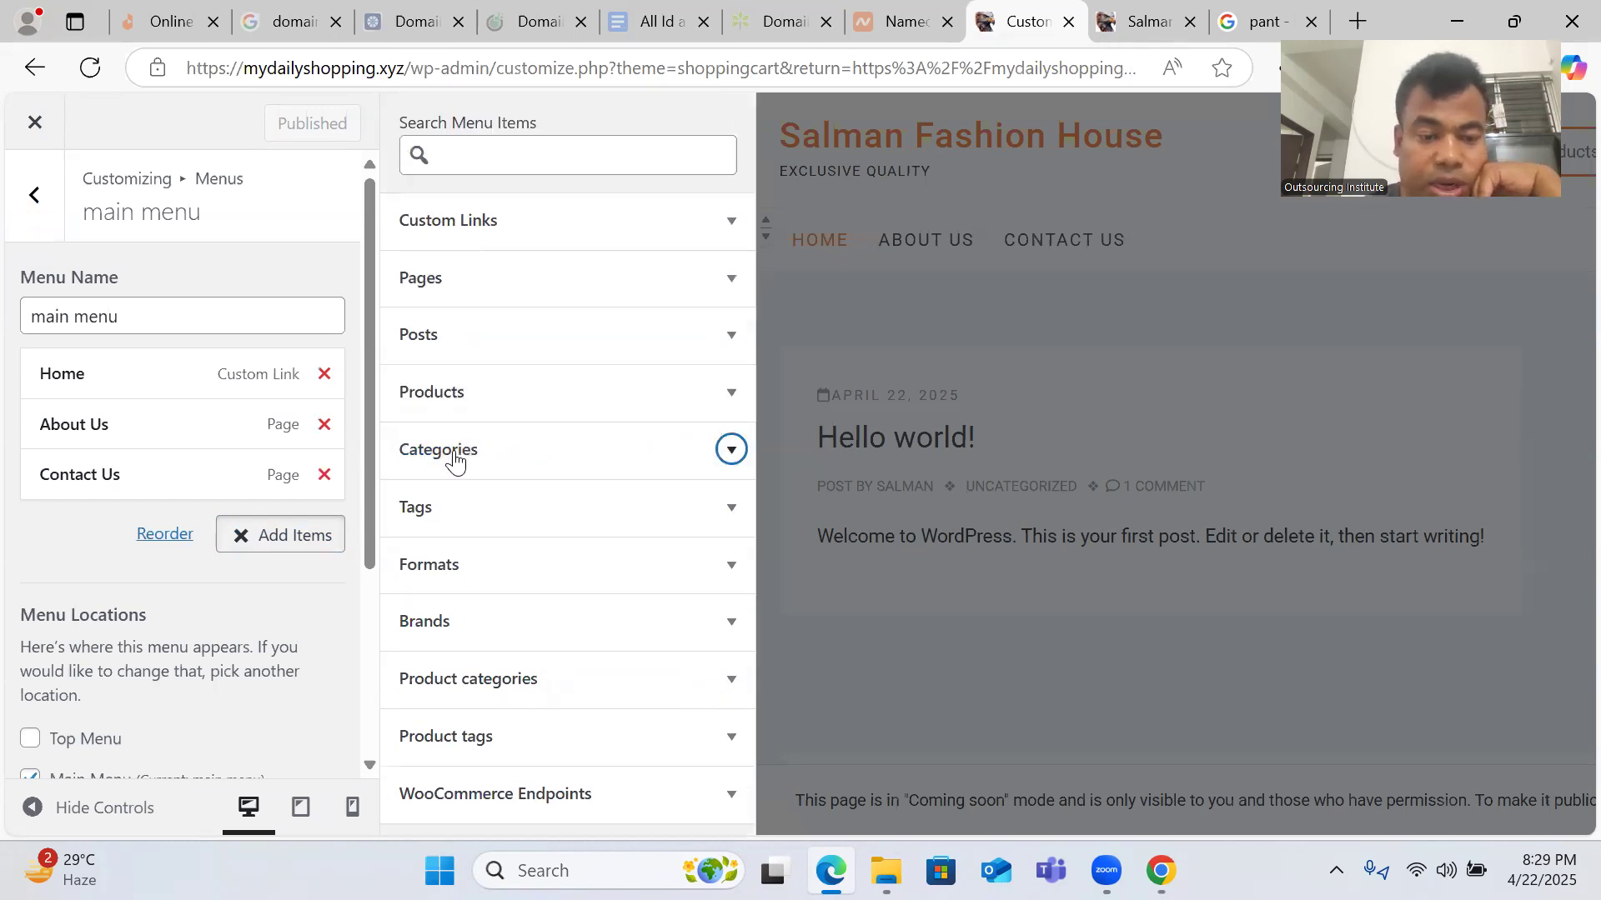
left_click(732, 682)
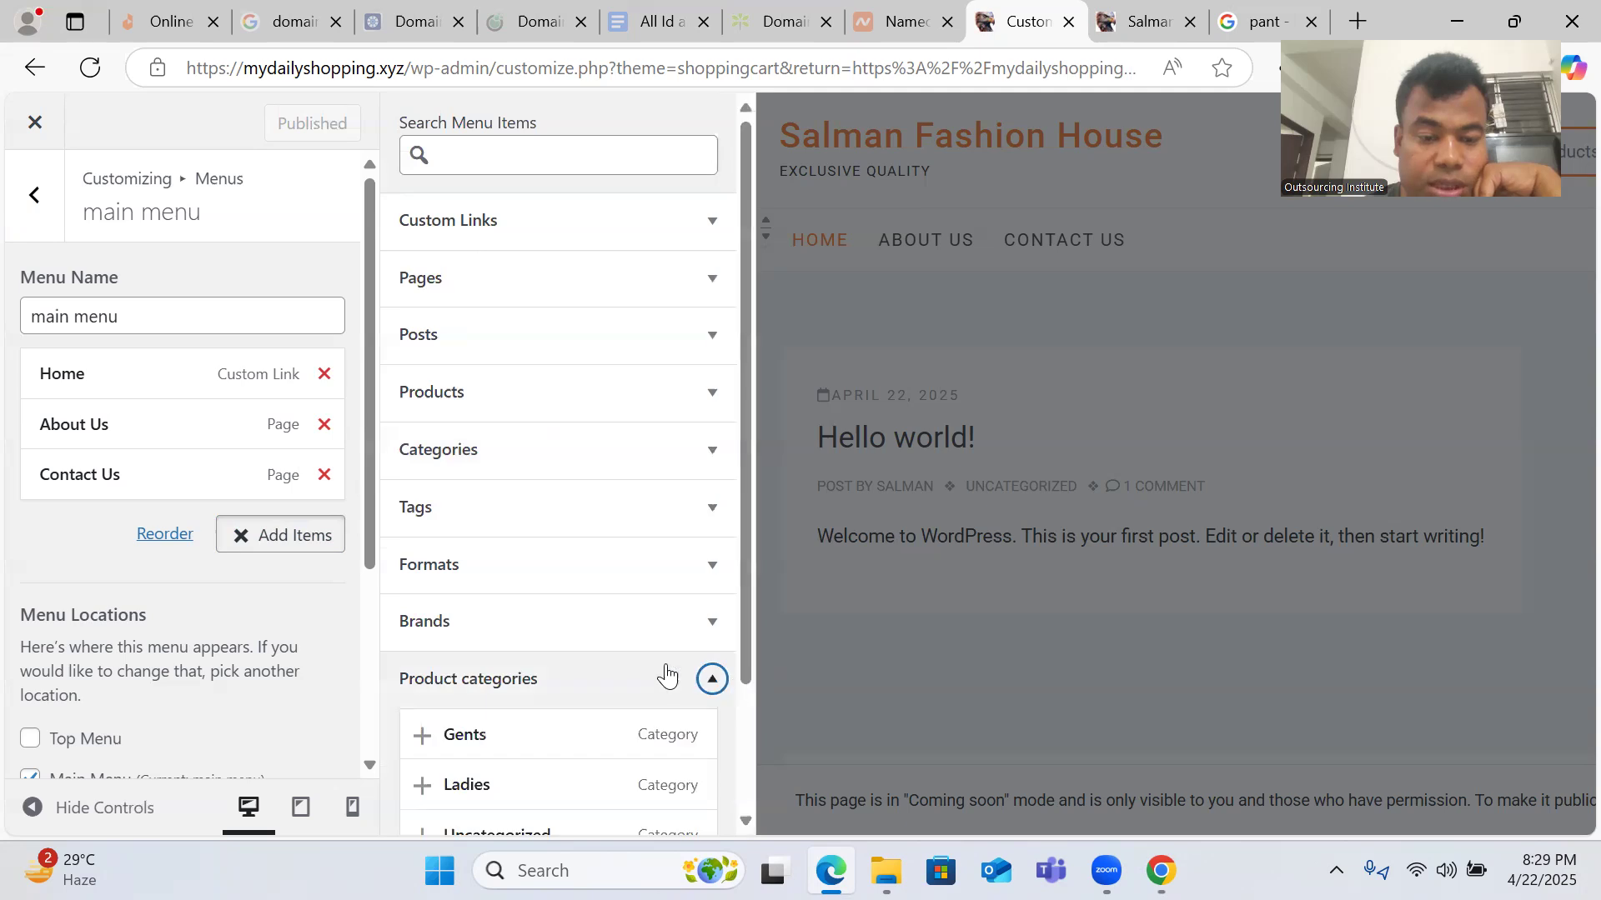
scroll(661, 672, "down", 2)
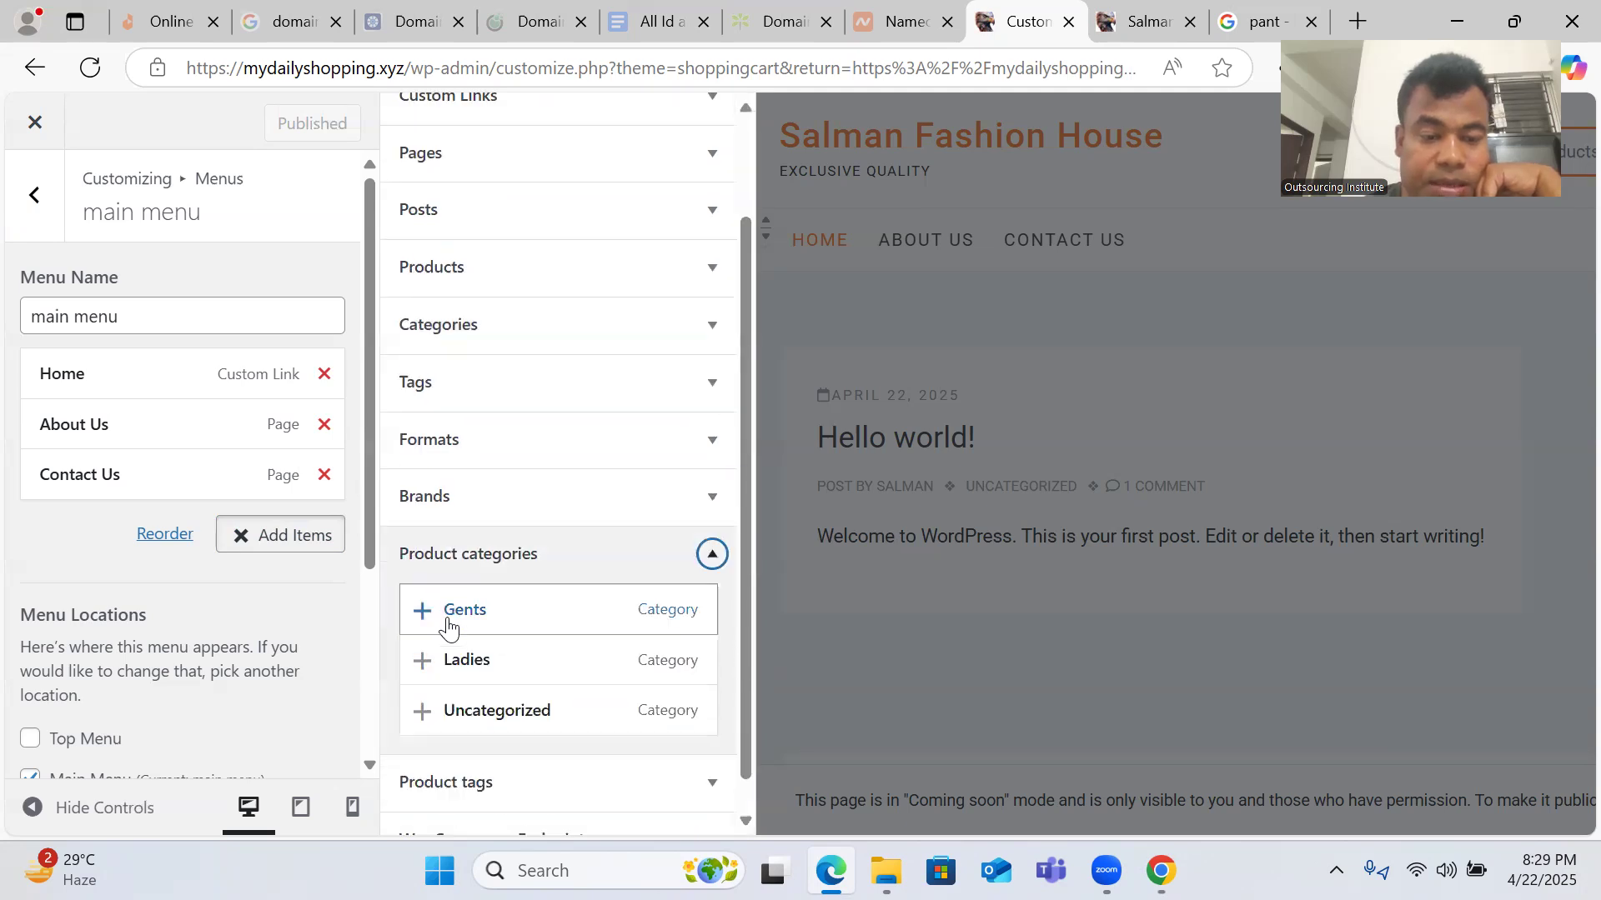
left_click(446, 613)
left_click(464, 660)
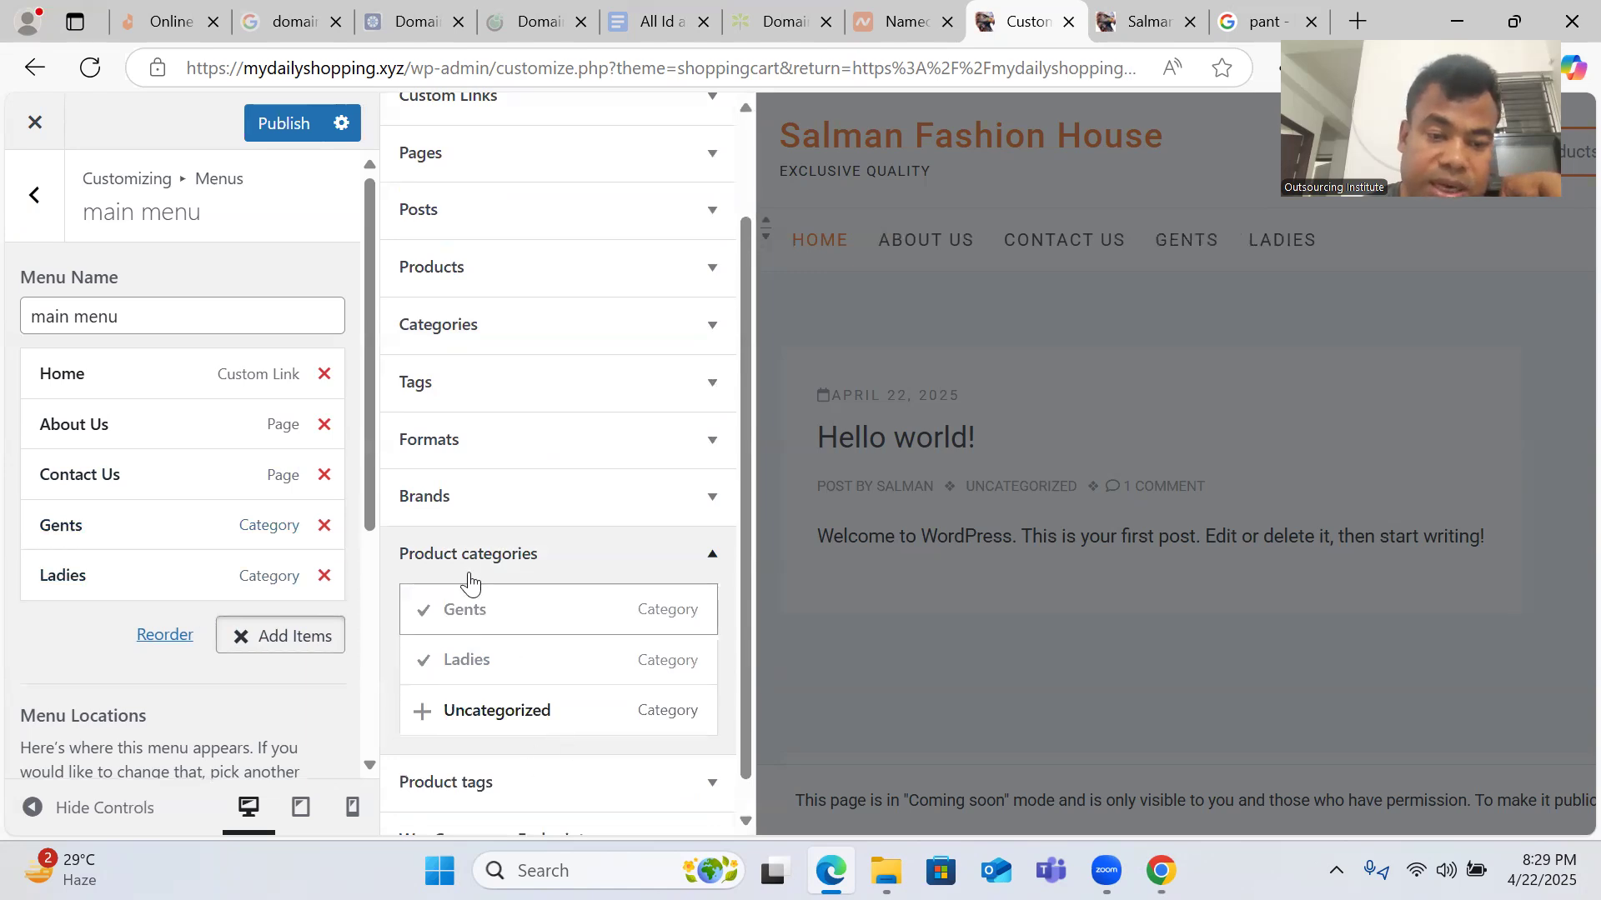
left_click(284, 125)
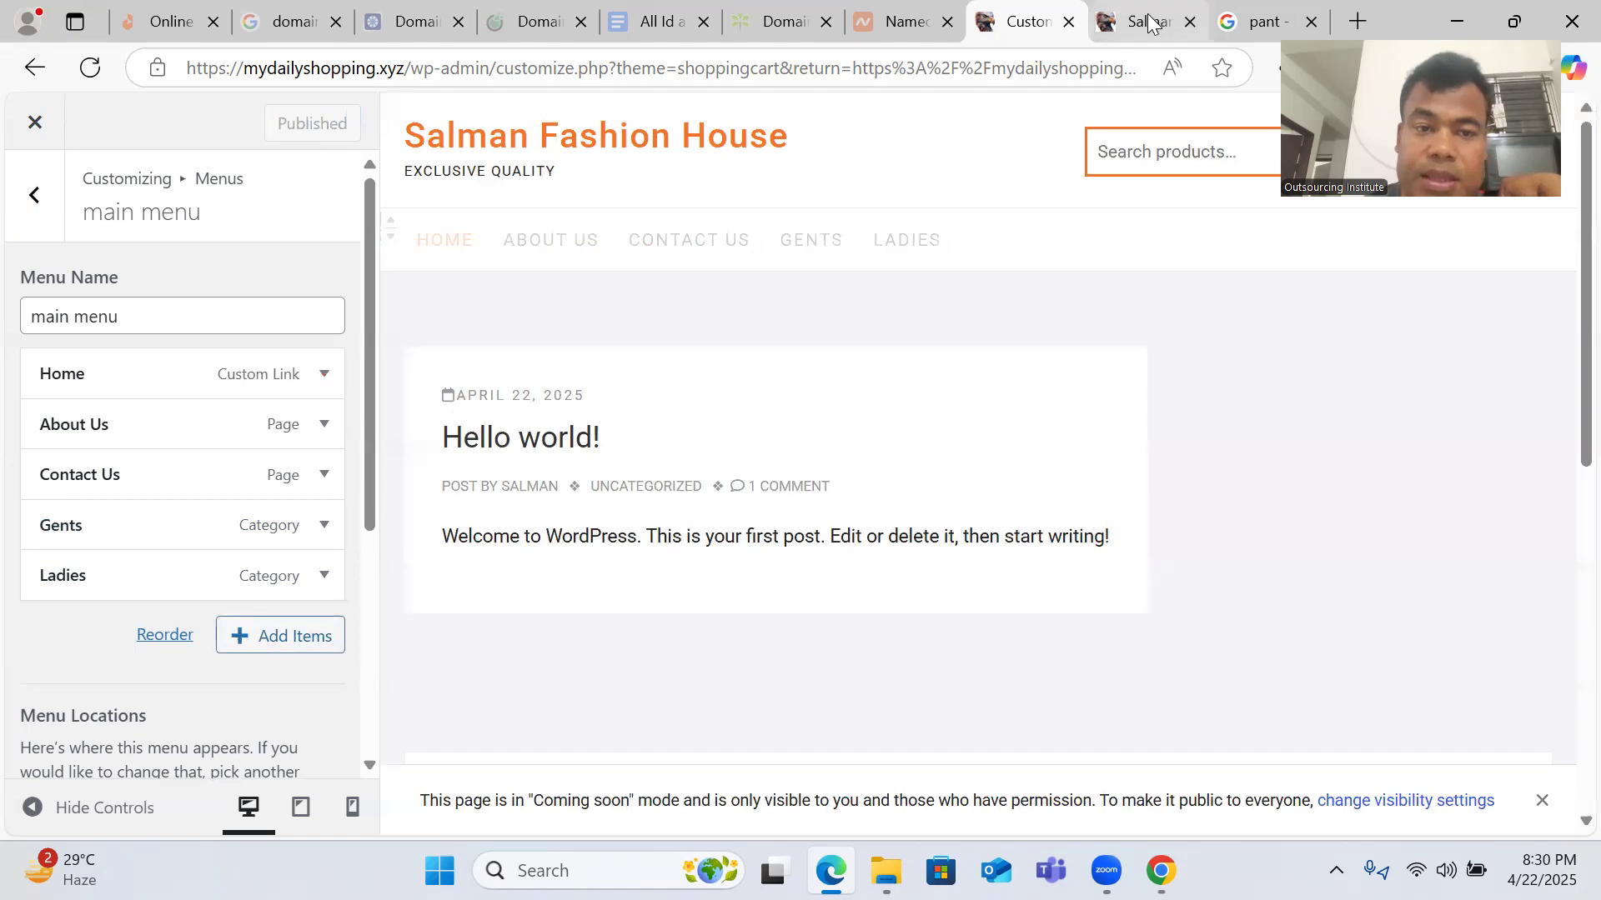
On the refreshed live site, verify the GENTS and LADIES links each show two products, then return to the Customizer
left_click(1142, 22)
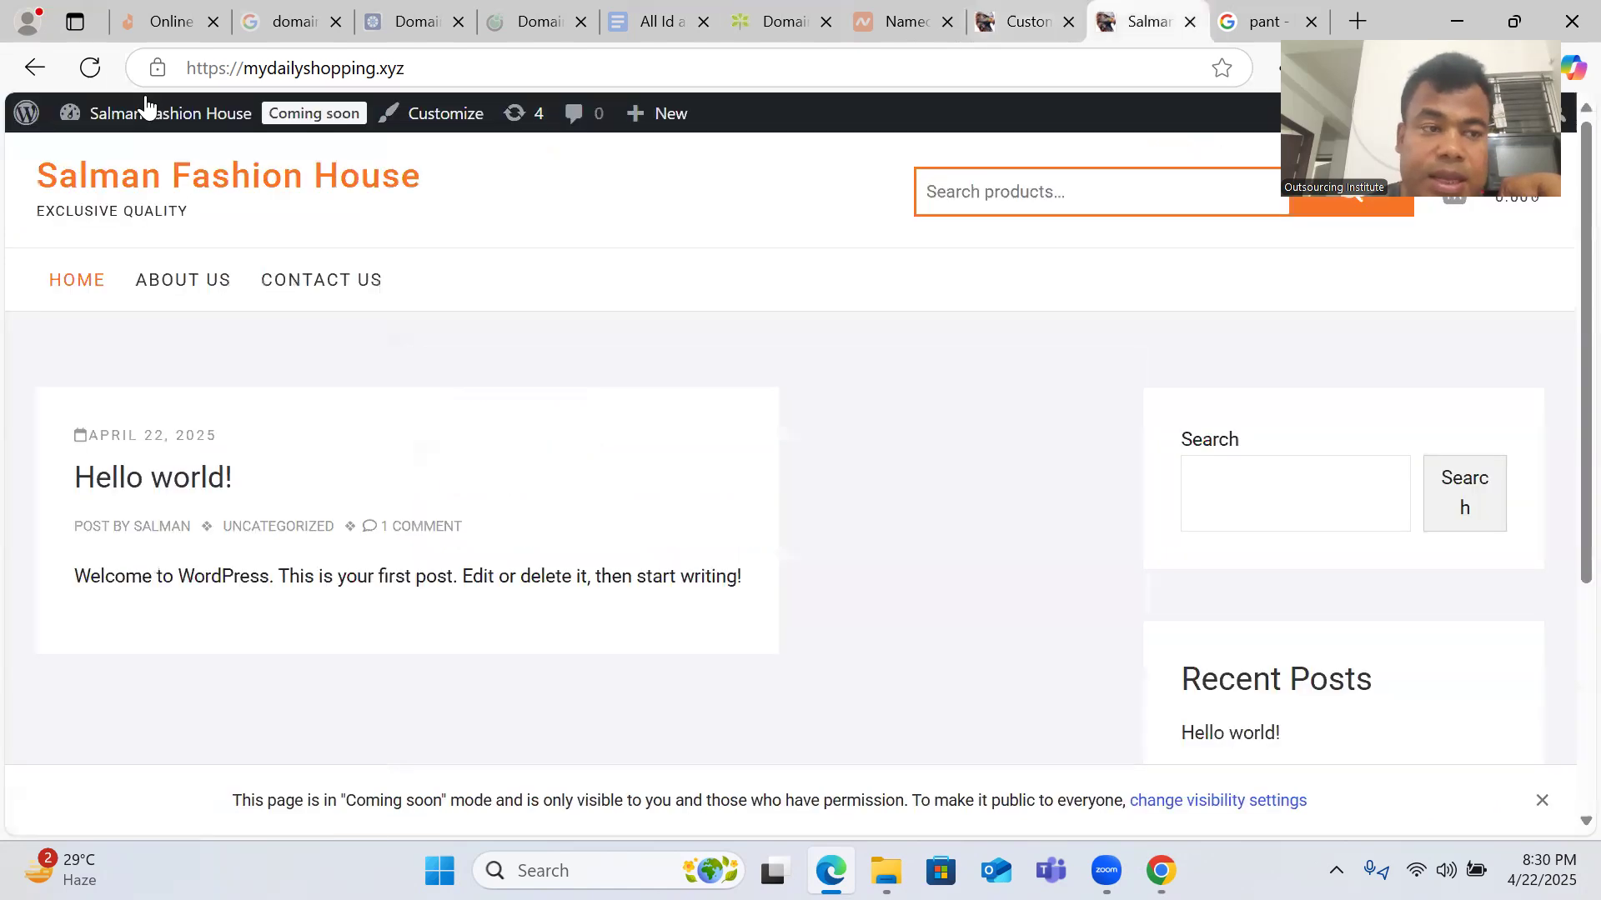
left_click(94, 70)
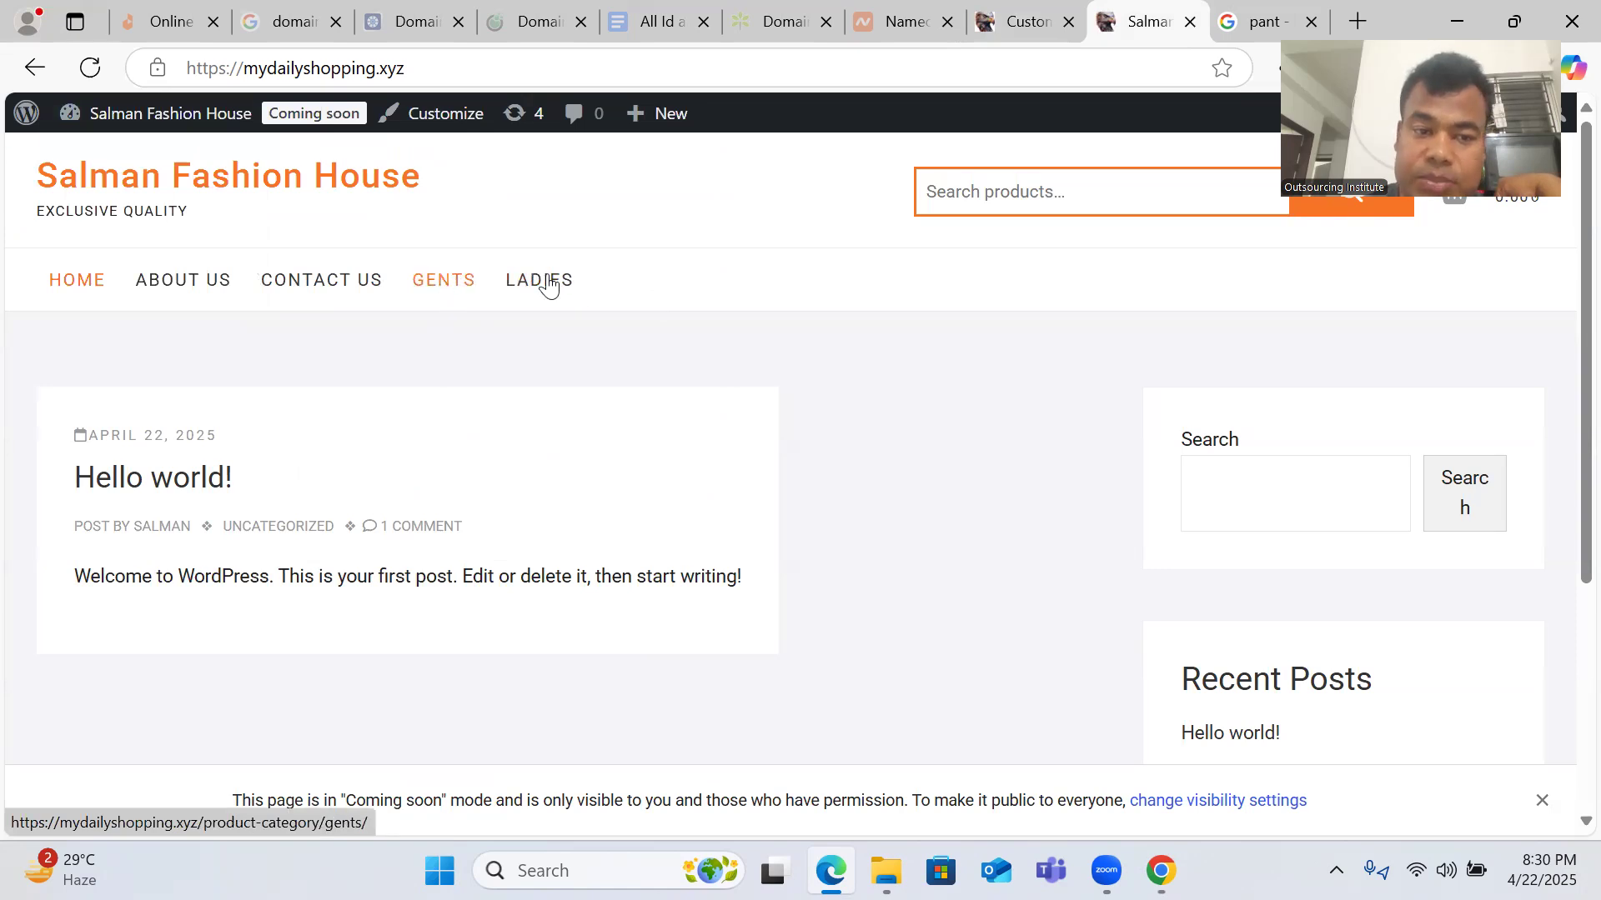
left_click(446, 284)
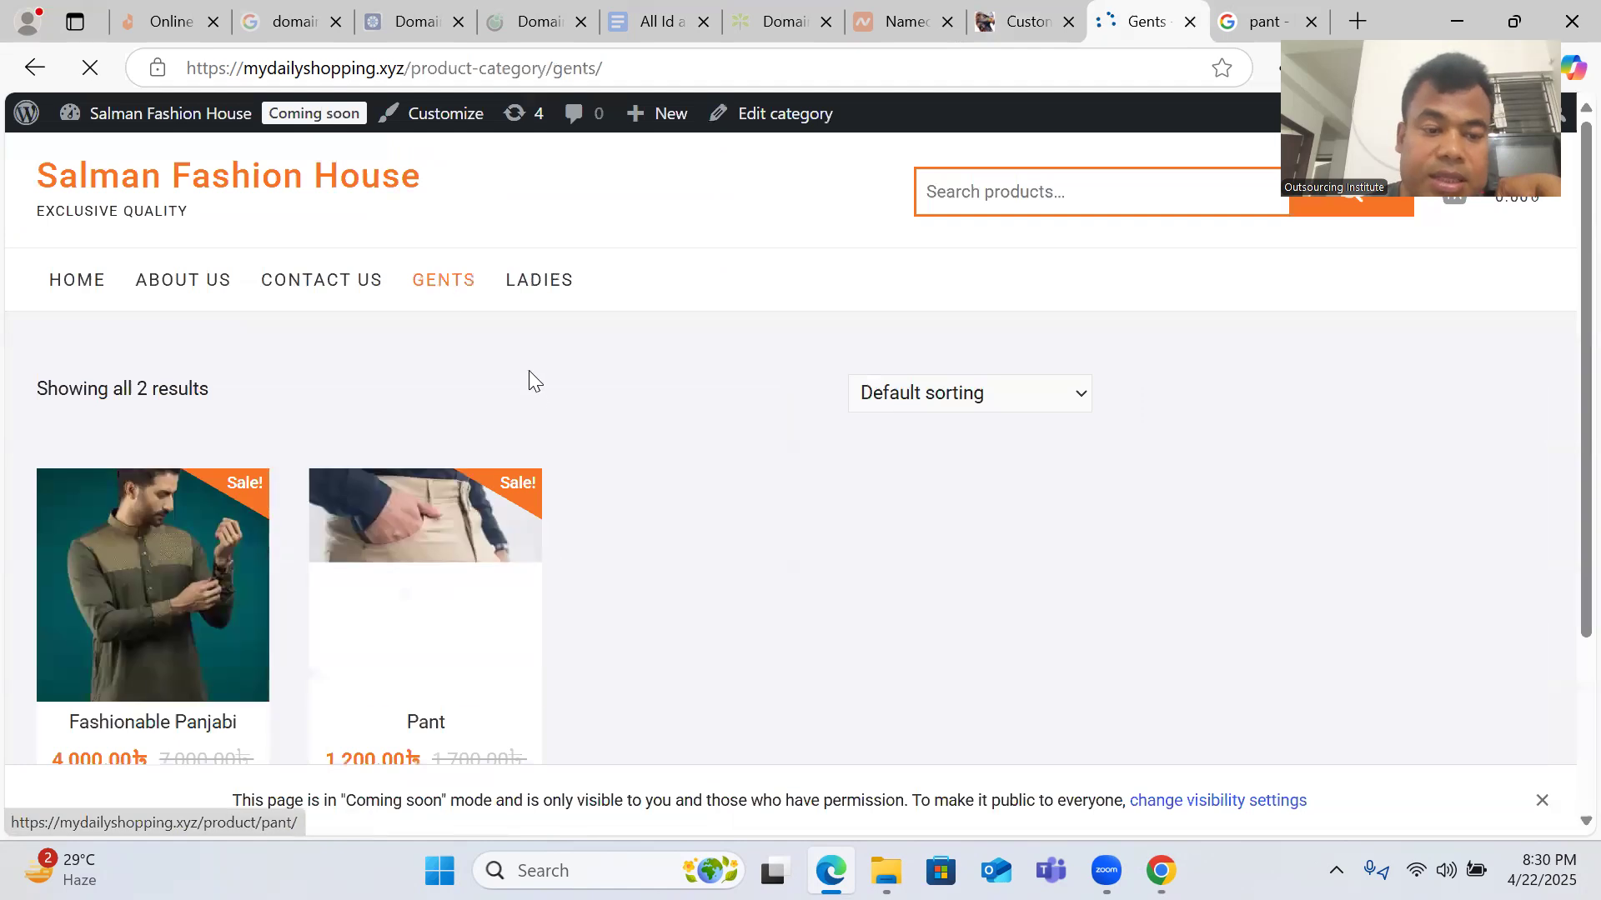
scroll(524, 642, "down", 3)
scroll(479, 567, "up", 3)
left_click(534, 298)
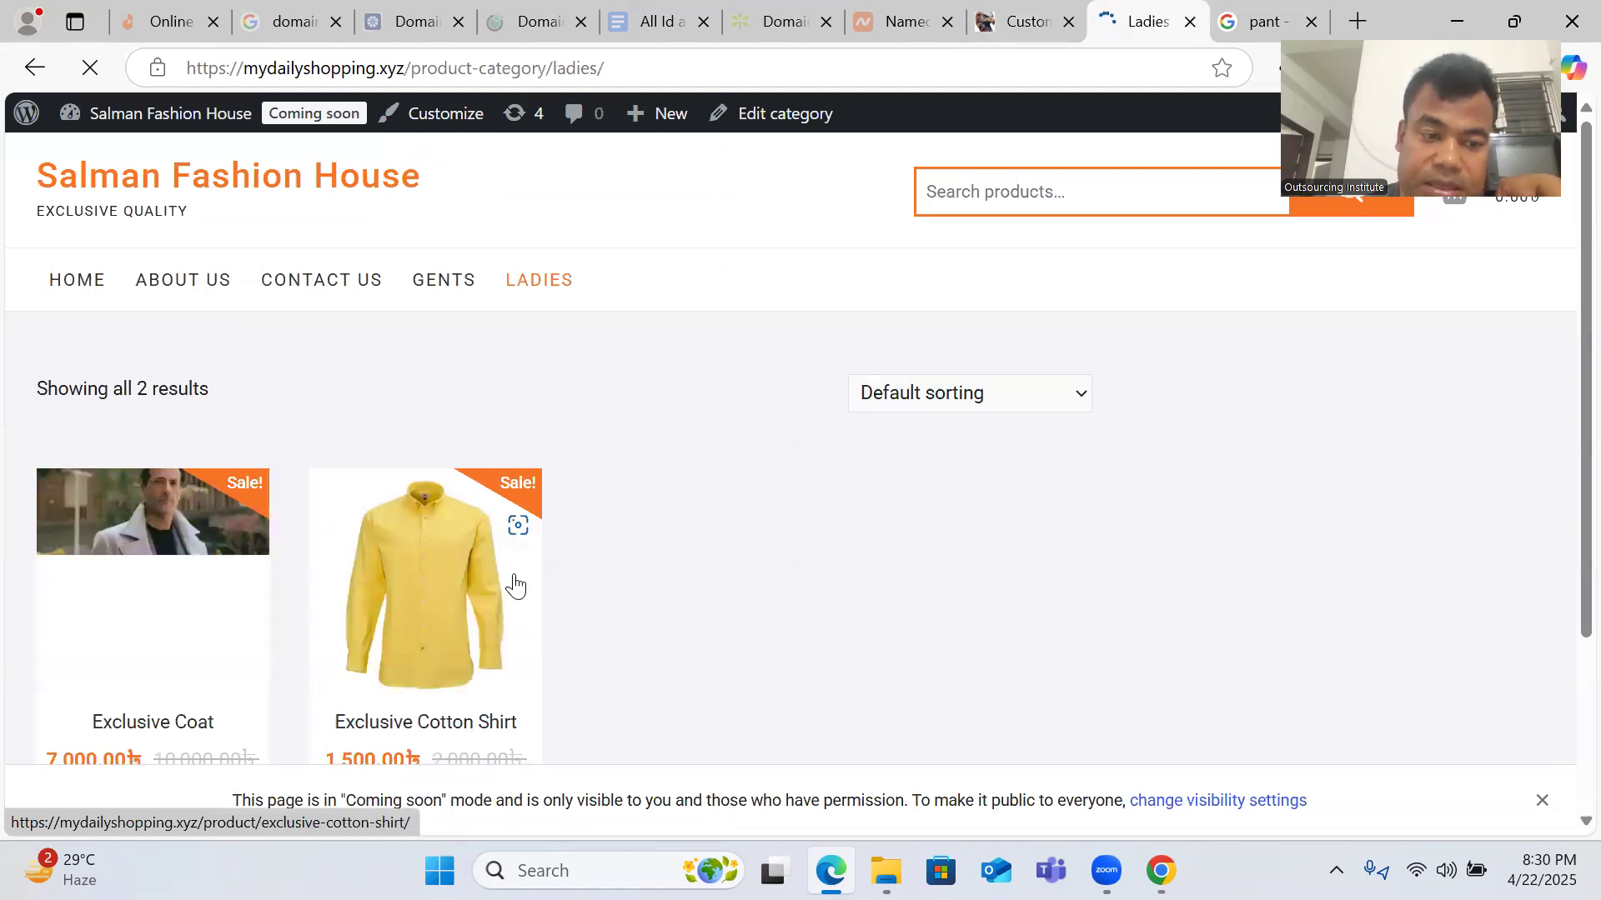
scroll(725, 501, "down", 2)
scroll(724, 493, "down", 1)
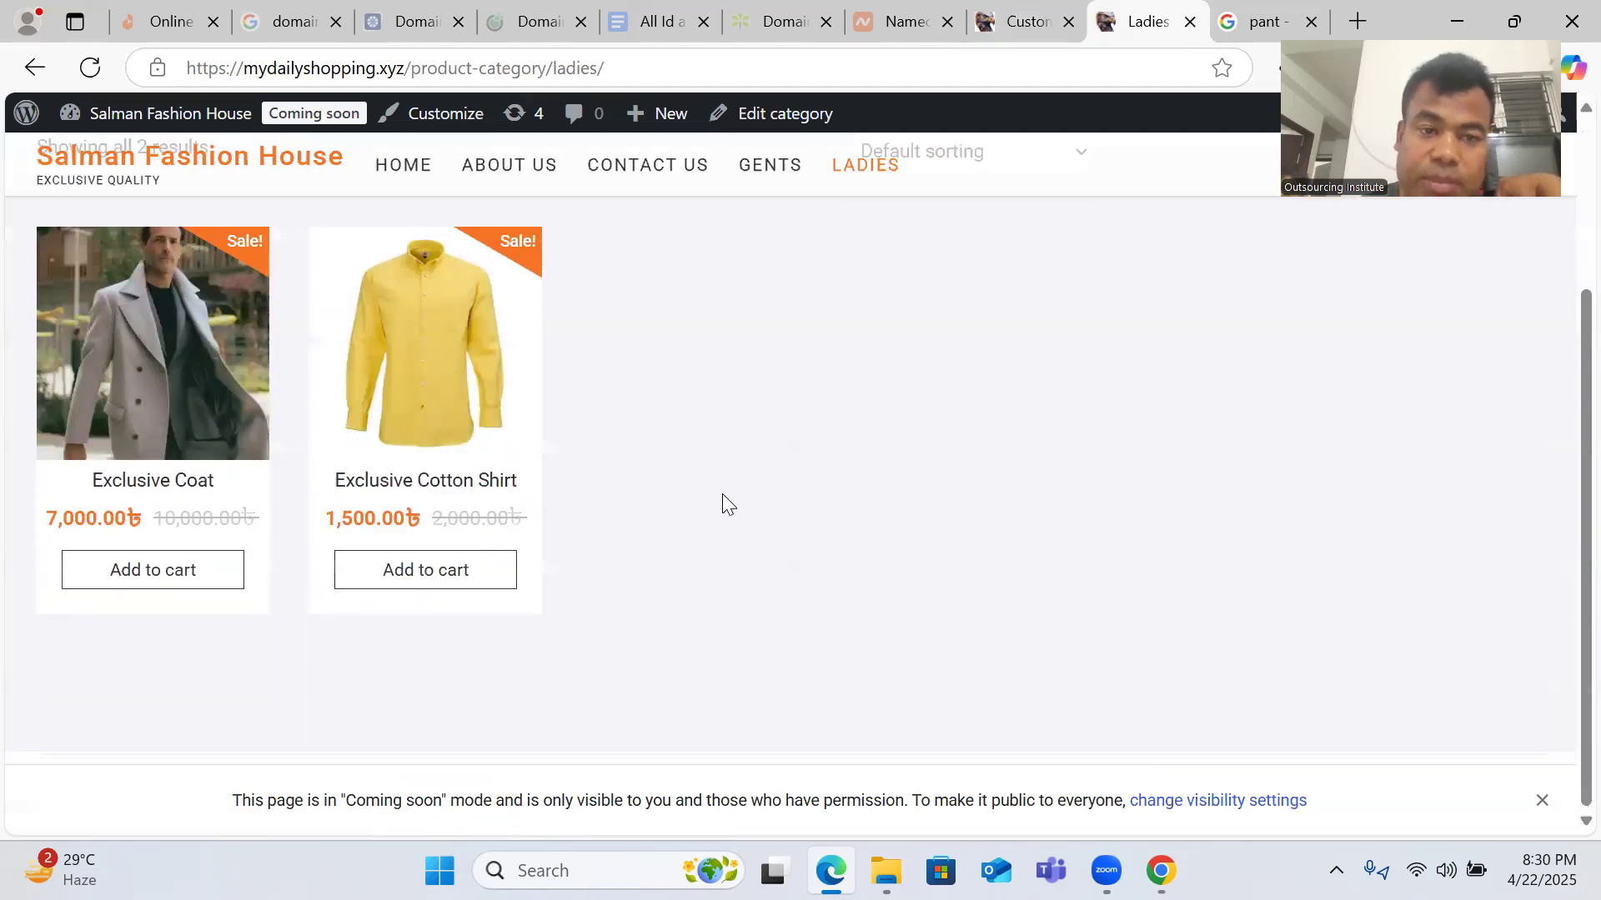
scroll(704, 490, "up", 3)
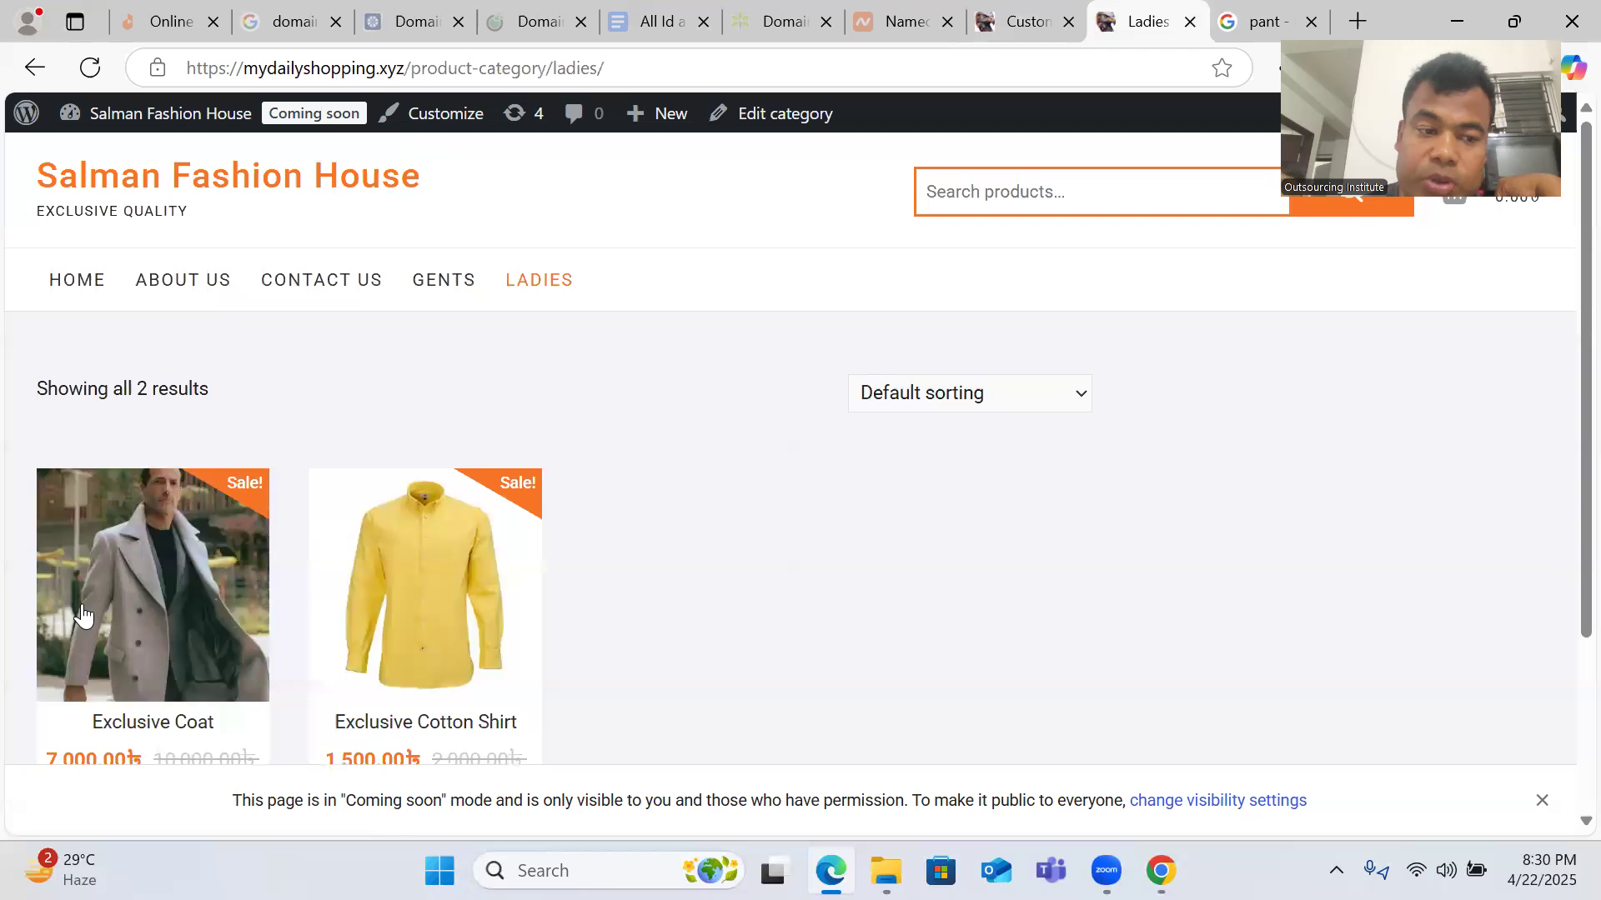
left_click(435, 284)
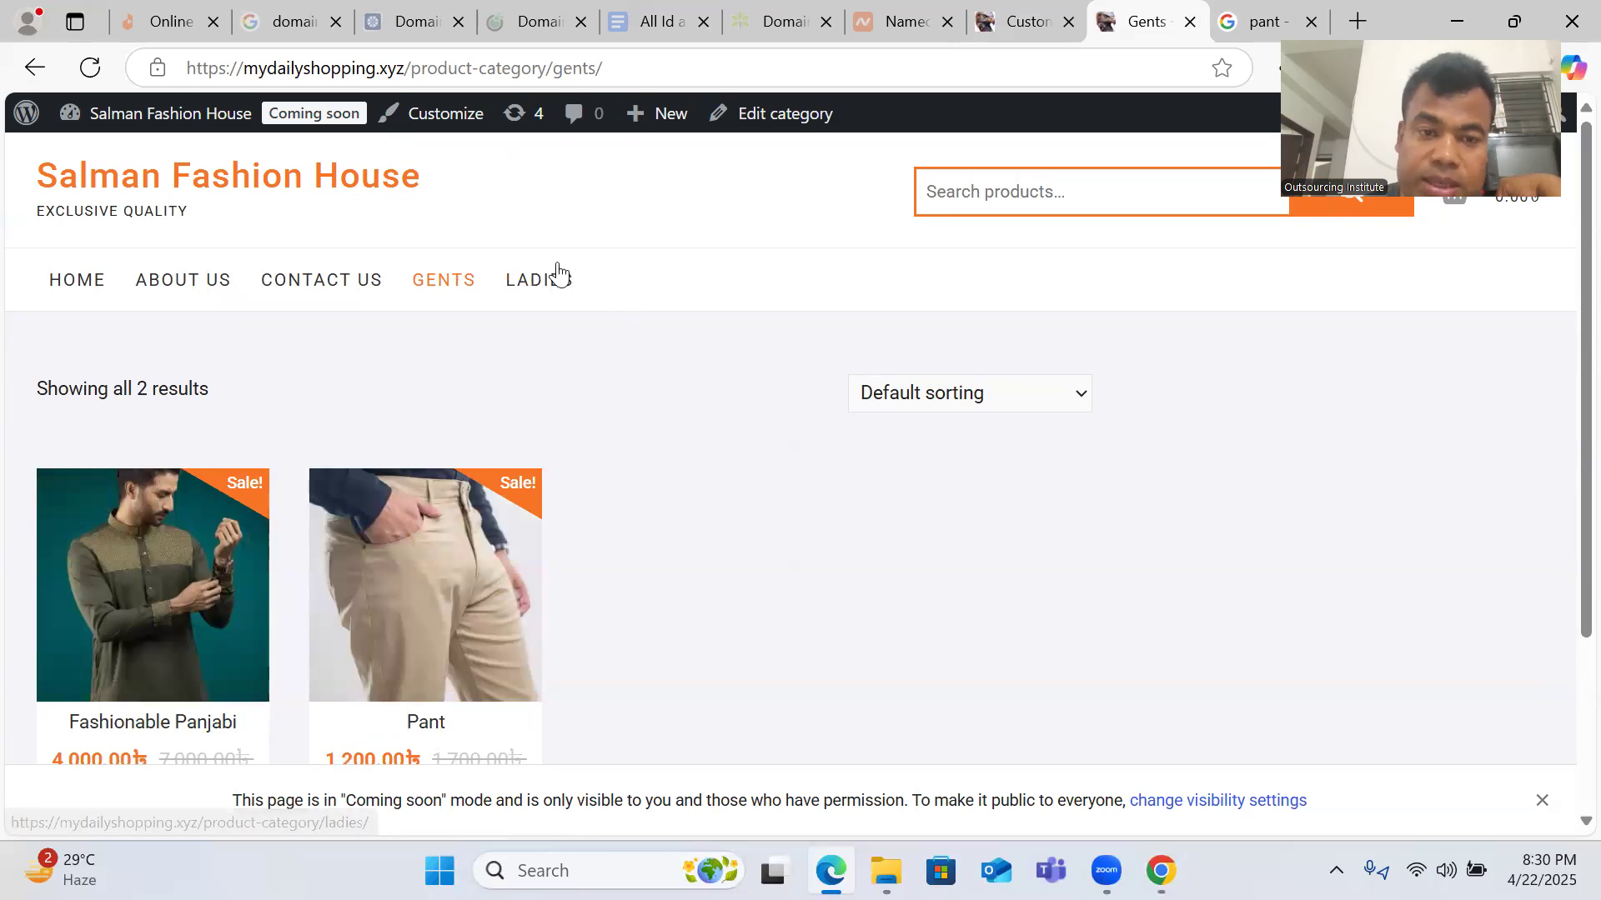
left_click(1026, 18)
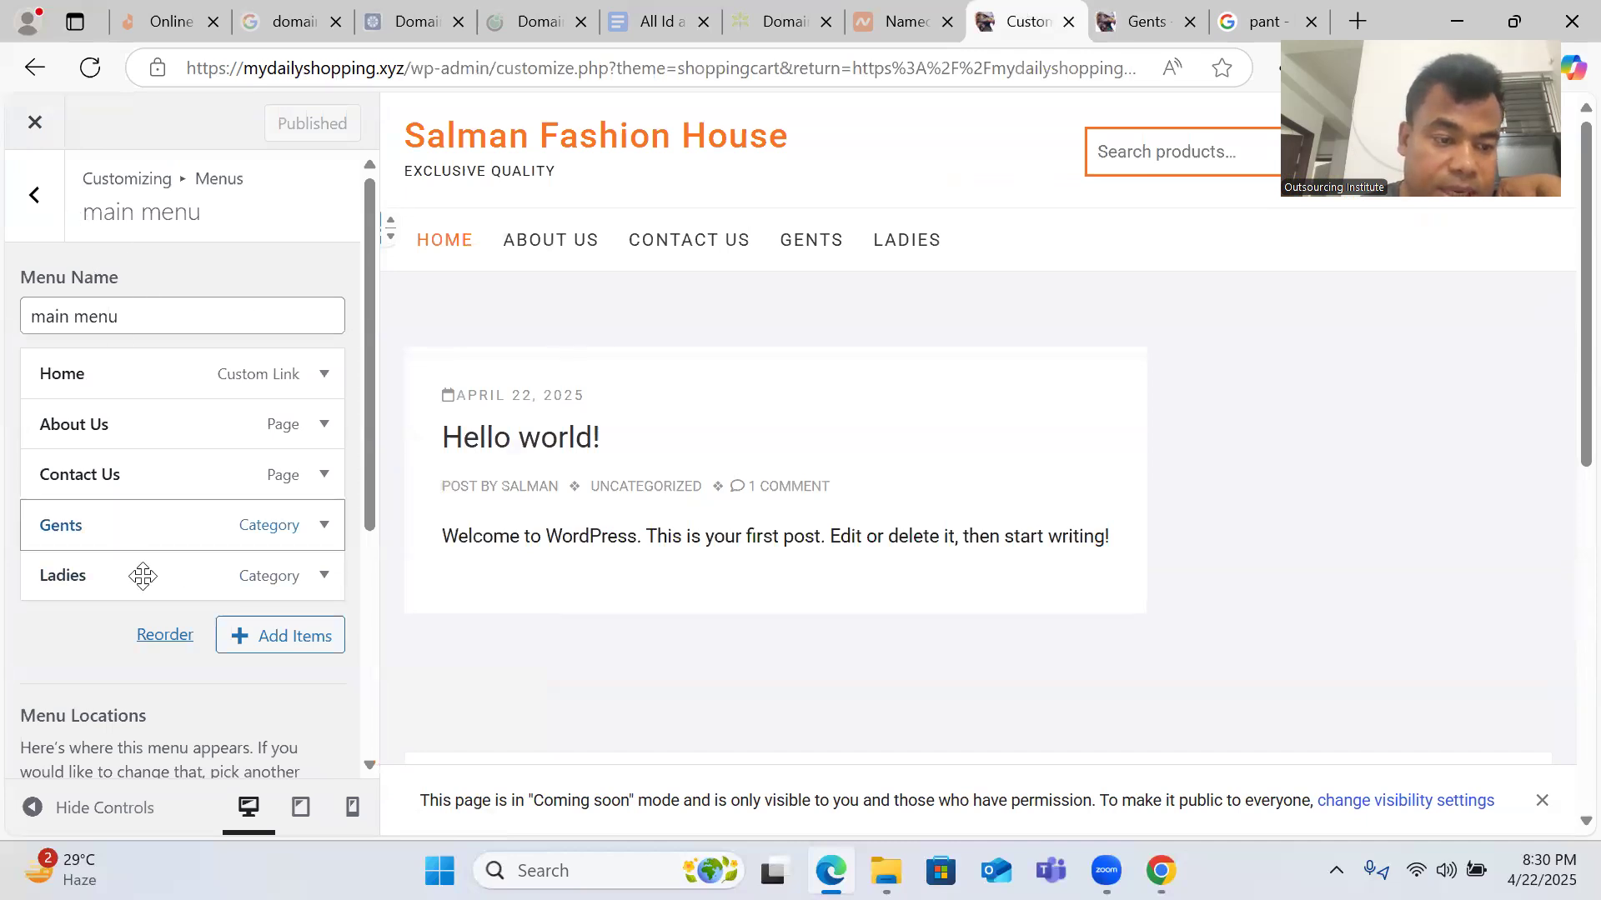
Add All Products from the Products list to the end of the main menu and publish
left_click(268, 652)
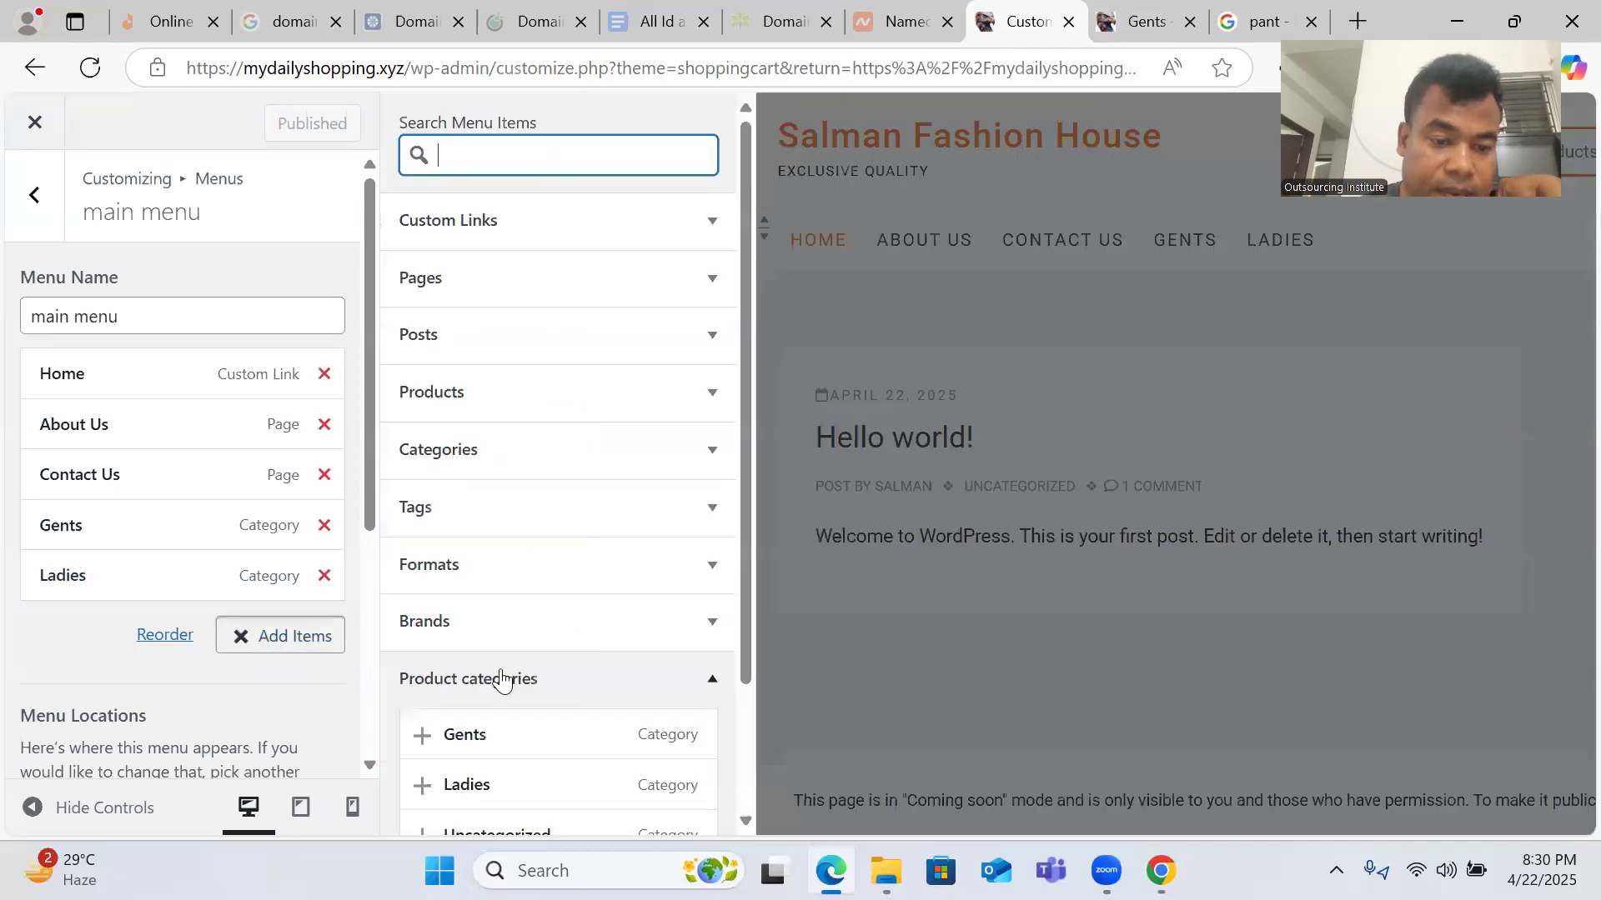
scroll(589, 697, "down", 2)
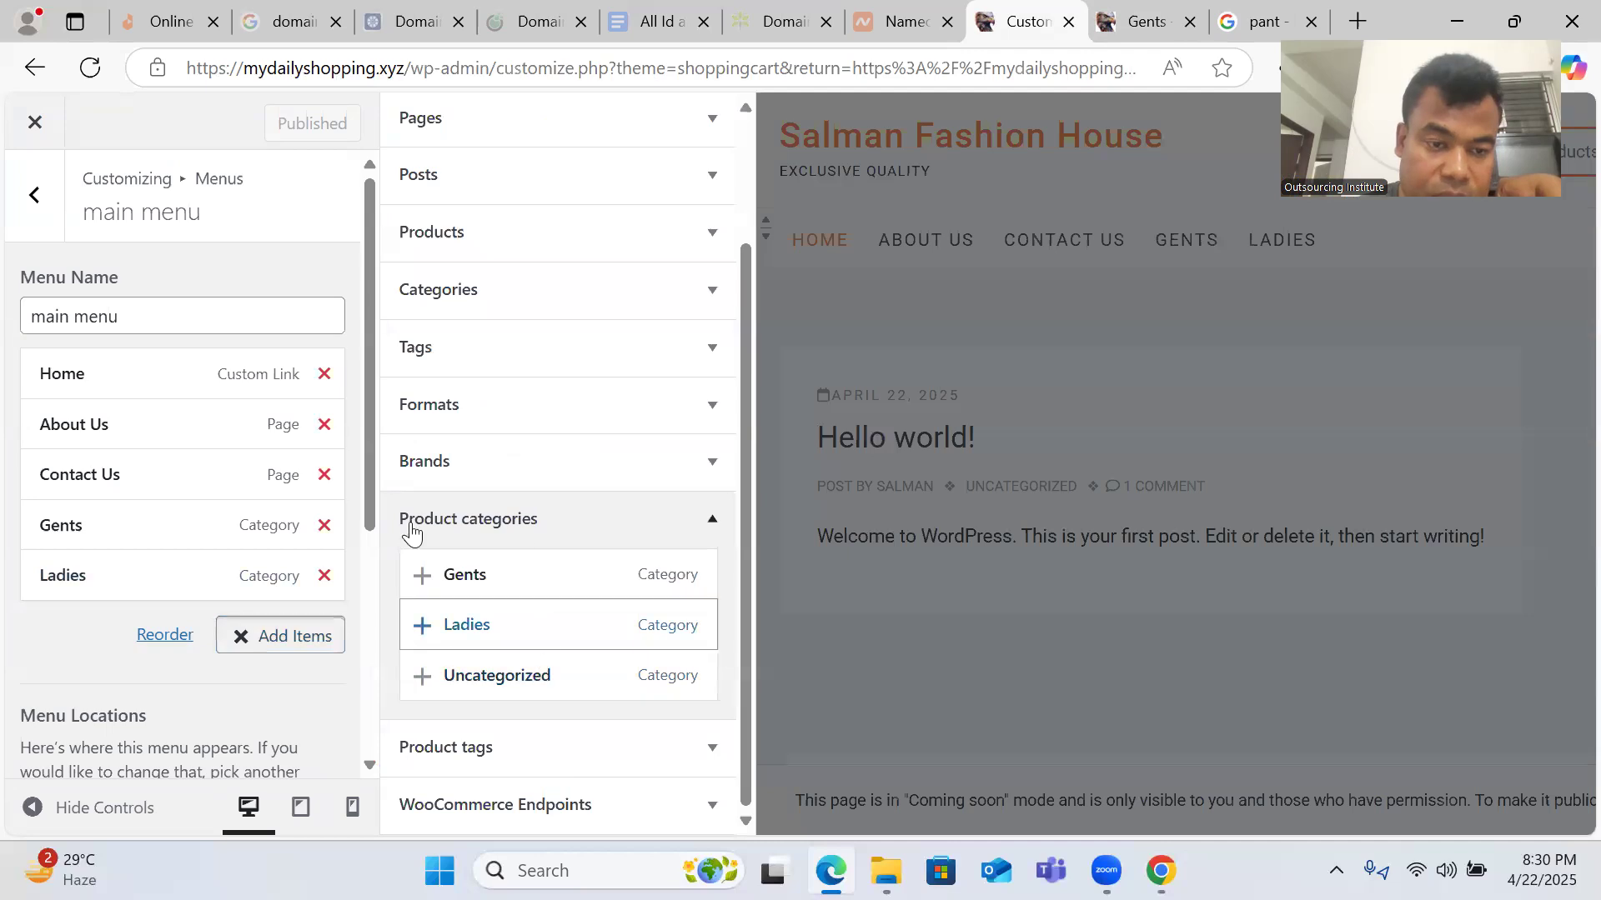
left_click(712, 521)
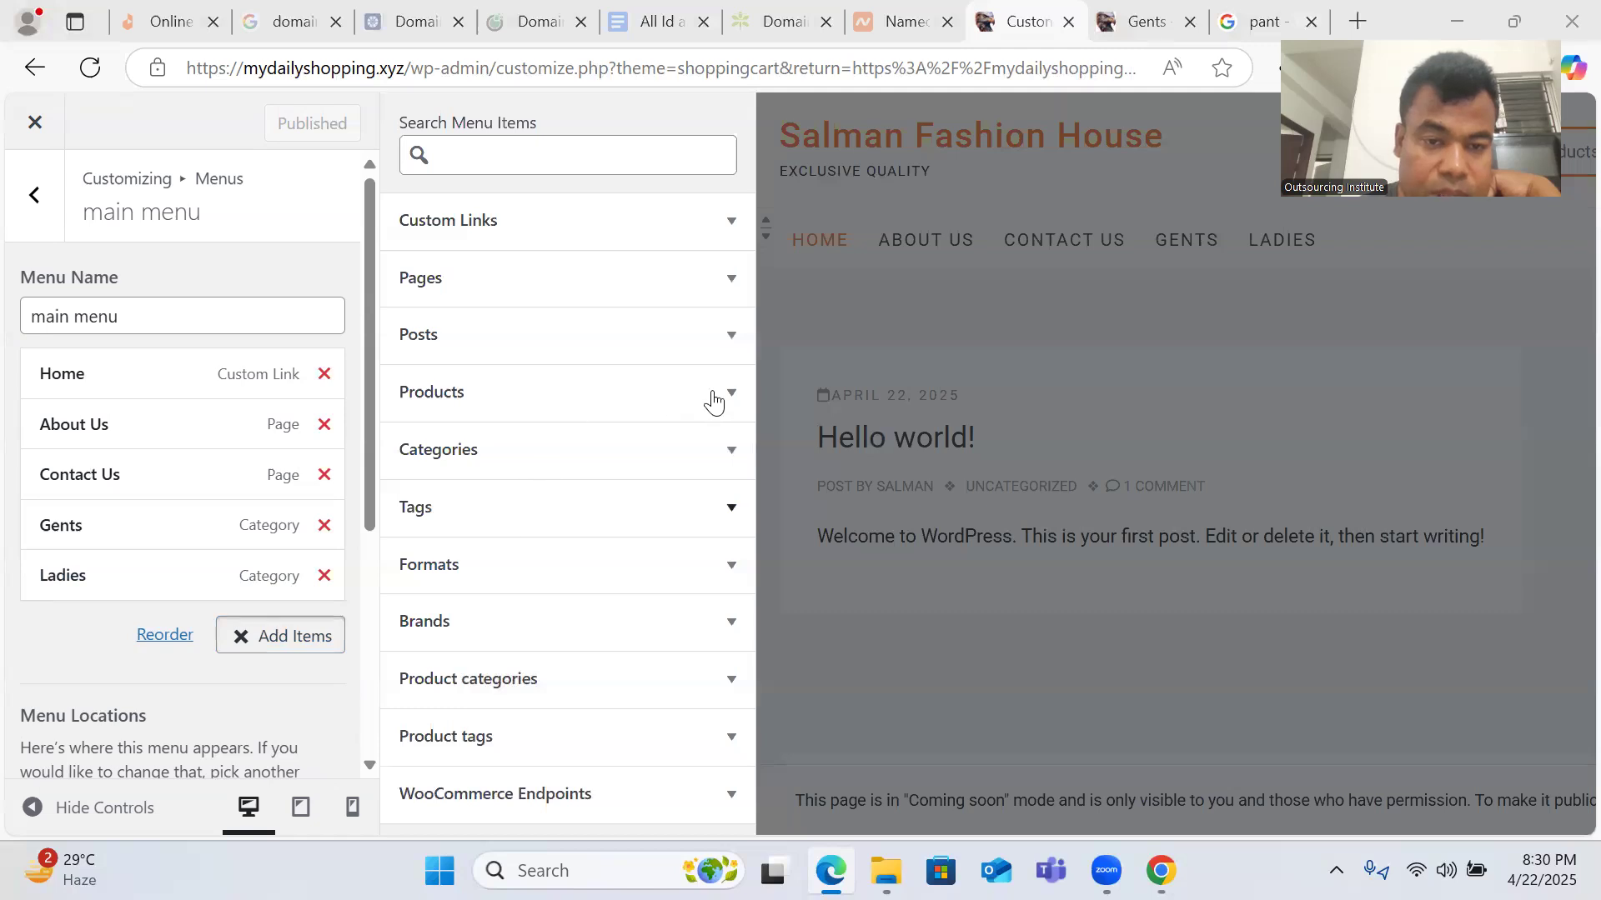
left_click(731, 397)
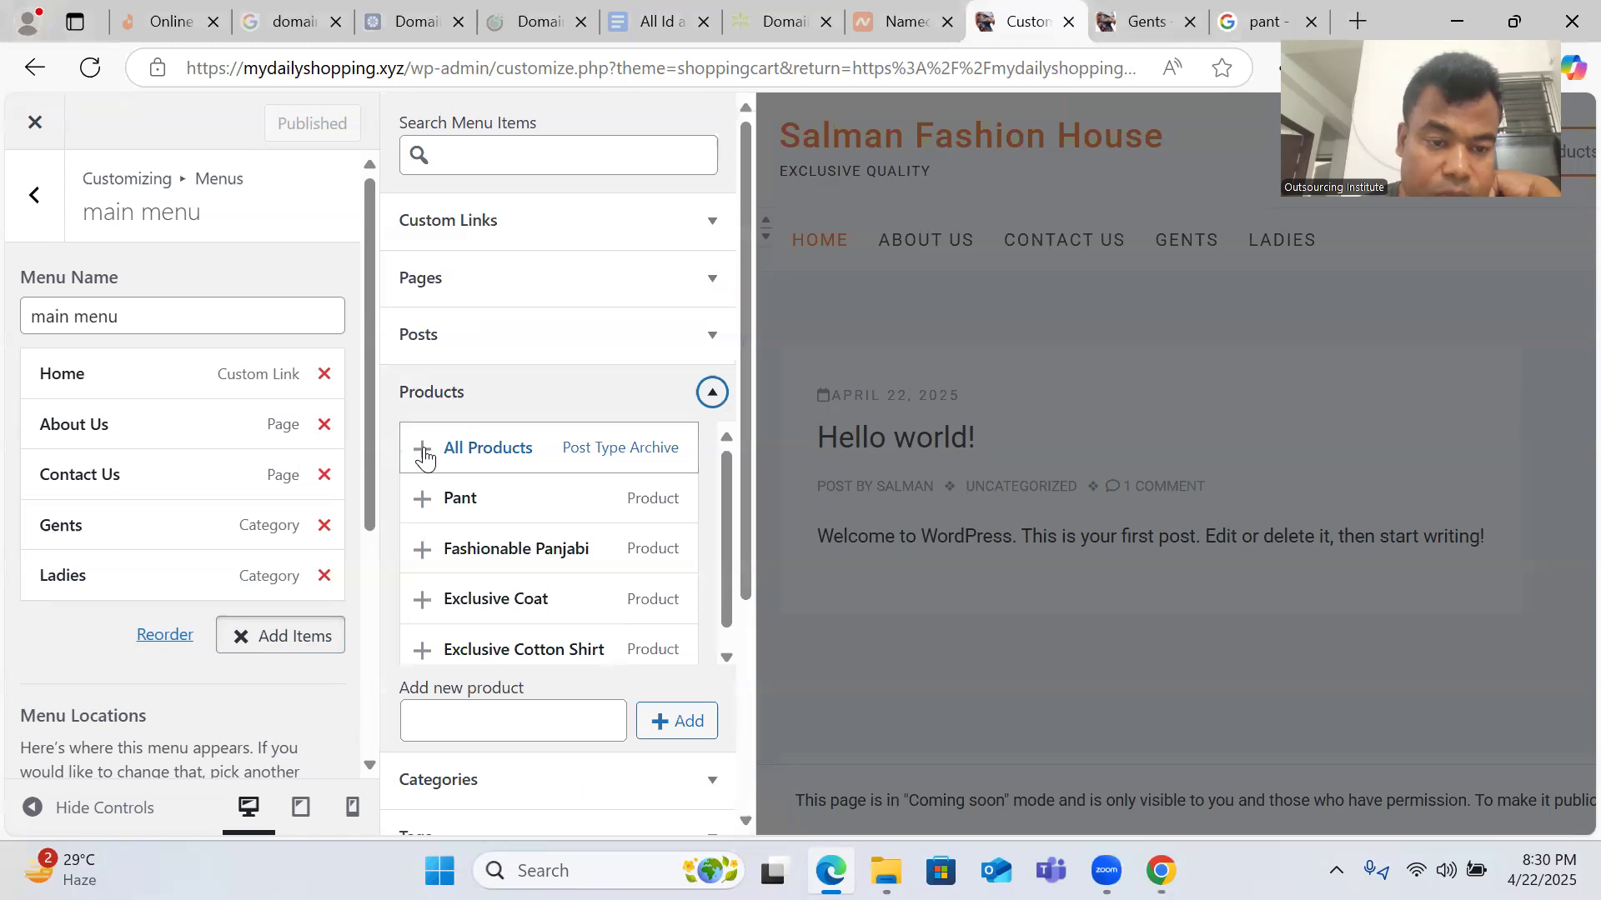
left_click(423, 451)
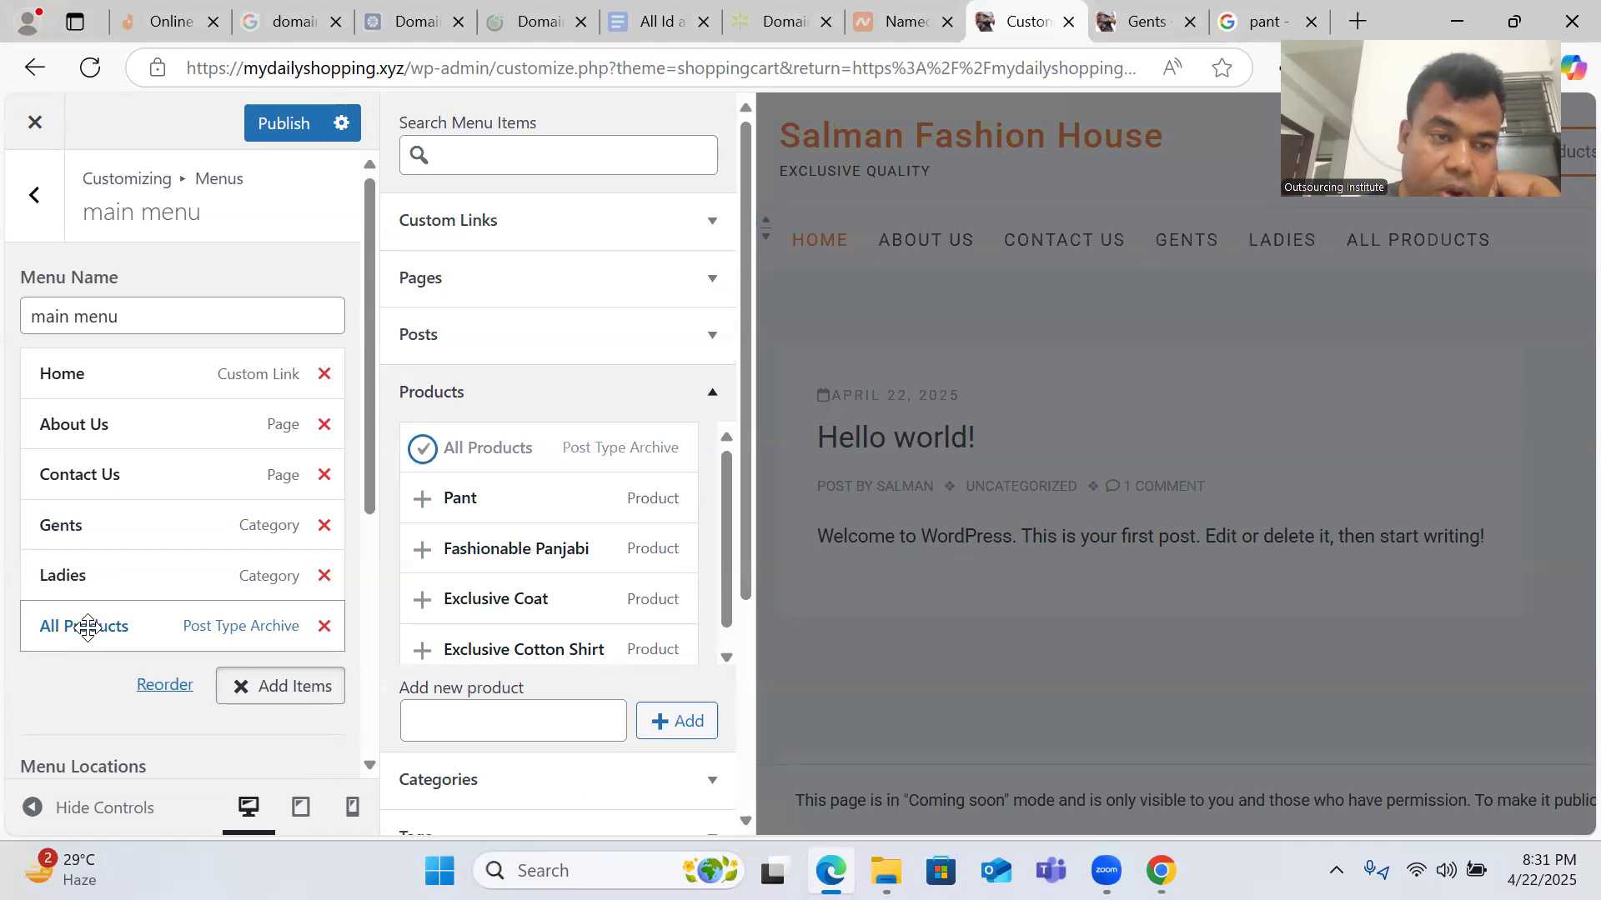
left_click(265, 125)
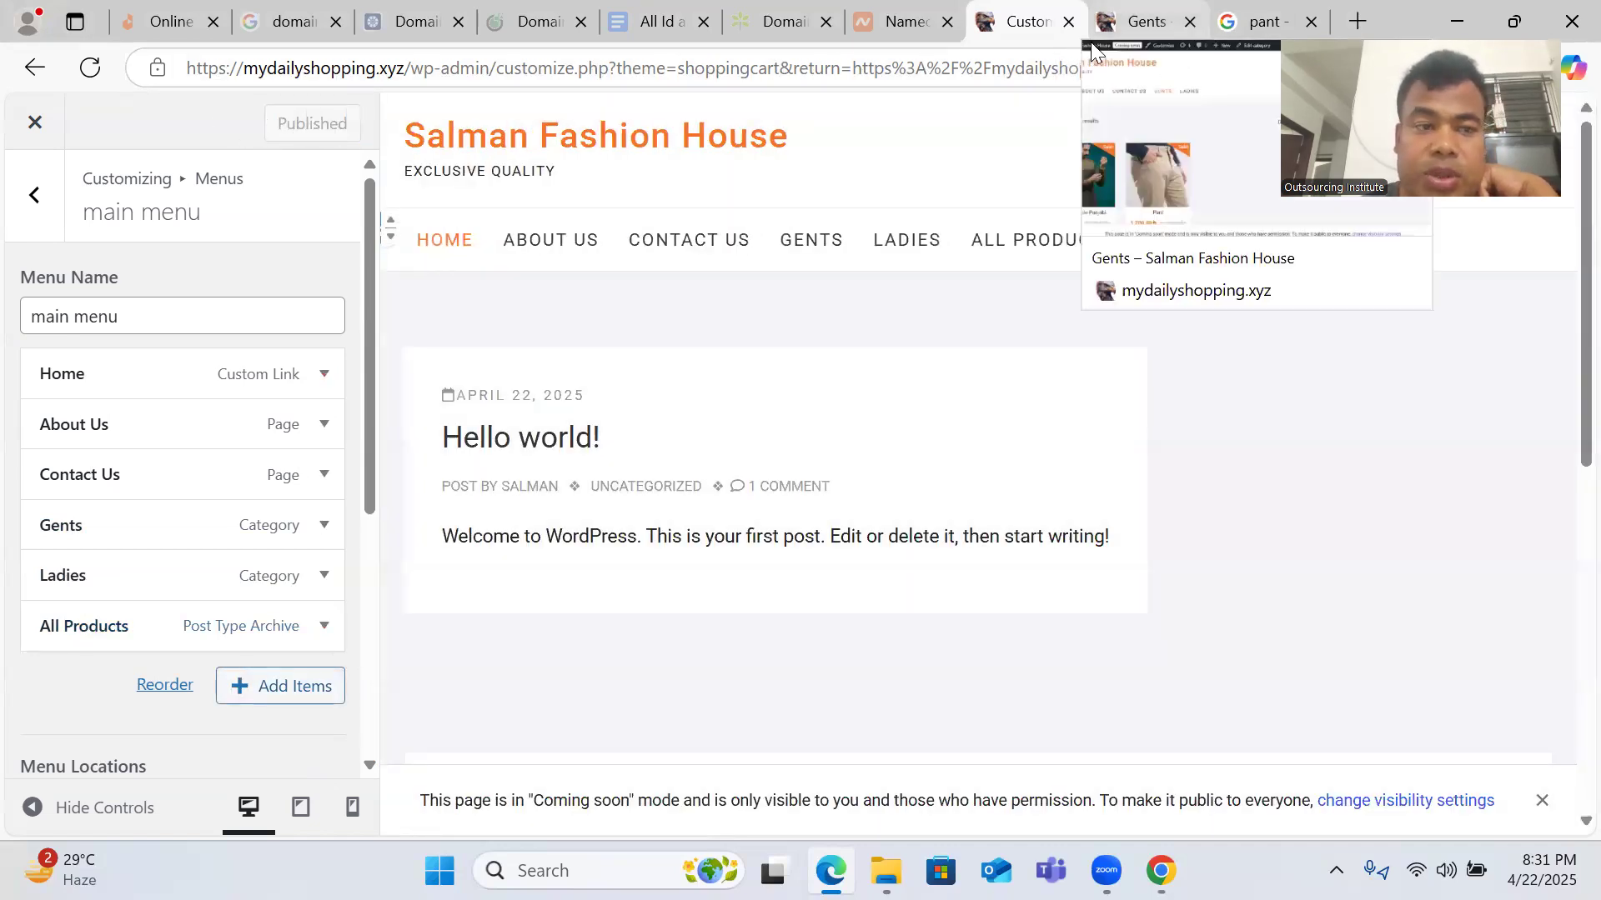
Reload the storefront and check the GENTS, LADIES and ALL PRODUCTS menu links
left_click(1092, 37)
left_click(90, 66)
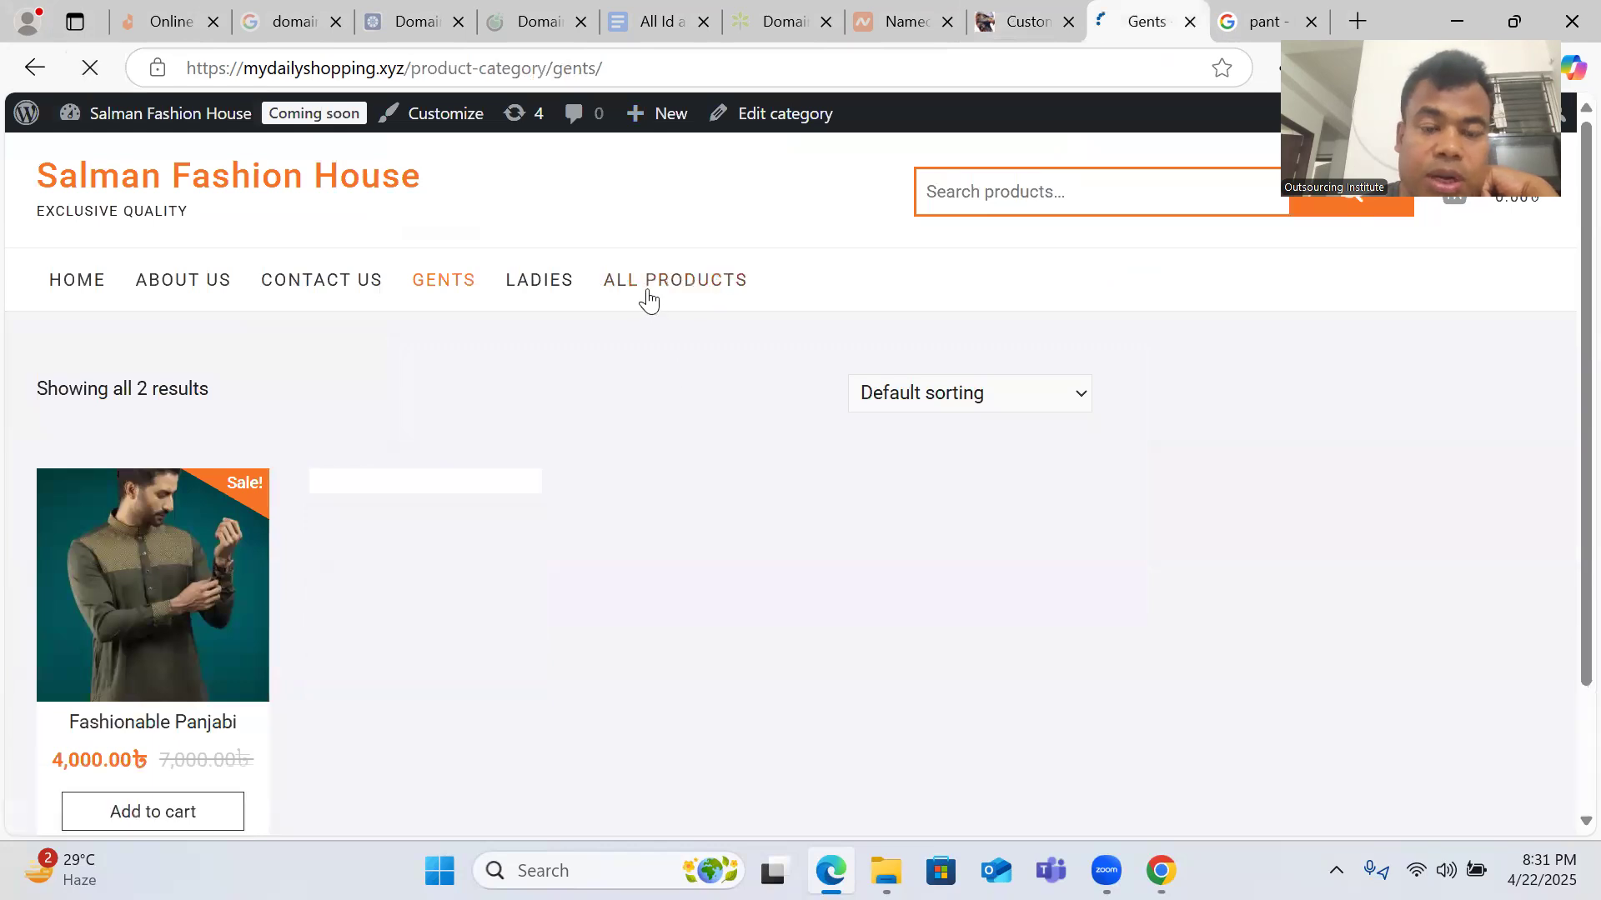
left_click(441, 299)
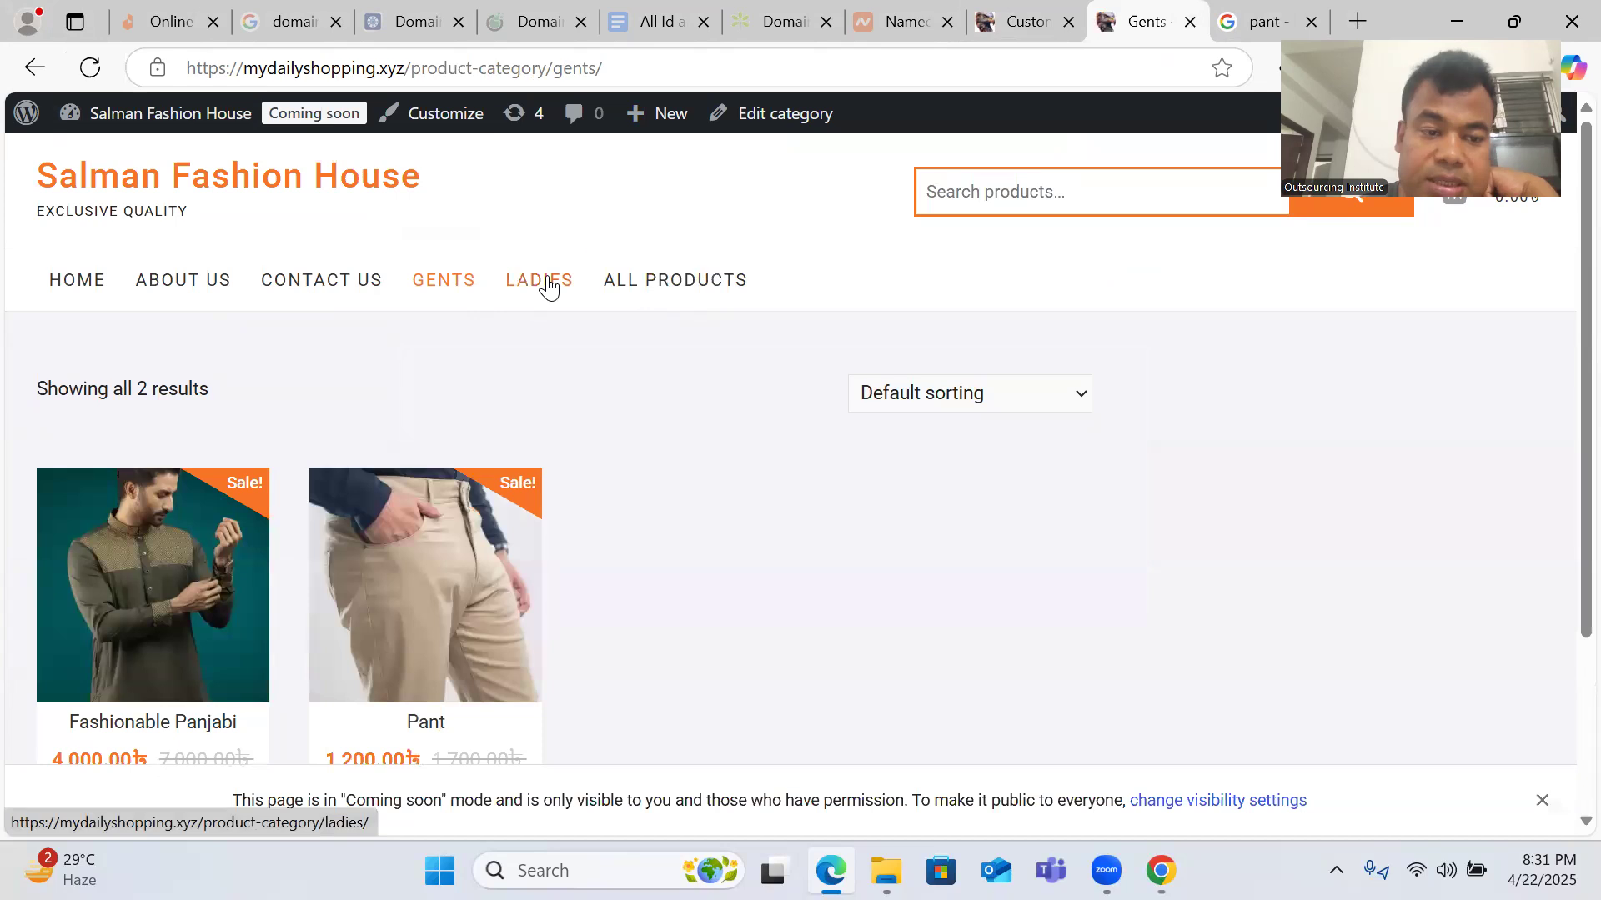
left_click(542, 282)
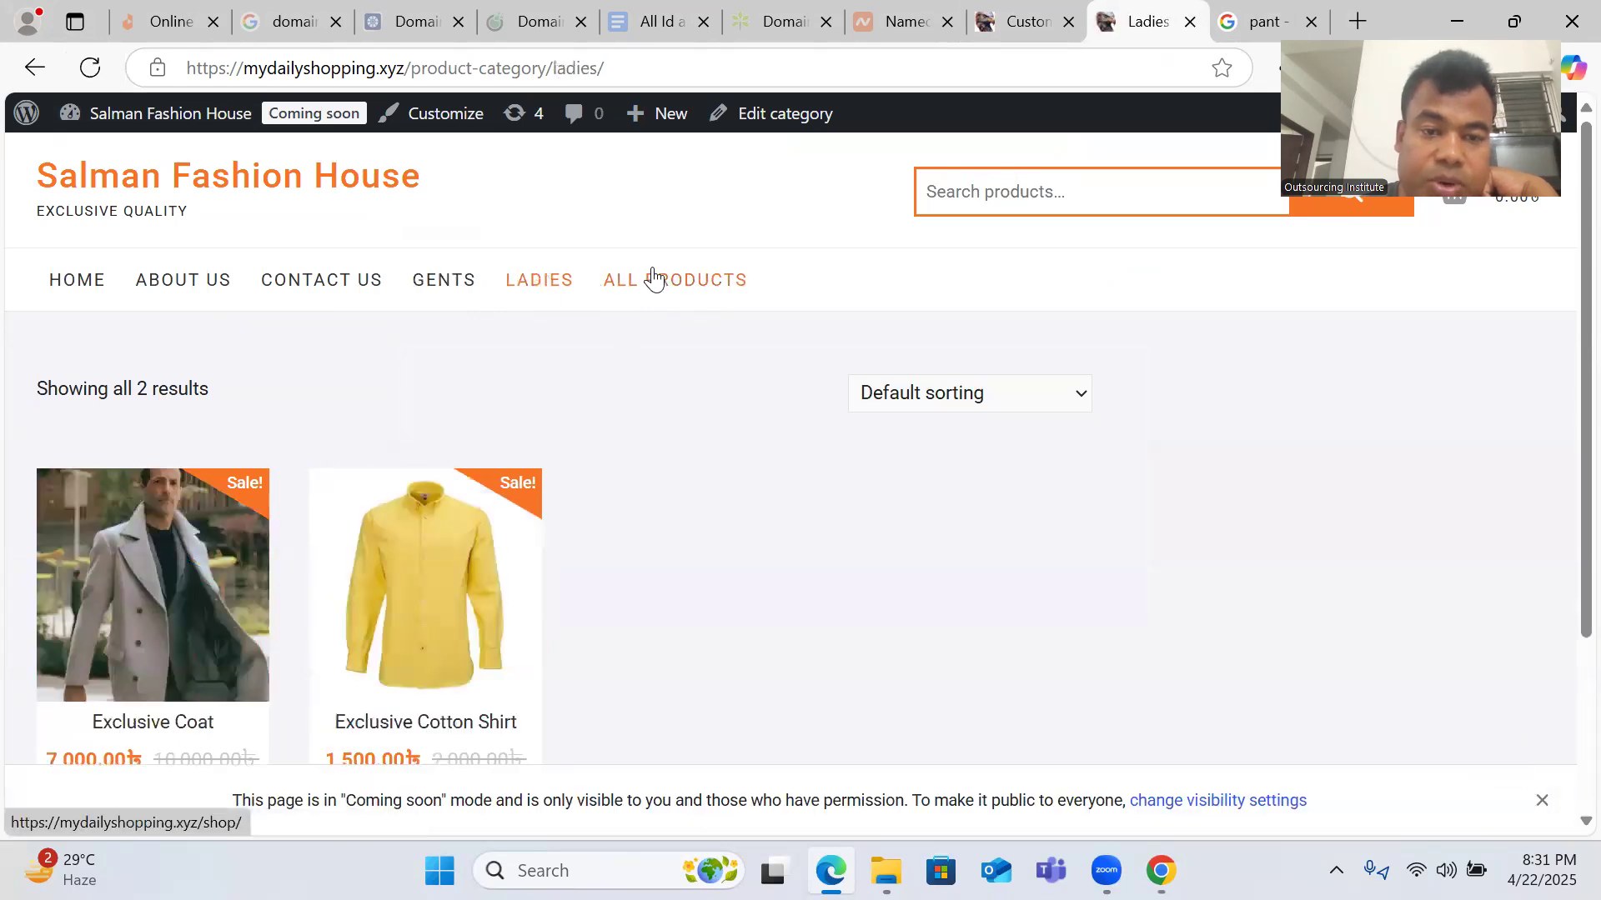
left_click(654, 279)
Open the Exclusive Coat product page, priced 7,000 down from 10,000
scroll(1174, 472, "down", 3)
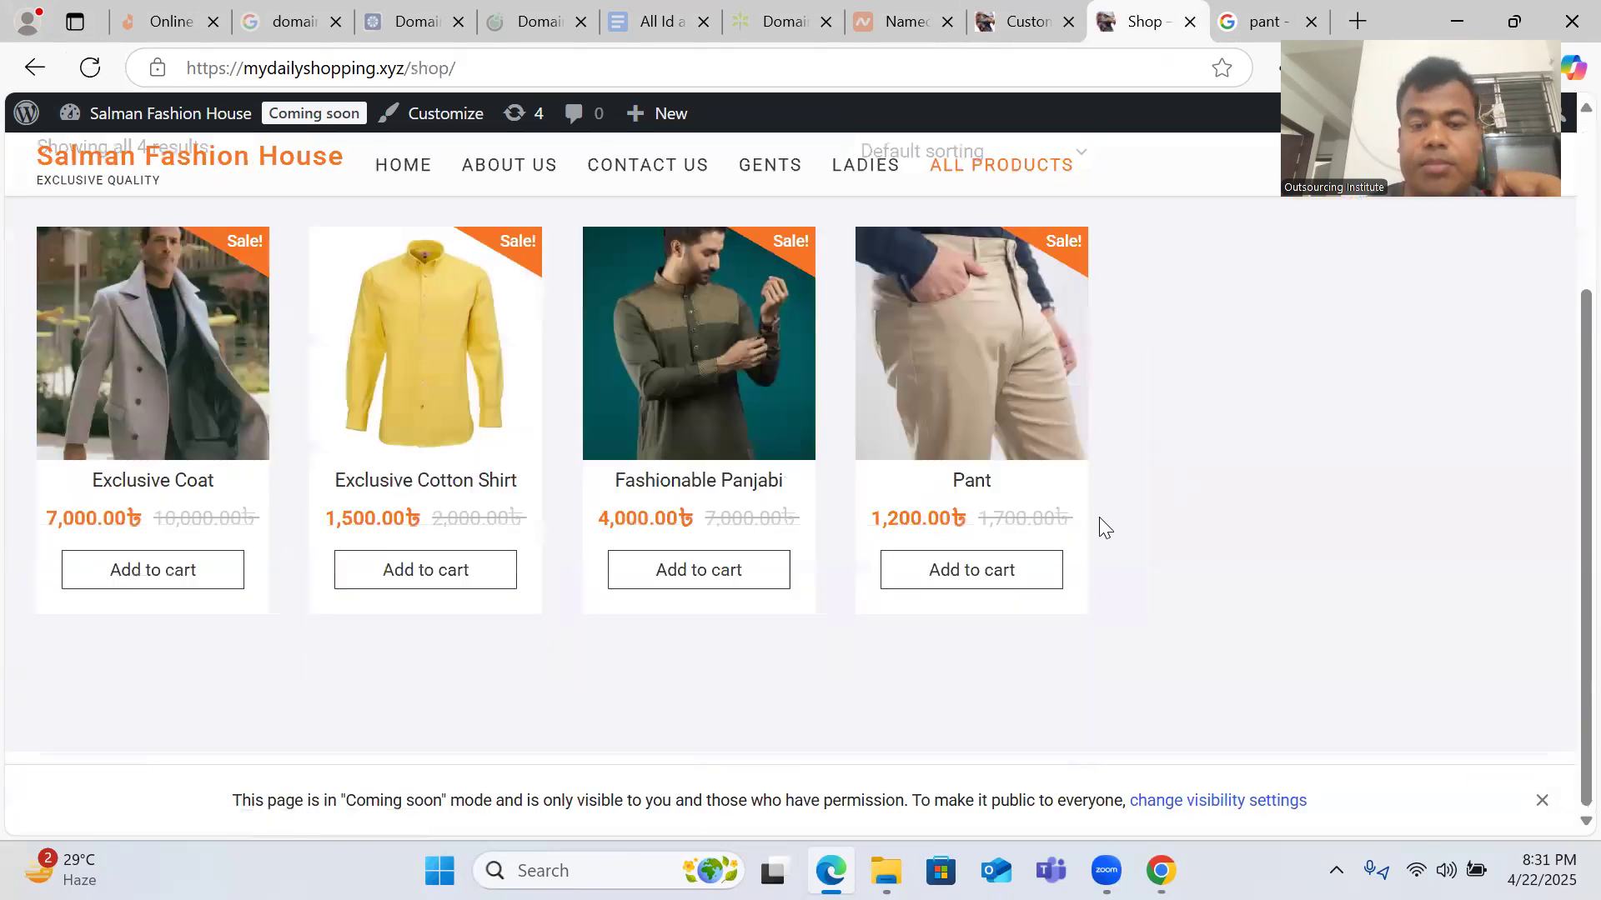
scroll(1102, 506, "up", 3)
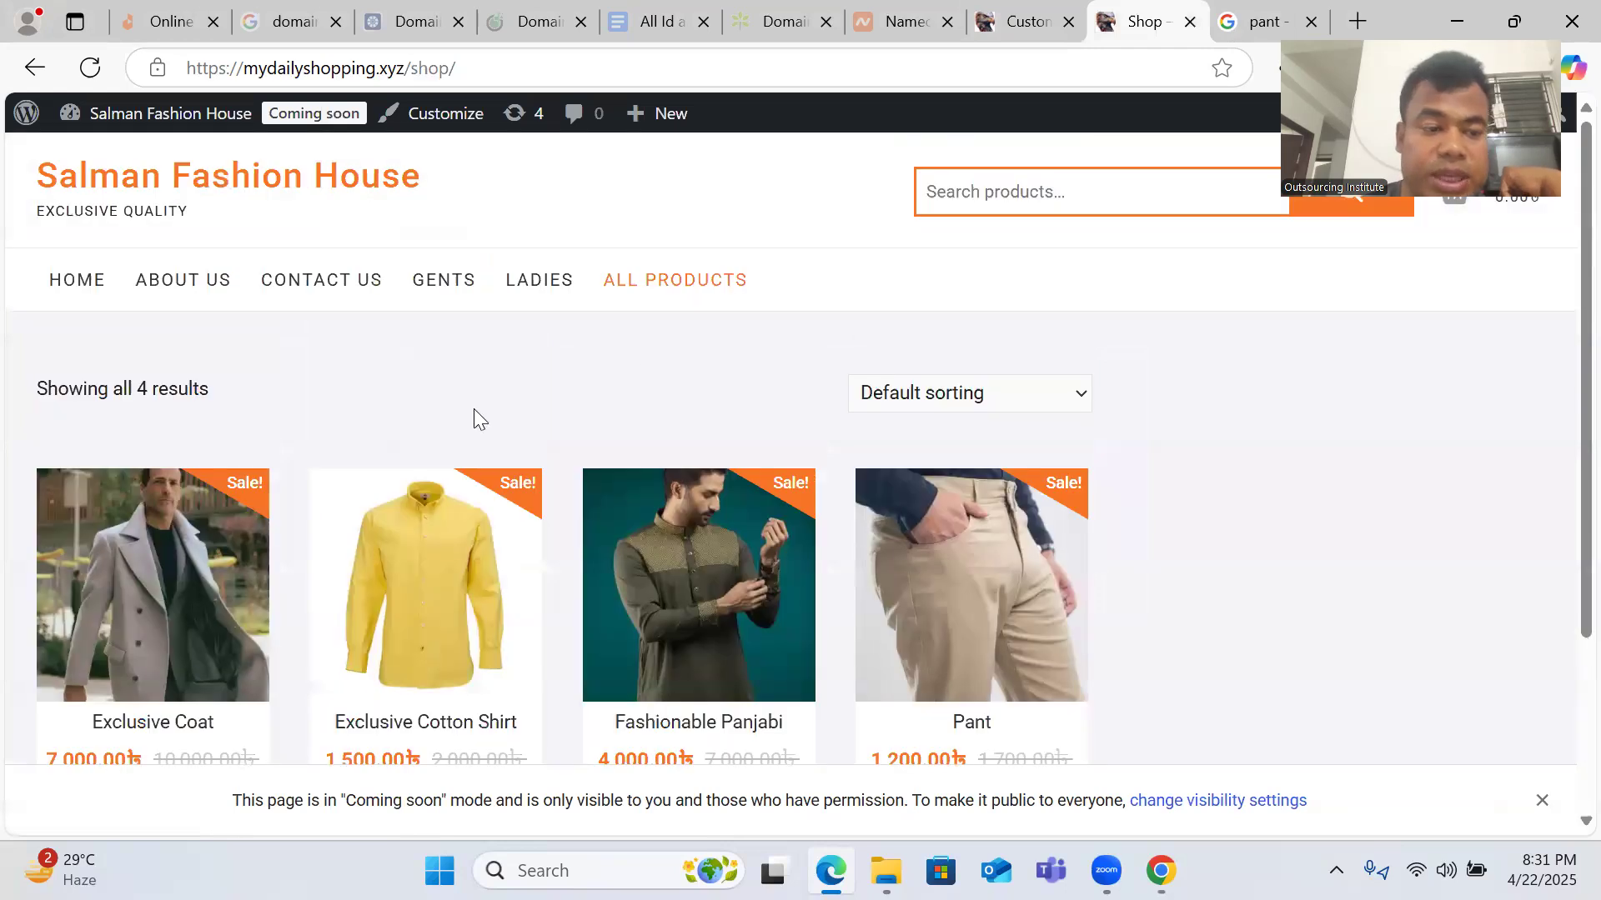
scroll(565, 375, "down", 3)
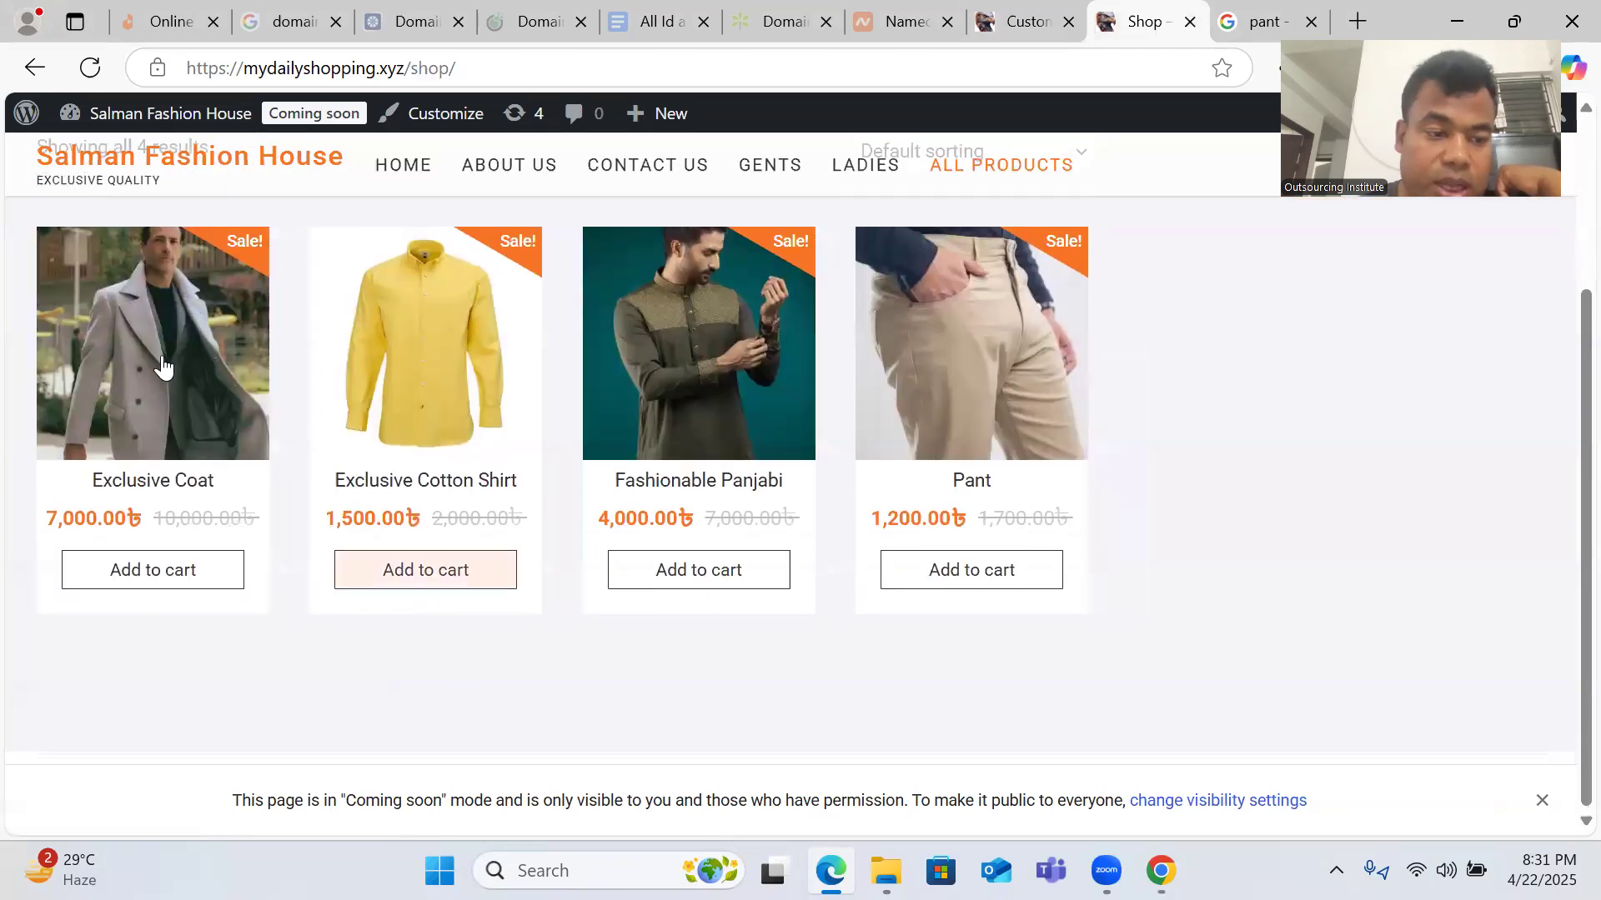
left_click(162, 367)
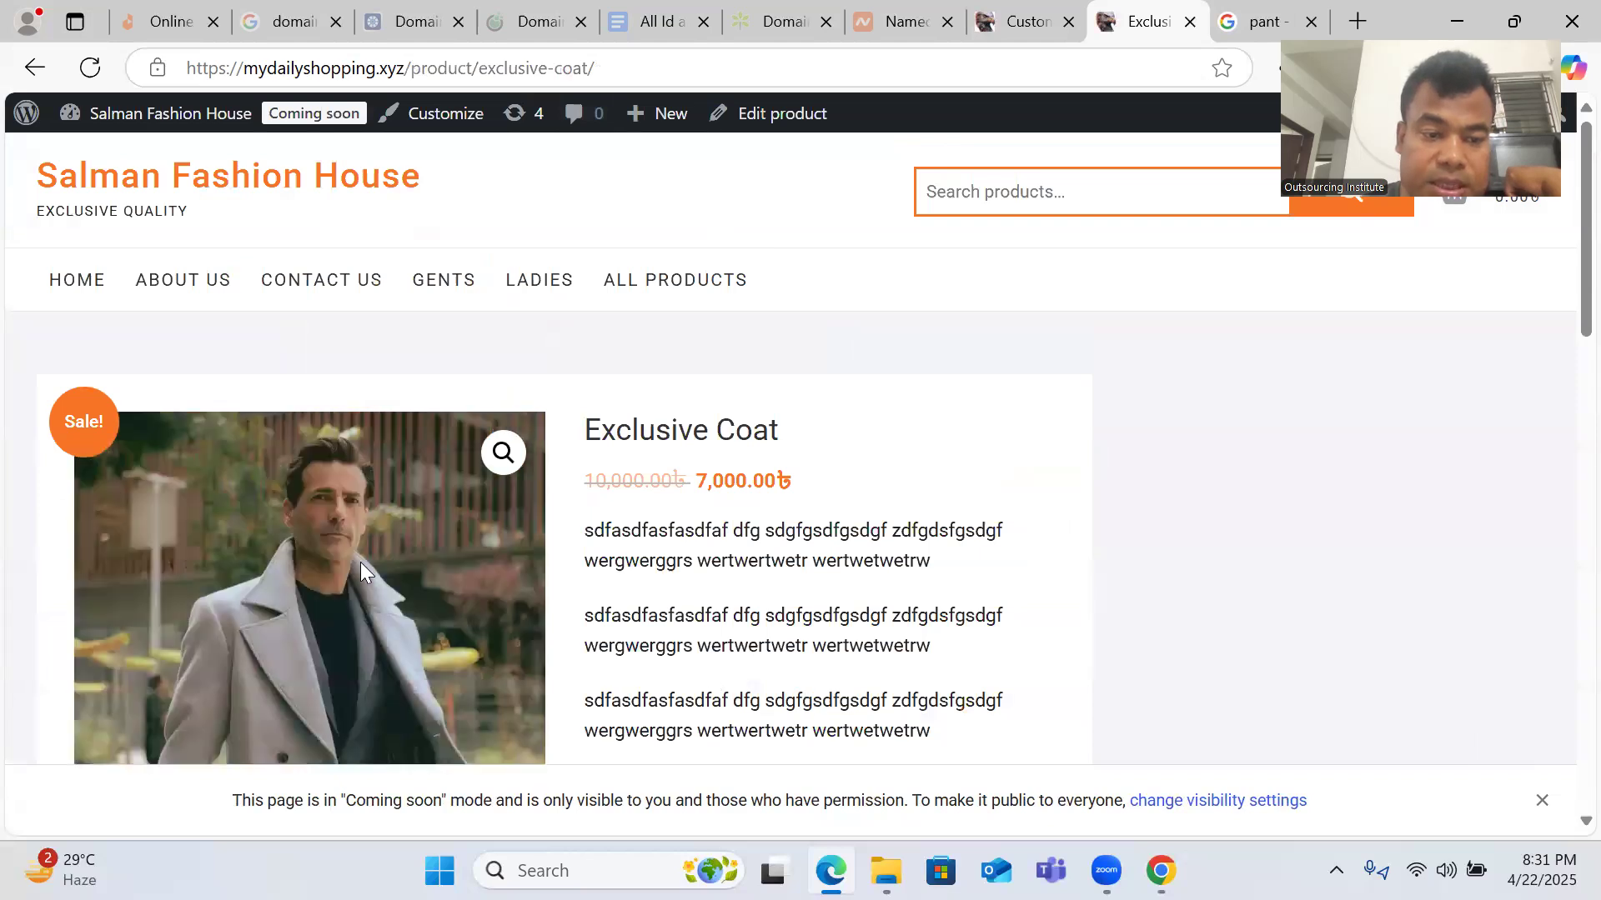
Browse the Exclusive Coat gallery's beige trench coat, black suit and grey coat photos
scroll(868, 423, "down", 1)
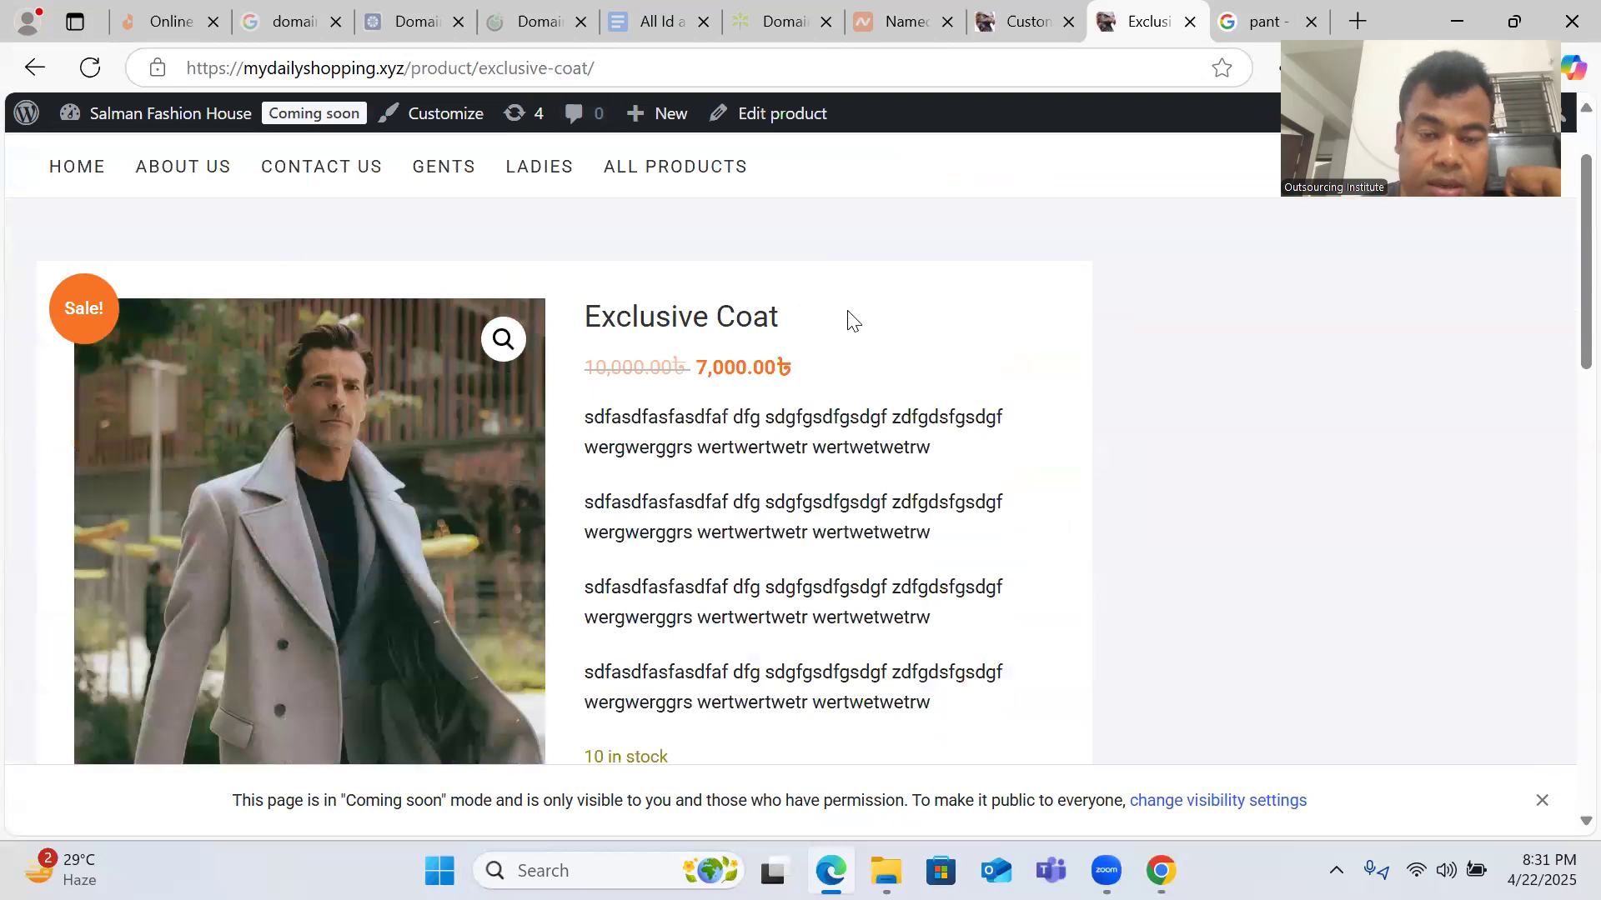
scroll(707, 455, "down", 3)
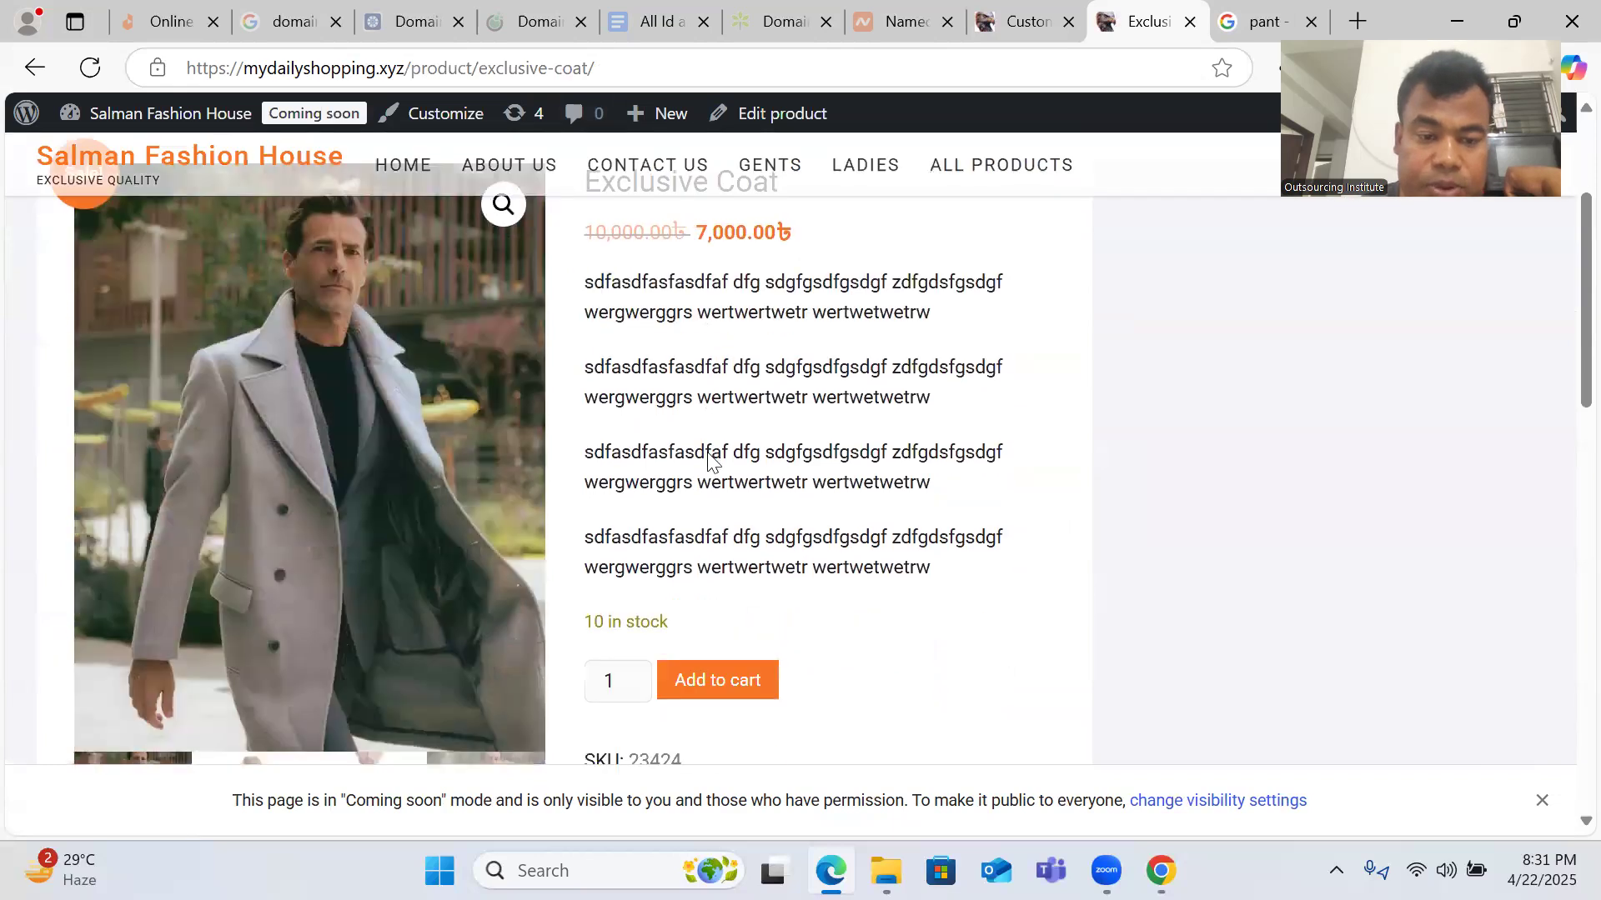
left_click(258, 567)
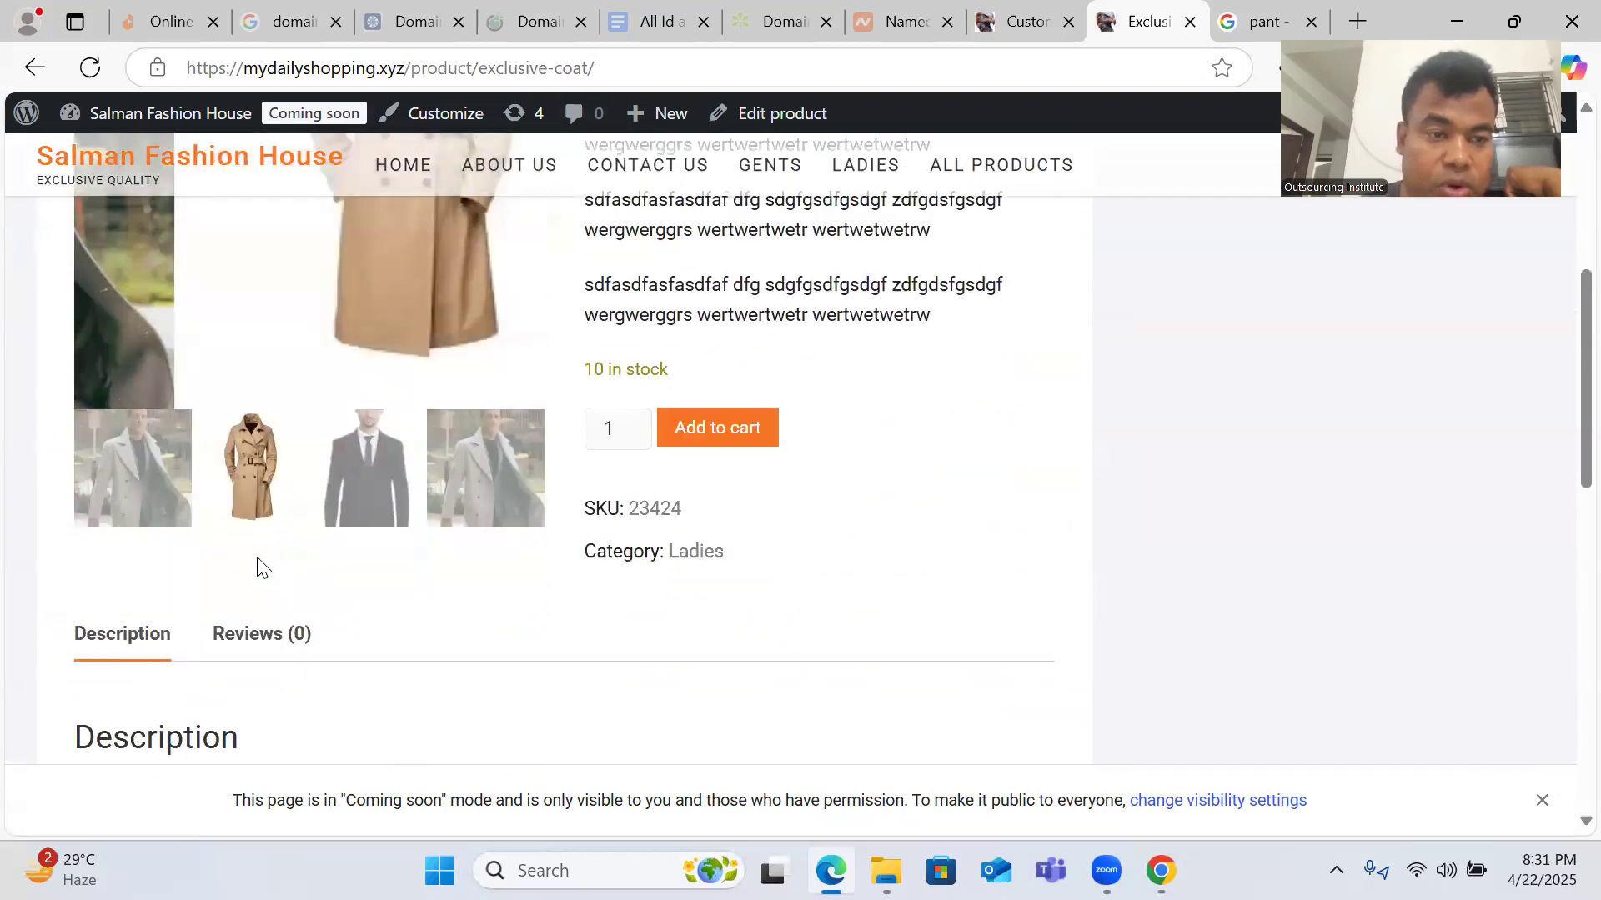
scroll(316, 584, "up", 3)
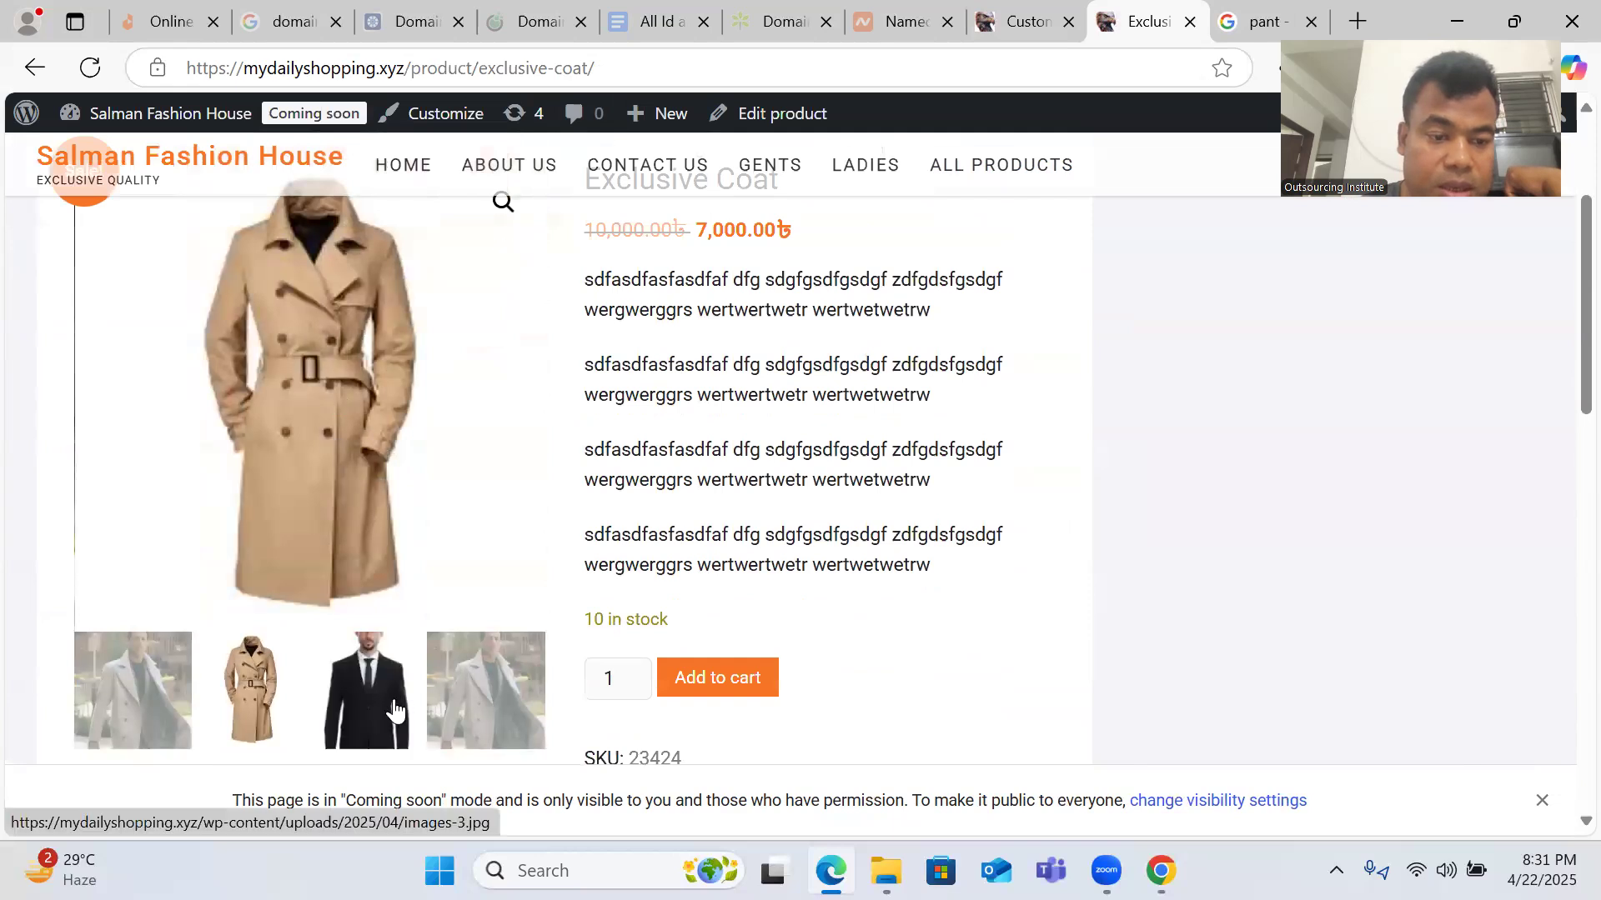
left_click(386, 682)
scroll(369, 510, "down", 3)
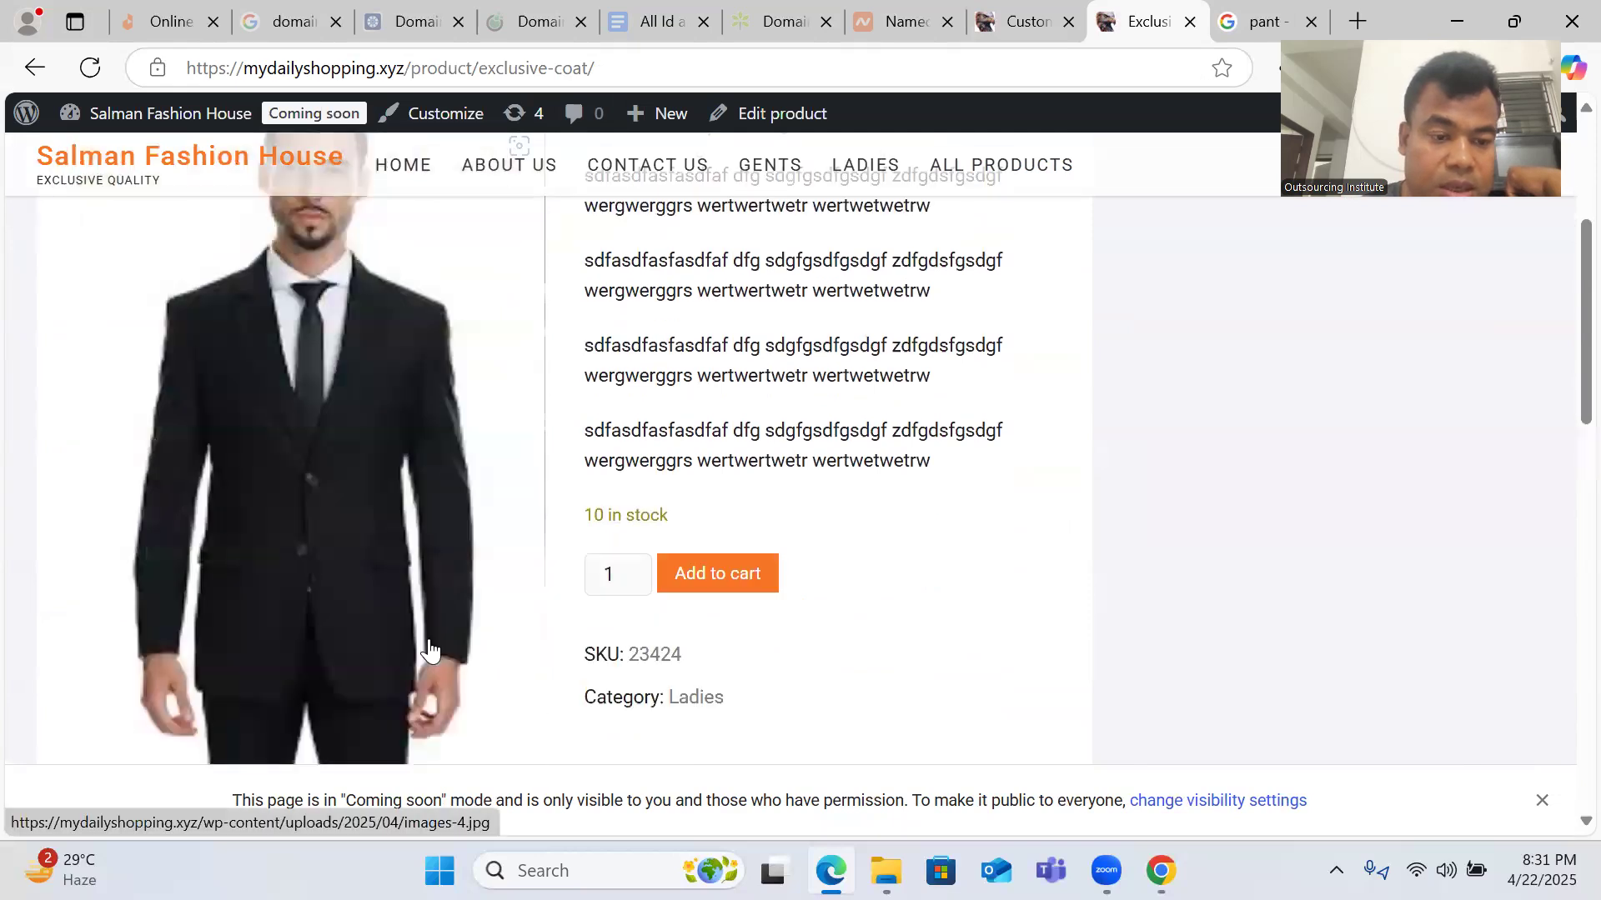
left_click(479, 672)
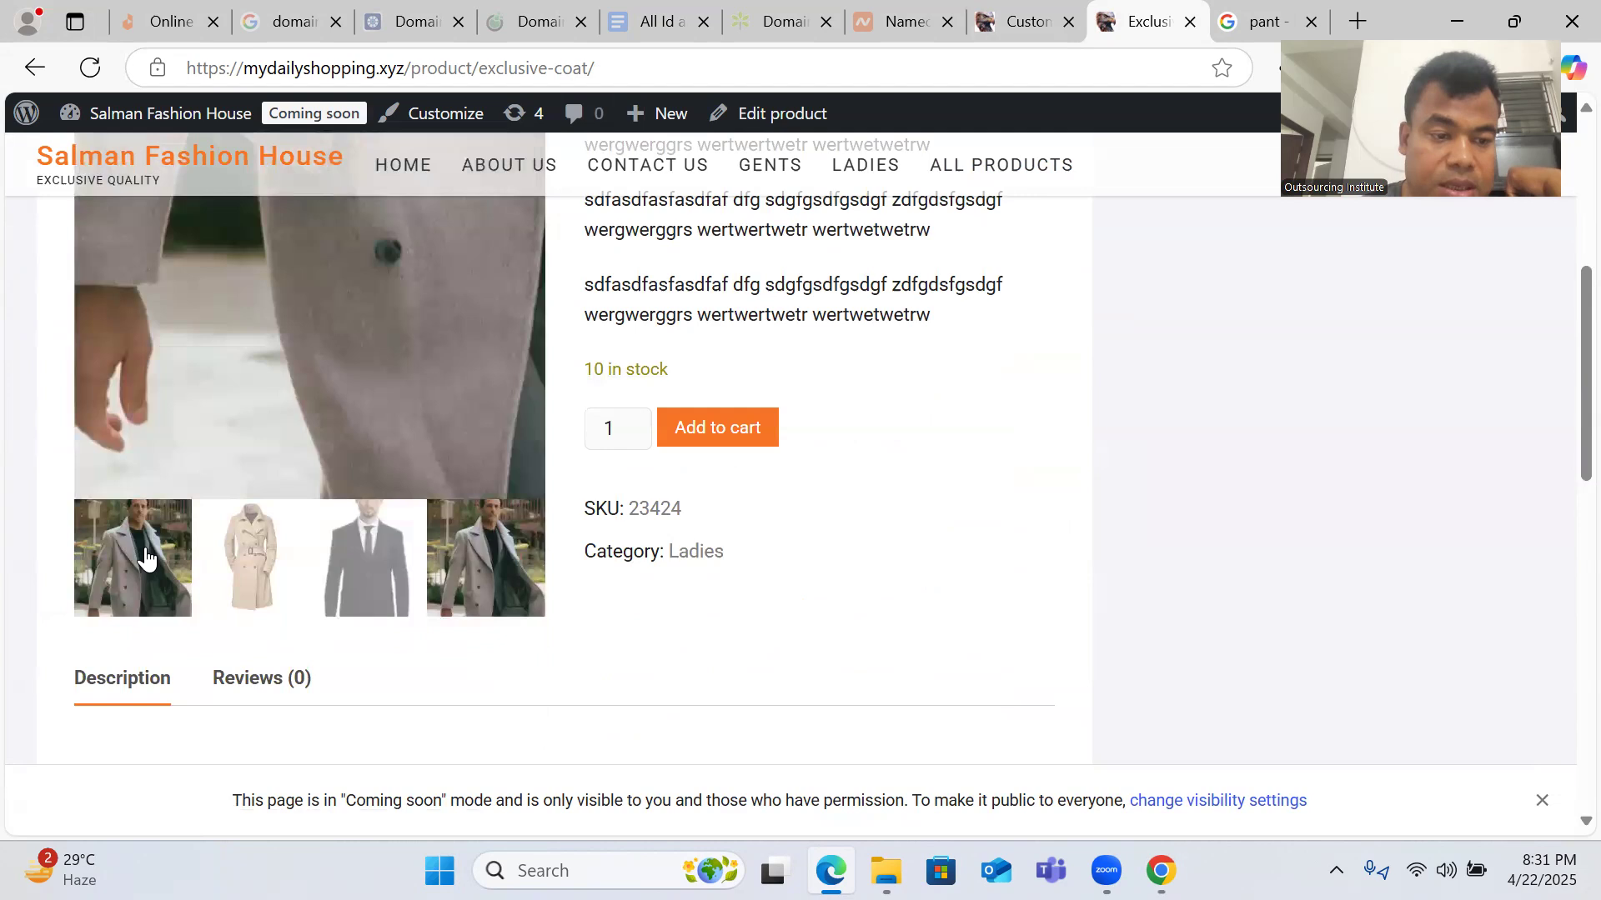
left_click(271, 552)
scroll(612, 406, "up", 4)
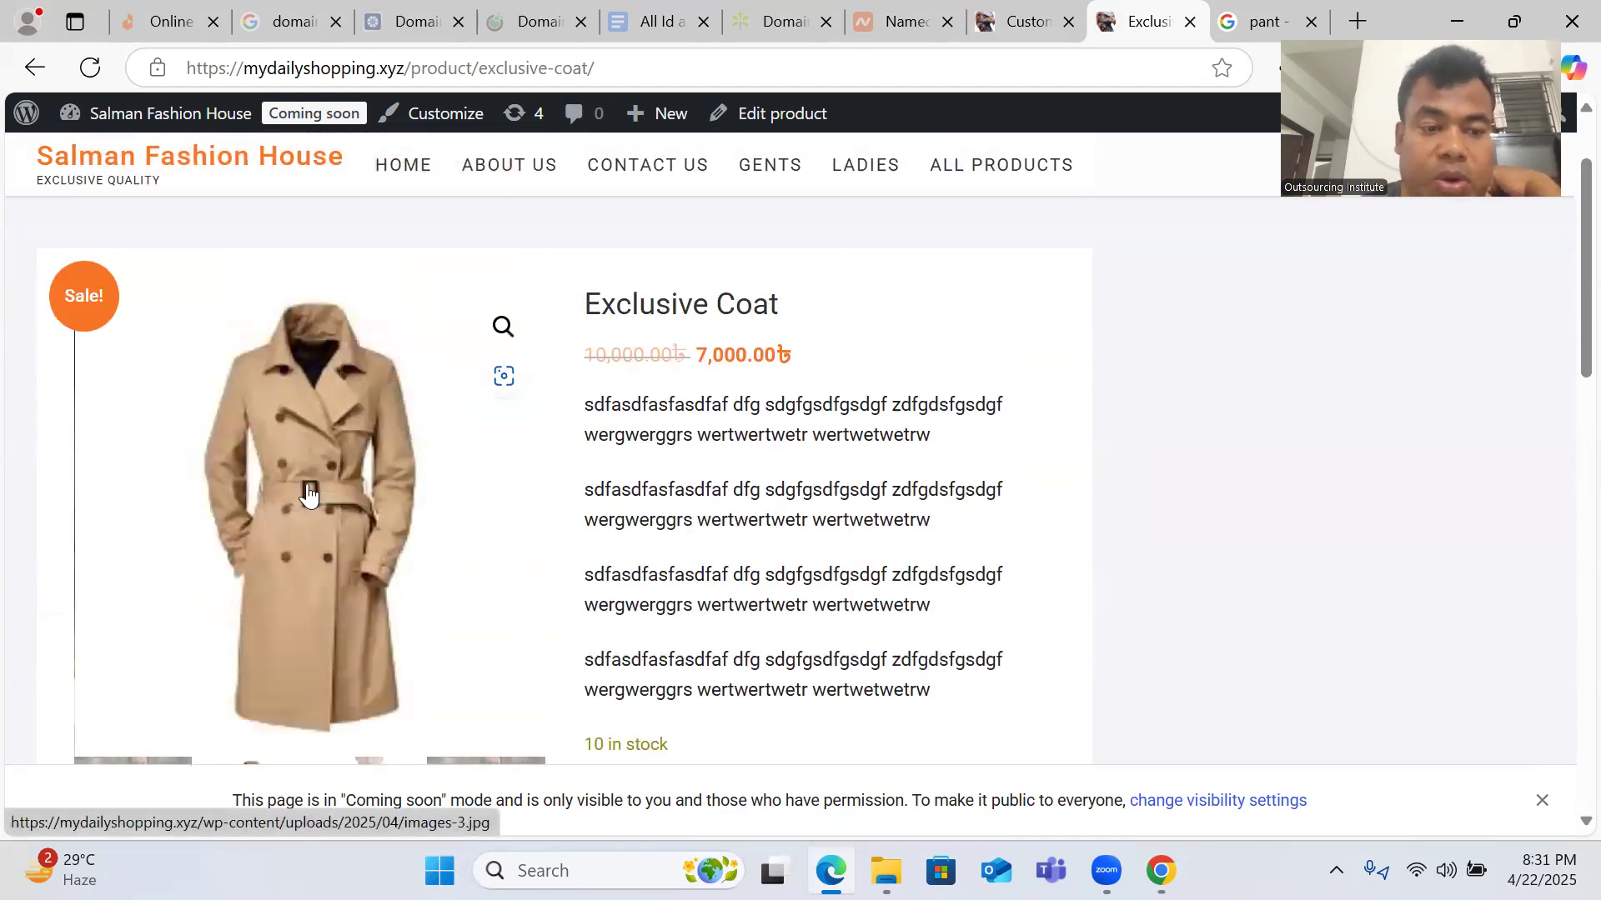
scroll(442, 464, "down", 5)
scroll(361, 372, "up", 4)
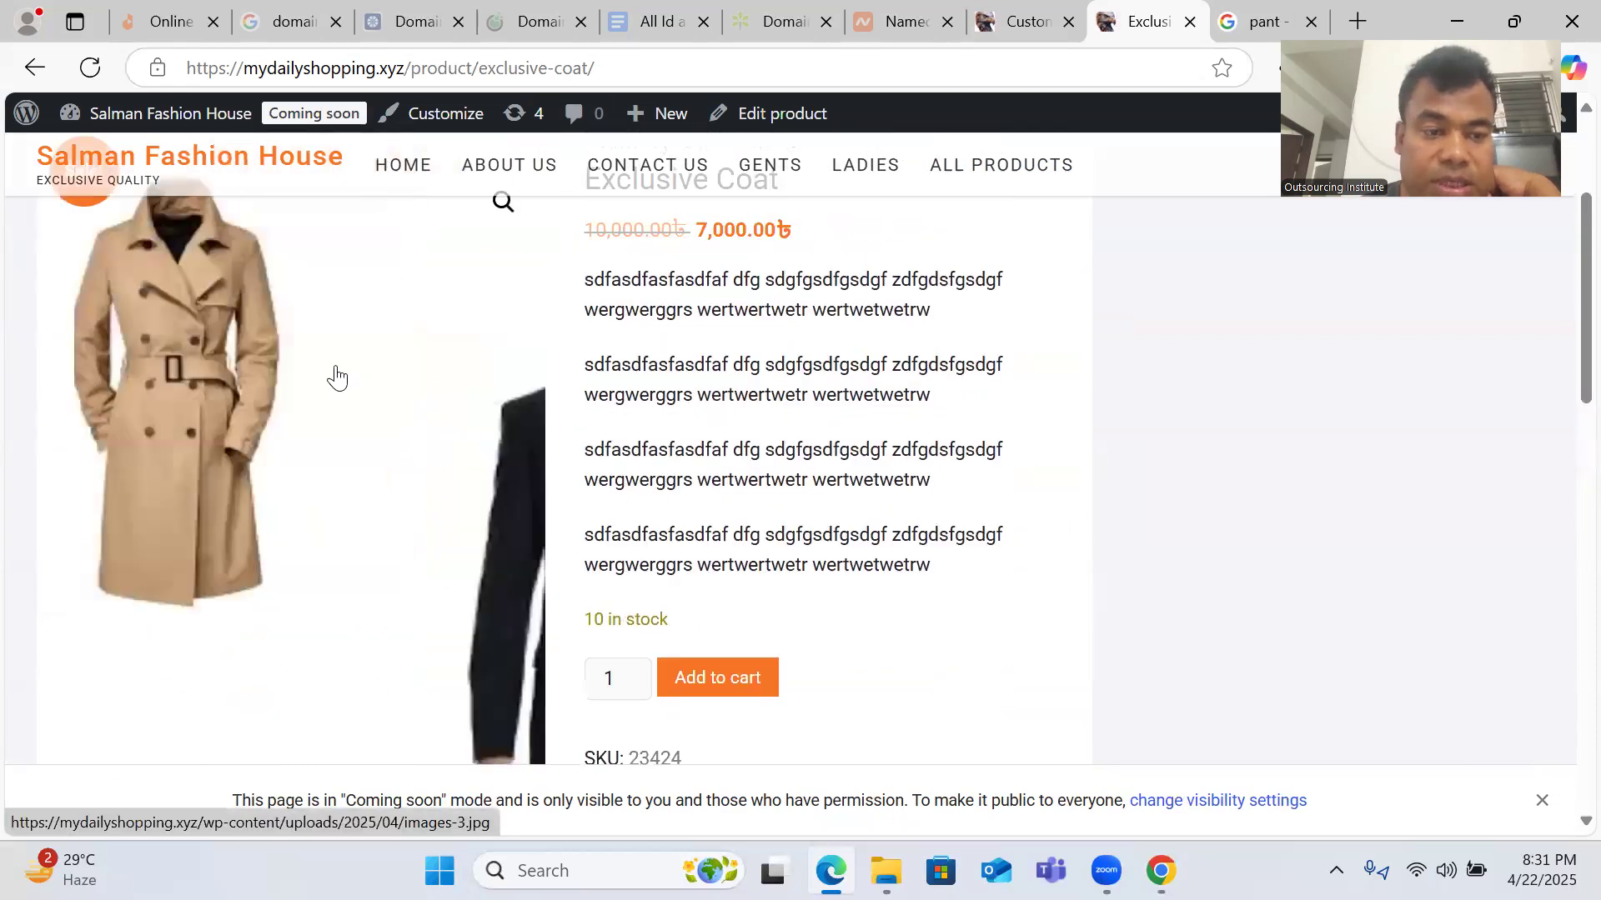
scroll(359, 461, "down", 4)
scroll(358, 461, "up", 7)
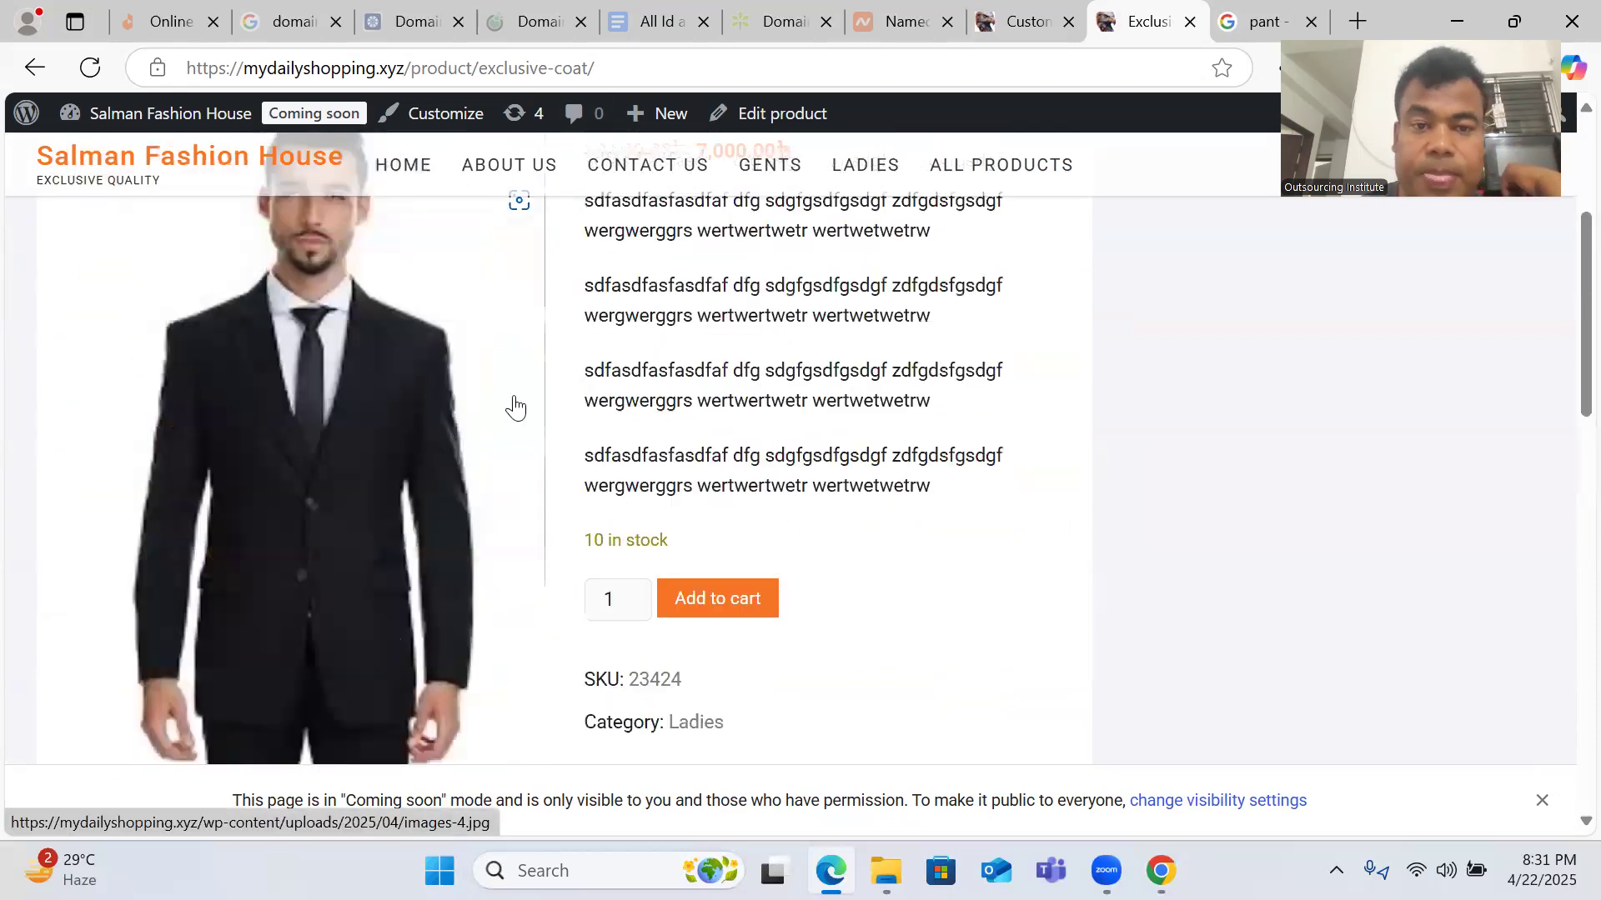
Return to the shop and open the Exclusive Cotton Shirt product page (1,500, down from 2,000)
left_click(35, 67)
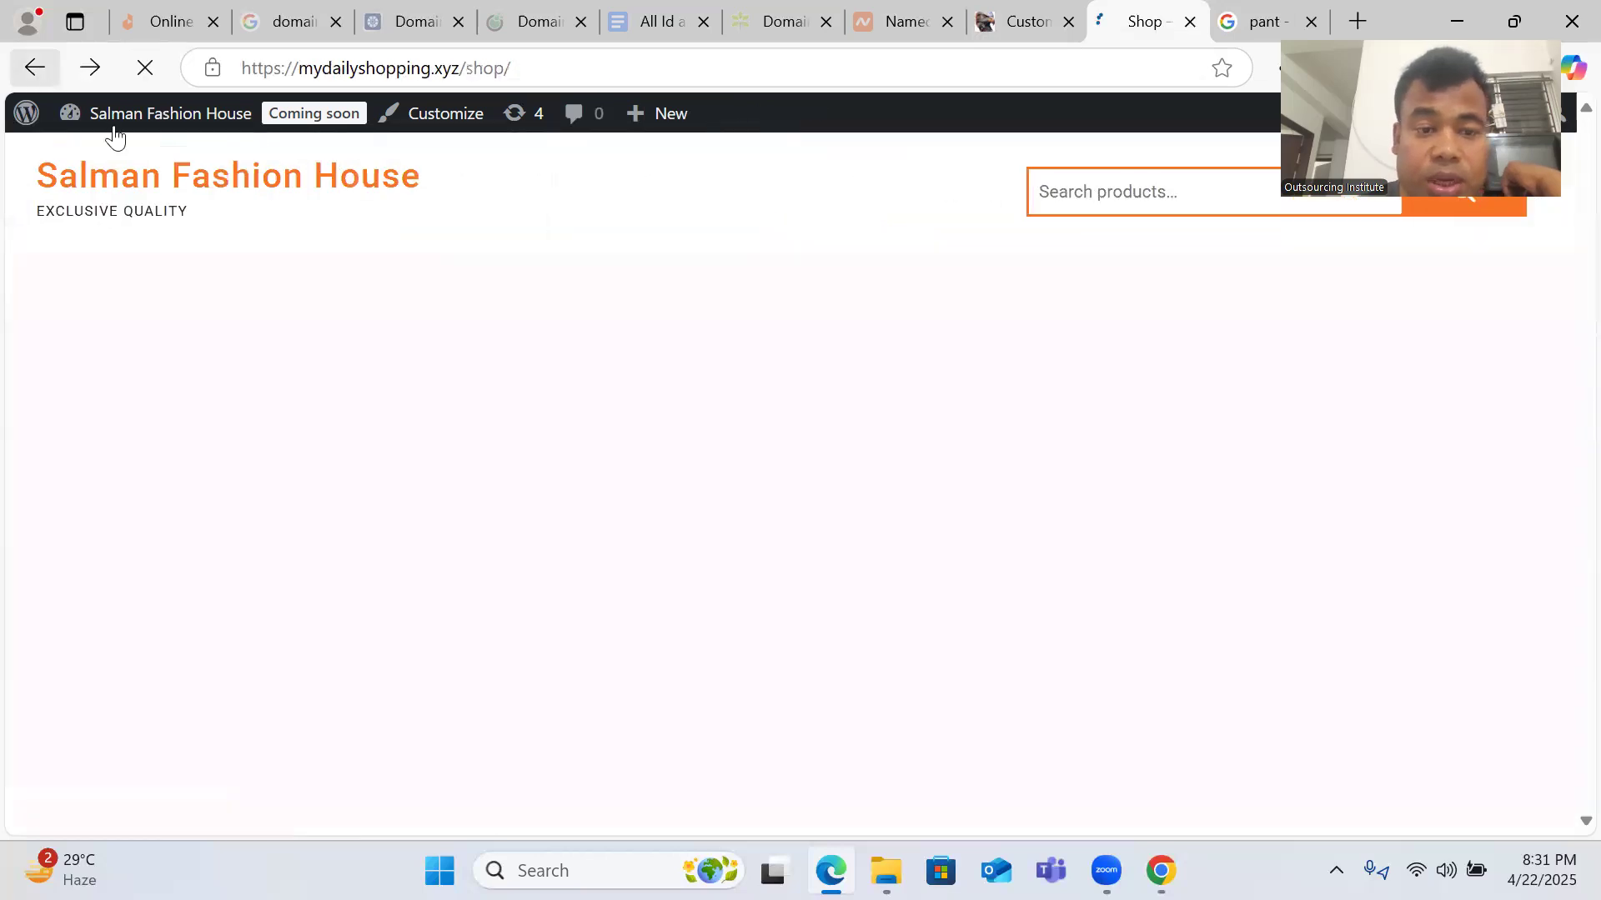
scroll(550, 608, "up", 3)
left_click(433, 590)
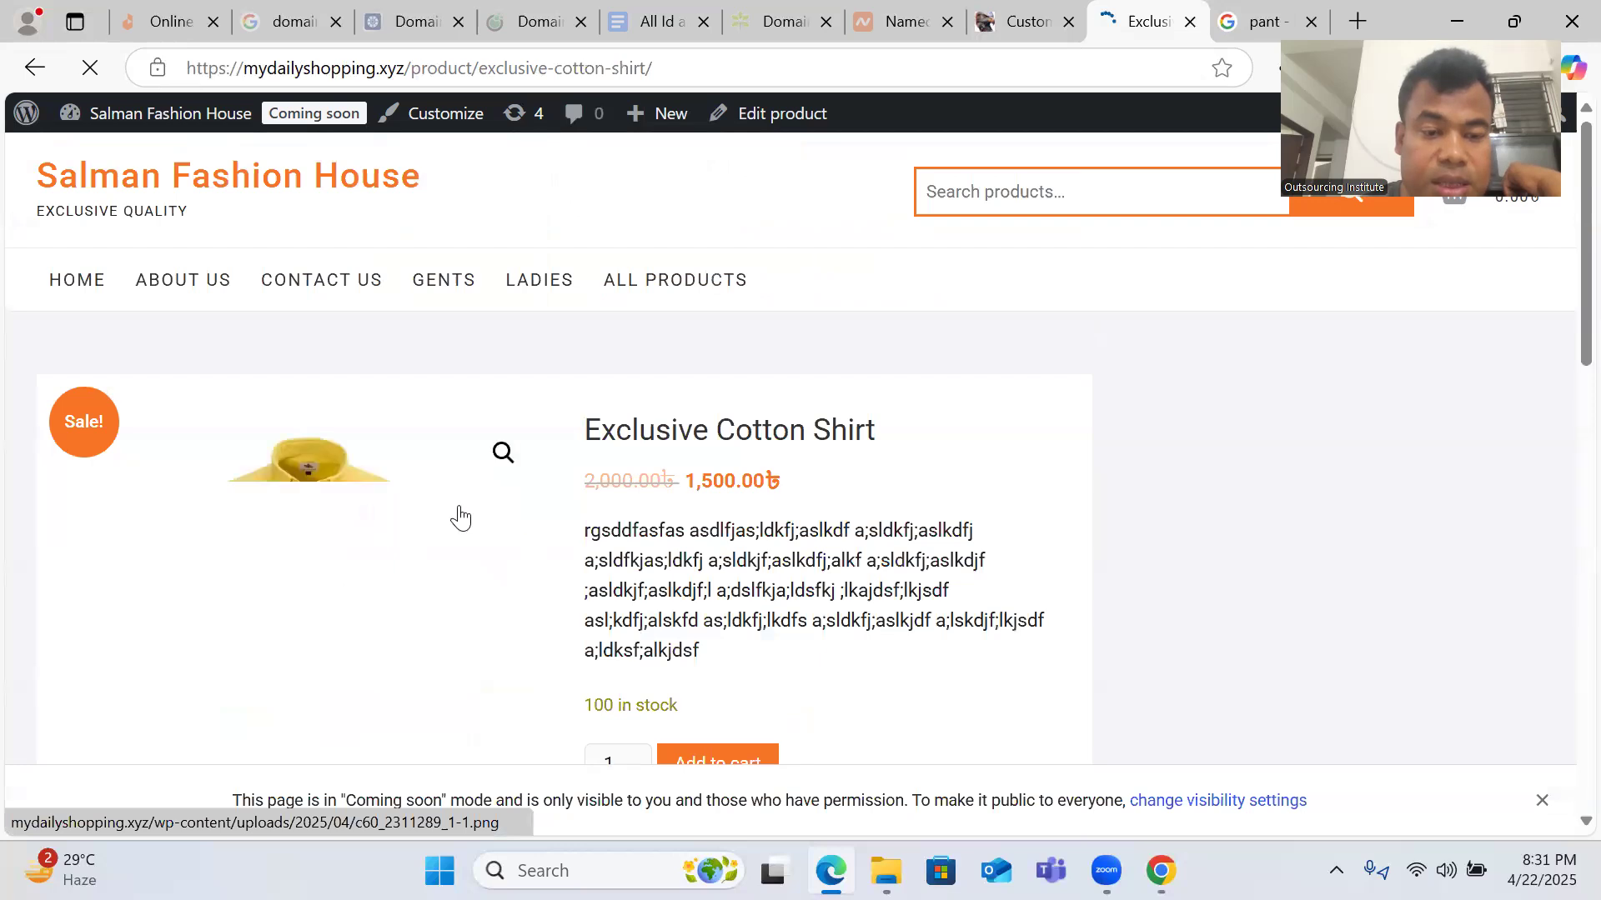
scroll(709, 564, "down", 3)
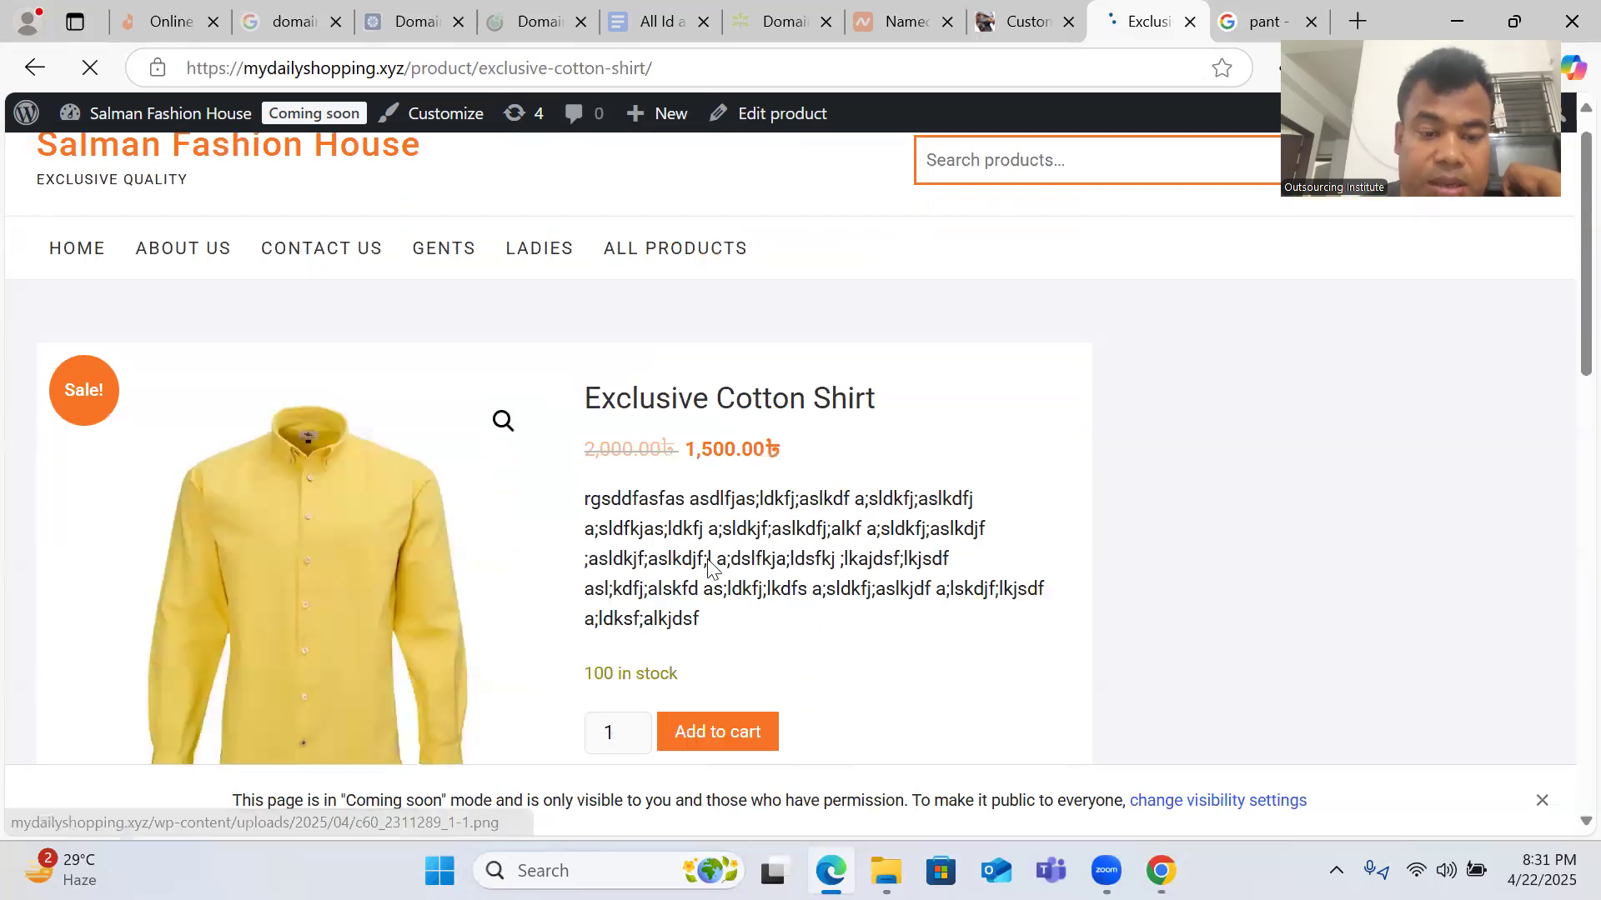
scroll(712, 560, "up", 3)
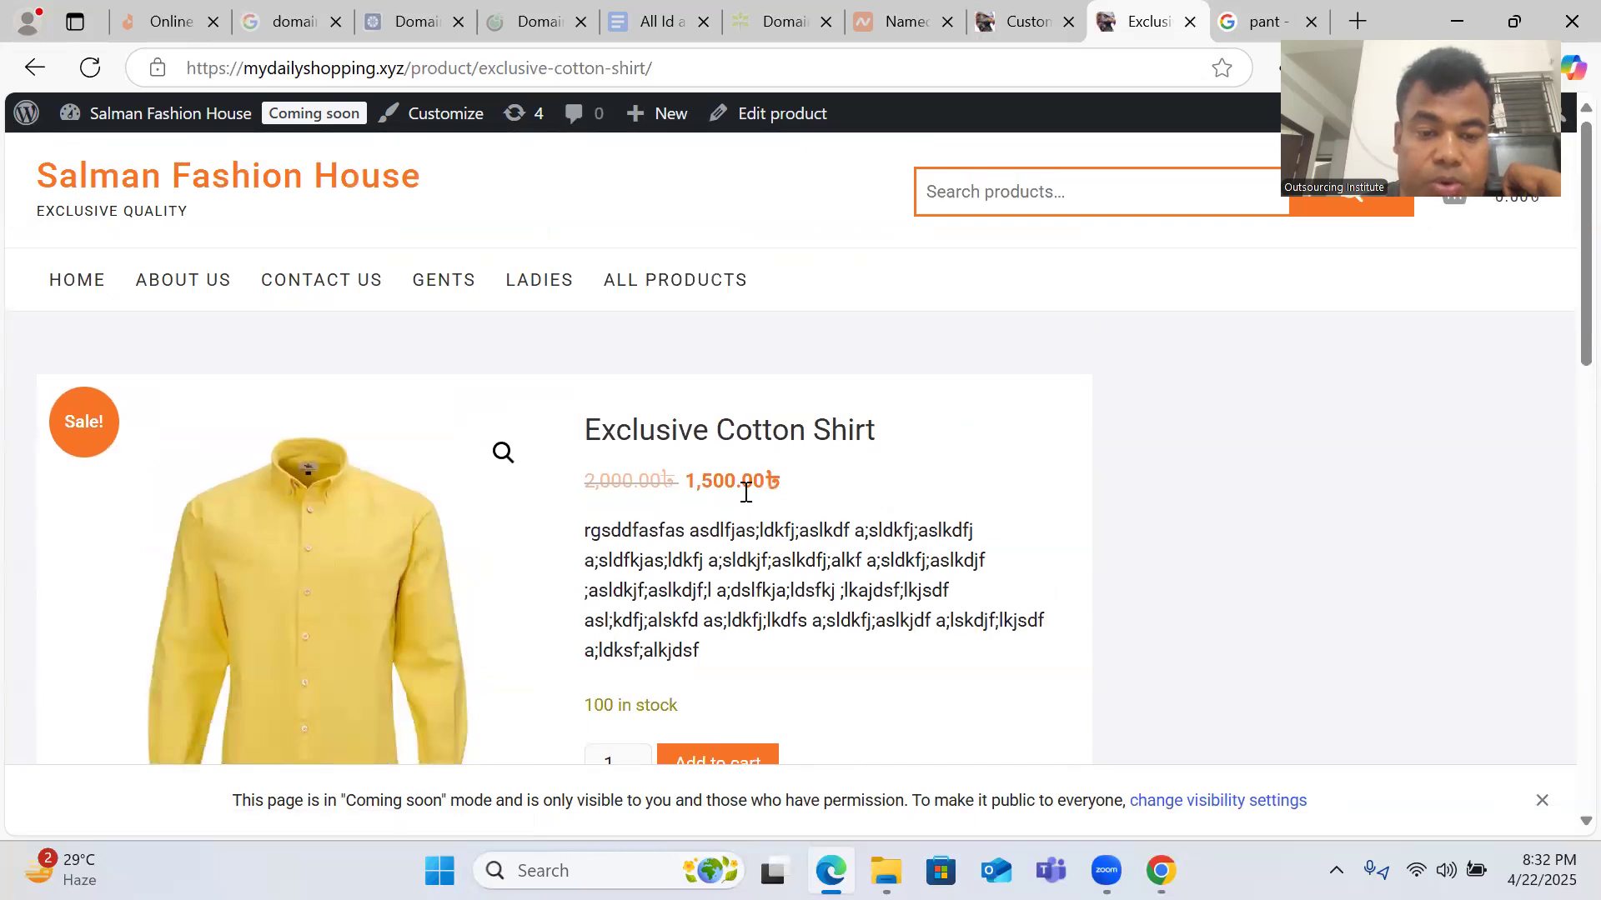
scroll(746, 492, "down", 4)
View the shirt's blue, dark-blue, light-blue and pink checked gallery images and scroll to Related products
left_click(261, 562)
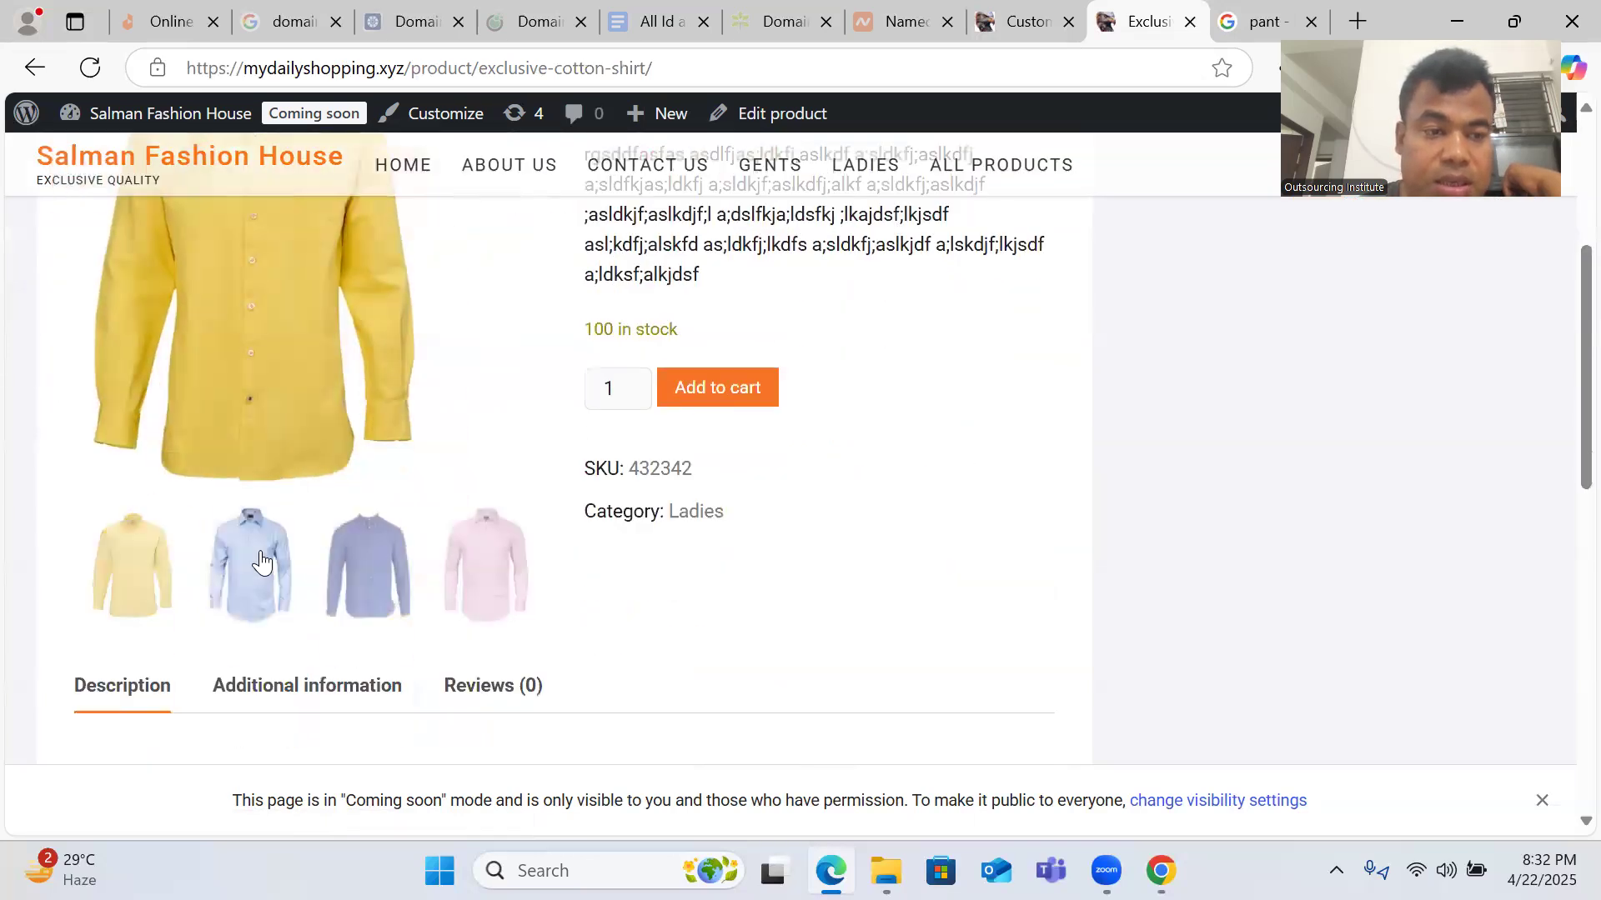
left_click(359, 558)
scroll(417, 517, "up", 3)
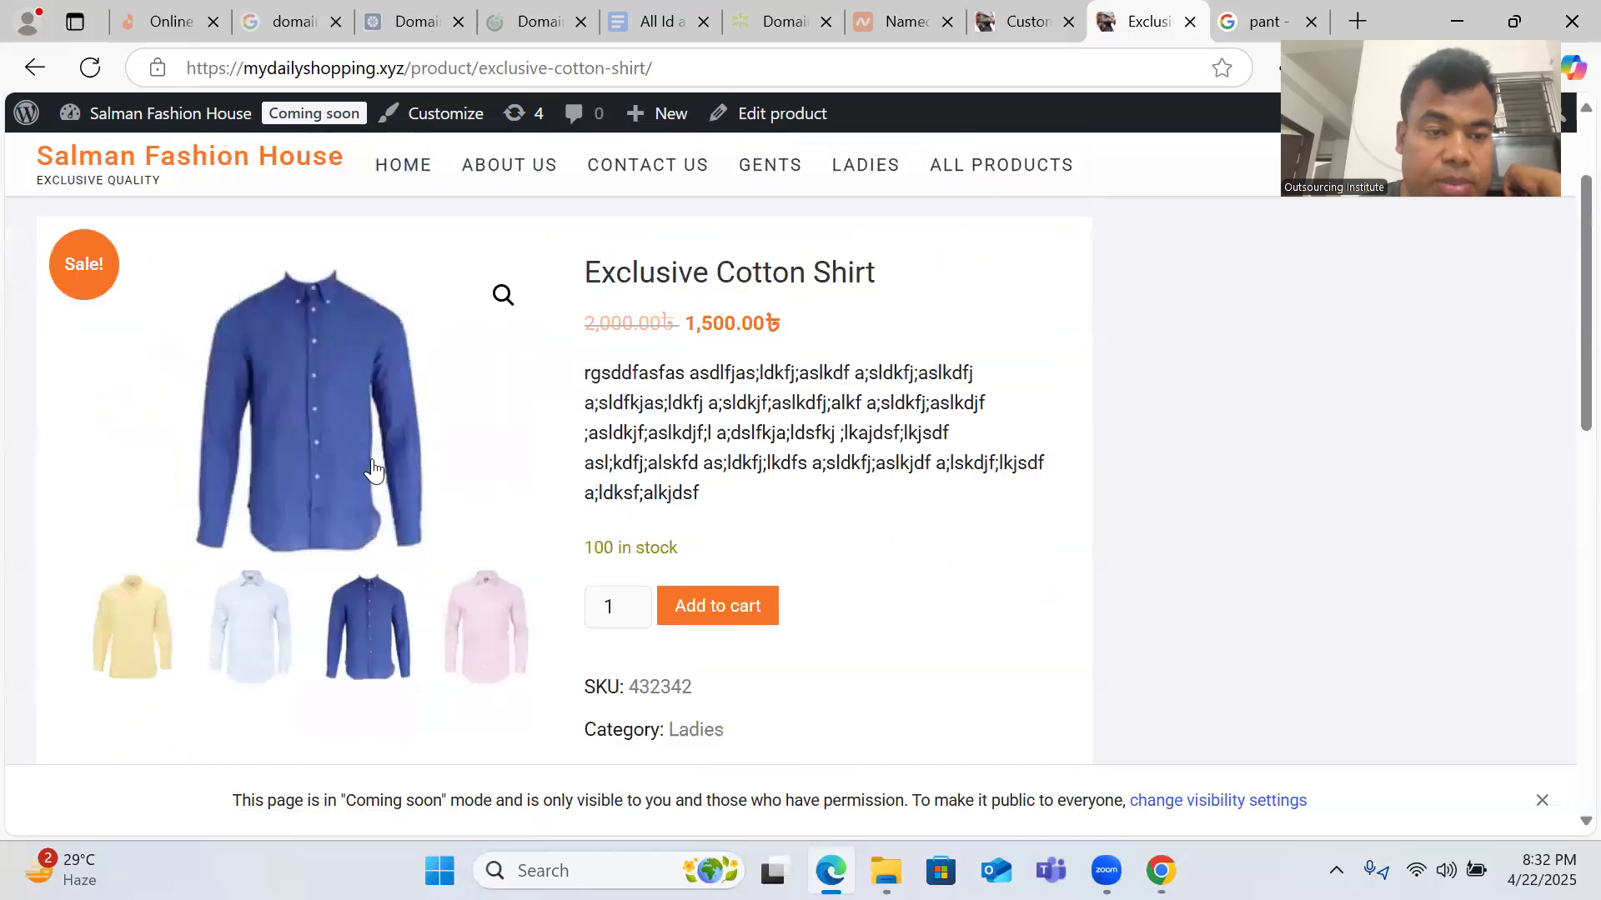
scroll(372, 469, "up", 1)
left_click(250, 659)
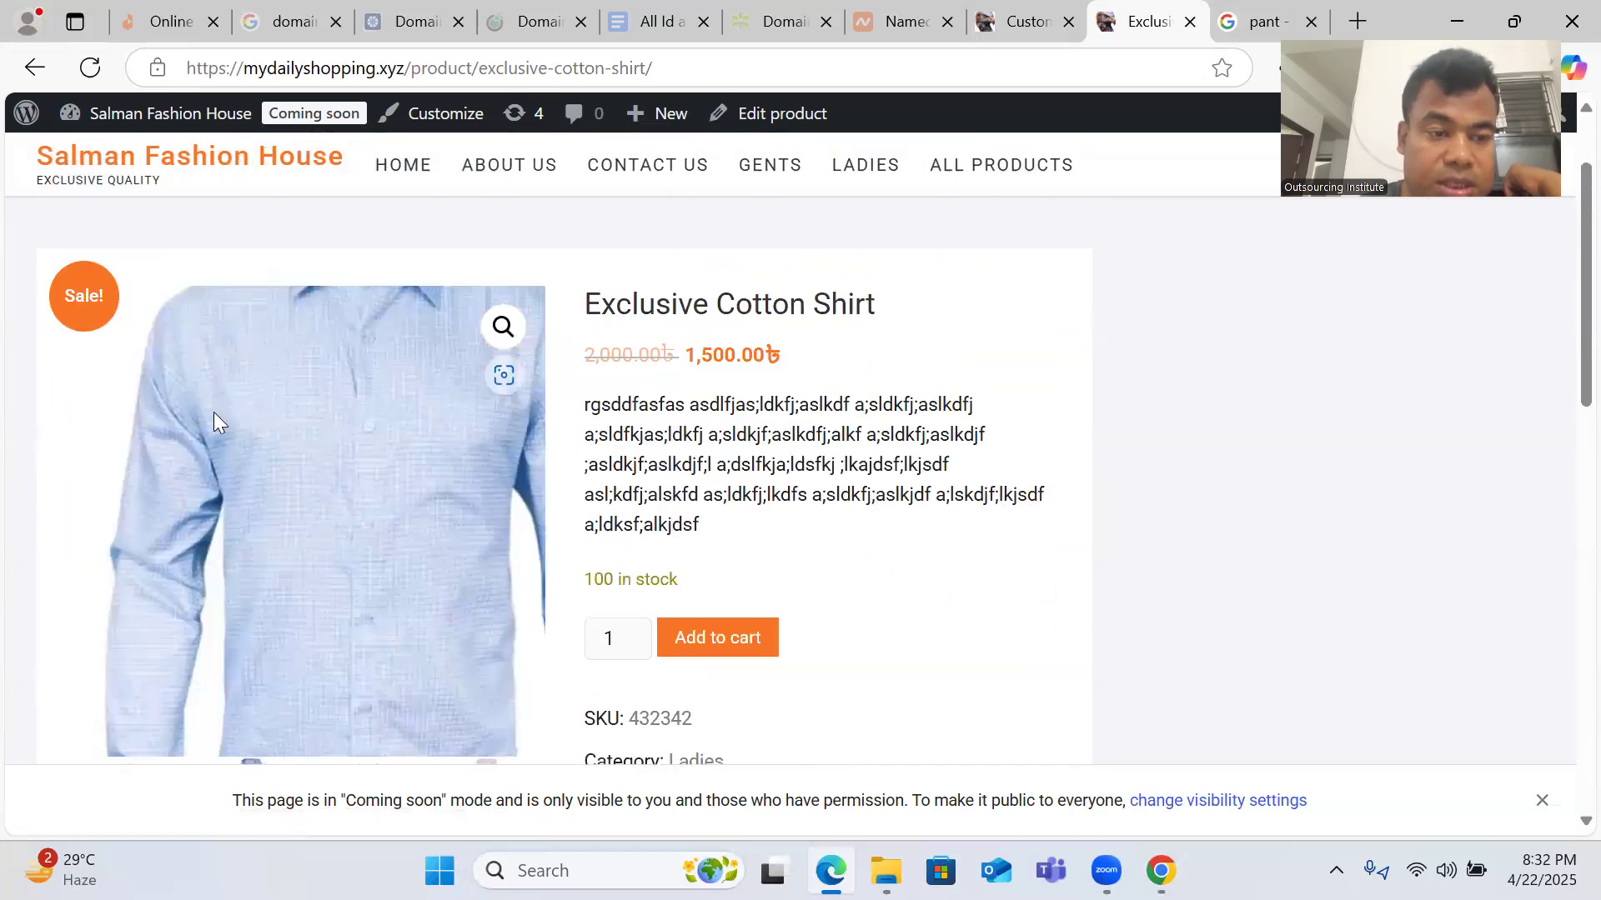
scroll(331, 696, "down", 2)
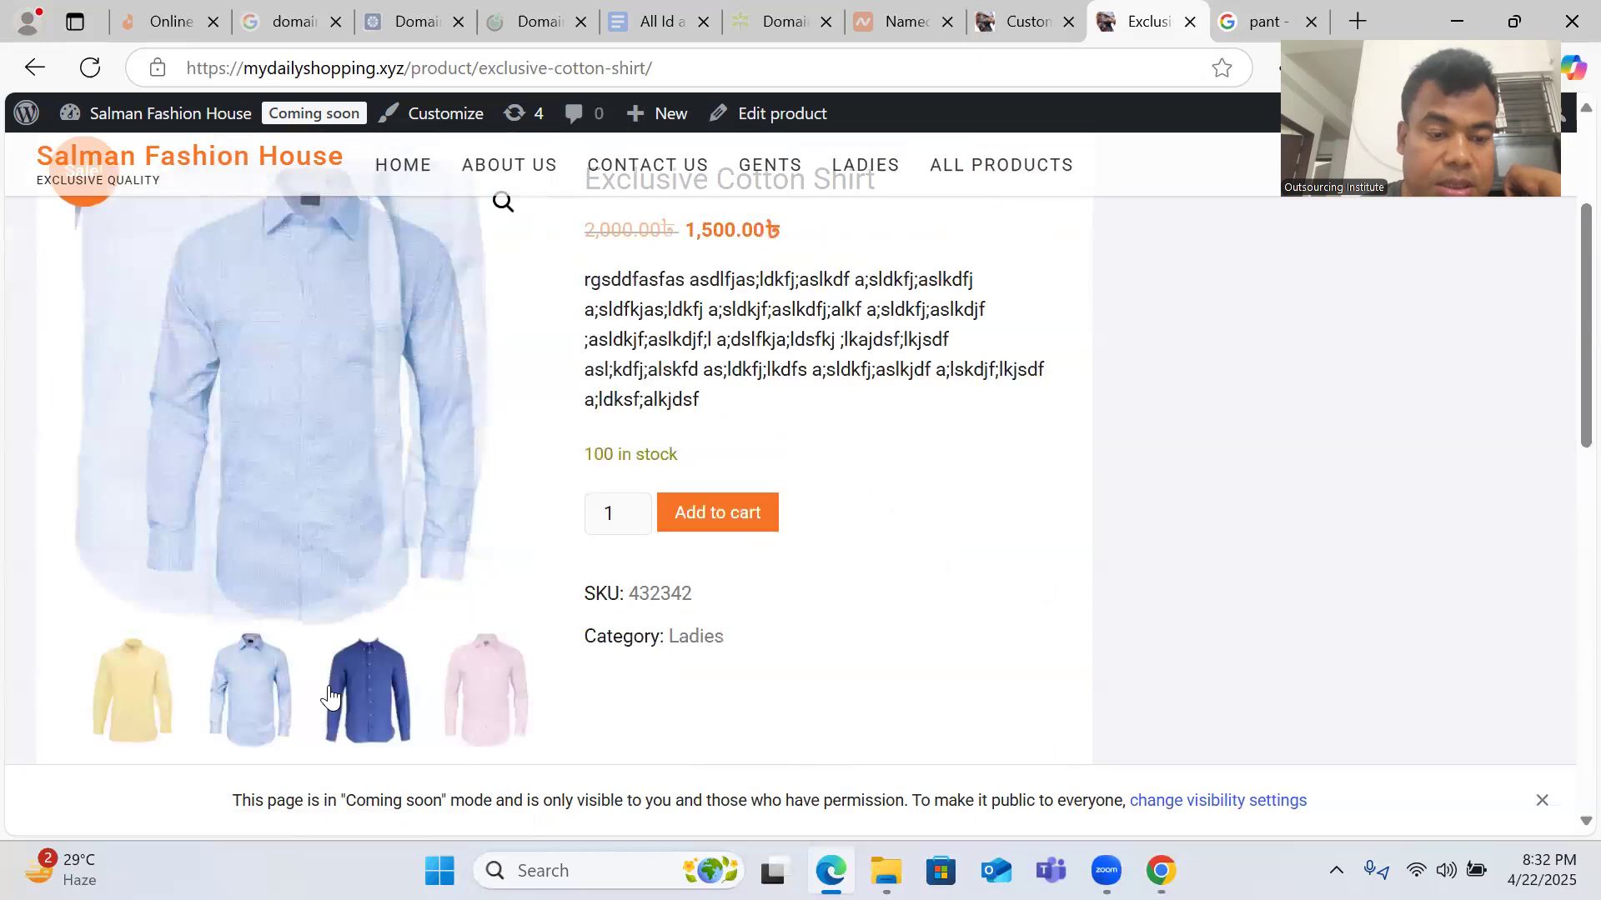
left_click(331, 697)
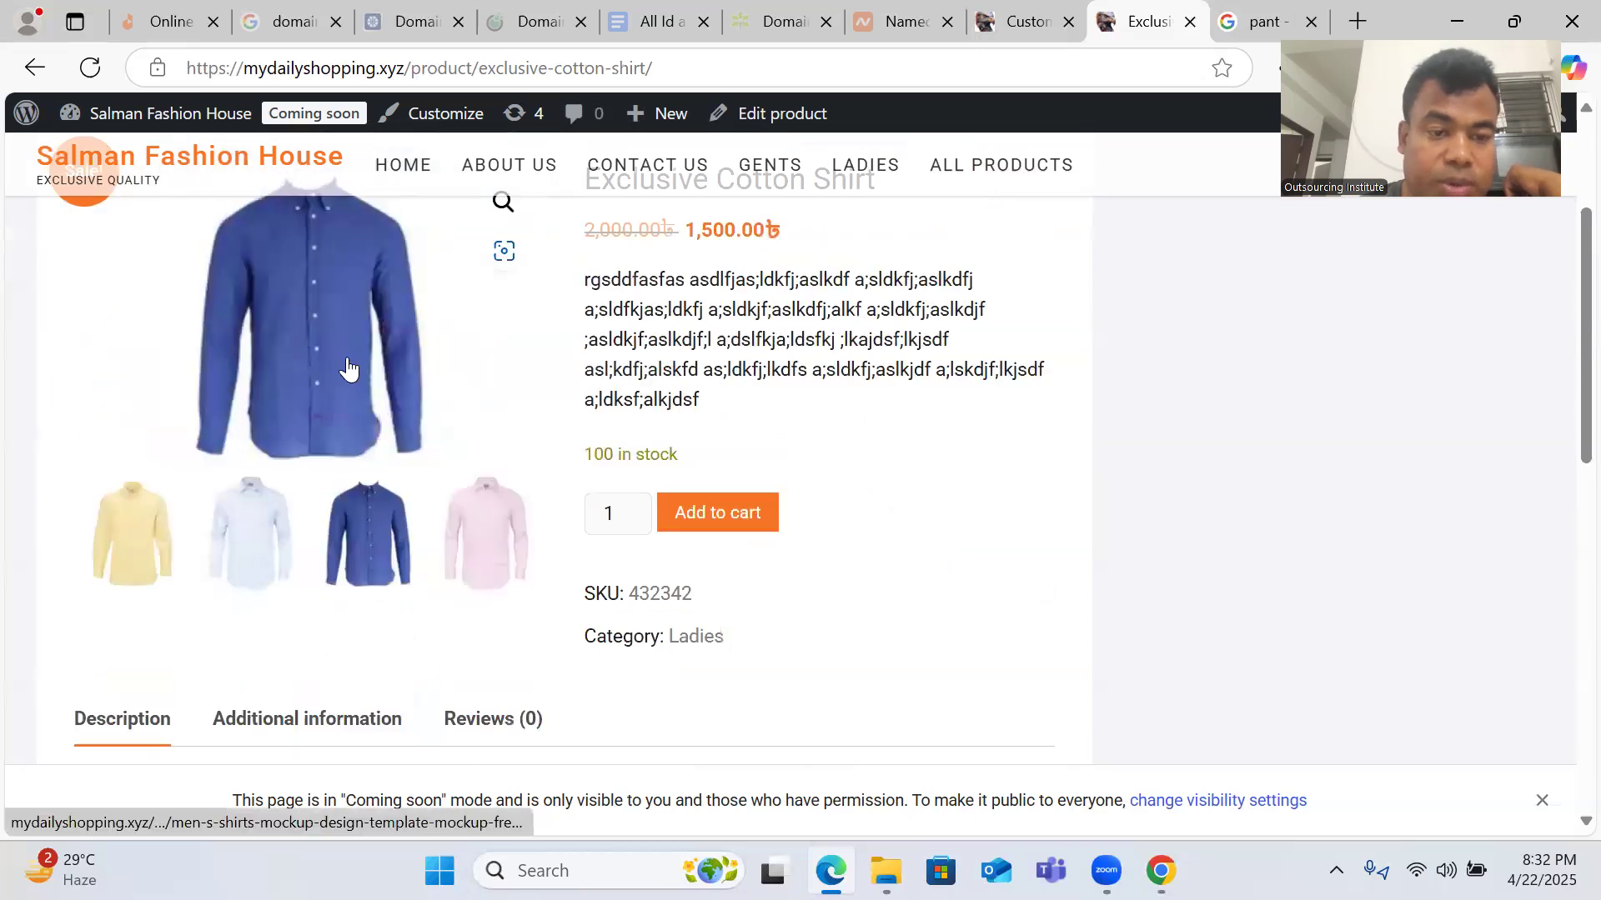
left_click(473, 538)
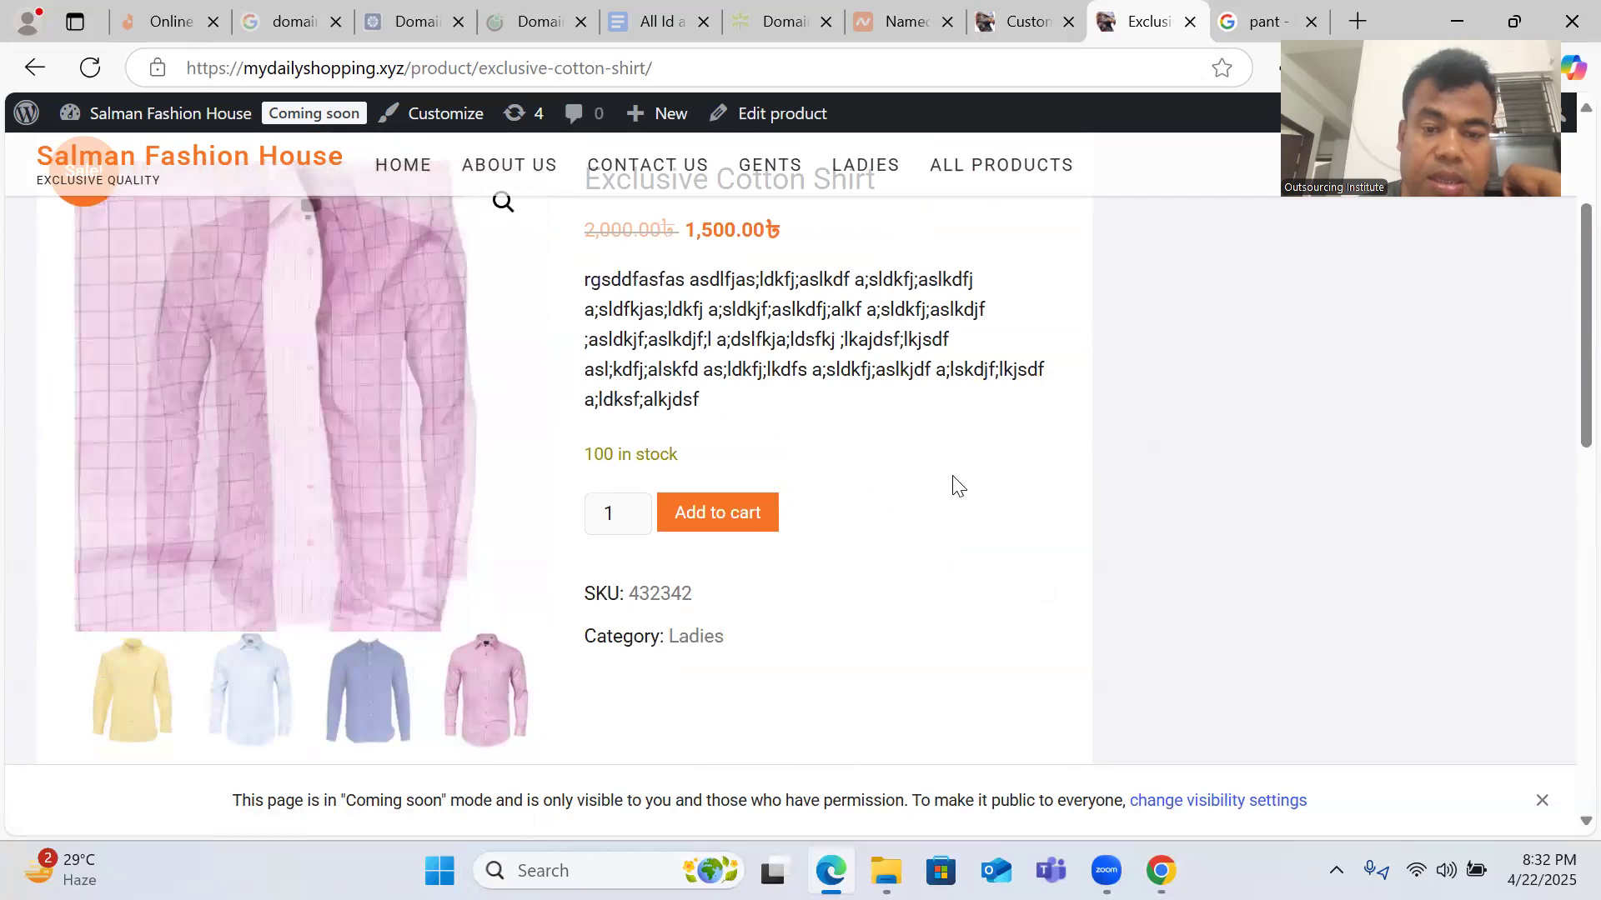
scroll(750, 500, "down", 5)
scroll(732, 522, "up", 4)
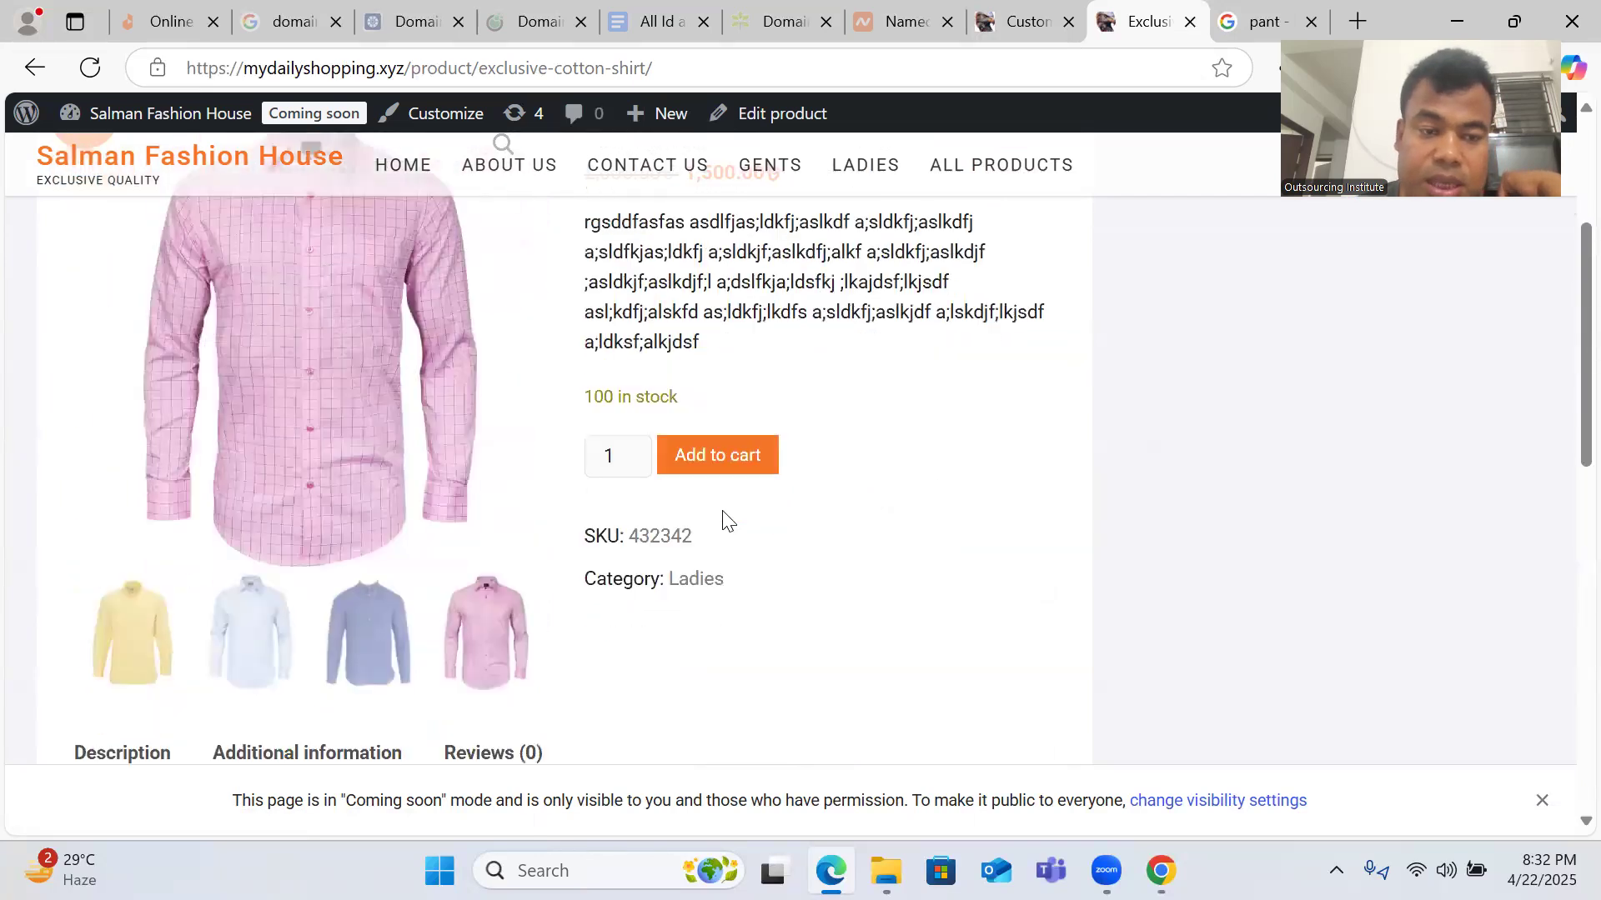
scroll(732, 529, "down", 4)
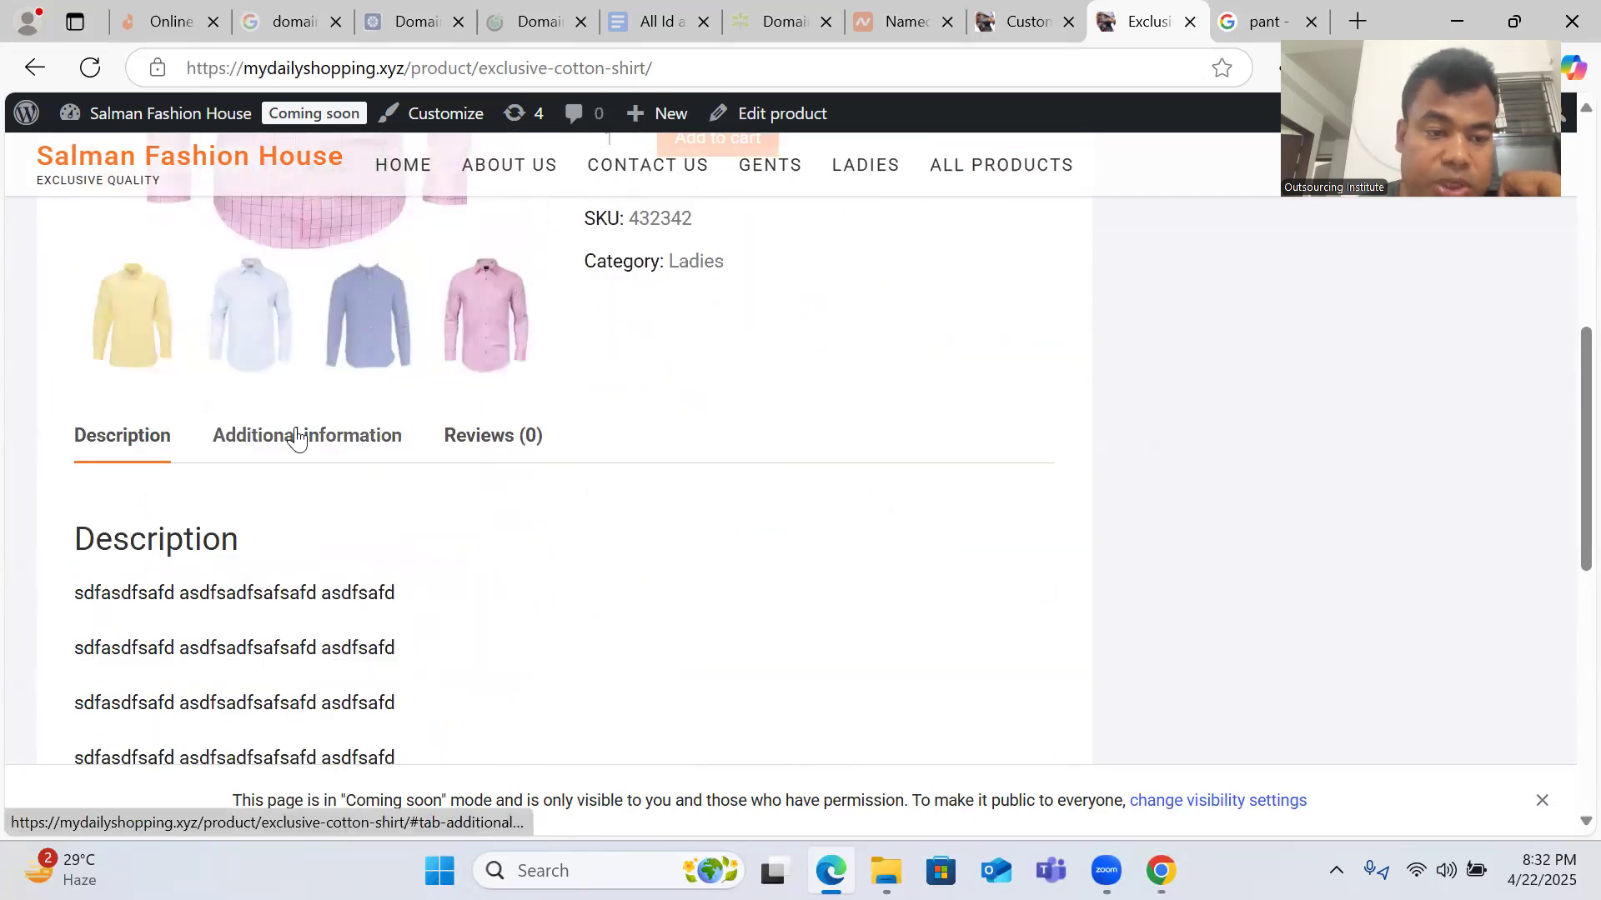
scroll(347, 522, "down", 6)
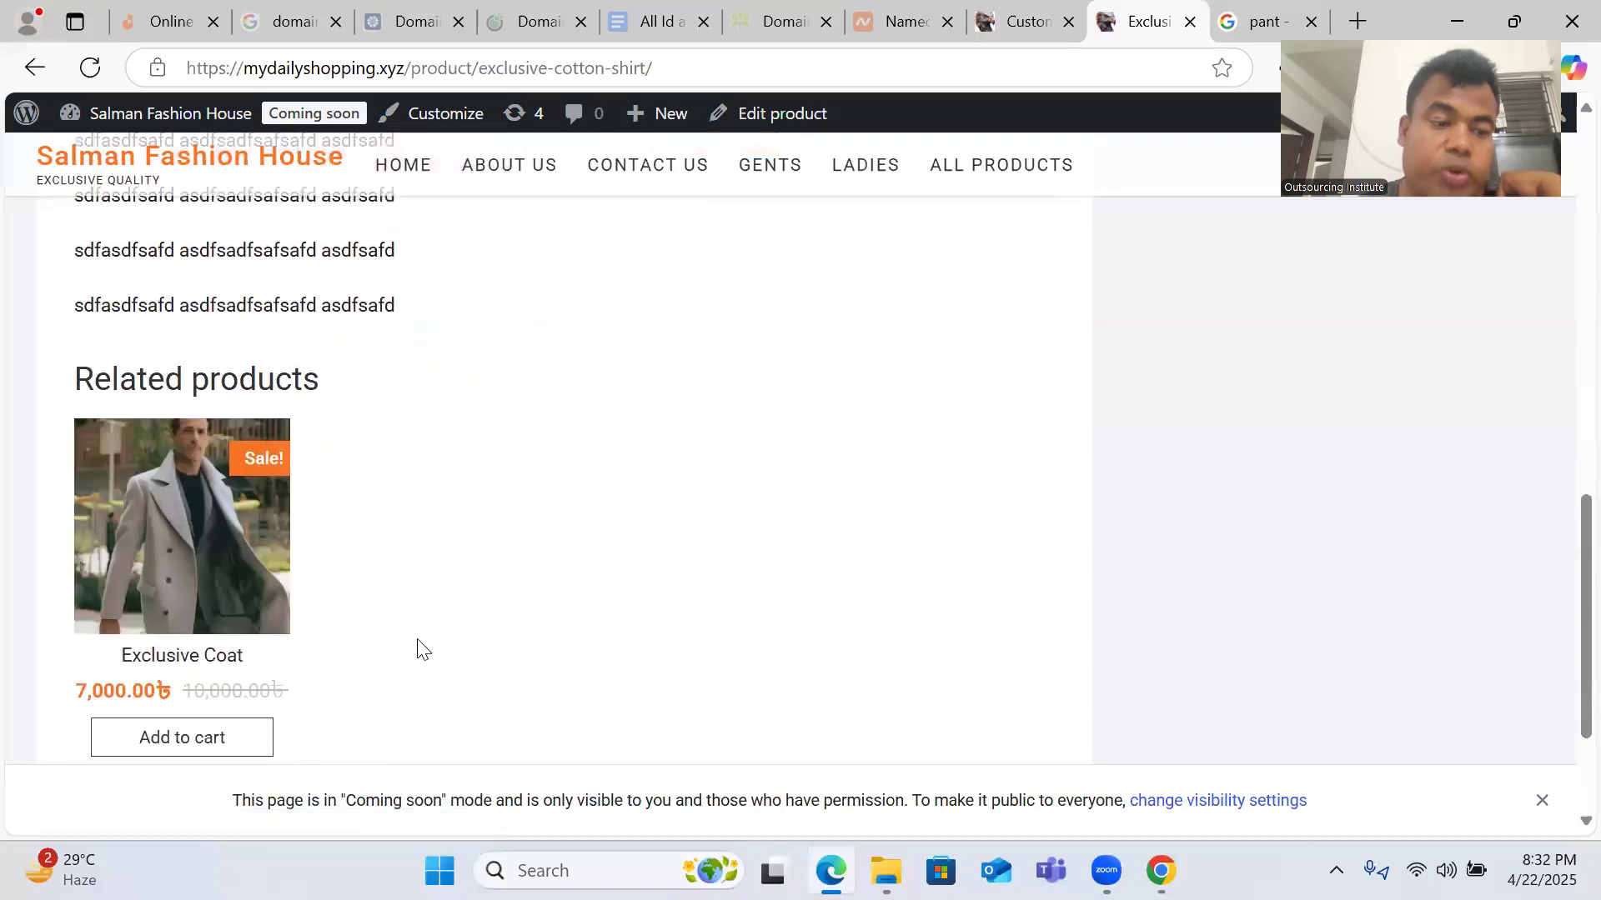
scroll(565, 522, "down", 3)
scroll(579, 500, "up", 13)
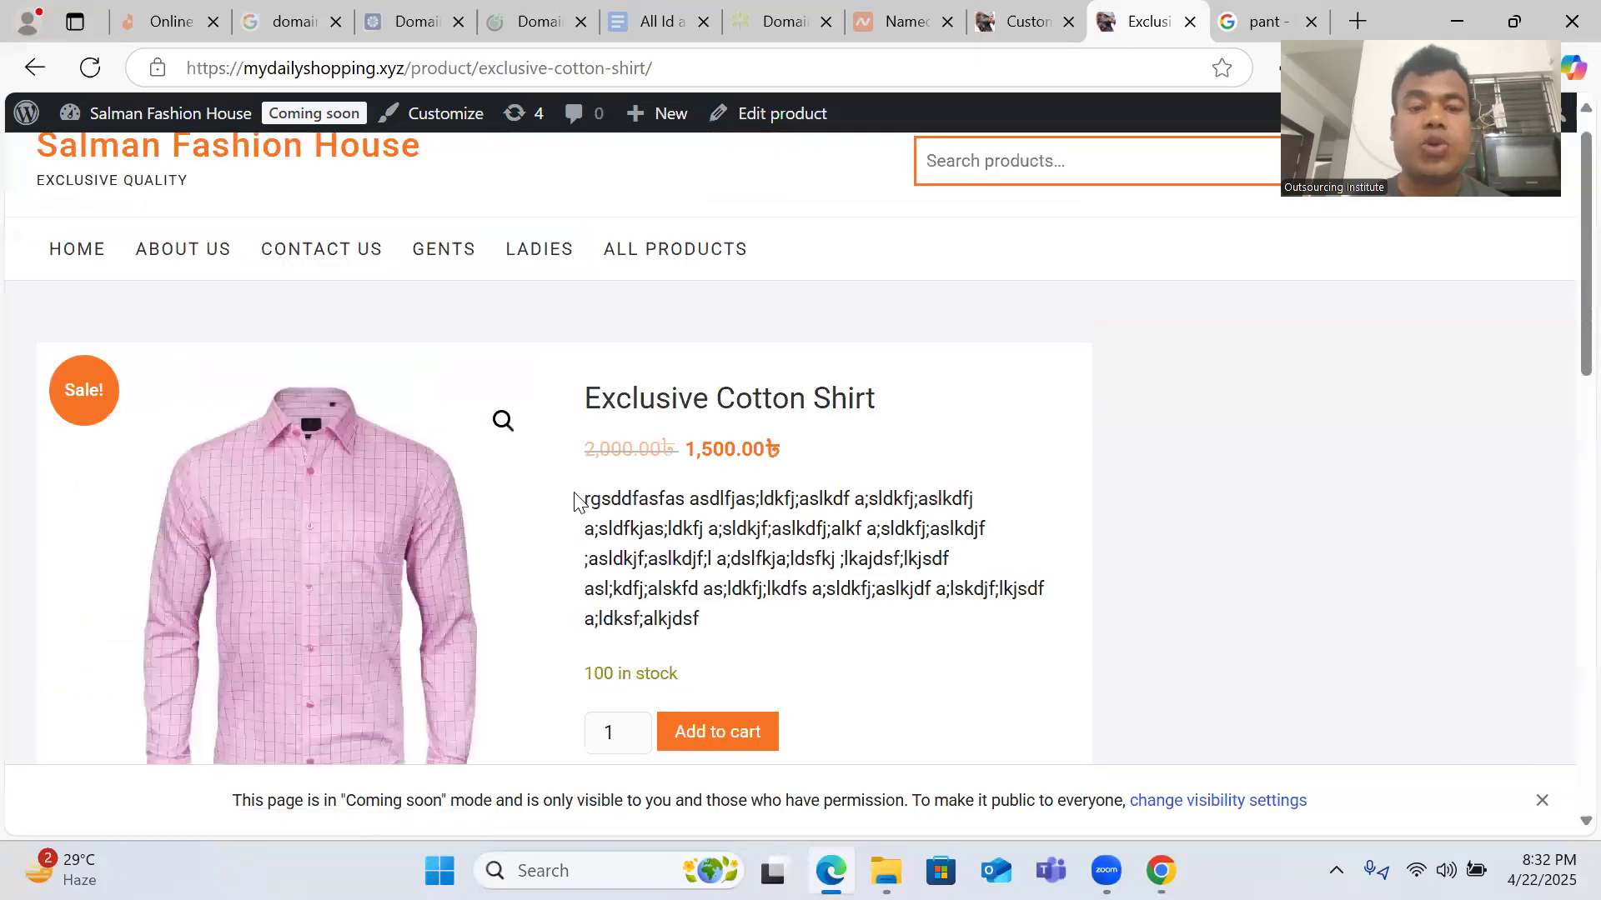
scroll(625, 350, "up", 1)
Check that the HOME, ABOUT US and CONTACT US menu pages open
left_click(78, 284)
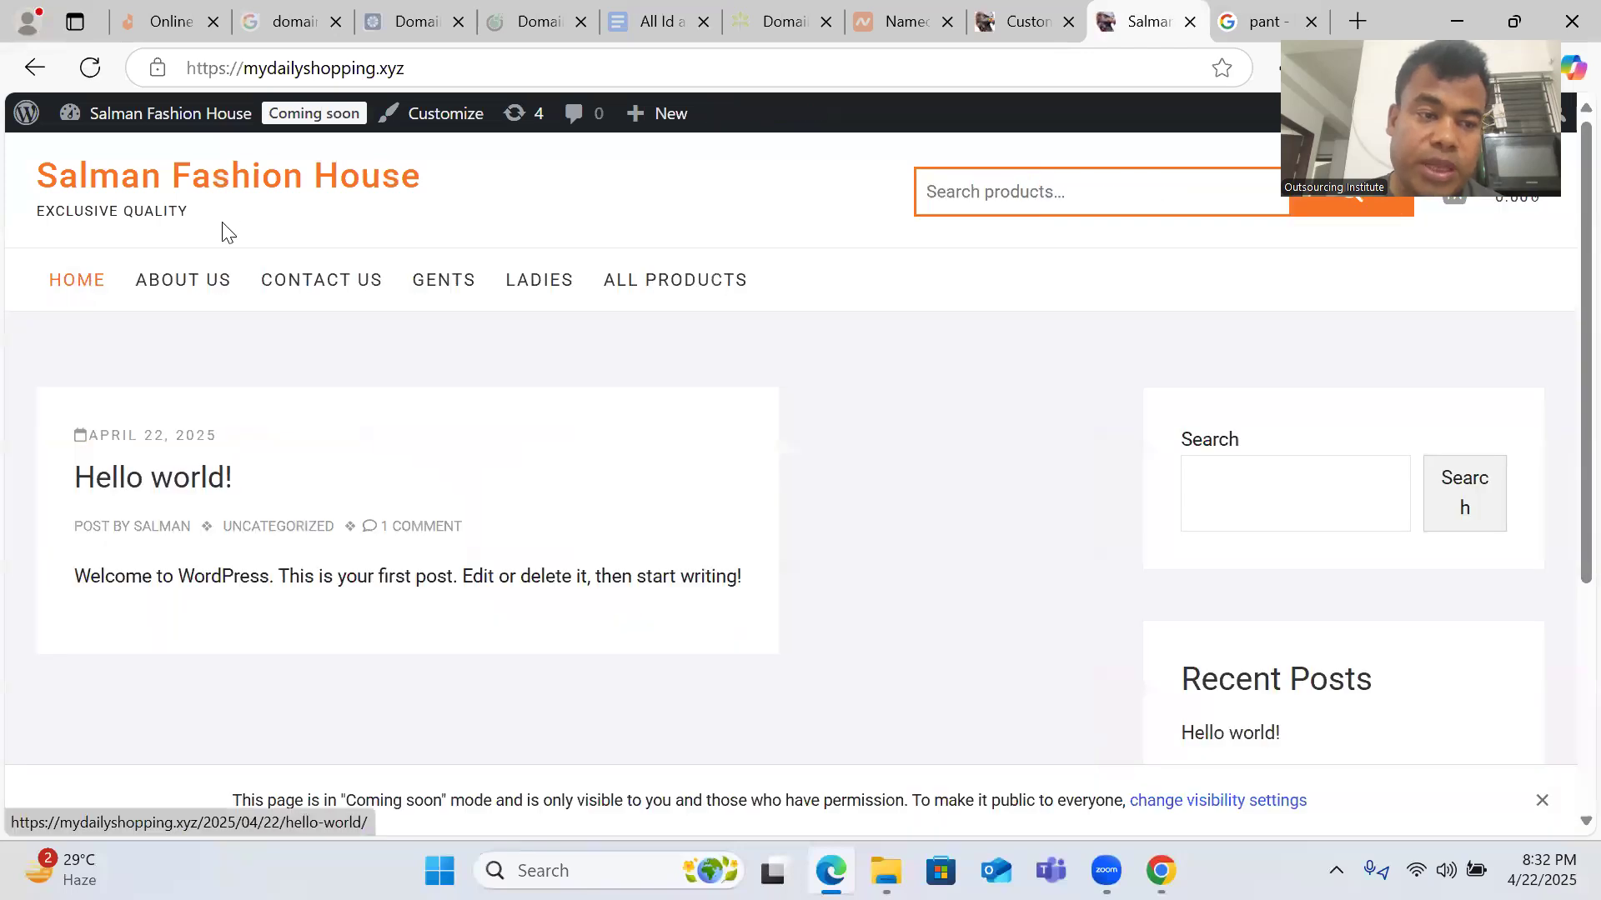
left_click(192, 301)
left_click(330, 283)
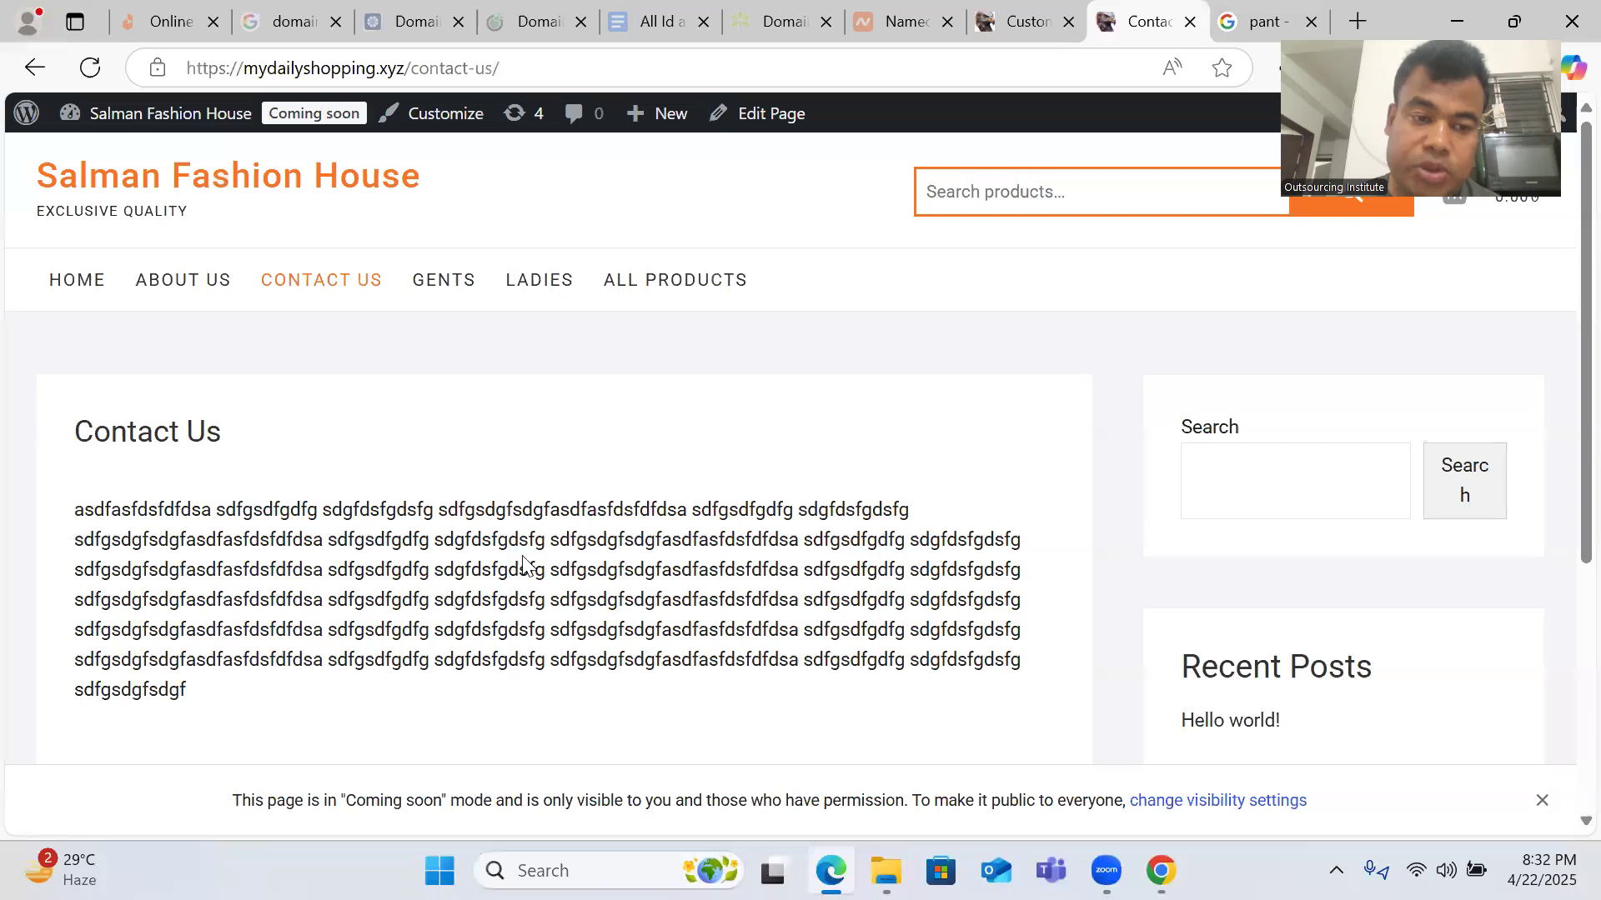
scroll(525, 569, "down", 3)
scroll(518, 561, "up", 3)
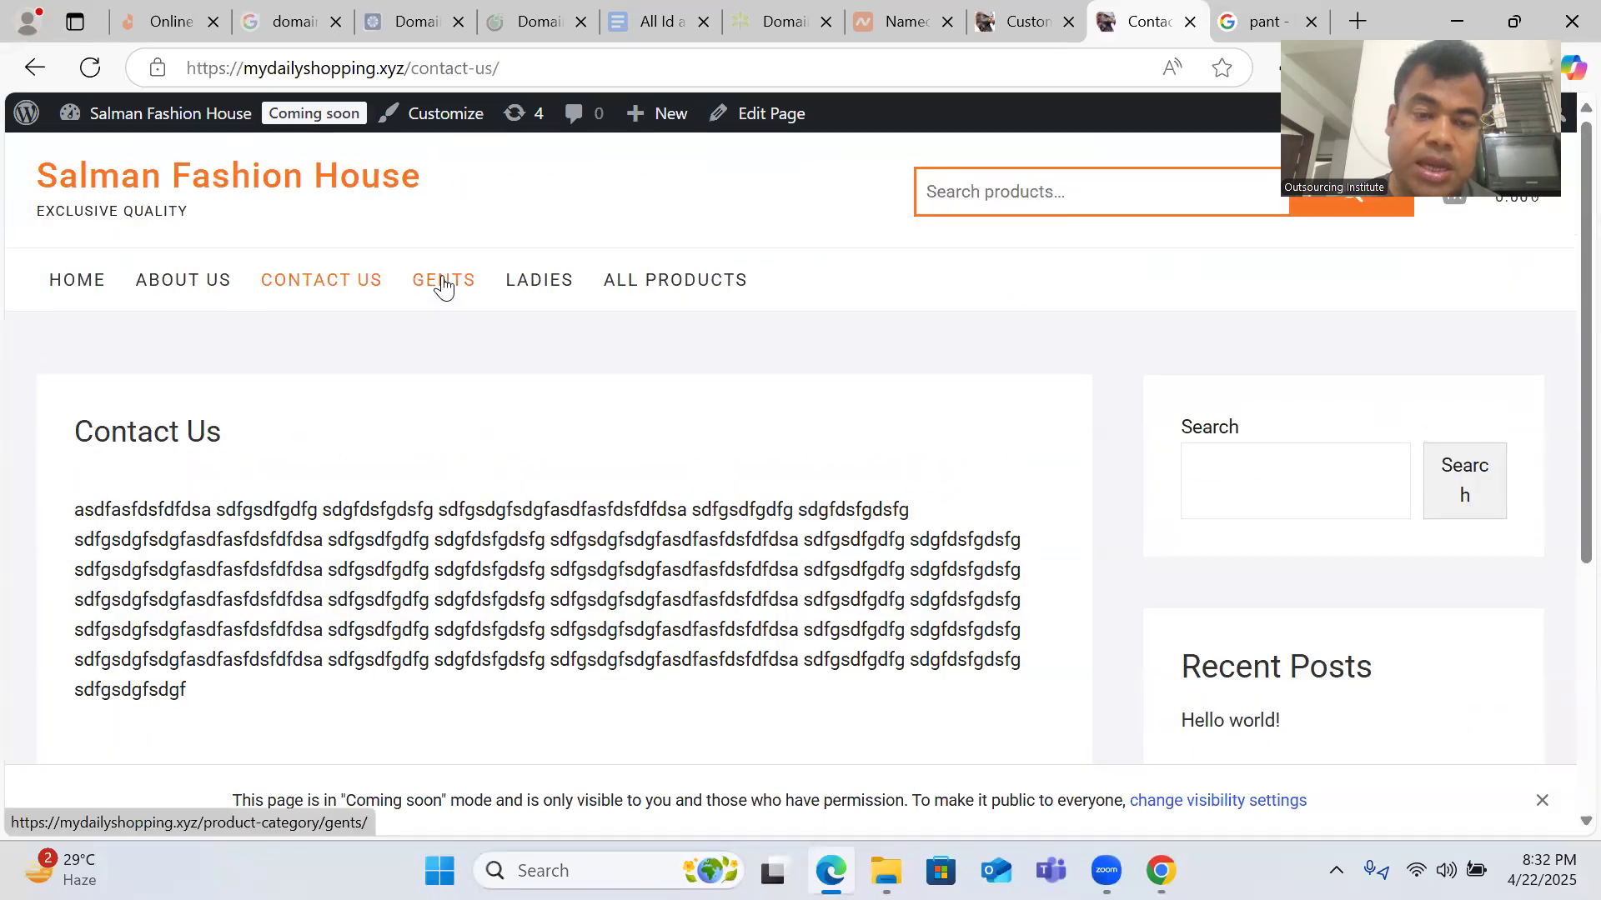
Check the GENTS, LADIES and ALL PRODUCTS menu pages, ending back on Gents
left_click(470, 291)
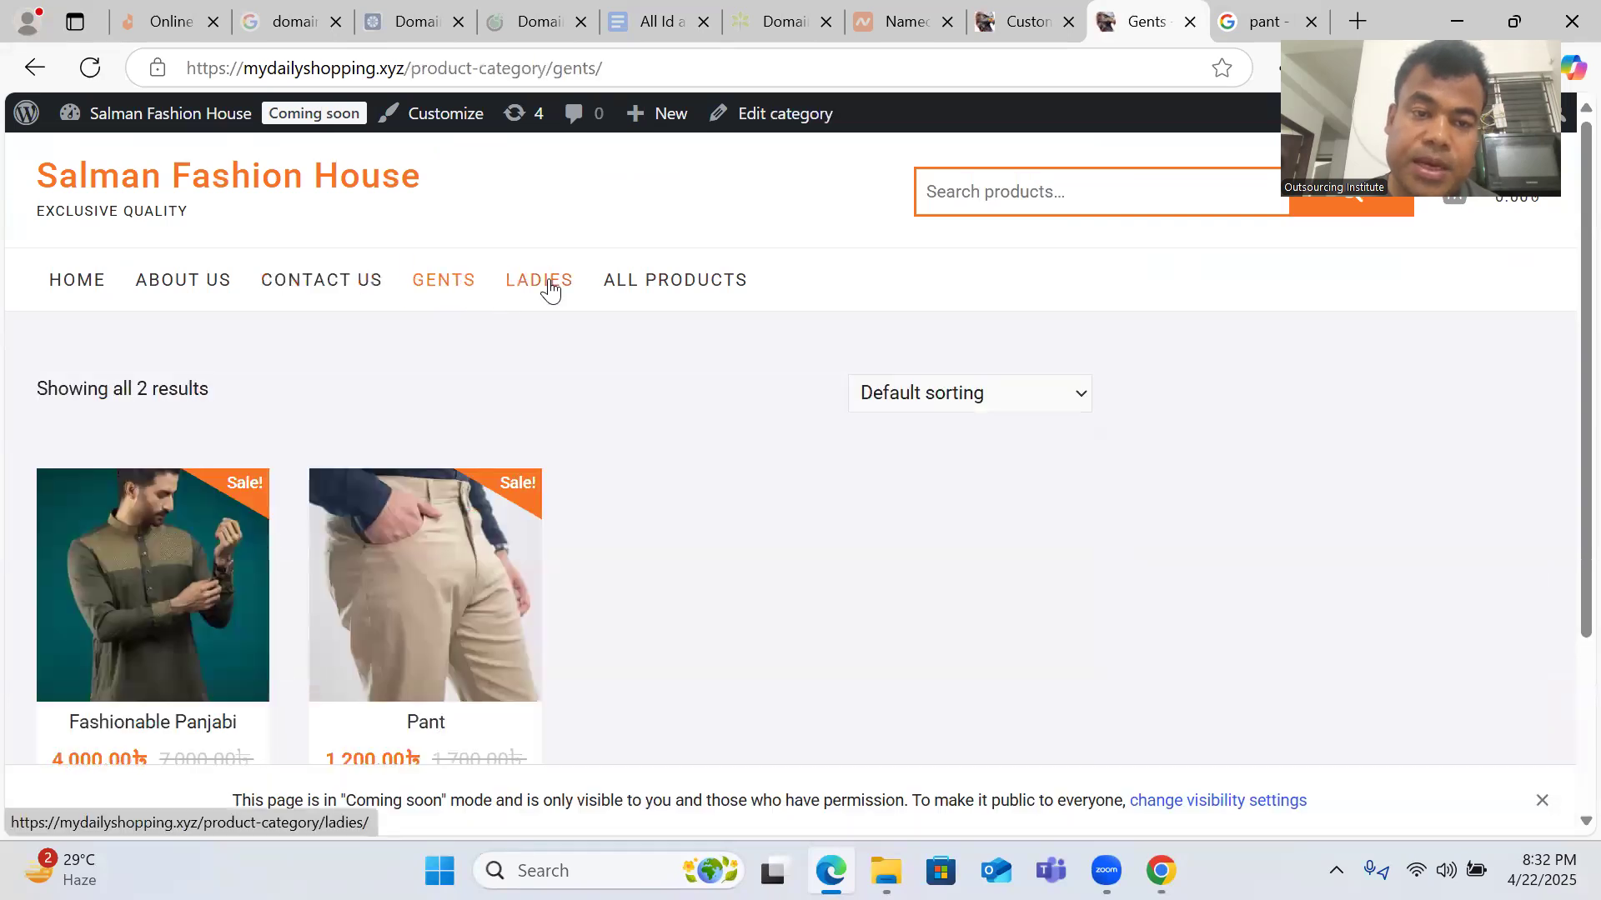
left_click(550, 289)
left_click(686, 294)
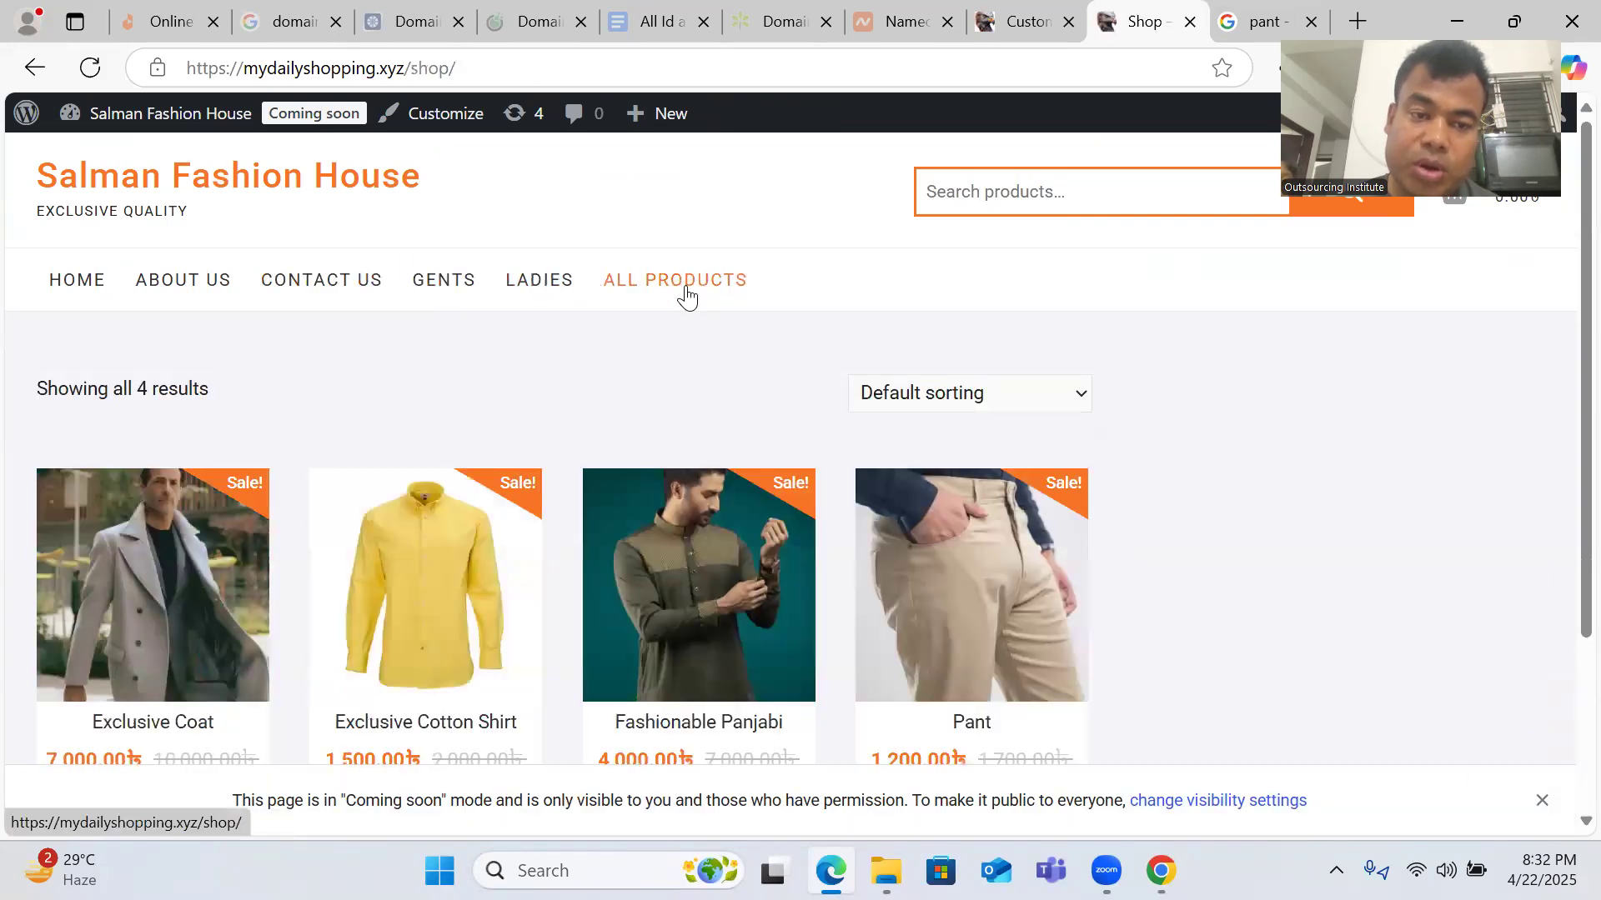
left_click(455, 294)
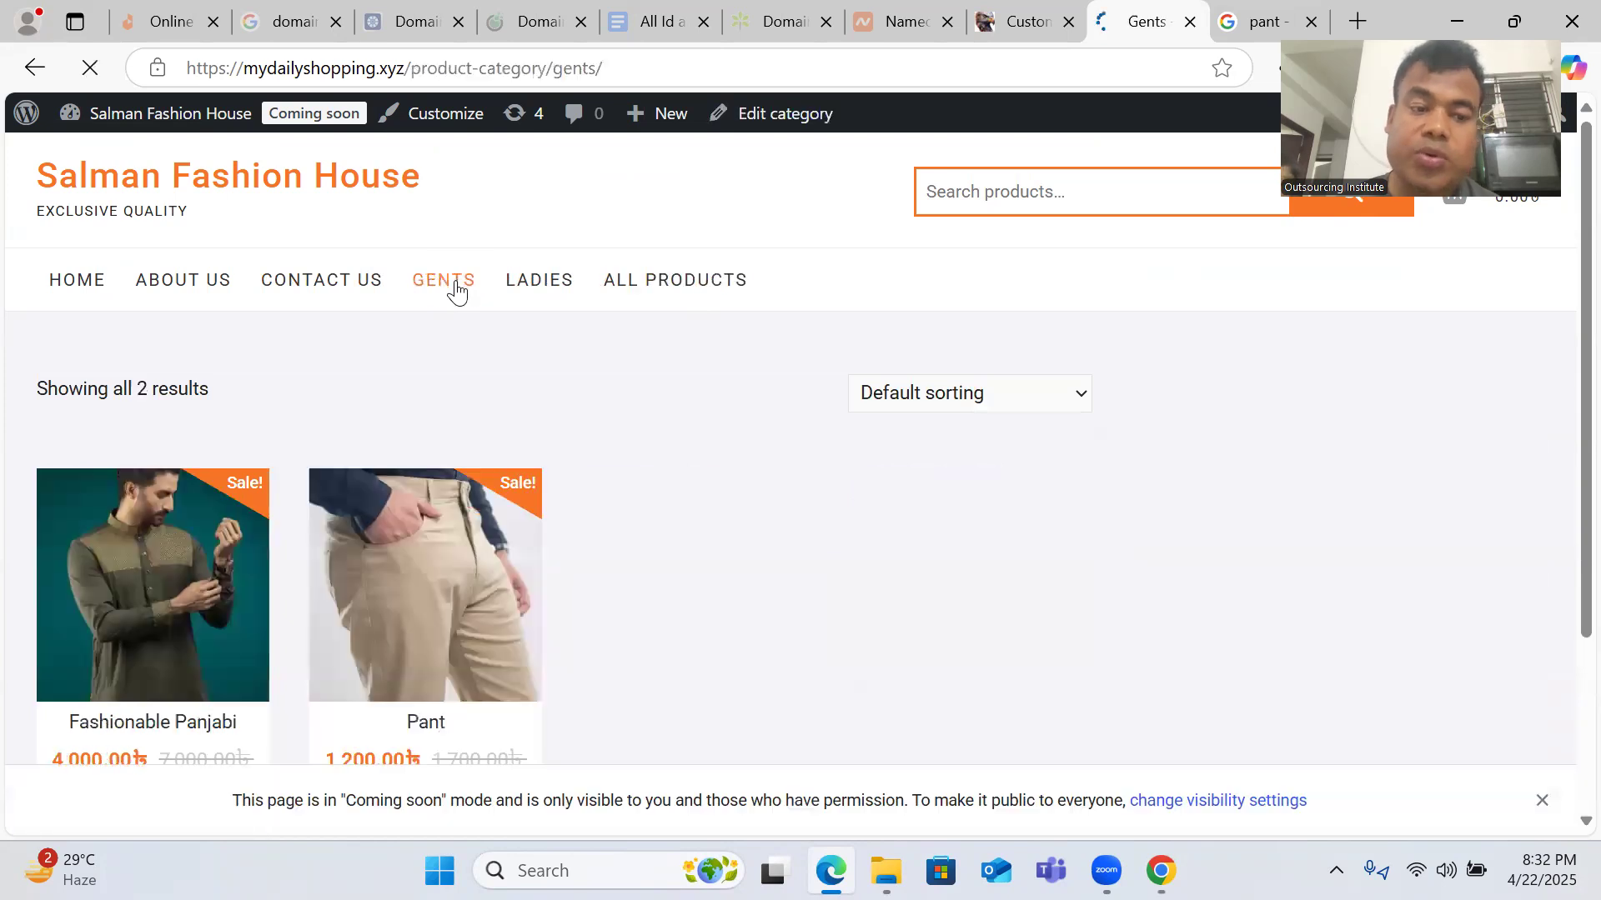
Open the Fashionable Panjabi product page: 4,000 down from 7,000, 16 in stock, SKU 34234
left_click(131, 575)
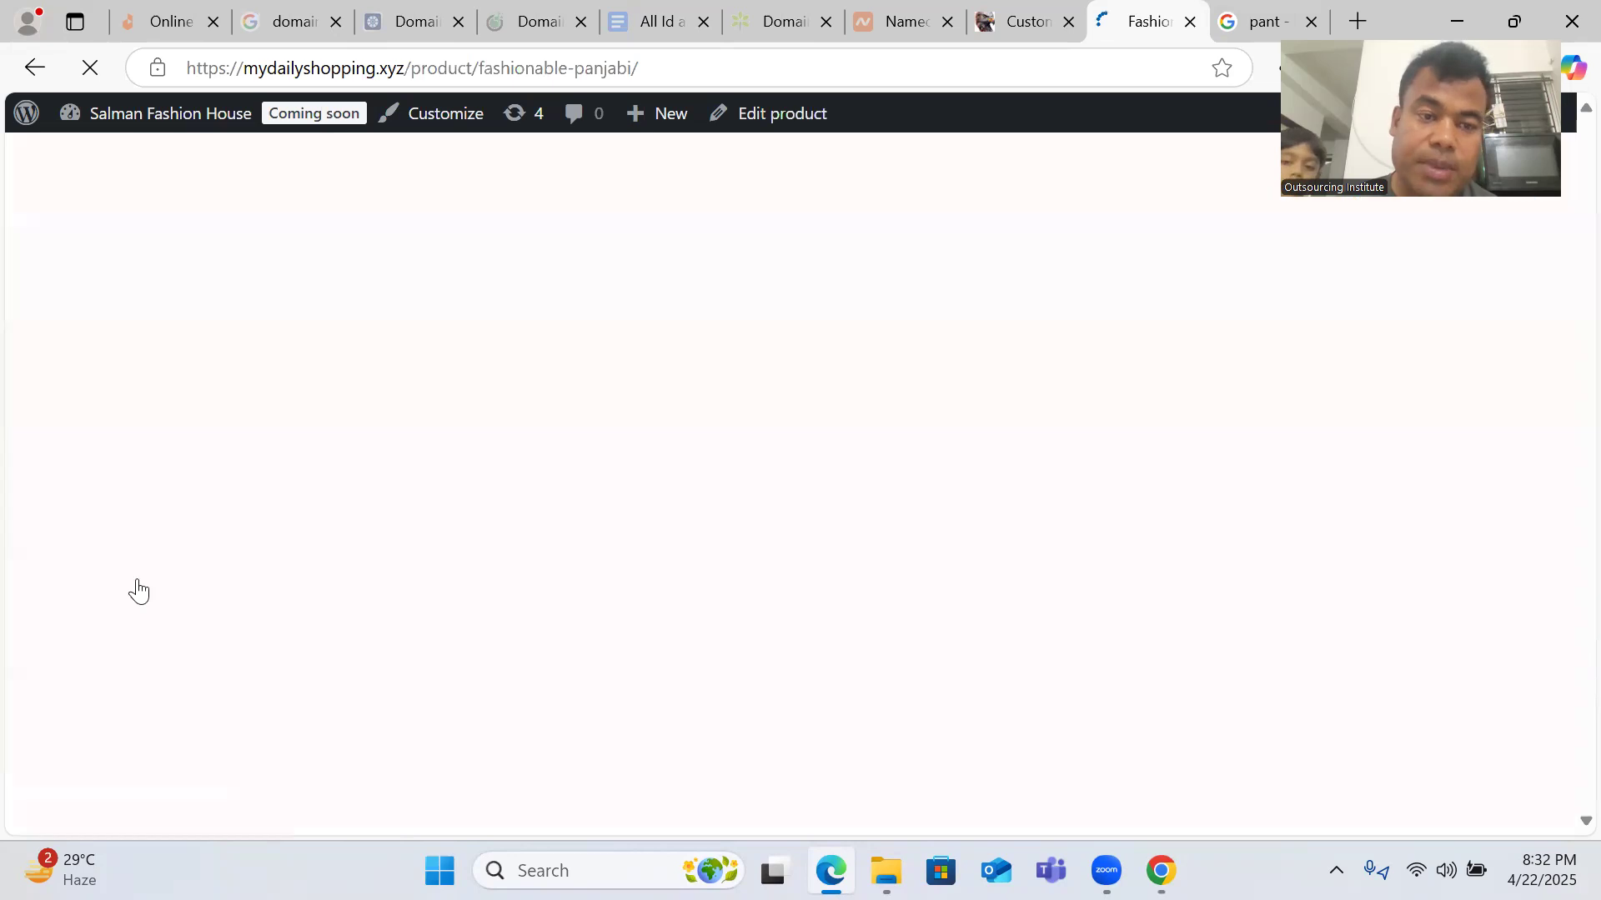
scroll(739, 398, "down", 1)
scroll(740, 404, "down", 4)
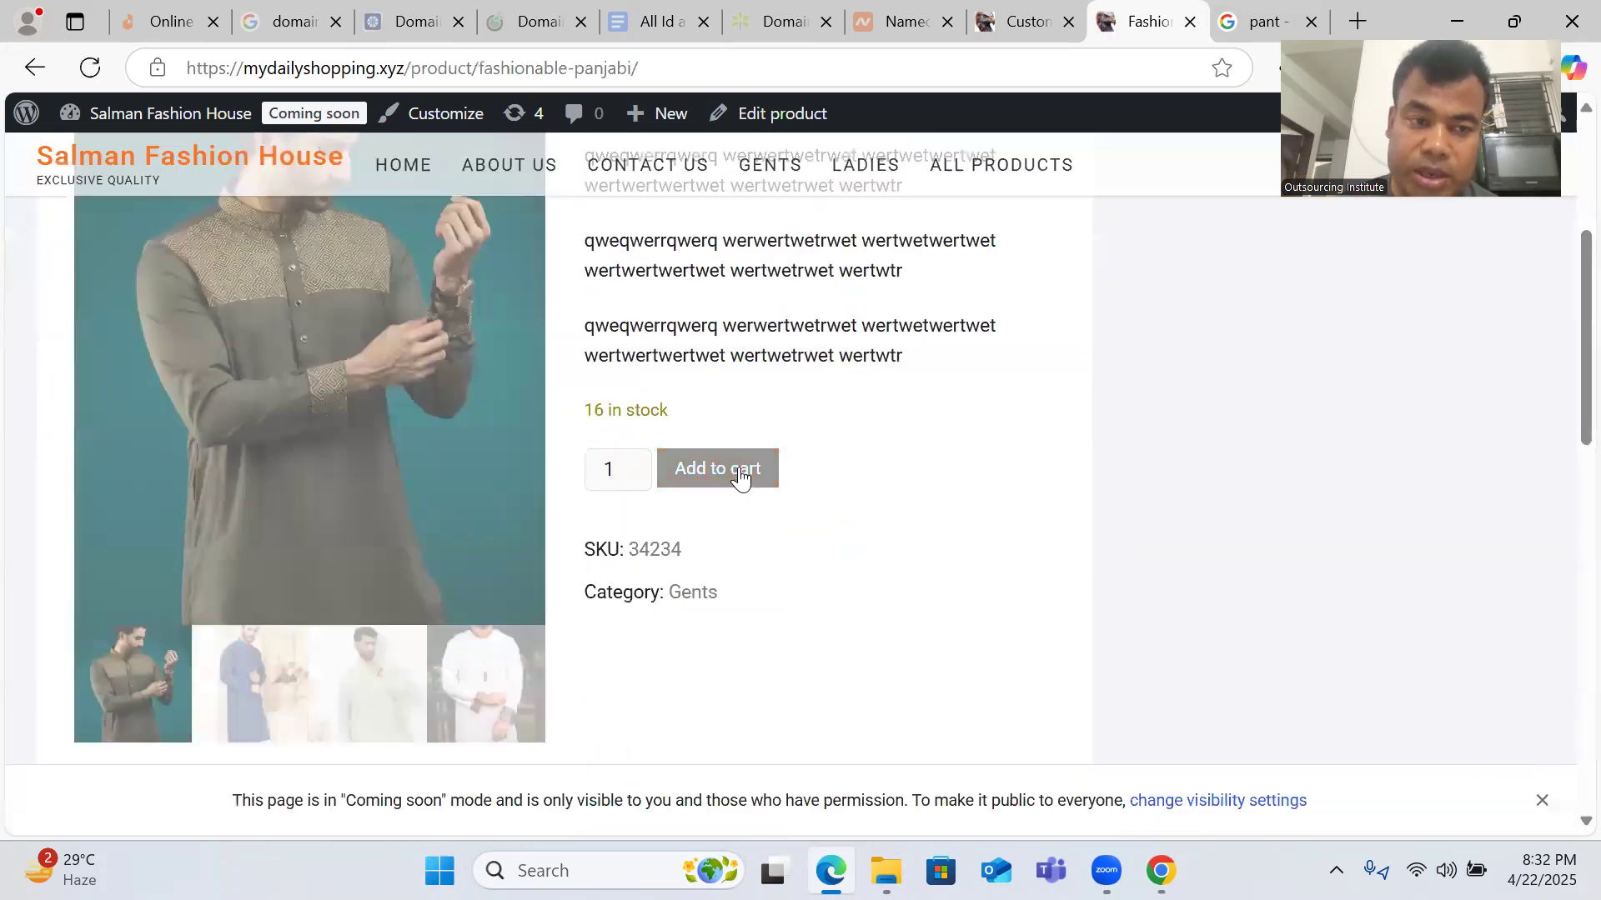
scroll(465, 465, "up", 1)
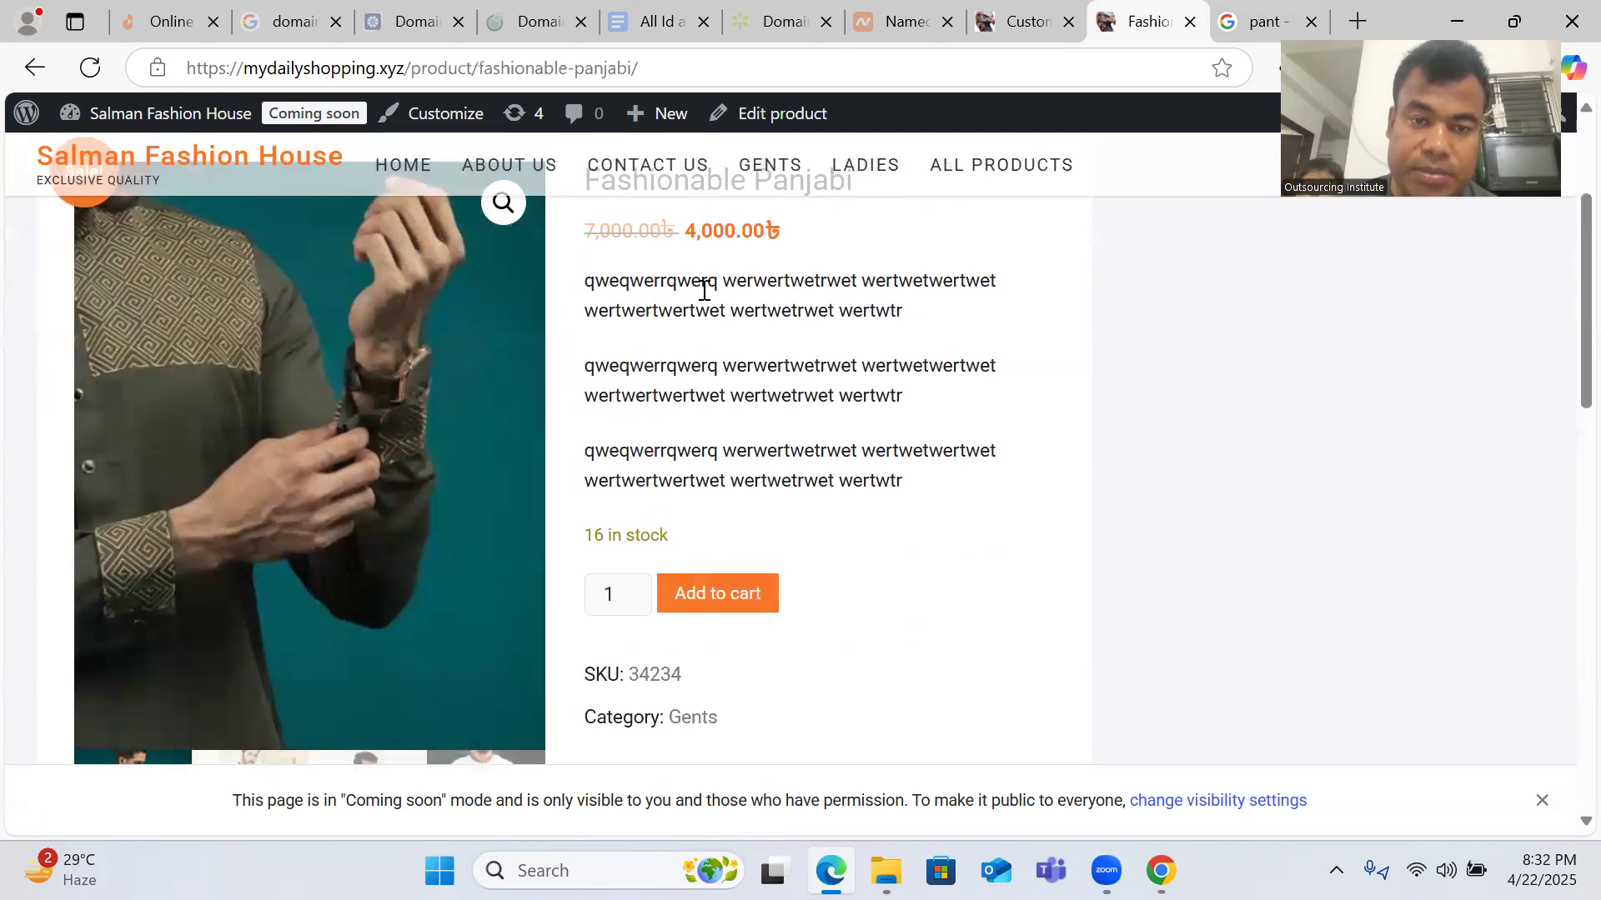
Add the Fashionable Panjabi to the cart
left_click(727, 590)
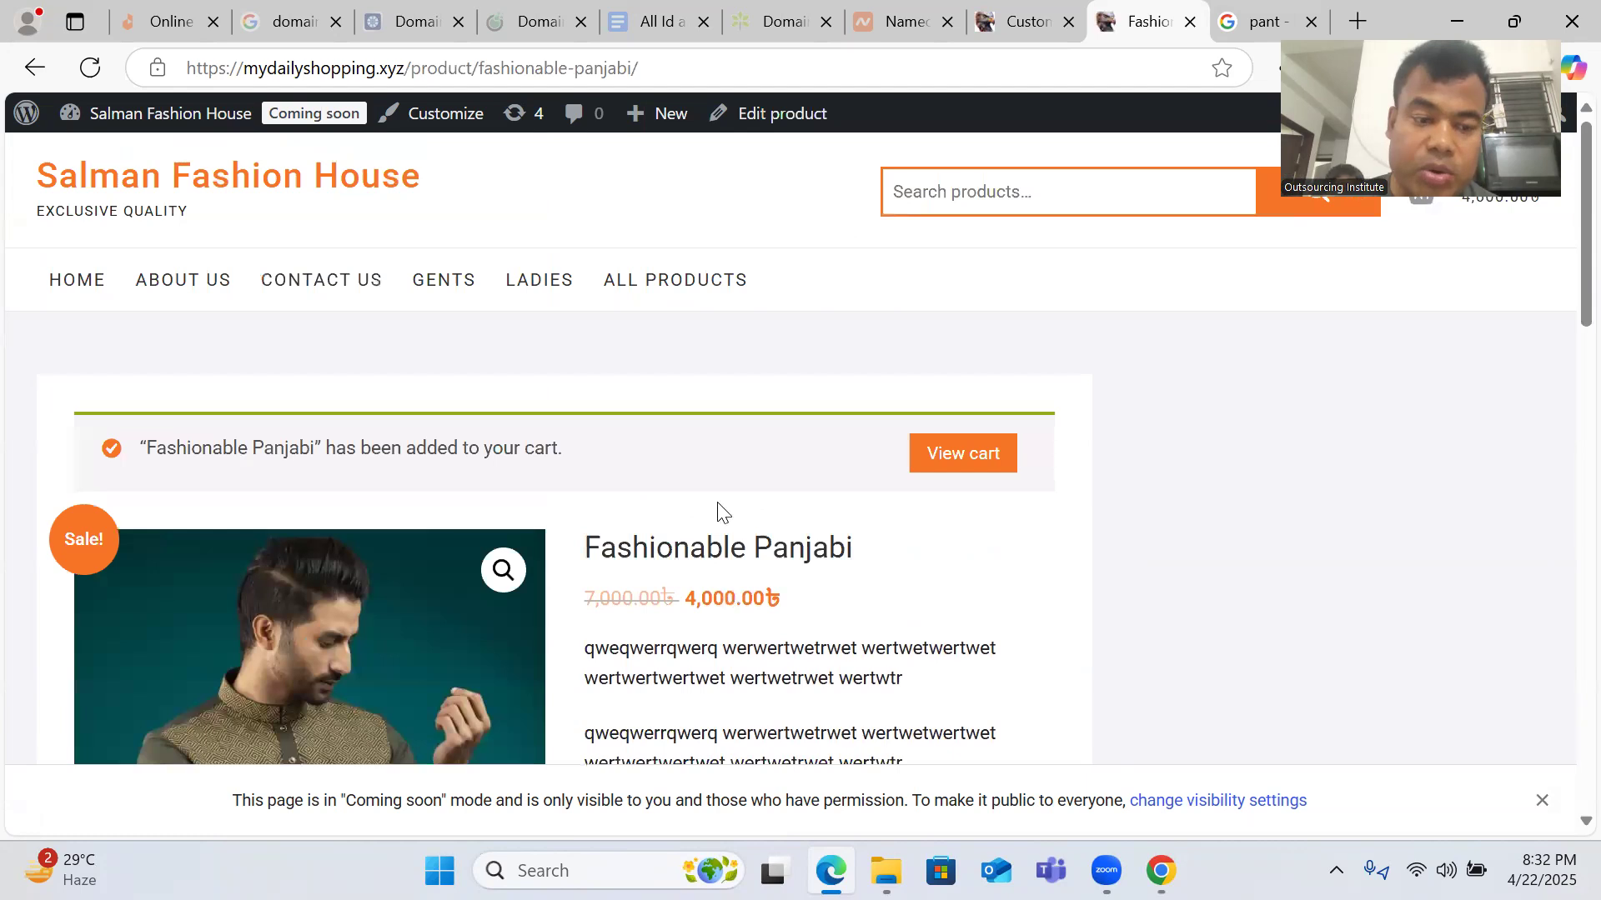
scroll(671, 607, "down", 4)
scroll(670, 609, "up", 3)
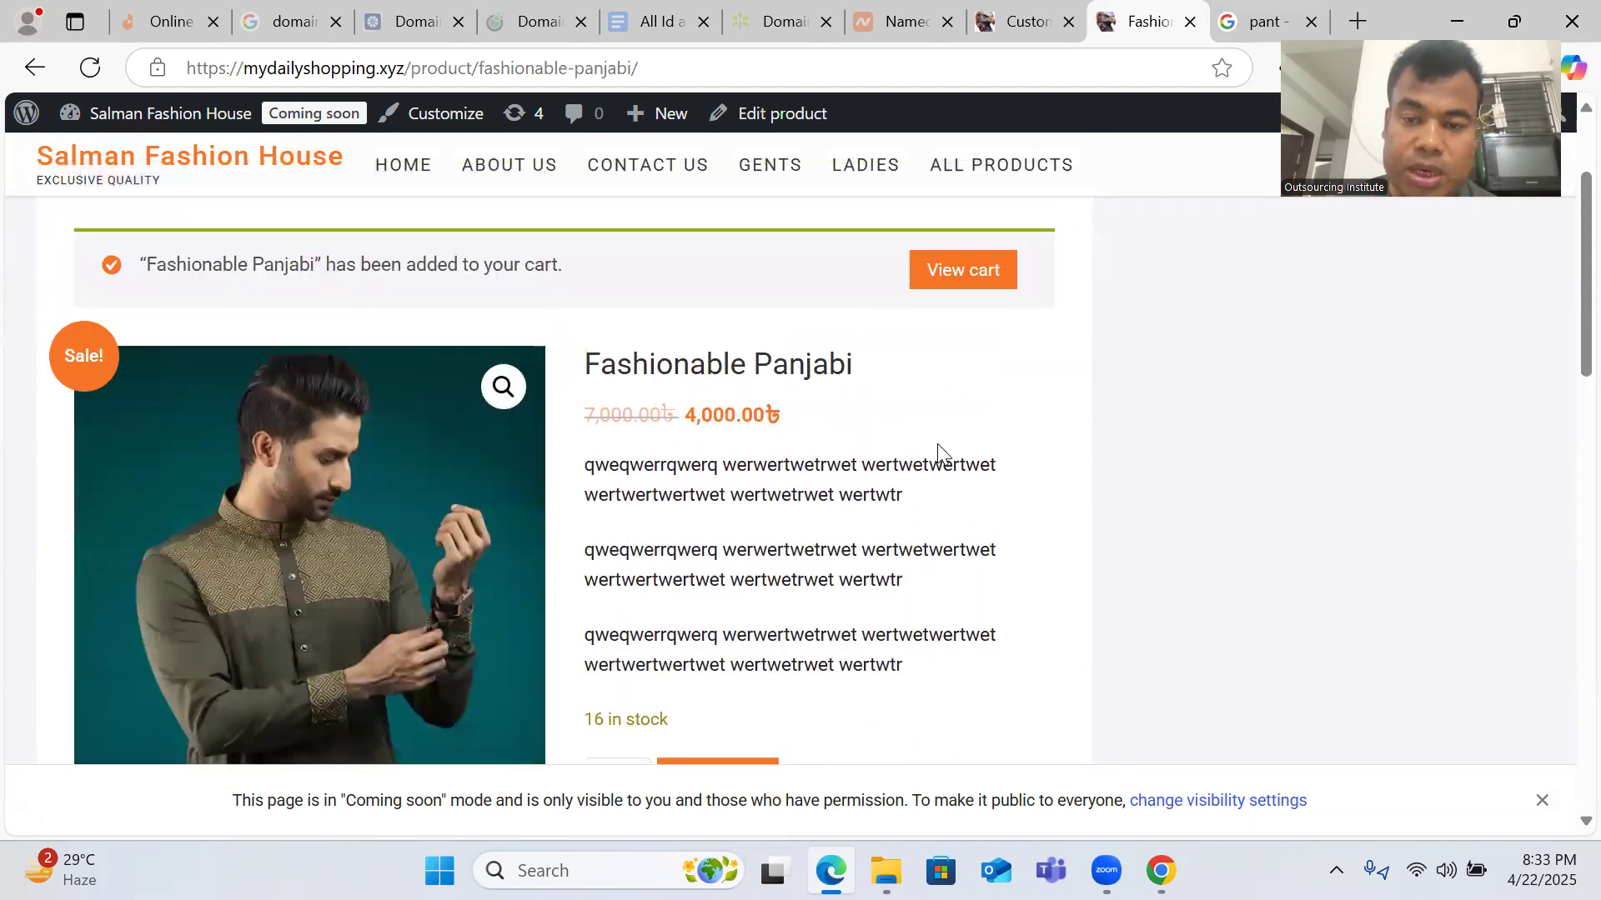
View the cart showing a 4,000.00৳ total and proceed to checkout
left_click(966, 330)
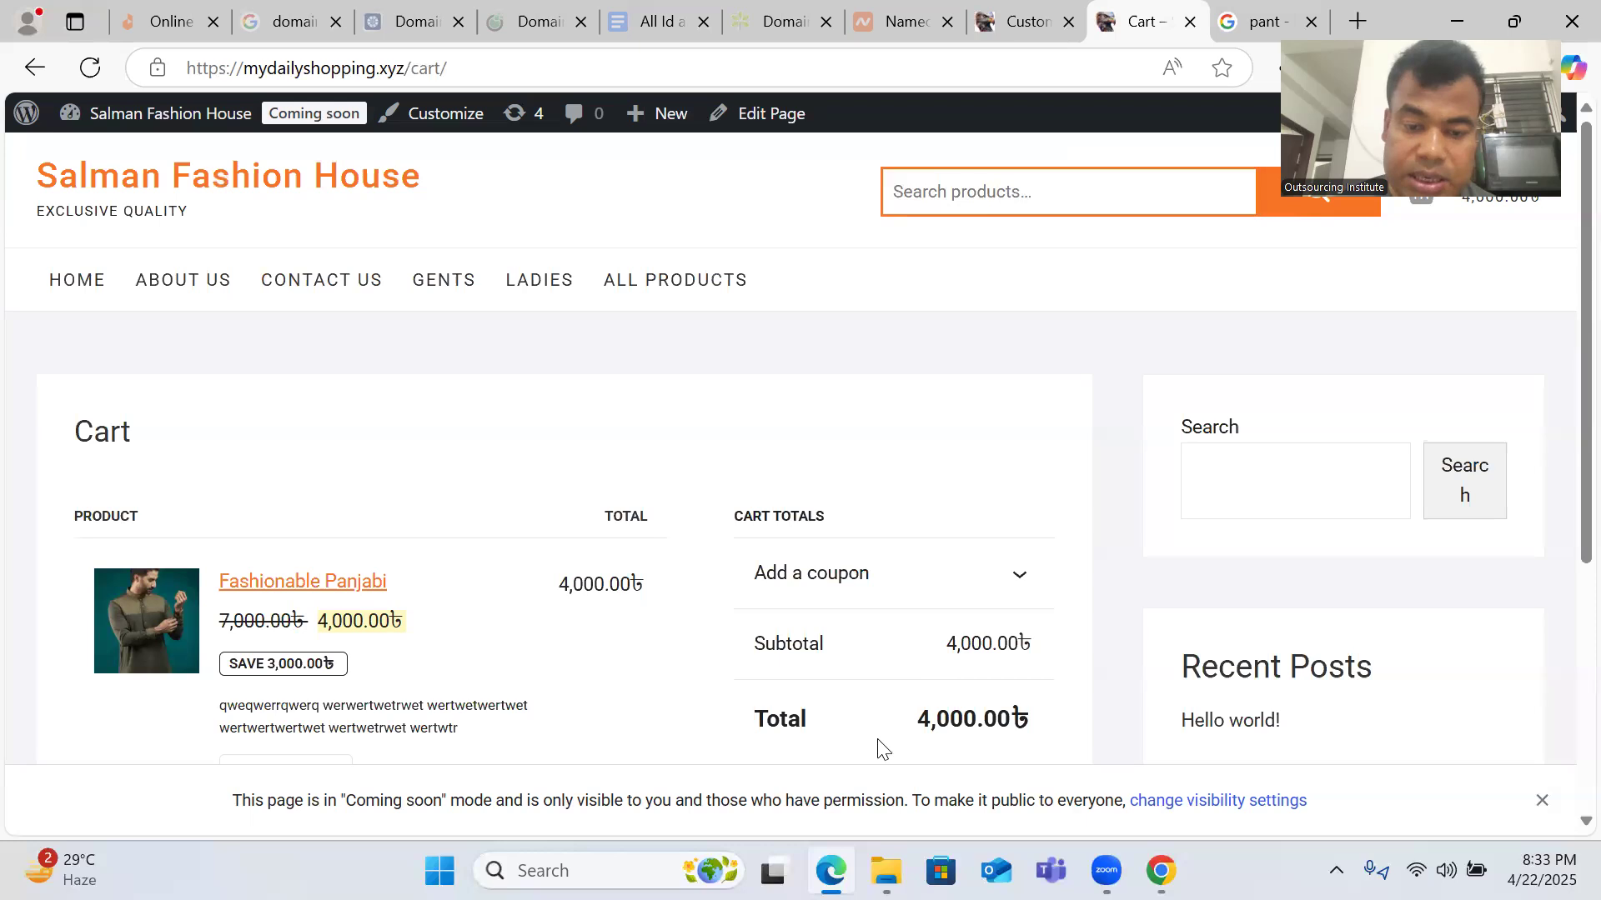
scroll(990, 694, "down", 3)
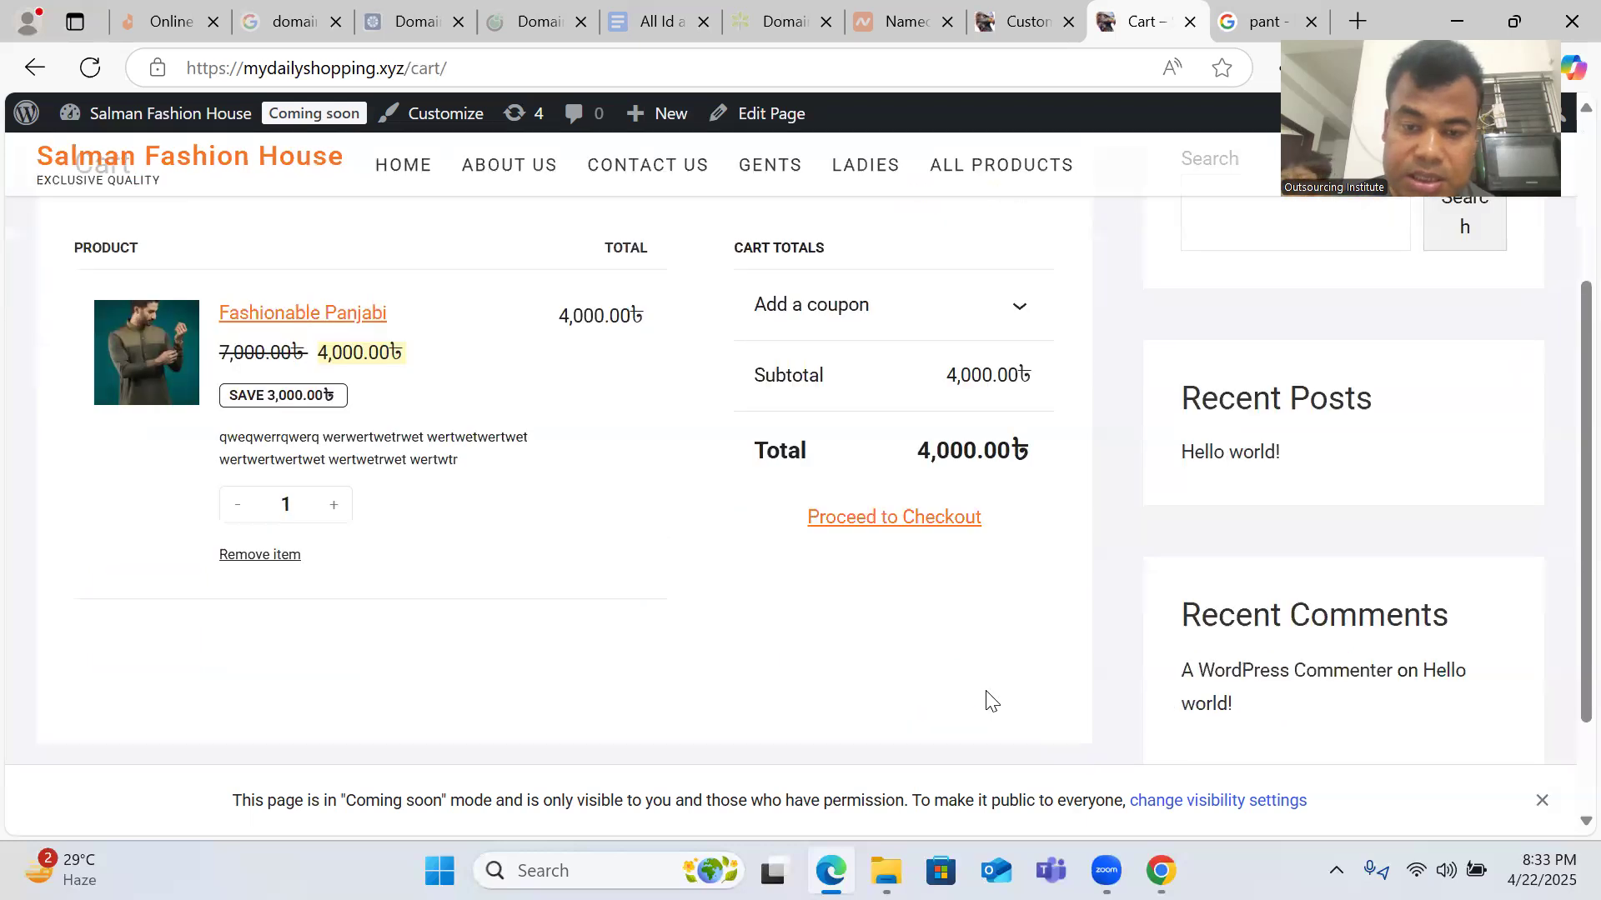
scroll(958, 588, "down", 1)
left_click(907, 414)
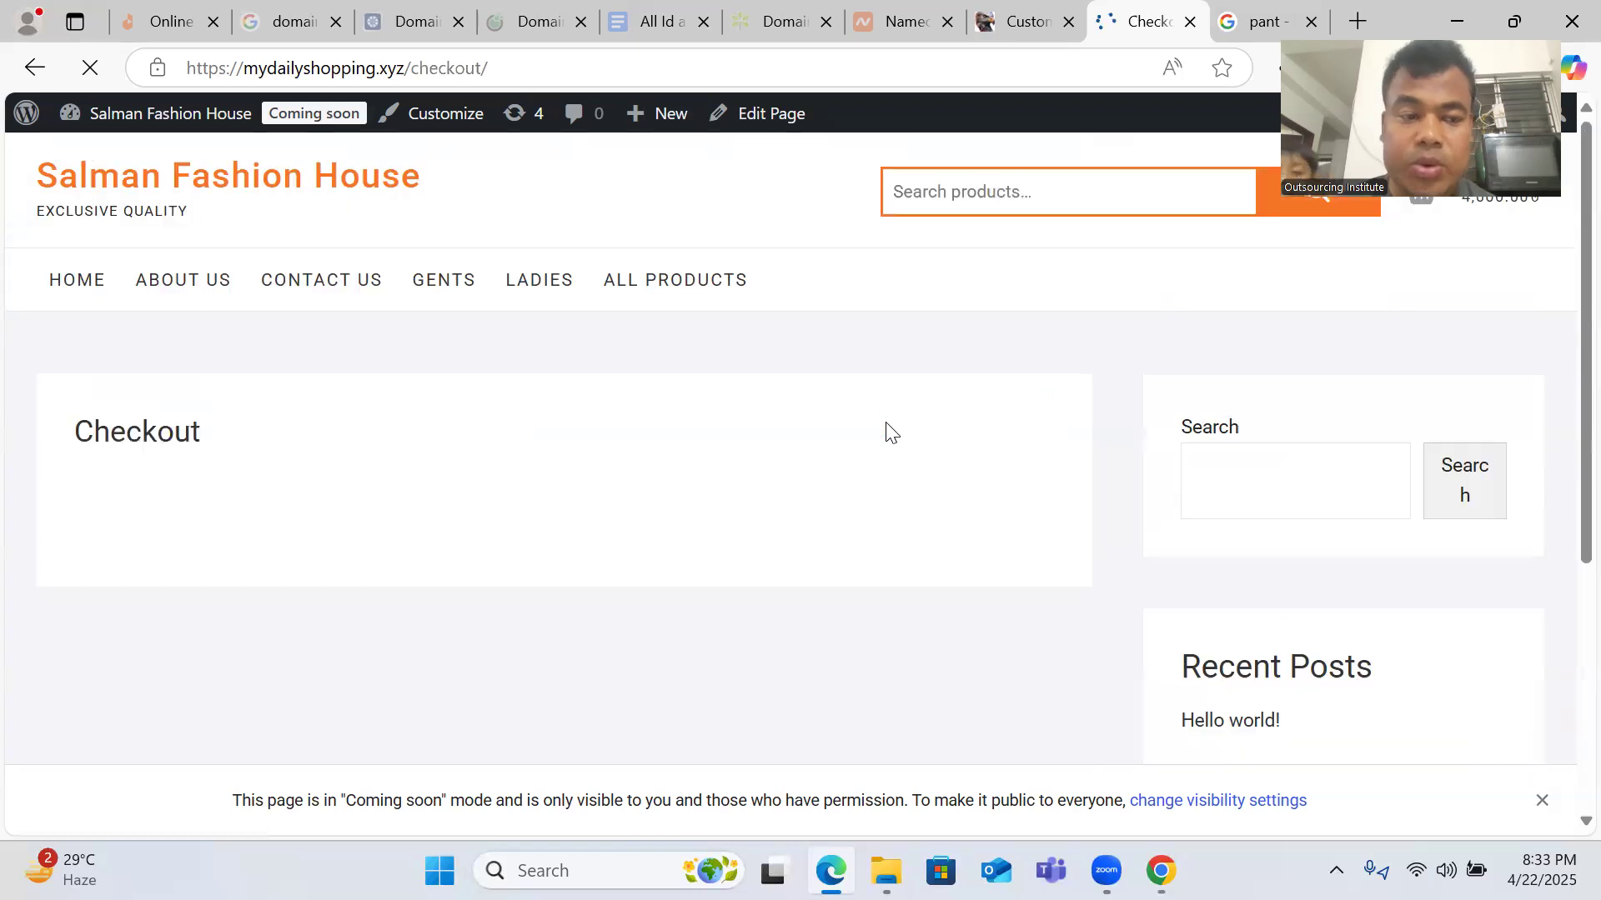
Autofill the checkout first name and street address from the browser's saved details
scroll(491, 542, "down", 3)
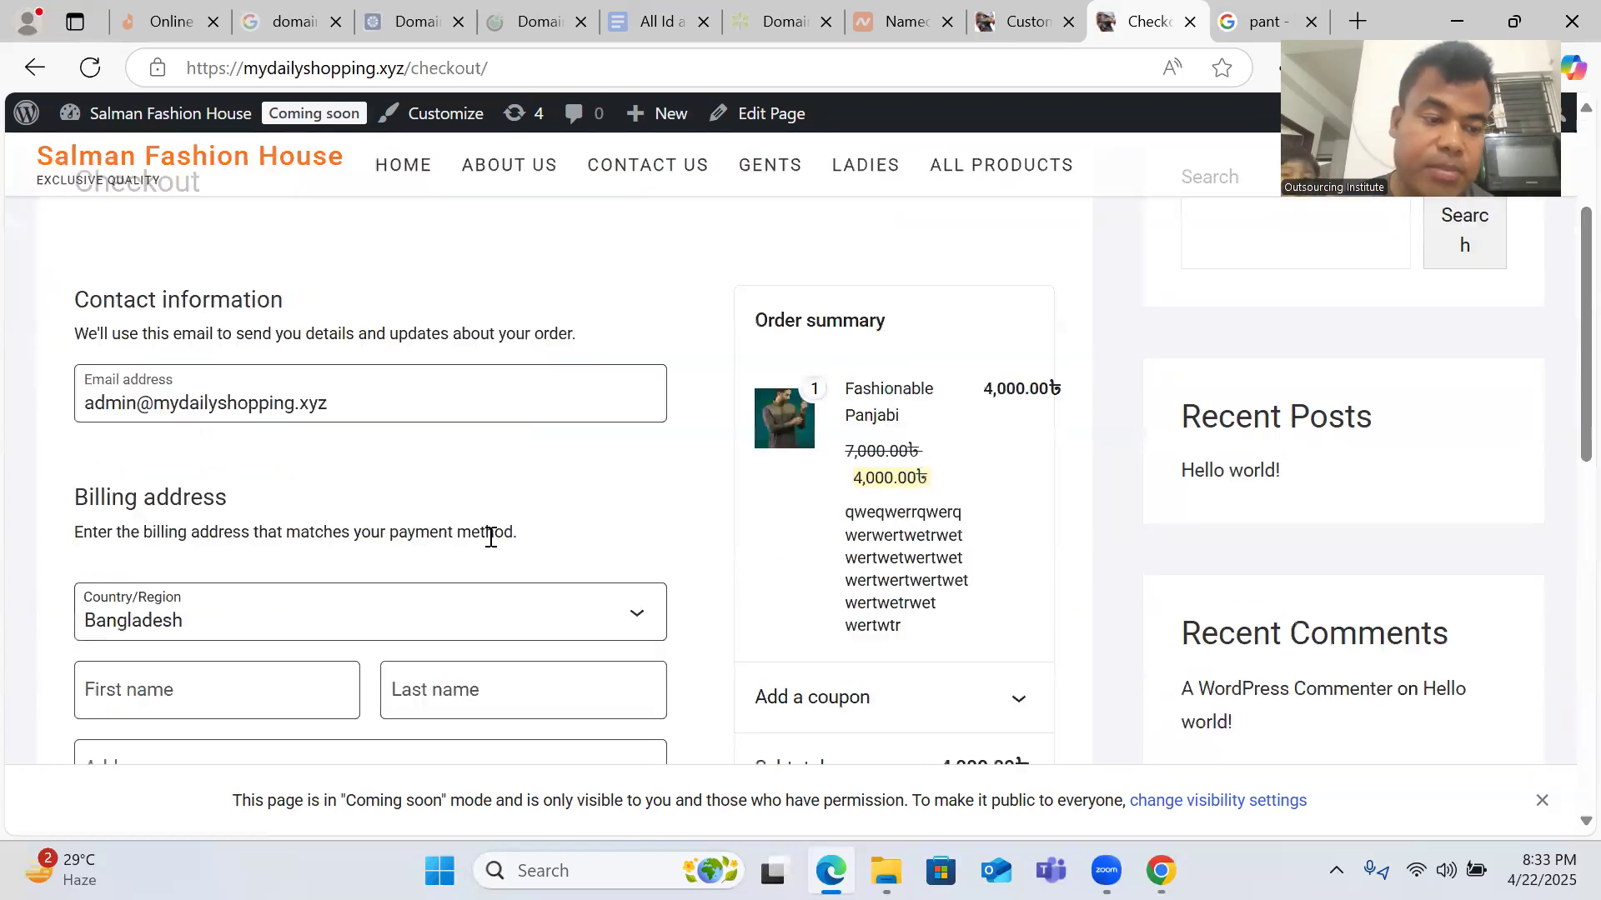
scroll(527, 546, "down", 2)
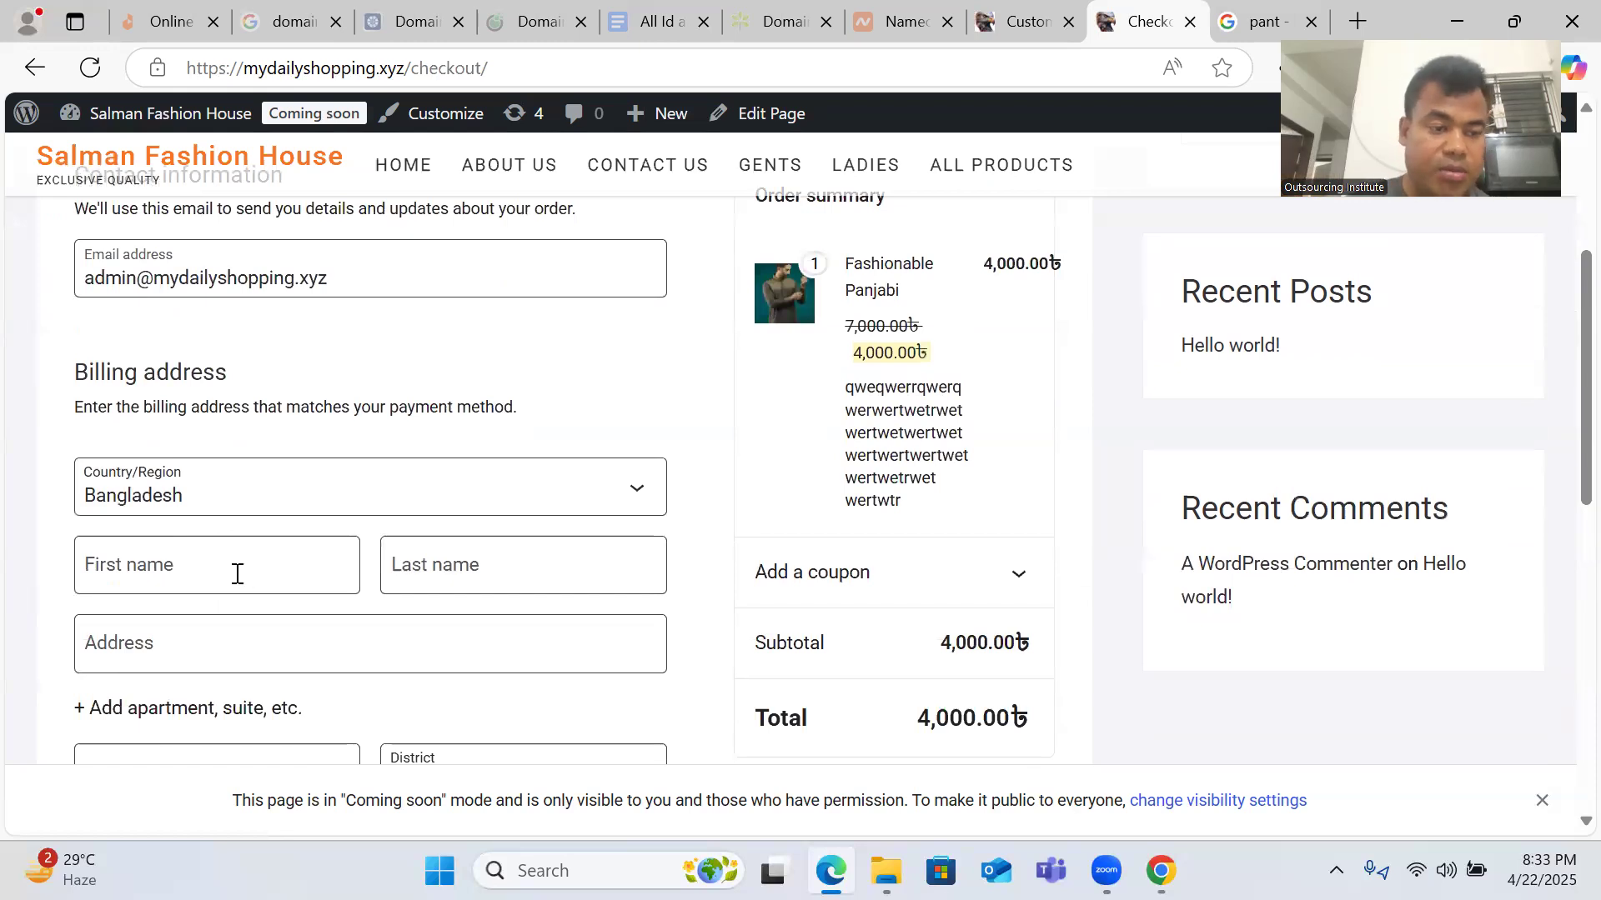
left_click(287, 561)
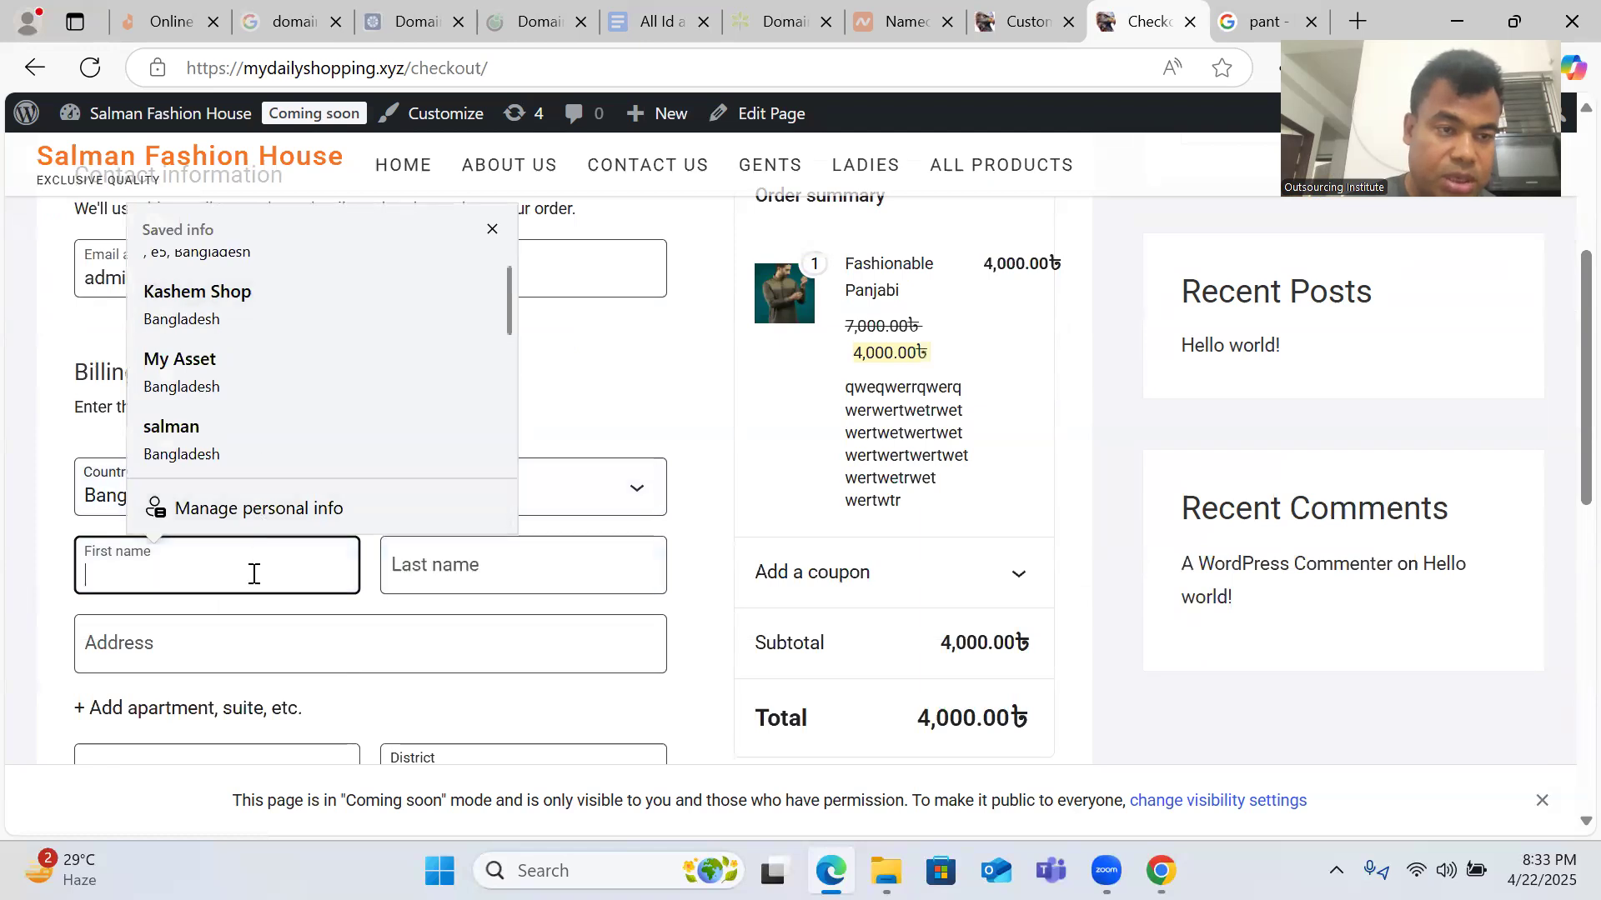
scroll(266, 370, "up", 1)
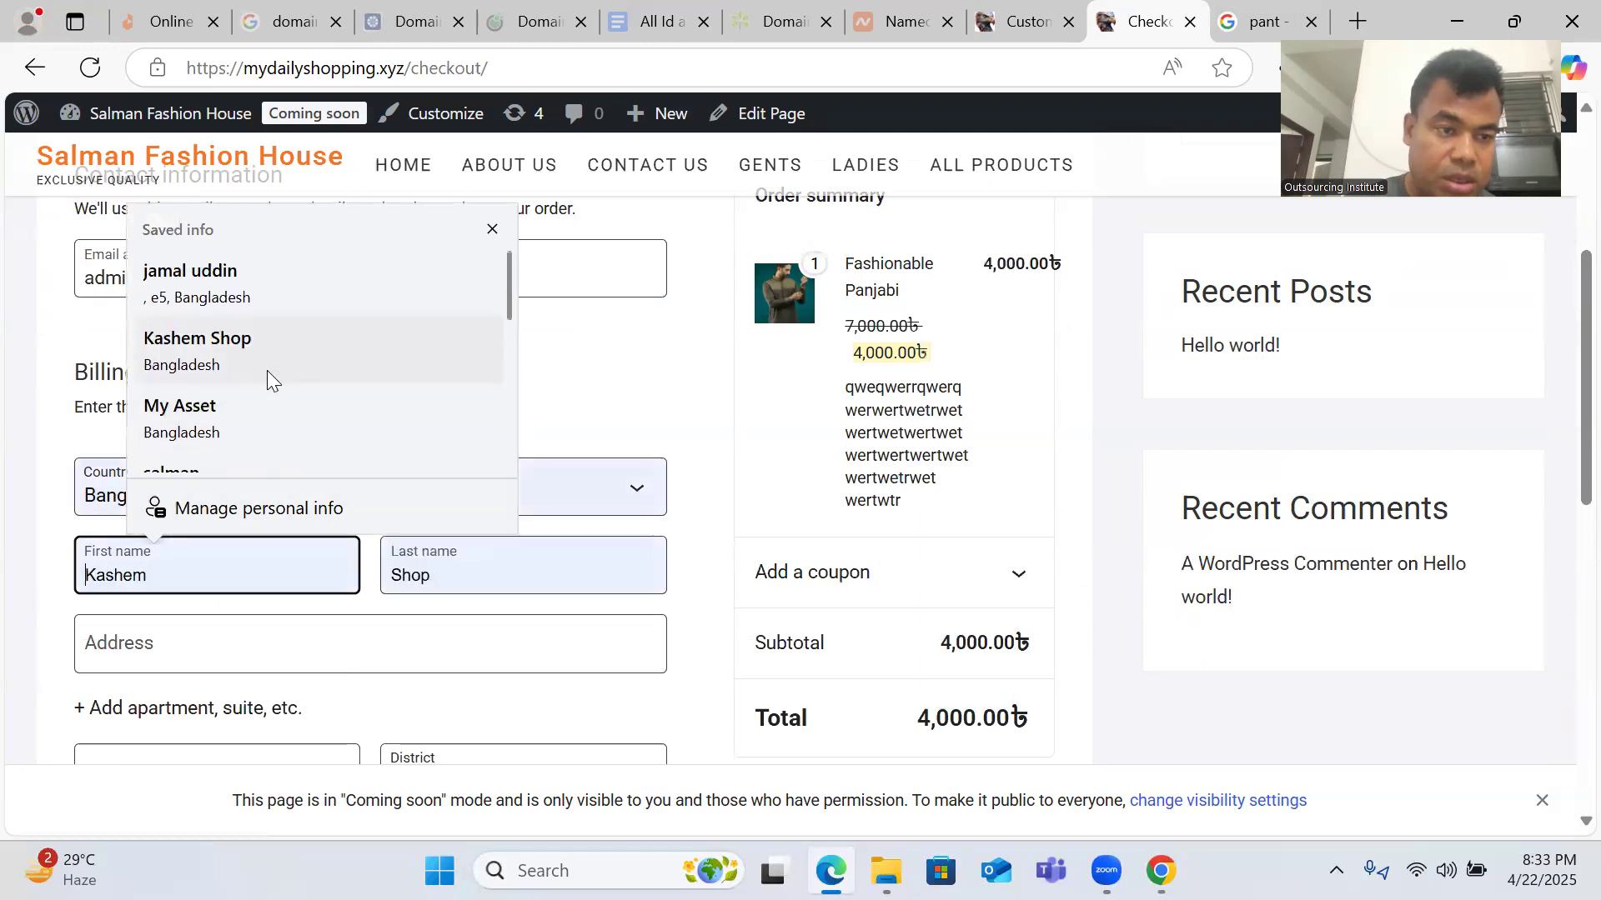
left_click(267, 298)
left_click(294, 655)
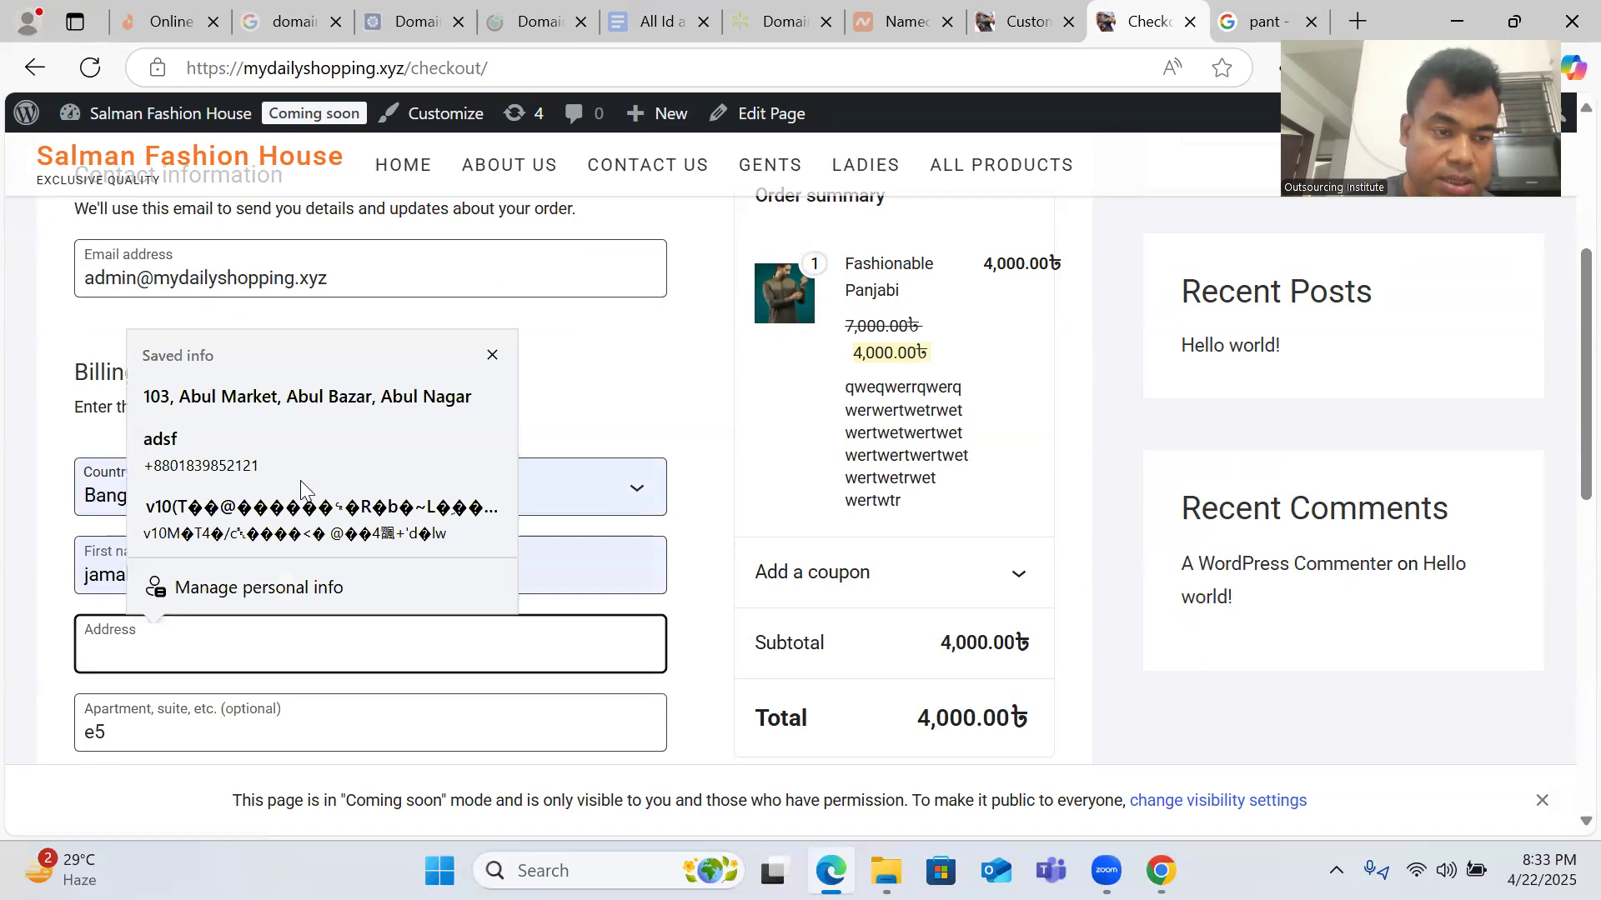
left_click(302, 398)
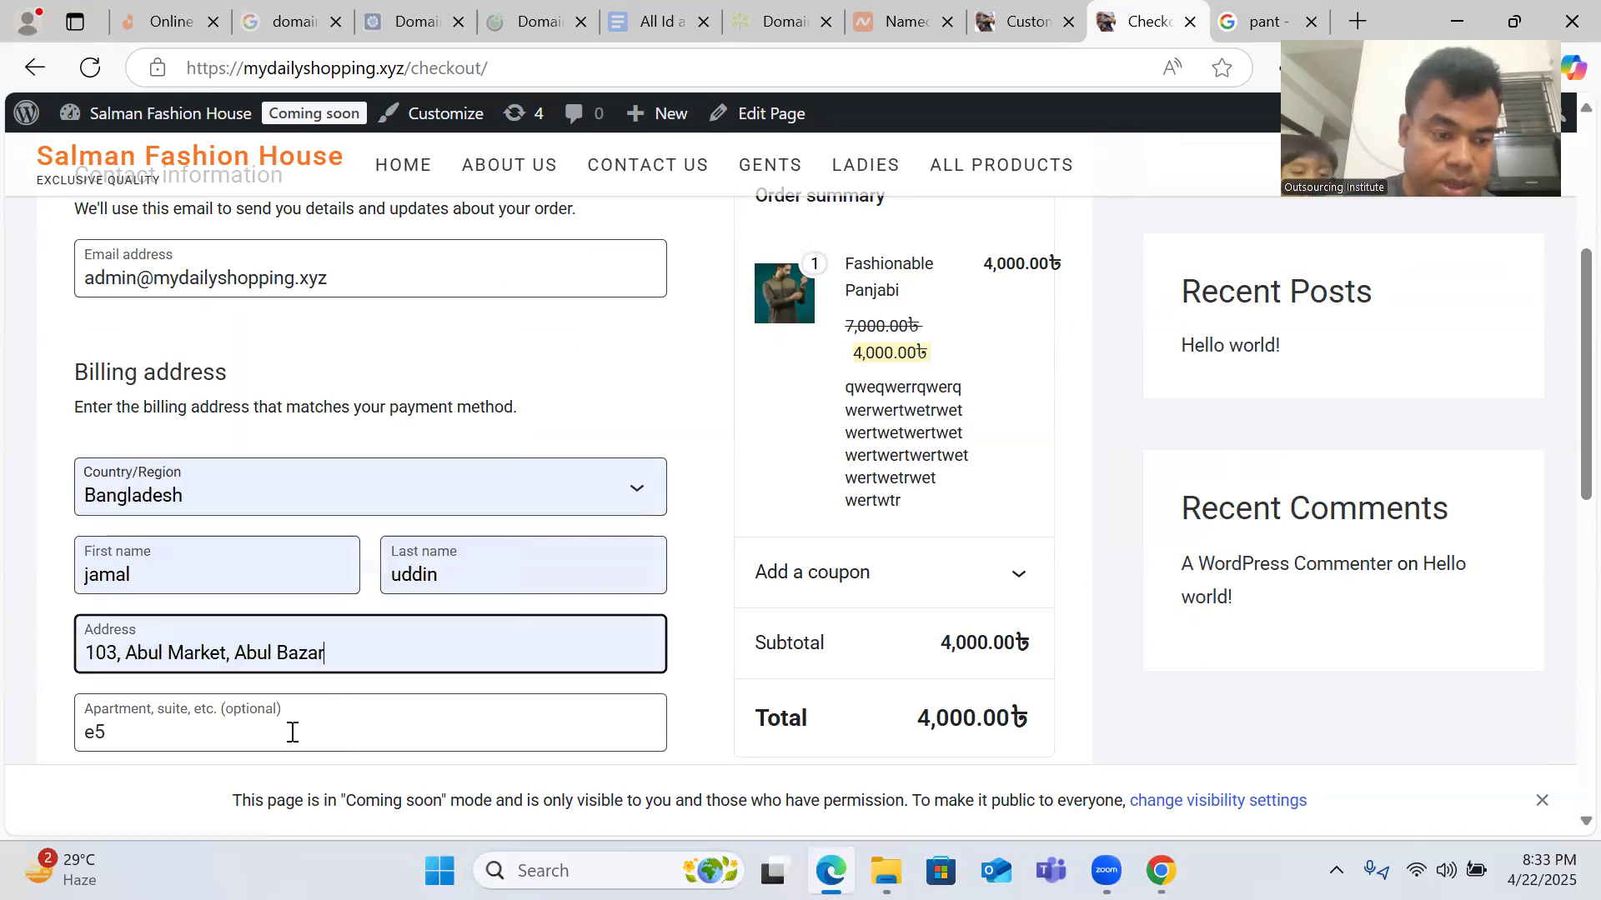
Try placing the order, which reports no payment method available, then return to the Customizer
scroll(458, 690, "down", 3)
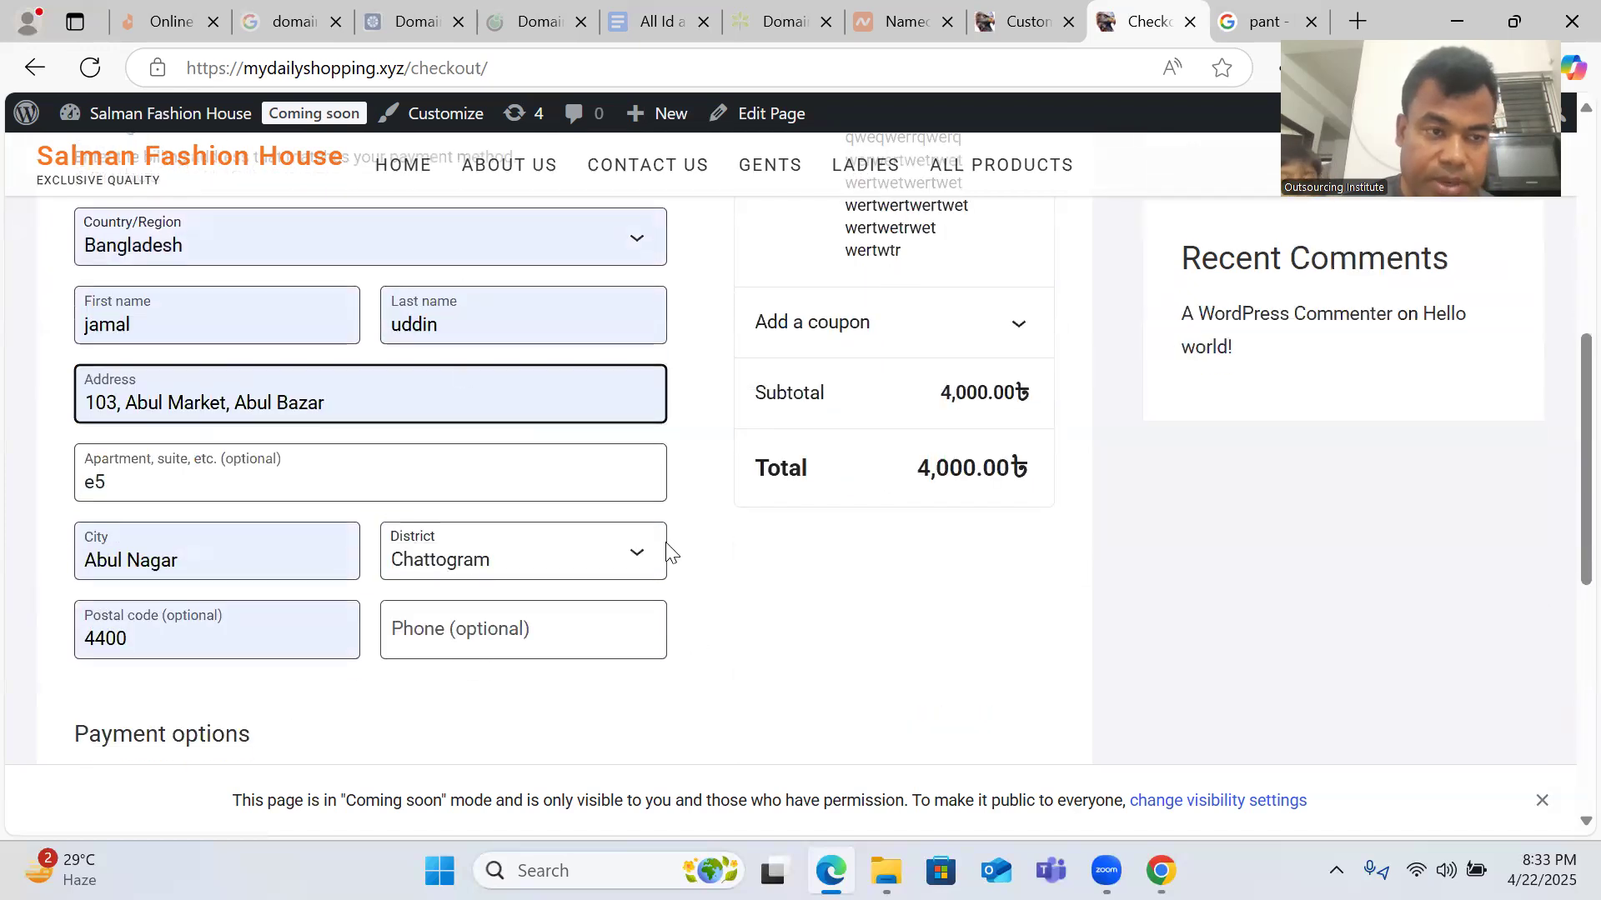
scroll(667, 552, "down", 5)
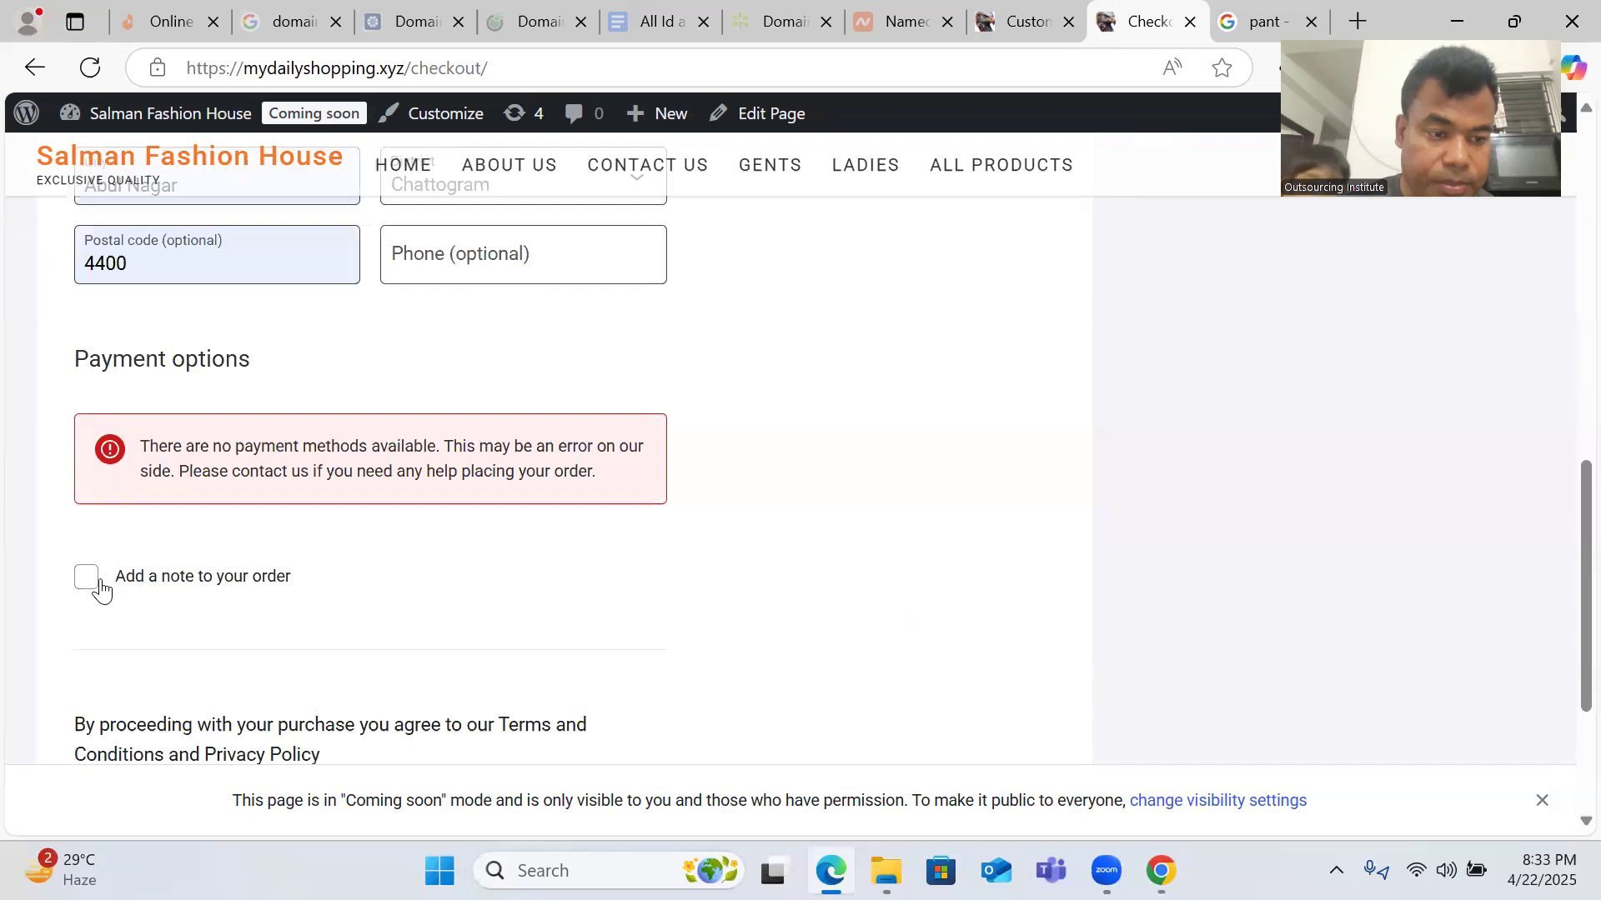
scroll(483, 607, "down", 3)
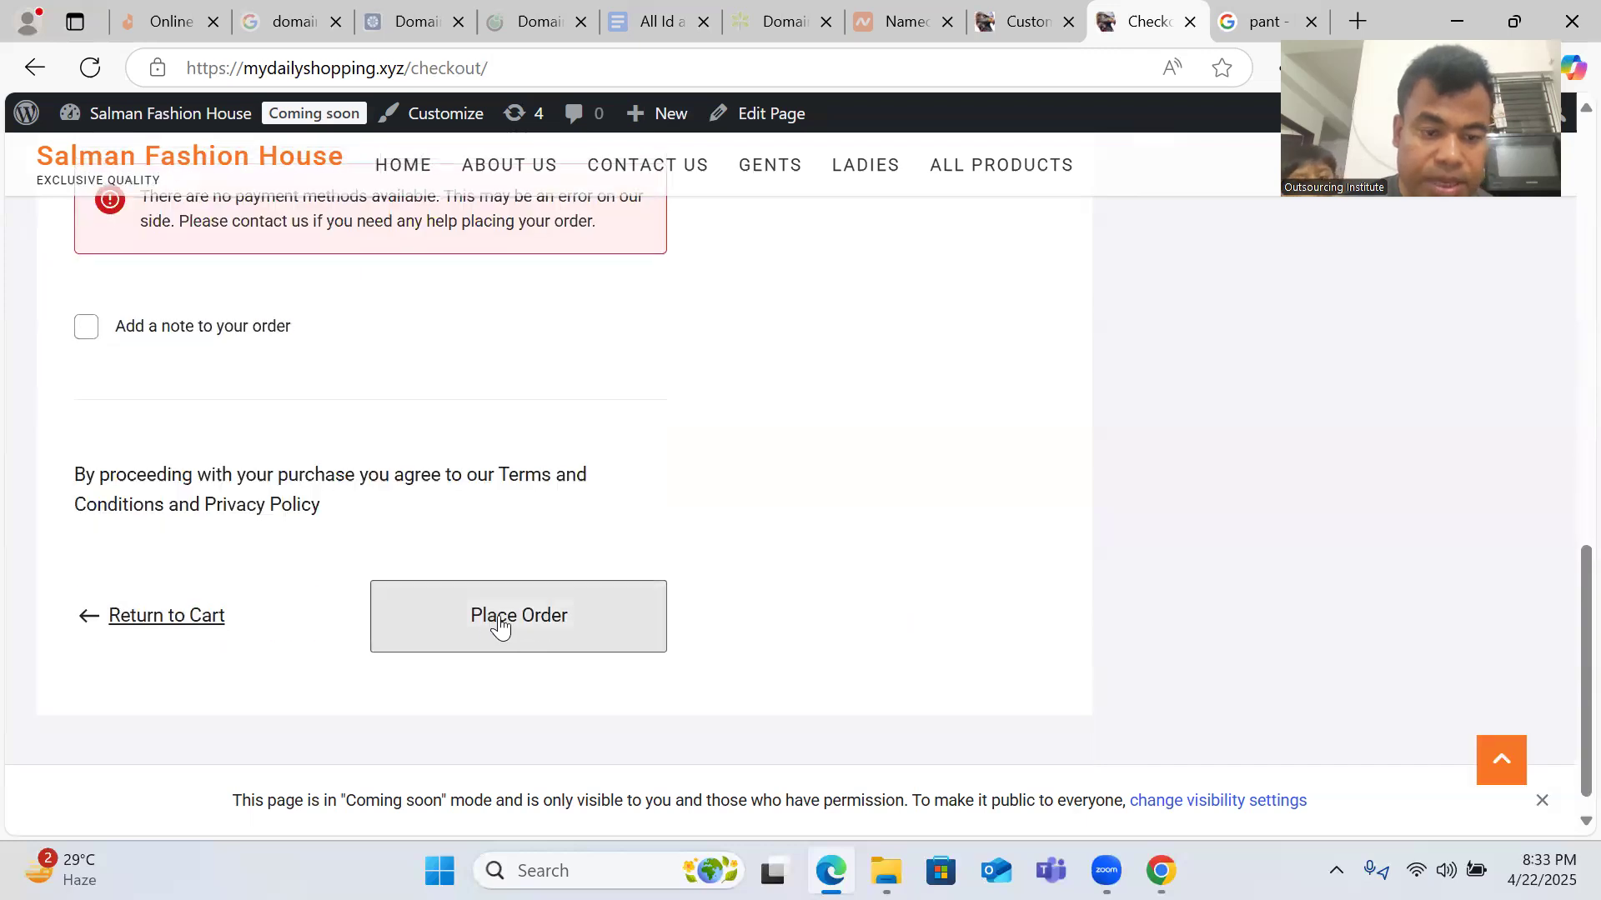
left_click(542, 627)
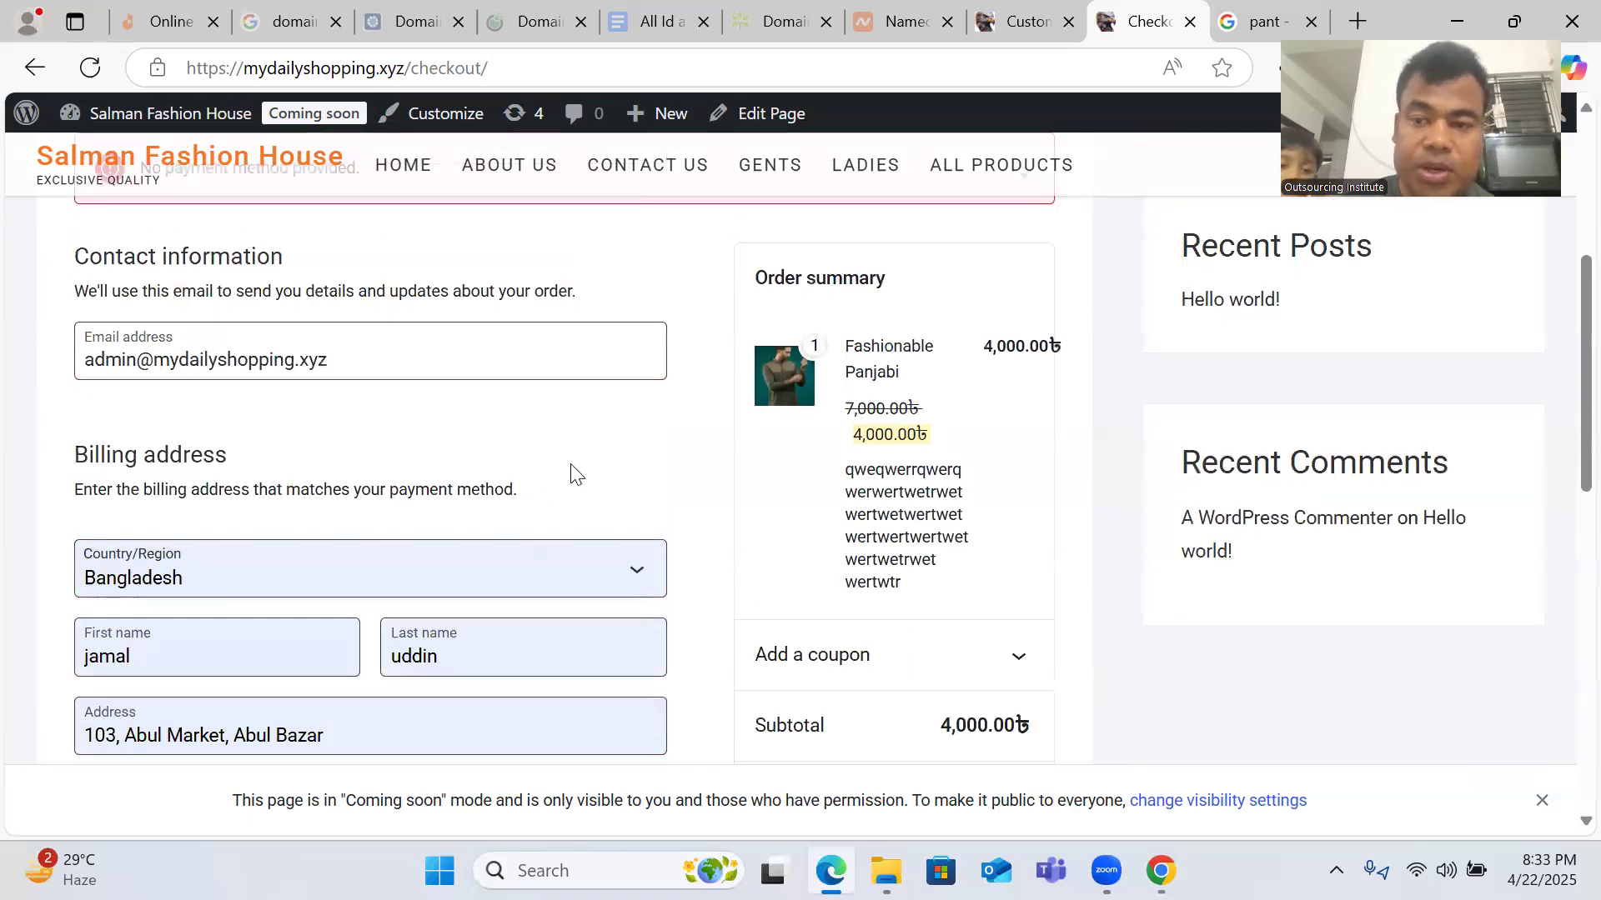
scroll(592, 484, "down", 6)
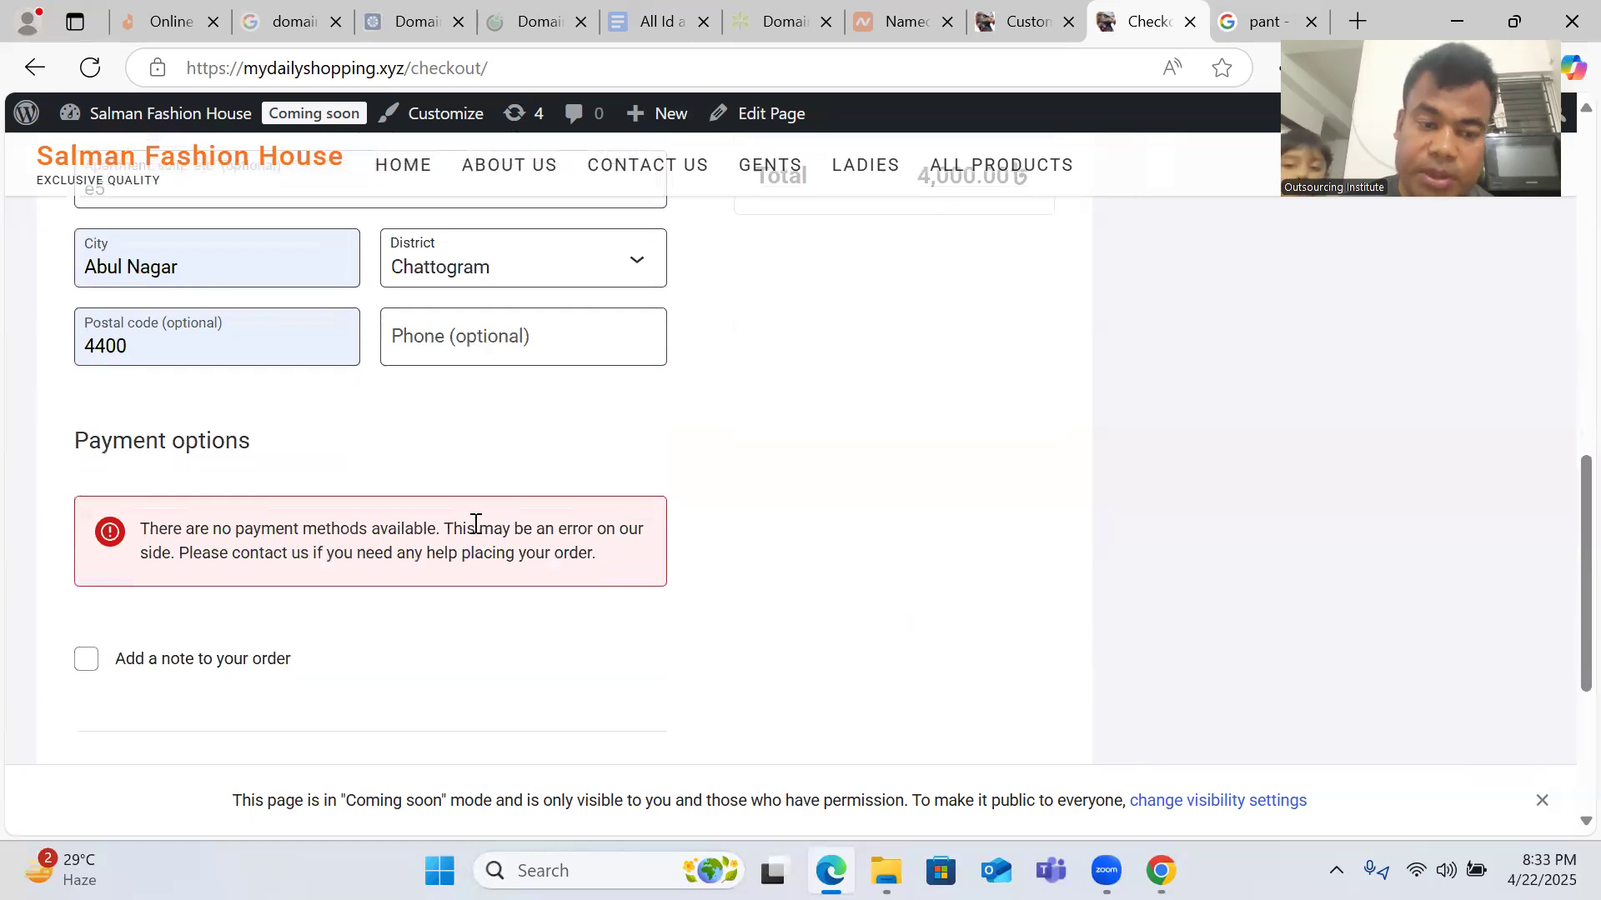
scroll(734, 321, "up", 6)
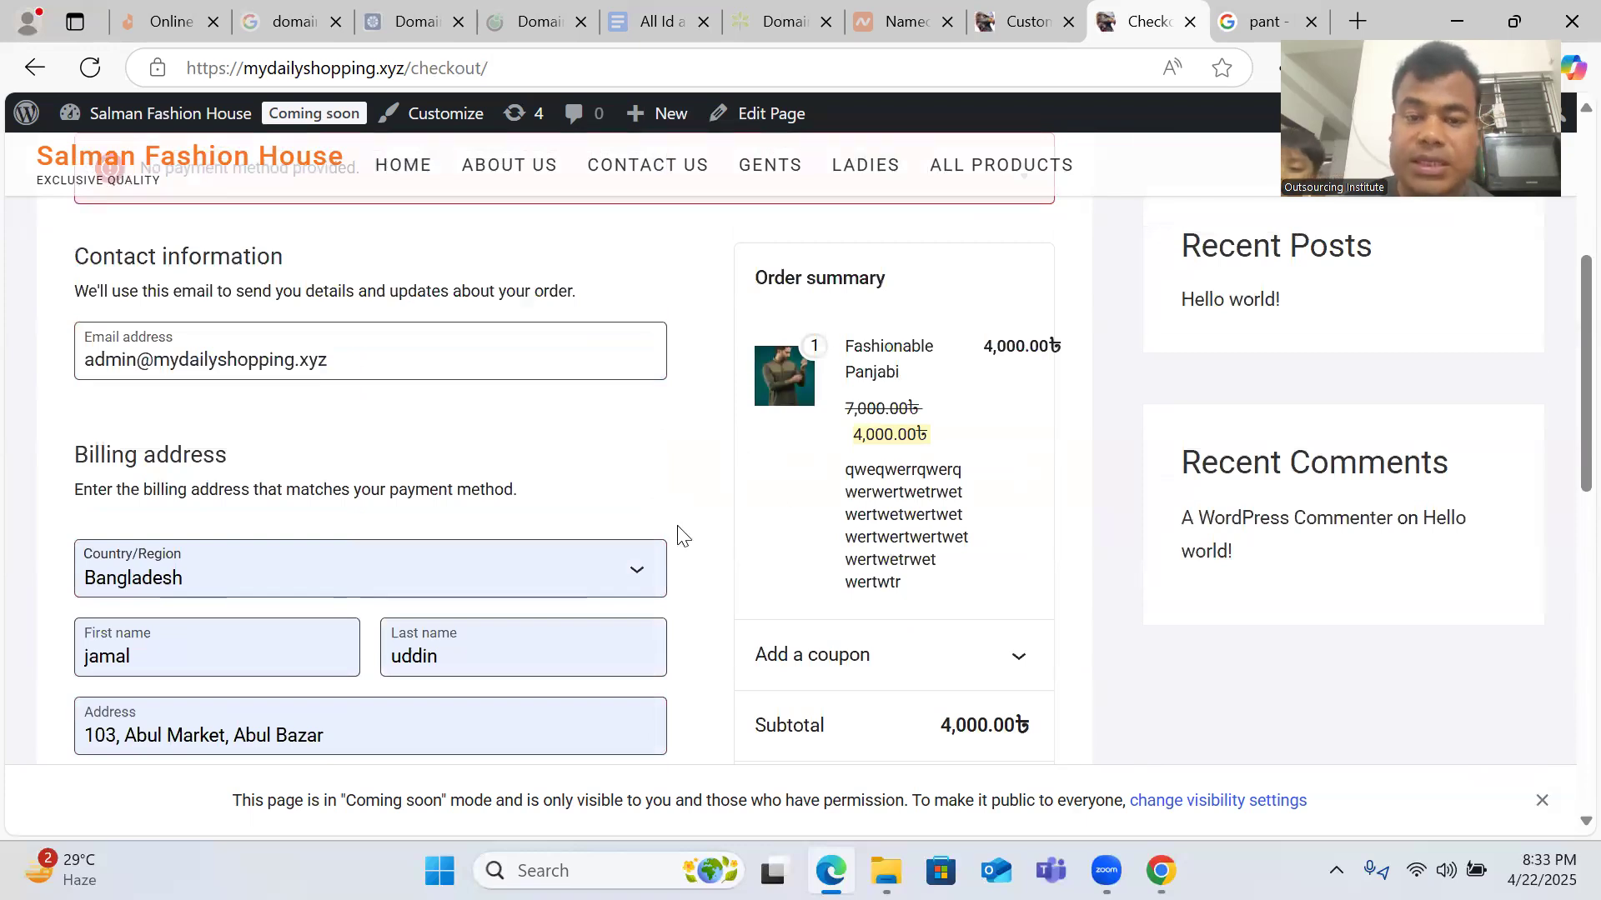
scroll(532, 381, "up", 4)
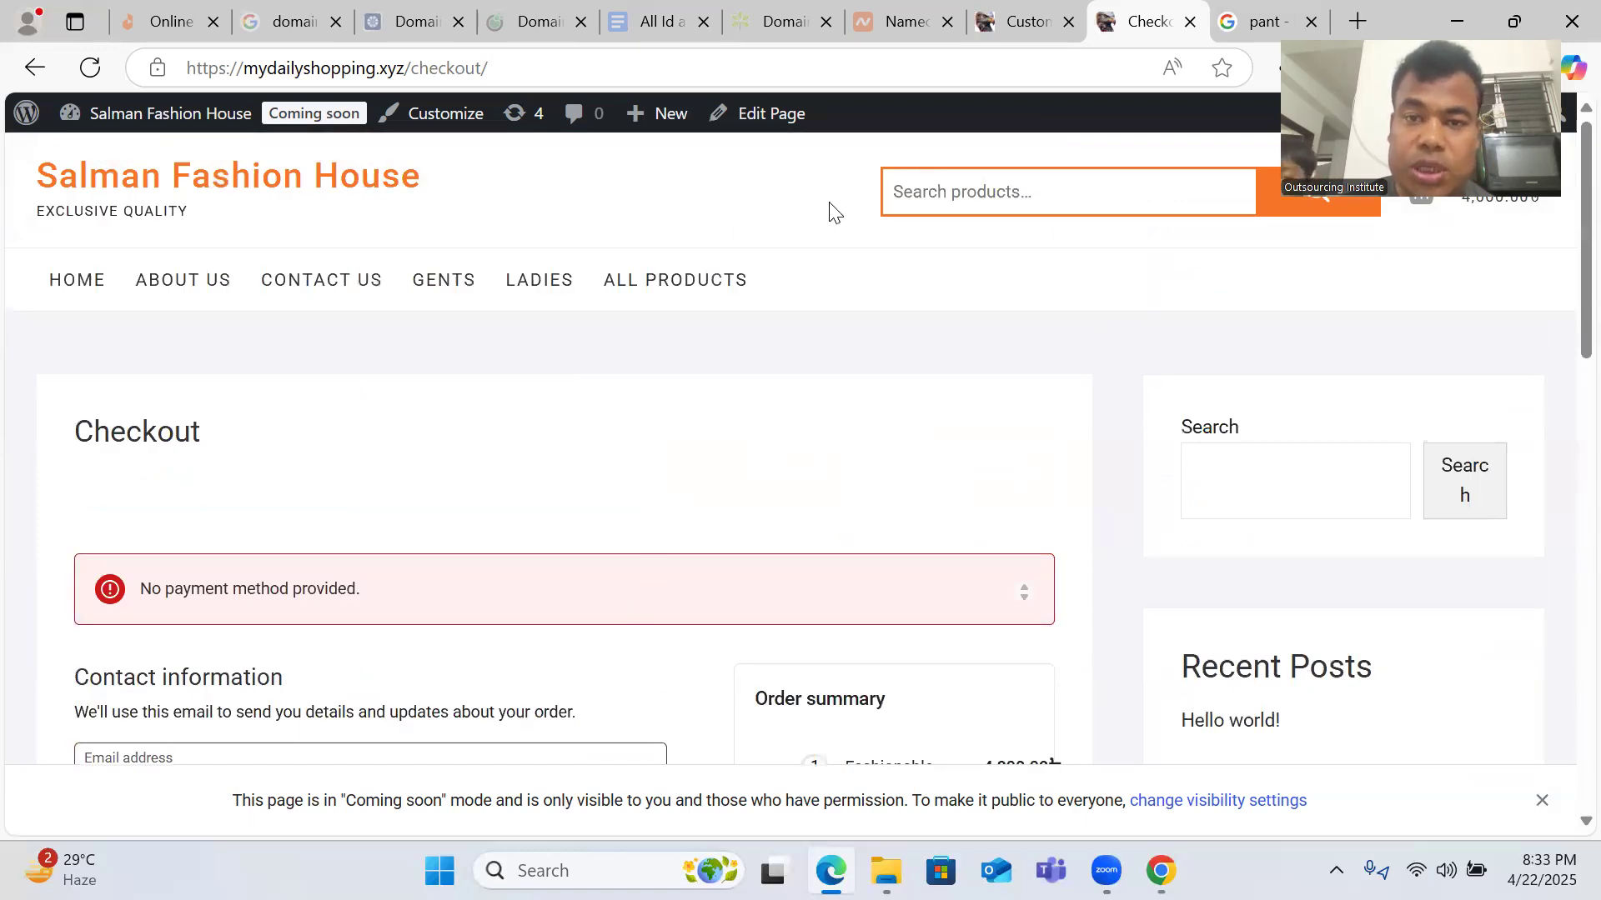
key("ctrl+shift+Tab")
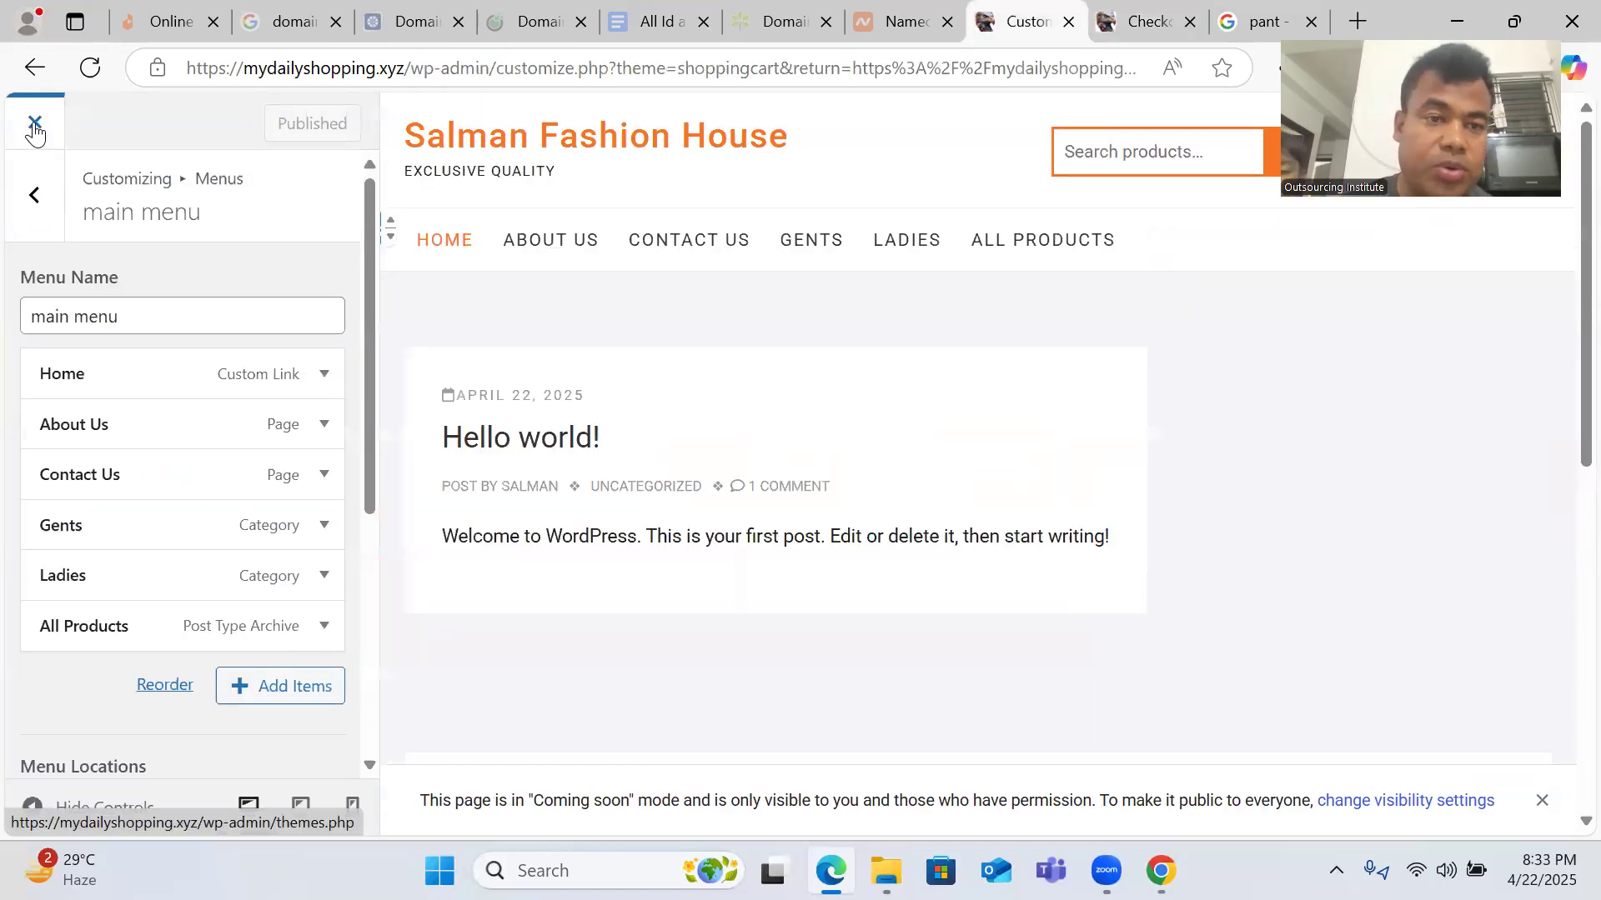
Exit the Customizer and open the Get paid task from WooCommerce Home
left_click(35, 125)
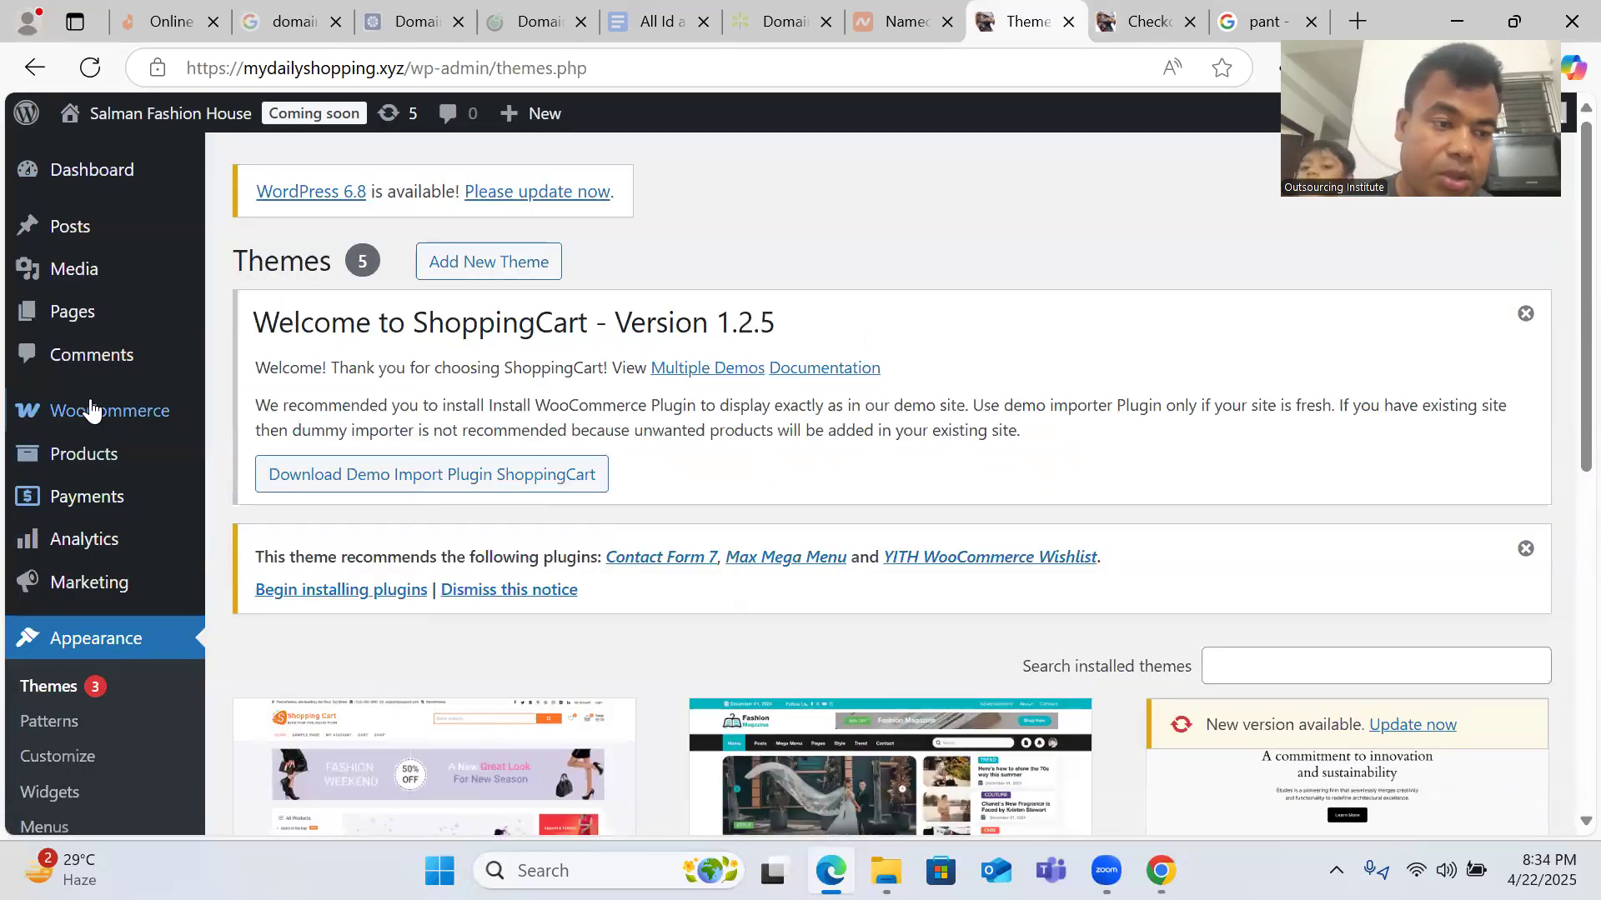
left_click(93, 410)
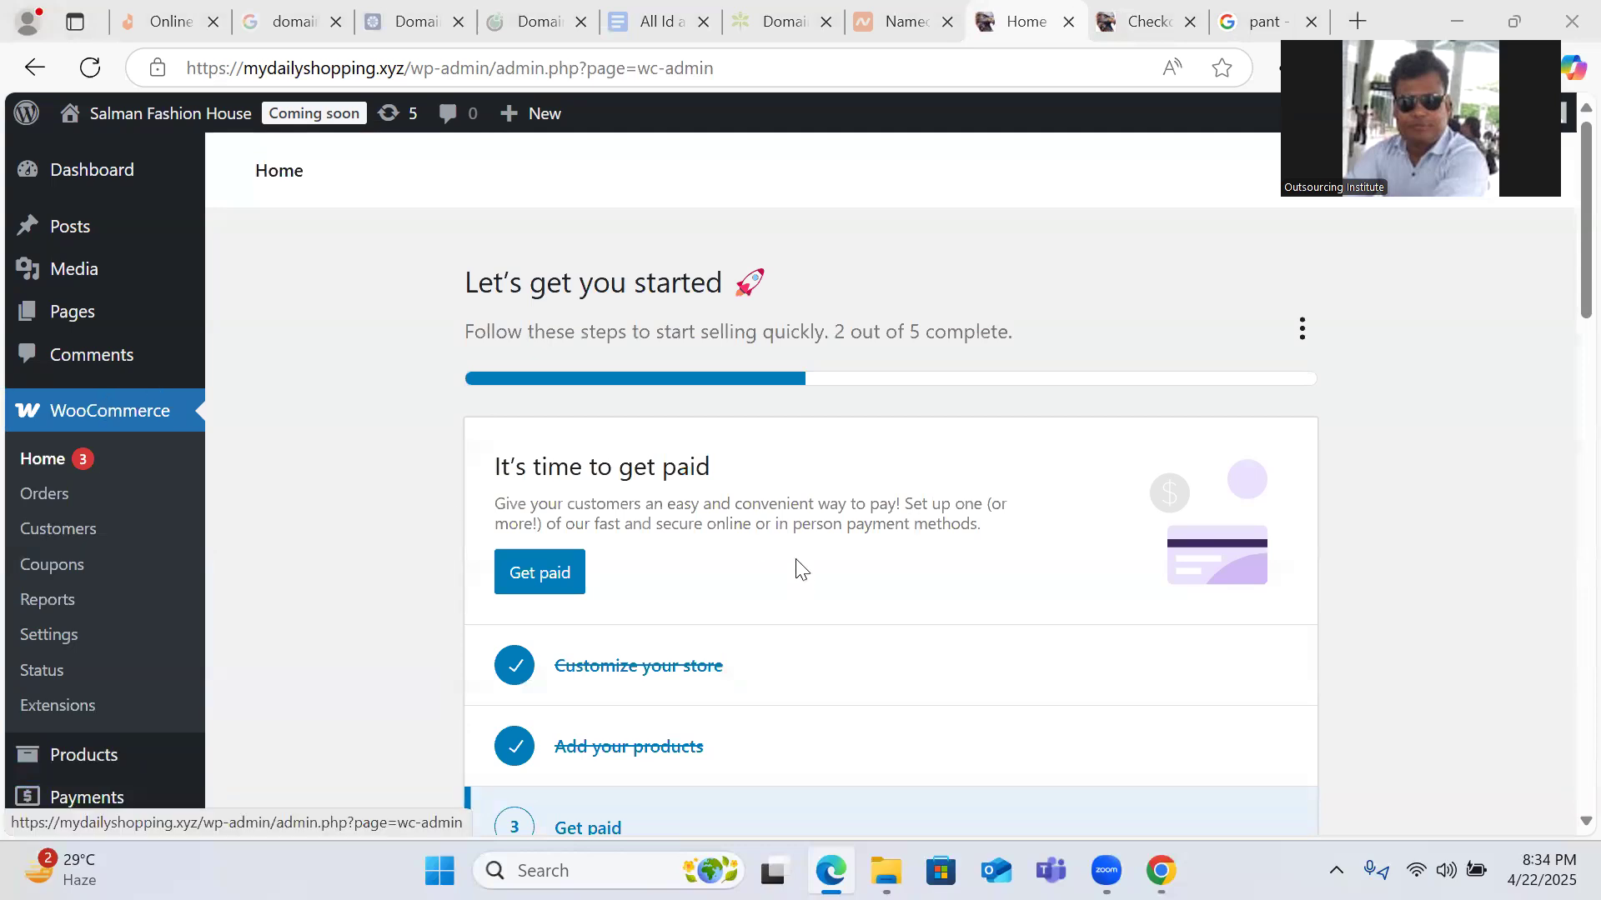
scroll(797, 565, "down", 1)
scroll(797, 565, "down", 1)
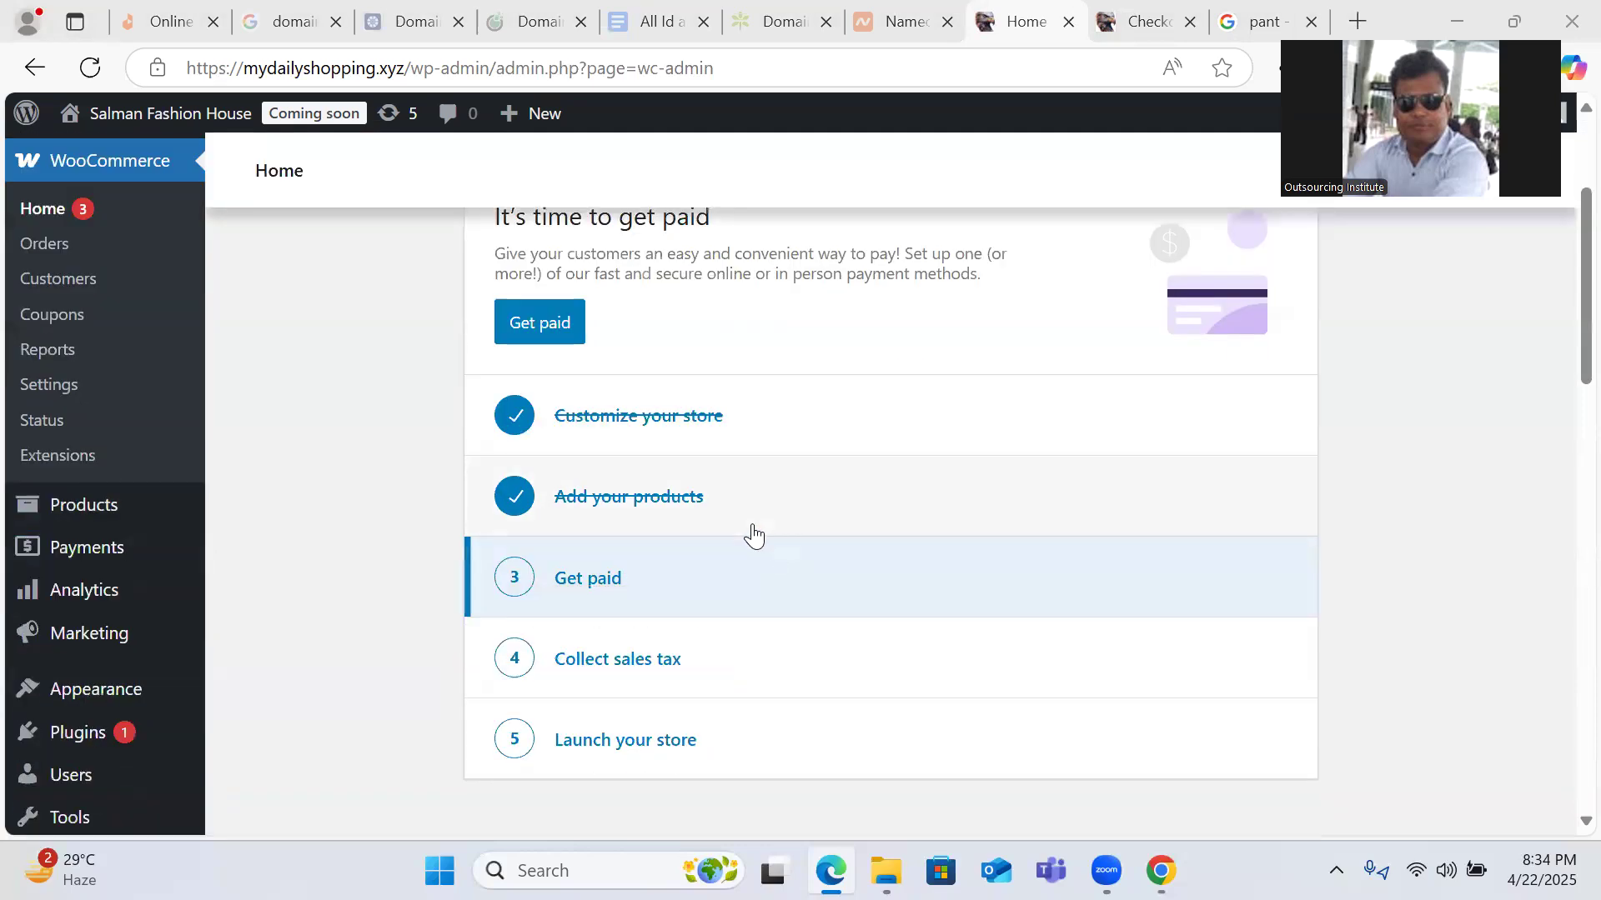
left_click(611, 585)
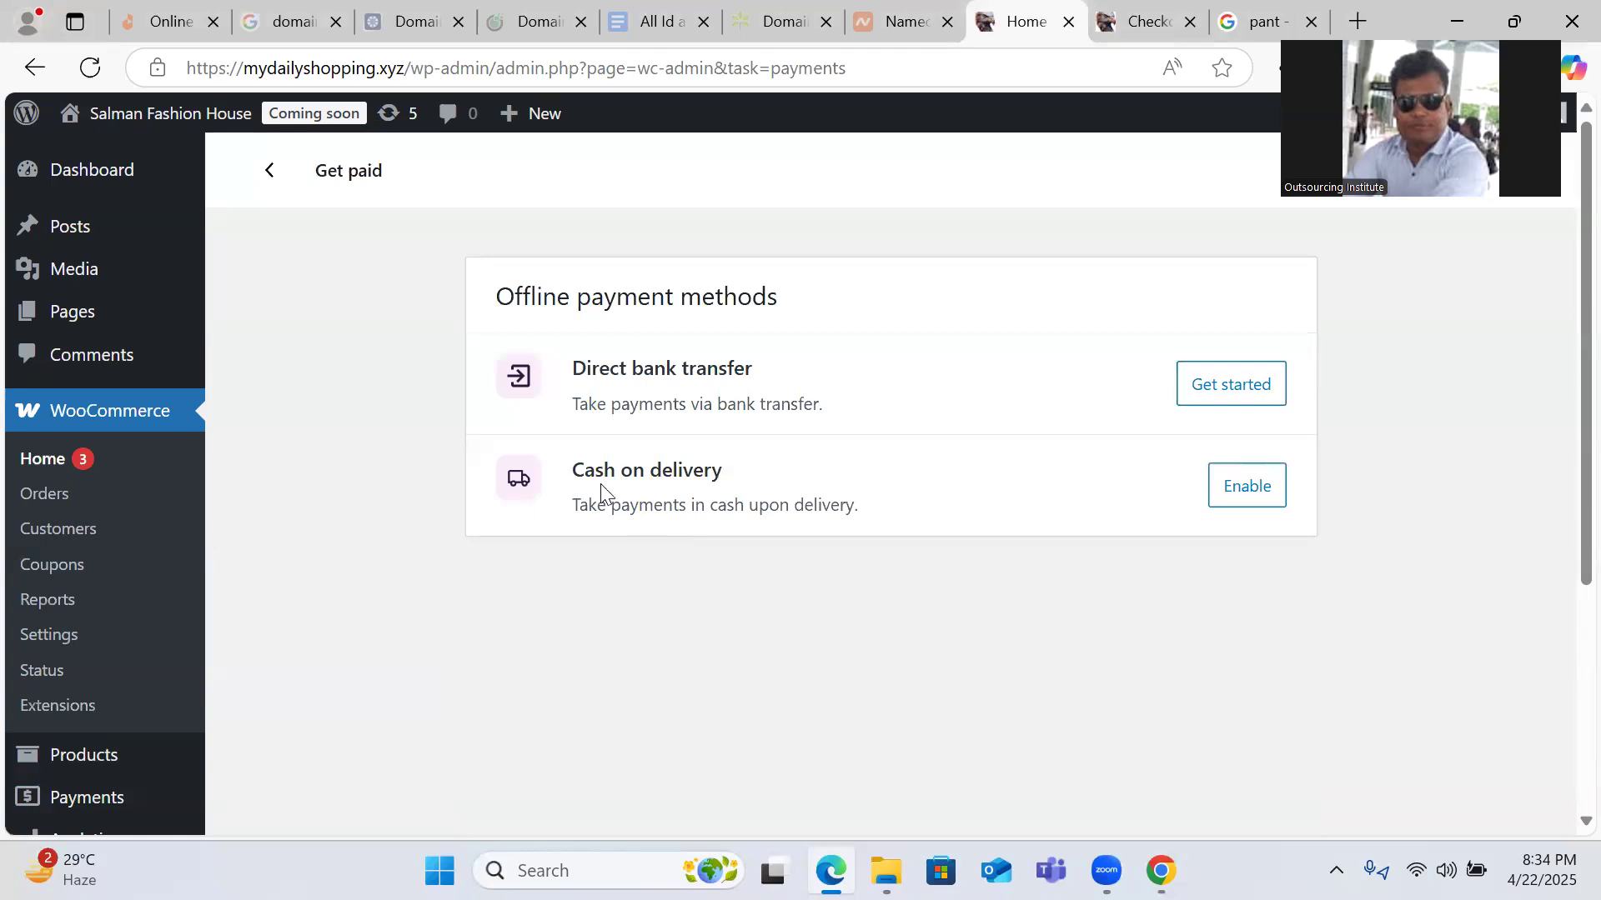
Enable Cash on delivery and review its settings page
left_click(1246, 492)
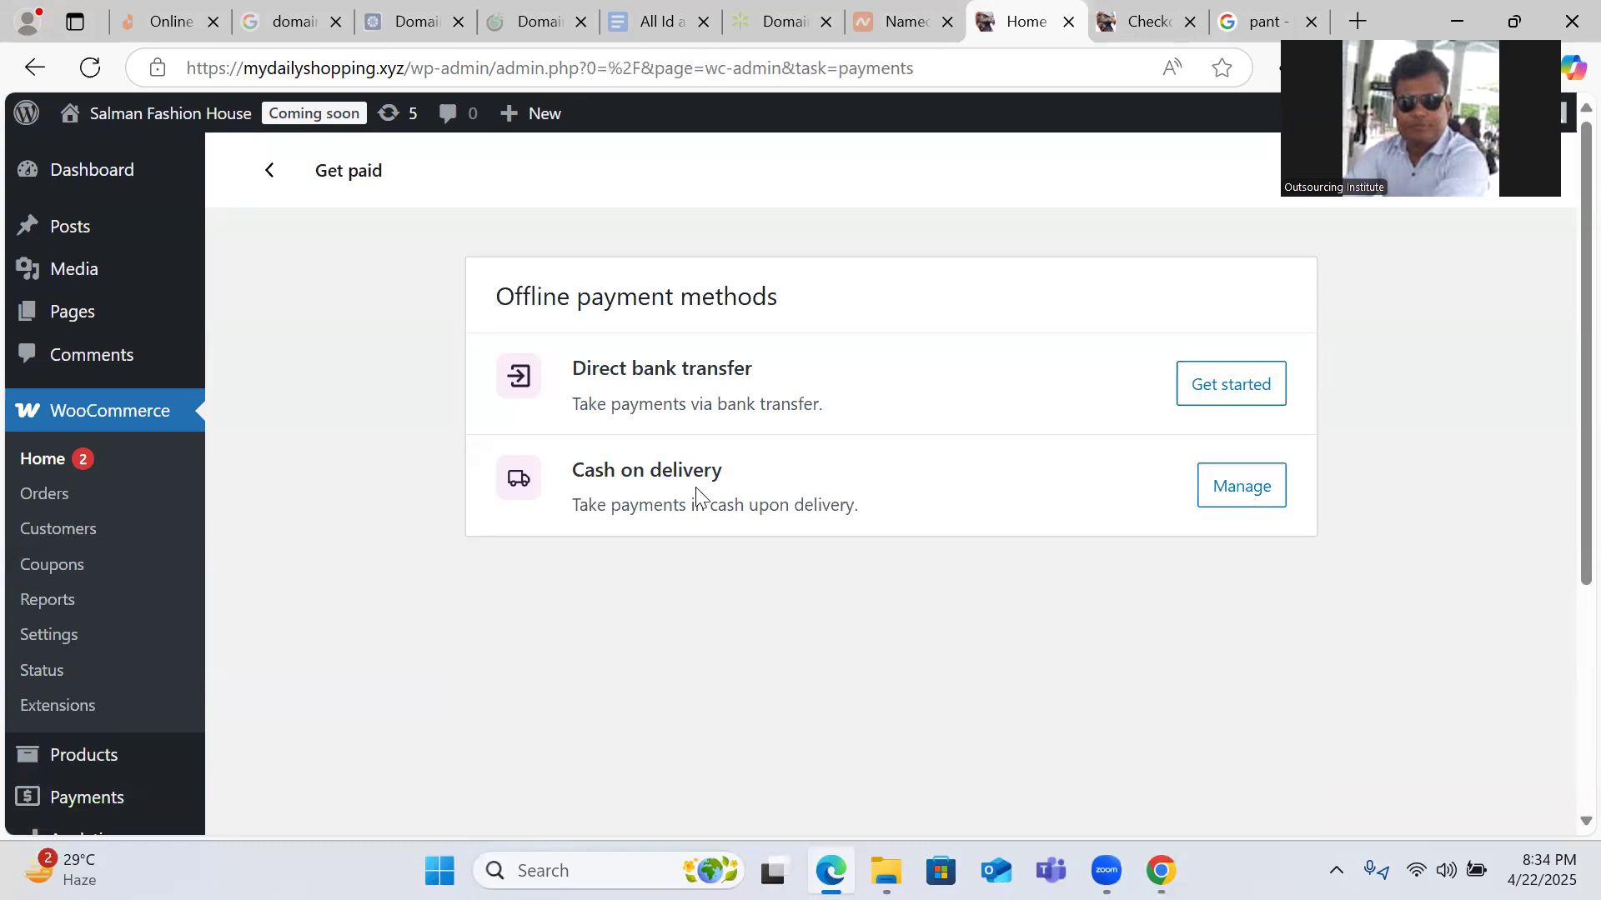
left_click(1241, 492)
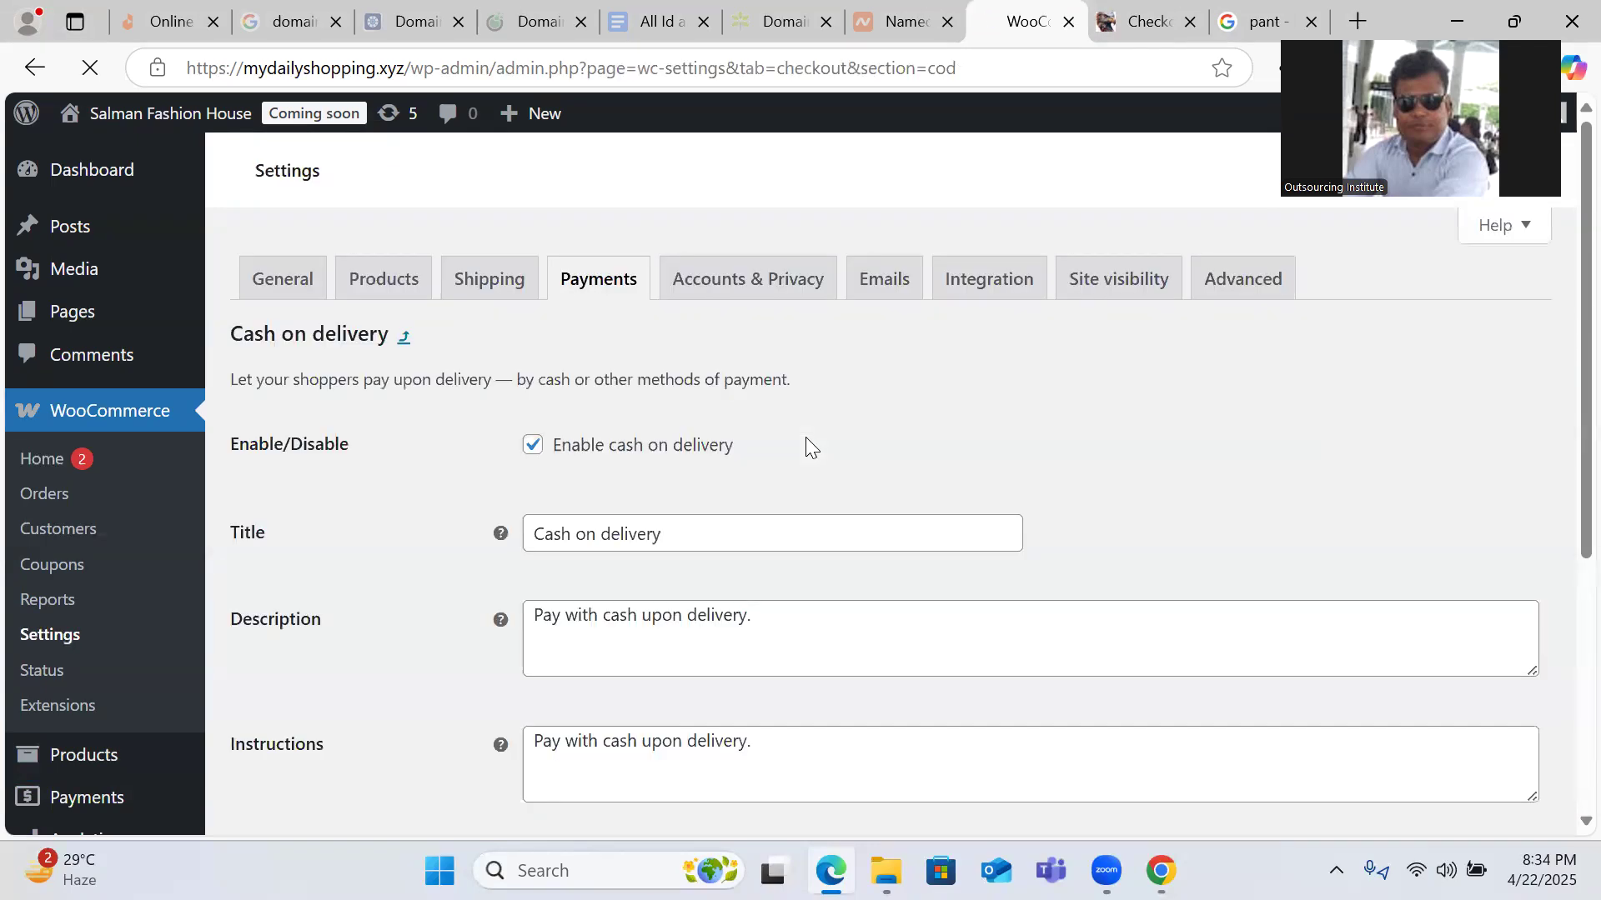
scroll(697, 659, "down", 5)
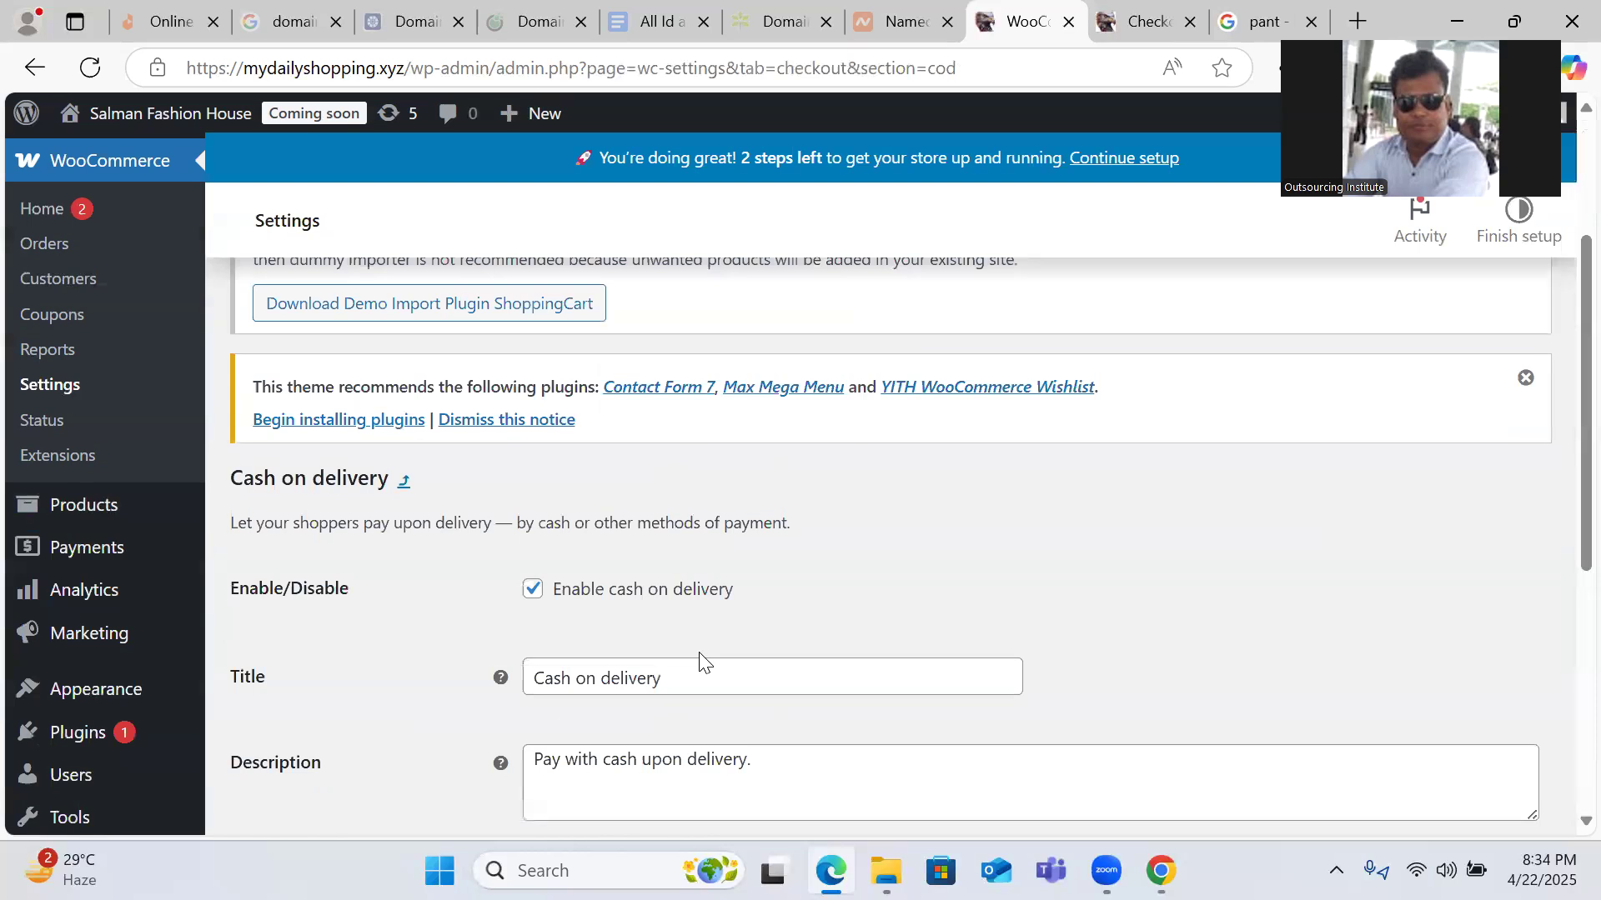
scroll(694, 638, "down", 3)
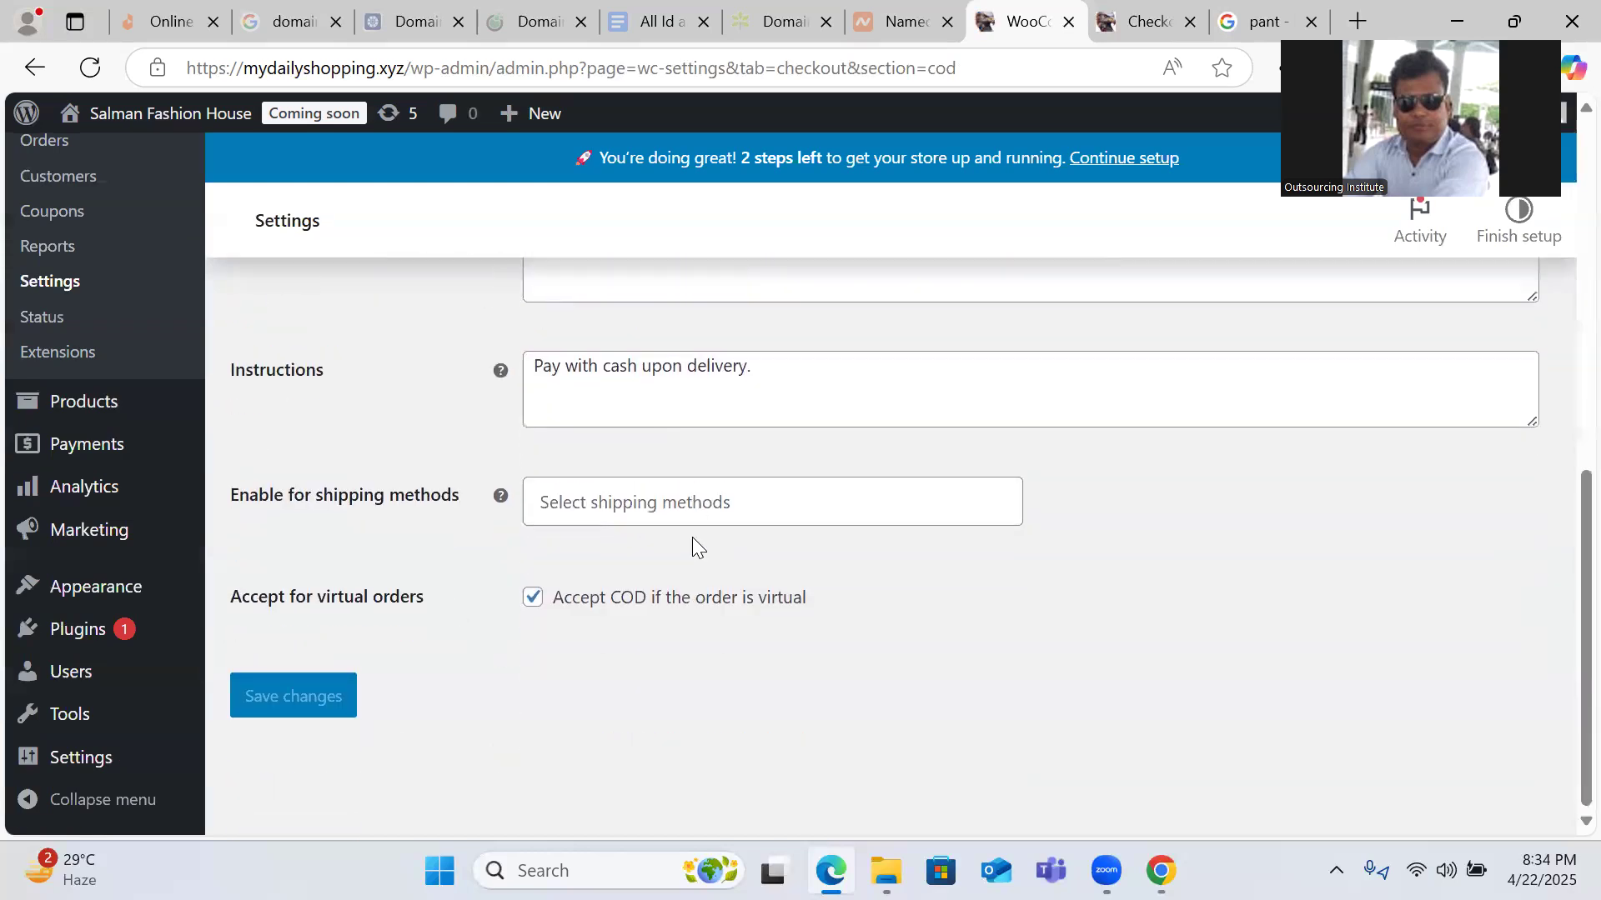
scroll(693, 543, "up", 5)
Go back through WooCommerce Home to the Get paid payment methods page
left_click(113, 415)
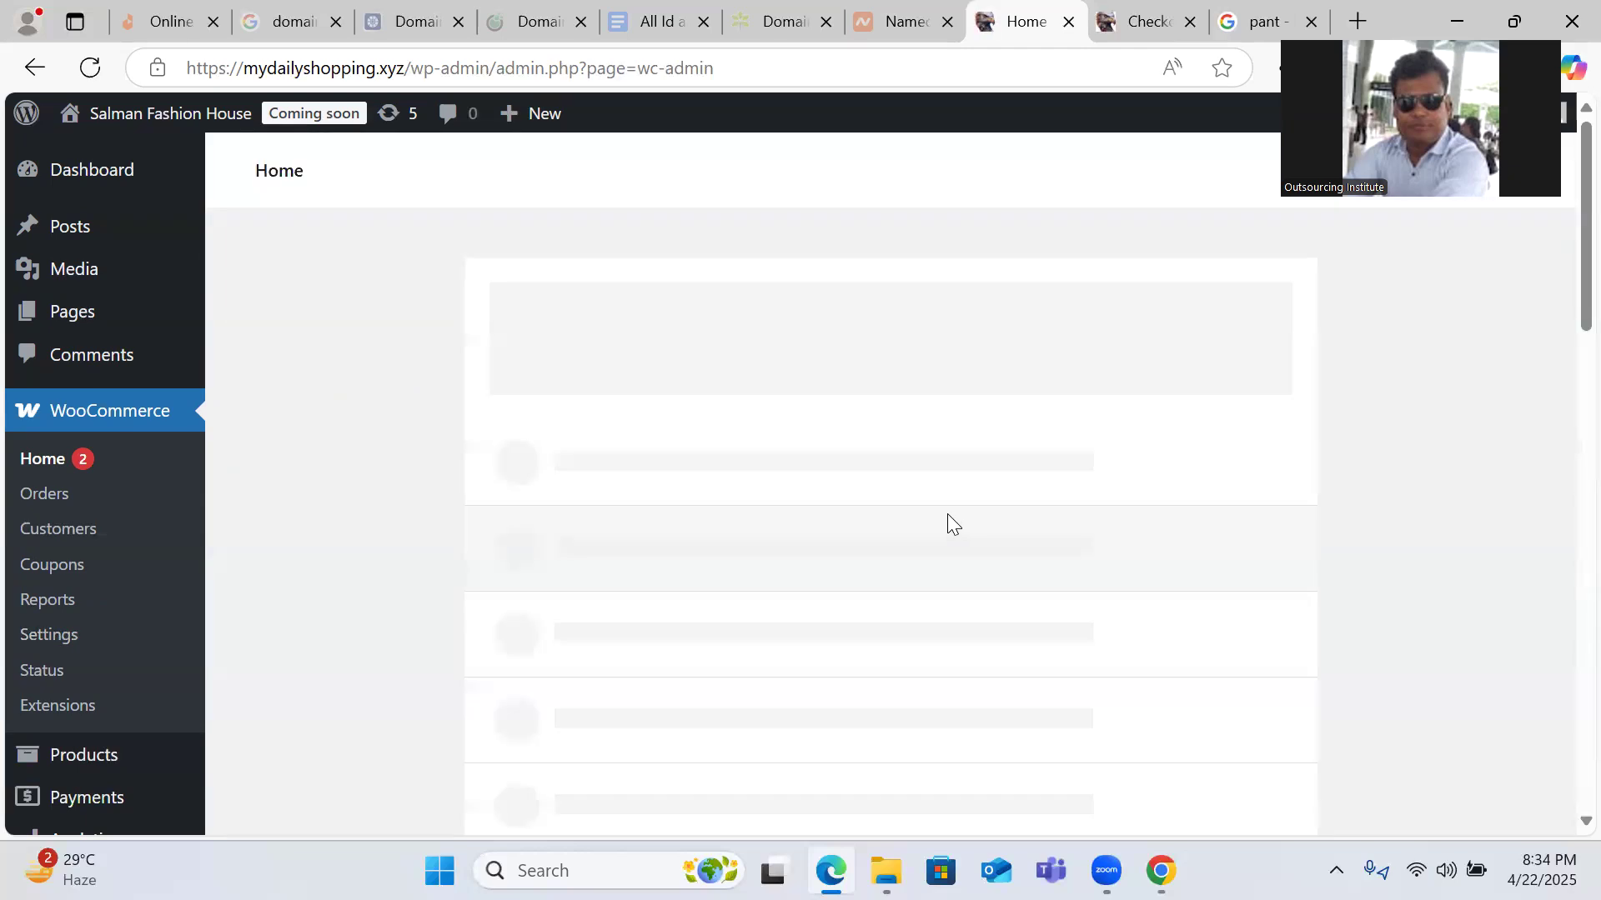
scroll(937, 541, "down", 5)
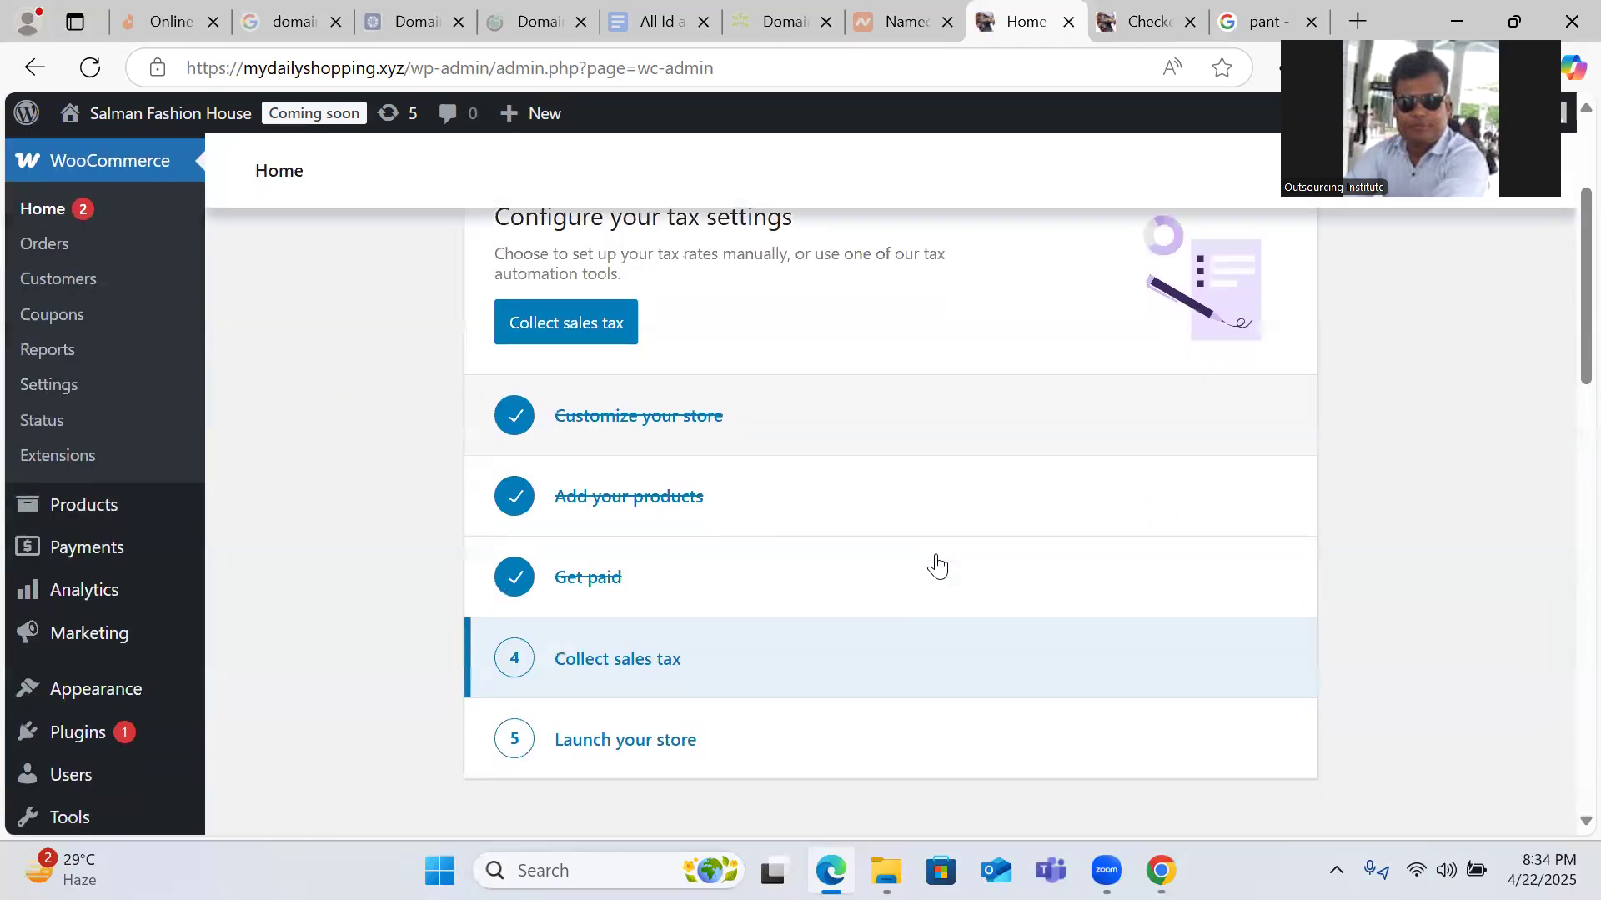
left_click(599, 457)
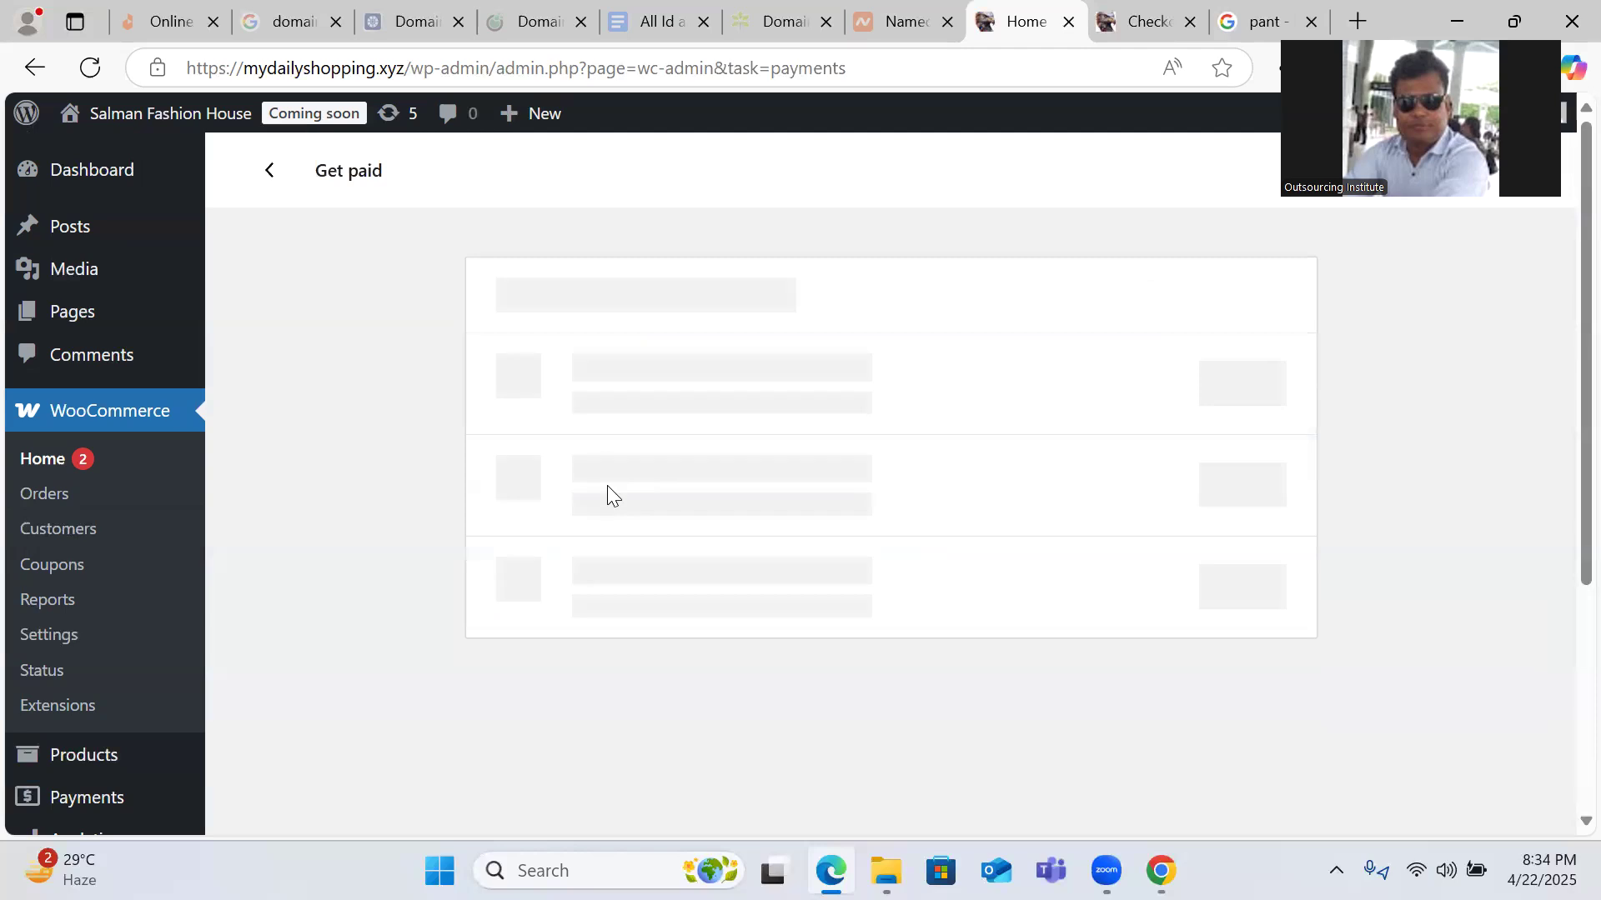
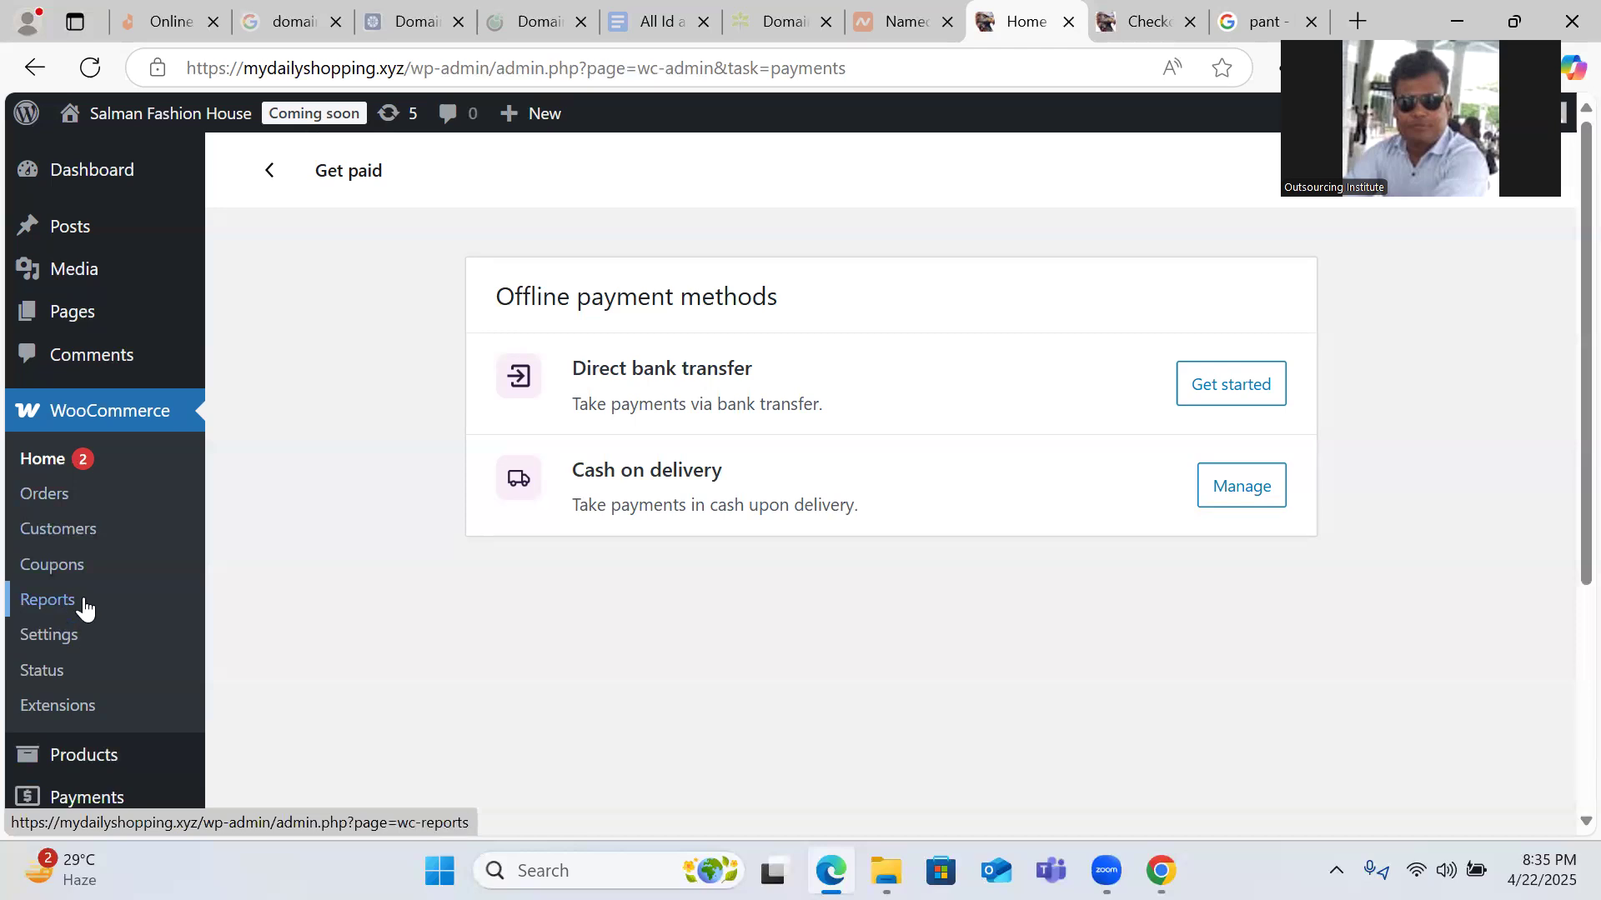
Review the WooCommerce Payments settings tab, where only Cash on delivery is enabled
left_click(269, 174)
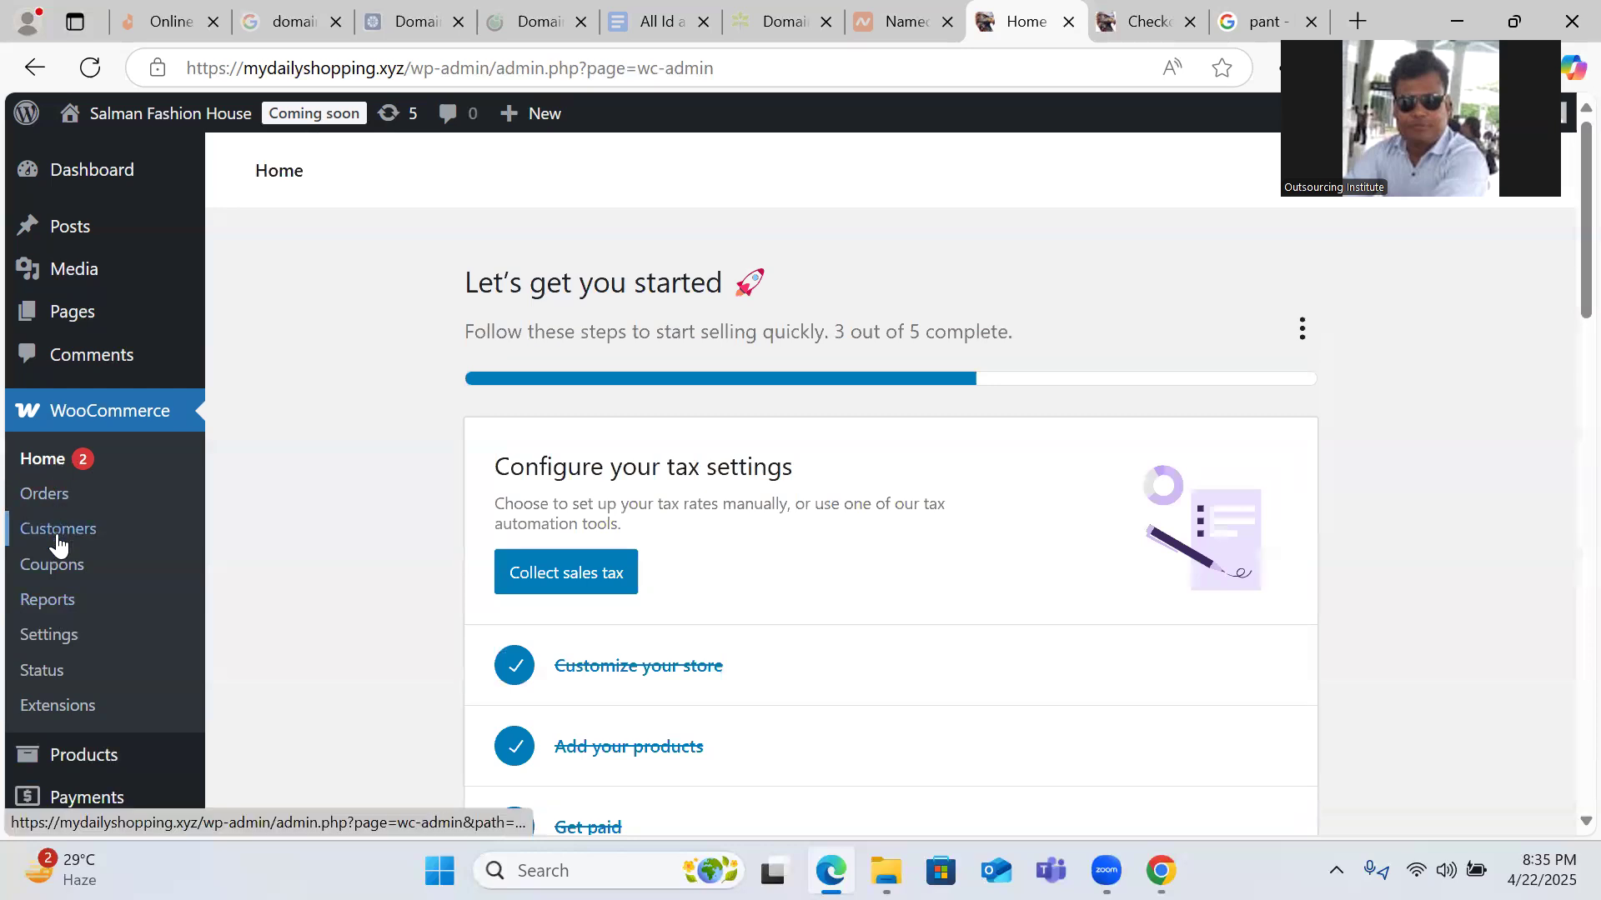
left_click(54, 642)
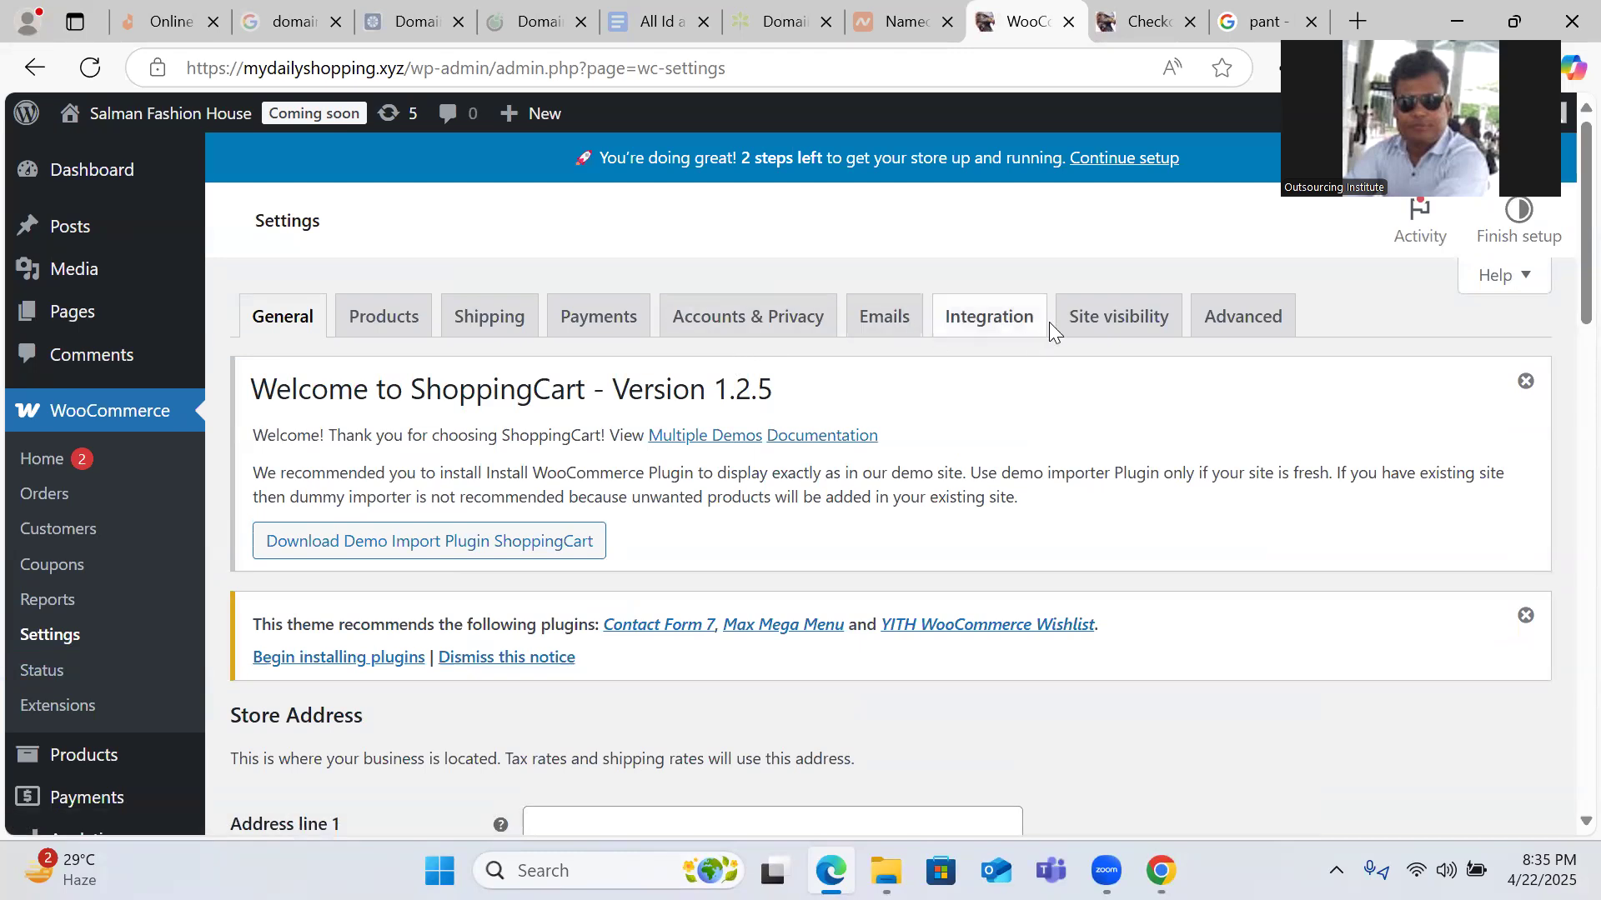
left_click(597, 316)
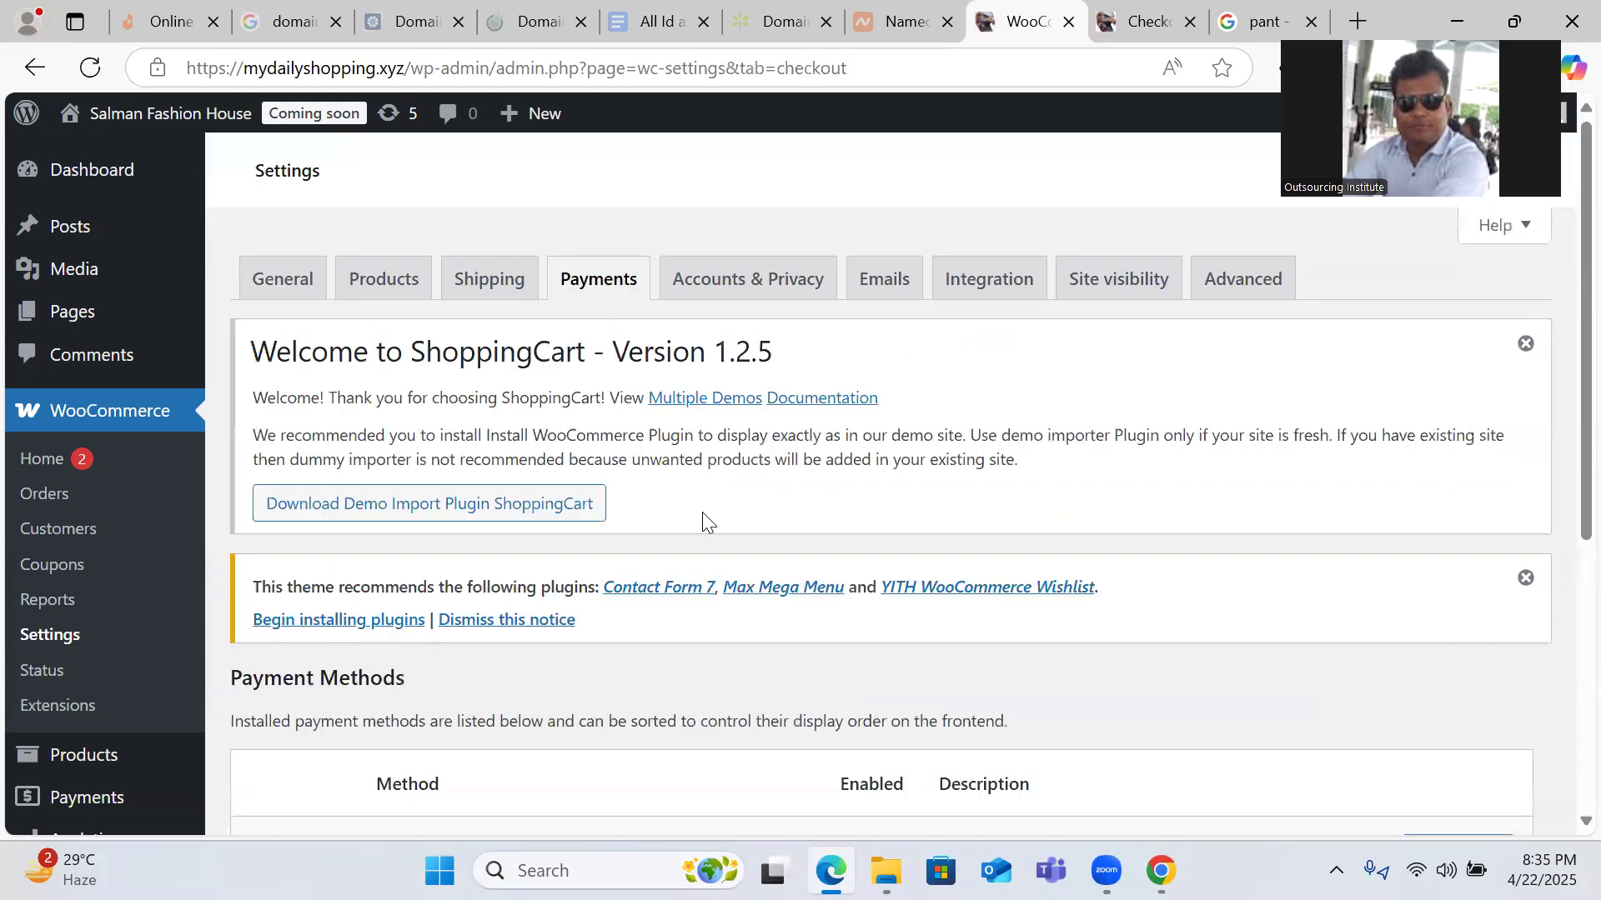
scroll(703, 519, "down", 4)
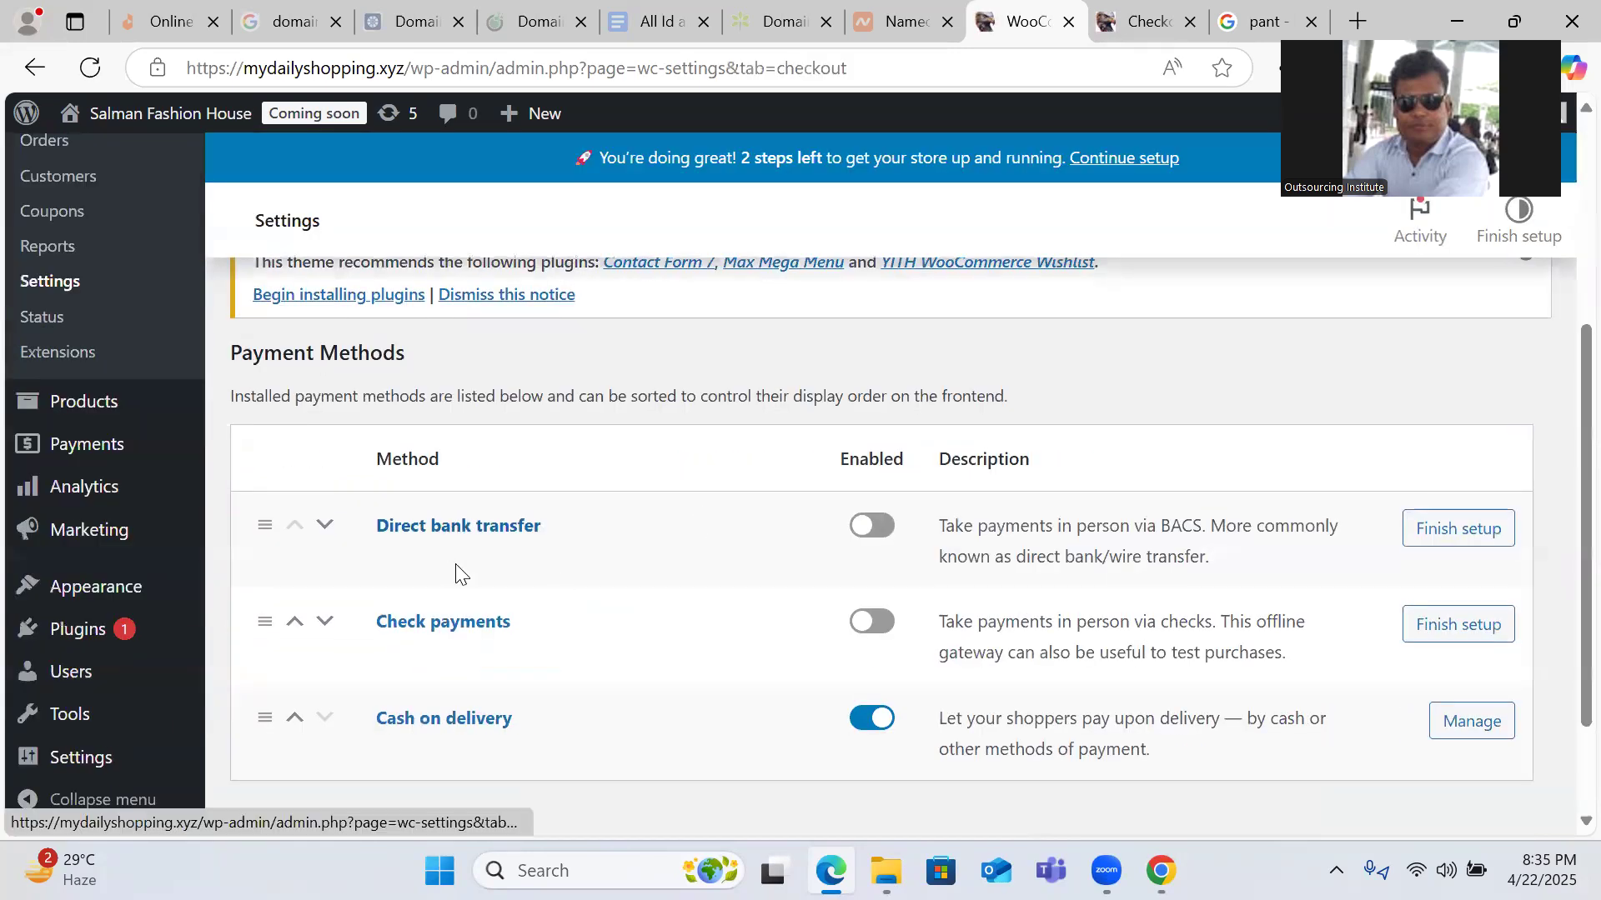
scroll(457, 573, "down", 2)
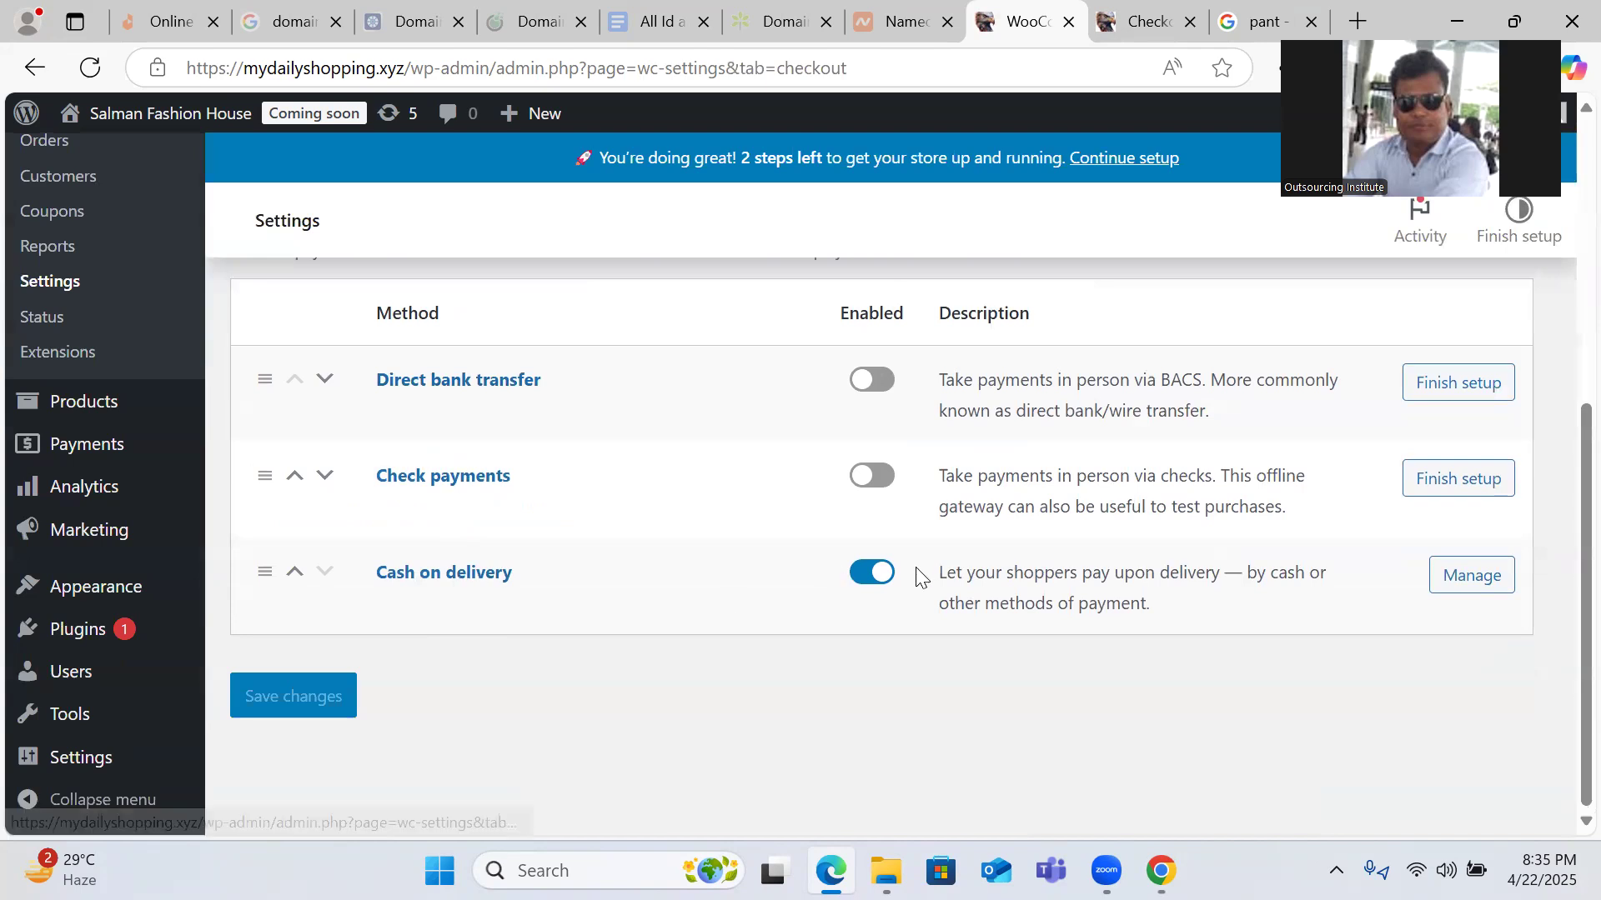
scroll(897, 544, "up", 3)
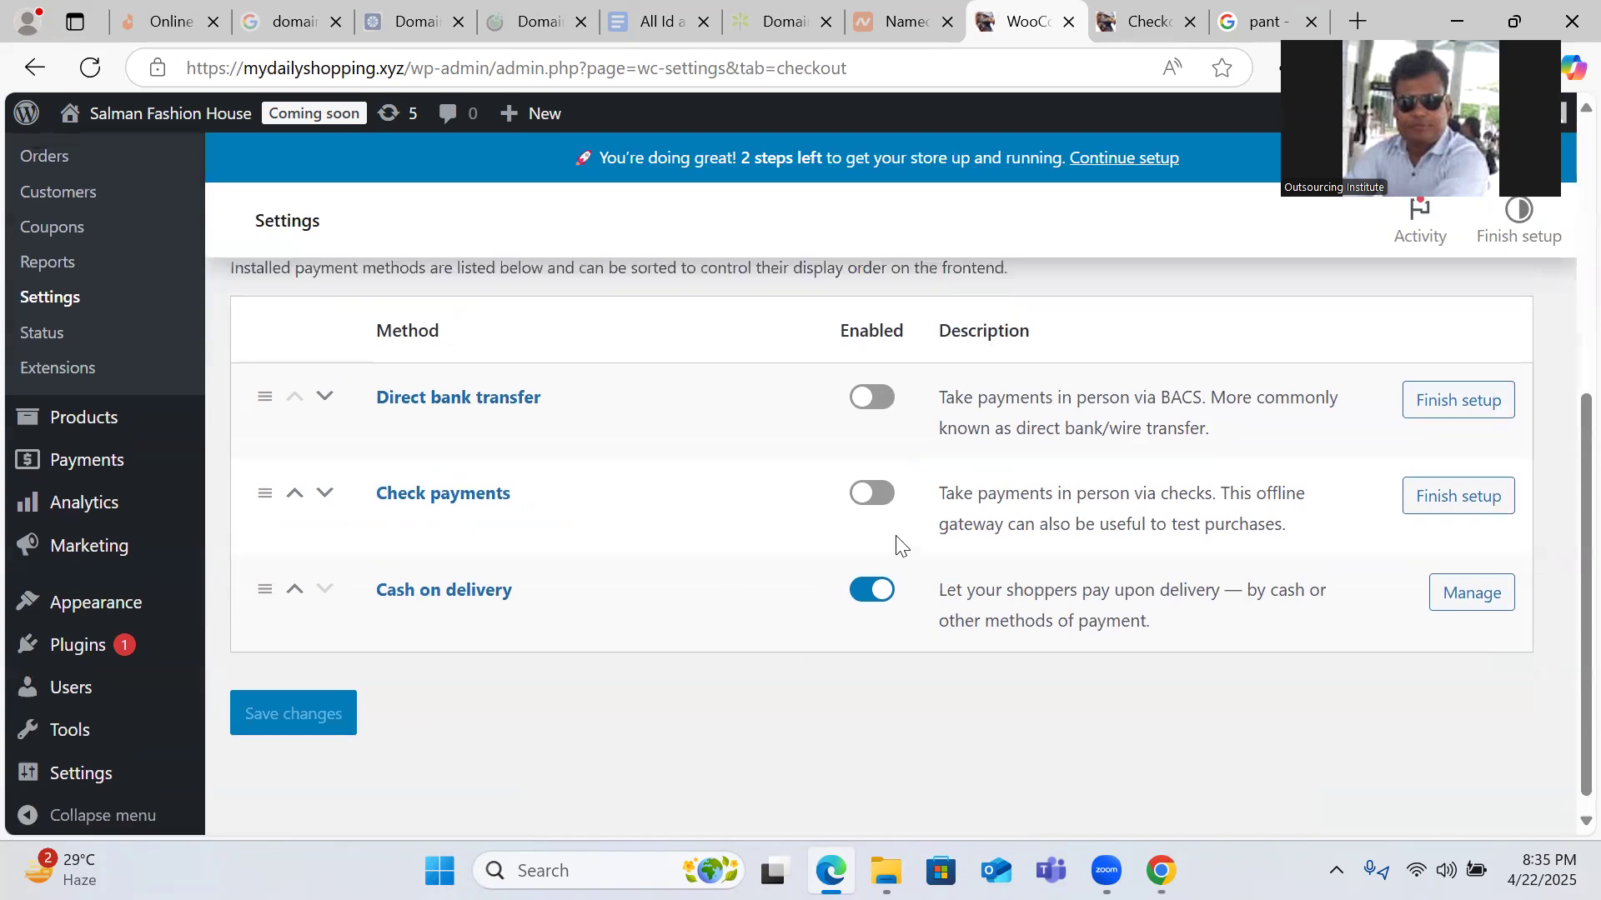
scroll(898, 550, "down", 3)
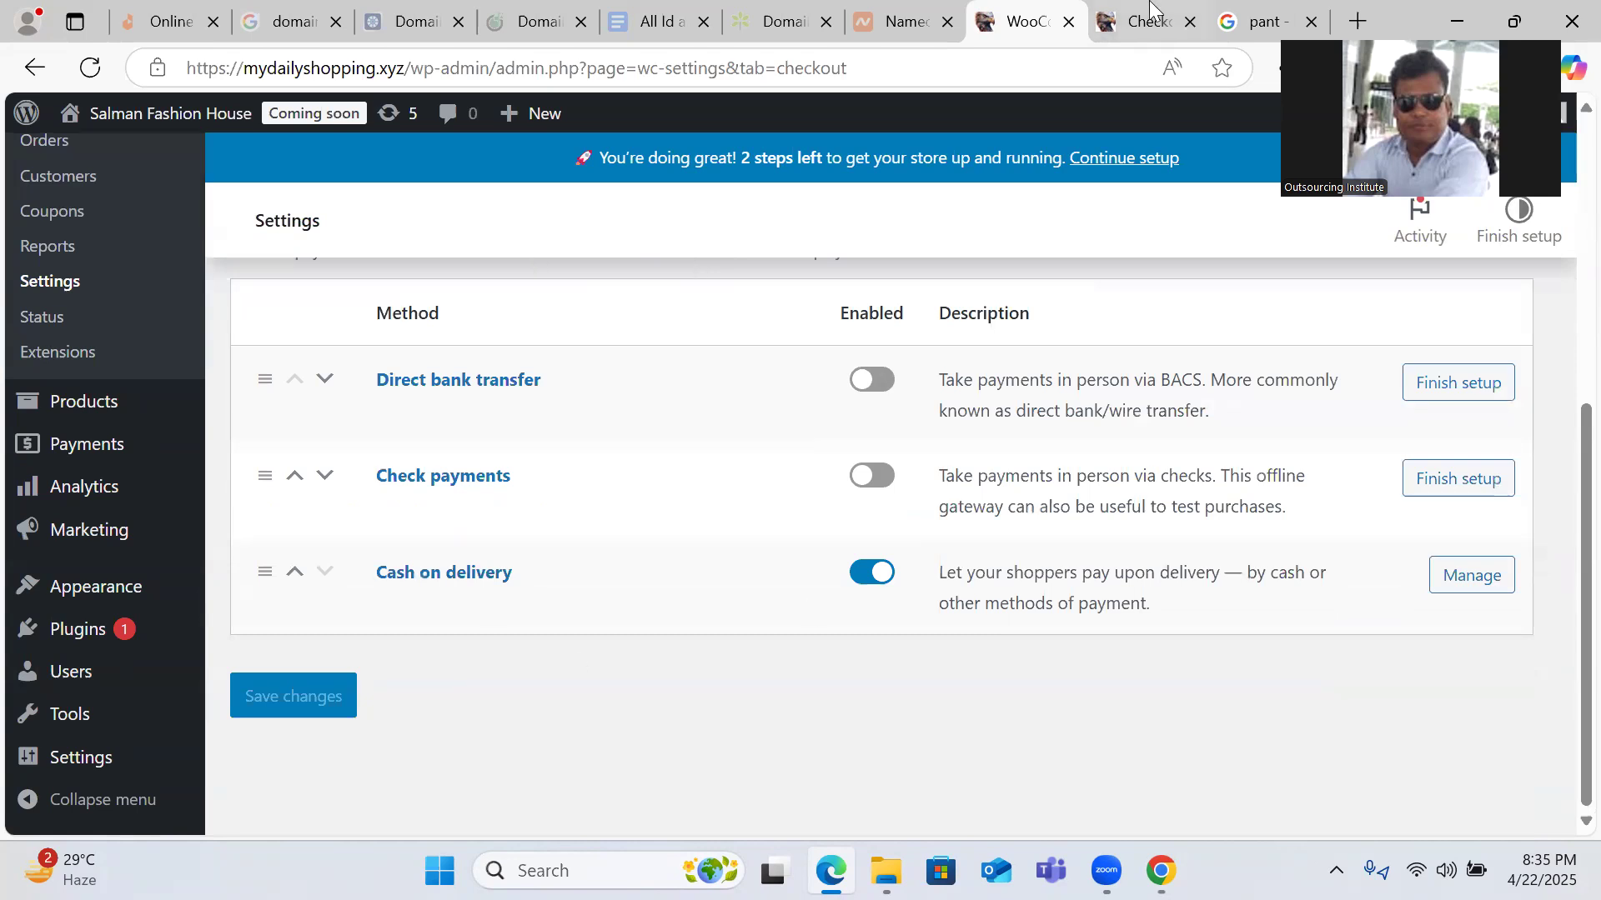
left_click(1259, 23)
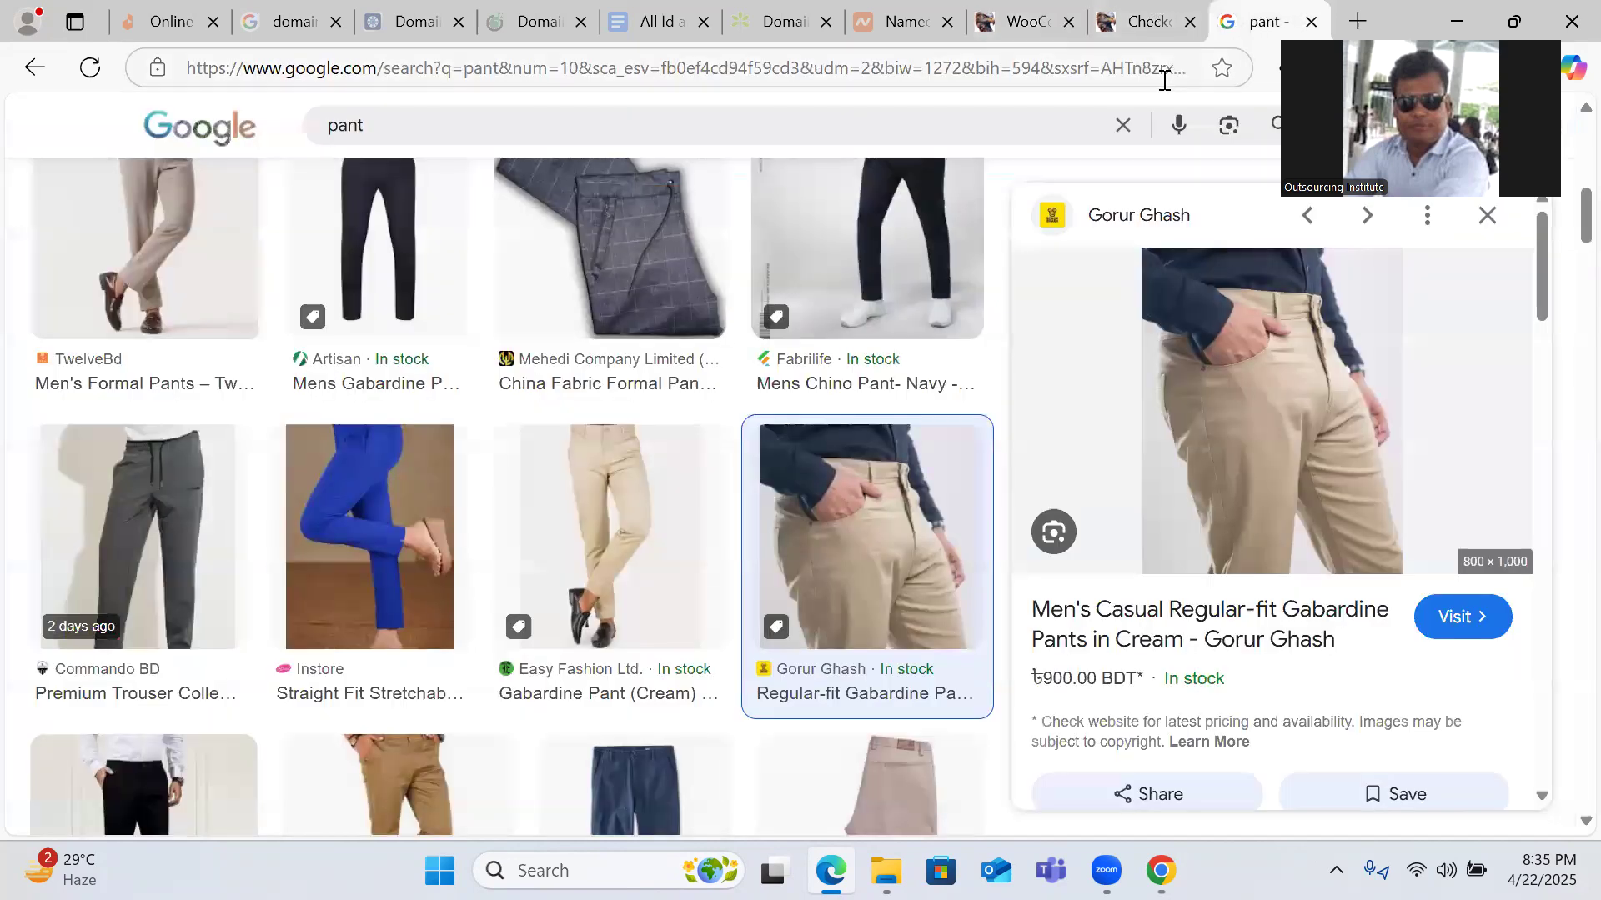
Load Google and search for 'payment gateway bangladesh'
left_click(1109, 75)
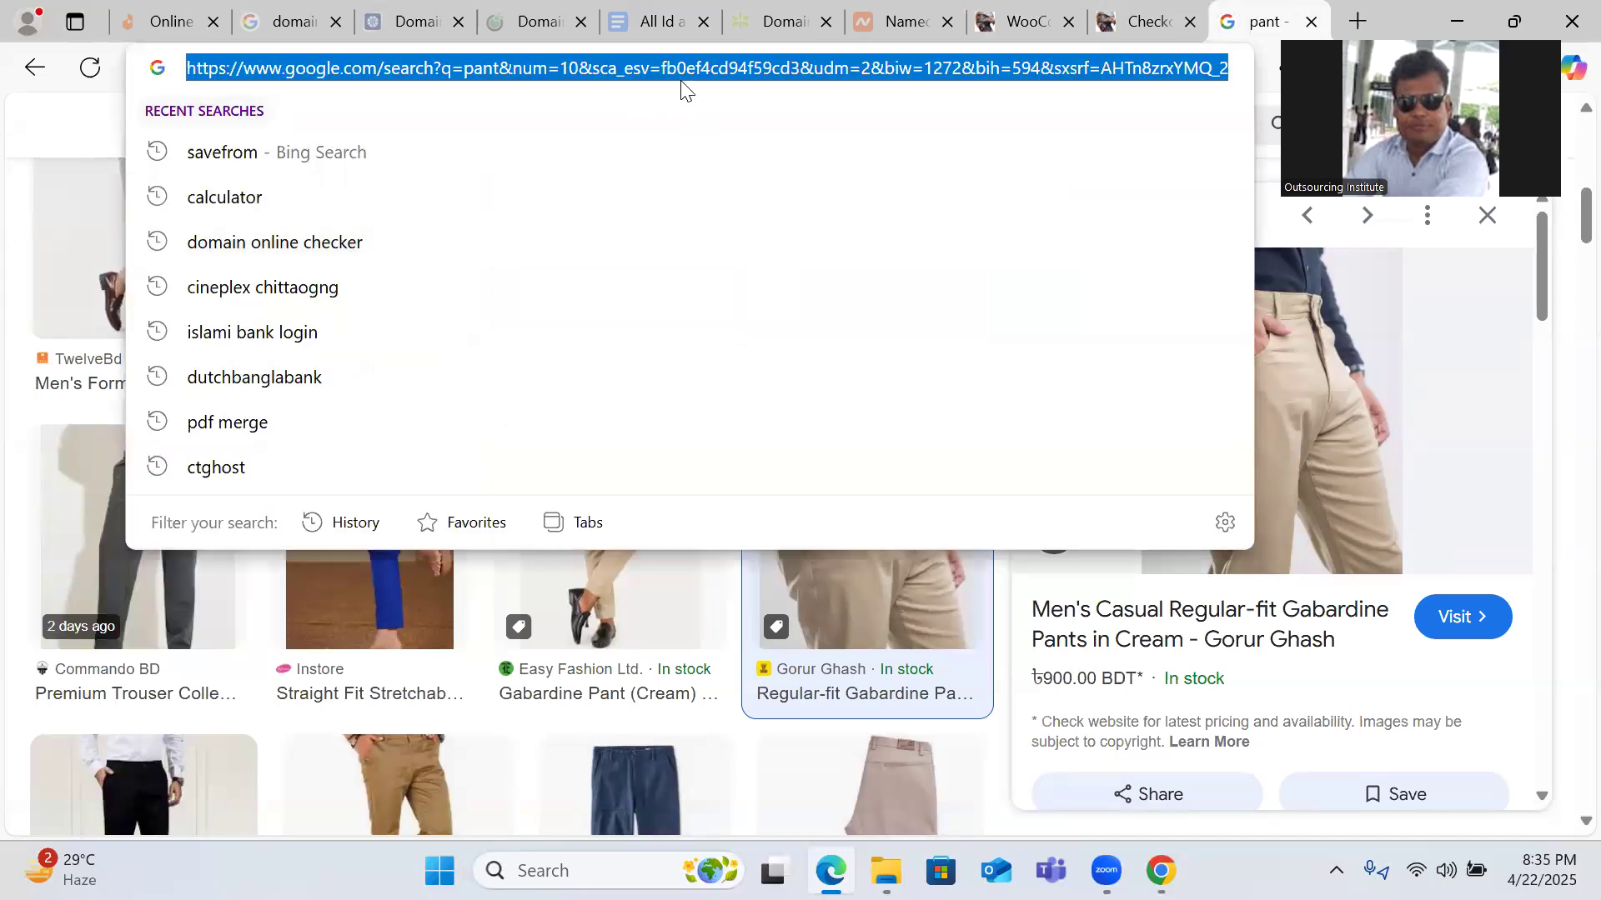
type("google.com")
key("Return")
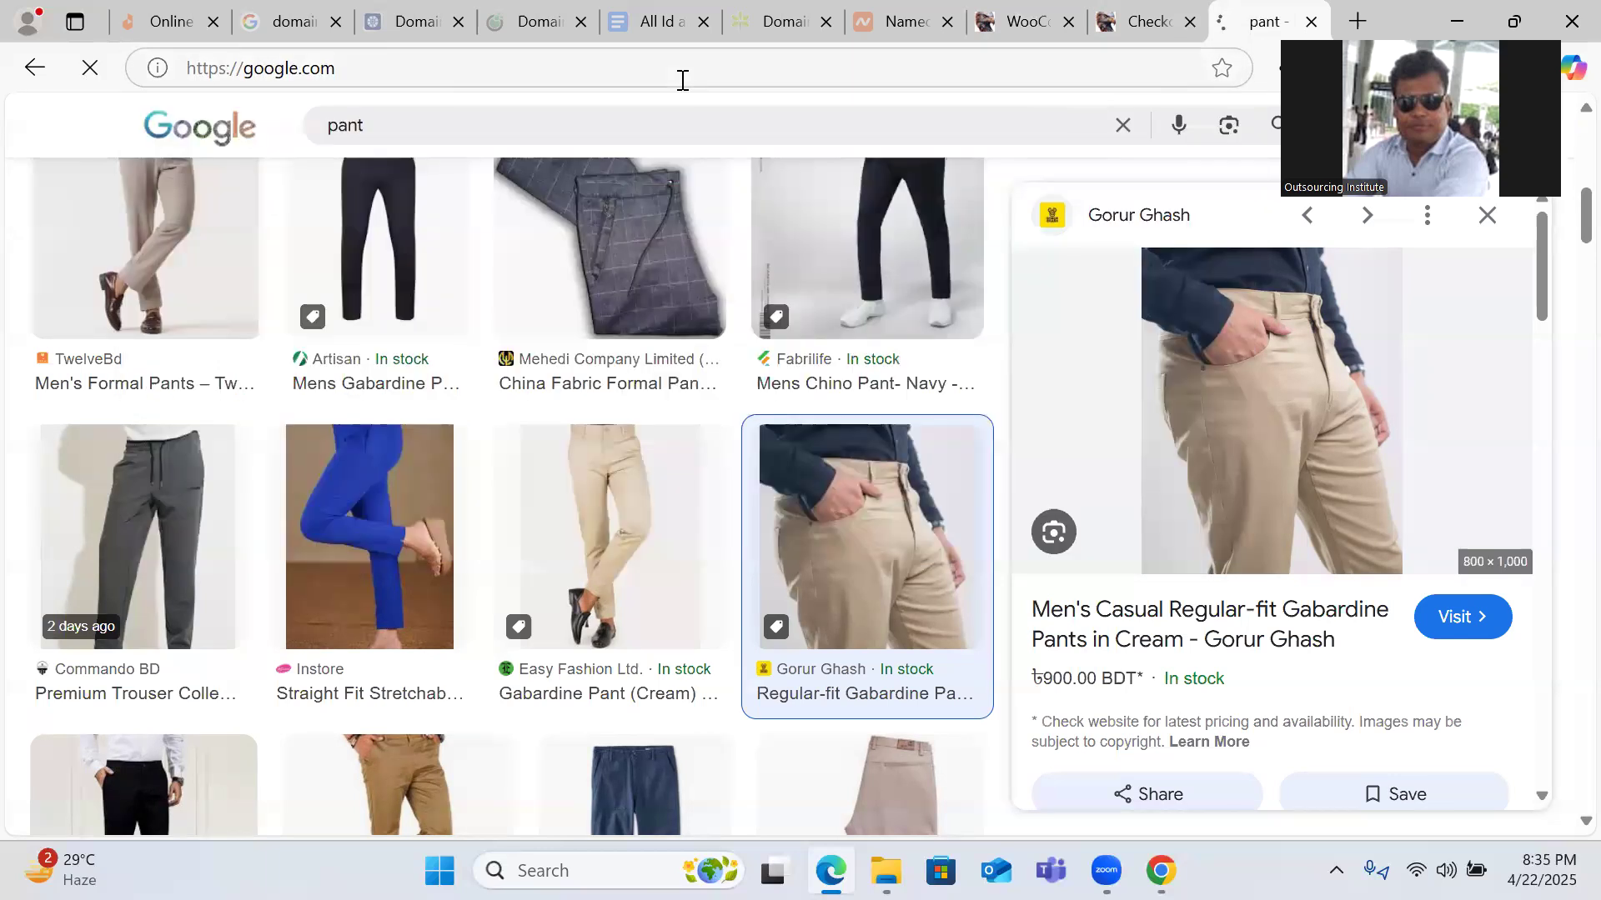
type("payment ")
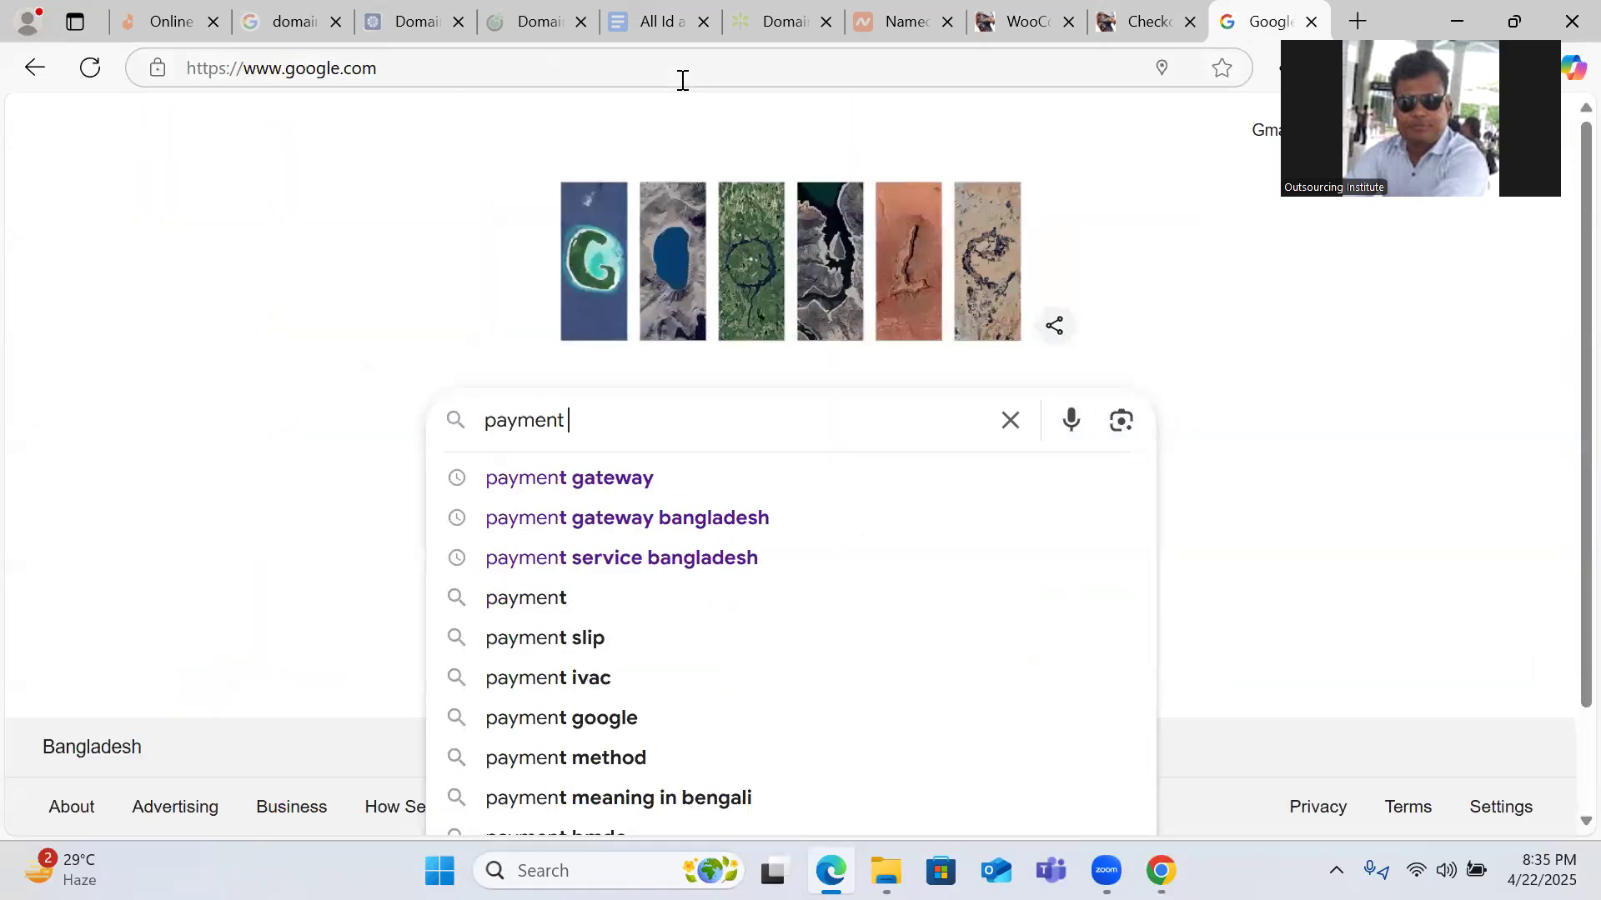
type("gateway")
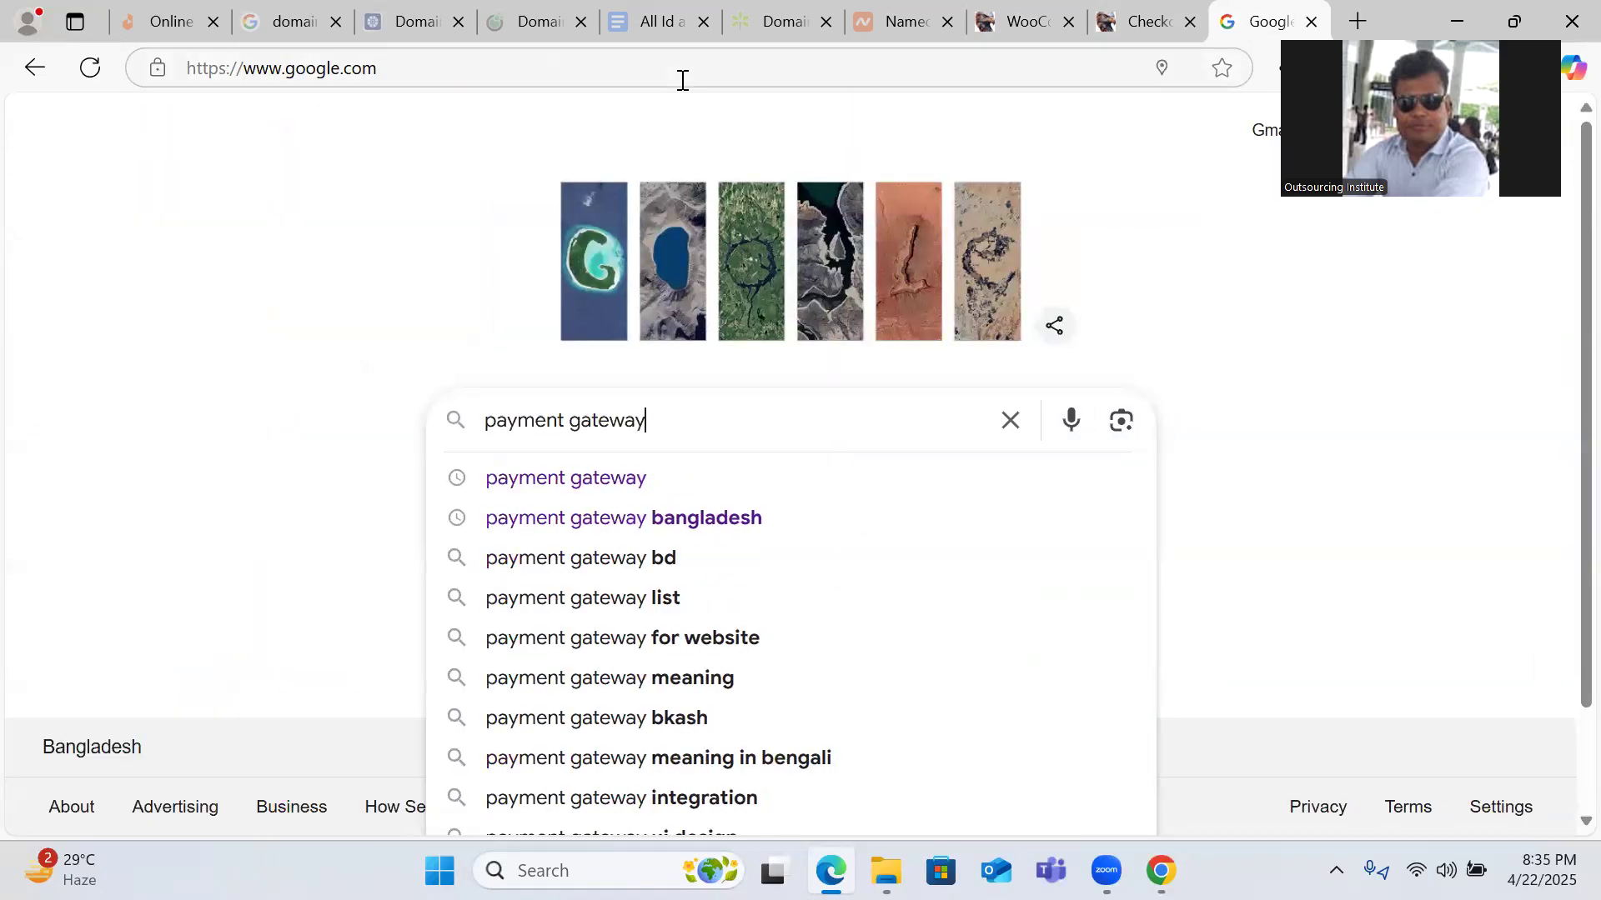
type(" bangladesh")
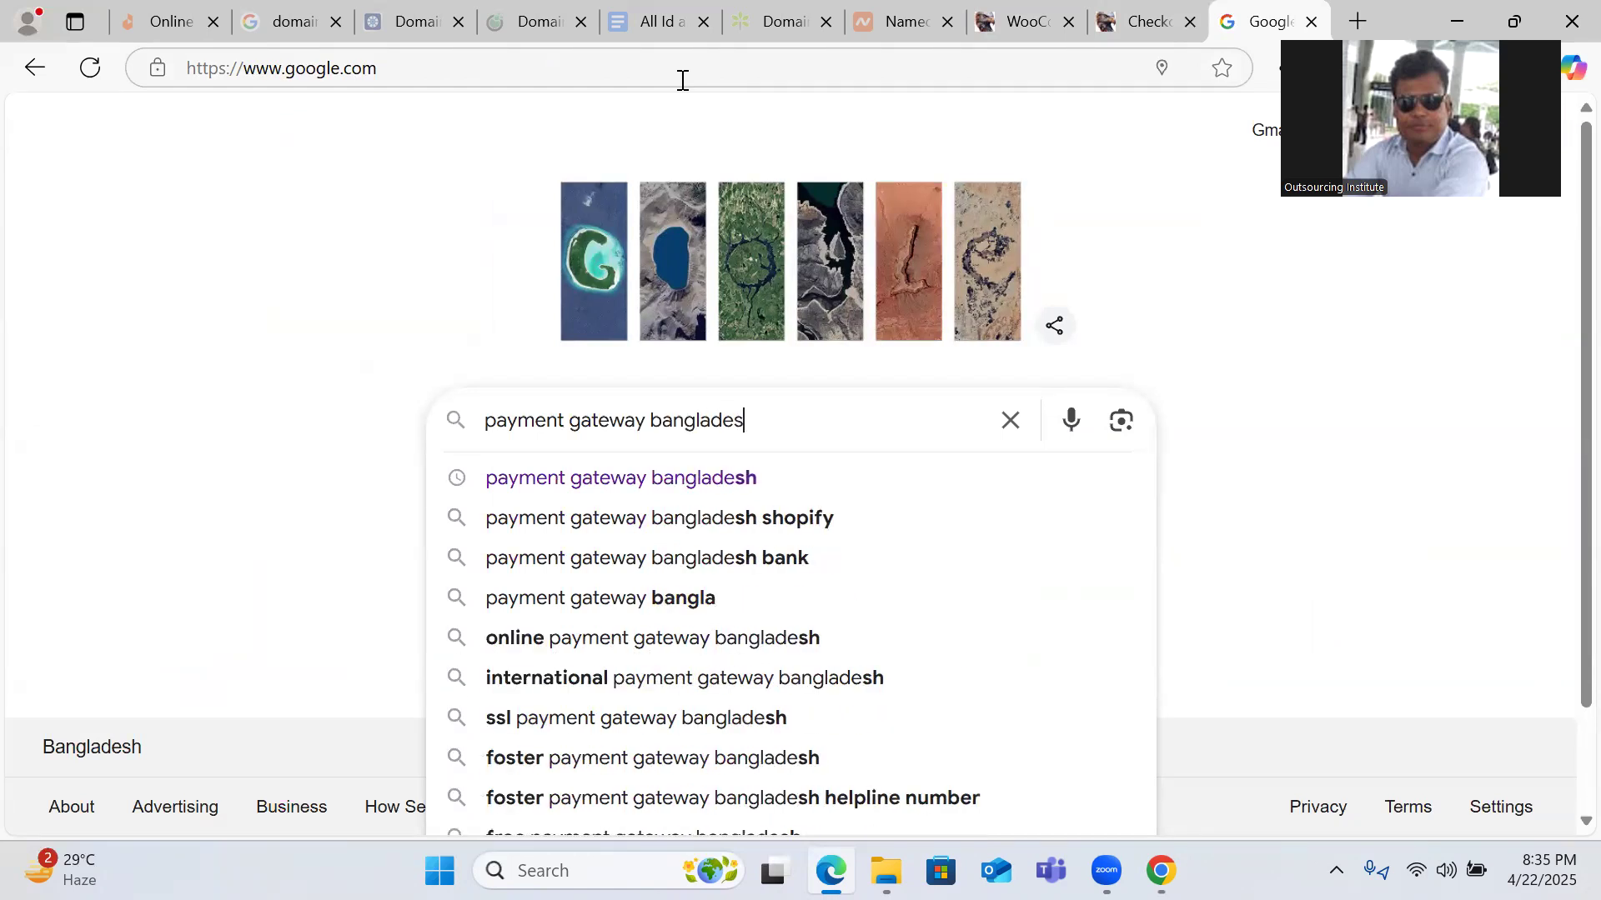
key("Return")
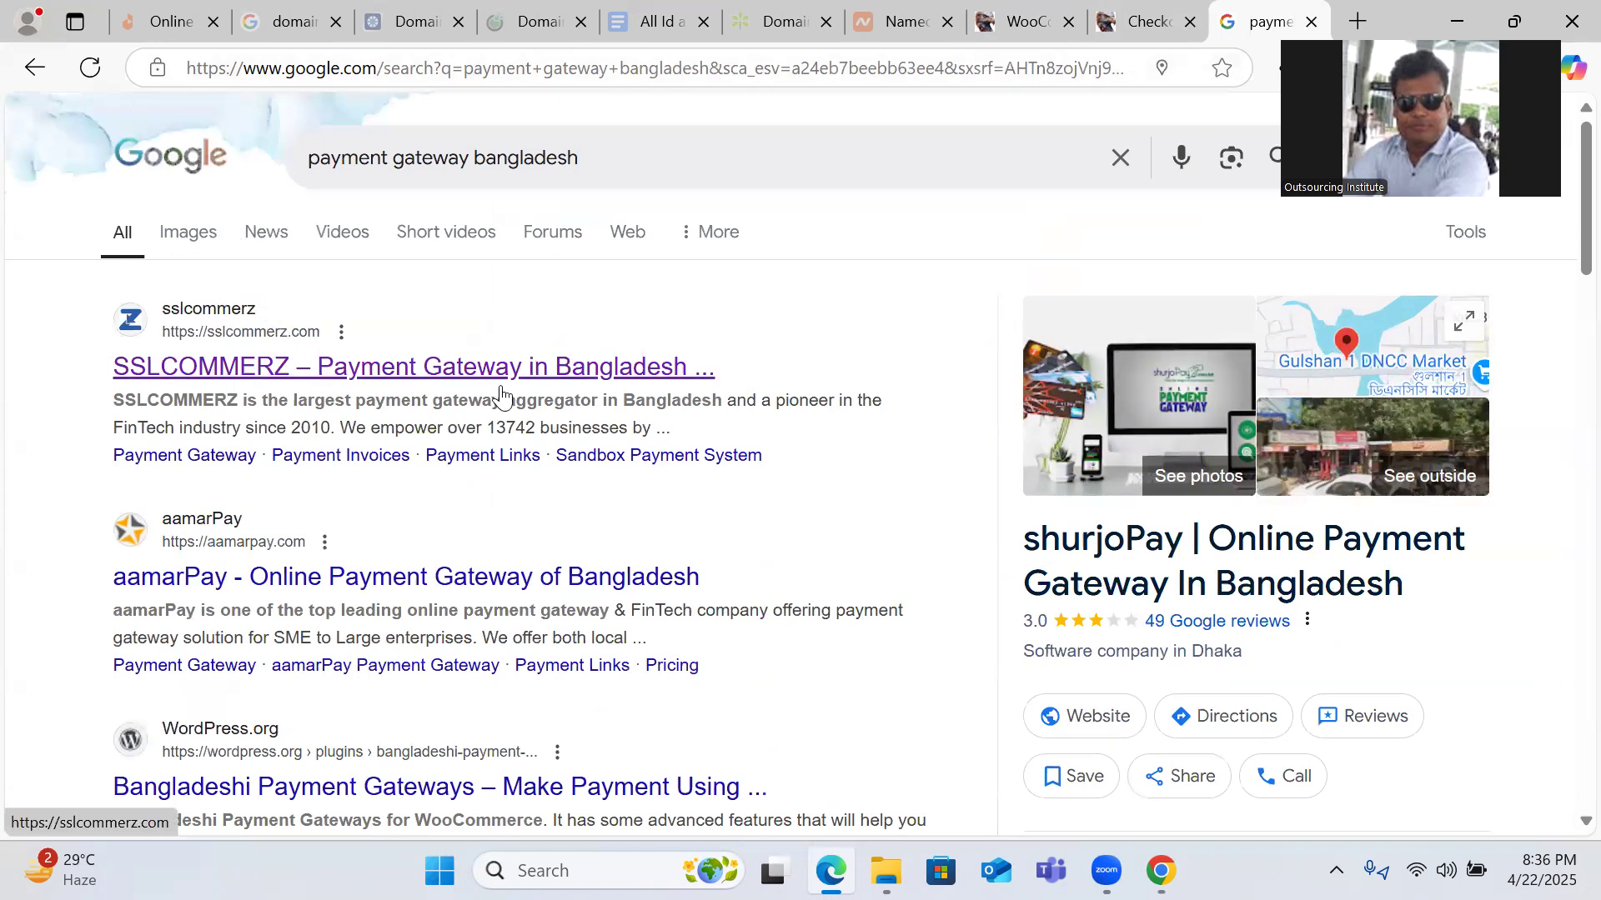
Open the SSLCOMMERZ result and scroll through its payment gateway benefits and features
left_click(384, 377)
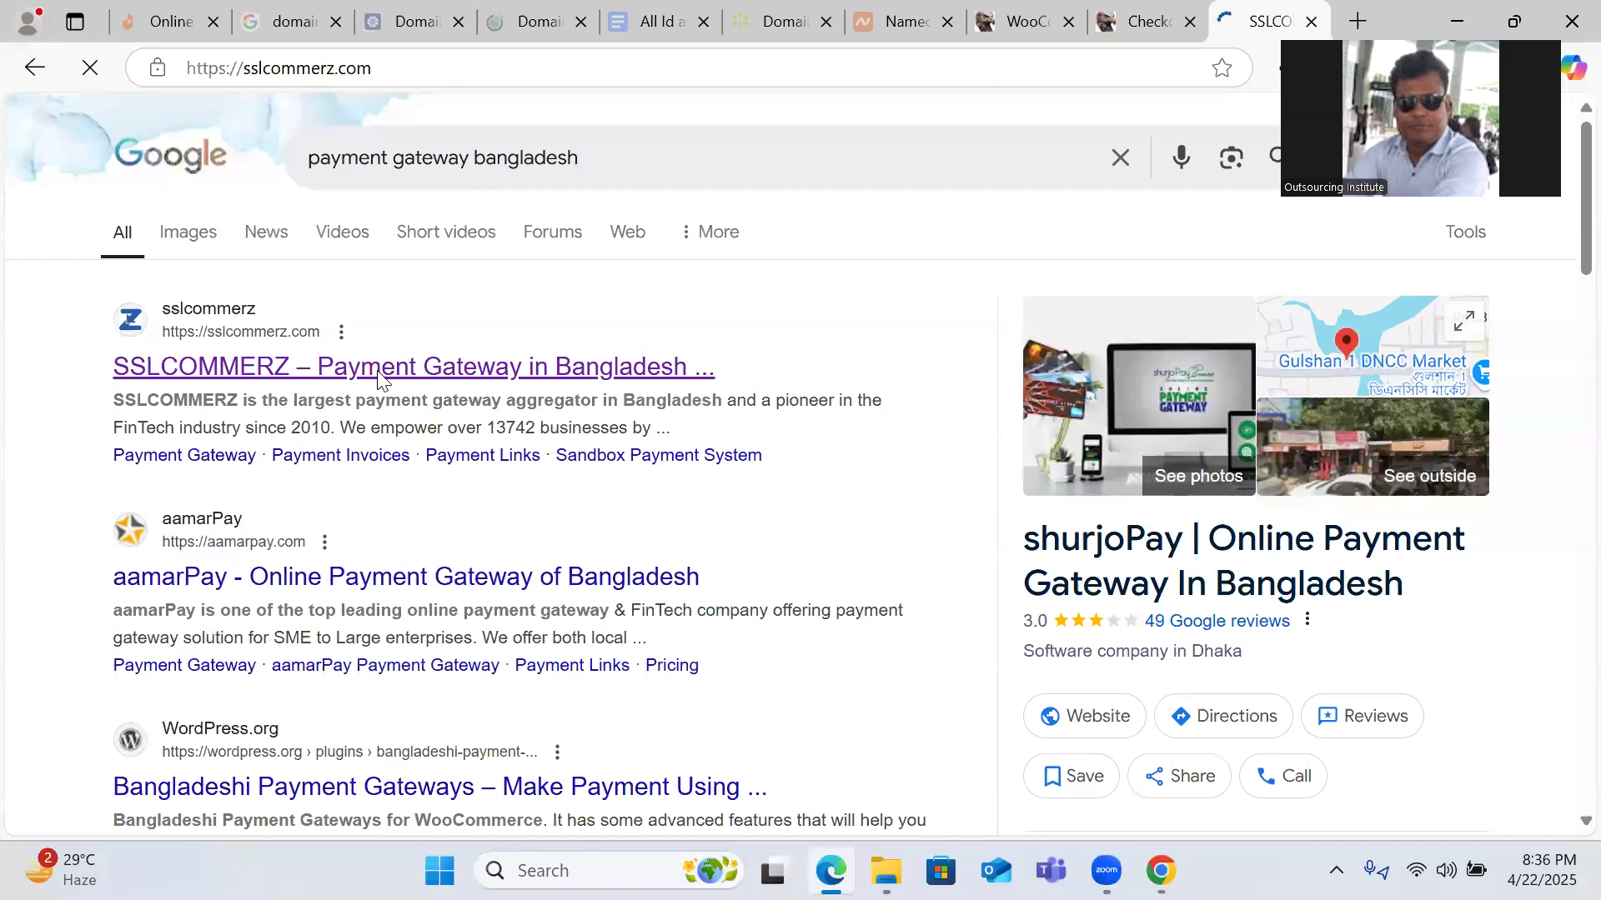
scroll(734, 504, "down", 5)
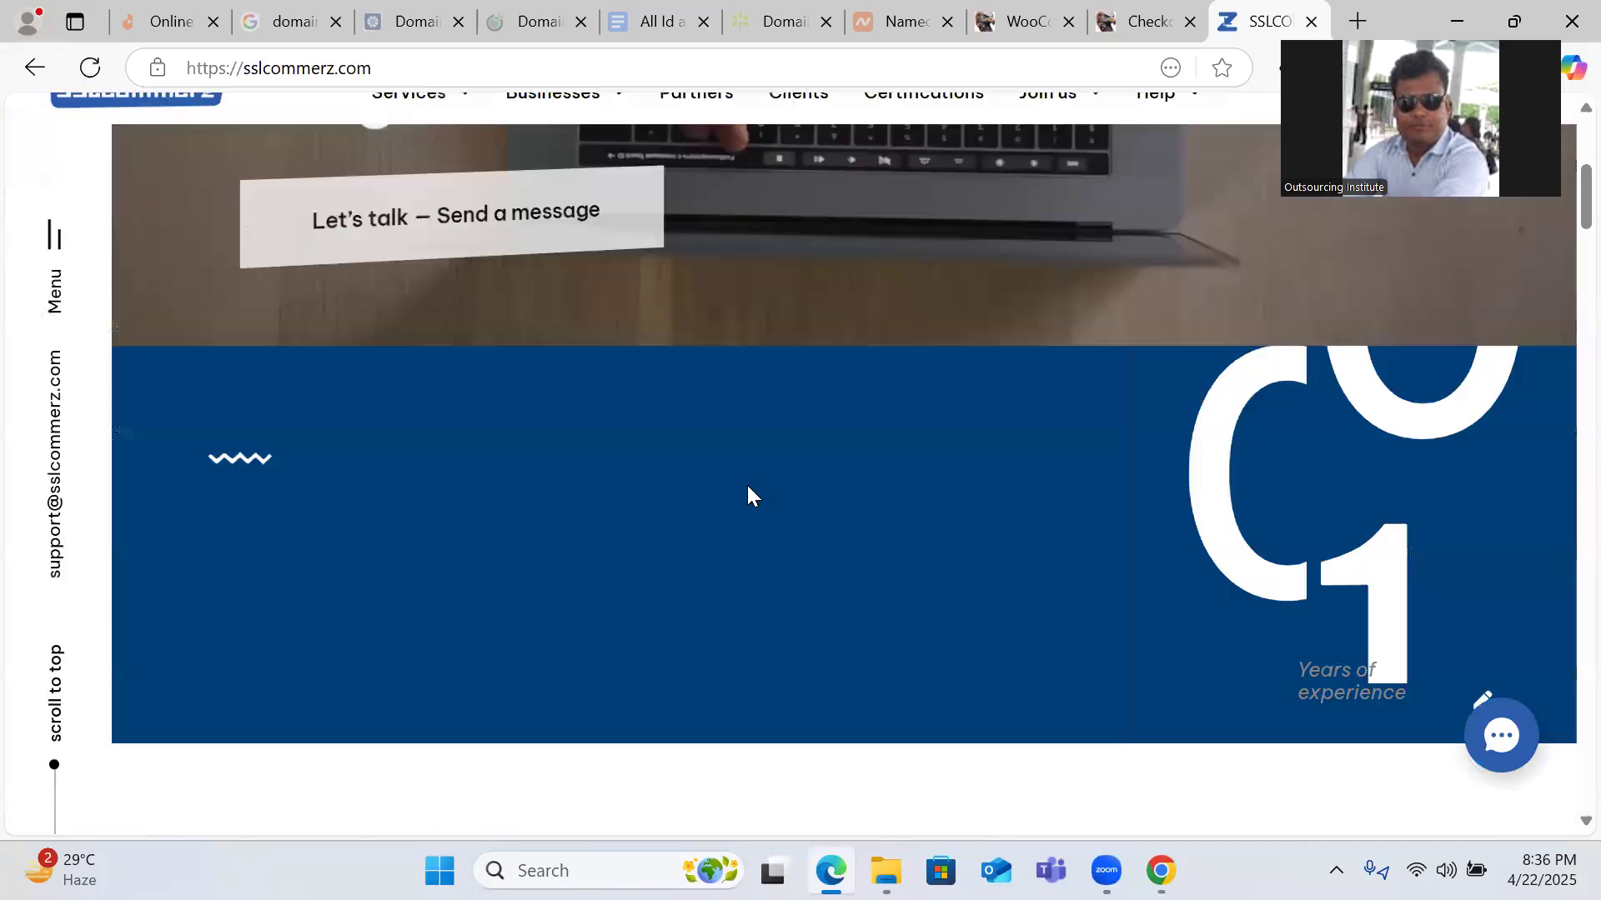
scroll(742, 488, "down", 5)
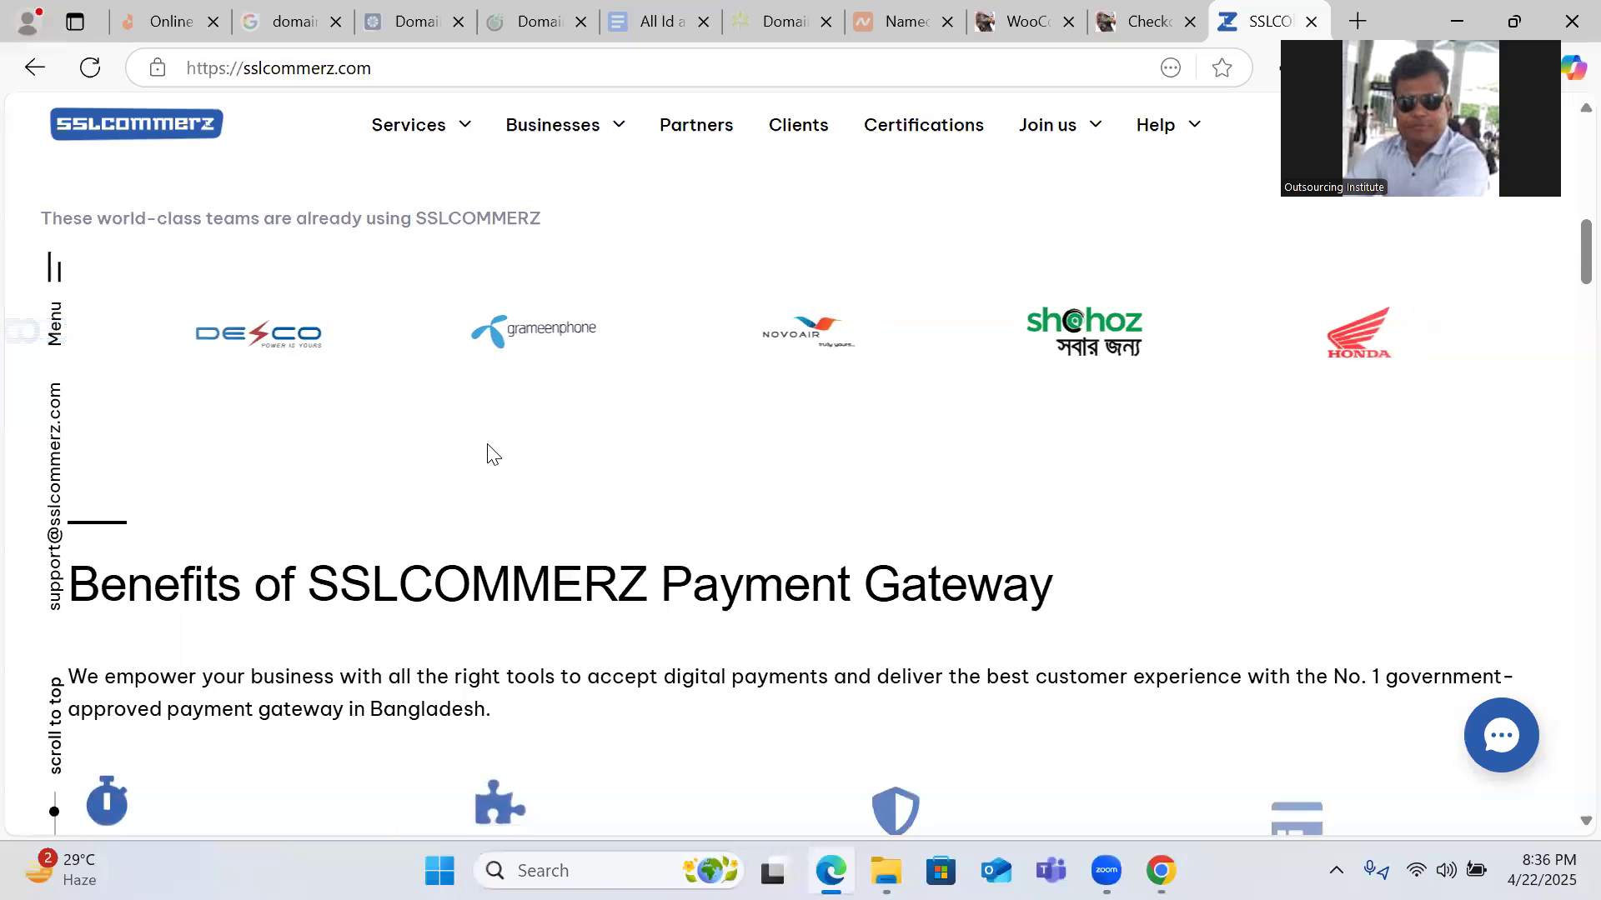
scroll(493, 453, "down", 10)
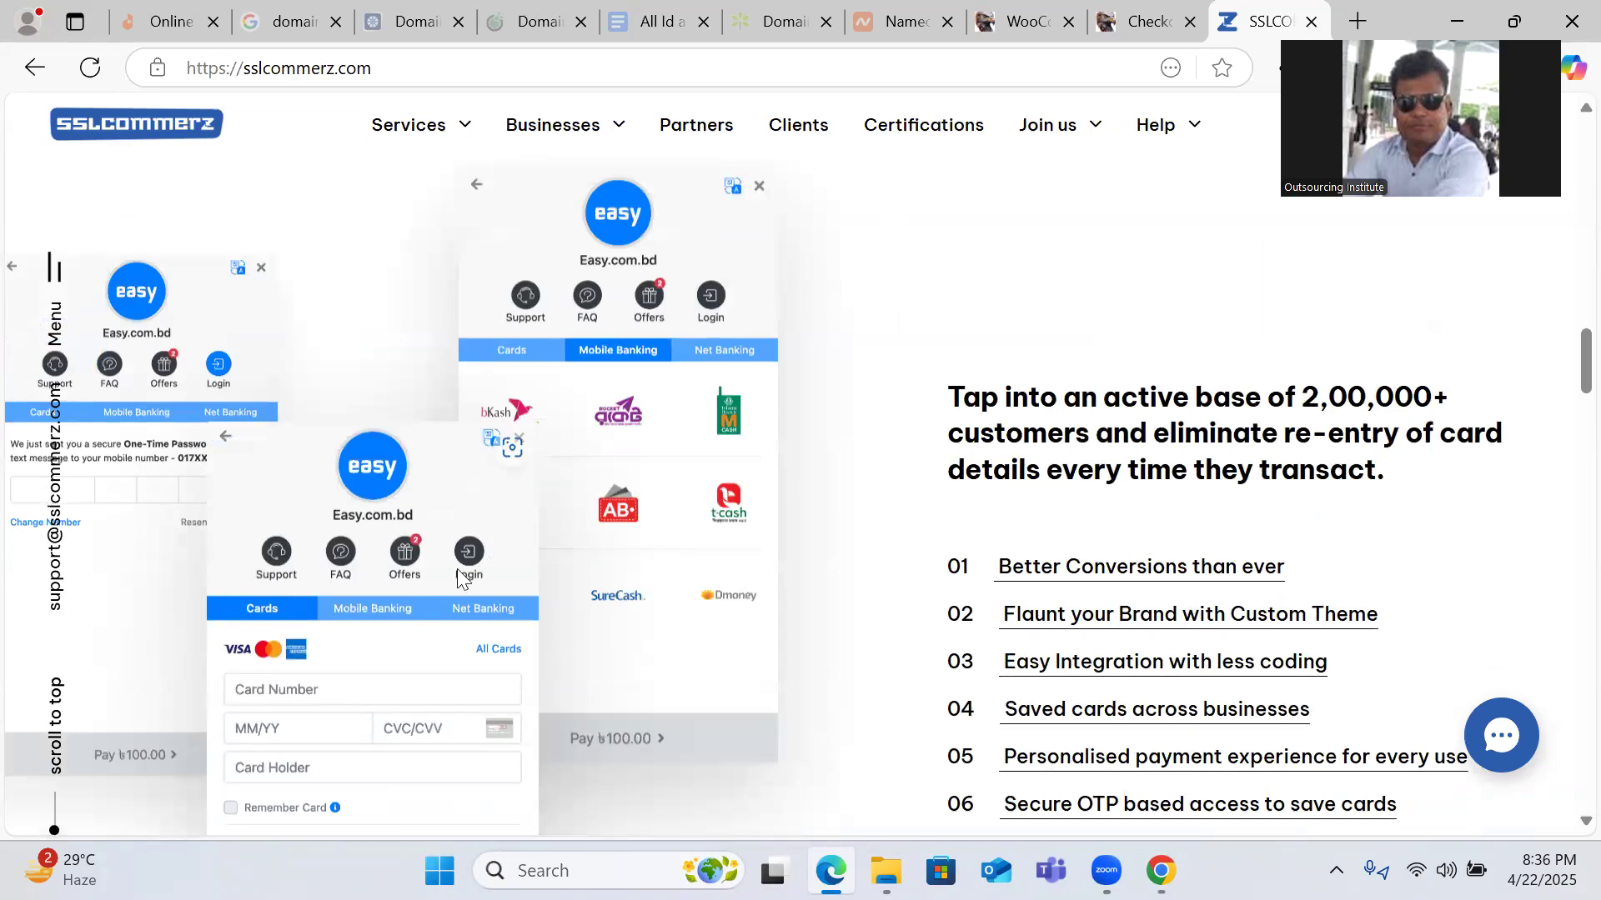
scroll(456, 569, "up", 4)
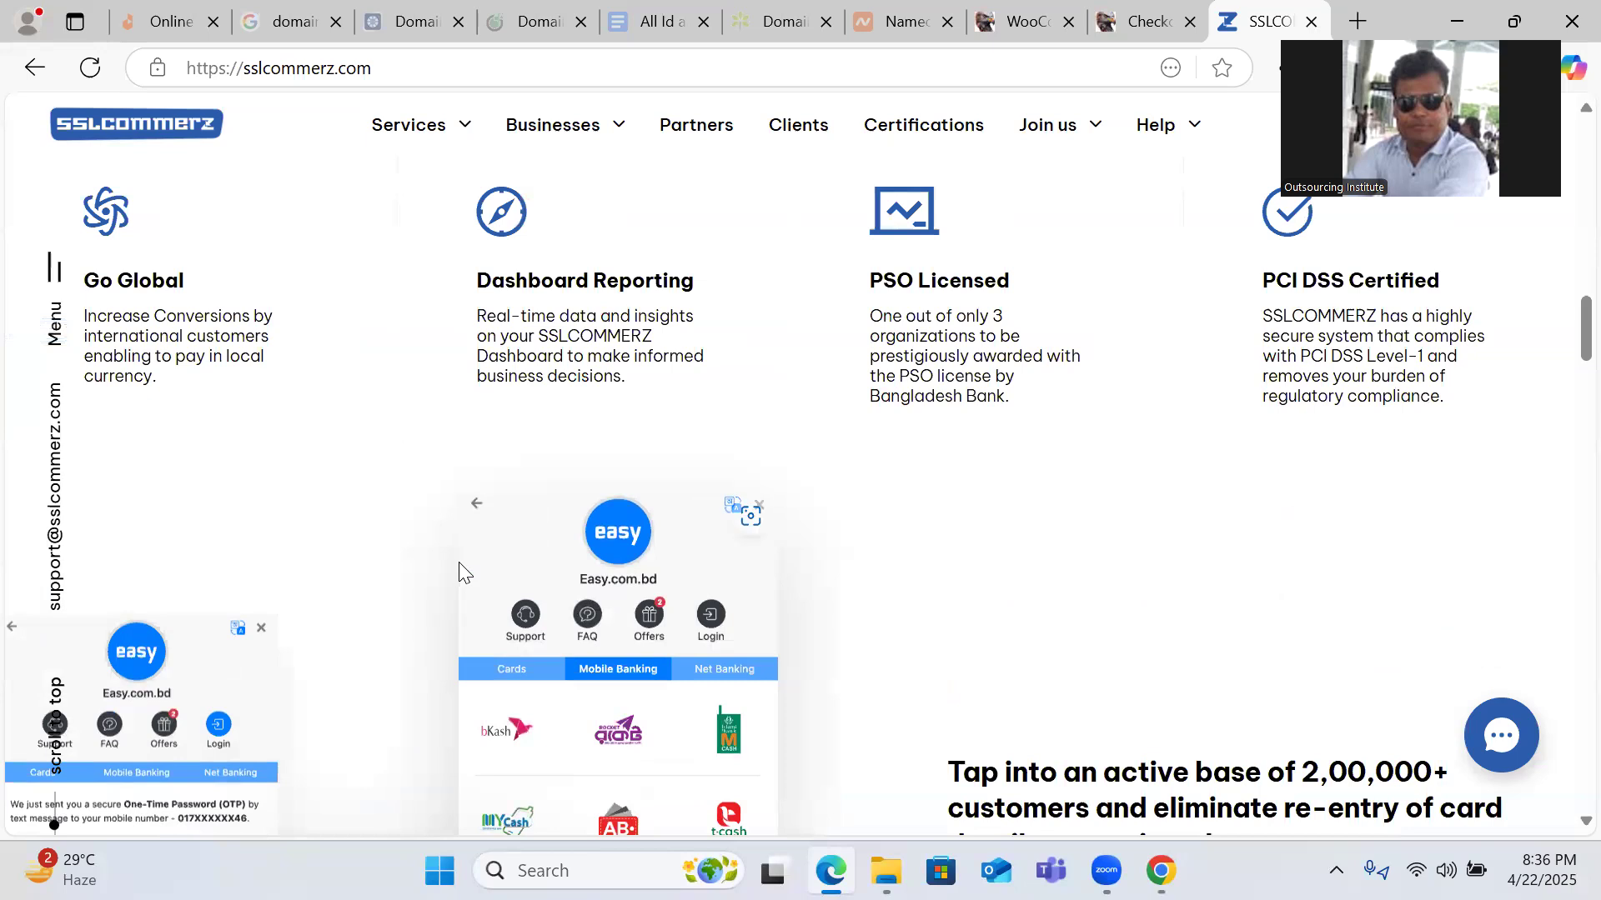
scroll(795, 538, "down", 6)
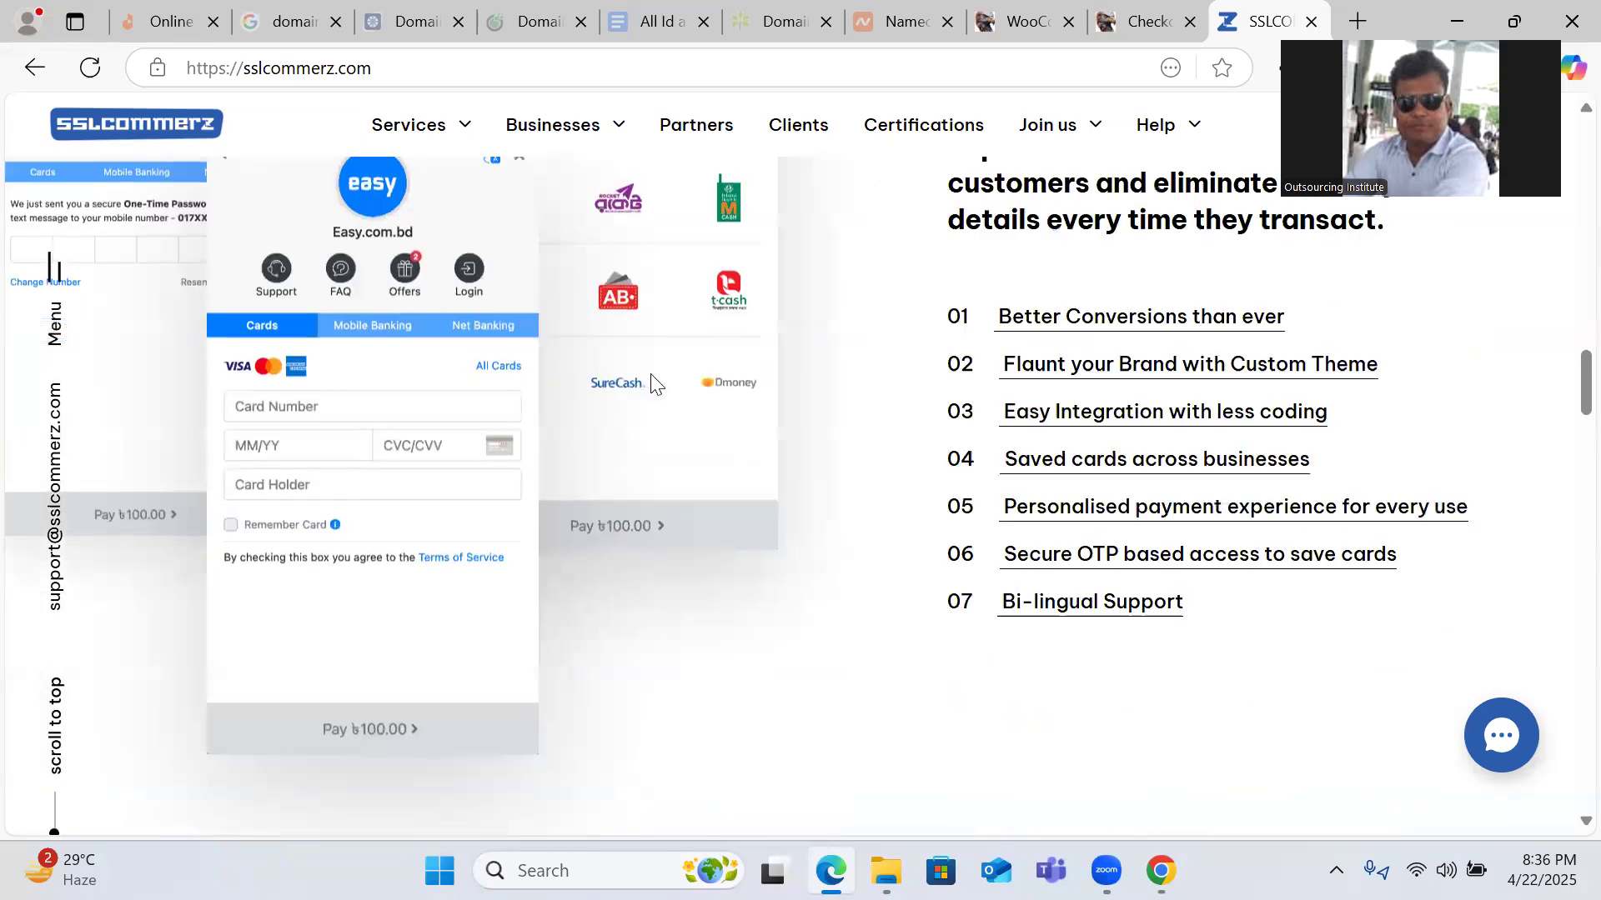
scroll(655, 384, "up", 3)
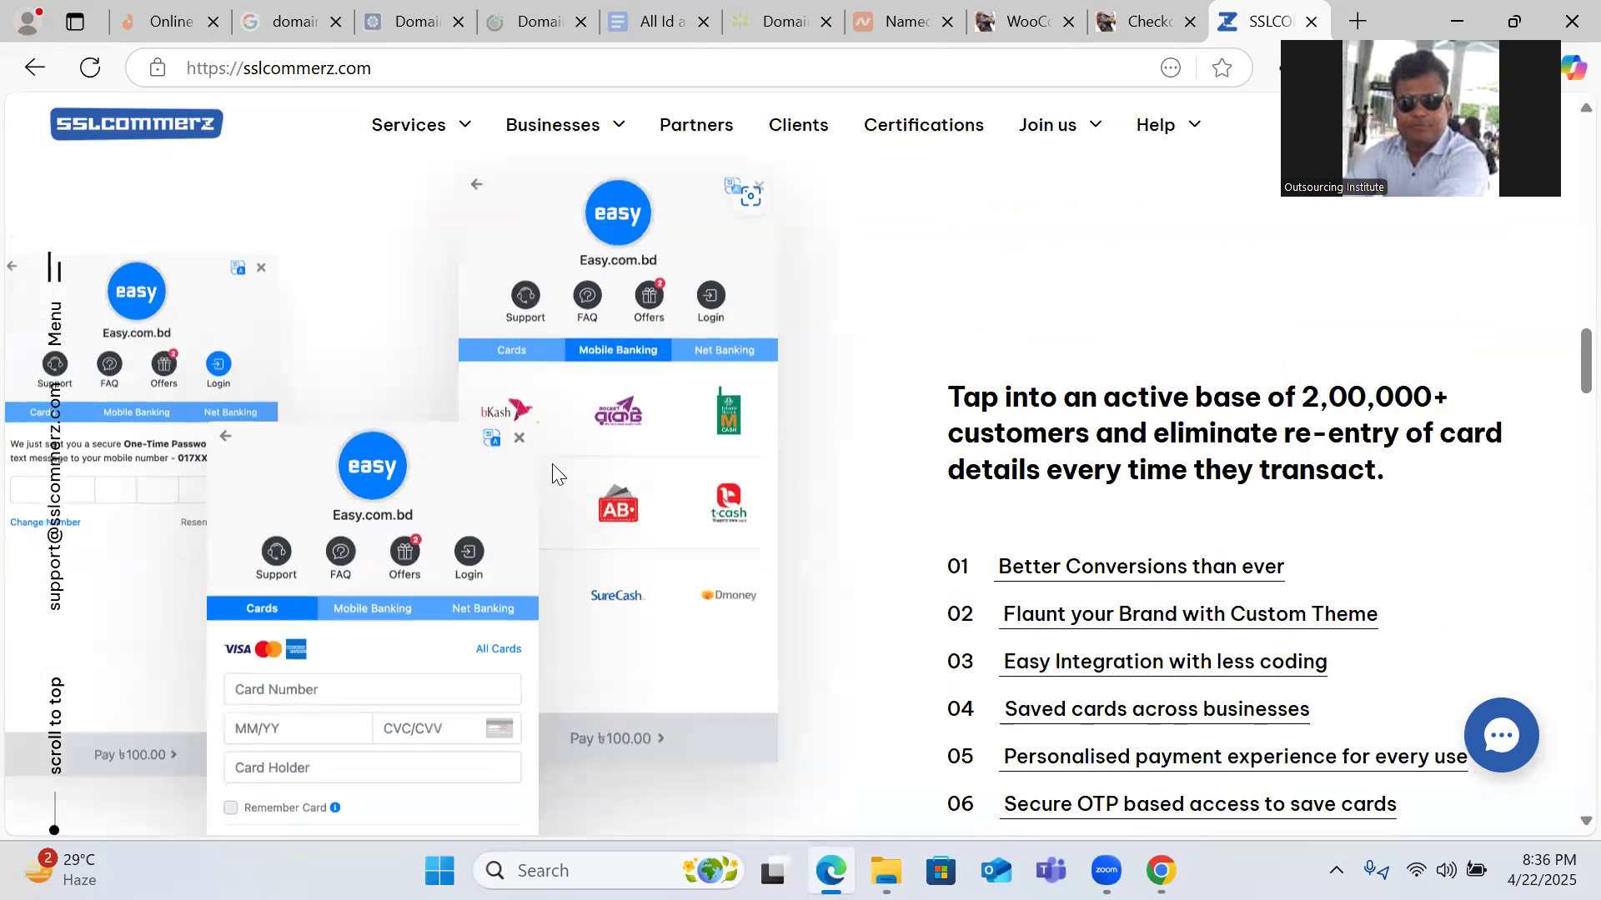
scroll(631, 388, "up", 15)
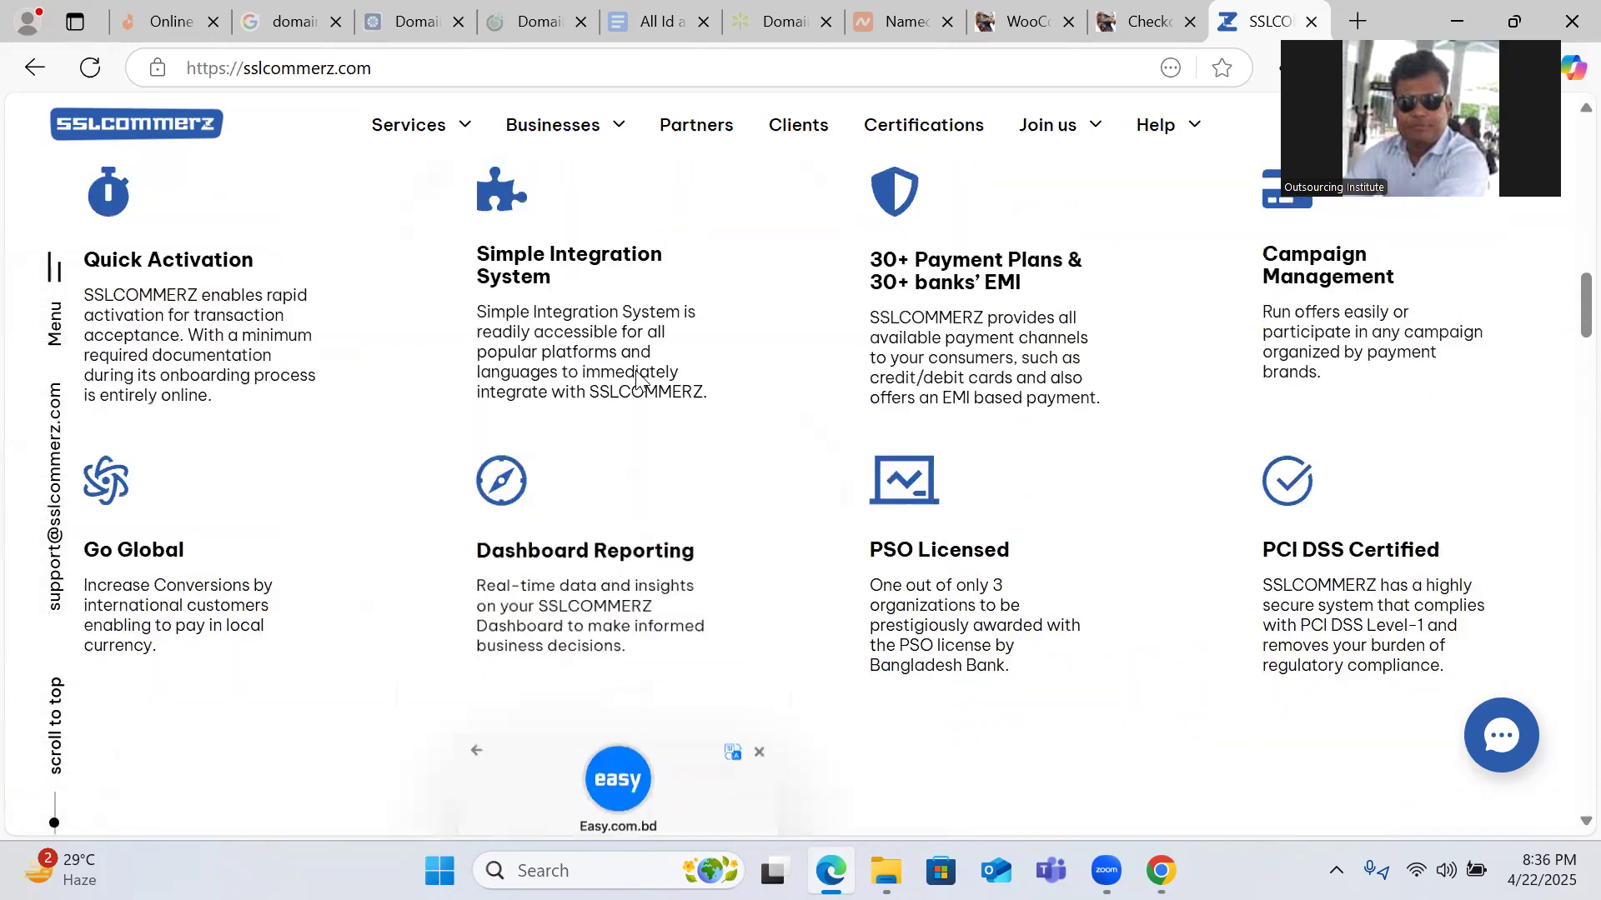
scroll(875, 354, "up", 4)
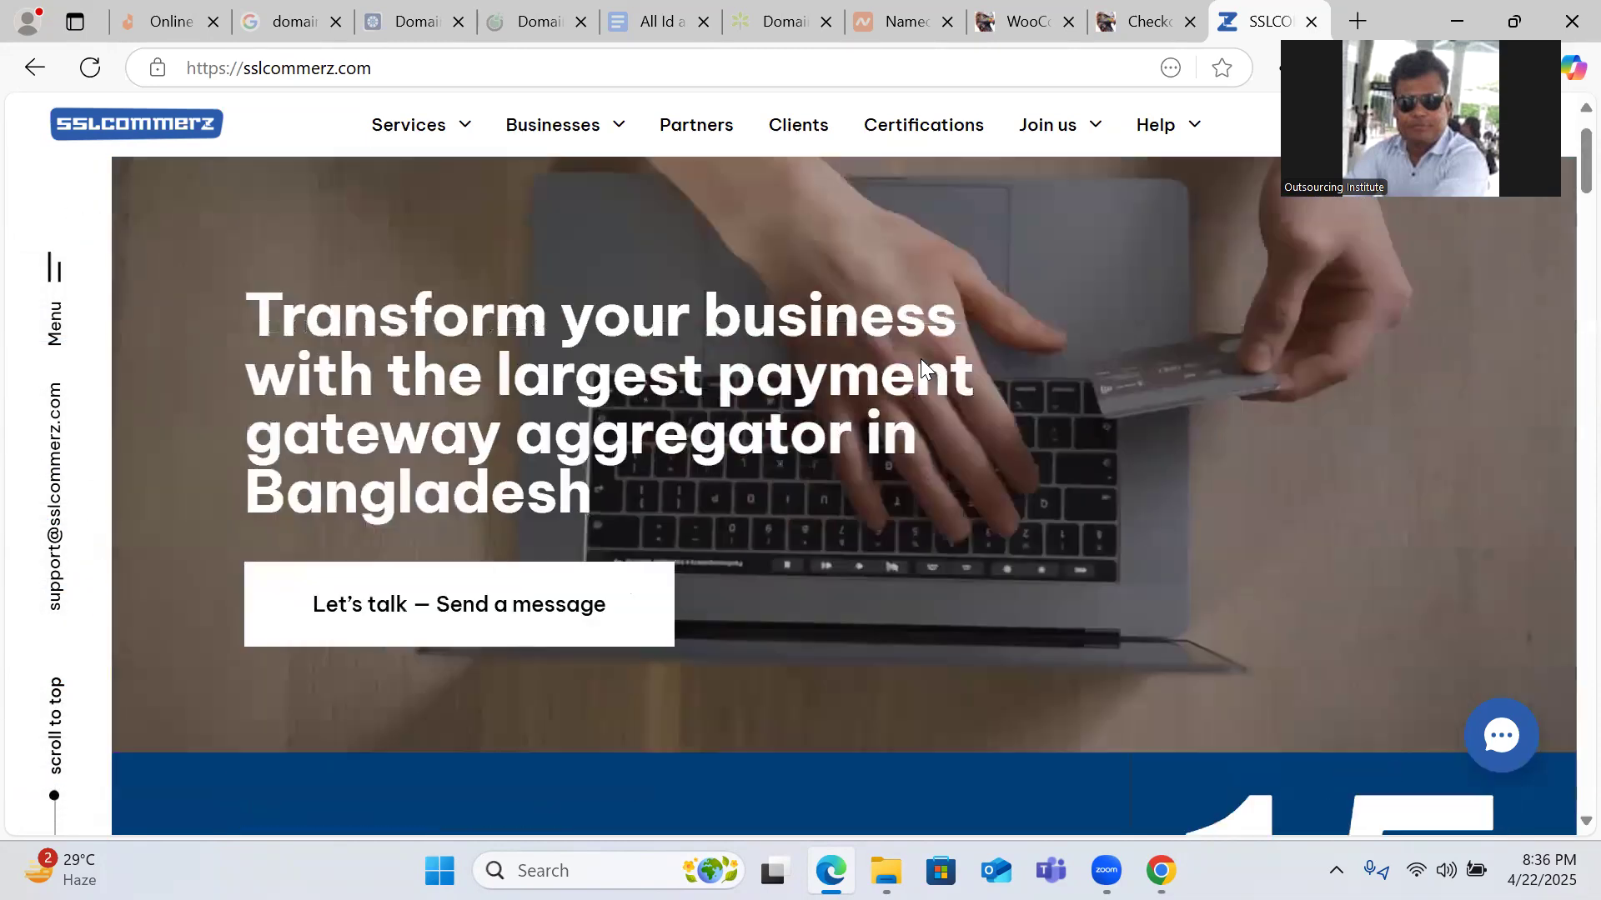
left_click(1147, 23)
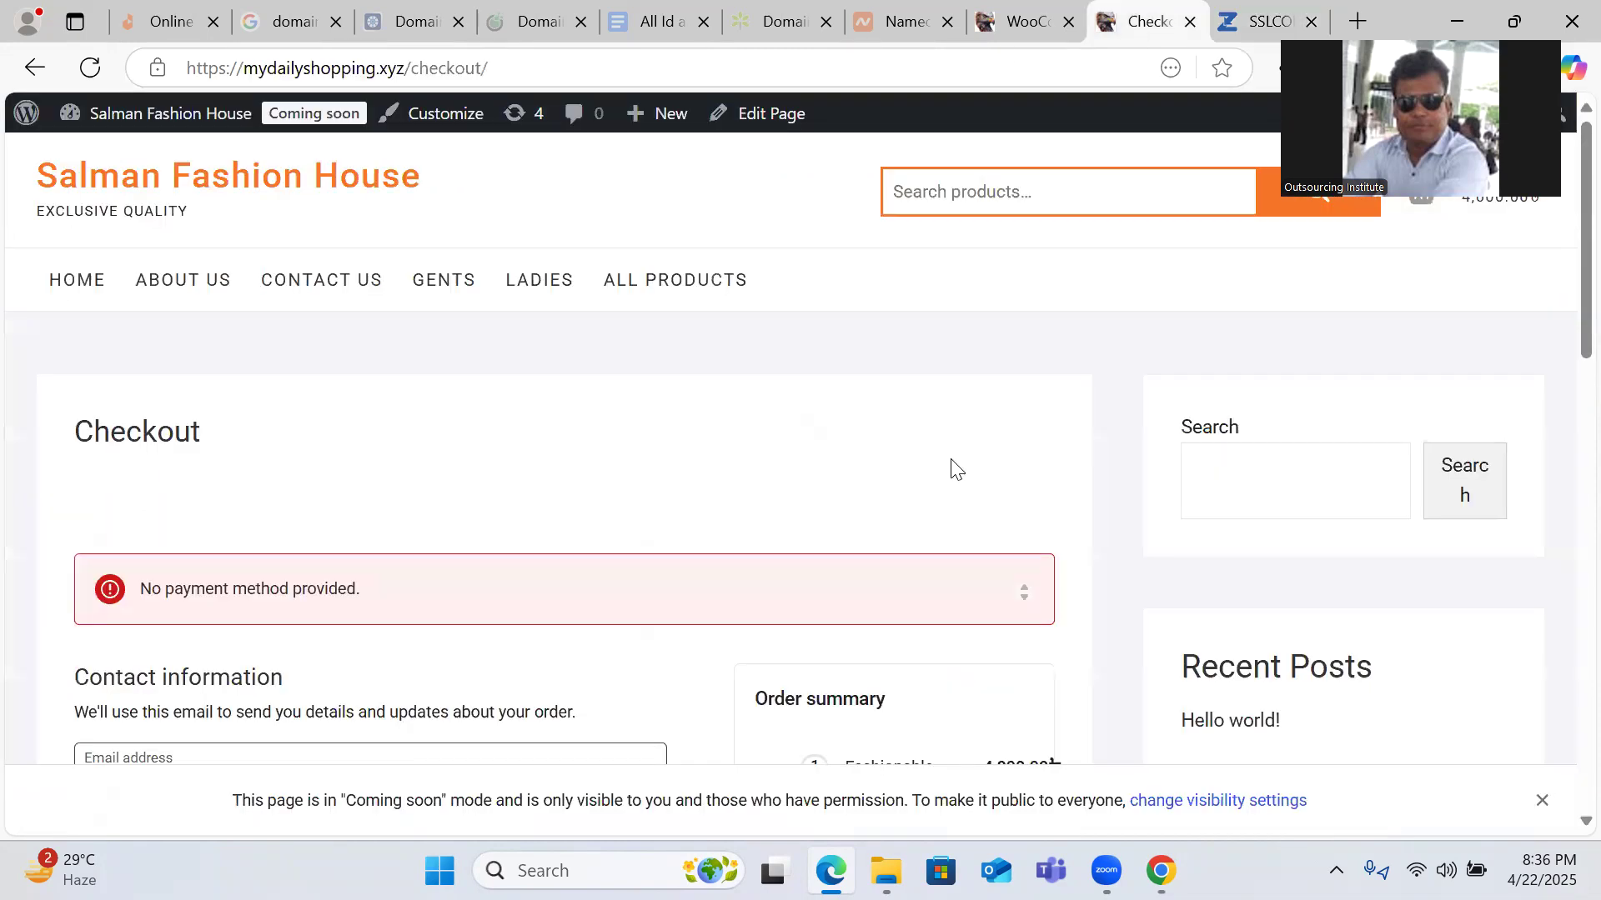
Recheck the payment settings, then reload the store's Checkout page
left_click(1015, 21)
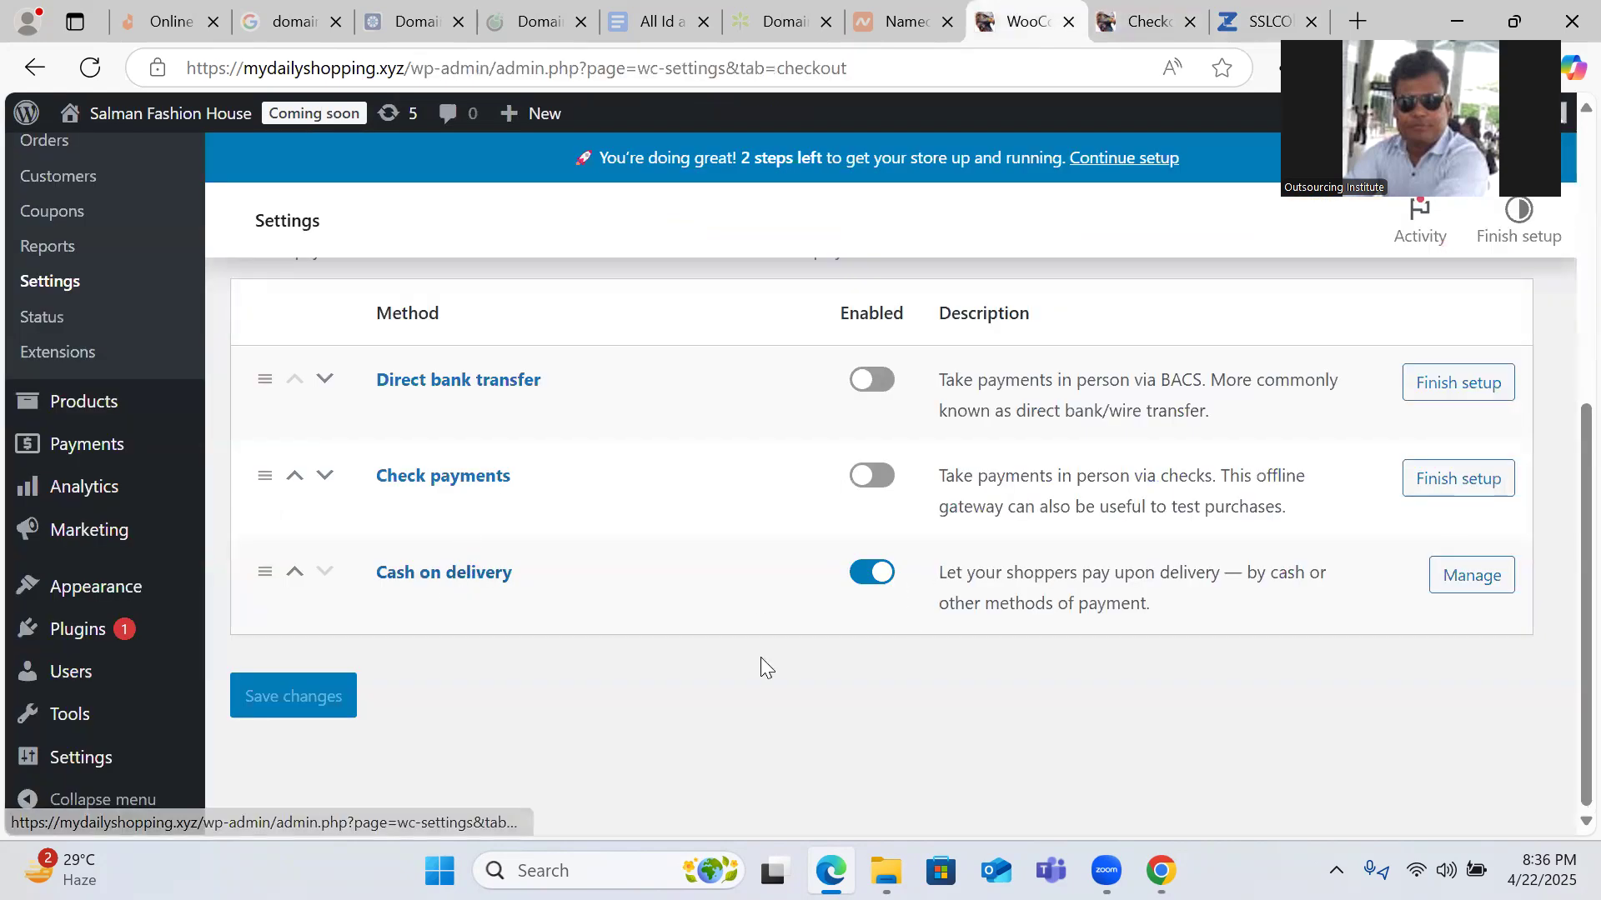
left_click(1136, 20)
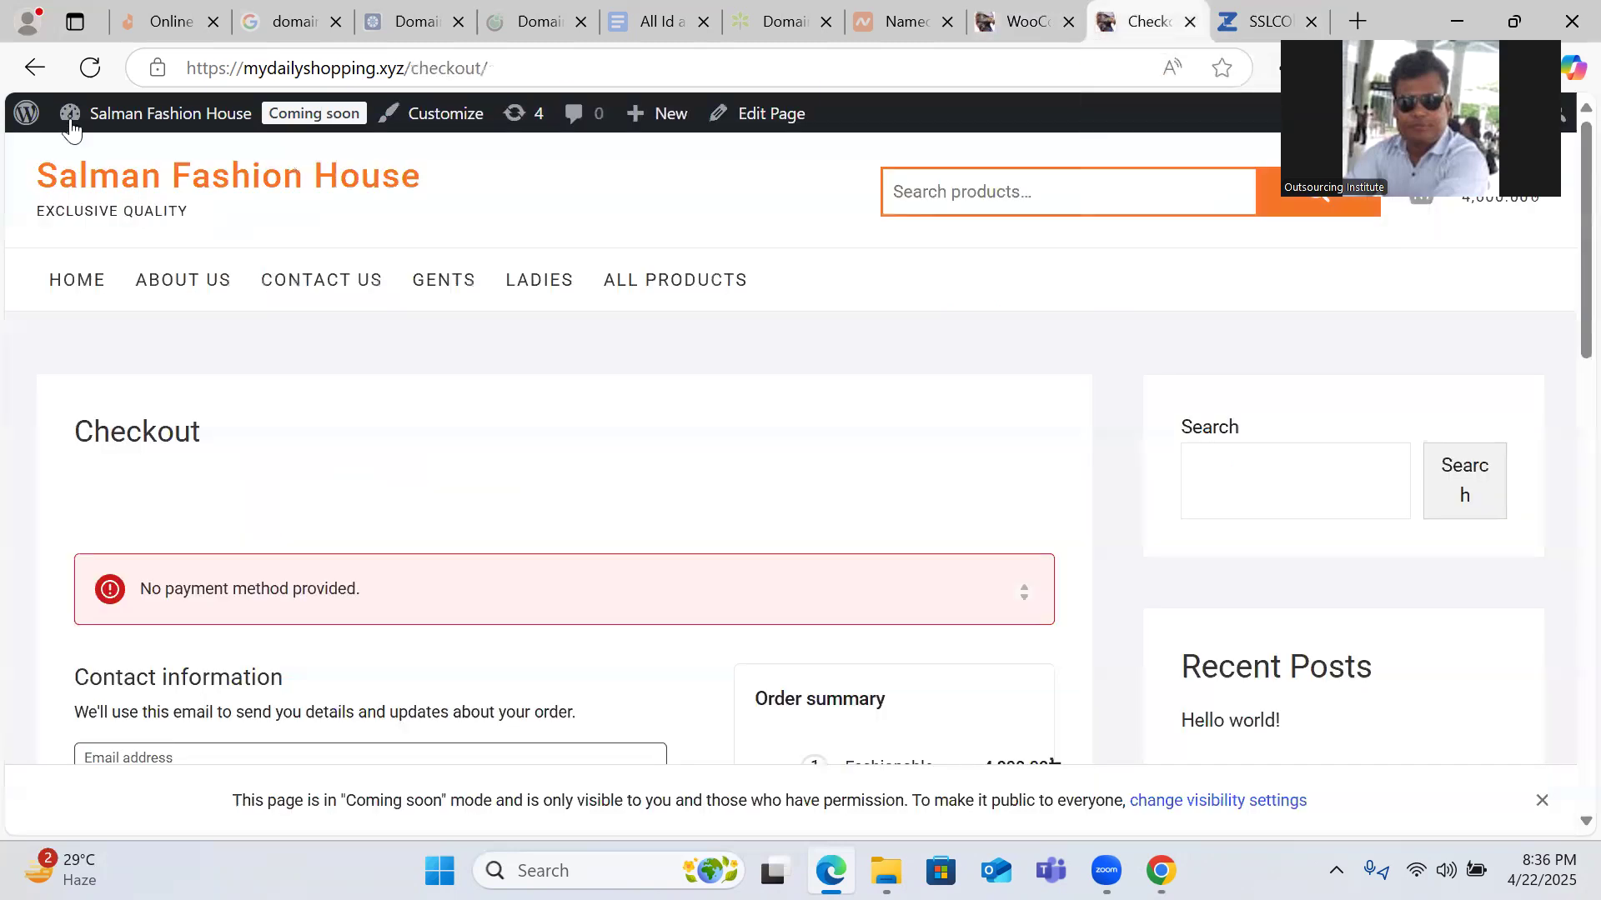
left_click(91, 68)
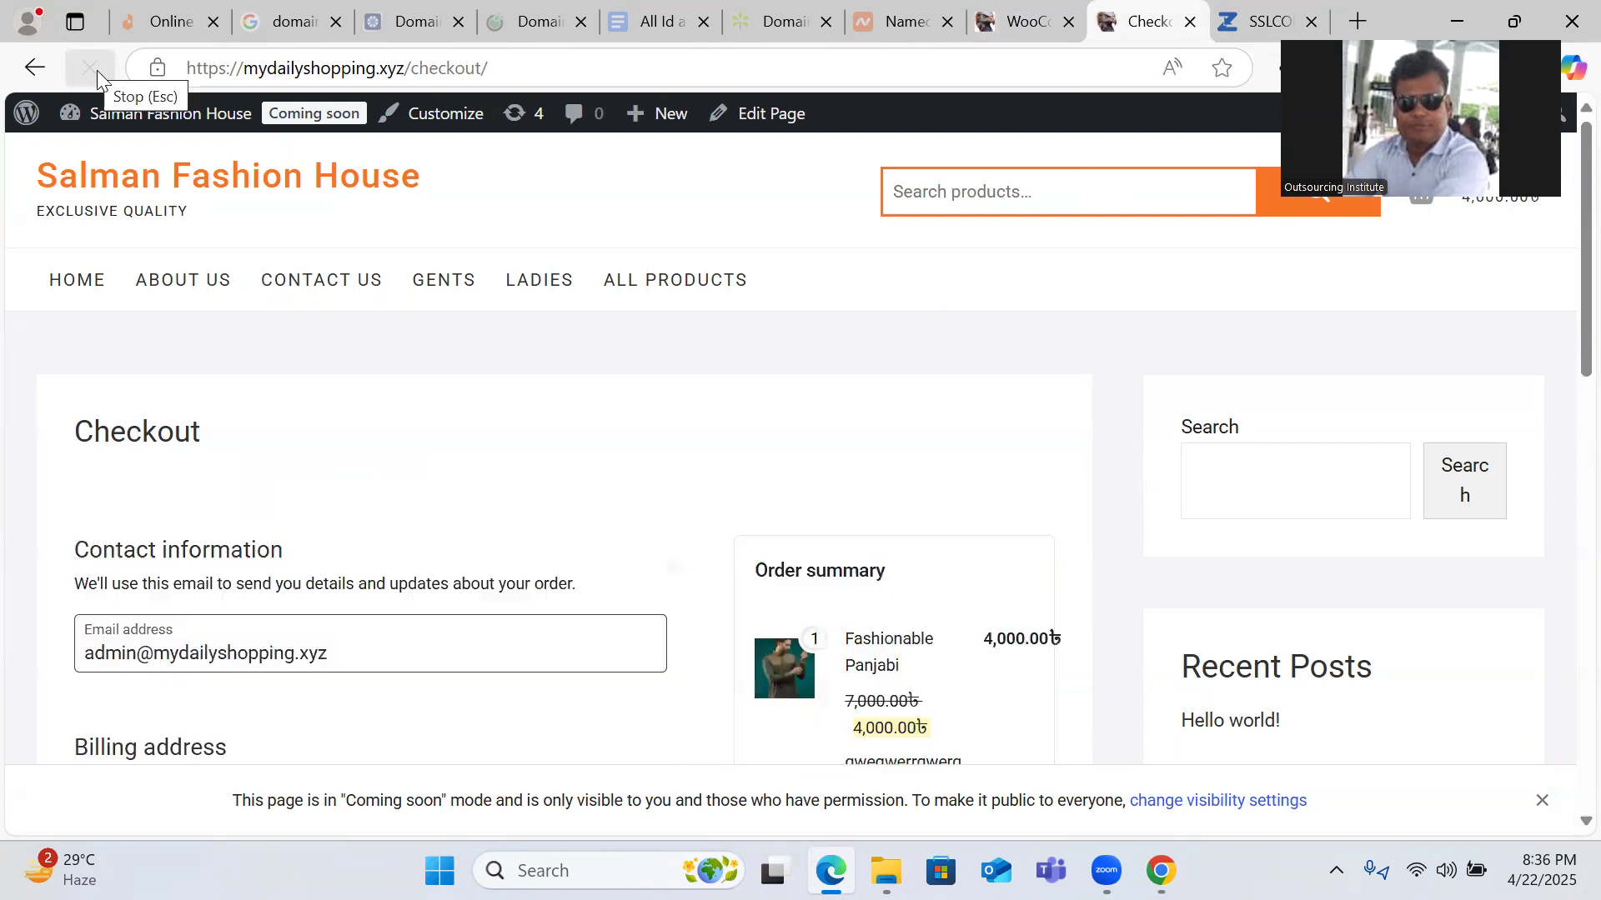
scroll(511, 432, "down", 4)
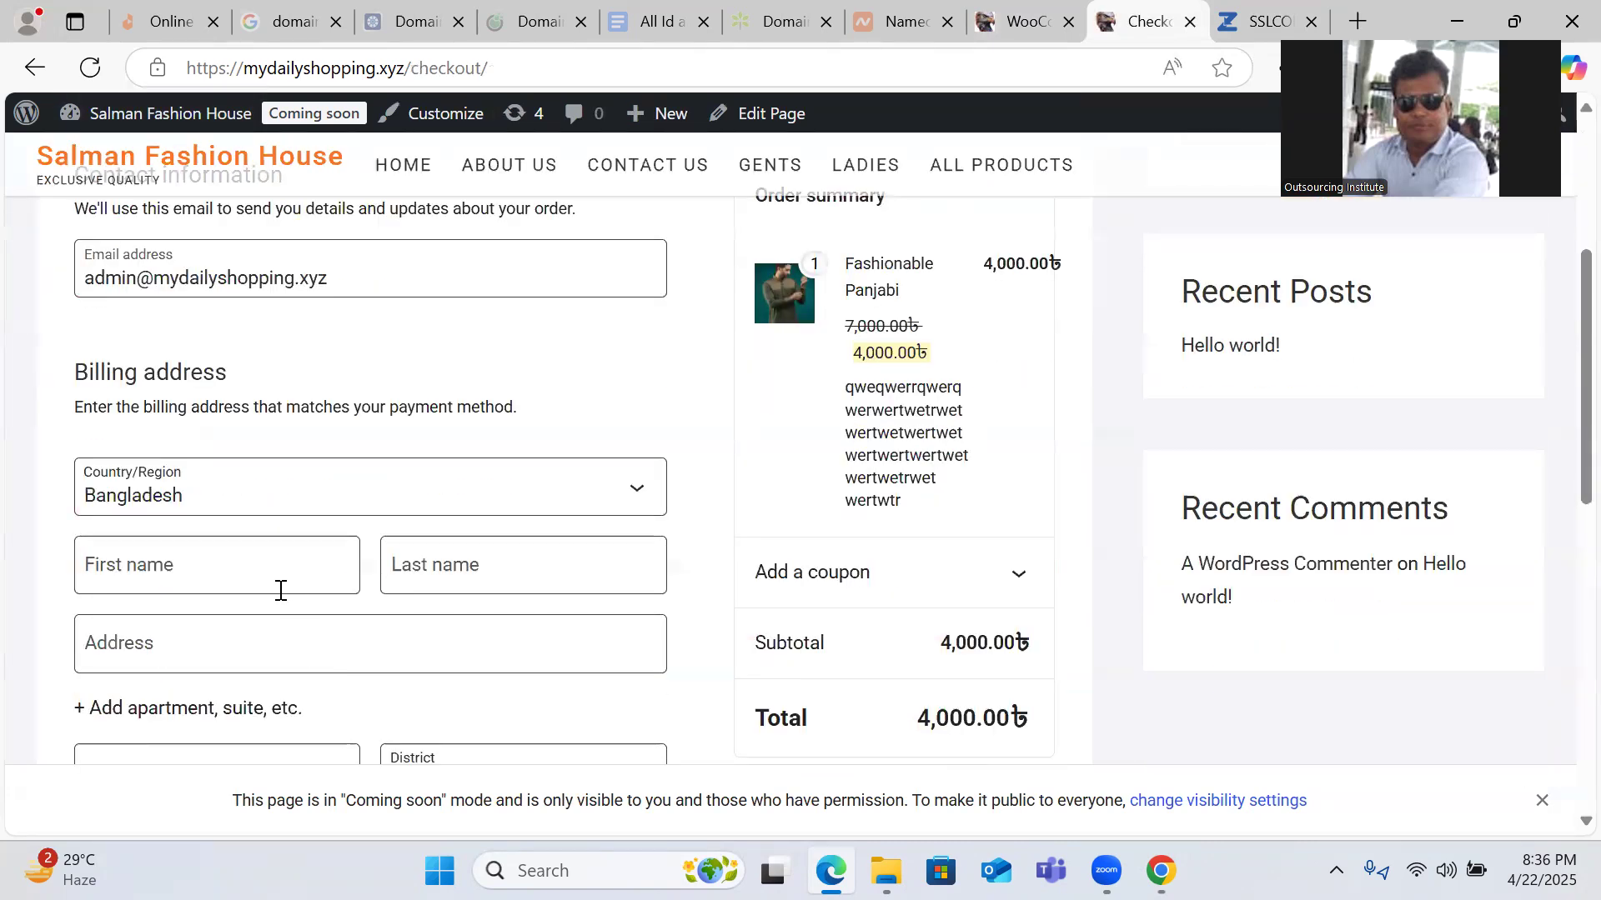
Autofill the saved name and address details and place the Cash on delivery order
left_click(281, 590)
left_click(275, 315)
scroll(460, 454, "down", 3)
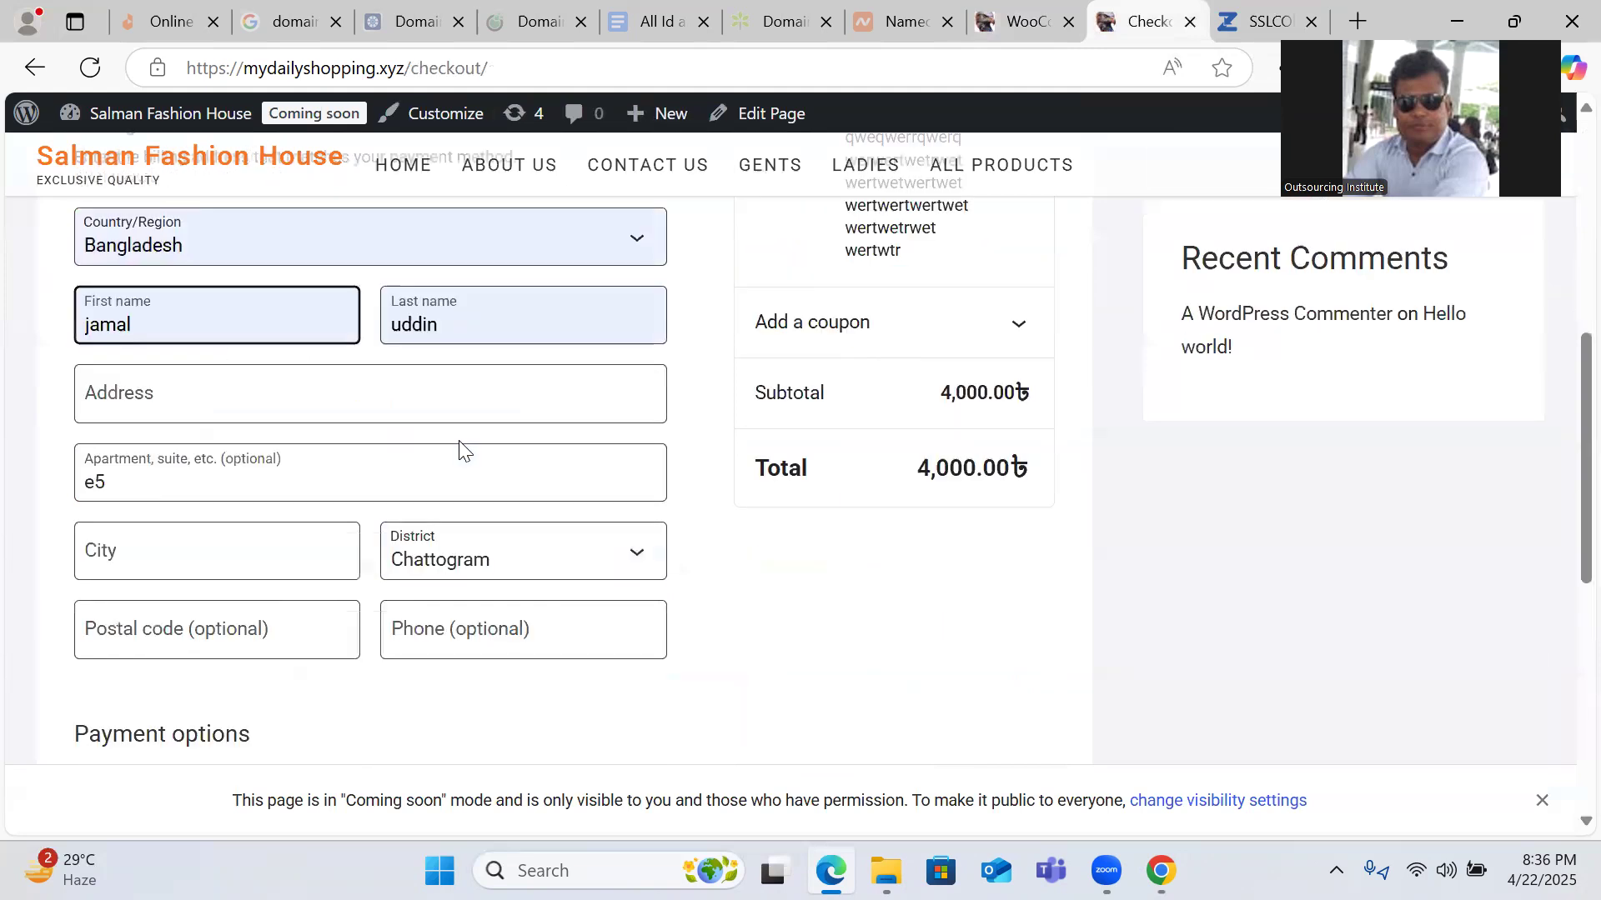
left_click(333, 400)
left_click(327, 490)
scroll(358, 492, "down", 3)
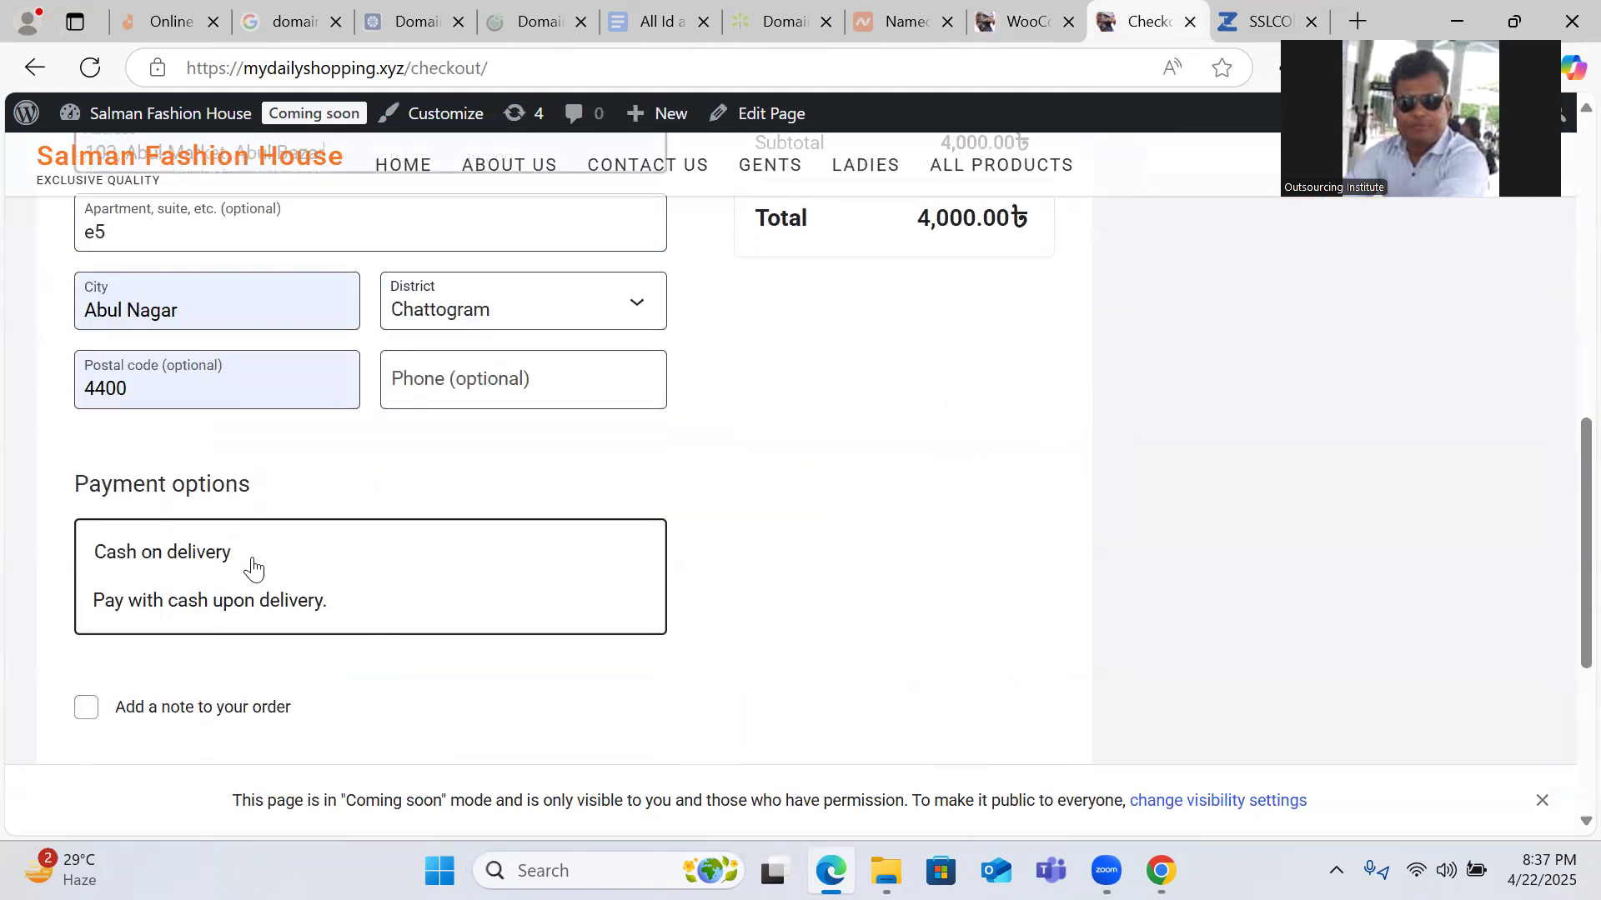
scroll(250, 561, "down", 5)
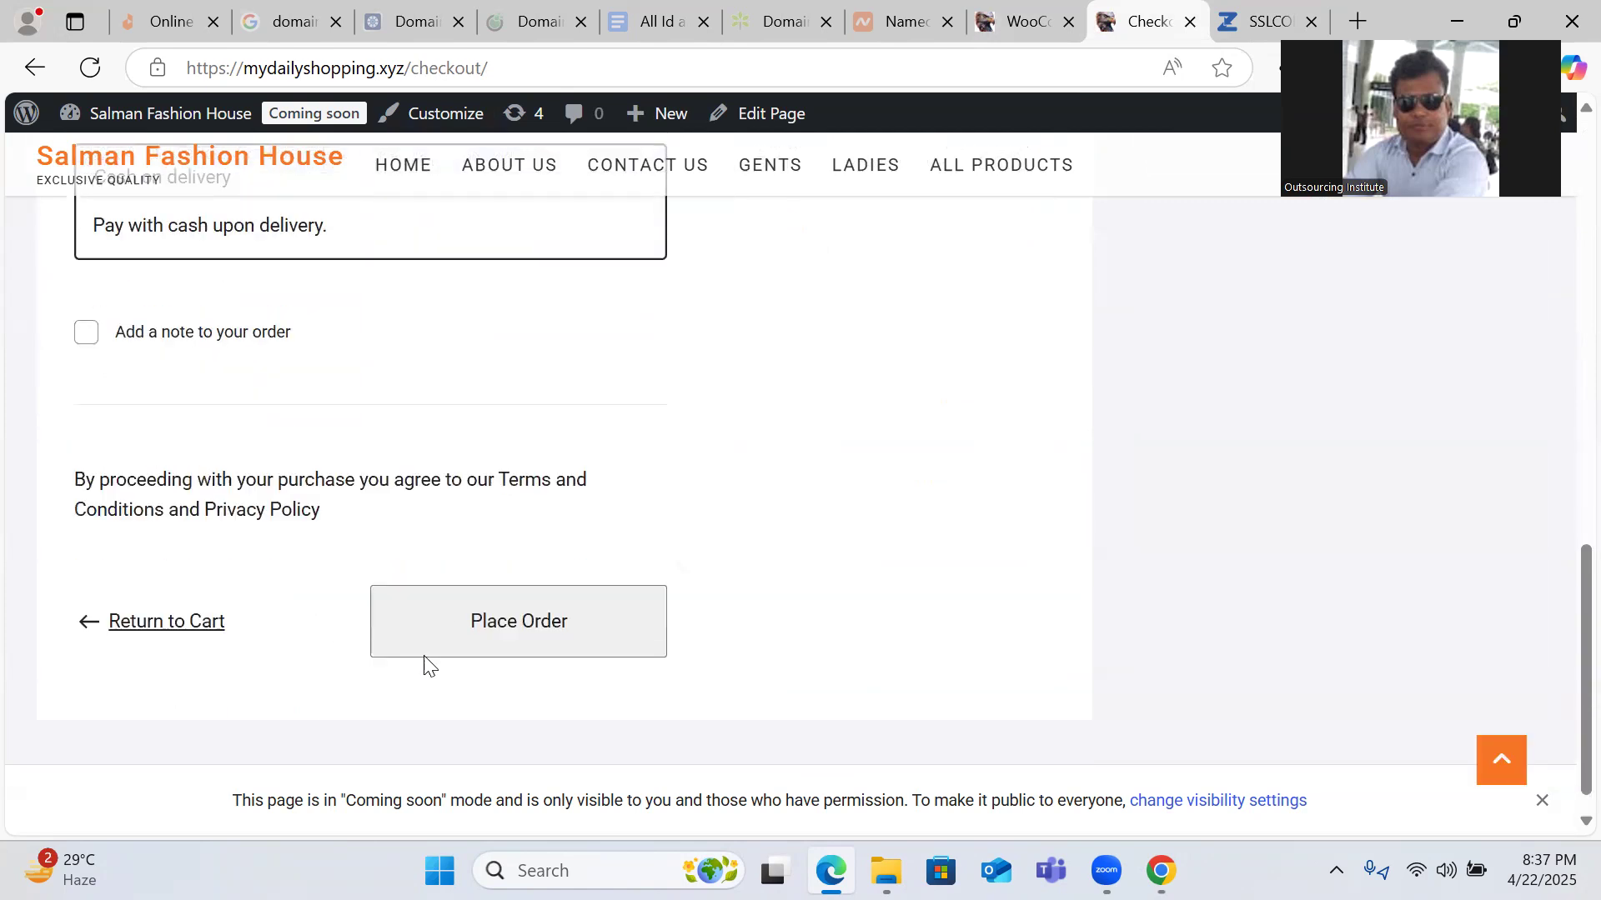
left_click(457, 633)
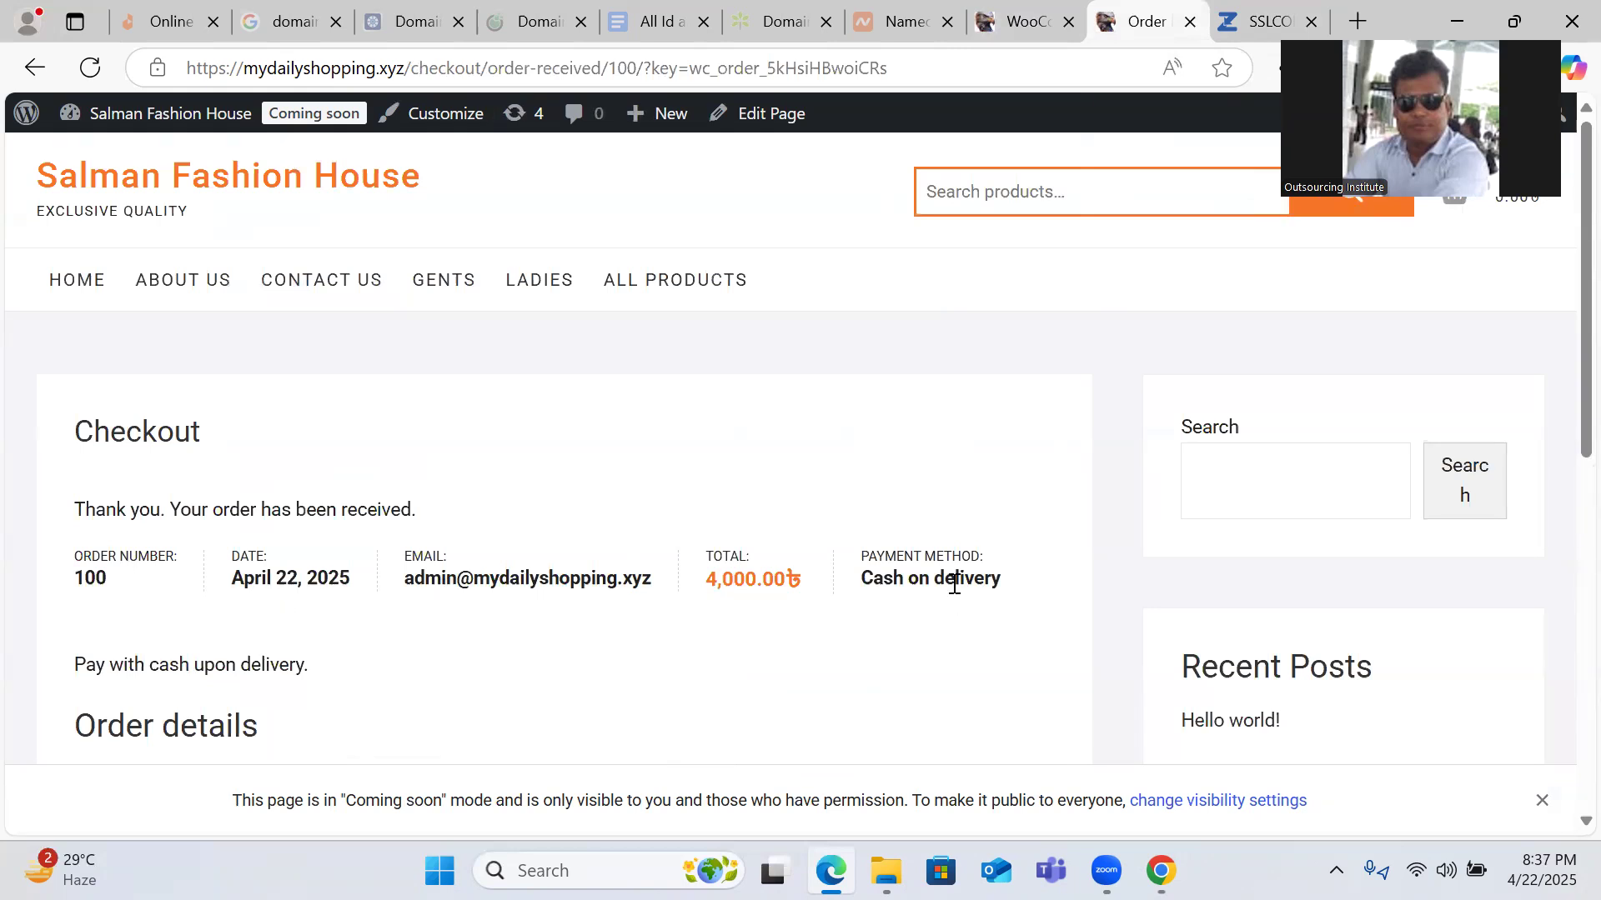
scroll(955, 584, "down", 4)
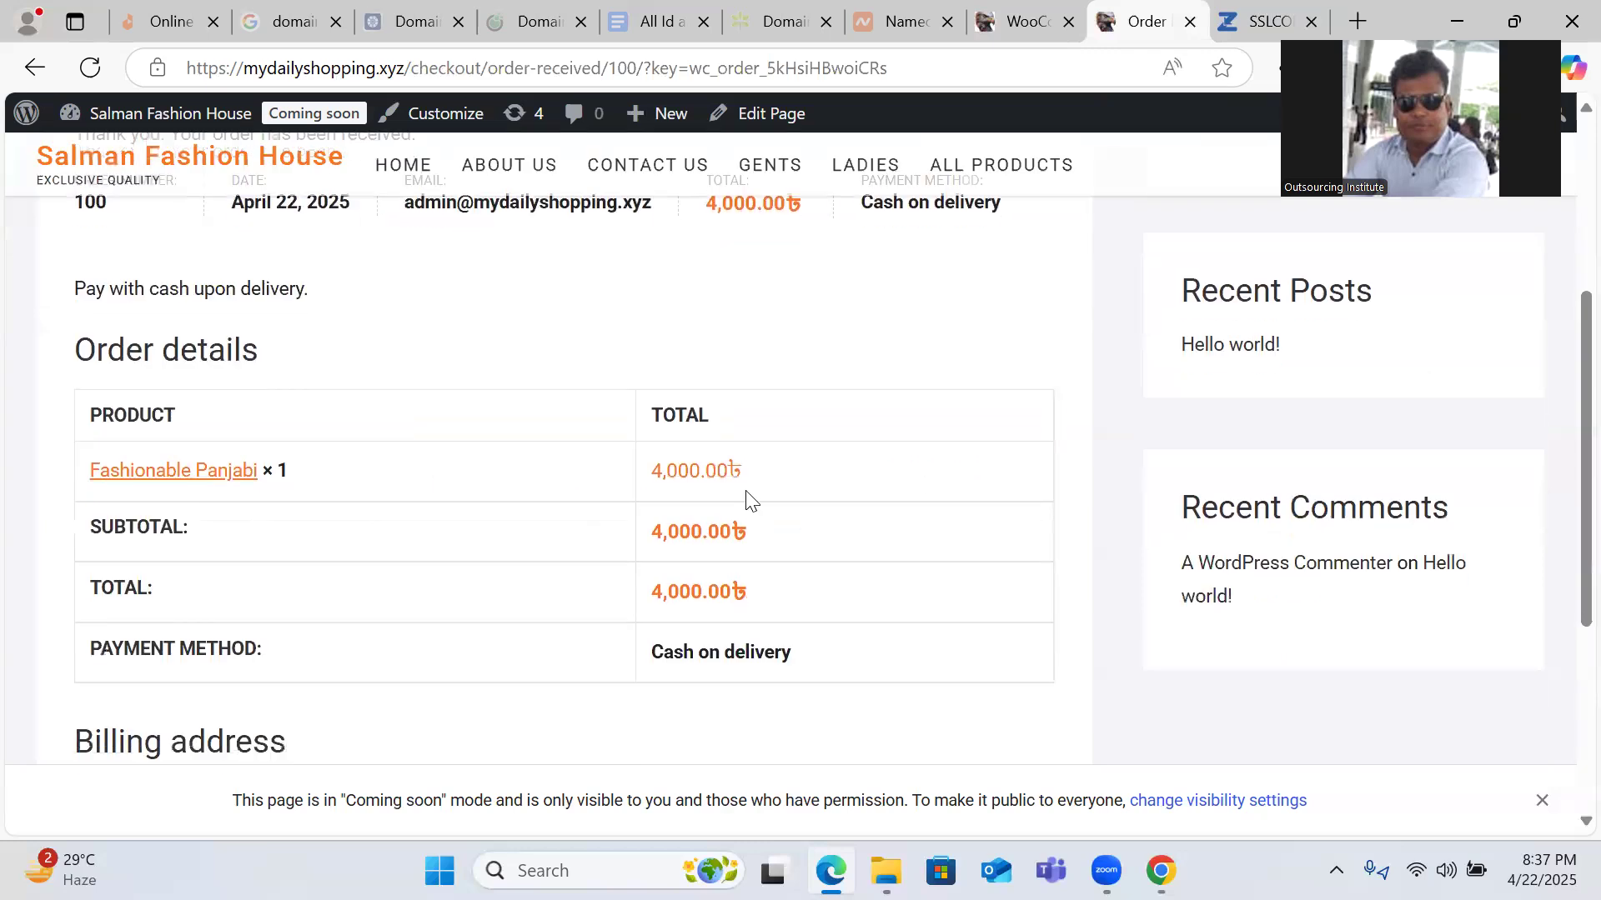
scroll(879, 658, "down", 3)
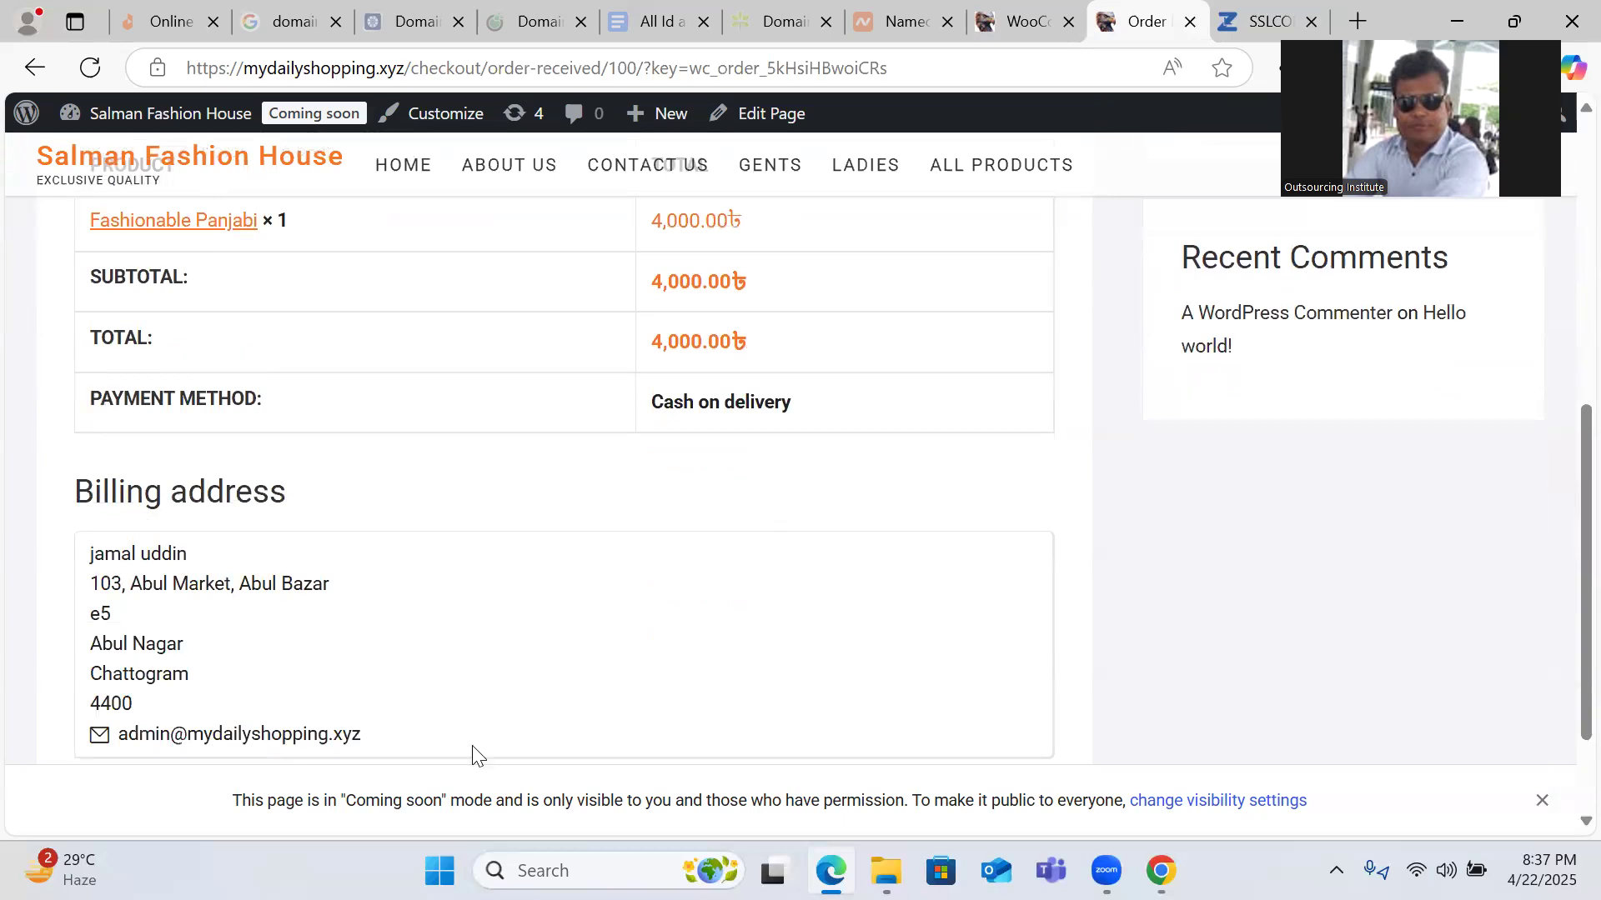
scroll(480, 686, "down", 2)
scroll(389, 500, "up", 2)
scroll(328, 497, "up", 3)
scroll(286, 586, "down", 4)
scroll(536, 690, "up", 8)
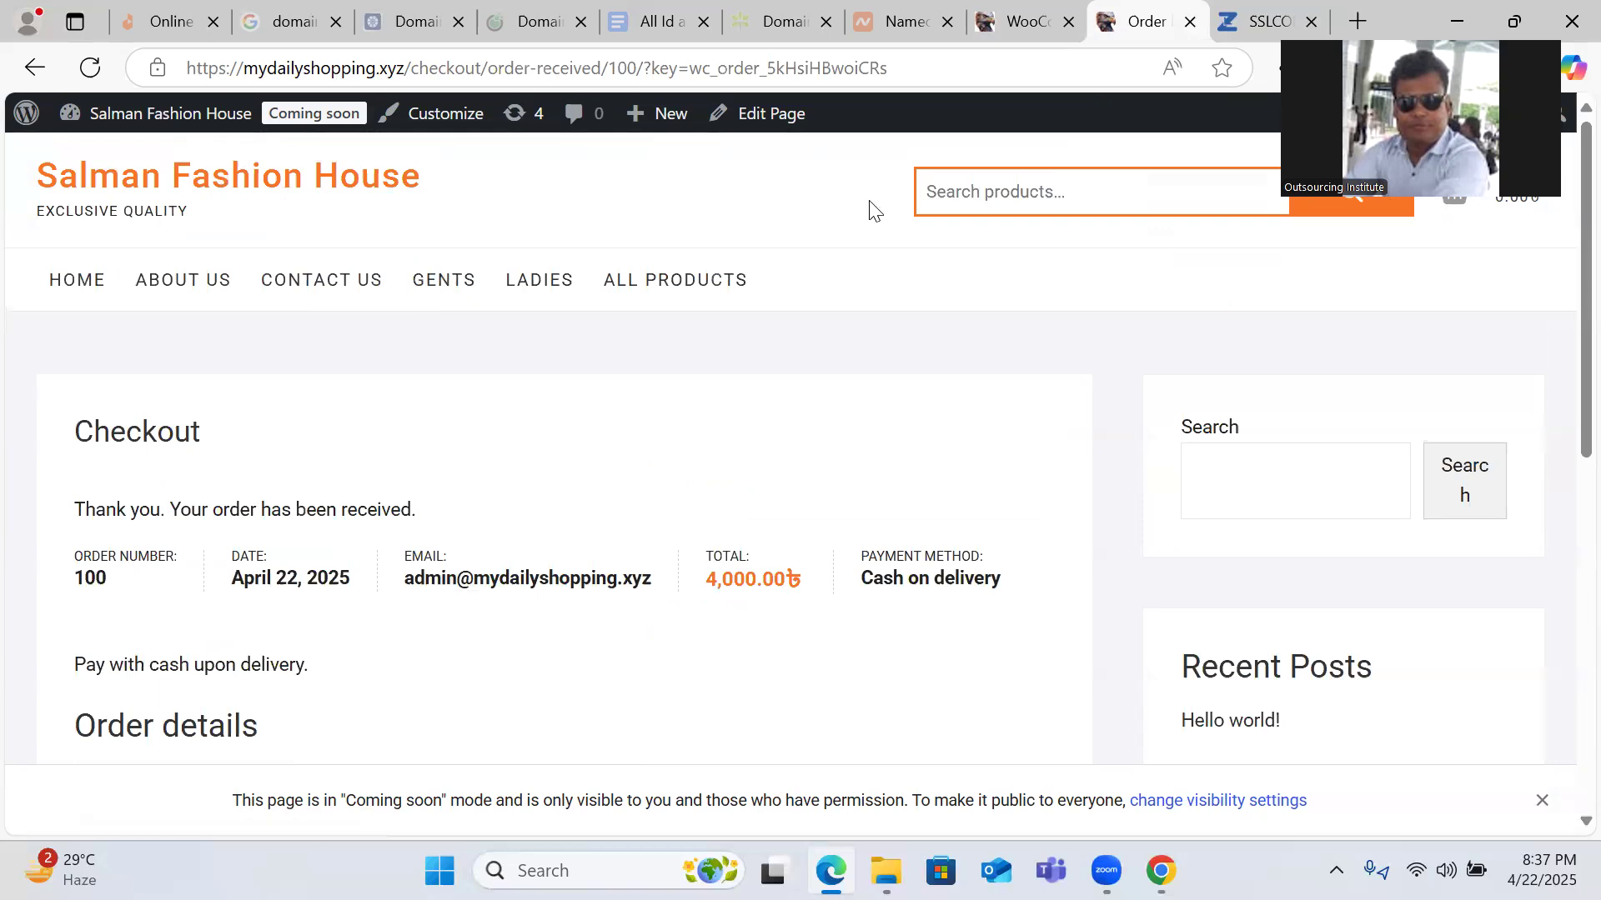
scroll(503, 632, "down", 5)
scroll(504, 633, "up", 4)
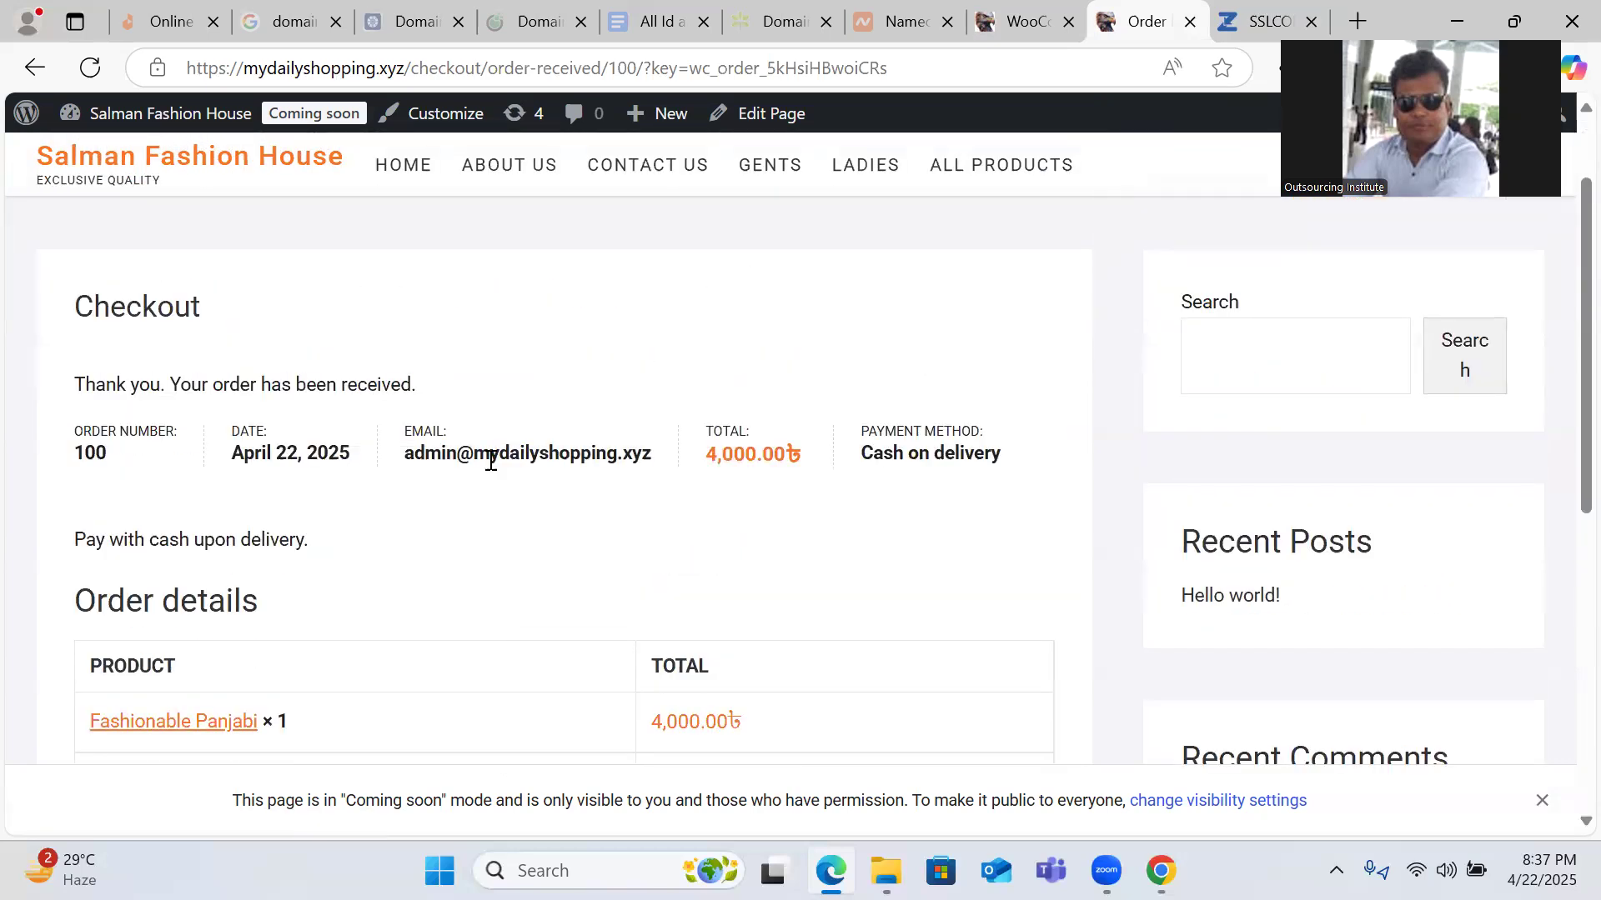
scroll(611, 495, "up", 2)
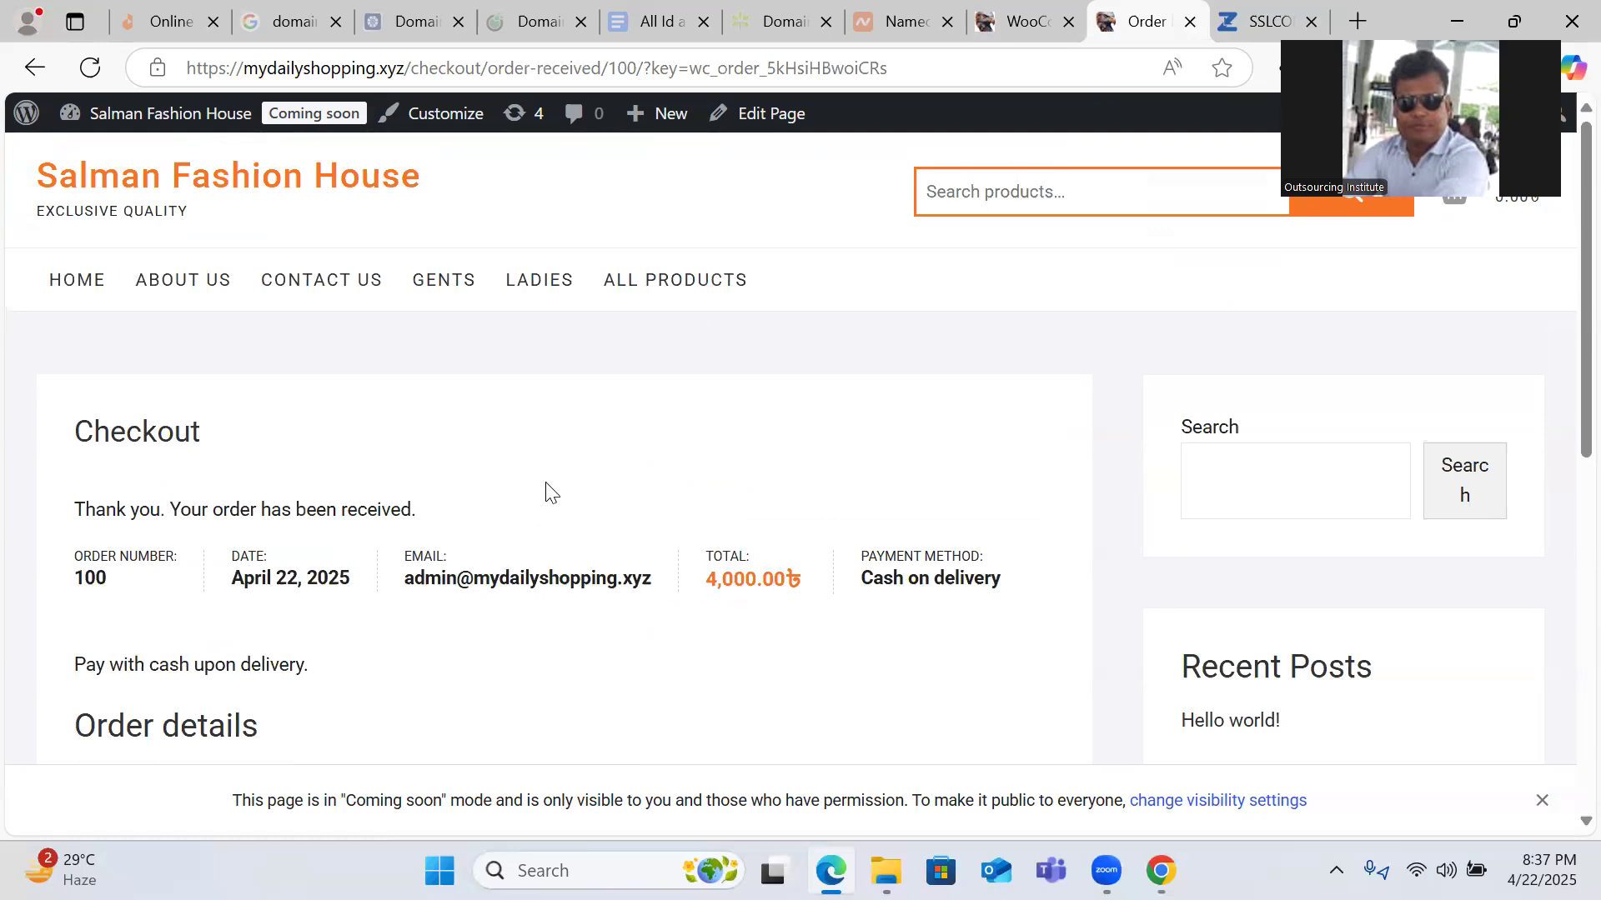
Find order #100 (Processing, 4,000.00৳) in the WooCommerce Orders list and open it
left_click(1027, 21)
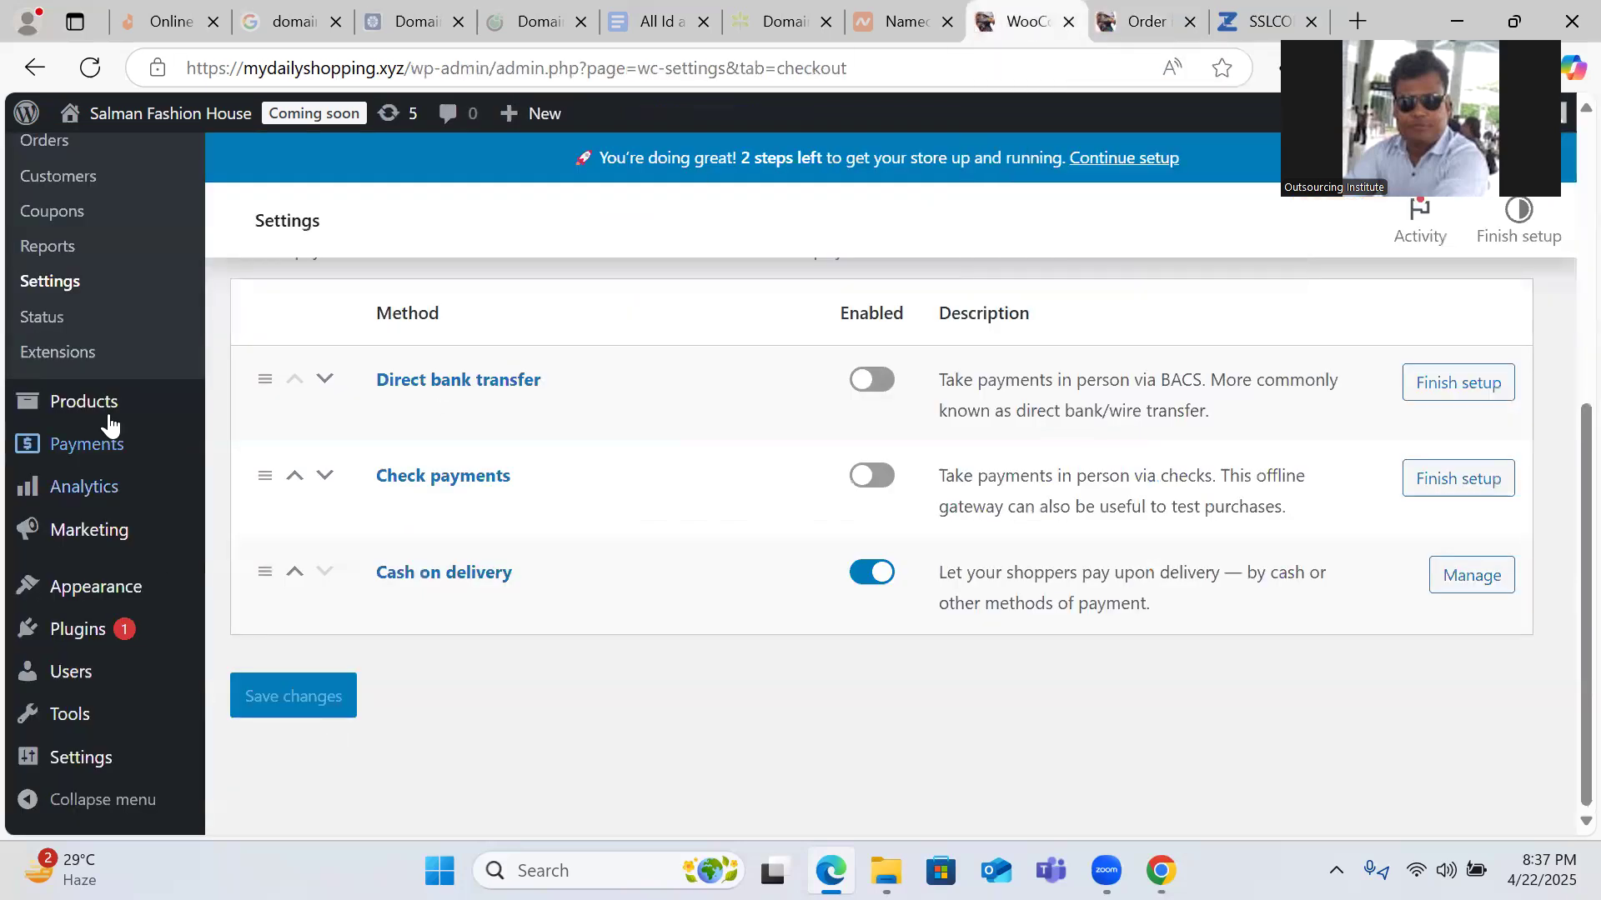
mouse_move(88, 404)
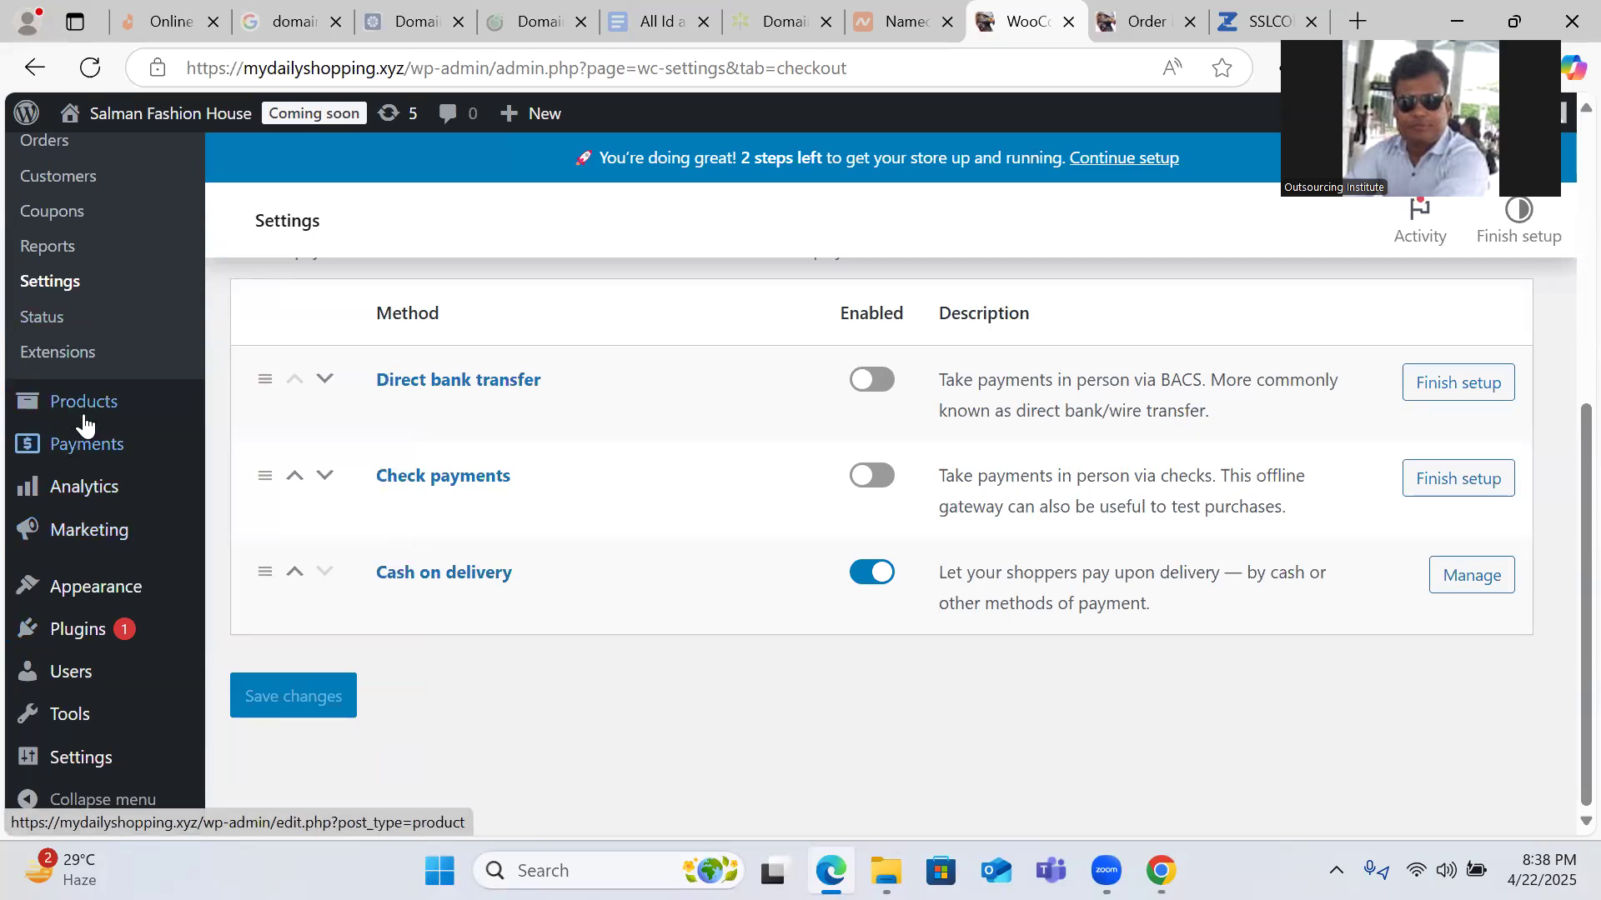
scroll(91, 439, "up", 3)
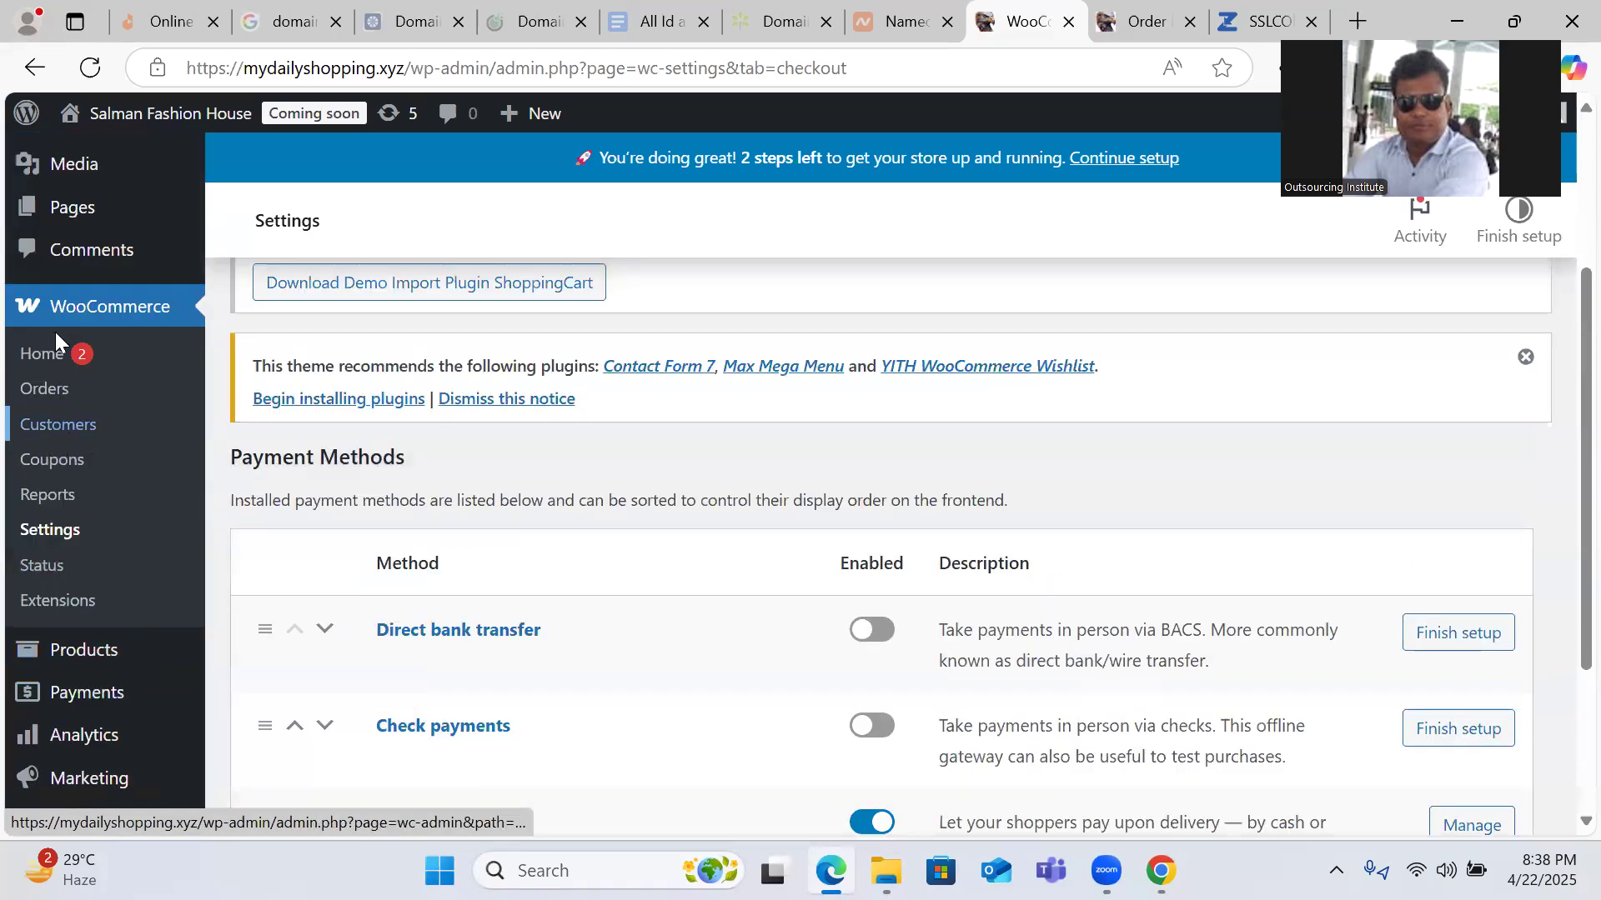
left_click(45, 390)
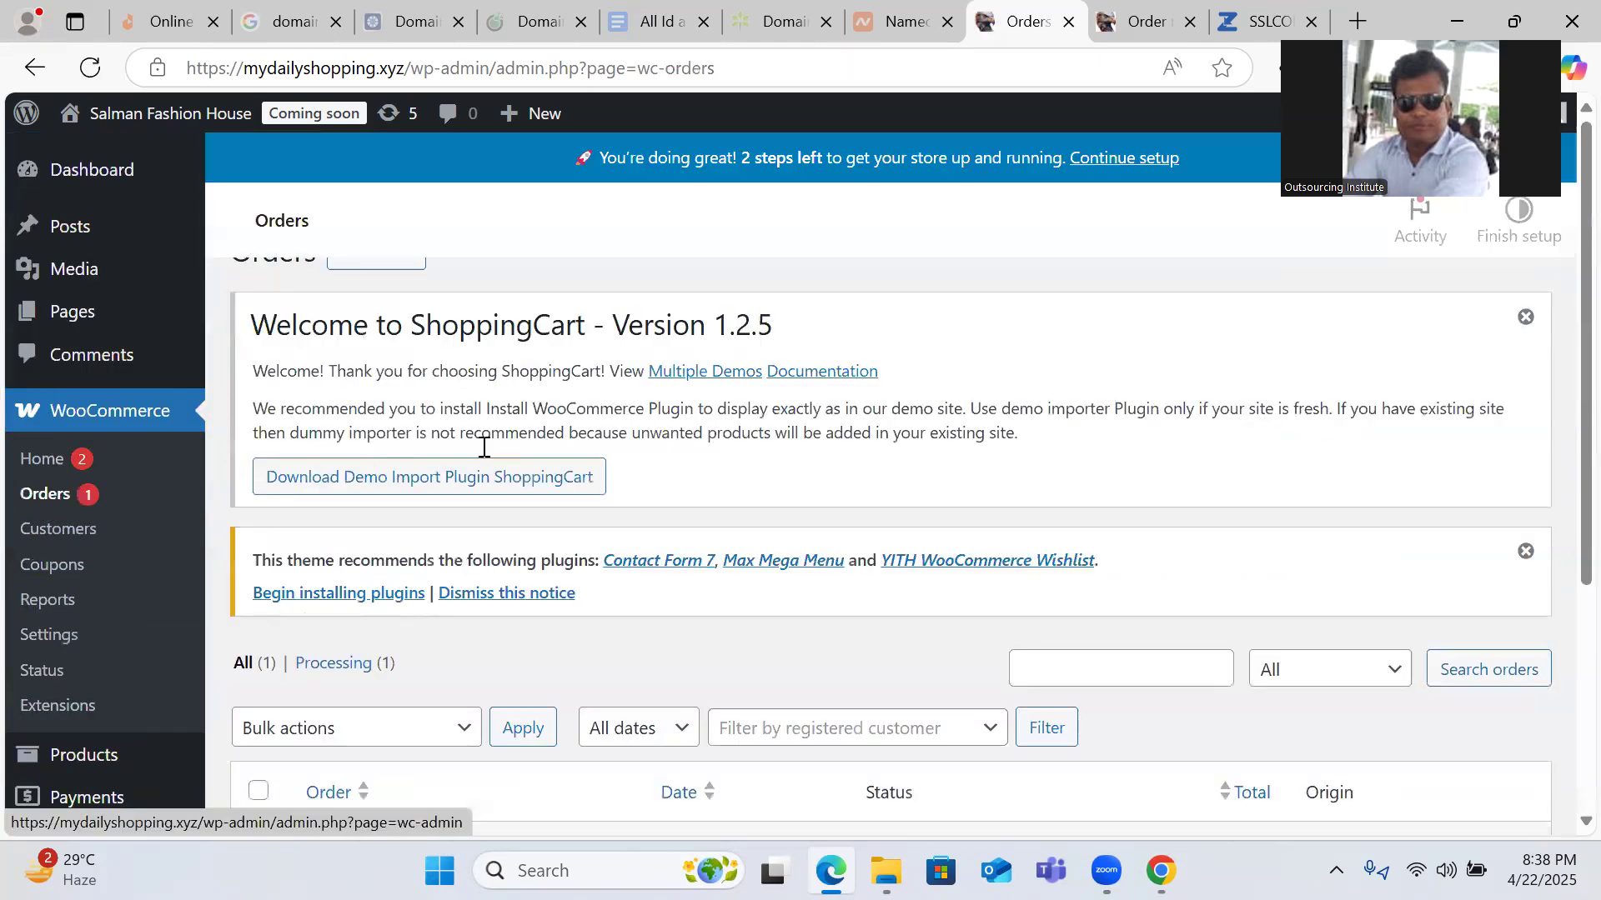
scroll(484, 467, "down", 4)
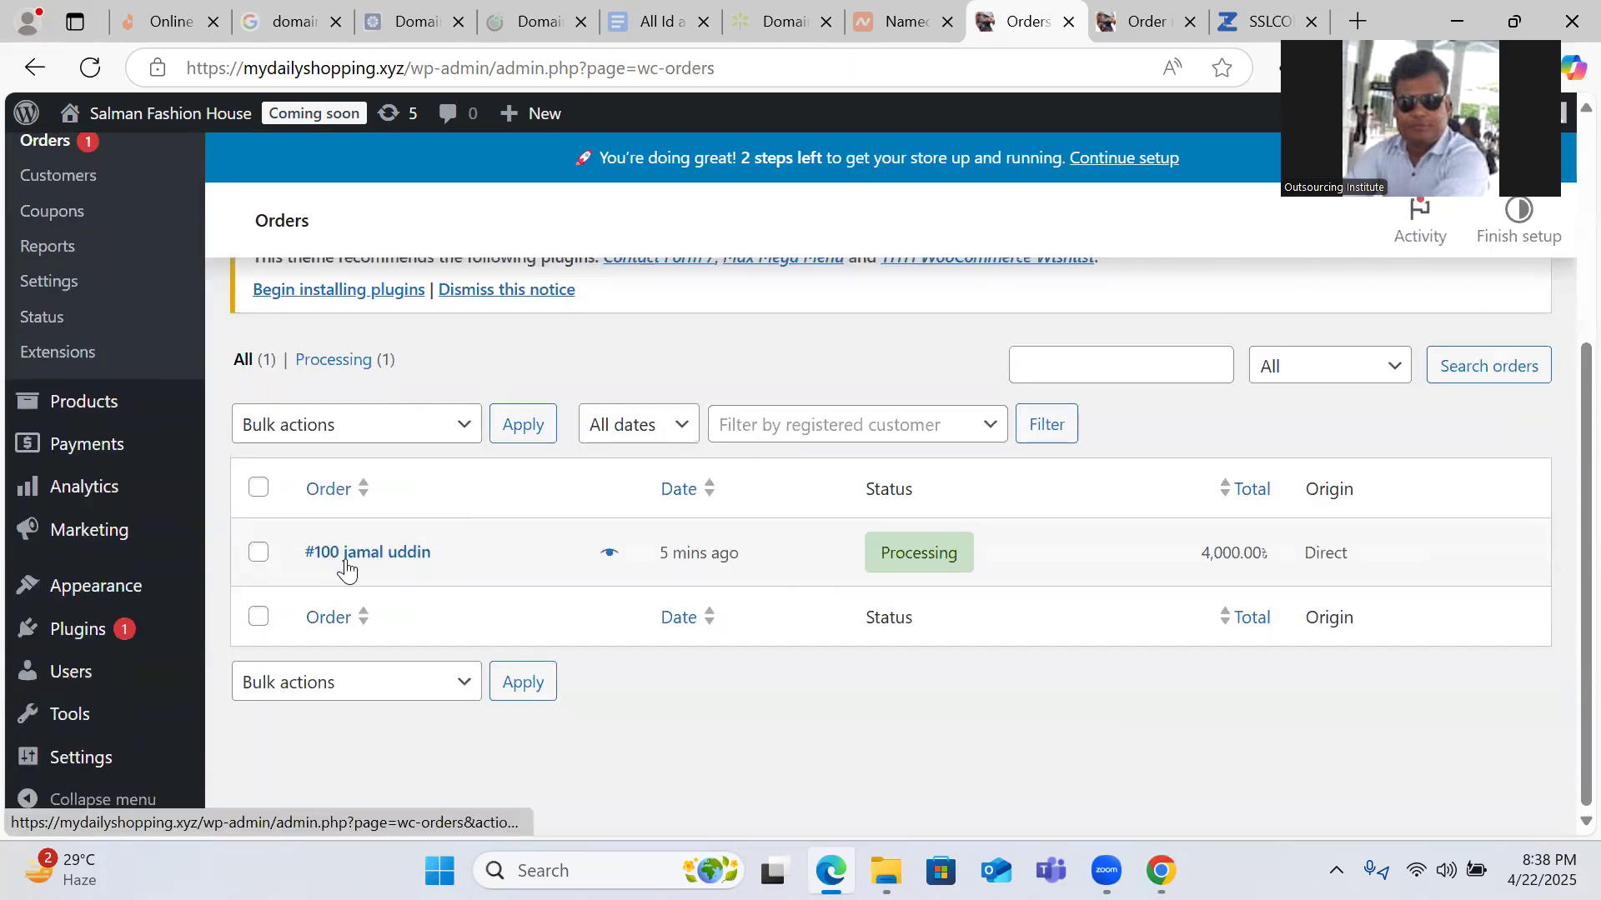
mouse_move(940, 552)
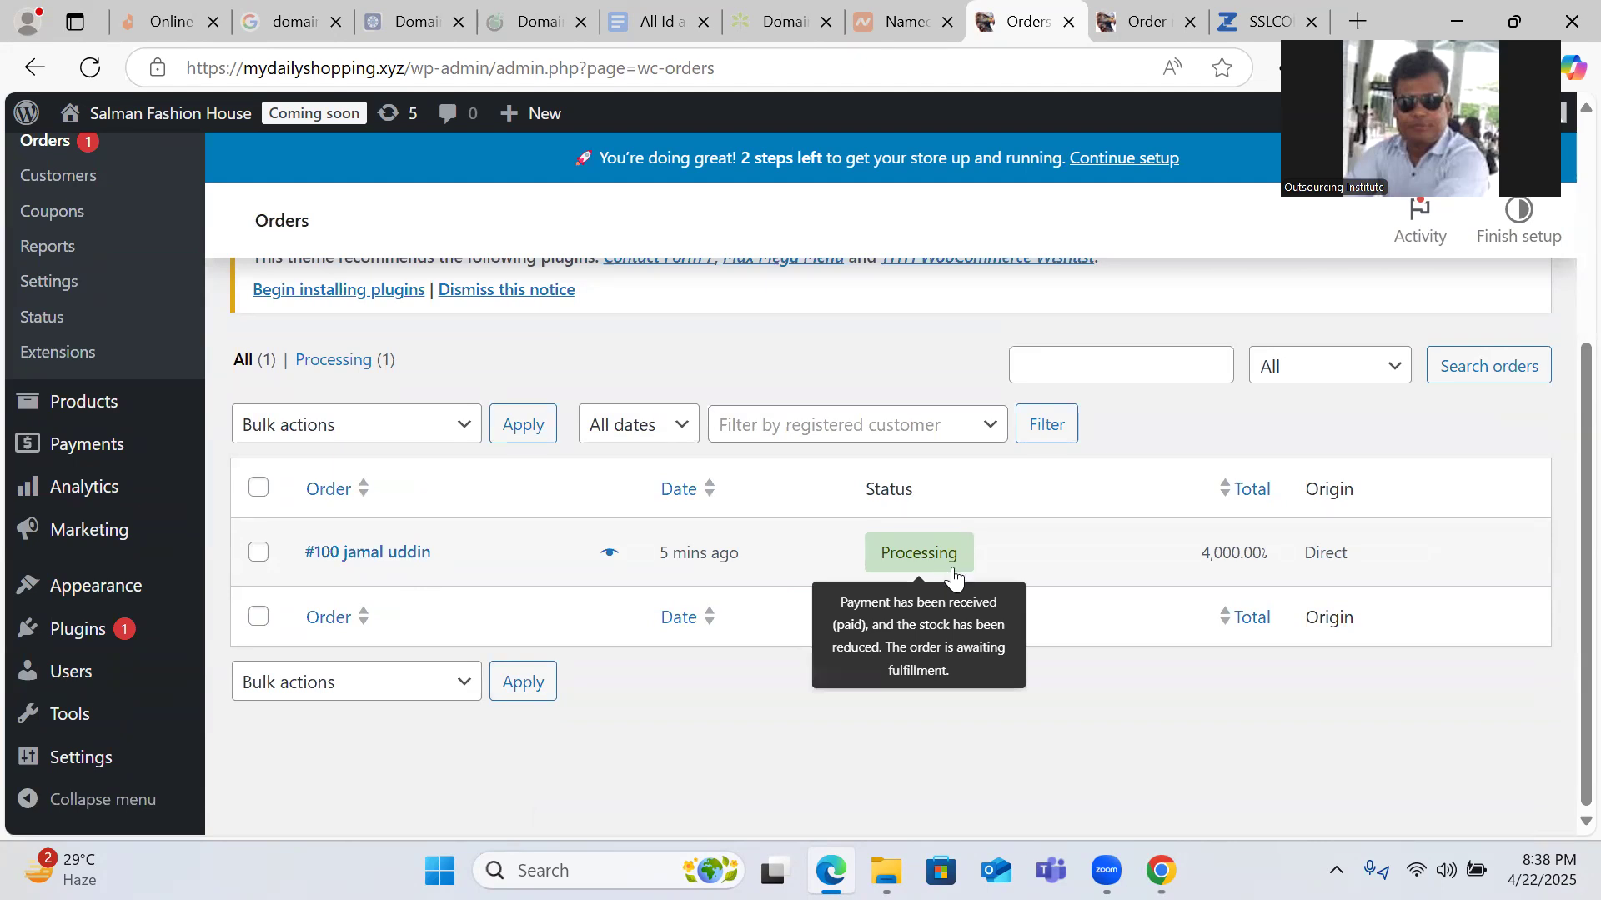
left_click(890, 557)
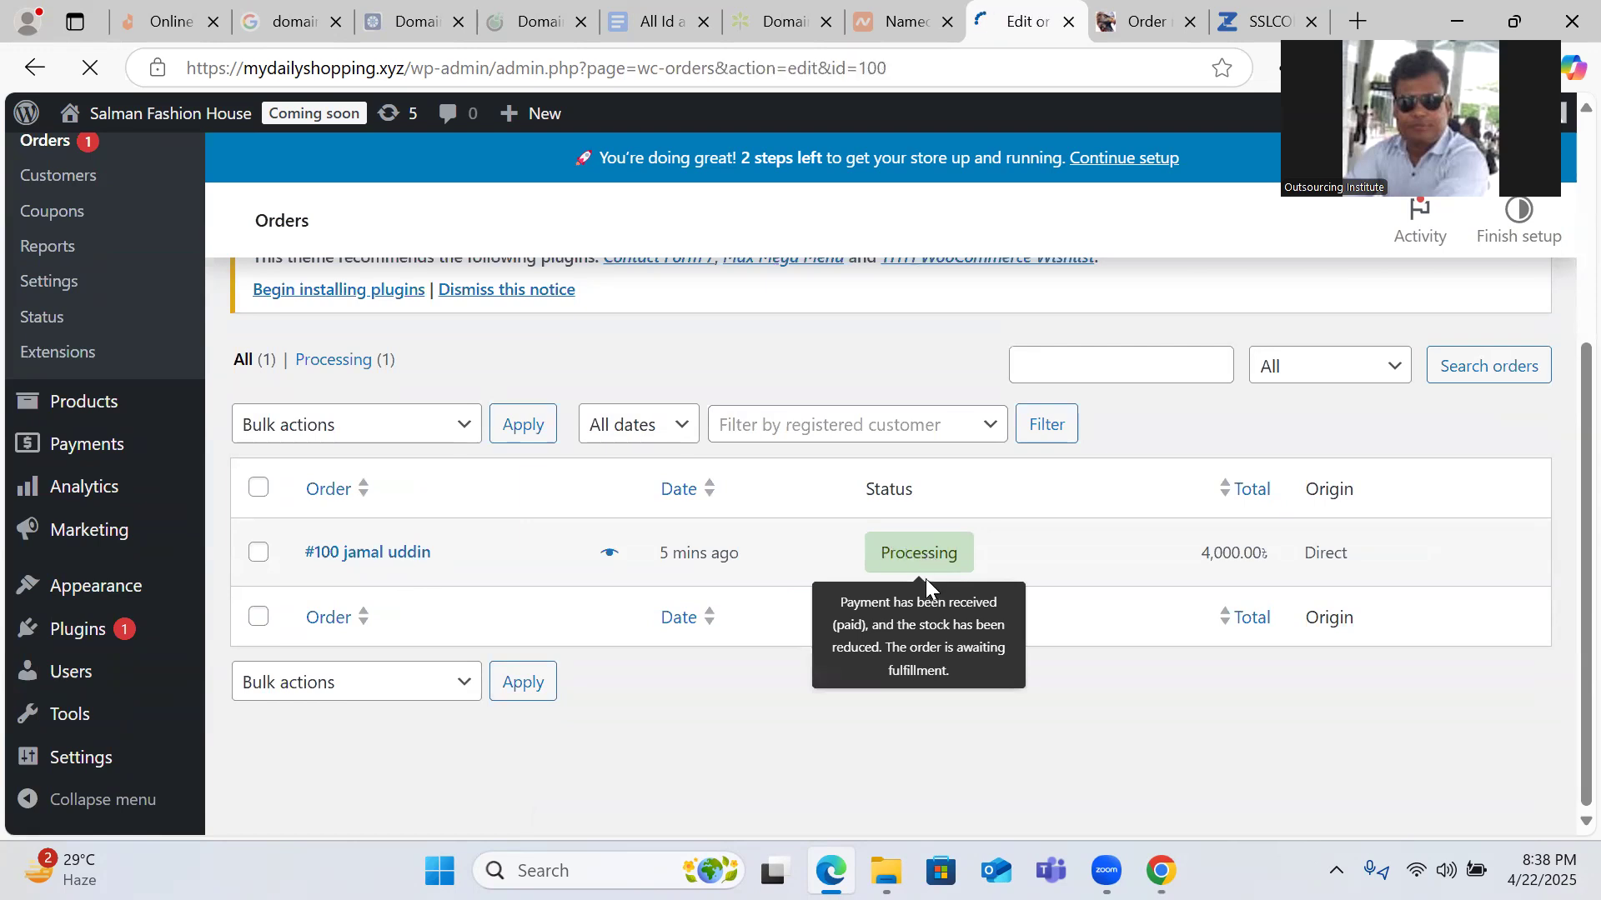
Change order #100's status from Processing to Completed and update the order
scroll(809, 496, "down", 3)
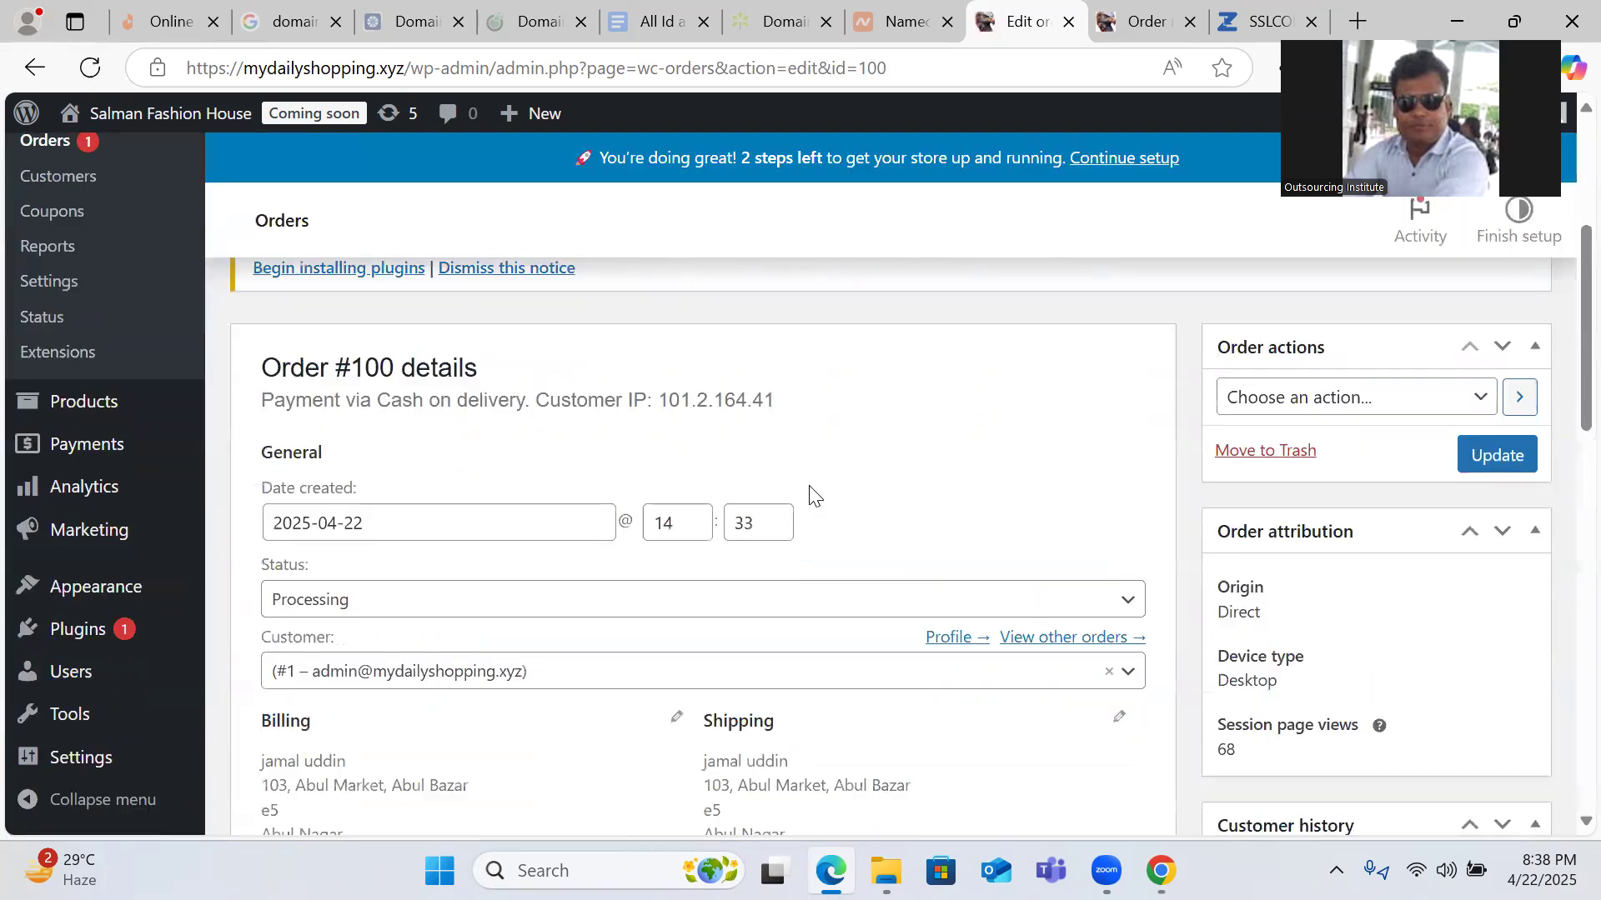
scroll(813, 496, "down", 1)
left_click(617, 479)
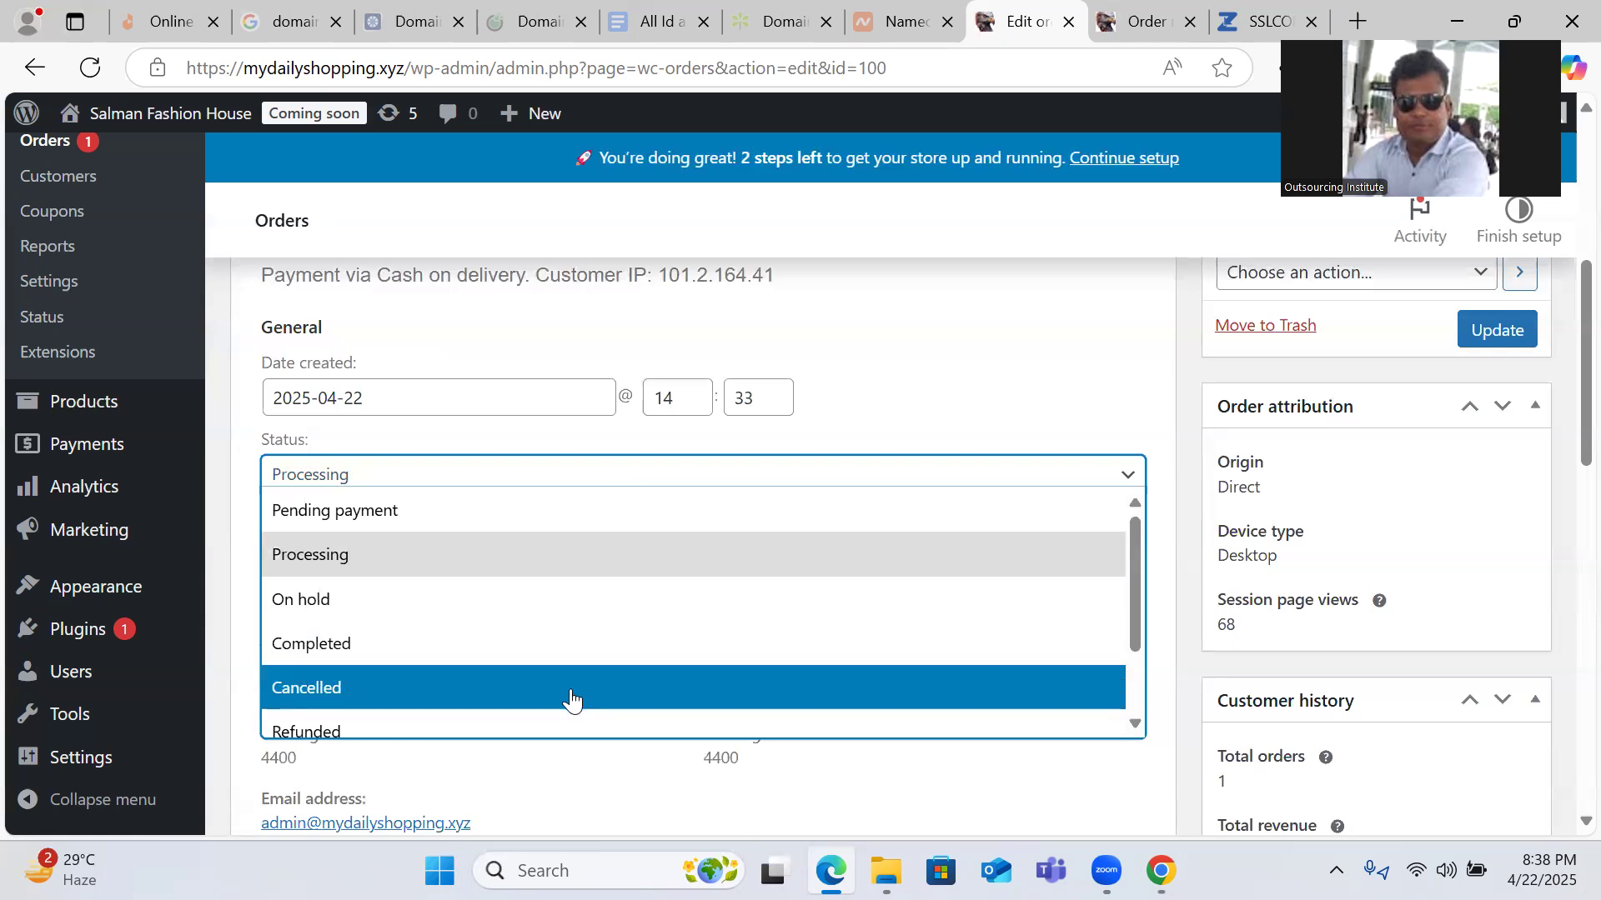
scroll(561, 677, "down", 1)
scroll(560, 677, "down", 2)
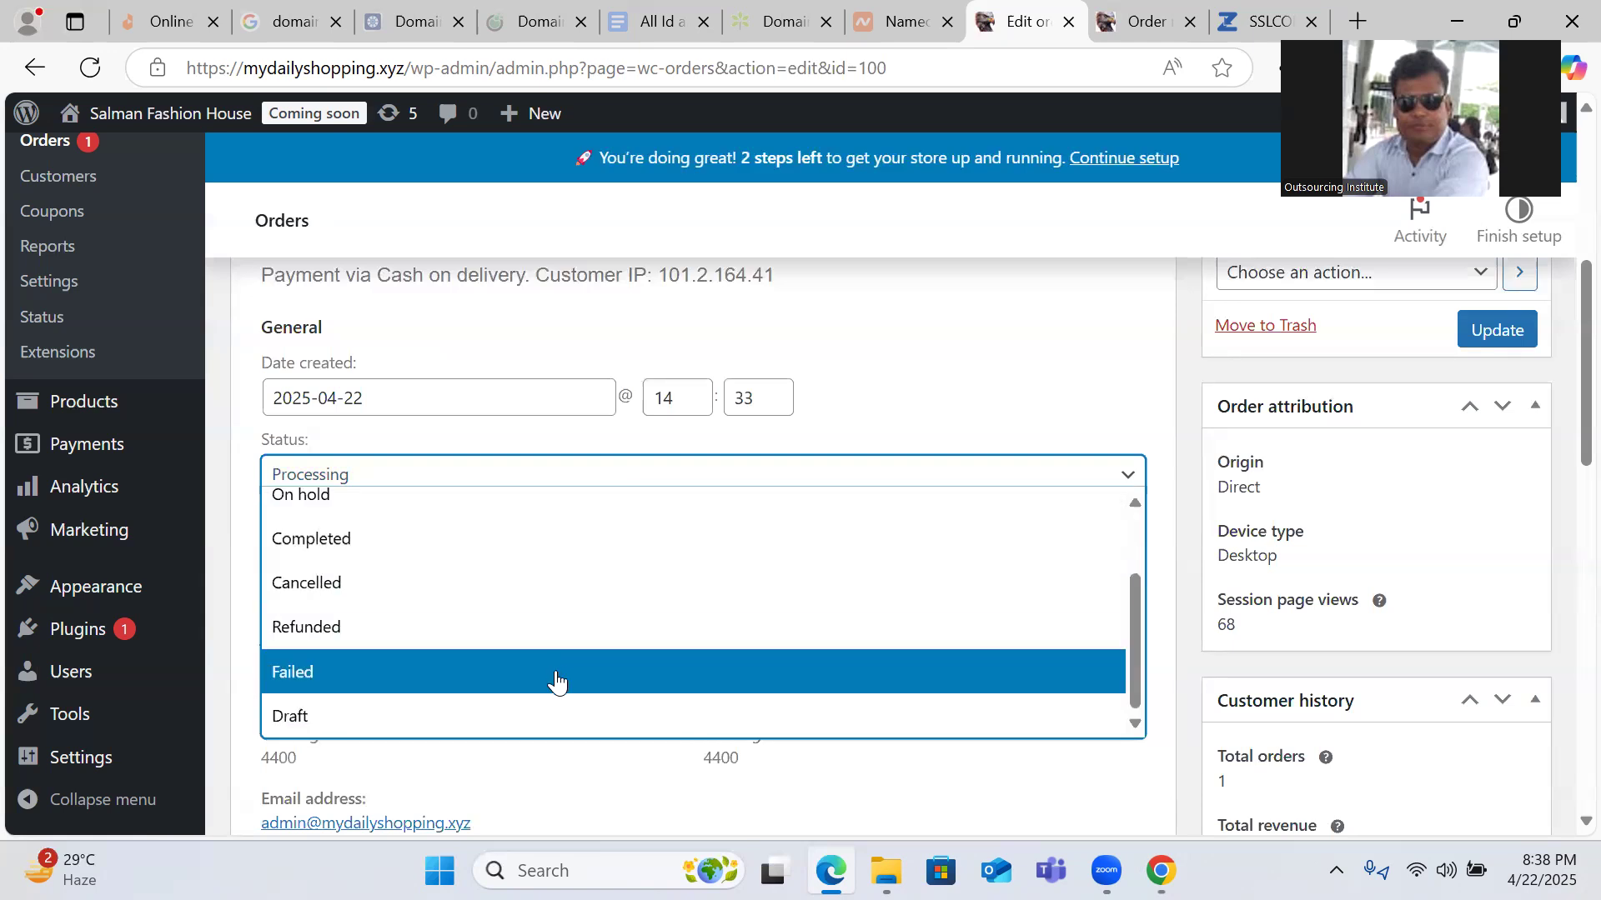
scroll(548, 672, "up", 3)
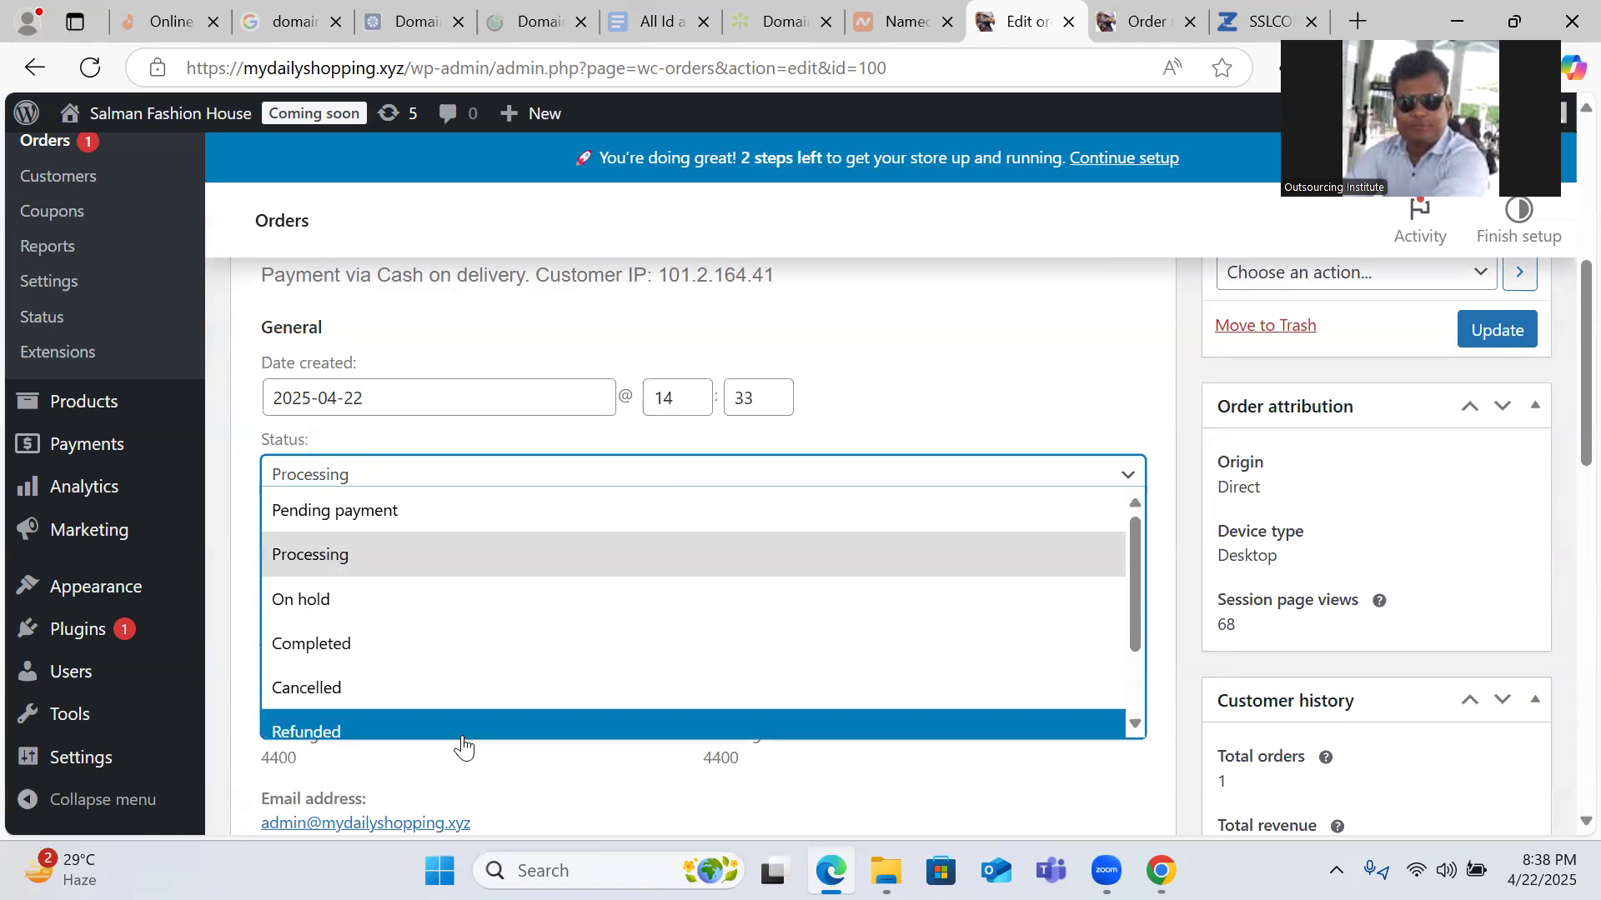
left_click(419, 643)
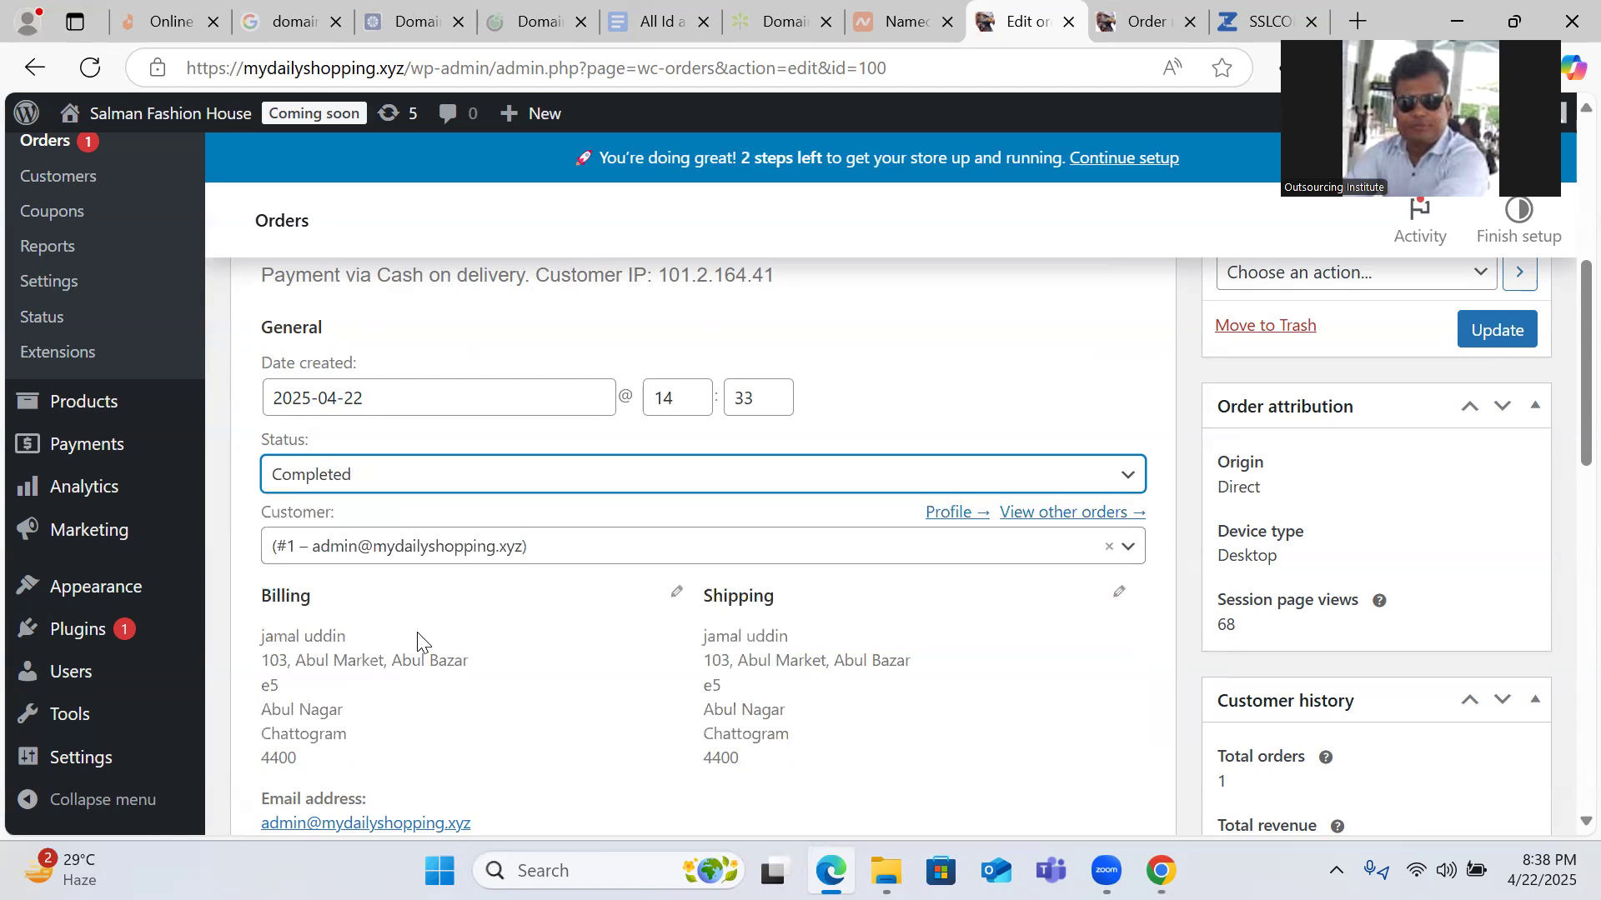
left_click(1485, 333)
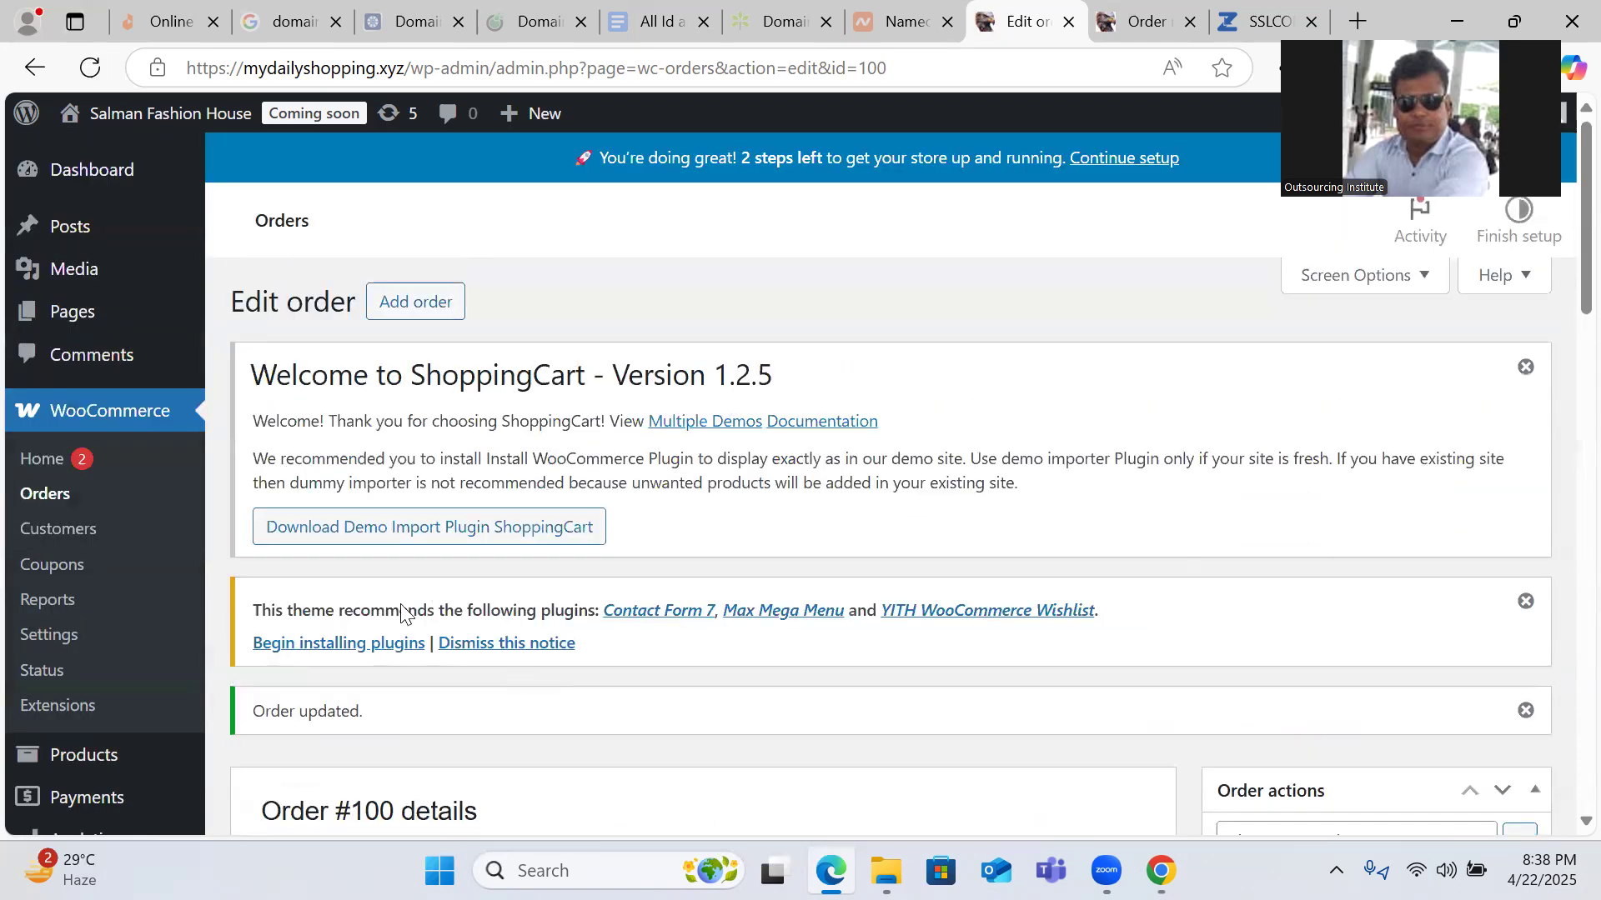
left_click(34, 497)
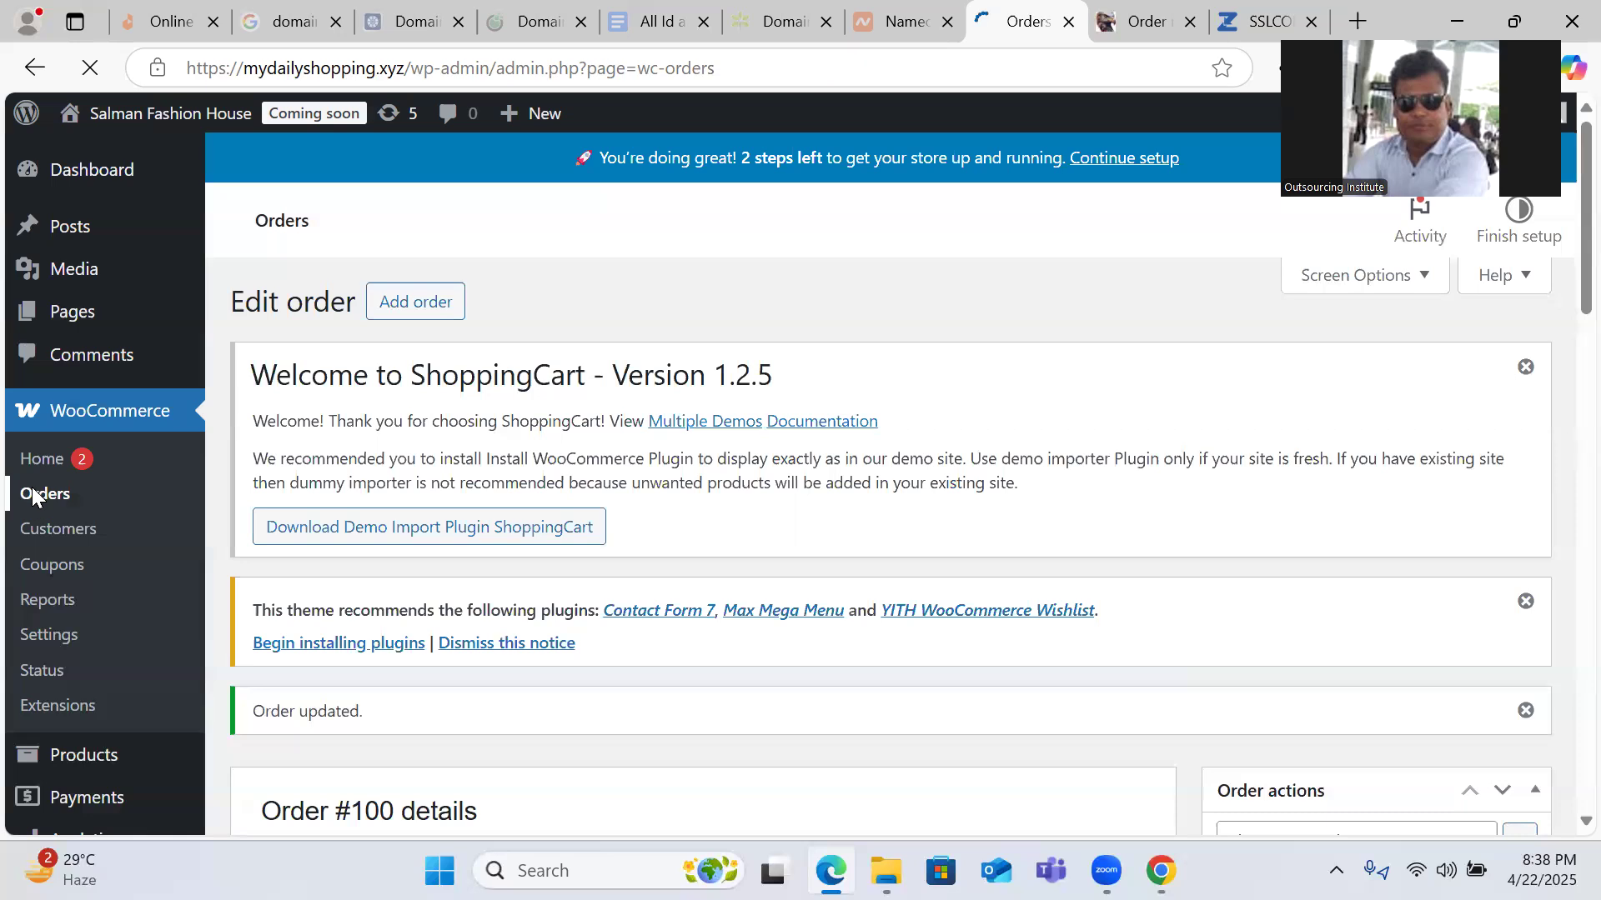
Check the storefront order confirmation and home page, then return to the admin Orders tab
scroll(500, 475, "down", 3)
scroll(498, 475, "up", 1)
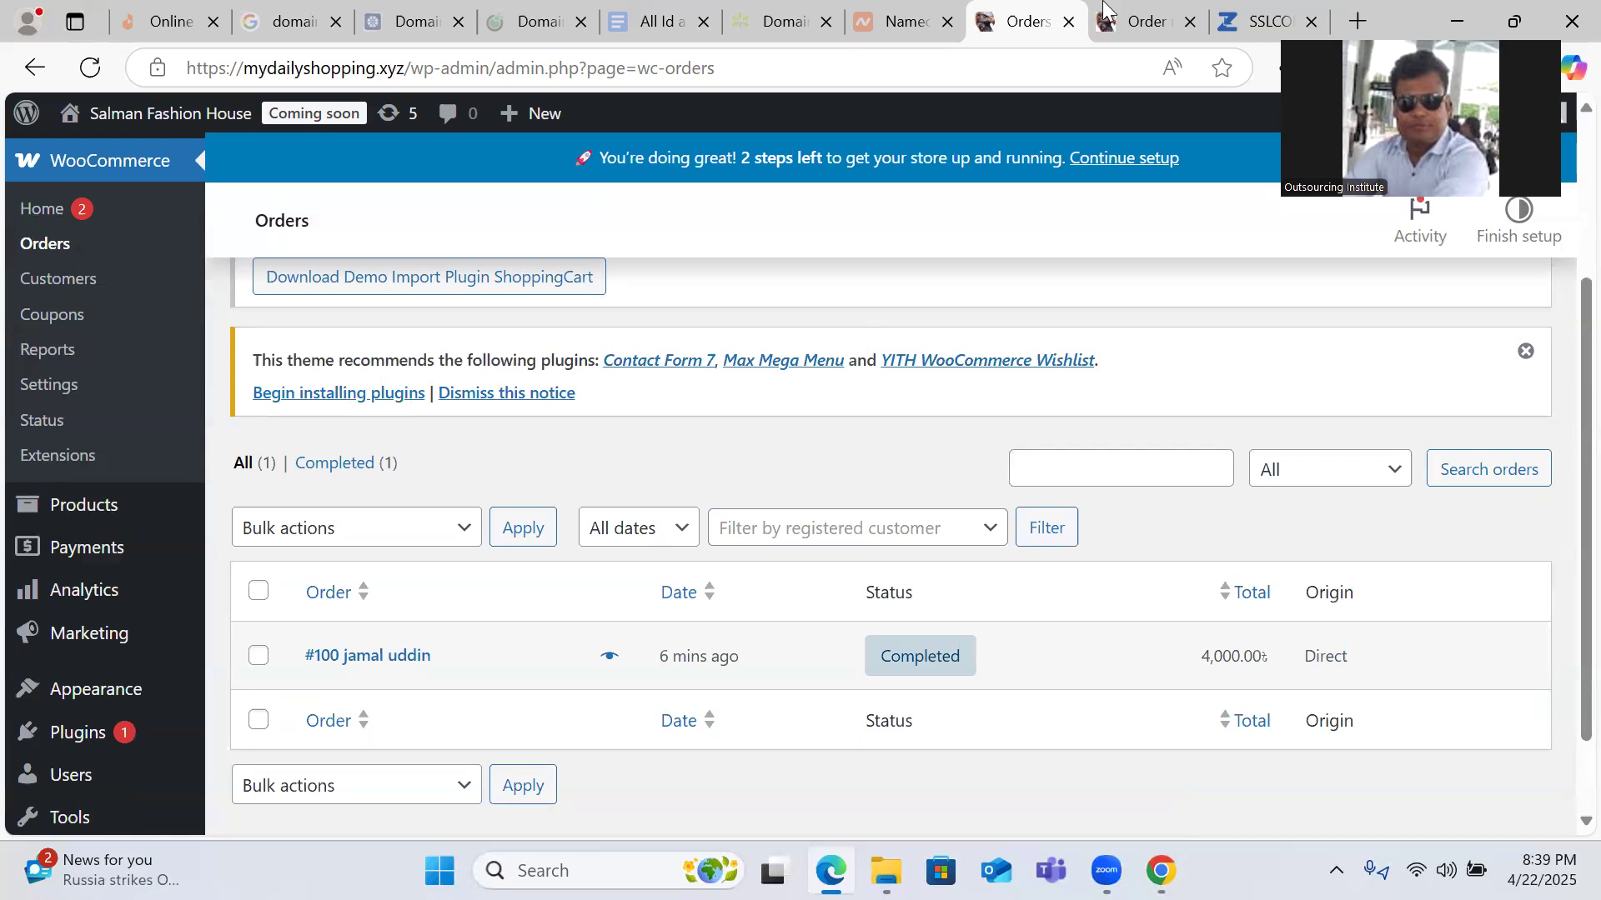
left_click(1130, 21)
left_click(254, 188)
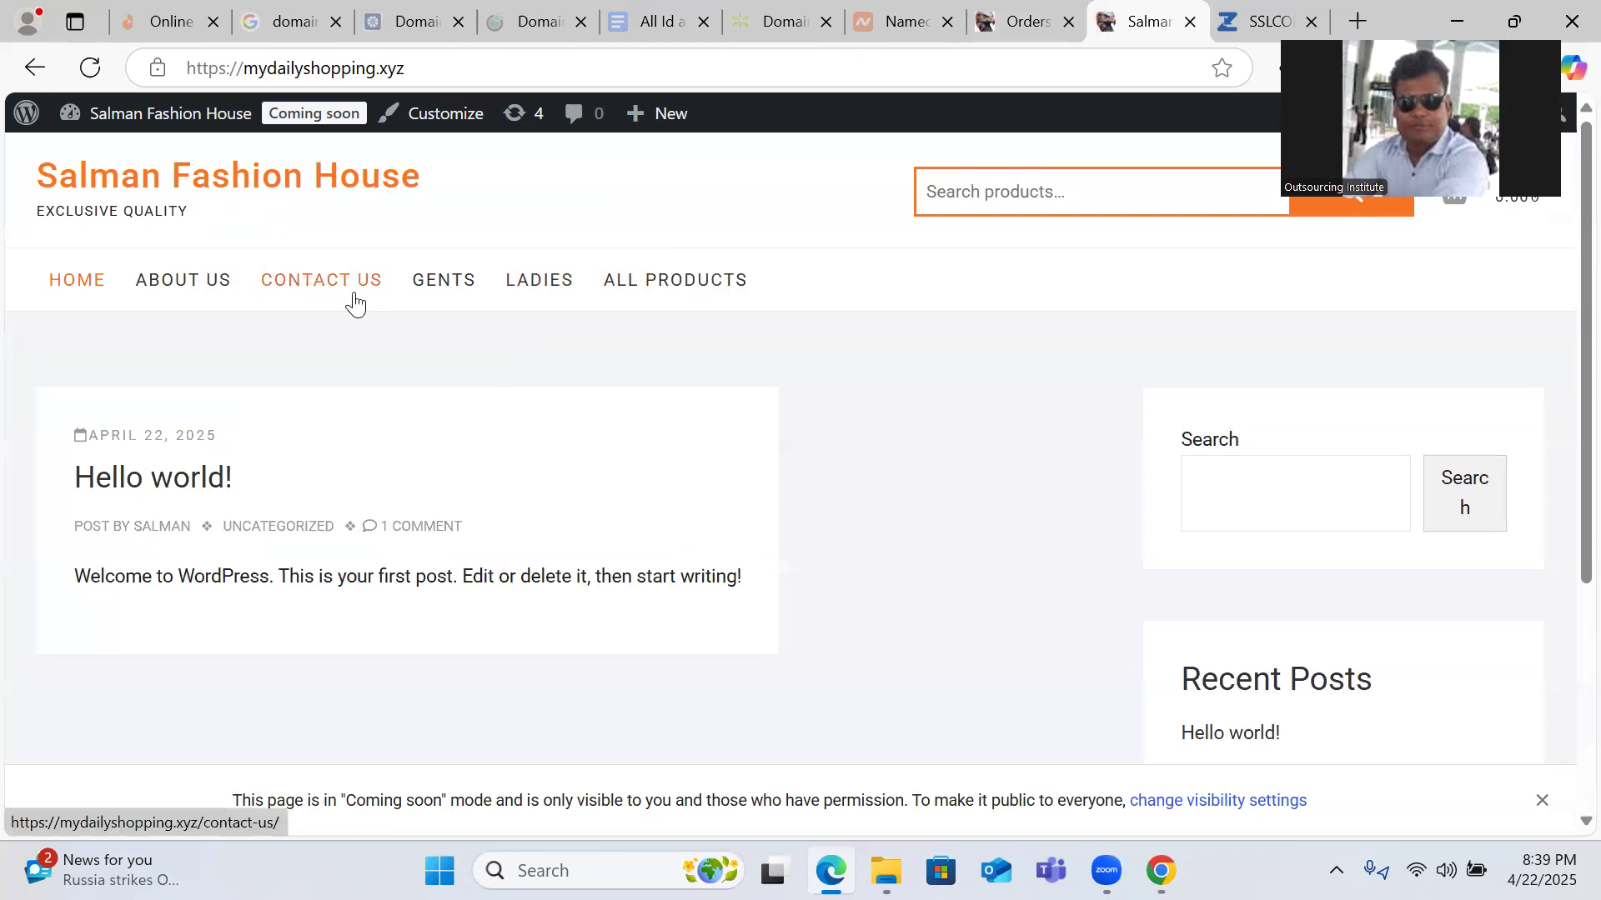
left_click(1028, 22)
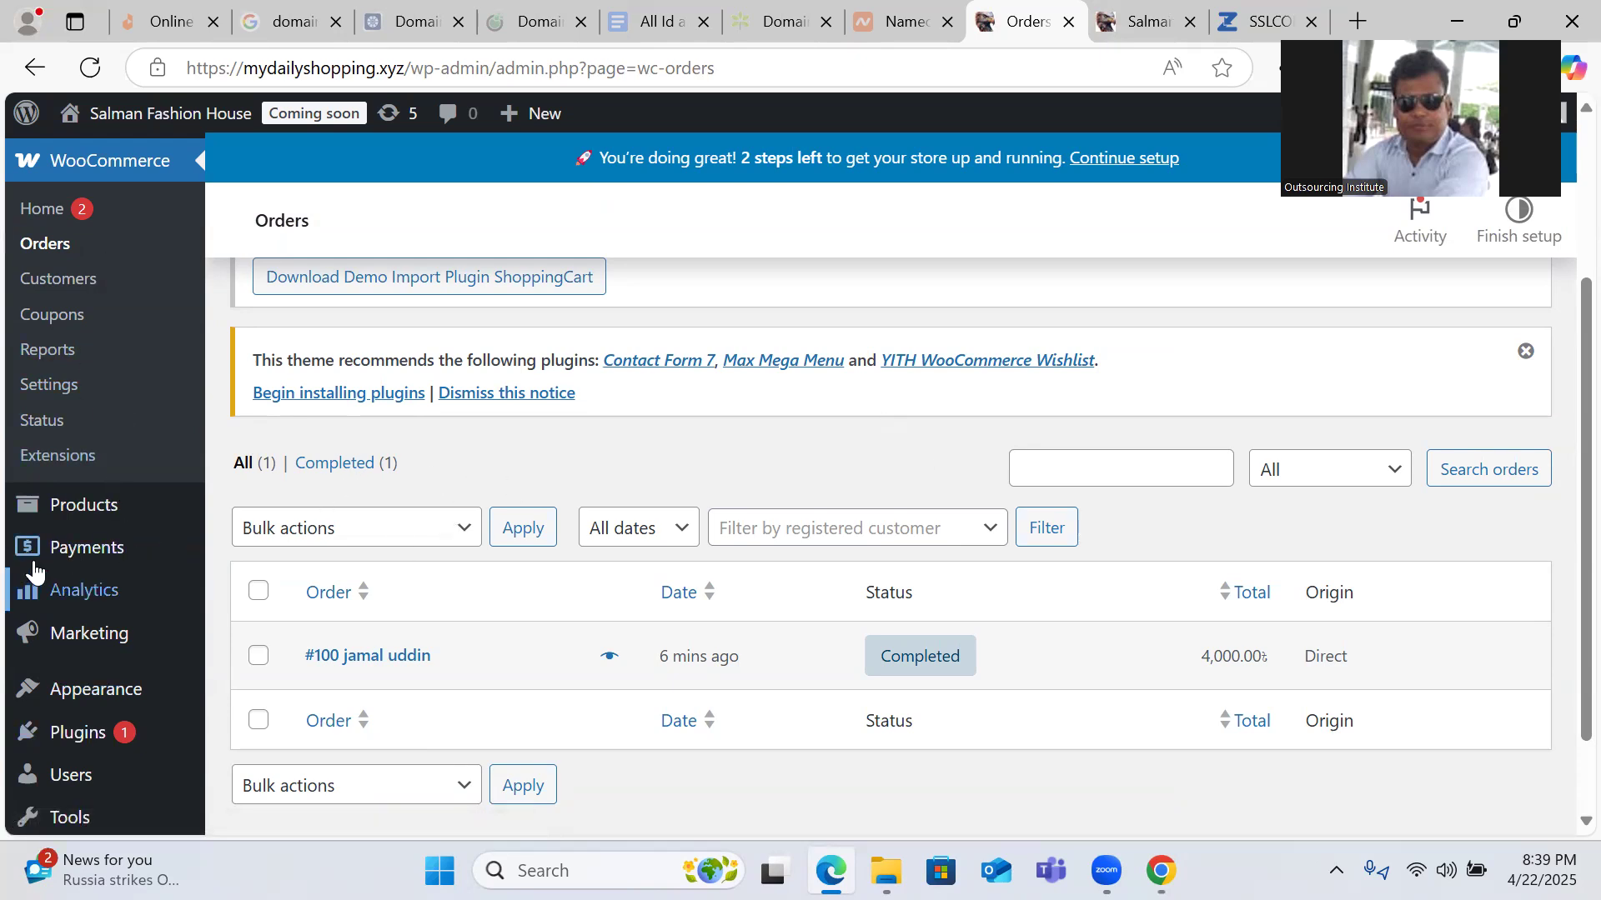
Reload the Orders list and open the Customers report showing one customer with 4,000.00৳ spent
scroll(33, 571, "down", 2)
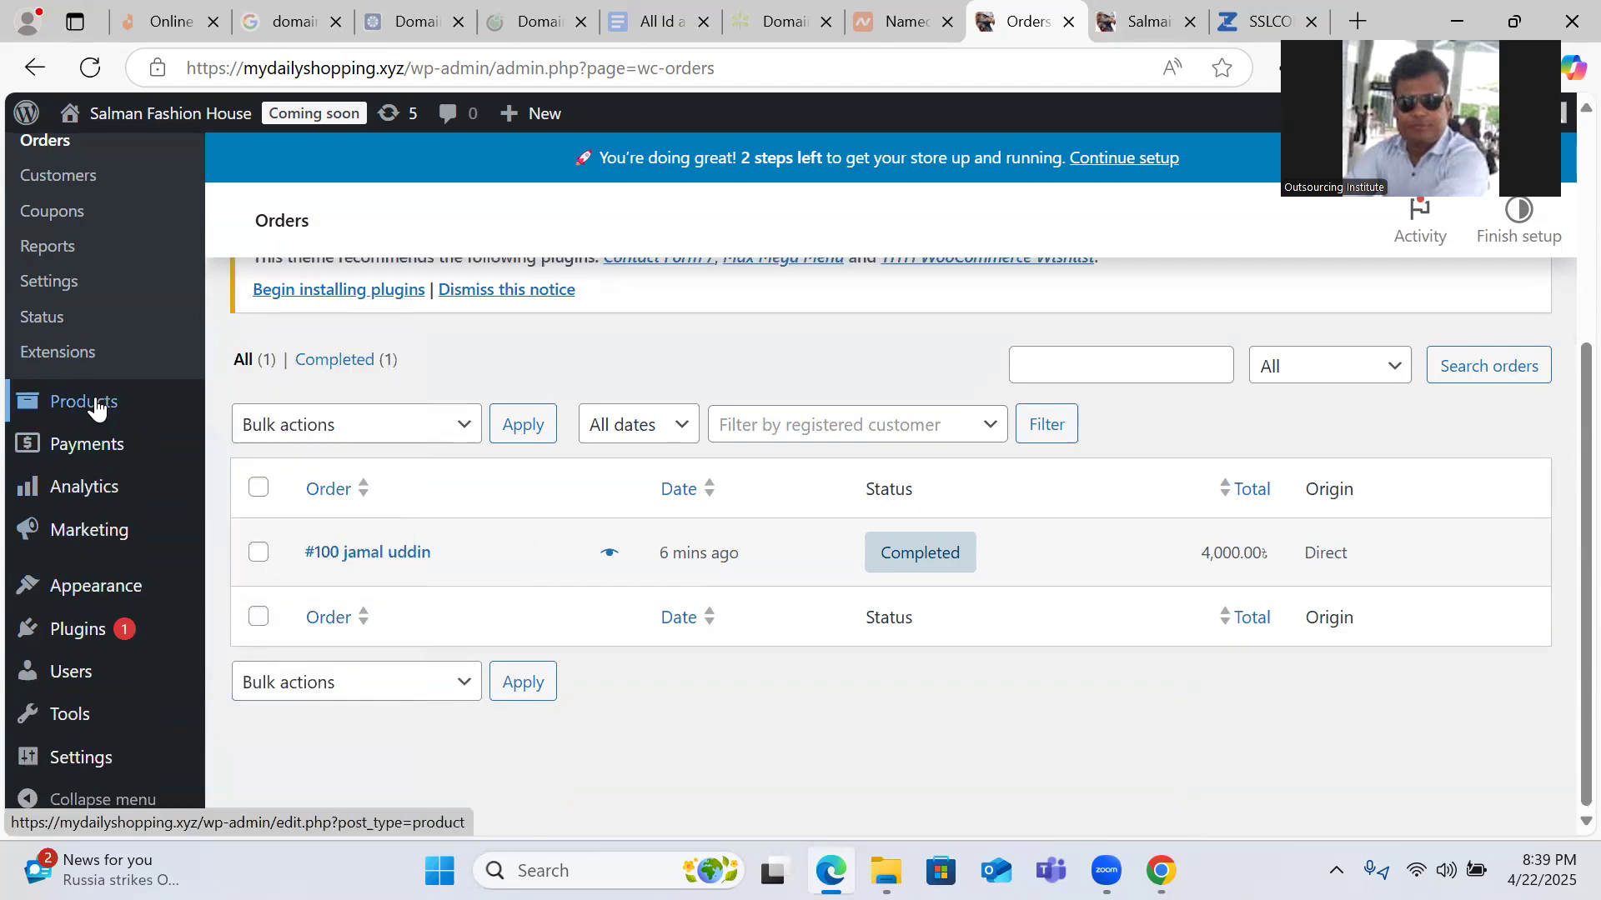
mouse_move(92, 490)
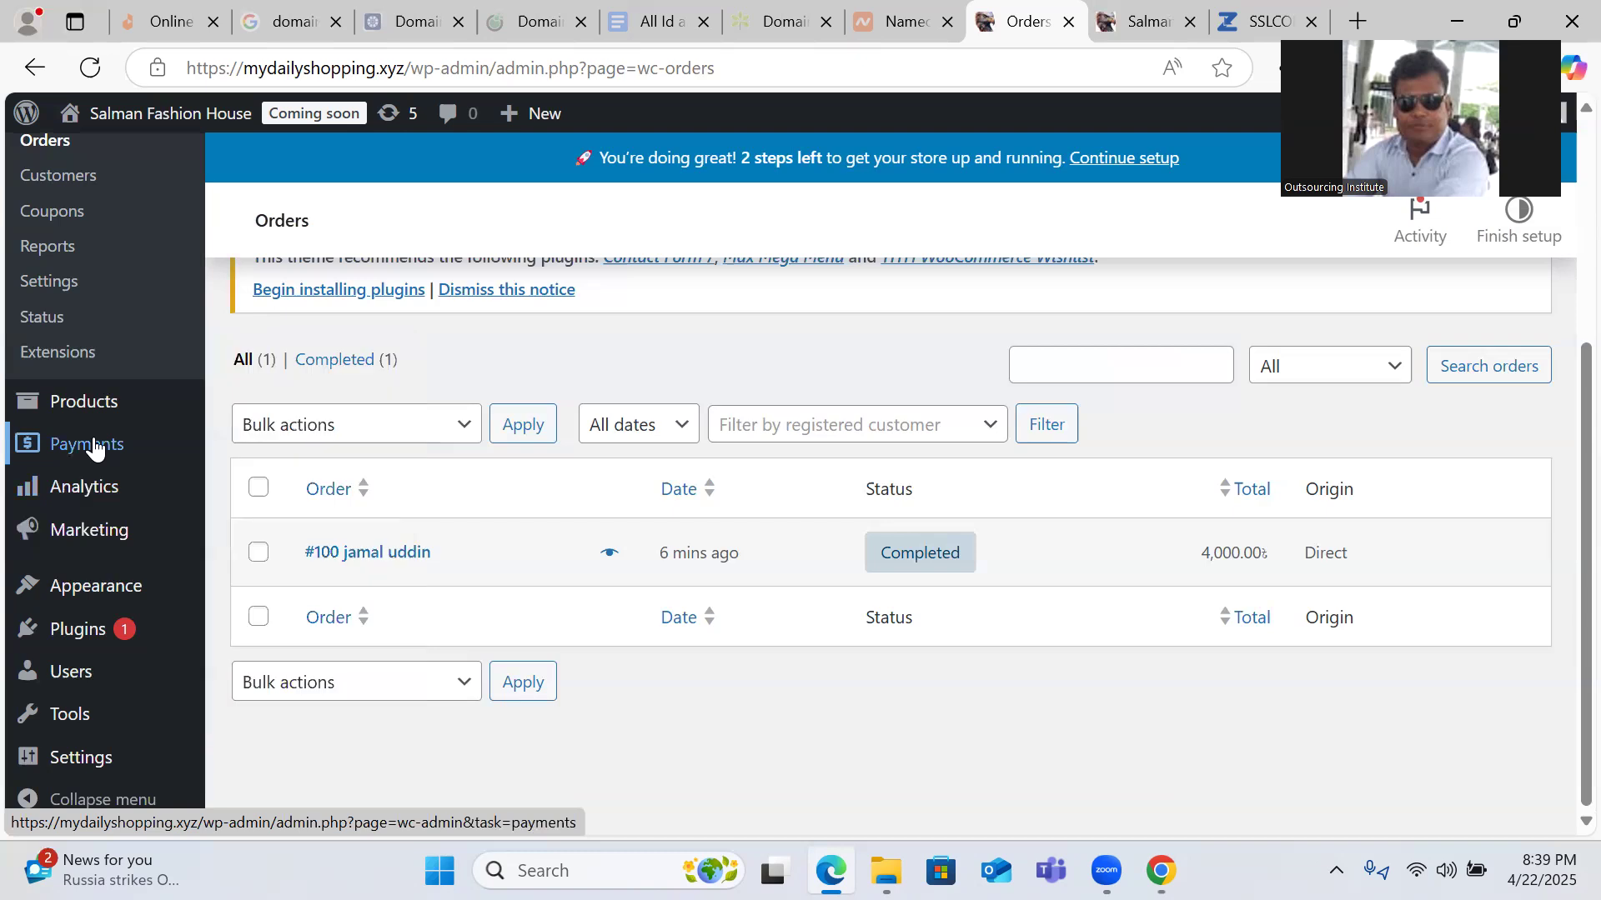
mouse_move(94, 597)
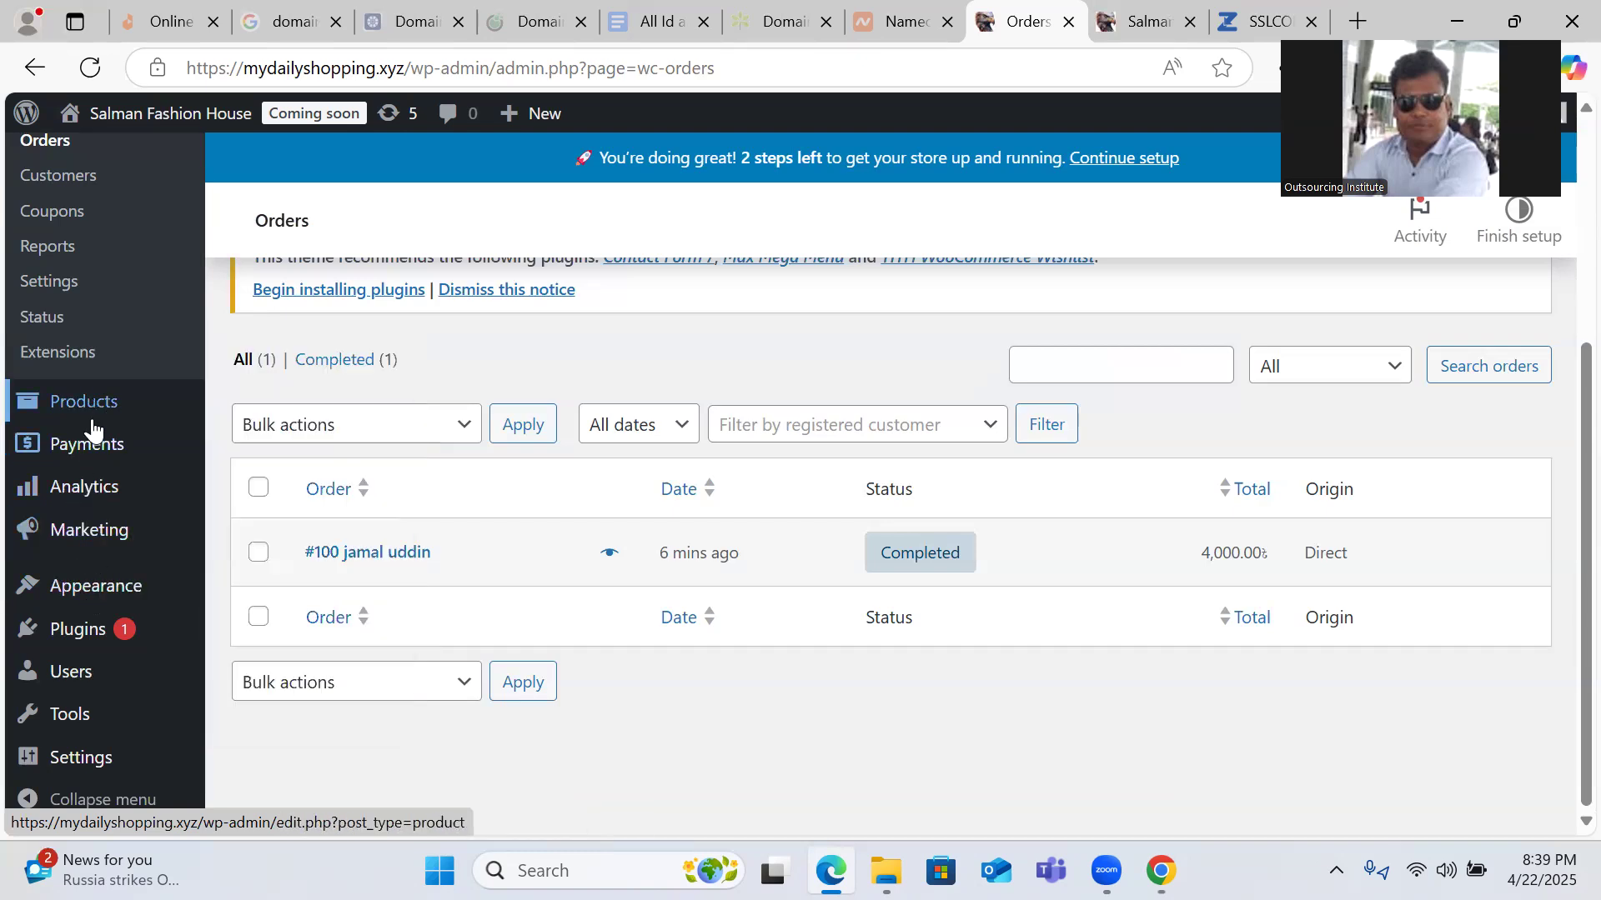
scroll(114, 296, "up", 2)
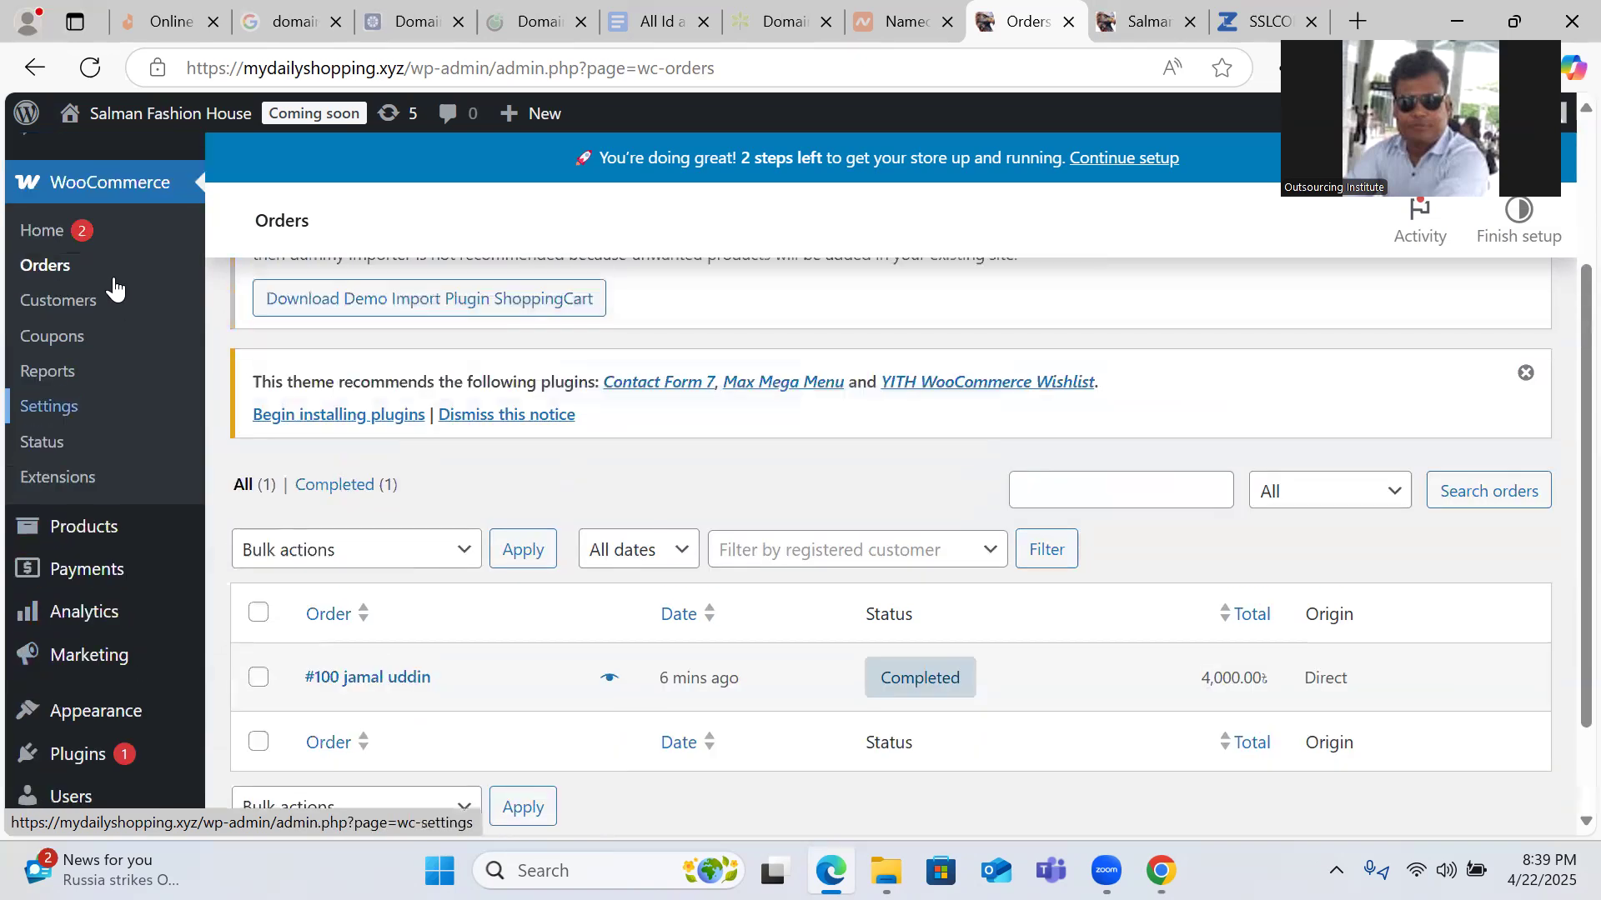
left_click(43, 267)
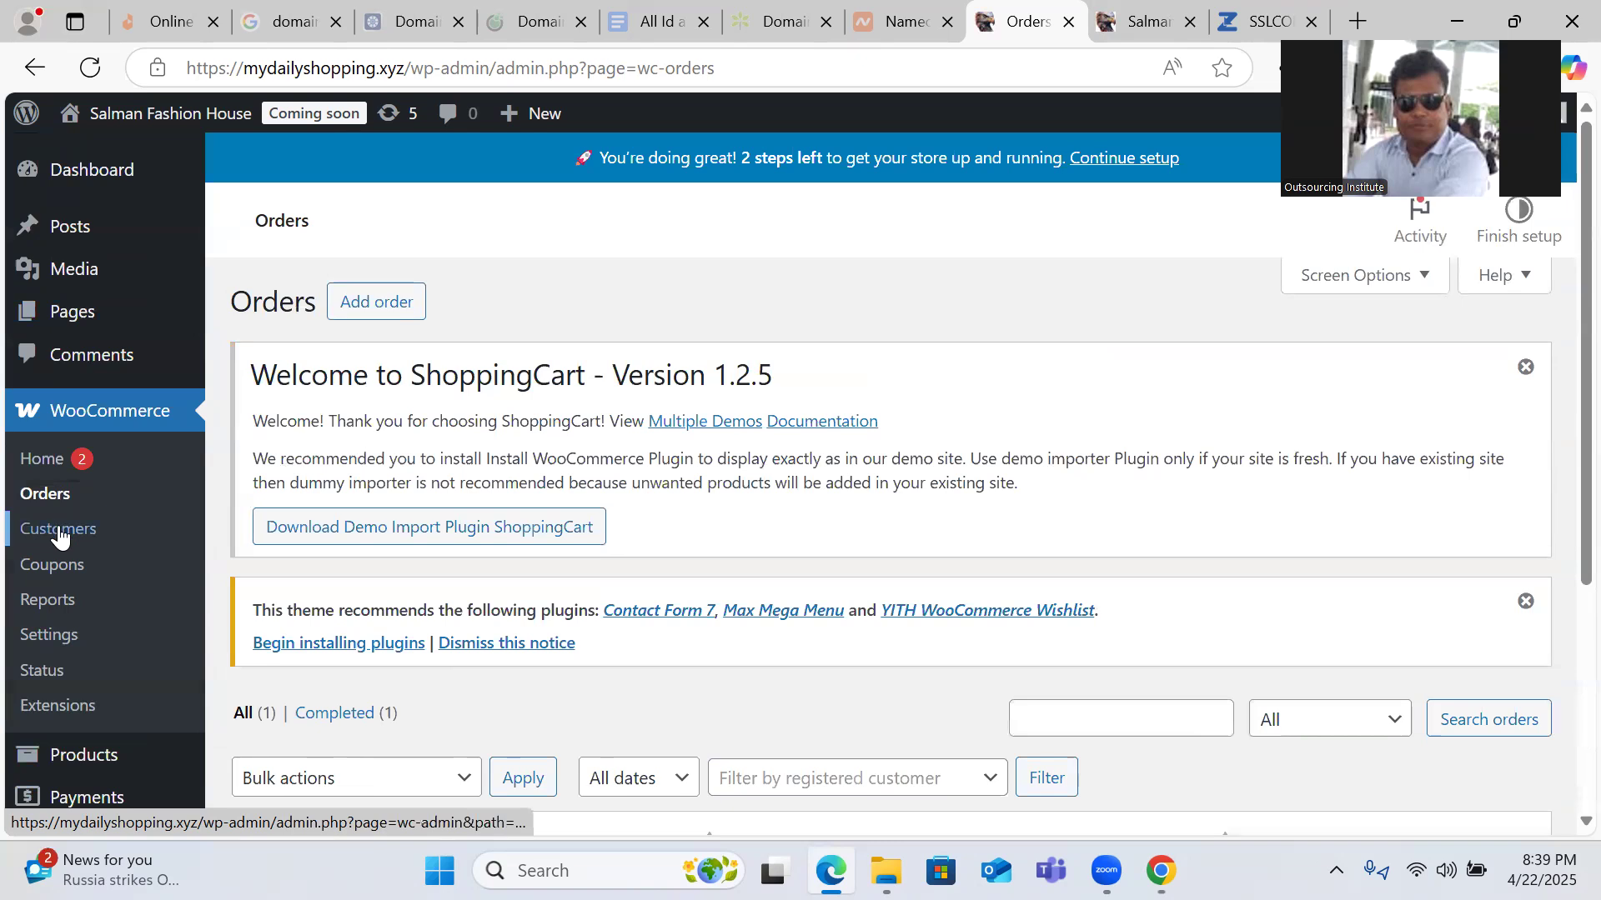
scroll(517, 558, "down", 4)
scroll(517, 559, "up", 3)
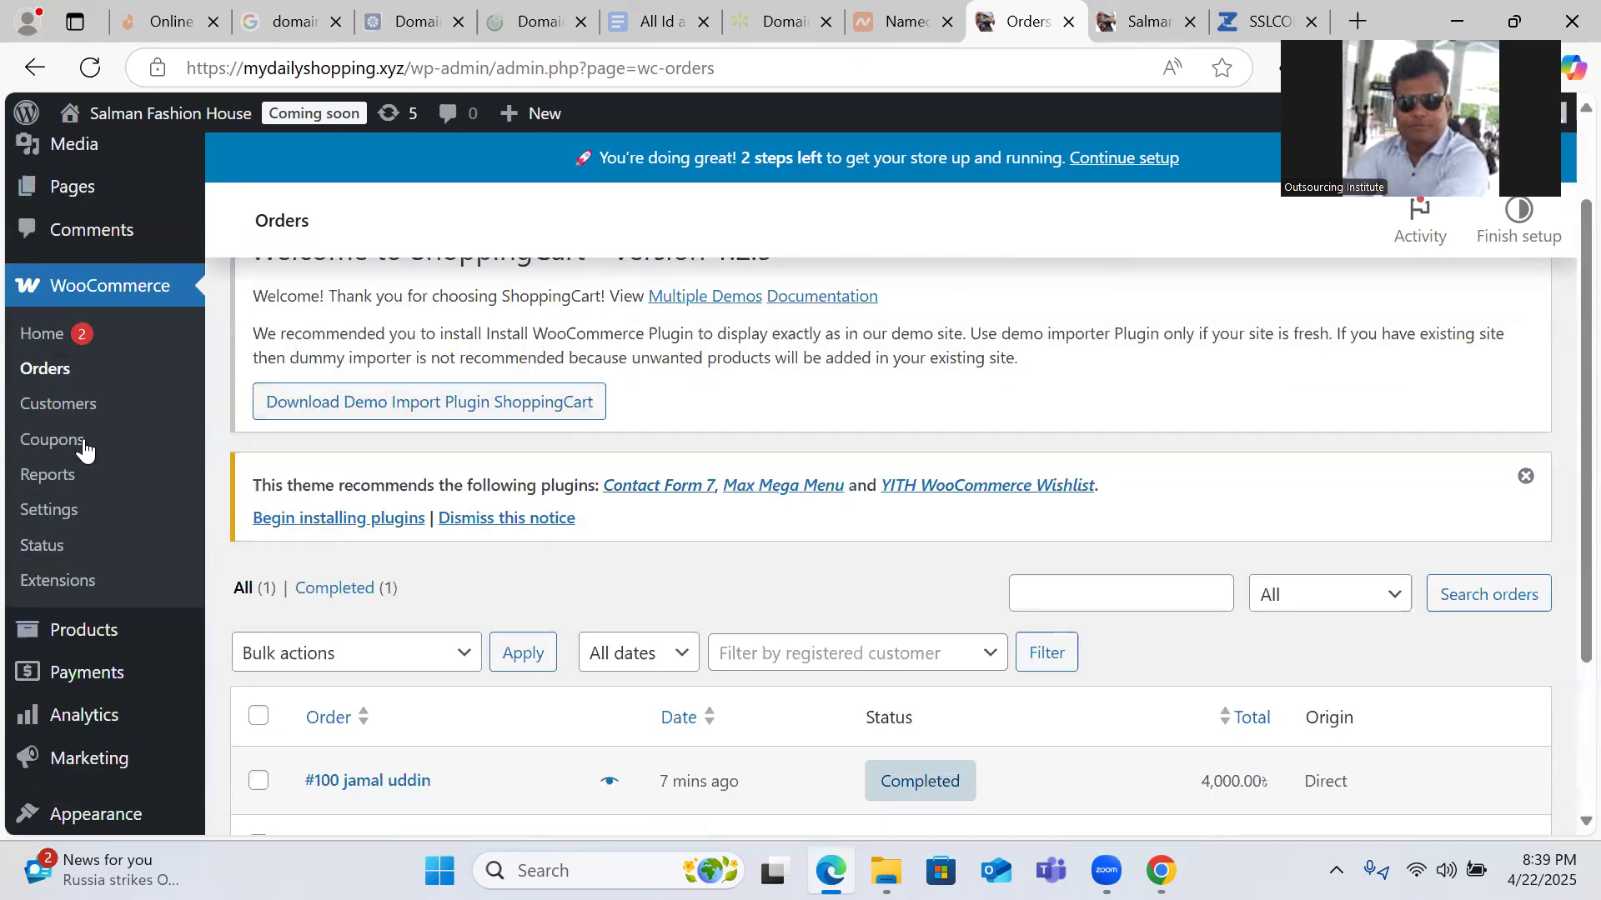
left_click(57, 406)
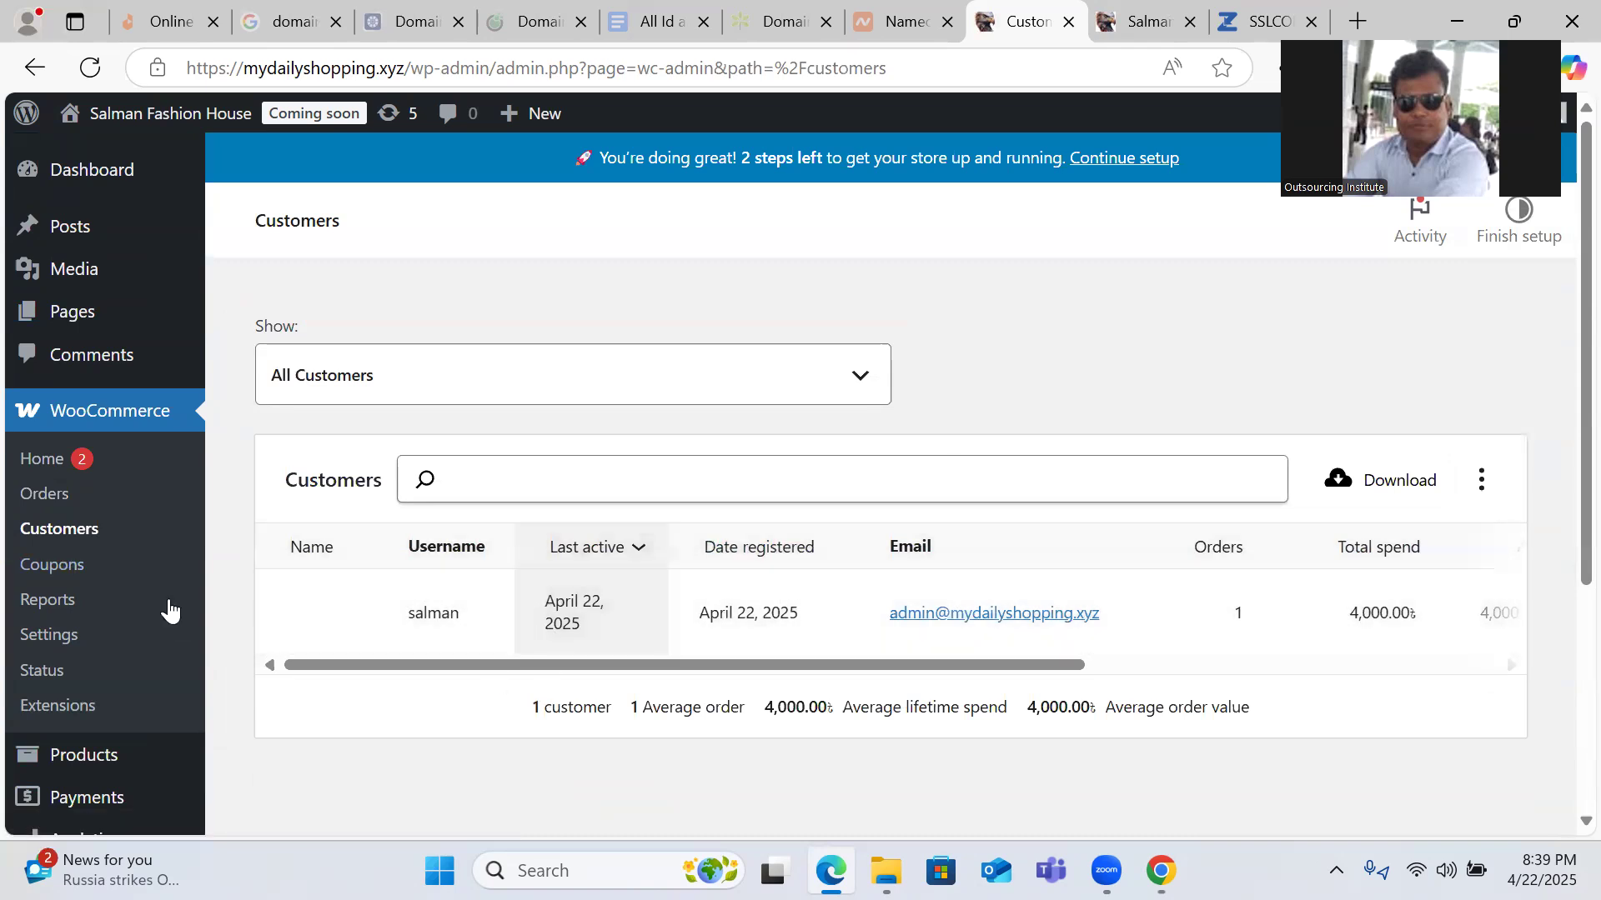
Look over the Coupons list, then open the WooCommerce Payments setup from the sidebar
left_click(51, 574)
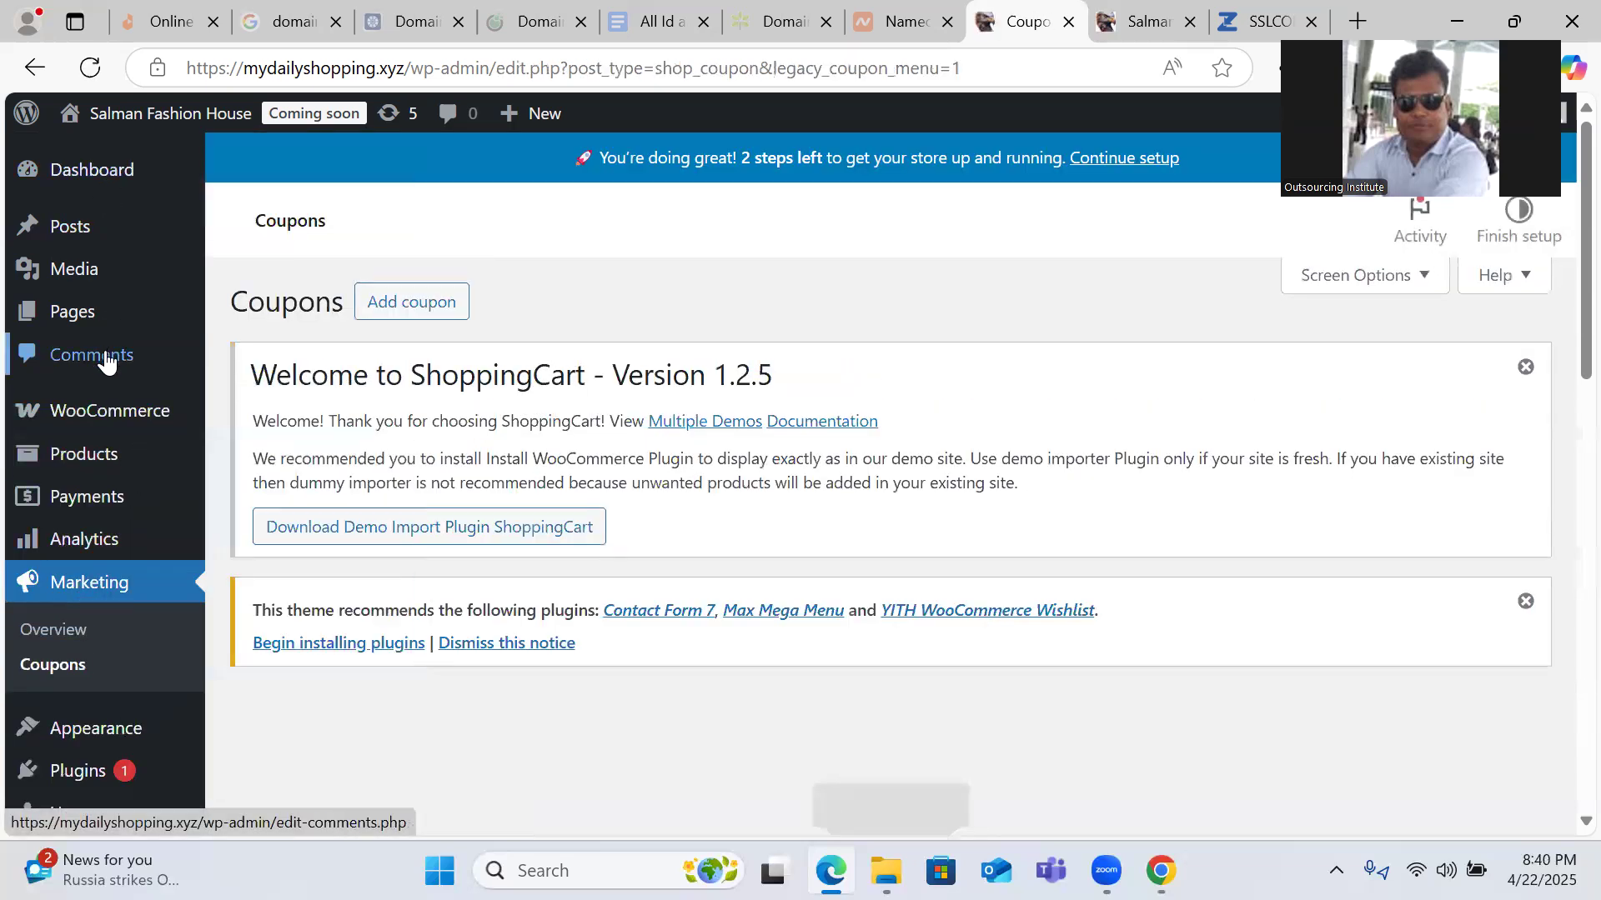
scroll(123, 574, "down", 3)
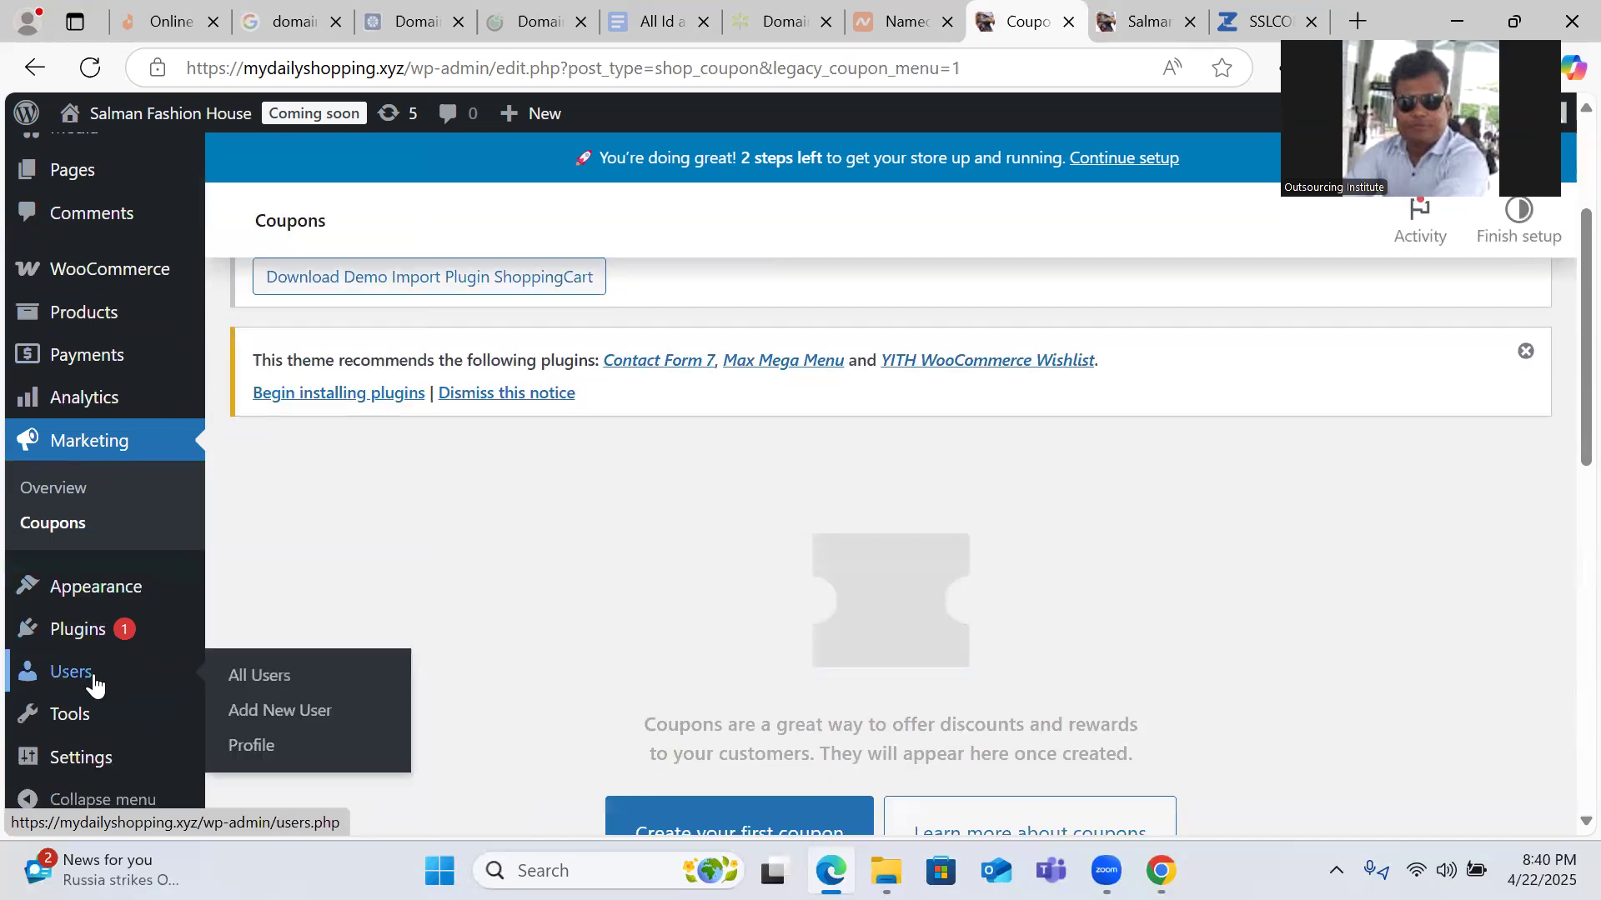
scroll(94, 598, "up", 2)
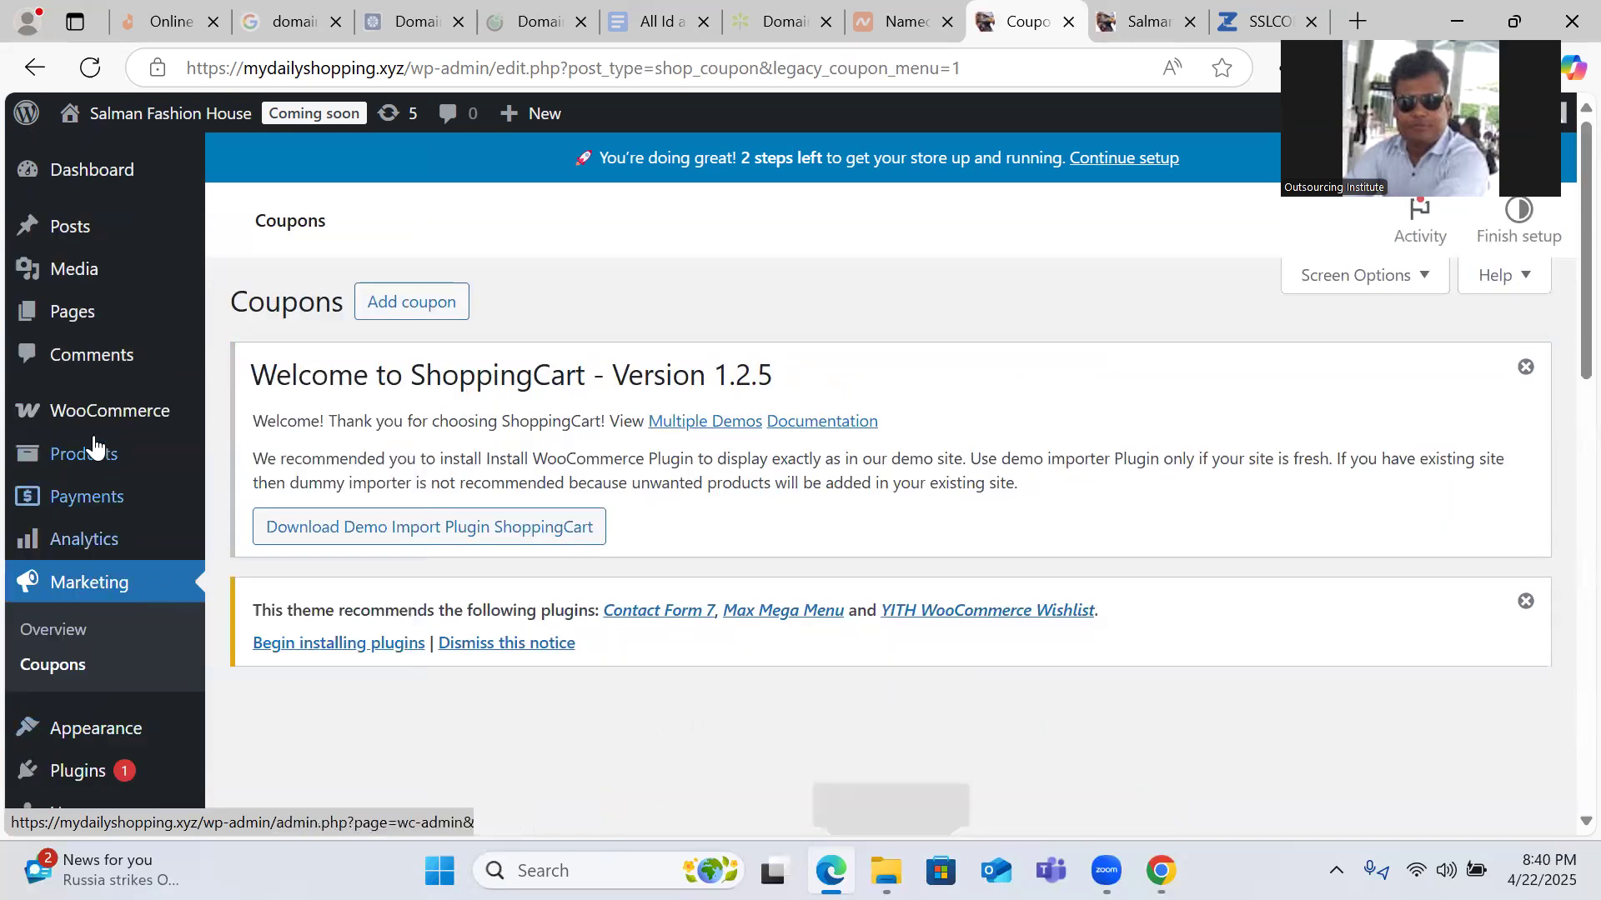
mouse_move(98, 420)
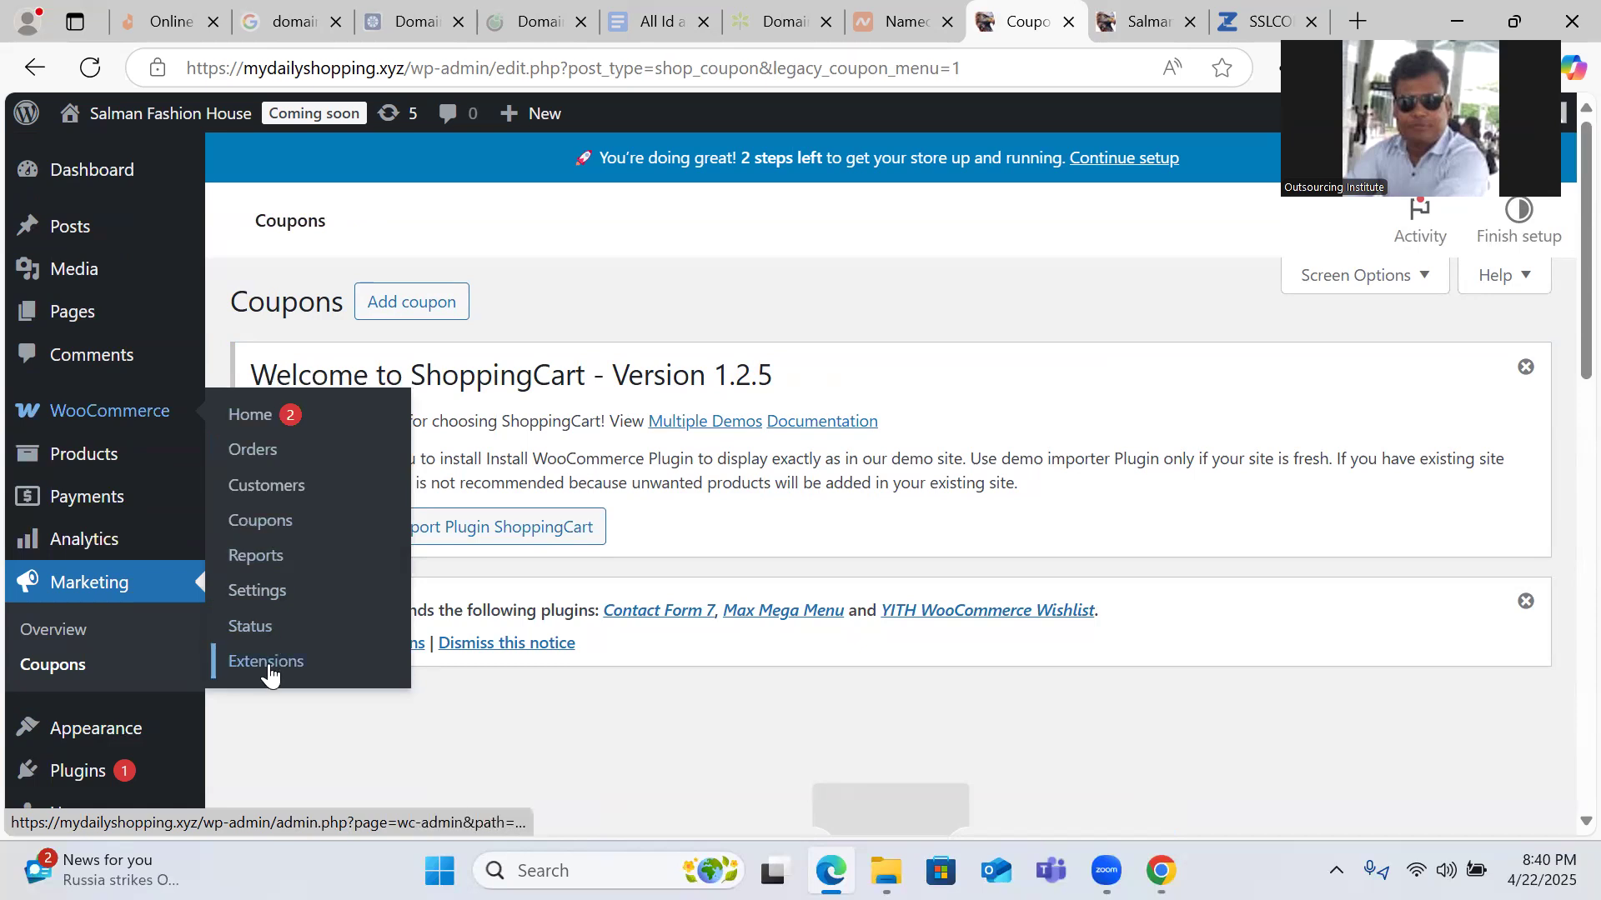
mouse_move(101, 463)
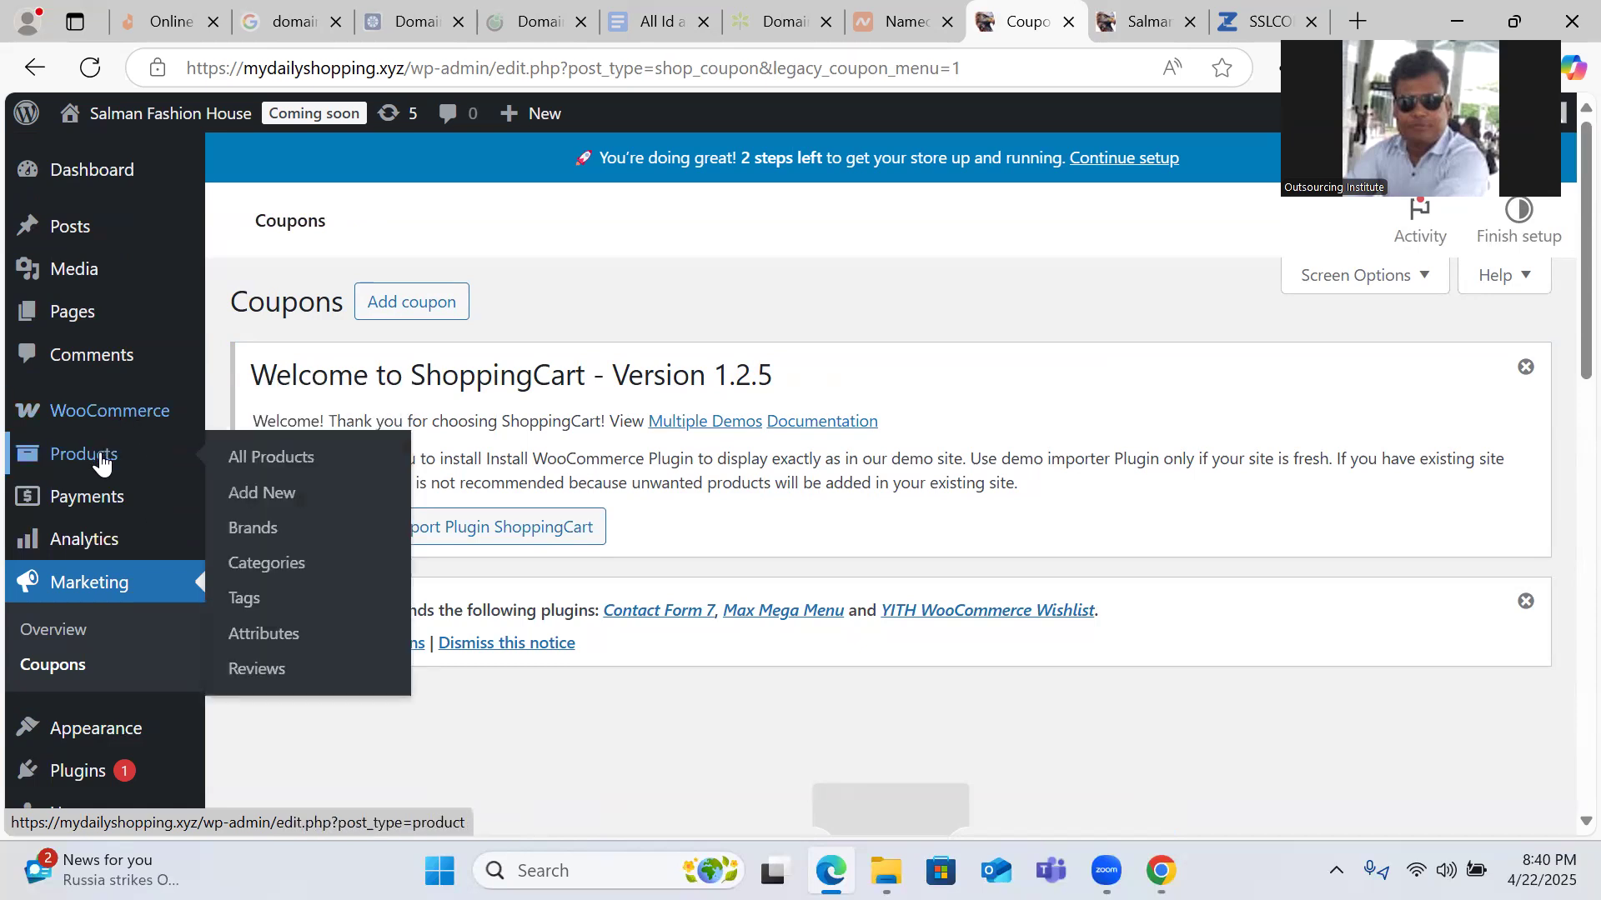
mouse_move(110, 542)
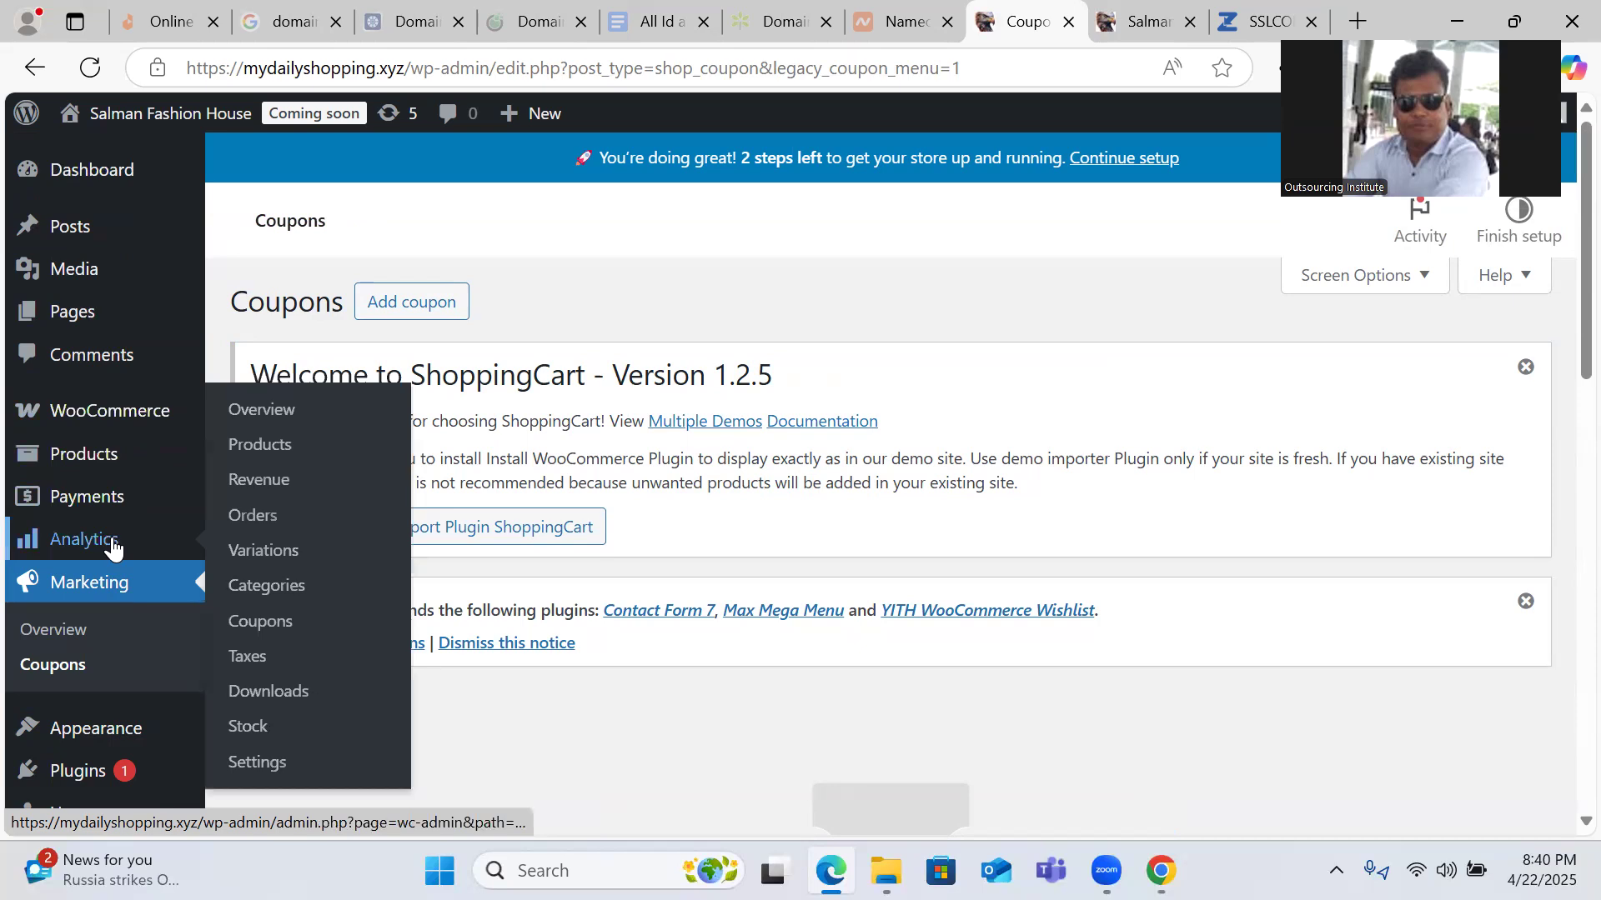
left_click(99, 498)
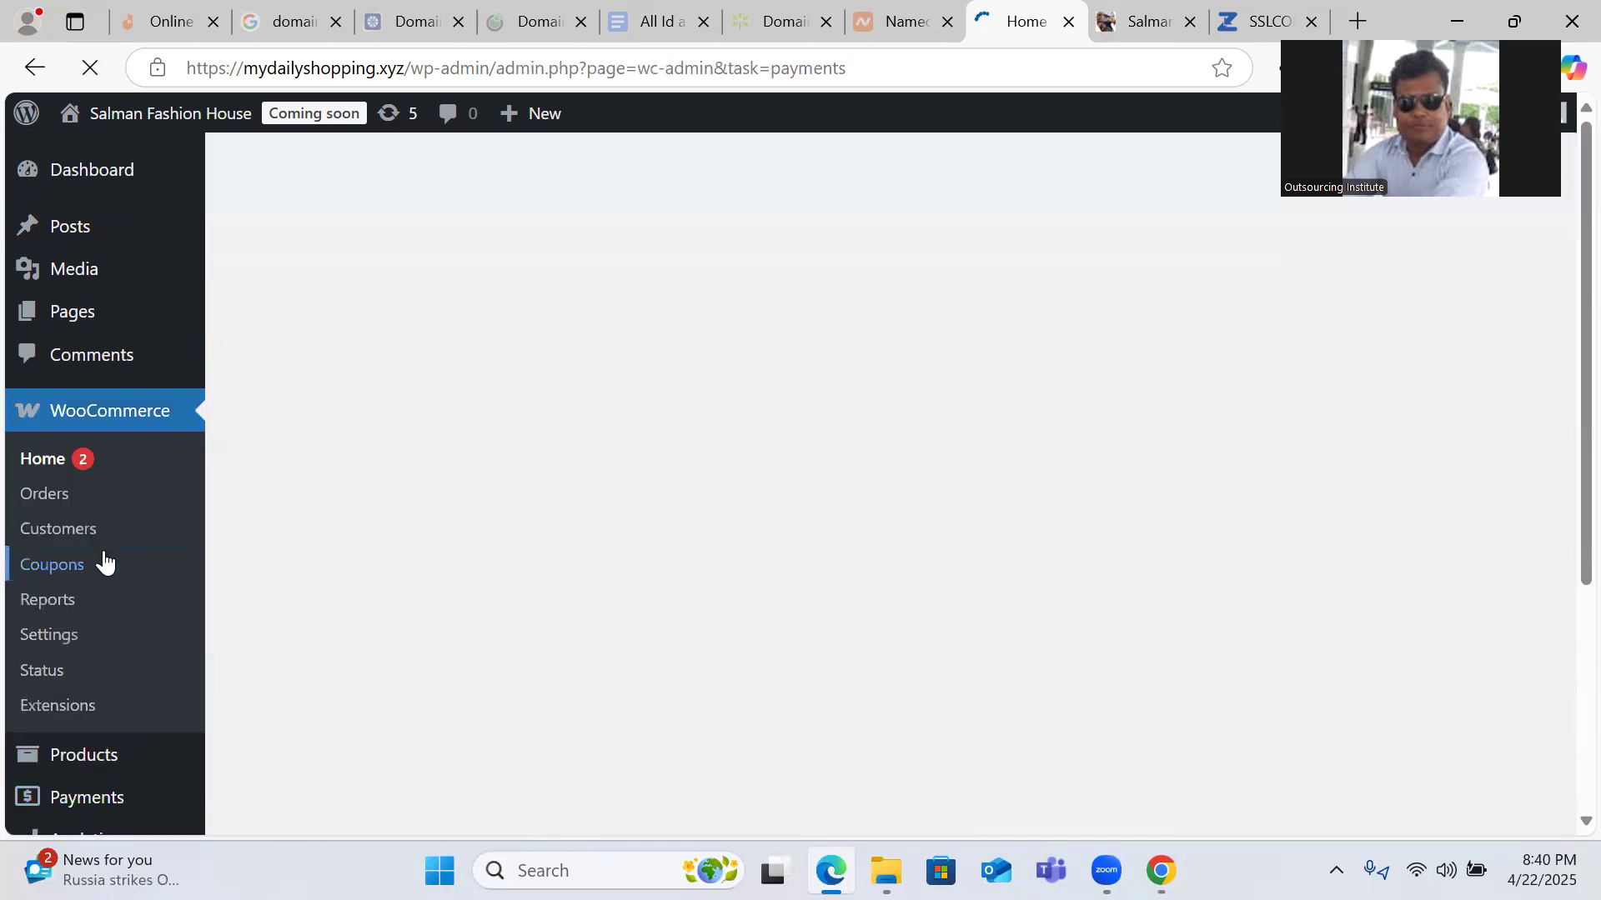
scroll(110, 572, "down", 2)
Scroll through the Analytics Overview: 4,000.00৳ total and net sales, 1 order, 1 product sold
left_click(104, 594)
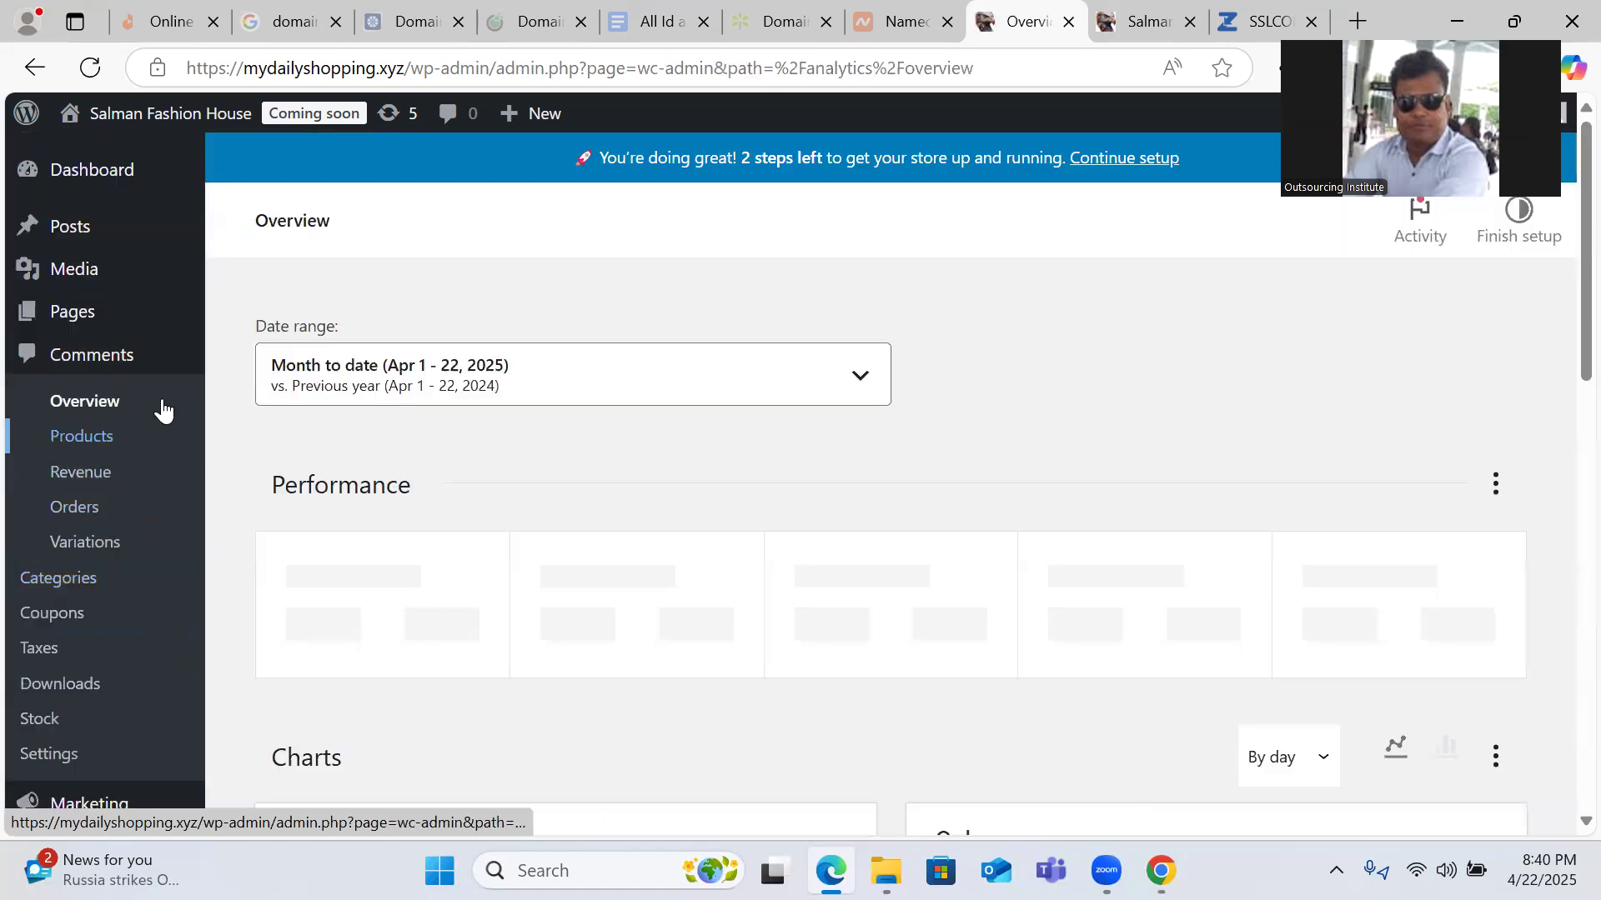
scroll(115, 542, "down", 2)
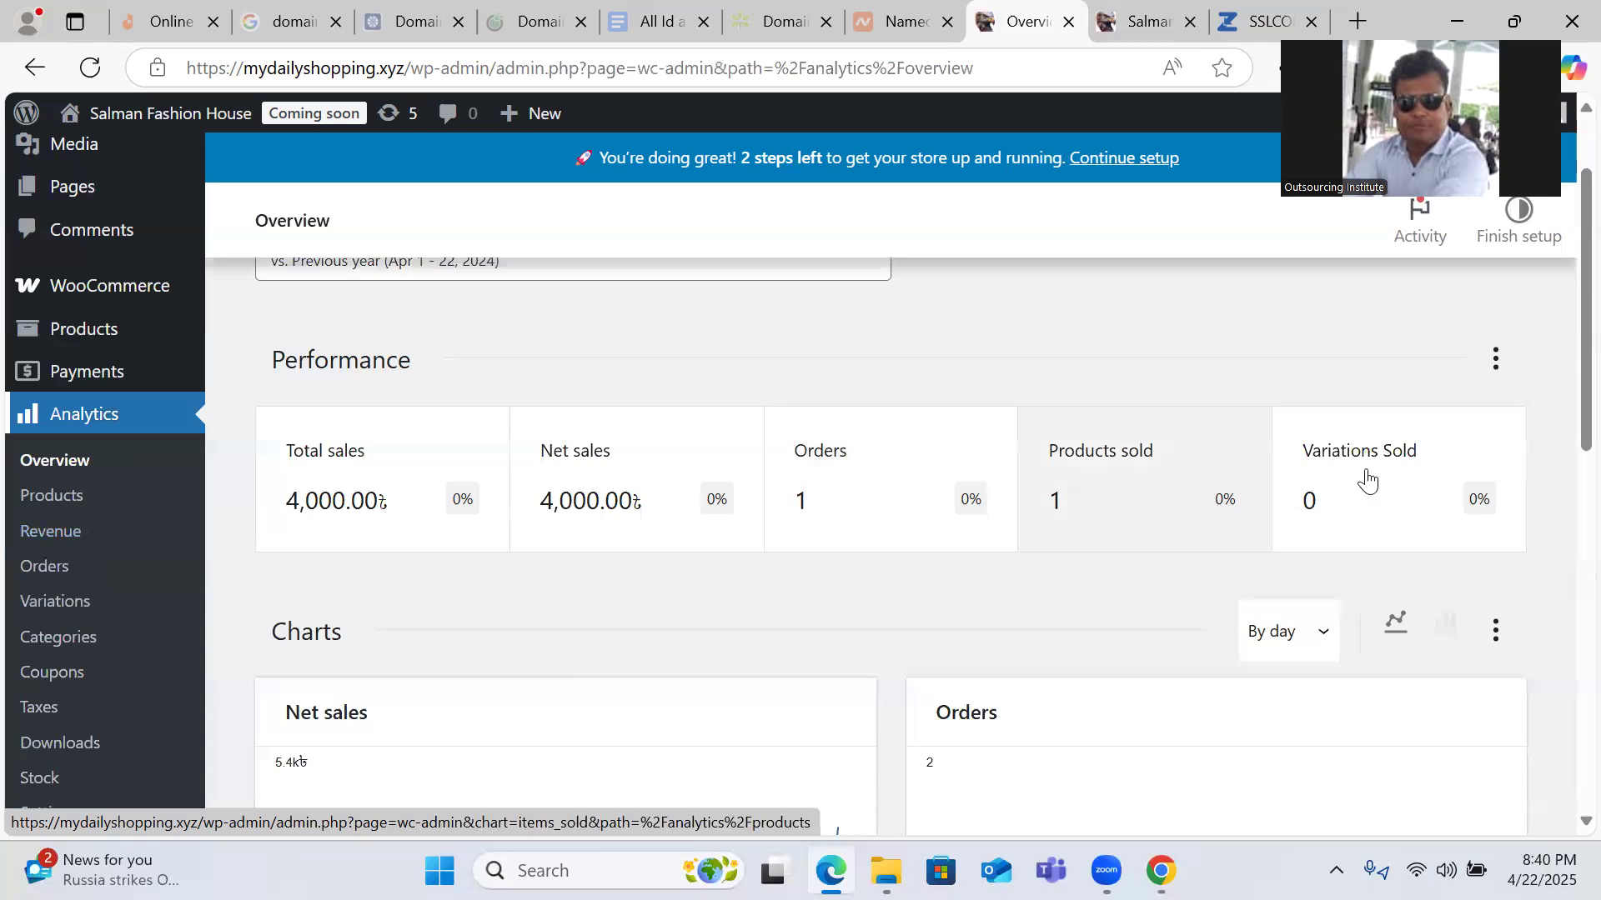
scroll(1368, 476, "down", 3)
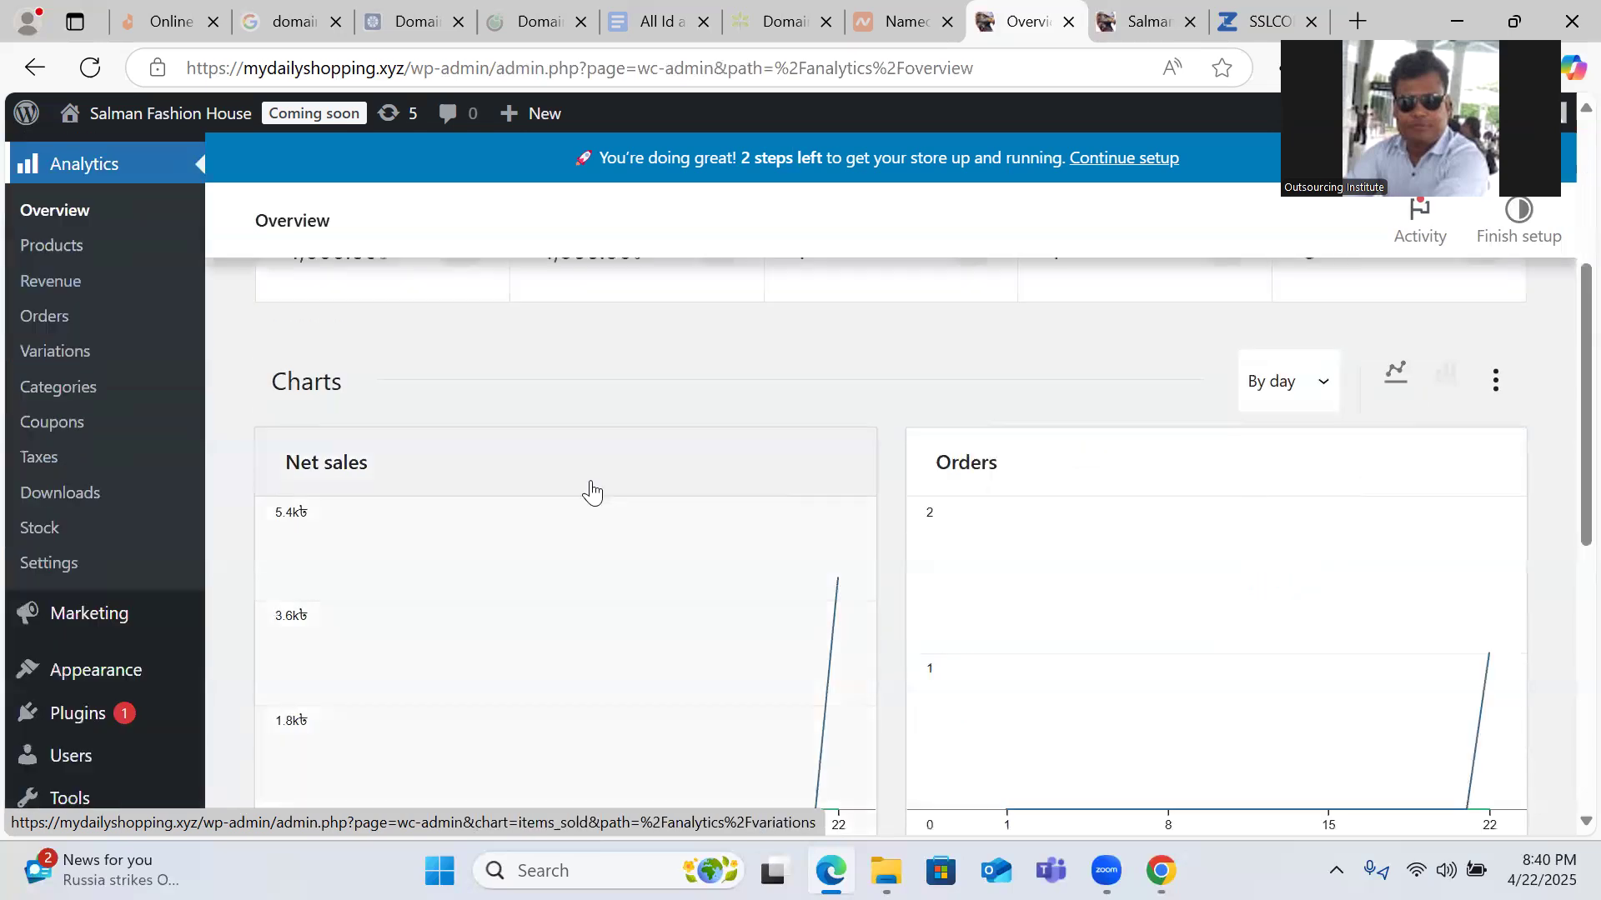
scroll(1094, 517, "down", 1)
scroll(1095, 517, "down", 4)
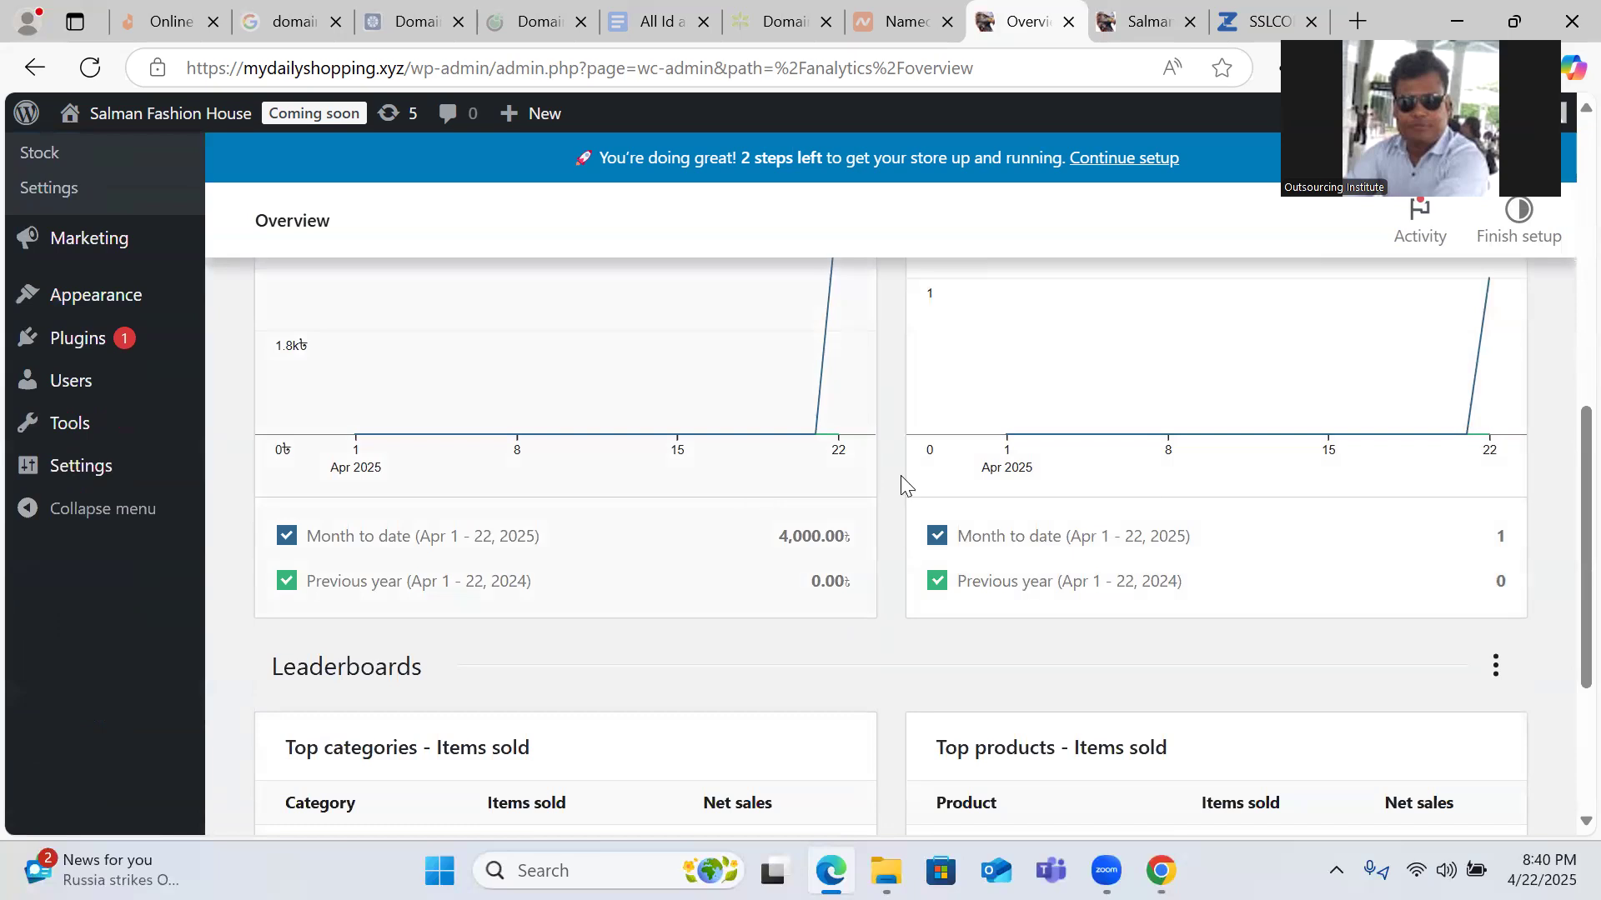
scroll(1136, 490, "down", 4)
scroll(1083, 551, "up", 8)
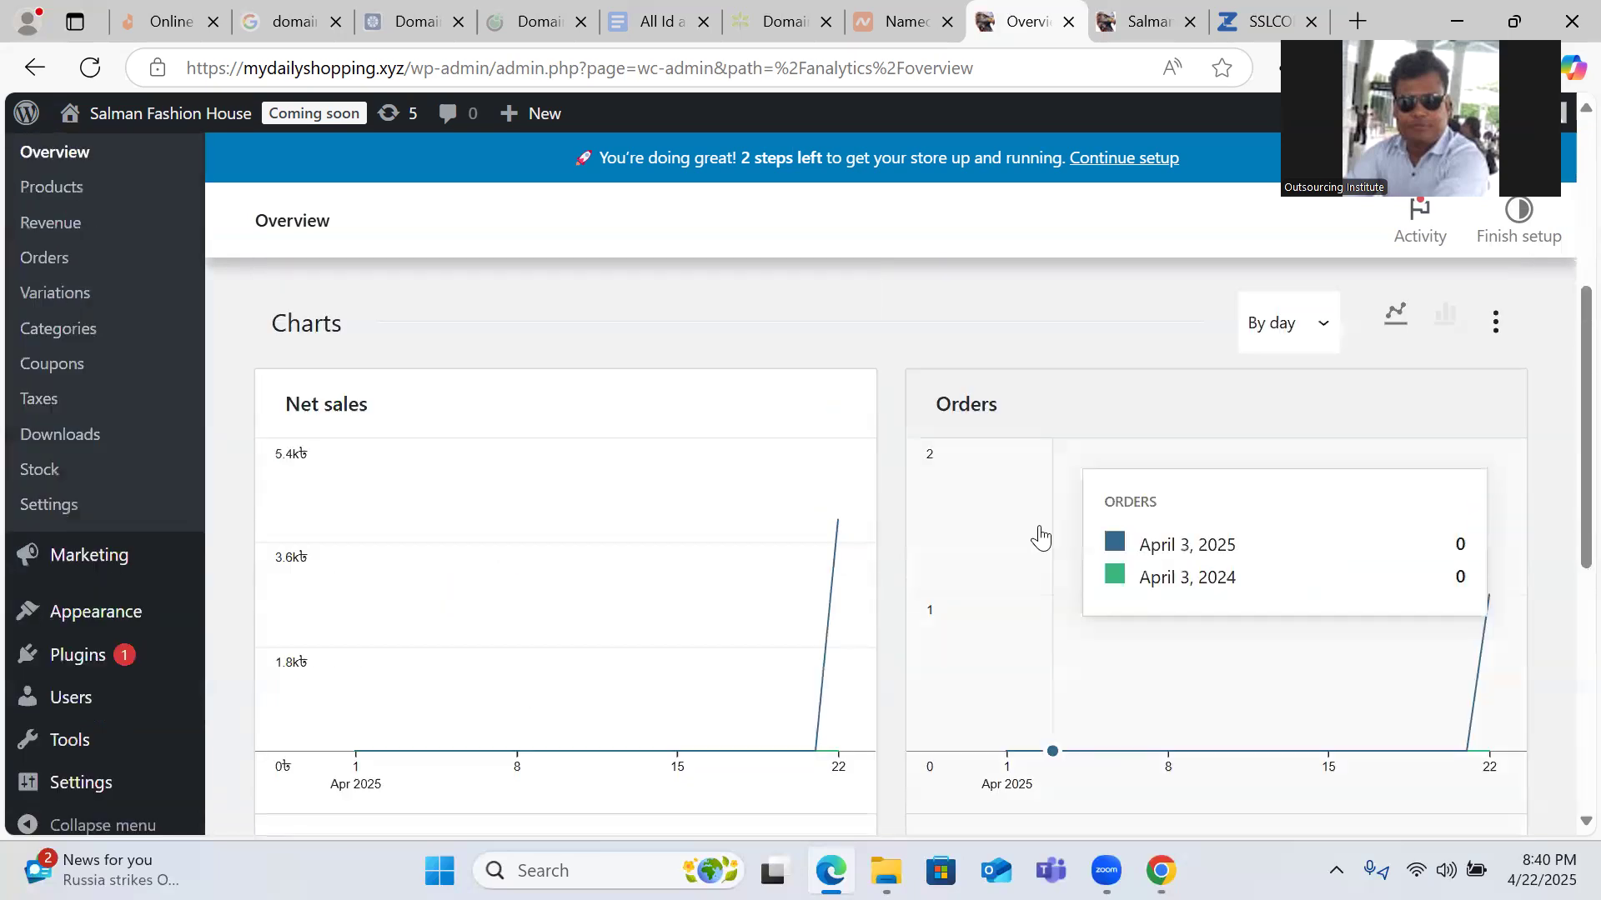
mouse_move(100, 567)
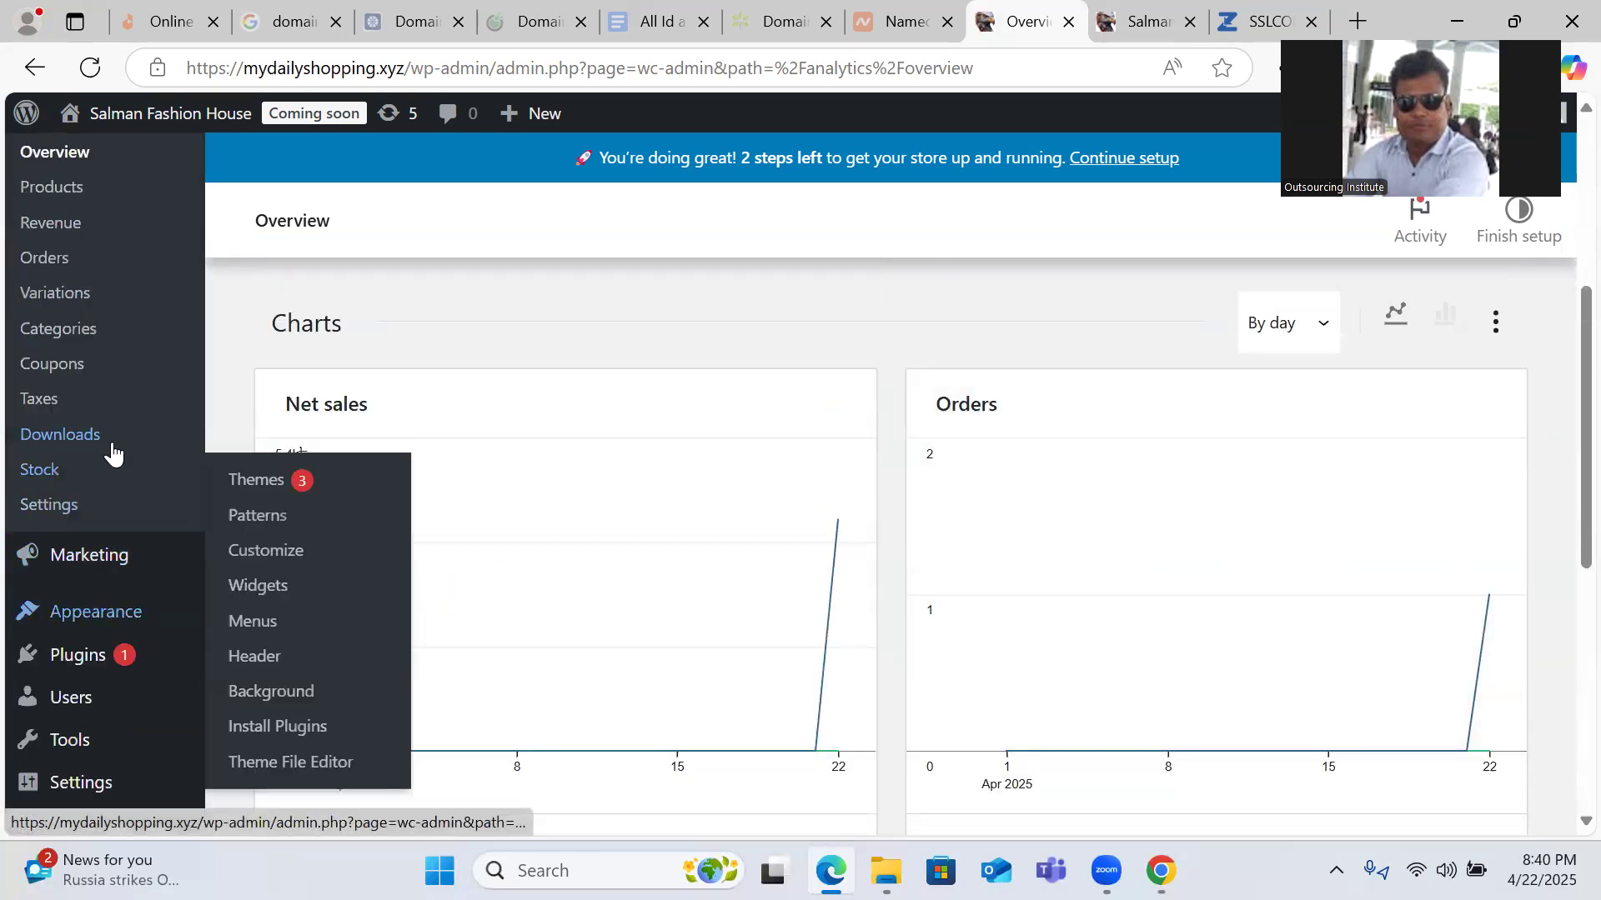
scroll(111, 417, "up", 2)
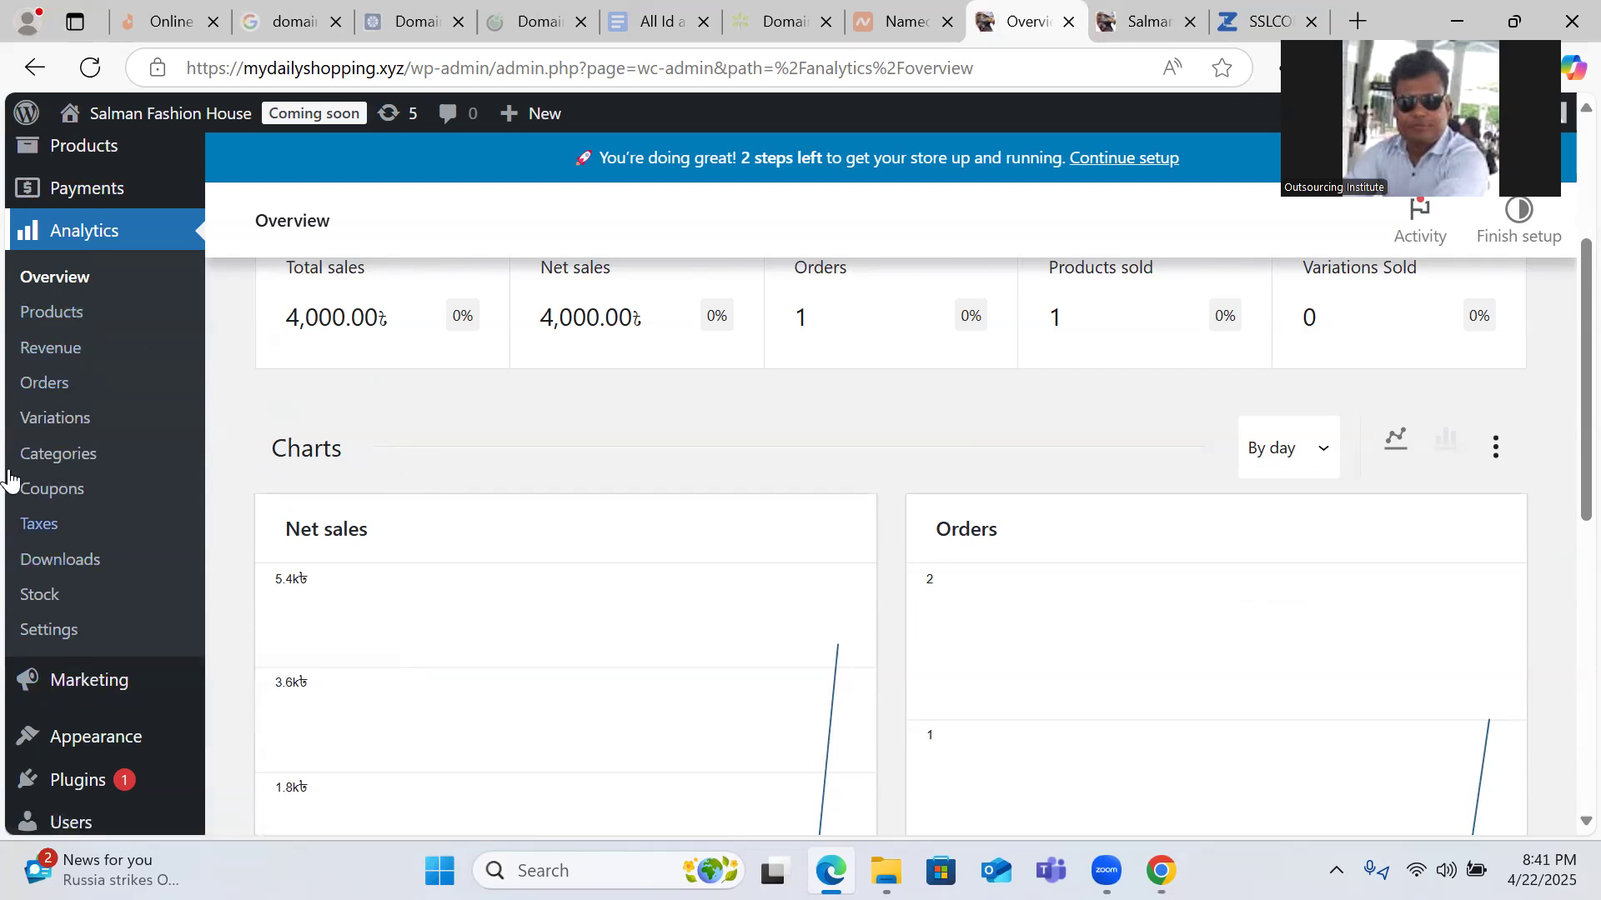
scroll(72, 462, "down", 1)
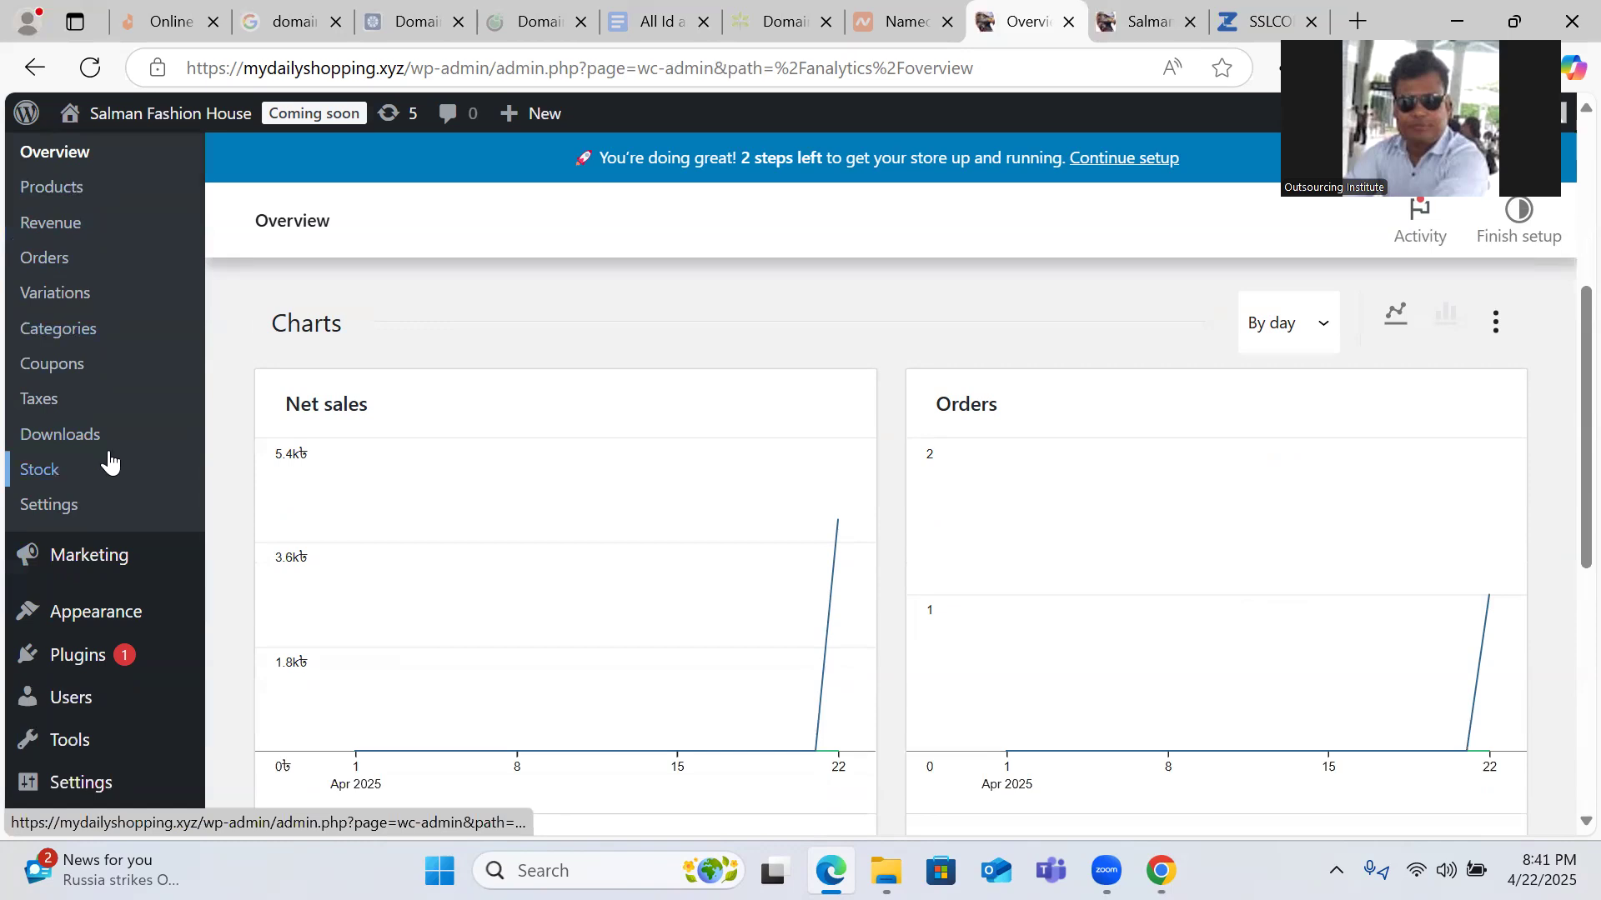
scroll(100, 460, "up", 2)
scroll(107, 404, "up", 1)
mouse_move(113, 372)
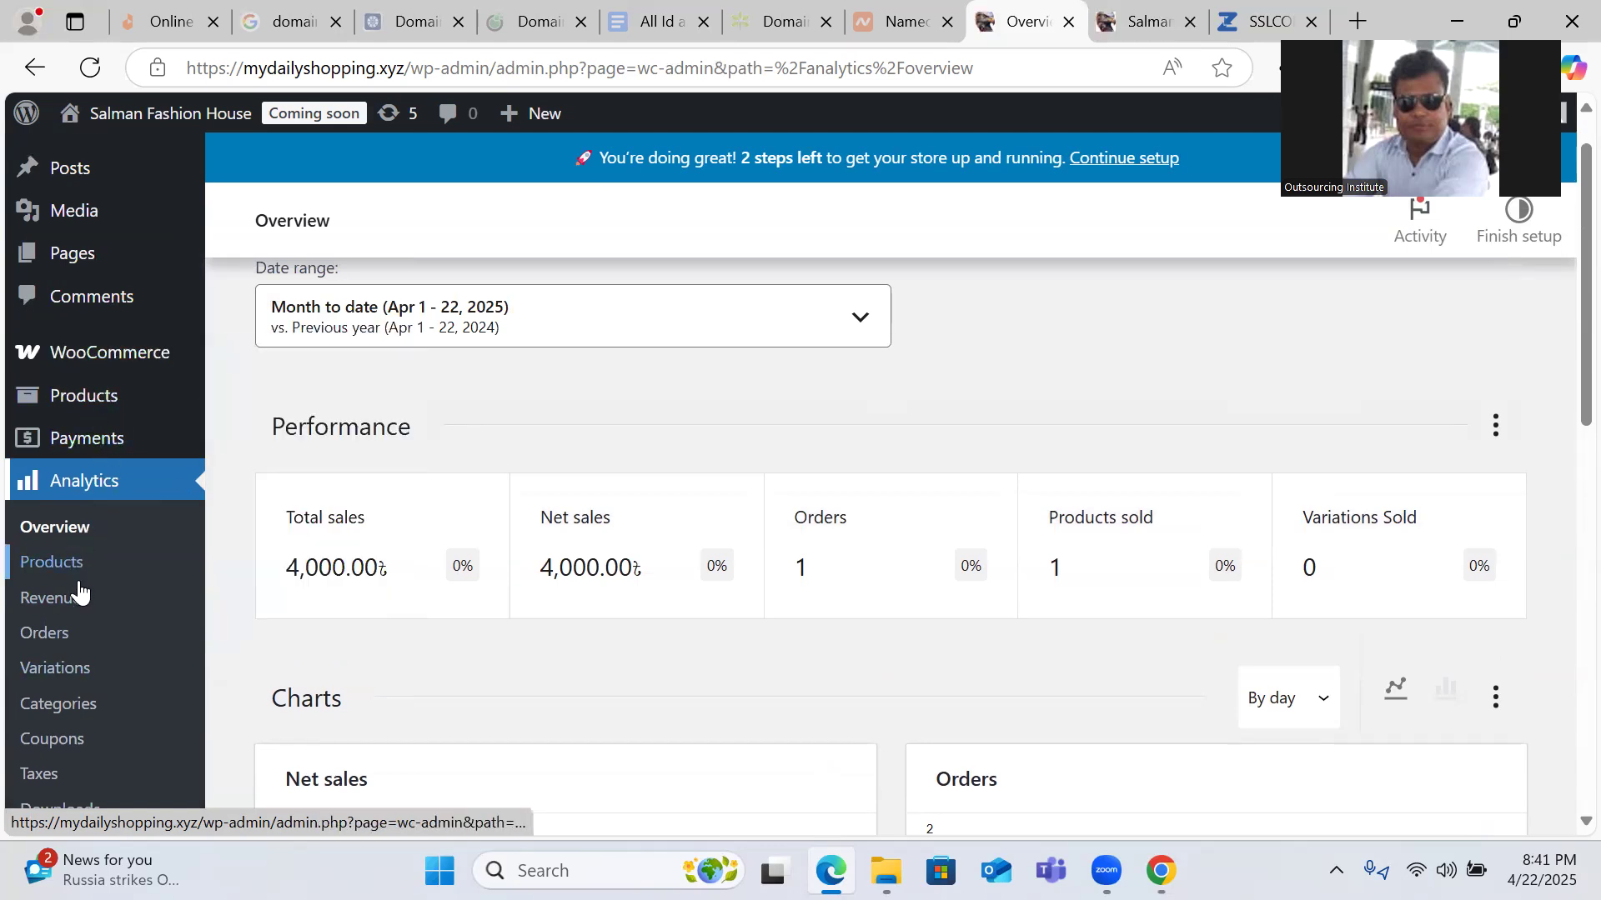
scroll(79, 592, "down", 1)
scroll(79, 633, "down", 1)
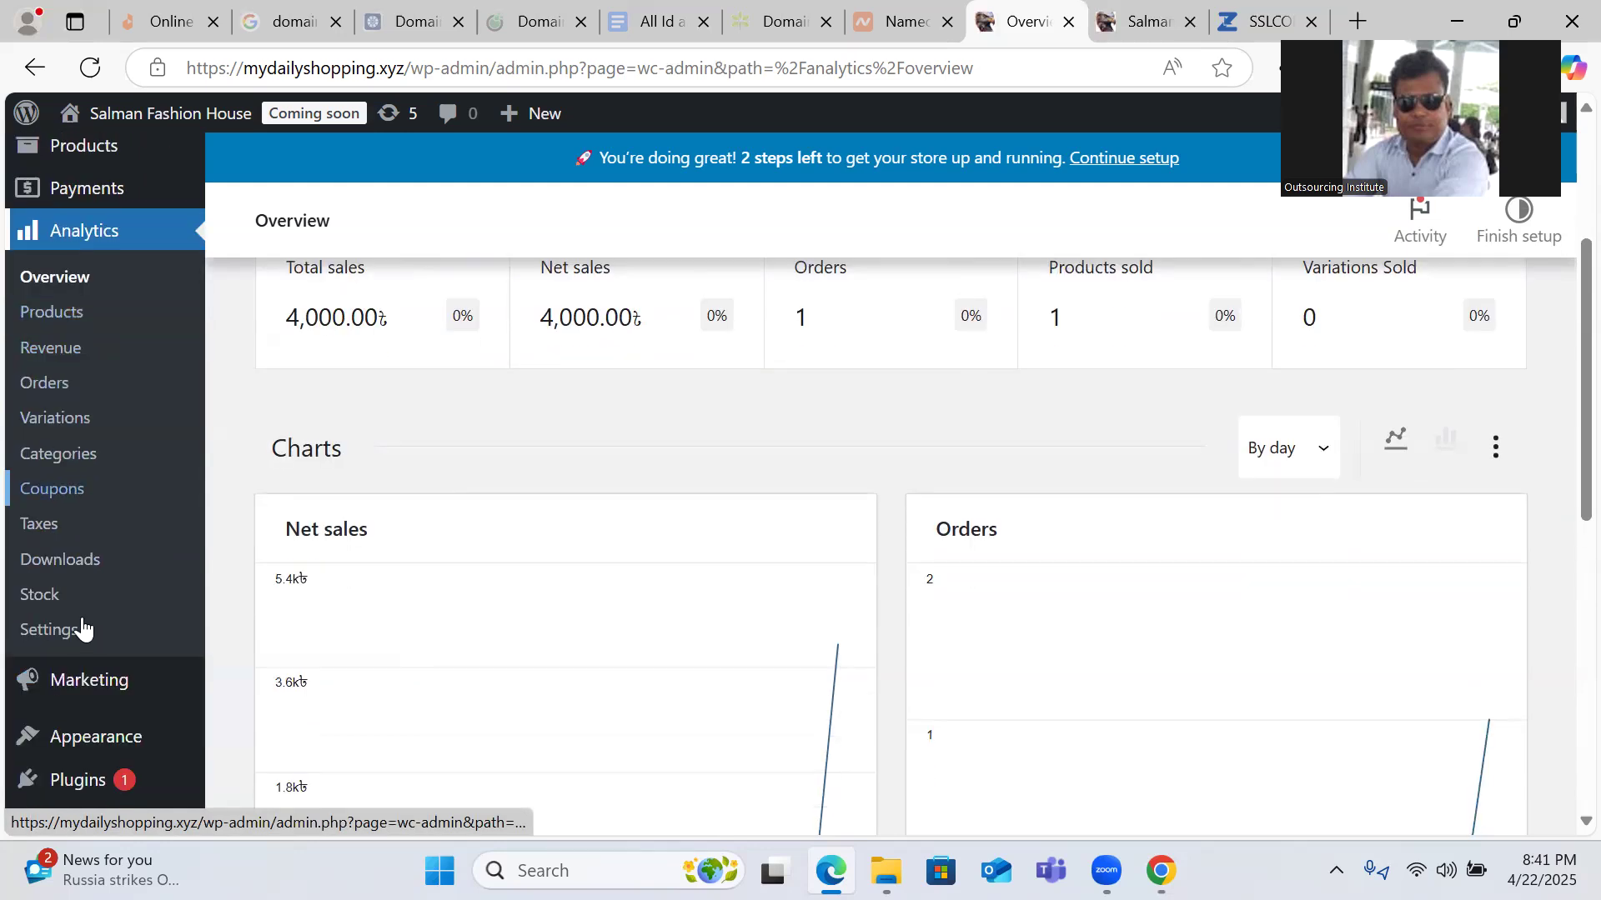
View the Taxes and Stock analytics reports
left_click(42, 525)
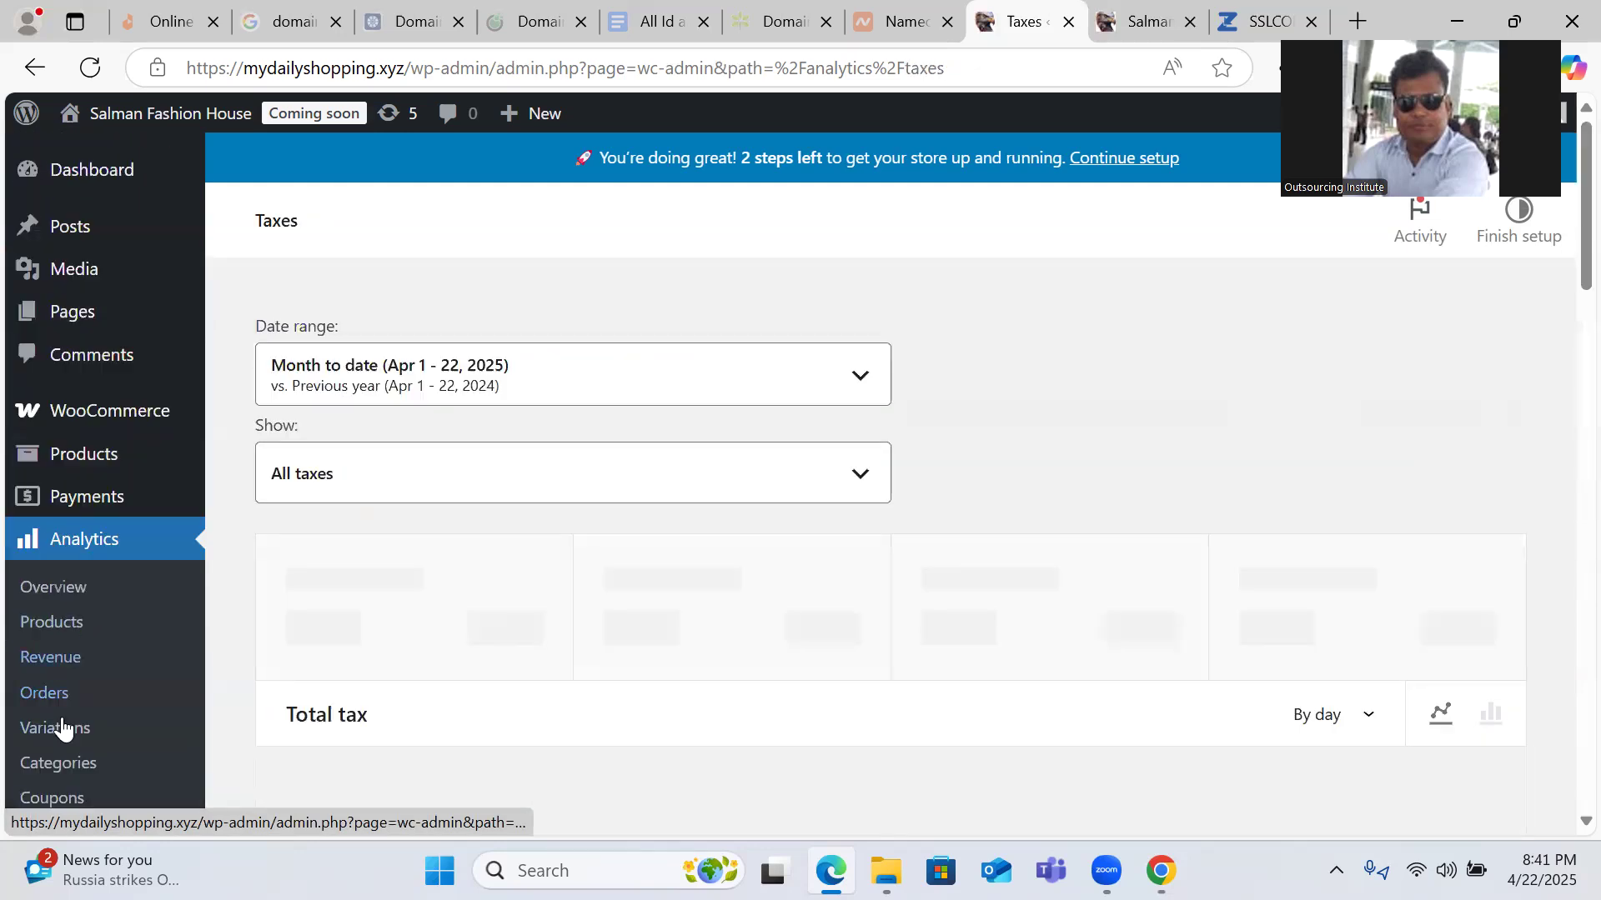
scroll(71, 684, "down", 1)
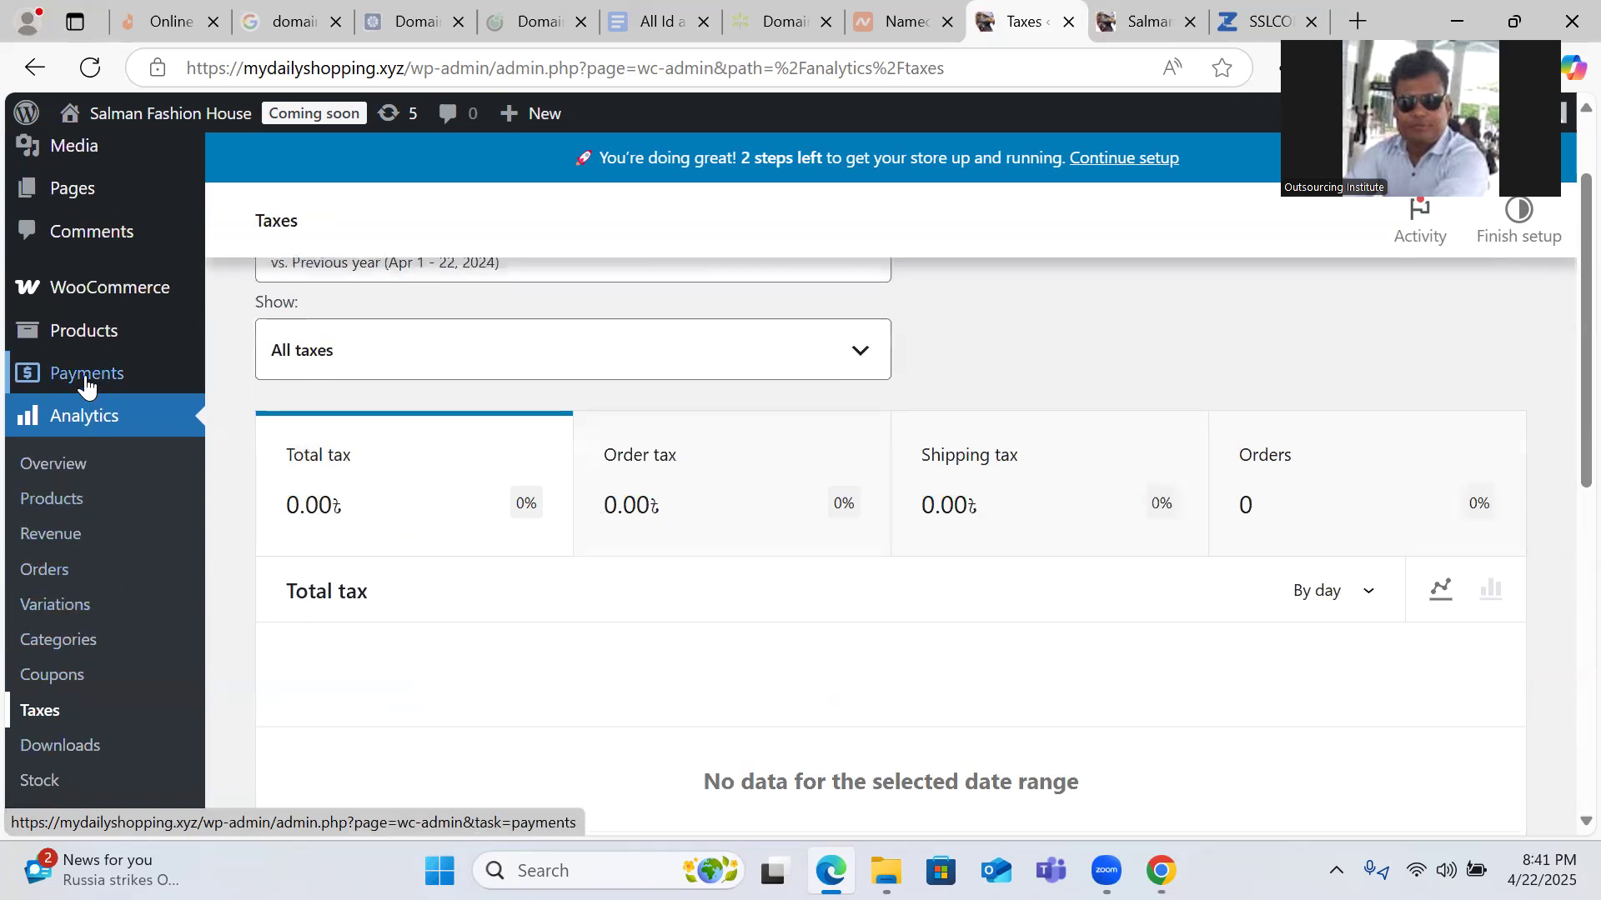
scroll(84, 380, "up", 1)
scroll(111, 463, "down", 4)
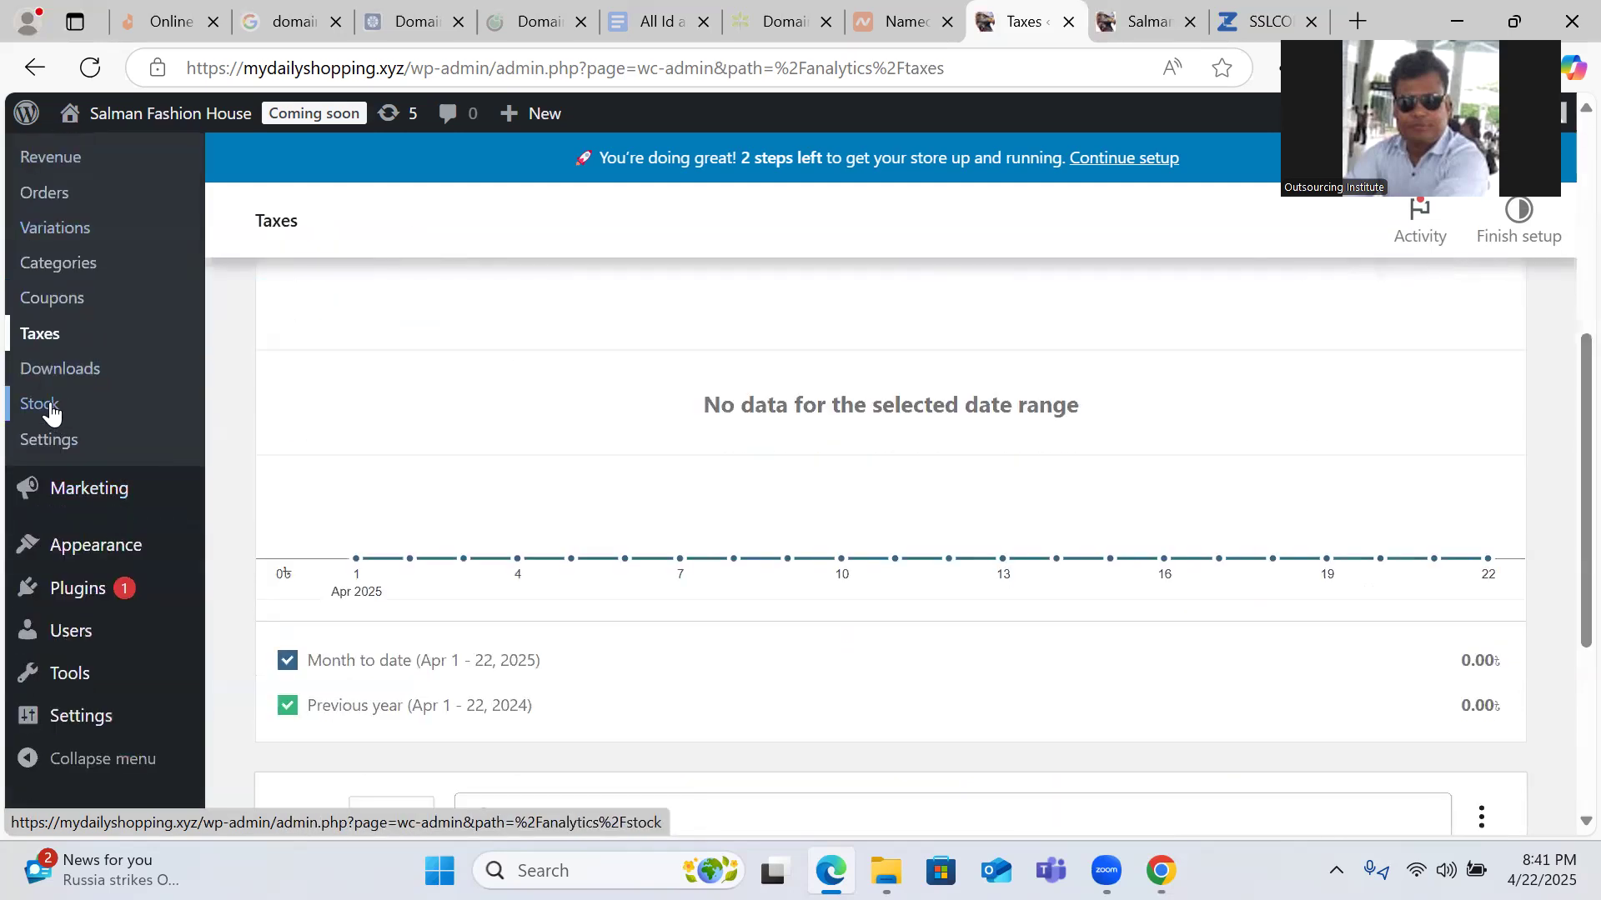
left_click(48, 406)
scroll(98, 650, "down", 2)
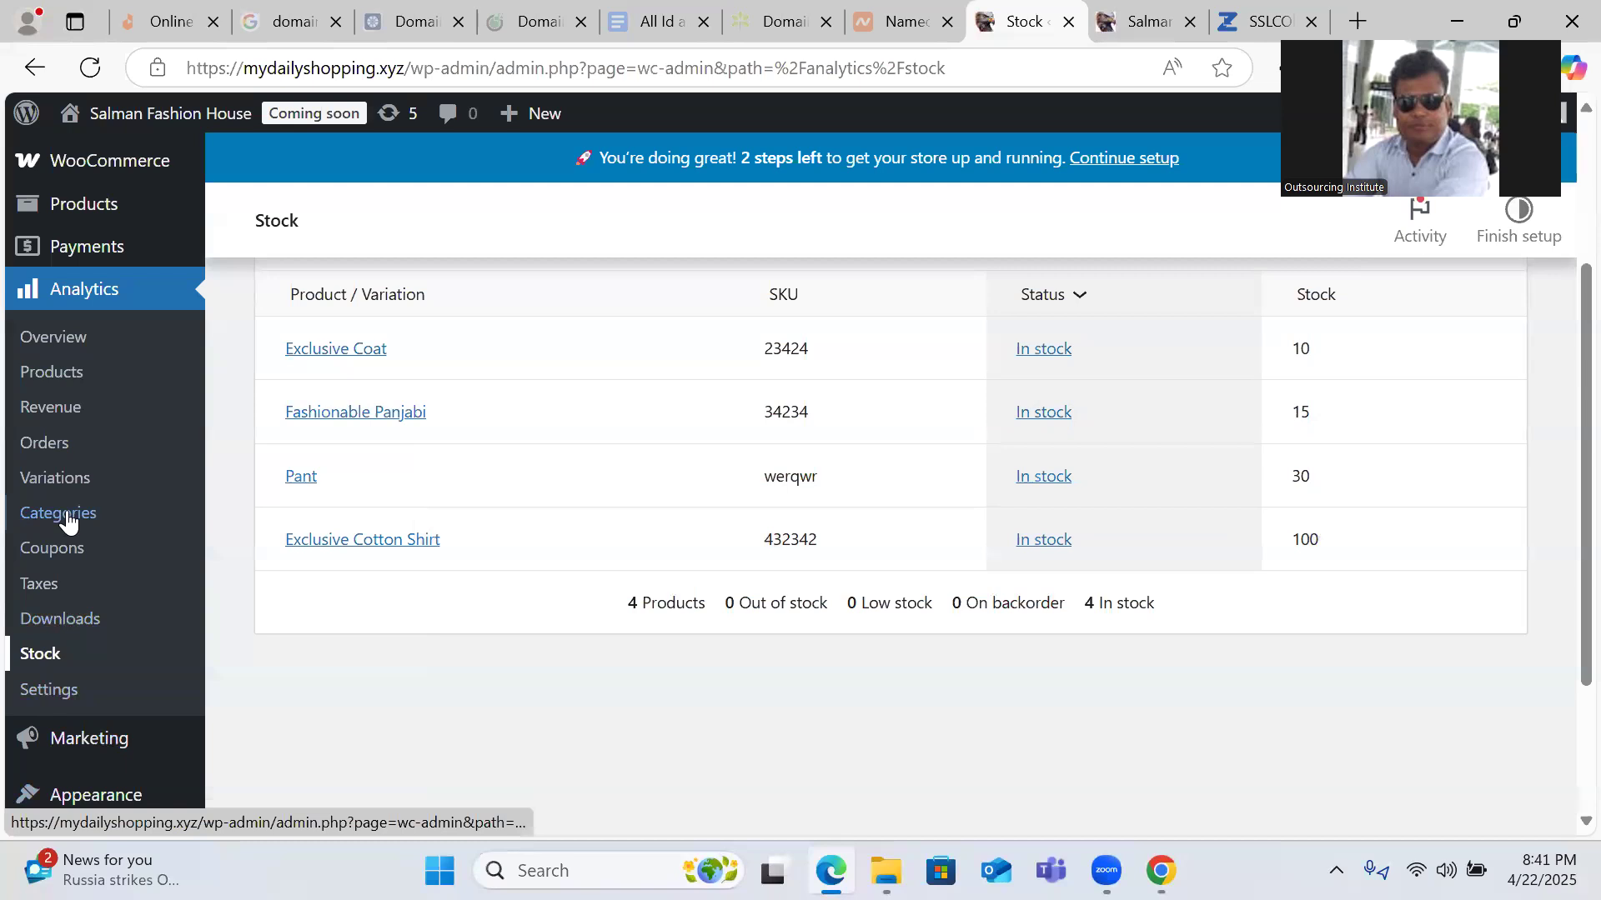
scroll(67, 525, "down", 1)
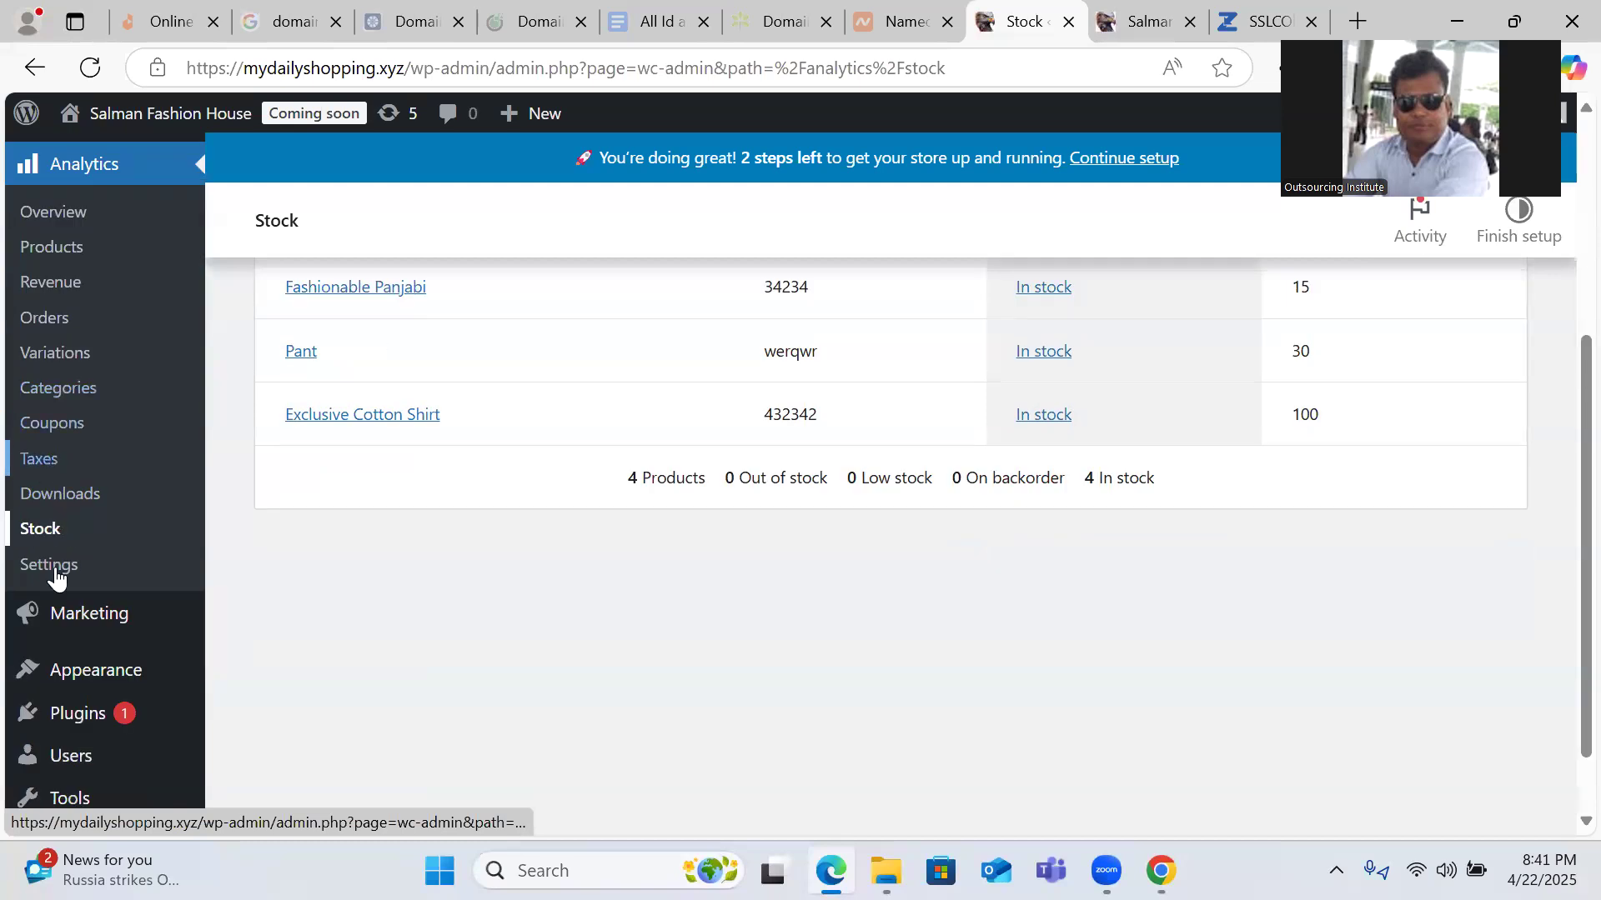
Scroll through Analytics Settings for excluded and actionable order statuses
left_click(54, 564)
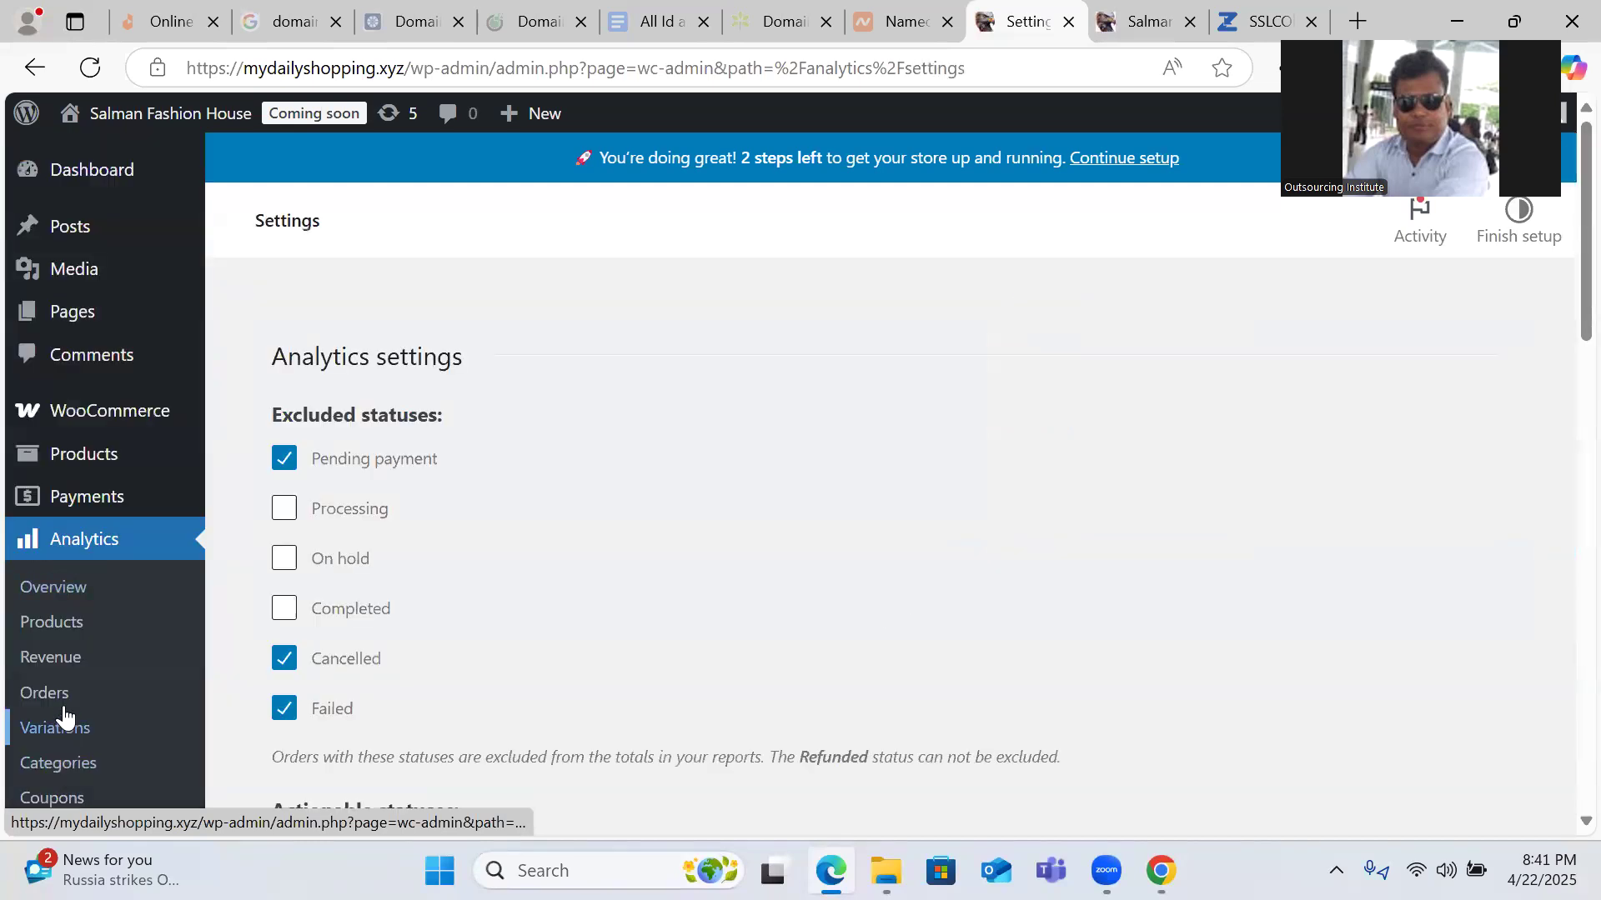
scroll(66, 717, "down", 5)
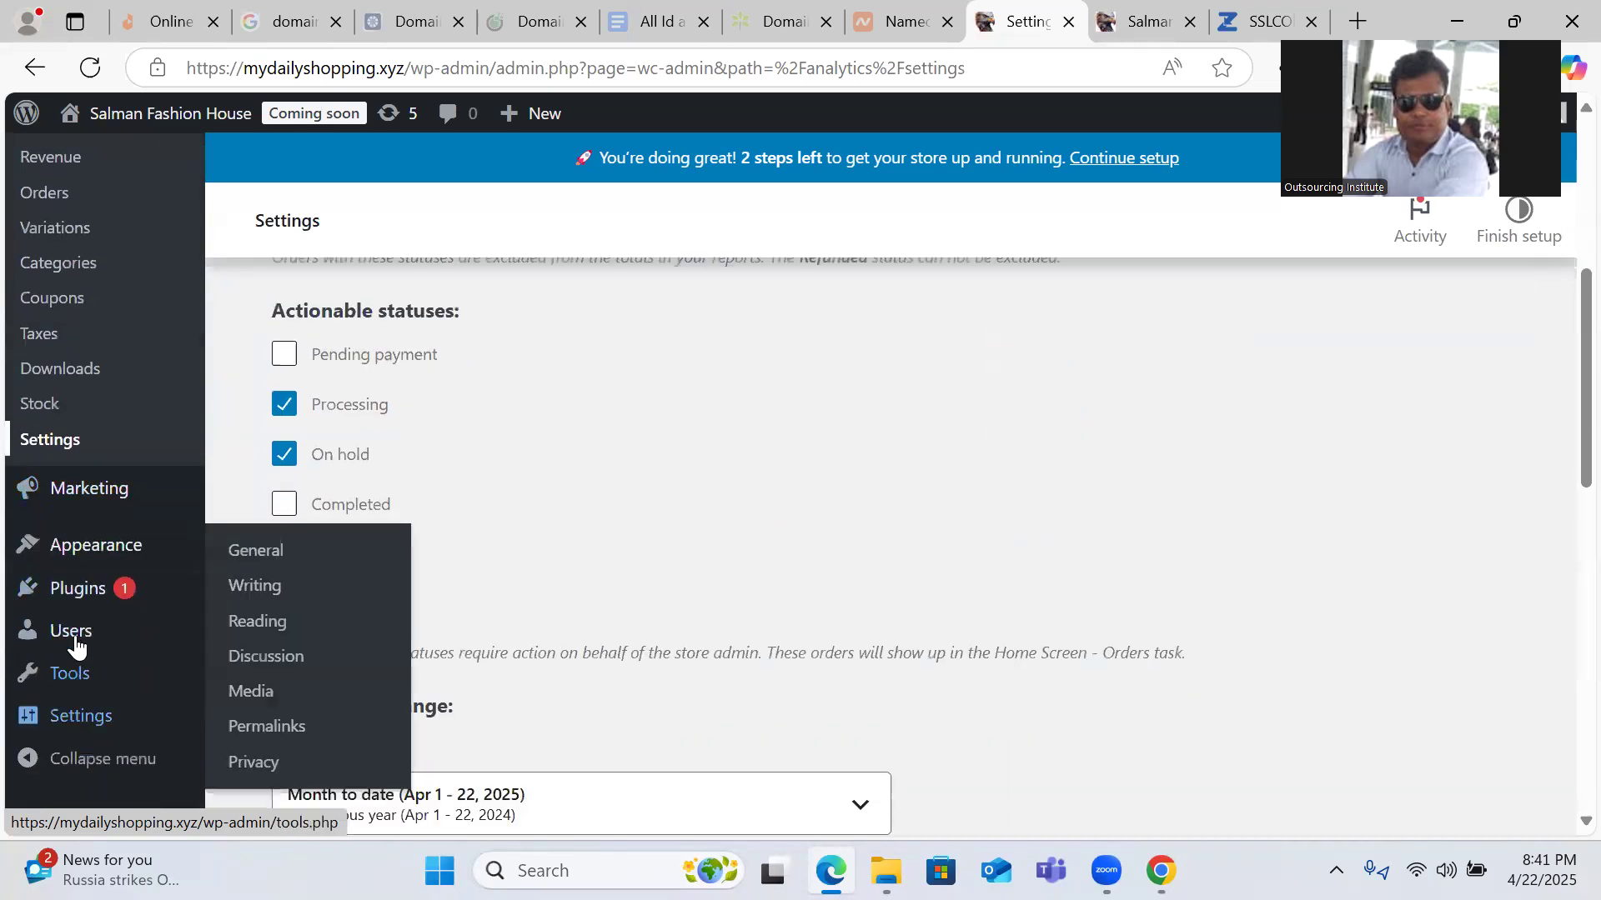
mouse_move(151, 510)
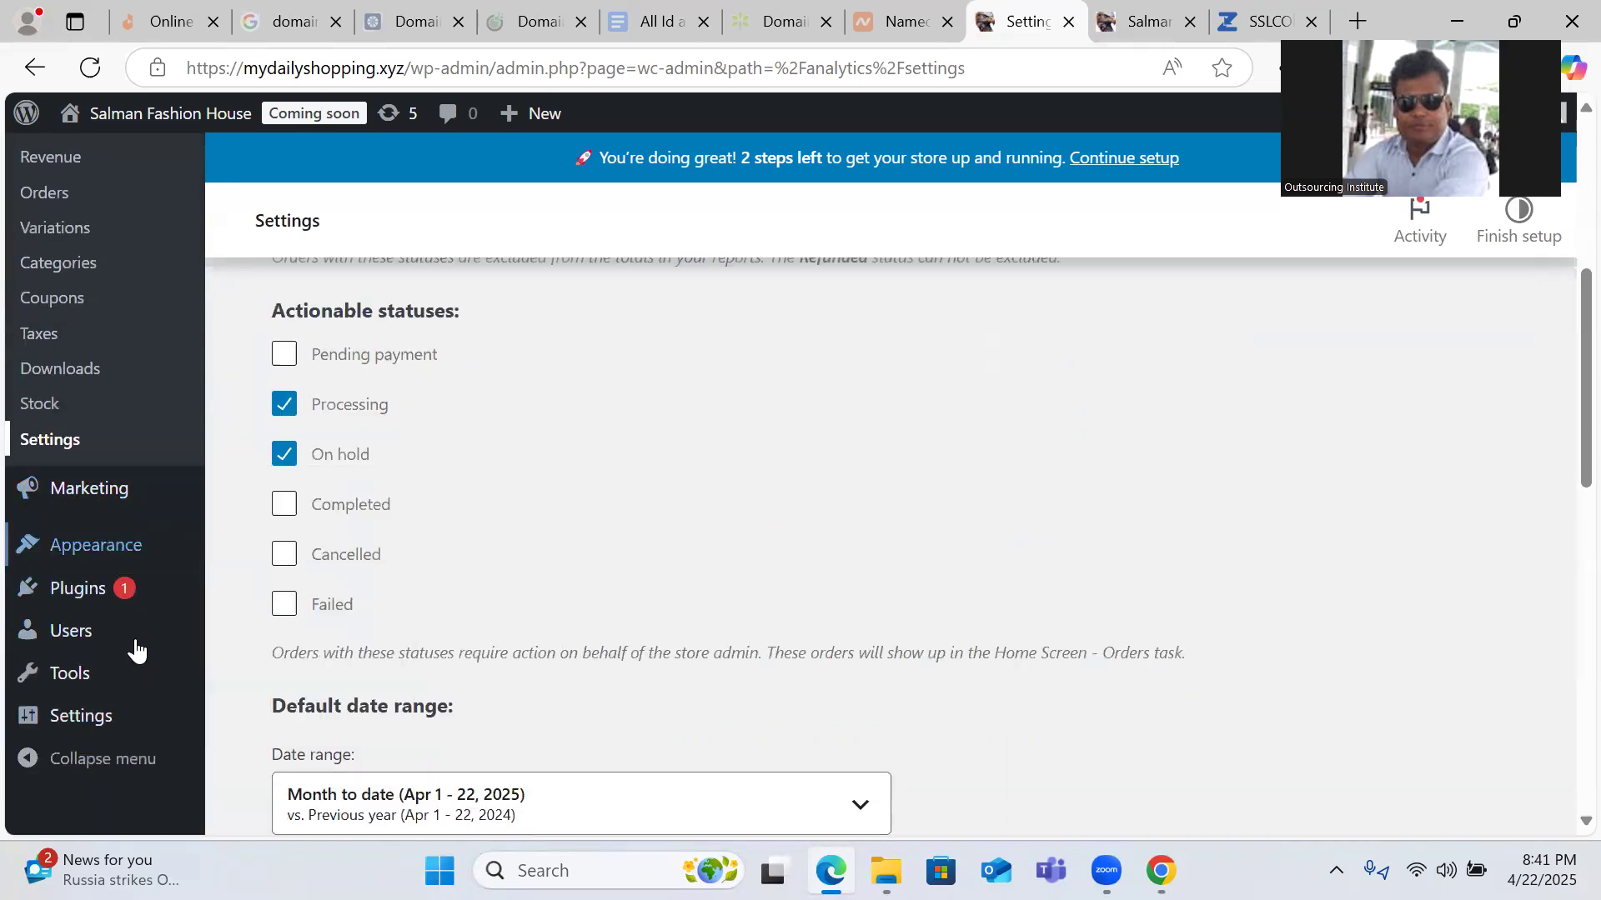
scroll(100, 500, "down", 1)
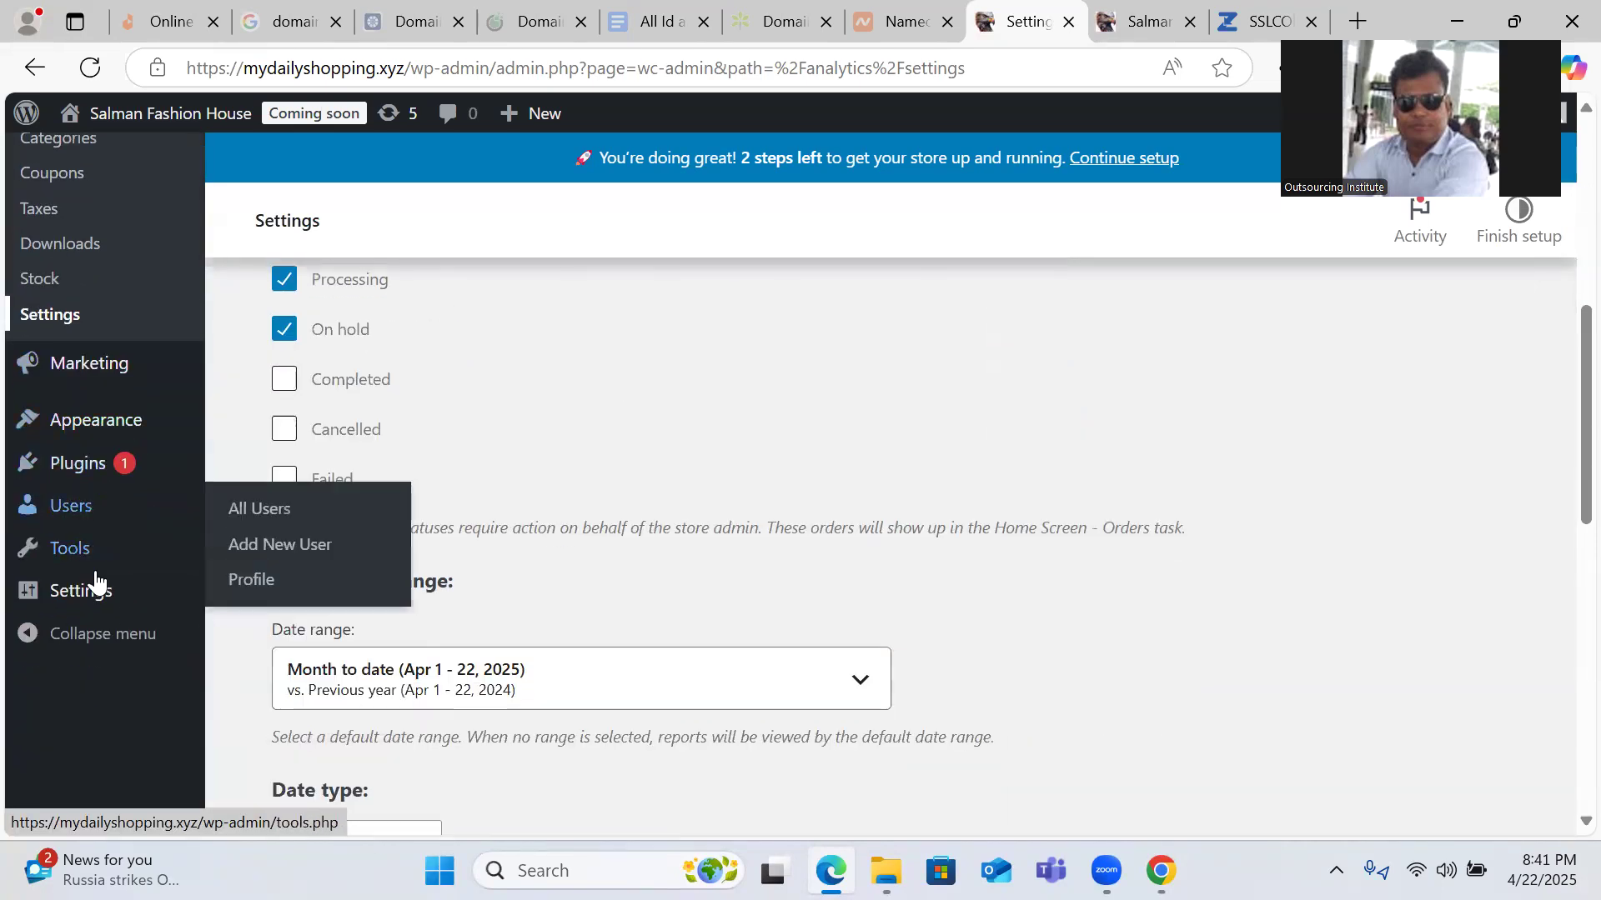
scroll(100, 600, "up", 7)
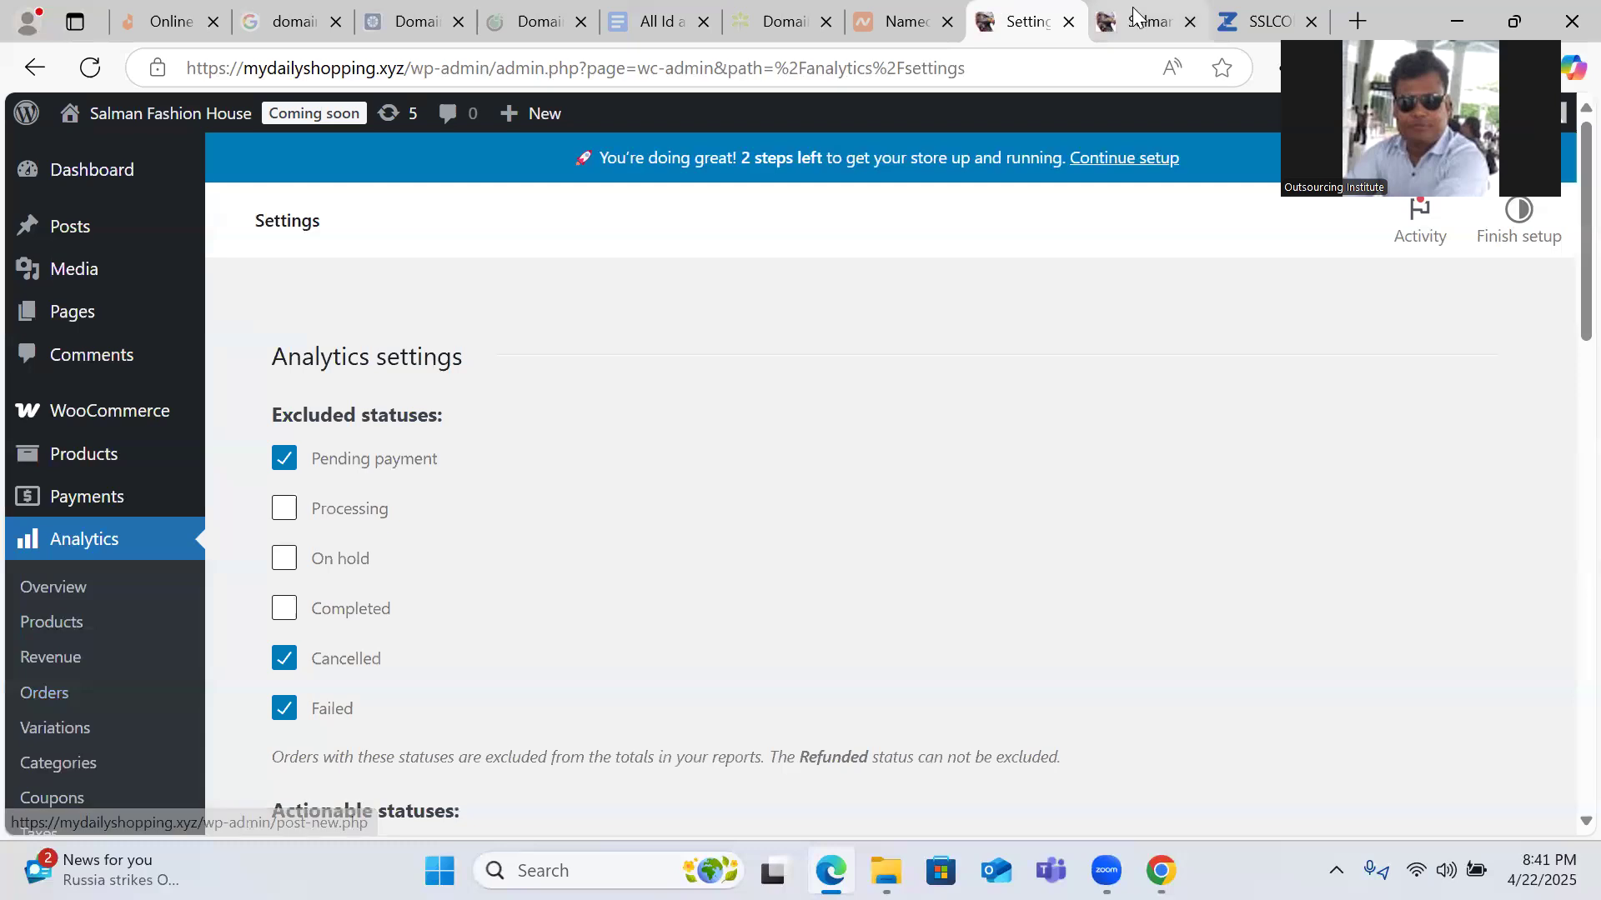
left_click(1151, 21)
Browse the storefront's About Us, Gents and Ladies category pages
left_click(98, 70)
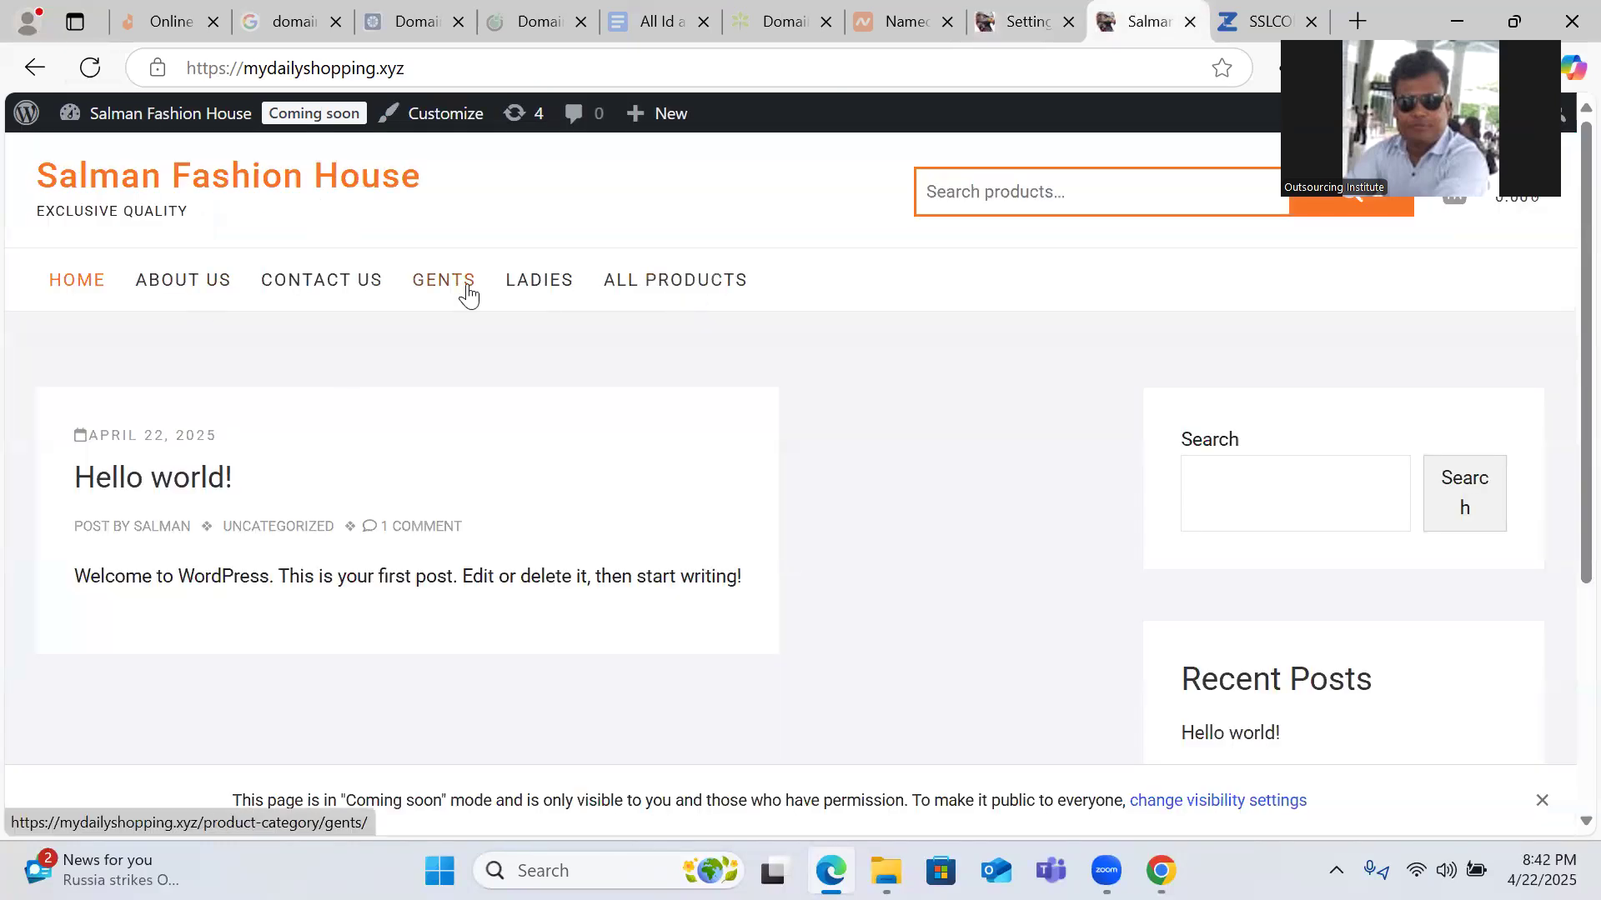
left_click(187, 287)
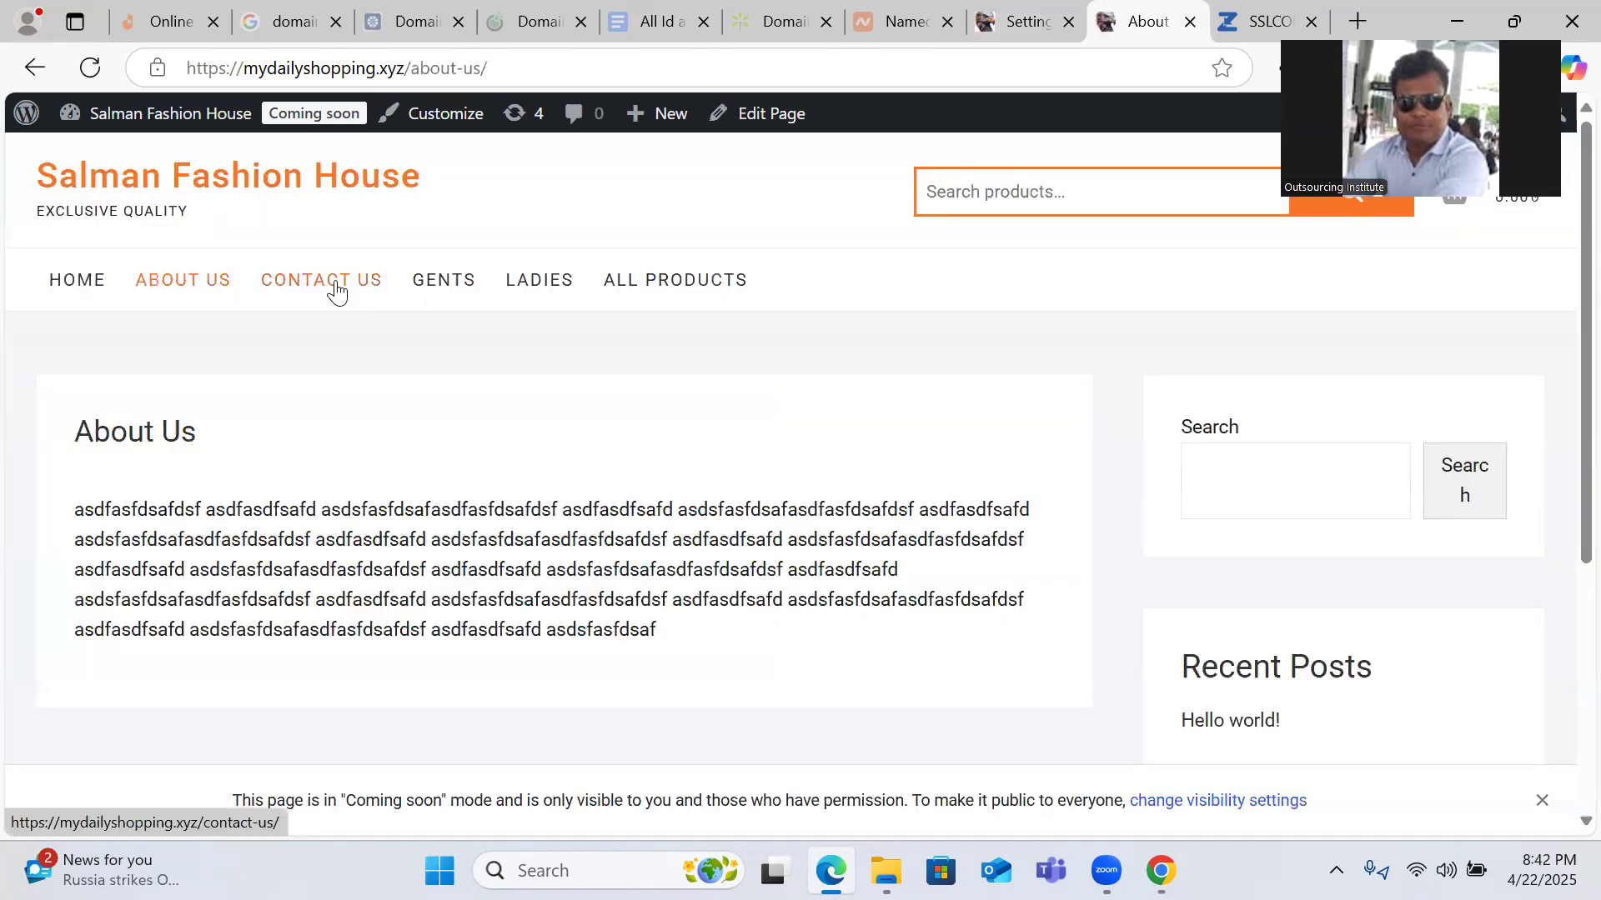
left_click(453, 295)
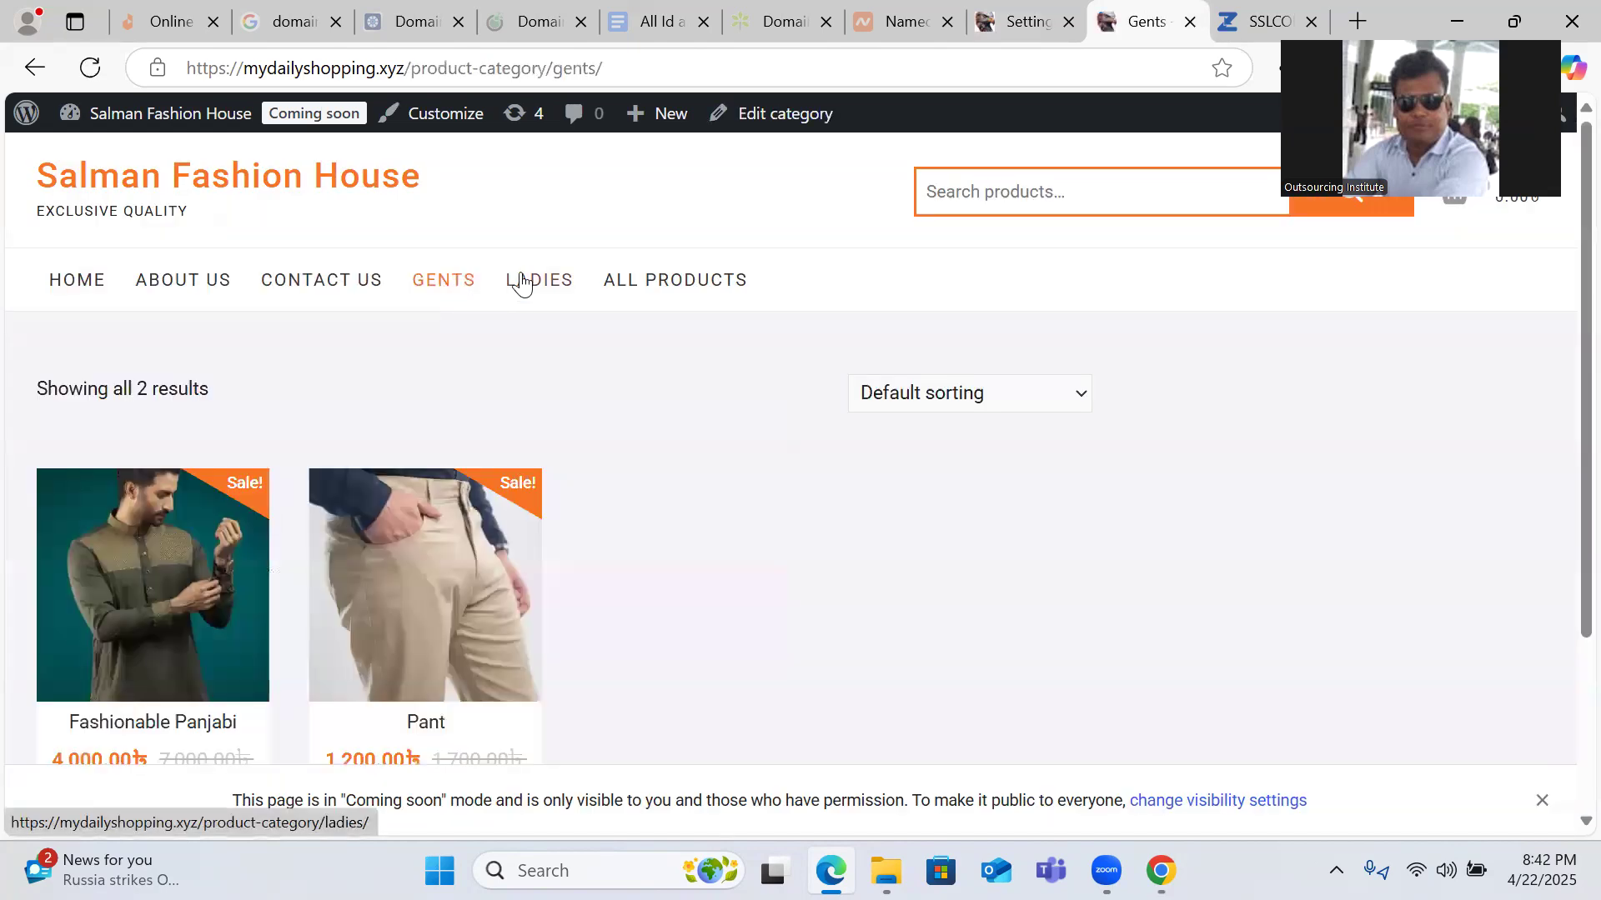
left_click(520, 284)
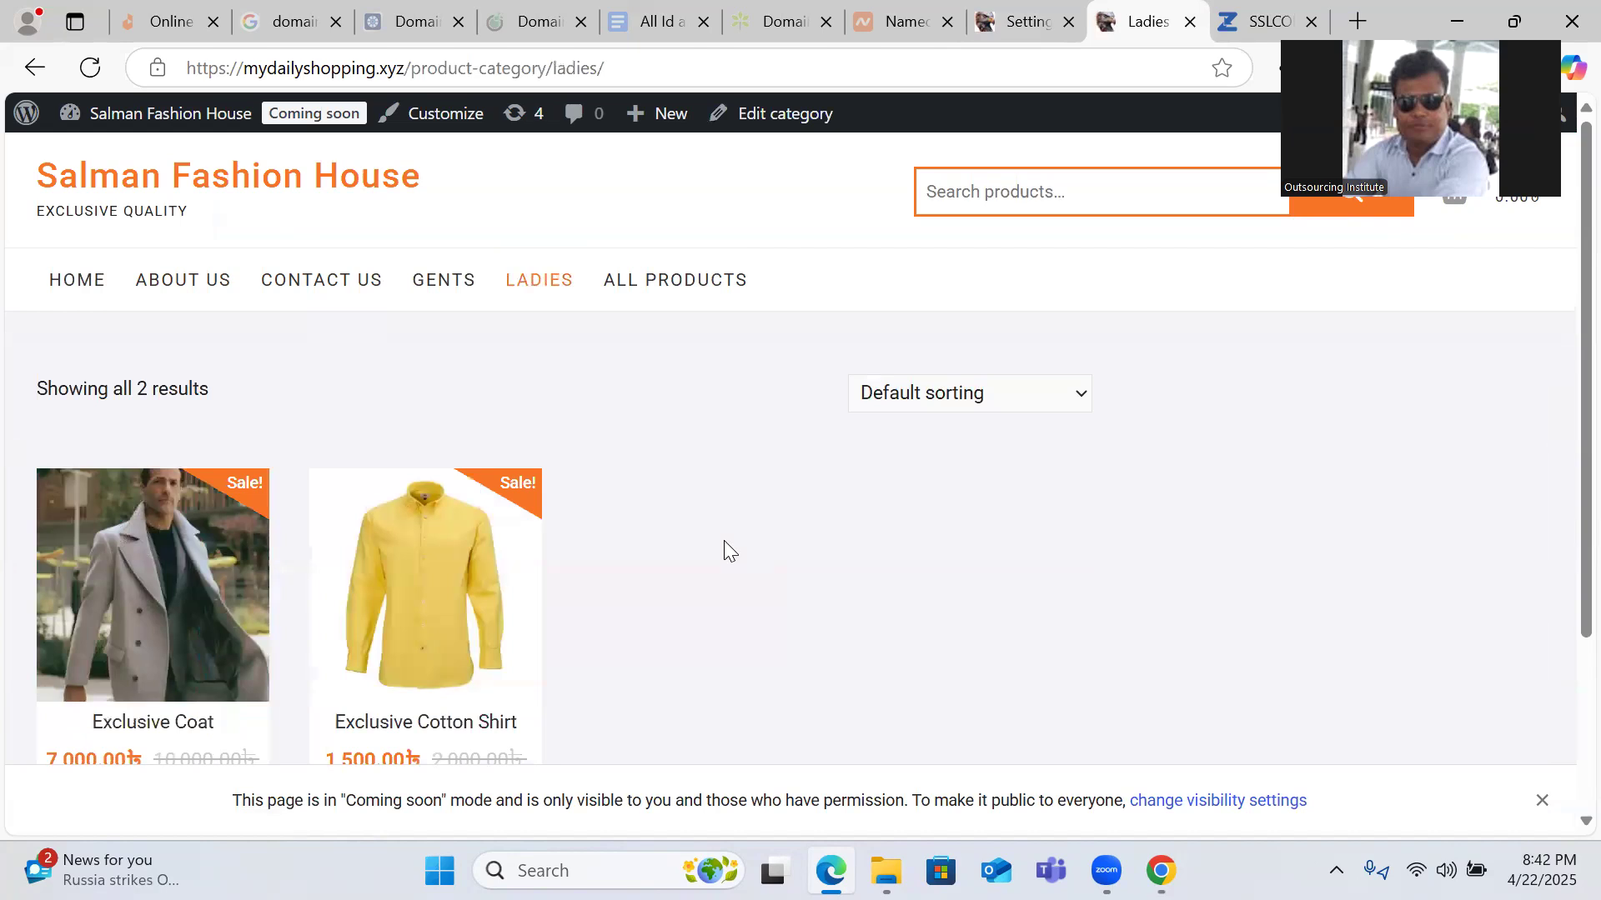
Scroll the Ladies listing, then return to Analytics settings excluding Pending payment, Cancelled and Failed
scroll(727, 532, "down", 1)
scroll(717, 534, "up", 1)
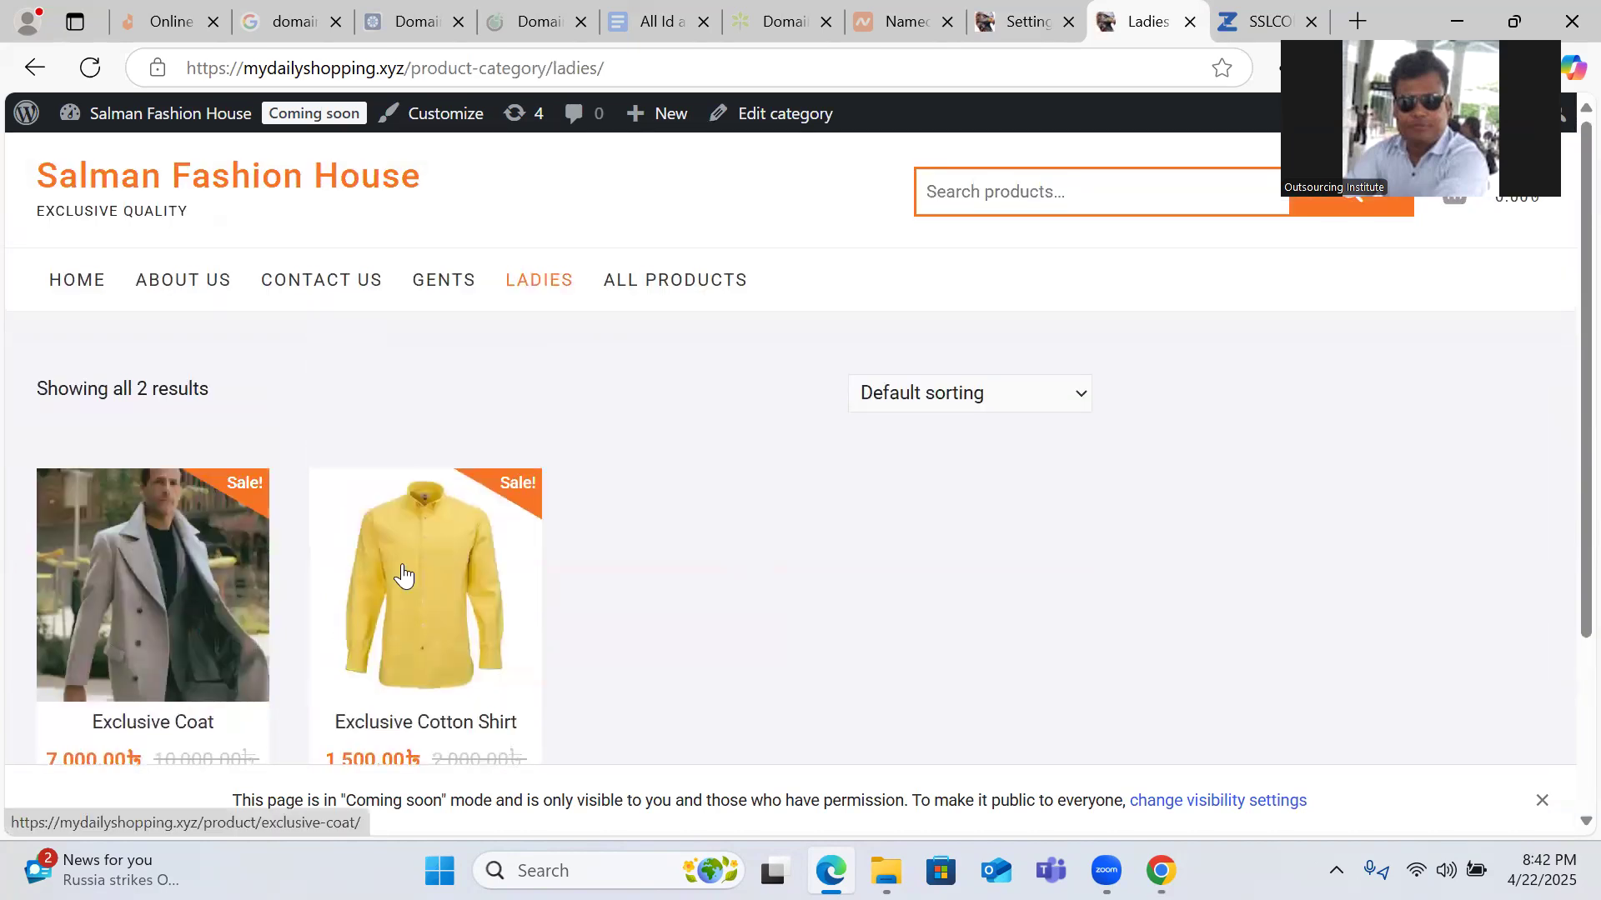
scroll(1151, 518, "down", 3)
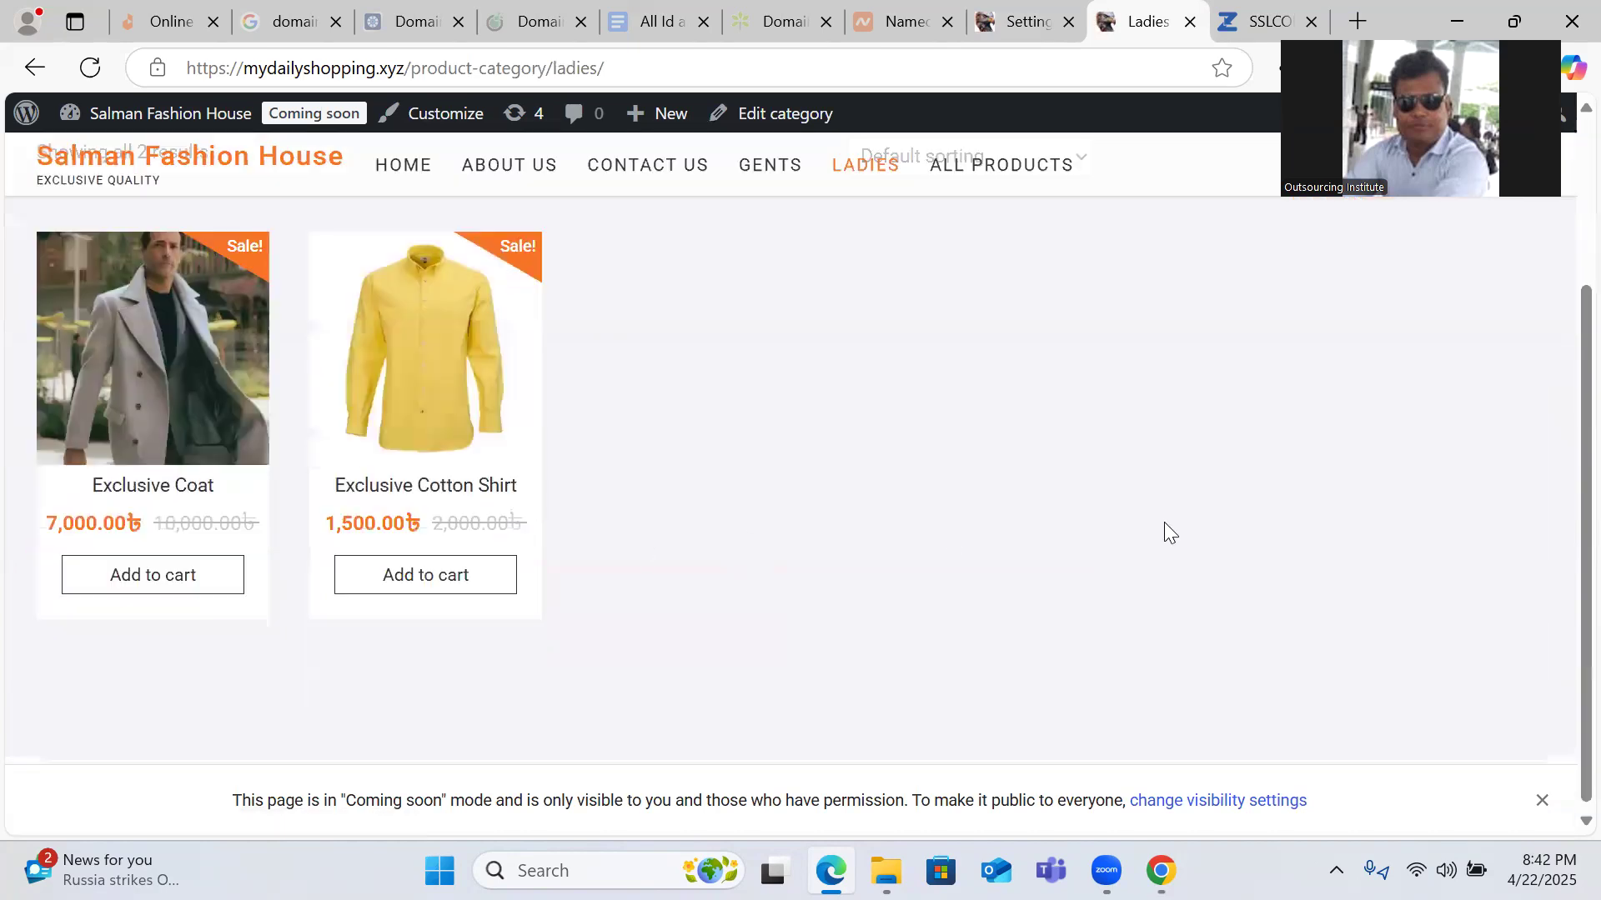
scroll(1142, 540, "up", 3)
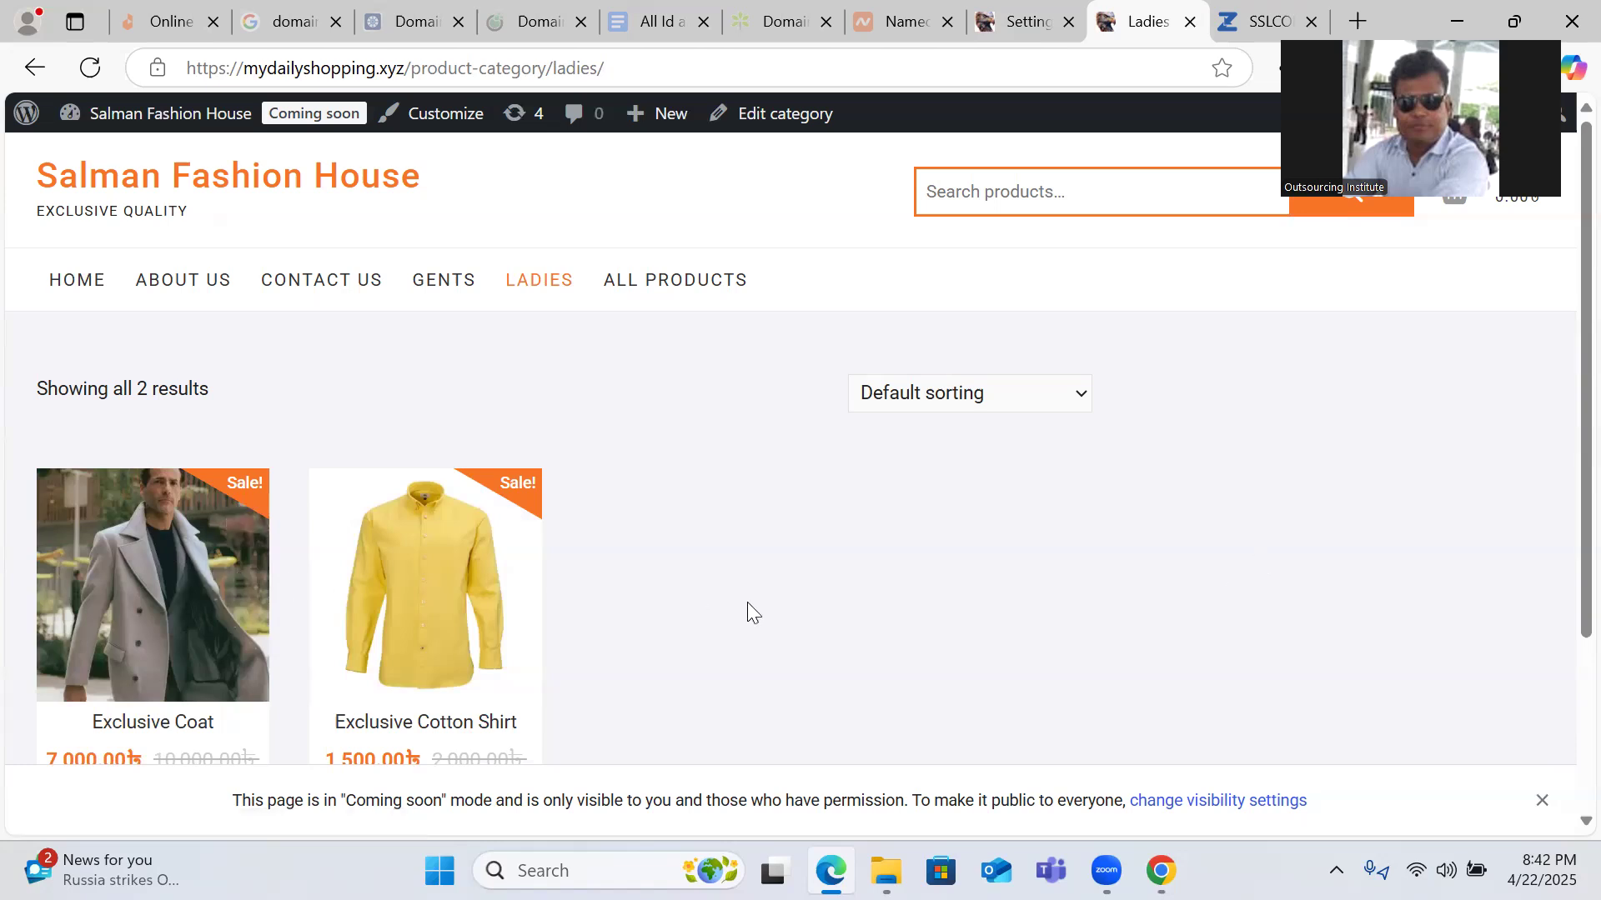
scroll(747, 602, "down", 3)
scroll(920, 607, "up", 3)
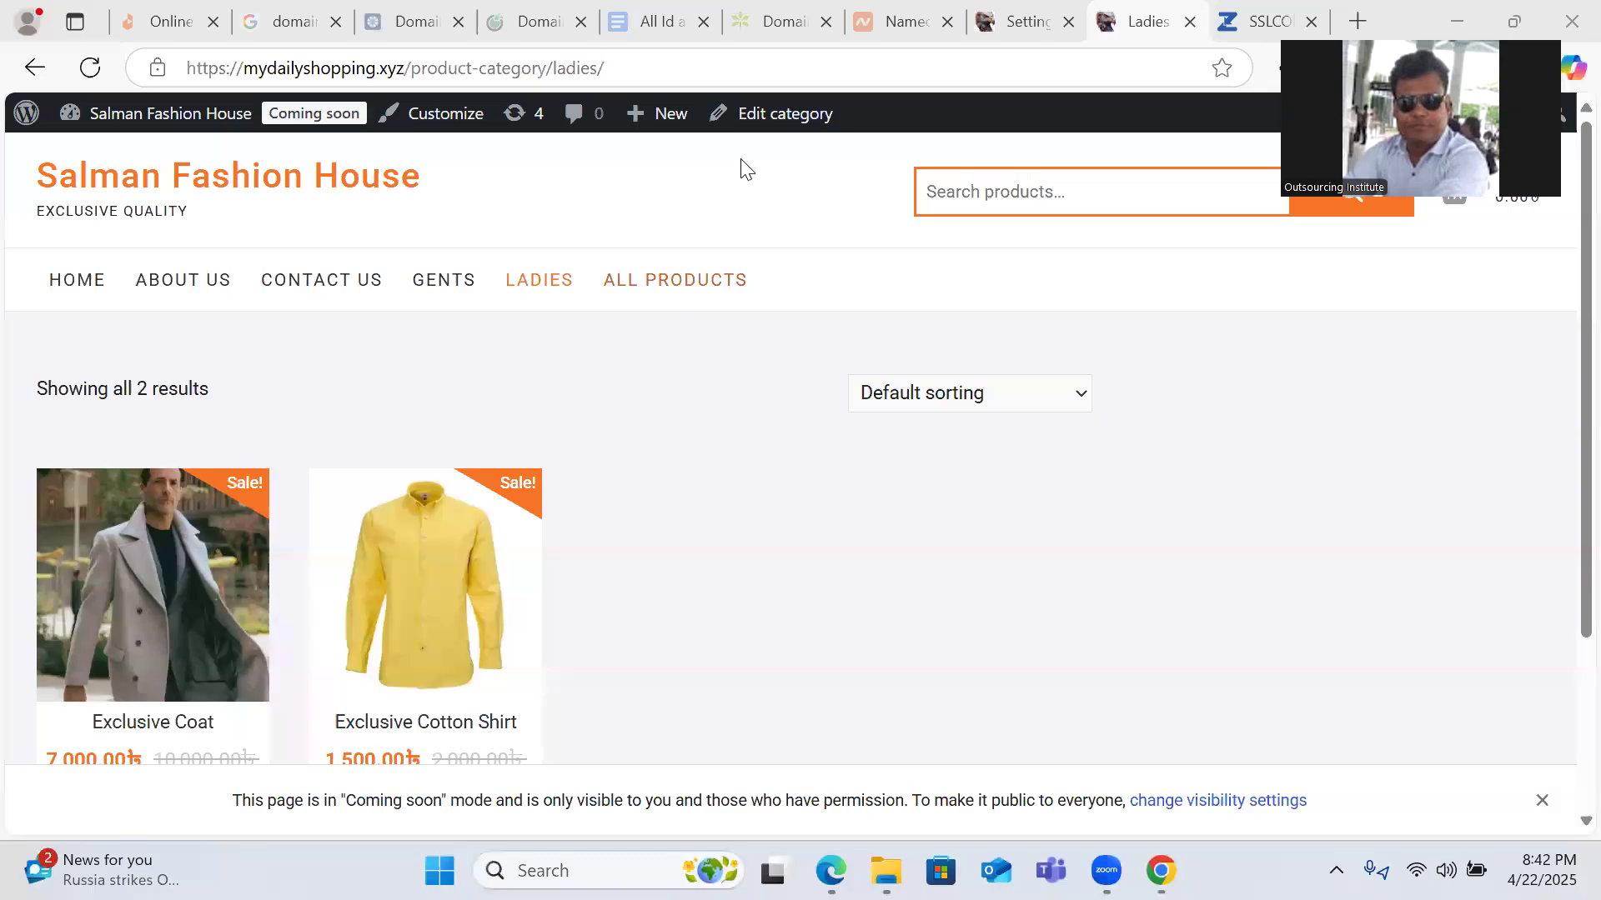
left_click(738, 381)
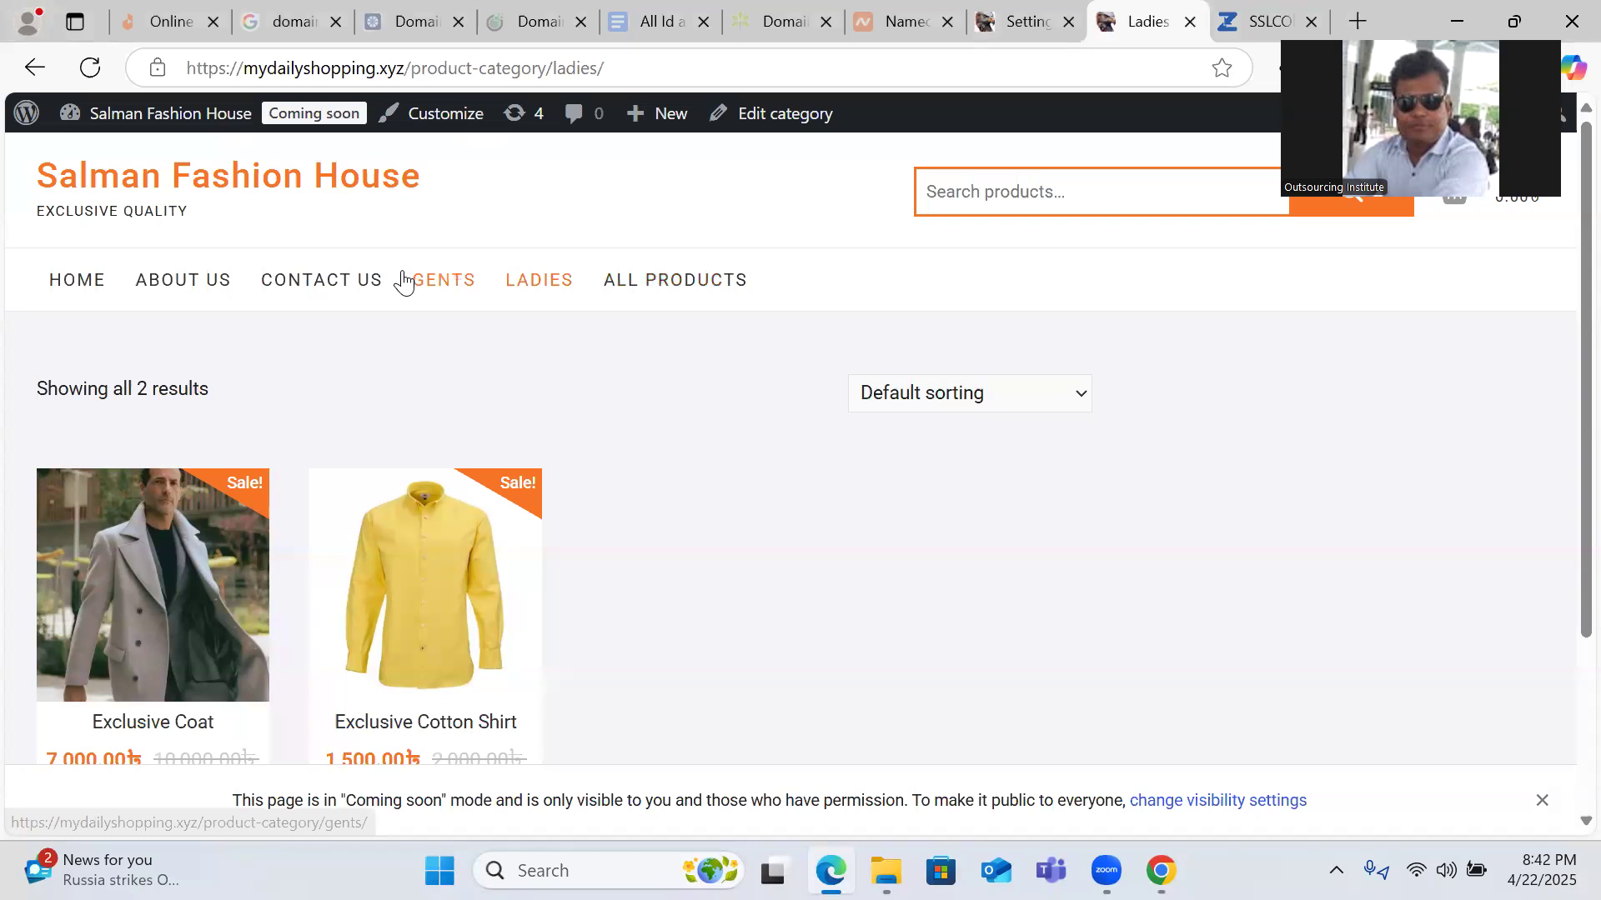
left_click(1025, 24)
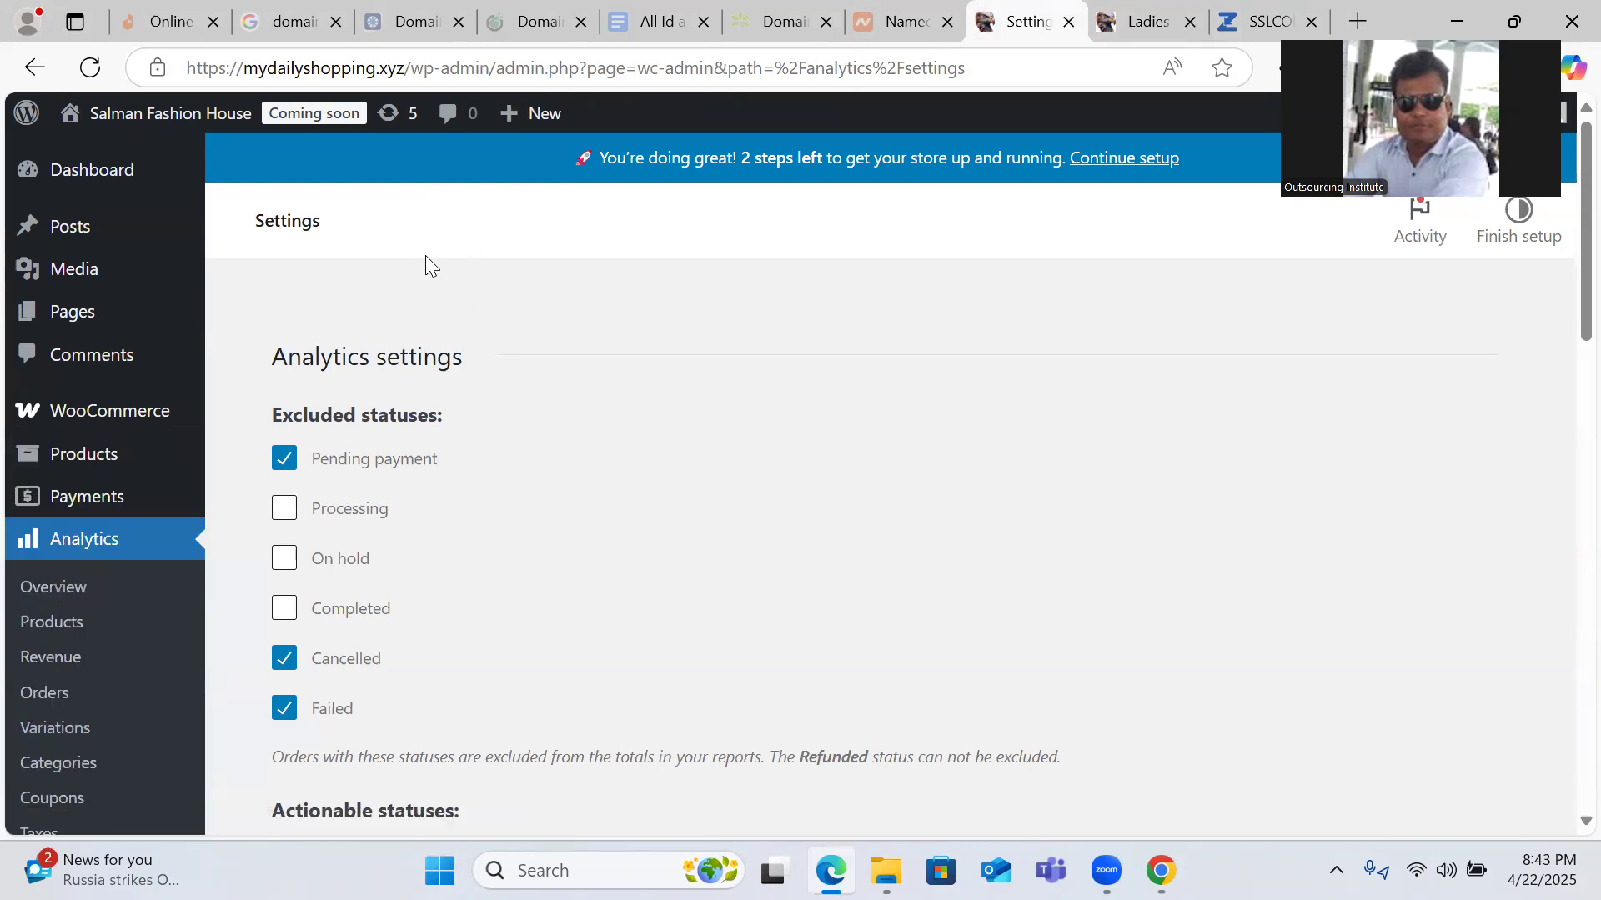
Open the installed Themes page under Appearance, showing ShoppingCart as the active theme
scroll(101, 525, "down", 7)
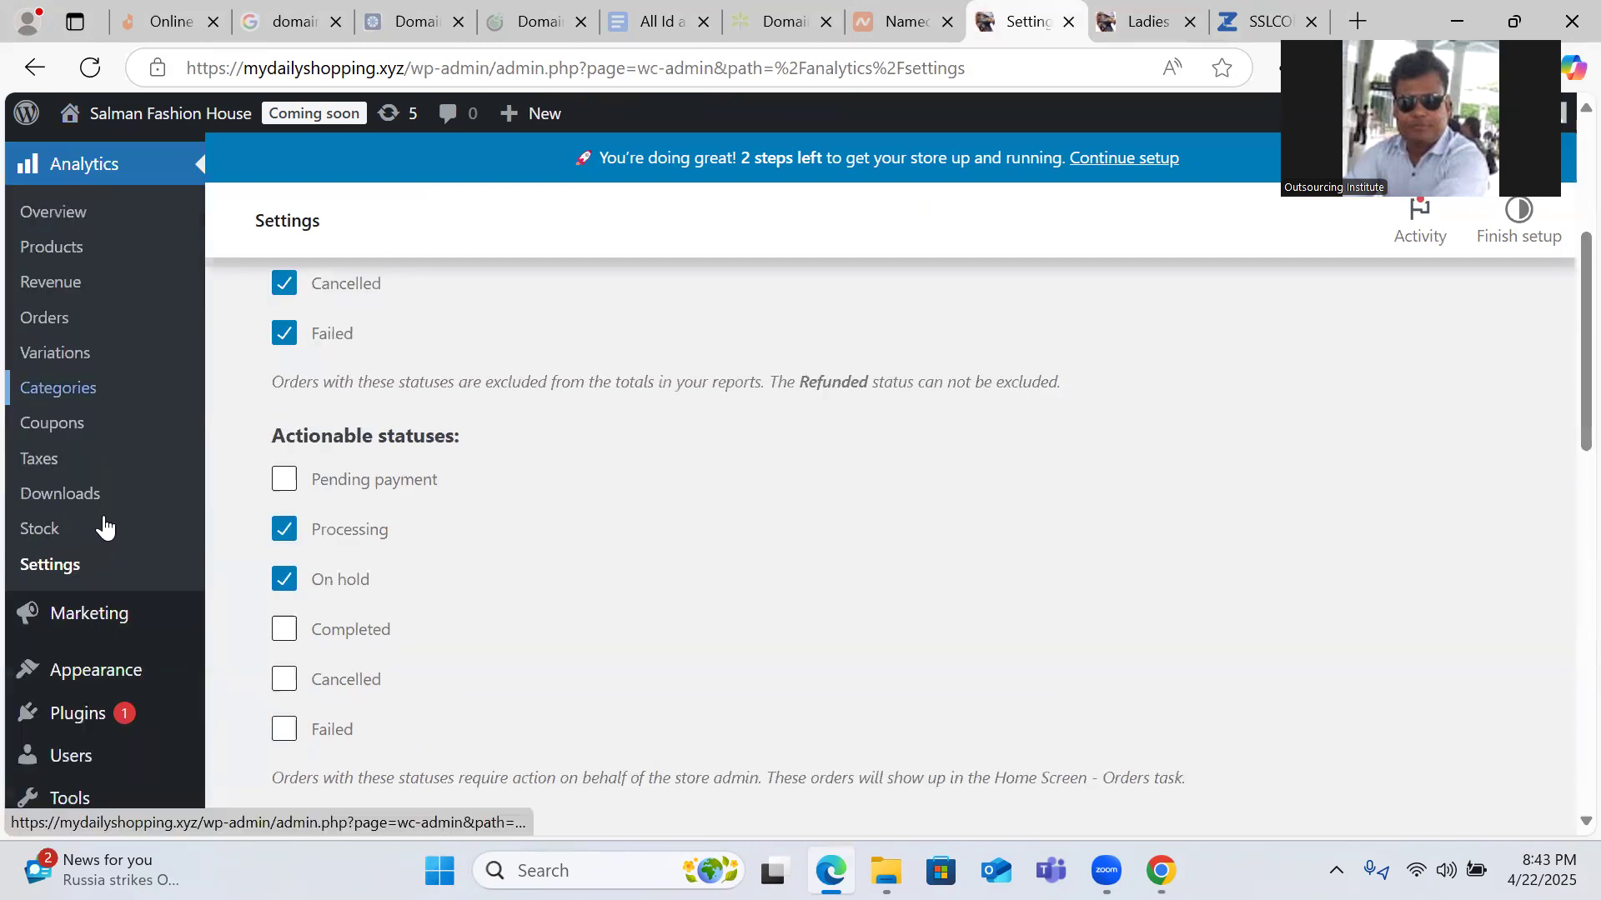
mouse_move(71, 420)
left_click(297, 421)
left_click(1159, 27)
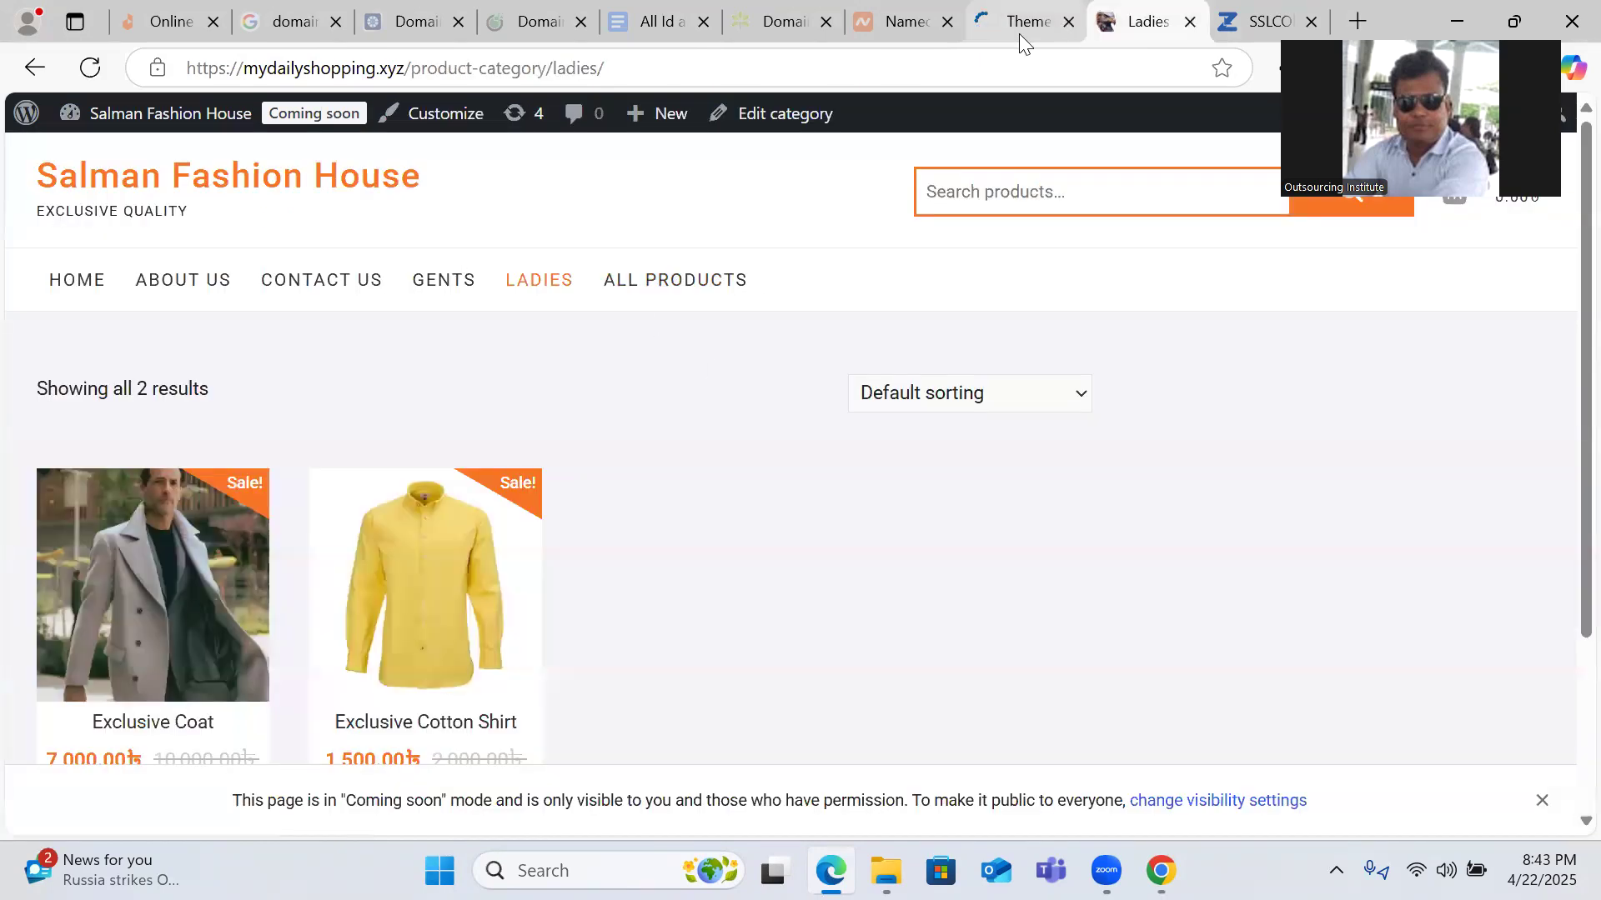
left_click(1019, 29)
Review the theme cards, then switch to the Ladies page listing Exclusive Coat and Exclusive Cotton Shirt
scroll(772, 436, "down", 5)
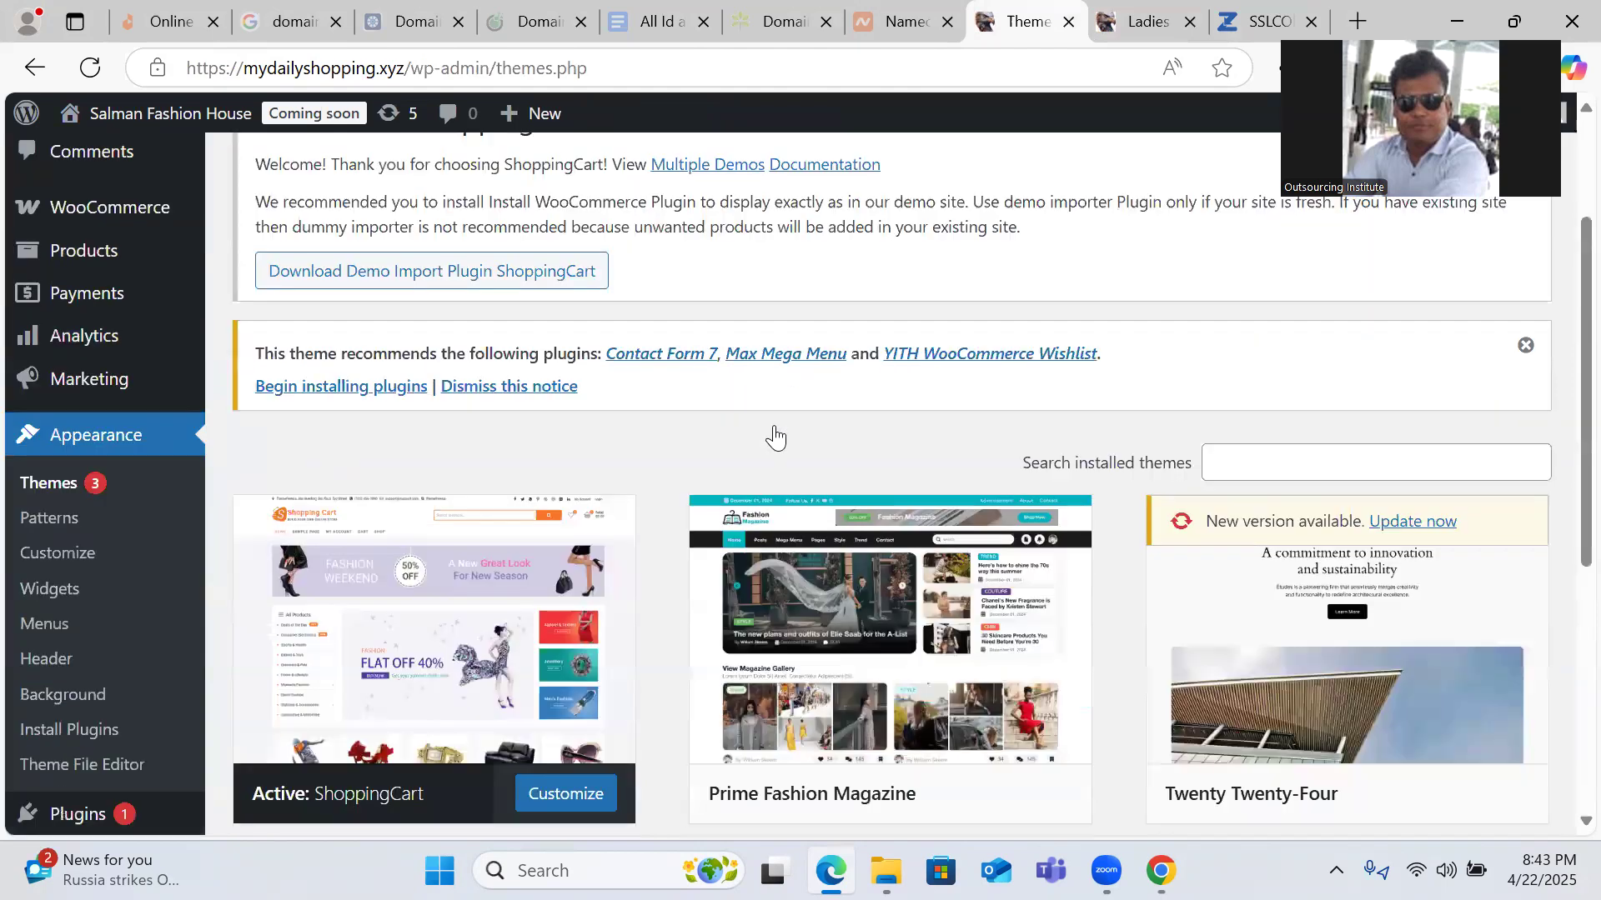
scroll(411, 446, "up", 2)
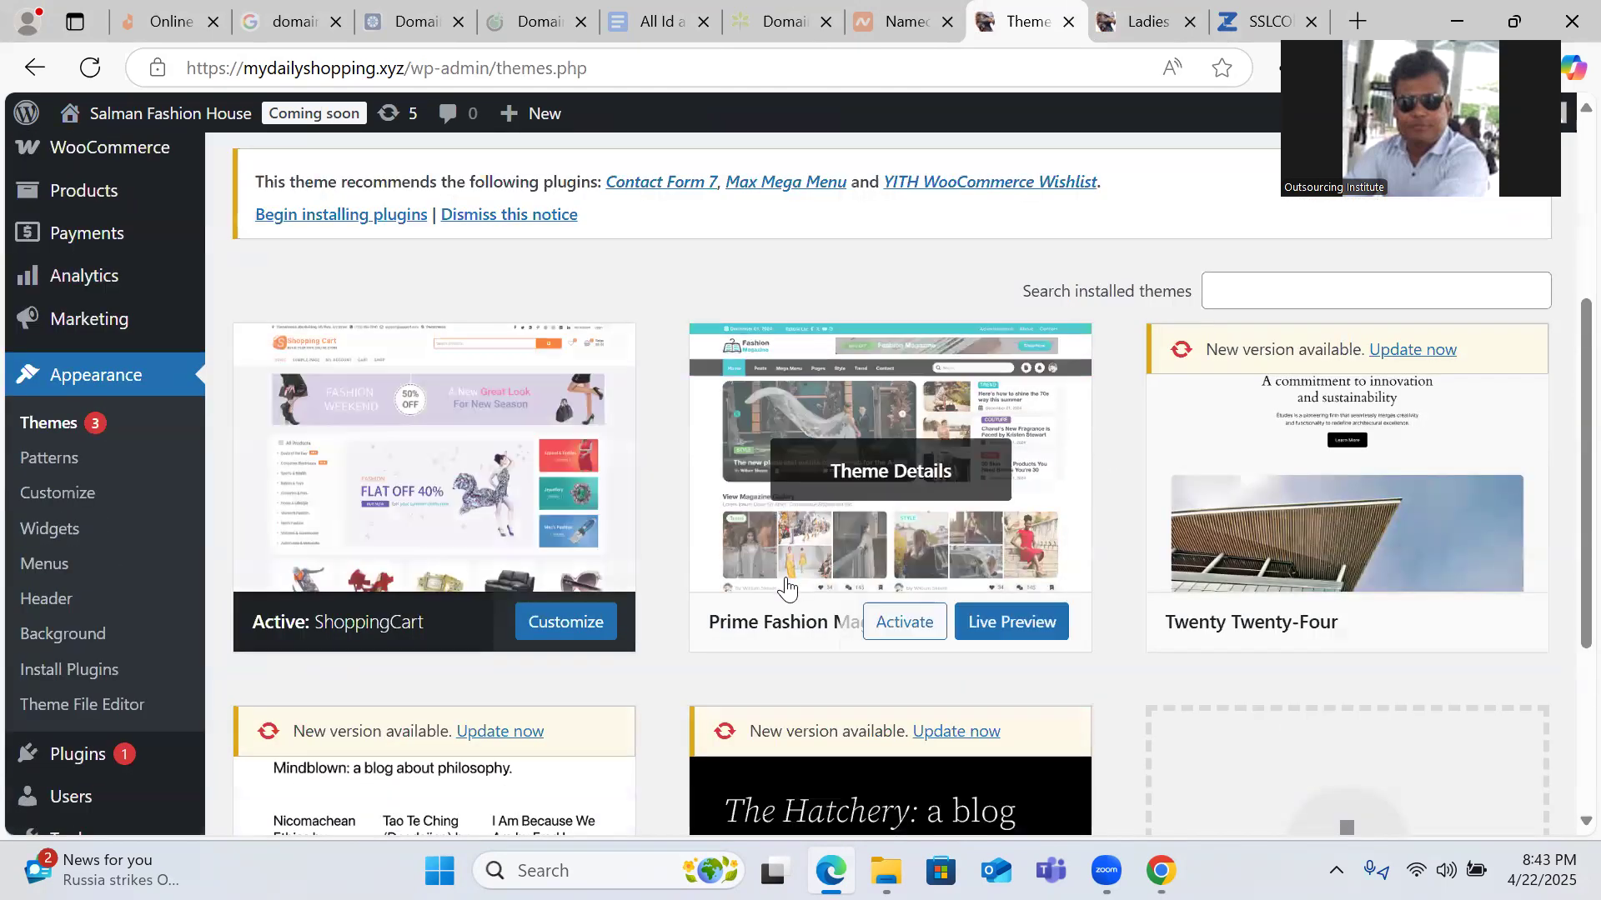
scroll(923, 547, "down", 5)
scroll(617, 475, "up", 5)
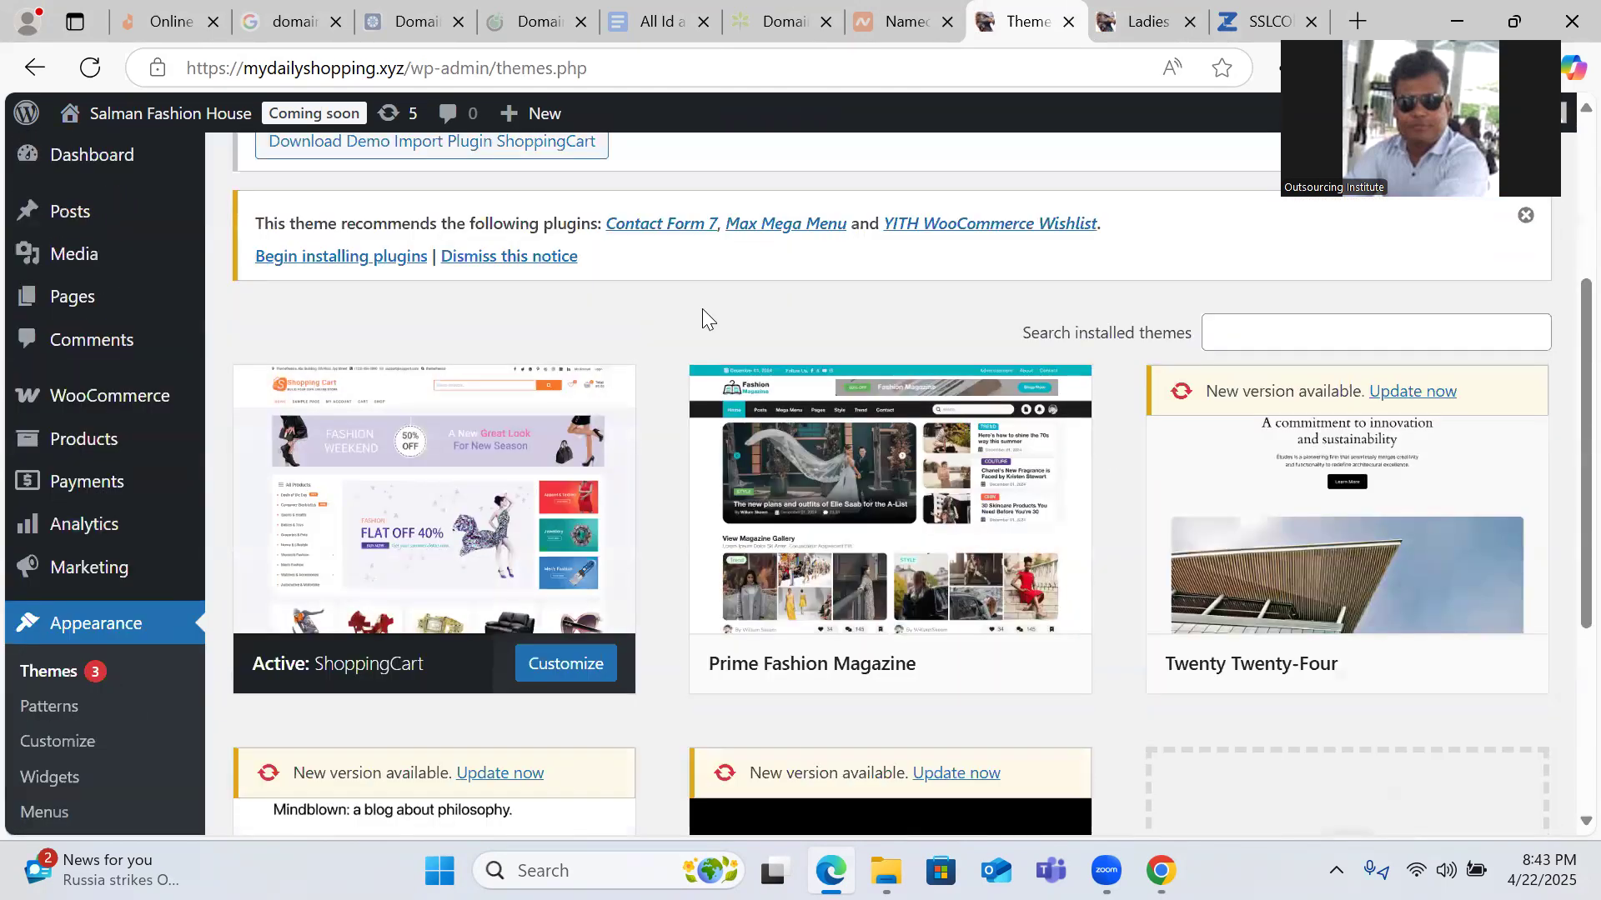
mouse_move(479, 493)
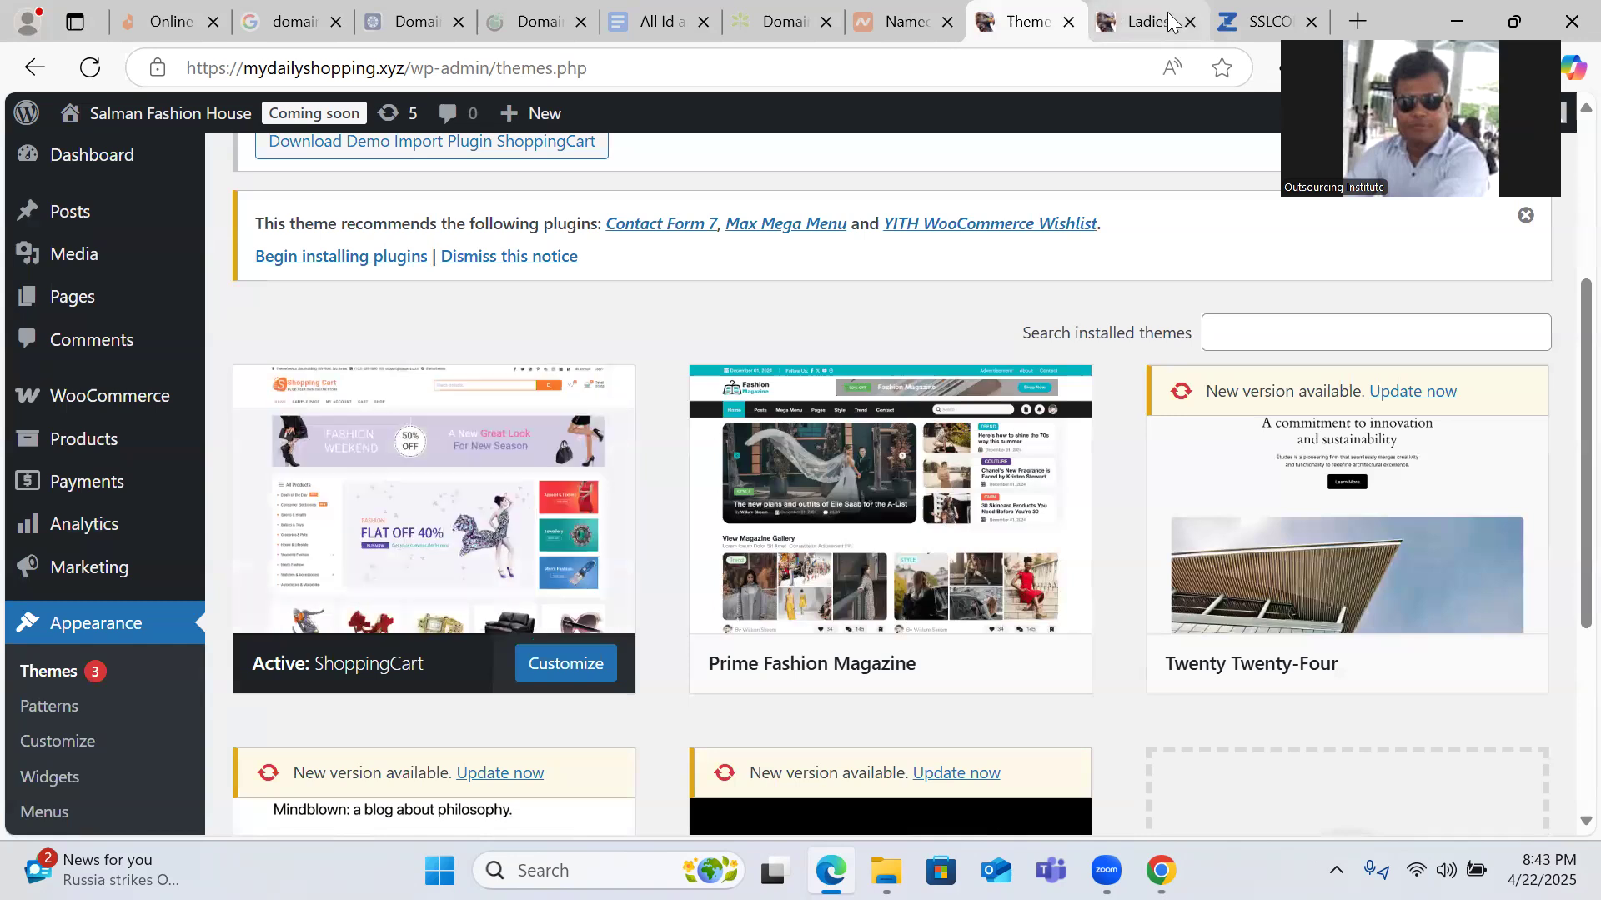
left_click(1142, 21)
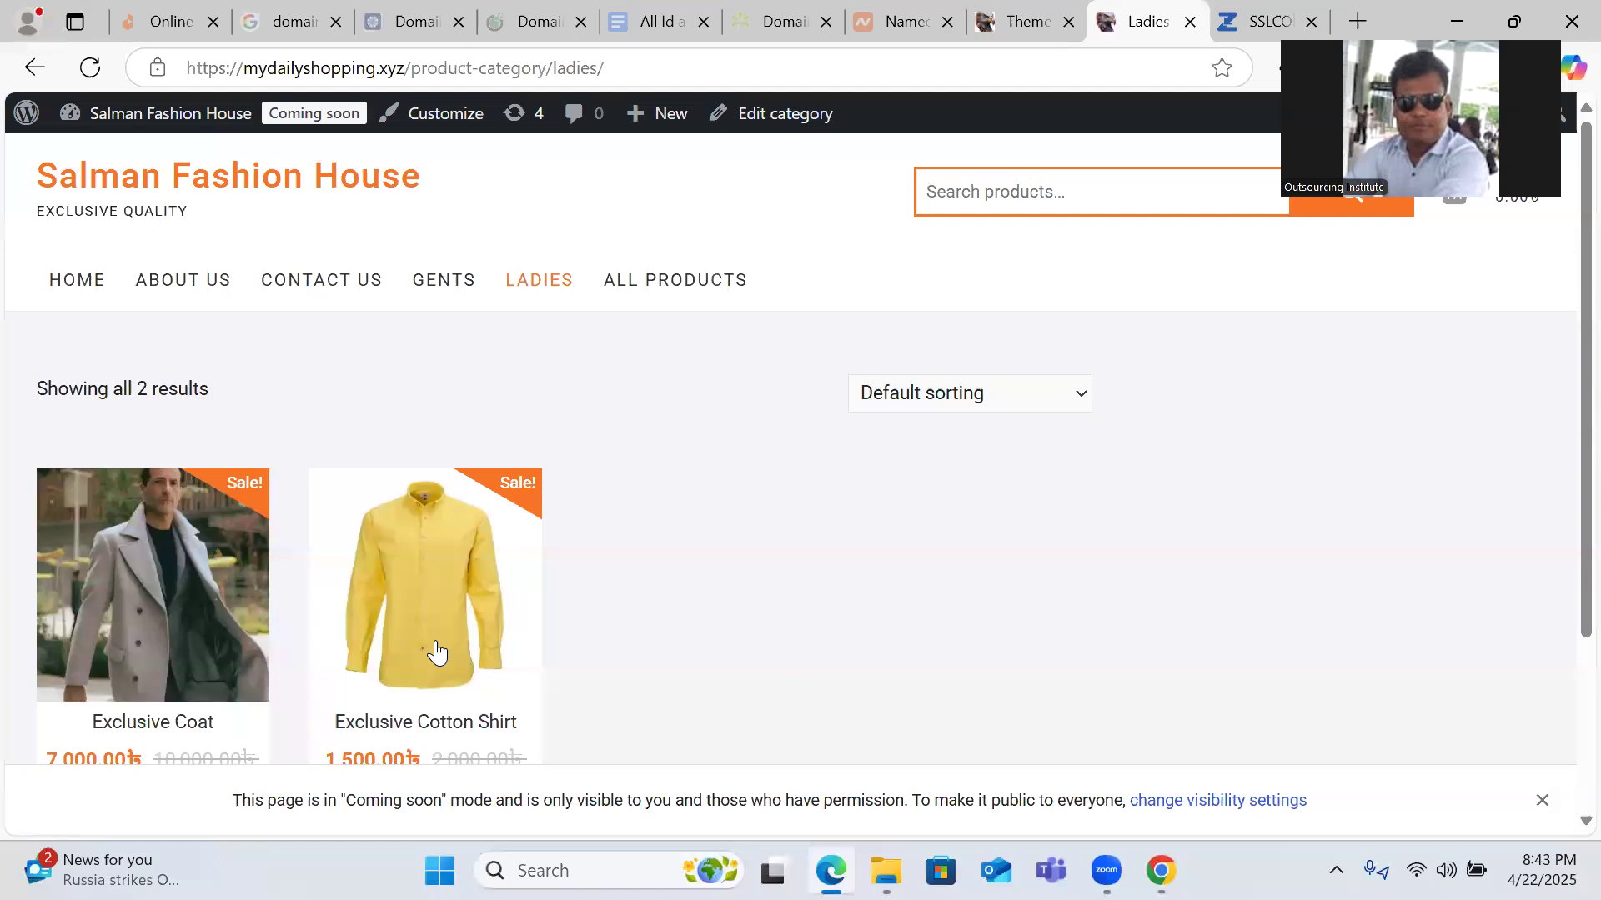
left_click(1022, 22)
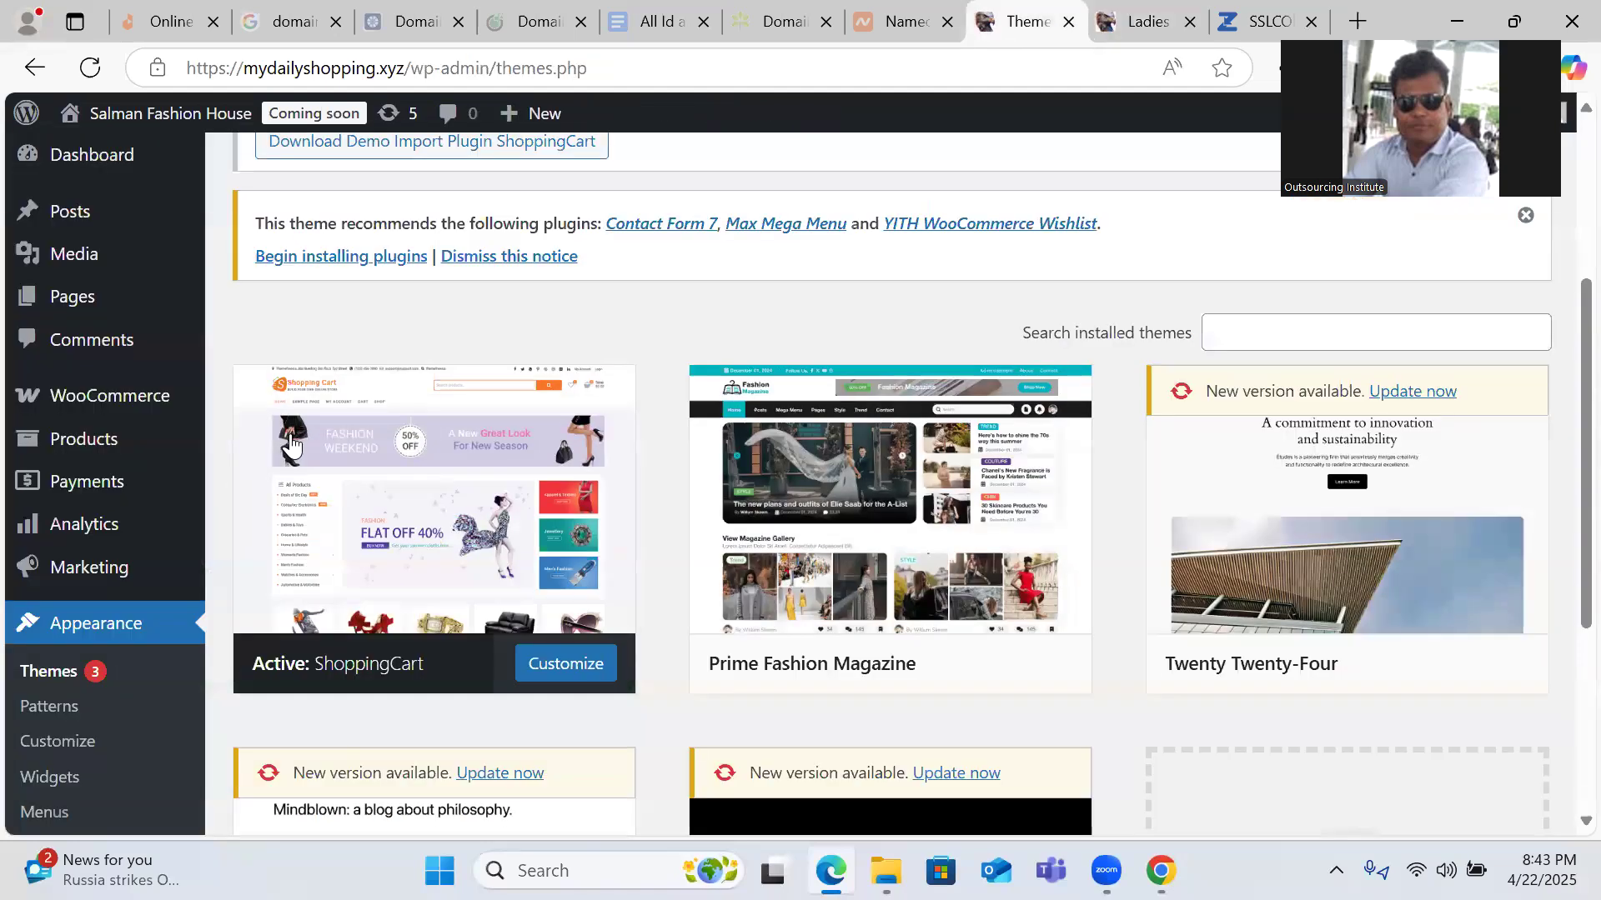
left_click(1135, 17)
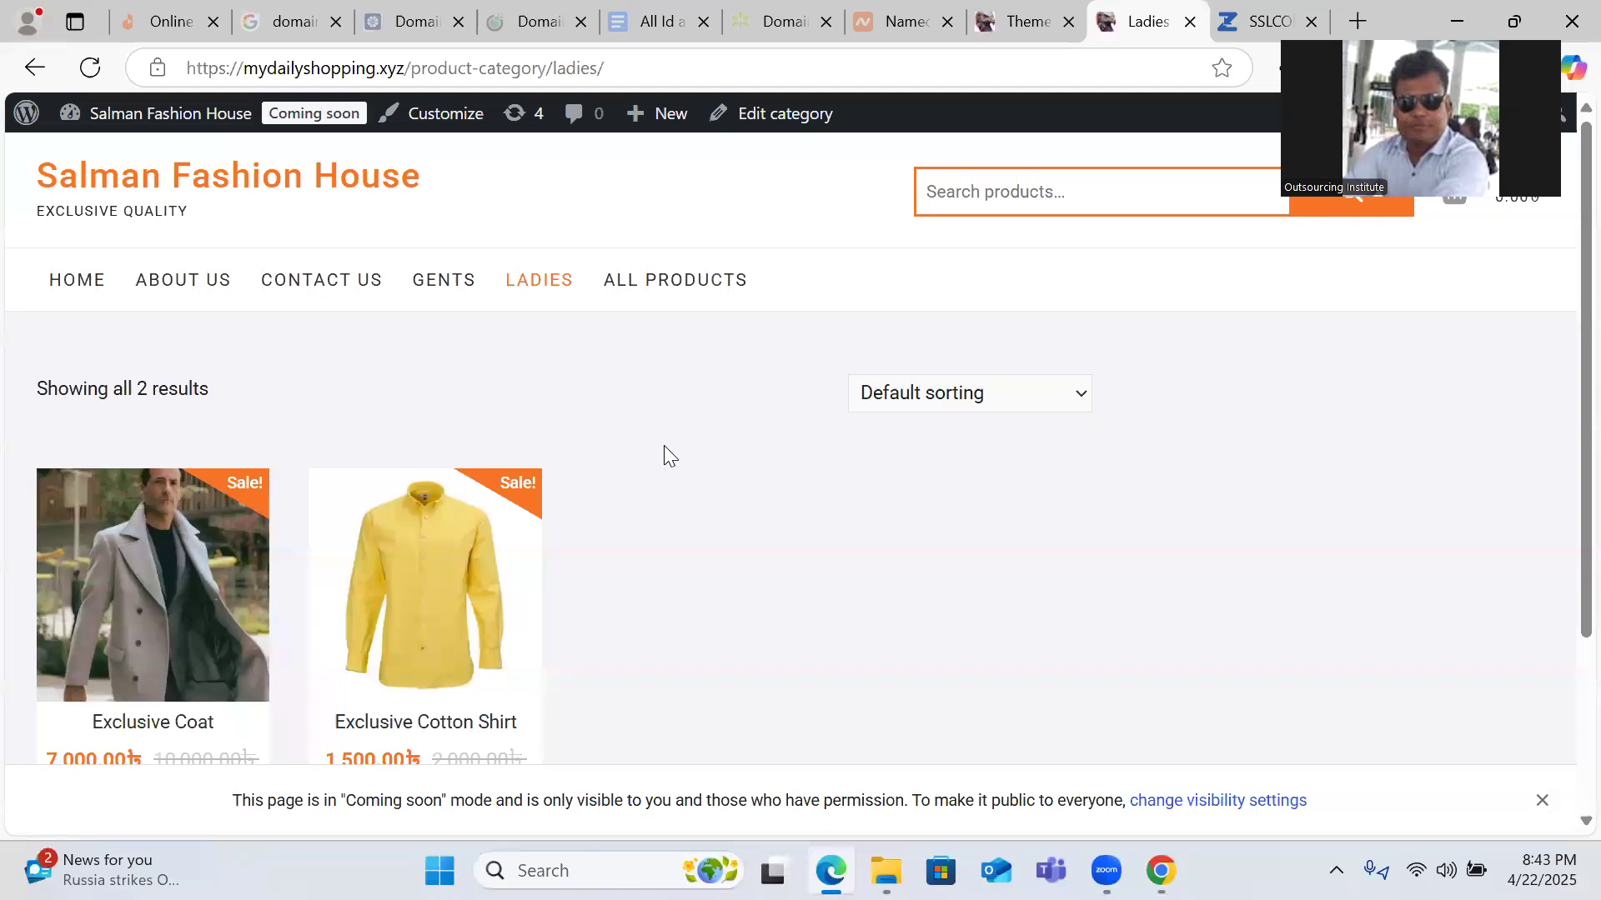
Browse the store's Home, Contact Us, Gents, Ladies and All Products pages
left_click(94, 287)
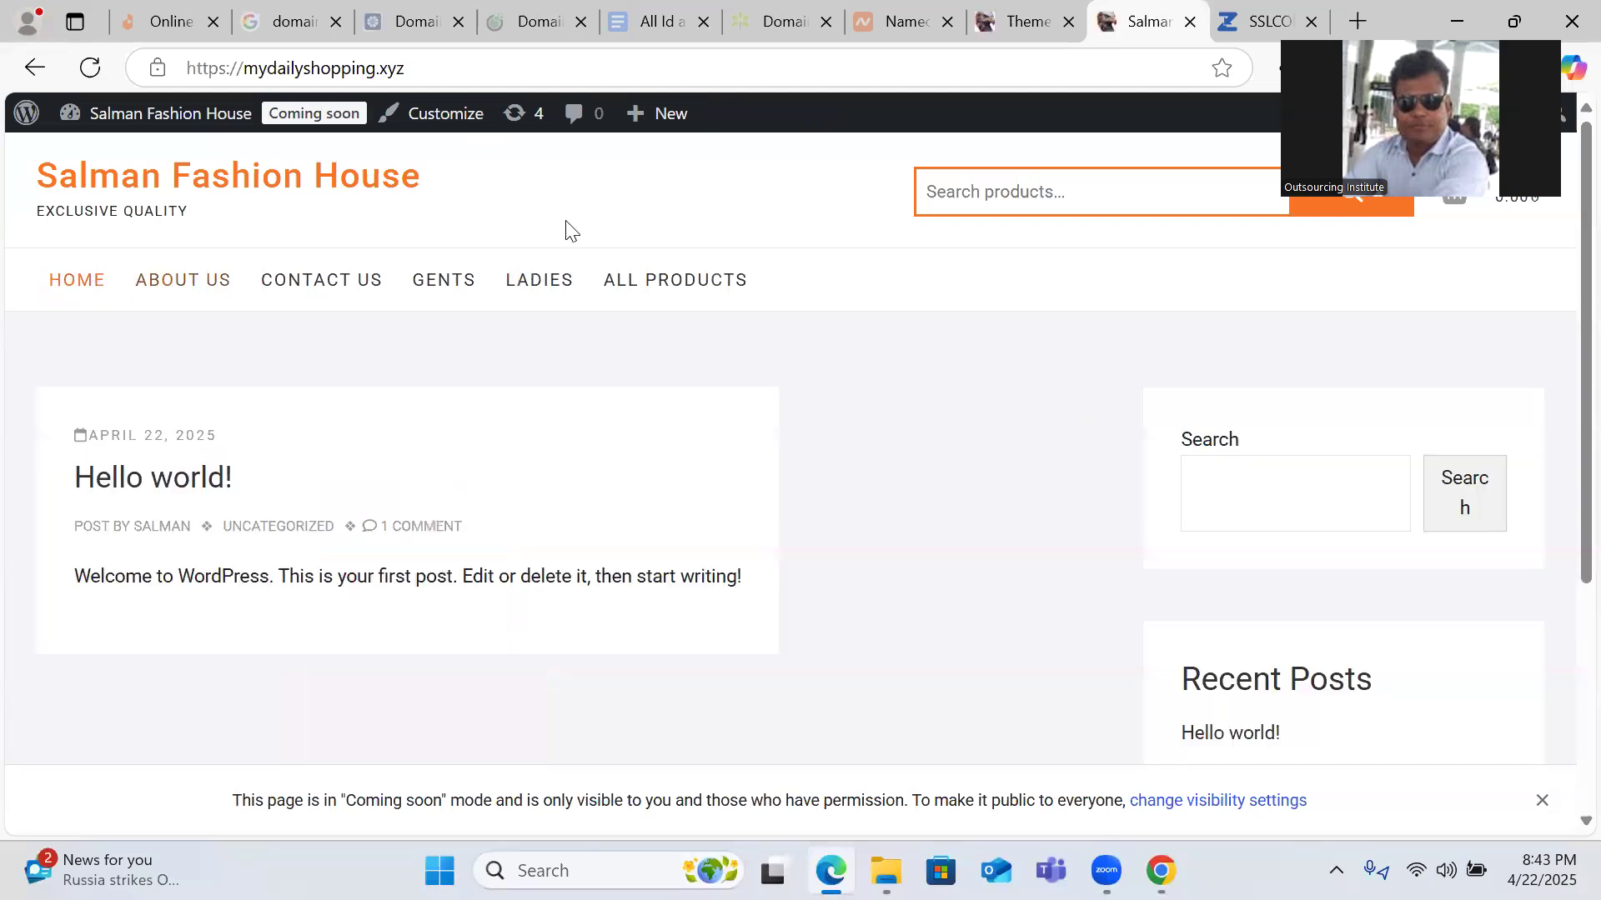
left_click(296, 288)
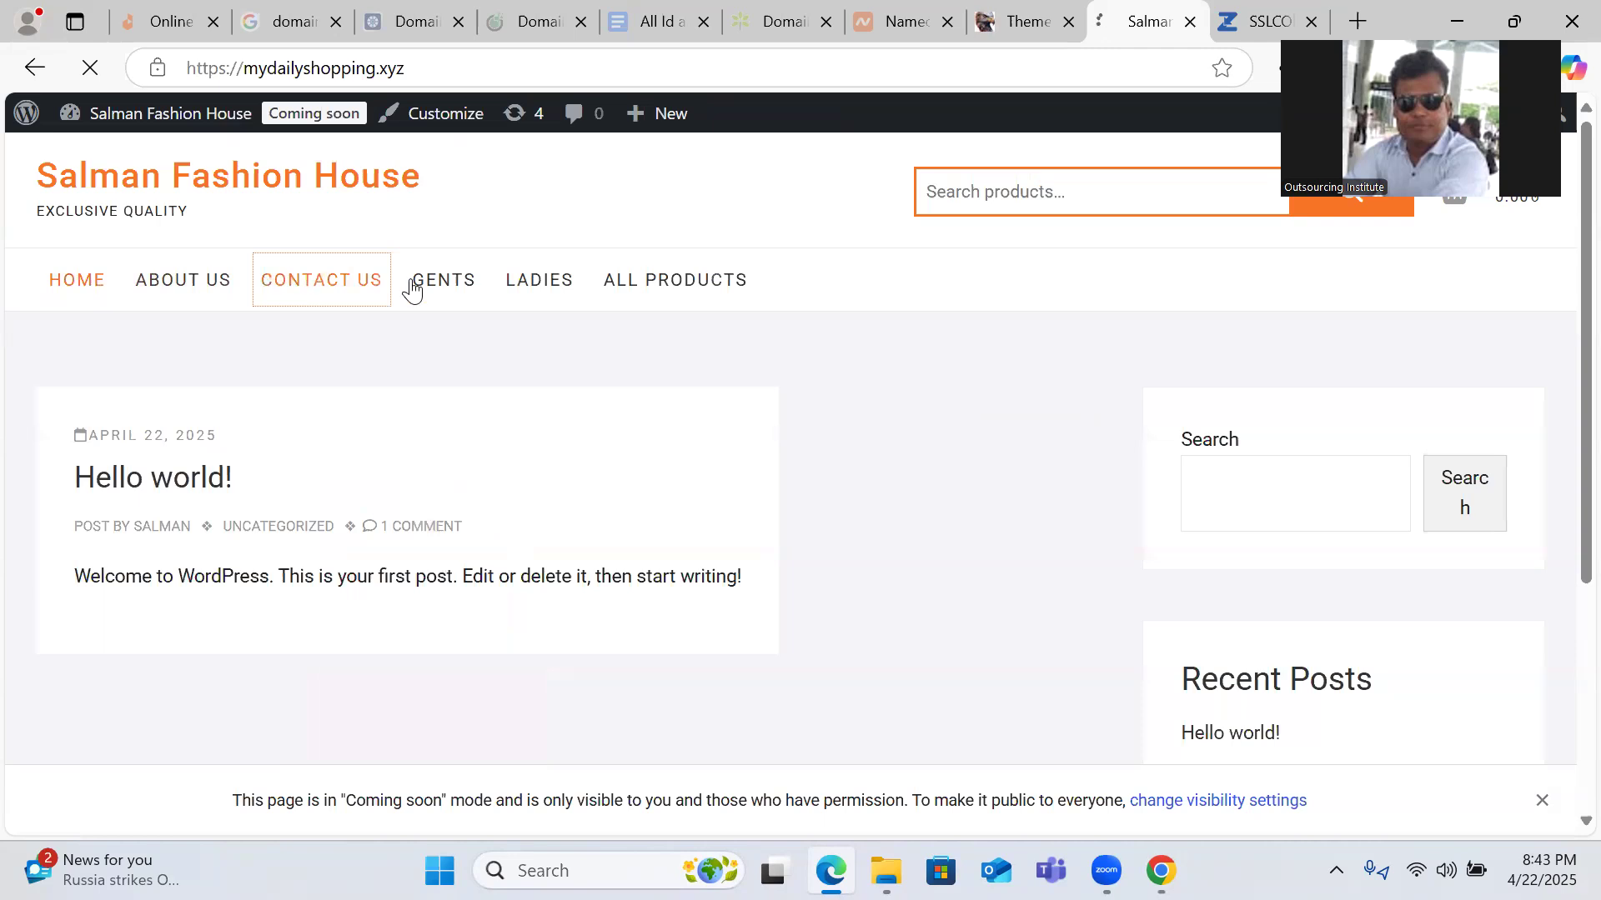
left_click(458, 293)
left_click(531, 285)
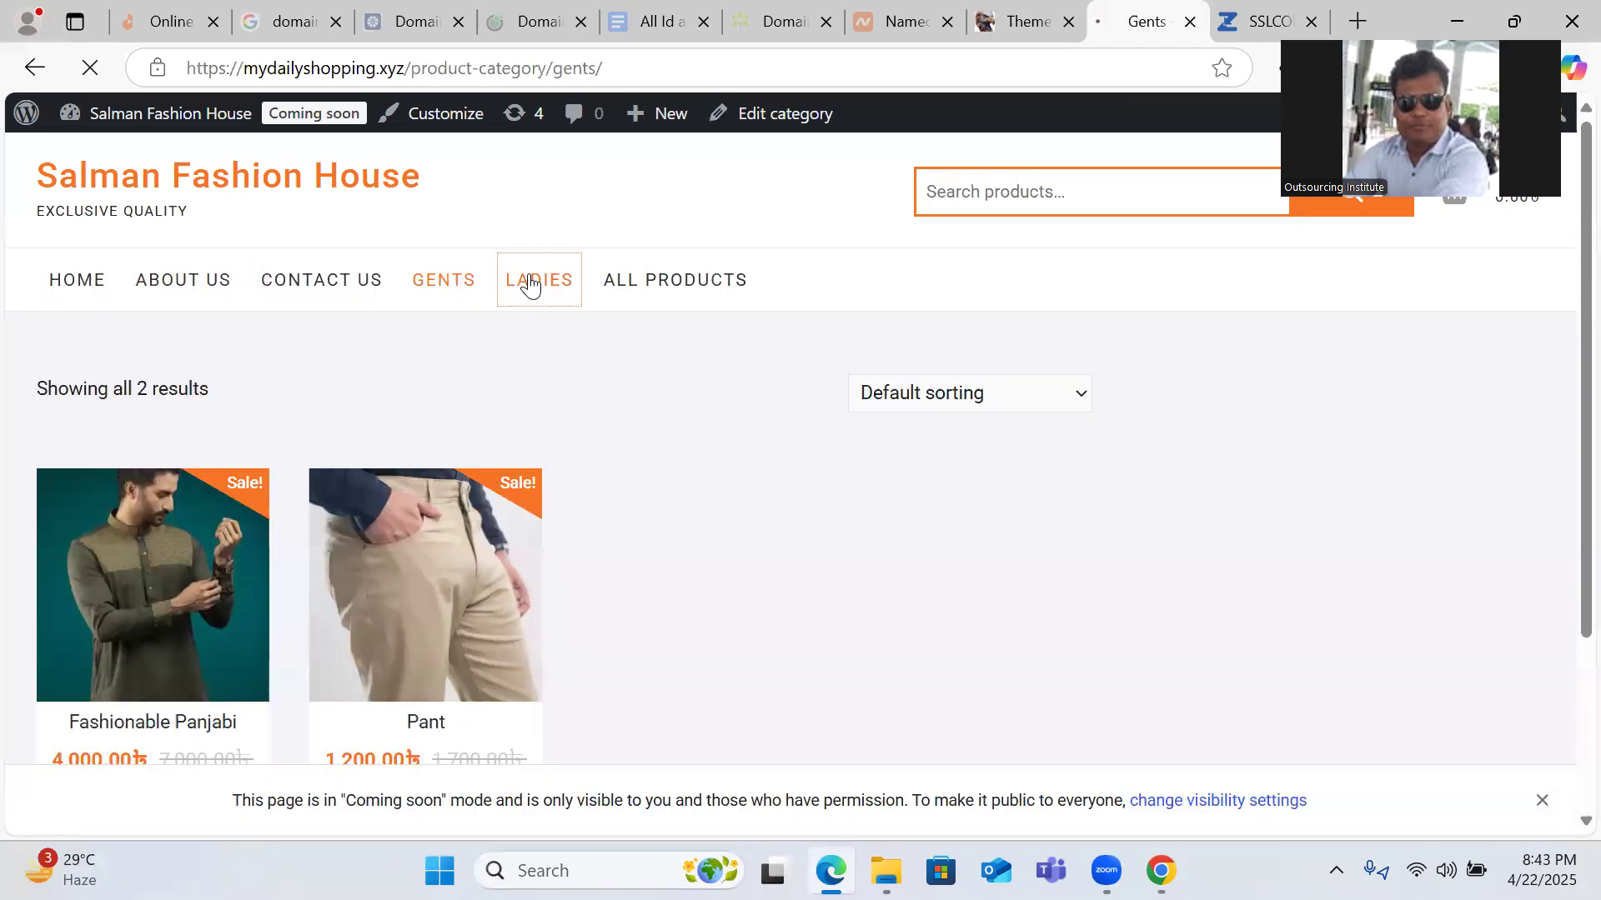
left_click(658, 283)
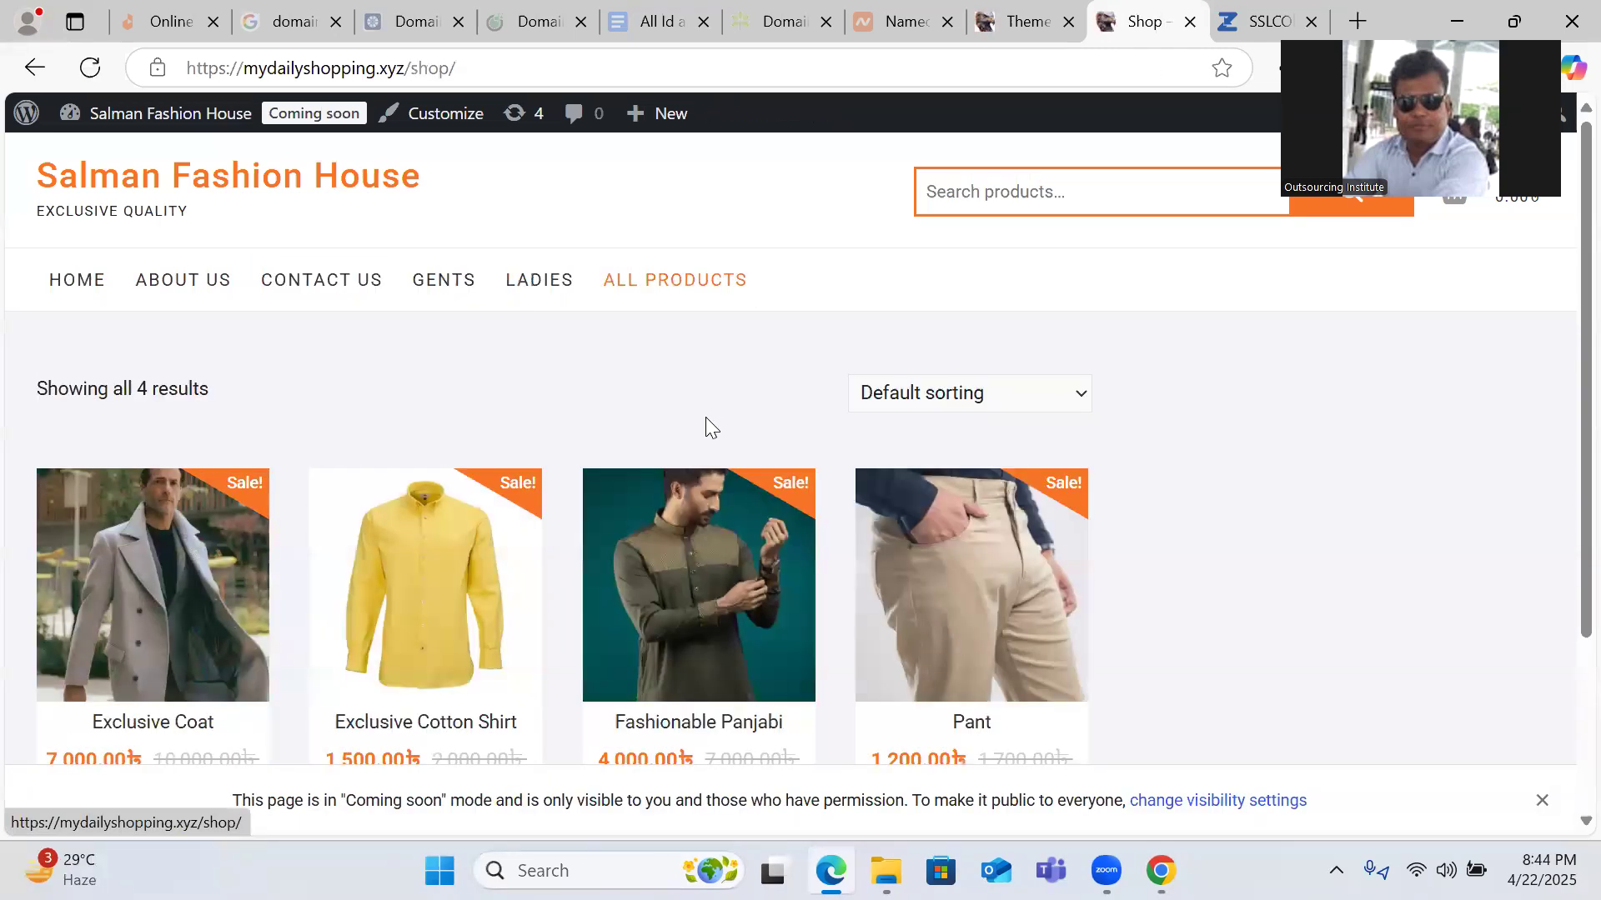
Scroll the four-product shop listing, then return to the installed Themes page
scroll(725, 550, "down", 3)
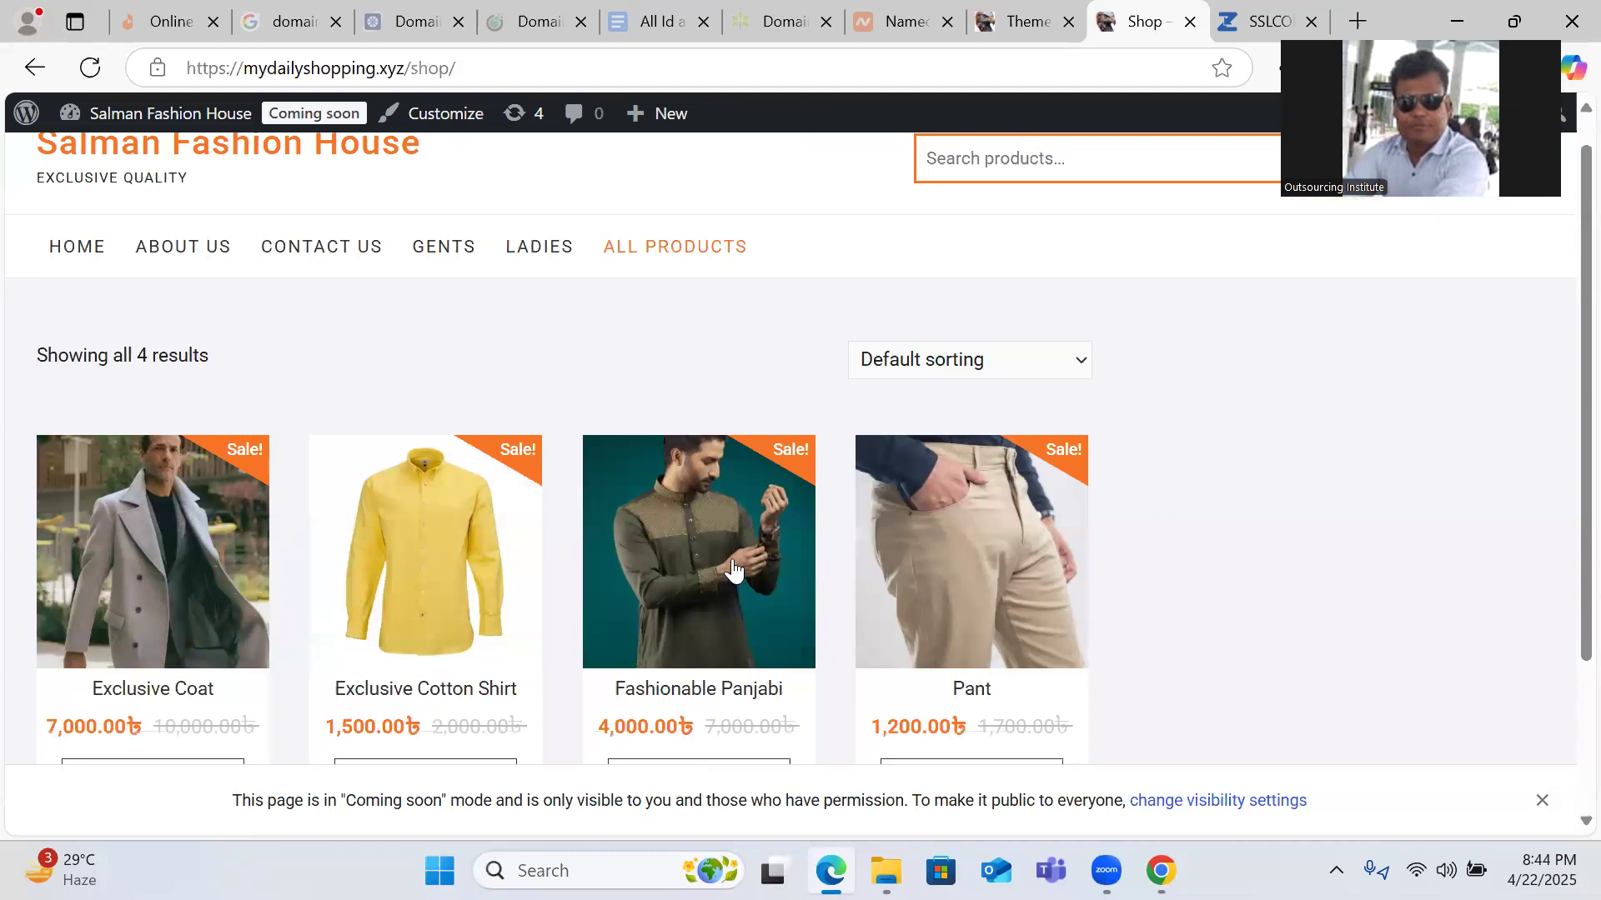
scroll(734, 572, "up", 2)
scroll(747, 583, "down", 2)
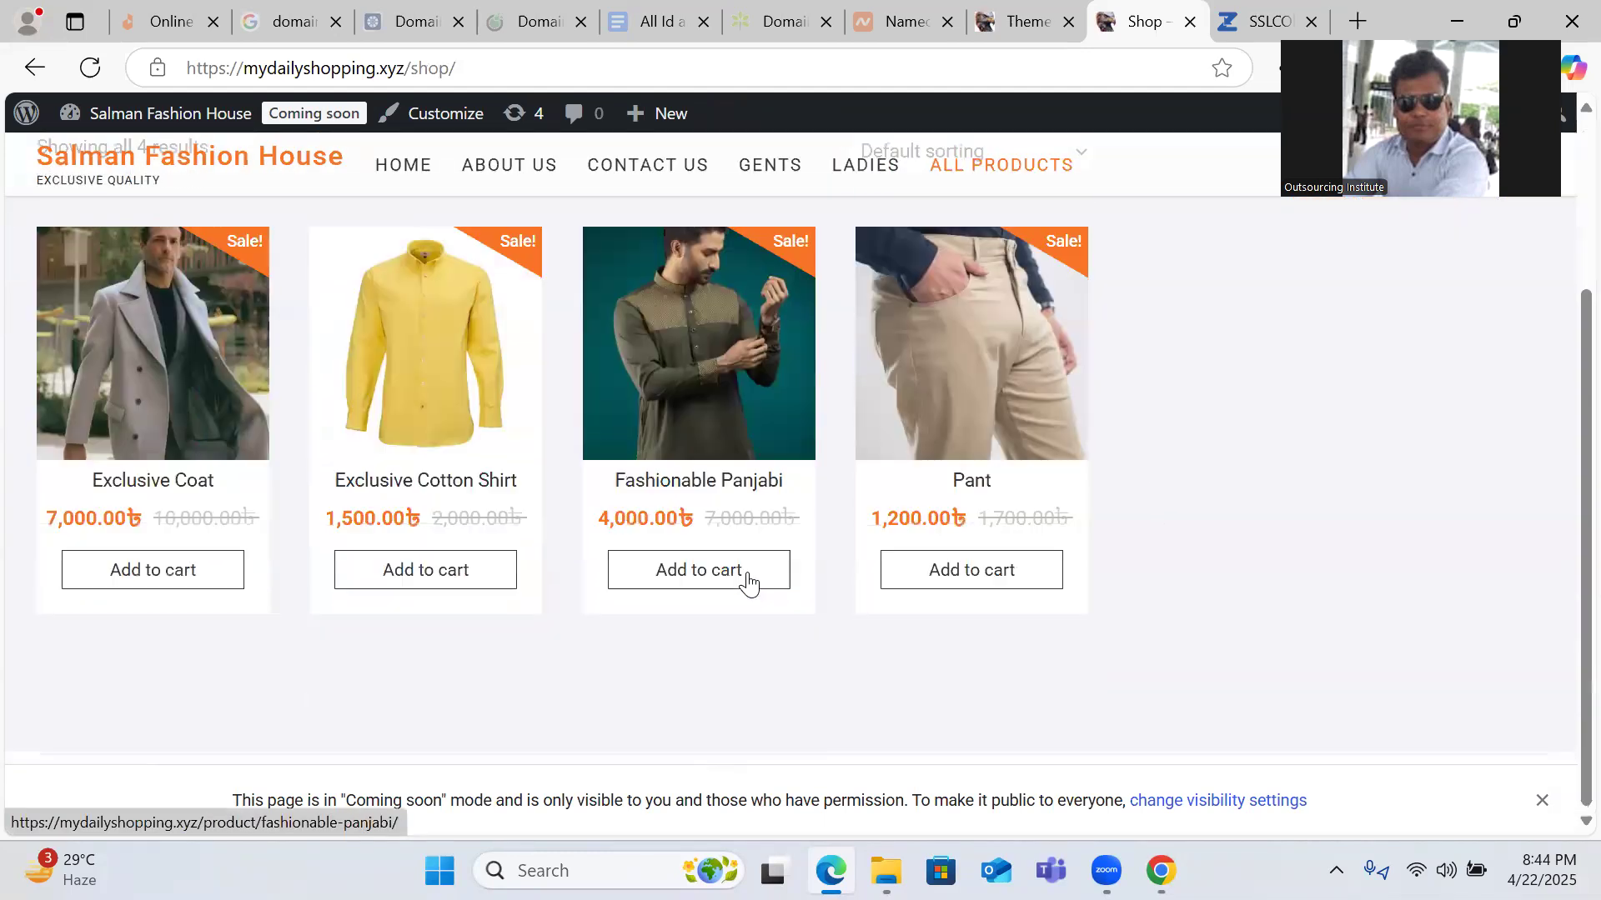
scroll(1165, 385, "up", 2)
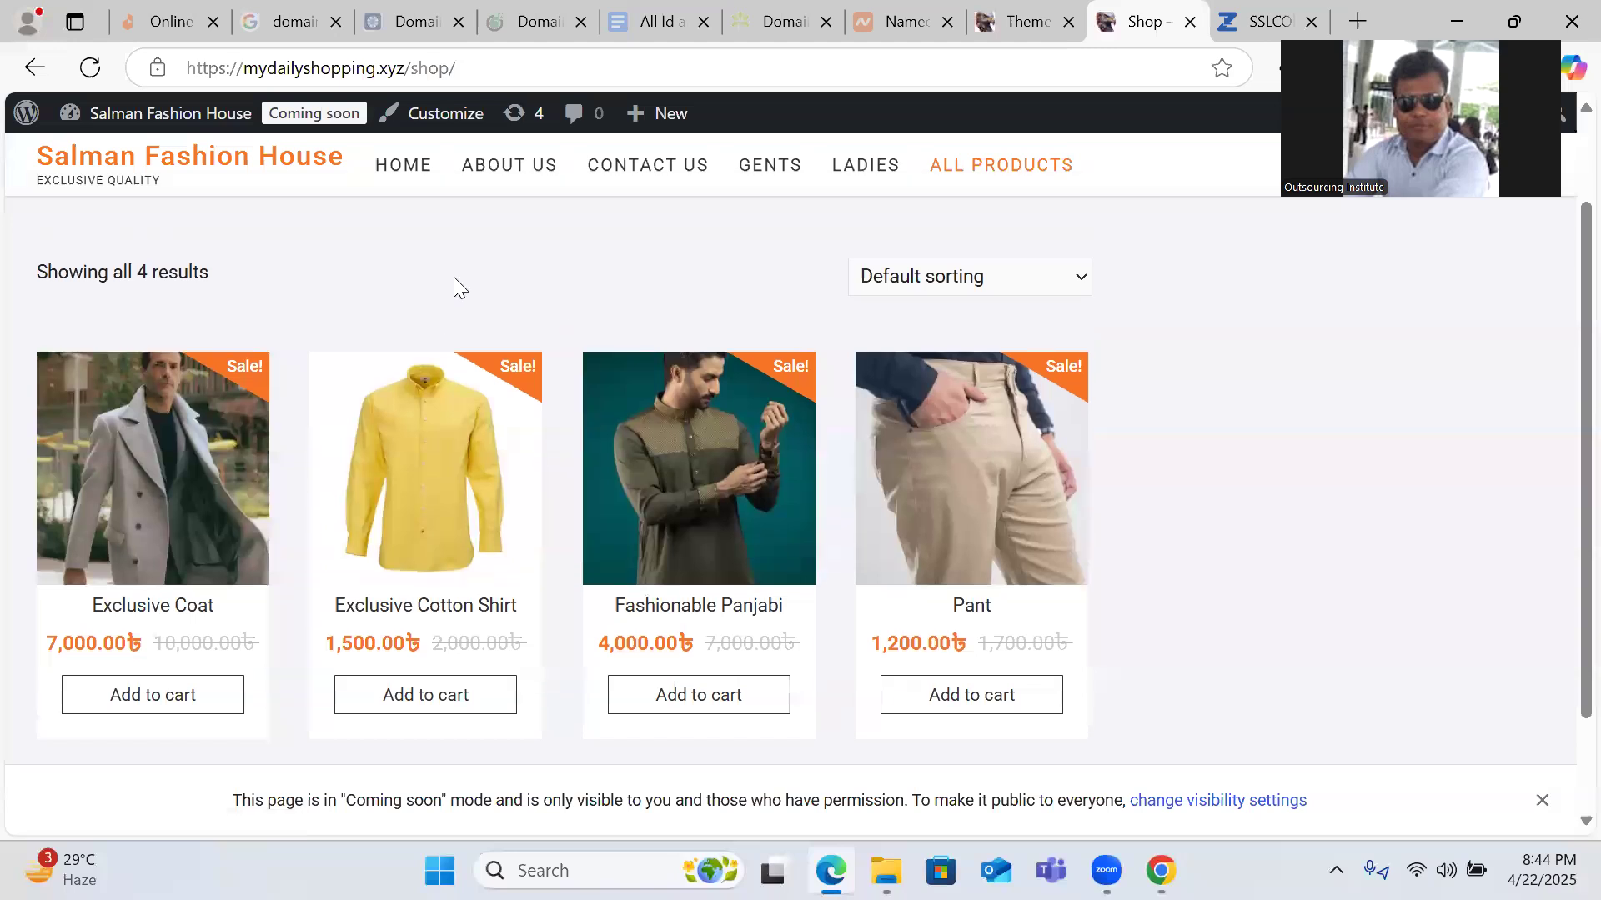
scroll(627, 312, "up", 2)
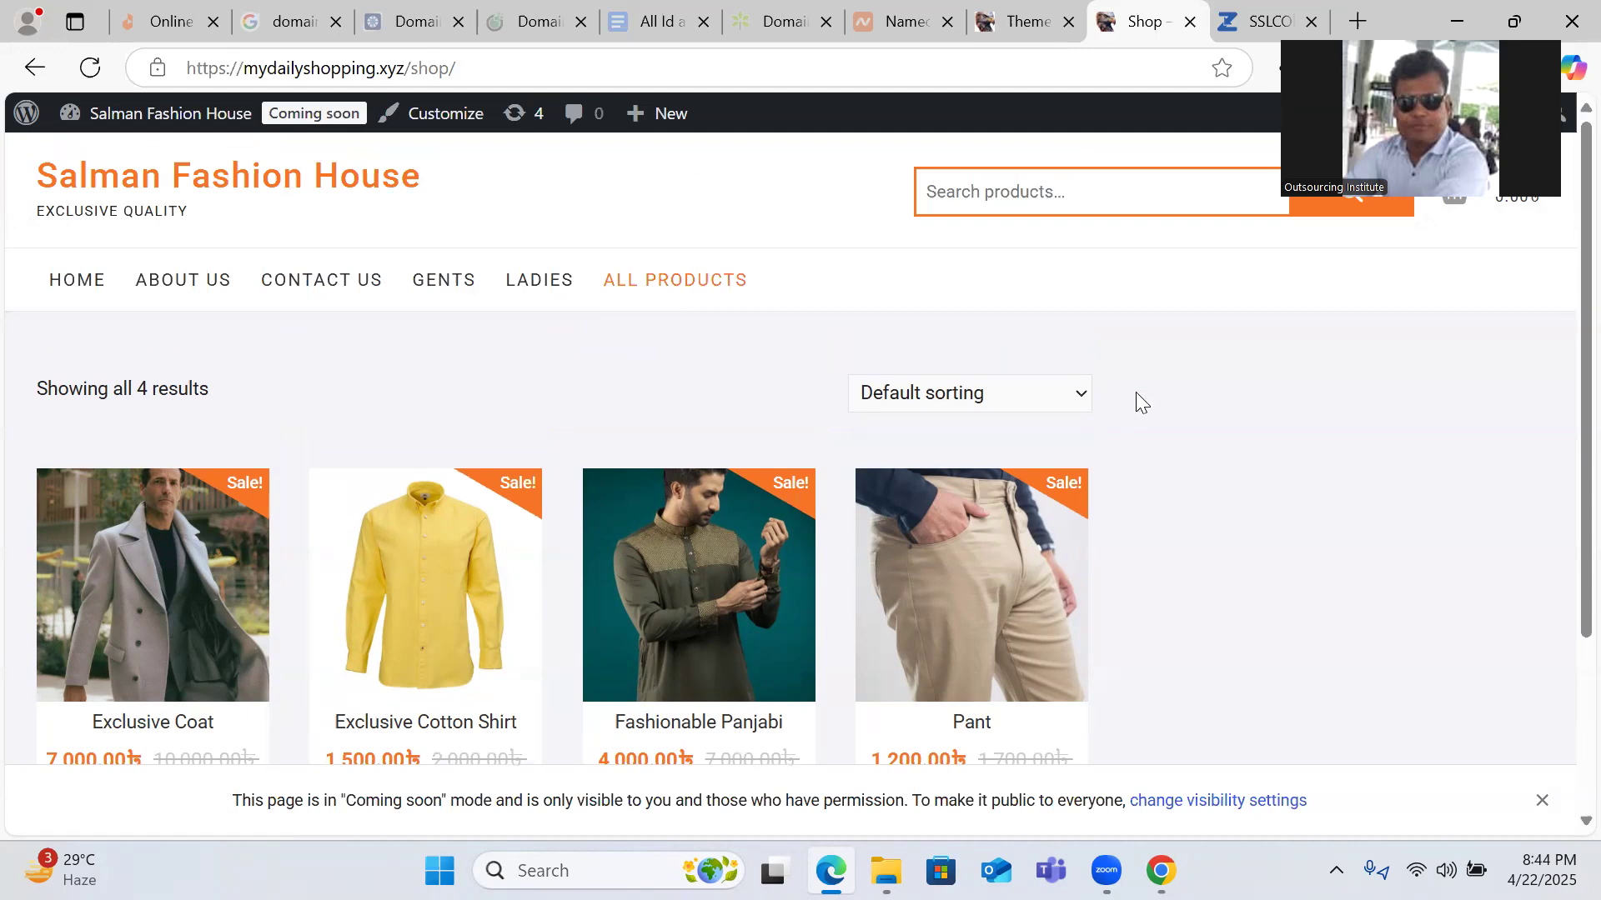
scroll(200, 400, "down", 3)
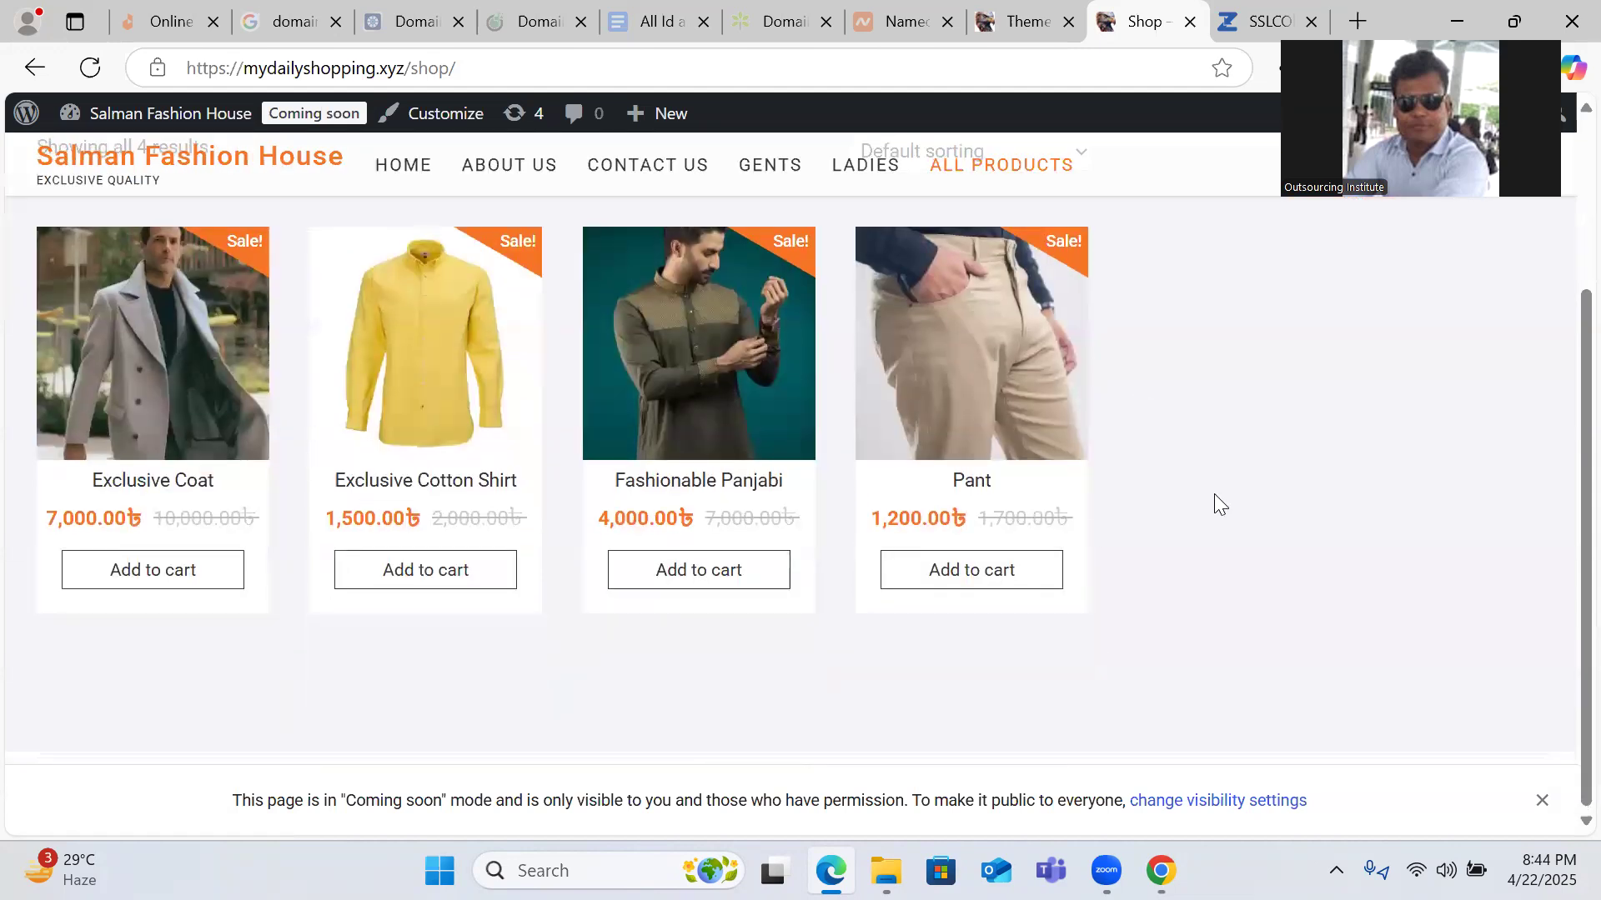
scroll(1212, 507, "up", 3)
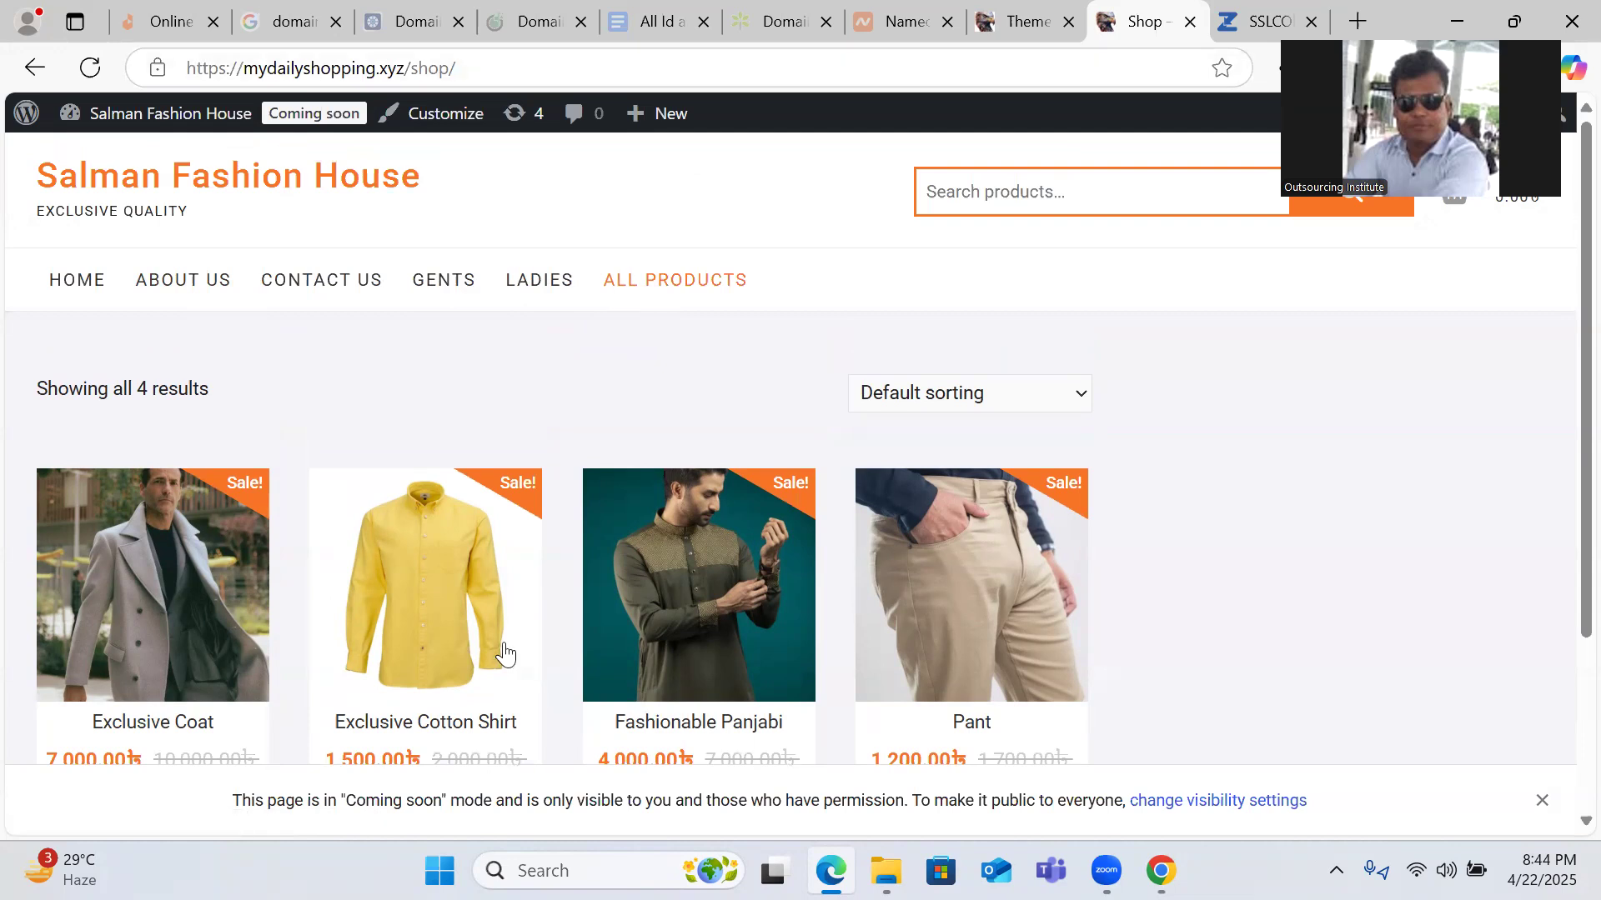
left_click(1026, 21)
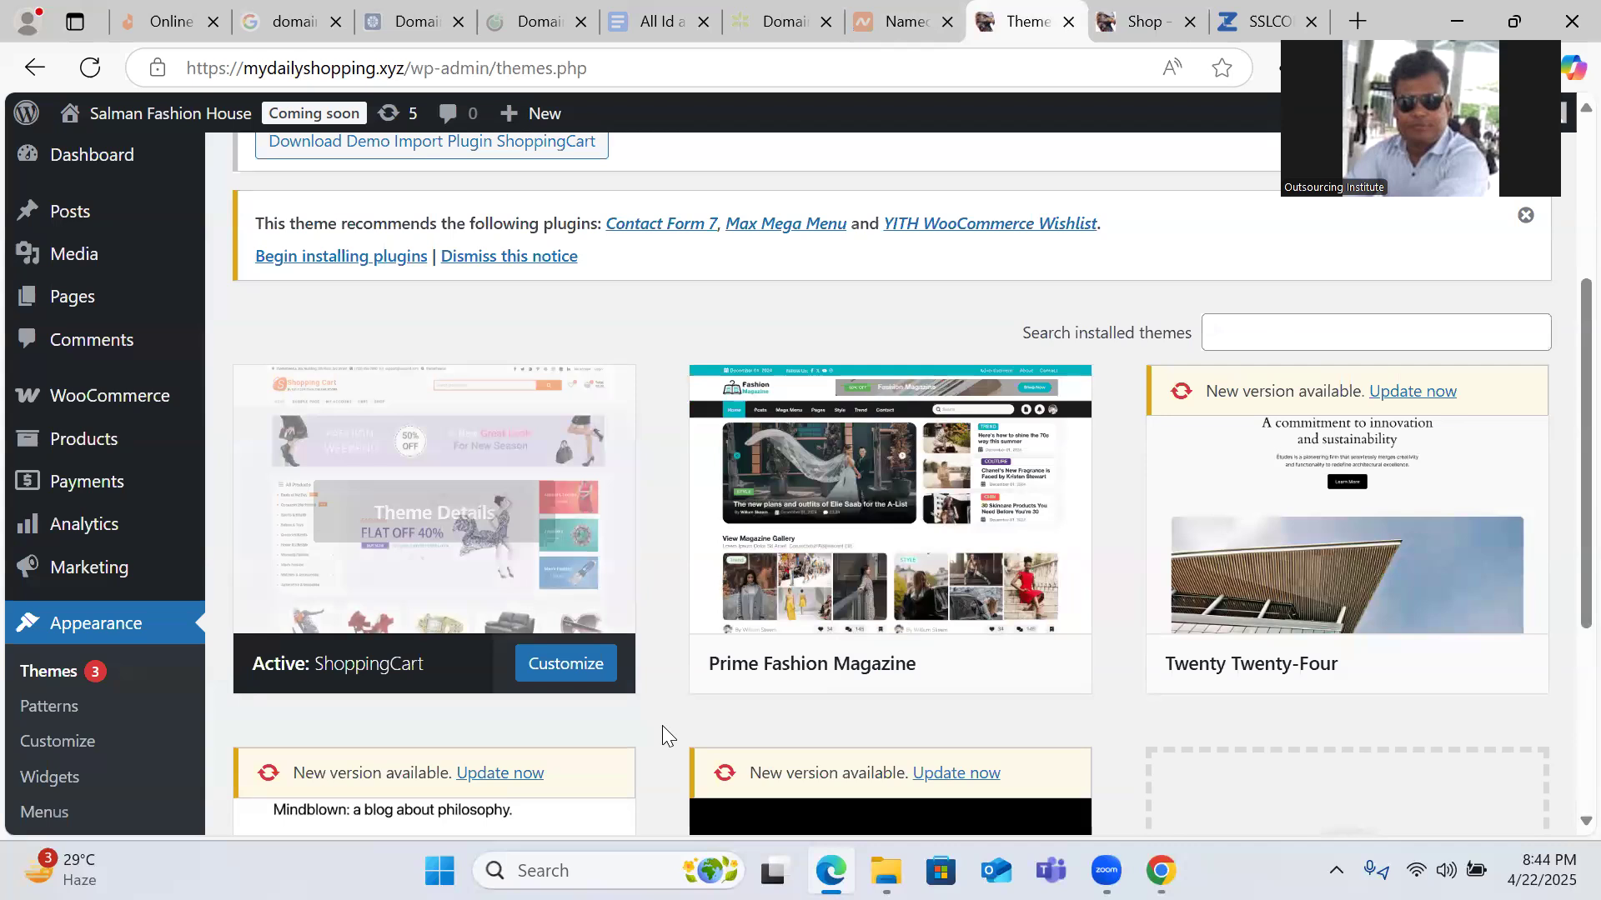
left_click(563, 665)
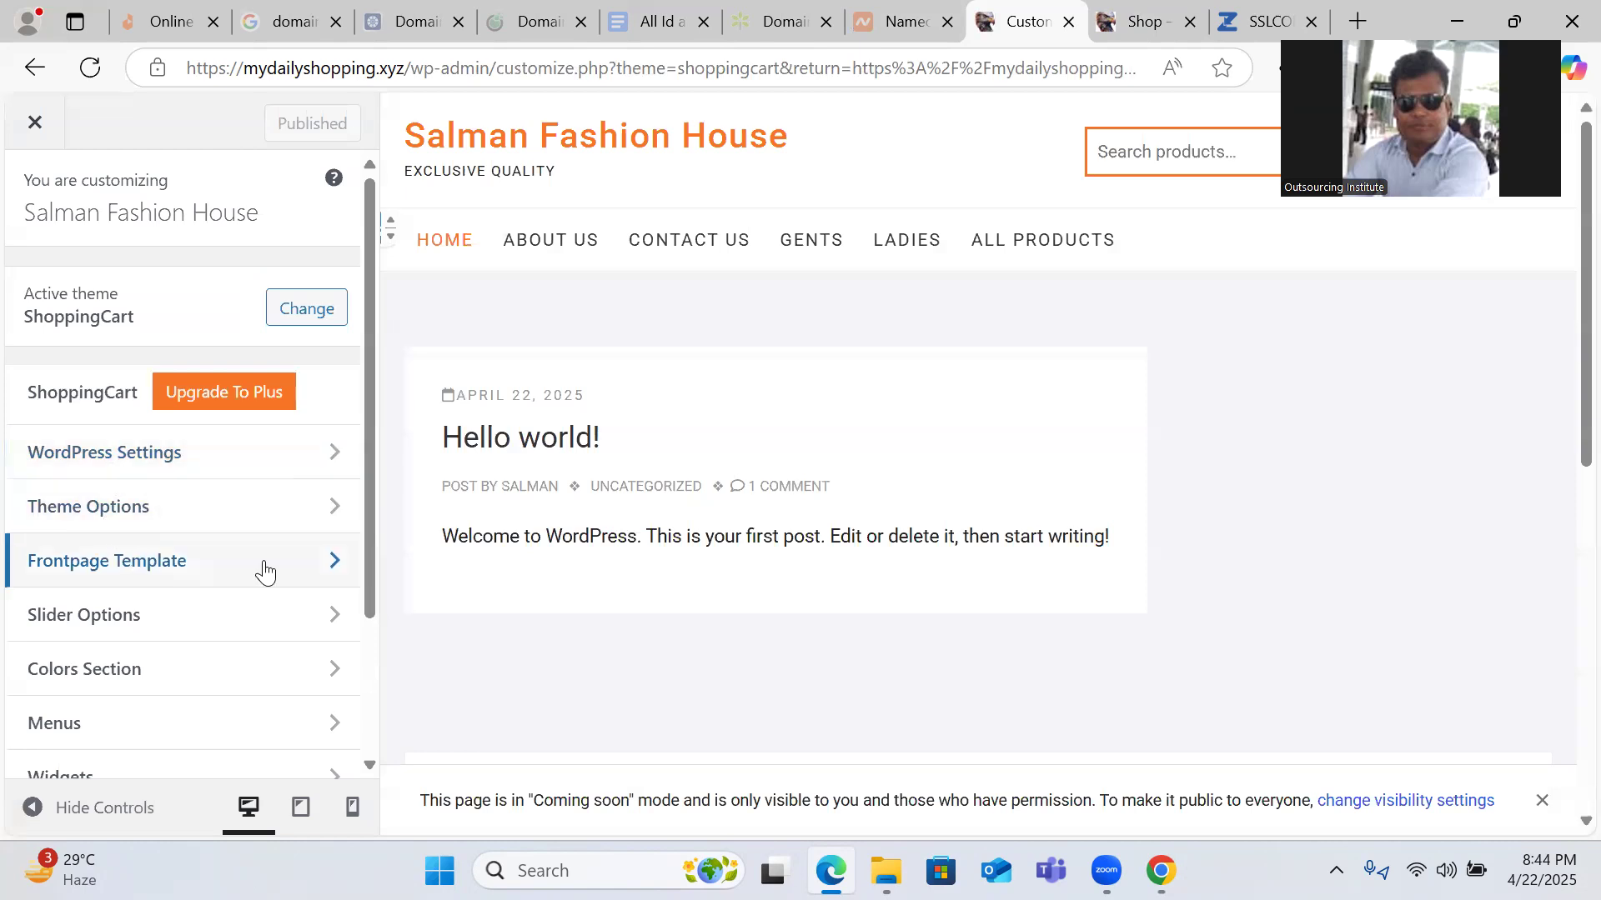
scroll(290, 624, "down", 2)
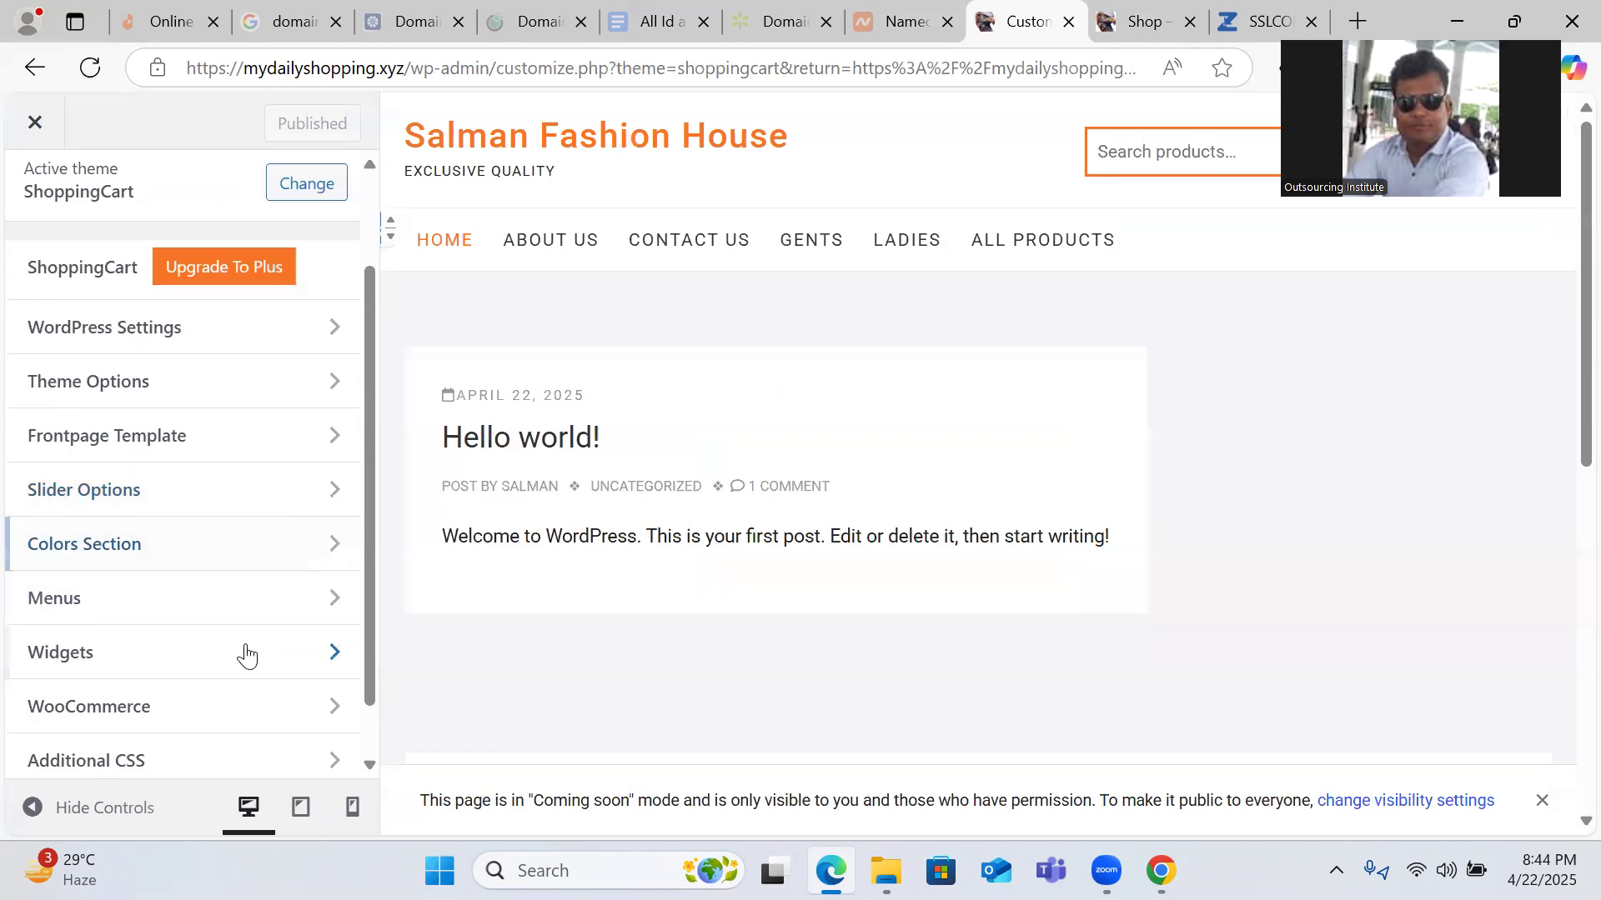
scroll(243, 654, "down", 1)
scroll(242, 654, "up", 3)
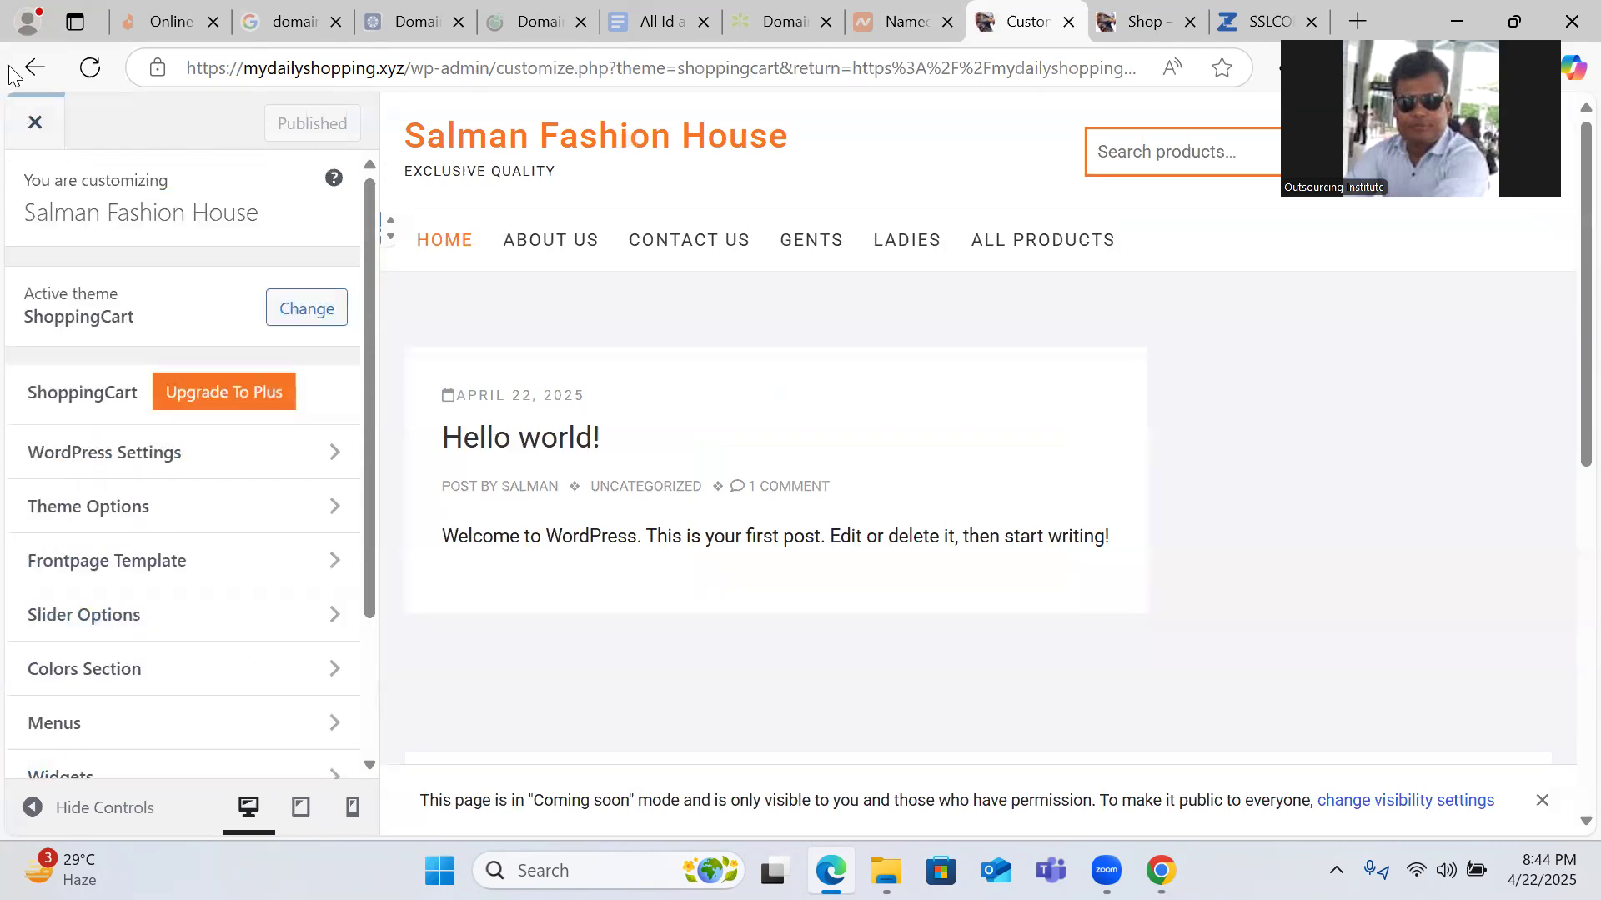
left_click(35, 131)
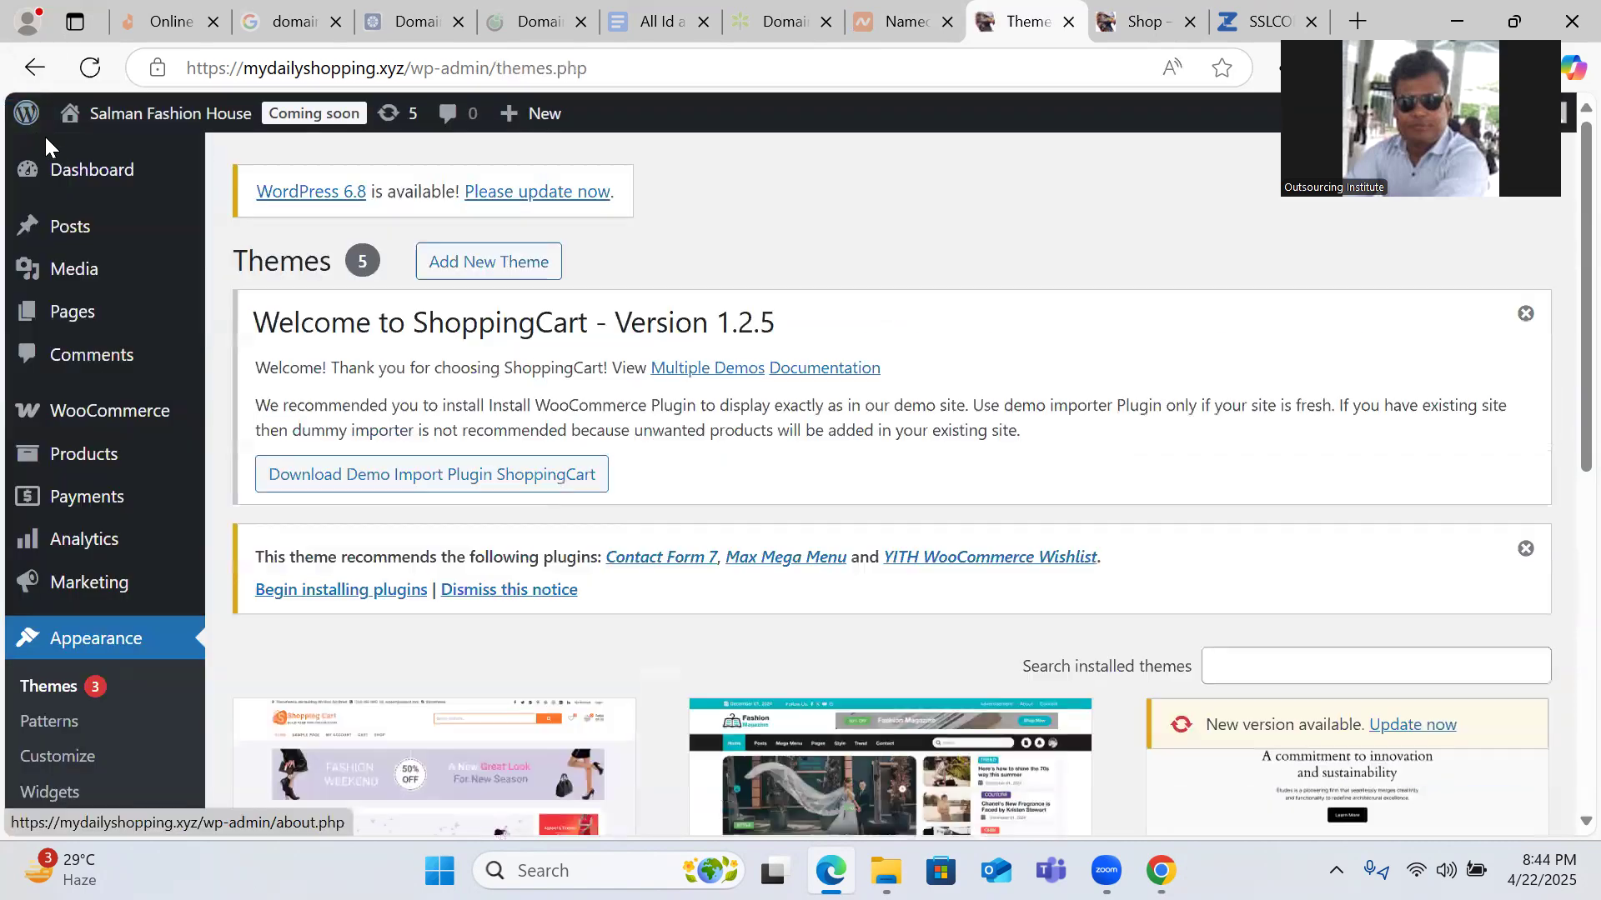
scroll(692, 542, "down", 3)
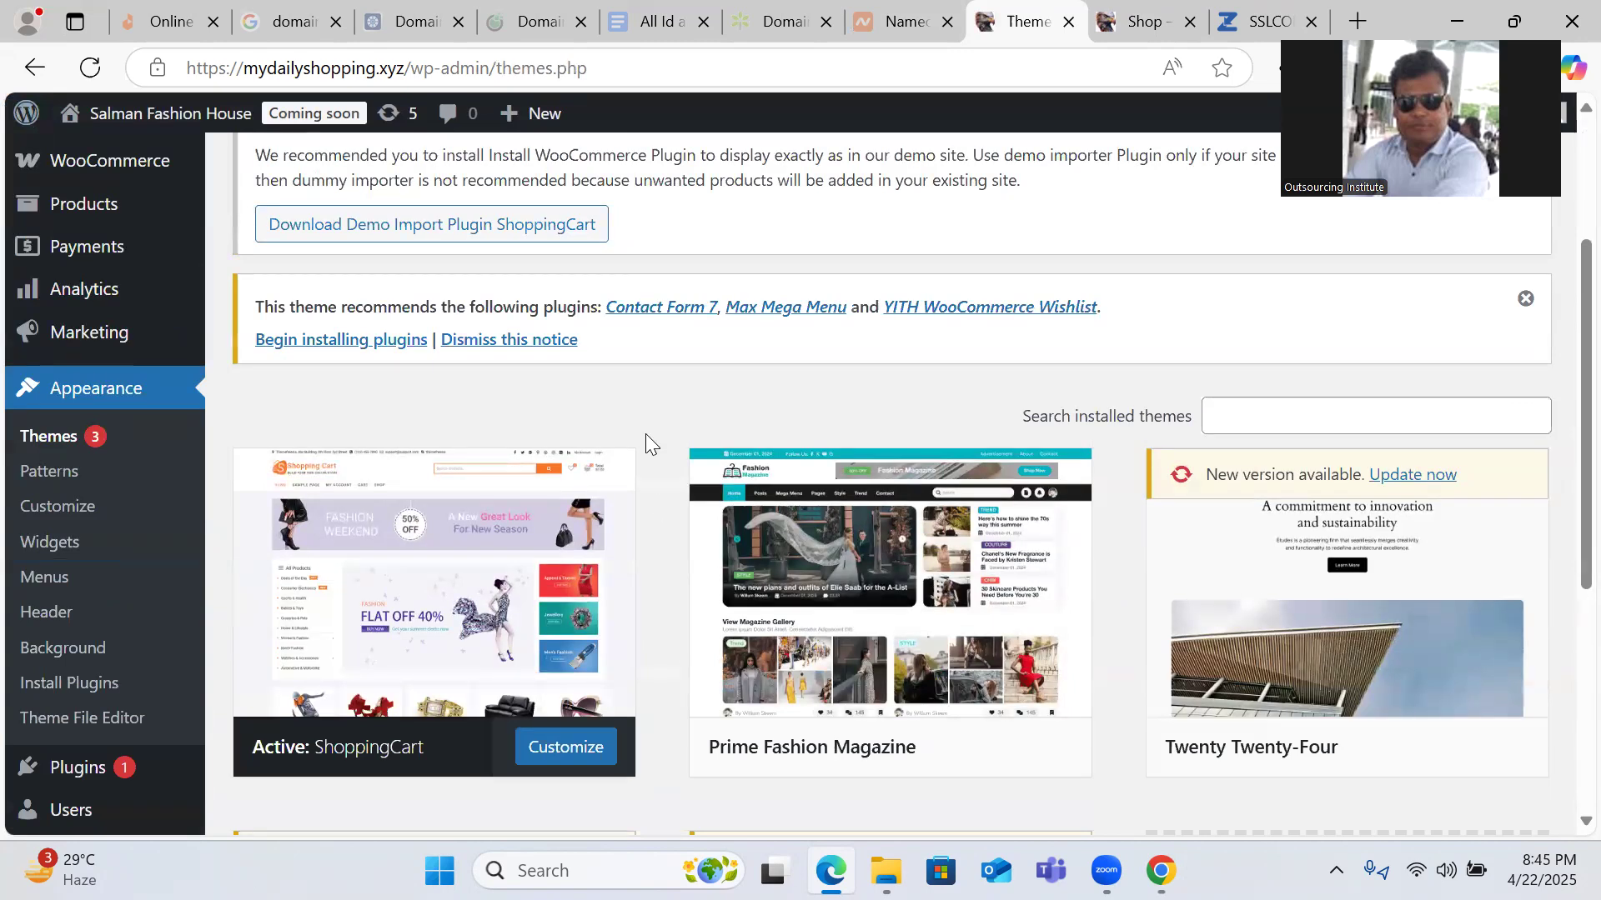
scroll(645, 450, "down", 5)
scroll(671, 521, "up", 5)
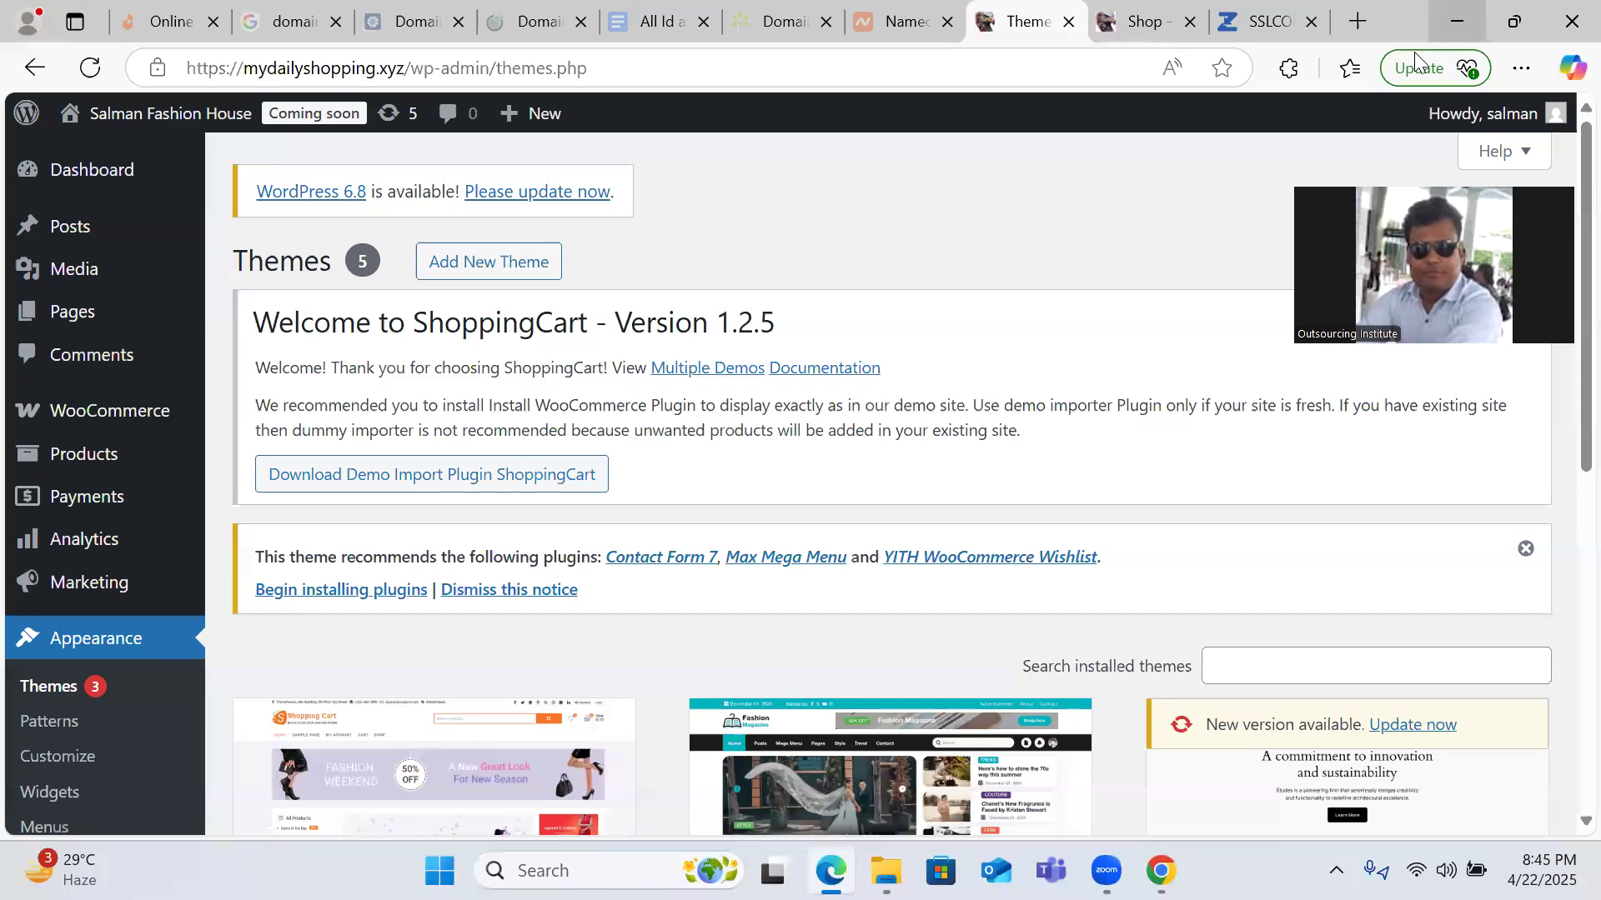
mouse_move(107, 425)
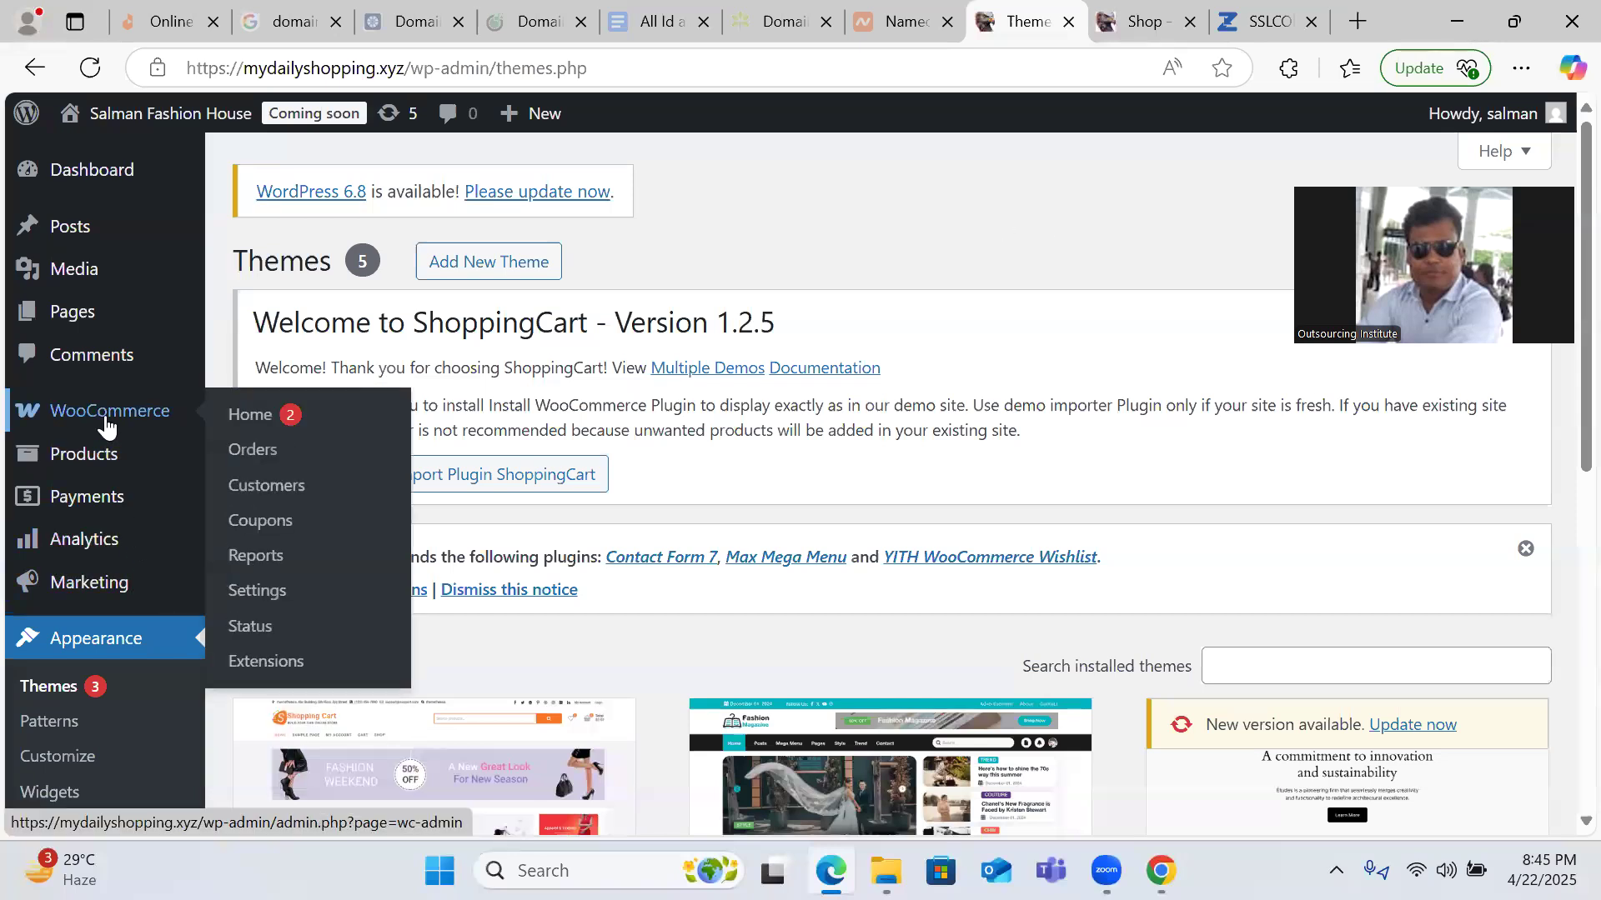